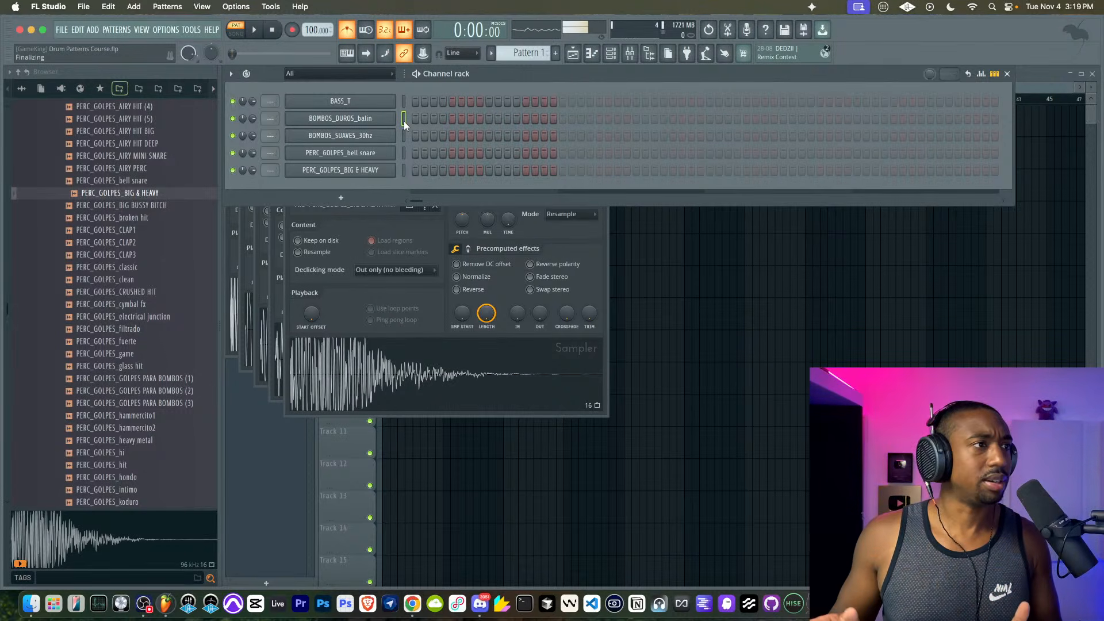
- Rename the BASS_T channel to Tresillo
{"action": "right_click", "coordinate": [371, 99]}
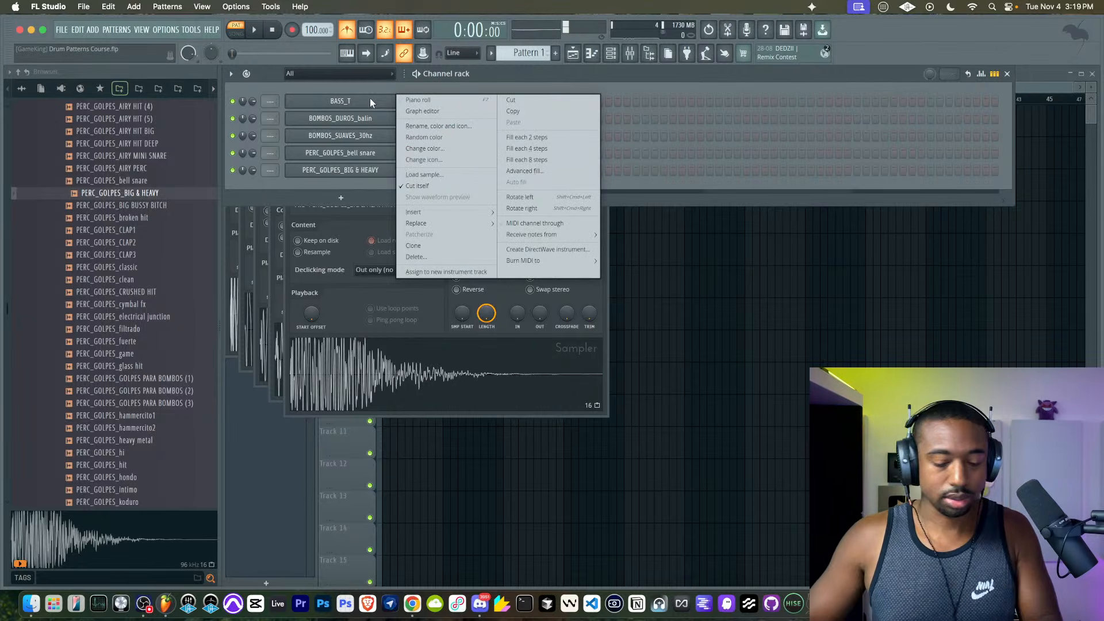
{"action": "type", "text": "r"}
{"action": "type", "text": "T"}
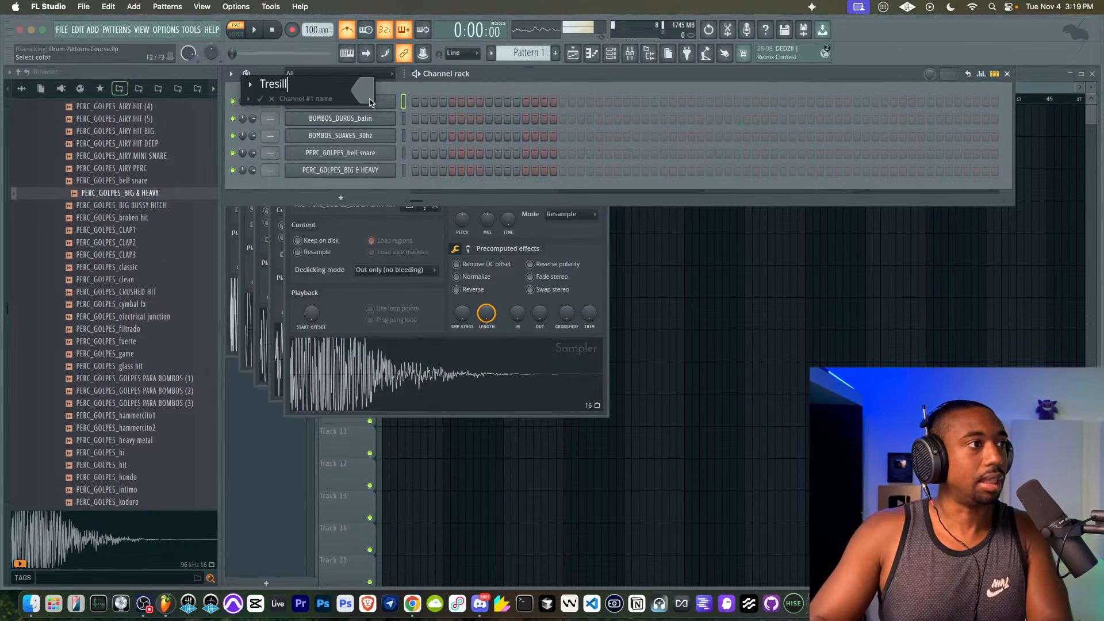
{"action": "key", "text": "Return"}
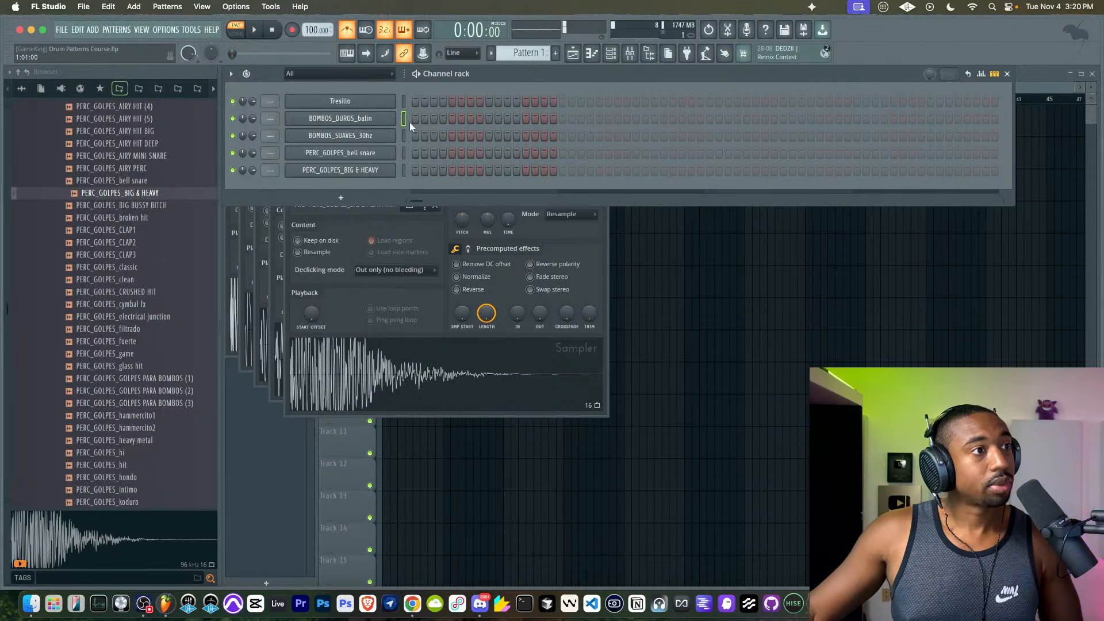
{"action": "left_click", "coordinate": [622, 55]}
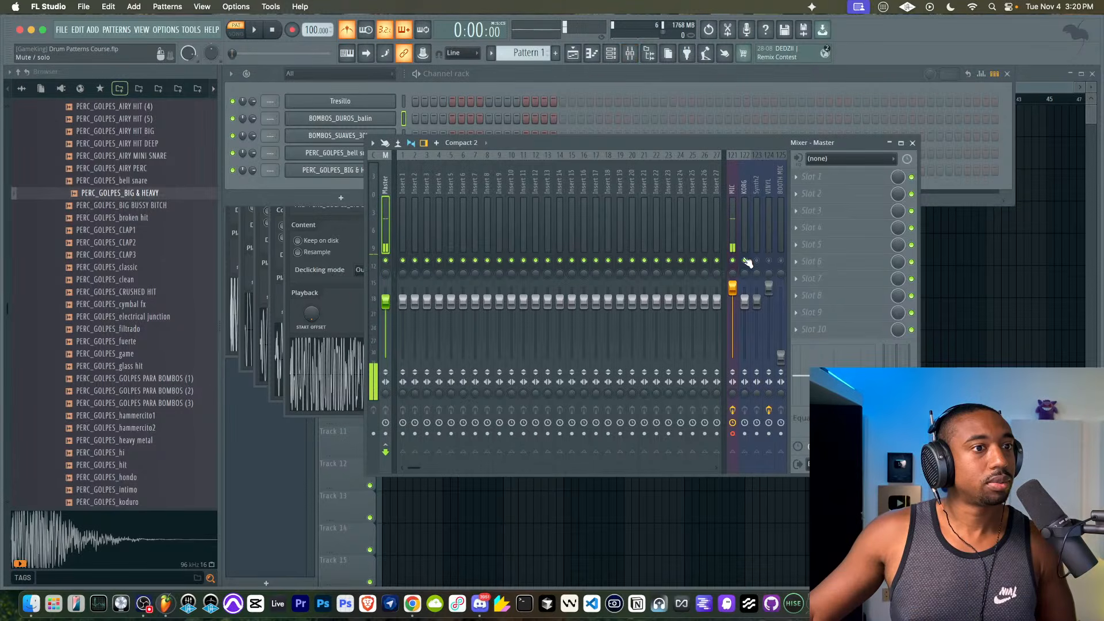
{"action": "left_click", "coordinate": [916, 138]}
- Place a BOMBOS_DUROS_balin hit on step 1 and audition the BOMBOS_SUAVES_30hz, bell snare and BIG & HEAVY channels
{"action": "left_click", "coordinate": [415, 119]}
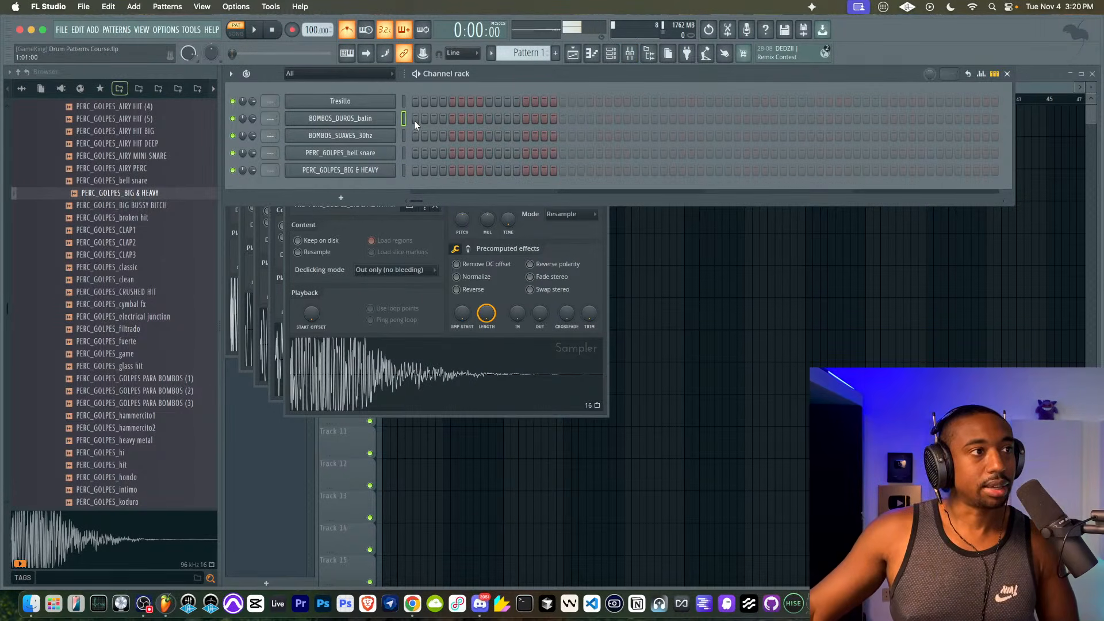
{"action": "left_click", "coordinate": [404, 136]}
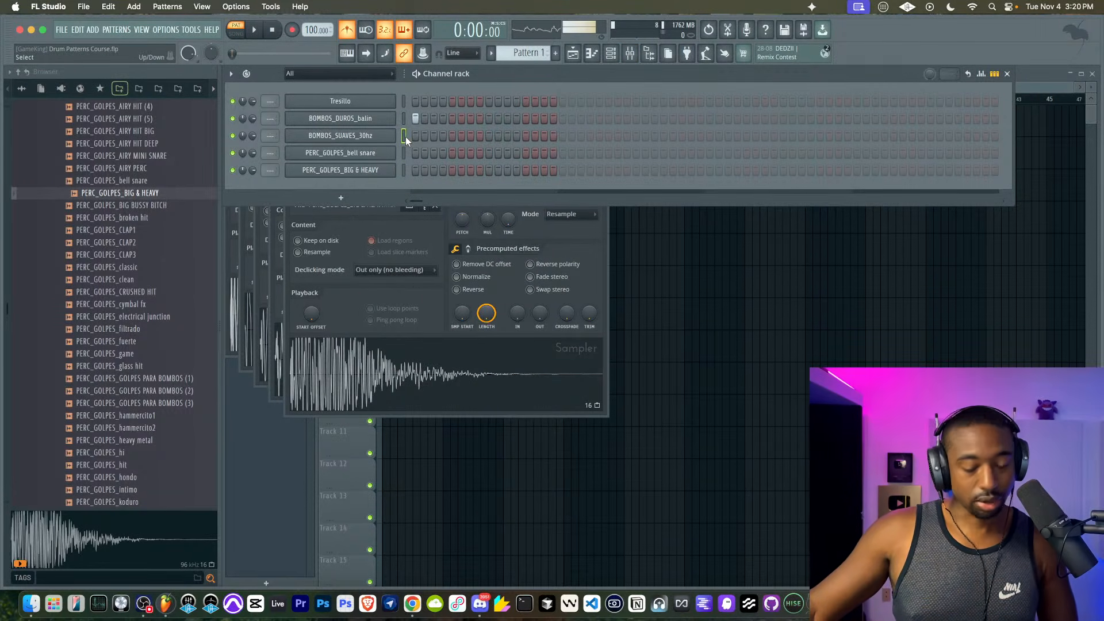
{"action": "left_click", "coordinate": [404, 153]}
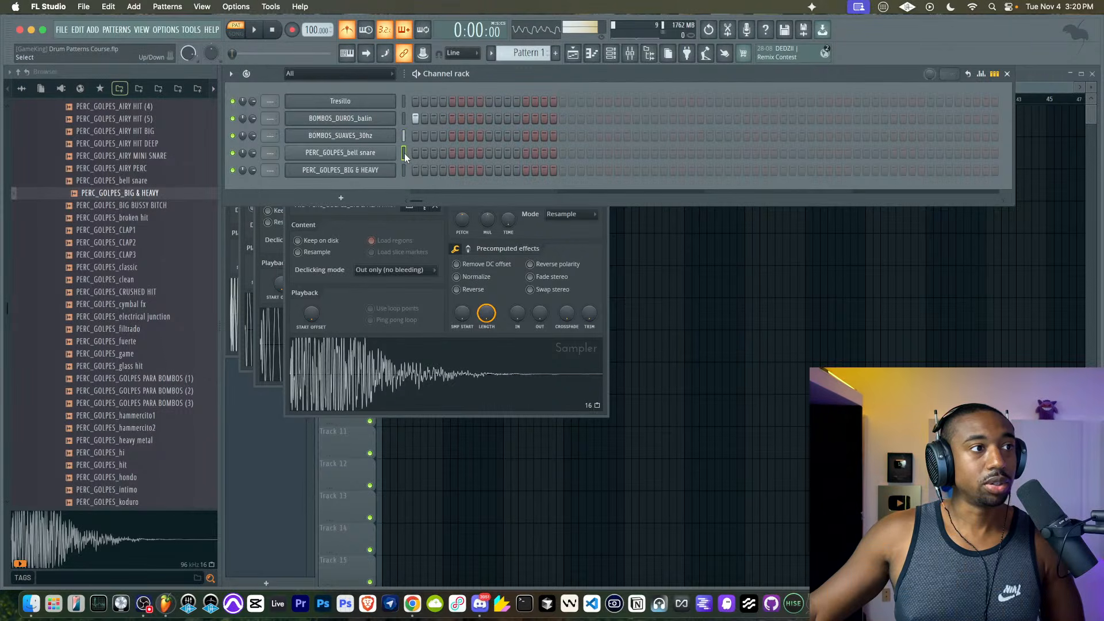
{"action": "left_click", "coordinate": [403, 169]}
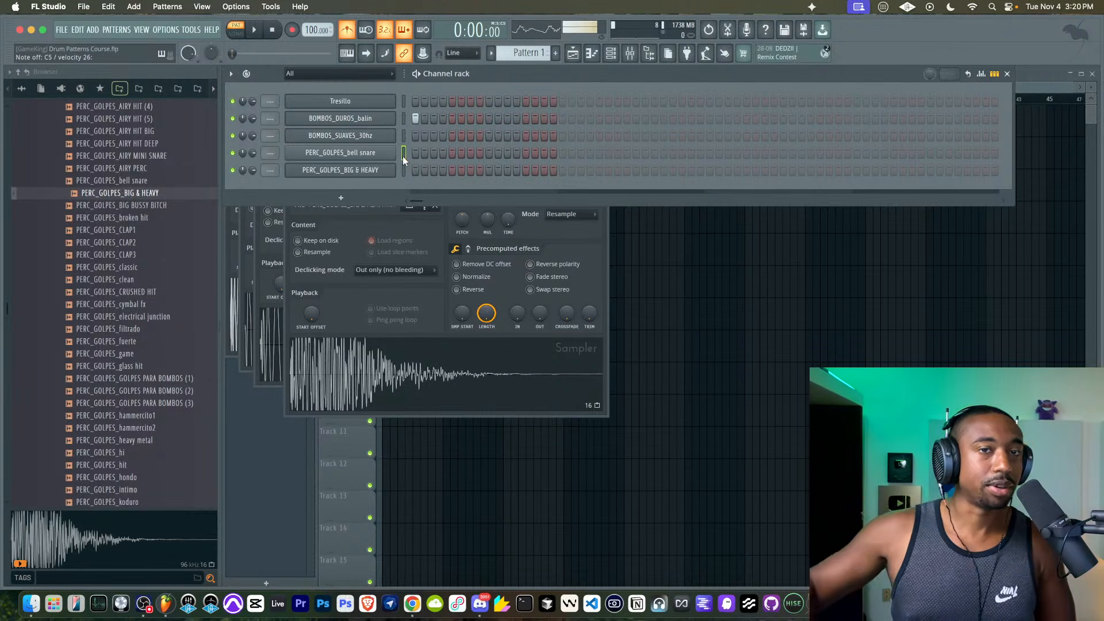
{"action": "left_click", "coordinate": [403, 156]}
{"action": "left_click", "coordinate": [403, 170]}
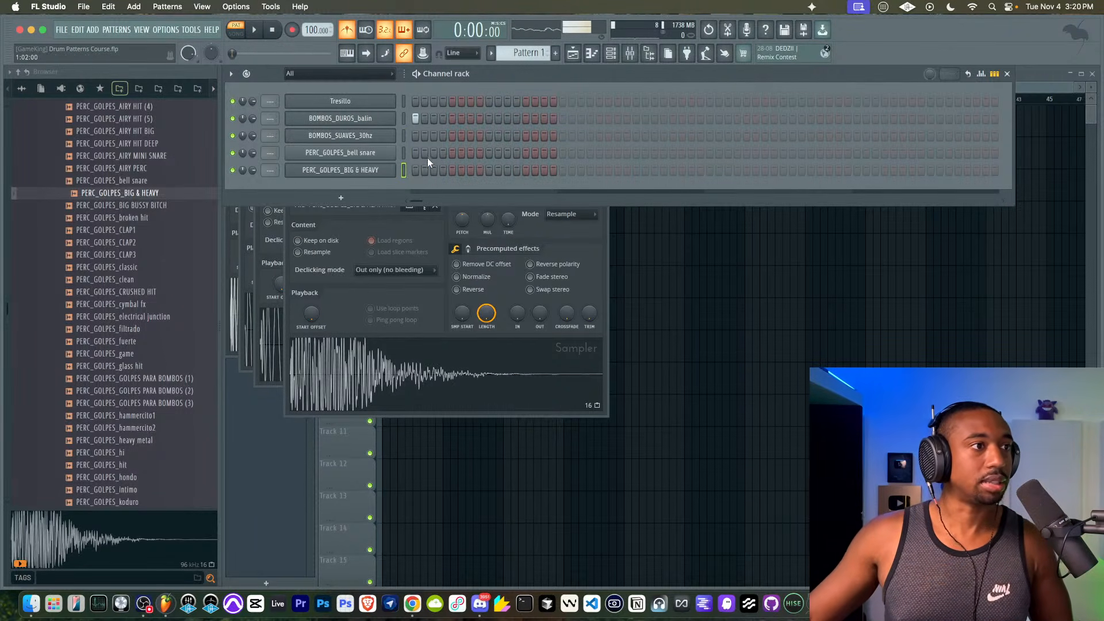
{"action": "left_click", "coordinate": [415, 153]}
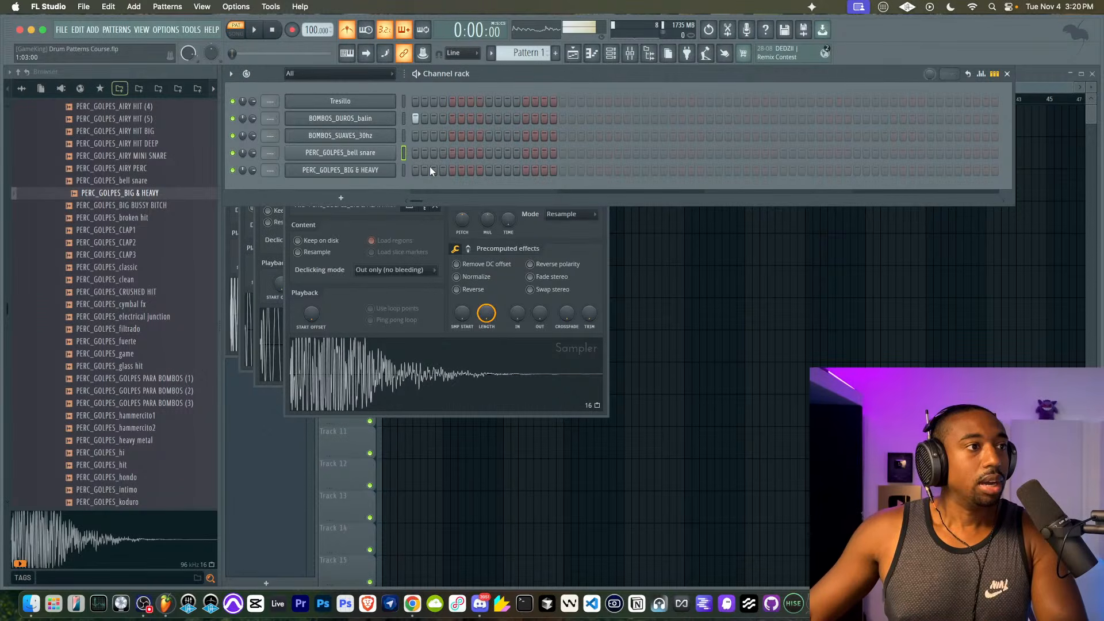
- Place PERC_GOLPES_BIG & HEAVY hits on steps 4, 7 and 12 and BOMBOS_DUROS_balin hits on steps 5 and 9
{"action": "left_click", "coordinate": [443, 170]}
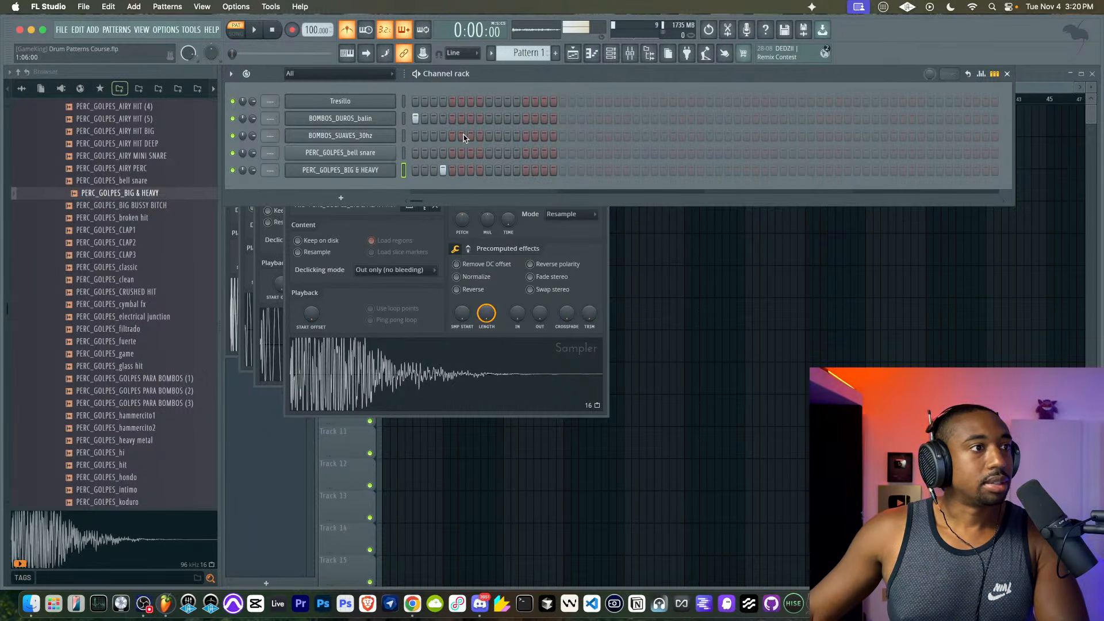
{"action": "left_click", "coordinate": [452, 118]}
{"action": "key", "text": "space"}
{"action": "left_click", "coordinate": [470, 170]}
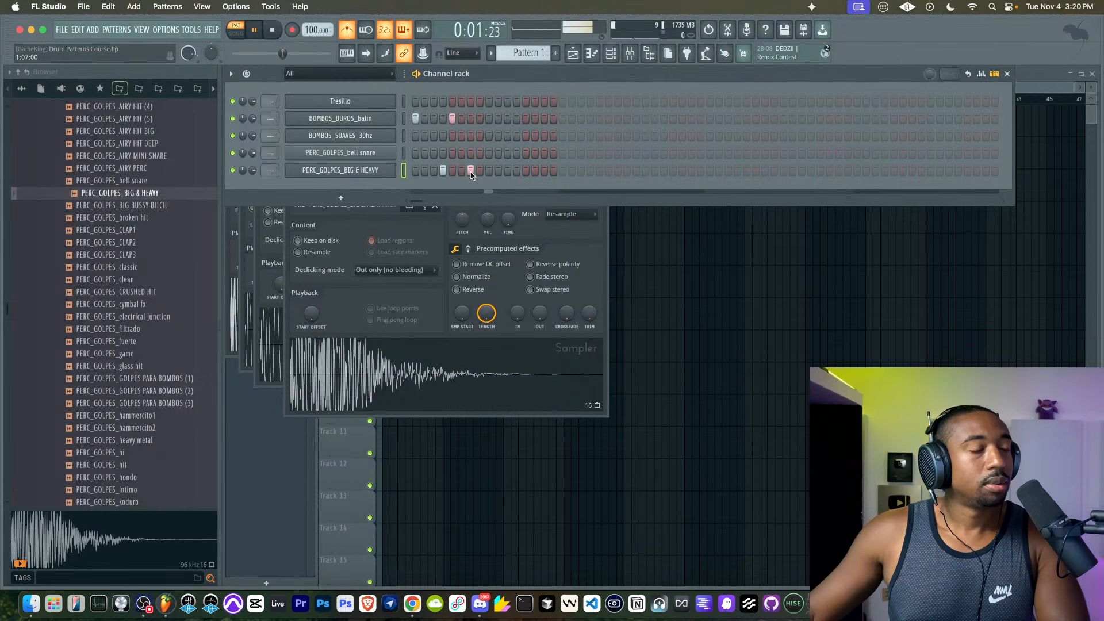
{"action": "left_click", "coordinate": [489, 118]}
{"action": "left_click", "coordinate": [507, 170]}
{"action": "left_click", "coordinate": [517, 170]}
{"action": "key", "text": "space"}
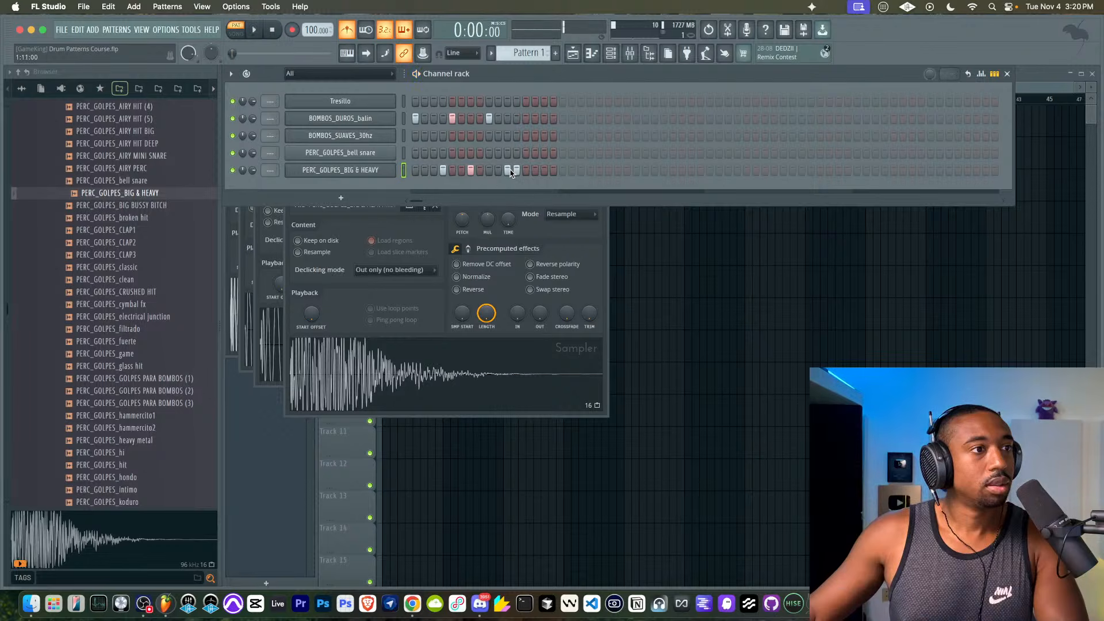
{"action": "right_click", "coordinate": [507, 170]}
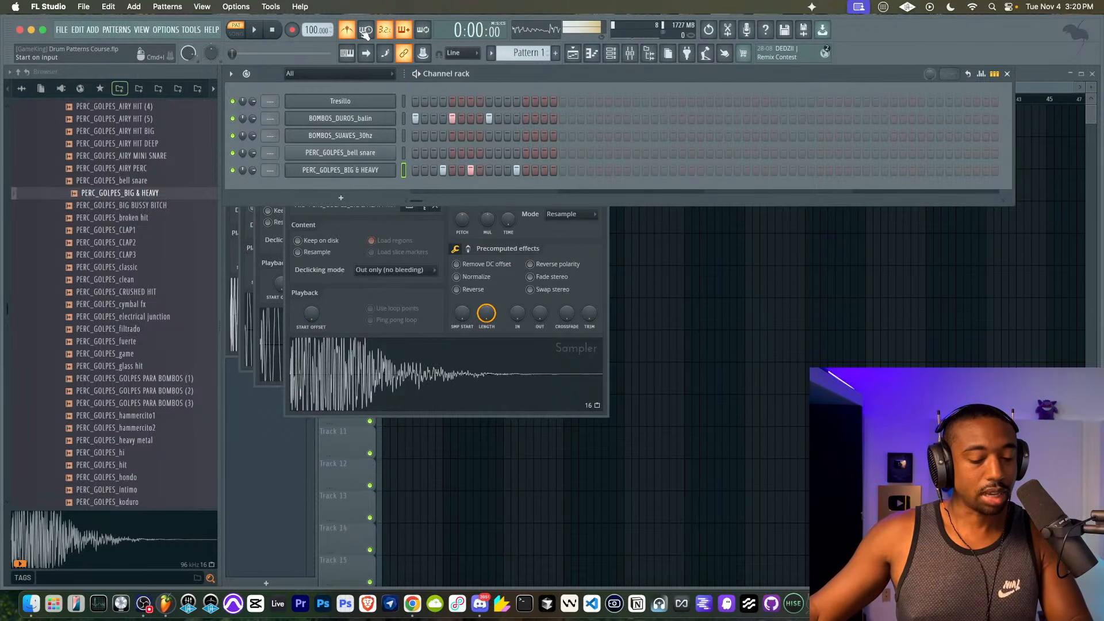
- Complete the first bar with a PERC_GOLPES_BIG & HEAVY hit on step 15 and a BOMBOS_DUROS_balin hit on step 13 during playback
{"action": "key", "text": "space"}
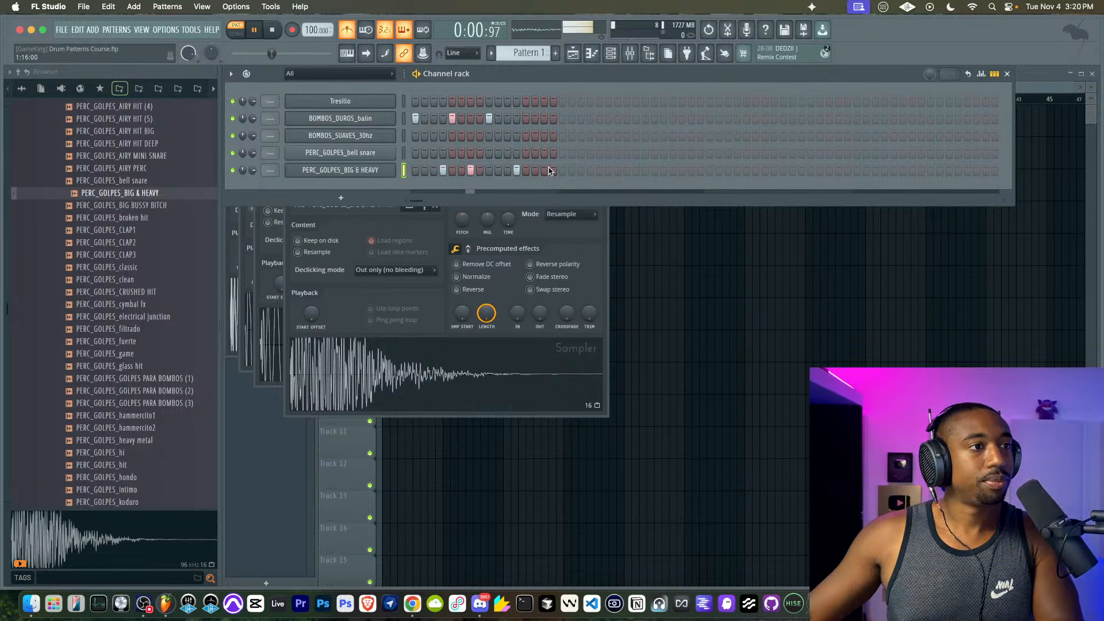
{"action": "left_click", "coordinate": [544, 168]}
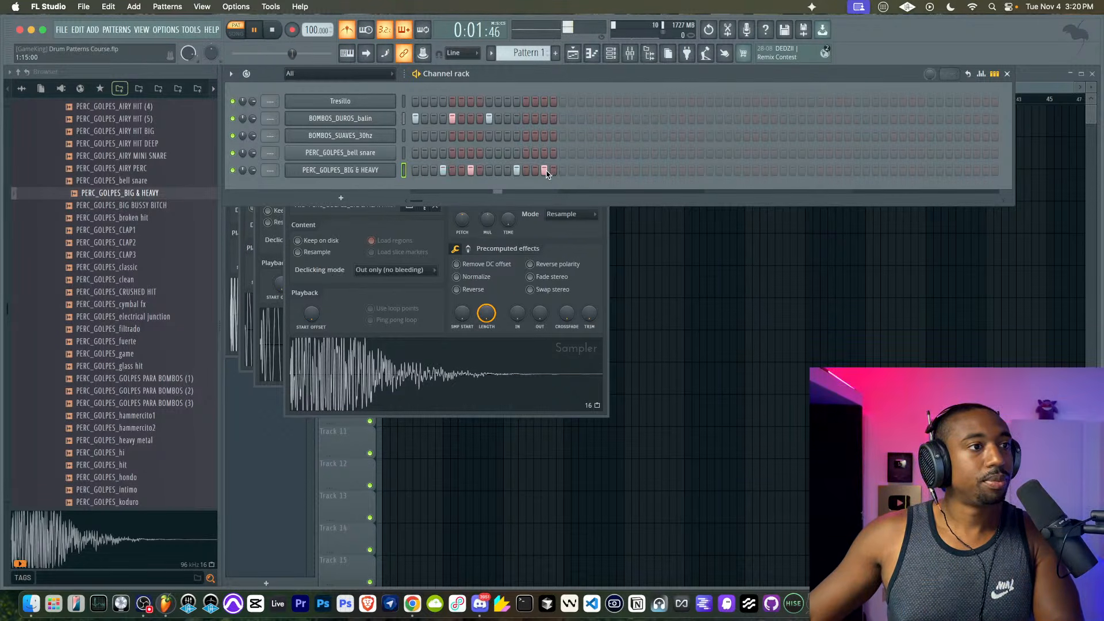
{"action": "left_click", "coordinate": [526, 119]}
{"action": "key", "text": "space"}
- Play back the one-bar pattern and extend it into a second bar with BOMBOS_DUROS_balin hits on steps 17 and 25
{"action": "left_click", "coordinate": [394, 119]}
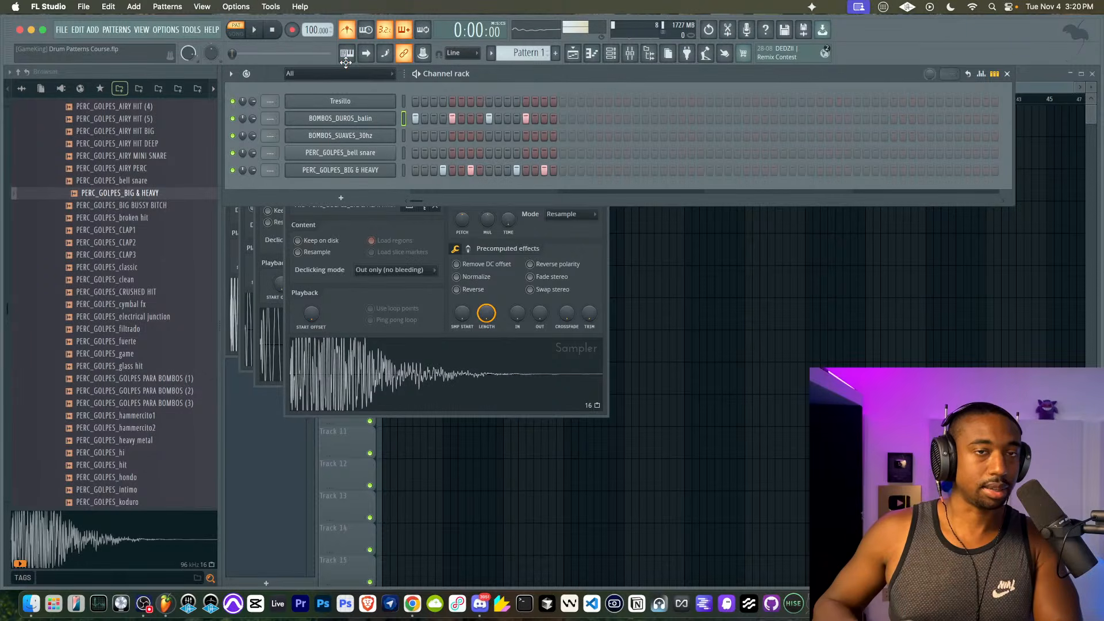
{"action": "key", "text": "space"}
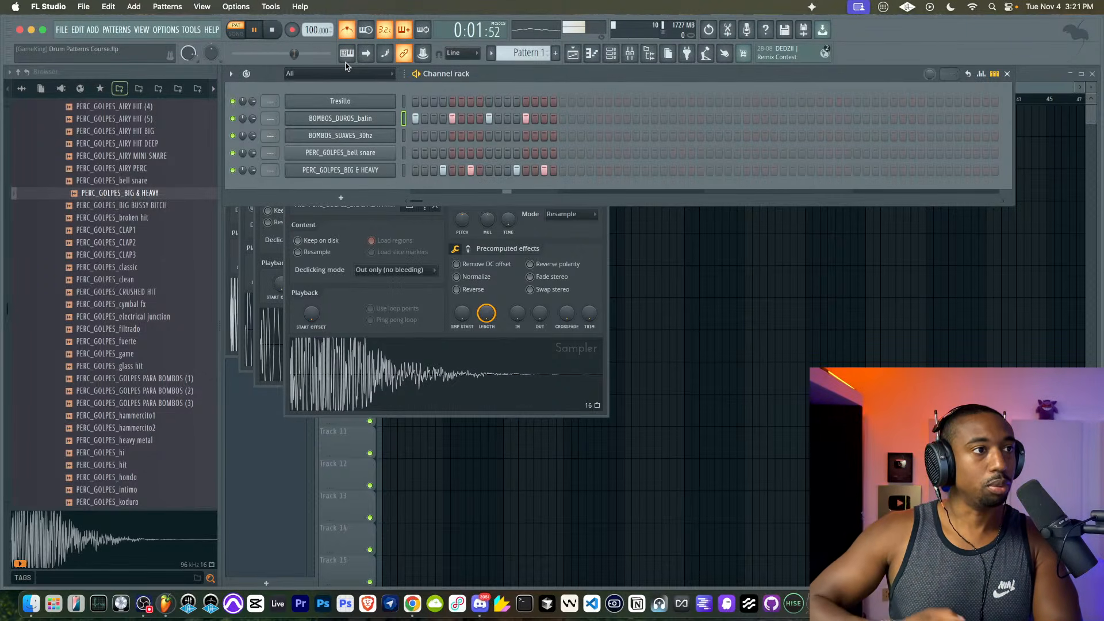
{"action": "key", "text": "space"}
{"action": "left_click", "coordinate": [562, 118]}
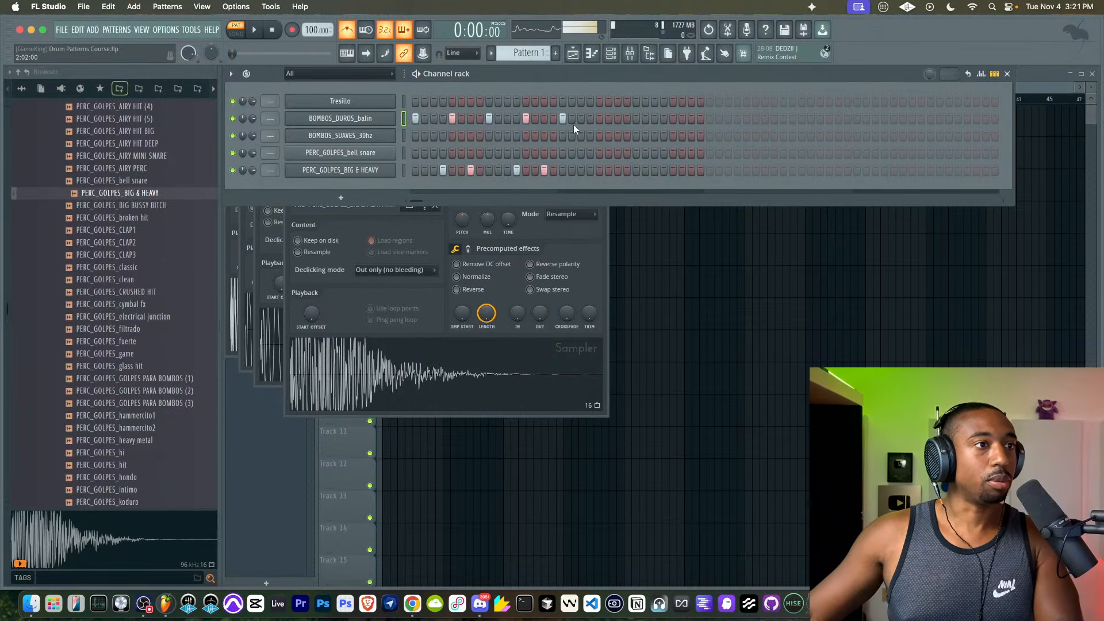
{"action": "left_click", "coordinate": [636, 117]}
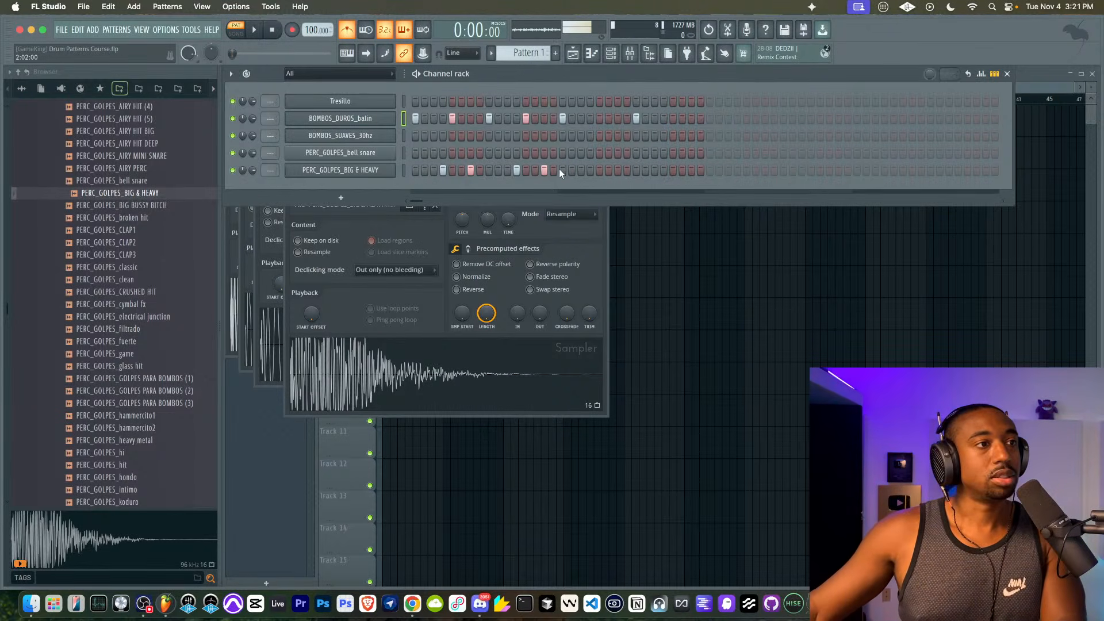
{"action": "left_click", "coordinate": [415, 170]}
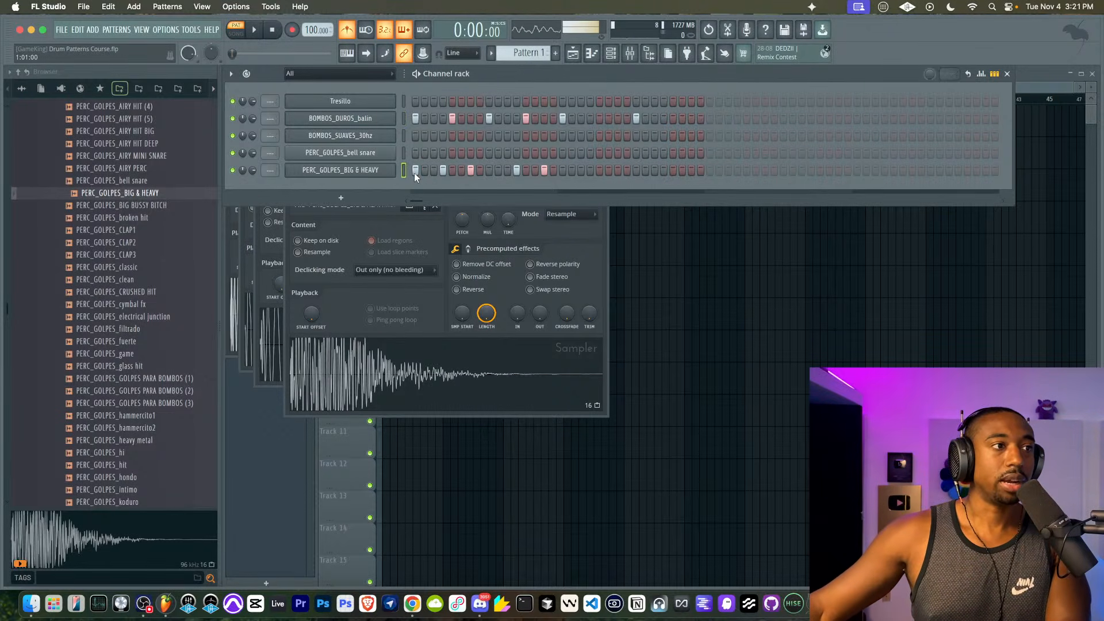
{"action": "left_click", "coordinate": [233, 119]}
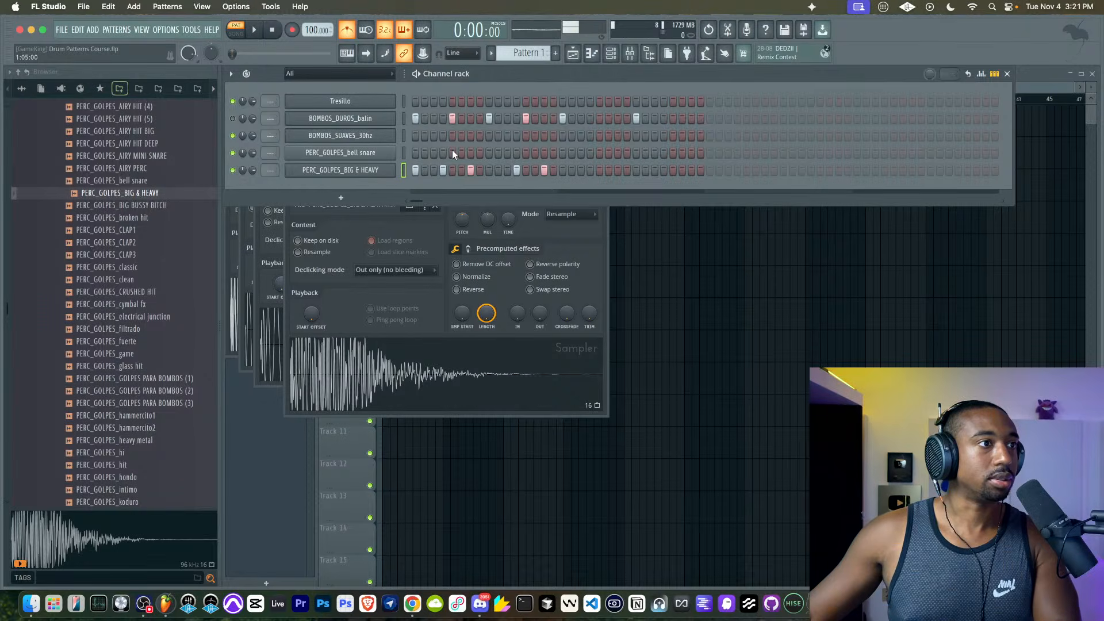
{"action": "left_click", "coordinate": [488, 170]}
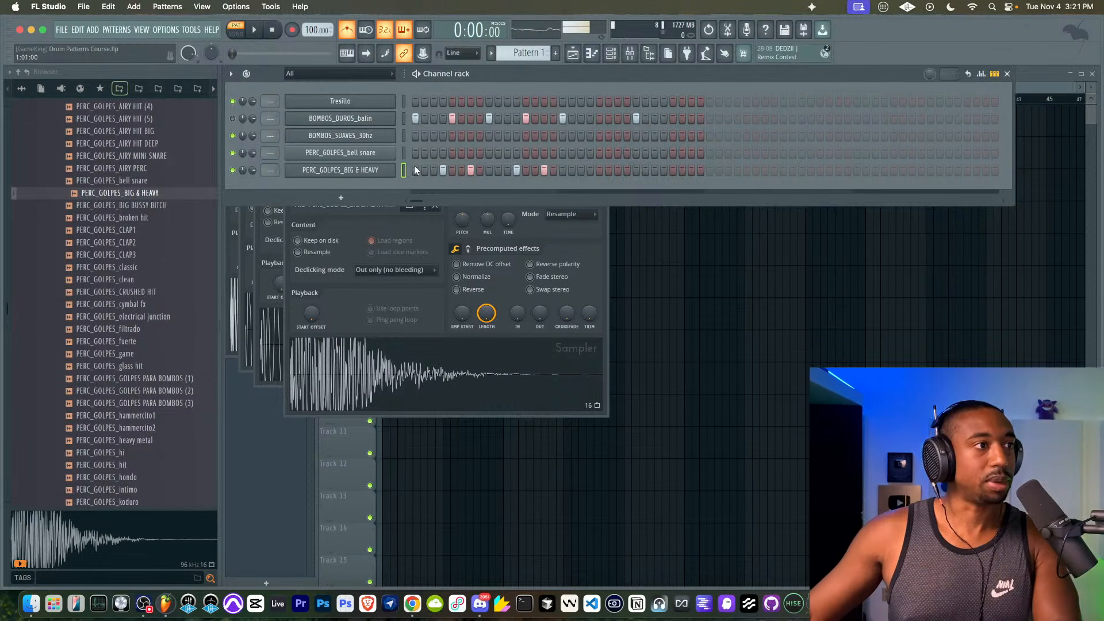
{"action": "left_click", "coordinate": [416, 170]}
{"action": "left_click", "coordinate": [233, 119]}
- Add PERC_GOLPES_BIG & HEAVY hits on steps 20, 23, 28 and 31 in the second bar while the pattern plays
{"action": "key", "text": "space"}
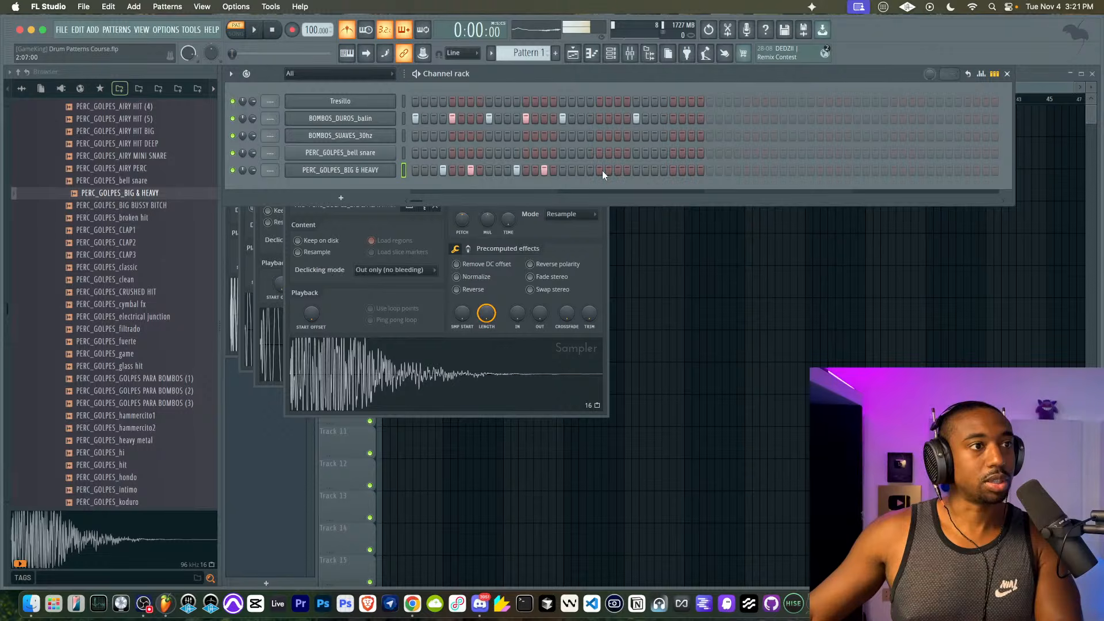
{"action": "left_click", "coordinate": [590, 170]}
{"action": "left_click", "coordinate": [617, 170]}
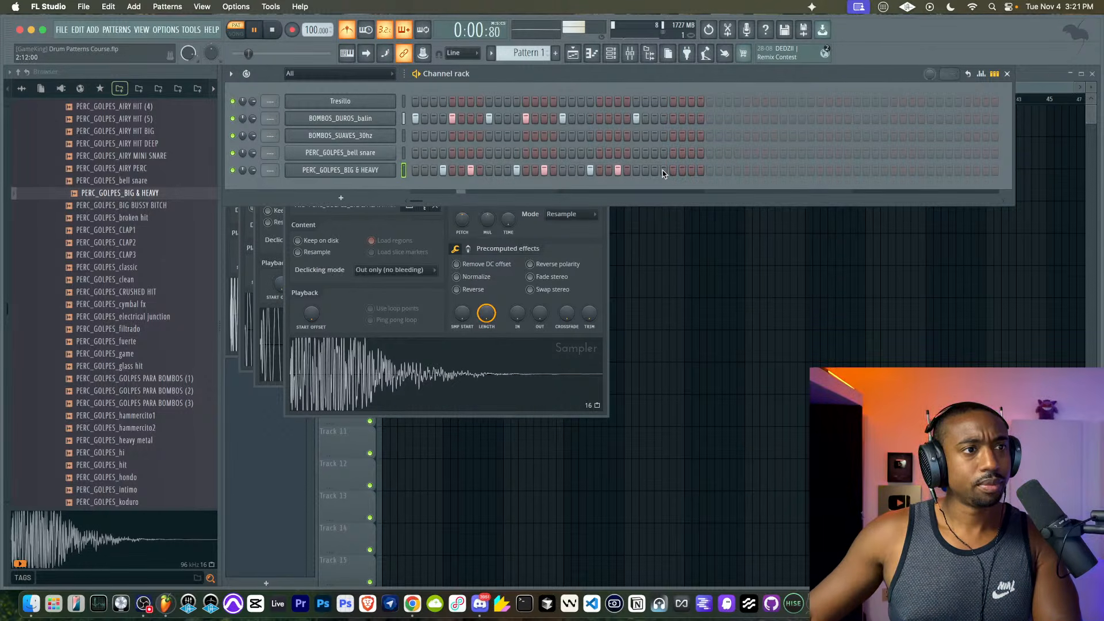
{"action": "left_click", "coordinate": [664, 170]}
{"action": "left_click", "coordinate": [692, 170]}
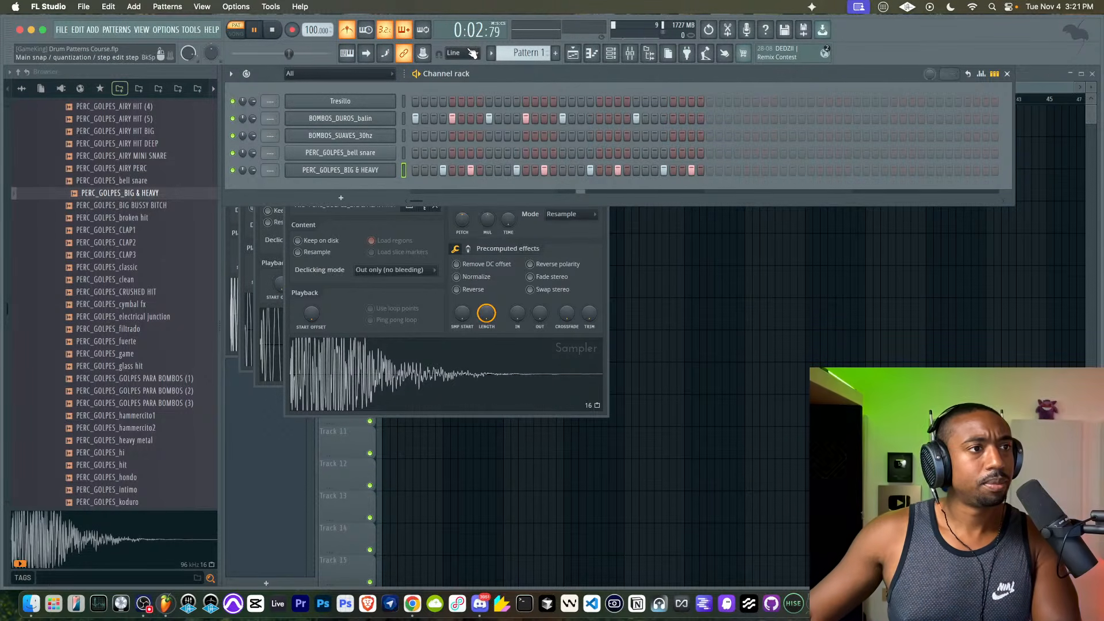
{"action": "key", "text": "space"}
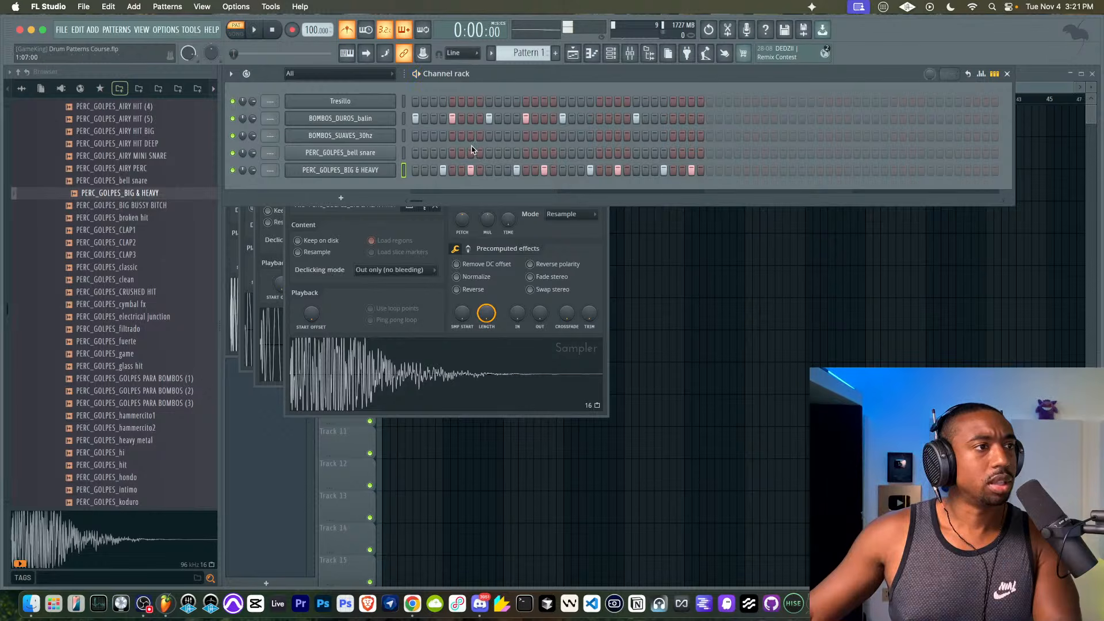
- Remove the BOMBOS_DUROS_balin hits on steps 5 and 13
{"action": "left_click", "coordinate": [452, 119]}
{"action": "left_click", "coordinate": [525, 118]}
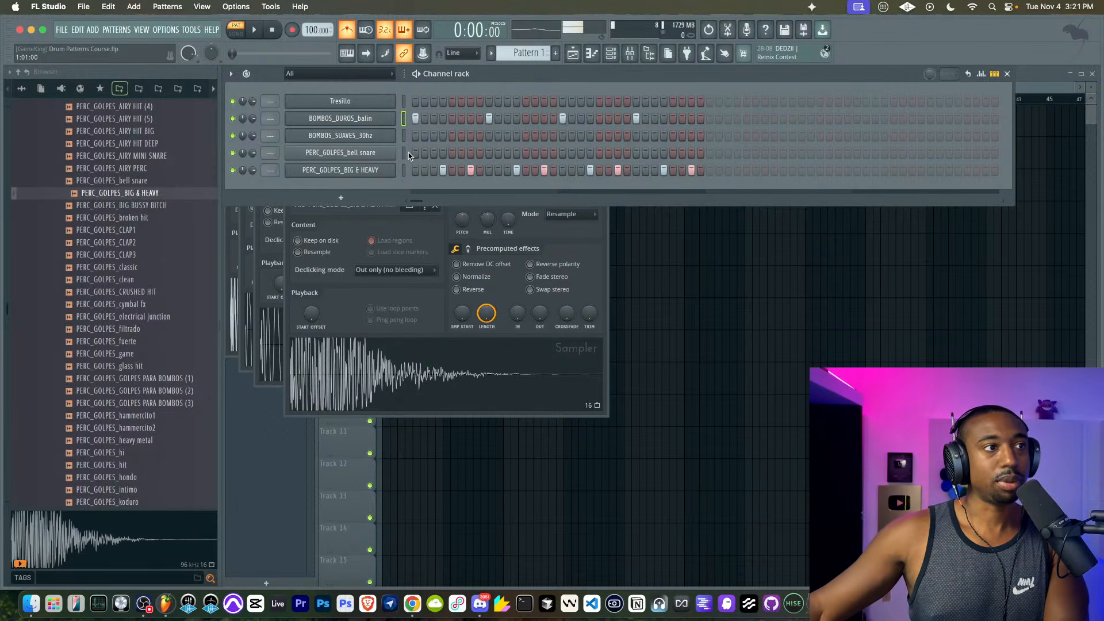
- Add PERC_GOLPES_BIG & HEAVY hits on steps 1, 9, 17 and 25, listening with BOMBOS_DUROS_balin temporarily muted
{"action": "left_click", "coordinate": [416, 170]}
{"action": "left_click", "coordinate": [233, 118]}
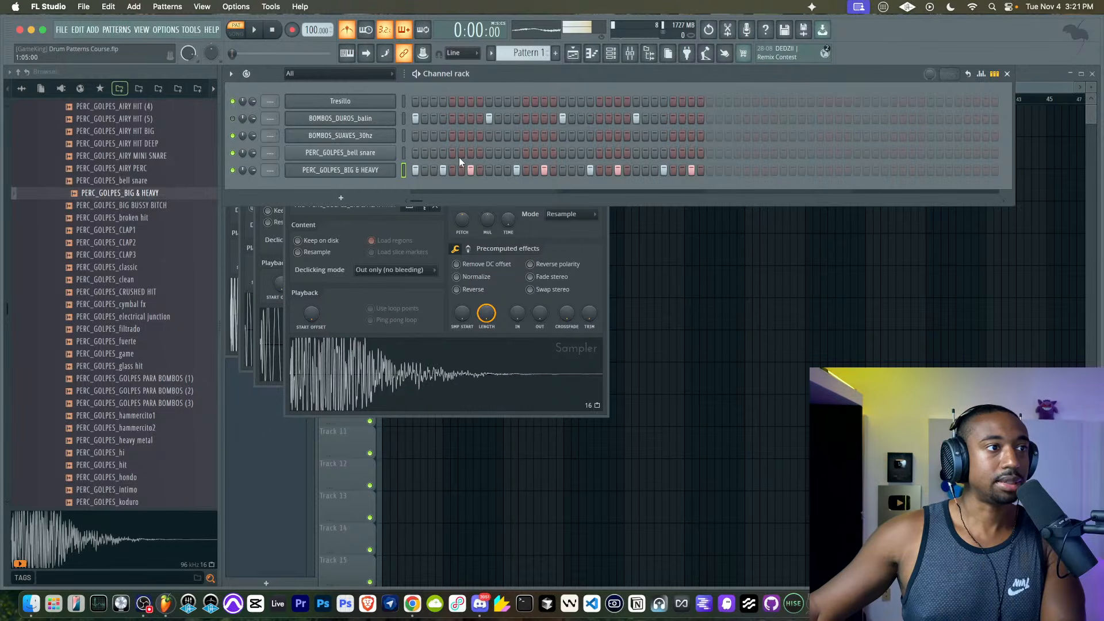
{"action": "key", "text": "space"}
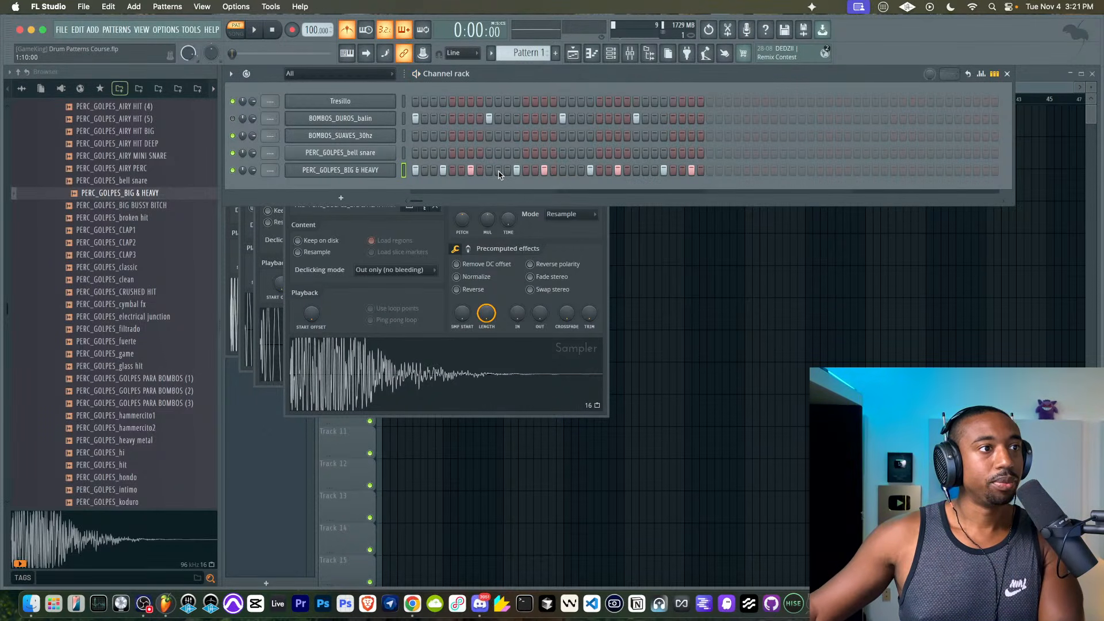
{"action": "left_click", "coordinate": [489, 171]}
{"action": "left_click", "coordinate": [563, 171]}
{"action": "left_click", "coordinate": [637, 171]}
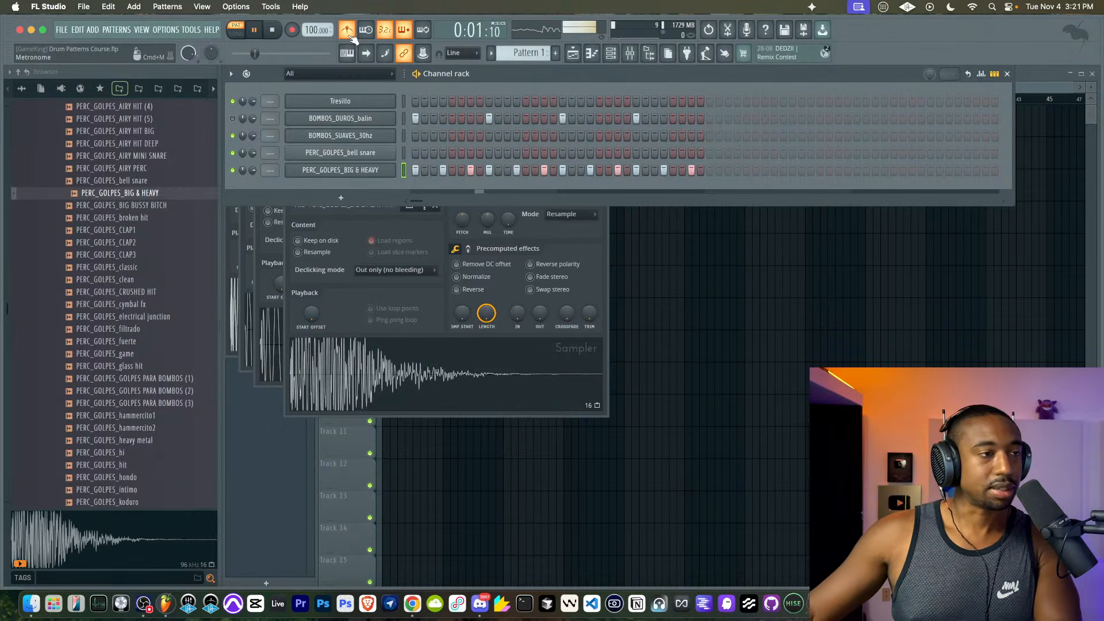
{"action": "left_click", "coordinate": [233, 119]}
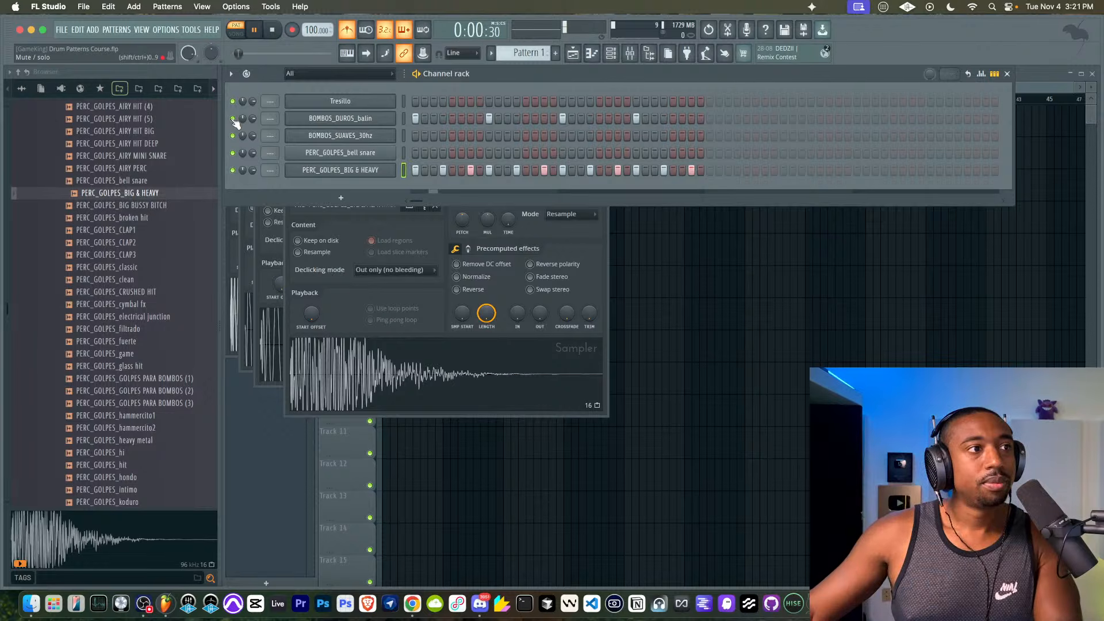
{"action": "key", "text": "space"}
- Fill the BOMBOS_DUROS_balin channel with a hit every 4 steps and play the pattern
{"action": "right_click", "coordinate": [367, 117]}
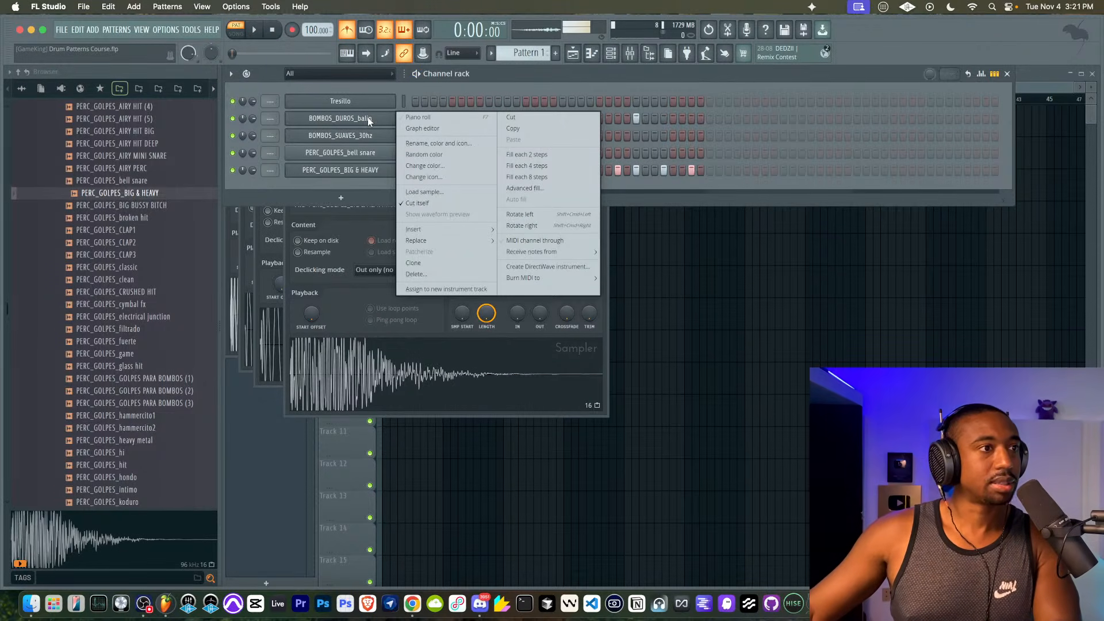
{"action": "left_click", "coordinate": [533, 166]}
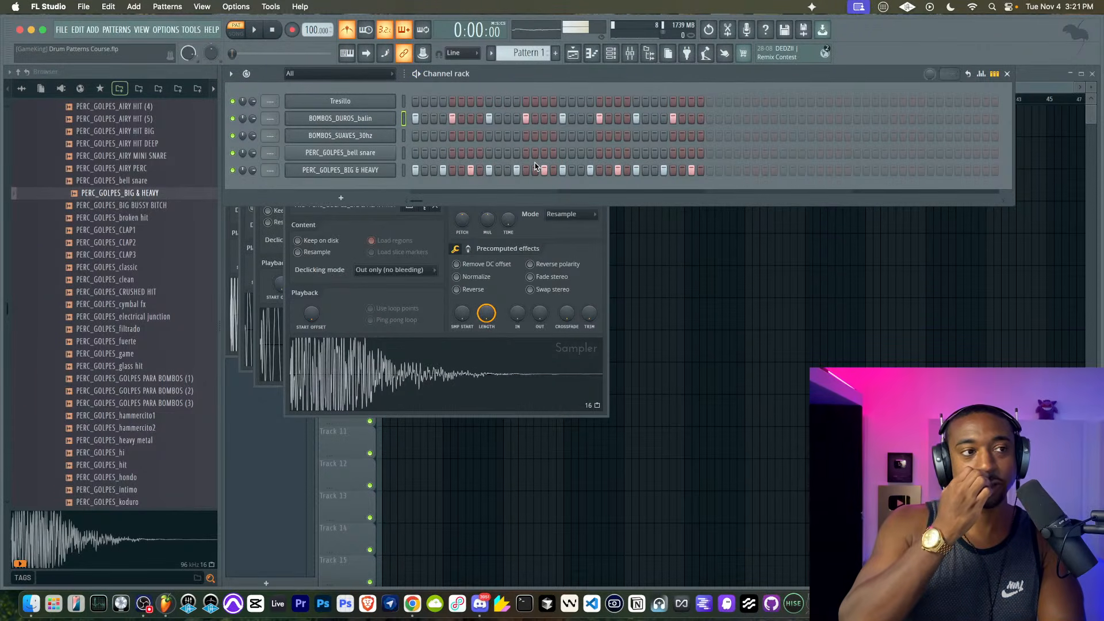
{"action": "key", "text": "space"}
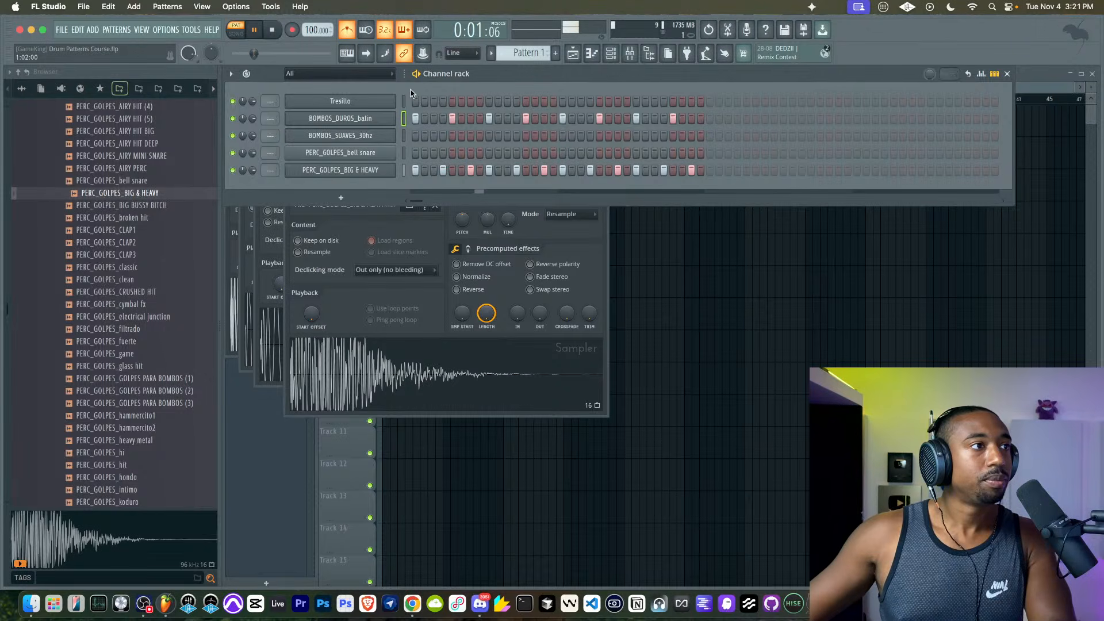
- Turn off the metronome, stop playback and clear all hits from the PERC_GOLPES_BIG & HEAVY and BOMBOS_DUROS_balin channels
{"action": "left_click", "coordinate": [348, 31]}
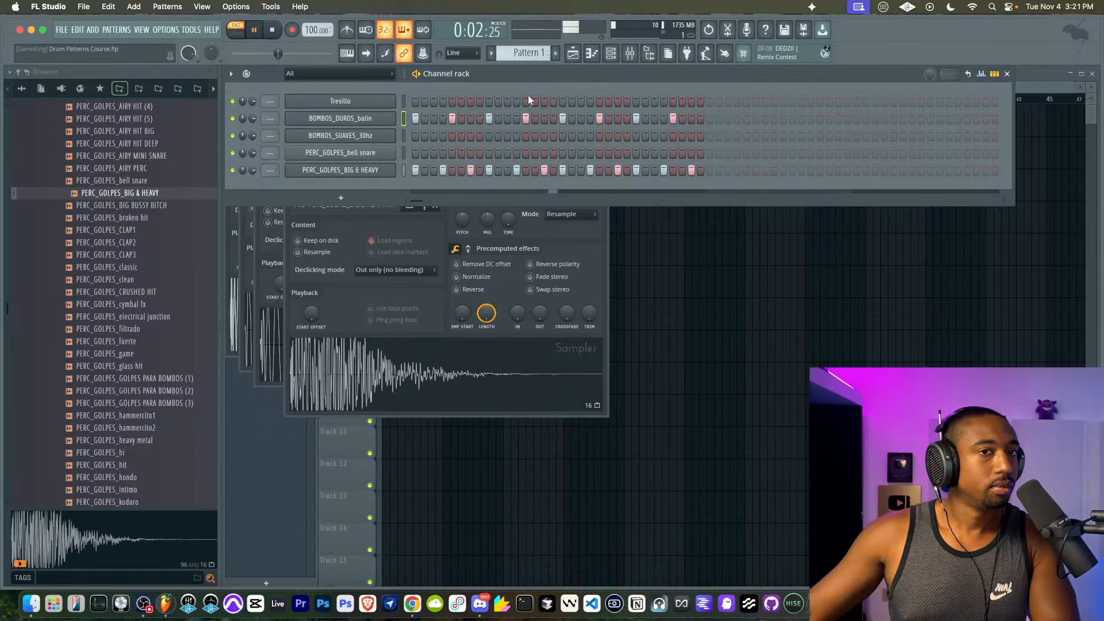
{"action": "key", "text": "space"}
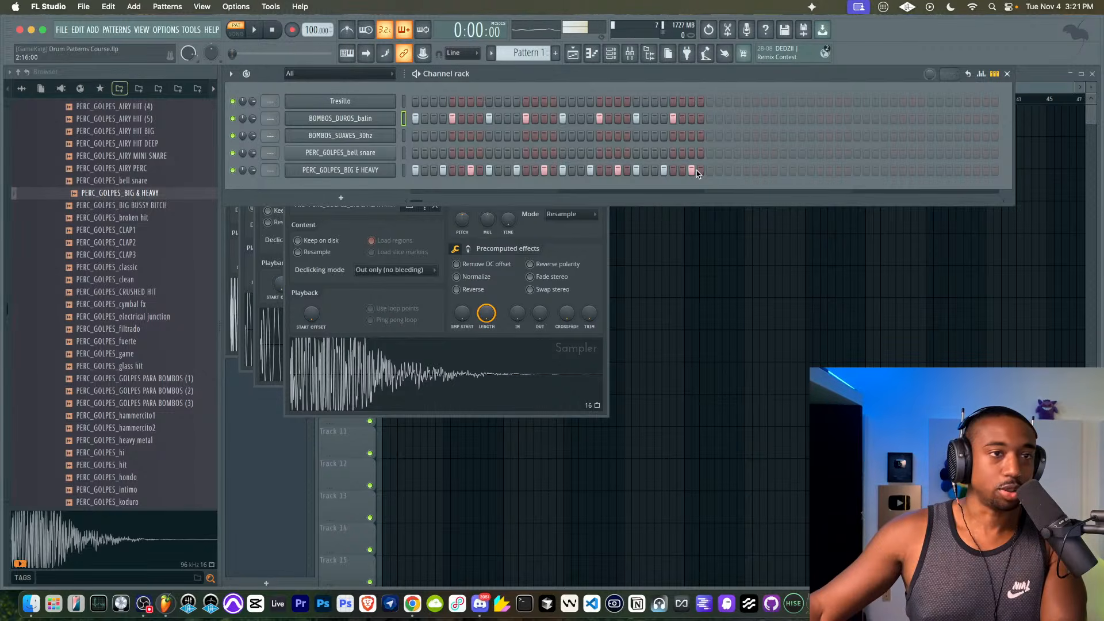
{"action": "left_click_drag", "start_coordinate": [696, 173], "coordinate": [388, 182]}
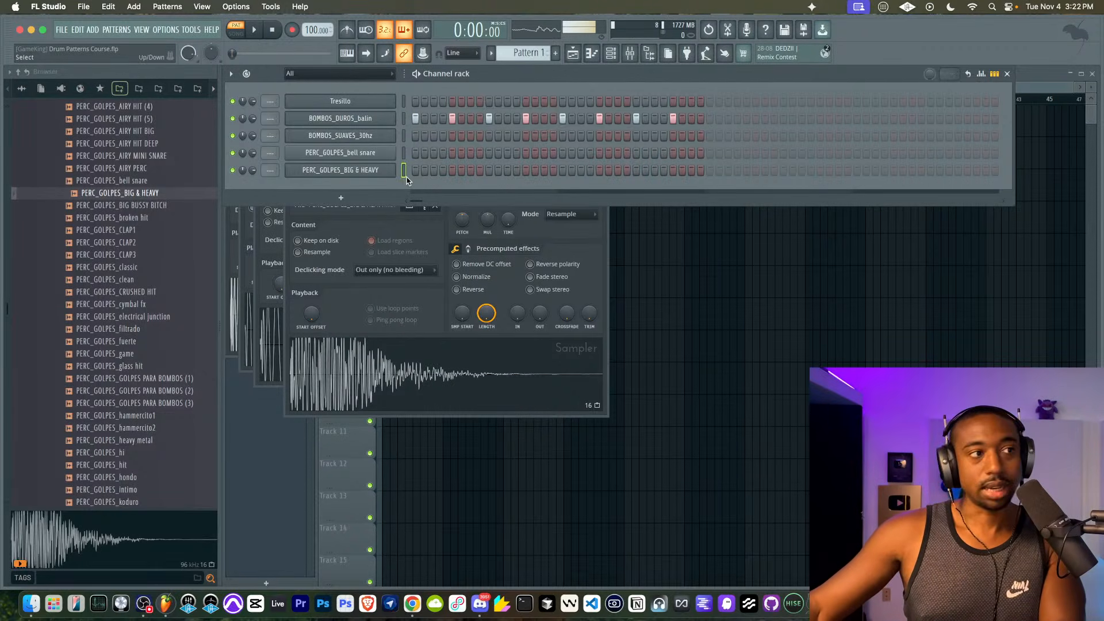
{"action": "mouse_move", "coordinate": [675, 118]}
{"action": "left_mouse_down"}
{"action": "mouse_move", "coordinate": [449, 123]}
{"action": "mouse_move", "coordinate": [405, 112]}
{"action": "left_mouse_up"}
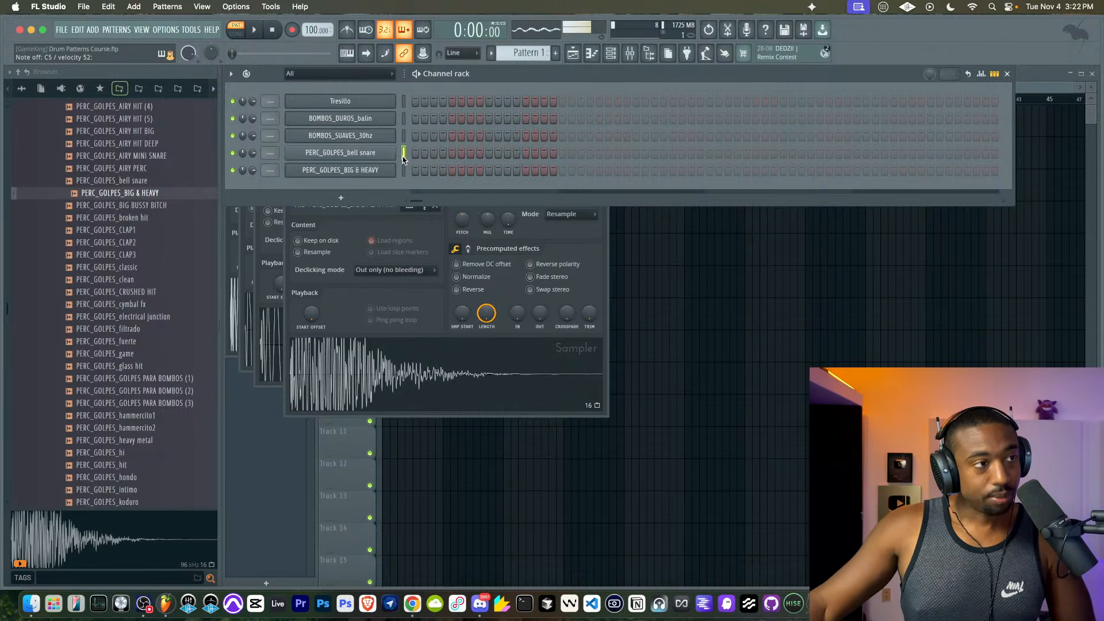
- Place BOMBOS_DUROS_balin hits on steps 1 and 9, PERC_GOLPES_BIG & HEAVY on 4 and 12, and PERC_GOLPES_bell snare on 7 and 15
{"action": "left_click", "coordinate": [414, 118]}
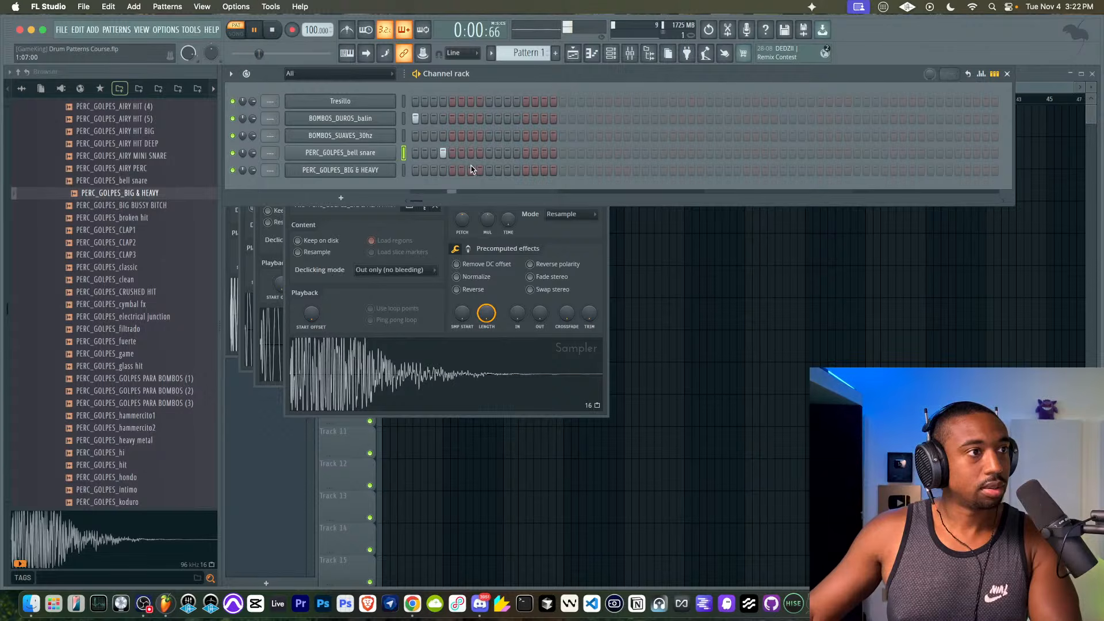
{"action": "left_click", "coordinate": [442, 152]}
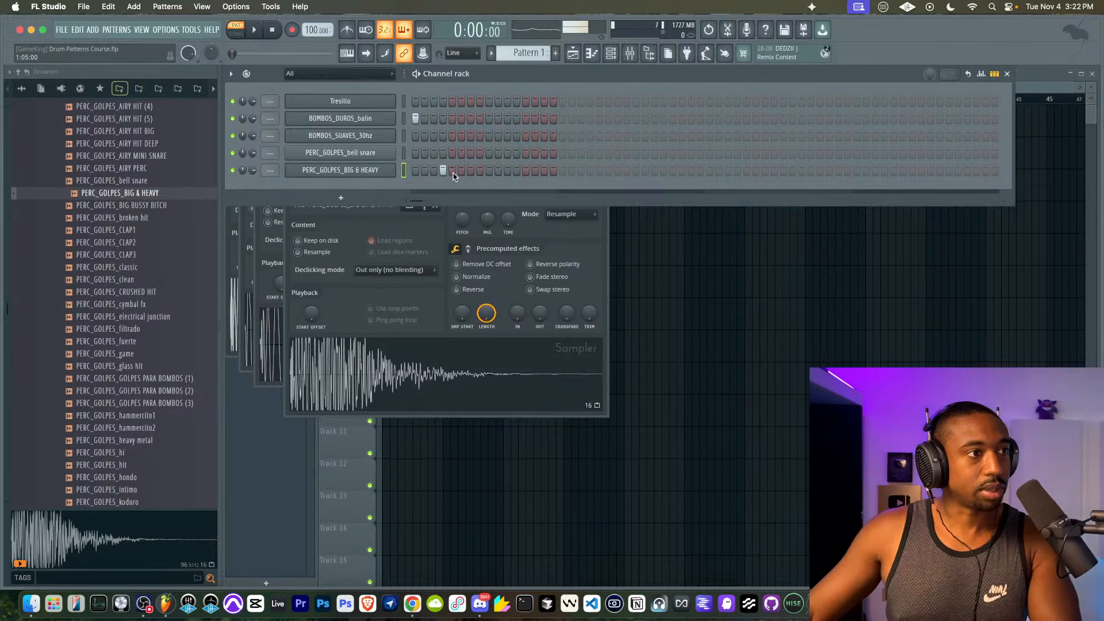
{"action": "left_click", "coordinate": [470, 153]}
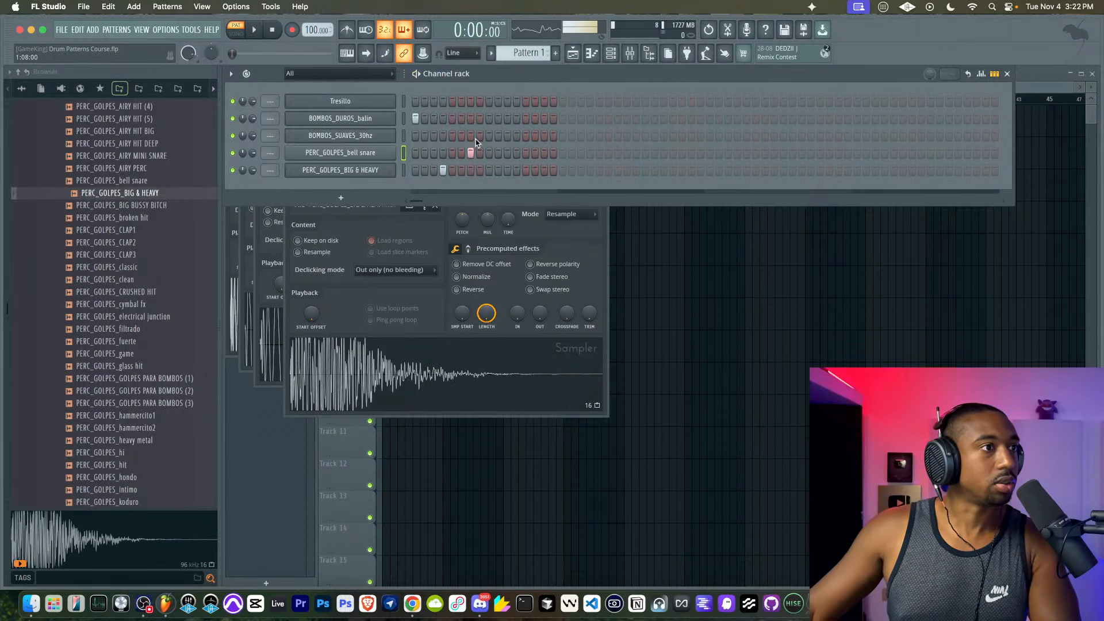
{"action": "left_click", "coordinate": [490, 119]}
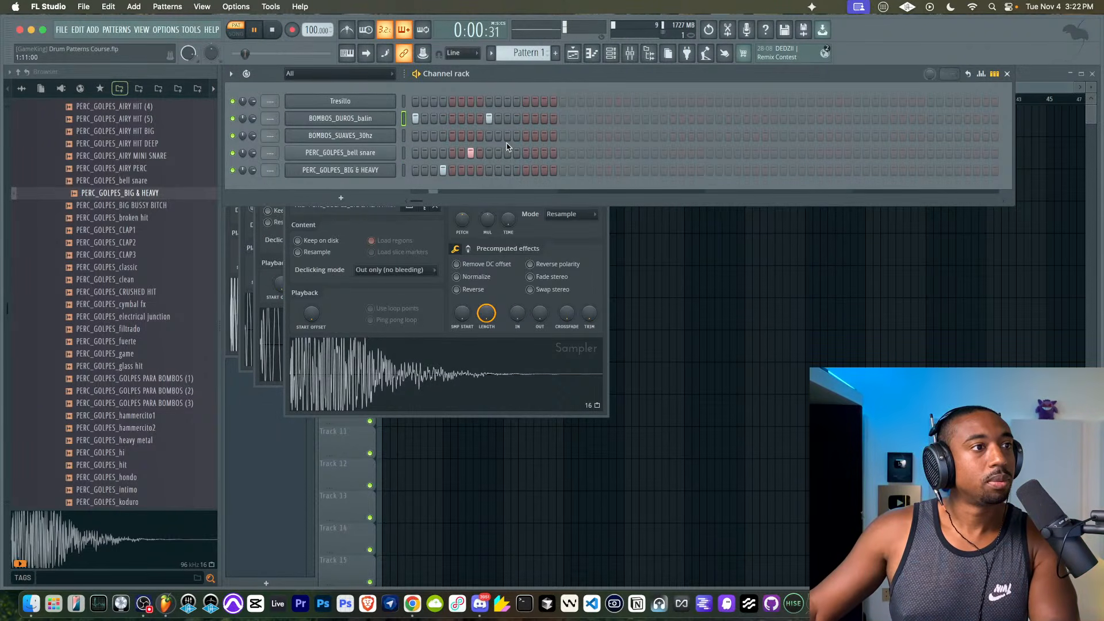
{"action": "left_click", "coordinate": [517, 171]}
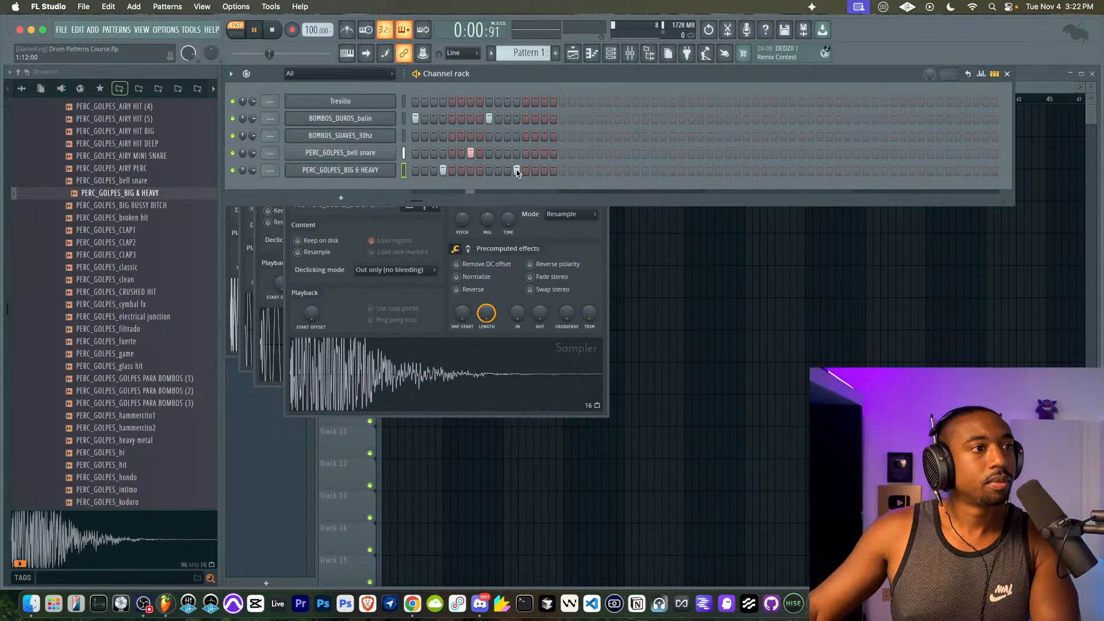
{"action": "left_click", "coordinate": [544, 153]}
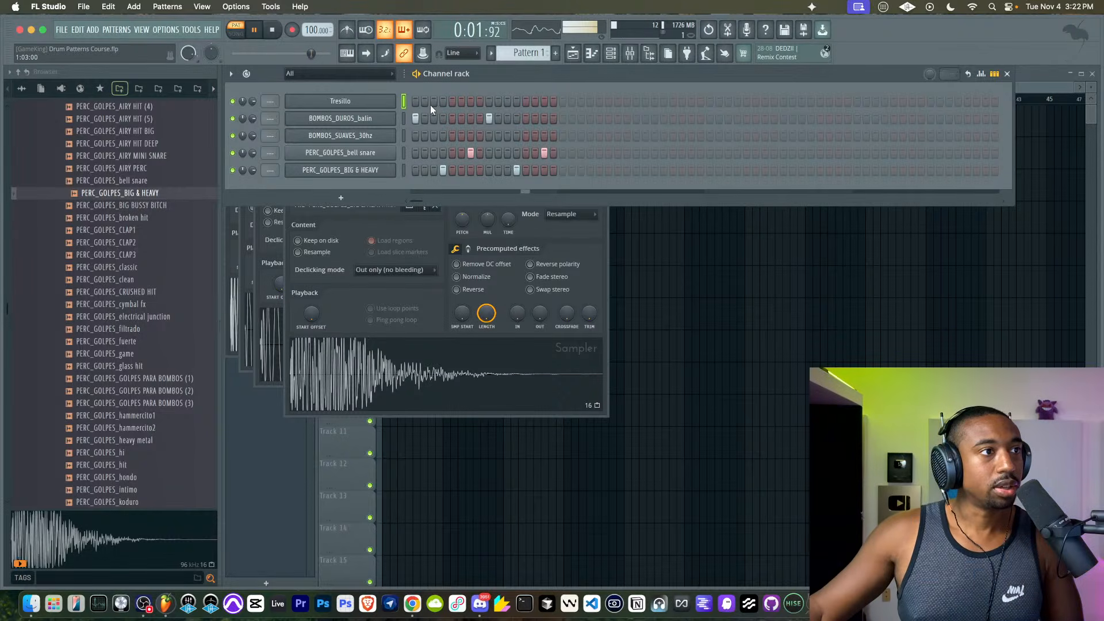
- Play the pattern with the metronome on and add a Tresillo hit on step 3
{"action": "key", "text": "space"}
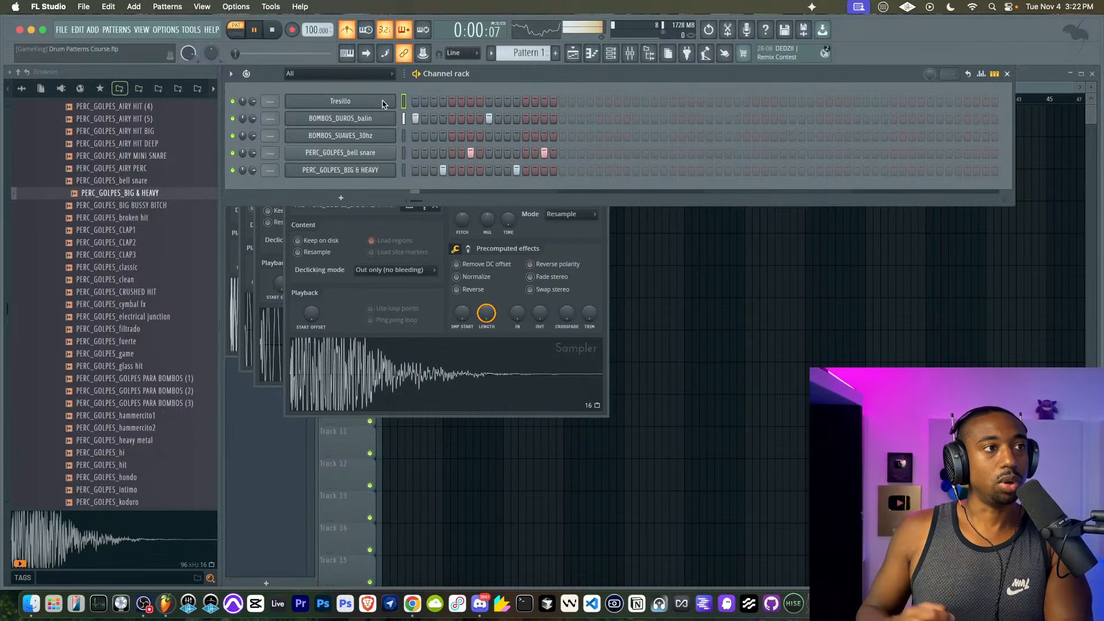
{"action": "key", "text": "space"}
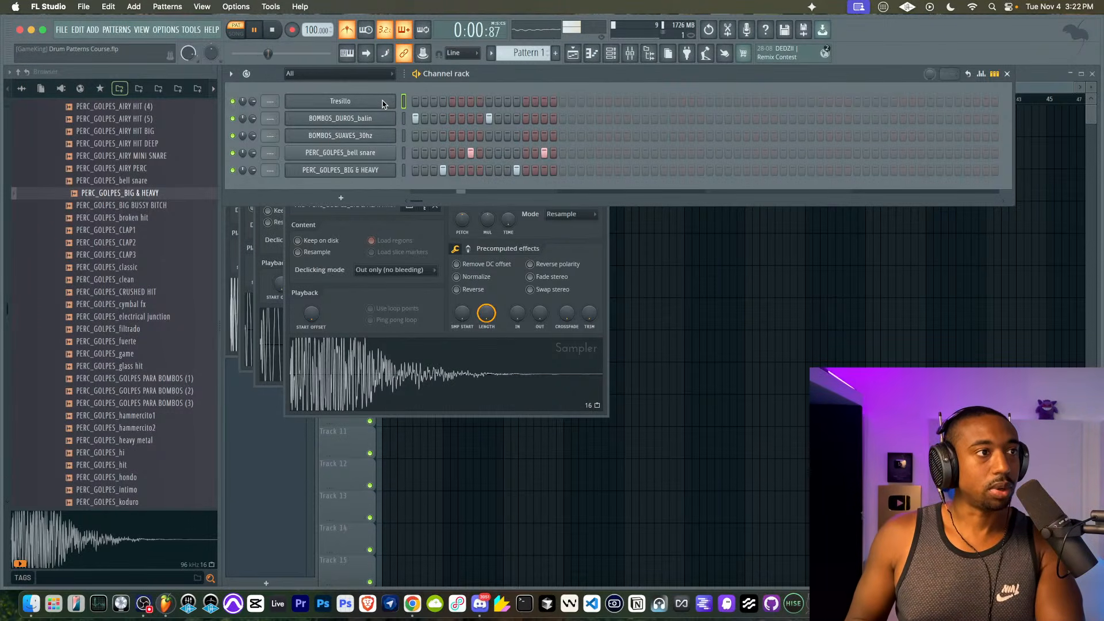
{"action": "key", "text": "space"}
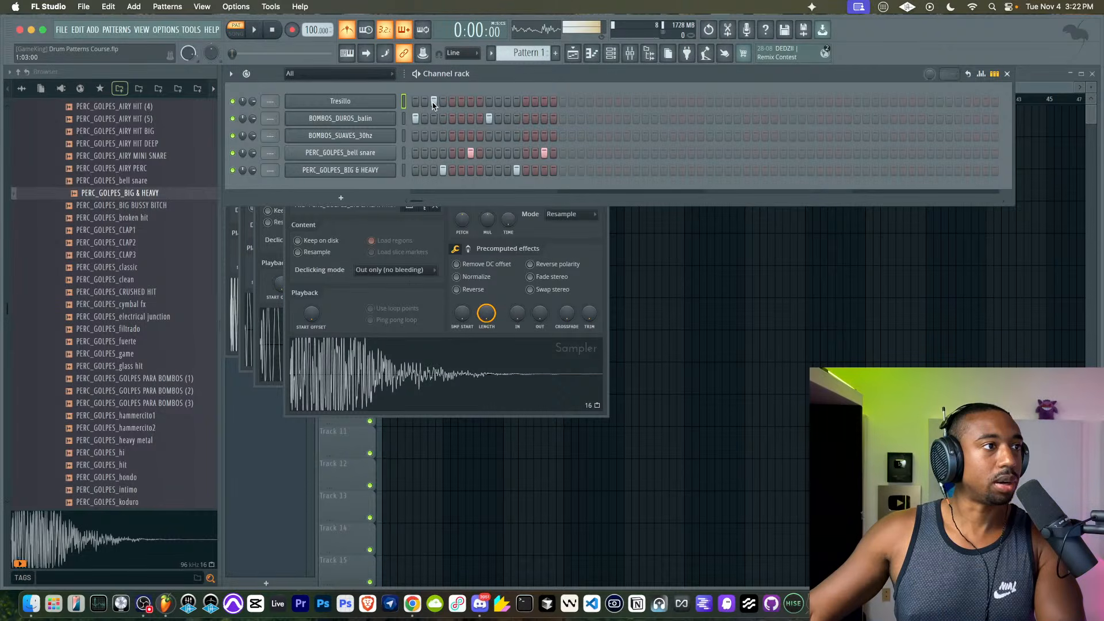
{"action": "key", "text": "space"}
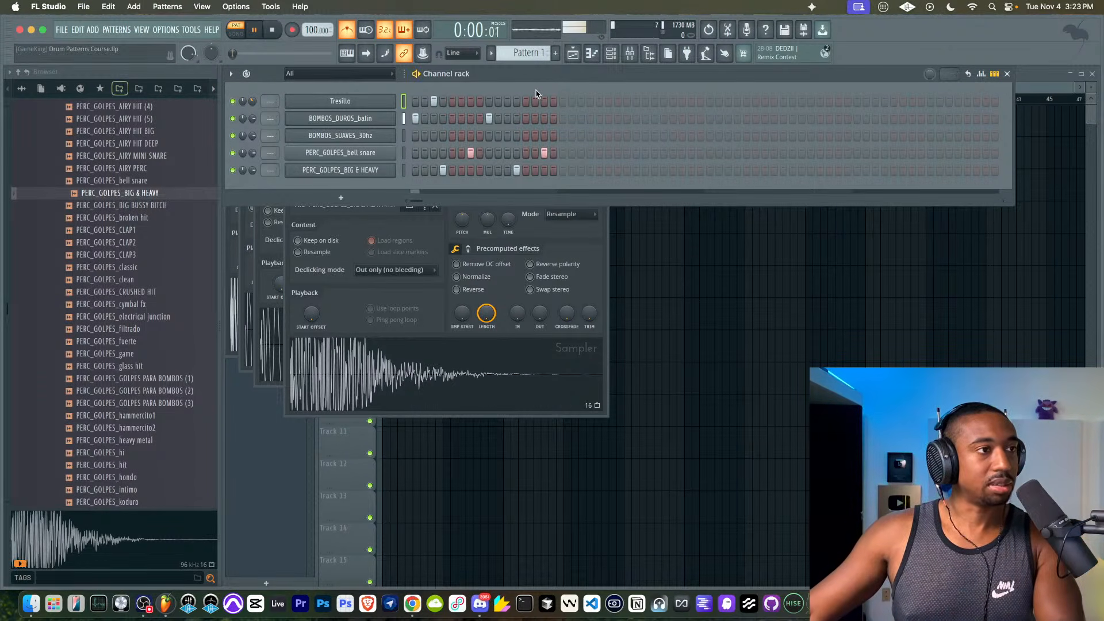
- Try Tresillo hits on steps 11, 13 and 15 during playback, keeping only the one on step 15
{"action": "left_click", "coordinate": [509, 102]}
{"action": "right_click", "coordinate": [509, 102]}
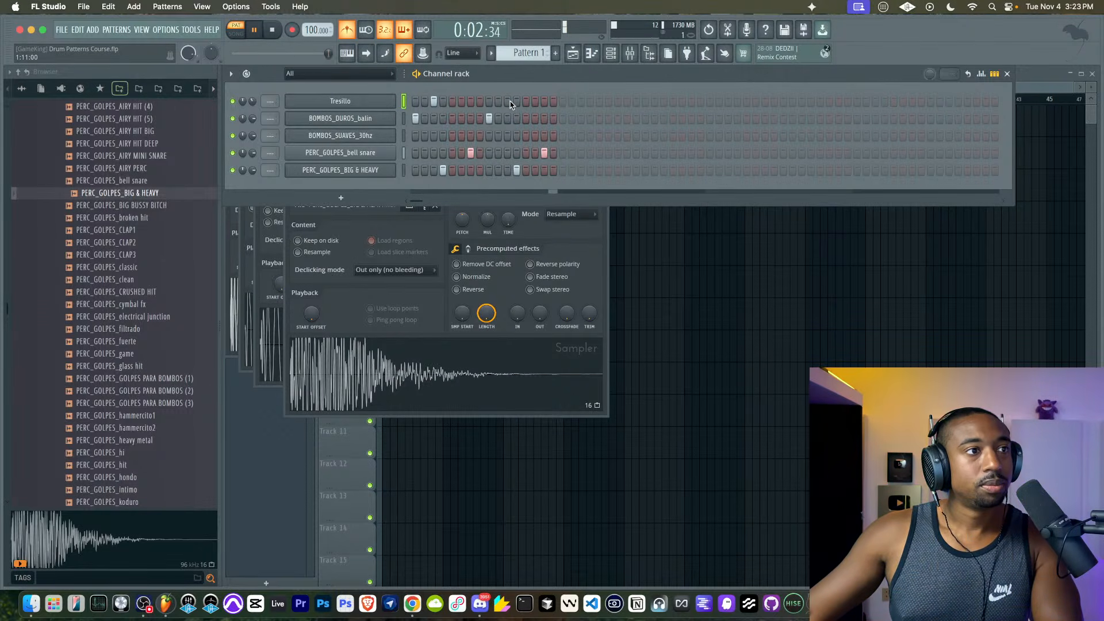
{"action": "left_click", "coordinate": [525, 102]}
{"action": "left_click", "coordinate": [542, 102]}
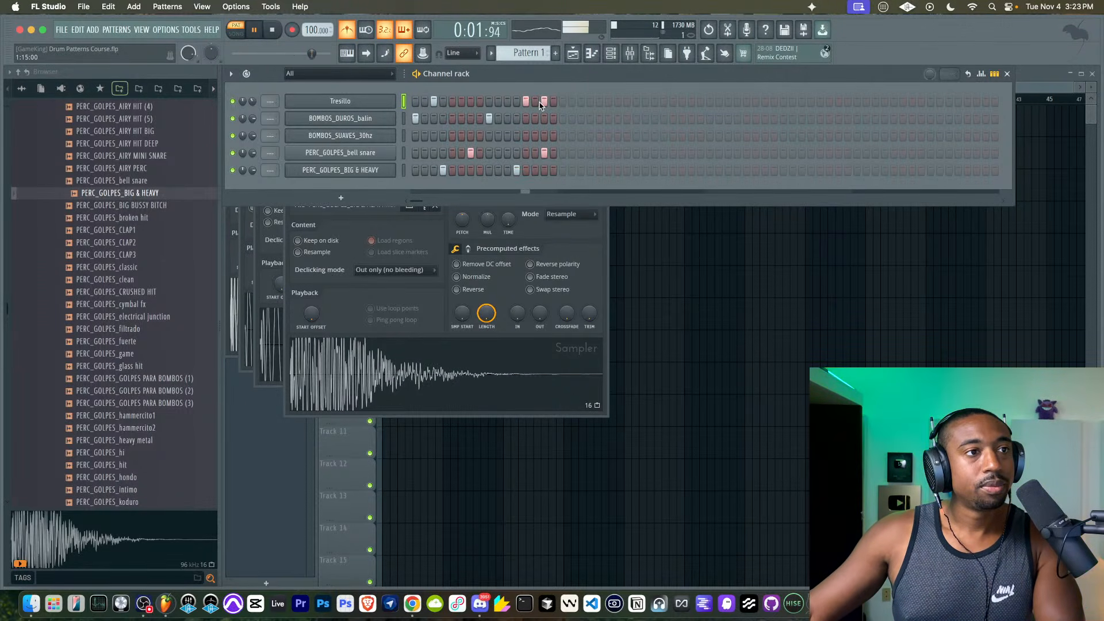
{"action": "key", "text": "space"}
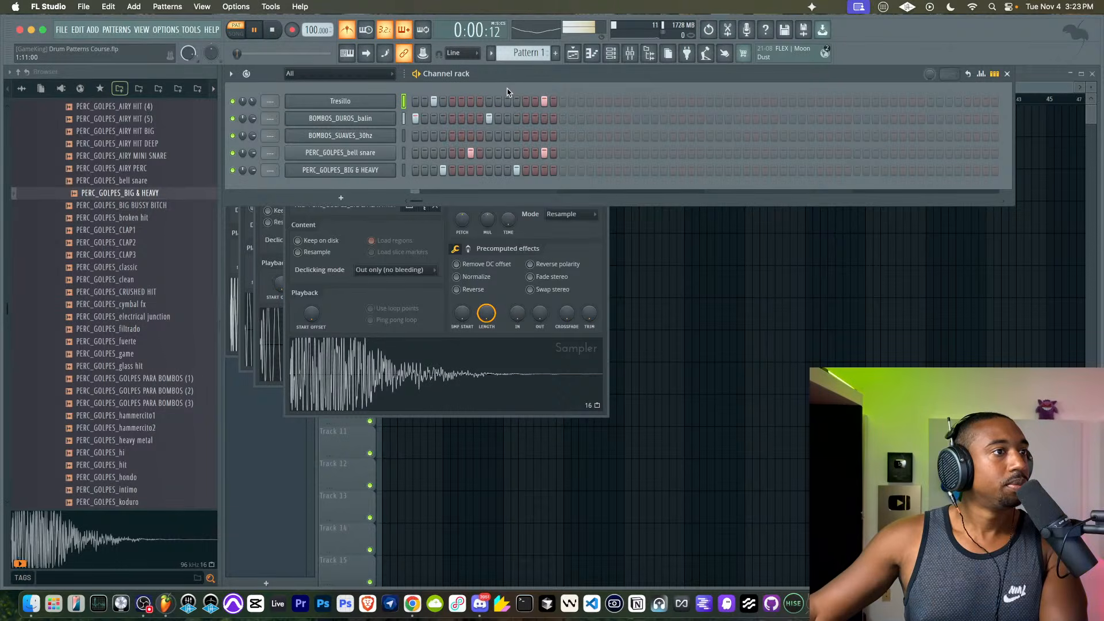
{"action": "key", "text": "space"}
- Raise Tresillo's step 15 note by one semitone in the piano roll and bring the channel rack back into view
{"action": "right_click", "coordinate": [374, 103]}
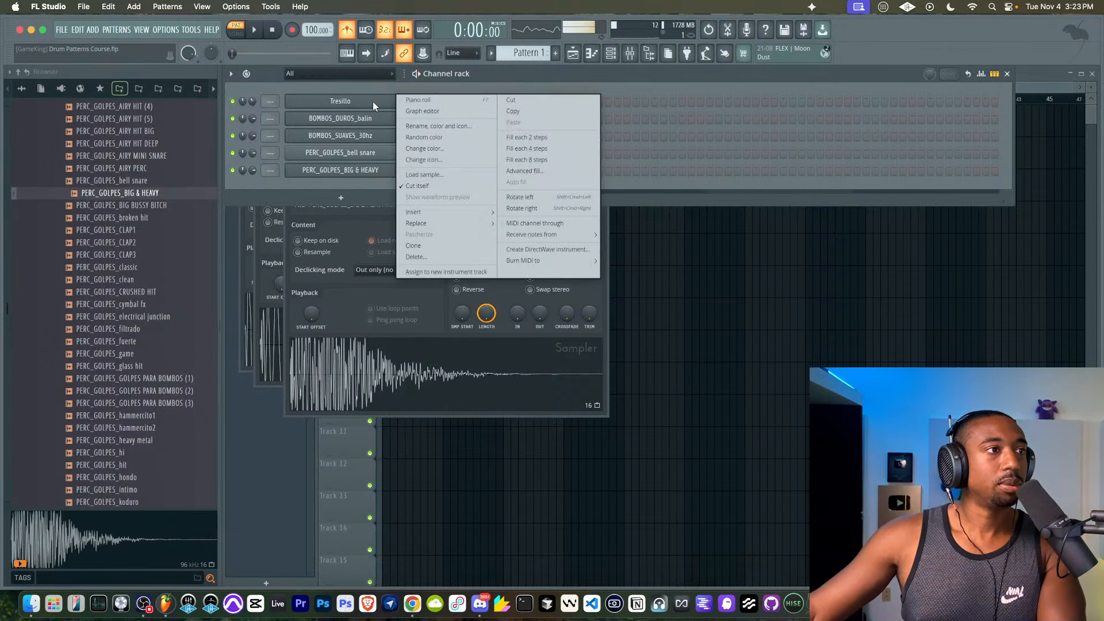
{"action": "left_click", "coordinate": [415, 101]}
{"action": "left_click_drag", "start_coordinate": [265, 288], "coordinate": [264, 287]}
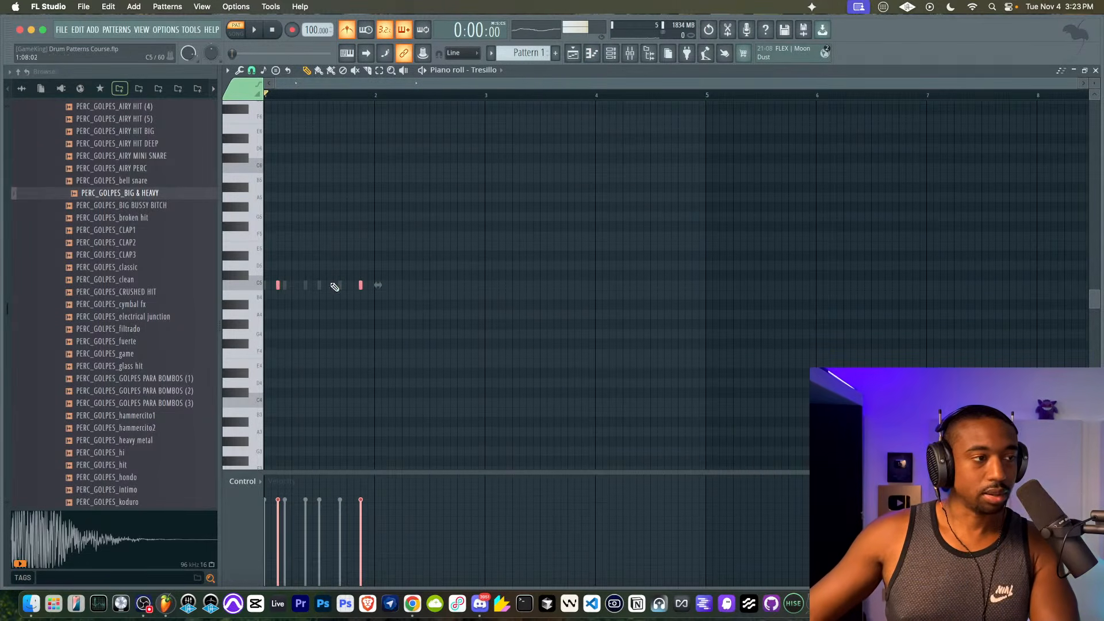
{"action": "left_click_drag", "start_coordinate": [364, 286], "coordinate": [353, 281]}
{"action": "left_click", "coordinate": [263, 252]}
{"action": "left_click", "coordinate": [247, 268]}
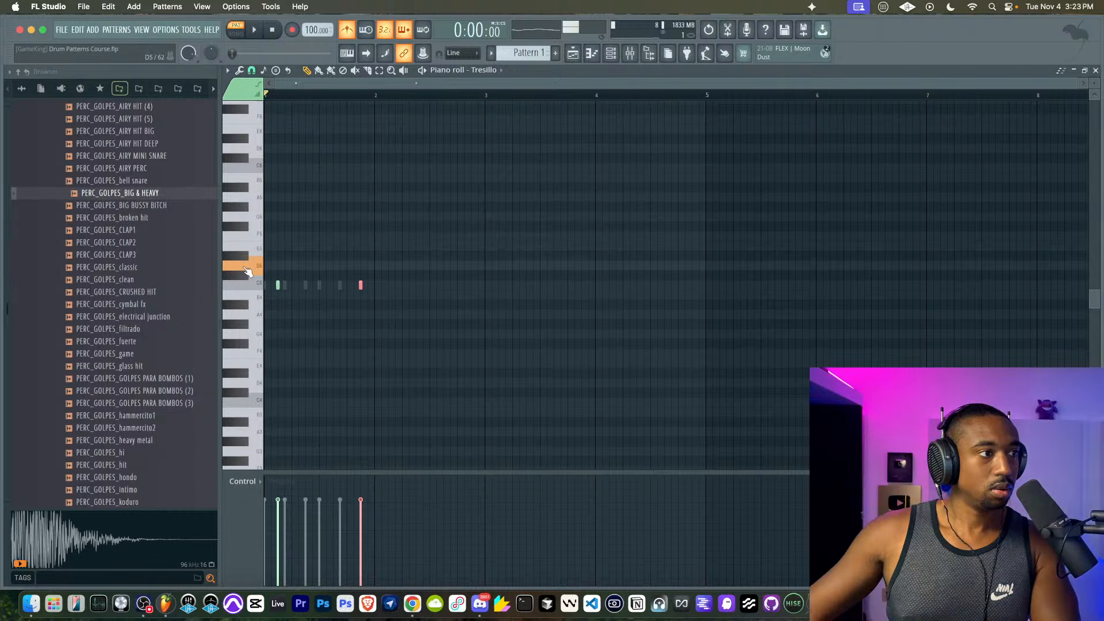
{"action": "key", "text": "shift+Up"}
{"action": "key", "text": "space"}
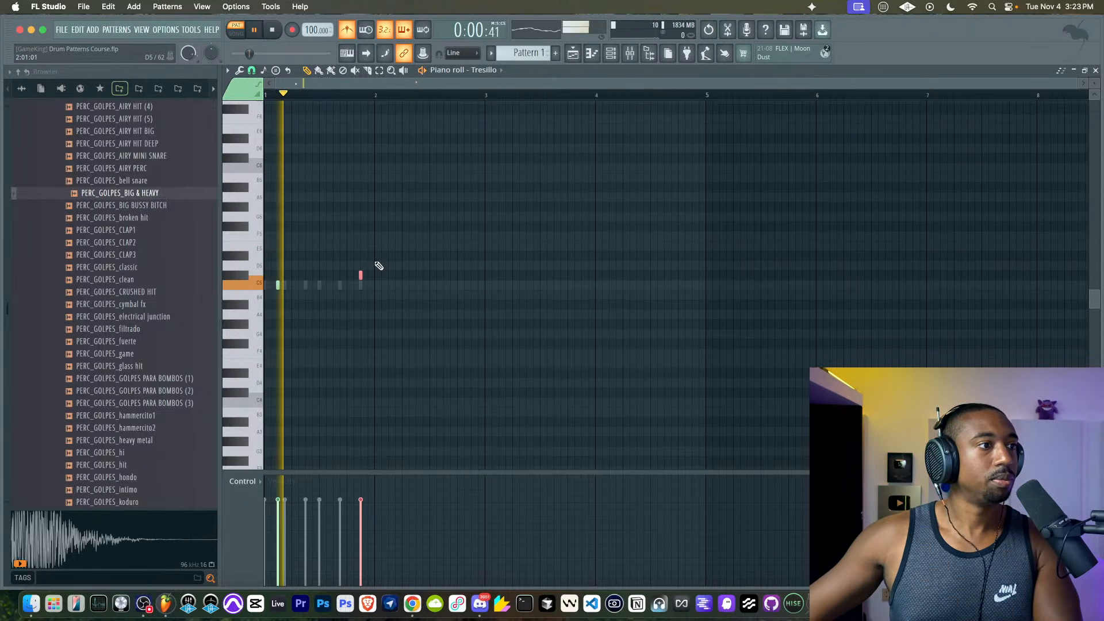
{"action": "left_click", "coordinate": [380, 260], "text": "super"}
{"action": "left_click", "coordinate": [613, 53]}
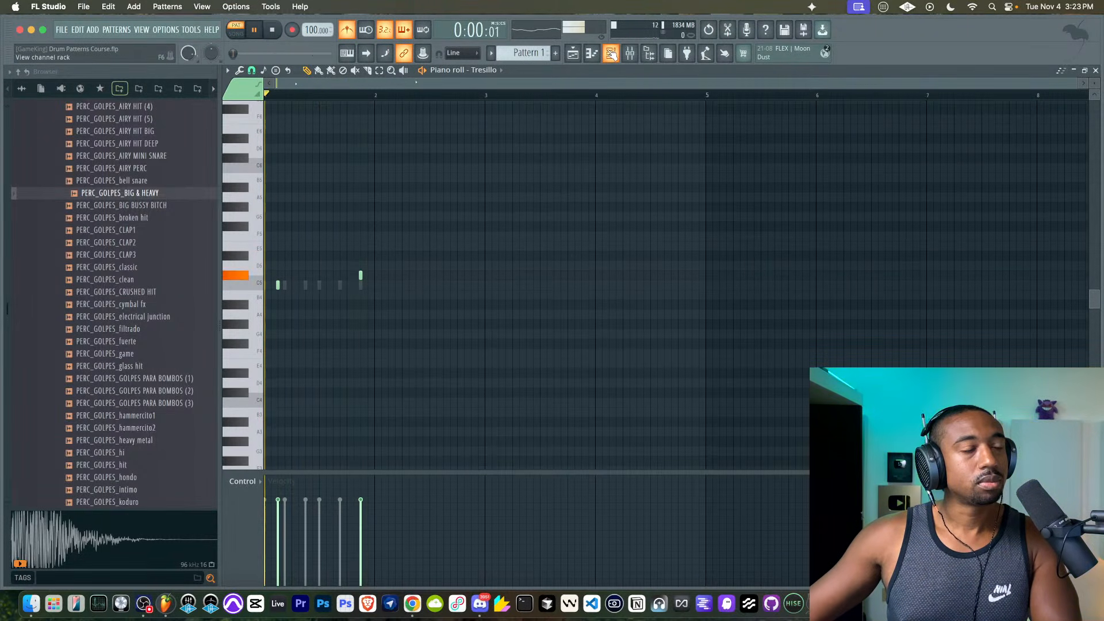
{"action": "left_click", "coordinate": [613, 54]}
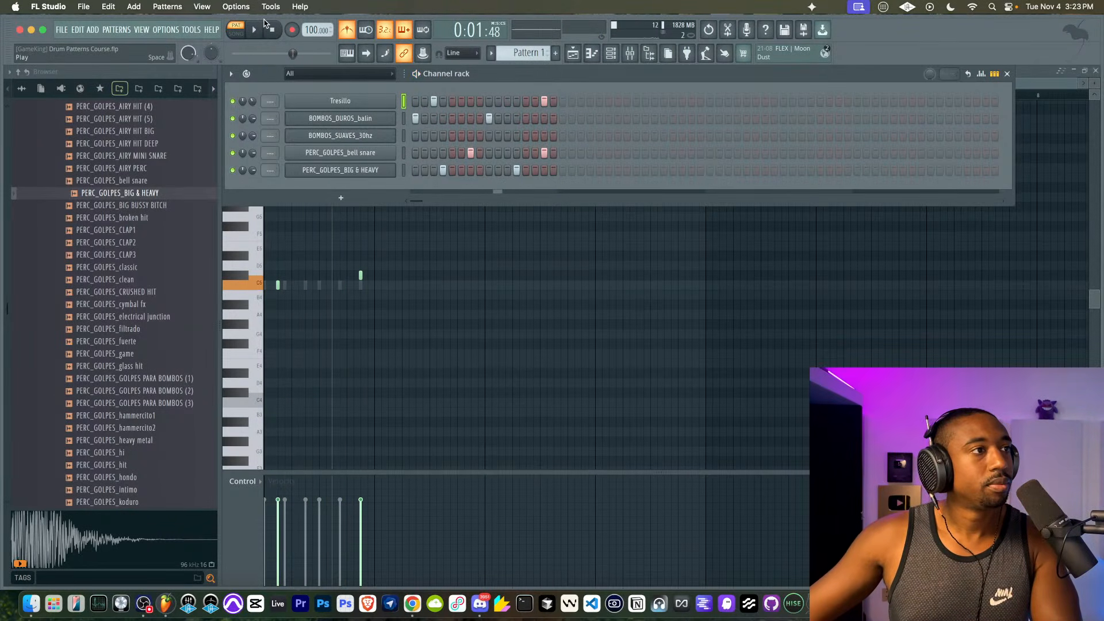
- Turn off the metronome and add BOMBOS_SUAVES_30hz hits on steps 5 and 13 while the pattern plays
{"action": "left_click", "coordinate": [346, 29]}
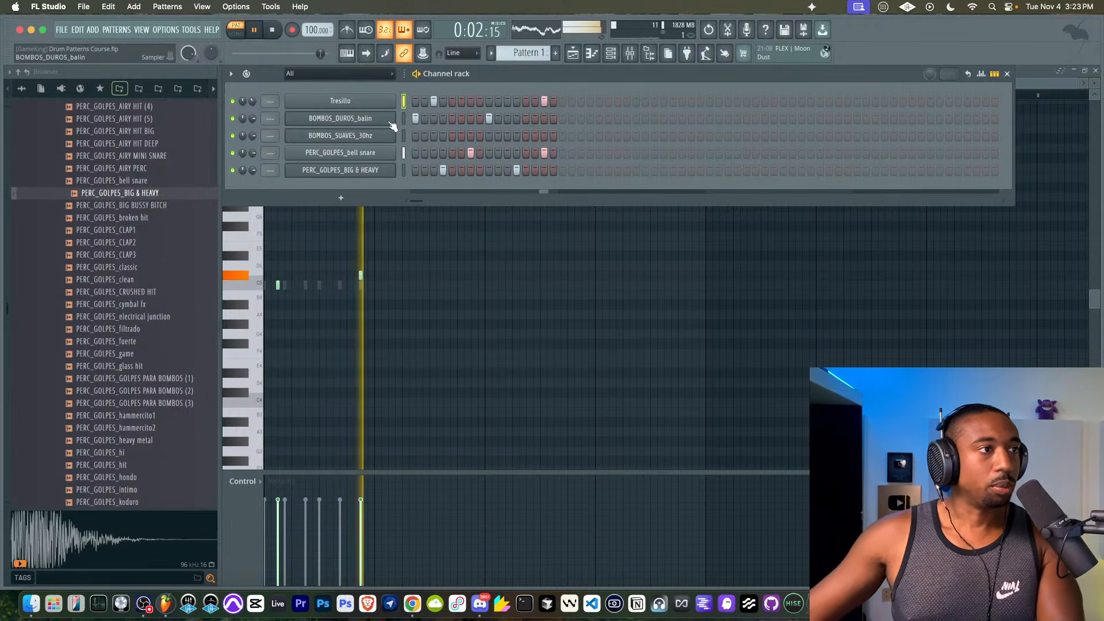
{"action": "left_click", "coordinate": [451, 136]}
{"action": "left_click", "coordinate": [526, 136]}
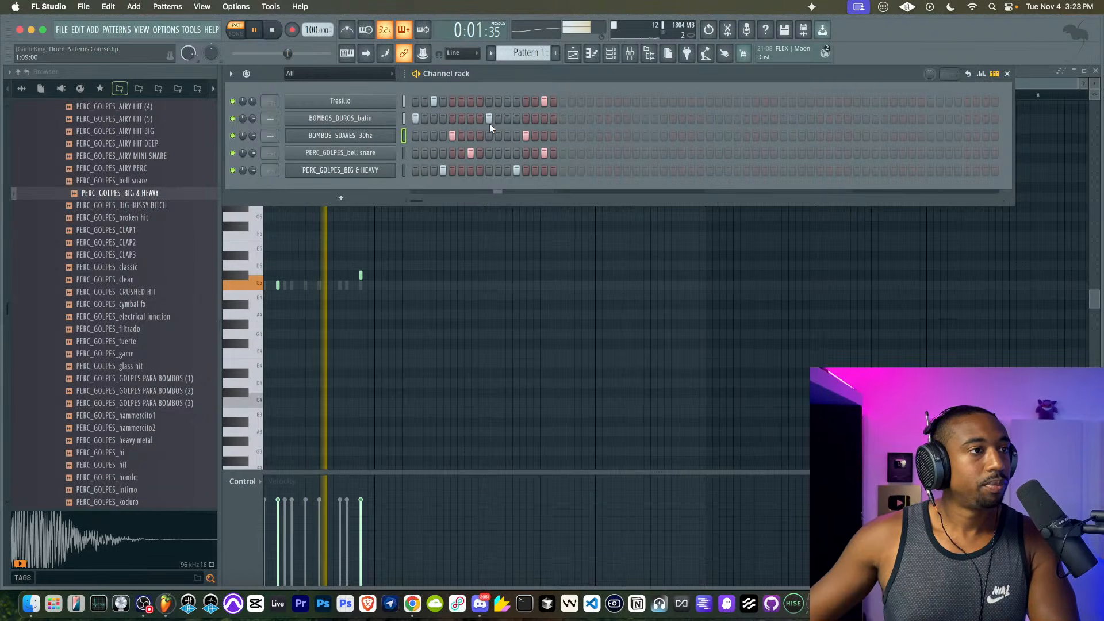
{"action": "key", "text": "space"}
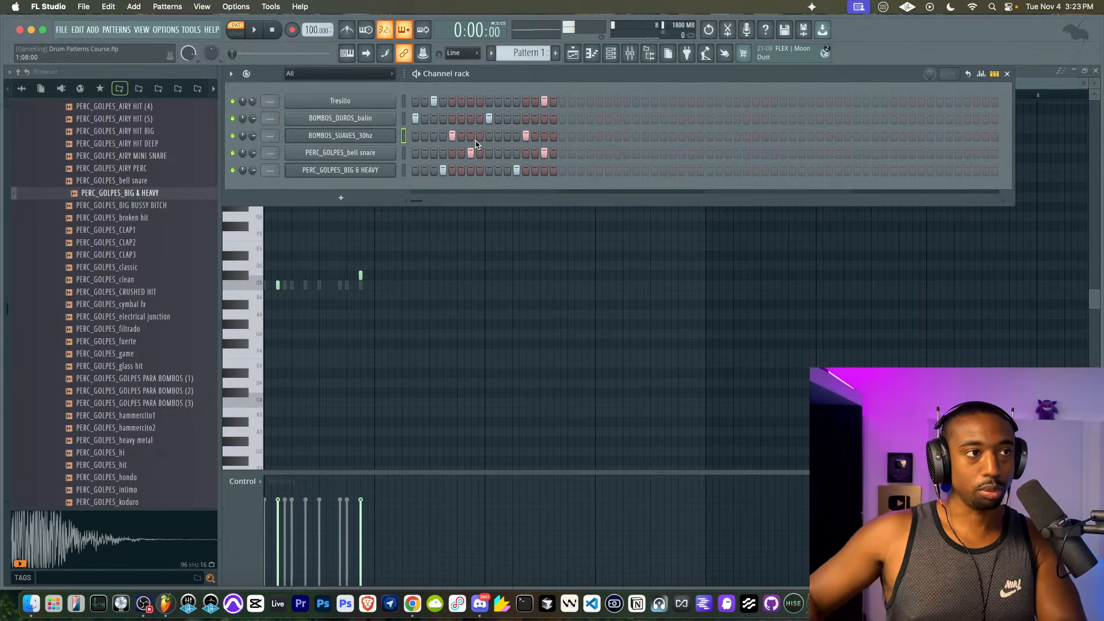
- Play the pattern with the MIC mixer track muted, unmute that track and stop playback
{"action": "left_click", "coordinate": [630, 53]}
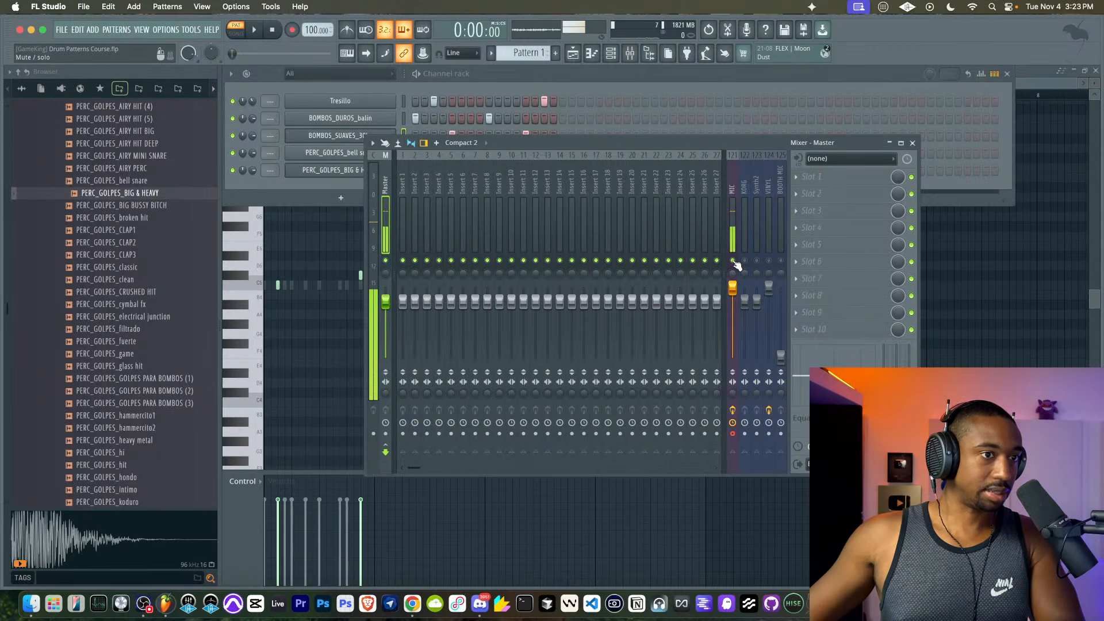
{"action": "key", "text": "space"}
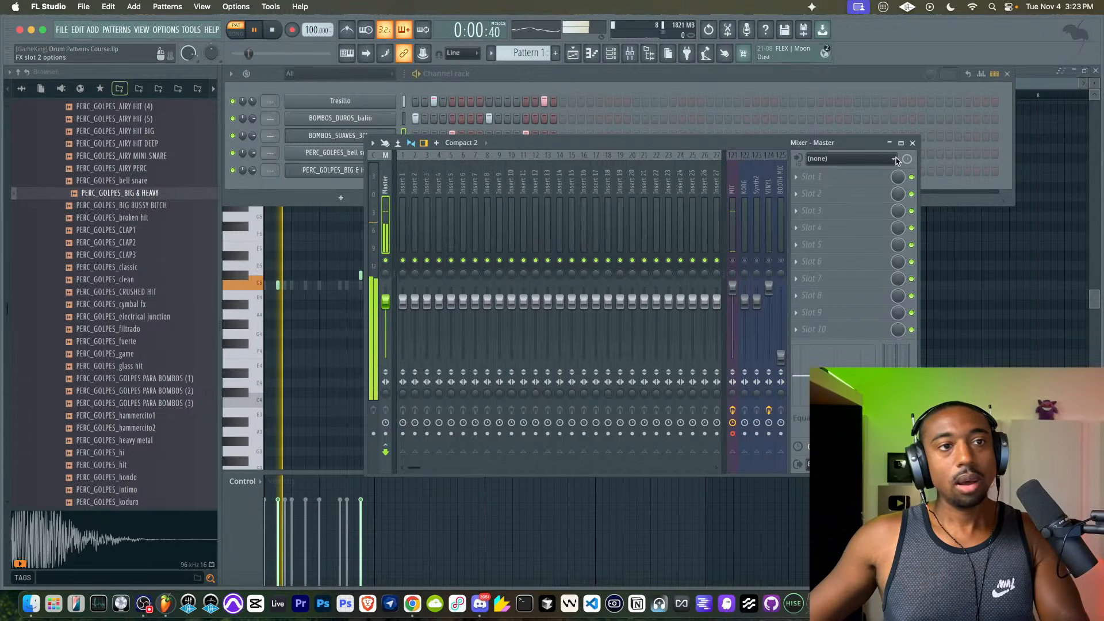
{"action": "left_click", "coordinate": [912, 143]}
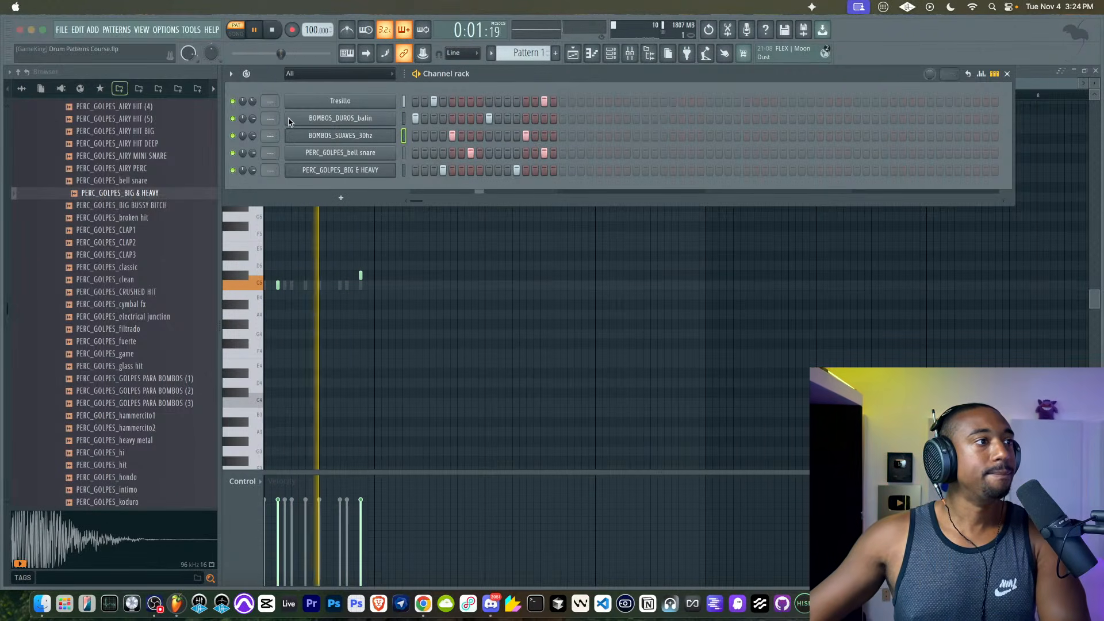
{"action": "left_click", "coordinate": [630, 53]}
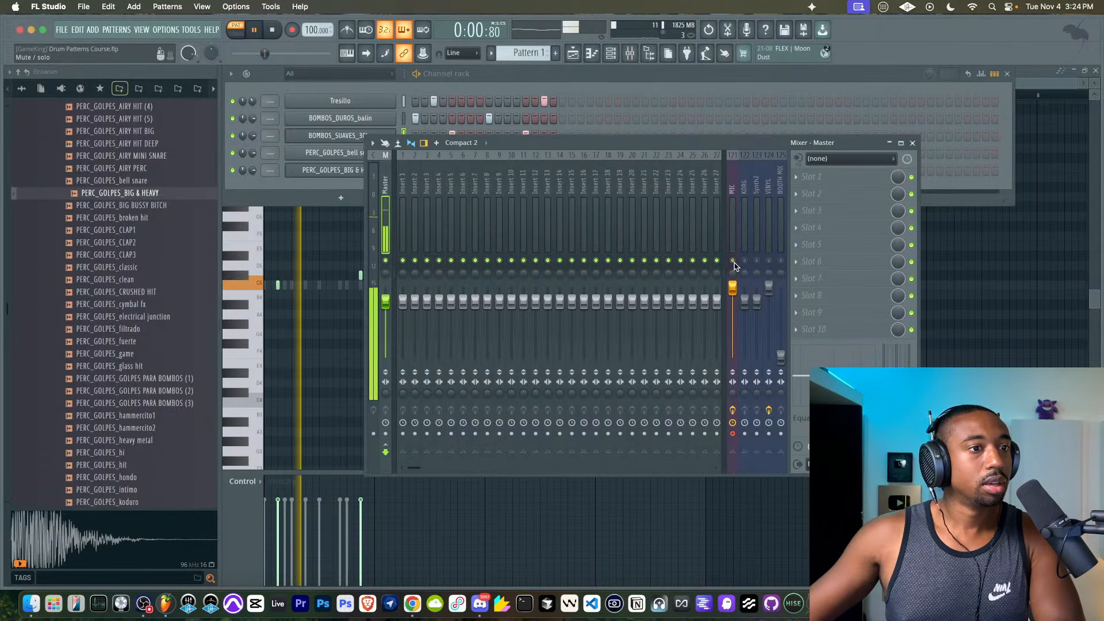
{"action": "left_click", "coordinate": [912, 144]}
{"action": "key", "text": "space"}
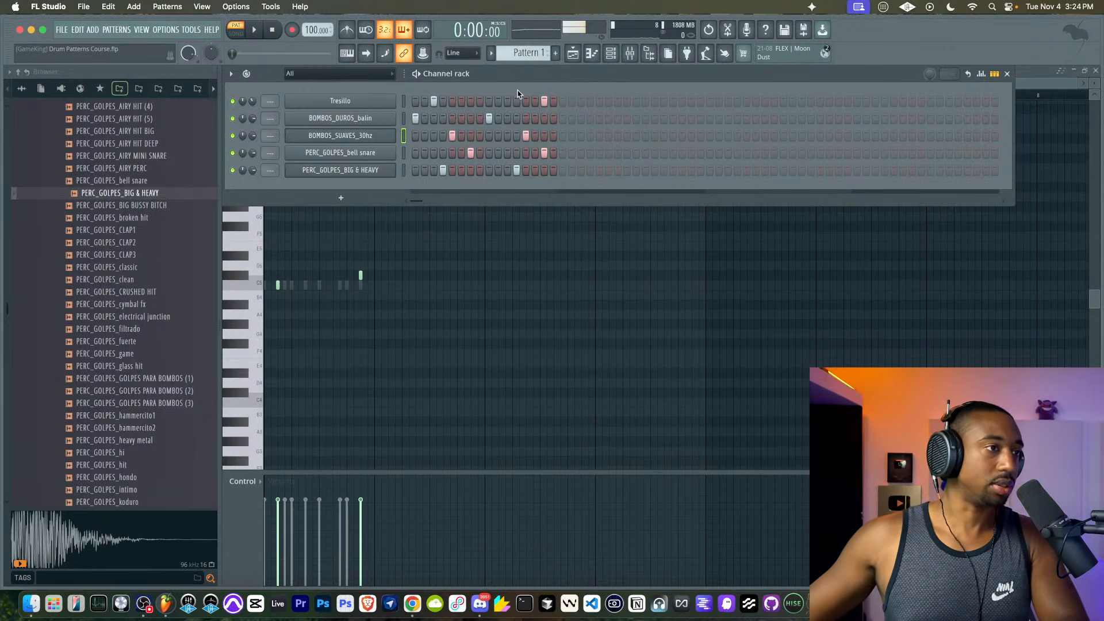
- Cut the hits from all channels and delete the Tresillo, both BOMBOS and both PERC_GOLPES channels from the rack
{"action": "key", "text": "space"}
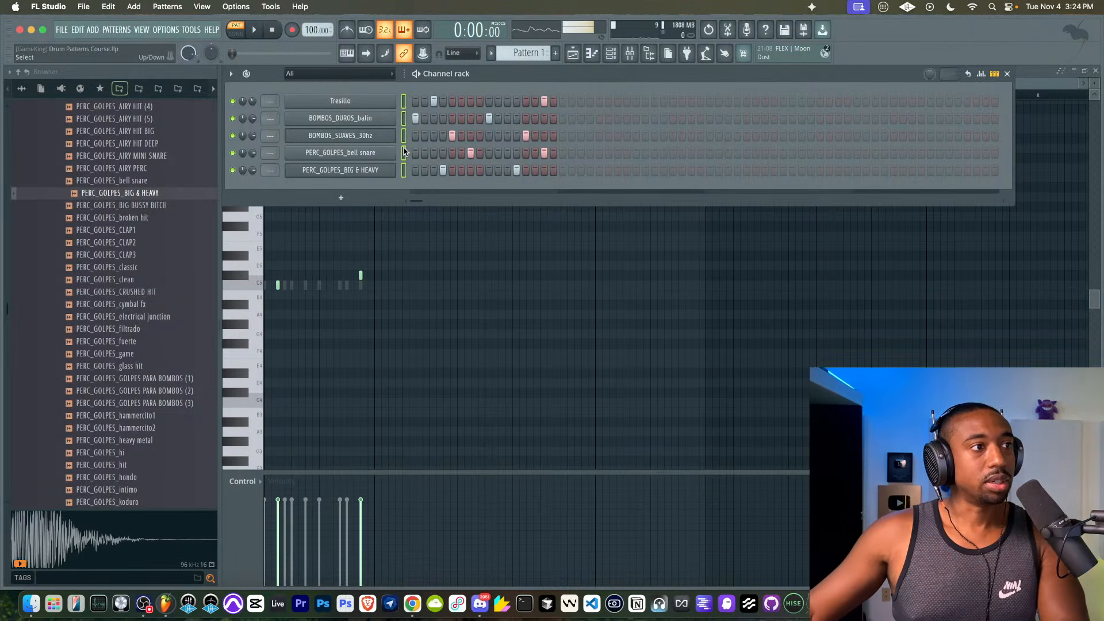
{"action": "key", "text": "super+x"}
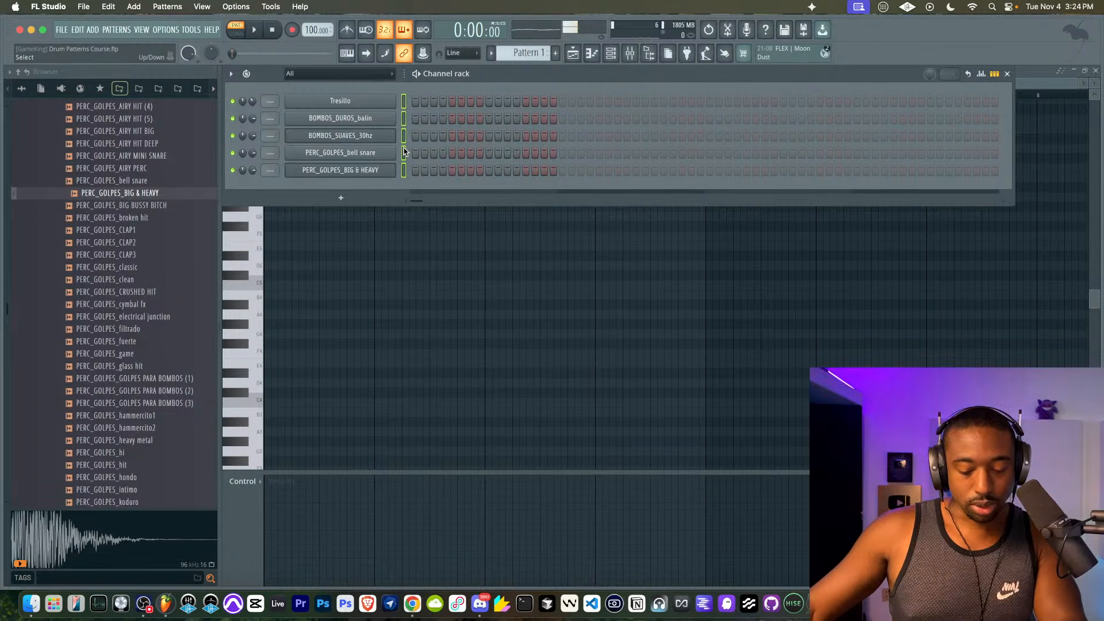
{"action": "right_click", "coordinate": [357, 103]}
{"action": "key", "text": "d"}
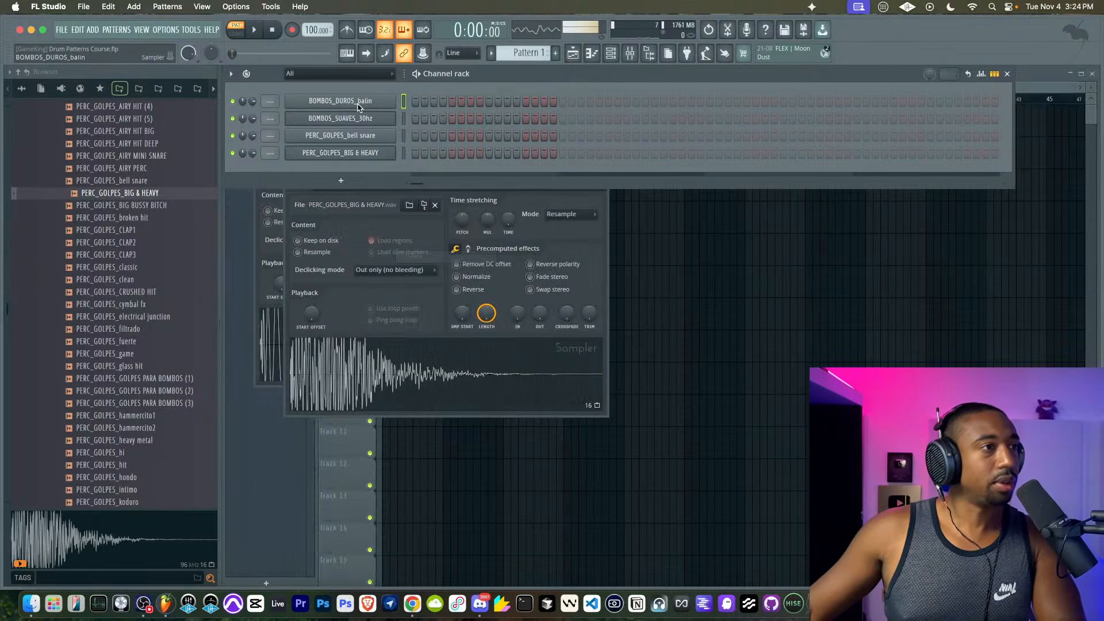
{"action": "right_click", "coordinate": [358, 103]}
{"action": "key", "text": "d"}
{"action": "right_click", "coordinate": [357, 104]}
{"action": "key", "text": "d"}
{"action": "right_click", "coordinate": [357, 103]}
{"action": "key", "text": "d"}
{"action": "right_click", "coordinate": [358, 104]}
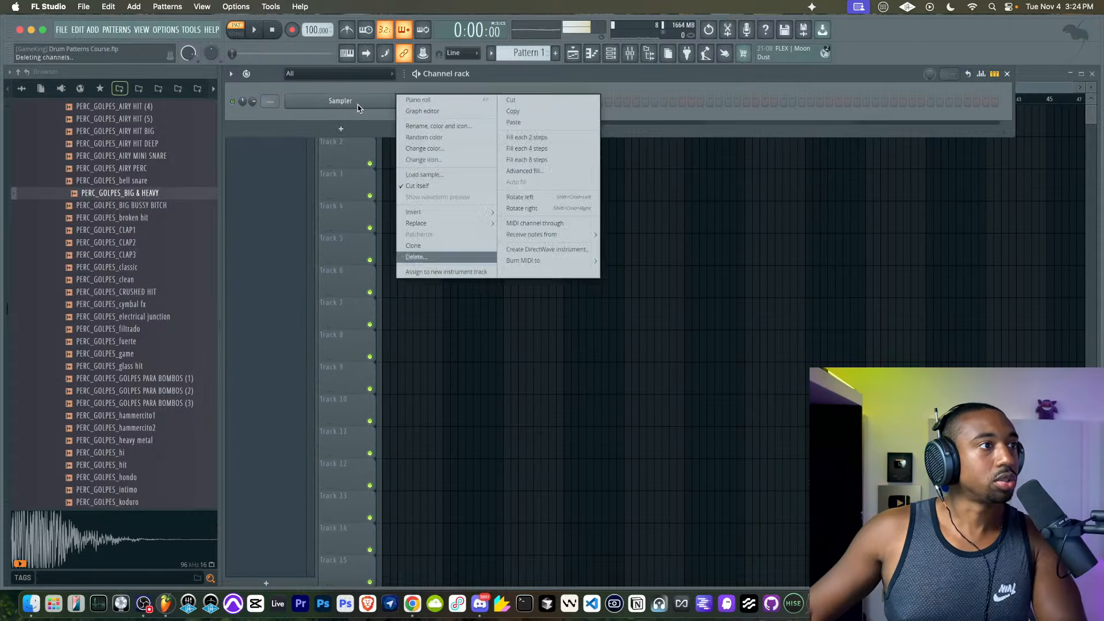
- Collapse the expanded browser folders and add a Serum 2 channel to the rack
{"action": "key", "text": "d"}
{"action": "left_click", "coordinate": [18, 72]}
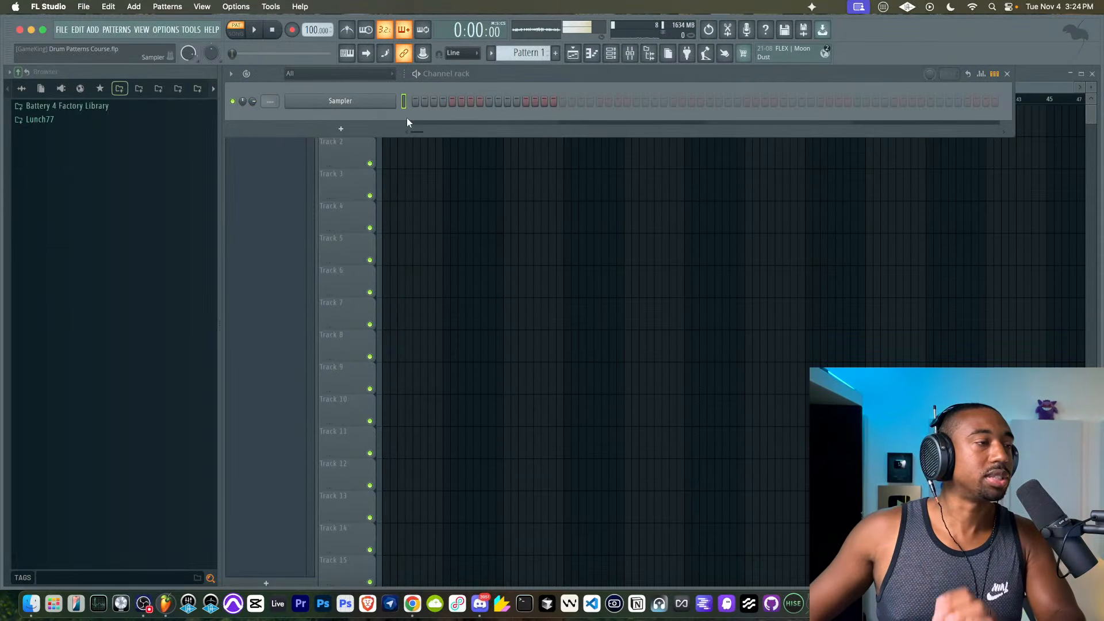
{"action": "left_click", "coordinate": [370, 130]}
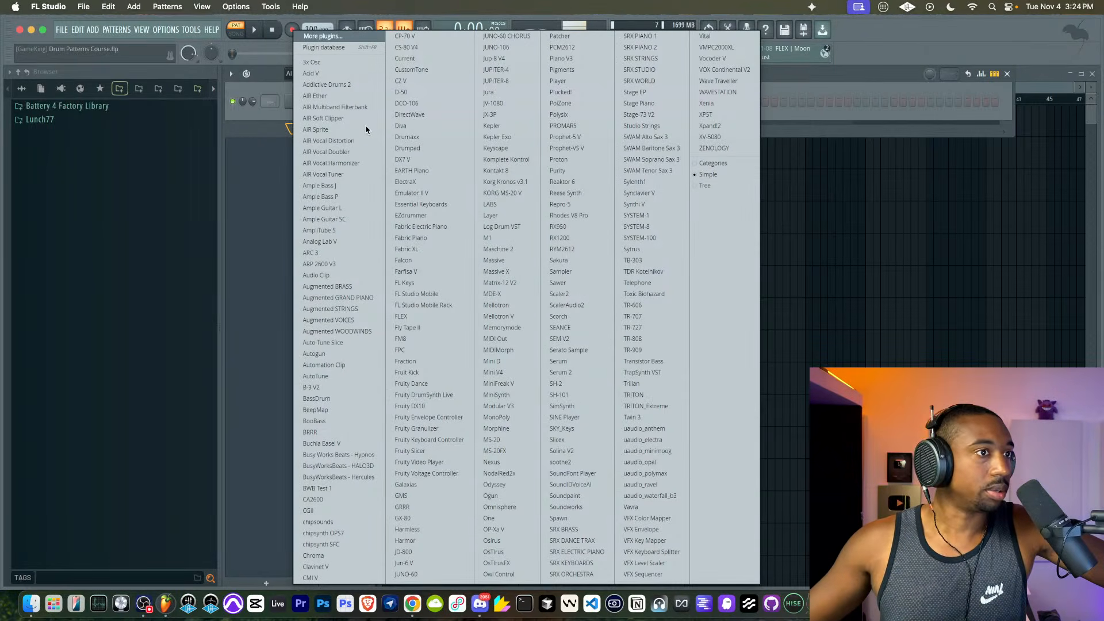
{"action": "left_click", "coordinate": [566, 372]}
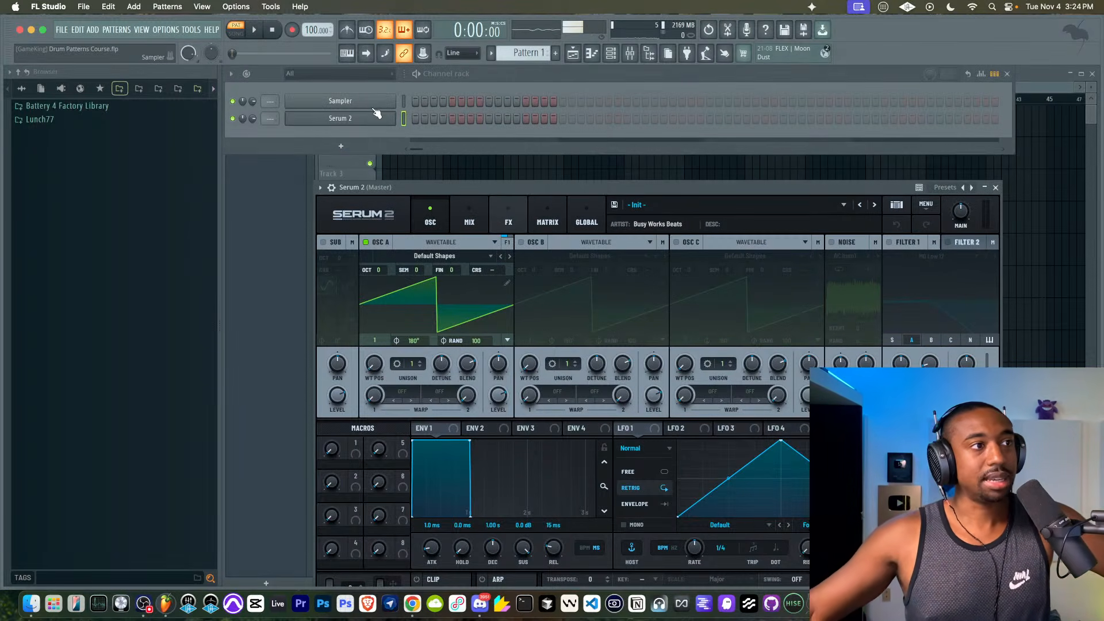
- Delete the Sampler channel and hide the browser, placing the Serum 2 window just below the channel rack
{"action": "right_click", "coordinate": [373, 107]}
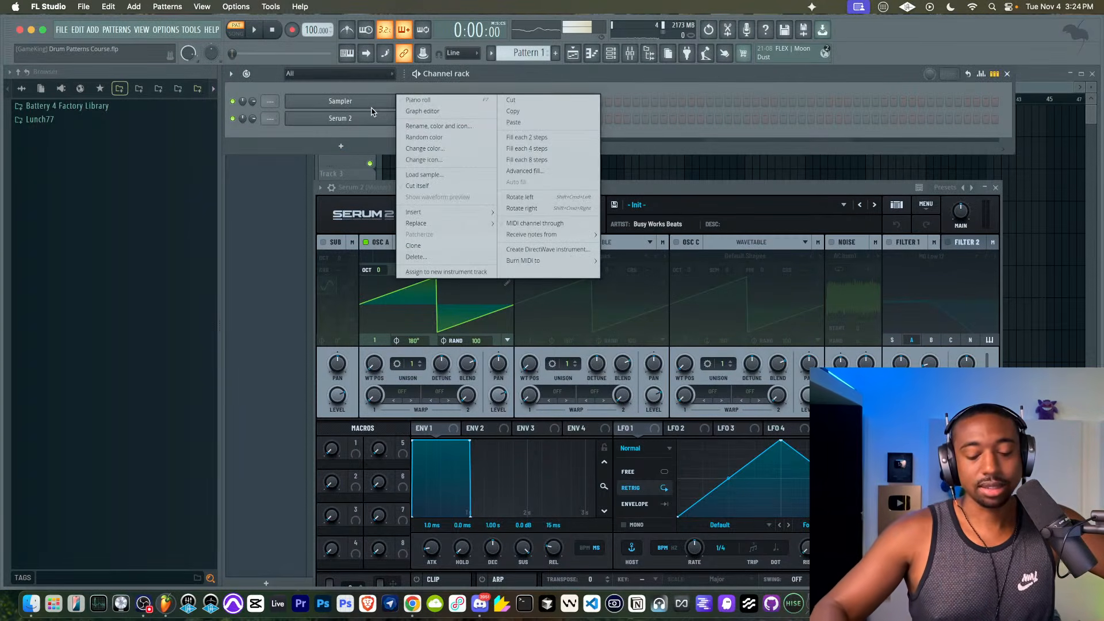
{"action": "key", "text": "d"}
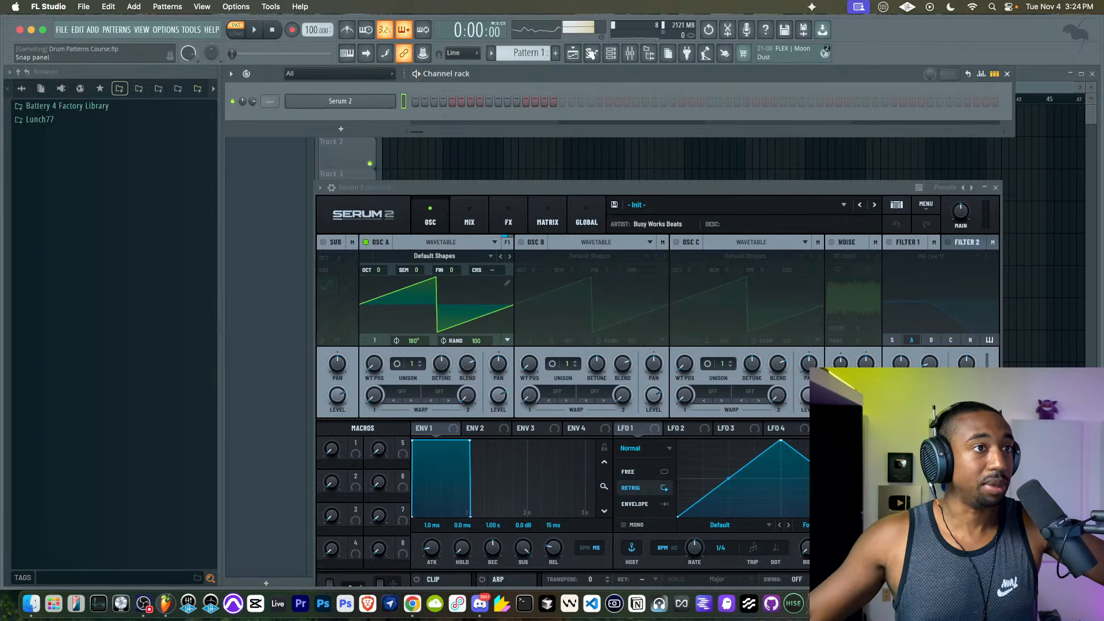
{"action": "left_click", "coordinate": [649, 53]}
{"action": "left_click_drag", "start_coordinate": [529, 187], "coordinate": [524, 140]}
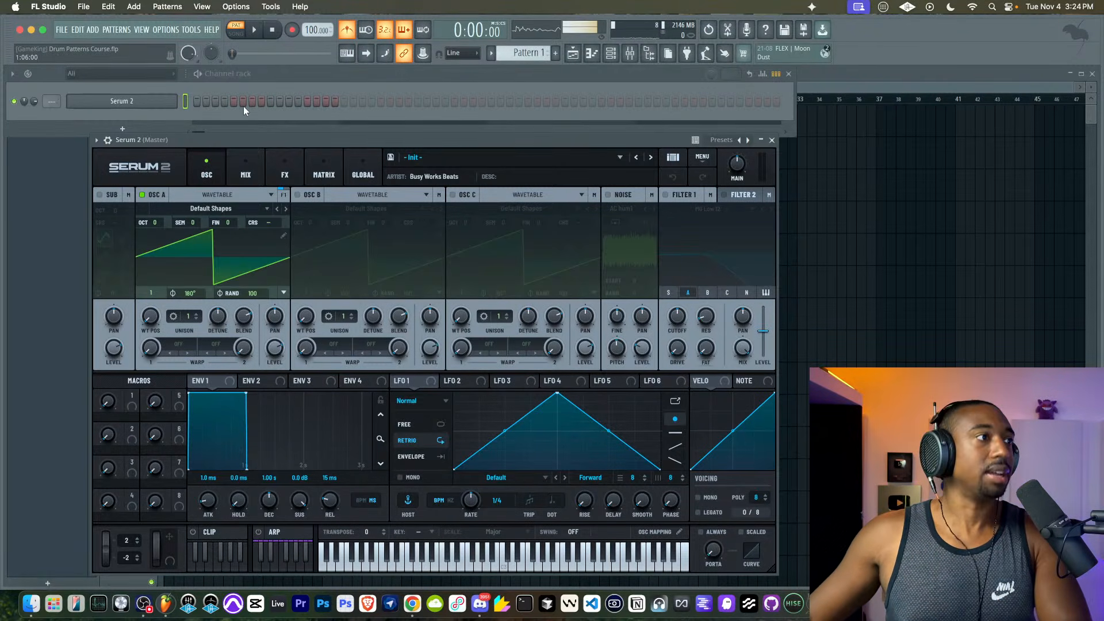
- Open Serum 2's piano roll and set its snap to 1/2 beat
{"action": "right_click", "coordinate": [182, 101]}
{"action": "left_click", "coordinate": [188, 99]}
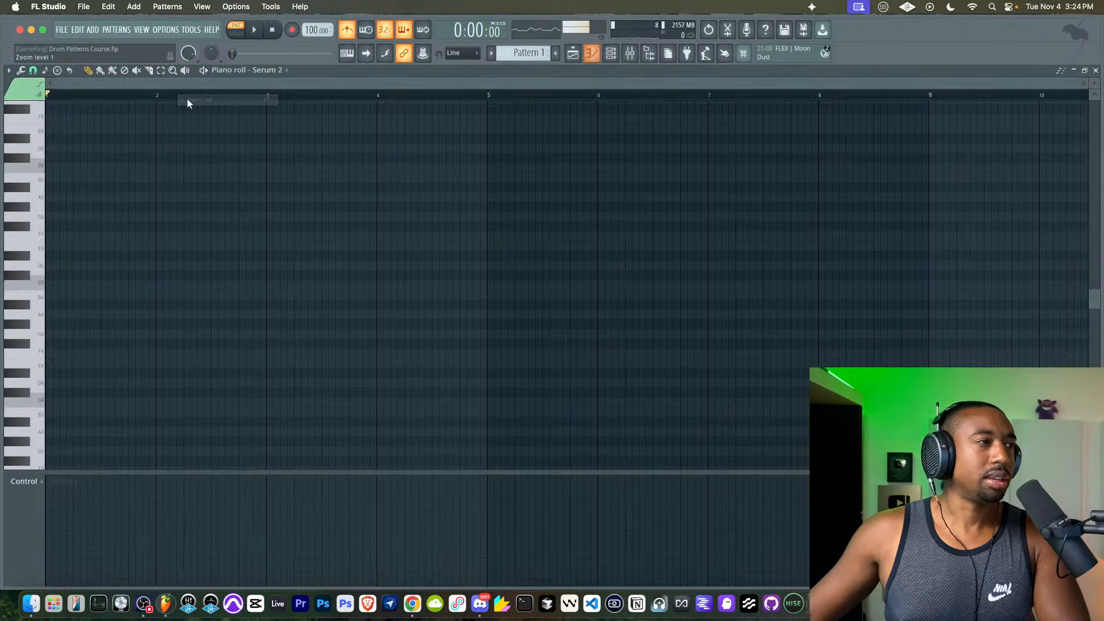
{"action": "left_click", "coordinate": [33, 69]}
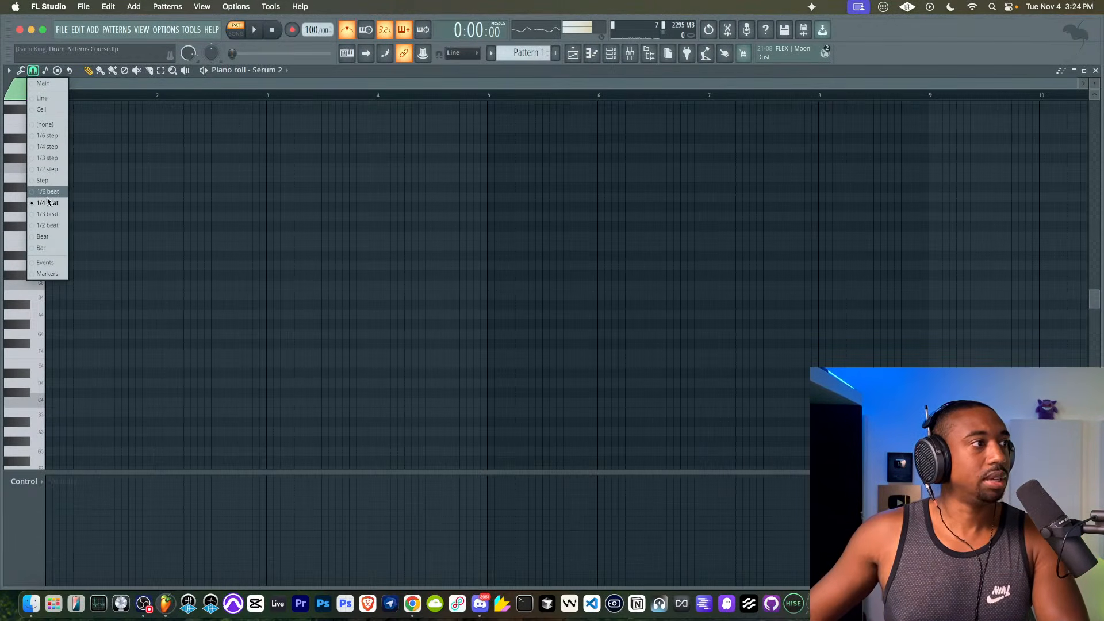
{"action": "left_click", "coordinate": [51, 225]}
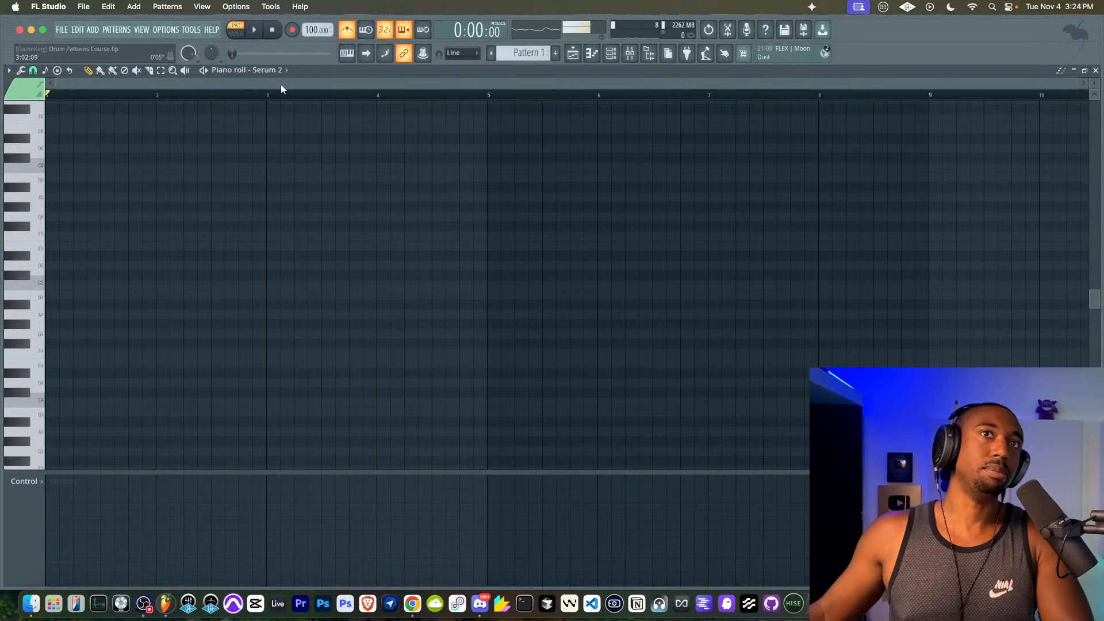
- Bring up Serum 2 from the channel rack, turn on Filter 1 and lower ENV 2's sustain to its minimum
{"action": "left_click", "coordinate": [611, 53]}
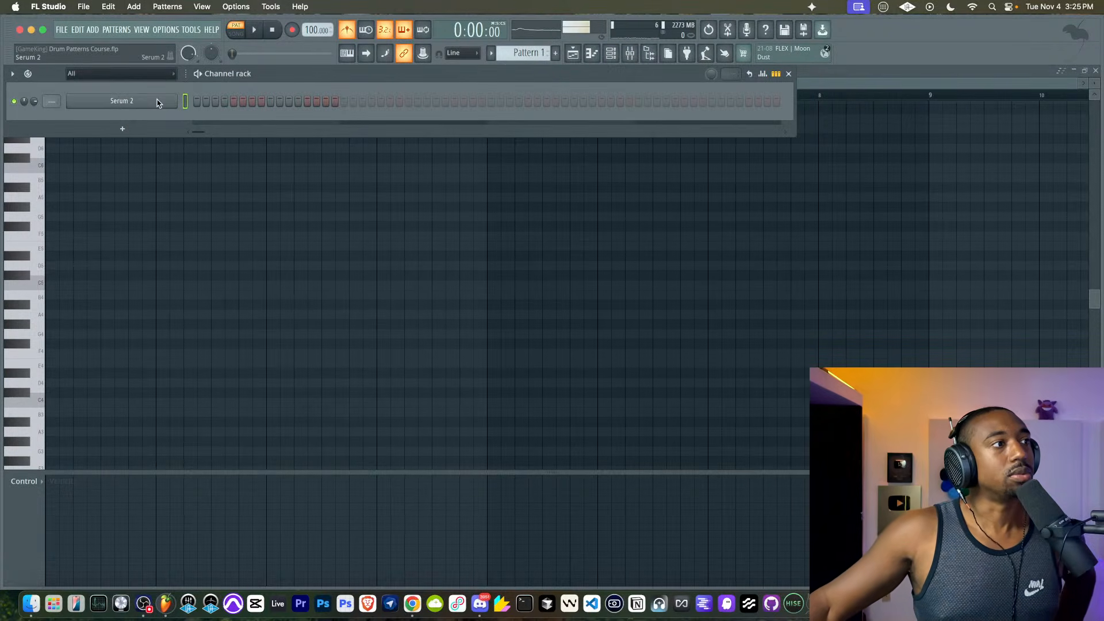
{"action": "left_click", "coordinate": [121, 100]}
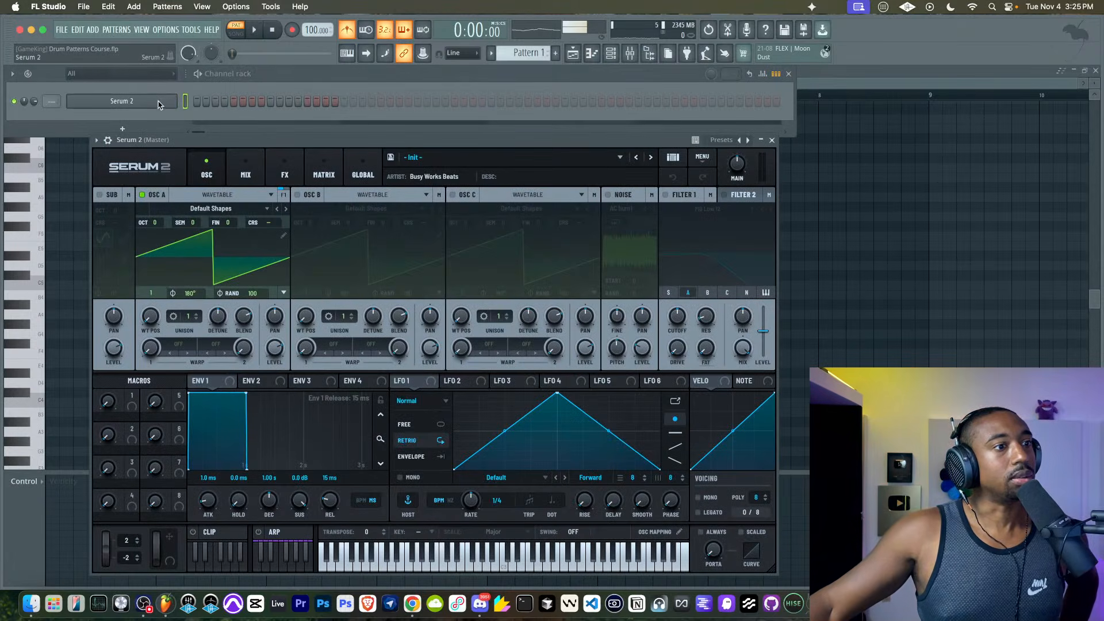
{"action": "left_click", "coordinate": [772, 141]}
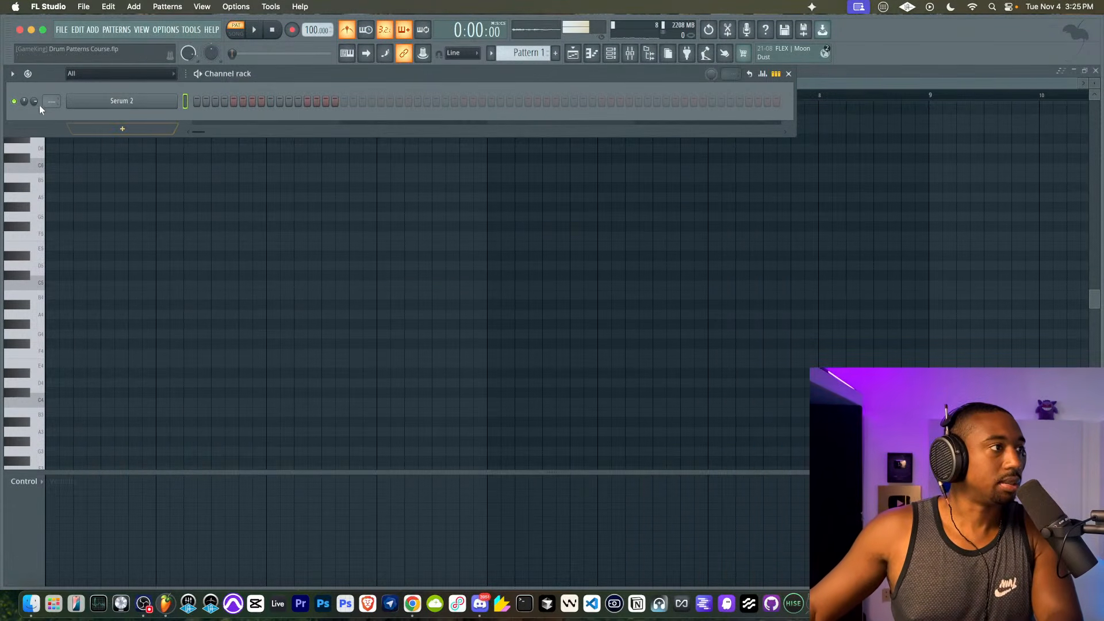
{"action": "left_click", "coordinate": [119, 102]}
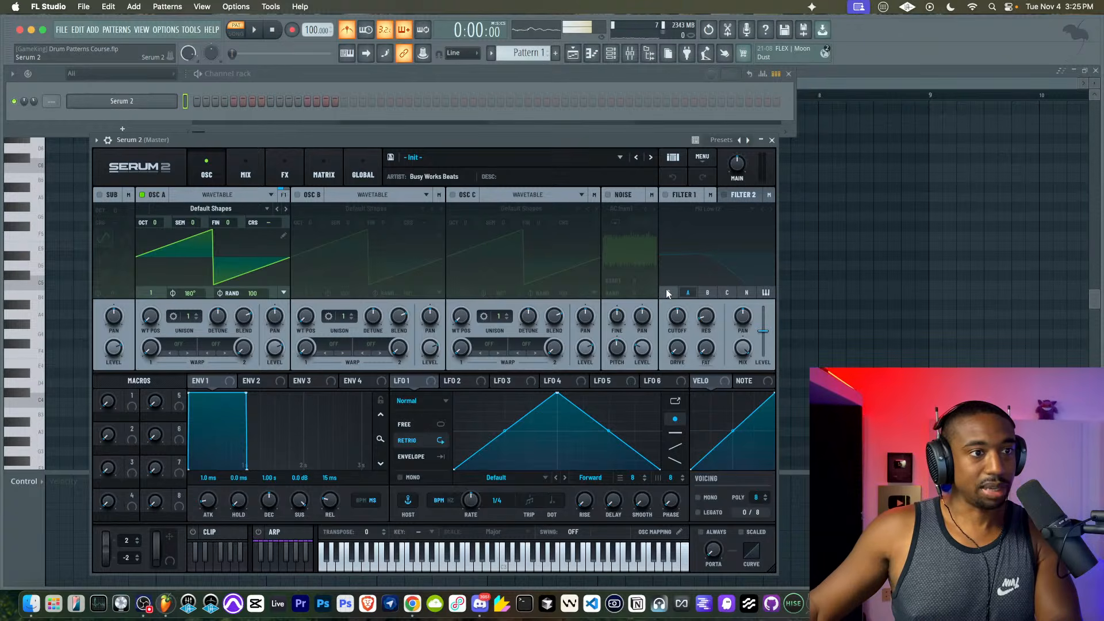
{"action": "left_click", "coordinate": [666, 194]}
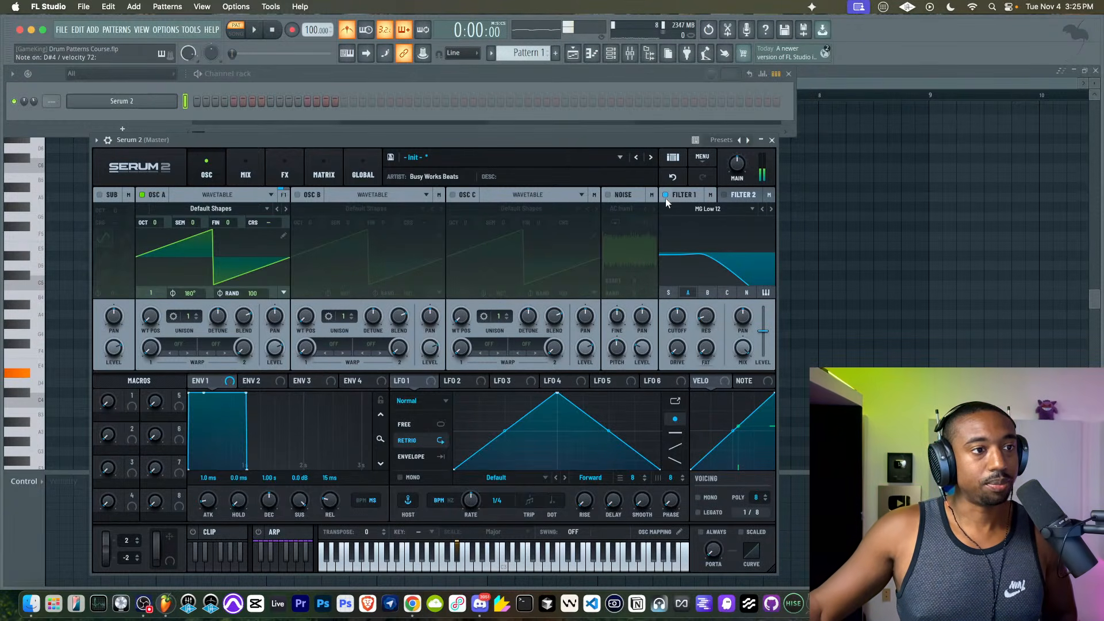
{"action": "left_click", "coordinate": [256, 381]}
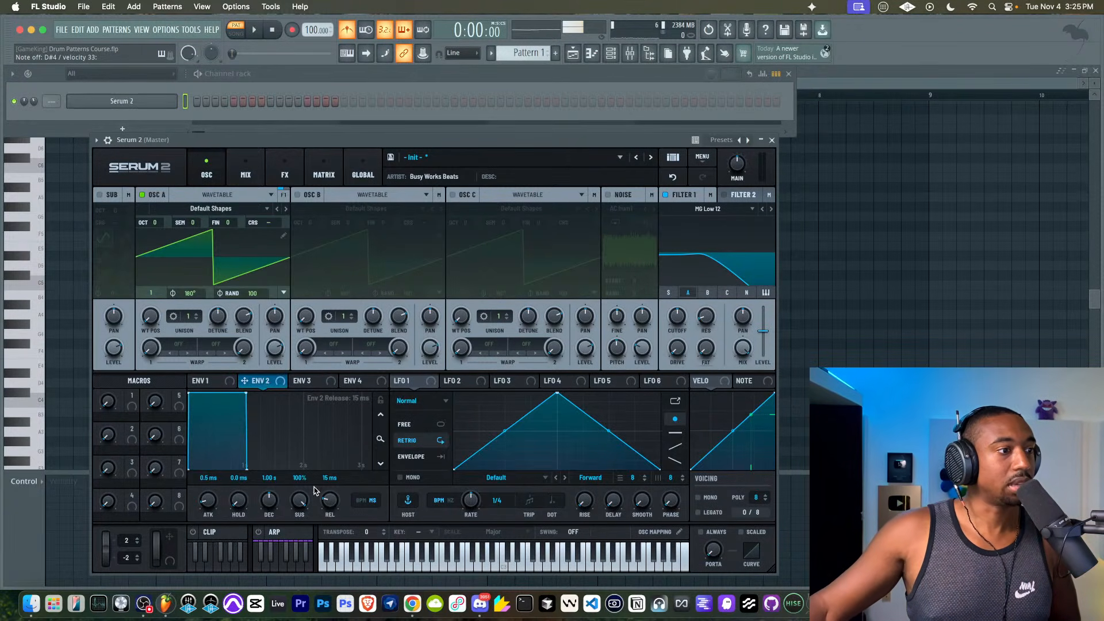
{"action": "left_click_drag", "start_coordinate": [246, 394], "coordinate": [294, 465]}
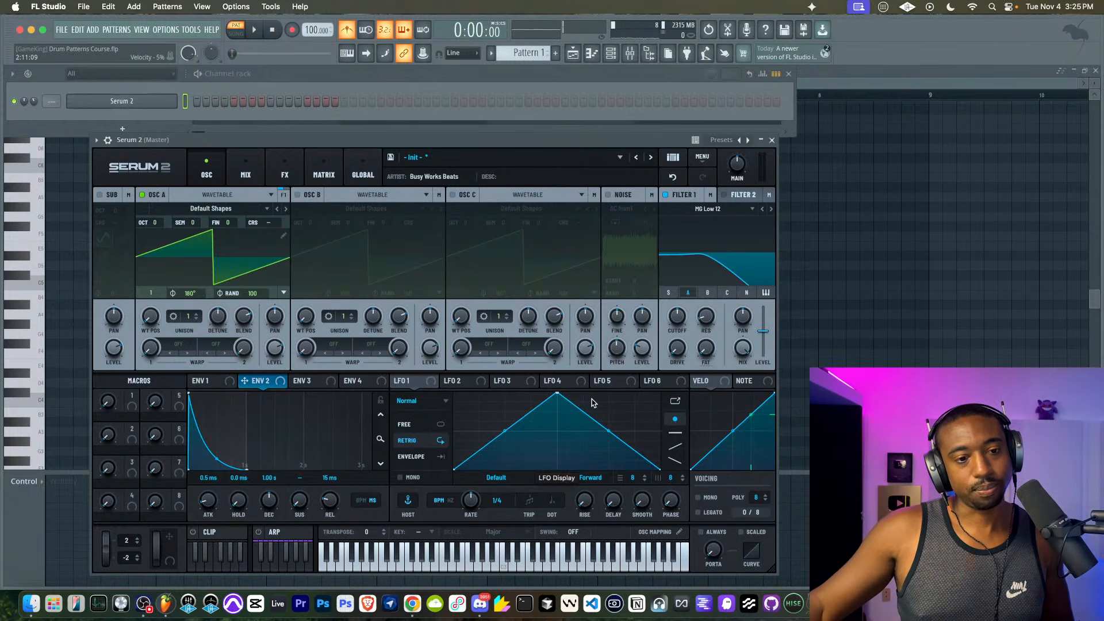
- Reshape LFO 1 into a descending ramp and assign it to Filter 1's cutoff, closing the Serum 2 window
{"action": "left_click", "coordinate": [430, 385]}
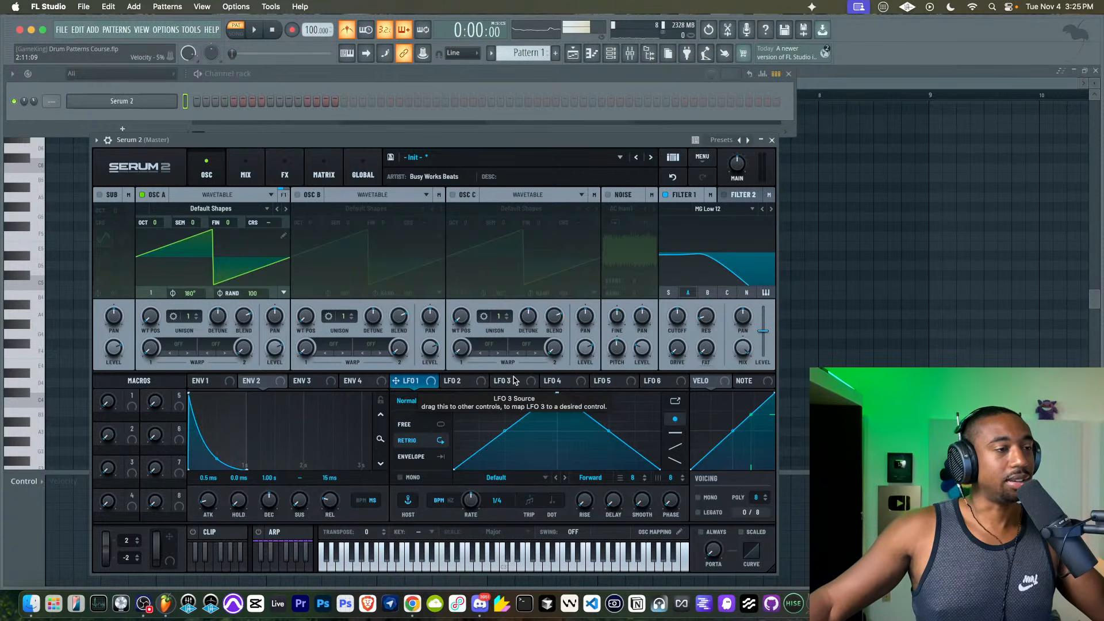
{"action": "left_click_drag", "start_coordinate": [552, 161], "coordinate": [549, 88]}
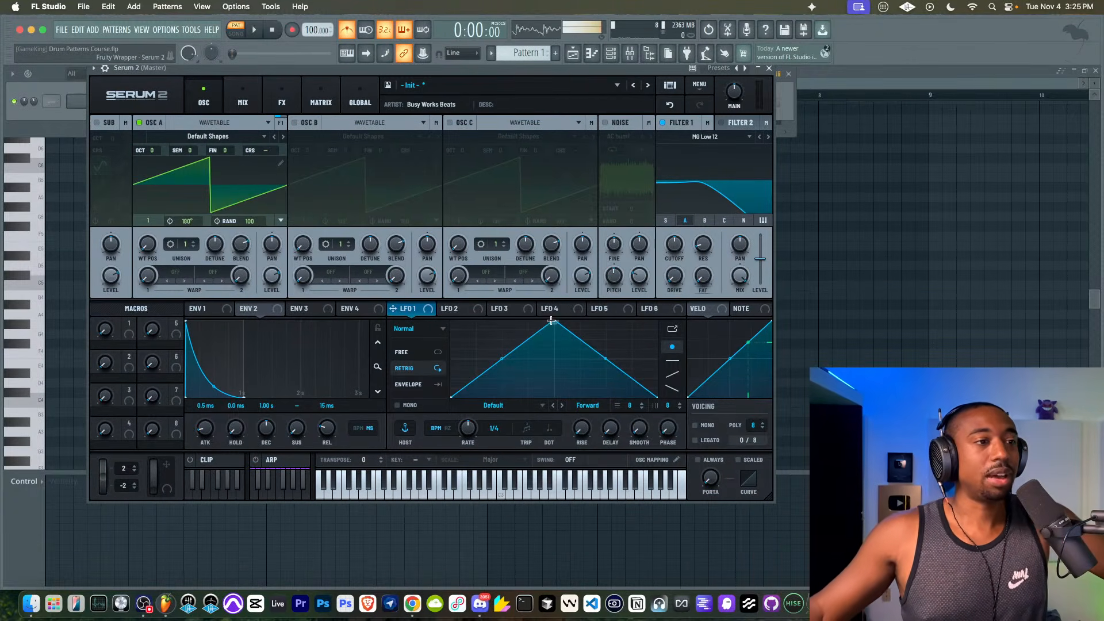
{"action": "left_click_drag", "start_coordinate": [551, 321], "coordinate": [674, 244]}
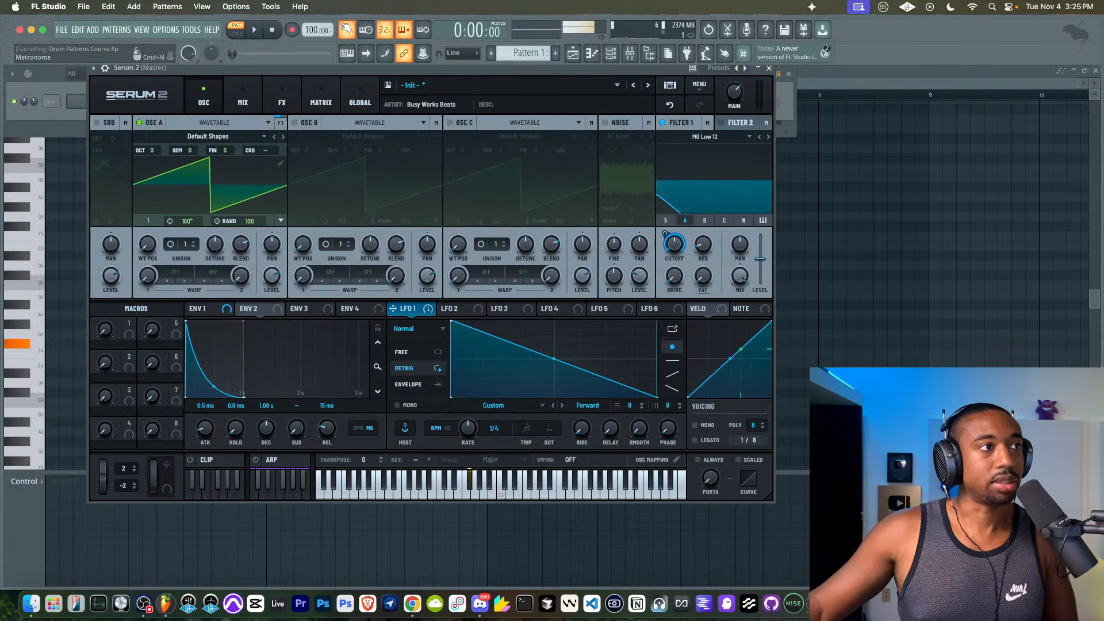
{"action": "left_click", "coordinate": [767, 69]}
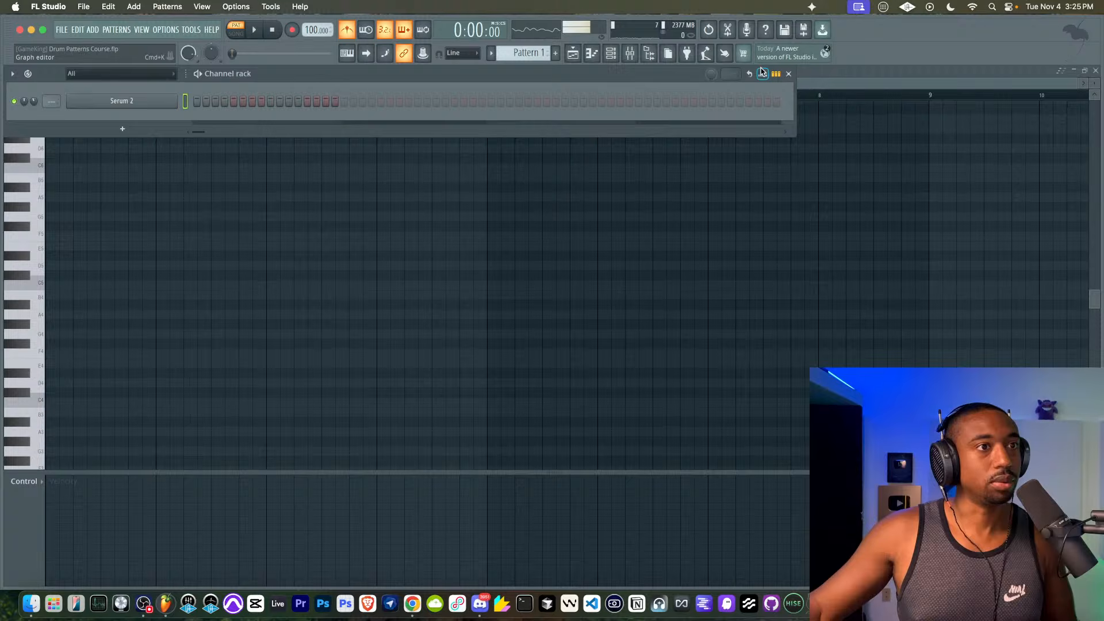
- Draw a four-bar C4 note from bar 1 in Serum 2's piano roll
{"action": "right_click", "coordinate": [170, 101]}
{"action": "left_click", "coordinate": [195, 101]}
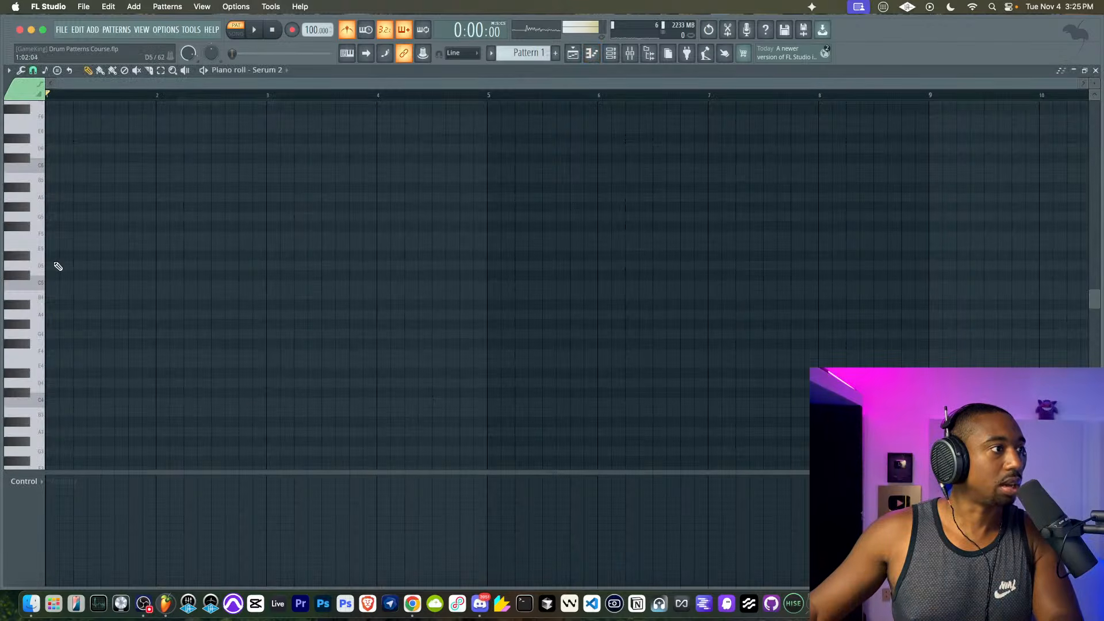
{"action": "left_click", "coordinate": [56, 285]}
{"action": "left_click_drag", "start_coordinate": [60, 285], "coordinate": [474, 284]}
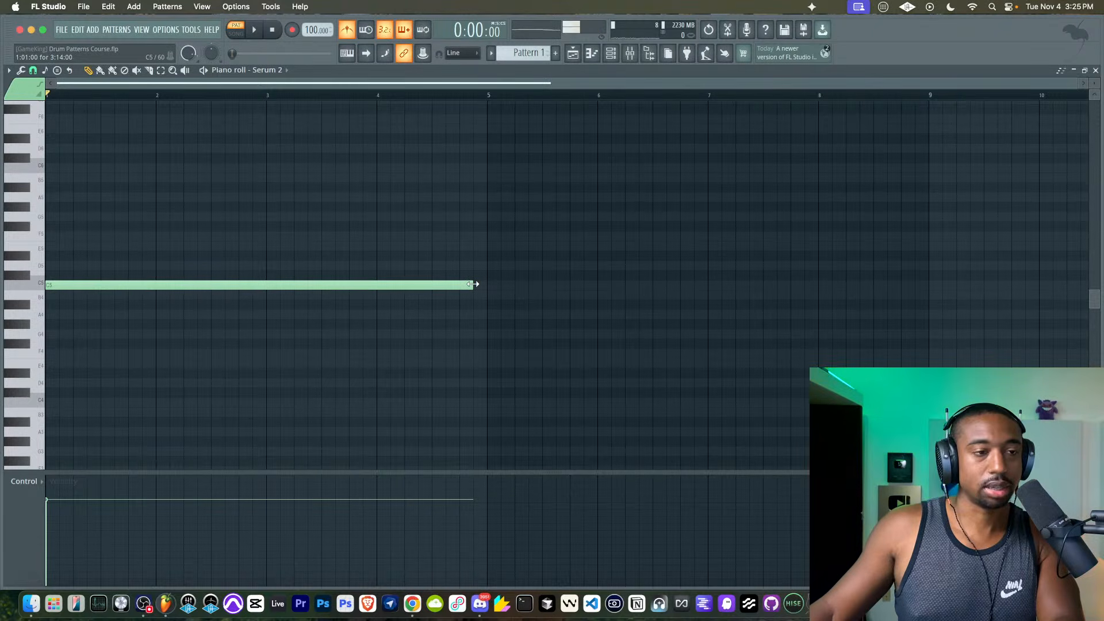
{"action": "key", "text": "ctrl+Down"}
- Play the pattern with Serum 2 open to watch LFO 1 modulate the filter cutoff, and stop playback
{"action": "key", "text": "space"}
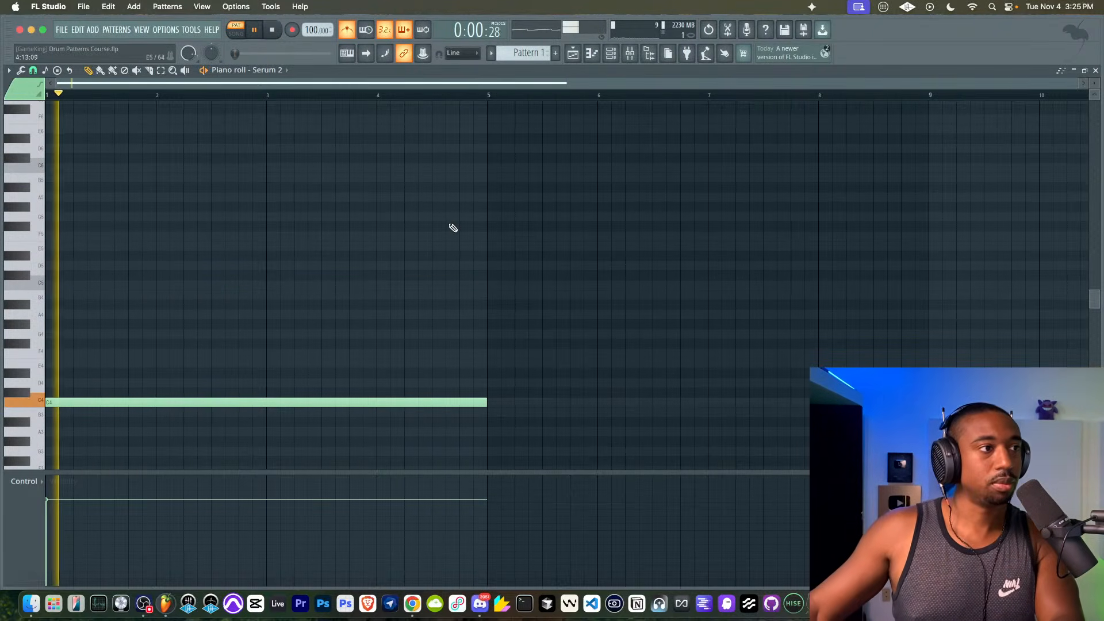
{"action": "left_click", "coordinate": [613, 51]}
{"action": "double_click", "coordinate": [121, 101]}
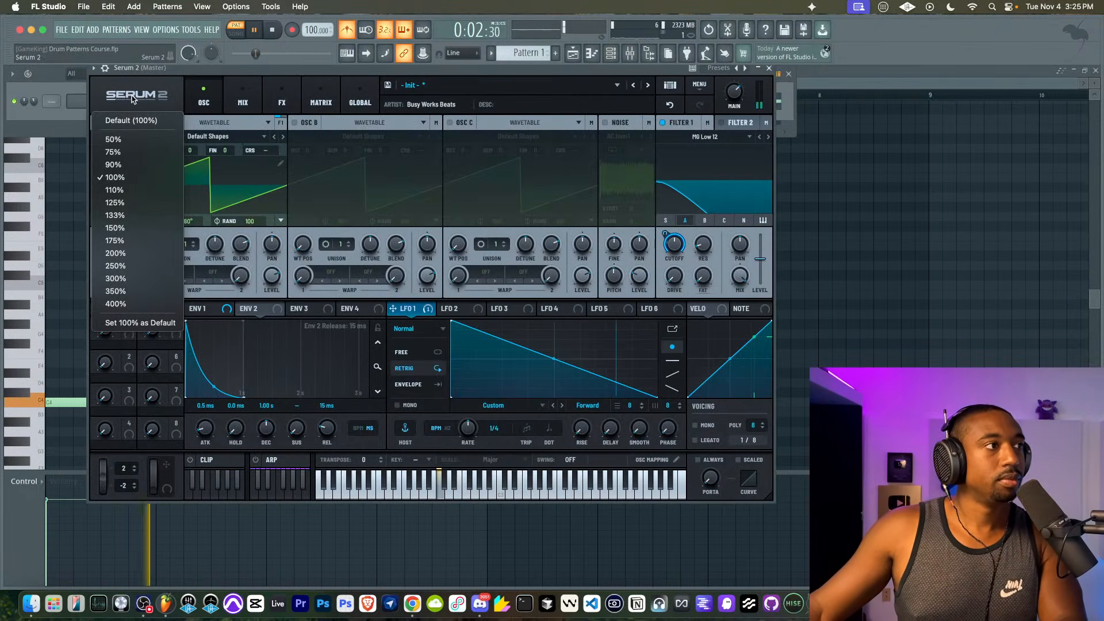
{"action": "left_click", "coordinate": [537, 75]}
{"action": "key", "text": "space"}
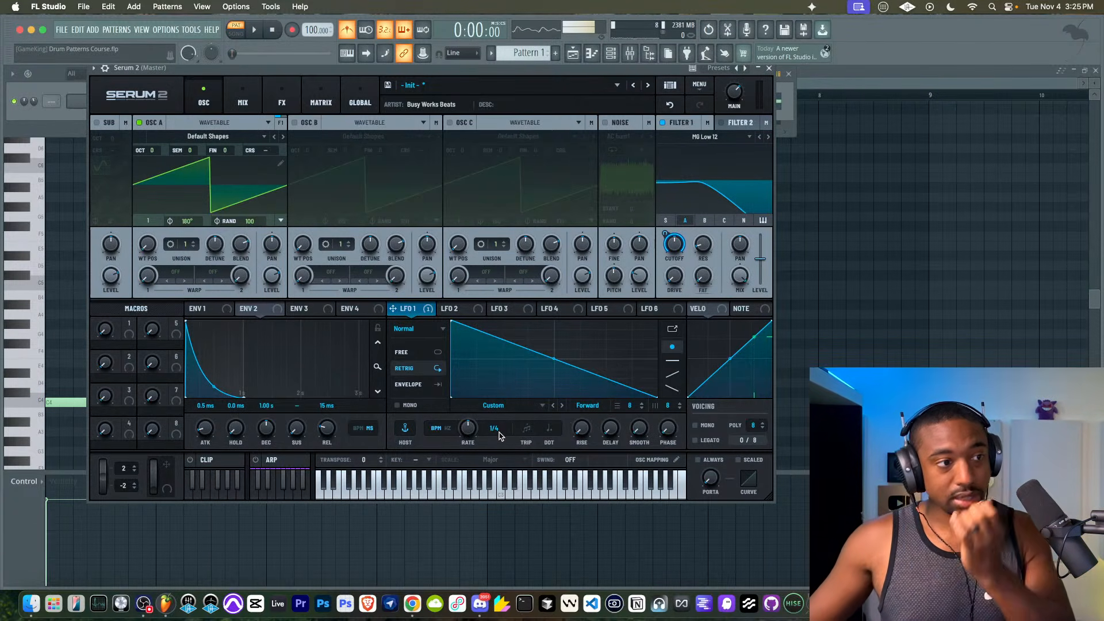
{"action": "key", "text": "Escape"}
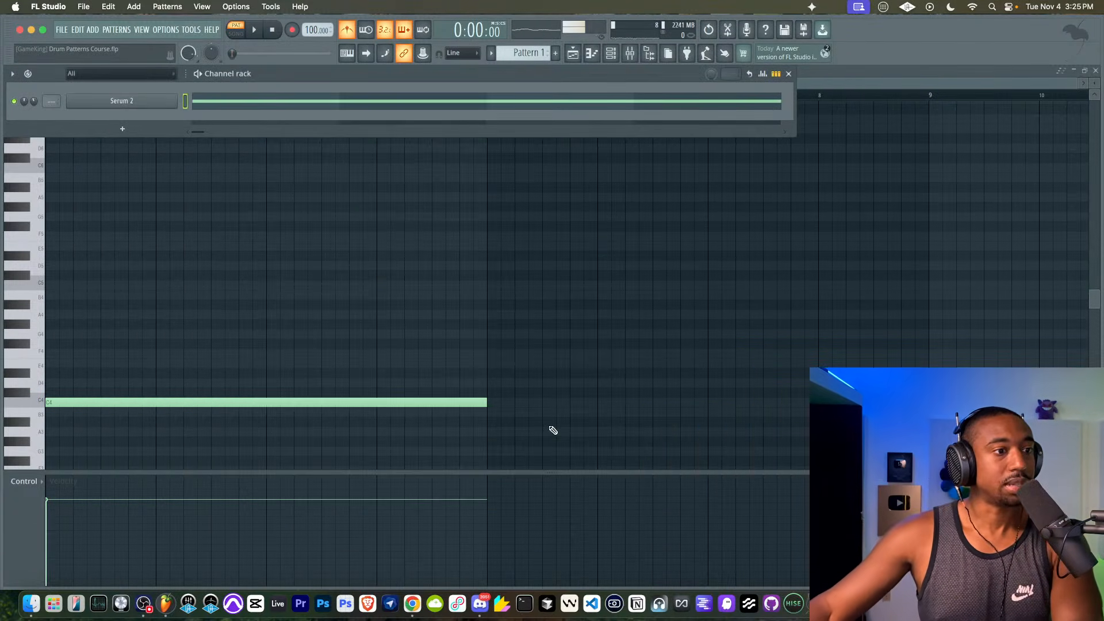
{"action": "left_click", "coordinate": [163, 101]}
{"action": "left_click", "coordinate": [559, 431]}
{"action": "key", "text": "Escape"}
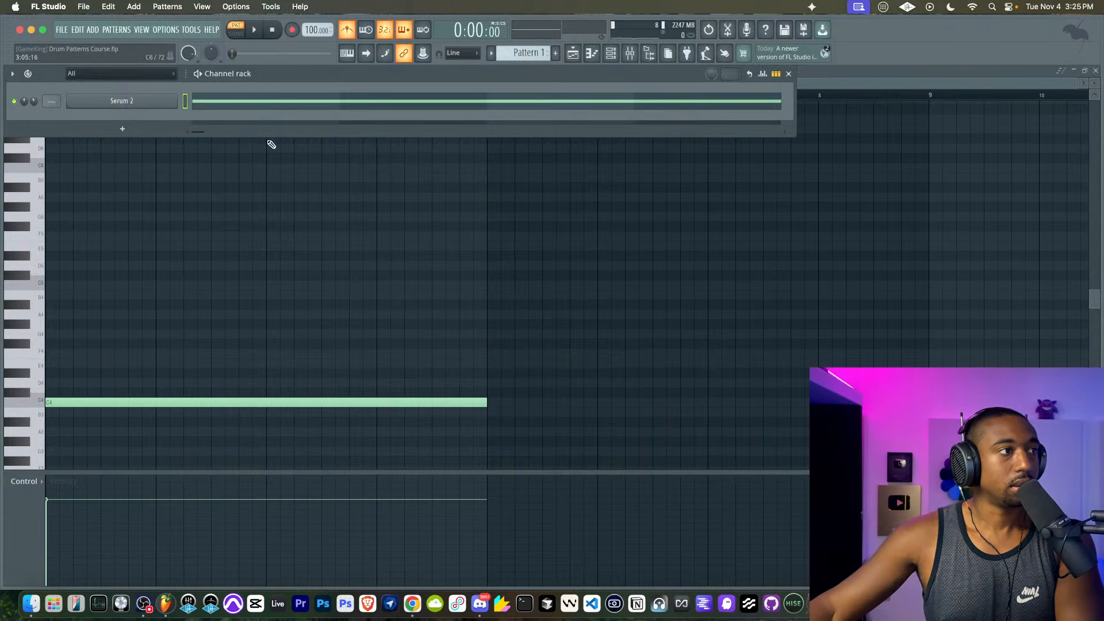
{"action": "left_click", "coordinate": [173, 107]}
{"action": "left_click", "coordinate": [146, 77]}
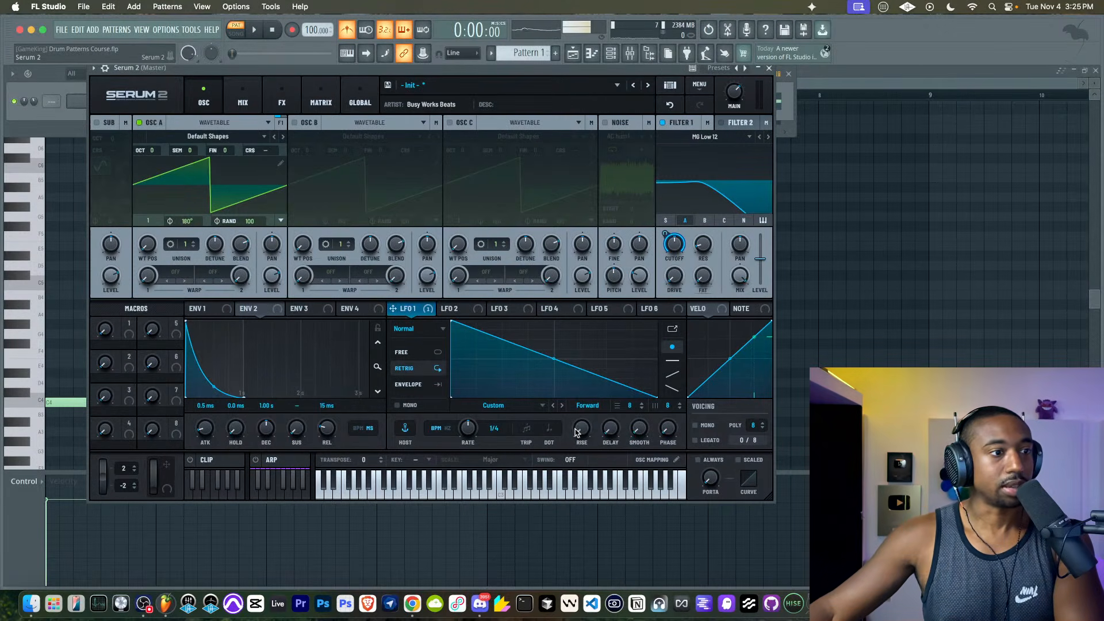
{"action": "key", "text": "Escape"}
{"action": "left_click", "coordinate": [144, 101]}
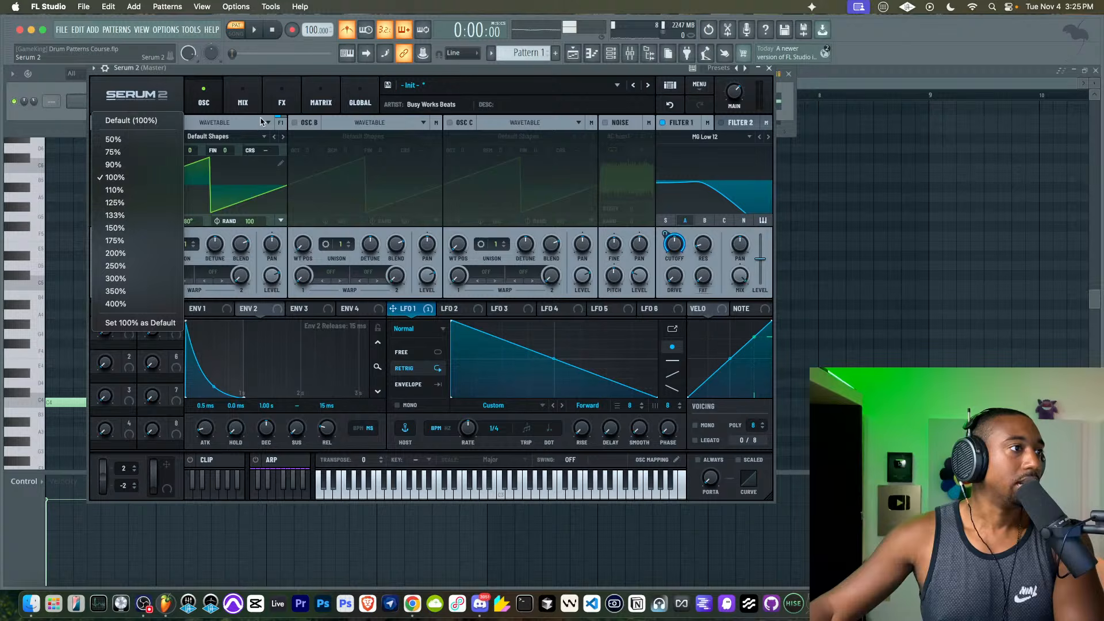
{"action": "left_click", "coordinate": [193, 86]}
{"action": "key", "text": "Escape"}
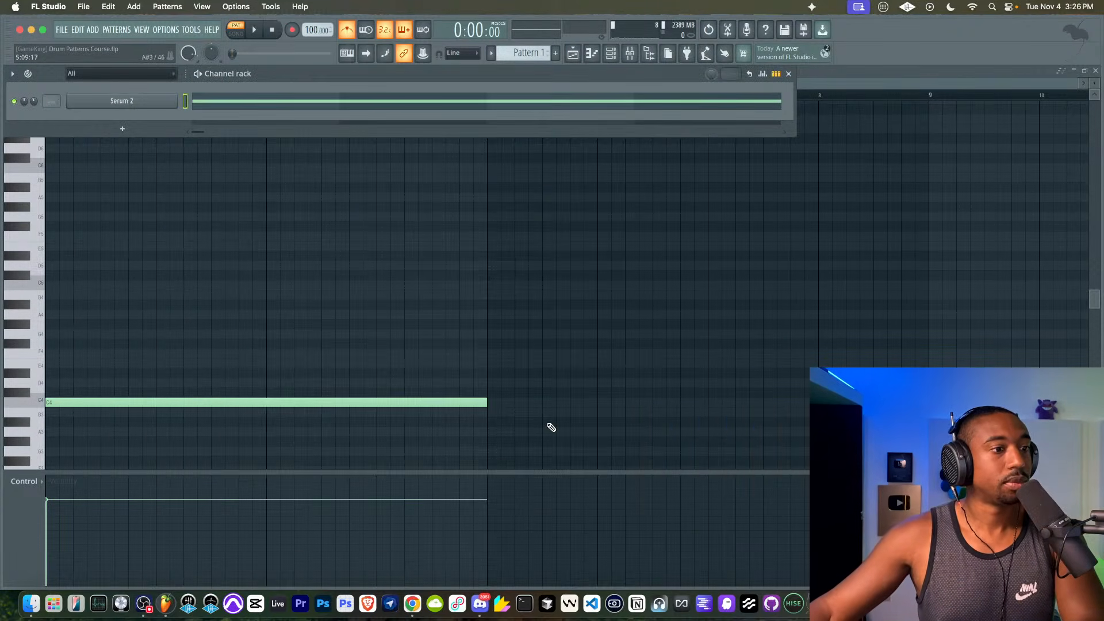
{"action": "left_click", "coordinate": [139, 97]}
{"action": "left_click", "coordinate": [548, 396]}
{"action": "key", "text": "Escape"}
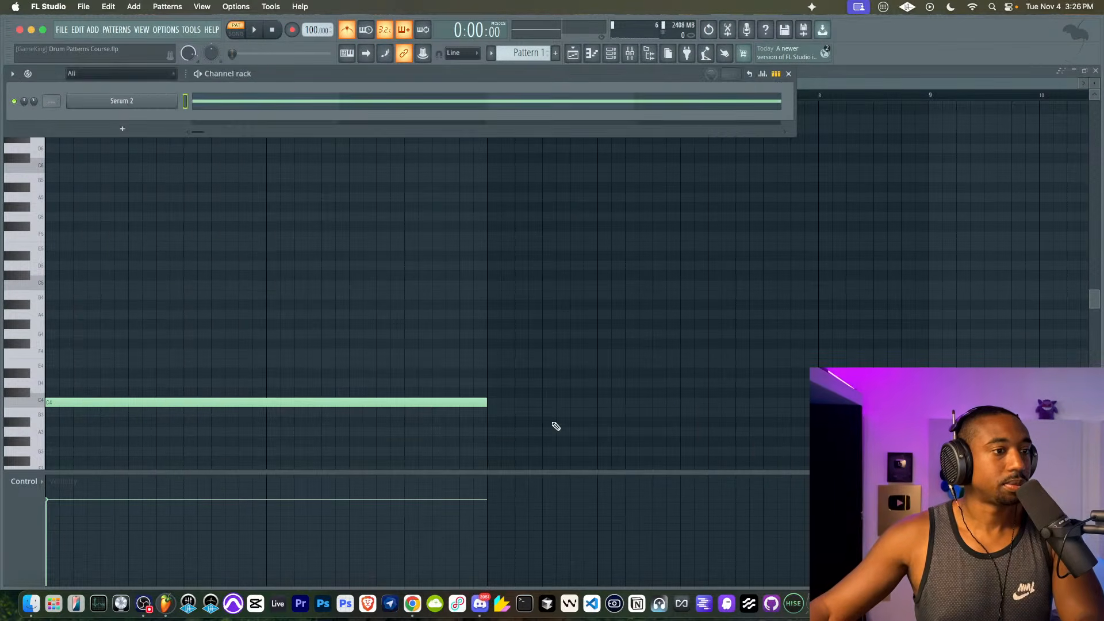
{"action": "key", "text": "Escape"}
{"action": "left_click", "coordinate": [611, 54]}
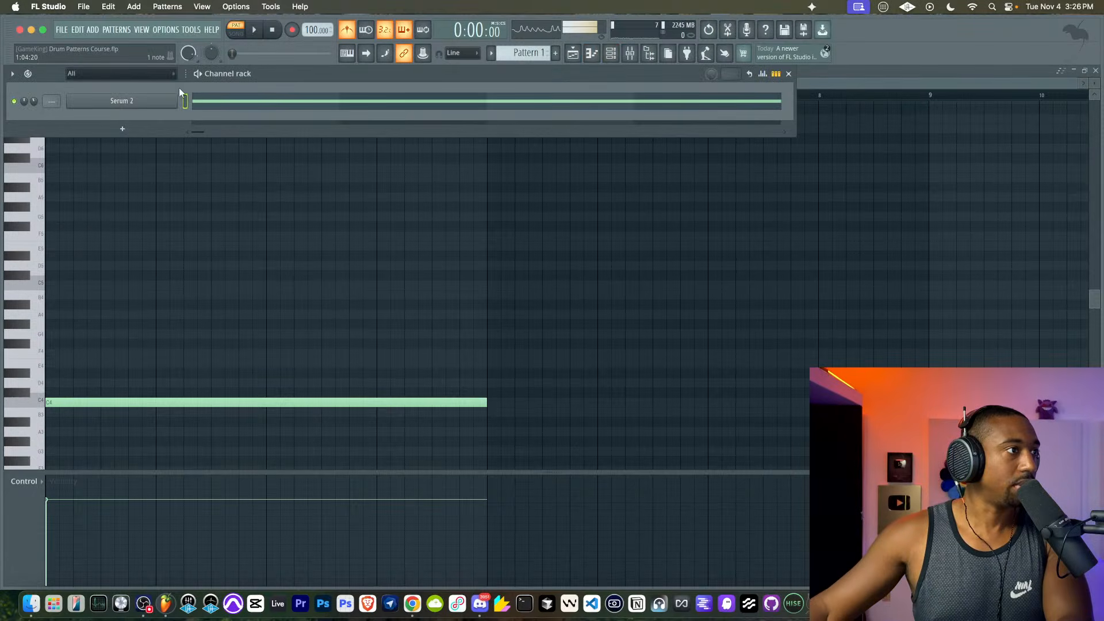
{"action": "left_click", "coordinate": [162, 101]}
{"action": "left_click", "coordinate": [236, 84]}
{"action": "key", "text": "Escape"}
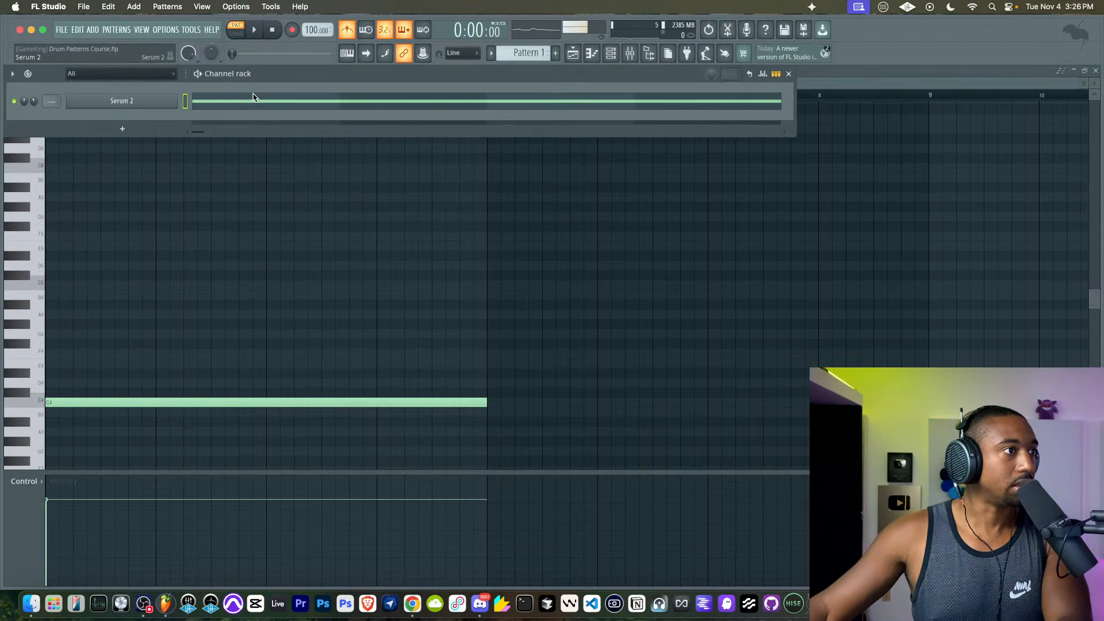
{"action": "left_click", "coordinate": [148, 97]}
{"action": "left_click", "coordinate": [153, 92]}
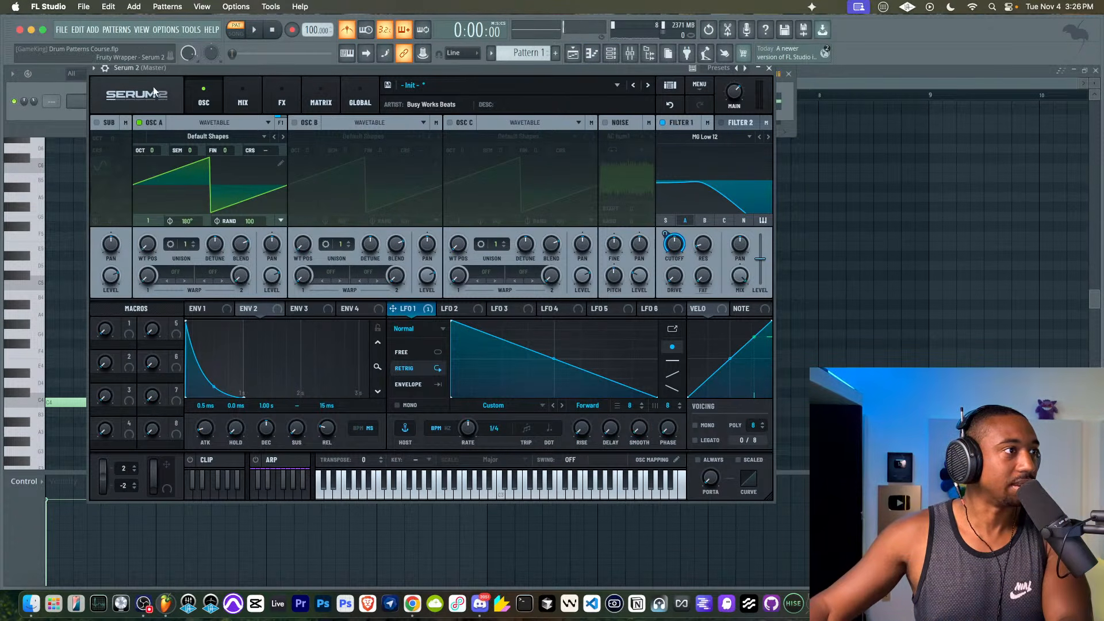
{"action": "left_click", "coordinate": [155, 88]}
{"action": "left_click", "coordinate": [240, 89]}
{"action": "left_click", "coordinate": [240, 90]}
{"action": "left_click", "coordinate": [209, 93]}
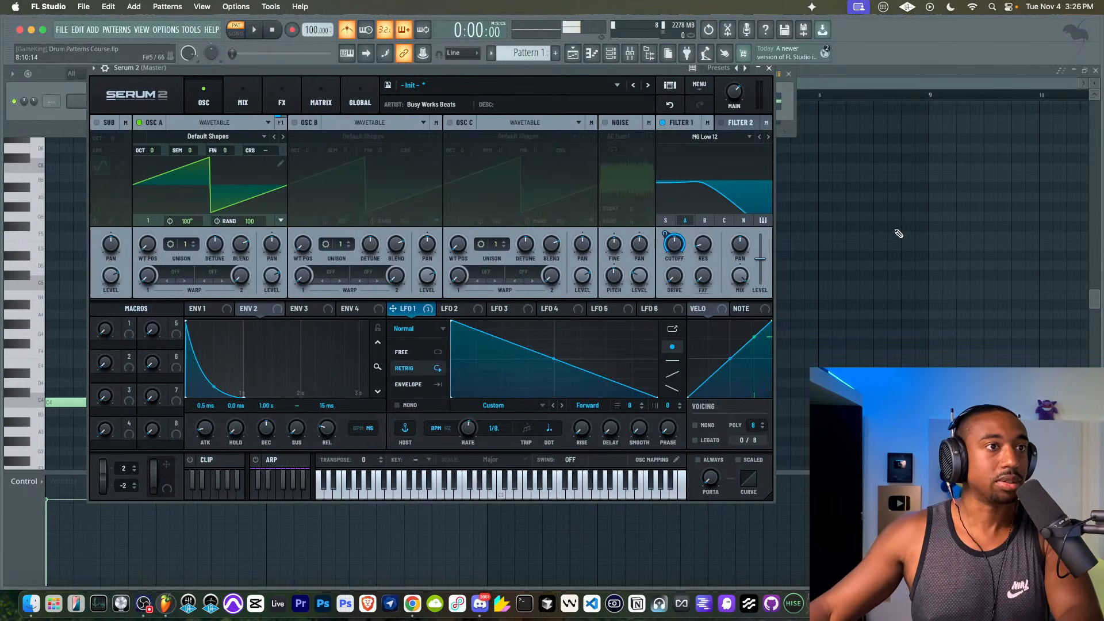
- Close Serum 2, split the four-bar C4 note at bar 3 into two two-bar notes and start playback
{"action": "left_click", "coordinate": [770, 68]}
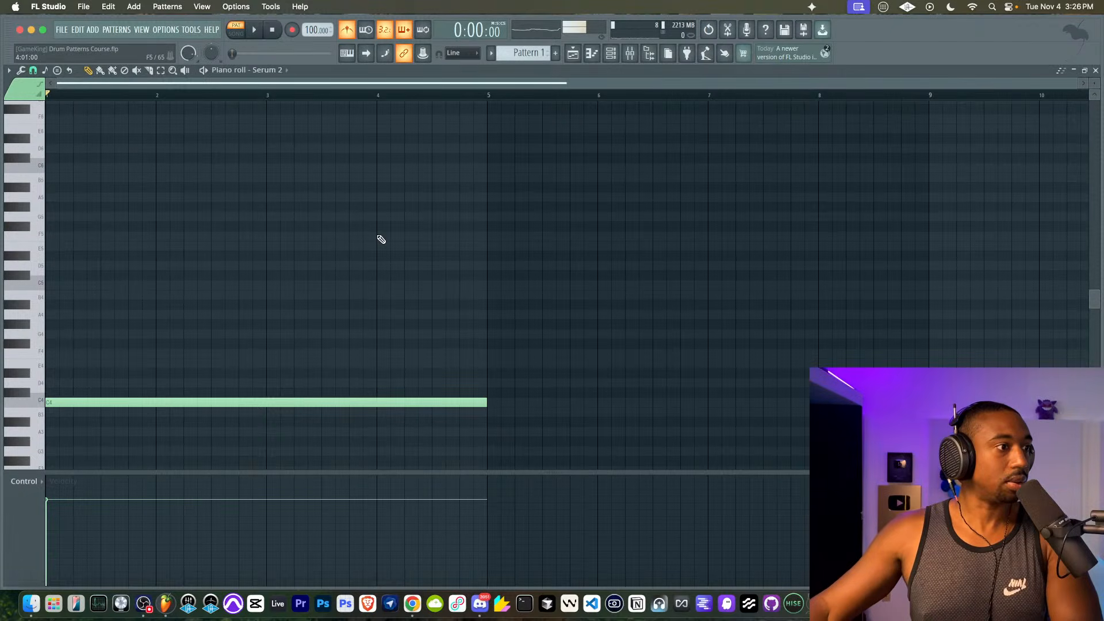
{"action": "left_click_drag", "start_coordinate": [488, 402], "coordinate": [282, 403]}
{"action": "key", "text": "space"}
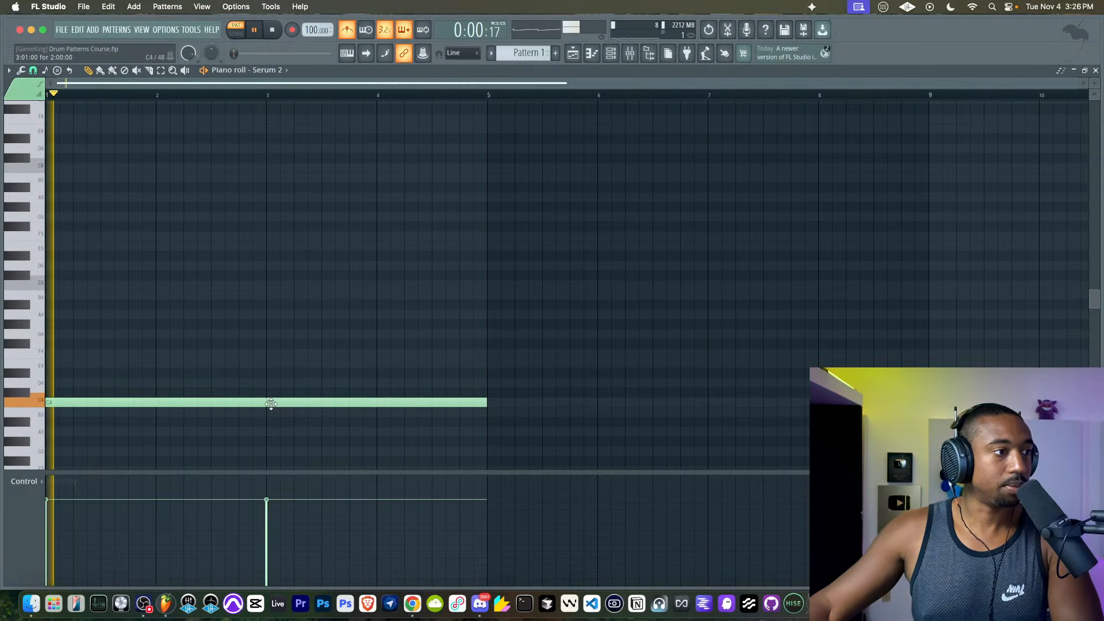
- Reopen Serum 2 from the channel rack during playback to watch LFO 1 modulate the filter cutoff
{"action": "key", "text": "F6"}
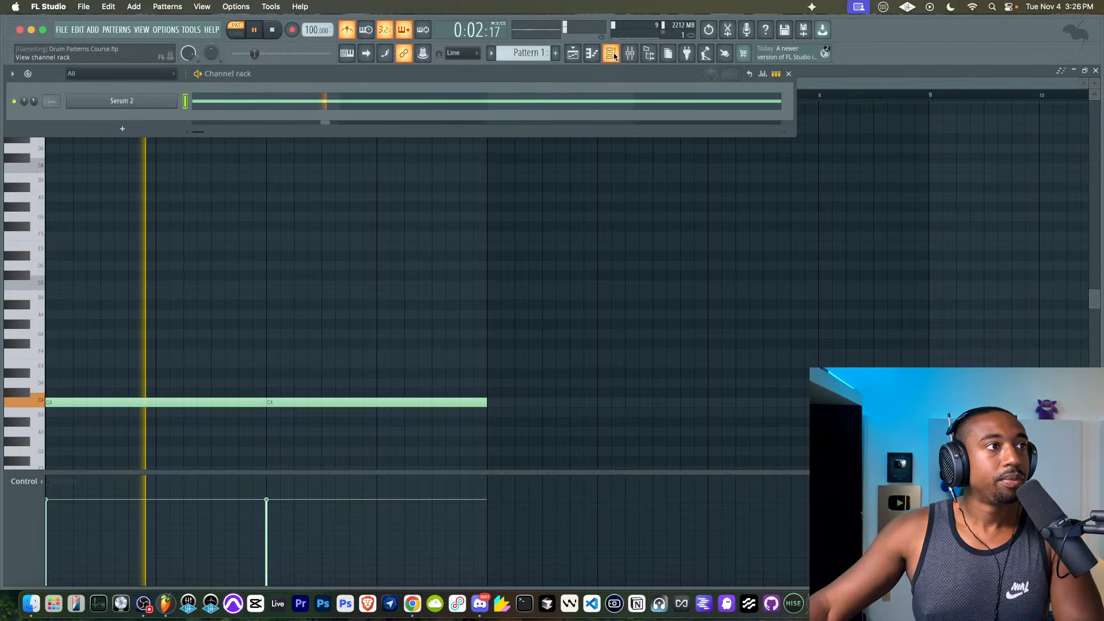
{"action": "left_click", "coordinate": [159, 106]}
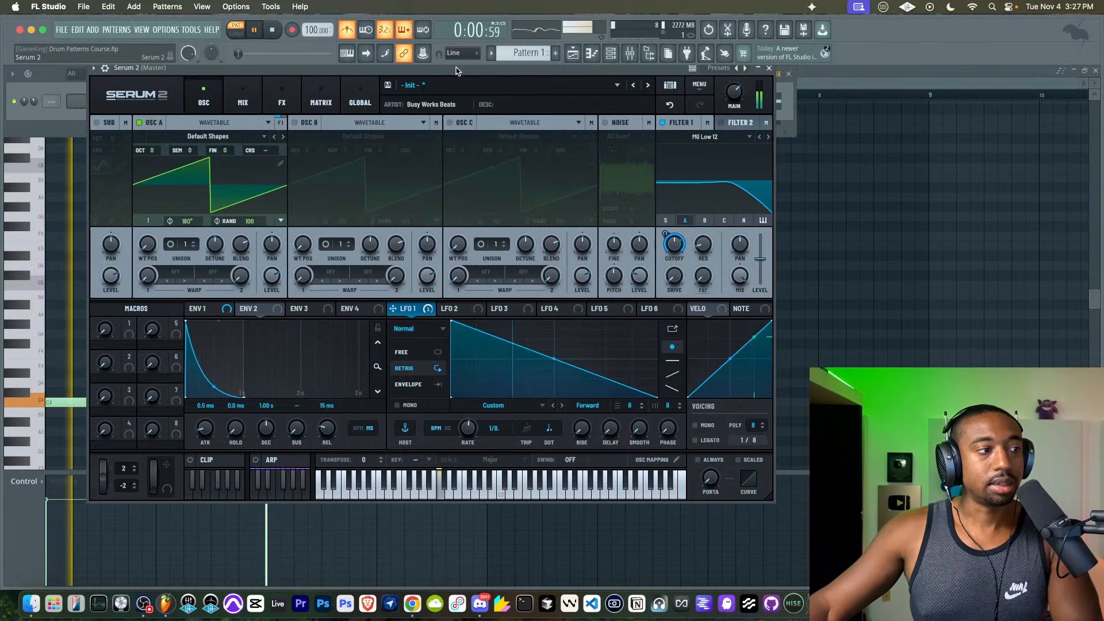
{"action": "key", "text": "Escape"}
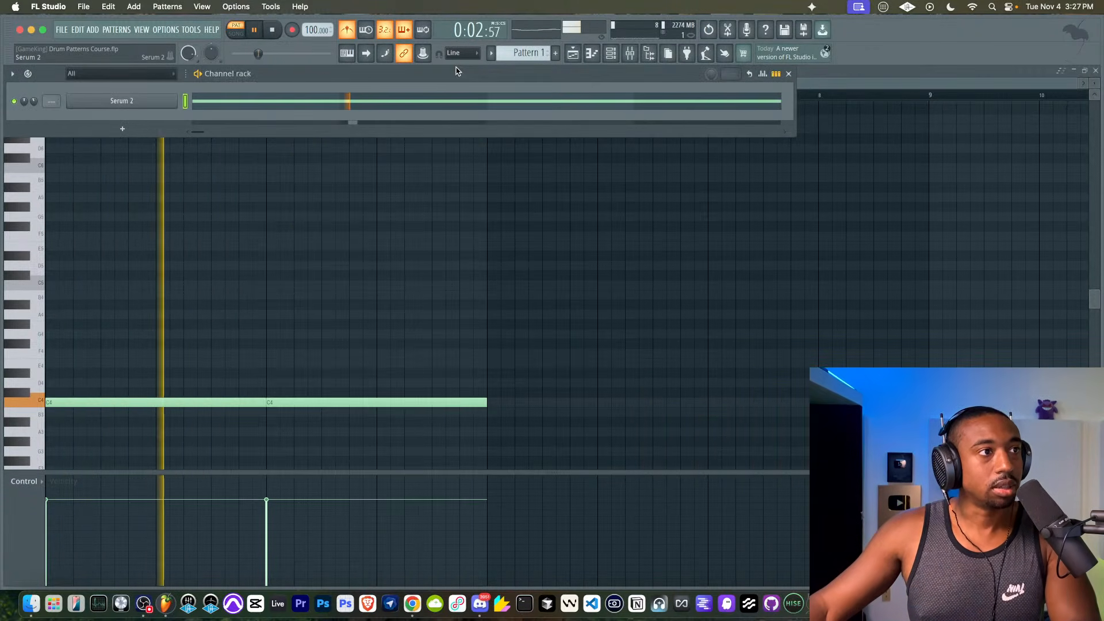
{"action": "left_click", "coordinate": [127, 100]}
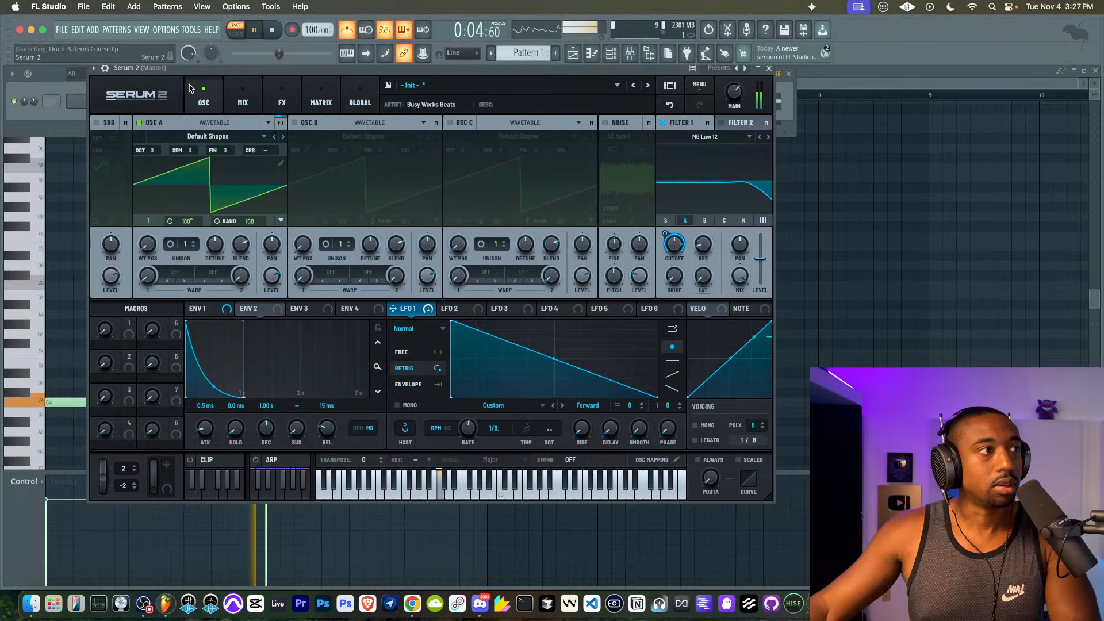
{"action": "key", "text": "Escape"}
{"action": "double_click", "coordinate": [161, 97]}
{"action": "left_click", "coordinate": [105, 73]}
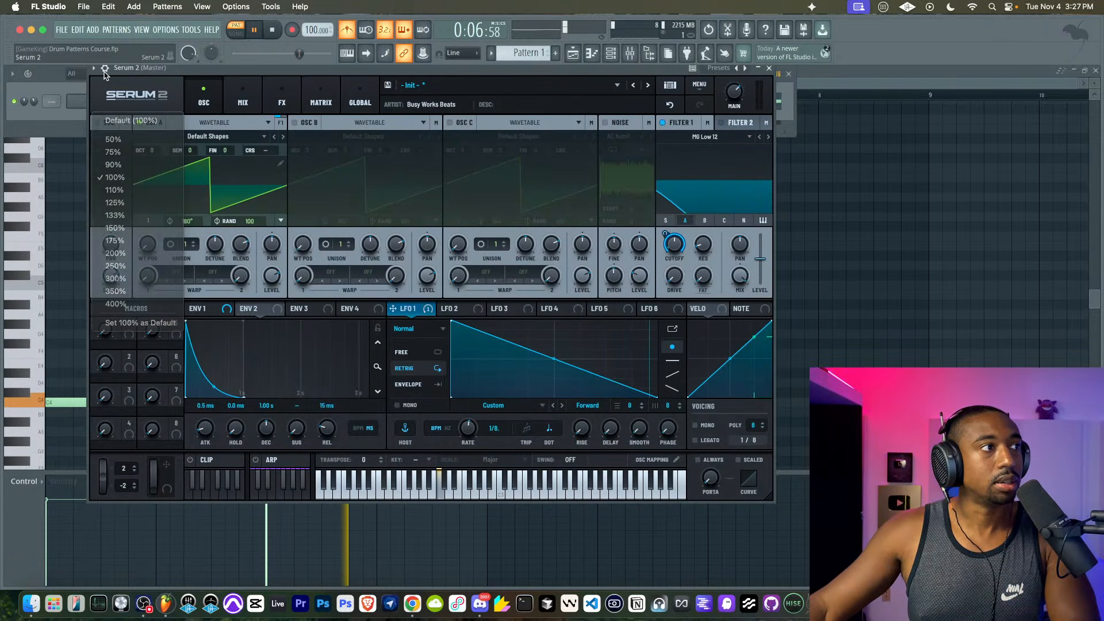
{"action": "key", "text": "Escape"}
{"action": "key", "text": "Escape"}
{"action": "key", "text": "Escape"}
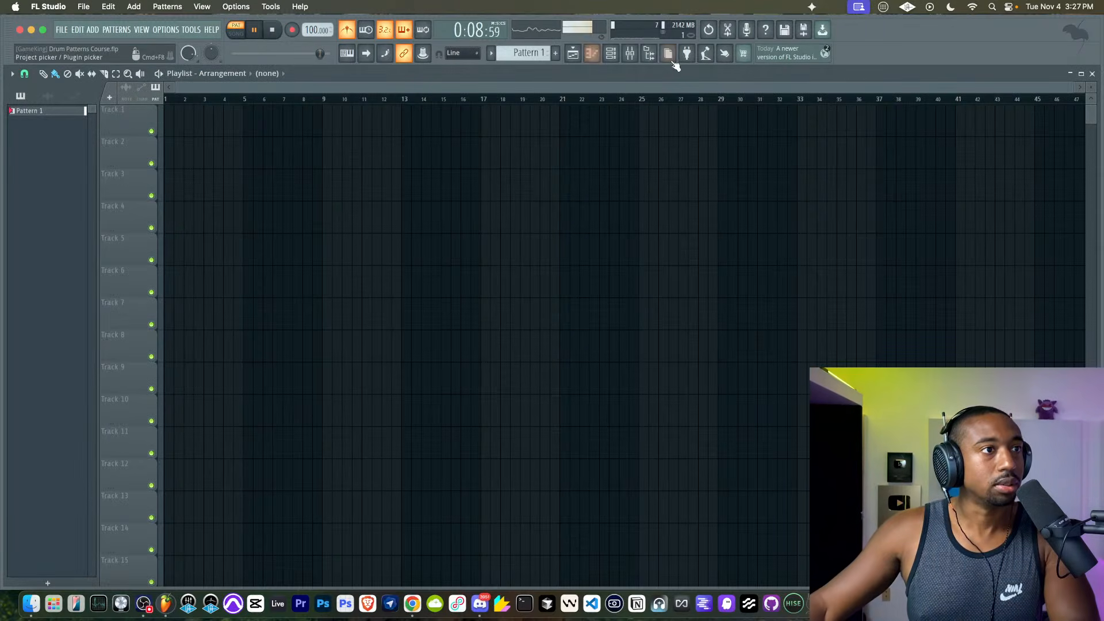
- Bring Serum 2 back up over the playlist to observe the LFO 1 retrigger on the notes, and stop playback
{"action": "left_click", "coordinate": [614, 56]}
{"action": "double_click", "coordinate": [145, 104]}
{"action": "left_click", "coordinate": [123, 68]}
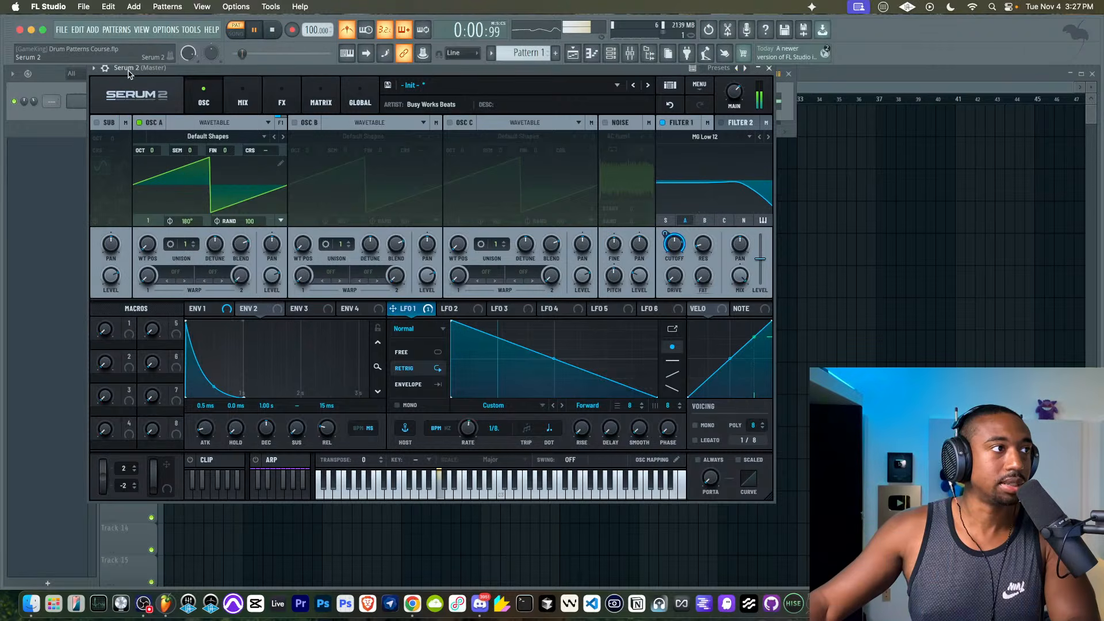
{"action": "key", "text": "Escape"}
{"action": "left_click", "coordinate": [140, 105]}
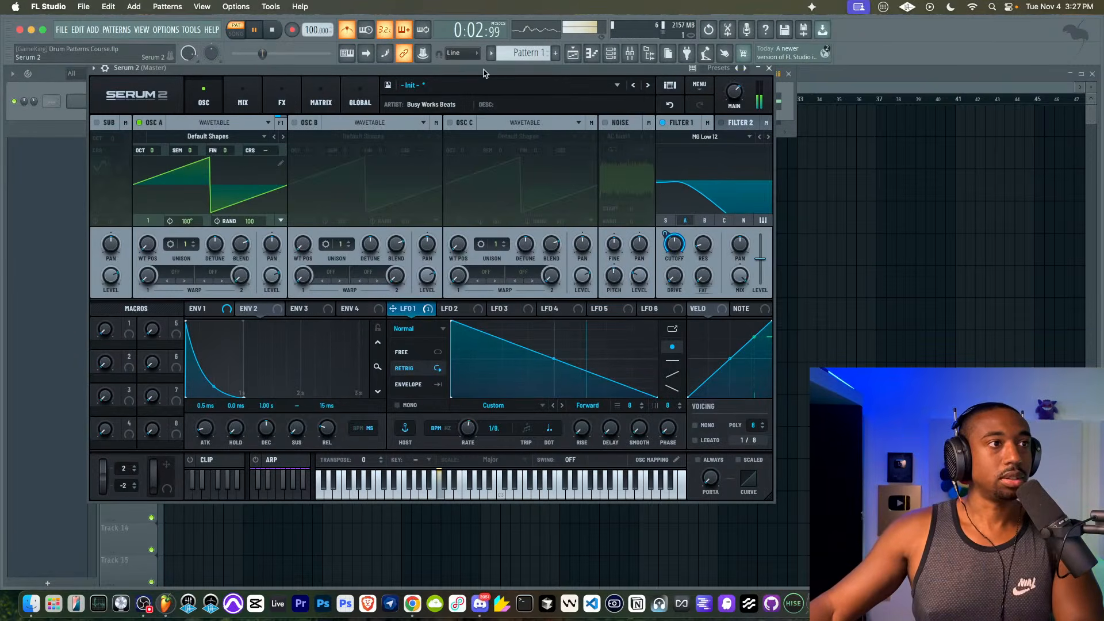
{"action": "key", "text": "Escape"}
{"action": "key", "text": "space"}
{"action": "left_click", "coordinate": [299, 101]}
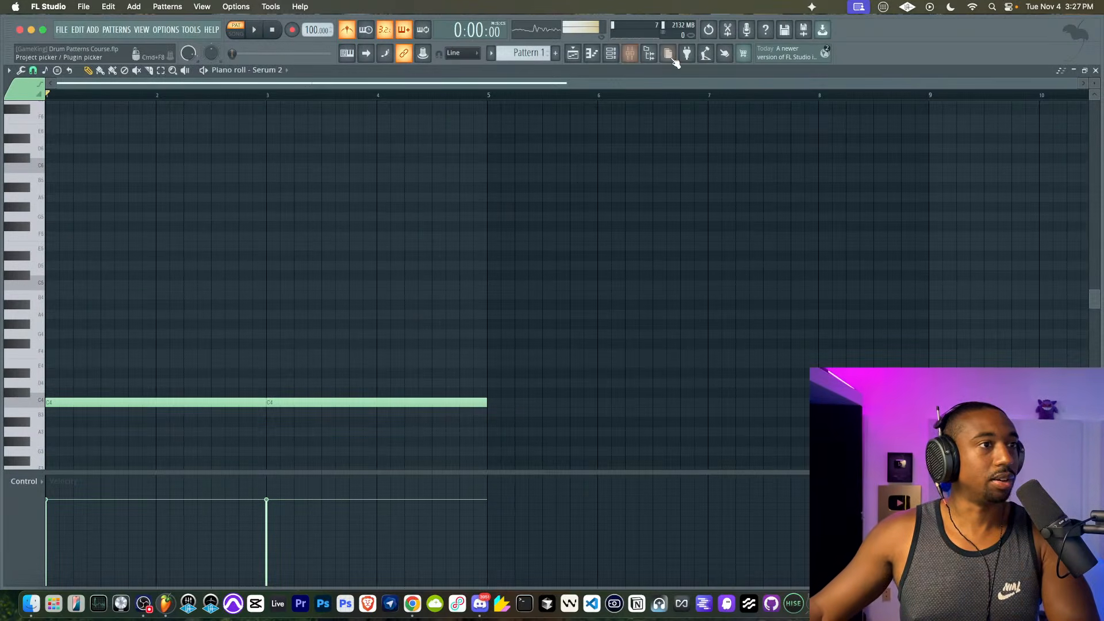
{"action": "left_click", "coordinate": [611, 54]}
{"action": "left_click", "coordinate": [134, 103]}
{"action": "left_click", "coordinate": [119, 101]}
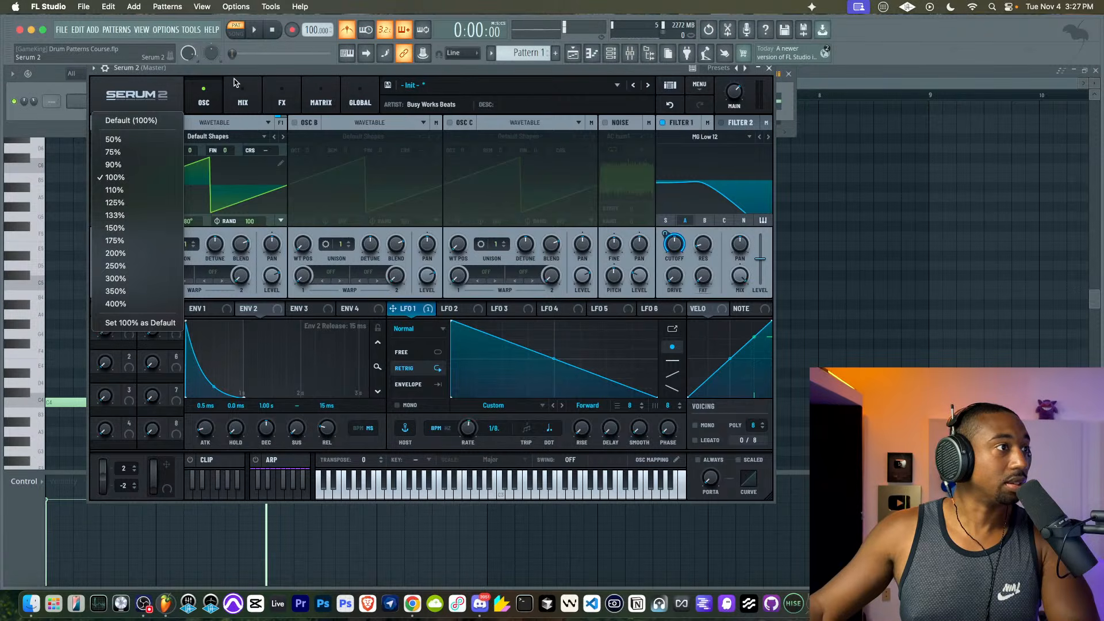
{"action": "left_click", "coordinate": [253, 89]}
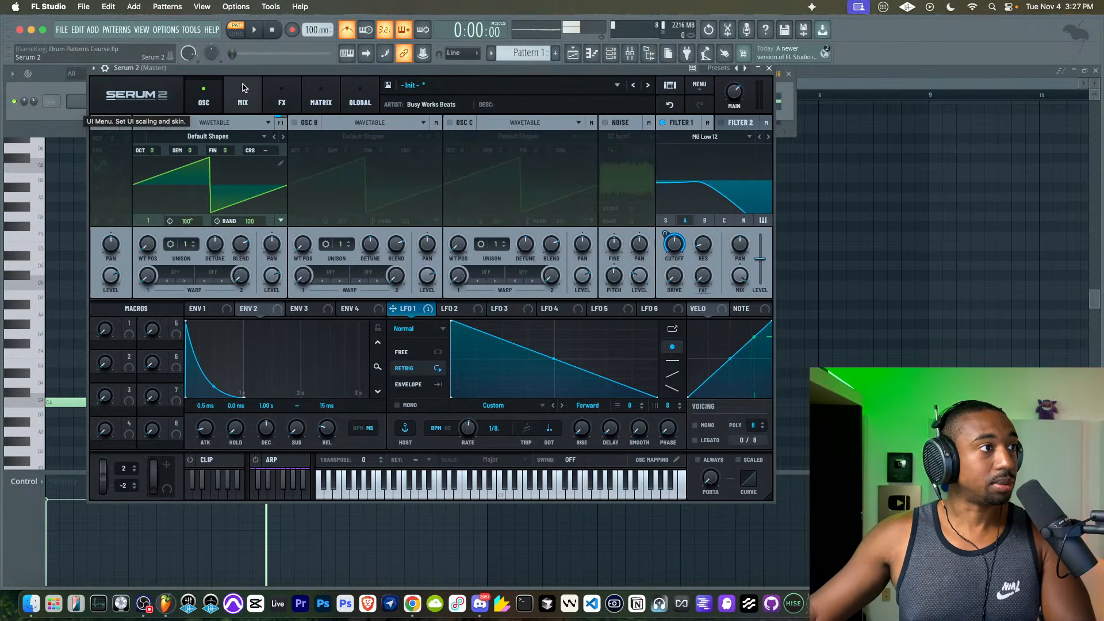
{"action": "key", "text": "Escape"}
{"action": "left_click", "coordinate": [139, 108]}
{"action": "left_click", "coordinate": [141, 106]}
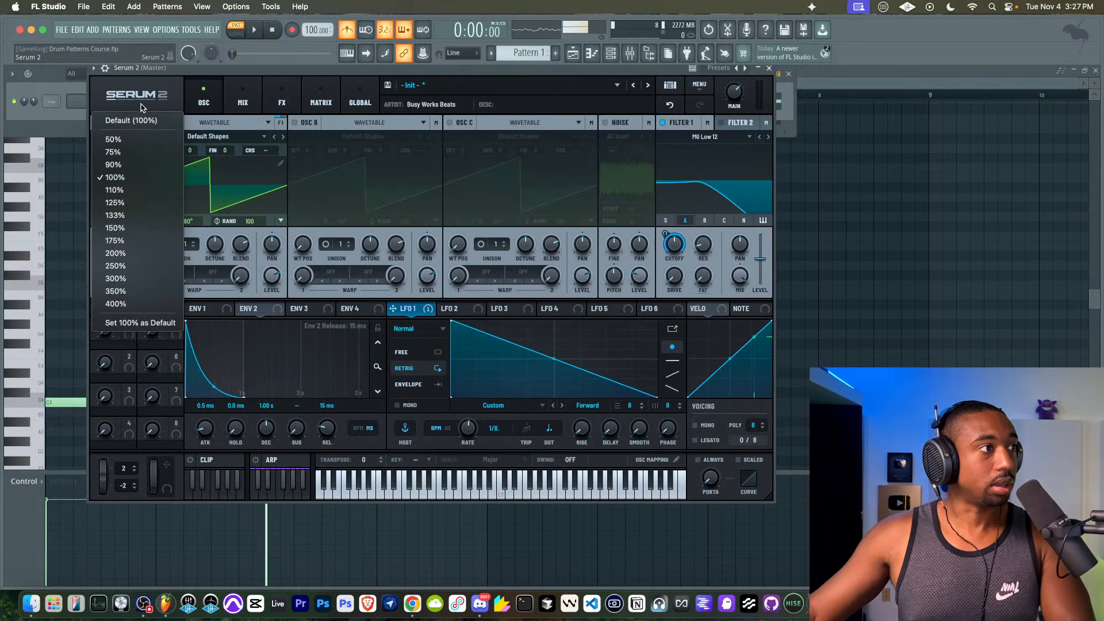
{"action": "key", "text": "Escape"}
{"action": "key", "text": "Escape"}
{"action": "key", "text": "Escape"}
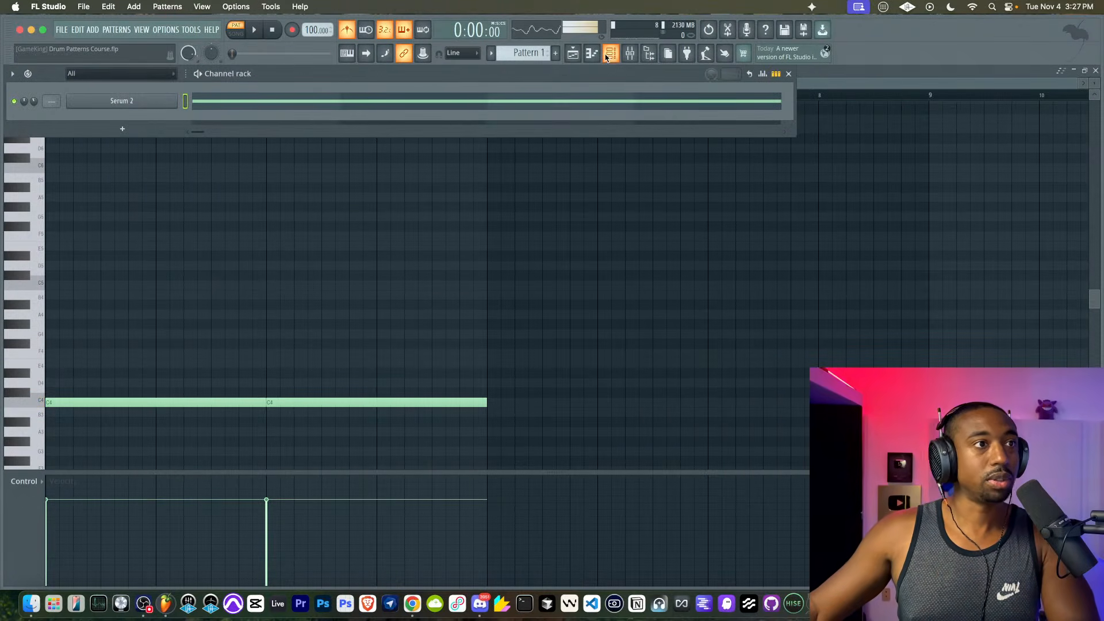
- Open Serum 2 from the channel rack and play the split C4 notes briefly, stopping playback
{"action": "key", "text": "F6"}
{"action": "left_click", "coordinate": [109, 108]}
{"action": "left_click", "coordinate": [109, 107]}
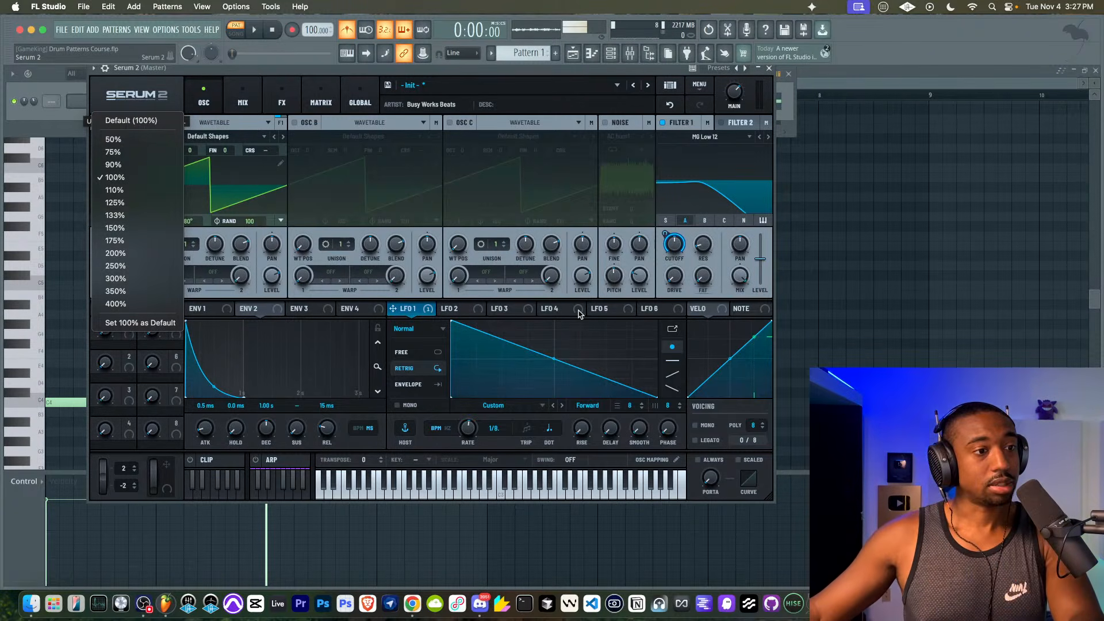
{"action": "left_click", "coordinate": [555, 73]}
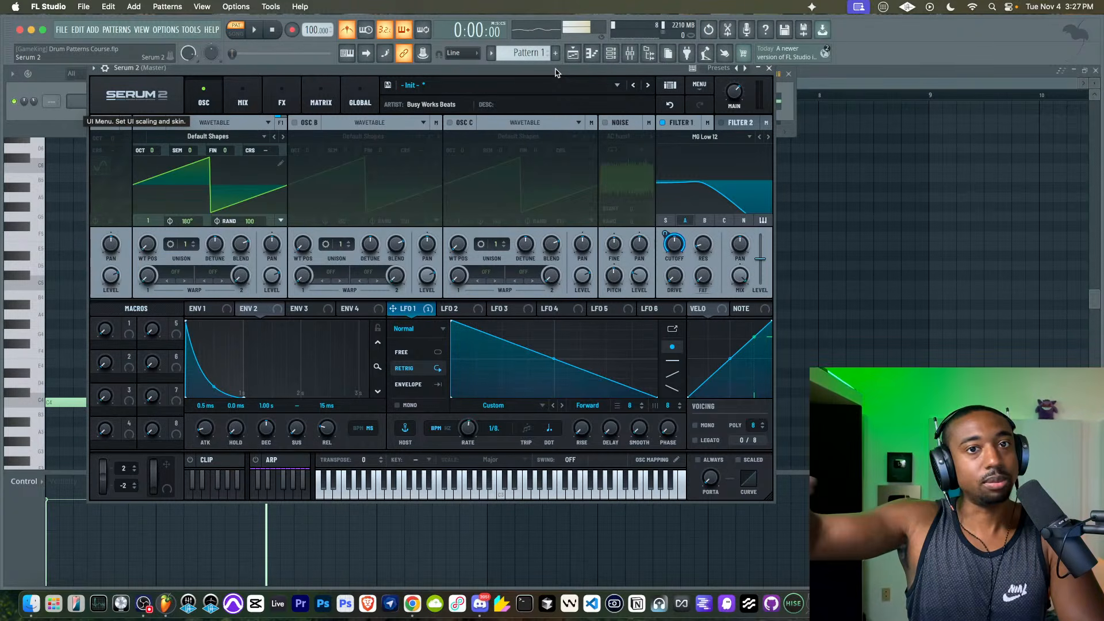
{"action": "key", "text": "space"}
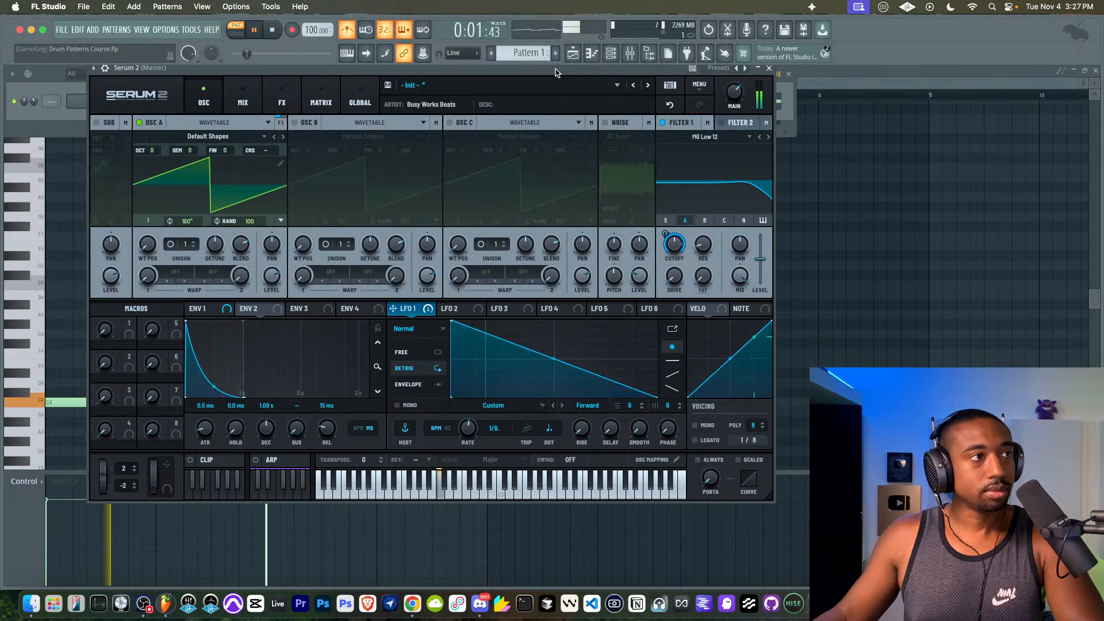
{"action": "key", "text": "space"}
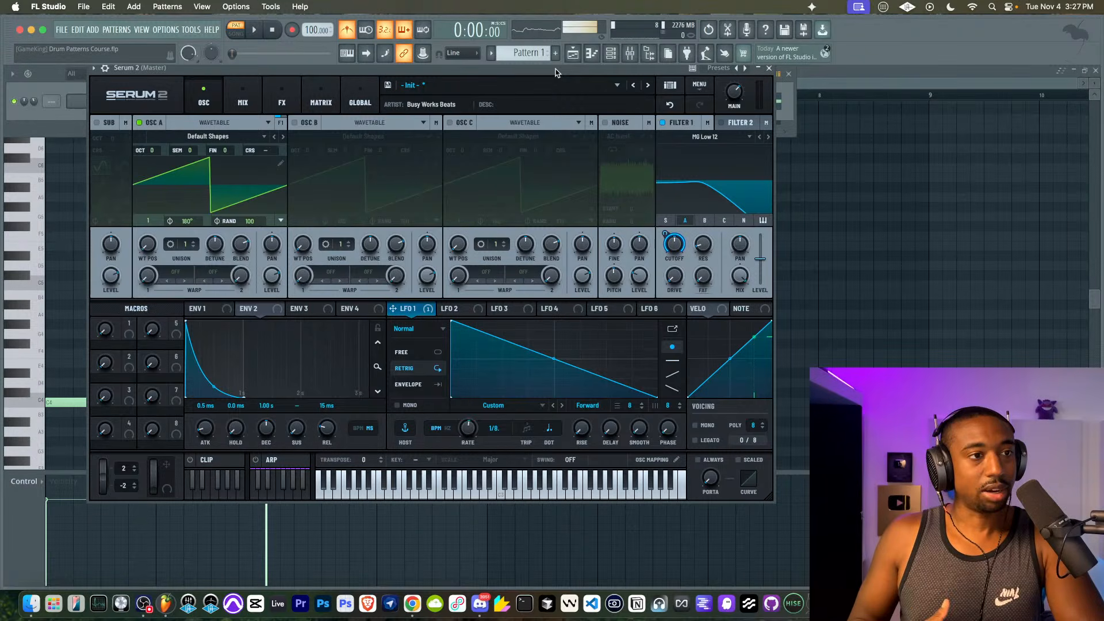
- Restart playback, close all open windows and reopen Serum 2 from the channel rack
{"action": "key", "text": "space"}
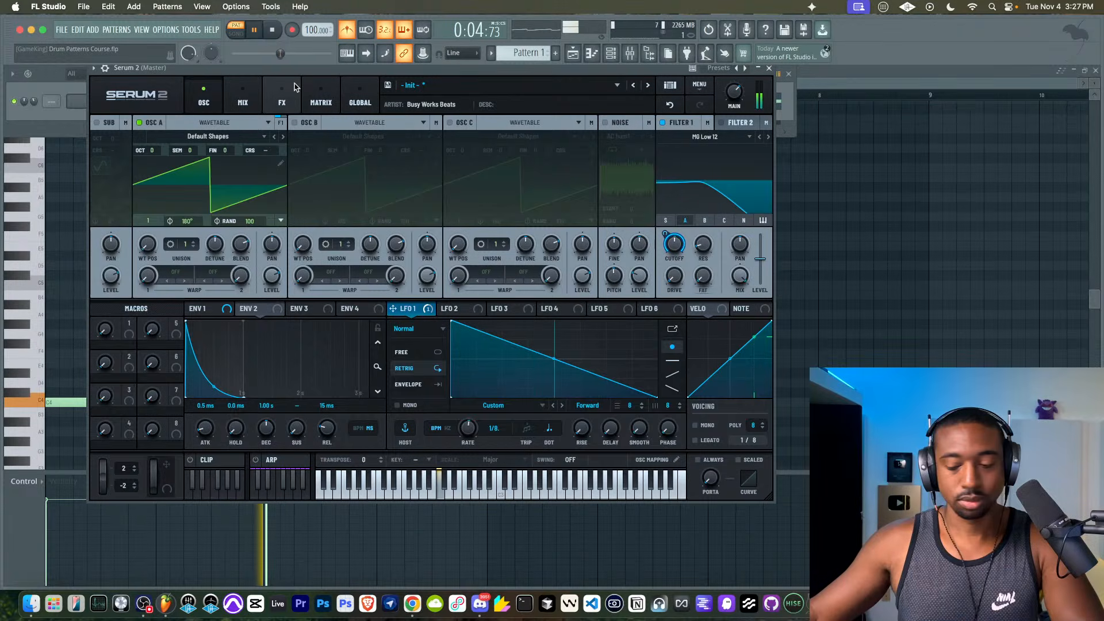
{"action": "key", "text": "Escape"}
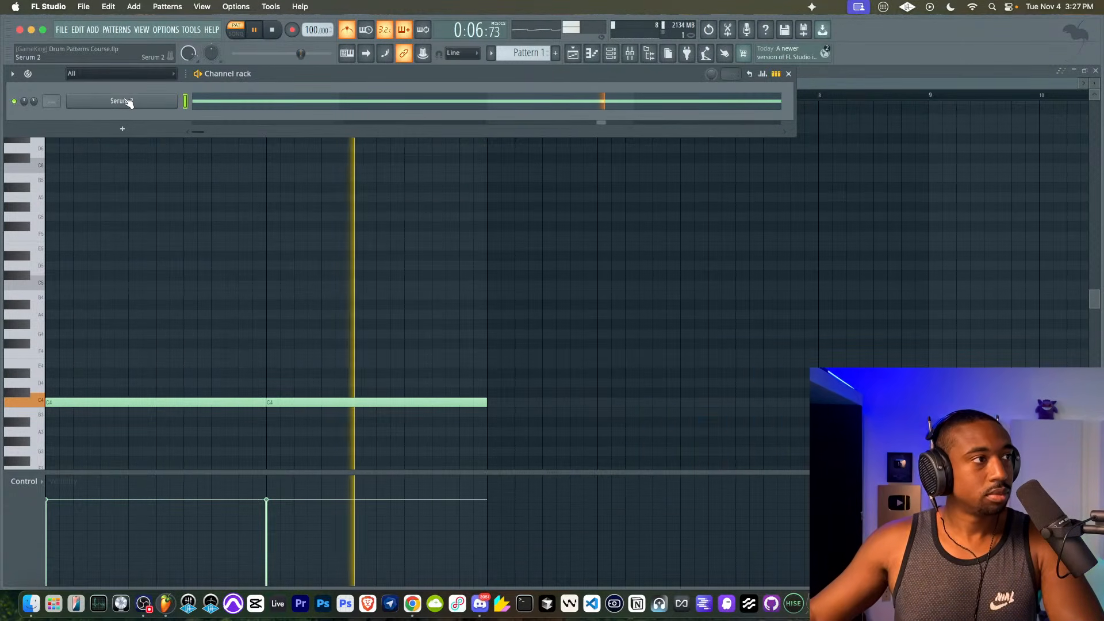
{"action": "left_click", "coordinate": [141, 30]}
{"action": "left_click", "coordinate": [165, 219]}
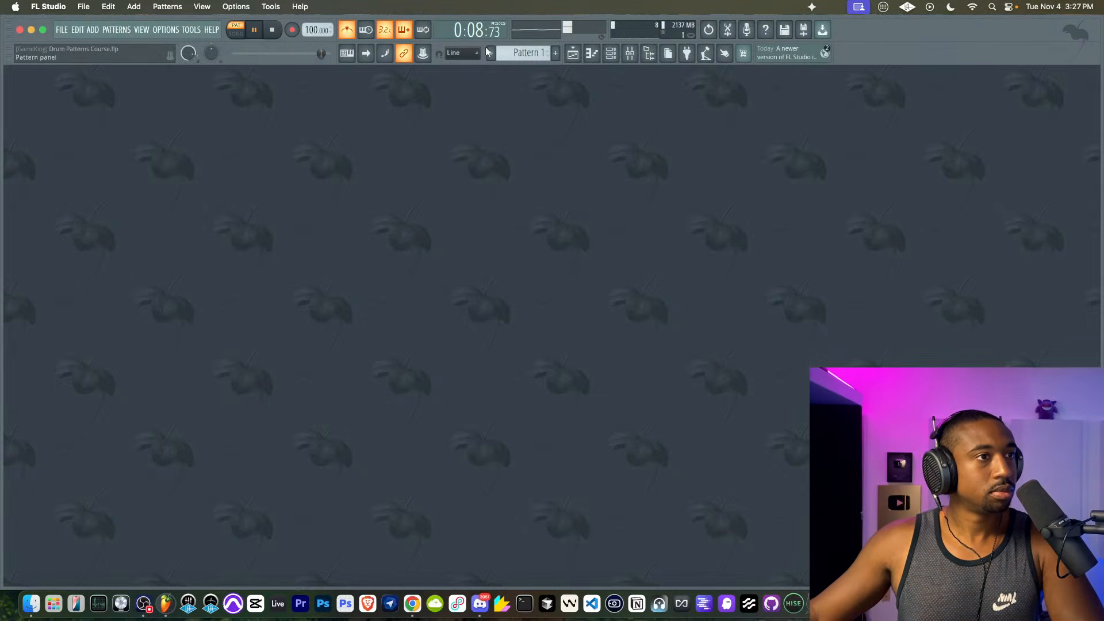
{"action": "left_click", "coordinate": [611, 53]}
{"action": "left_click", "coordinate": [122, 100]}
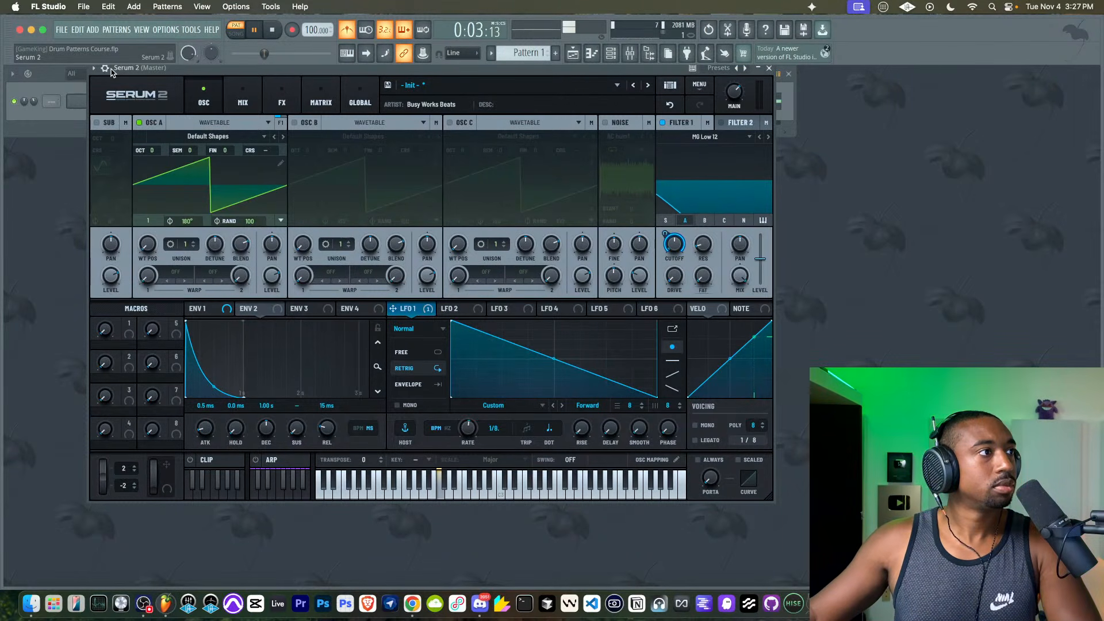
{"action": "left_click", "coordinate": [105, 68]}
{"action": "left_click", "coordinate": [121, 100]}
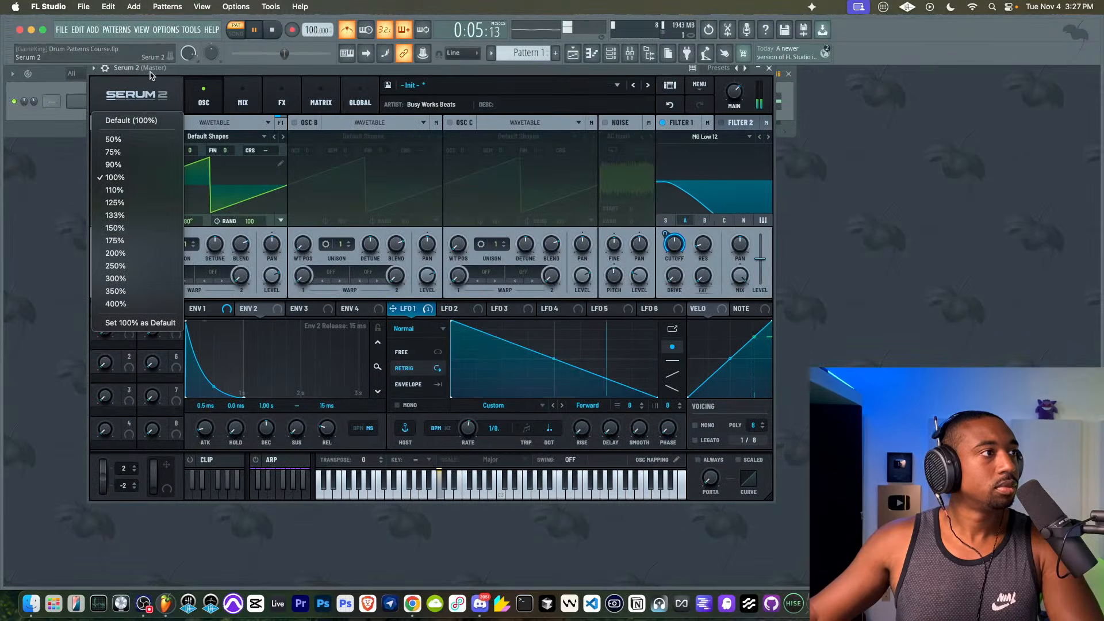
{"action": "left_click", "coordinate": [149, 73]}
{"action": "key", "text": "Escape"}
{"action": "left_click", "coordinate": [148, 104]}
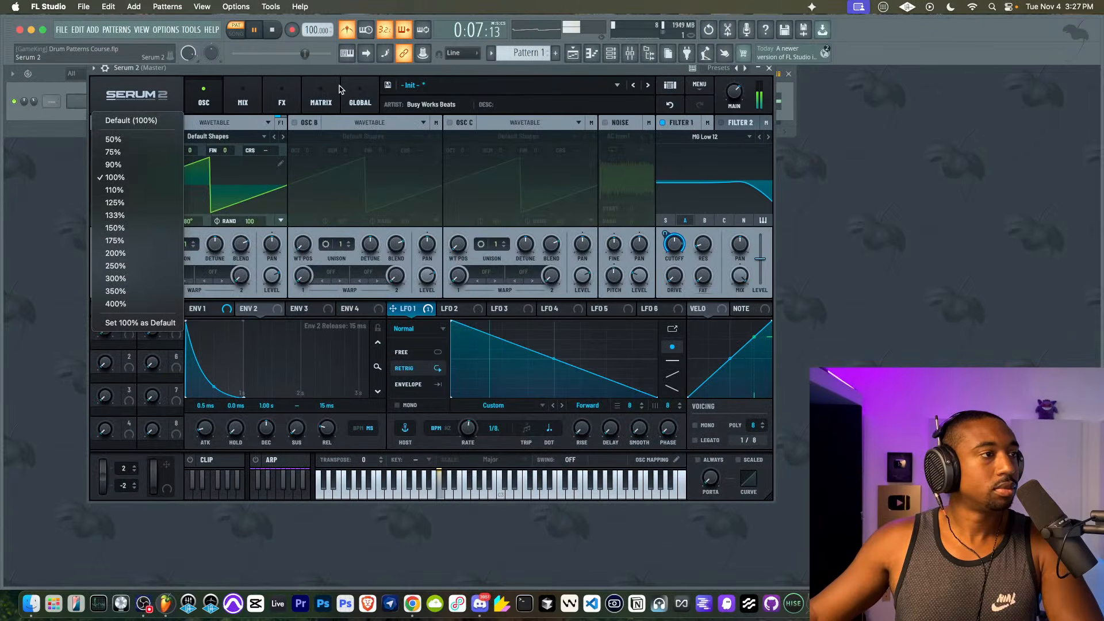
{"action": "left_click", "coordinate": [338, 88]}
- Close Serum 2, stop playback and delete the Serum 2 channel from the channel rack
{"action": "key", "text": "Escape"}
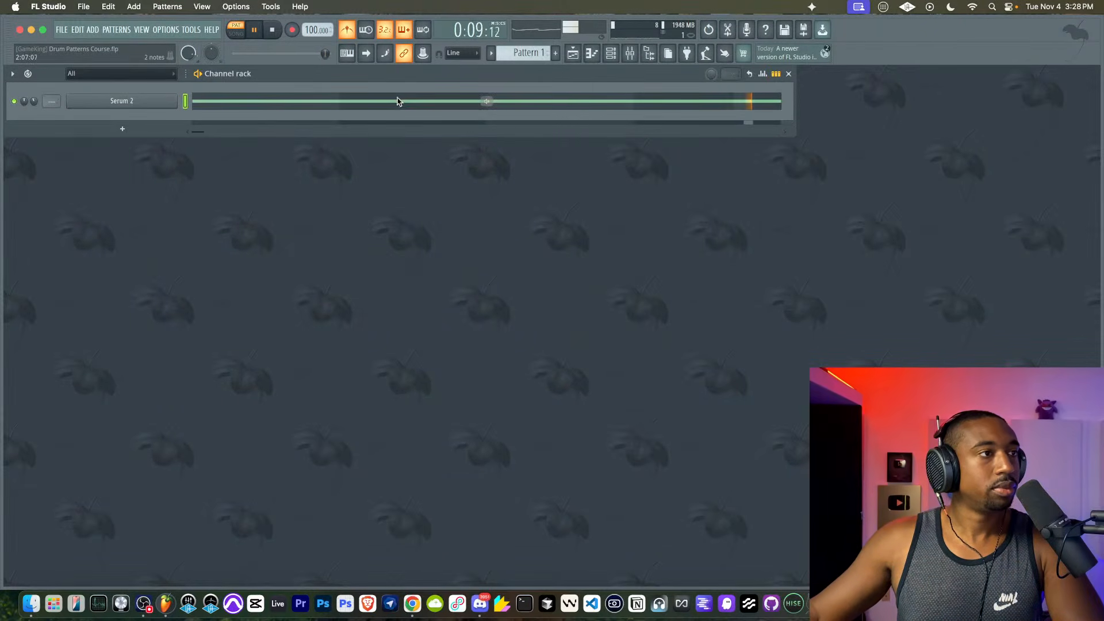
{"action": "key", "text": "space"}
{"action": "right_click", "coordinate": [151, 102]}
{"action": "left_click", "coordinate": [210, 246]}
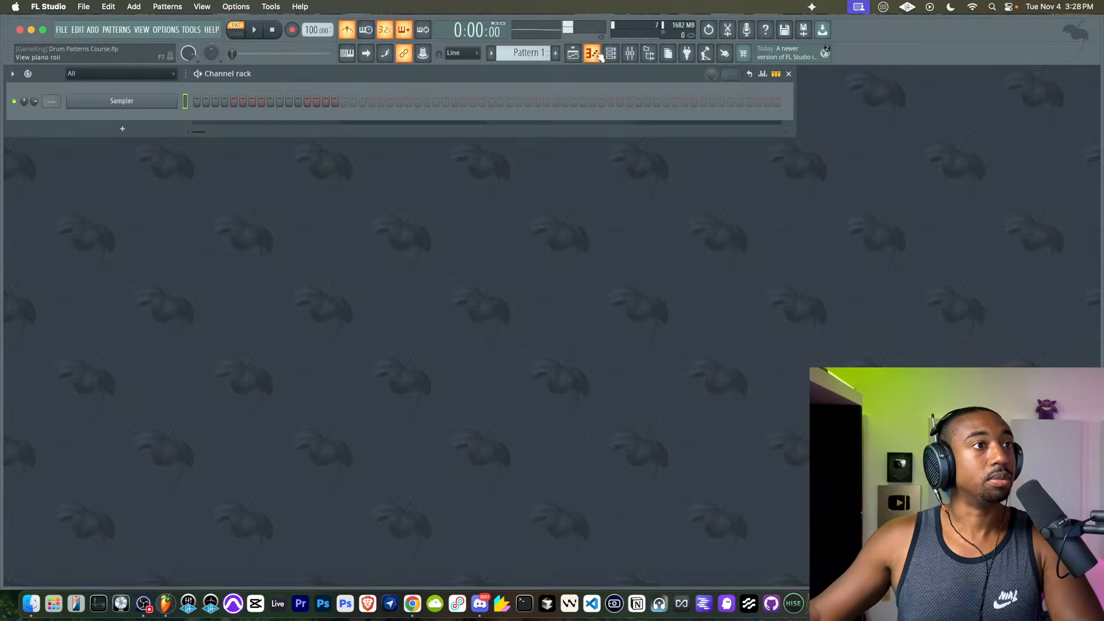
- Show the browser and expand the 1 - Go - To Drums folder under Friends Sounds
{"action": "left_click", "coordinate": [649, 54]}
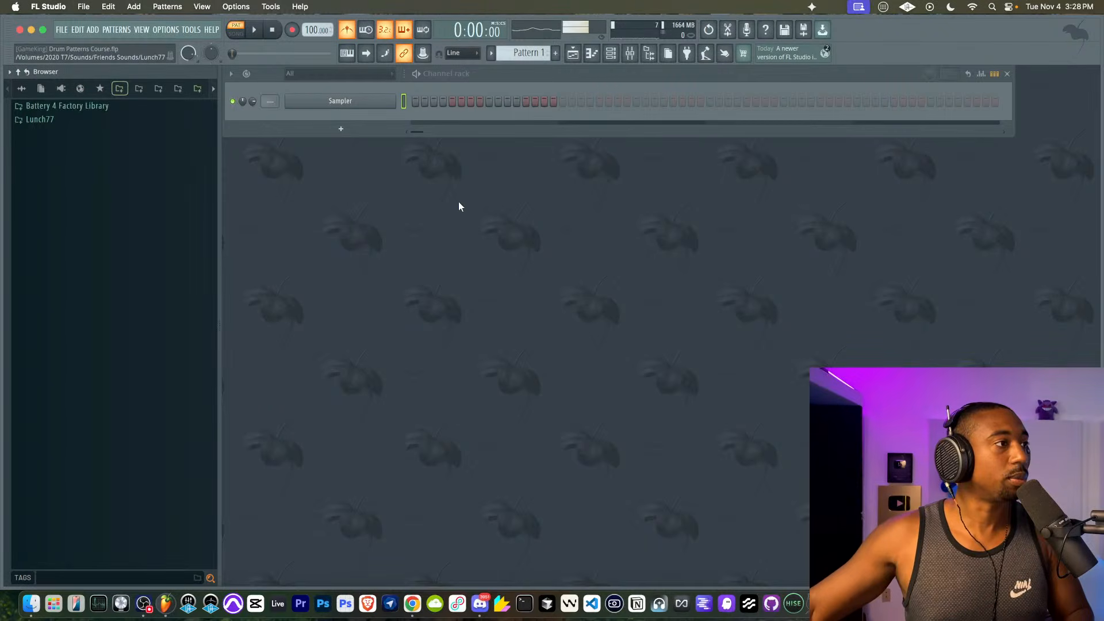
{"action": "left_click", "coordinate": [22, 89]}
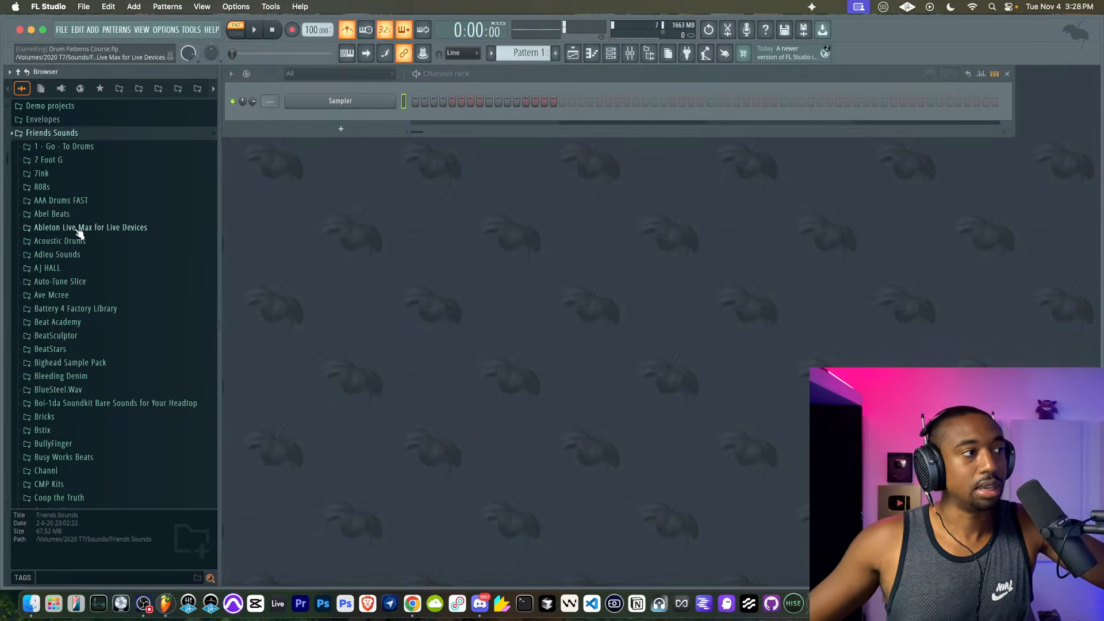
{"action": "left_click", "coordinate": [106, 146]}
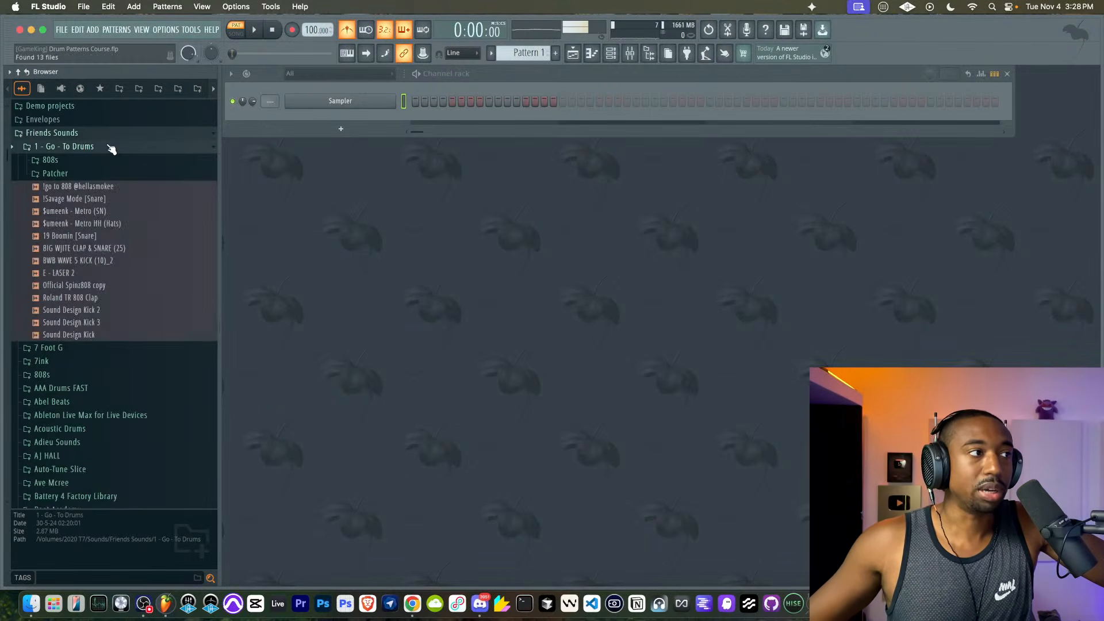
- Preview the $umeenk - Metro HH (Hats) sample and load it into a new channel
{"action": "left_click", "coordinate": [106, 225]}
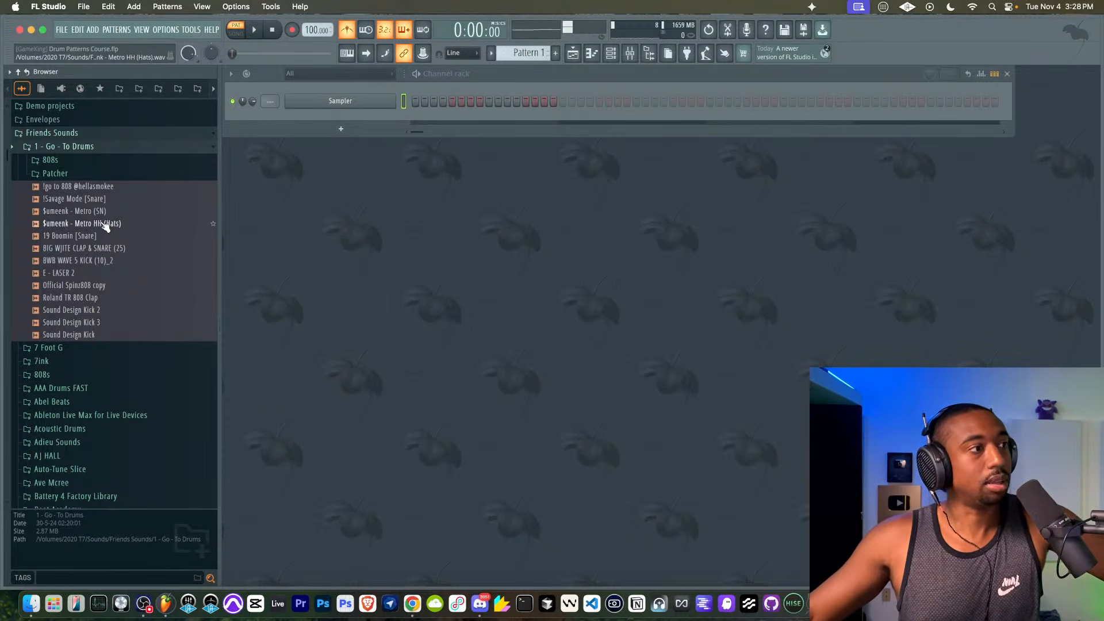
{"action": "left_click", "coordinate": [105, 225]}
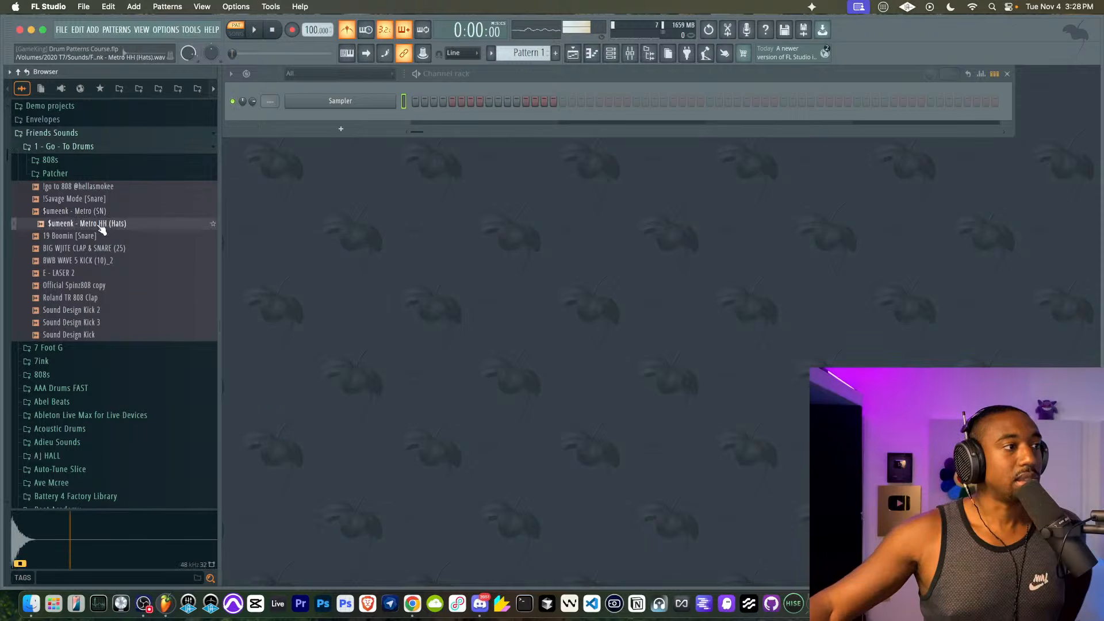
{"action": "right_click", "coordinate": [106, 226]}
{"action": "left_click", "coordinate": [108, 245]}
- Preview the 19 Boomin [Snare] and $umeenk - Metro (SN) samples and load each into its own new channel
{"action": "left_click", "coordinate": [101, 212]}
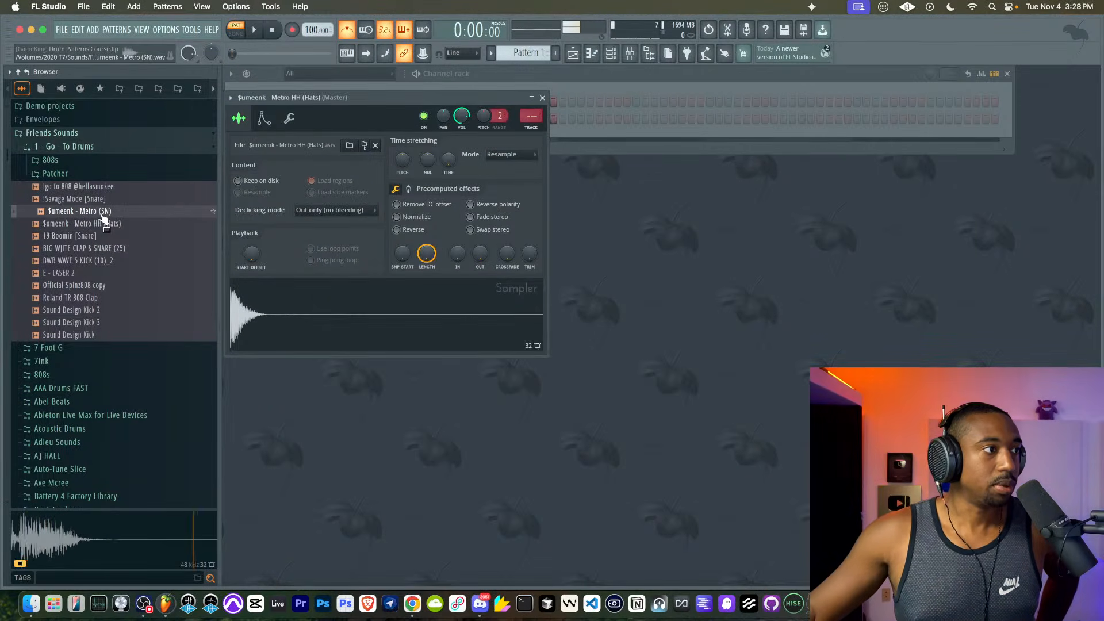
{"action": "right_click", "coordinate": [101, 211]}
{"action": "left_click", "coordinate": [89, 237]}
{"action": "right_click", "coordinate": [89, 237]}
{"action": "left_click", "coordinate": [92, 252]}
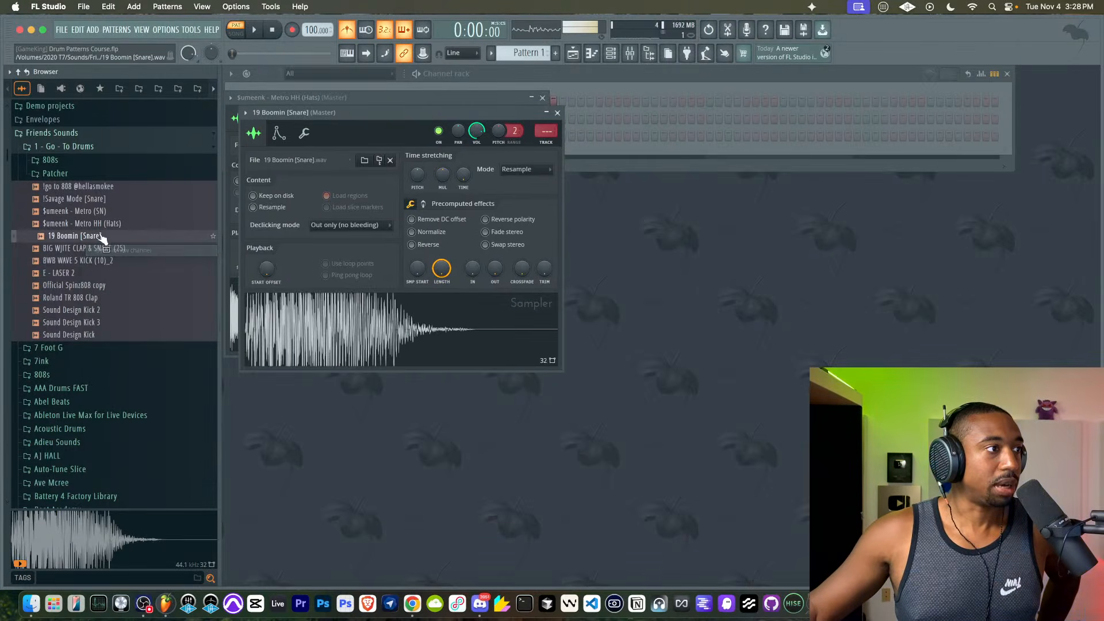
{"action": "left_click", "coordinate": [98, 211]}
{"action": "right_click", "coordinate": [99, 213]}
{"action": "left_click", "coordinate": [118, 232]}
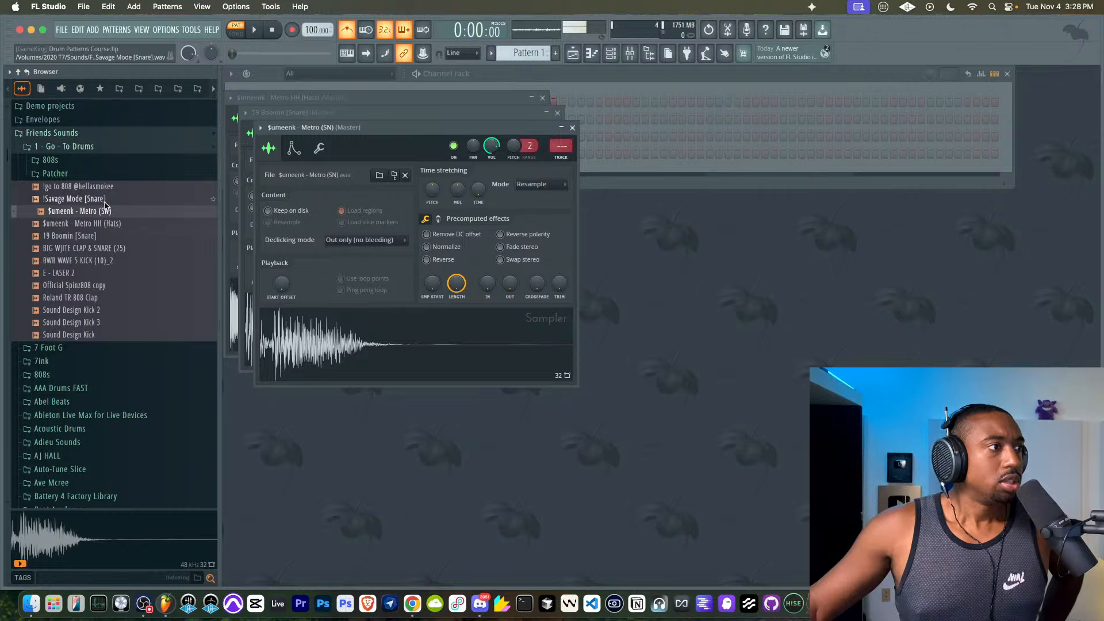
- Preview the BWB WAVE 5 KICK (10)_2 and Official Spinz808 copy samples and load each into its own new channel
{"action": "left_click", "coordinate": [115, 260]}
{"action": "right_click", "coordinate": [116, 260]}
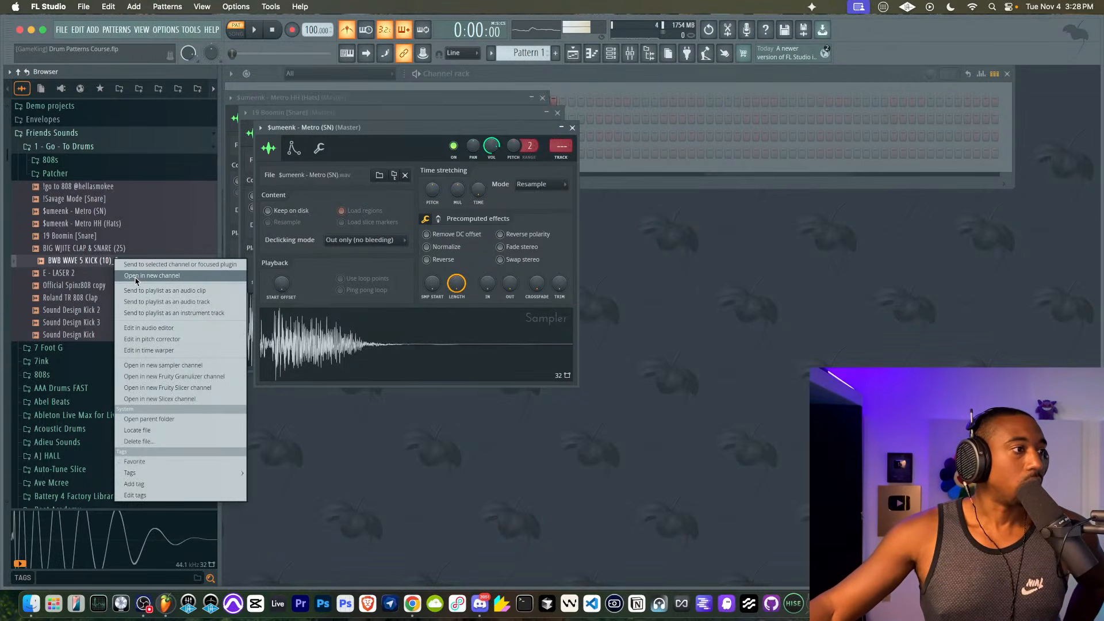
{"action": "left_click", "coordinate": [137, 277]}
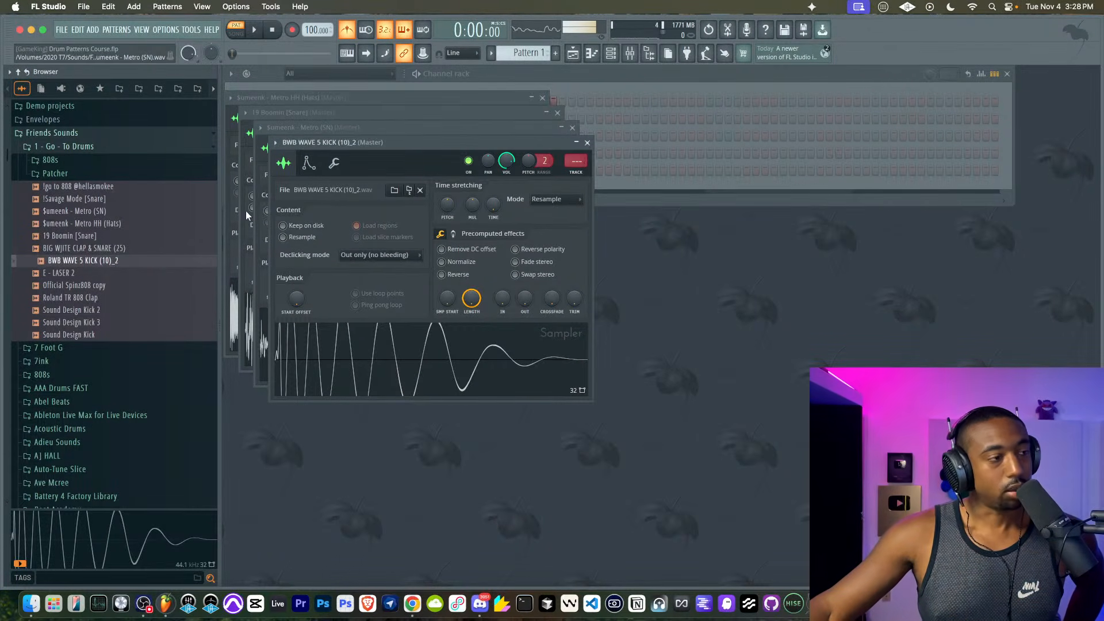
{"action": "left_click", "coordinate": [114, 286]}
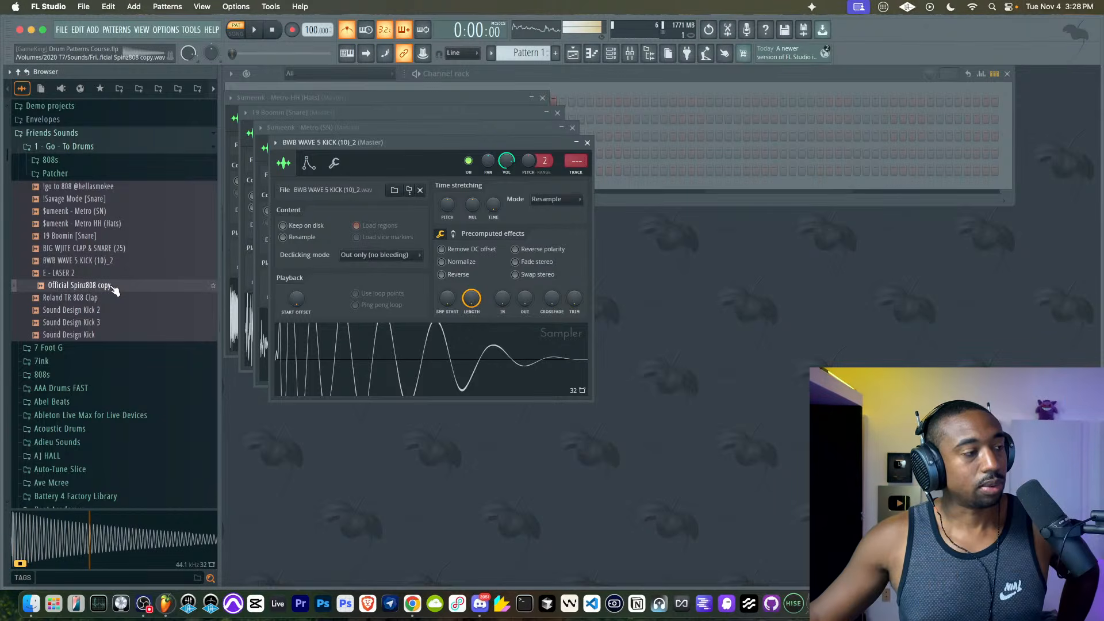
{"action": "right_click", "coordinate": [115, 290]}
{"action": "left_click", "coordinate": [136, 306]}
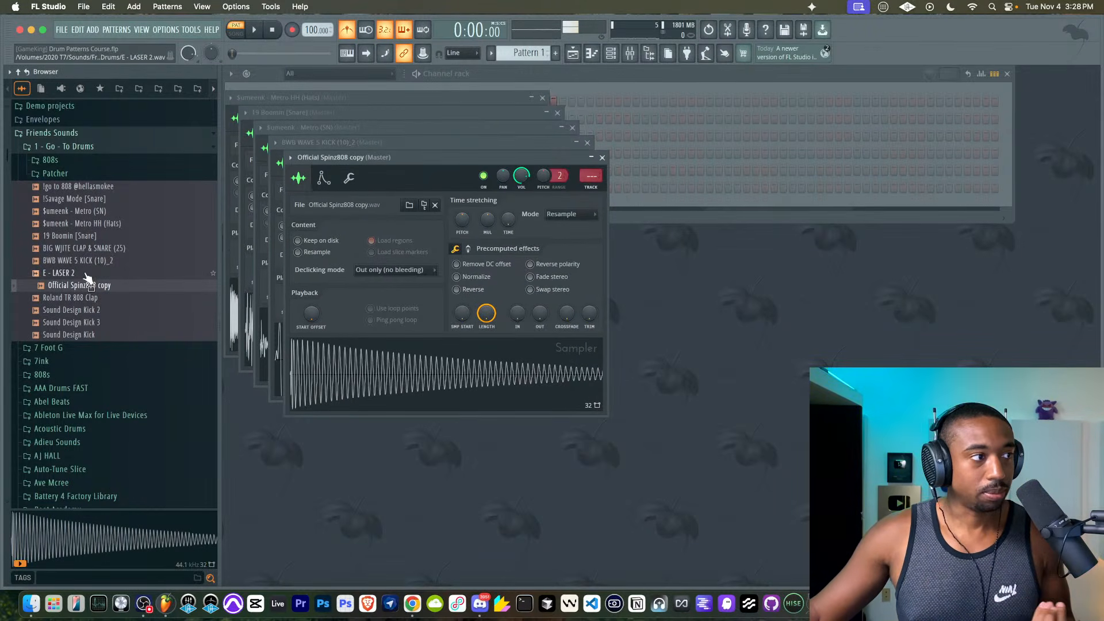
- Preview the Roland TR 808 Clap and !Savage Mode [Snare] samples and load each into its own new channel
{"action": "left_click", "coordinate": [87, 297]}
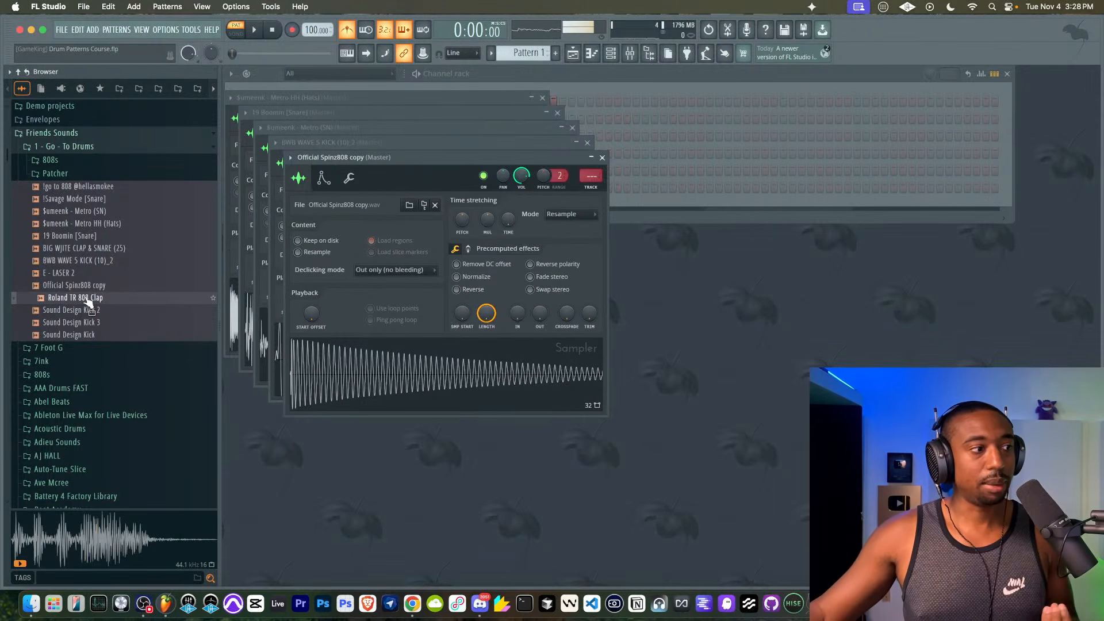
{"action": "right_click", "coordinate": [87, 299]}
{"action": "left_click", "coordinate": [96, 304]}
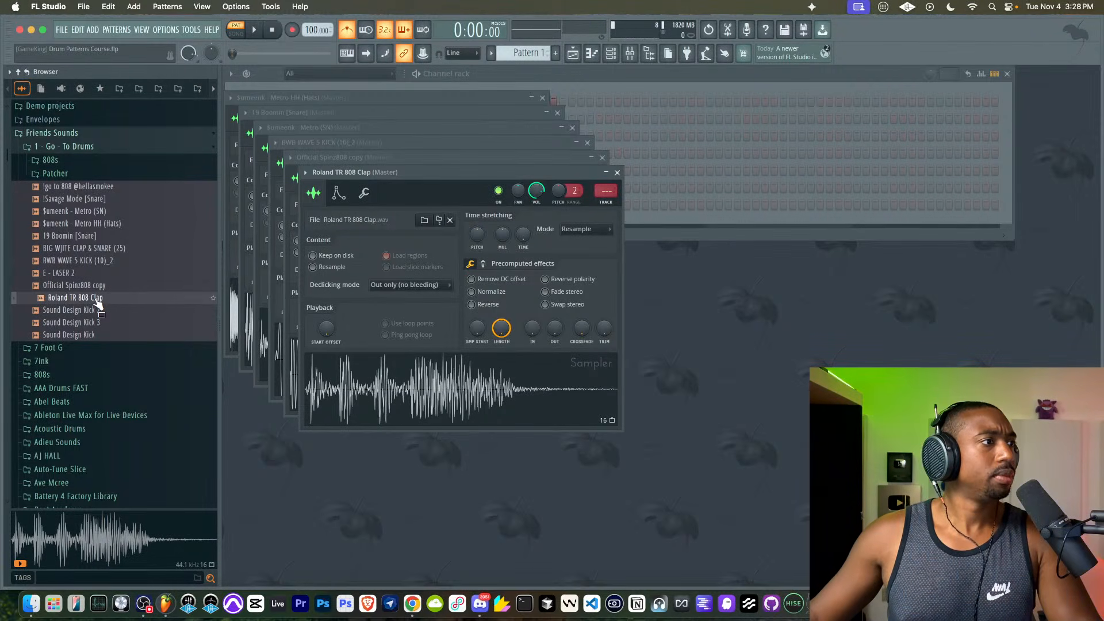
{"action": "left_click", "coordinate": [104, 199]}
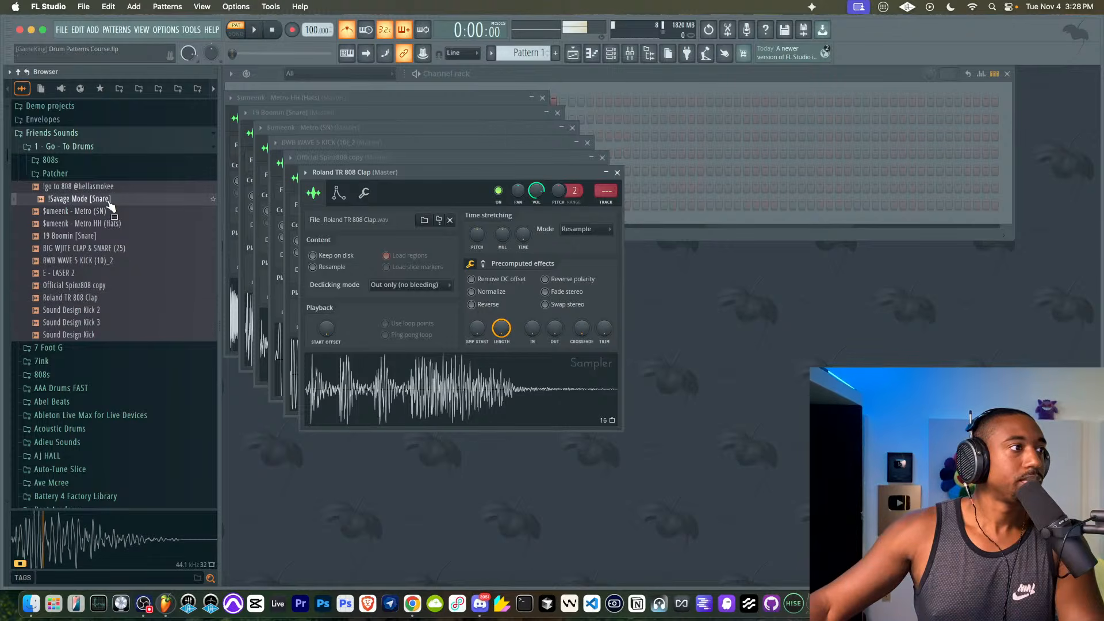
{"action": "right_click", "coordinate": [103, 199]}
{"action": "left_click", "coordinate": [135, 215]}
- Bring the channel rack to the front, save the project and delete the empty Sampler channel
{"action": "left_click", "coordinate": [602, 80]}
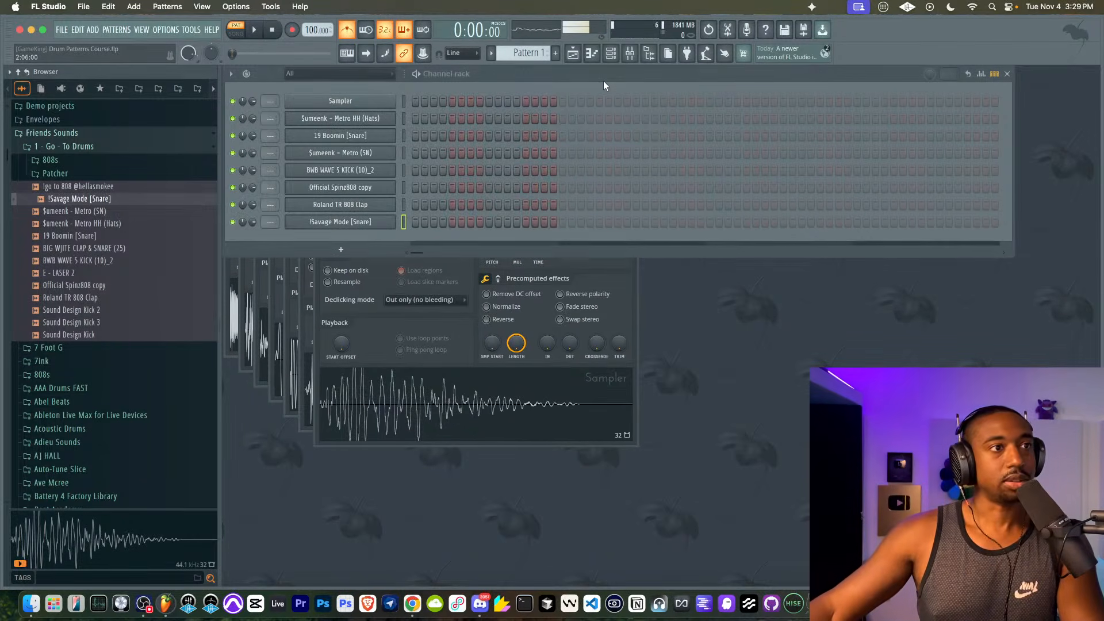
{"action": "key", "text": "super+s"}
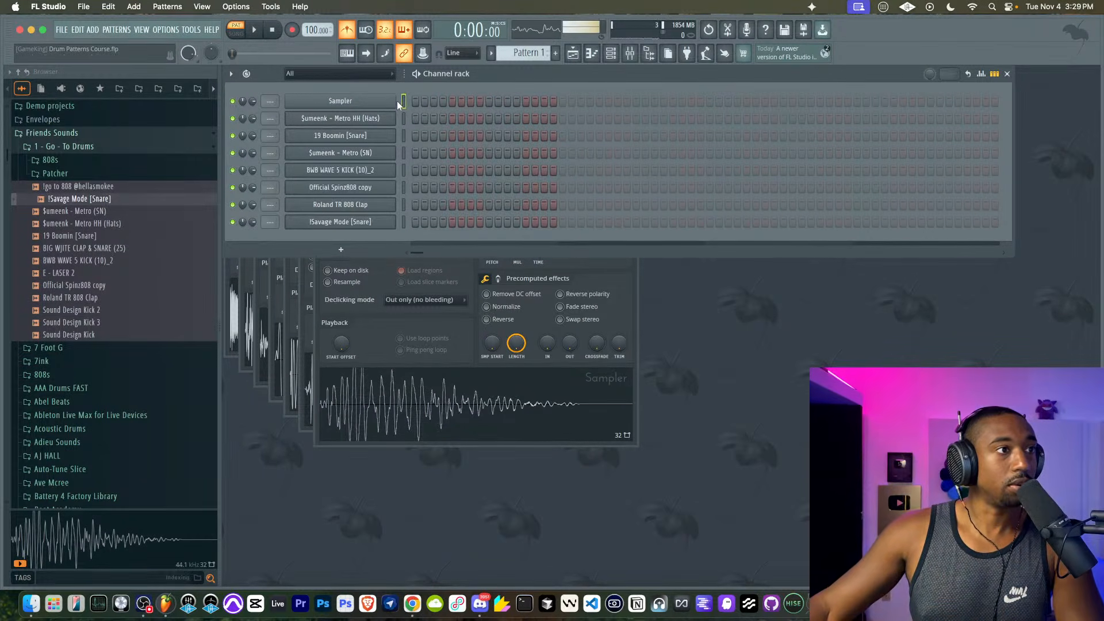
{"action": "right_click", "coordinate": [392, 101]}
{"action": "key", "text": "d"}
- Trim the silent tail of the $umeenk - Metro HH (Hats) sample, audition it and close its channel settings
{"action": "left_click", "coordinate": [378, 108]}
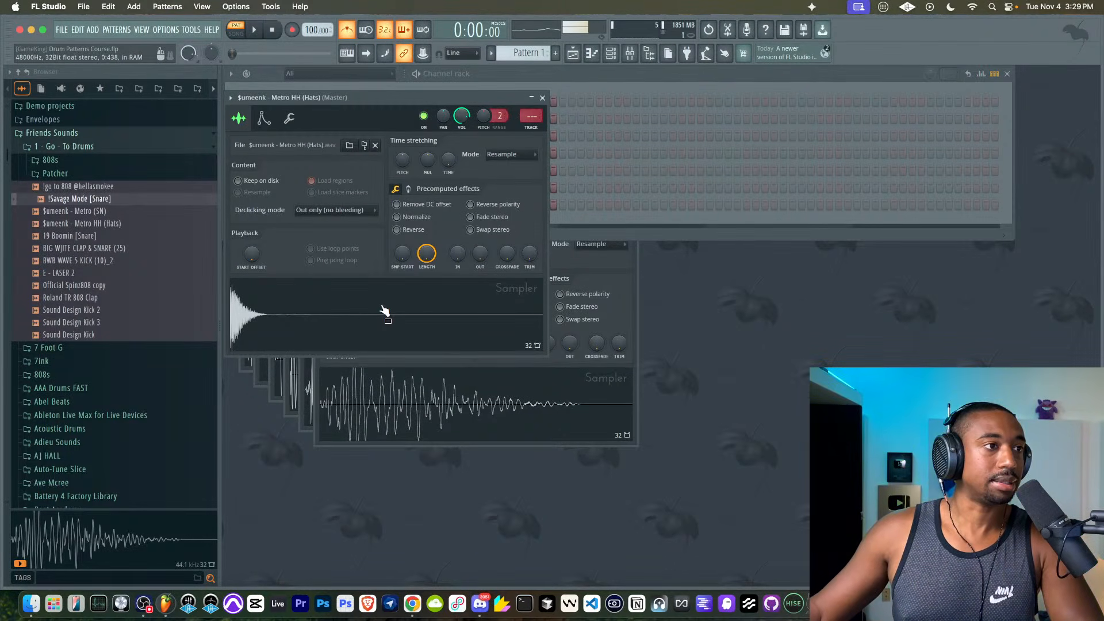
{"action": "left_click_drag", "start_coordinate": [529, 258], "coordinate": [529, 236]}
{"action": "left_click", "coordinate": [473, 300]}
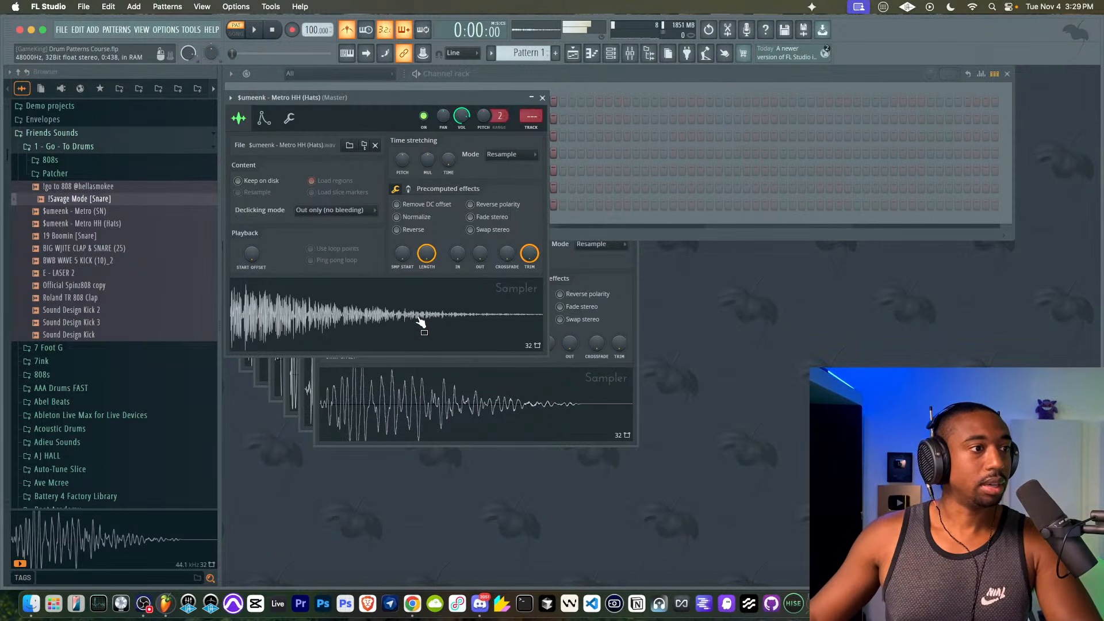
{"action": "left_click", "coordinate": [542, 98]}
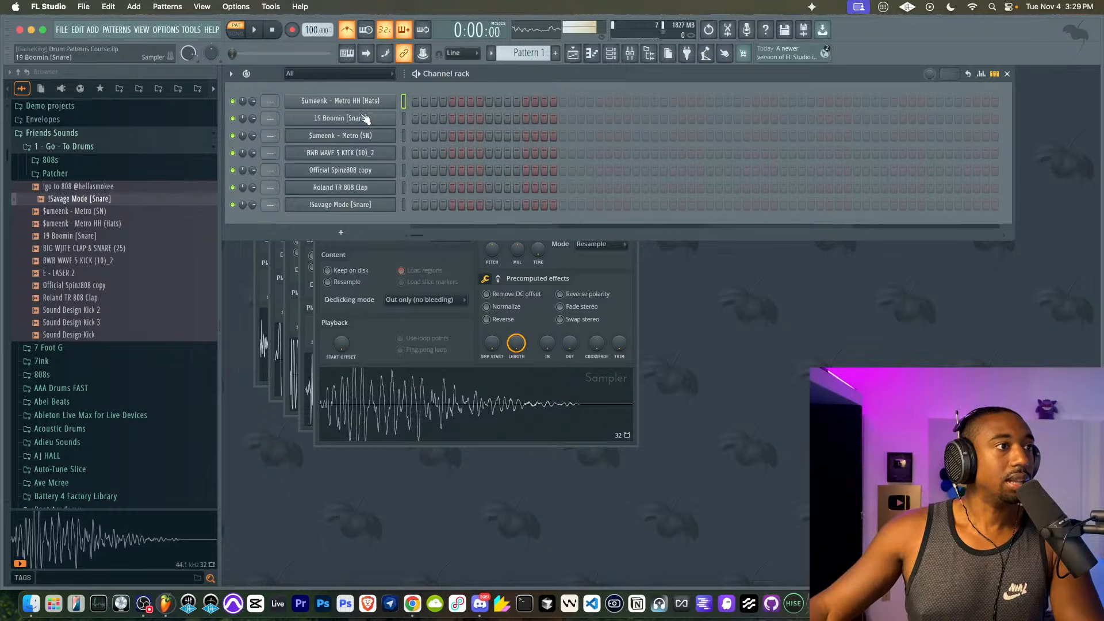
- Examine the waveforms of the 19 Boomin [Snare] and $umeenk - Metro (SN) channels and close their settings
{"action": "left_click", "coordinate": [365, 118]}
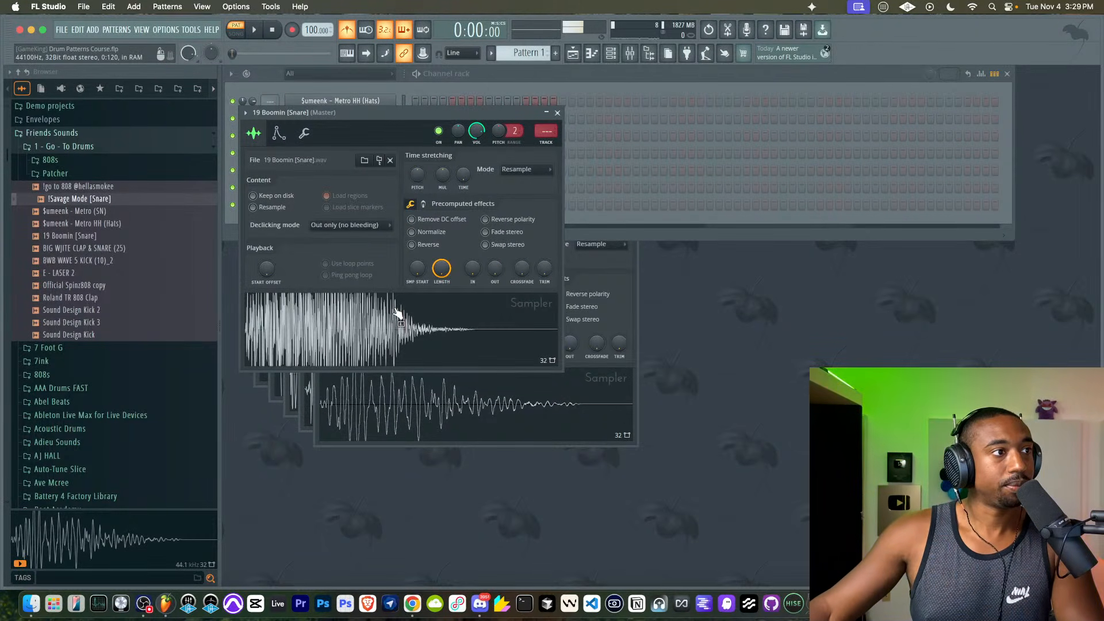
{"action": "left_click", "coordinate": [557, 112]}
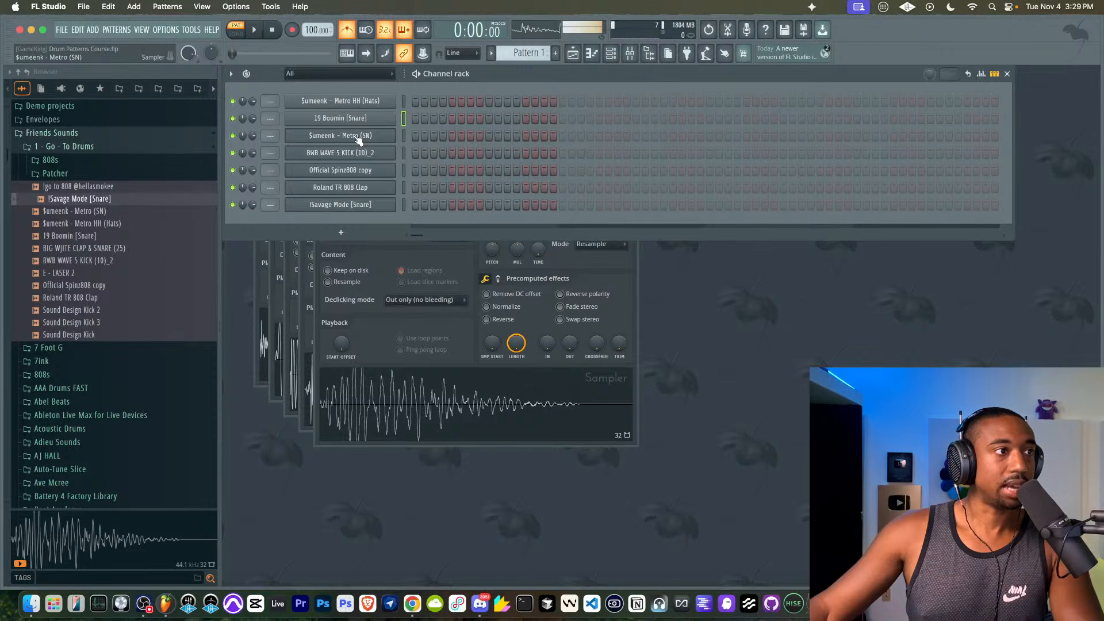
{"action": "left_click", "coordinate": [356, 138]}
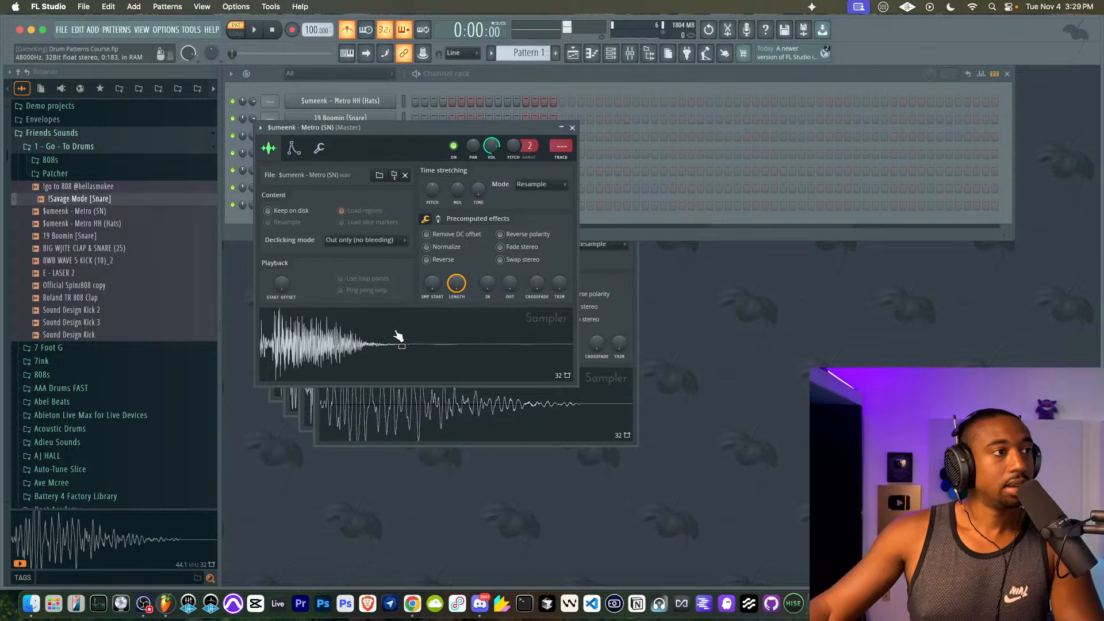
{"action": "left_click", "coordinate": [573, 127]}
{"action": "left_click", "coordinate": [364, 134]}
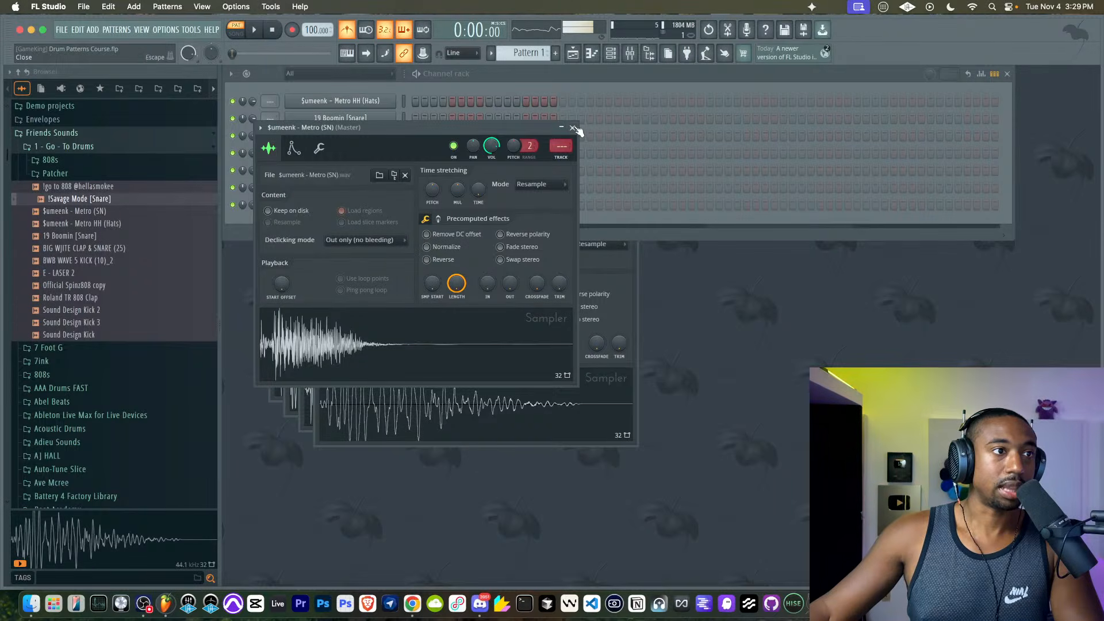
{"action": "left_click", "coordinate": [383, 347]}
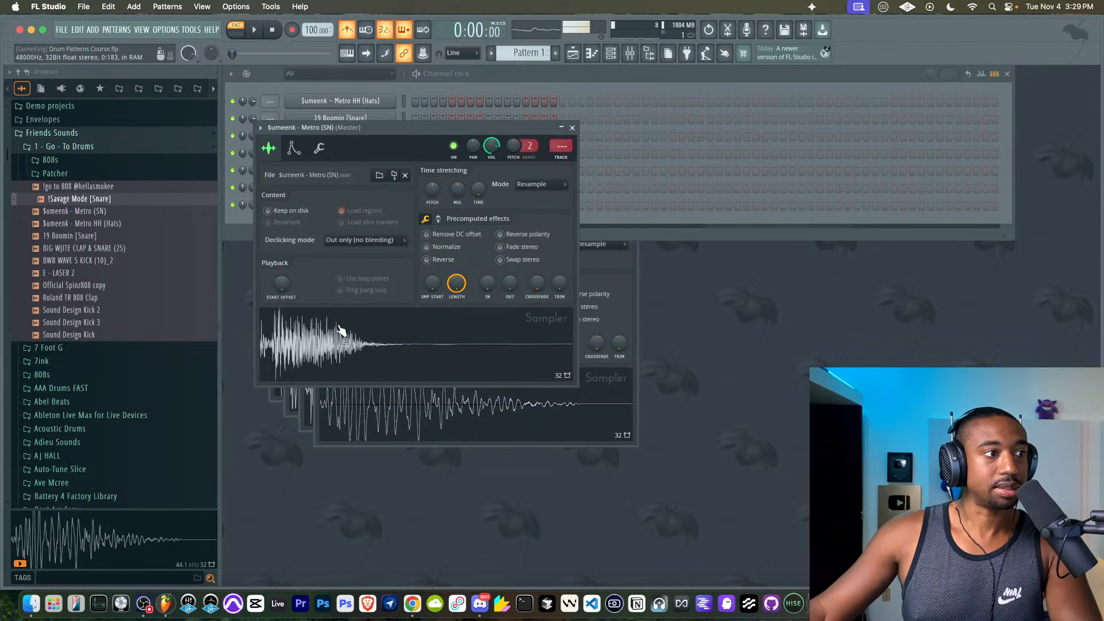
{"action": "left_click", "coordinate": [572, 127]}
- Open the BWB WAVE 5 KICK (10)_2 channel settings and audition the kick sample several times
{"action": "left_click", "coordinate": [383, 154]}
{"action": "left_click", "coordinate": [391, 347]}
{"action": "left_click", "coordinate": [395, 350]}
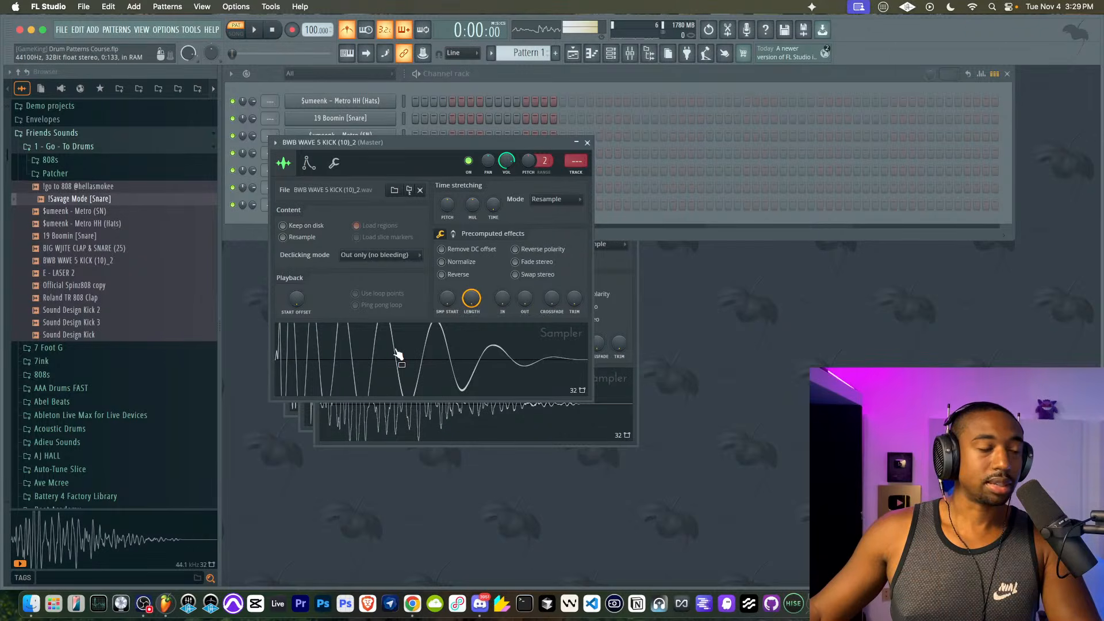
{"action": "left_click", "coordinate": [395, 351]}
{"action": "left_click", "coordinate": [395, 350]}
{"action": "left_click", "coordinate": [396, 350]}
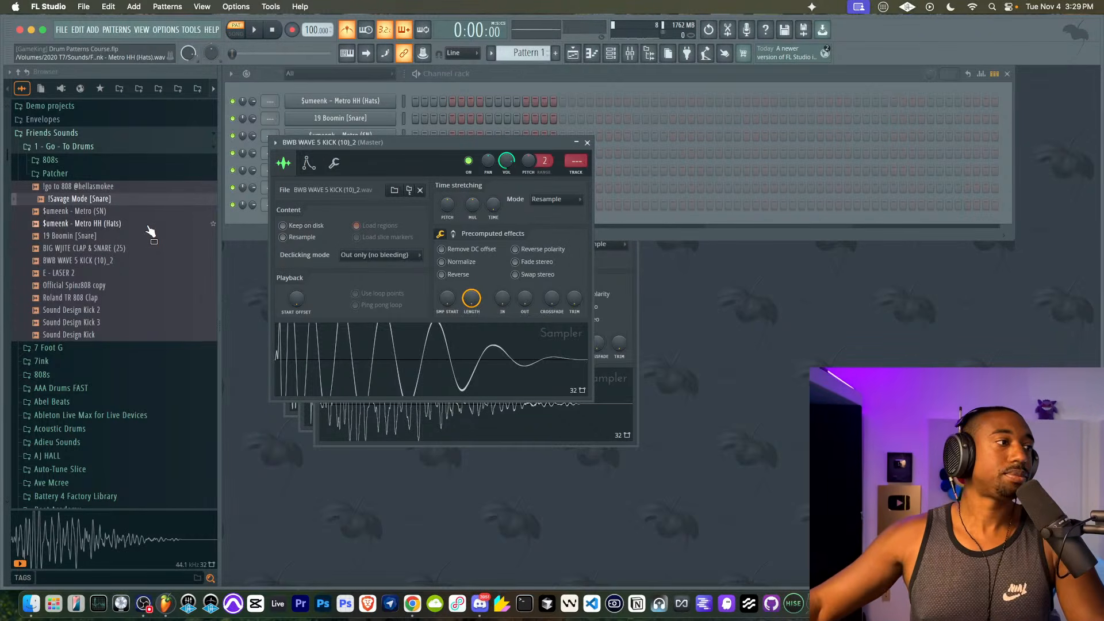
- Expand the Kicks folder under Busy Works Beats Projects, Blueprint (ALL SOUNDS), Drum Kits in the browser
{"action": "left_click_drag", "start_coordinate": [148, 230], "coordinate": [430, 348]}
{"action": "scroll", "coordinate": [75, 248], "scroll_direction": "up", "scroll_amount": 5}
{"action": "left_click", "coordinate": [70, 233]}
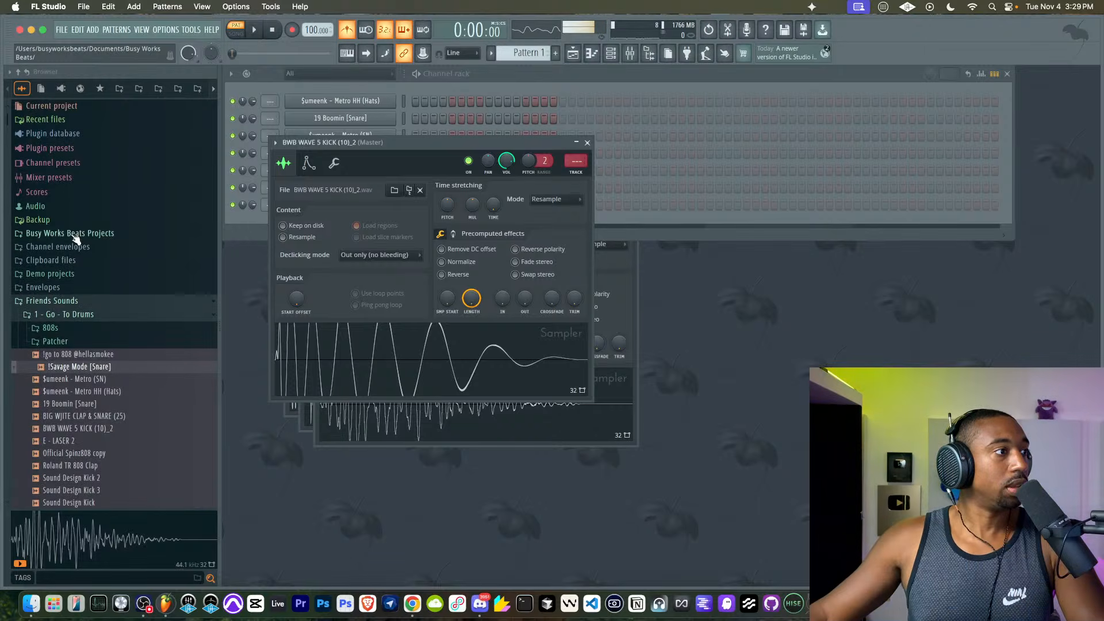
{"action": "left_click", "coordinate": [78, 274]}
{"action": "left_click", "coordinate": [74, 300]}
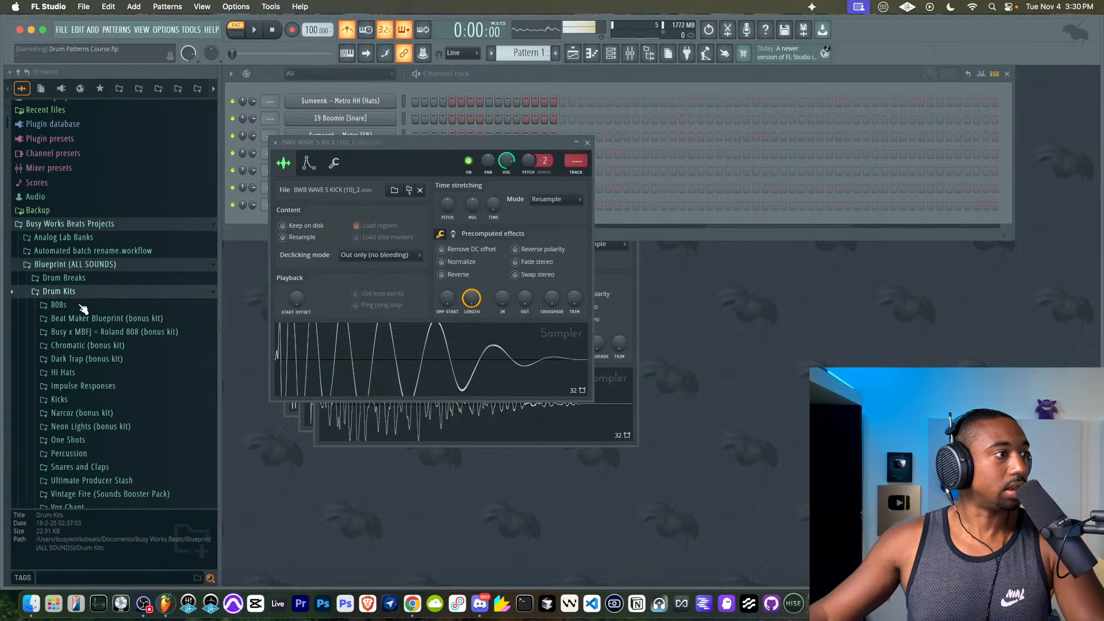
{"action": "left_click", "coordinate": [60, 393]}
{"action": "scroll", "coordinate": [115, 230], "scroll_direction": "down", "scroll_amount": 5}
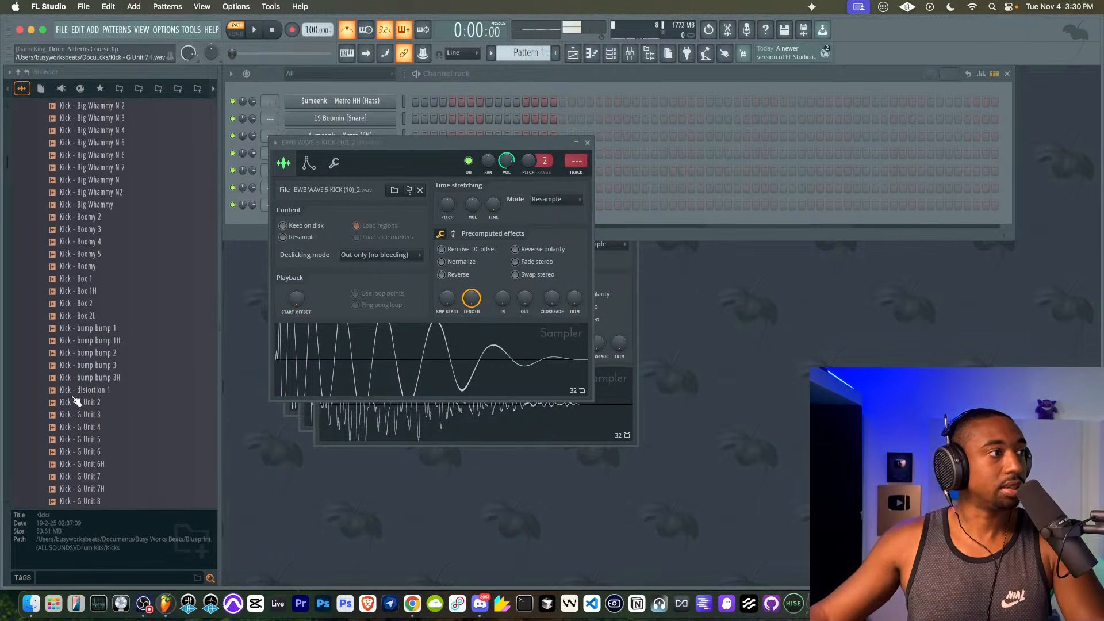
{"action": "scroll", "coordinate": [118, 202], "scroll_direction": "up", "scroll_amount": 1}
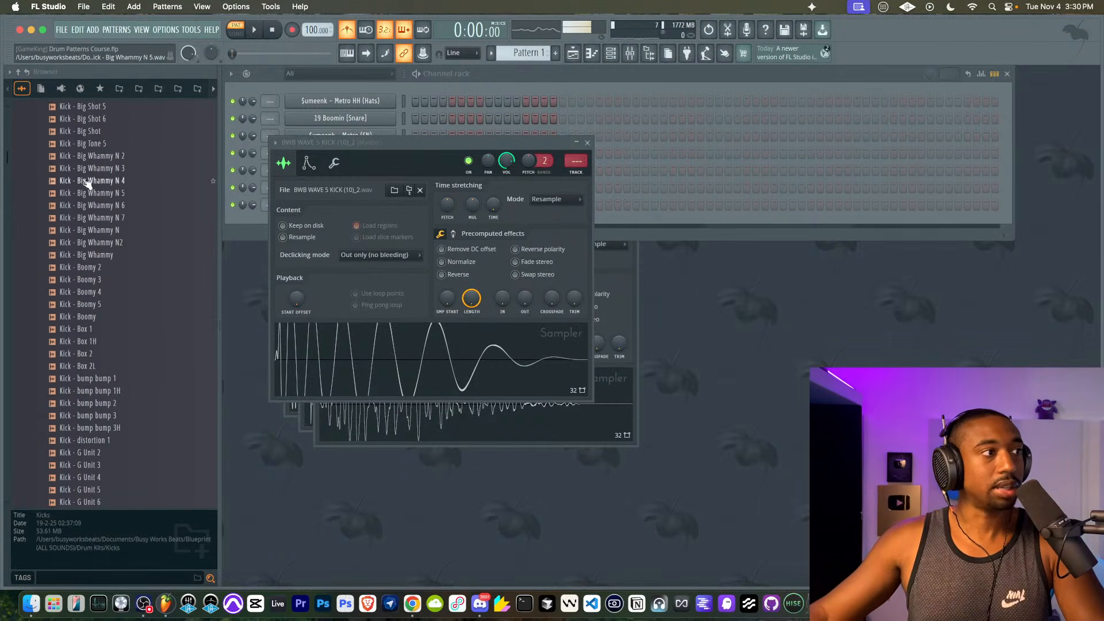
- Preview several Kick - Big Whammy N samples, adjusting the browser's preview volume between auditions
{"action": "left_click", "coordinate": [117, 180]}
{"action": "left_click", "coordinate": [115, 193]}
{"action": "left_click", "coordinate": [109, 217]}
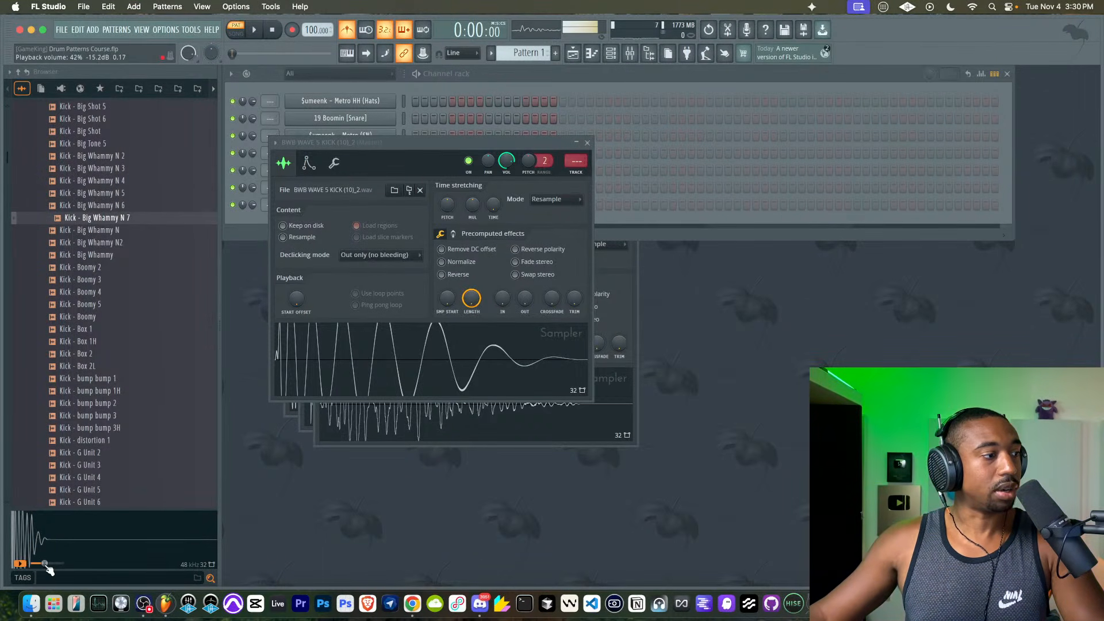
{"action": "left_click", "coordinate": [97, 182]}
{"action": "left_click", "coordinate": [97, 205]}
{"action": "left_click", "coordinate": [99, 216]}
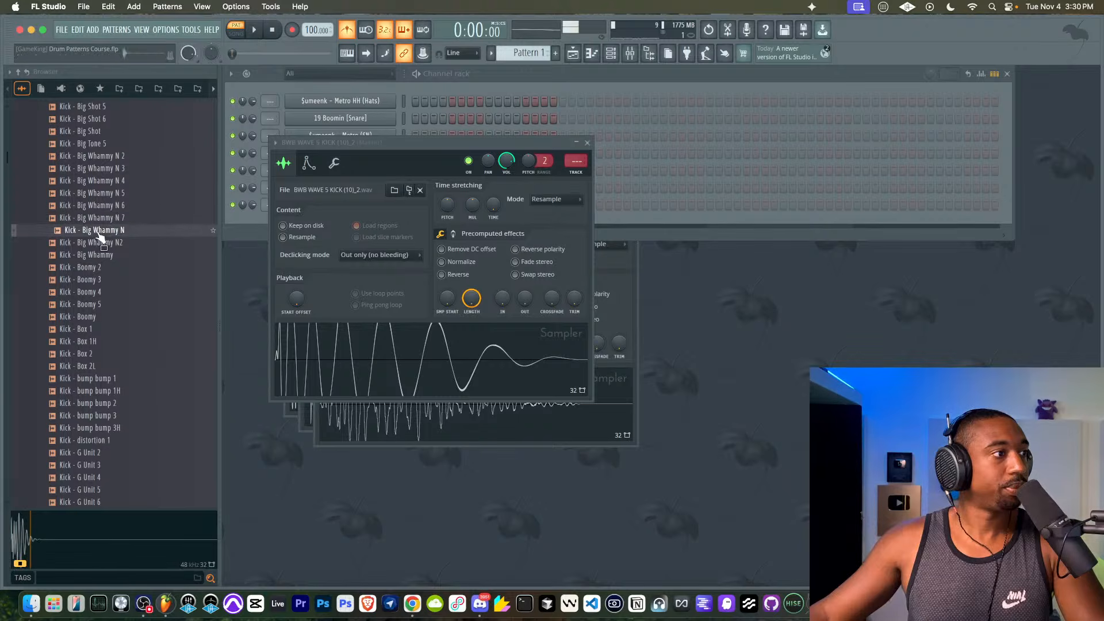
- Preview several Kick - The Weeknd samples between 15 and 30 to compare their waveforms and sound
{"action": "scroll", "coordinate": [94, 235], "scroll_direction": "down", "scroll_amount": 20}
{"action": "scroll", "coordinate": [88, 304], "scroll_direction": "down", "scroll_amount": 6}
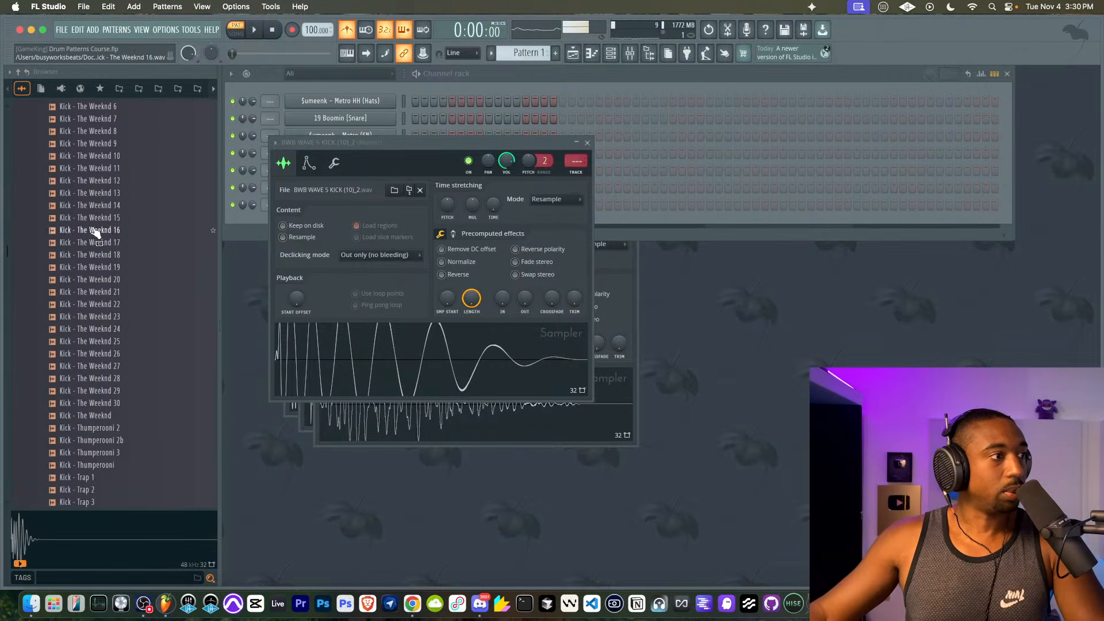
{"action": "left_click", "coordinate": [95, 218]}
{"action": "left_click", "coordinate": [94, 231]}
{"action": "left_click", "coordinate": [96, 269]}
{"action": "left_click", "coordinate": [92, 316]}
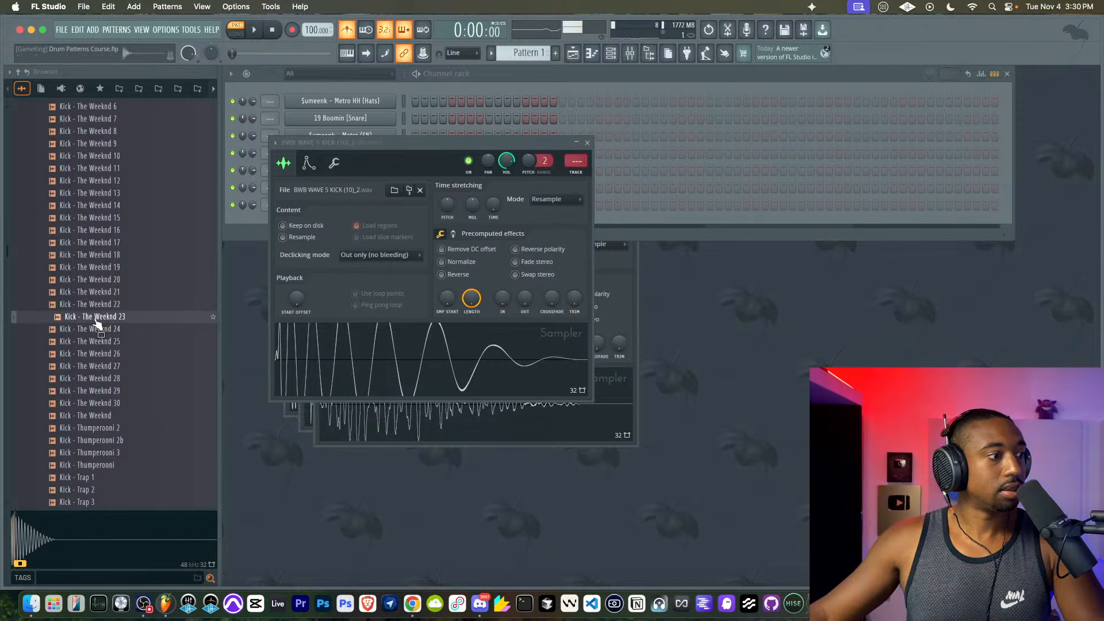
{"action": "left_click", "coordinate": [91, 365]}
{"action": "left_click", "coordinate": [91, 403]}
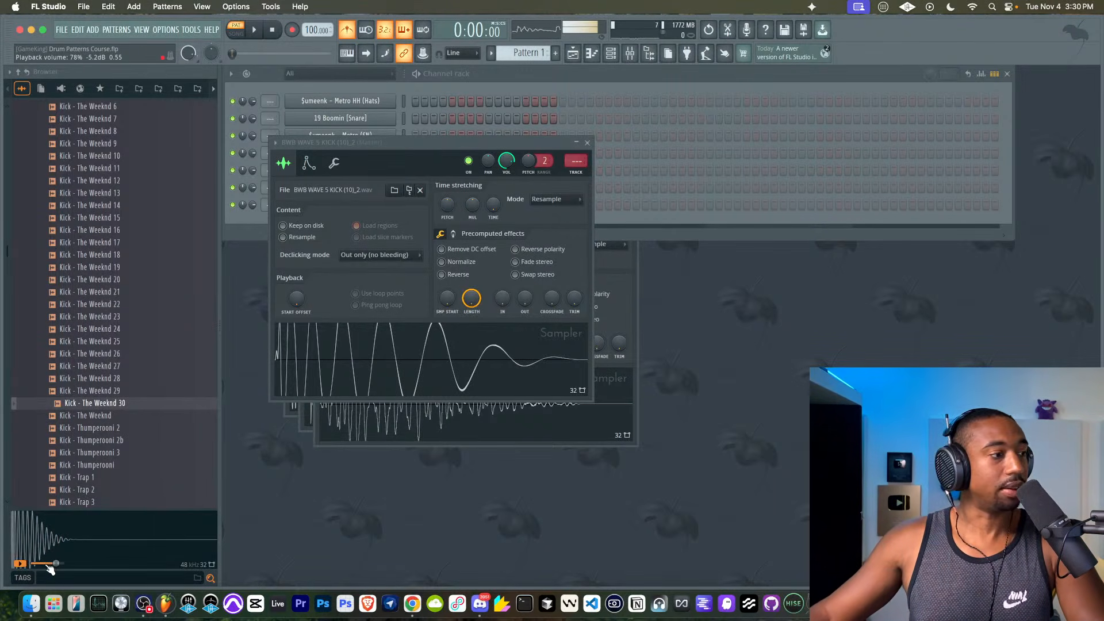
- Collapse all browser folders, audition the BWB WAVE 5 KICK (10)_2 sample again and close its channel settings
{"action": "scroll", "coordinate": [96, 232], "scroll_direction": "up", "scroll_amount": 6}
{"action": "scroll", "coordinate": [92, 258], "scroll_direction": "up", "scroll_amount": 13}
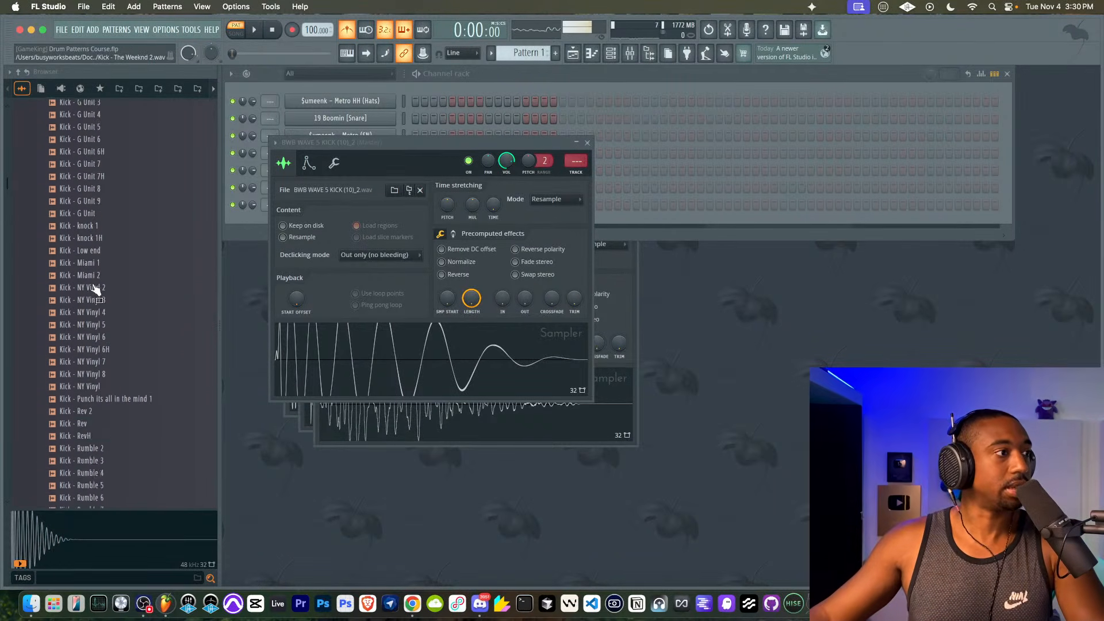
{"action": "left_click", "coordinate": [26, 73]}
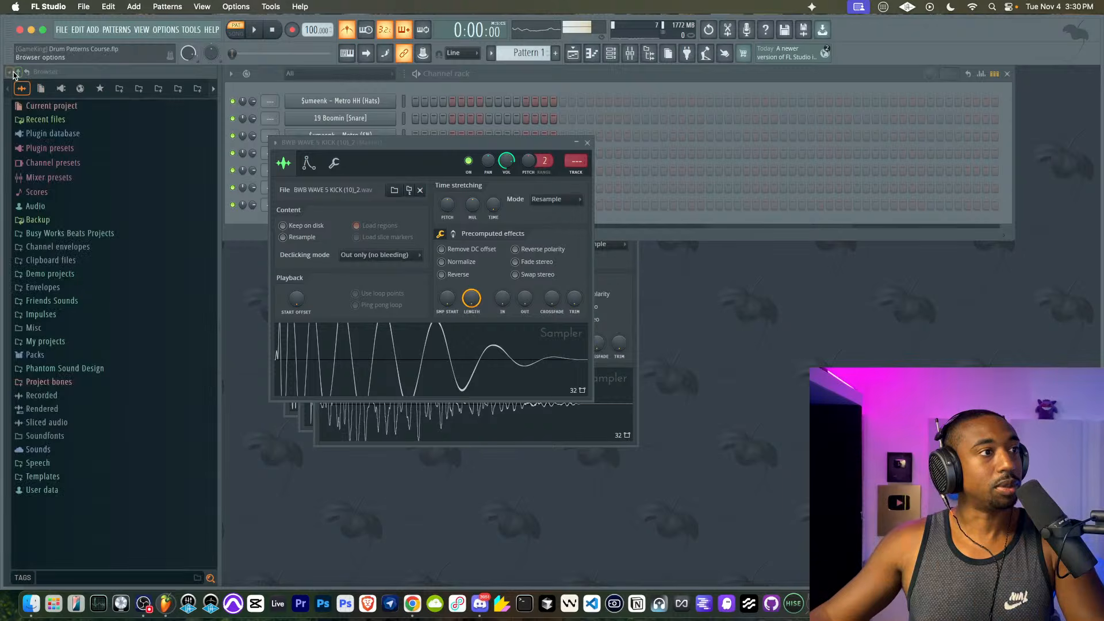
{"action": "left_click", "coordinate": [456, 85]}
{"action": "left_click", "coordinate": [425, 358]}
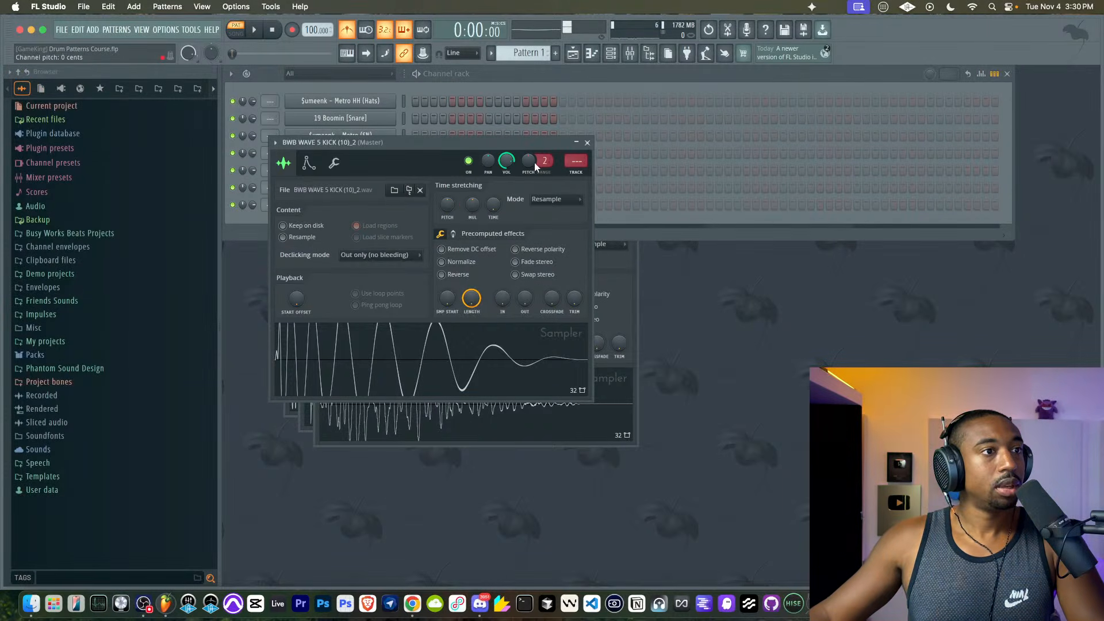
{"action": "left_click", "coordinate": [587, 143]}
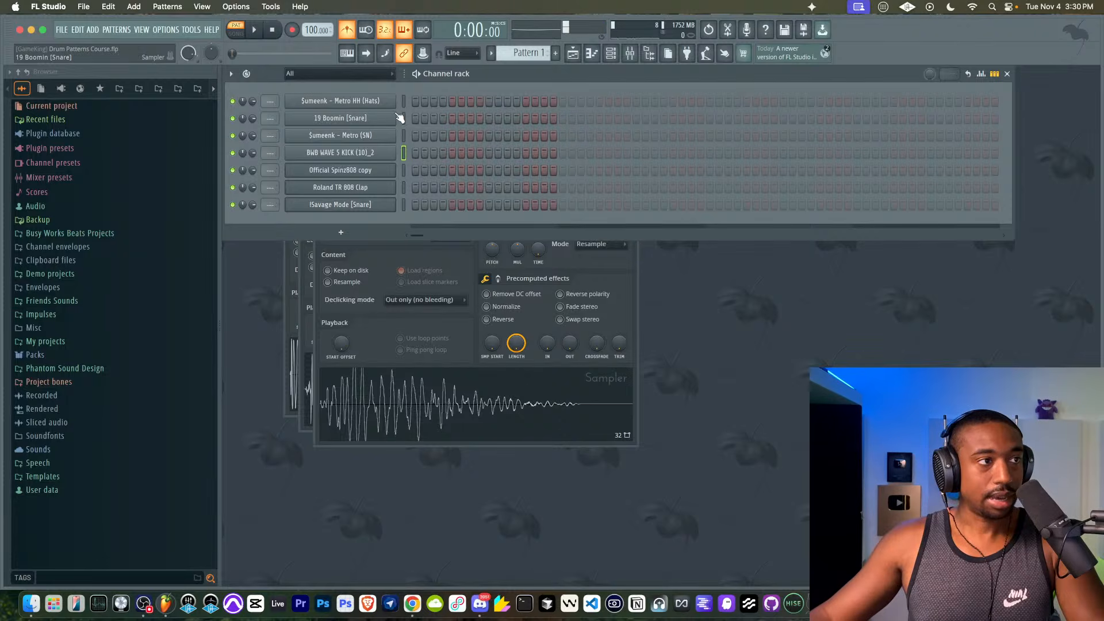
- Open the Official Spinz808 copy channel settings, raise the channel volume and audition the 808
{"action": "left_click", "coordinate": [370, 170]}
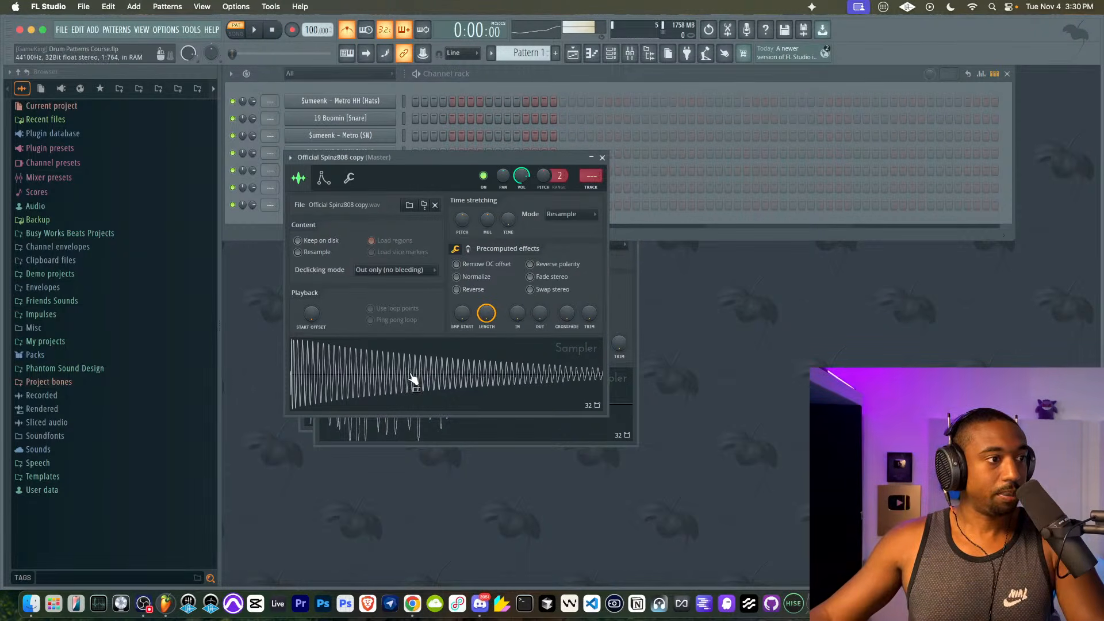
{"action": "left_click_drag", "start_coordinate": [522, 176], "coordinate": [522, 157]}
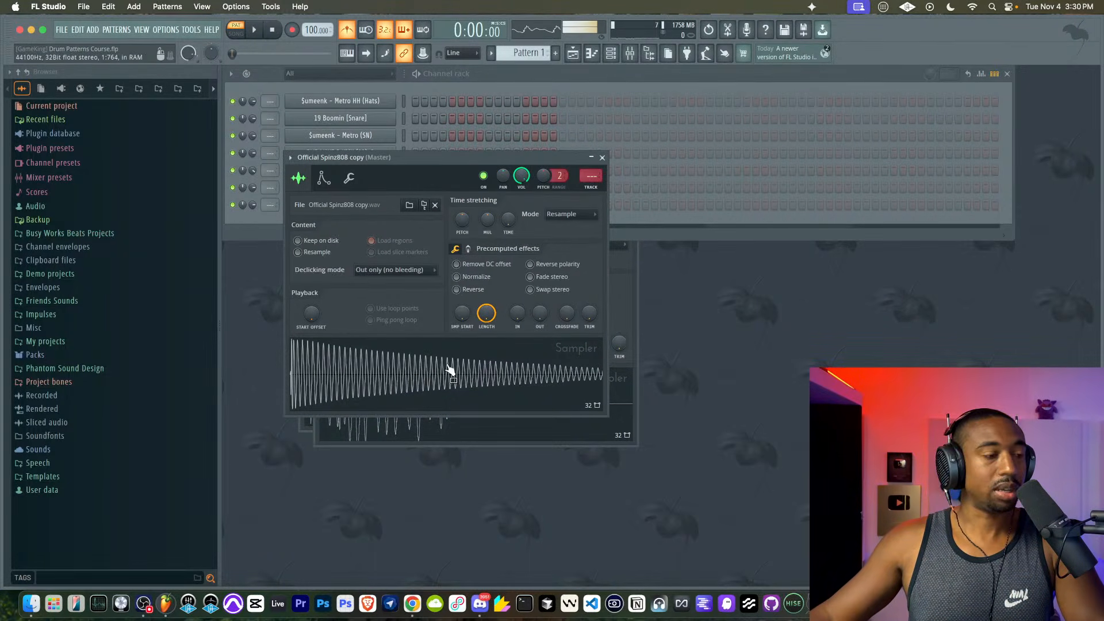
{"action": "left_click", "coordinate": [443, 379]}
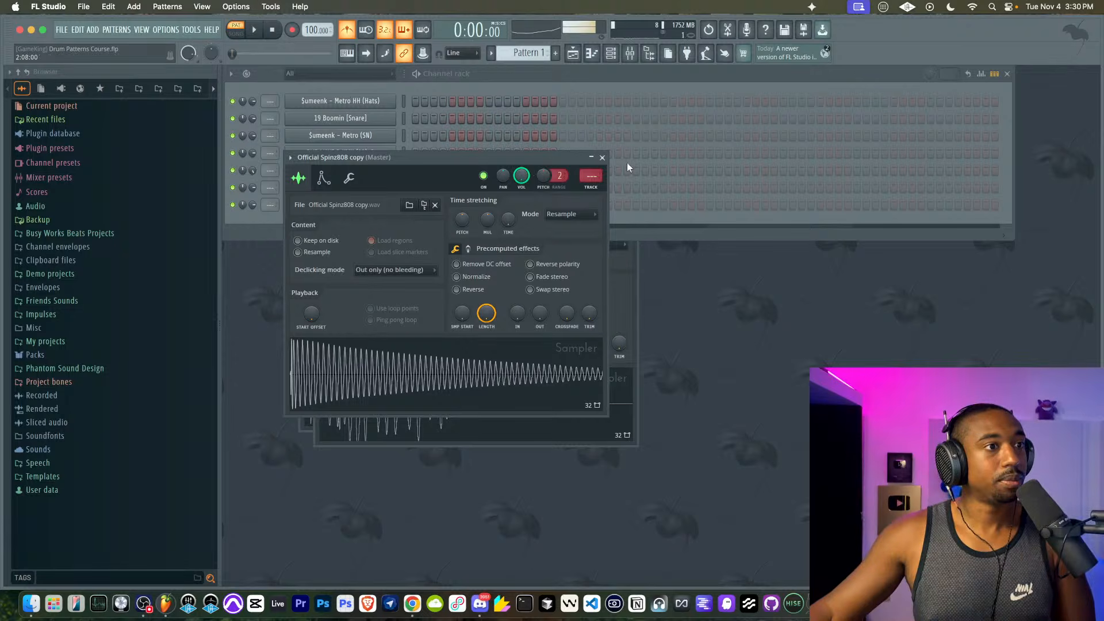
- Close the 808's settings and audition the Roland TR 808 Clap and !Savage Mode [Snare] samples in their channel settings
{"action": "left_click", "coordinate": [602, 157]}
{"action": "left_click", "coordinate": [341, 188]}
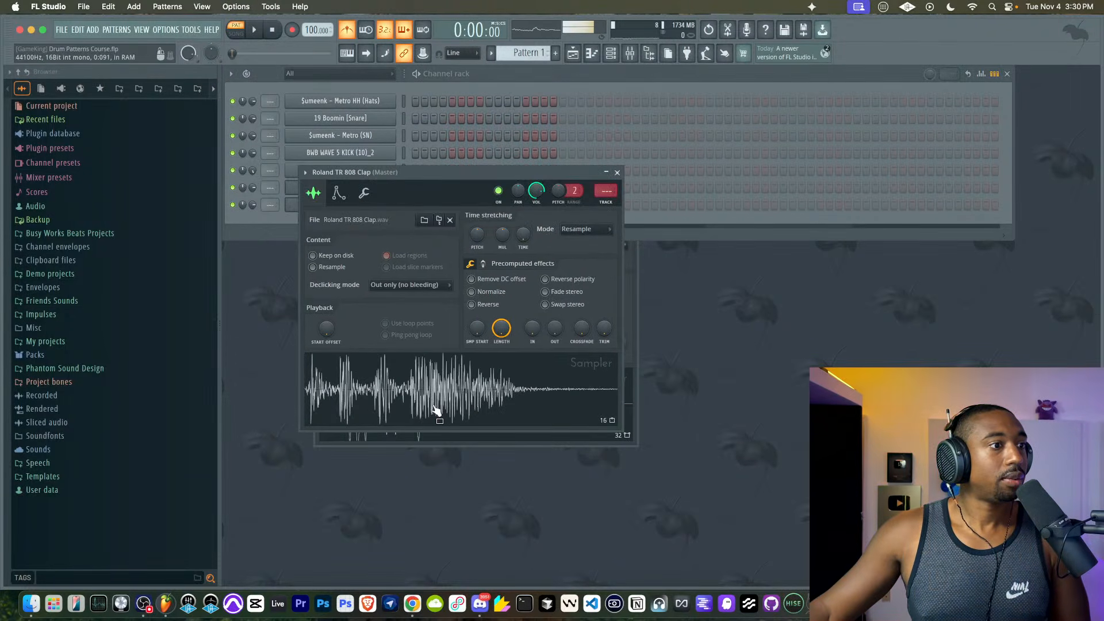
{"action": "left_click", "coordinate": [424, 78]}
{"action": "left_click", "coordinate": [396, 204]}
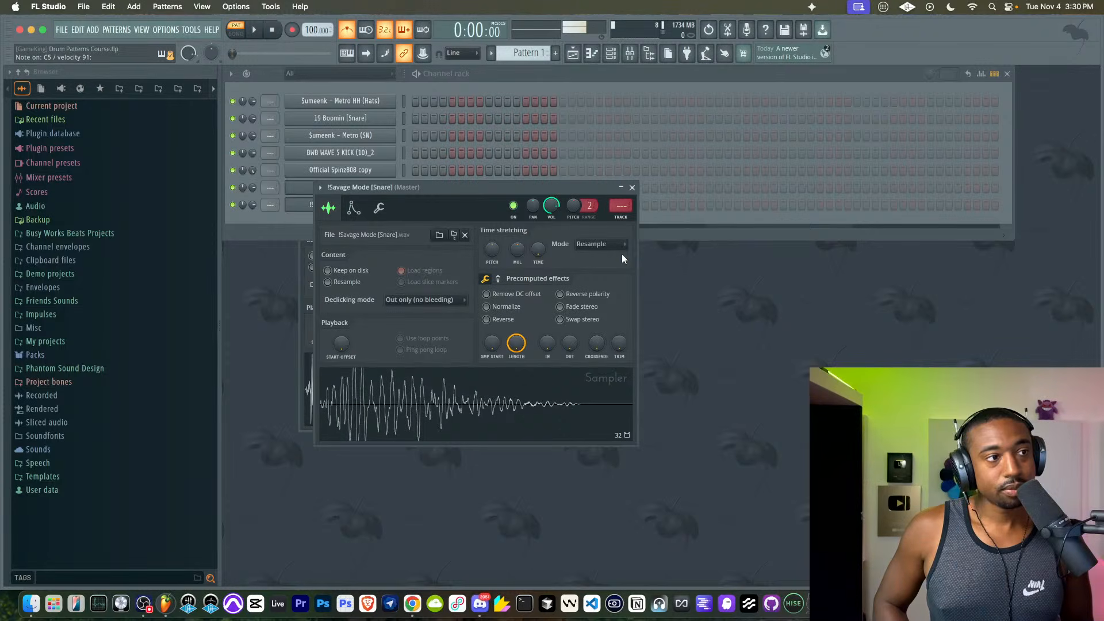
{"action": "left_click", "coordinate": [632, 188]}
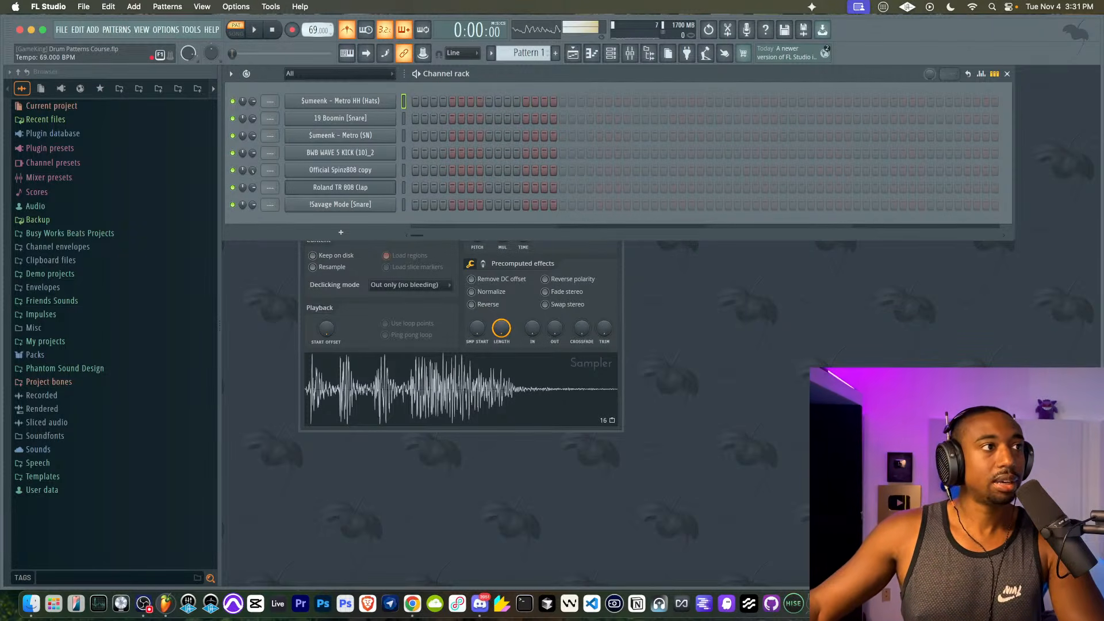
- Set the project tempo to 70 BPM and play the metronome at that speed
{"action": "left_click_drag", "start_coordinate": [318, 30], "coordinate": [318, 28]}
{"action": "key", "text": "space"}
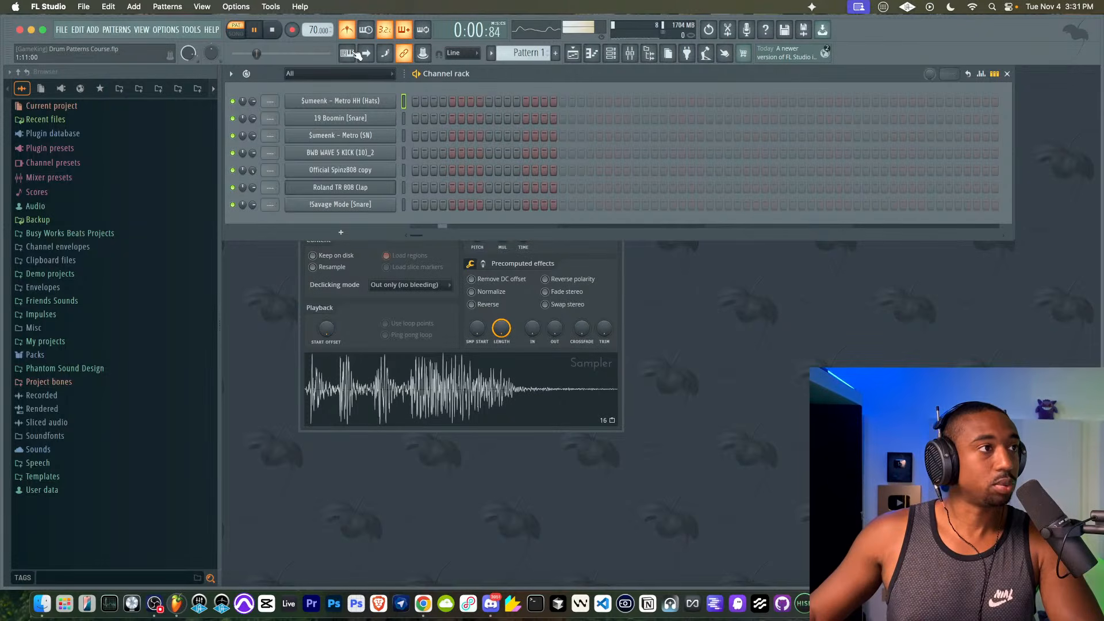
{"action": "key", "text": "space"}
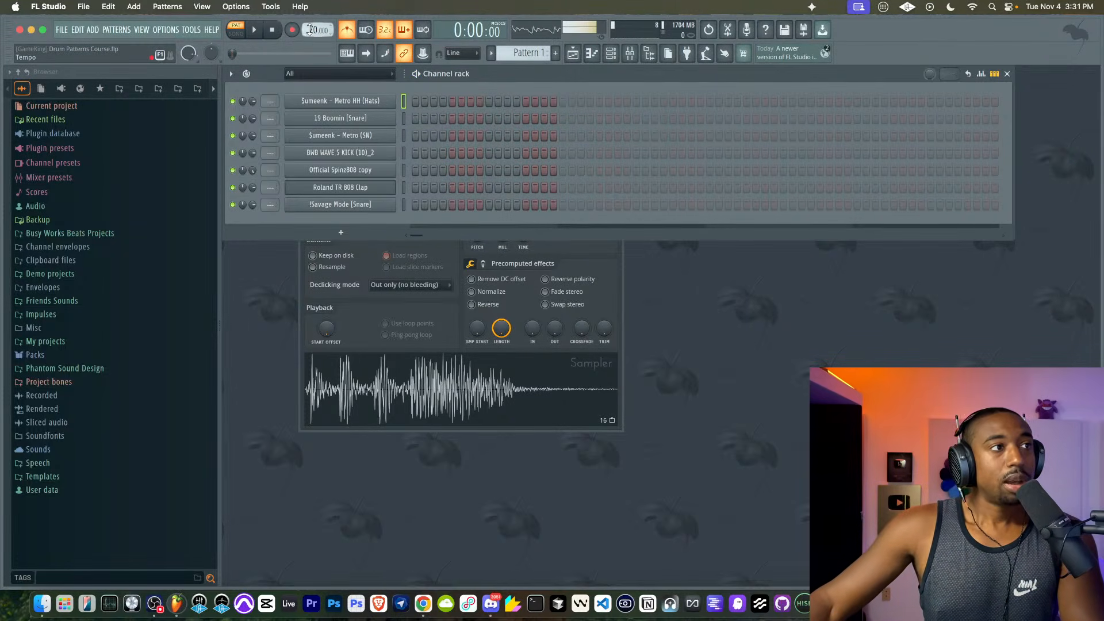
- Set the tempo to 120 BPM and play Metro (SN) snare hits placed on steps 5 and 13
{"action": "left_click_drag", "start_coordinate": [309, 30], "coordinate": [309, 12]}
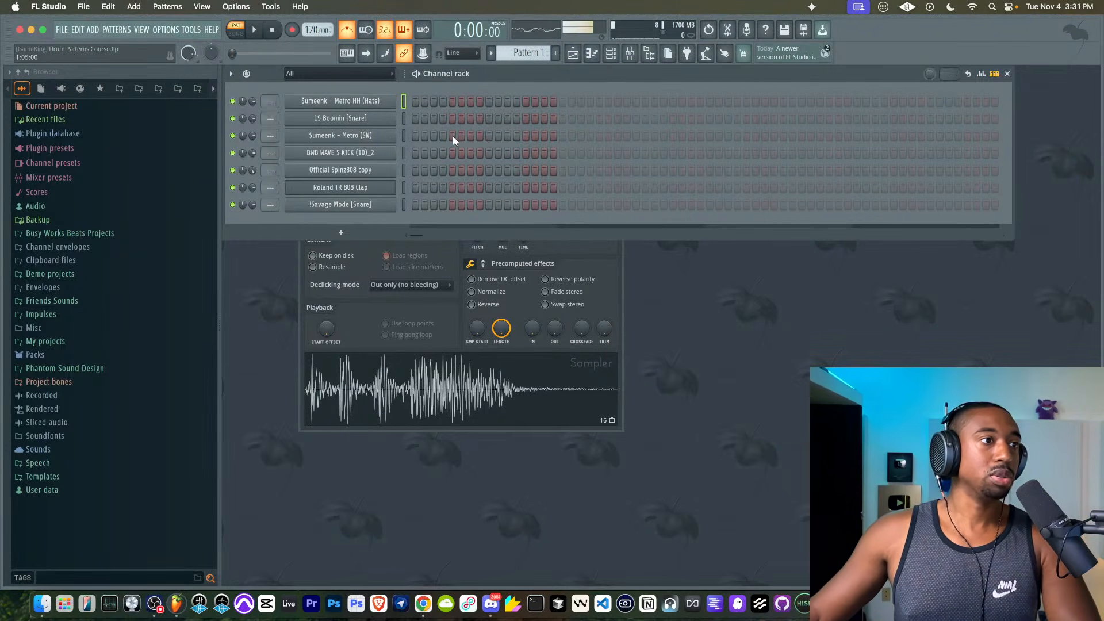
{"action": "left_click", "coordinate": [525, 136]}
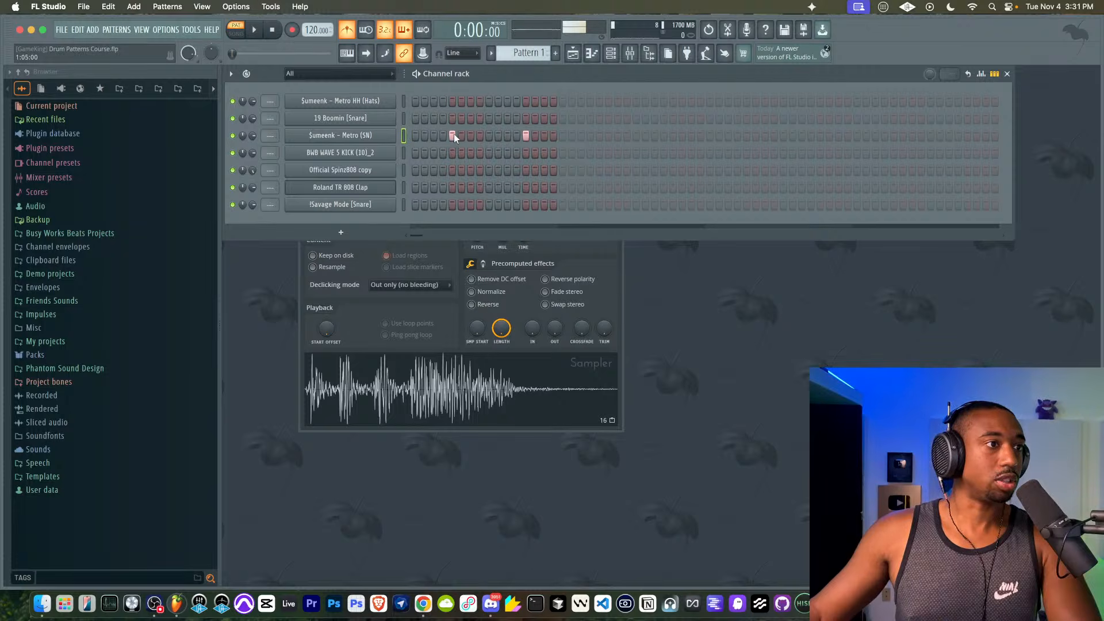
{"action": "key", "text": "space"}
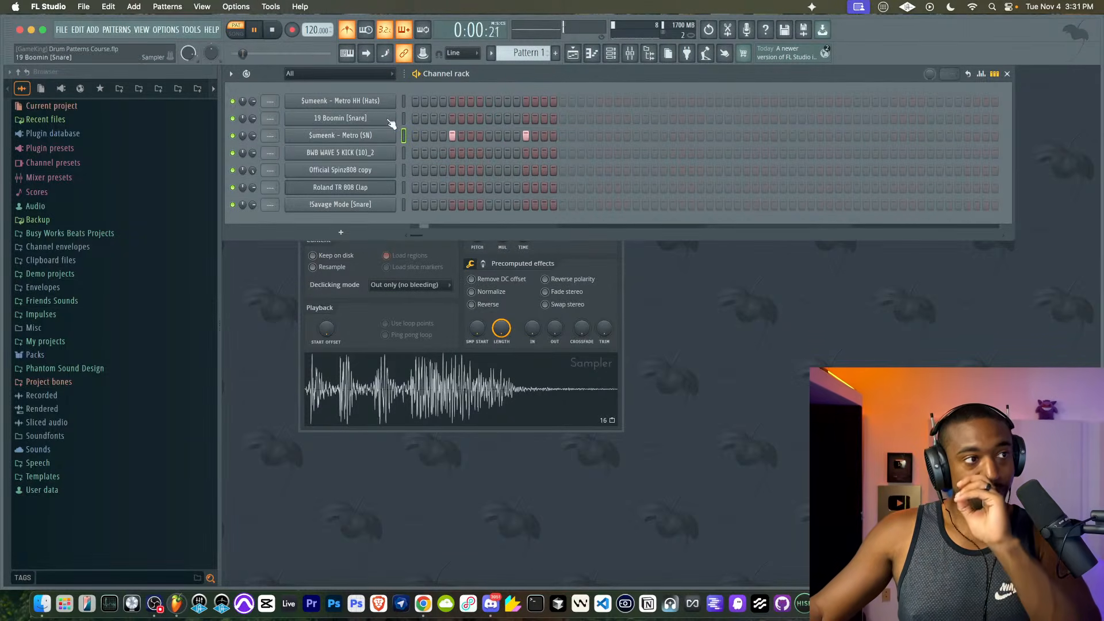
- Fill the Metro HH hats channel every two steps and replace the Metro (SN) snares with one on step 9
{"action": "right_click", "coordinate": [380, 100]}
{"action": "left_click", "coordinate": [501, 138]}
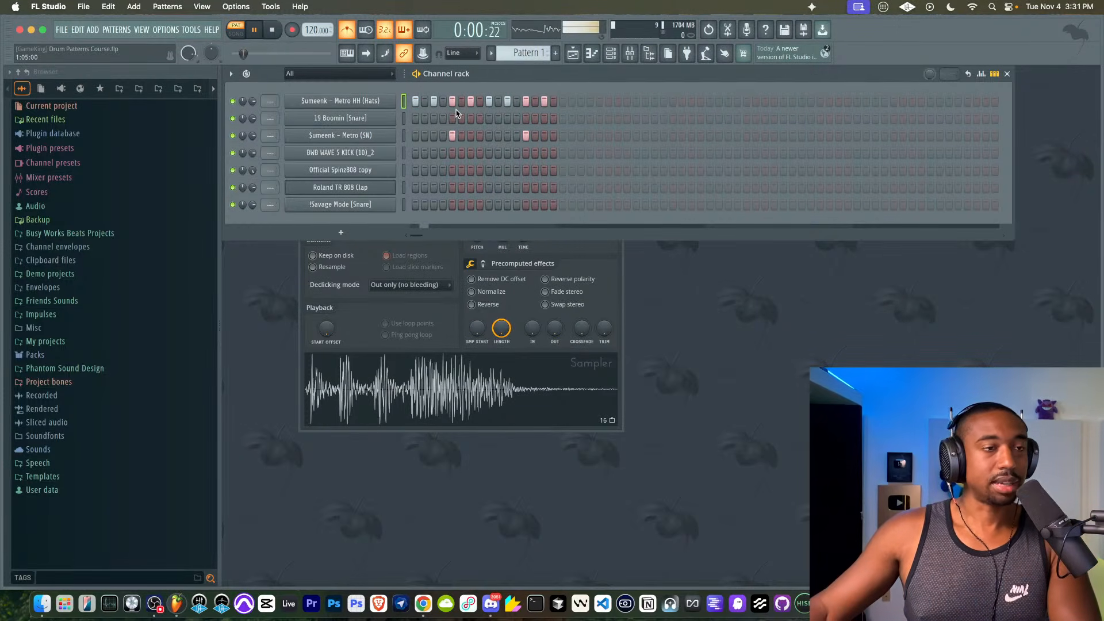
{"action": "left_click", "coordinate": [452, 135]}
{"action": "key", "text": "space"}
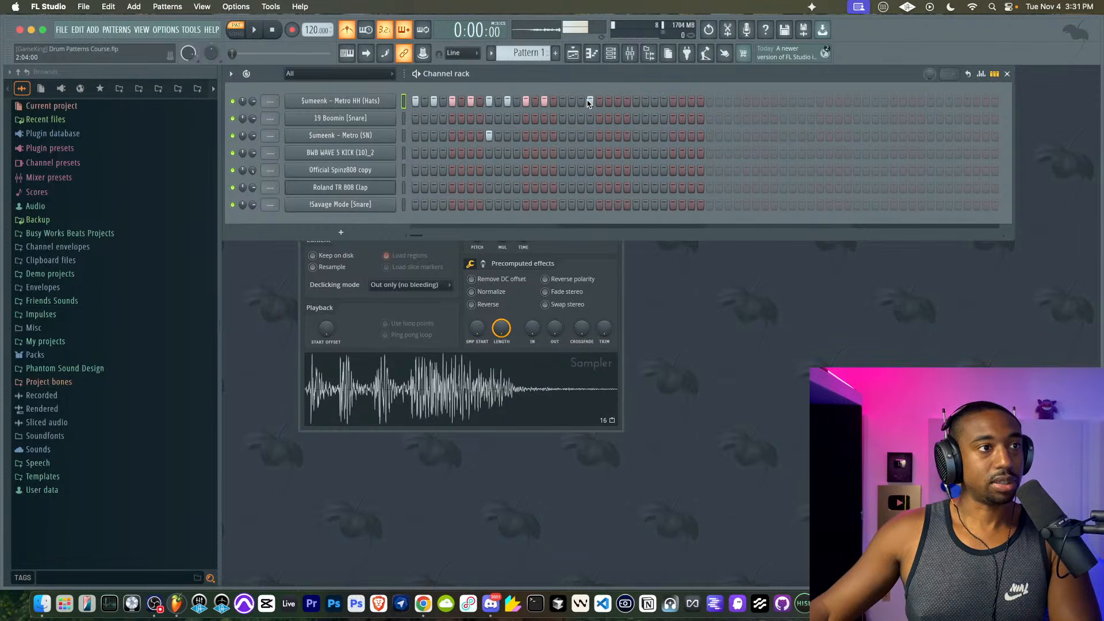
- Refill the hats every two steps across 32 steps, add a Metro (SN) snare on step 25 and play the pattern
{"action": "right_click", "coordinate": [364, 104]}
{"action": "left_click", "coordinate": [516, 155]}
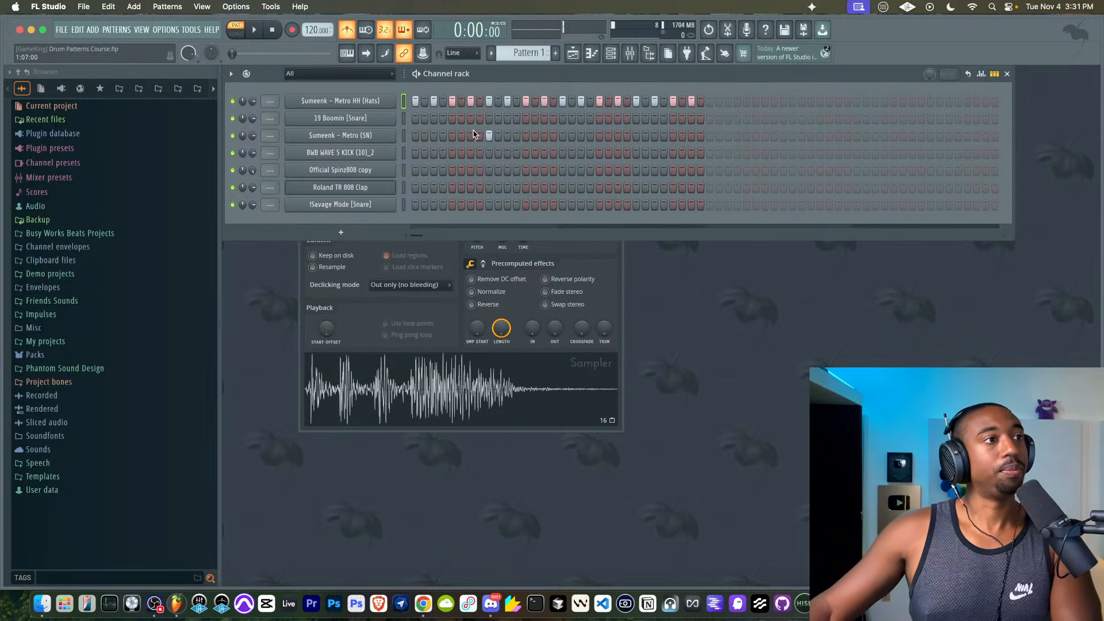
{"action": "key", "text": "space"}
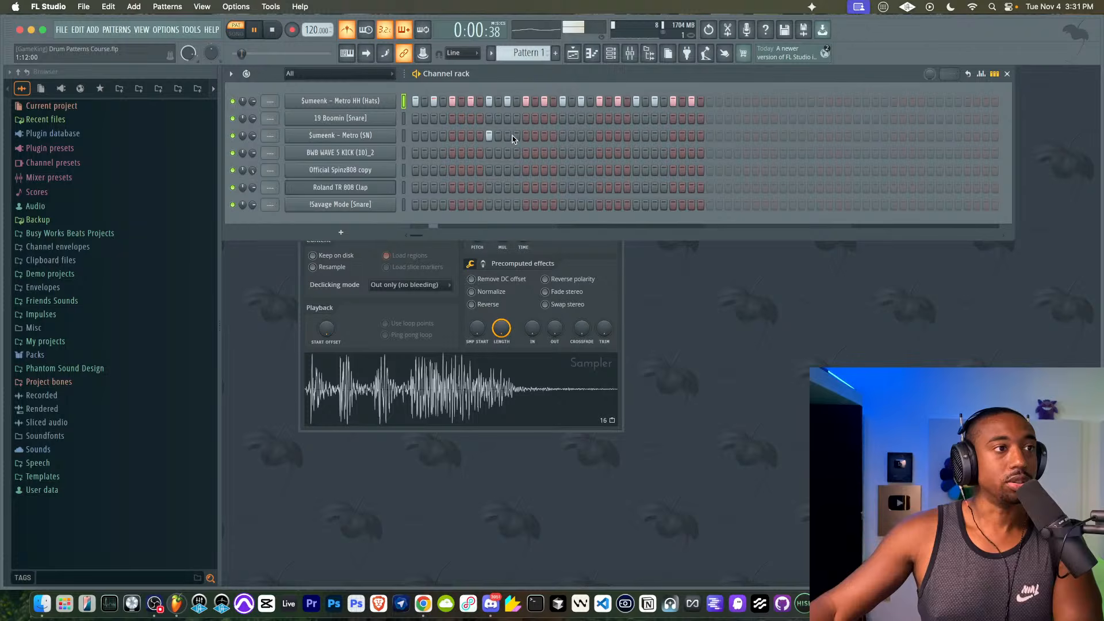
{"action": "left_click", "coordinate": [636, 137]}
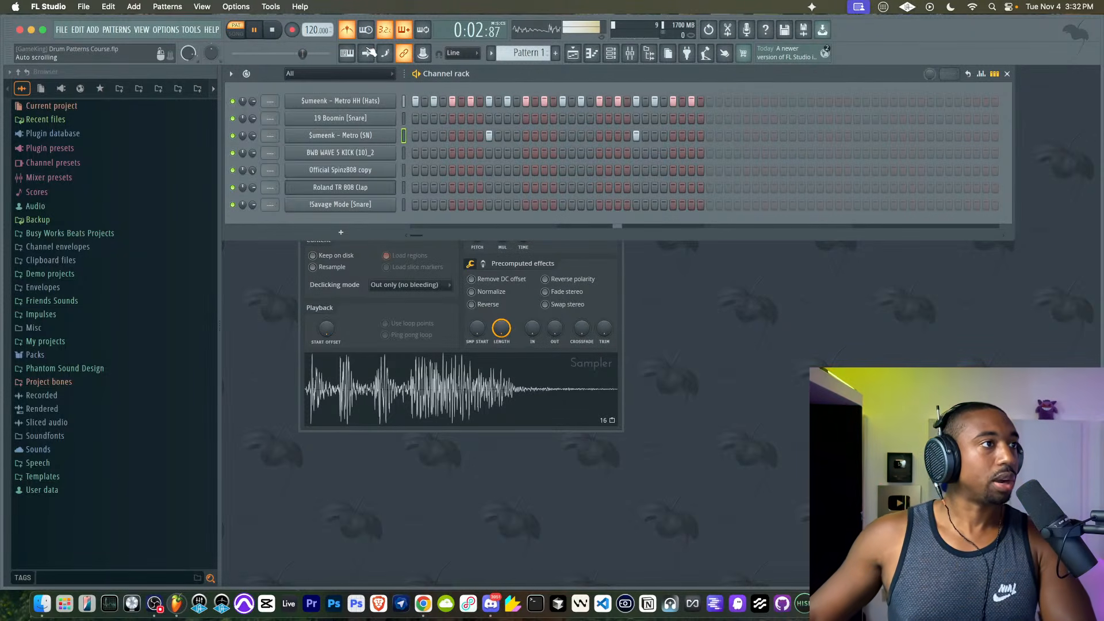
{"action": "key", "text": "space"}
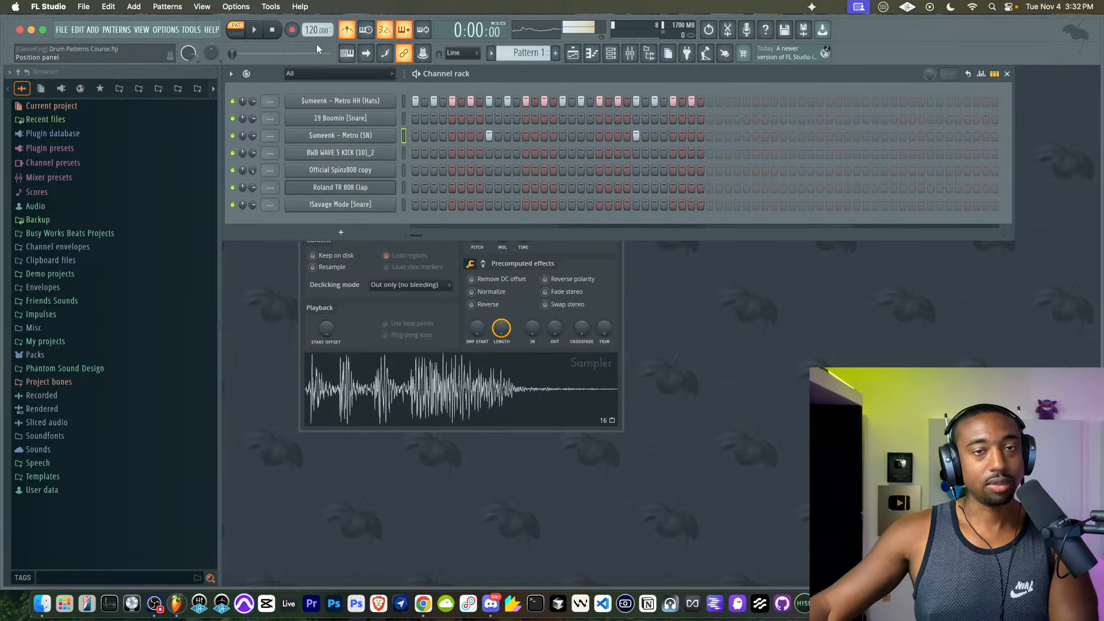
{"action": "key", "text": "space"}
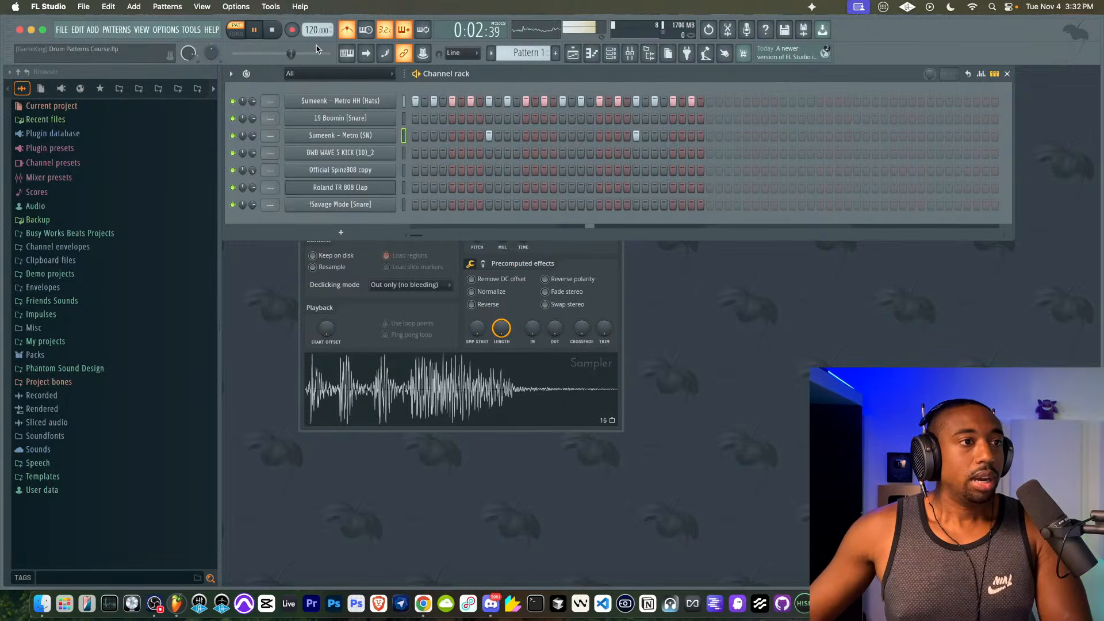
{"action": "key", "text": "space"}
- Place BWB WAVE 5 KICK (10)_2 hits on steps 1, 7 and 13 and play the tresillo against the snare
{"action": "left_click", "coordinate": [415, 152]}
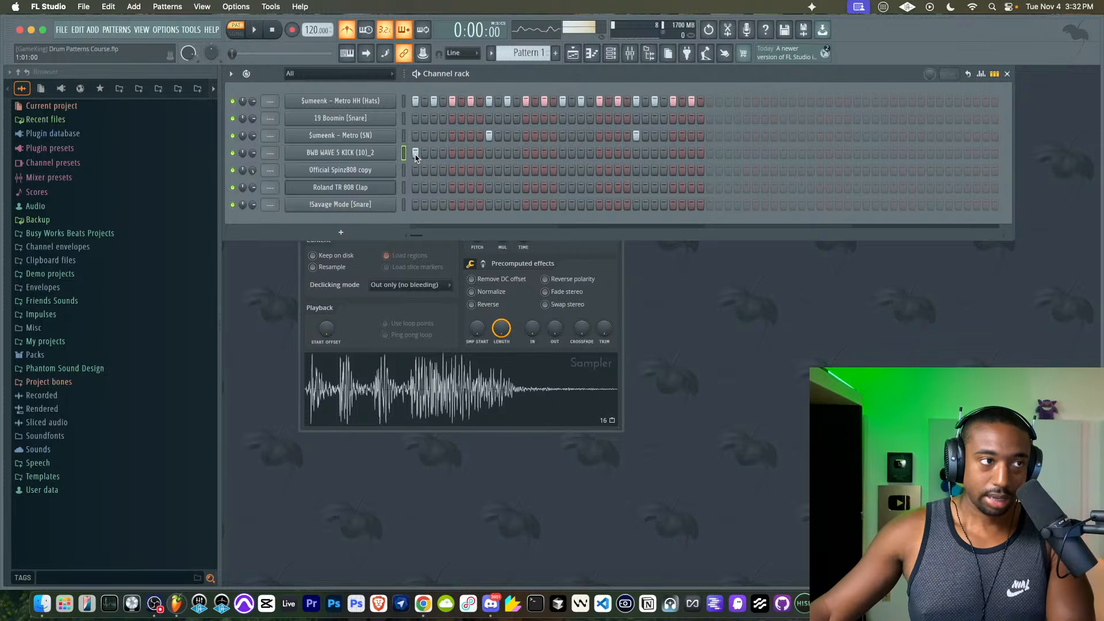
{"action": "left_click", "coordinate": [470, 152]}
{"action": "key", "text": "space"}
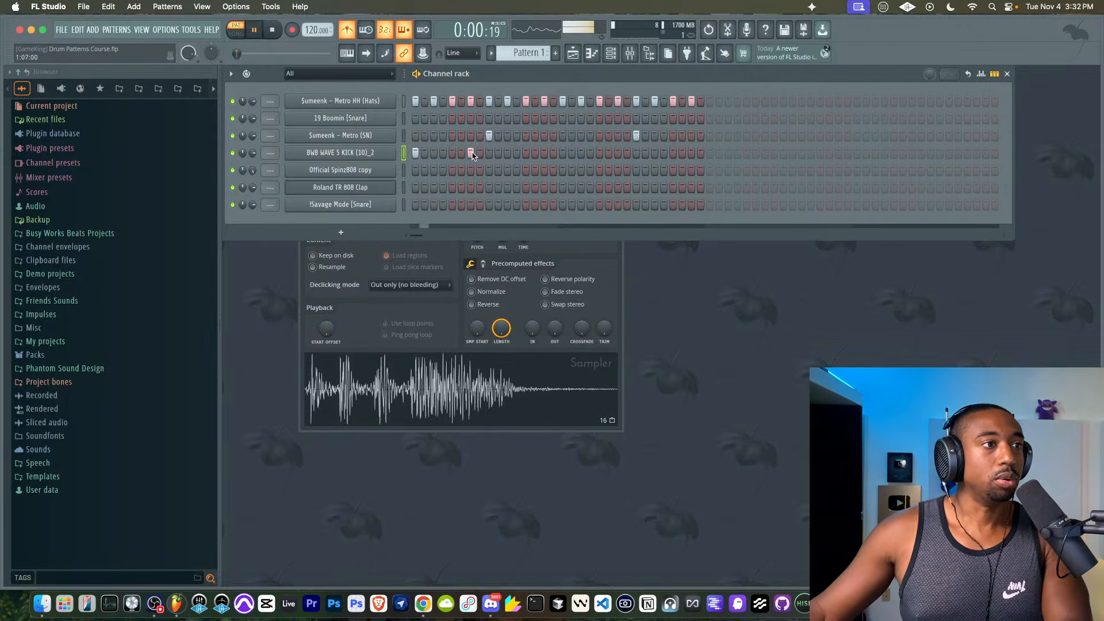
{"action": "left_click", "coordinate": [525, 153]}
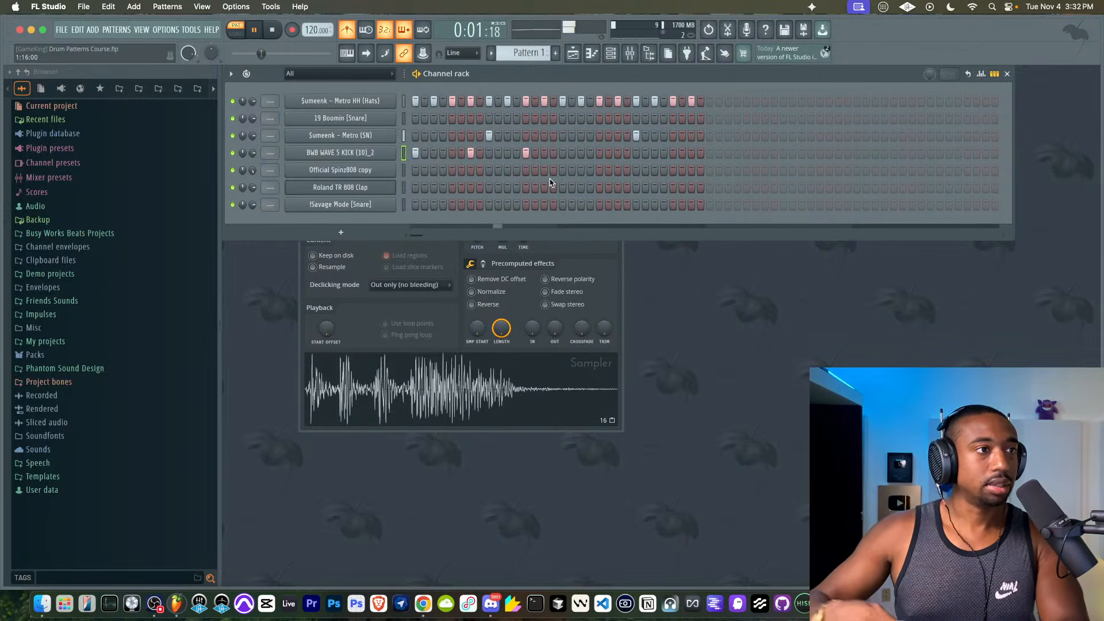
{"action": "key", "text": "space"}
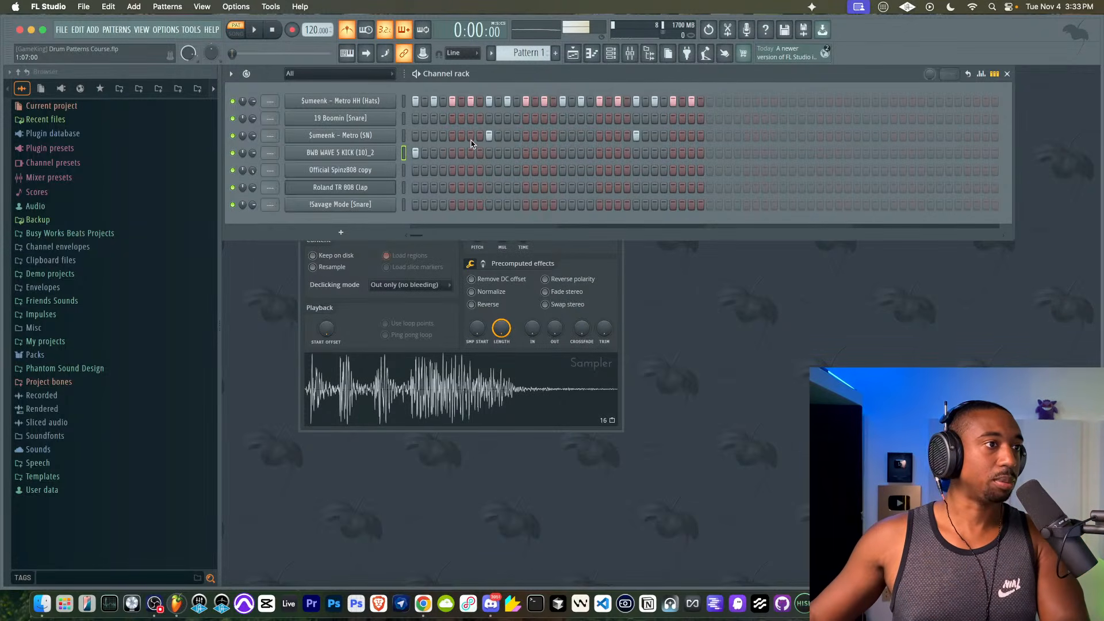
- Replace the kicks on steps 7 and 13 with kicks on steps 15, 21 and 27, and play the pattern
{"action": "key", "text": "space"}
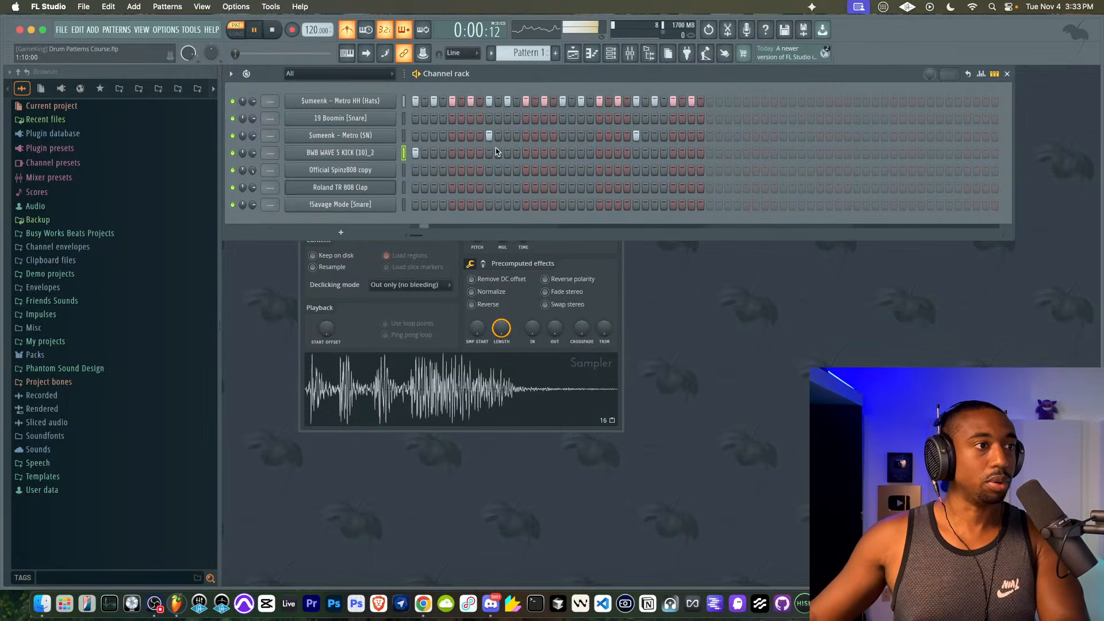
{"action": "left_click", "coordinate": [544, 153]}
{"action": "left_click", "coordinate": [600, 152]}
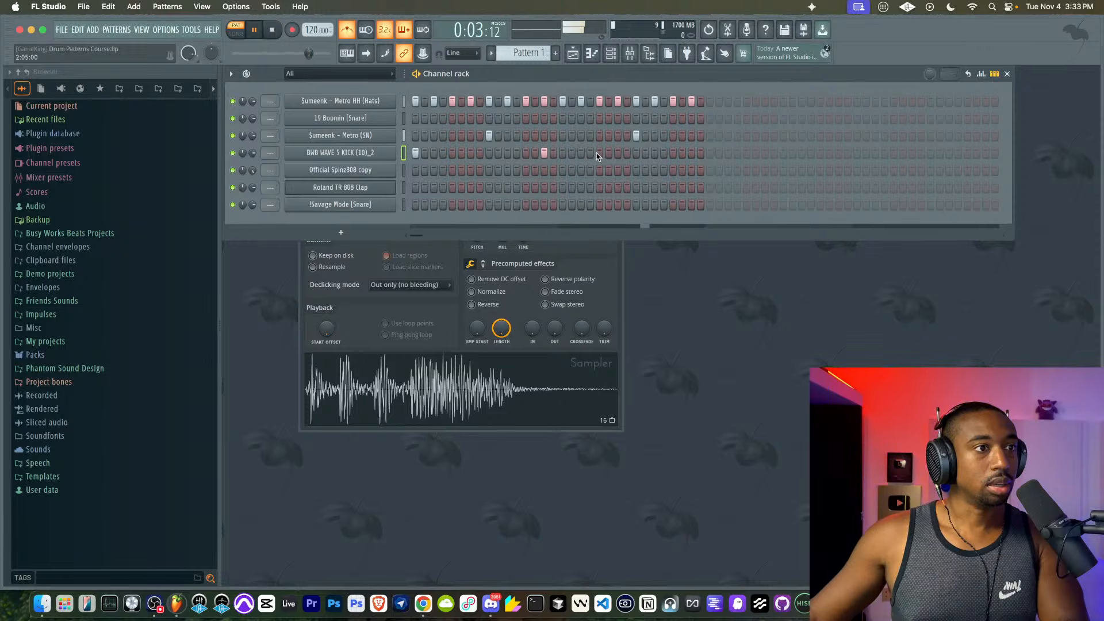
{"action": "left_click", "coordinate": [655, 153]}
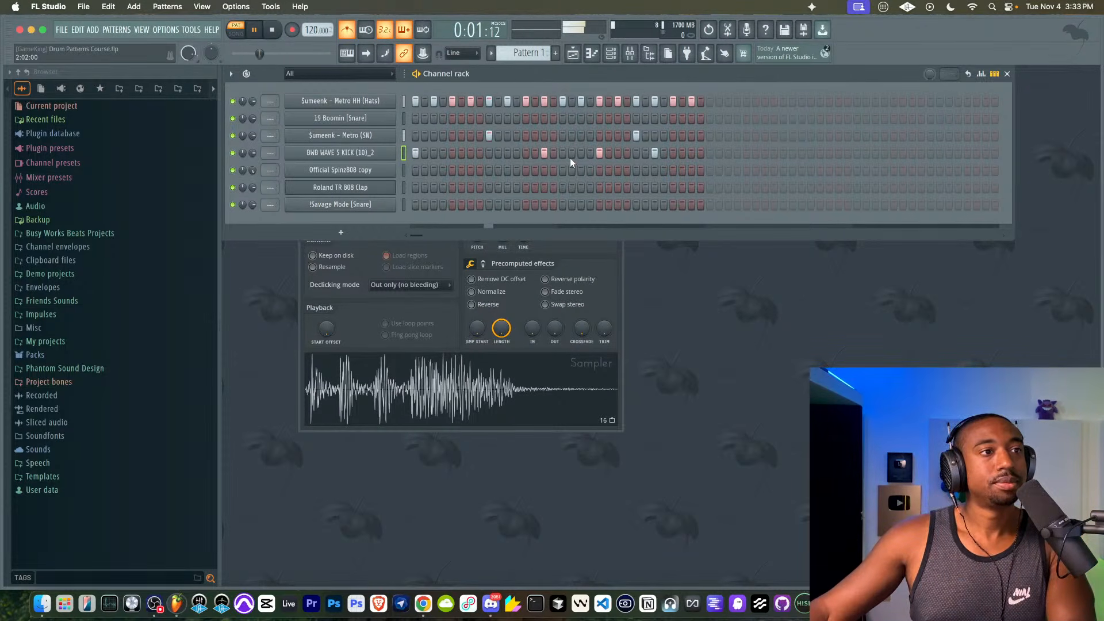
{"action": "key", "text": "space"}
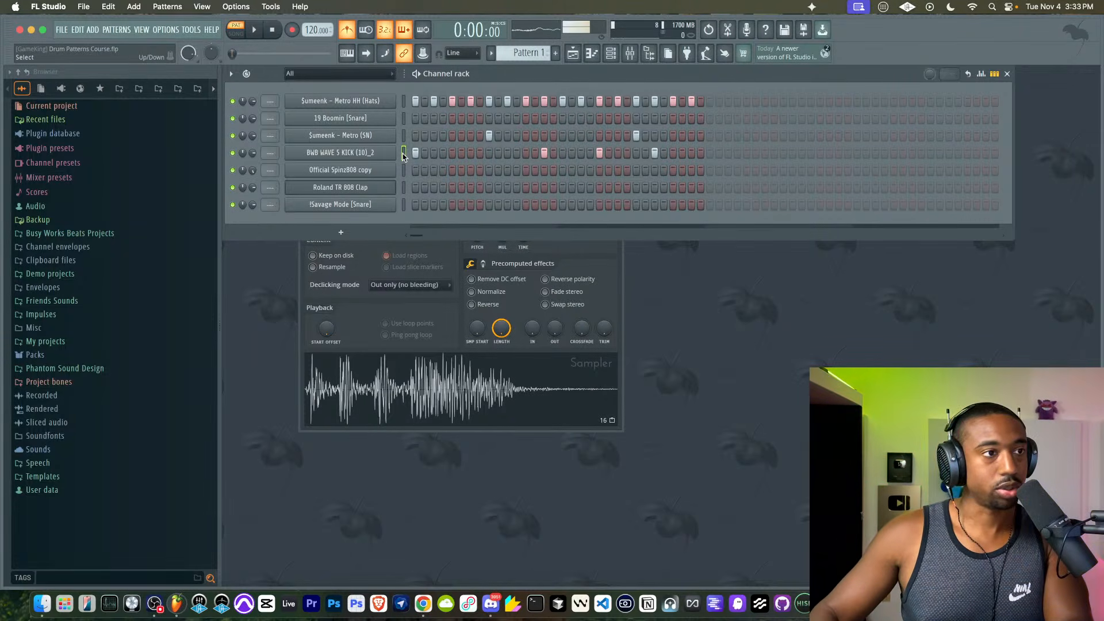
- Shift the whole kick sequence two steps later and play it back
{"action": "key", "text": "shift+Right"}
{"action": "key", "text": "shift+Right"}
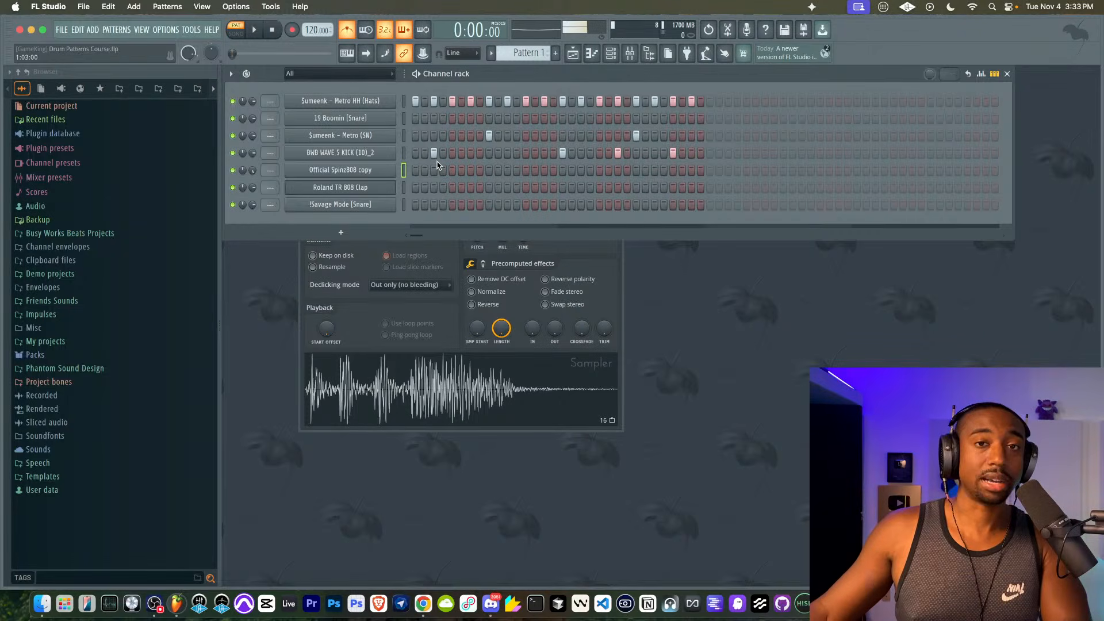
{"action": "key", "text": "space"}
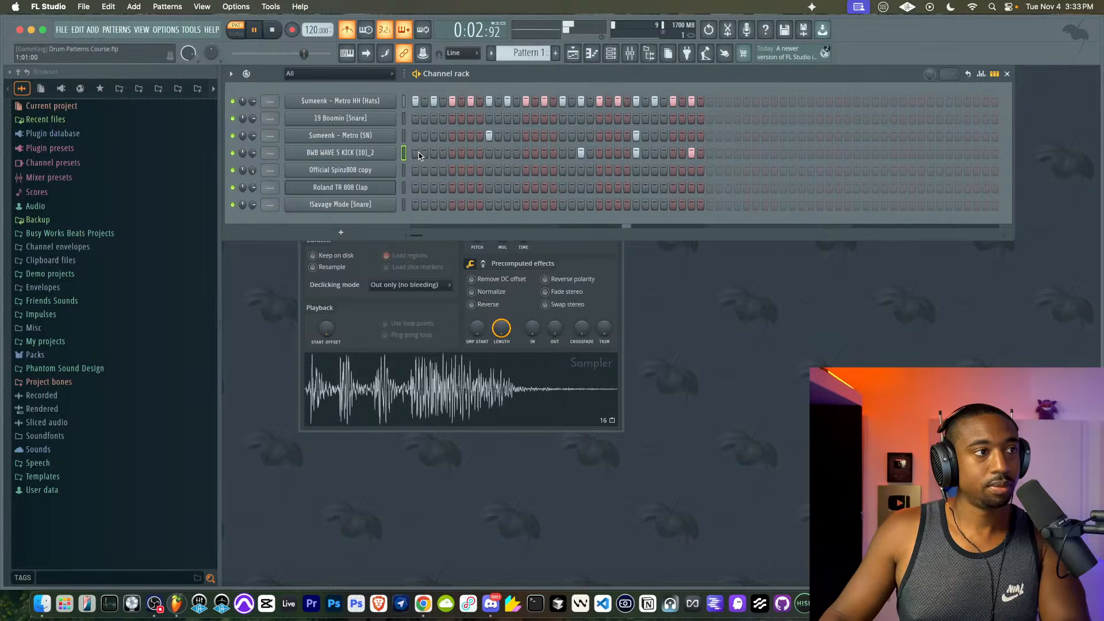
- Rotate the remaining kick hits so they land on steps 1, 21 and 27, and play the pattern
{"action": "key", "text": "shift+super+Left"}
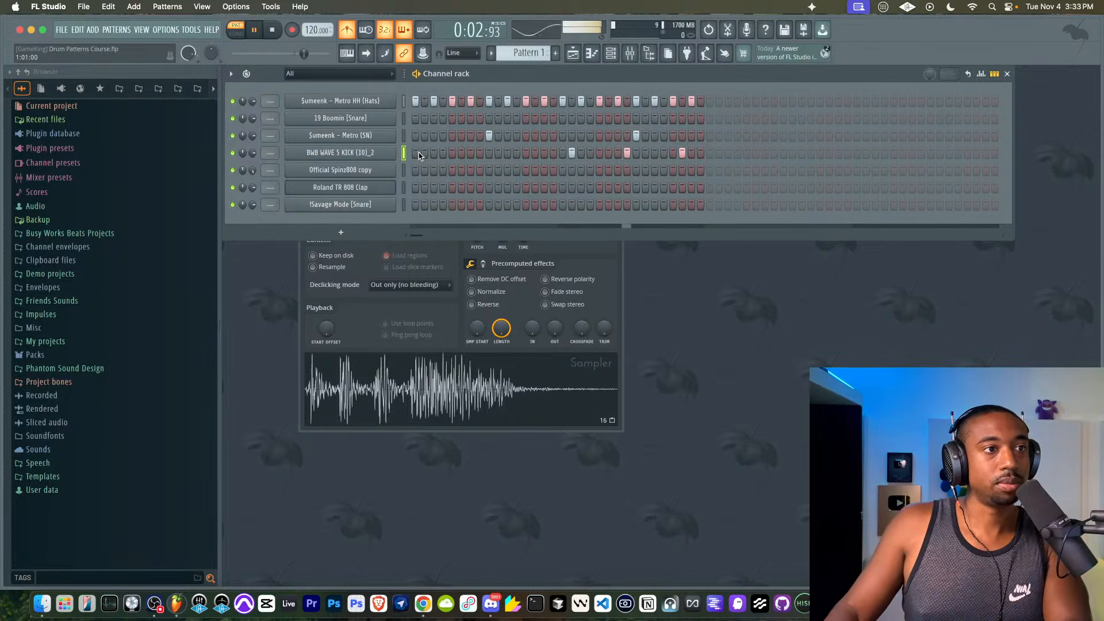
{"action": "key", "text": "shift+super+Right"}
{"action": "key", "text": "shift+super+Right"}
{"action": "key", "text": "shift+super+Right"}
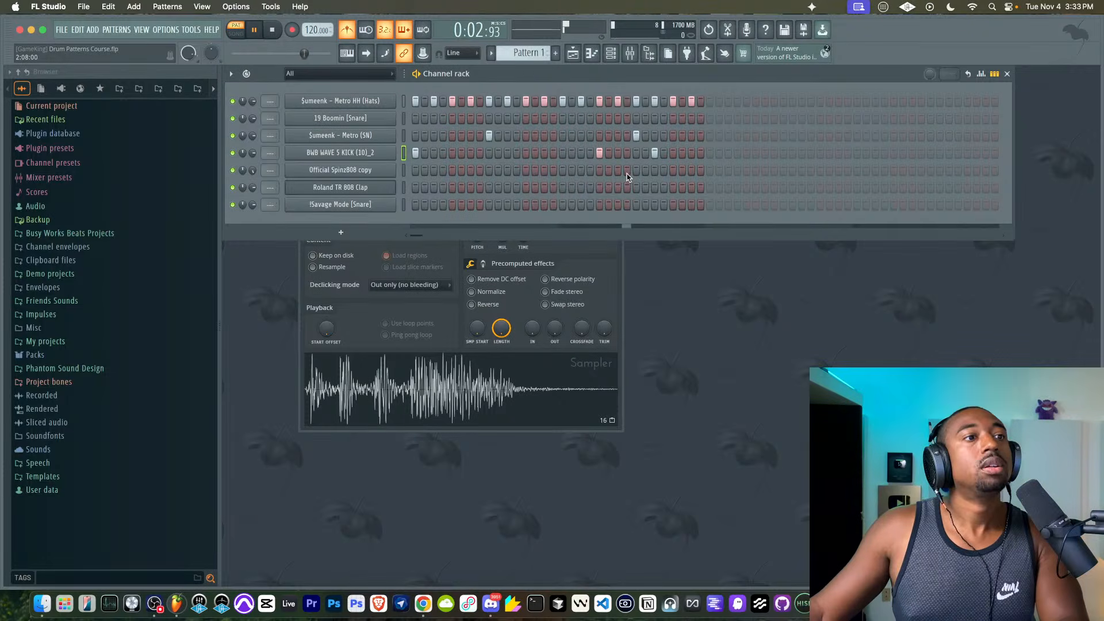
{"action": "key", "text": "space"}
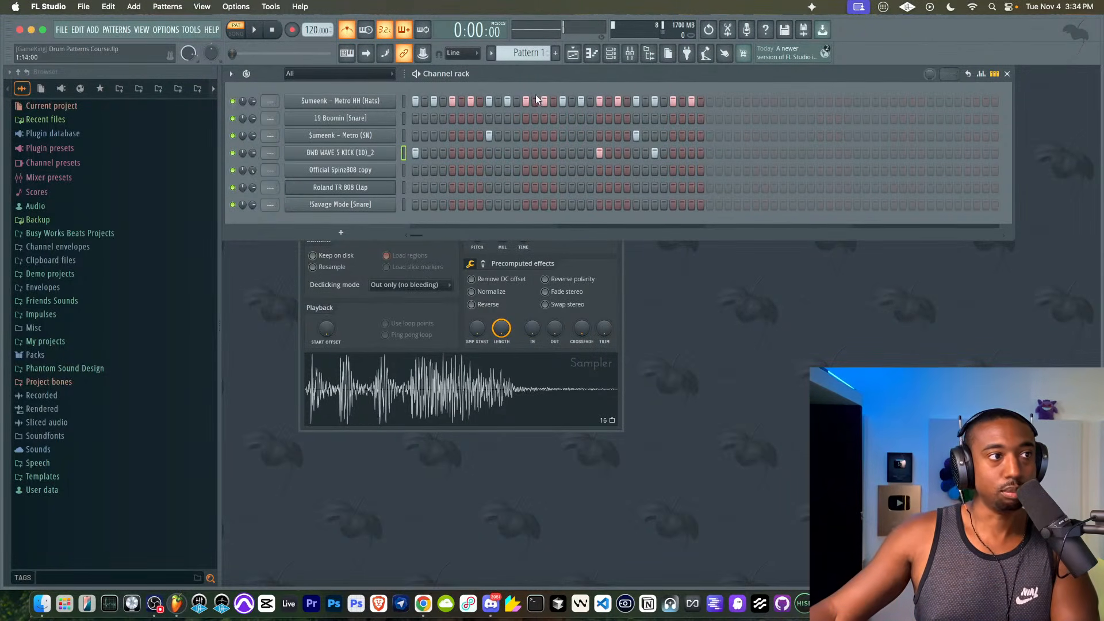
{"action": "key", "text": "space"}
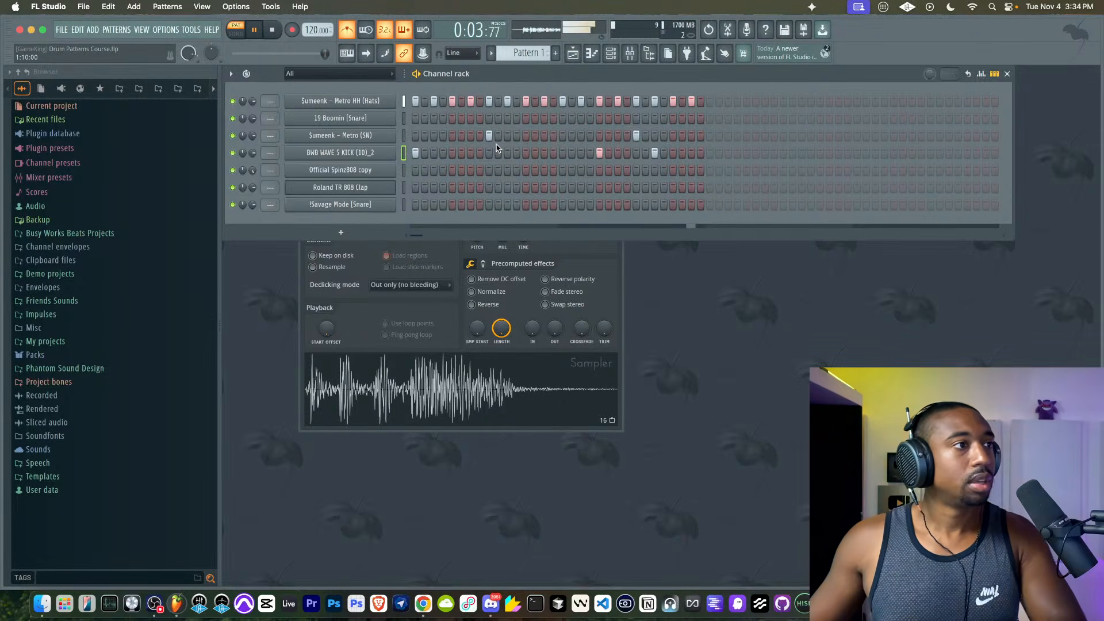
{"action": "key", "text": "space"}
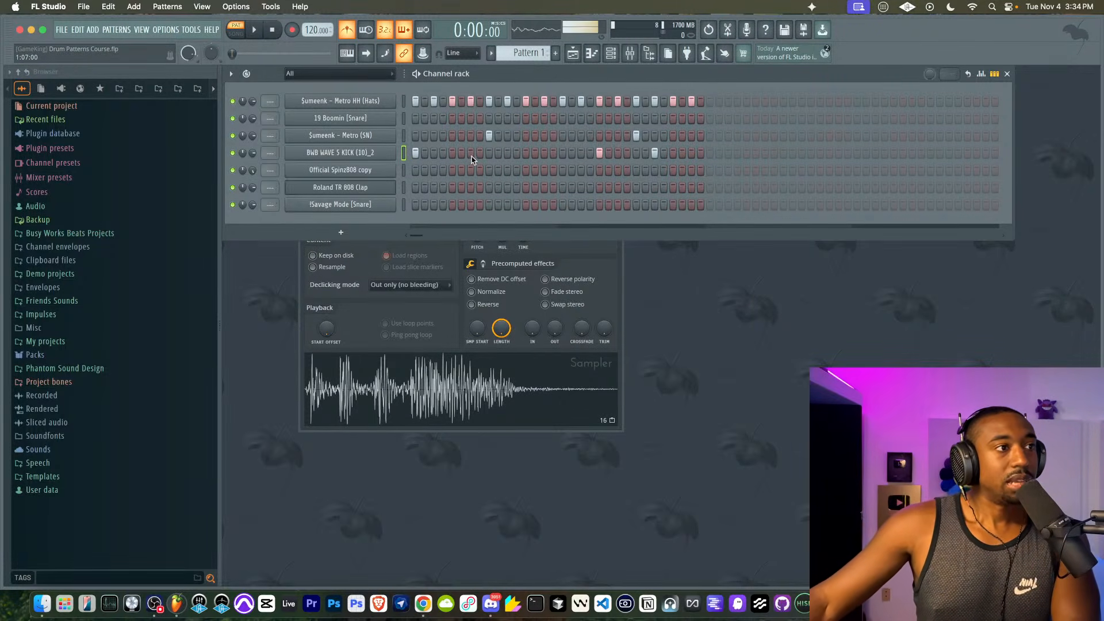
- Select the !Savage Mode [Snare] channel and place hits on steps 15 and 19 while the pattern plays
{"action": "left_click", "coordinate": [404, 118]}
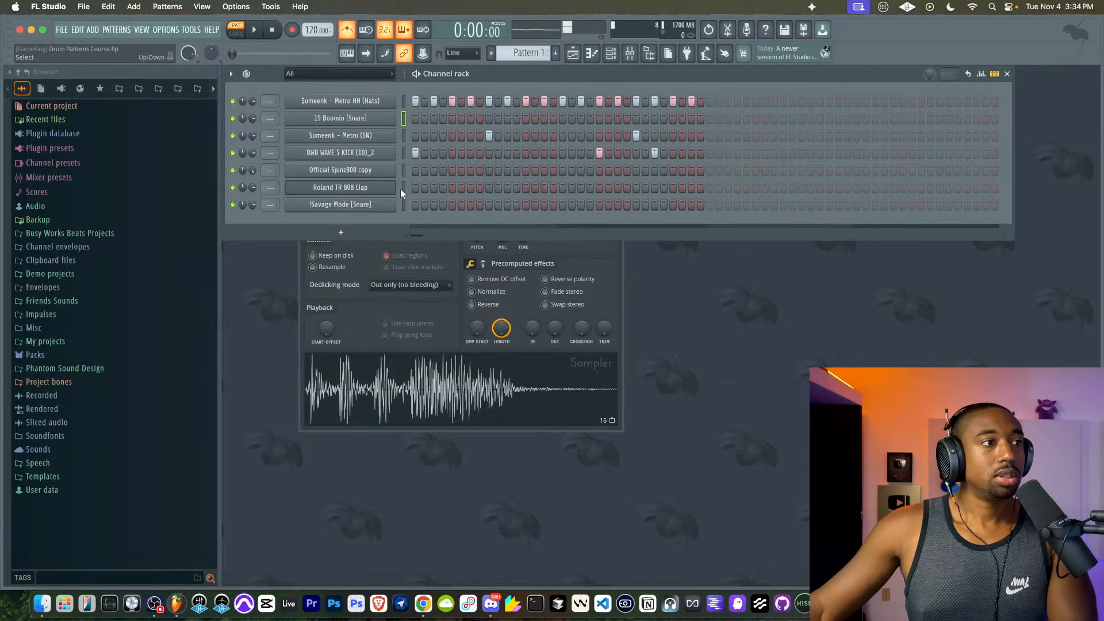
{"action": "left_click", "coordinate": [403, 206]}
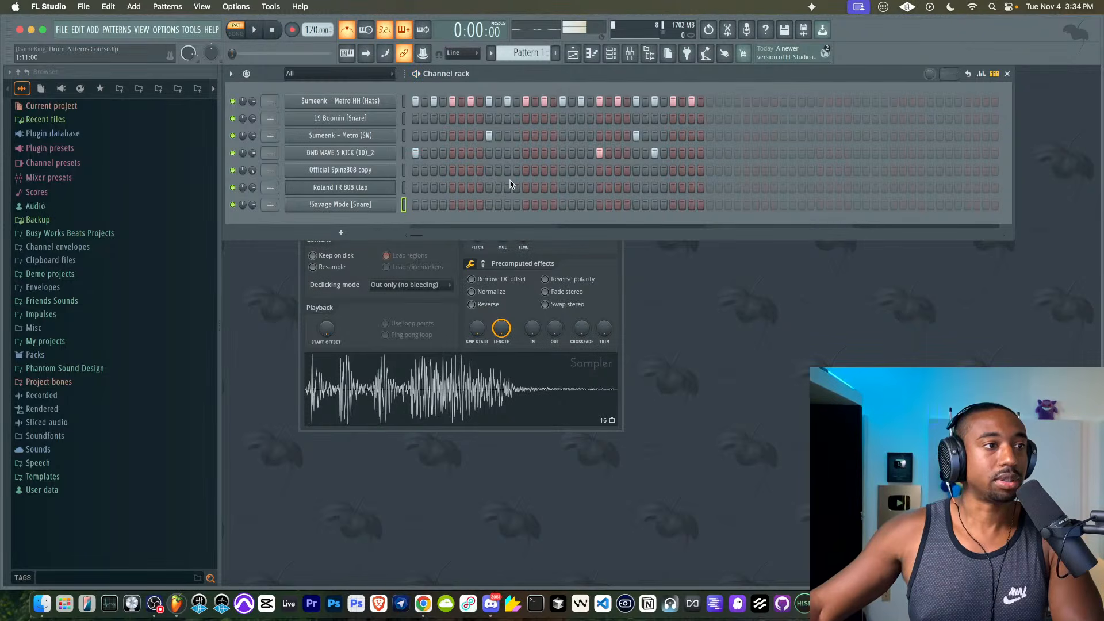
{"action": "key", "text": "space"}
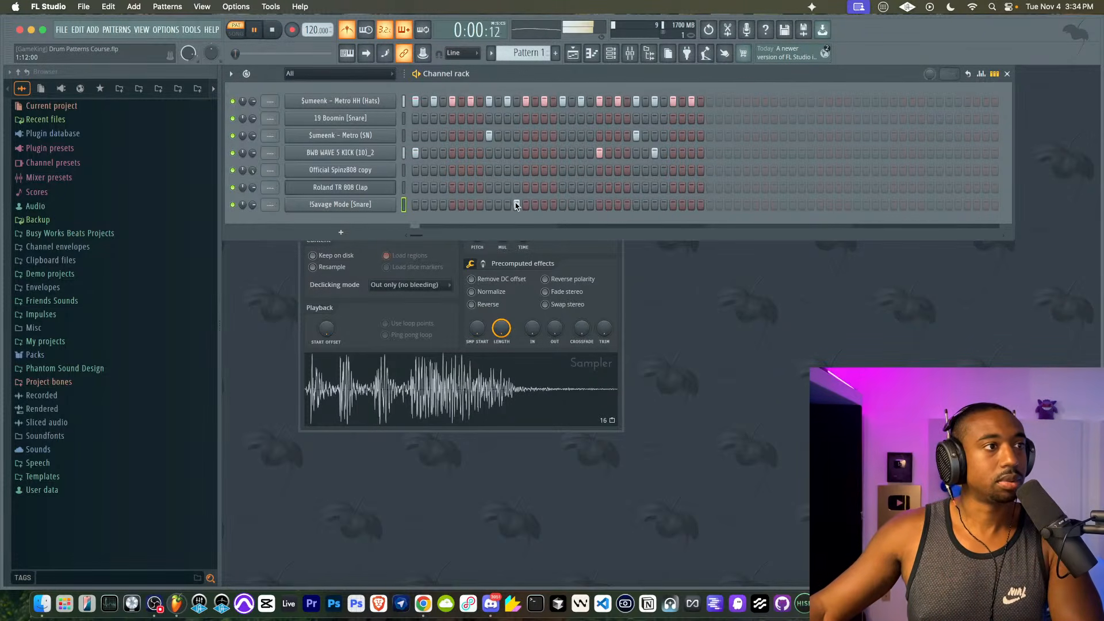
{"action": "left_click", "coordinate": [544, 205]}
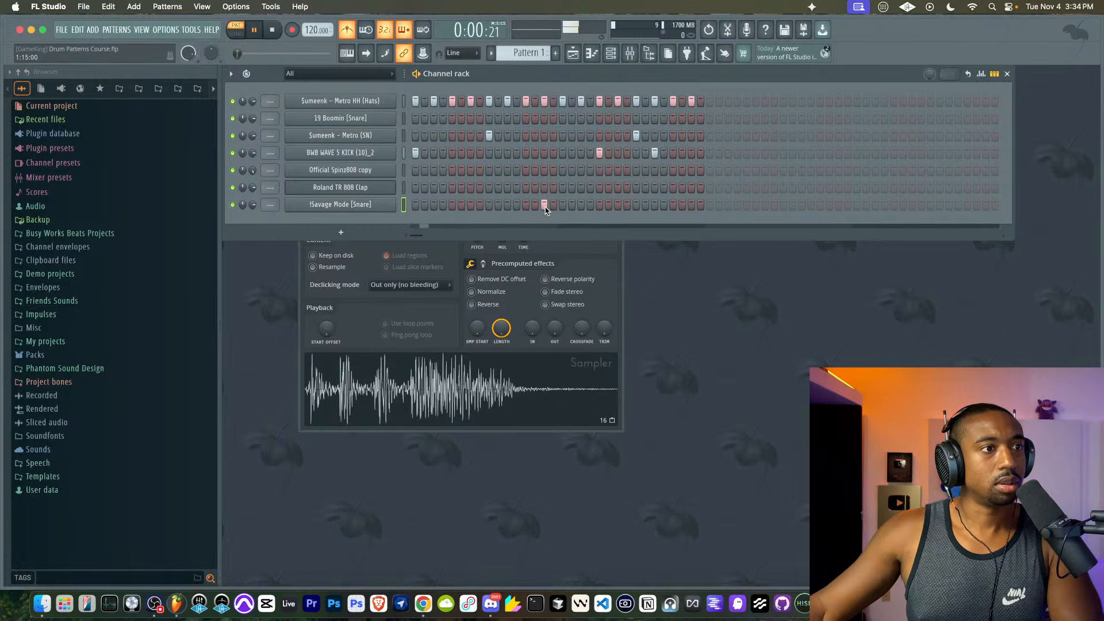
{"action": "left_click", "coordinate": [581, 205]}
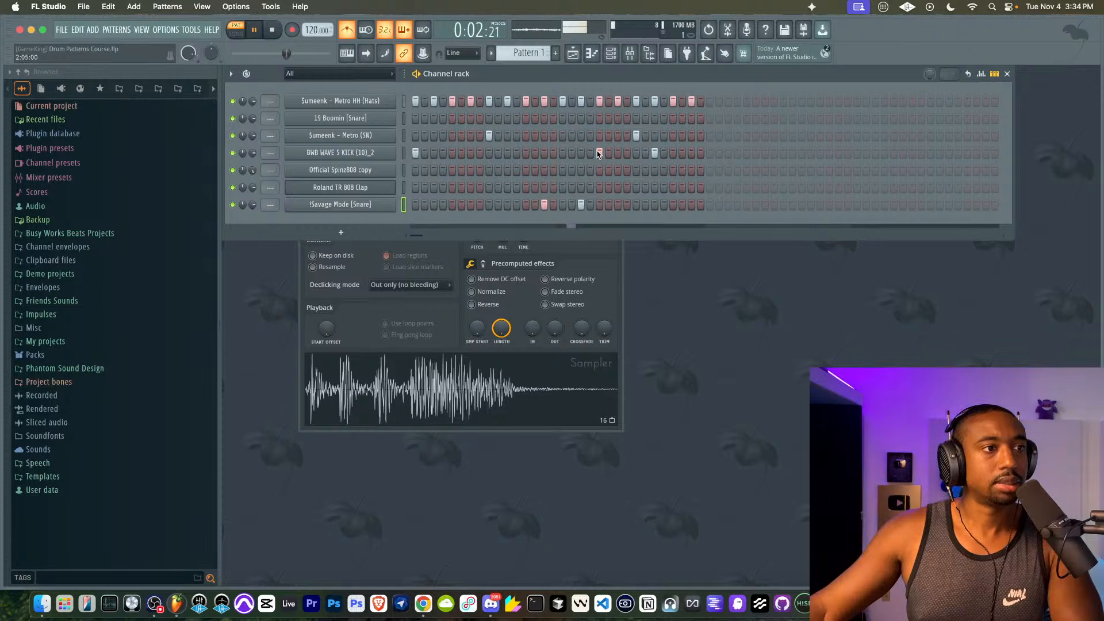
- Try a !Savage Mode [Snare] hit on step 23, remove it, and play the pattern again
{"action": "left_click", "coordinate": [618, 205]}
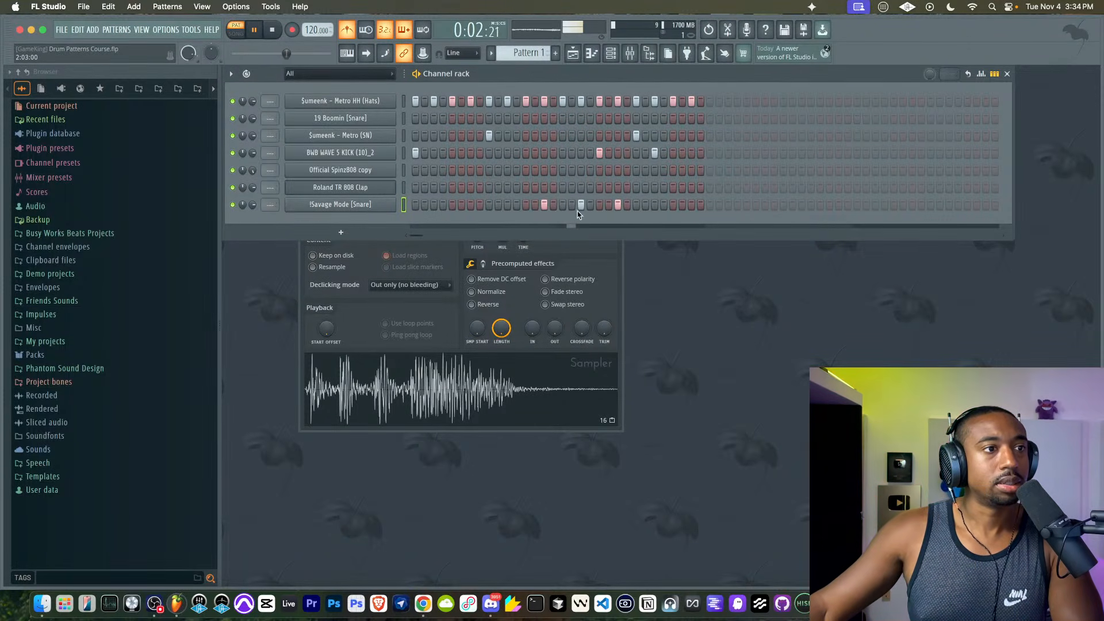
{"action": "key", "text": "space"}
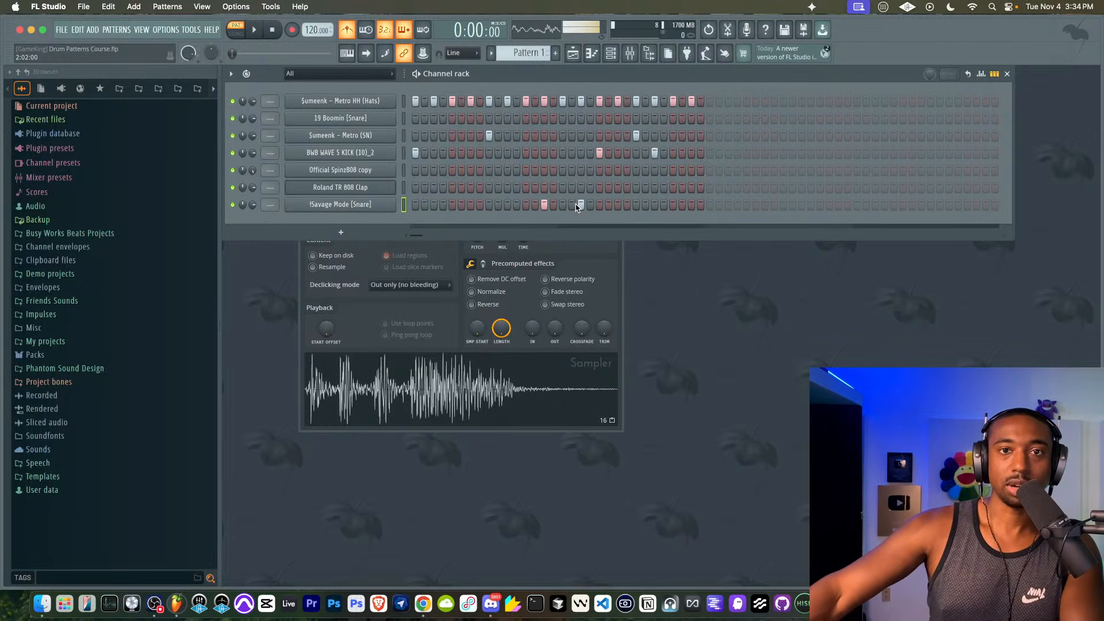
{"action": "key", "text": "space"}
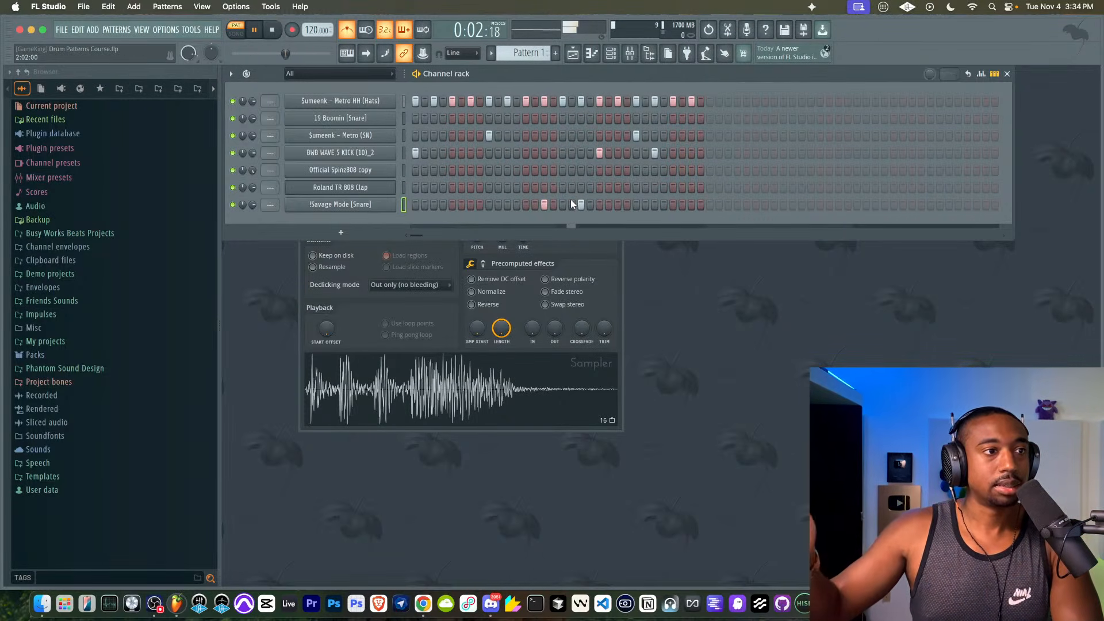
{"action": "key", "text": "space"}
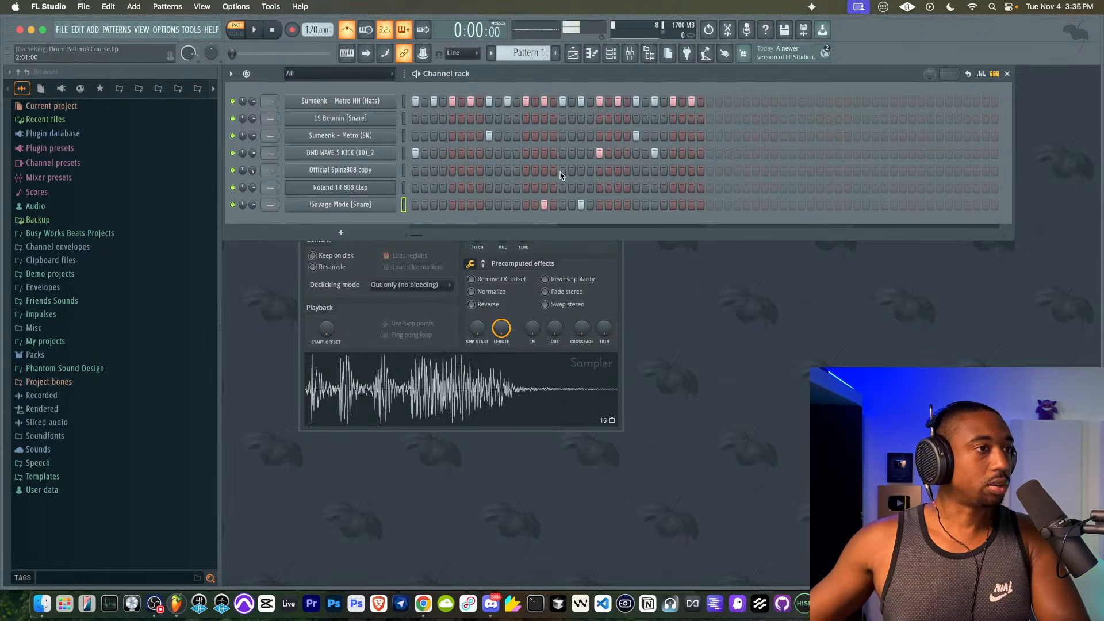
{"action": "key", "text": "space"}
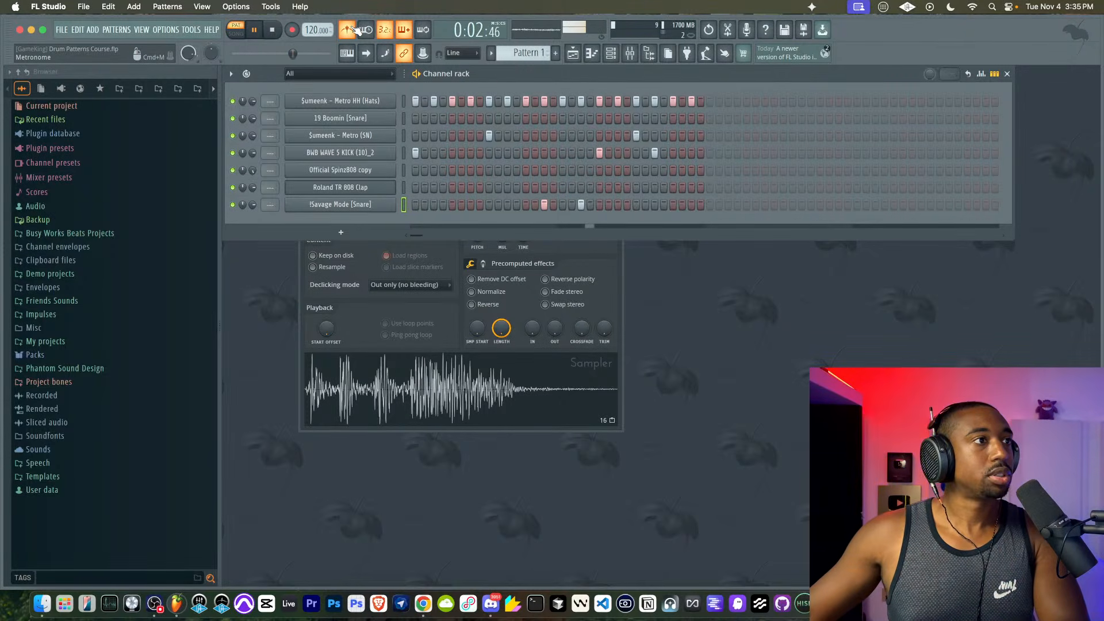
{"action": "key", "text": "space"}
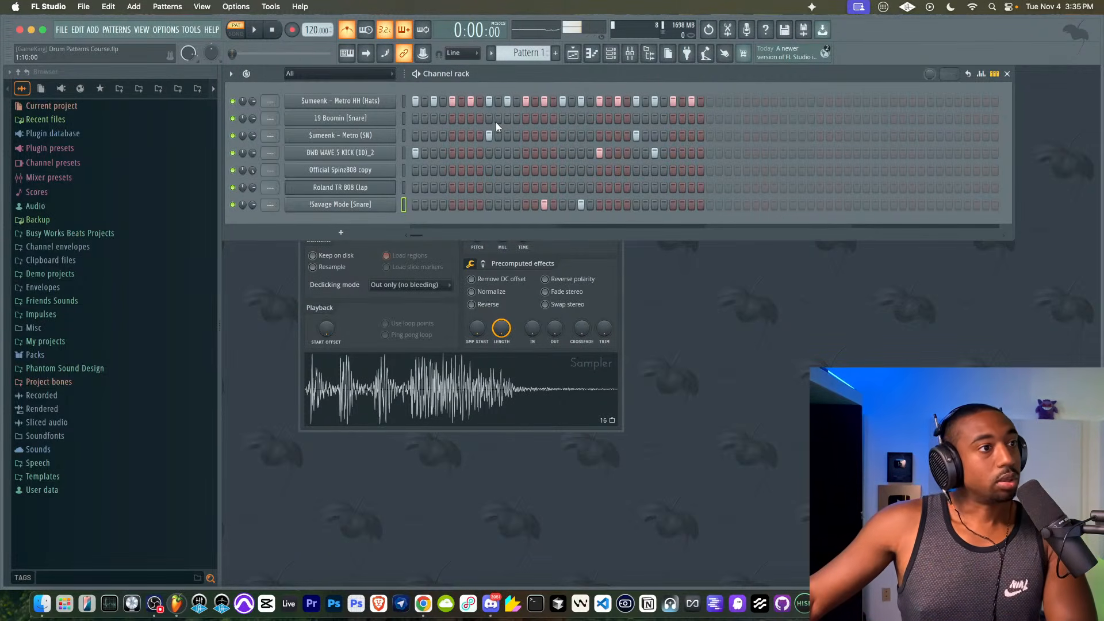
- Move the second $umeenk - Metro (SN) snare from step 25 to step 29 and play the pattern
{"action": "left_click", "coordinate": [636, 136]}
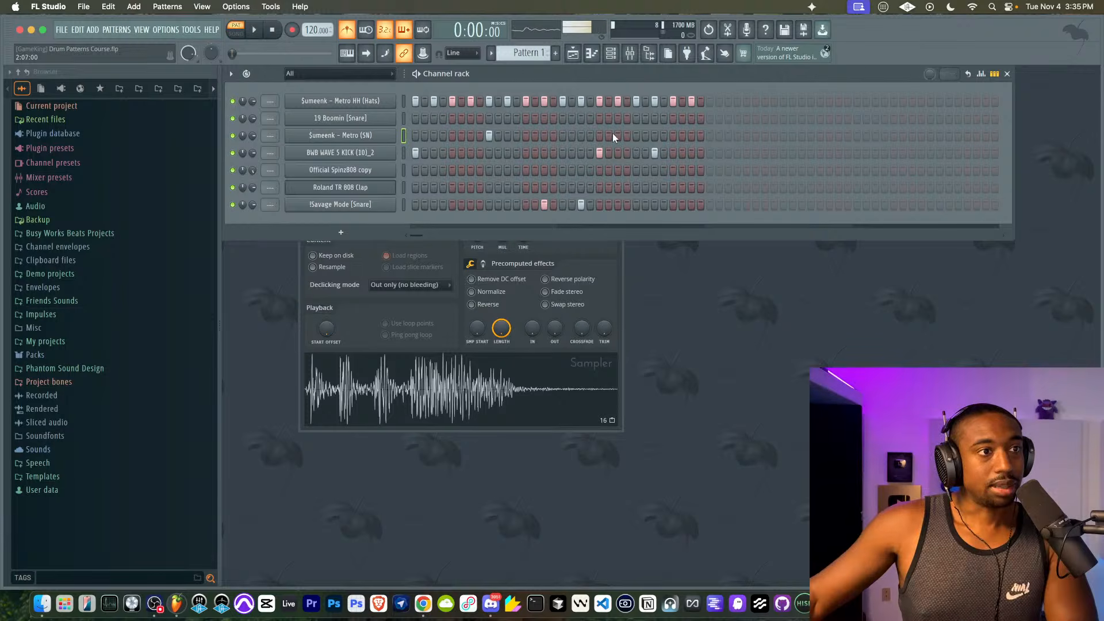
{"action": "left_click", "coordinate": [673, 136]}
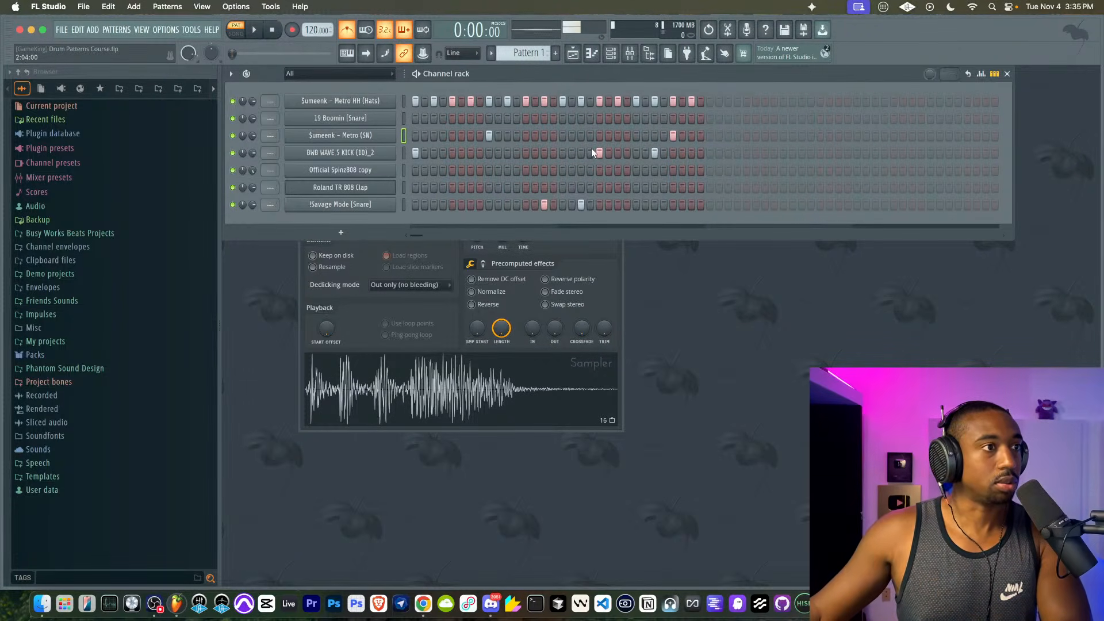
{"action": "key", "text": "space"}
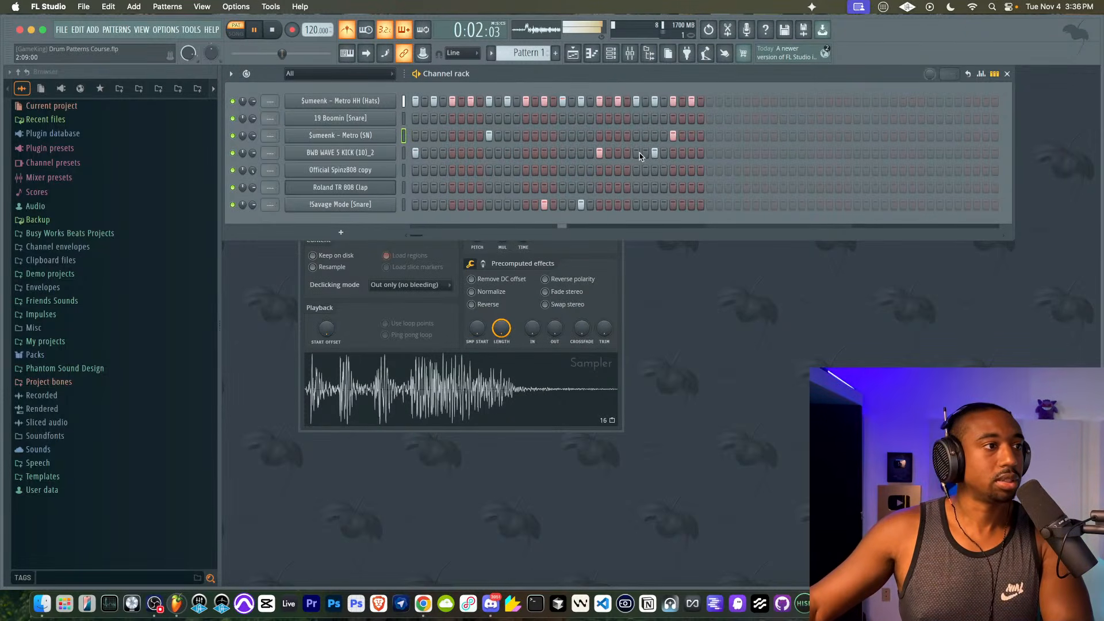
{"action": "key", "text": "space"}
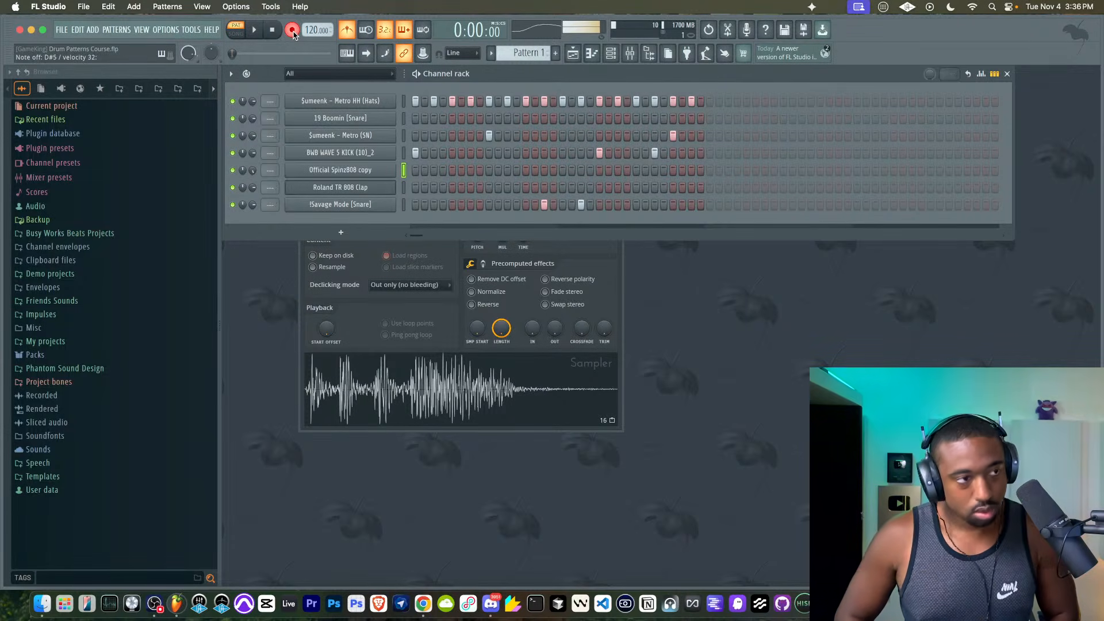
- Record an 808 line on the Official Spinz808 copy channel, quantize the notes, and delete the stray G4 at bar 3
{"action": "key", "text": "space"}
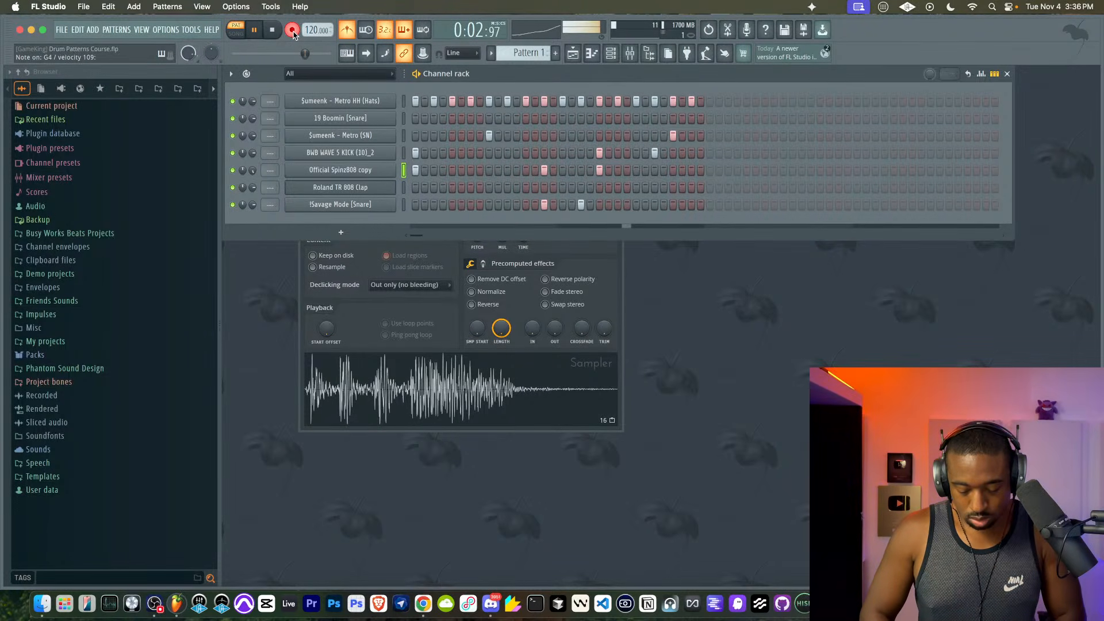
{"action": "left_click", "coordinate": [273, 27]}
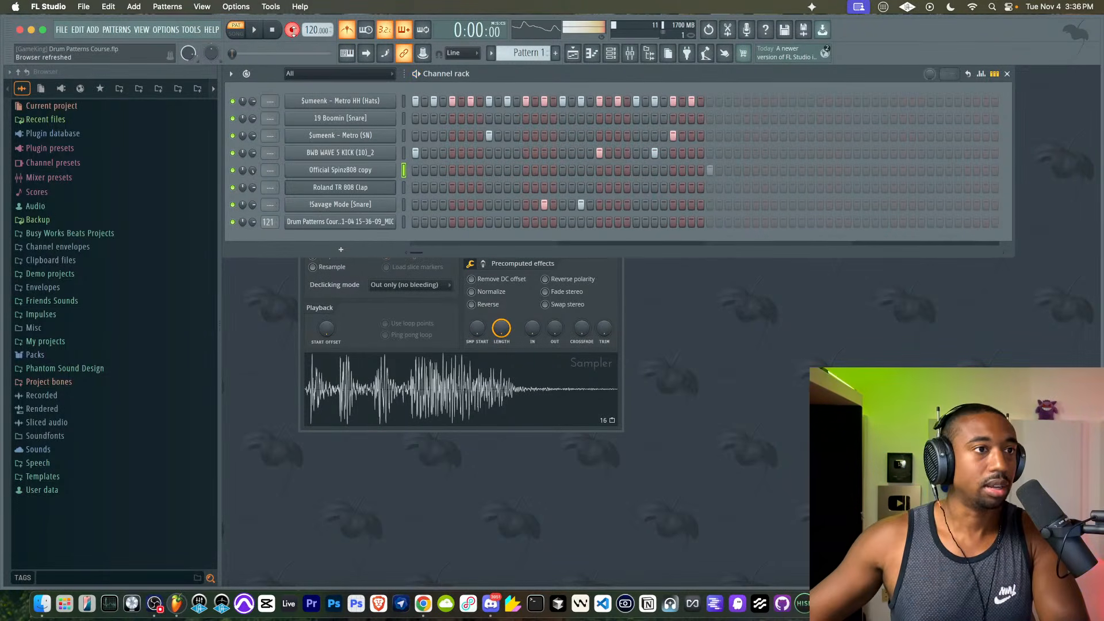
{"action": "right_click", "coordinate": [381, 170]}
{"action": "left_click", "coordinate": [415, 169]}
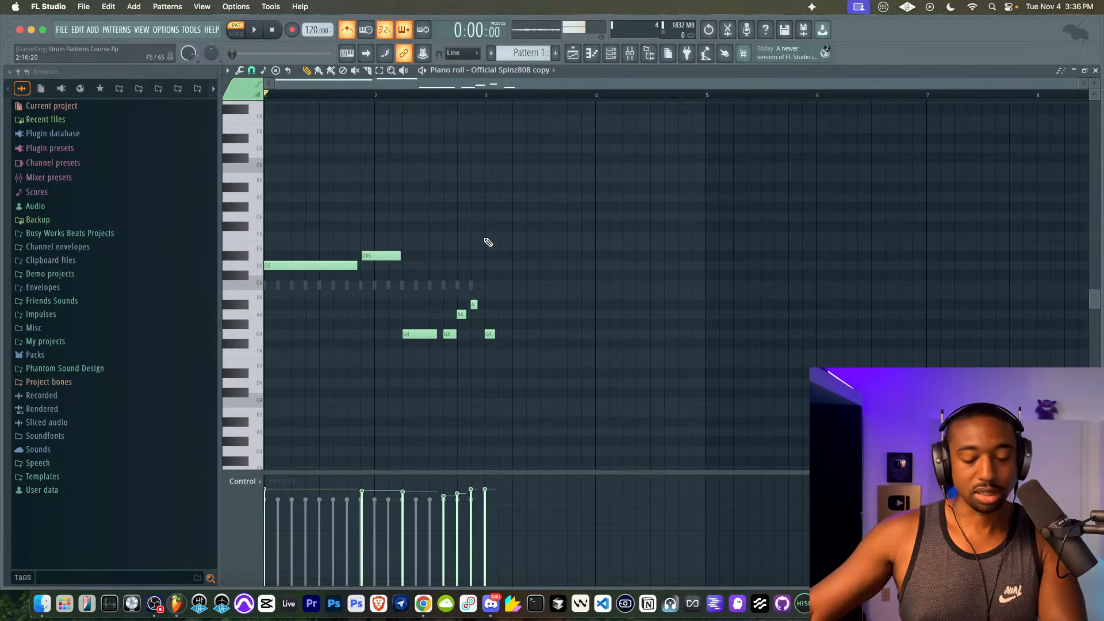
{"action": "right_click", "coordinate": [492, 334]}
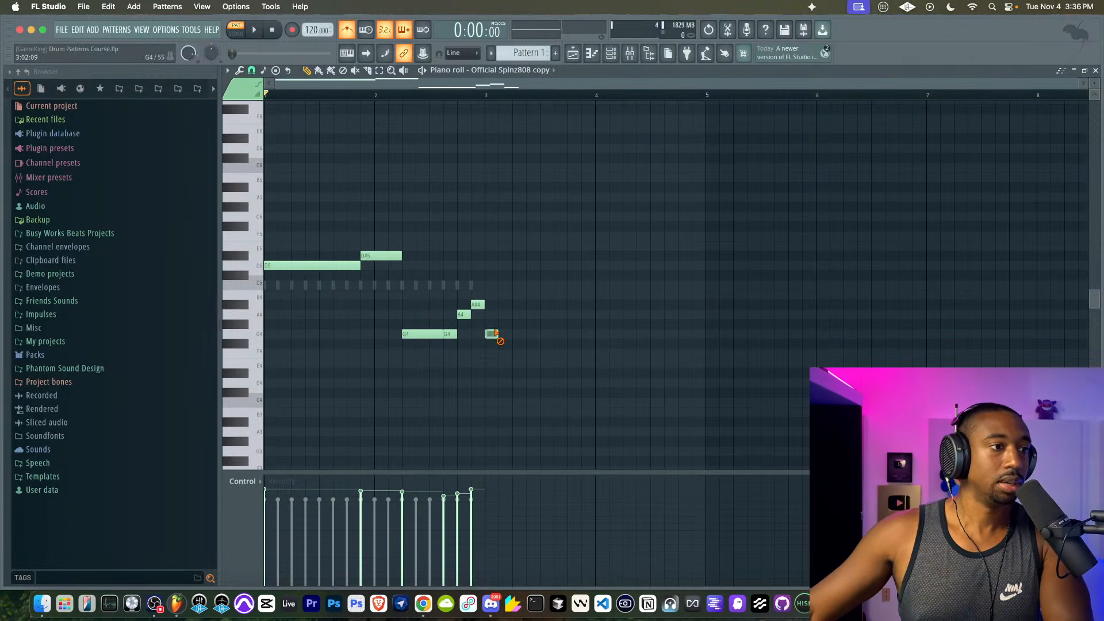
- Play the pattern from the channel rack with the metronome off, and cut the recorded 808 notes
{"action": "left_click", "coordinate": [573, 53]}
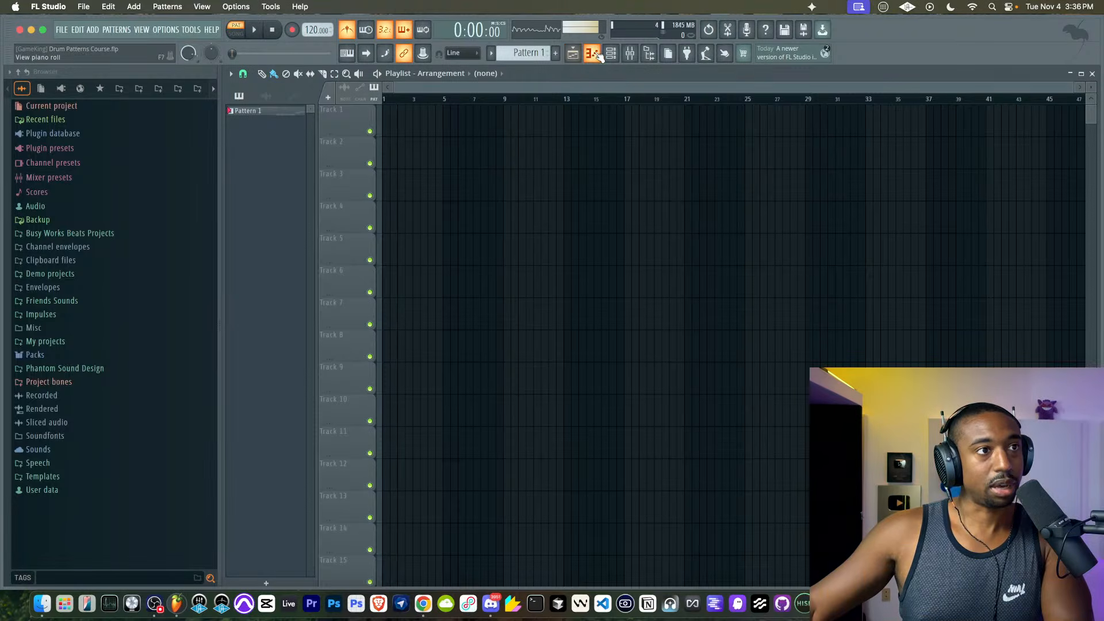
{"action": "left_click", "coordinate": [594, 54]}
{"action": "key", "text": "space"}
{"action": "left_click", "coordinate": [351, 30]}
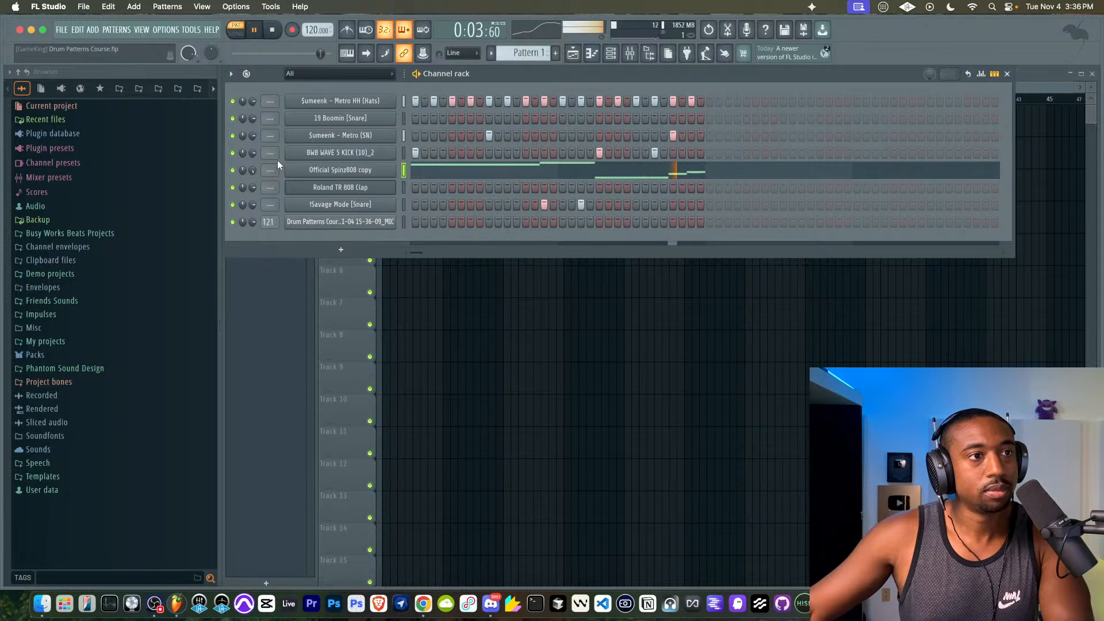
{"action": "key", "text": "space"}
{"action": "key", "text": "super+x"}
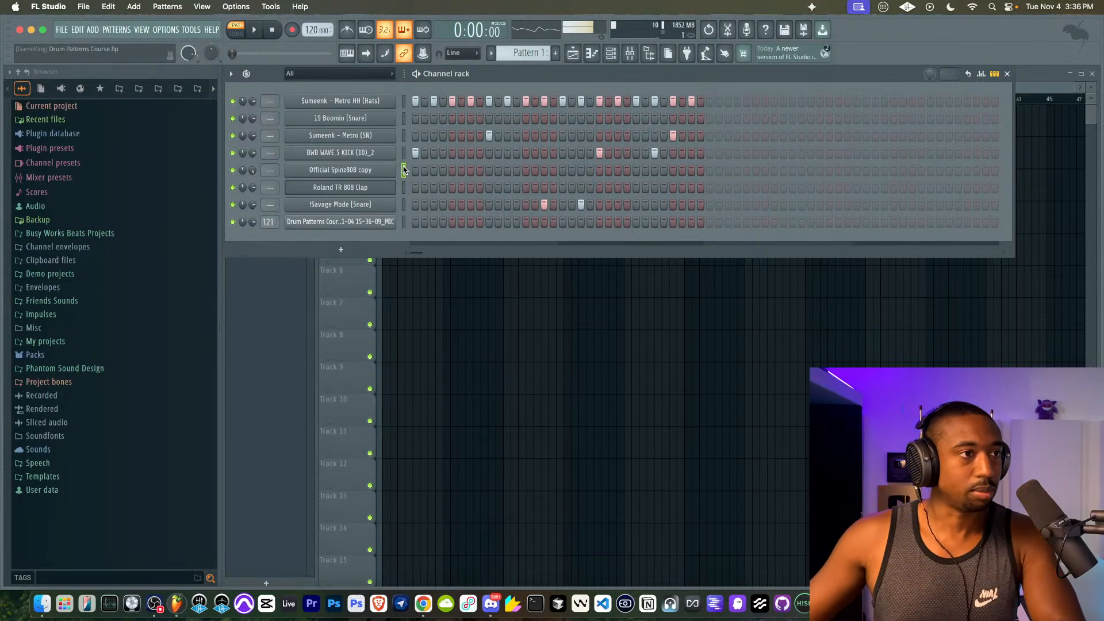
- Record another 808 line with the metronome on, quantize it, and delete the stray G4 at bar 3 during metronome-free playback
{"action": "left_click", "coordinate": [353, 37]}
{"action": "key", "text": "space"}
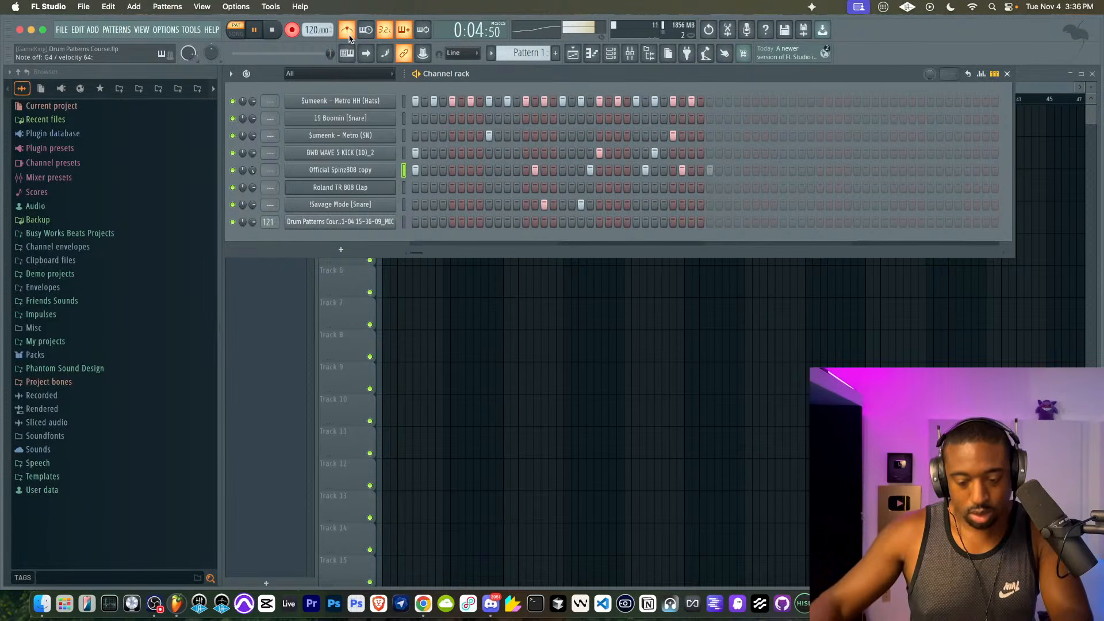
{"action": "key", "text": "space"}
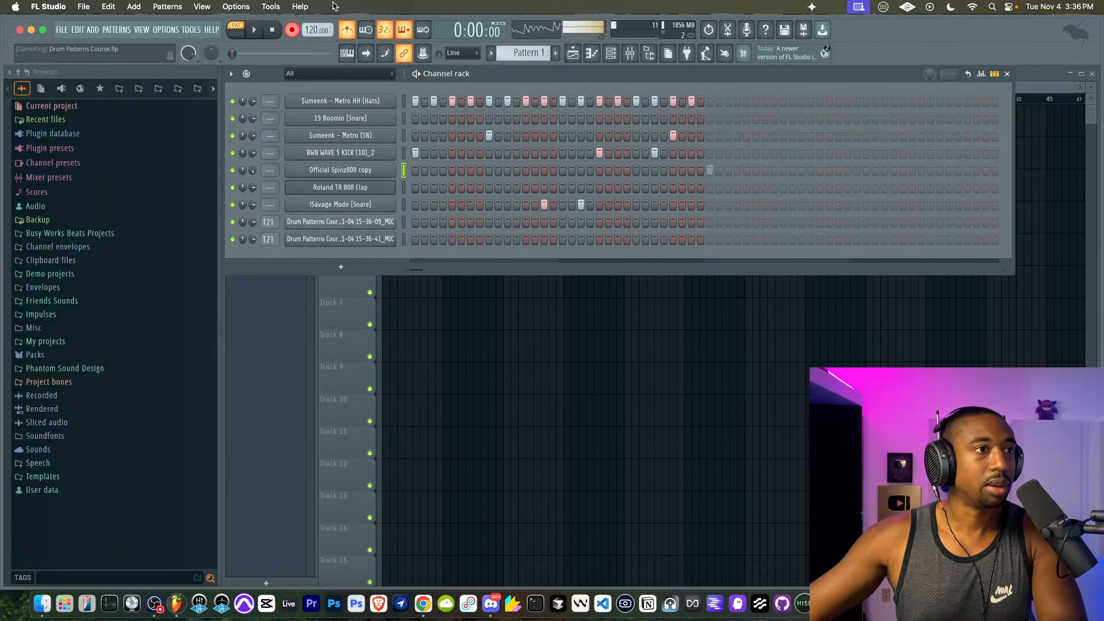
{"action": "right_click", "coordinate": [365, 174]}
{"action": "left_click", "coordinate": [412, 169]}
{"action": "right_click", "coordinate": [378, 171]}
{"action": "left_click", "coordinate": [412, 168]}
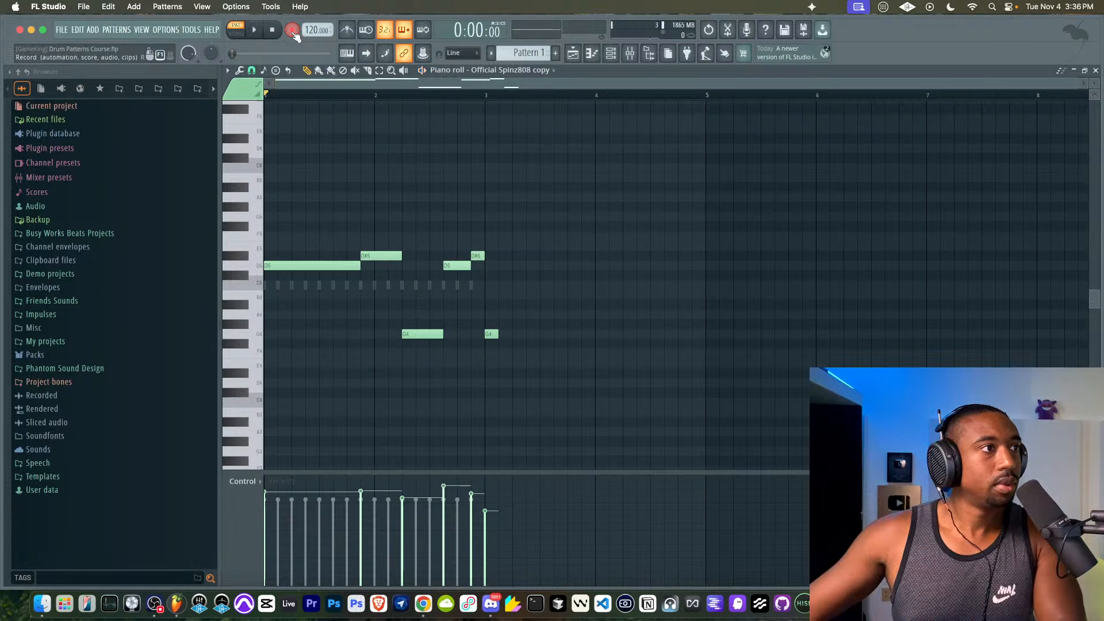
{"action": "key", "text": "space"}
{"action": "right_click", "coordinate": [491, 334]}
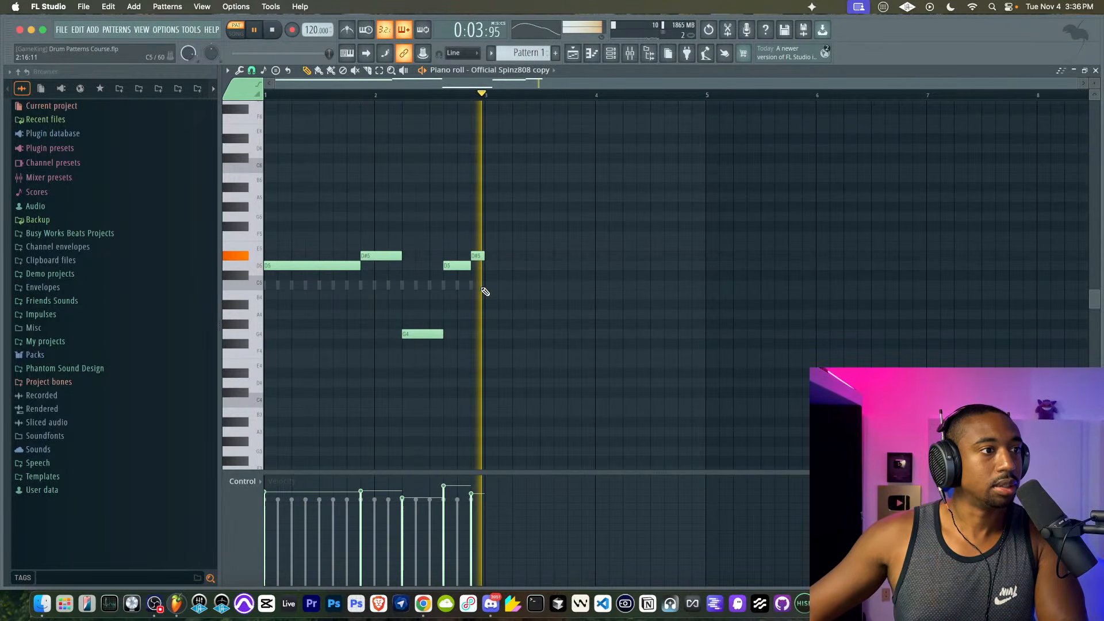
- Move the second $umeenk - Metro (SN) snare to step 21 and clear the Official Spinz808 copy notes
{"action": "key", "text": "F6"}
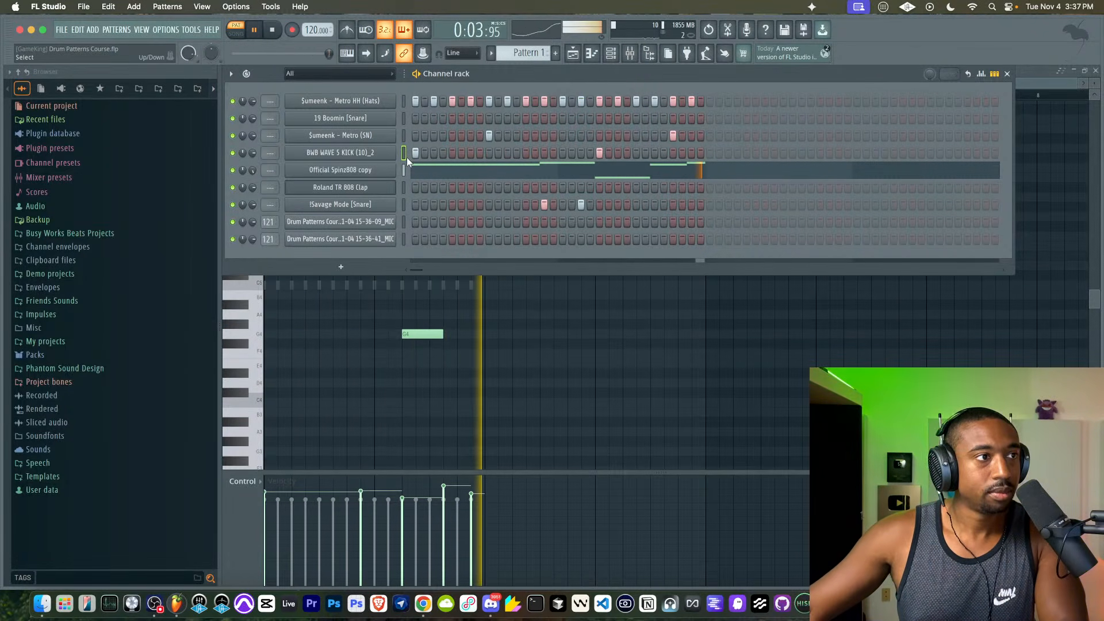
{"action": "key", "text": "space"}
{"action": "right_click", "coordinate": [672, 136]}
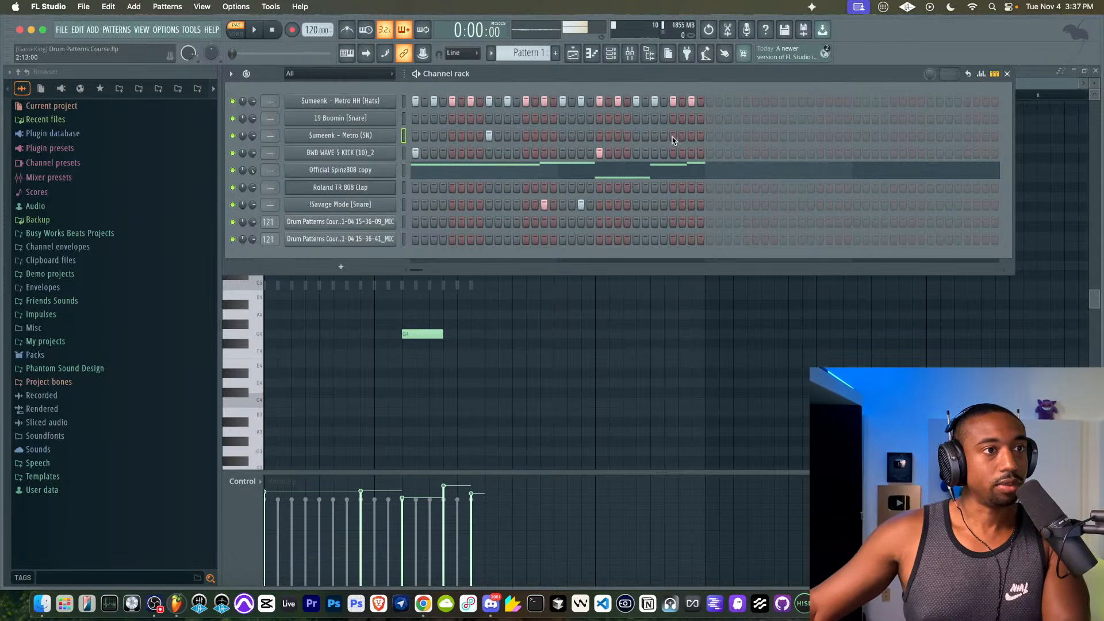
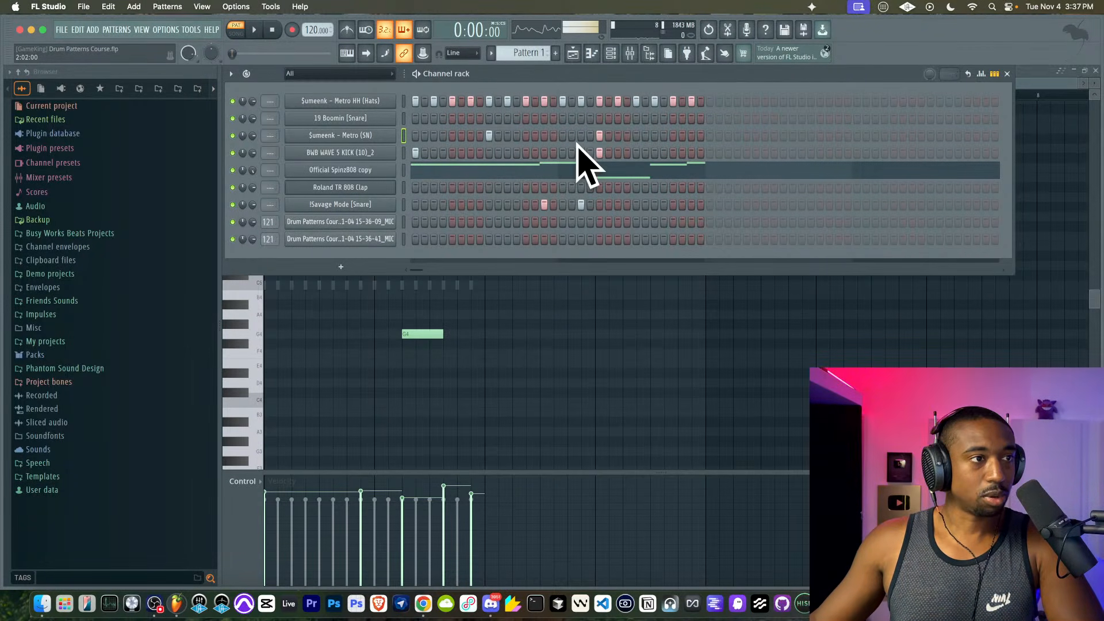
{"action": "left_click", "coordinate": [404, 170]}
{"action": "key", "text": "super+x"}
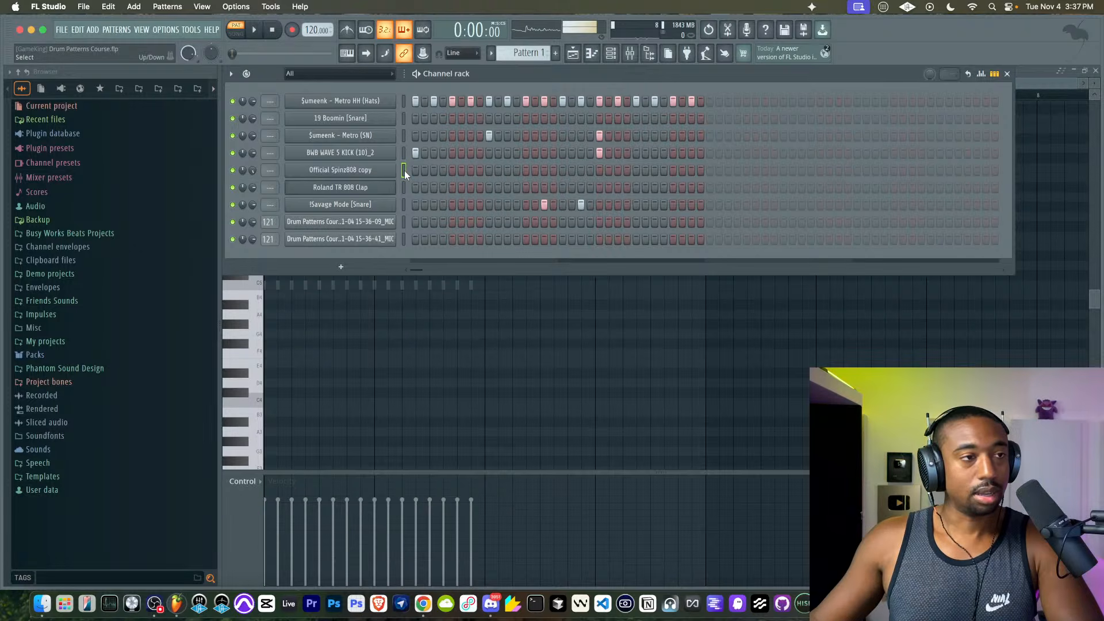
- Play the pattern and add a BWB WAVE 5 KICK hit on step 27
{"action": "left_click", "coordinate": [402, 137]}
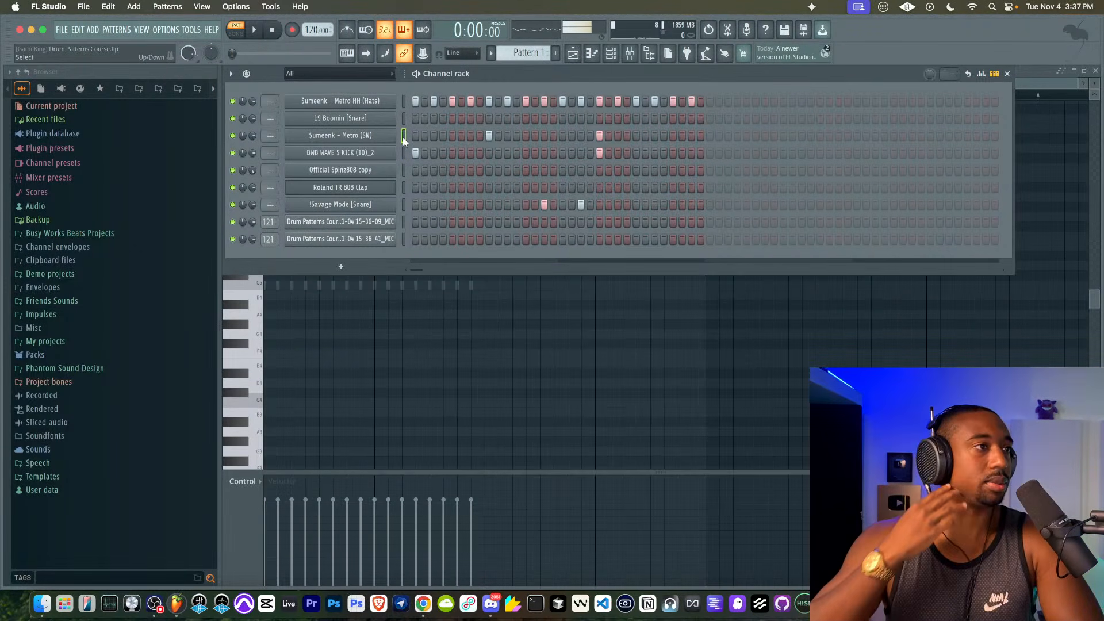
{"action": "key", "text": "space"}
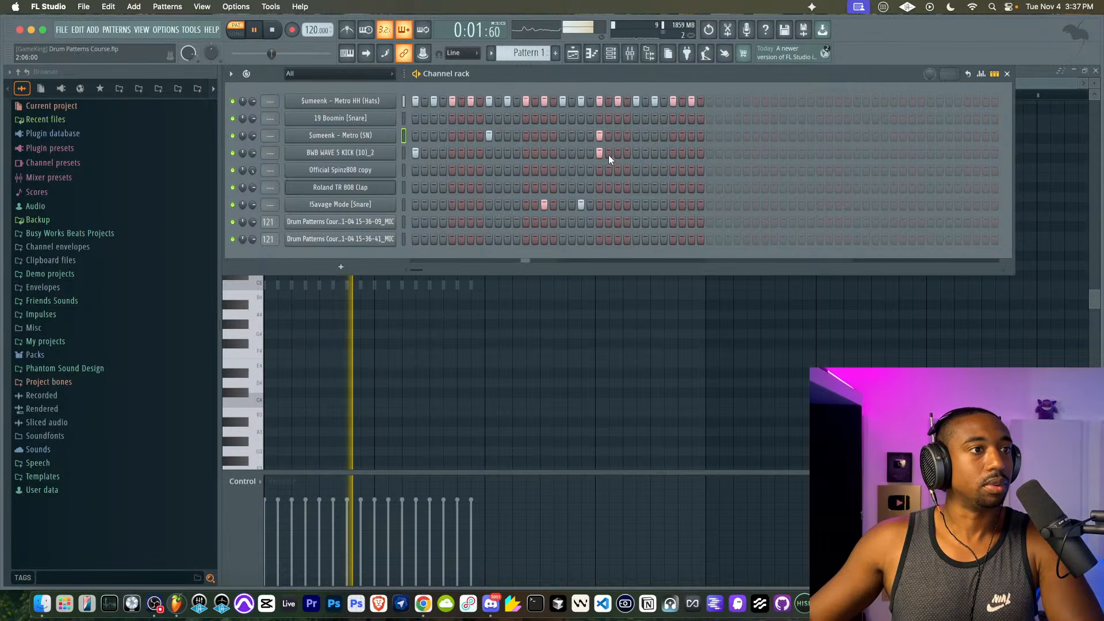
{"action": "left_click", "coordinate": [654, 152]}
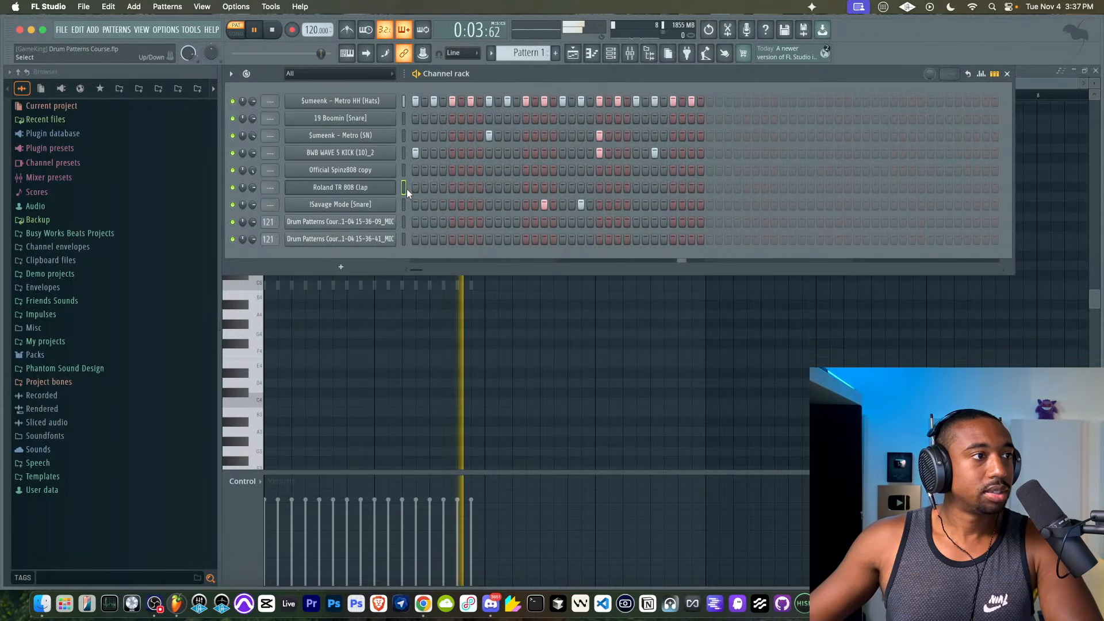
- Delete both recorded MIC audio channels from the channel rack
{"action": "left_click", "coordinate": [403, 205]}
{"action": "right_click", "coordinate": [380, 226]}
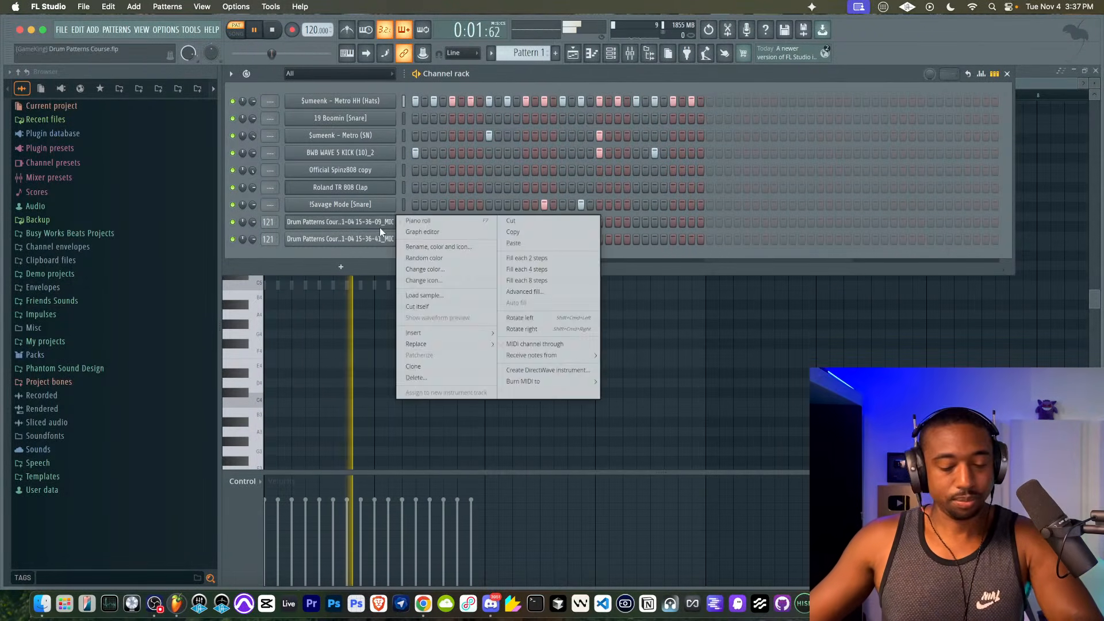
{"action": "key", "text": "d"}
{"action": "key", "text": "Return"}
{"action": "right_click", "coordinate": [380, 227]}
{"action": "key", "text": "d"}
{"action": "key", "text": "Return"}
- Disarm audio recording on the MIC mixer track and close the mixer
{"action": "left_click", "coordinate": [630, 53]}
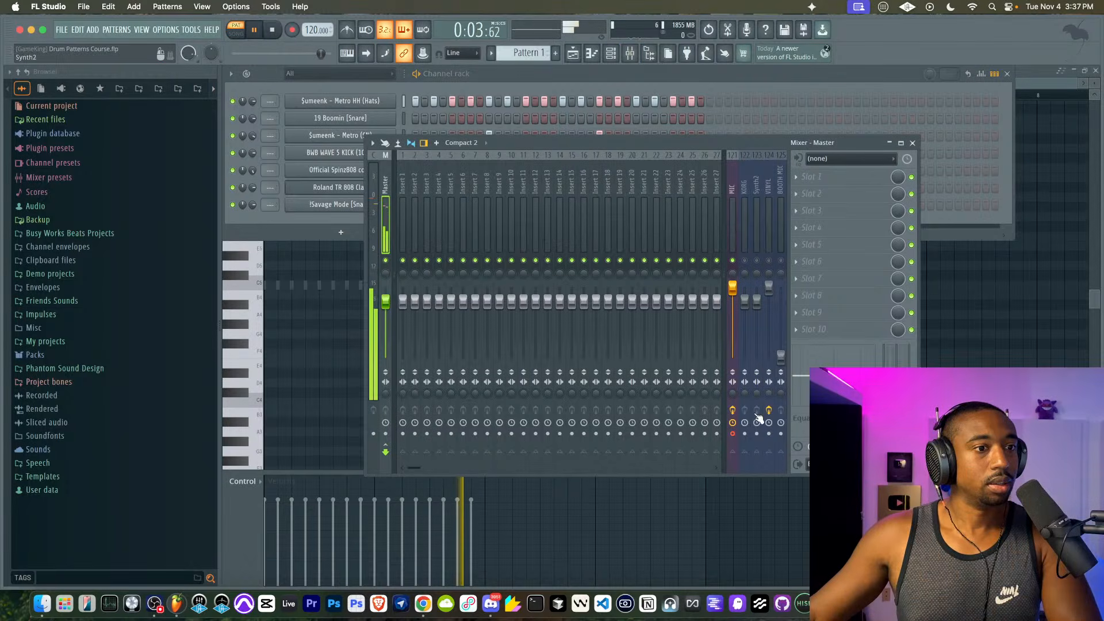
{"action": "left_click", "coordinate": [732, 434]}
{"action": "left_click", "coordinate": [912, 142]}
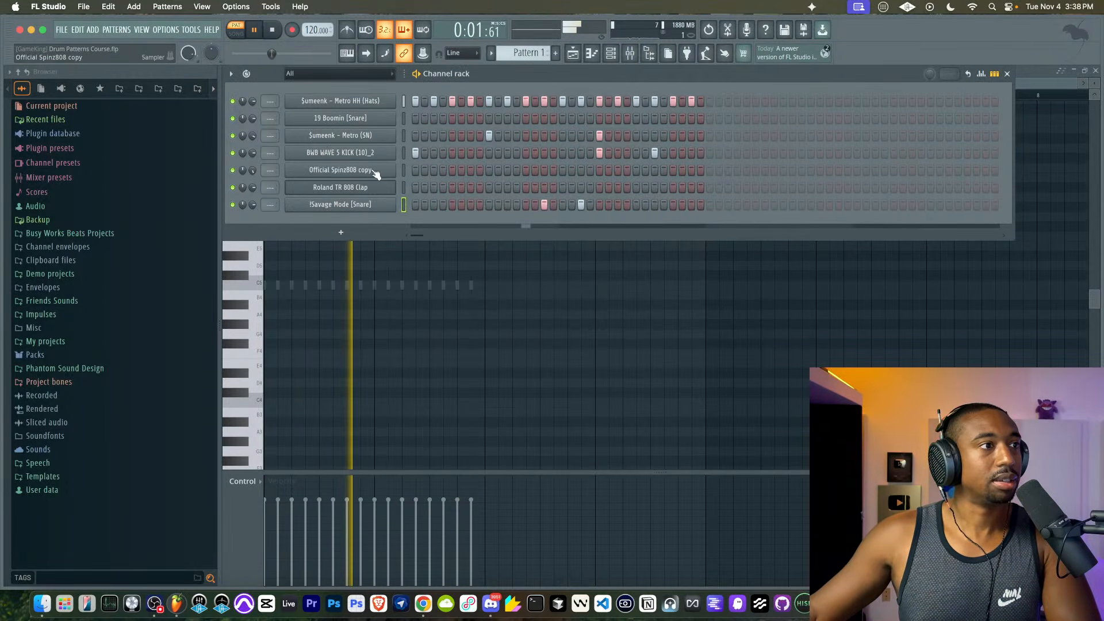
- Record a new 808 line on Official Spinz808 copy with the metronome on, playing D5, D#5, G4, D5, D#5, D5, G4
{"action": "key", "text": "space"}
{"action": "left_click", "coordinate": [403, 171]}
{"action": "left_click", "coordinate": [293, 31]}
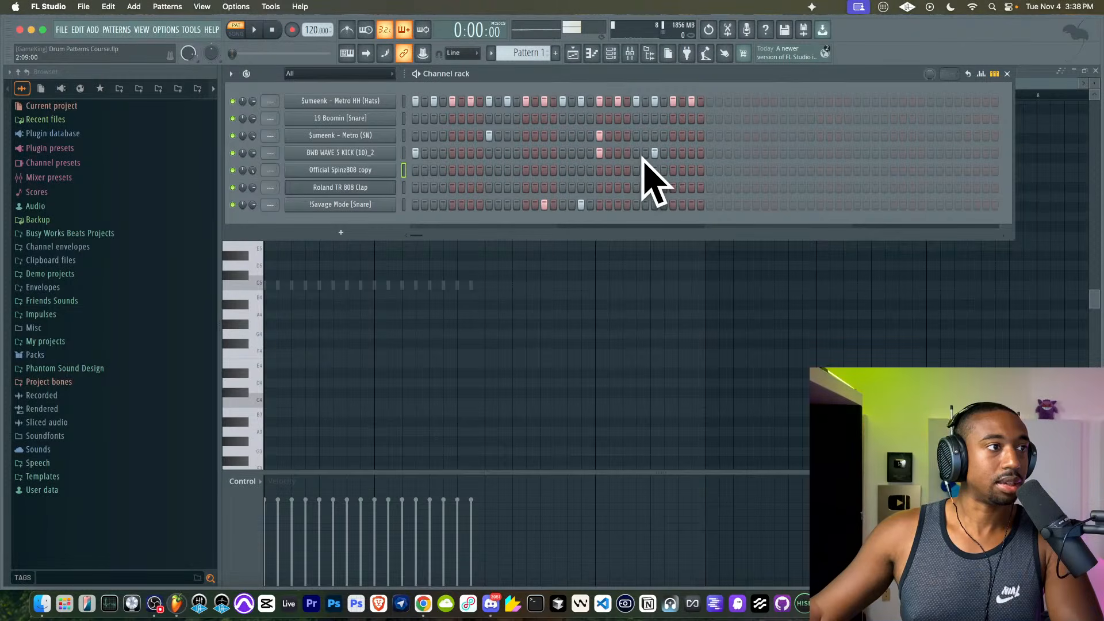
{"action": "left_click", "coordinate": [349, 34]}
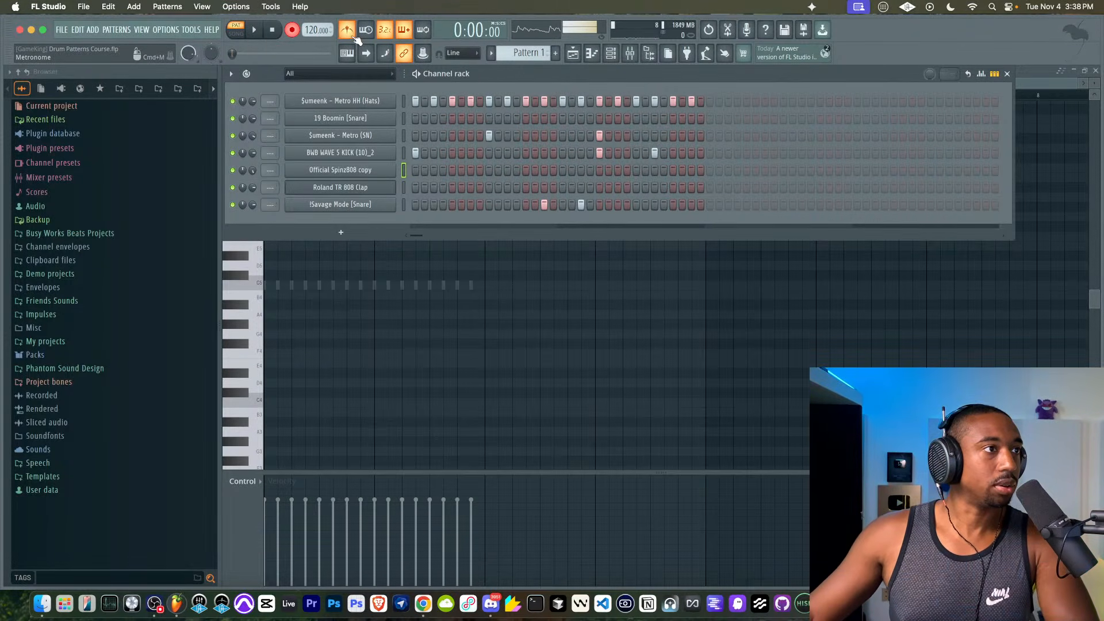
{"action": "key", "text": "space"}
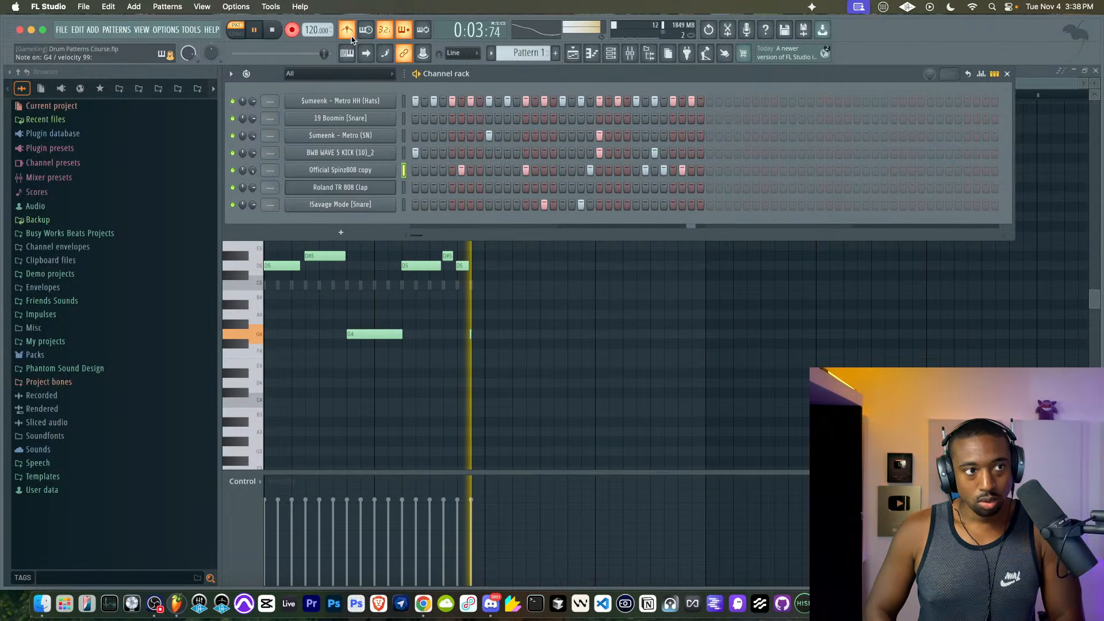
{"action": "key", "text": "space"}
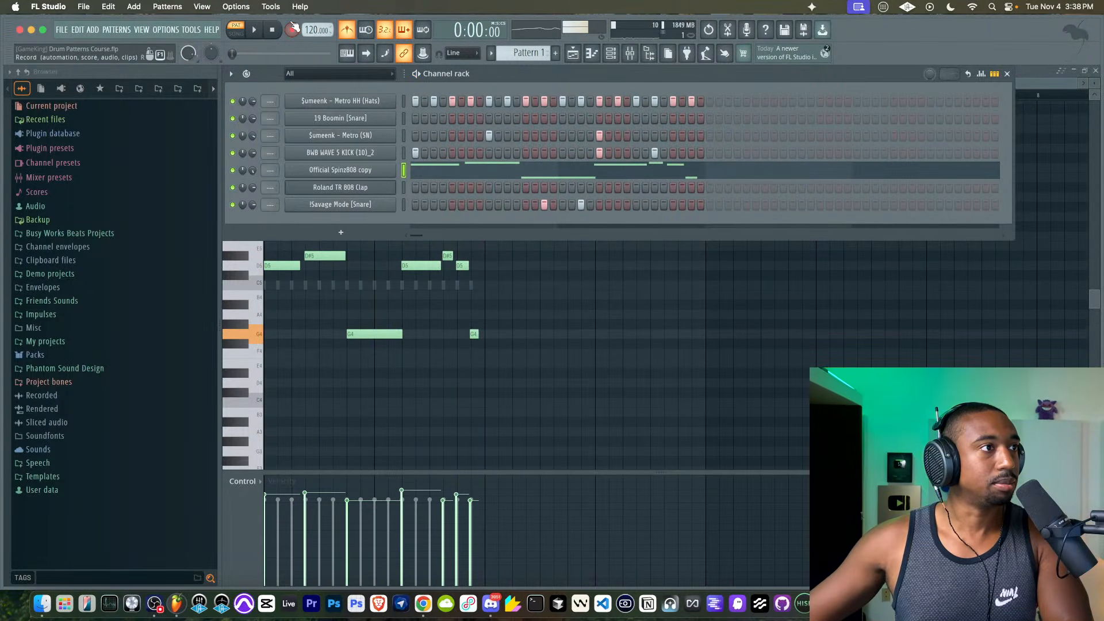
- Lengthen the Official Spinz808 copy notes so each runs into the next, and return to the channel rack
{"action": "left_click", "coordinate": [483, 168]}
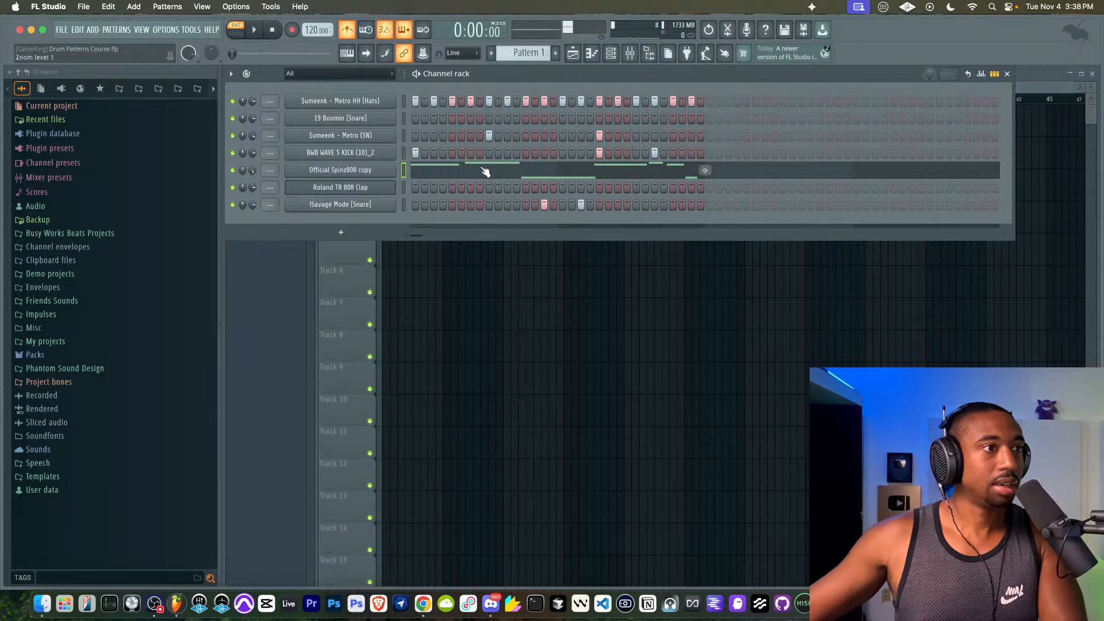
{"action": "left_click", "coordinate": [484, 172]}
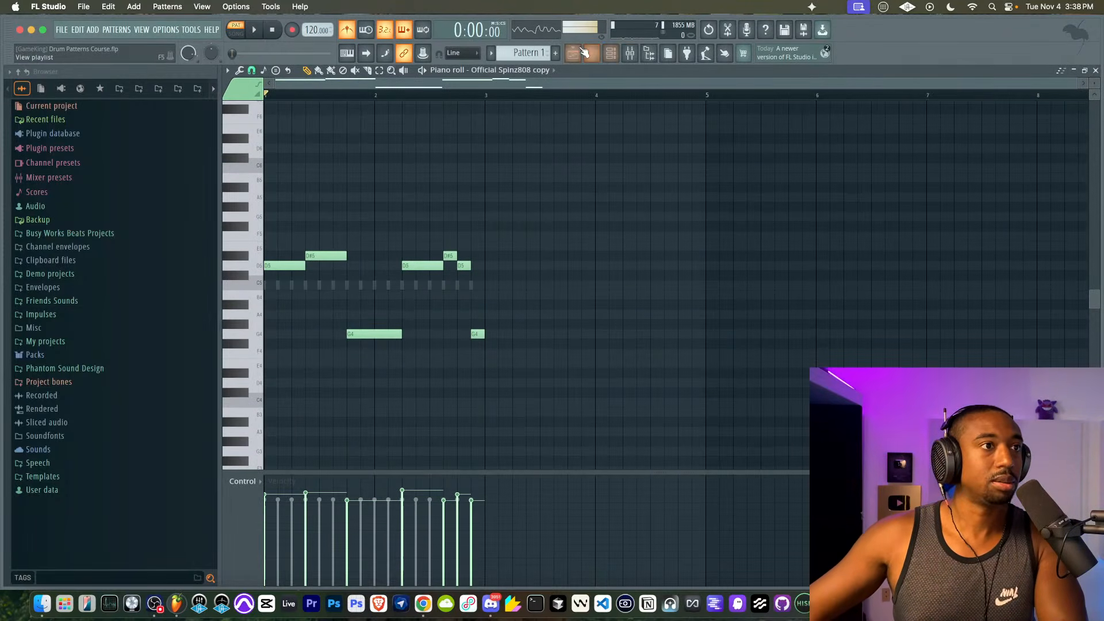
{"action": "left_click", "coordinate": [584, 53]}
{"action": "key", "text": "F6"}
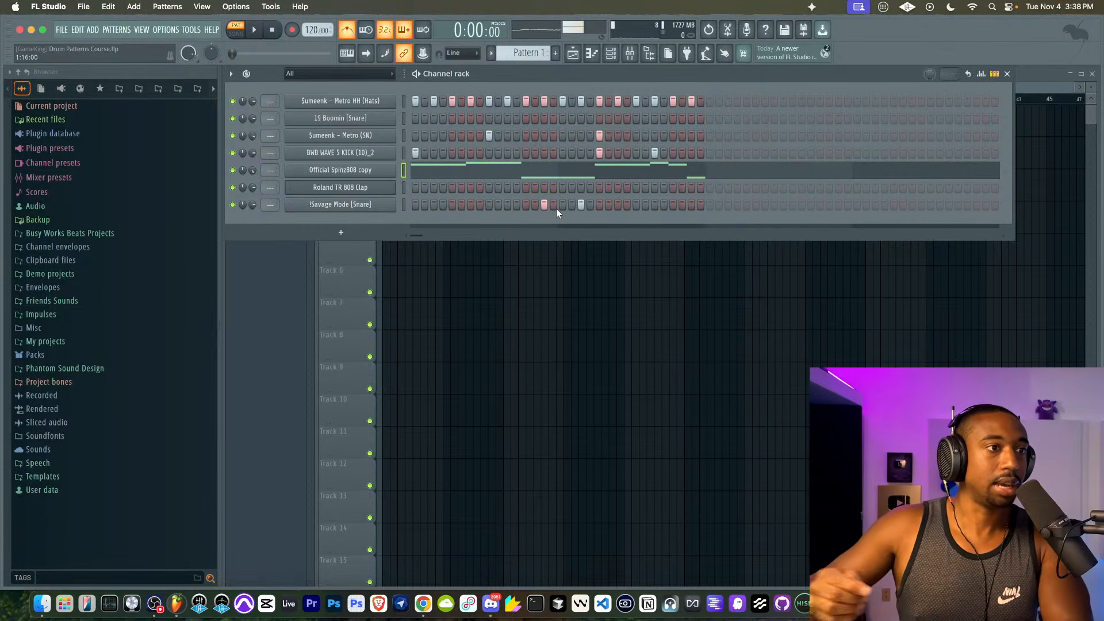
- Play the pattern with the new 808 line and switch the metronome off
{"action": "key", "text": "space"}
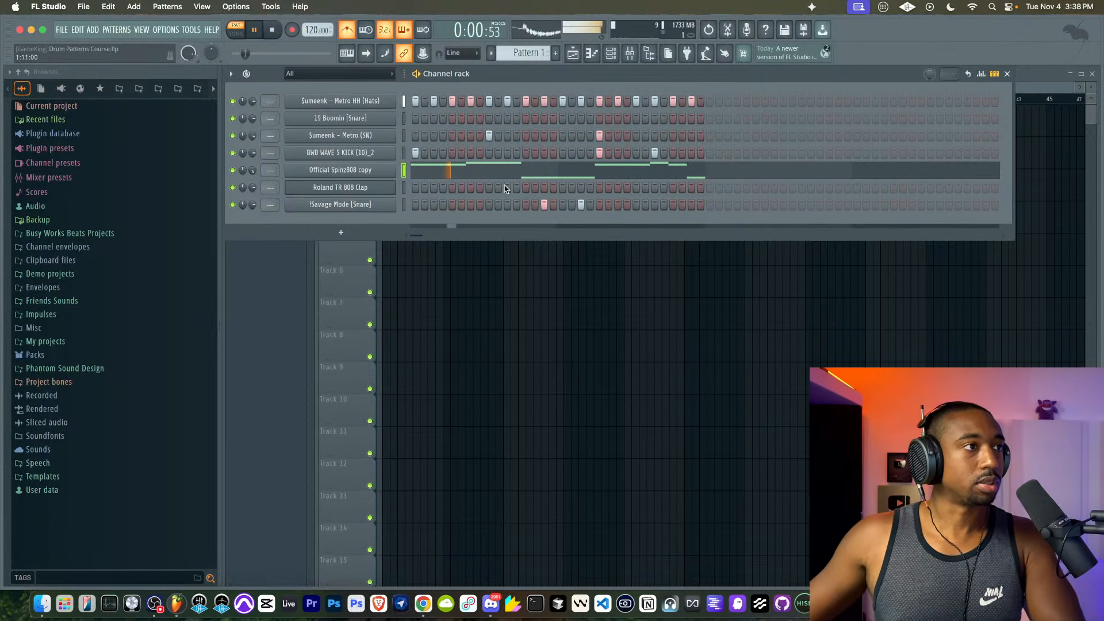
{"action": "left_click", "coordinate": [348, 29]}
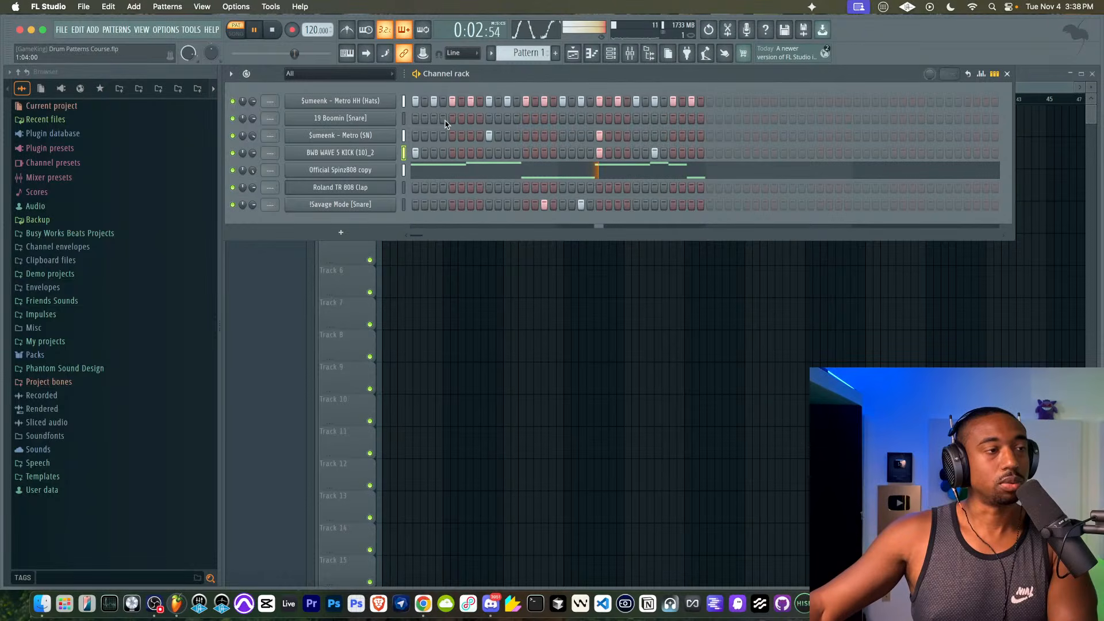
{"action": "key", "text": "space"}
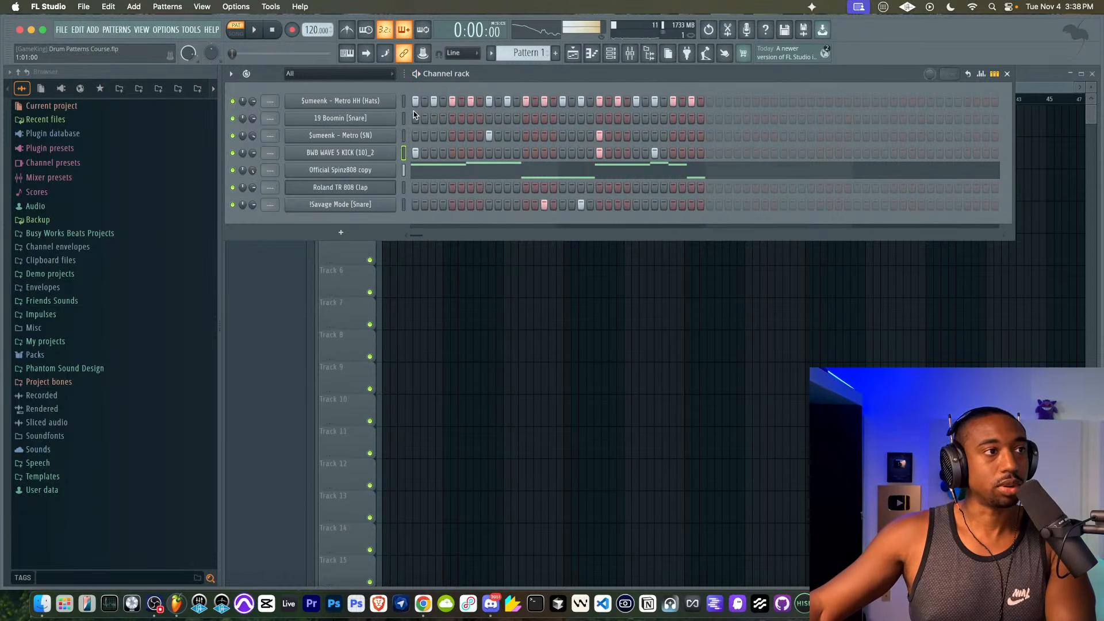
- Add a note repeat to the $umeenk - Metro HH hat on step 9 in the graph editor and play it
{"action": "left_click", "coordinate": [983, 76]}
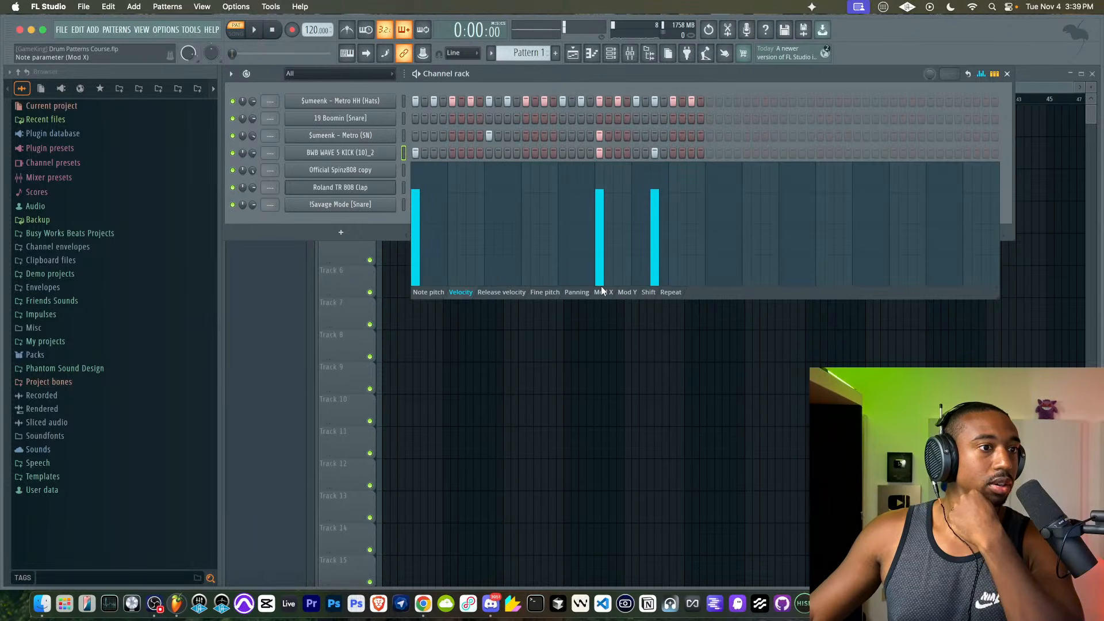
{"action": "left_click", "coordinate": [665, 292]}
{"action": "left_click", "coordinate": [402, 99]}
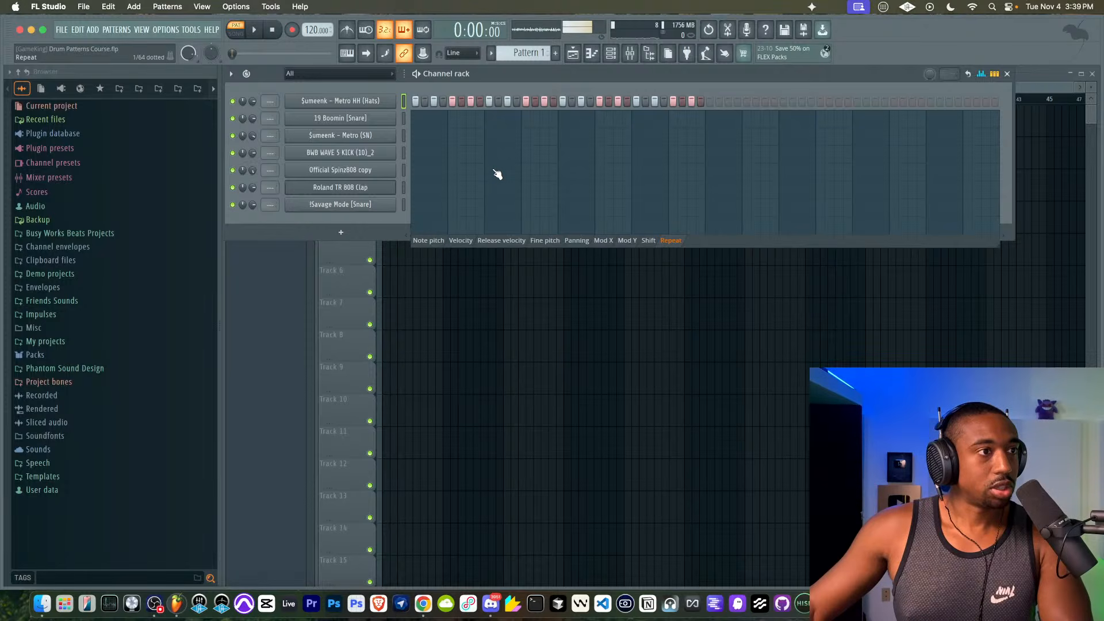
{"action": "left_click_drag", "start_coordinate": [497, 174], "coordinate": [488, 157]}
{"action": "key", "text": "space"}
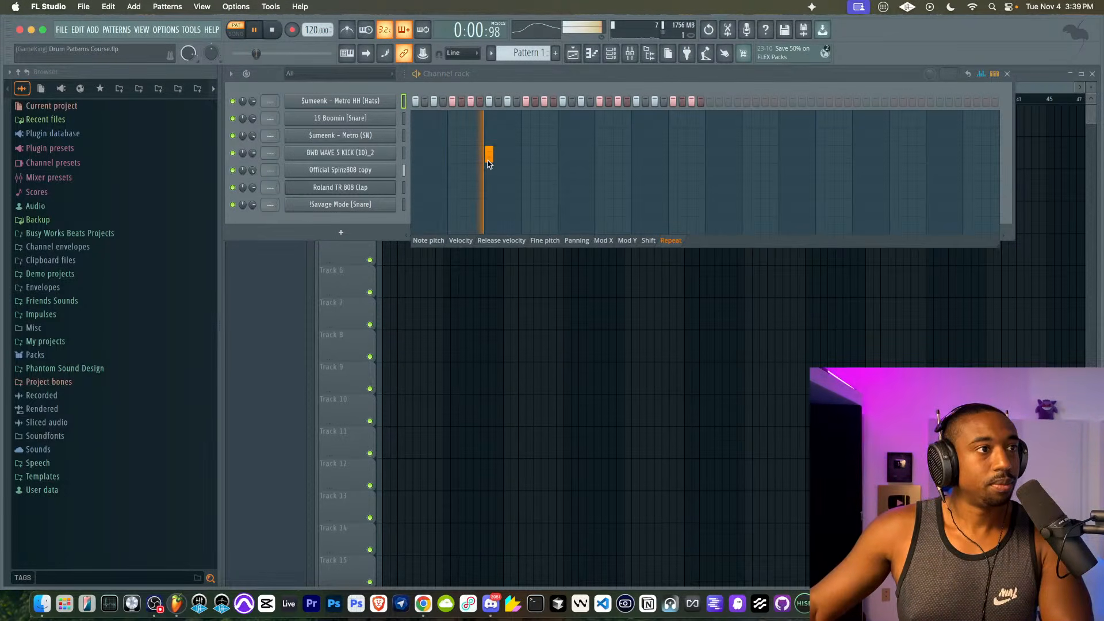
{"action": "key", "text": "space"}
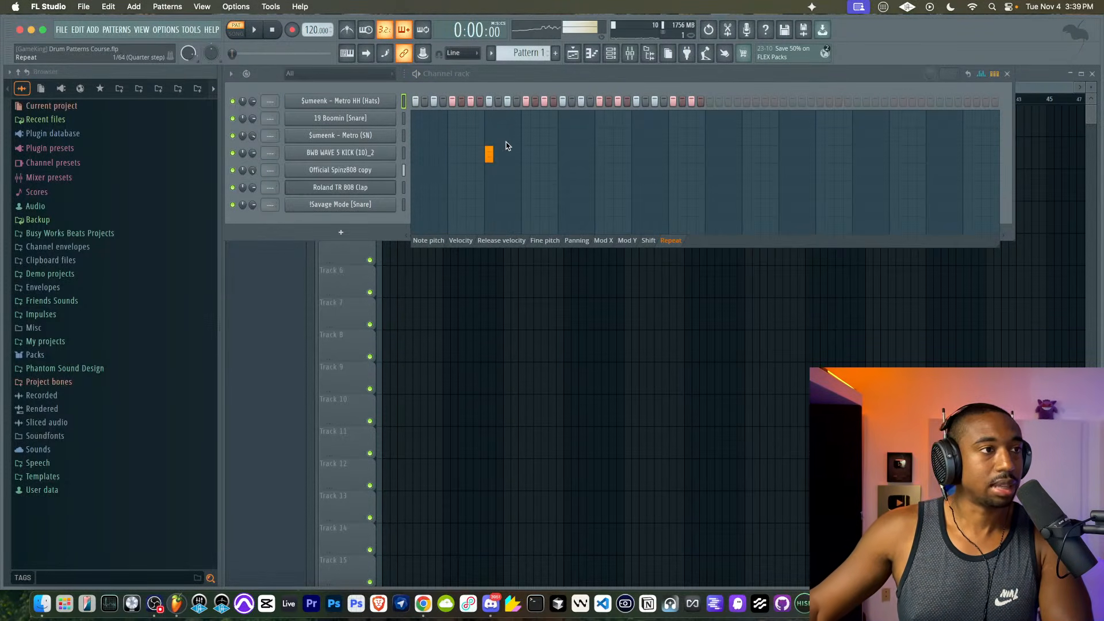
- Add a note repeat to the Metro HH hat on step 23 while the pattern plays
{"action": "key", "text": "space"}
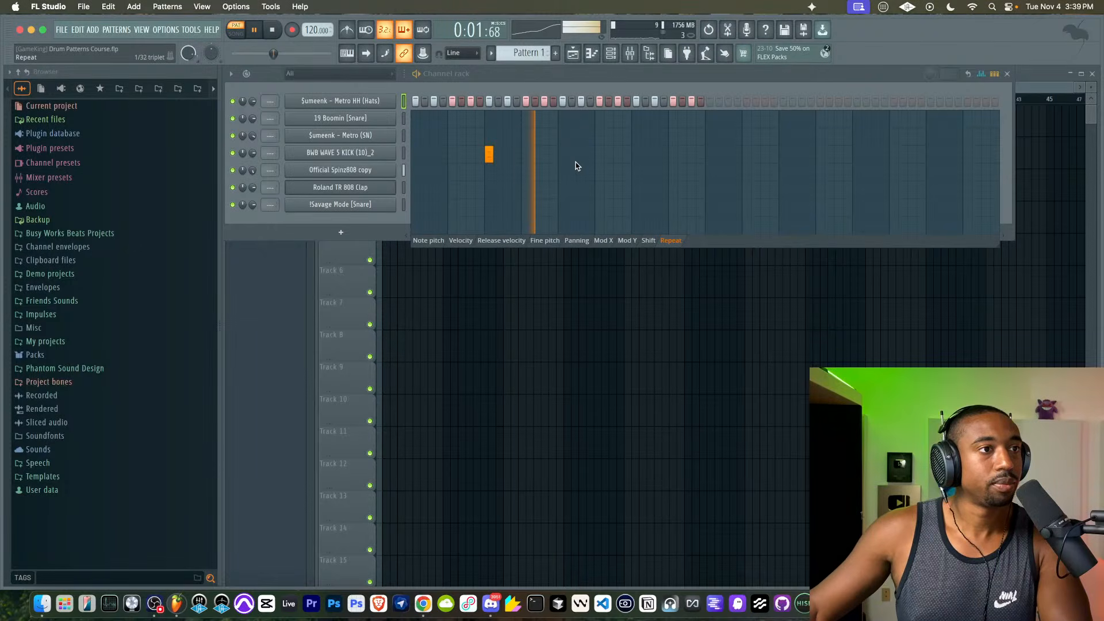
{"action": "left_click", "coordinate": [617, 189]}
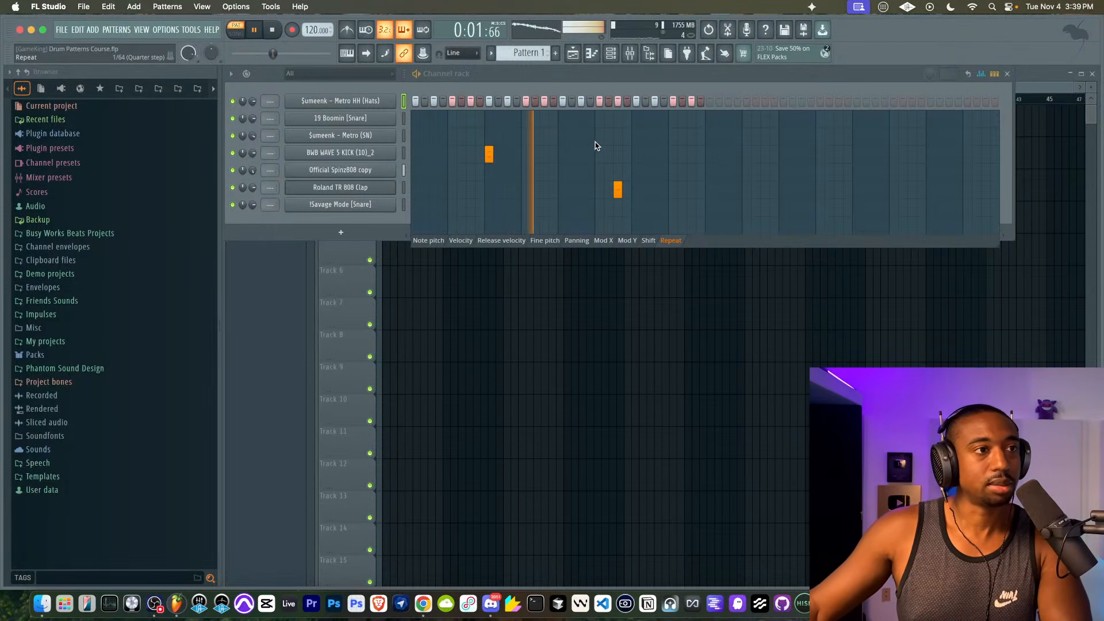
{"action": "key", "text": "space"}
- Open the $umeenk - Metro HH (Hats) channel in the piano roll
{"action": "right_click", "coordinate": [395, 100]}
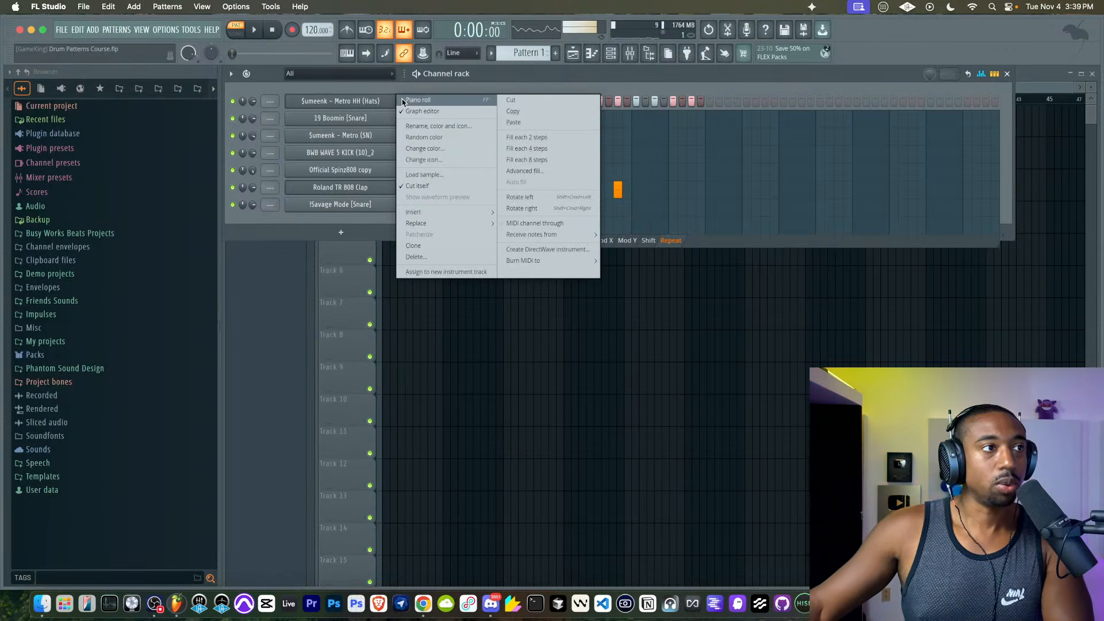
{"action": "left_click", "coordinate": [405, 101]}
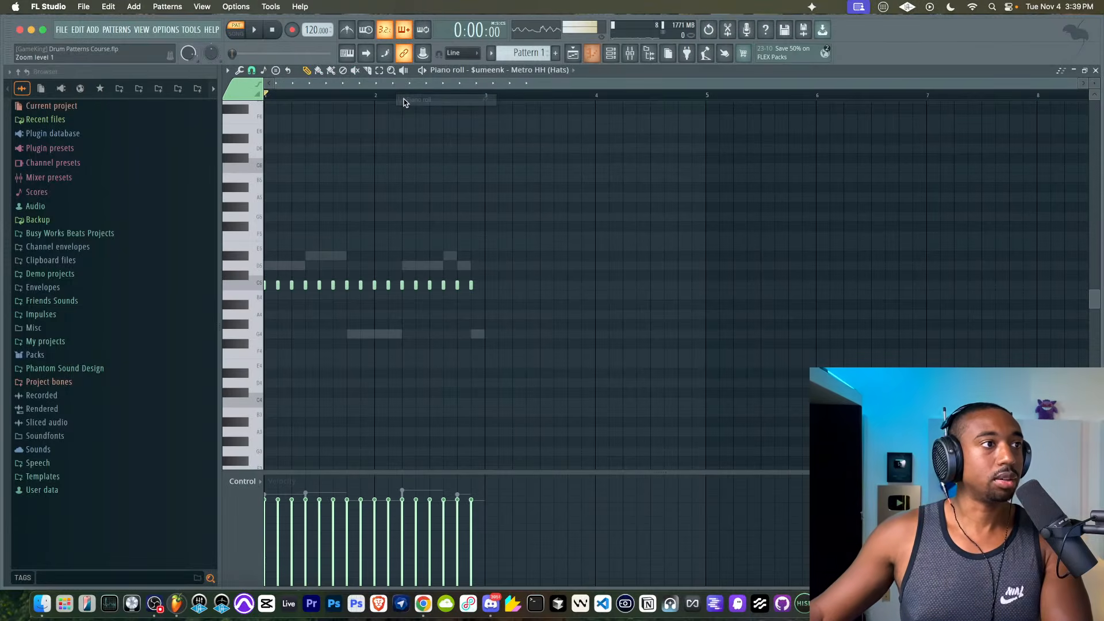
{"action": "scroll", "coordinate": [322, 272], "scroll_direction": "up", "scroll_amount": 4}
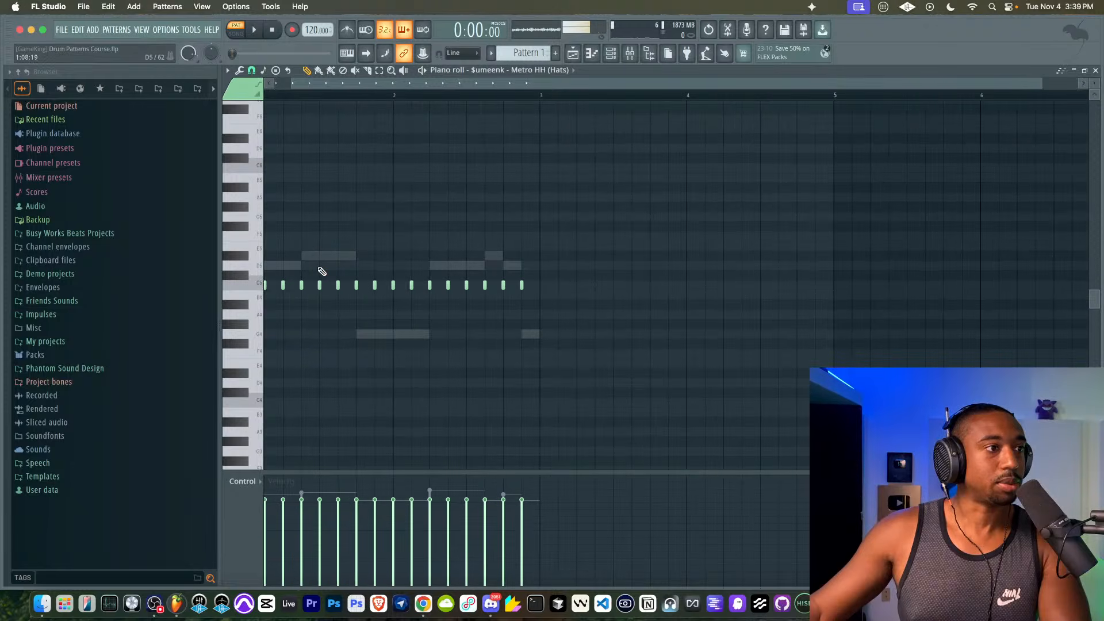
{"action": "scroll", "coordinate": [320, 271], "scroll_direction": "left", "scroll_amount": 3}
{"action": "scroll", "coordinate": [313, 313], "scroll_direction": "up", "scroll_amount": 3}
{"action": "scroll", "coordinate": [332, 308], "scroll_direction": "down", "scroll_amount": 3}
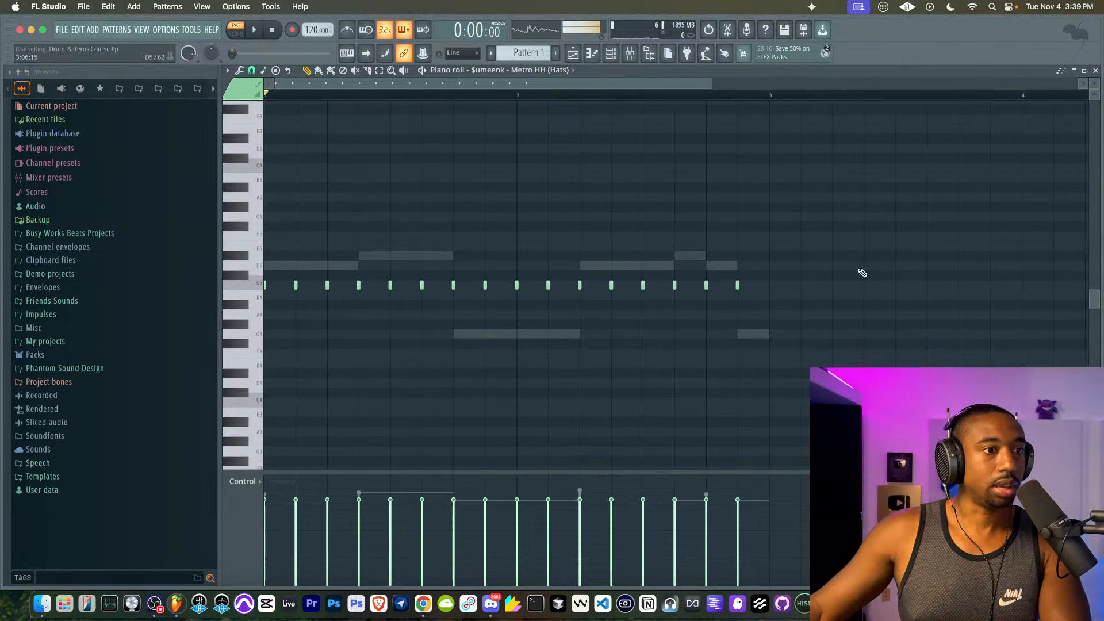
- Examine the note repeat values of all hat notes, return the control lane to note velocity, and play the pattern
{"action": "left_click_drag", "start_coordinate": [861, 271], "coordinate": [257, 289]}
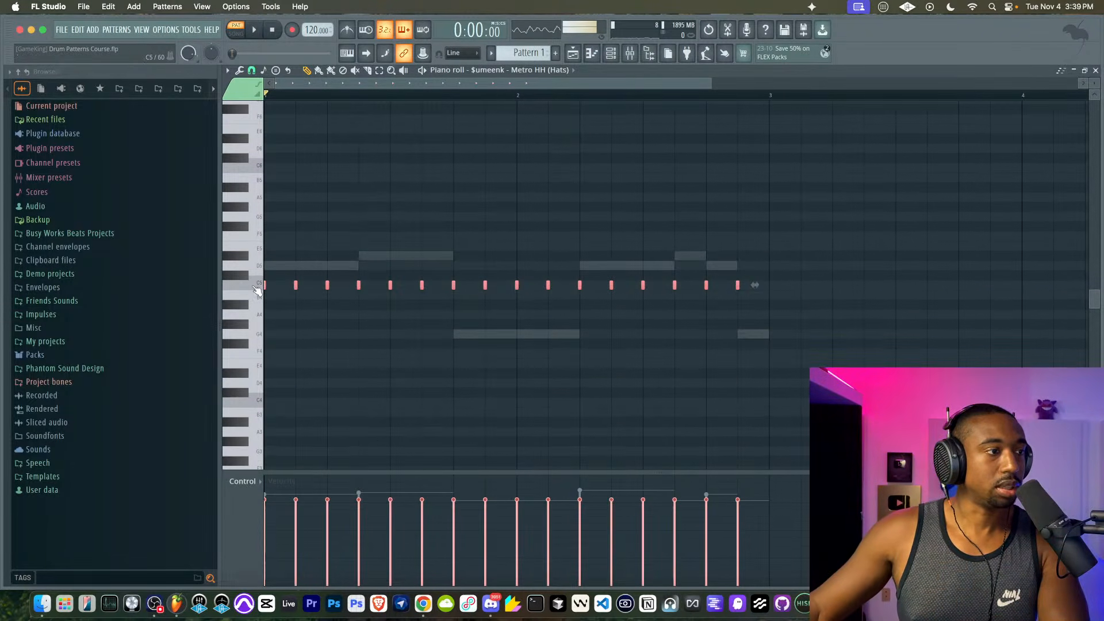
{"action": "left_click", "coordinate": [244, 482]}
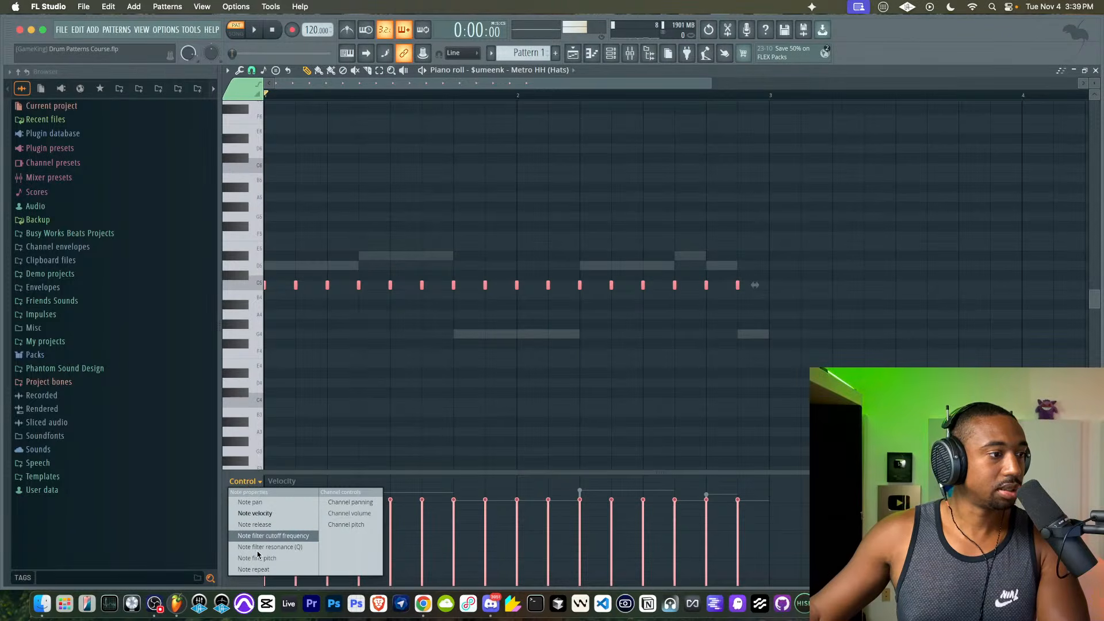
{"action": "left_click", "coordinate": [253, 569]}
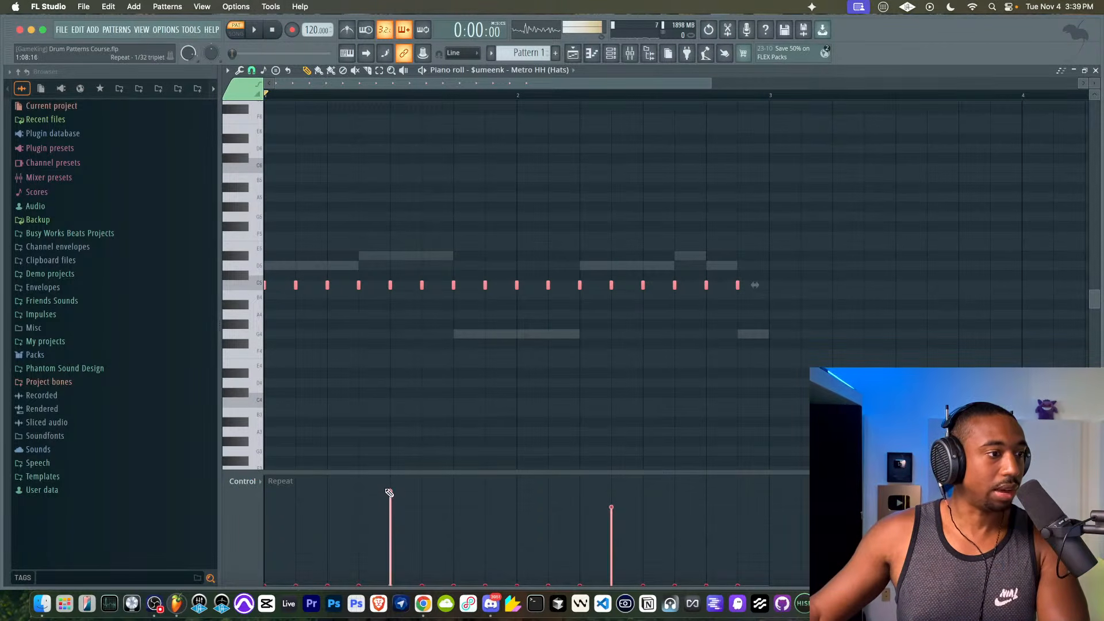
{"action": "left_click", "coordinate": [254, 488]}
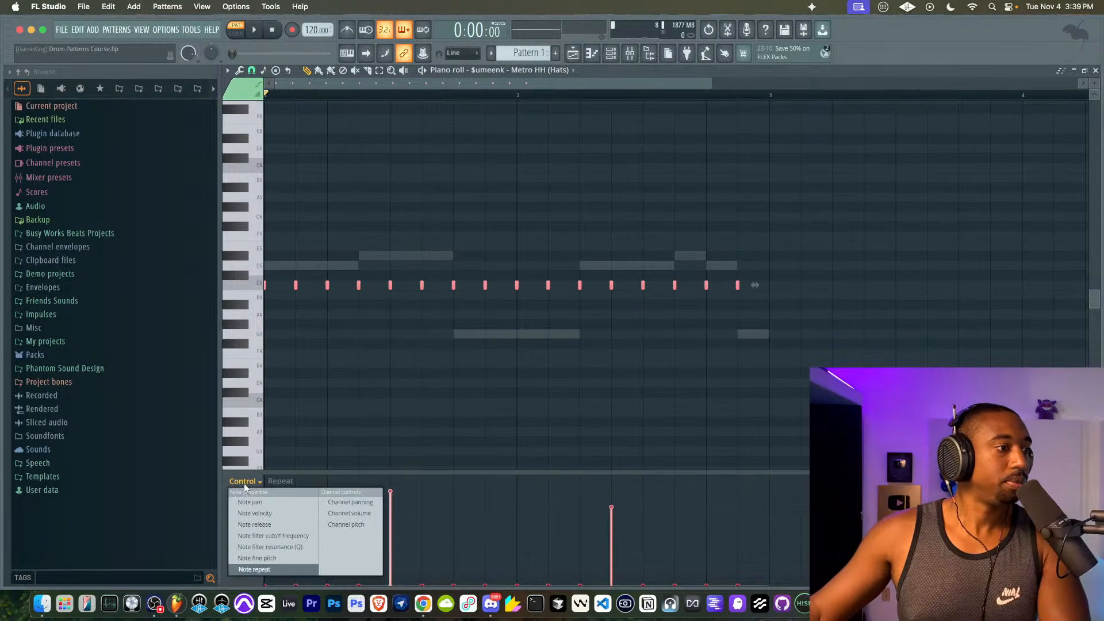
{"action": "left_click", "coordinate": [253, 511]}
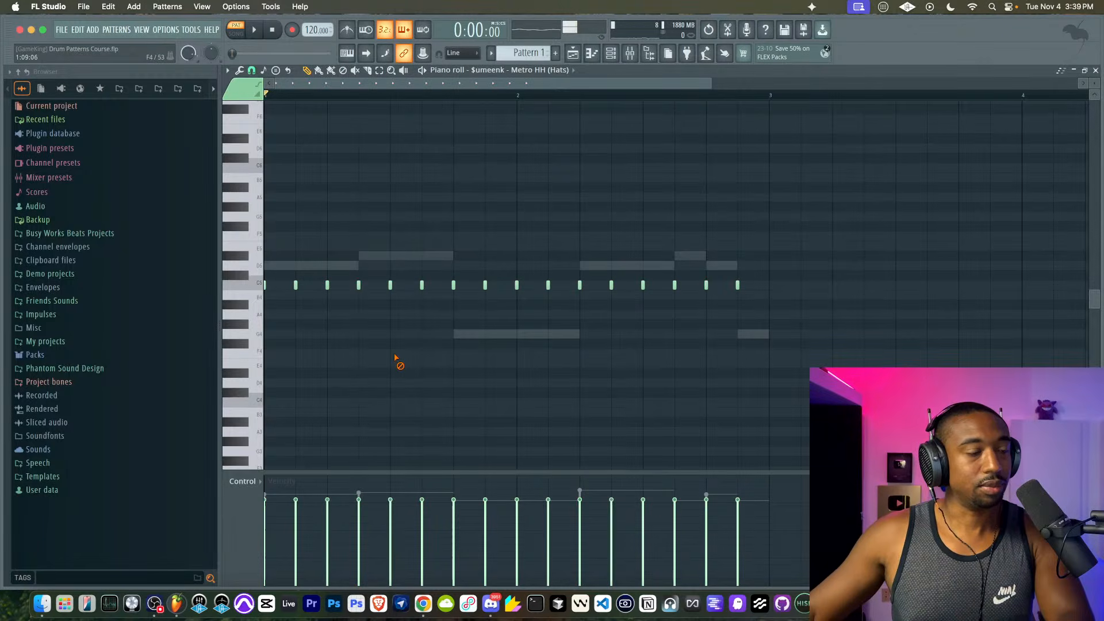
{"action": "key", "text": "space"}
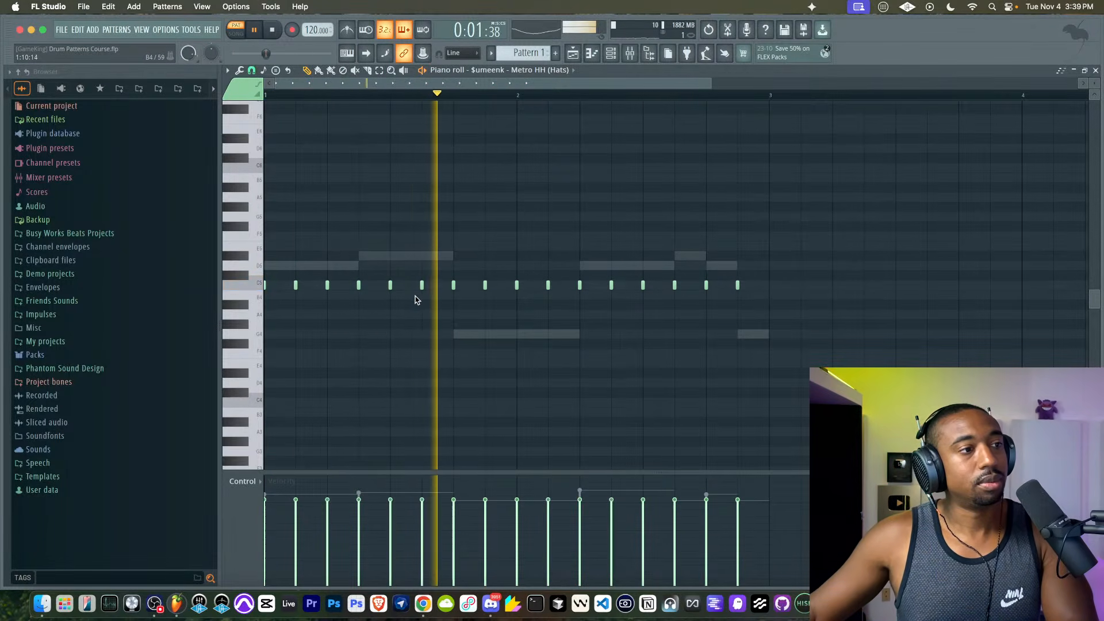
{"action": "key", "text": "space"}
- Extend the hat note on step 15 to reach the next hat hit and keep it selected
{"action": "left_click", "coordinate": [503, 284]}
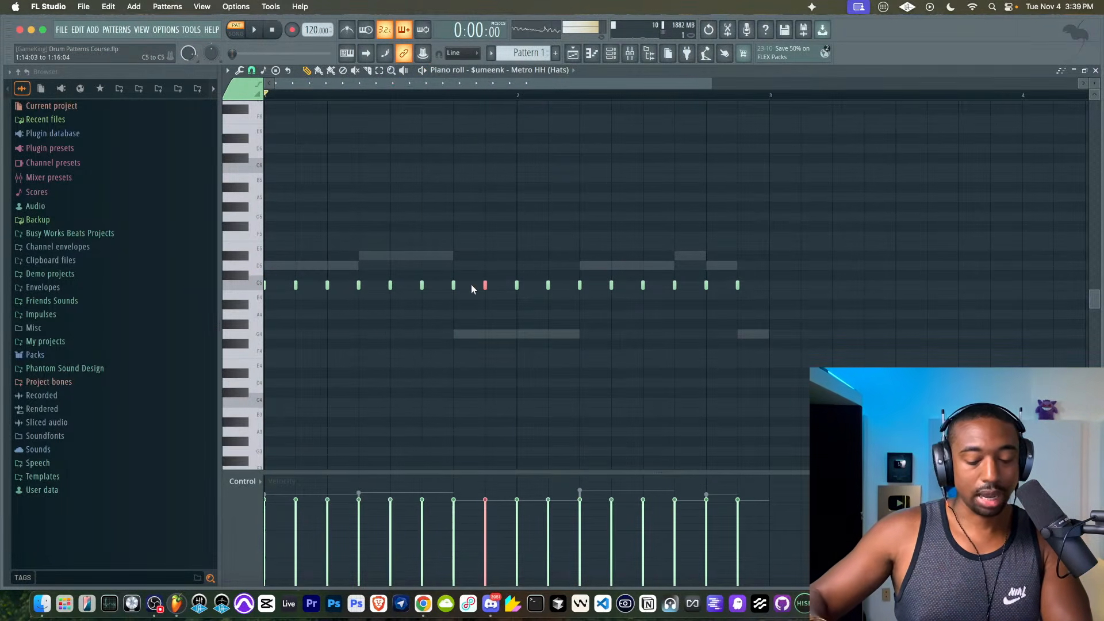
{"action": "key", "text": "super+l"}
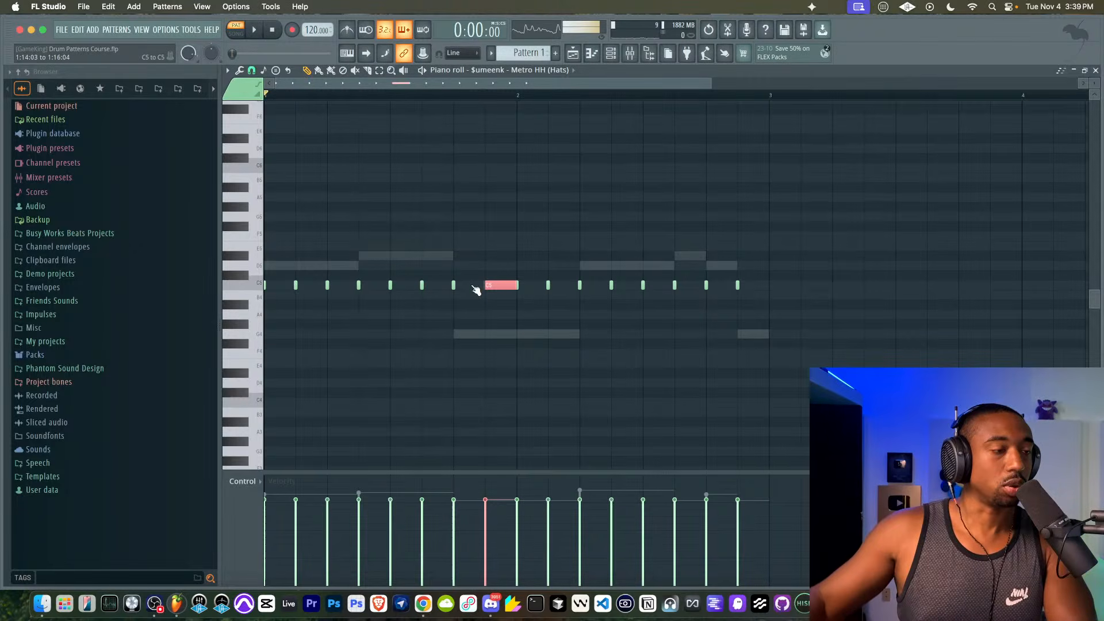
{"action": "scroll", "coordinate": [473, 287], "scroll_direction": "down", "scroll_amount": 3}
{"action": "left_click", "coordinate": [495, 221], "text": "super"}
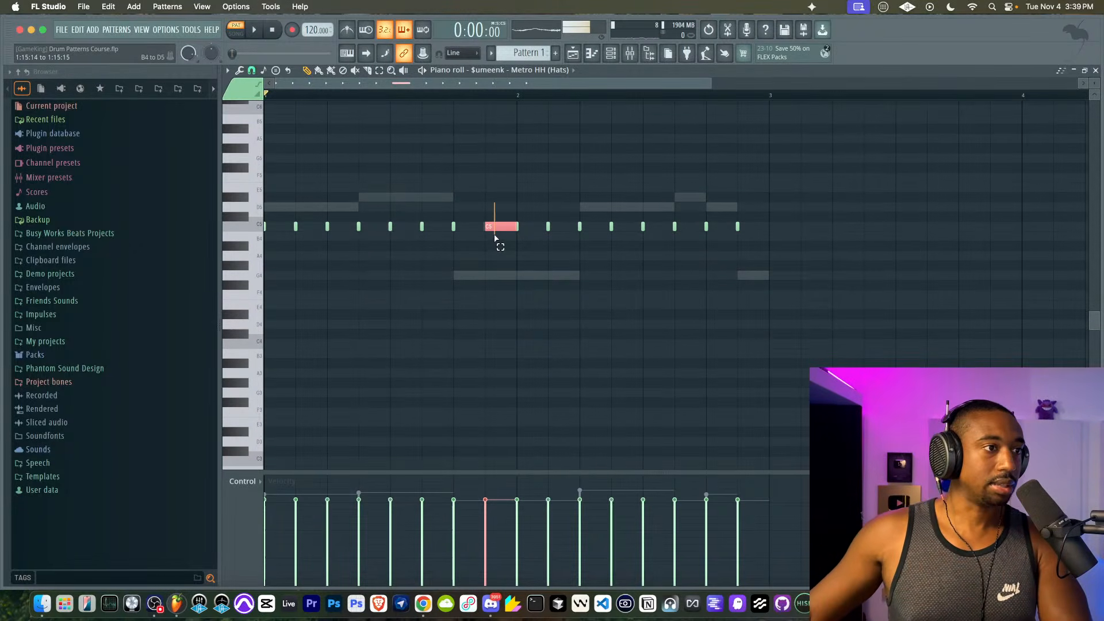
- Chop the extended hat note into four equal hits with the chopper by raising its time multiplier
{"action": "key", "text": "alt+u"}
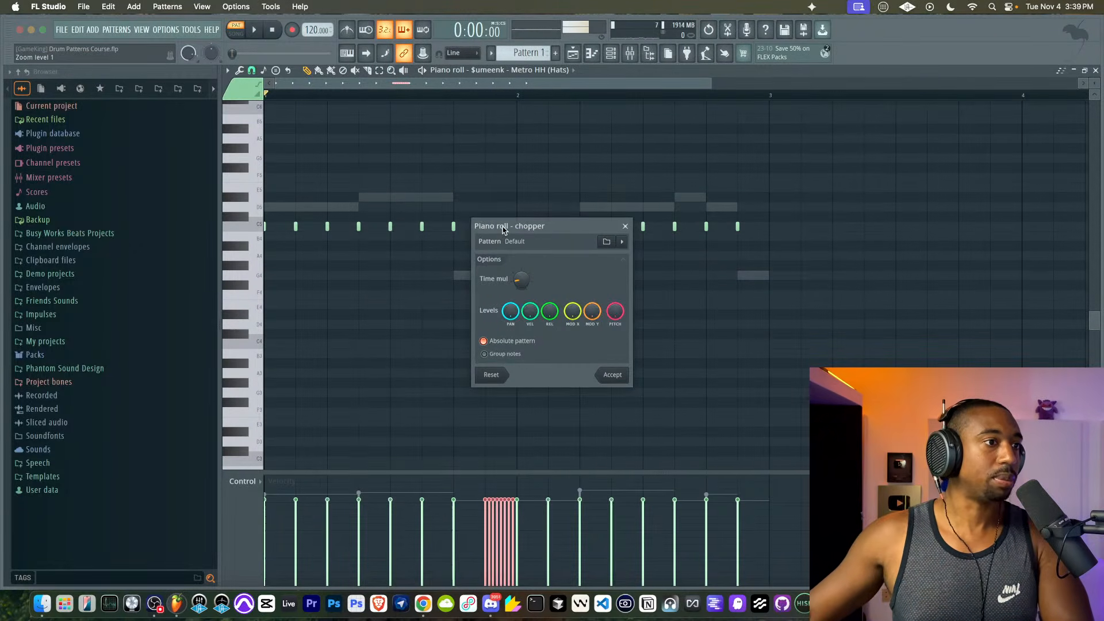
{"action": "left_click_drag", "start_coordinate": [506, 227], "coordinate": [617, 140]}
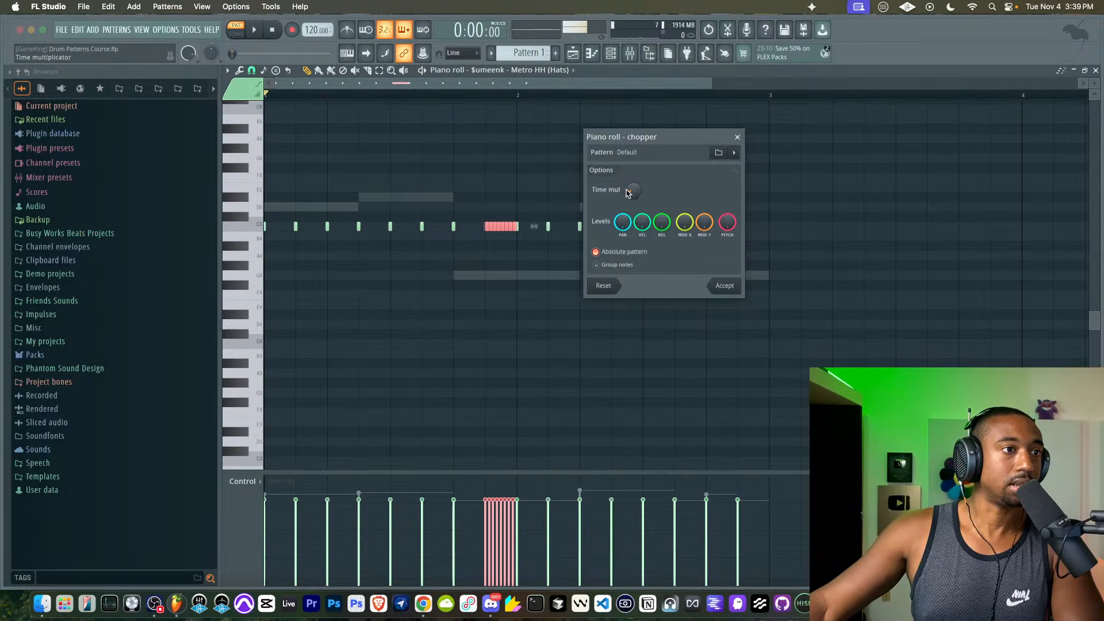
{"action": "left_click_drag", "start_coordinate": [631, 192], "coordinate": [631, 190]}
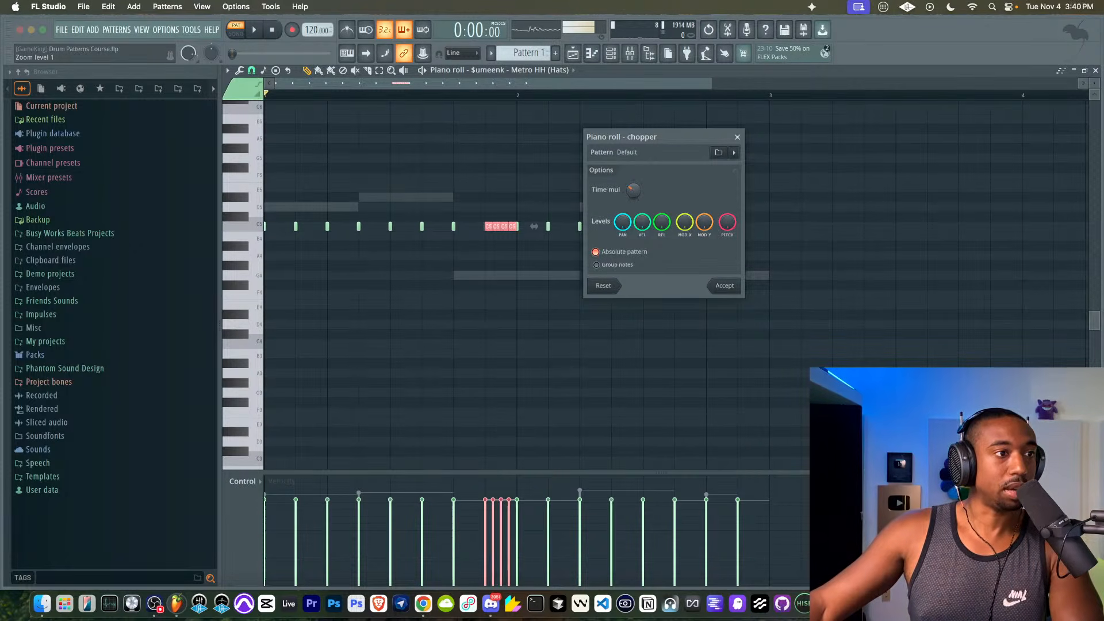
{"action": "key", "text": "space"}
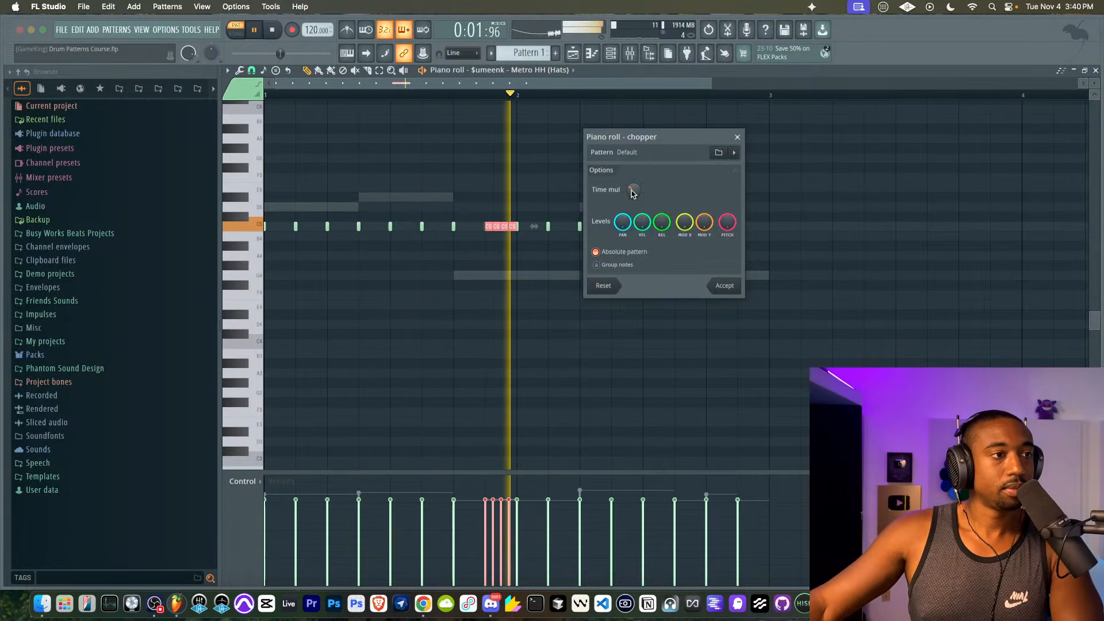
{"action": "left_click", "coordinate": [723, 286]}
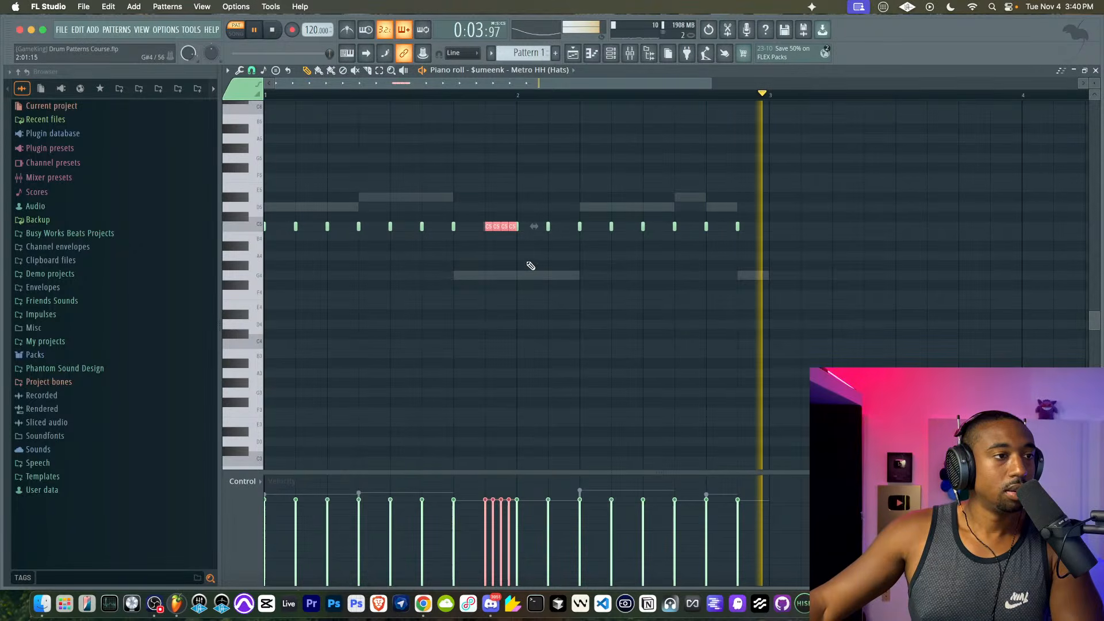
- Delete the last of the four chopped hats, lower the middle remaining hit's velocity to about 41%, and play the roll
{"action": "right_click", "coordinate": [513, 227]}
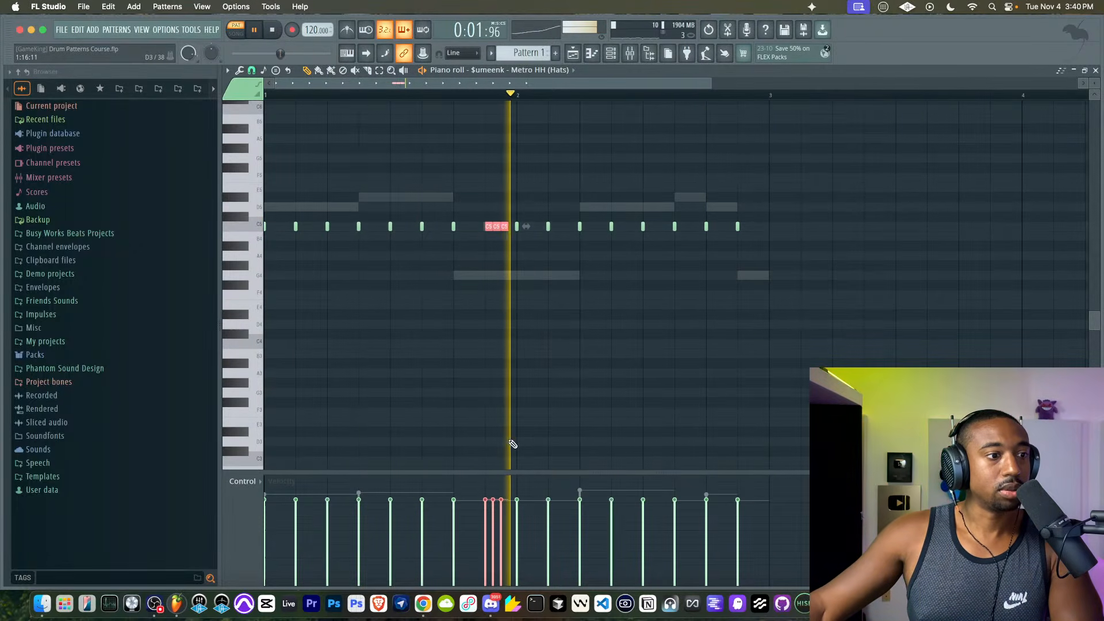
{"action": "key", "text": "space"}
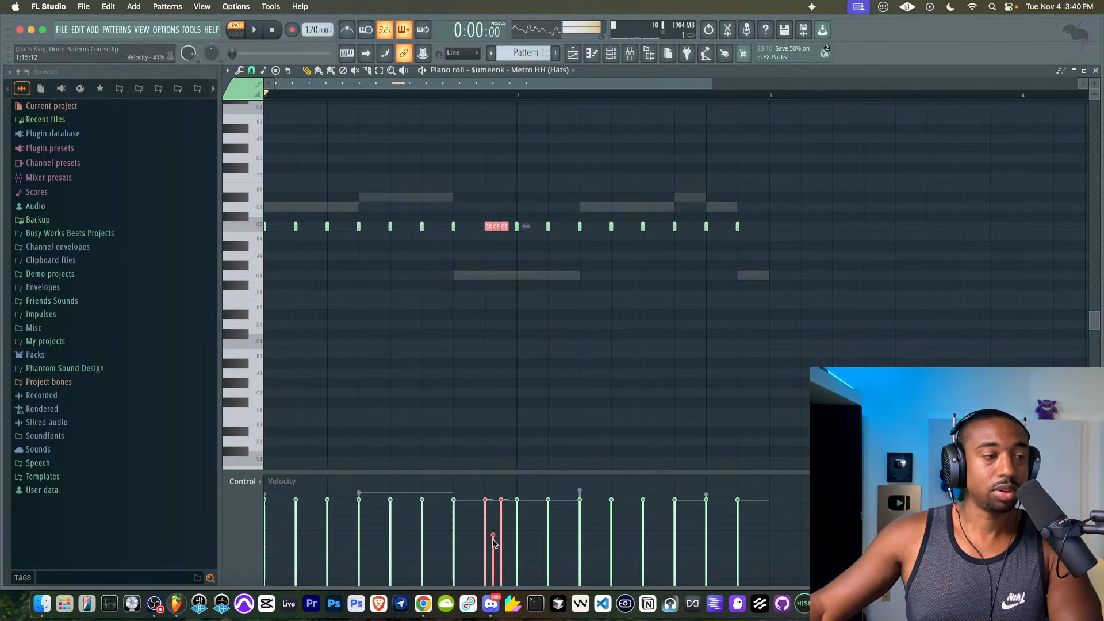
{"action": "key", "text": "space"}
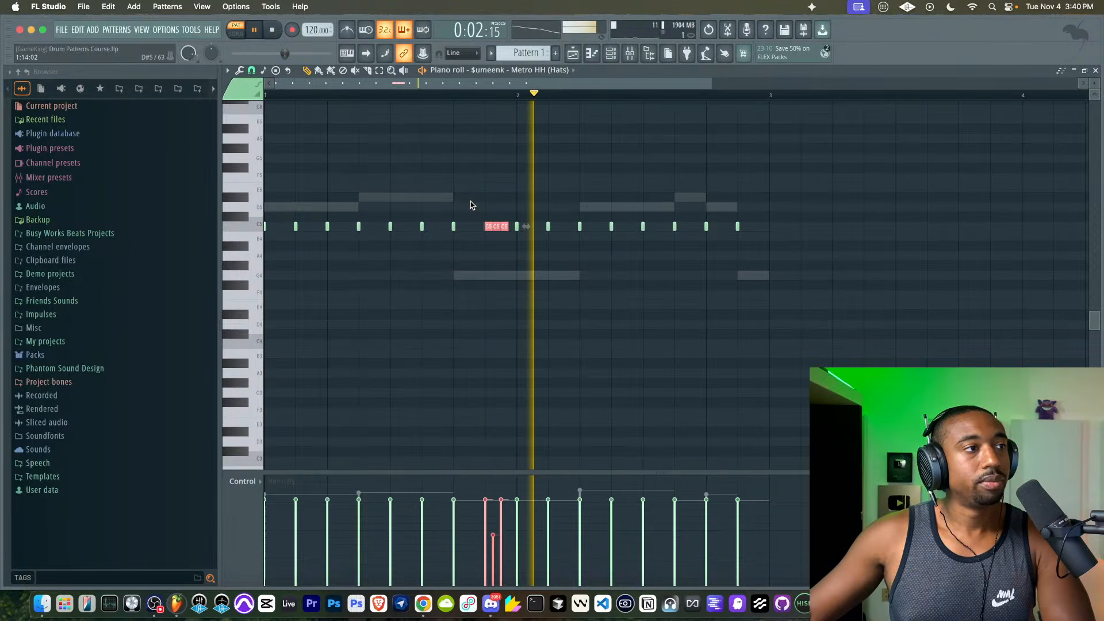
{"action": "key", "text": "space"}
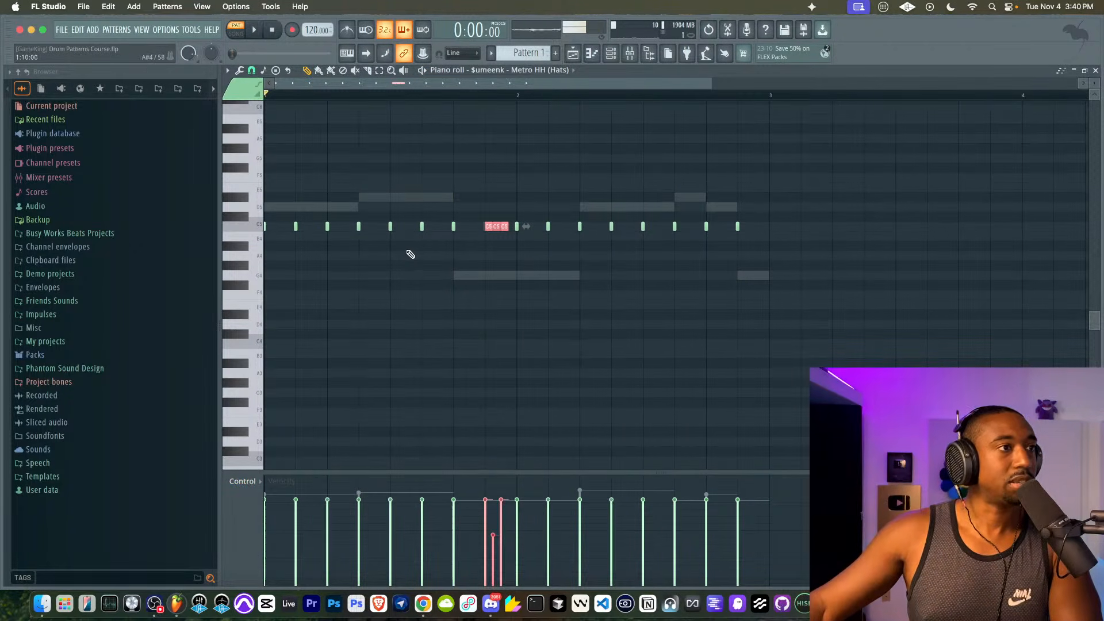
- Add a four-step G4 hat note starting at step 5, select it, and raise its velocity to match the other hats
{"action": "left_click", "coordinate": [330, 274]}
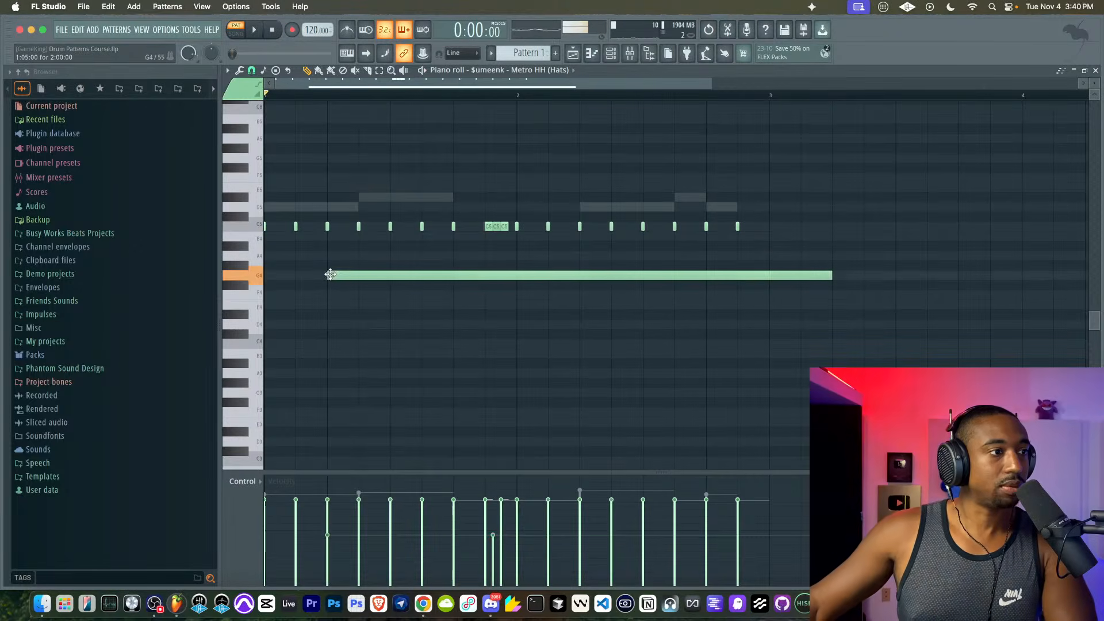
{"action": "left_click_drag", "start_coordinate": [834, 274], "coordinate": [390, 274]}
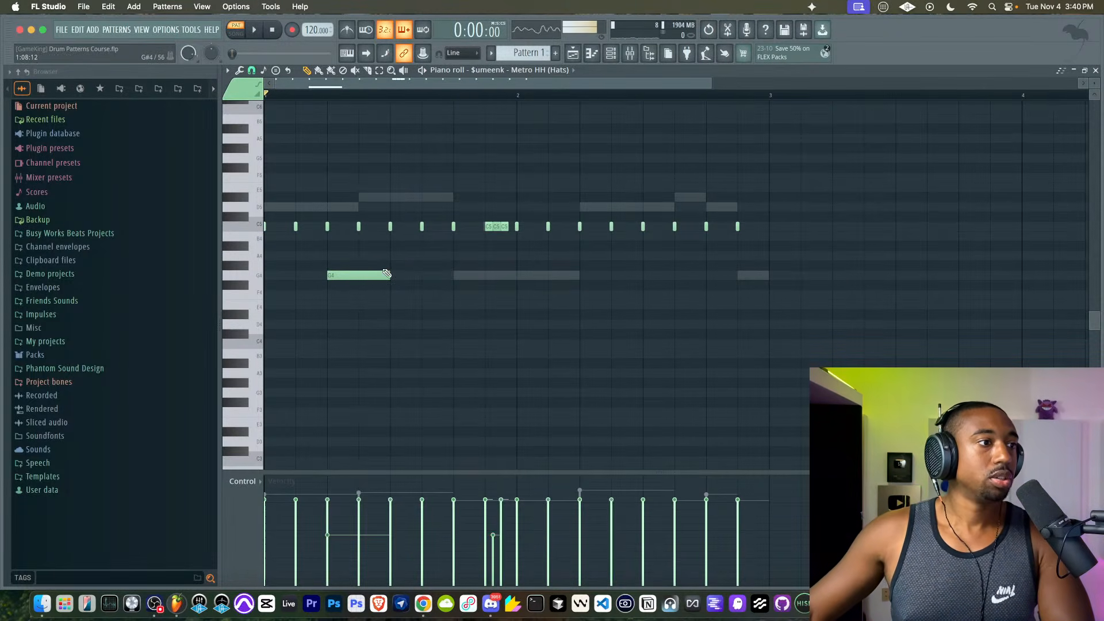
{"action": "left_click", "coordinate": [360, 271]}
{"action": "key", "text": "ctrl+s"}
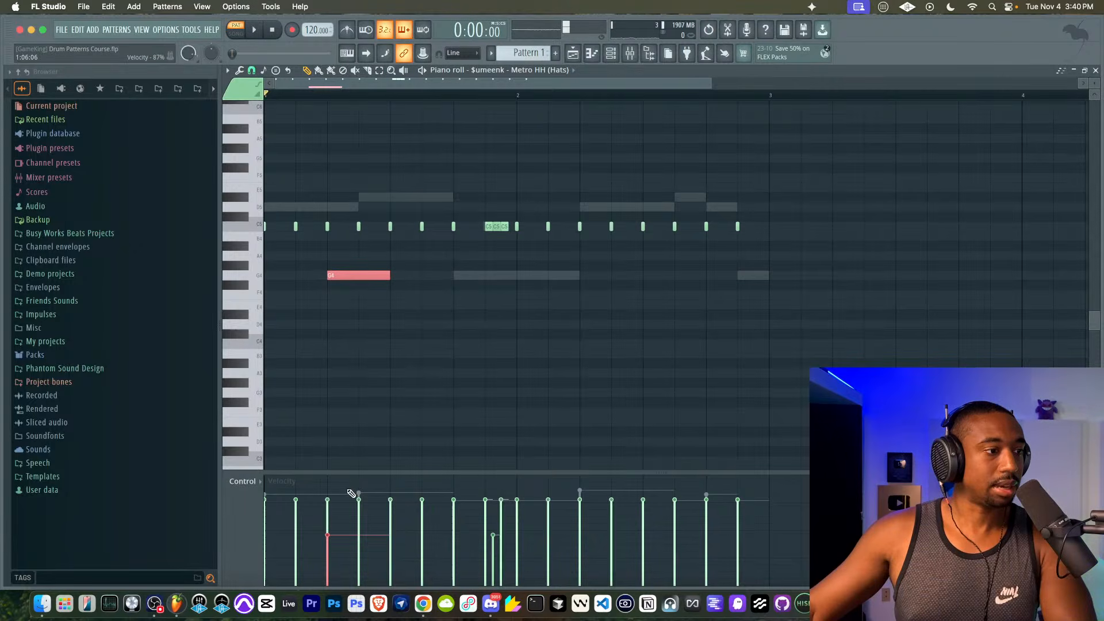
{"action": "left_click_drag", "start_coordinate": [351, 493], "coordinate": [339, 510]}
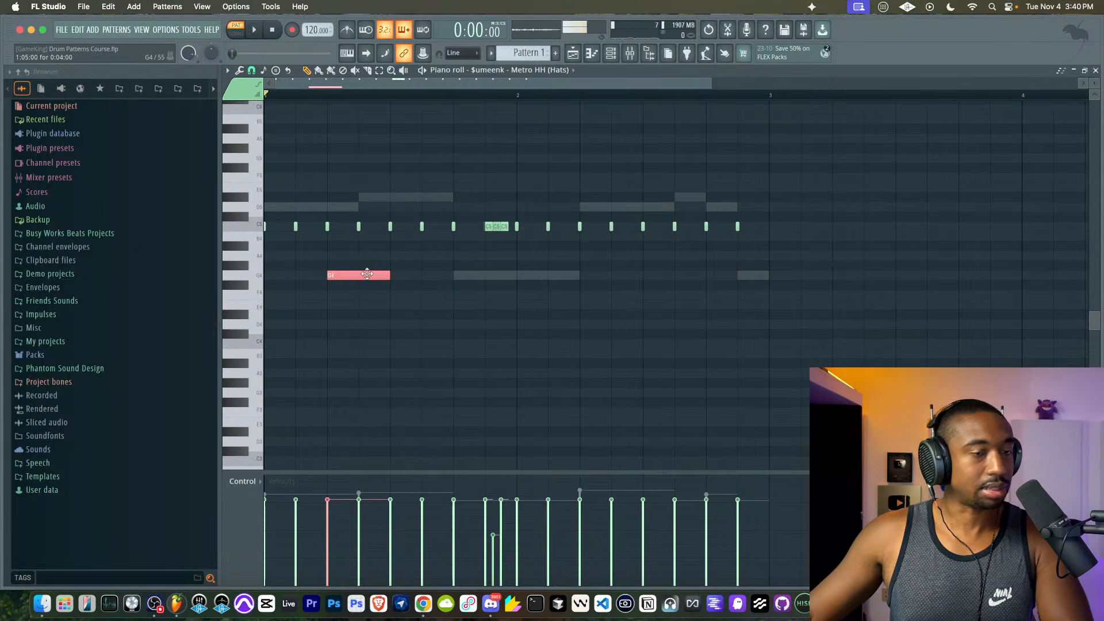
- Chop the selected G4 note into sixteen equal hits with the chopper's time multiplier, and play the roll
{"action": "key", "text": "ctrl+u"}
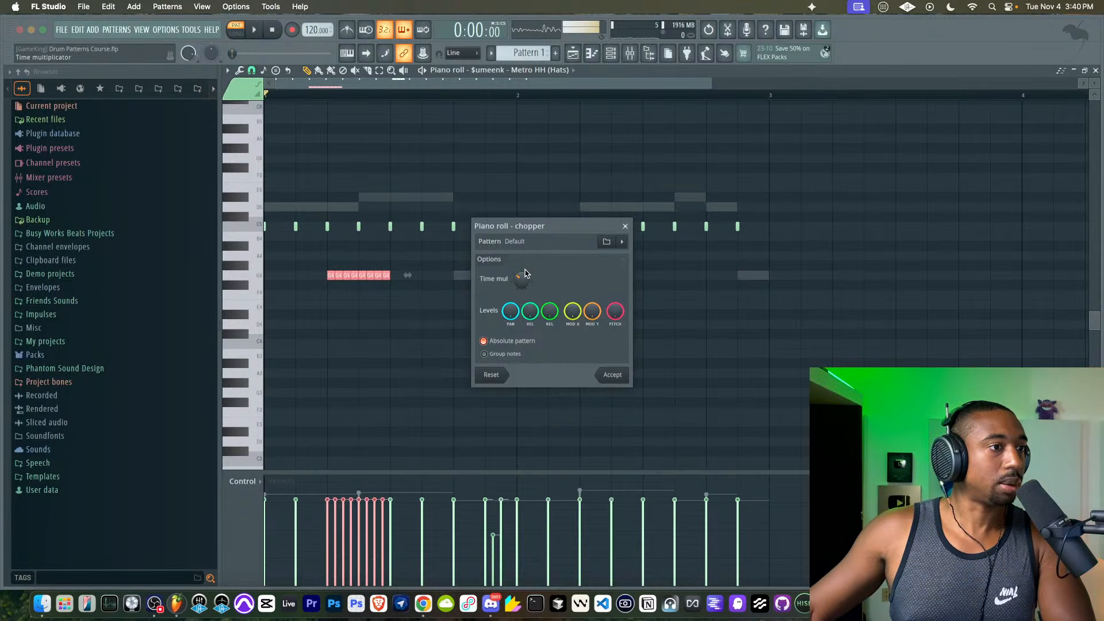
{"action": "scroll", "coordinate": [520, 278], "scroll_direction": "down", "scroll_amount": 2}
{"action": "key", "text": "space"}
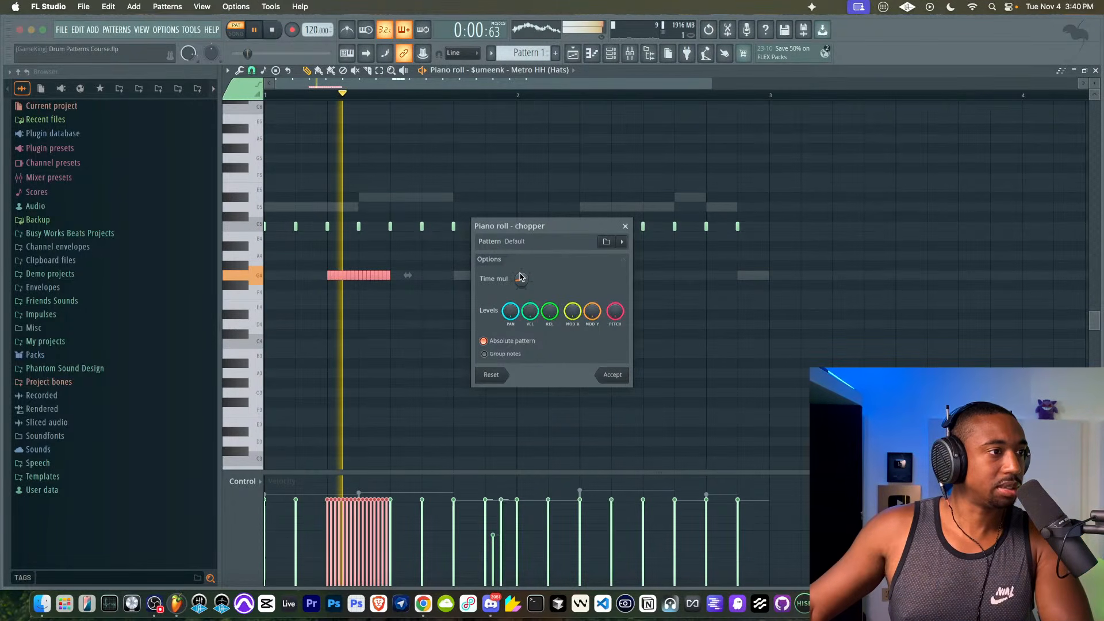
{"action": "left_click", "coordinate": [604, 373]}
{"action": "key", "text": "space"}
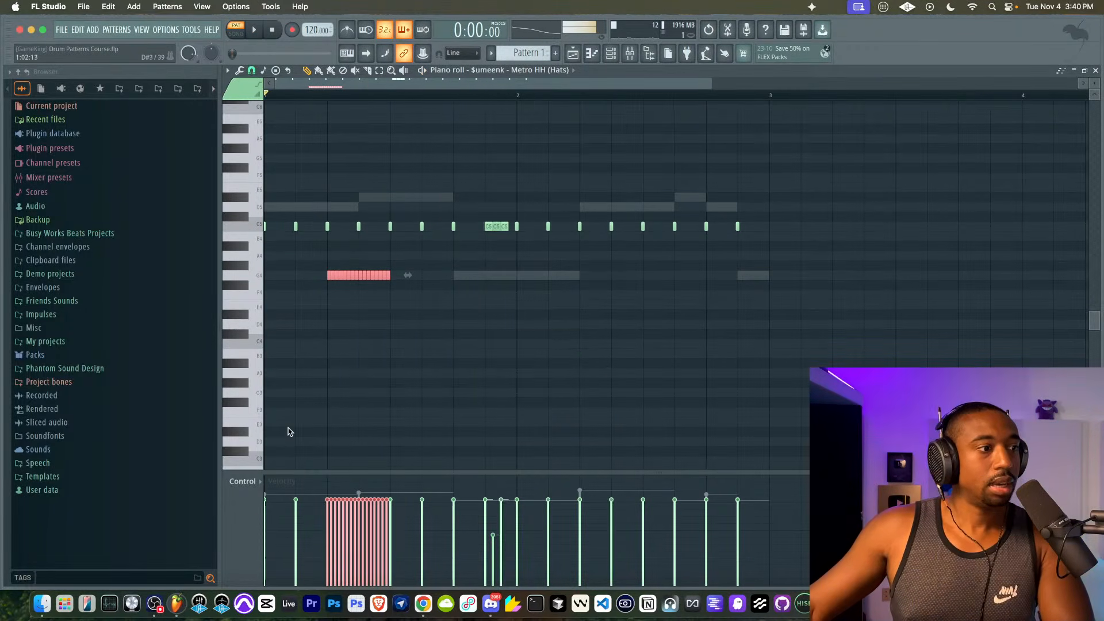
- Show note fine pitch in an enlarged control lane, ramp the roll's pitch from zero down to about -940 cents, and play it
{"action": "left_click", "coordinate": [249, 481]}
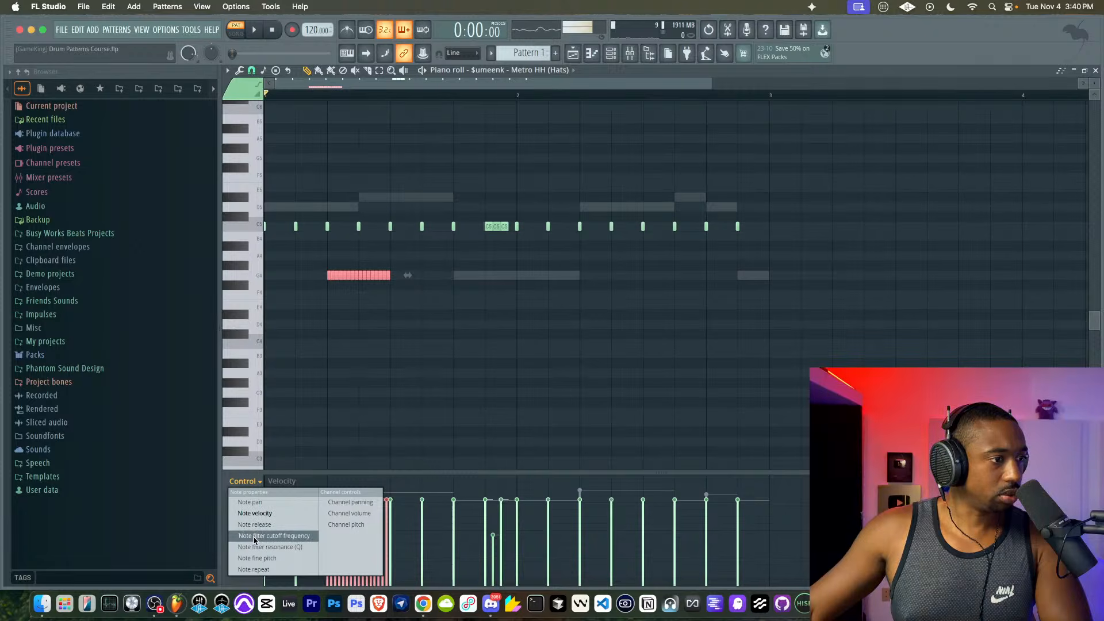
{"action": "left_click", "coordinate": [256, 558]}
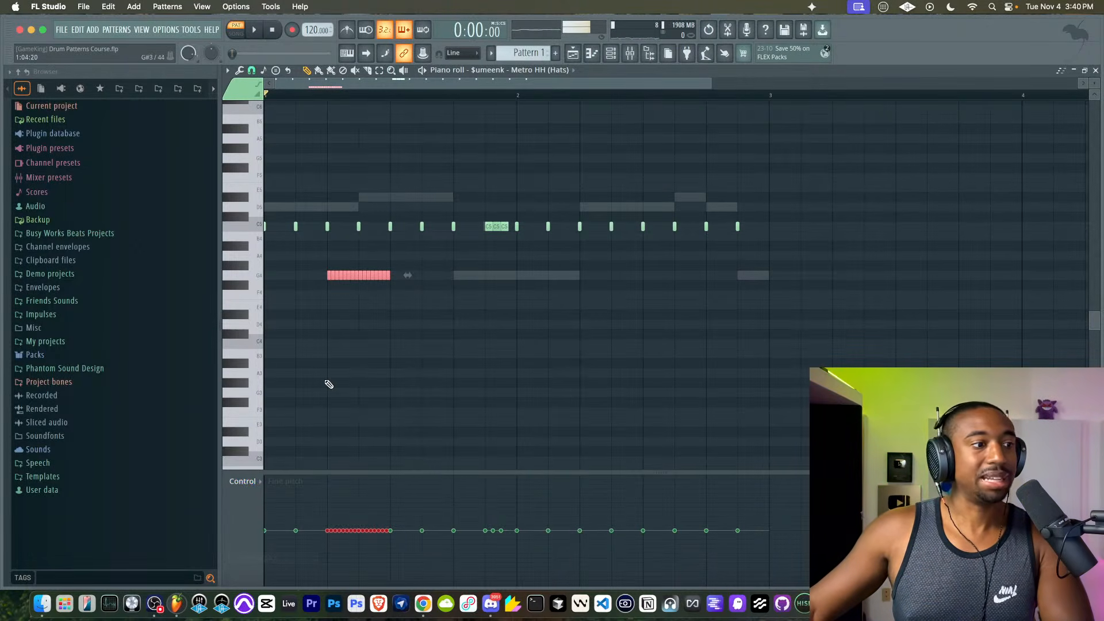
{"action": "left_click_drag", "start_coordinate": [354, 473], "coordinate": [356, 299]}
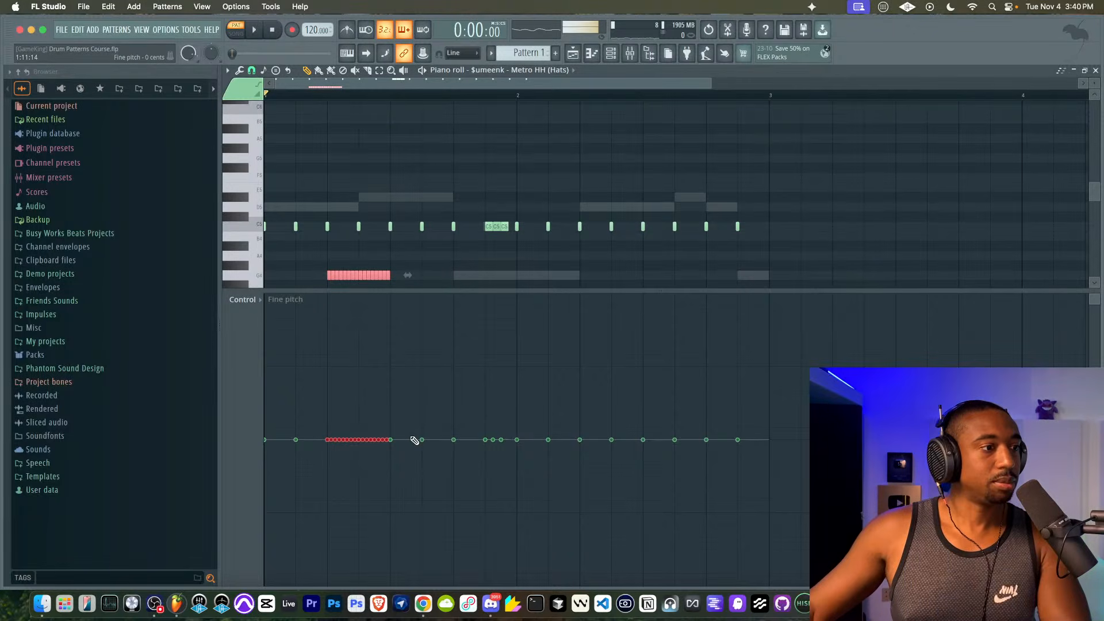
{"action": "left_click_drag", "start_coordinate": [328, 440], "coordinate": [389, 525]}
{"action": "left_click_drag", "start_coordinate": [433, 429], "coordinate": [315, 426]}
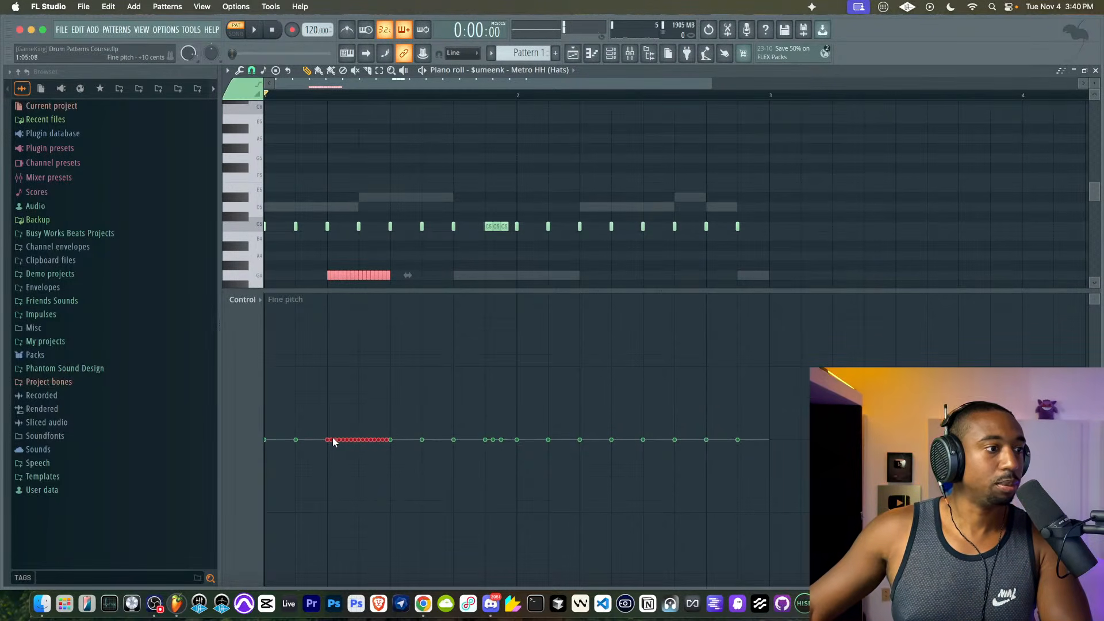
{"action": "left_click_drag", "start_coordinate": [325, 440], "coordinate": [396, 523]}
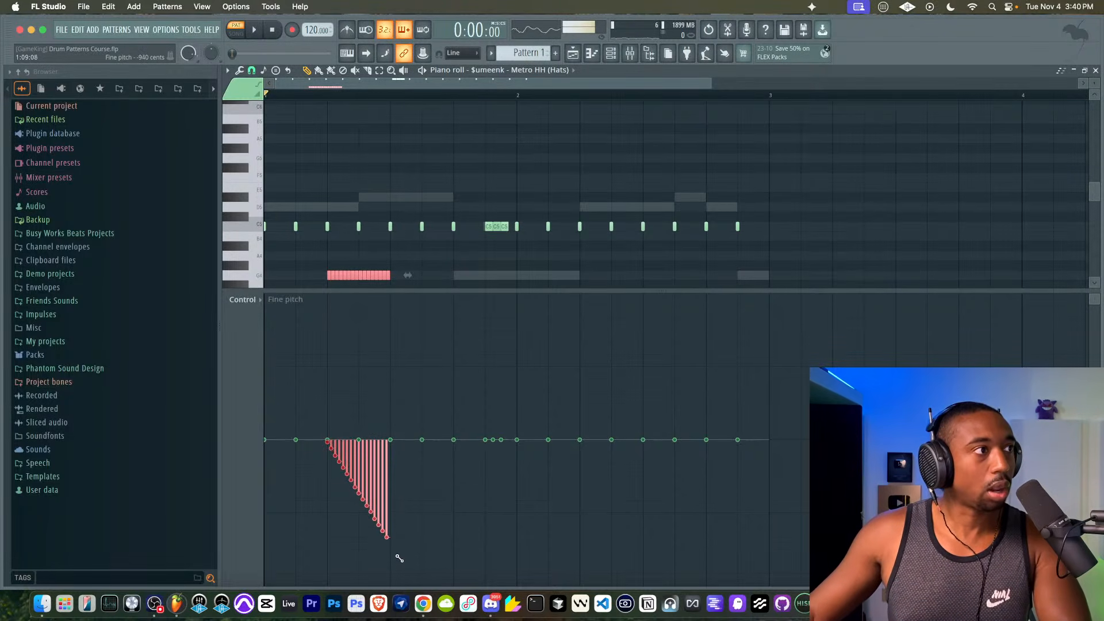
{"action": "key", "text": "space"}
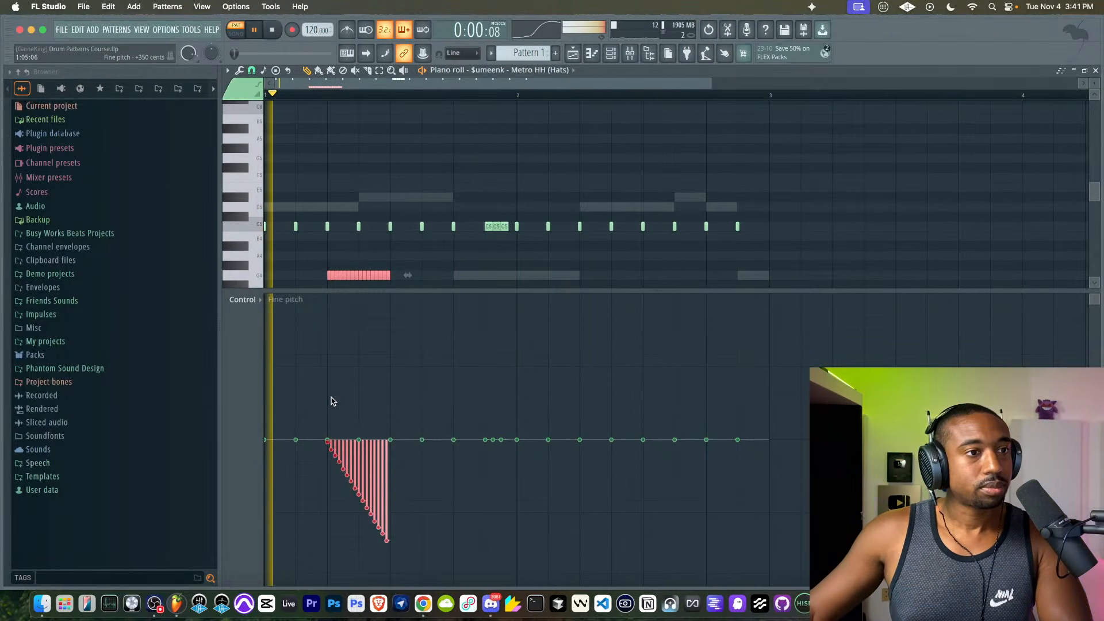
{"action": "key", "text": "space"}
- Draw a shallow descending filter cutoff ramp across the chopped G4 hats, ending at about -20%
{"action": "left_click", "coordinate": [253, 300]}
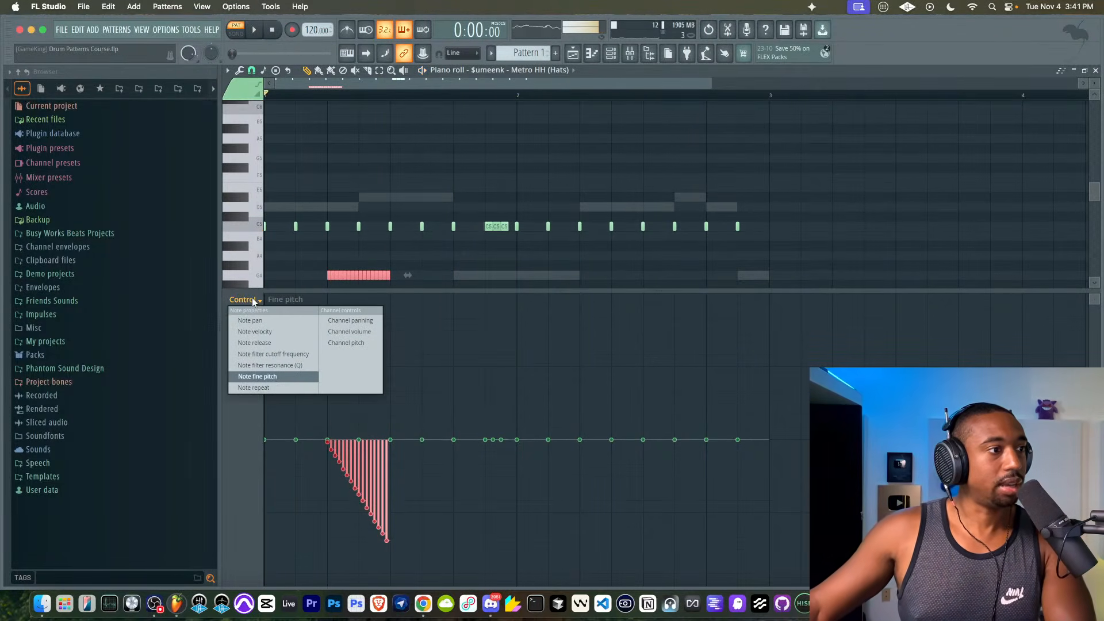
{"action": "left_click", "coordinate": [268, 355]}
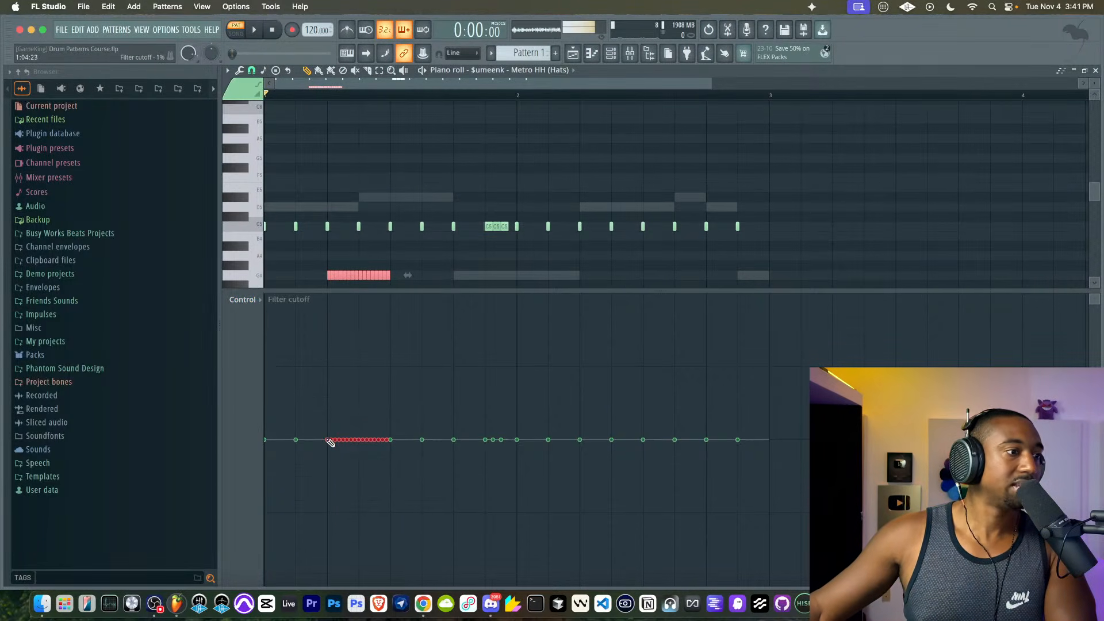
{"action": "left_click_drag", "start_coordinate": [352, 451], "coordinate": [395, 471]}
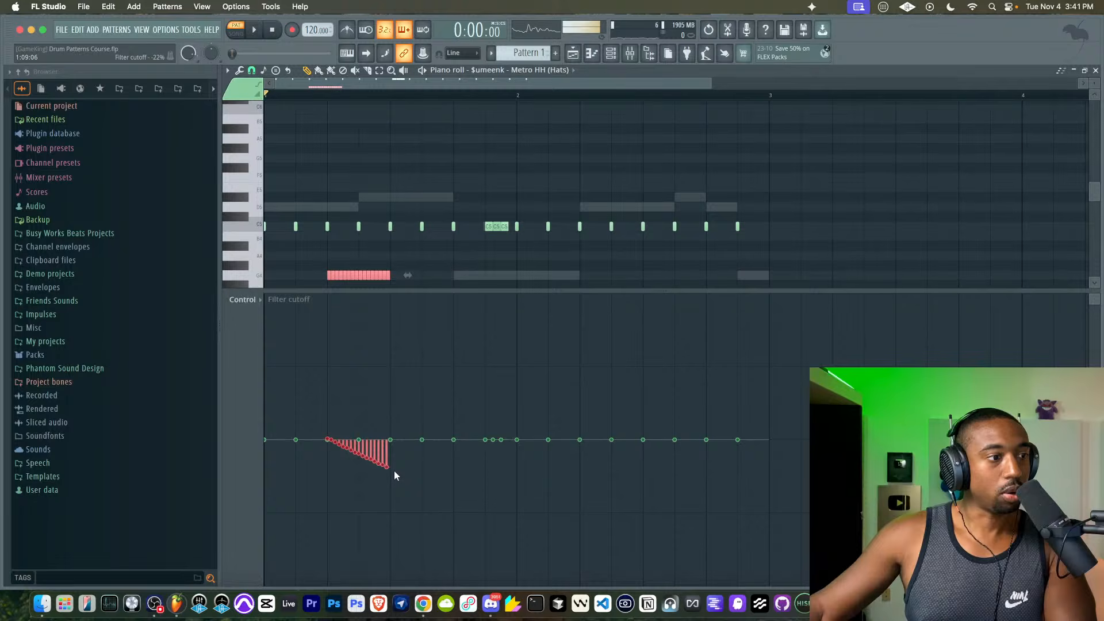
- Draw a rising filter resonance ramp across the chopped G4 hats, then redraw it shallower while playing the roll
{"action": "left_click", "coordinate": [253, 299]}
{"action": "left_click", "coordinate": [271, 362]}
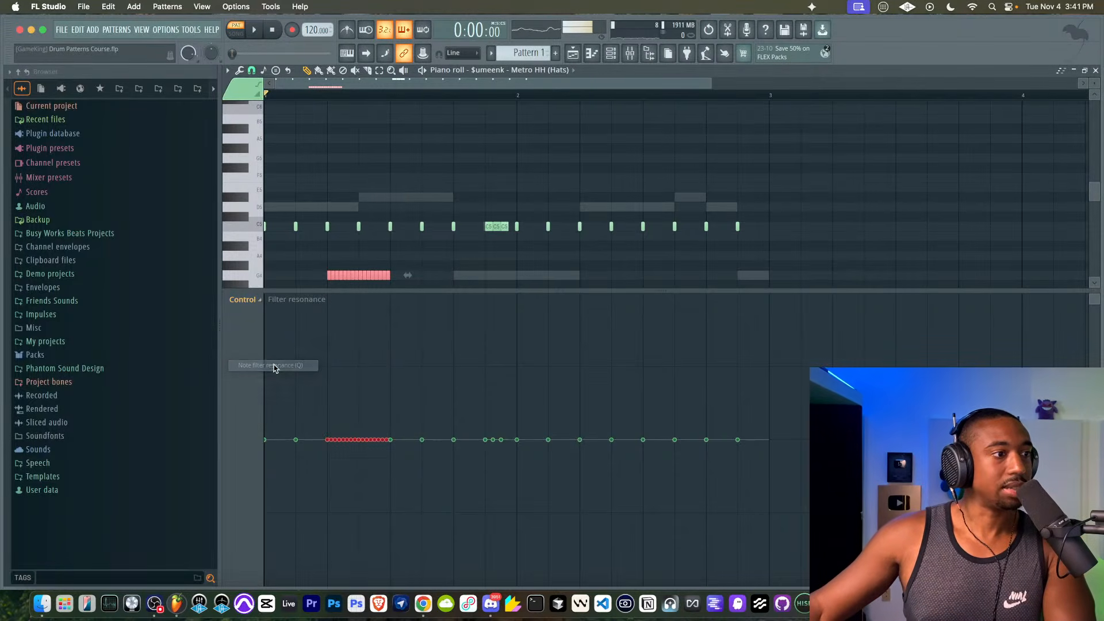
{"action": "left_click_drag", "start_coordinate": [332, 442], "coordinate": [387, 395]}
{"action": "key", "text": "space"}
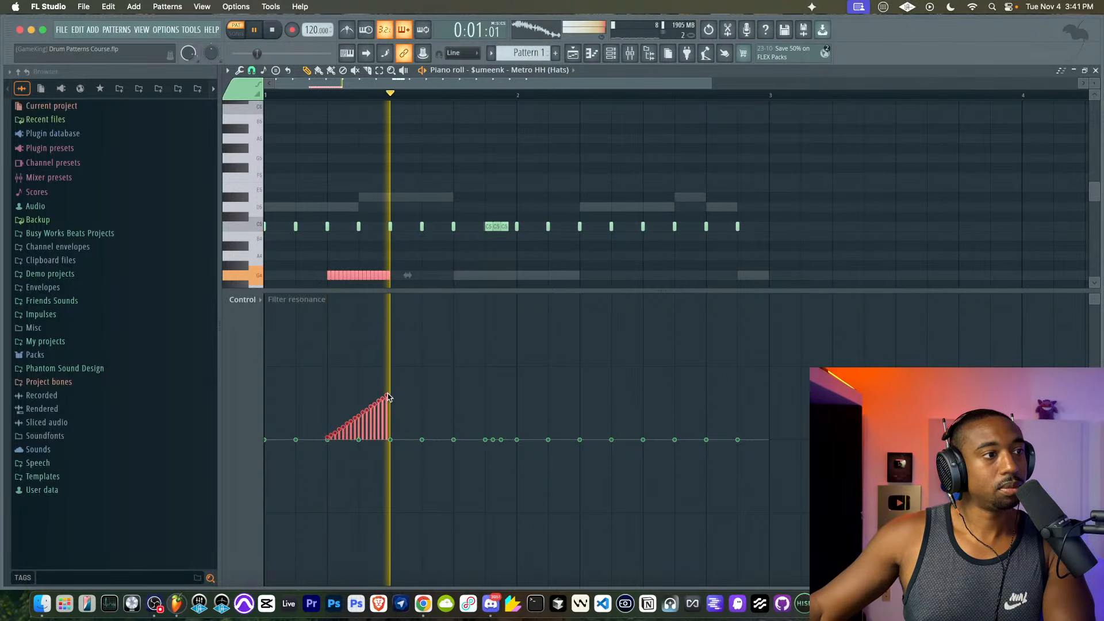
{"action": "key", "text": "space"}
{"action": "left_click_drag", "start_coordinate": [382, 418], "coordinate": [312, 443]}
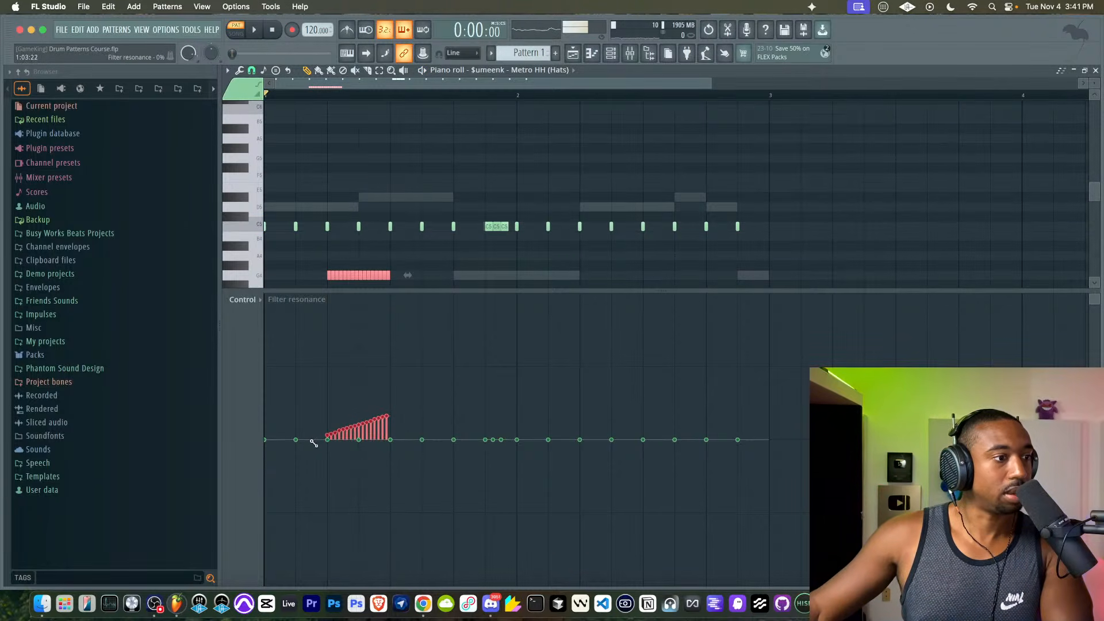
{"action": "key", "text": "space"}
- Redraw the G4 roll's note filter cutoff as a steep descending ramp from zero, and play it
{"action": "left_click", "coordinate": [248, 299]}
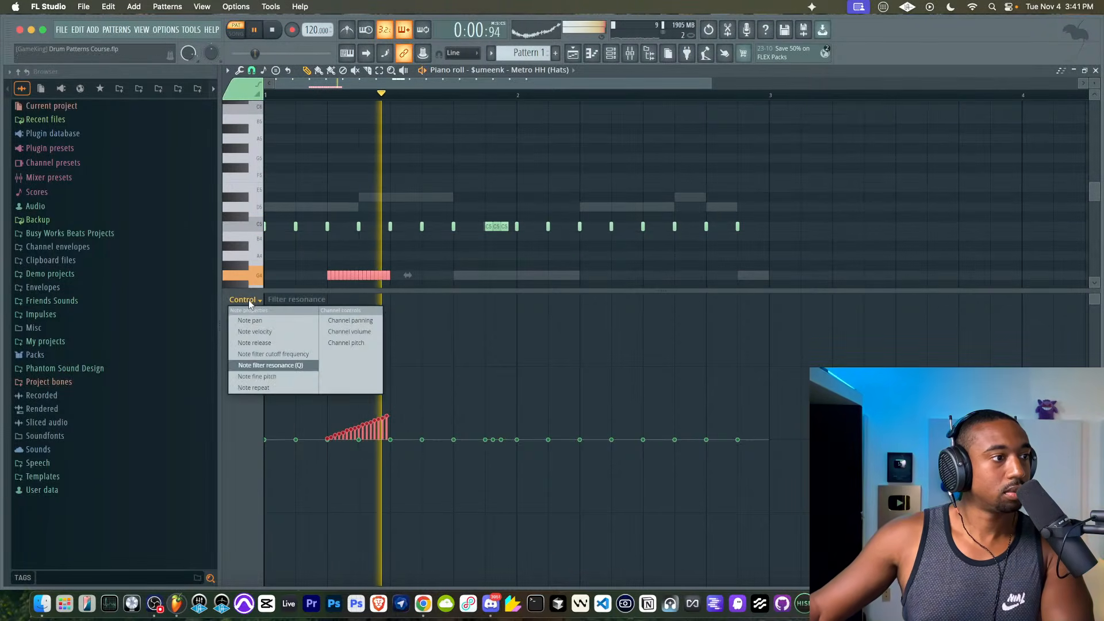
{"action": "left_click", "coordinate": [273, 354]}
{"action": "mouse_move", "coordinate": [326, 440]}
{"action": "left_mouse_down"}
{"action": "mouse_move", "coordinate": [373, 447]}
{"action": "mouse_move", "coordinate": [390, 526]}
{"action": "left_mouse_up"}
{"action": "key", "text": "space"}
{"action": "key", "text": "space"}
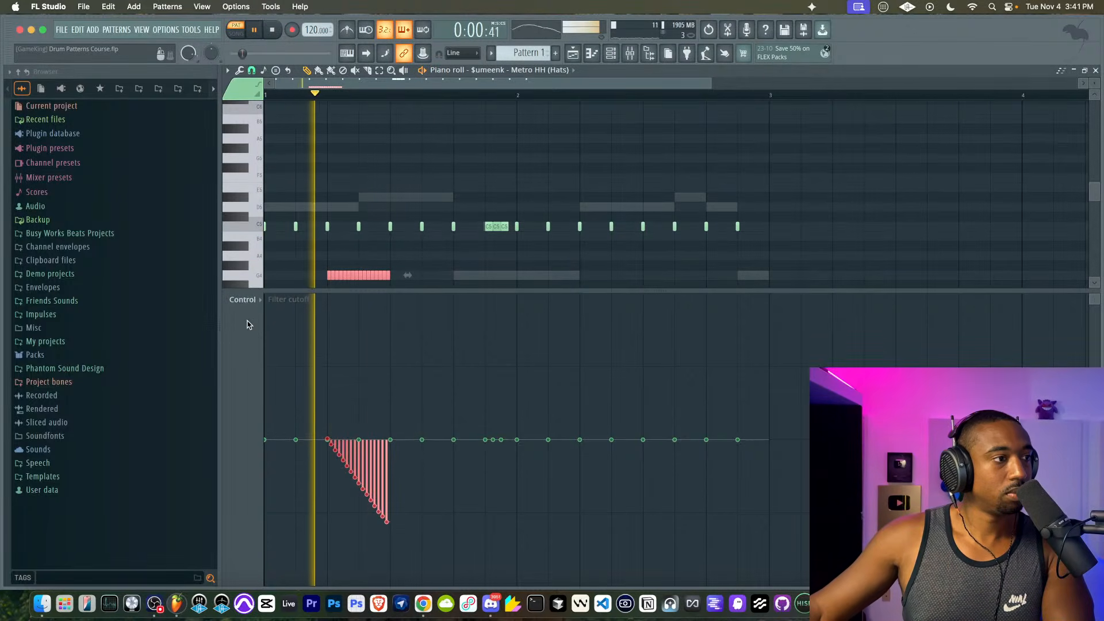
- Set the G4 roll's filter resonance to start at about 17% and rise gently toward its last hits, and play it
{"action": "left_click", "coordinate": [248, 299]}
{"action": "left_click", "coordinate": [273, 366]}
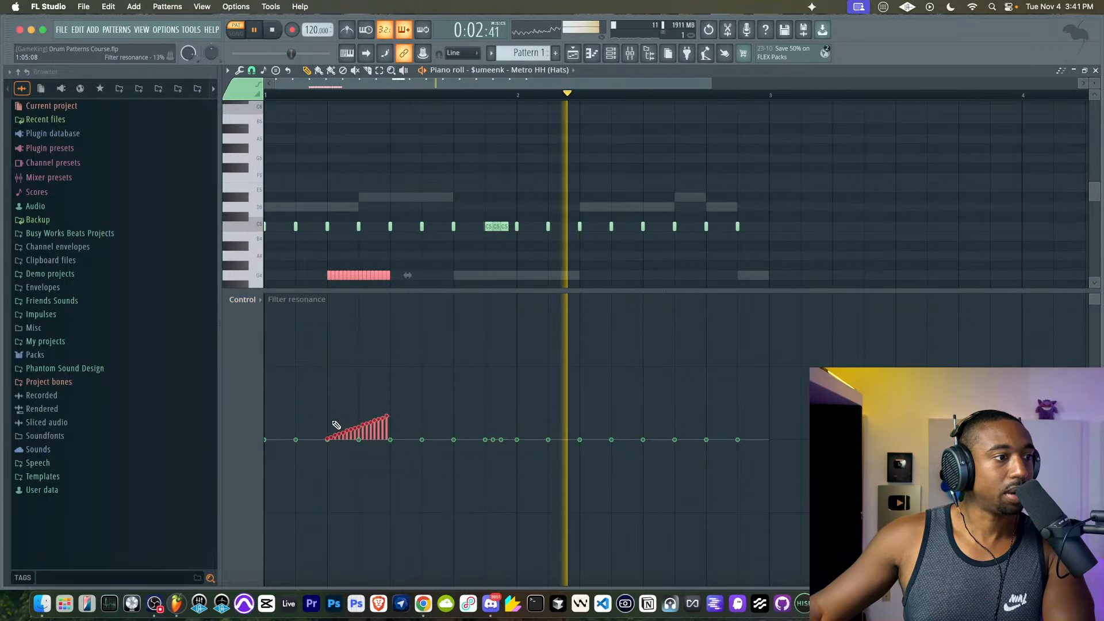
{"action": "left_click_drag", "start_coordinate": [328, 418], "coordinate": [389, 418]}
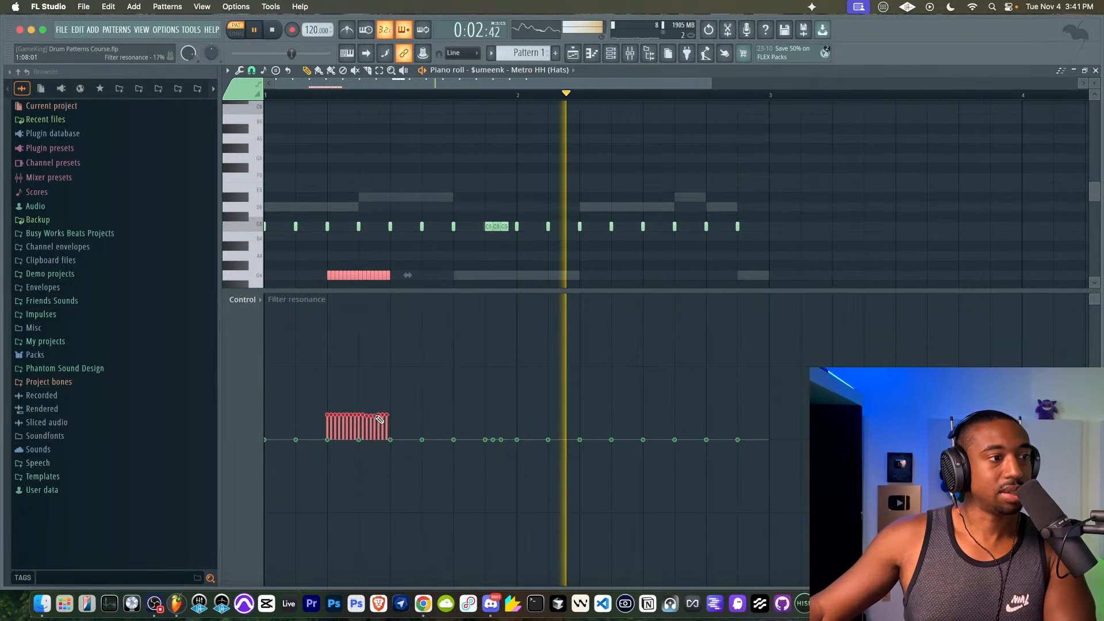
{"action": "mouse_move", "coordinate": [323, 394]}
{"action": "left_mouse_down"}
{"action": "mouse_move", "coordinate": [388, 384]}
{"action": "mouse_move", "coordinate": [349, 401]}
{"action": "mouse_move", "coordinate": [410, 402]}
{"action": "mouse_move", "coordinate": [354, 415]}
{"action": "left_mouse_up"}
{"action": "key", "text": "space"}
{"action": "key", "text": "space"}
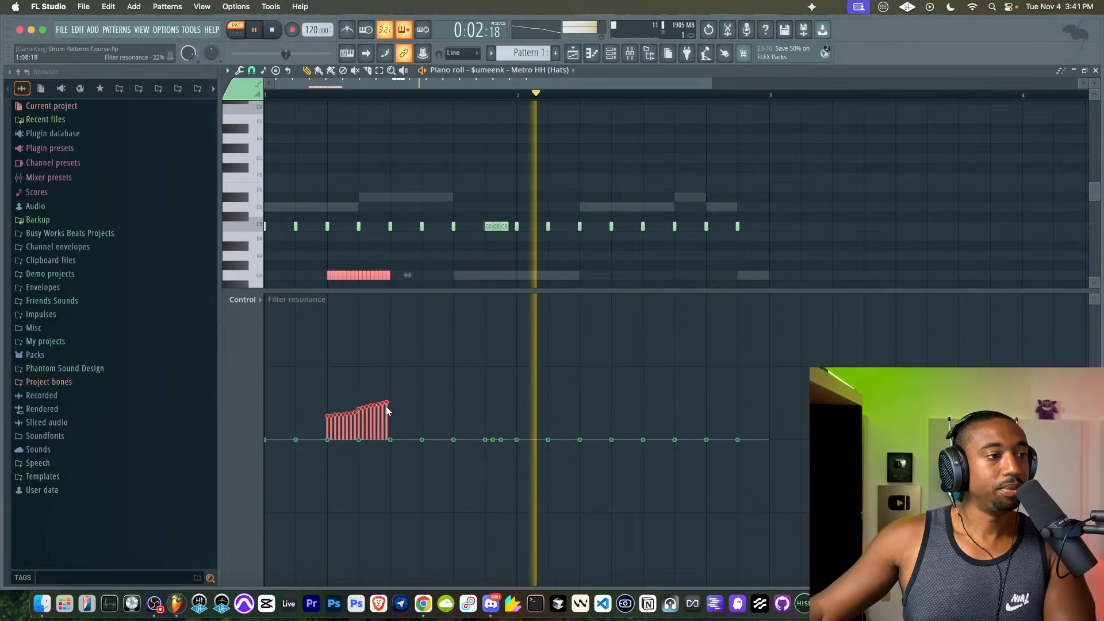
{"action": "key", "text": "space"}
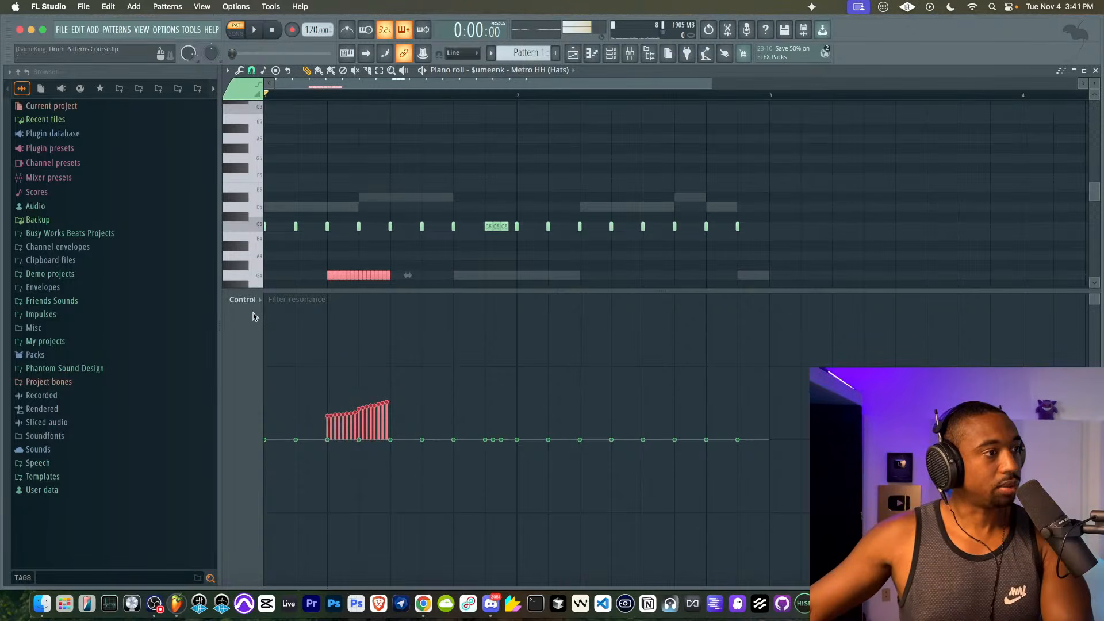
{"action": "key", "text": "space"}
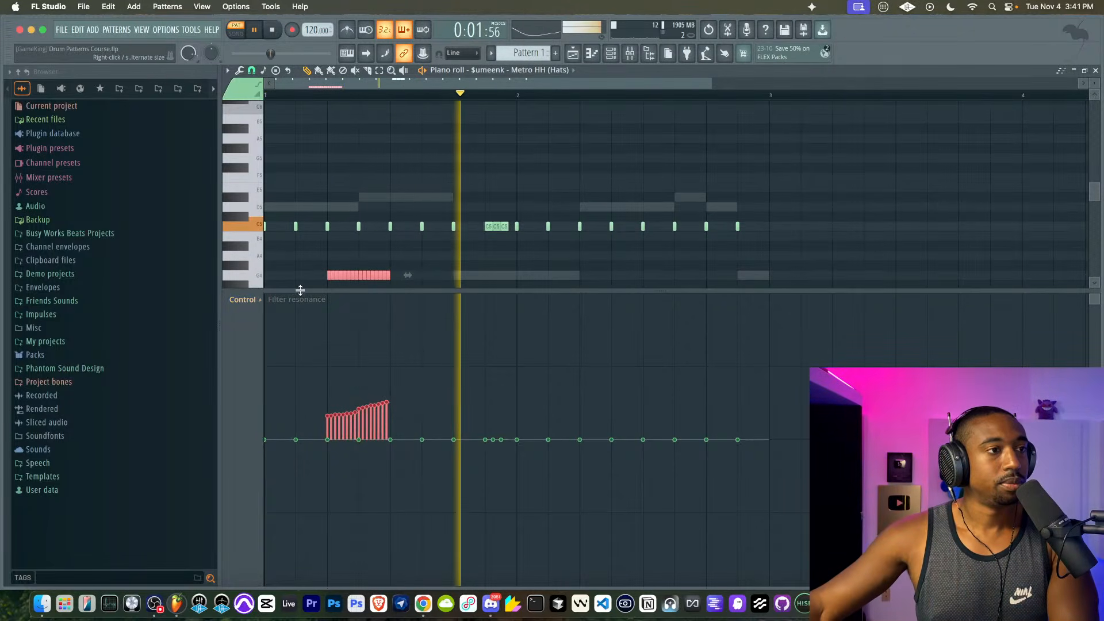
{"action": "key", "text": "space"}
- Show note pan and ramp the G4 roll's panning steadily from left to right across its hits, and play it
{"action": "left_click", "coordinate": [243, 300]}
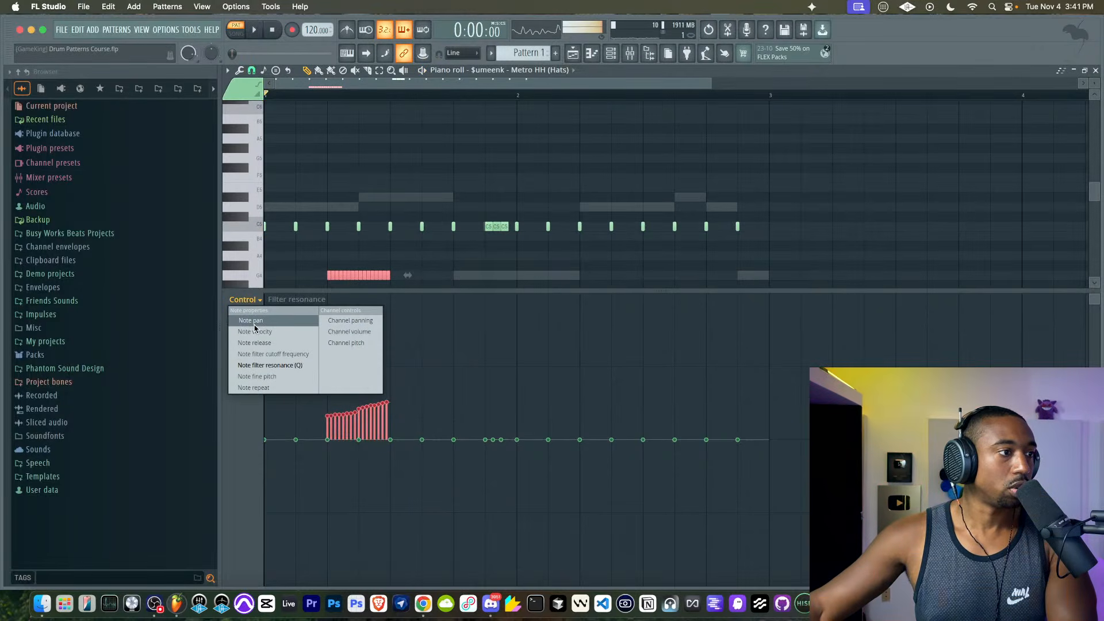
{"action": "left_click", "coordinate": [251, 321]}
{"action": "left_click_drag", "start_coordinate": [332, 476], "coordinate": [327, 493]}
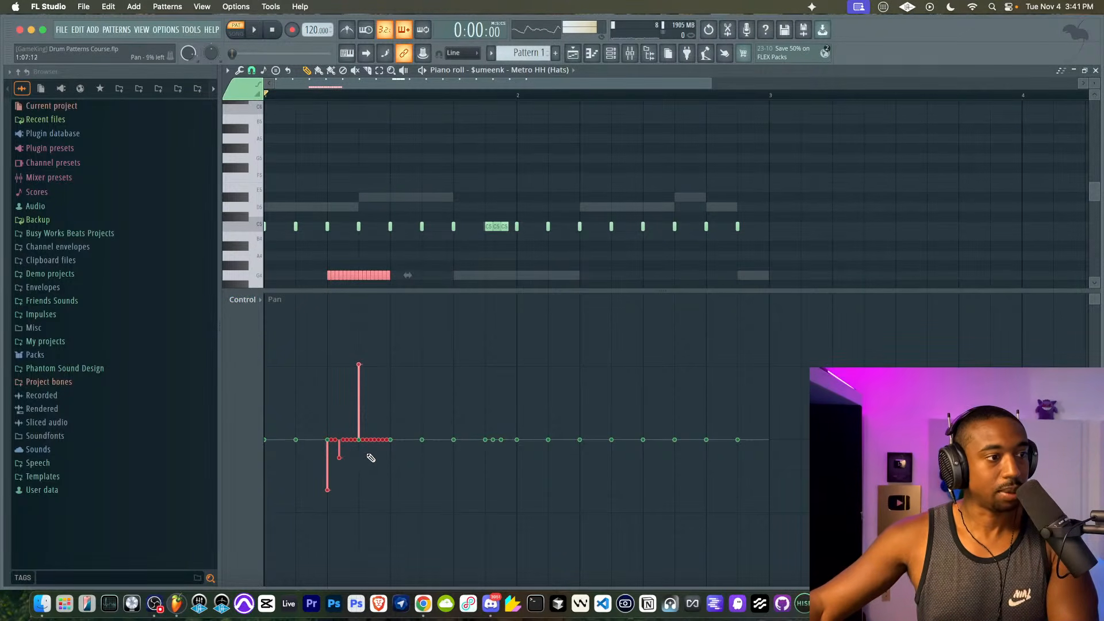
{"action": "key", "text": "space"}
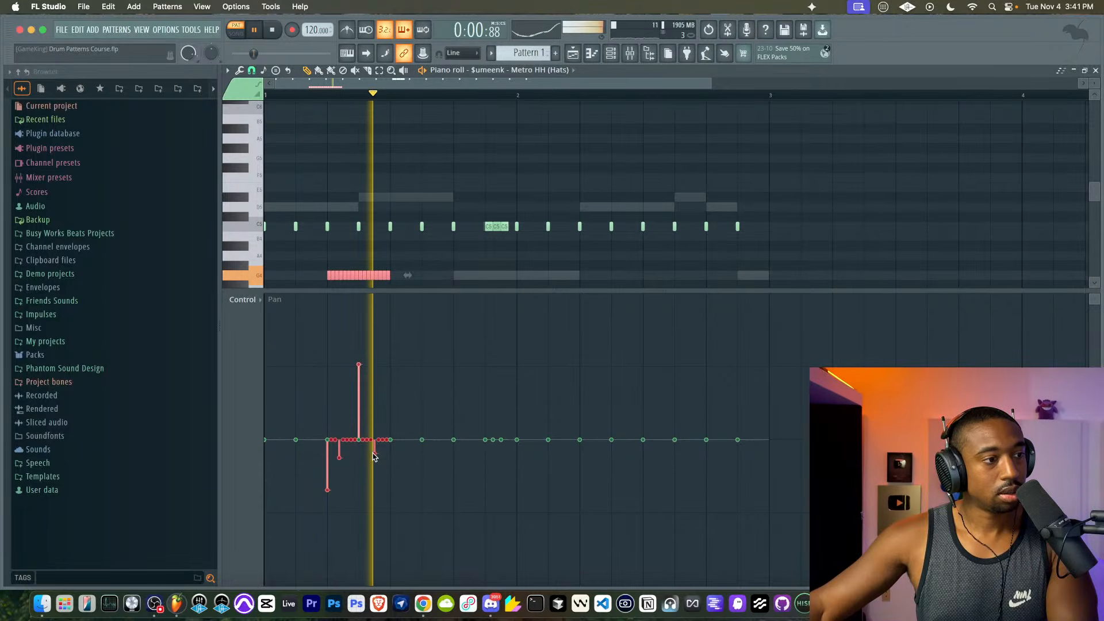
{"action": "key", "text": "space"}
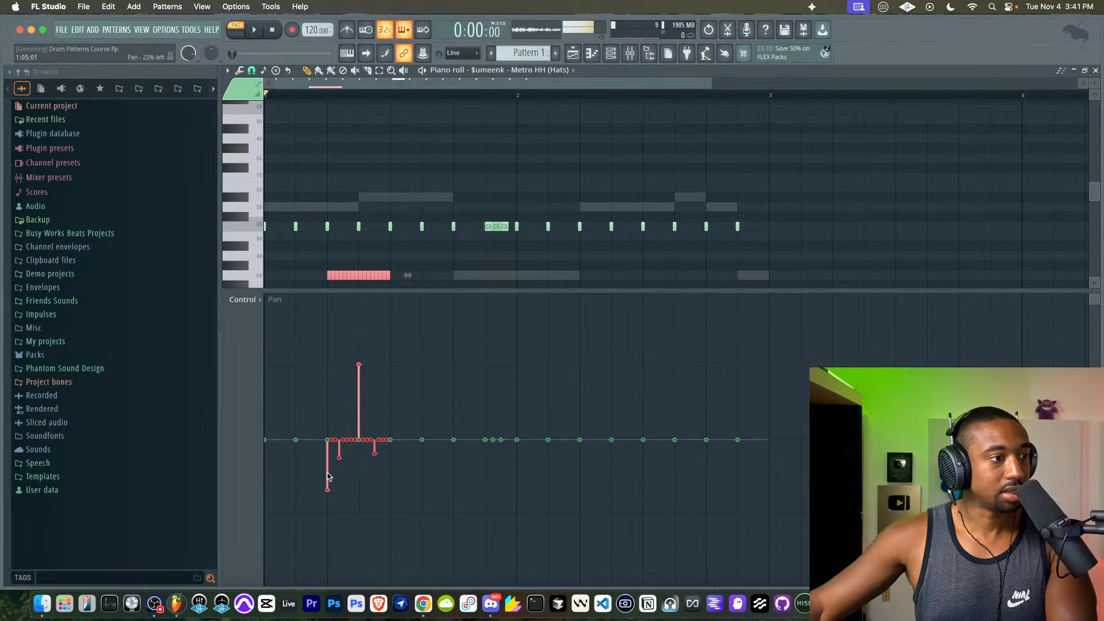
{"action": "left_click_drag", "start_coordinate": [328, 489], "coordinate": [386, 415]}
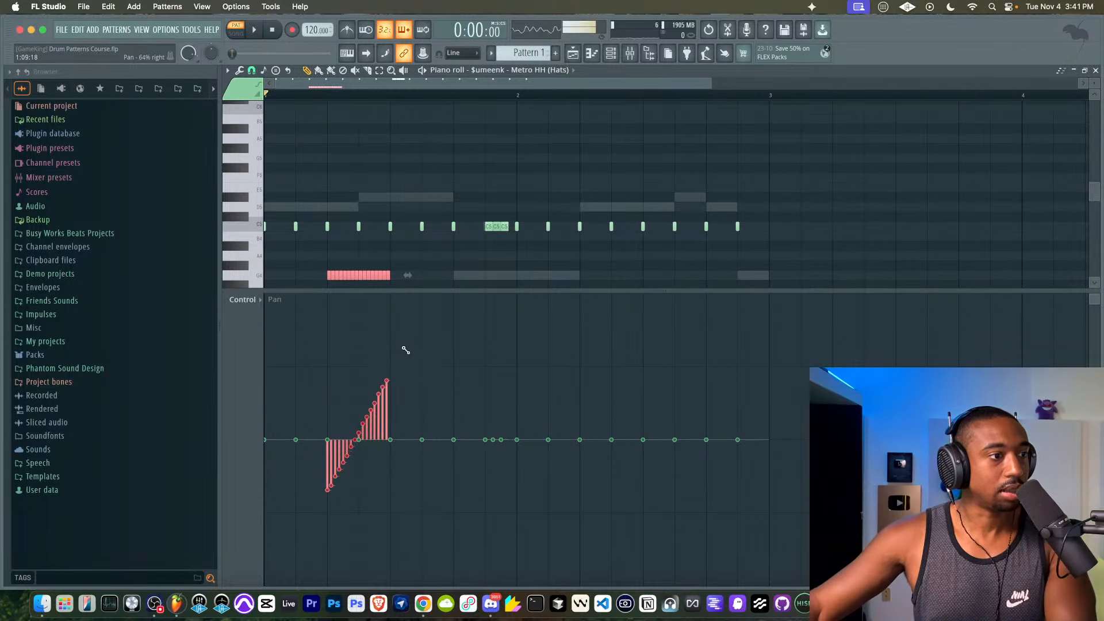
{"action": "key", "text": "space"}
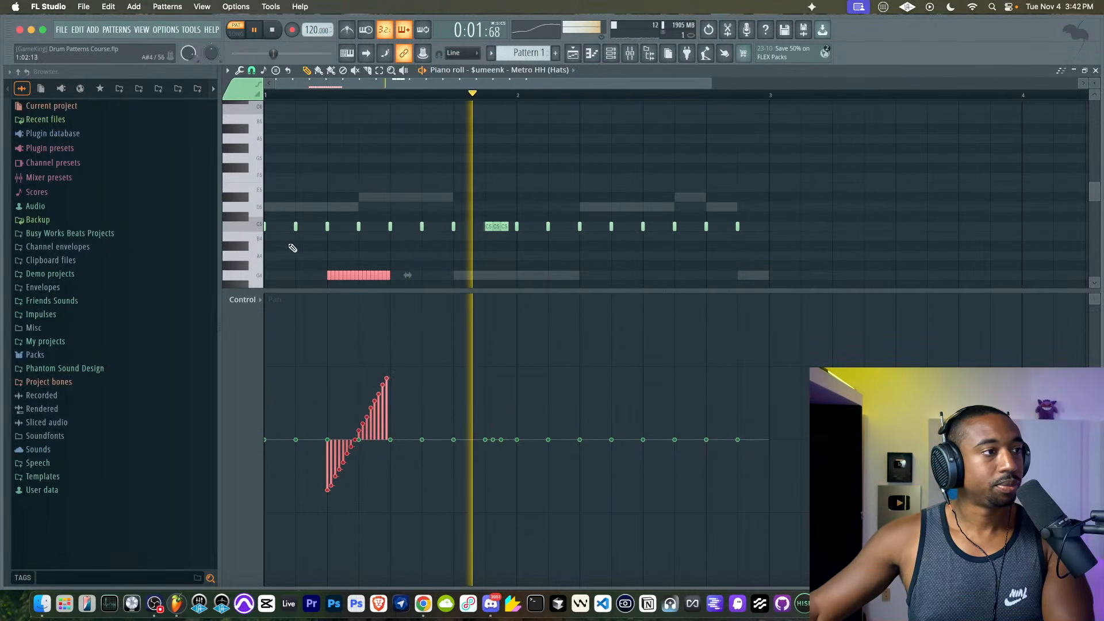
- Return the control lane to note velocity, lower all the chopped G4 hits to about 39%, and play the pattern
{"action": "left_click", "coordinate": [244, 299]}
{"action": "left_click", "coordinate": [253, 318]}
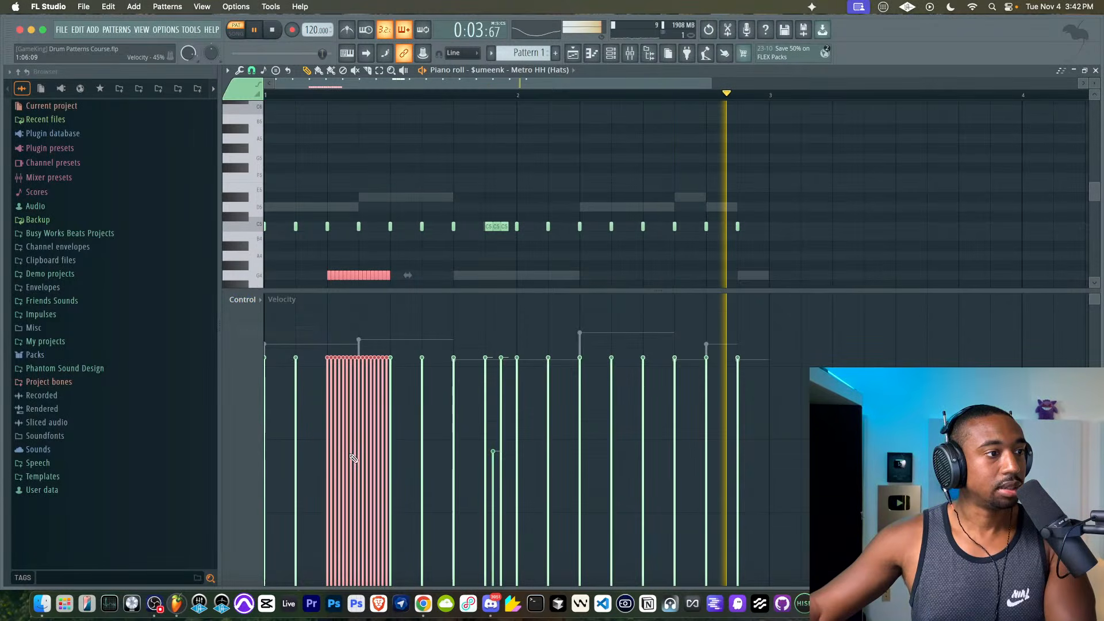
{"action": "key", "text": "space"}
{"action": "mouse_move", "coordinate": [323, 440]}
{"action": "left_mouse_down"}
{"action": "mouse_move", "coordinate": [426, 439]}
{"action": "mouse_move", "coordinate": [355, 435]}
{"action": "mouse_move", "coordinate": [317, 459]}
{"action": "mouse_move", "coordinate": [379, 458]}
{"action": "left_mouse_up"}
{"action": "key", "text": "space"}
{"action": "key", "text": "space"}
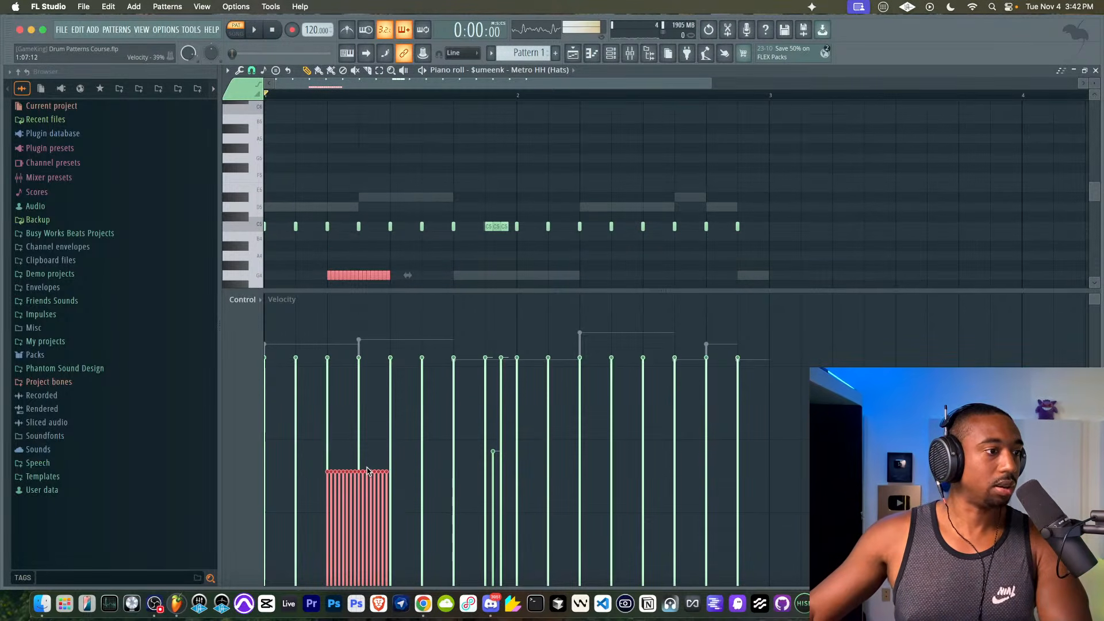
{"action": "key", "text": "space"}
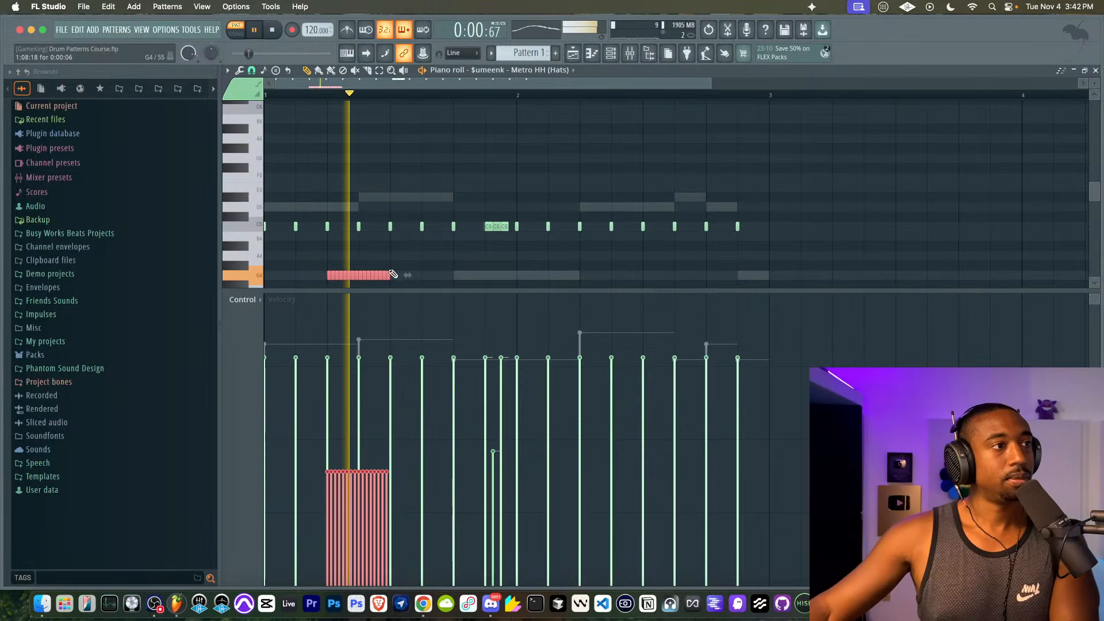
- Hide the note control lane, clear the selection of the chopped G4 hits, and stop playback
{"action": "right_click", "coordinate": [541, 290]}
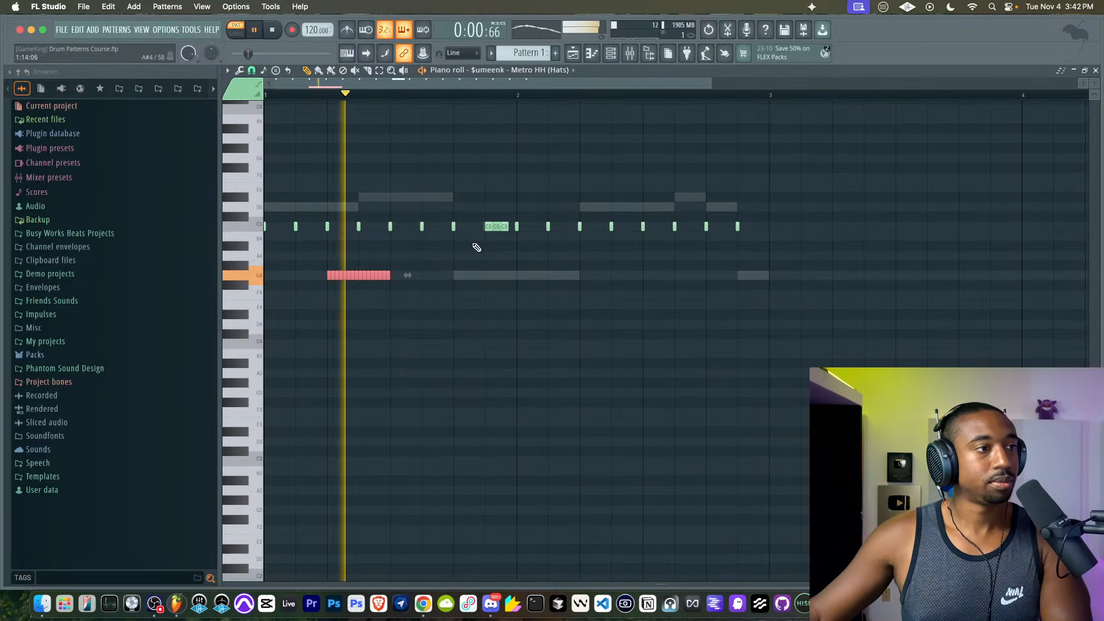
{"action": "left_click", "coordinate": [591, 278]}
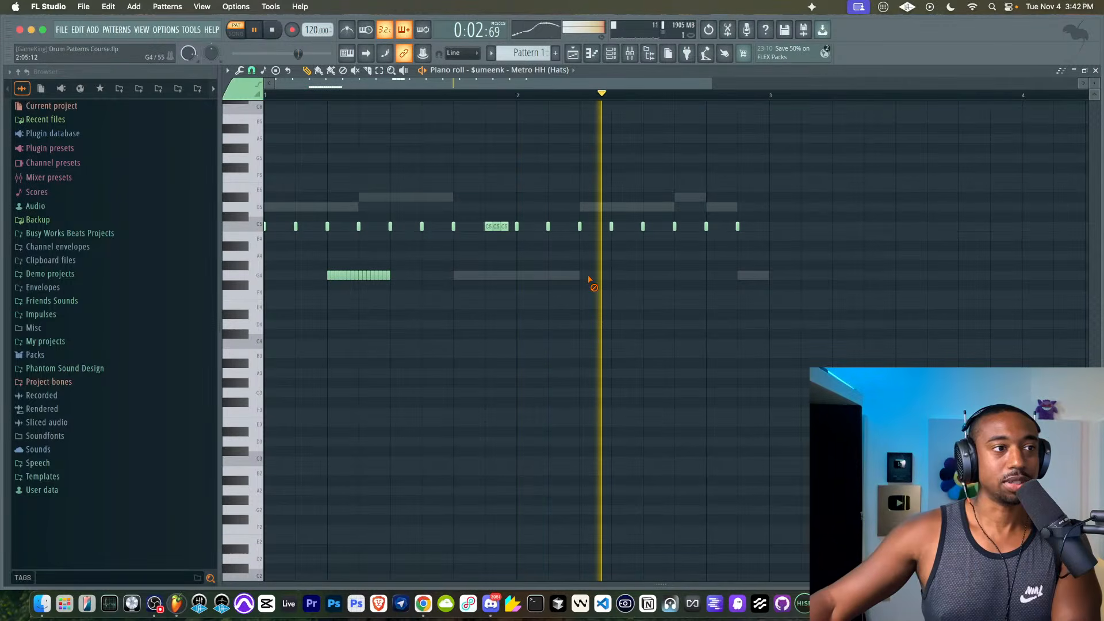
{"action": "key", "text": "space"}
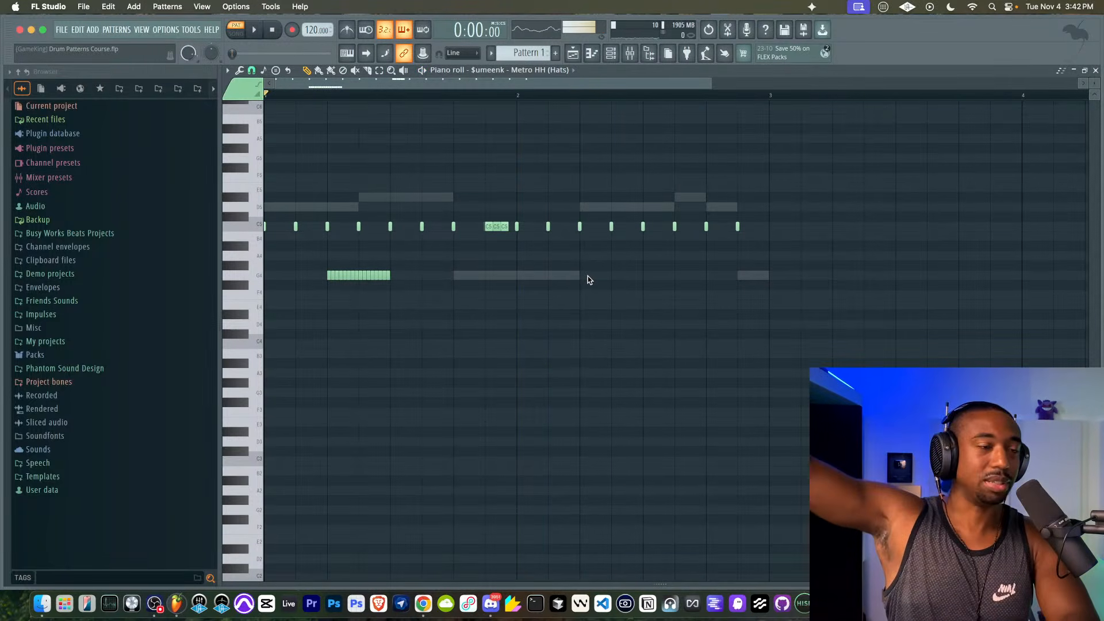
{"action": "scroll", "coordinate": [529, 242], "scroll_direction": "up", "scroll_amount": 4}
{"action": "key", "text": "space"}
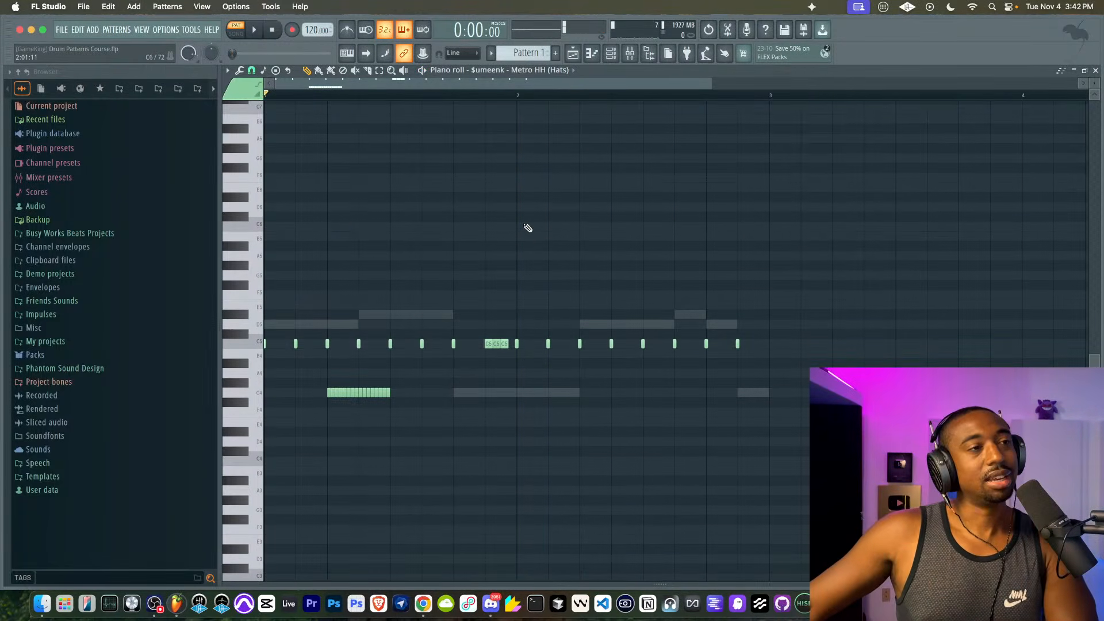
- Show the channel rack and play the whole drum pattern
{"action": "left_click", "coordinate": [607, 58]}
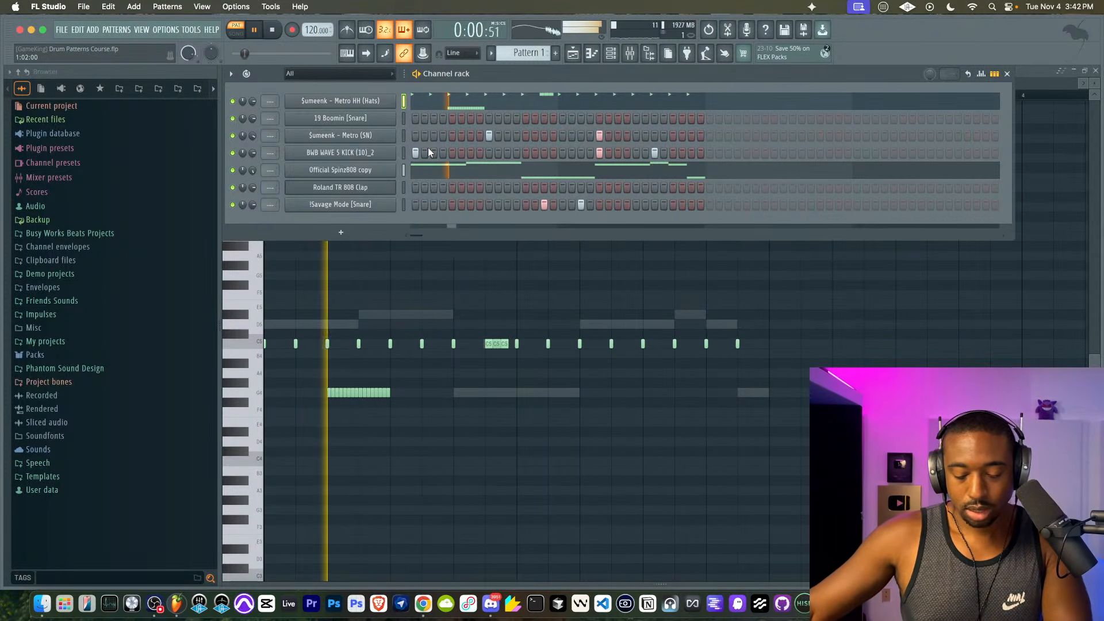
{"action": "key", "text": "space"}
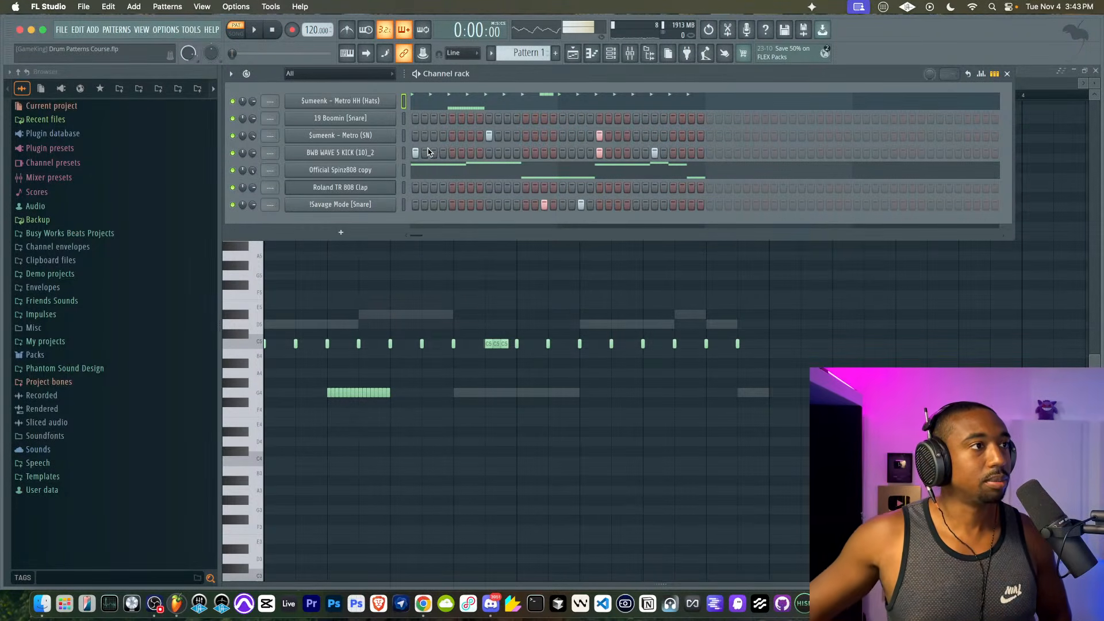
- Save the project, then cut the notes of all channels from Pattern 1
{"action": "double_click", "coordinate": [403, 120]}
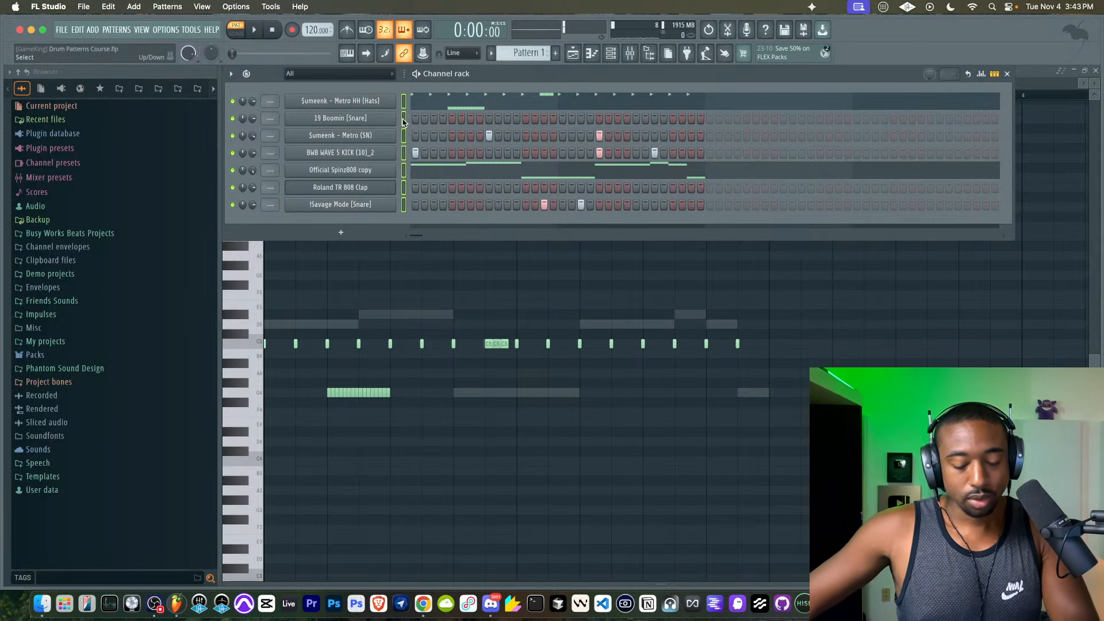
{"action": "key", "text": "super+s"}
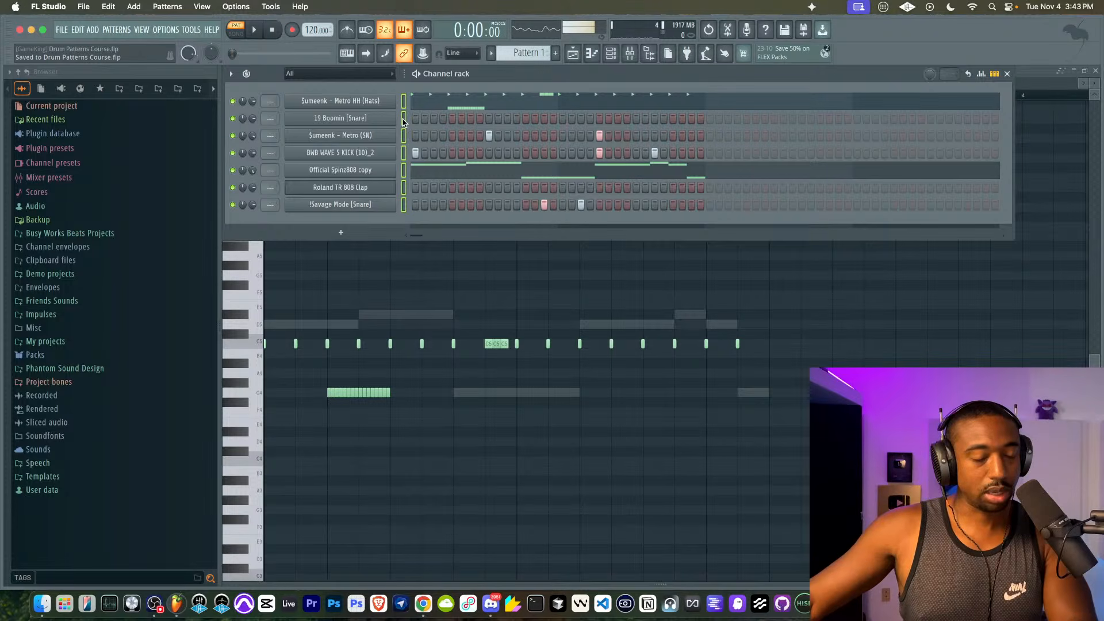
{"action": "key", "text": "super+x"}
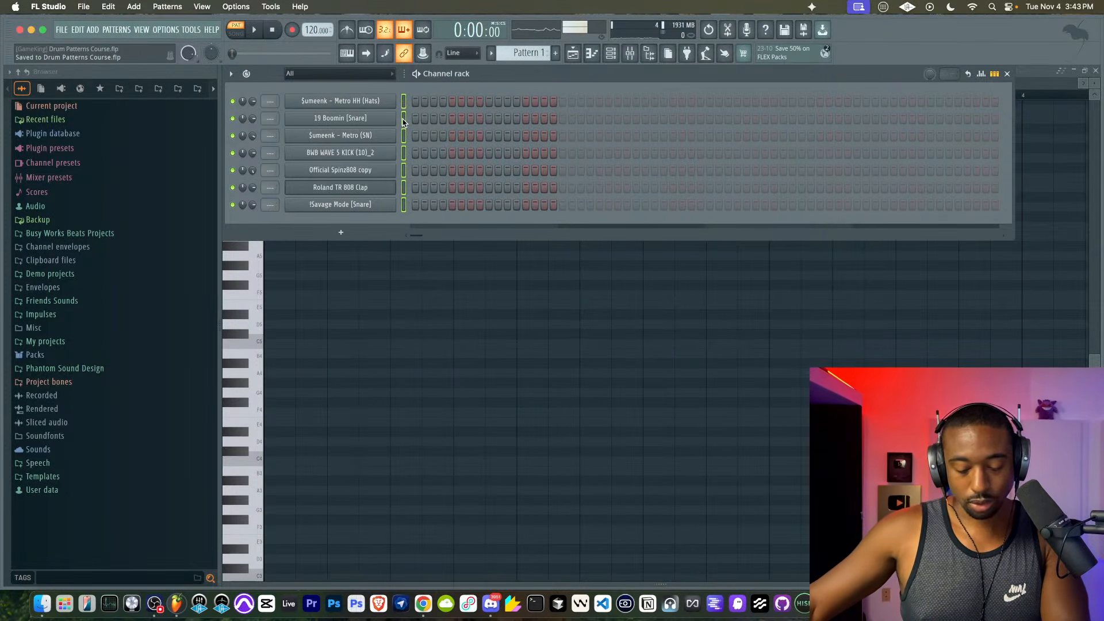
{"action": "key", "text": "space"}
{"action": "key", "text": "space"}
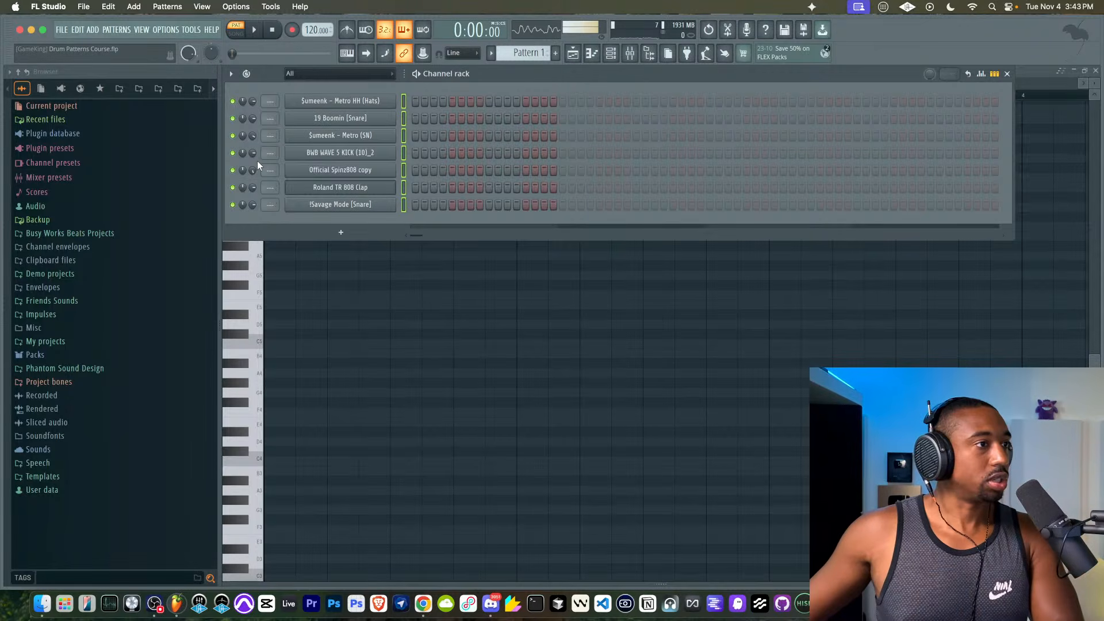
- Delete all the old hat, snare, kick, 808 and clap channels, leaving only an empty Sampler channel
{"action": "right_click", "coordinate": [344, 99]}
{"action": "key", "text": "d"}
{"action": "right_click", "coordinate": [344, 100]}
{"action": "key", "text": "d"}
{"action": "right_click", "coordinate": [344, 99]}
{"action": "key", "text": "d"}
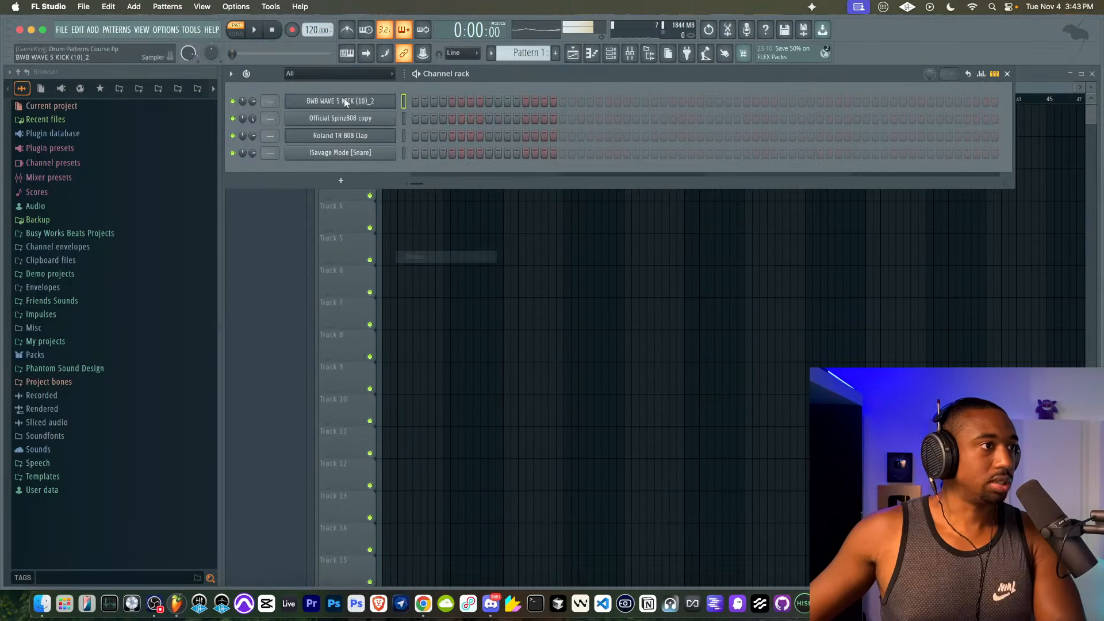
{"action": "right_click", "coordinate": [344, 100]}
{"action": "key", "text": "d"}
{"action": "right_click", "coordinate": [344, 99]}
{"action": "key", "text": "d"}
{"action": "key", "text": "d"}
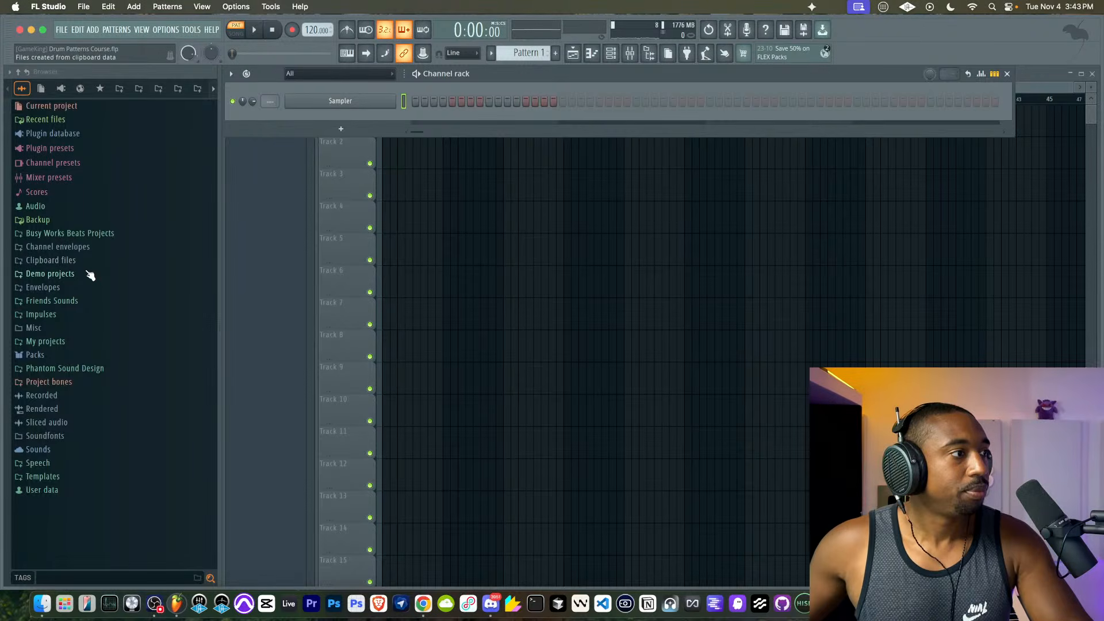
- Browse Friends Sounds to the CS folder of the Dojo Drum Kit in the Jay Cactus Planet Drill Bundle
{"action": "left_click", "coordinate": [85, 304]}
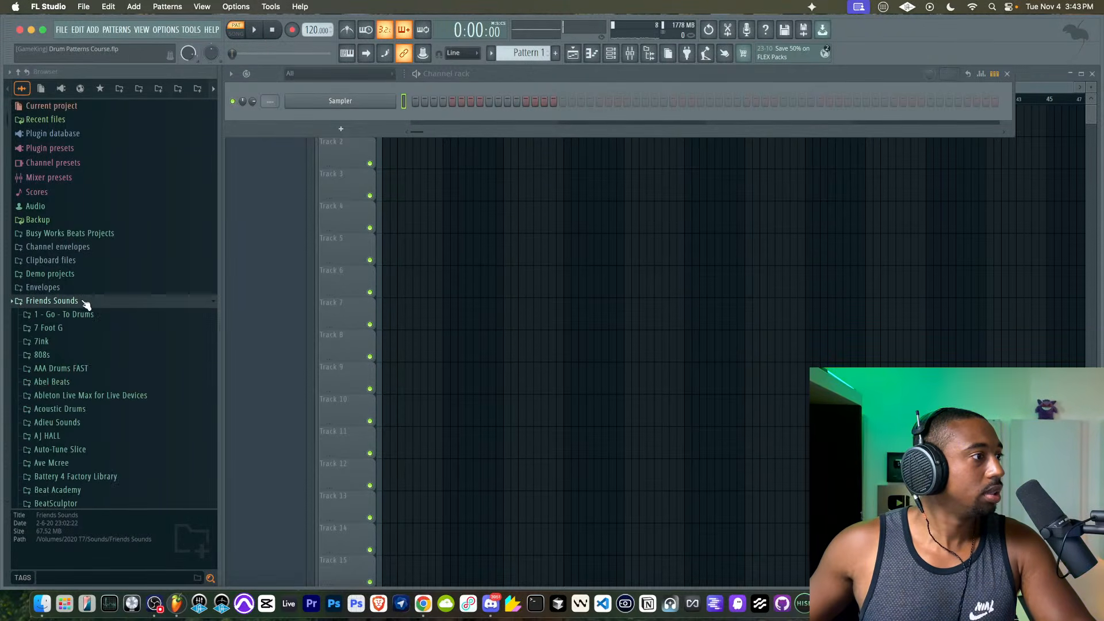
{"action": "scroll", "coordinate": [86, 304], "scroll_direction": "down", "scroll_amount": 10}
{"action": "scroll", "coordinate": [86, 304], "scroll_direction": "down", "scroll_amount": 8}
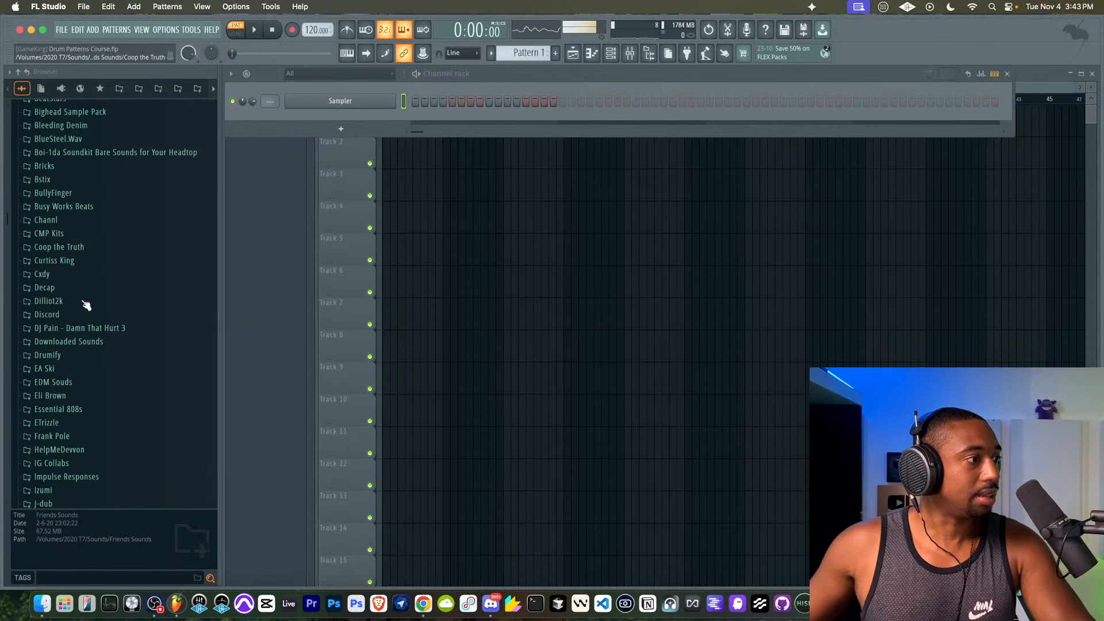
{"action": "left_click", "coordinate": [78, 343]}
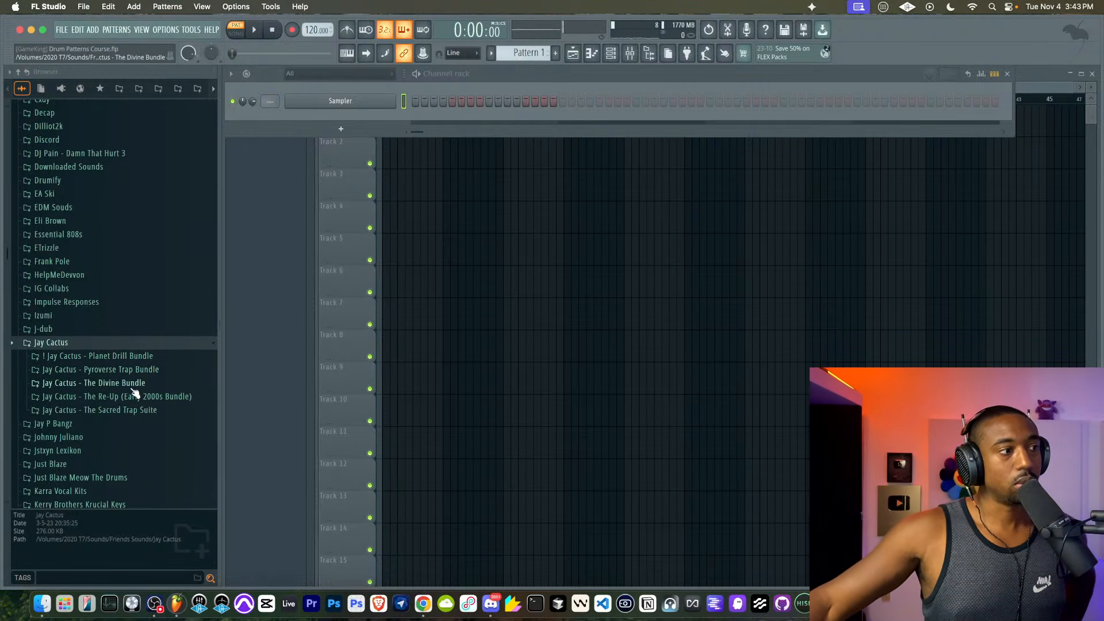
{"action": "left_click", "coordinate": [143, 357]}
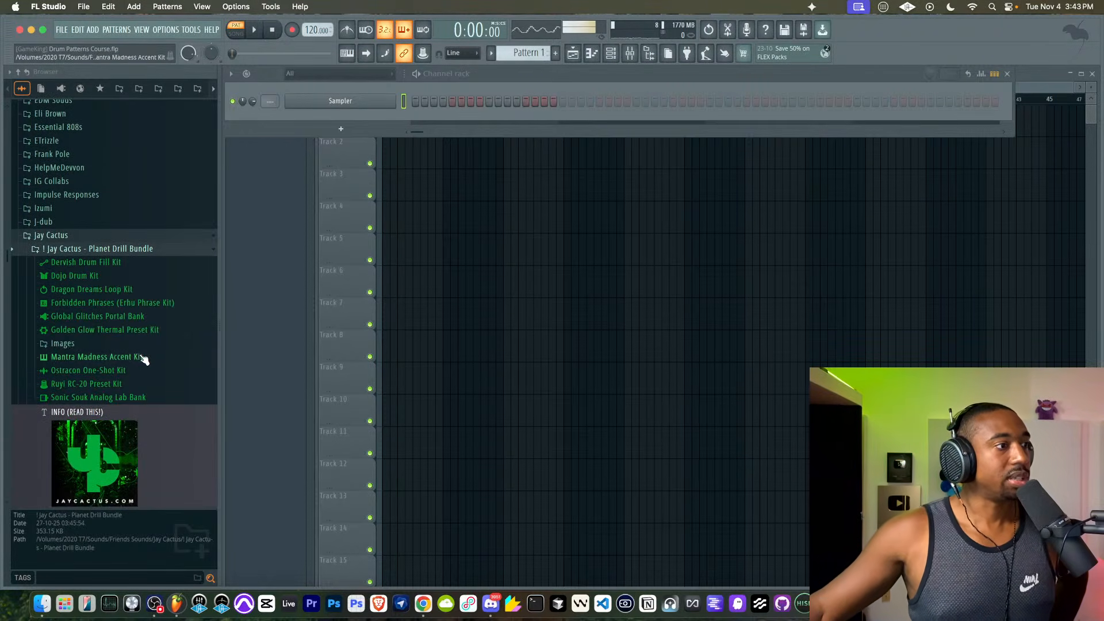
{"action": "left_click", "coordinate": [118, 279]}
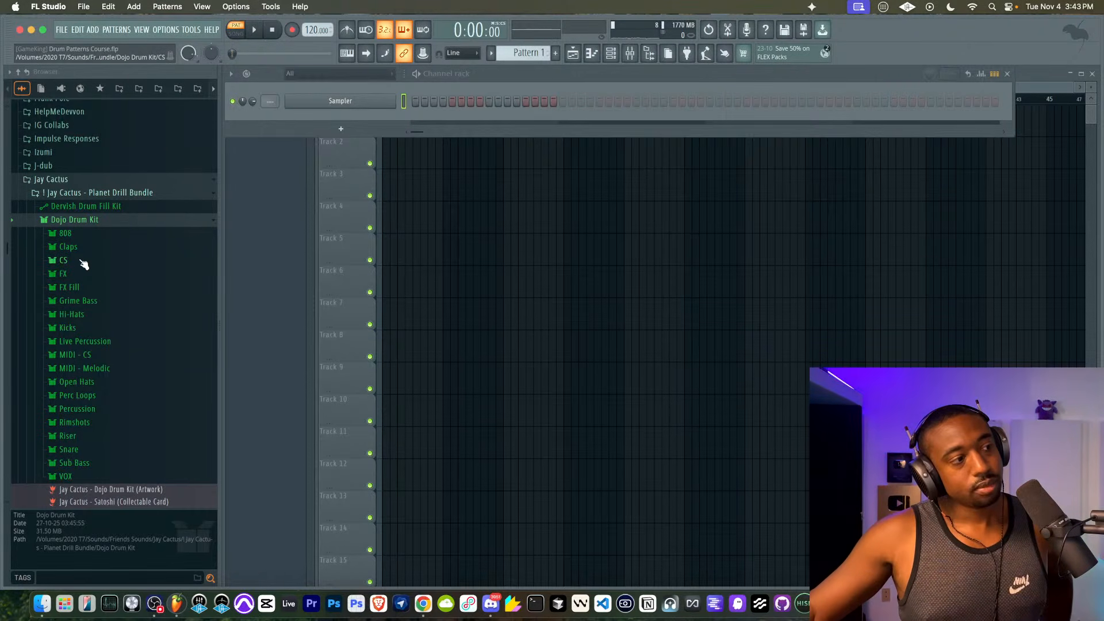
{"action": "left_click", "coordinate": [82, 261]}
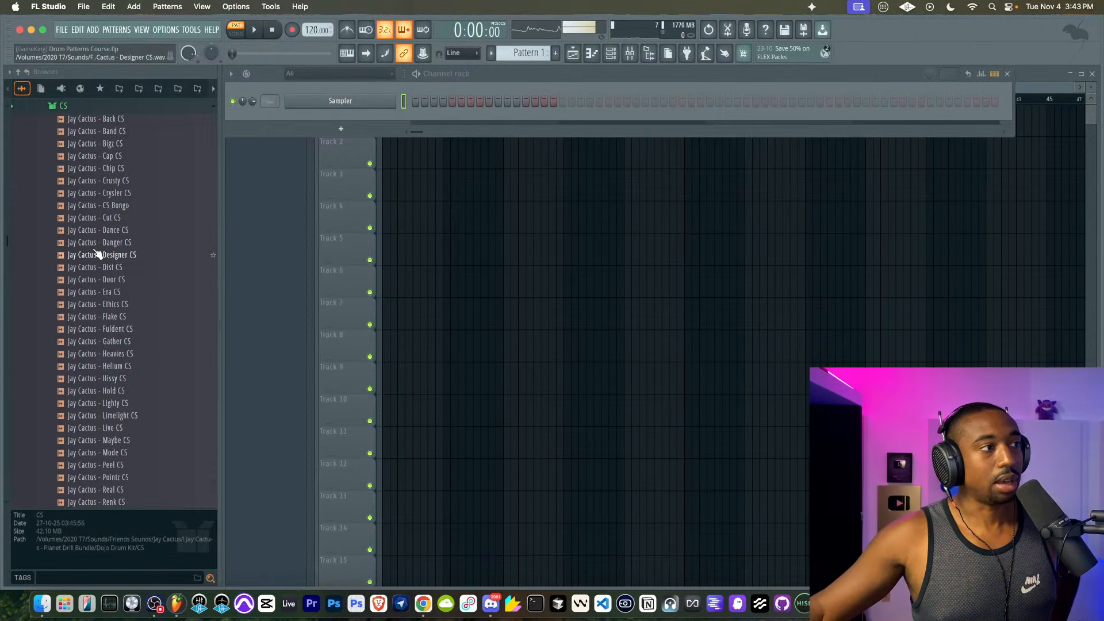
- Audition the CS samples from Back CS to Chip CS, and open Jay Cactus - Chip CS in a new channel
{"action": "left_click", "coordinate": [124, 119]}
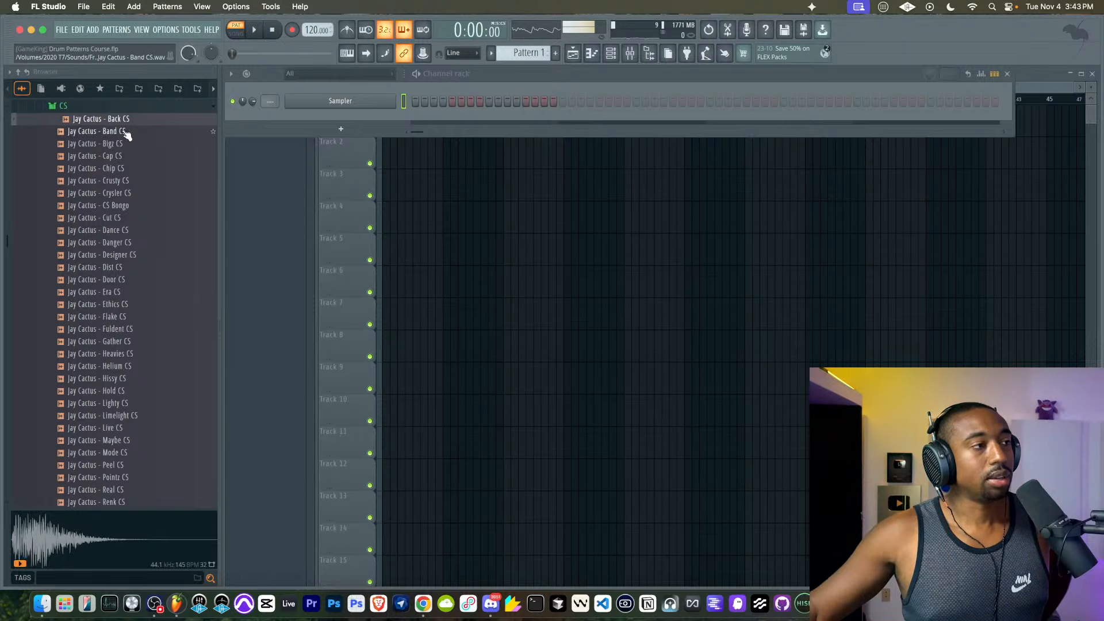
{"action": "left_click", "coordinate": [126, 132]}
{"action": "left_click", "coordinate": [119, 144]}
{"action": "left_click", "coordinate": [120, 156]}
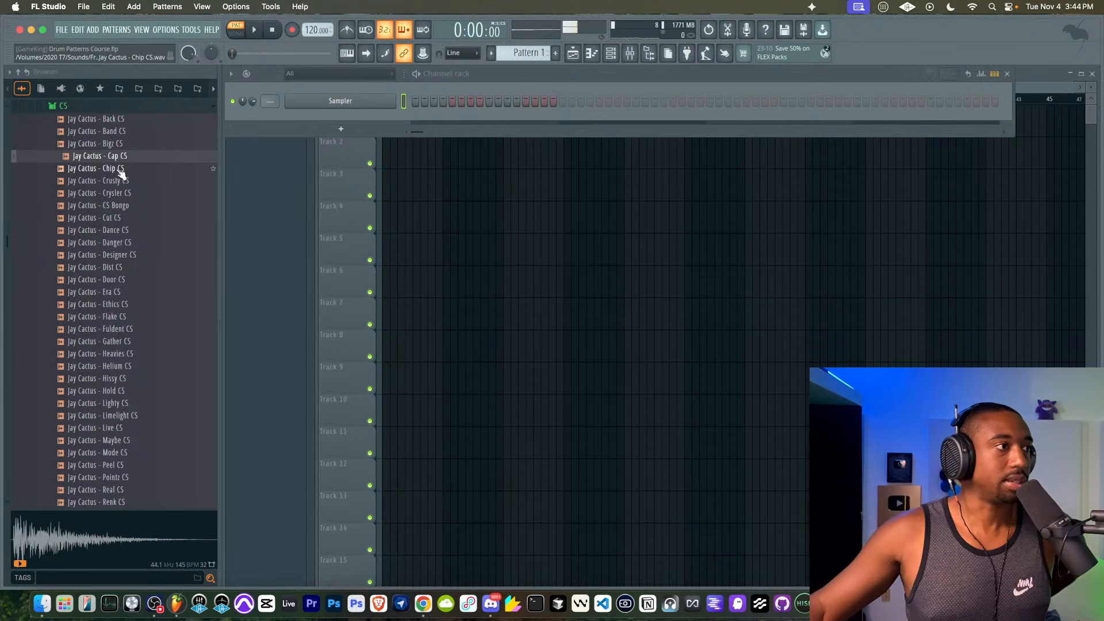
{"action": "left_click", "coordinate": [120, 169]}
{"action": "right_click", "coordinate": [119, 168]}
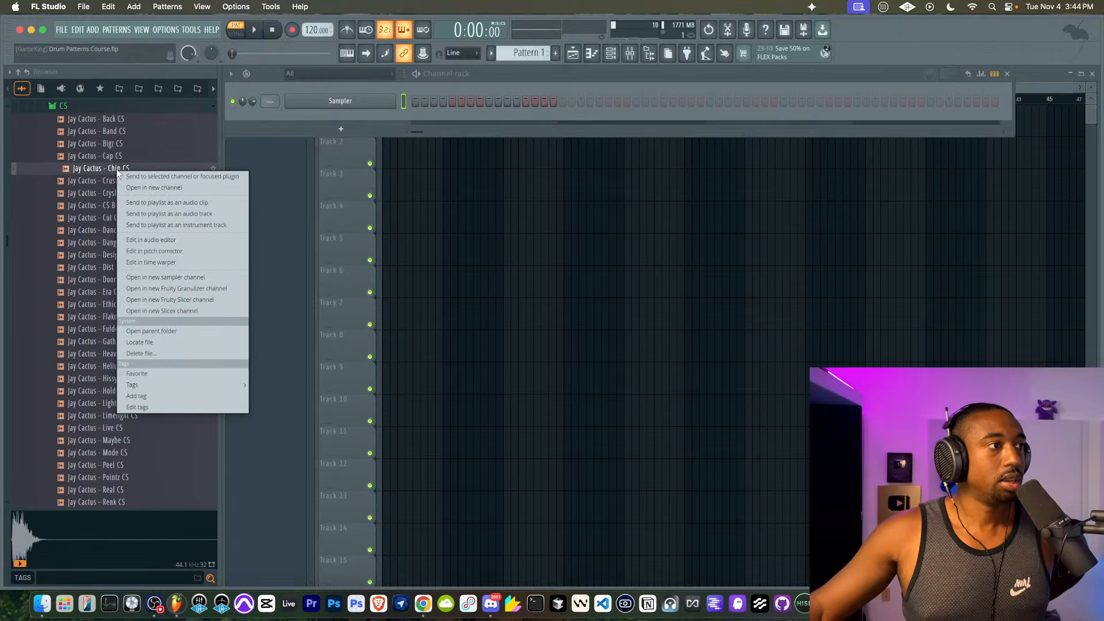
{"action": "left_click", "coordinate": [139, 189]}
- Audition BIG WJITE CLAP & SNARE (25) from the 1 - Go - To Drums folder and open it in a new channel
{"action": "scroll", "coordinate": [104, 149], "scroll_direction": "up", "scroll_amount": 8}
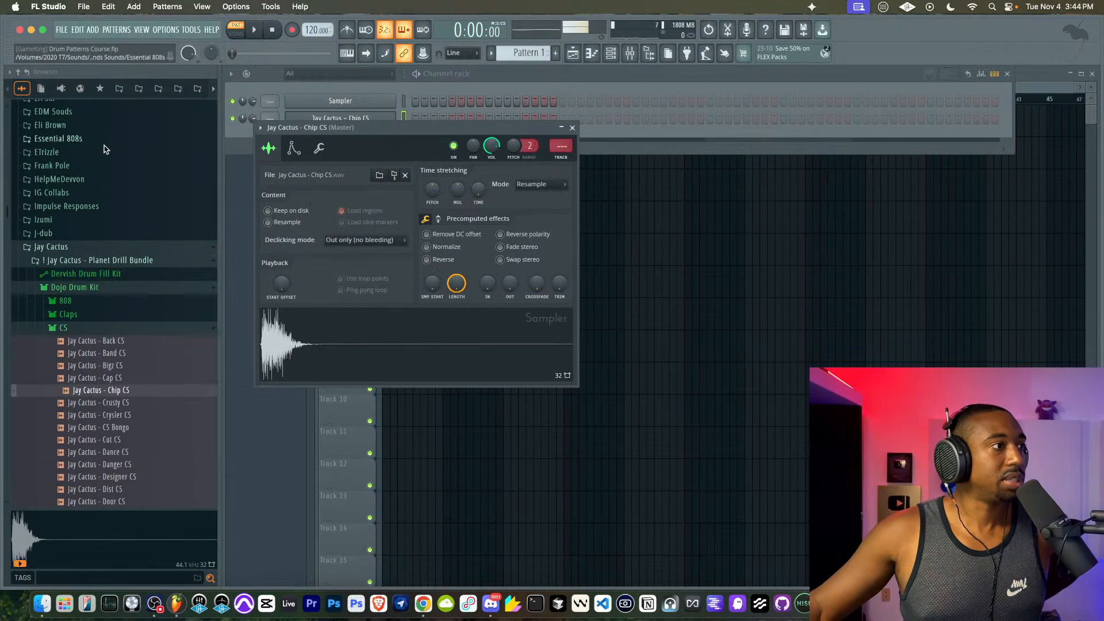
{"action": "scroll", "coordinate": [72, 163], "scroll_direction": "up", "scroll_amount": 10}
{"action": "left_click", "coordinate": [80, 293]}
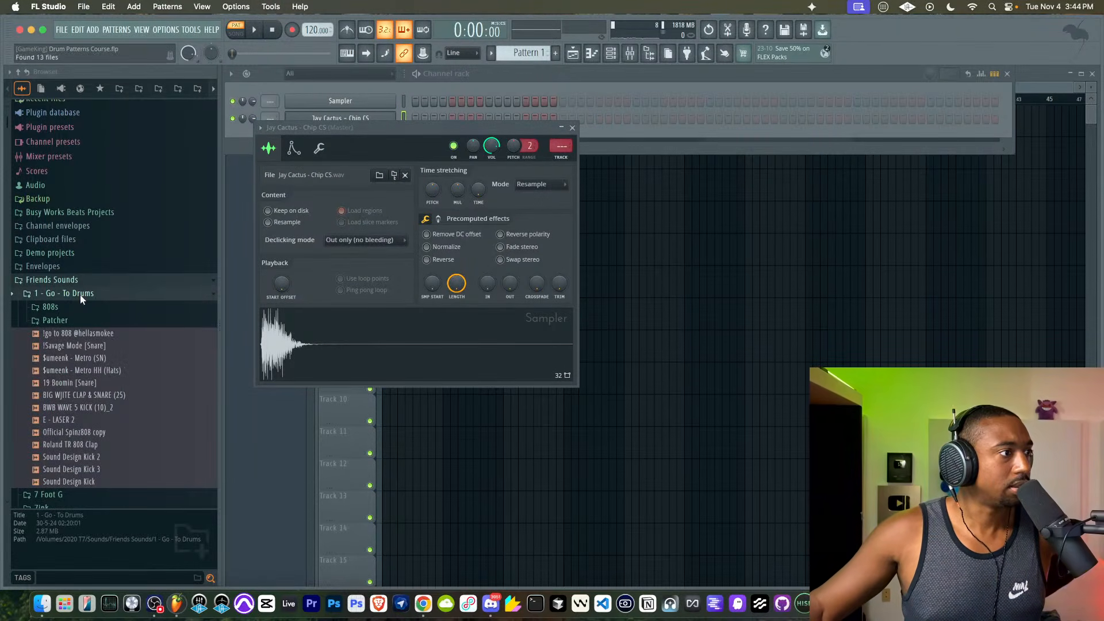
{"action": "left_click", "coordinate": [92, 395]}
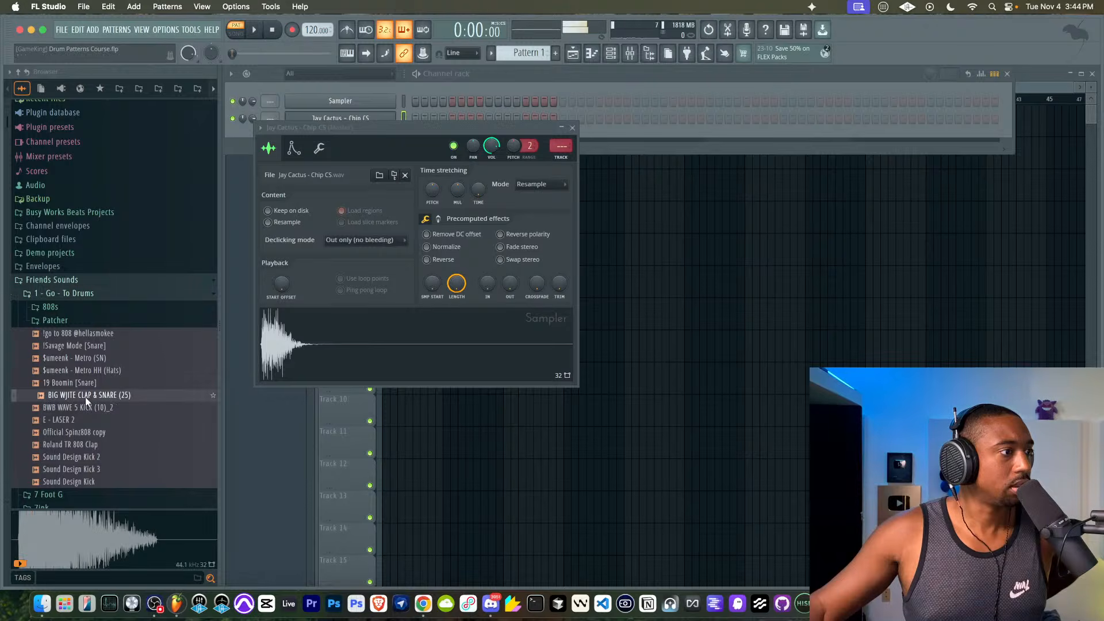
{"action": "right_click", "coordinate": [95, 392]}
{"action": "left_click", "coordinate": [123, 359]}
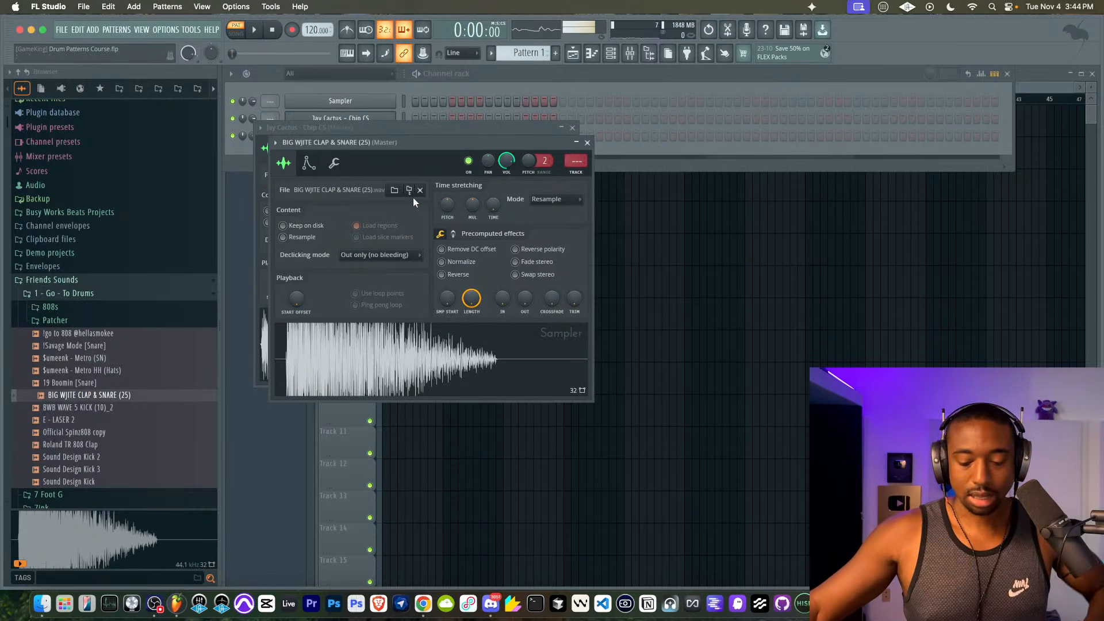
- Set the clap and snare sample's trim to 100% and its filter type to HP, and close both sampler windows
{"action": "left_click_drag", "start_coordinate": [574, 298], "coordinate": [574, 270]}
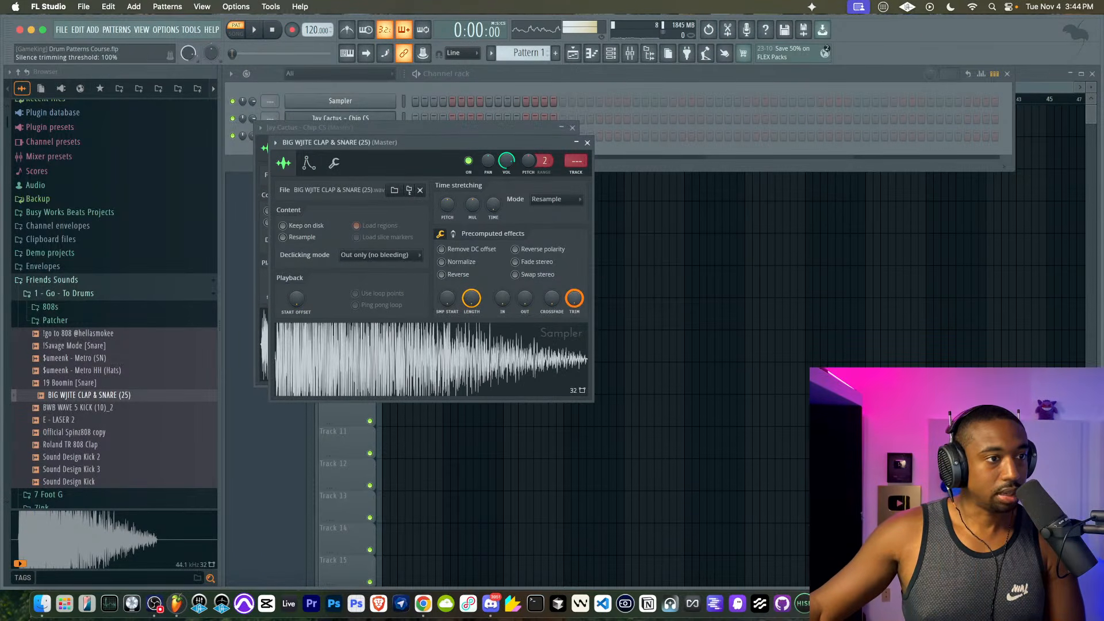
{"action": "left_click", "coordinate": [309, 163]}
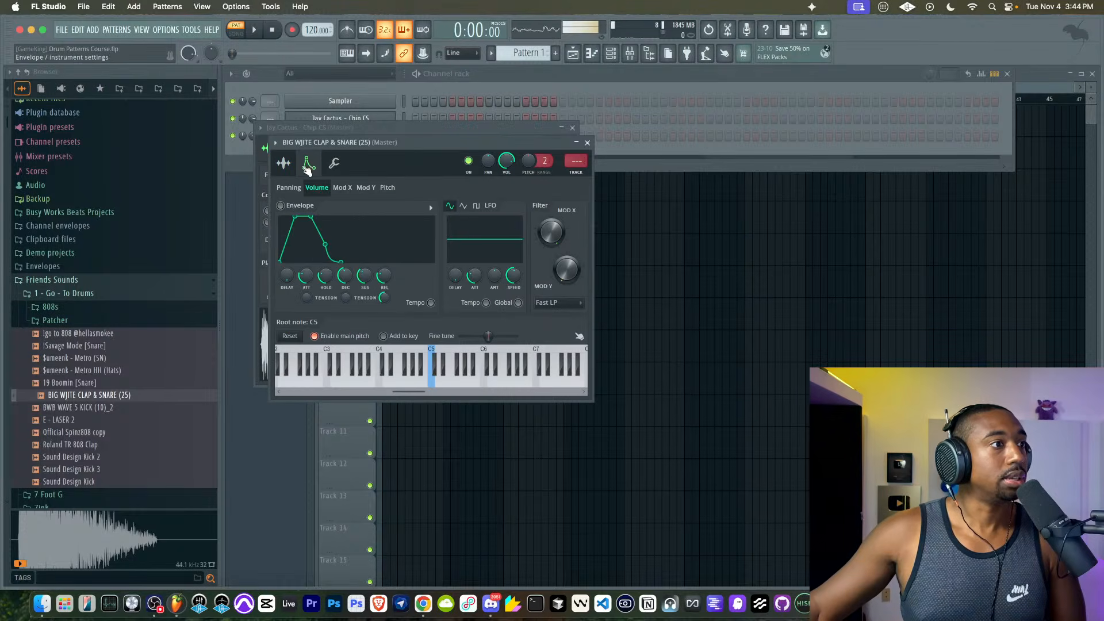
{"action": "left_click", "coordinate": [557, 303]}
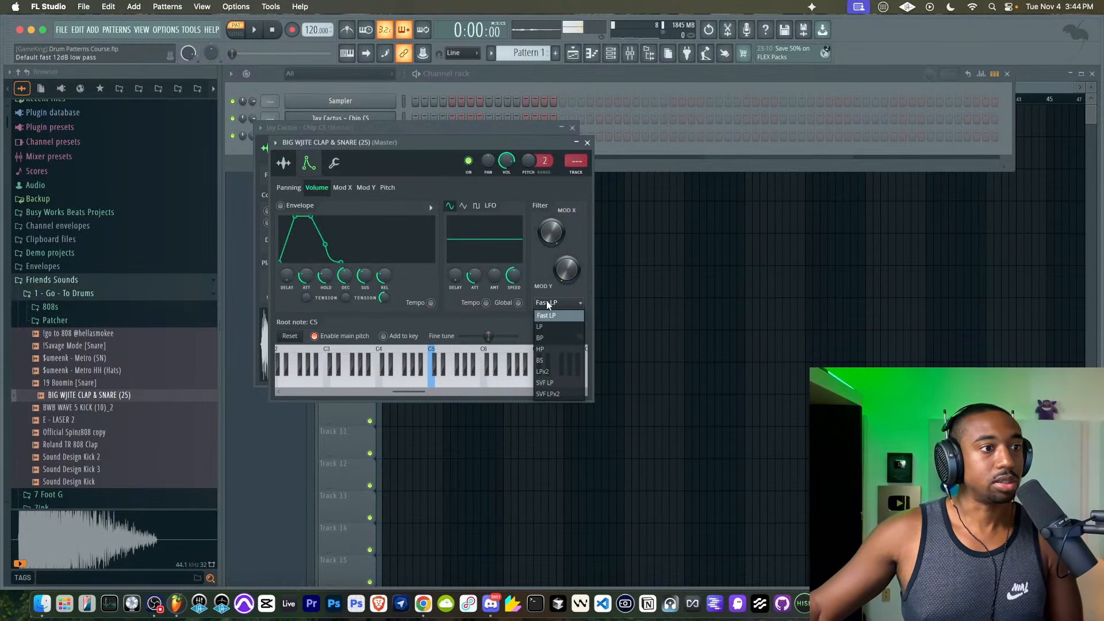
{"action": "left_click", "coordinate": [553, 350]}
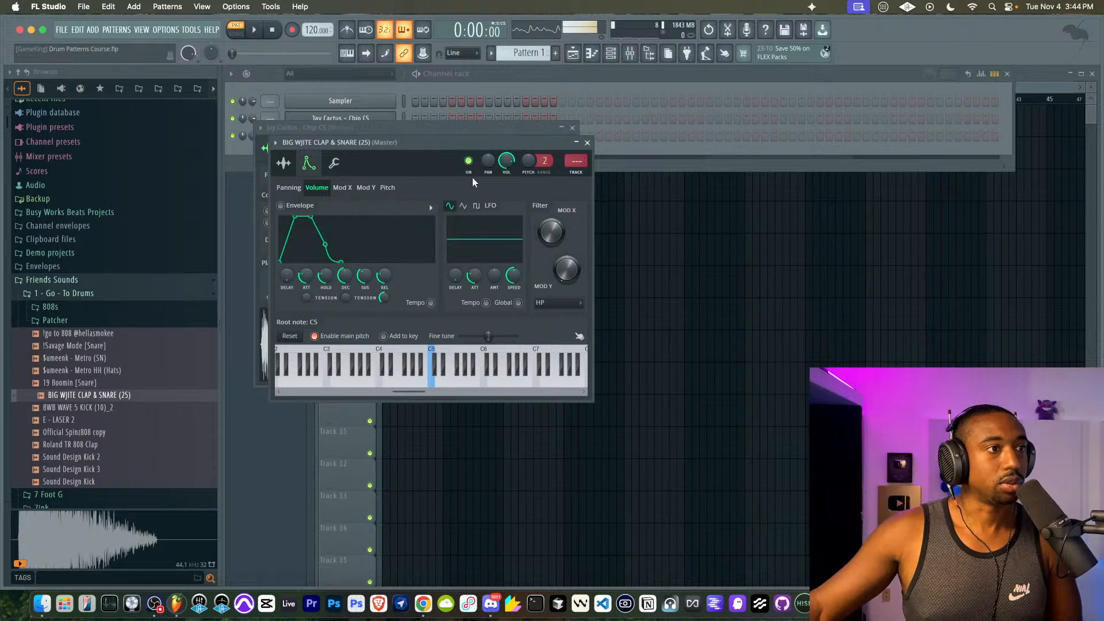
{"action": "left_click", "coordinate": [587, 142]}
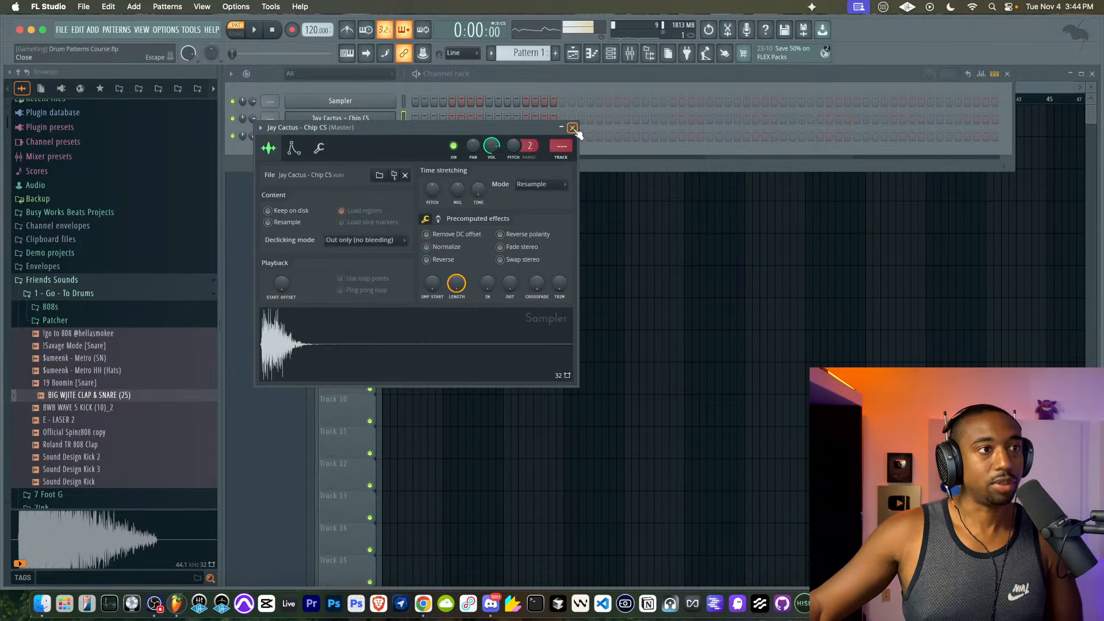
{"action": "left_click", "coordinate": [572, 128]}
- Select the clap and Chip CS channels in turn to try their sounds, and delete the empty Sampler channel
{"action": "left_click", "coordinate": [403, 135]}
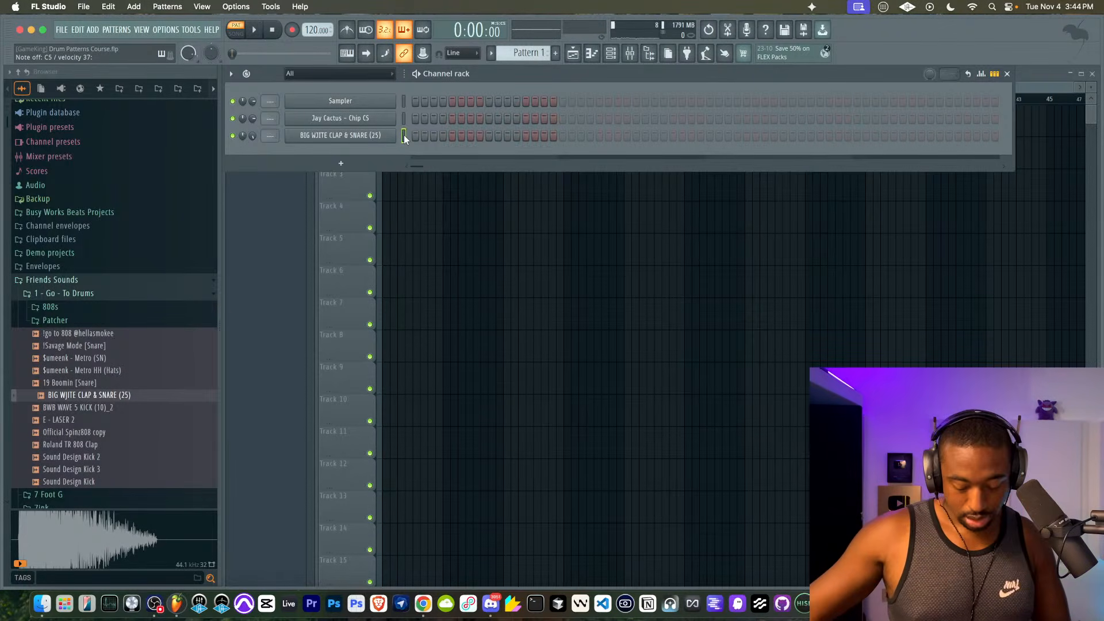
{"action": "left_click", "coordinate": [405, 118]}
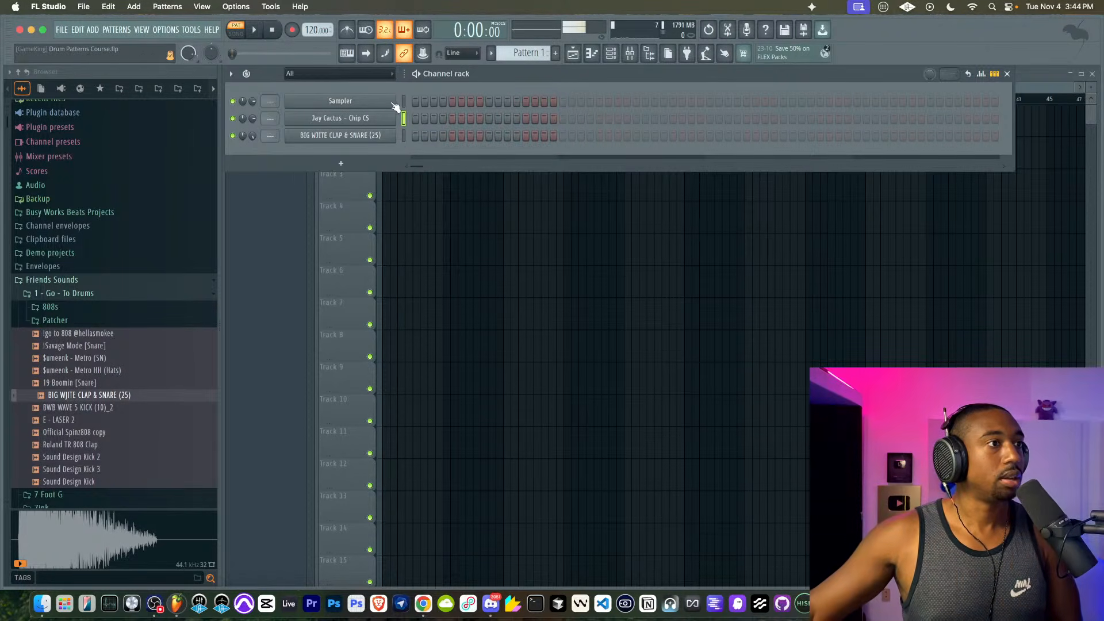
{"action": "right_click", "coordinate": [377, 99]}
{"action": "key", "text": "d"}
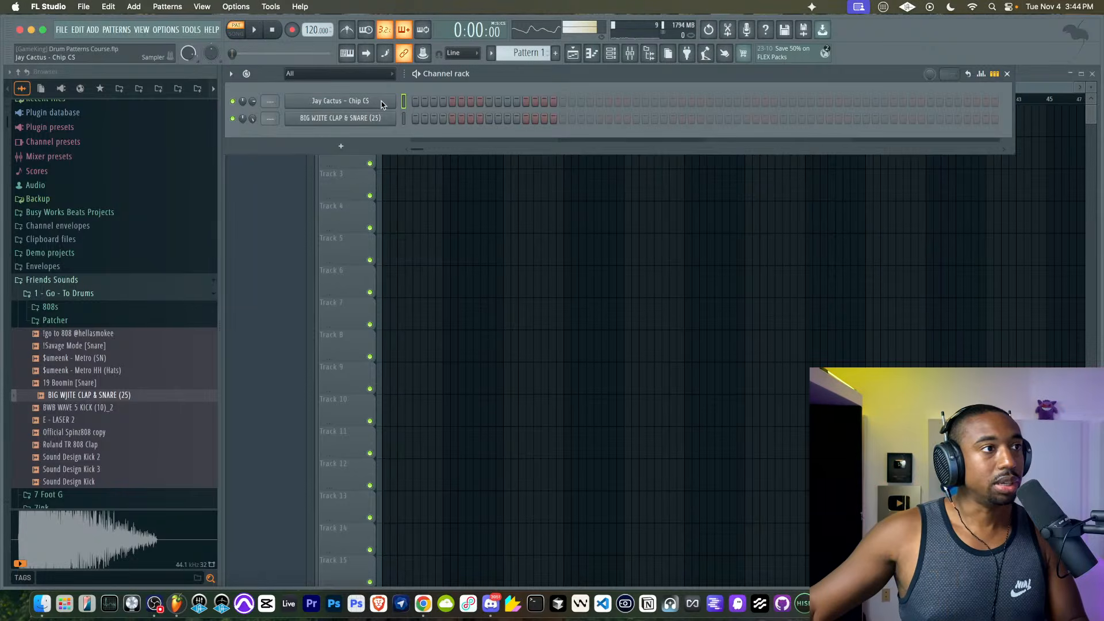
- Select the BIG WJITE CLAP & SNARE (25) channel, view its sampler settings while trying the sound, and close them
{"action": "left_click", "coordinate": [404, 119]}
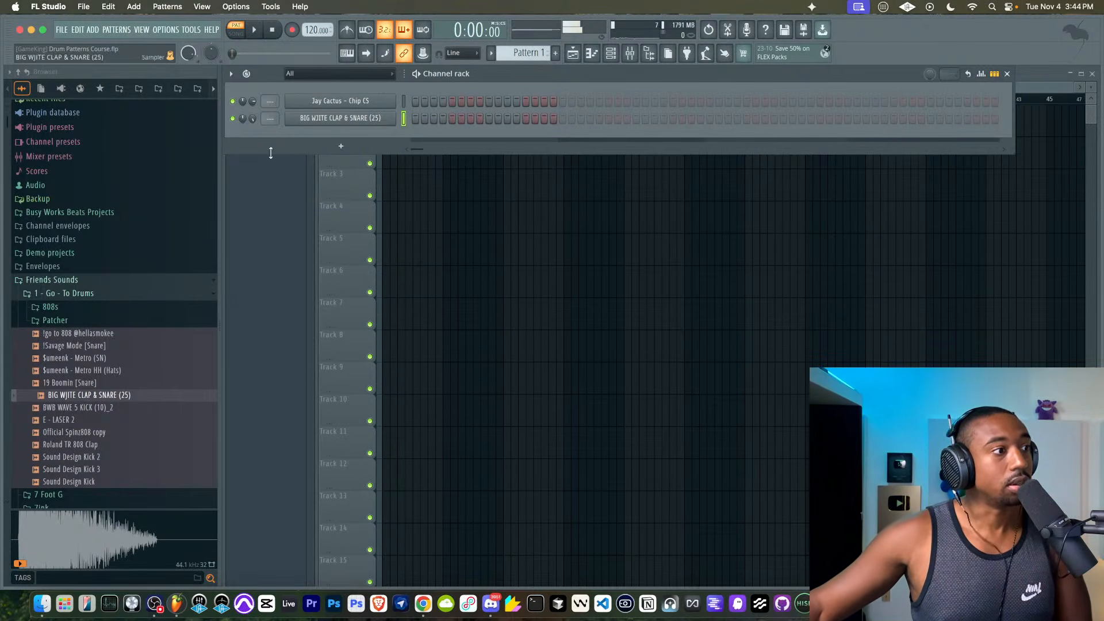
{"action": "left_click", "coordinate": [345, 119]}
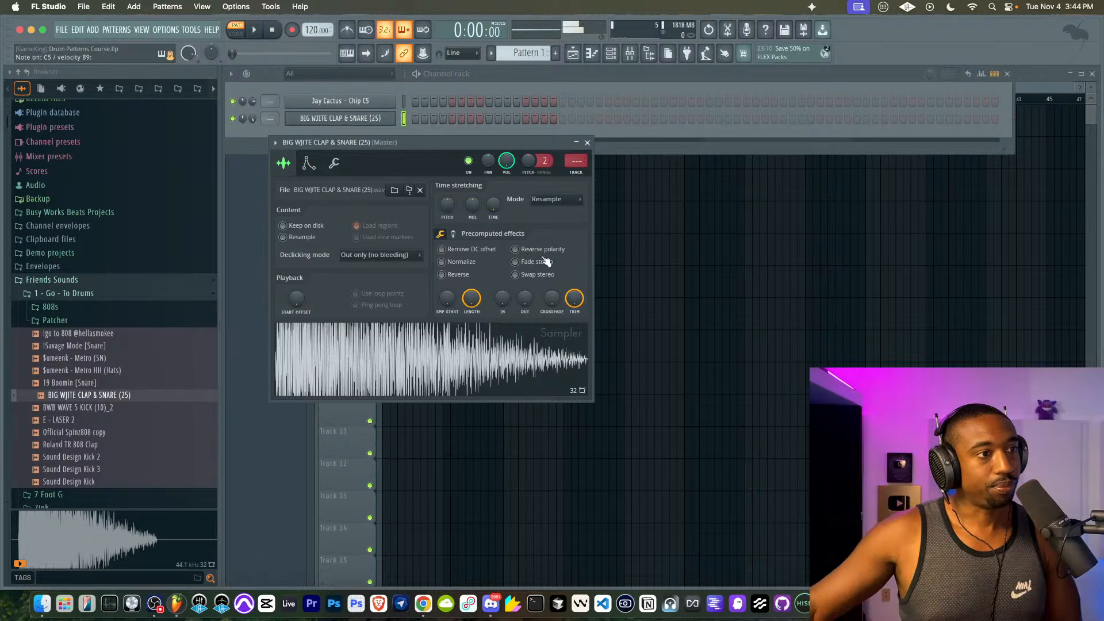
{"action": "left_click", "coordinate": [587, 143]}
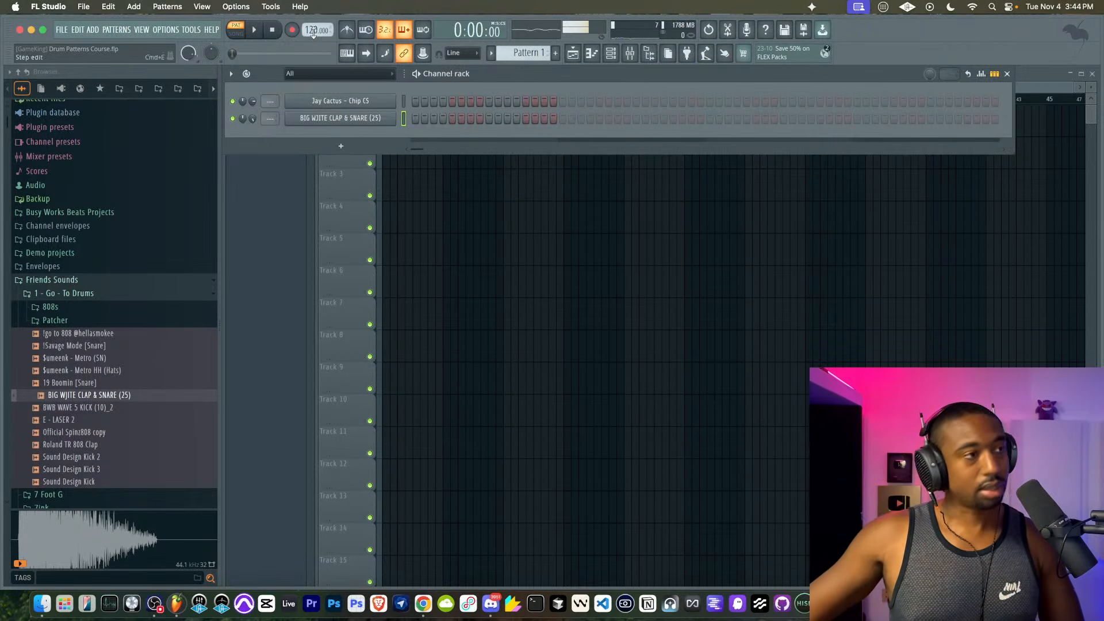
- Enable the metronome and raise the project tempo to 144 BPM
{"action": "left_click", "coordinate": [346, 28]}
{"action": "left_click_drag", "start_coordinate": [312, 30], "coordinate": [313, 16]}
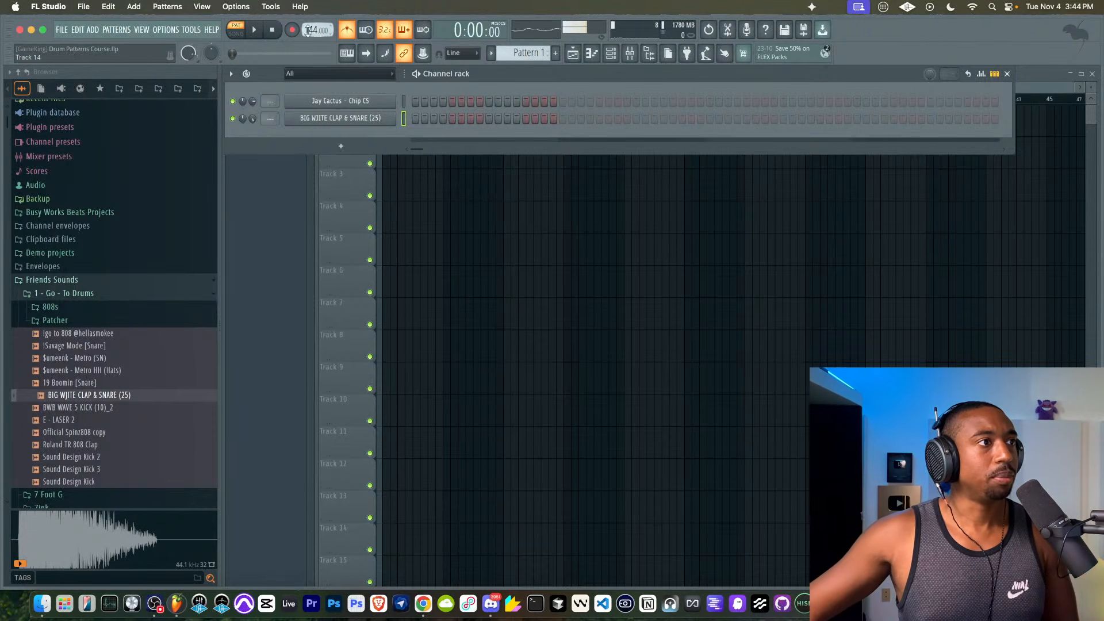
- Place Jay Cactus - Chip CS hits on steps 1, 4, 7, 9, 12 and 15, and play the pattern
{"action": "left_click", "coordinate": [404, 102]}
{"action": "left_click", "coordinate": [415, 101]}
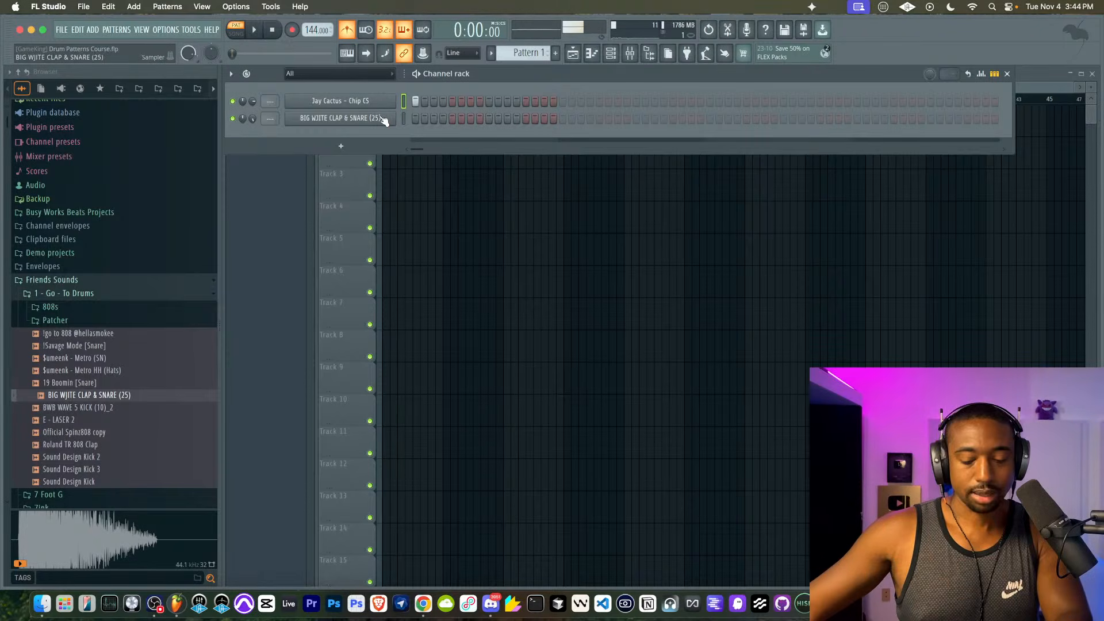
{"action": "left_click", "coordinate": [489, 101]}
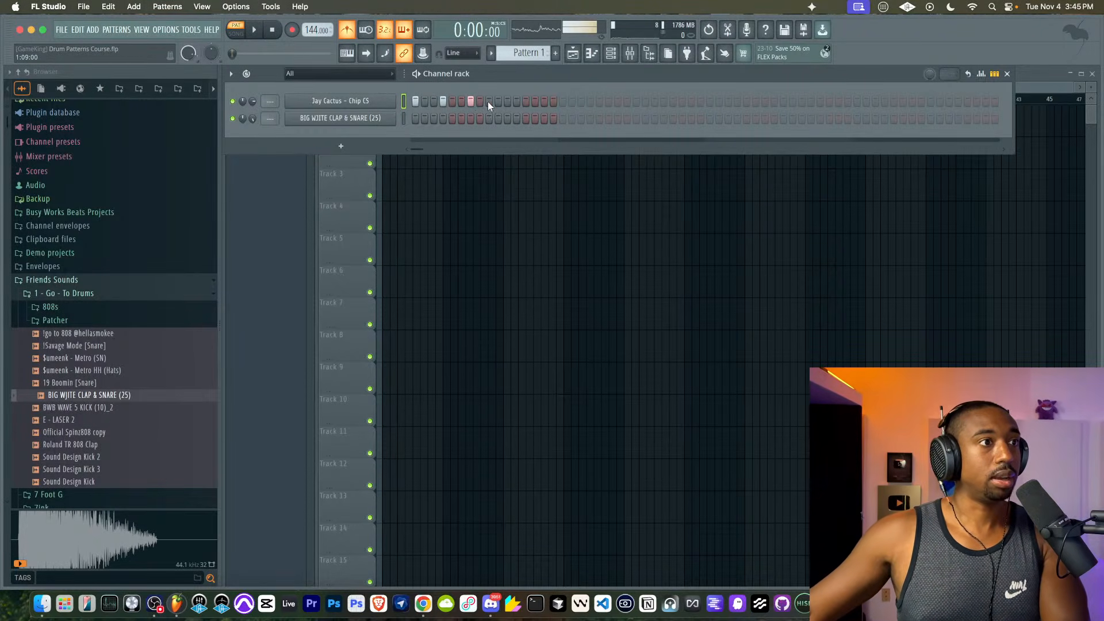
{"action": "left_click", "coordinate": [517, 101]}
{"action": "left_click", "coordinate": [545, 102]}
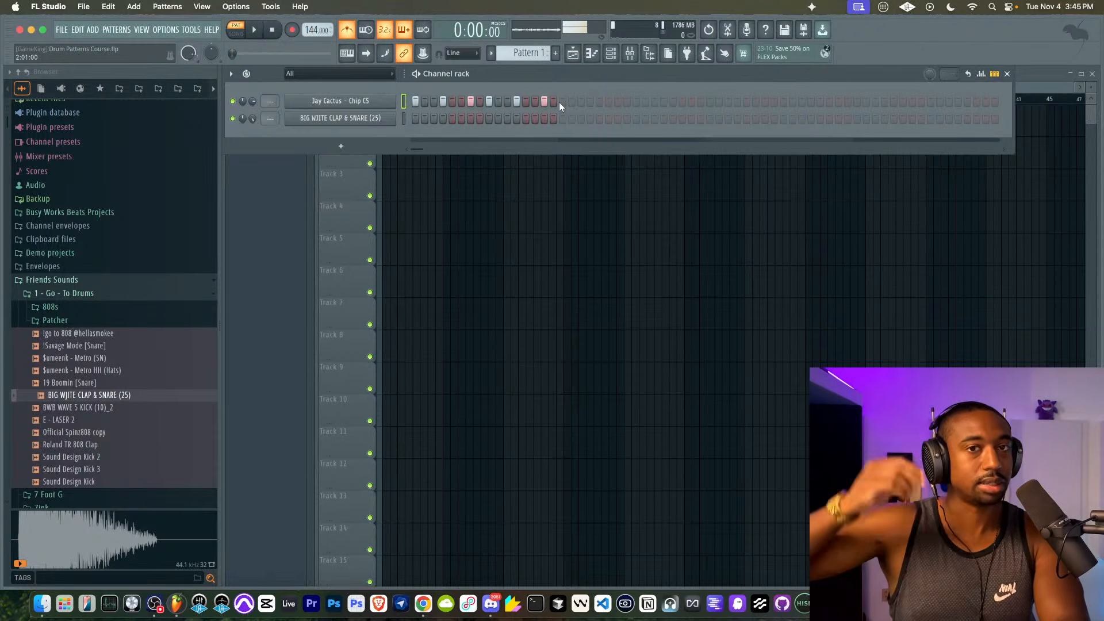
{"action": "key", "text": "space"}
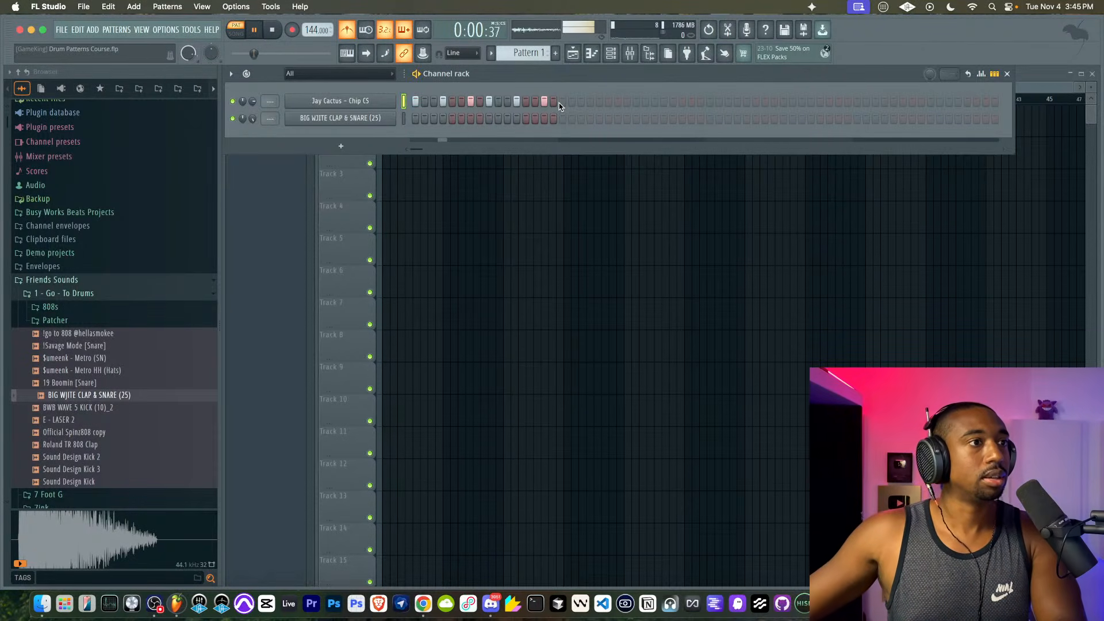
- Add Chip CS hits on steps 17, 20, 23, 25, 28 and 31 of Pattern 1, and play the pattern back
{"action": "left_click", "coordinate": [562, 102]}
{"action": "left_click", "coordinate": [590, 101]}
{"action": "left_click", "coordinate": [617, 101]}
{"action": "key", "text": "space"}
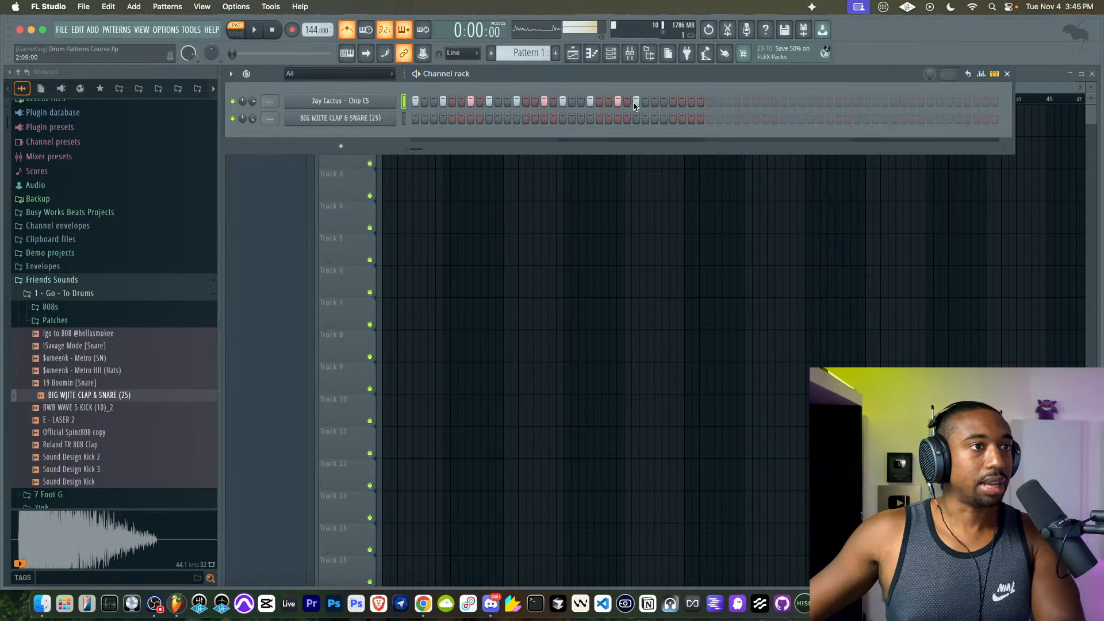
{"action": "left_click", "coordinate": [636, 101]}
{"action": "left_click", "coordinate": [663, 101]}
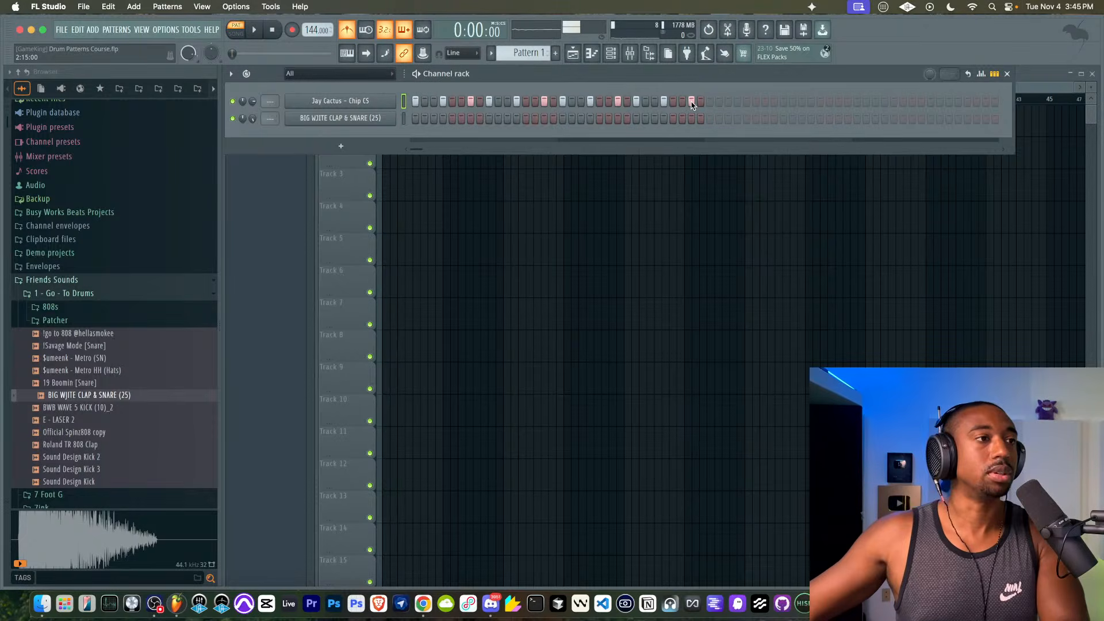
{"action": "key", "text": "space"}
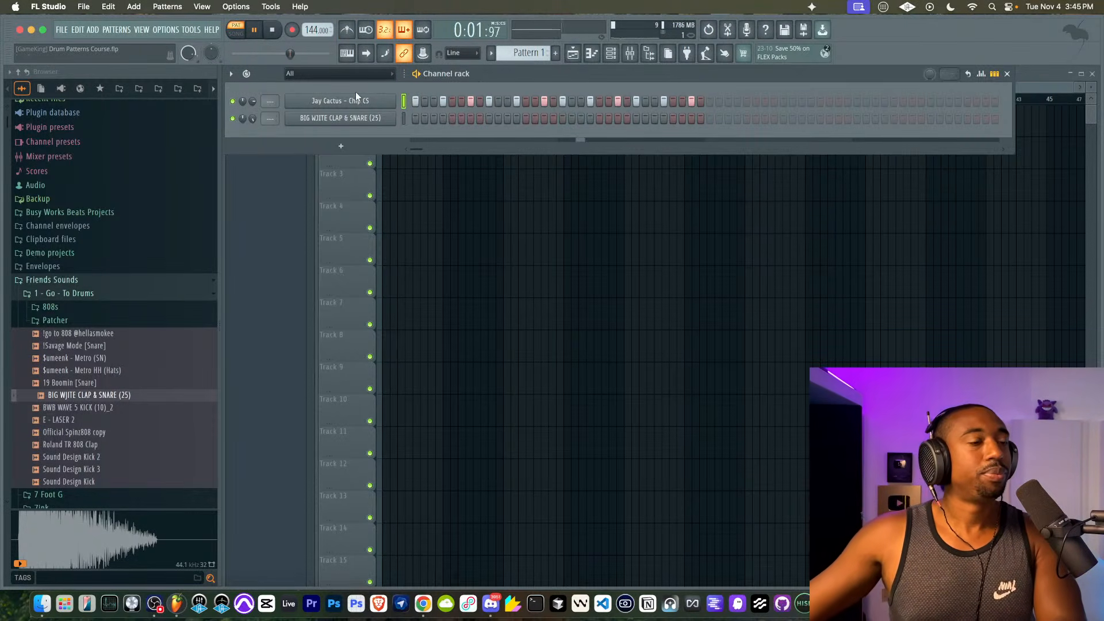
{"action": "key", "text": "space"}
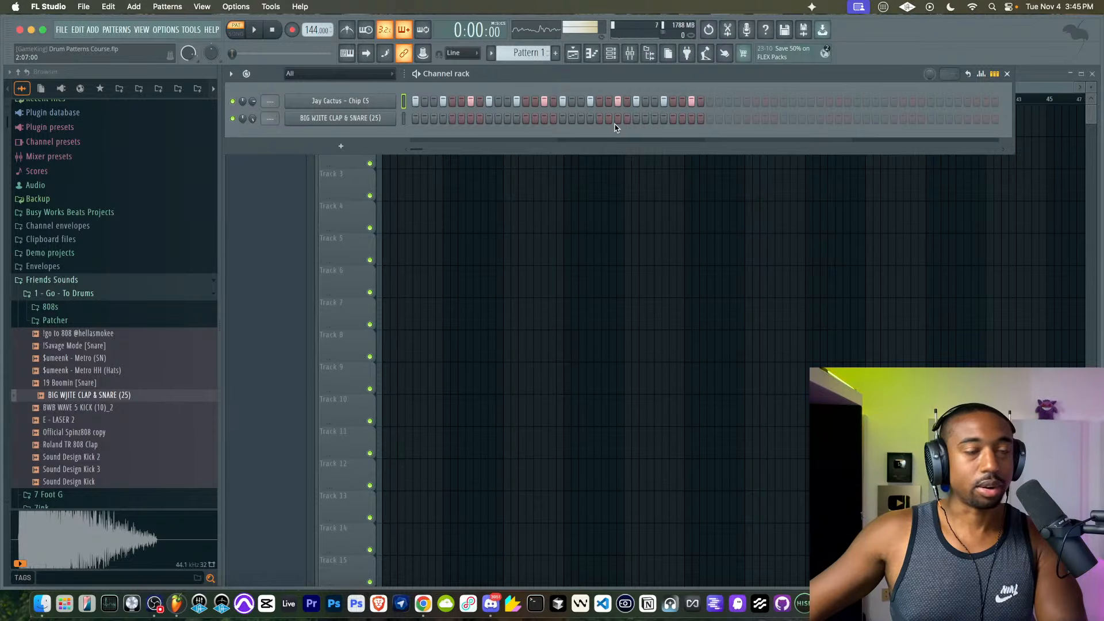
- Save the project and listen to Pattern 1 again, with the clap and snare channel selected
{"action": "key", "text": "super+s"}
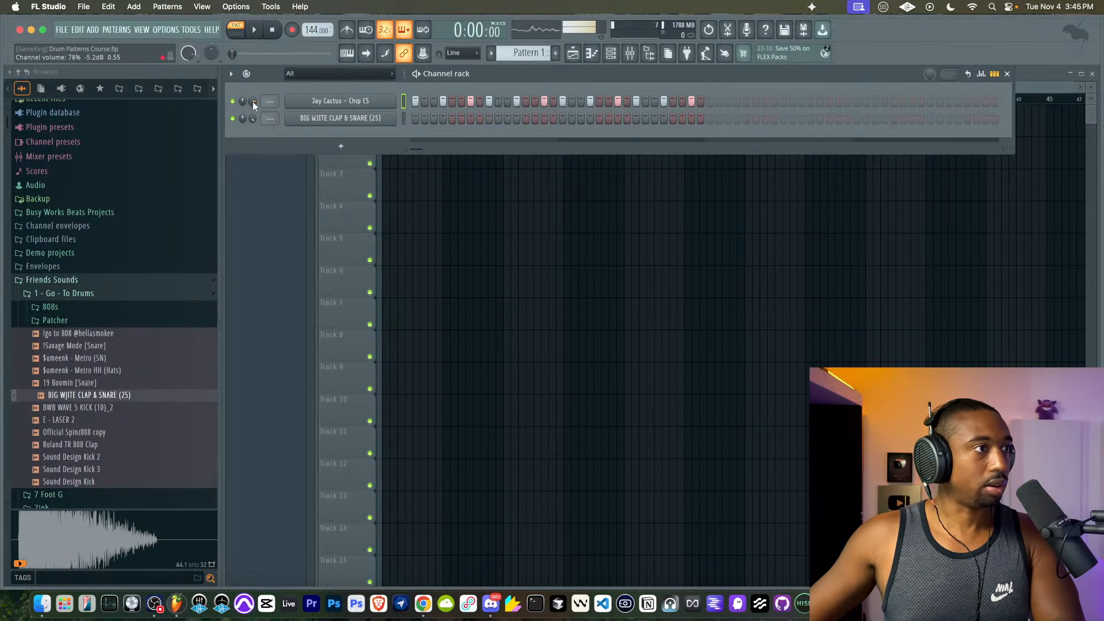
{"action": "key", "text": "space"}
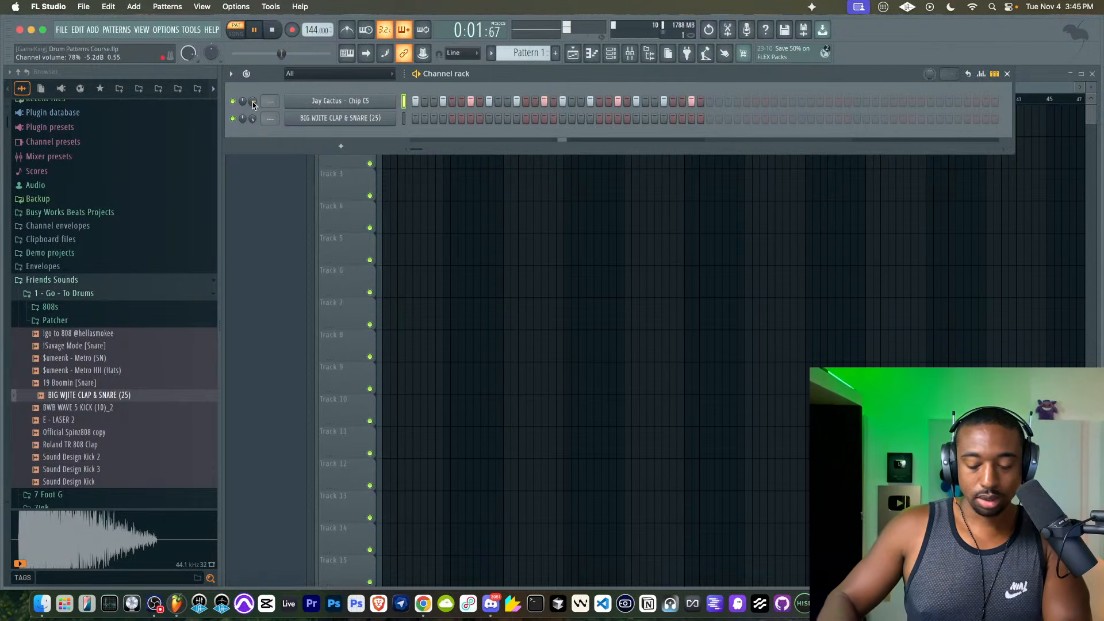
{"action": "key", "text": "space"}
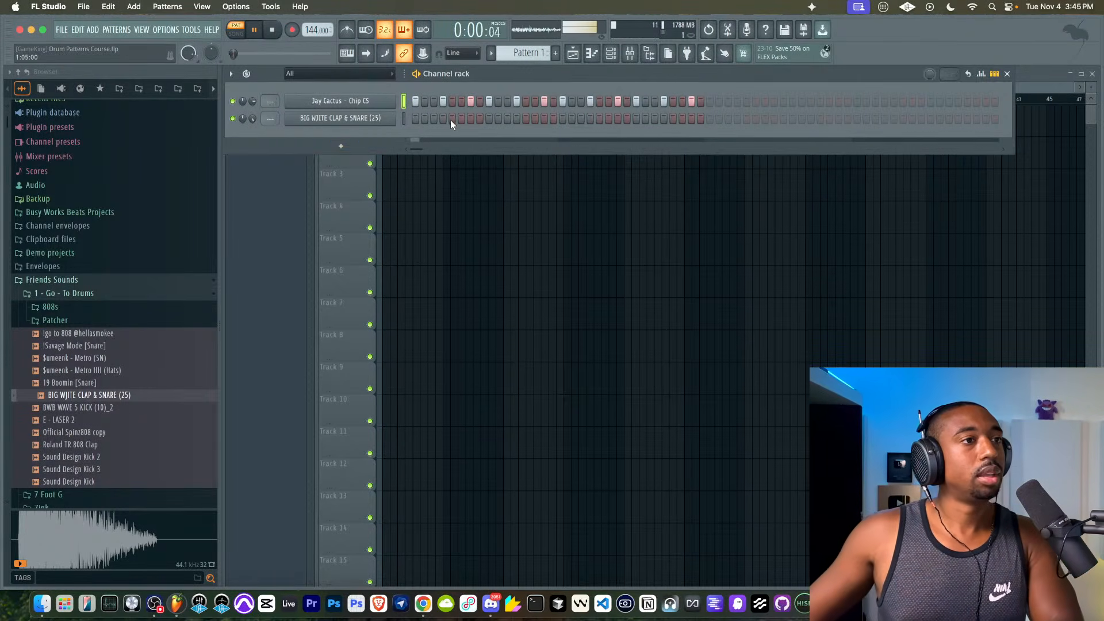
{"action": "left_click", "coordinate": [403, 119]}
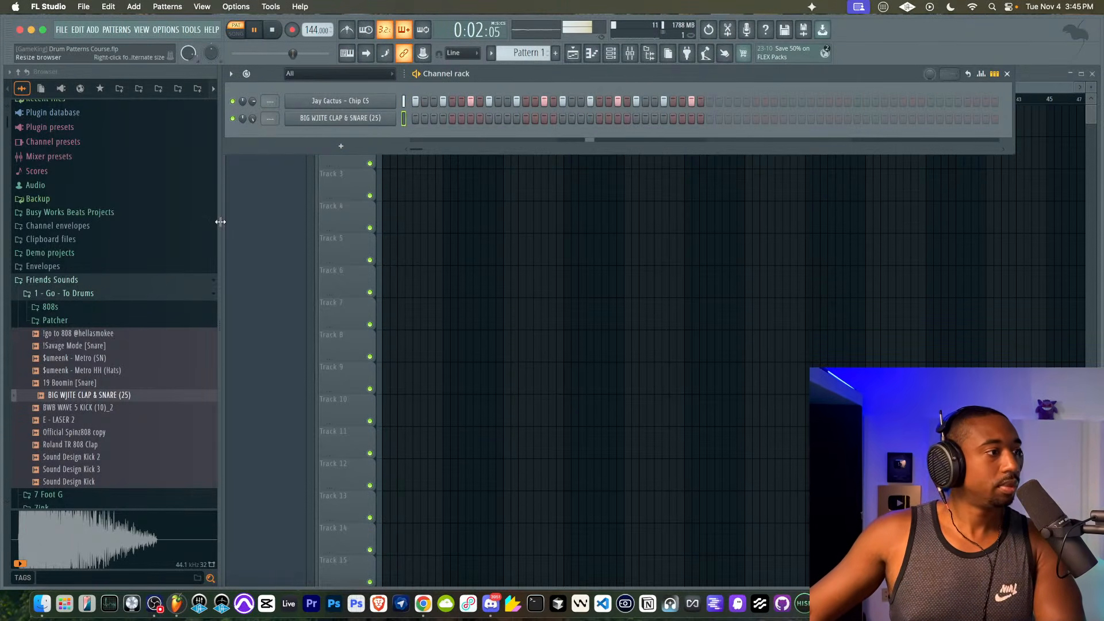
{"action": "key", "text": "space"}
- Audition 808 samples from the Dojo Drum Kit's 808 folder, including Comply, Bright N Simple, Bounce and BMW
{"action": "scroll", "coordinate": [102, 310], "scroll_direction": "down", "scroll_amount": 15}
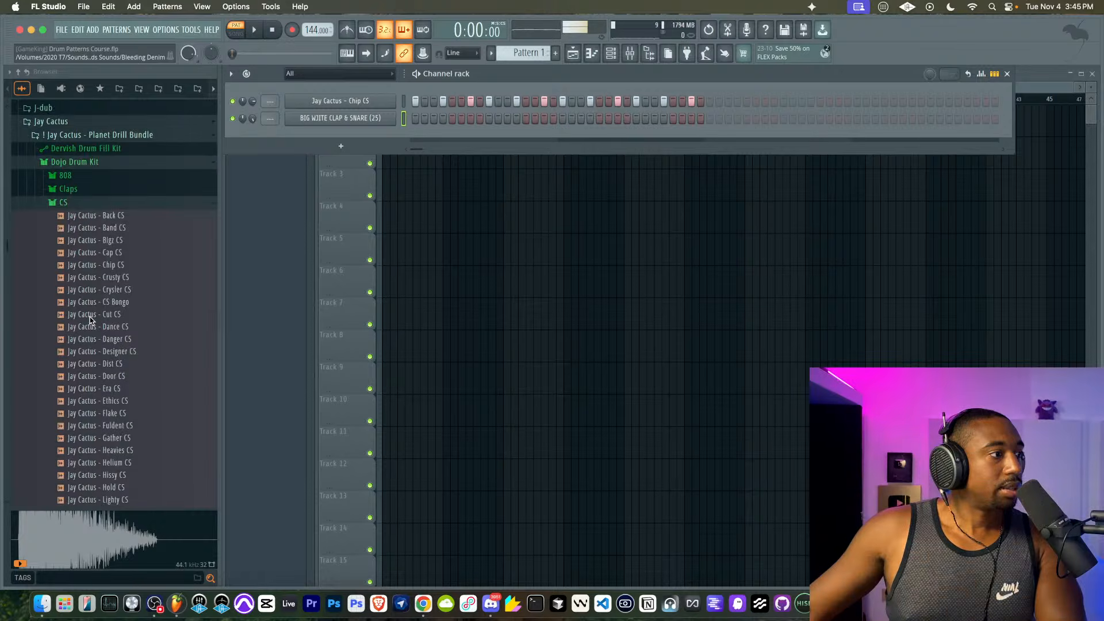
{"action": "left_click", "coordinate": [86, 275]}
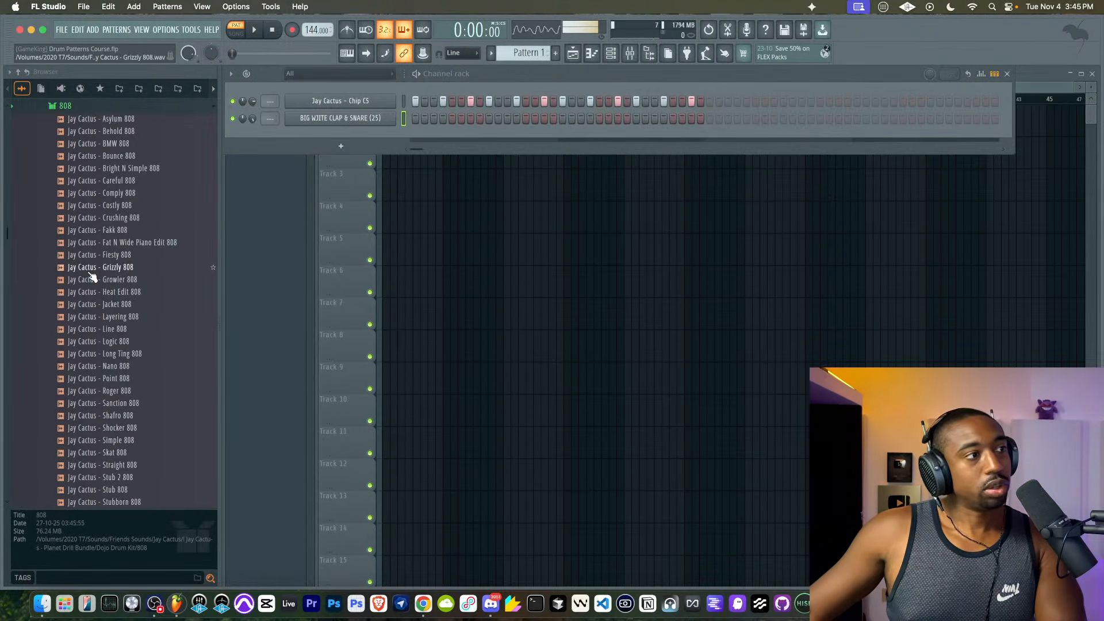
{"action": "left_click", "coordinate": [124, 195]}
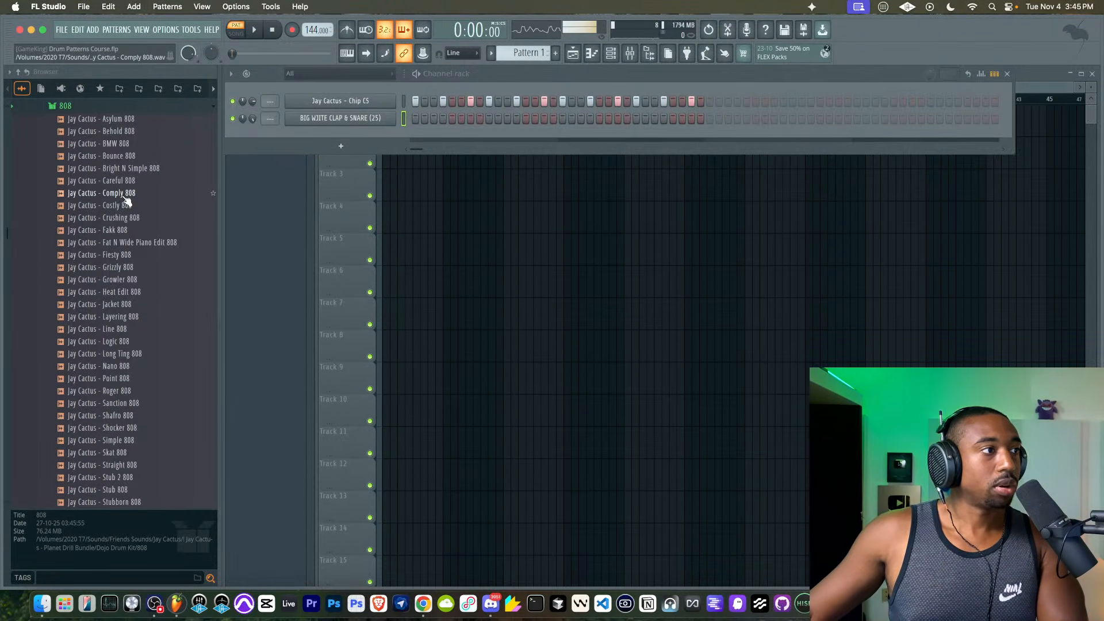
{"action": "left_click", "coordinate": [120, 168]}
{"action": "left_click", "coordinate": [121, 145]}
{"action": "left_click", "coordinate": [122, 155]}
{"action": "left_click", "coordinate": [123, 143]}
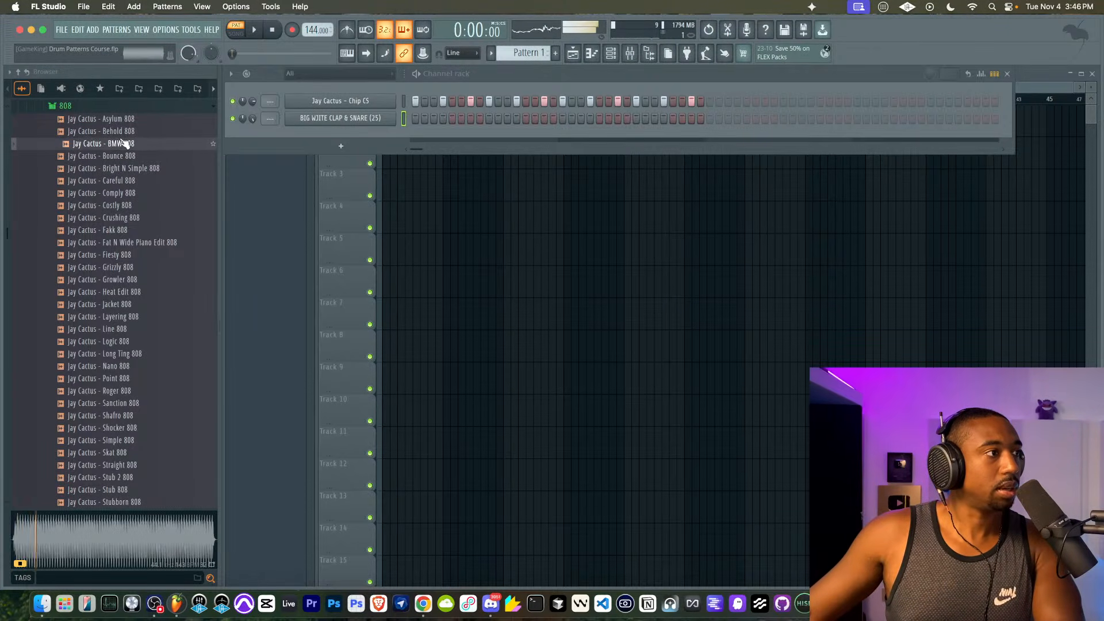
- Load the Asylum 808 sample into a new channel and turn on the metronome
{"action": "left_click", "coordinate": [123, 131]}
{"action": "left_click", "coordinate": [122, 120]}
{"action": "right_click", "coordinate": [124, 122]}
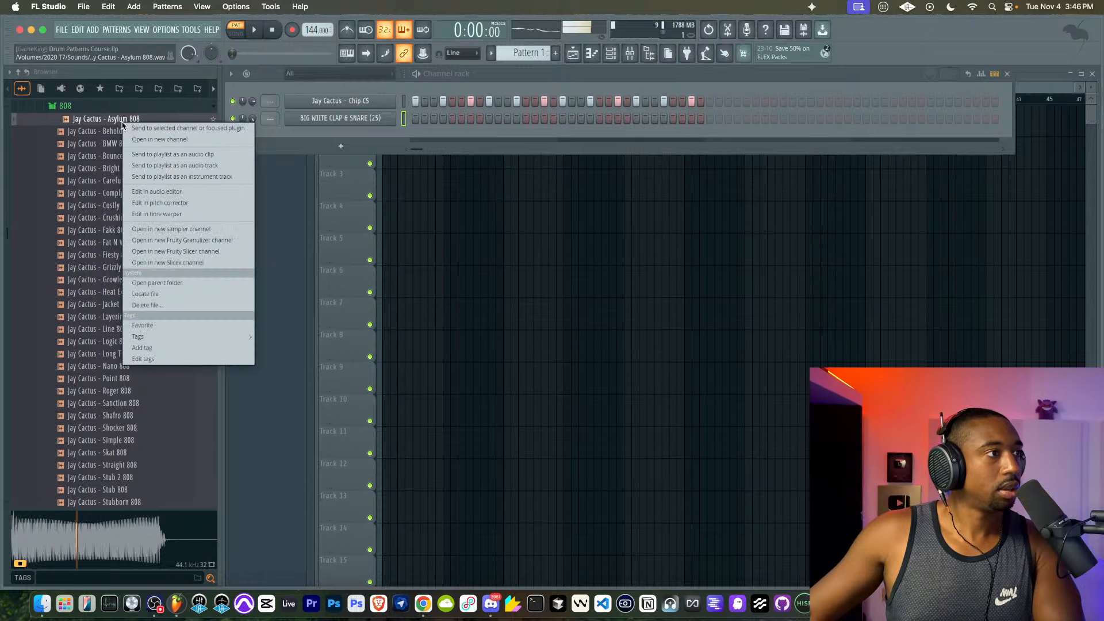
{"action": "left_click", "coordinate": [133, 139]}
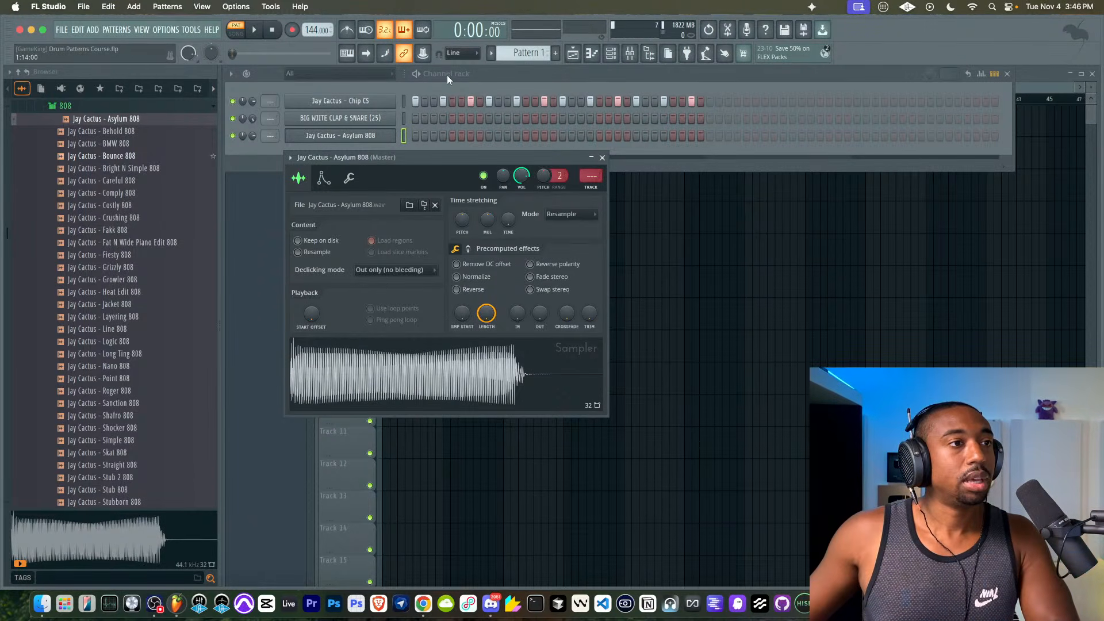
{"action": "left_click", "coordinate": [347, 29]}
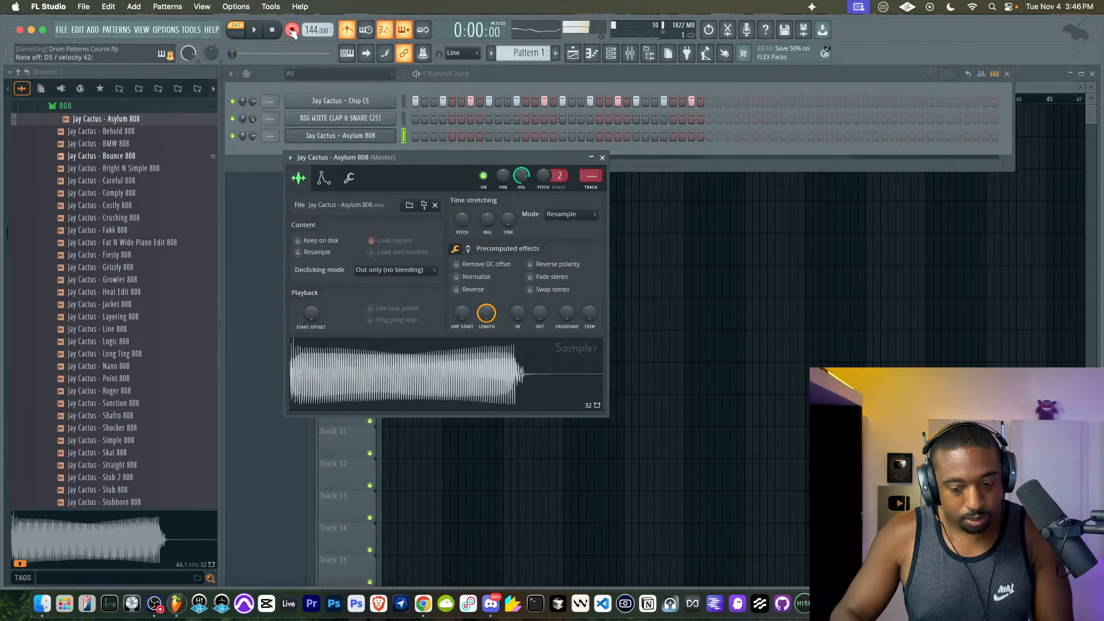
- Record a two-bar bassline on the Asylum 808 channel in Pattern 1 and play it back in the piano roll
{"action": "key", "text": "space"}
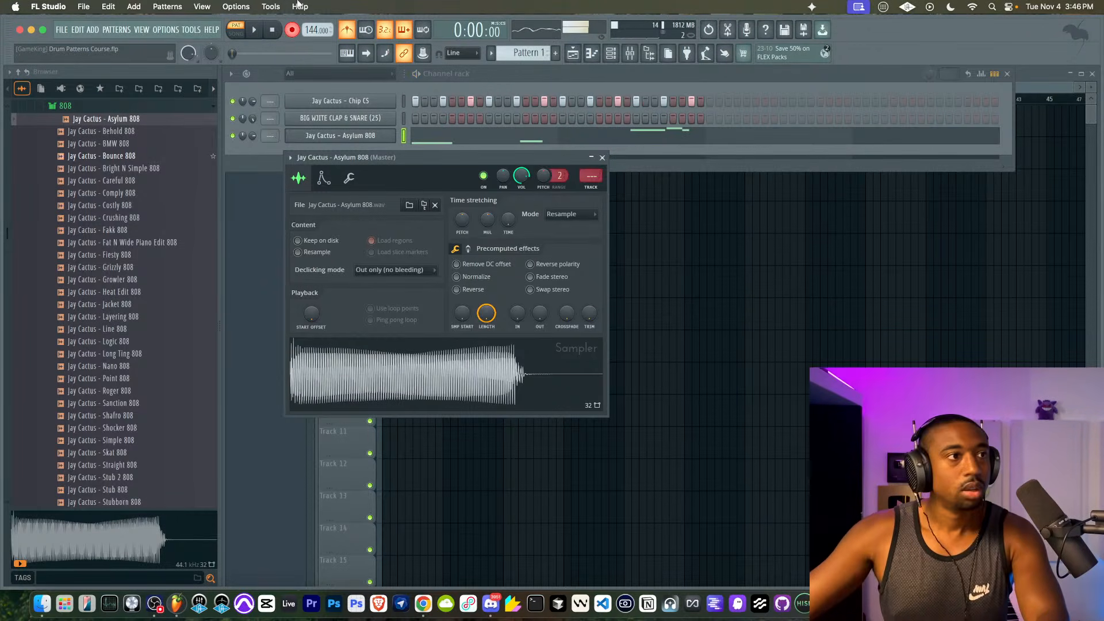
{"action": "left_click", "coordinate": [290, 31]}
{"action": "left_click", "coordinate": [473, 140]}
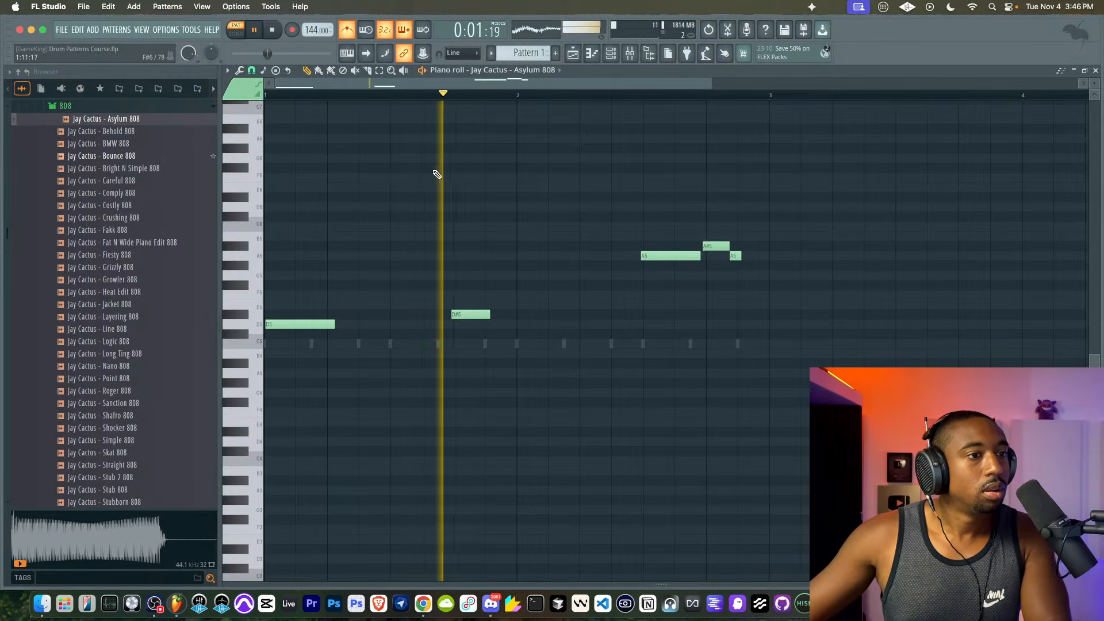
{"action": "key", "text": "space"}
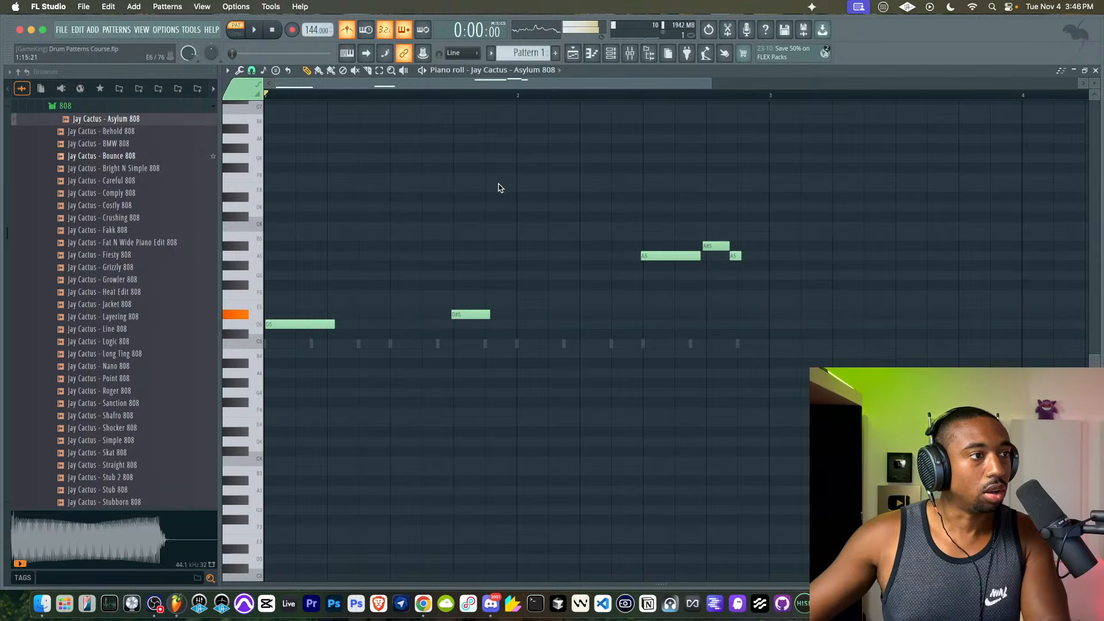
- Quantize all the recorded Asylum 808 notes, and delete them from Pattern 1
{"action": "key", "text": "super+a"}
{"action": "key", "text": "alt+q"}
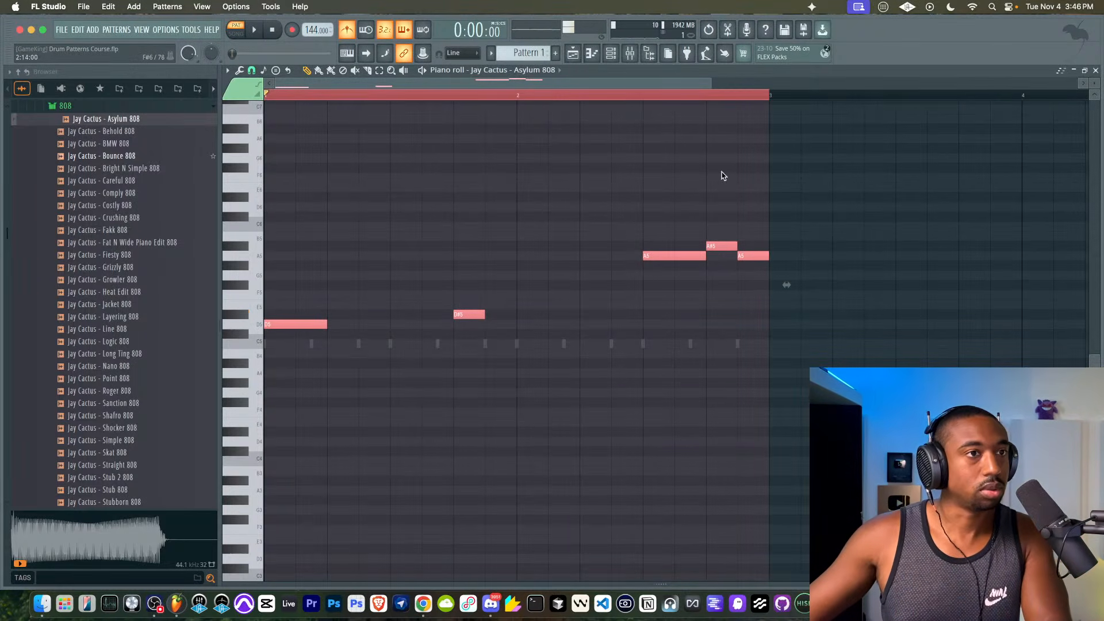
{"action": "key", "text": "Delete"}
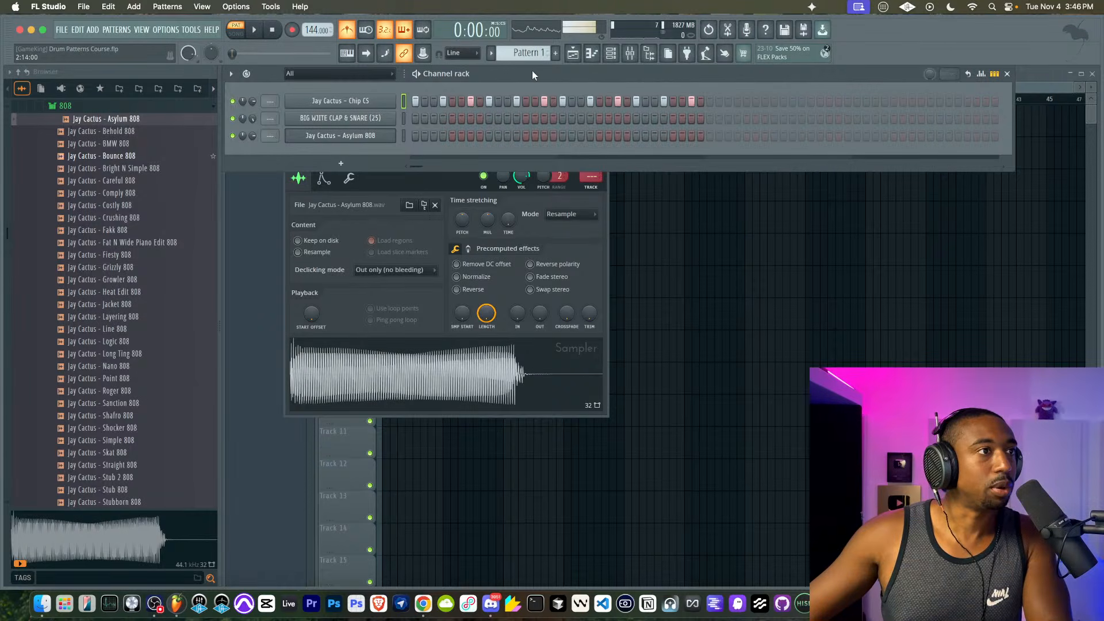
- Set playlist snapping to Bar and lay out four consecutive Pattern 1 clips on Track 1, covering bars 1 to 8
{"action": "right_click", "coordinate": [765, 286]}
{"action": "left_click", "coordinate": [241, 75]}
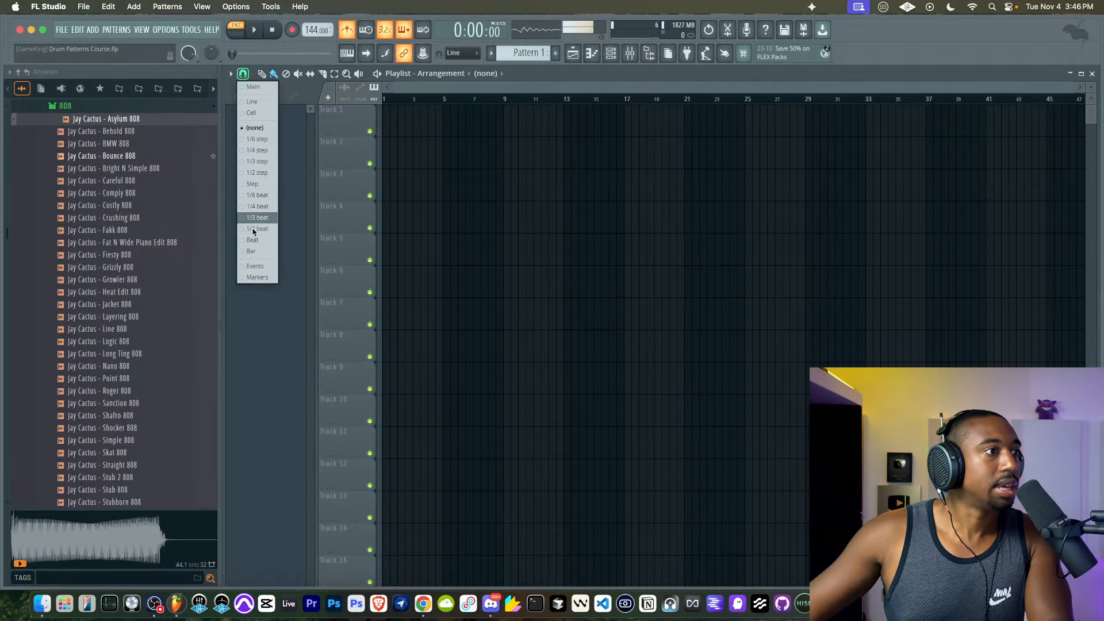
{"action": "left_click", "coordinate": [256, 253]}
{"action": "left_click", "coordinate": [388, 127]}
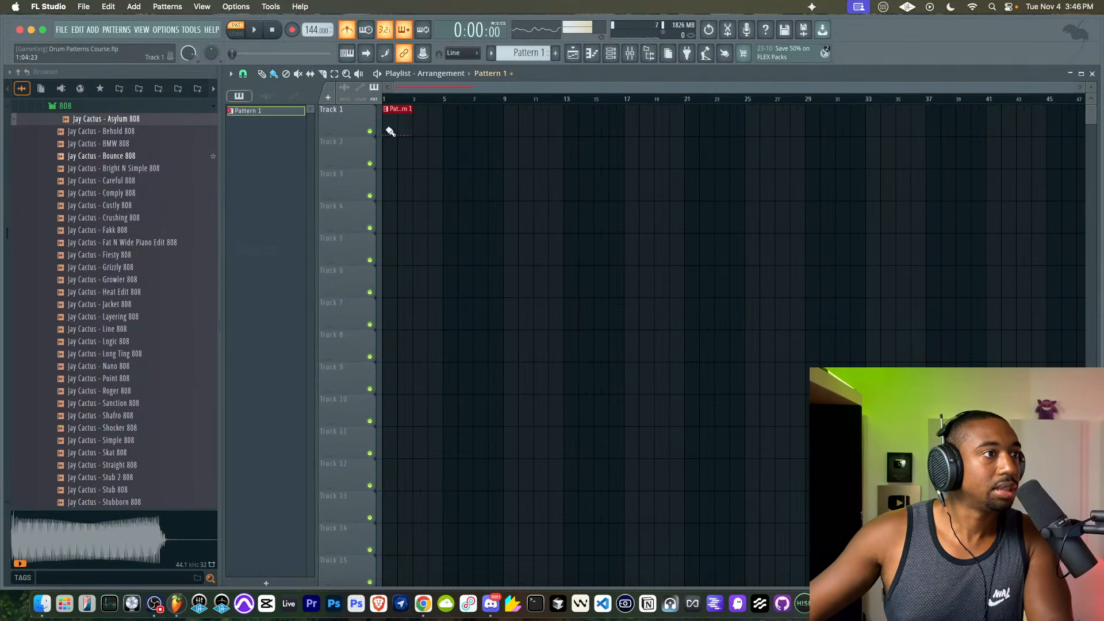
{"action": "left_click", "coordinate": [420, 127]}
{"action": "mouse_move", "coordinate": [420, 126]}
{"action": "left_mouse_down"}
{"action": "mouse_move", "coordinate": [466, 127]}
{"action": "mouse_move", "coordinate": [403, 121]}
{"action": "left_mouse_up"}
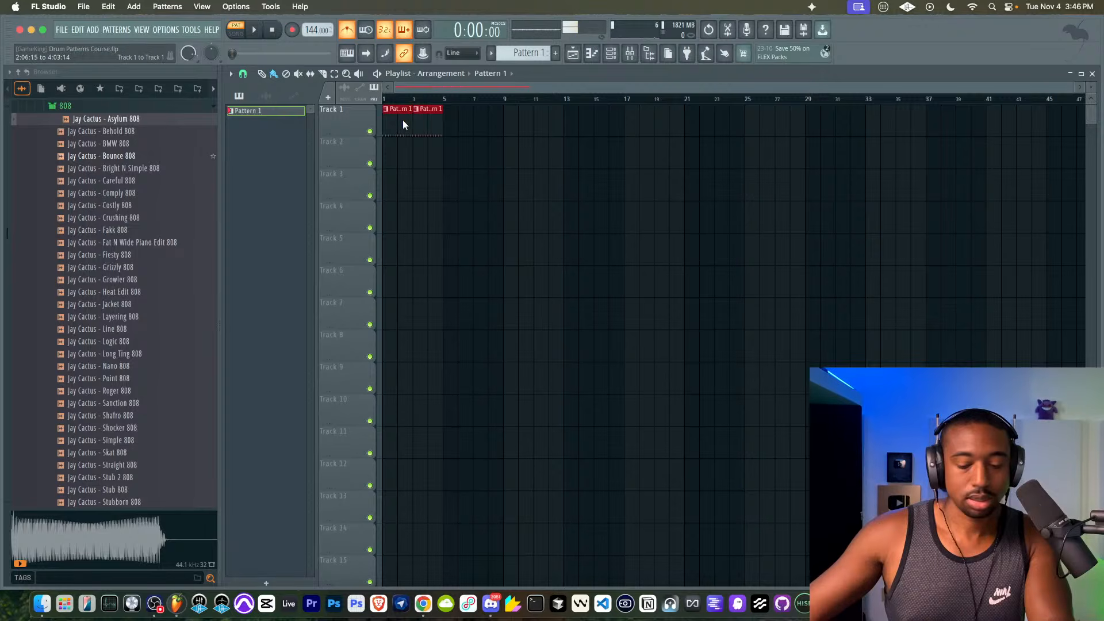
{"action": "key", "text": "super+b"}
- Reset the playlist grid color to its default
{"action": "left_click", "coordinate": [231, 74]}
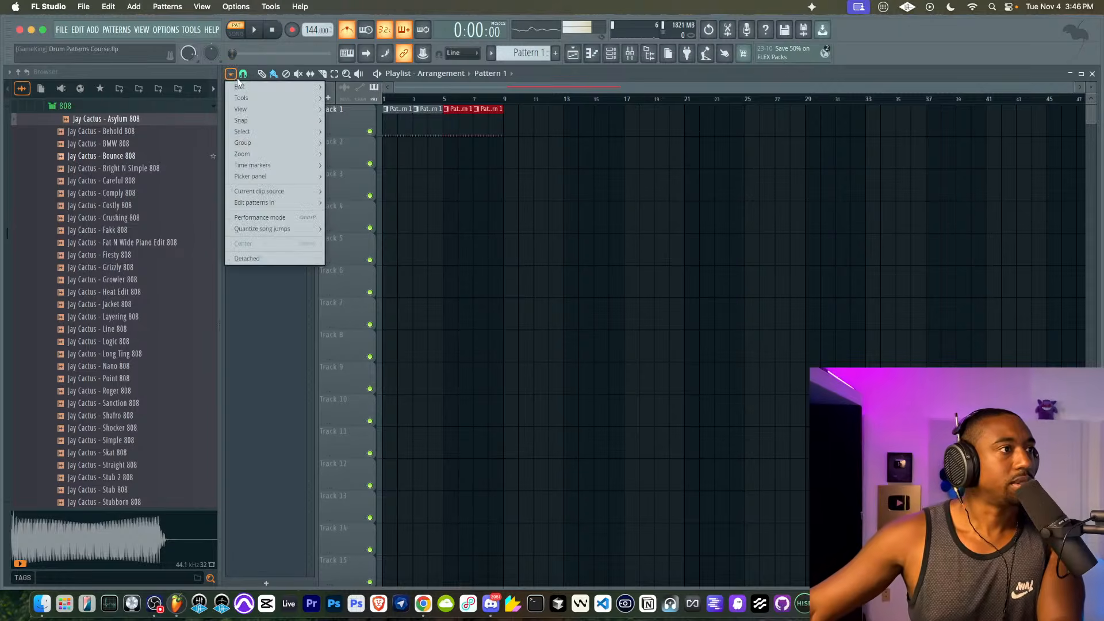
{"action": "mouse_move", "coordinate": [242, 110]}
{"action": "left_click", "coordinate": [404, 122]}
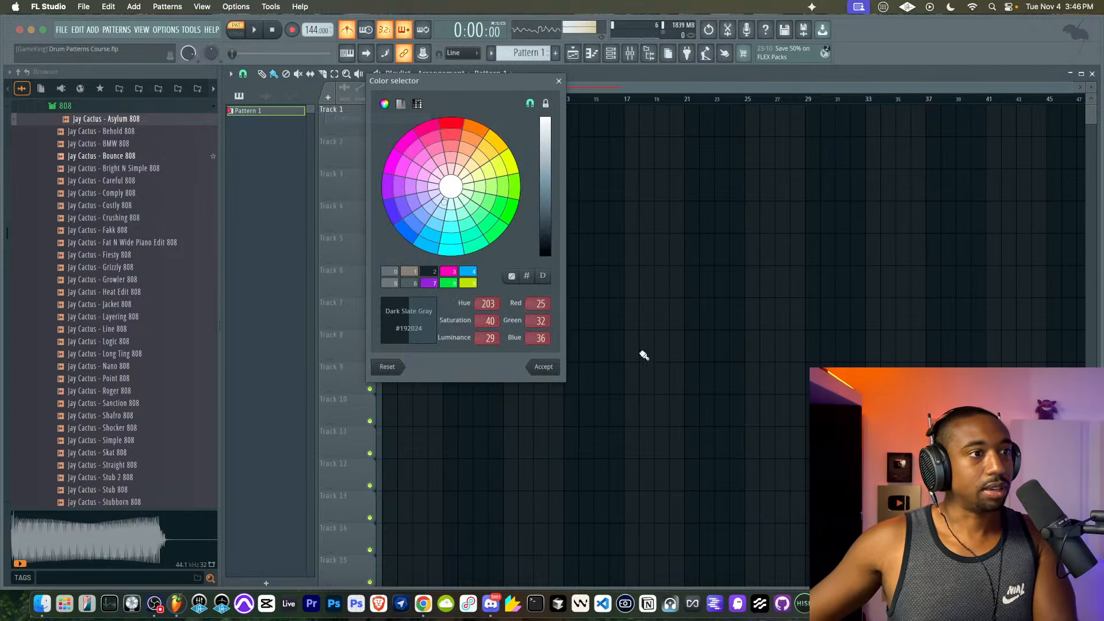
{"action": "left_click", "coordinate": [542, 278]}
{"action": "left_click", "coordinate": [543, 365]}
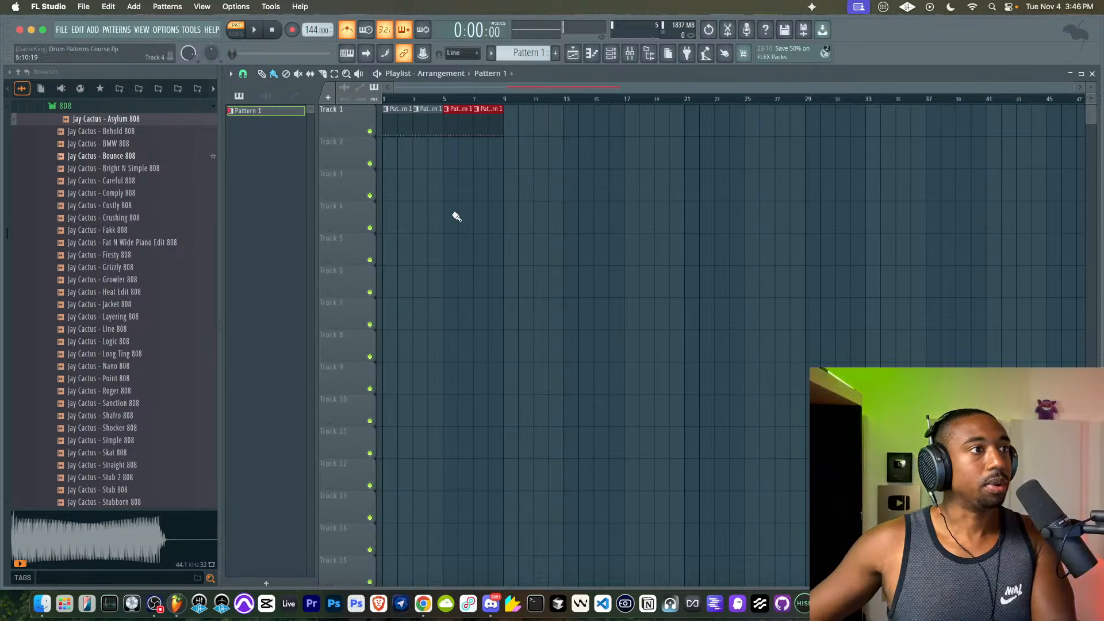
- Select all four Pattern 1 clips, switch to song mode and briefly play the arrangement
{"action": "left_click_drag", "start_coordinate": [550, 138], "coordinate": [385, 111]}
{"action": "left_click", "coordinate": [236, 34]}
{"action": "key", "text": "space"}
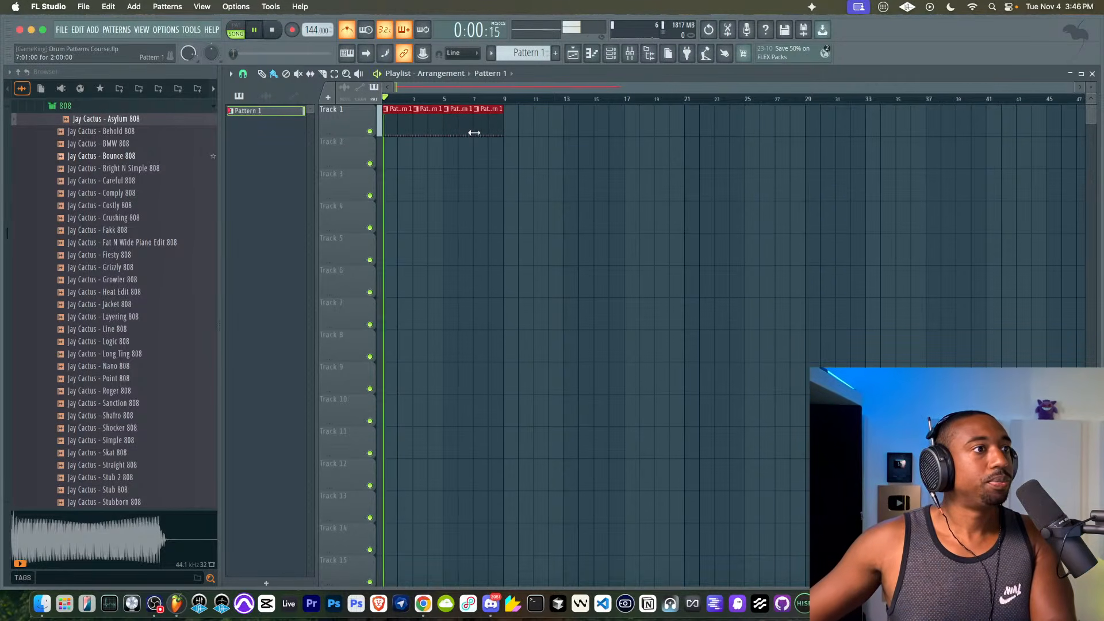
{"action": "key", "text": "space"}
- Switch to the empty Pattern 2 with the Asylum 808 channel selected, and arm recording for the playlist
{"action": "key", "text": "F6"}
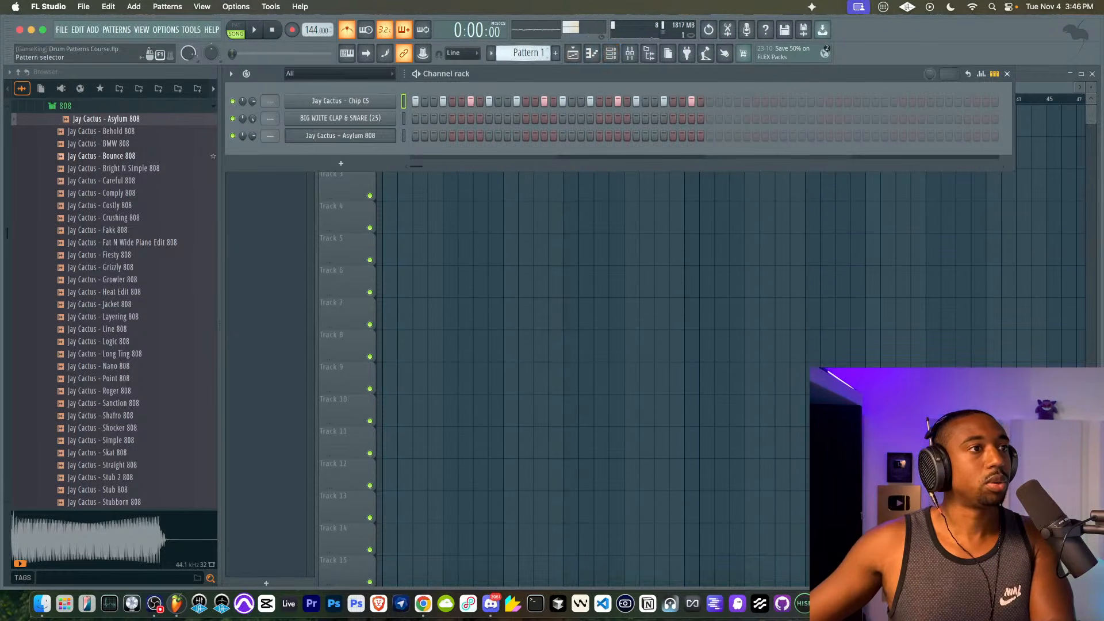
{"action": "scroll", "coordinate": [524, 53], "scroll_direction": "down", "scroll_amount": 1}
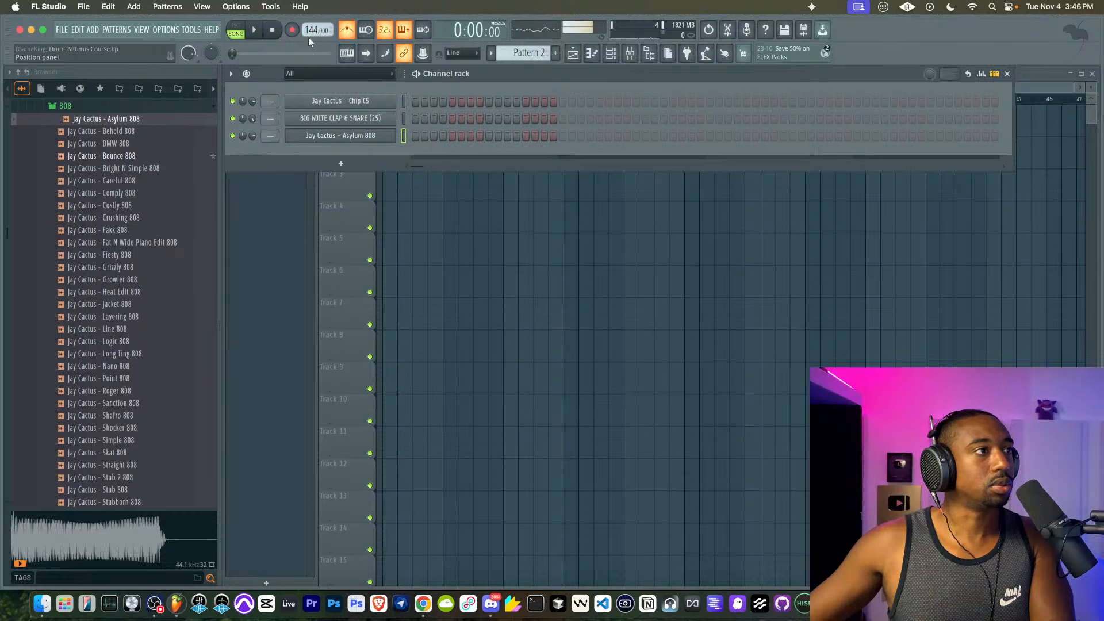
{"action": "key", "text": "F6"}
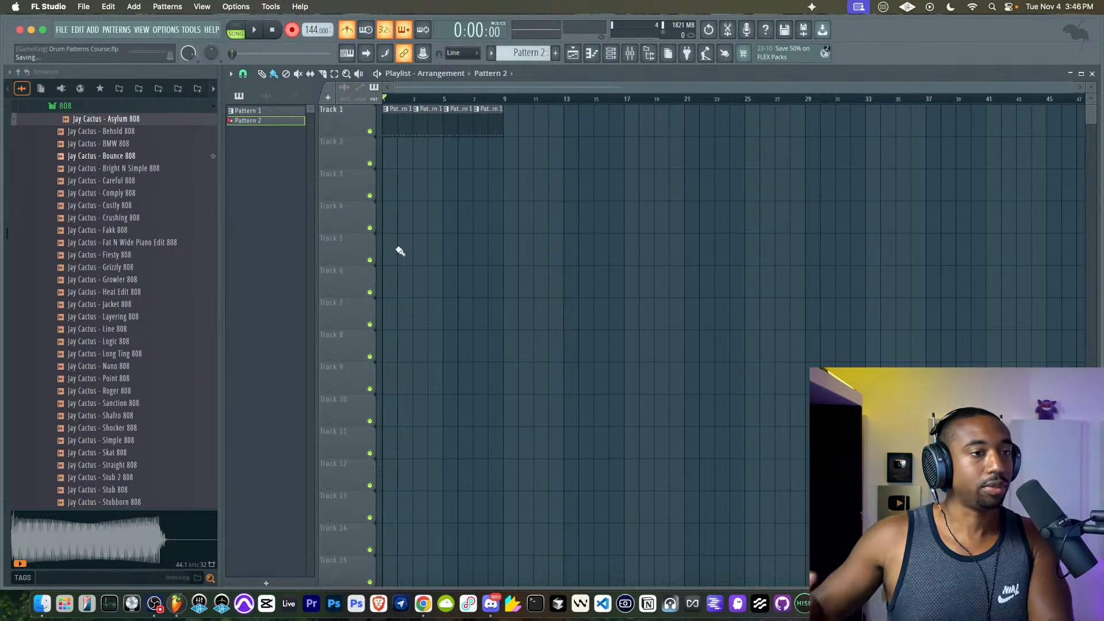
{"action": "key", "text": "space"}
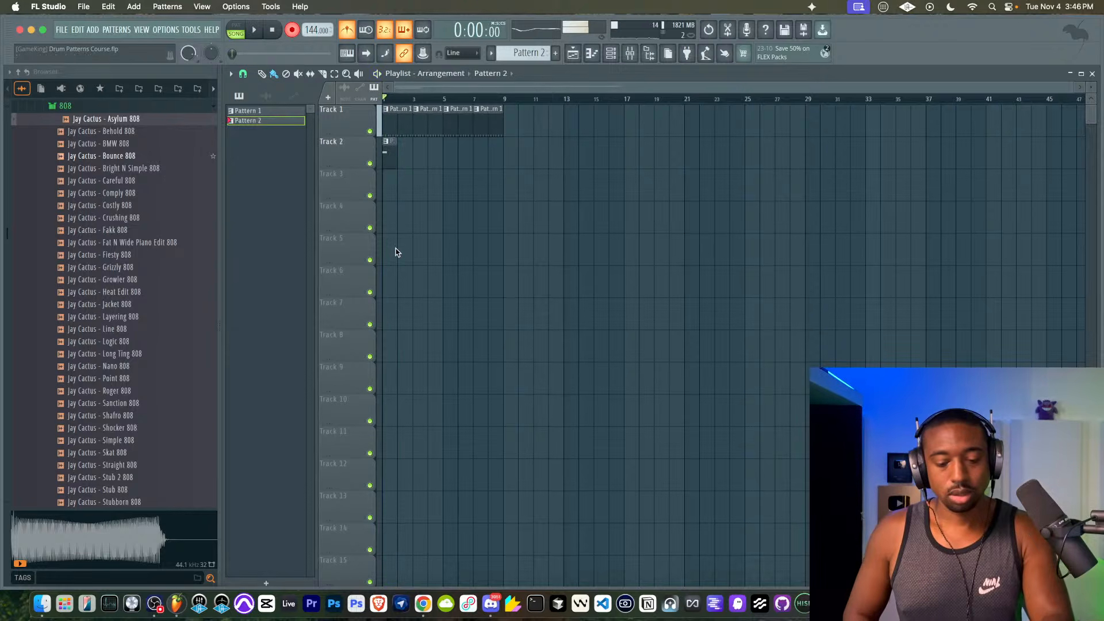
{"action": "key", "text": "space"}
{"action": "key", "text": "super+z"}
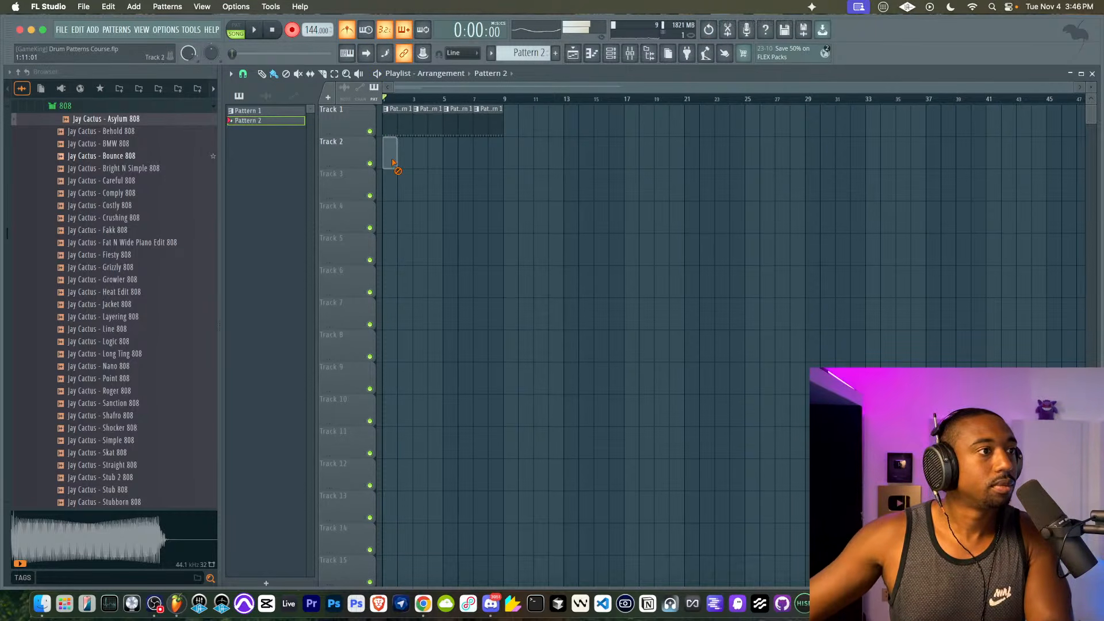
- Record an eight-bar Asylum 808 bassline into Pattern 2 over the drum clips, and open it in the piano roll
{"action": "key", "text": "space"}
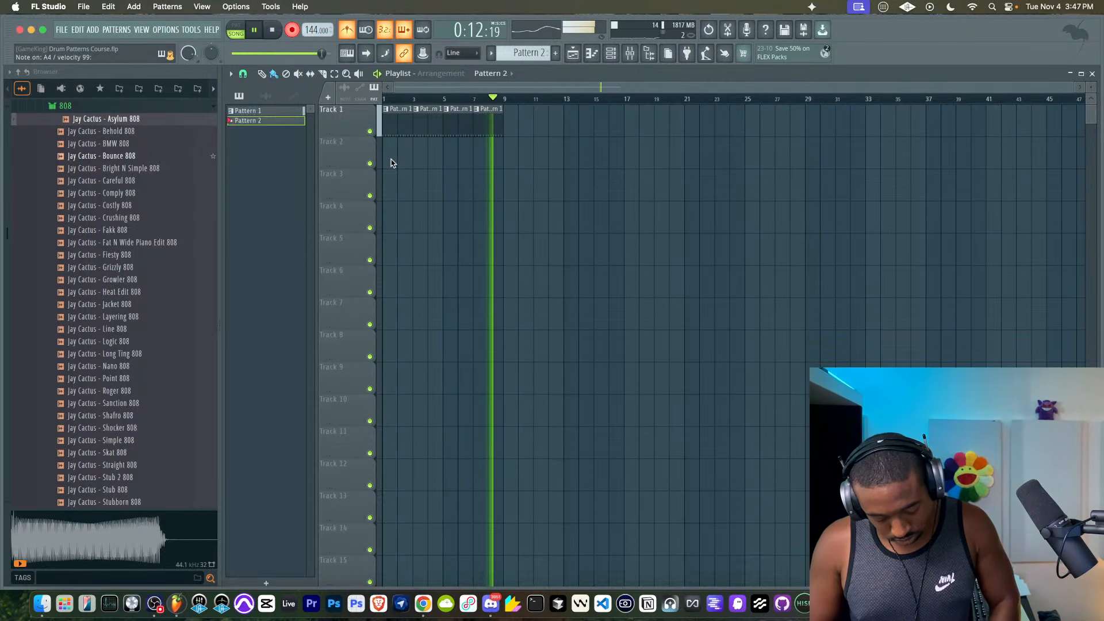
{"action": "key", "text": "space"}
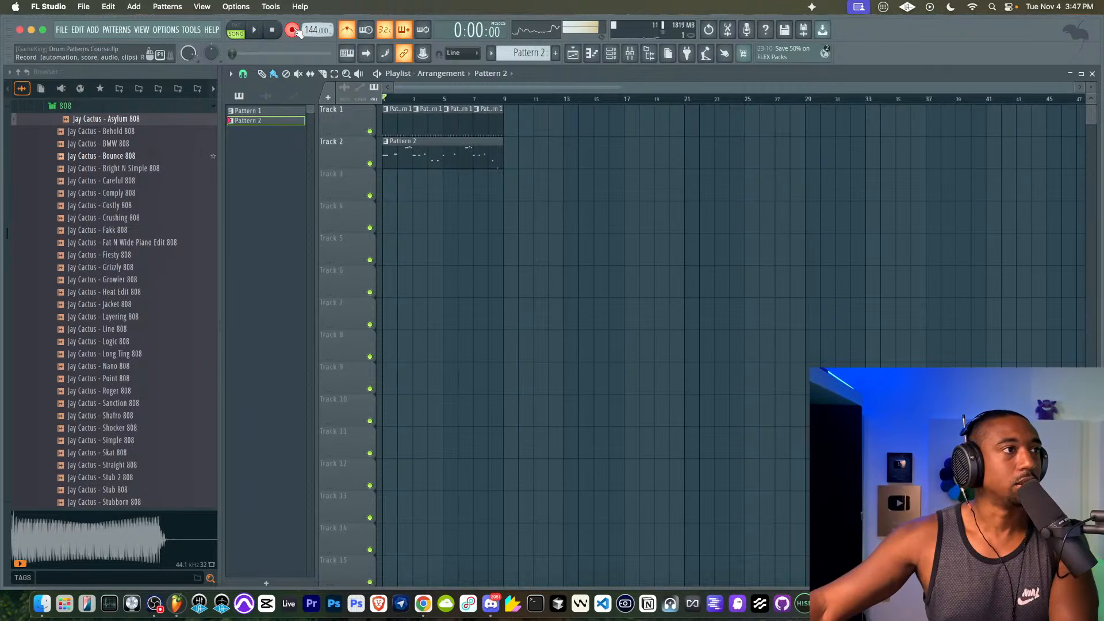
{"action": "double_click", "coordinate": [479, 156]}
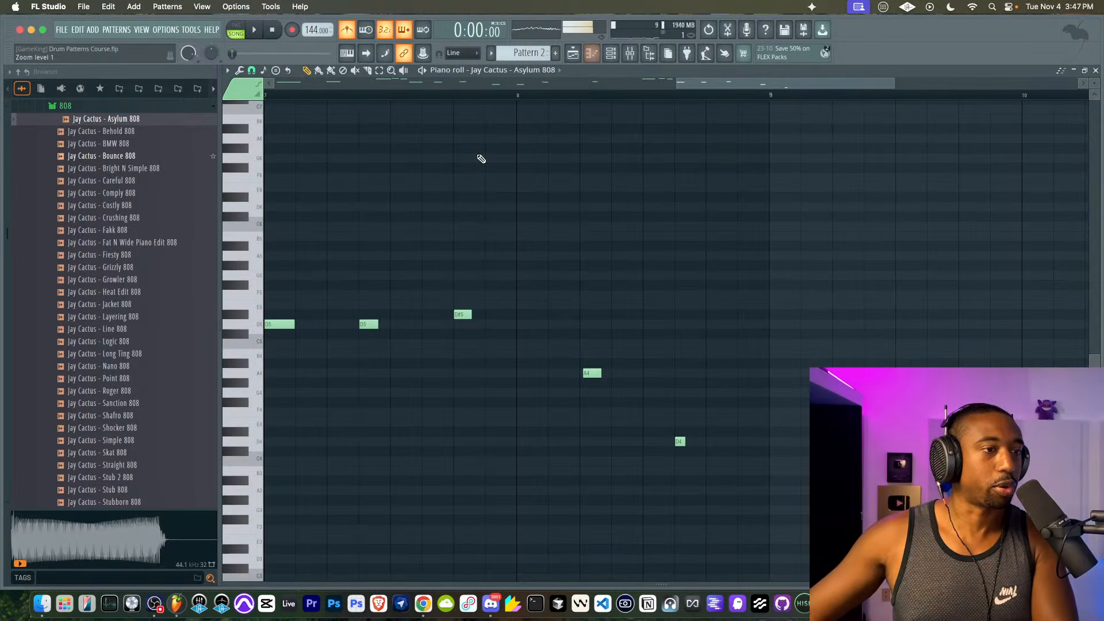
- Set the piano roll snap to 1/4 beat and quantize the recorded Asylum 808 notes to it
{"action": "left_click", "coordinate": [251, 70]}
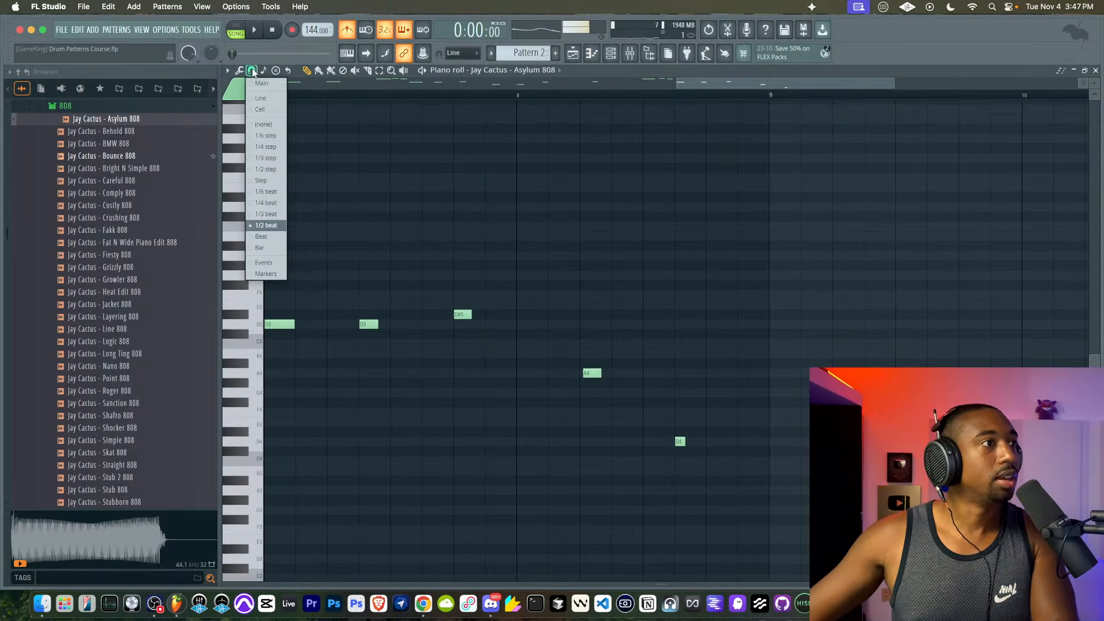
{"action": "left_click", "coordinate": [277, 202]}
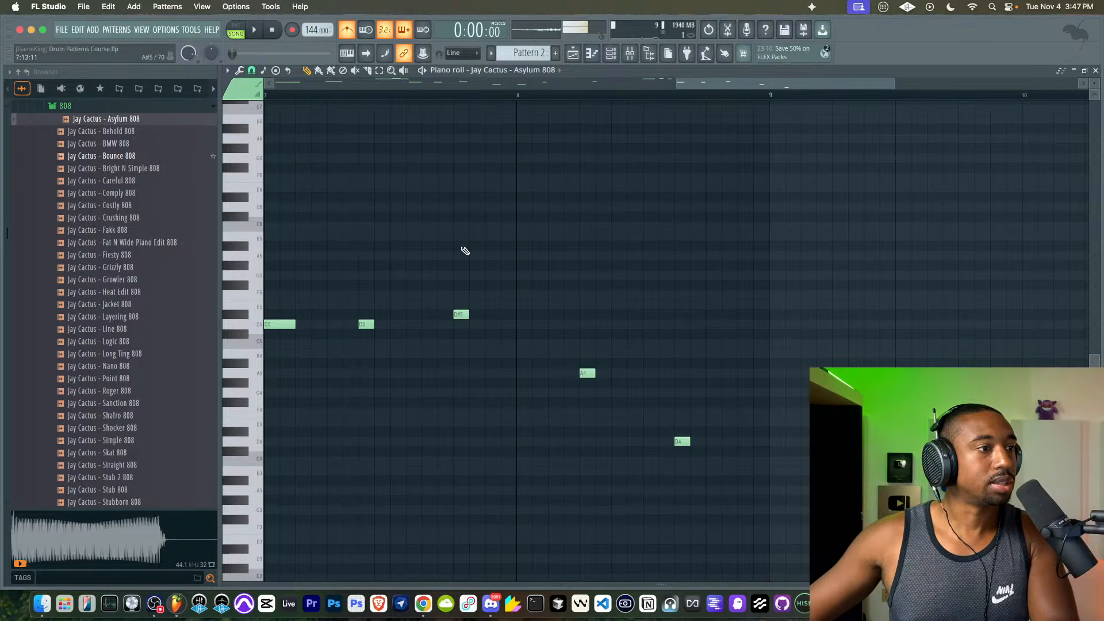
- Transpose the final D4 note in bar 8 of the bassline up one octave and clear the selection
{"action": "scroll", "coordinate": [465, 251], "scroll_direction": "down", "scroll_amount": 4}
{"action": "scroll", "coordinate": [465, 252], "scroll_direction": "left", "scroll_amount": 6}
{"action": "scroll", "coordinate": [465, 251], "scroll_direction": "up", "scroll_amount": 1}
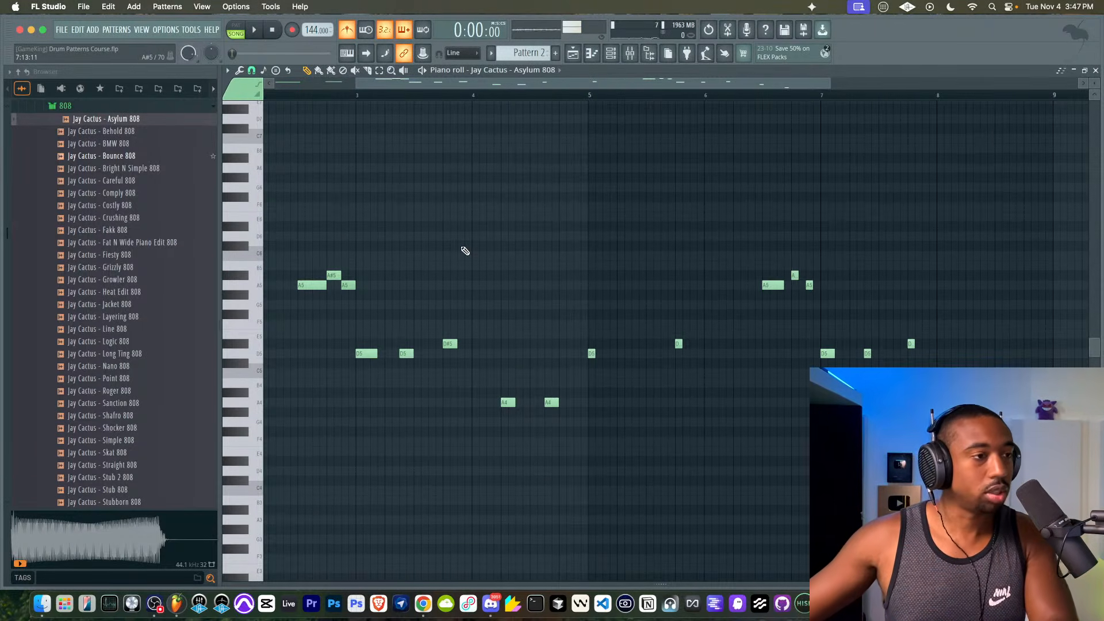
{"action": "scroll", "coordinate": [465, 252], "scroll_direction": "left", "scroll_amount": 5}
{"action": "scroll", "coordinate": [465, 251], "scroll_direction": "up", "scroll_amount": 2}
{"action": "scroll", "coordinate": [465, 251], "scroll_direction": "down", "scroll_amount": 4}
{"action": "scroll", "coordinate": [445, 204], "scroll_direction": "down", "scroll_amount": 1}
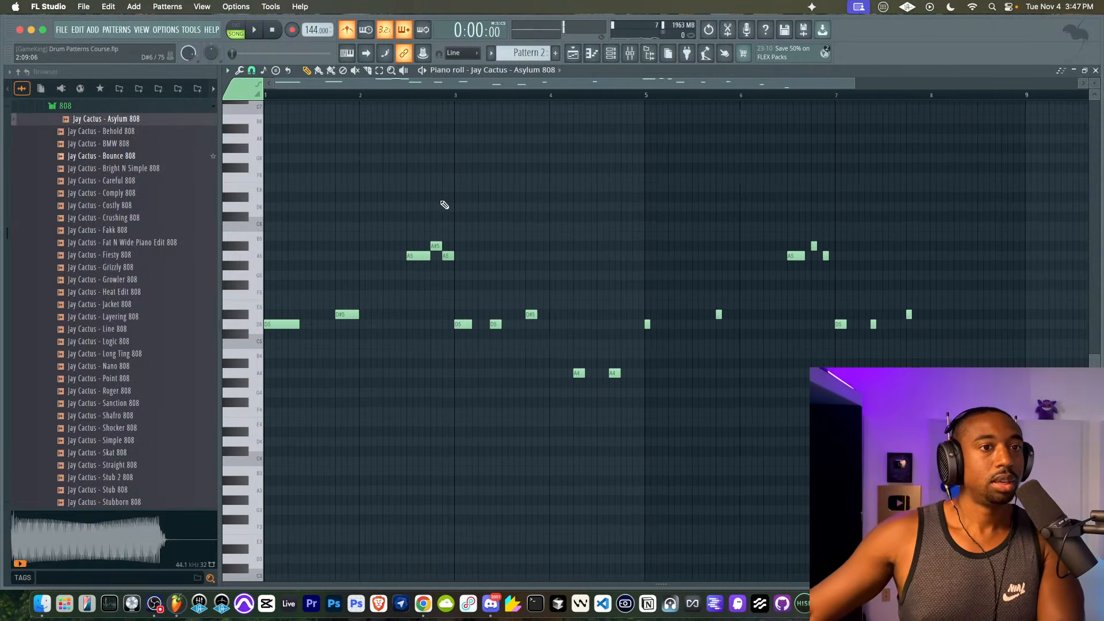
{"action": "scroll", "coordinate": [419, 212], "scroll_direction": "up", "scroll_amount": 1}
{"action": "scroll", "coordinate": [419, 212], "scroll_direction": "right", "scroll_amount": 1}
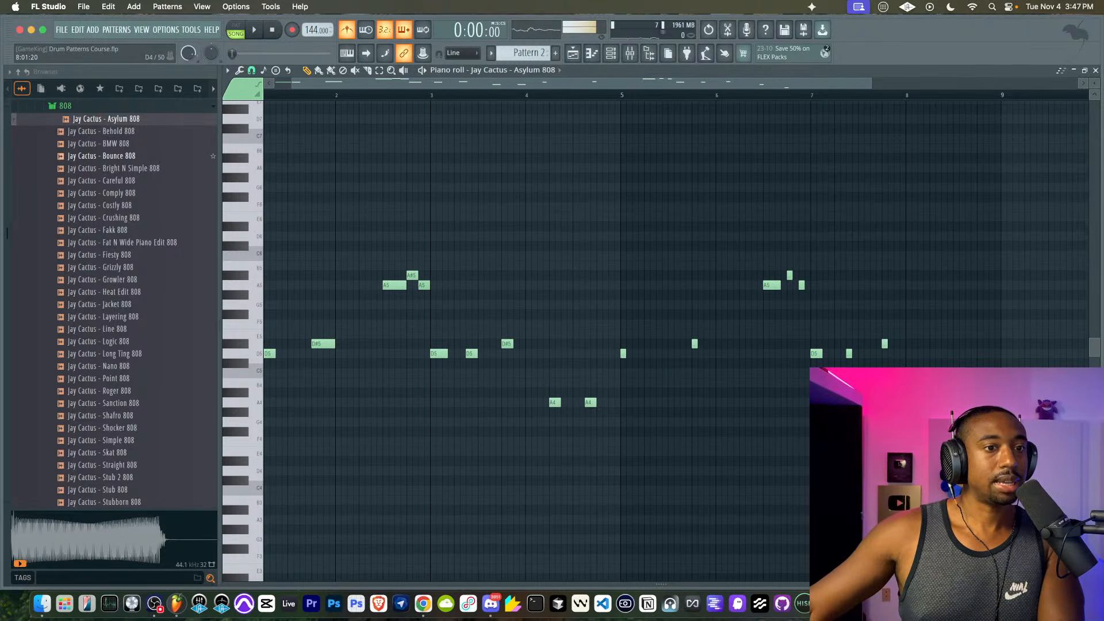
{"action": "key", "text": "super+Up"}
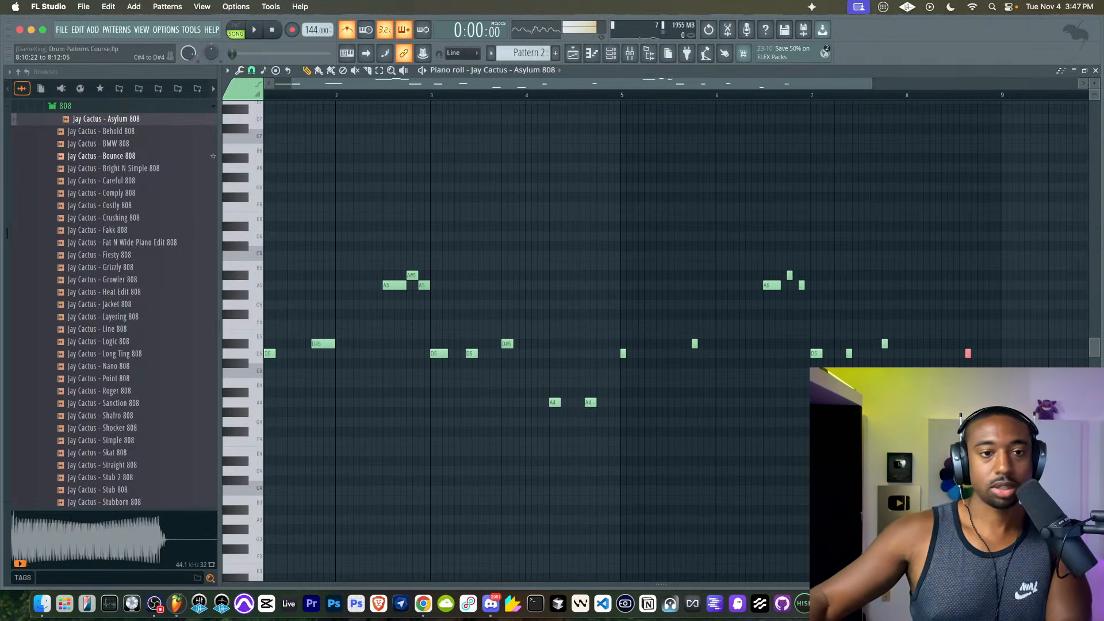
{"action": "right_click", "coordinate": [572, 289]}
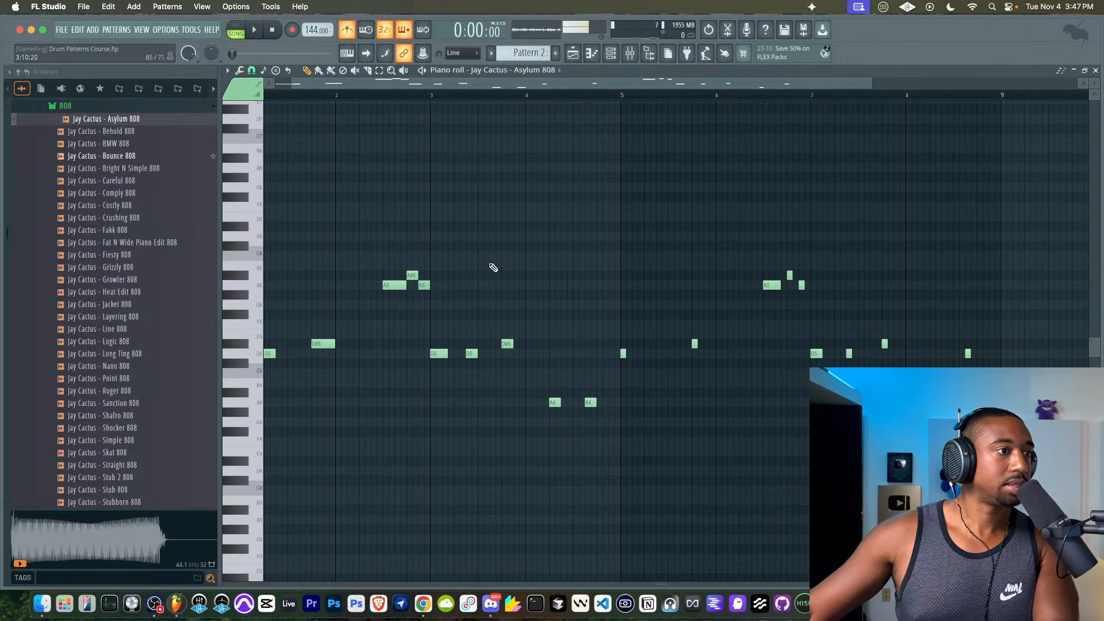
- Play the arrangement with the quantized bassline and turn off the metronome
{"action": "scroll", "coordinate": [547, 243], "scroll_direction": "down", "scroll_amount": 3}
{"action": "scroll", "coordinate": [547, 243], "scroll_direction": "right", "scroll_amount": 1}
{"action": "key", "text": "space"}
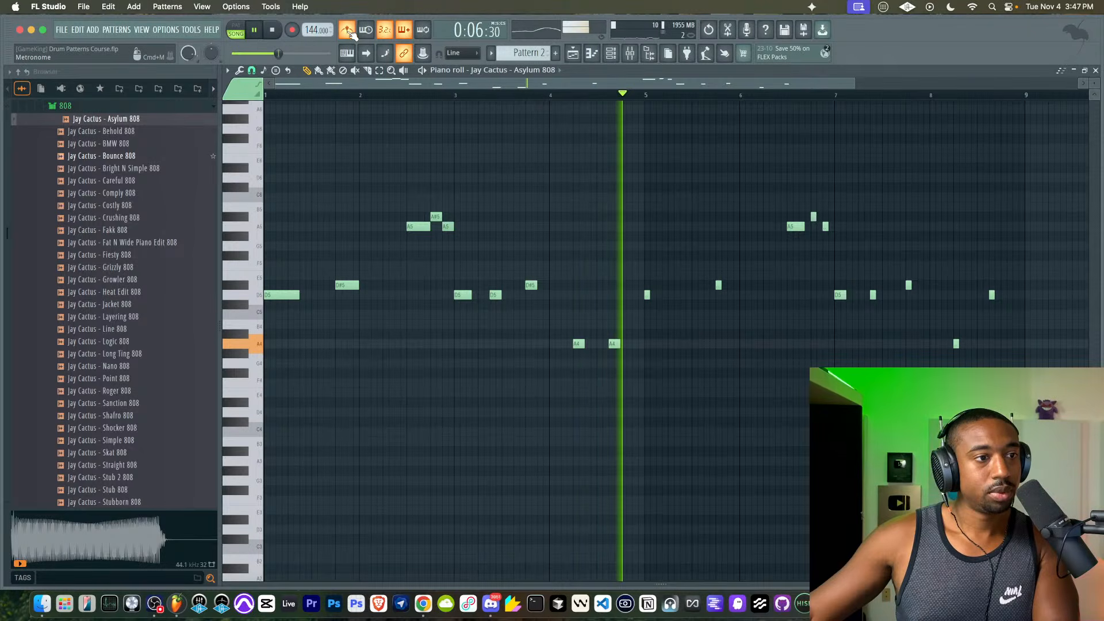
{"action": "key", "text": "space"}
- Loop bar 4 and add an ascending run of two-step notes A5, A#5, D6 and D#6 from 4:09
{"action": "left_click_drag", "start_coordinate": [555, 101], "coordinate": [644, 97]}
{"action": "left_click", "coordinate": [598, 204]}
{"action": "right_click", "coordinate": [599, 204]}
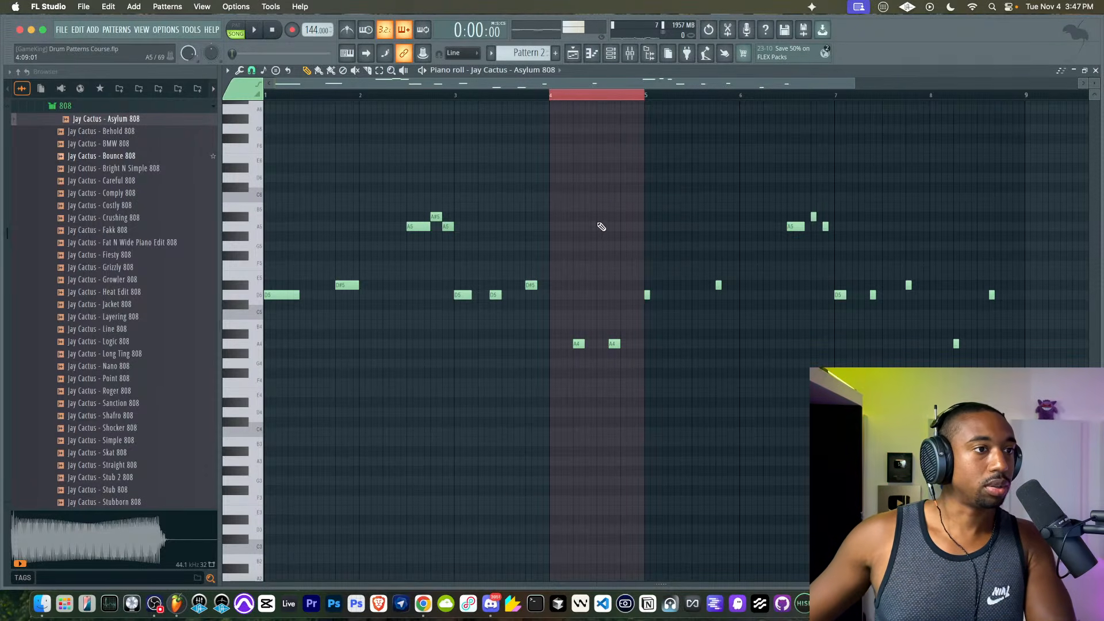
{"action": "left_click", "coordinate": [598, 226]}
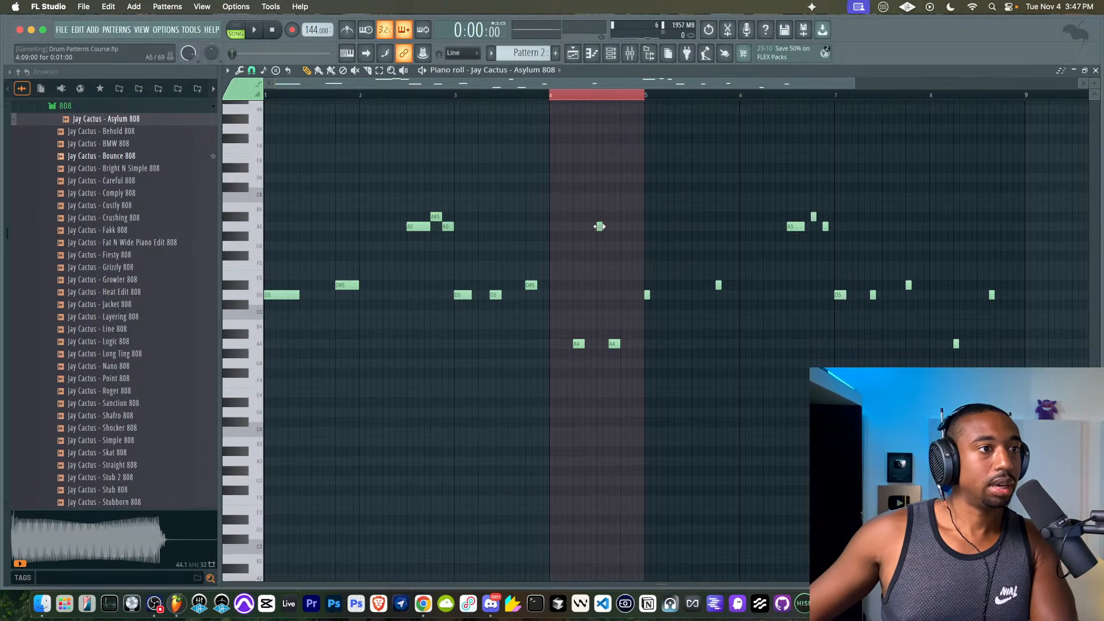
{"action": "scroll", "coordinate": [599, 226], "scroll_direction": "up", "scroll_amount": 3}
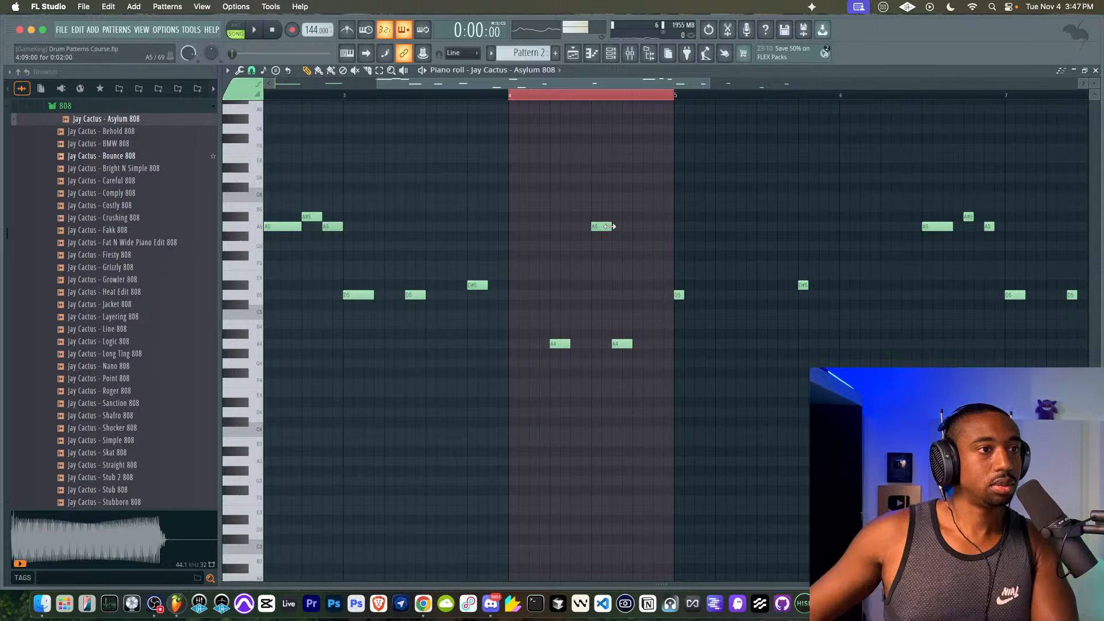
{"action": "left_click", "coordinate": [615, 217]}
{"action": "left_click", "coordinate": [635, 175]}
{"action": "left_click", "coordinate": [656, 167]}
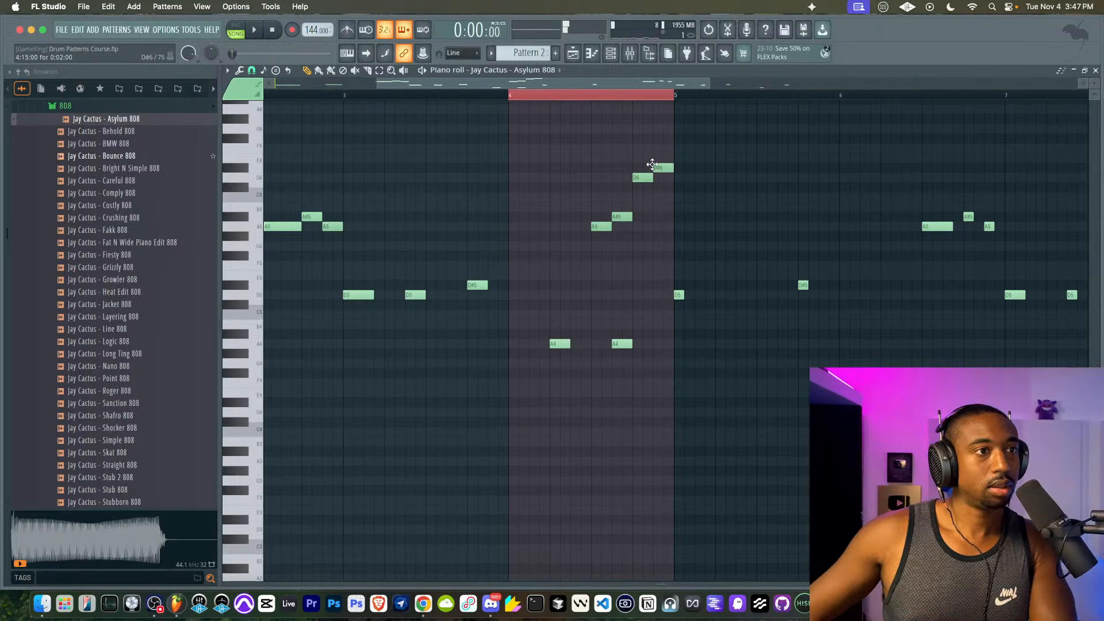
- Copy all four notes of the bar 4 run one octave up, keeping the originals in place
{"action": "left_click_drag", "start_coordinate": [663, 158], "coordinate": [625, 226]}
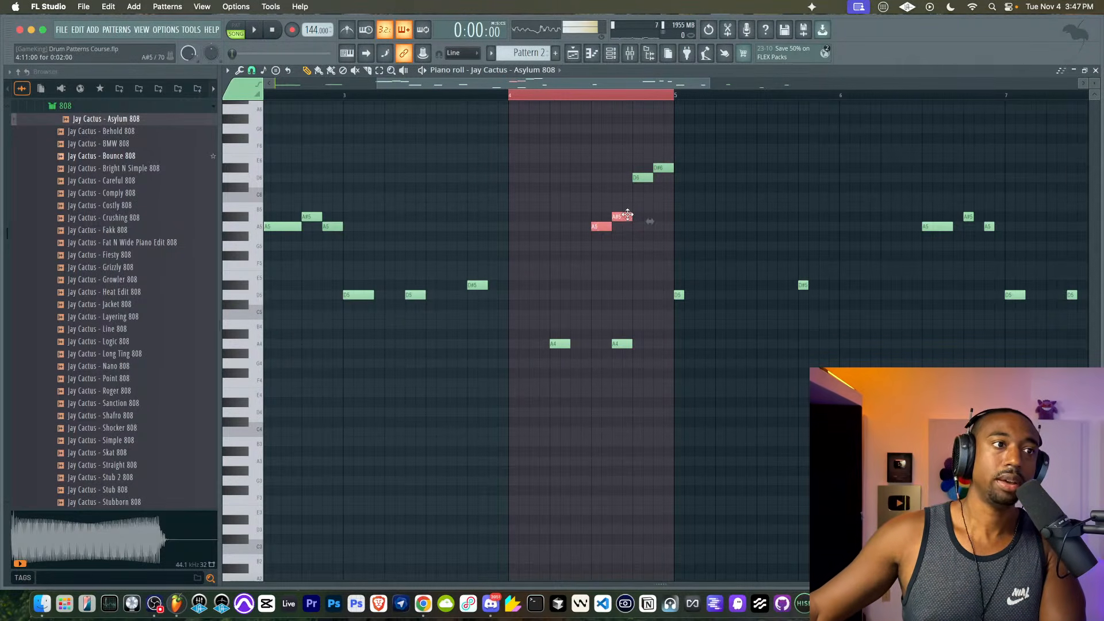
{"action": "left_click", "coordinate": [641, 176]}
{"action": "scroll", "coordinate": [665, 170], "scroll_direction": "down", "scroll_amount": 1}
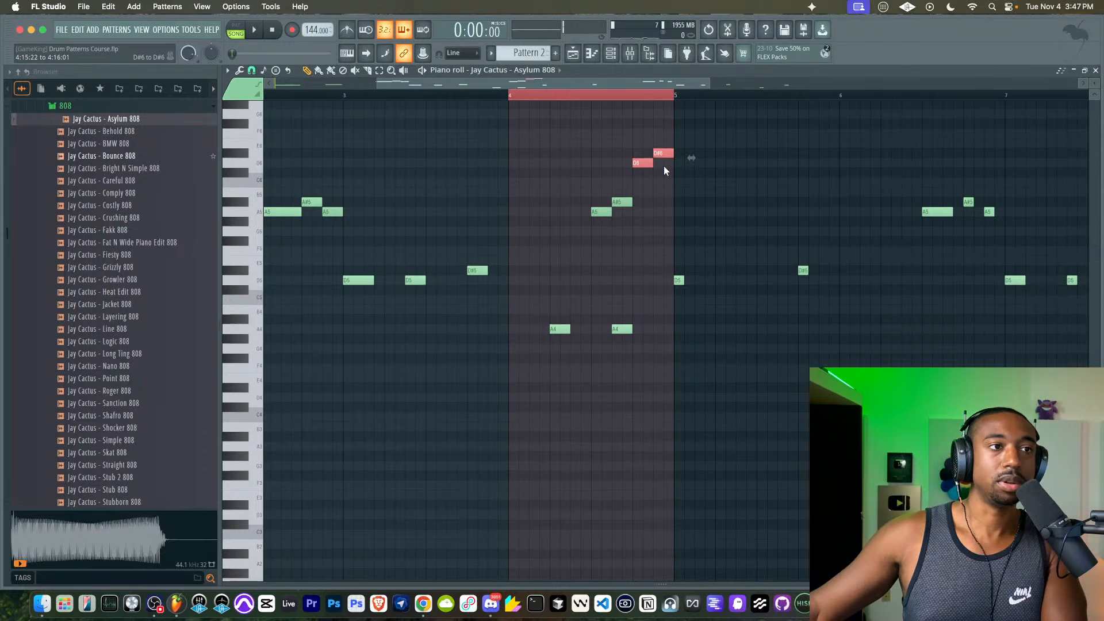
{"action": "scroll", "coordinate": [677, 166], "scroll_direction": "up", "scroll_amount": 3}
{"action": "scroll", "coordinate": [677, 166], "scroll_direction": "right", "scroll_amount": 1}
{"action": "left_click_drag", "start_coordinate": [675, 157], "coordinate": [621, 236]}
{"action": "left_click", "coordinate": [623, 236]}
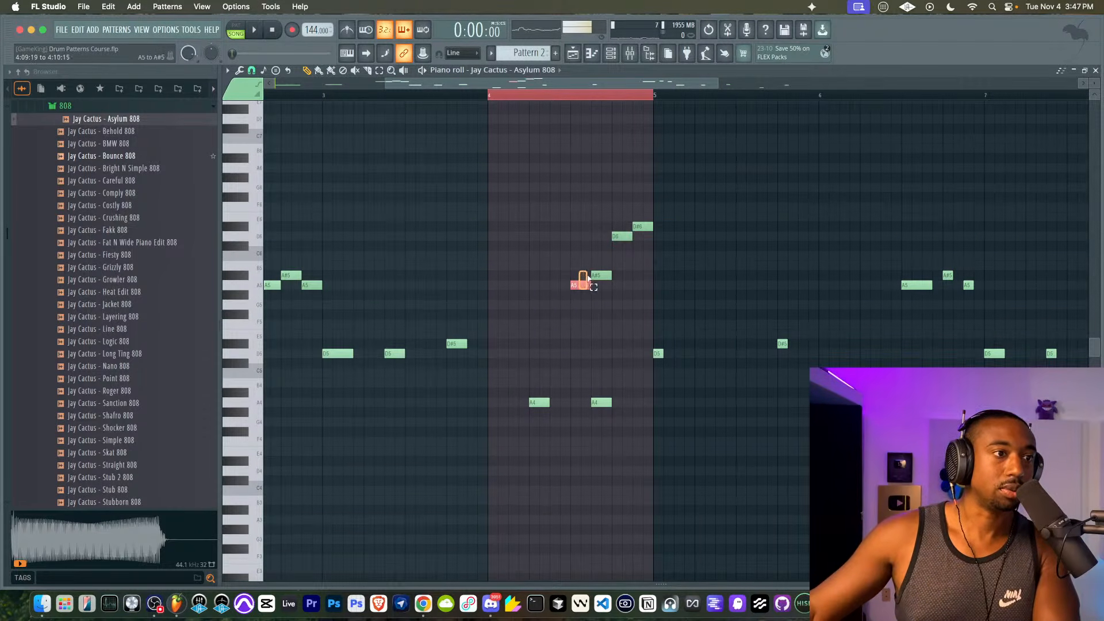
{"action": "left_click_drag", "start_coordinate": [578, 290], "coordinate": [663, 204]}
{"action": "scroll", "coordinate": [587, 297], "scroll_direction": "up", "scroll_amount": 1}
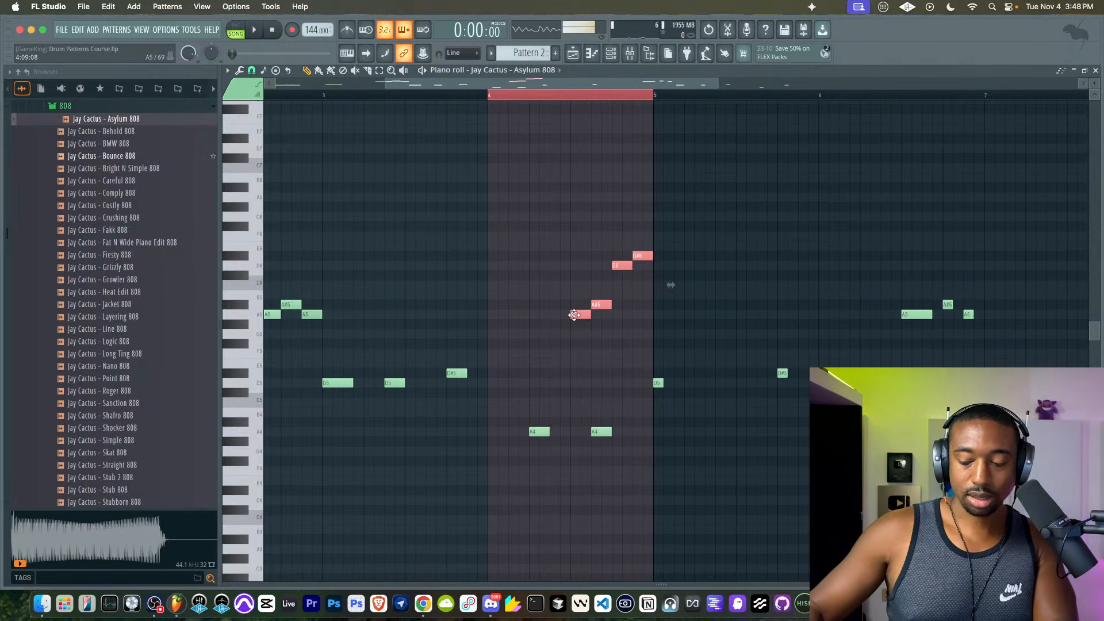
{"action": "left_click_drag", "start_coordinate": [574, 315], "coordinate": [647, 129]}
{"action": "left_click", "coordinate": [586, 230], "text": "super"}
{"action": "left_click", "coordinate": [585, 219], "text": "super"}
- Turn the copied A6, A#6, D7 and D#7 notes into slide notes through their note properties
{"action": "double_click", "coordinate": [583, 197]}
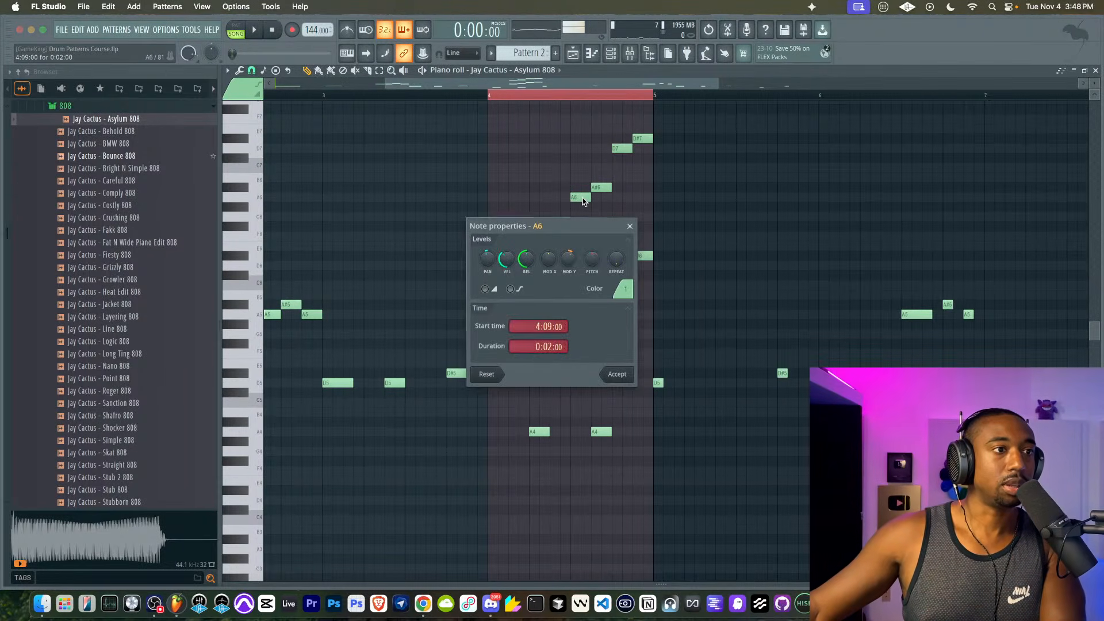
{"action": "left_click", "coordinate": [616, 373]}
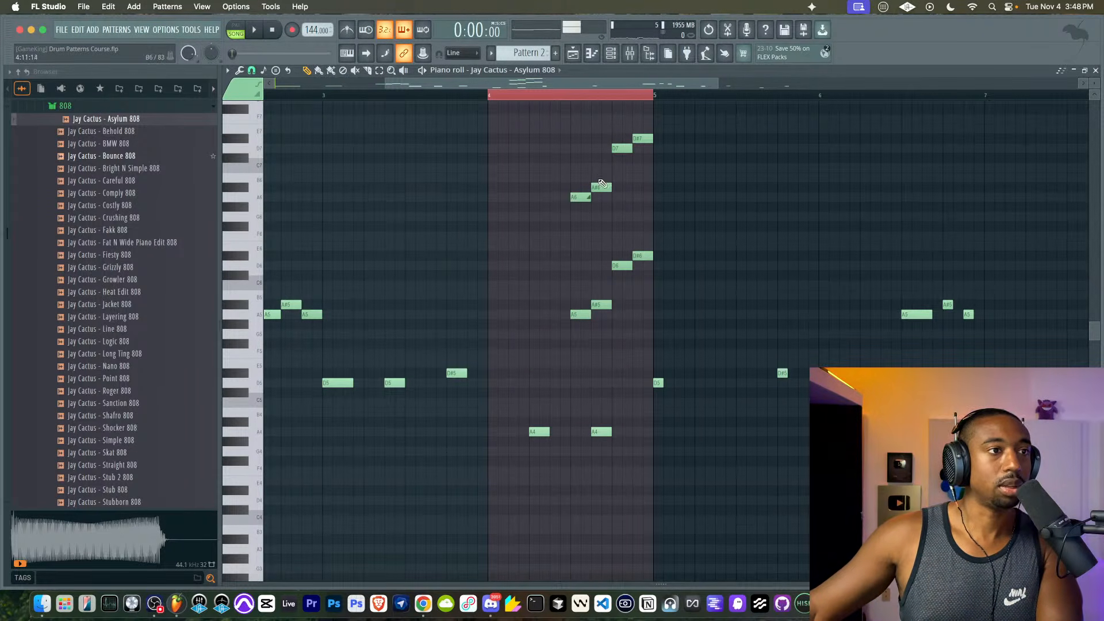
{"action": "double_click", "coordinate": [601, 186]}
{"action": "left_click", "coordinate": [614, 373]}
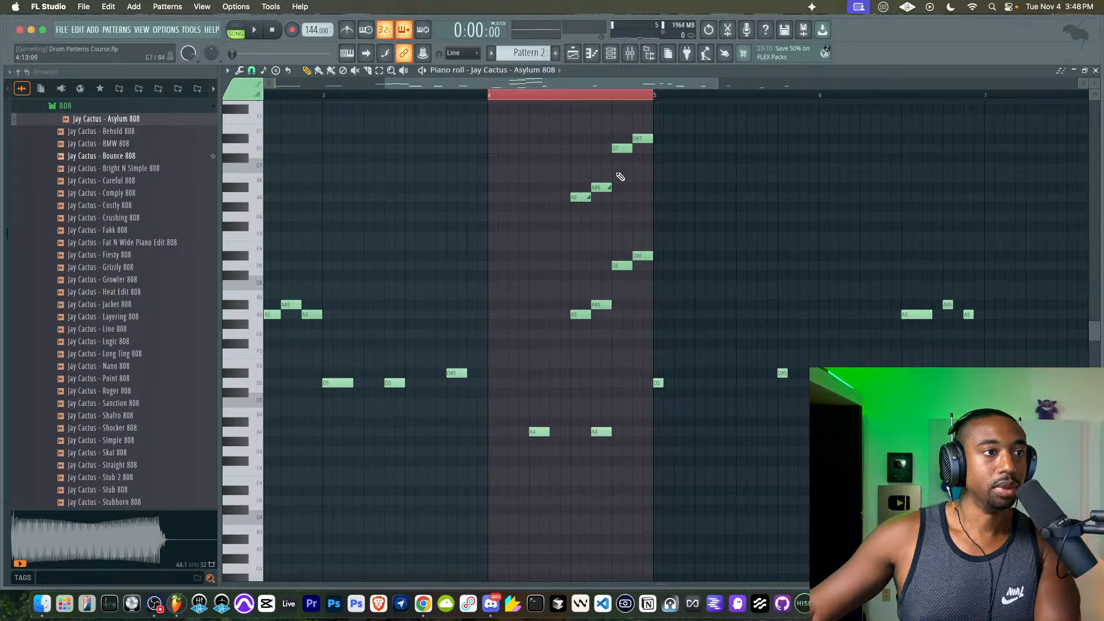
{"action": "double_click", "coordinate": [618, 147]}
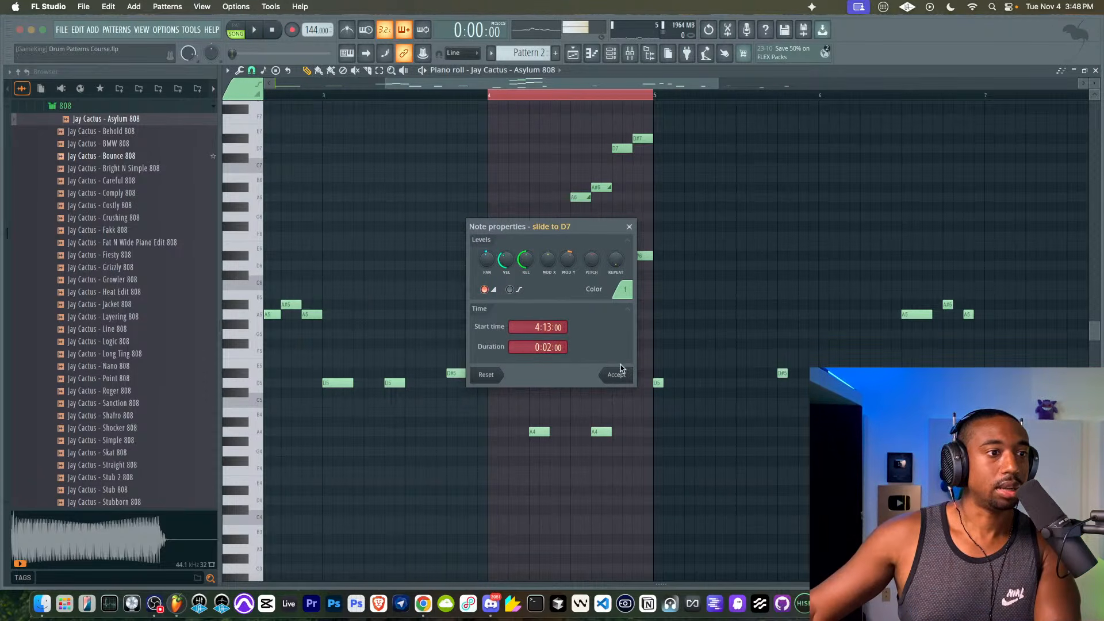
{"action": "left_click", "coordinate": [615, 373]}
{"action": "double_click", "coordinate": [642, 138]}
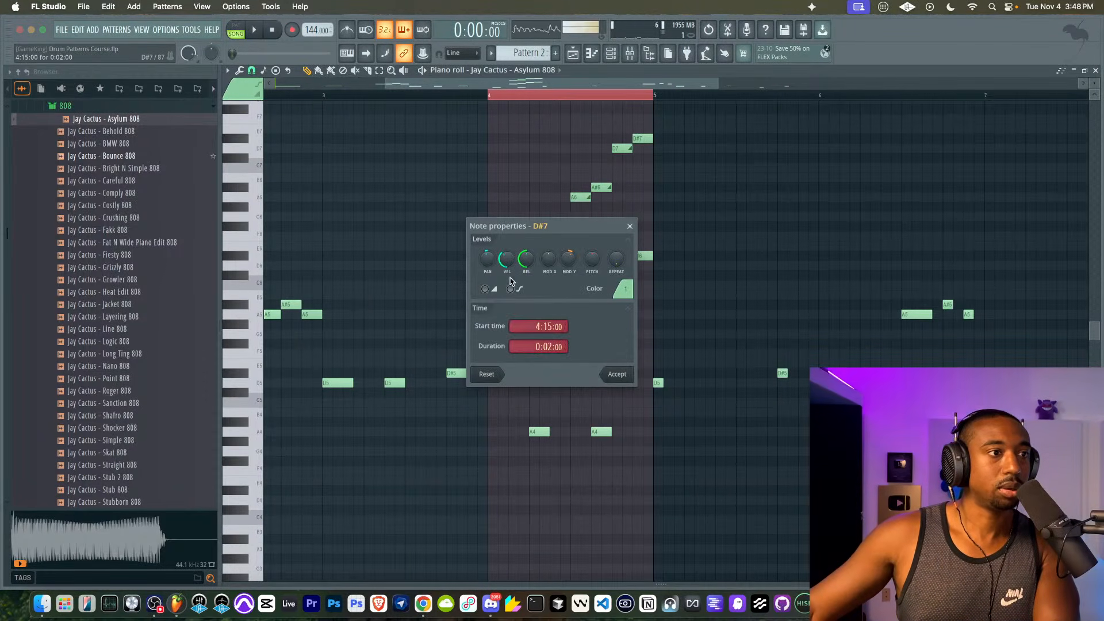
{"action": "left_click", "coordinate": [617, 374]}
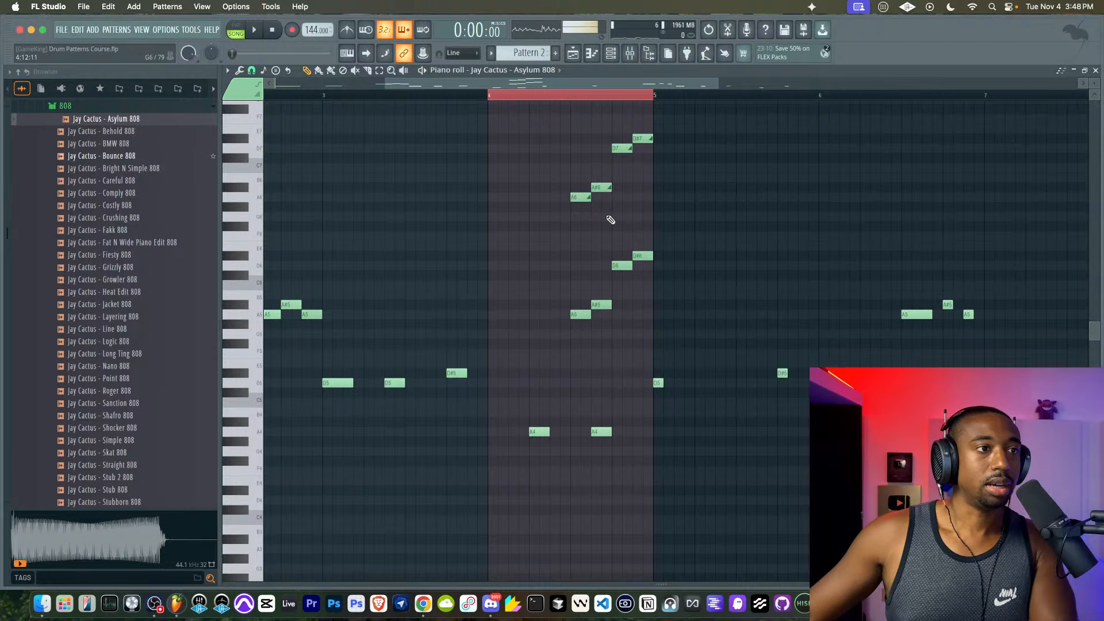
- Switch to pattern mode, play the bar 4 loop and delete the second A4 note beneath the run
{"action": "key", "text": "space"}
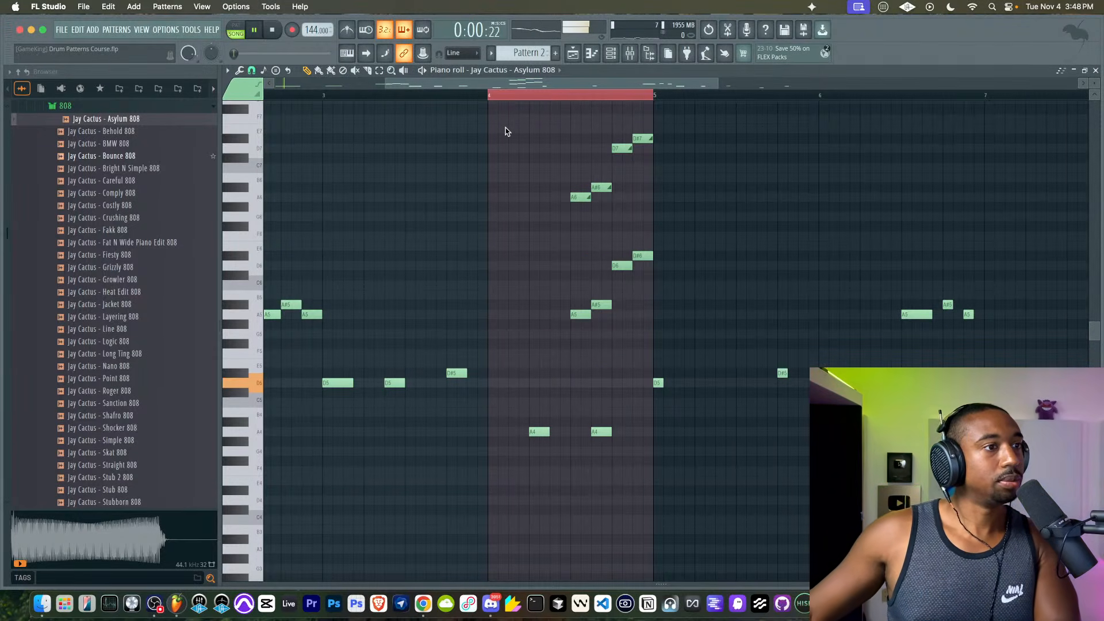
{"action": "left_click", "coordinate": [237, 31]}
{"action": "key", "text": "space"}
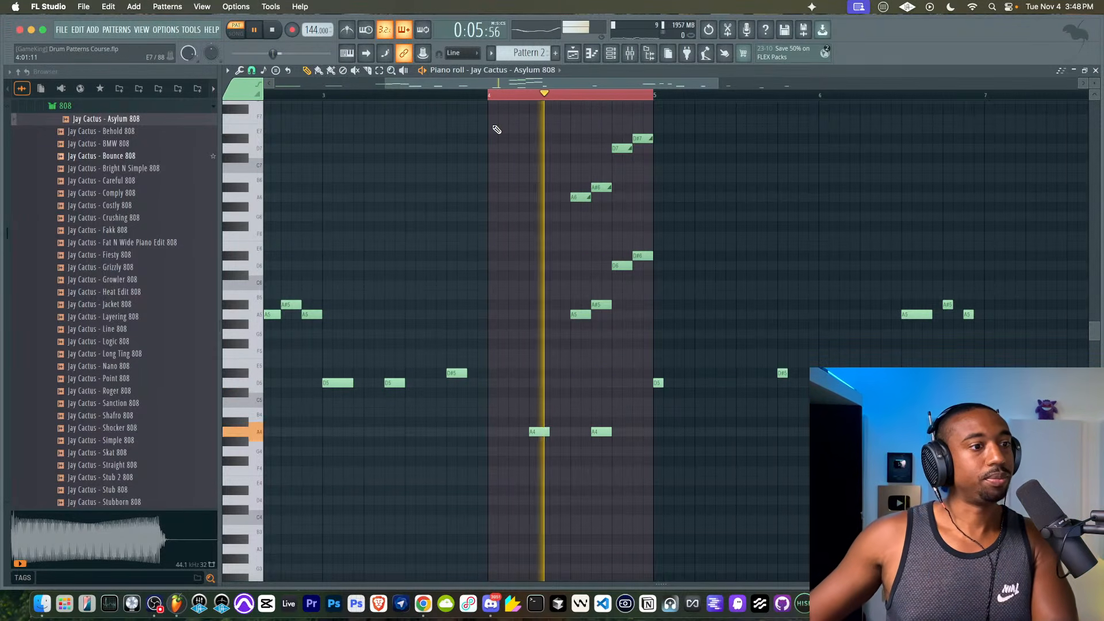
{"action": "key", "text": "space"}
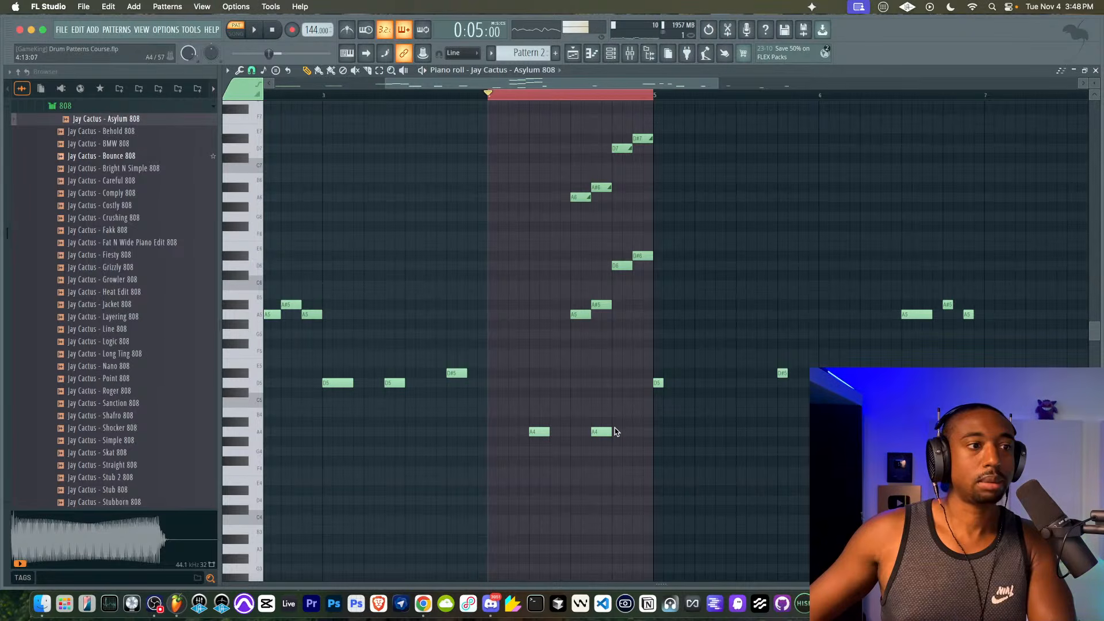
{"action": "key", "text": "space"}
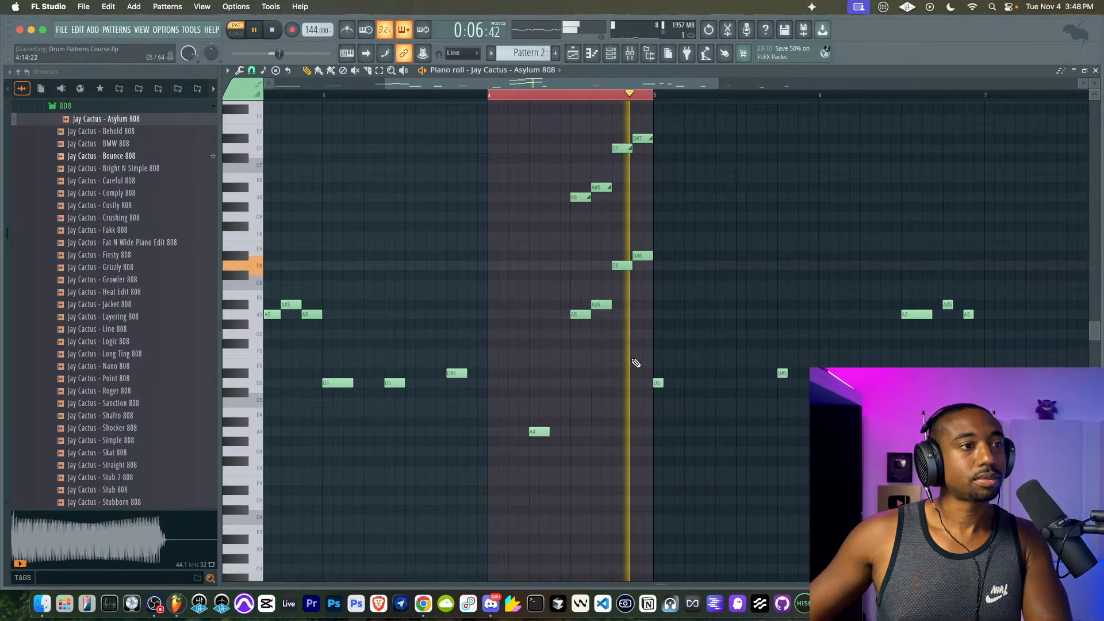
{"action": "key", "text": "space"}
- Shorten the four slide notes to about half a step each and play the bar 4 loop
{"action": "left_click_drag", "start_coordinate": [667, 123], "coordinate": [557, 216]}
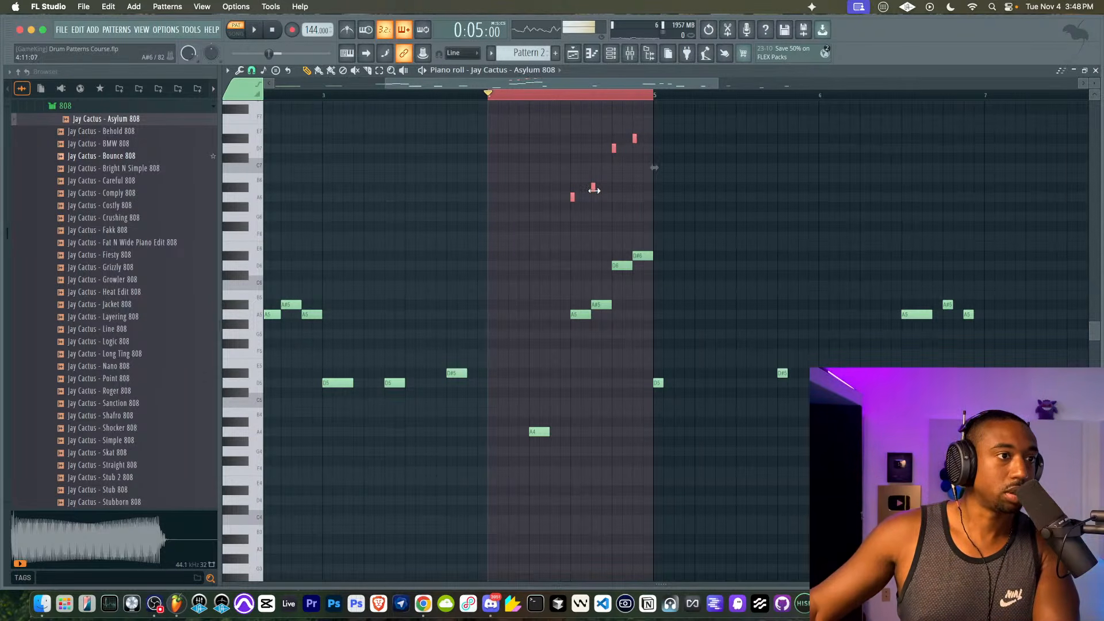
{"action": "key", "text": "space"}
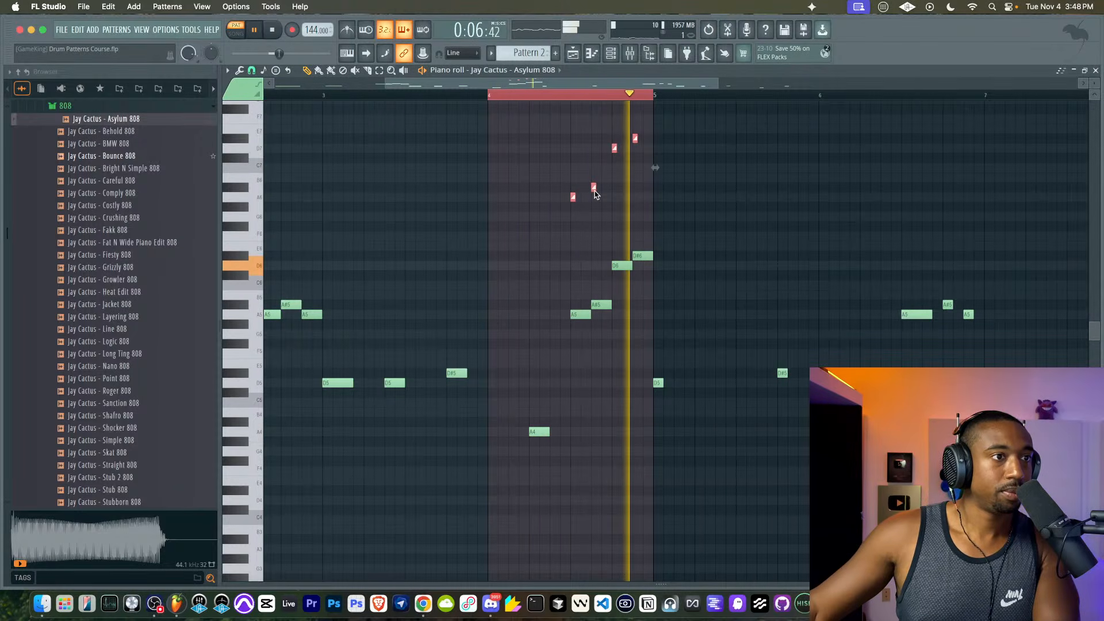
{"action": "key", "text": "space"}
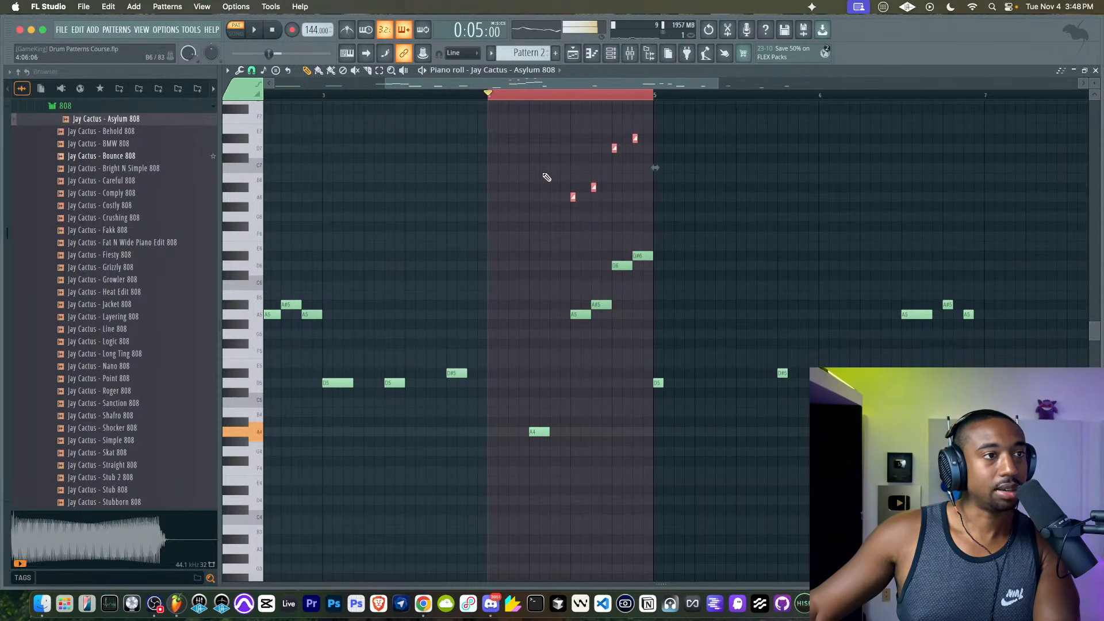
- Clear the bar 4 time selection and play Pattern 2 without the loop
{"action": "left_click", "coordinate": [542, 97]}
{"action": "key", "text": "space"}
{"action": "scroll", "coordinate": [545, 143], "scroll_direction": "down", "scroll_amount": 2, "text": "ctrl"}
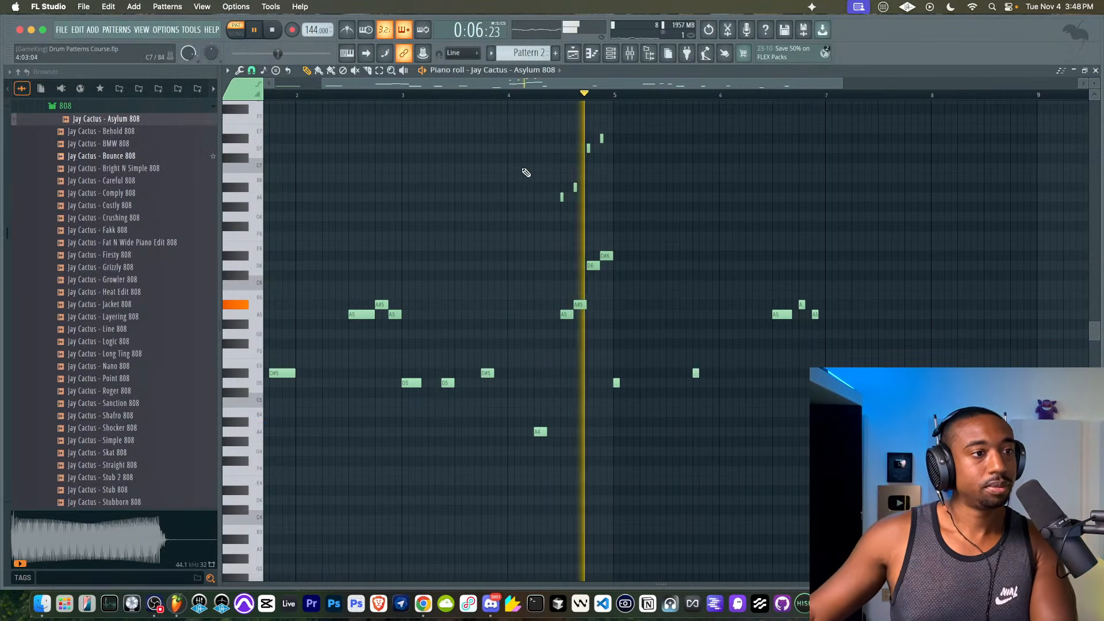
{"action": "key", "text": "space"}
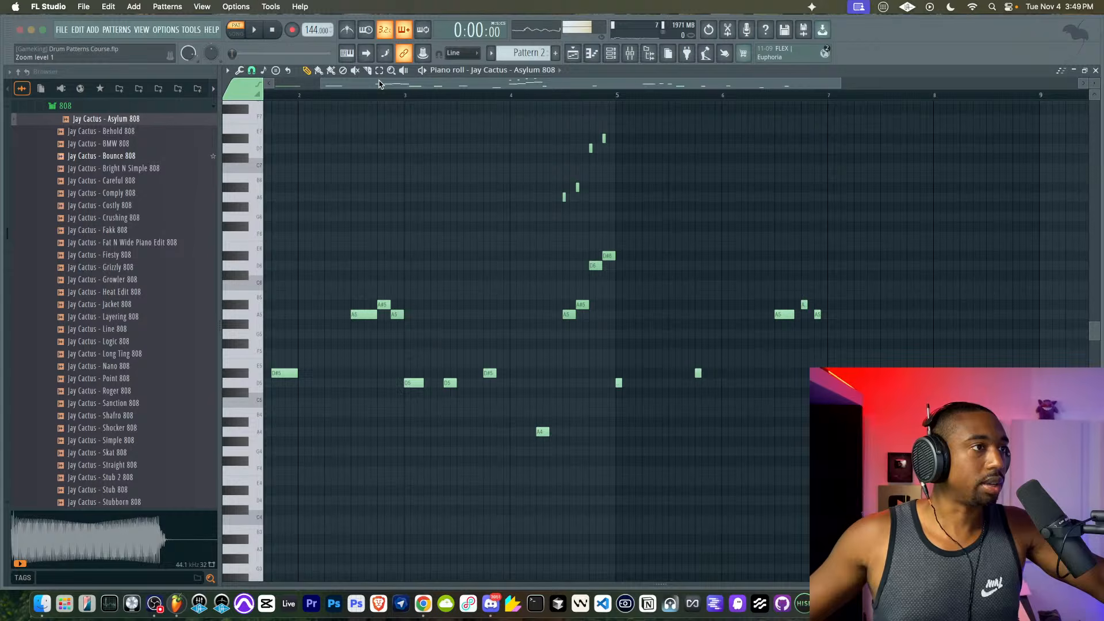
- Play Pattern 2 from the start through bar 7 and examine the notes in its second half
{"action": "left_click_drag", "start_coordinate": [379, 84], "coordinate": [334, 85]}
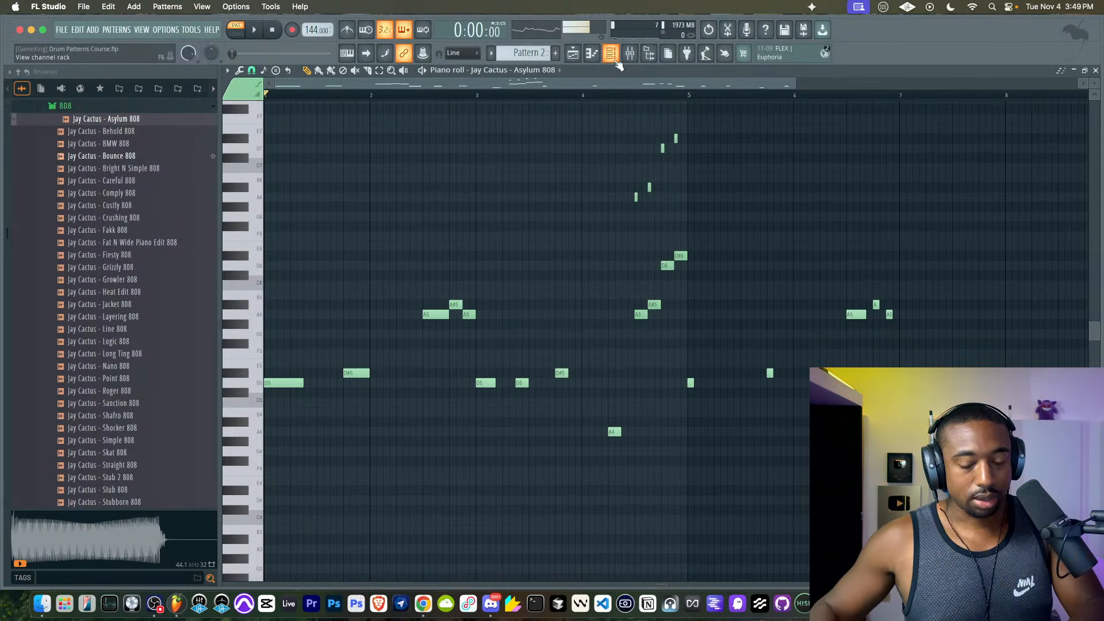
{"action": "key", "text": "space"}
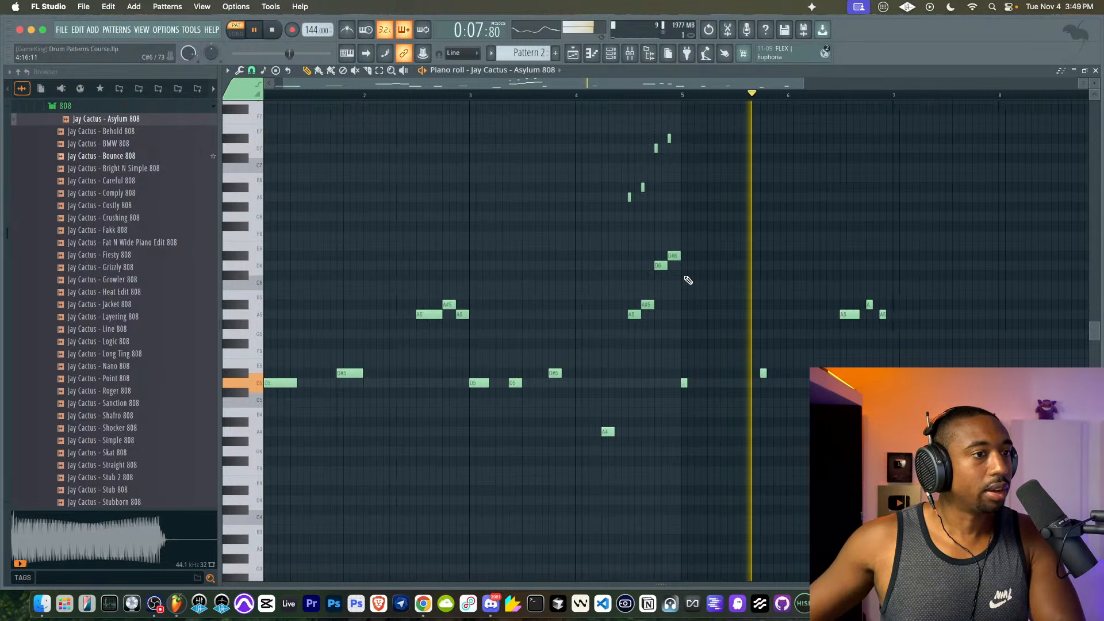
{"action": "scroll", "coordinate": [683, 276], "scroll_direction": "right", "scroll_amount": 3}
{"action": "scroll", "coordinate": [648, 265], "scroll_direction": "right", "scroll_amount": 5}
{"action": "scroll", "coordinate": [647, 267], "scroll_direction": "down", "scroll_amount": 1}
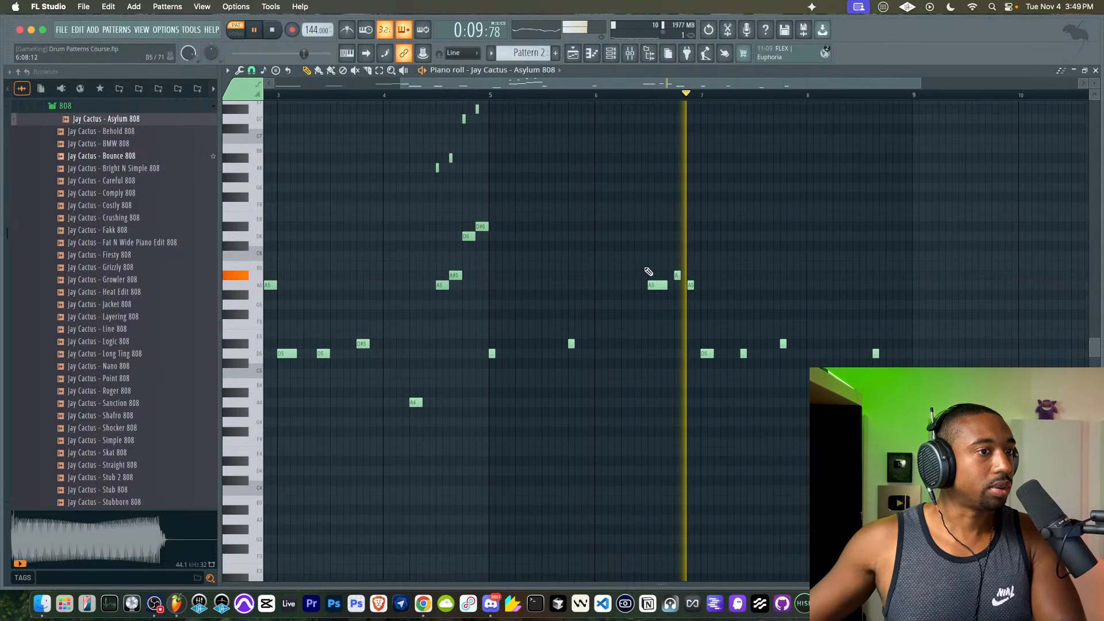
{"action": "key", "text": "space"}
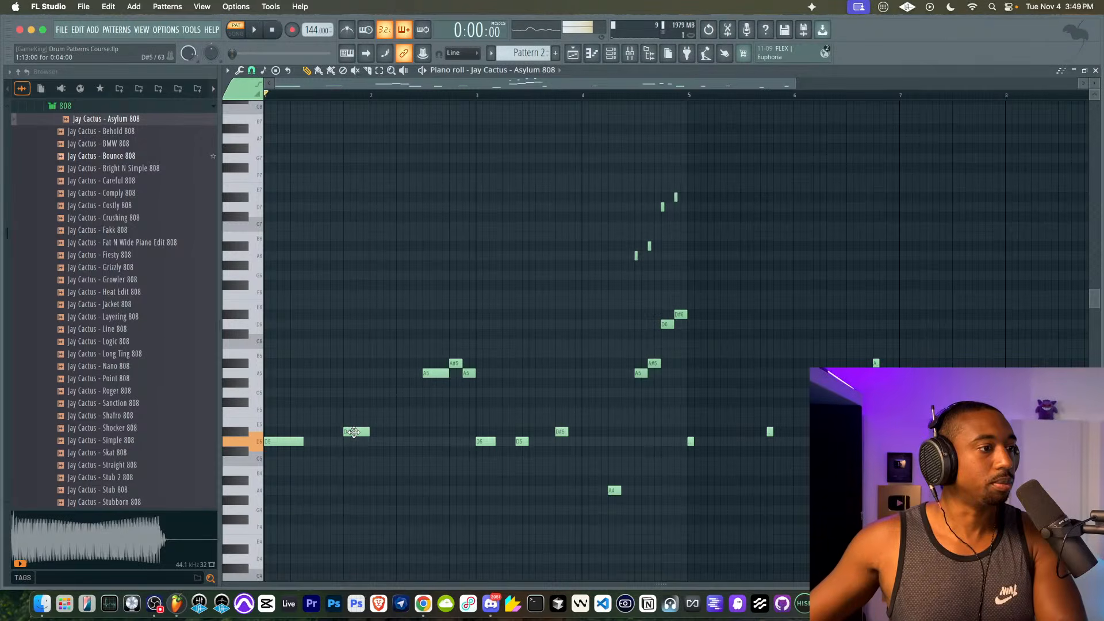
- Add an A5 slide note at 2:05:00, lengthen it to 0:03:12 and play the start of the pattern
{"action": "left_click_drag", "start_coordinate": [412, 382], "coordinate": [412, 370]}
{"action": "double_click", "coordinate": [404, 373]}
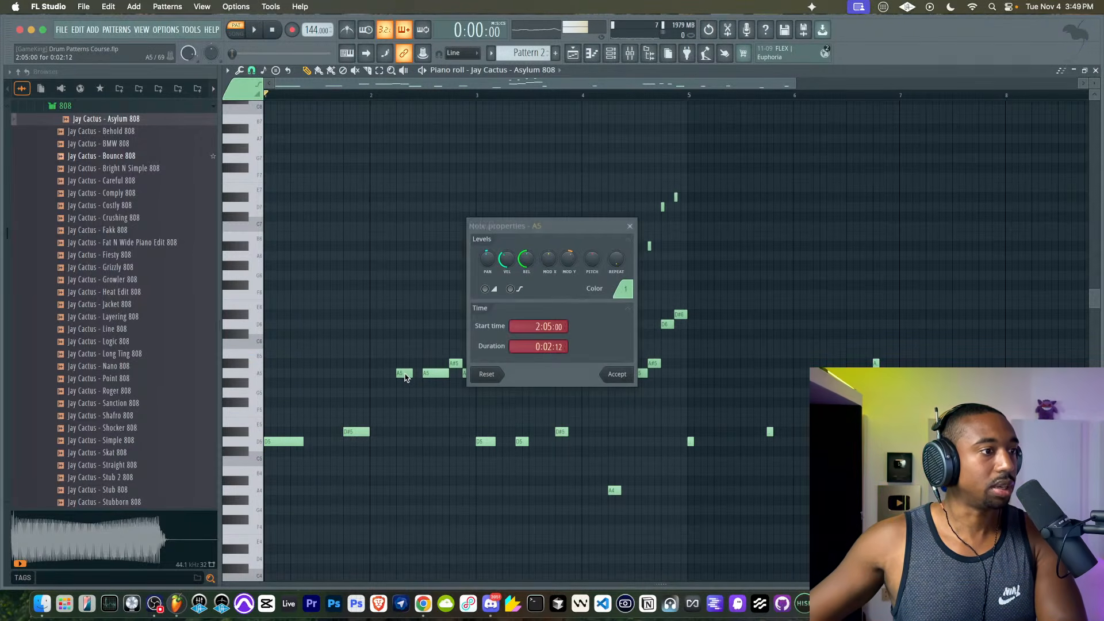
{"action": "left_click", "coordinate": [603, 373]}
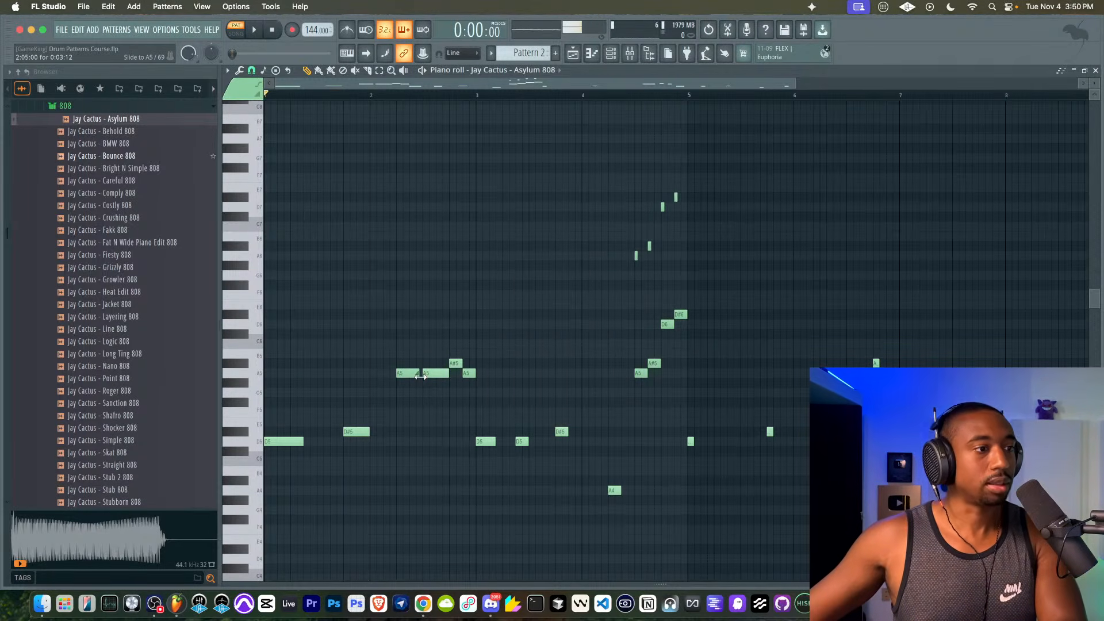
{"action": "key", "text": "space"}
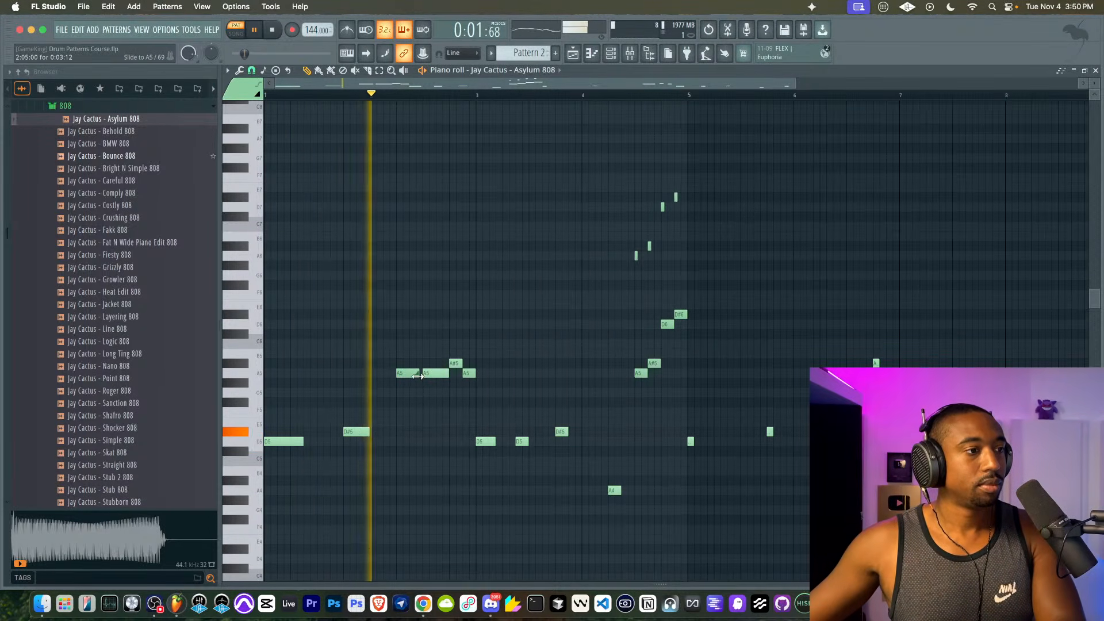
{"action": "key", "text": "space"}
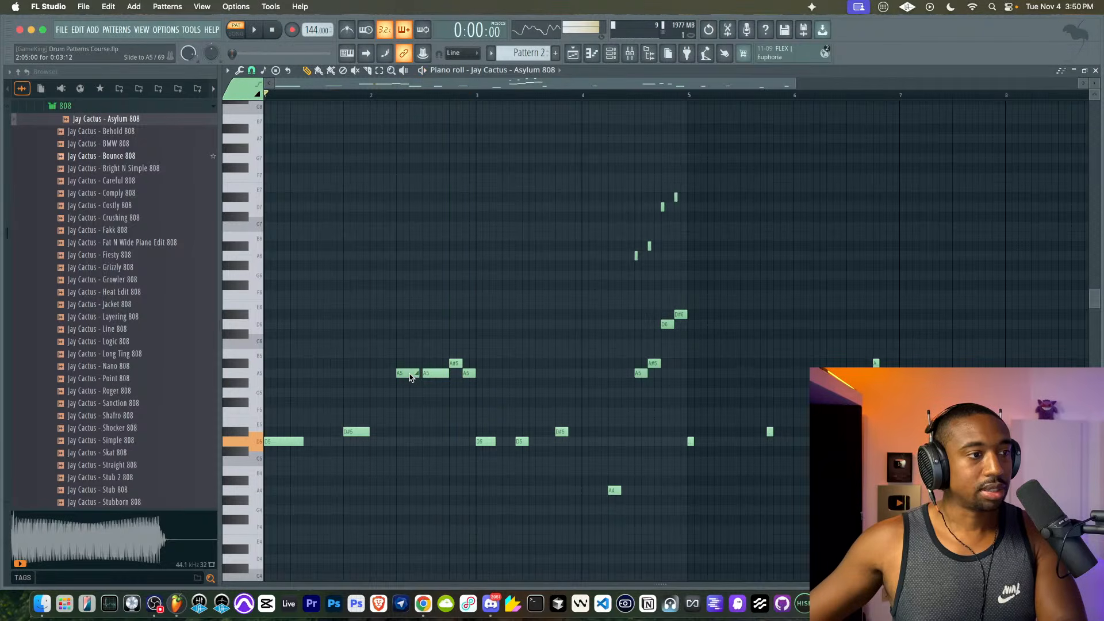
- Move the bar 2 slide note to 2:07:00, shorten it to 0:01:23 and play the pattern
{"action": "scroll", "coordinate": [411, 374], "scroll_direction": "up", "scroll_amount": 3}
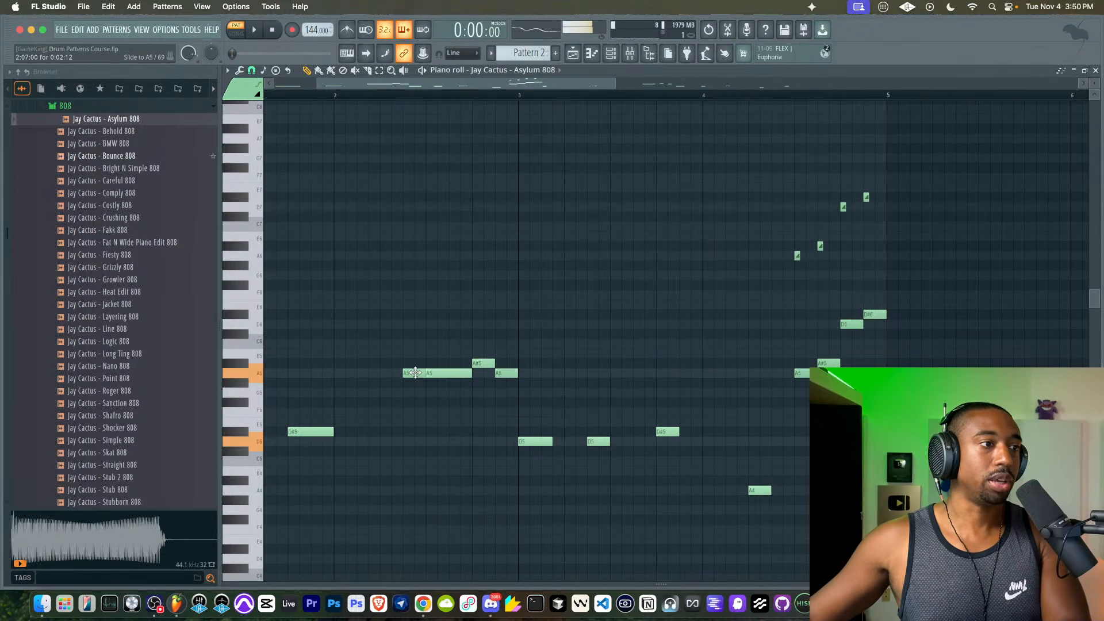
{"action": "key", "text": "space"}
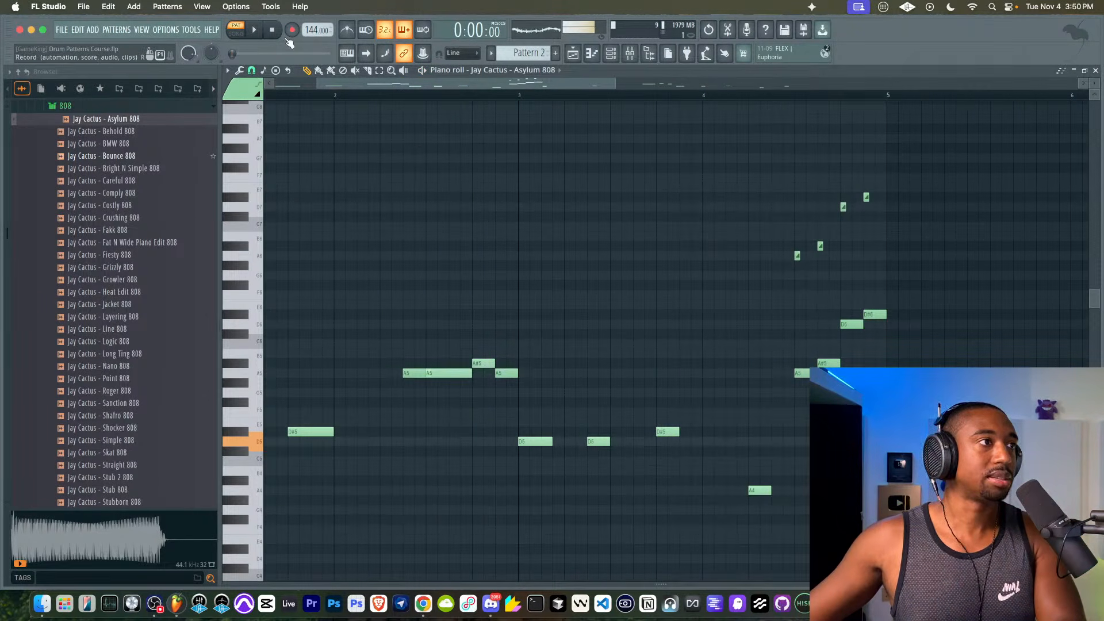
{"action": "left_click_drag", "start_coordinate": [427, 422], "coordinate": [427, 368]}
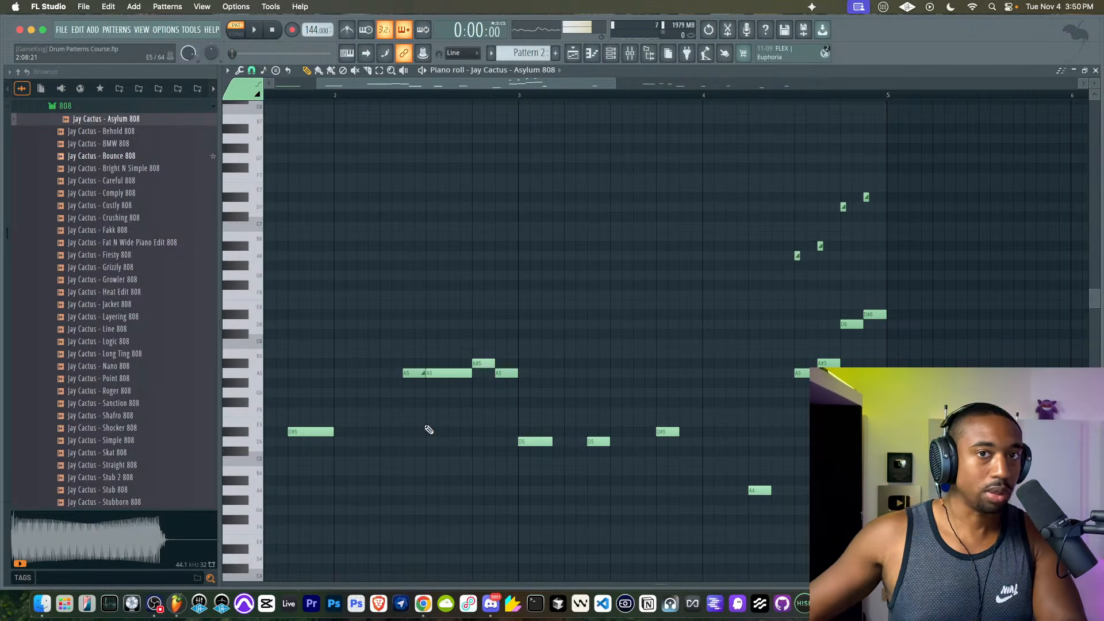
{"action": "left_click_drag", "start_coordinate": [418, 406], "coordinate": [419, 355]}
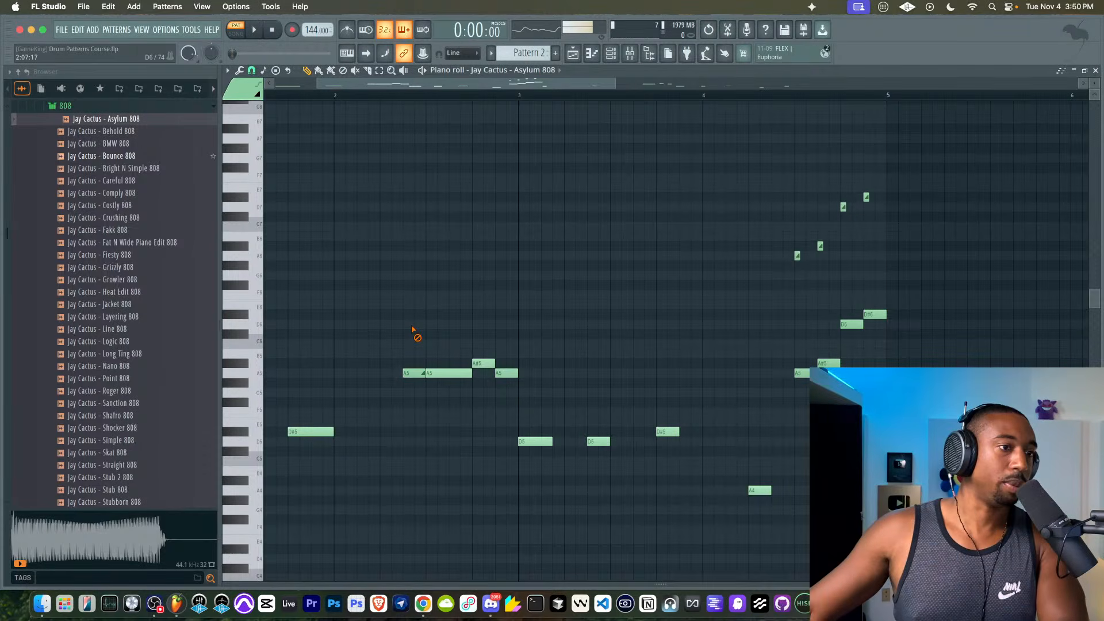
{"action": "key", "text": "space"}
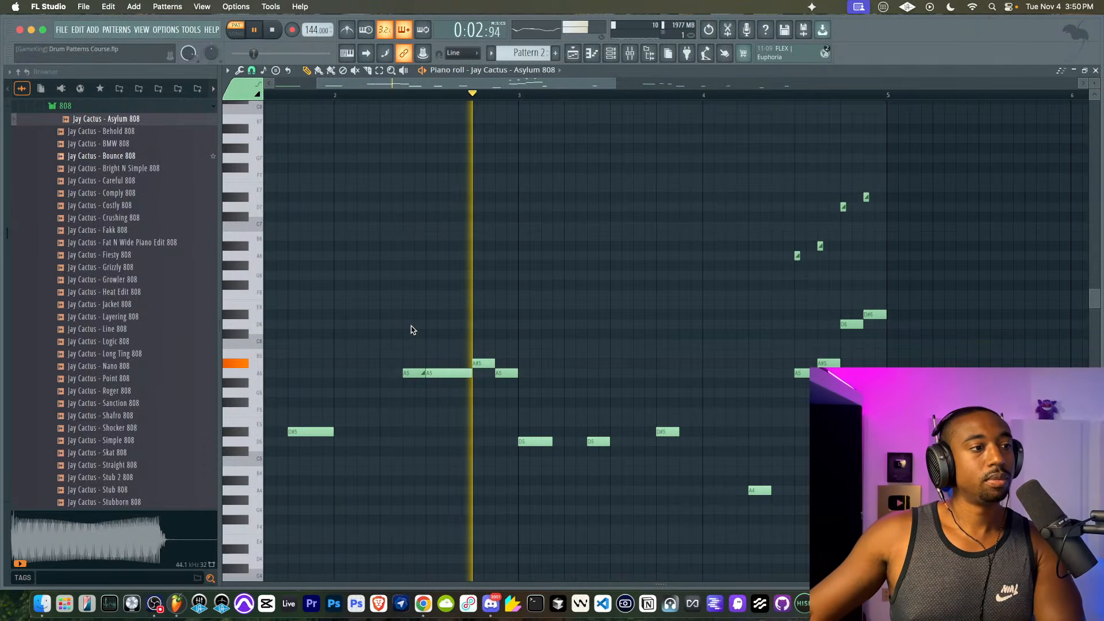
{"action": "scroll", "coordinate": [410, 351], "scroll_direction": "down", "scroll_amount": 4}
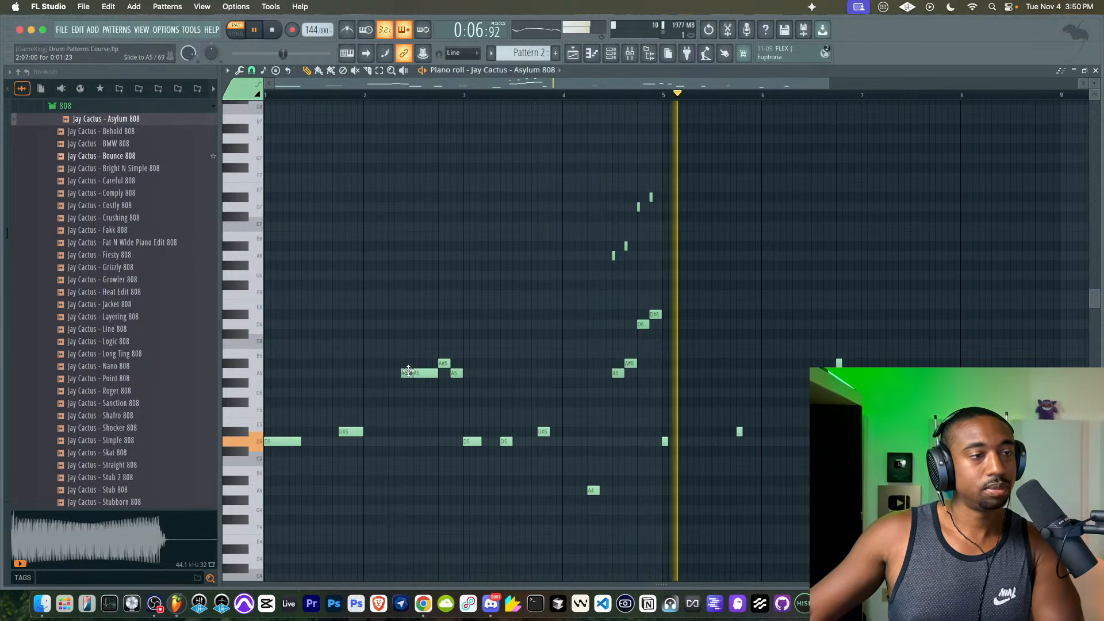
{"action": "key", "text": "space"}
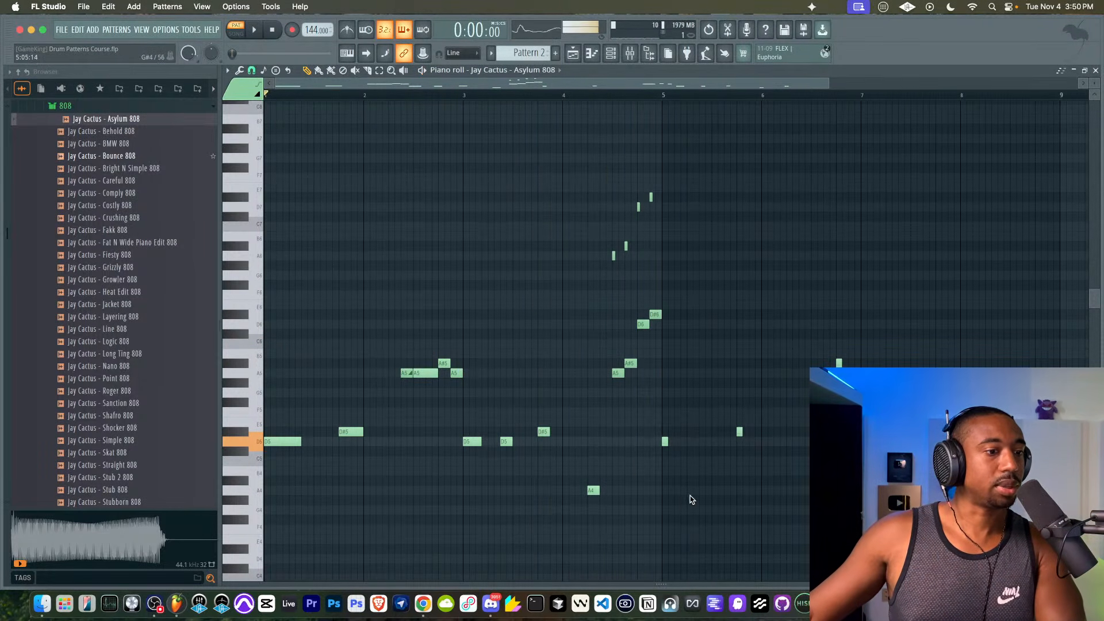
- Raise the bar 4 run's velocities to one level, then pan its four steps alternately left and right and play the result
{"action": "left_click_drag", "start_coordinate": [660, 582], "coordinate": [410, 428]}
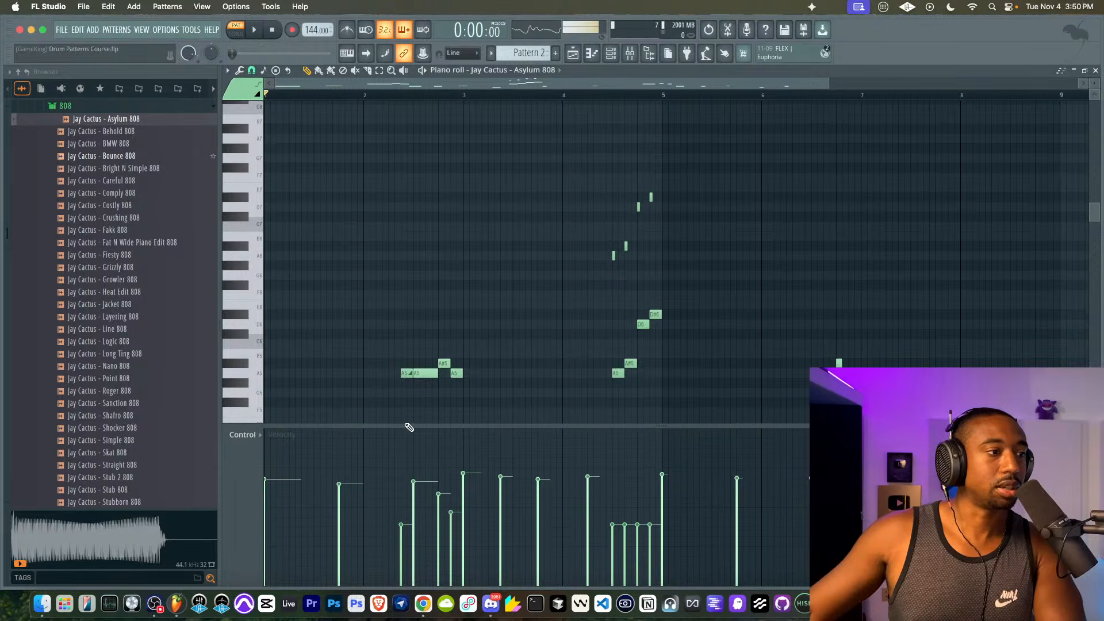
{"action": "left_click_drag", "start_coordinate": [621, 491], "coordinate": [651, 489]}
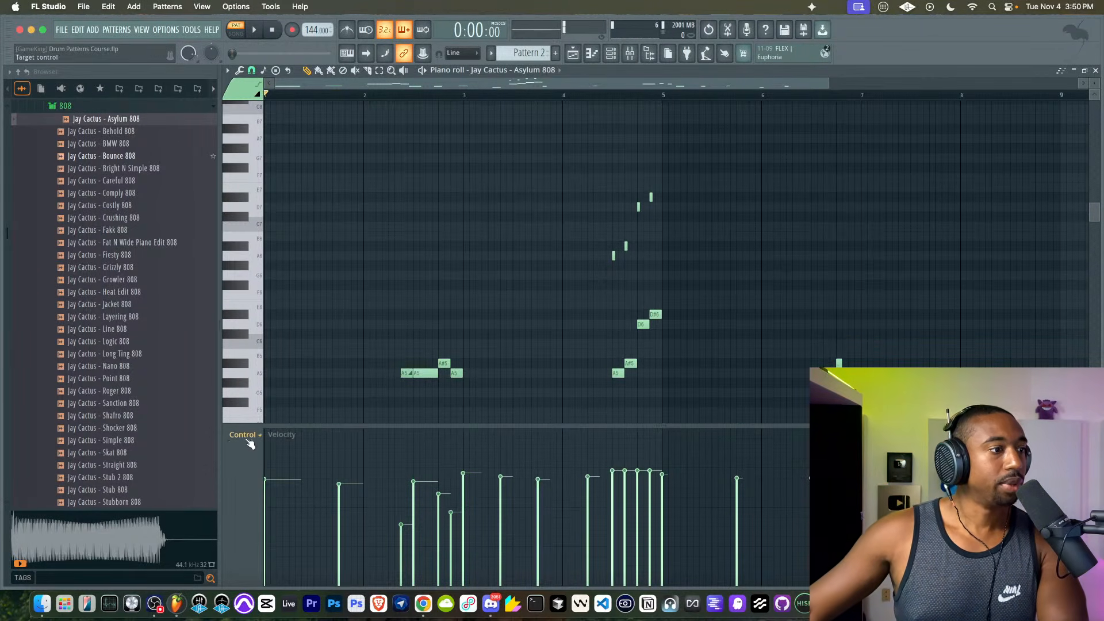
{"action": "left_click", "coordinate": [245, 434]}
{"action": "left_click", "coordinate": [270, 466]}
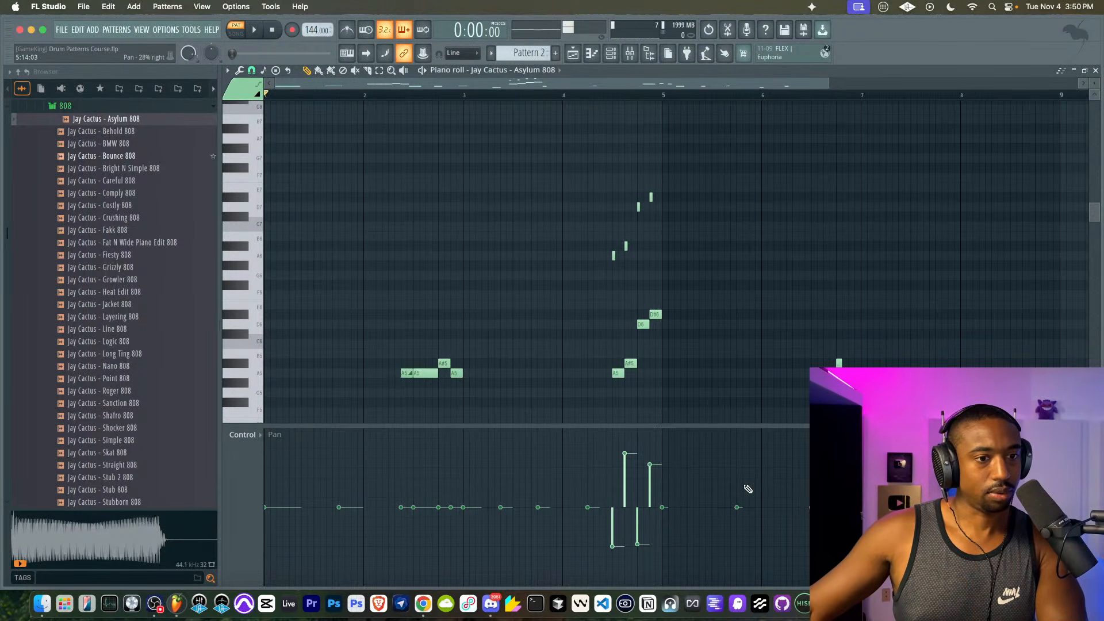
{"action": "key", "text": "space"}
{"action": "left_click", "coordinate": [252, 435]}
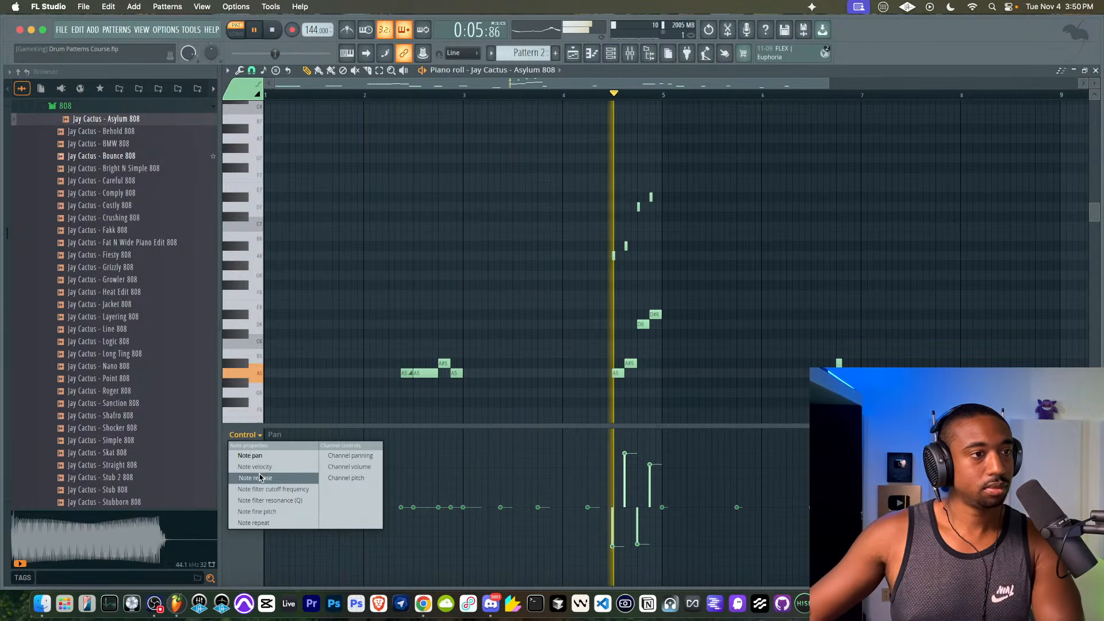
{"action": "left_click", "coordinate": [564, 347]}
{"action": "key", "text": "space"}
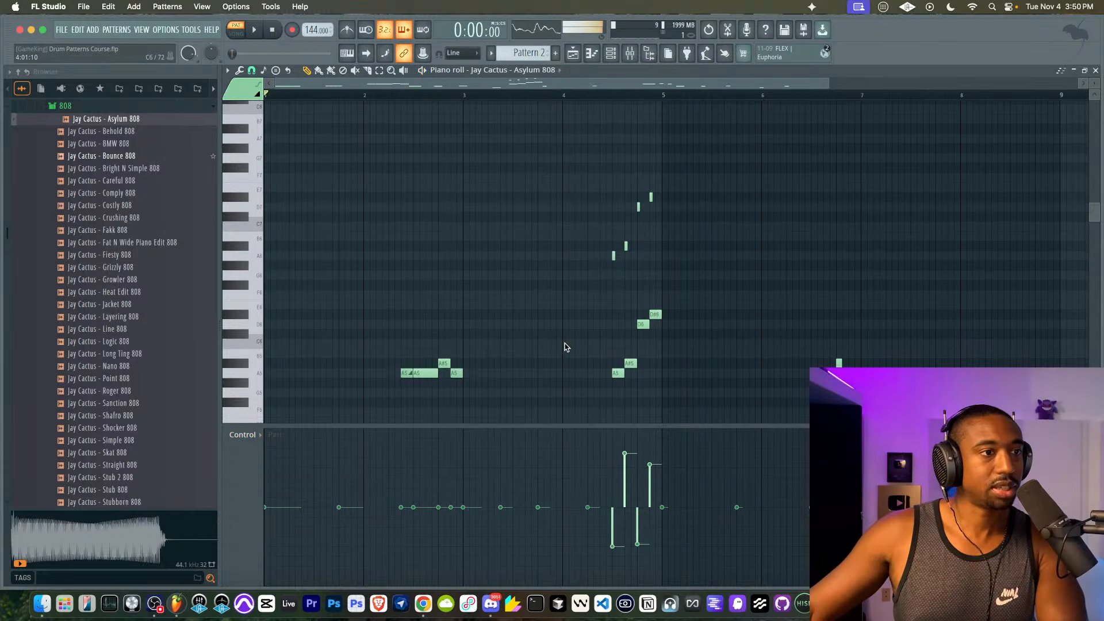
- Add slide notes on A5, A#5, D6 and D#6 halfway through the four matching sustained notes of the bar 4 run
{"action": "scroll", "coordinate": [592, 336], "scroll_direction": "up", "scroll_amount": 3}
{"action": "scroll", "coordinate": [658, 322], "scroll_direction": "up", "scroll_amount": 2}
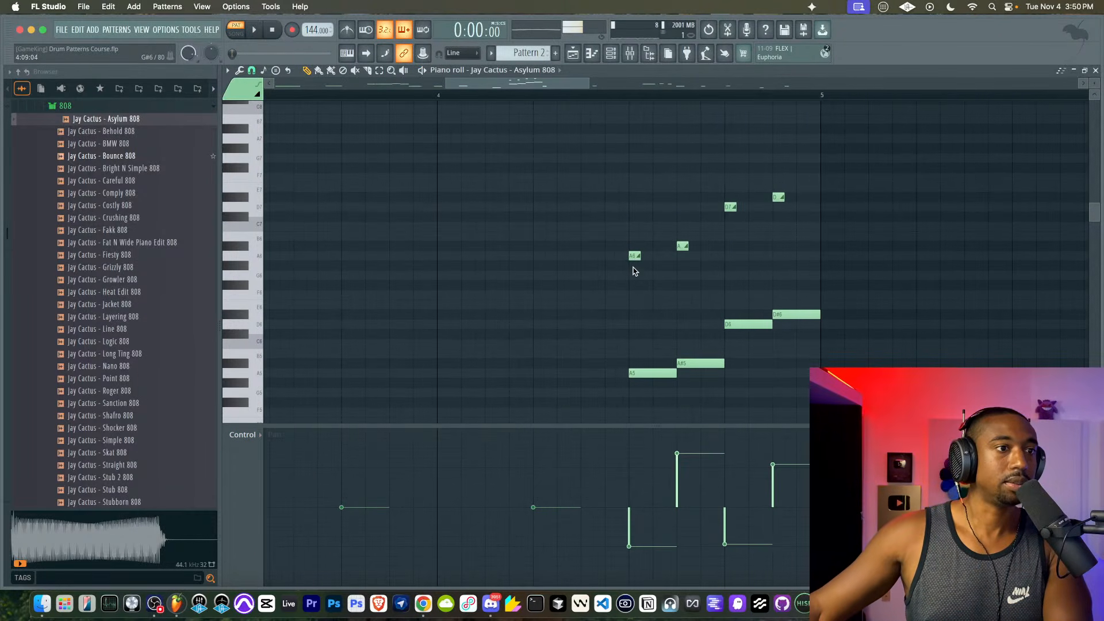
{"action": "left_click_drag", "start_coordinate": [637, 259], "coordinate": [637, 262]}
{"action": "left_click", "coordinate": [654, 316]}
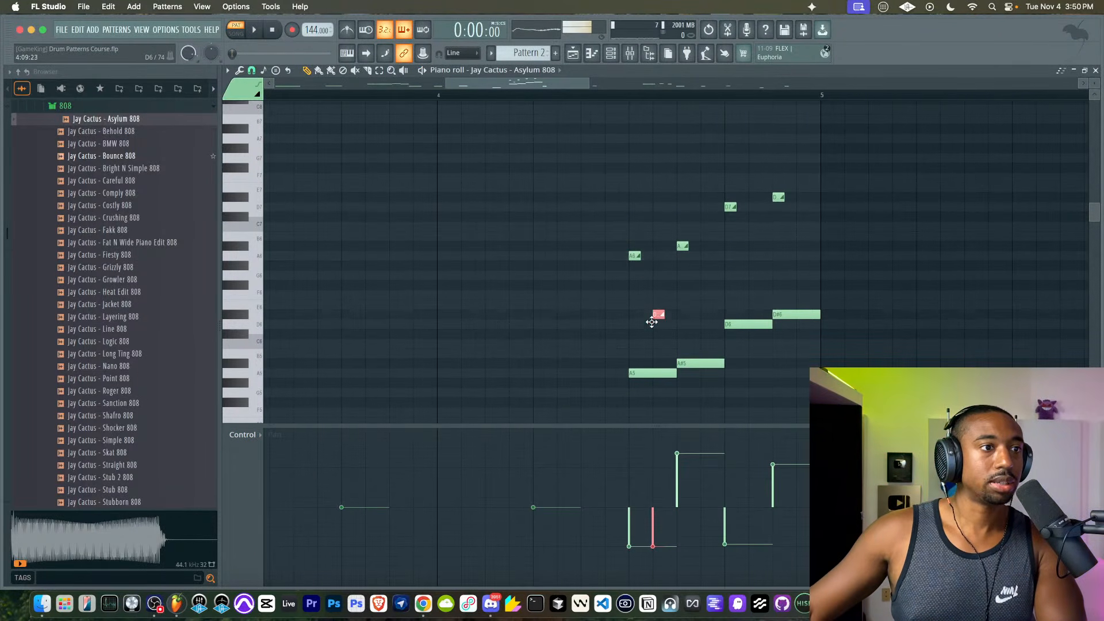
{"action": "left_click_drag", "start_coordinate": [652, 369], "coordinate": [652, 376]}
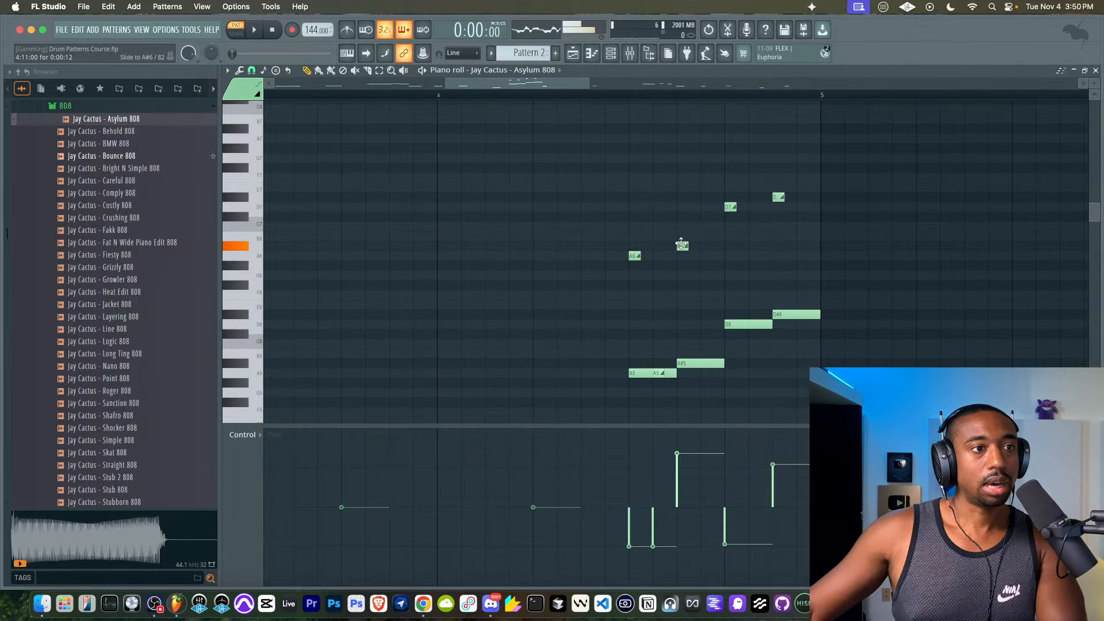
{"action": "left_click_drag", "start_coordinate": [715, 322], "coordinate": [708, 362]}
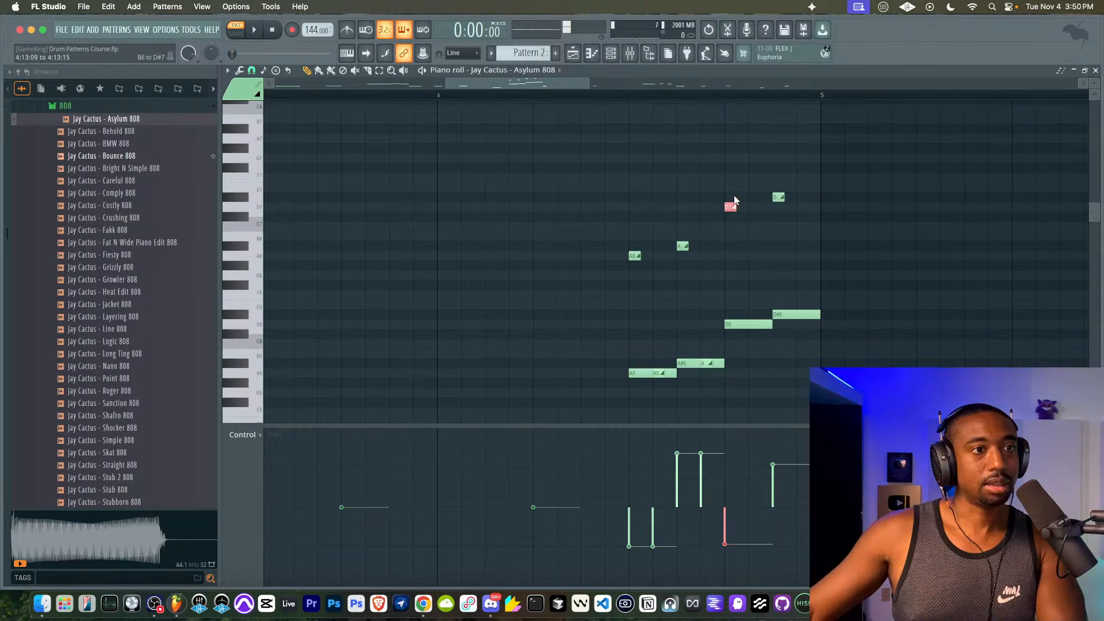
{"action": "left_click_drag", "start_coordinate": [806, 184], "coordinate": [755, 324]}
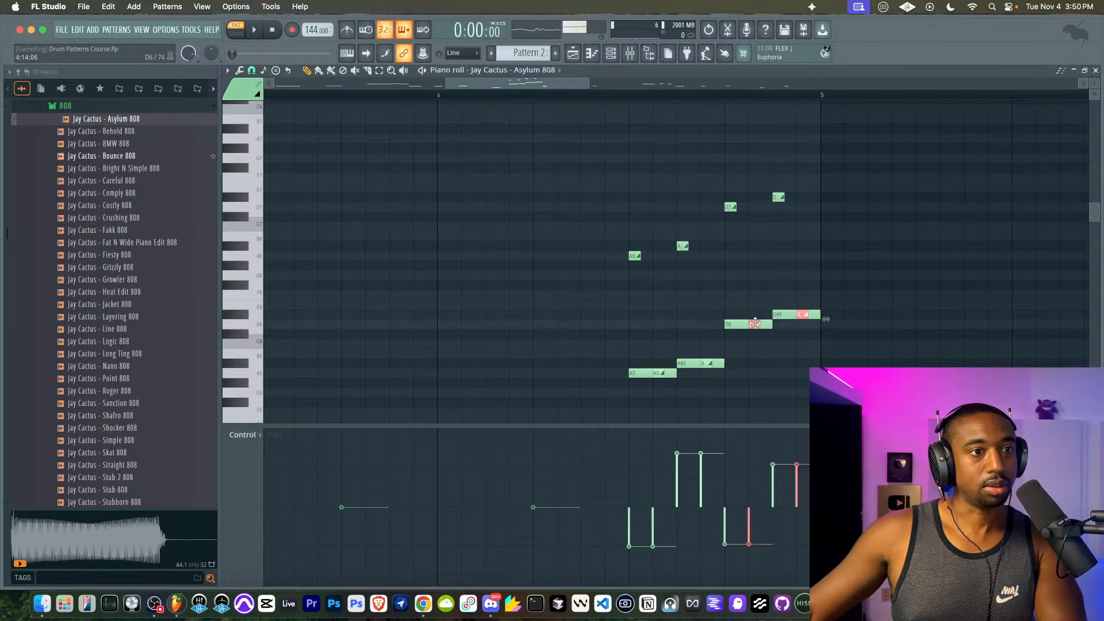
- Play Pattern 2 and select only the slide notes inside the four sustained notes of the bar 4 run
{"action": "key", "text": "space"}
{"action": "left_click", "coordinate": [665, 375], "text": "shift+super"}
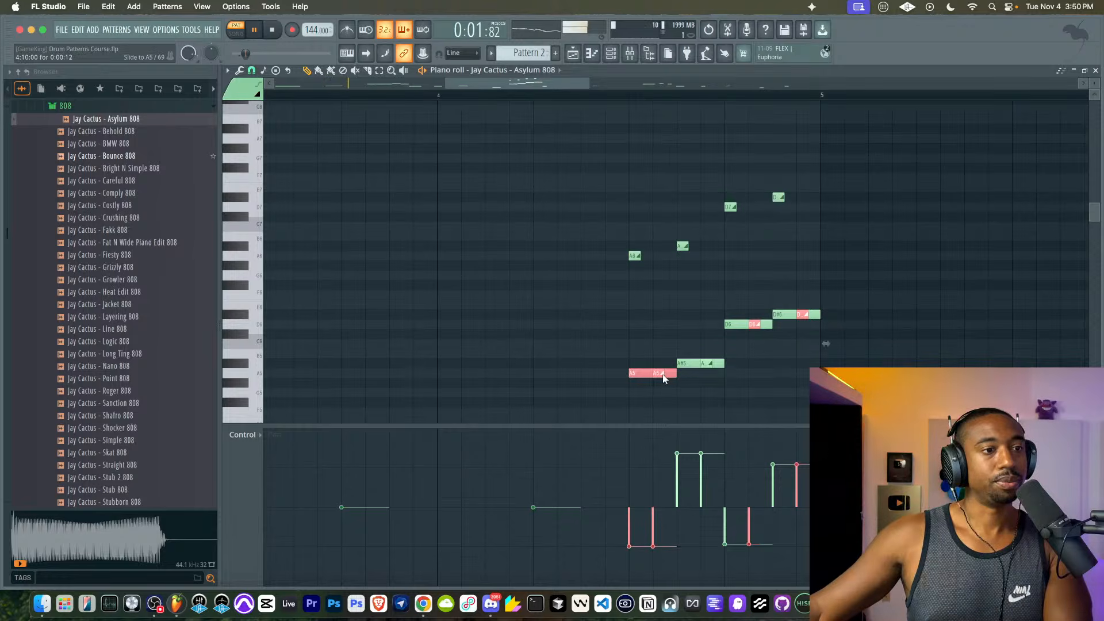
{"action": "left_click", "coordinate": [662, 375], "text": "shift+super"}
{"action": "left_click", "coordinate": [656, 376], "text": "shift+super"}
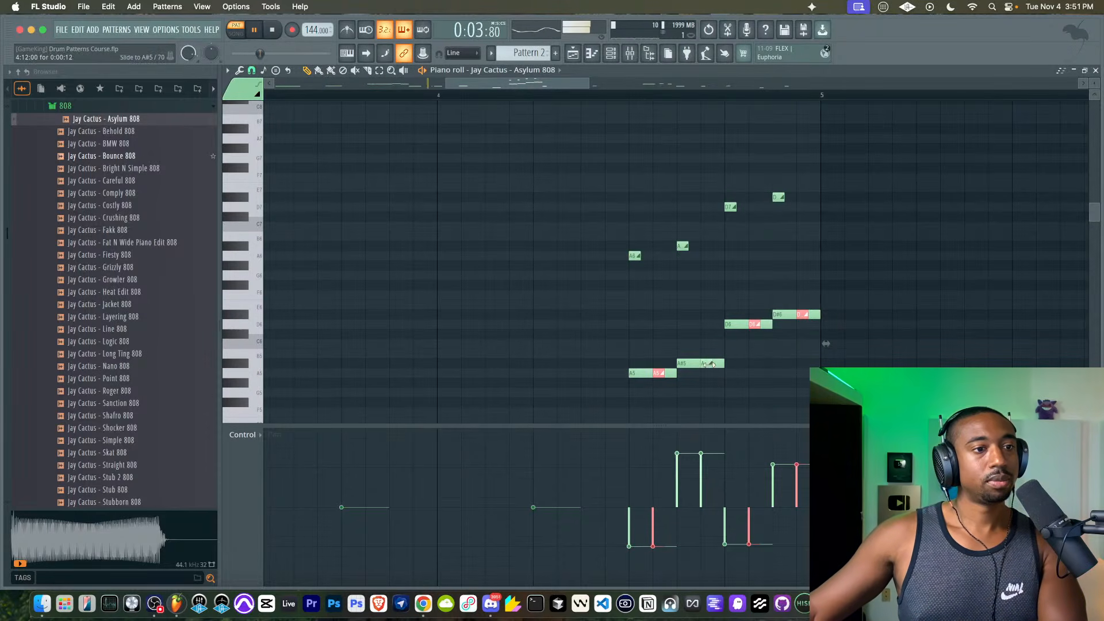
{"action": "left_click", "coordinate": [708, 364], "text": "shift+super"}
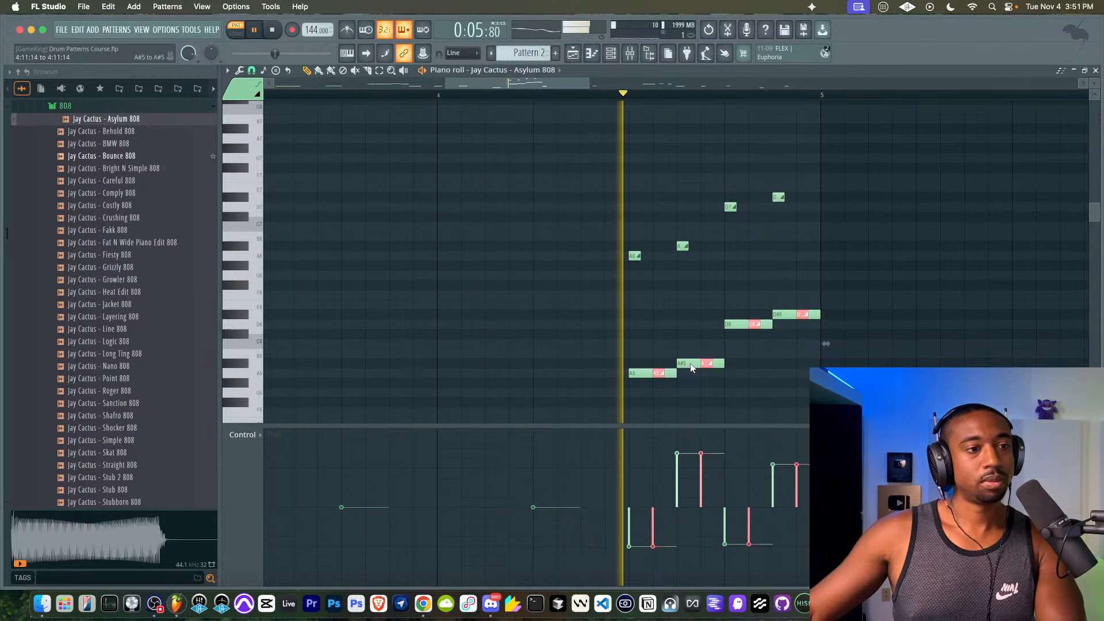
{"action": "key", "text": "space"}
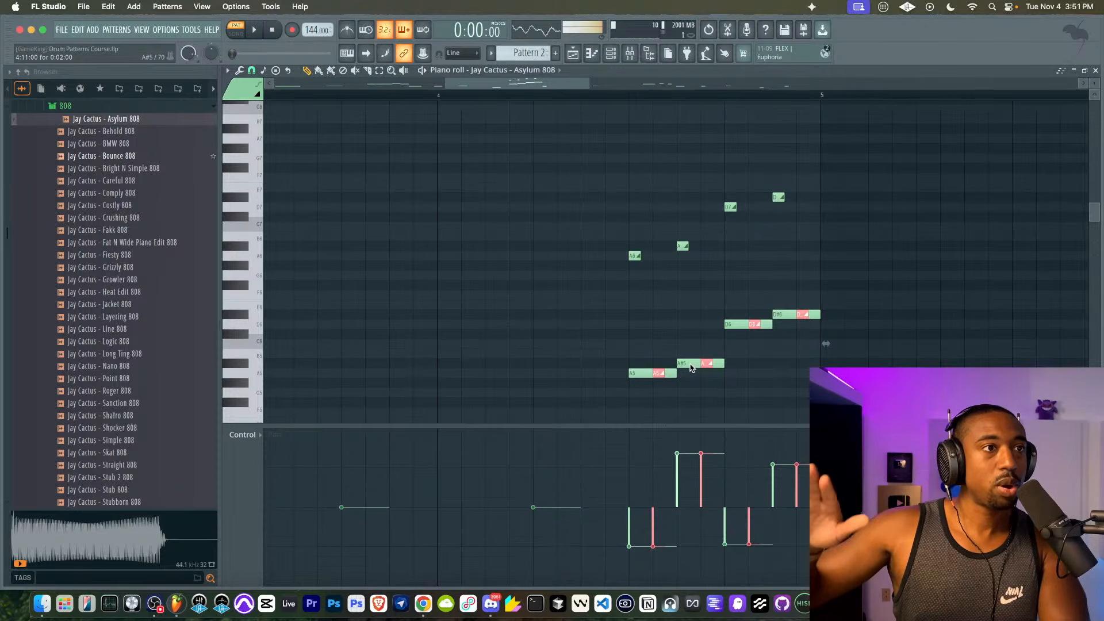
- Transpose all notes and slides of the bar 4 run down one octave while playing the pattern
{"action": "key", "text": "space"}
{"action": "left_click_drag", "start_coordinate": [831, 397], "coordinate": [613, 164]}
{"action": "key", "text": "super+Down"}
{"action": "scroll", "coordinate": [613, 164], "scroll_direction": "down", "scroll_amount": 3}
{"action": "scroll", "coordinate": [615, 173], "scroll_direction": "down", "scroll_amount": 1}
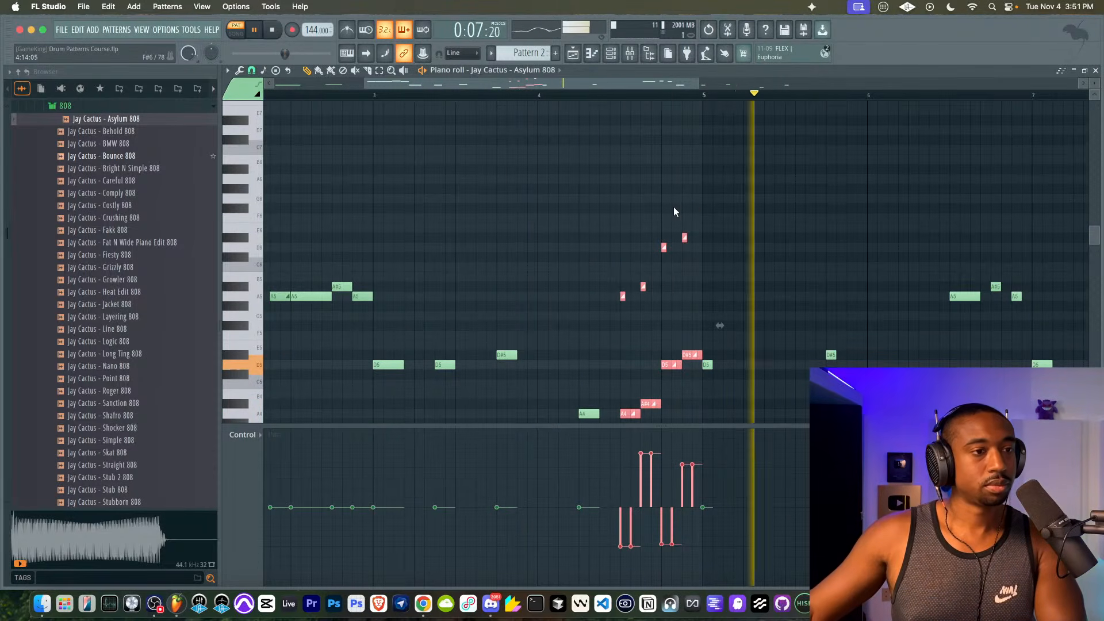
{"action": "scroll", "coordinate": [674, 211], "scroll_direction": "down", "scroll_amount": 2}
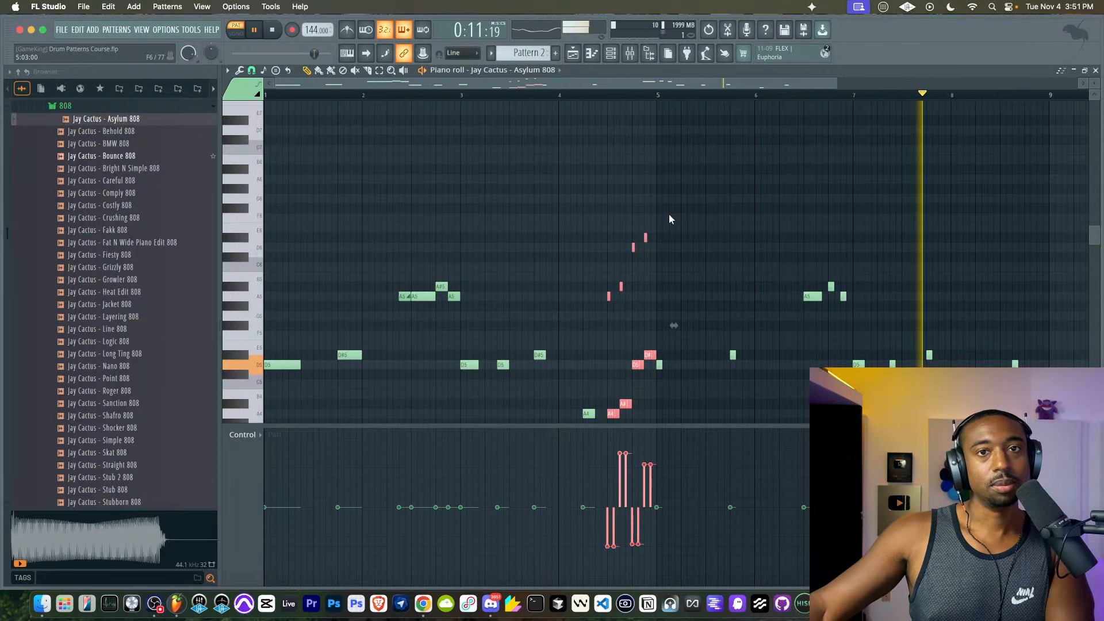
- Show note velocity in the piano roll's control lane and clear the note selection
{"action": "left_click", "coordinate": [242, 434]}
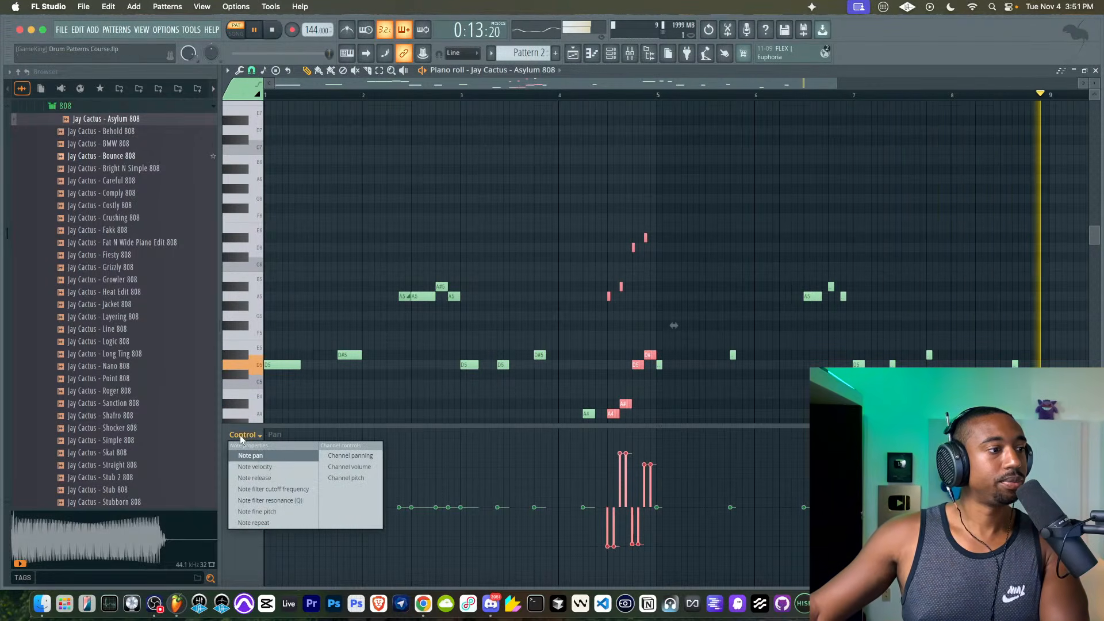
{"action": "left_click", "coordinate": [244, 461]}
{"action": "left_click", "coordinate": [674, 325], "text": "super"}
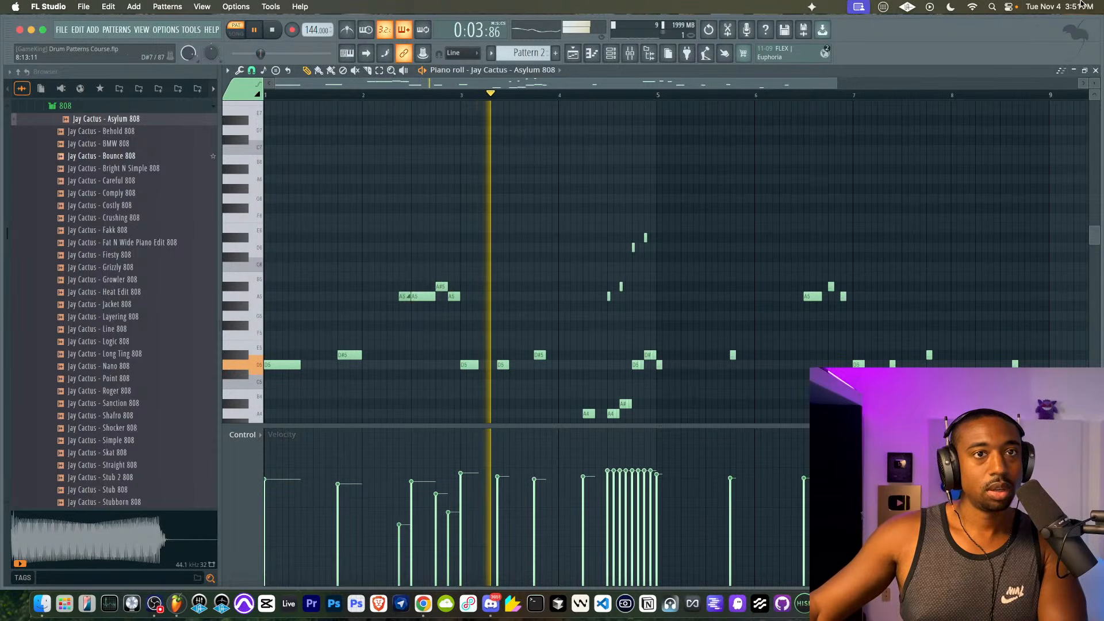
- Return to the channel rack and preview the Bounce 808, Careful 808 and Grizzly 808 samples from the Dojo Drum Kit
{"action": "left_click", "coordinate": [1095, 70]}
{"action": "key", "text": "F6"}
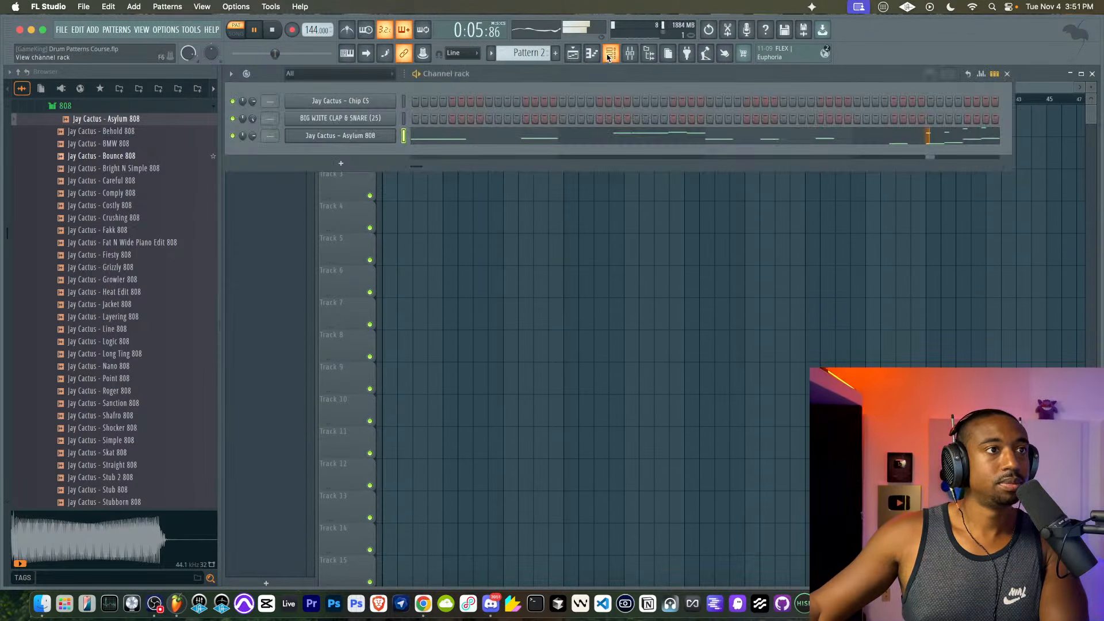
{"action": "scroll", "coordinate": [99, 218], "scroll_direction": "up", "scroll_amount": 1}
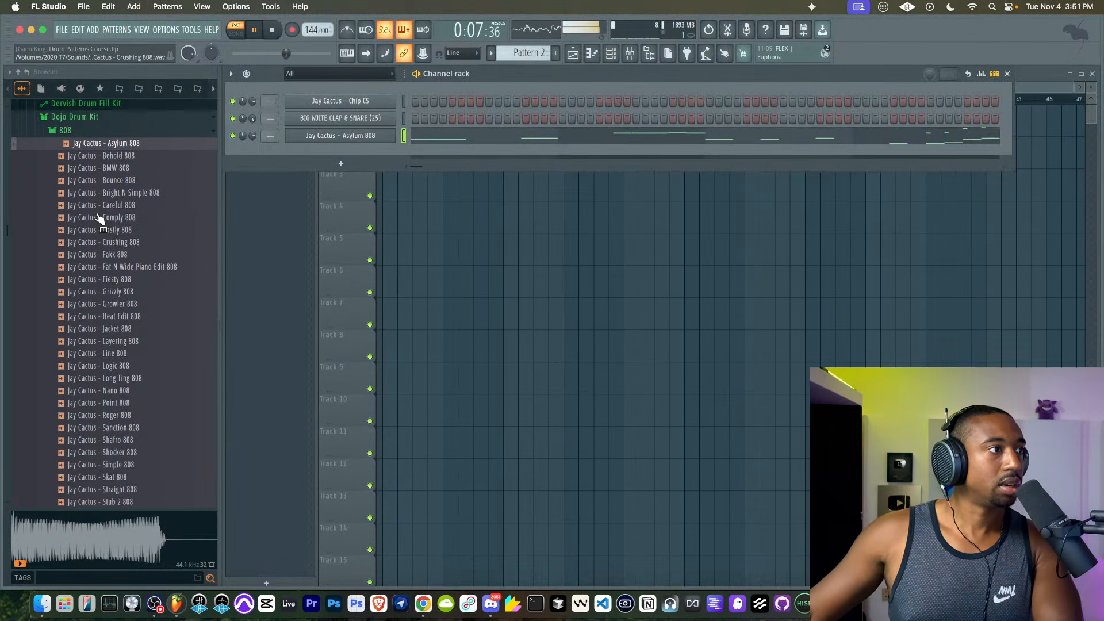
{"action": "left_click", "coordinate": [126, 185]}
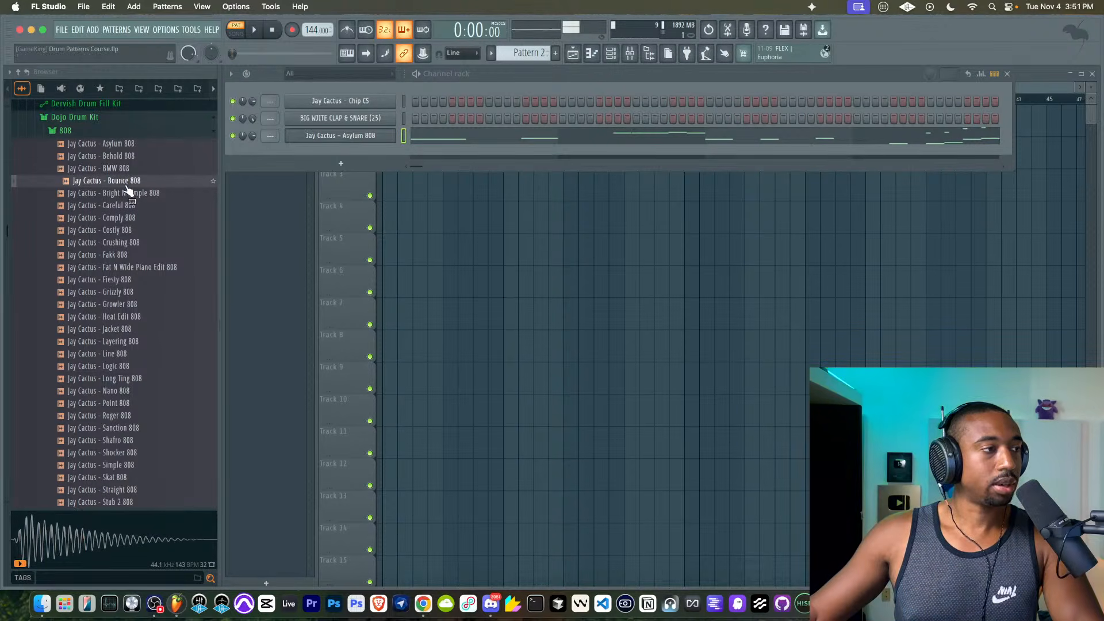
{"action": "left_click", "coordinate": [128, 208]}
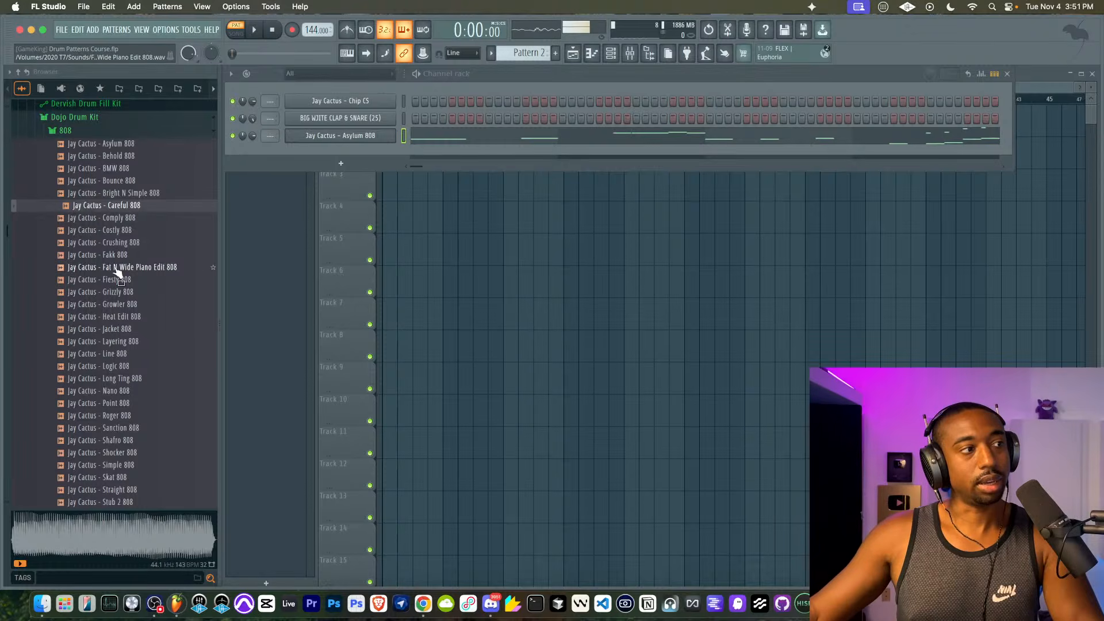
{"action": "left_click", "coordinate": [121, 291]}
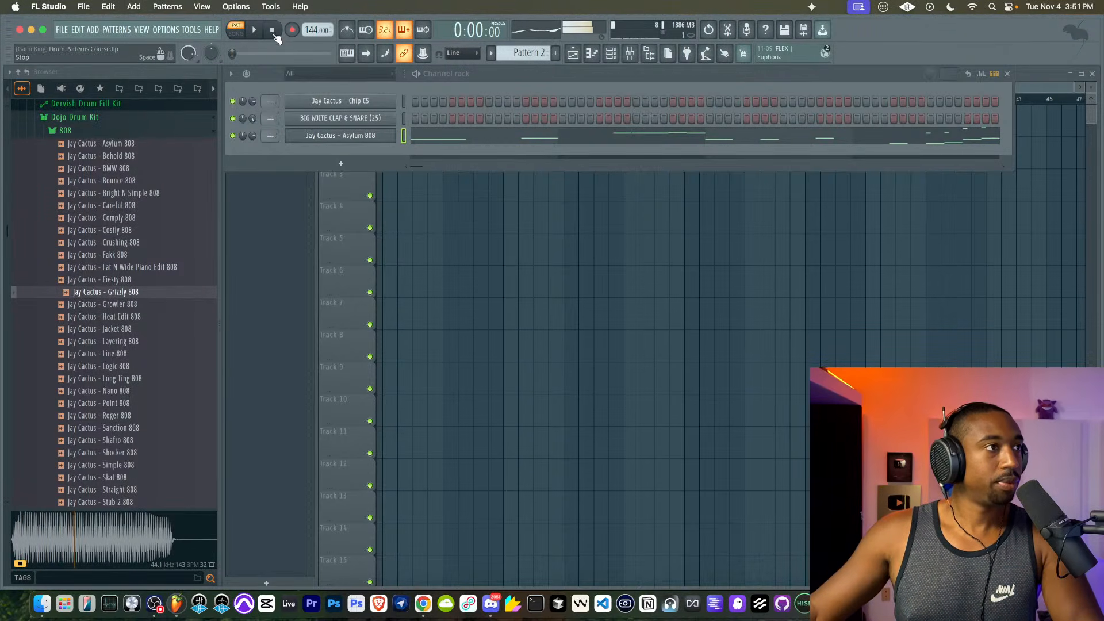
- Check the cut group settings of the Asylum 808 channel
{"action": "left_click", "coordinate": [362, 139]}
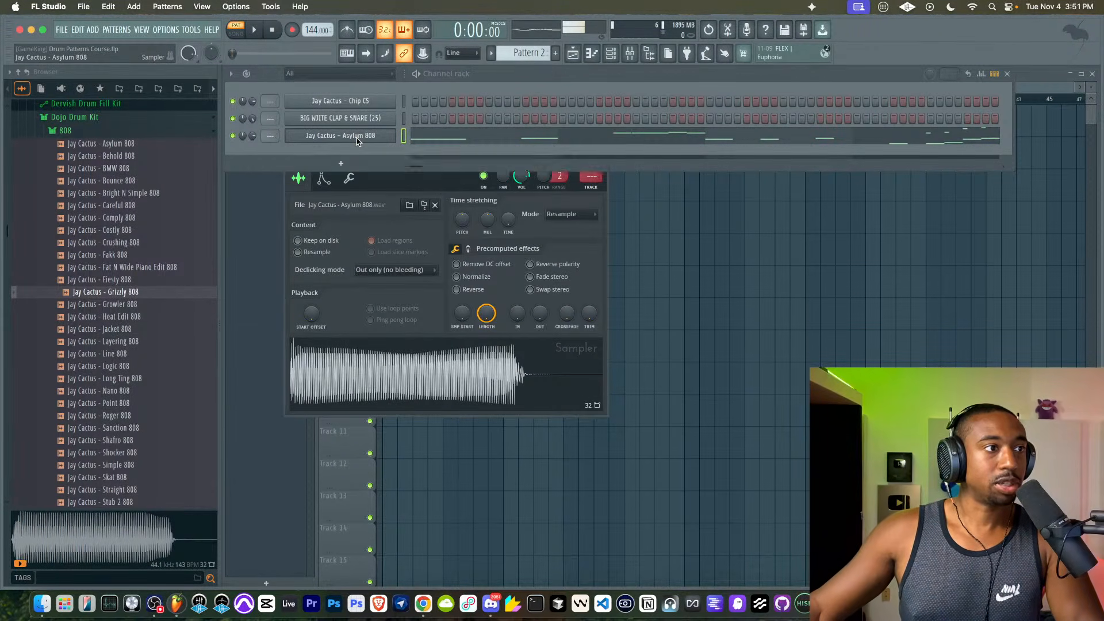
{"action": "right_click", "coordinate": [356, 138]}
{"action": "left_click", "coordinate": [355, 181]}
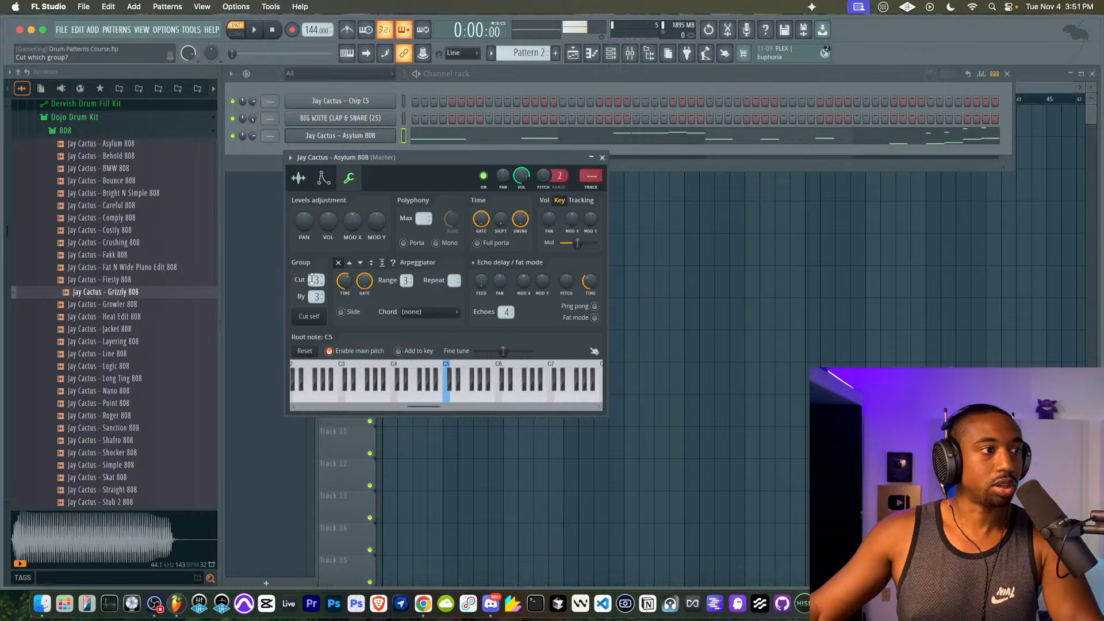
{"action": "left_click", "coordinate": [603, 158]}
- Load the Bounce 808 sample into a new channel and set its Cut and By groups to 3
{"action": "left_click", "coordinate": [132, 182]}
{"action": "right_click", "coordinate": [132, 183]}
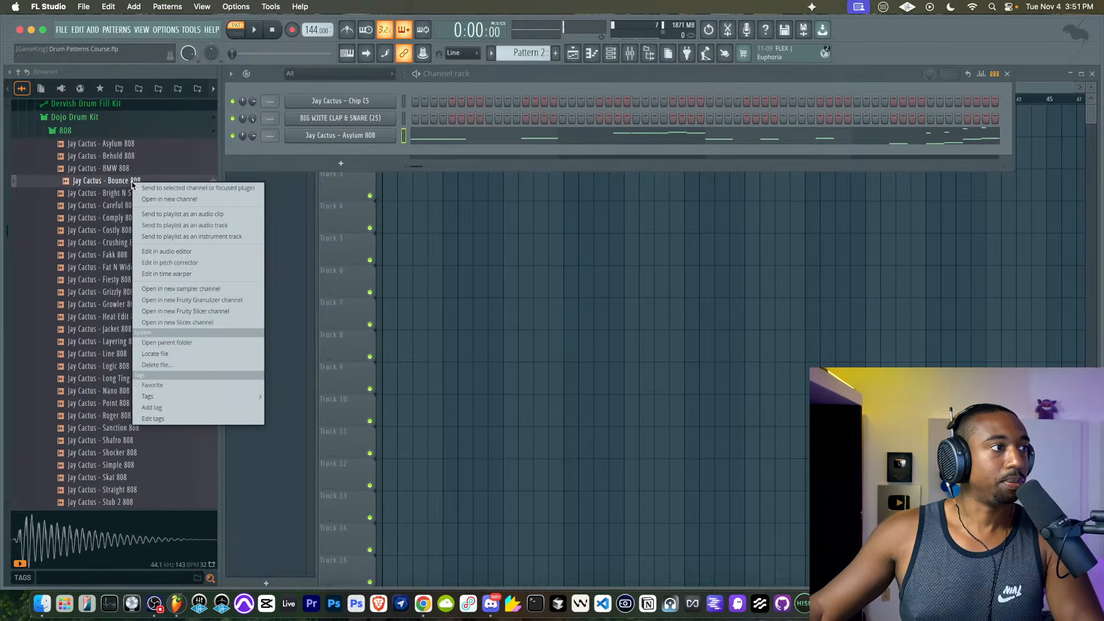
{"action": "left_click", "coordinate": [169, 199]}
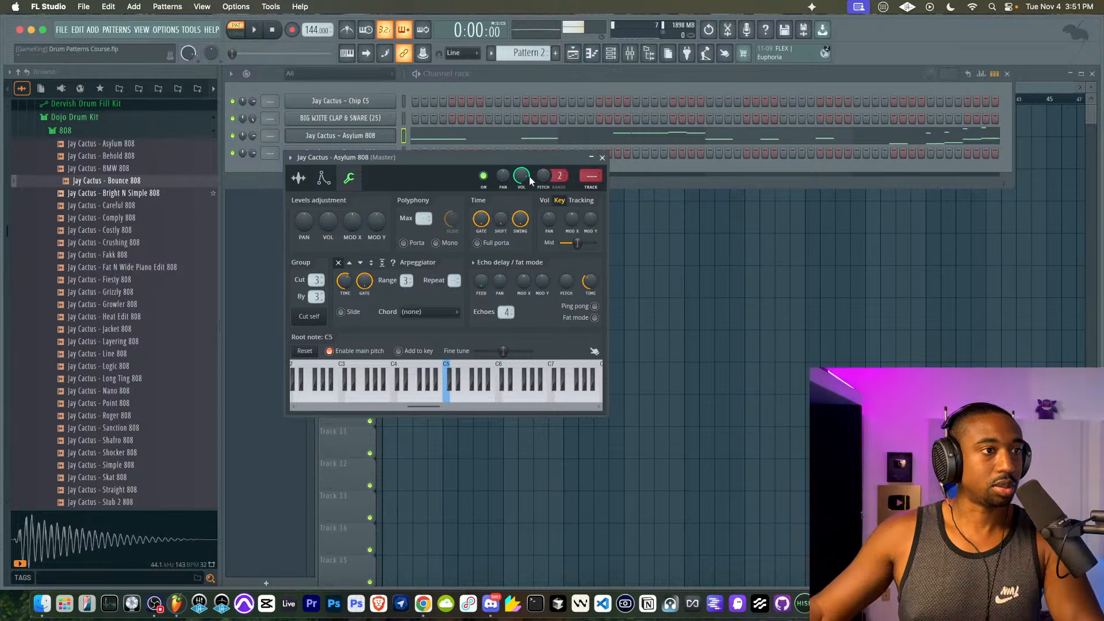
{"action": "left_click", "coordinate": [603, 157]}
{"action": "left_click", "coordinate": [322, 153]}
{"action": "left_click", "coordinate": [364, 194]}
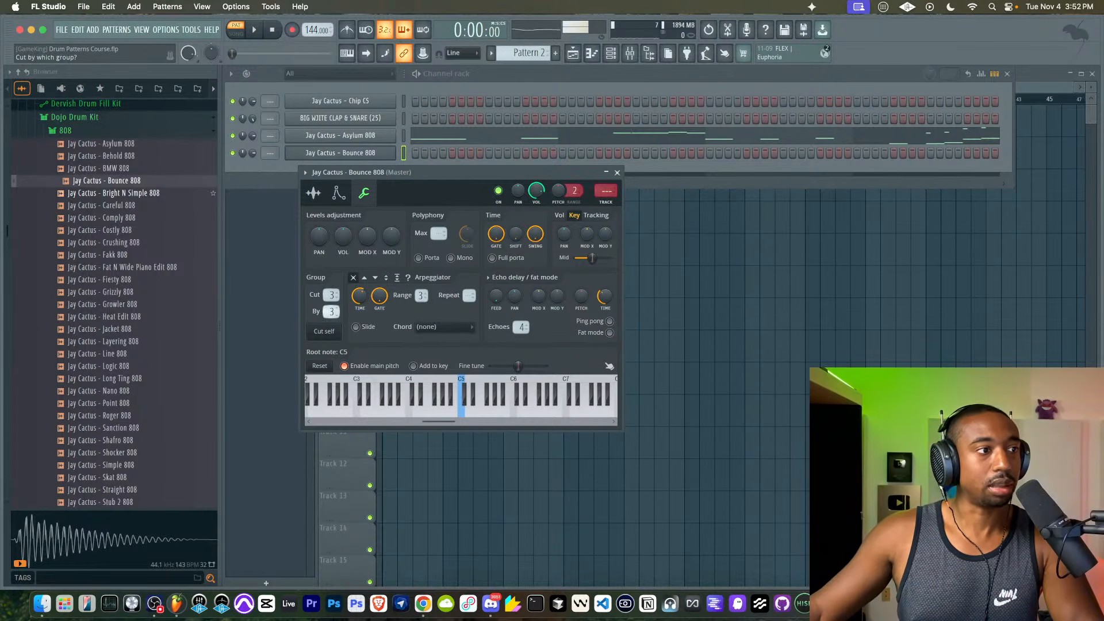
{"action": "left_click", "coordinate": [618, 172]}
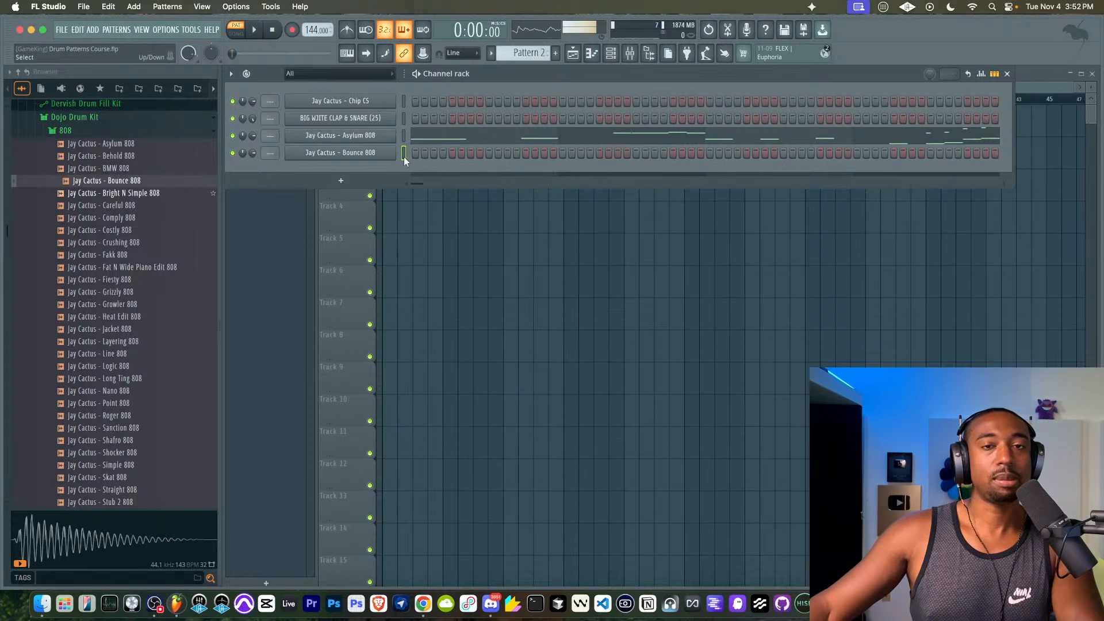
- Place Bounce 808 hits on steps 11, 23, 43 and 55 while playing the pattern
{"action": "left_click", "coordinate": [507, 153]}
{"action": "key", "text": "space"}
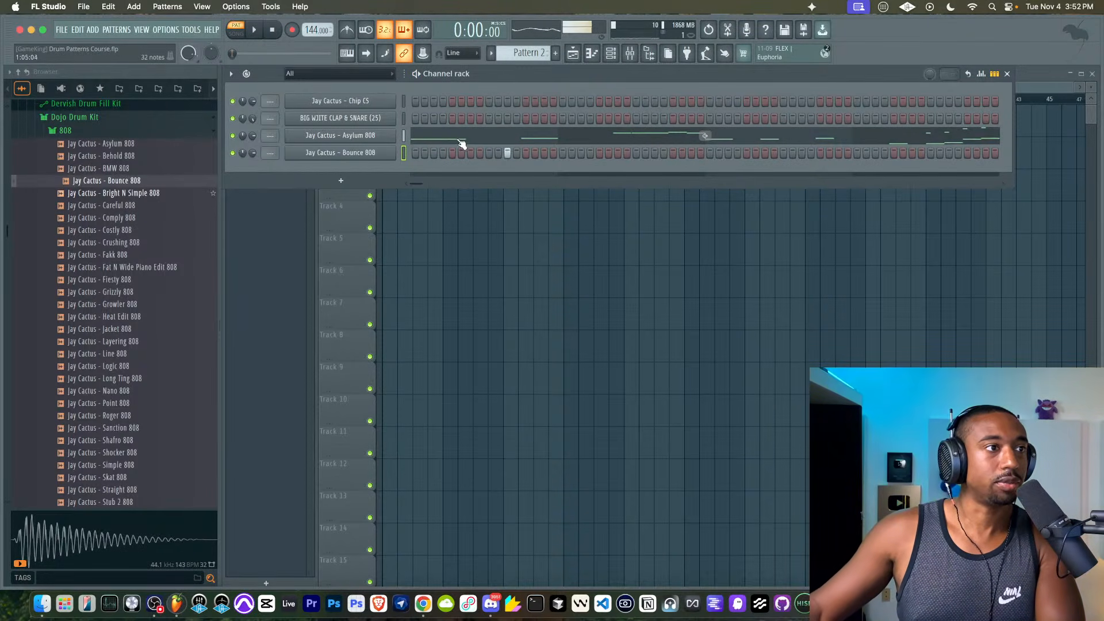
{"action": "key", "text": "space"}
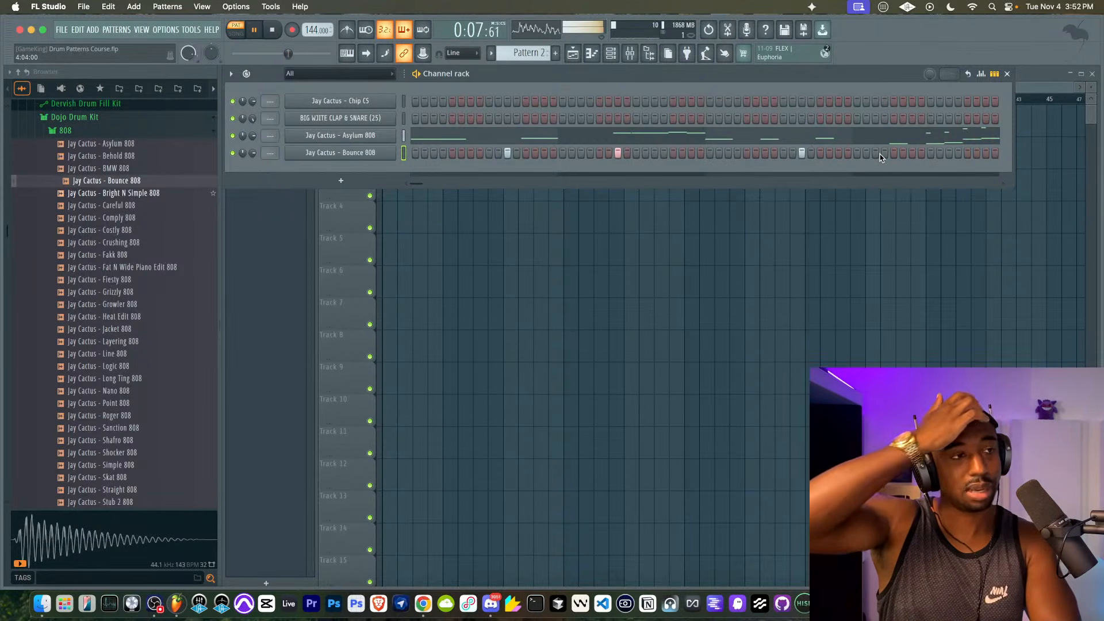
{"action": "key", "text": "space"}
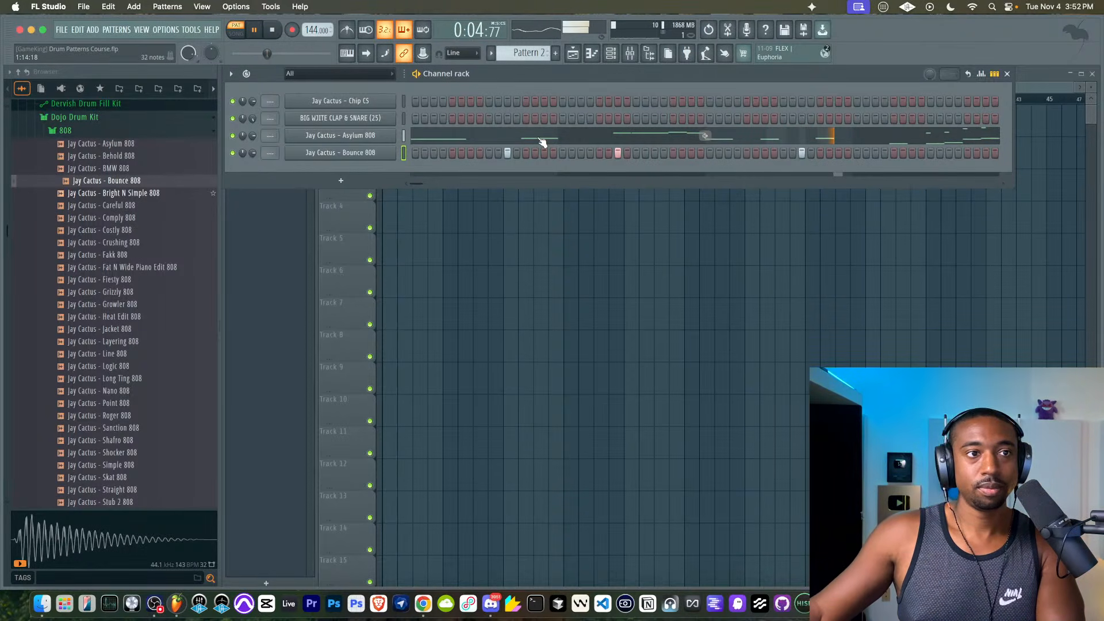
{"action": "left_click", "coordinate": [914, 152]}
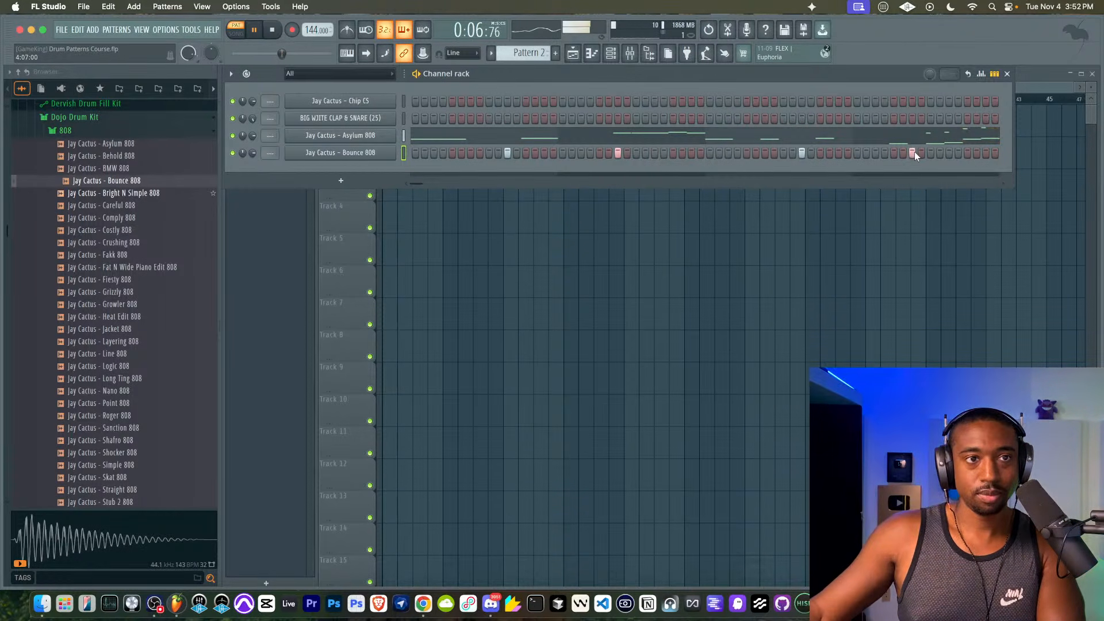
- Duplicate the four Bounce 808 notes from bars 1–4 into bars 5–8 in the piano roll
{"action": "right_click", "coordinate": [401, 151]}
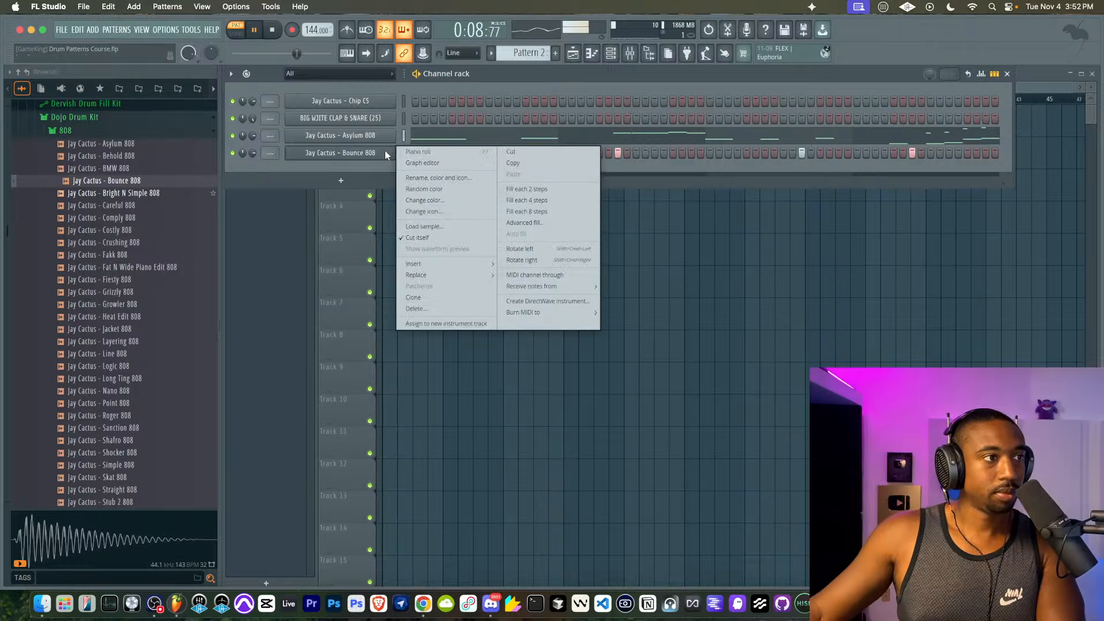
{"action": "left_click", "coordinate": [416, 153]}
{"action": "left_click_drag", "start_coordinate": [636, 263], "coordinate": [693, 297]}
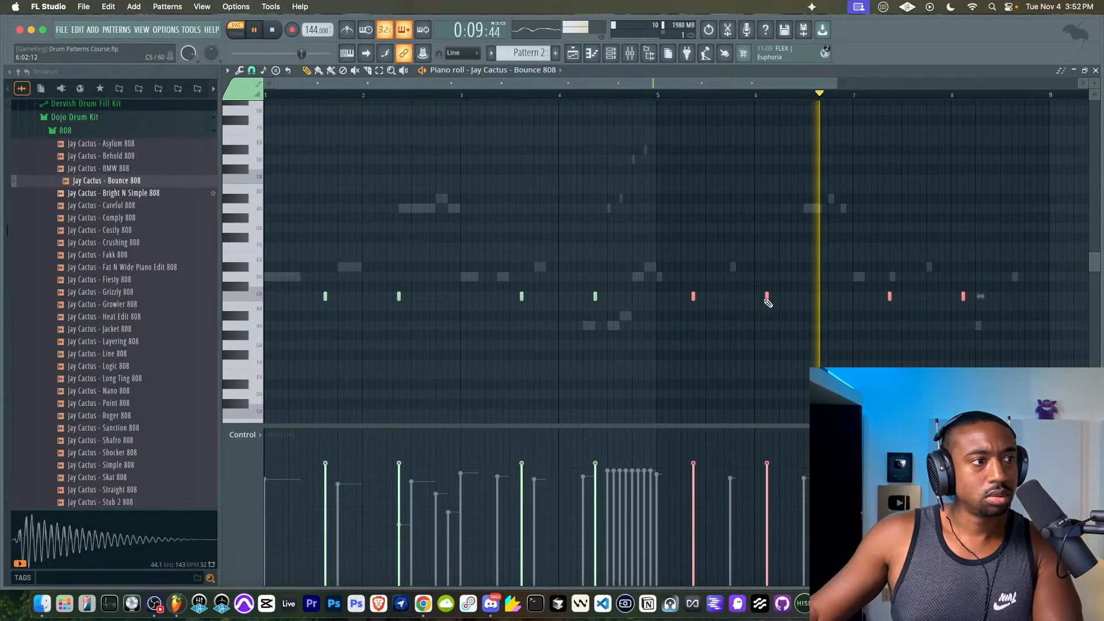
{"action": "right_click", "coordinate": [779, 328]}
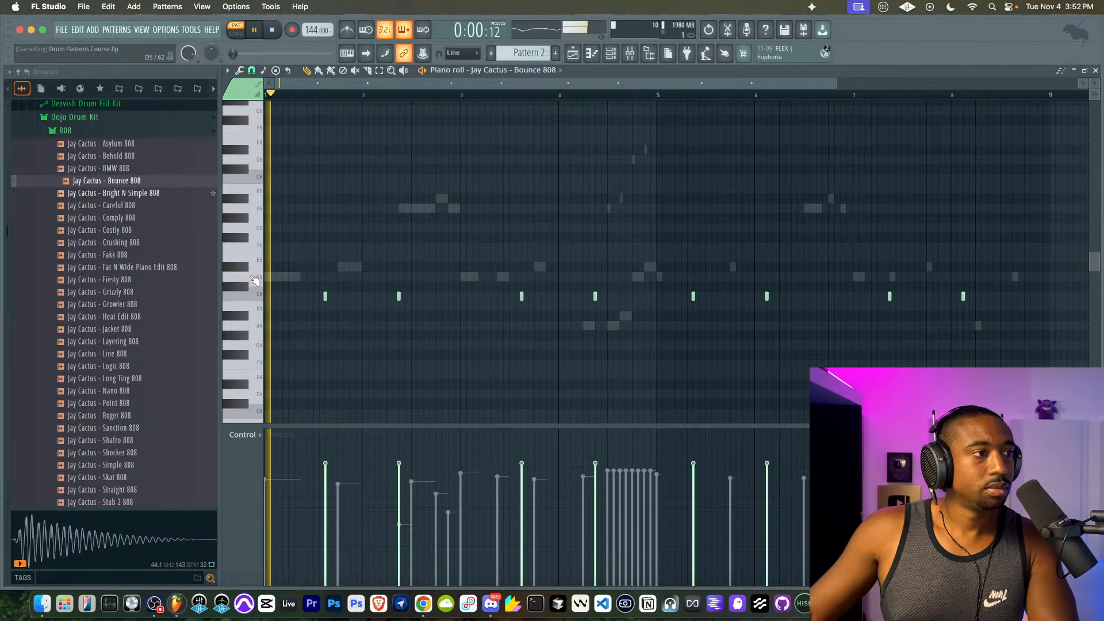
{"action": "key", "text": "space"}
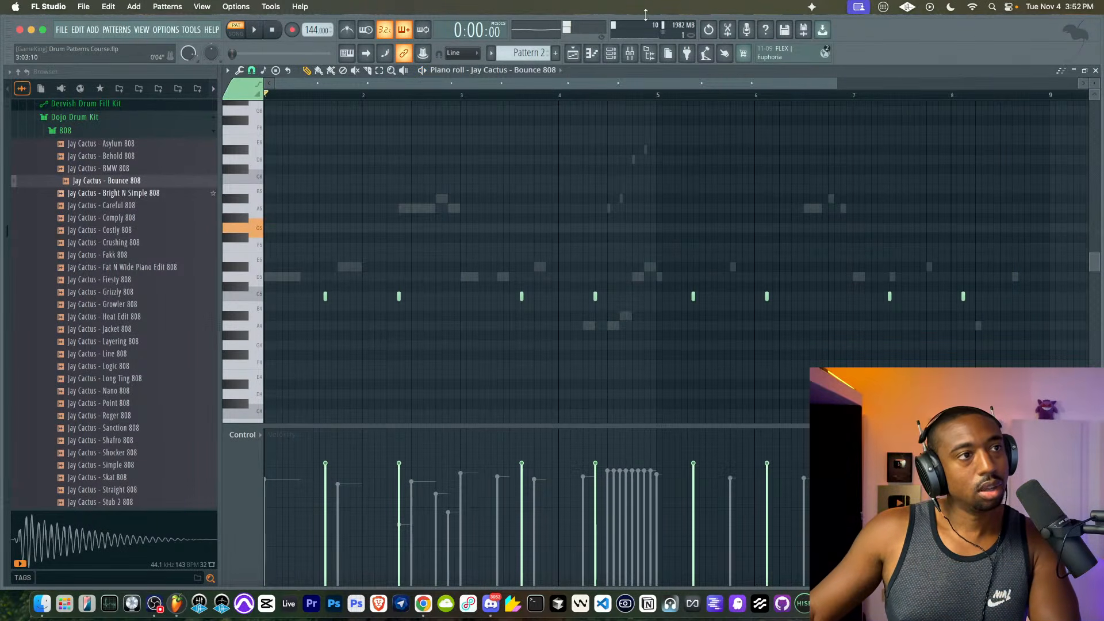
- Keep the Bounce 808 sampler's stretch mode on Resample and reset its time stretching
{"action": "left_click", "coordinate": [613, 56]}
{"action": "left_click", "coordinate": [360, 154]}
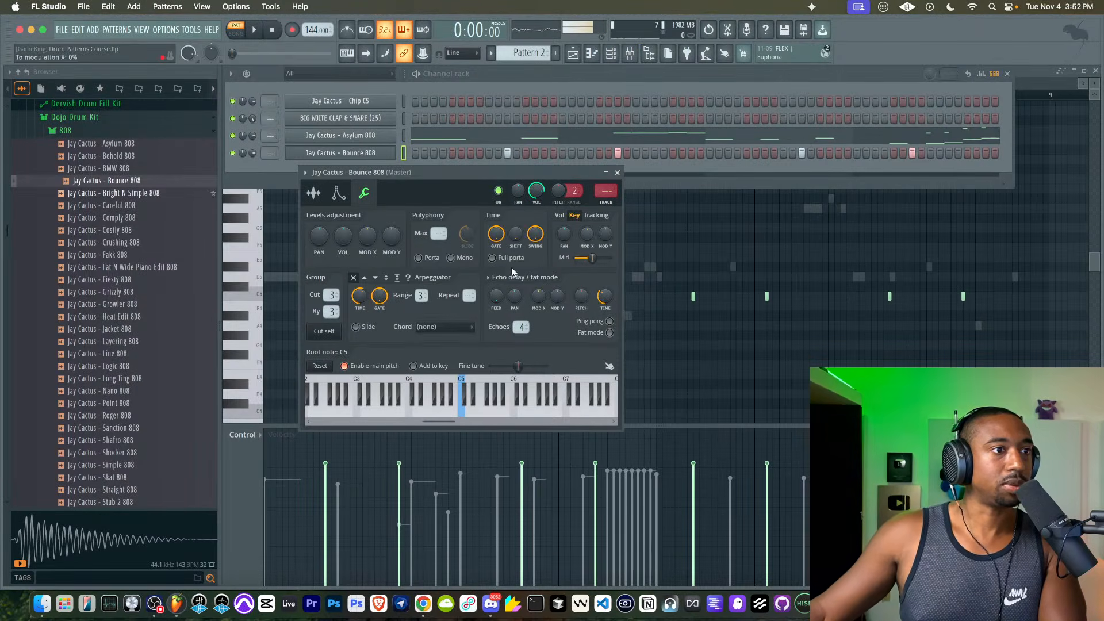
{"action": "left_click", "coordinate": [314, 194]}
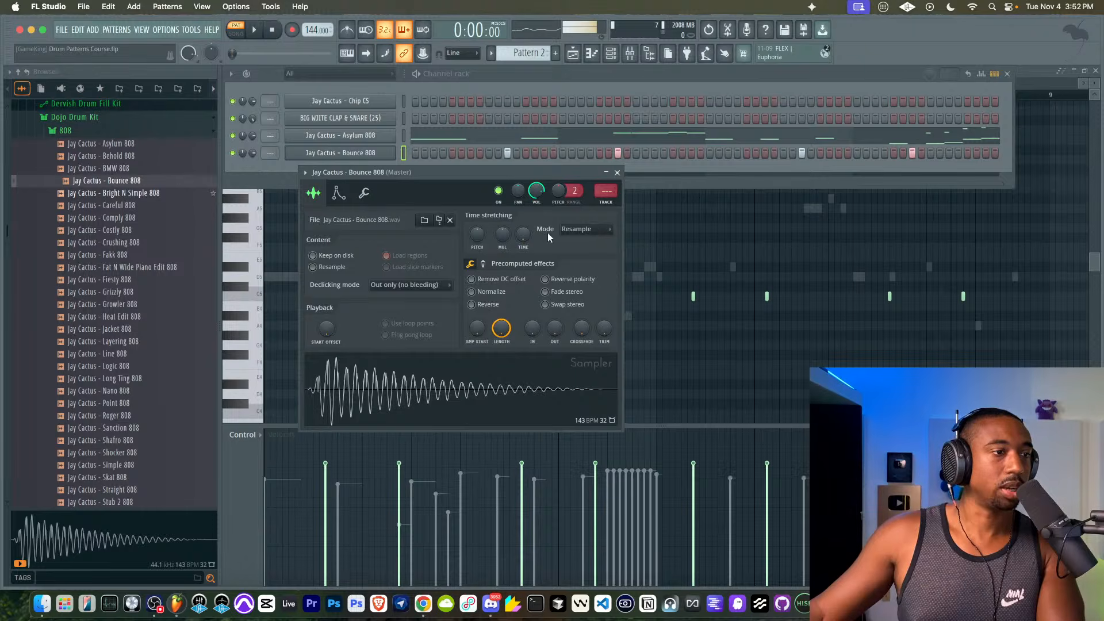
{"action": "left_click", "coordinate": [565, 230]}
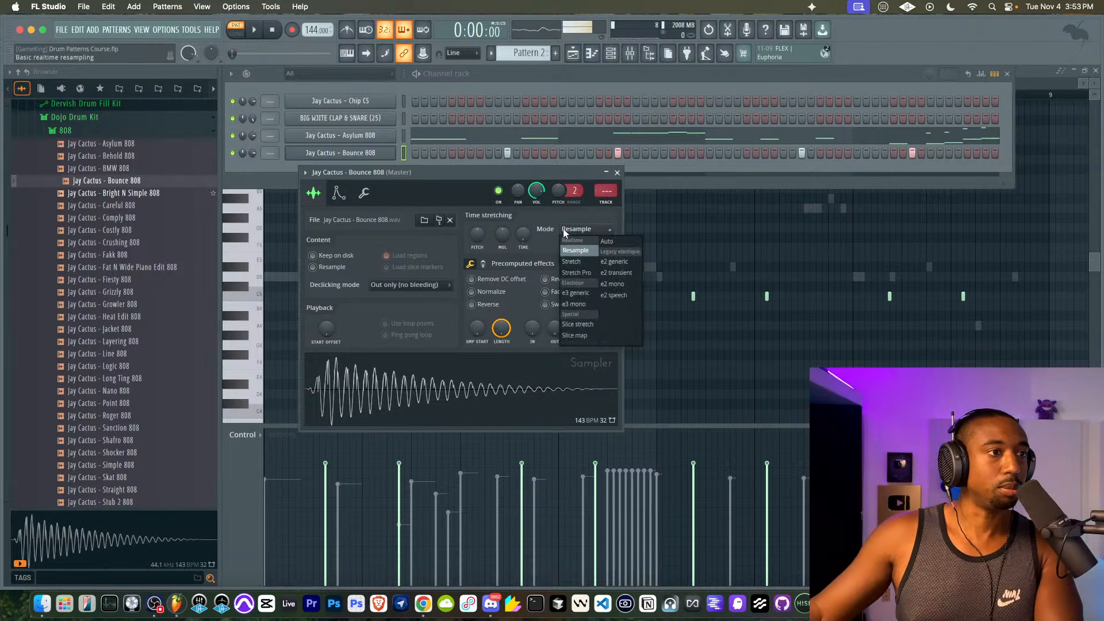
{"action": "left_click", "coordinate": [577, 251]}
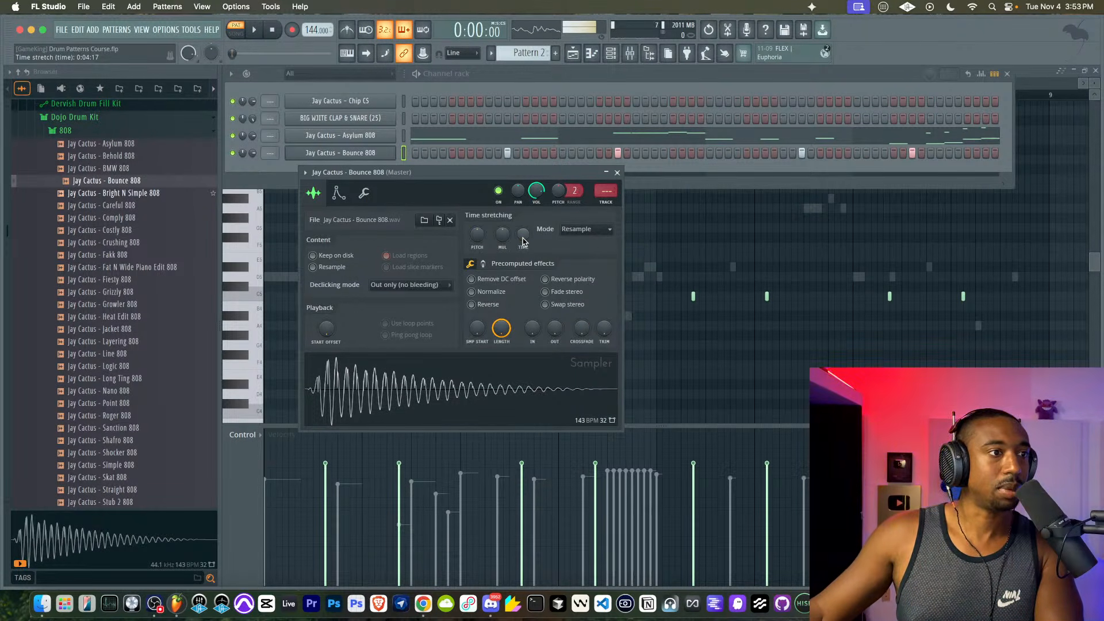
{"action": "right_click", "coordinate": [523, 234]}
{"action": "left_click", "coordinate": [595, 243]}
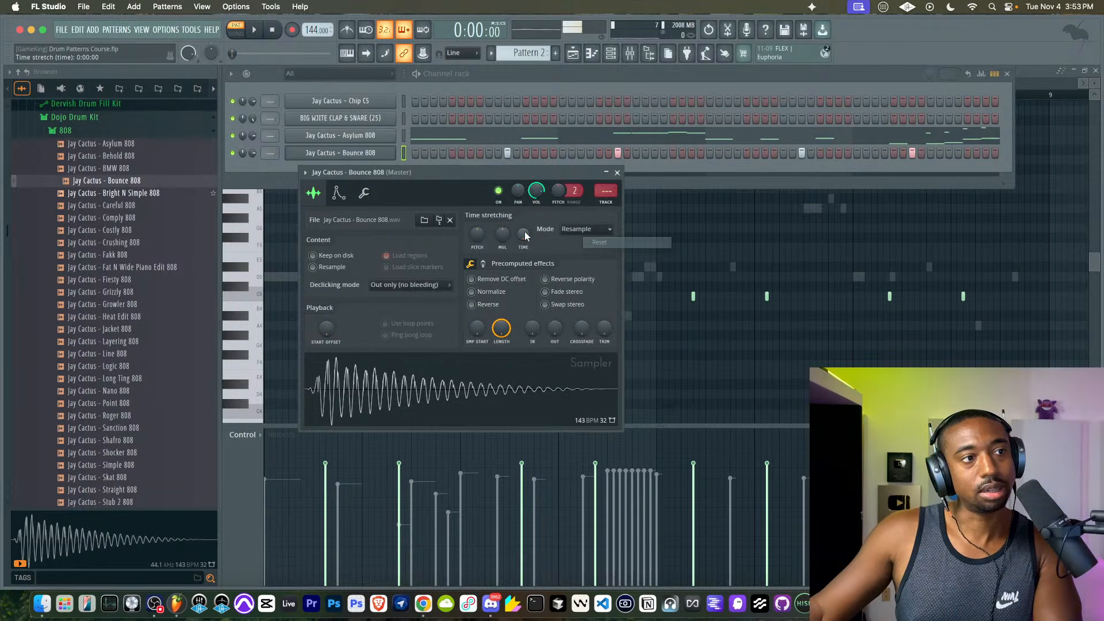
{"action": "left_click", "coordinate": [617, 172]}
{"action": "key", "text": "Escape"}
- Transpose all Bounce 808 notes up two semitones to D5 and play the pattern
{"action": "key", "text": "space"}
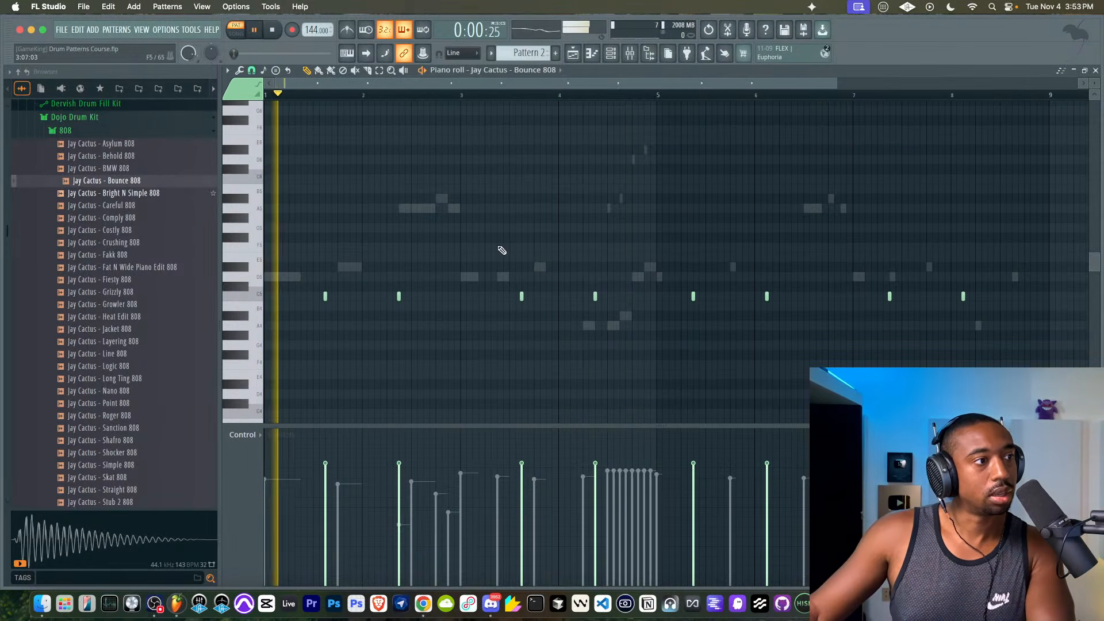
{"action": "key", "text": "space"}
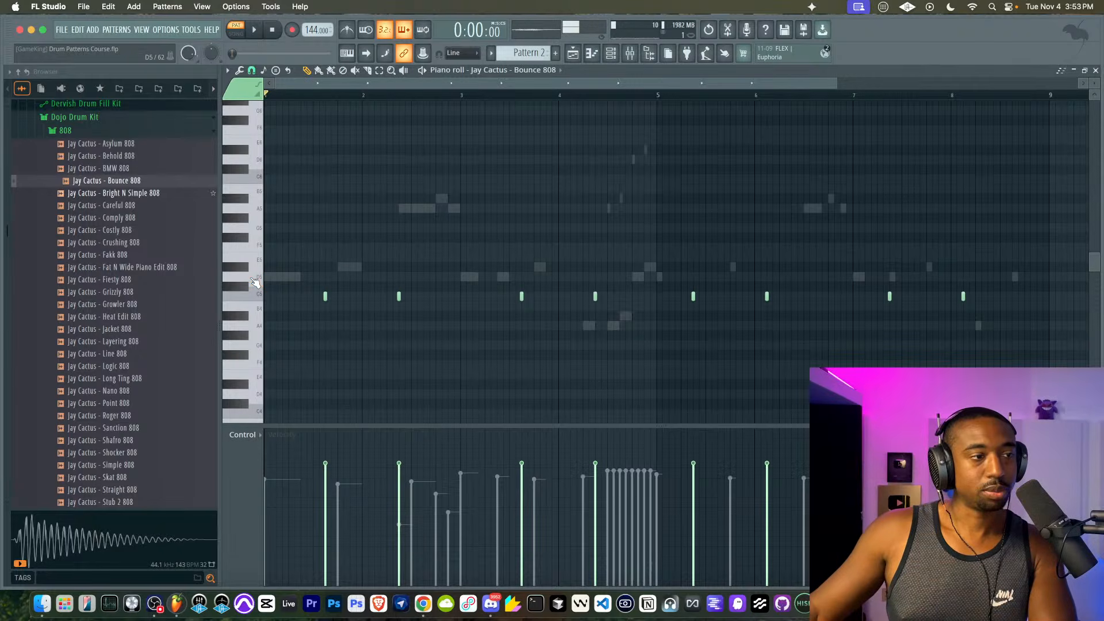
{"action": "key", "text": "space"}
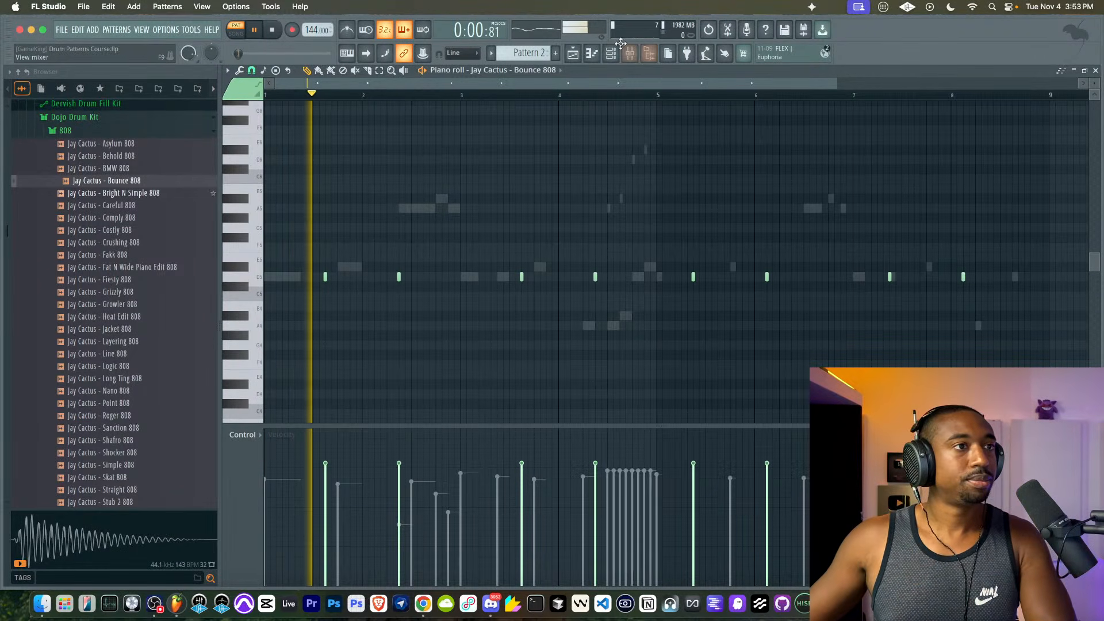
- Set the Bounce 808 sampler's stereo delay to 44% right and play the pattern
{"action": "left_click", "coordinate": [612, 52]}
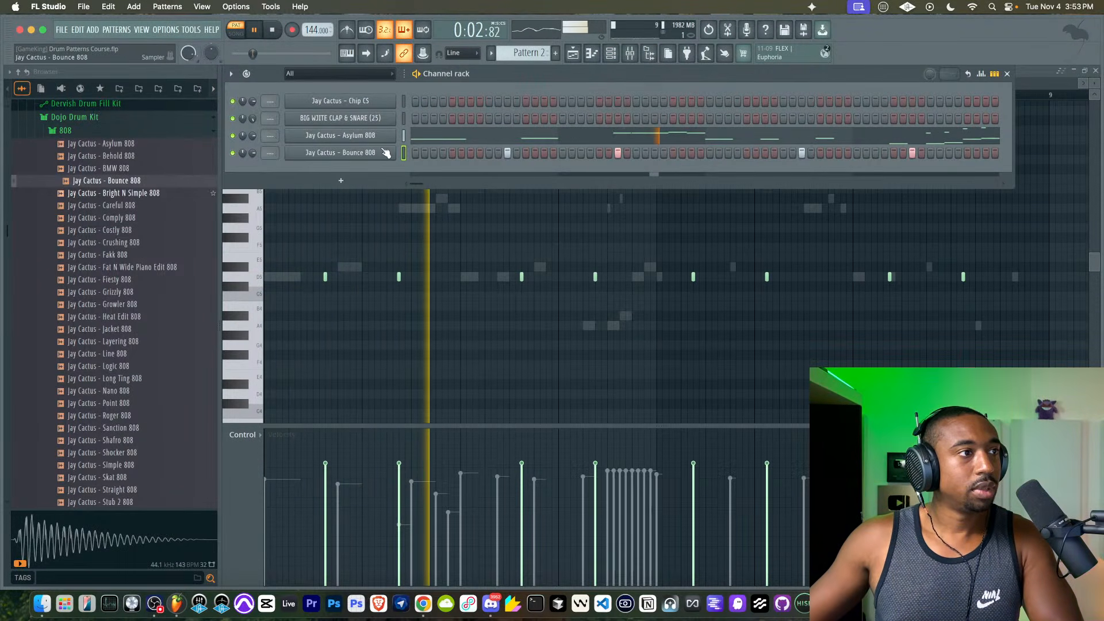
{"action": "key", "text": "space"}
{"action": "left_click", "coordinate": [364, 153]}
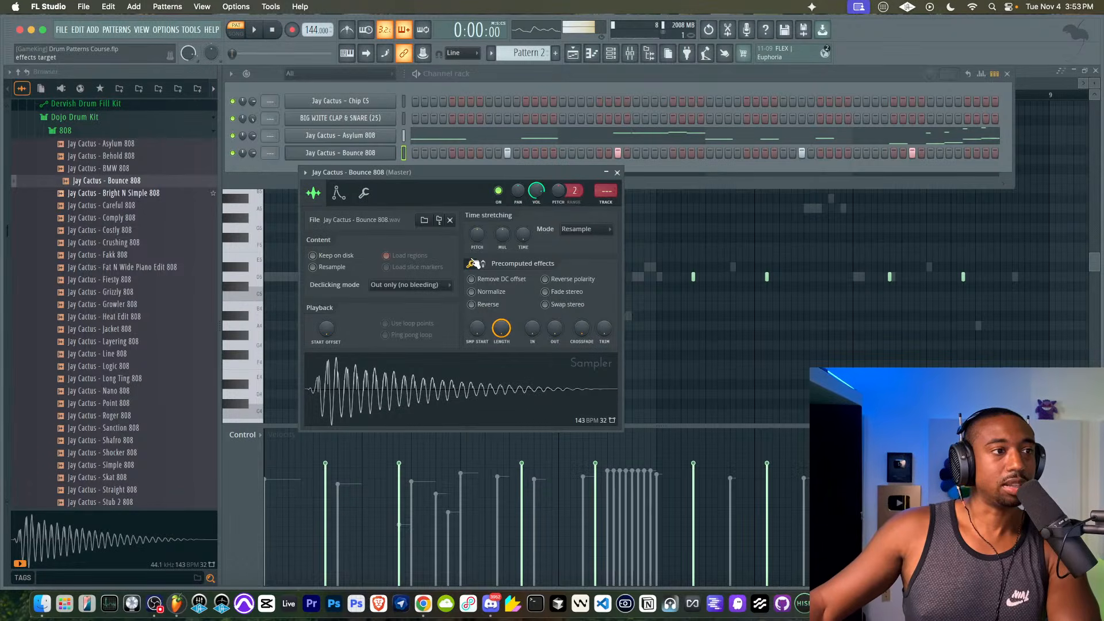
{"action": "left_click", "coordinate": [485, 262]}
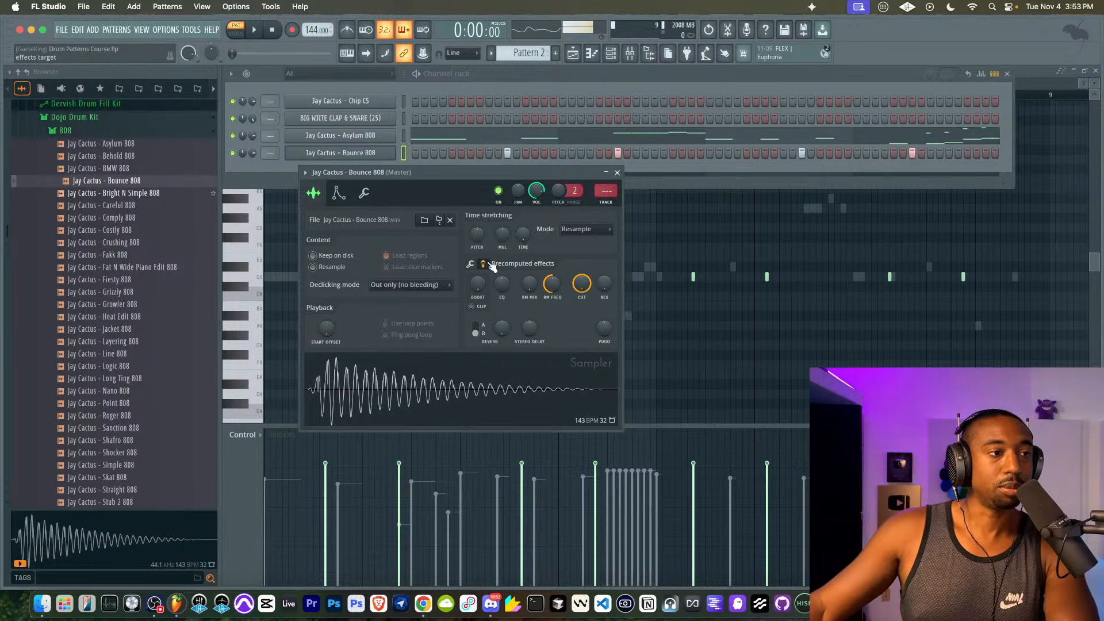
{"action": "left_click_drag", "start_coordinate": [529, 328], "coordinate": [530, 330]}
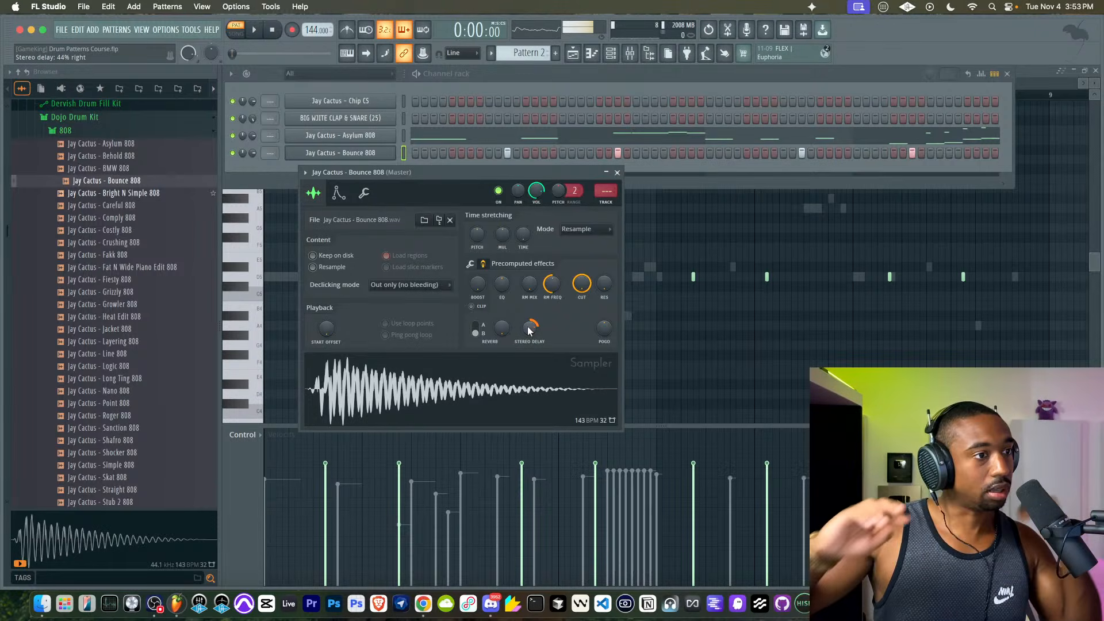
{"action": "key", "text": "space"}
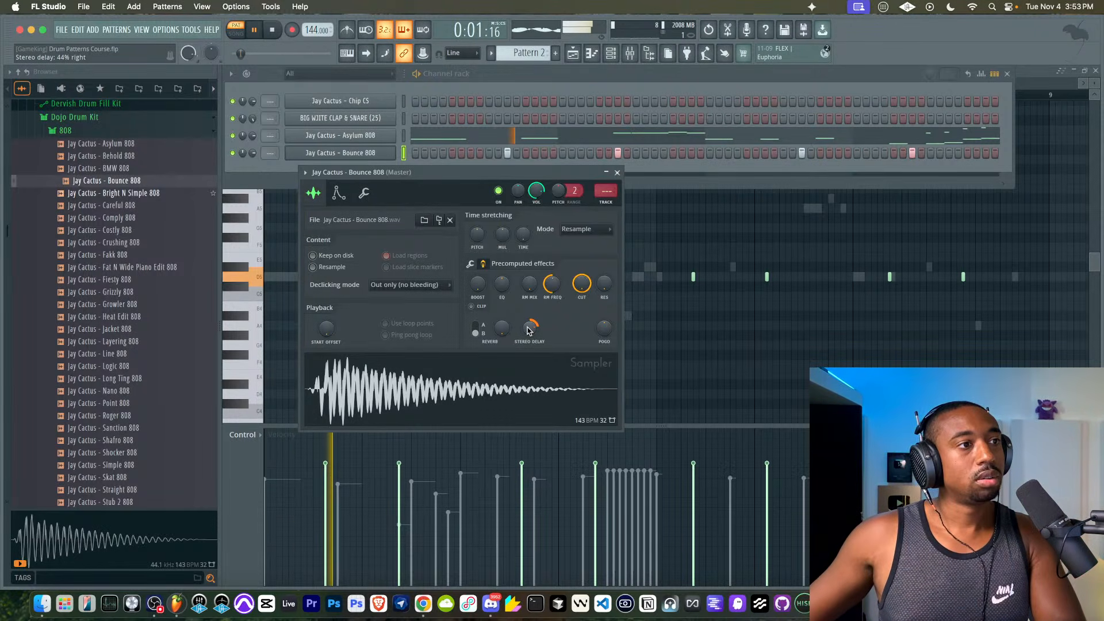
{"action": "left_click", "coordinate": [618, 173]}
- Set the Asylum 808 sampler's stereo delay to 20% right during playback
{"action": "left_click", "coordinate": [379, 135]}
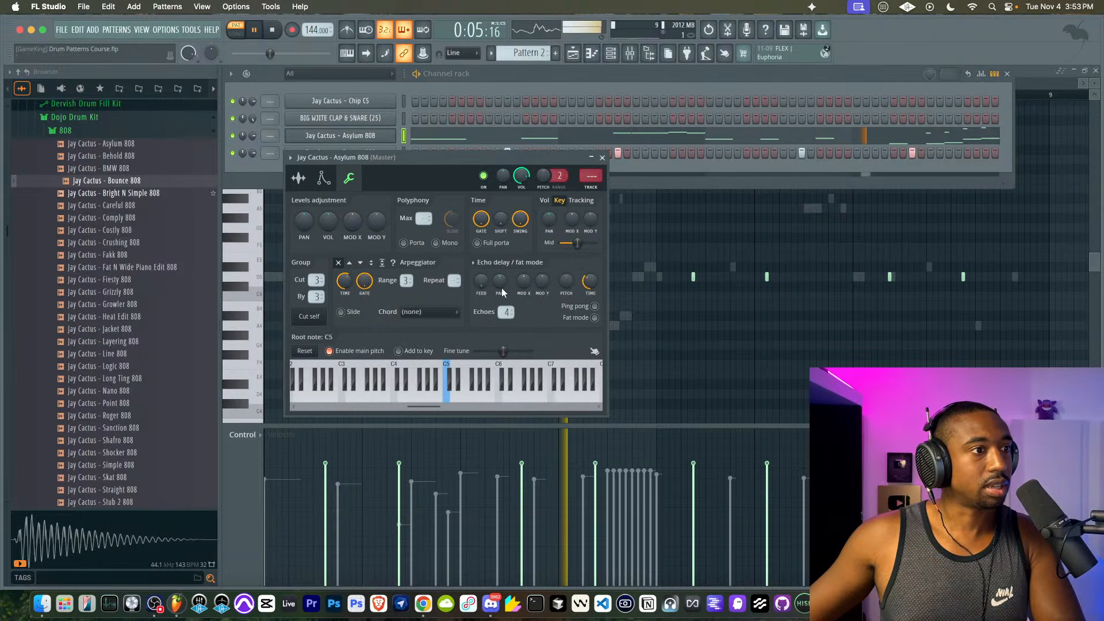
{"action": "left_click", "coordinate": [299, 177]}
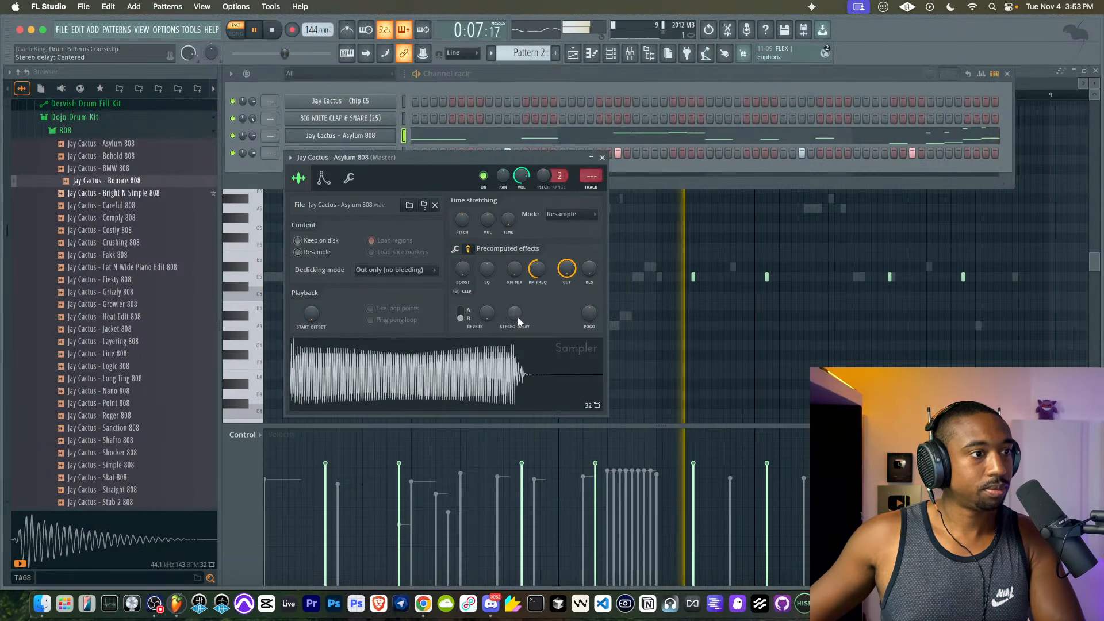
{"action": "left_click_drag", "start_coordinate": [517, 316], "coordinate": [516, 314]}
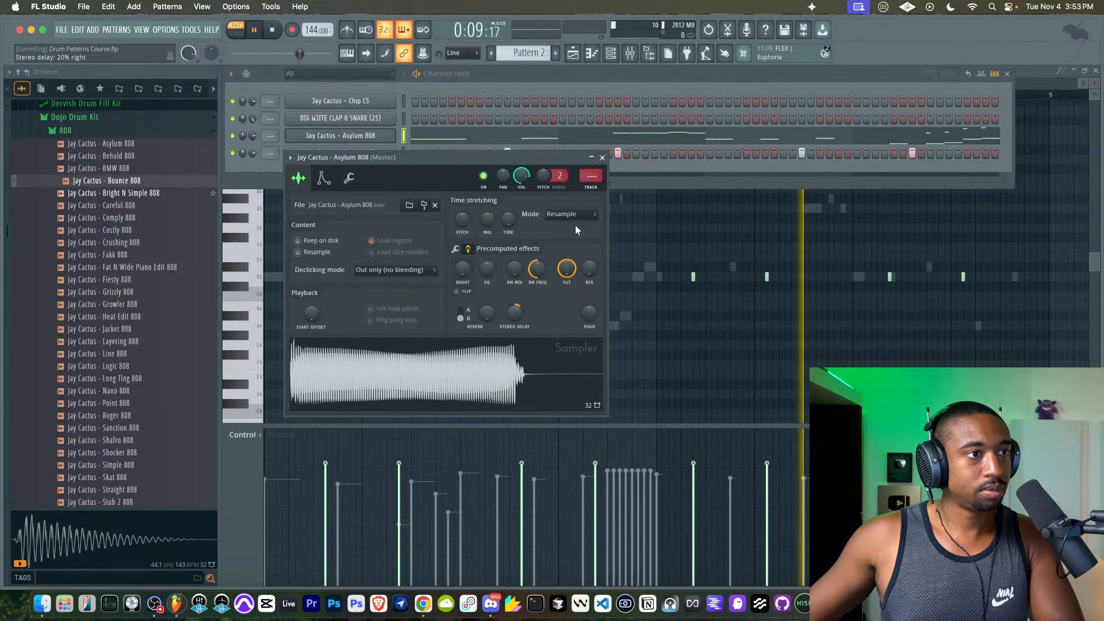
{"action": "left_click", "coordinate": [602, 158]}
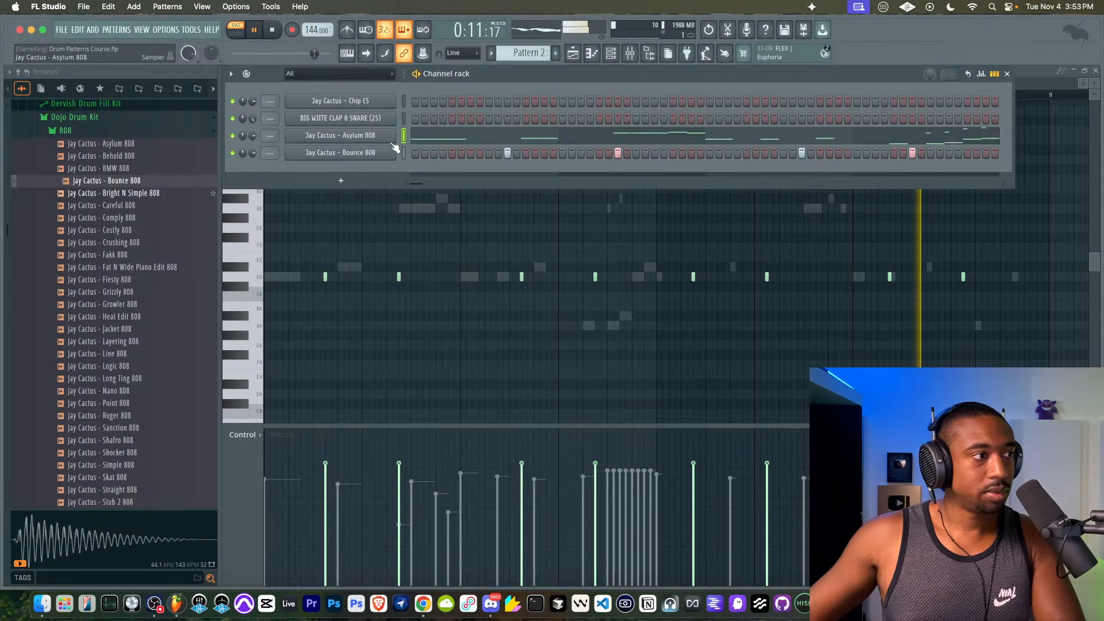
- Delete the short Asylum 808 D5 note that overlaps the Bounce 808 hit in bar 7, and reopen the Asylum 808 piano roll
{"action": "left_click", "coordinate": [821, 138]}
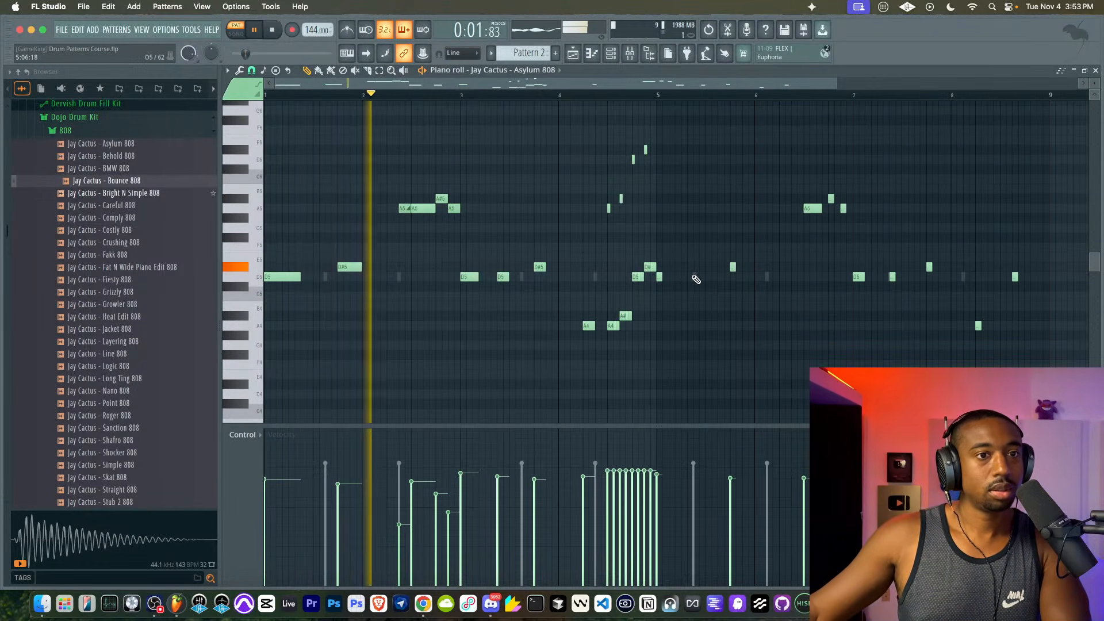
{"action": "right_click", "coordinate": [892, 276]}
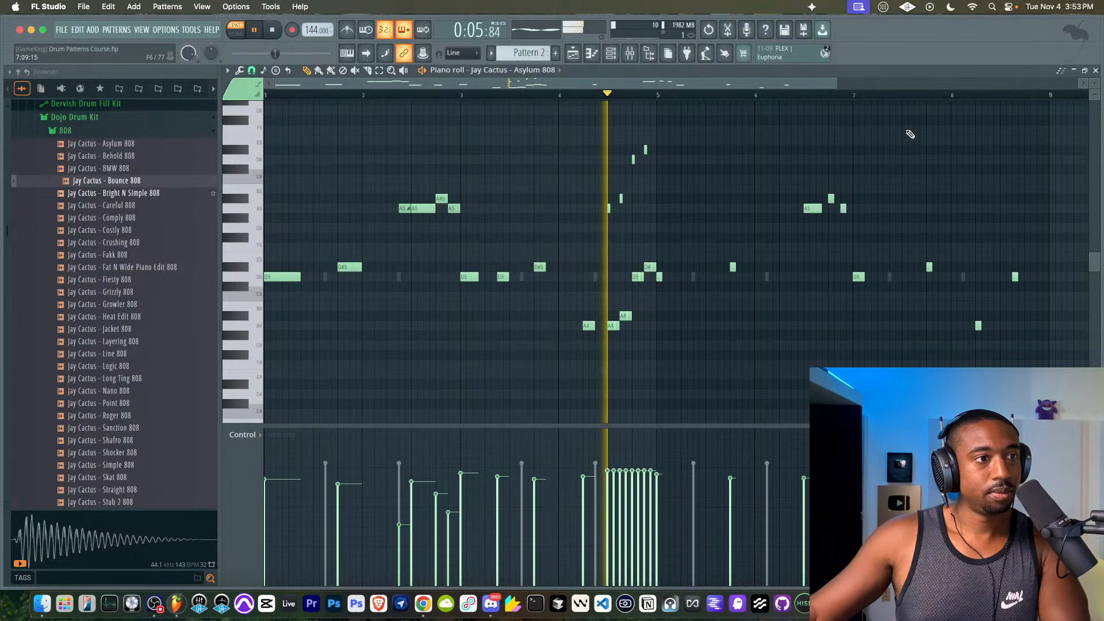
{"action": "left_click", "coordinate": [1096, 71]}
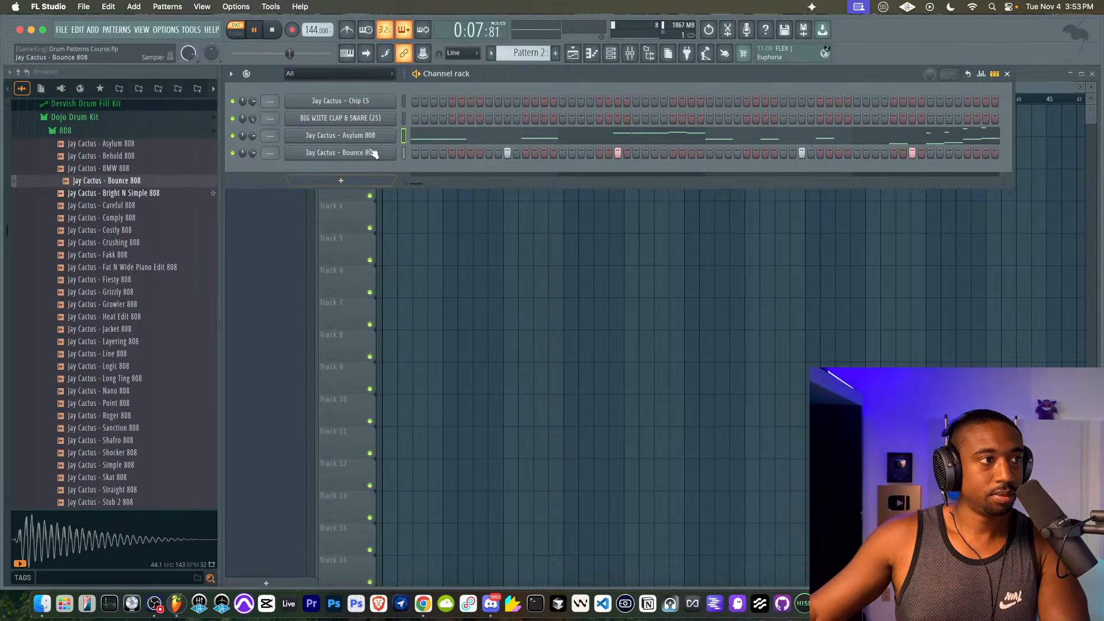
{"action": "left_click", "coordinate": [521, 139]}
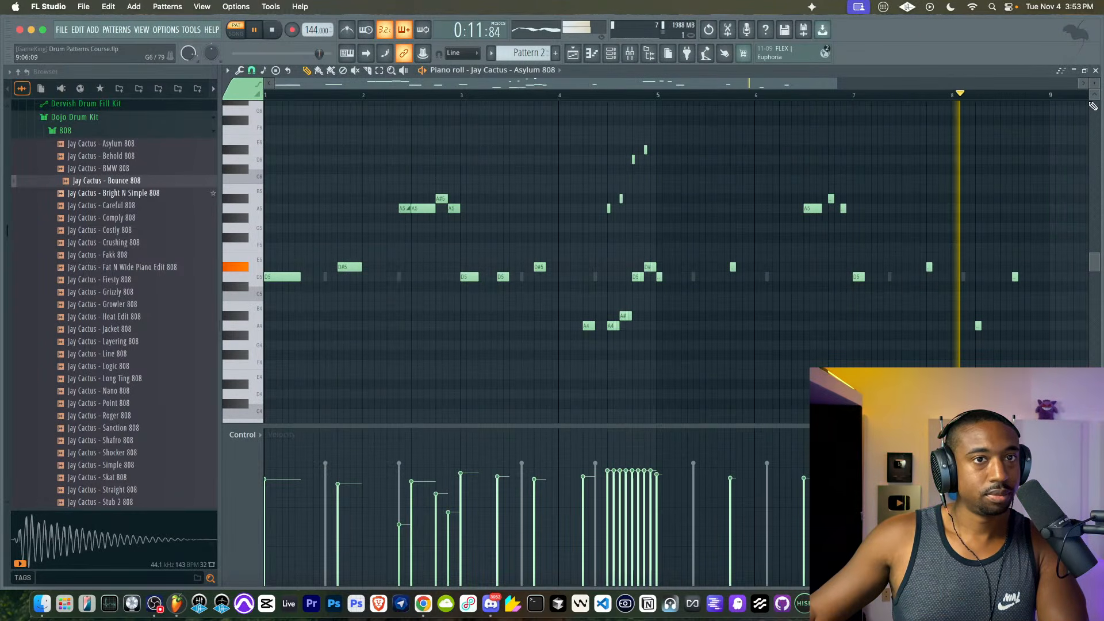
- In the Bounce 808 piano roll, move the four D5 notes from bar 5 onward one beat later and save the project
{"action": "left_click", "coordinate": [1096, 71]}
{"action": "right_click", "coordinate": [375, 152]}
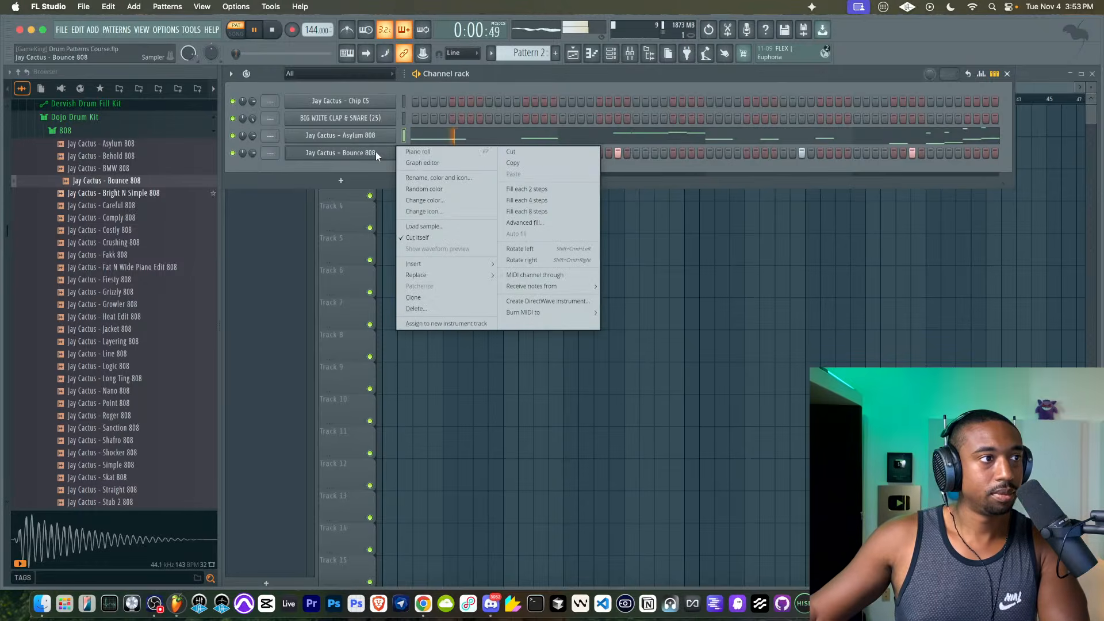
{"action": "left_click", "coordinate": [422, 154]}
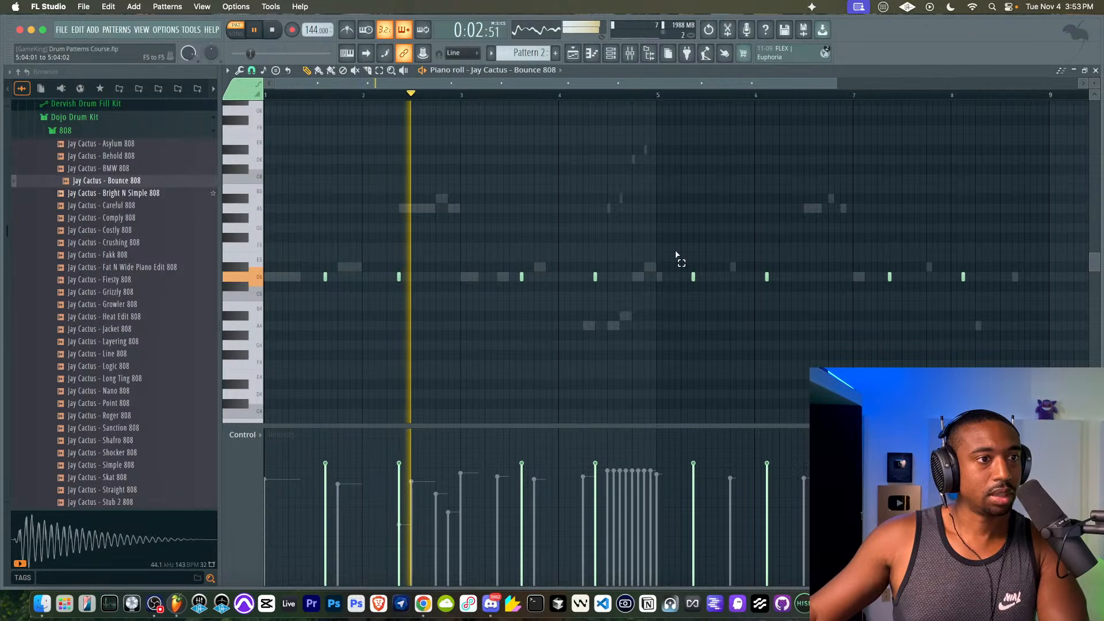
{"action": "left_click_drag", "start_coordinate": [676, 241], "coordinate": [754, 291]}
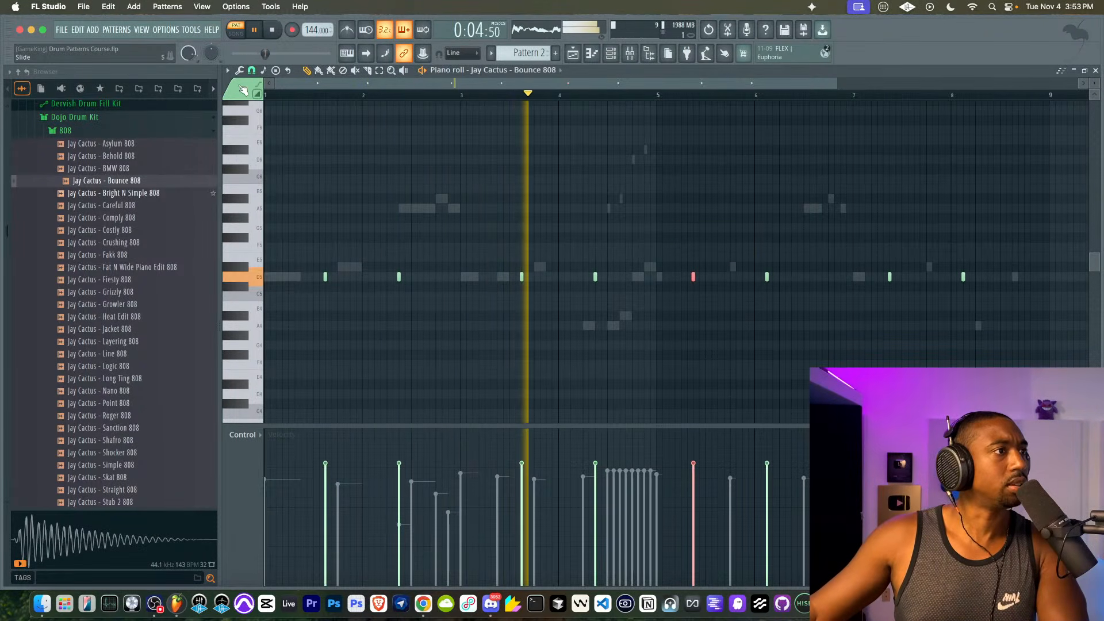
{"action": "left_click_drag", "start_coordinate": [680, 254], "coordinate": [1067, 330]}
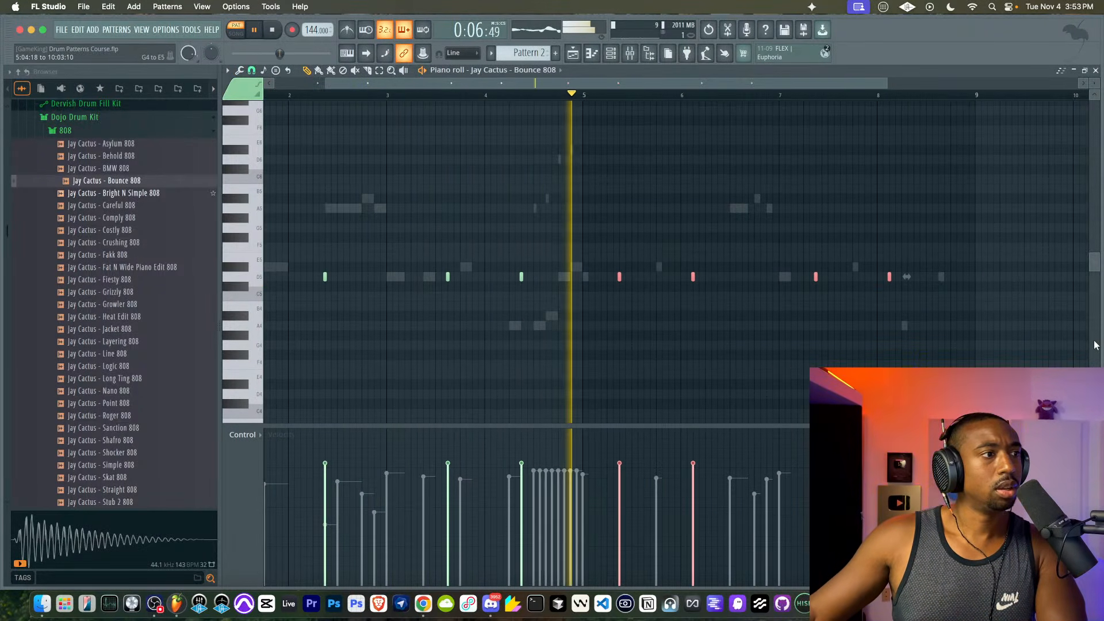
{"action": "key", "text": "space"}
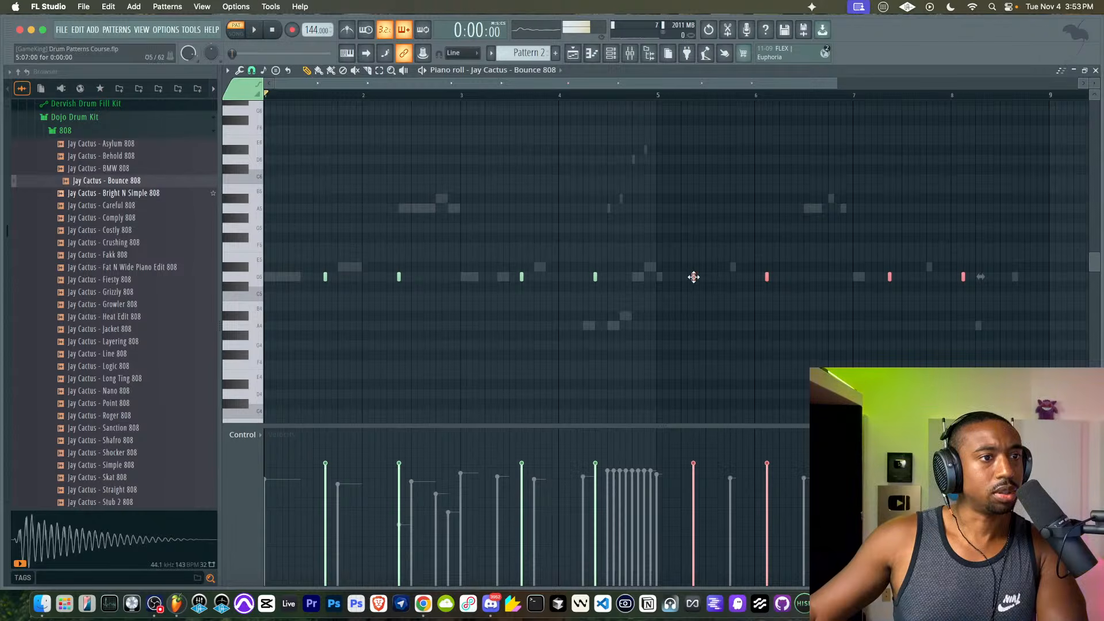
{"action": "left_click_drag", "start_coordinate": [693, 277], "coordinate": [719, 277]}
{"action": "right_click", "coordinate": [718, 300]}
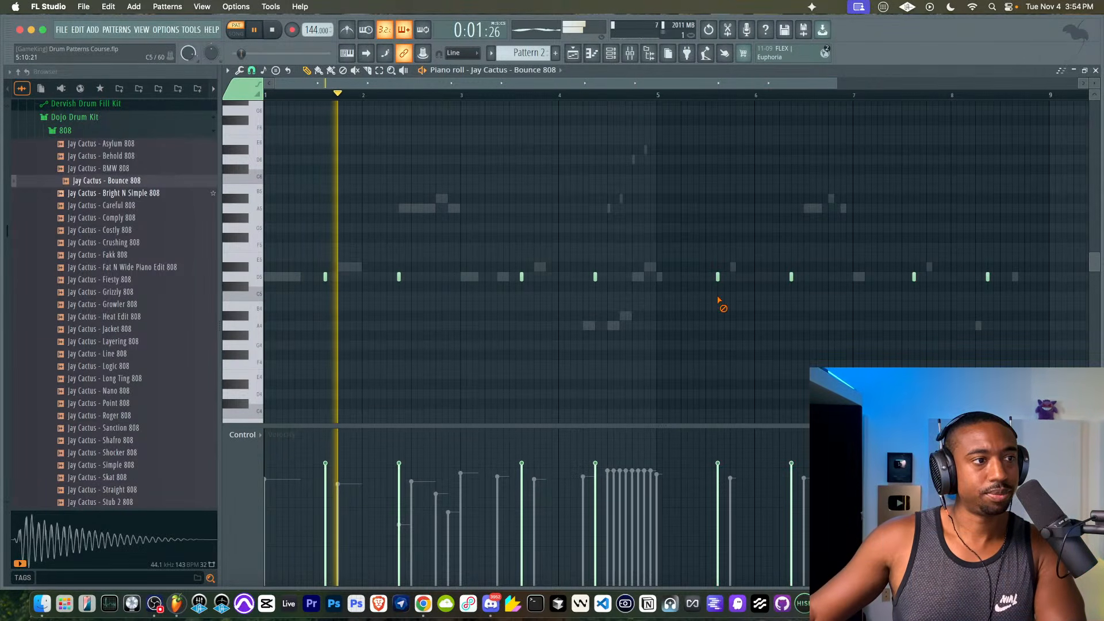
{"action": "key", "text": "super+s"}
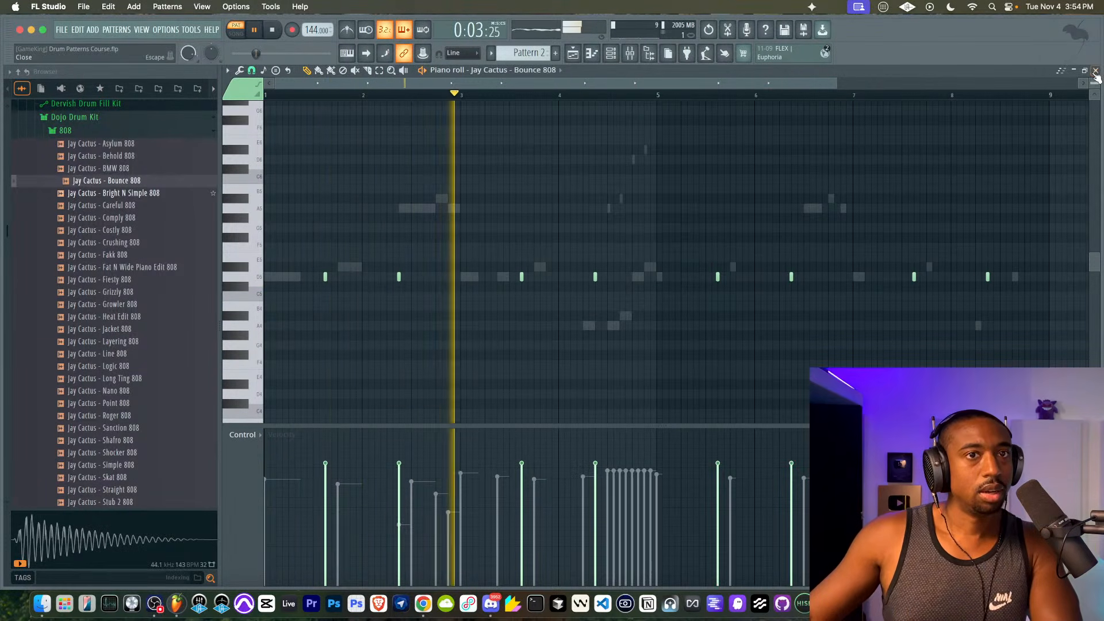
- Play the arrangement in song mode, stop it, and switch the channel rack to the empty Pattern 3
{"action": "key", "text": "F6"}
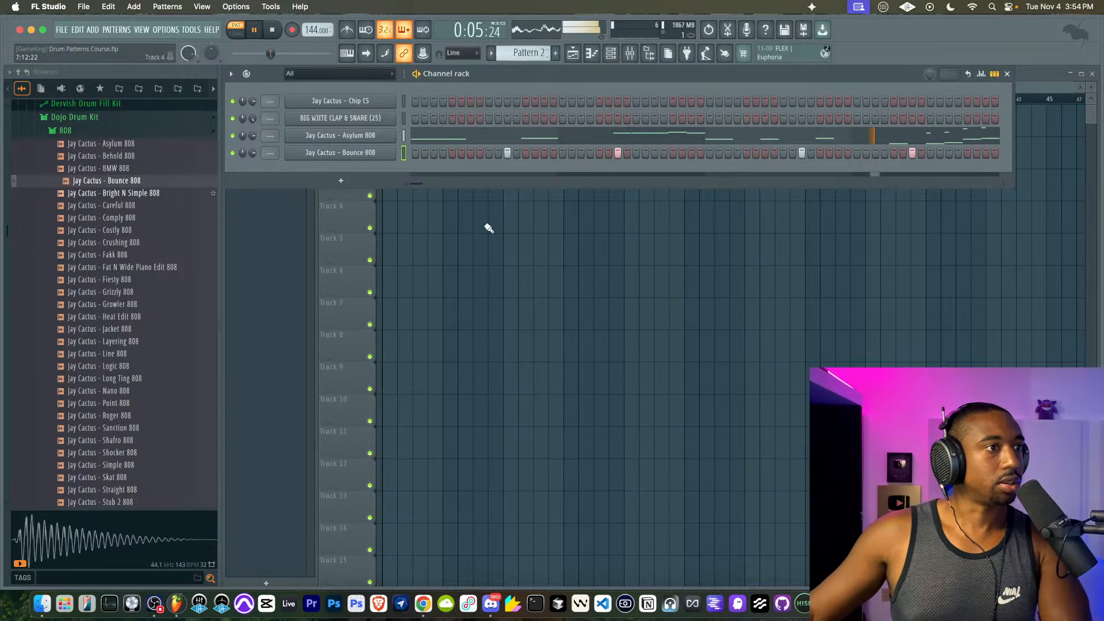
{"action": "key", "text": "F6"}
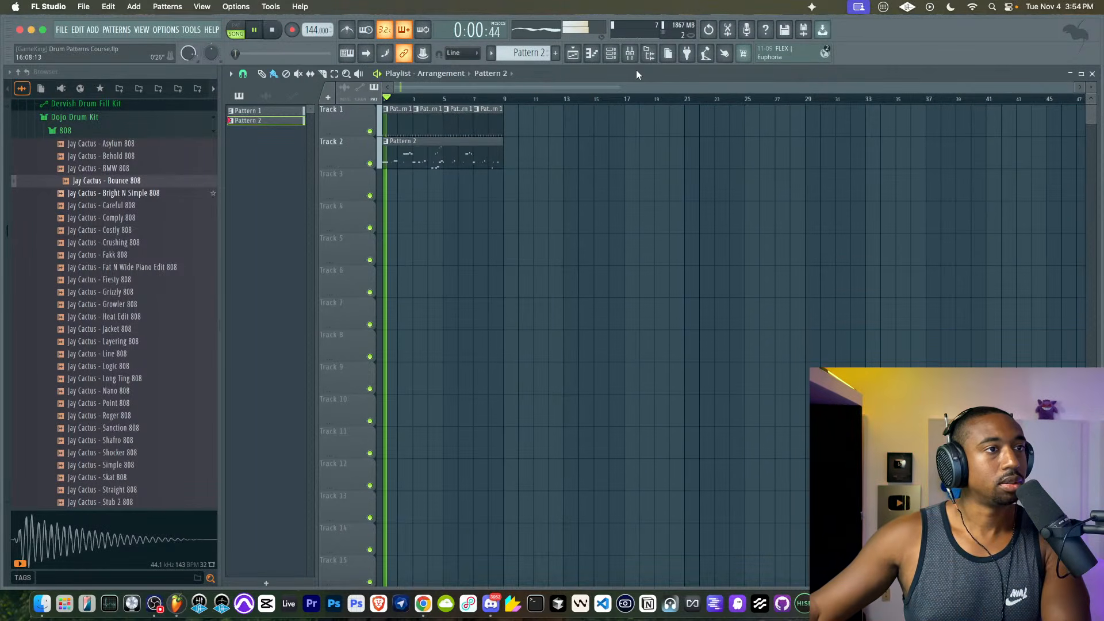
{"action": "key", "text": "F6"}
{"action": "left_click", "coordinate": [554, 53]}
{"action": "key", "text": "space"}
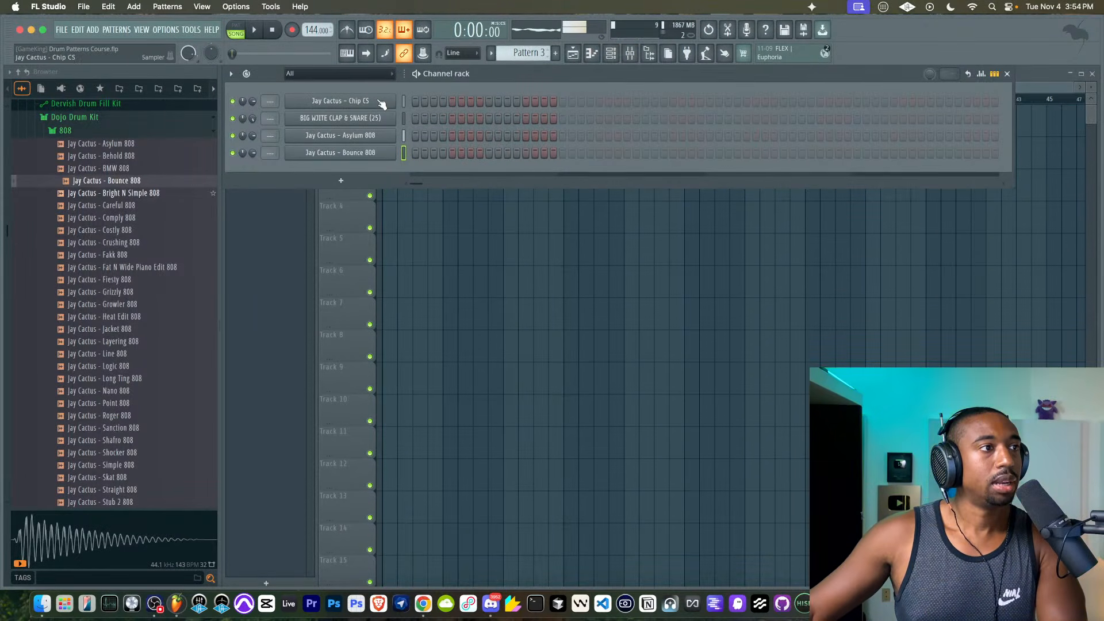
- Load the $umeenk - Metro (SN) snare from the 1 - Go - To Drums folder into a new channel
{"action": "left_click", "coordinate": [403, 118]}
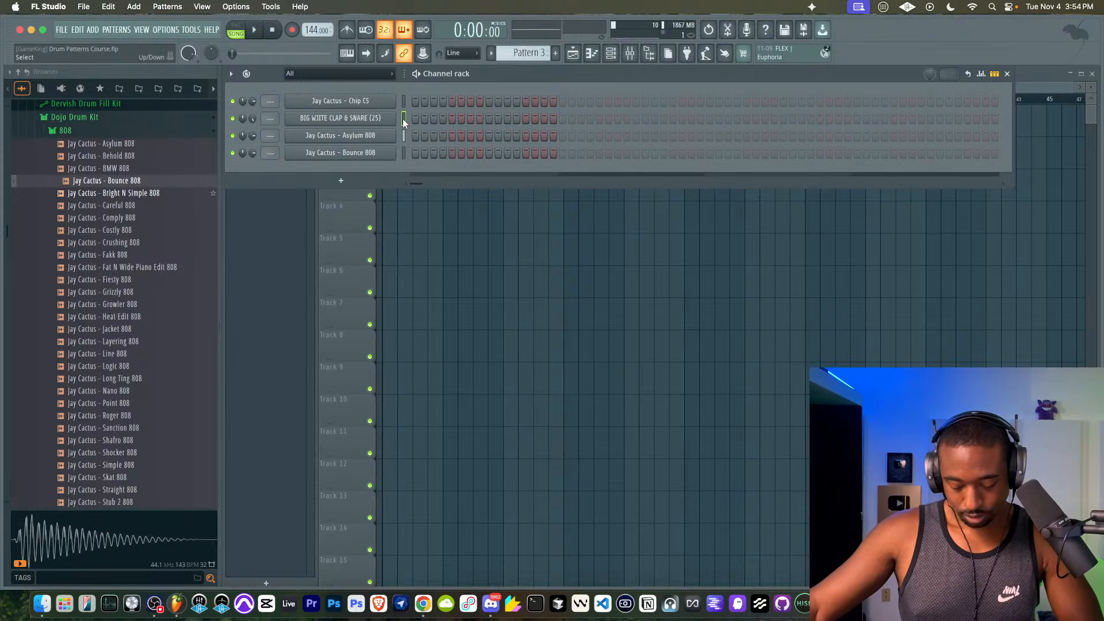
{"action": "scroll", "coordinate": [95, 213], "scroll_direction": "up", "scroll_amount": 15}
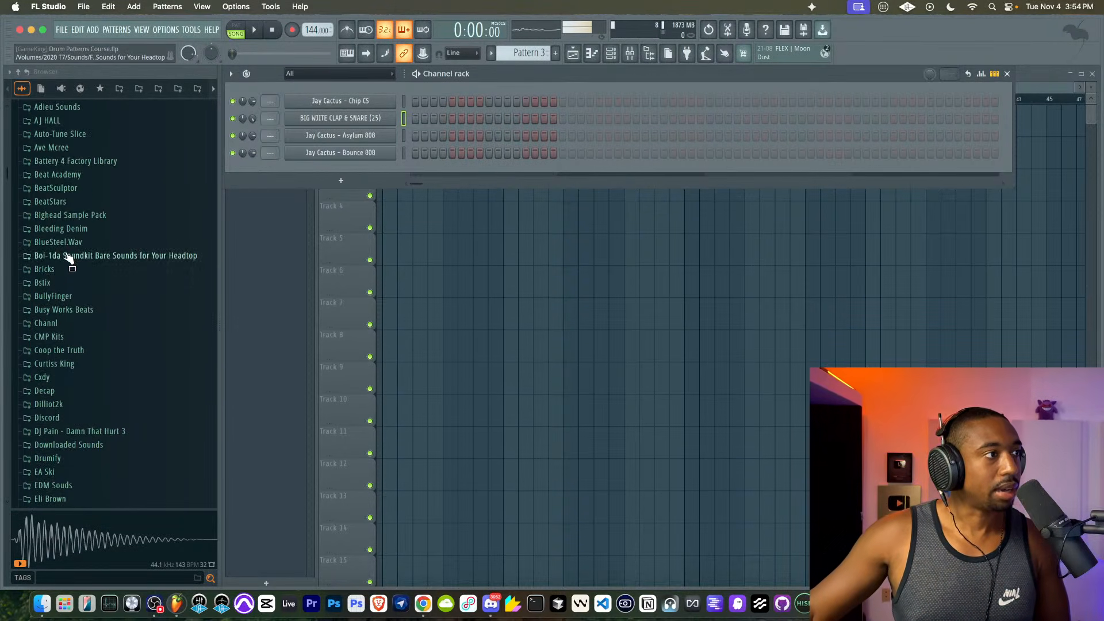
{"action": "scroll", "coordinate": [71, 276], "scroll_direction": "up", "scroll_amount": 10}
{"action": "right_click", "coordinate": [86, 271]}
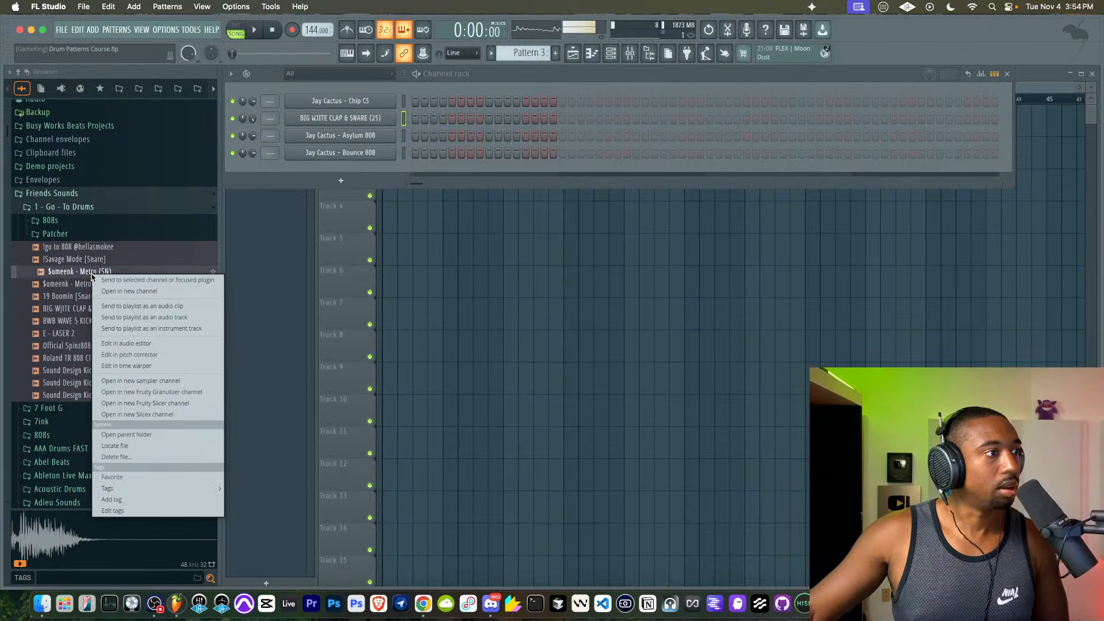
{"action": "left_click", "coordinate": [110, 292]}
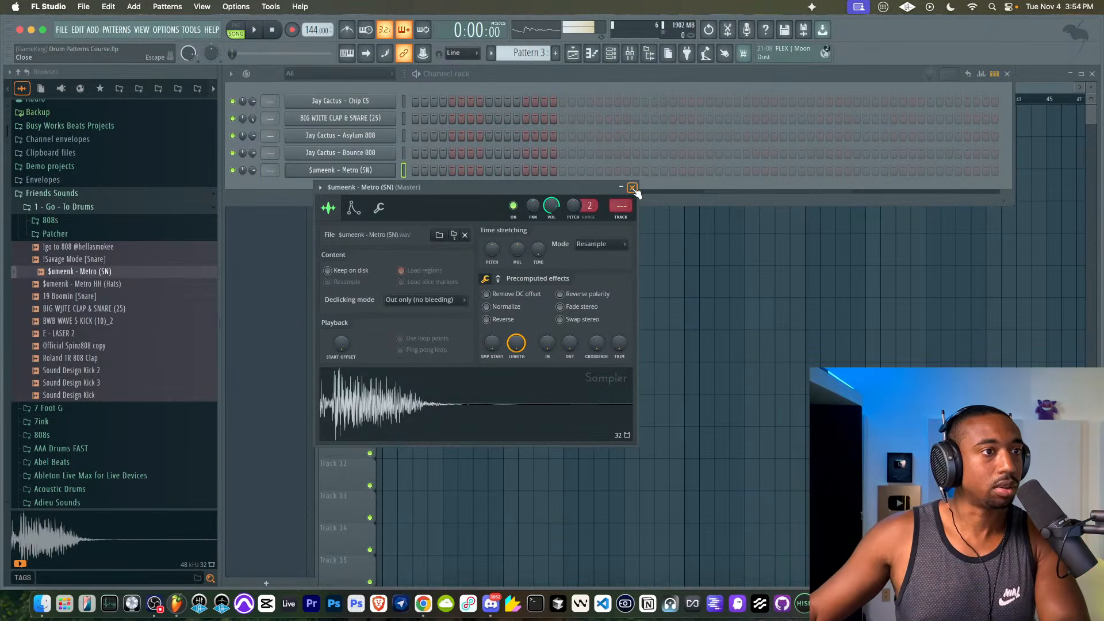
{"action": "left_click", "coordinate": [632, 188]}
- Add Metro snare hits on steps 9 and 33 of Pattern 3, and place the pattern at bar 1 of Track 3
{"action": "left_click", "coordinate": [489, 170]}
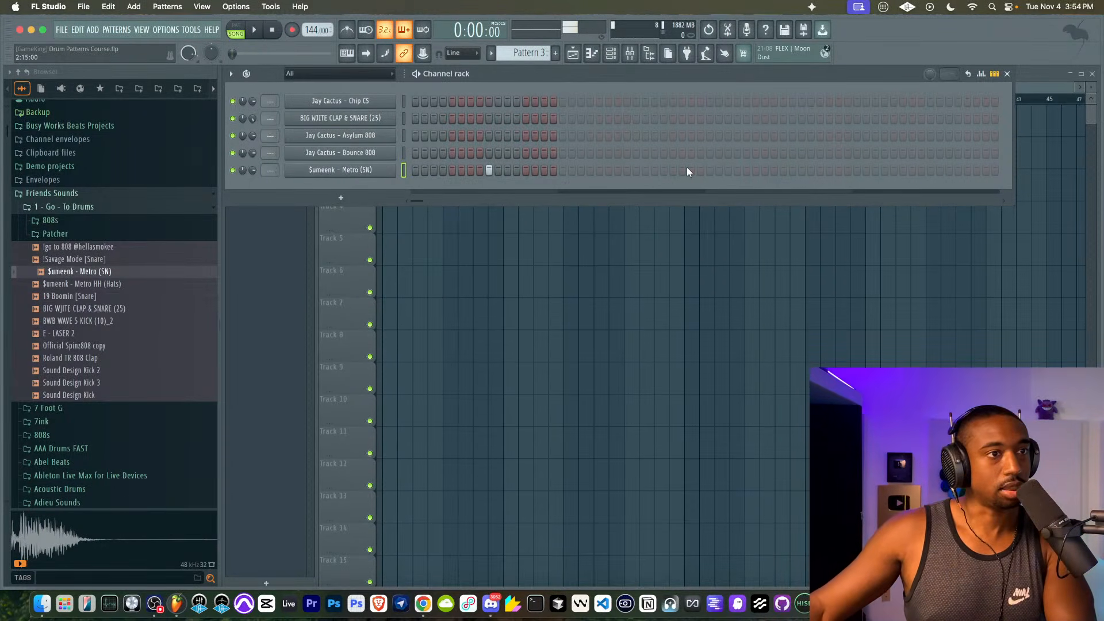
{"action": "left_click", "coordinate": [709, 170]}
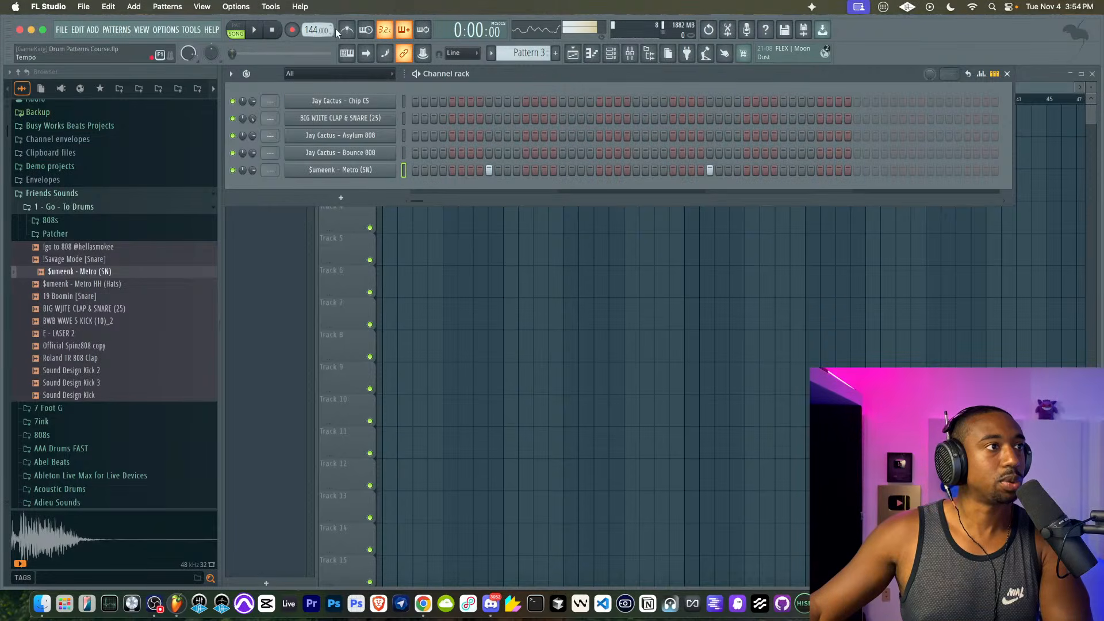
{"action": "key", "text": "F6"}
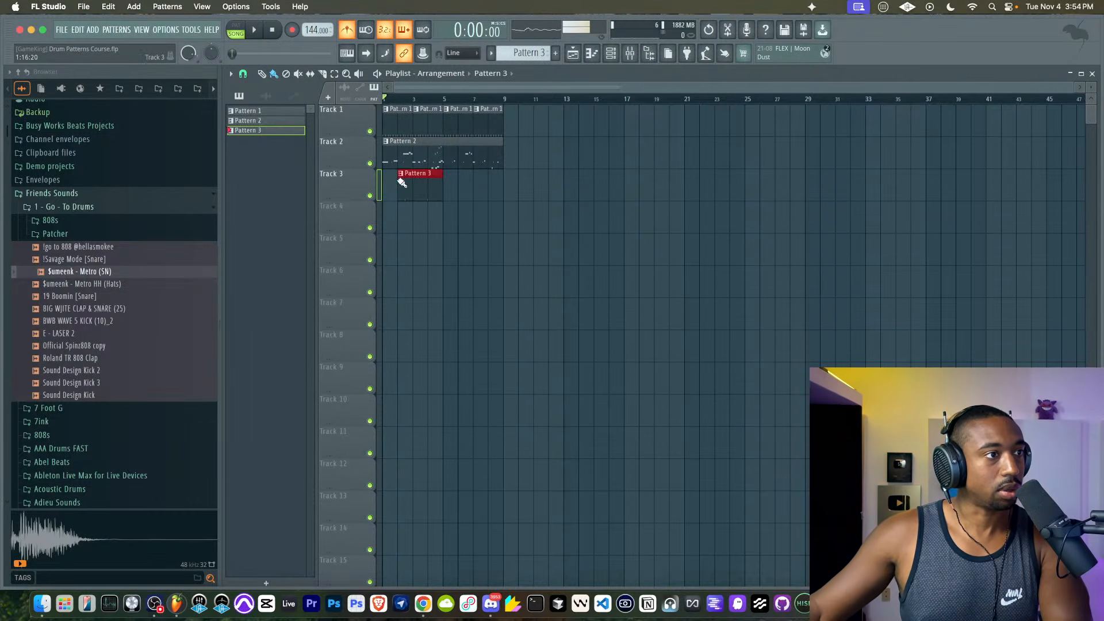
{"action": "left_click_drag", "start_coordinate": [401, 182], "coordinate": [344, 182]}
{"action": "left_click", "coordinate": [648, 54]}
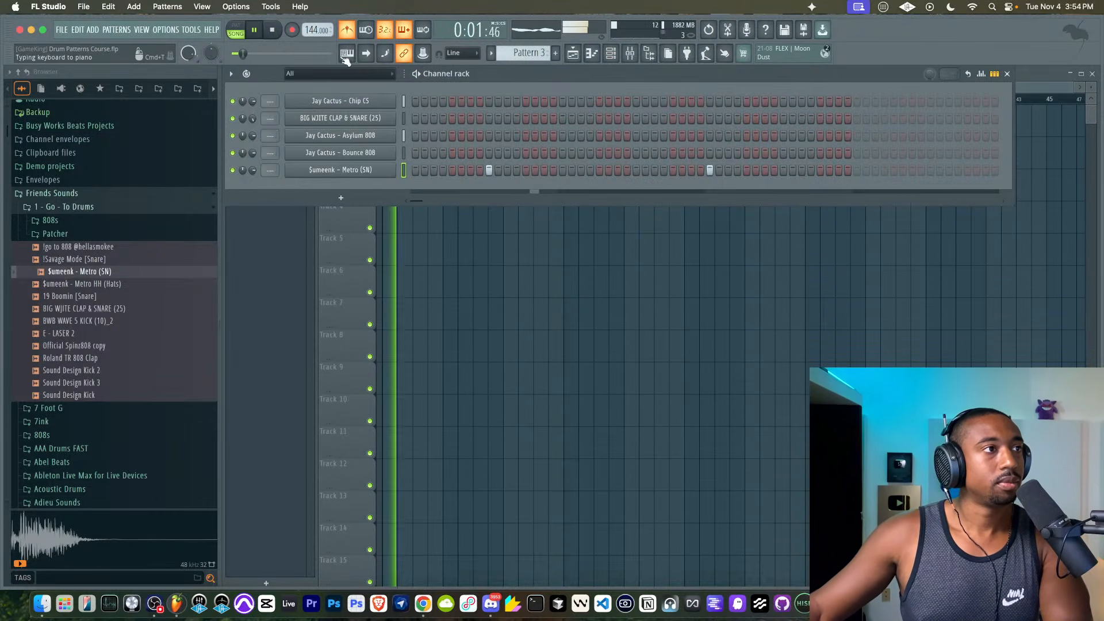
- Replace the snare hit on step 33 with hits on steps 29, 41 and 53, and repeat Pattern 3 at bar 5 of Track 3
{"action": "right_click", "coordinate": [711, 172]}
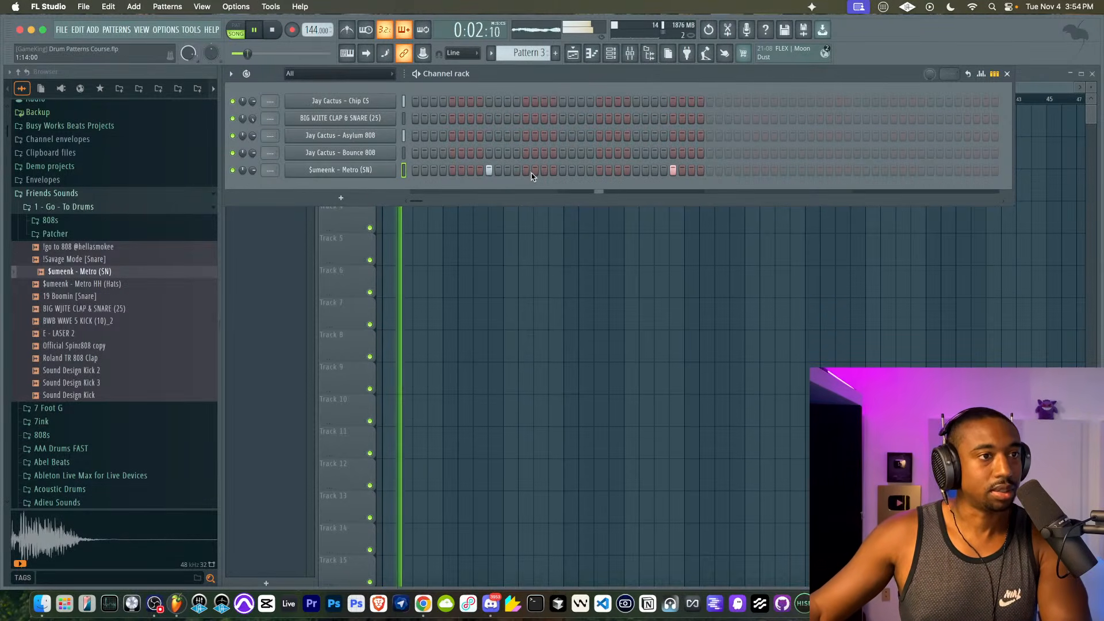
{"action": "left_click", "coordinate": [783, 171]}
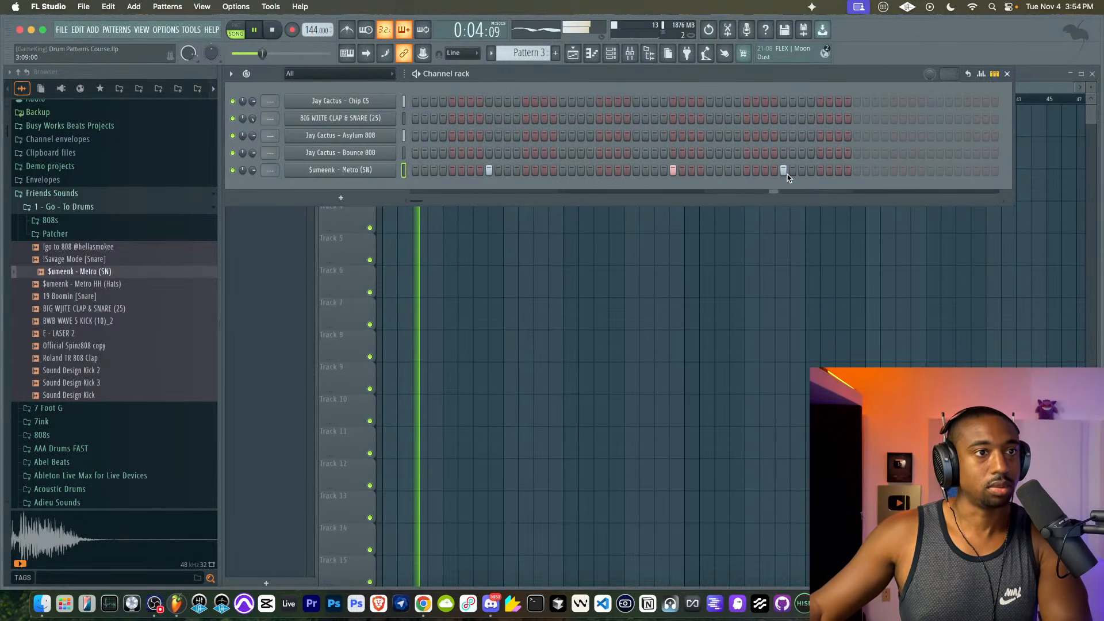
{"action": "left_click", "coordinate": [895, 171]}
{"action": "right_click", "coordinate": [709, 259]}
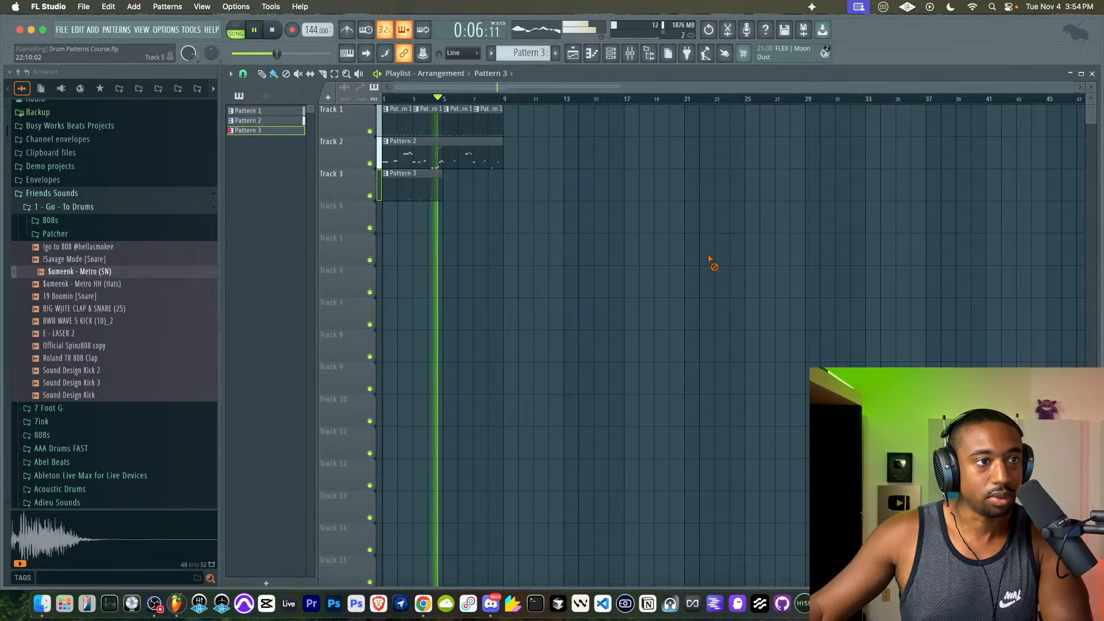
{"action": "left_click", "coordinate": [447, 187]}
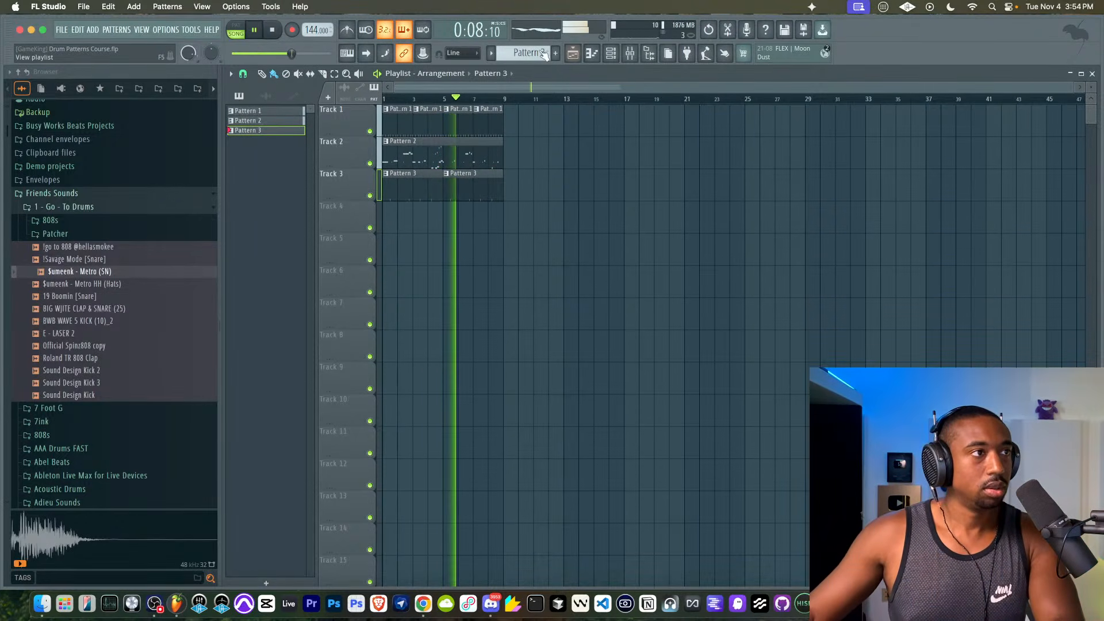
- Set the Chip CS sampler's filter to HP with the Mod X frequency at 54%, and close the sampler
{"action": "left_click", "coordinate": [611, 53]}
{"action": "left_click", "coordinate": [341, 101]}
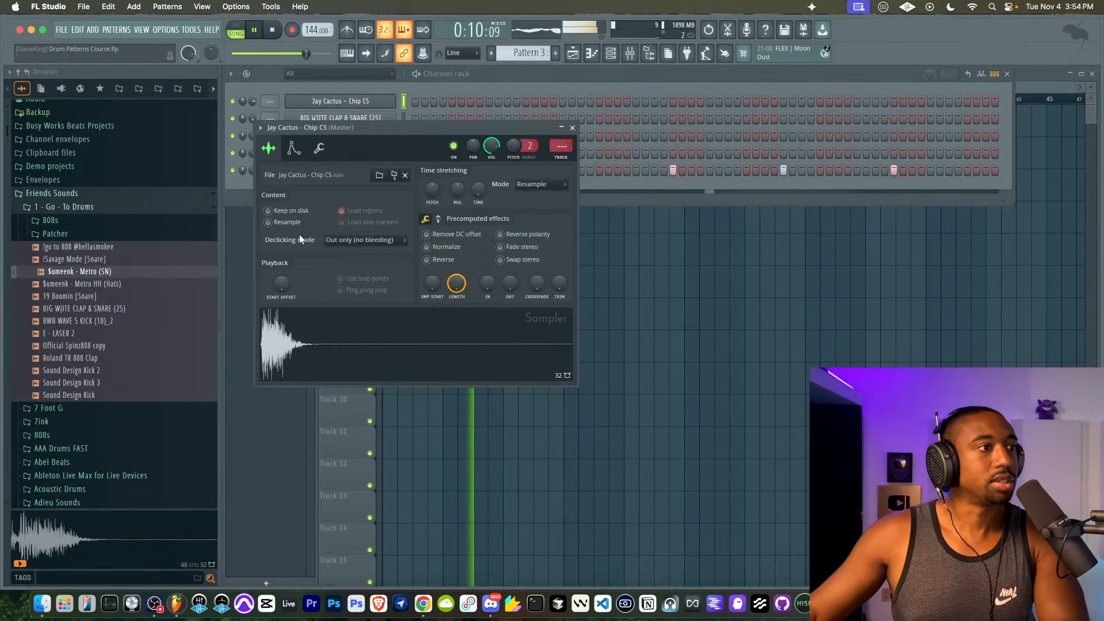
{"action": "left_click", "coordinate": [293, 148]}
{"action": "left_click", "coordinate": [540, 287]}
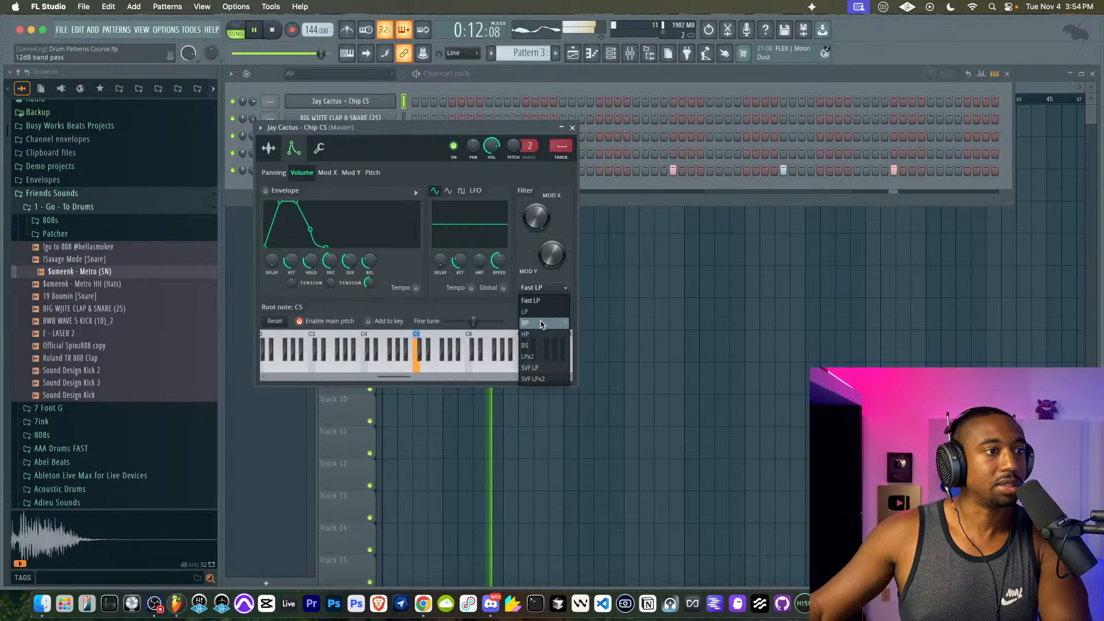
{"action": "left_click", "coordinate": [534, 333]}
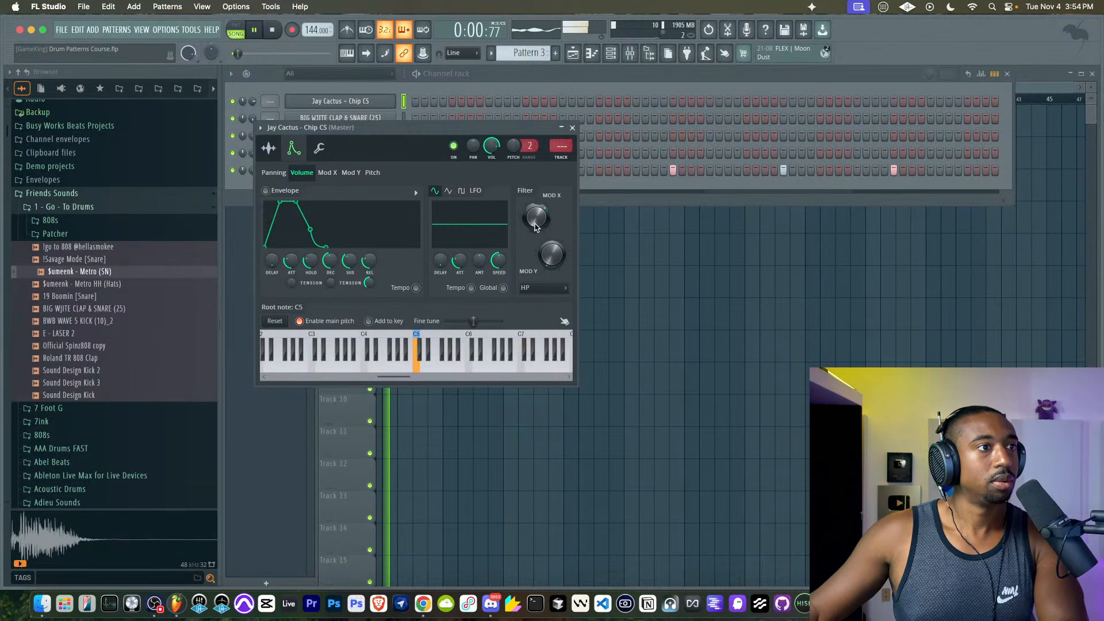
{"action": "left_click_drag", "start_coordinate": [492, 146], "coordinate": [492, 145]}
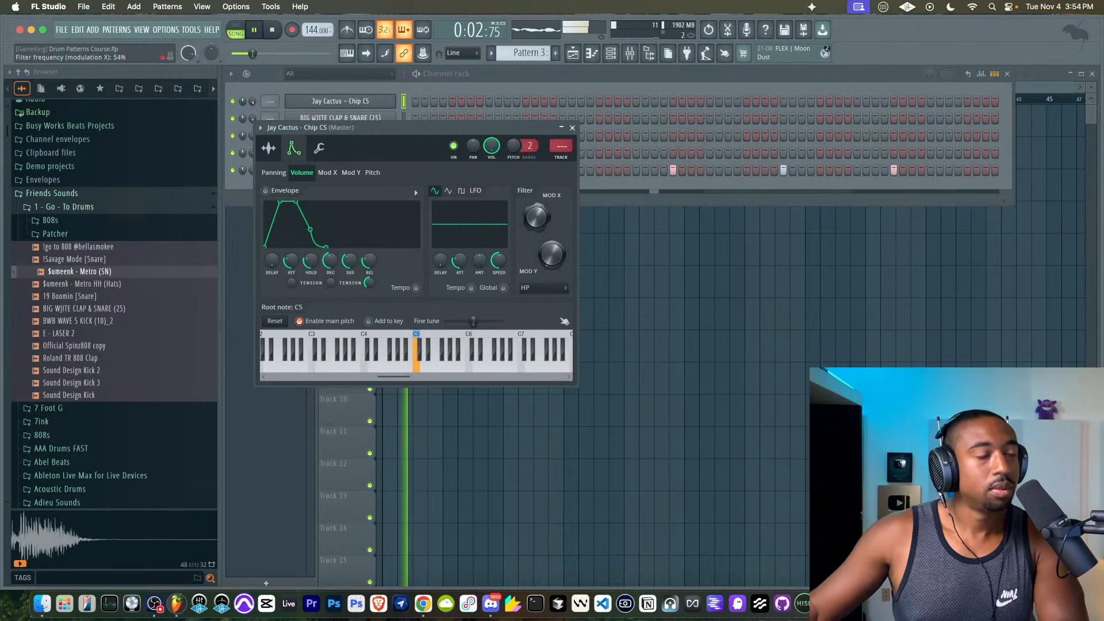
{"action": "left_click", "coordinate": [572, 128]}
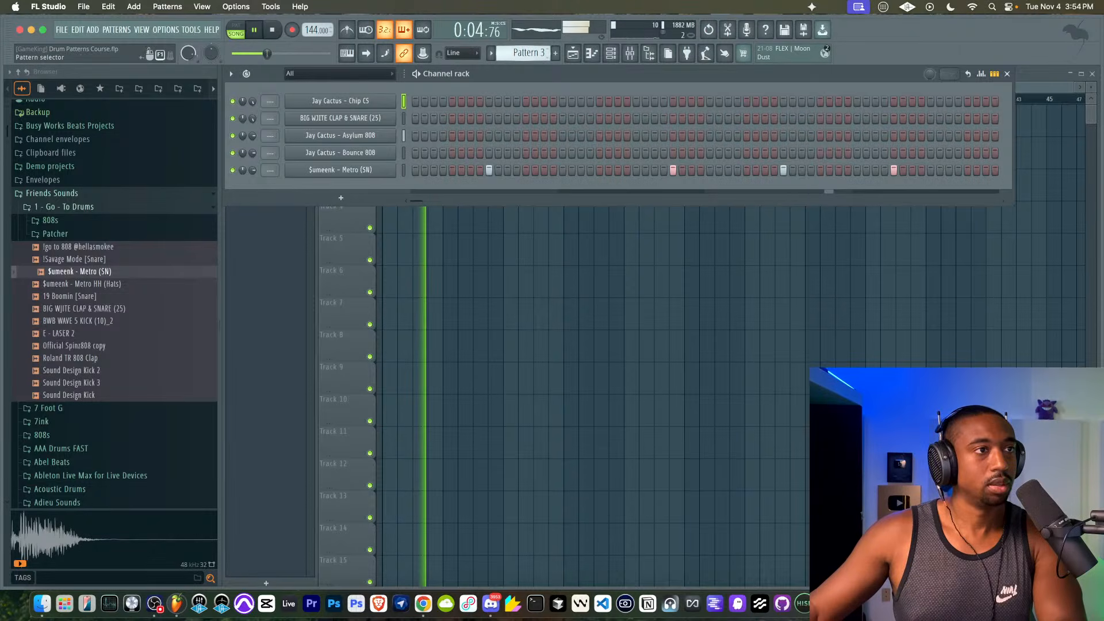
- In Pattern 1, try extra Chip CS hits on steps 13 and 14, and keep added hits on steps 5, 6 and 22
{"action": "scroll", "coordinate": [526, 52], "scroll_direction": "up", "scroll_amount": 2}
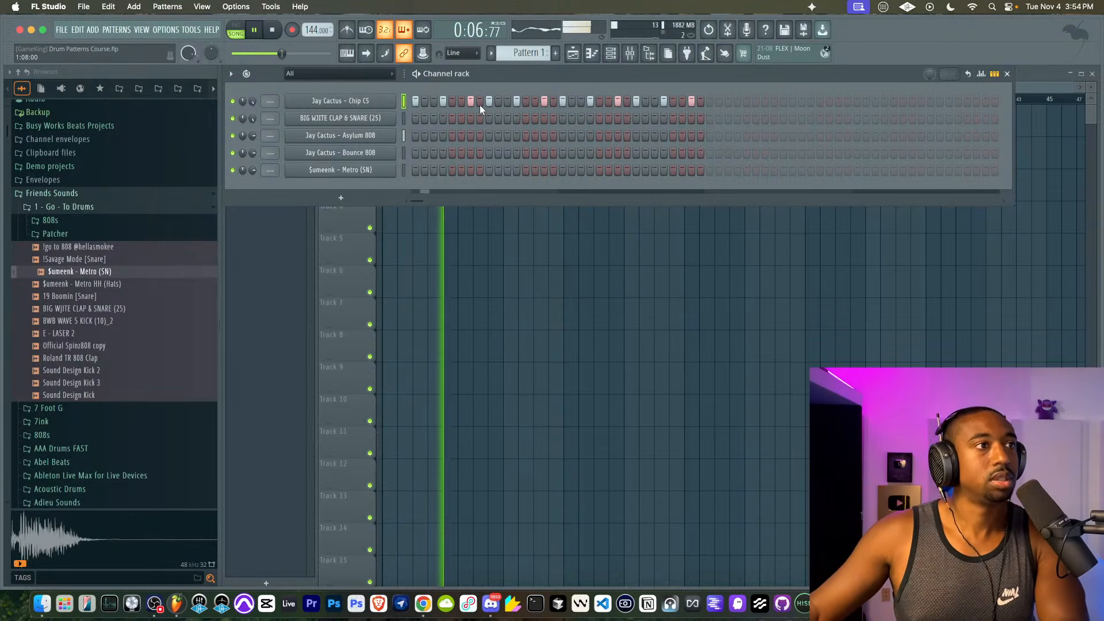
{"action": "left_click", "coordinate": [462, 101]}
{"action": "left_click", "coordinate": [535, 101]}
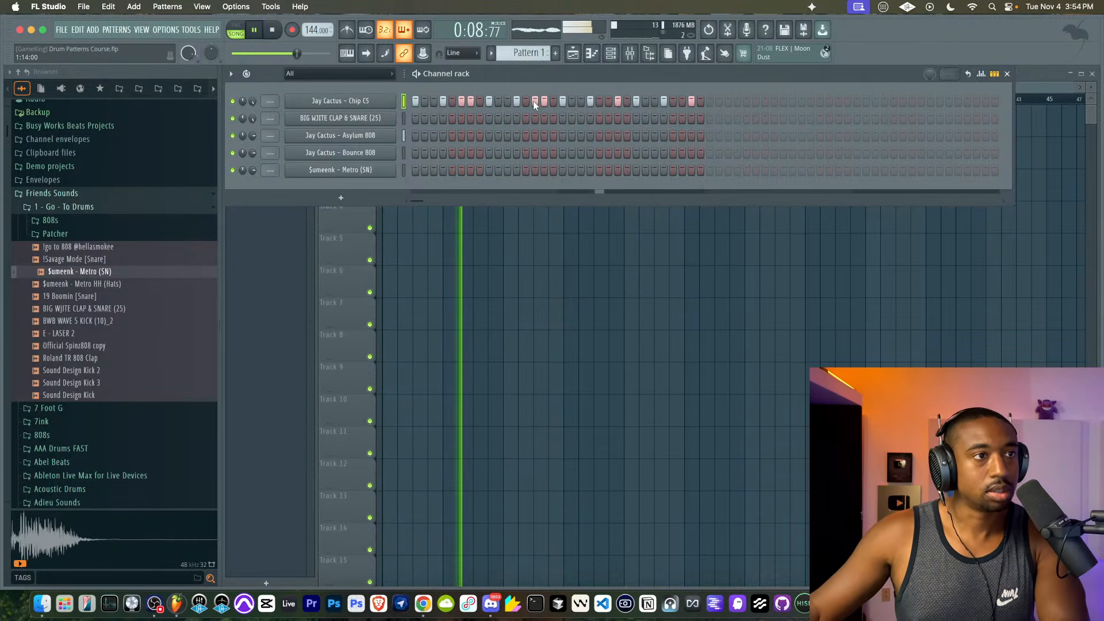
{"action": "left_click", "coordinate": [609, 100]}
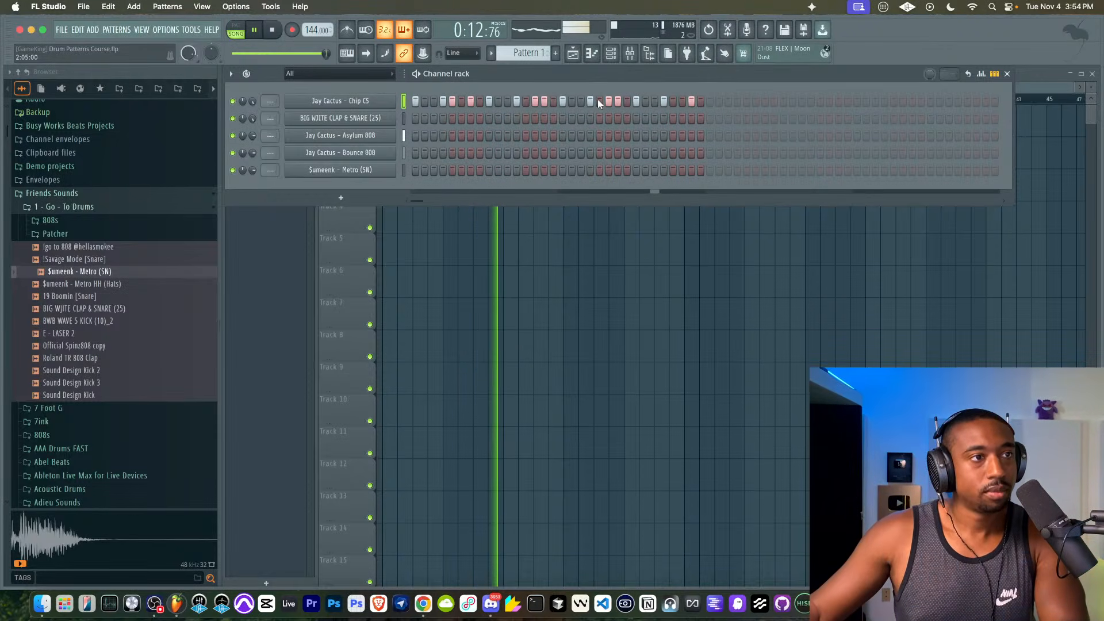
{"action": "left_click", "coordinate": [533, 101]}
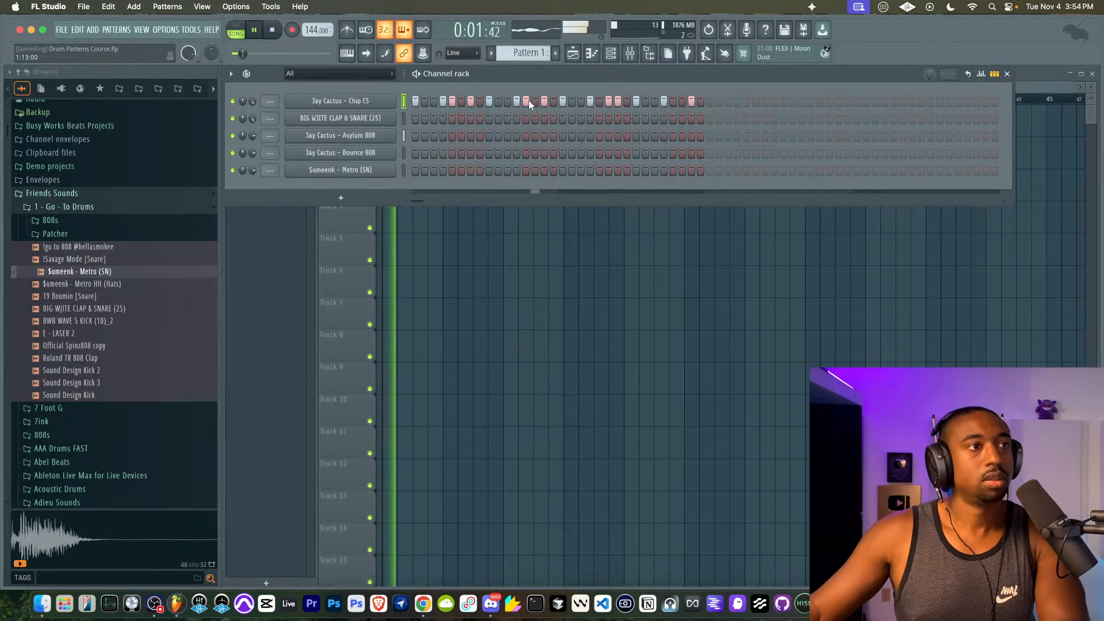
{"action": "left_click", "coordinate": [451, 100]}
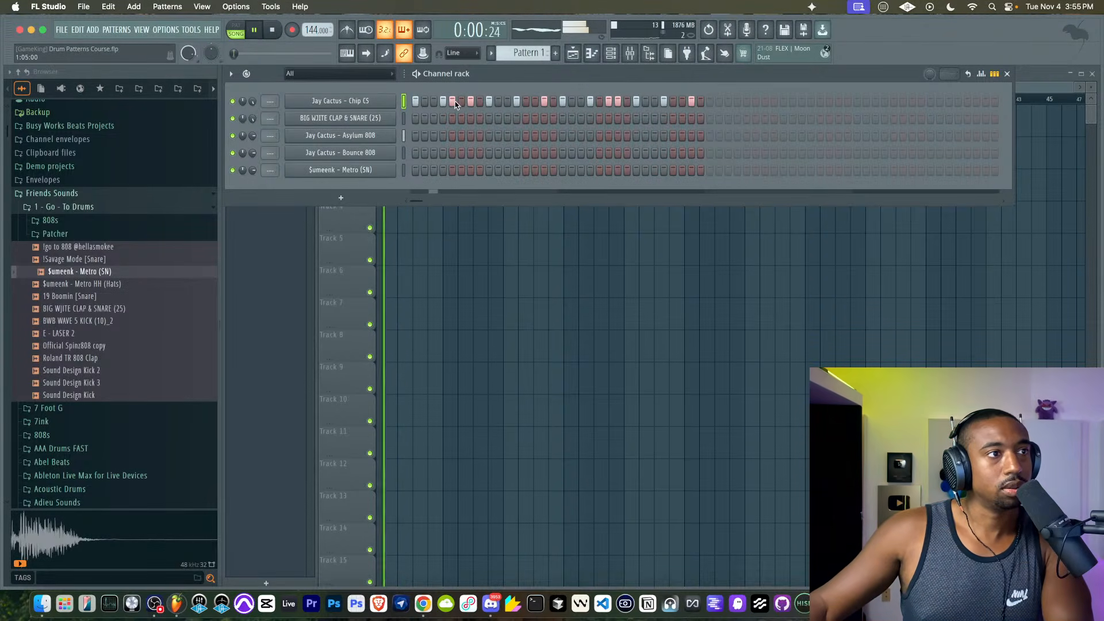
{"action": "left_click", "coordinate": [461, 101]}
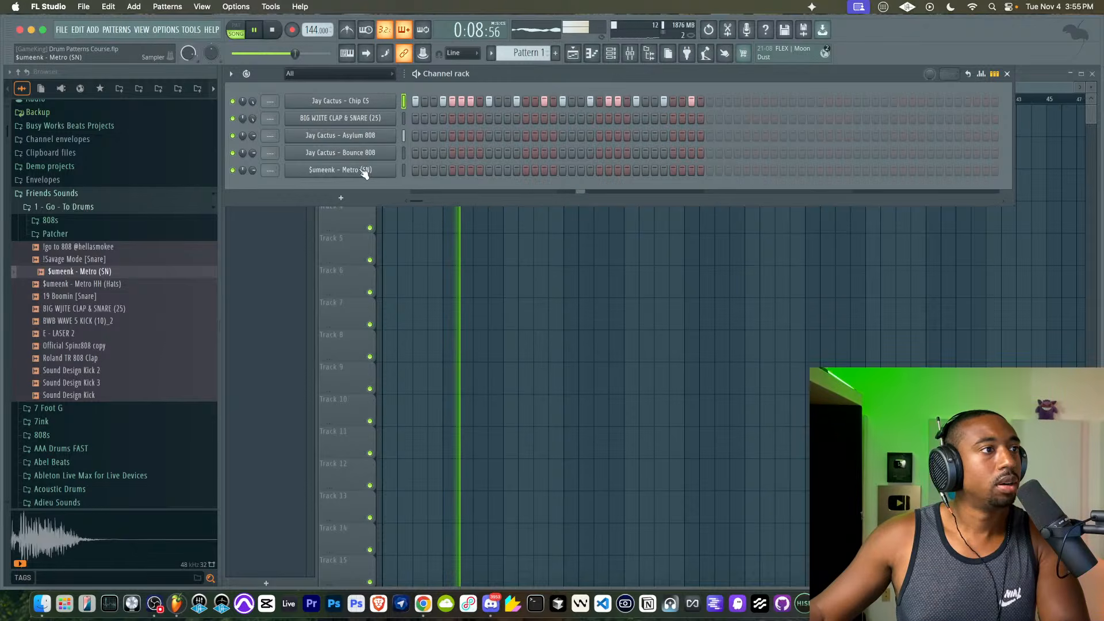
- Load the BWB WAVE 5 KICK (10)_2 sample into a new channel and close its sampler
{"action": "left_click", "coordinate": [111, 320]}
{"action": "right_click", "coordinate": [110, 321]}
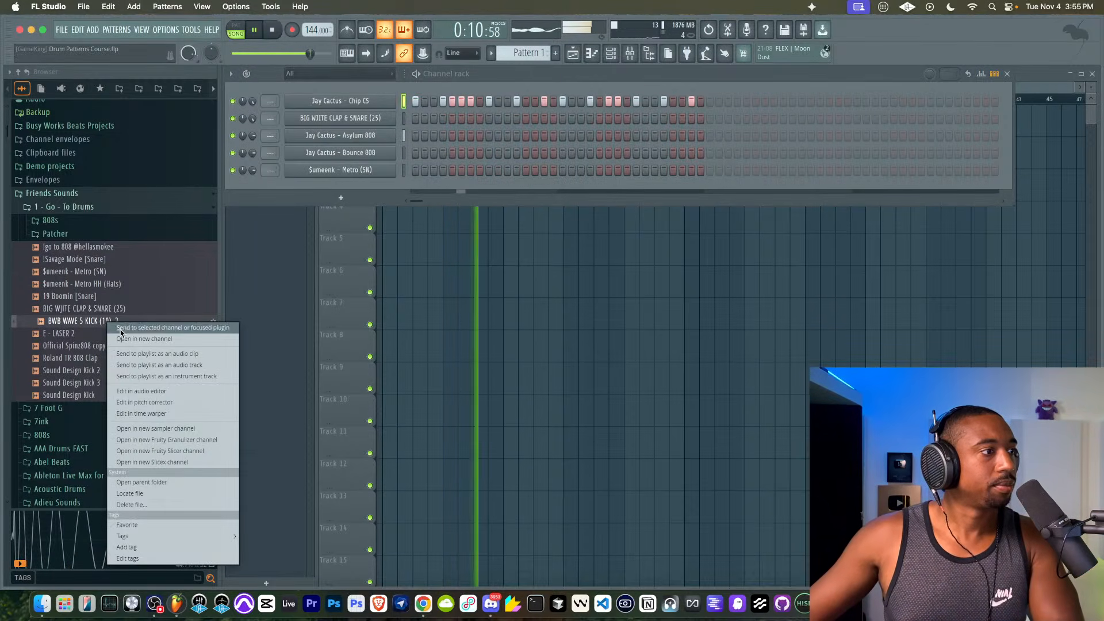
{"action": "left_click", "coordinate": [121, 338]}
{"action": "left_click", "coordinate": [636, 219]}
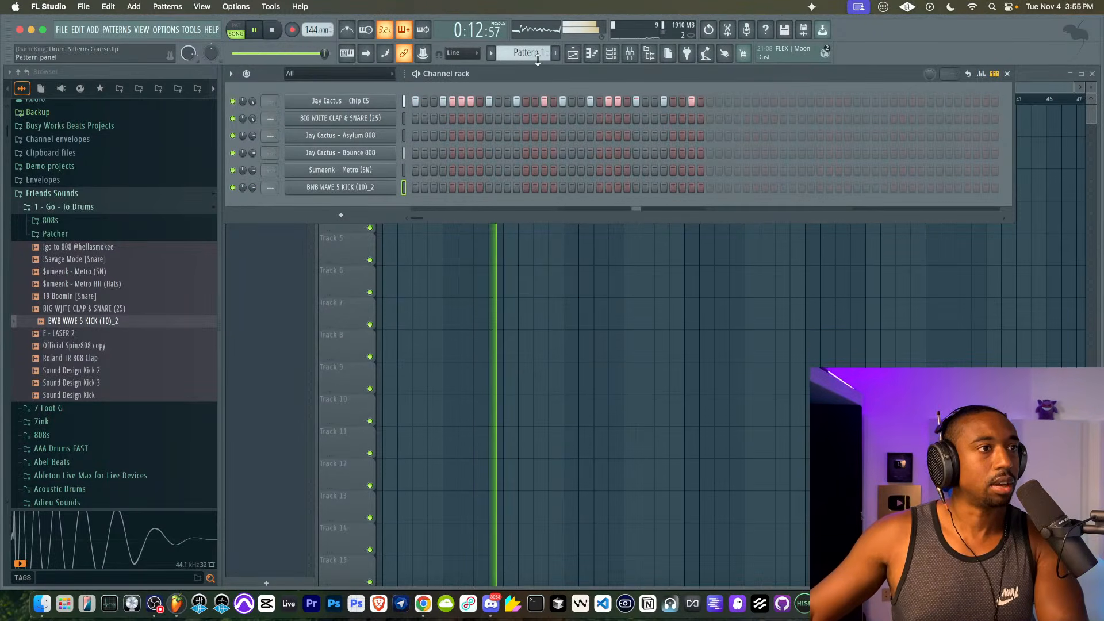
- Record the BWB WAVE 5 KICK (10)_2 live into Pattern 4 over eight bars on Track 4, and disarm recording
{"action": "scroll", "coordinate": [537, 58], "scroll_direction": "down", "scroll_amount": 3}
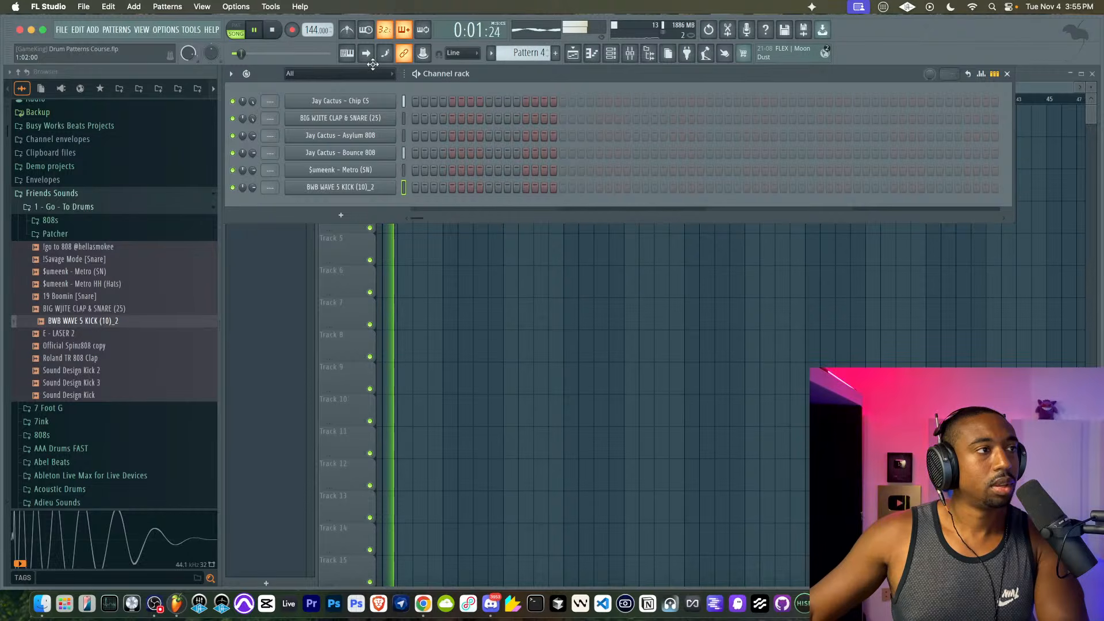
{"action": "key", "text": "space"}
{"action": "key", "text": "F6"}
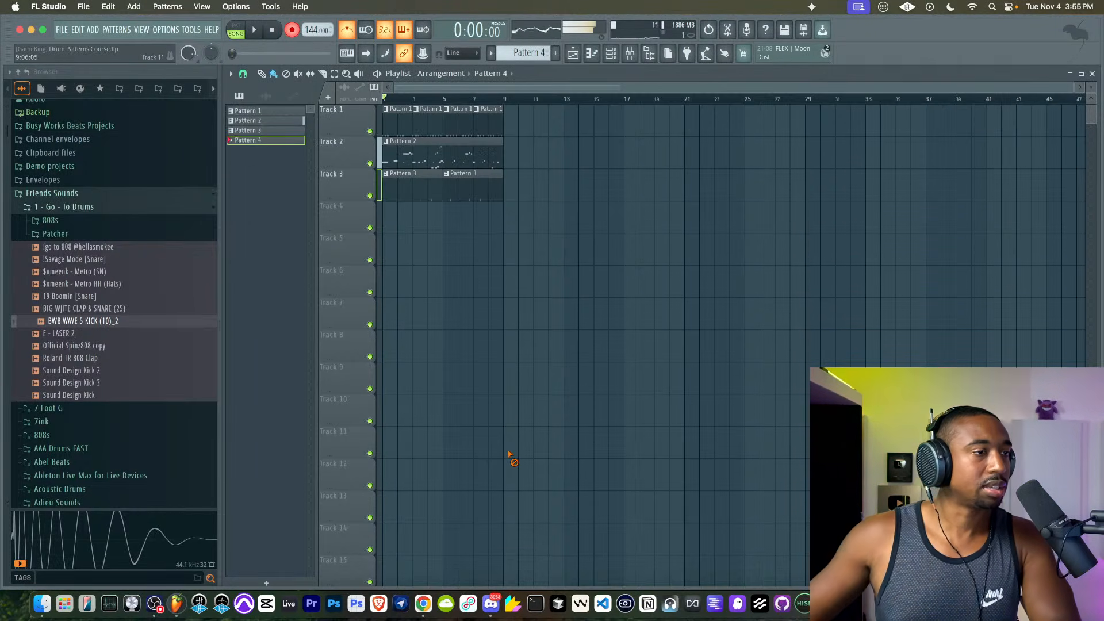
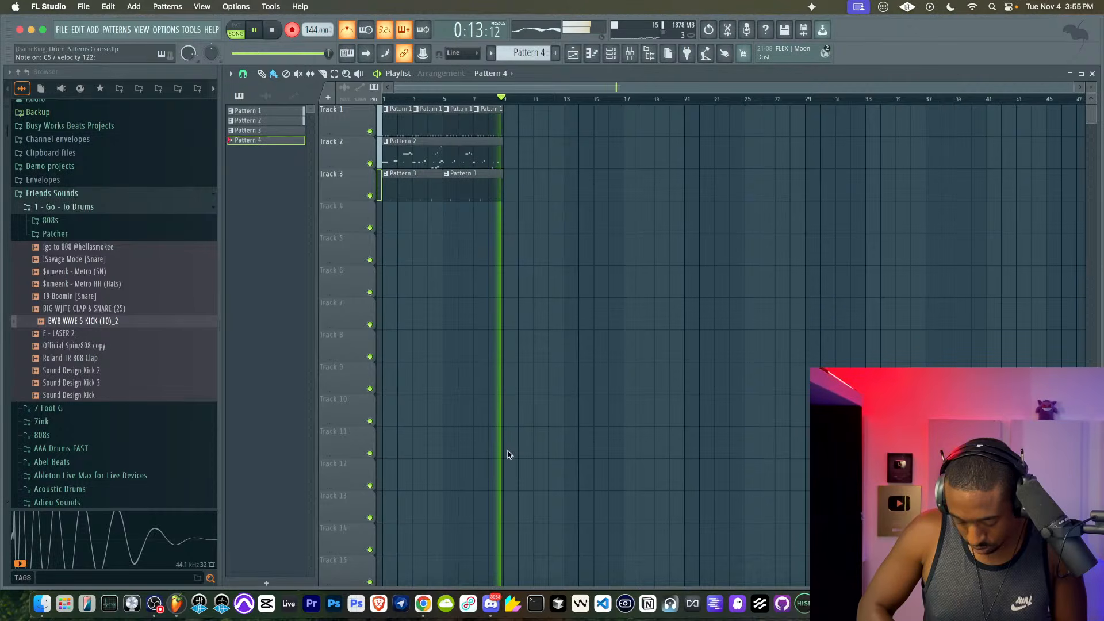
{"action": "key", "text": "space"}
{"action": "left_click", "coordinate": [293, 31]}
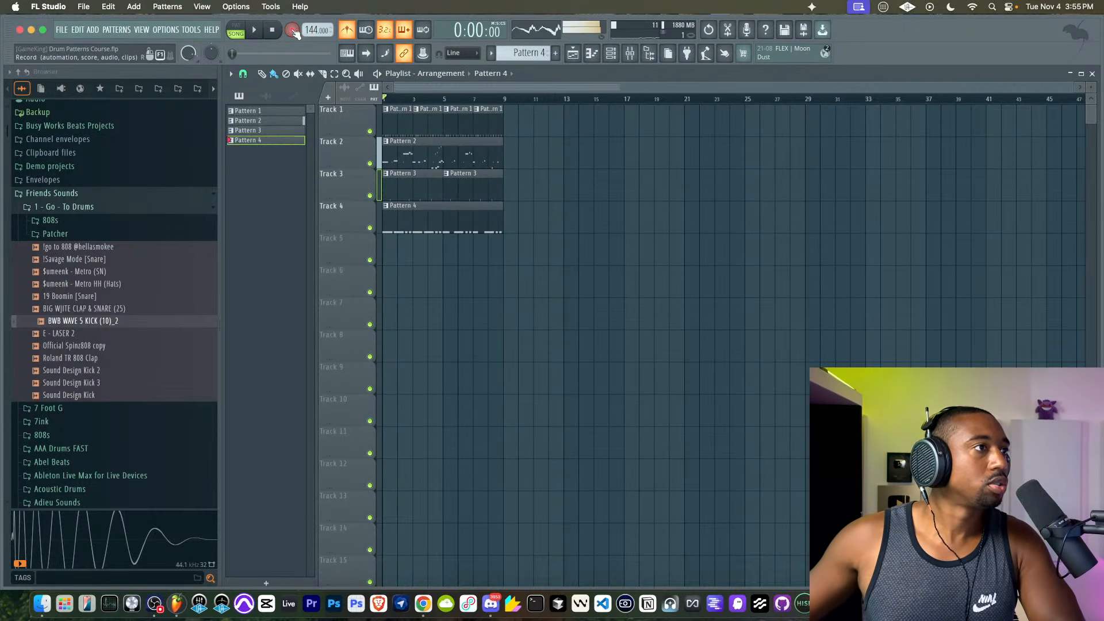
- In Pattern 4's piano roll, audition the recorded kick and lower its first three notes one semitone to B4
{"action": "double_click", "coordinate": [411, 212]}
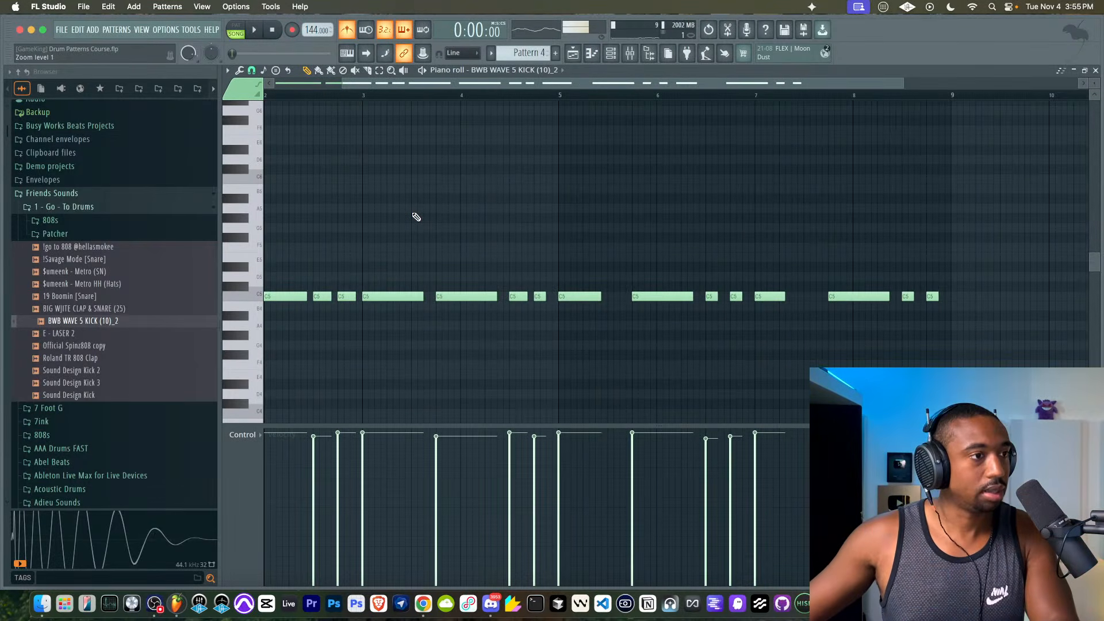
{"action": "scroll", "coordinate": [444, 270], "scroll_direction": "left", "scroll_amount": 3}
{"action": "scroll", "coordinate": [443, 270], "scroll_direction": "down", "scroll_amount": 1}
{"action": "left_click_drag", "start_coordinate": [388, 291], "coordinate": [223, 200]}
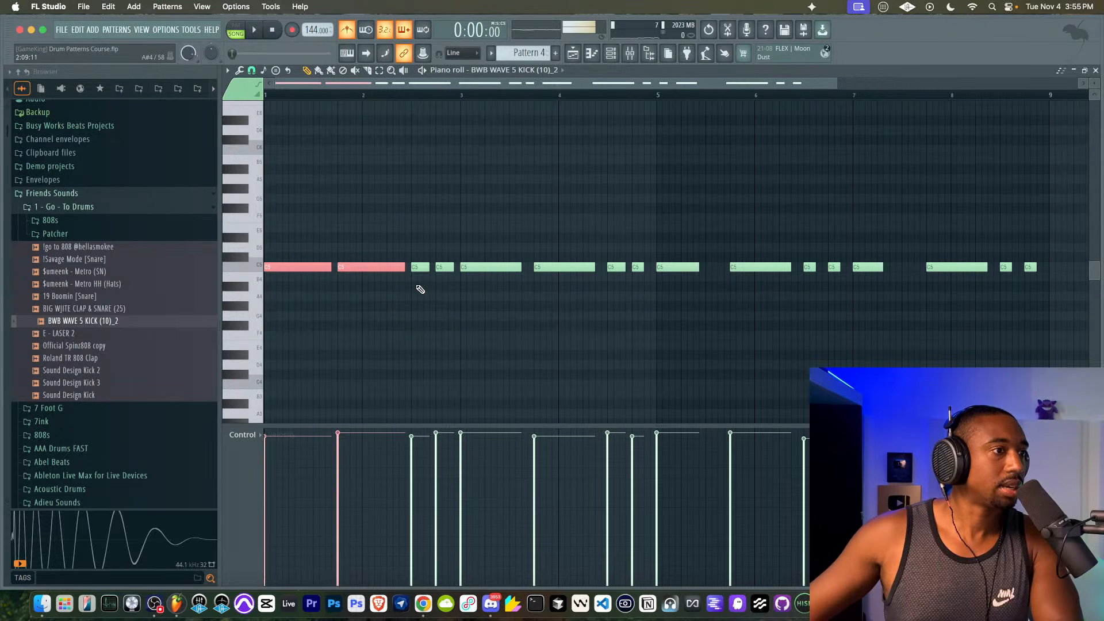
{"action": "left_click", "coordinate": [380, 217]}
{"action": "key", "text": "space"}
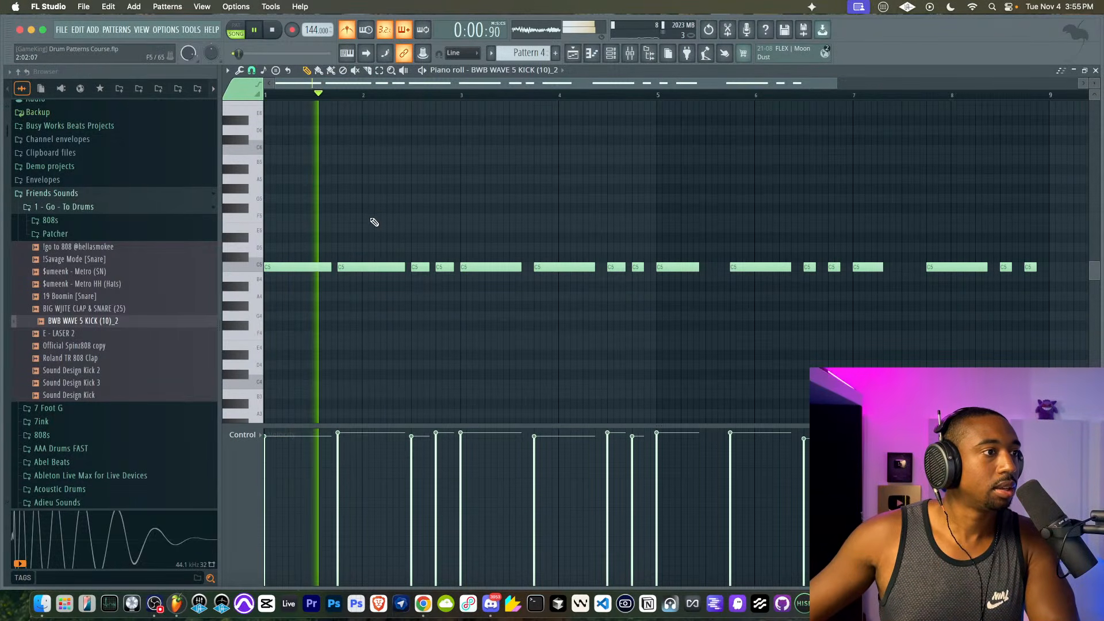
{"action": "key", "text": "space"}
{"action": "left_click_drag", "start_coordinate": [424, 253], "coordinate": [295, 273]}
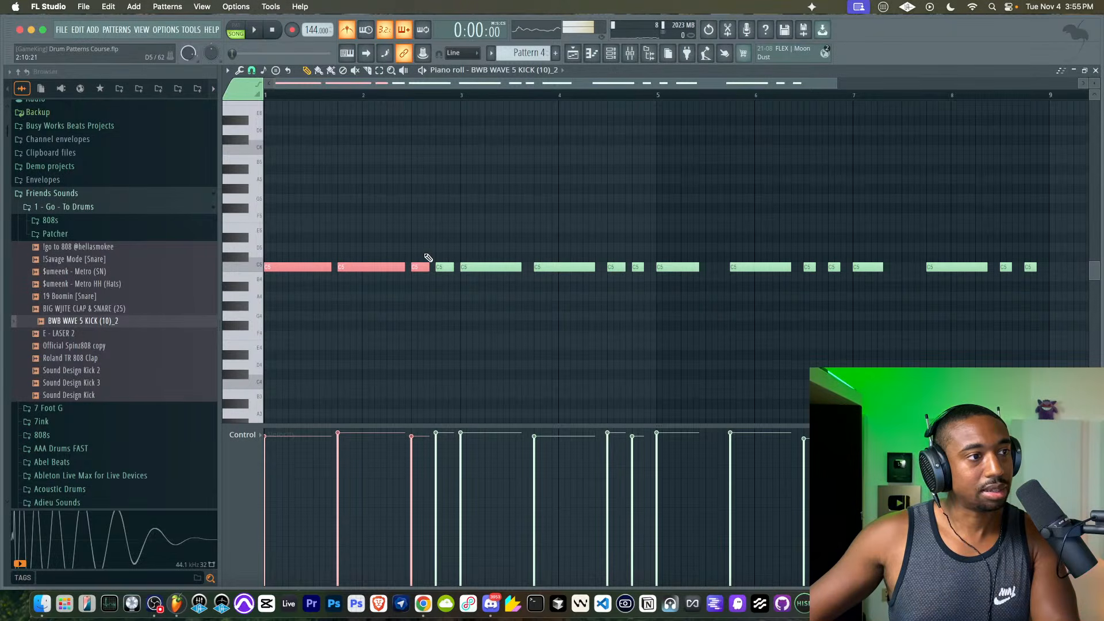
{"action": "key", "text": "Down"}
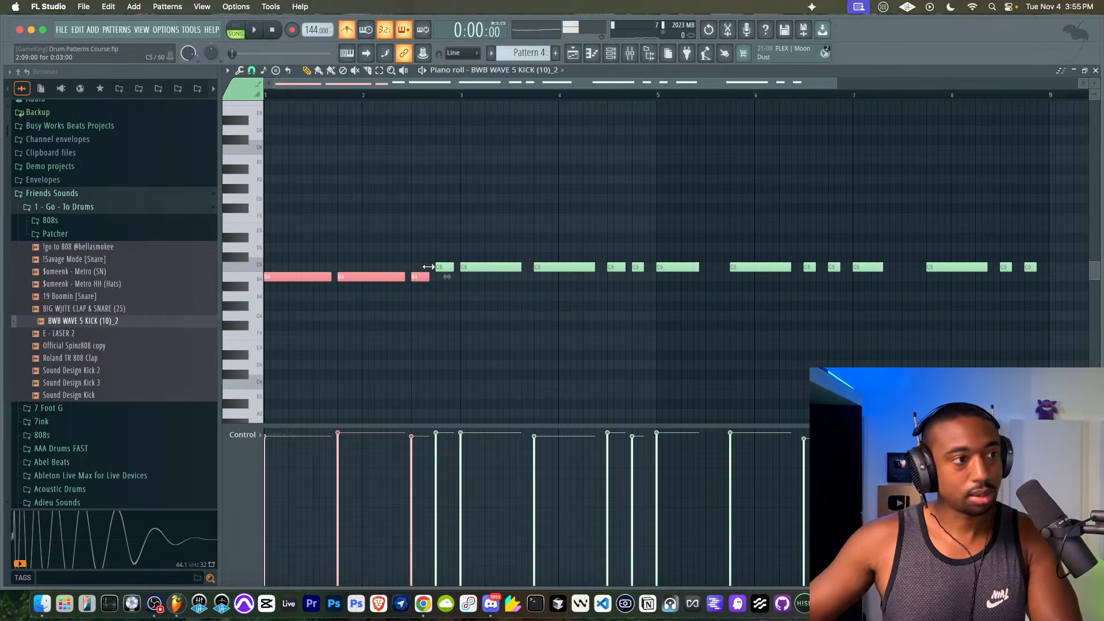
- Try compressing the three B4 kick notes into the start of bar 1, audition them, and stretch them back out
{"action": "left_click_drag", "start_coordinate": [443, 278], "coordinate": [368, 279]}
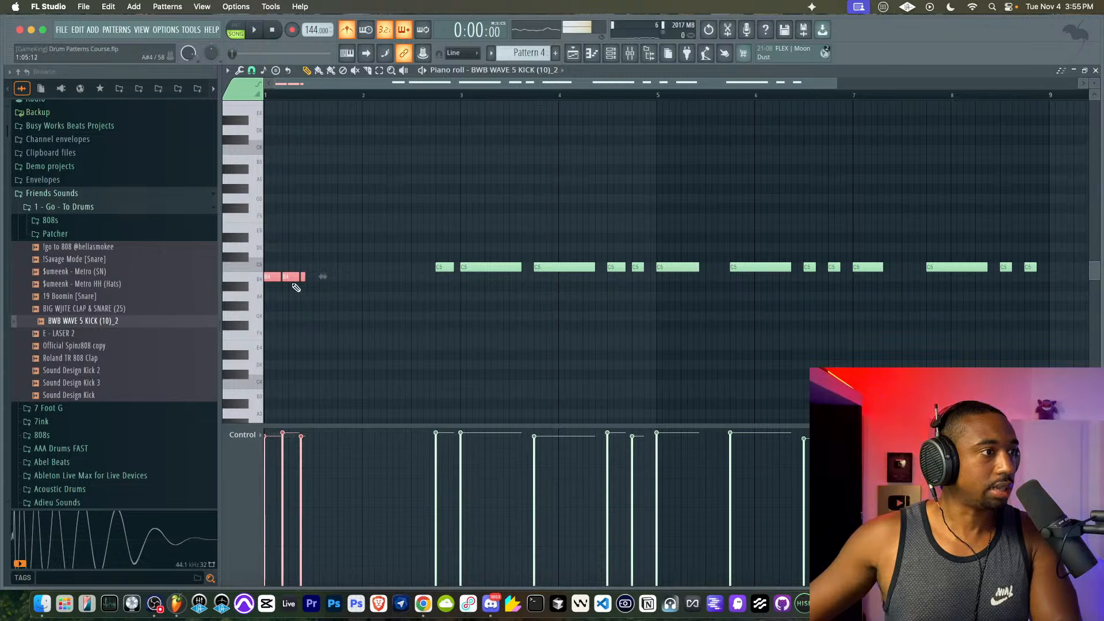
{"action": "key", "text": "space"}
{"action": "key", "text": "space"}
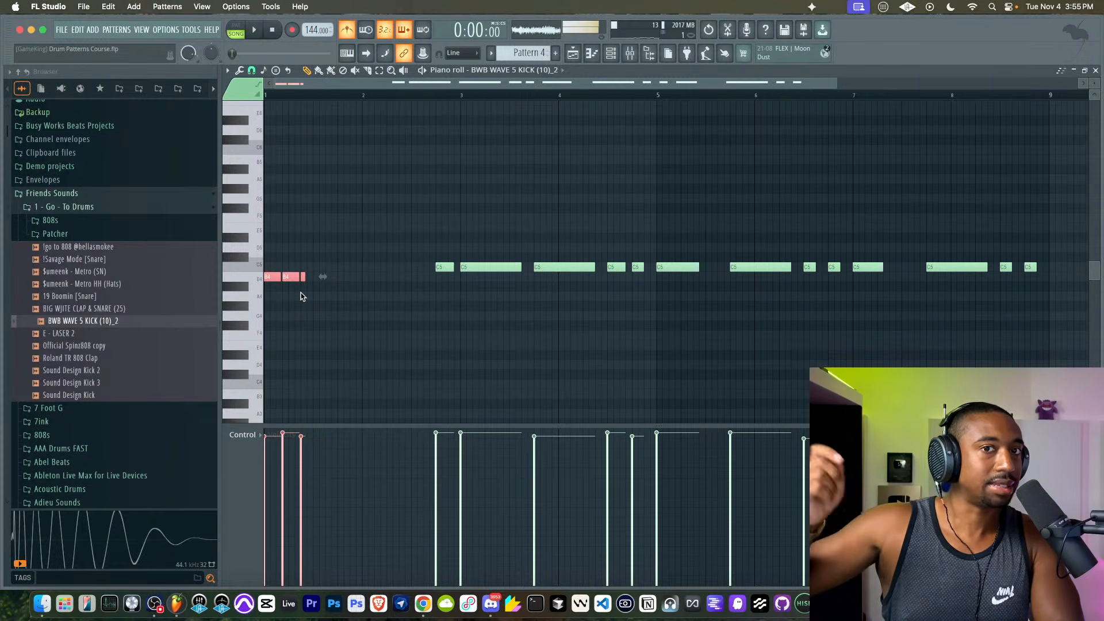
{"action": "key", "text": "space"}
{"action": "key", "text": "space"}
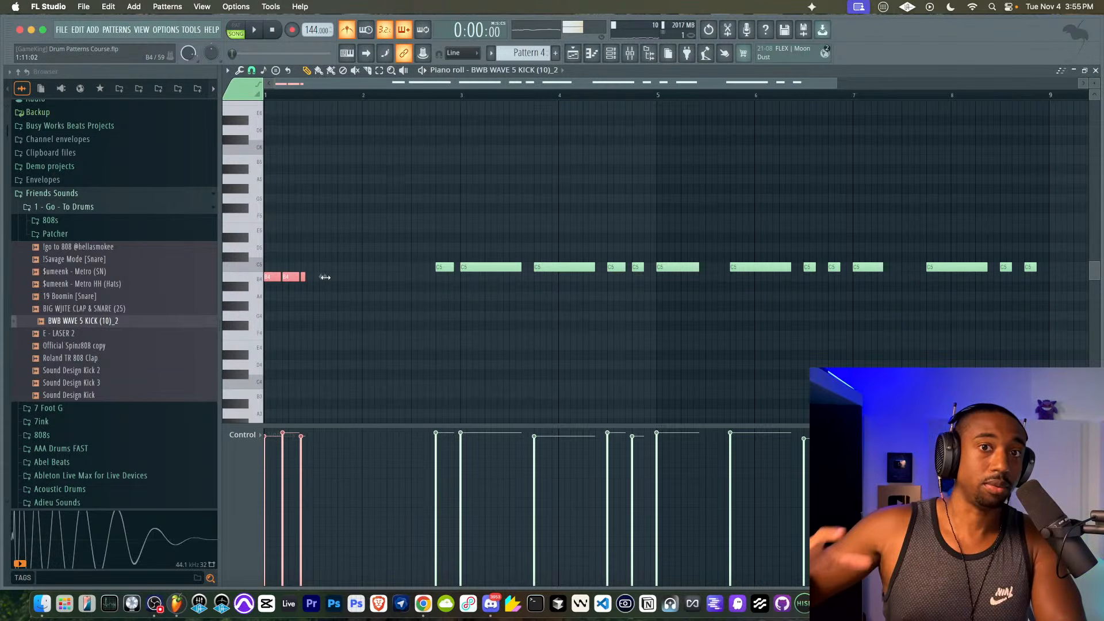
{"action": "key", "text": "space"}
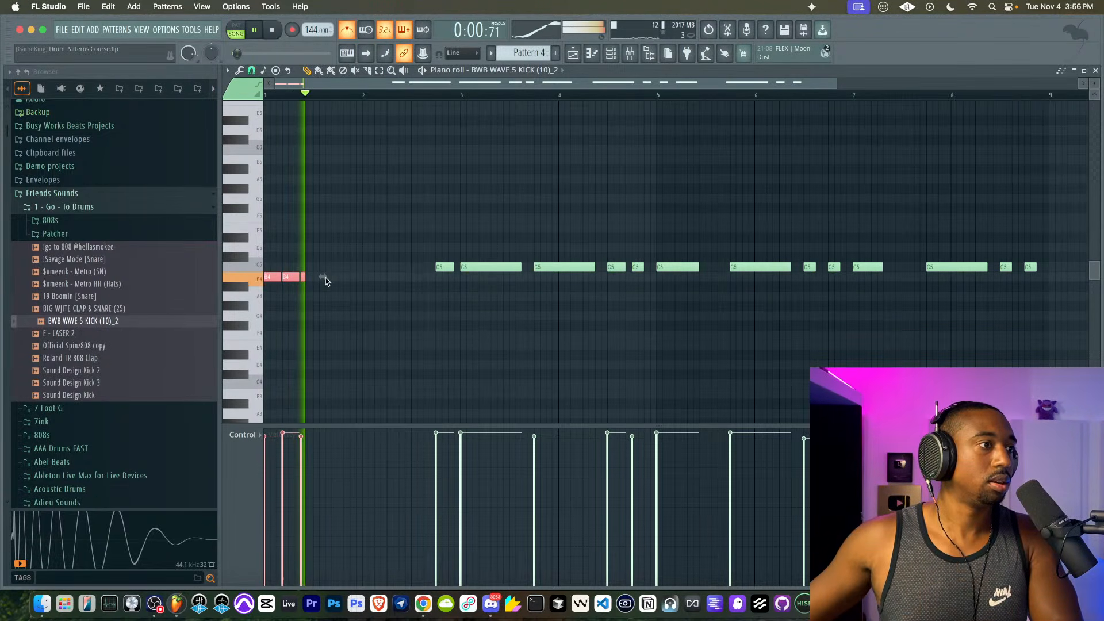
{"action": "key", "text": "space"}
{"action": "left_click_drag", "start_coordinate": [325, 280], "coordinate": [450, 325]}
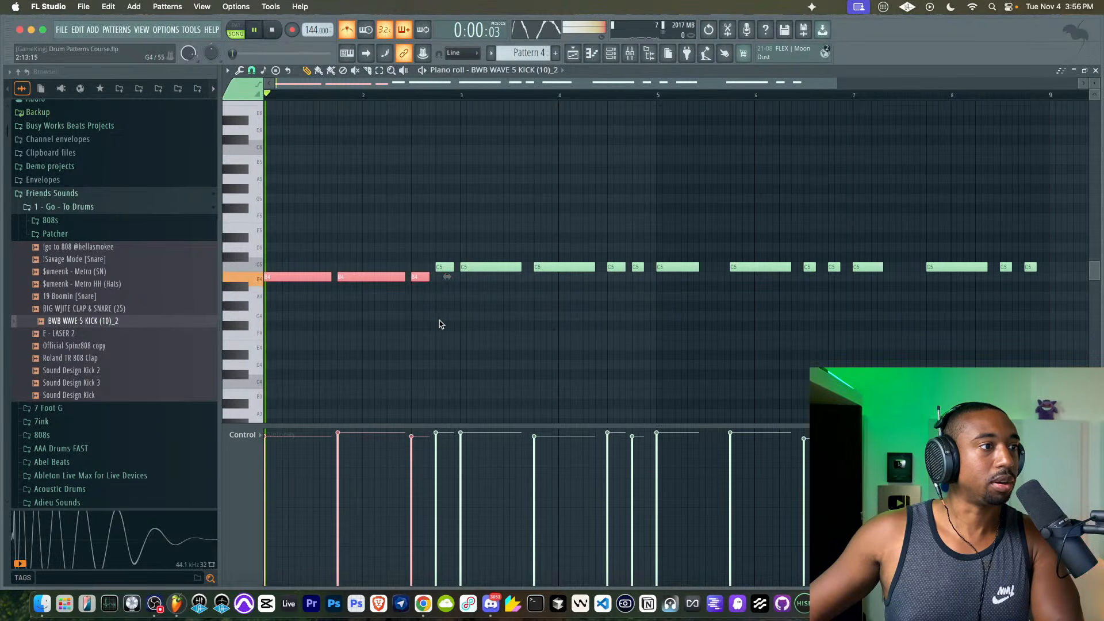
- Turn the metronome off and restore the removed Pattern 4 clip on Track 4 of the playlist
{"action": "left_click", "coordinate": [417, 324], "text": "super"}
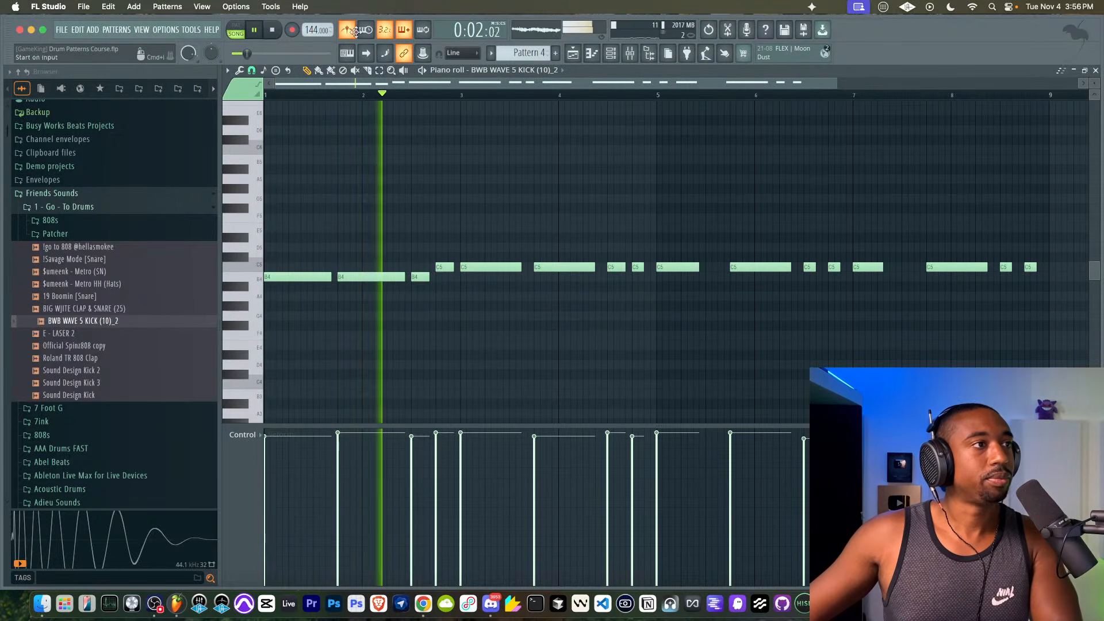
{"action": "key", "text": "space"}
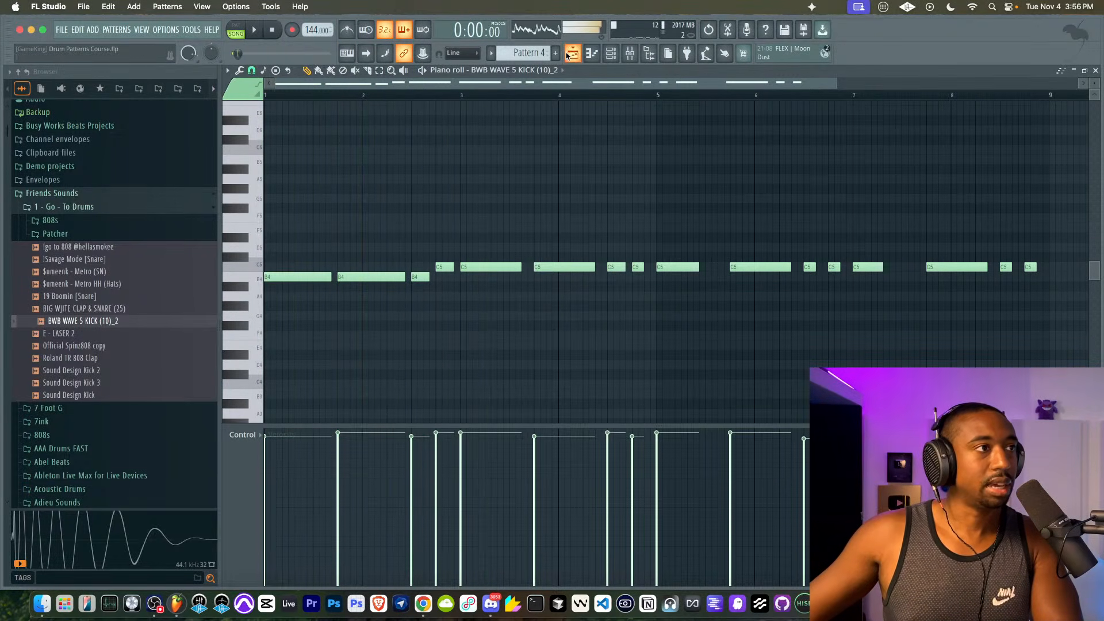
{"action": "left_click", "coordinate": [573, 54]}
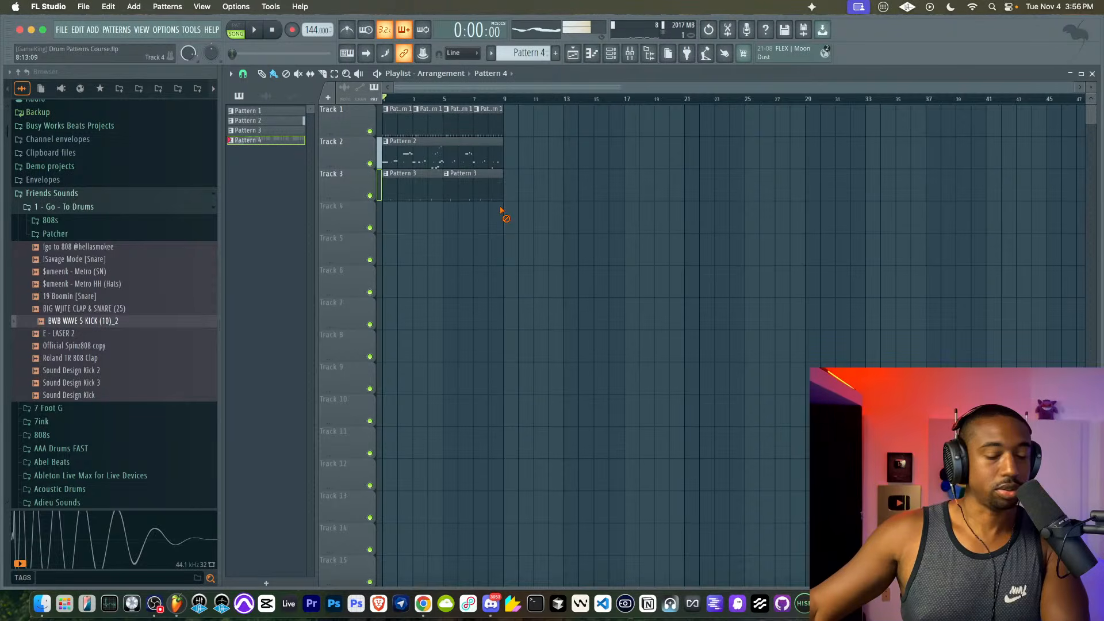
{"action": "key", "text": "ctrl+z"}
- With the arrangement playing, set the Asylum 808 sampler's Mod X filter frequency to 63% and close the sampler
{"action": "left_click", "coordinate": [612, 58]}
{"action": "key", "text": "space"}
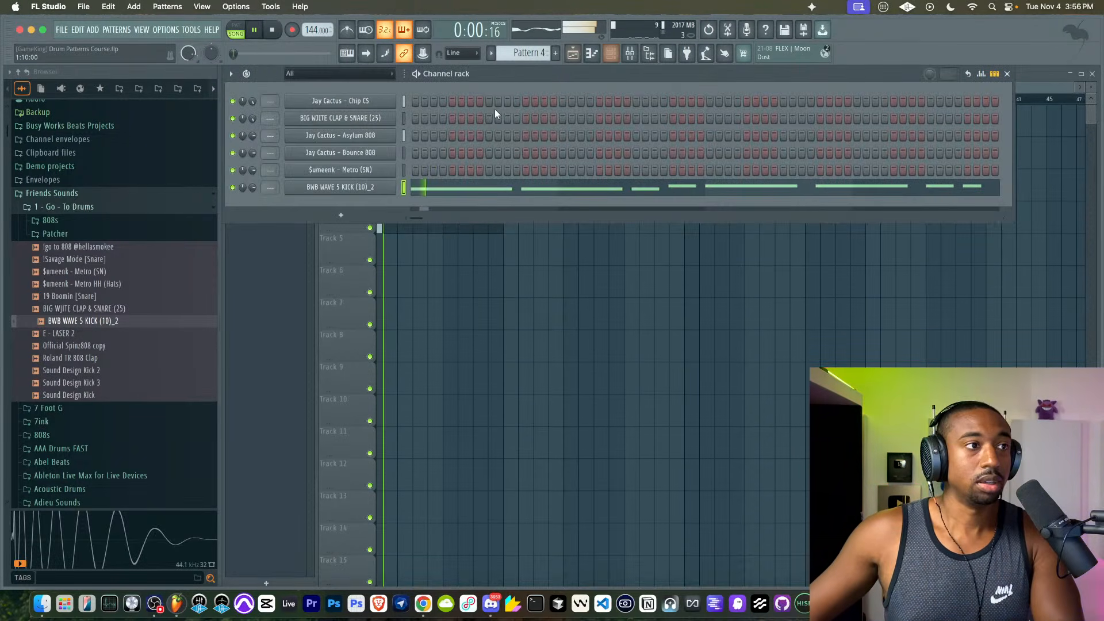
{"action": "left_click", "coordinate": [316, 138]}
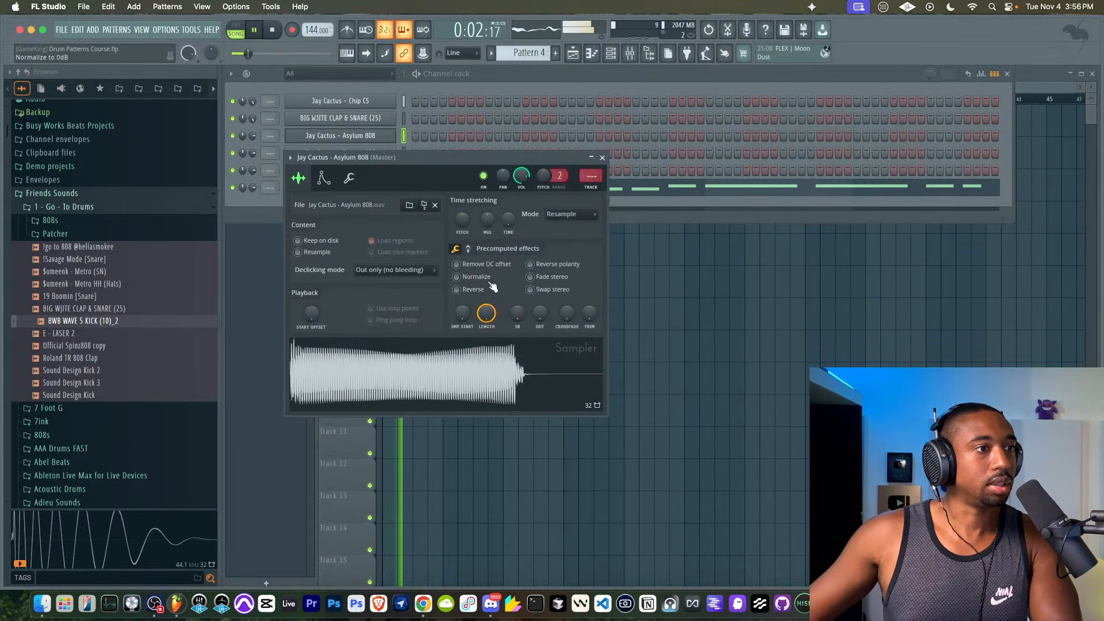
{"action": "left_click", "coordinate": [324, 178]}
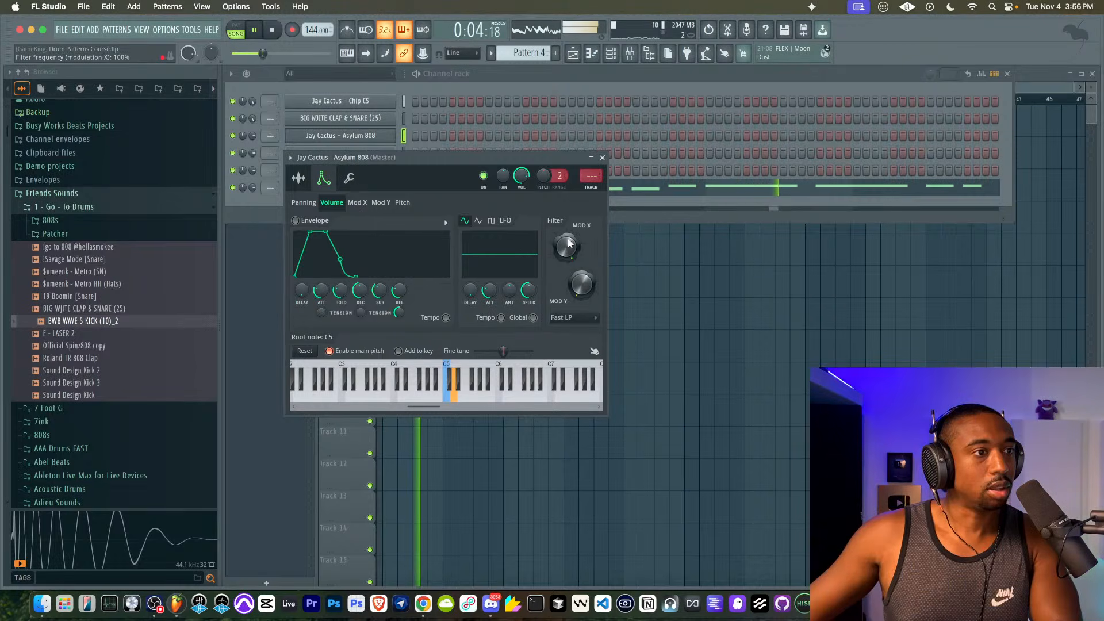
{"action": "left_click_drag", "start_coordinate": [566, 248], "coordinate": [564, 247]}
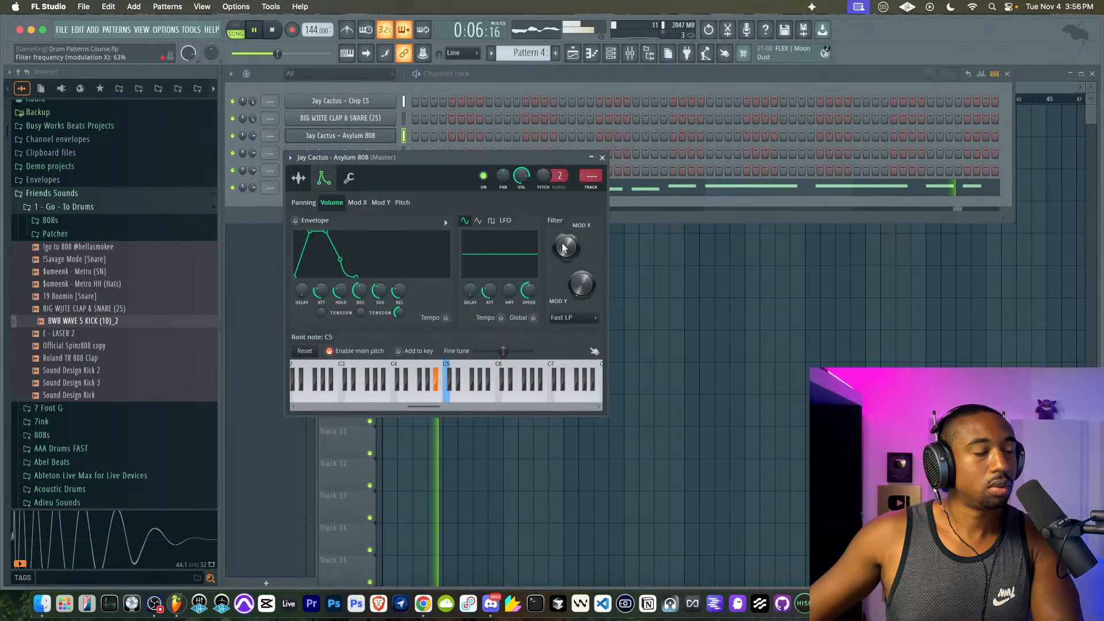
{"action": "left_click", "coordinate": [602, 158]}
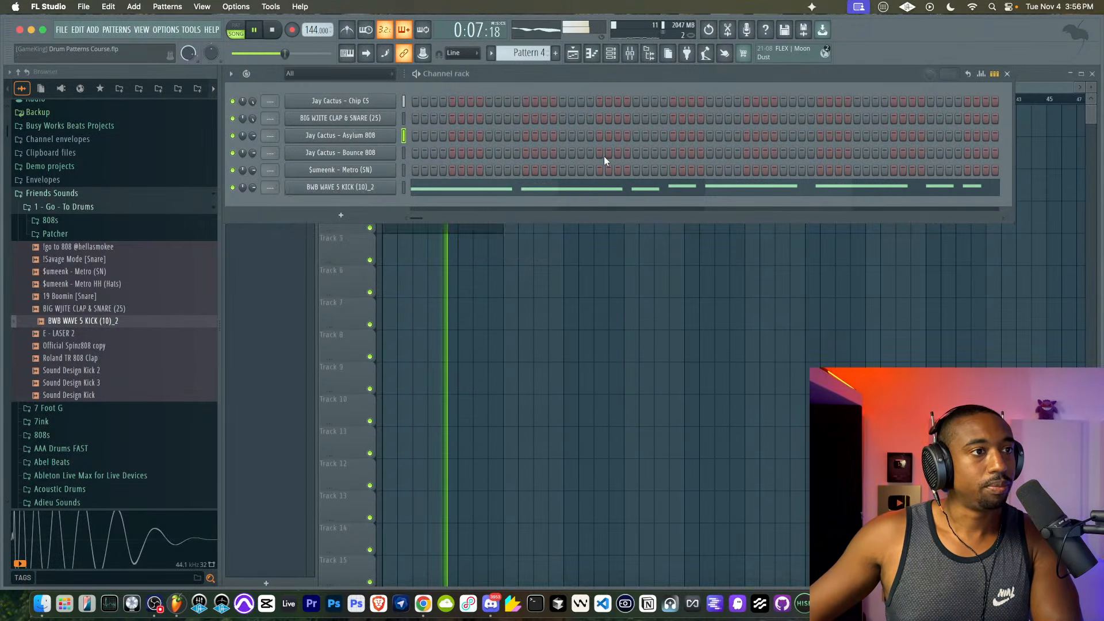
- Create an empty Pattern 5 and load the $umeenk - Metro HH (Hats) sample into a new channel, closing its sampler
{"action": "left_click", "coordinate": [478, 305]}
{"action": "right_click", "coordinate": [537, 320]}
{"action": "key", "text": "F4"}
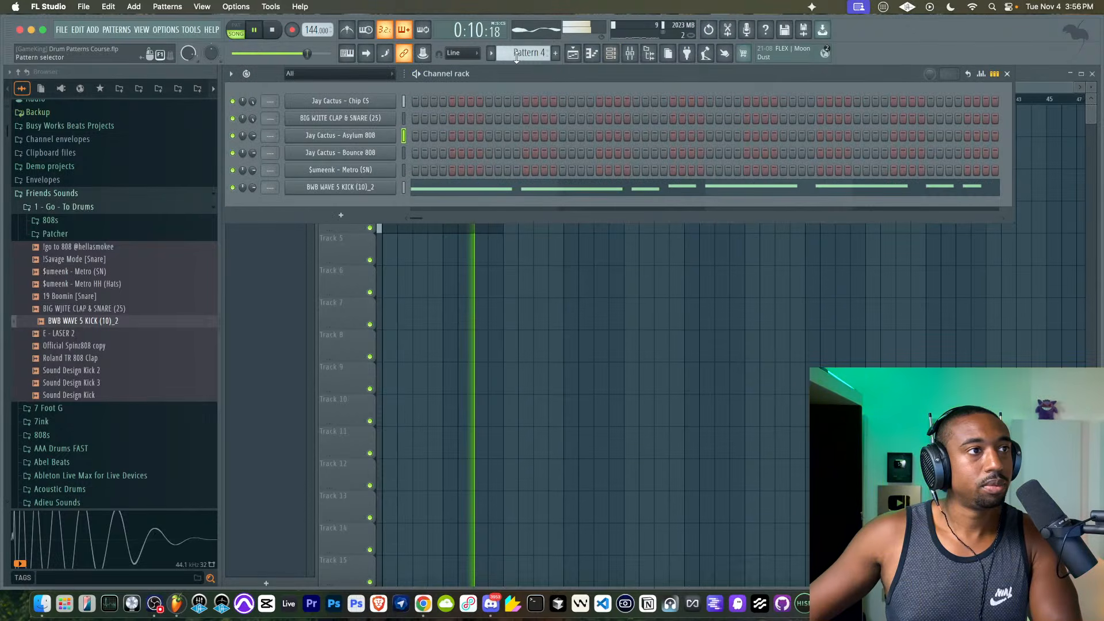
{"action": "left_click", "coordinate": [368, 103]}
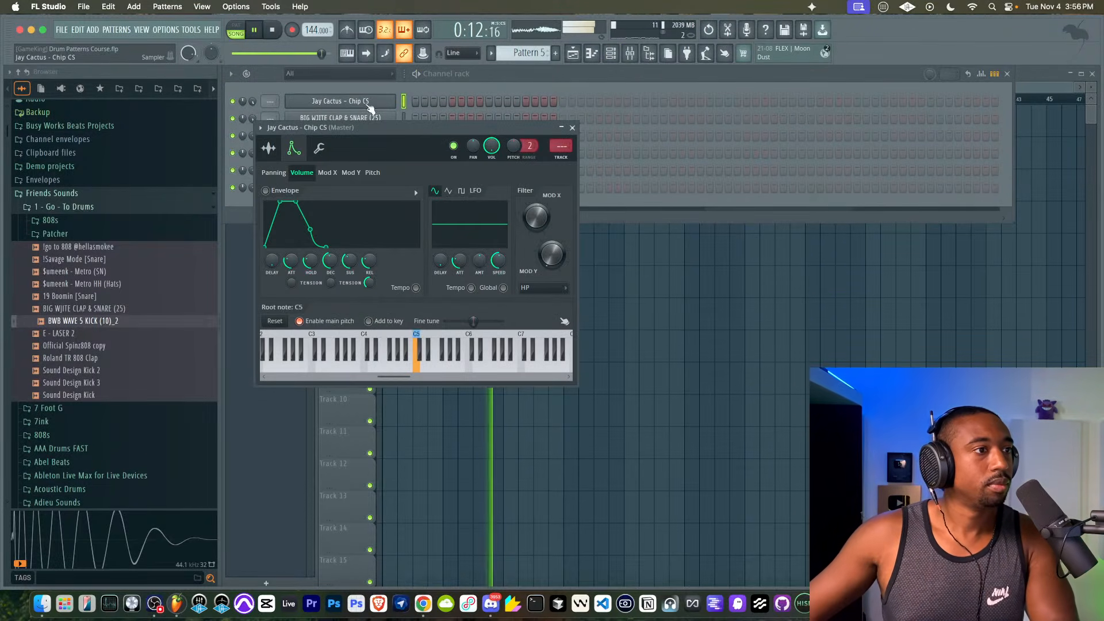
{"action": "left_click", "coordinate": [581, 127]}
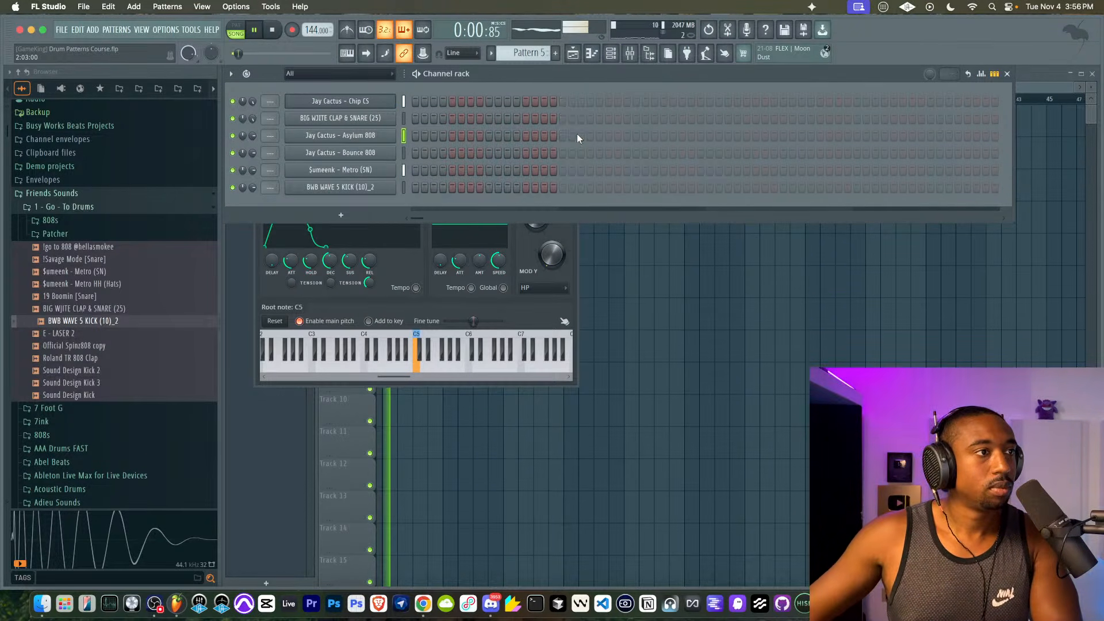
{"action": "left_click", "coordinate": [110, 283]}
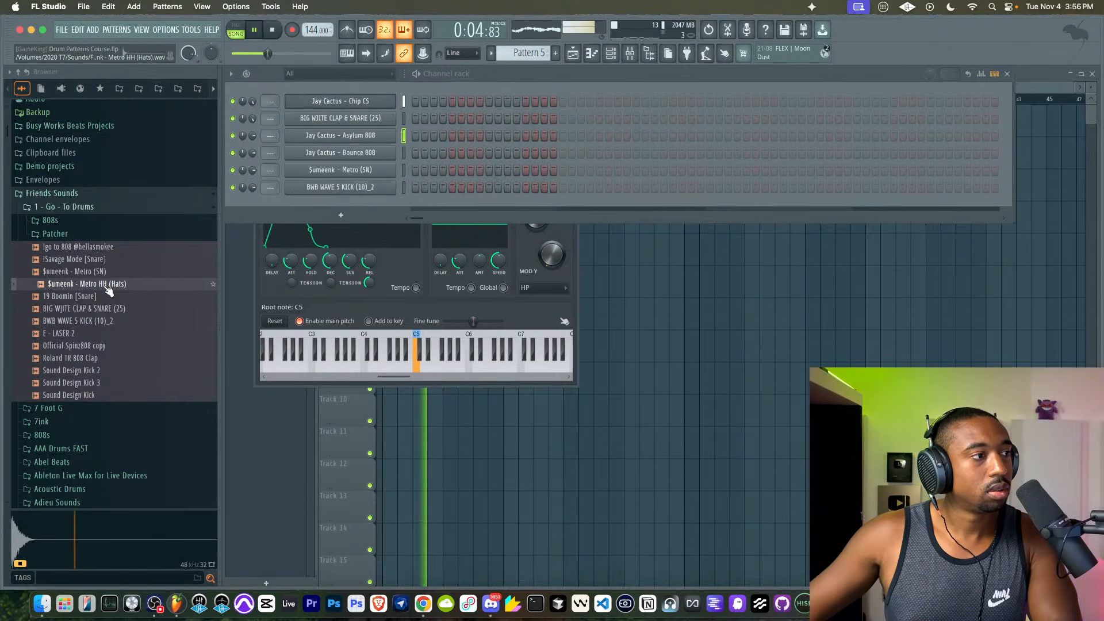
{"action": "right_click", "coordinate": [109, 290]}
{"action": "left_click", "coordinate": [123, 298]}
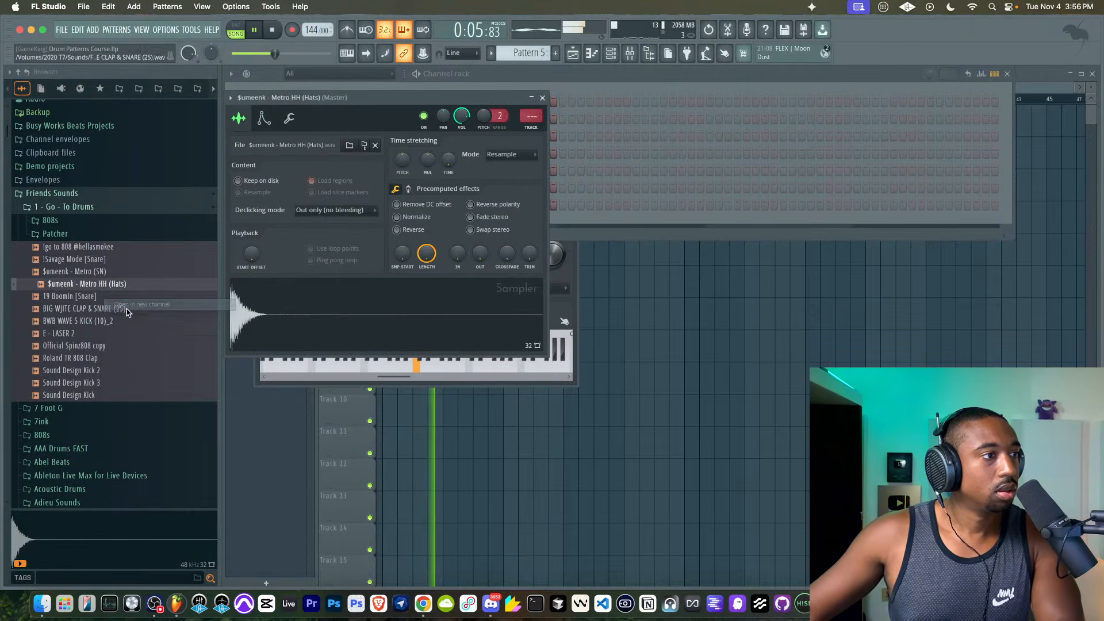
{"action": "left_click", "coordinate": [542, 98]}
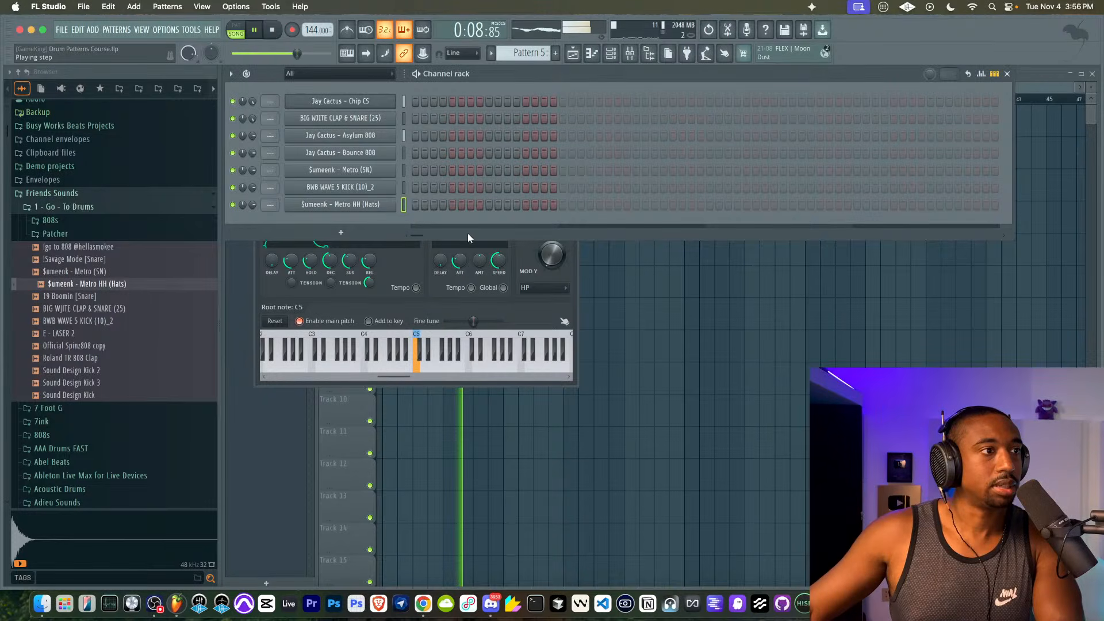
- Add Metro HH hat hits on steps 1, 4 and 7 of Pattern 5, and place the pattern at bar 1 of Track 5
{"action": "left_click", "coordinate": [442, 203]}
{"action": "left_click", "coordinate": [469, 204]}
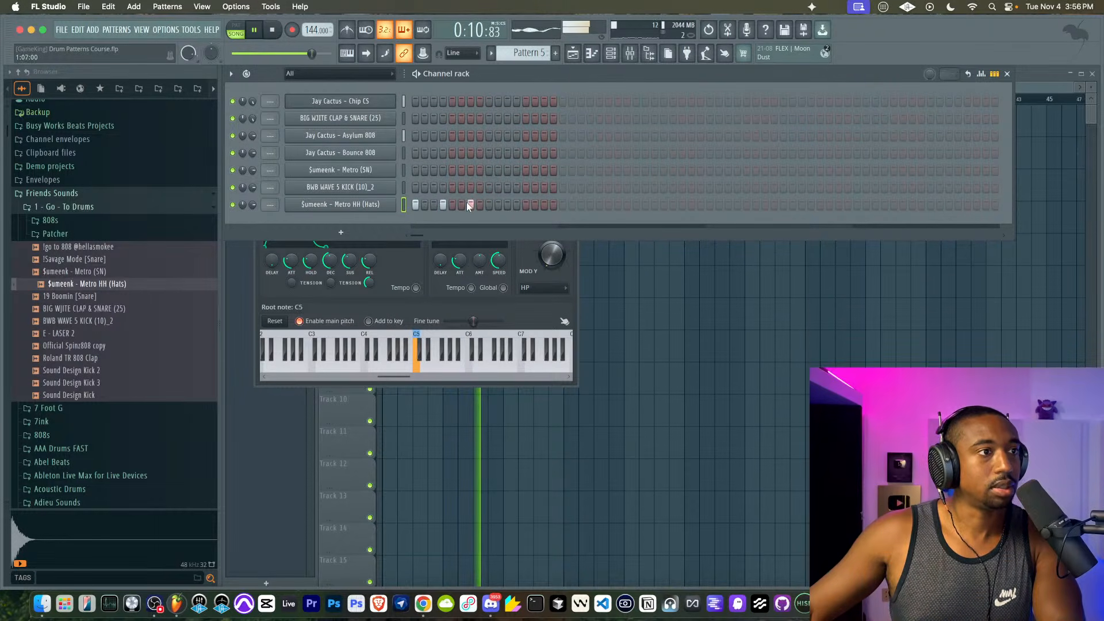
{"action": "left_click", "coordinate": [705, 347]}
{"action": "left_click", "coordinate": [385, 239]}
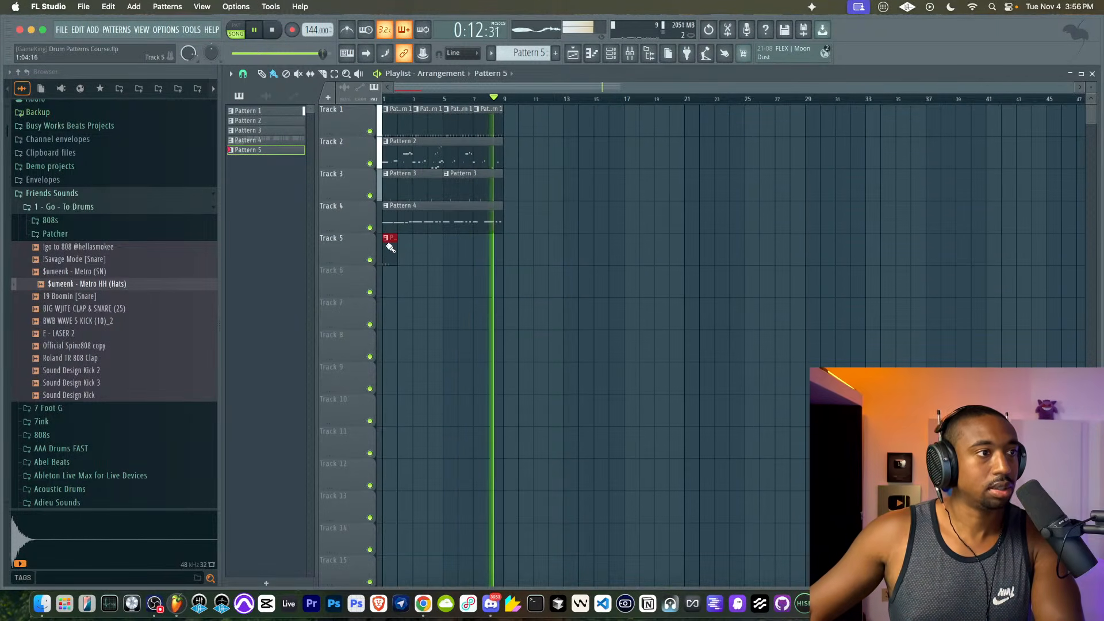
- Extend Pattern 5 with Metro HH hat hits on steps 9, 12, 15, 17, 20 and 23
{"action": "left_click", "coordinate": [630, 53]}
{"action": "left_click", "coordinate": [489, 205]}
{"action": "left_click", "coordinate": [517, 205]}
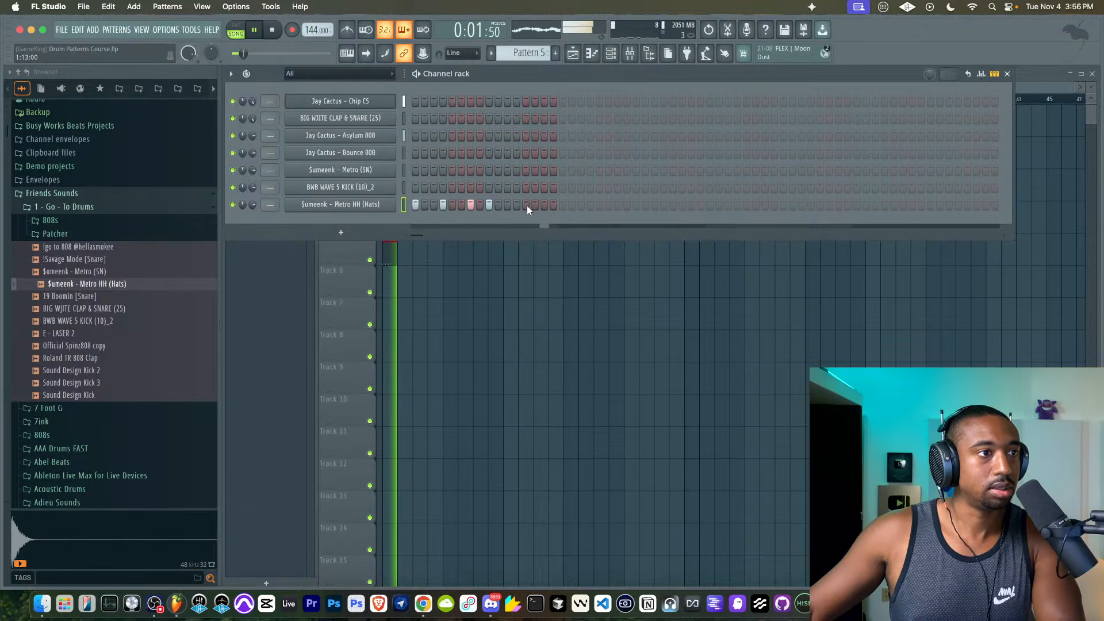
{"action": "left_click", "coordinate": [544, 205]}
{"action": "left_click", "coordinate": [563, 205]}
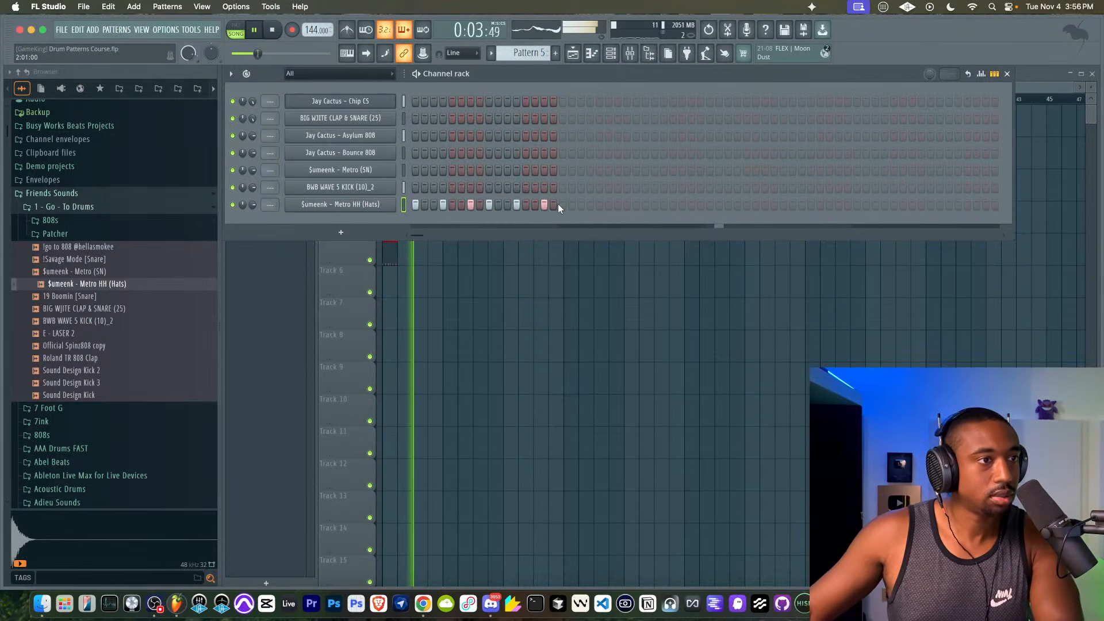
{"action": "left_click", "coordinate": [590, 205]}
{"action": "left_click", "coordinate": [617, 204]}
- Add Metro HH hat hits on steps 25, 28 and 31, and repeat Pattern 5 at bars 3, 5 and 7 of Track 5
{"action": "left_click", "coordinate": [636, 205]}
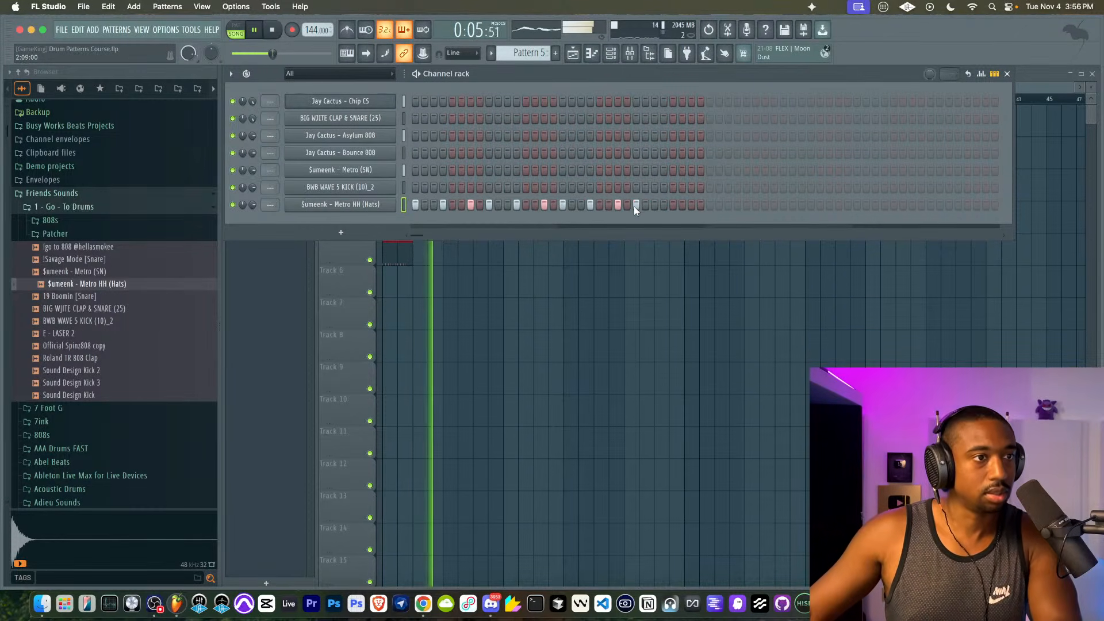
{"action": "left_click", "coordinate": [664, 205]}
{"action": "left_click", "coordinate": [682, 205]}
{"action": "right_click", "coordinate": [684, 204]}
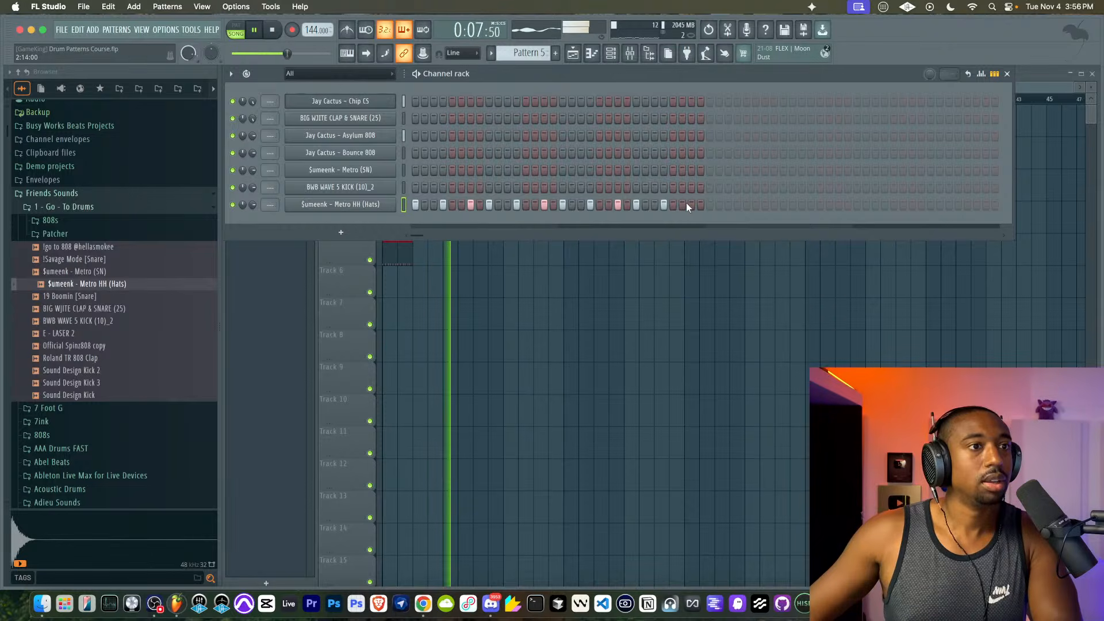
{"action": "left_click", "coordinate": [690, 205]}
{"action": "left_click", "coordinate": [419, 253]}
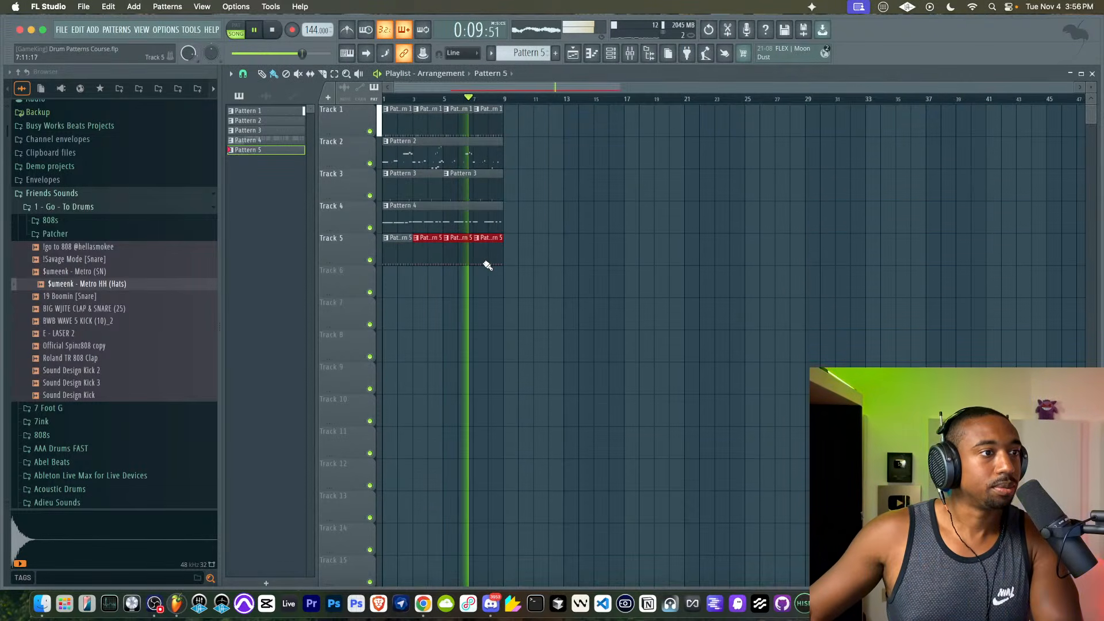
- Set the Metro HH (Hats) channel's fine time shift to 0:01, closing its sampler, and save the project
{"action": "left_click", "coordinate": [611, 53]}
{"action": "left_click", "coordinate": [370, 203]}
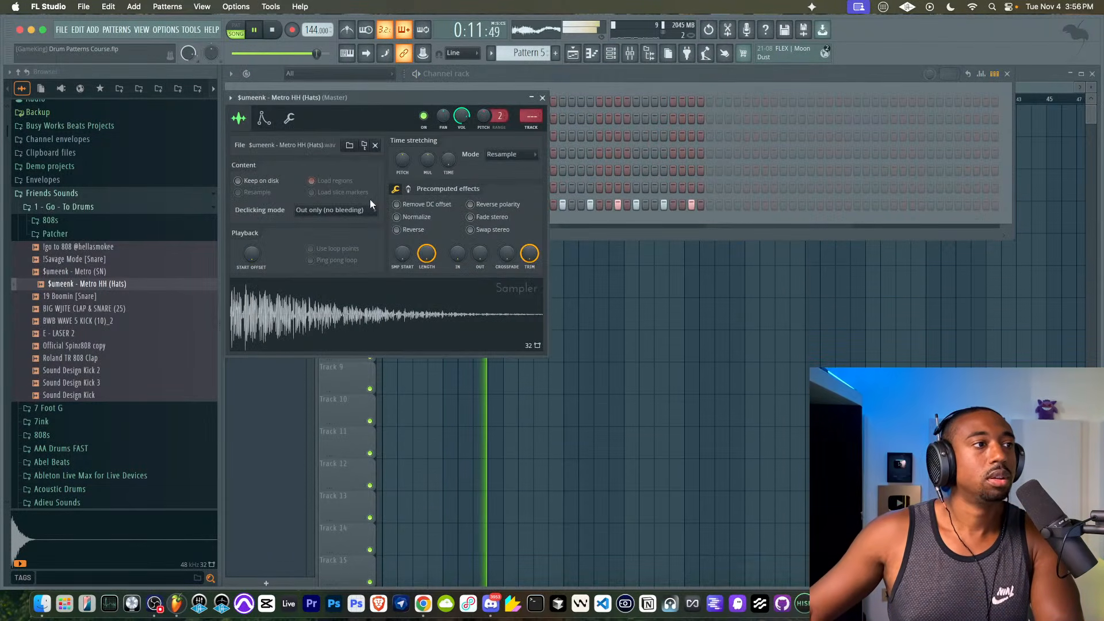
{"action": "left_click", "coordinate": [264, 118]}
{"action": "left_click", "coordinate": [289, 121]}
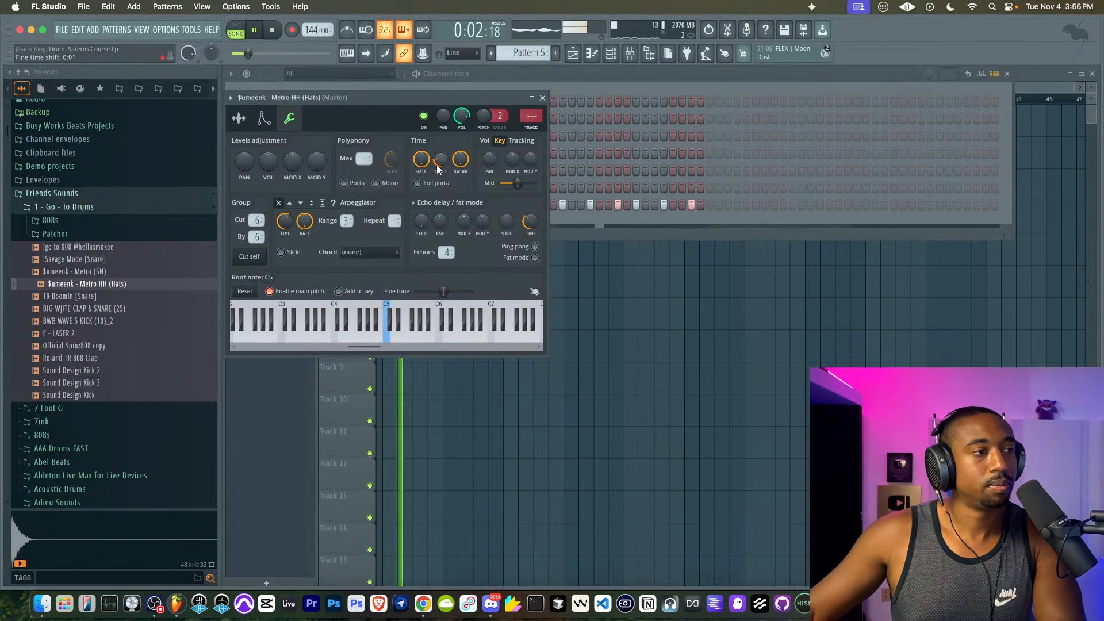
{"action": "left_click", "coordinate": [542, 97]}
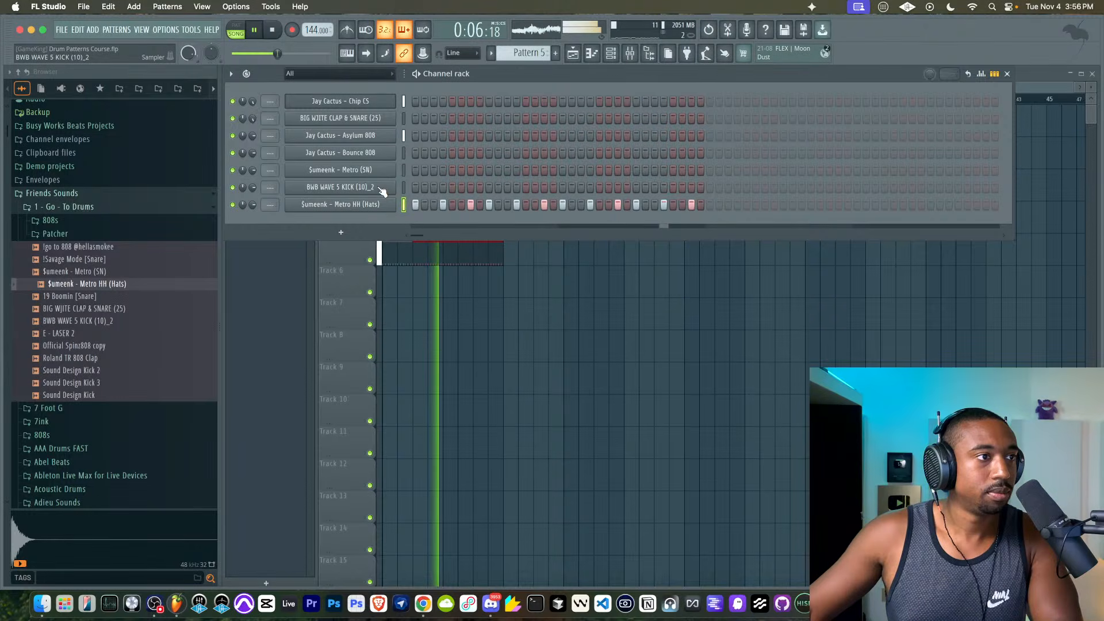
{"action": "key", "text": "F6"}
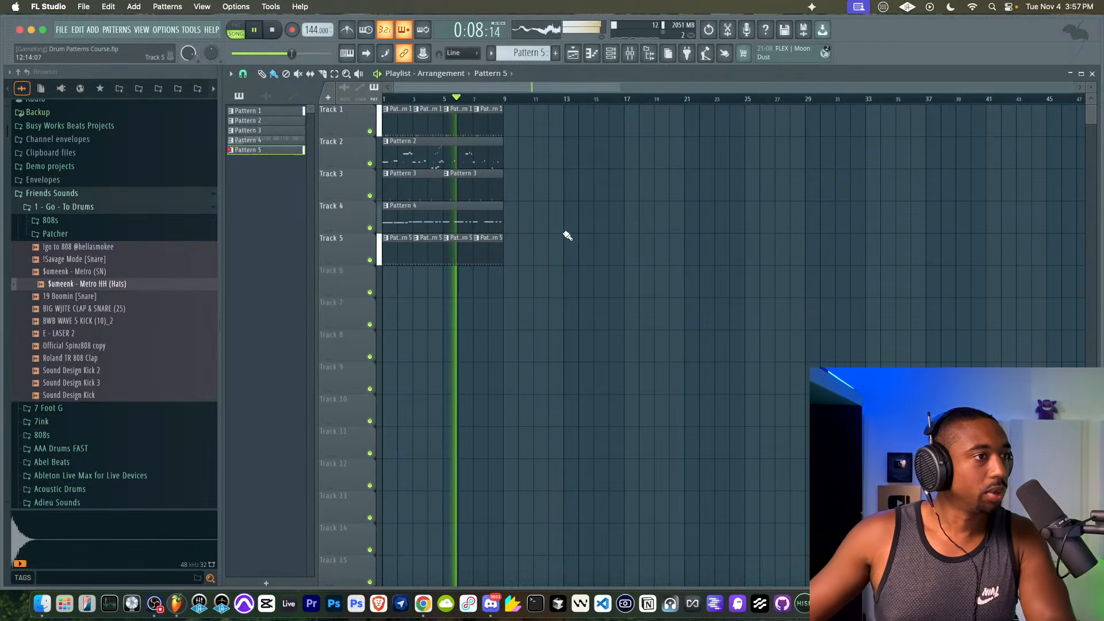
{"action": "key", "text": "super+s"}
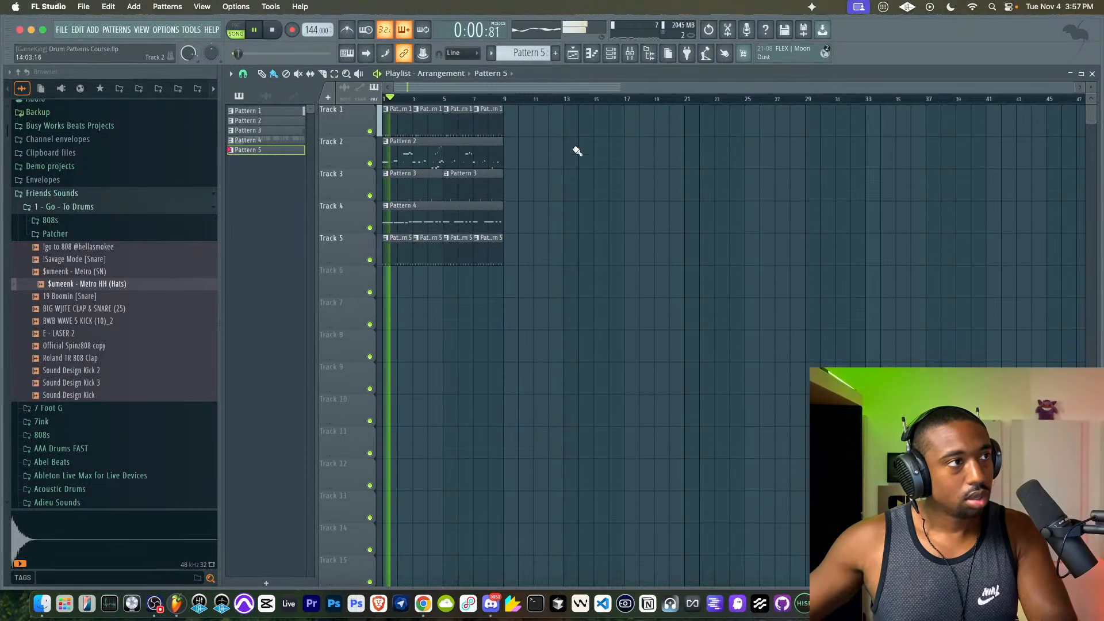
{"action": "key", "text": "space"}
{"action": "key", "text": "super+a"}
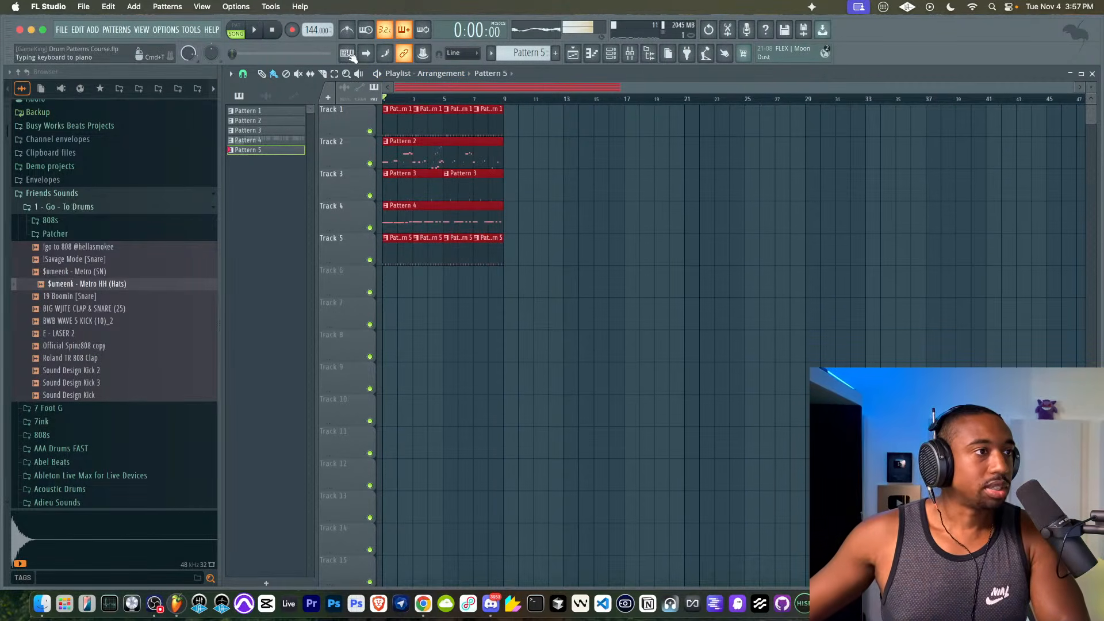
{"action": "key", "text": "Delete"}
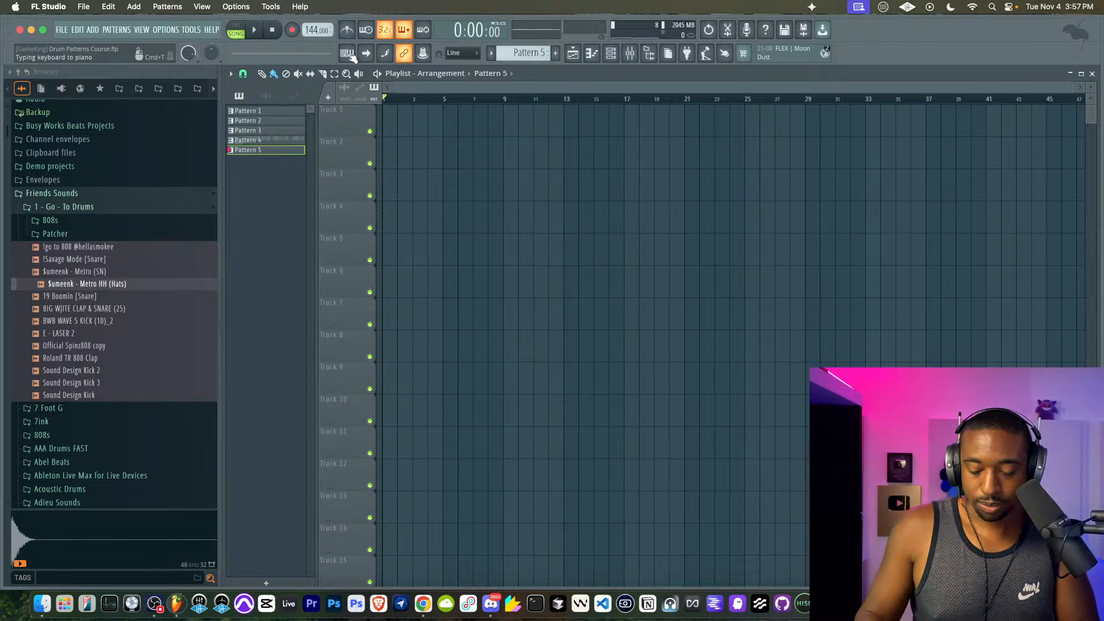
{"action": "key", "text": "super+z"}
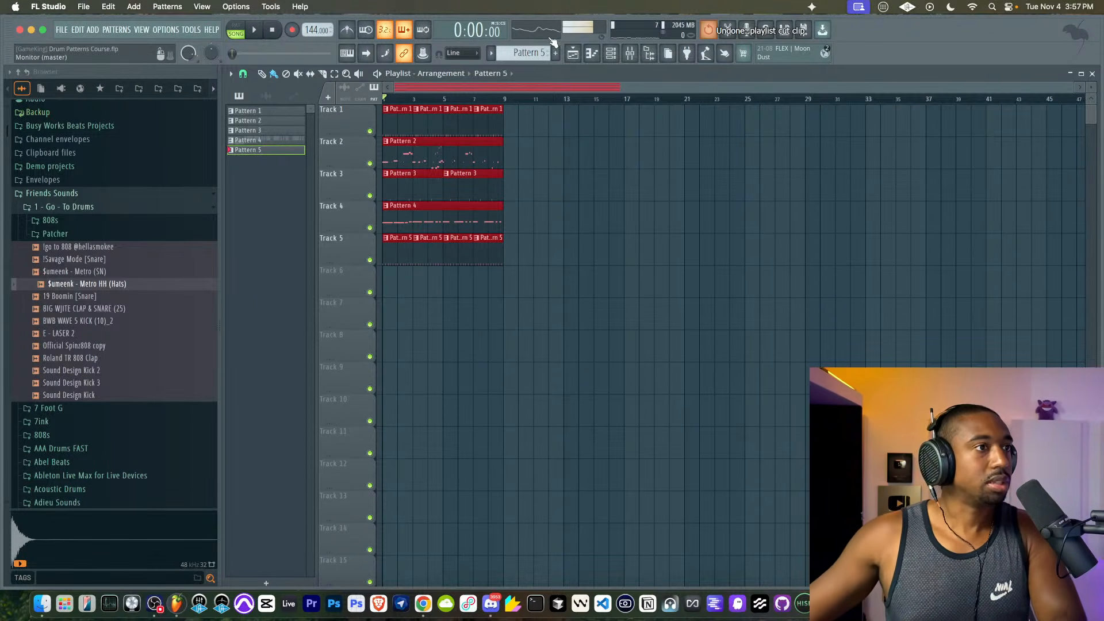
- Replace the Metro (SN) snare hits in Pattern 3 with hits on steps 15, 25, 39 and 49
{"action": "left_click", "coordinate": [611, 54]}
{"action": "mouse_move", "coordinate": [523, 52]}
{"action": "left_mouse_down"}
{"action": "mouse_move", "coordinate": [524, 71]}
{"action": "mouse_move", "coordinate": [535, 29]}
{"action": "mouse_move", "coordinate": [535, 47]}
{"action": "left_mouse_up"}
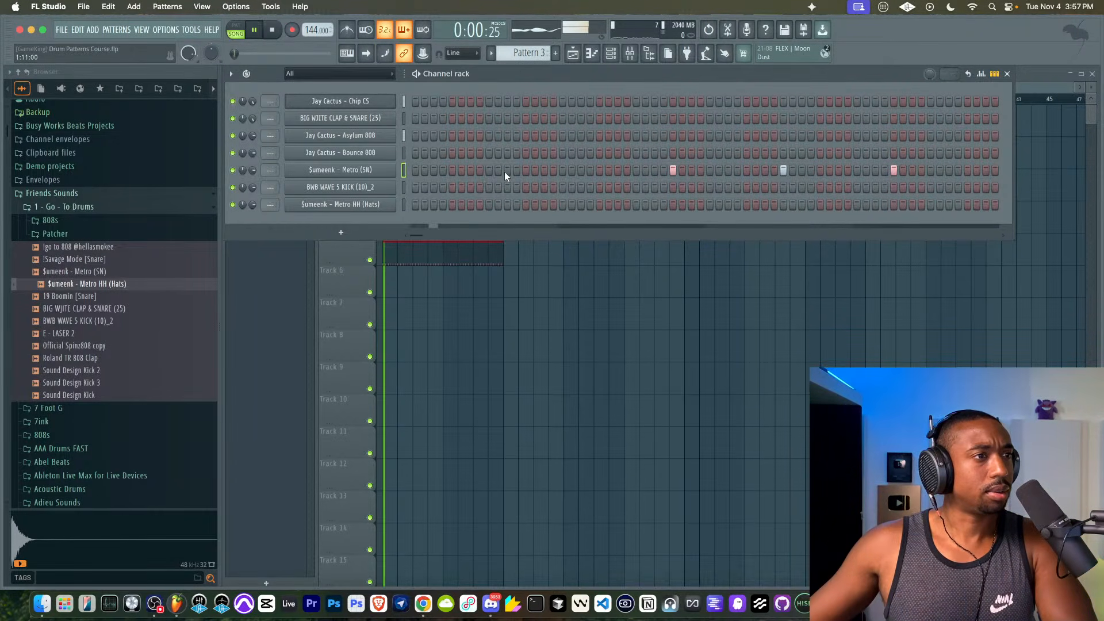
{"action": "key", "text": "space"}
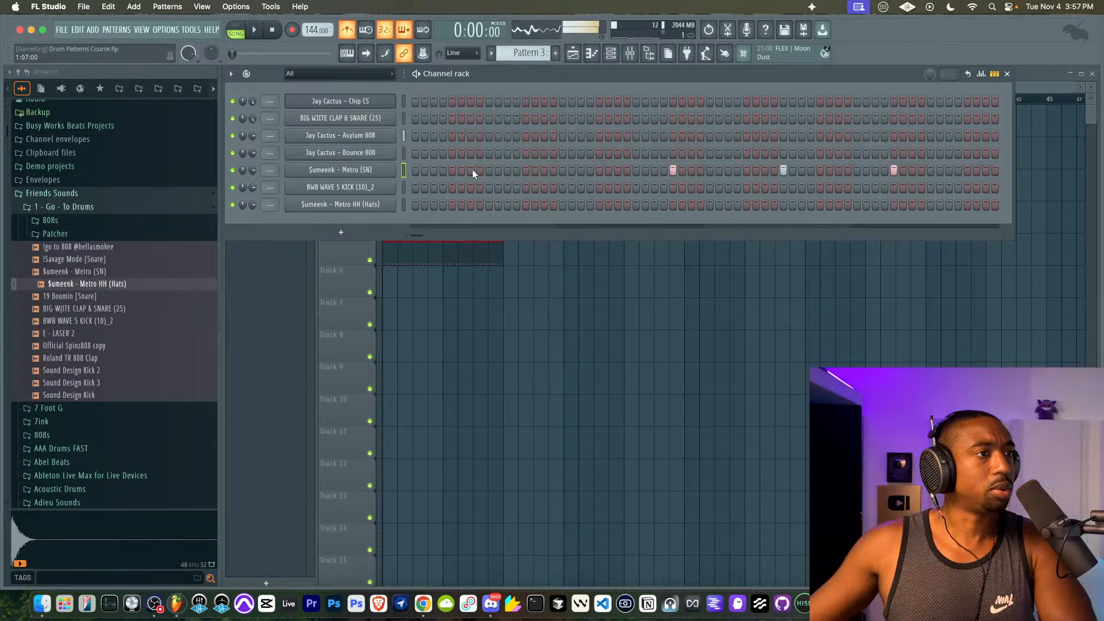
{"action": "left_click", "coordinate": [544, 171]}
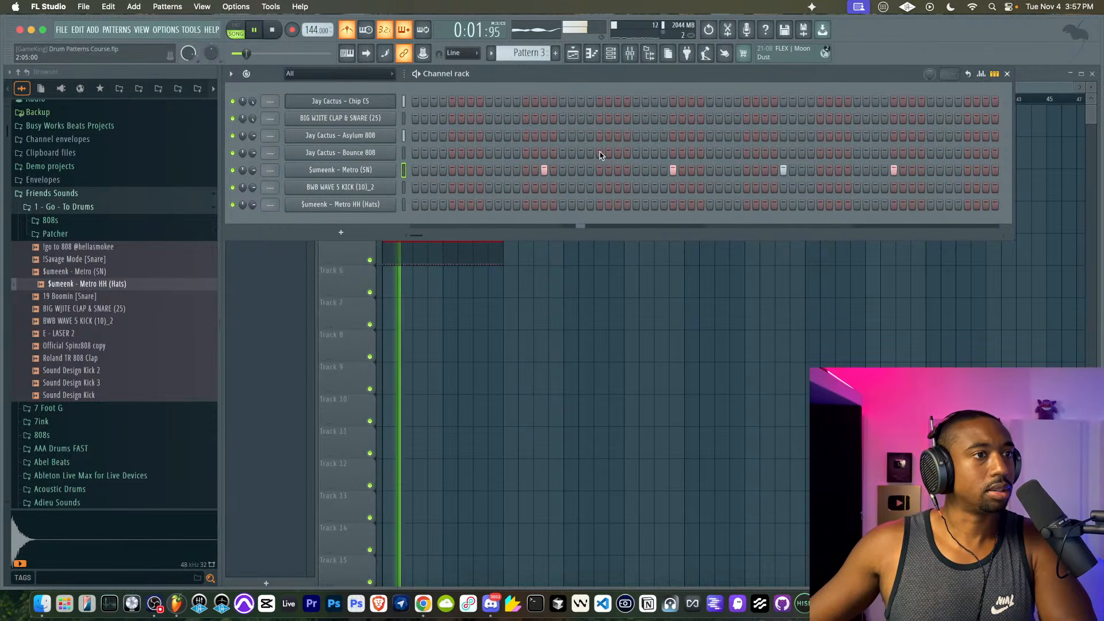
{"action": "left_click", "coordinate": [636, 171]}
{"action": "key", "text": "space"}
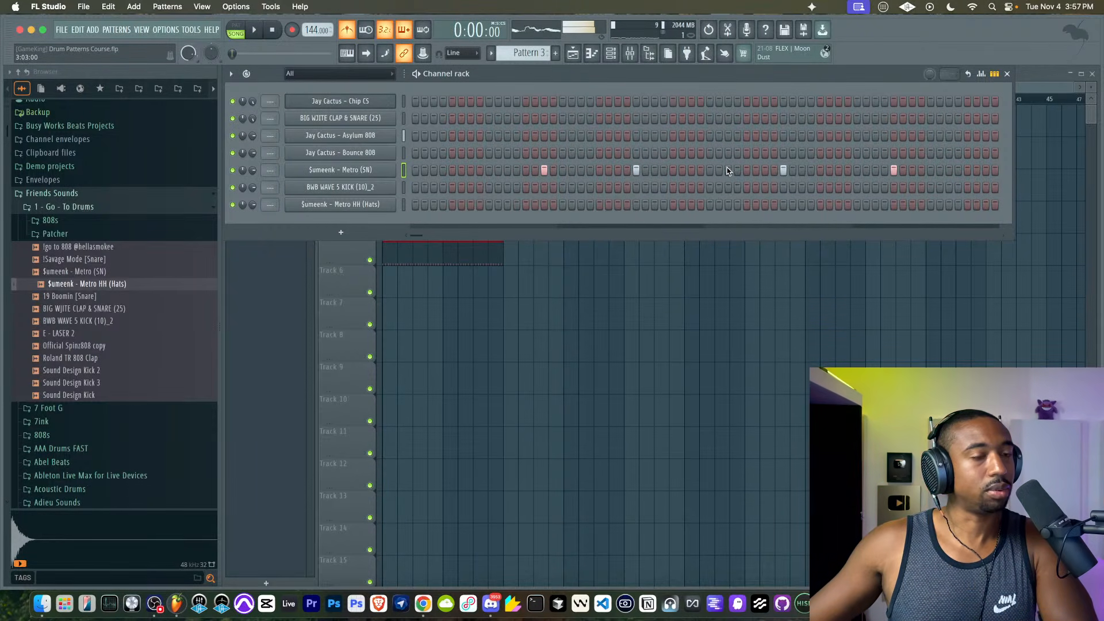
{"action": "key", "text": "space"}
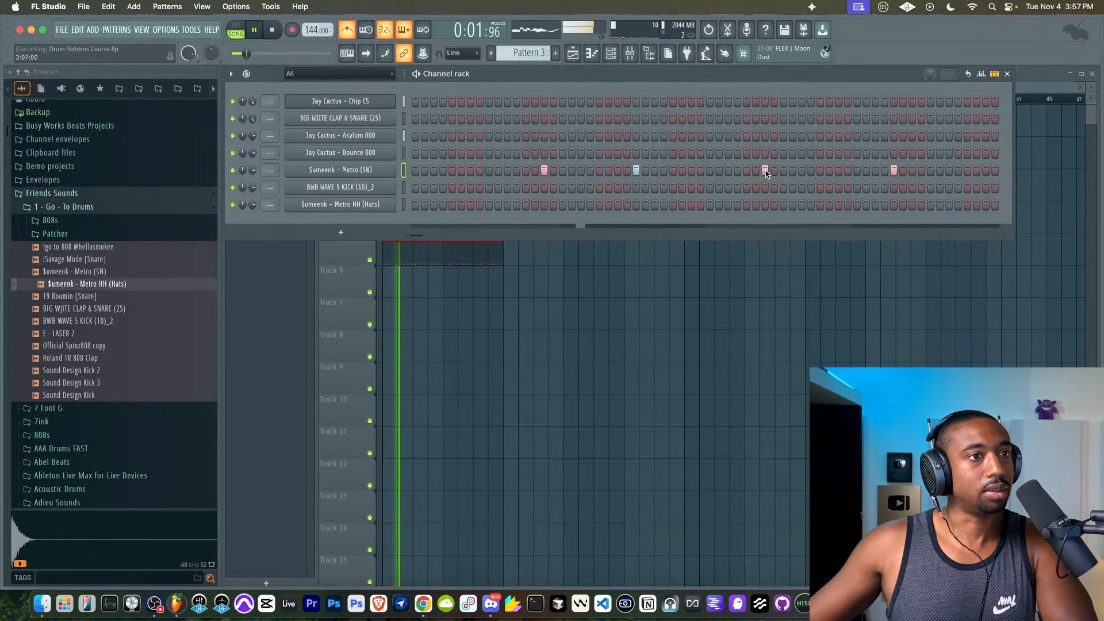
{"action": "left_click", "coordinate": [857, 172]}
{"action": "right_click", "coordinate": [895, 172]}
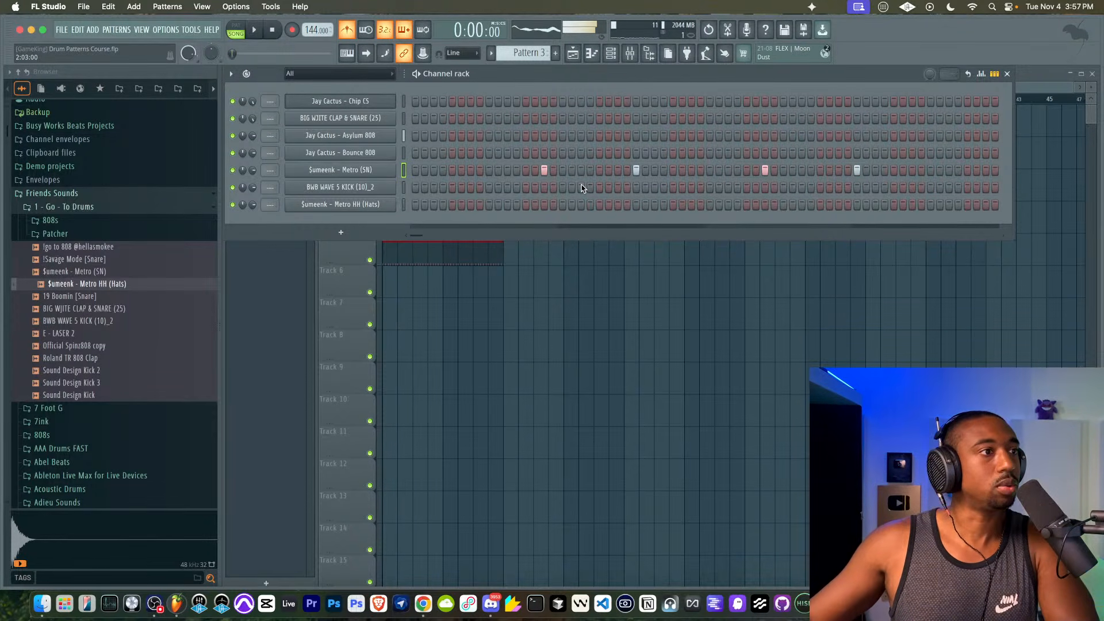
- Mute the Jay Cactus - Chip CS channel and move Pattern 3's last two Metro snare hits to steps 47 and 57
{"action": "left_click", "coordinate": [232, 101]}
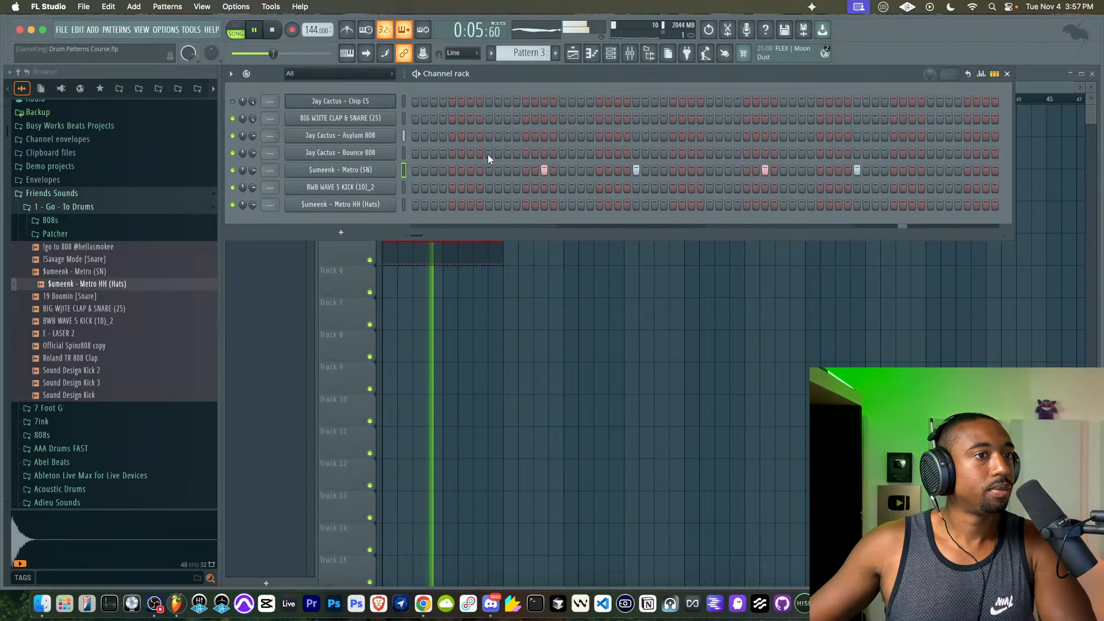
{"action": "key", "text": "space"}
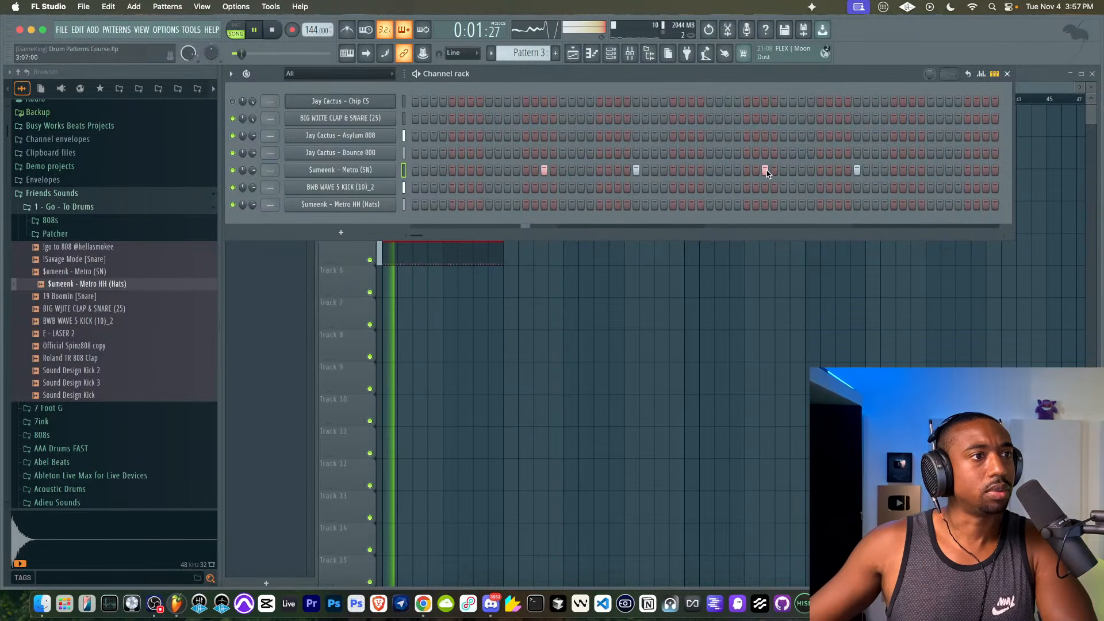
{"action": "left_click", "coordinate": [930, 171]}
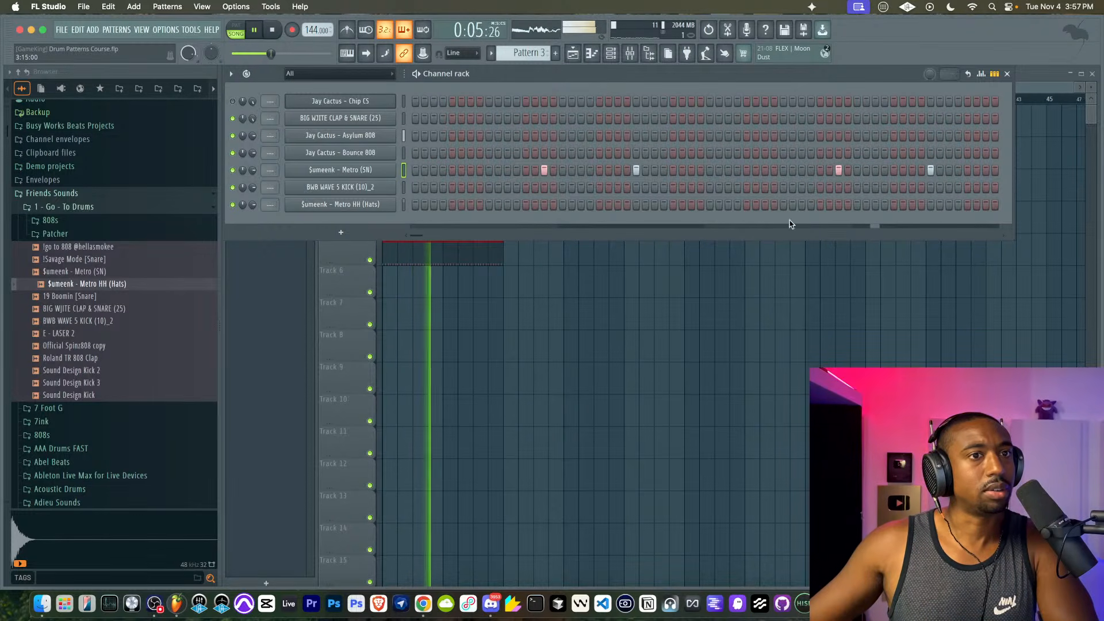
{"action": "right_click", "coordinate": [633, 275]}
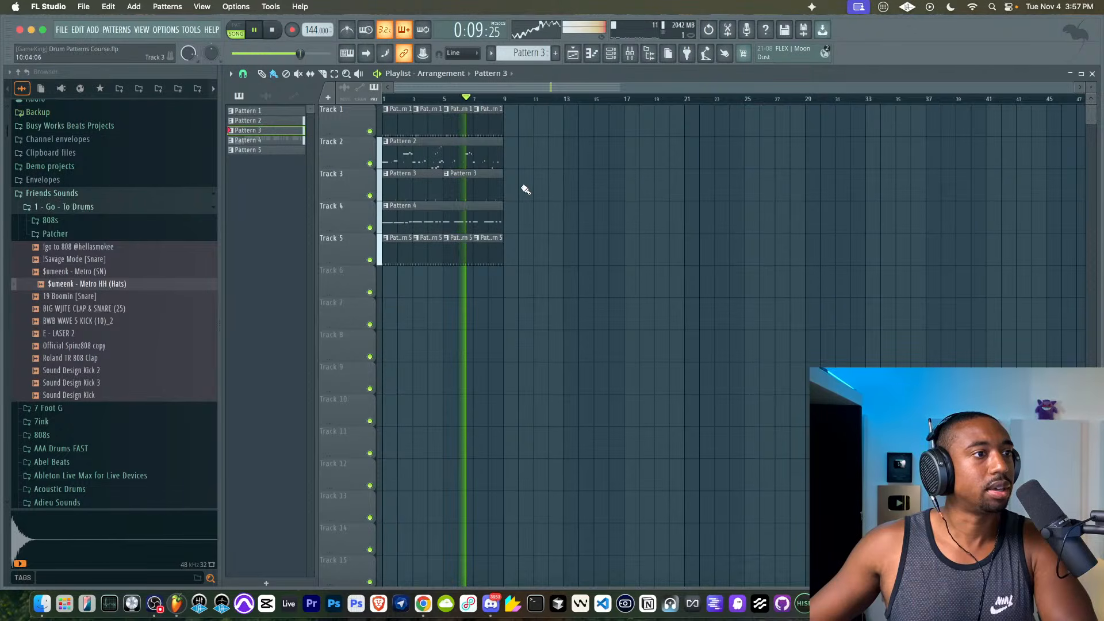
- Mute the Jay Cactus - Bounce 808 channel and set the BWB WAVE 5 KICK (10)_2 channel's fine time shift to 0:00
{"action": "left_click", "coordinate": [611, 53]}
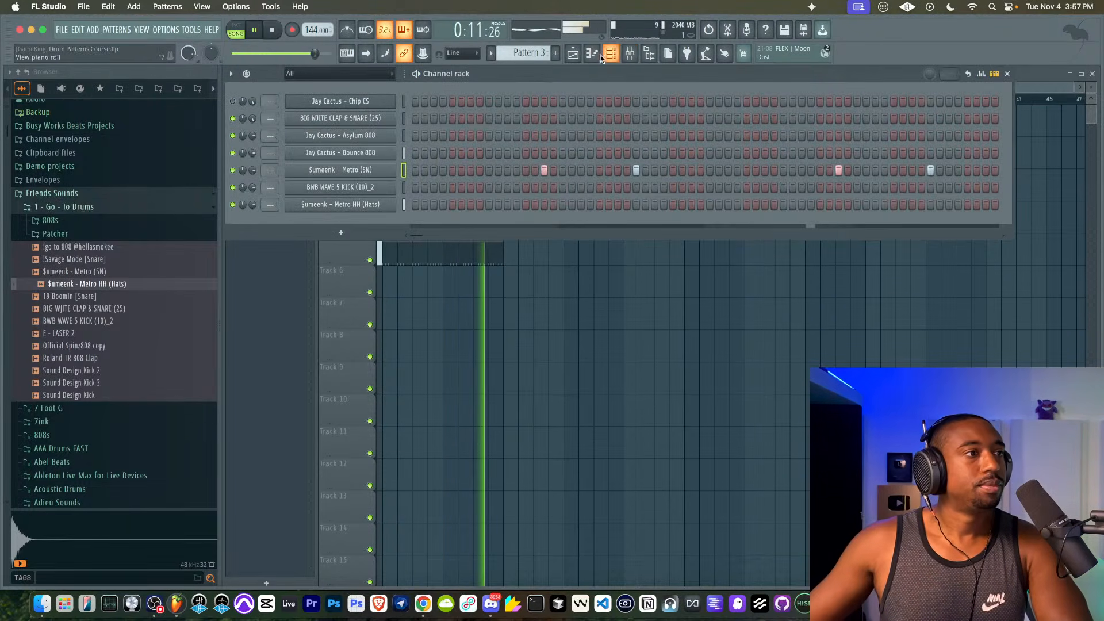
{"action": "left_click", "coordinate": [233, 187]}
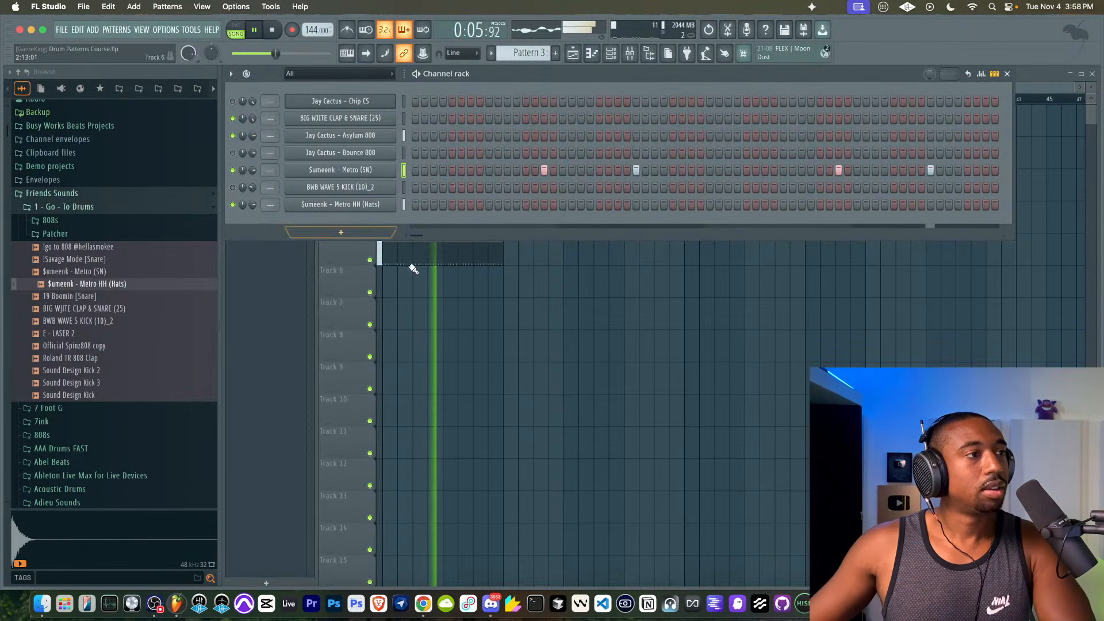
{"action": "left_click", "coordinate": [232, 188]}
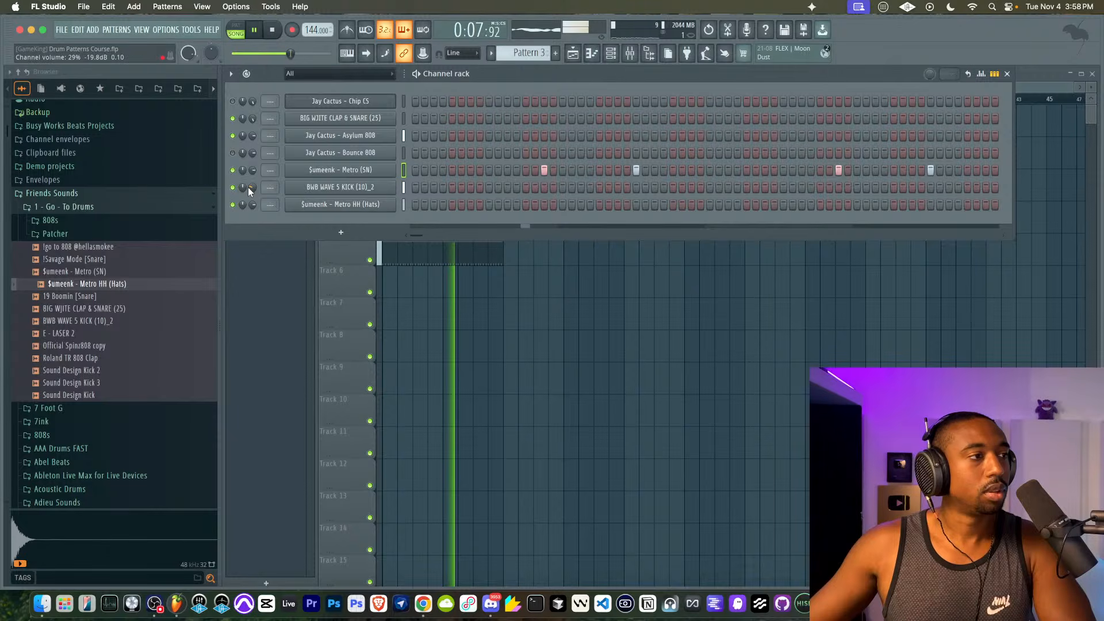
{"action": "left_click", "coordinate": [348, 187]}
{"action": "left_click", "coordinate": [393, 223]}
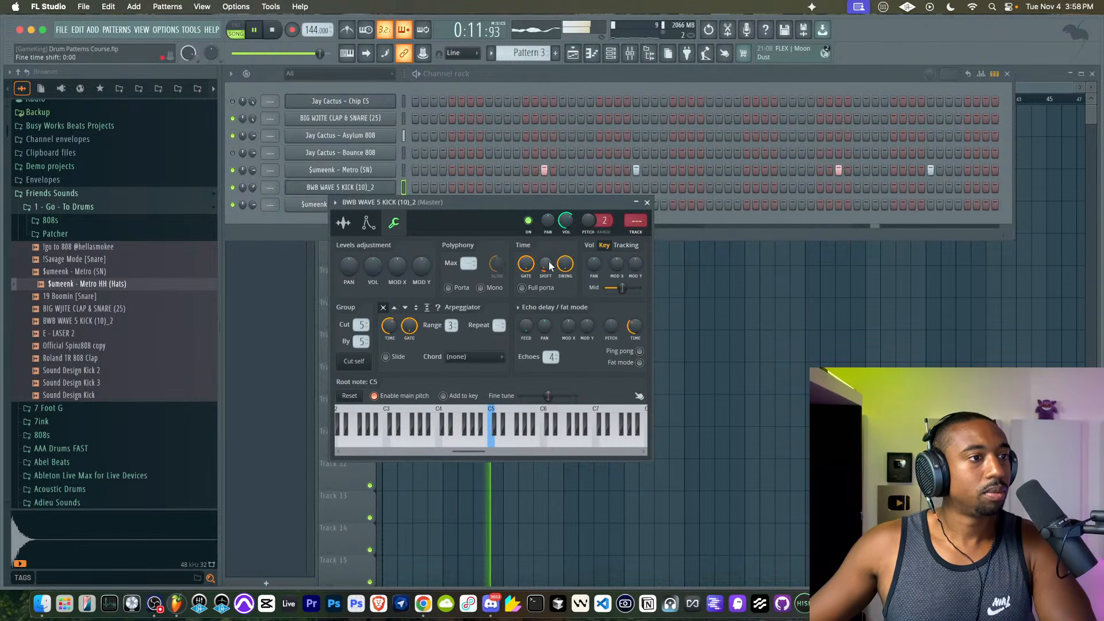
{"action": "left_click", "coordinate": [647, 202]}
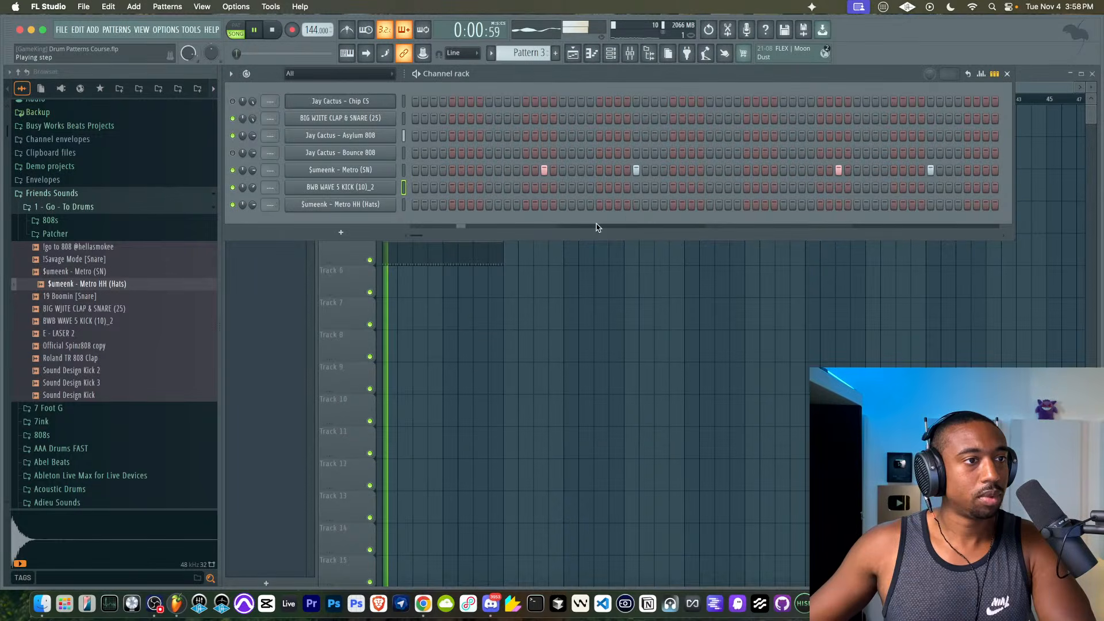
- Save the project and listen to the eight-bar arrangement, stopping playback when done
{"action": "key", "text": "F6"}
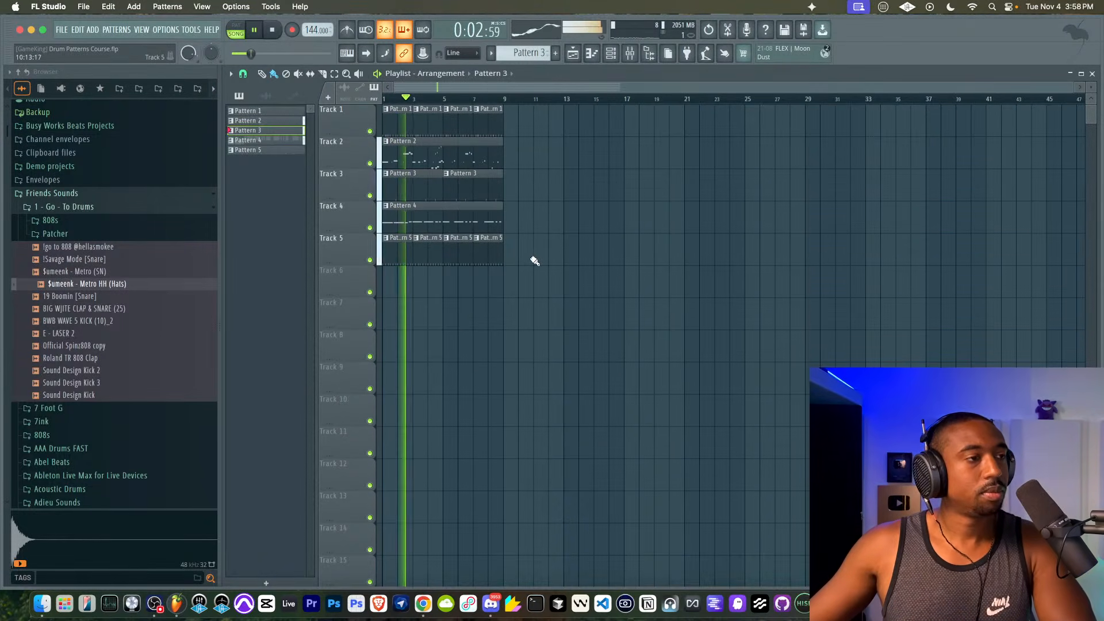
{"action": "key", "text": "super+s"}
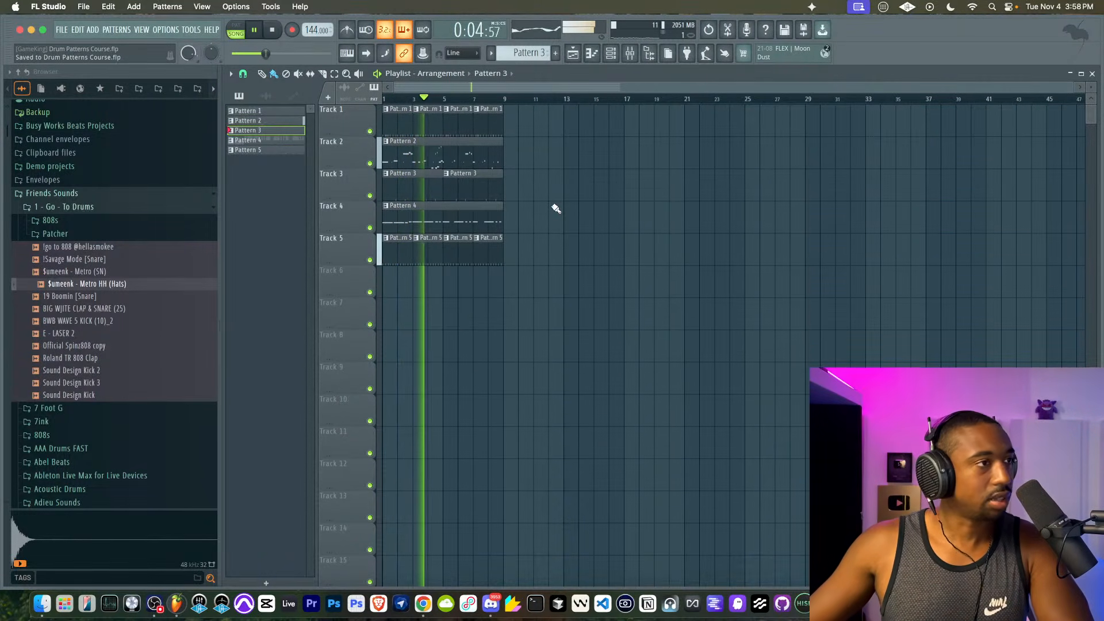
{"action": "left_click", "coordinate": [611, 53]}
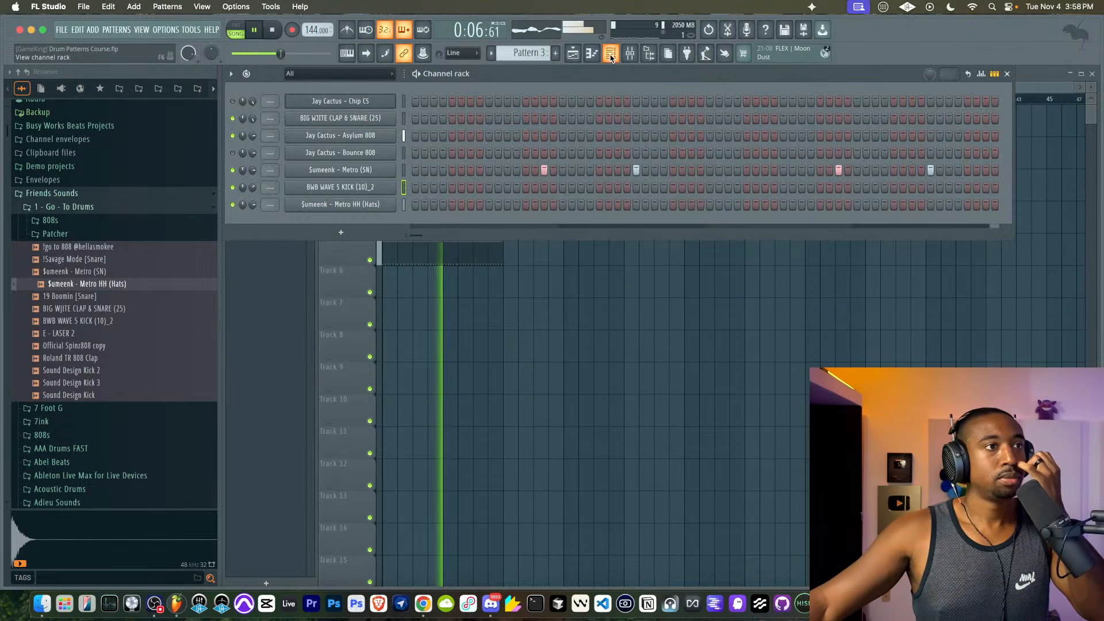
{"action": "key", "text": "F6"}
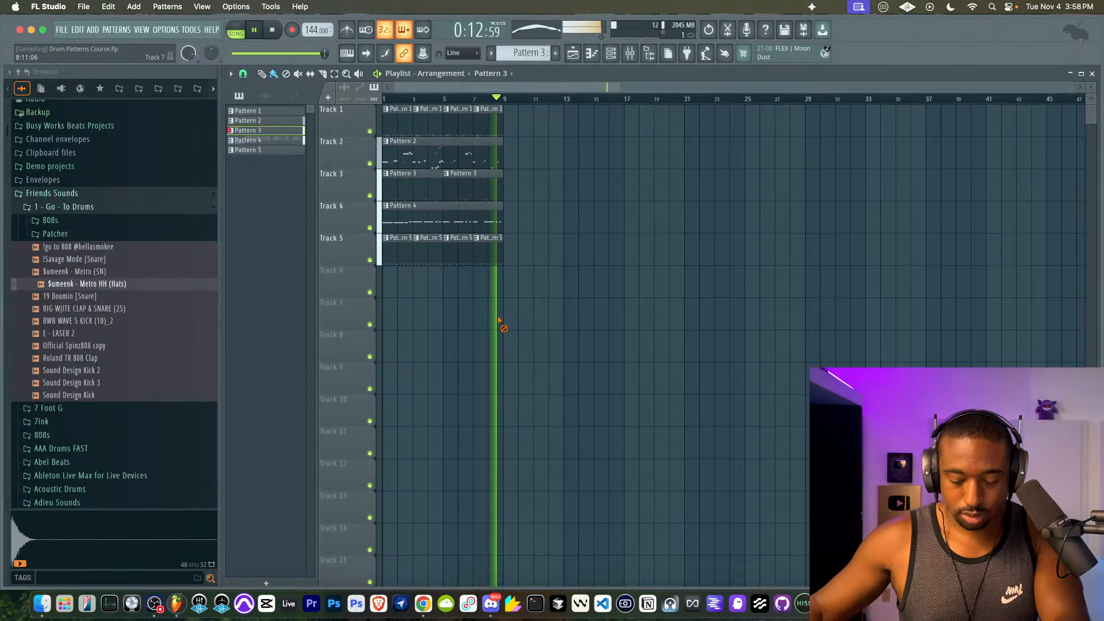
{"action": "key", "text": "space"}
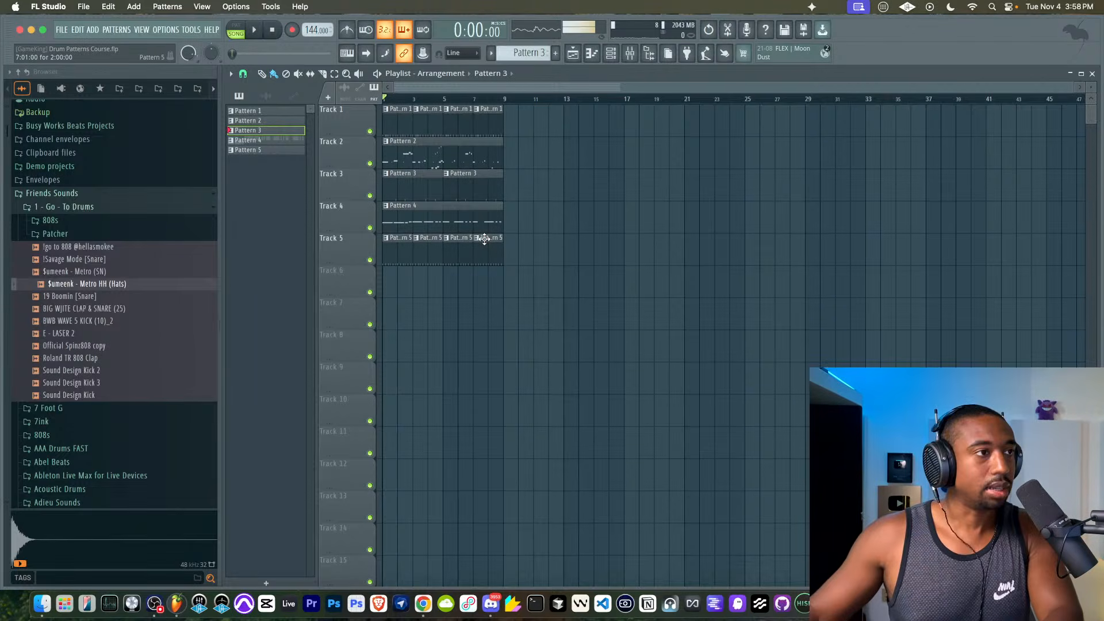
- Delete every pattern clip from the playlist and switch to Pattern 1
{"action": "left_click_drag", "start_coordinate": [563, 296], "coordinate": [379, 70]}
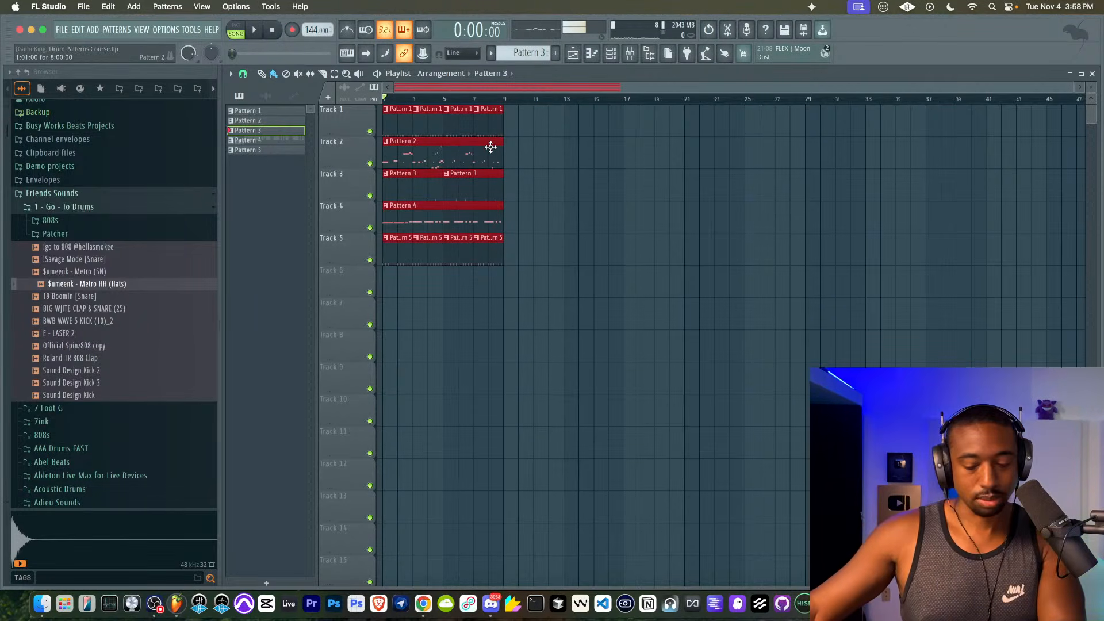
{"action": "left_click", "coordinate": [611, 53]}
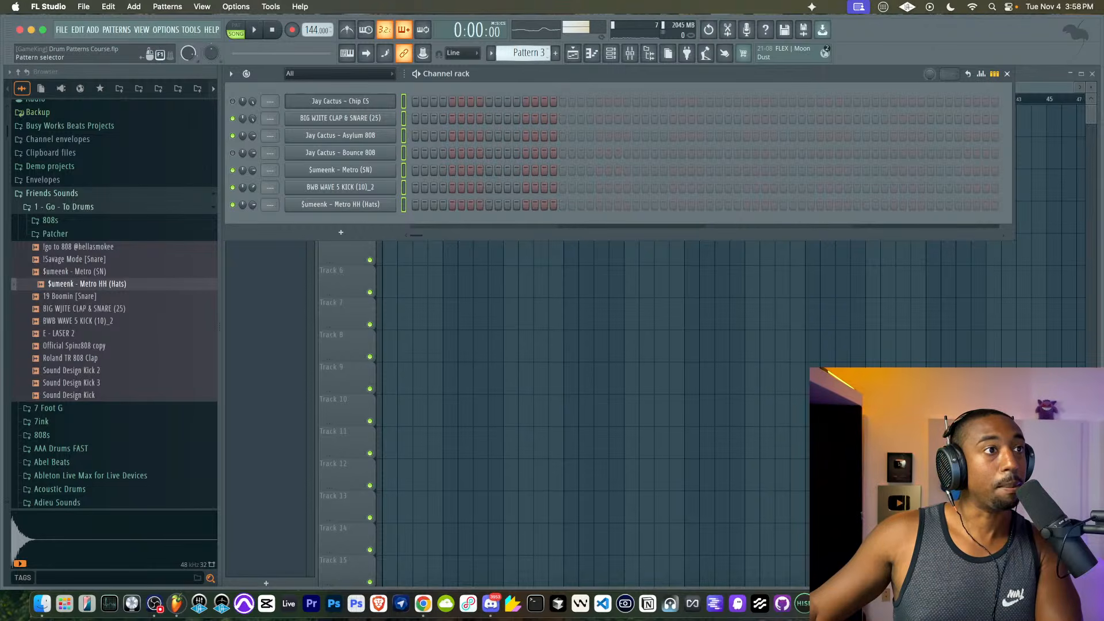
{"action": "scroll", "coordinate": [526, 52], "scroll_direction": "up", "scroll_amount": 2}
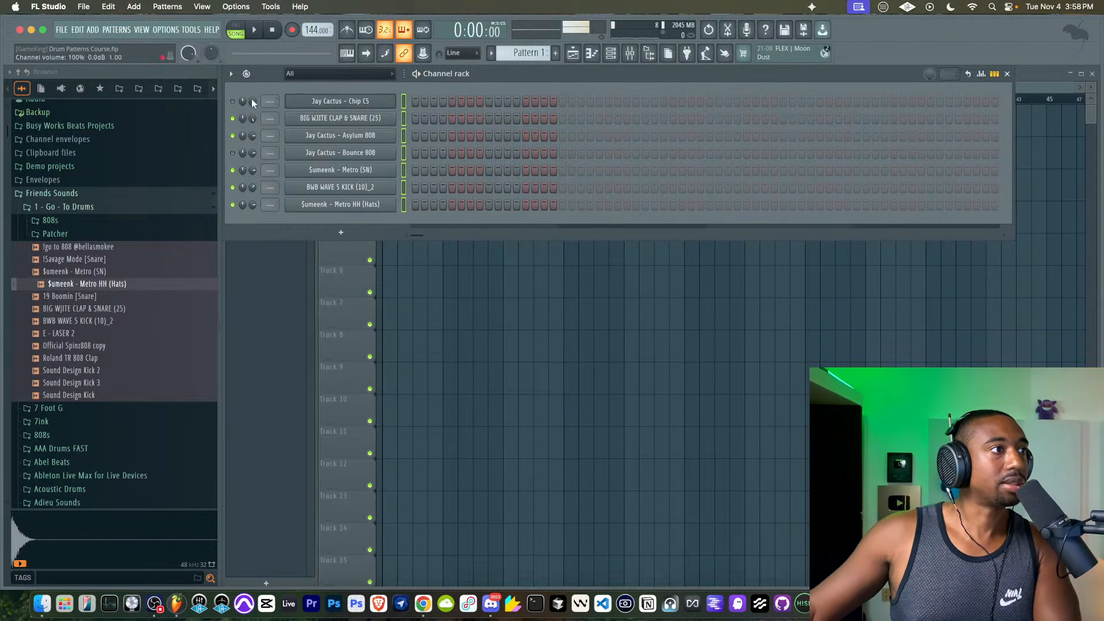
- Delete all the old instrument channels, leaving only a single empty Sampler channel
{"action": "right_click", "coordinate": [373, 102]}
{"action": "left_click", "coordinate": [414, 257]}
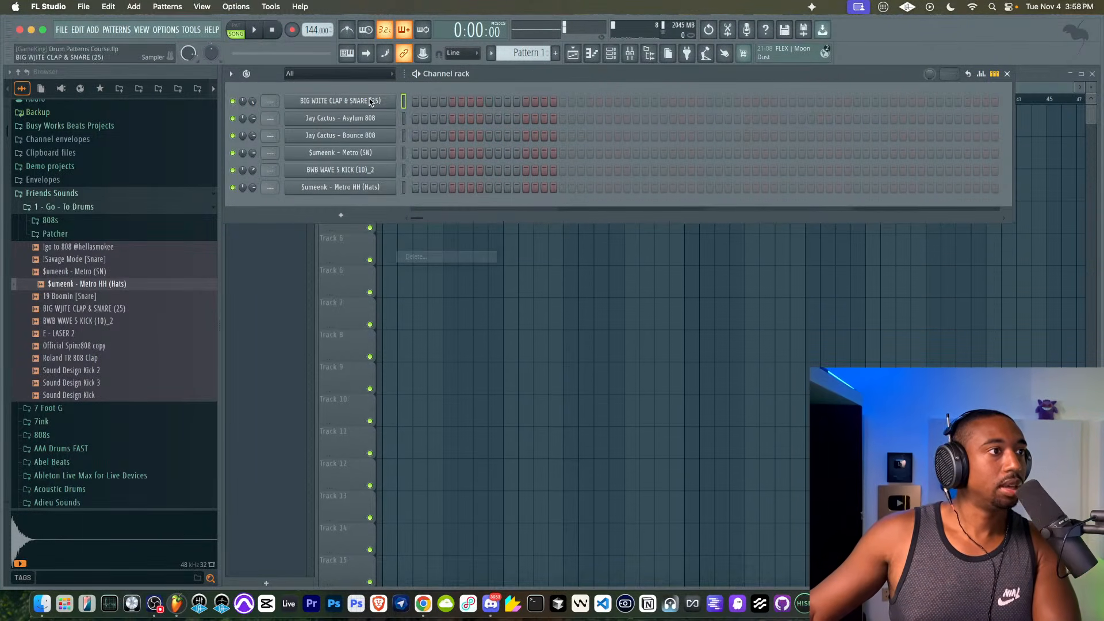
{"action": "right_click", "coordinate": [371, 102]}
{"action": "left_click", "coordinate": [414, 257]}
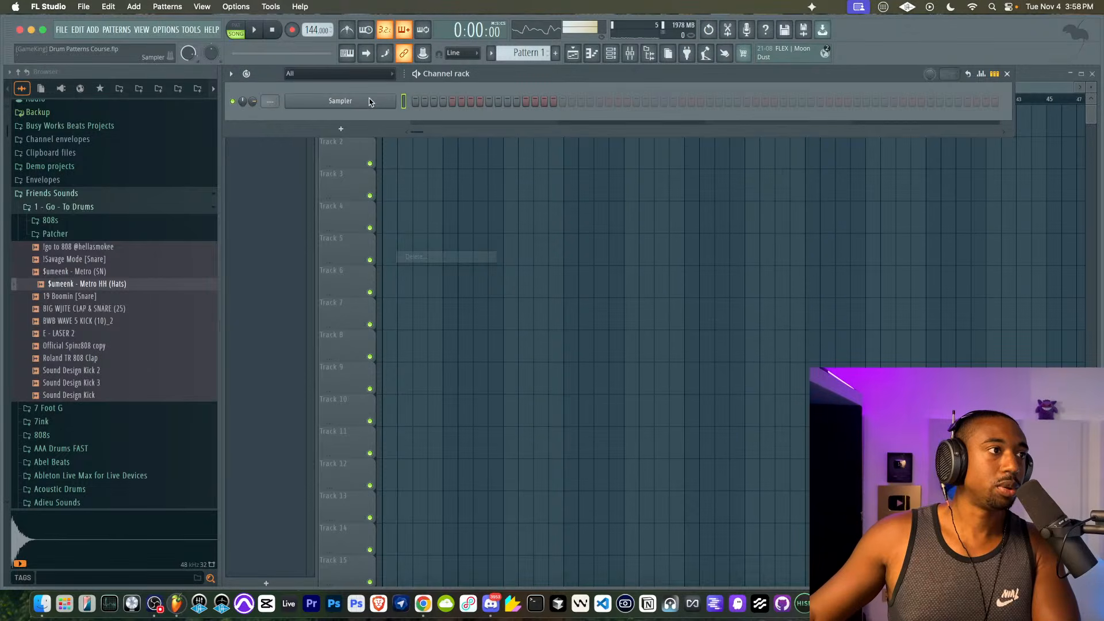
- Load the BWB WAVE 5 KICK (10)_2 and $umeenk - Metro (SN) samples into new channels
{"action": "left_click", "coordinate": [96, 323]}
{"action": "right_click", "coordinate": [96, 323]}
{"action": "left_click", "coordinate": [106, 341]}
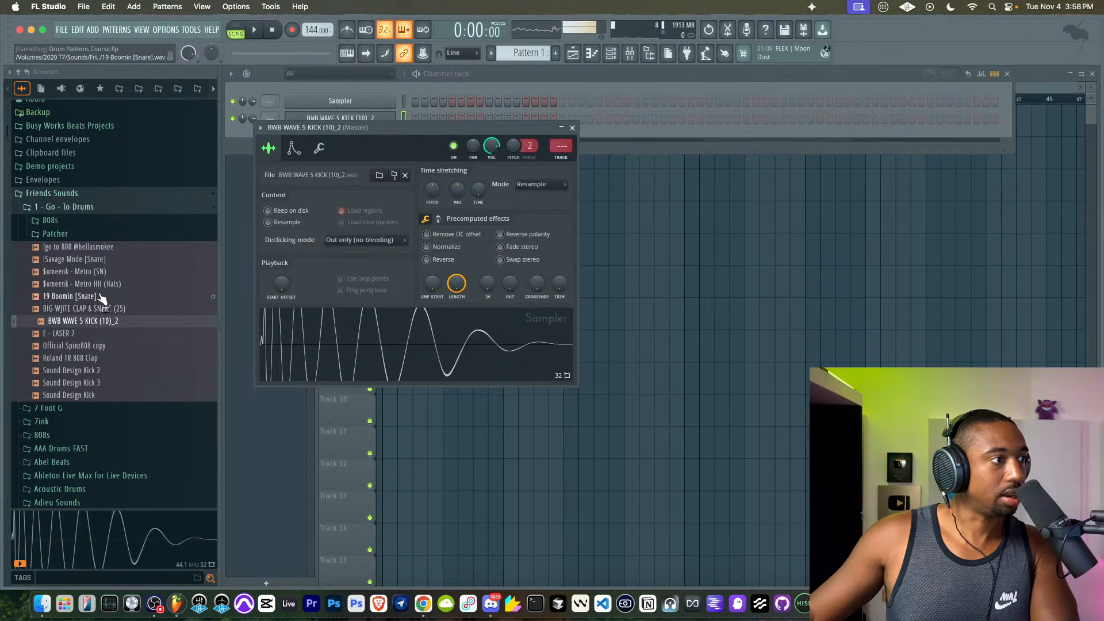
{"action": "left_click", "coordinate": [86, 271]}
{"action": "right_click", "coordinate": [109, 271]}
{"action": "left_click", "coordinate": [120, 289]}
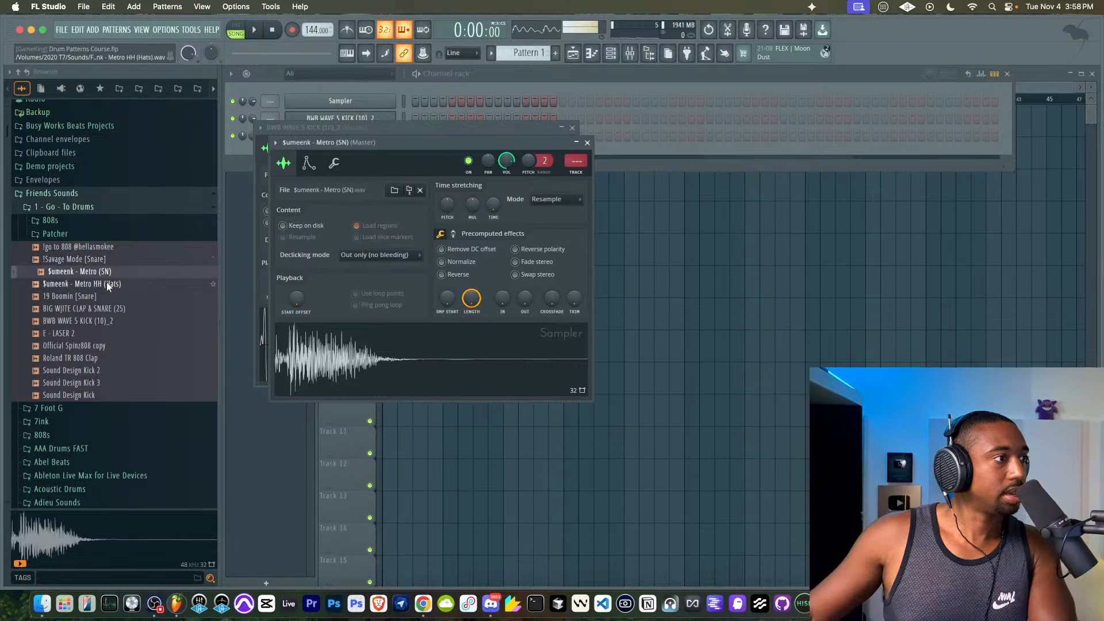
- Load the $umeenk - Metro HH (Hats) sample into a new channel and delete the empty Sampler channel
{"action": "right_click", "coordinate": [105, 282]}
{"action": "left_click", "coordinate": [118, 299]}
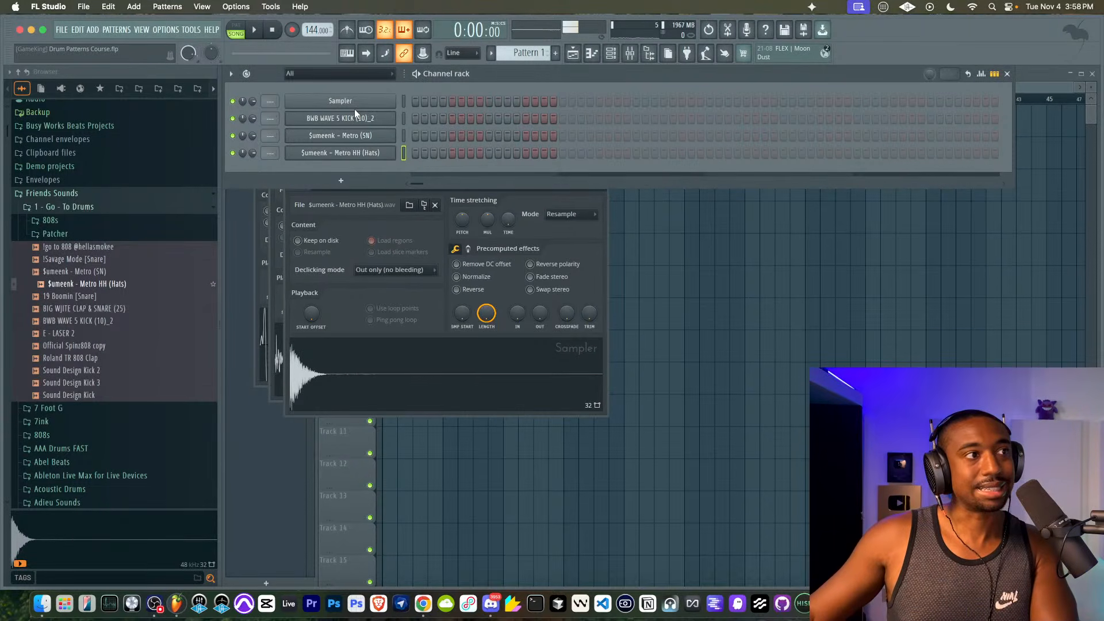
{"action": "left_click", "coordinate": [355, 108]}
{"action": "right_click", "coordinate": [359, 104]}
{"action": "left_click", "coordinate": [399, 127]}
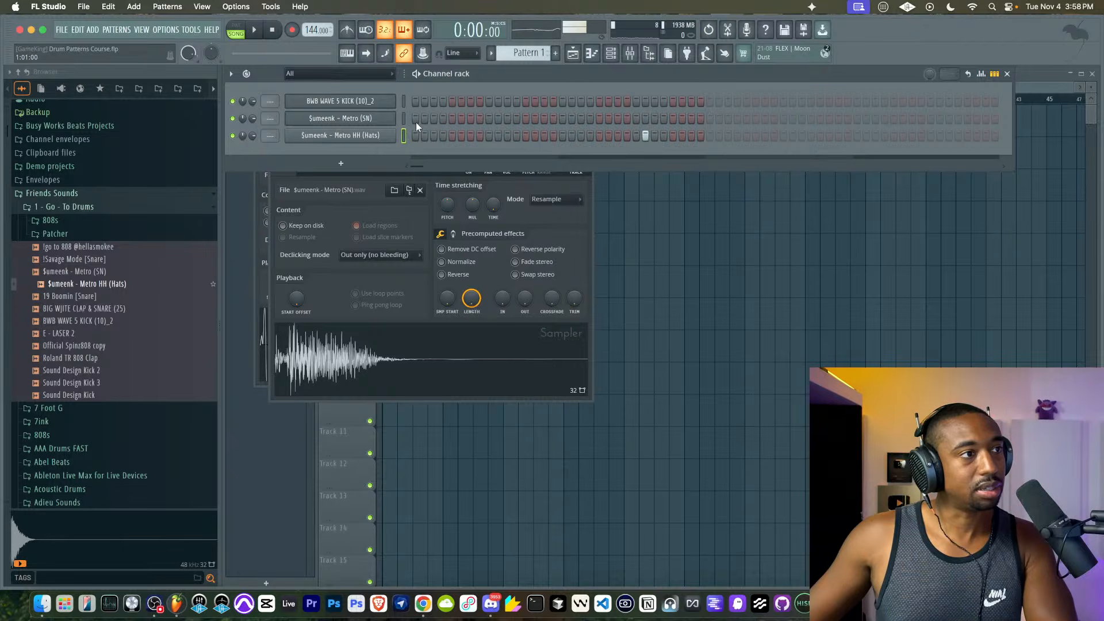
- Fill every second hi-hat step over two bars and place snare hits on steps 9 and 29 during pattern playback
{"action": "right_click", "coordinate": [382, 136]}
{"action": "left_click", "coordinate": [539, 174]}
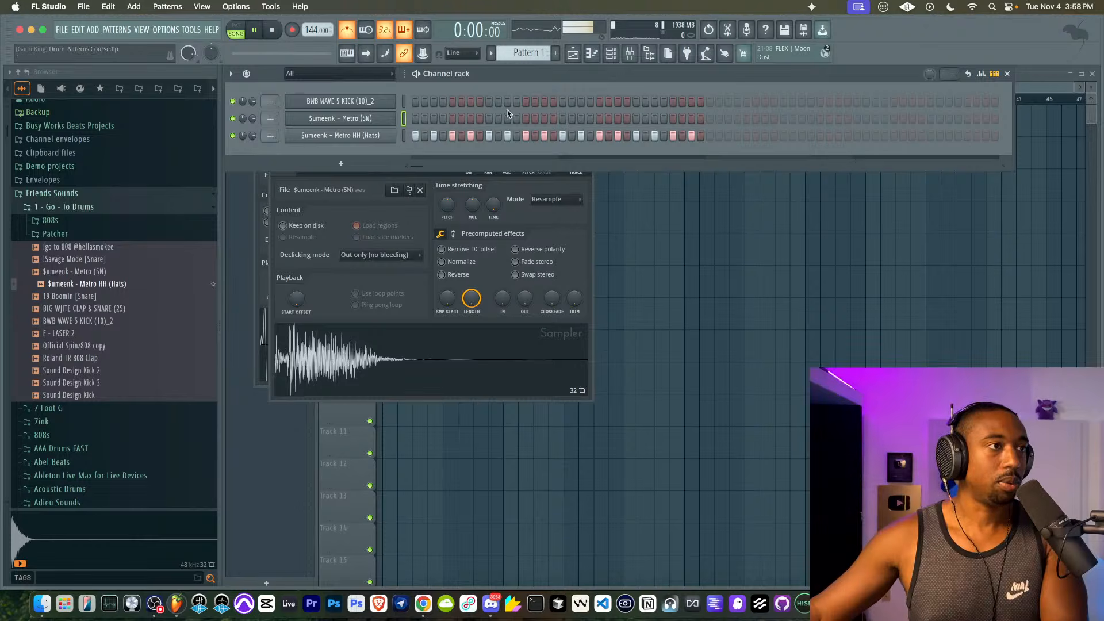
{"action": "left_click", "coordinate": [269, 35]}
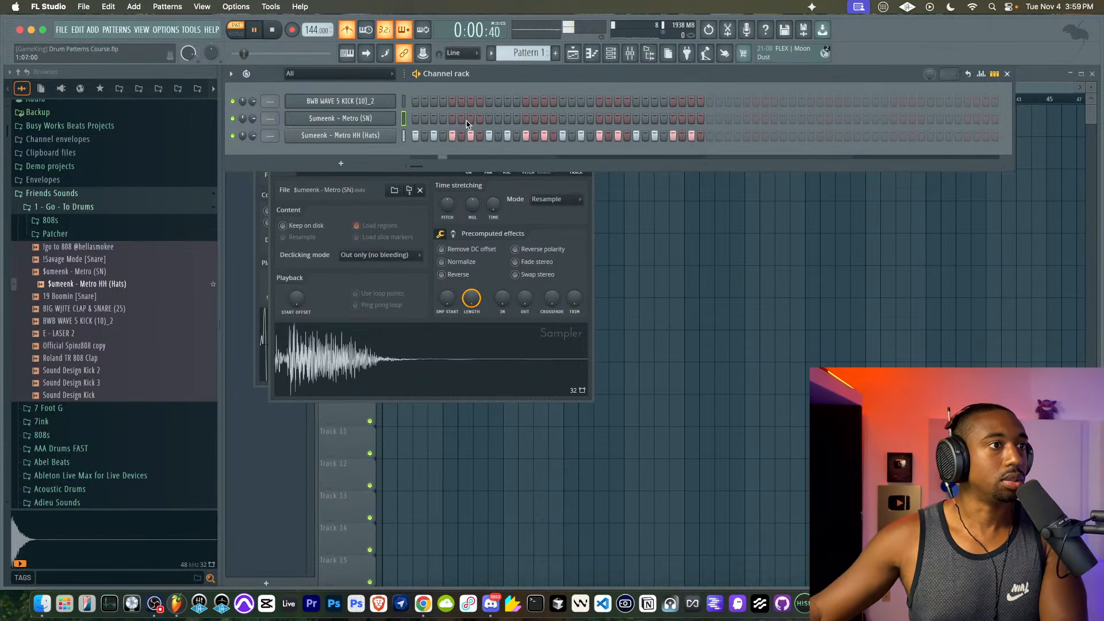
{"action": "left_click", "coordinate": [674, 118]}
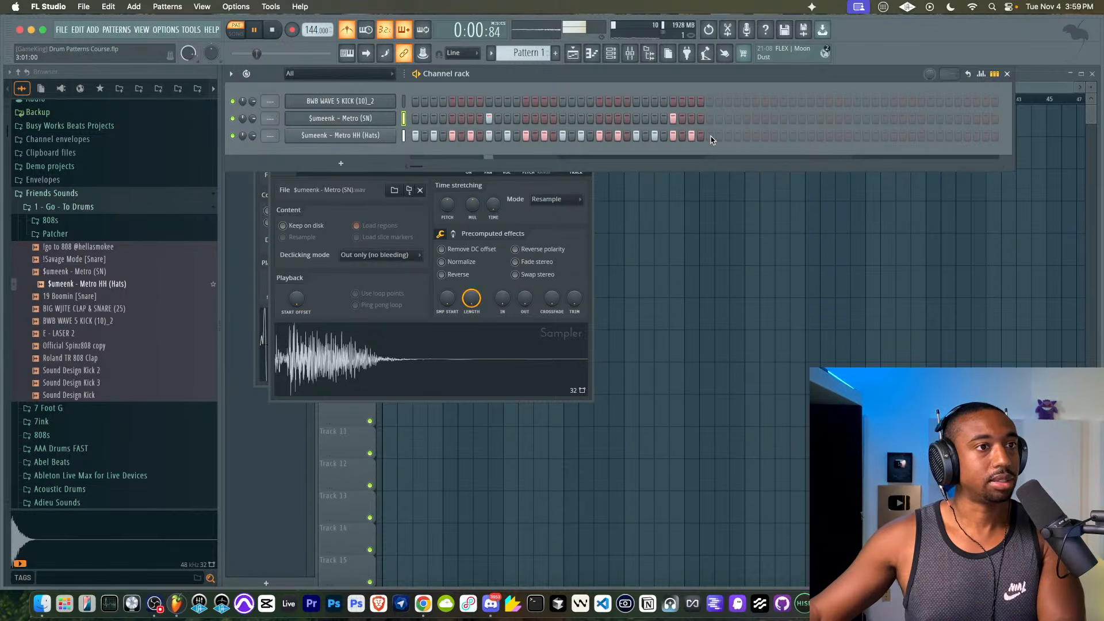
- Extend the hi-hat channel to four bars with a hit on every second step
{"action": "right_click", "coordinate": [394, 134]}
{"action": "left_click", "coordinate": [541, 173]}
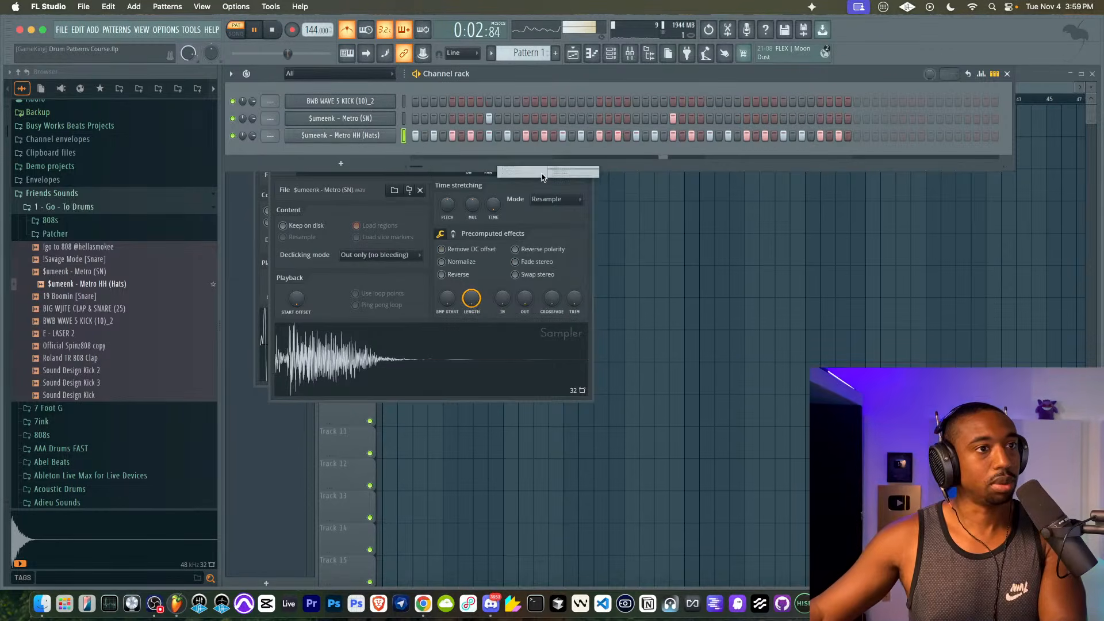
{"action": "key", "text": "space"}
{"action": "left_click", "coordinate": [884, 137]}
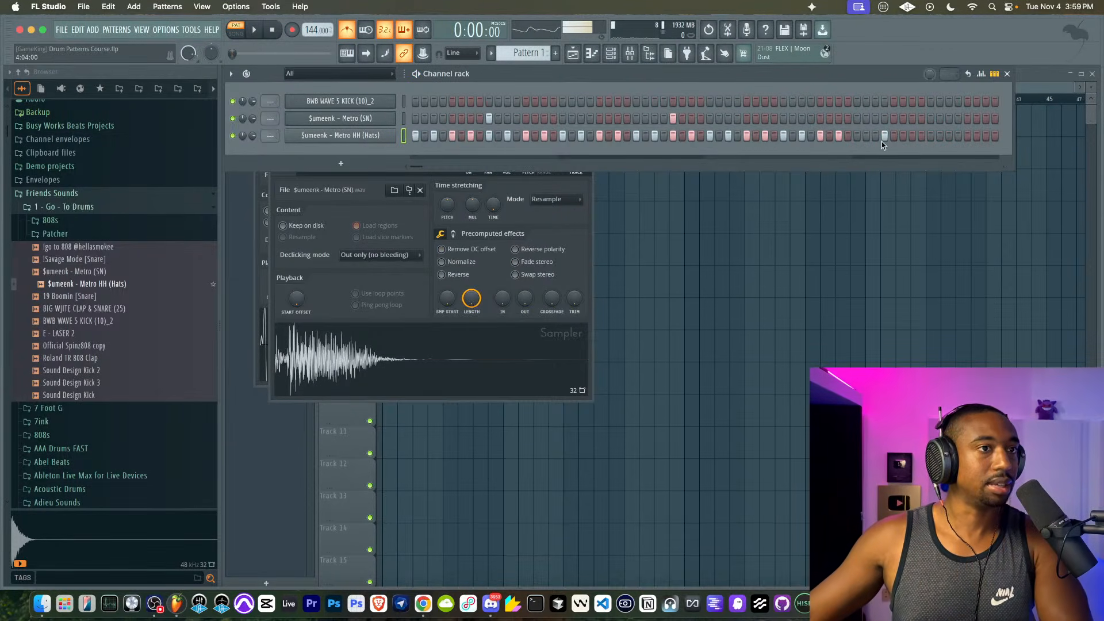
{"action": "right_click", "coordinate": [380, 133]}
{"action": "left_click", "coordinate": [542, 172]}
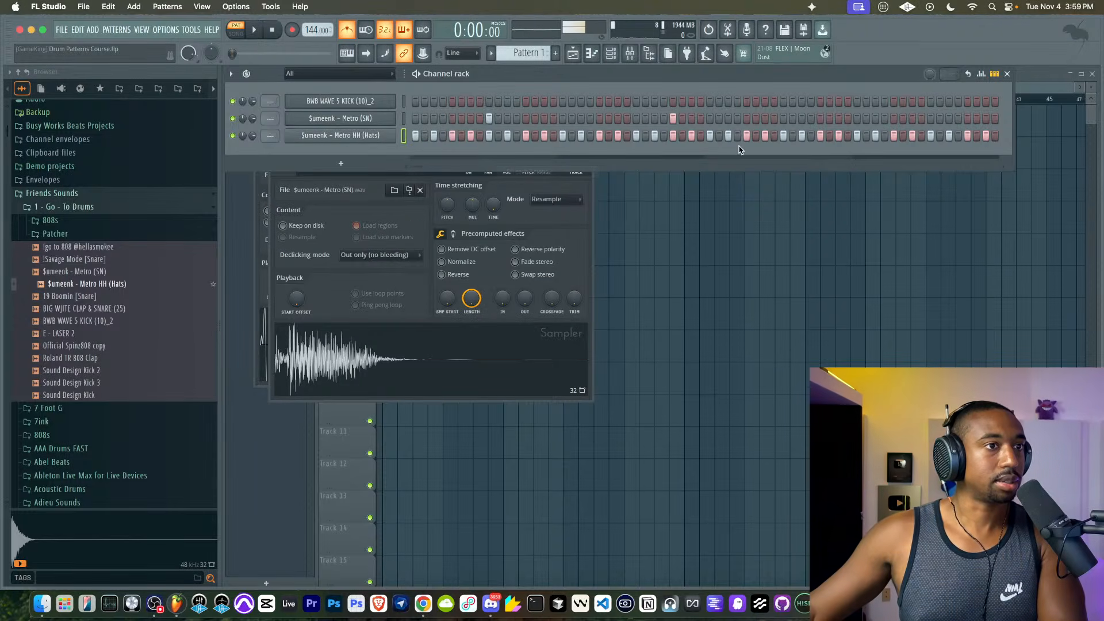
- Add snare hits on steps 41 and 53 during playback, and switch playback to song mode
{"action": "key", "text": "space"}
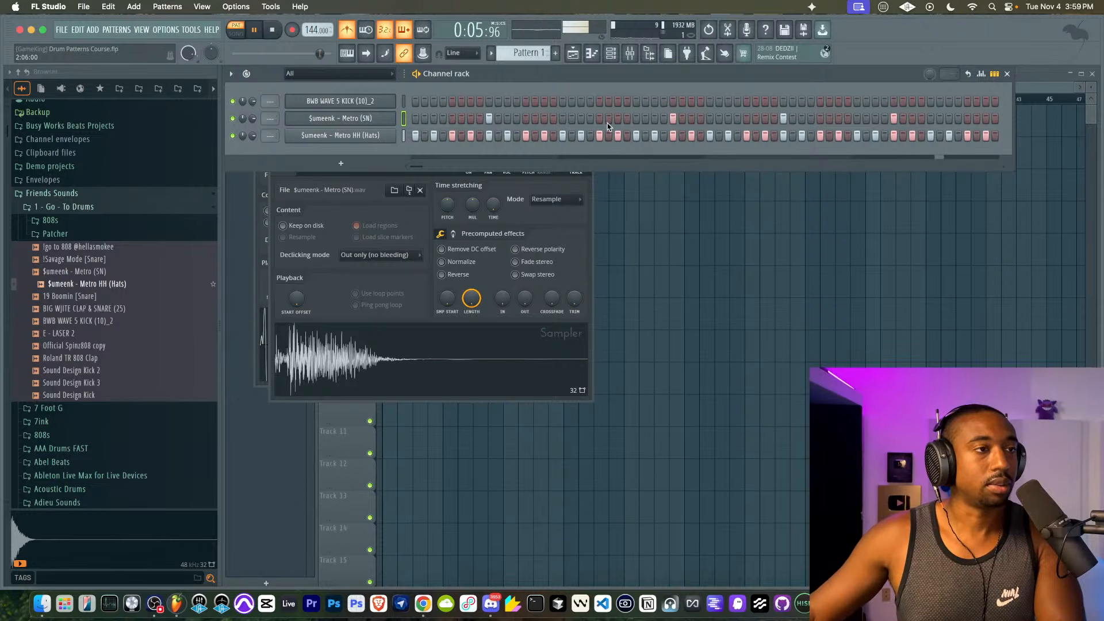
{"action": "right_click", "coordinate": [673, 266]}
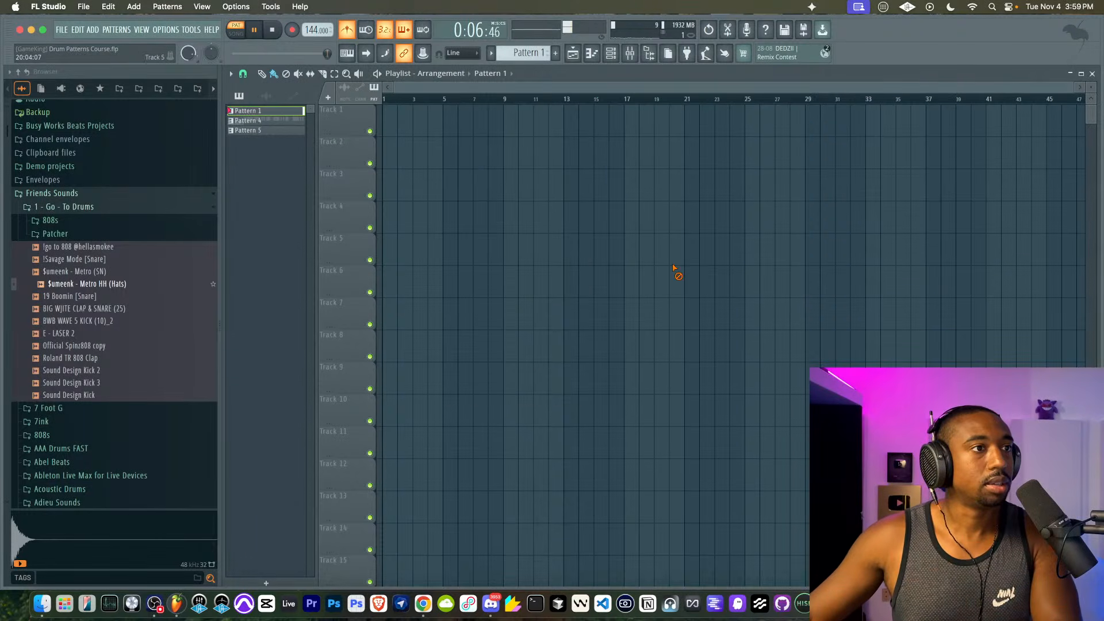
{"action": "left_click", "coordinate": [241, 34]}
{"action": "key", "text": "F6"}
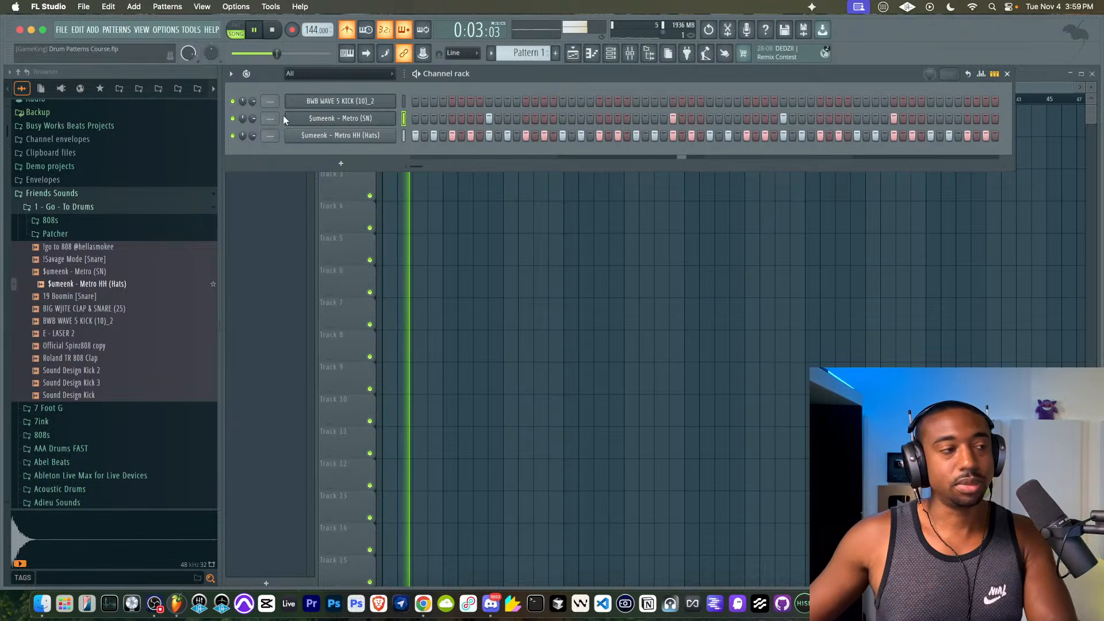
- Audition samples in the 808s folder and load 808 Day - Track 58 into a new channel
{"action": "left_click", "coordinate": [86, 220]}
{"action": "scroll", "coordinate": [83, 236], "scroll_direction": "down", "scroll_amount": 20}
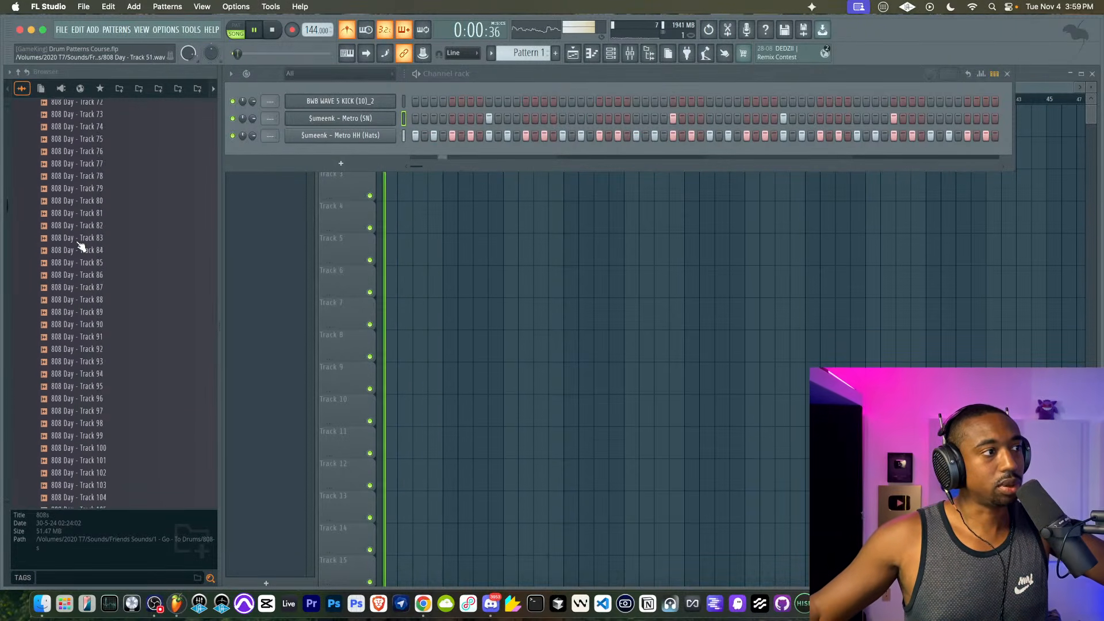
{"action": "scroll", "coordinate": [80, 246], "scroll_direction": "up", "scroll_amount": 13}
{"action": "key", "text": "space"}
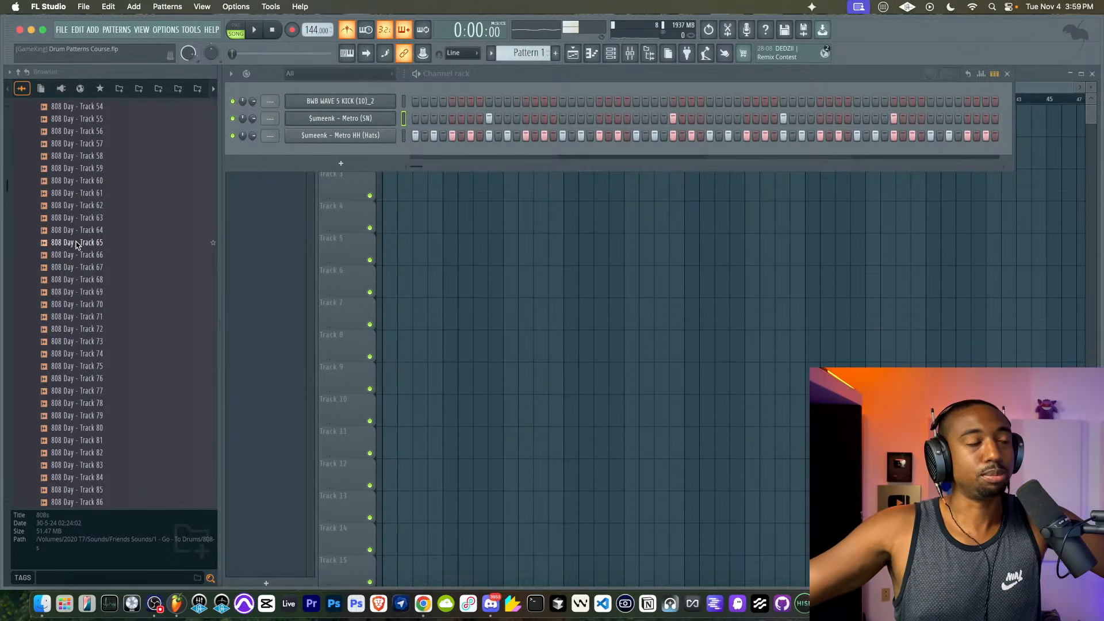
{"action": "left_click", "coordinate": [78, 244]}
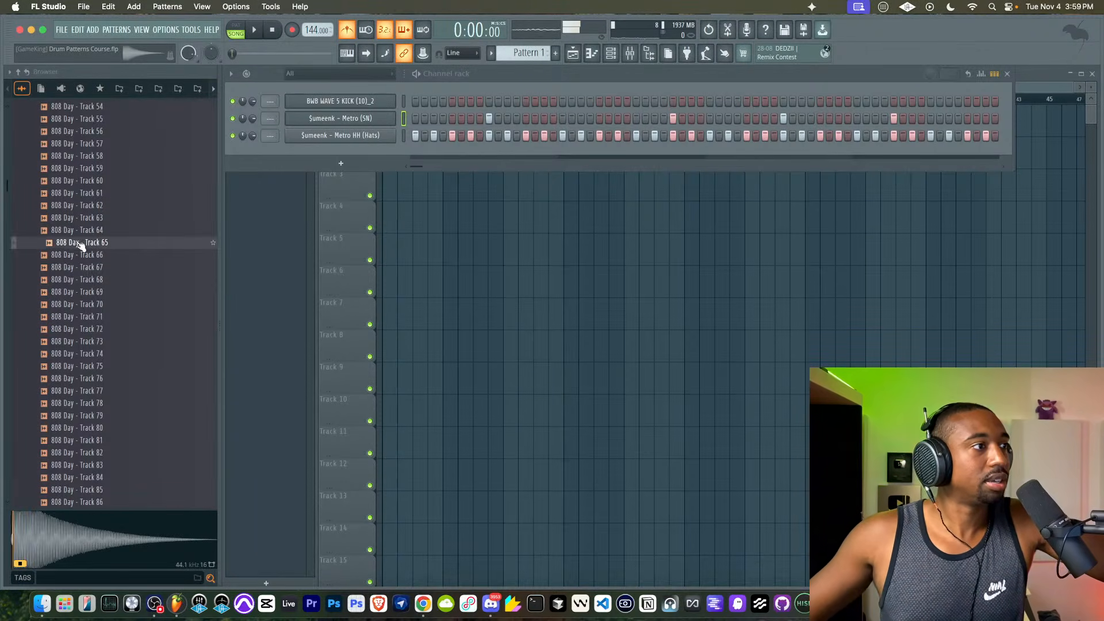
{"action": "left_click", "coordinate": [82, 255]}
{"action": "left_click", "coordinate": [82, 244]}
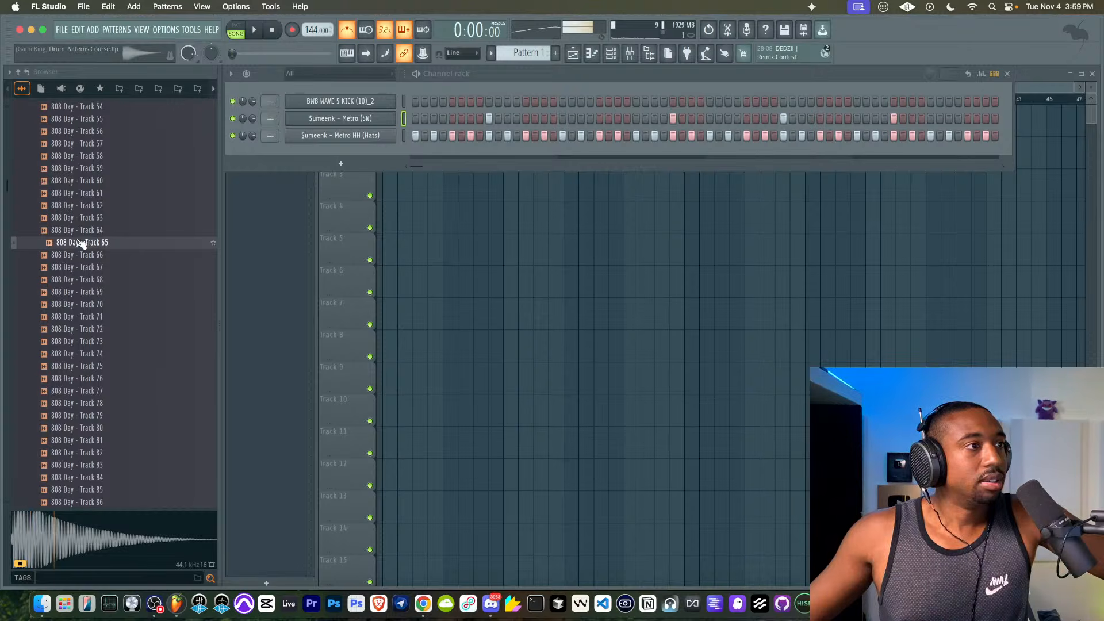
{"action": "left_click", "coordinate": [83, 194]}
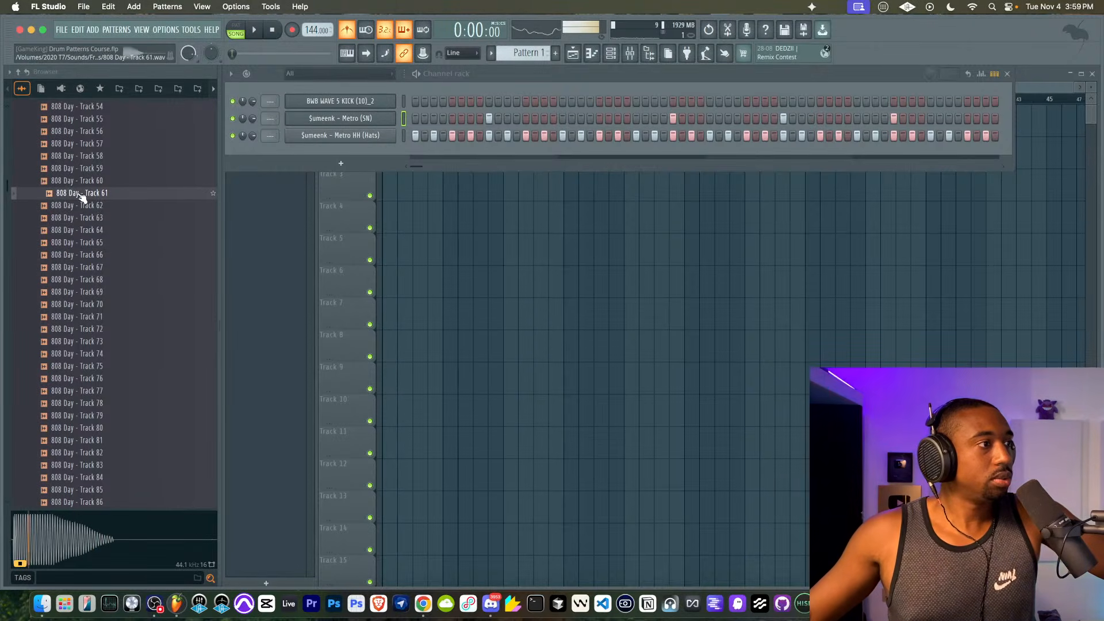
{"action": "right_click", "coordinate": [80, 192]}
{"action": "left_click", "coordinate": [96, 156]}
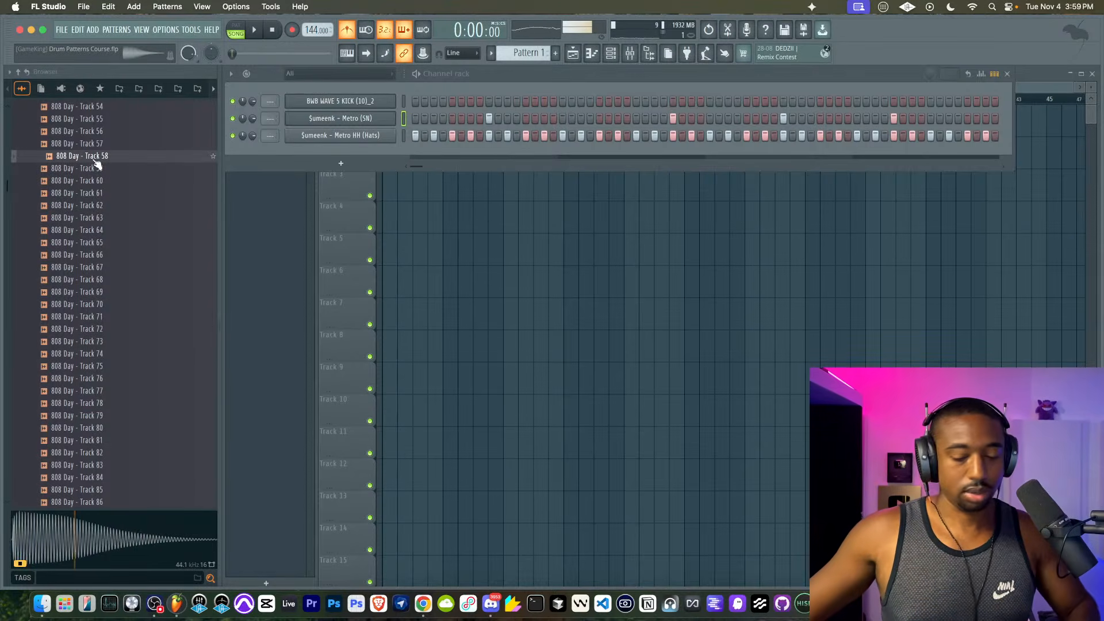
{"action": "right_click", "coordinate": [96, 166]}
{"action": "left_click", "coordinate": [101, 179]}
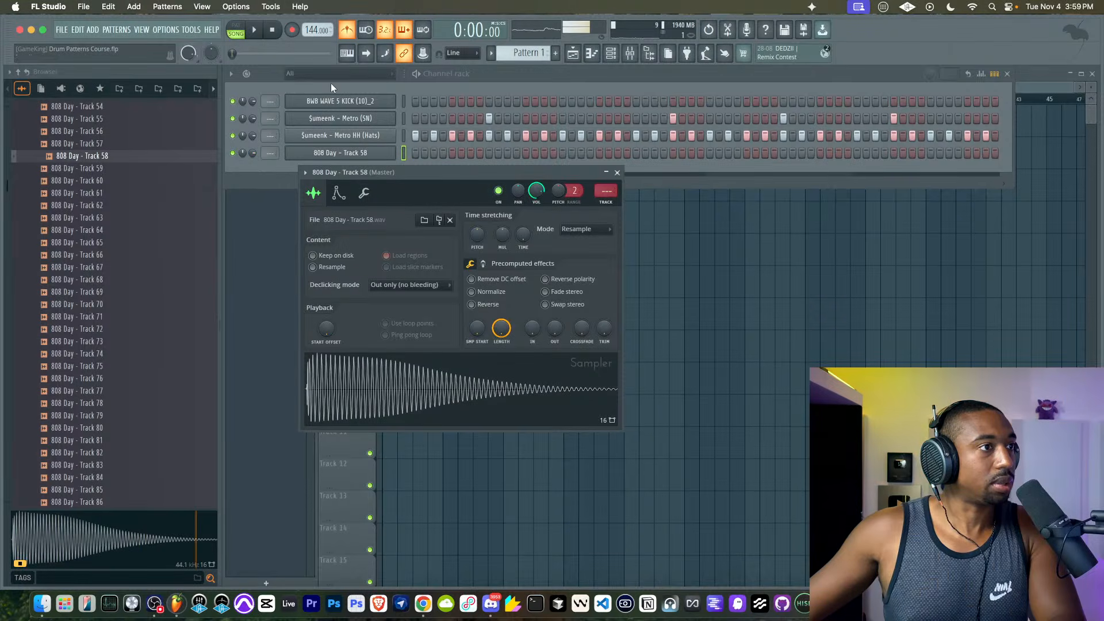
- Record a four-bar 808 part into a new Pattern 2 over a Pattern 1 clip placed on Track 1
{"action": "key", "text": "F4"}
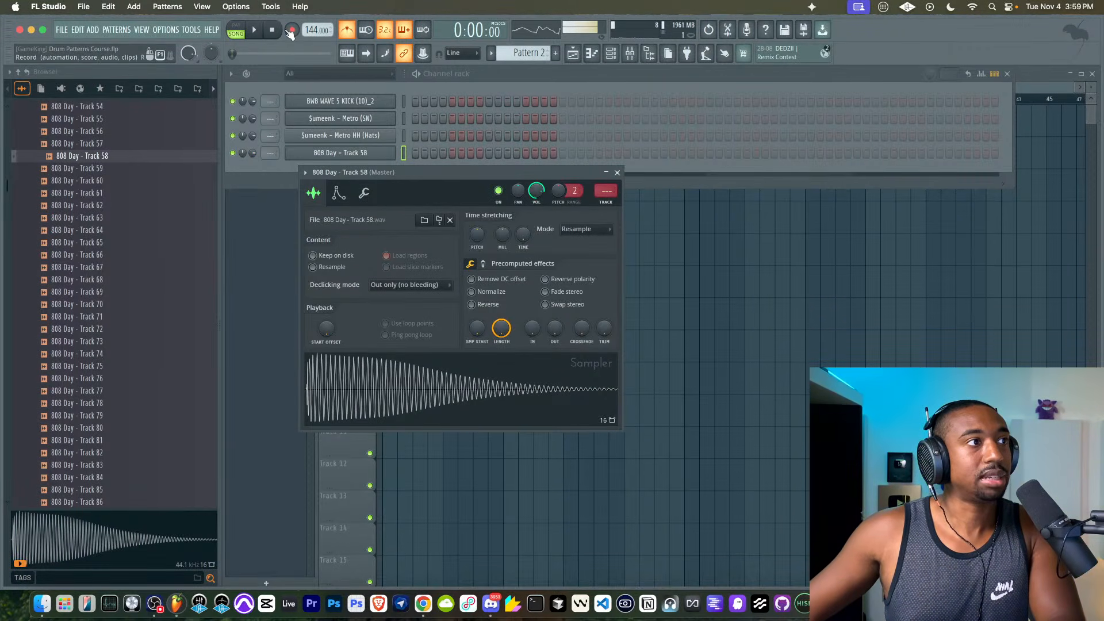
{"action": "key", "text": "F5"}
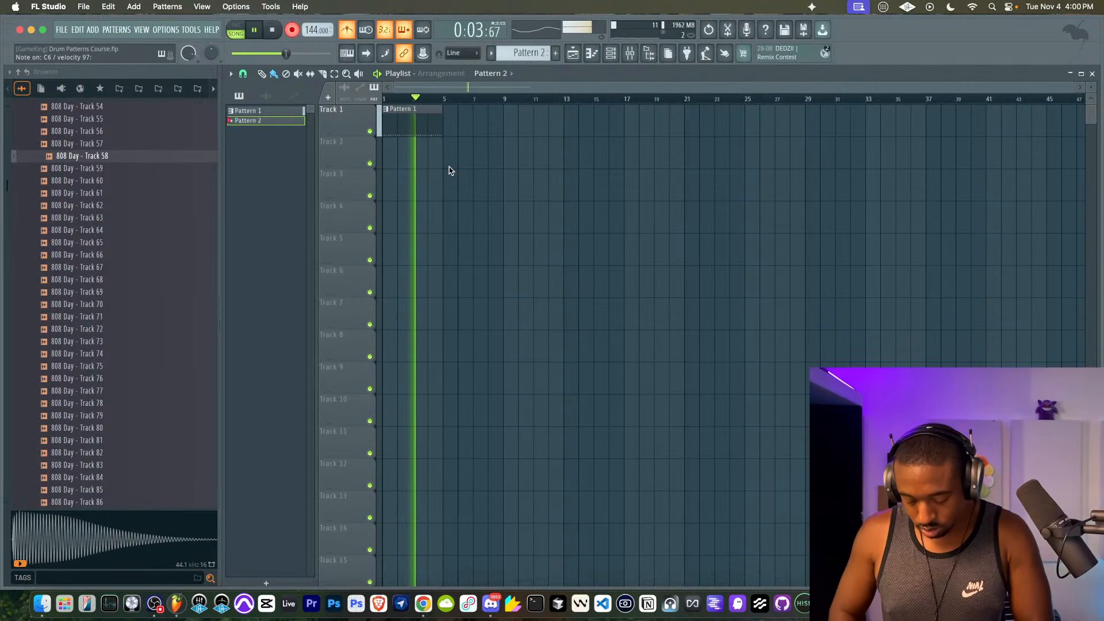
{"action": "key", "text": "space"}
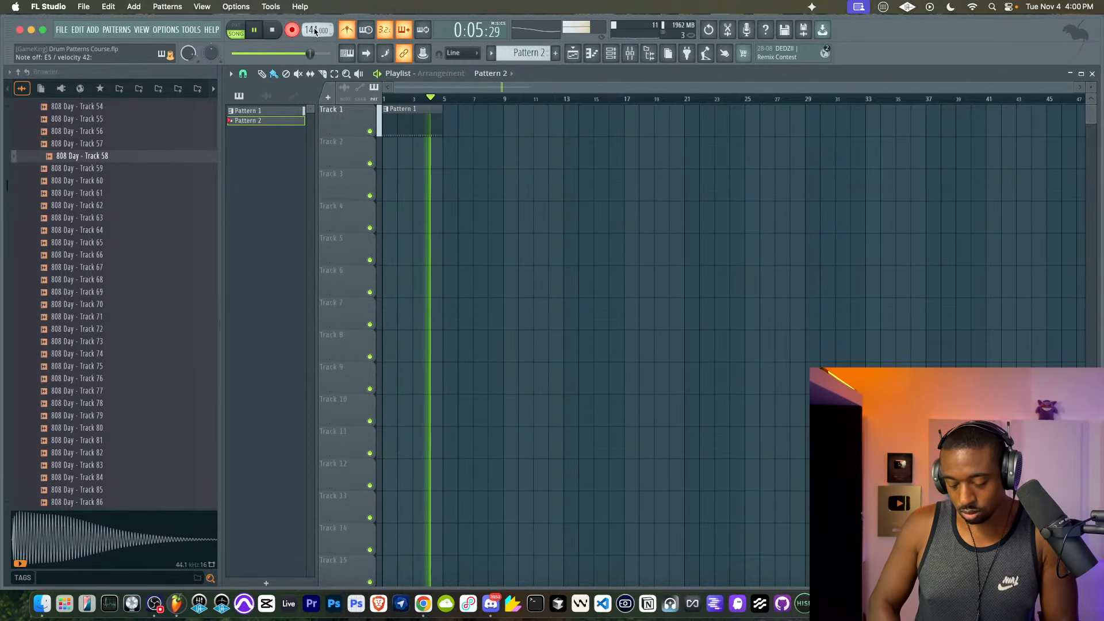
{"action": "key", "text": "space"}
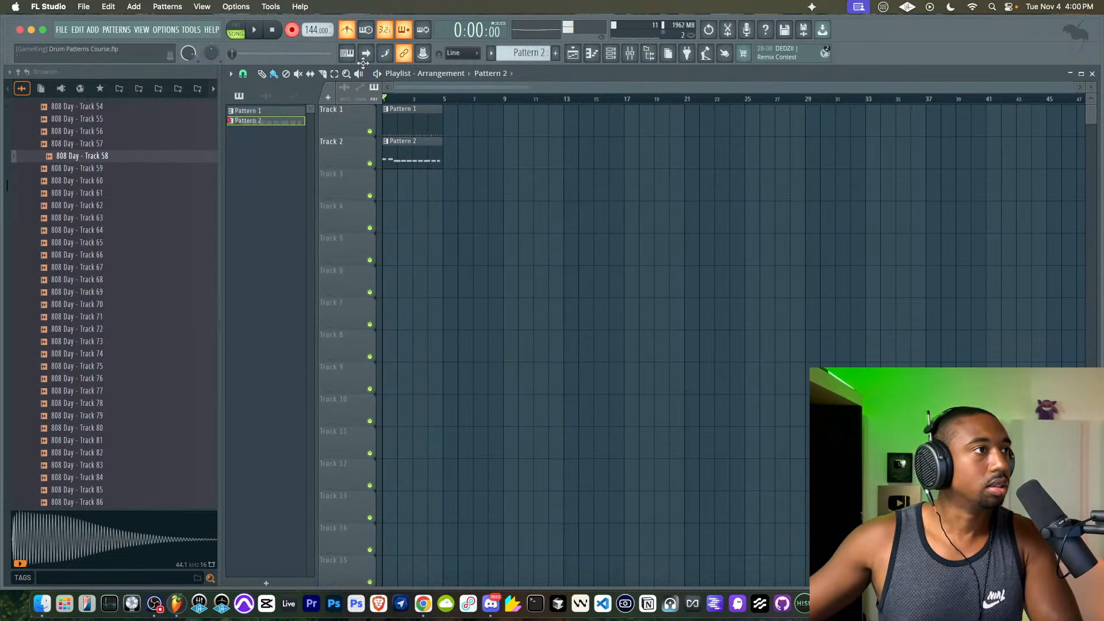
- Quantize the recorded 808 notes of Pattern 2 in the piano roll and listen to the result
{"action": "double_click", "coordinate": [395, 159]}
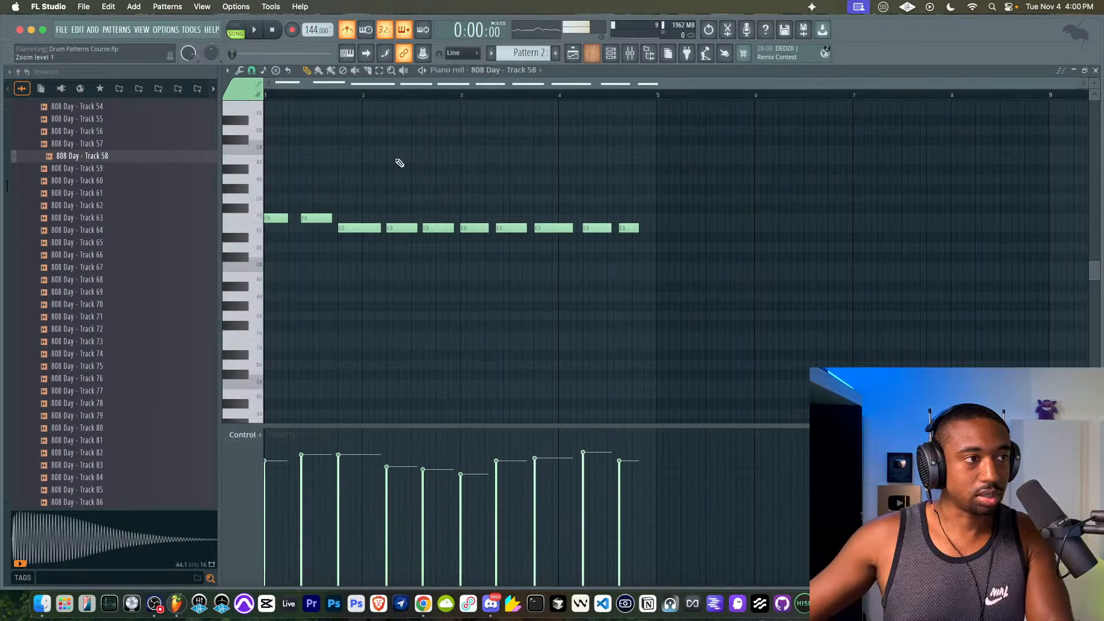
{"action": "key", "text": "ctrl+q"}
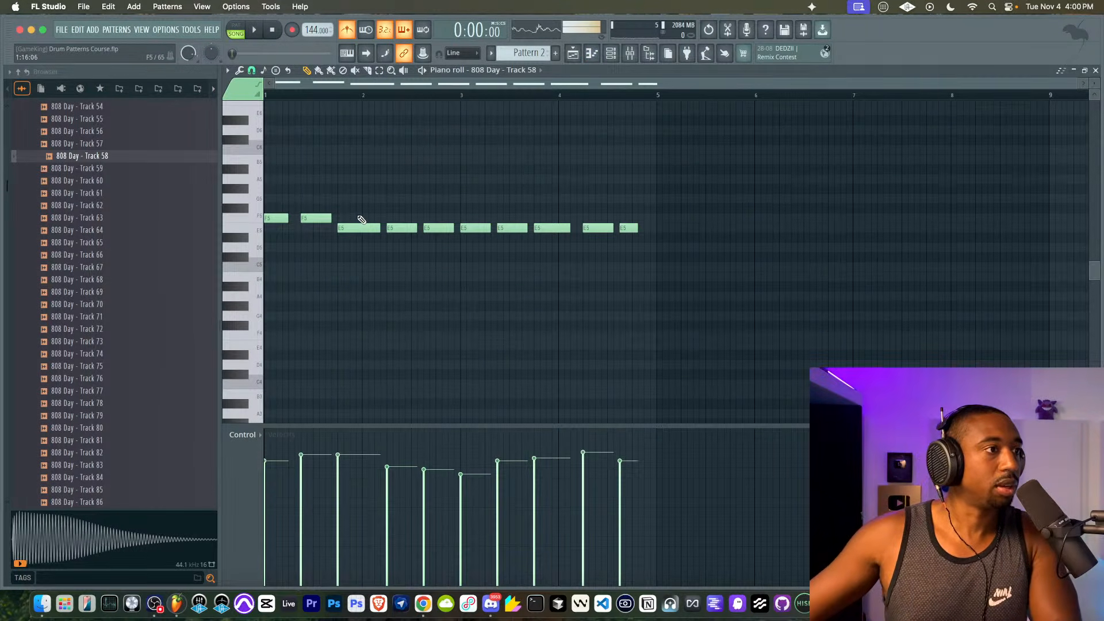
{"action": "key", "text": "space"}
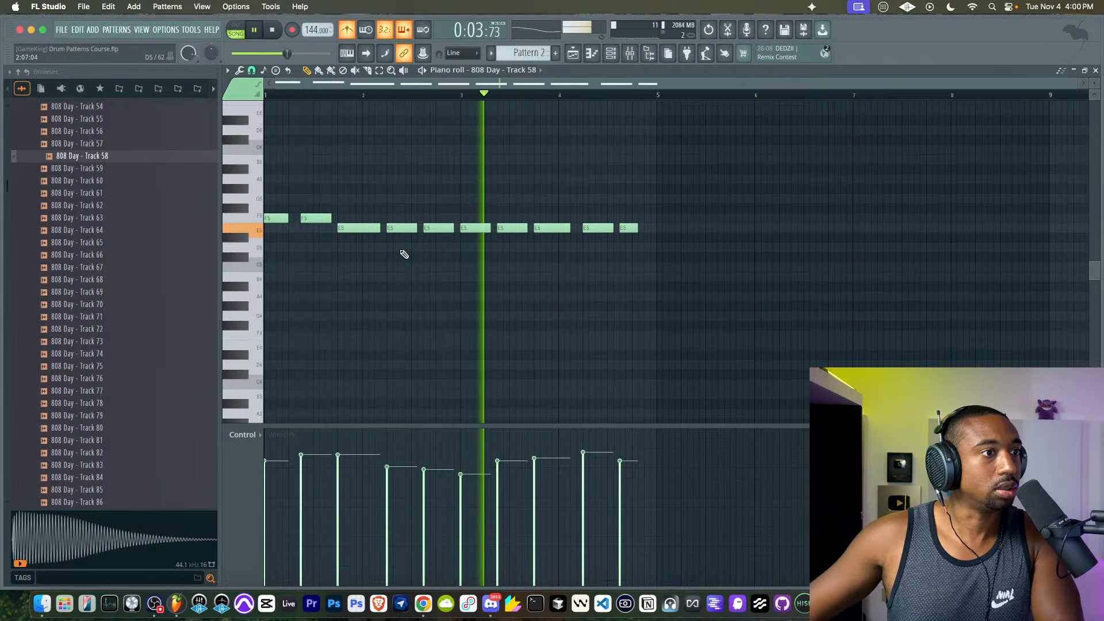
{"action": "key", "text": "space"}
{"action": "key", "text": "space"}
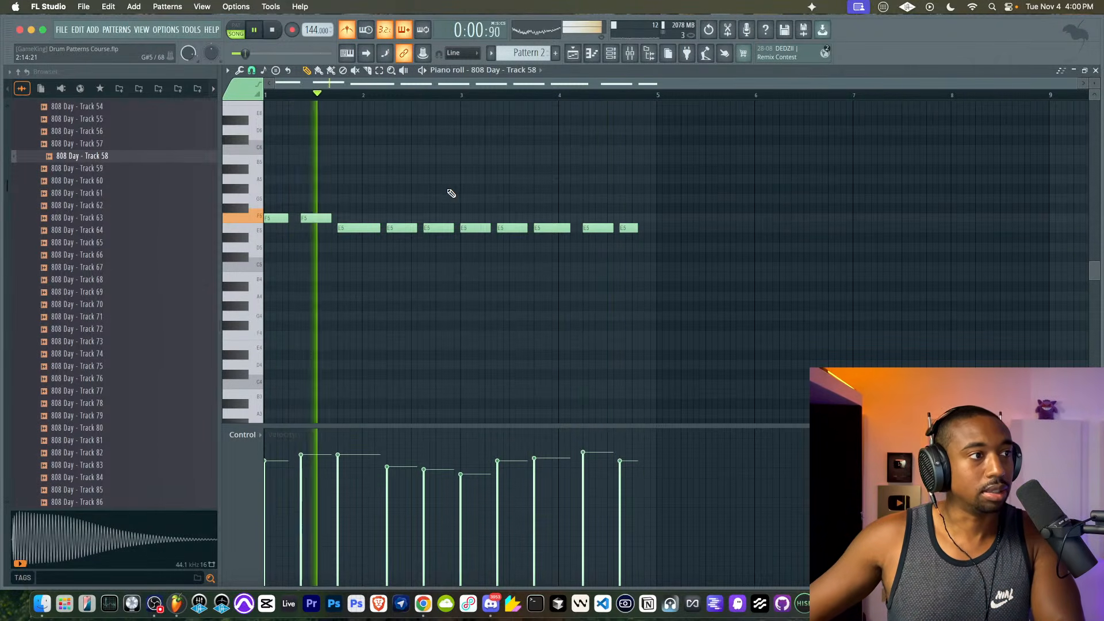
{"action": "key", "text": "space"}
- Select both pattern clips in the playlist, play the arrangement and turn off the metronome
{"action": "key", "text": "F5"}
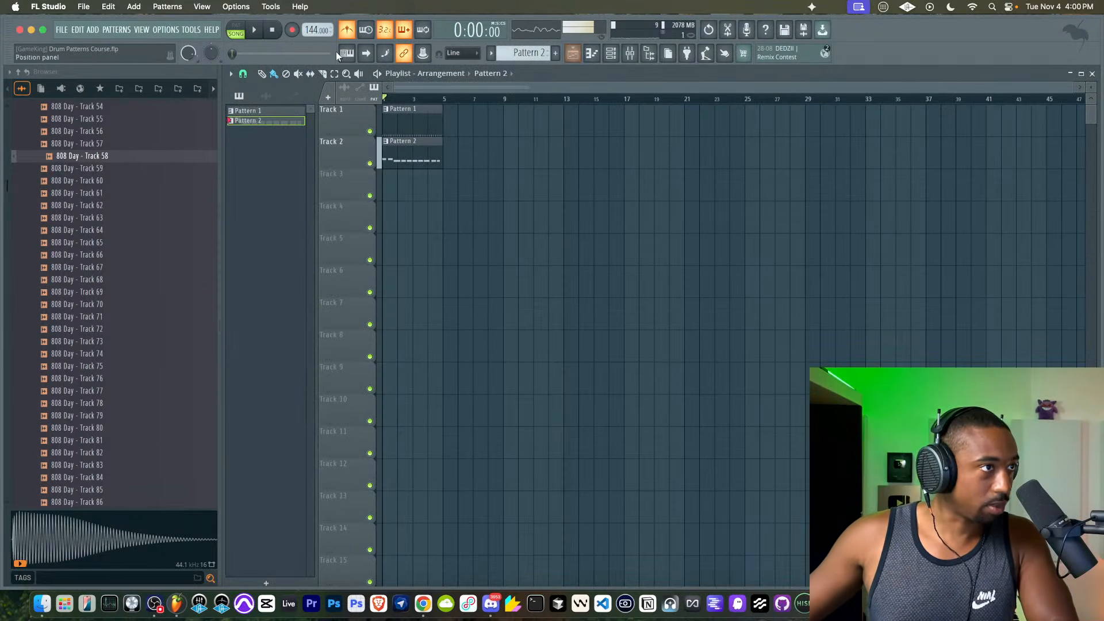
{"action": "left_click_drag", "start_coordinate": [490, 190], "coordinate": [424, 120]}
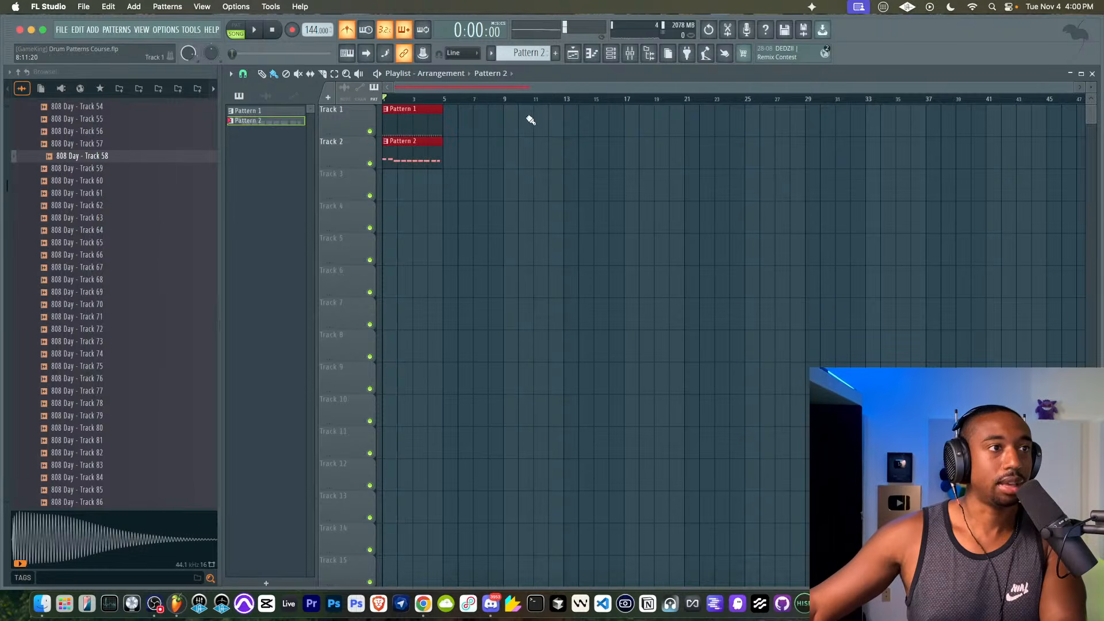
{"action": "key", "text": "space"}
{"action": "key", "text": "F6"}
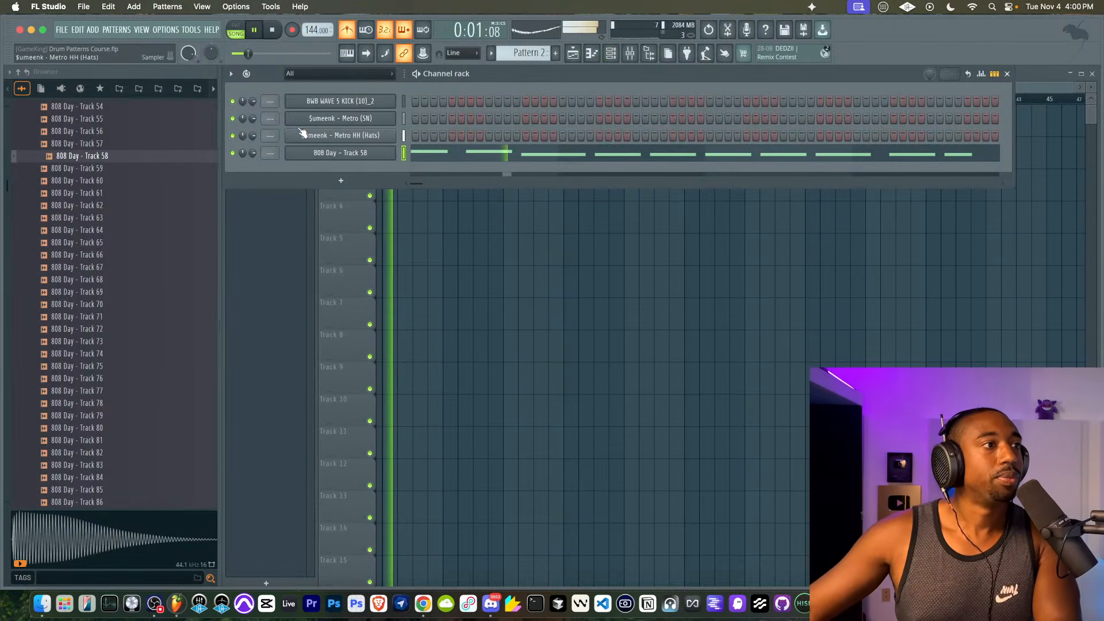
{"action": "left_click", "coordinate": [348, 30]}
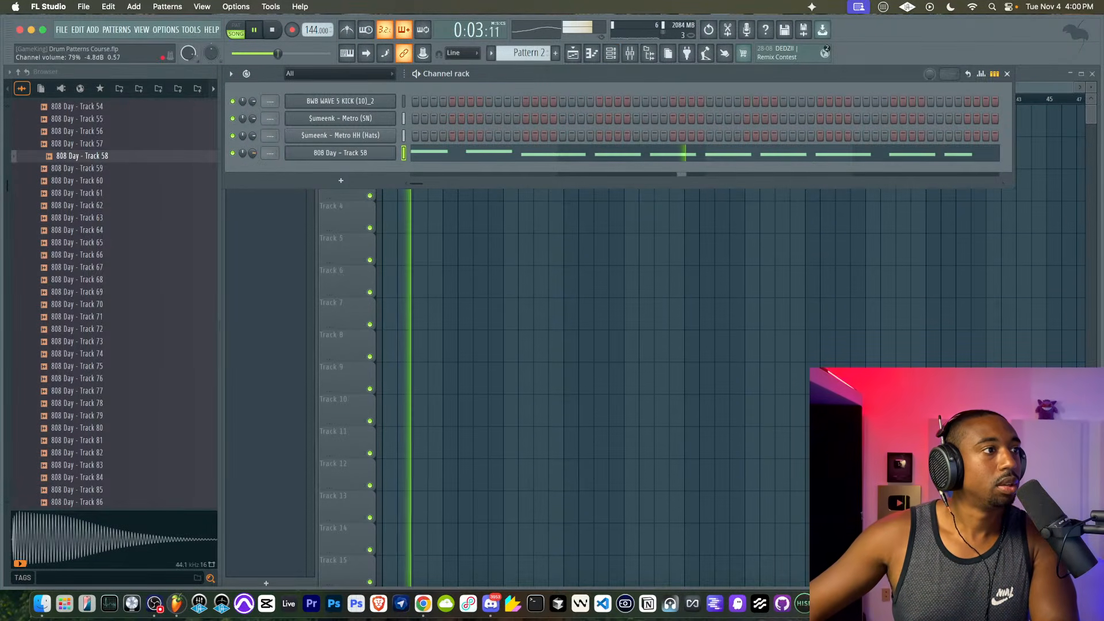
- Enable clipping on the 808 Day - Track 58 sampler and raise its boost
{"action": "left_click", "coordinate": [325, 154]}
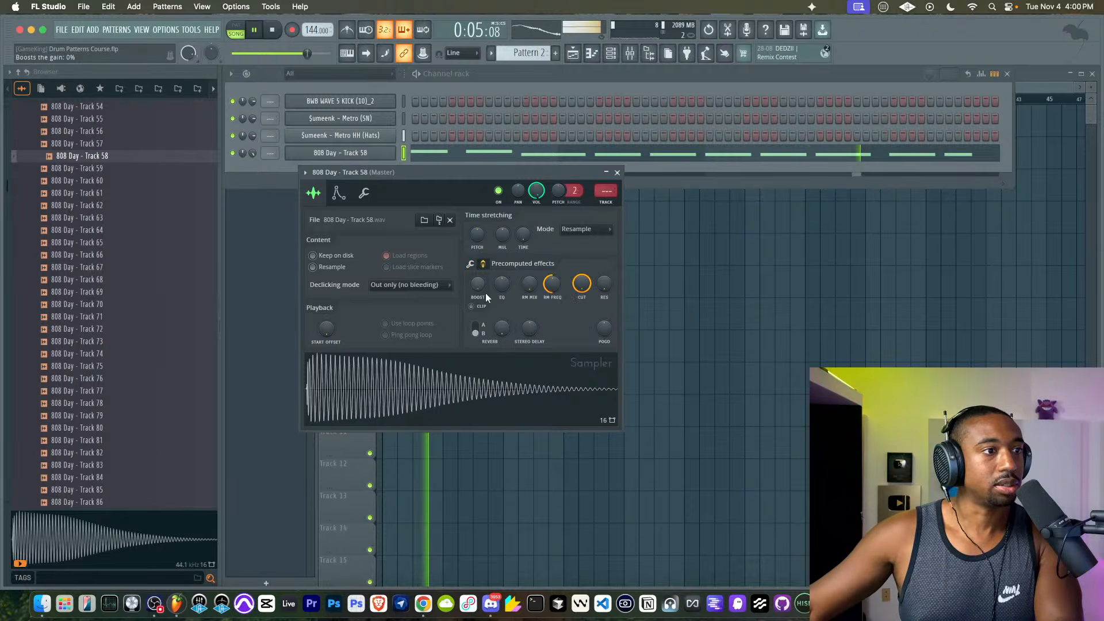
{"action": "left_click", "coordinate": [472, 306]}
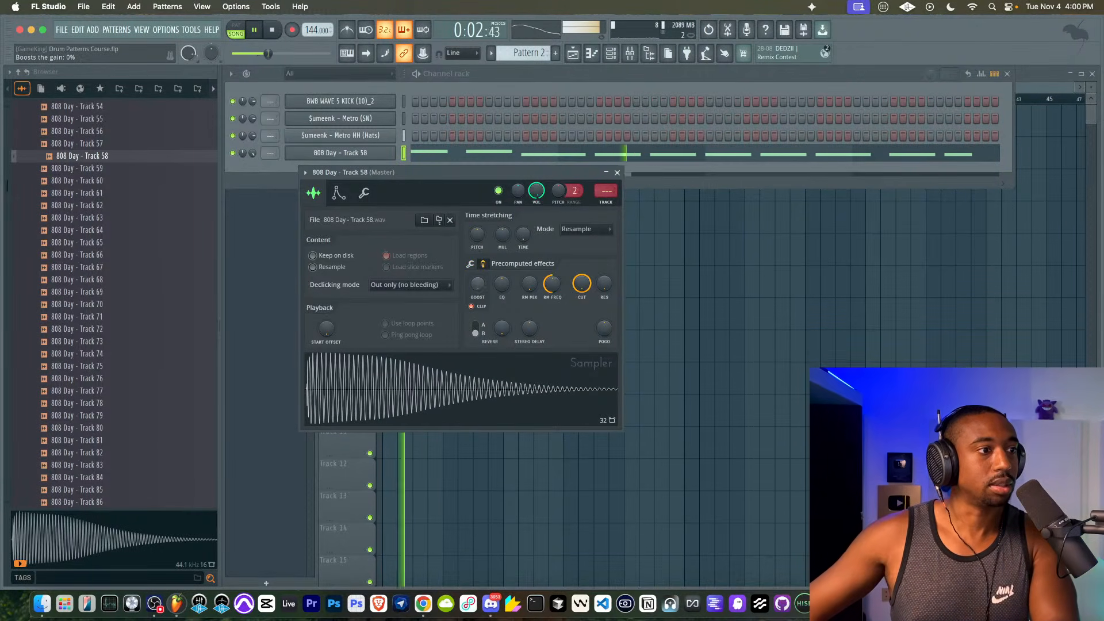
{"action": "left_click_drag", "start_coordinate": [476, 284], "coordinate": [475, 281]}
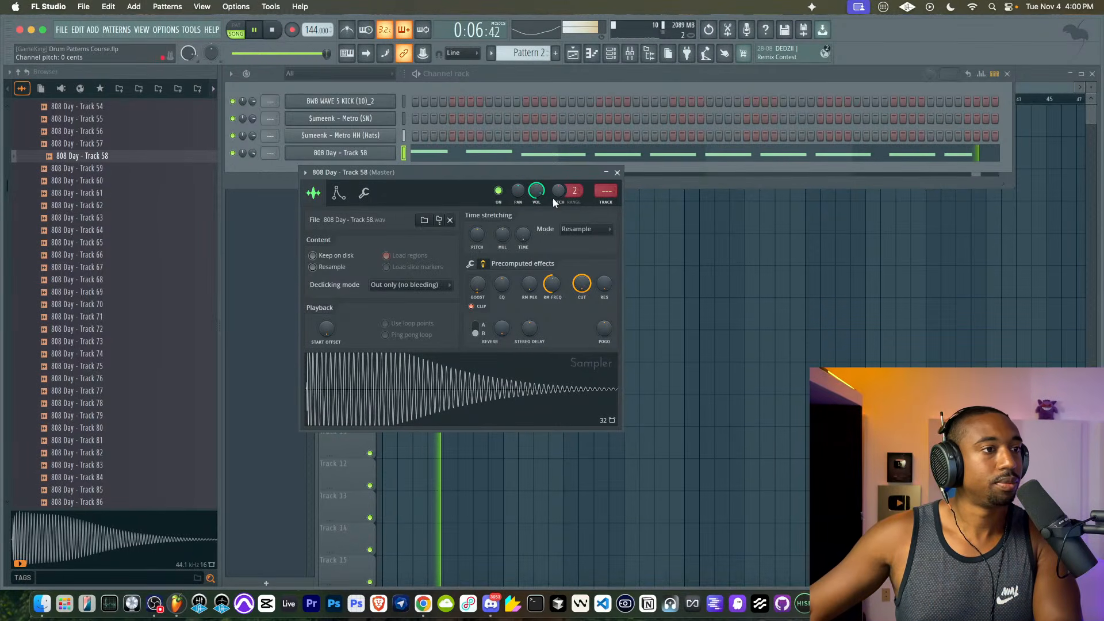
- Set the $umeenk - Metro (SN) channel's volume to 98% and return to the channel rack
{"action": "left_click", "coordinate": [278, 119]}
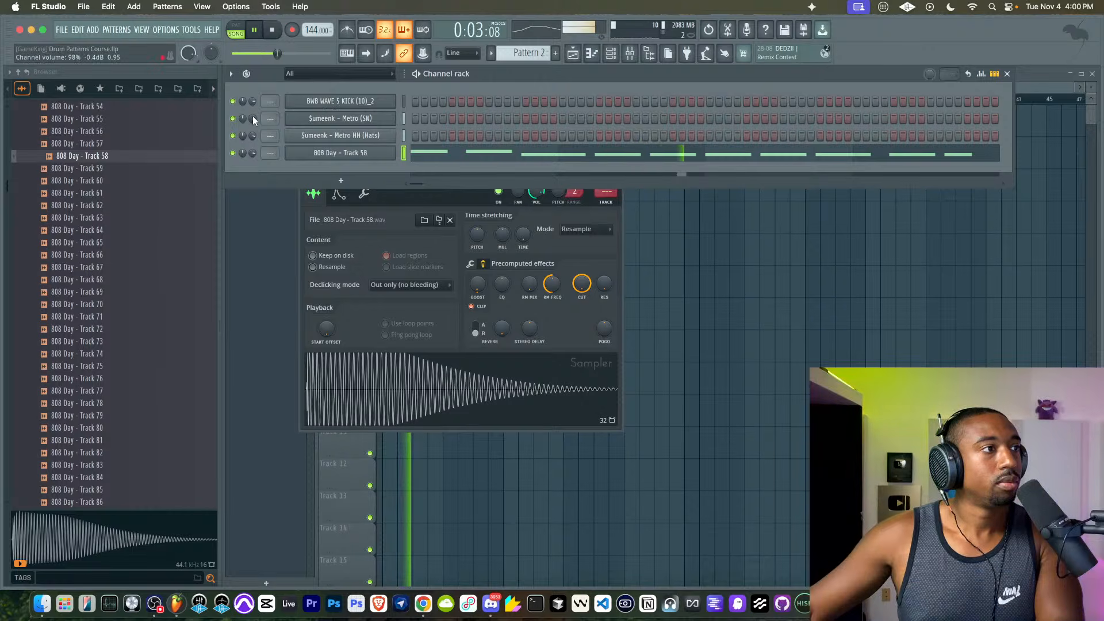
{"action": "scroll", "coordinate": [91, 201], "scroll_direction": "up", "scroll_amount": 12}
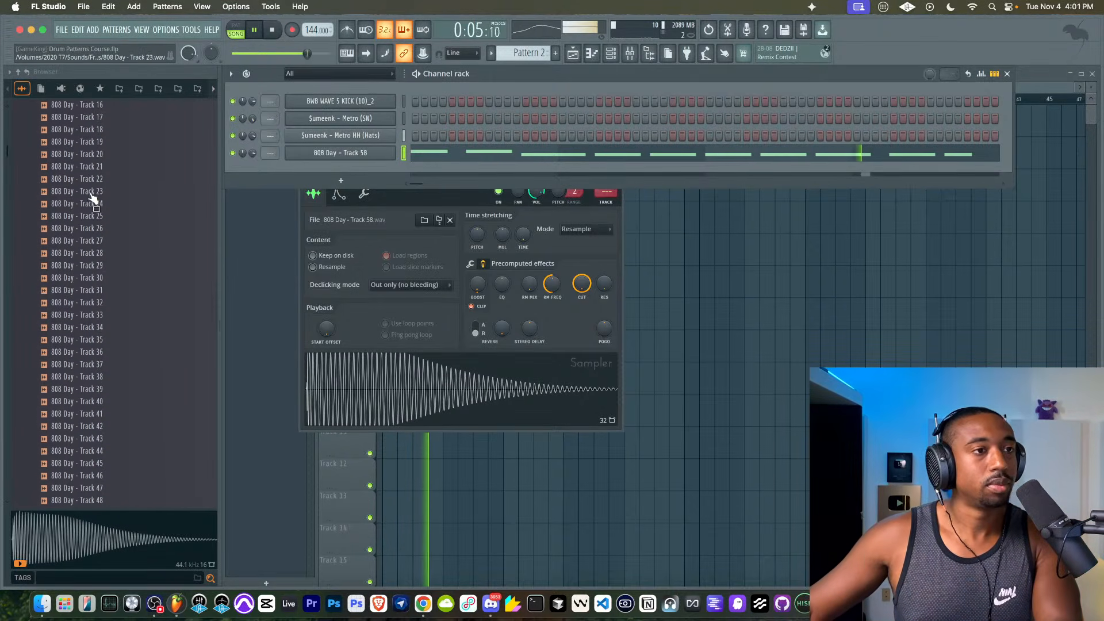
{"action": "right_click", "coordinate": [755, 215]}
{"action": "left_click", "coordinate": [611, 53]}
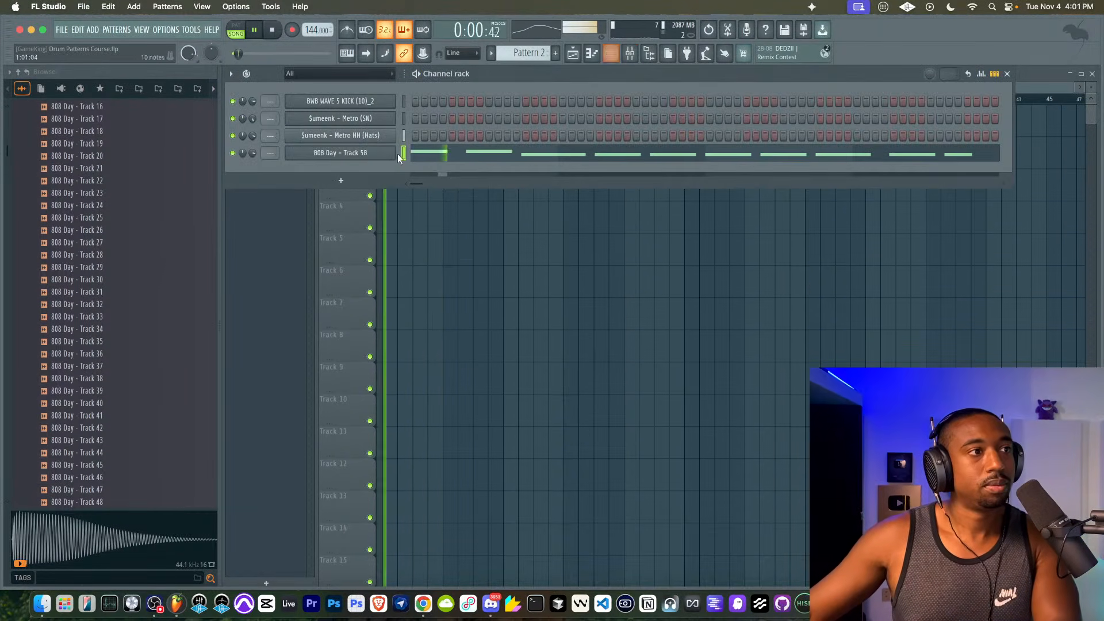
- Add a fade-out to the 808 Day - Track 58 sample and set its channel volume to 82%
{"action": "left_click", "coordinate": [384, 154]}
{"action": "left_click_drag", "start_coordinate": [554, 343], "coordinate": [554, 338]}
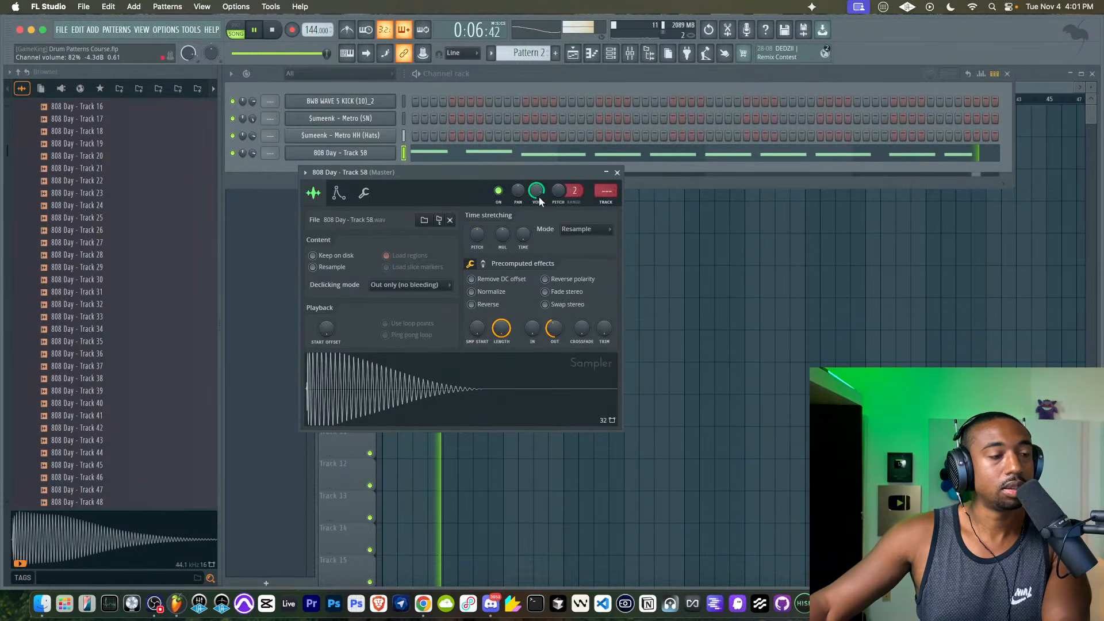
{"action": "left_click", "coordinate": [617, 173]}
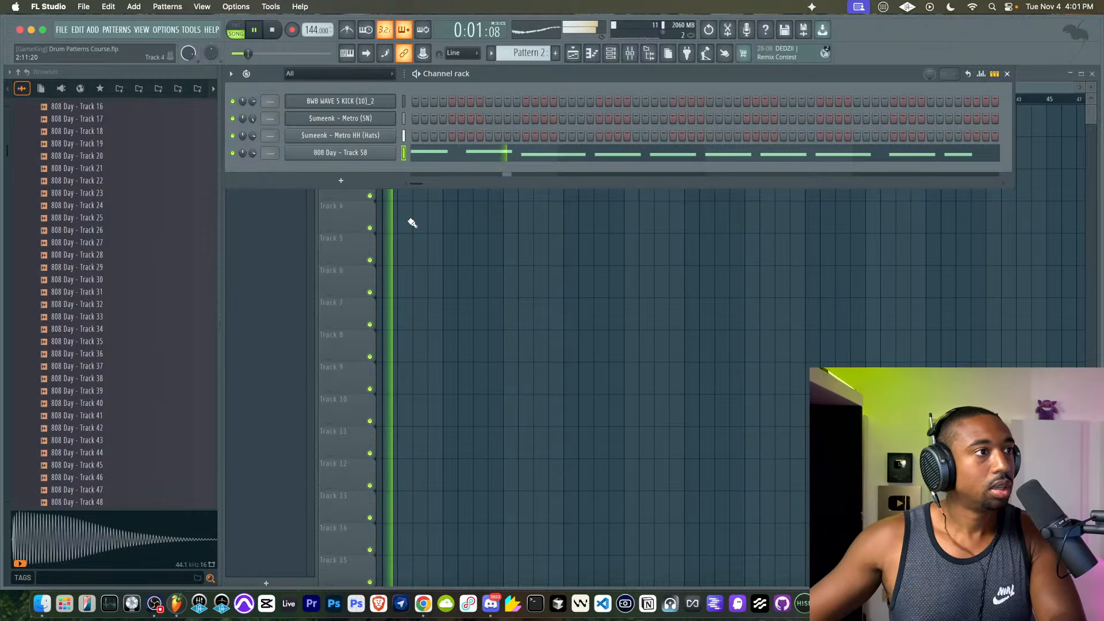
- Audition the snares in the 1 - Go - To Drums folder and load 19 Boomin [Snare] into a new channel
{"action": "scroll", "coordinate": [111, 216], "scroll_direction": "up", "scroll_amount": 15}
{"action": "left_click", "coordinate": [86, 325]}
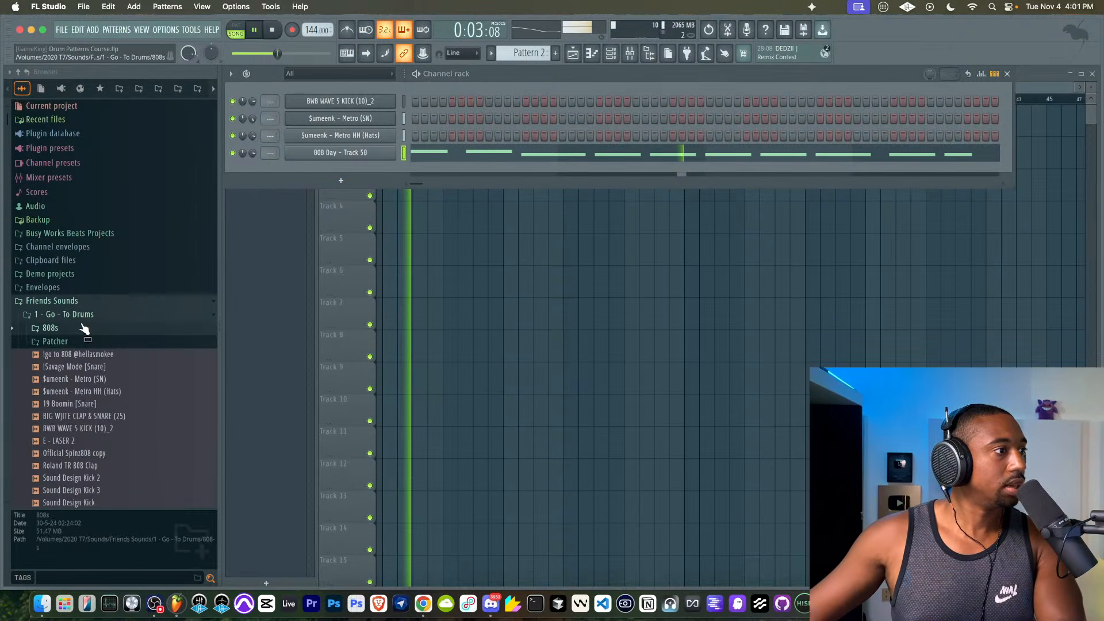
{"action": "left_click", "coordinate": [98, 379]}
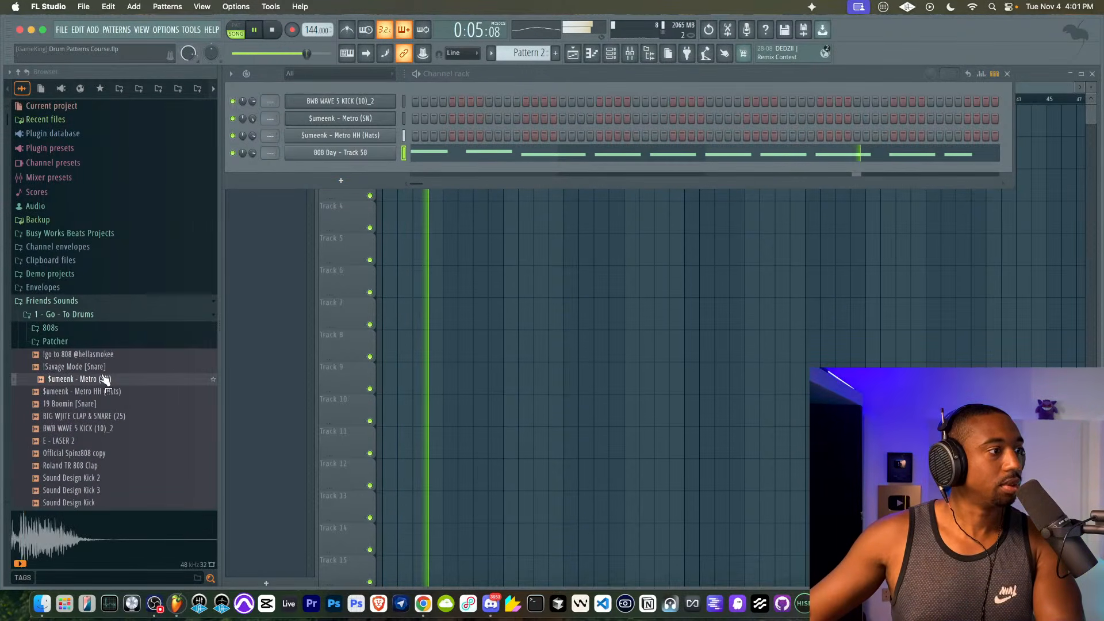
{"action": "left_click", "coordinate": [109, 404]}
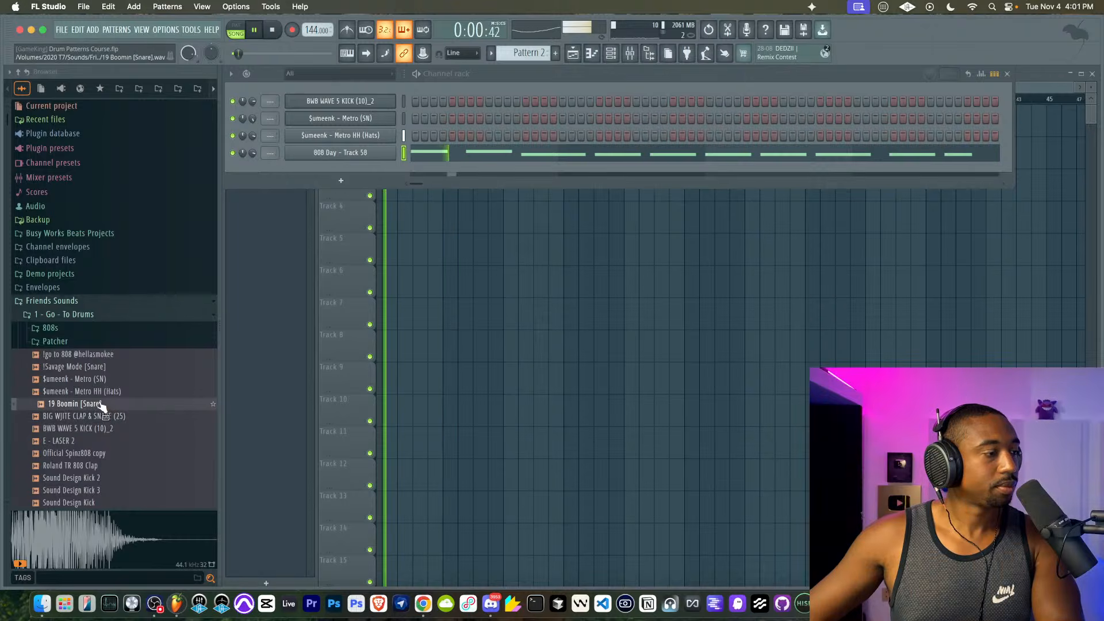
{"action": "right_click", "coordinate": [109, 403]}
{"action": "left_click", "coordinate": [110, 394]}
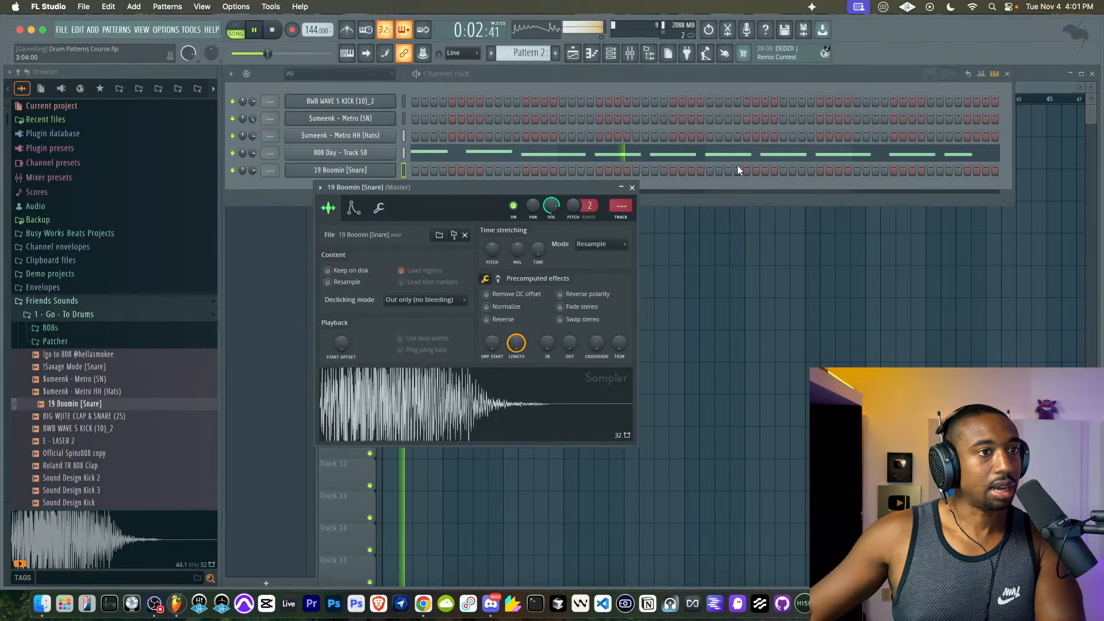
- Place 19 Boomin [Snare] hits on steps 9, 11, 13 and 15 of bar 4 and stop playback
{"action": "left_click", "coordinate": [709, 171]}
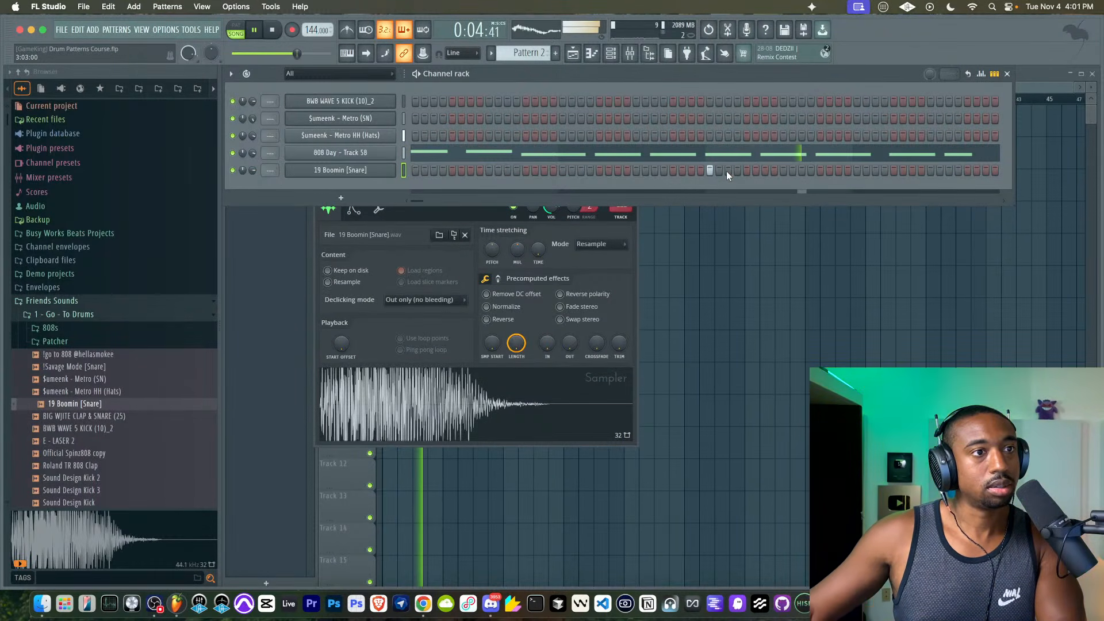
{"action": "left_click", "coordinate": [930, 170]}
{"action": "left_click", "coordinate": [949, 170]}
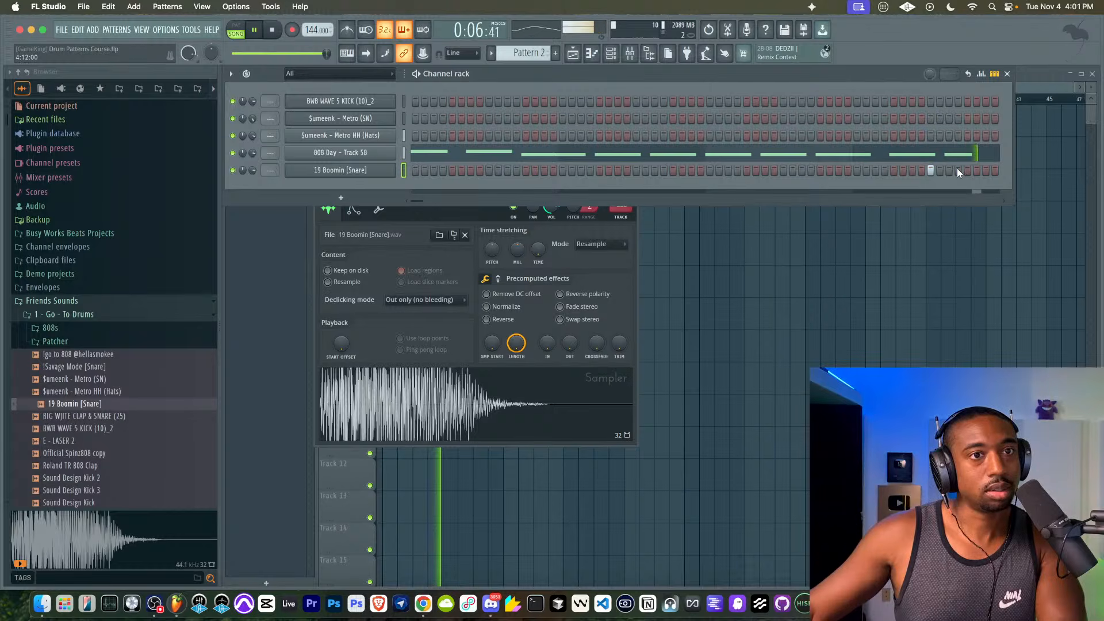
{"action": "left_click", "coordinate": [987, 170]}
{"action": "key", "text": "space"}
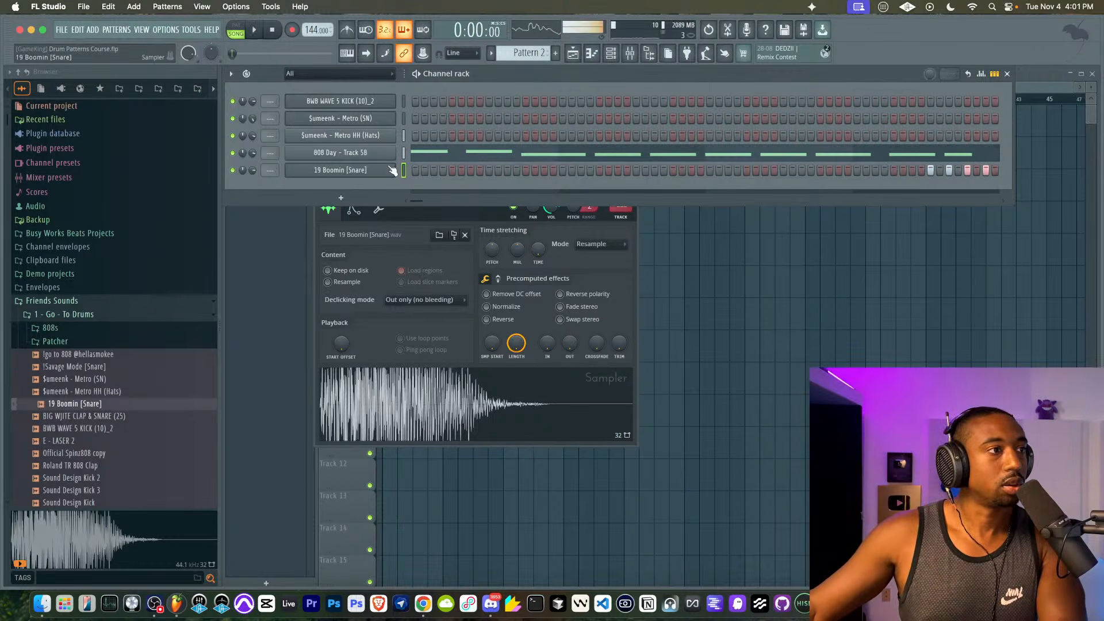
- Lengthen the first 19 Boomin [Snare] note in the piano roll and chop it into four short notes, previewing the roll
{"action": "right_click", "coordinate": [388, 168]}
{"action": "left_click", "coordinate": [426, 173]}
{"action": "left_click", "coordinate": [607, 266]}
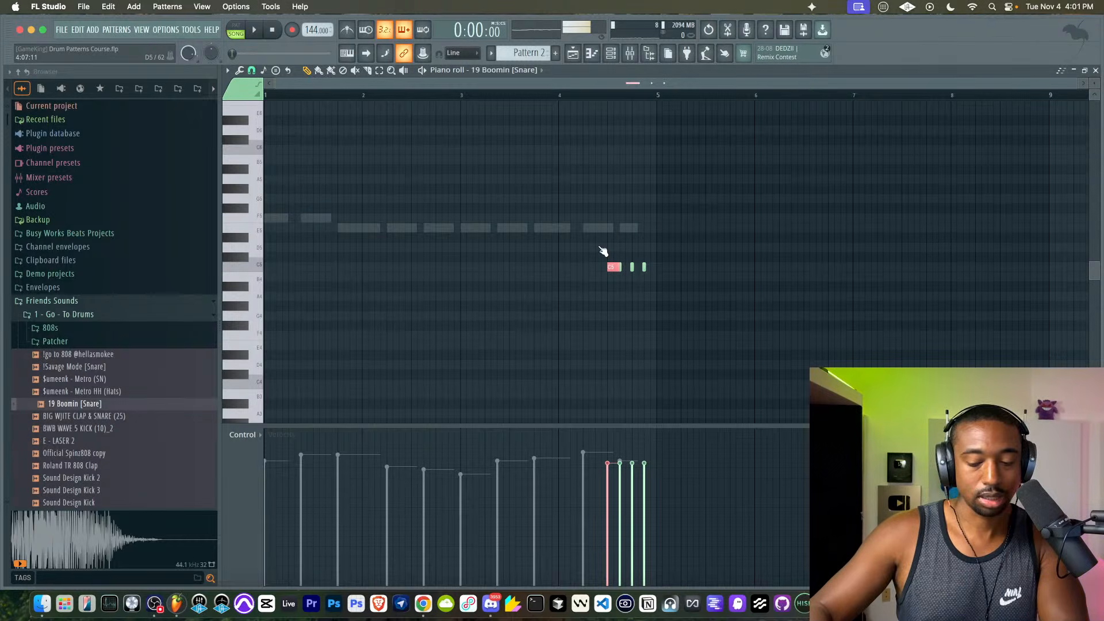
{"action": "key", "text": "alt+u"}
{"action": "left_click_drag", "start_coordinate": [589, 227], "coordinate": [792, 149]}
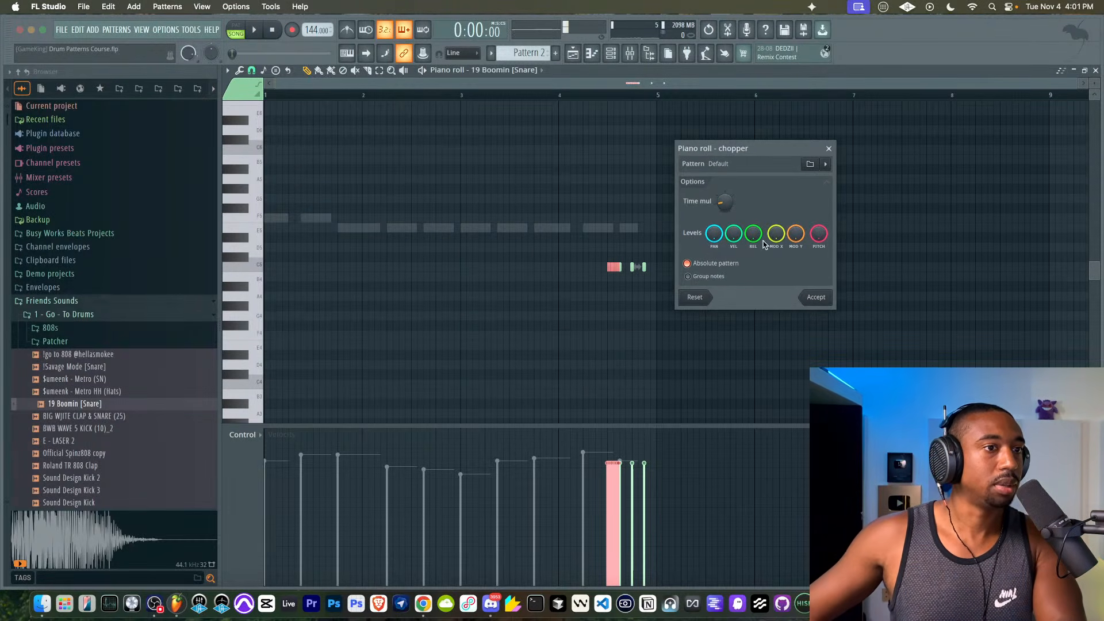
{"action": "key", "text": "space"}
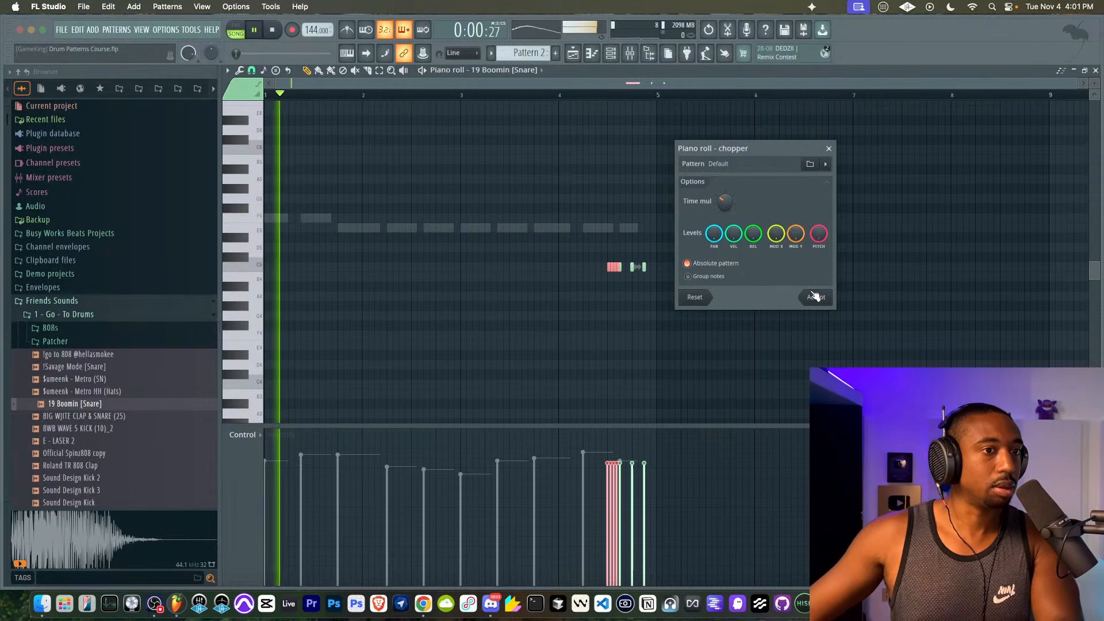
{"action": "left_click", "coordinate": [816, 297]}
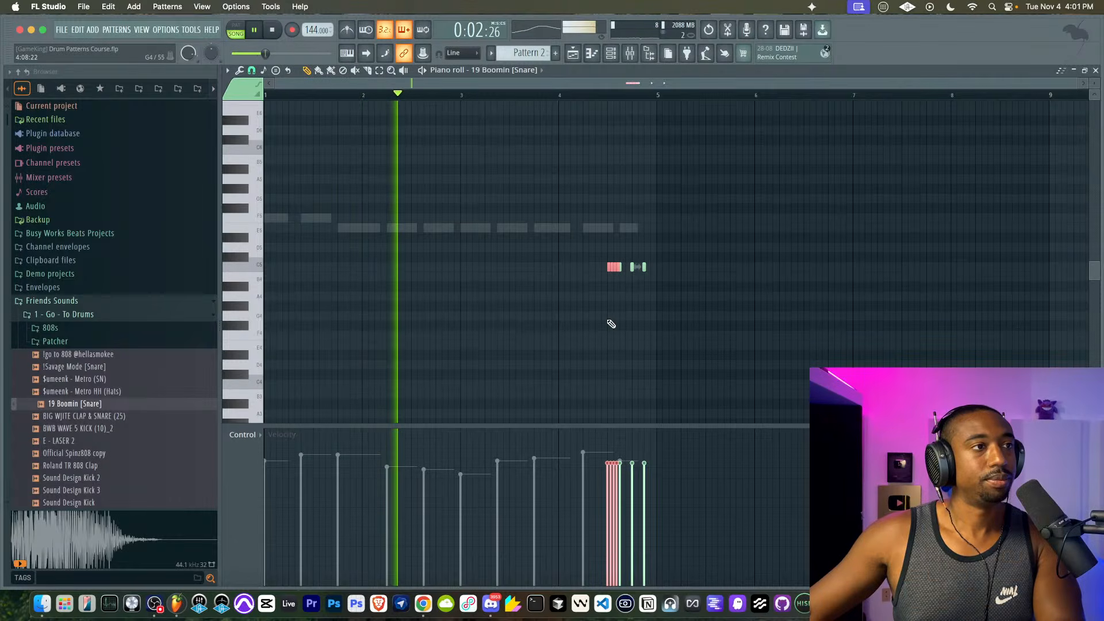
- Pan the notes of the chopped snare roll progressively from left to right
{"action": "scroll", "coordinate": [425, 250], "scroll_direction": "up", "scroll_amount": 5}
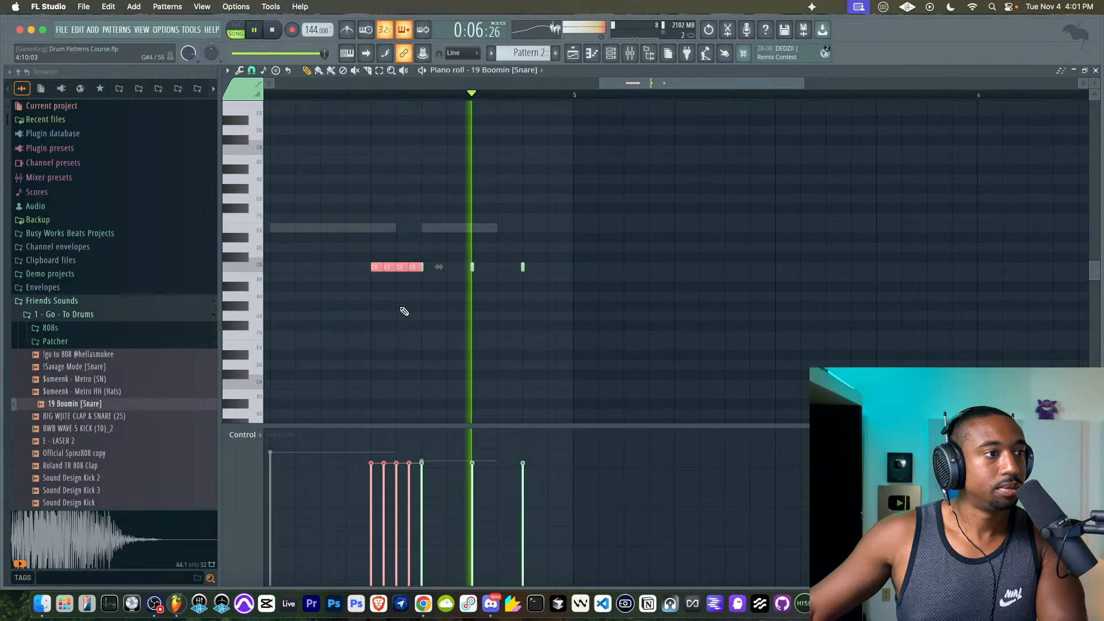
{"action": "right_click", "coordinate": [430, 313]}
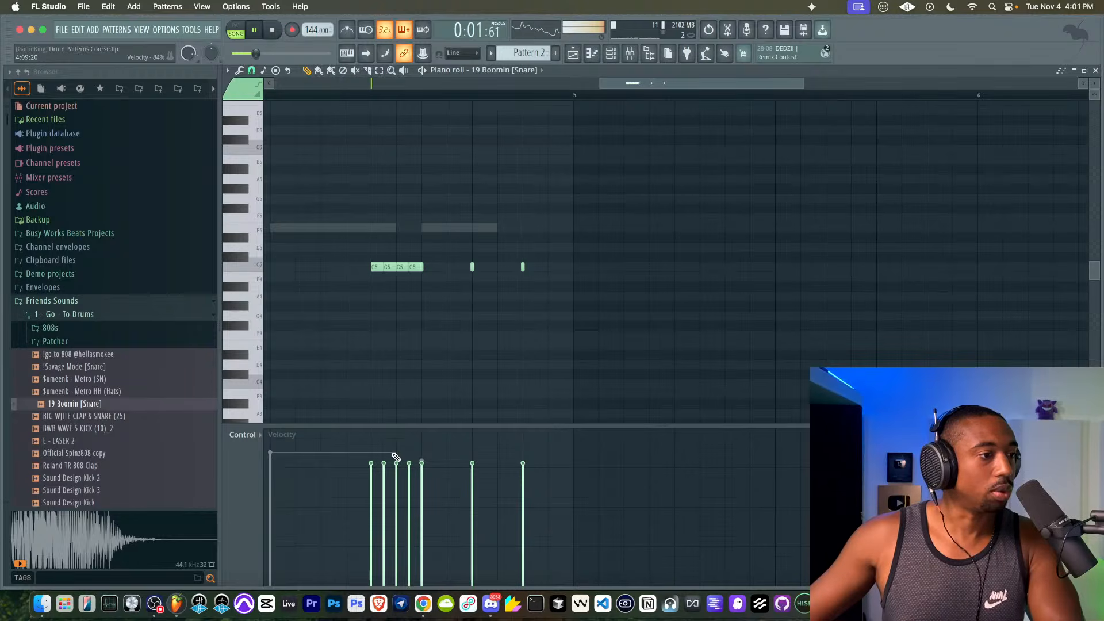
{"action": "left_click", "coordinate": [260, 447]}
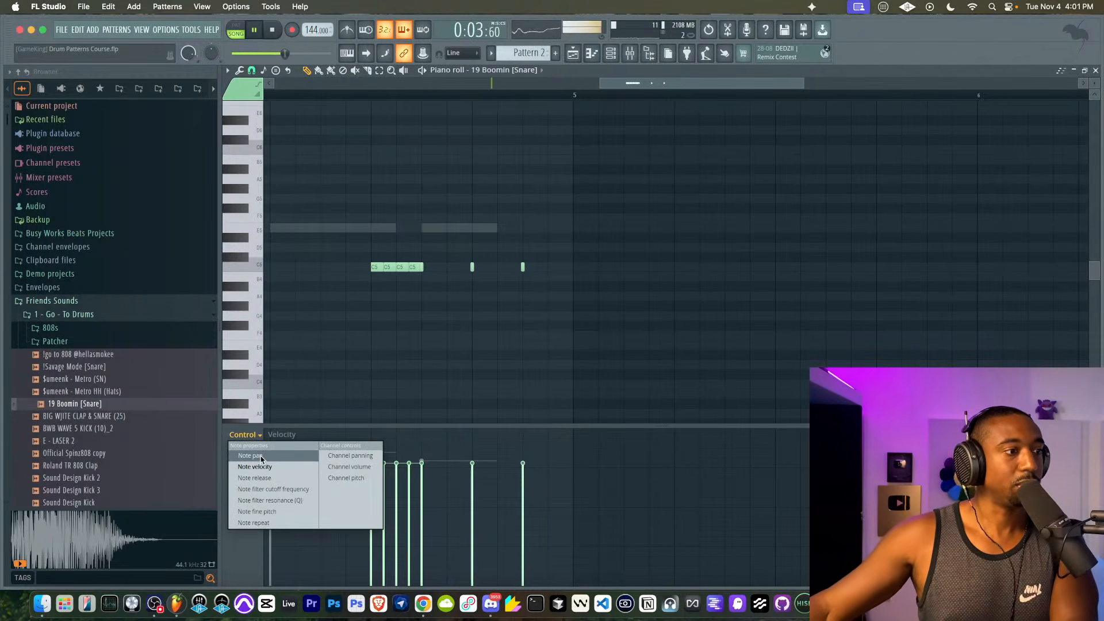
{"action": "left_click", "coordinate": [276, 455]}
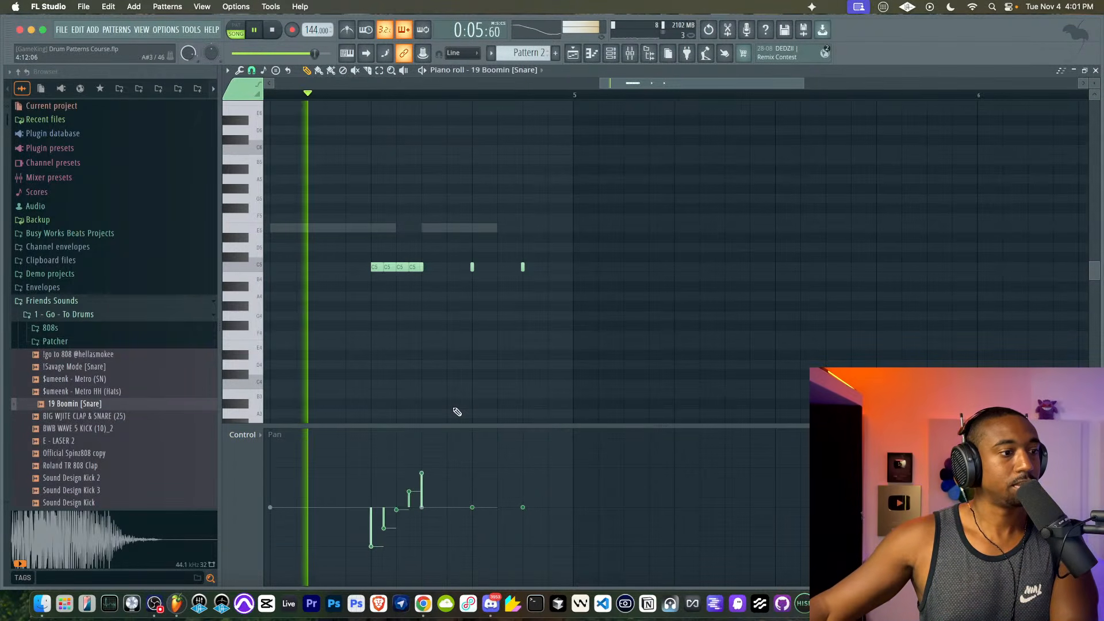
- Lower the velocity and filter cutoff of the snare roll's second and fourth notes, with the fourth's velocity at 59%
{"action": "left_click", "coordinate": [248, 441]}
{"action": "left_click", "coordinate": [275, 464]}
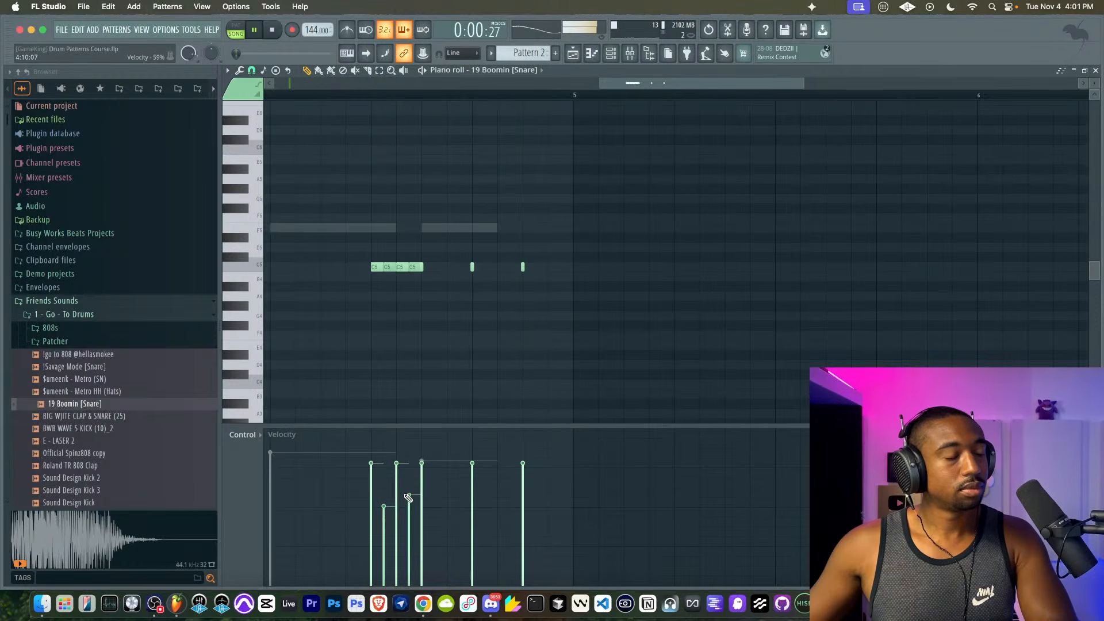
{"action": "left_click", "coordinate": [244, 435]}
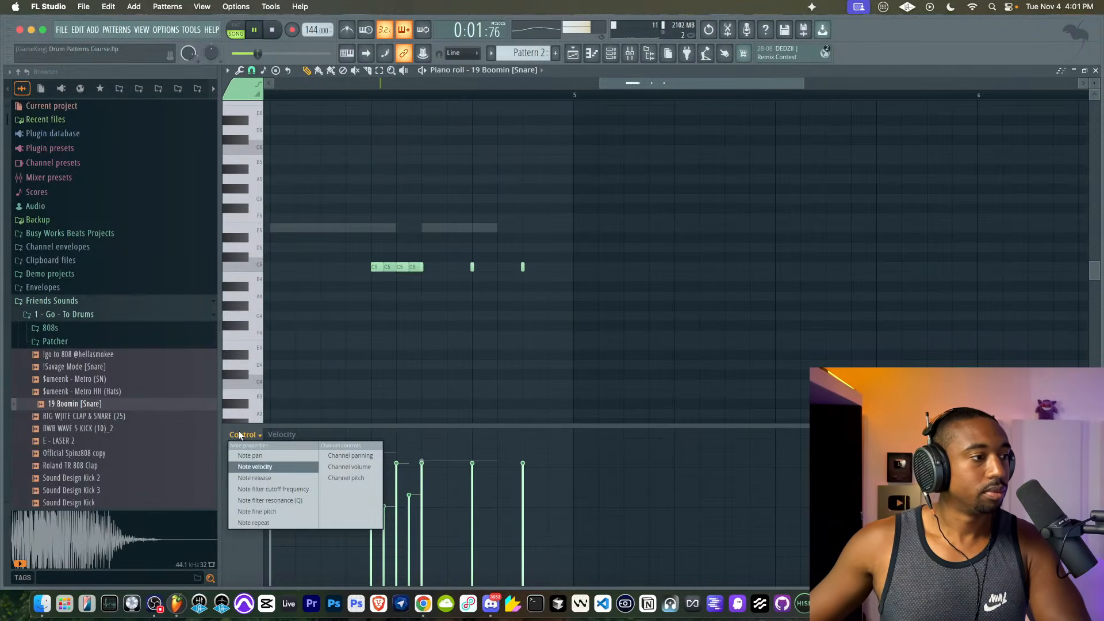
{"action": "left_click", "coordinate": [268, 489]}
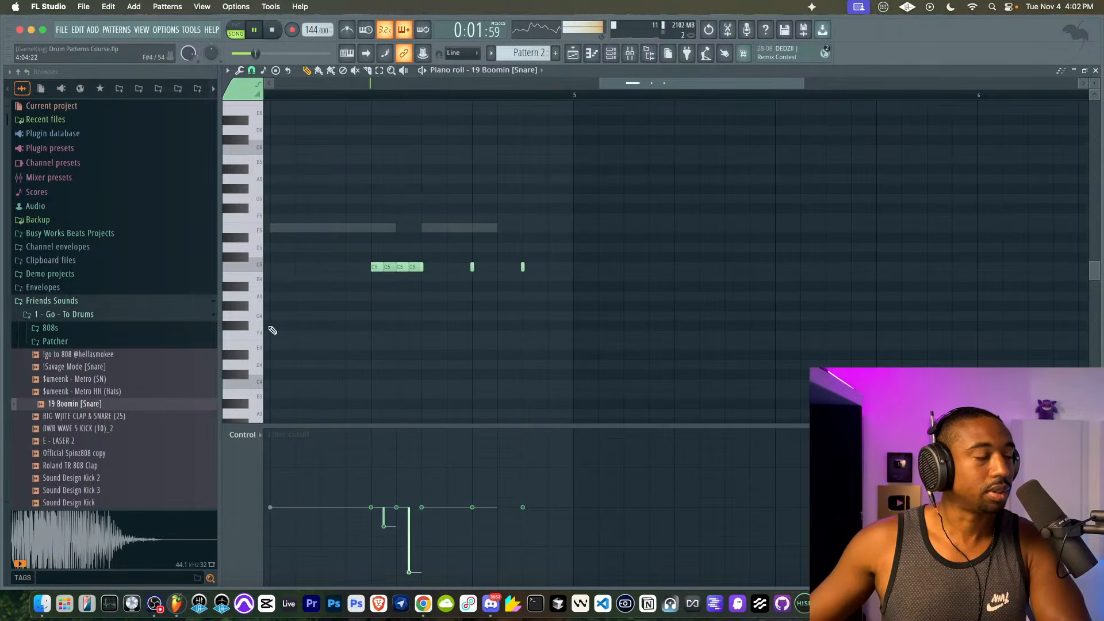
{"action": "left_click", "coordinate": [243, 435]}
{"action": "left_click", "coordinate": [270, 466]}
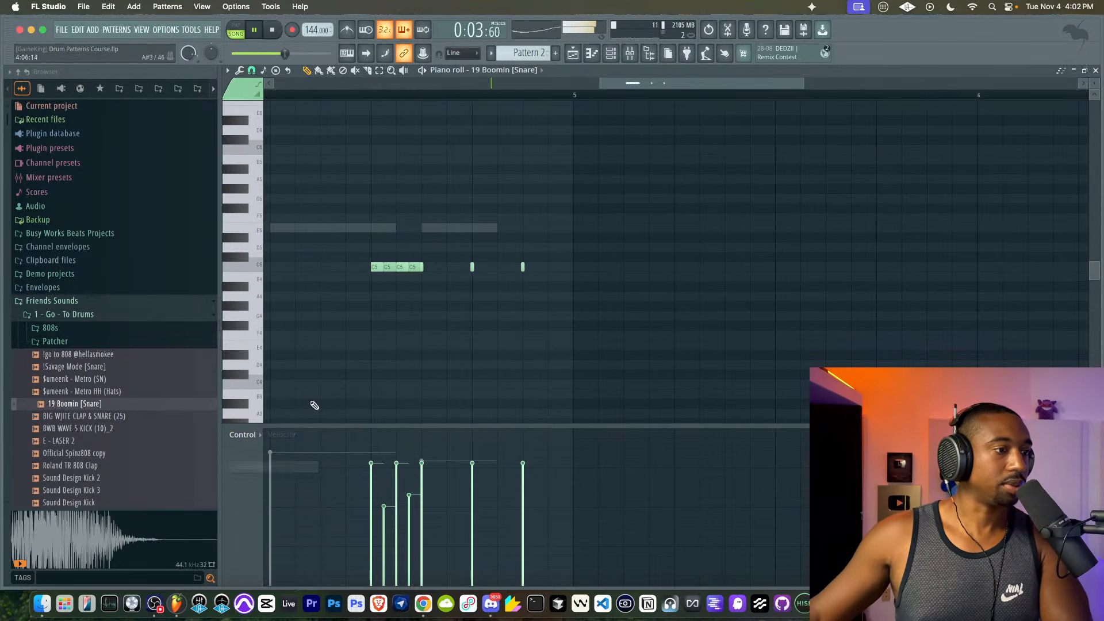
- Stop playback and delete all the kick, snare, hat and 808 channels from the channel rack
{"action": "left_click", "coordinate": [620, 56]}
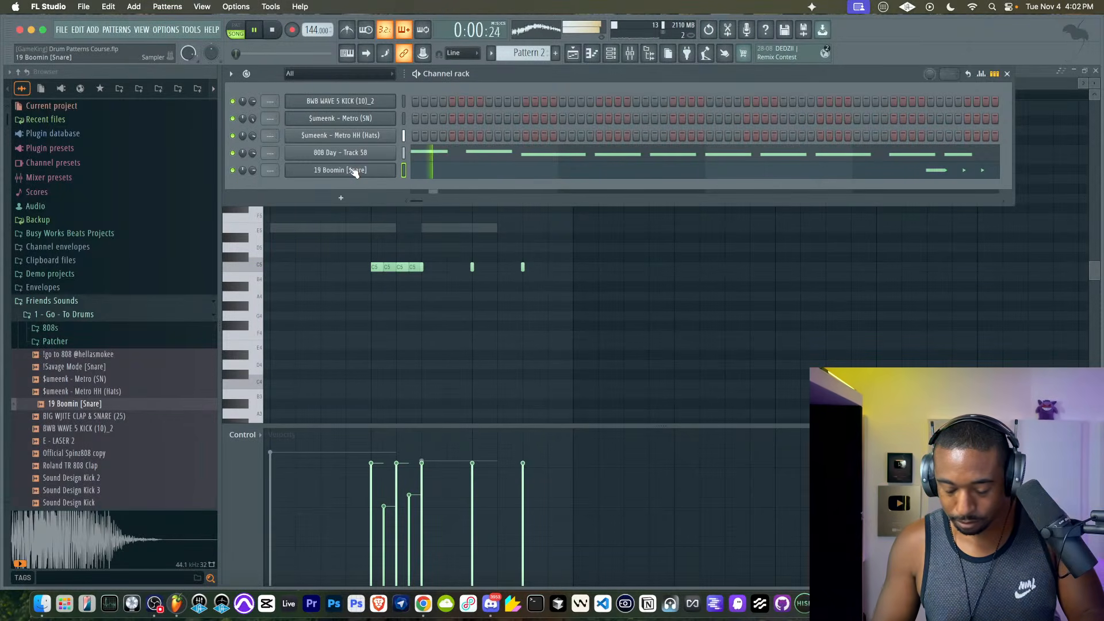
{"action": "key", "text": "space"}
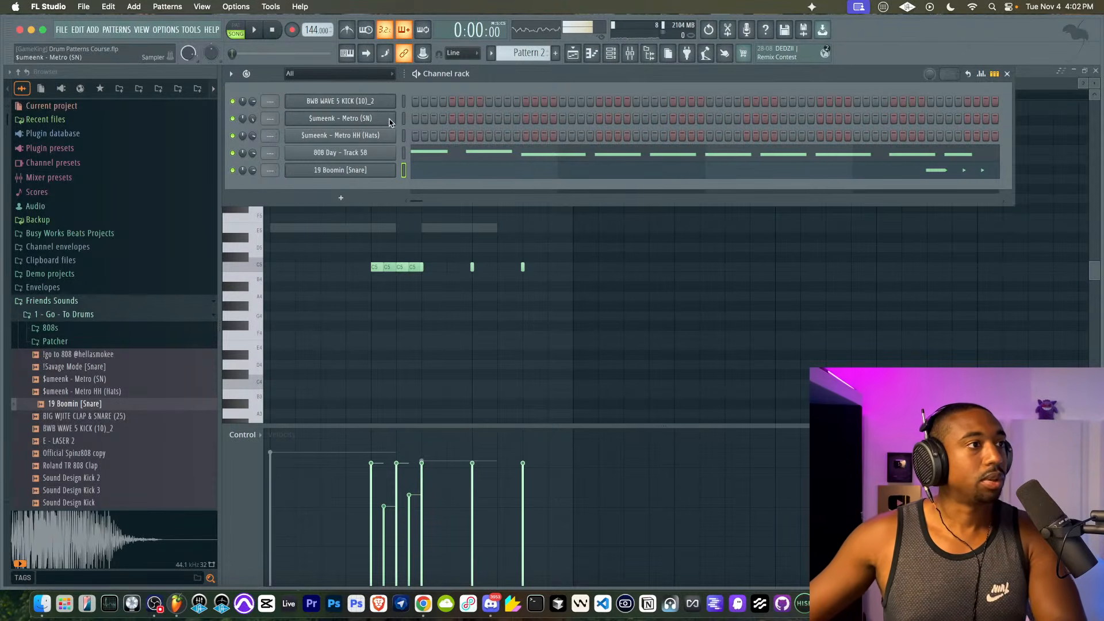
{"action": "right_click", "coordinate": [367, 96]}
{"action": "key", "text": "d"}
{"action": "right_click", "coordinate": [367, 97]}
{"action": "key", "text": "d"}
{"action": "right_click", "coordinate": [367, 96]}
{"action": "key", "text": "d"}
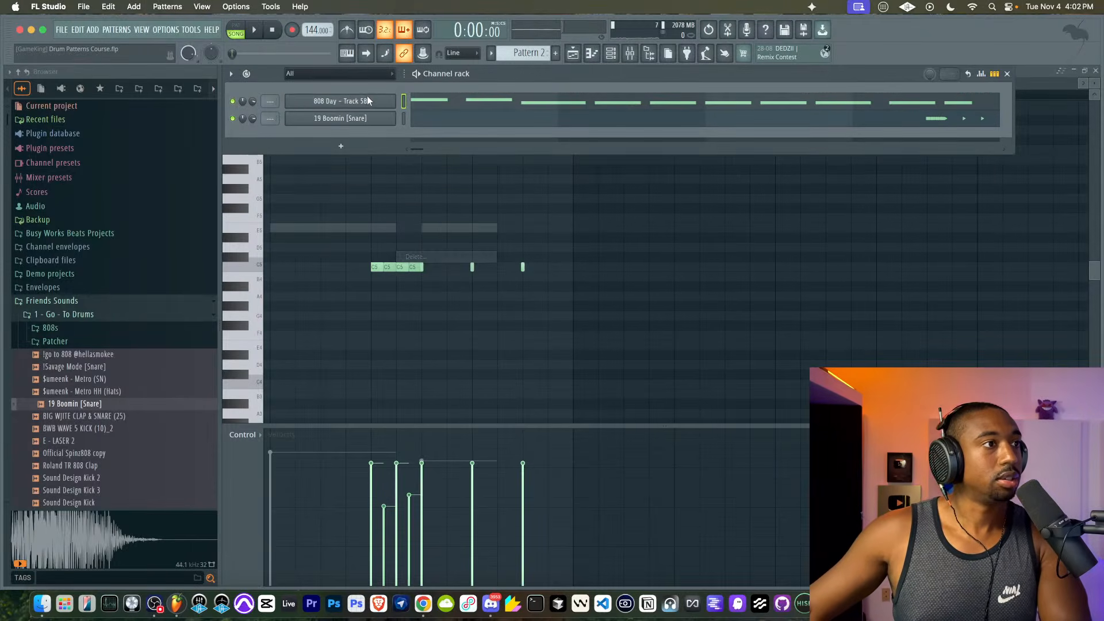
{"action": "right_click", "coordinate": [367, 97]}
{"action": "key", "text": "d"}
- Remove the pattern clips from the playlist and delete Pattern 1 and Pattern 2
{"action": "right_click", "coordinate": [389, 148]}
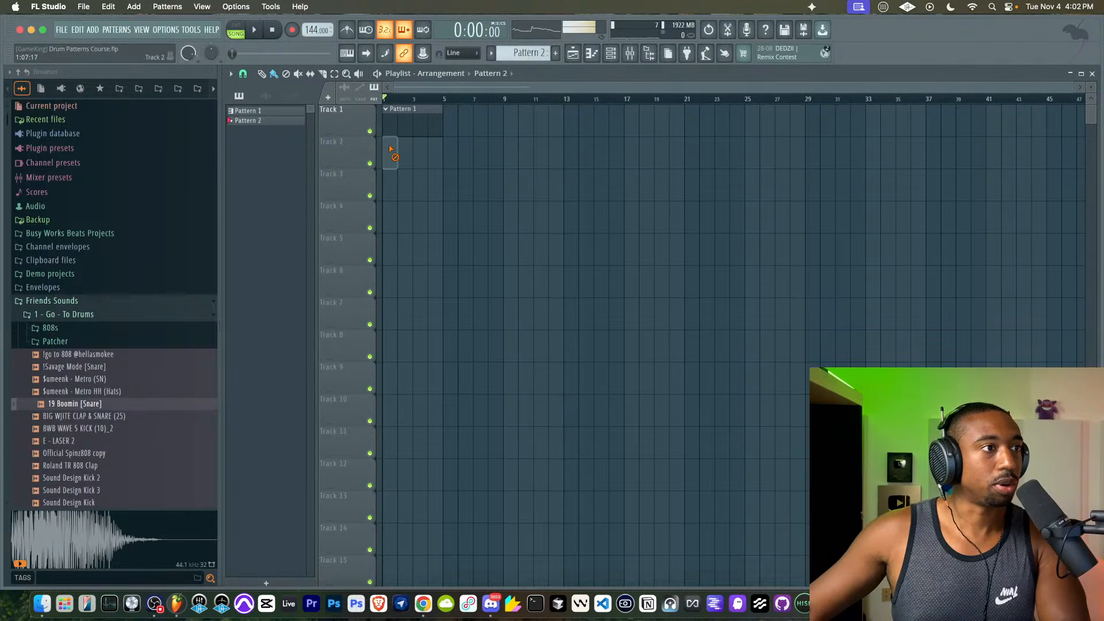
{"action": "right_click", "coordinate": [423, 127]}
{"action": "right_click", "coordinate": [266, 112]}
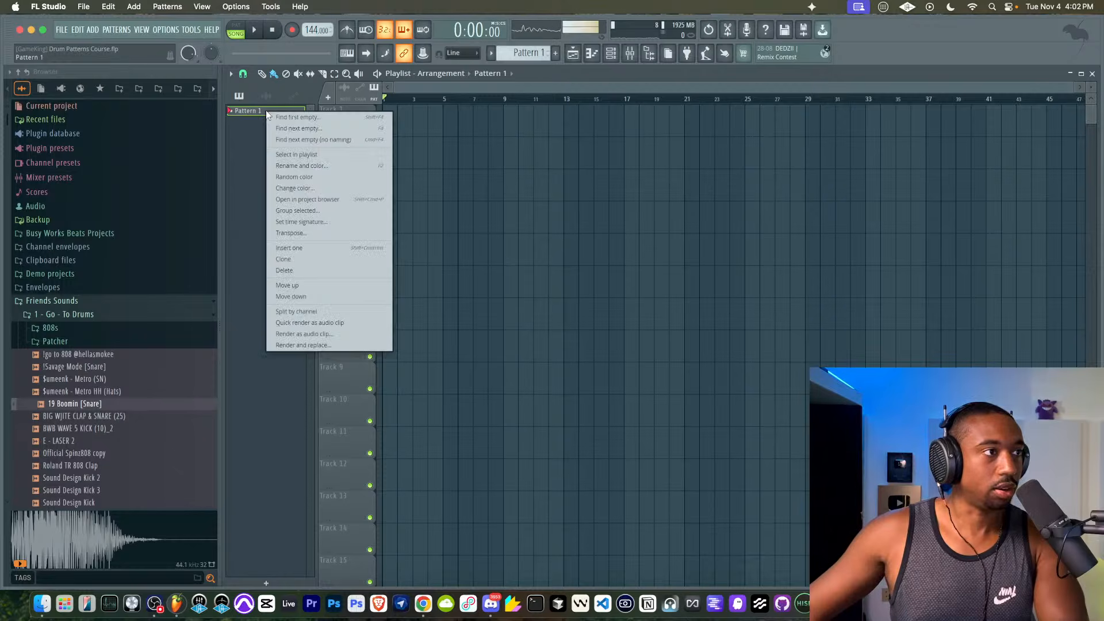
{"action": "key", "text": "d"}
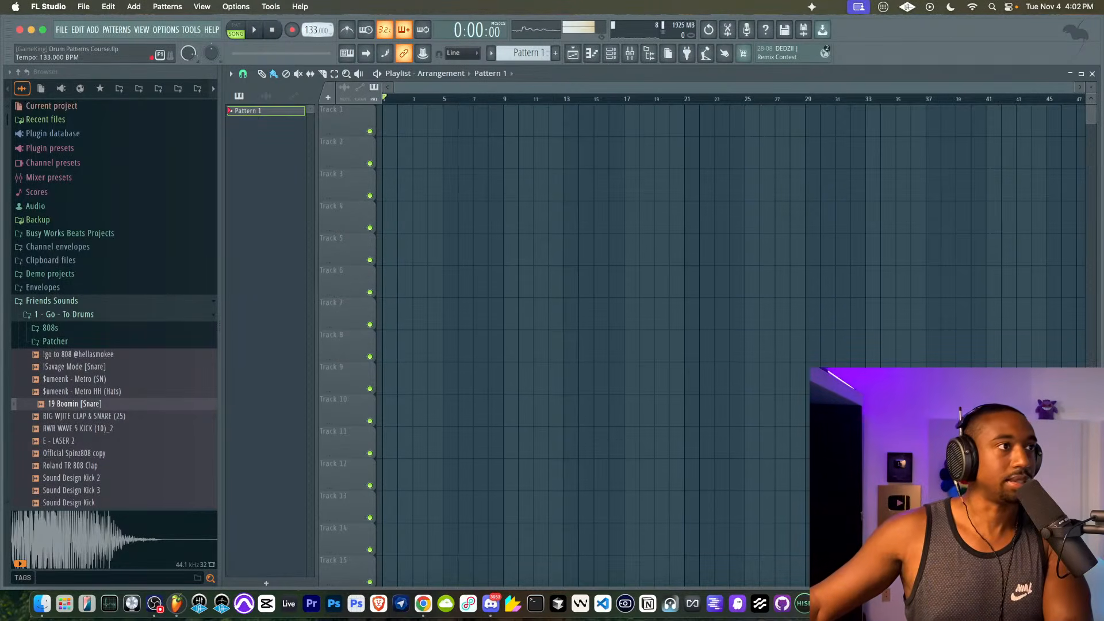
- Set the project tempo to 103 BPM, checking it with the metronome enabled, and show the channel rack
{"action": "left_click_drag", "start_coordinate": [313, 31], "coordinate": [312, 35]}
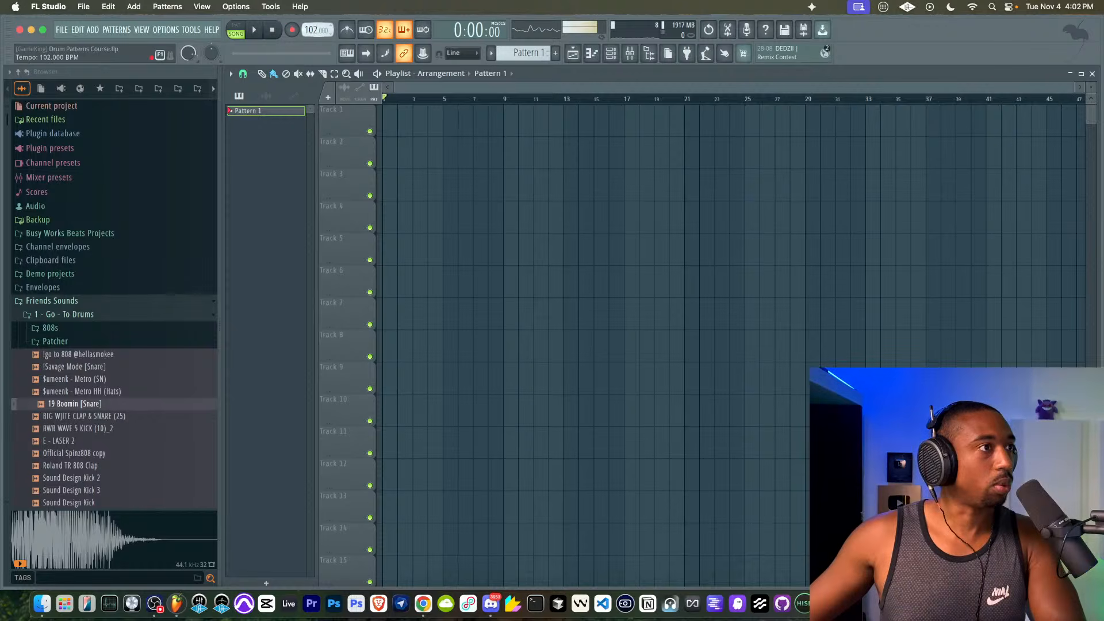
{"action": "key", "text": "space"}
{"action": "left_click", "coordinate": [347, 29]}
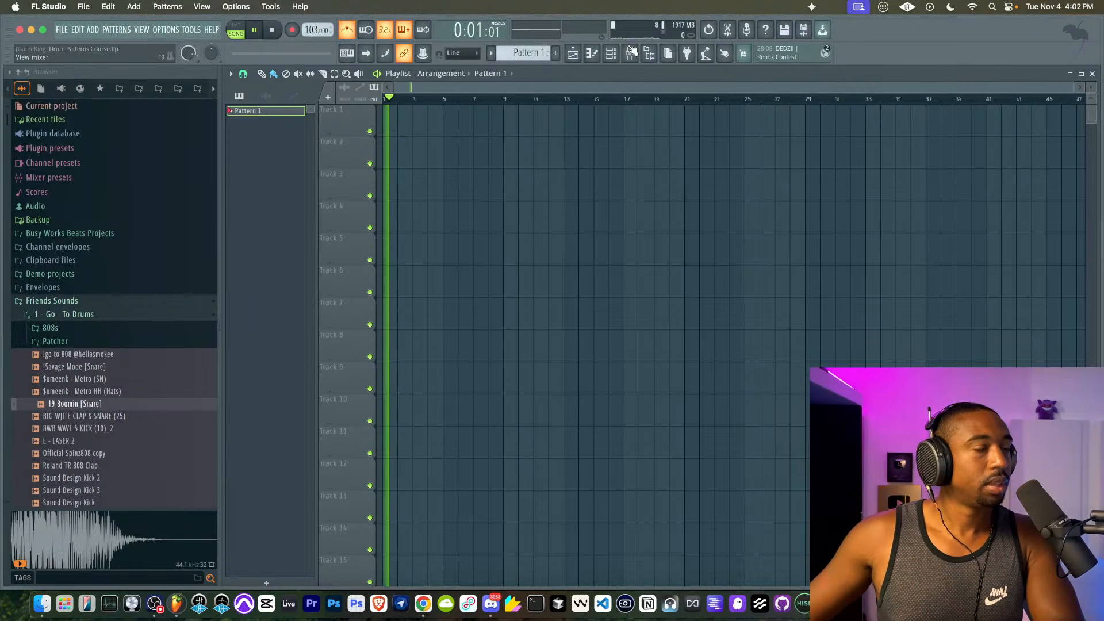
{"action": "left_click", "coordinate": [611, 53]}
{"action": "key", "text": "space"}
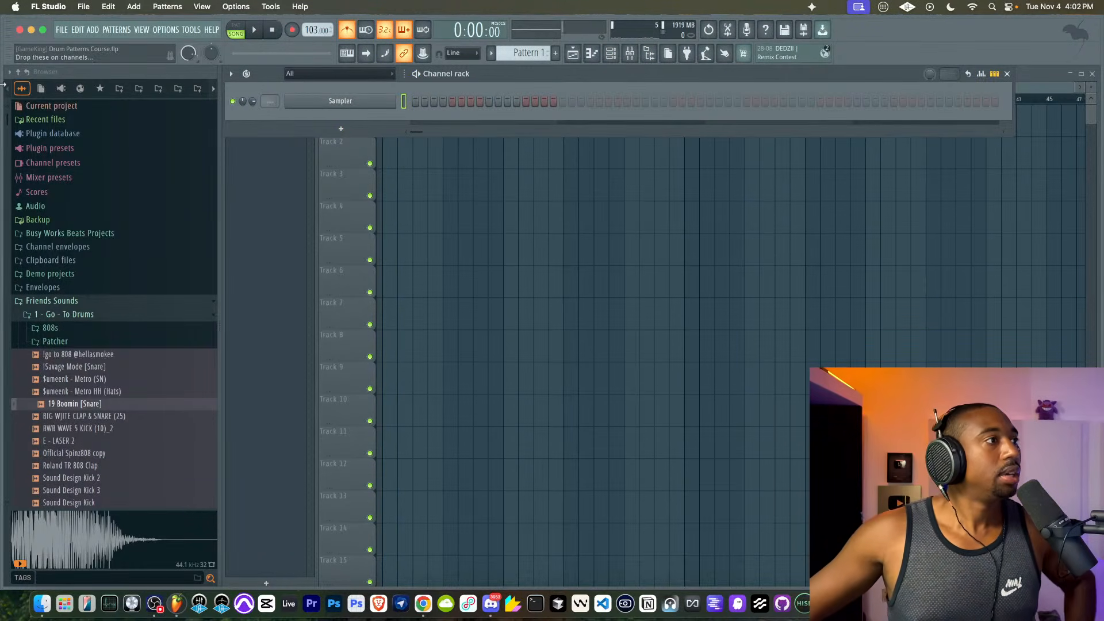
- Browse the Friends Sounds library and open the Ramoon folder
{"action": "left_click", "coordinate": [19, 72]}
{"action": "left_click", "coordinate": [69, 301]}
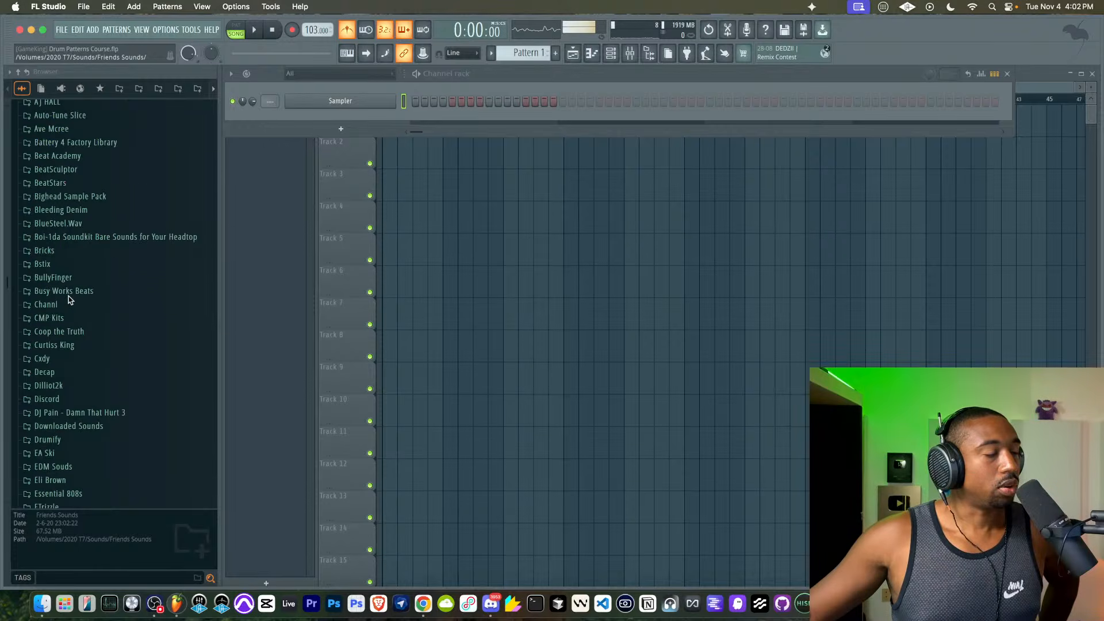
{"action": "scroll", "coordinate": [68, 297], "scroll_direction": "down", "scroll_amount": 5}
{"action": "scroll", "coordinate": [68, 298], "scroll_direction": "down", "scroll_amount": 5}
{"action": "scroll", "coordinate": [69, 301], "scroll_direction": "up", "scroll_amount": 3}
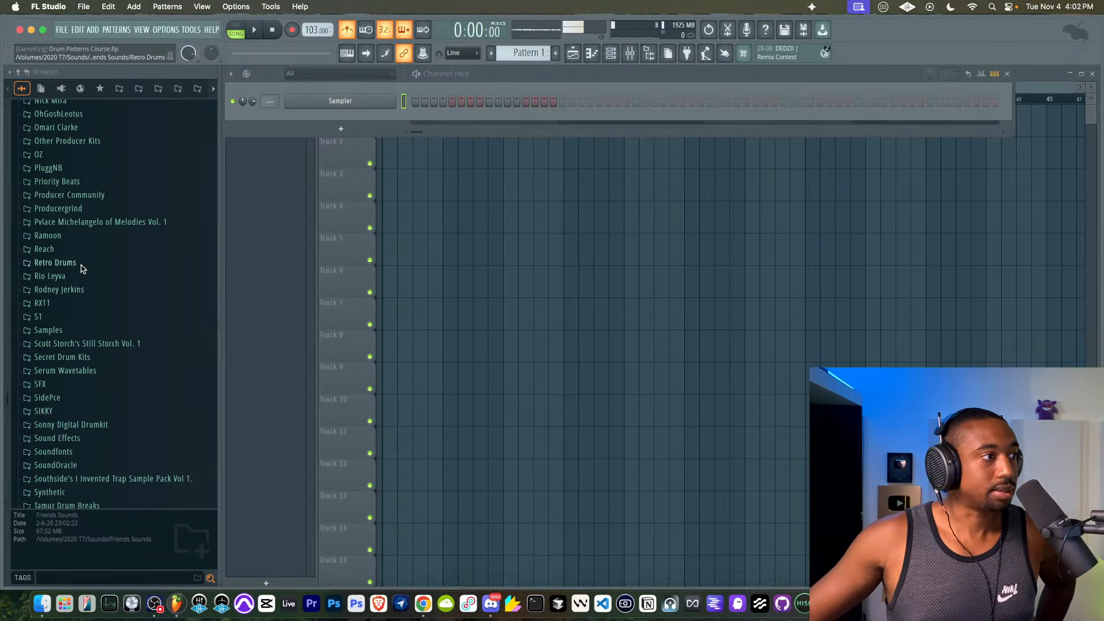
{"action": "left_click", "coordinate": [79, 239]}
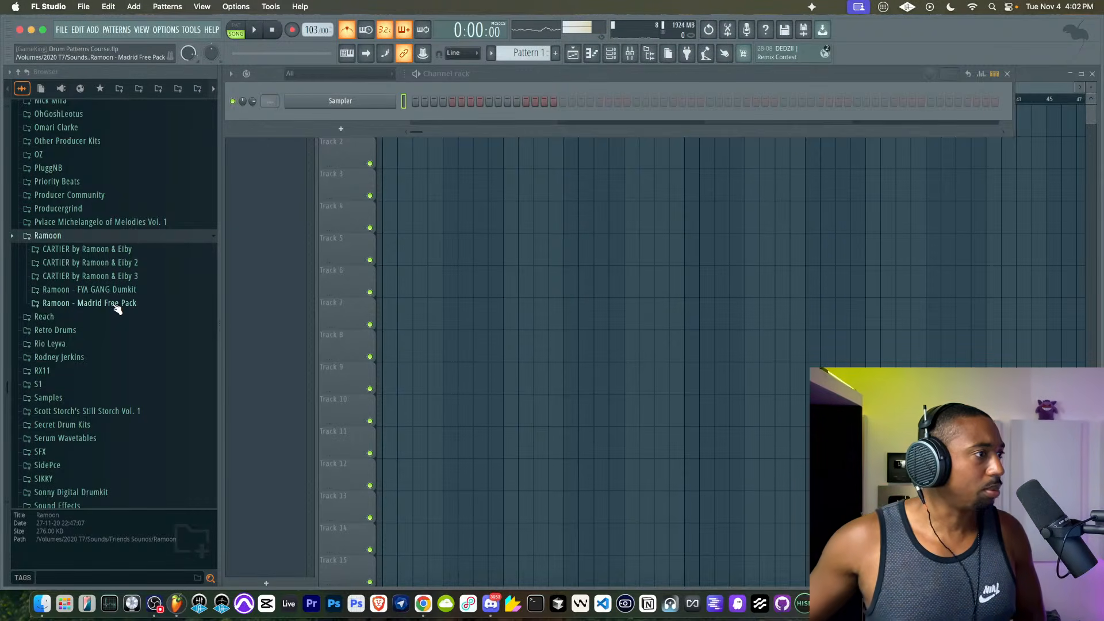
- Look through the CARTIER by Ramoon & Eiby folders and preview kicks from the third kit's DRUMKIT folder
{"action": "left_click", "coordinate": [118, 253]}
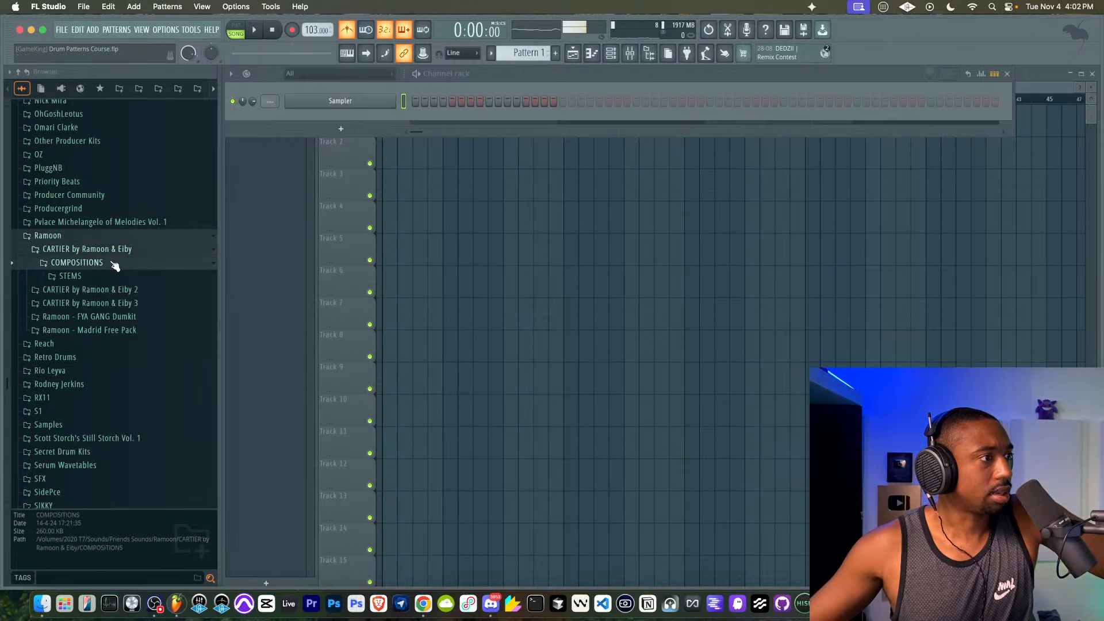
{"action": "left_click", "coordinate": [117, 250]}
{"action": "left_click", "coordinate": [115, 263]}
{"action": "left_click", "coordinate": [114, 264]}
{"action": "left_click", "coordinate": [115, 276]}
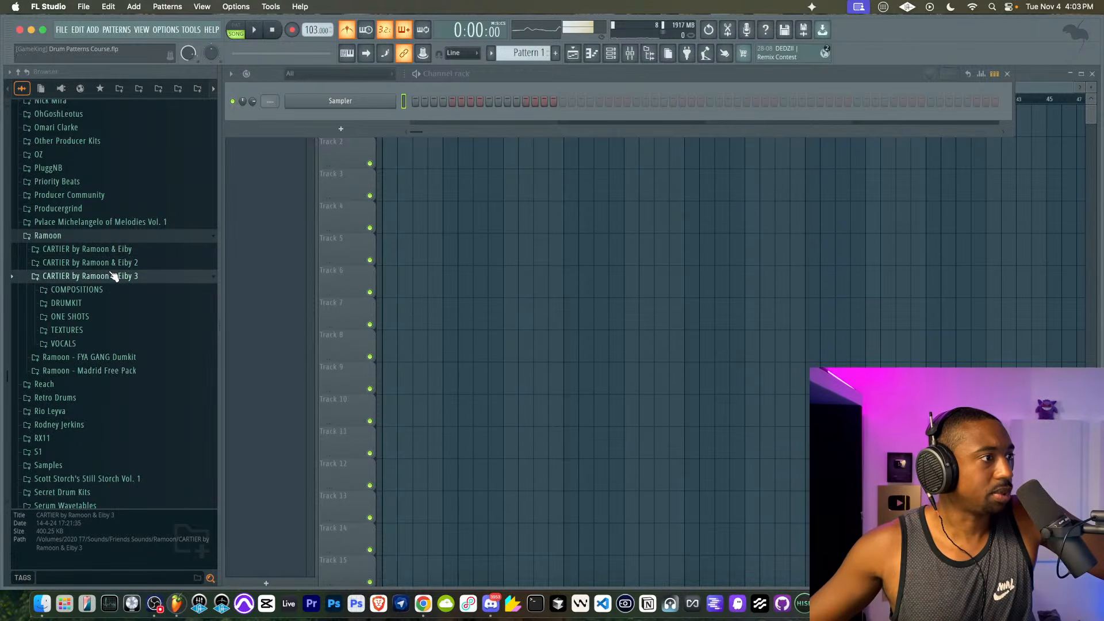
{"action": "left_click", "coordinate": [80, 303]}
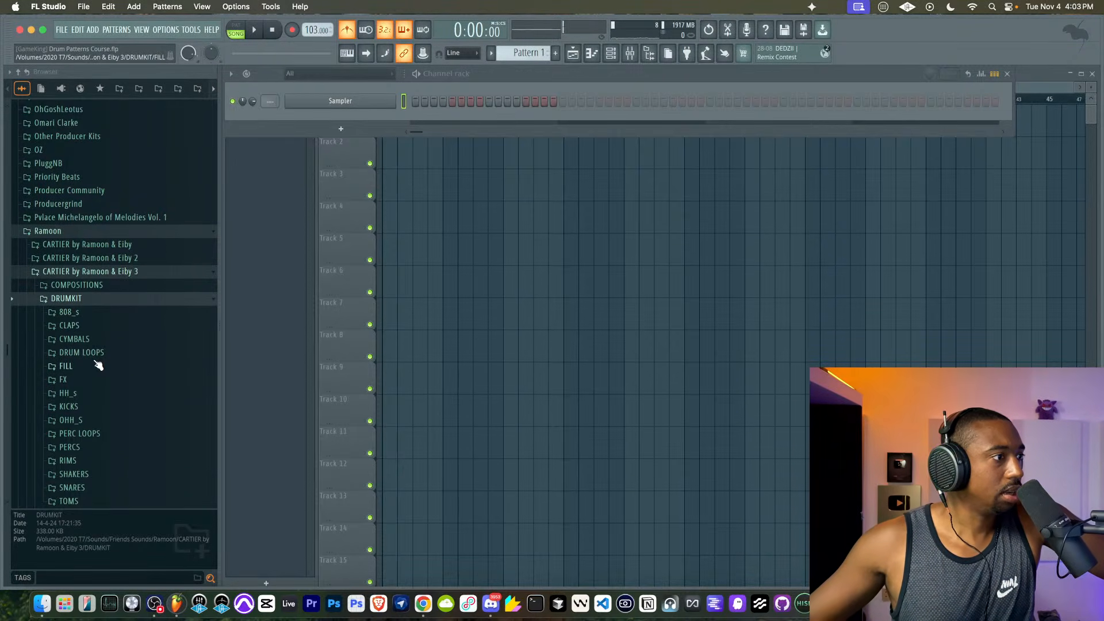
{"action": "left_click", "coordinate": [95, 283]}
{"action": "left_click", "coordinate": [95, 293]}
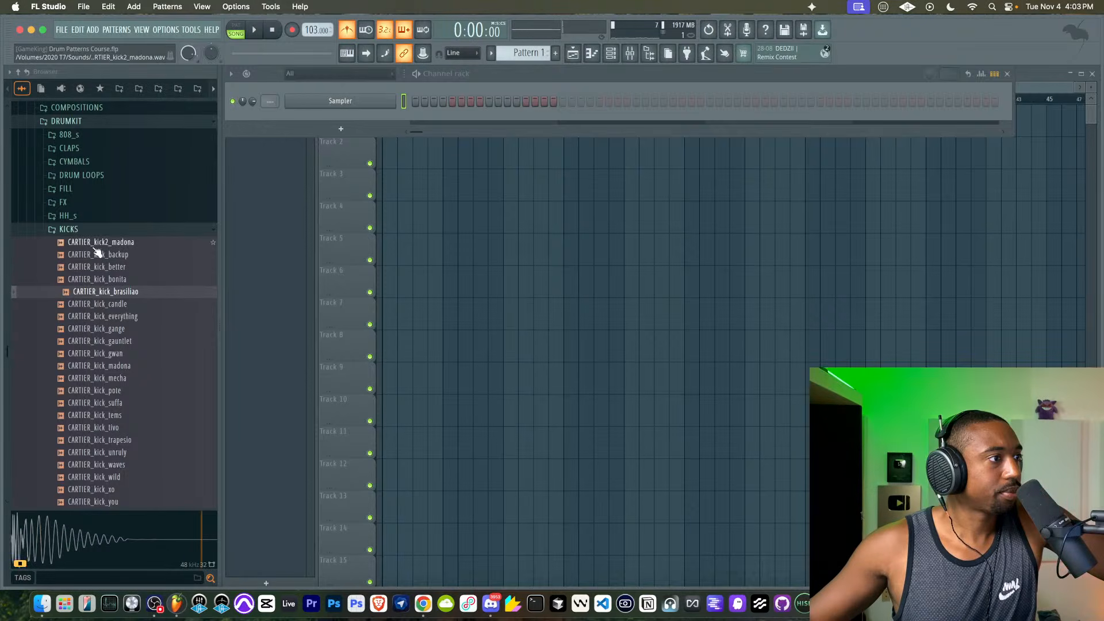
{"action": "left_click", "coordinate": [96, 230]}
{"action": "scroll", "coordinate": [96, 232], "scroll_direction": "up", "scroll_amount": 3}
{"action": "left_click", "coordinate": [97, 195]}
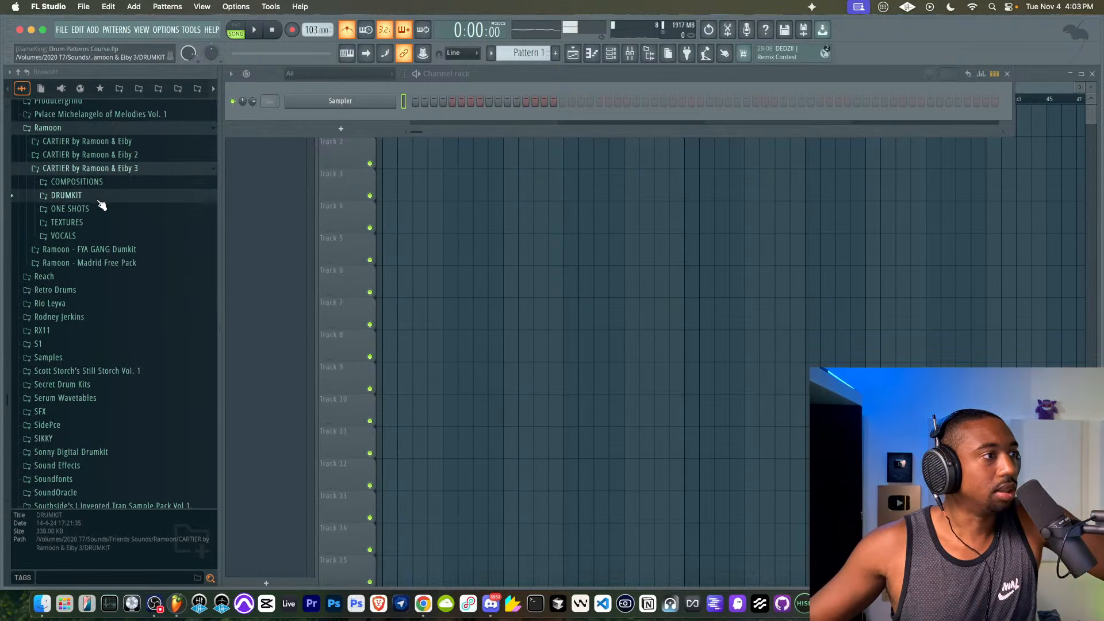
- Preview kicks in the Ramoon - FYA GANG Dumkit folder and load Ayana Kick1 into a new channel
{"action": "left_click", "coordinate": [104, 249]}
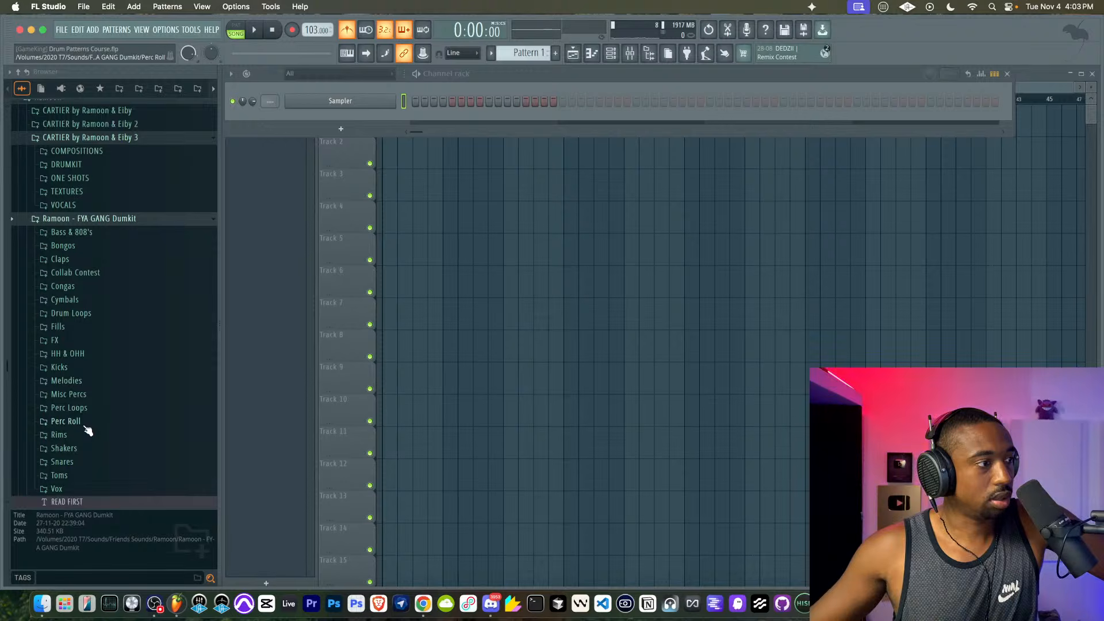
{"action": "left_click", "coordinate": [86, 367]}
{"action": "left_click", "coordinate": [84, 332]}
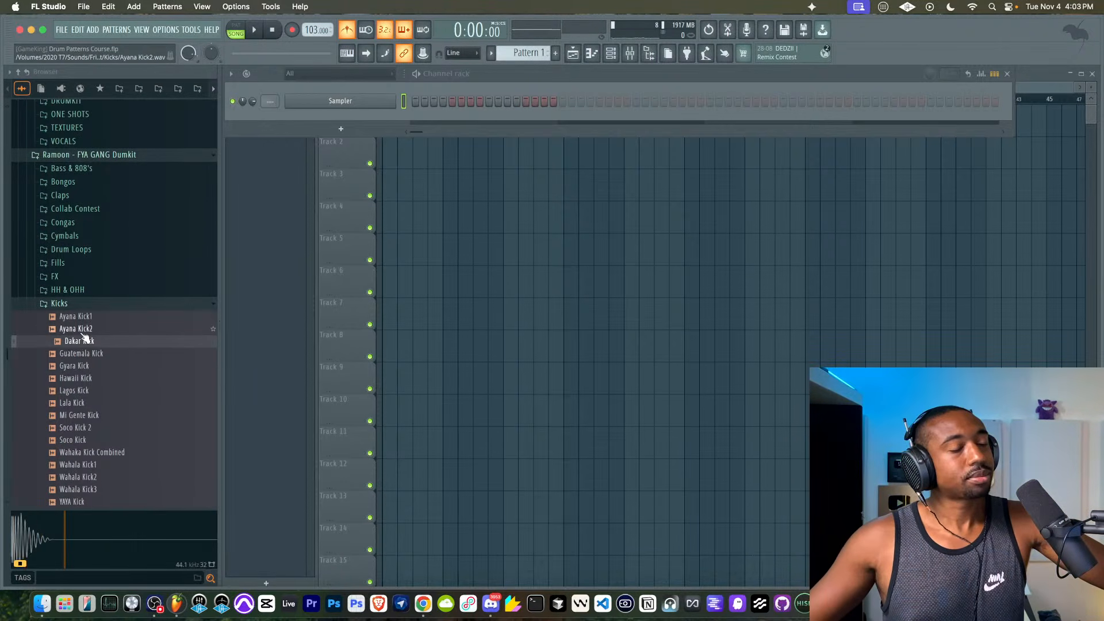
{"action": "left_click", "coordinate": [84, 332]}
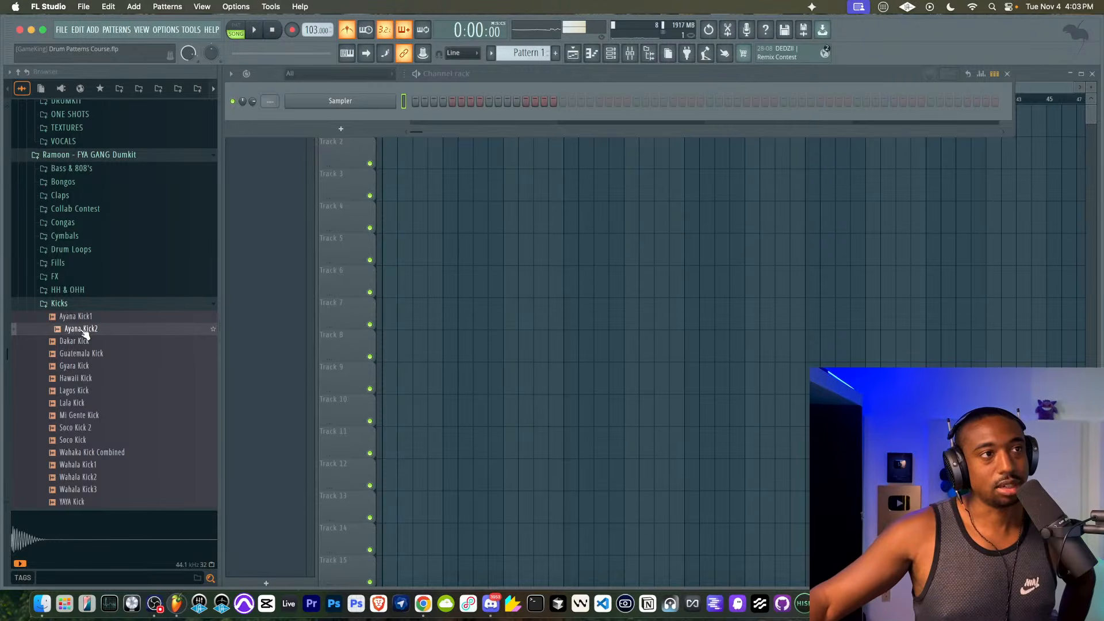
{"action": "left_click", "coordinate": [84, 320]}
{"action": "right_click", "coordinate": [84, 321]}
{"action": "left_click", "coordinate": [98, 338]}
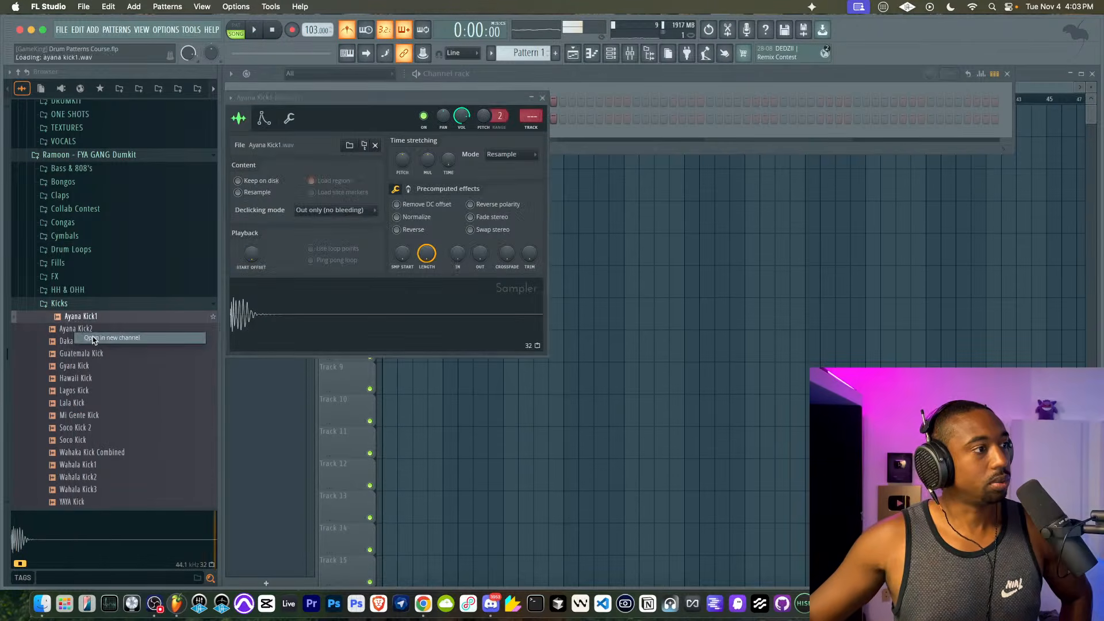
- Preview Ayana Snare2 and Ayana Snare in the FYA GANG kit's Snares folder
{"action": "left_click", "coordinate": [89, 305]}
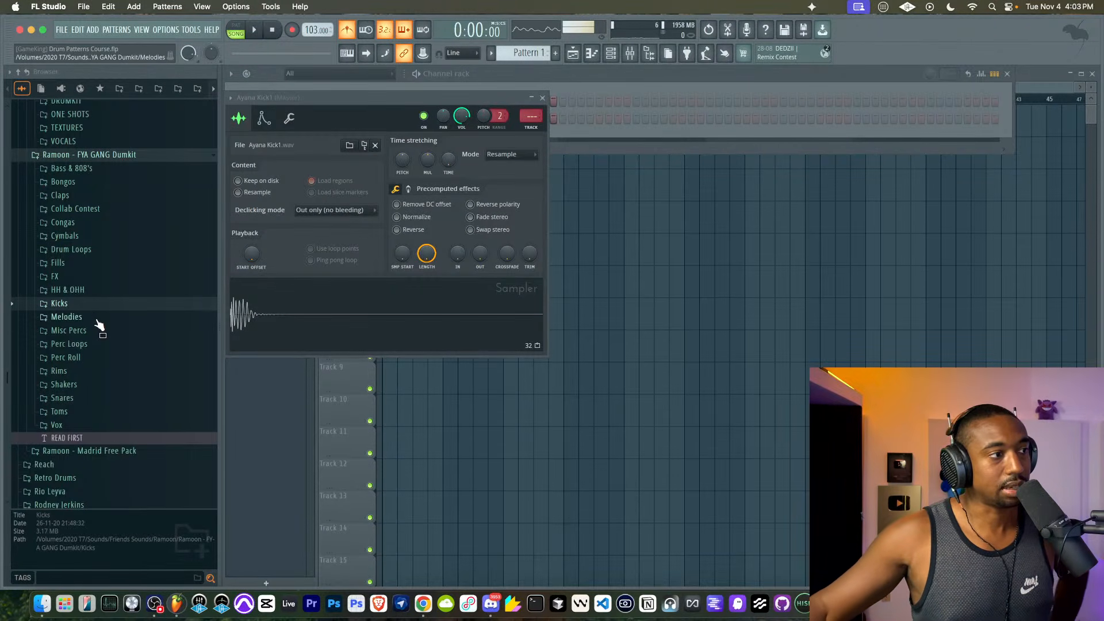
{"action": "left_click", "coordinate": [69, 395]}
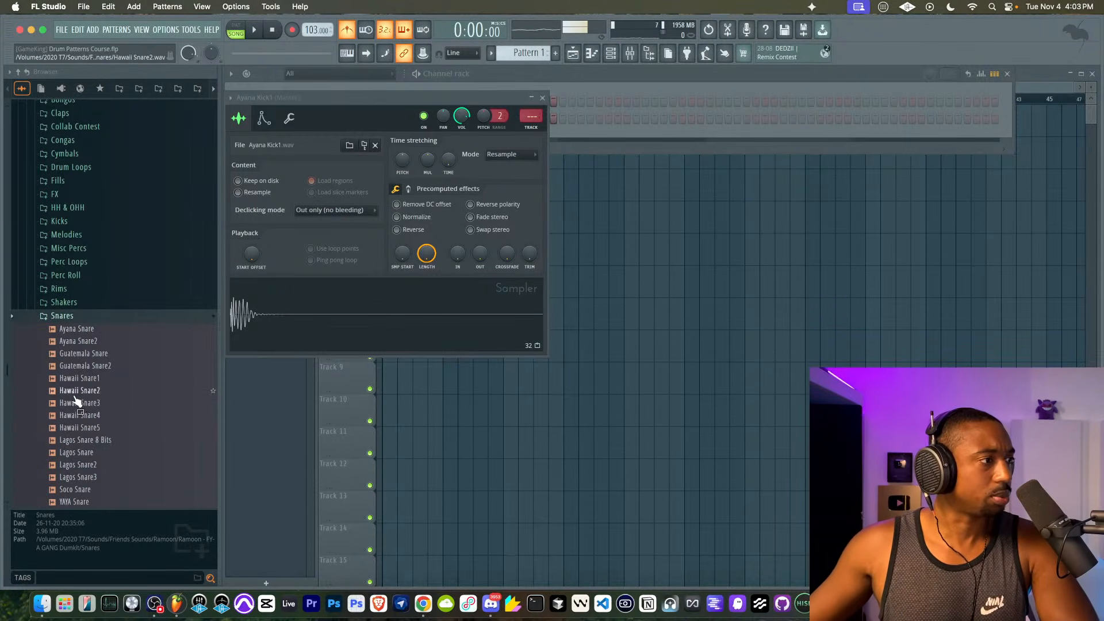
{"action": "left_click", "coordinate": [90, 342]}
{"action": "left_click", "coordinate": [91, 332]}
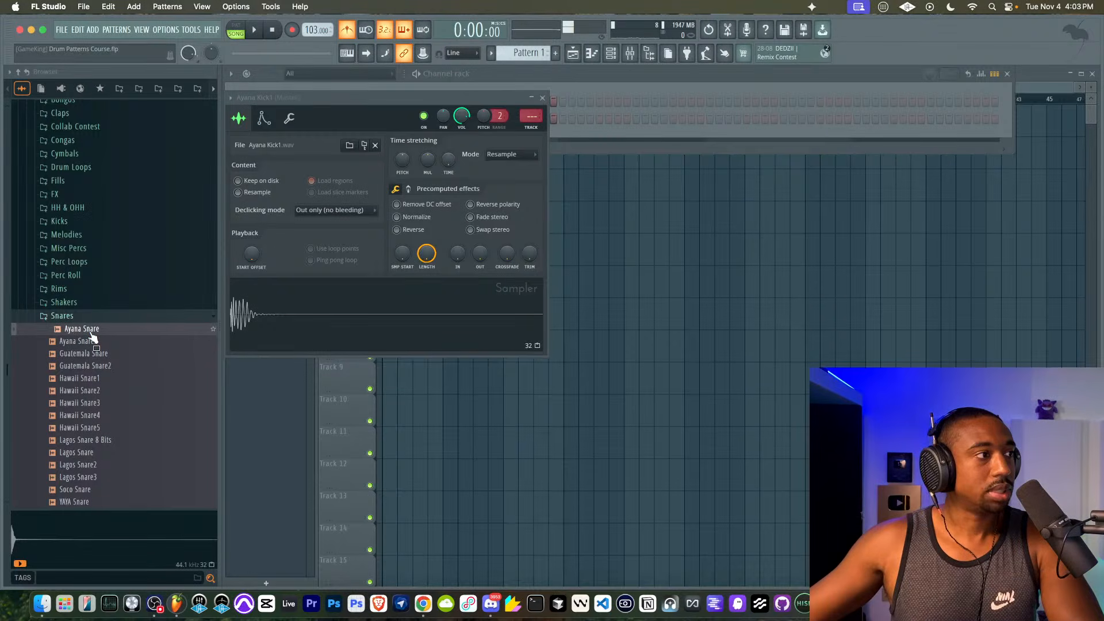
- Load the Ayana HH hi-hat from the HH & OHH folder into a new channel
{"action": "left_click", "coordinate": [77, 208]}
{"action": "left_click", "coordinate": [86, 221]}
{"action": "right_click", "coordinate": [87, 222]}
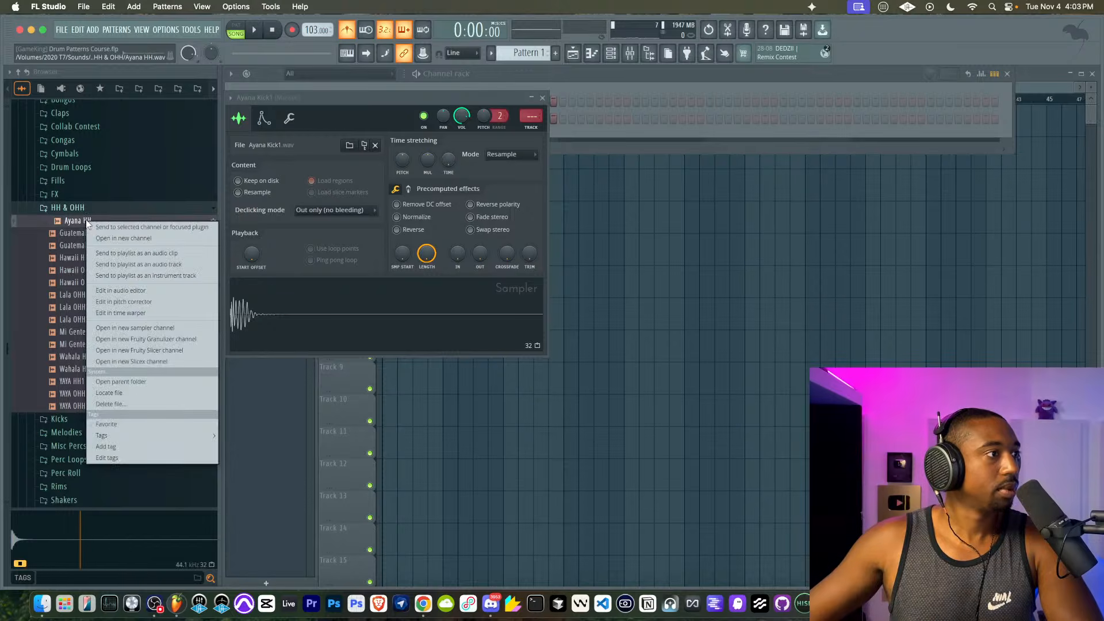
{"action": "left_click", "coordinate": [123, 238]}
{"action": "left_click", "coordinate": [94, 210]}
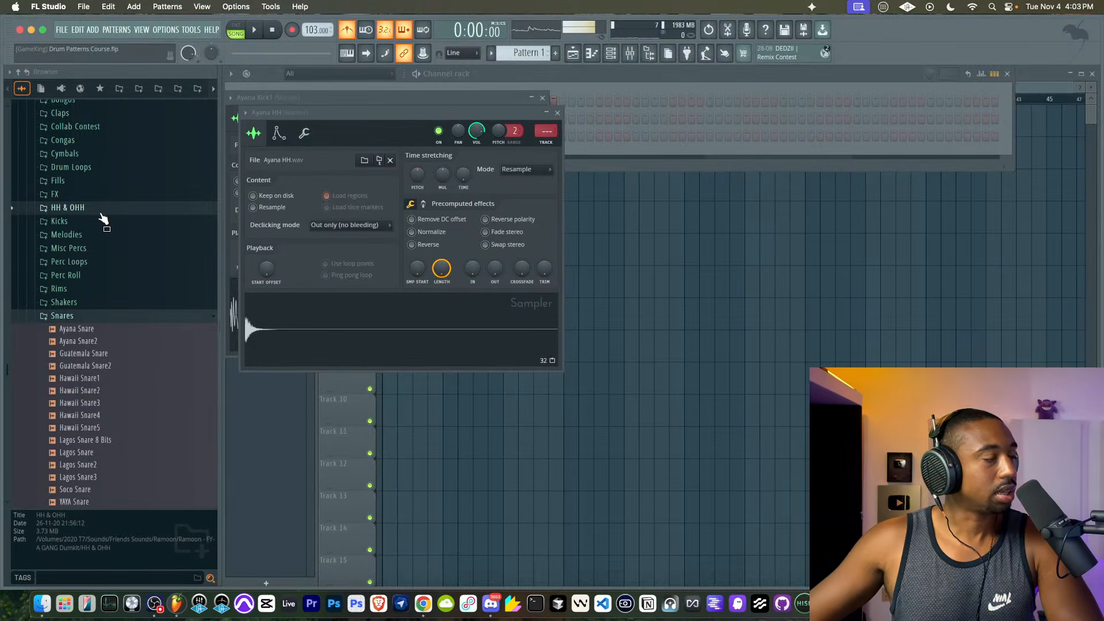
- Compare the Ayana and Guatemala snares and load Guatemala Snare into a new channel
{"action": "left_click", "coordinate": [92, 329]}
{"action": "right_click", "coordinate": [95, 332]}
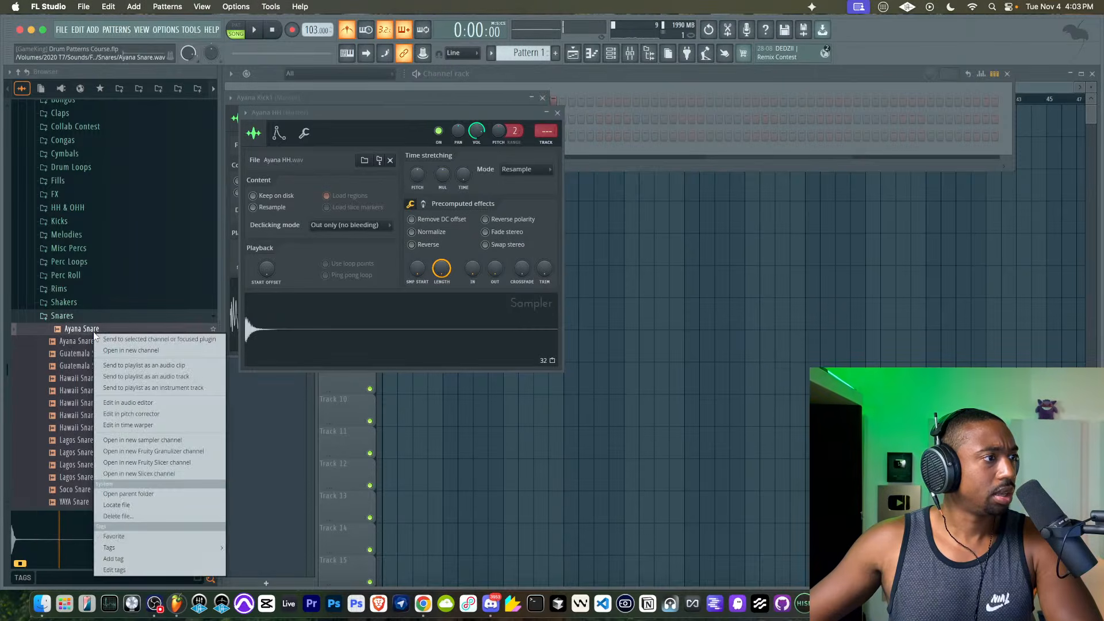
{"action": "left_click", "coordinate": [88, 344]}
{"action": "left_click", "coordinate": [87, 353]}
{"action": "right_click", "coordinate": [91, 353]}
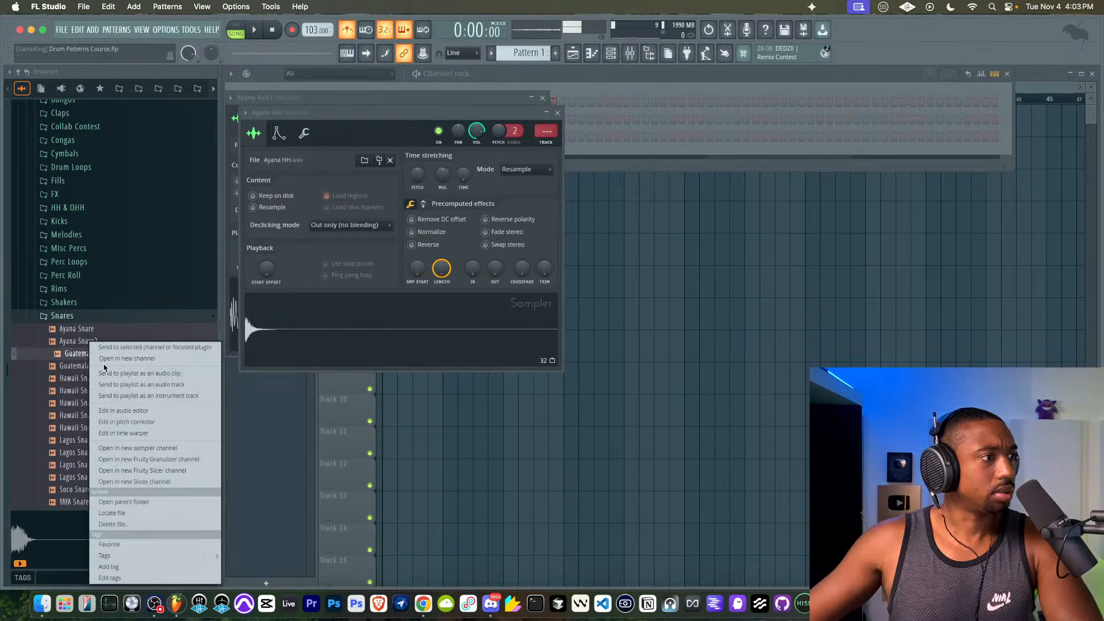
{"action": "left_click", "coordinate": [110, 358]}
- Delete the empty Sampler channel from the channel rack
{"action": "left_click", "coordinate": [530, 82]}
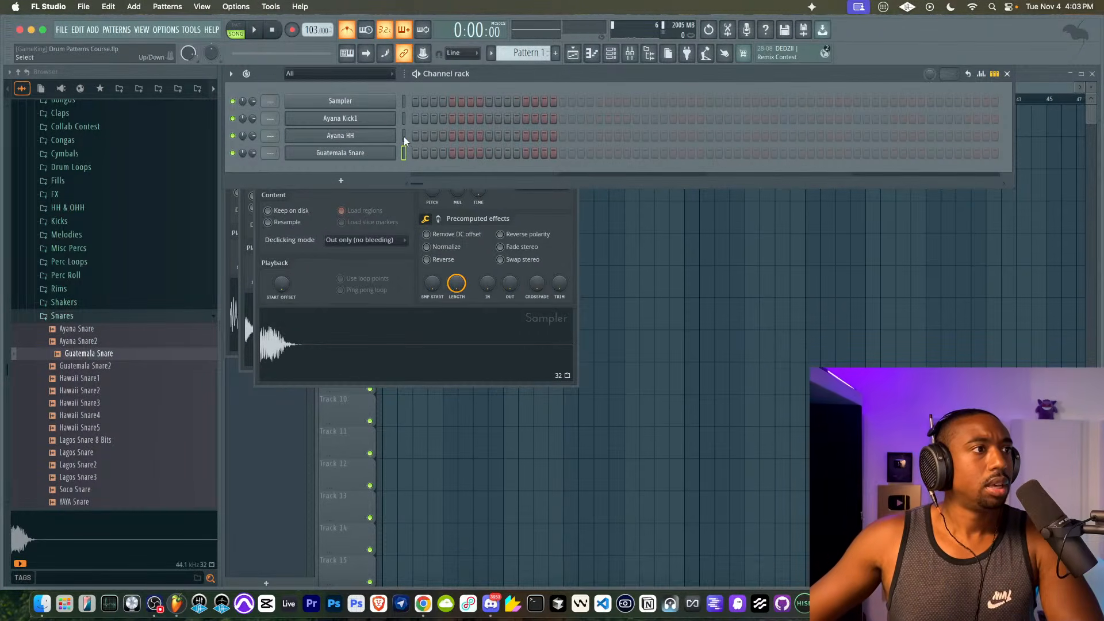
{"action": "right_click", "coordinate": [394, 100]}
{"action": "key", "text": "d"}
- Place Ayana Kick1 hits on steps 1 and 7 and a Guatemala Snare hit on step 4
{"action": "left_click", "coordinate": [414, 101]}
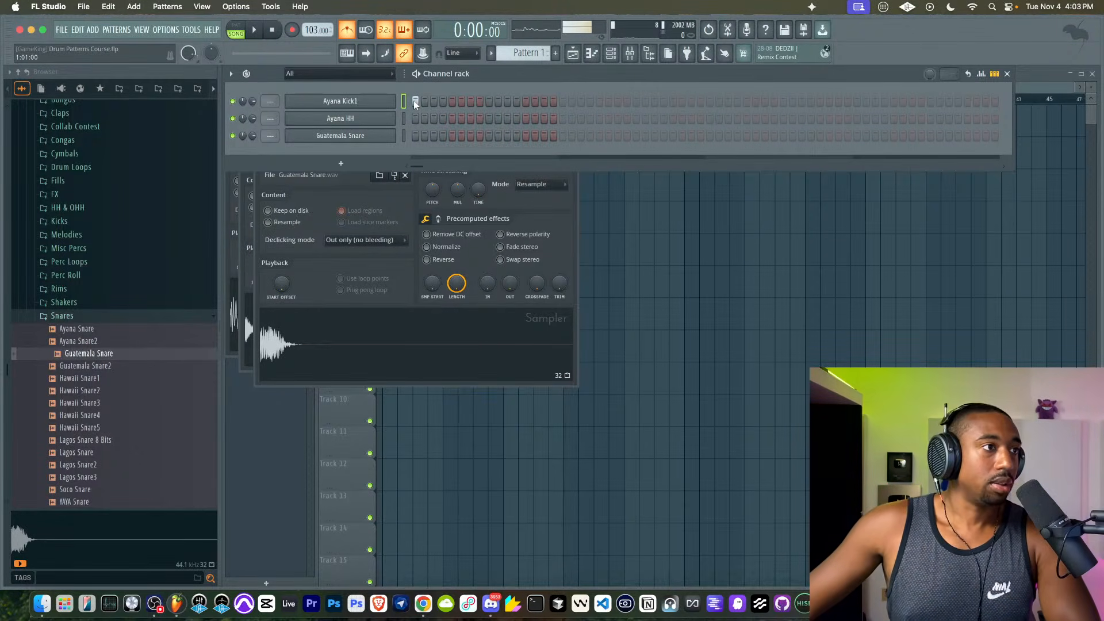
{"action": "left_click", "coordinate": [442, 135]}
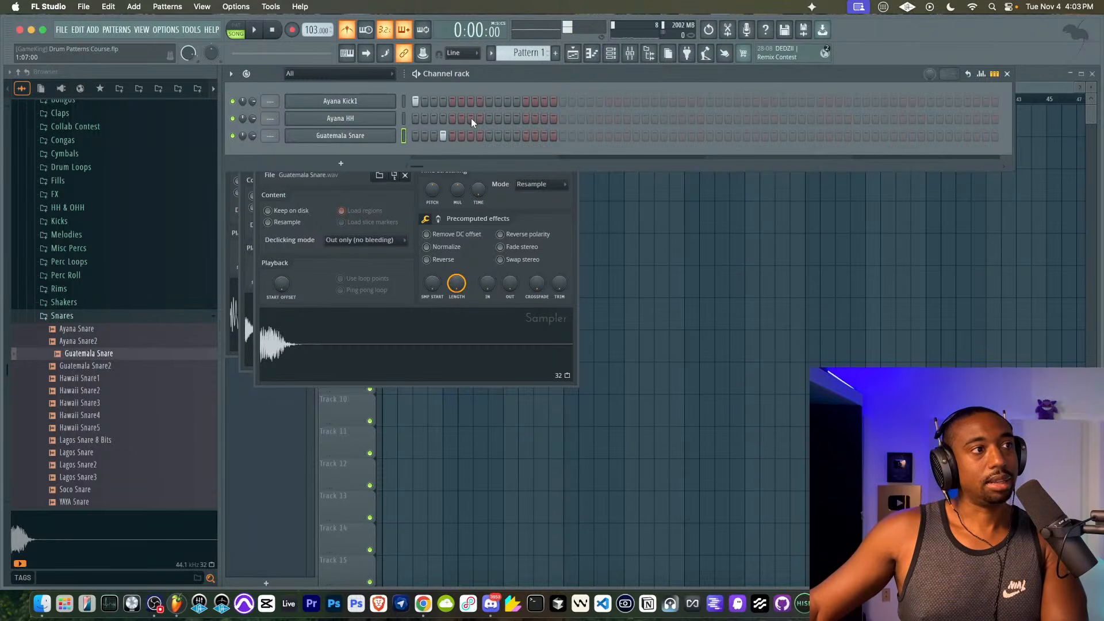
{"action": "left_click", "coordinate": [471, 119]}
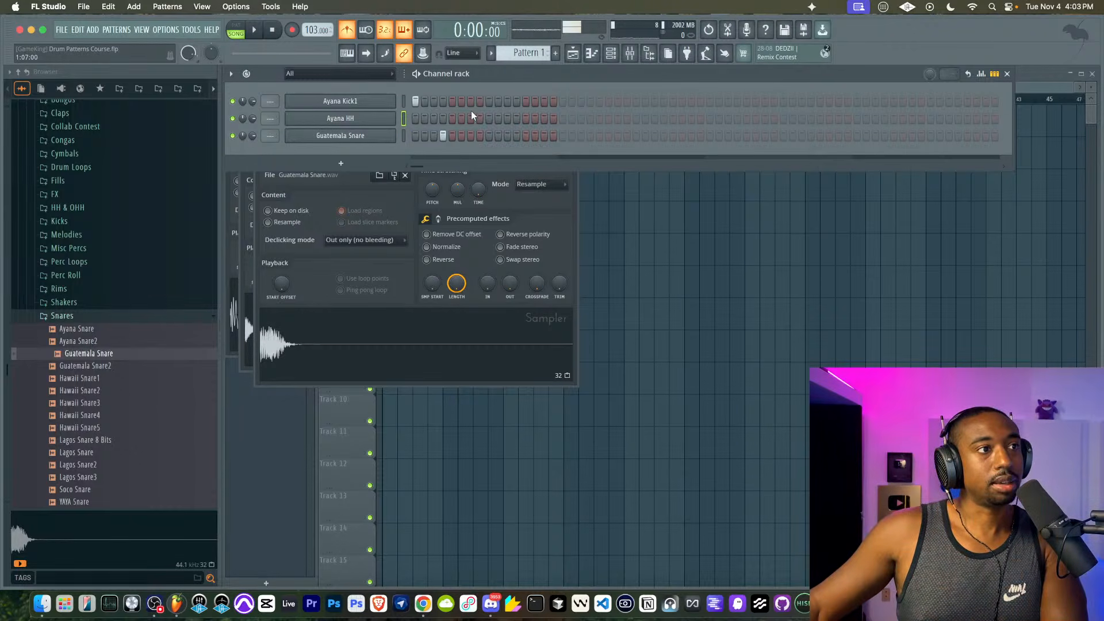
{"action": "left_click", "coordinate": [470, 101]}
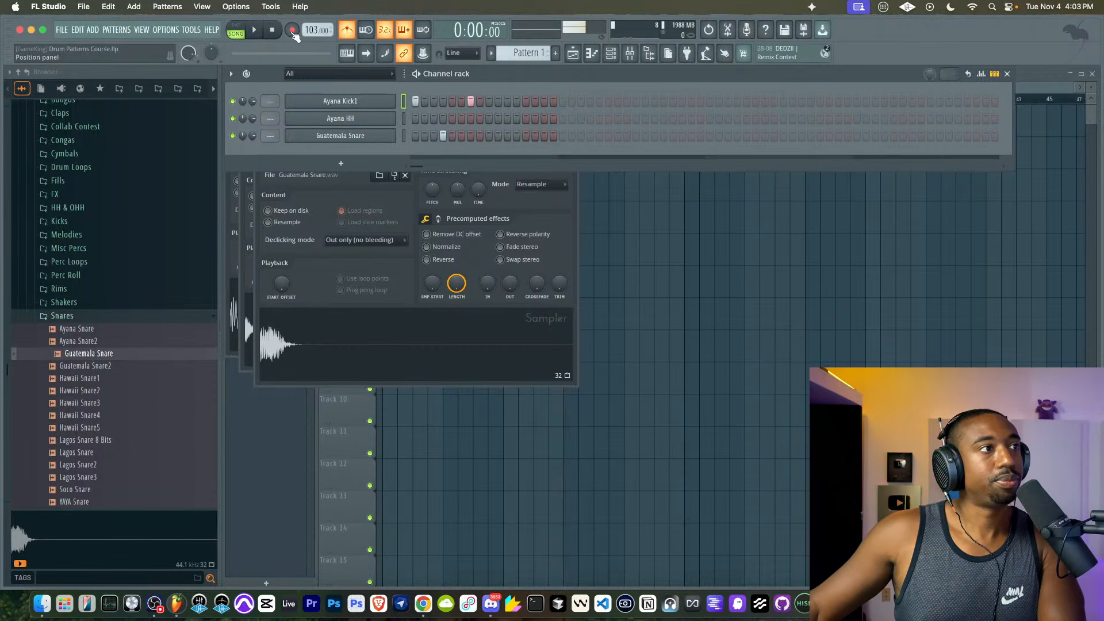
- Loop the pattern in pattern mode and place Ayana HH hits on steps 11 and 13
{"action": "key", "text": "l"}
{"action": "key", "text": "space"}
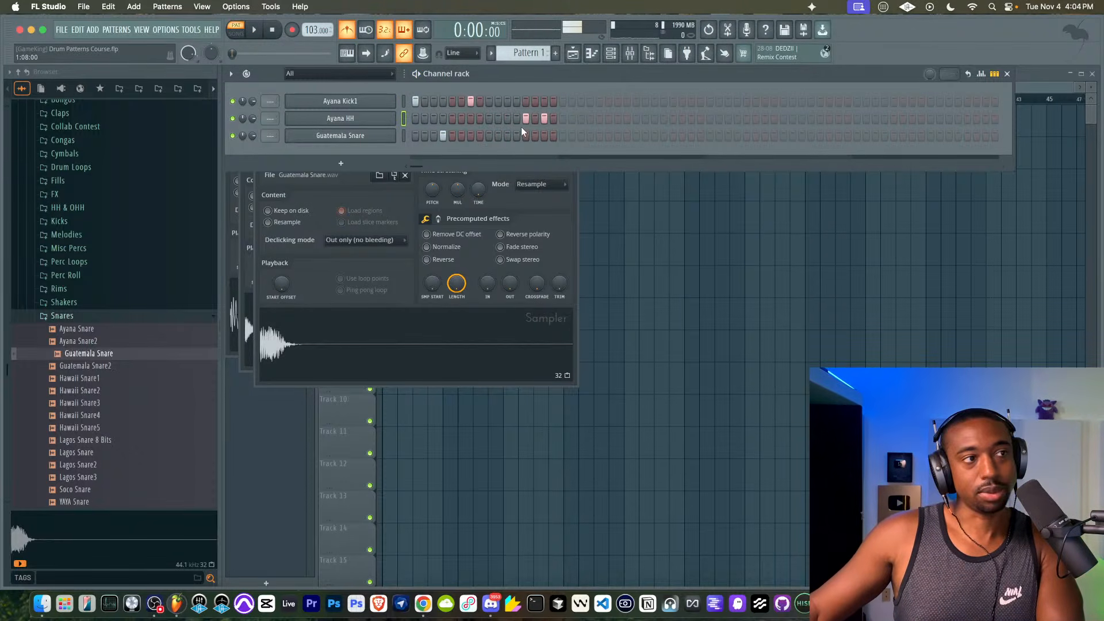
{"action": "key", "text": "space"}
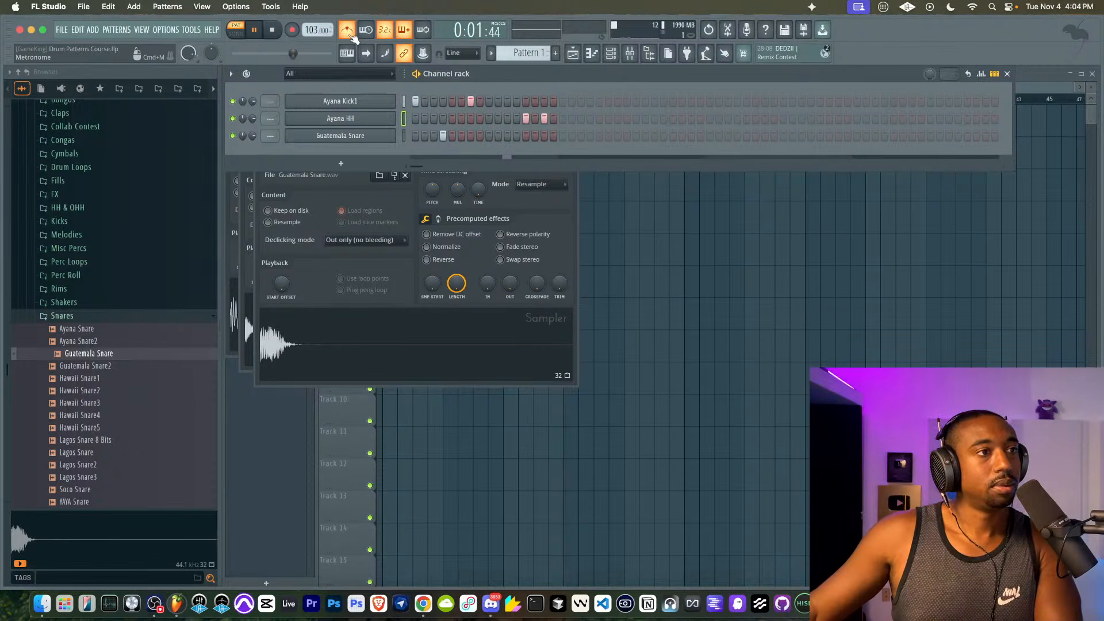
{"action": "left_click", "coordinate": [508, 119]}
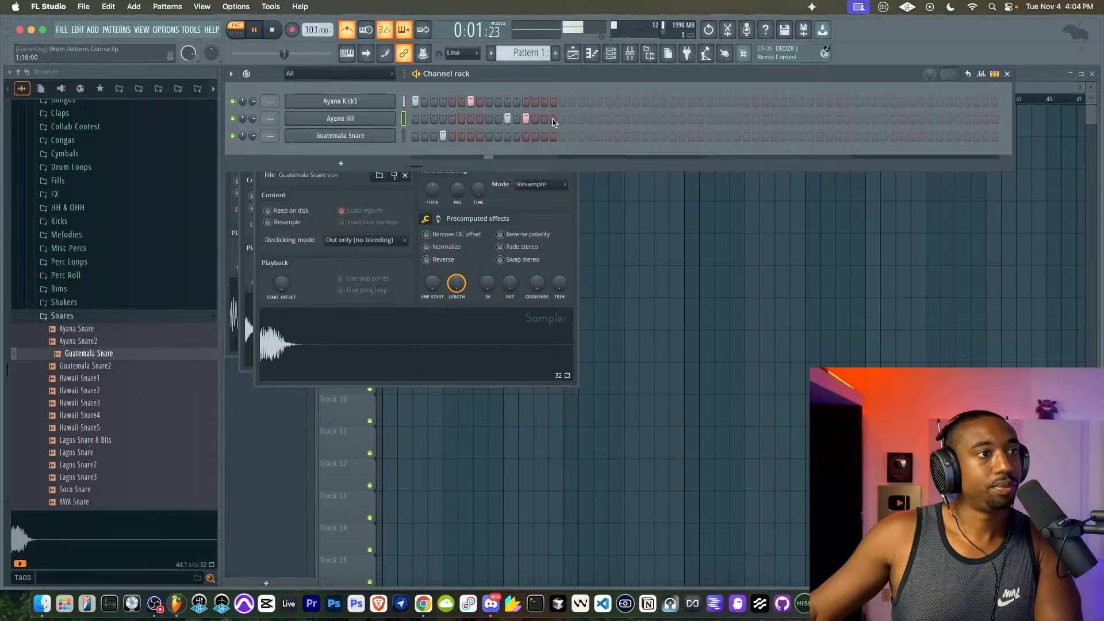
- Replace the Ayana HH sample with Ayana Shaker2 from the kit's Shakers folder, keeping its steps
{"action": "left_click", "coordinate": [115, 316]}
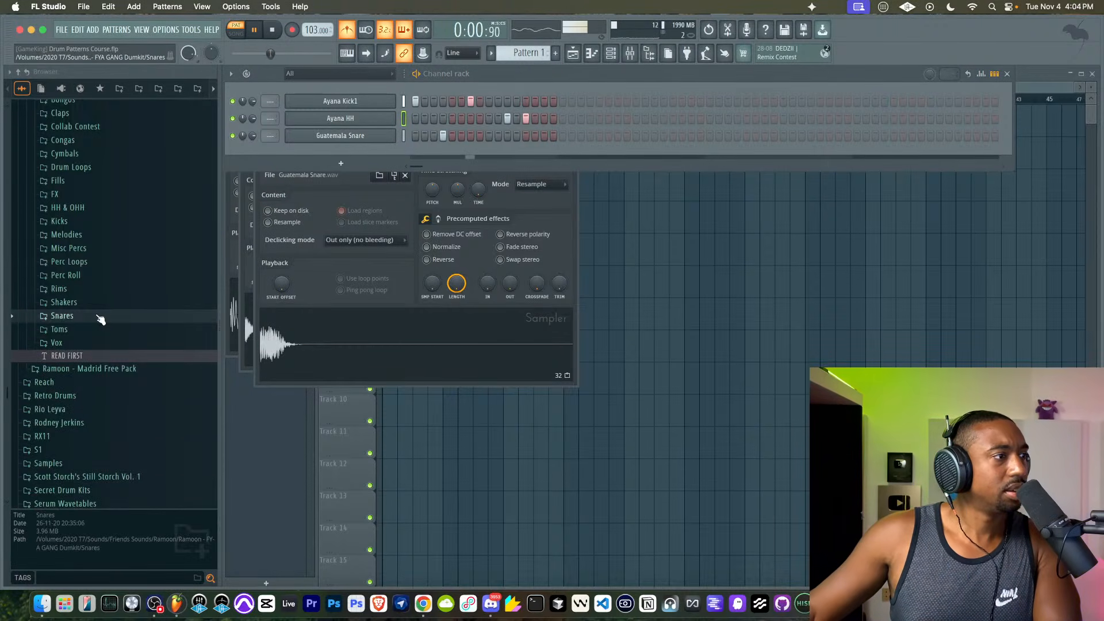
{"action": "left_click", "coordinate": [89, 303]}
{"action": "left_click", "coordinate": [87, 328]}
{"action": "left_click_drag", "start_coordinate": [89, 333], "coordinate": [340, 119]}
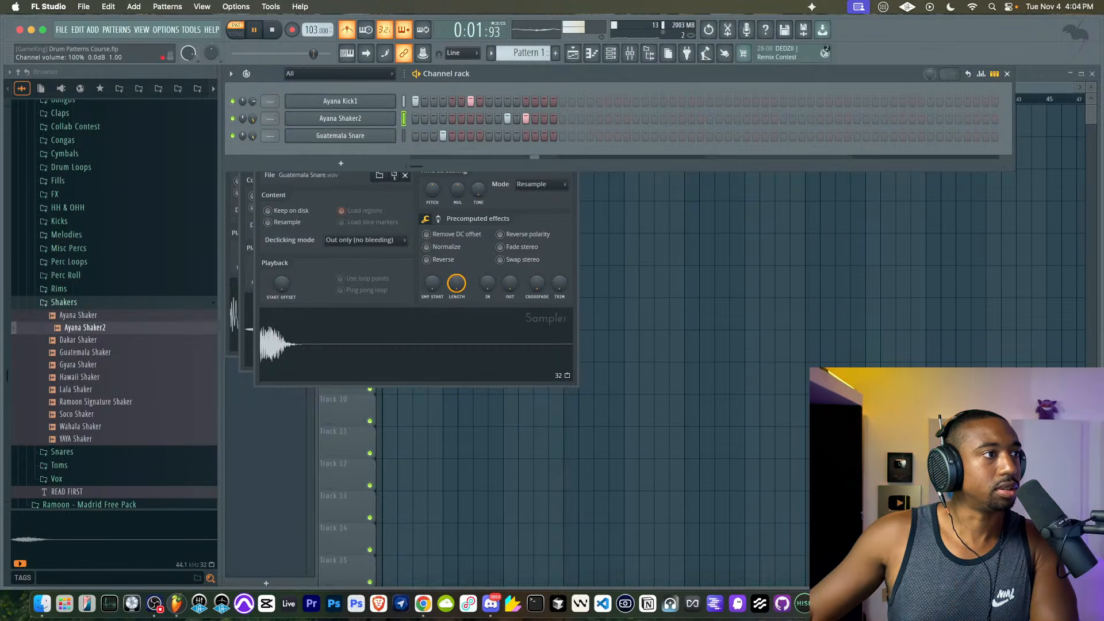
- Fill the first eight bars of playlist Track 1 with Pattern 1 clips and switch playback to song mode
{"action": "right_click", "coordinate": [778, 255]}
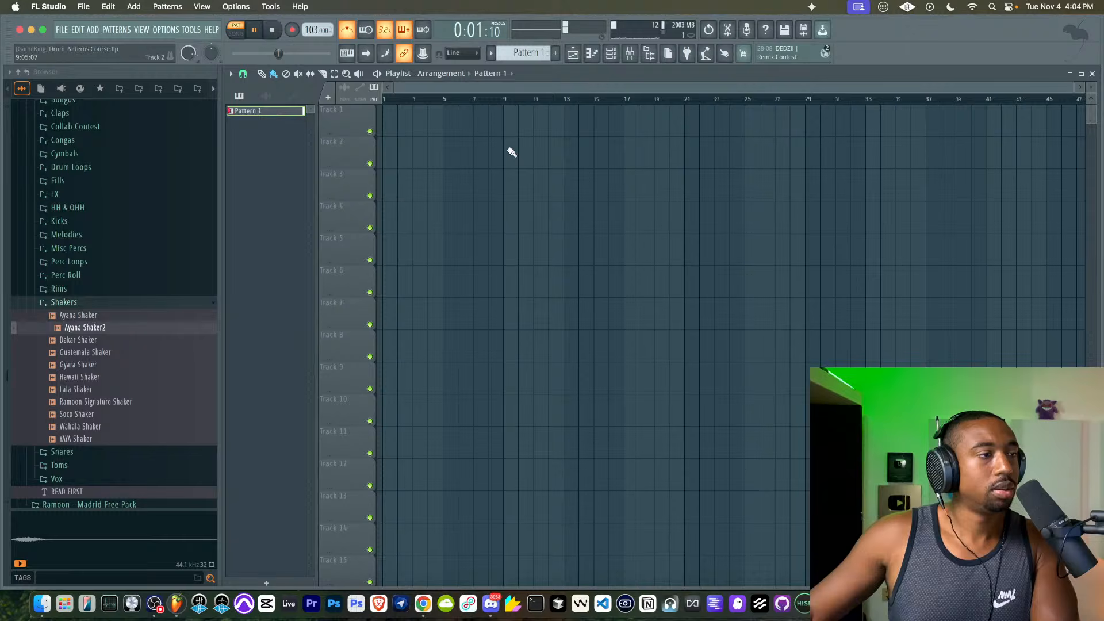
{"action": "left_click", "coordinate": [402, 127]}
{"action": "key", "text": "space"}
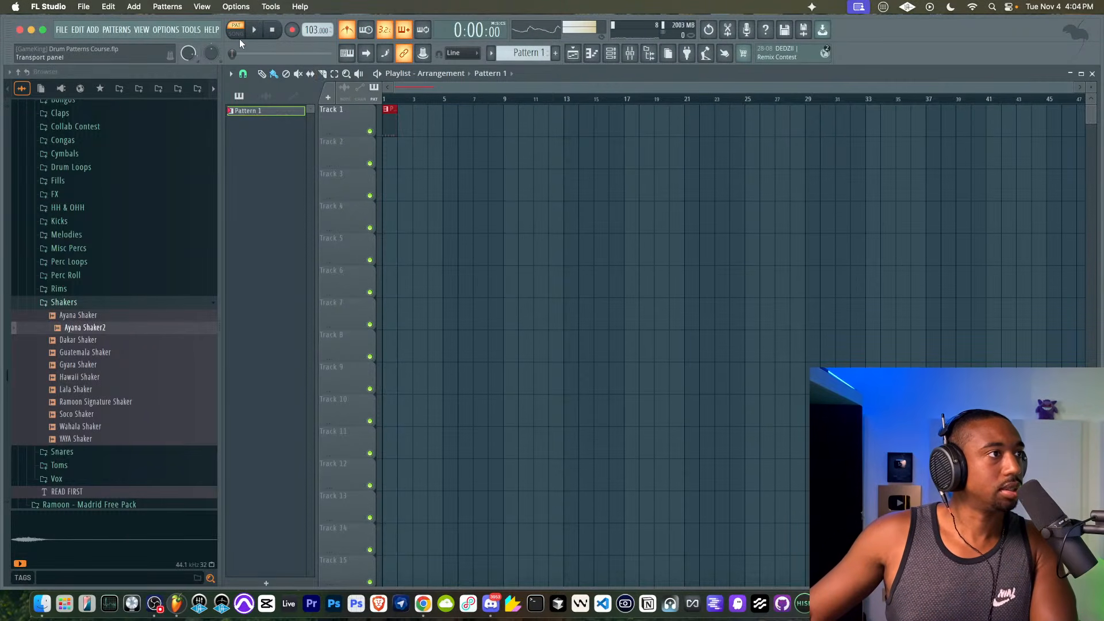
{"action": "left_click", "coordinate": [237, 32]}
{"action": "left_click_drag", "start_coordinate": [401, 112], "coordinate": [515, 123]}
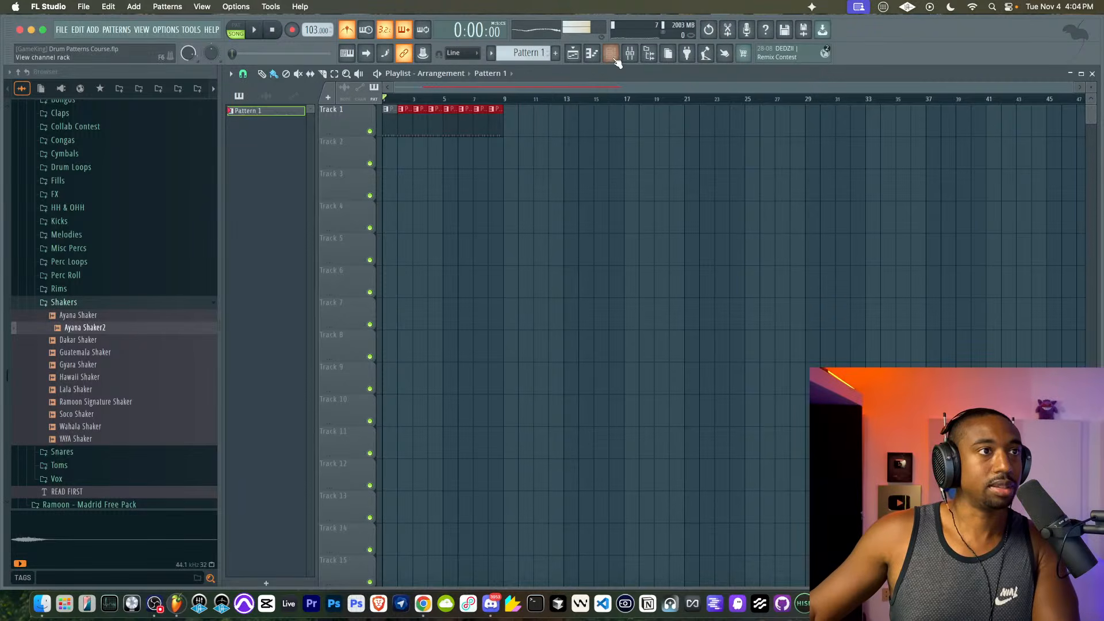
- Show the channel rack, play the arrangement briefly and switch to the empty Pattern 2
{"action": "left_click", "coordinate": [611, 54]}
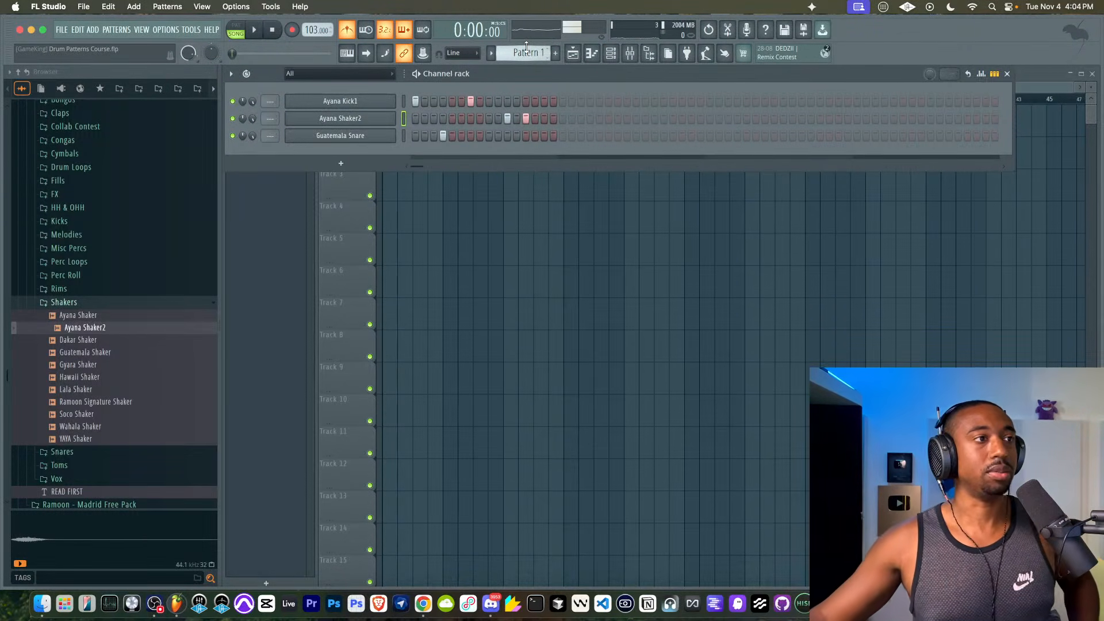
{"action": "key", "text": "space"}
{"action": "scroll", "coordinate": [526, 52], "scroll_direction": "down", "scroll_amount": 1}
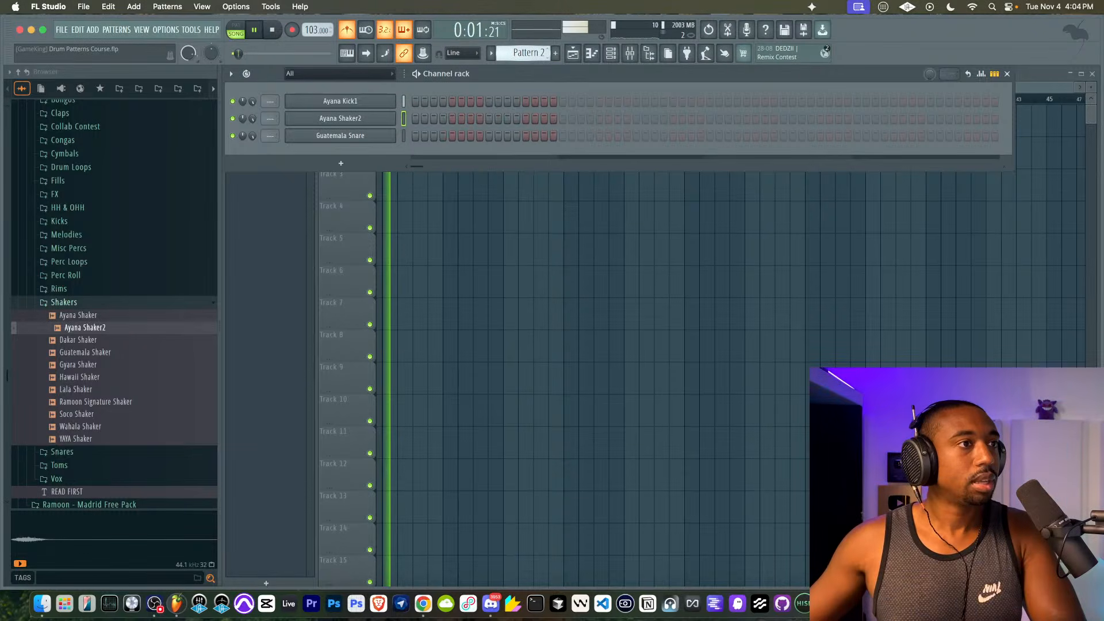
{"action": "key", "text": "space"}
- Add a Fruity DX10 instrument channel to Pattern 2 and load its Log Drum preset
{"action": "left_click", "coordinate": [341, 163]}
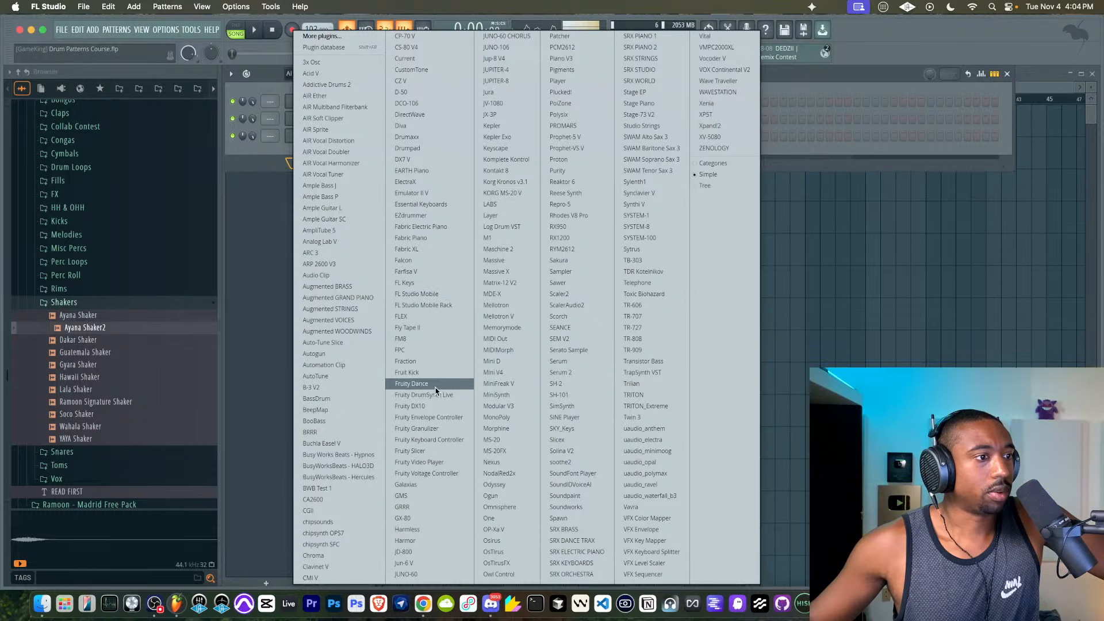
{"action": "left_click", "coordinate": [411, 406]}
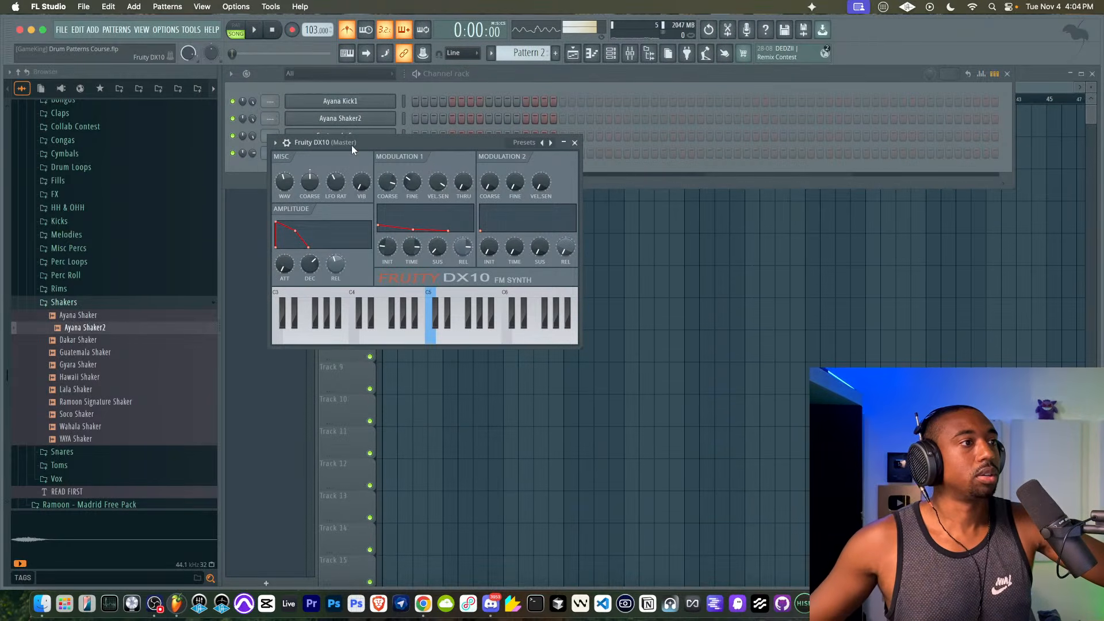
{"action": "left_click", "coordinate": [524, 142]}
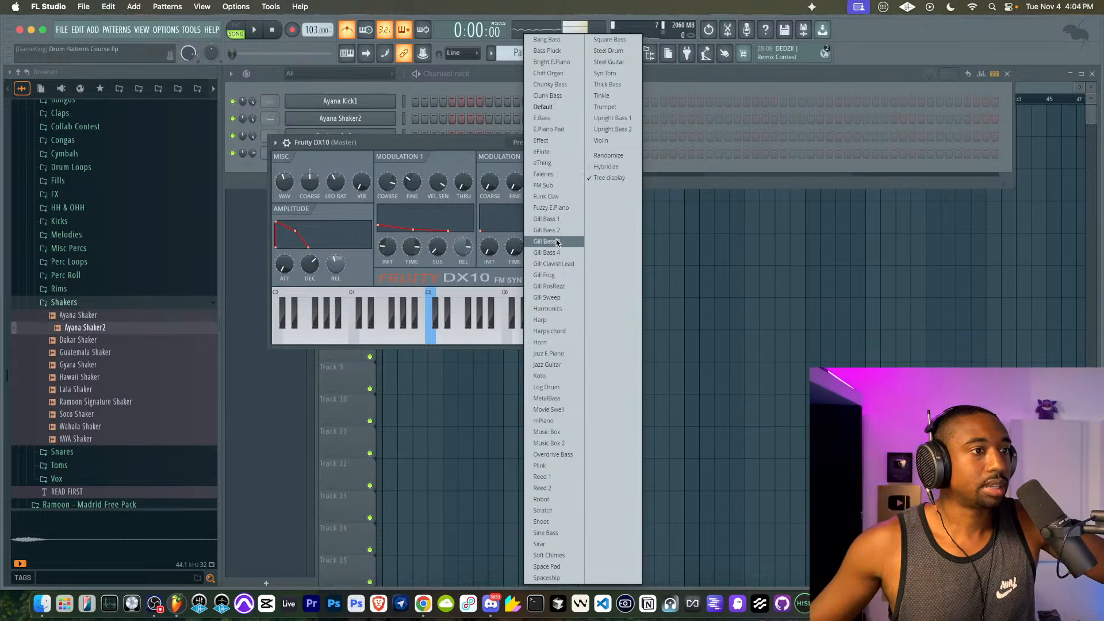
{"action": "left_click", "coordinate": [550, 388]}
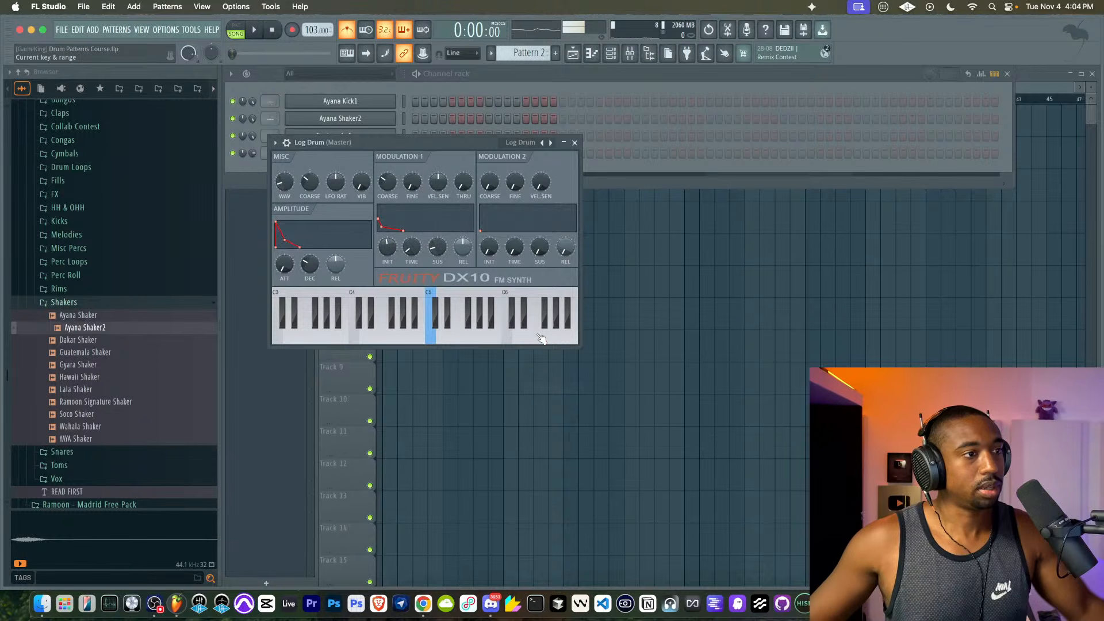
{"action": "left_click", "coordinate": [575, 143]}
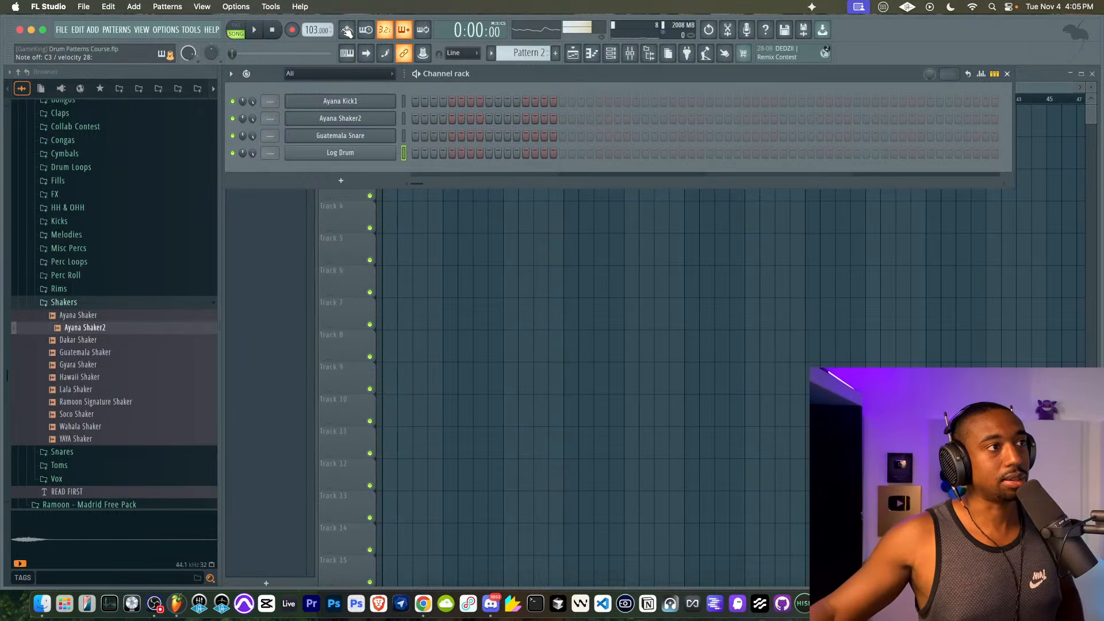
- Raise the Log Drum channel's volume multiplier to about 122% in its detailed settings
{"action": "left_click", "coordinate": [340, 153]}
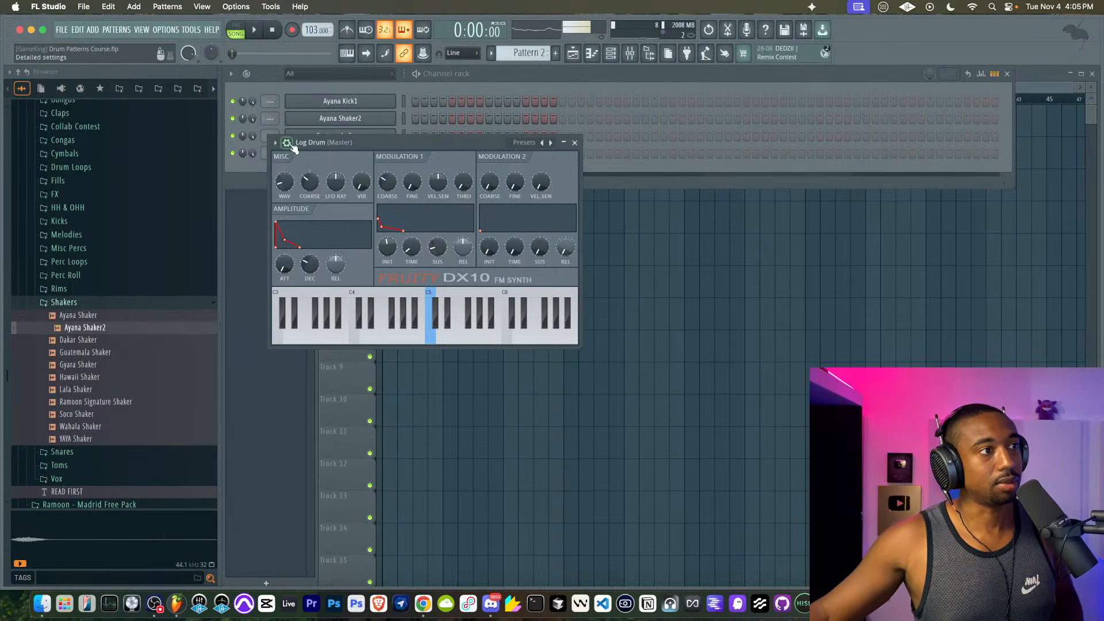
{"action": "left_click", "coordinate": [334, 165]}
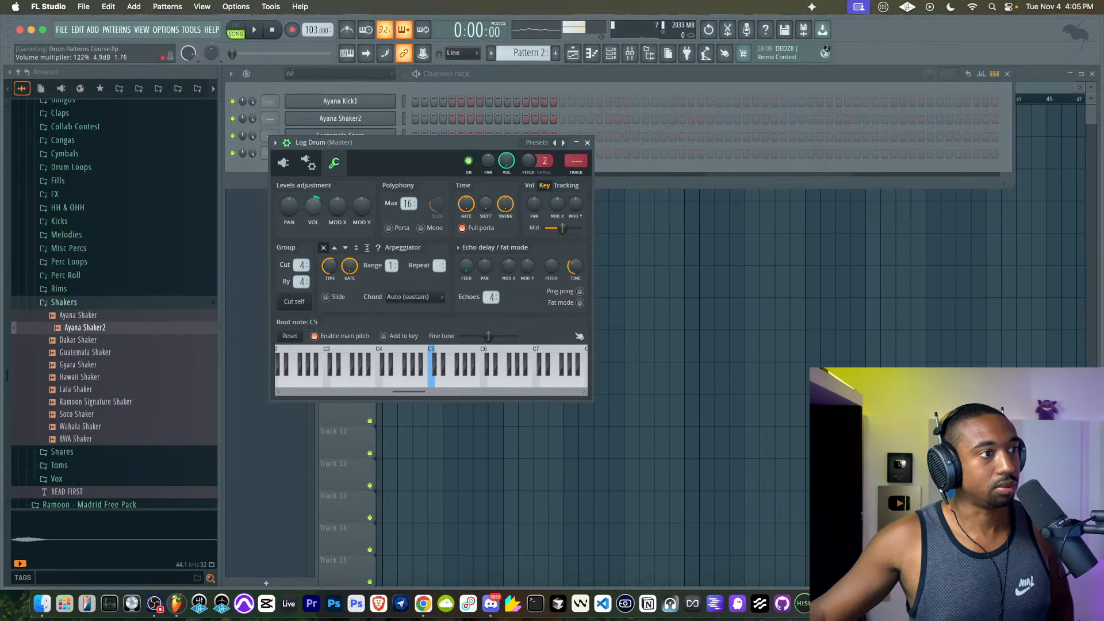
{"action": "left_click_drag", "start_coordinate": [313, 206], "coordinate": [314, 198]}
{"action": "left_click", "coordinate": [587, 143]}
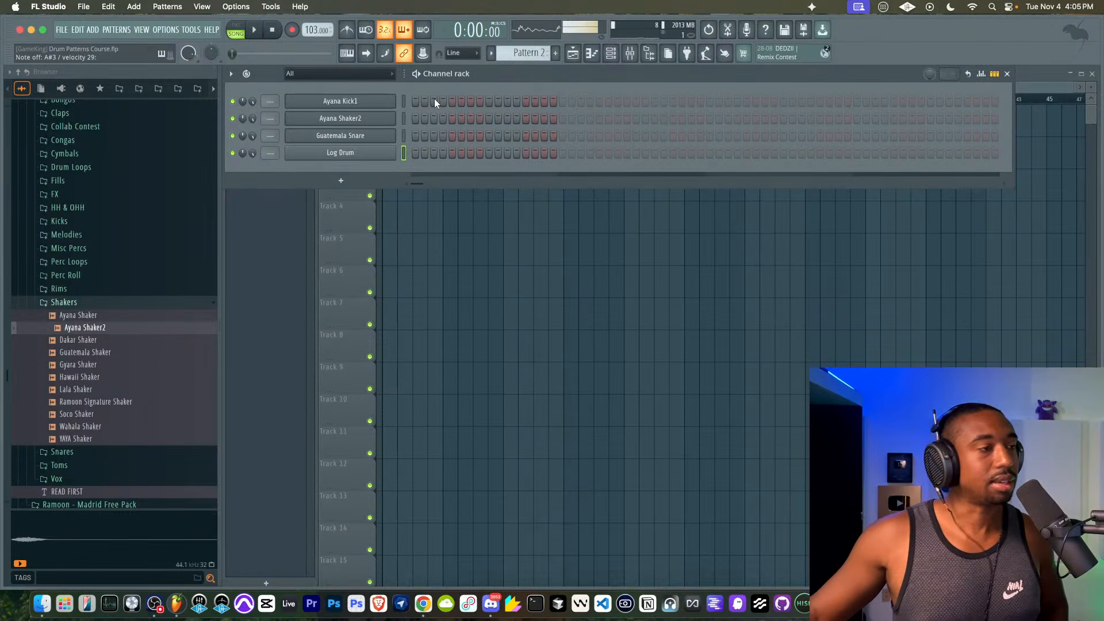
- Record an eight-bar Log Drum melody into Pattern 2 over the drums and quantize its notes in the piano roll
{"action": "key", "text": "F6"}
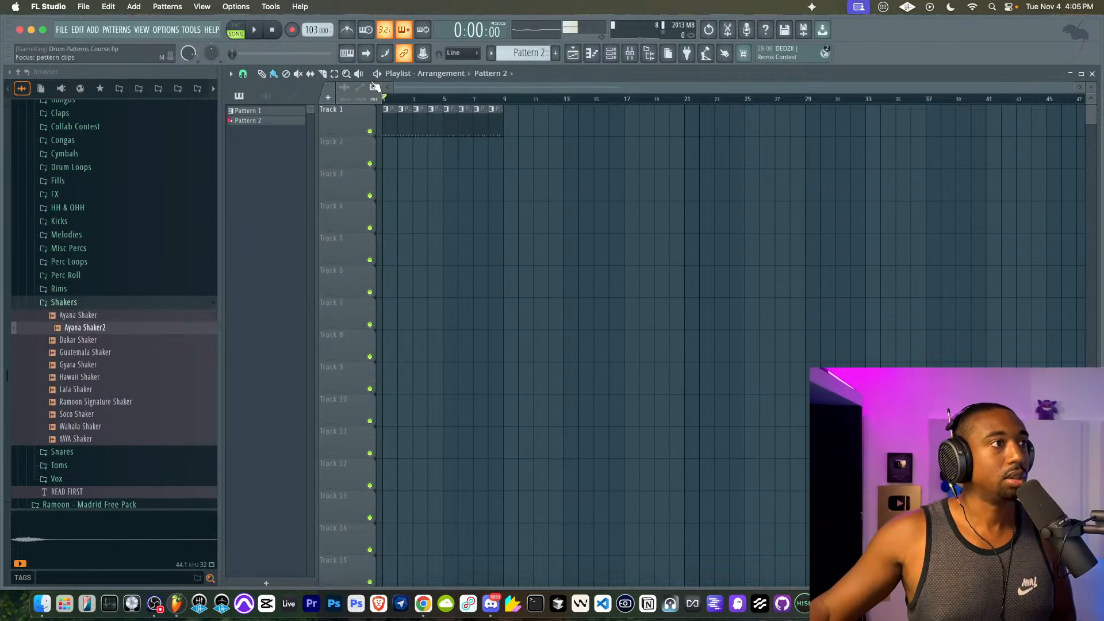
{"action": "left_click", "coordinate": [259, 32]}
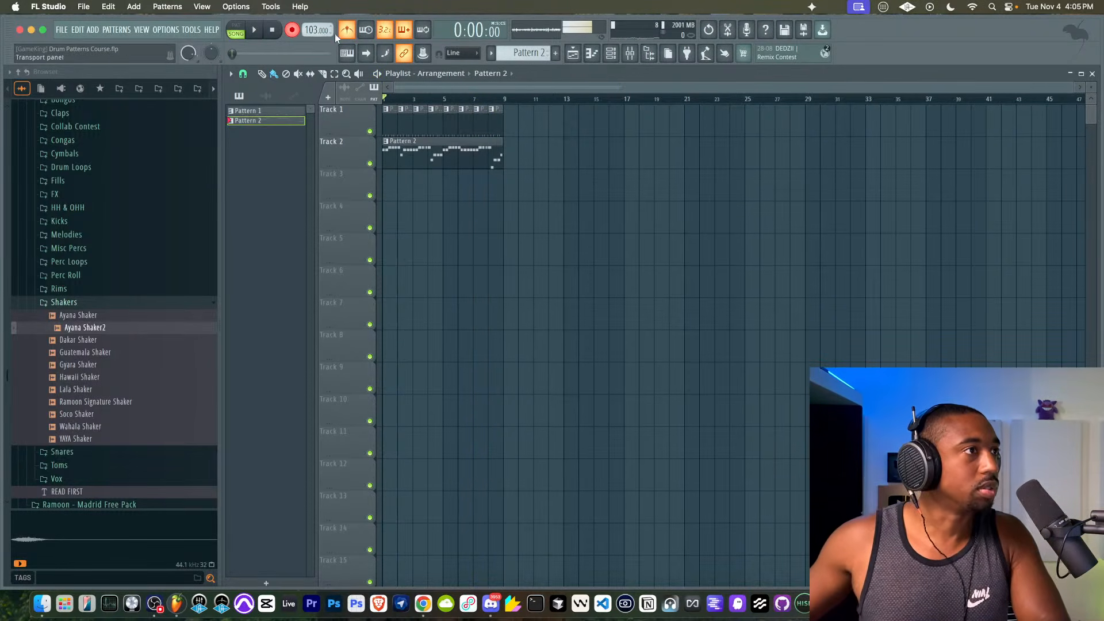
{"action": "double_click", "coordinate": [391, 153]}
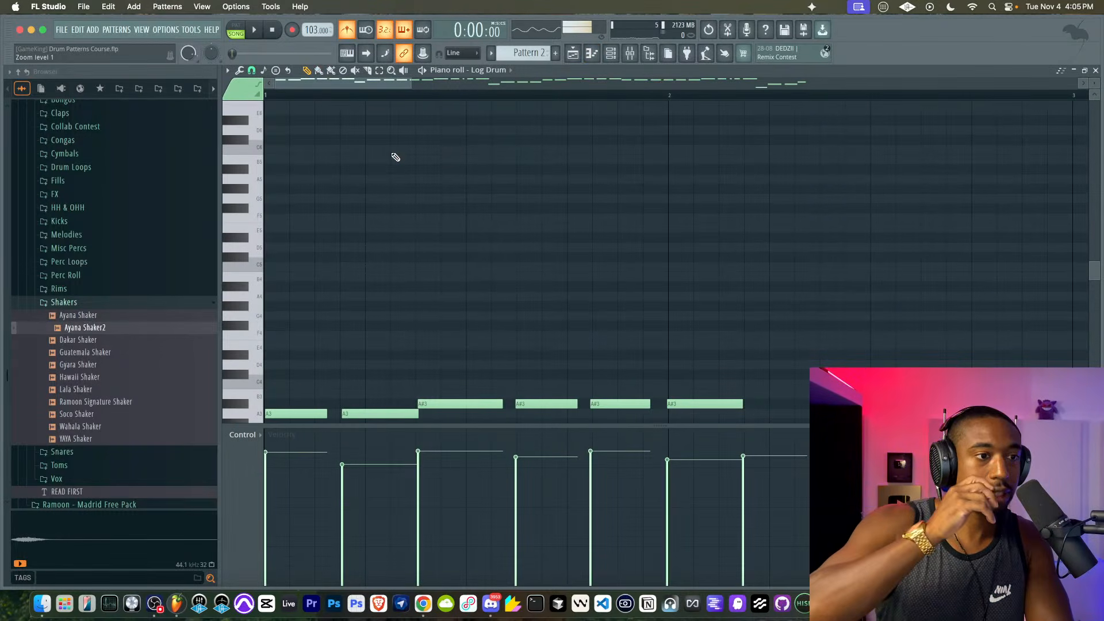
{"action": "key", "text": "ctrl+q"}
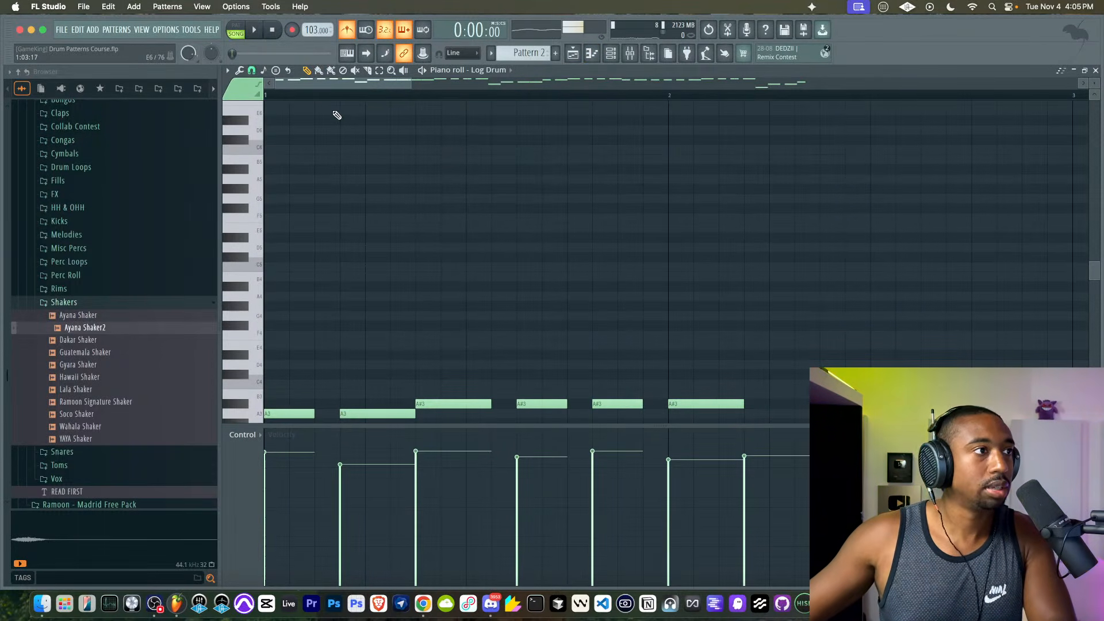
- Undo the last quantize of the Log Drum notes, set the snap to 1/2 step and quantize them again
{"action": "key", "text": "ctrl+z"}
{"action": "left_click", "coordinate": [252, 70]}
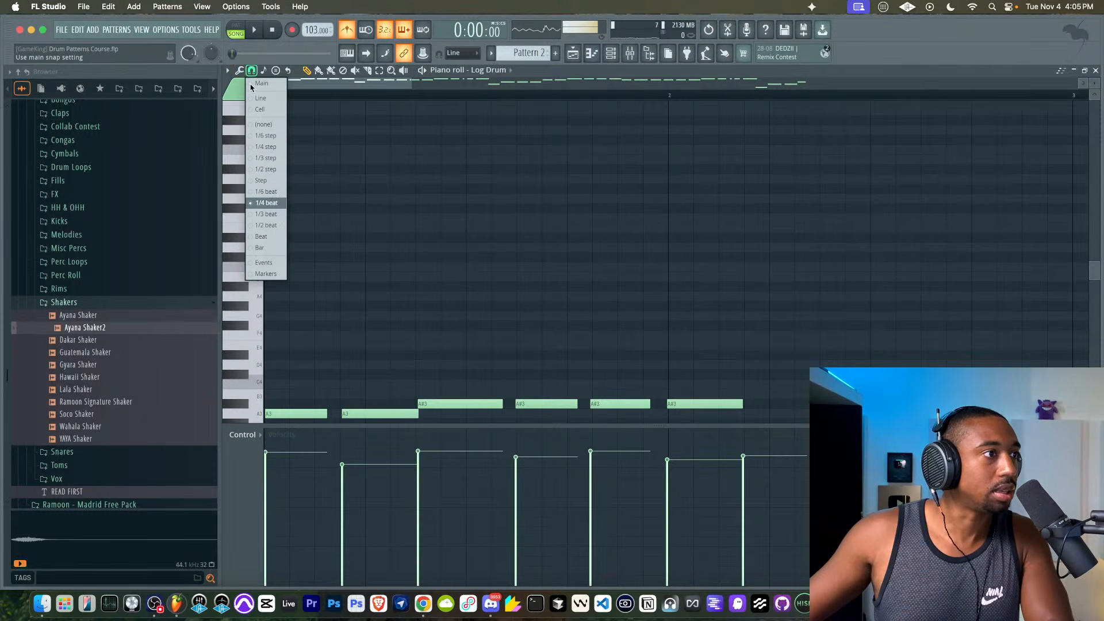
{"action": "left_click", "coordinate": [274, 172]}
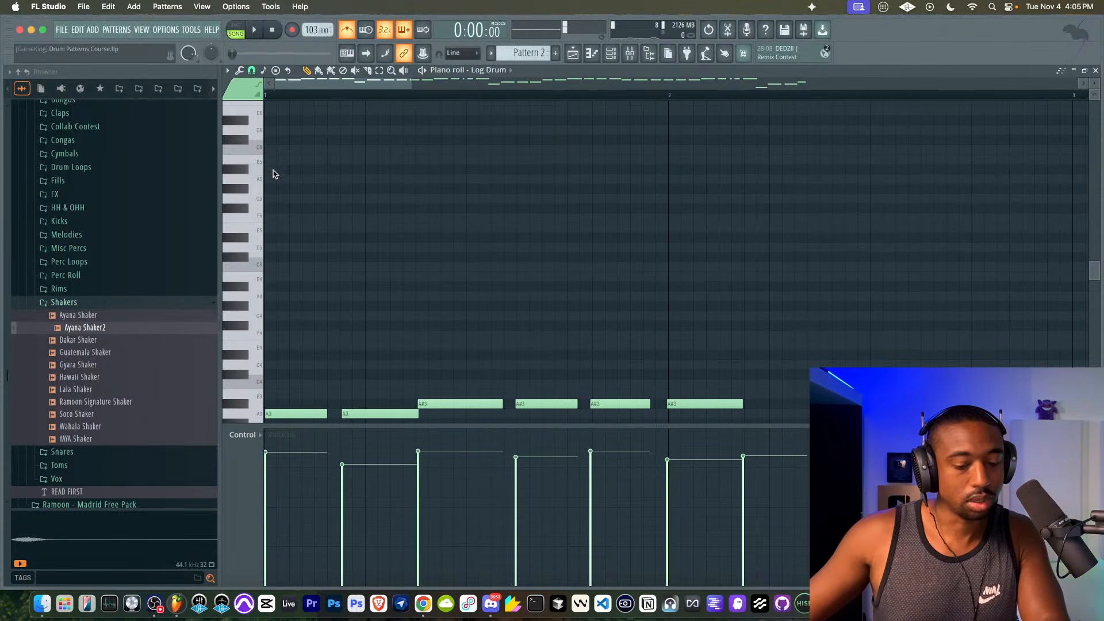
{"action": "key", "text": "ctrl+q"}
{"action": "scroll", "coordinate": [472, 222], "scroll_direction": "down", "scroll_amount": 4}
{"action": "scroll", "coordinate": [472, 221], "scroll_direction": "down", "scroll_amount": 5}
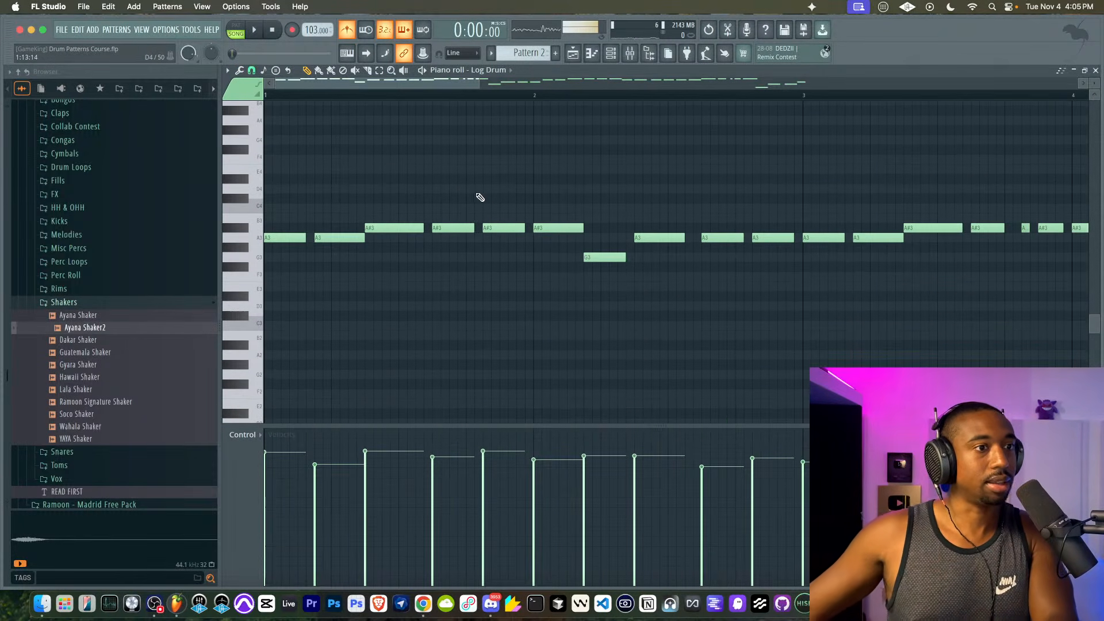
- Play back the song with the Log Drum pattern and turn off the metronome
{"action": "key", "text": "space"}
{"action": "scroll", "coordinate": [609, 187], "scroll_direction": "down", "scroll_amount": 3}
{"action": "left_click", "coordinate": [345, 32]}
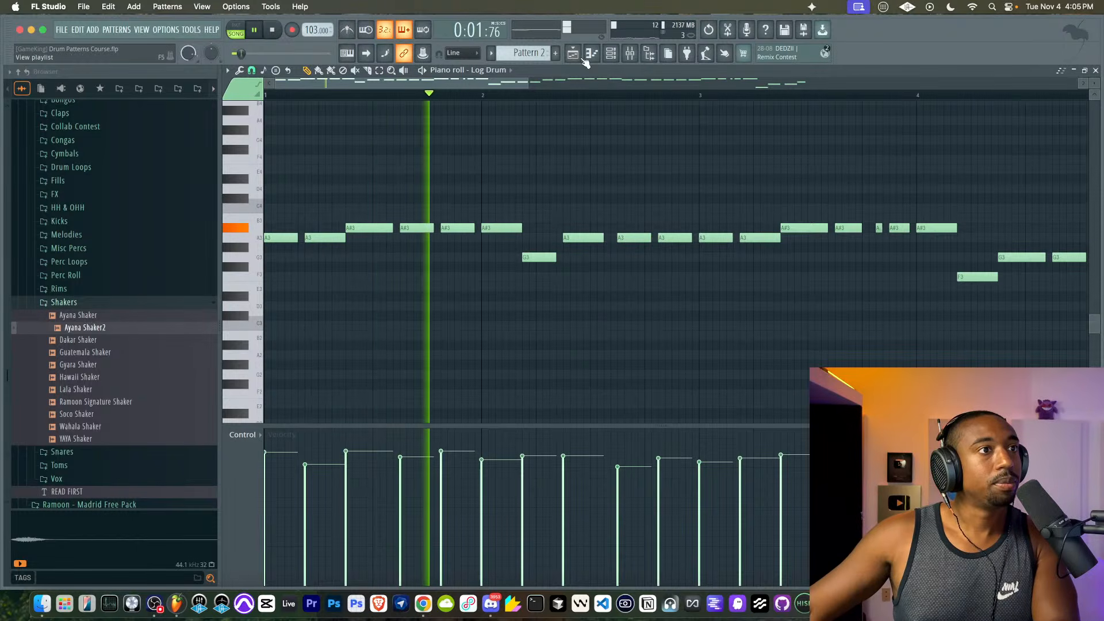
- Route the Log Drum channel to mixer track 1
{"action": "key", "text": "F6"}
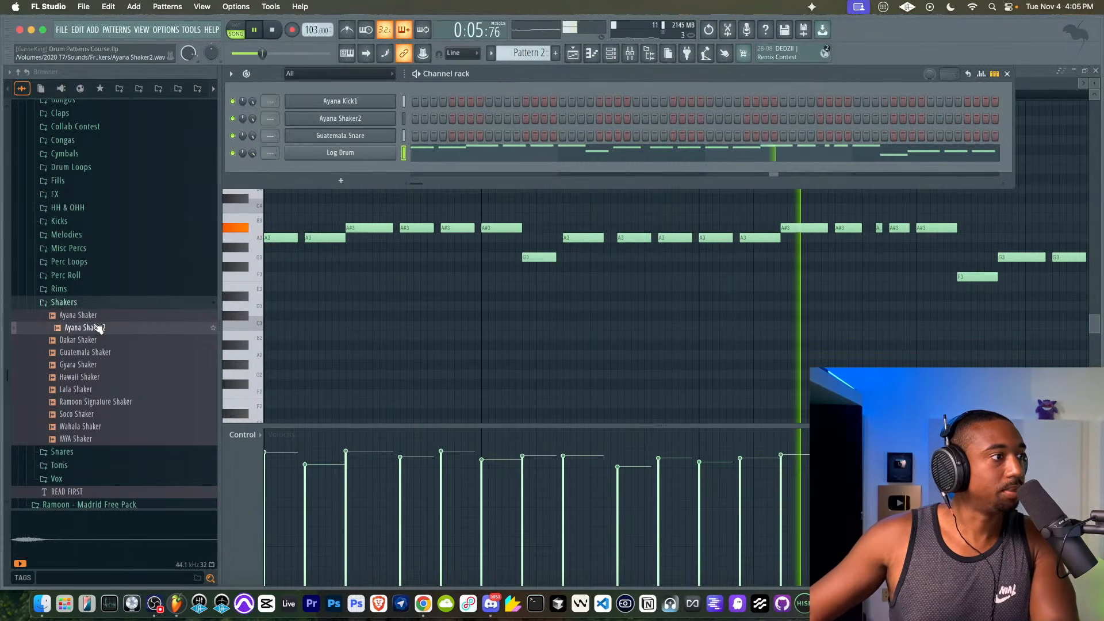
{"action": "left_click", "coordinate": [333, 153]}
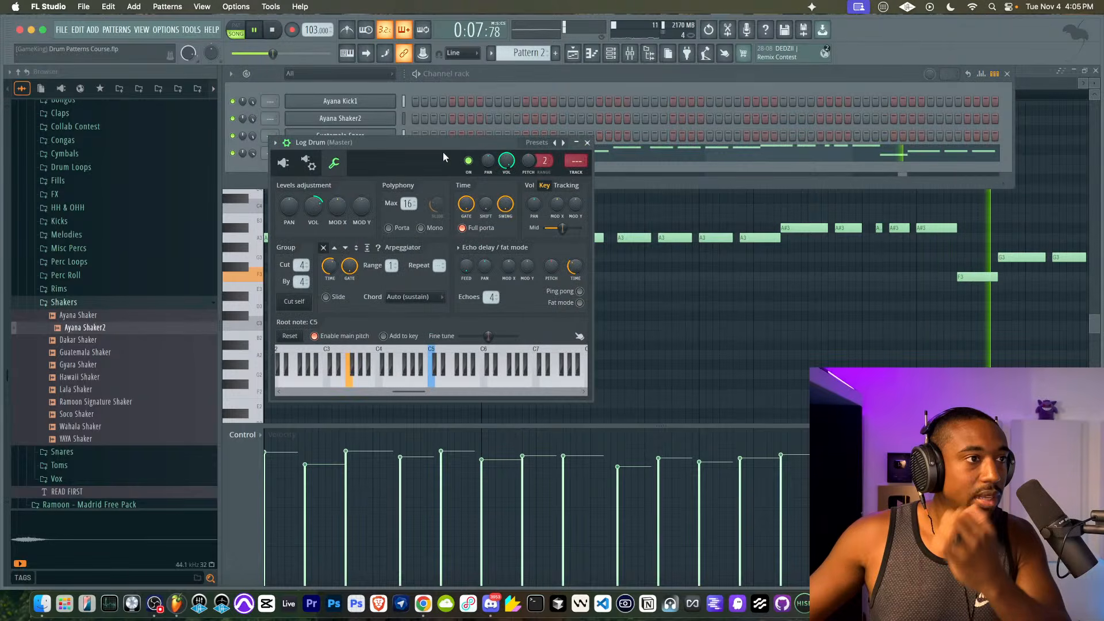
{"action": "left_click", "coordinate": [567, 157]}
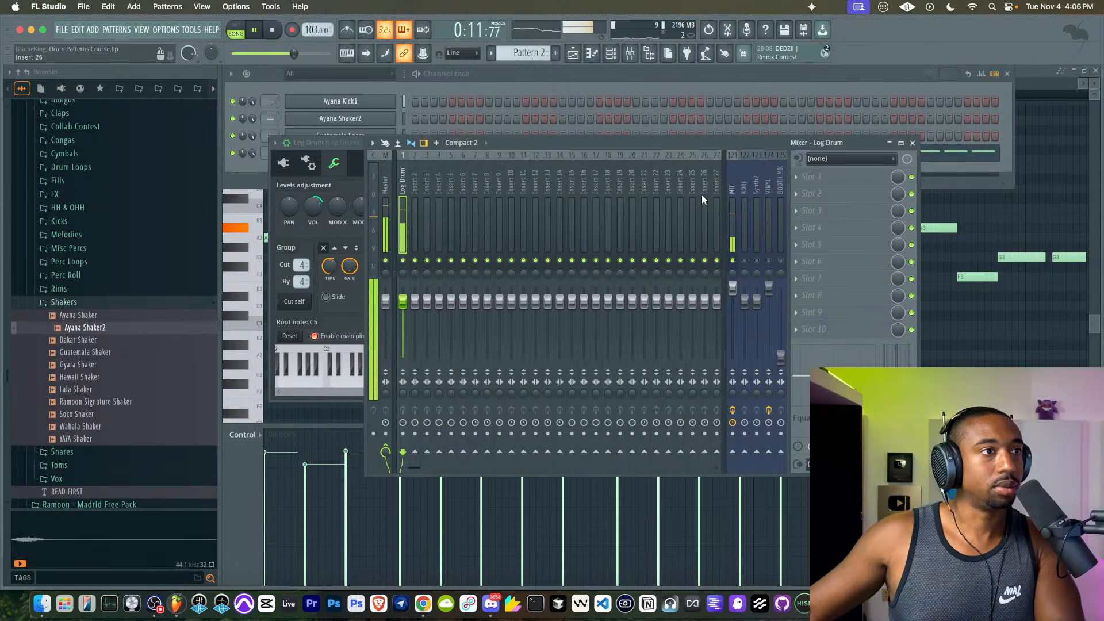
{"action": "left_click", "coordinate": [312, 142]}
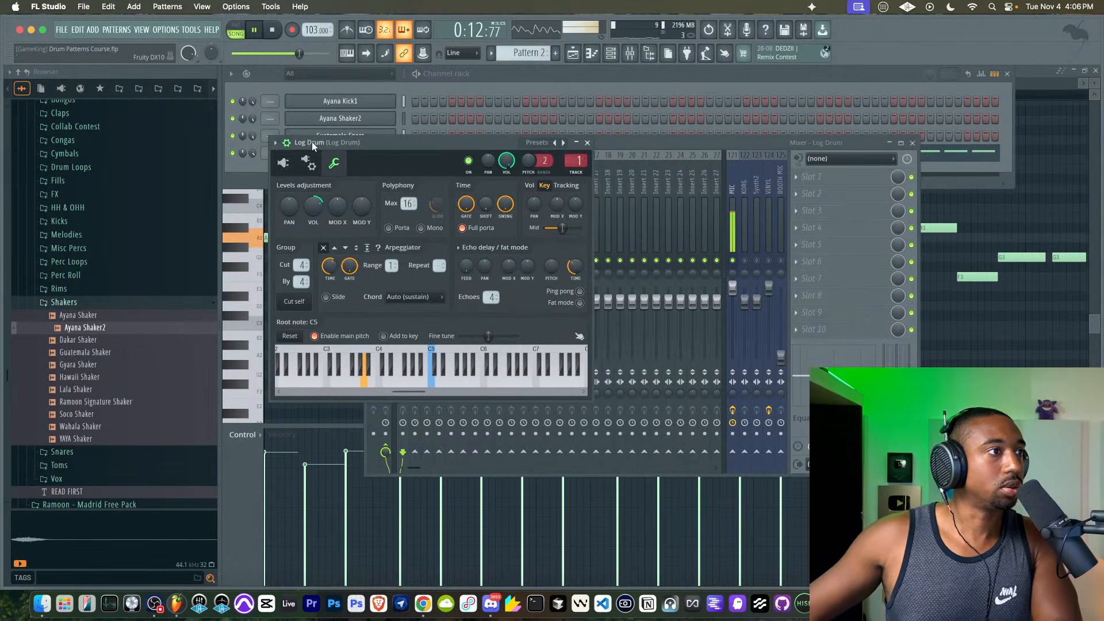
- Load Fruity Stereo Shaper in the first effect slot of the Log Drum mixer track and reduce its left/right delay
{"action": "left_click", "coordinate": [833, 179]}
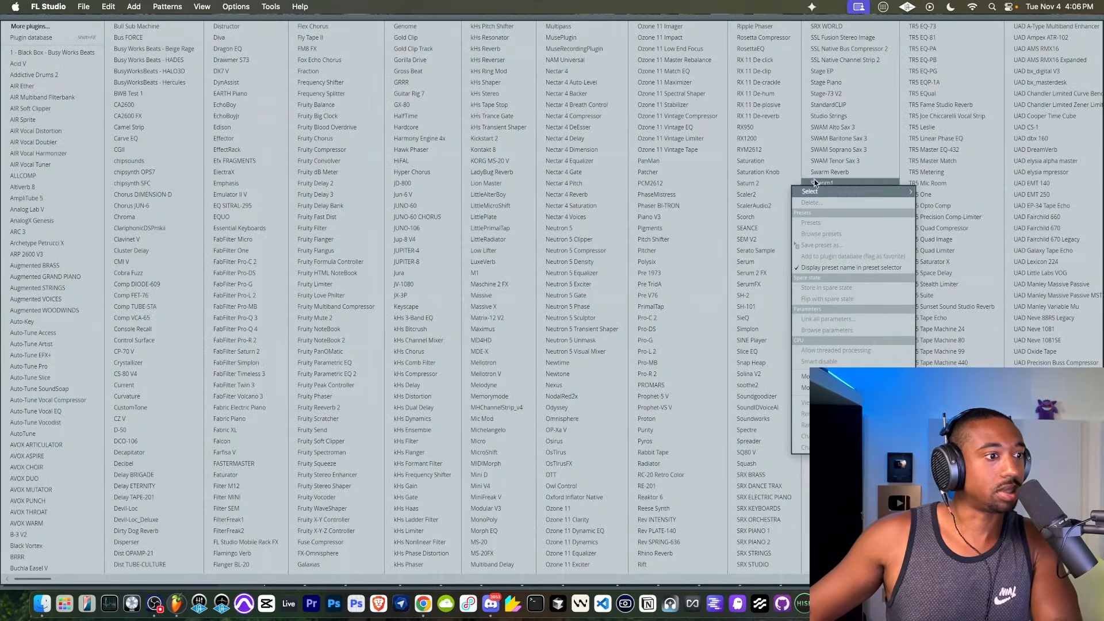
{"action": "left_click", "coordinate": [363, 485]}
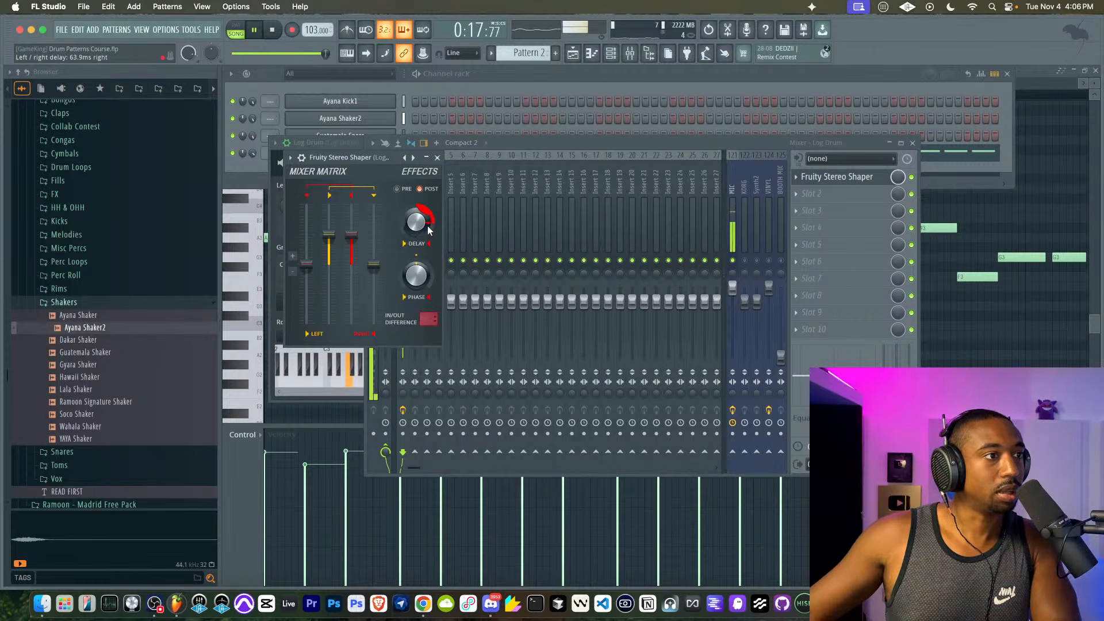
{"action": "left_click_drag", "start_coordinate": [428, 225], "coordinate": [424, 227]}
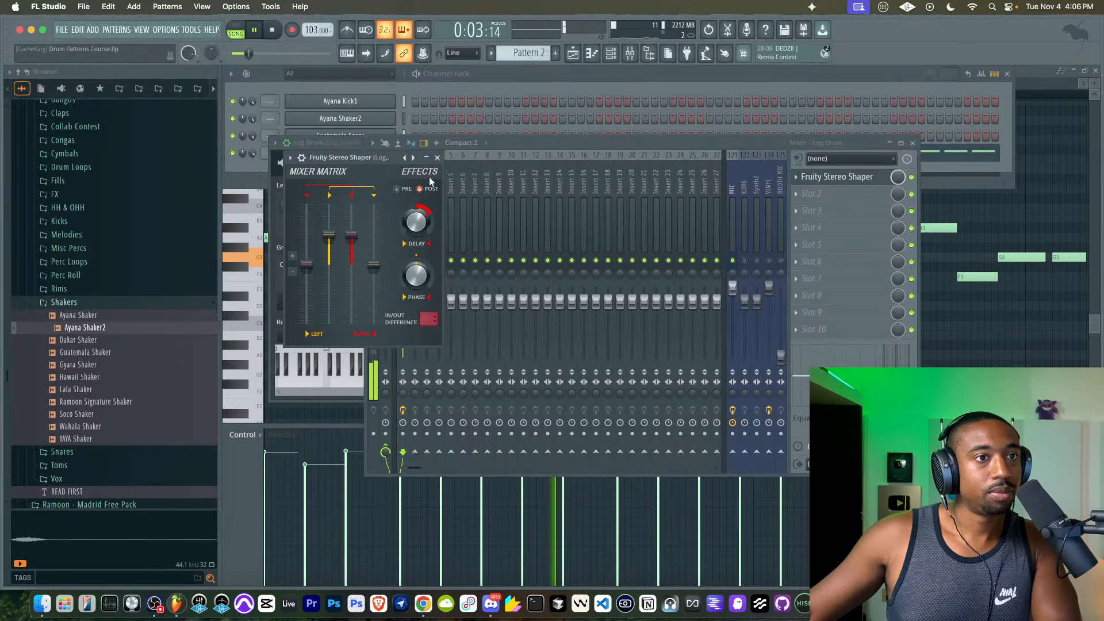
{"action": "left_click", "coordinate": [437, 157]}
{"action": "key", "text": "F9"}
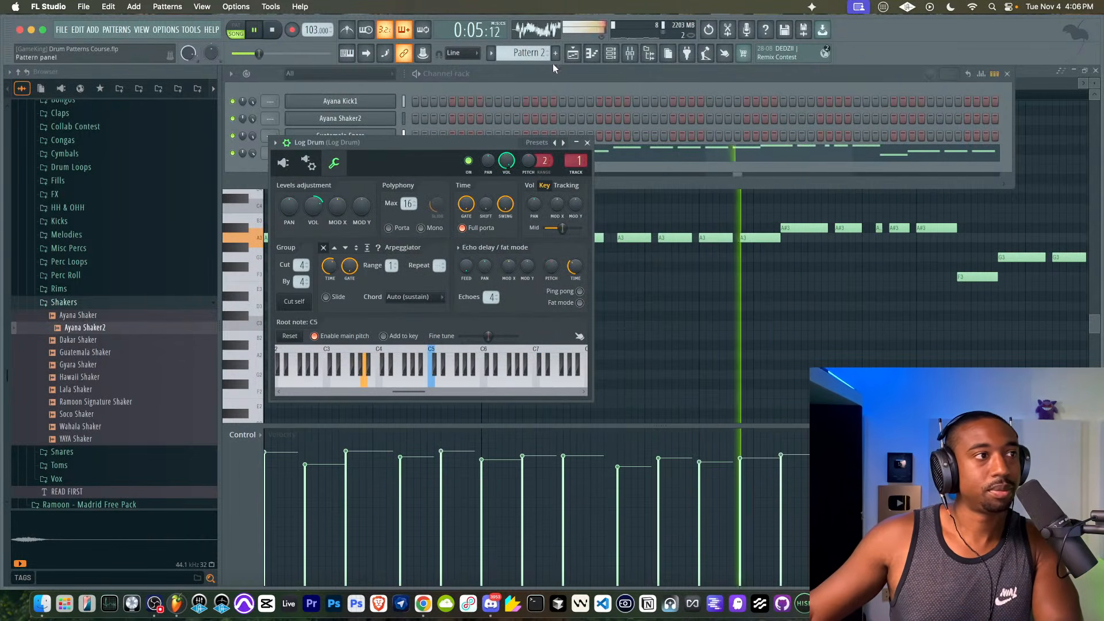
{"action": "left_click", "coordinate": [587, 143]}
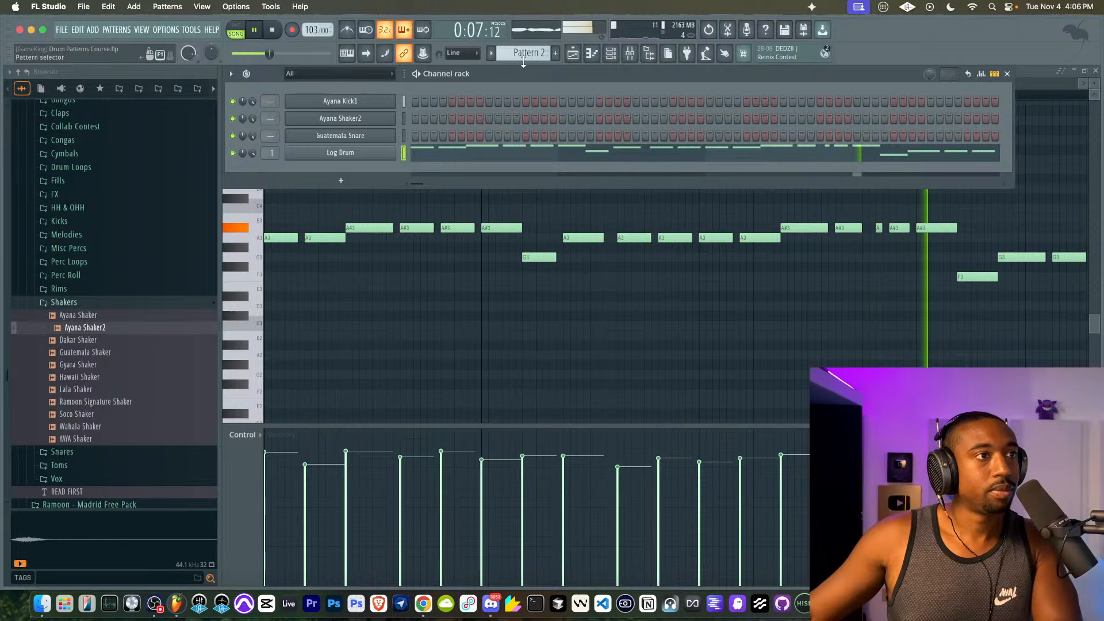
- In Pattern 1, rearrange the Ayana Kick1 hits to steps 1, 5, 9 and 13 and listen to the result
{"action": "scroll", "coordinate": [523, 62], "scroll_direction": "up", "scroll_amount": 1}
{"action": "key", "text": "space"}
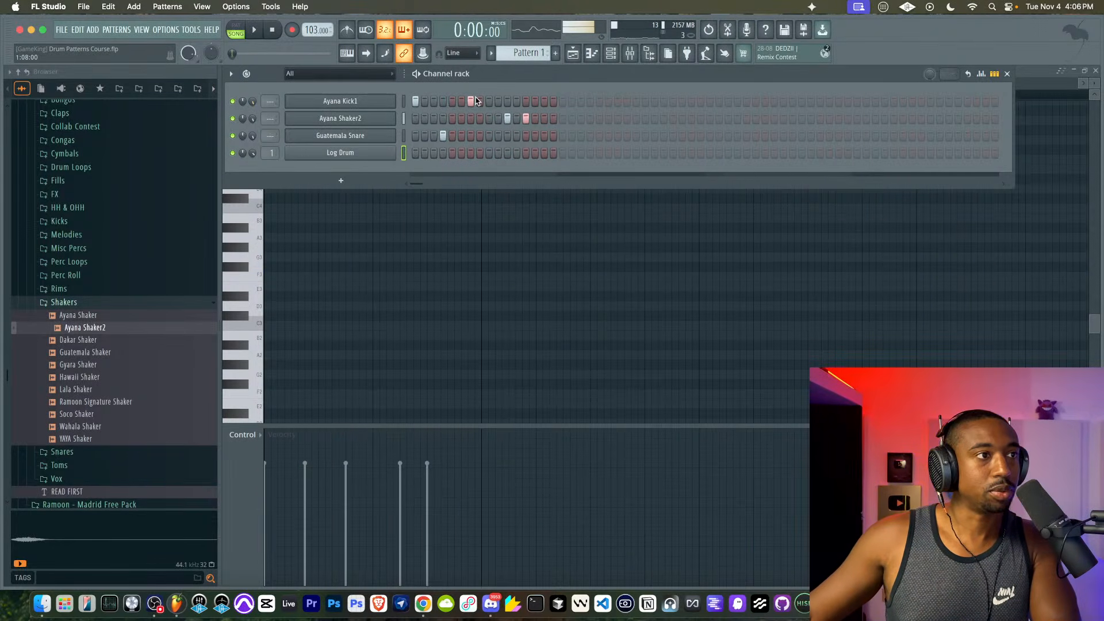
{"action": "left_click", "coordinate": [452, 103]}
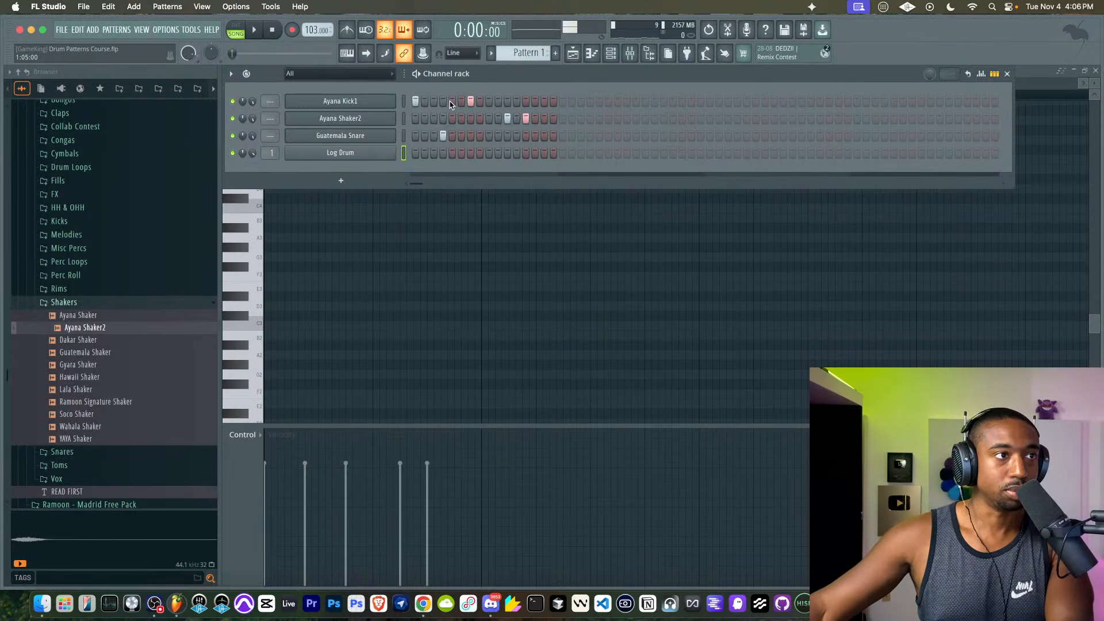
{"action": "key", "text": "space"}
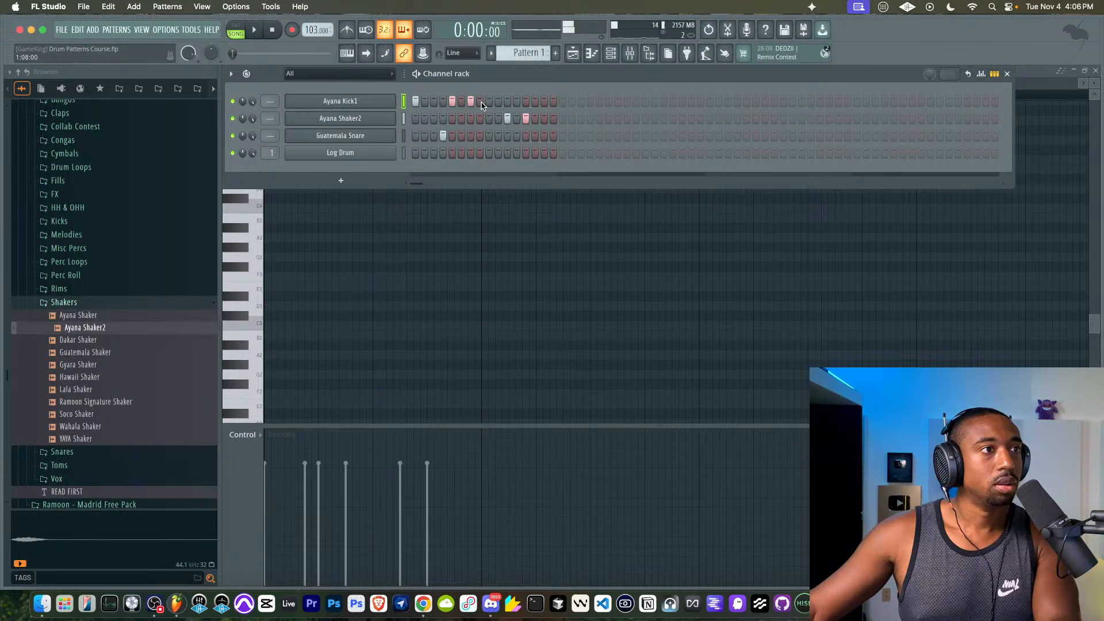
{"action": "right_click", "coordinate": [470, 103]}
{"action": "left_click", "coordinate": [489, 102]}
{"action": "left_click", "coordinate": [525, 102]}
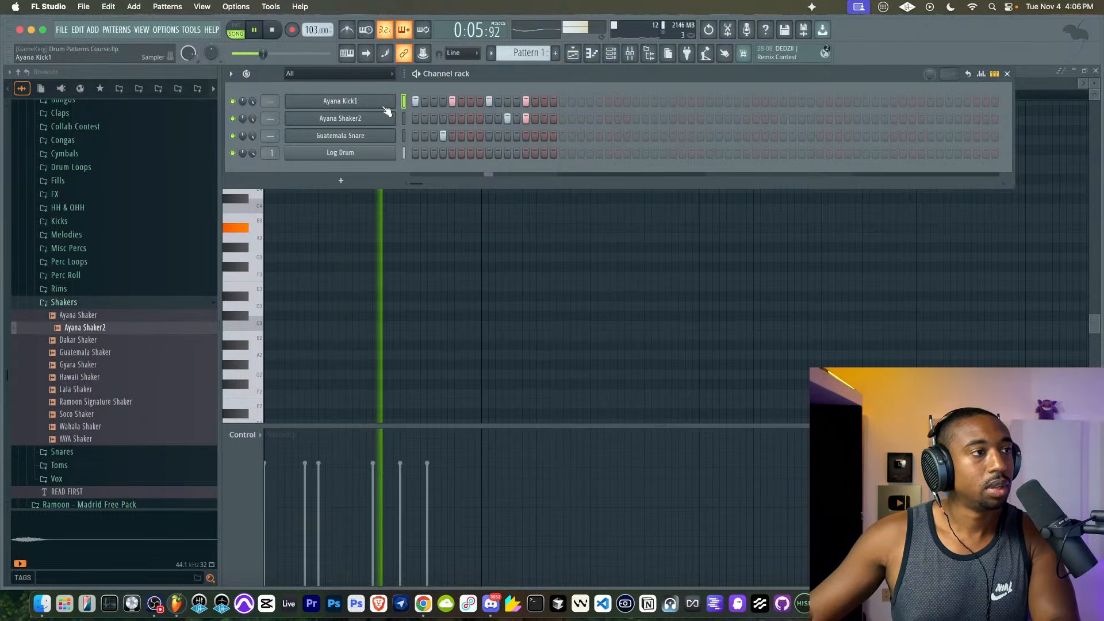
{"action": "key", "text": "space"}
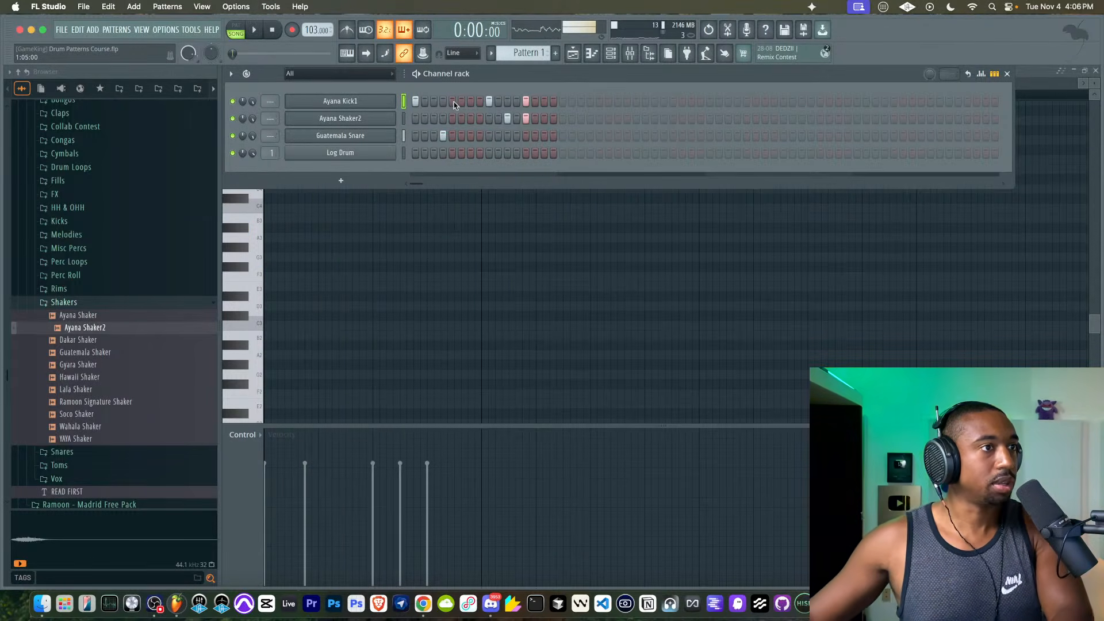
- Replace the Ayana Kick1 hit on step 5 with one on step 7 during playback, keeping the step 9 hit
{"action": "left_click", "coordinate": [452, 101]}
{"action": "key", "text": "space"}
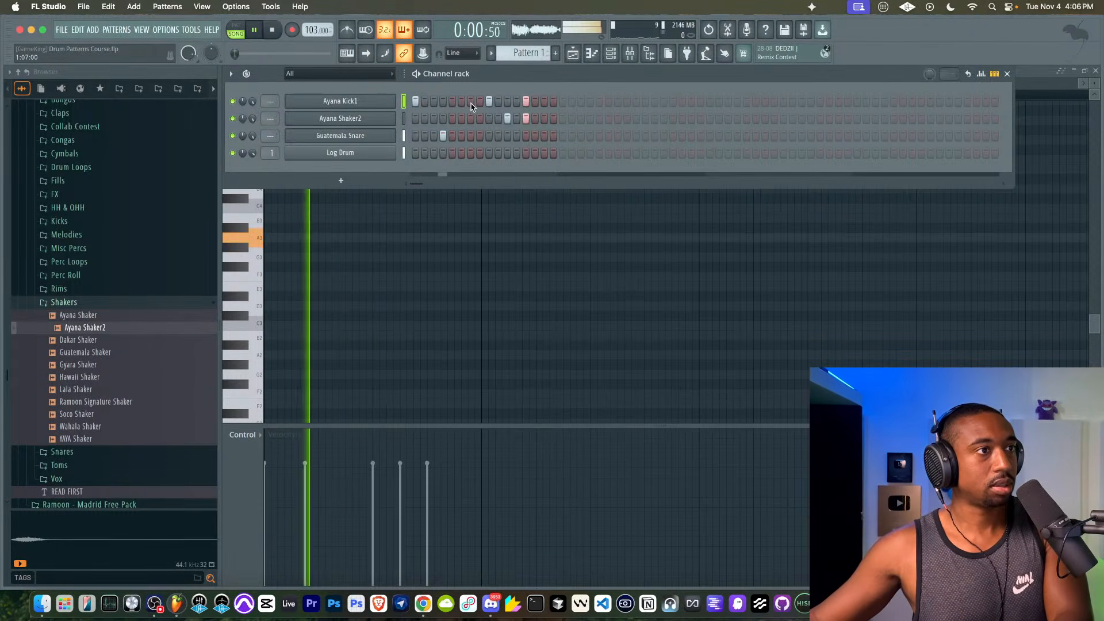
{"action": "left_click", "coordinate": [470, 102]}
{"action": "left_click", "coordinate": [489, 101]}
{"action": "left_click", "coordinate": [488, 101]}
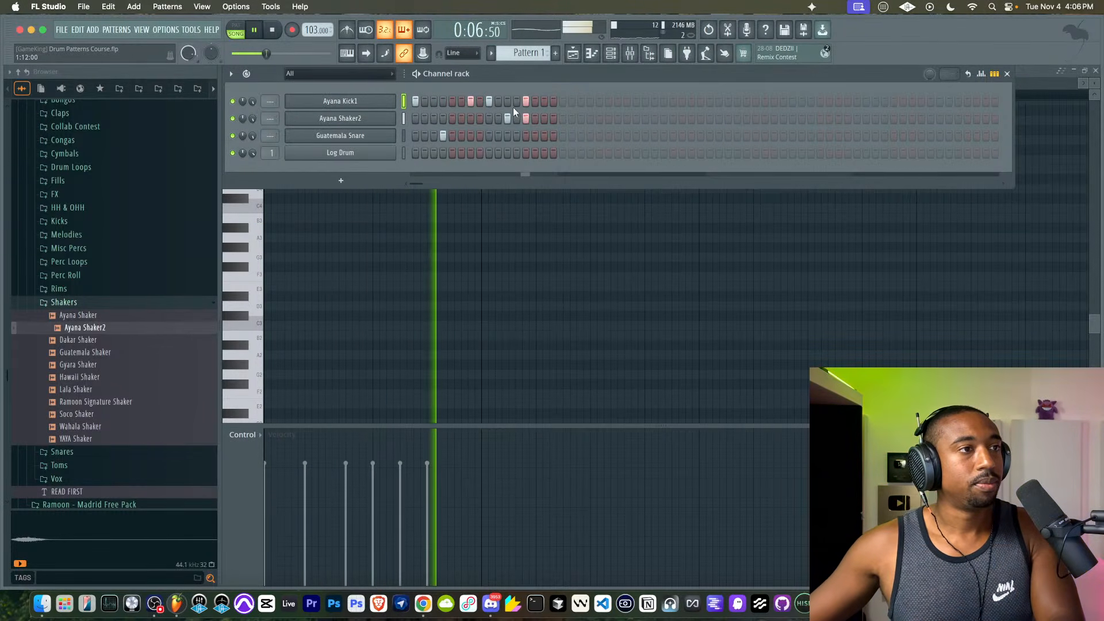
- Switch to the empty Pattern 3 and add the BusyWorksBeats - HALO3D instrument as a new channel
{"action": "left_click_drag", "start_coordinate": [539, 53], "coordinate": [539, 48]}
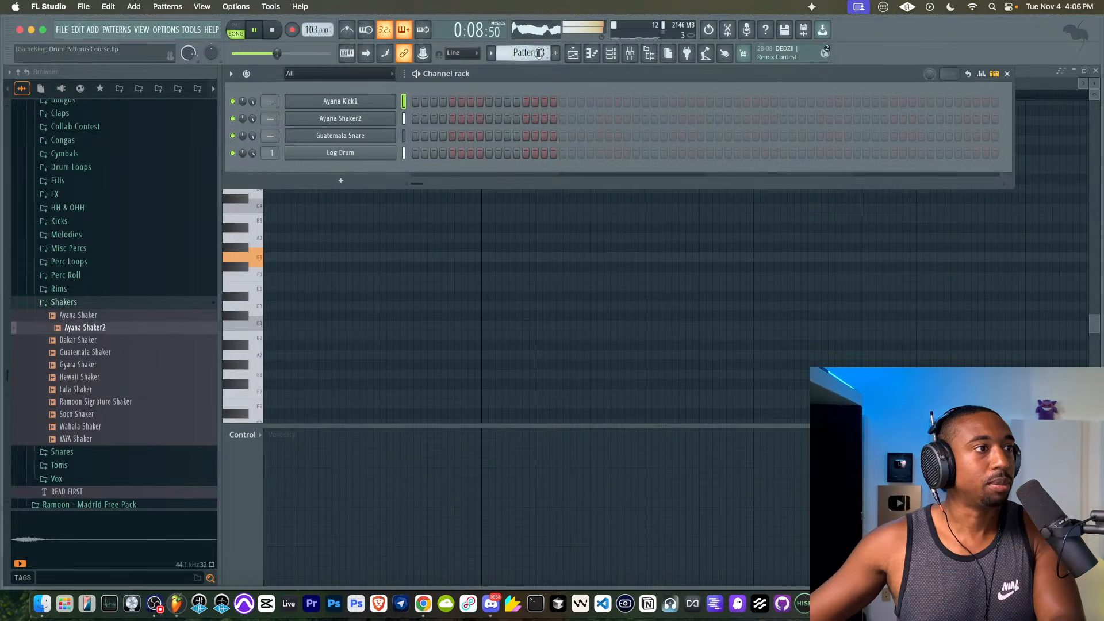
{"action": "left_click", "coordinate": [340, 180]}
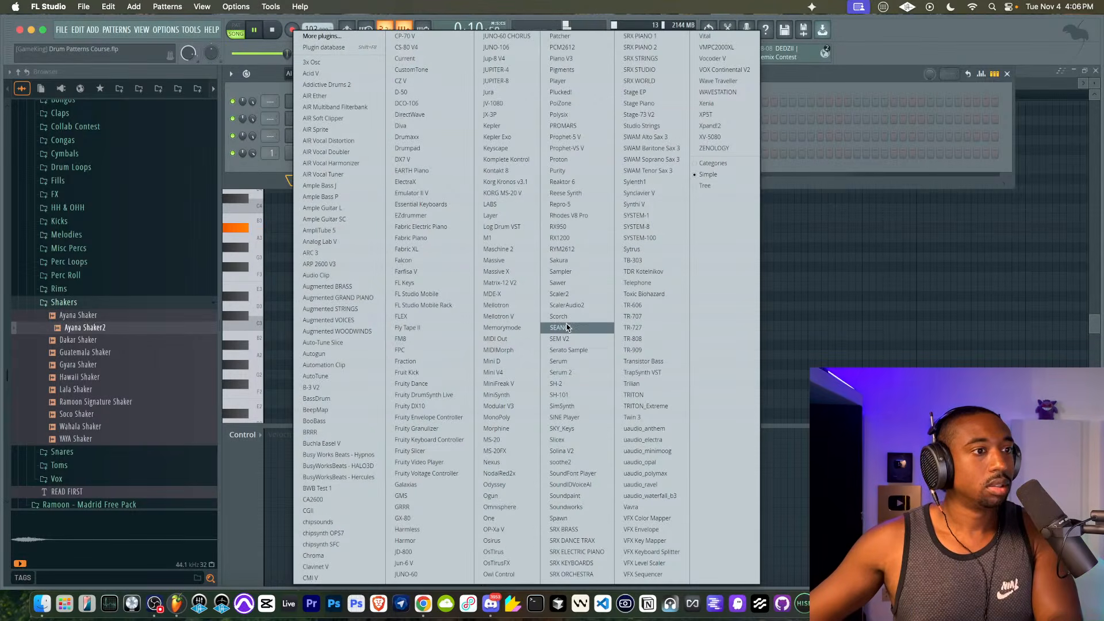
{"action": "left_click", "coordinate": [334, 465]}
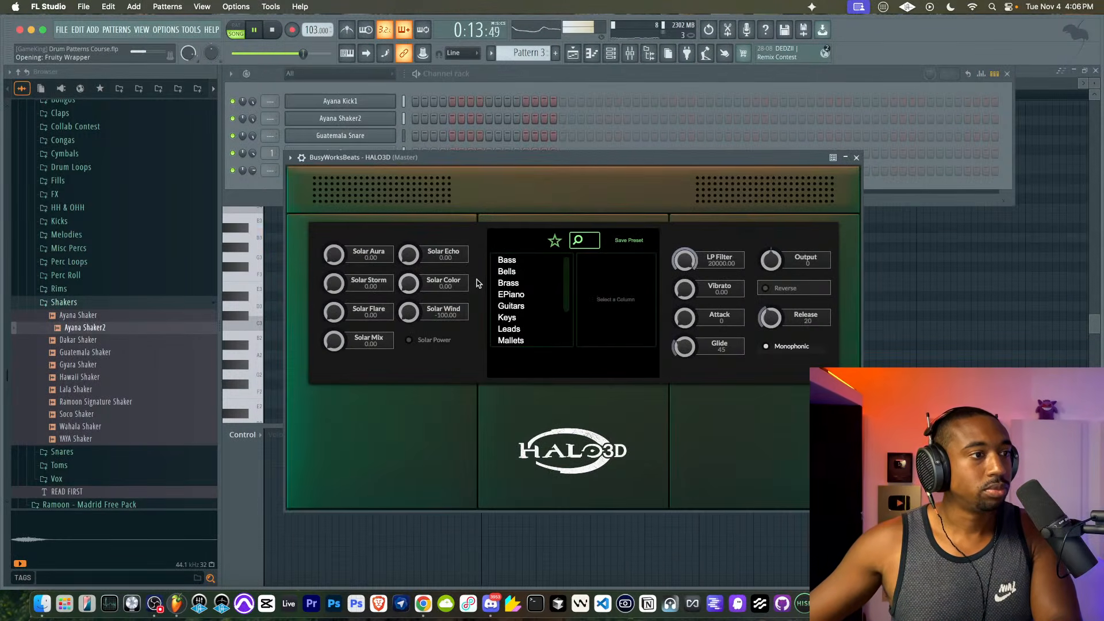
- Load the Fuel Rod preset from HALO3D's EPiano category and close the instrument window
{"action": "left_click", "coordinate": [512, 294]}
{"action": "scroll", "coordinate": [618, 299], "scroll_direction": "down", "scroll_amount": 4}
{"action": "left_click", "coordinate": [620, 292]}
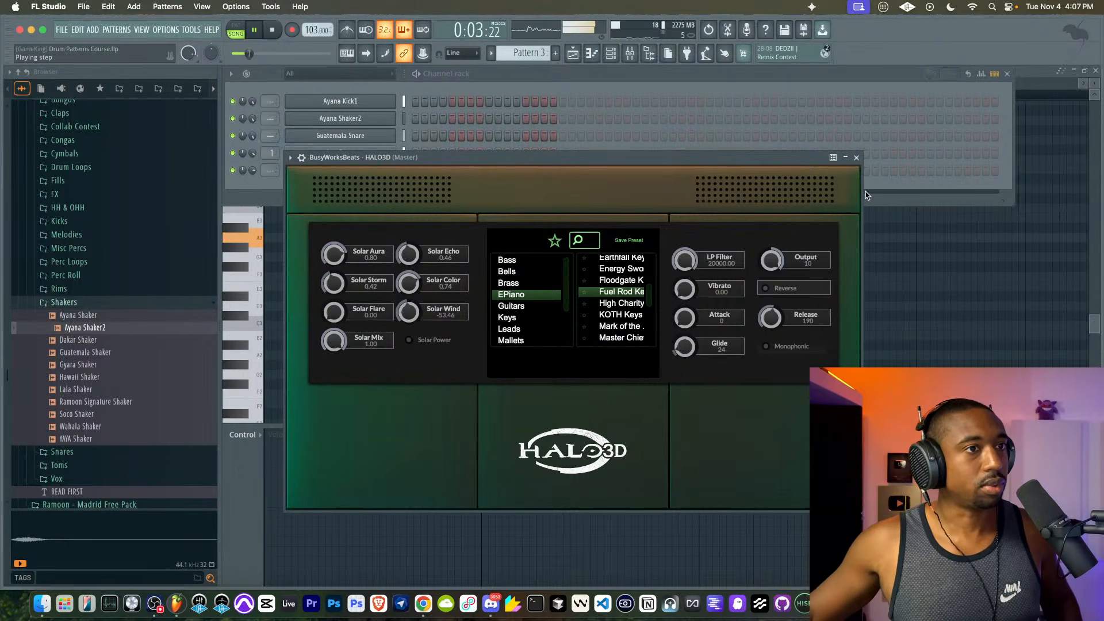
{"action": "left_click", "coordinate": [856, 157]}
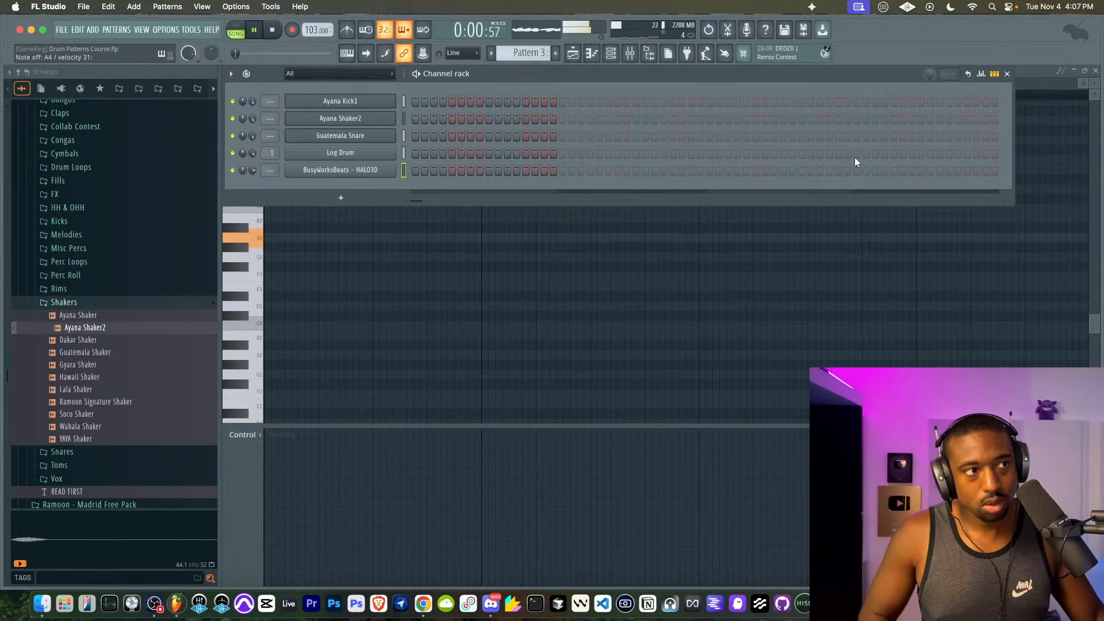
- Record the repeating HALO3D chord into Pattern 3 from the start of the playlist, ending recording near bar 8
{"action": "left_click", "coordinate": [573, 54]}
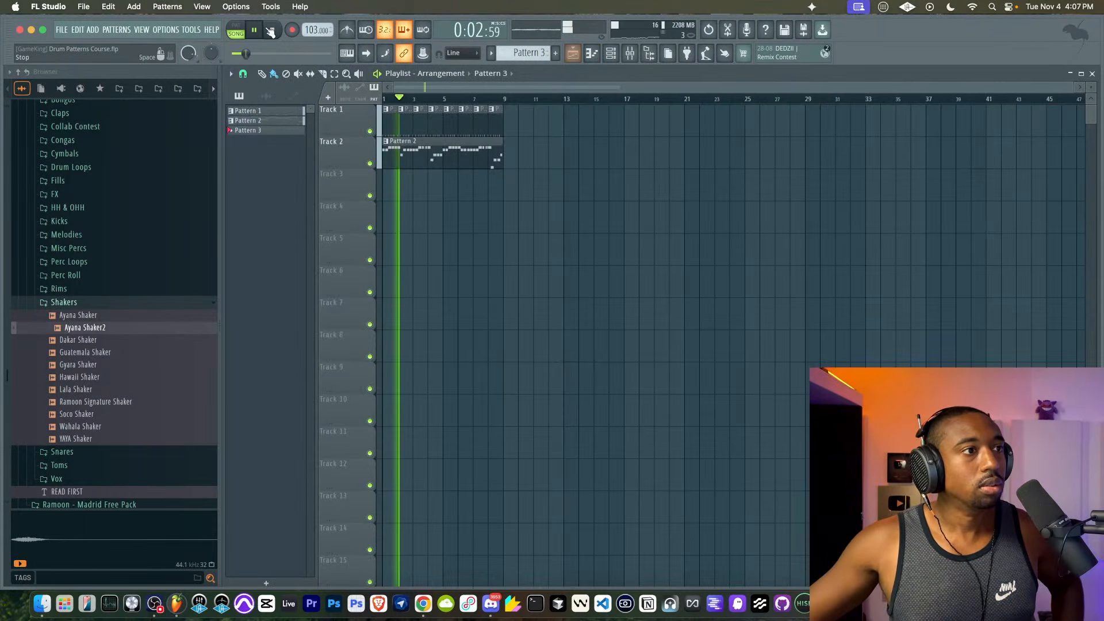
{"action": "left_click", "coordinate": [273, 30]}
{"action": "key", "text": "space"}
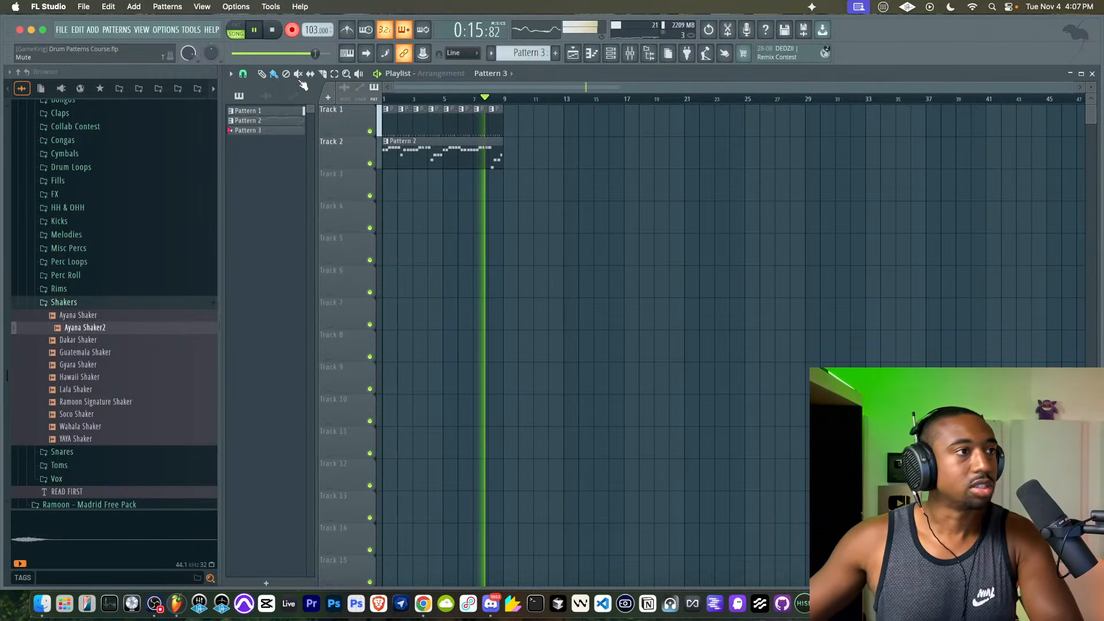
{"action": "left_click", "coordinate": [292, 30]}
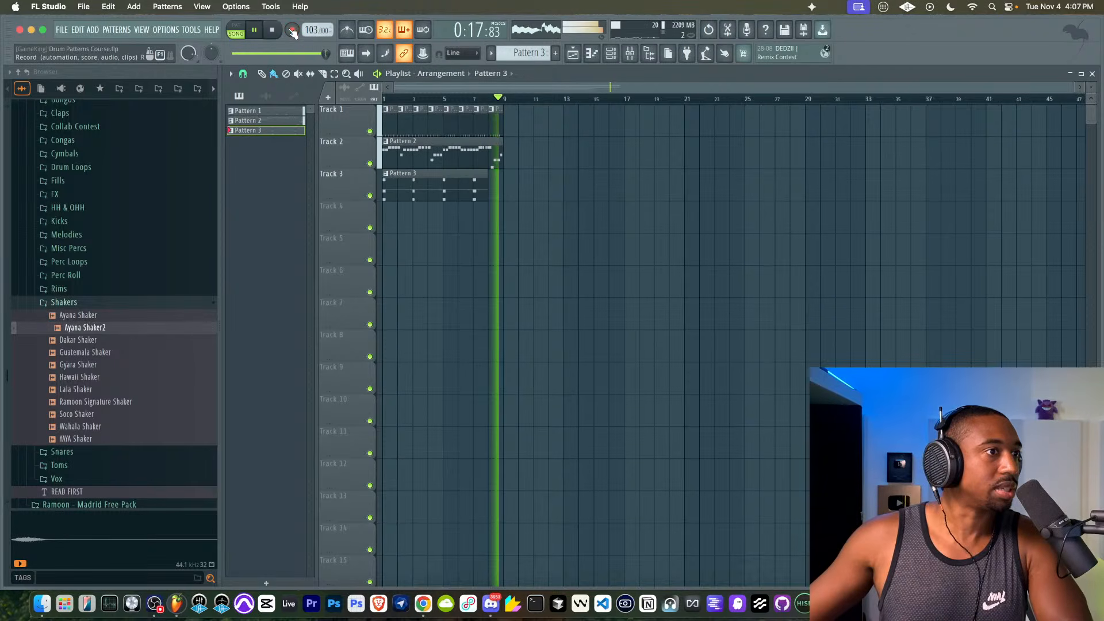
- Quantize the recorded HALO3D chords in the piano roll and move the first chord to the start of bar 1
{"action": "left_click", "coordinate": [610, 53]}
{"action": "key", "text": "space"}
{"action": "left_click", "coordinate": [447, 177]}
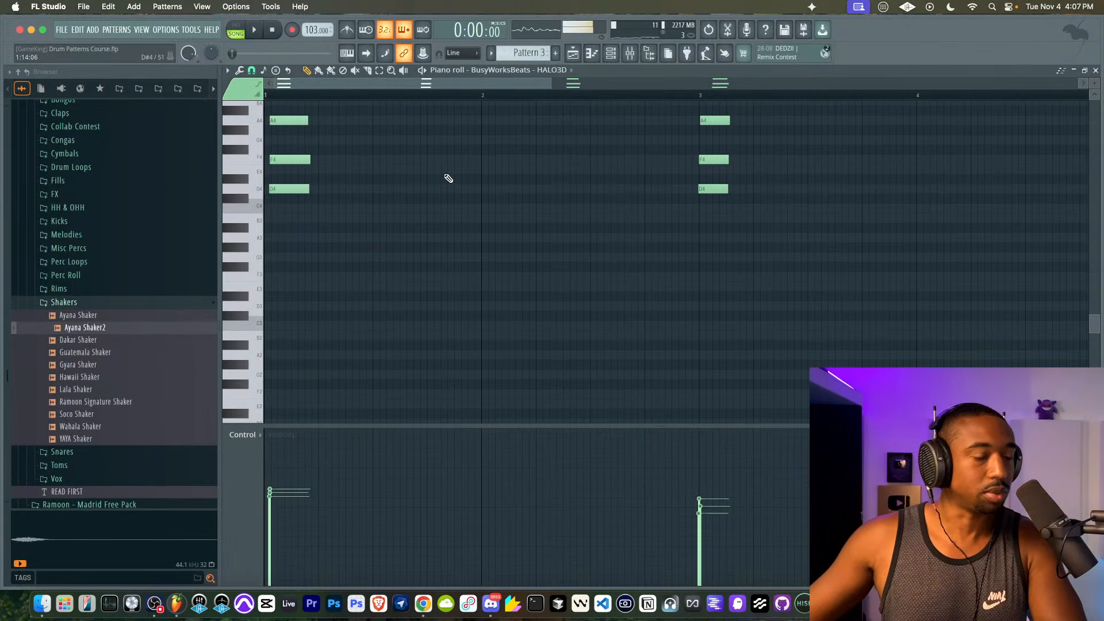
{"action": "key", "text": "ctrl+q"}
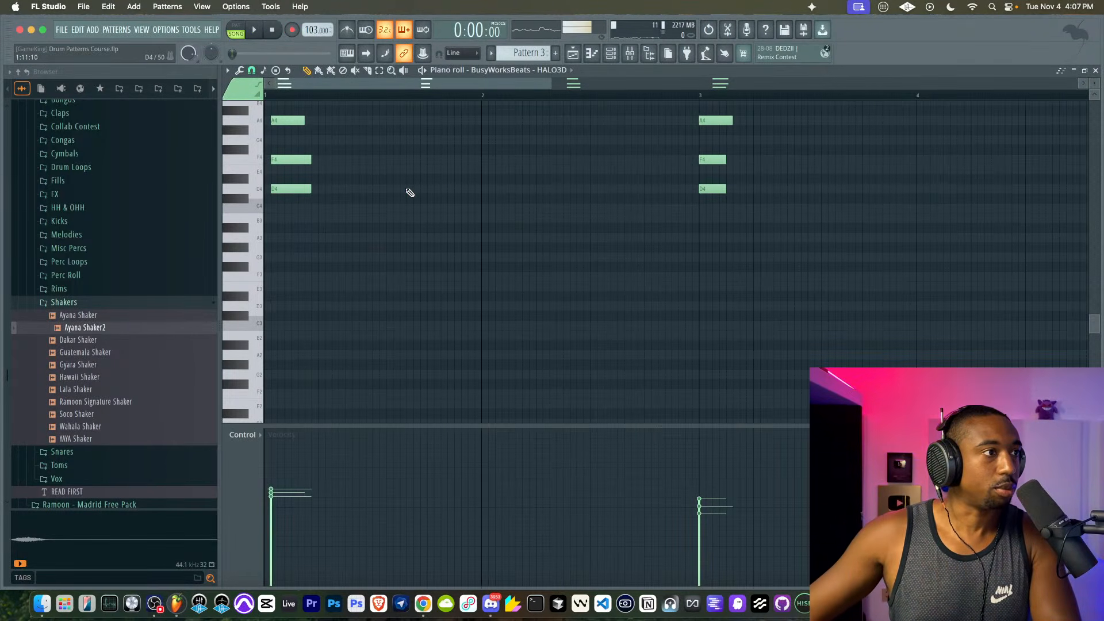
{"action": "left_click_drag", "start_coordinate": [370, 242], "coordinate": [283, 123]}
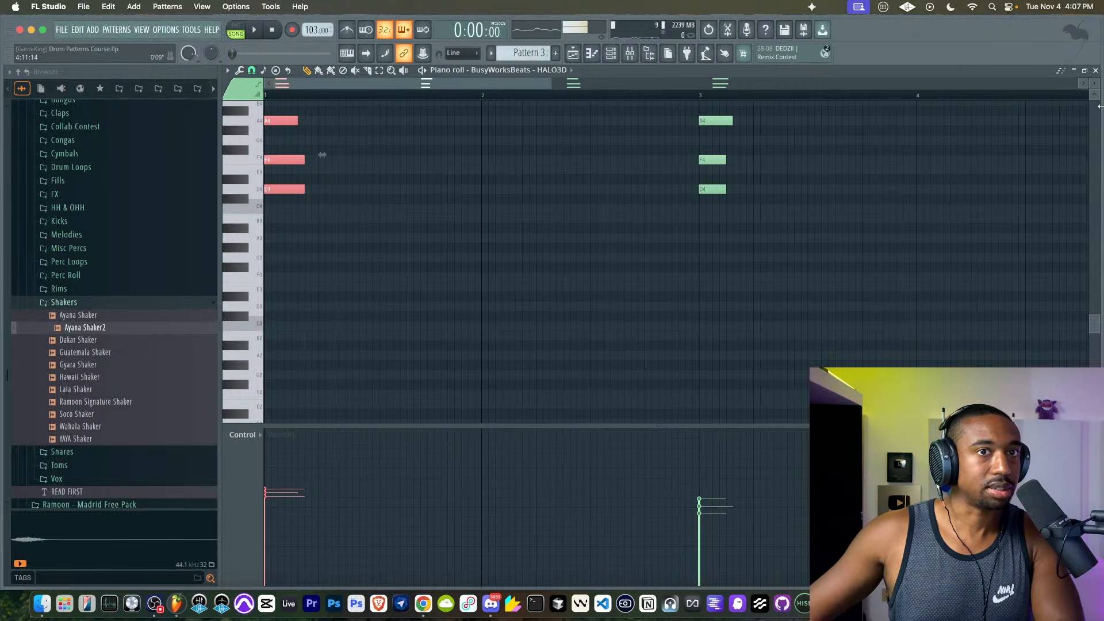
- Close the piano roll and assign the HALO3D channel to mixer track 2
{"action": "left_click", "coordinate": [1095, 70]}
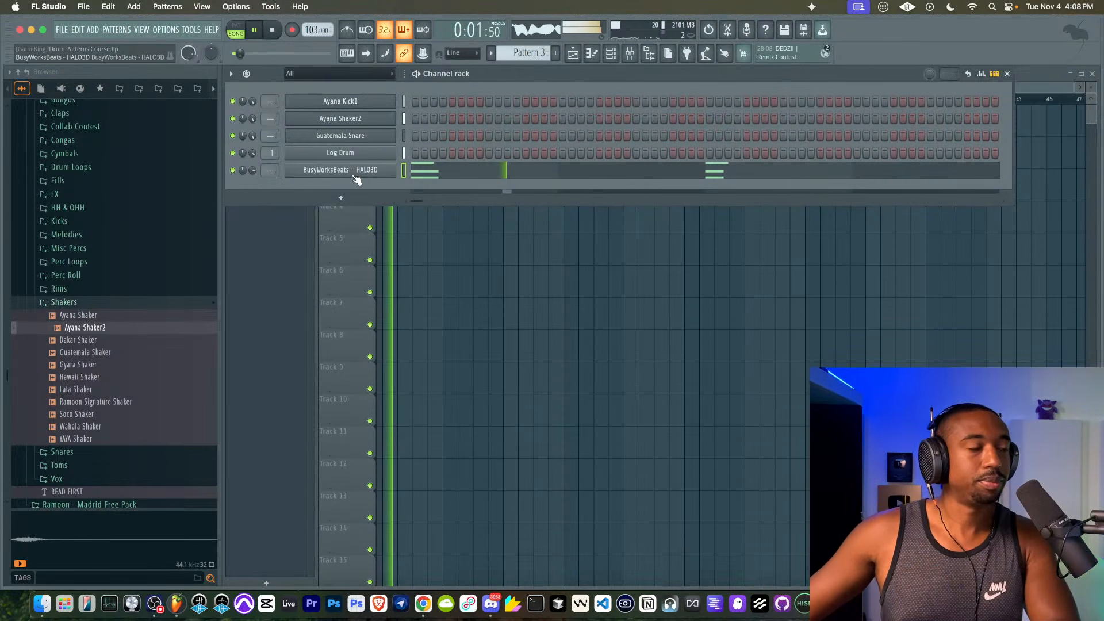
{"action": "left_click_drag", "start_coordinate": [270, 170], "coordinate": [270, 162]}
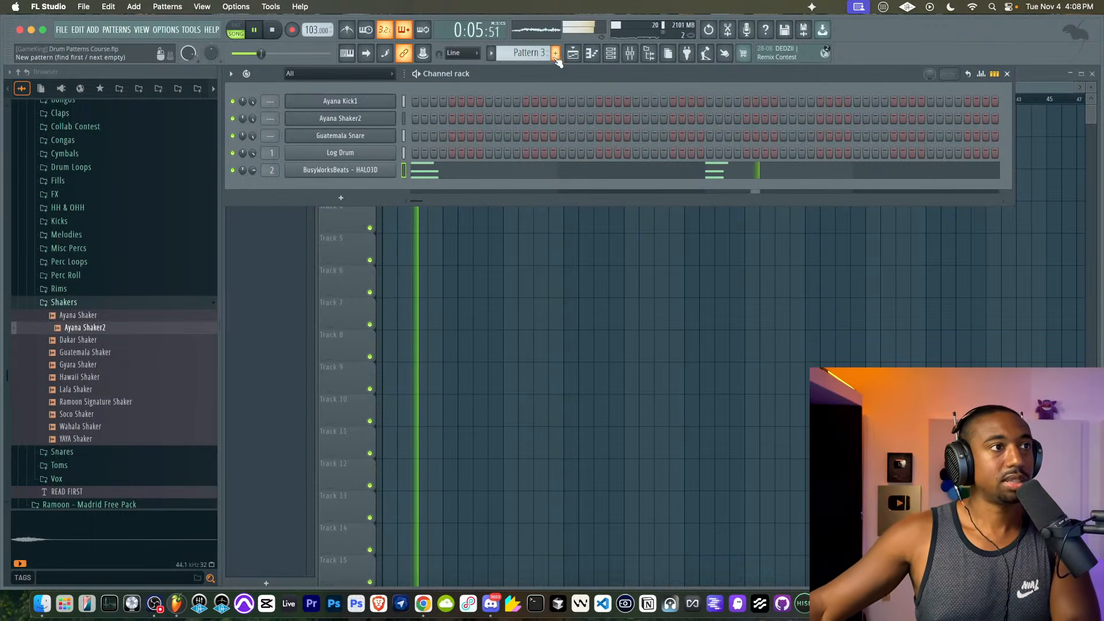
- Switch to Pattern 1, fill the Ayana Kick1 channel on every 4 steps and audition the result
{"action": "left_click_drag", "start_coordinate": [536, 54], "coordinate": [536, 62]}
{"action": "key", "text": "space"}
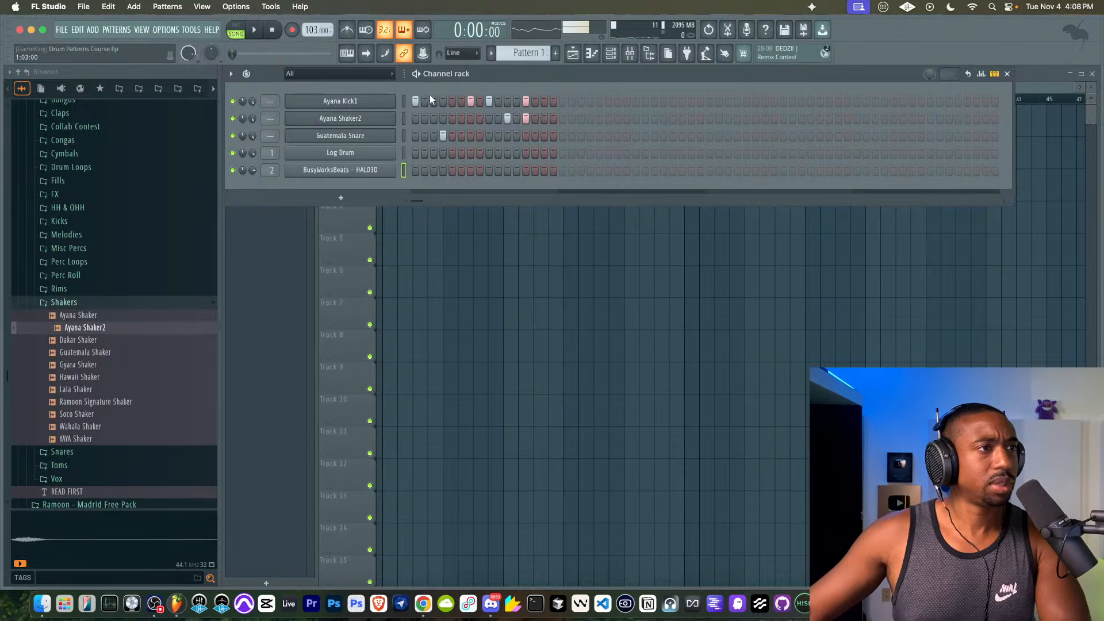
{"action": "right_click", "coordinate": [395, 103]}
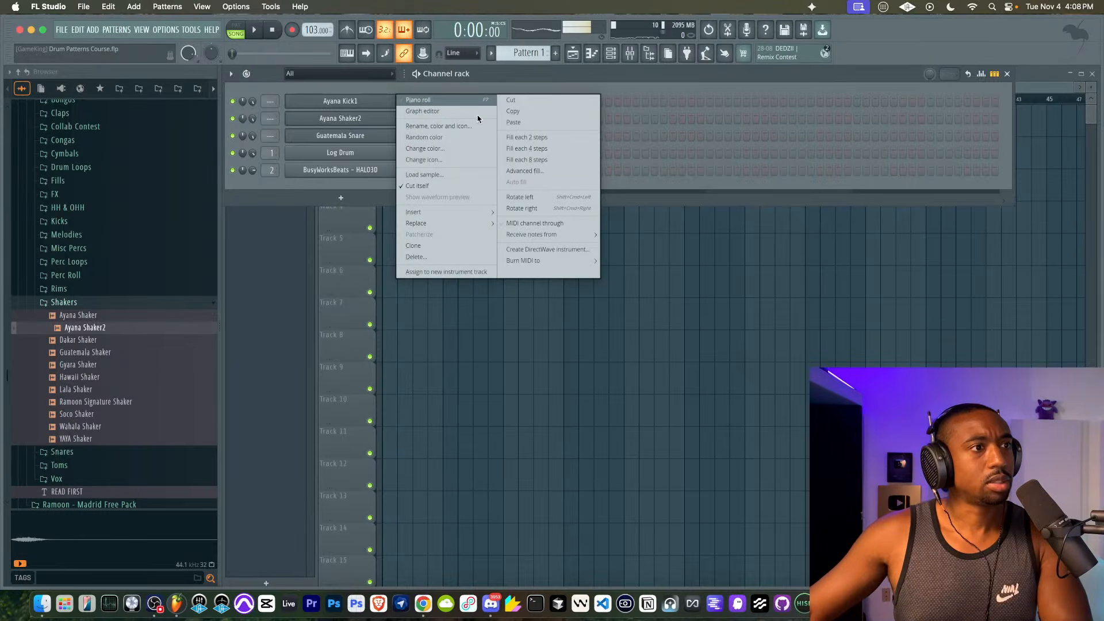
{"action": "left_click", "coordinate": [526, 149]}
{"action": "key", "text": "space"}
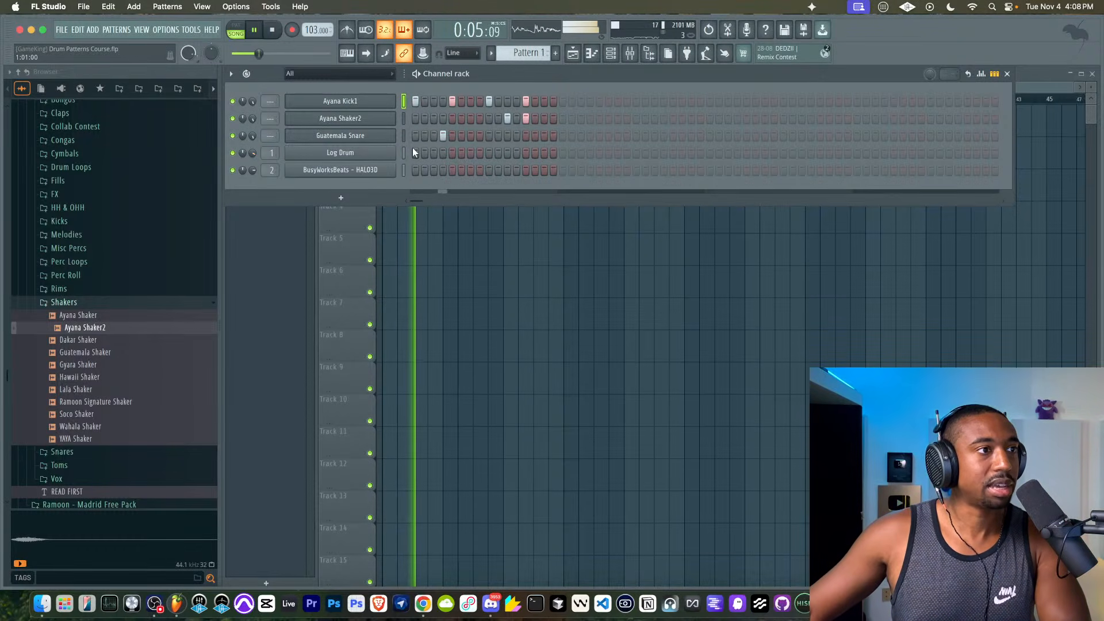
{"action": "key", "text": "space"}
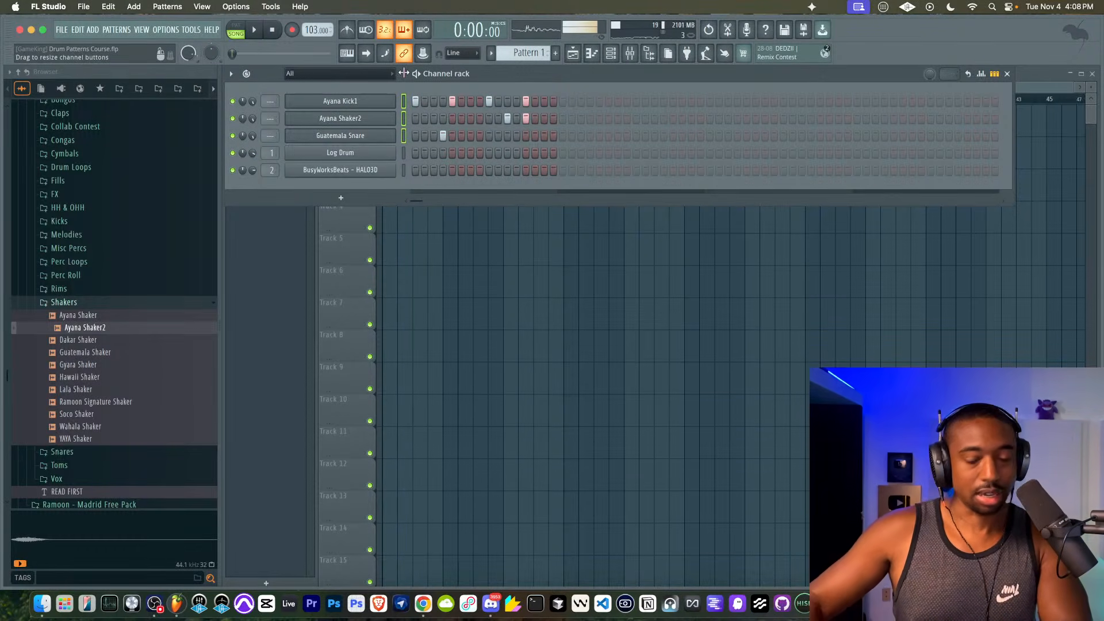
- Assign the kick, shaker and snare channels to mixer tracks 3 to 5 and rename mixer Insert 6 as Melody
{"action": "key", "text": "super+l"}
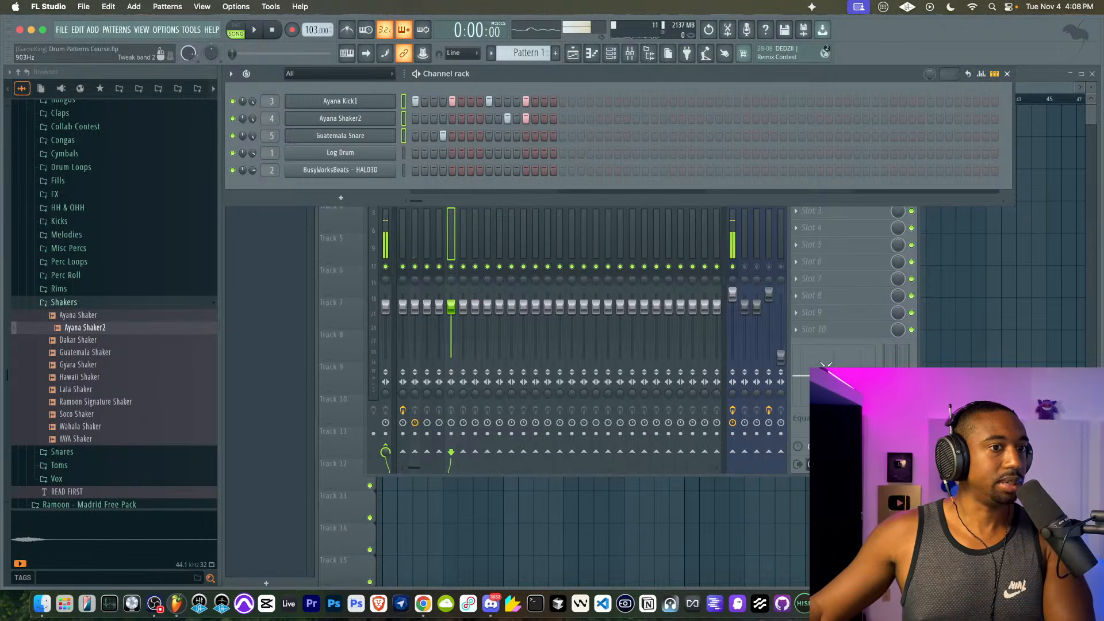
{"action": "left_click", "coordinate": [824, 370]}
{"action": "right_click", "coordinate": [468, 197]}
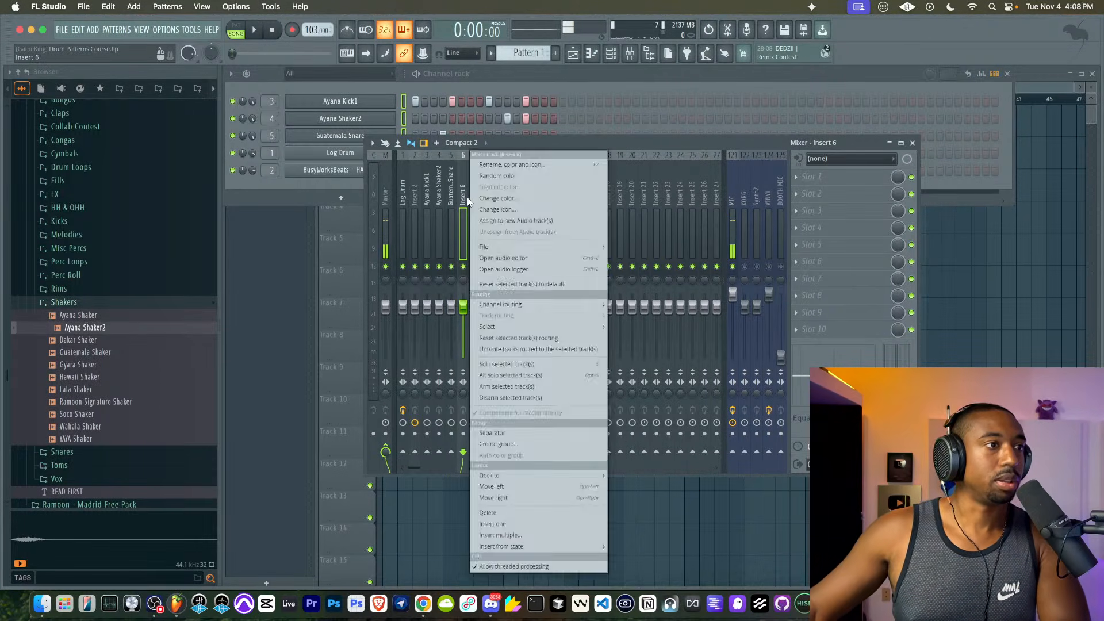
{"action": "left_click", "coordinate": [468, 199]}
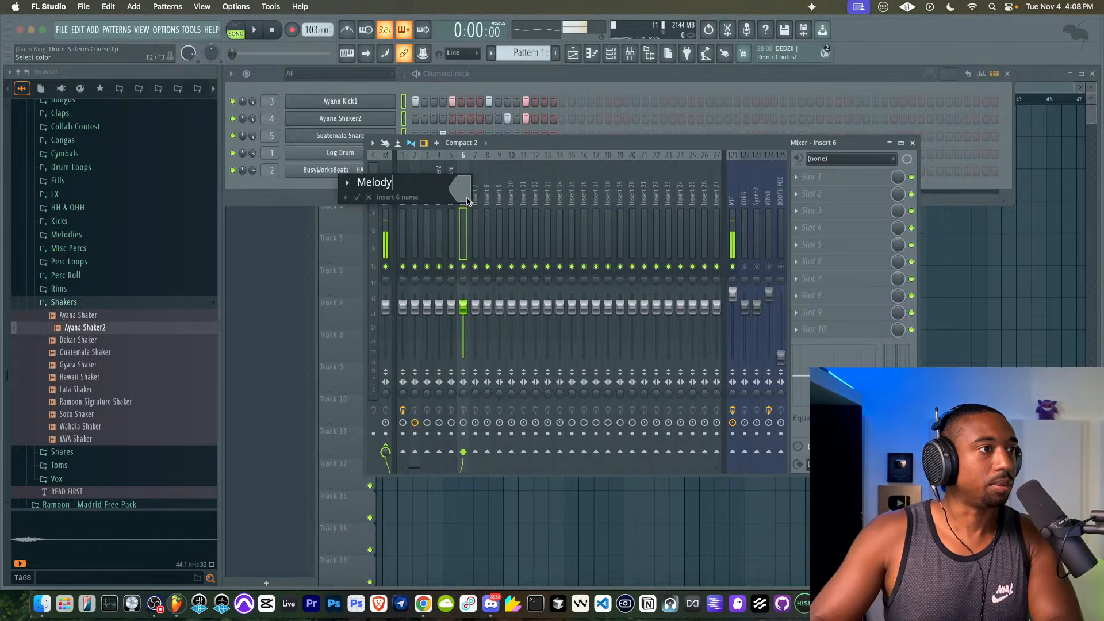
{"action": "key", "text": "Return"}
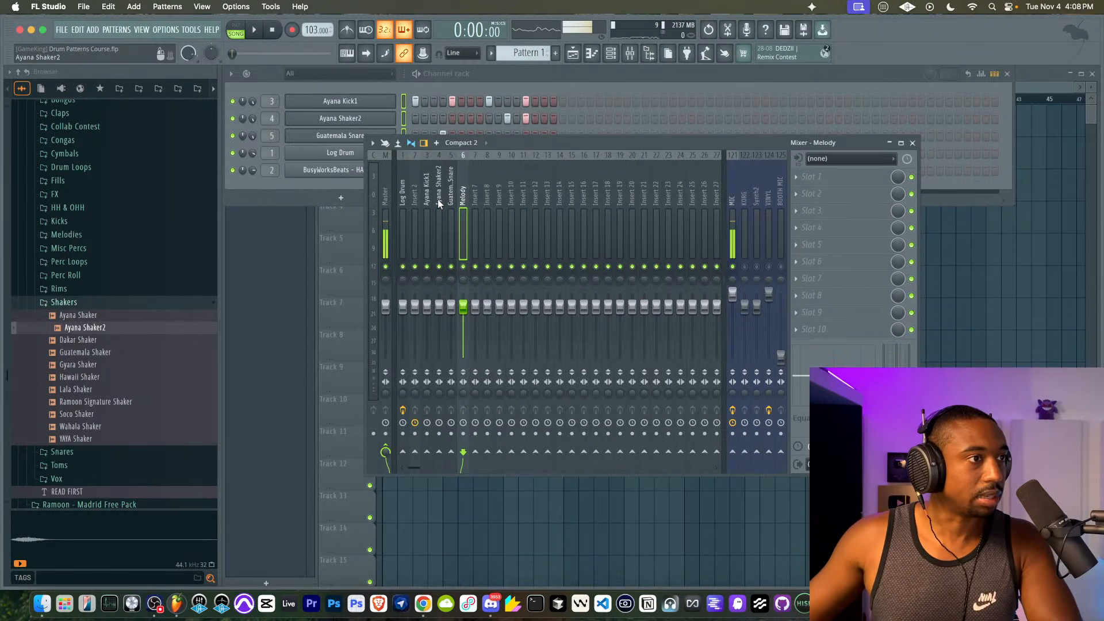
- Route the Log Drum and Insert 2 mixer tracks only to the Melody track
{"action": "left_click", "coordinate": [405, 195]}
{"action": "left_click", "coordinate": [413, 197], "text": "ctrl"}
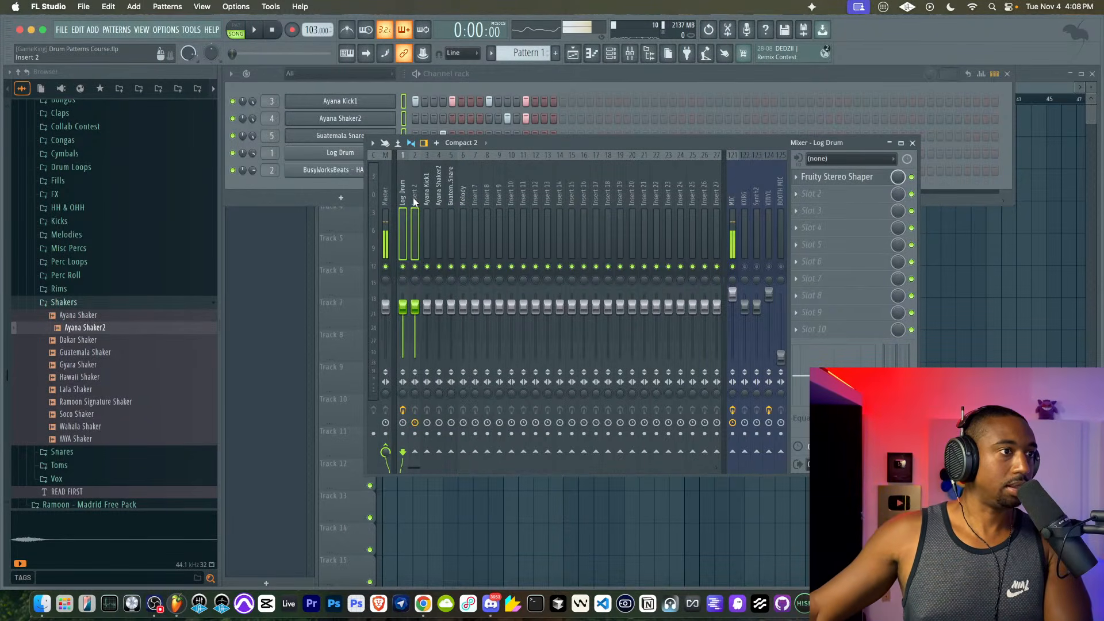
{"action": "right_click", "coordinate": [464, 452]}
{"action": "left_click", "coordinate": [483, 460]}
- Load Fruity Parametric EQ 2 into the first effect slot of the Melody track
{"action": "left_click", "coordinate": [467, 234]}
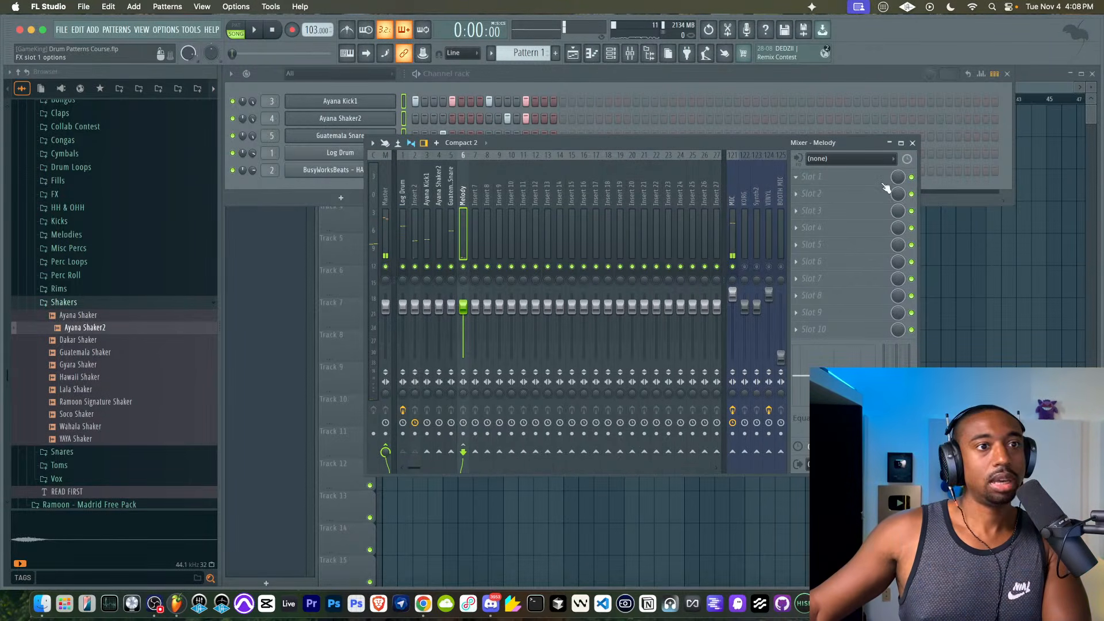
{"action": "left_click", "coordinate": [828, 176]}
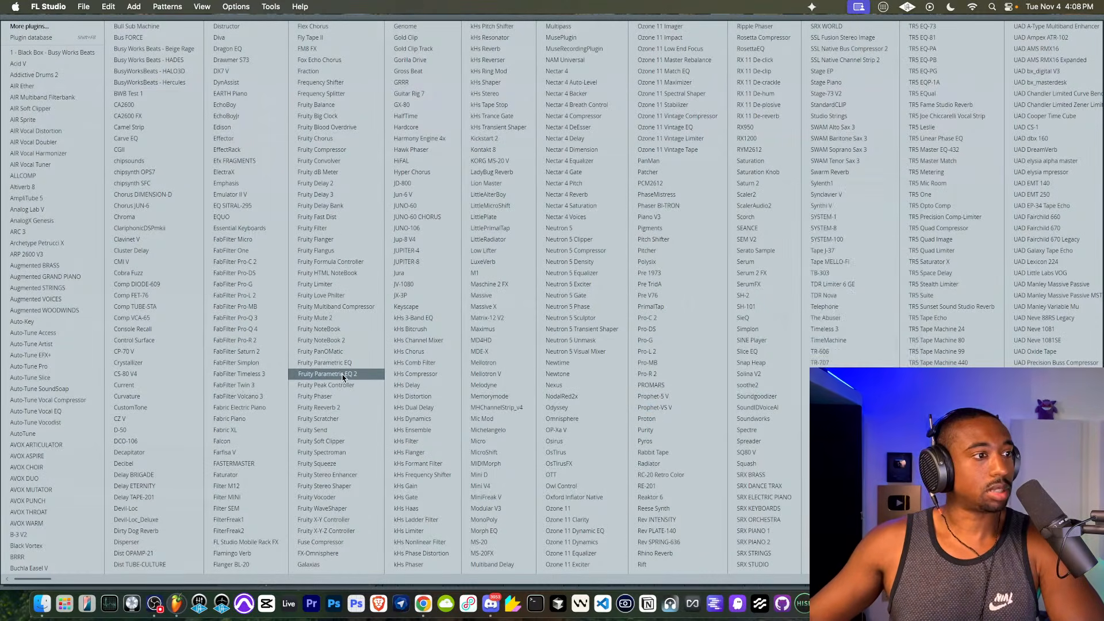
{"action": "left_click", "coordinate": [326, 374]}
{"action": "left_click_drag", "start_coordinate": [625, 185], "coordinate": [702, 185]}
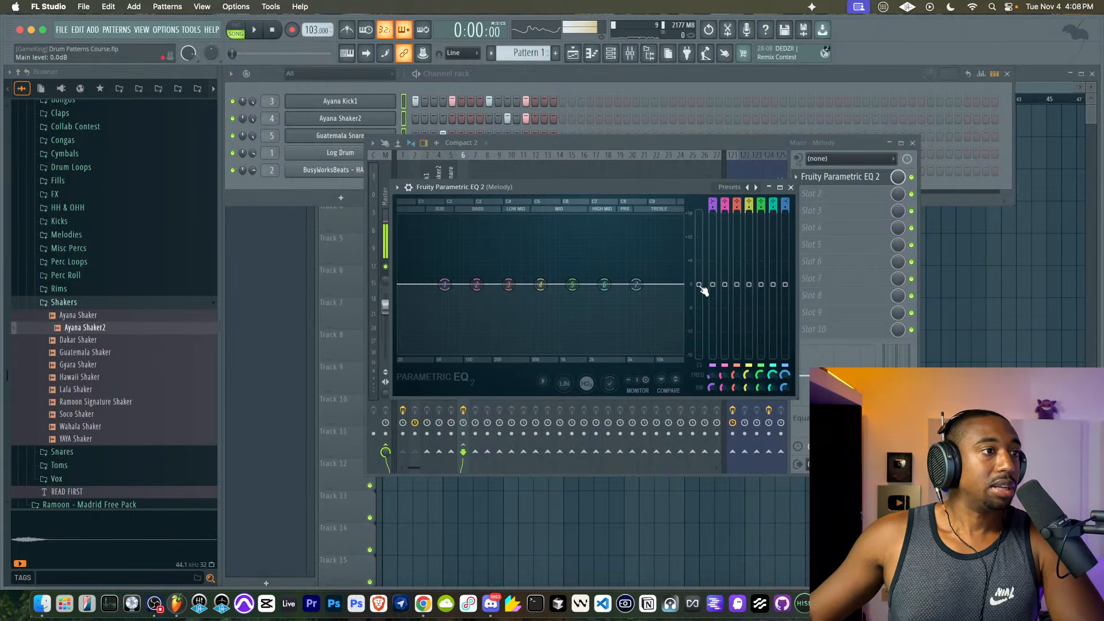
- Try lowering the Melody EQ's main level to -18 dB during playback, reset it and close the EQ
{"action": "key", "text": "space"}
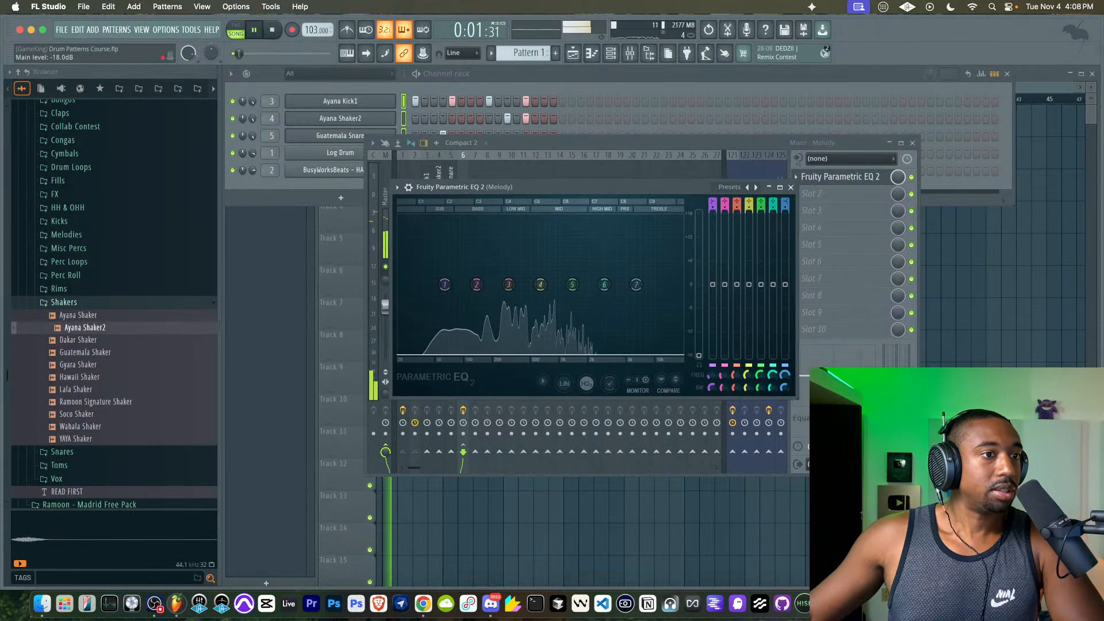
{"action": "left_click_drag", "start_coordinate": [700, 284], "coordinate": [699, 332]}
{"action": "key", "text": "space"}
{"action": "right_click", "coordinate": [698, 300]}
{"action": "left_click", "coordinate": [709, 306]}
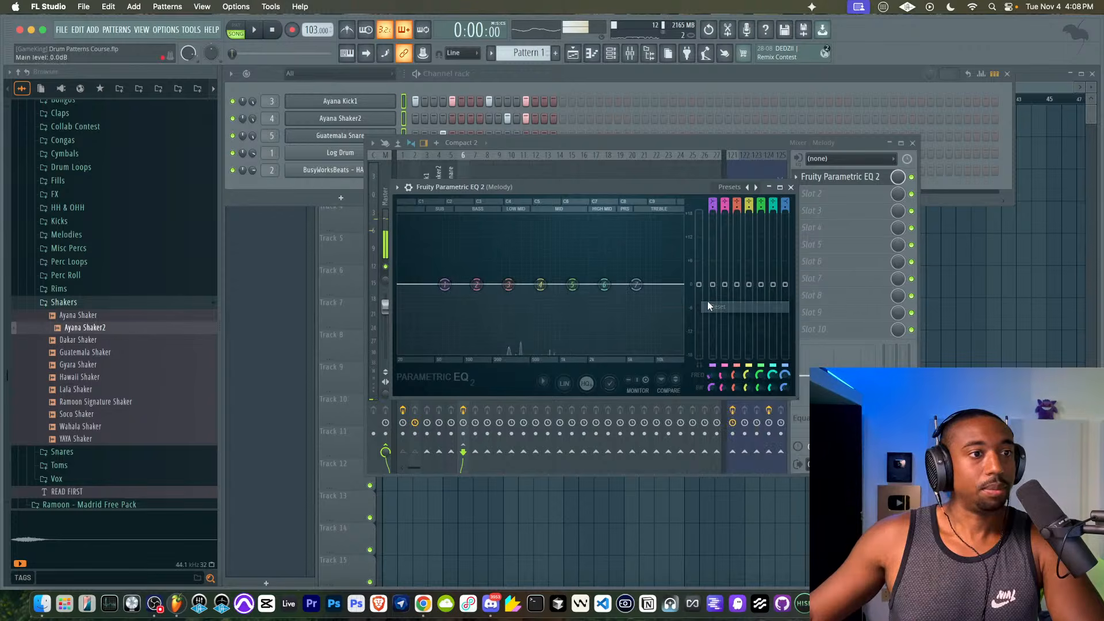
{"action": "left_click", "coordinate": [791, 188]}
- Load Fruity Peak Controller into the first effect slot of the Ayana Kick1 track and close its window
{"action": "left_click", "coordinate": [428, 205]}
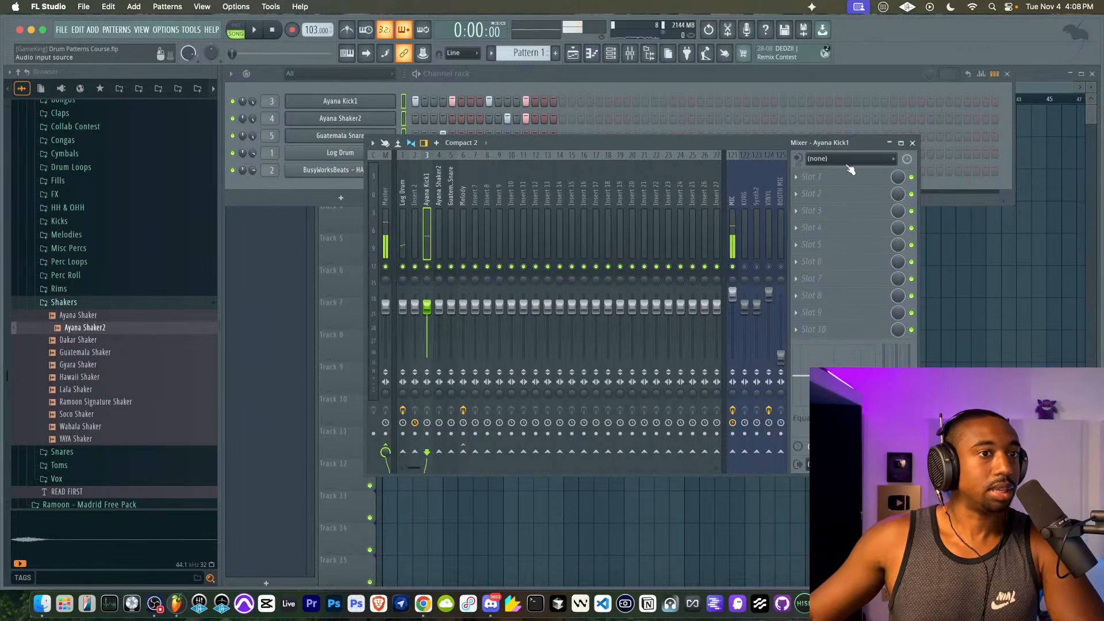
{"action": "left_click", "coordinate": [828, 176]}
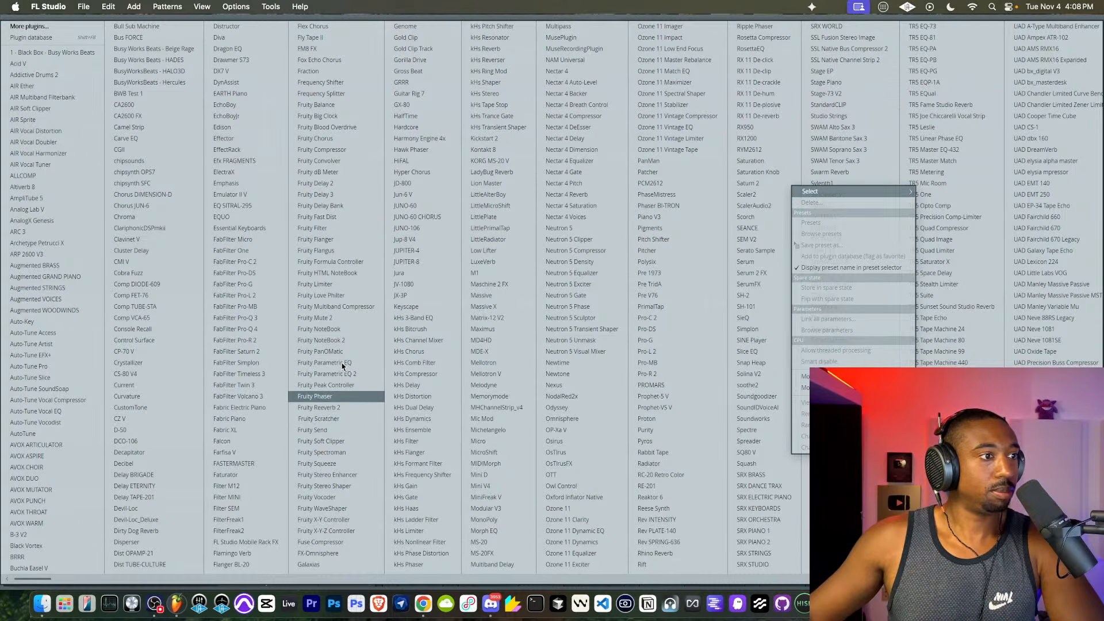
{"action": "left_click", "coordinate": [336, 385]}
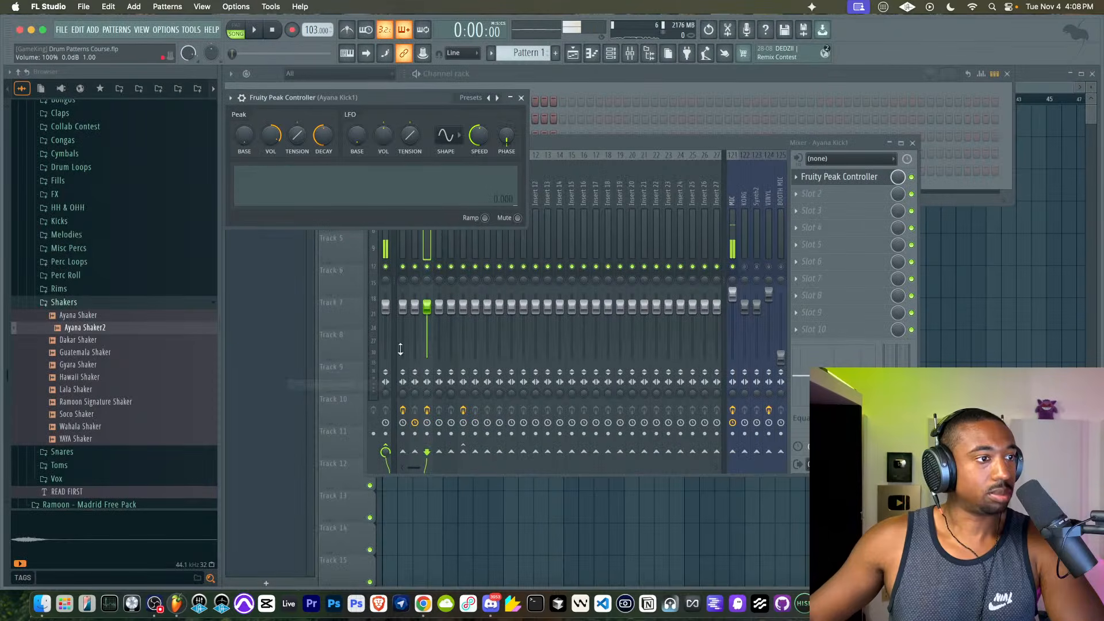
{"action": "left_click", "coordinate": [521, 97]}
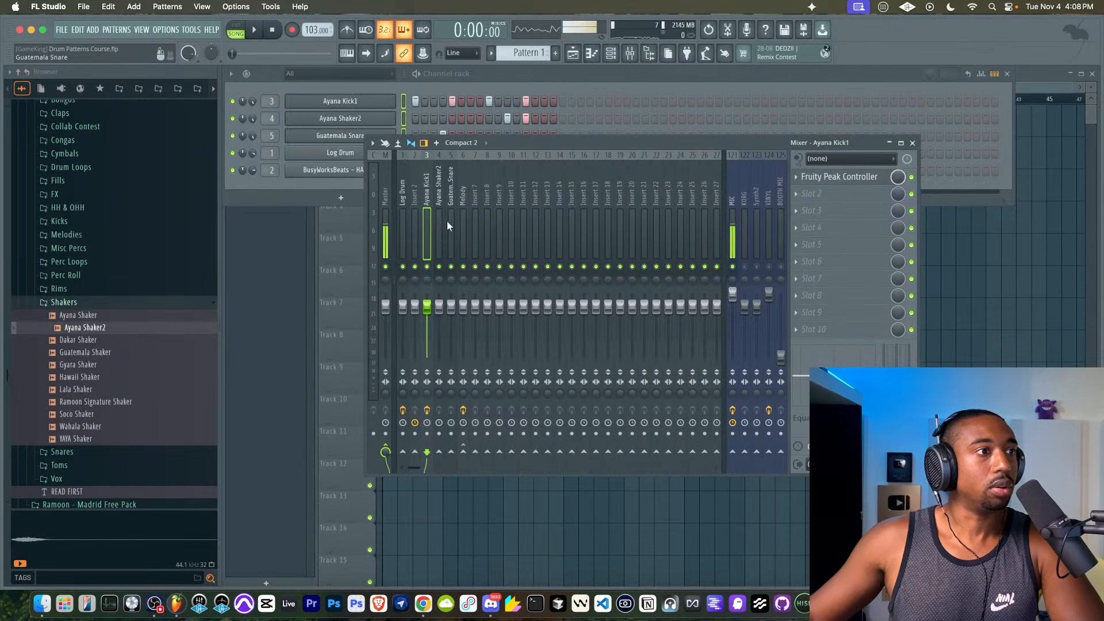
- Link the Melody EQ's main level to the internal controller Fruity Peak Controller - Peak
{"action": "left_click", "coordinate": [460, 226]}
{"action": "left_click", "coordinate": [861, 179]}
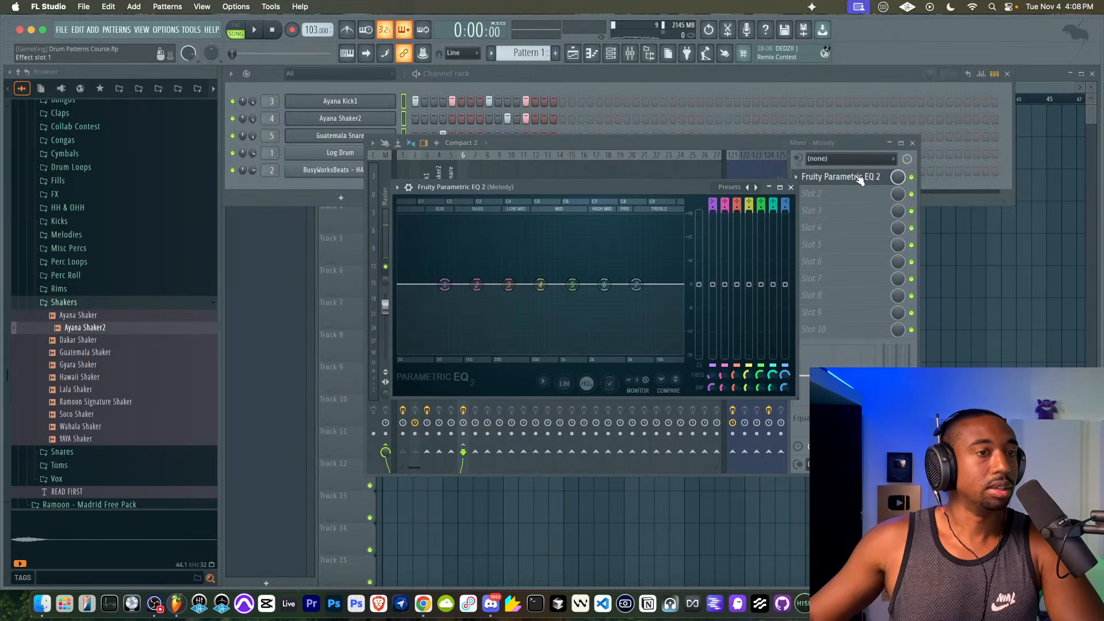
{"action": "right_click", "coordinate": [700, 286]}
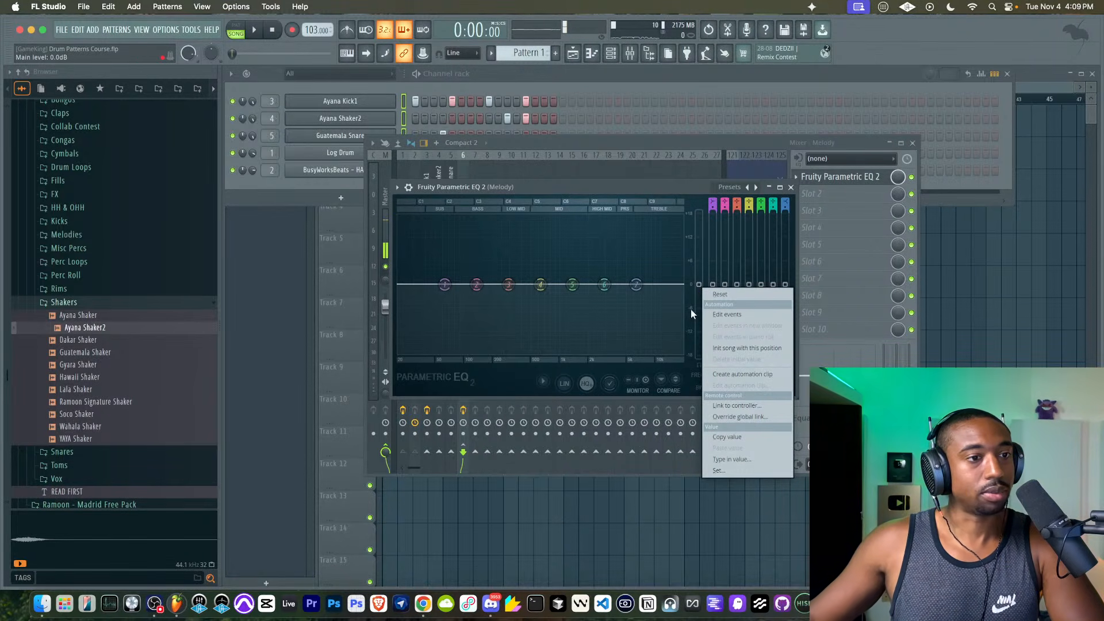
{"action": "left_click", "coordinate": [729, 406]}
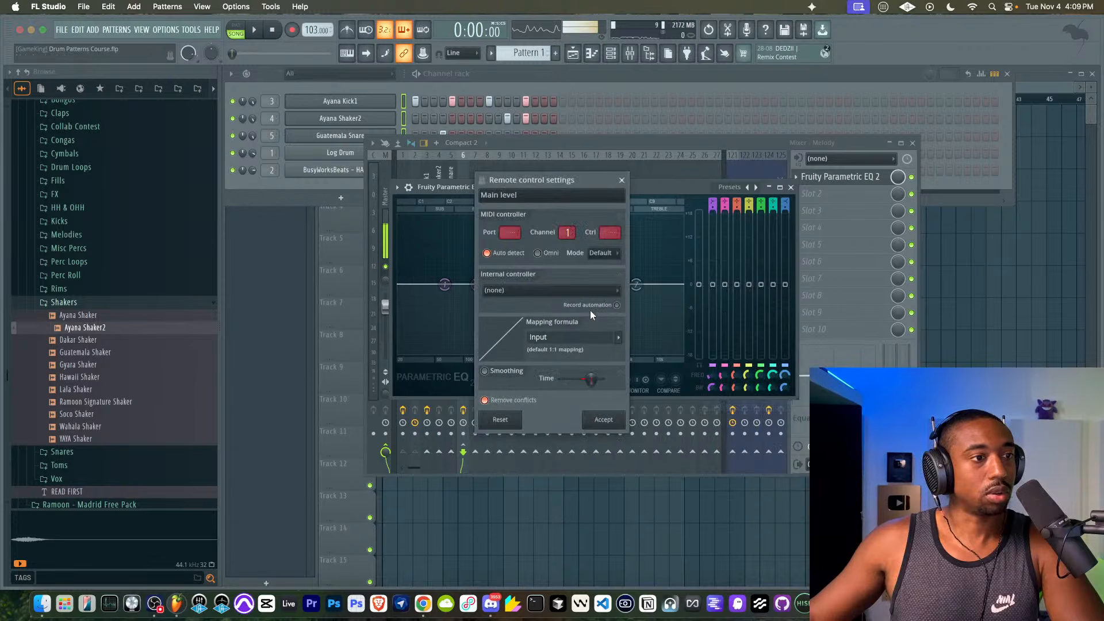
{"action": "left_click", "coordinate": [554, 290]}
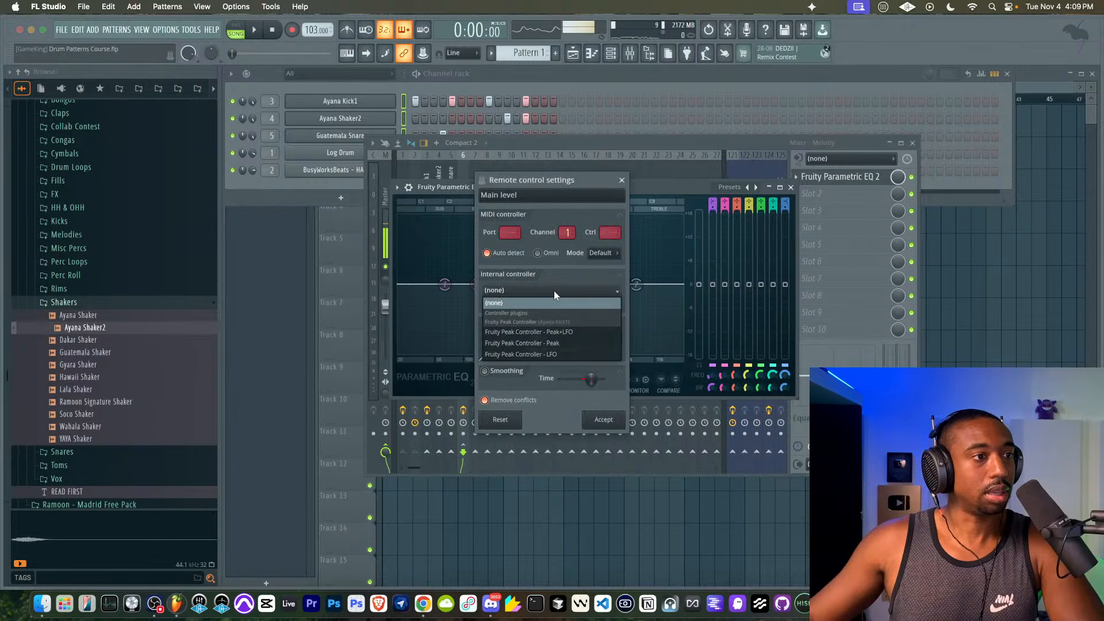
{"action": "left_click", "coordinate": [549, 344]}
{"action": "left_click", "coordinate": [605, 421]}
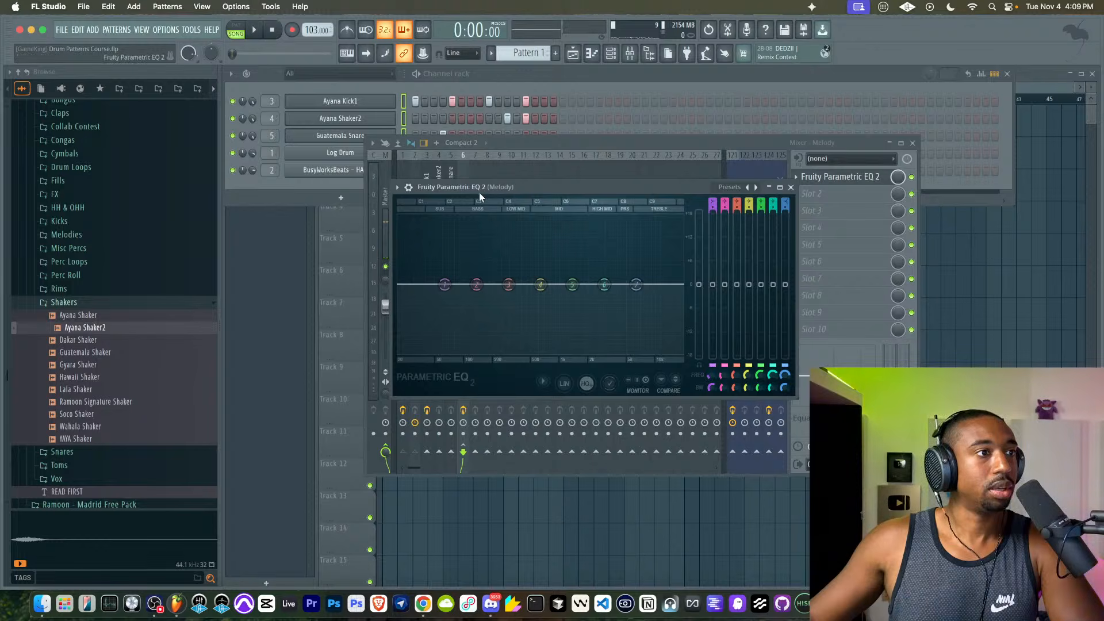
- Try lowering the Melody track's fader to 39% while auditioning the linked EQ, reset the fader and play again
{"action": "left_click_drag", "start_coordinate": [483, 190], "coordinate": [460, 353]}
{"action": "left_click_drag", "start_coordinate": [463, 307], "coordinate": [463, 337]}
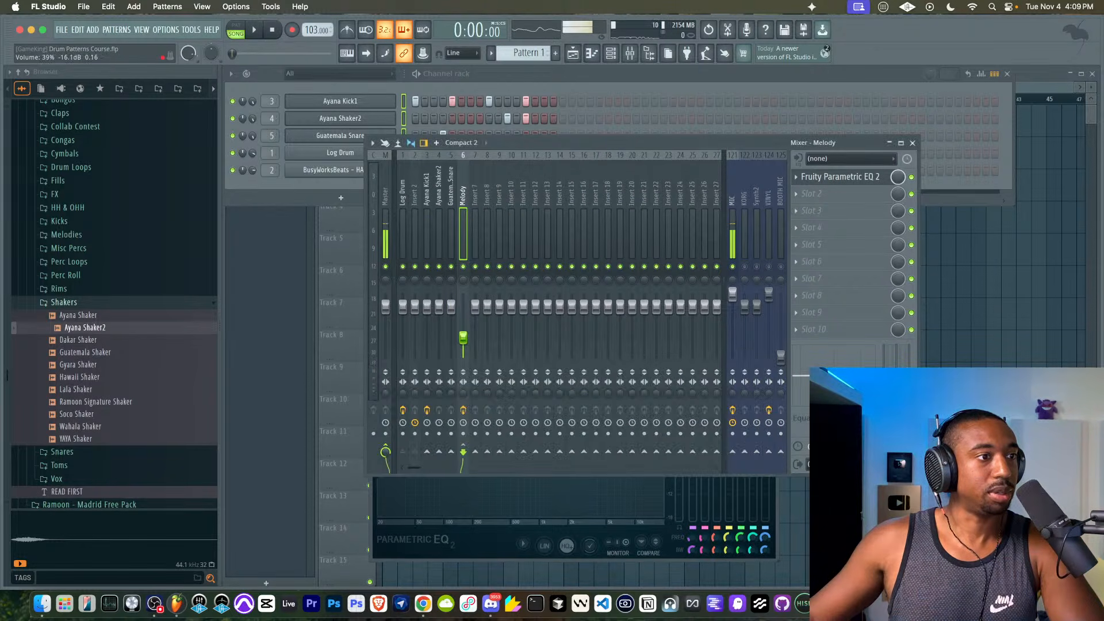
{"action": "left_click", "coordinate": [497, 542]}
{"action": "key", "text": "space"}
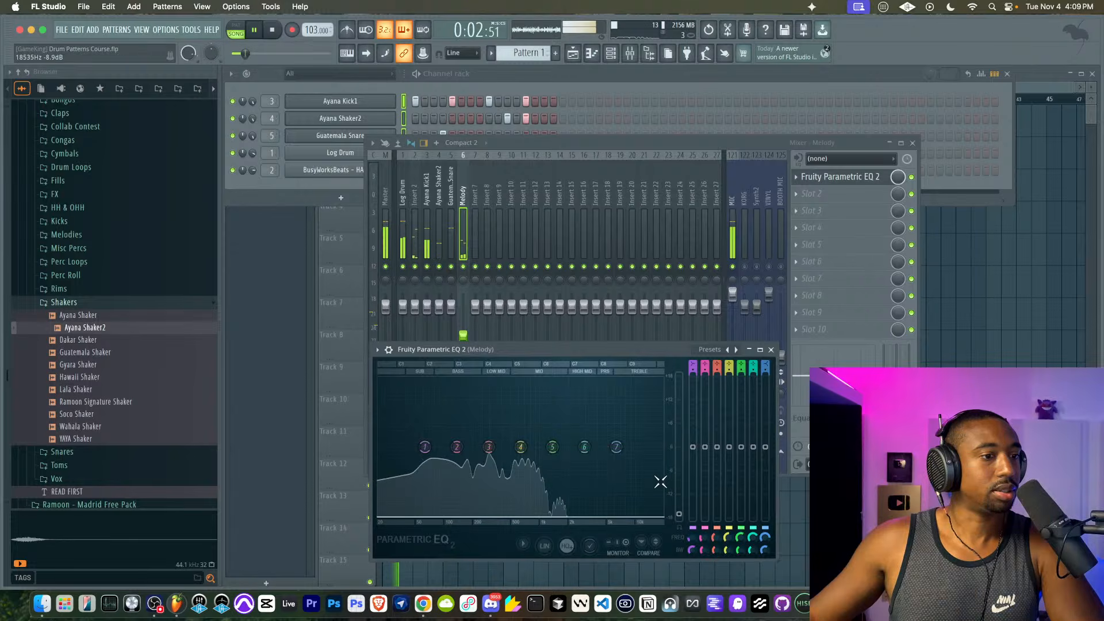
{"action": "key", "text": "space"}
{"action": "right_click", "coordinate": [464, 334]}
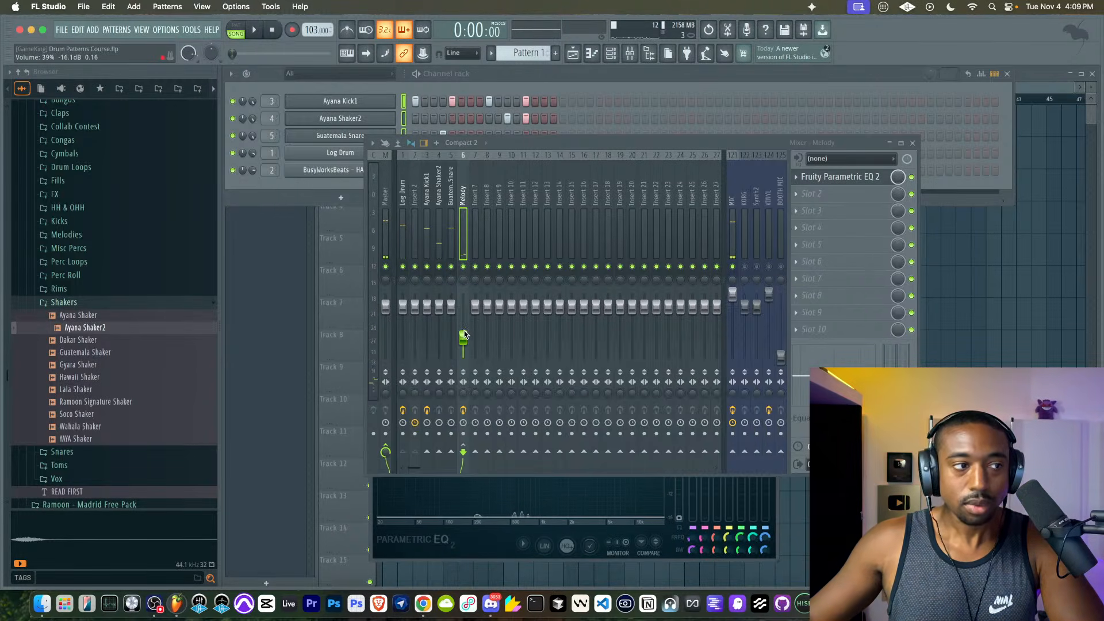
{"action": "left_click", "coordinate": [476, 337]}
{"action": "key", "text": "space"}
{"action": "key", "text": "space"}
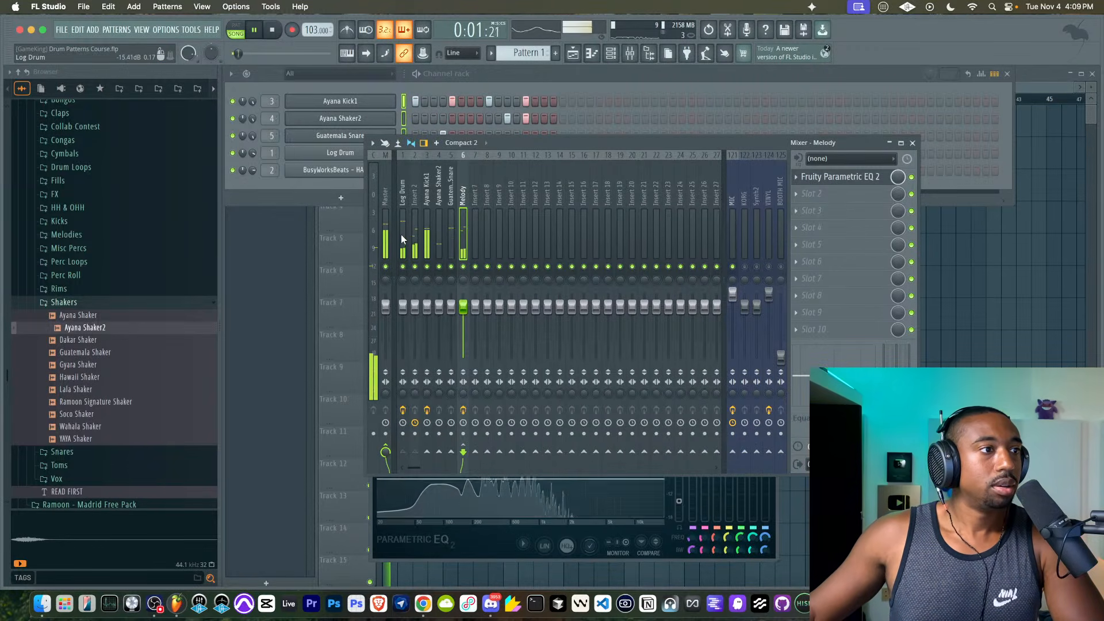
- Check the effects on the Log Drum and Insert 2 mixer tracks, including the Fruity Stereo Shaper
{"action": "left_click", "coordinate": [401, 234]}
{"action": "left_click", "coordinate": [867, 176]}
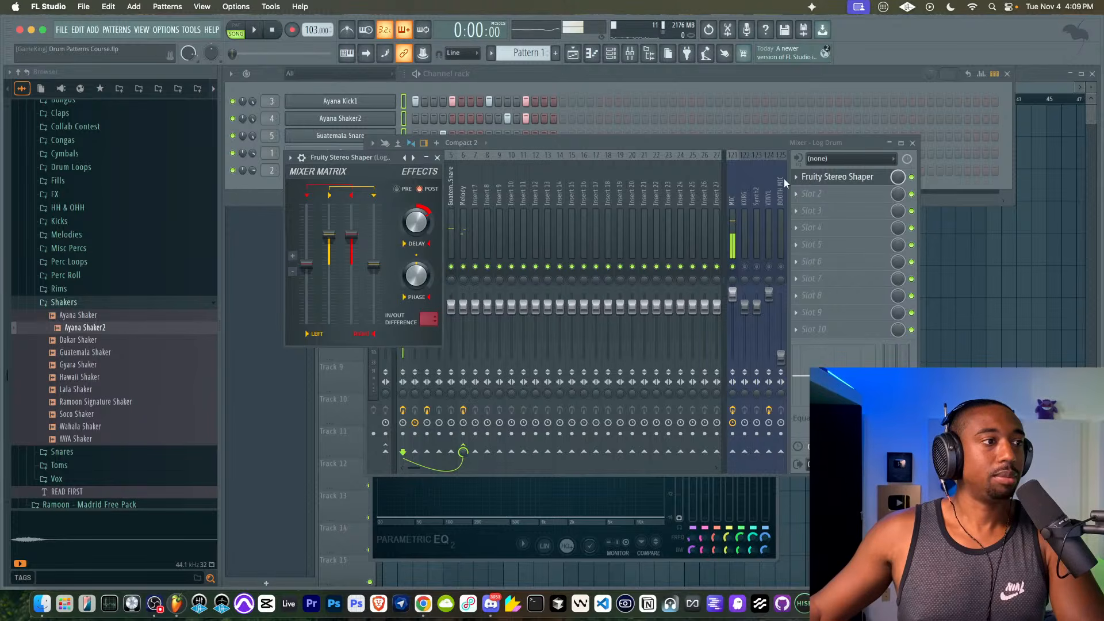
{"action": "left_click", "coordinate": [444, 159]}
{"action": "left_click", "coordinate": [418, 205]}
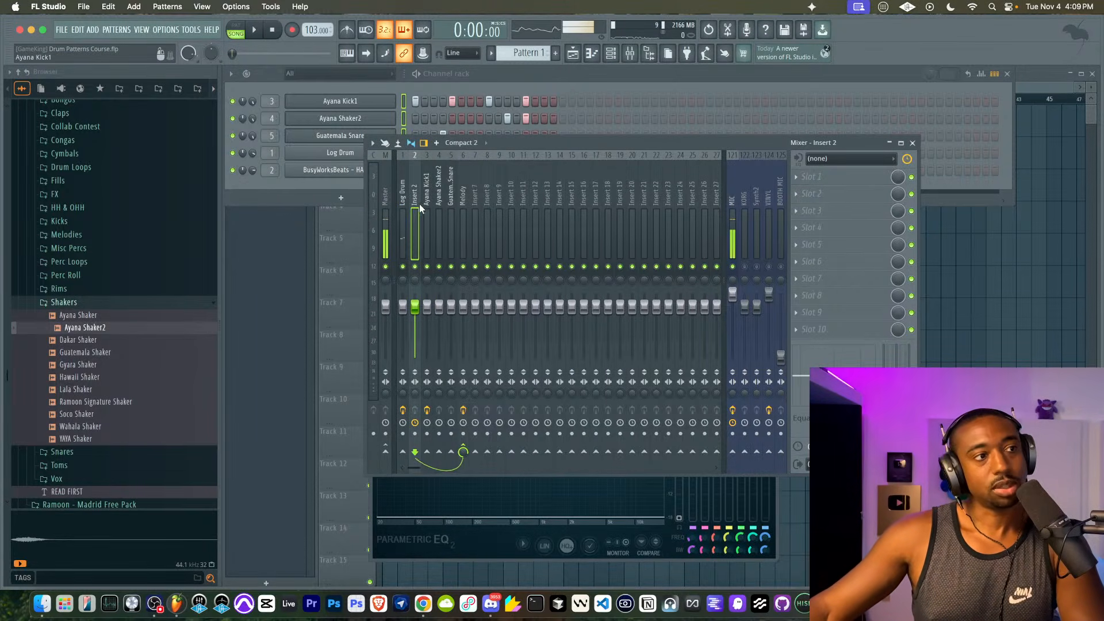
- Open the kick's Fruity Peak Controller and place the Melody EQ window beside it, monitoring both during playback
{"action": "left_click", "coordinate": [428, 207]}
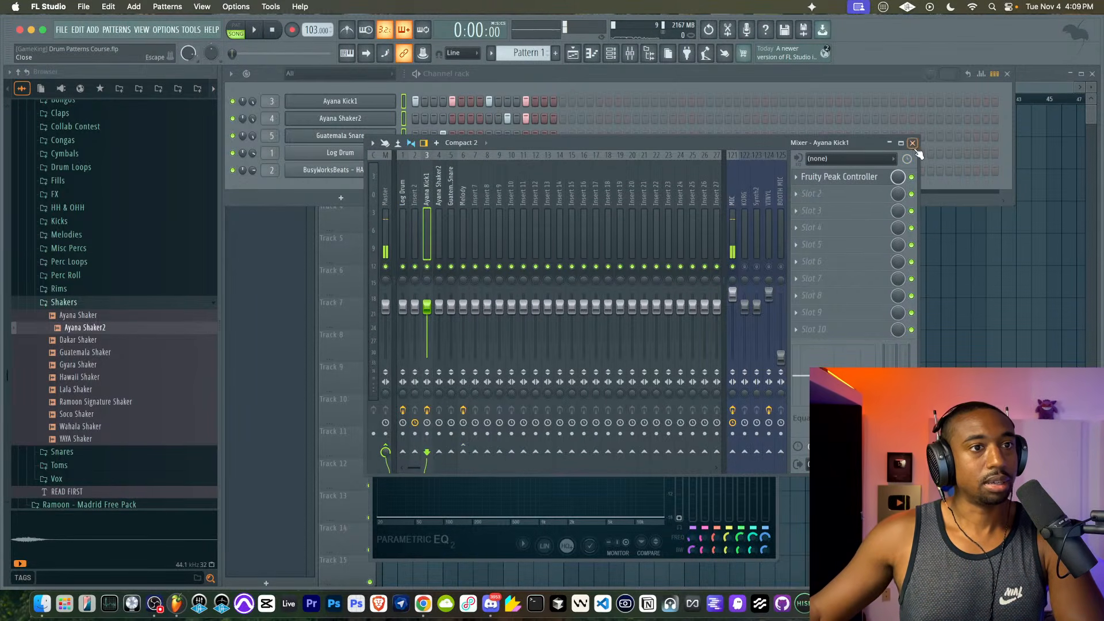
{"action": "key", "text": "space"}
{"action": "left_click", "coordinate": [849, 177]}
{"action": "left_click", "coordinate": [848, 177]}
{"action": "left_click", "coordinate": [848, 177]}
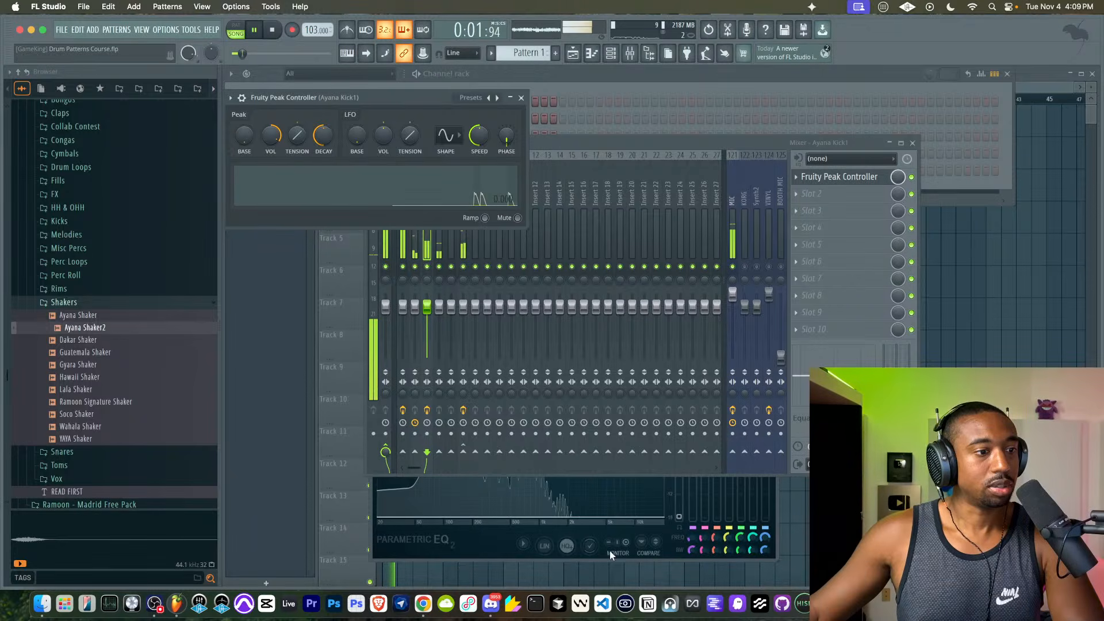
{"action": "left_click", "coordinate": [506, 539]}
{"action": "left_click_drag", "start_coordinate": [541, 343], "coordinate": [715, 110]}
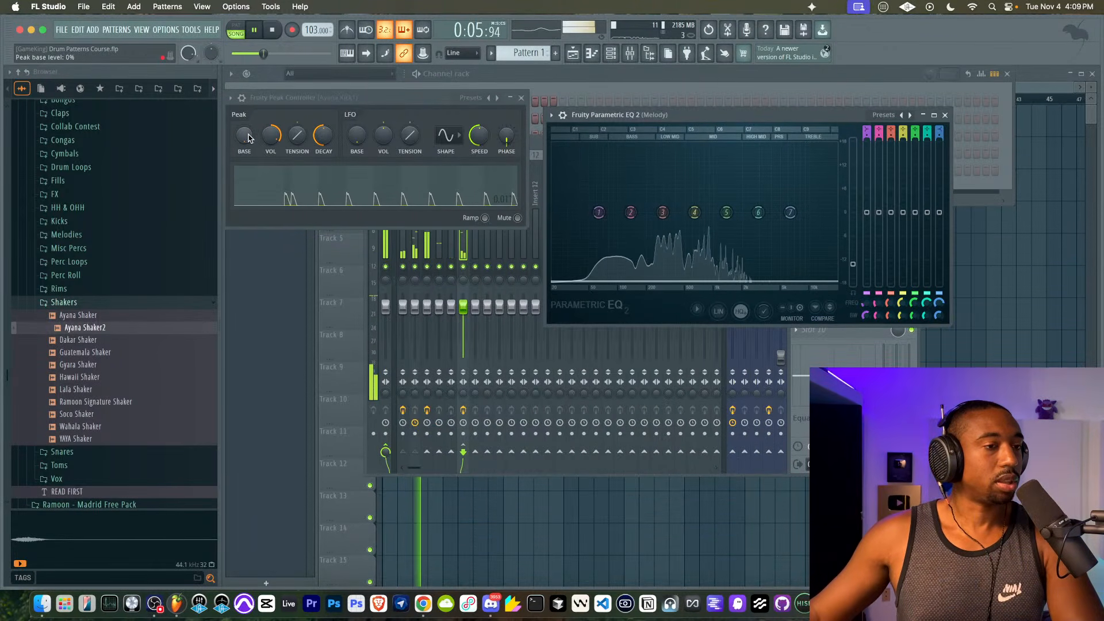
{"action": "key", "text": "space"}
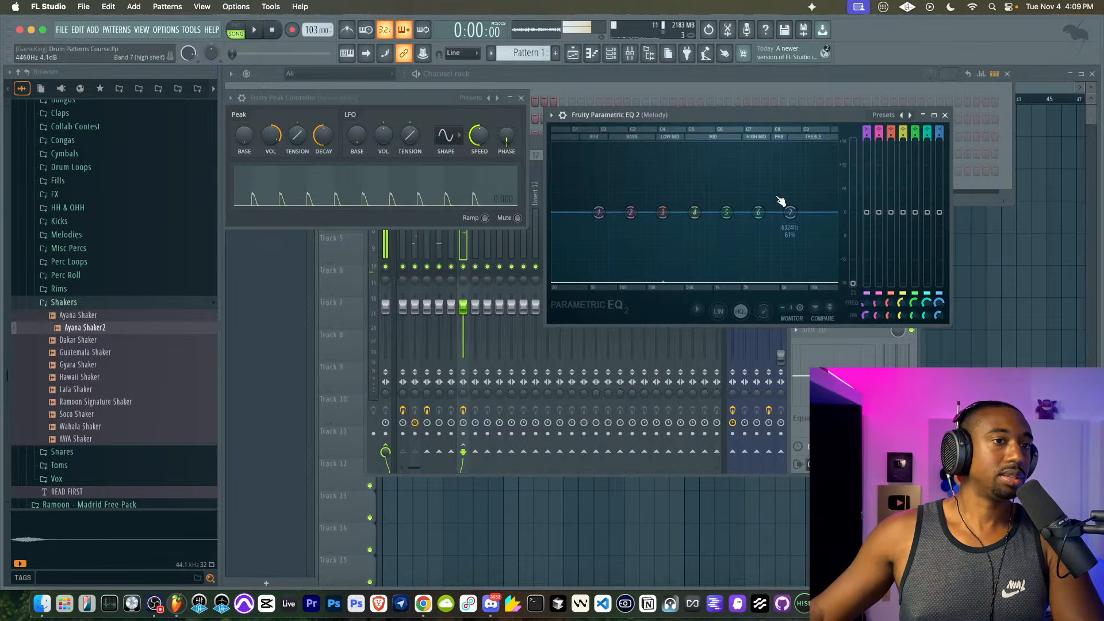
- Raise the Peak Controller's peak base level to about 51%, turn its peak volume negative and audition the result
{"action": "mouse_move", "coordinate": [852, 282]}
{"action": "left_mouse_down"}
{"action": "mouse_move", "coordinate": [853, 168]}
{"action": "mouse_move", "coordinate": [853, 283]}
{"action": "left_mouse_up"}
{"action": "left_click_drag", "start_coordinate": [239, 138], "coordinate": [240, 128]}
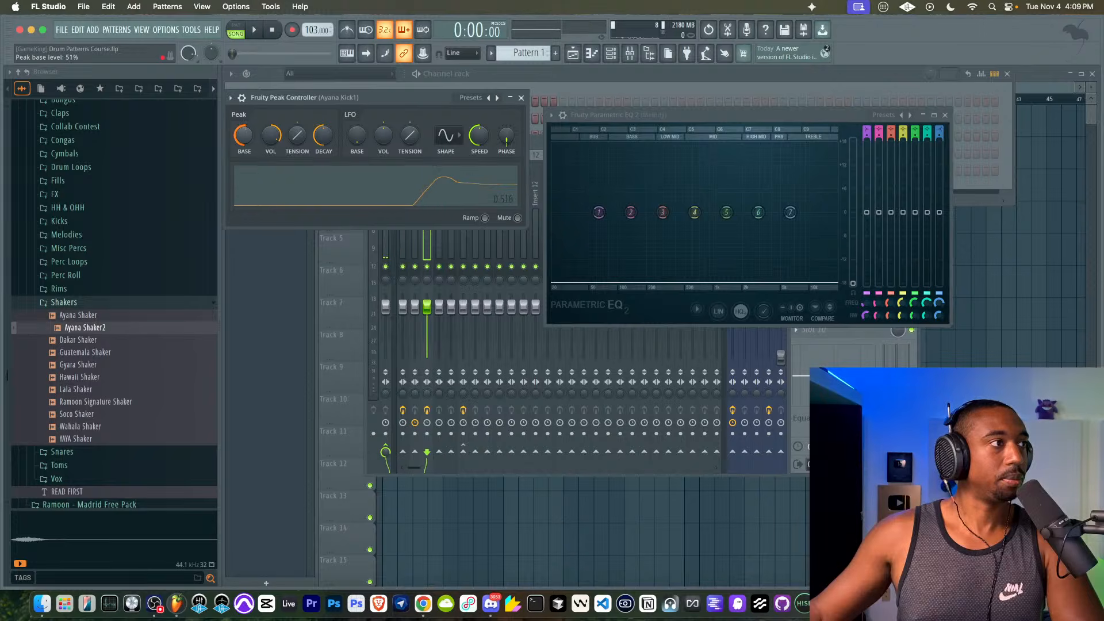
{"action": "key", "text": "space"}
{"action": "key", "text": "space"}
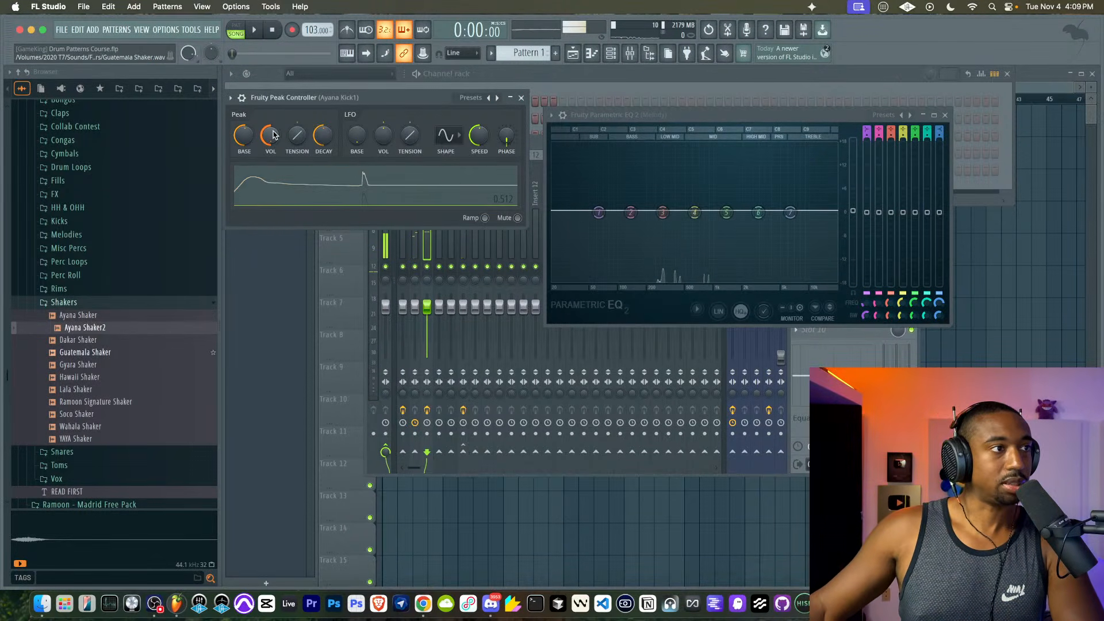
- Audition the sidechained beat and close the Melody EQ, kick Peak Controller, mixer and channel rack
{"action": "key", "text": "space"}
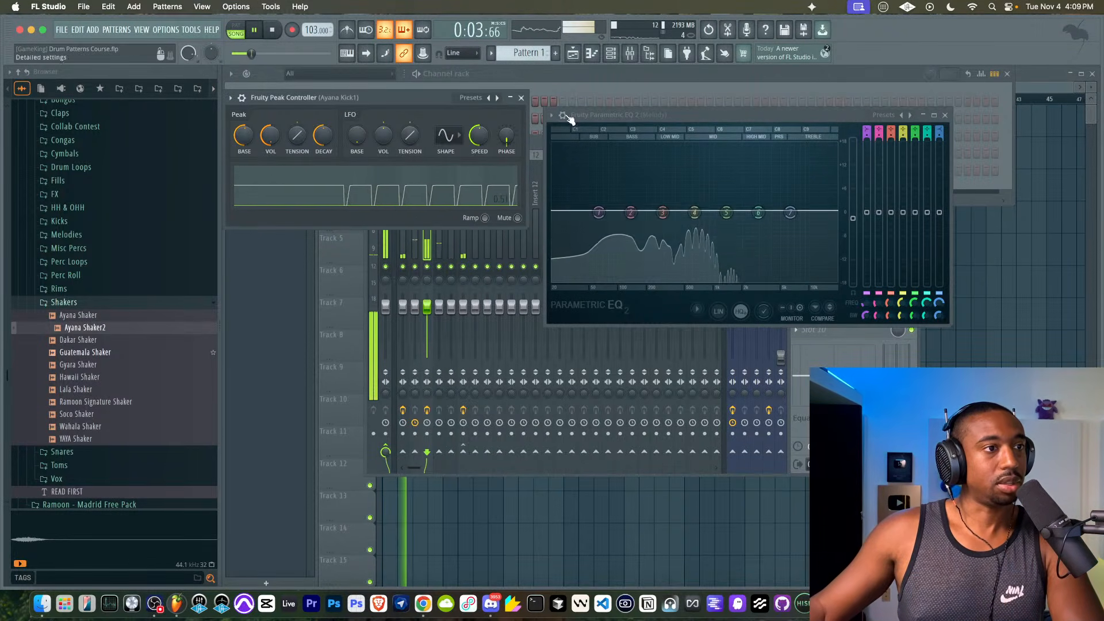
{"action": "left_click", "coordinate": [945, 115]}
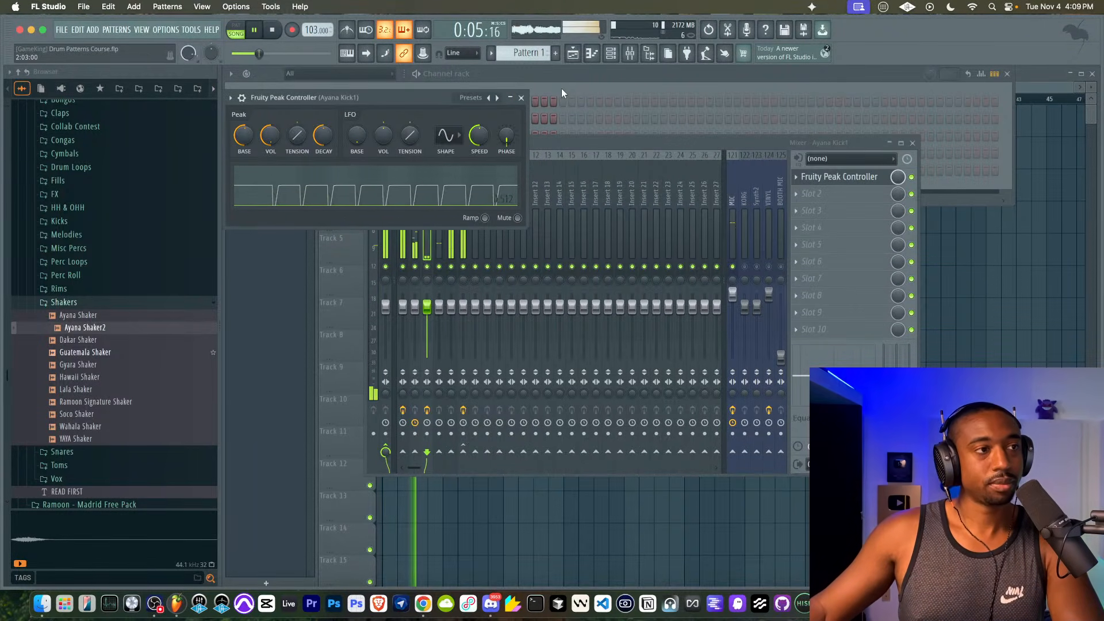
{"action": "left_click", "coordinate": [521, 98]}
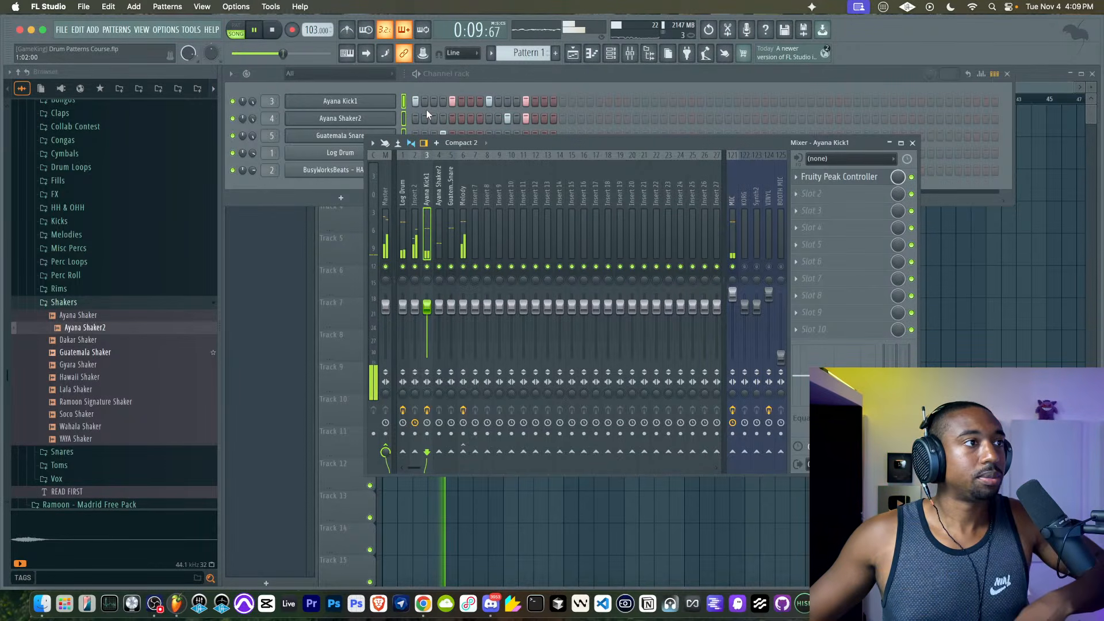
{"action": "left_click", "coordinate": [912, 143]}
{"action": "left_click", "coordinate": [1007, 74]}
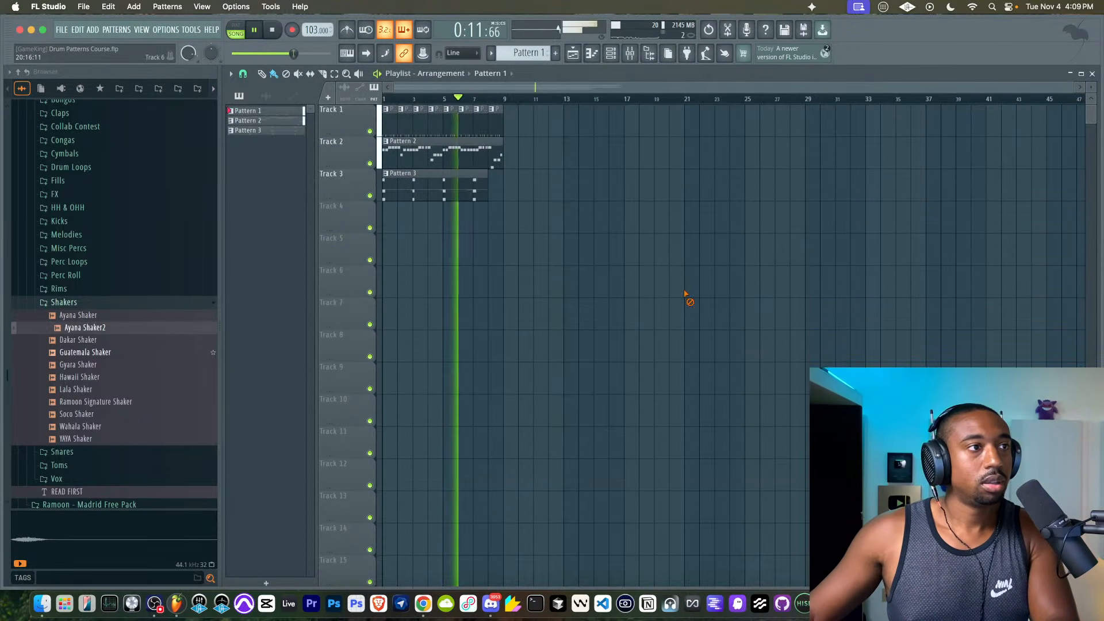
- Restart playback and set the project tempo to 108 BPM
{"action": "key", "text": "space"}
{"action": "key", "text": "space"}
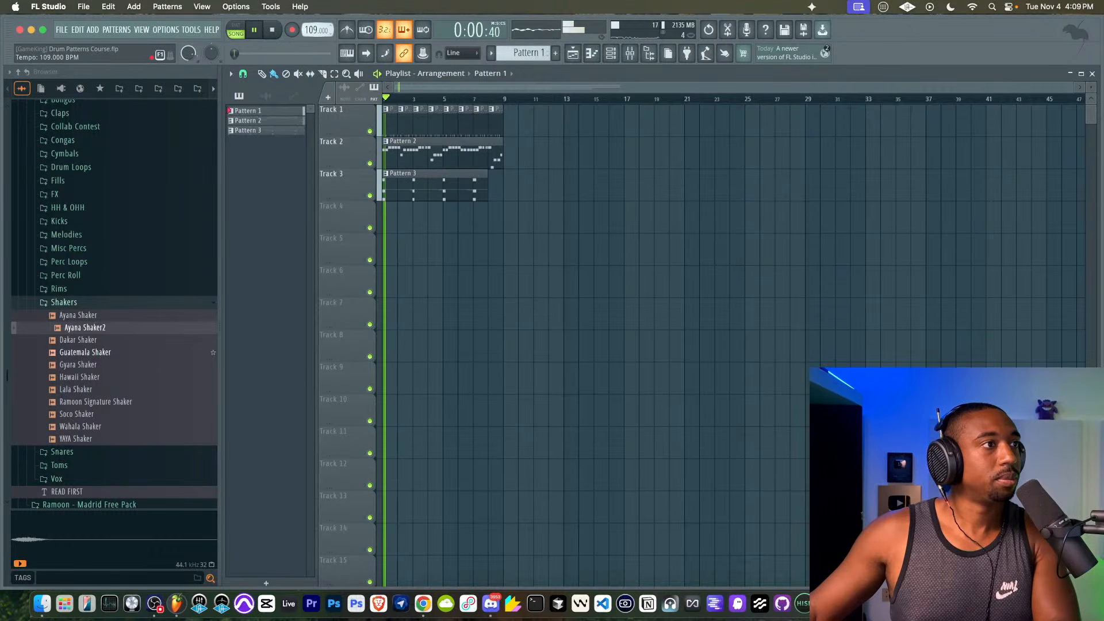
{"action": "left_click", "coordinate": [611, 53]}
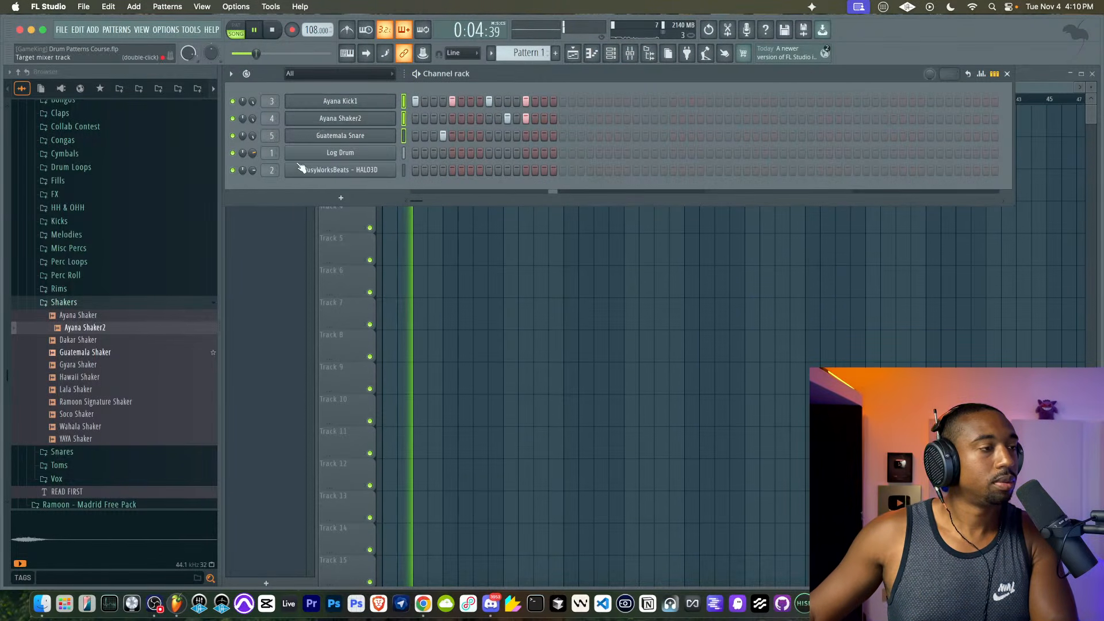
- Add a second BusyWorksBeats - HALO3D instrument to the channel rack
{"action": "left_click", "coordinate": [447, 273]}
{"action": "left_click", "coordinate": [612, 56]}
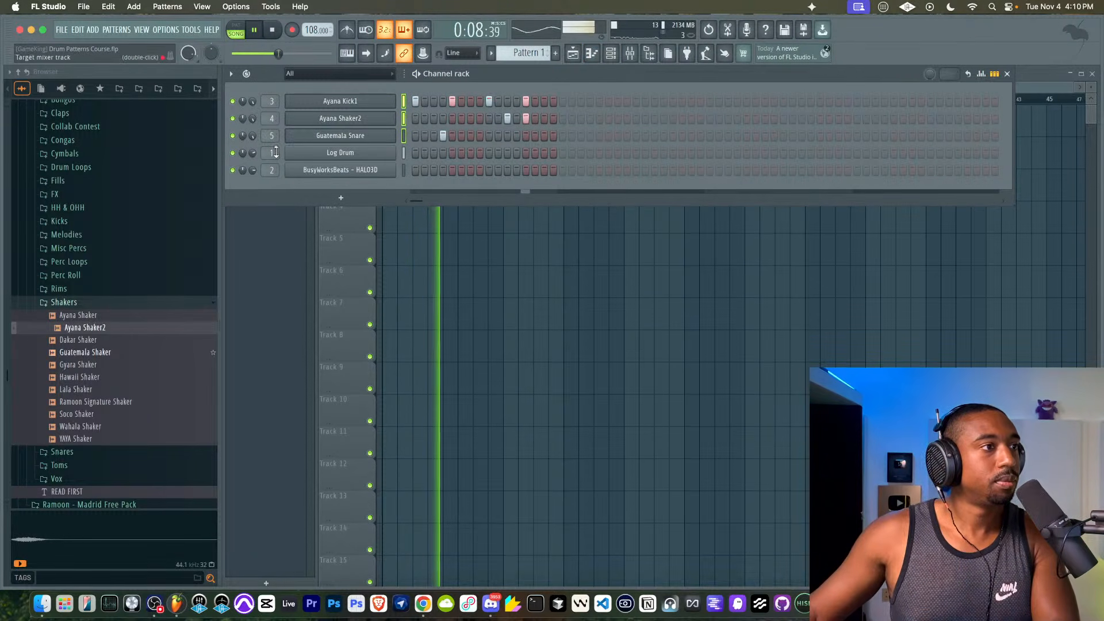
{"action": "left_click", "coordinate": [341, 198]}
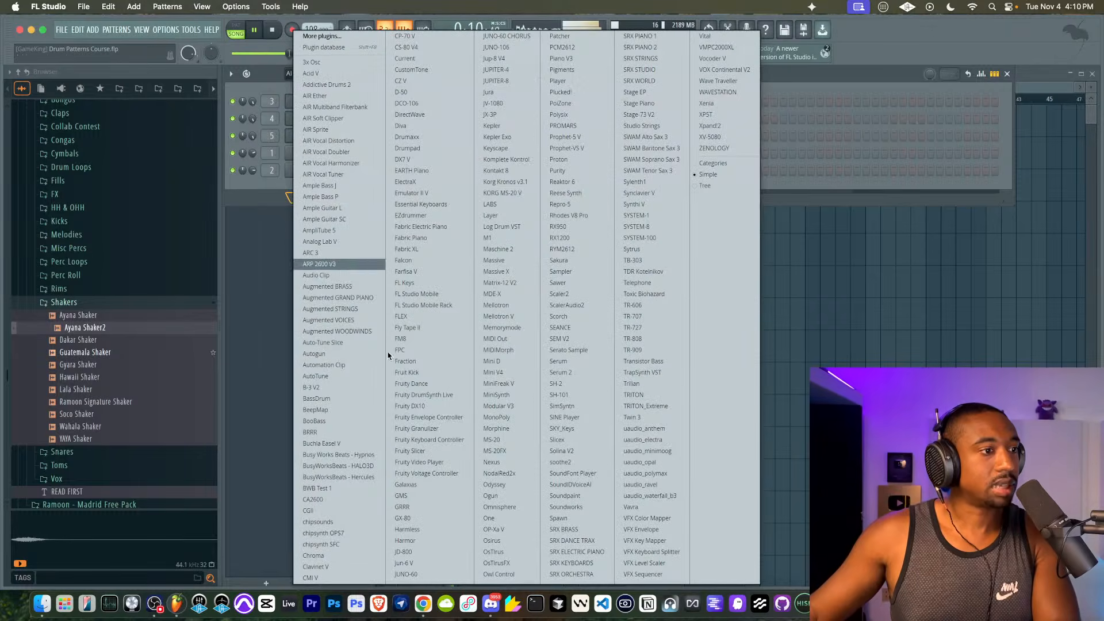
{"action": "left_click", "coordinate": [375, 470]}
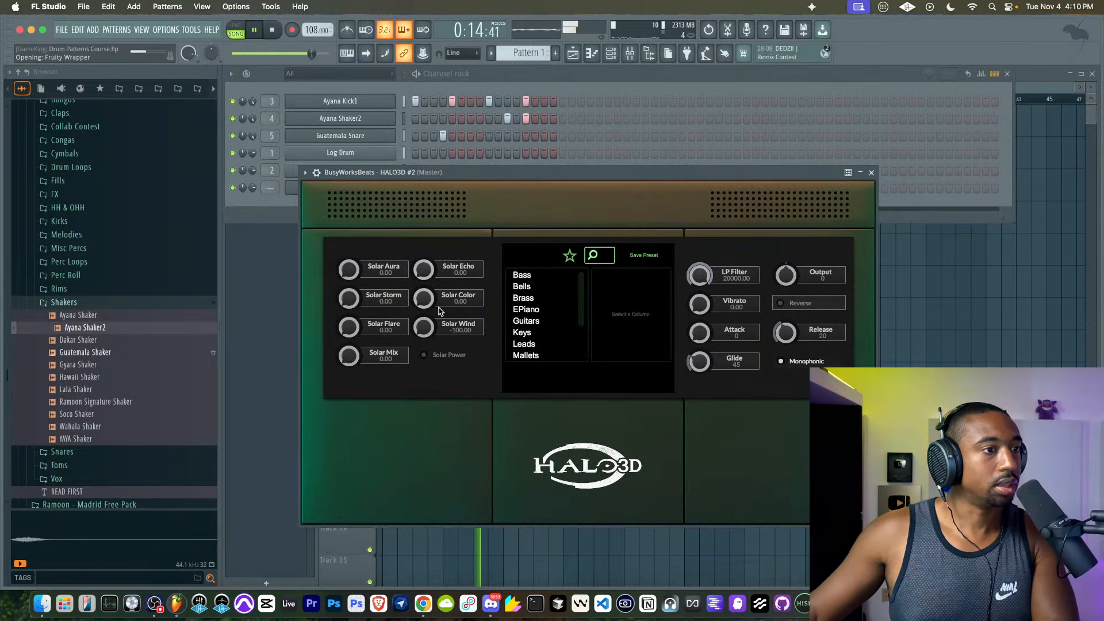
- Open HALO3D #2's Pianos category and audition its Constellation, Distilled and District piano presets over the playing beat
{"action": "left_click", "coordinate": [526, 310]}
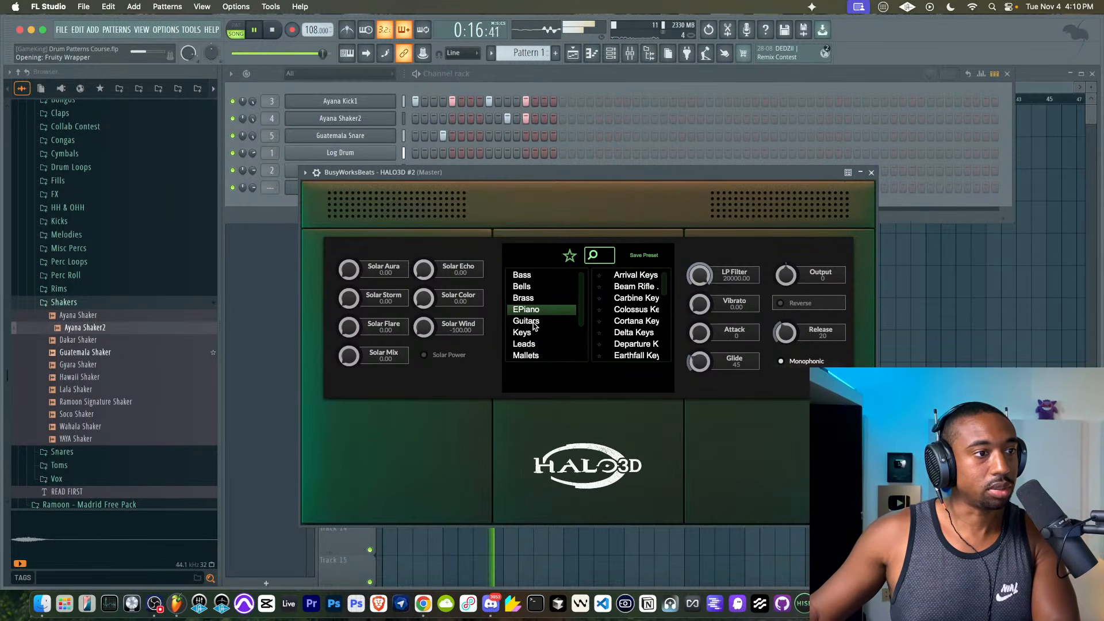
{"action": "scroll", "coordinate": [534, 326], "scroll_direction": "down", "scroll_amount": 3}
{"action": "left_click", "coordinate": [526, 342]}
{"action": "left_click", "coordinate": [632, 321]}
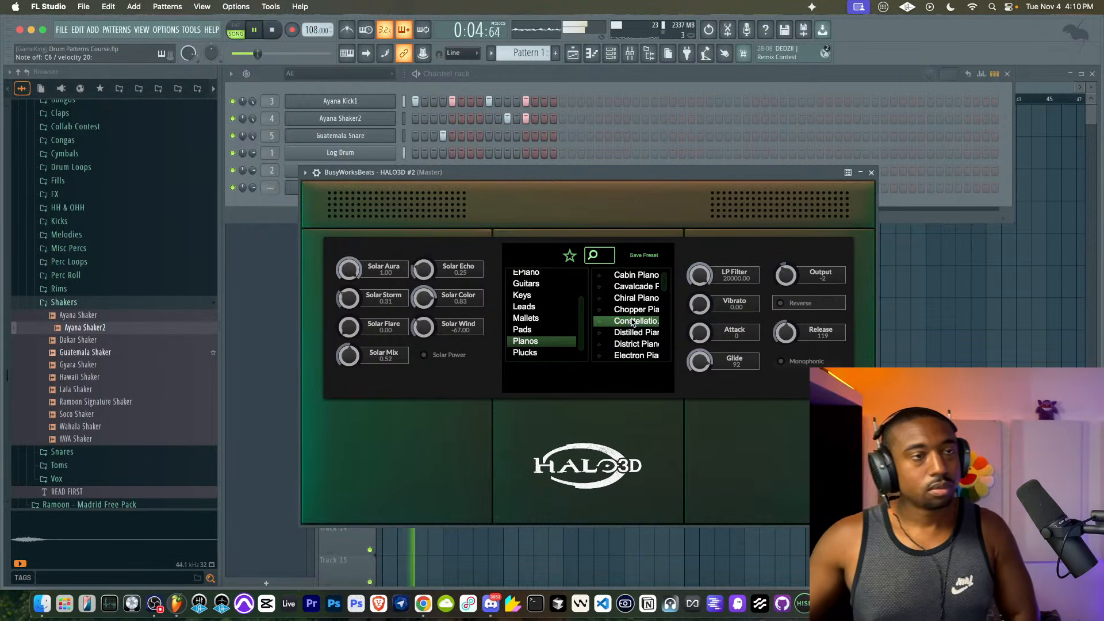
{"action": "scroll", "coordinate": [635, 322], "scroll_direction": "down", "scroll_amount": 1}
{"action": "left_click", "coordinate": [631, 321]}
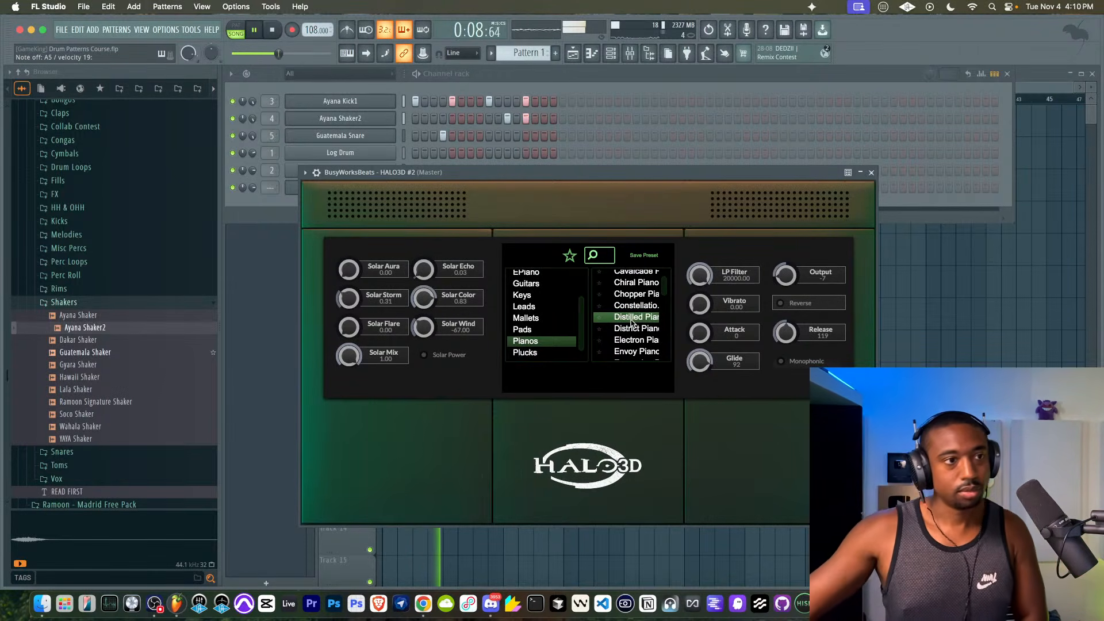
{"action": "left_click", "coordinate": [631, 329]}
- Check the buffer length in the audio settings
{"action": "left_click", "coordinate": [166, 29]}
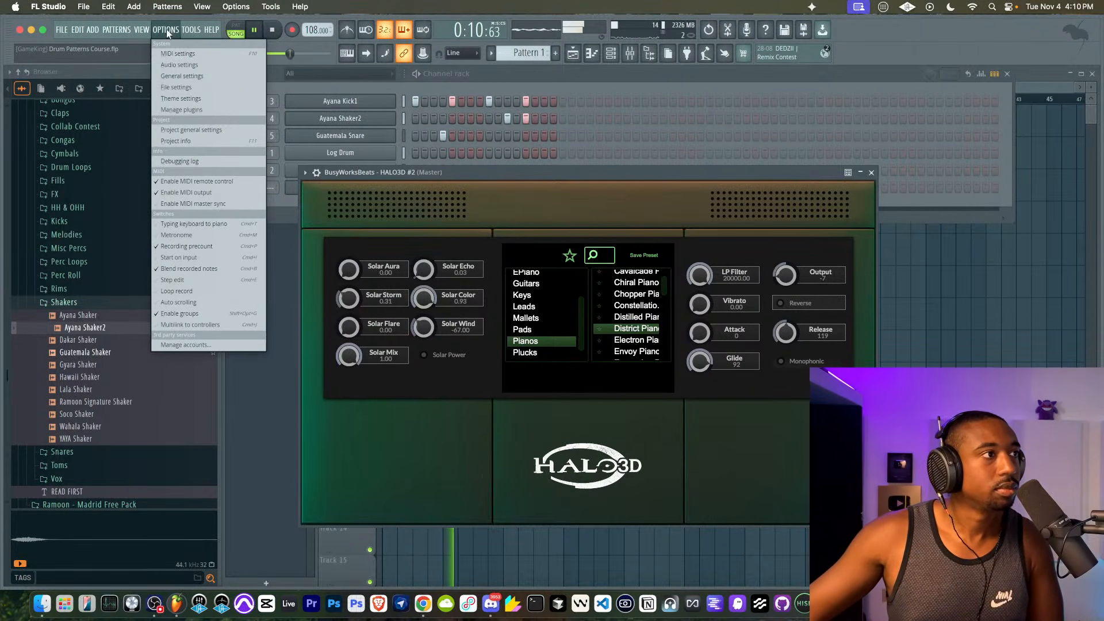
{"action": "left_click", "coordinate": [185, 65]}
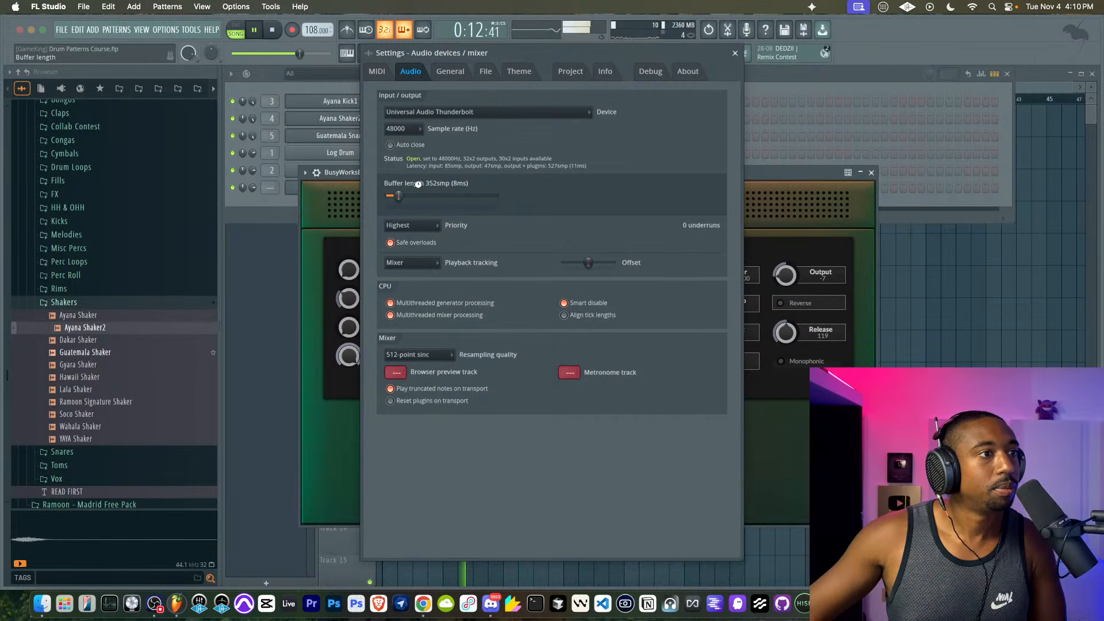
{"action": "left_click", "coordinate": [735, 53]}
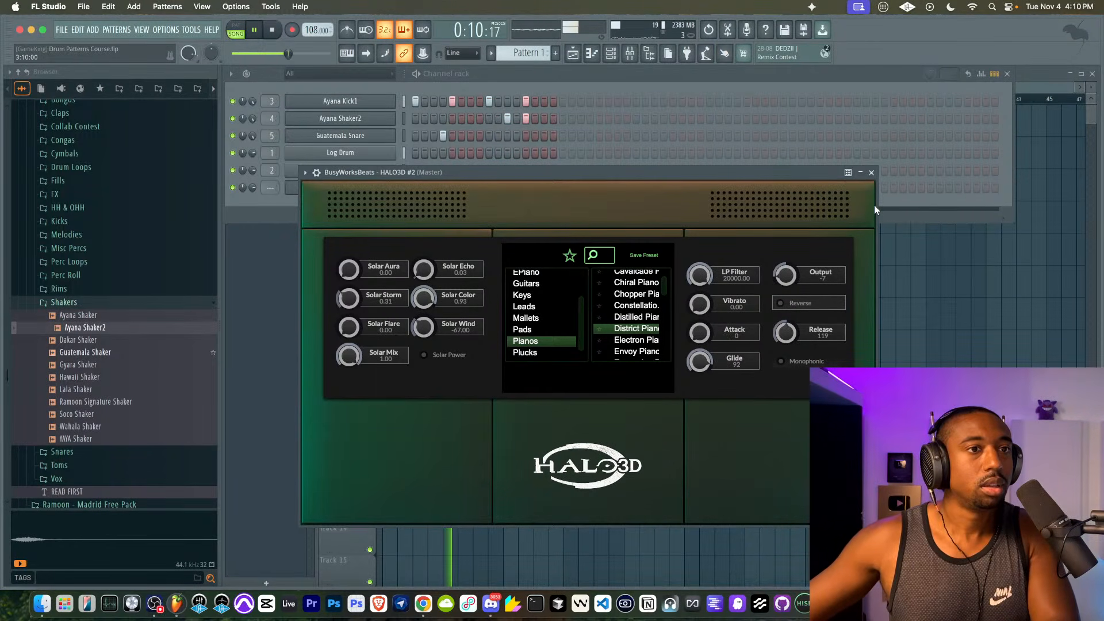
- Route the HALO3D #2 channel to mixer track 7 and return to the playlist
{"action": "left_click", "coordinate": [871, 172]}
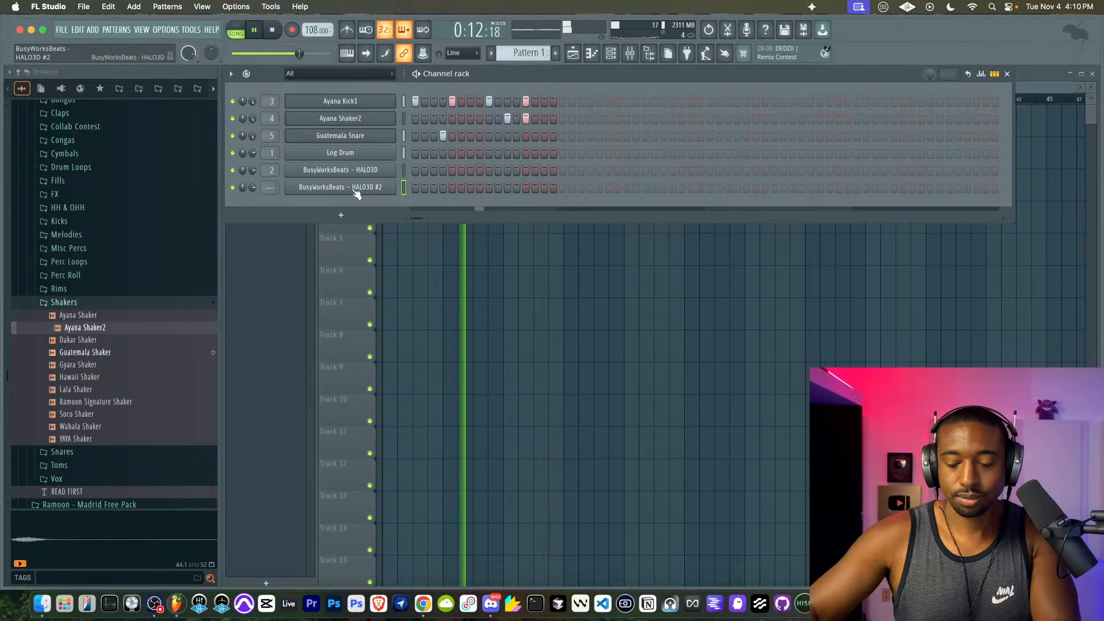
{"action": "key", "text": "F9"}
{"action": "key", "text": "F5"}
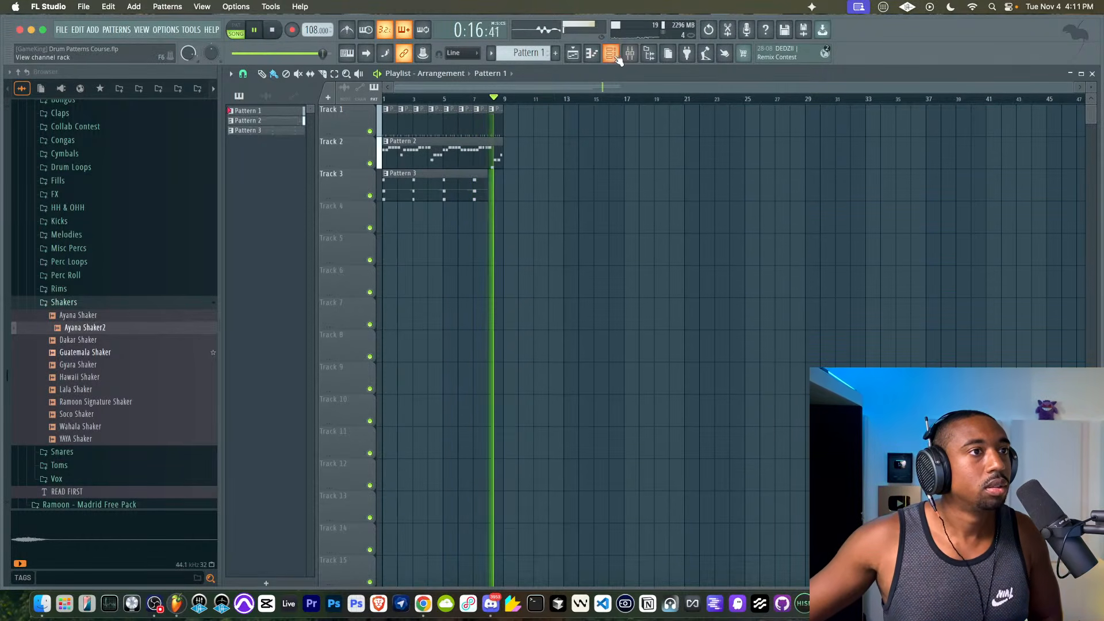
- Audition the Electron and Envoy piano presets in HALO3D #2 and choose the Expansion piano preset
{"action": "key", "text": "F6"}
{"action": "left_click", "coordinate": [365, 187]}
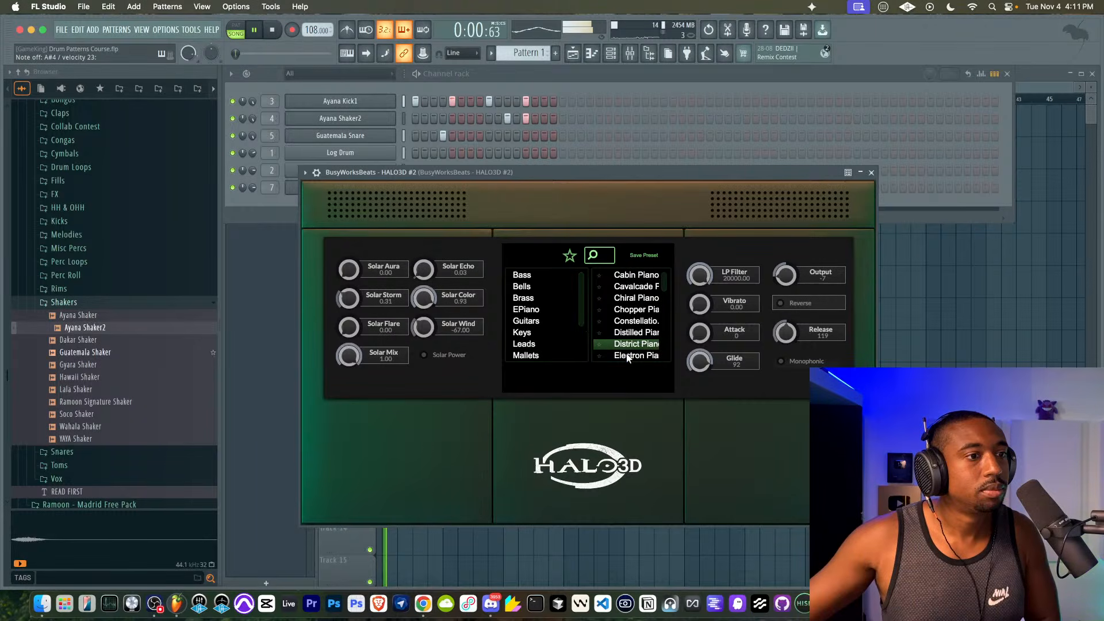
{"action": "scroll", "coordinate": [627, 356], "scroll_direction": "down", "scroll_amount": 1}
{"action": "left_click", "coordinate": [628, 336]}
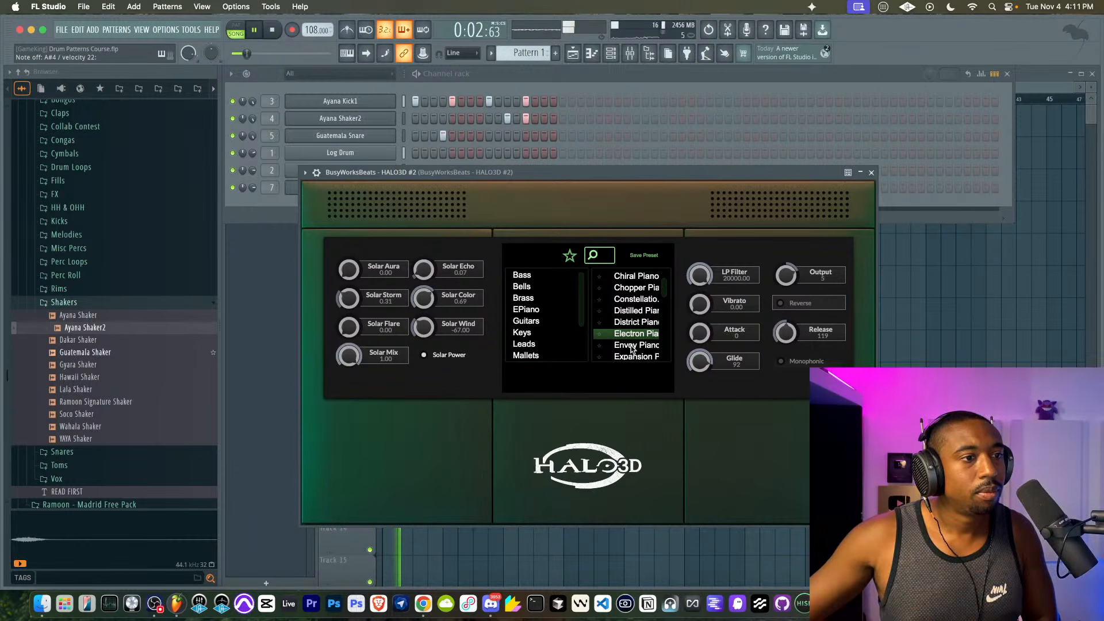
{"action": "left_click", "coordinate": [631, 347]}
{"action": "scroll", "coordinate": [631, 347], "scroll_direction": "down", "scroll_amount": 1}
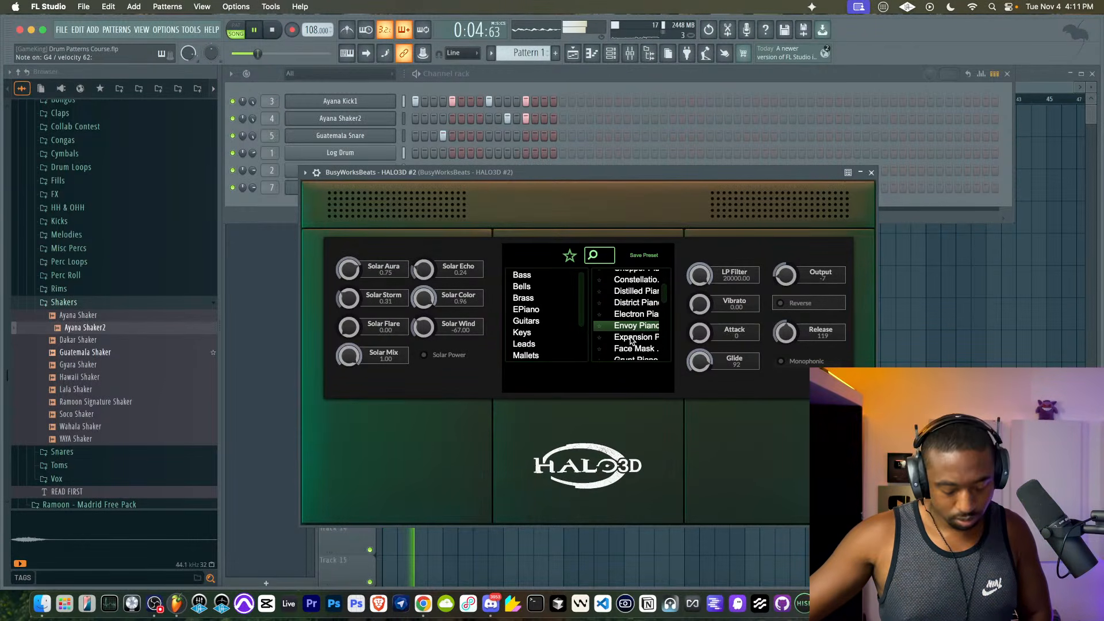
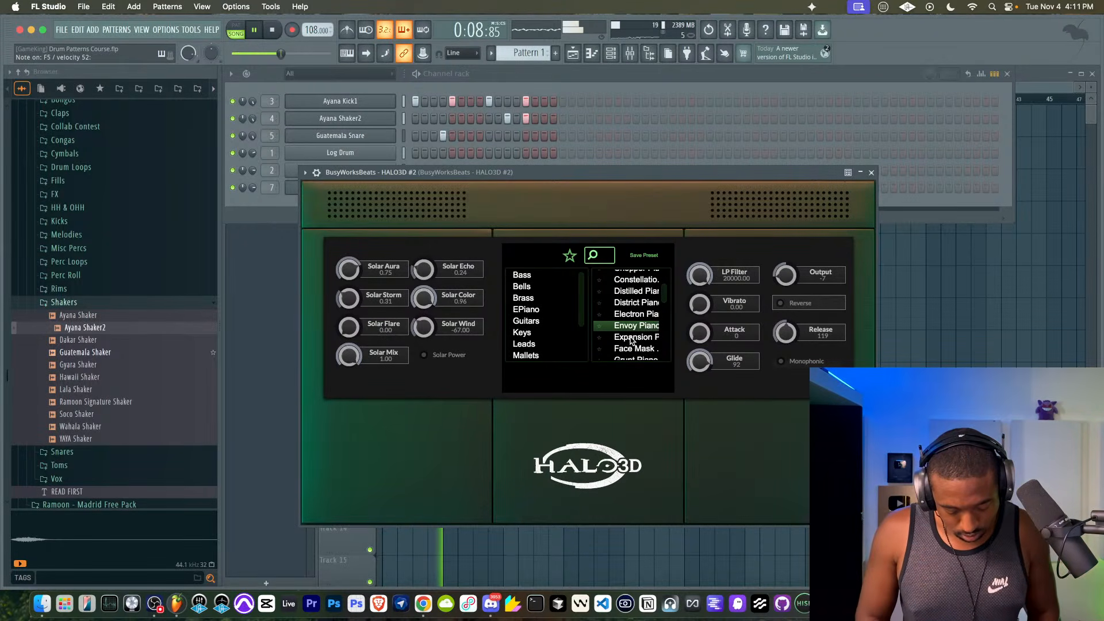
{"action": "left_click", "coordinate": [632, 338]}
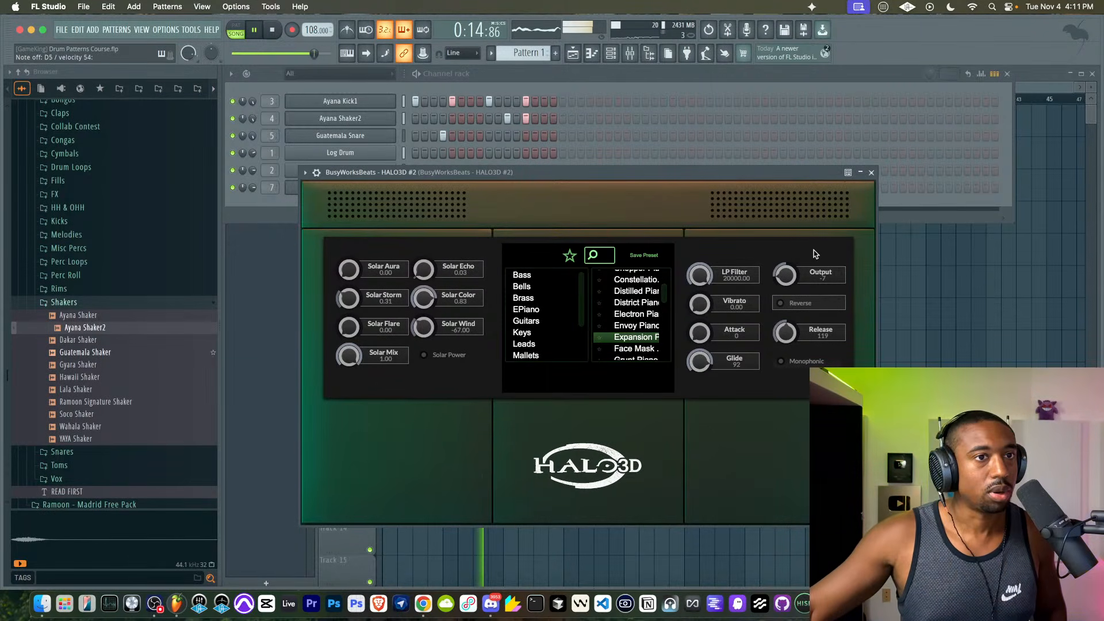
- Switch to the empty Pattern 4 and record HALO3D #2 chords into it over the playing song
{"action": "left_click", "coordinate": [871, 173]}
{"action": "left_click_drag", "start_coordinate": [534, 55], "coordinate": [535, 38]}
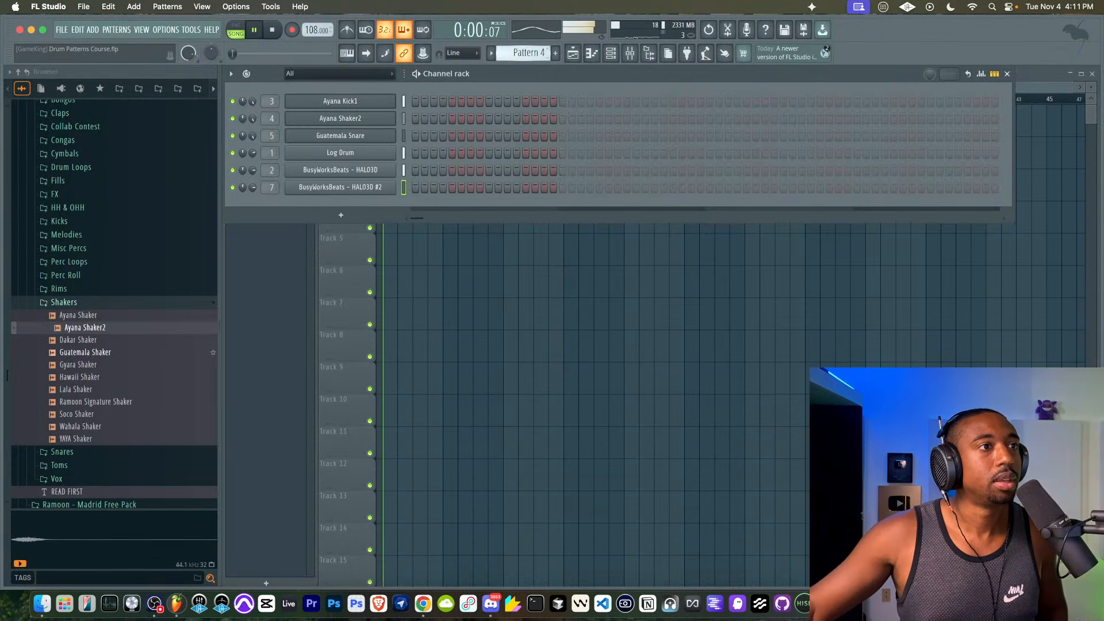
{"action": "left_click", "coordinate": [273, 30]}
{"action": "key", "text": "F6"}
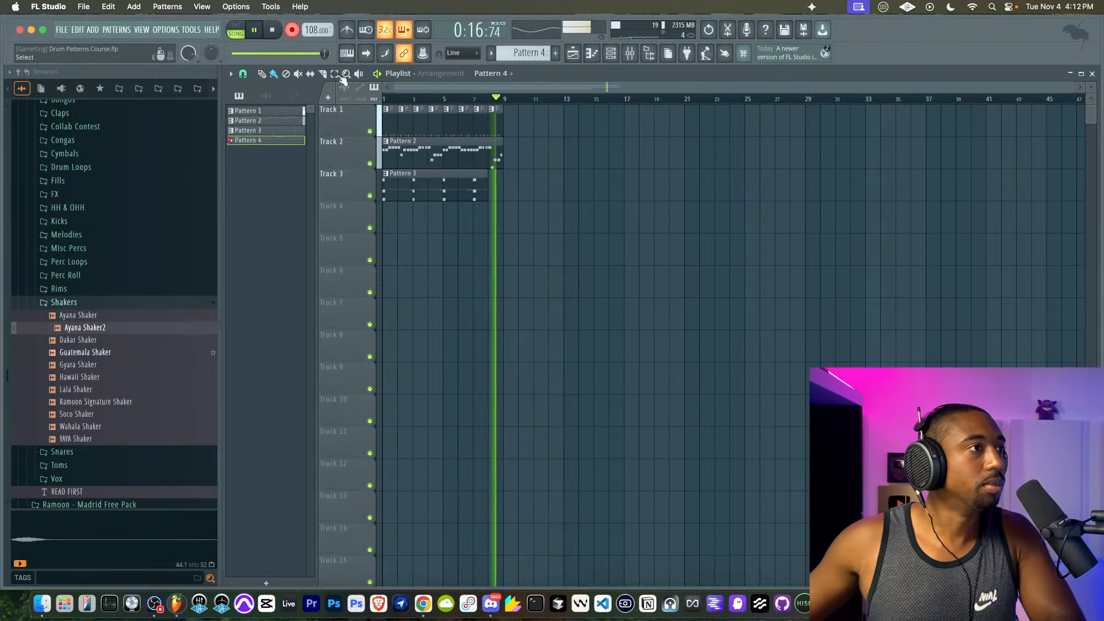
- Place Pattern 4 at the start of Track 4 and check its recorded notes in the piano roll
{"action": "left_click", "coordinate": [391, 217]}
{"action": "key", "text": "space"}
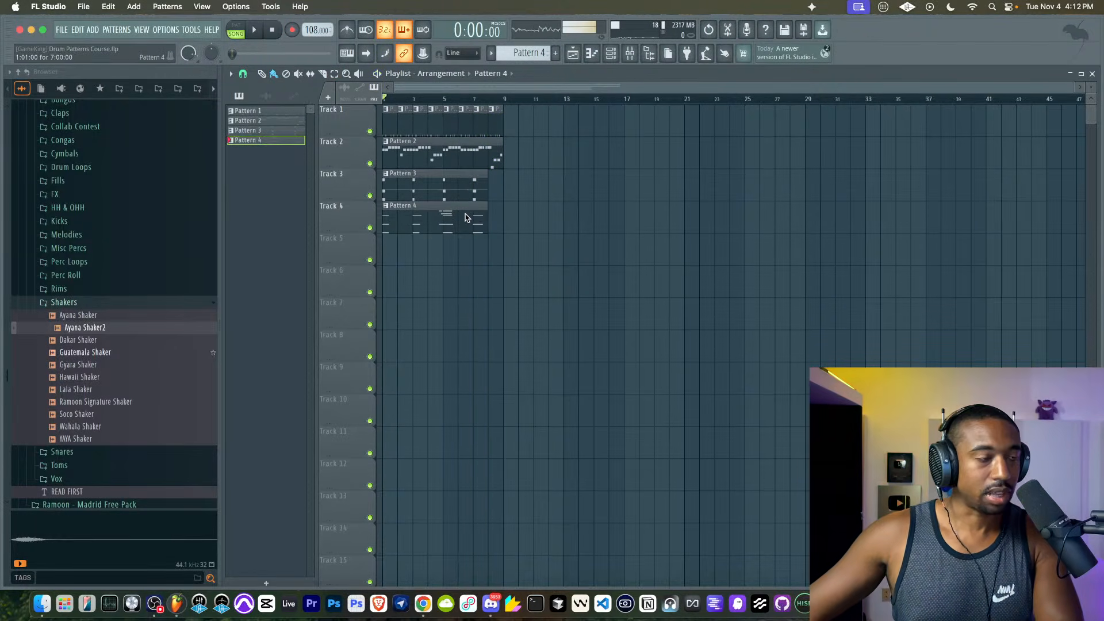
{"action": "double_click", "coordinate": [466, 217]}
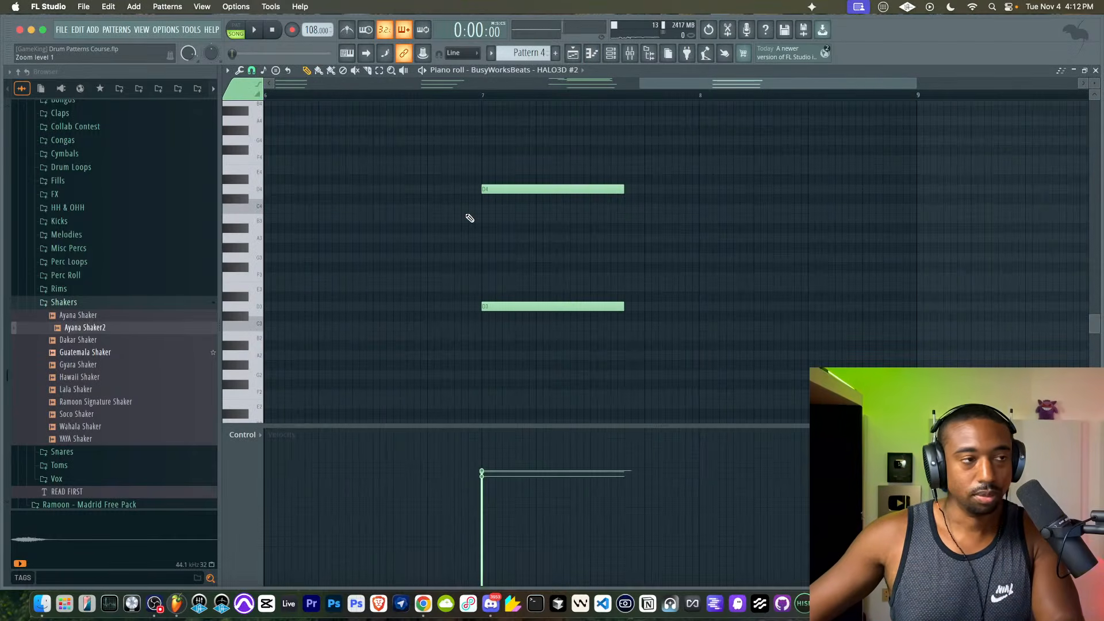
{"action": "left_click", "coordinate": [1095, 70]}
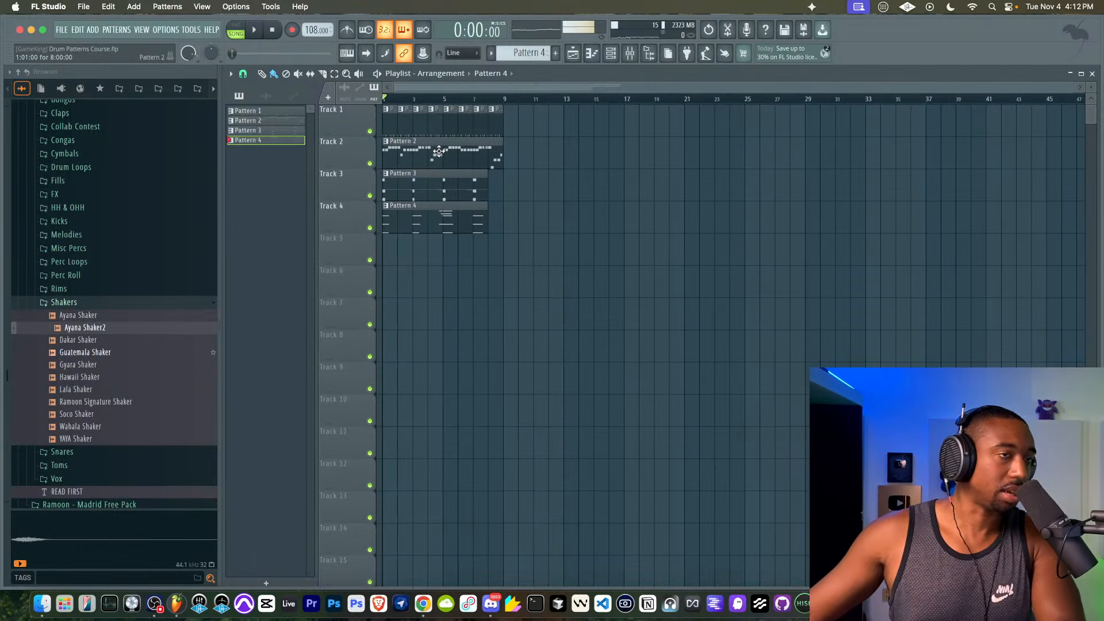
- Play the arrangement and inspect the Log Drum channel's level and time settings
{"action": "key", "text": "space"}
{"action": "key", "text": "F6"}
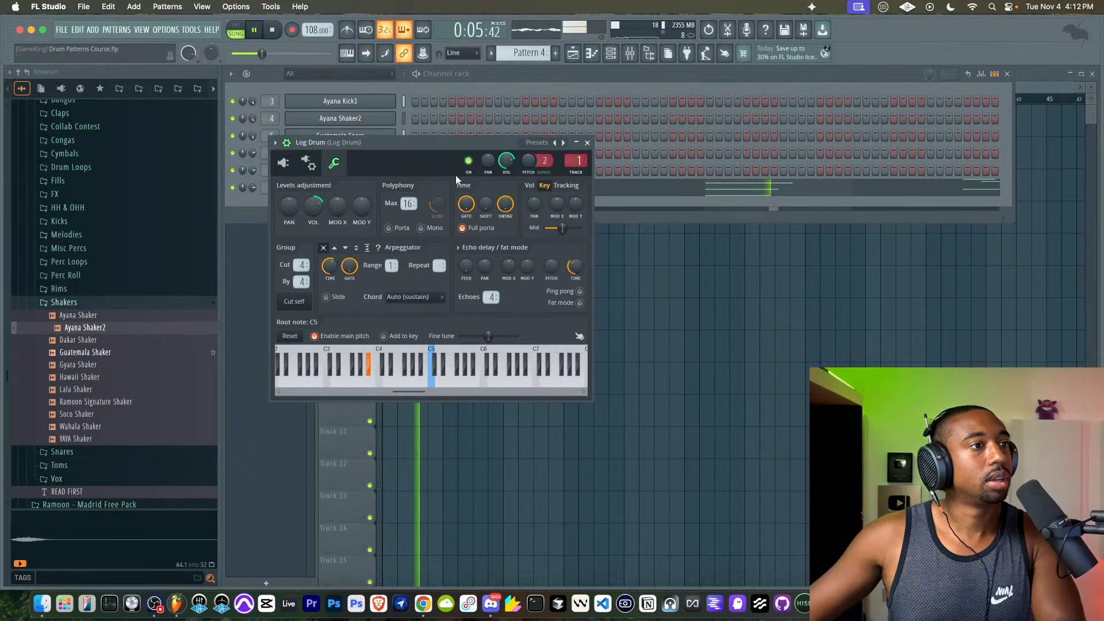
{"action": "left_click", "coordinate": [587, 143]}
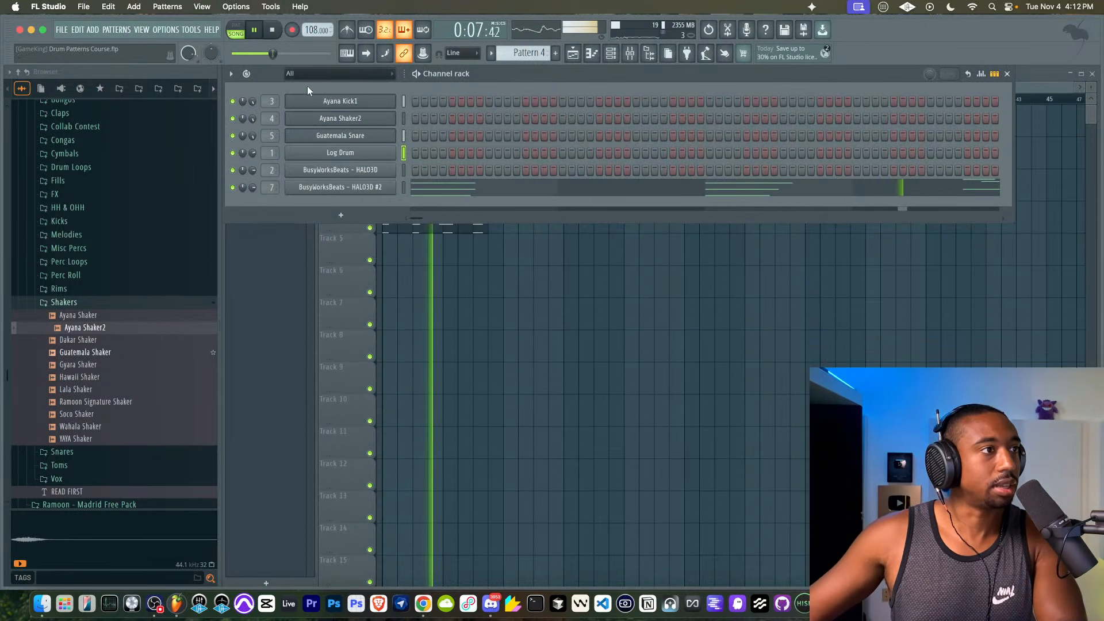
- Raise the Ayana Kick1 channel's volume in its levels adjustment while replaying the arrangement
{"action": "left_click", "coordinate": [338, 102]}
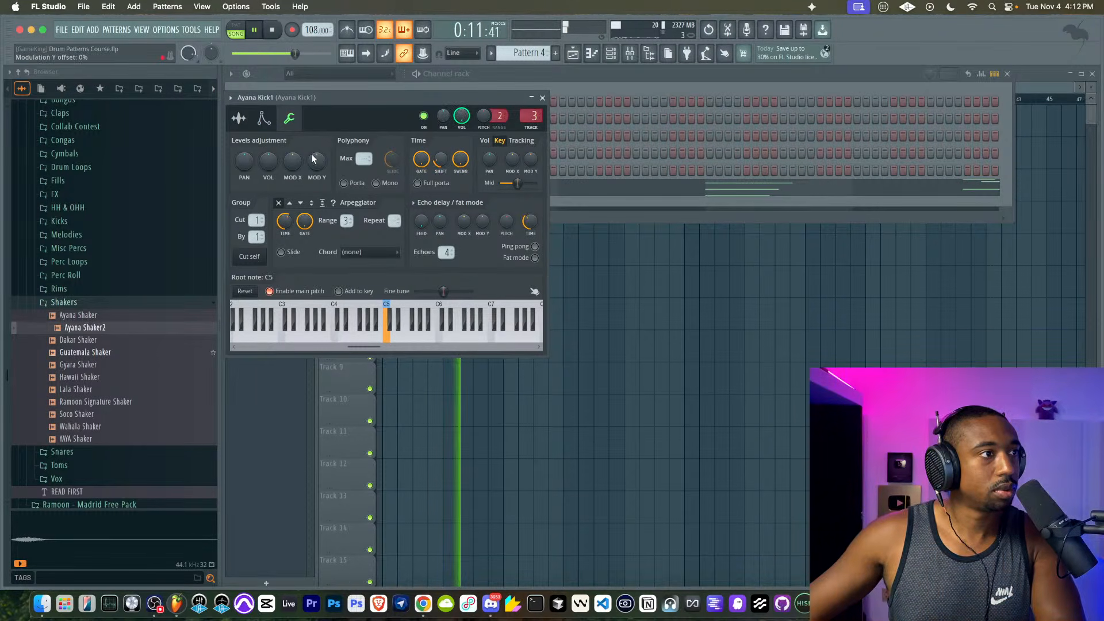
{"action": "left_click", "coordinate": [542, 98]}
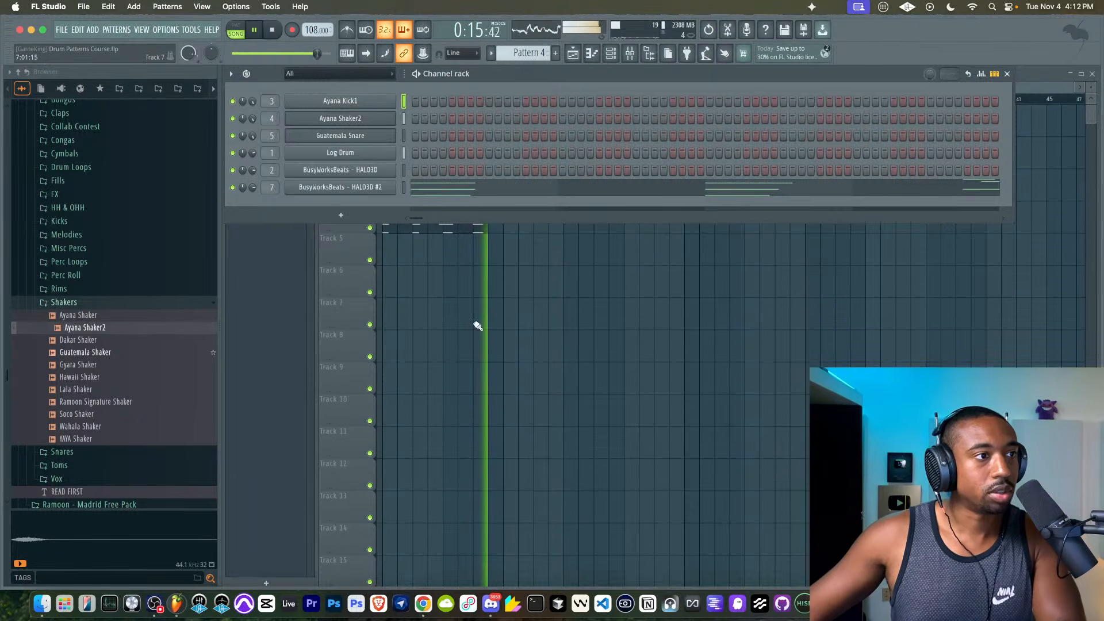
{"action": "key", "text": "F6"}
{"action": "key", "text": "space"}
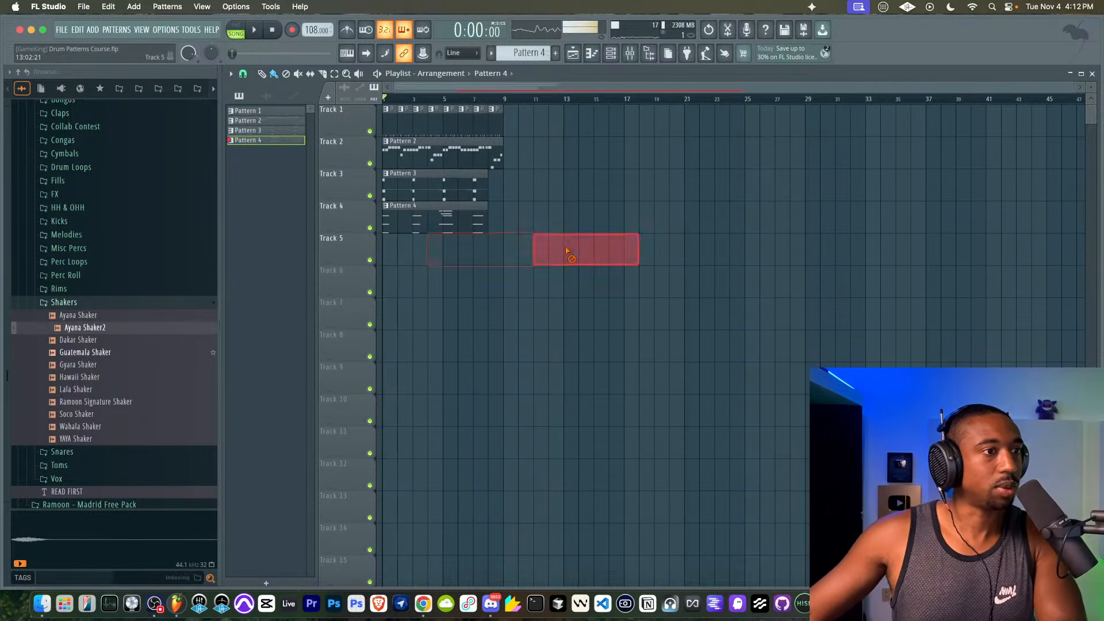
{"action": "key", "text": "space"}
{"action": "key", "text": "F6"}
{"action": "left_click", "coordinate": [360, 101]}
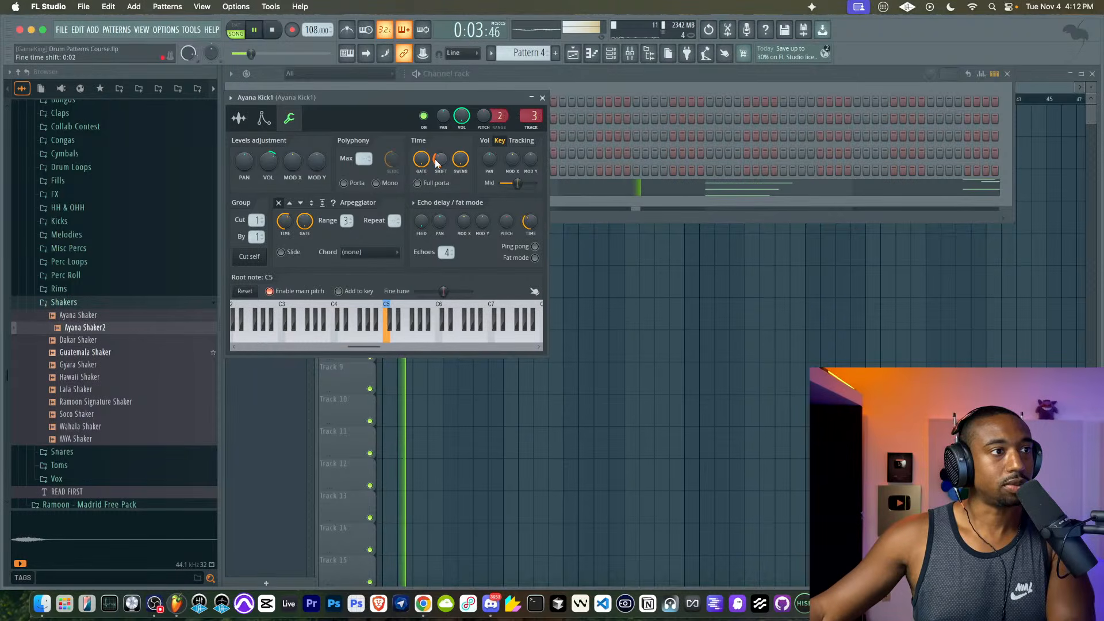
{"action": "left_click", "coordinate": [542, 98]}
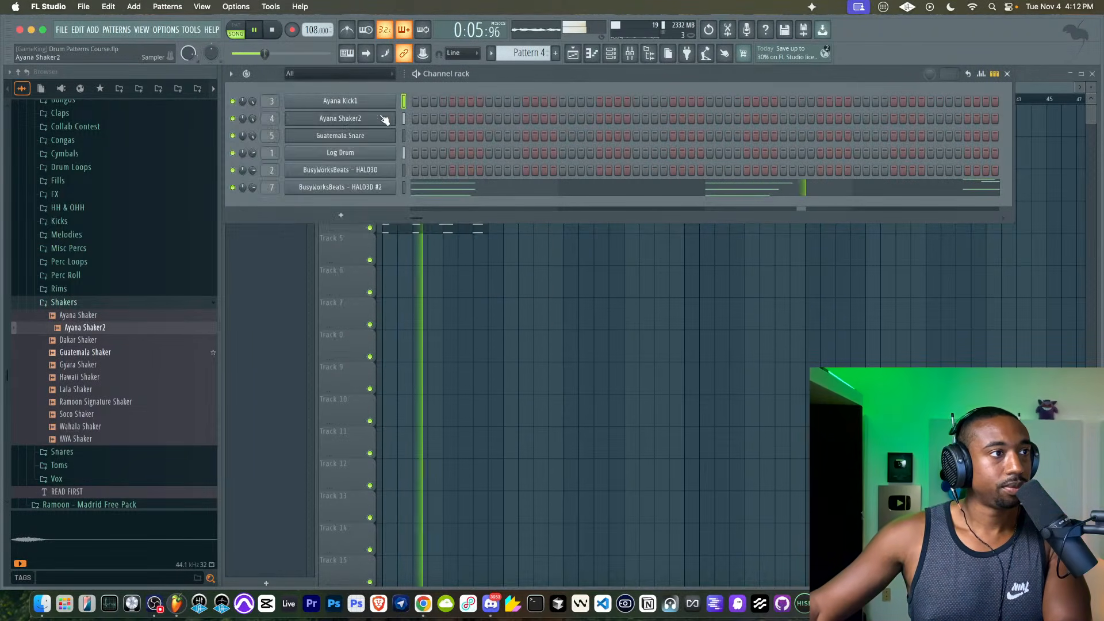
- Check the Guatemala Snare and Ayana Shaker2 channels' level and time settings during playback
{"action": "left_click", "coordinate": [362, 136]}
{"action": "left_click", "coordinate": [320, 150]}
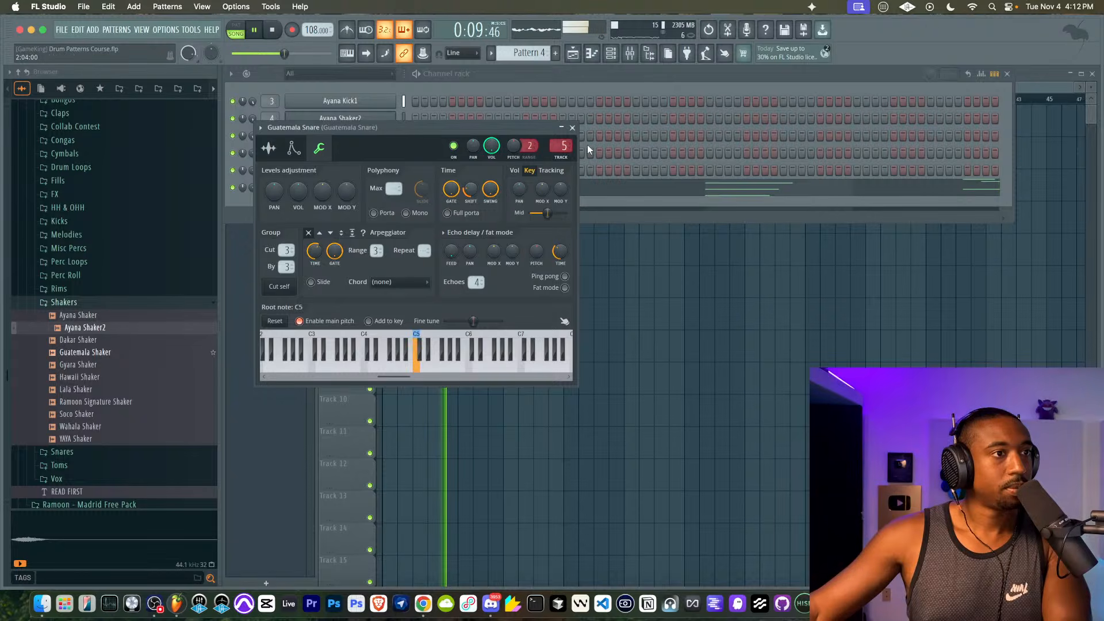
{"action": "left_click", "coordinate": [572, 127]}
{"action": "left_click", "coordinate": [333, 118]}
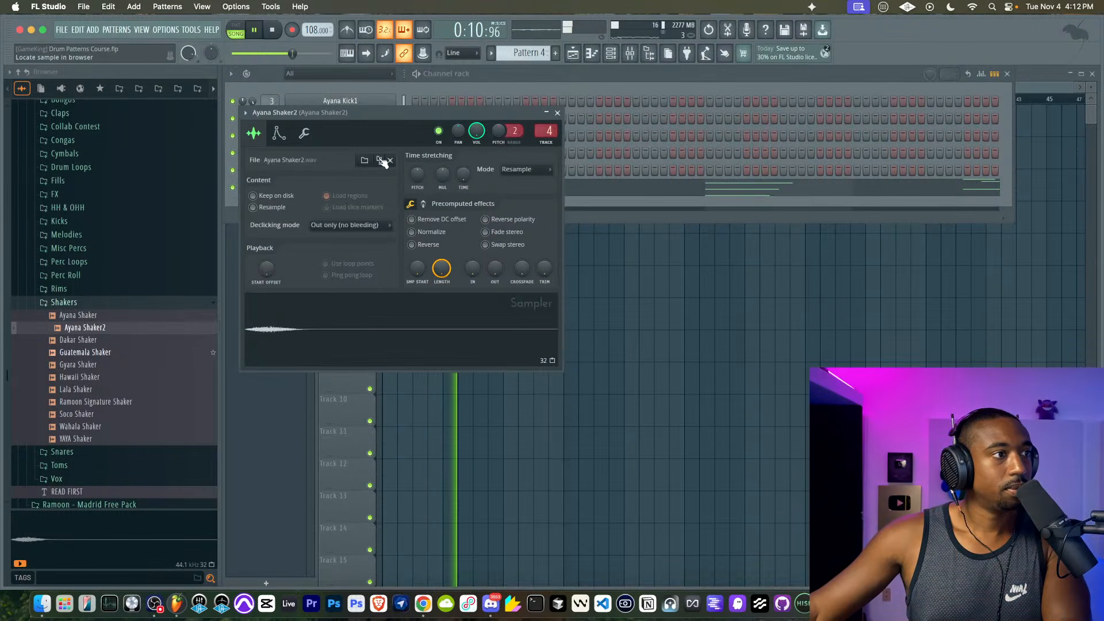
{"action": "left_click", "coordinate": [304, 134]}
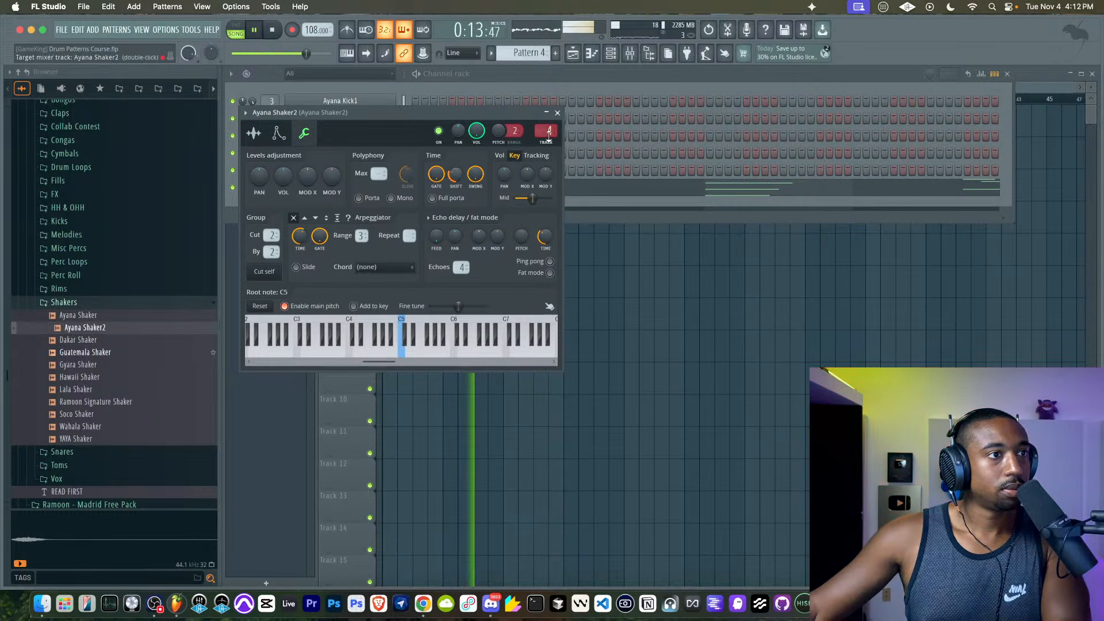
{"action": "left_click", "coordinate": [556, 112]}
- Switch to the empty Pattern 5 and add a Serum 2 instrument channel
{"action": "key", "text": "F6"}
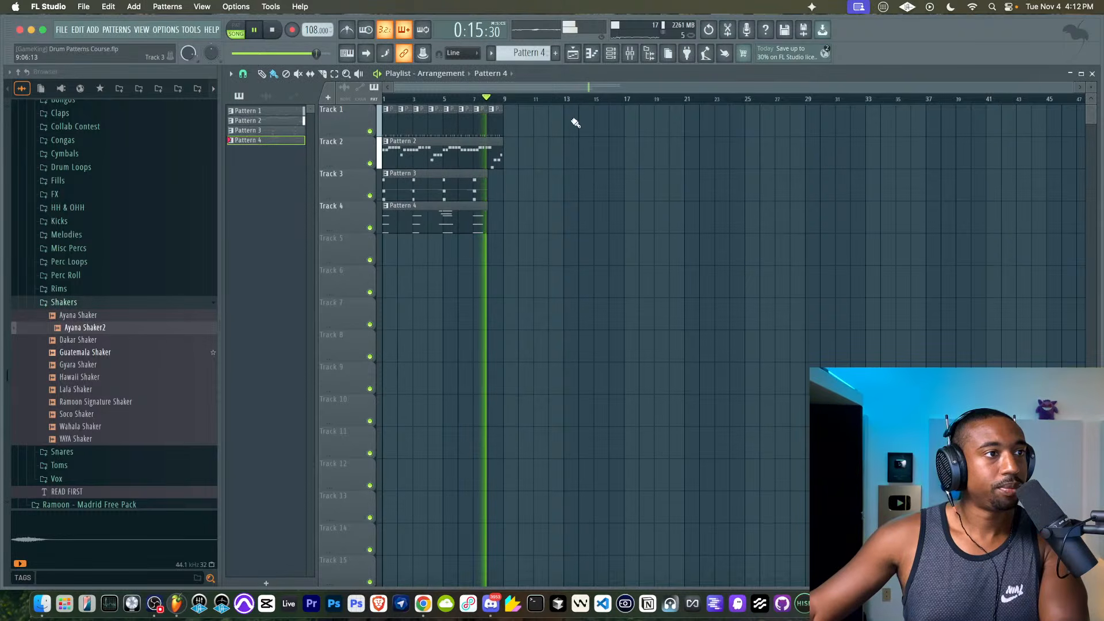
{"action": "left_click", "coordinate": [610, 53]}
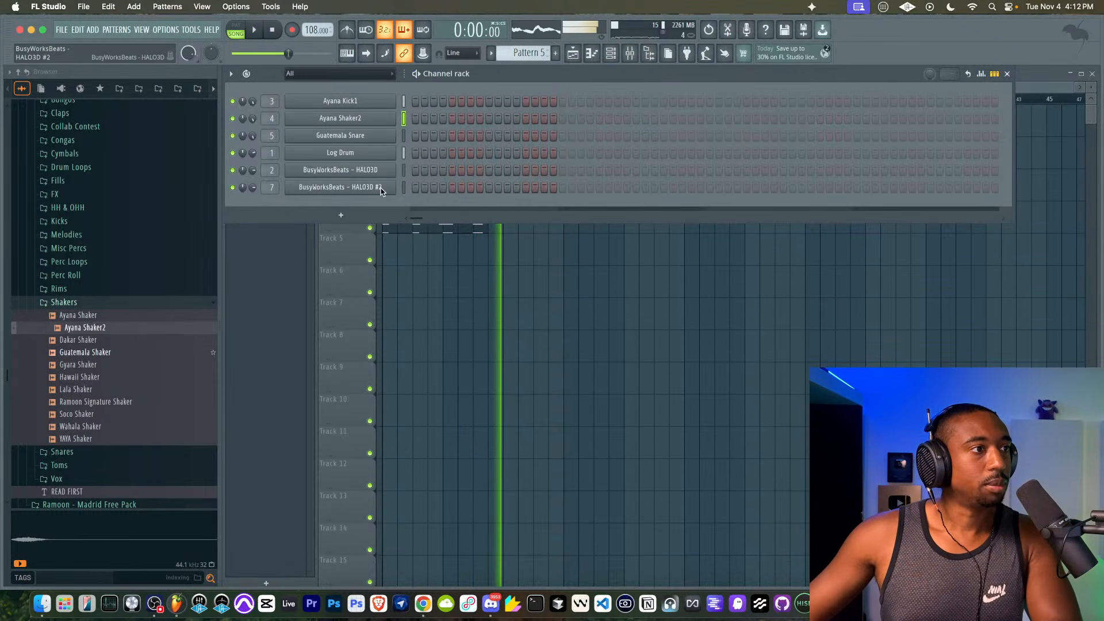
{"action": "left_click", "coordinate": [340, 215]}
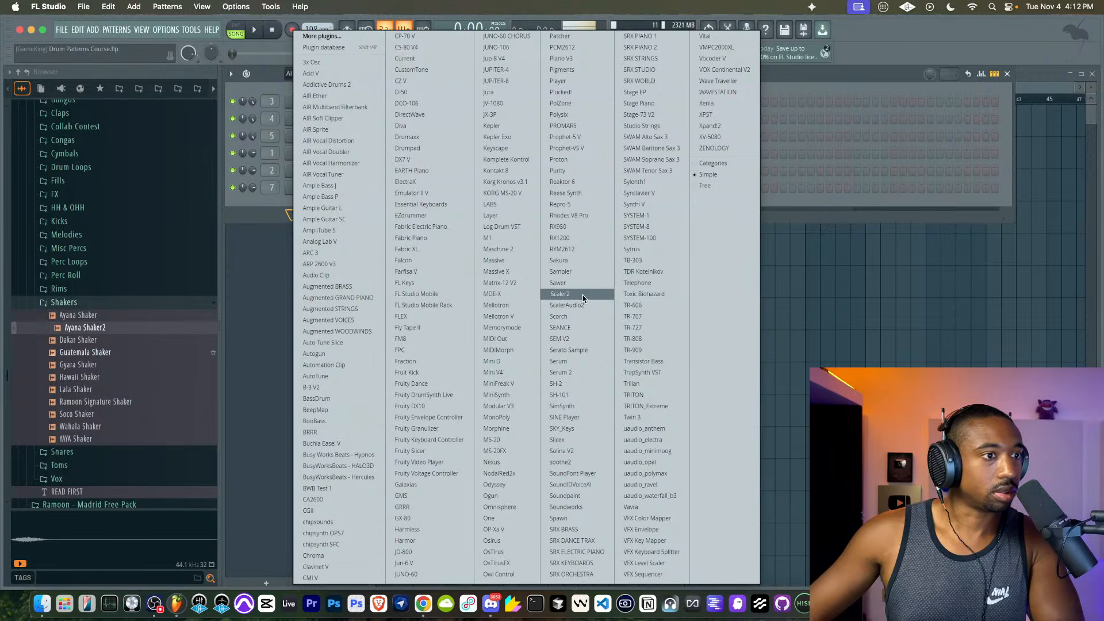
{"action": "left_click", "coordinate": [573, 372]}
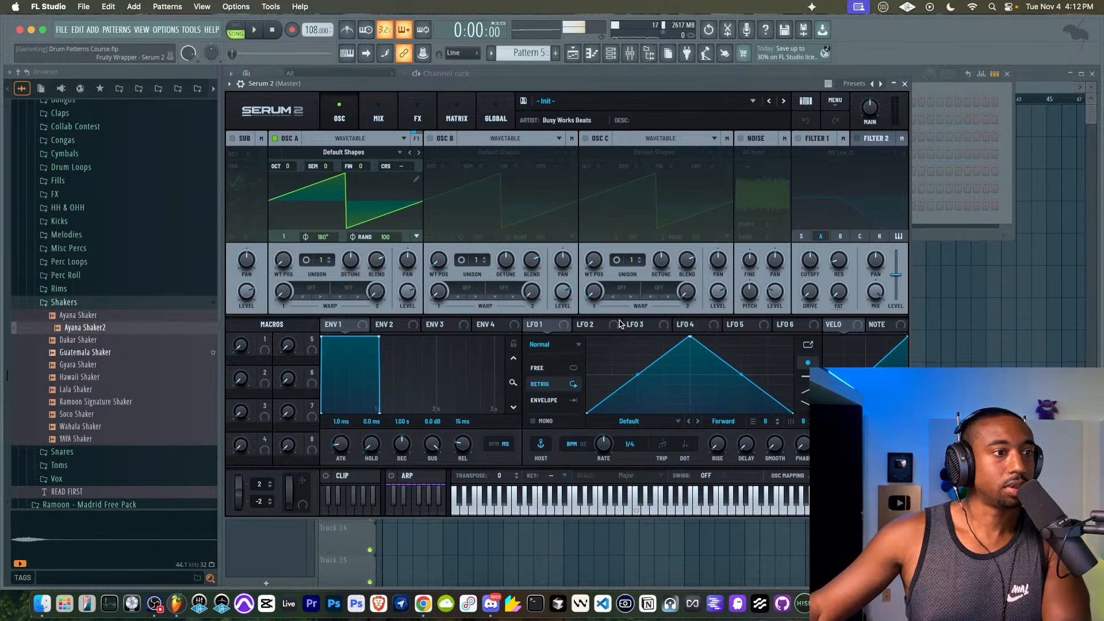
- Reshape Serum 2's LFO 1 into a falling ramp, assign it to the enabled Filter 1 cutoff, and set its rate to 1/8
{"action": "left_click_drag", "start_coordinate": [692, 340], "coordinate": [541, 326]}
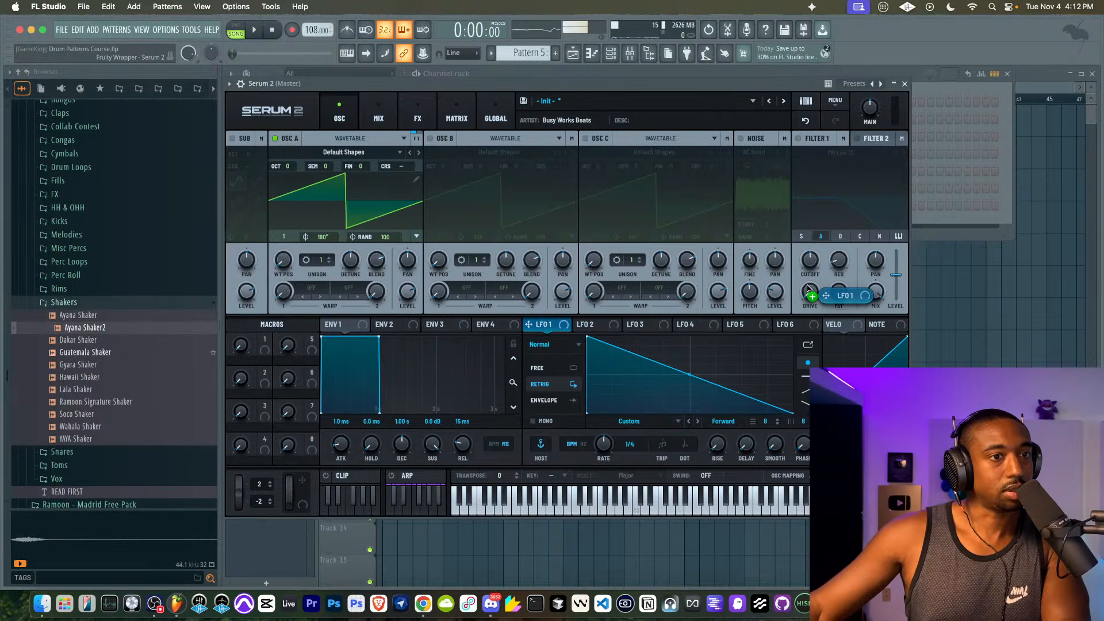
{"action": "left_click_drag", "start_coordinate": [808, 288], "coordinate": [809, 260]}
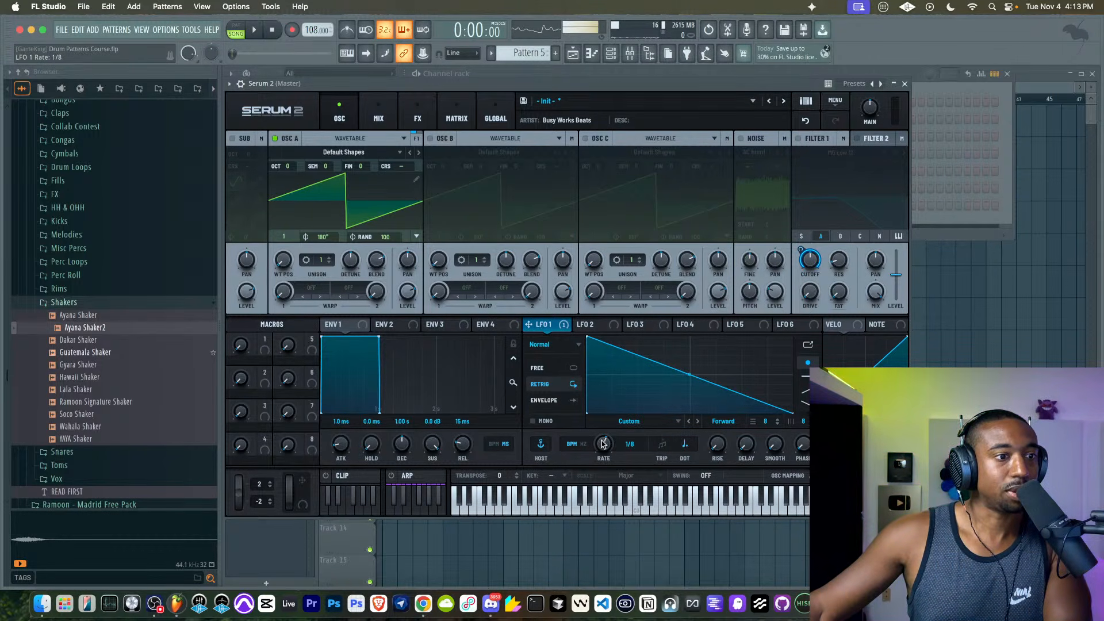
{"action": "left_click_drag", "start_coordinate": [602, 445], "coordinate": [602, 447]}
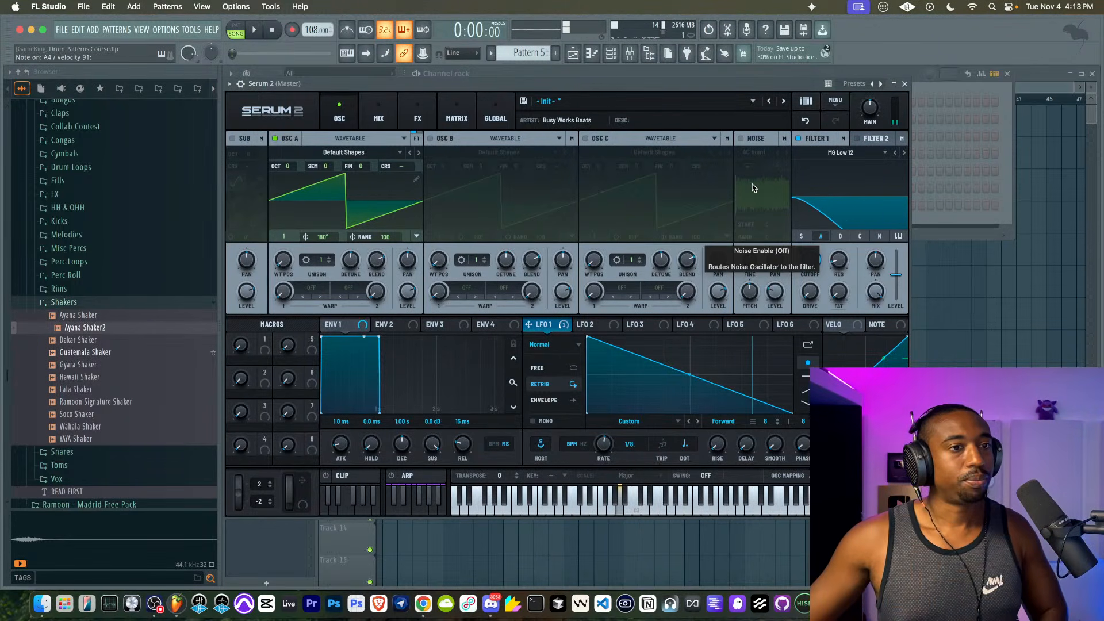
- Play the arrangement and route the Serum 2 channel to mixer track 8
{"action": "left_click", "coordinate": [904, 84]}
{"action": "key", "text": "space"}
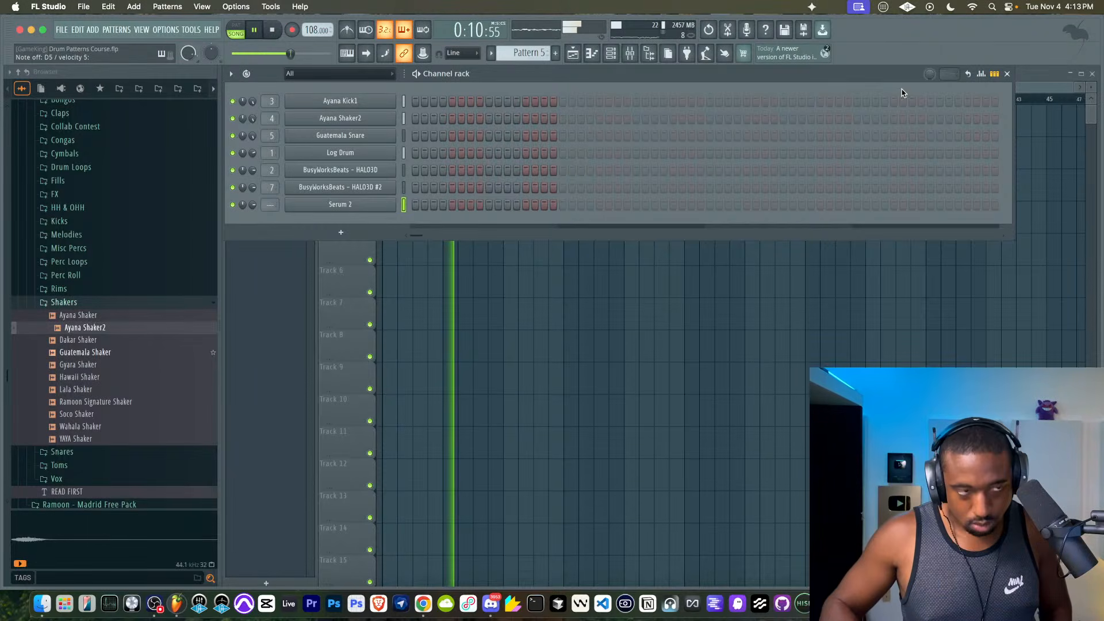
{"action": "key", "text": "super+l"}
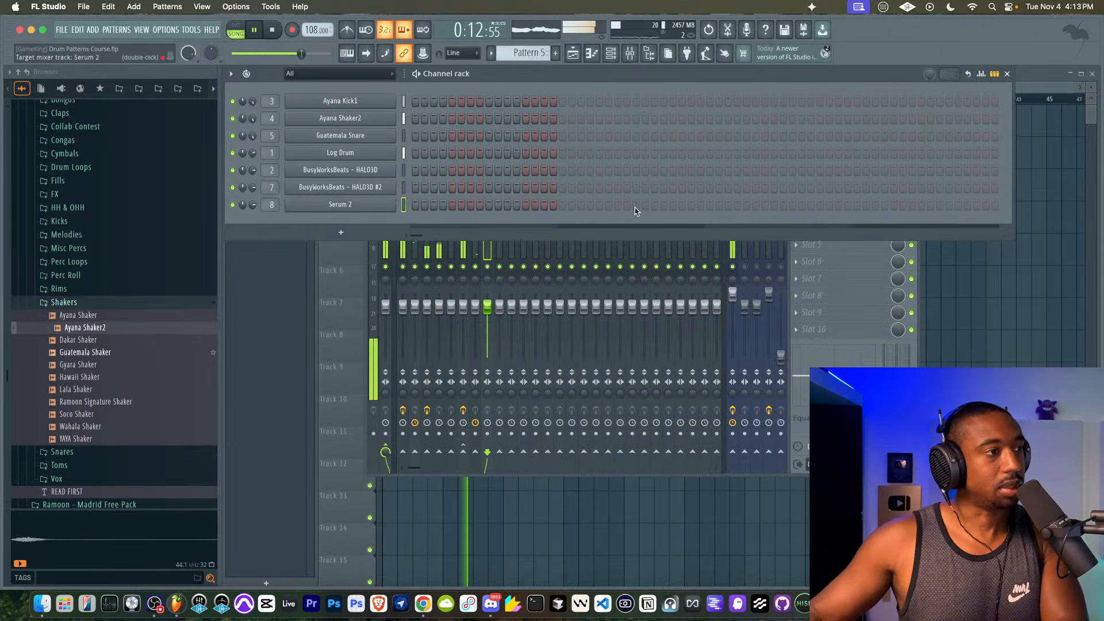
- Set oscillator A's unison to 7 voices in Serum 2 and audition the sound over the playing song
{"action": "left_click", "coordinate": [354, 209]}
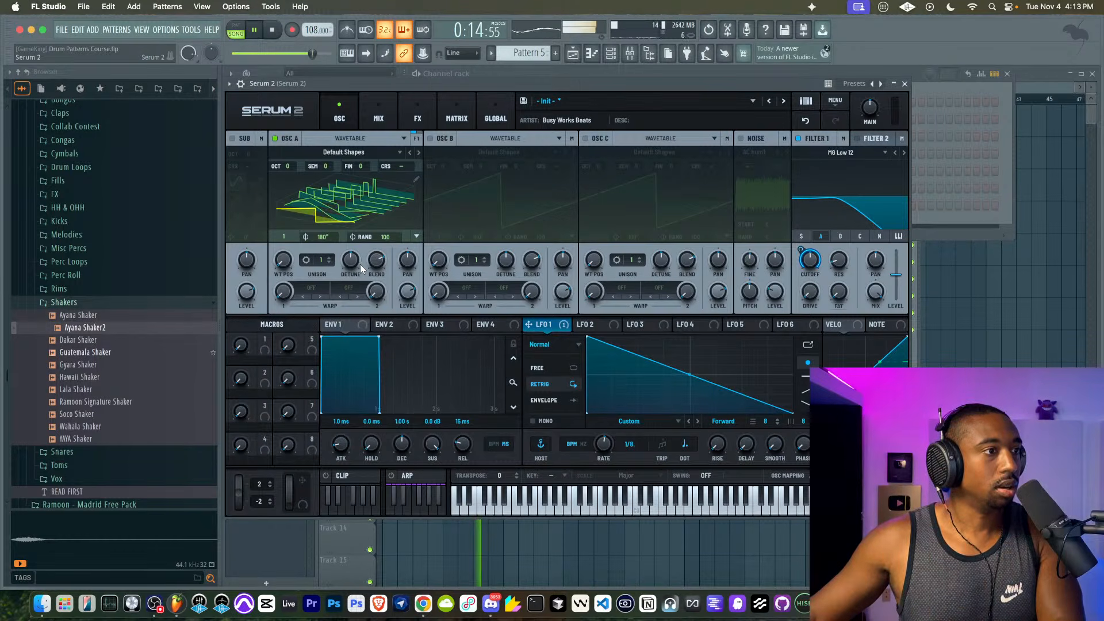
{"action": "left_click", "coordinate": [323, 260]}
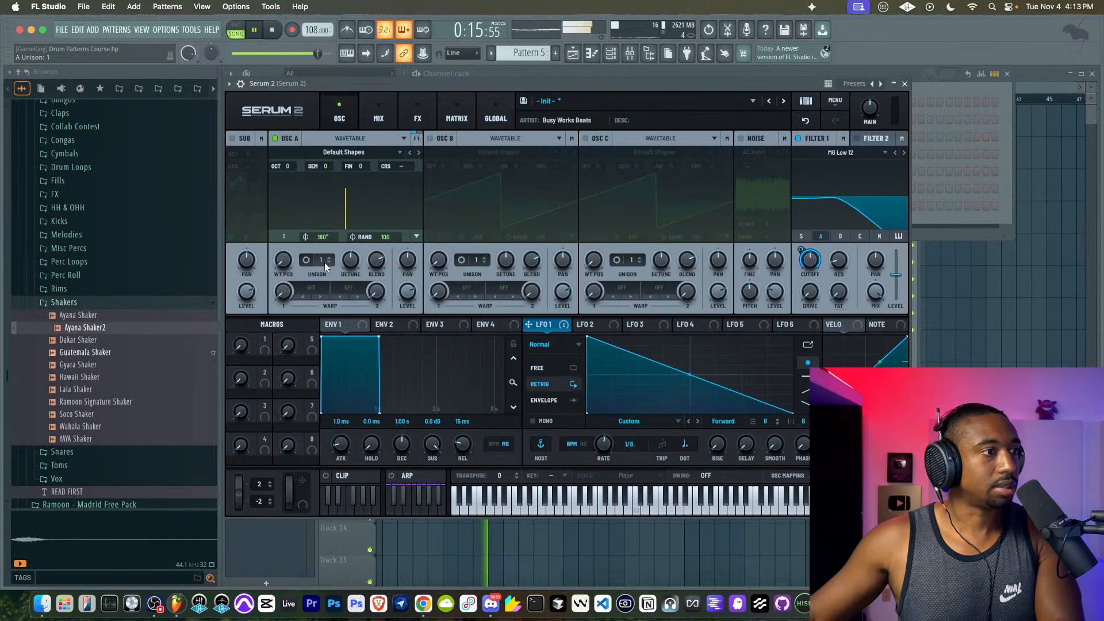
{"action": "left_click", "coordinate": [324, 198]}
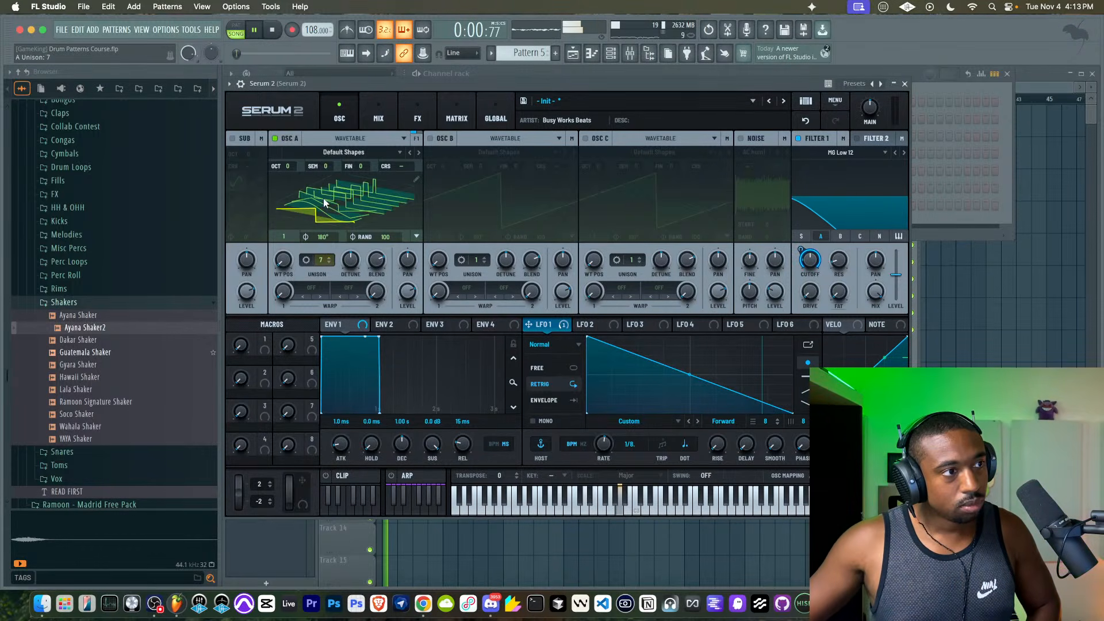
{"action": "left_click", "coordinate": [905, 84]}
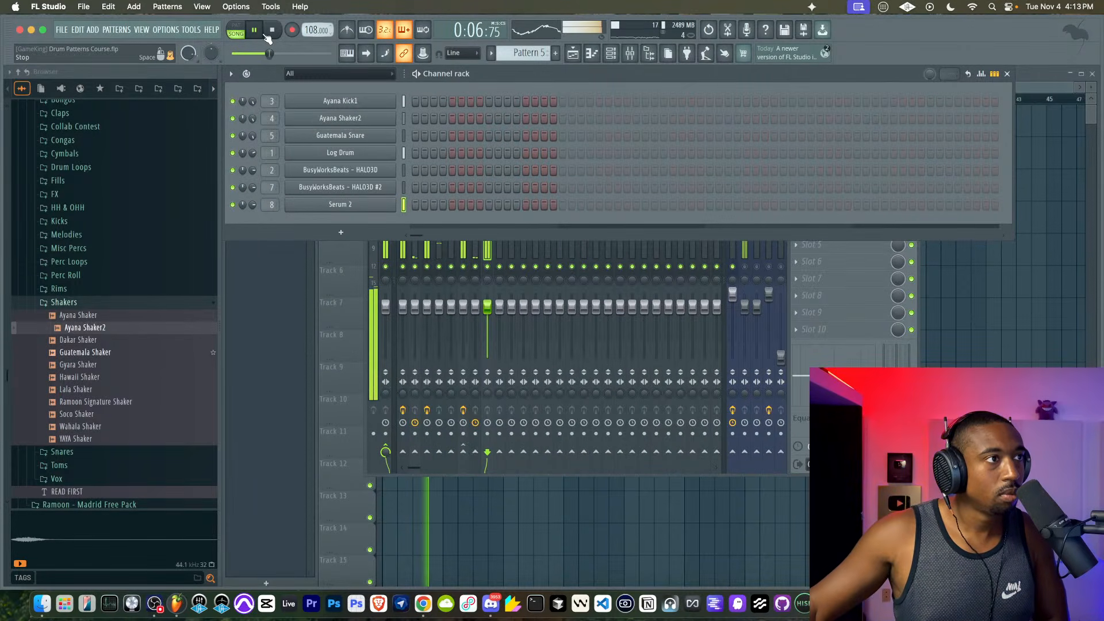
- Record a Serum 2 part into Pattern 5 over the arrangement and place it at the start of Track 5
{"action": "left_click", "coordinate": [290, 33]}
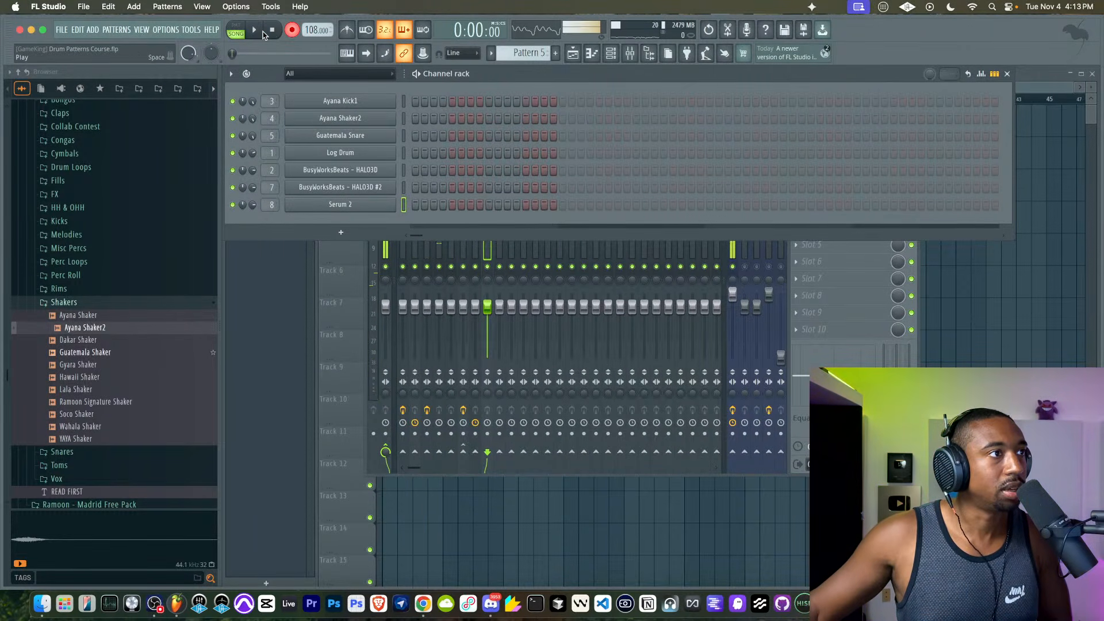
{"action": "right_click", "coordinate": [970, 326]}
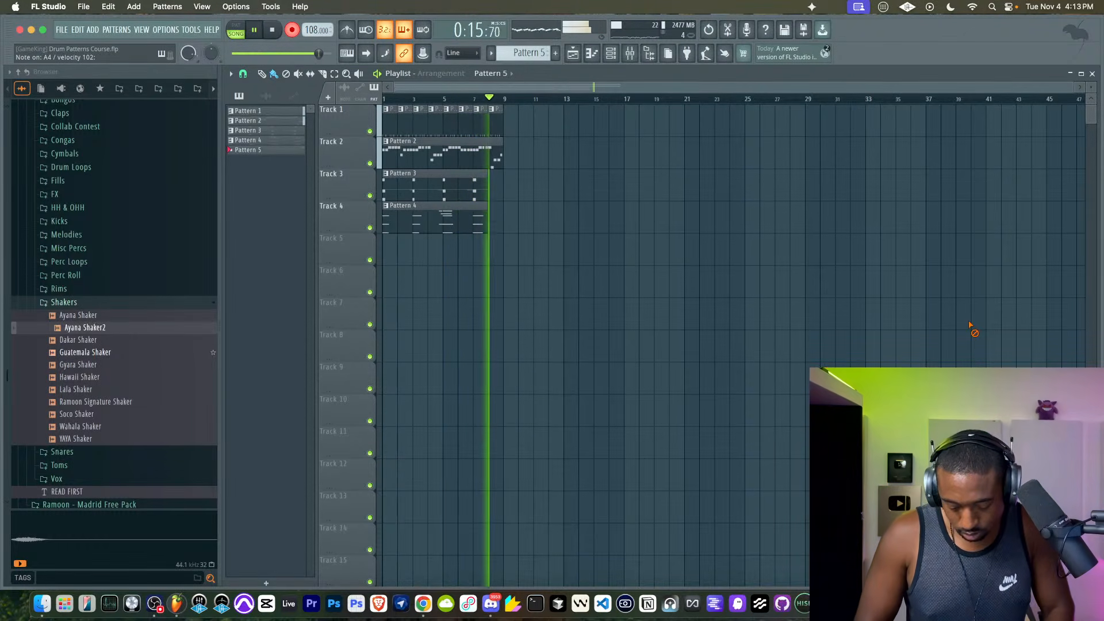
{"action": "key", "text": "space"}
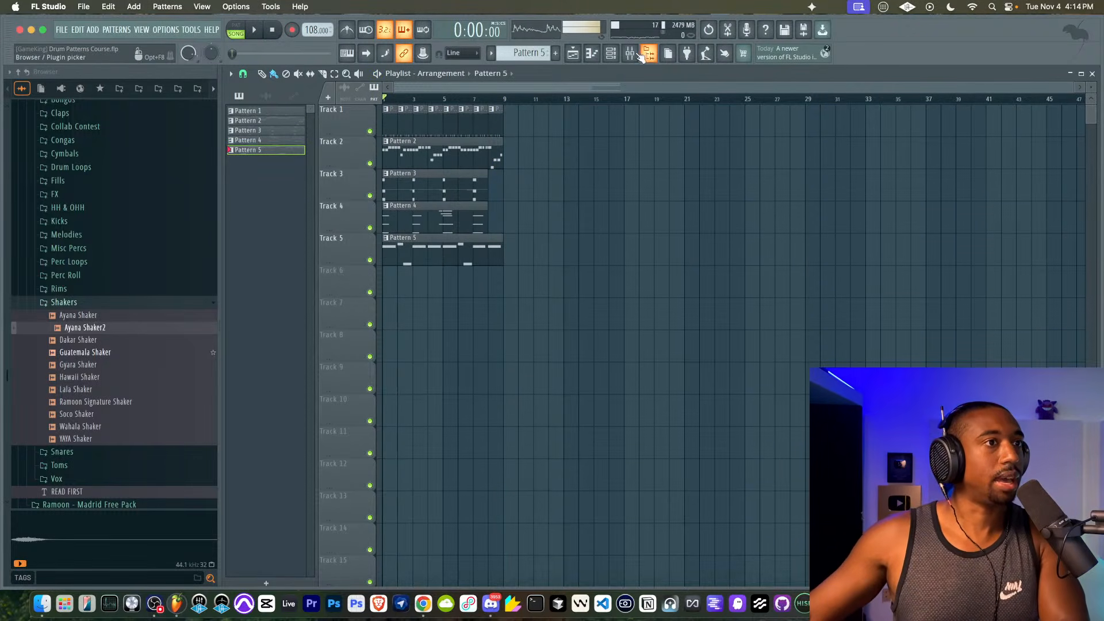
- Switch to the empty Pattern 6 and preview hi-hat samples in the HH & OHH folder
{"action": "left_click", "coordinate": [611, 54]}
{"action": "left_click", "coordinate": [555, 54]}
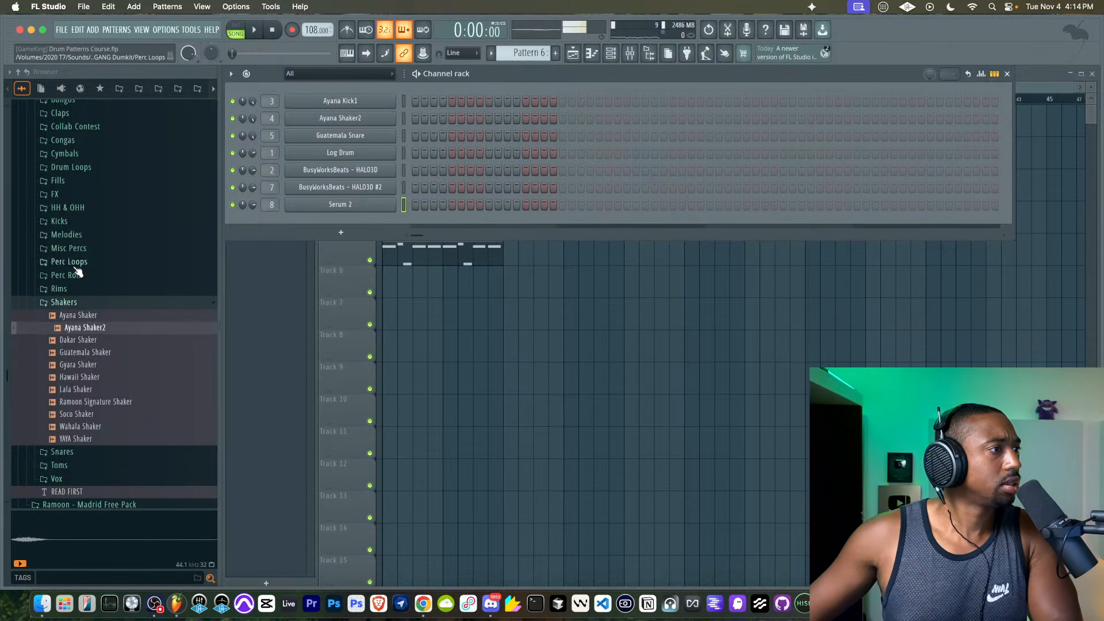
{"action": "left_click", "coordinate": [81, 207]}
{"action": "left_click", "coordinate": [77, 220]}
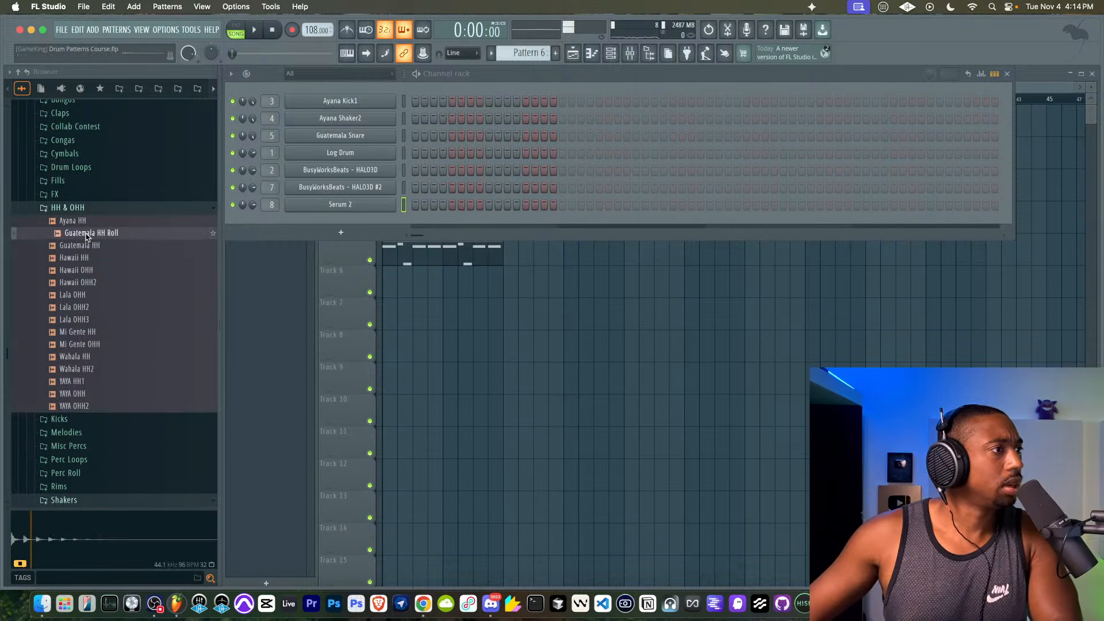
- Browse Friends Sounds through Retro Drums, Vintage Drum Machine and Vintage Drum Samples 24bit, and open the Roland TR-909 folder
{"action": "scroll", "coordinate": [81, 229], "scroll_direction": "up", "scroll_amount": 2}
{"action": "left_click", "coordinate": [19, 73]}
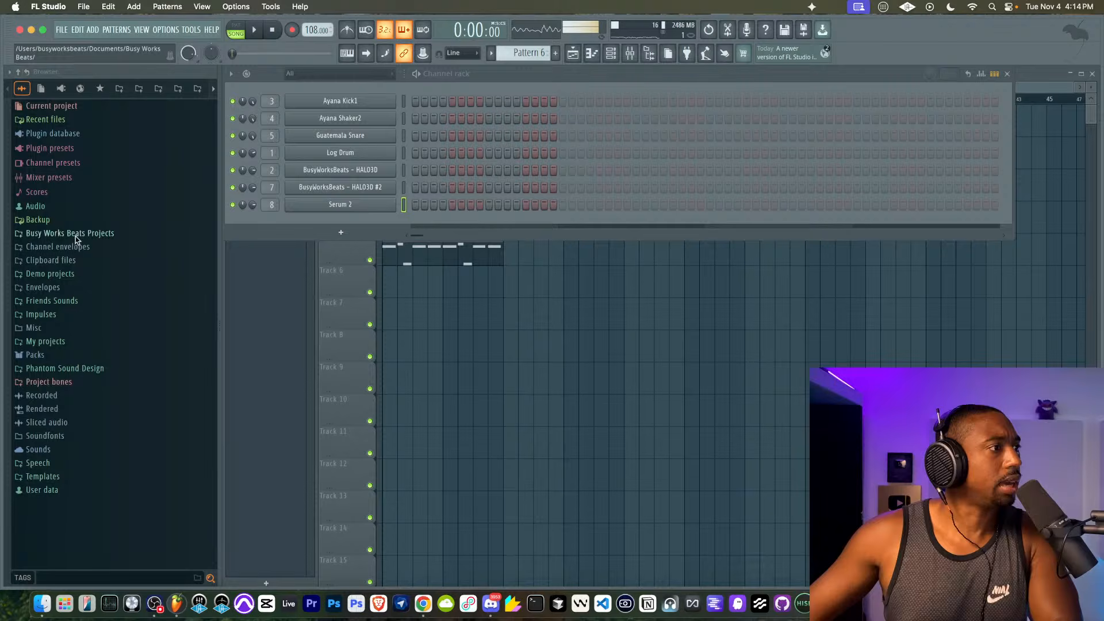
{"action": "left_click", "coordinate": [68, 303]}
{"action": "scroll", "coordinate": [68, 299], "scroll_direction": "down", "scroll_amount": 10}
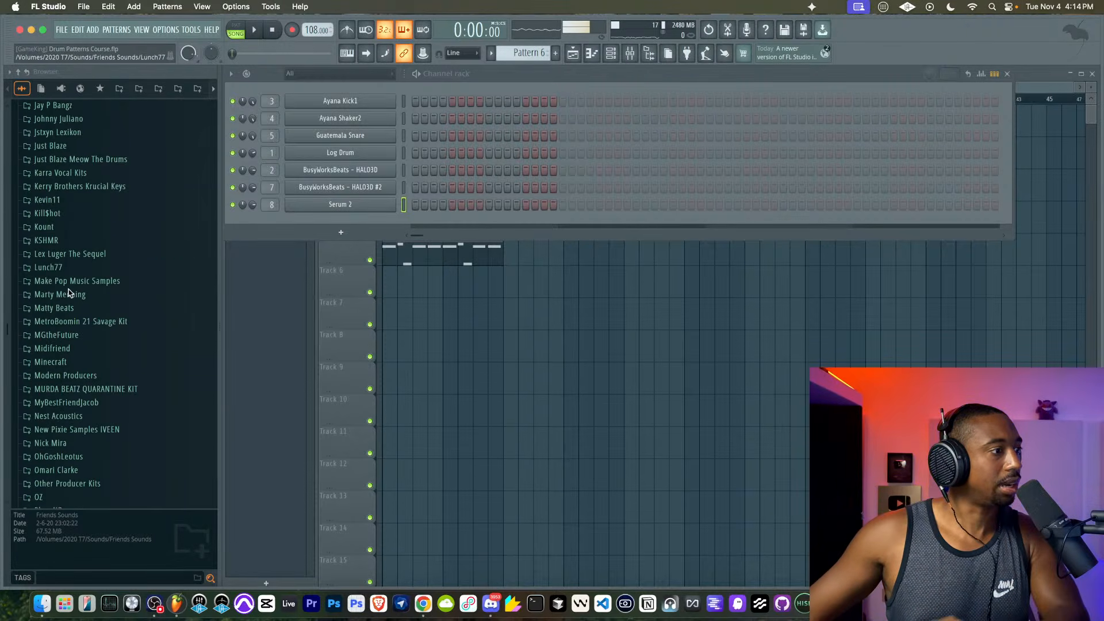
{"action": "scroll", "coordinate": [68, 299], "scroll_direction": "down", "scroll_amount": 7}
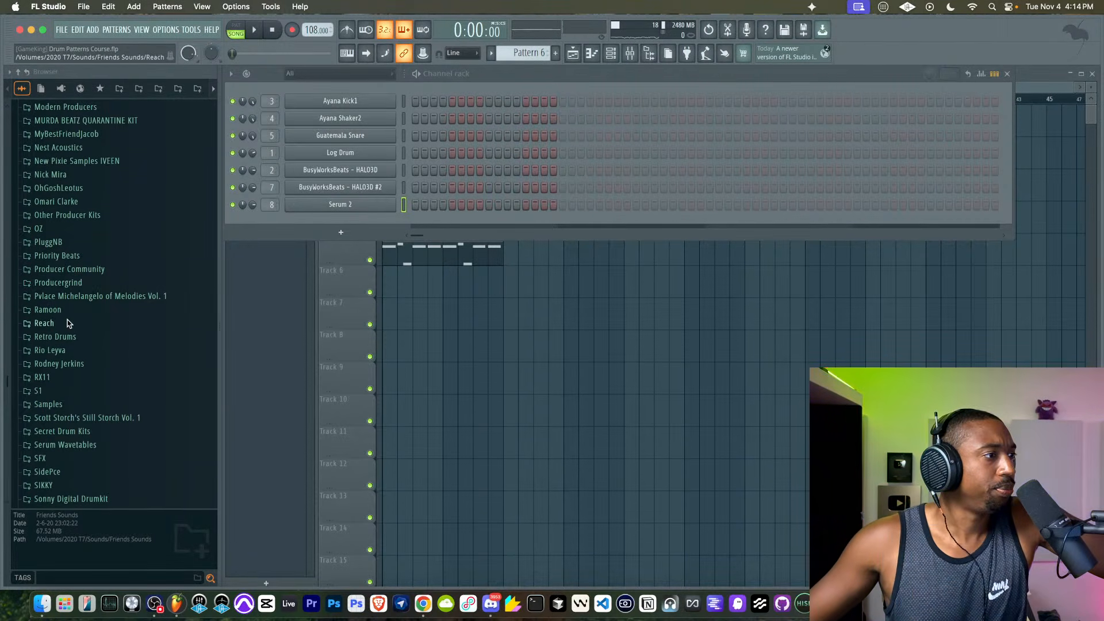
{"action": "scroll", "coordinate": [68, 324], "scroll_direction": "down", "scroll_amount": 1}
{"action": "left_click", "coordinate": [67, 316]}
{"action": "scroll", "coordinate": [78, 329], "scroll_direction": "down", "scroll_amount": 10}
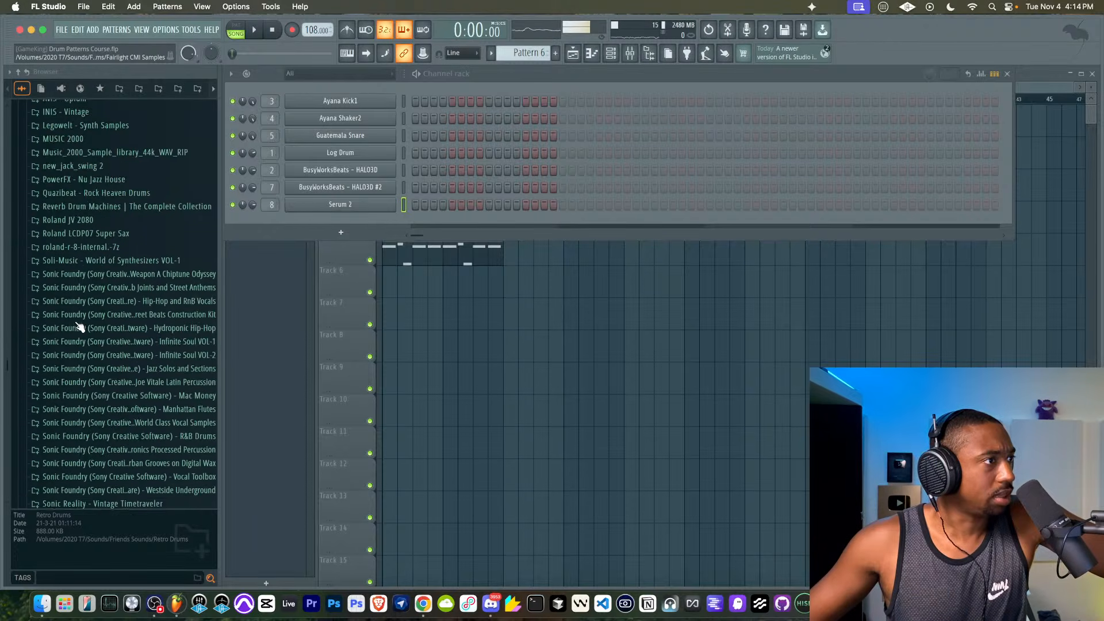
{"action": "scroll", "coordinate": [79, 322], "scroll_direction": "down", "scroll_amount": 15}
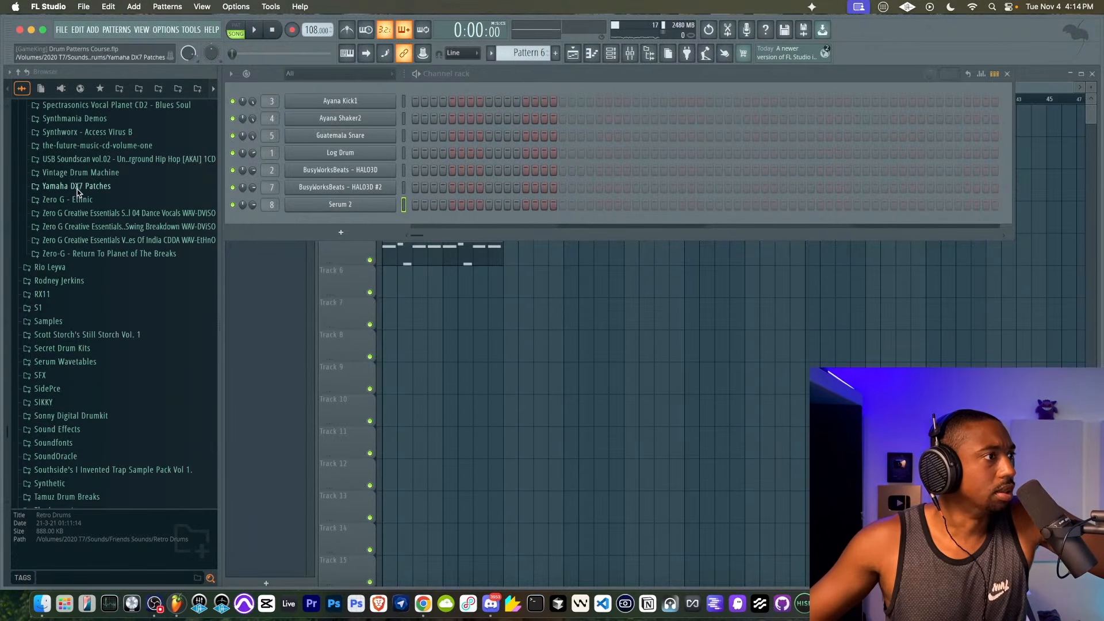
{"action": "left_click", "coordinate": [78, 173]}
{"action": "left_click", "coordinate": [78, 186]}
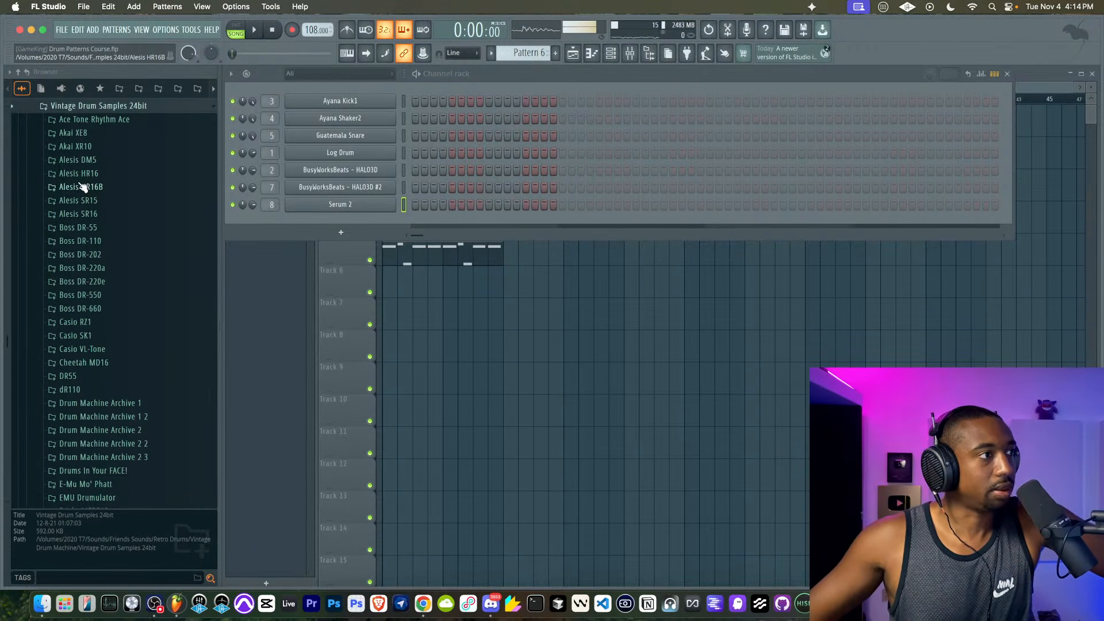
{"action": "scroll", "coordinate": [83, 186], "scroll_direction": "down", "scroll_amount": 3}
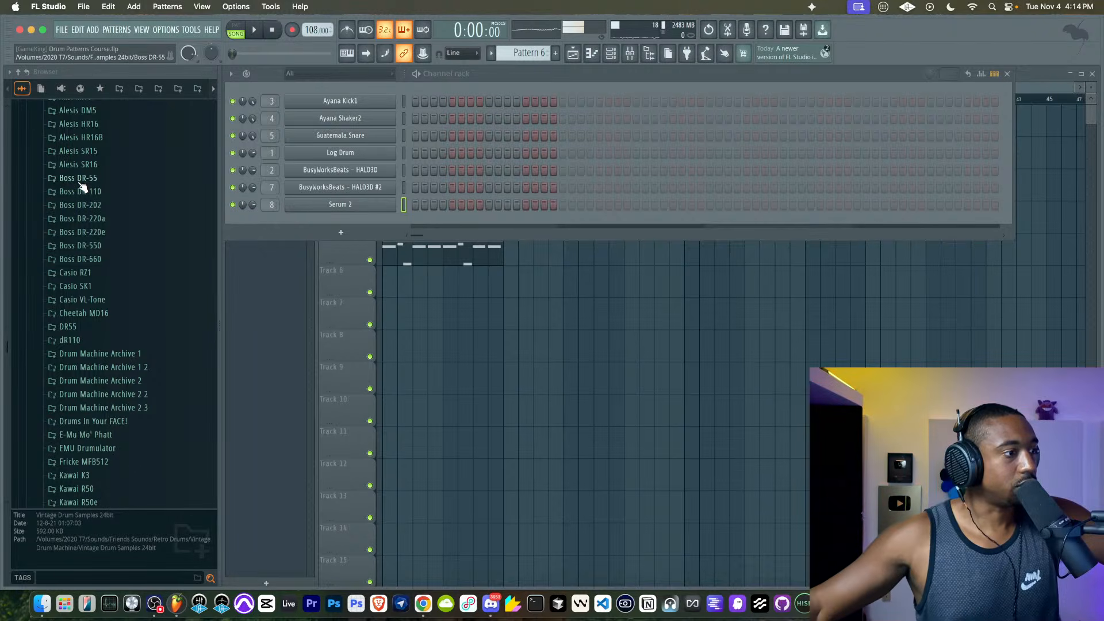
{"action": "scroll", "coordinate": [83, 186], "scroll_direction": "down", "scroll_amount": 20}
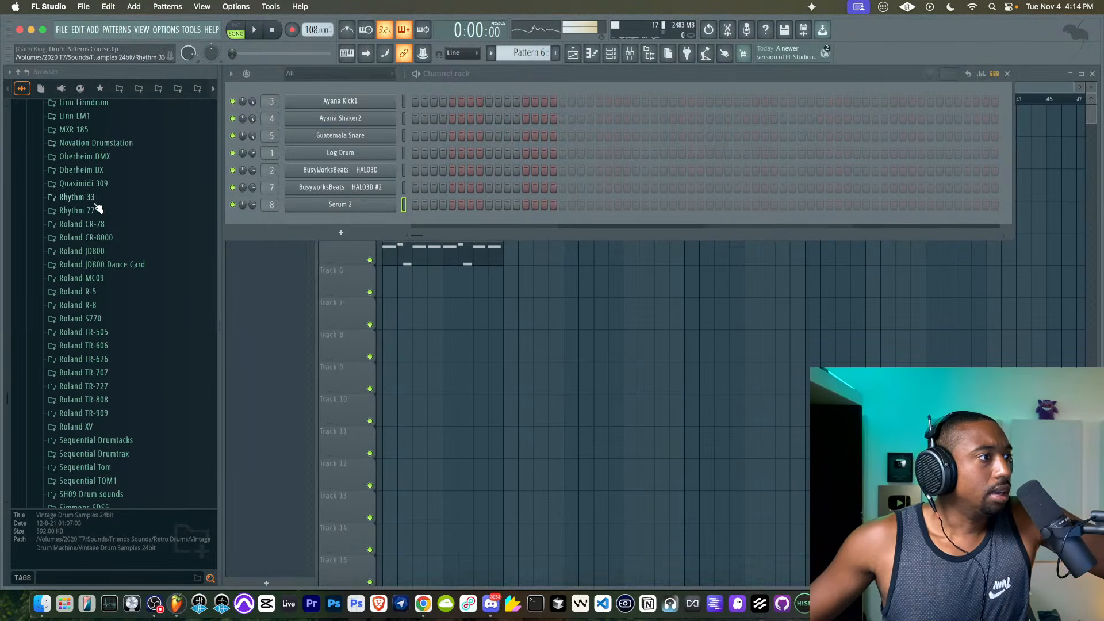
{"action": "left_click", "coordinate": [102, 417]}
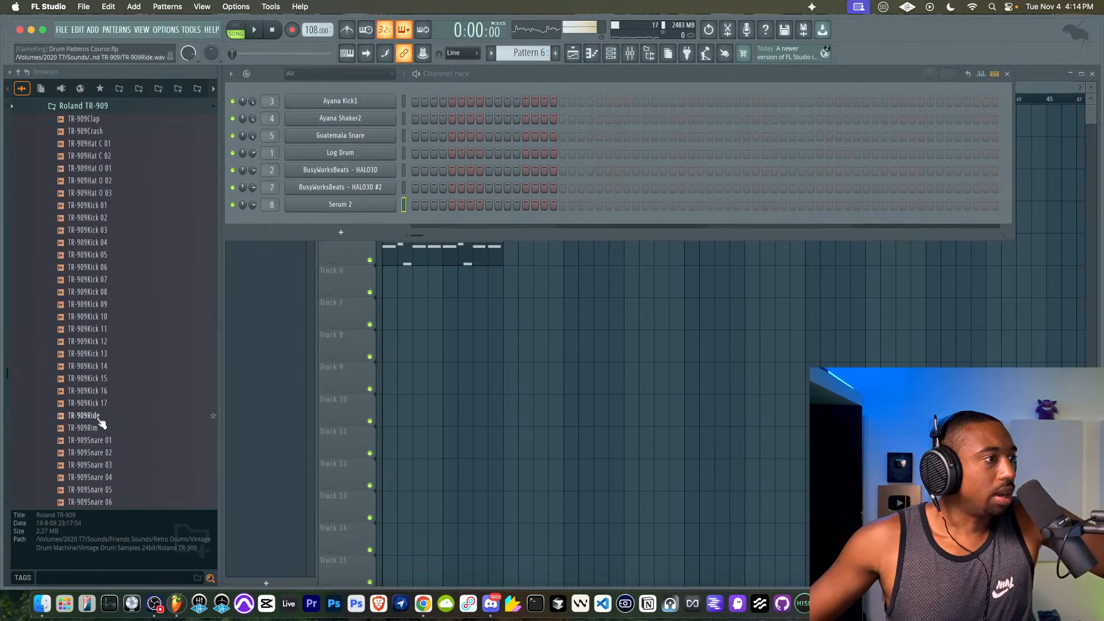
- Audition the TR-909 hat samples and add TR-909Hat O 02 as a new channel
{"action": "left_click", "coordinate": [113, 158]}
{"action": "left_click", "coordinate": [111, 169]}
{"action": "left_click", "coordinate": [111, 181]}
{"action": "left_click", "coordinate": [107, 194]}
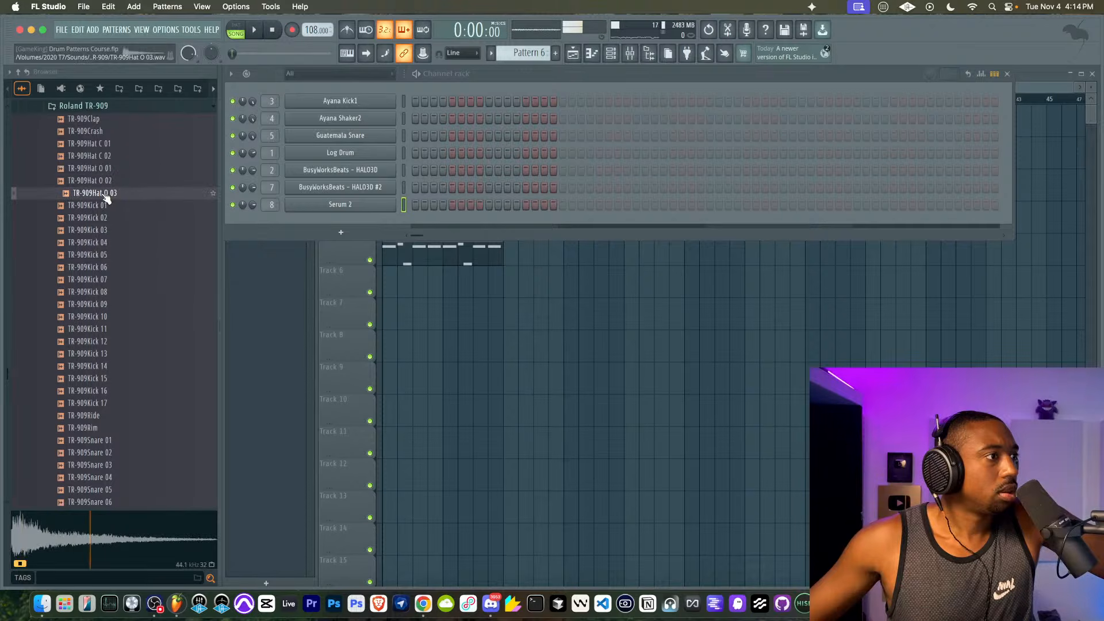
{"action": "left_click", "coordinate": [104, 181]}
{"action": "right_click", "coordinate": [101, 181]}
{"action": "left_click", "coordinate": [138, 191]}
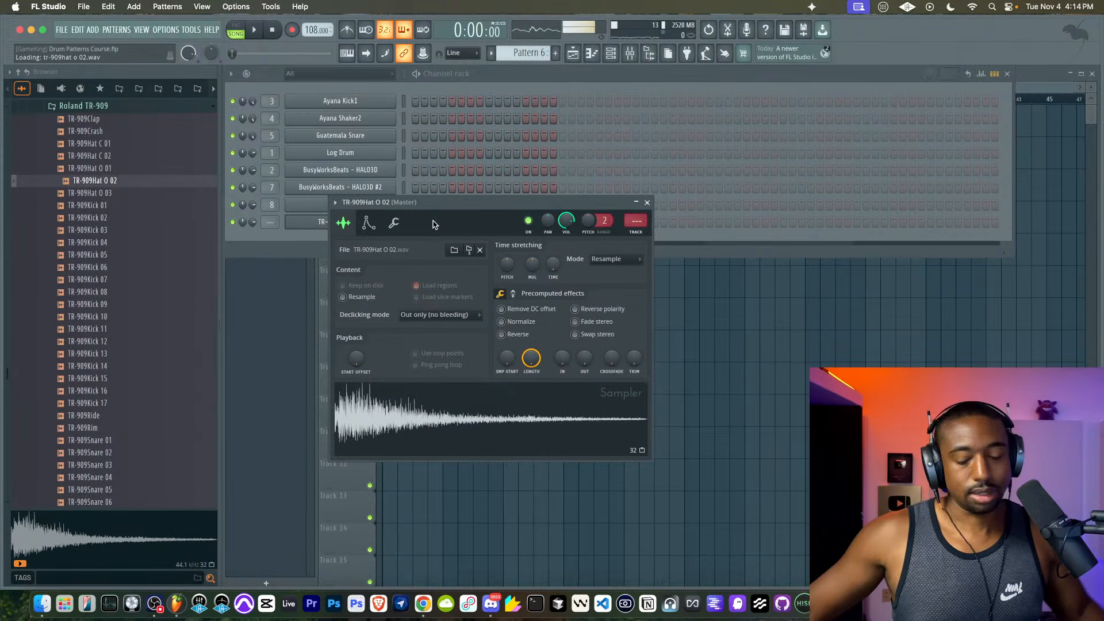
- Route TR-909Hat O 02 to mixer track 9 and program it on steps 3, 7, 11 and 15 of Pattern 6
{"action": "key", "text": "super+l"}
{"action": "left_click", "coordinate": [479, 81]}
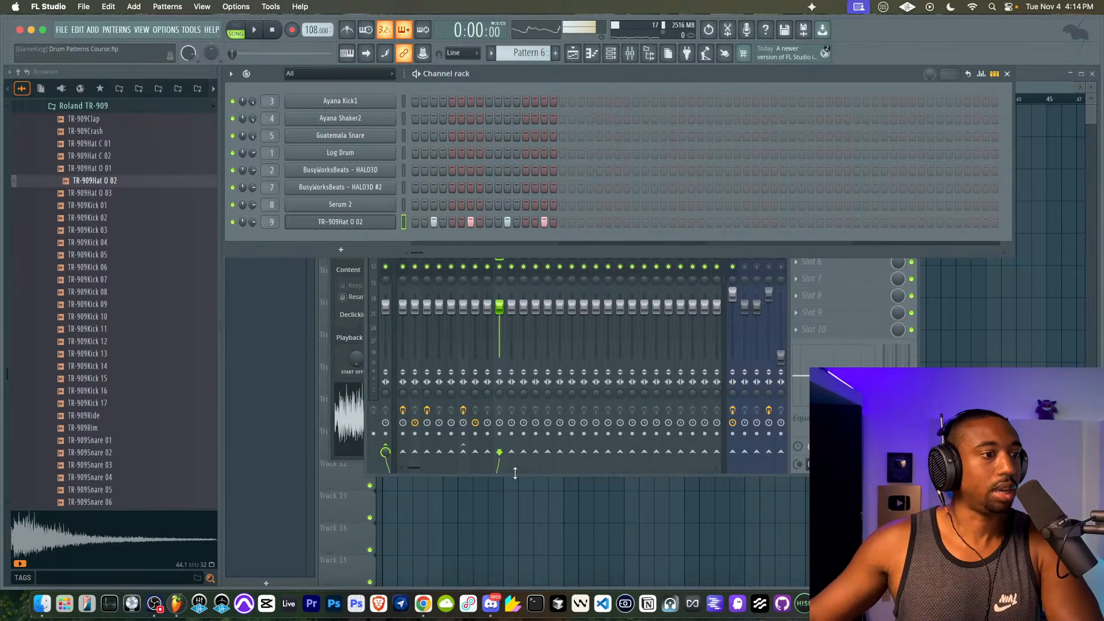
- Paint Pattern 6 clips along Track 6 through bar 8 and play the arrangement briefly
{"action": "key", "text": "F5"}
{"action": "key", "text": "space"}
{"action": "left_click_drag", "start_coordinate": [394, 288], "coordinate": [515, 287]}
{"action": "left_click", "coordinate": [611, 54]}
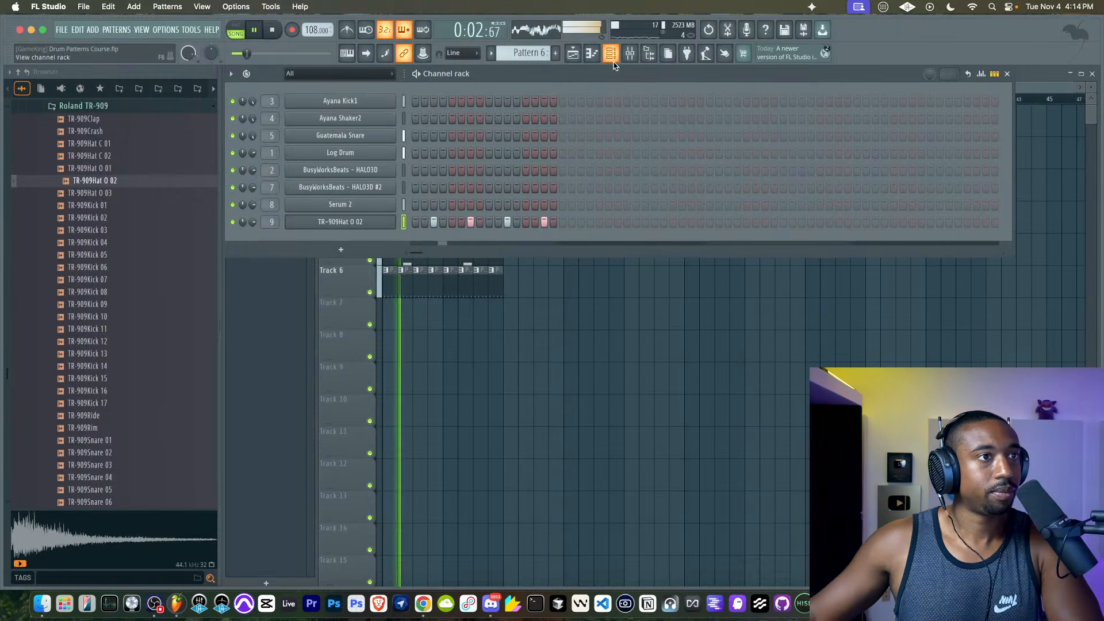
{"action": "key", "text": "space"}
- Inspect the miscellaneous channel settings of TR-909Hat O 02, including its cut group
{"action": "left_click", "coordinate": [327, 222]}
{"action": "left_click", "coordinate": [395, 223]}
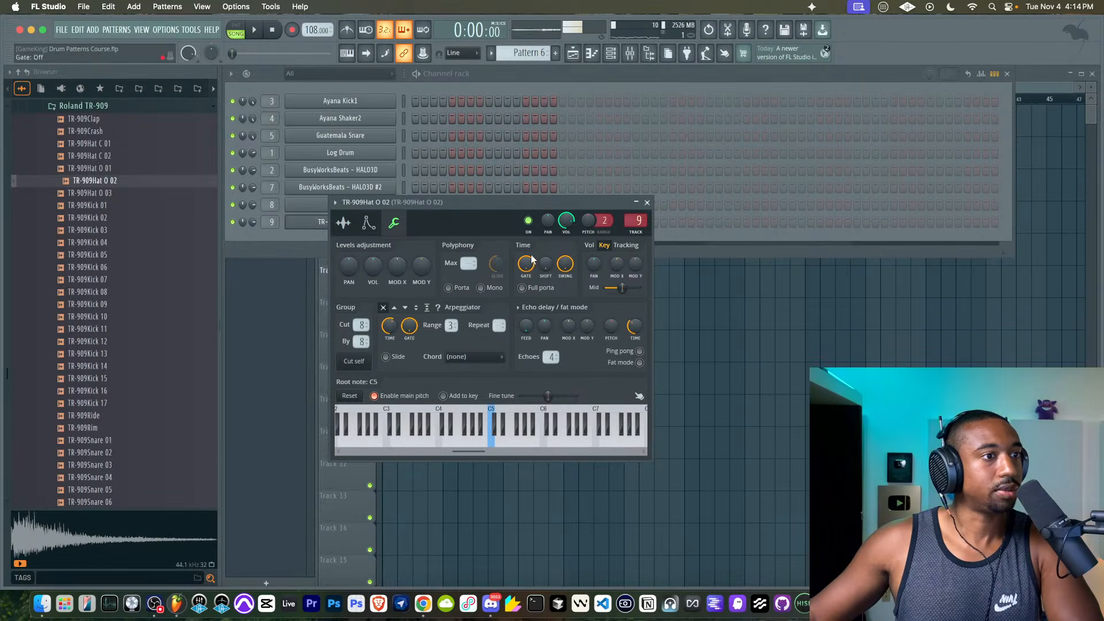
{"action": "right_click", "coordinate": [695, 295]}
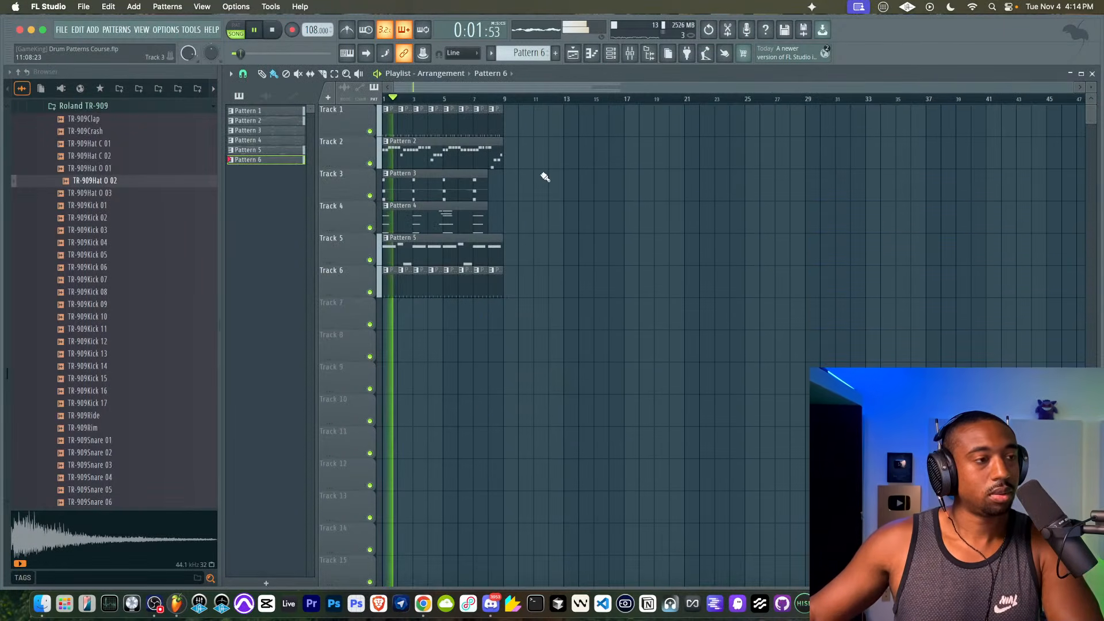
- Replace the Ayana Kick1 sample with TR-909Kick 02 and play the arrangement
{"action": "left_click", "coordinate": [610, 53]}
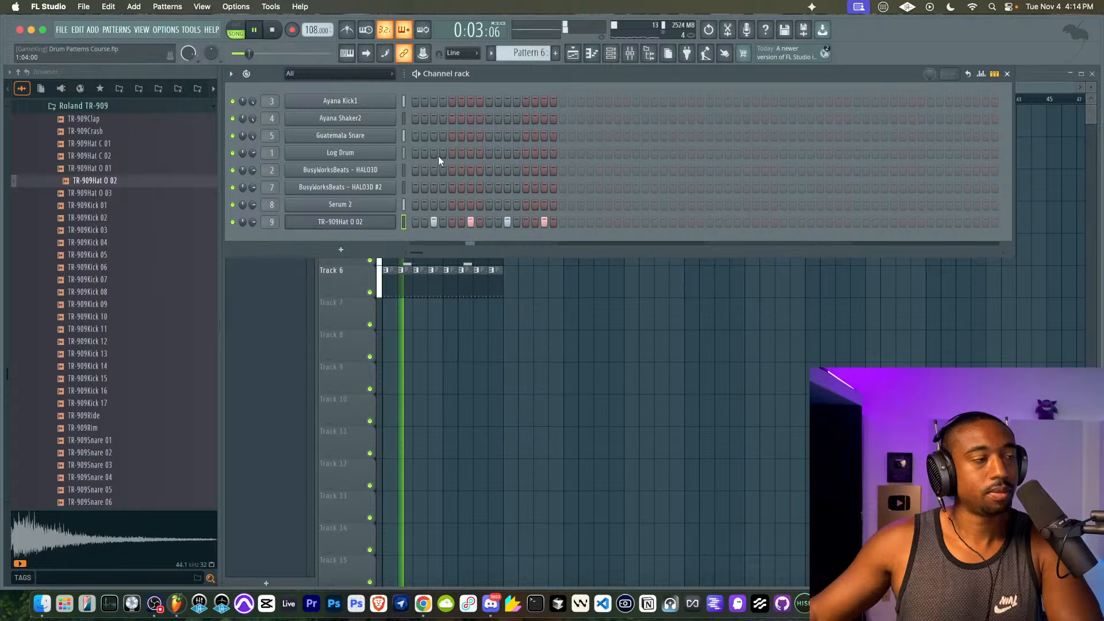
{"action": "left_click", "coordinate": [368, 102]}
{"action": "left_click", "coordinate": [242, 117]}
{"action": "key", "text": "space"}
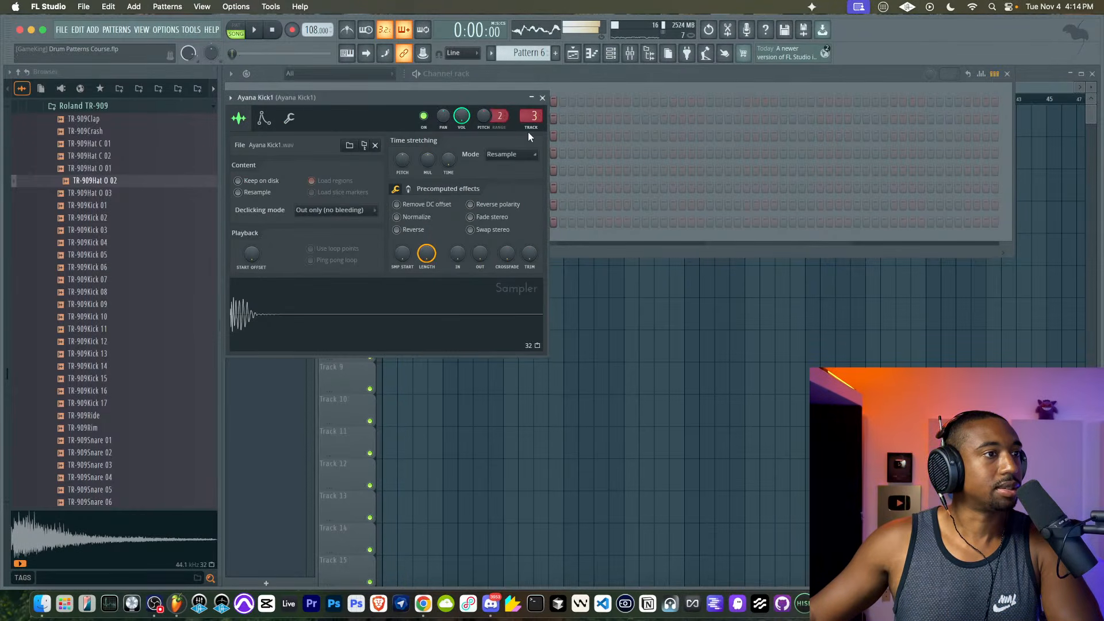
{"action": "left_click", "coordinate": [542, 98]}
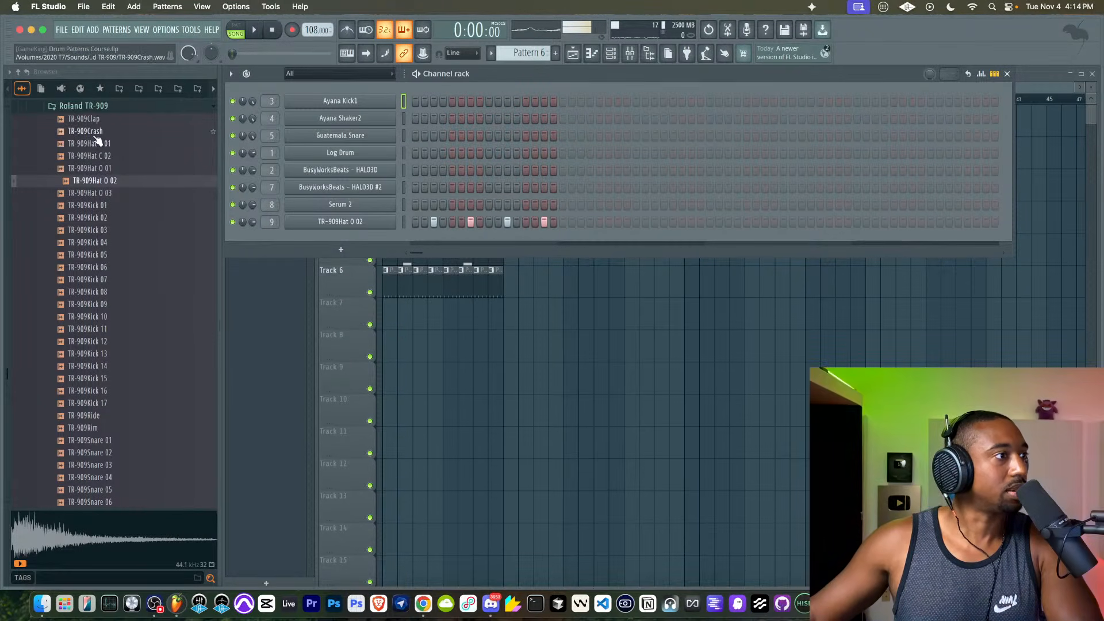
{"action": "left_click", "coordinate": [114, 219]}
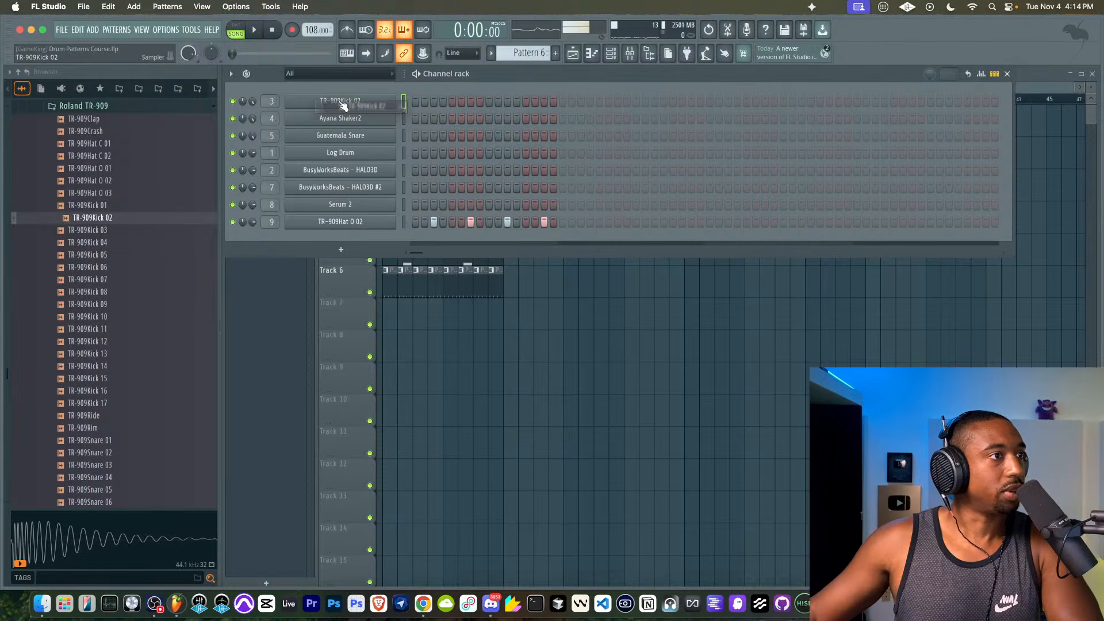
{"action": "left_click_drag", "start_coordinate": [343, 107], "coordinate": [340, 104]}
{"action": "key", "text": "space"}
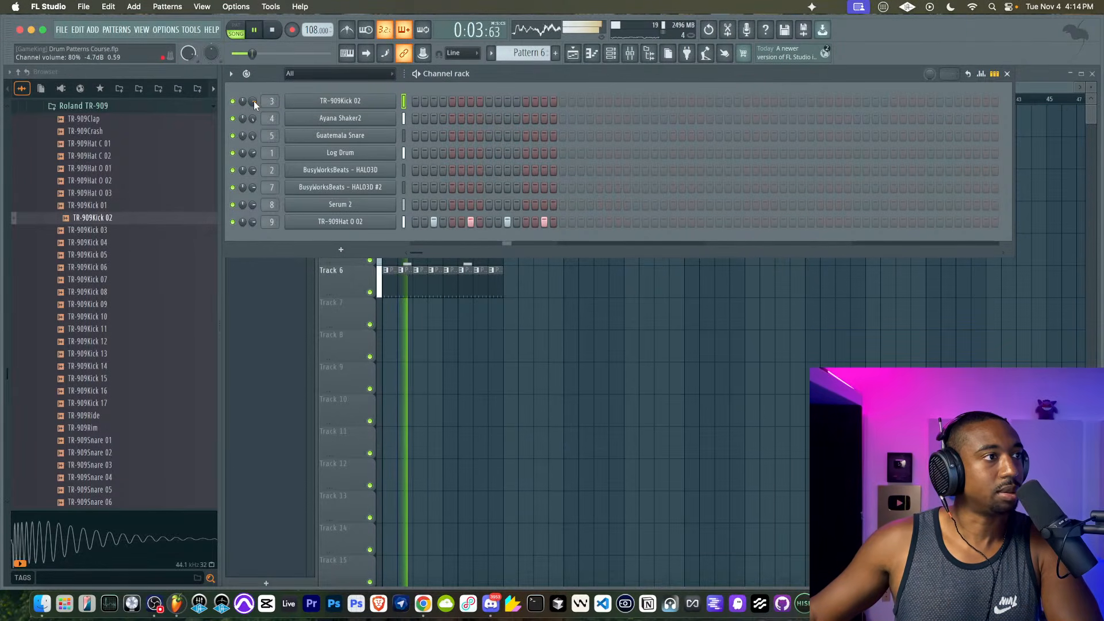
- Route the Serum 2 mixer track only to the Melody track, replay the arrangement, and select the TR-909Hat O 02 track
{"action": "key", "text": "F6"}
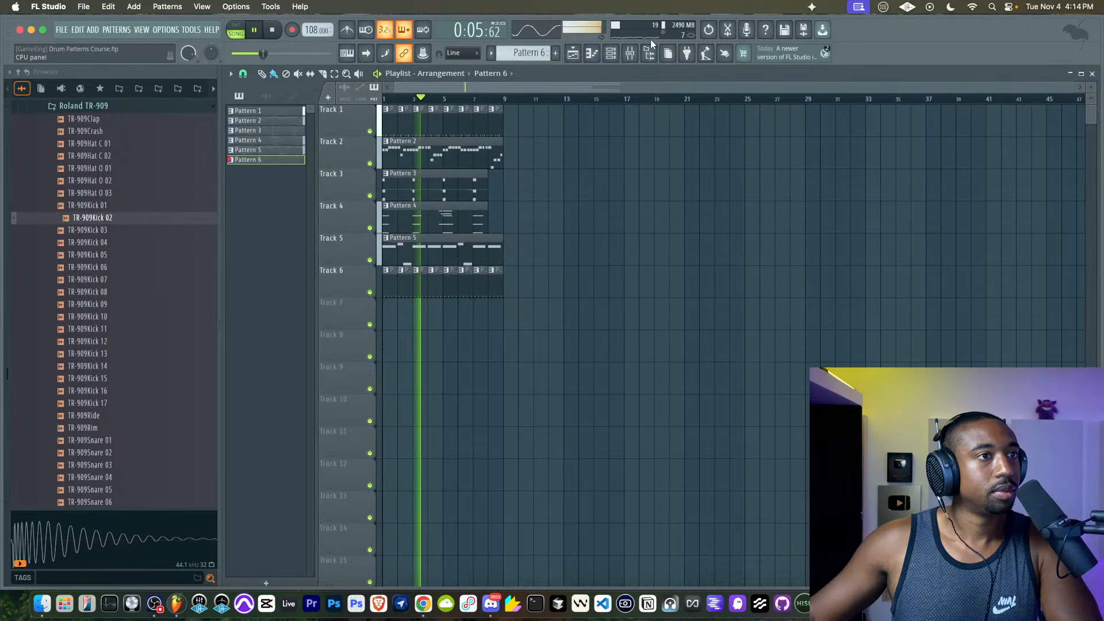
{"action": "key", "text": "F9"}
{"action": "left_click", "coordinate": [491, 223]}
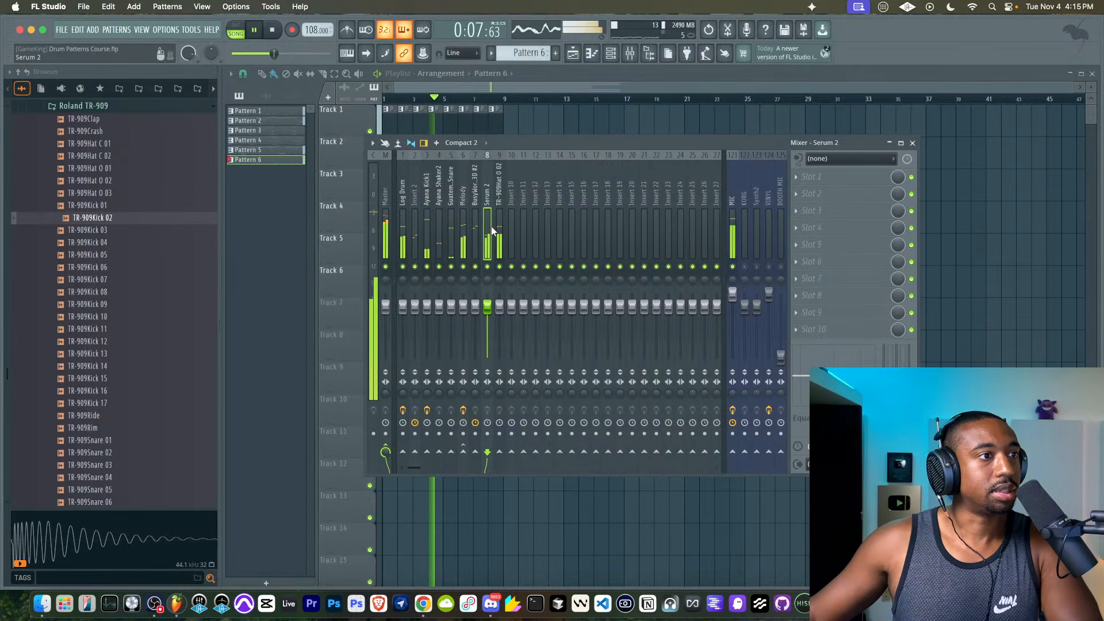
{"action": "right_click", "coordinate": [468, 451]}
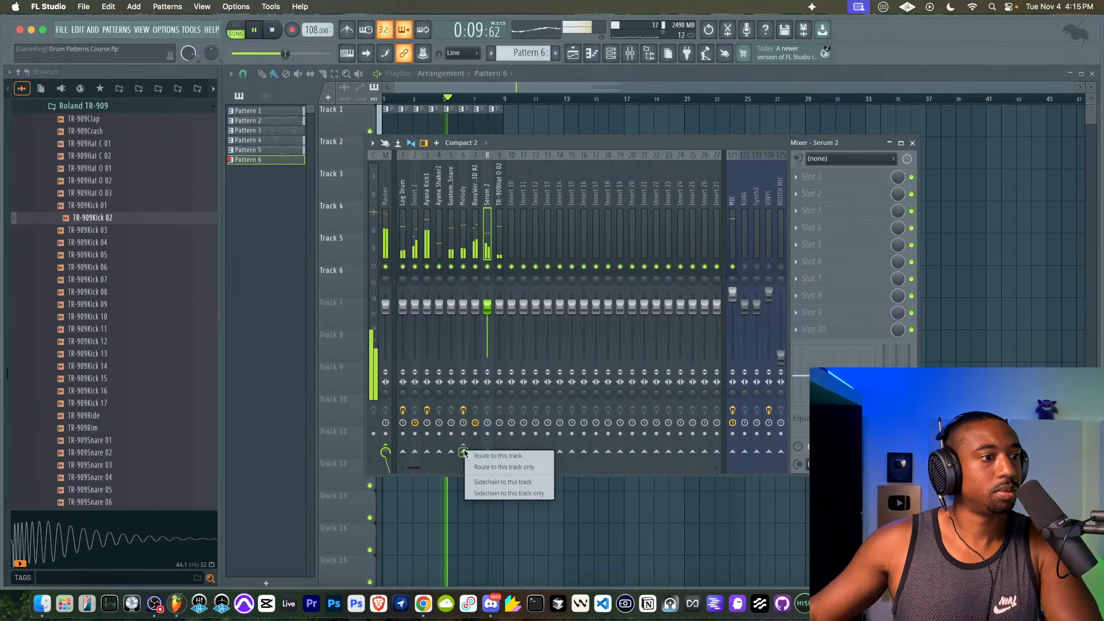
{"action": "left_click", "coordinate": [500, 467]}
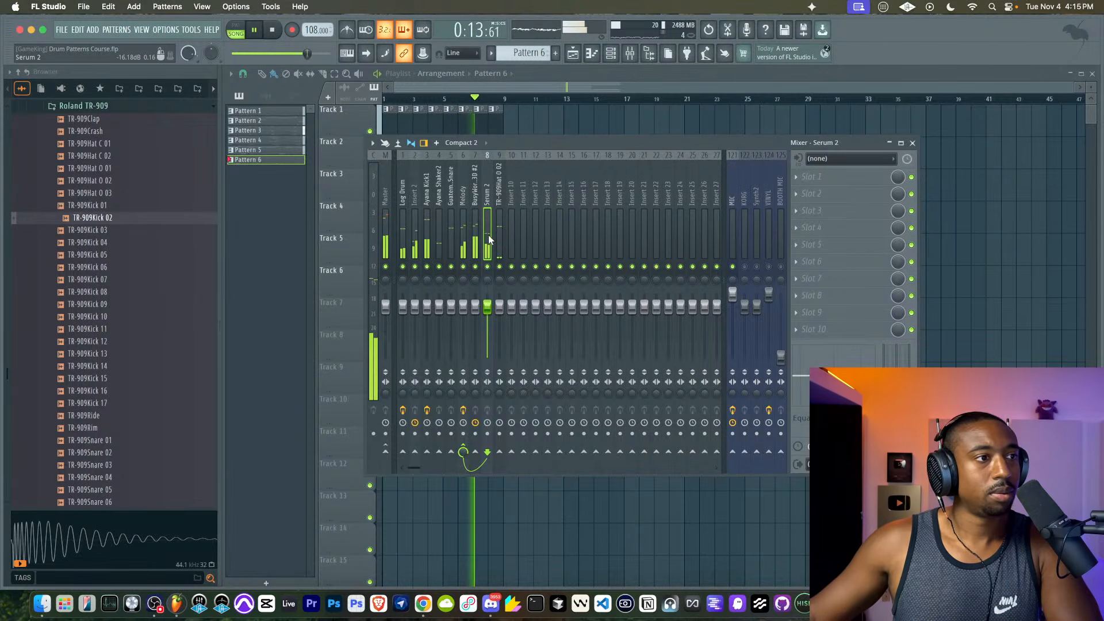
{"action": "key", "text": "space"}
{"action": "key", "text": "space"}
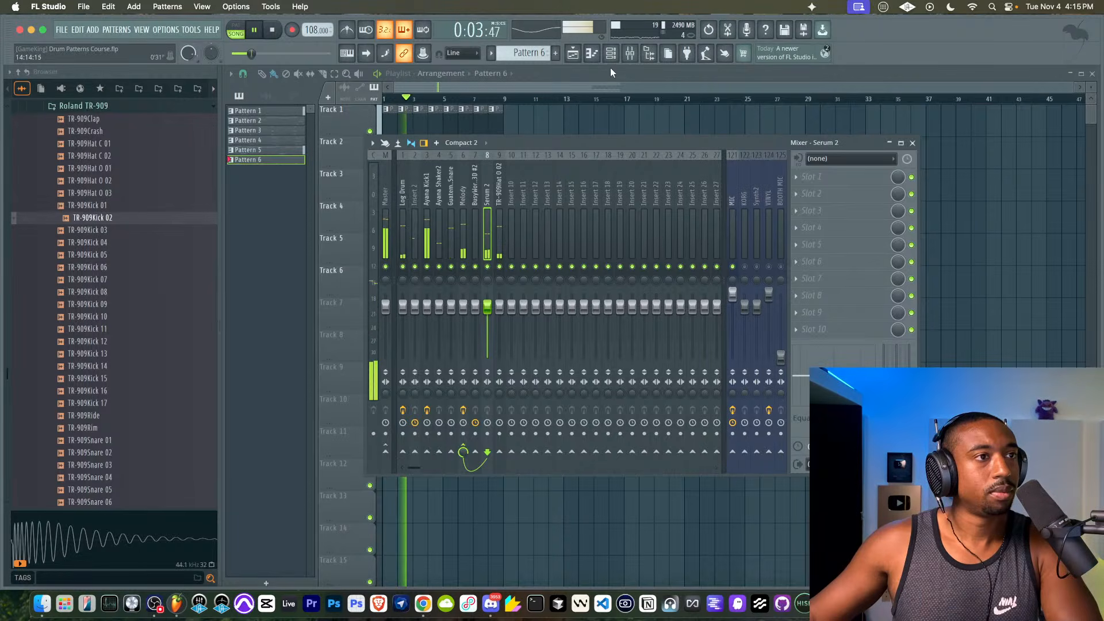
{"action": "left_click", "coordinate": [501, 230]}
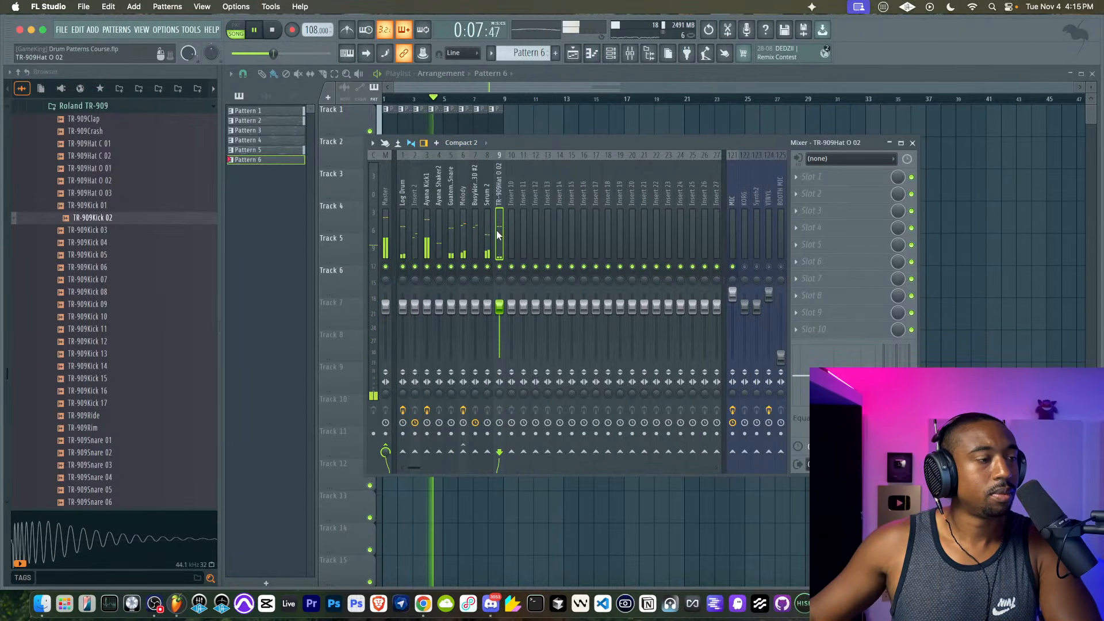
- Add another BusyWorksBeats HALO3D channel for Pattern 8, try its Prism Pluck preset, and load the Secret Skulls pluck instead
{"action": "key", "text": "F6"}
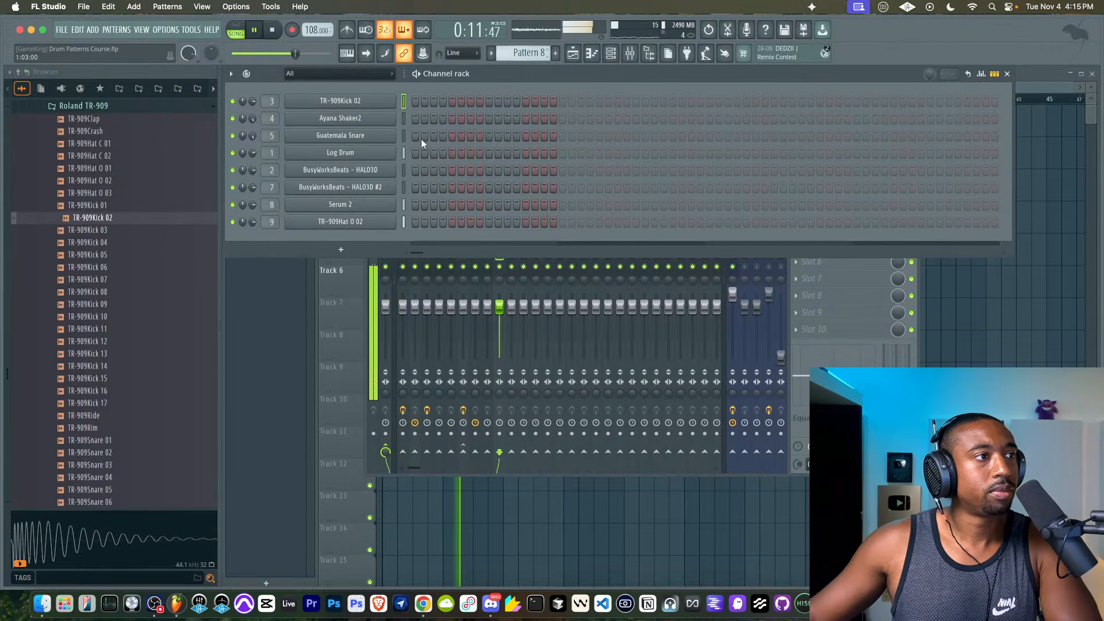
{"action": "left_click", "coordinate": [343, 253]}
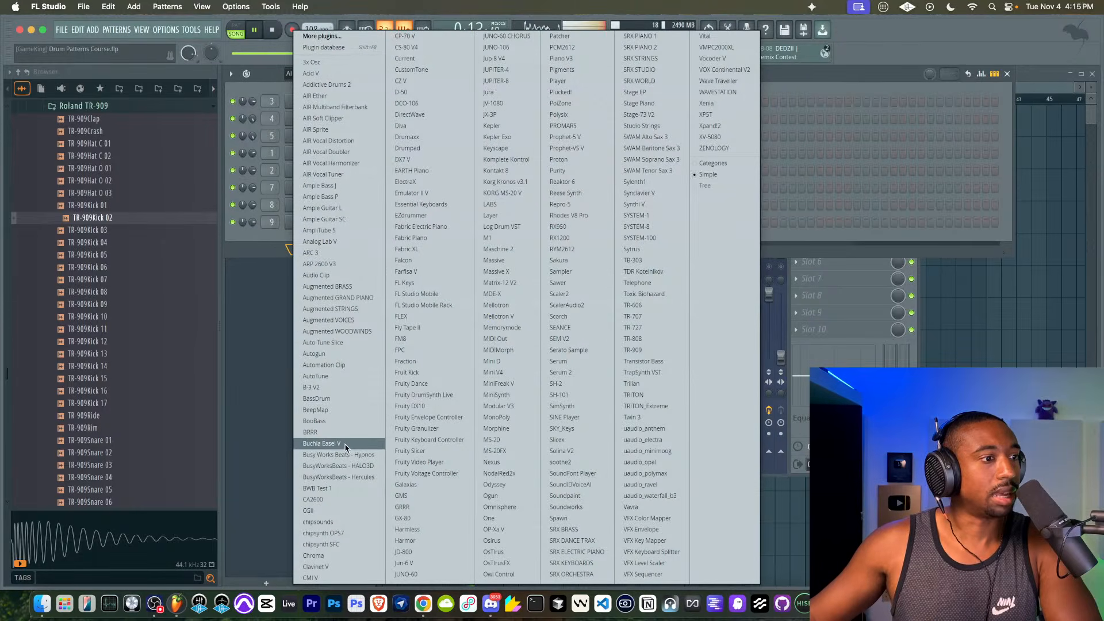
{"action": "left_click", "coordinate": [350, 467]}
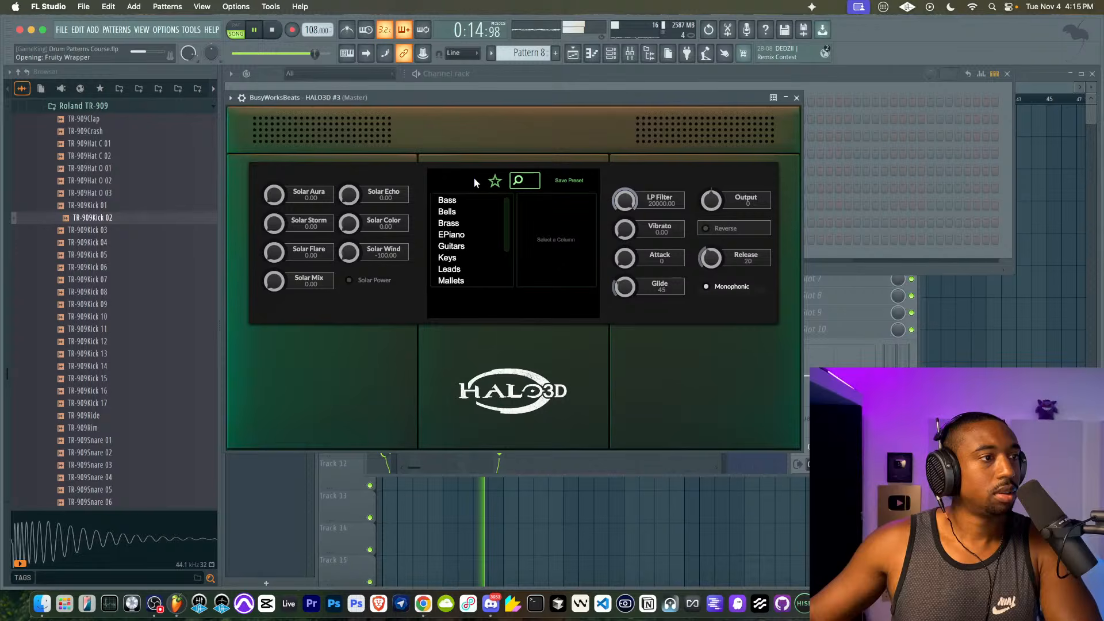
{"action": "scroll", "coordinate": [458, 272], "scroll_direction": "down", "scroll_amount": 4}
{"action": "left_click", "coordinate": [460, 268]}
{"action": "left_click", "coordinate": [569, 224]}
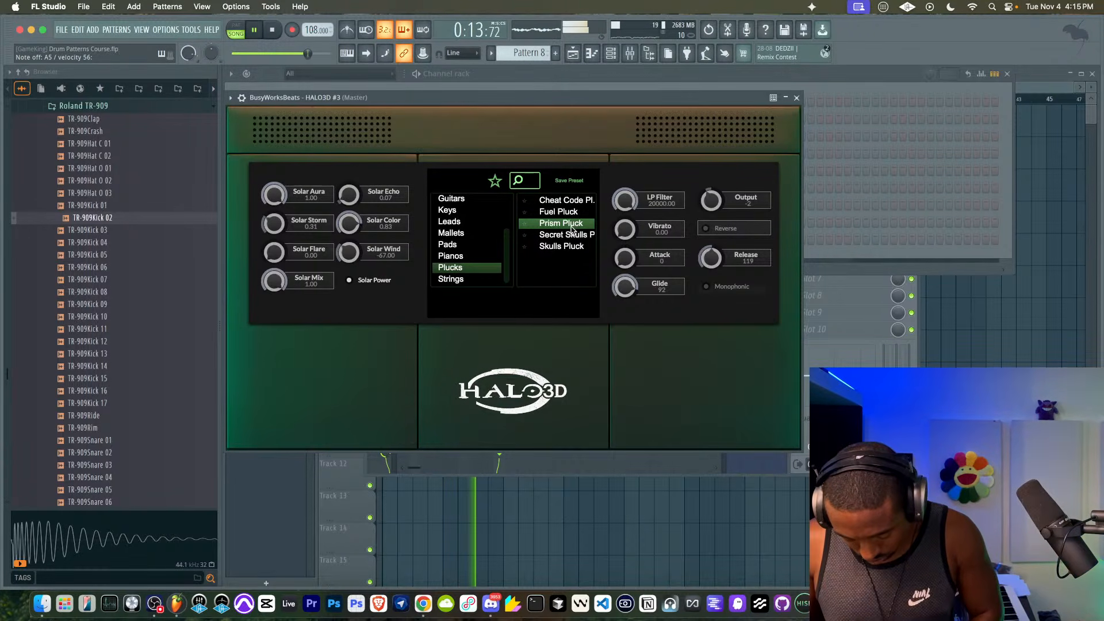
{"action": "left_click", "coordinate": [573, 234]}
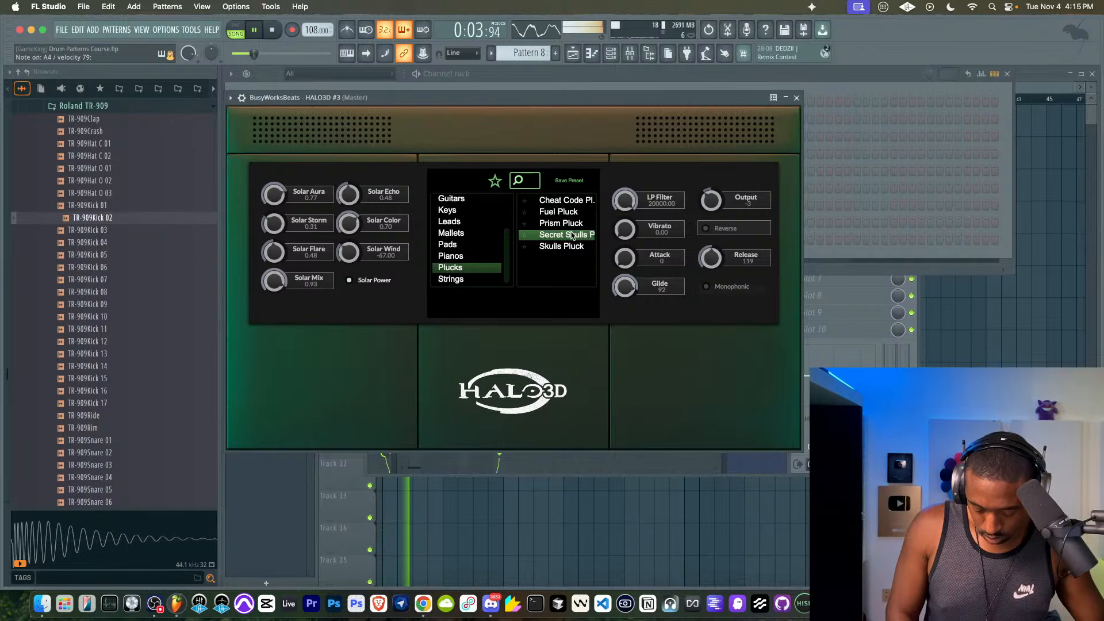
{"action": "left_click", "coordinate": [796, 98]}
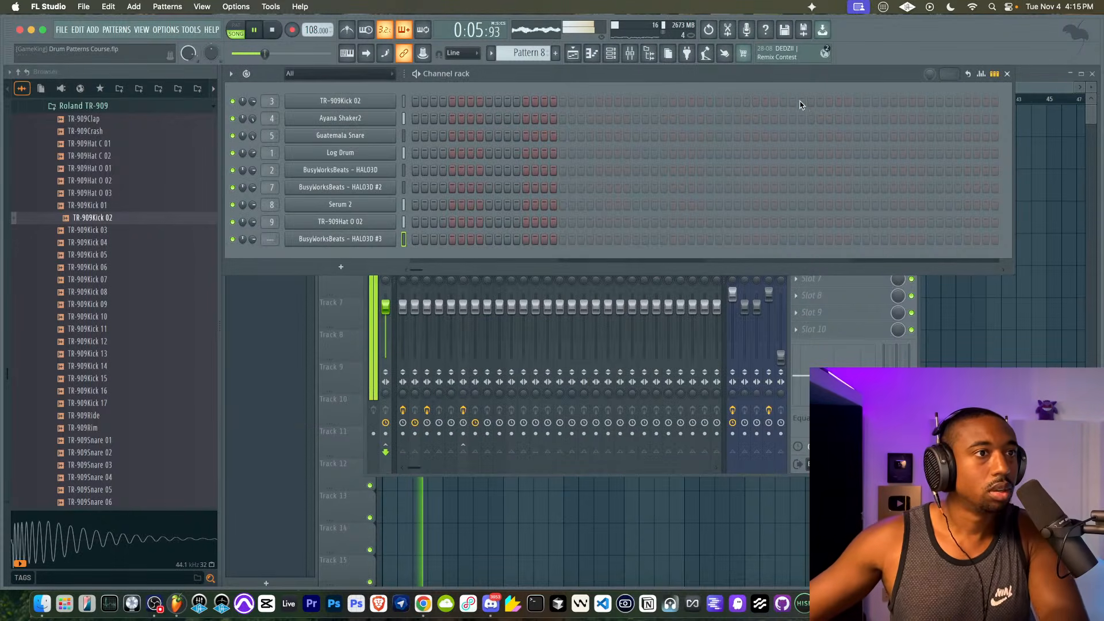
- Route the new HALO3D pluck channel to mixer track 10 and record a melody into Pattern 8 over the arrangement
{"action": "key", "text": "super+l"}
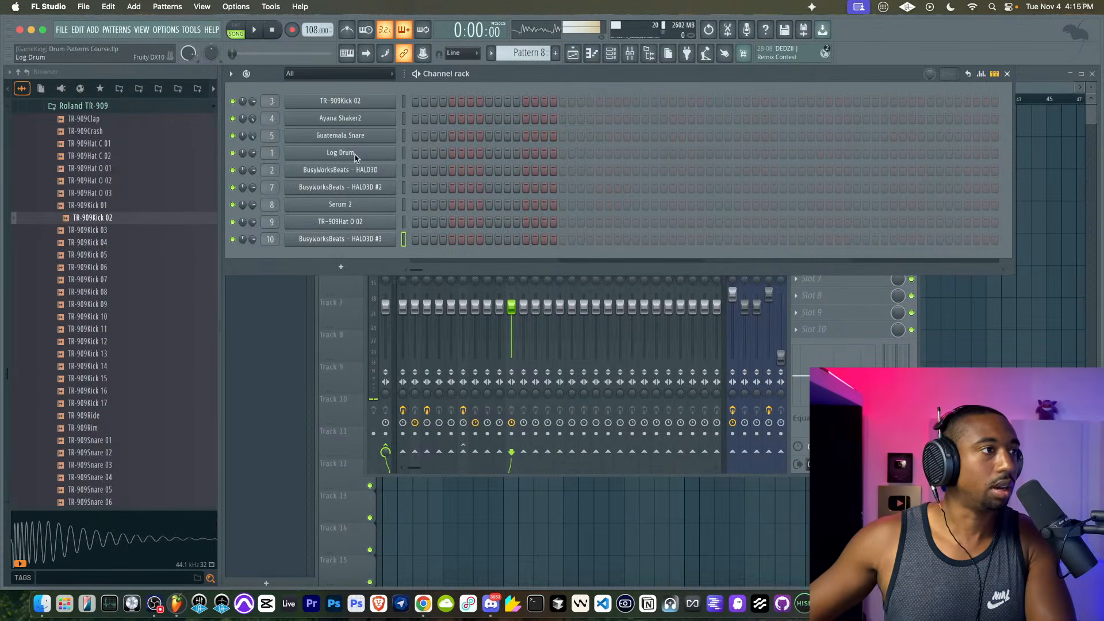
{"action": "key", "text": "F5"}
{"action": "key", "text": "space"}
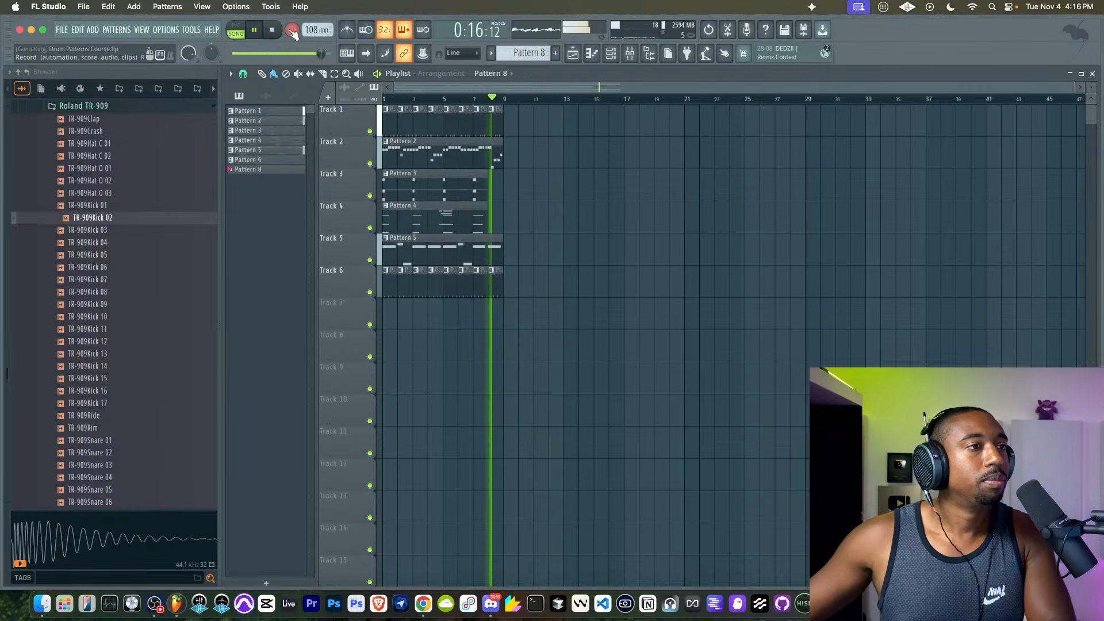
- Open the Serum 2 channel and set oscillator A's octave to -2
{"action": "key", "text": "F6"}
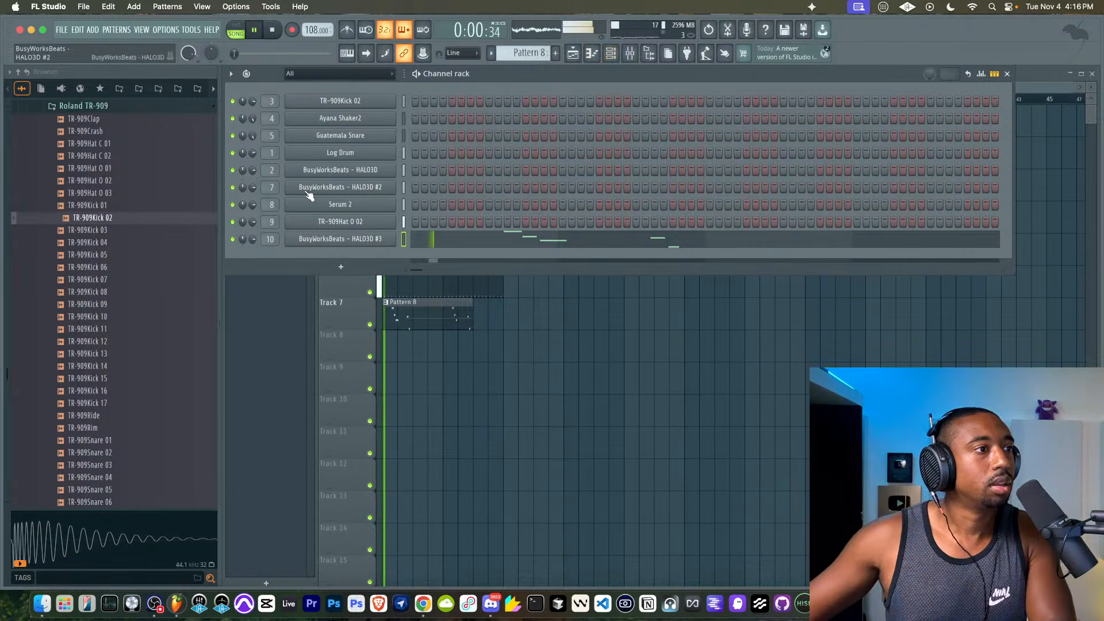
{"action": "left_click", "coordinate": [322, 205]}
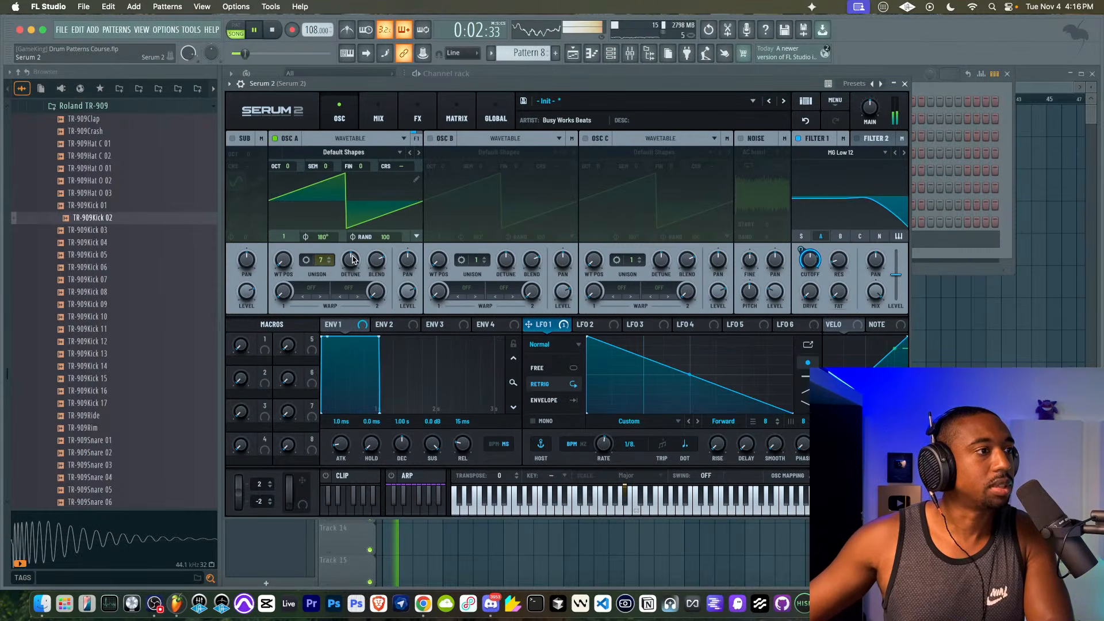
{"action": "left_click", "coordinate": [291, 154]}
{"action": "left_click", "coordinate": [279, 165]}
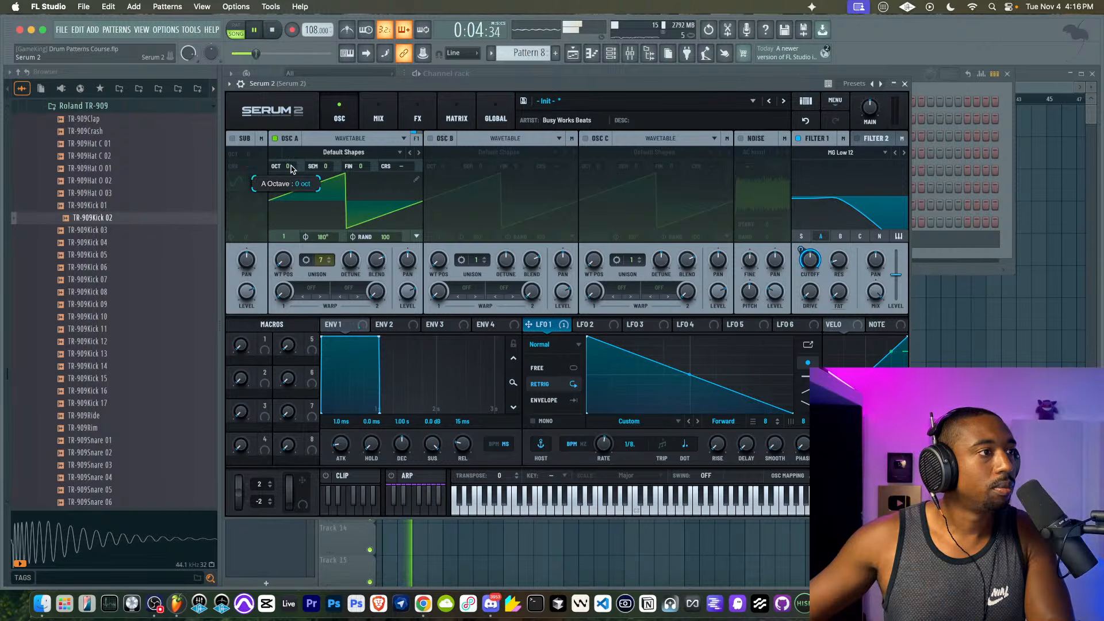
{"action": "mouse_move", "coordinate": [292, 168]}
{"action": "left_mouse_down"}
{"action": "mouse_move", "coordinate": [290, 185]}
{"action": "mouse_move", "coordinate": [289, 171]}
{"action": "left_mouse_up"}
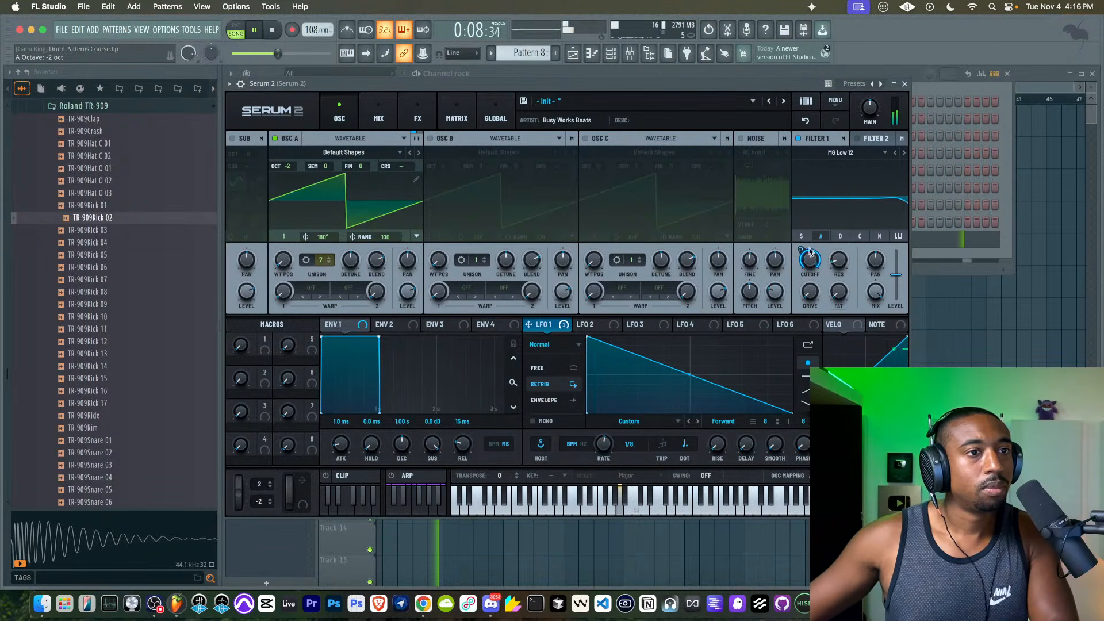
- Adjust the LFO 1 modulation amount on Serum 2's Filter 1 frequency and set the main volume to 24%
{"action": "left_click", "coordinate": [444, 116]}
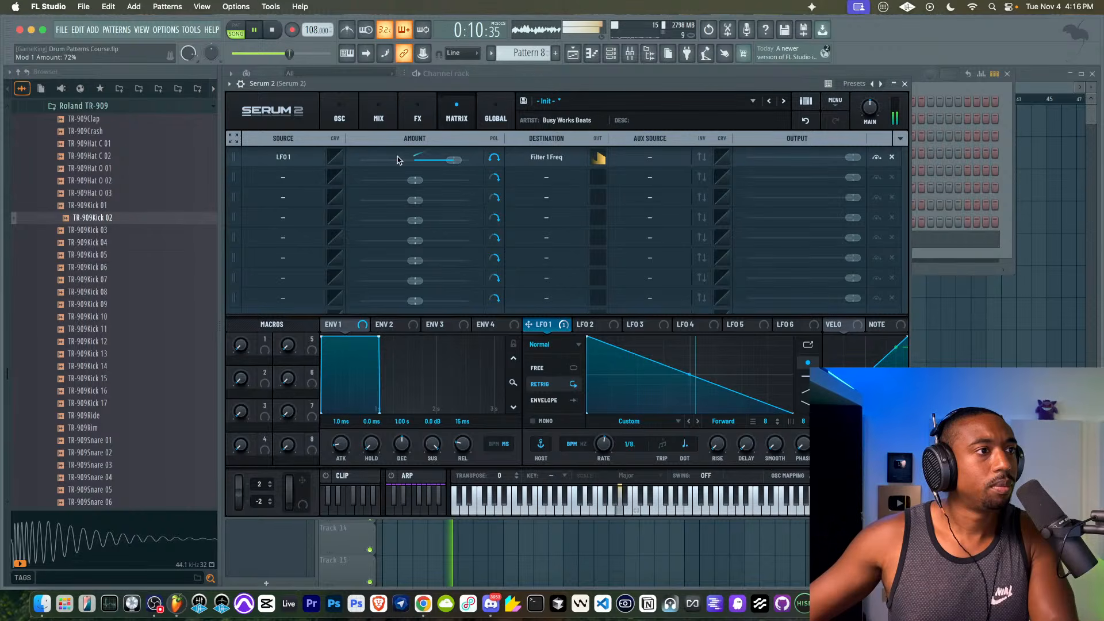
{"action": "left_click", "coordinate": [342, 111]}
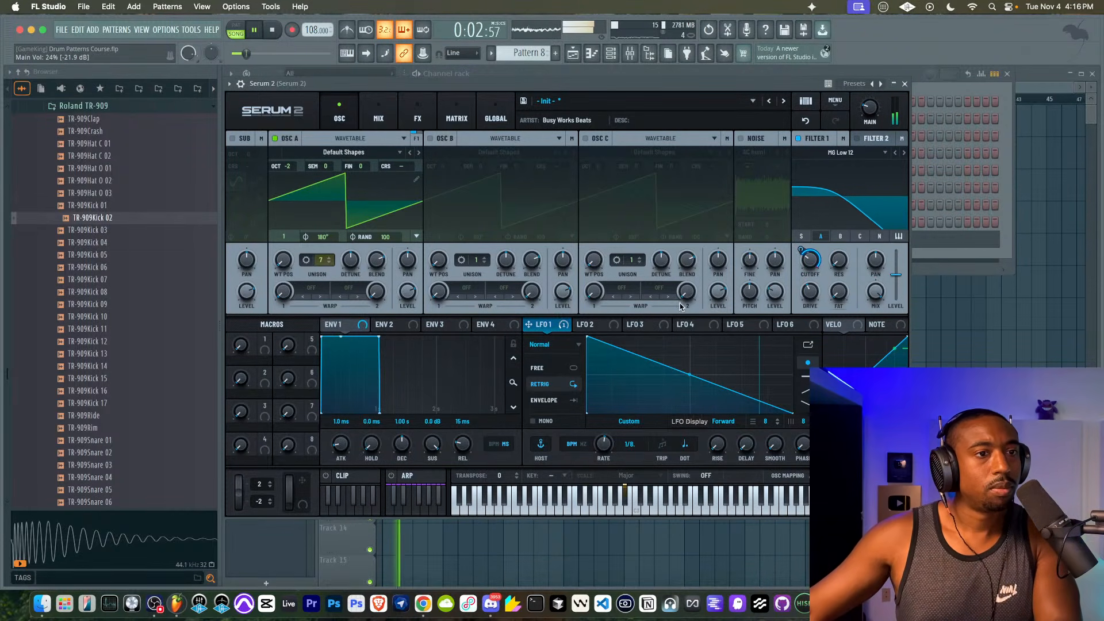
{"action": "left_click", "coordinate": [904, 84]}
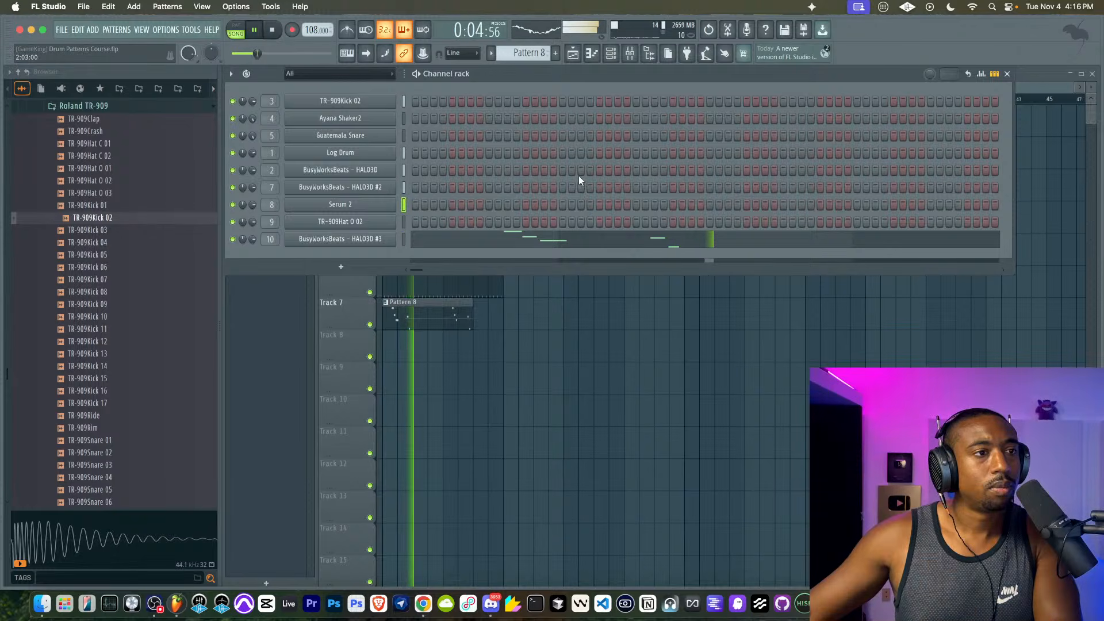
- Check the mixer levels during playback and clone the Serum 2 channel
{"action": "left_click", "coordinate": [630, 52]}
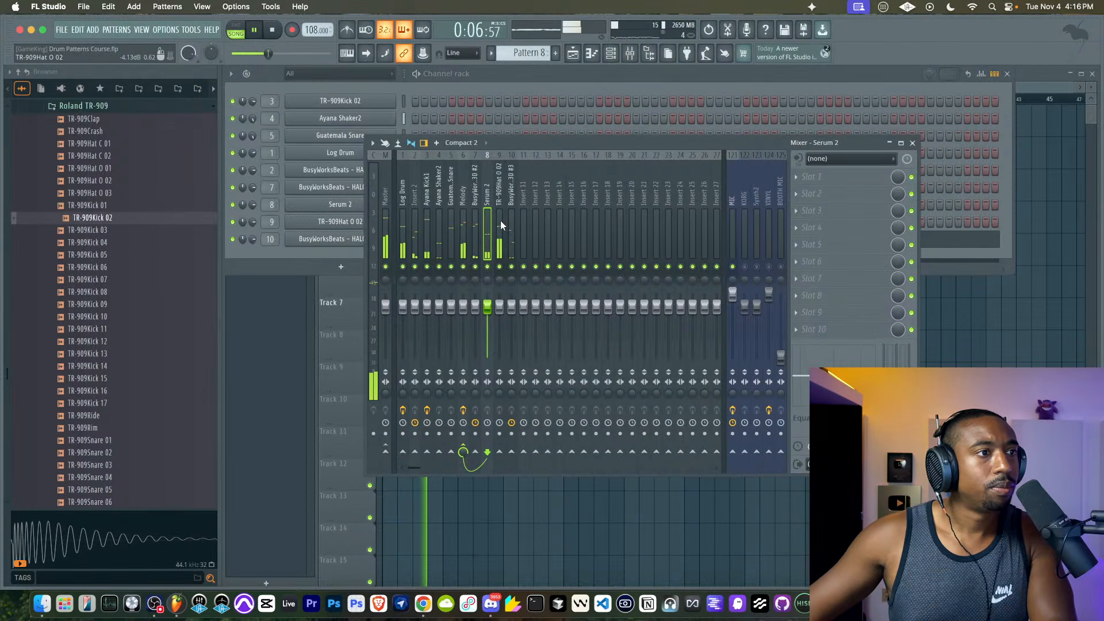
{"action": "right_click", "coordinate": [966, 341]}
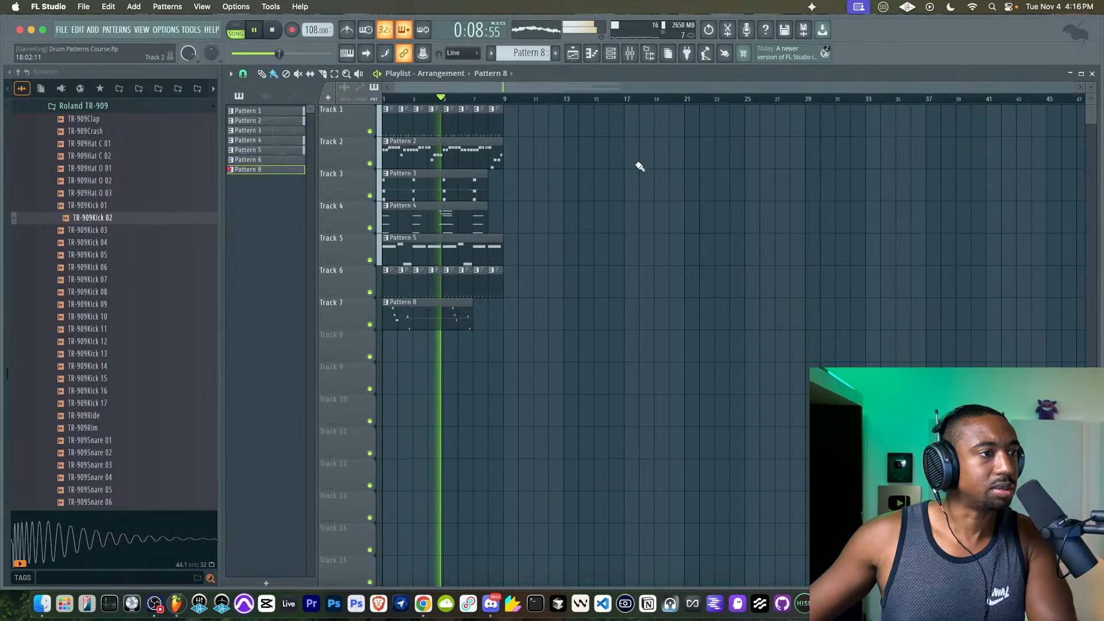
{"action": "left_click", "coordinate": [612, 53]}
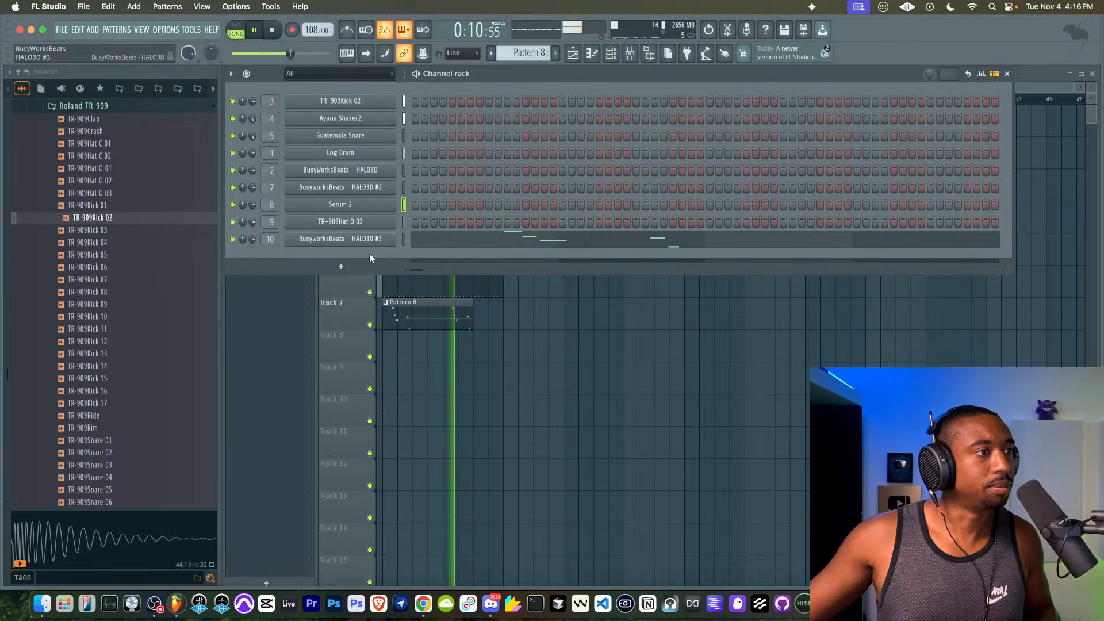
{"action": "left_click", "coordinate": [364, 268]}
{"action": "left_click", "coordinate": [283, 262]}
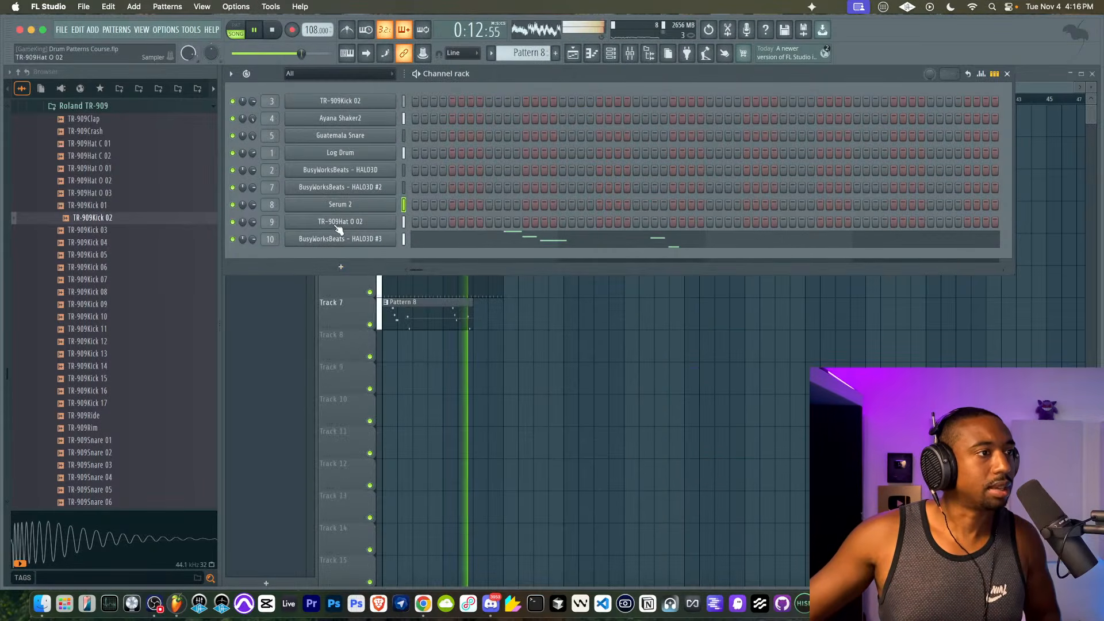
{"action": "right_click", "coordinate": [347, 208]}
{"action": "key", "text": "alt+c"}
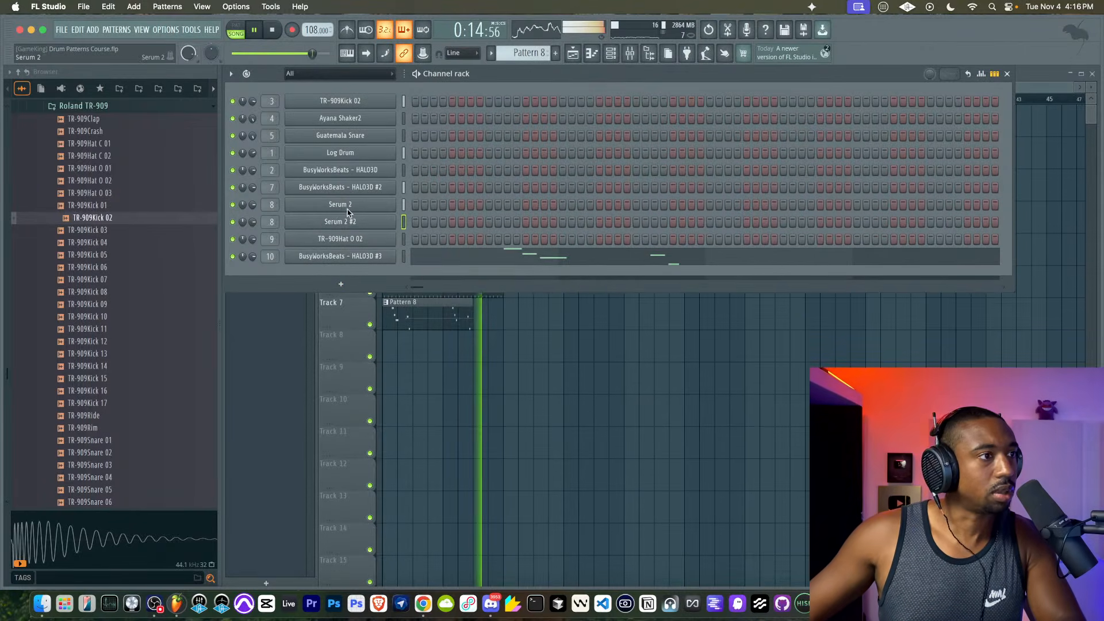
- Open the cloned Serum 2 #2 channel and check the options of its Filter 1 cutoff
{"action": "left_click", "coordinate": [350, 222]}
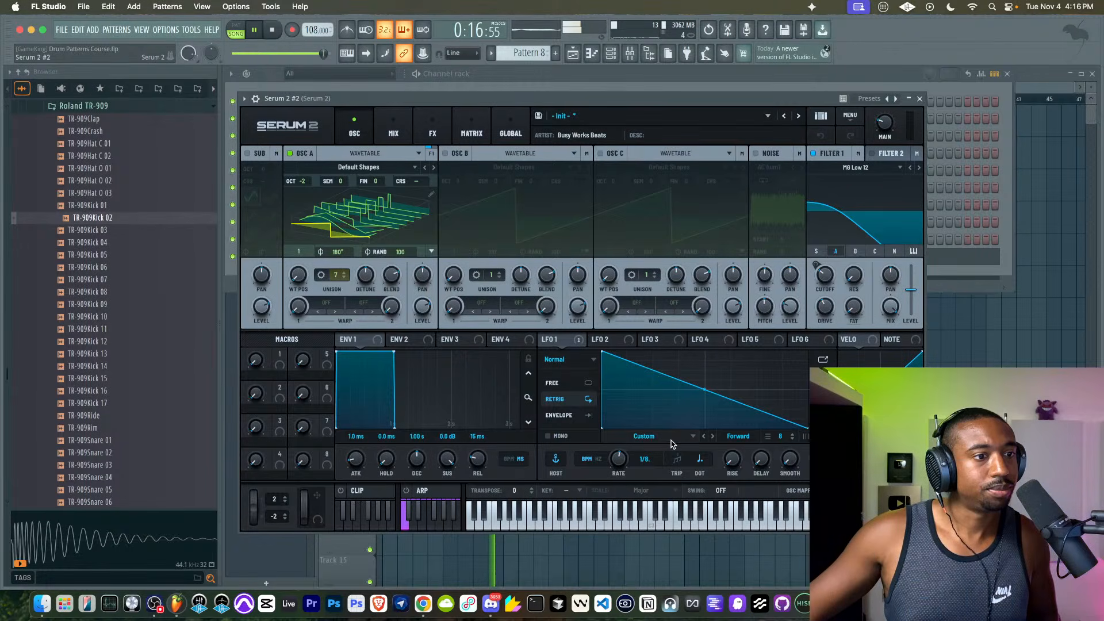
{"action": "right_click", "coordinate": [828, 276]}
{"action": "left_click", "coordinate": [866, 349]}
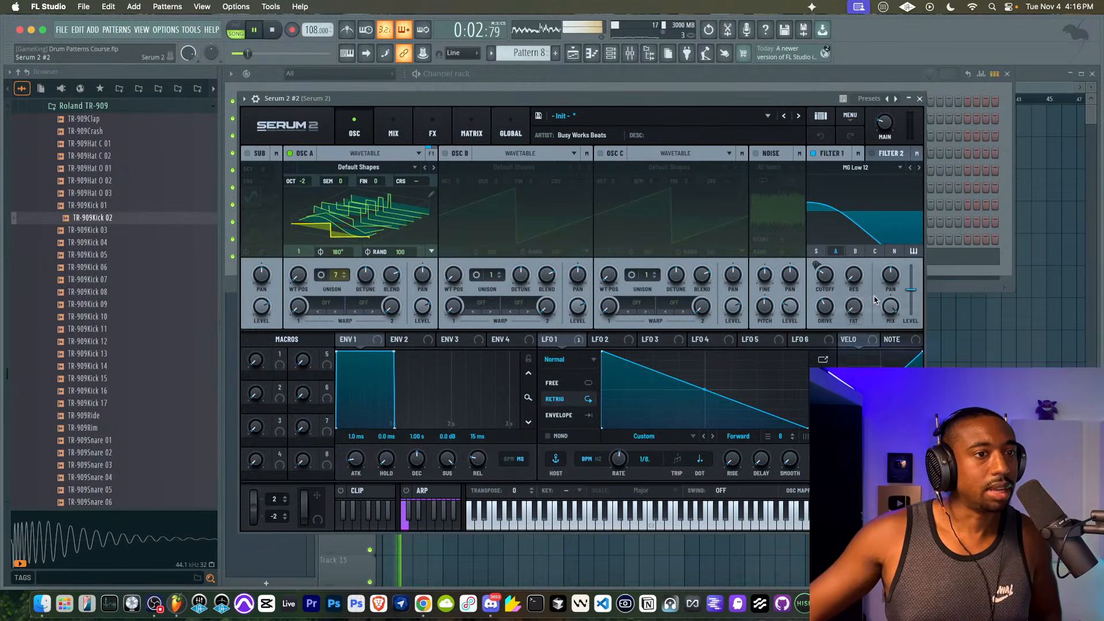
{"action": "left_click", "coordinate": [919, 98]}
- Set Solar Storm to 0.77 and Solar Wind to -27.77 on the HALO3D #3 pluck
{"action": "left_click", "coordinate": [382, 254]}
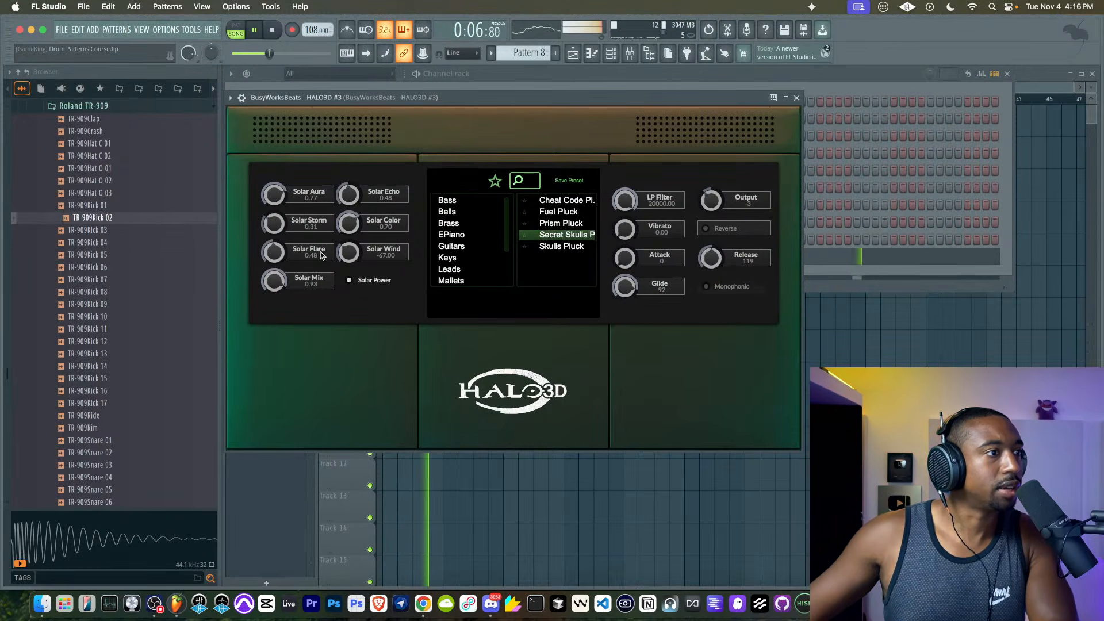
{"action": "left_click_drag", "start_coordinate": [274, 225], "coordinate": [275, 199]}
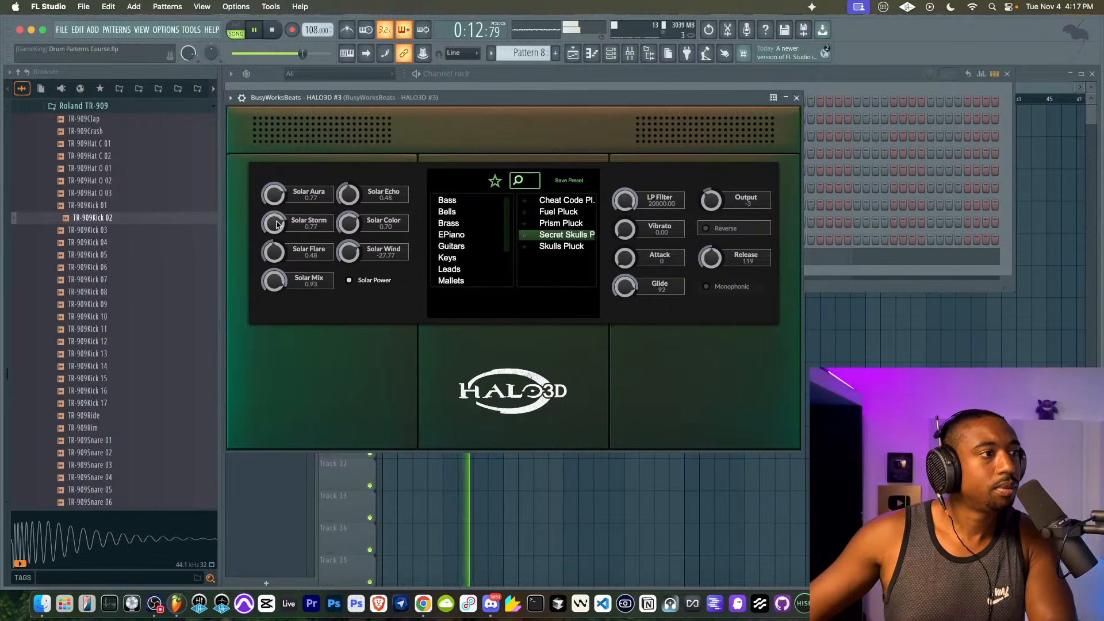
{"action": "left_click", "coordinate": [797, 98]}
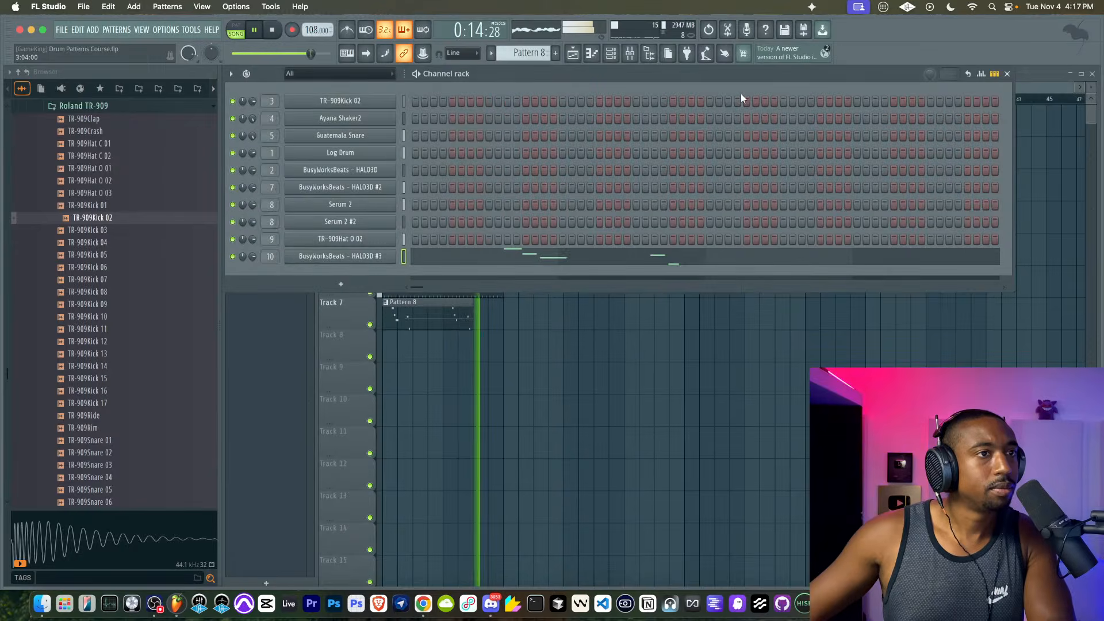
- Stop playback, move the HALO3D #3 mixer track from slot 10 to slot 6, and route it only to the Melody track
{"action": "key", "text": "space"}
{"action": "left_click", "coordinate": [629, 53]}
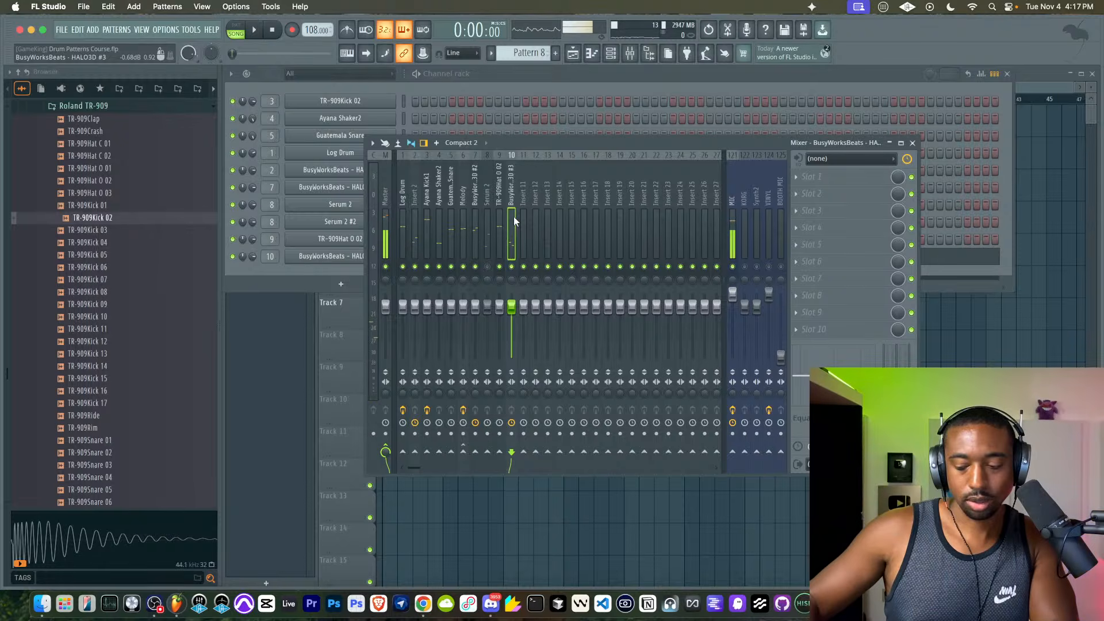
{"action": "key", "text": "alt+Left"}
{"action": "key", "text": "alt+Left"}
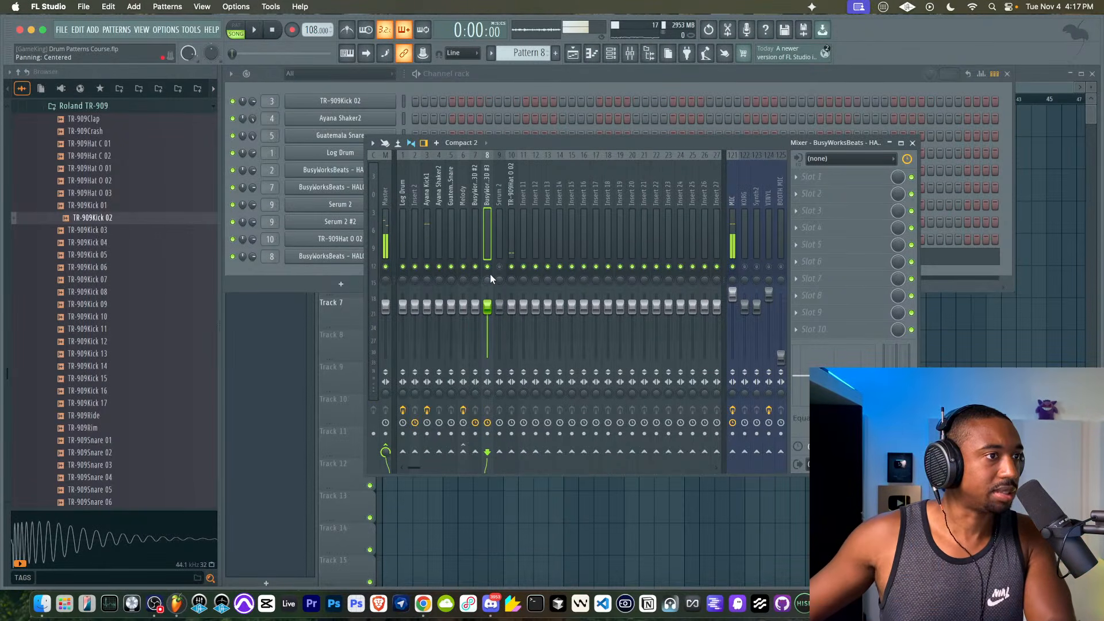
{"action": "key", "text": "alt+Left"}
{"action": "key", "text": "alt+Left"}
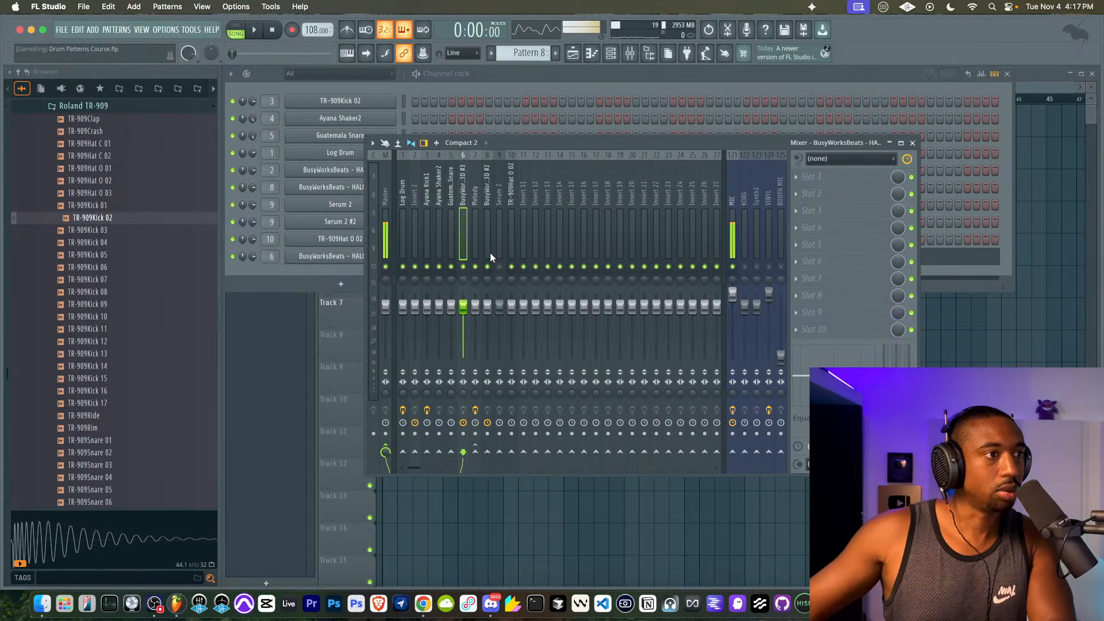
{"action": "right_click", "coordinate": [479, 453]}
{"action": "left_click", "coordinate": [499, 468]}
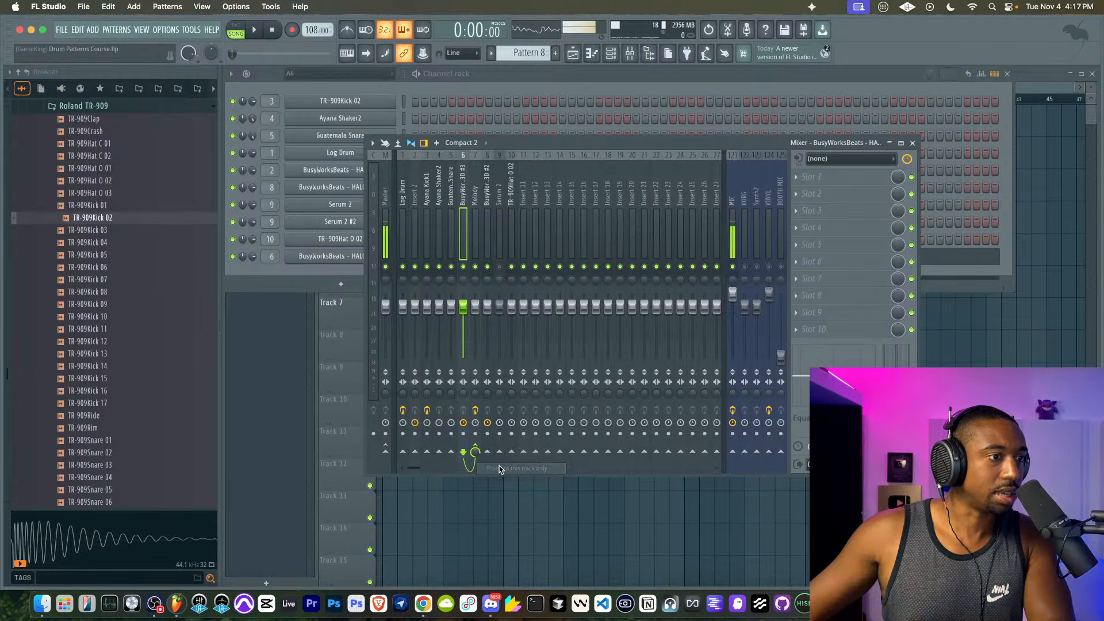
- Close the mixer, return to the playlist and save the project
{"action": "left_click", "coordinate": [912, 143]}
{"action": "key", "text": "F6"}
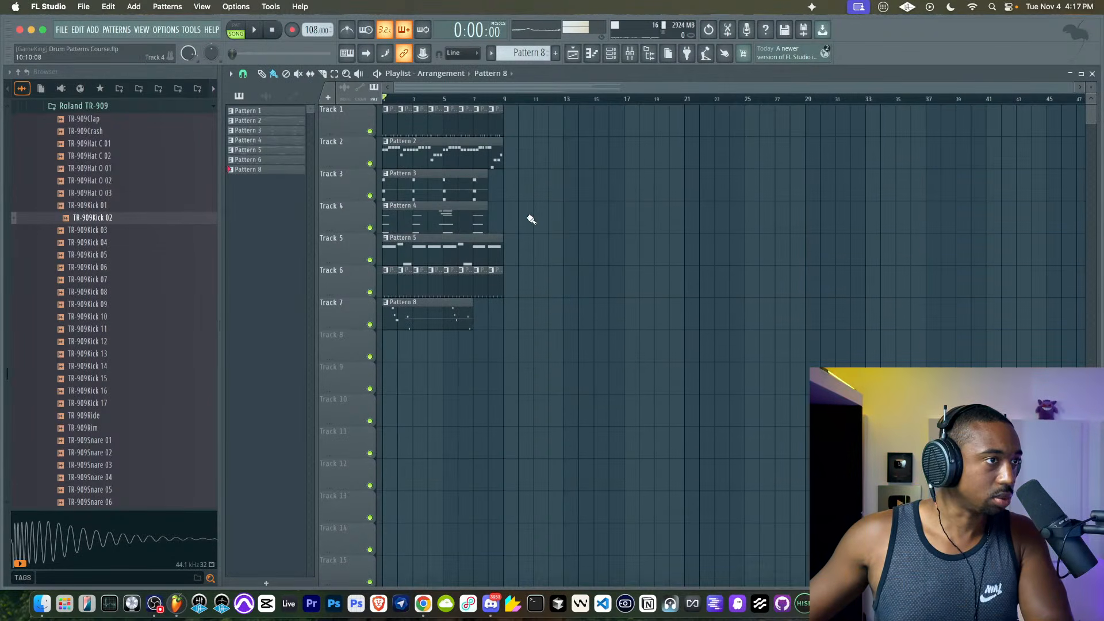
{"action": "left_click_drag", "start_coordinate": [583, 361], "coordinate": [358, 110]}
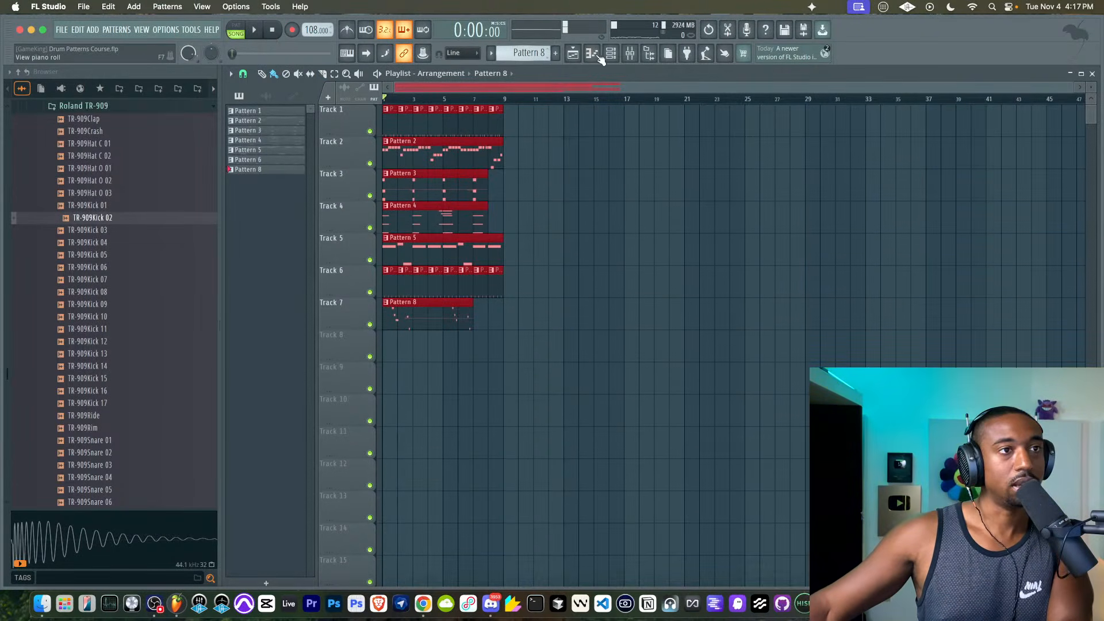
{"action": "left_click", "coordinate": [657, 200]}
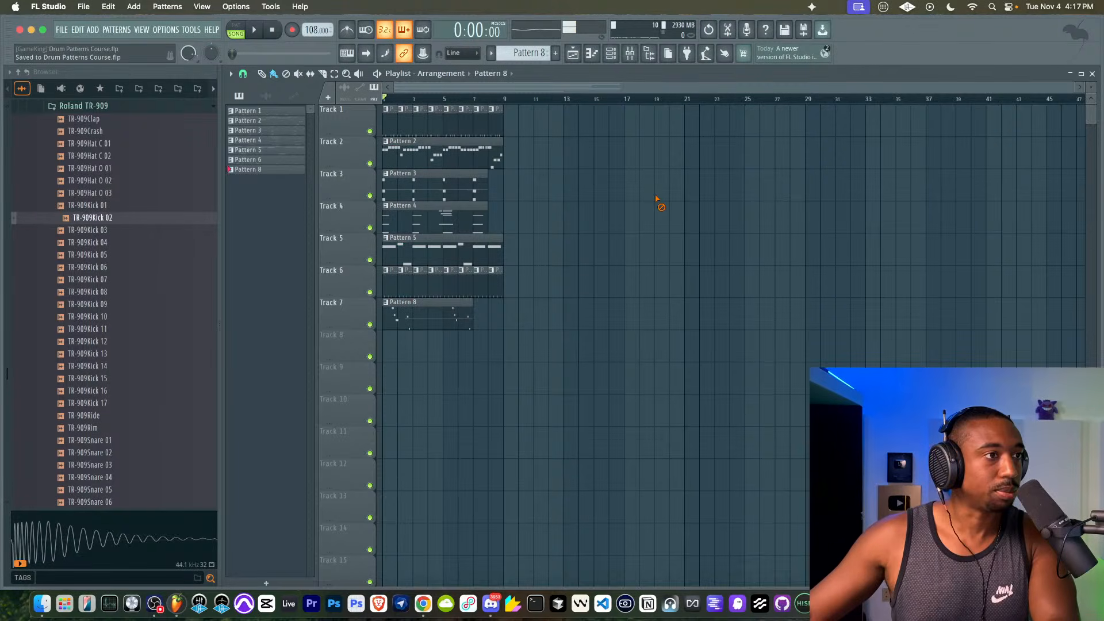
- Start playback, route the TR-909Hat O 02 mixer track only to the Melody track and lower its volume slightly
{"action": "key", "text": "space"}
{"action": "key", "text": "F9"}
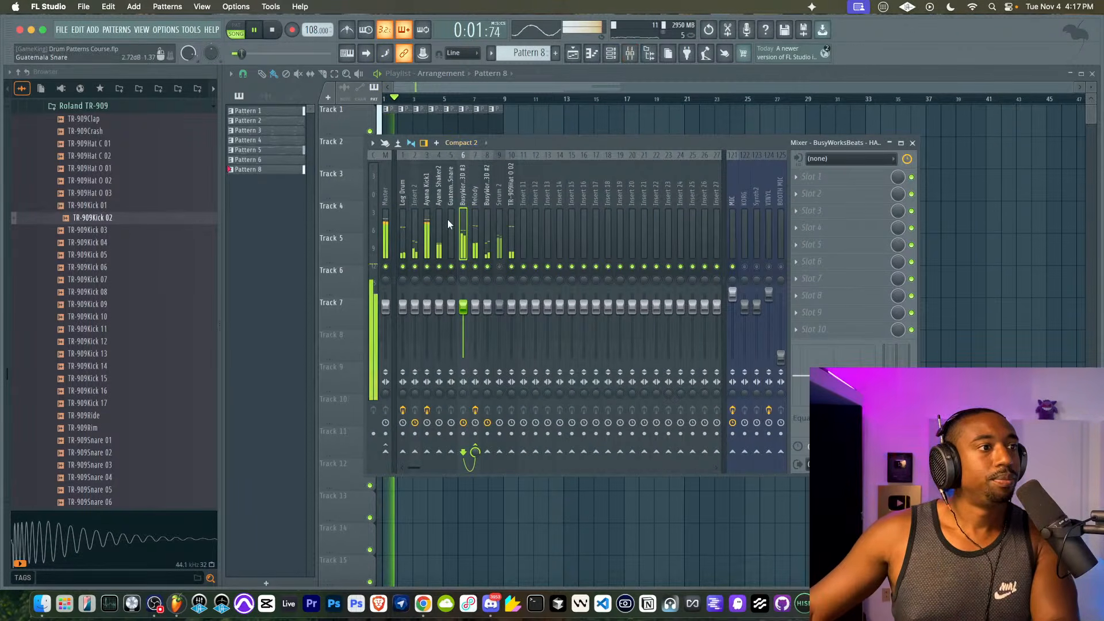
{"action": "left_click", "coordinate": [513, 240]}
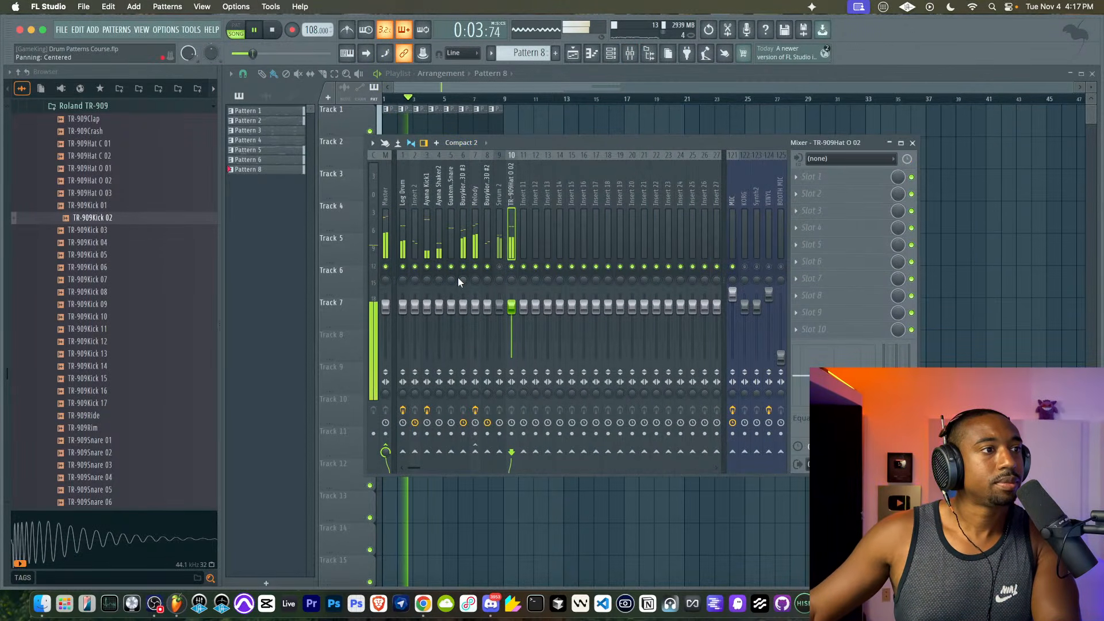
{"action": "right_click", "coordinate": [475, 451]}
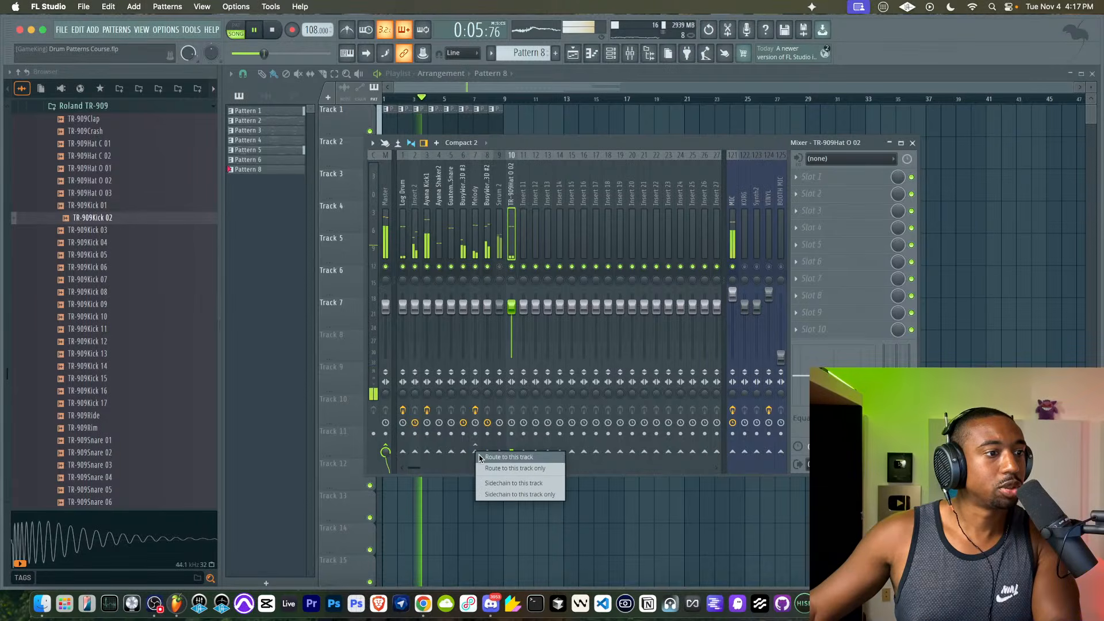
{"action": "left_click", "coordinate": [495, 461]}
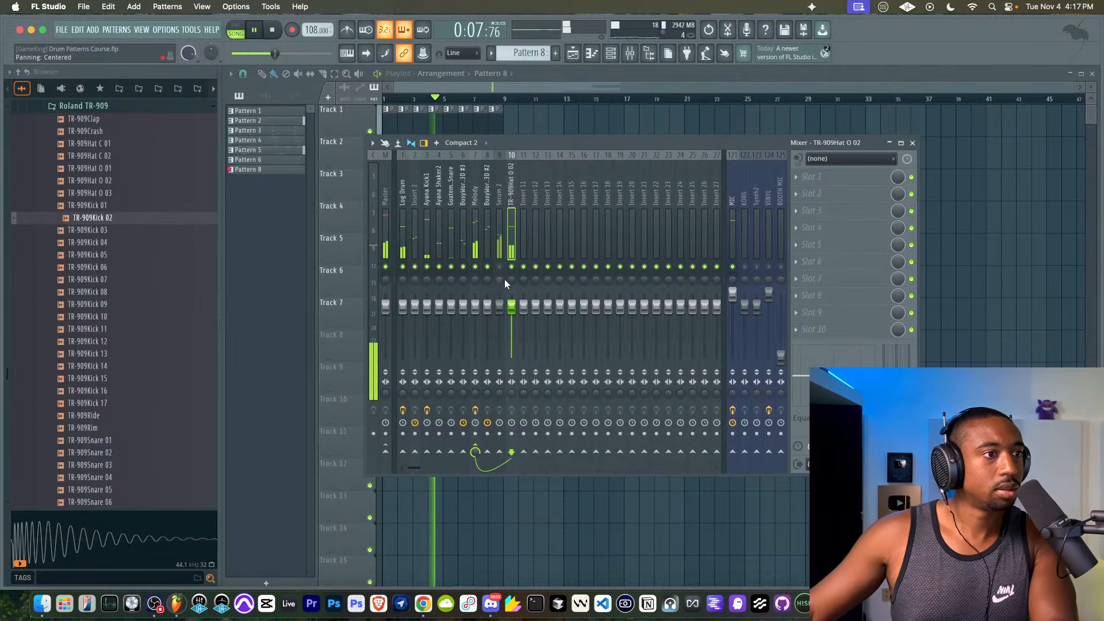
{"action": "left_click_drag", "start_coordinate": [512, 310], "coordinate": [511, 319]}
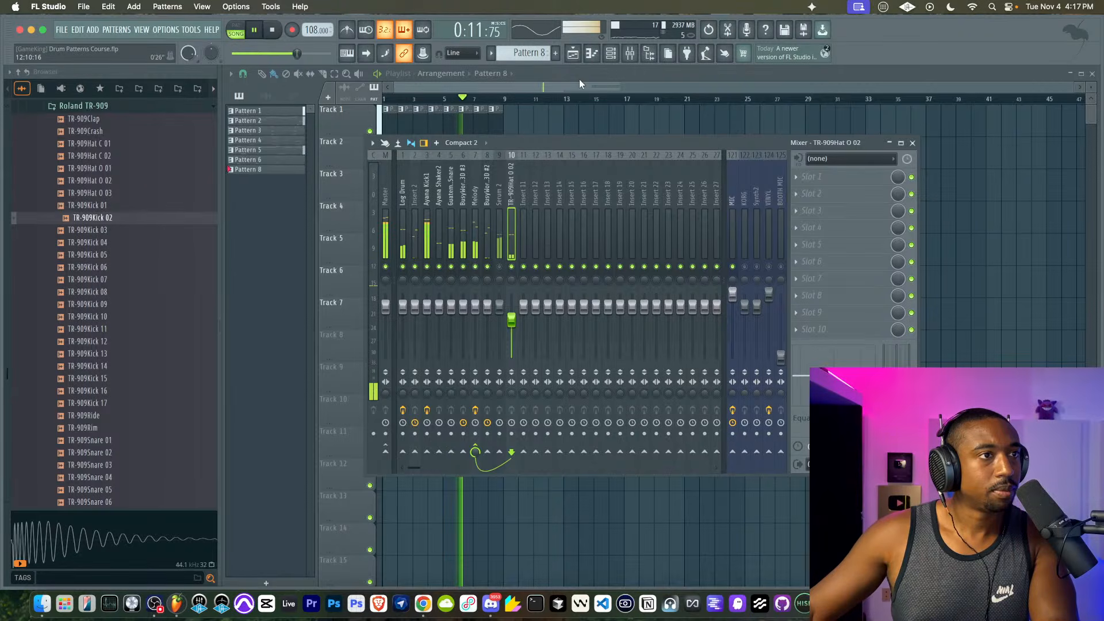
- Lower the TR-909Kick 02 channel's pitch to about -46 cents
{"action": "left_click", "coordinate": [610, 54]}
{"action": "left_click", "coordinate": [379, 105]}
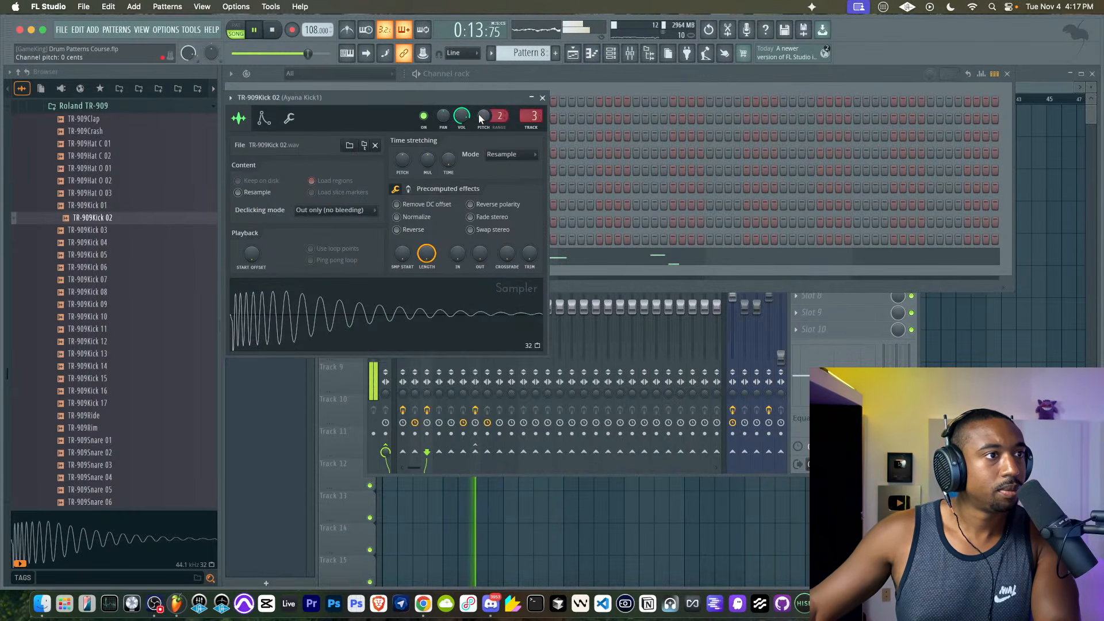
{"action": "left_click_drag", "start_coordinate": [482, 117], "coordinate": [482, 118]}
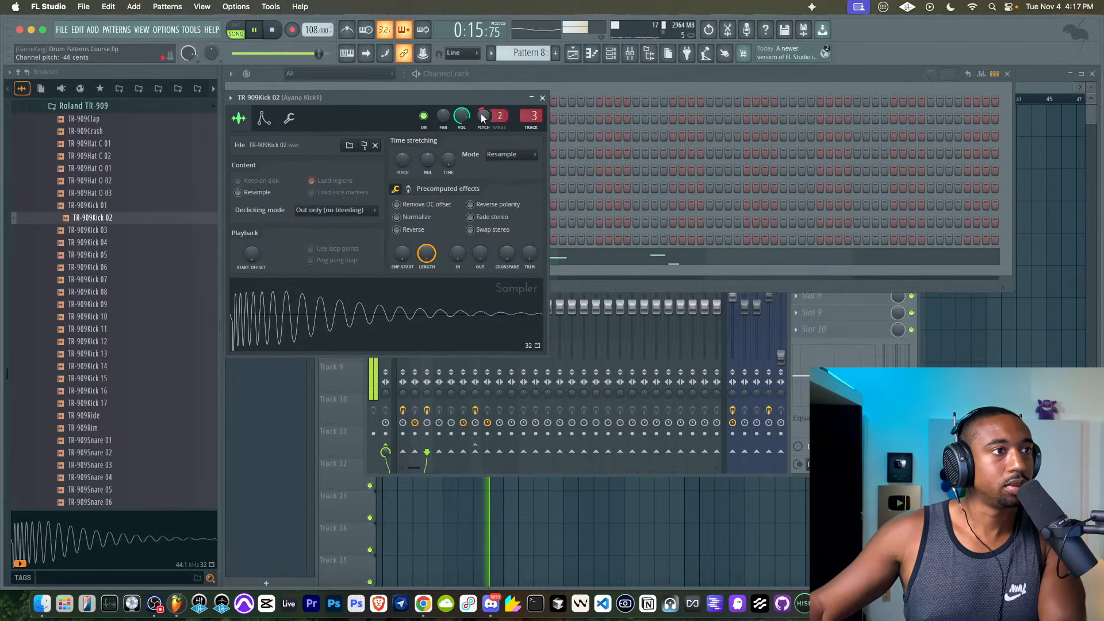
{"action": "left_click", "coordinate": [542, 98]}
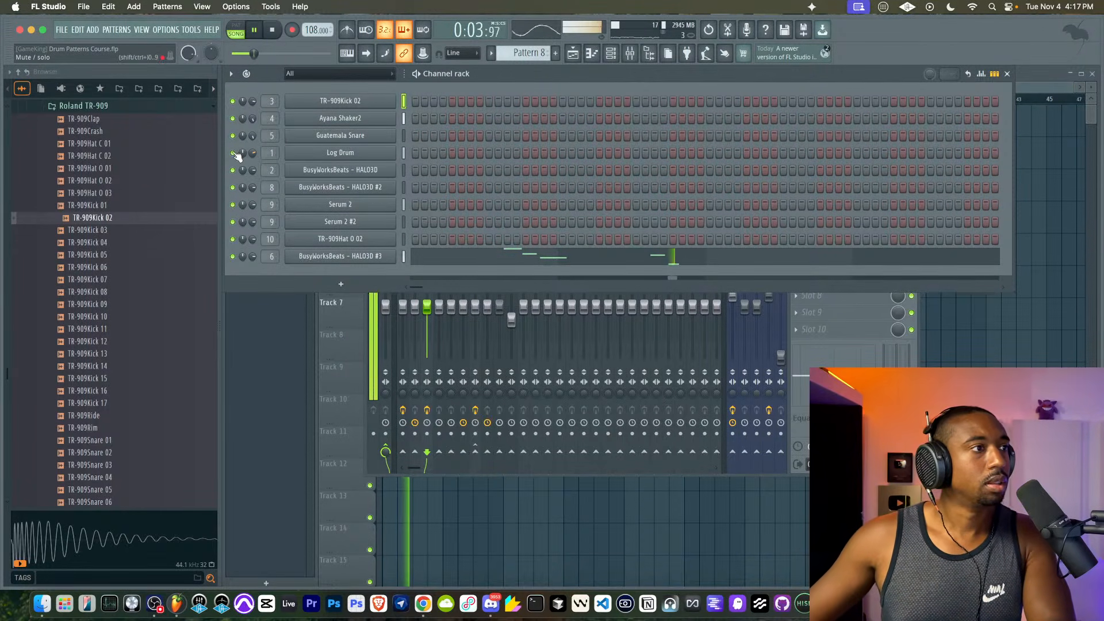
- Switch to the empty Pattern 9 in the channel rack and select the first HALO3D channel
{"action": "right_click", "coordinate": [930, 326]}
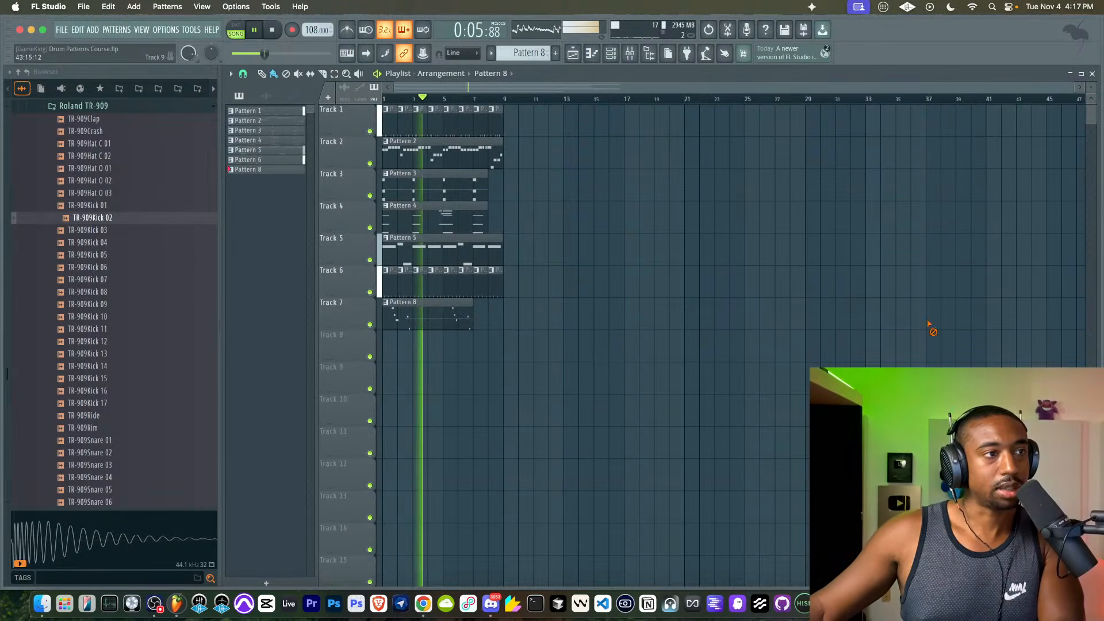
{"action": "left_click", "coordinate": [617, 56]}
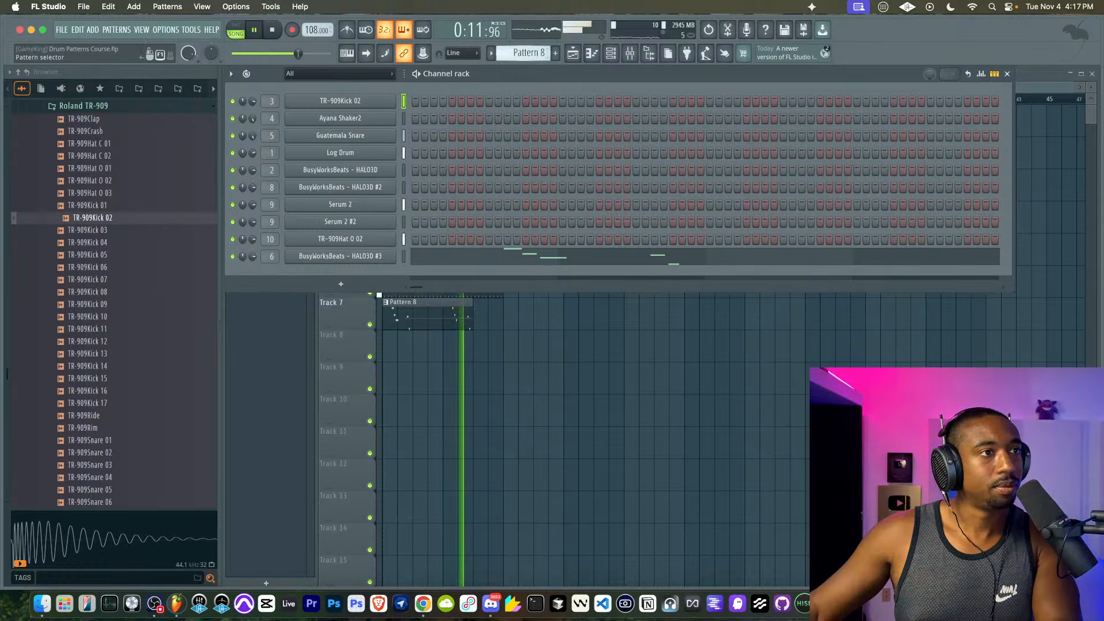
{"action": "left_click", "coordinate": [555, 53]}
{"action": "left_click", "coordinate": [404, 171]}
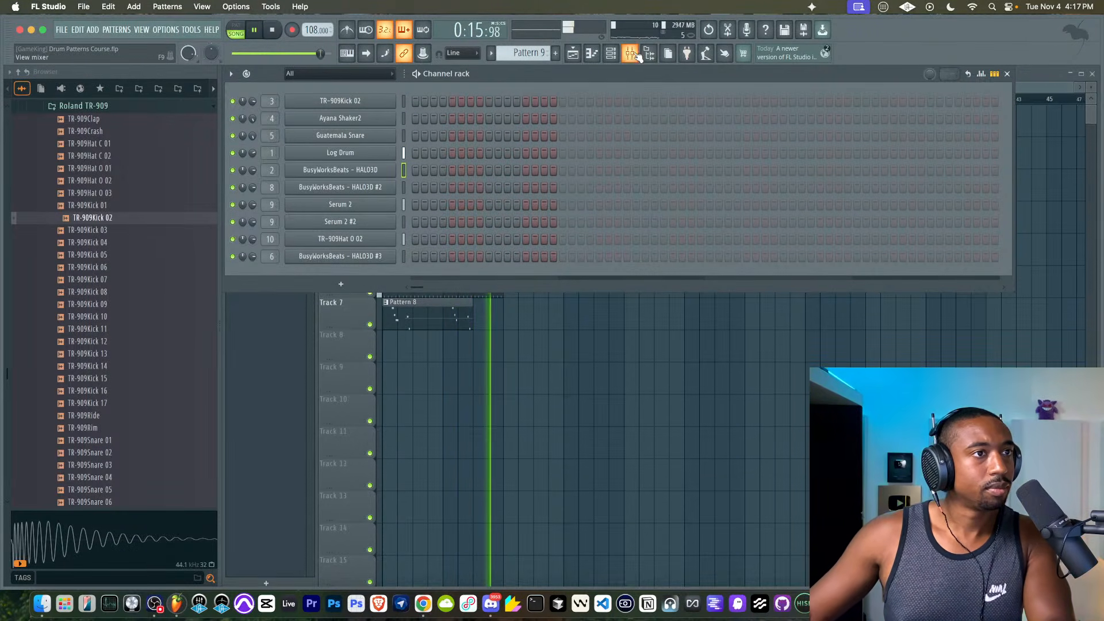
{"action": "key", "text": "F9"}
{"action": "left_click", "coordinate": [912, 143]}
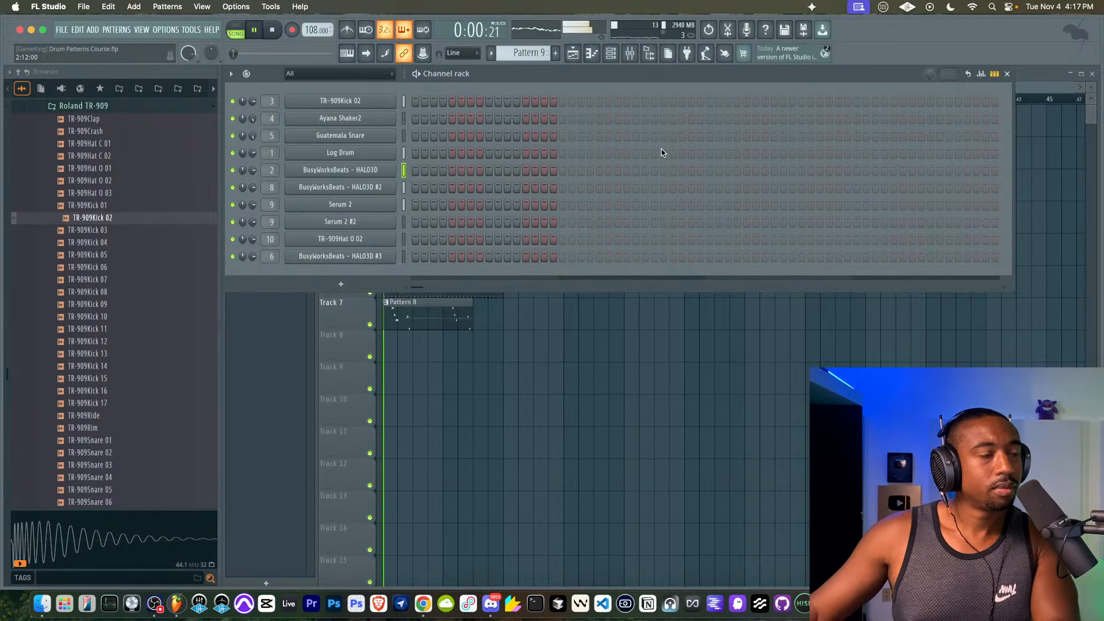
- Add another BusyWorksBeats - HALO3D channel and load the Teleporter Keys preset from the EPiano category
{"action": "left_click", "coordinate": [347, 285]}
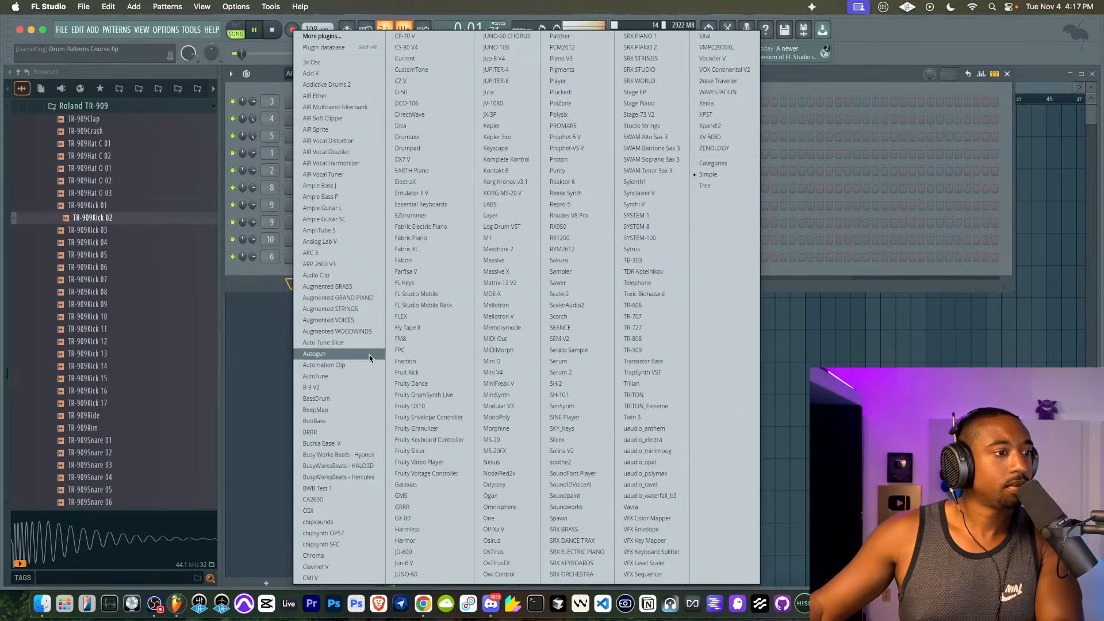
{"action": "left_click", "coordinate": [374, 466]}
{"action": "left_click", "coordinate": [480, 265]}
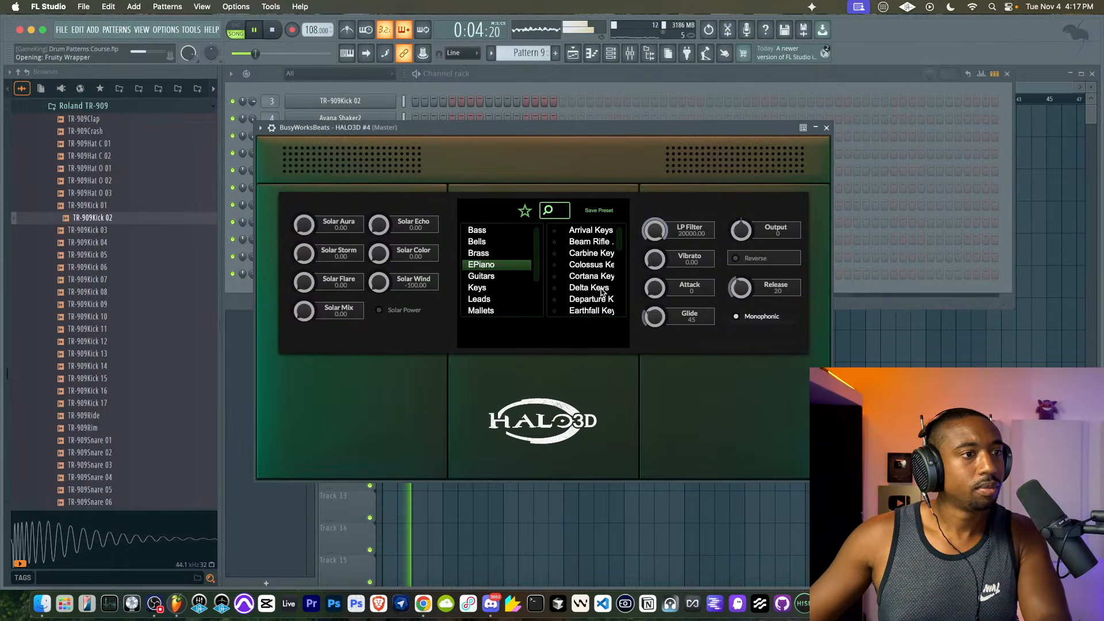
{"action": "scroll", "coordinate": [592, 276], "scroll_direction": "down", "scroll_amount": 5}
{"action": "left_click", "coordinate": [598, 280]}
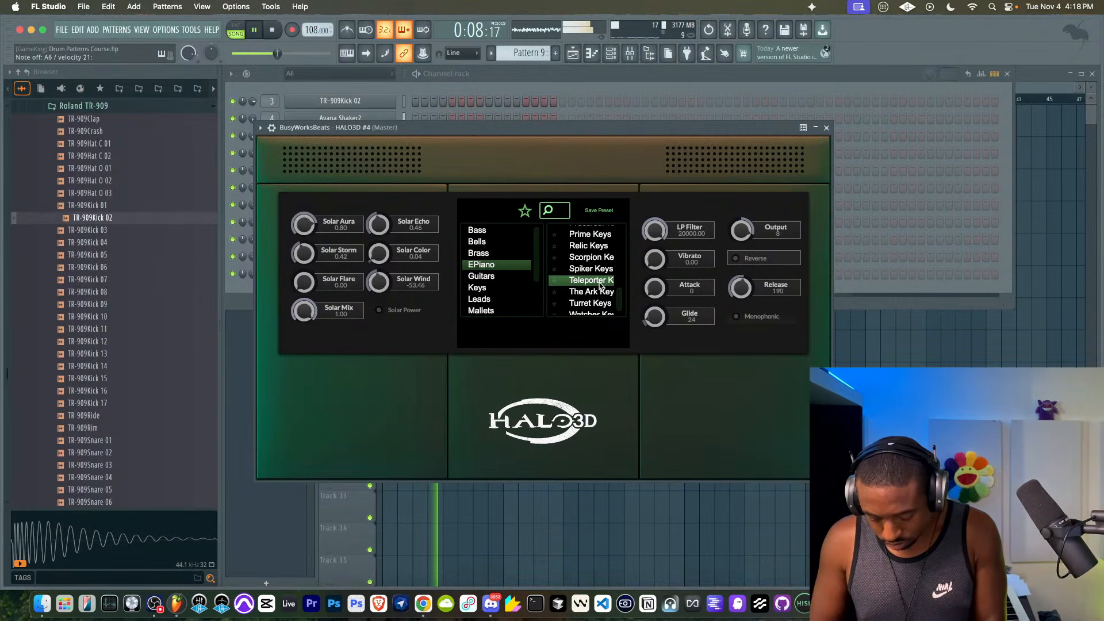
{"action": "left_click", "coordinate": [827, 128]}
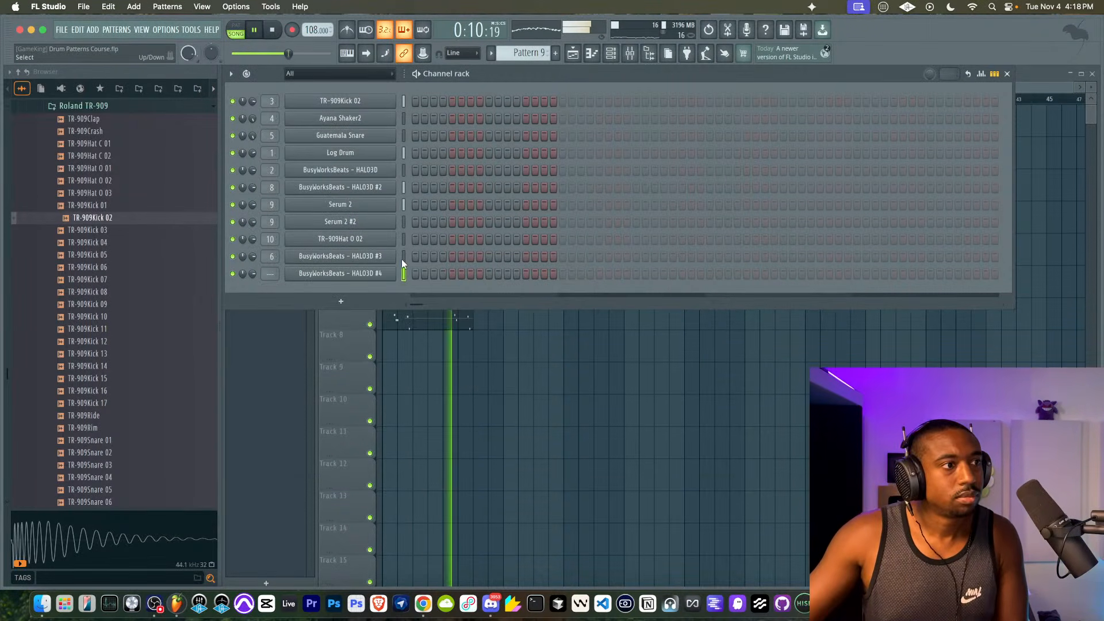
- Route the new HALO3D #4 channel to mixer track 11 and record a part into Pattern 9 over the arrangement
{"action": "double_click", "coordinate": [401, 260]}
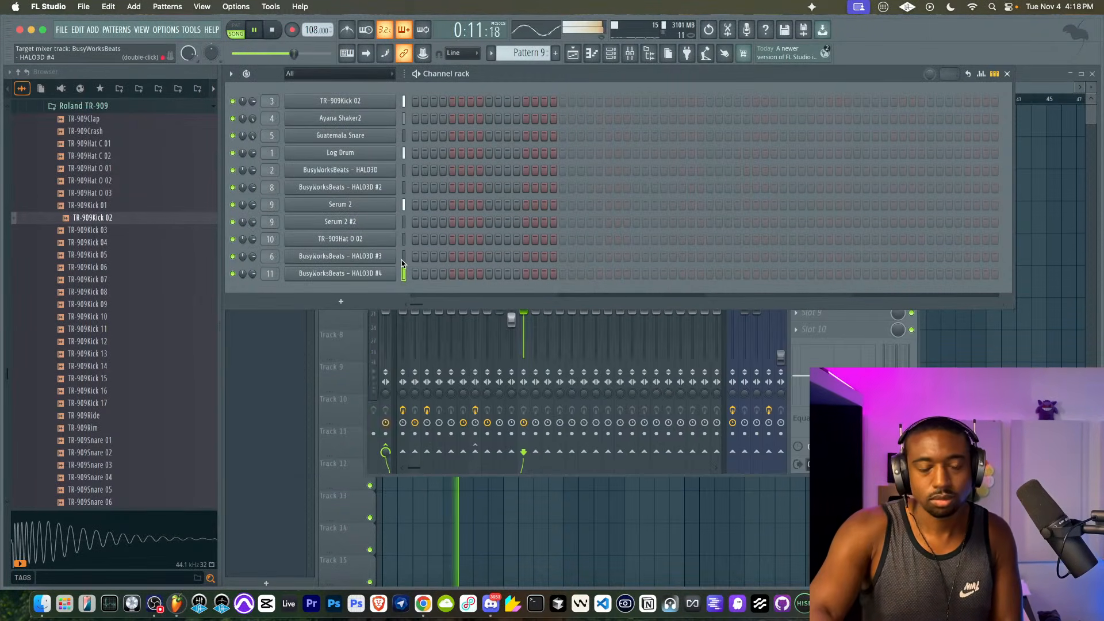
{"action": "right_click", "coordinate": [505, 522]}
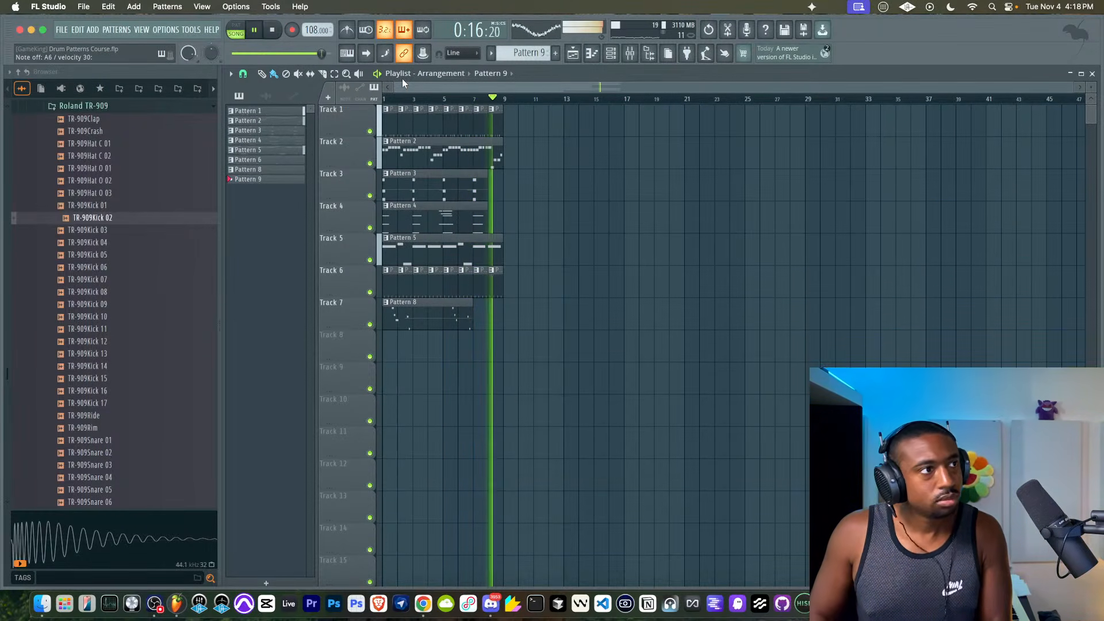
{"action": "left_click", "coordinate": [273, 33]}
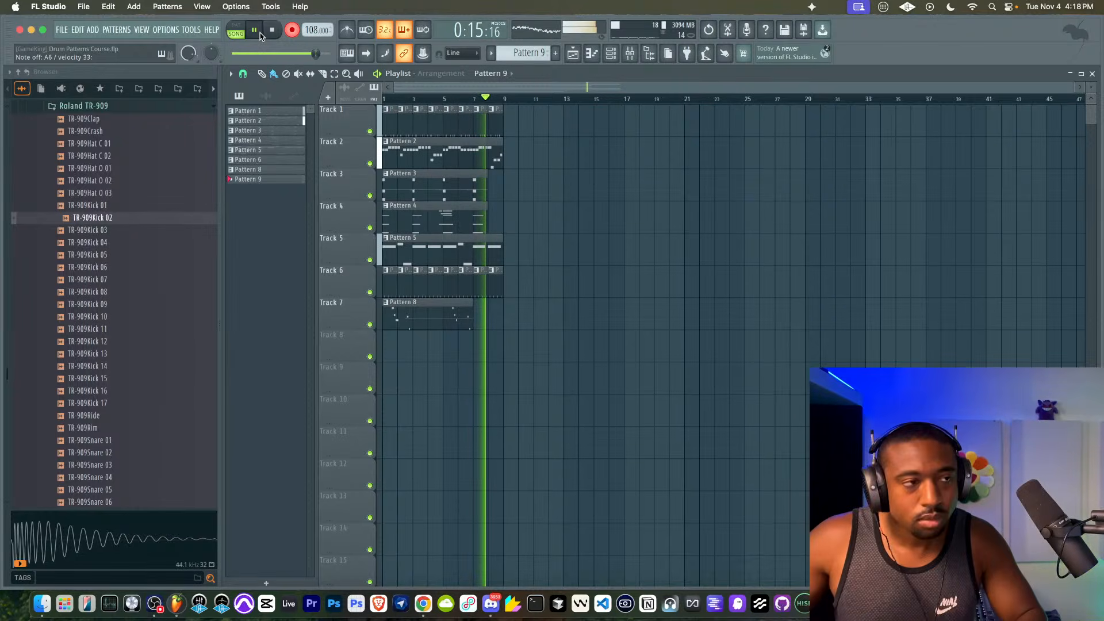
{"action": "left_click", "coordinate": [627, 58]}
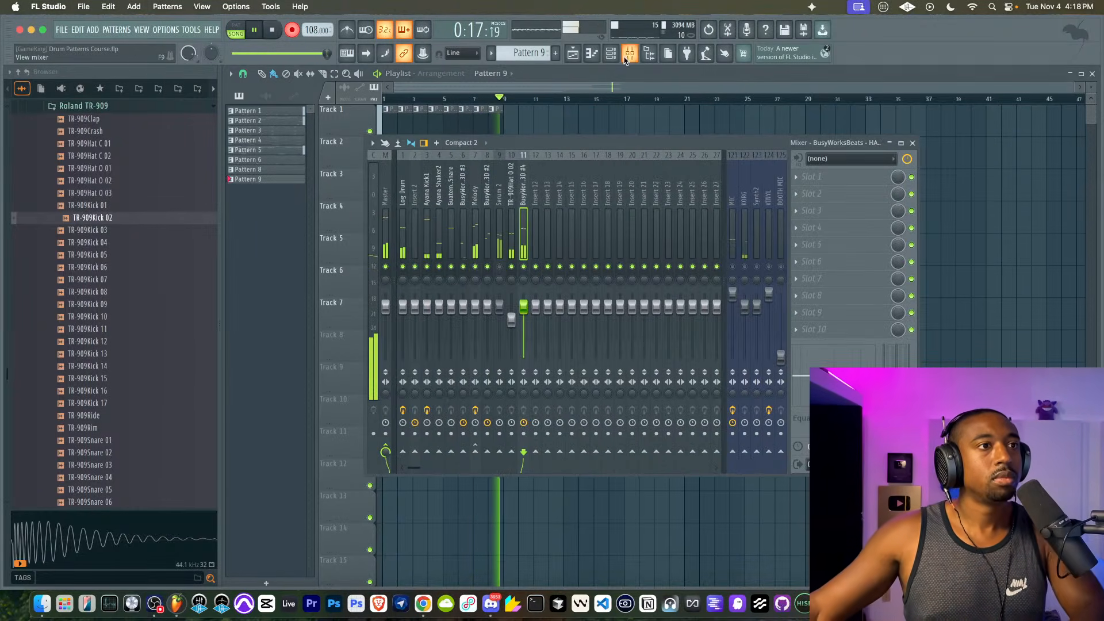
{"action": "key", "text": "space"}
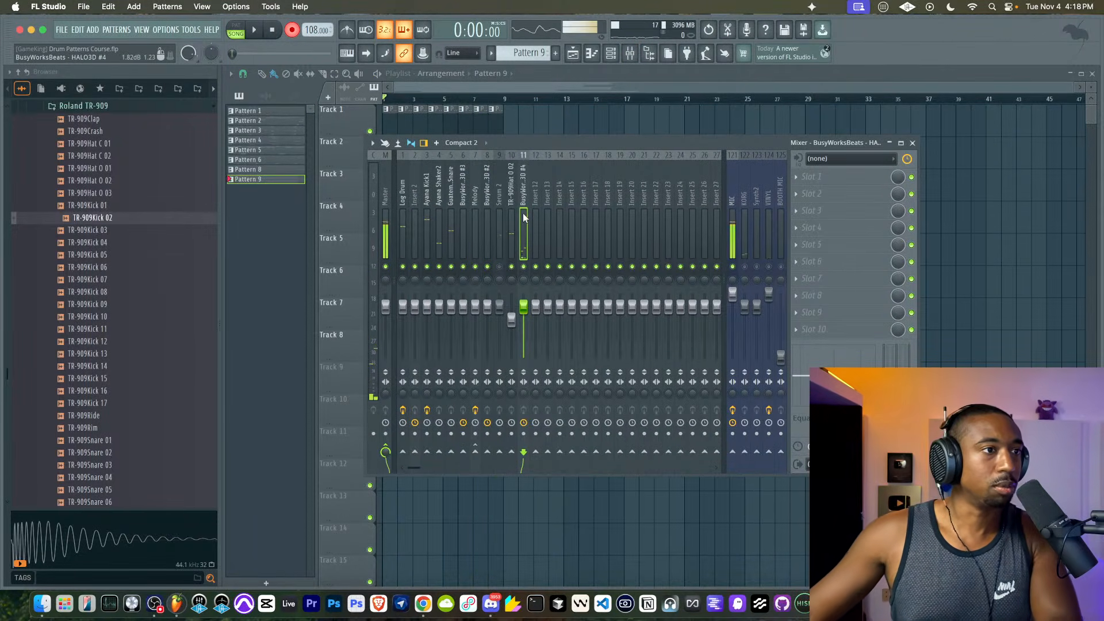
- Move the HALO3D #4 mixer track to slot 7 and route it only to the Melody track
{"action": "key", "text": "alt+Left"}
{"action": "key", "text": "alt+Left"}
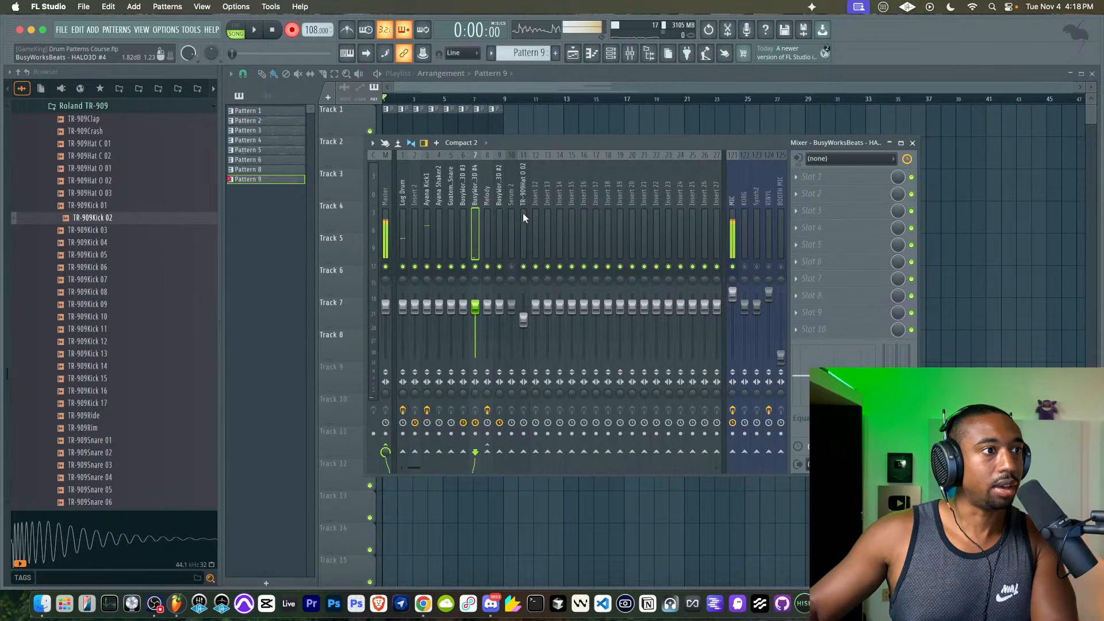
{"action": "right_click", "coordinate": [489, 453]}
{"action": "left_click", "coordinate": [518, 467]}
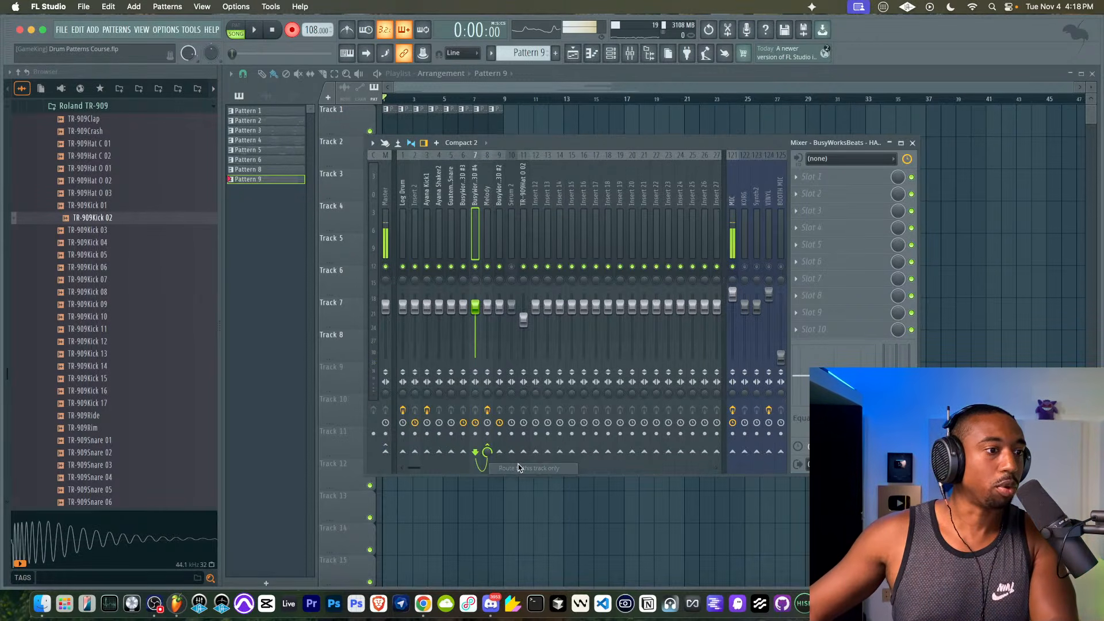
- Play the arrangement and lower the HALO3D #4 mixer track's volume to balance it against the other parts
{"action": "key", "text": "F9"}
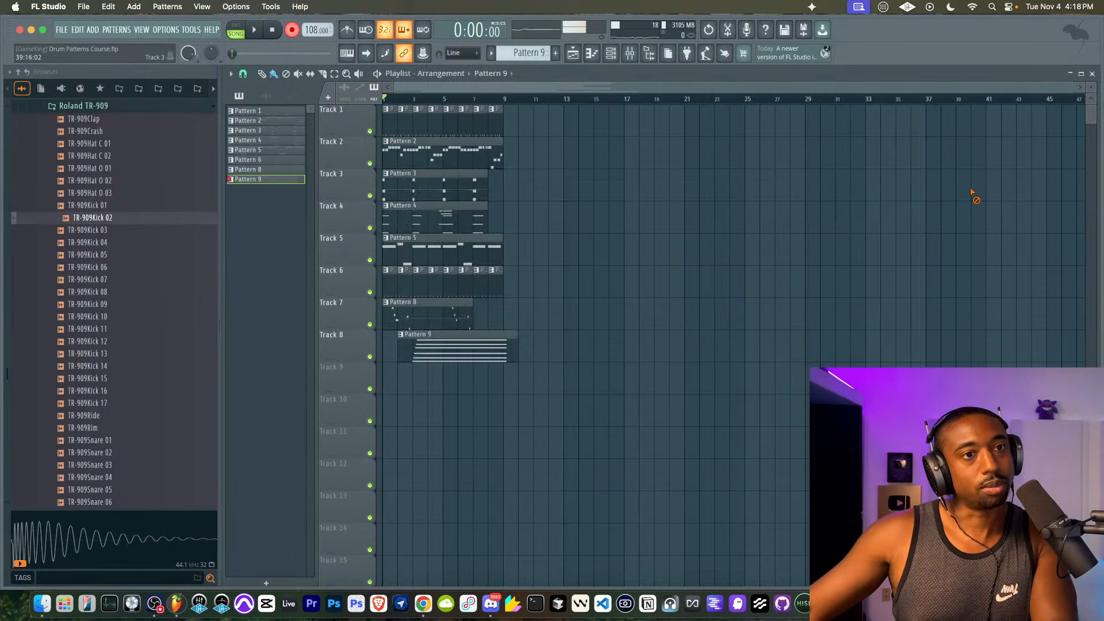
{"action": "left_click", "coordinate": [632, 56]}
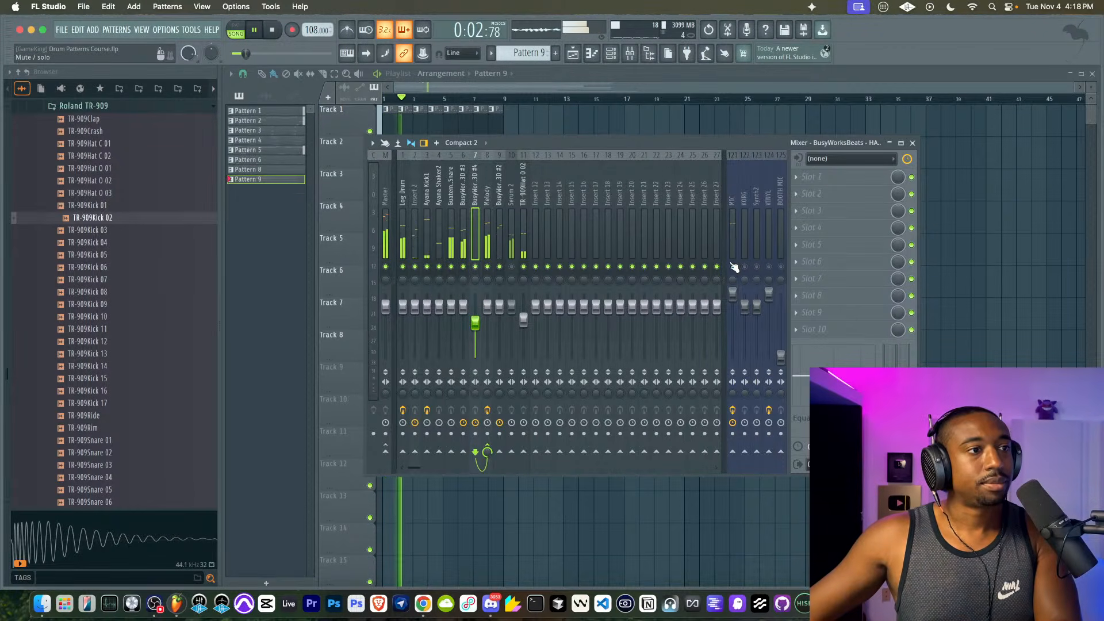
{"action": "left_click", "coordinate": [629, 54]}
{"action": "left_click", "coordinate": [629, 54]}
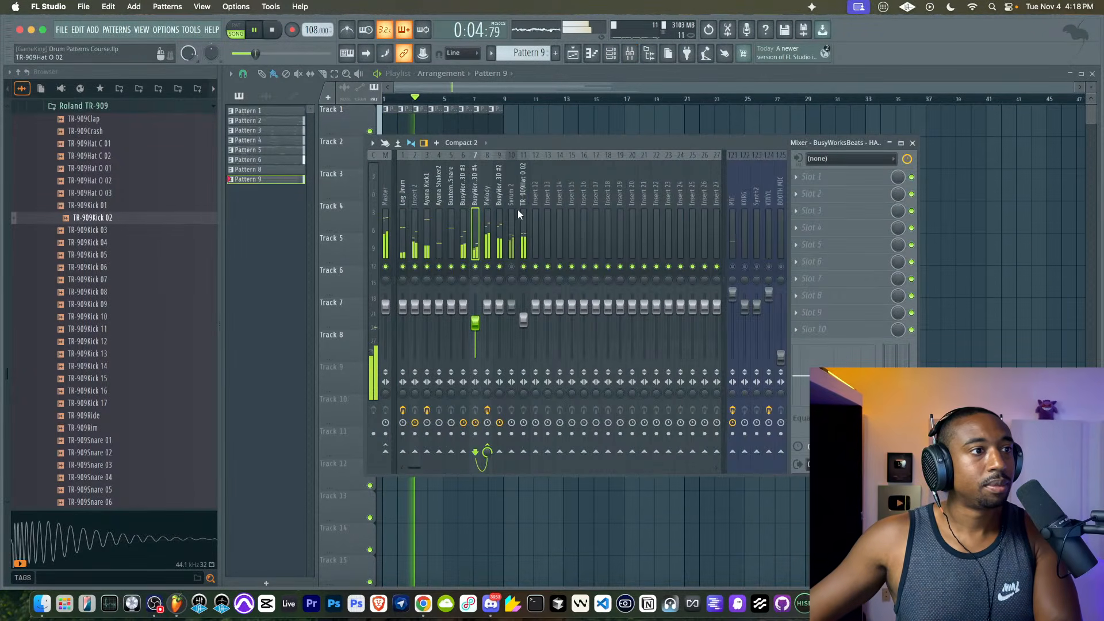
- Check the Melody track's Fruity Parametric EQ 2, and compare the Log Drum, Insert 2 and kick mixer tracks during playback
{"action": "left_click", "coordinate": [834, 176]}
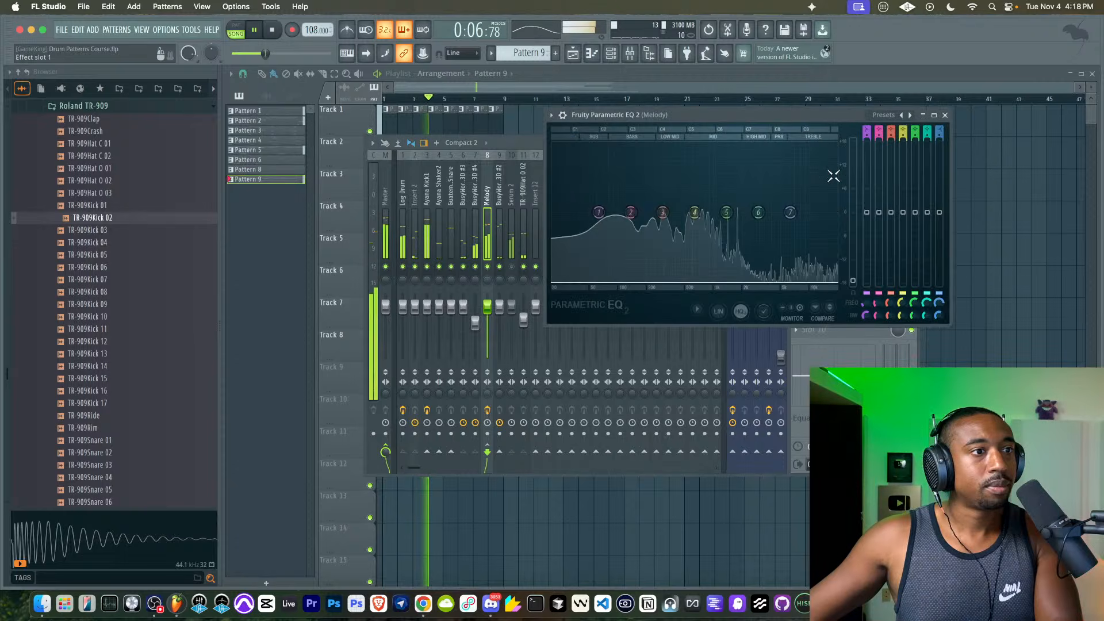
{"action": "left_click", "coordinate": [945, 115]}
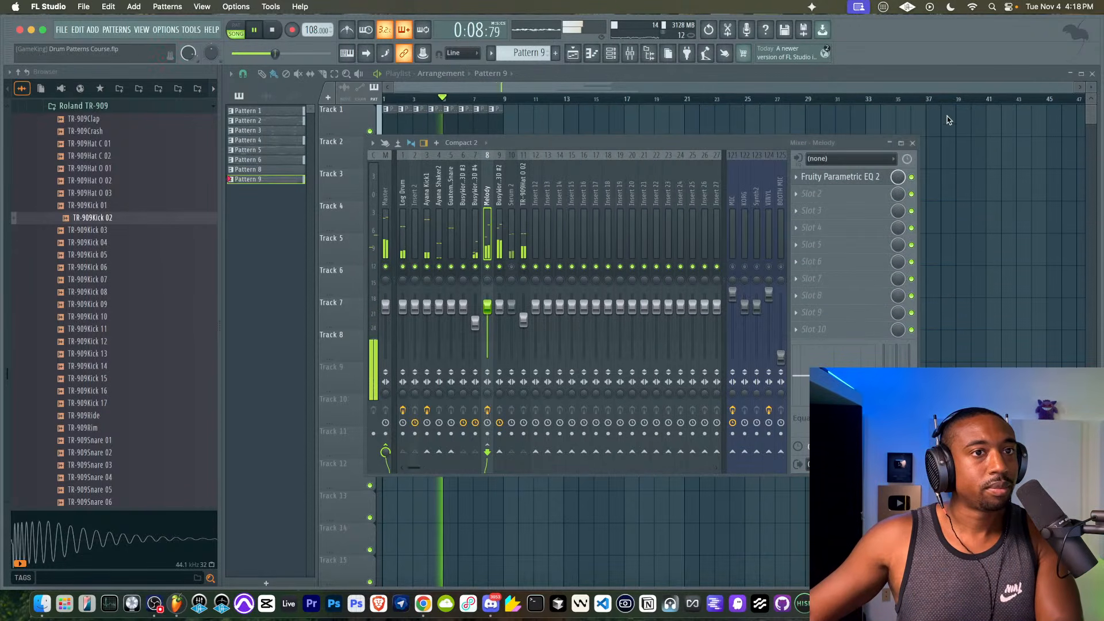
{"action": "key", "text": "space"}
{"action": "left_click", "coordinate": [404, 201]}
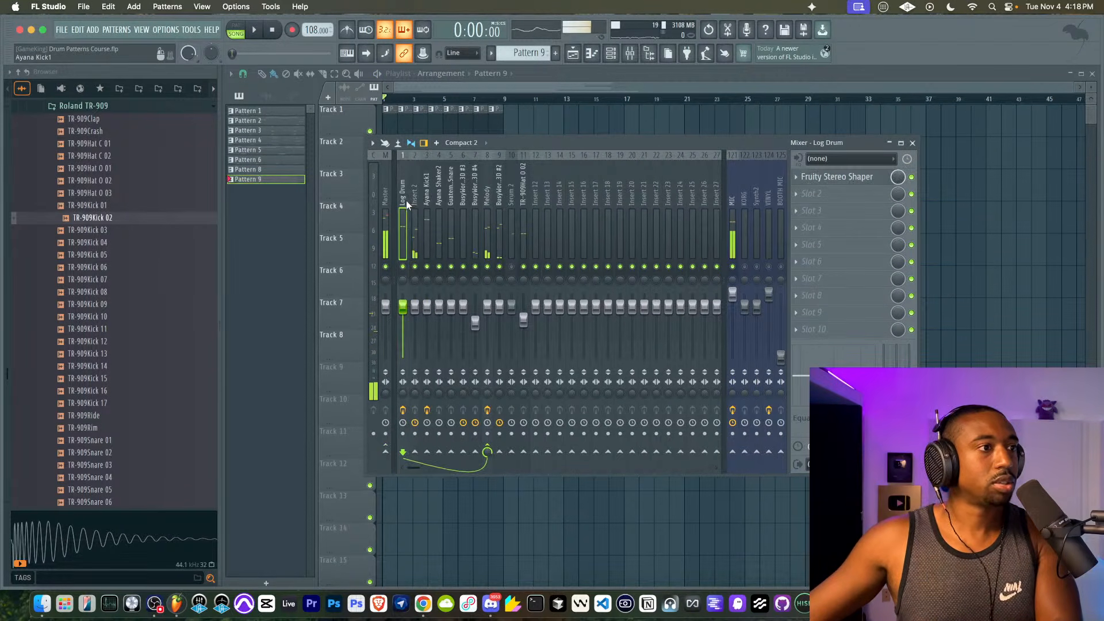
{"action": "key", "text": "space"}
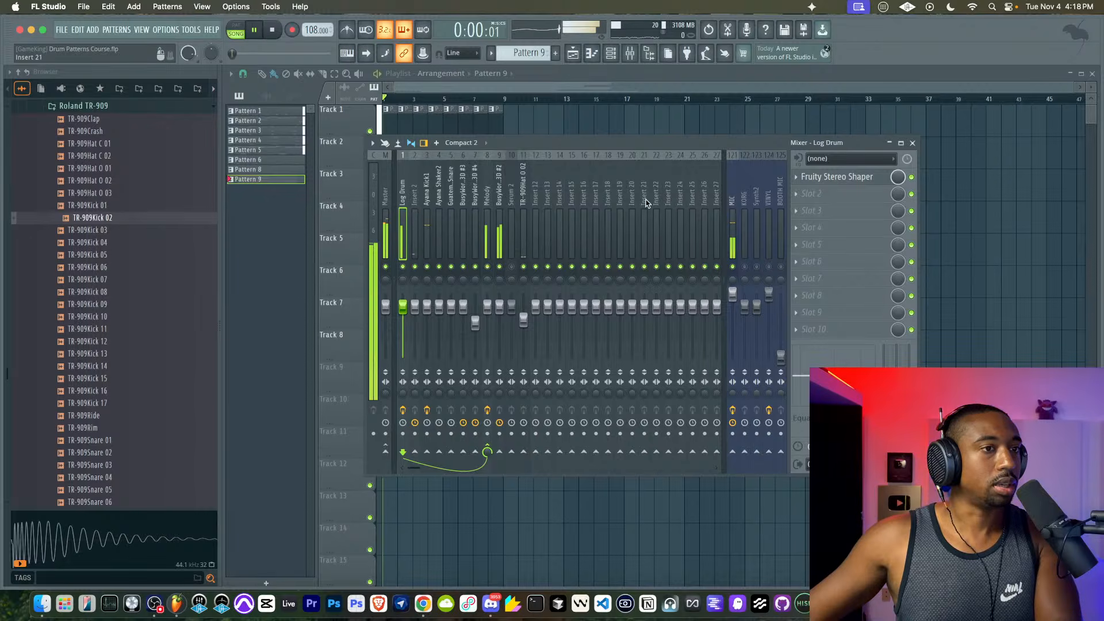
{"action": "left_click", "coordinate": [440, 220]}
{"action": "left_click", "coordinate": [427, 220]}
{"action": "left_click", "coordinate": [415, 221]}
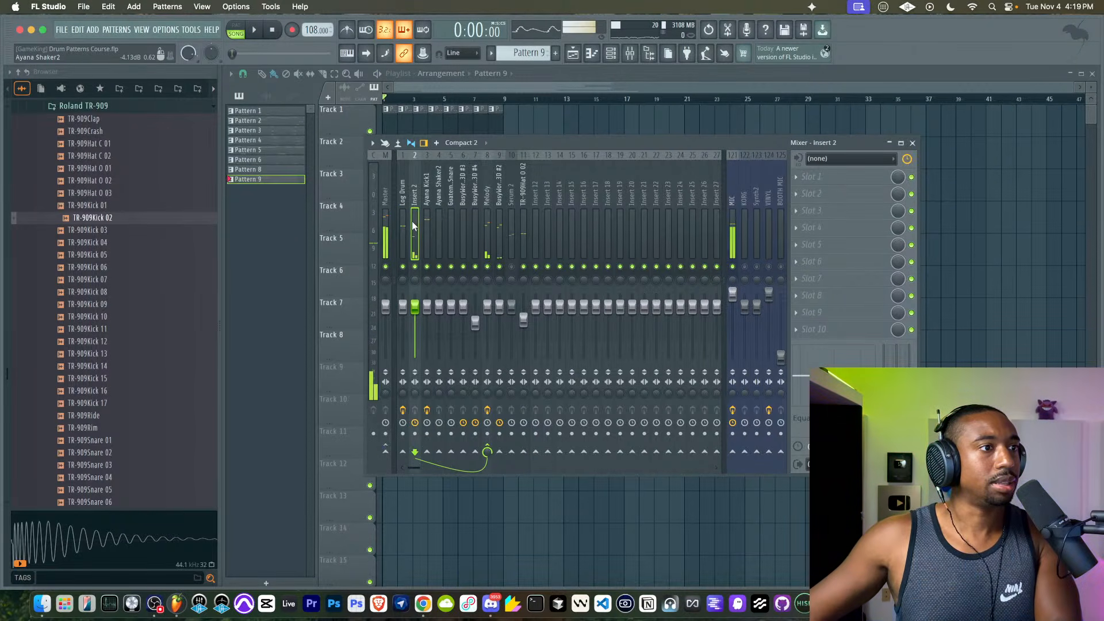
- Open the Fruity Peak Controller on the Ayana Kick1 mixer track and examine its response while the arrangement plays
{"action": "left_click", "coordinate": [424, 218]}
{"action": "key", "text": "space"}
{"action": "left_click", "coordinate": [840, 176]}
{"action": "key", "text": "space"}
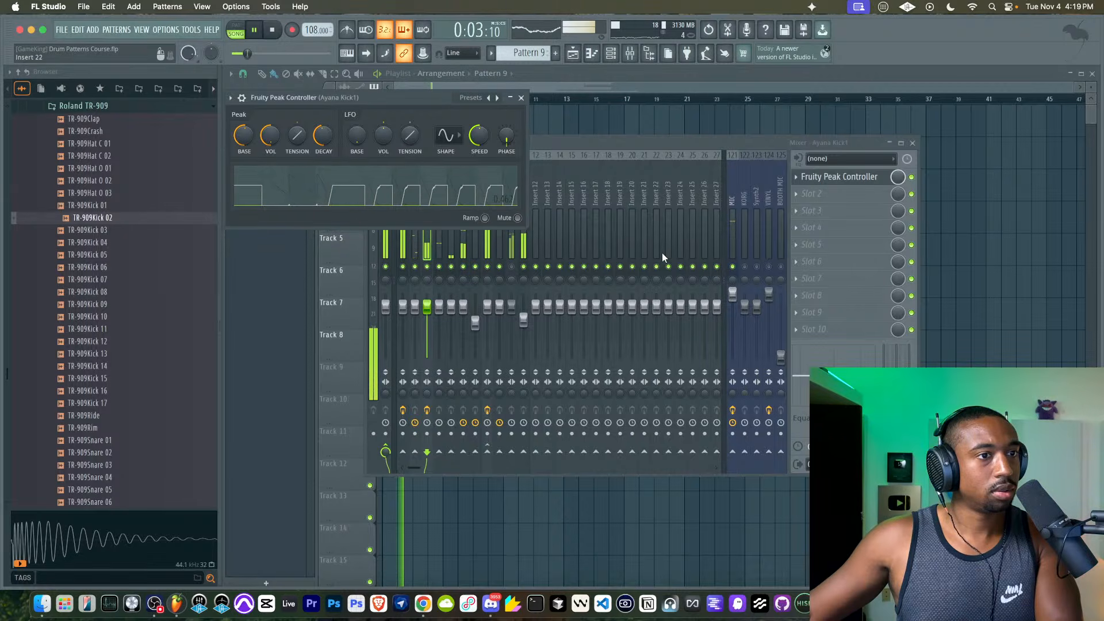
{"action": "key", "text": "space"}
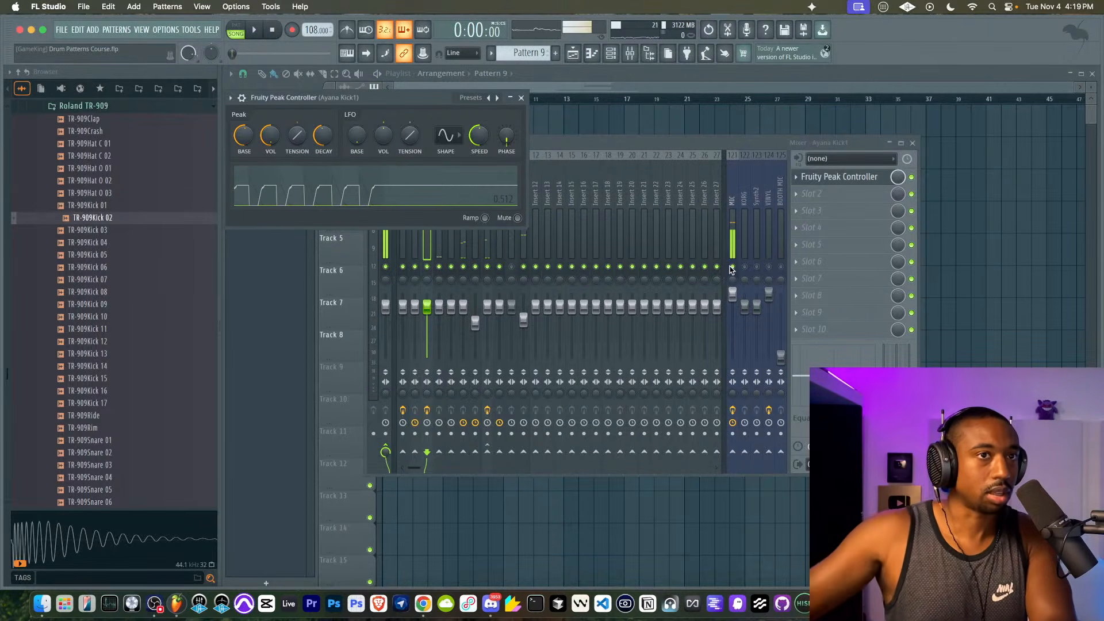
{"action": "key", "text": "space"}
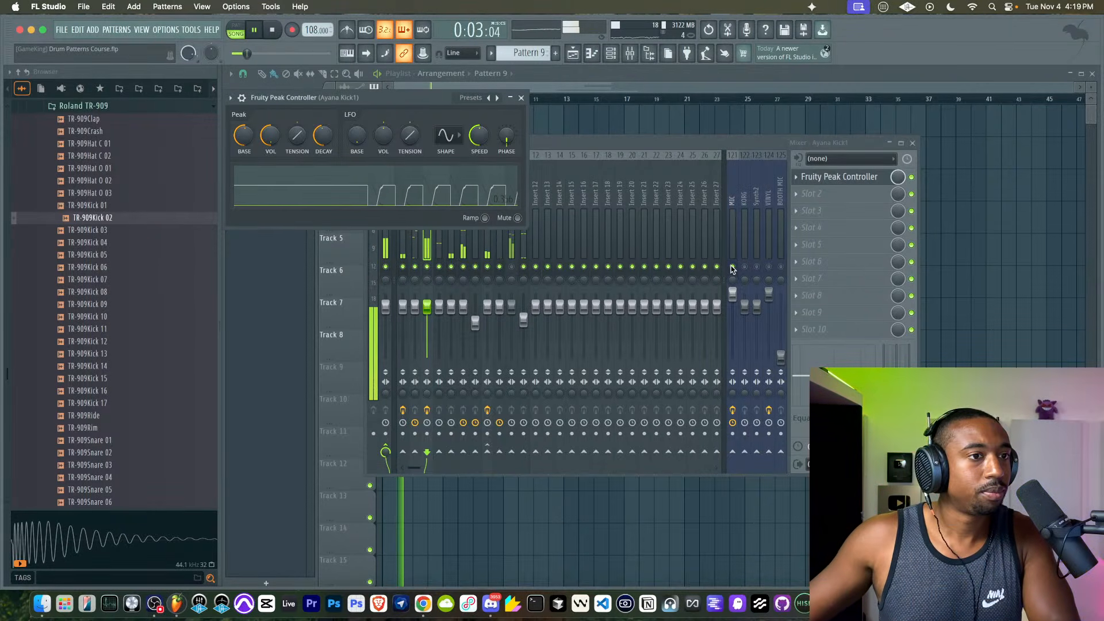
{"action": "left_click", "coordinate": [732, 269]}
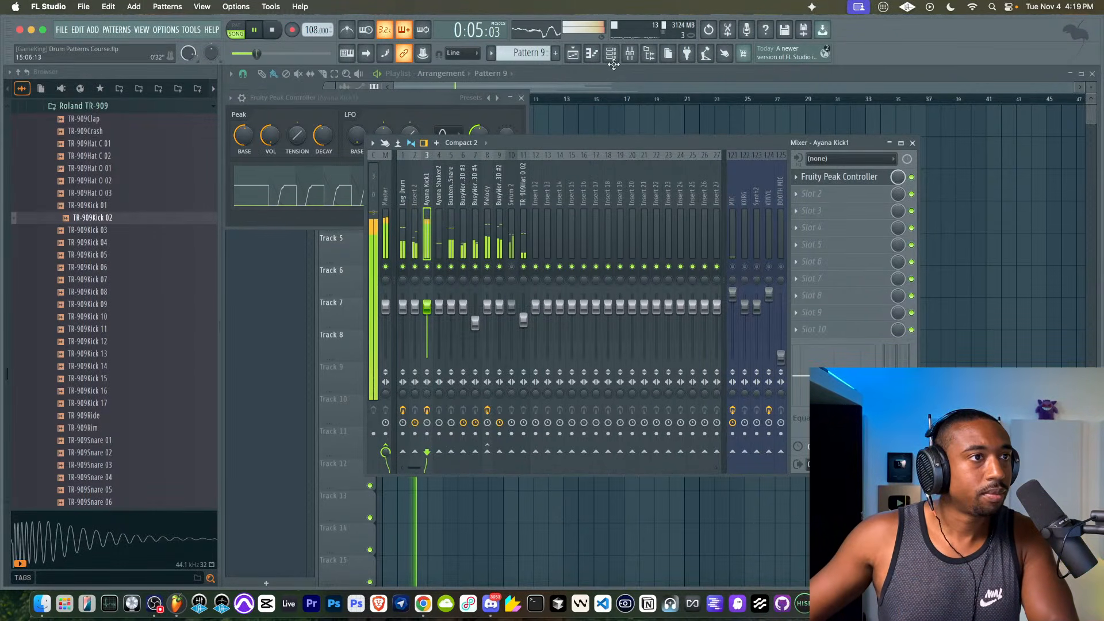
- Check the time shift settings of the TR-909Hat O 02, Log Drum and TR-909Kick 02 channels during playback
{"action": "key", "text": "F6"}
{"action": "left_click", "coordinate": [345, 238]}
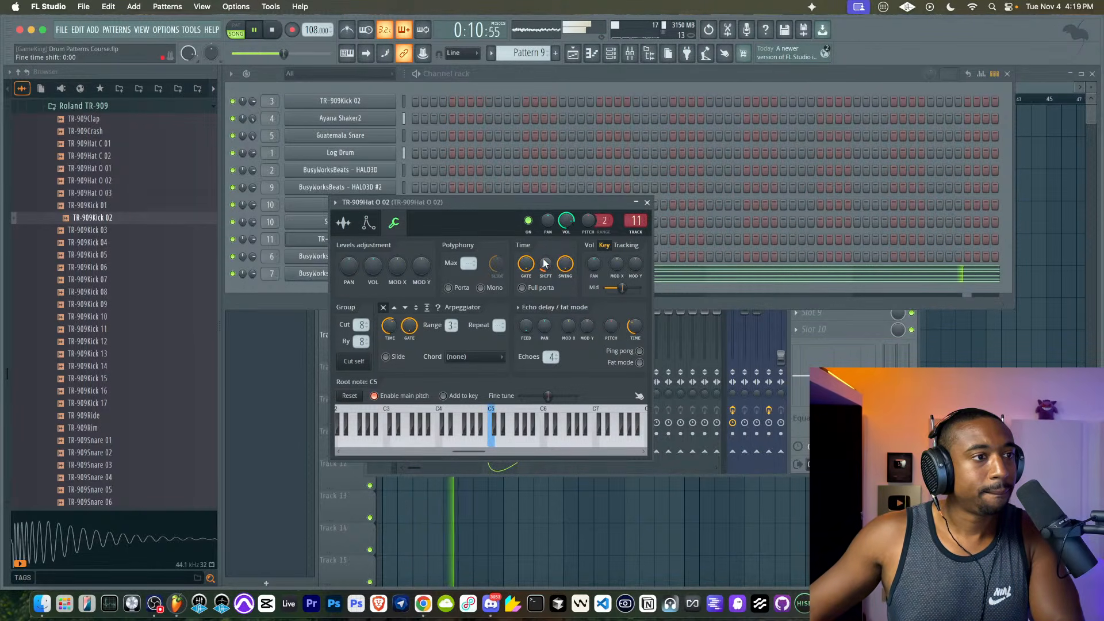
{"action": "left_click", "coordinate": [647, 202]}
{"action": "left_click", "coordinate": [805, 339]}
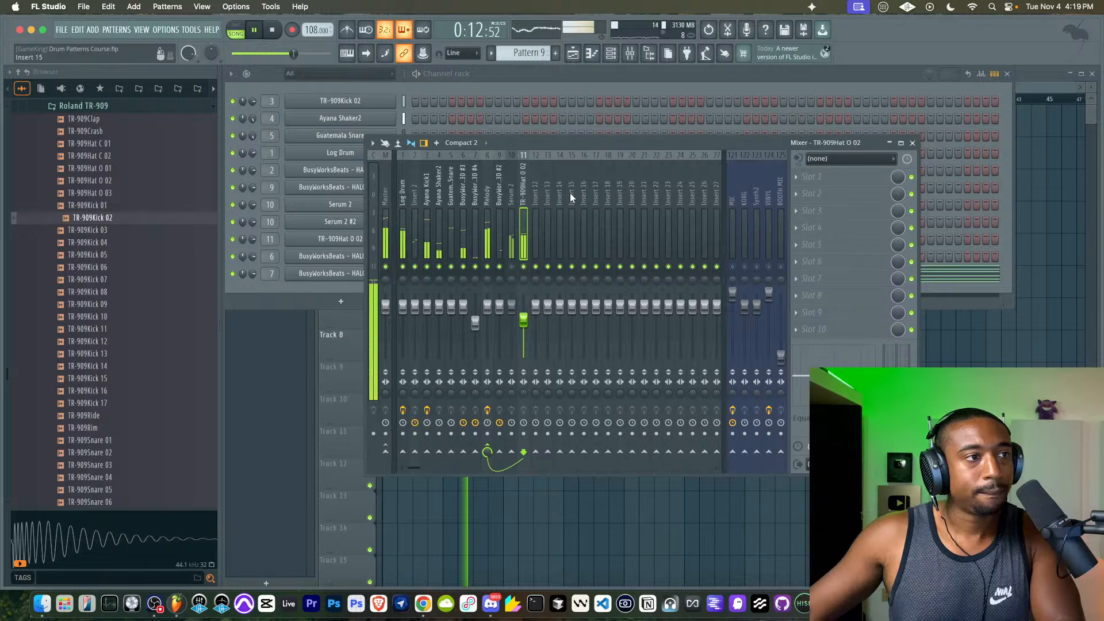
{"action": "left_click", "coordinate": [438, 80]}
{"action": "left_click", "coordinate": [369, 153]}
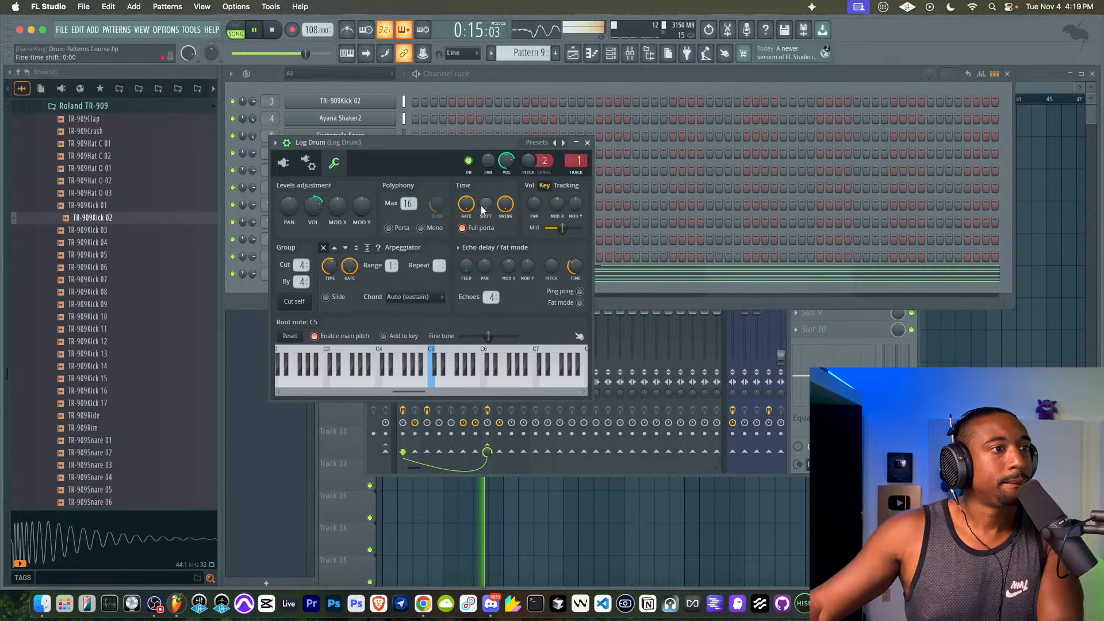
{"action": "left_click", "coordinate": [365, 108]}
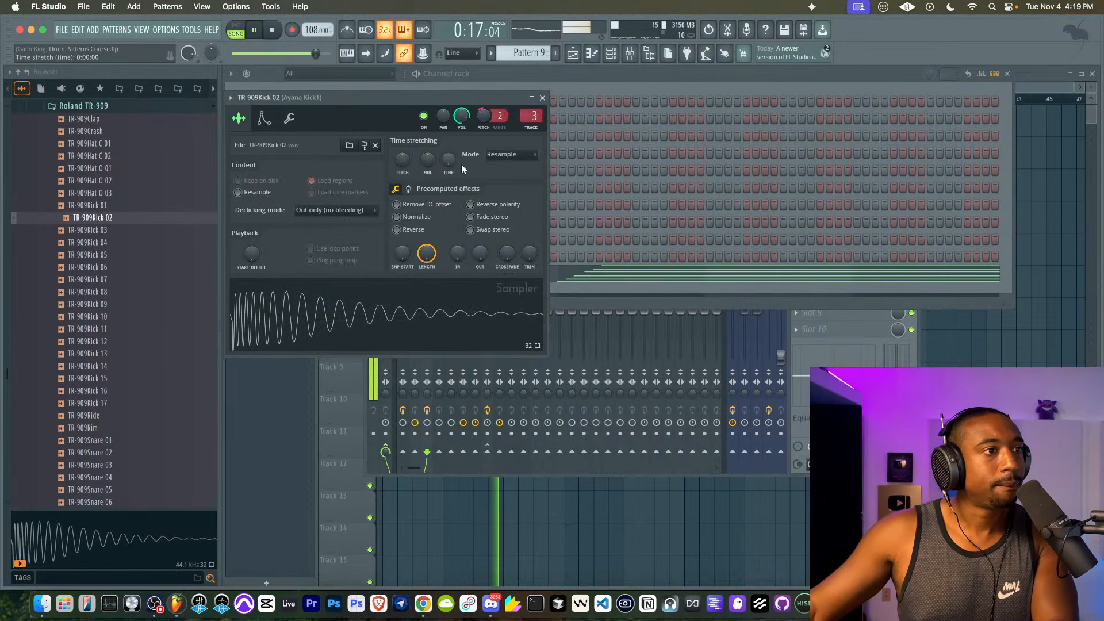
{"action": "key", "text": "space"}
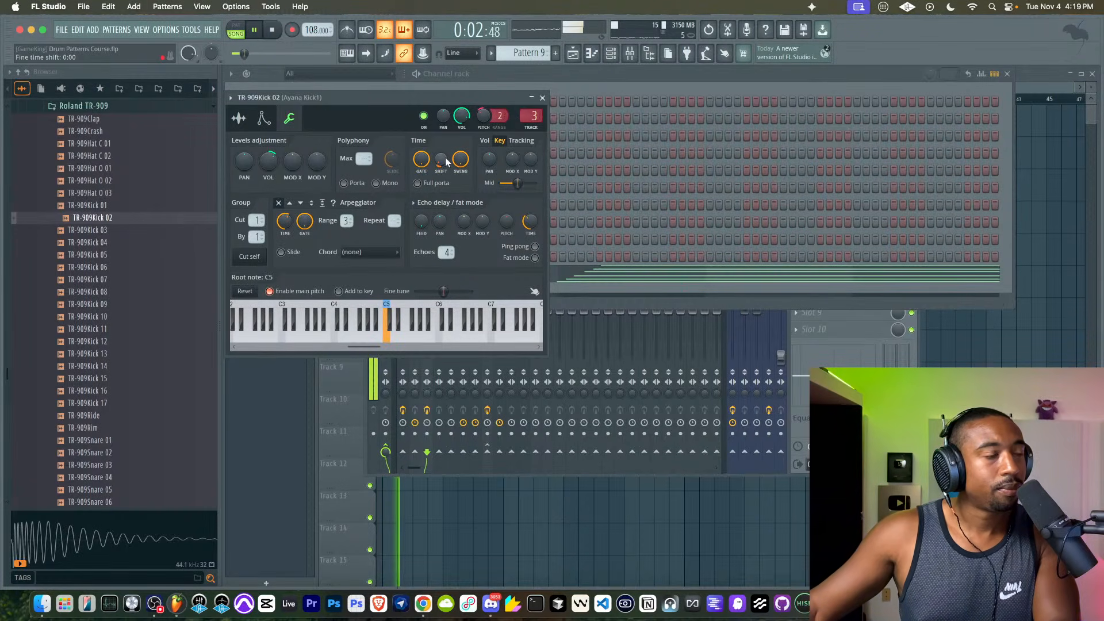
{"action": "left_click", "coordinate": [542, 97]}
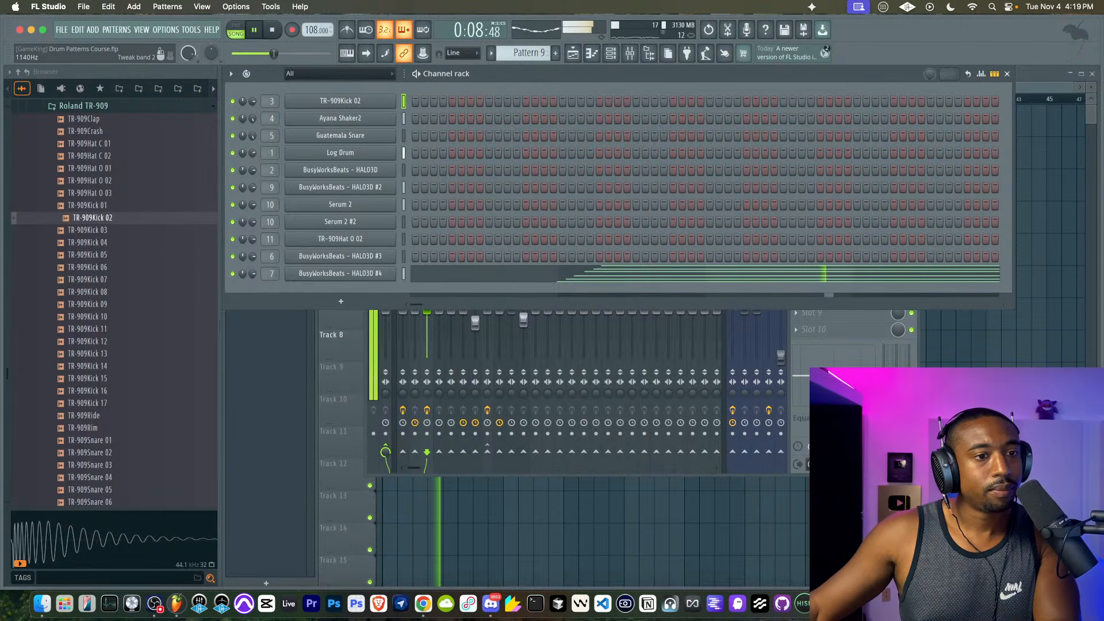
- Audition the Roland TR-909 snares and load TR-909Snare 08 into a new channel
{"action": "left_click", "coordinate": [742, 345]}
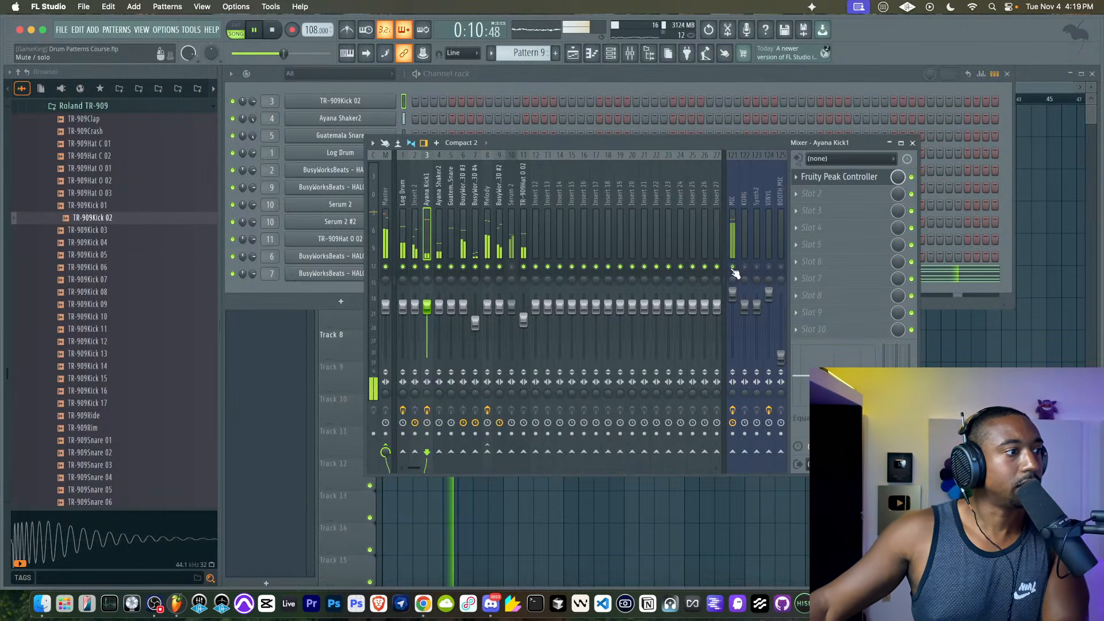
{"action": "left_click", "coordinate": [115, 441]}
{"action": "scroll", "coordinate": [108, 453], "scroll_direction": "down", "scroll_amount": 5}
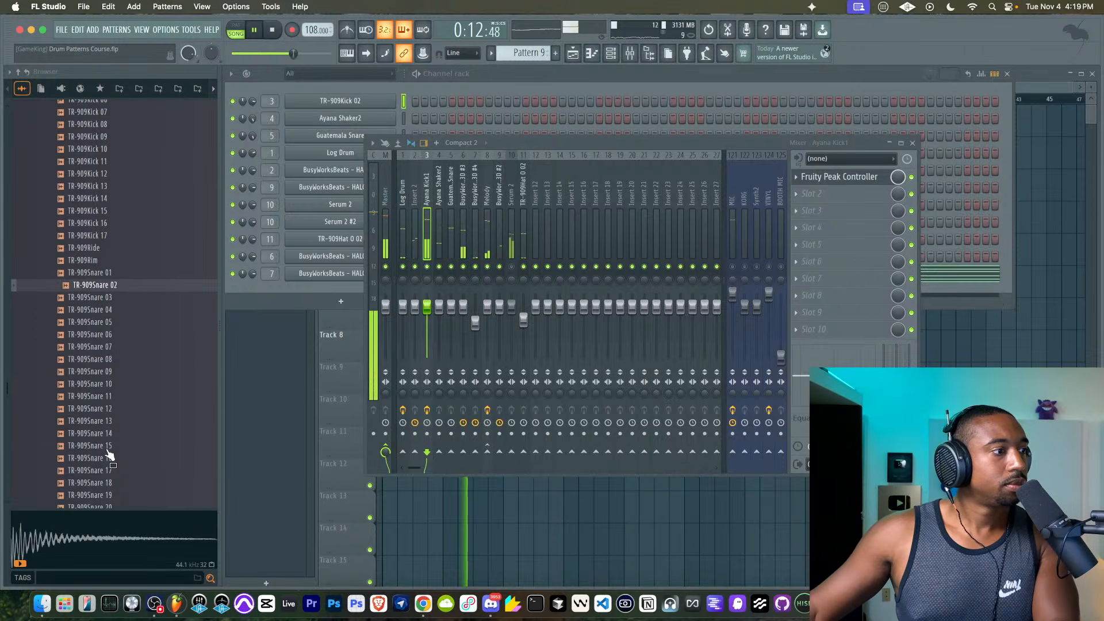
{"action": "left_click", "coordinate": [104, 354]}
{"action": "right_click", "coordinate": [103, 354]}
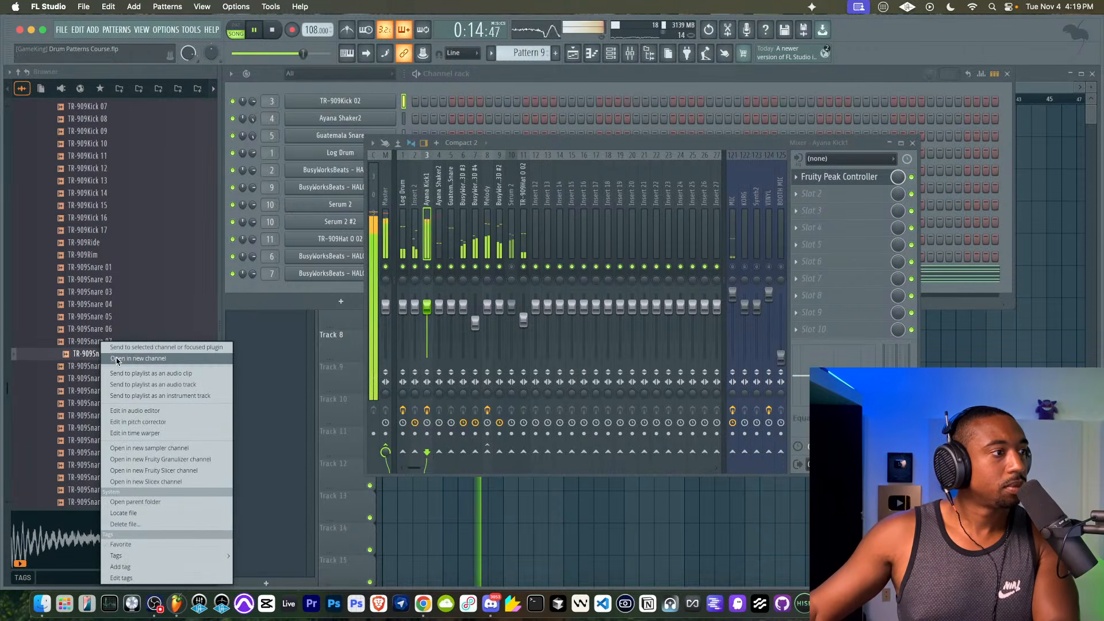
{"action": "left_click", "coordinate": [102, 355]}
- Load the TR-909Clap sample from the Roland TR-909 folder into a new channel
{"action": "scroll", "coordinate": [103, 341], "scroll_direction": "up", "scroll_amount": 5}
{"action": "left_click", "coordinate": [101, 144]}
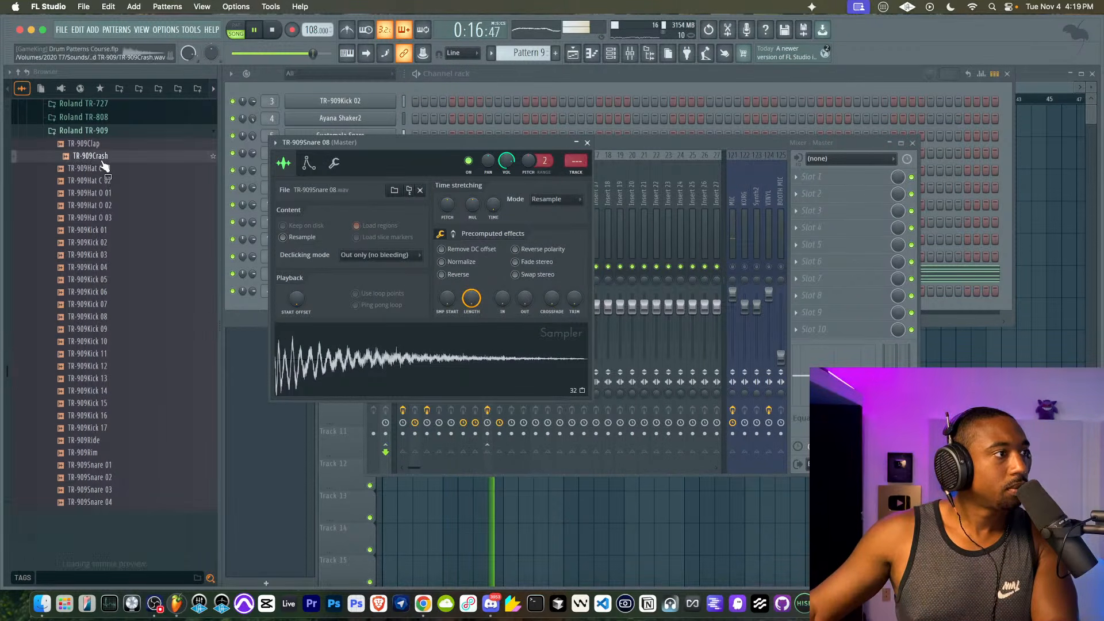
{"action": "right_click", "coordinate": [101, 143]}
{"action": "left_click", "coordinate": [138, 158]}
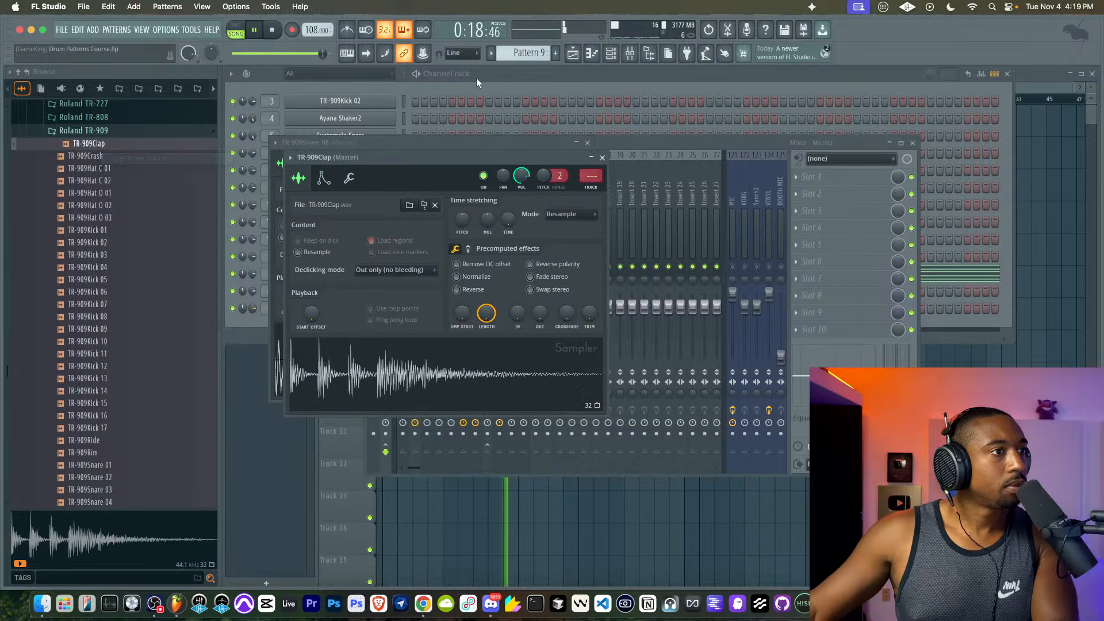
- Switch to the empty Pattern 10 and route the TR-909Snare 08 and TR-909Clap channels to mixer tracks 12 and 13
{"action": "left_click", "coordinate": [461, 75]}
{"action": "key", "text": "space"}
{"action": "scroll", "coordinate": [533, 52], "scroll_direction": "down", "scroll_amount": 1}
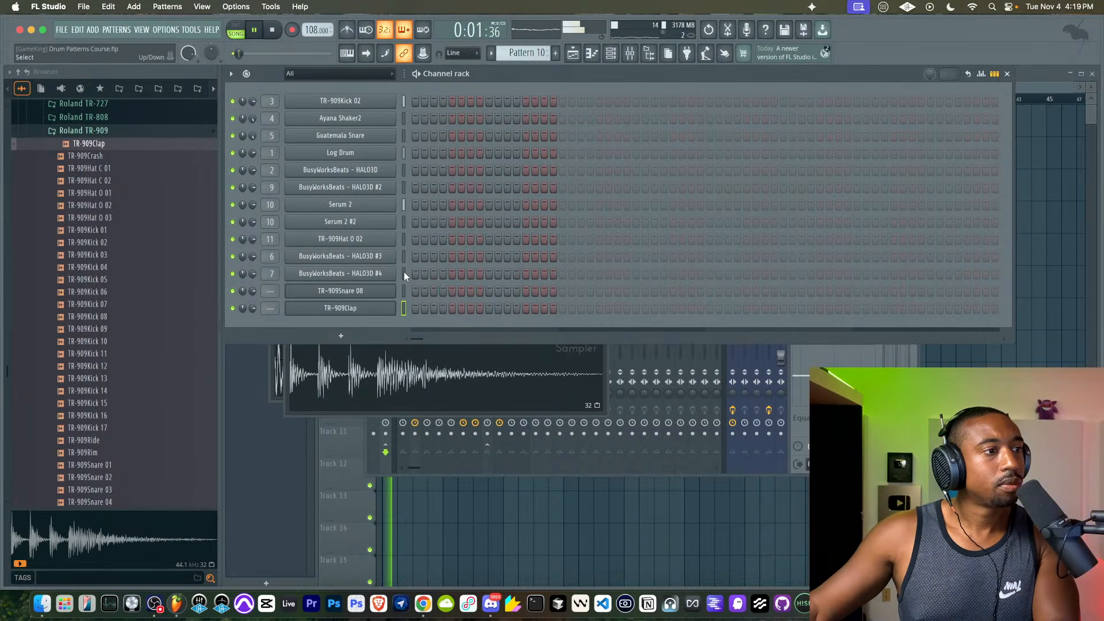
{"action": "key", "text": "ctrl+l"}
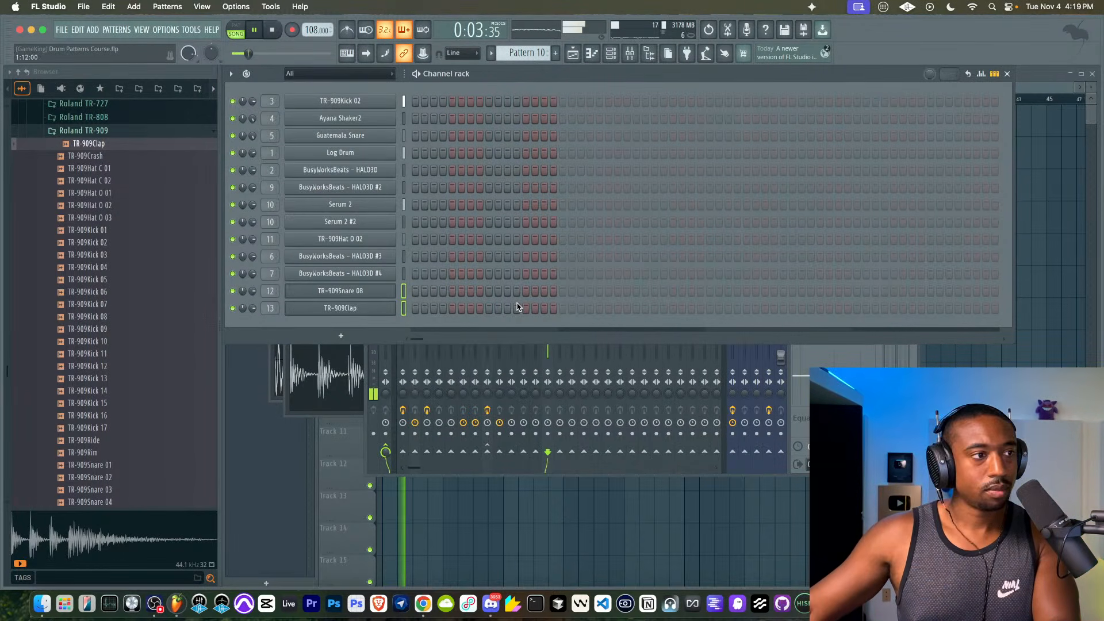
{"action": "left_click", "coordinate": [886, 379]}
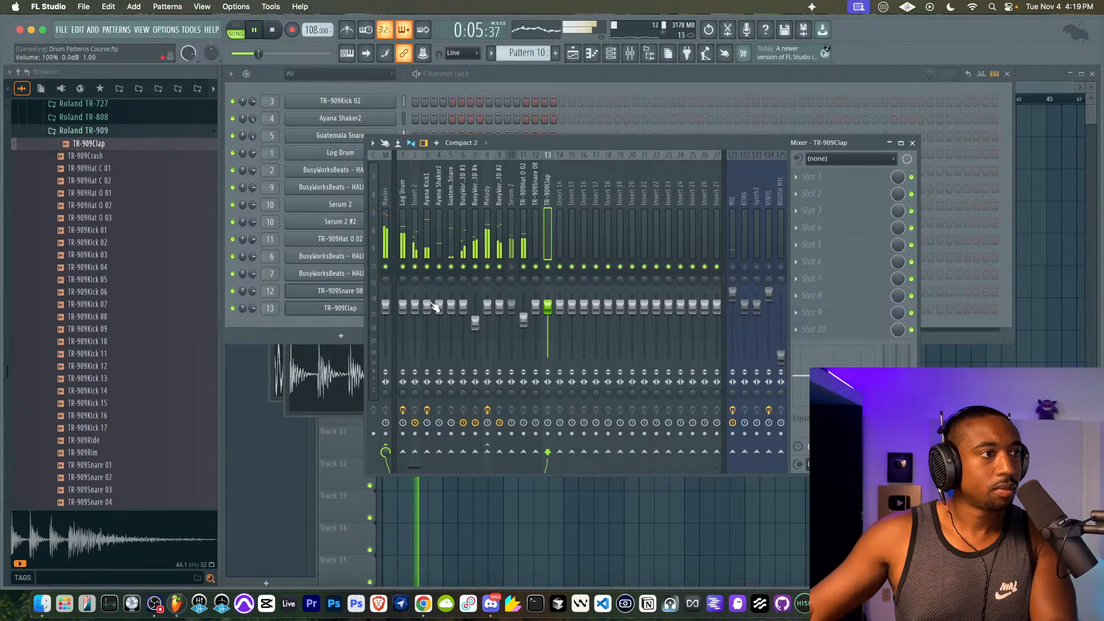
{"action": "left_click", "coordinate": [407, 269]}
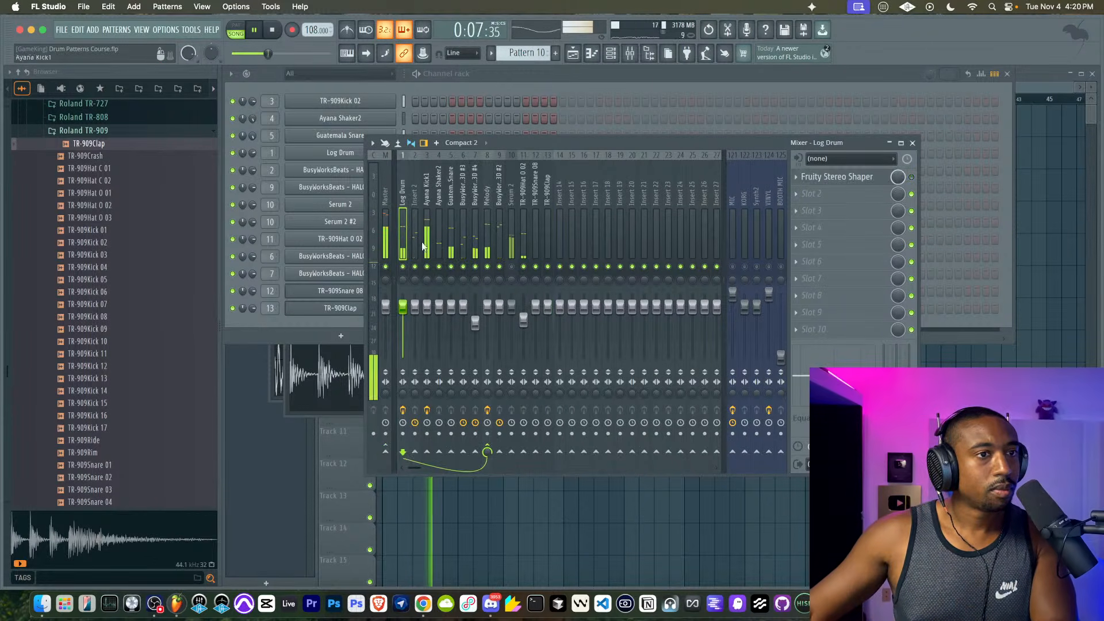
{"action": "left_click", "coordinate": [914, 142]}
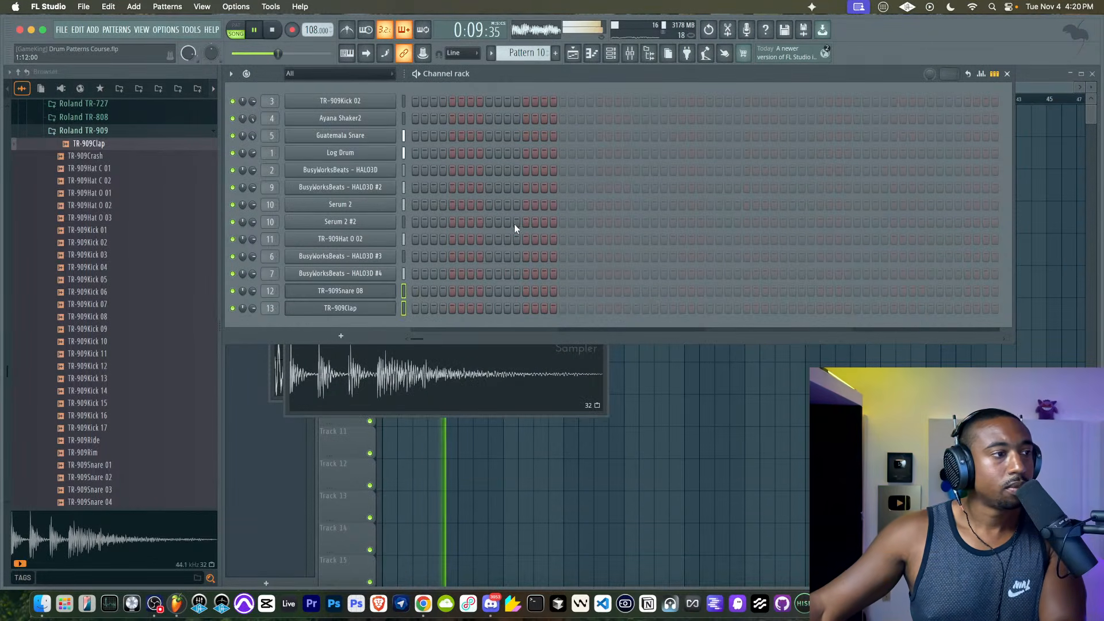
{"action": "left_click", "coordinate": [489, 309]}
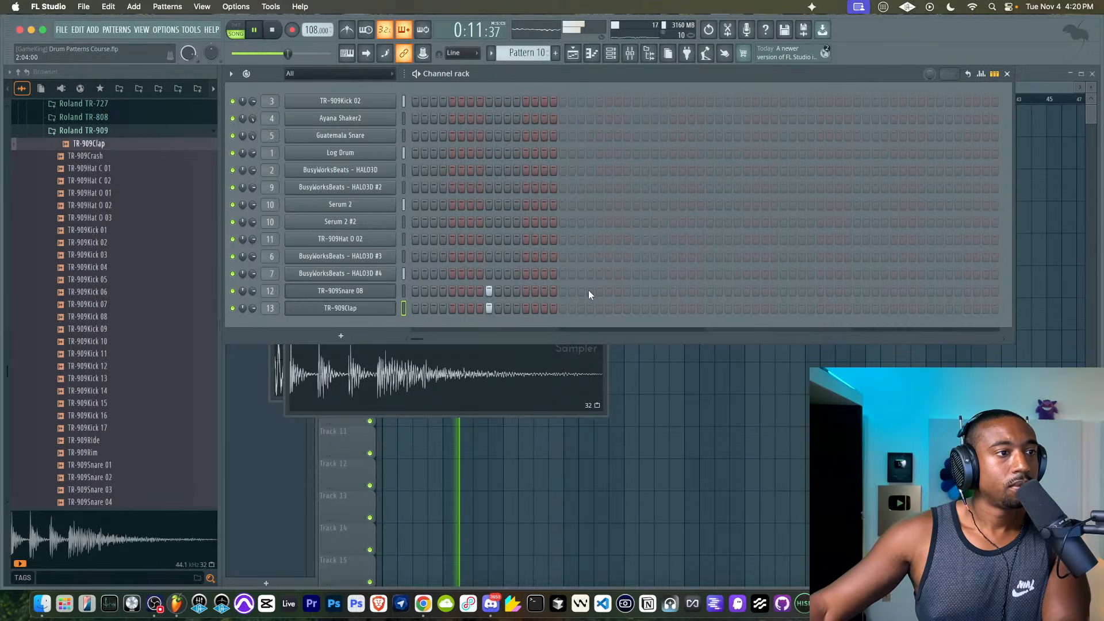
{"action": "right_click", "coordinate": [489, 294]}
{"action": "right_click", "coordinate": [487, 309]}
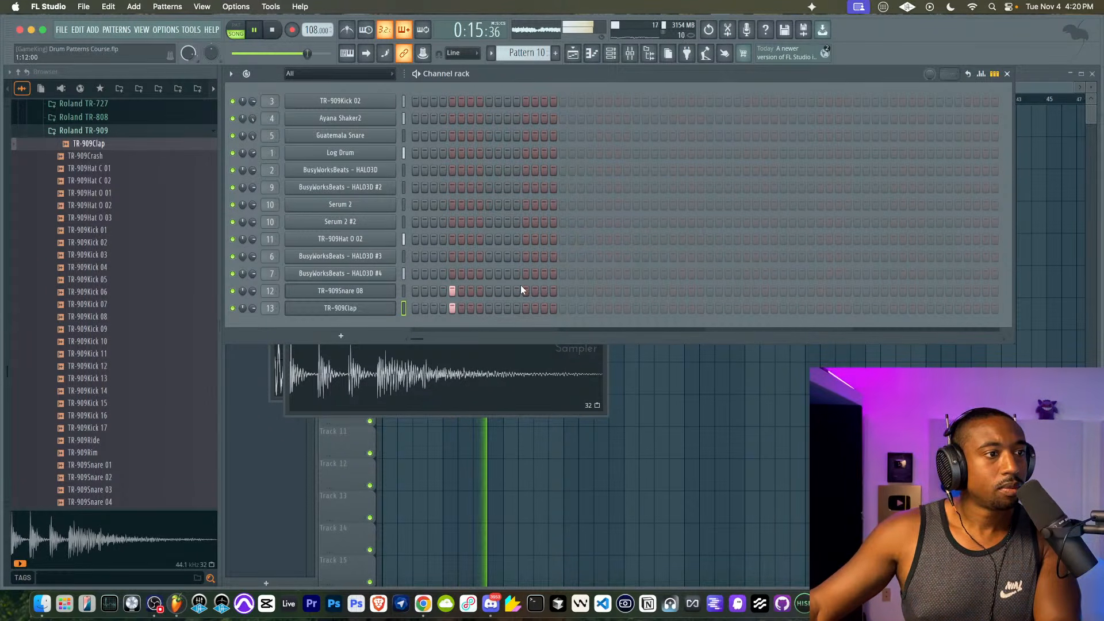
- Add snare and clap hits on steps 5, 13, 21 and 29 of Pattern 10, and fill bars 1 to 8 of Track 9 with the pattern
{"action": "left_click", "coordinate": [599, 291]}
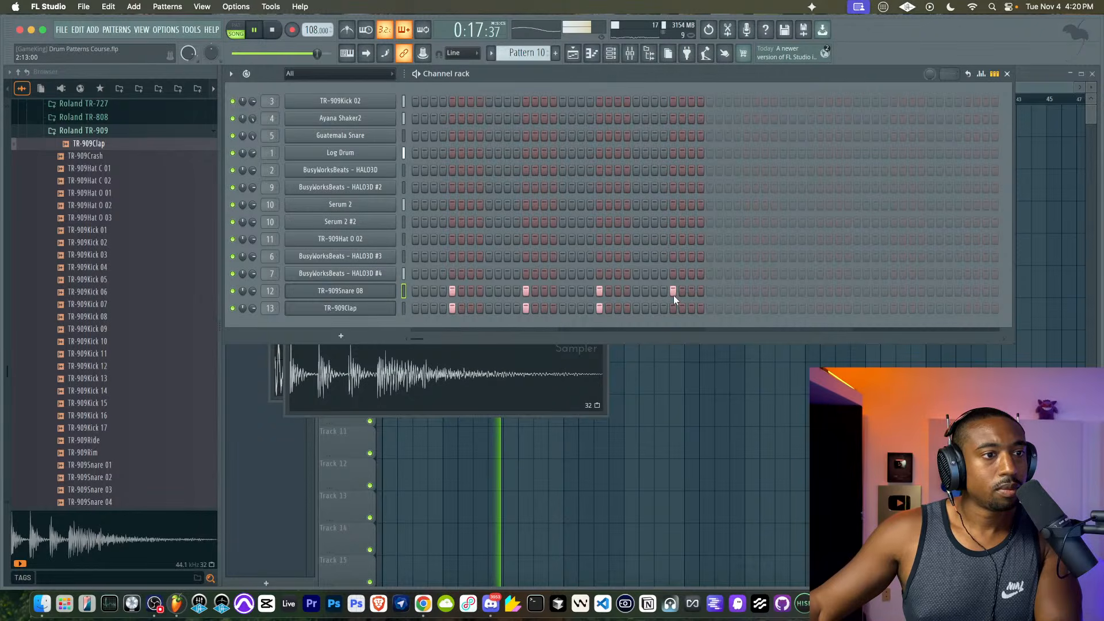
{"action": "key", "text": "F6"}
{"action": "mouse_move", "coordinate": [387, 381]}
{"action": "left_mouse_down"}
{"action": "mouse_move", "coordinate": [493, 377]}
{"action": "mouse_move", "coordinate": [503, 353]}
{"action": "left_mouse_up"}
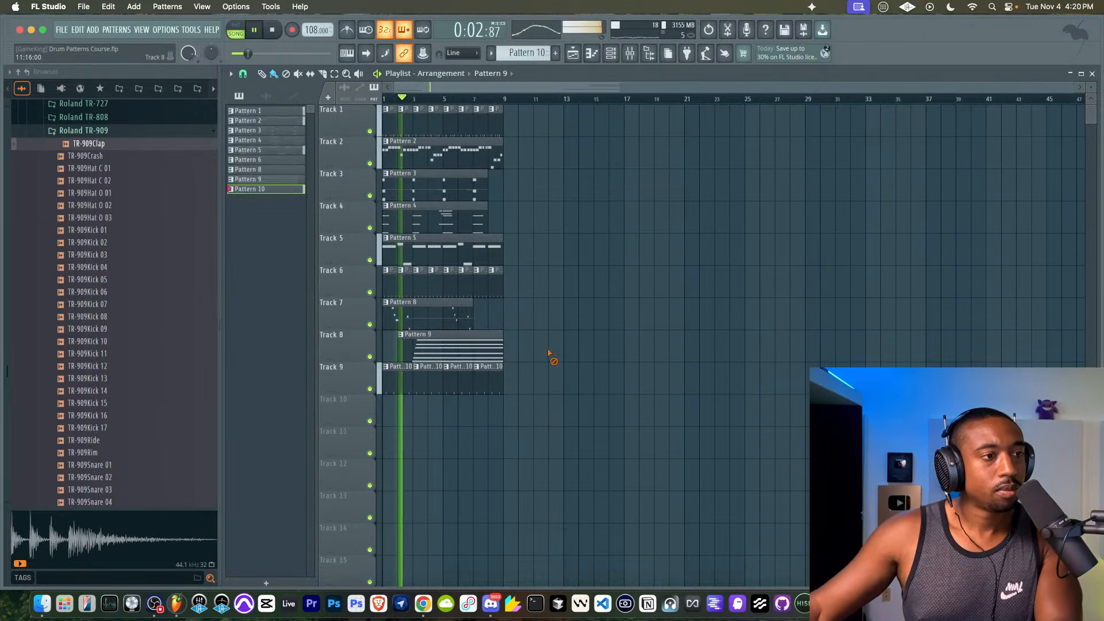
- Audition the closed and open hat samples in the Roland TR-909 folder
{"action": "key", "text": "F6"}
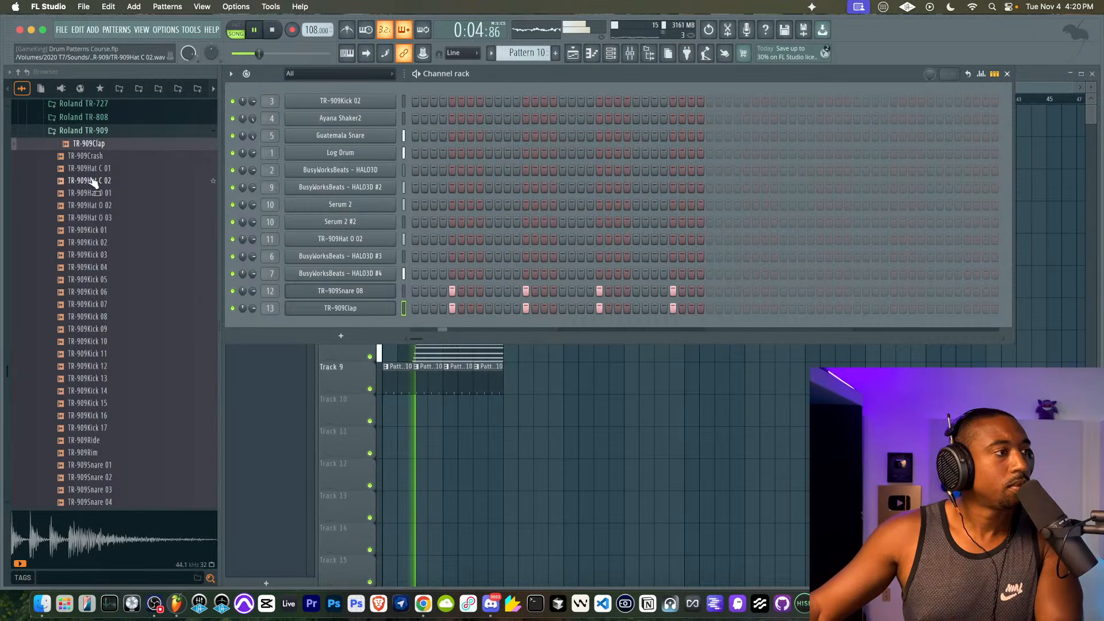
{"action": "scroll", "coordinate": [97, 329], "scroll_direction": "up", "scroll_amount": 3}
{"action": "scroll", "coordinate": [96, 329], "scroll_direction": "down", "scroll_amount": 4}
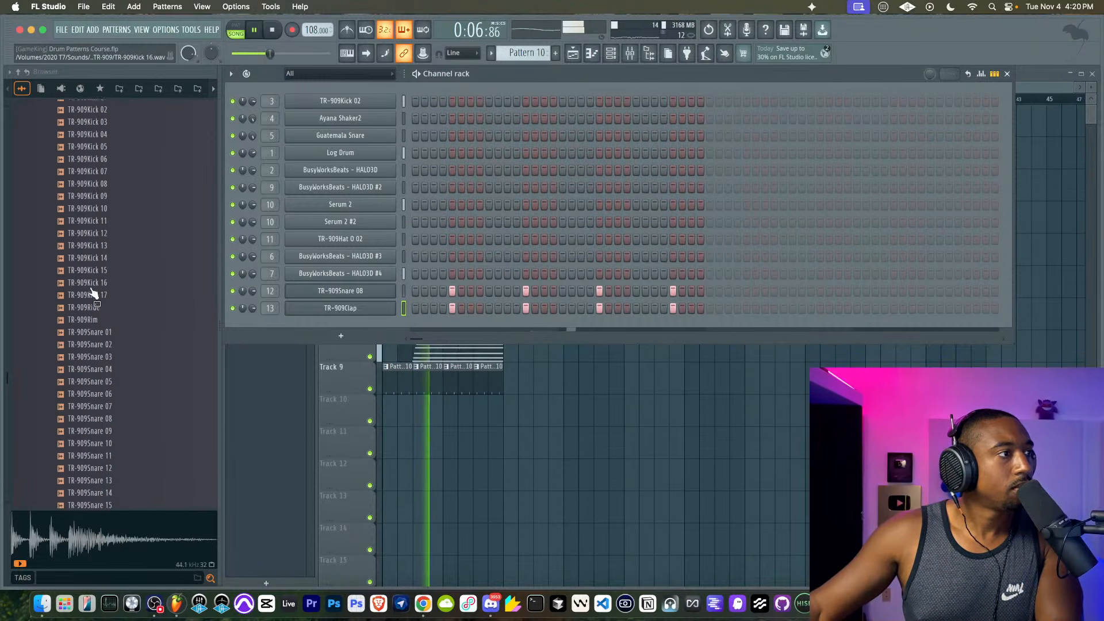
{"action": "scroll", "coordinate": [92, 290], "scroll_direction": "up", "scroll_amount": 2}
{"action": "left_click", "coordinate": [108, 193]}
{"action": "left_click", "coordinate": [106, 180]}
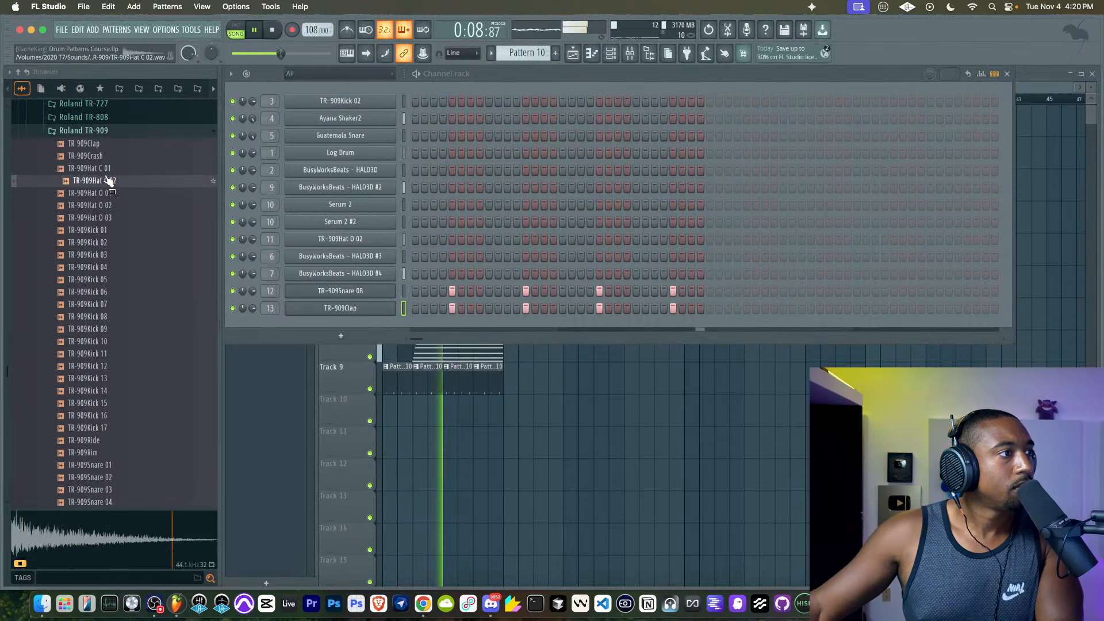
{"action": "left_click", "coordinate": [107, 169]}
- Load the TR-808Hat_C04 sample from the Roland TR-808 folder into a new channel
{"action": "scroll", "coordinate": [104, 179], "scroll_direction": "up", "scroll_amount": 3}
{"action": "left_click", "coordinate": [104, 237]}
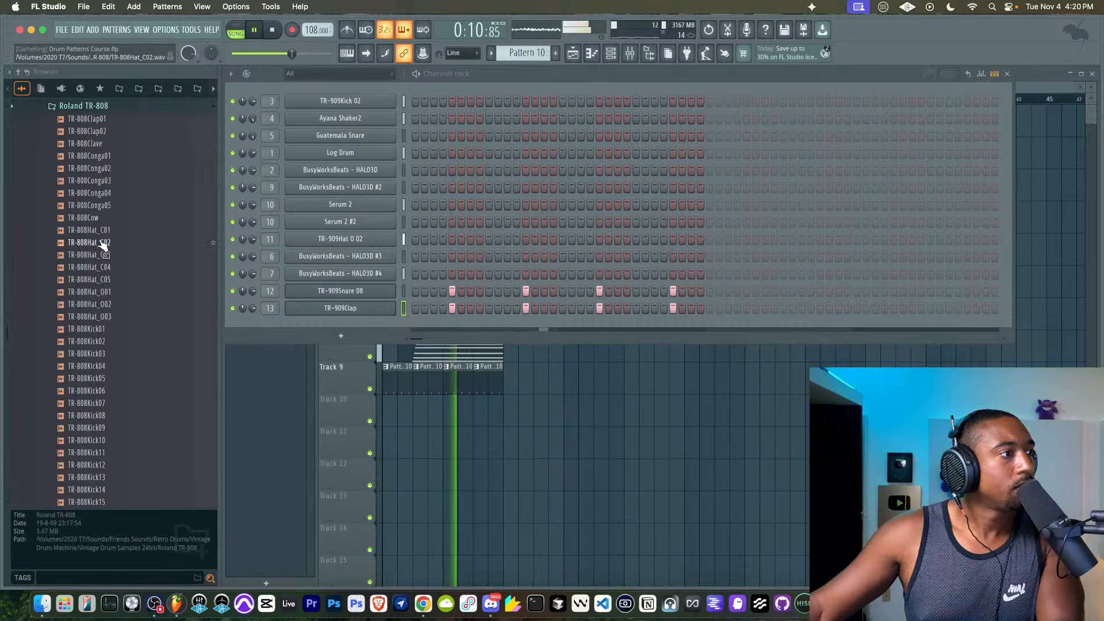
{"action": "left_click", "coordinate": [107, 267]}
{"action": "right_click", "coordinate": [107, 267]}
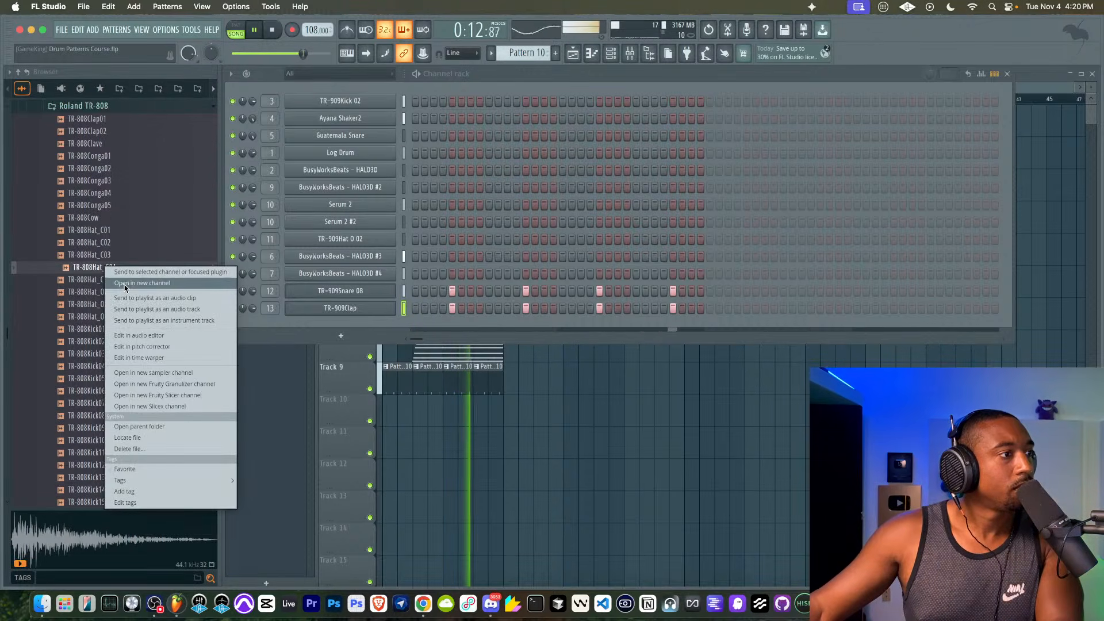
{"action": "left_click", "coordinate": [161, 285]}
{"action": "left_click", "coordinate": [618, 172]}
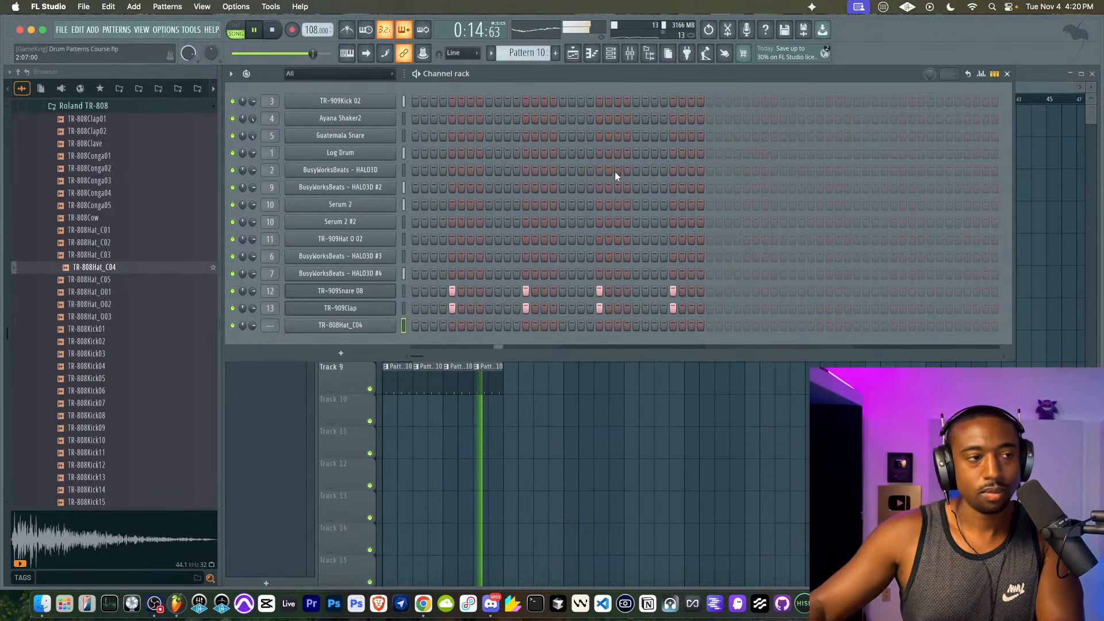
- Fill every fourth step of the TR-808Hat_C04 channel in Pattern 10 and route the channel to mixer track 14
{"action": "right_click", "coordinate": [378, 325]}
{"action": "left_click", "coordinate": [520, 374]}
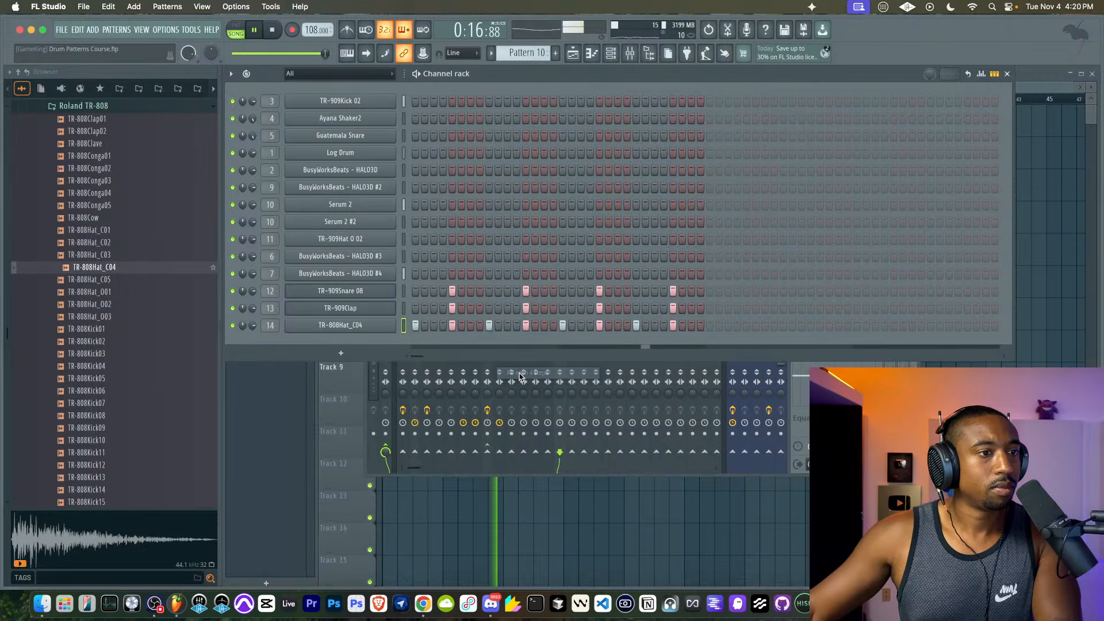
{"action": "left_click", "coordinate": [362, 324]}
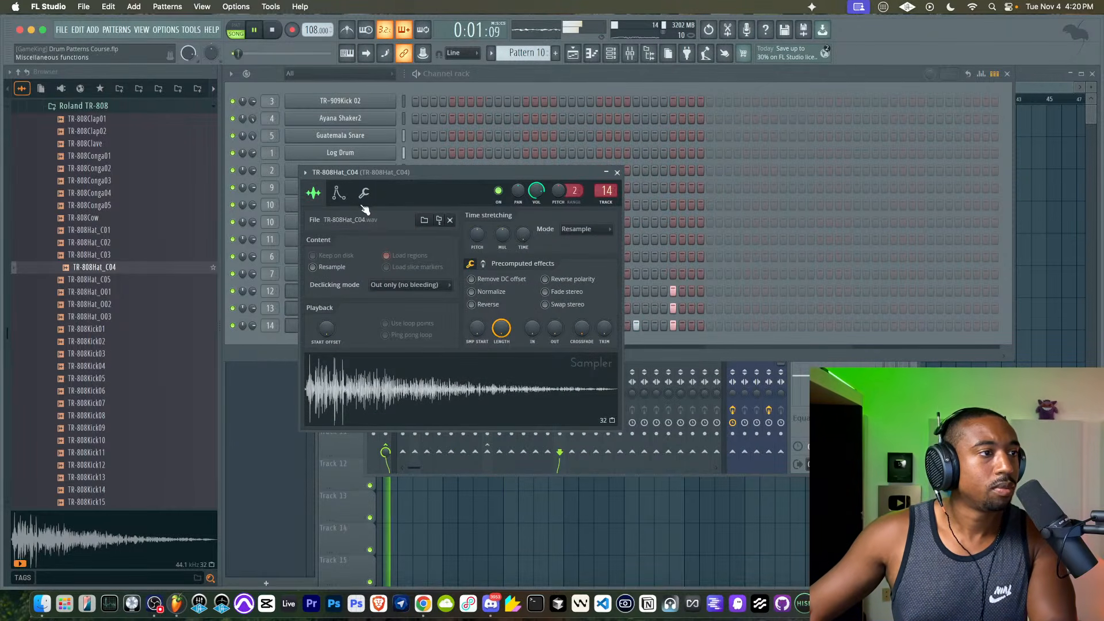
{"action": "left_click", "coordinate": [618, 173]}
- Inspect the Melody mixer track and the Fruity Peak Controller on the Ayana Kick1 mixer track
{"action": "key", "text": "F9"}
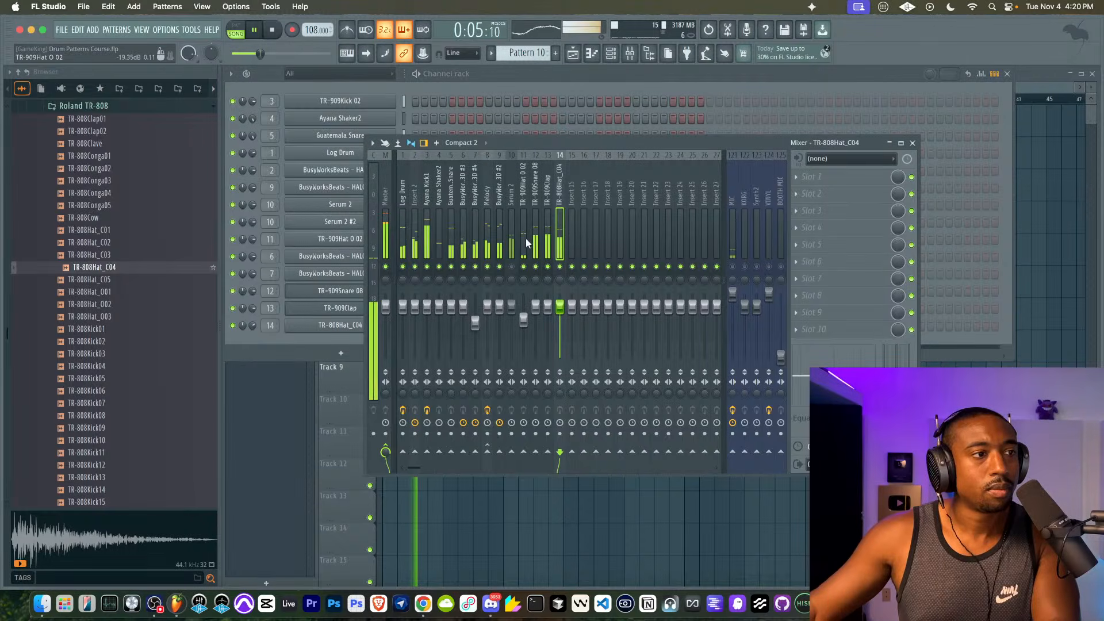
{"action": "left_click", "coordinate": [487, 224]}
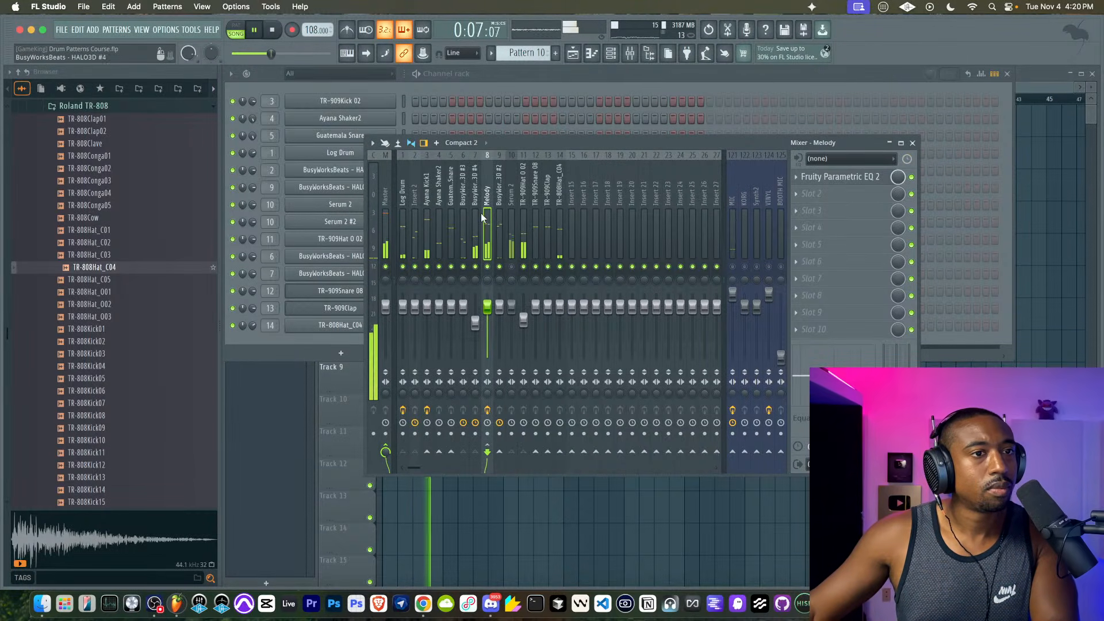
{"action": "left_click", "coordinate": [427, 221]}
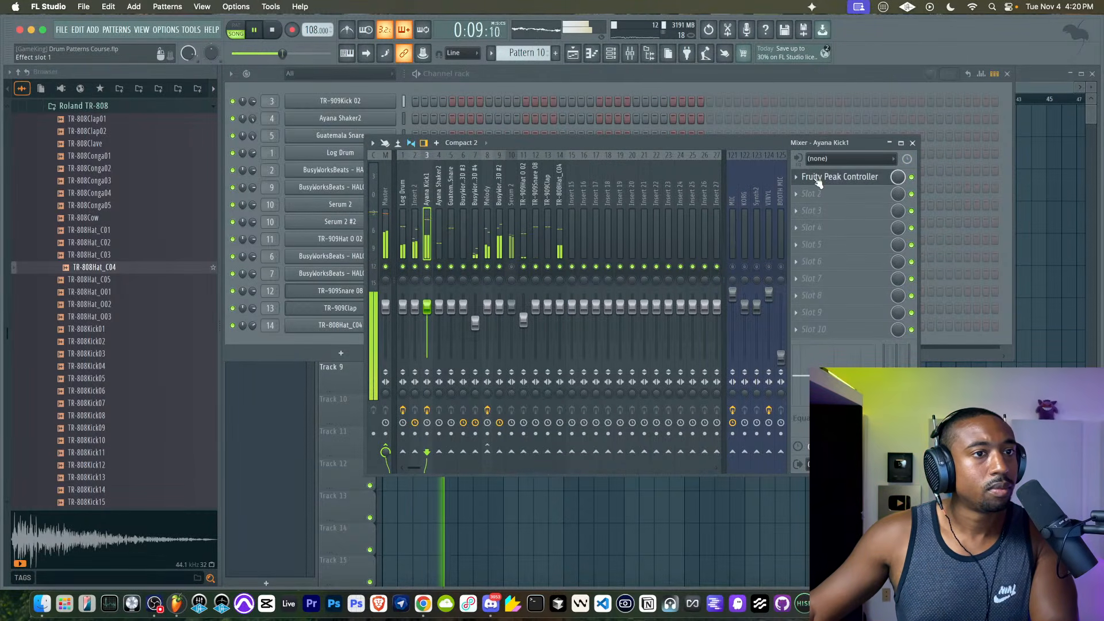
{"action": "left_click", "coordinate": [840, 177]}
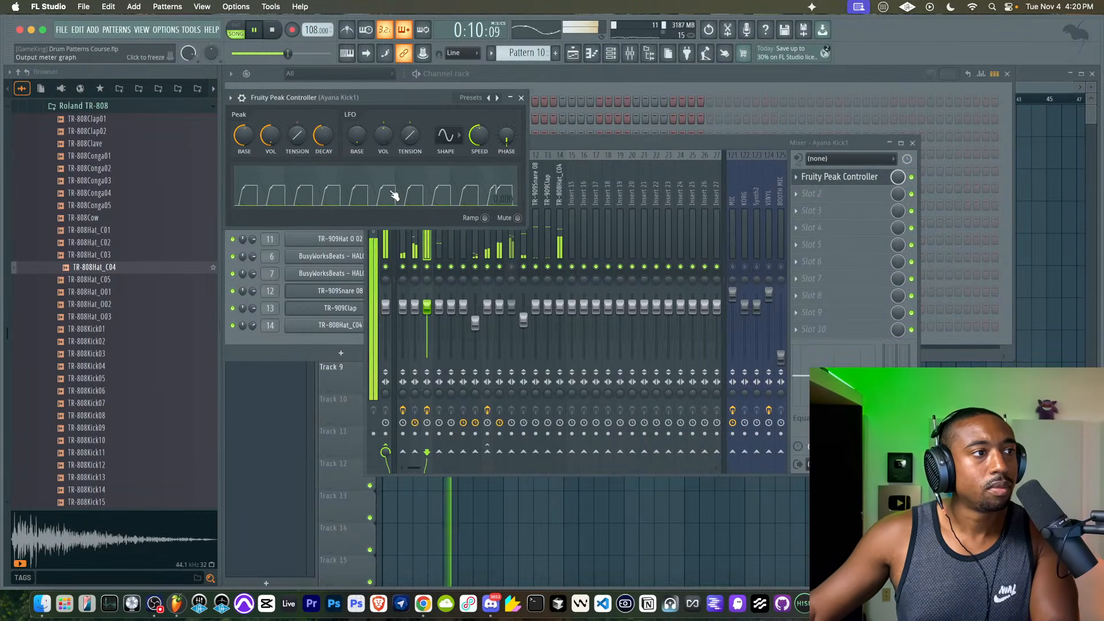
{"action": "right_click", "coordinate": [328, 133]}
{"action": "key", "text": "Escape"}
{"action": "left_click", "coordinate": [521, 97]}
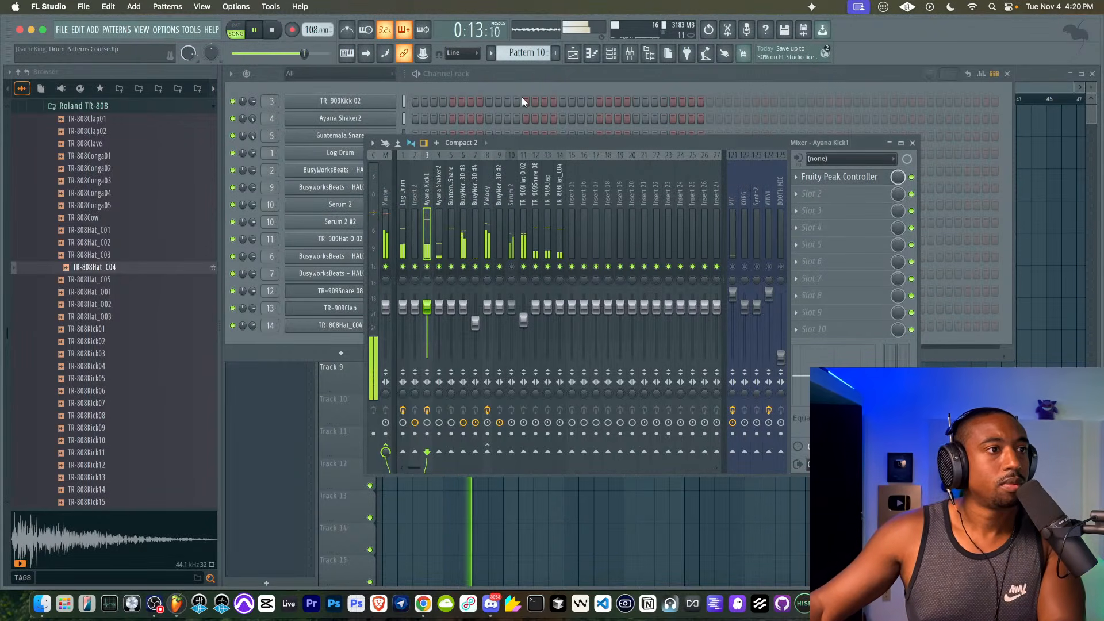
- Pull the Serum 2 mixer track's fader all the way down
{"action": "left_click", "coordinate": [514, 259]}
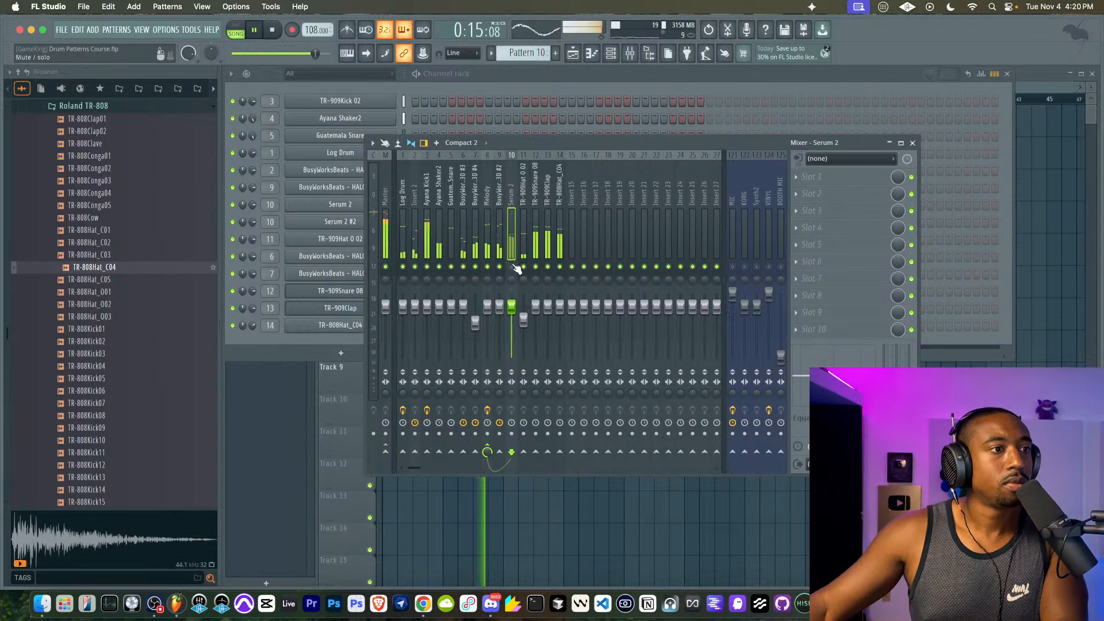
{"action": "left_click_drag", "start_coordinate": [511, 306], "coordinate": [511, 338]}
- Route the HALO3D #2 mixer track only to the Melody bus and move it to just before the Melody track
{"action": "left_click", "coordinate": [495, 246]}
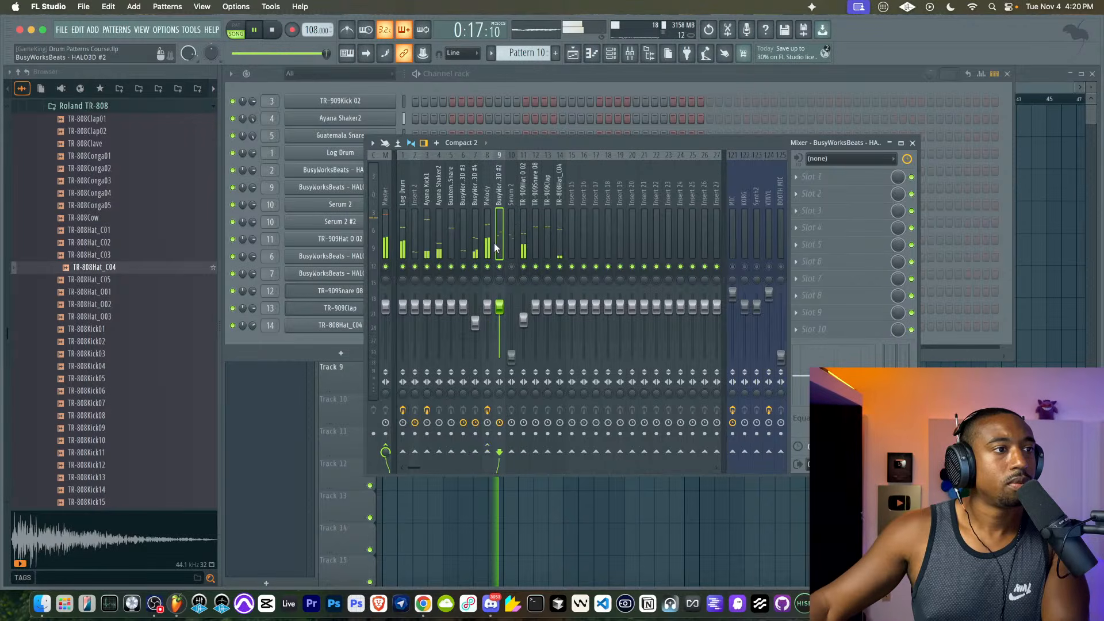
{"action": "right_click", "coordinate": [488, 452]}
{"action": "left_click", "coordinate": [515, 468]}
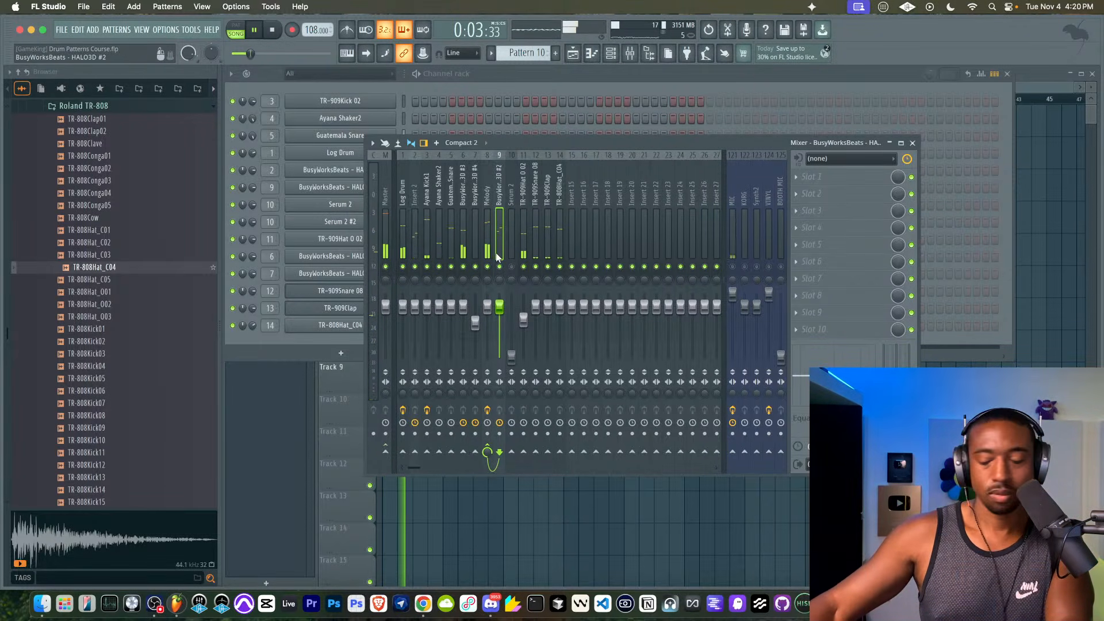
{"action": "key", "text": "alt+Left"}
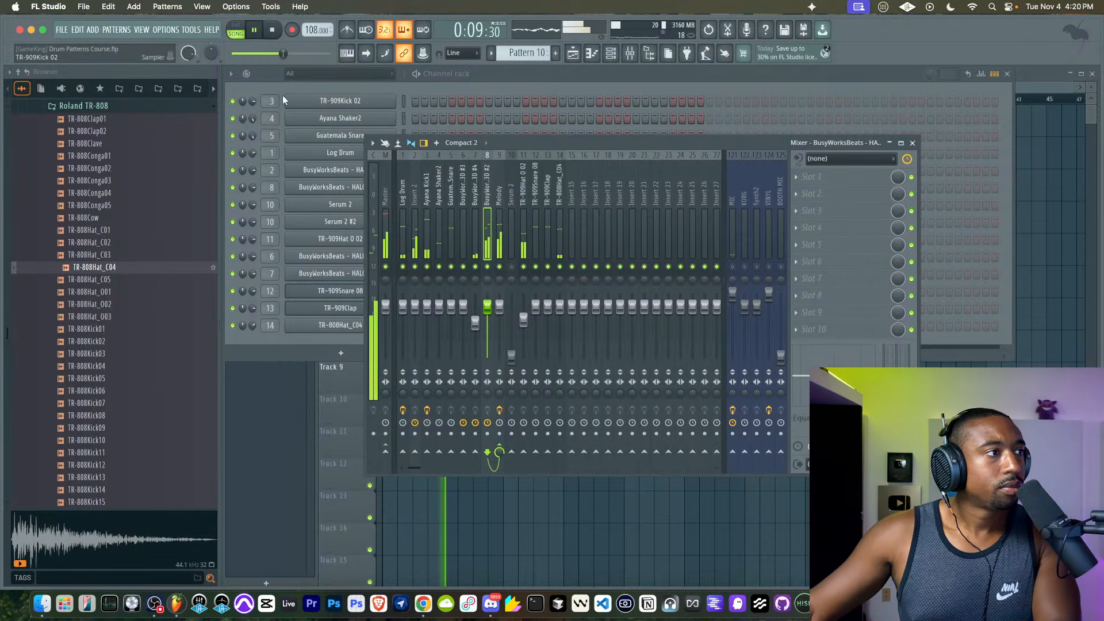
- Try TR-909Kick 08 from the Roland TR-909 folder as the kick channel's sample
{"action": "scroll", "coordinate": [115, 295], "scroll_direction": "up", "scroll_amount": 3}
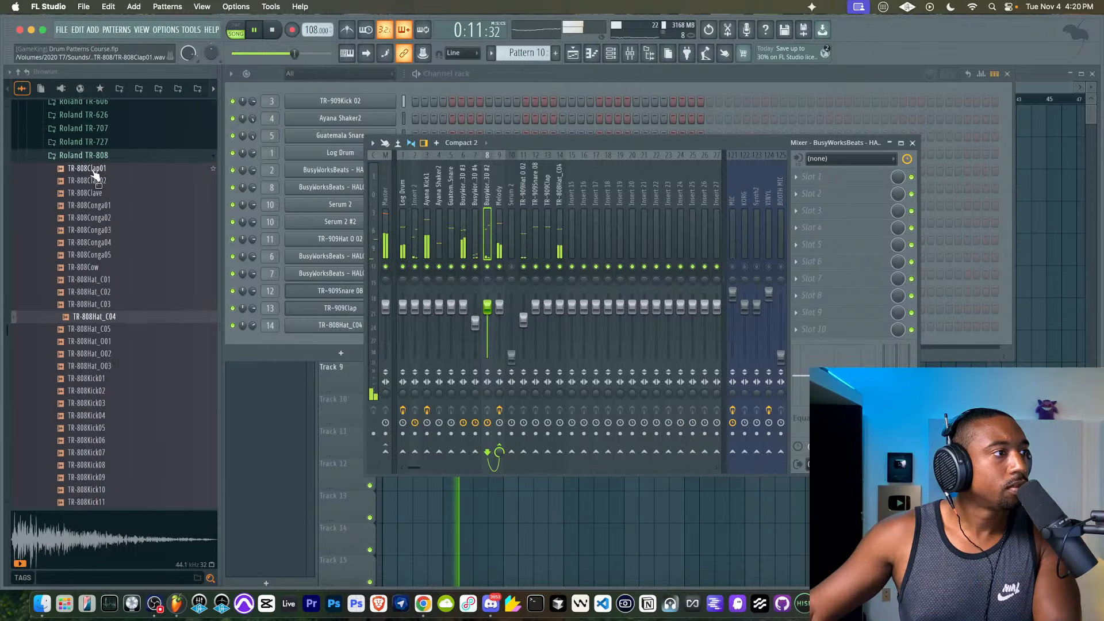
{"action": "left_click", "coordinate": [93, 157]}
{"action": "scroll", "coordinate": [110, 239], "scroll_direction": "down", "scroll_amount": 4}
{"action": "left_click_drag", "start_coordinate": [100, 207], "coordinate": [344, 99]}
{"action": "left_click", "coordinate": [344, 99]}
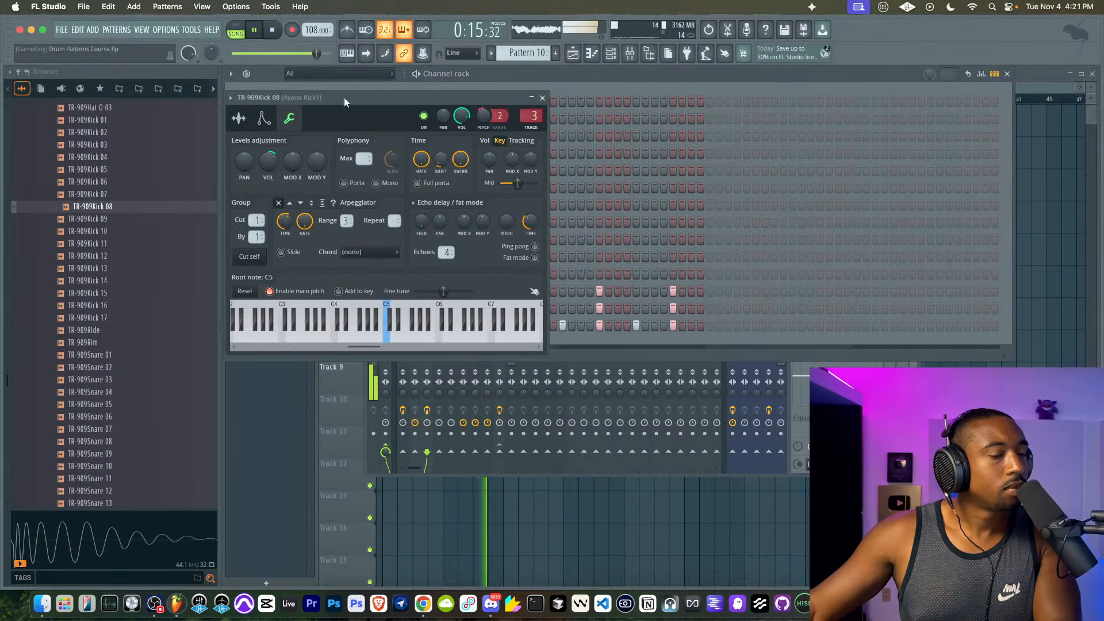
- Audition TR-909Kick 09 and try TR-909Kick 11 as the kick channel's sample
{"action": "left_click", "coordinate": [118, 219]}
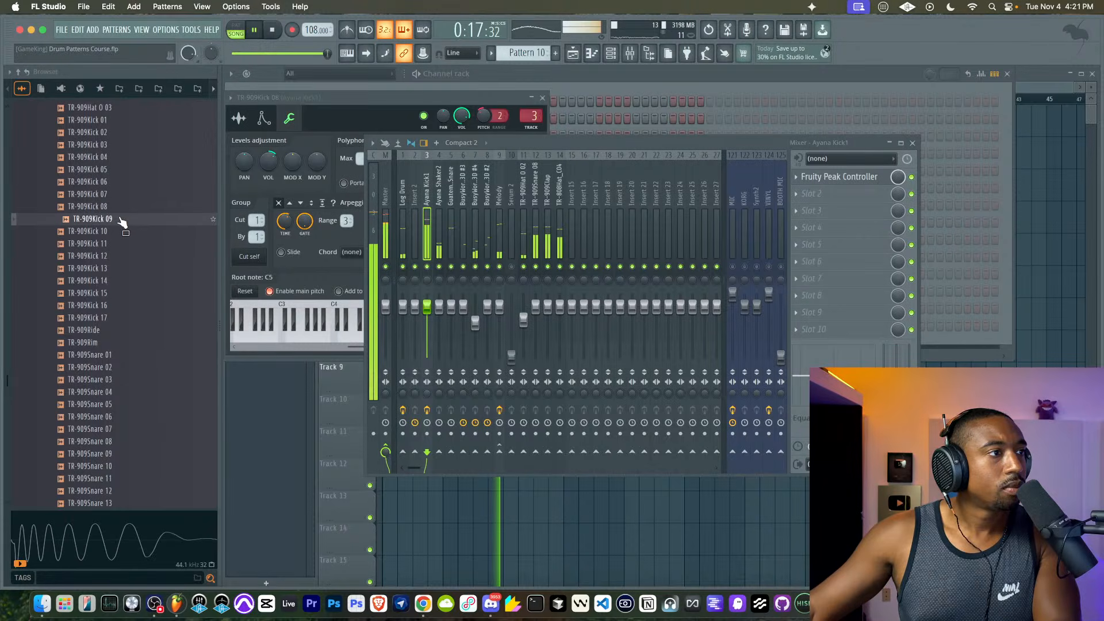
{"action": "left_click", "coordinate": [542, 96]}
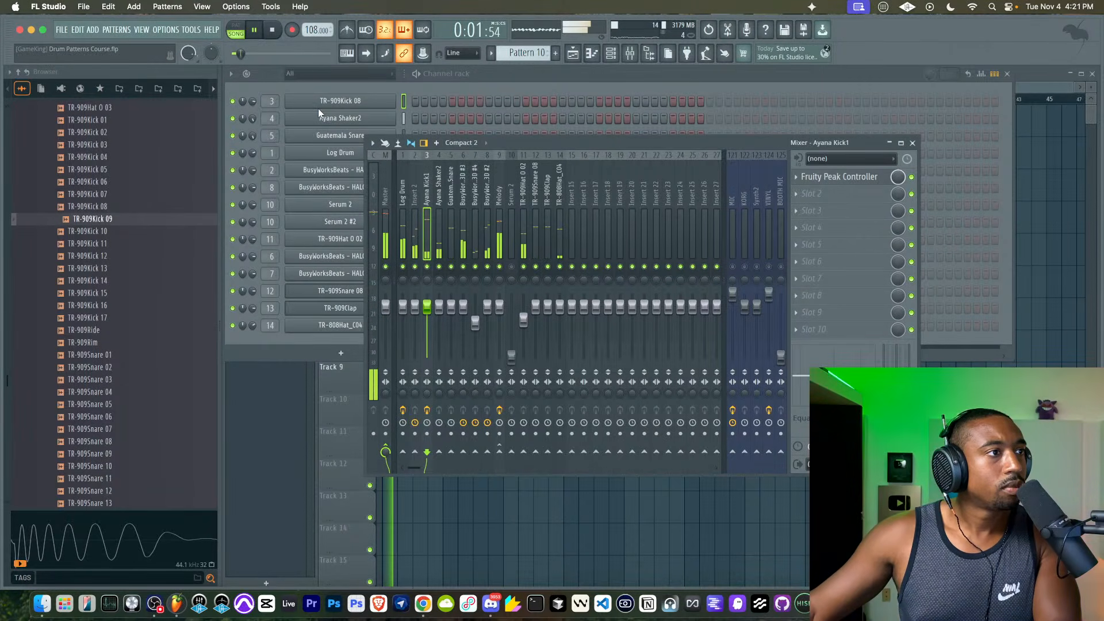
{"action": "left_click", "coordinate": [345, 104]}
{"action": "left_click", "coordinate": [239, 118]}
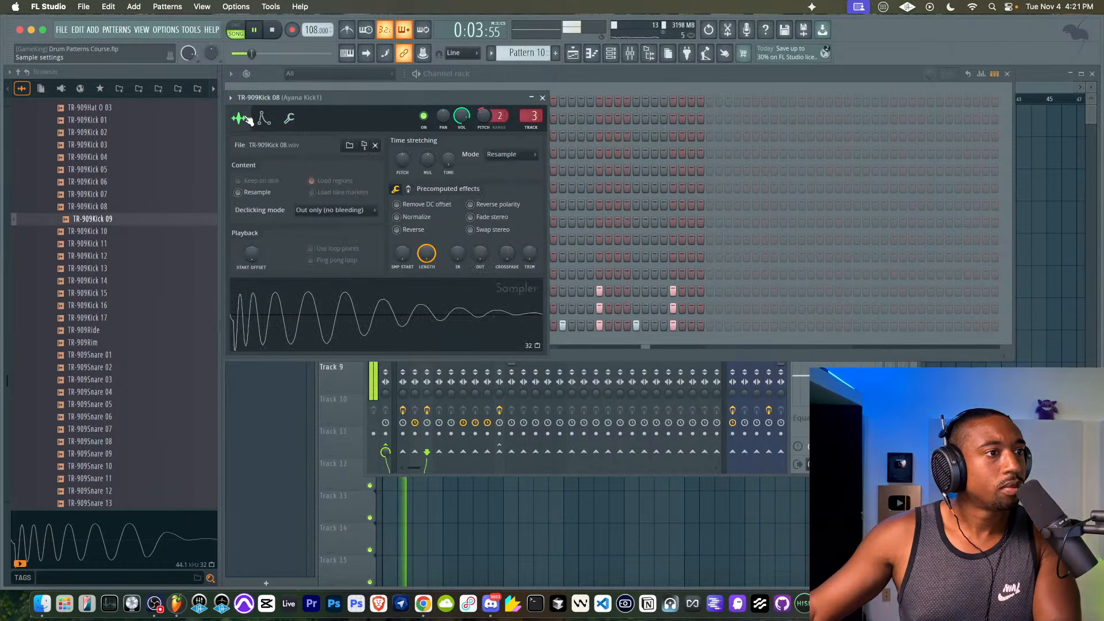
{"action": "left_click", "coordinate": [88, 244]}
{"action": "left_click_drag", "start_coordinate": [391, 320], "coordinate": [343, 308]}
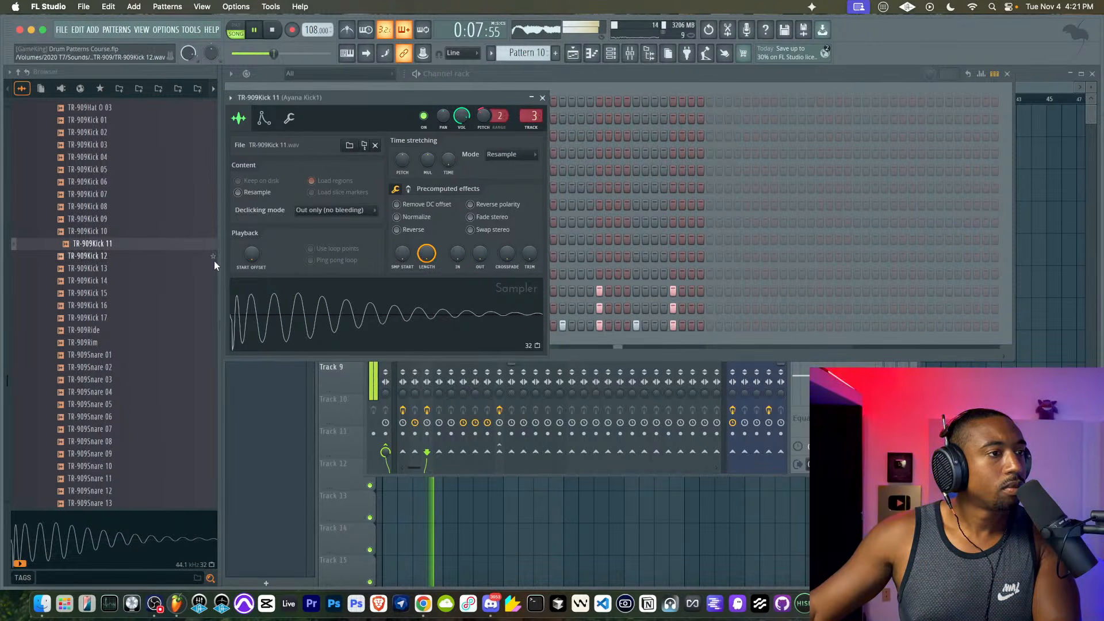
- Try the kick channel's pitch at +20 and +39 cents, and set it to 0 cents
{"action": "right_click", "coordinate": [486, 116]}
{"action": "left_click", "coordinate": [487, 121]}
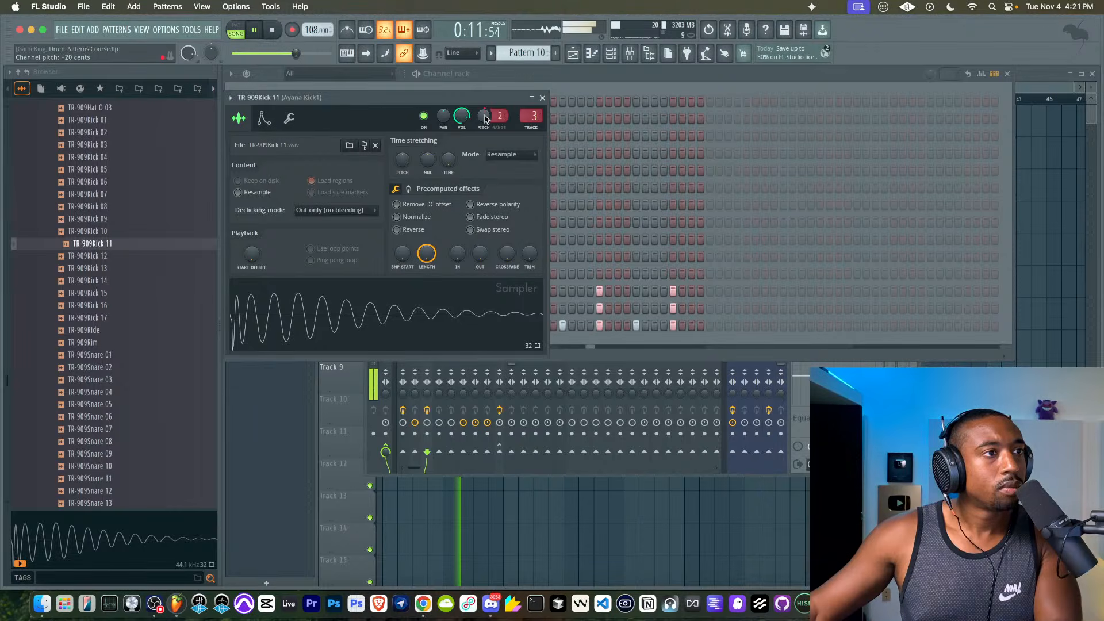
{"action": "right_click", "coordinate": [485, 118]}
{"action": "left_click", "coordinate": [483, 120]}
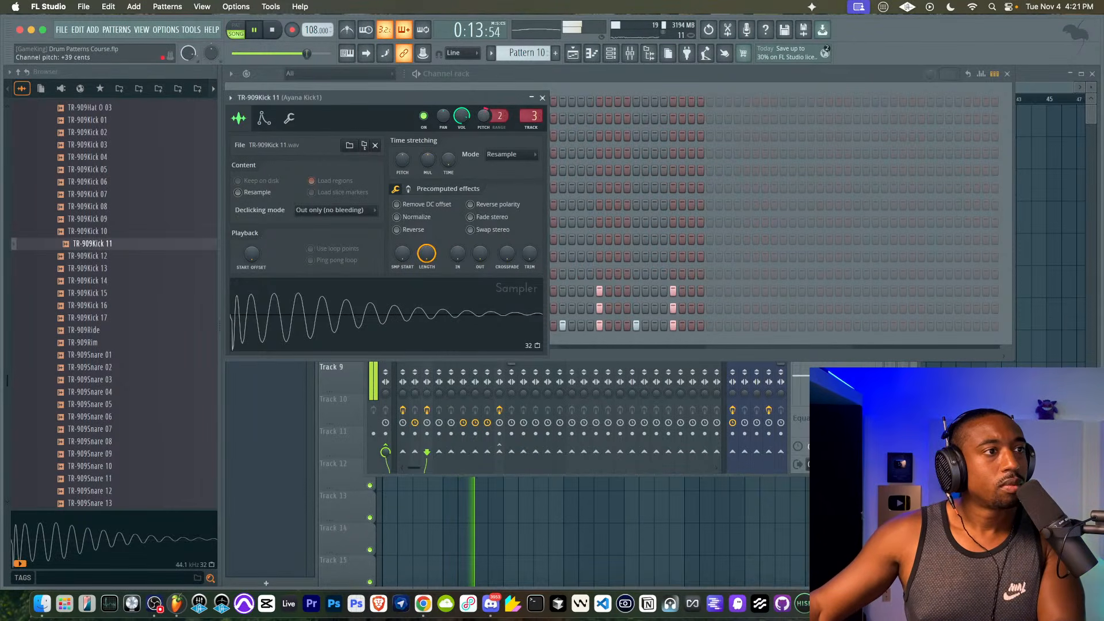
{"action": "right_click", "coordinate": [482, 117]}
{"action": "left_click", "coordinate": [494, 120]}
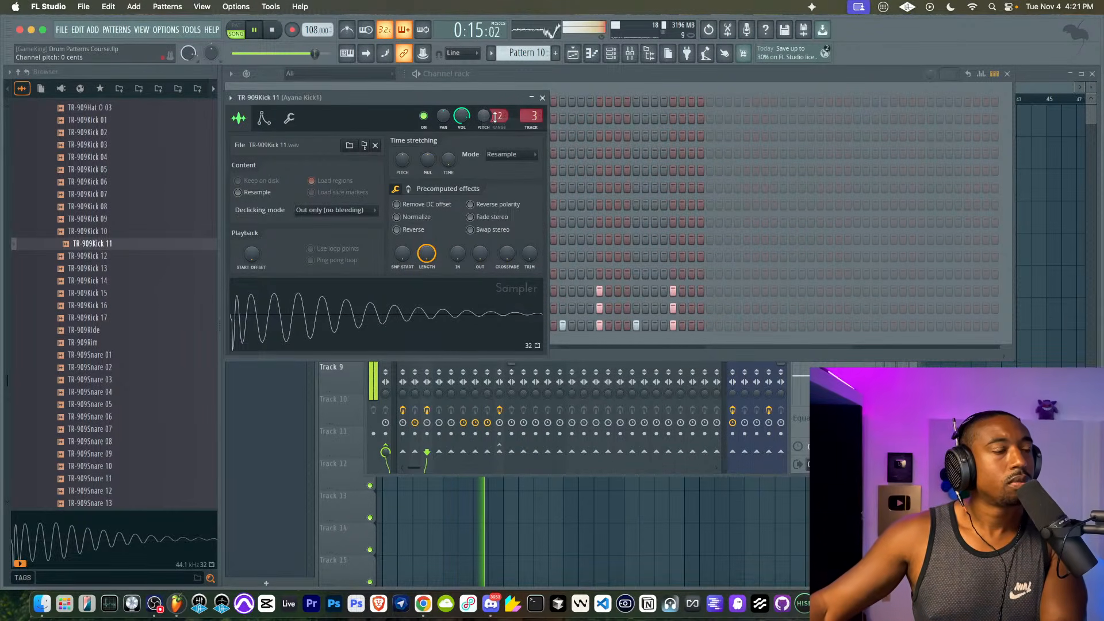
- Replace the kick channel's sample with TR-909Kick 01 and return to the playlist
{"action": "left_click", "coordinate": [542, 98]}
{"action": "scroll", "coordinate": [127, 172], "scroll_direction": "up", "scroll_amount": 2}
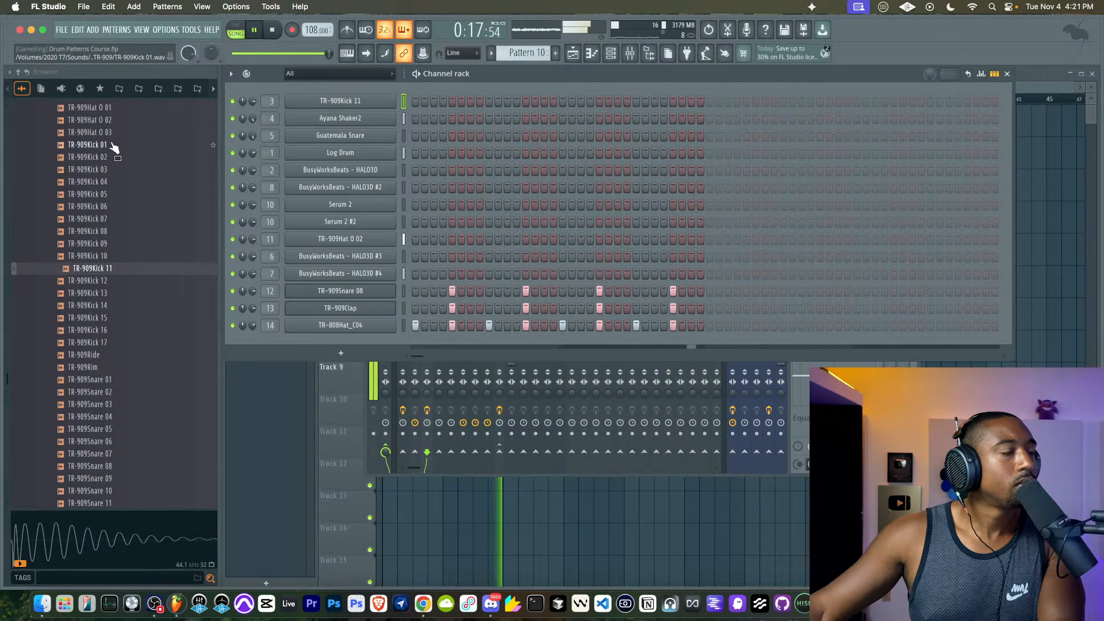
{"action": "left_click_drag", "start_coordinate": [113, 148], "coordinate": [330, 106]}
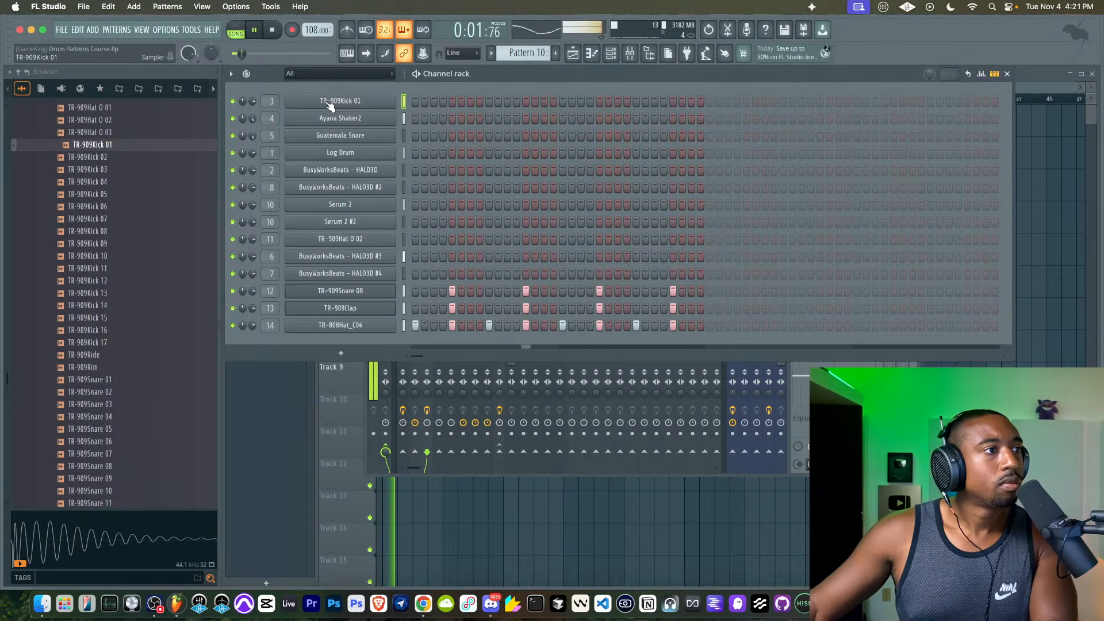
{"action": "left_click", "coordinate": [845, 506]}
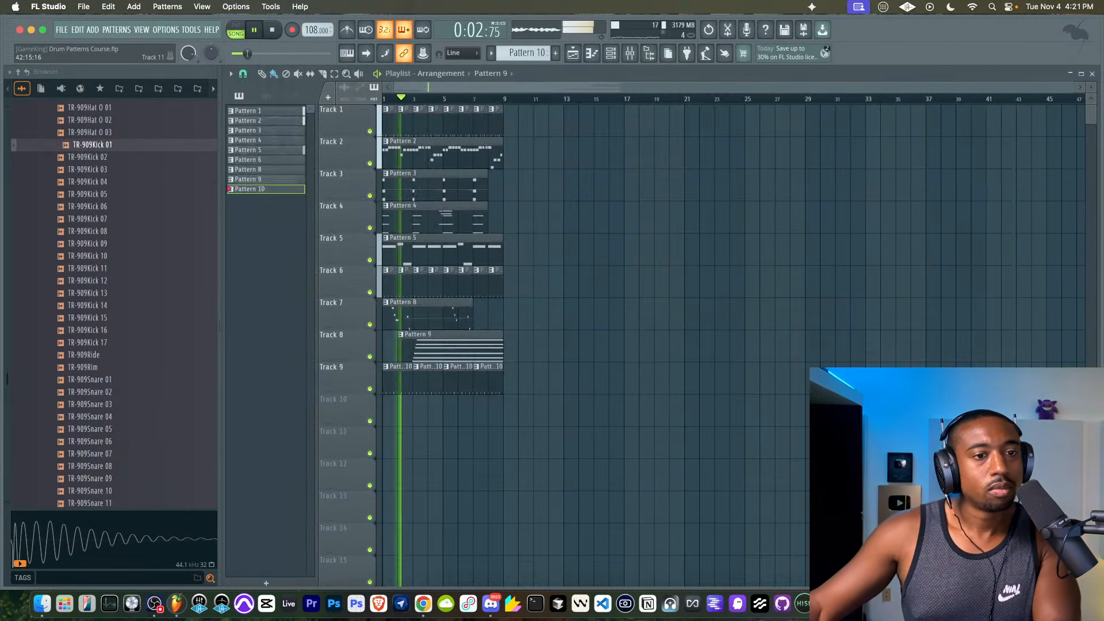
- Bring up the mixer and toggle the mute of the MIC track
{"action": "left_click", "coordinate": [615, 54]}
{"action": "left_click", "coordinate": [630, 54]}
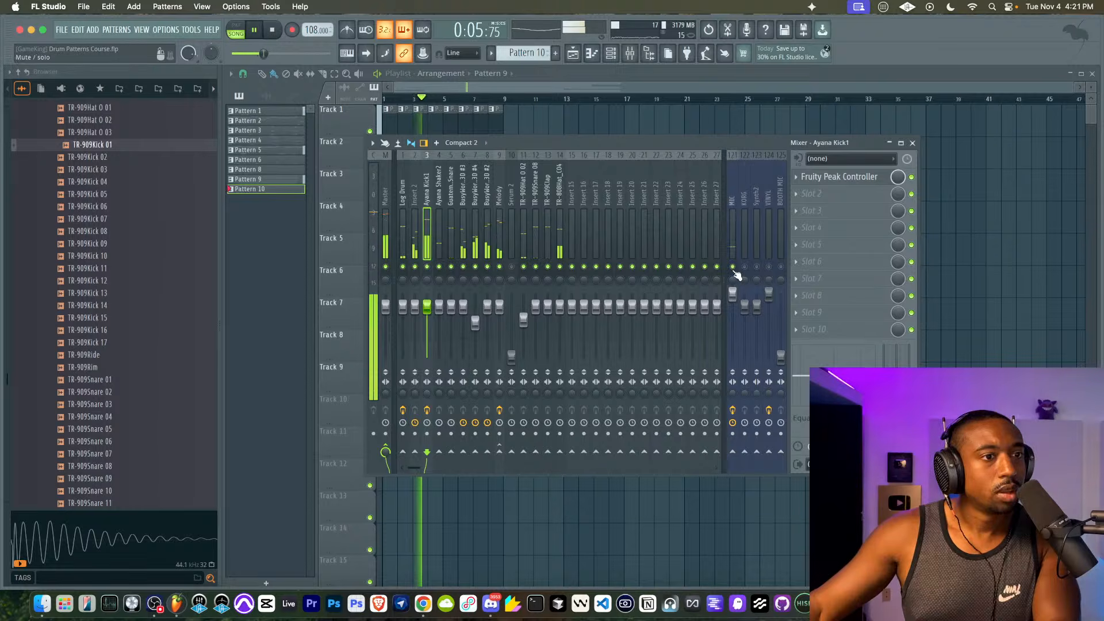
{"action": "left_click", "coordinate": [732, 267]}
- Try the arrangement at 116 and 100 BPM, return the tempo to 108 BPM, and stop playback
{"action": "key", "text": "space"}
{"action": "key", "text": "space"}
{"action": "scroll", "coordinate": [307, 29], "scroll_direction": "up", "scroll_amount": 3}
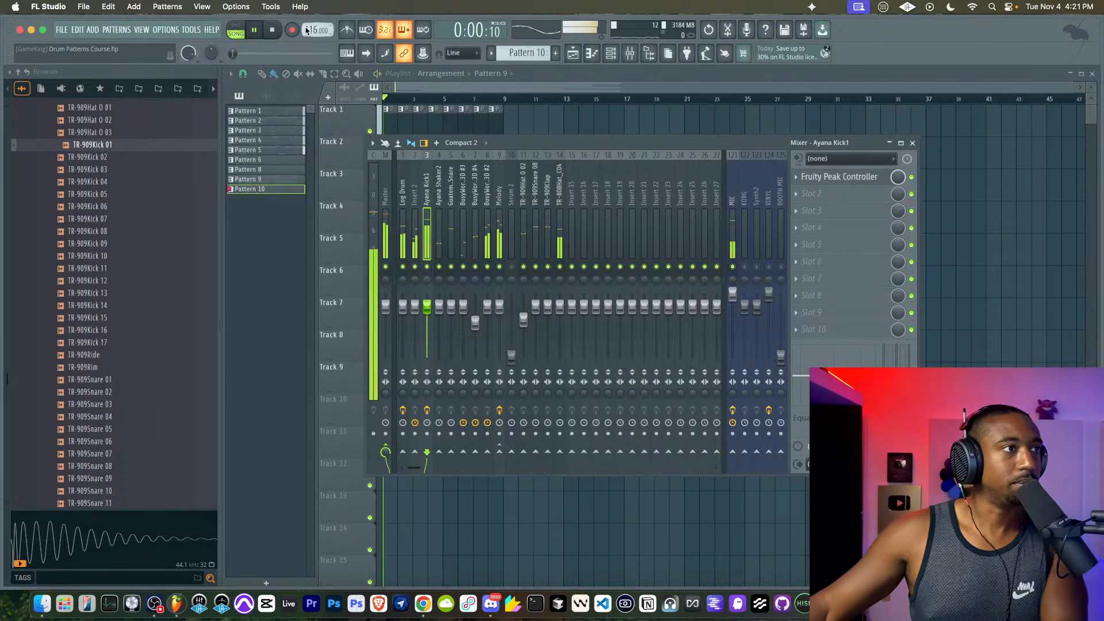
{"action": "key", "text": "space"}
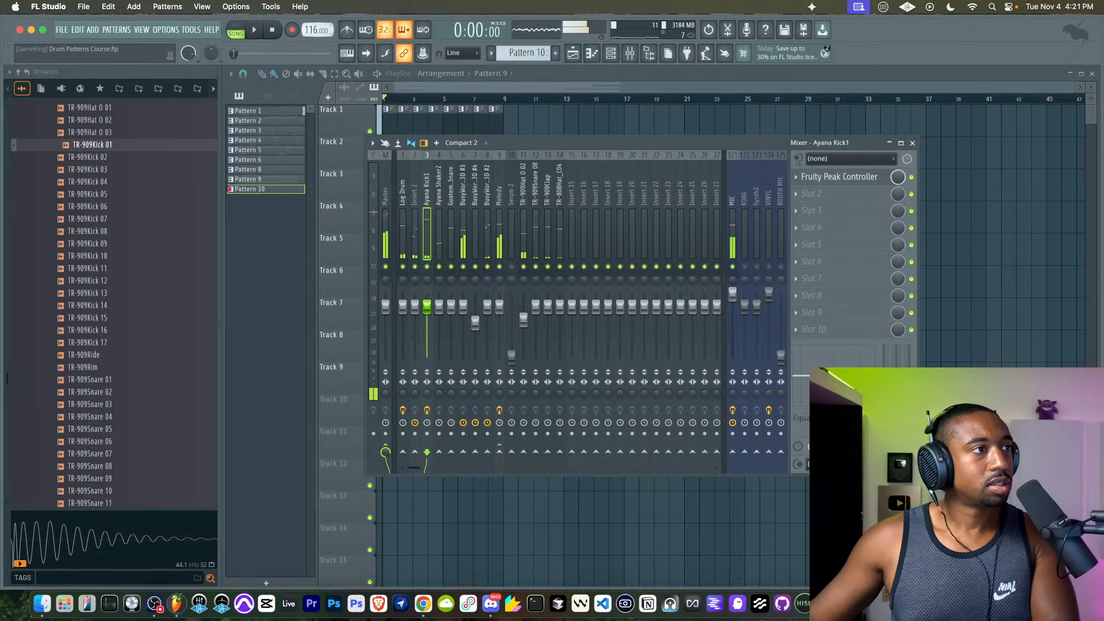
{"action": "scroll", "coordinate": [317, 30], "scroll_direction": "down", "scroll_amount": 4}
{"action": "key", "text": "space"}
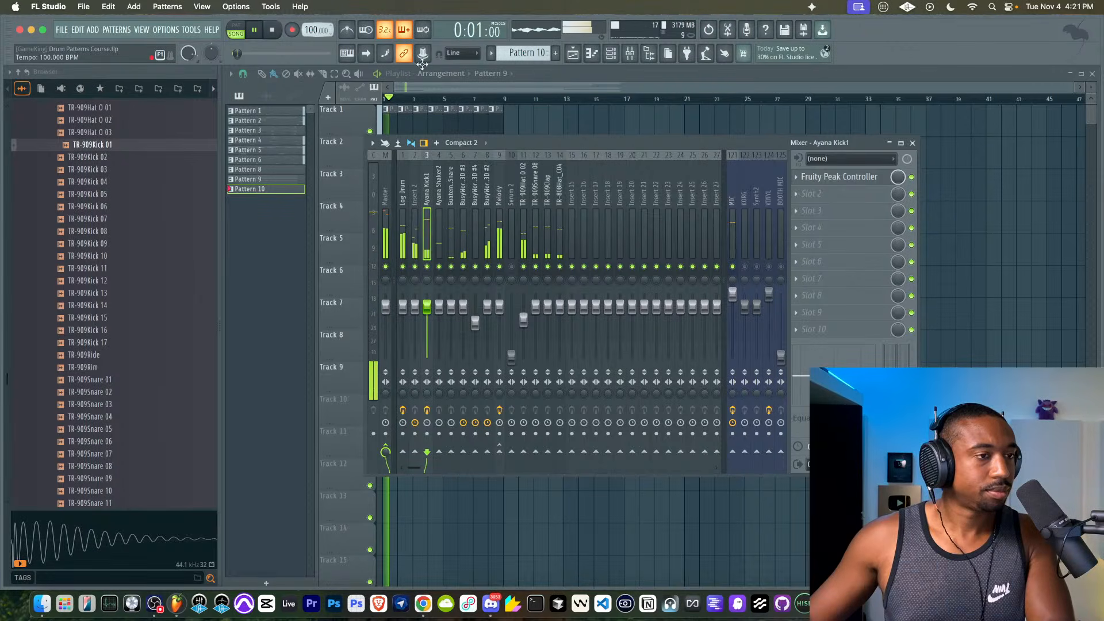
{"action": "scroll", "coordinate": [317, 30], "scroll_direction": "up", "scroll_amount": 8}
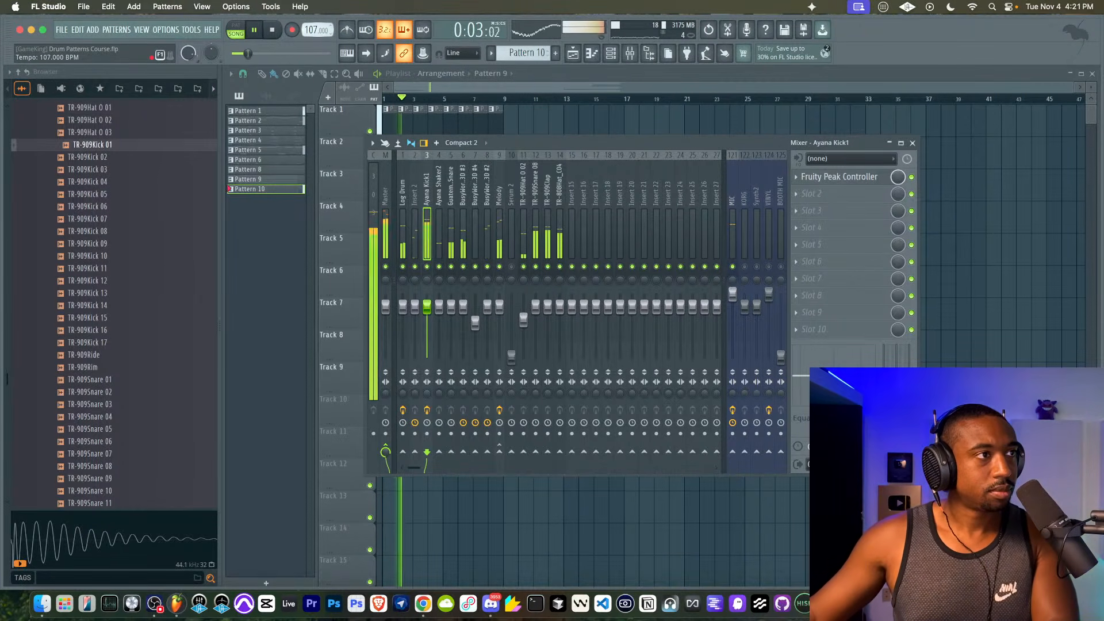
{"action": "key", "text": "F9"}
{"action": "key", "text": "space"}
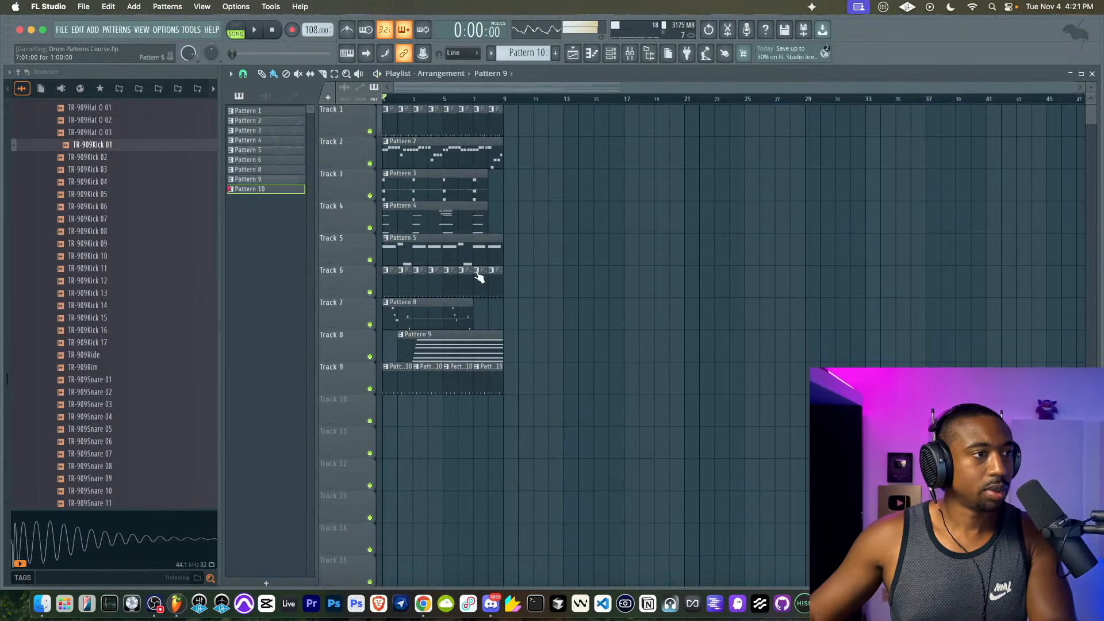
- Select all clips in the playlist, clear the clip selection, and review the channel rack's Pattern 10 steps
{"action": "key", "text": "super+a"}
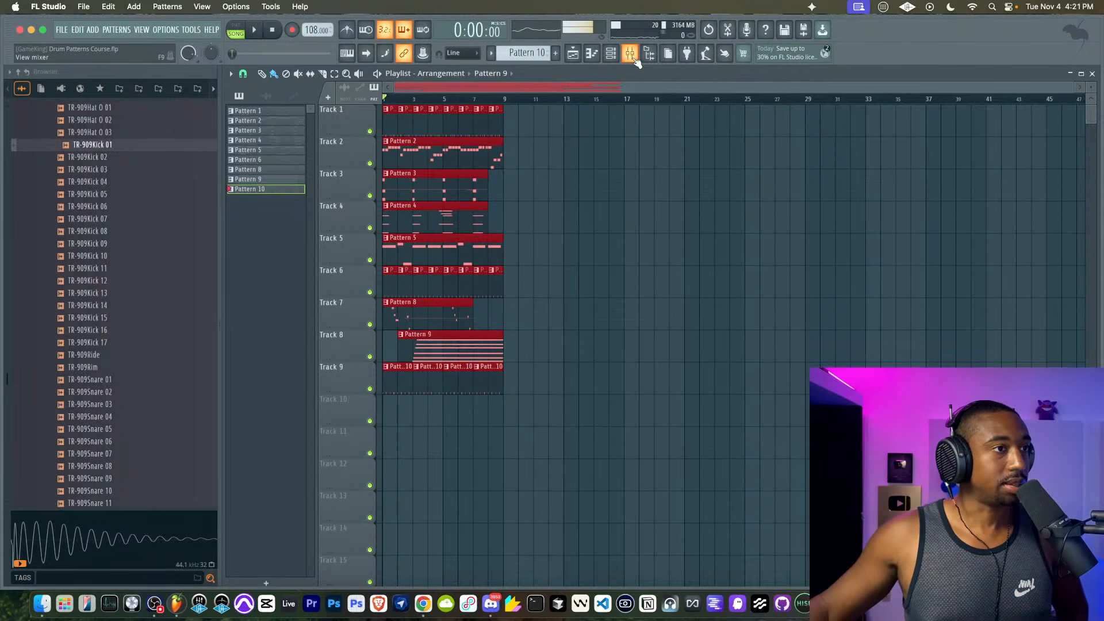
{"action": "left_click", "coordinate": [551, 151]}
{"action": "key", "text": "super+a"}
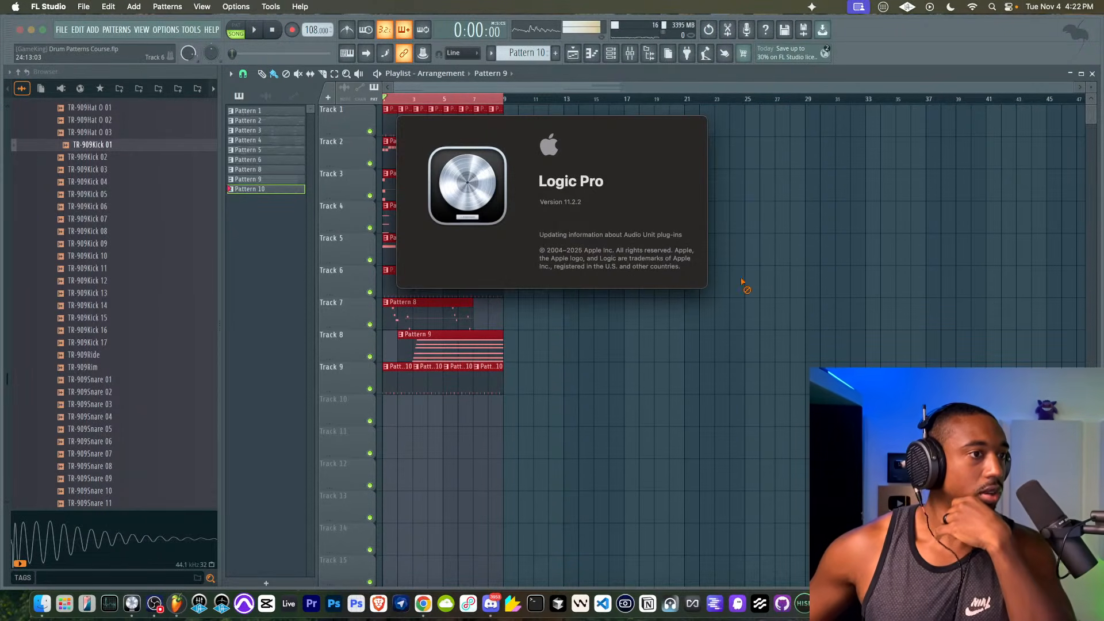
{"action": "left_click", "coordinate": [678, 251]}
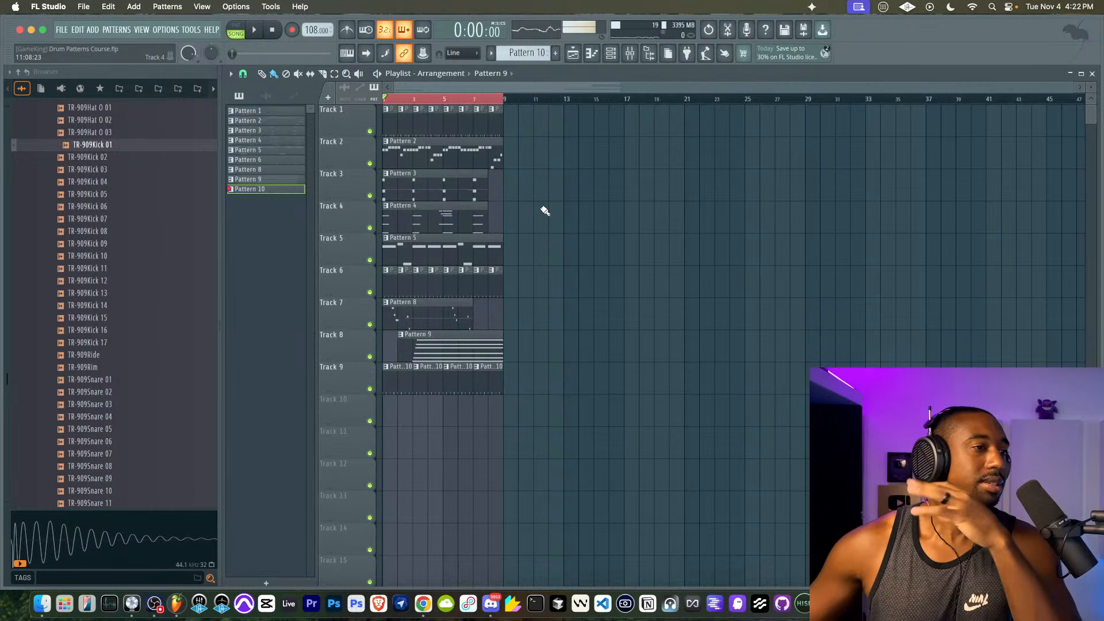
{"action": "left_click", "coordinate": [613, 58]}
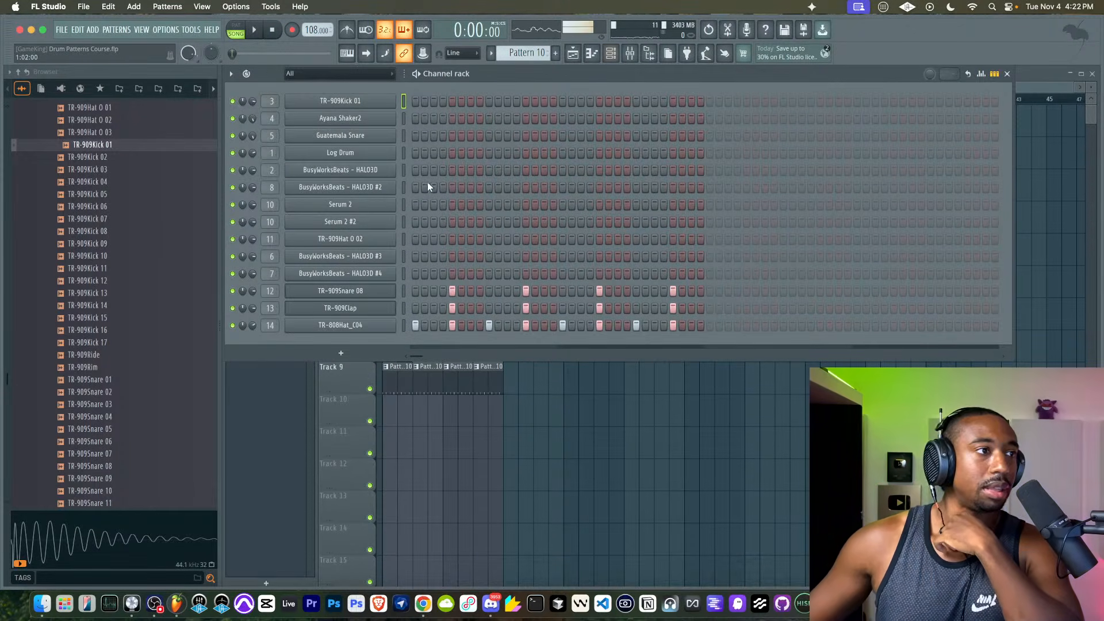
{"action": "left_click", "coordinate": [547, 383]}
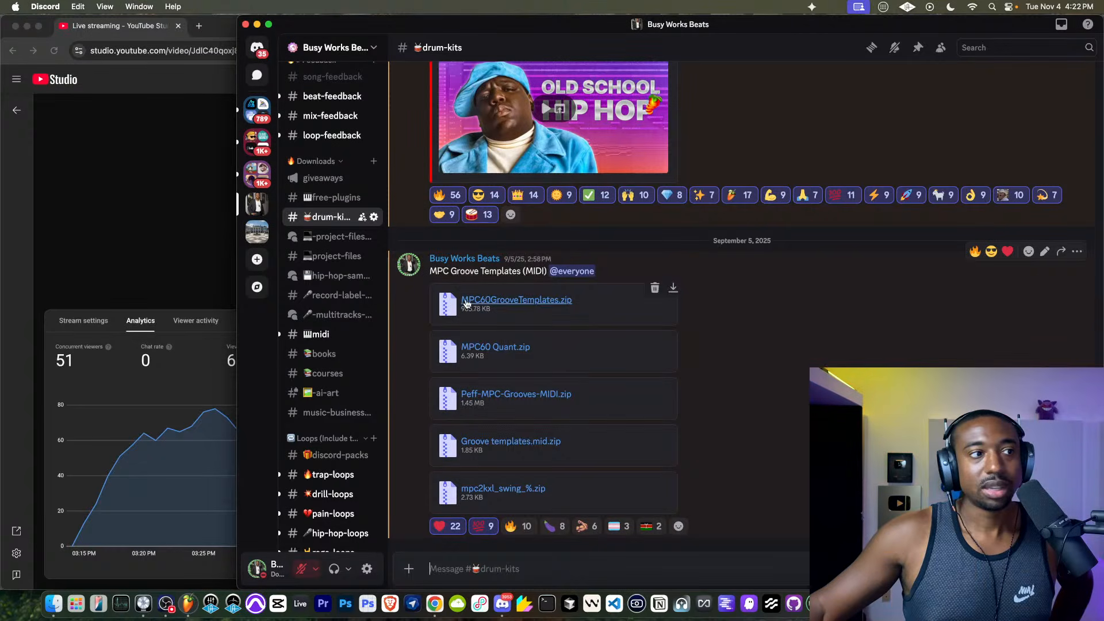
- In Discord, look over the Busy Works Beats server's options and the MPC groove templates in the drum-kits channel
{"action": "left_click", "coordinate": [347, 48]}
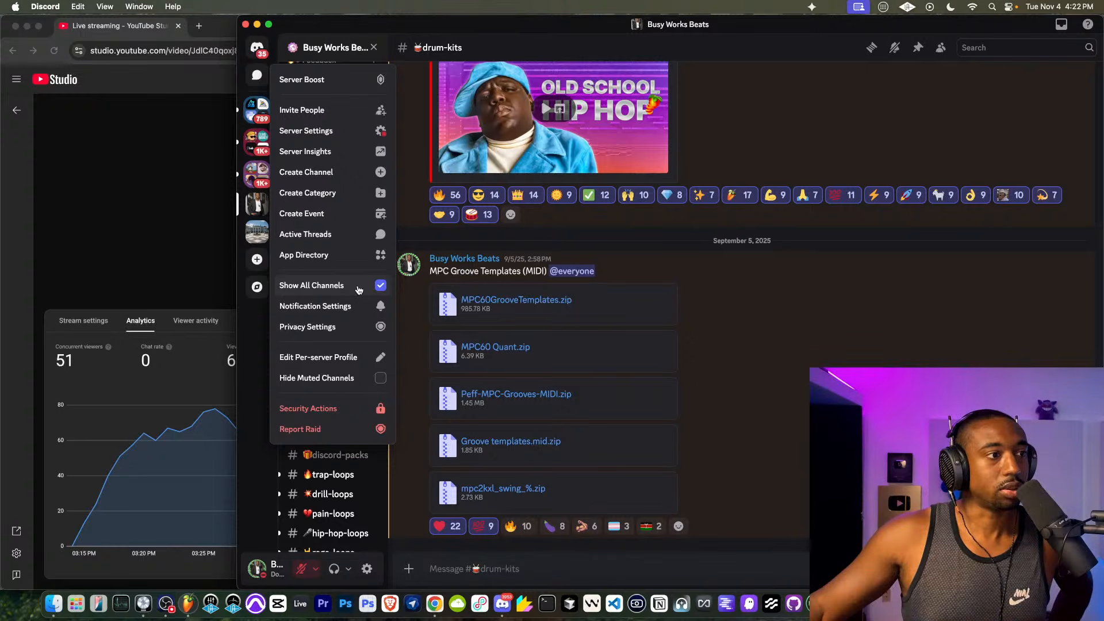
{"action": "left_click", "coordinate": [816, 331]}
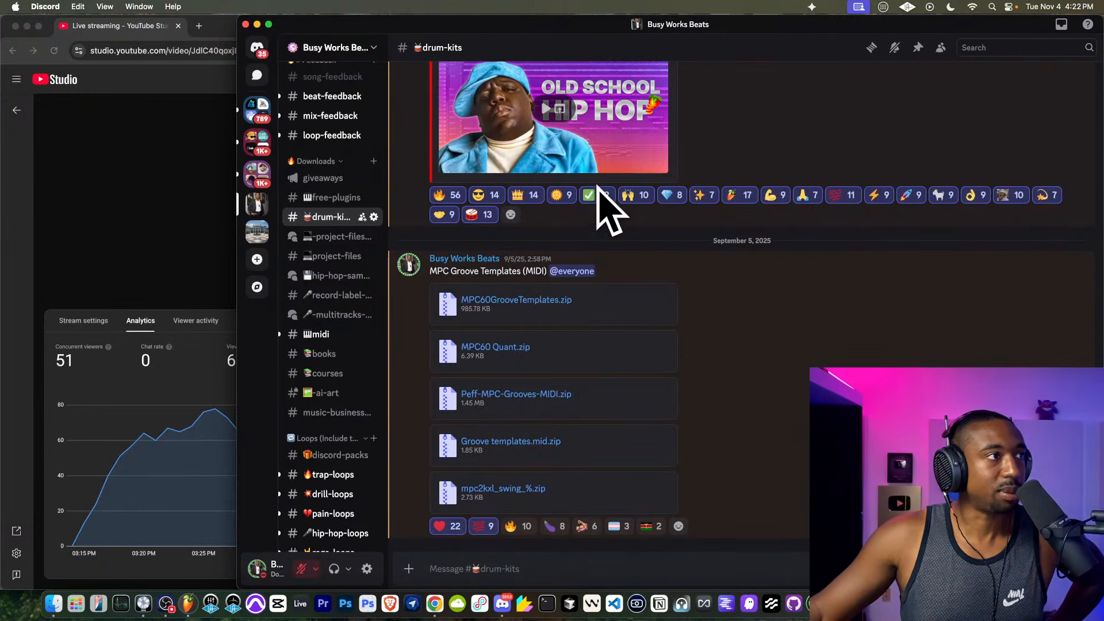
{"action": "mouse_move", "coordinate": [658, 192]}
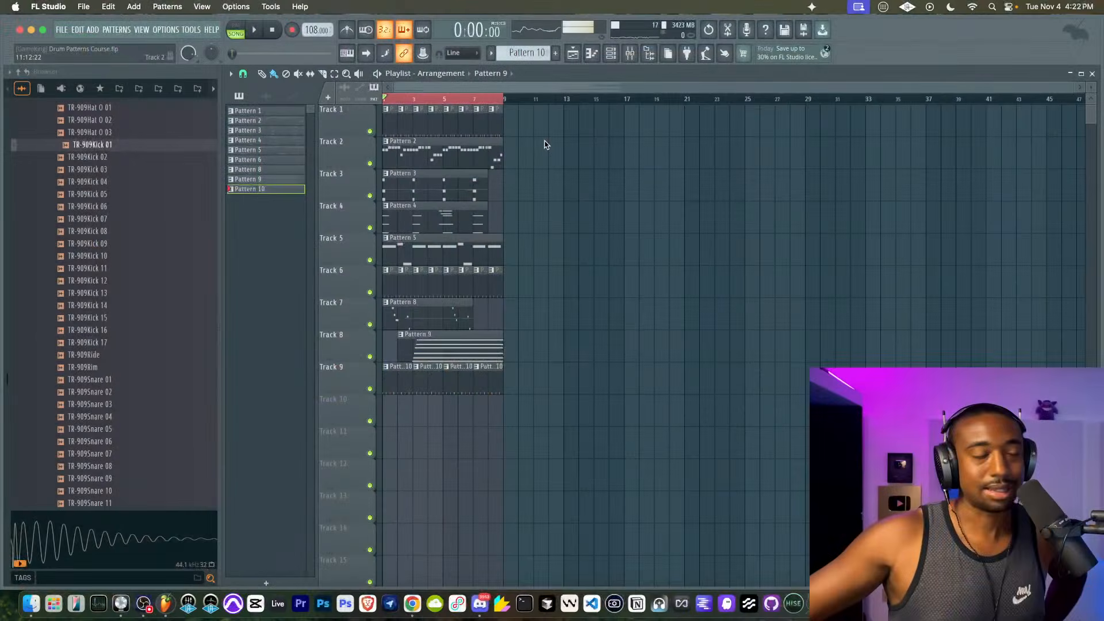
- Delete all pattern clips from the playlist's nine tracks and clear the time selection
{"action": "scroll", "coordinate": [549, 147], "scroll_direction": "up", "scroll_amount": 3}
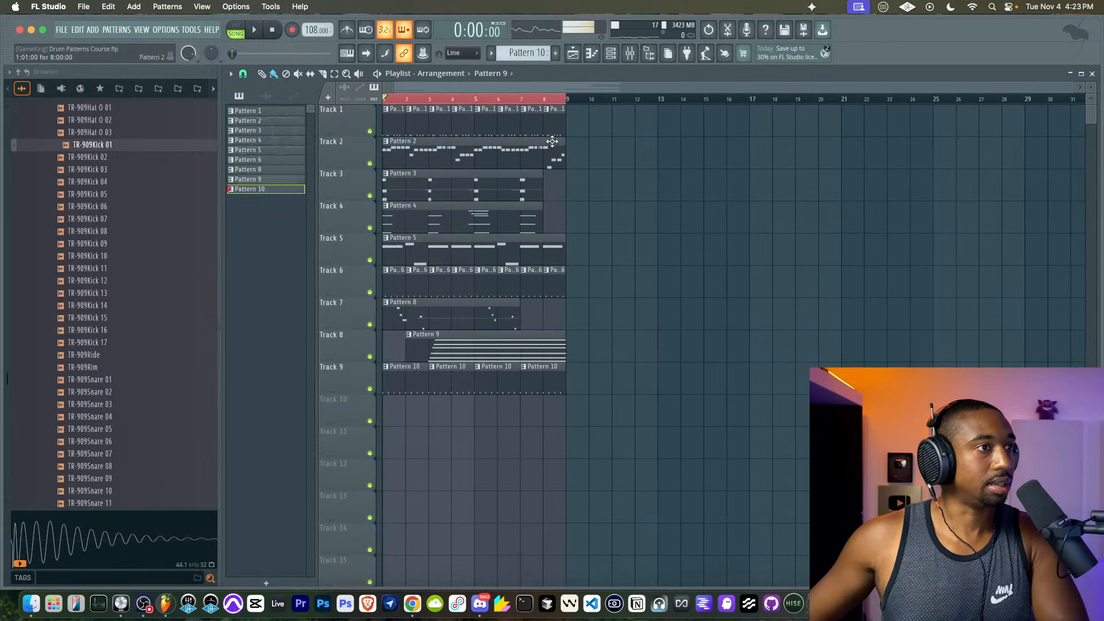
{"action": "left_click_drag", "start_coordinate": [665, 459], "coordinate": [359, 103]}
{"action": "key", "text": "Delete"}
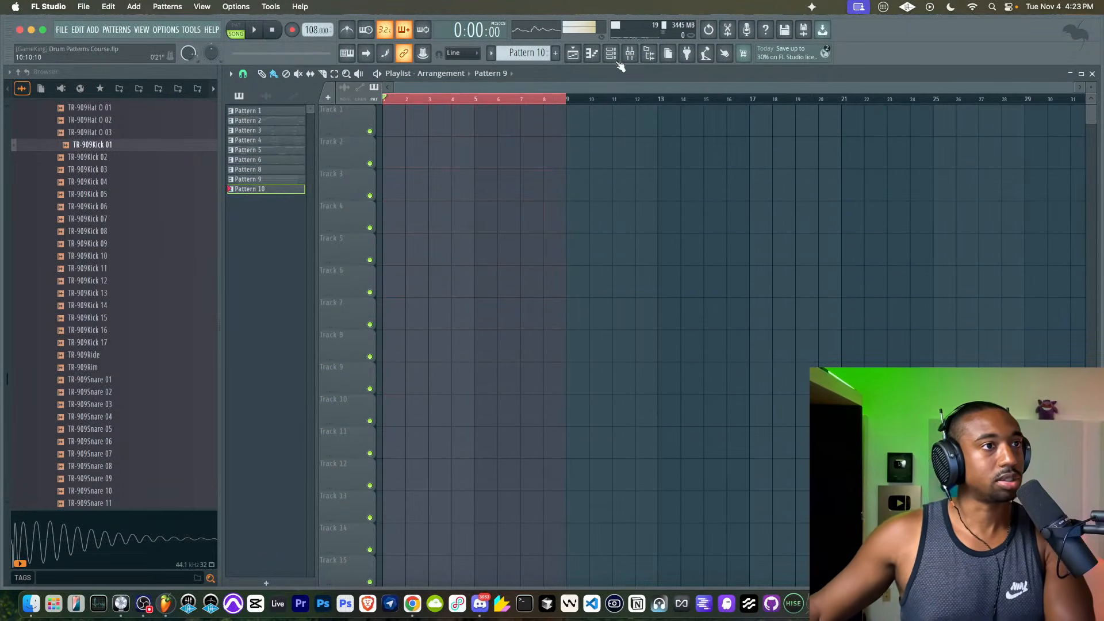
{"action": "left_click", "coordinate": [615, 57]}
{"action": "left_click", "coordinate": [611, 55]}
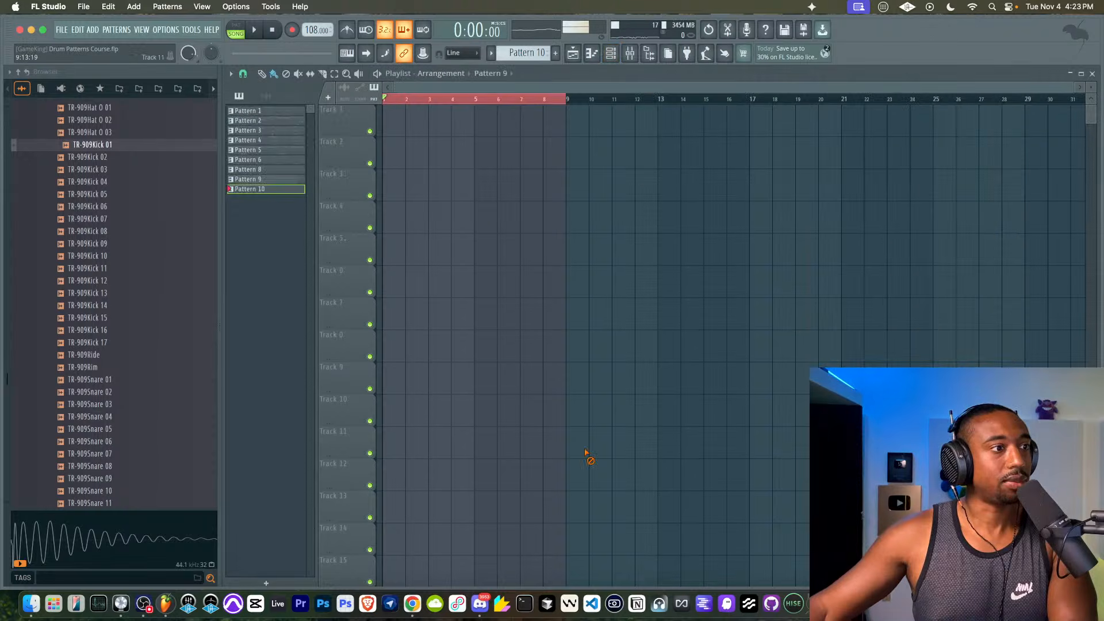
{"action": "right_click", "coordinate": [500, 102]}
- Delete every channel in the channel rack, from TR-909Kick 01 through TR-808Hat_C04, and select Pattern 8
{"action": "left_click", "coordinate": [612, 54]}
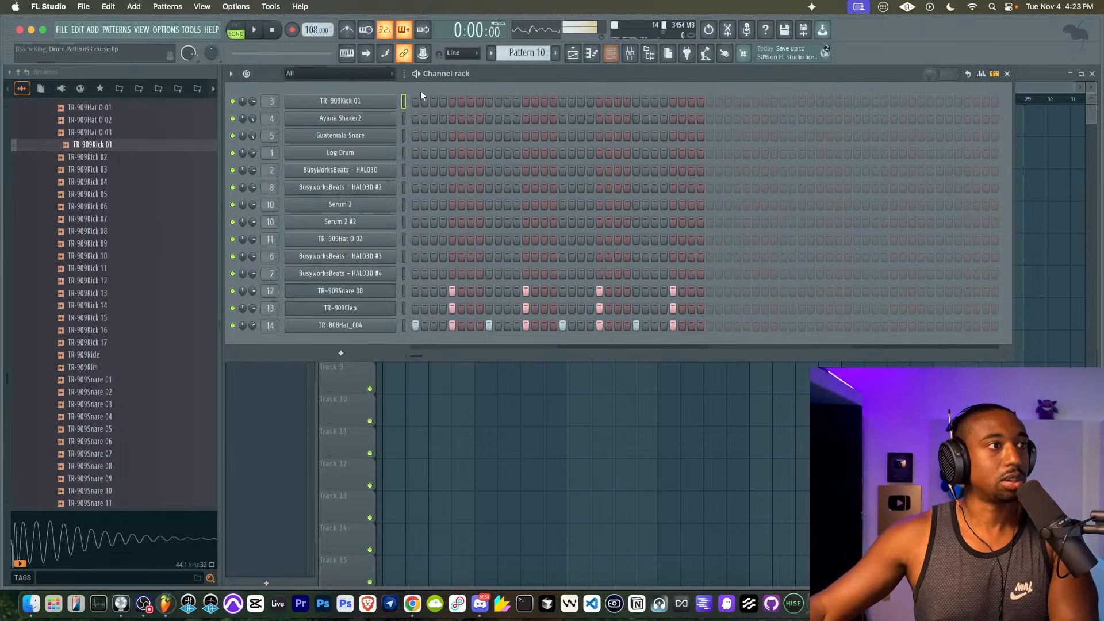
{"action": "right_click", "coordinate": [375, 106]}
{"action": "key", "text": "d"}
{"action": "right_click", "coordinate": [376, 106]}
{"action": "key", "text": "d"}
{"action": "right_click", "coordinate": [376, 106]}
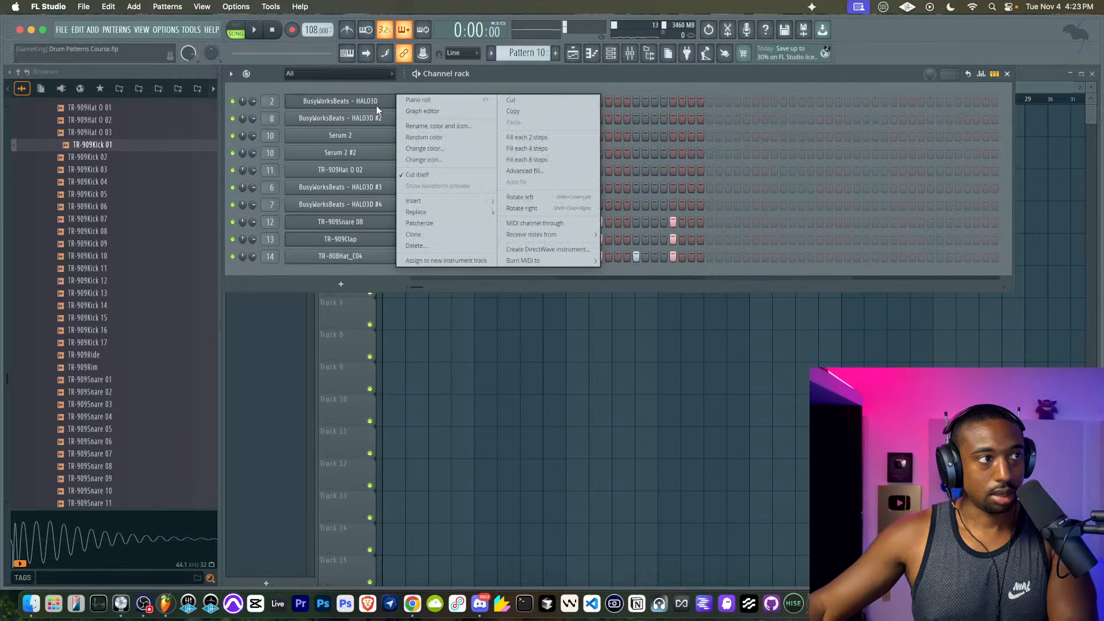
{"action": "key", "text": "d"}
{"action": "right_click", "coordinate": [376, 106]}
{"action": "key", "text": "d"}
{"action": "right_click", "coordinate": [376, 106]}
{"action": "right_click", "coordinate": [376, 106]}
{"action": "key", "text": "d"}
{"action": "right_click", "coordinate": [377, 106]}
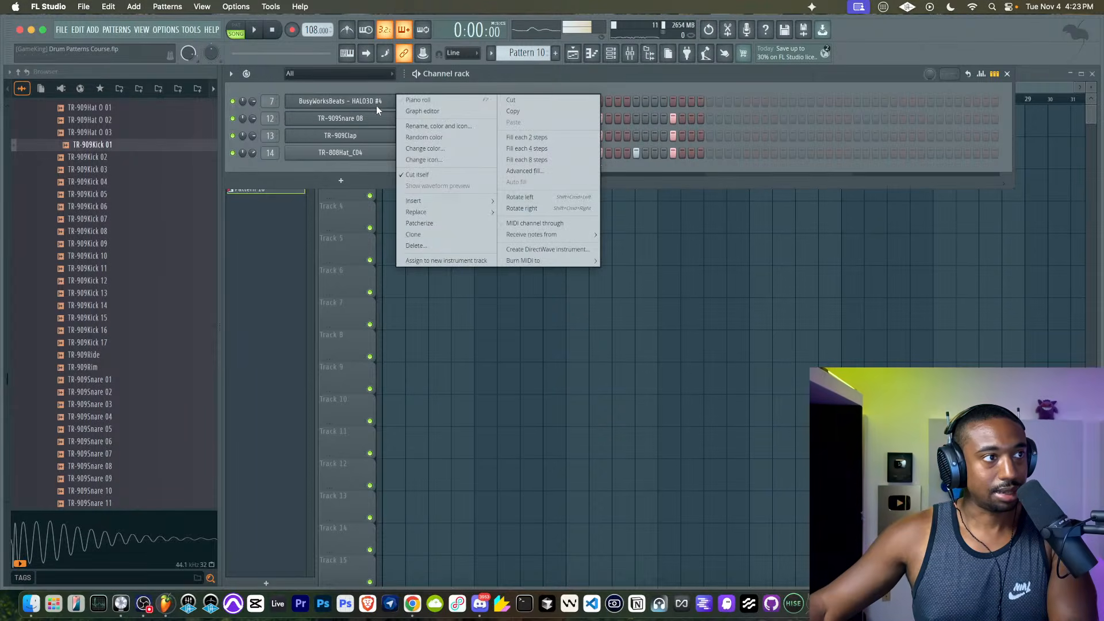
{"action": "key", "text": "d"}
{"action": "right_click", "coordinate": [376, 106]}
{"action": "key", "text": "d"}
{"action": "right_click", "coordinate": [376, 106]}
{"action": "key", "text": "d"}
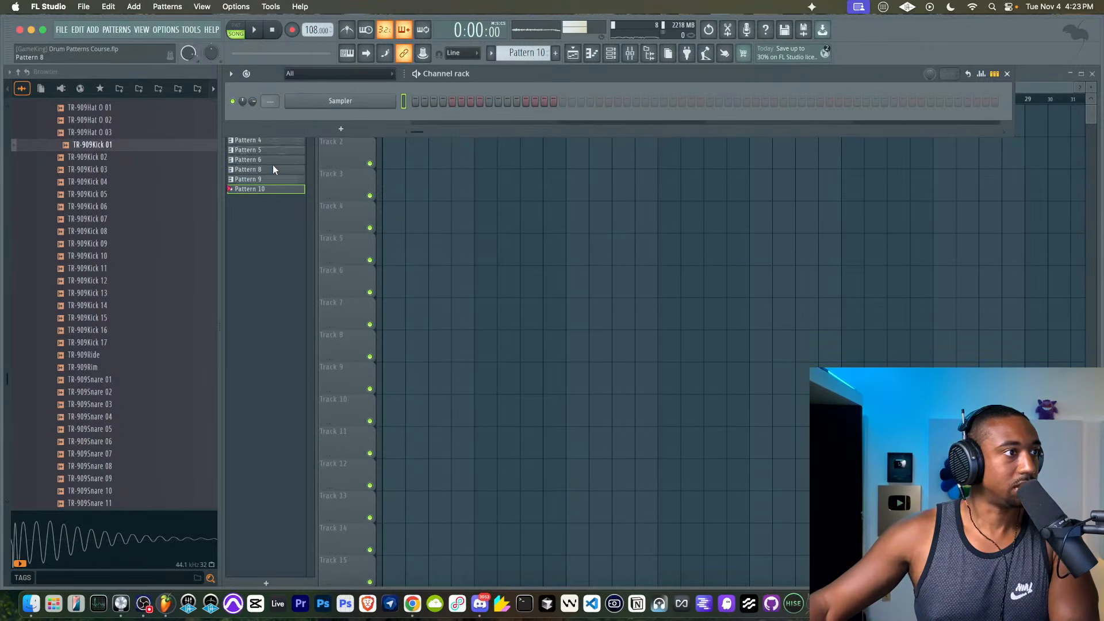
{"action": "left_click", "coordinate": [273, 166]}
{"action": "left_click", "coordinate": [611, 53]}
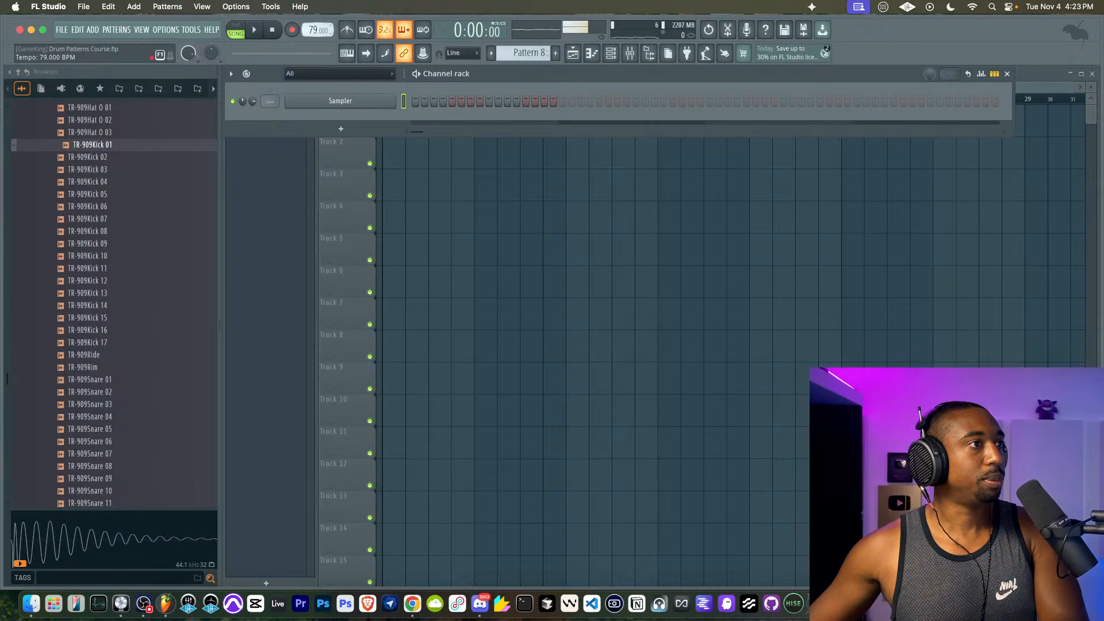
- Set the tempo to 82 BPM and play it back with the metronome turned on
{"action": "left_click_drag", "start_coordinate": [318, 30], "coordinate": [317, 26]}
{"action": "key", "text": "space"}
{"action": "key", "text": "space"}
{"action": "left_click", "coordinate": [351, 32]}
{"action": "key", "text": "space"}
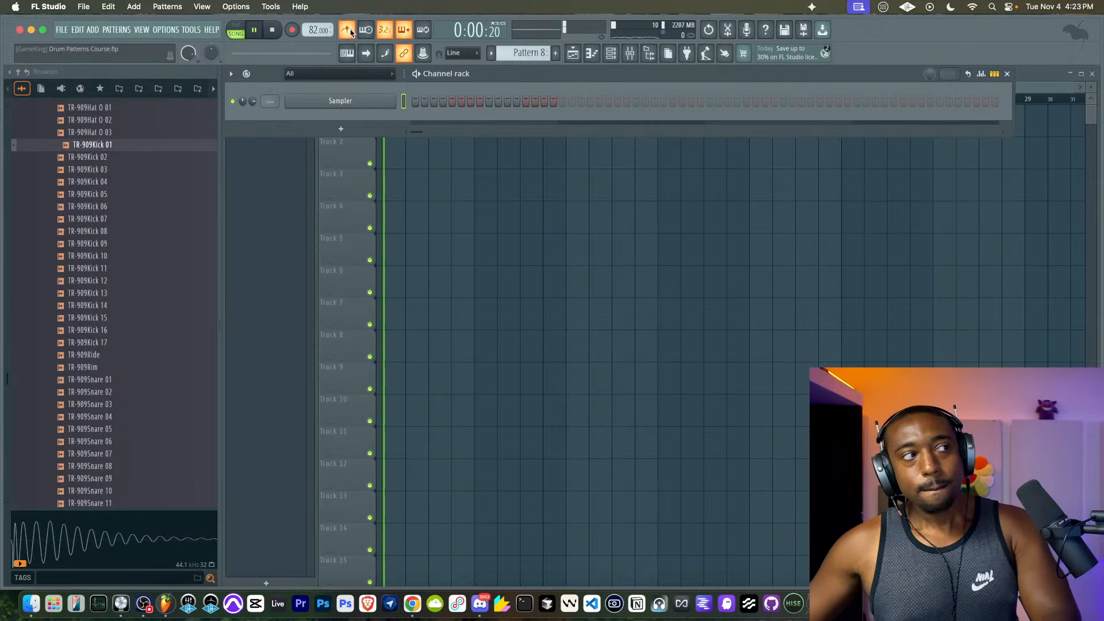
- Save the project and stop the metronome playback
{"action": "key", "text": "super+s"}
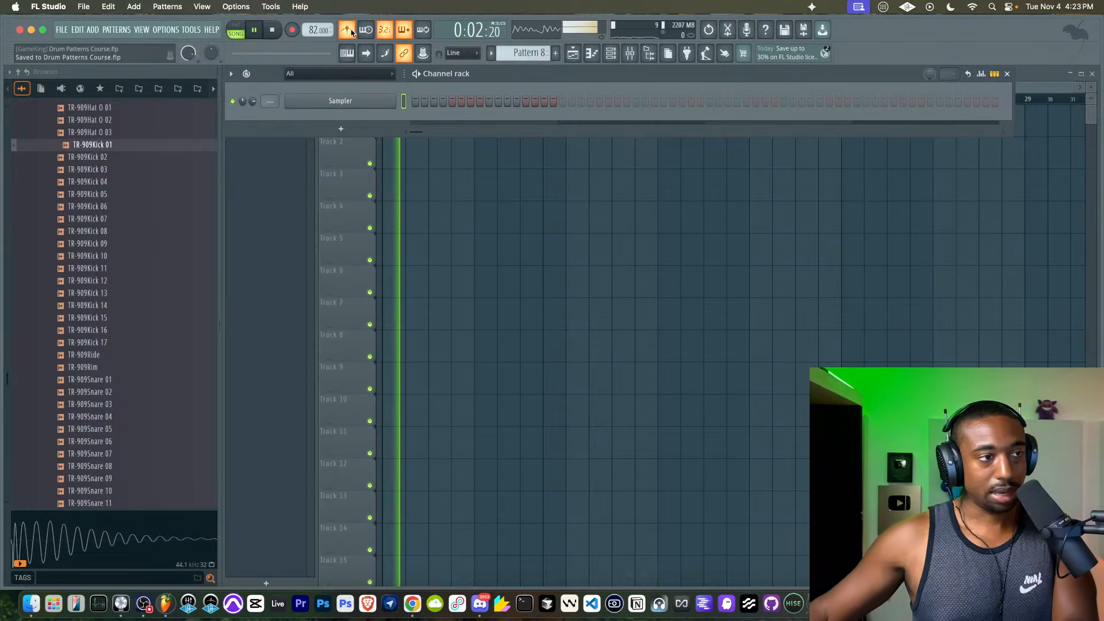
{"action": "key", "text": "space"}
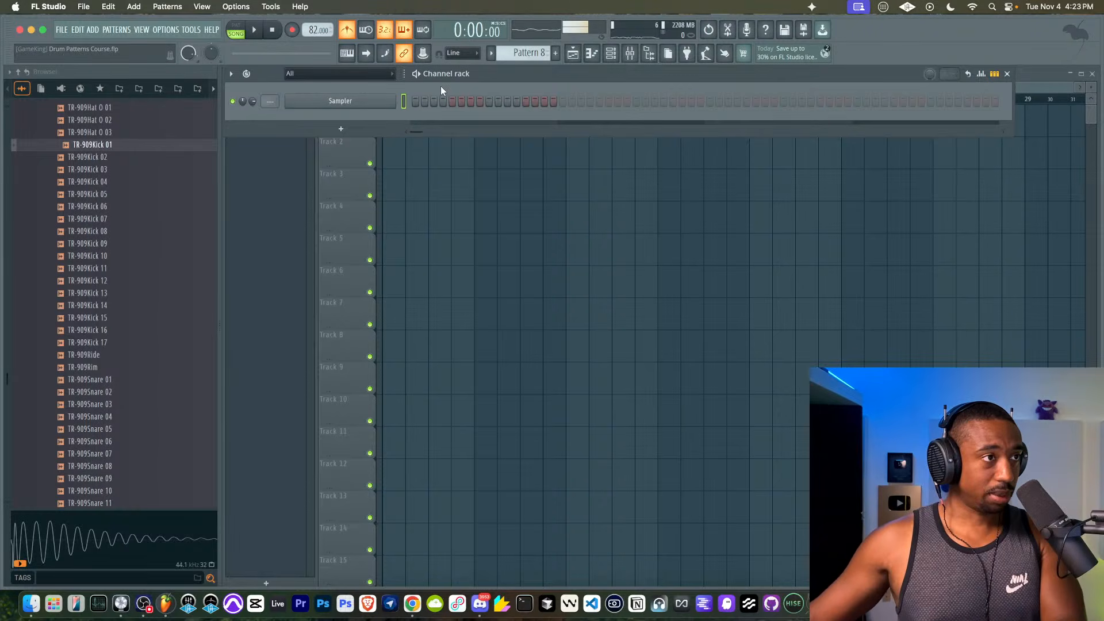
{"action": "scroll", "coordinate": [140, 143], "scroll_direction": "up", "scroll_amount": 3}
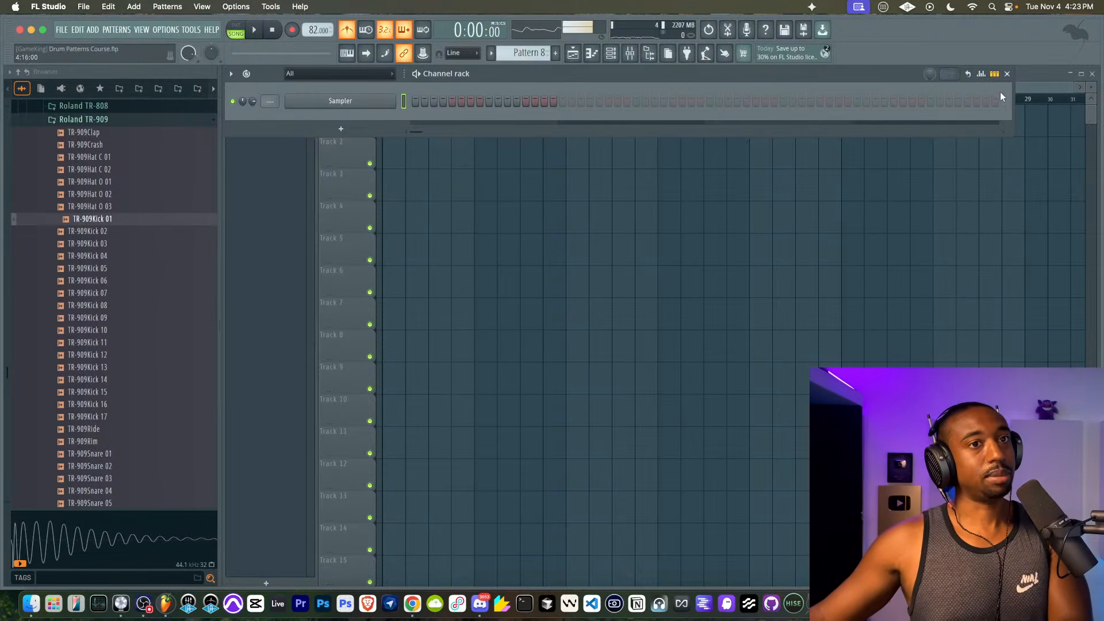
{"action": "left_click_drag", "start_coordinate": [929, 73], "coordinate": [929, 109]}
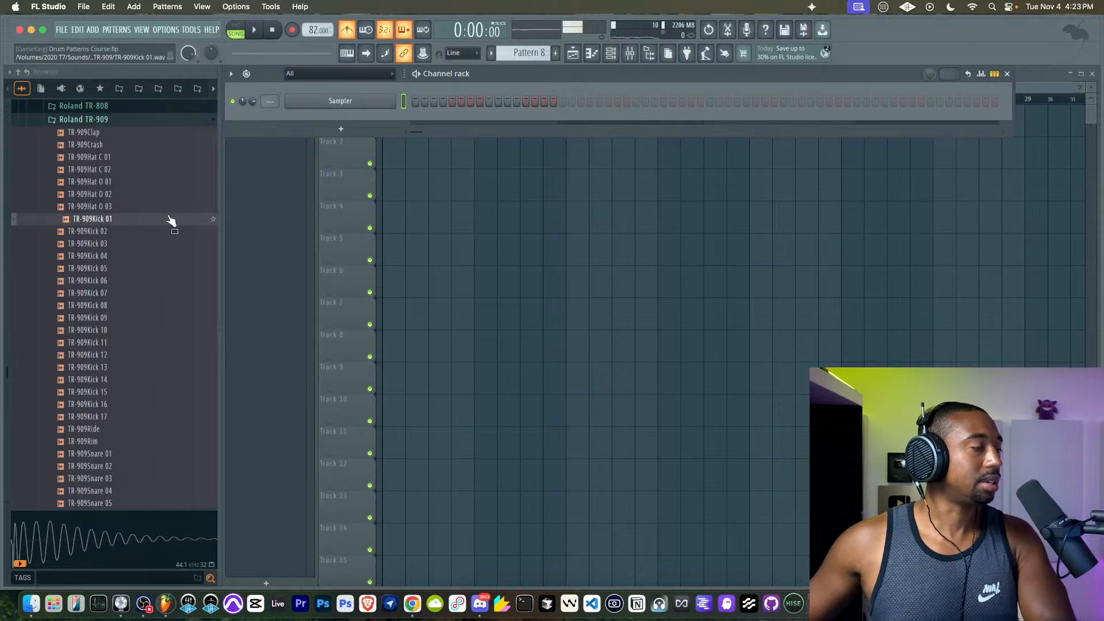
- Collapse the browser tree and open the Kicks folder in Busy Works Beats Projects, Blueprint (ALL SOUNDS), Drum Kits
{"action": "scroll", "coordinate": [136, 229], "scroll_direction": "up", "scroll_amount": 3}
{"action": "left_click", "coordinate": [18, 73]}
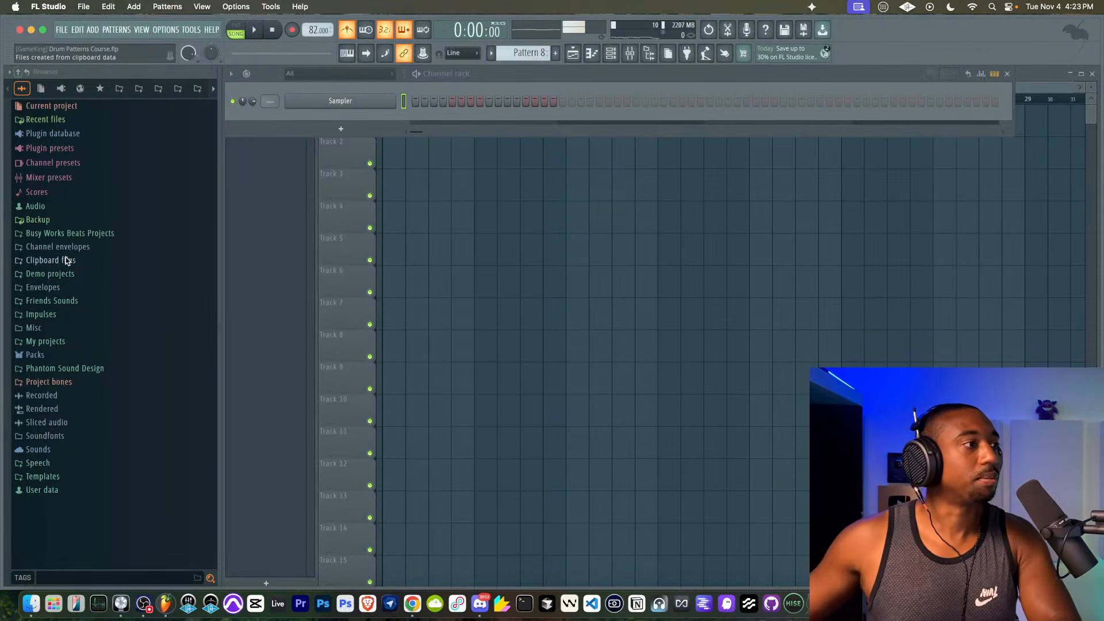
{"action": "left_click", "coordinate": [72, 300]}
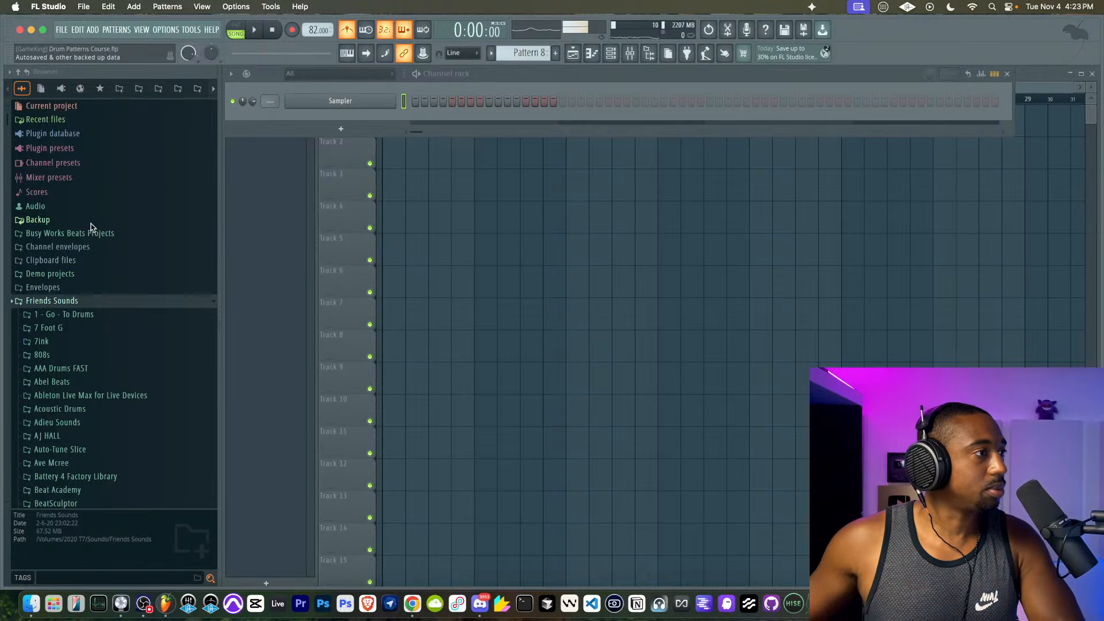
{"action": "left_click", "coordinate": [75, 234]}
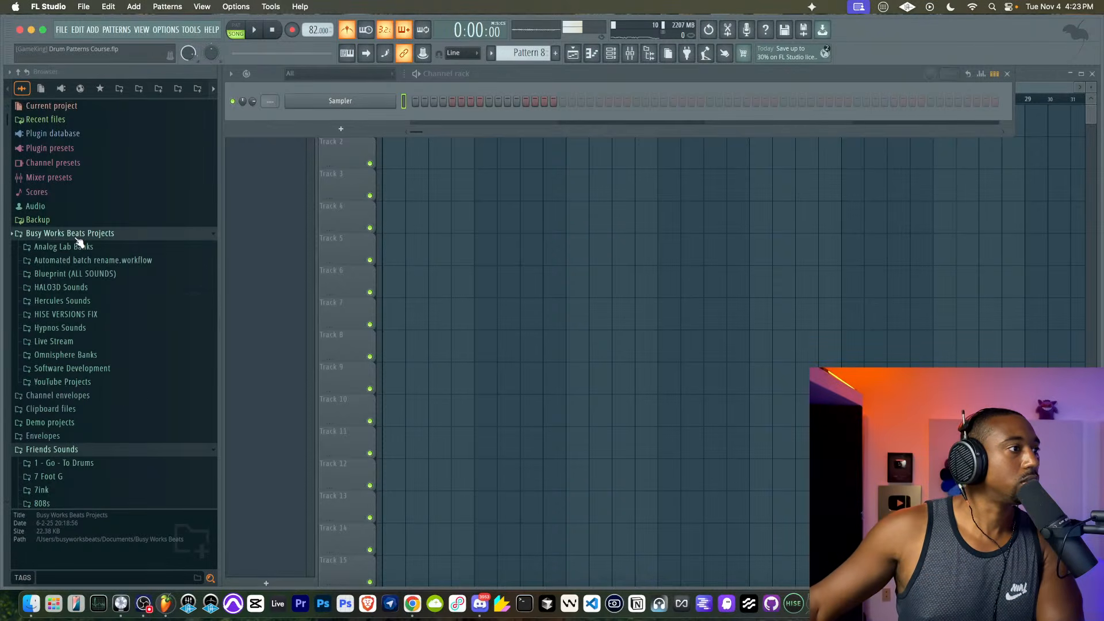
{"action": "left_click", "coordinate": [88, 272]}
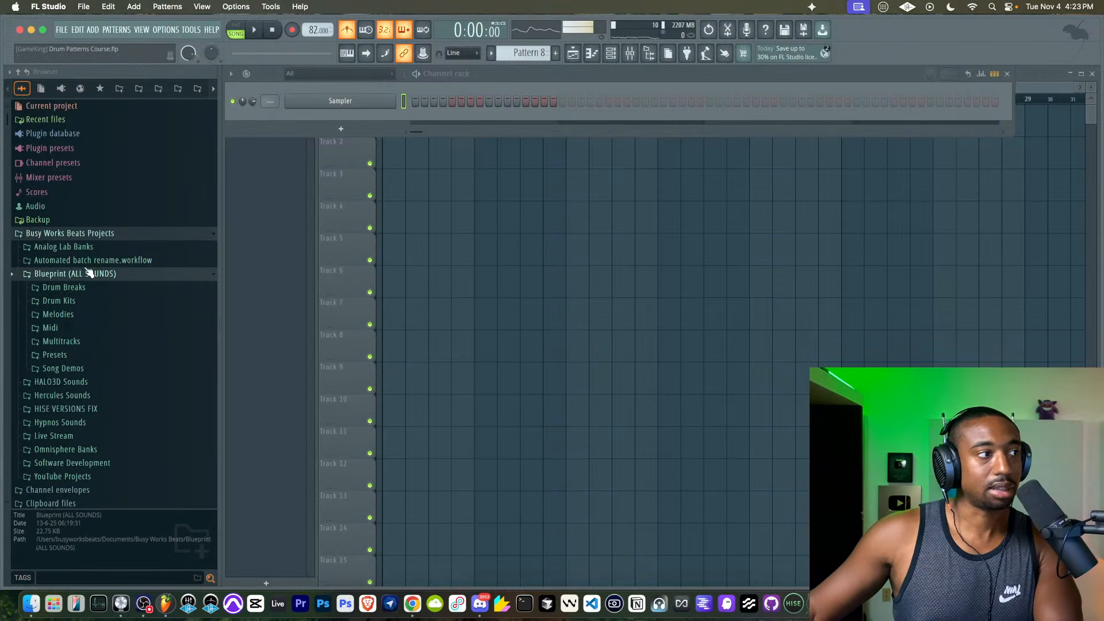
{"action": "left_click", "coordinate": [81, 302]}
{"action": "scroll", "coordinate": [91, 360], "scroll_direction": "down", "scroll_amount": 3}
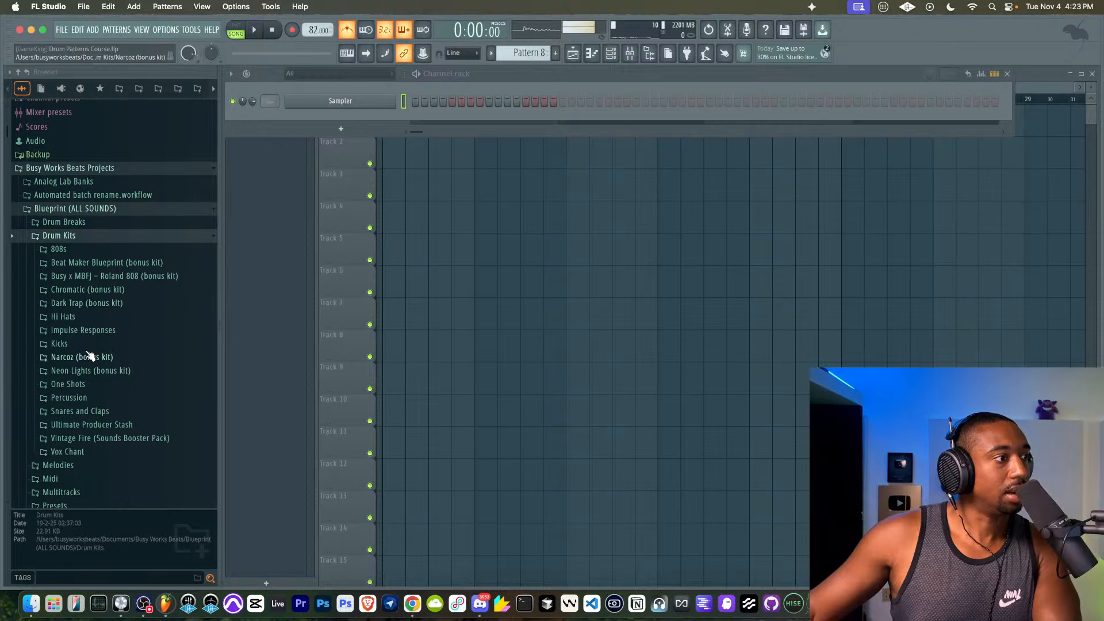
{"action": "left_click", "coordinate": [87, 352]}
{"action": "scroll", "coordinate": [87, 353], "scroll_direction": "down", "scroll_amount": 6}
- Audition the Kick - Box 1 sample and load it into a new channel
{"action": "left_click", "coordinate": [90, 233]}
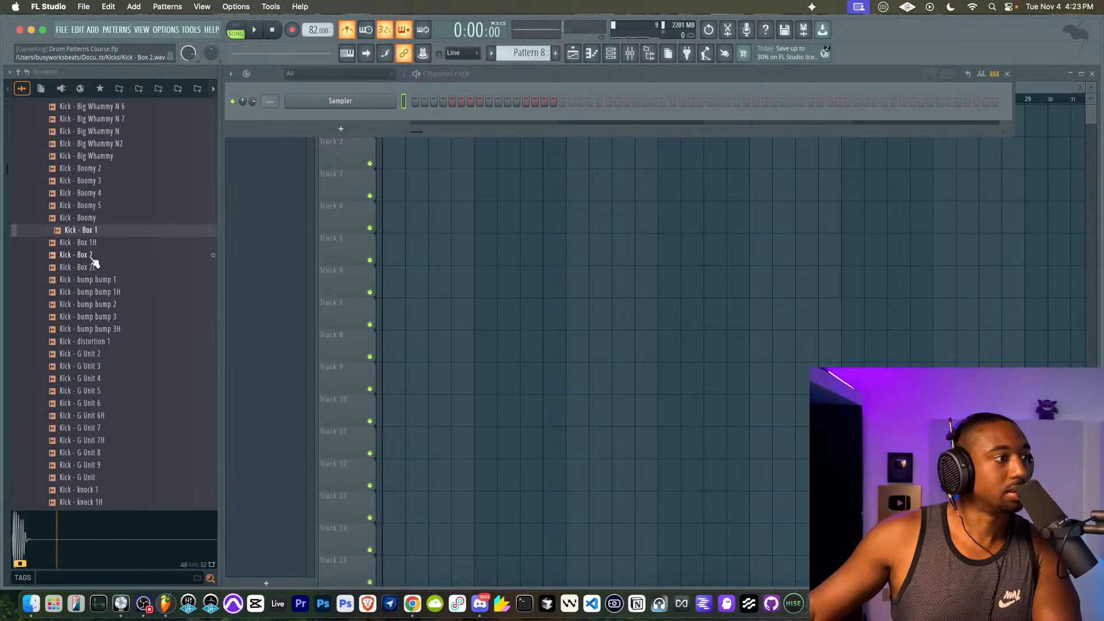
{"action": "scroll", "coordinate": [92, 247], "scroll_direction": "down", "scroll_amount": 4}
{"action": "scroll", "coordinate": [94, 257], "scroll_direction": "up", "scroll_amount": 3}
{"action": "left_click", "coordinate": [97, 179]}
{"action": "right_click", "coordinate": [86, 181]}
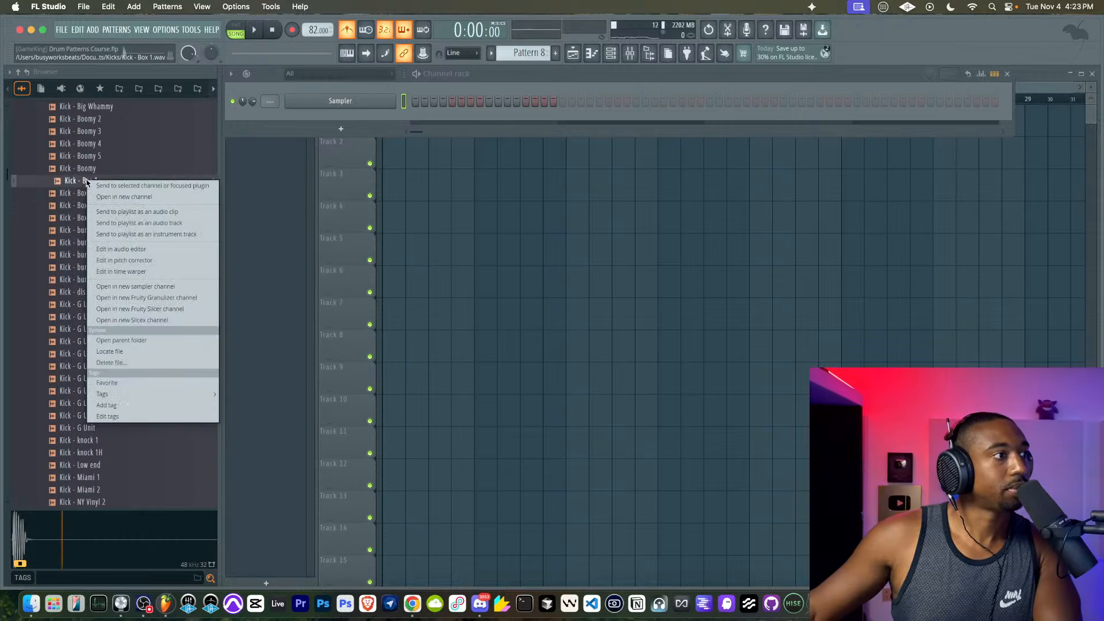
{"action": "left_click", "coordinate": [105, 197]}
- Collapse the Kicks folder in the browser
{"action": "scroll", "coordinate": [107, 172], "scroll_direction": "up", "scroll_amount": 6}
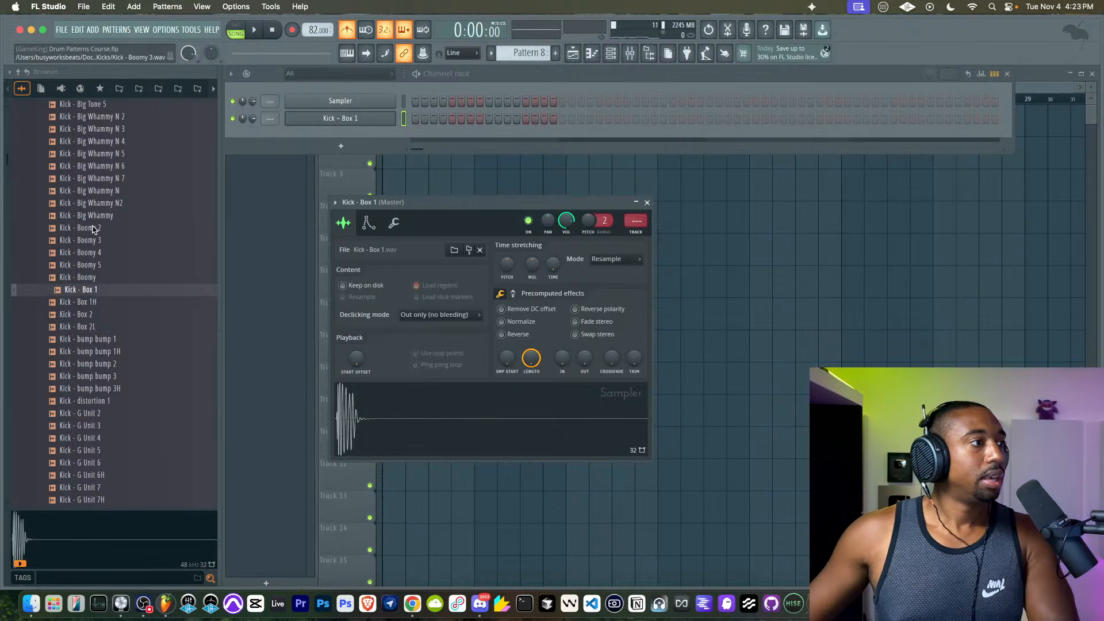
{"action": "scroll", "coordinate": [104, 170], "scroll_direction": "up", "scroll_amount": 8}
{"action": "left_click", "coordinate": [64, 229]}
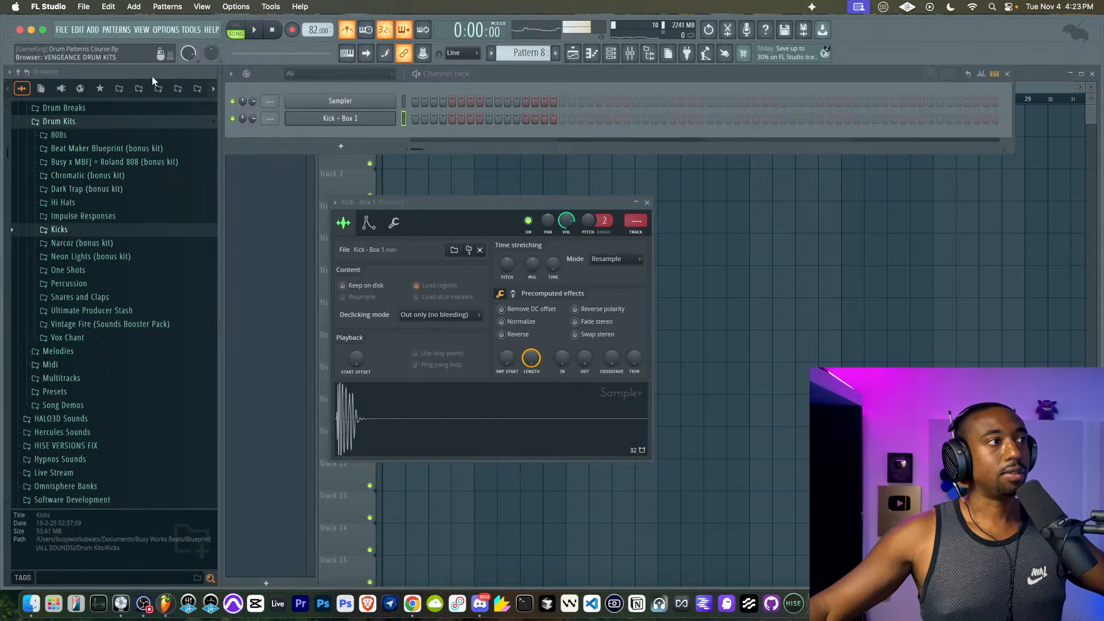
- Switch the browser to the location holding Lunch77 and open its Drum Breaks folder
{"action": "left_click", "coordinate": [212, 90]}
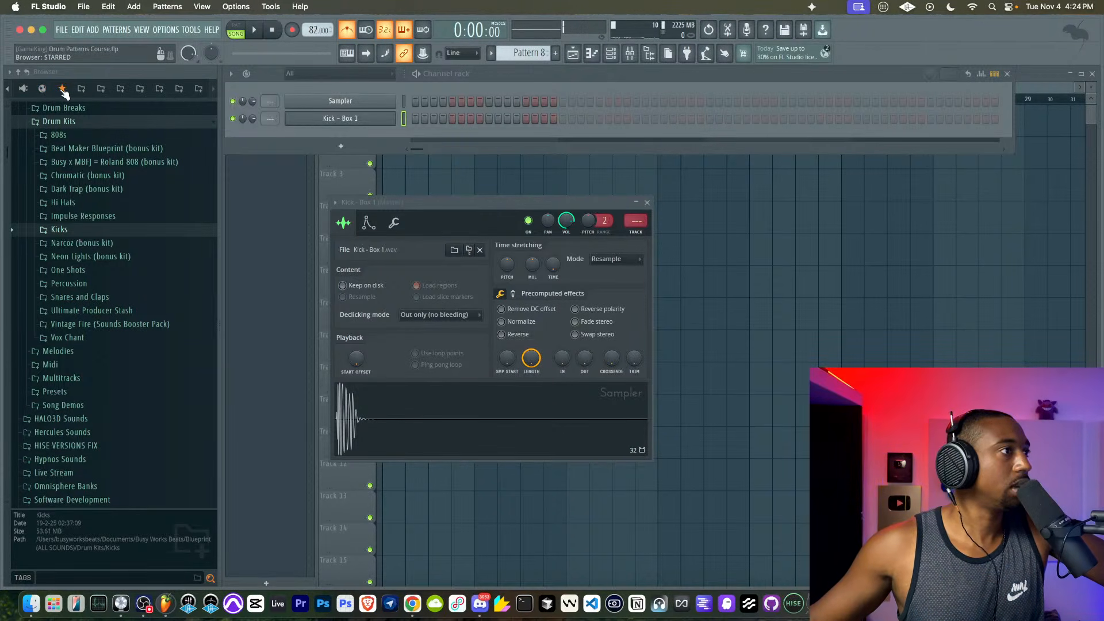
{"action": "left_click", "coordinate": [81, 89]}
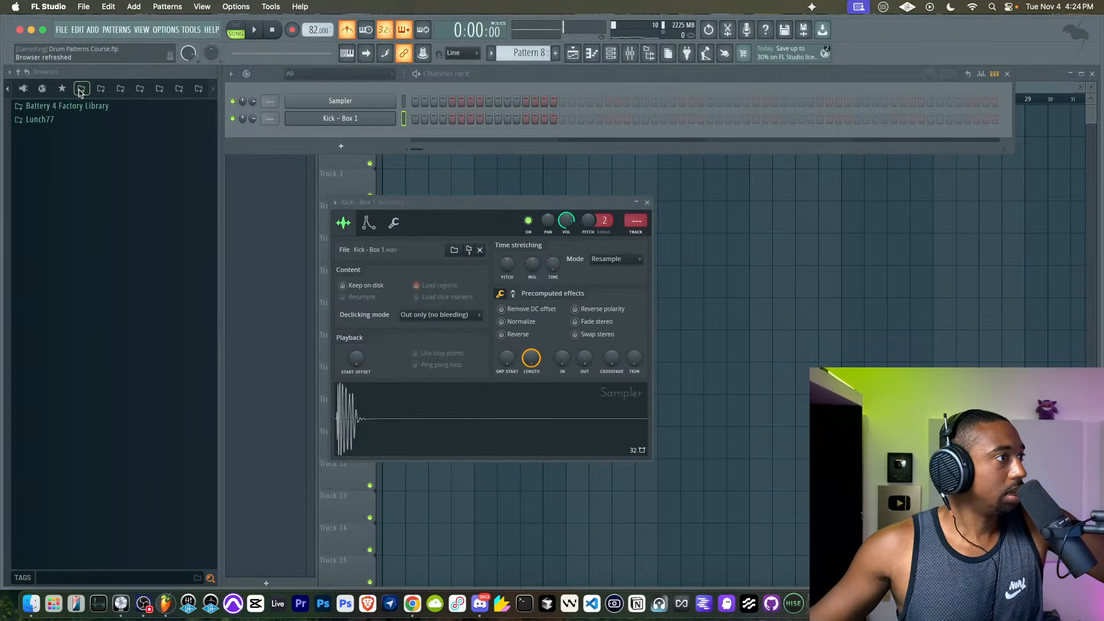
{"action": "left_click", "coordinate": [73, 119]}
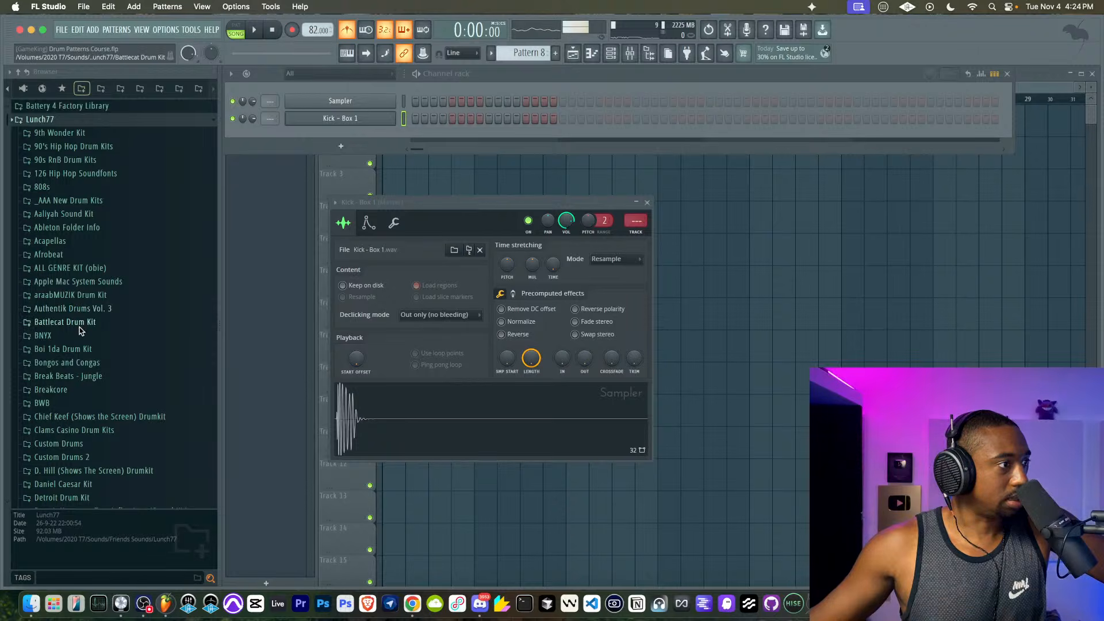
{"action": "scroll", "coordinate": [100, 228], "scroll_direction": "down", "scroll_amount": 4}
{"action": "scroll", "coordinate": [100, 229], "scroll_direction": "down", "scroll_amount": 3}
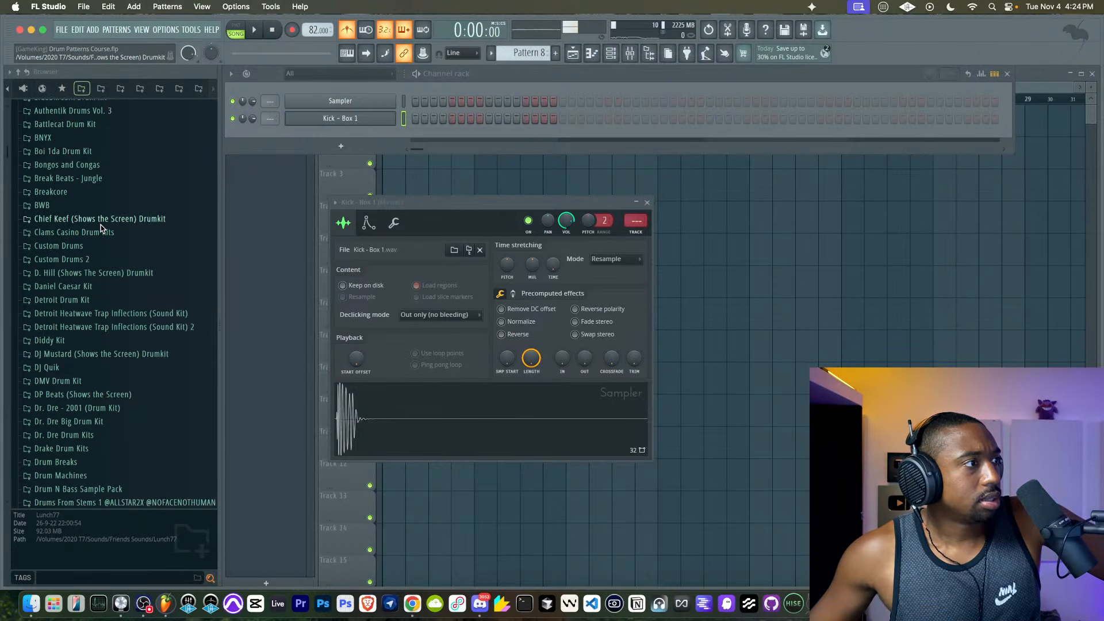
{"action": "scroll", "coordinate": [101, 229], "scroll_direction": "up", "scroll_amount": 5}
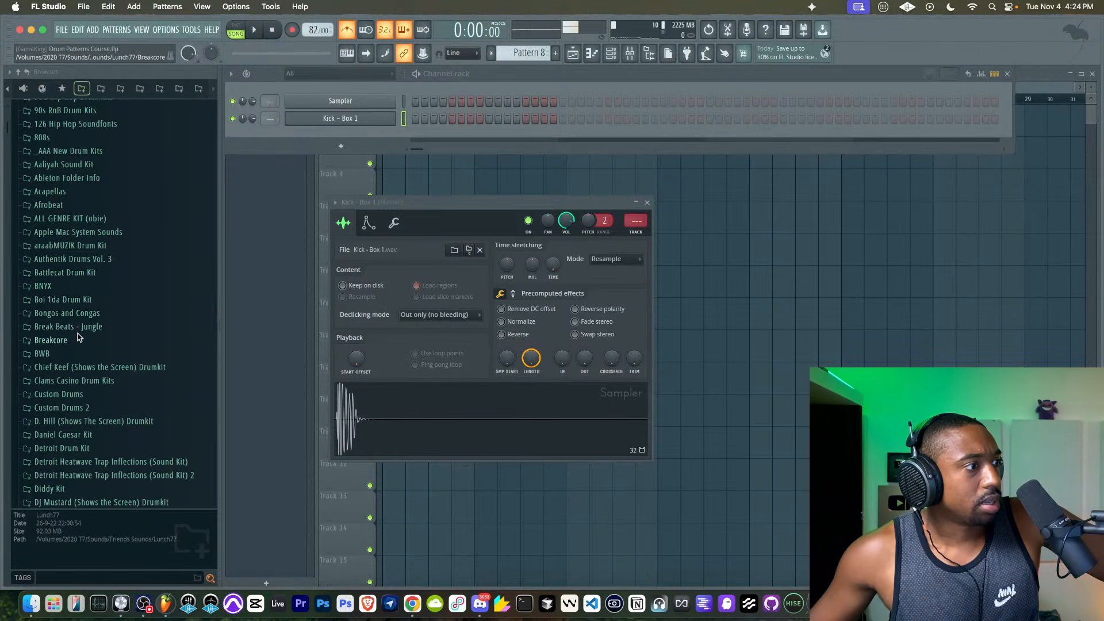
{"action": "scroll", "coordinate": [78, 343], "scroll_direction": "down", "scroll_amount": 4}
{"action": "scroll", "coordinate": [79, 343], "scroll_direction": "down", "scroll_amount": 5}
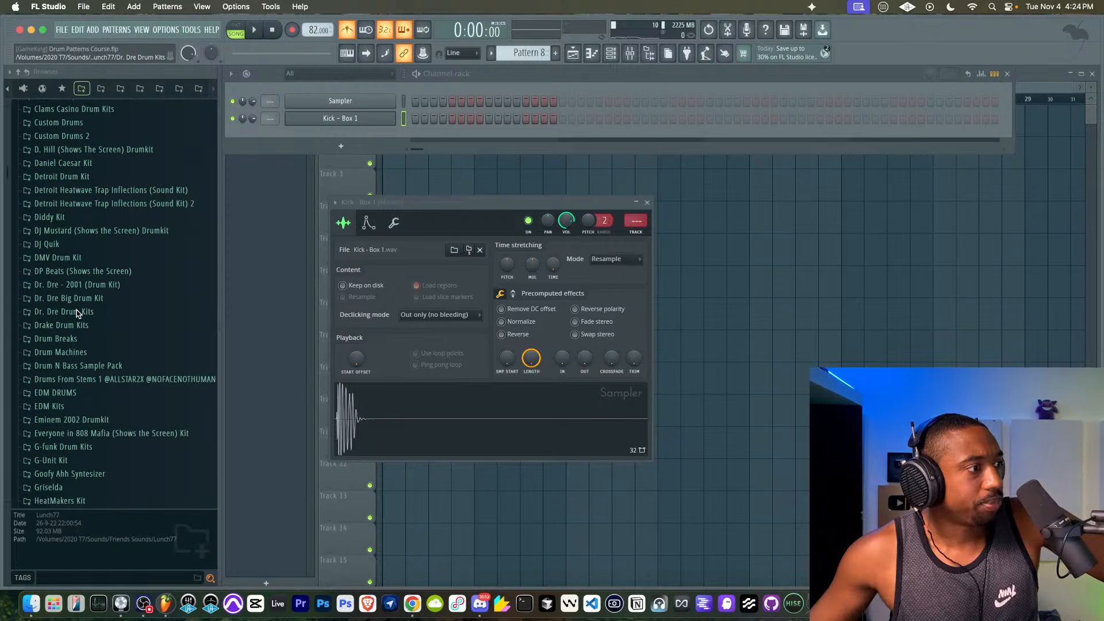
{"action": "left_click", "coordinate": [81, 338]}
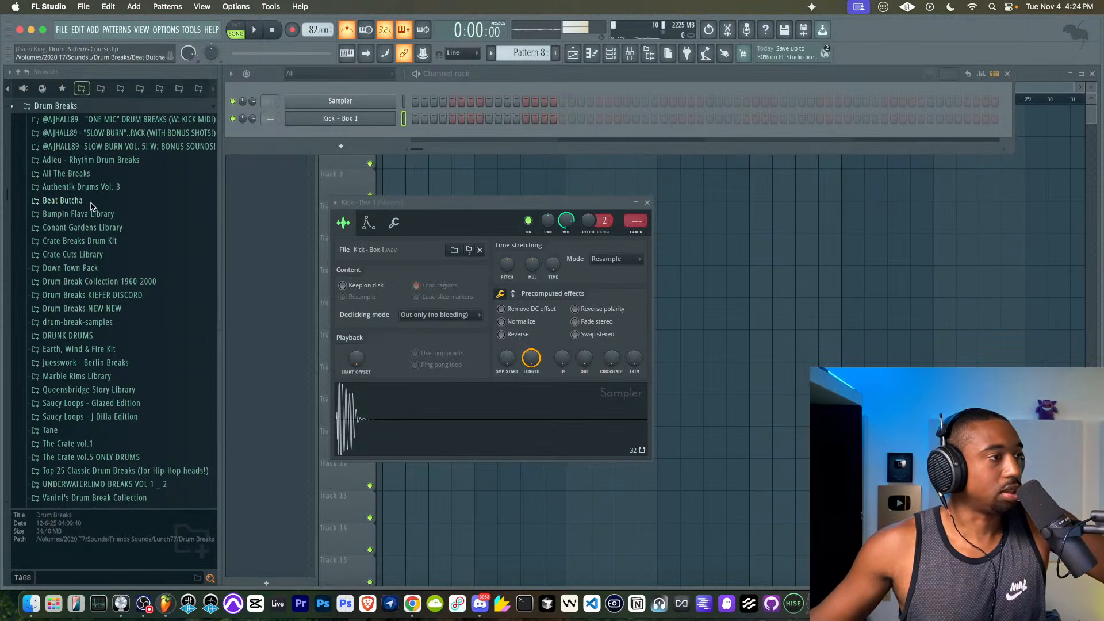
- Open the Kicks folder in Saucy Loops - J Dilla Edition, 24 Bit, Drum One Shots
{"action": "scroll", "coordinate": [89, 241], "scroll_direction": "down", "scroll_amount": 2}
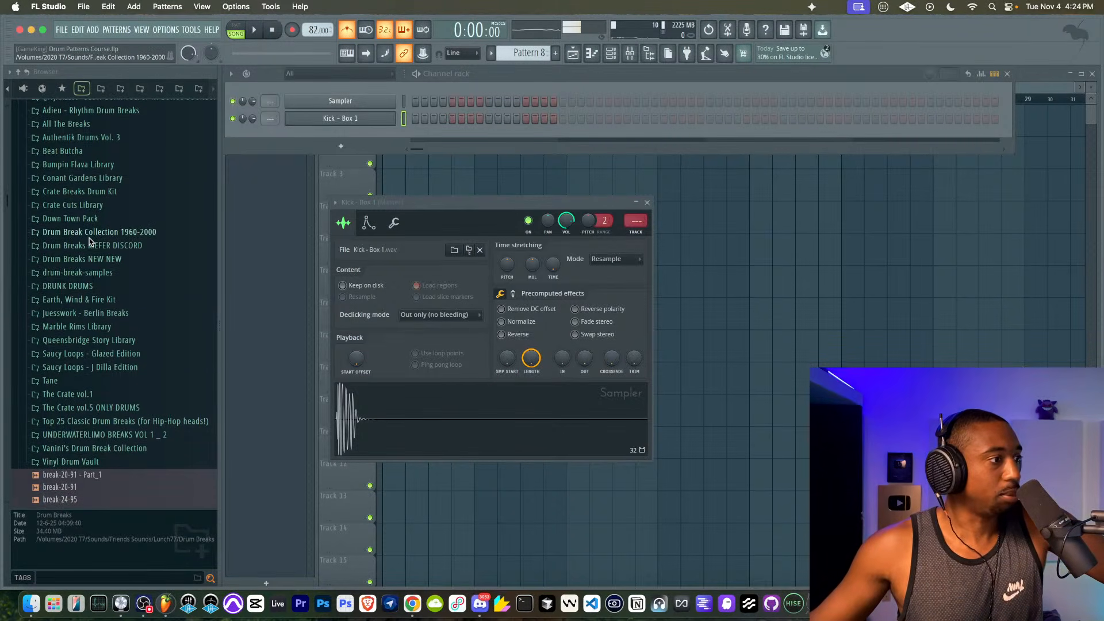
{"action": "left_click", "coordinate": [95, 368]}
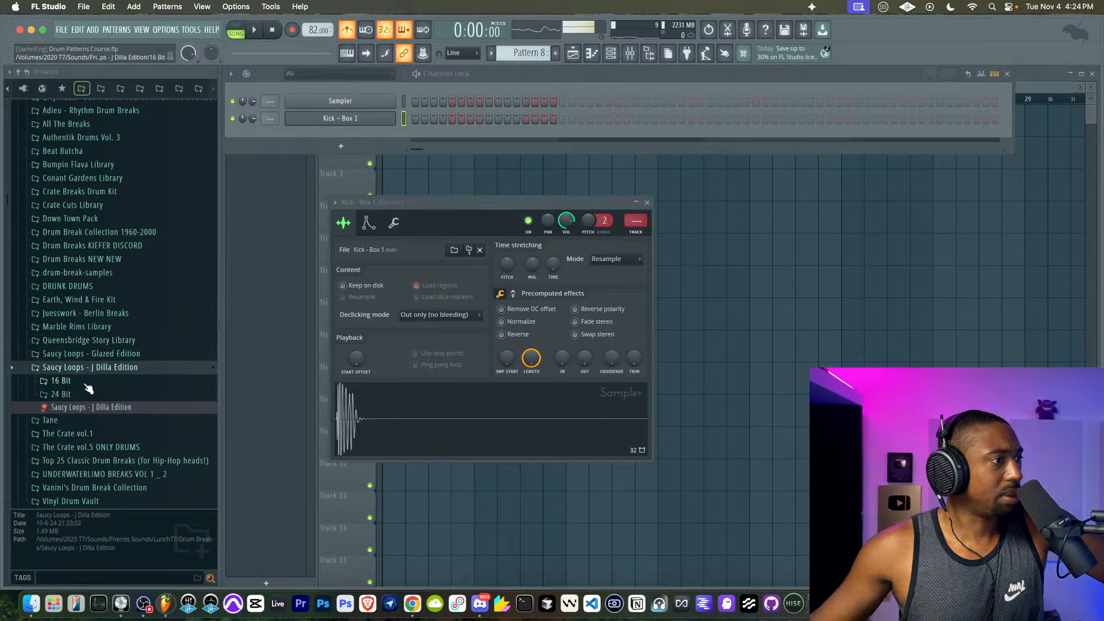
{"action": "left_click", "coordinate": [86, 393]}
{"action": "scroll", "coordinate": [115, 345], "scroll_direction": "down", "scroll_amount": 3}
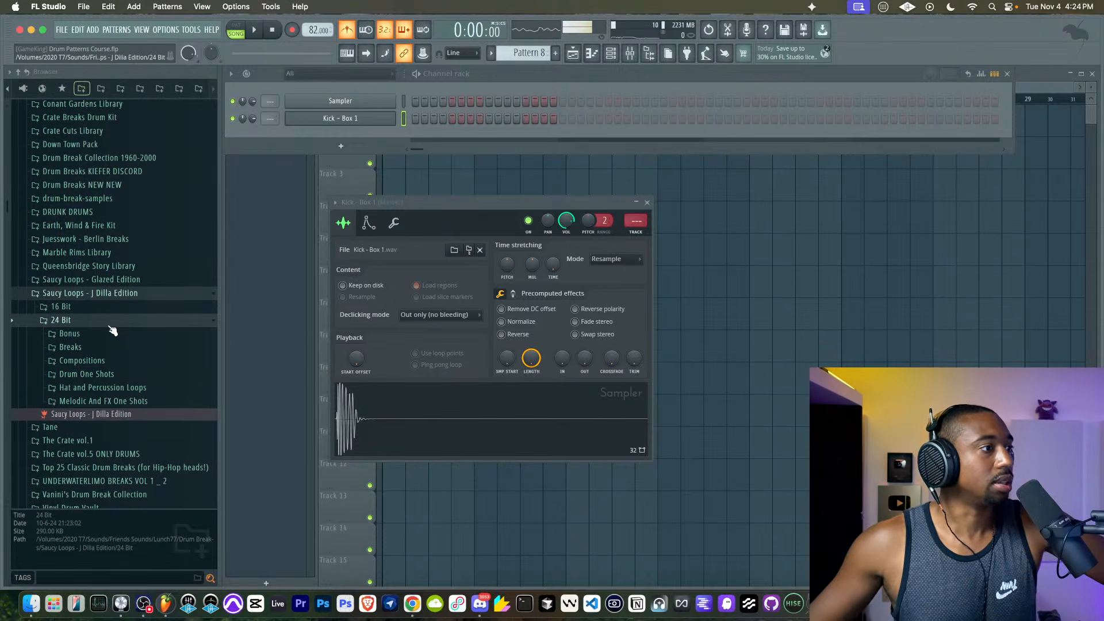
{"action": "left_click", "coordinate": [95, 374]}
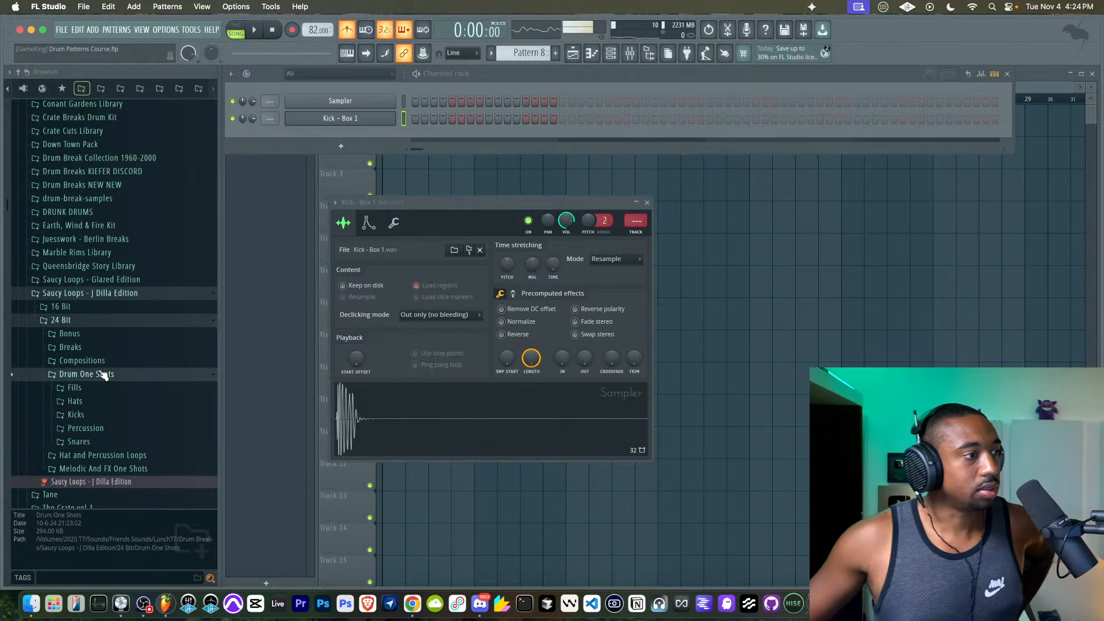
{"action": "left_click", "coordinate": [92, 414]}
- Audition the first several kick samples in the Kicks folder, comparing Kick 1 through Kick 9
{"action": "left_click", "coordinate": [103, 266]}
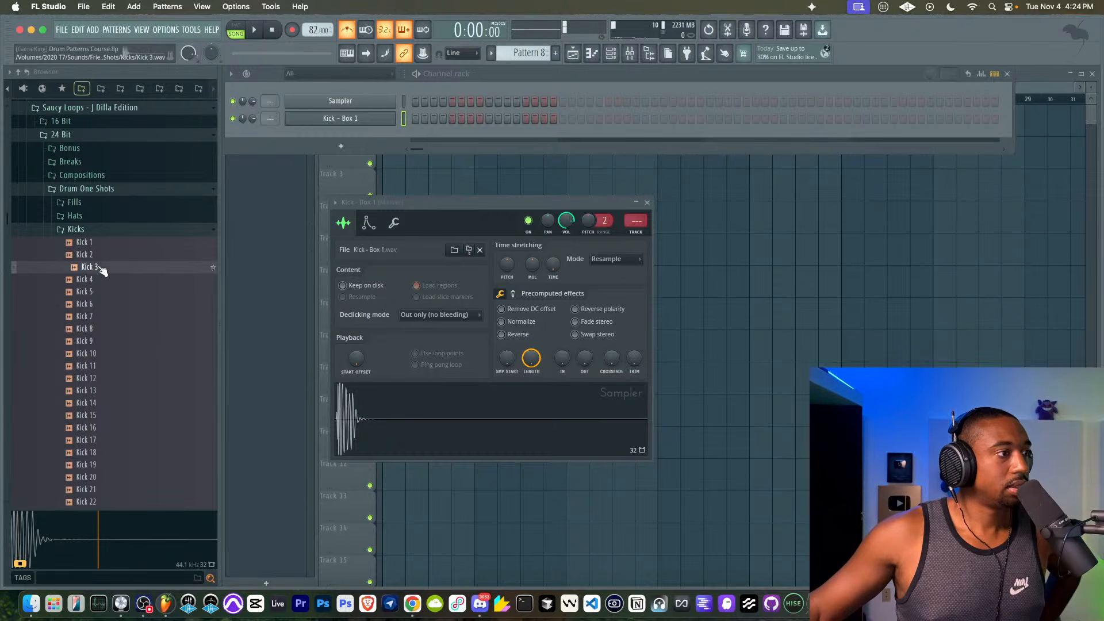
{"action": "left_click", "coordinate": [103, 254]}
{"action": "left_click", "coordinate": [98, 242]}
{"action": "left_click", "coordinate": [101, 254]}
{"action": "left_click", "coordinate": [101, 266]}
{"action": "left_click", "coordinate": [101, 292]}
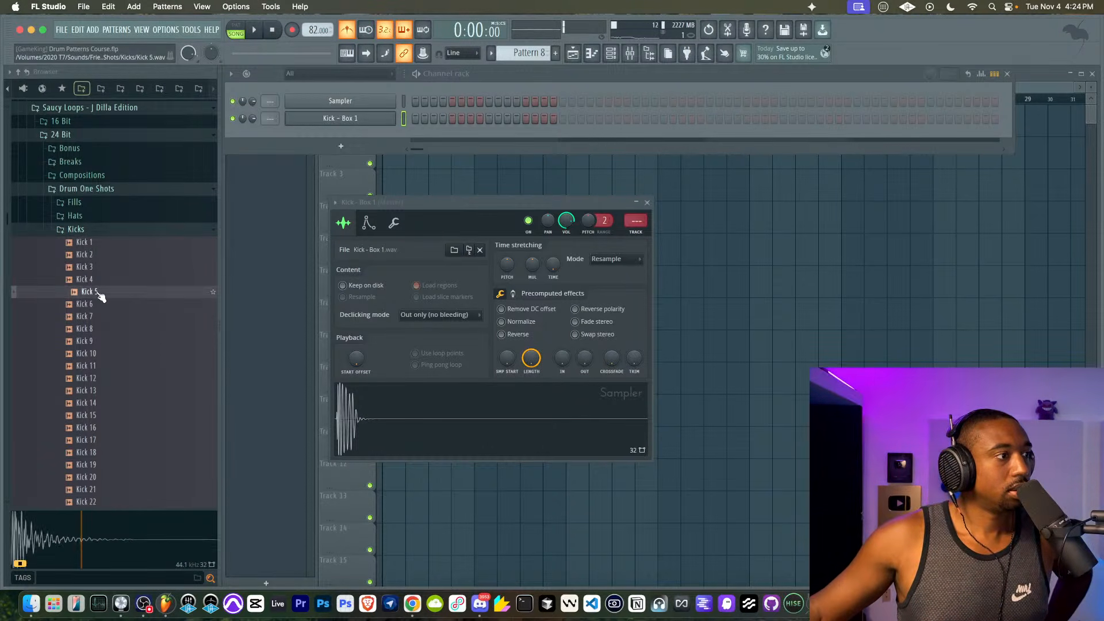
{"action": "left_click", "coordinate": [101, 316]}
{"action": "left_click", "coordinate": [98, 304]}
{"action": "left_click", "coordinate": [98, 341]}
{"action": "left_click", "coordinate": [98, 316]}
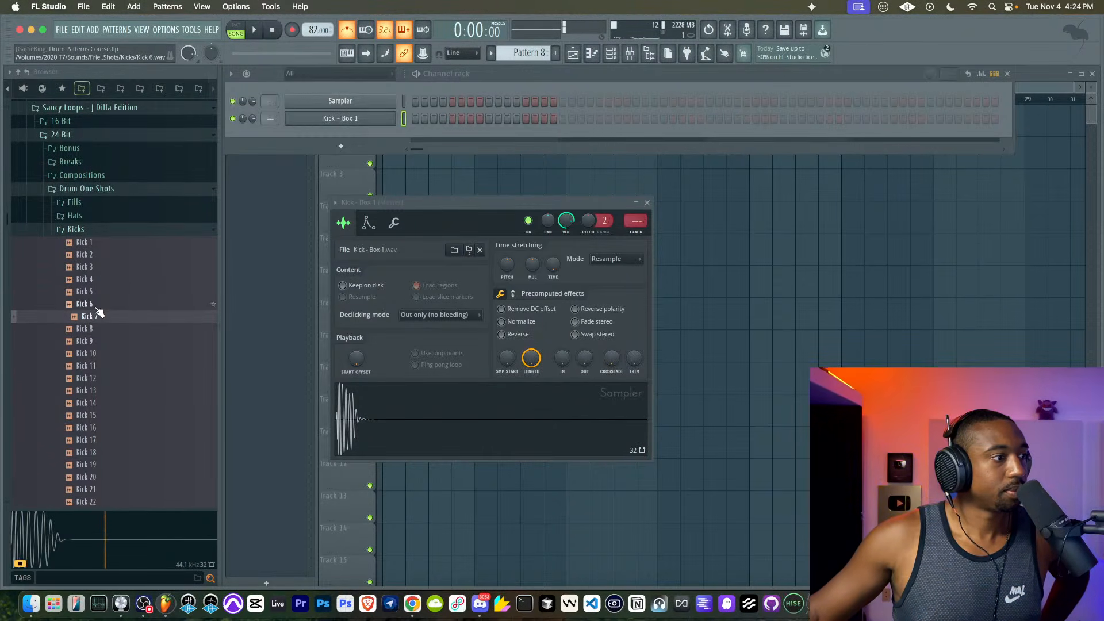
- Audition Kick 6 once more and load it into a new channel
{"action": "left_click", "coordinate": [97, 305]}
{"action": "right_click", "coordinate": [99, 308]}
{"action": "left_click", "coordinate": [141, 319]}
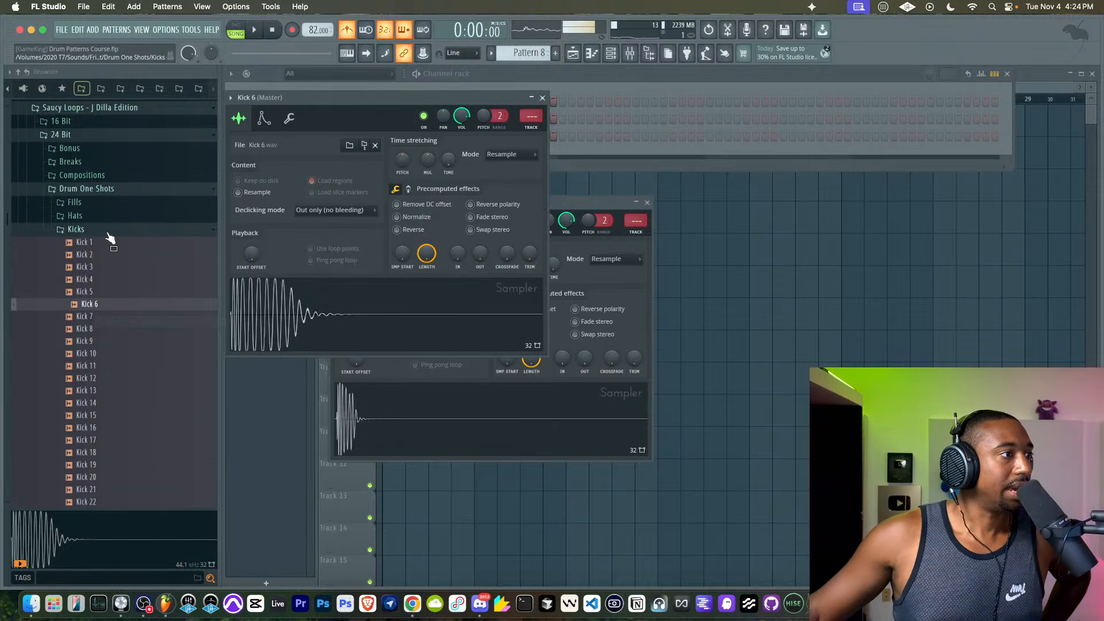
- Collapse the Kicks folder, open the Snares folder, and load Rim 1 into a new channel
{"action": "left_click", "coordinate": [109, 230]}
{"action": "left_click", "coordinate": [107, 246]}
{"action": "left_click", "coordinate": [105, 244]}
{"action": "left_click", "coordinate": [104, 244]}
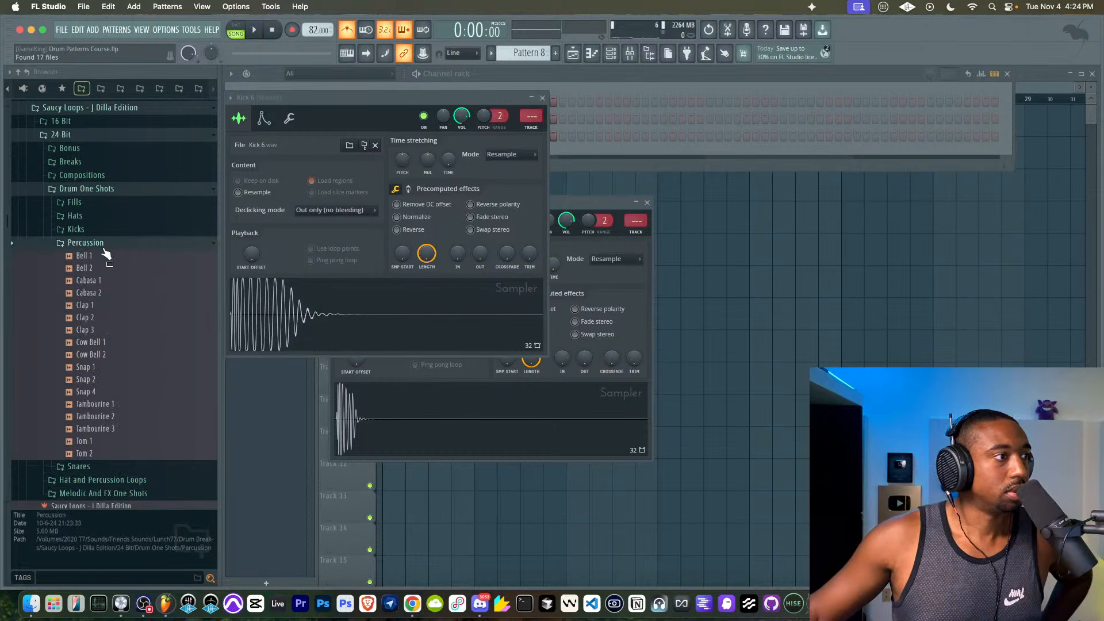
{"action": "left_click", "coordinate": [104, 246]}
{"action": "left_click", "coordinate": [102, 255]}
{"action": "left_click", "coordinate": [98, 218]}
{"action": "right_click", "coordinate": [98, 218]}
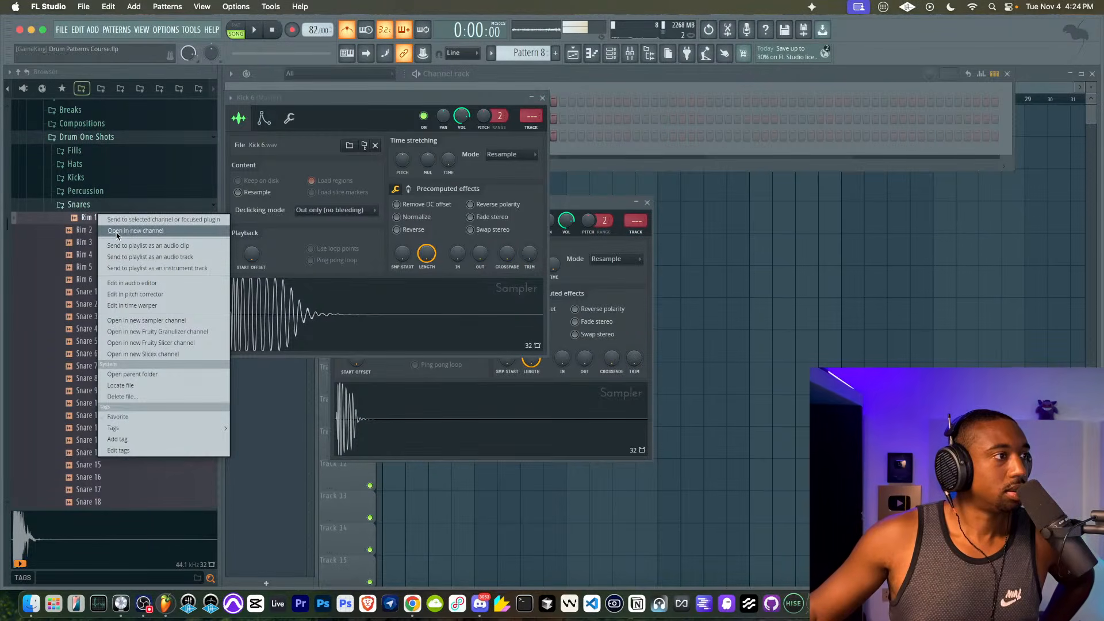
{"action": "left_click", "coordinate": [141, 229]}
- Set the audio buffer length to 80 samples and close the Rim 1 and Kick 6 channel windows
{"action": "left_click", "coordinate": [165, 29]}
{"action": "left_click", "coordinate": [173, 54]}
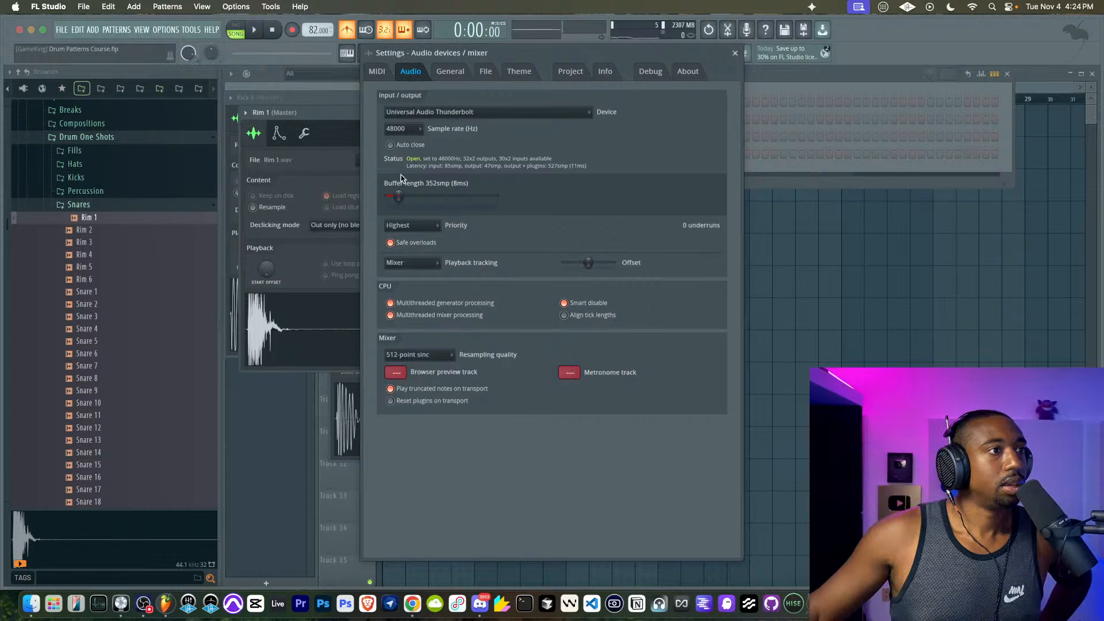
{"action": "left_click_drag", "start_coordinate": [394, 195], "coordinate": [388, 197]}
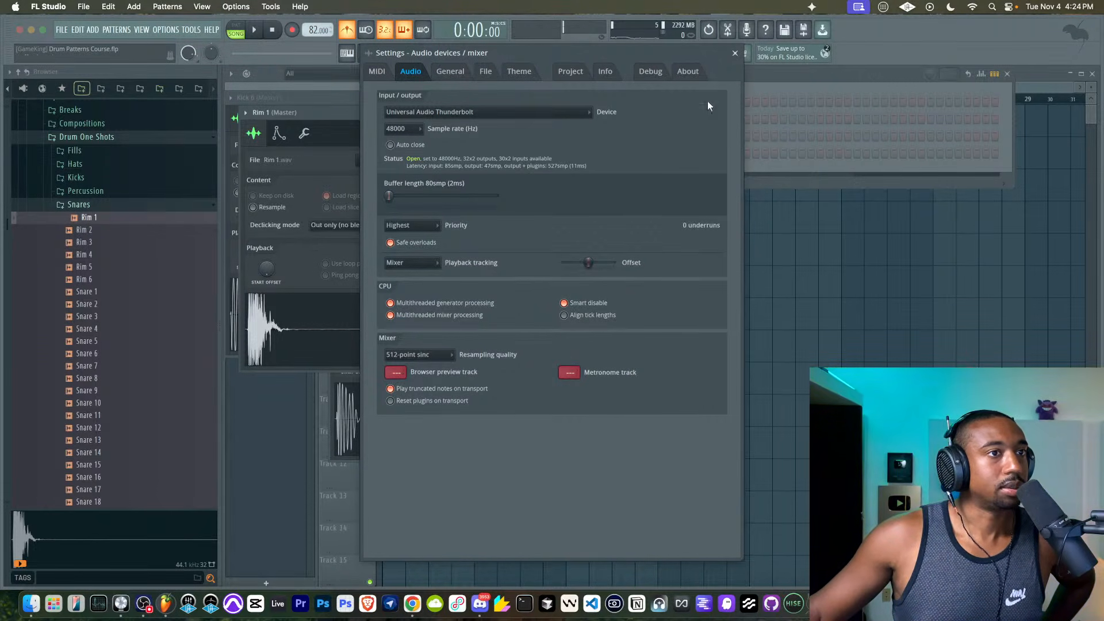
{"action": "left_click", "coordinate": [736, 53]}
{"action": "left_click", "coordinate": [557, 113]}
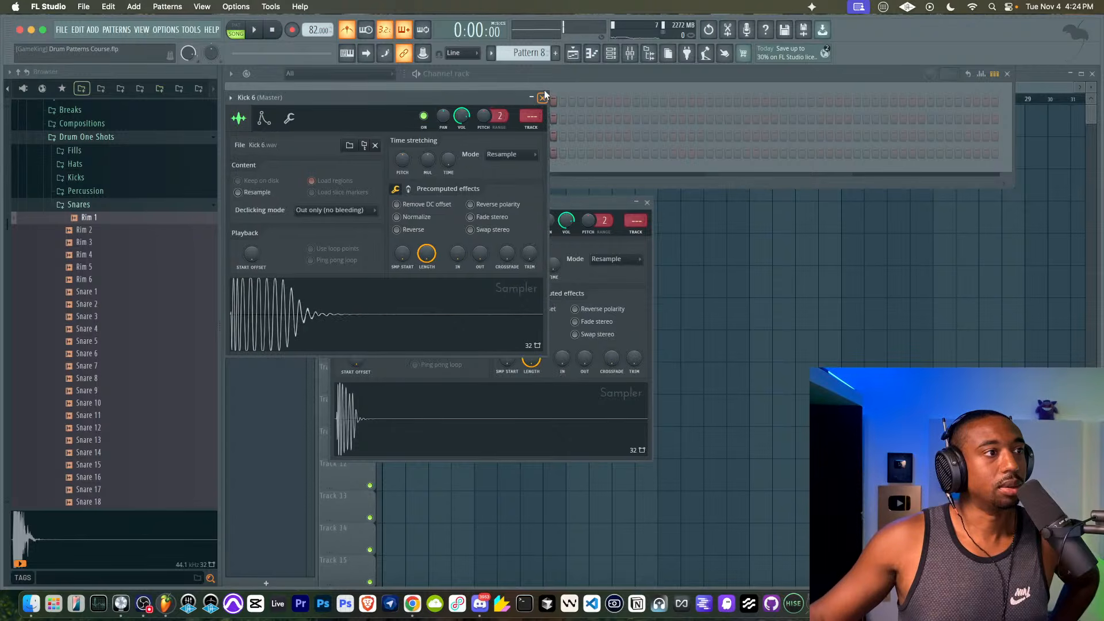
{"action": "left_click", "coordinate": [543, 98]}
- Collapse the Snares folder, open the Hats folder, and load Hat 1 into a new channel
{"action": "left_click", "coordinate": [99, 206]}
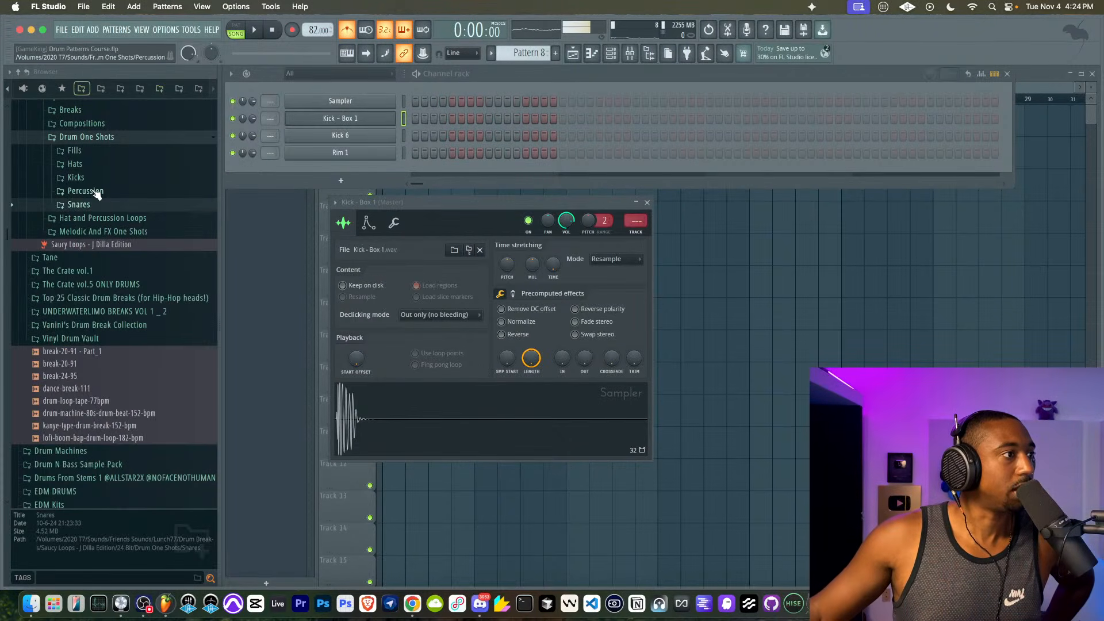
{"action": "left_click", "coordinate": [86, 164]}
{"action": "left_click", "coordinate": [94, 178]}
{"action": "right_click", "coordinate": [96, 180]}
{"action": "left_click", "coordinate": [133, 195]}
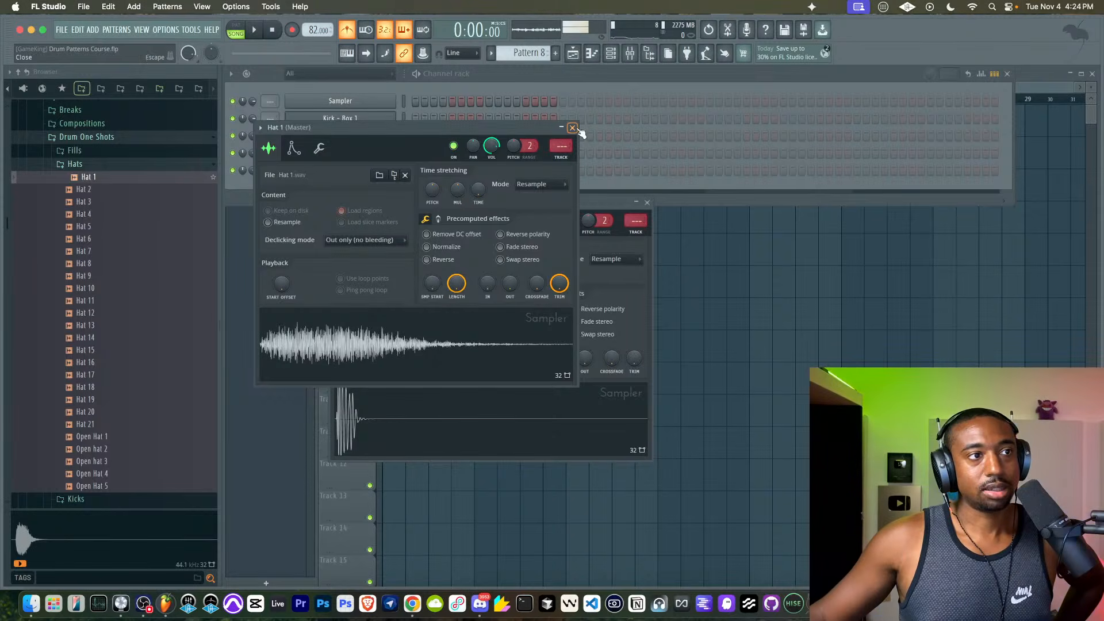
- Close the Hat 1 channel window and delete the empty Sampler channel from the channel rack
{"action": "left_click", "coordinate": [572, 128]}
{"action": "right_click", "coordinate": [374, 103]}
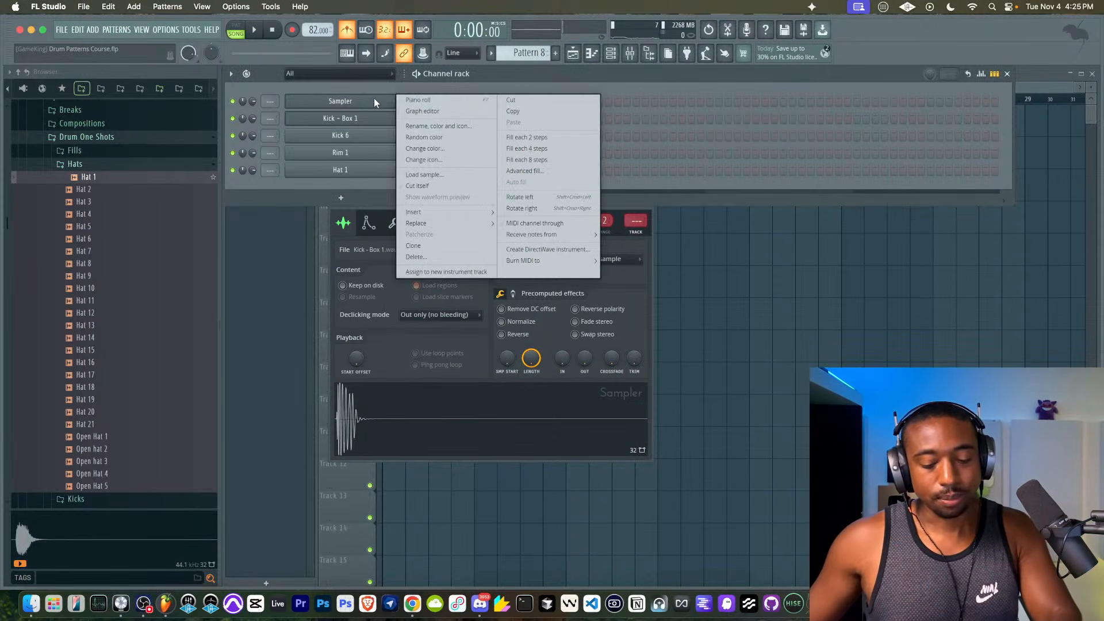
{"action": "key", "text": "d"}
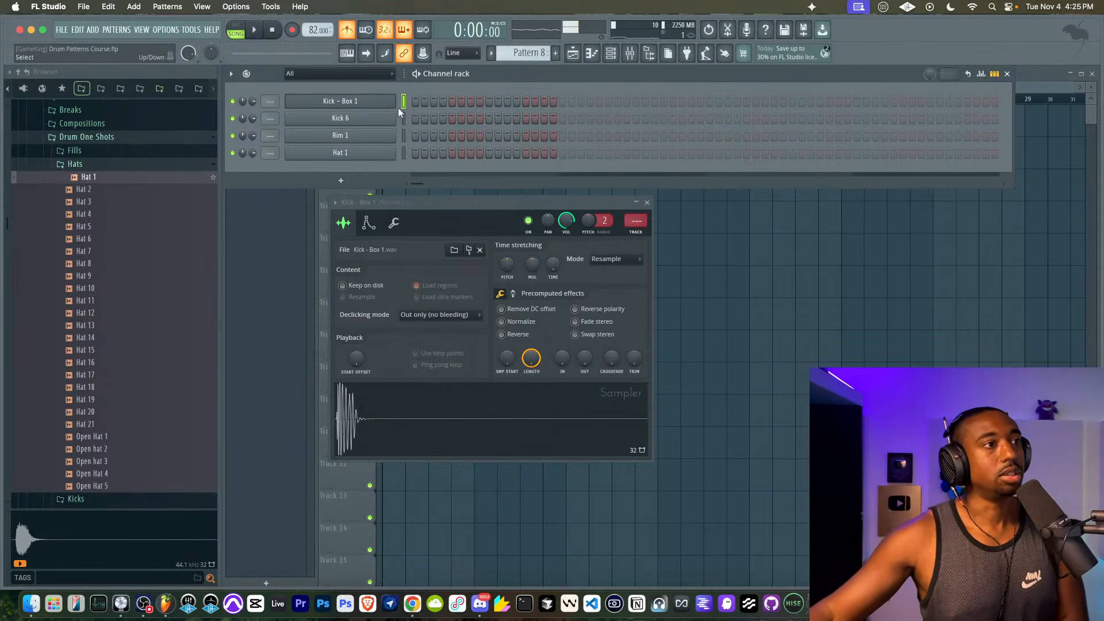
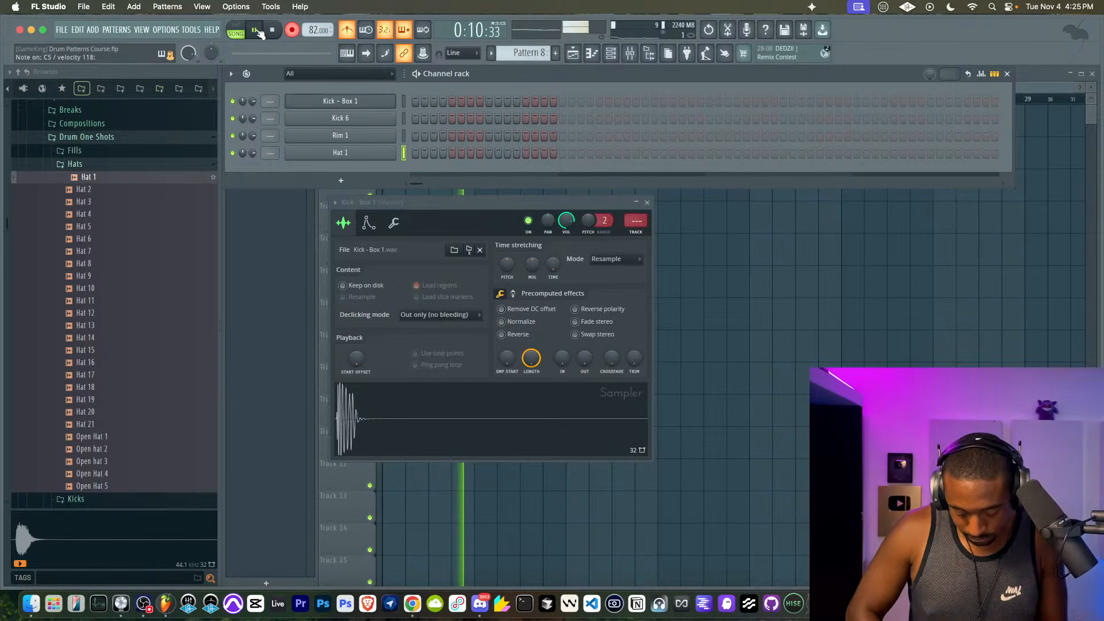
- Finish recording the hi-hat part in Pattern 8 and open the Hat 1 notes in the piano roll
{"action": "left_click", "coordinate": [256, 32]}
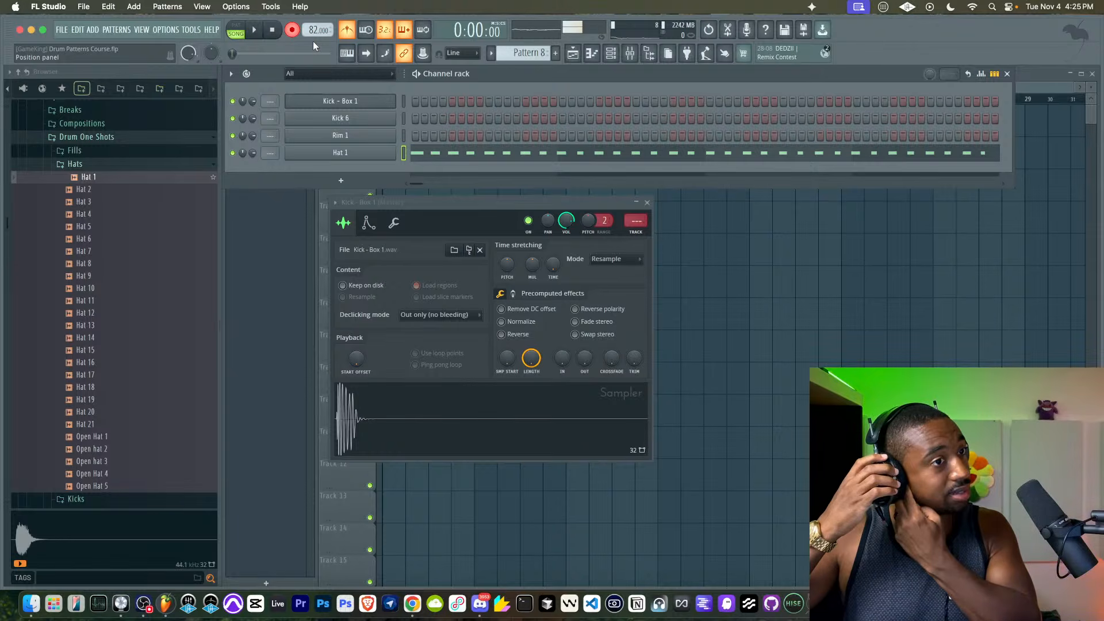
{"action": "left_click", "coordinate": [352, 29]}
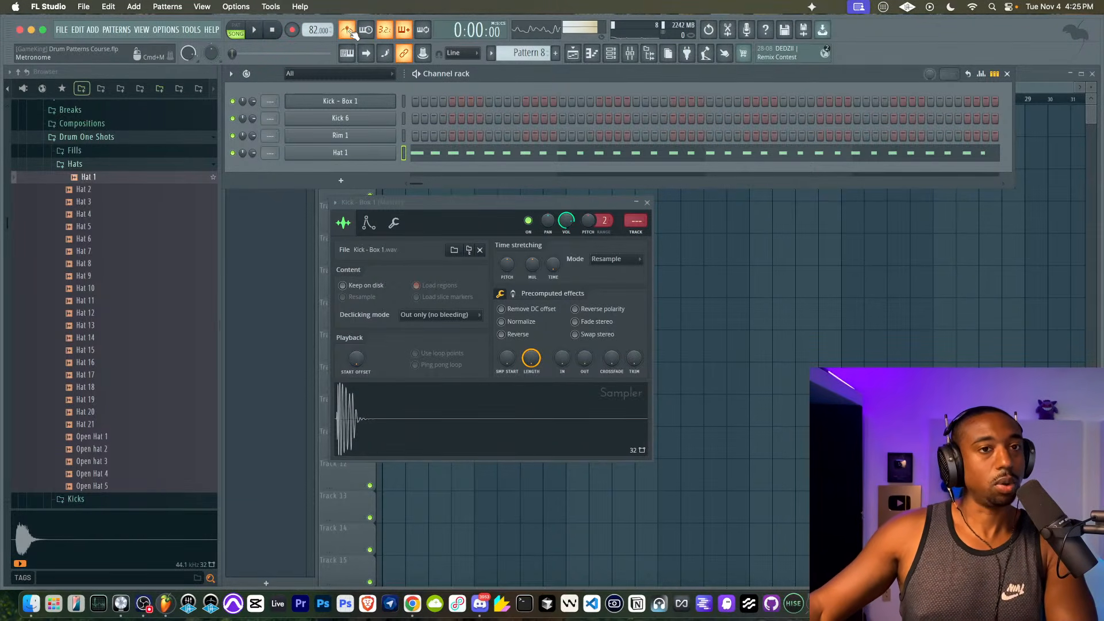
{"action": "left_click", "coordinate": [429, 154]}
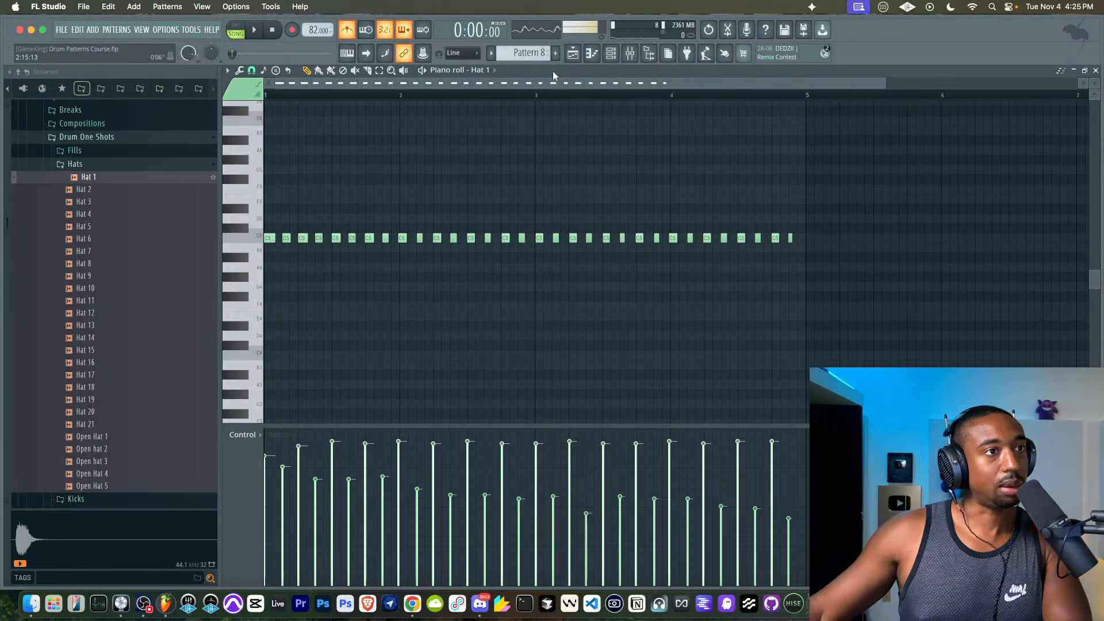
- Show the mixer over the piano roll, resize its width, and hide it again
{"action": "left_click", "coordinate": [631, 53]}
{"action": "left_click_drag", "start_coordinate": [746, 140], "coordinate": [908, 110]}
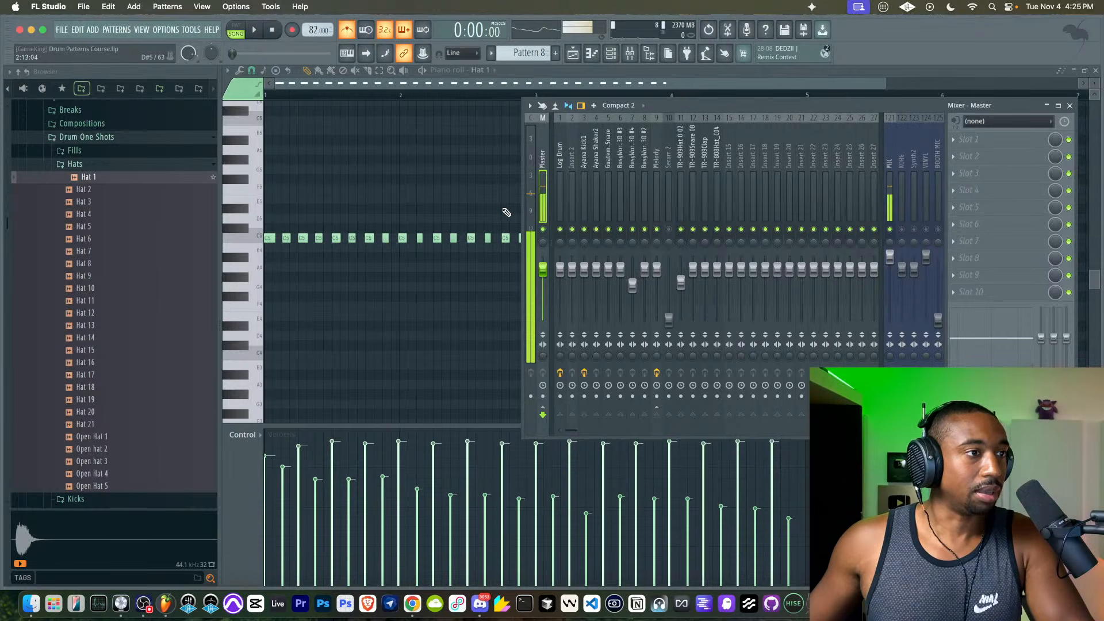
{"action": "left_click_drag", "start_coordinate": [524, 253], "coordinate": [594, 254]}
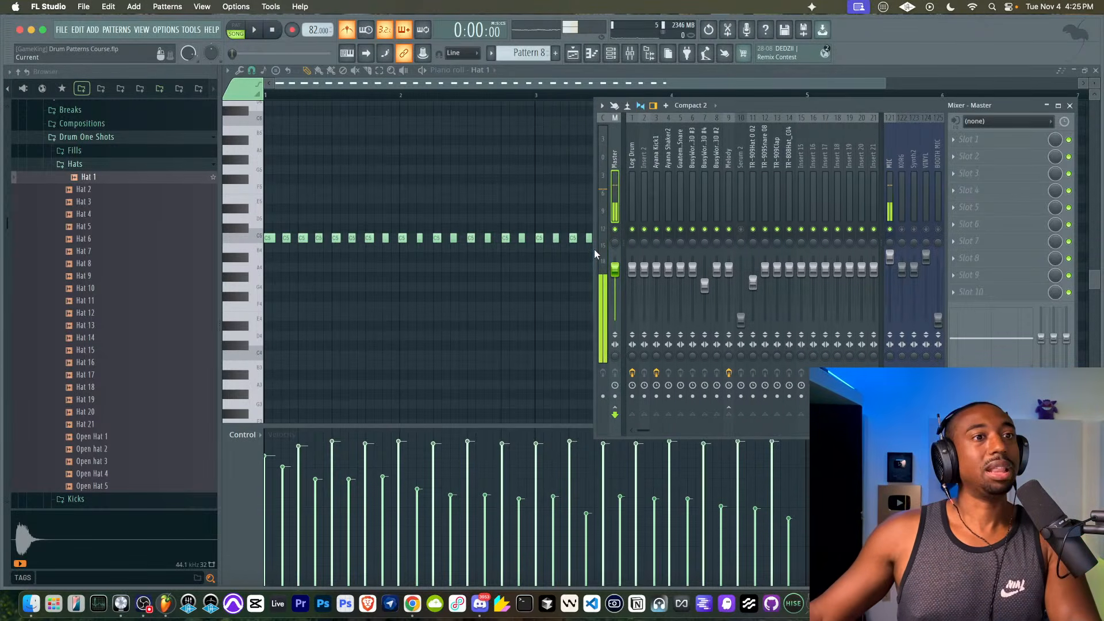
{"action": "left_click_drag", "start_coordinate": [595, 208], "coordinate": [580, 208]}
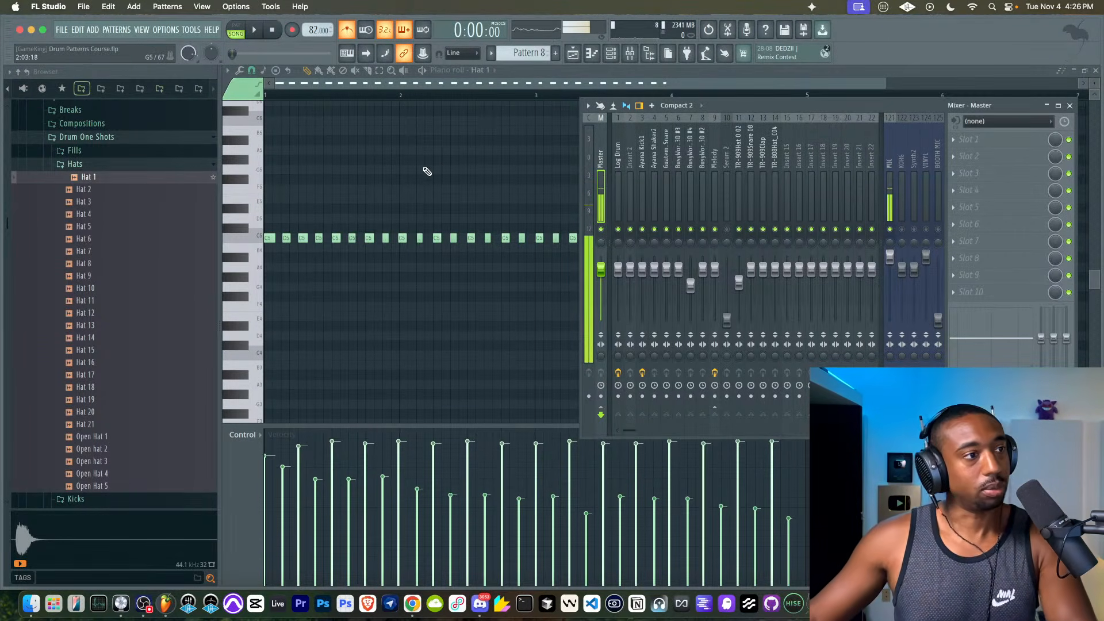
{"action": "key", "text": "F9"}
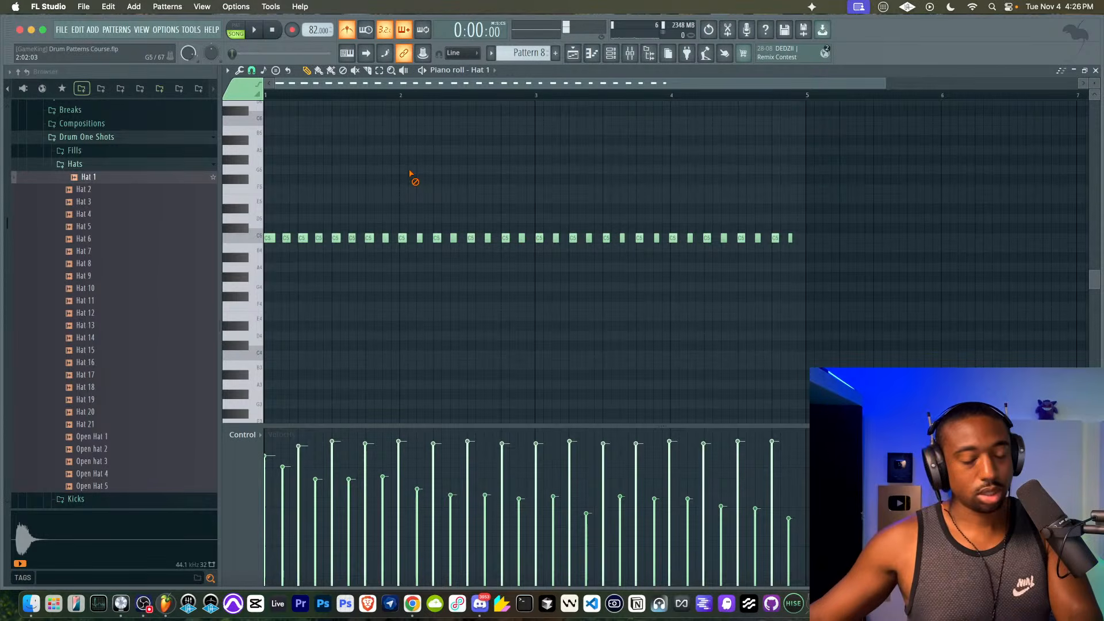
- Open the quantizer for the Hat 1 notes and load the mpc 54% template from the MPC60 Quantize folder
{"action": "key", "text": "alt+q"}
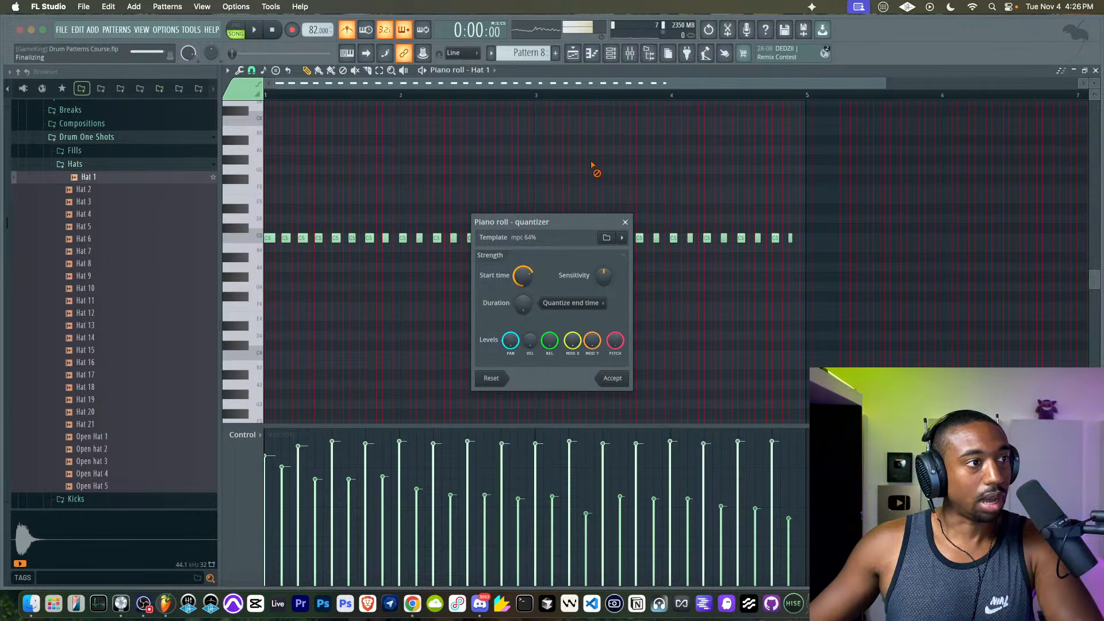
{"action": "left_click", "coordinate": [607, 238]}
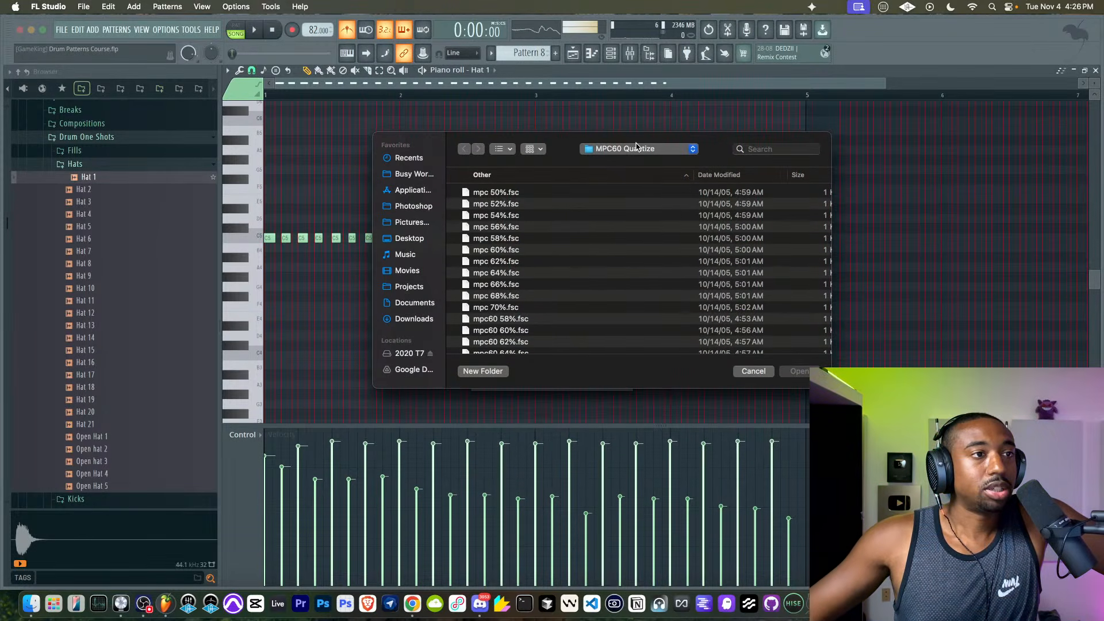
{"action": "left_click", "coordinate": [626, 151]}
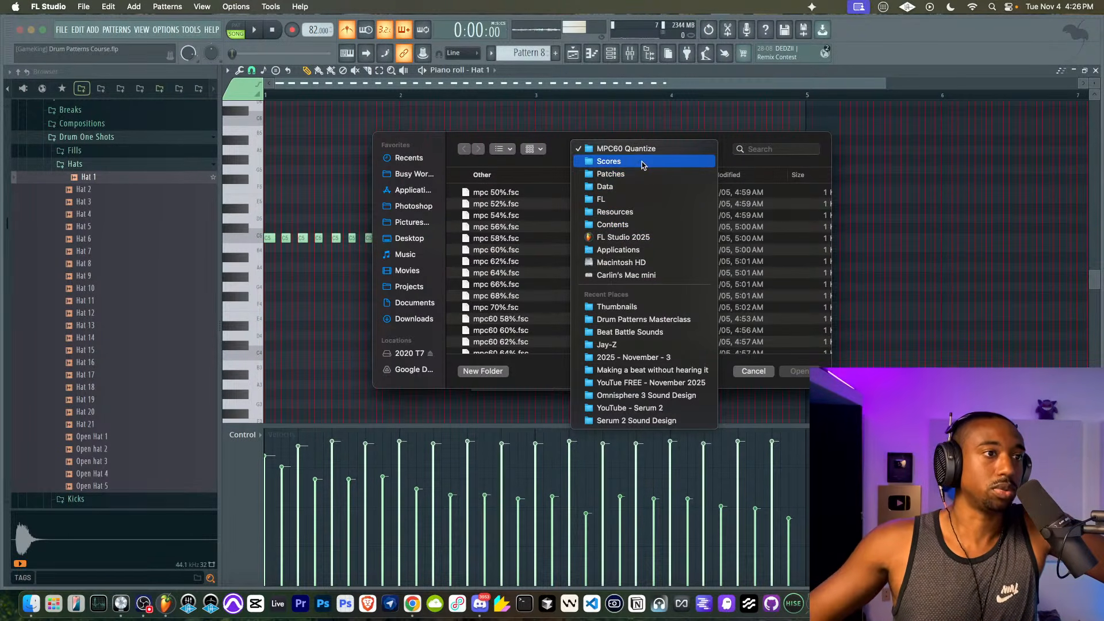
{"action": "left_click", "coordinate": [562, 149]}
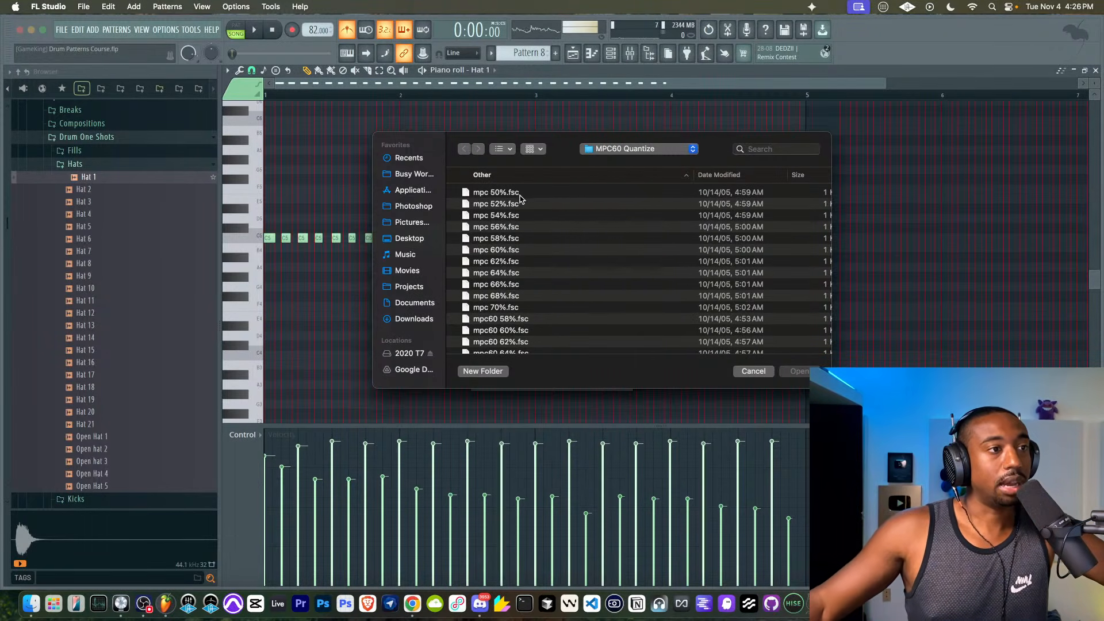
{"action": "left_click", "coordinate": [502, 195]}
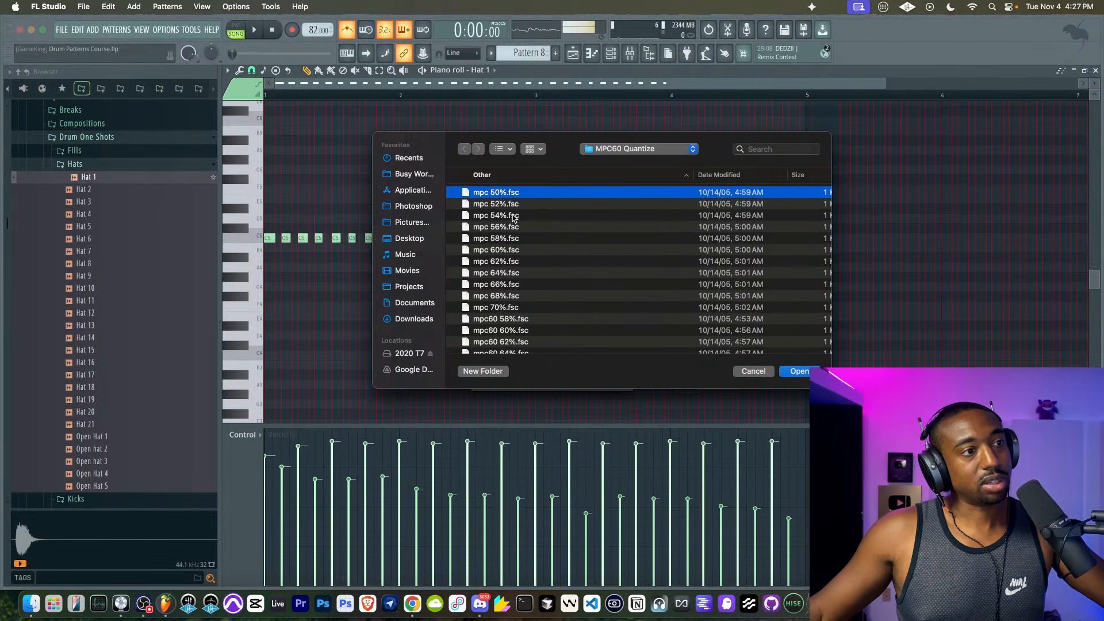
{"action": "left_click", "coordinate": [510, 204]}
{"action": "left_click", "coordinate": [509, 215]}
{"action": "left_click", "coordinate": [509, 205]}
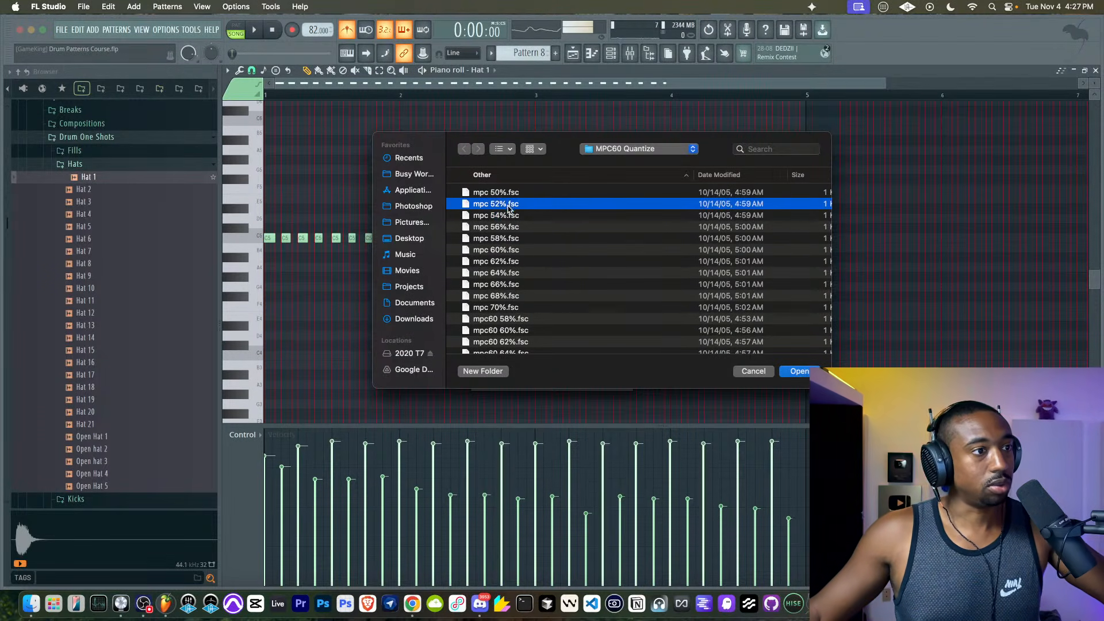
{"action": "left_click", "coordinate": [507, 216]}
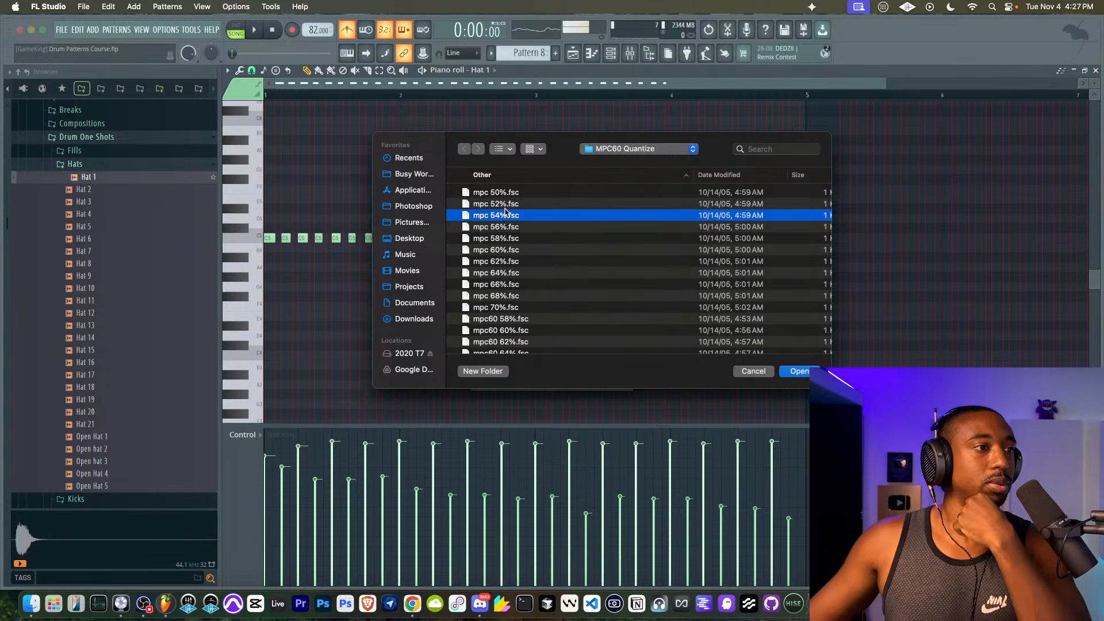
{"action": "left_click", "coordinate": [799, 371]}
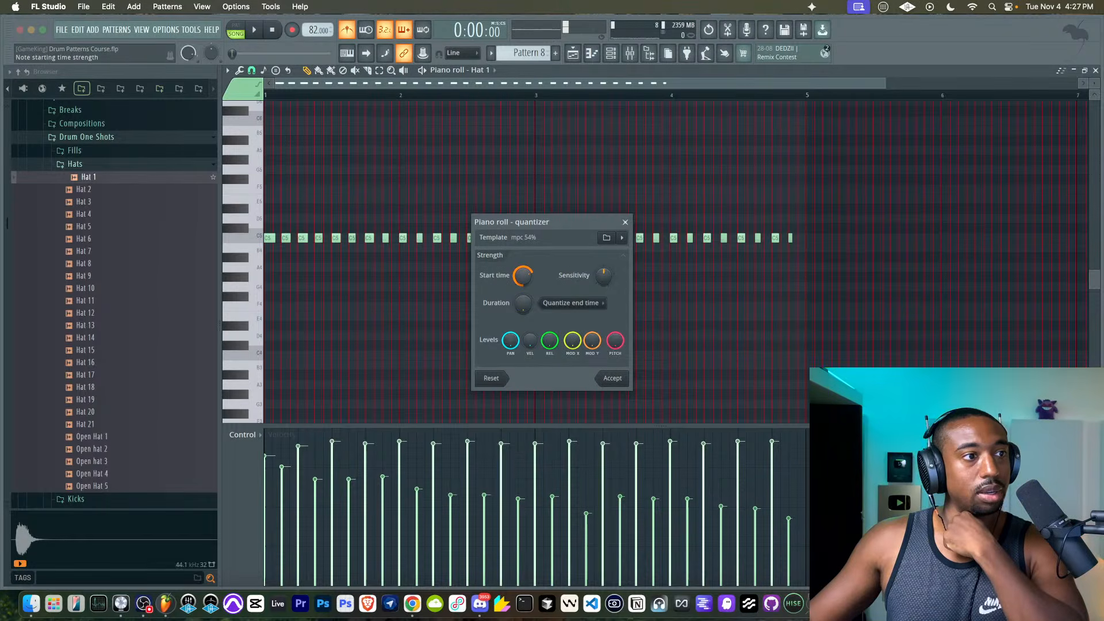
- Raise the quantizer's start time strength, apply it to the Hat 1 notes, and play the pattern back
{"action": "mouse_move", "coordinate": [523, 276]}
{"action": "left_mouse_down"}
{"action": "mouse_move", "coordinate": [522, 325]}
{"action": "mouse_move", "coordinate": [523, 259]}
{"action": "mouse_move", "coordinate": [522, 322]}
{"action": "mouse_move", "coordinate": [523, 279]}
{"action": "left_mouse_up"}
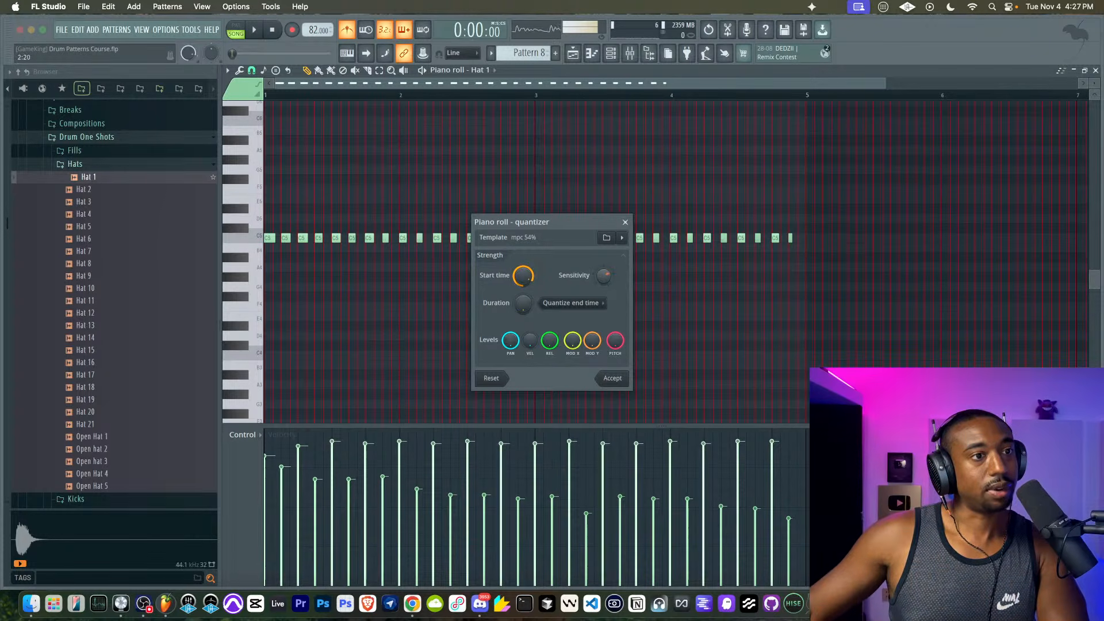
{"action": "left_click_drag", "start_coordinate": [604, 276], "coordinate": [604, 280]}
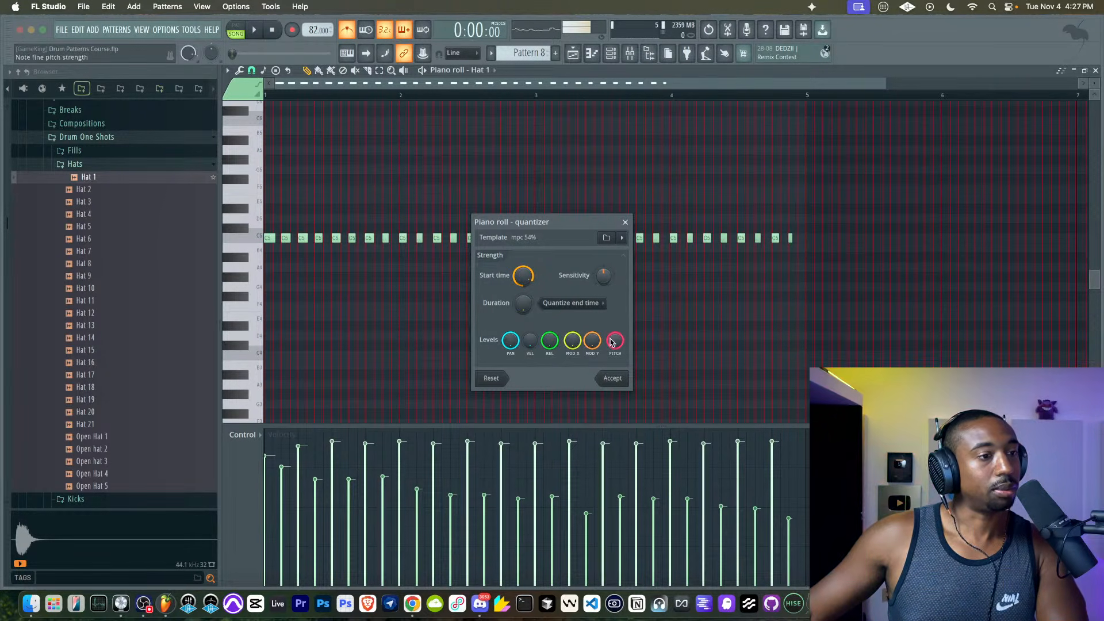
{"action": "left_click", "coordinate": [615, 380]}
{"action": "key", "text": "space"}
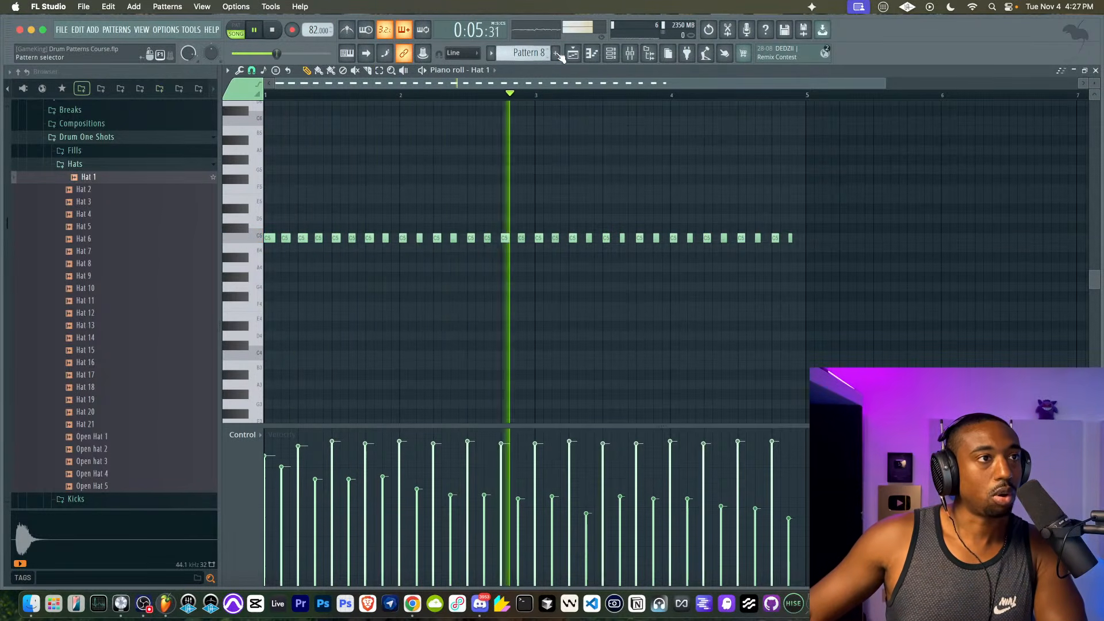
- Show the channel rack, select Rim 1, and record rim hits on beats 2 and 4 across four bars of Pattern 8
{"action": "key", "text": "F6"}
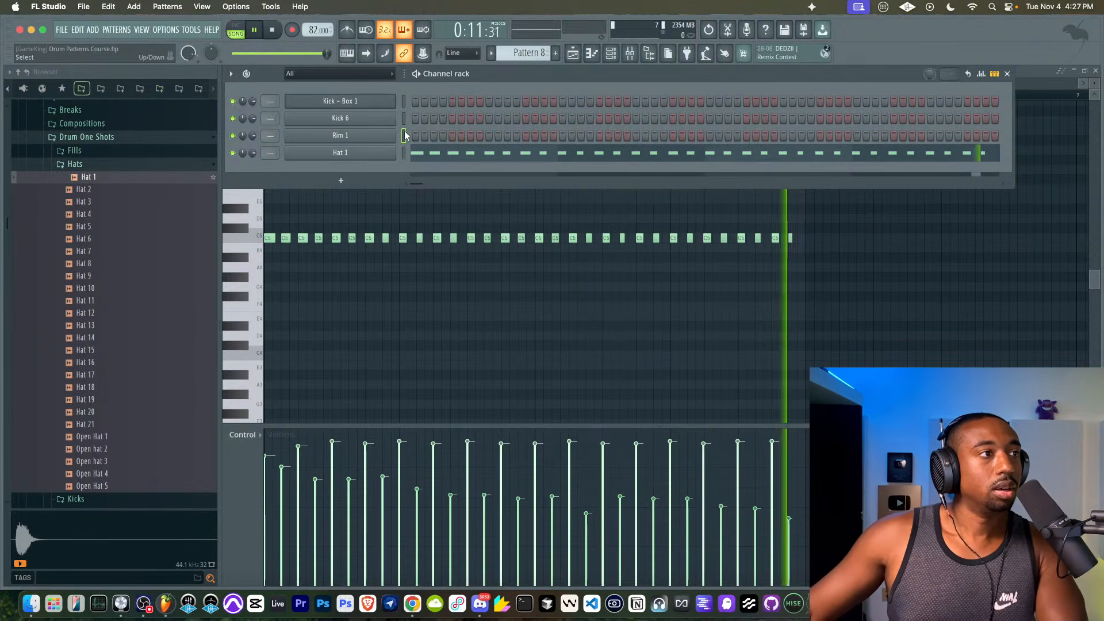
{"action": "key", "text": "space"}
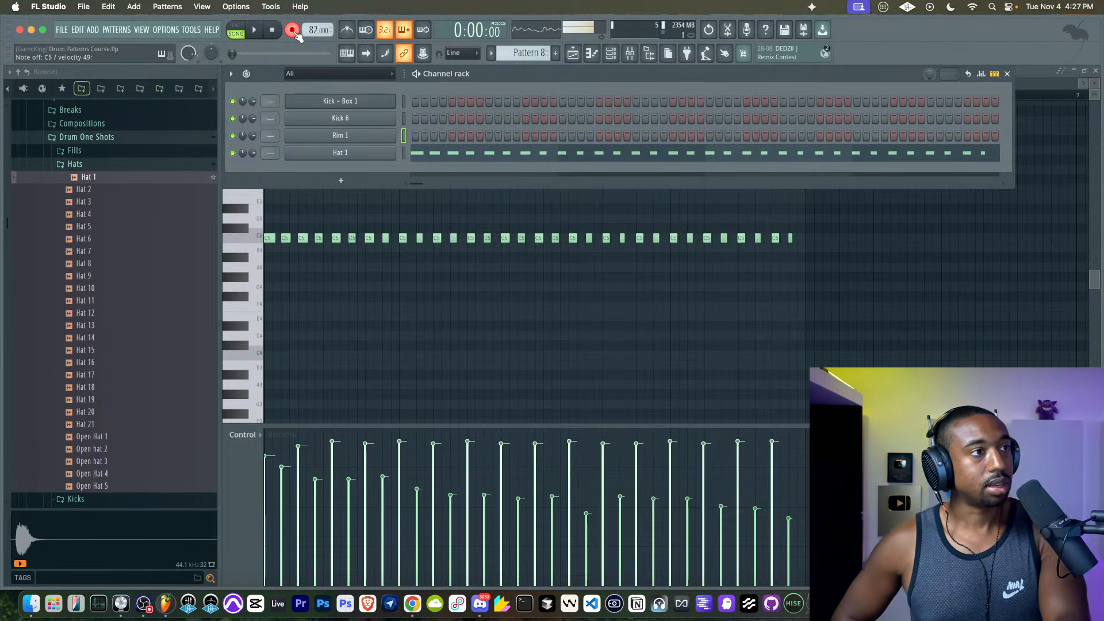
{"action": "key", "text": "space"}
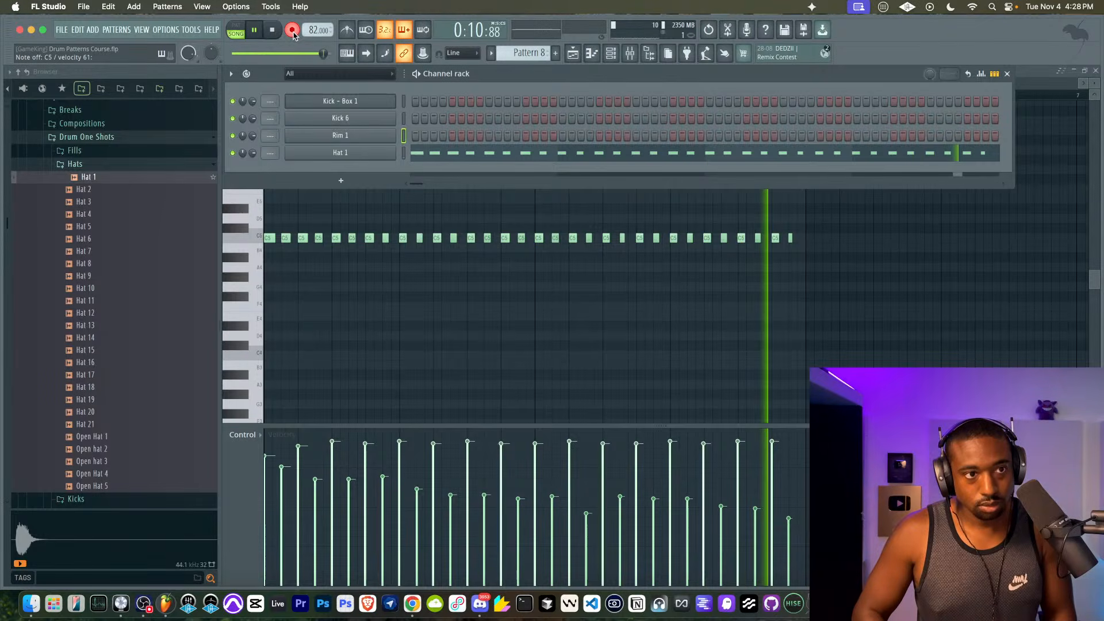
{"action": "key", "text": "space"}
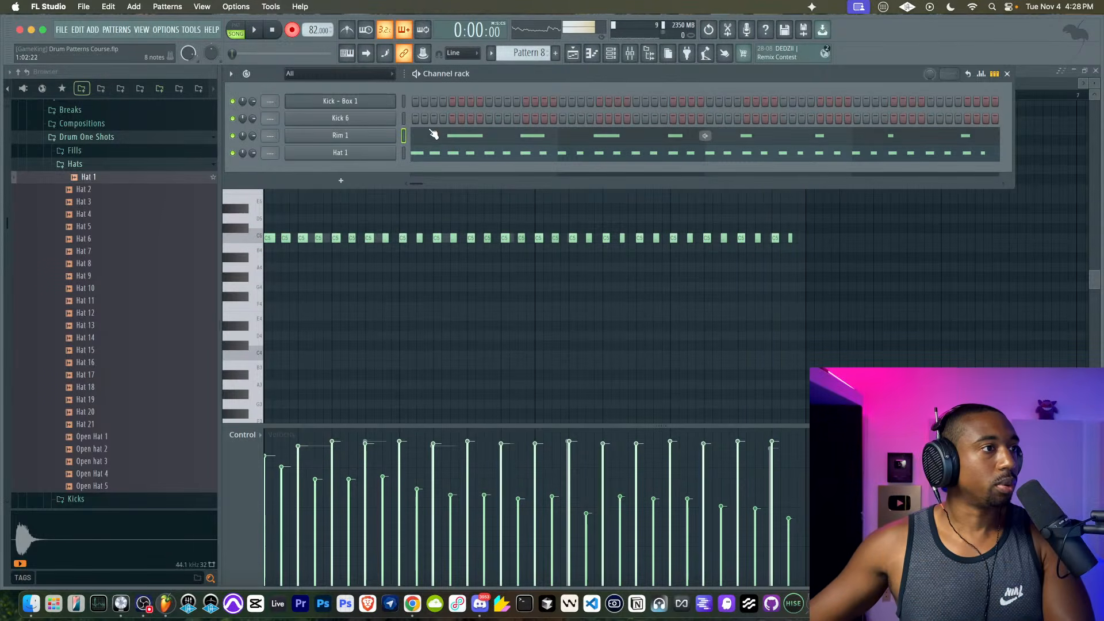
- Quantize the recorded Rim 1 notes in the piano roll with the mpc 54% template, and close the piano roll
{"action": "left_click", "coordinate": [434, 134]}
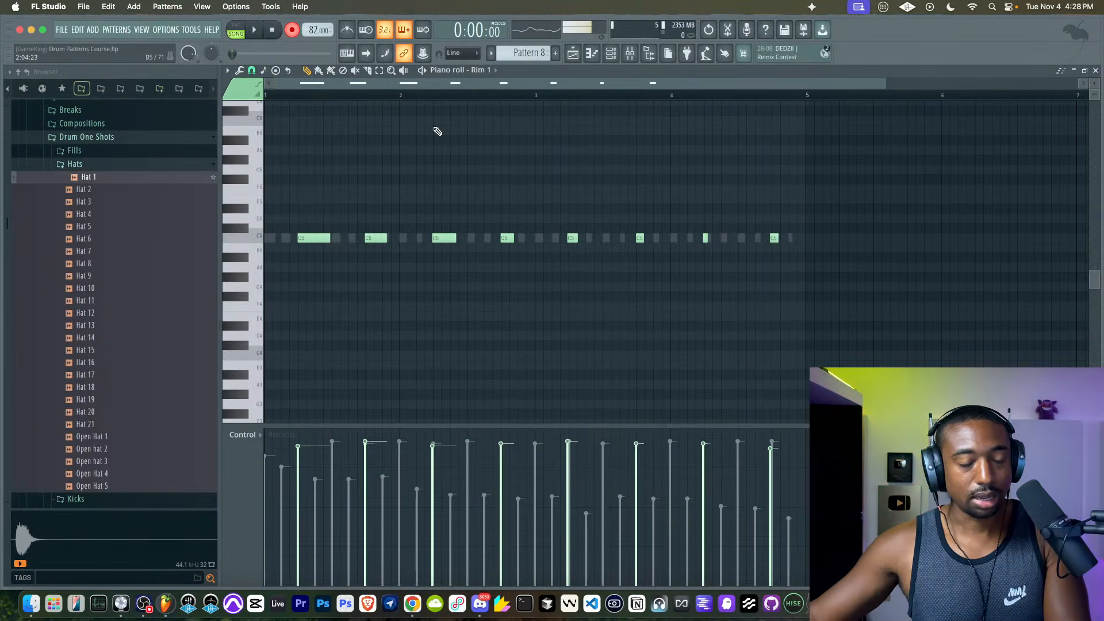
{"action": "key", "text": "alt+q"}
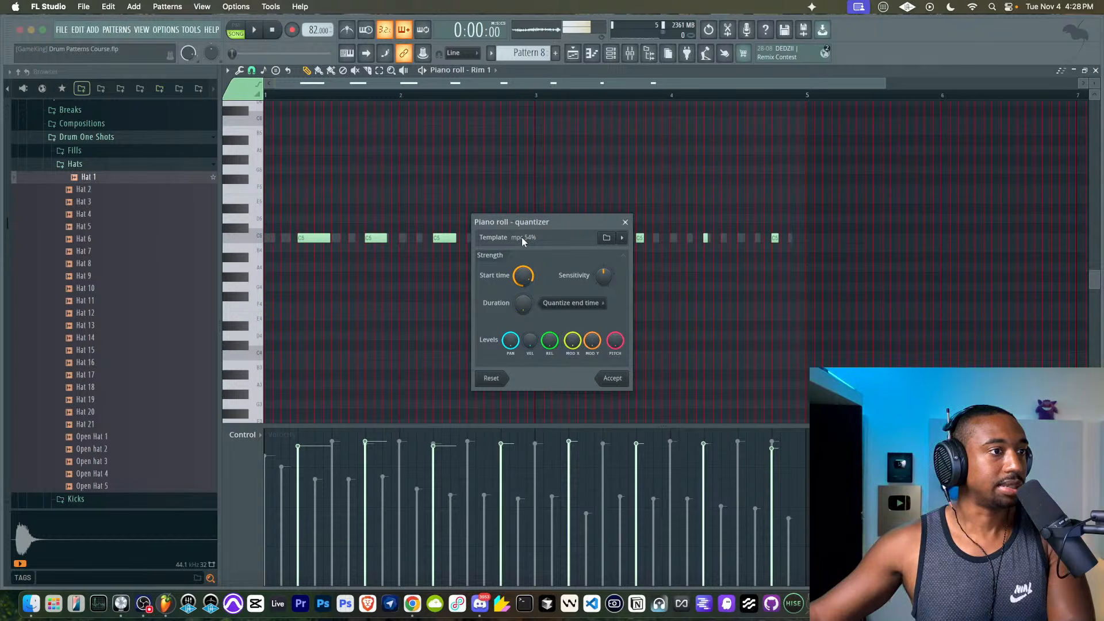
{"action": "left_click", "coordinate": [613, 378]}
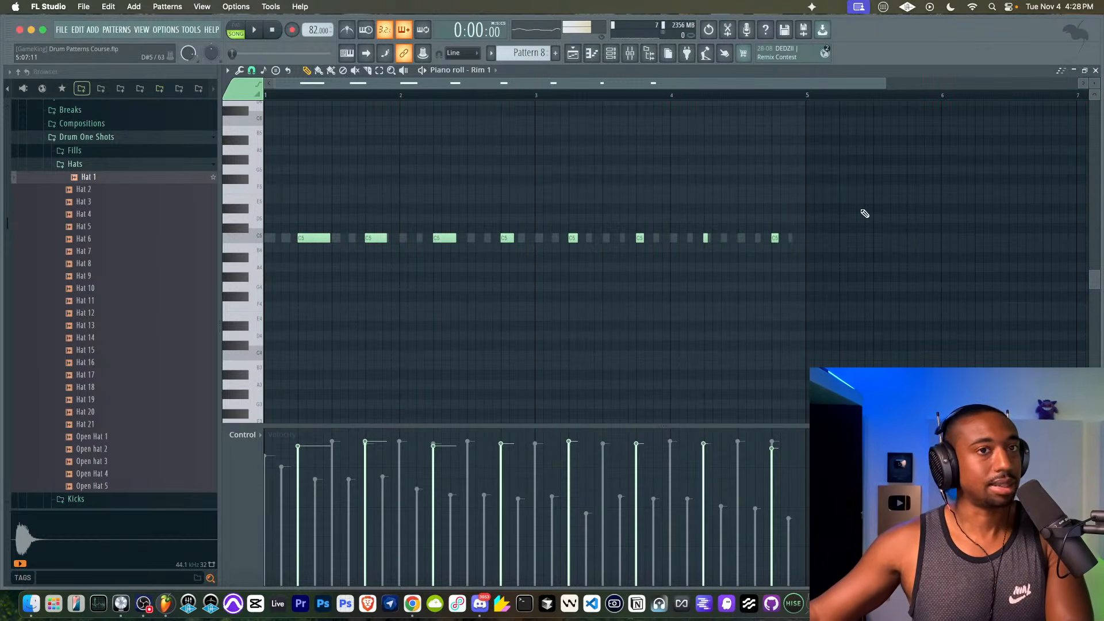
{"action": "left_click", "coordinate": [1096, 70]}
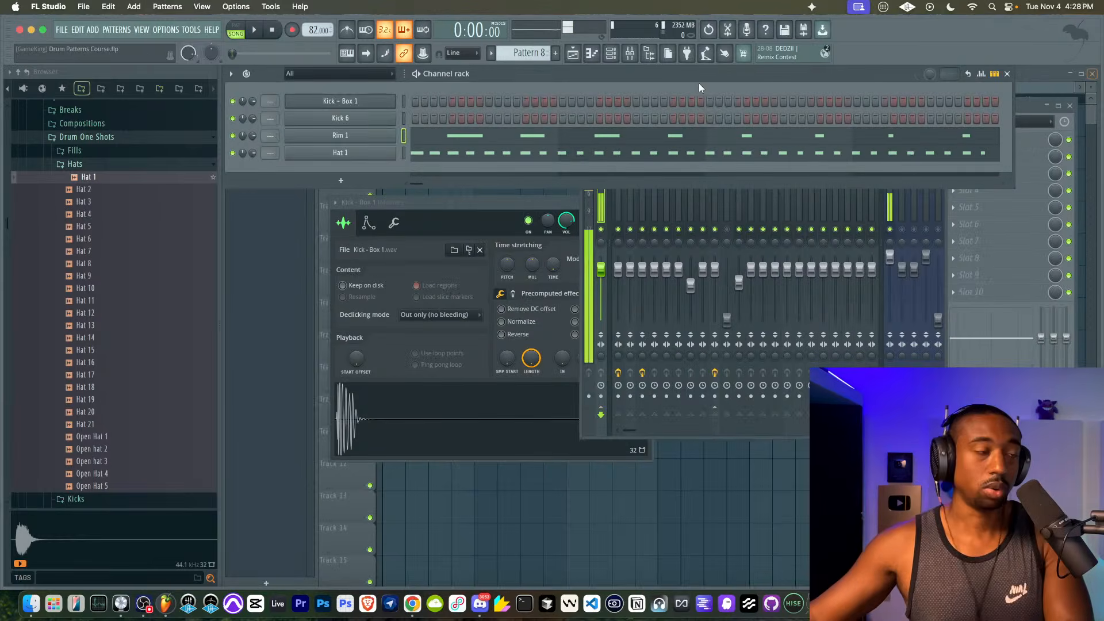
- Arm recording, select the Kick 6 channel, and record its kick part across the four bars of Pattern 8
{"action": "left_click", "coordinate": [293, 29]}
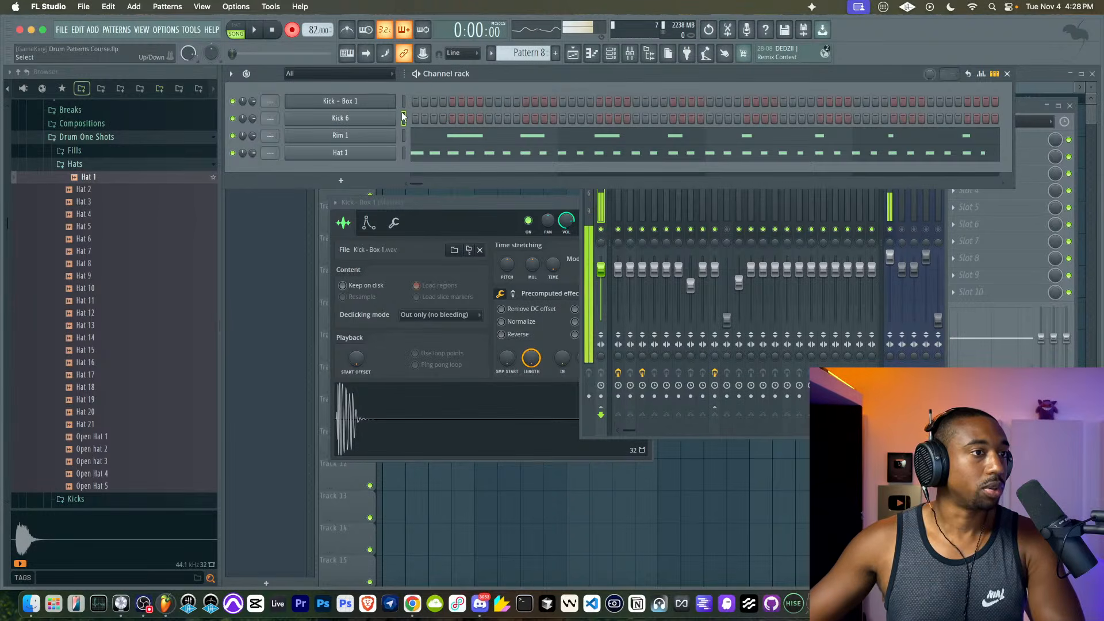
{"action": "key", "text": "space"}
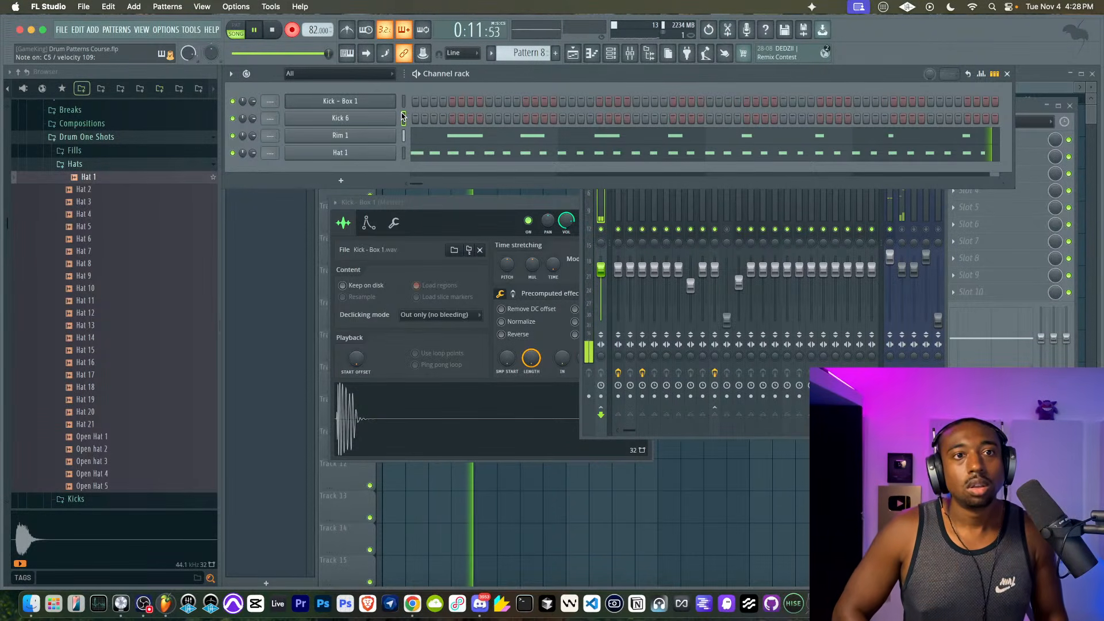
{"action": "key", "text": "space"}
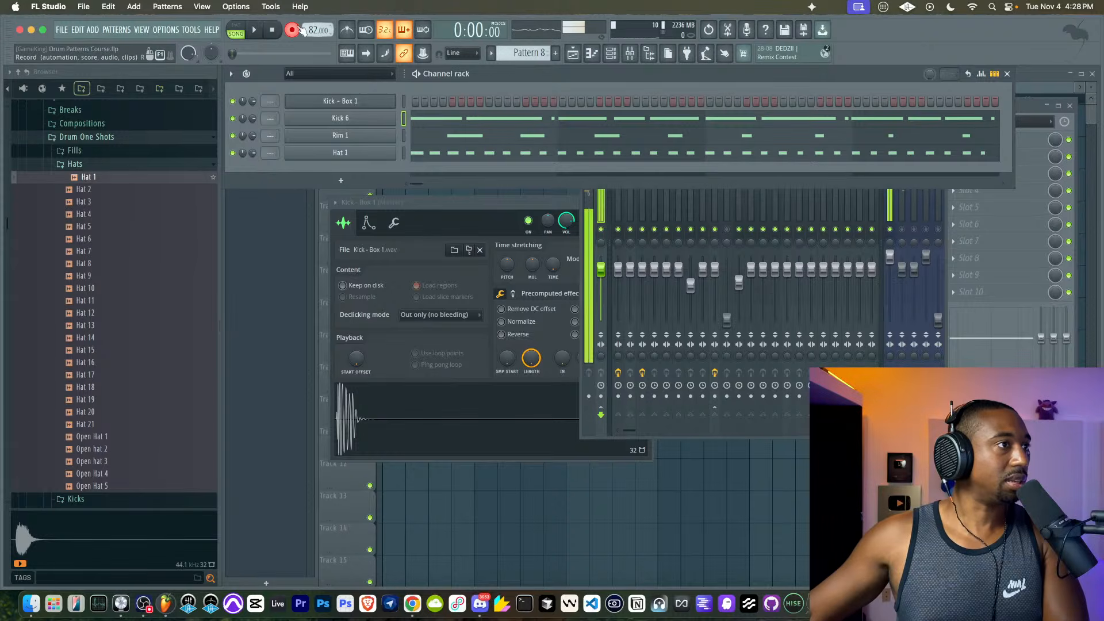
- Quantize the Kick 6 notes with the mpc 54% template and play the pattern
{"action": "left_click", "coordinate": [434, 118]}
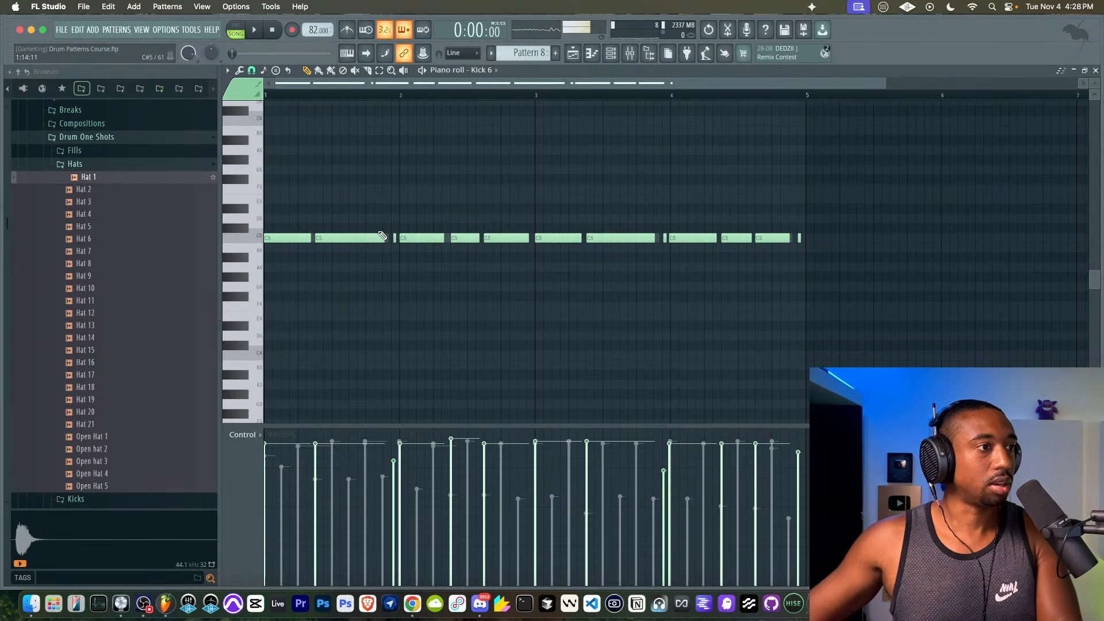
{"action": "key", "text": "alt+q"}
{"action": "left_click", "coordinate": [612, 378]}
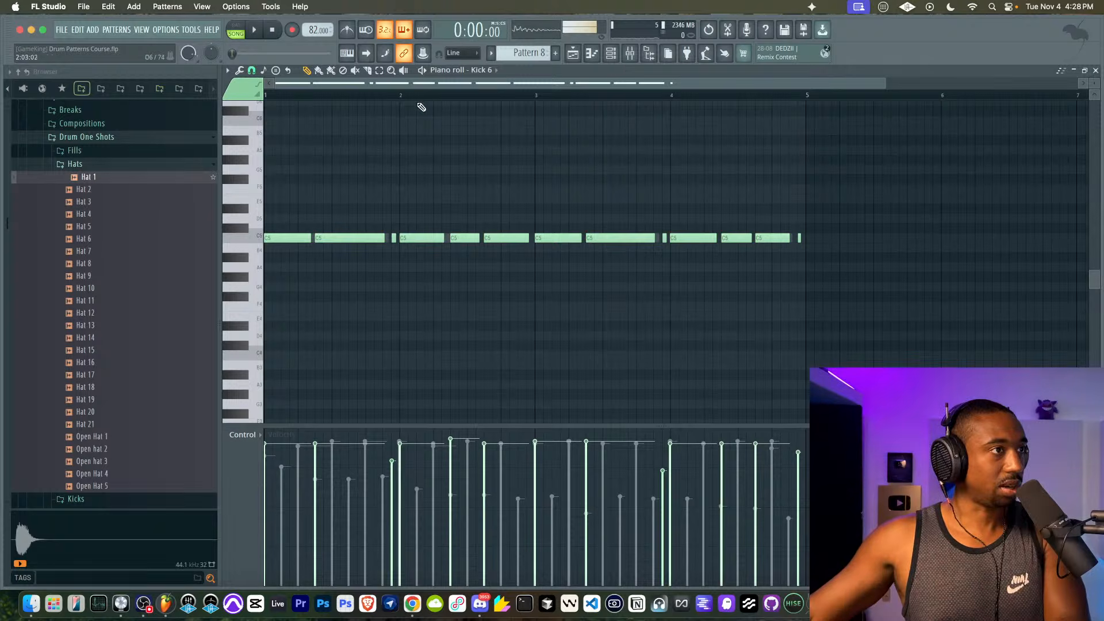
{"action": "key", "text": "space"}
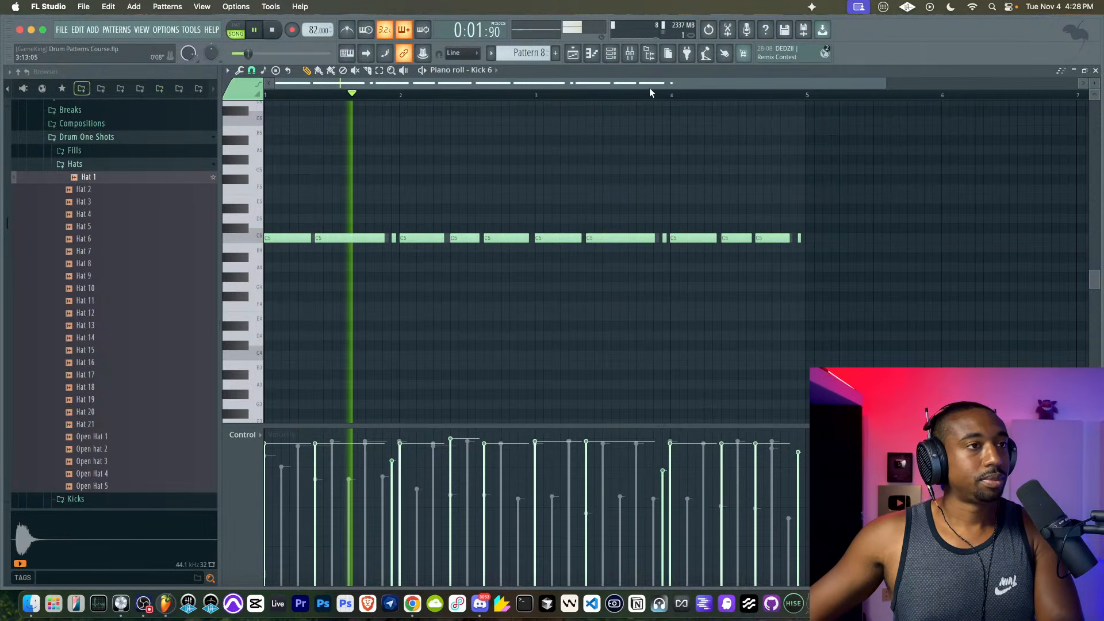
{"action": "key", "text": "space"}
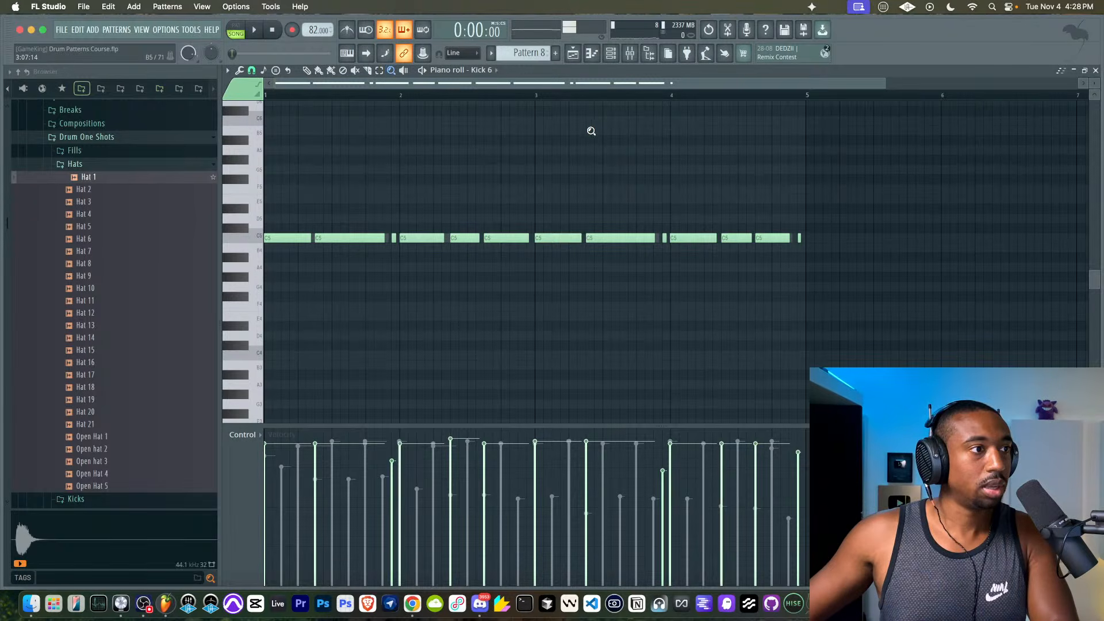
{"action": "left_click", "coordinate": [307, 69]}
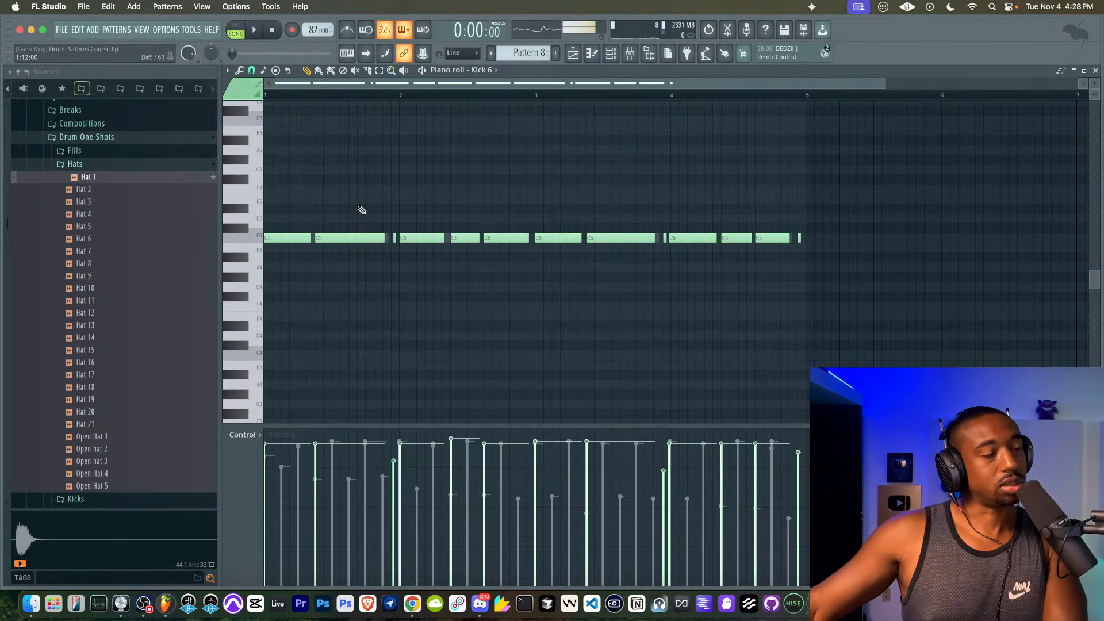
- Quantize the Kick 6 notes using the mpc 64% template from the MPC60 Quantize folder, auditioning the pattern before accepting
{"action": "key", "text": "alt+q"}
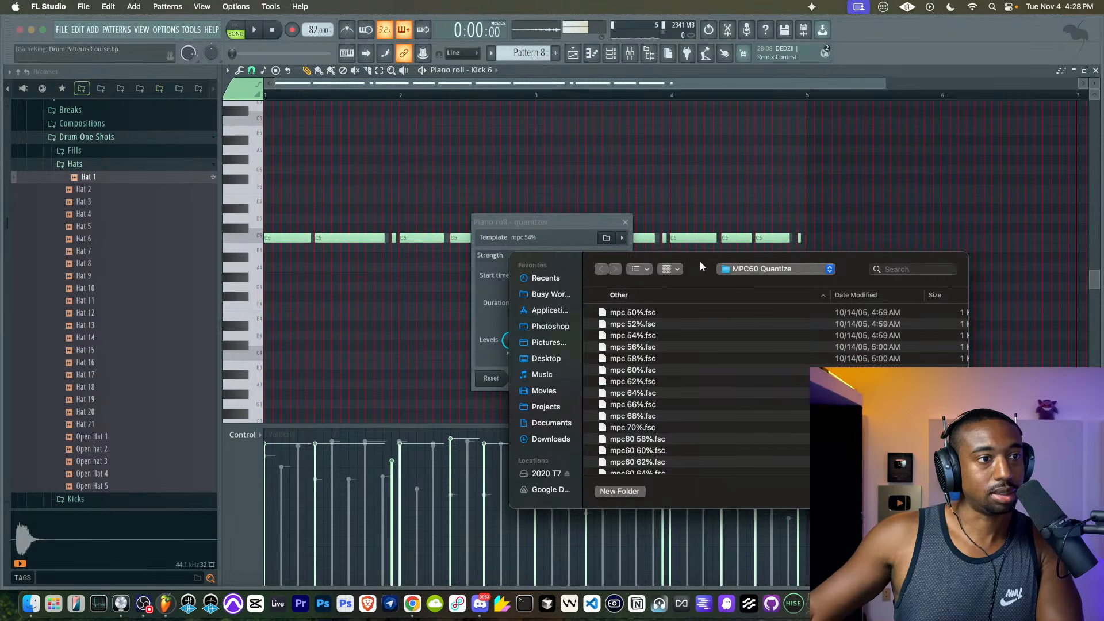
{"action": "left_click", "coordinate": [601, 306]}
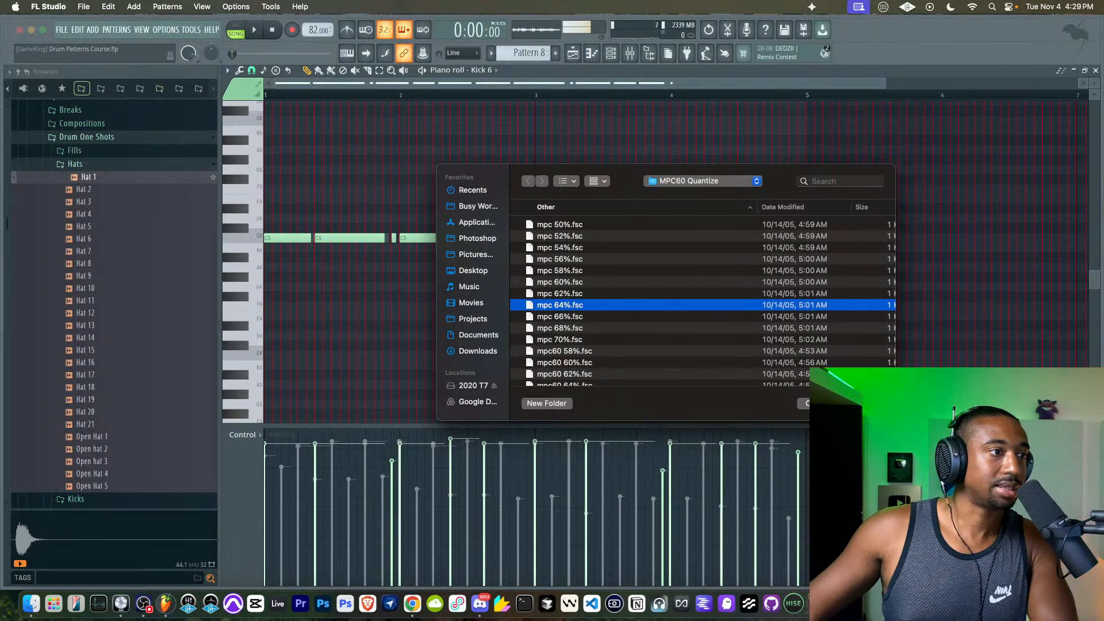
{"action": "key", "text": "Return"}
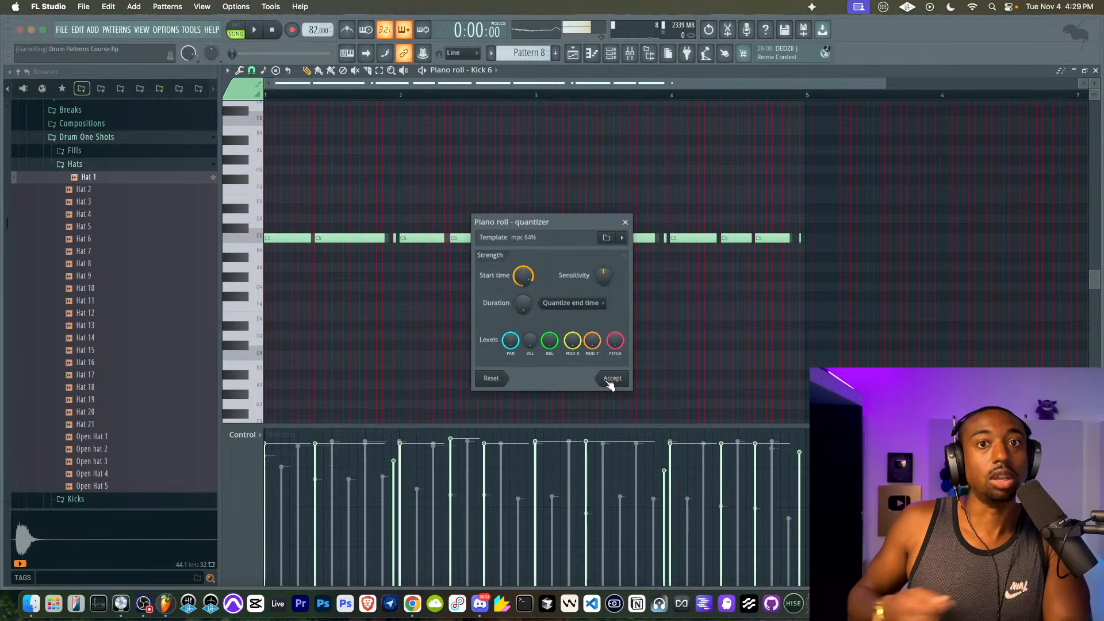
{"action": "key", "text": "space"}
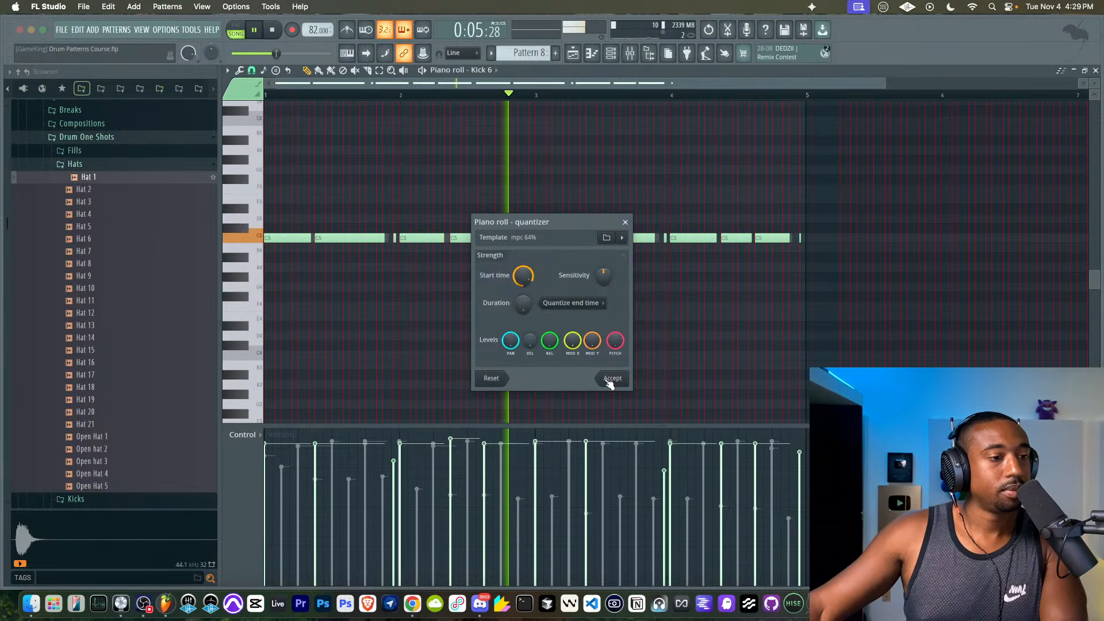
{"action": "left_click", "coordinate": [611, 379]}
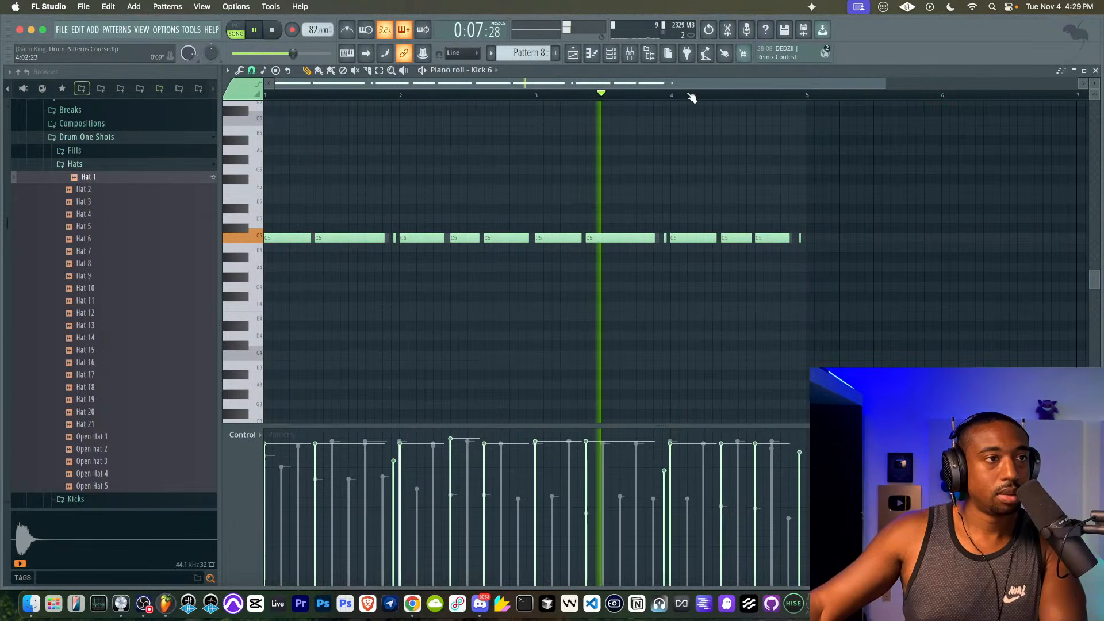
- Audition samples in the Kicks folder and replace the Kick 6 channel's sample with Kick 12
{"action": "left_click", "coordinate": [619, 53]}
{"action": "left_click", "coordinate": [370, 117]}
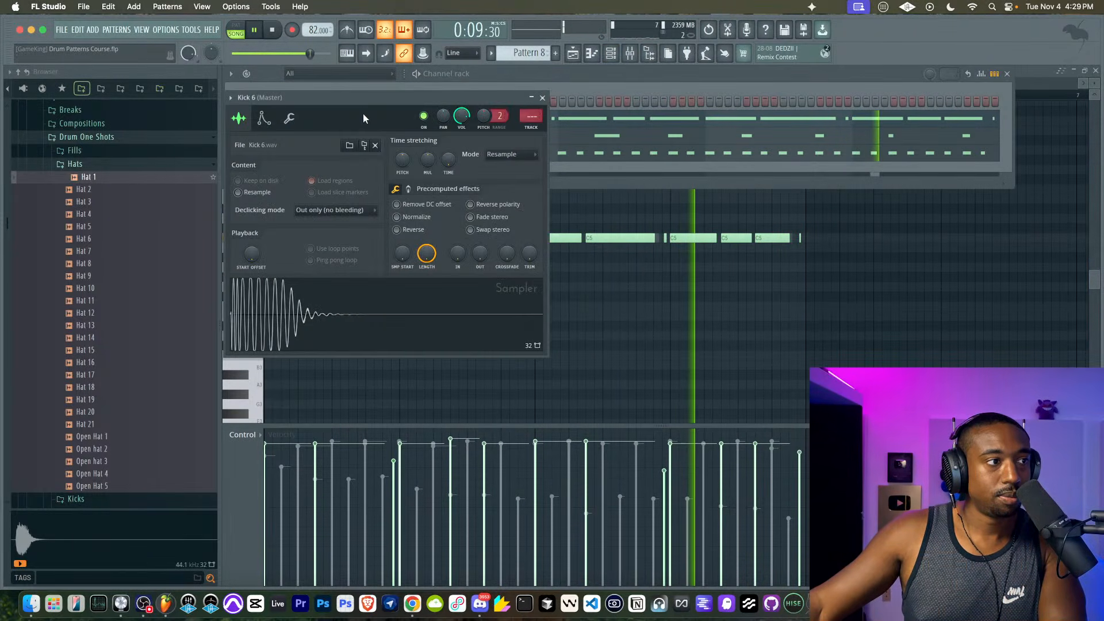
{"action": "left_click", "coordinate": [542, 98]}
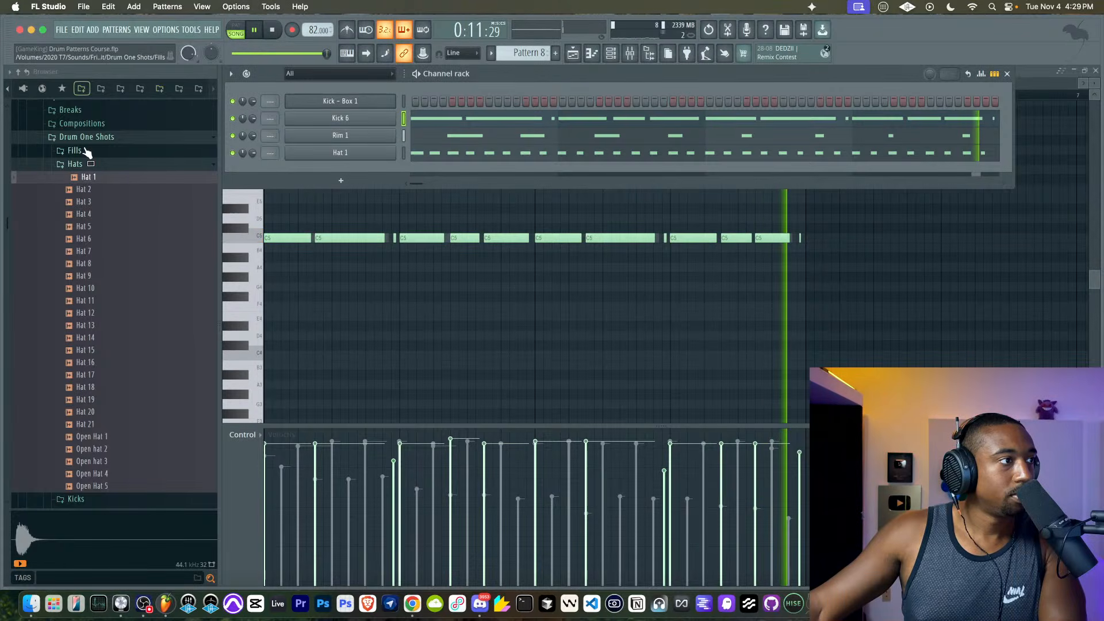
{"action": "left_click", "coordinate": [85, 166]}
{"action": "left_click", "coordinate": [76, 177]}
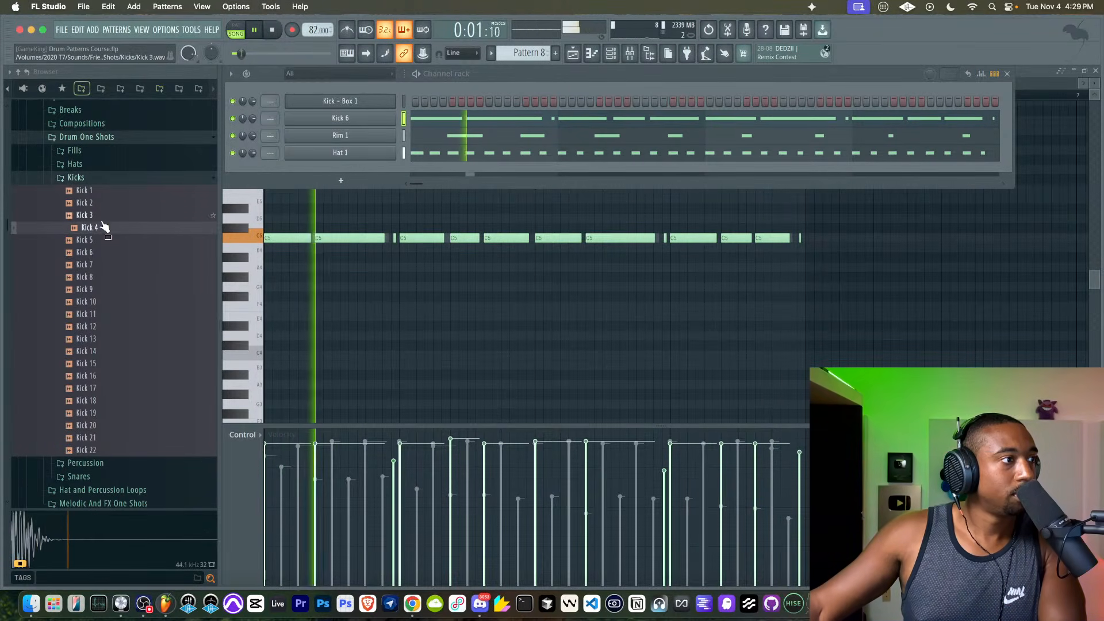
{"action": "left_click", "coordinate": [92, 289]}
{"action": "left_click", "coordinate": [98, 314]}
{"action": "left_click_drag", "start_coordinate": [98, 326], "coordinate": [326, 118]}
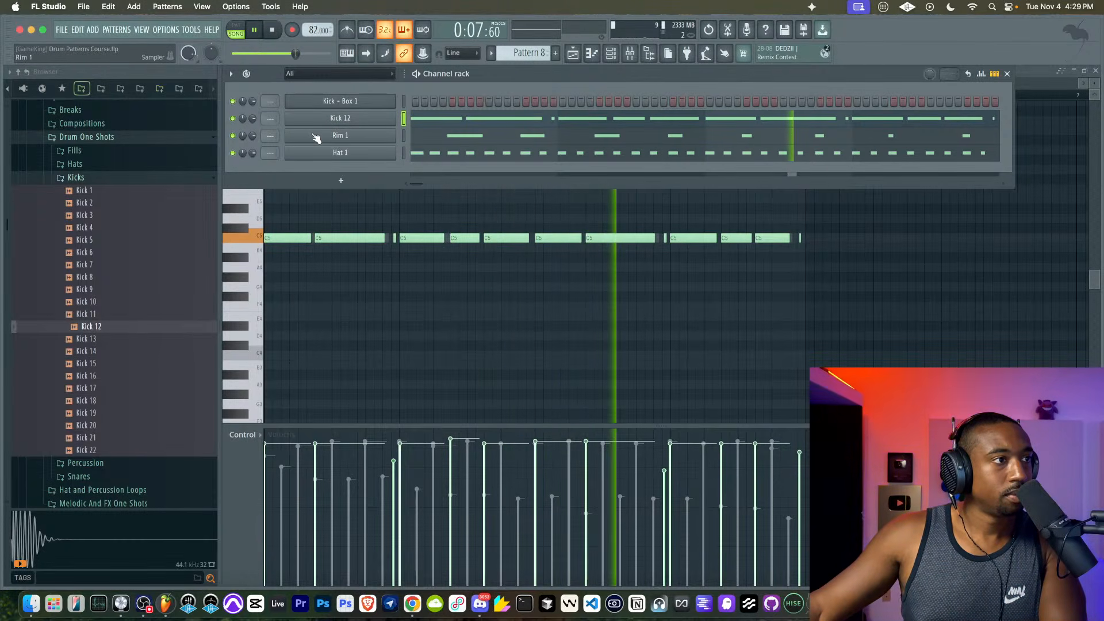
{"action": "left_click", "coordinate": [457, 137]}
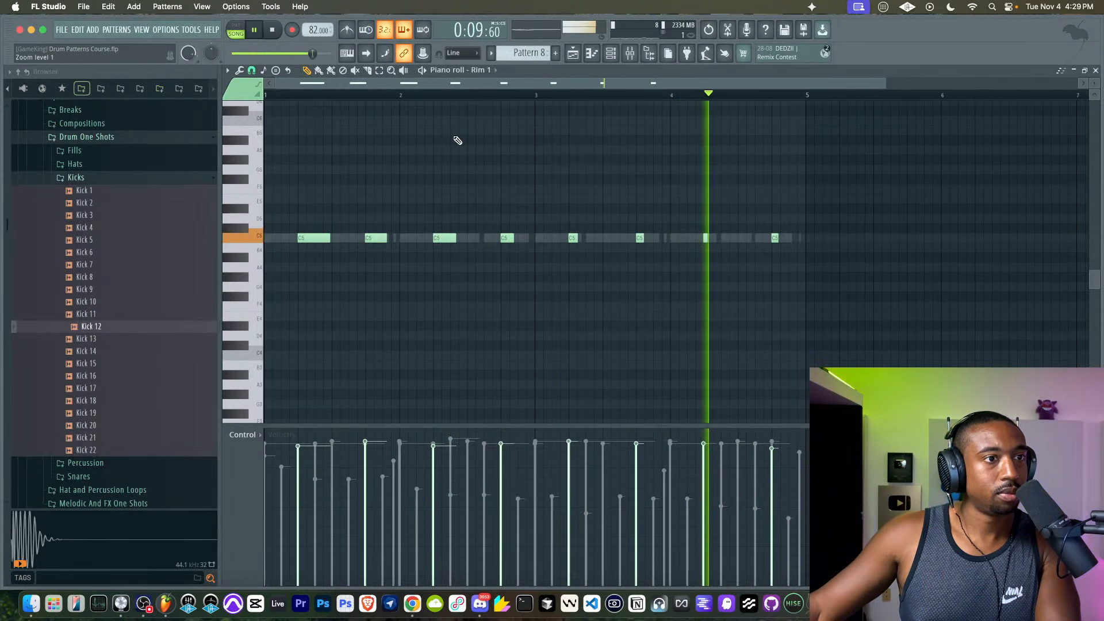
{"action": "key", "text": "alt+q"}
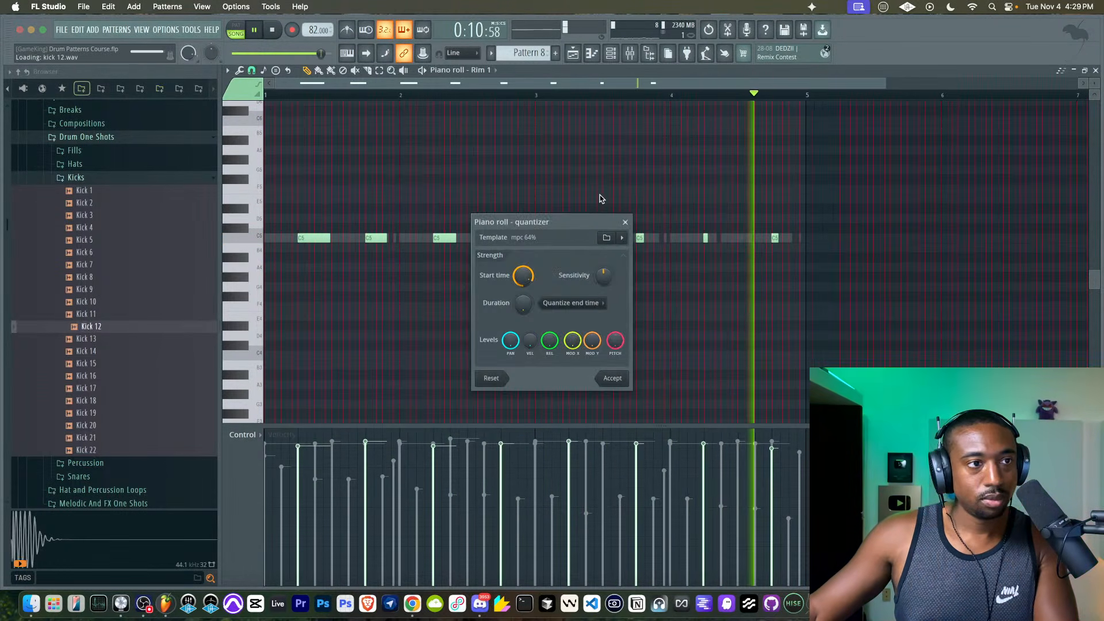
{"action": "left_click", "coordinate": [625, 223]}
{"action": "left_click", "coordinate": [1095, 71]}
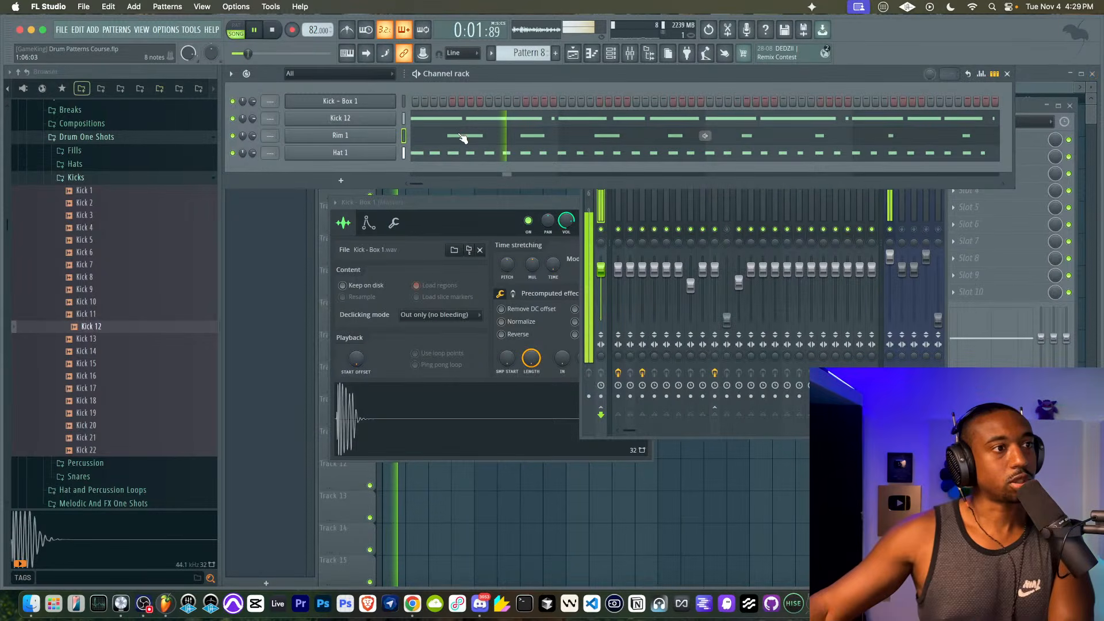
- Try quantizing the Hat 1 notes with the mpc 64% template, play the pattern, and undo the change
{"action": "key", "text": "space"}
{"action": "left_click", "coordinate": [426, 154]}
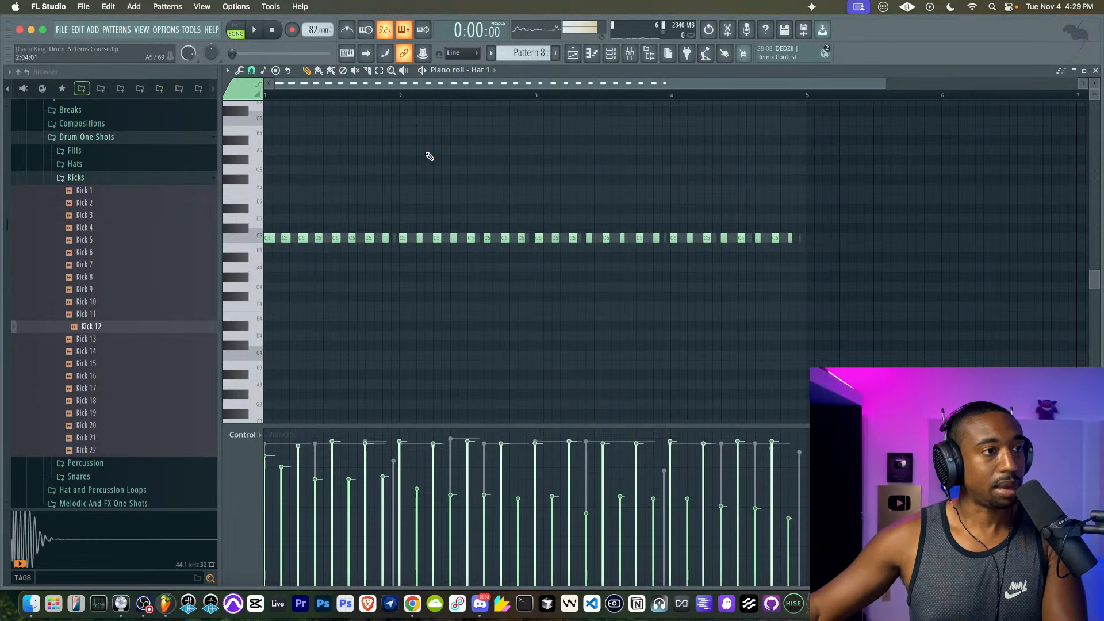
{"action": "key", "text": "alt+q"}
{"action": "left_click", "coordinate": [614, 383]}
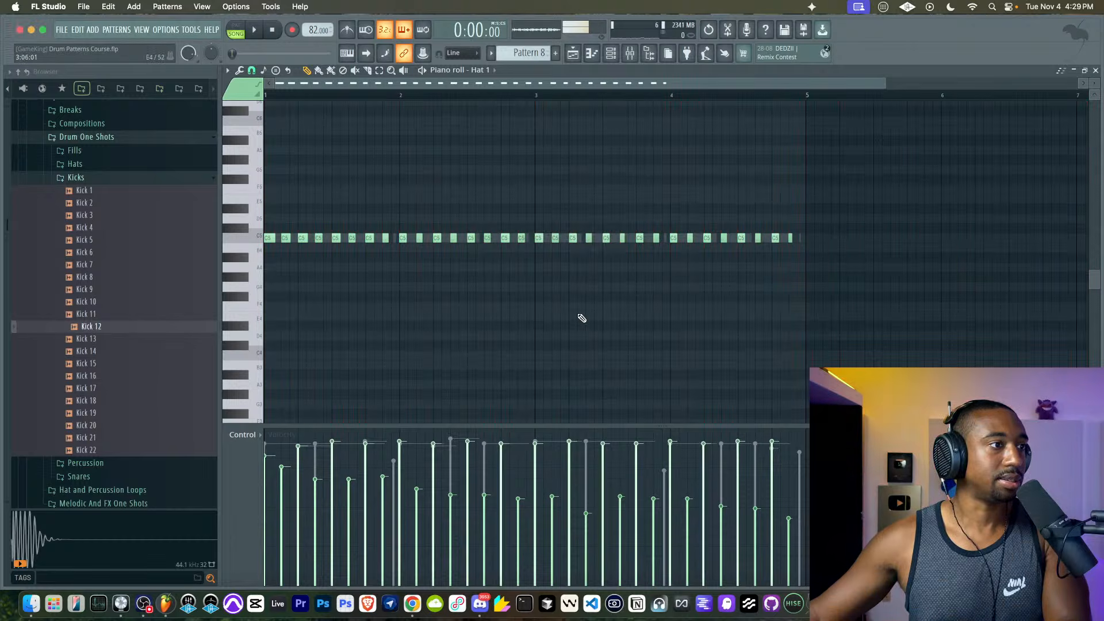
{"action": "key", "text": "space"}
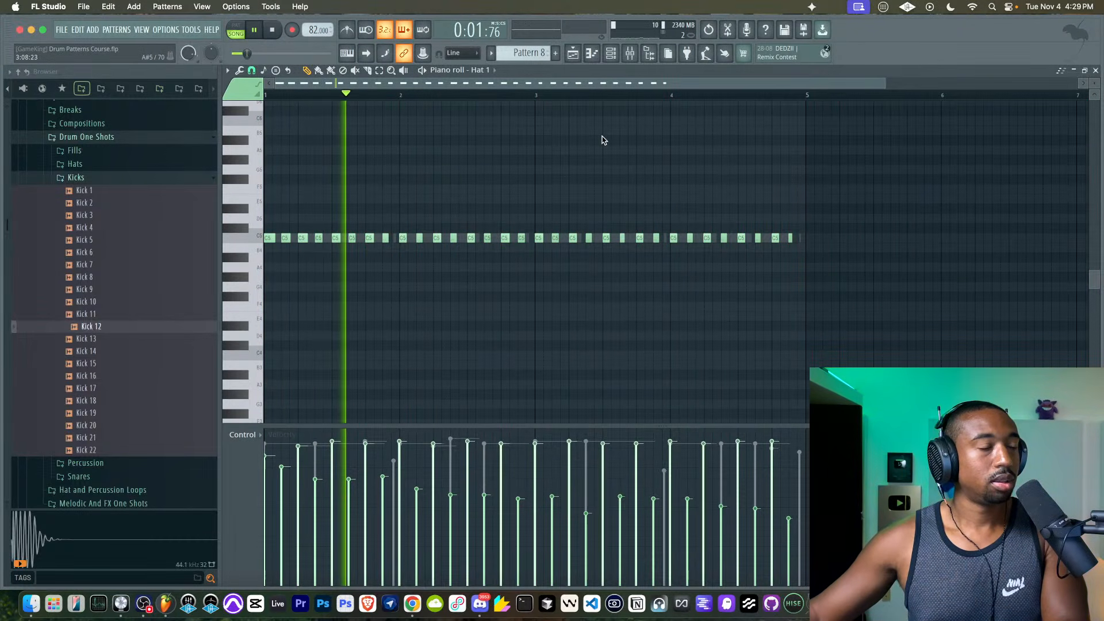
{"action": "key", "text": "space"}
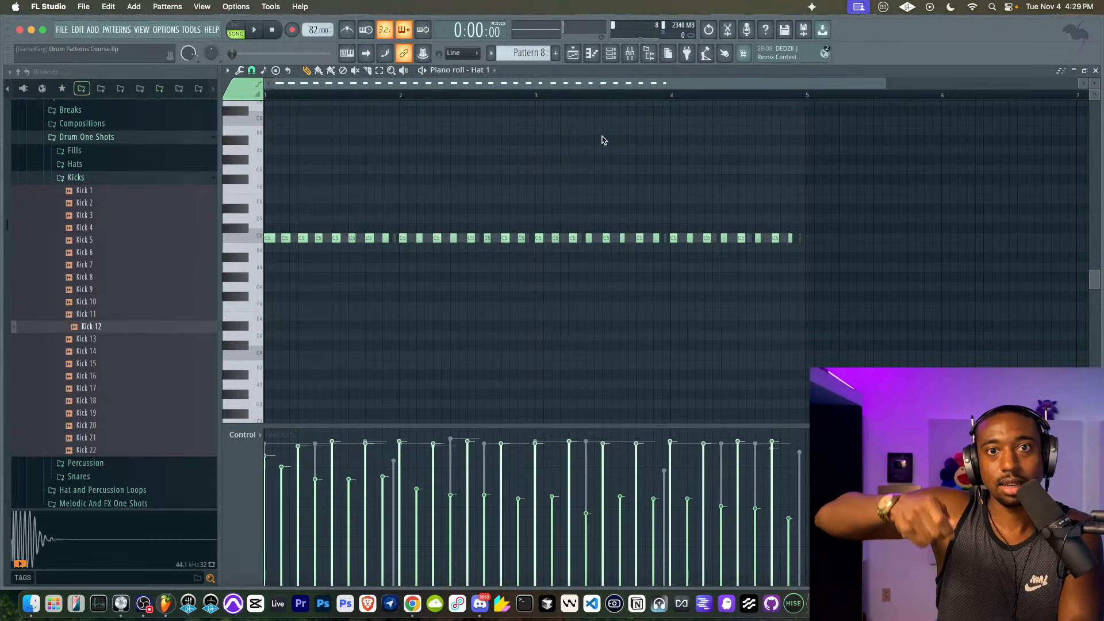
{"action": "key", "text": "space"}
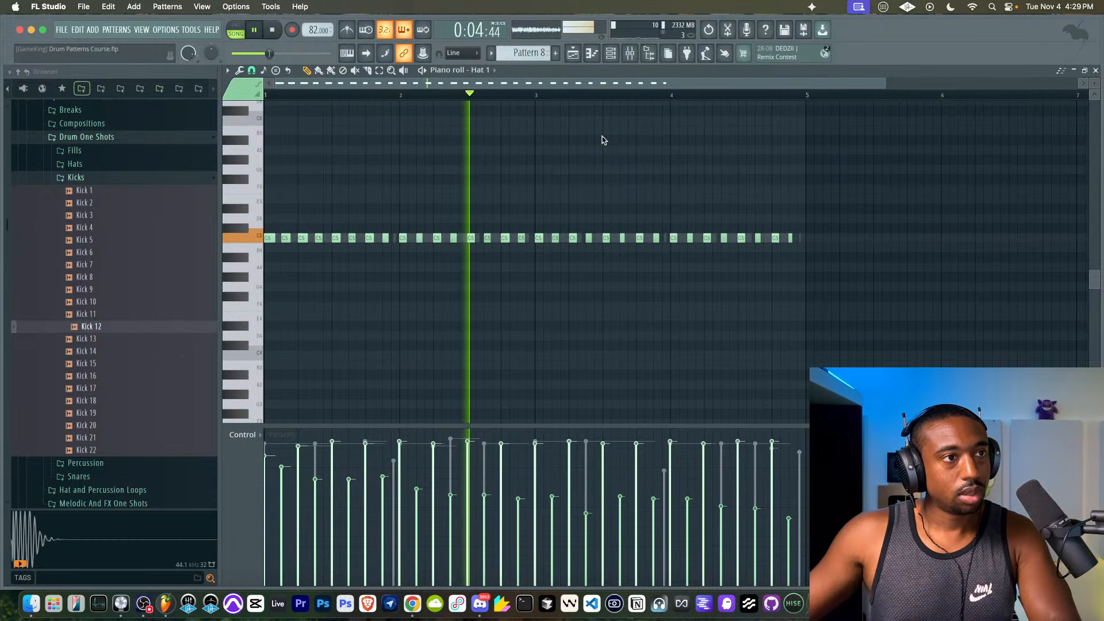
{"action": "key", "text": "space"}
{"action": "key", "text": "super+z"}
- Select the Kick 12 channel, set the project tempo to 77 BPM, and play the pattern
{"action": "left_click", "coordinate": [610, 53]}
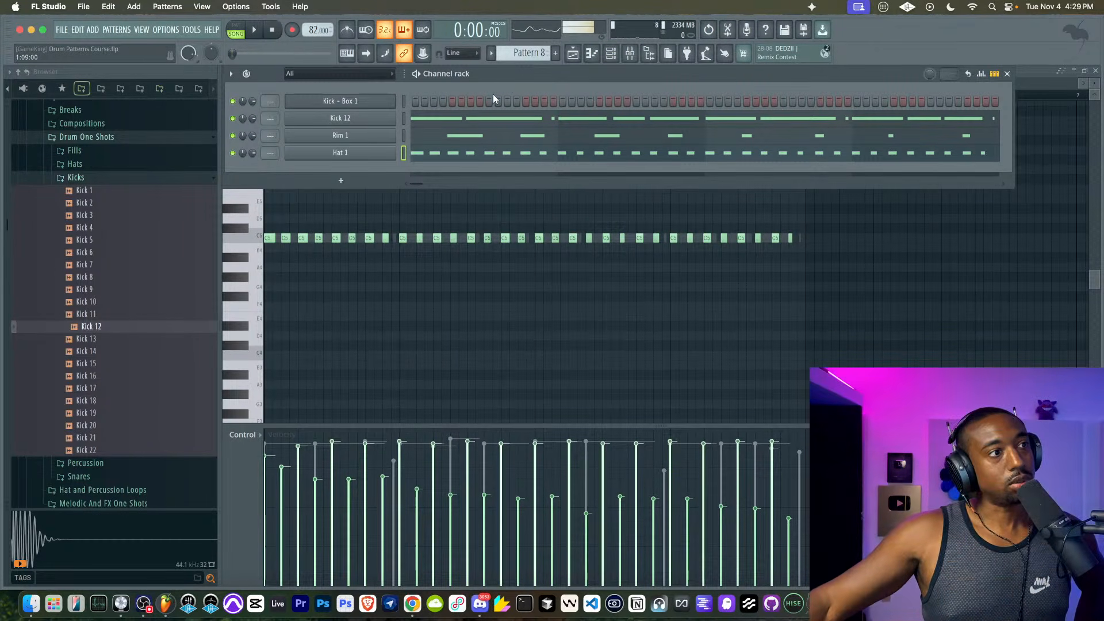
{"action": "left_click", "coordinate": [404, 118]}
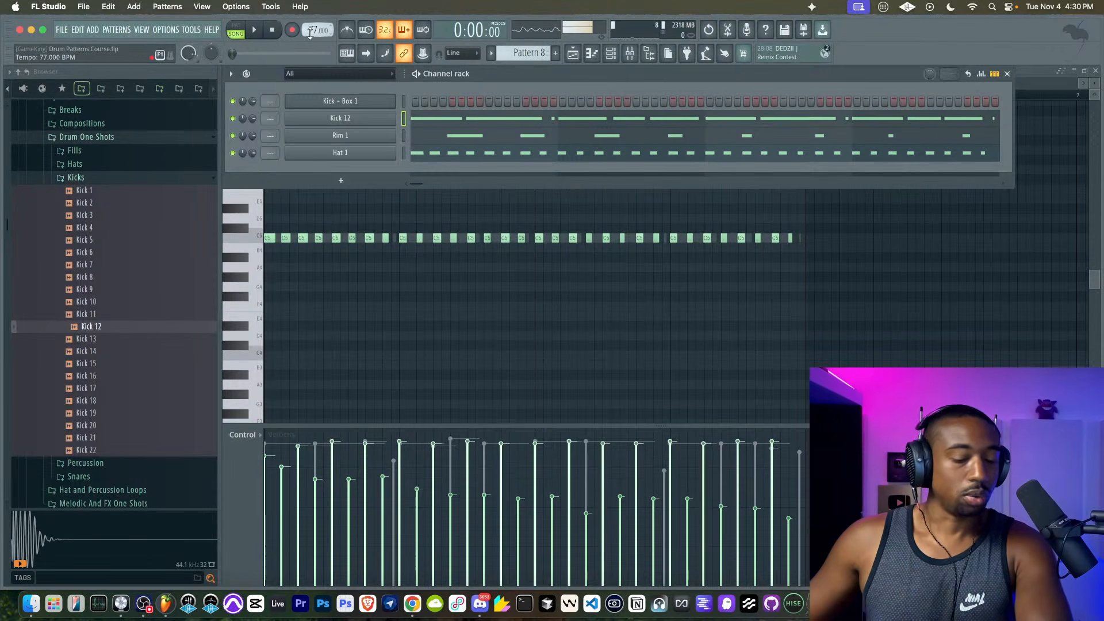
{"action": "key", "text": "space"}
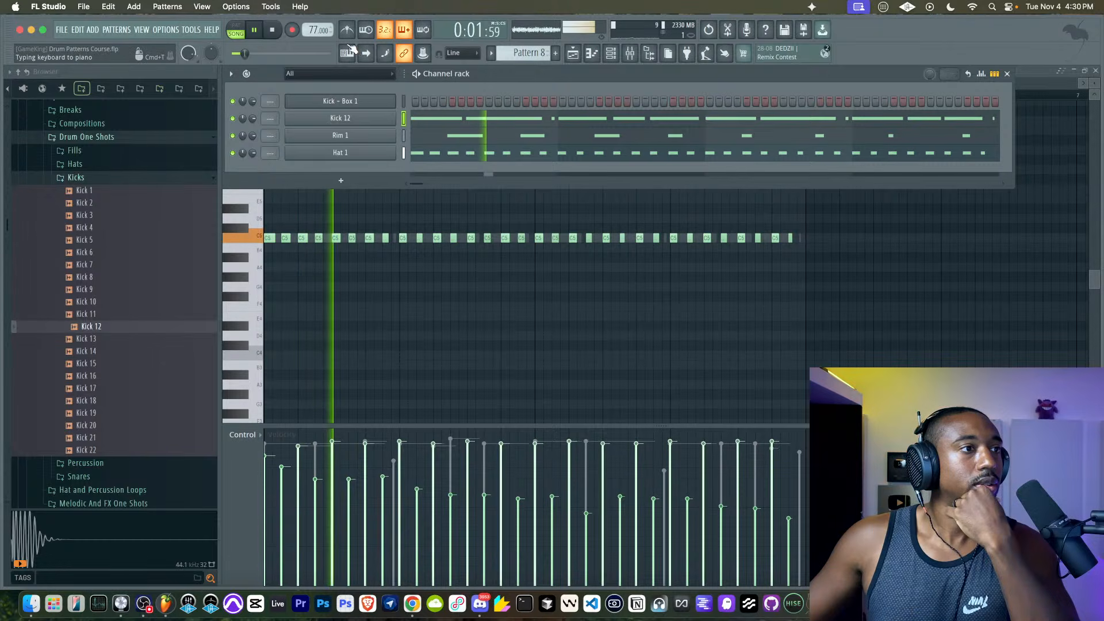
- Delete the second Kick 12 note in bar 1 and the third one in bars 2 and 4, and stop playback
{"action": "left_click", "coordinate": [473, 118]}
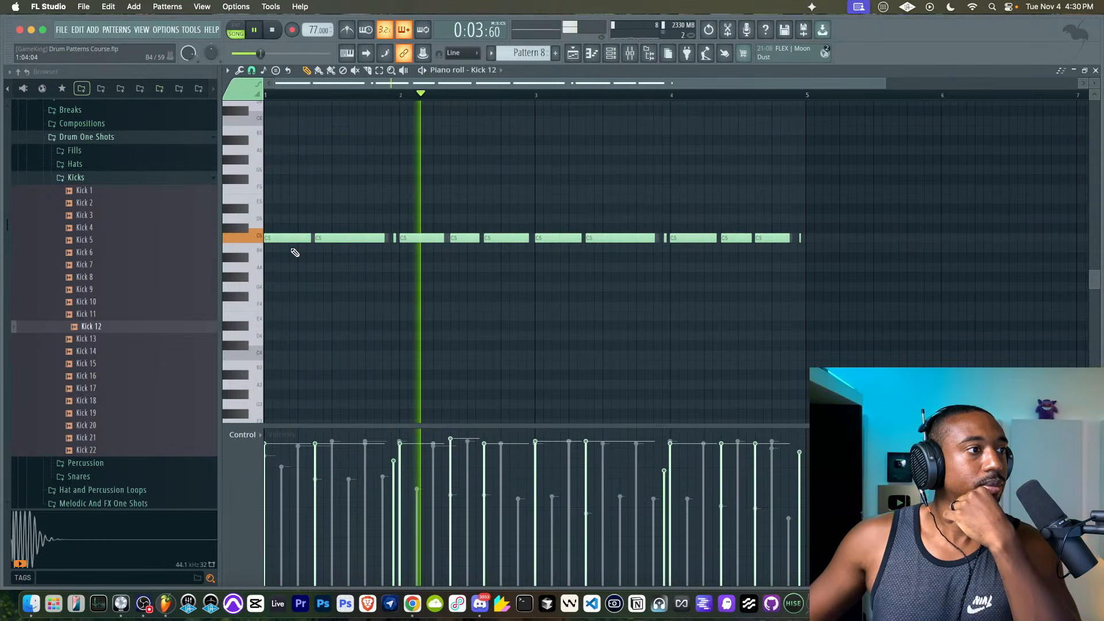
{"action": "right_click", "coordinate": [355, 238]}
{"action": "right_click", "coordinate": [499, 238]}
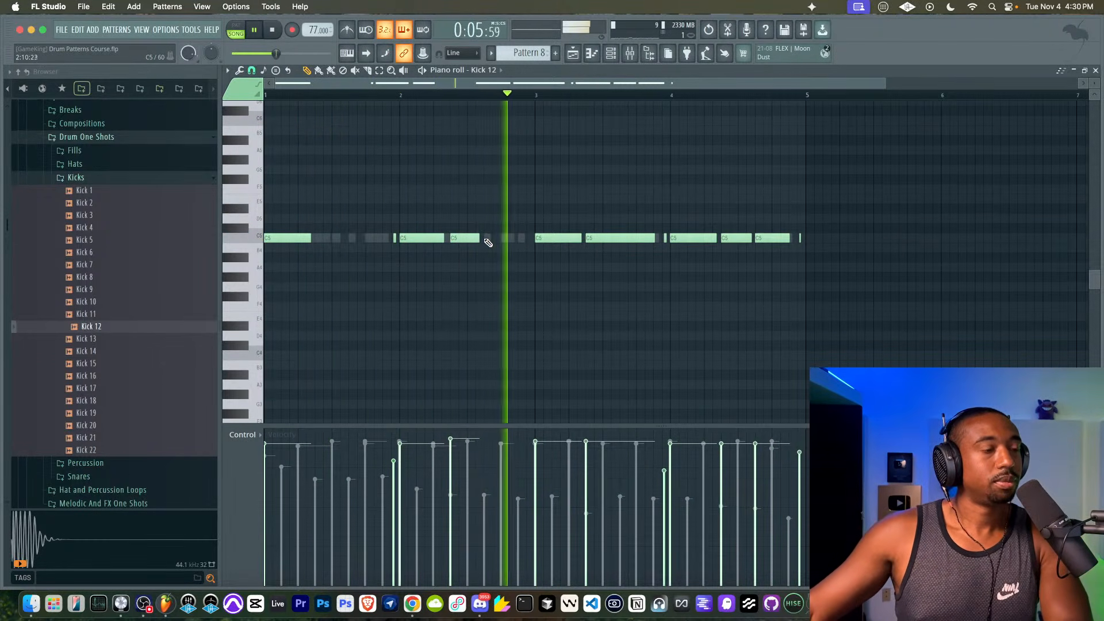
{"action": "right_click", "coordinate": [734, 238]}
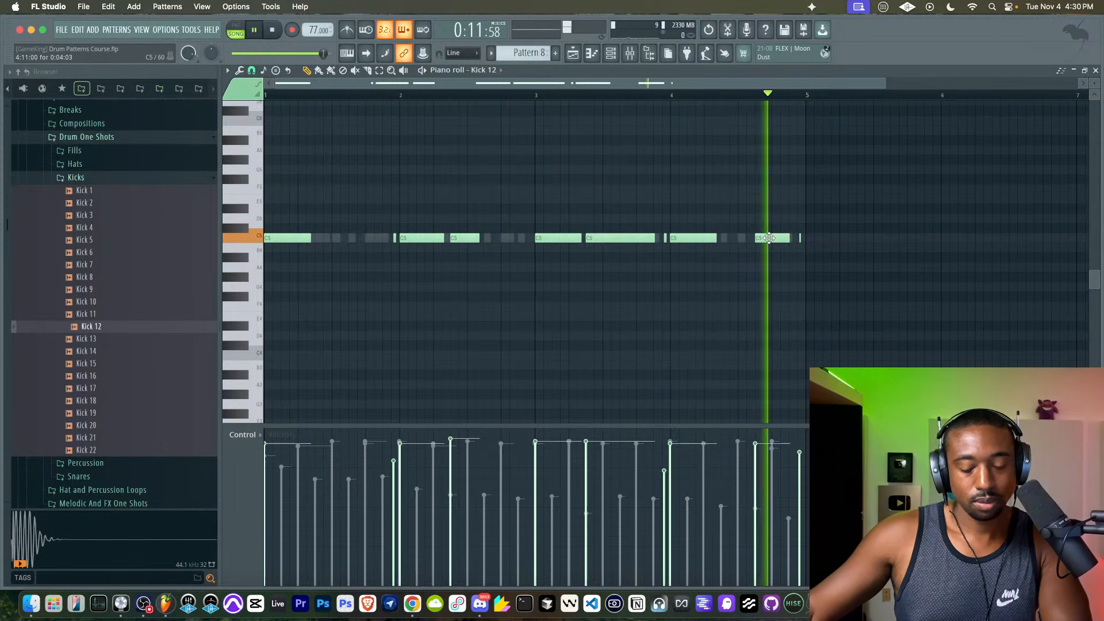
{"action": "left_click", "coordinate": [1095, 70]}
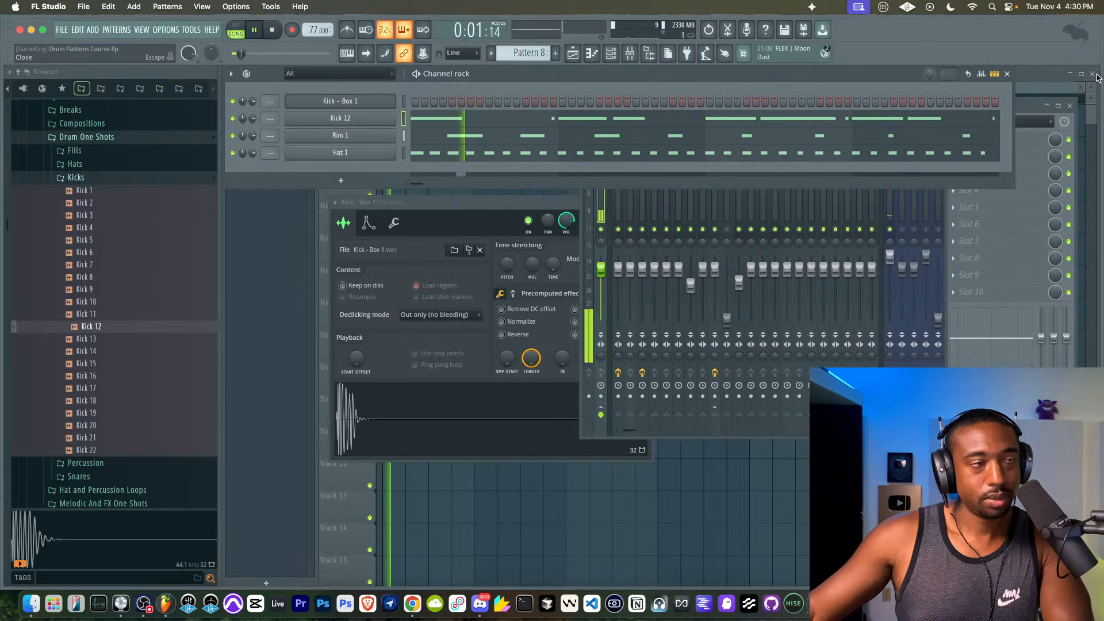
{"action": "key", "text": "space"}
- Add BusyWorksBeats - HALO3D as a new instrument channel and route it to mixer track 2
{"action": "left_click", "coordinate": [344, 182]}
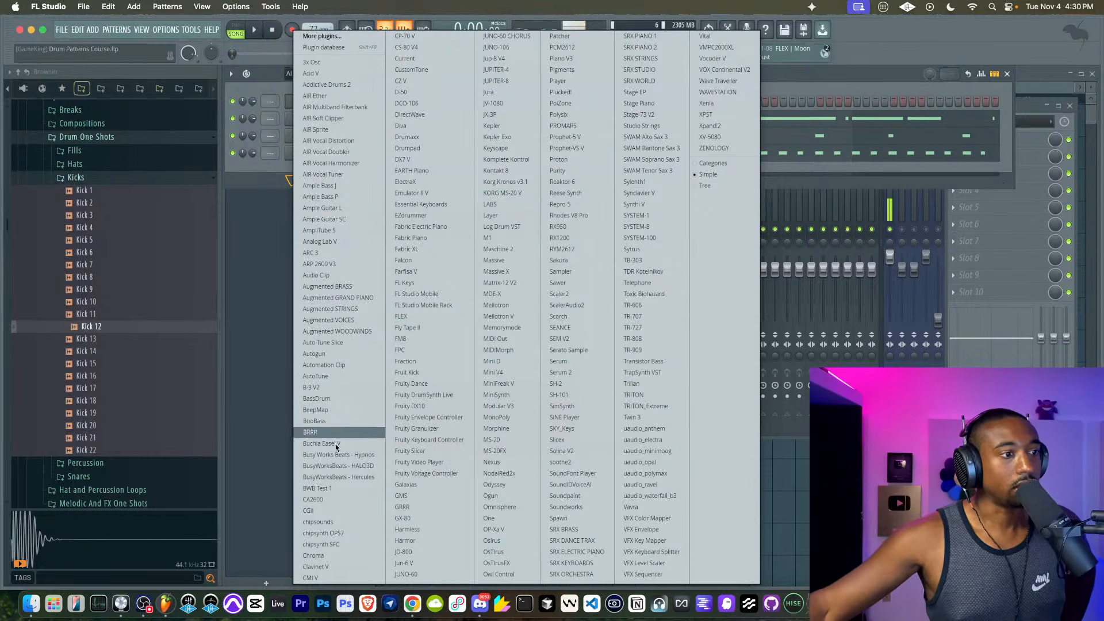
{"action": "left_click", "coordinate": [340, 465]}
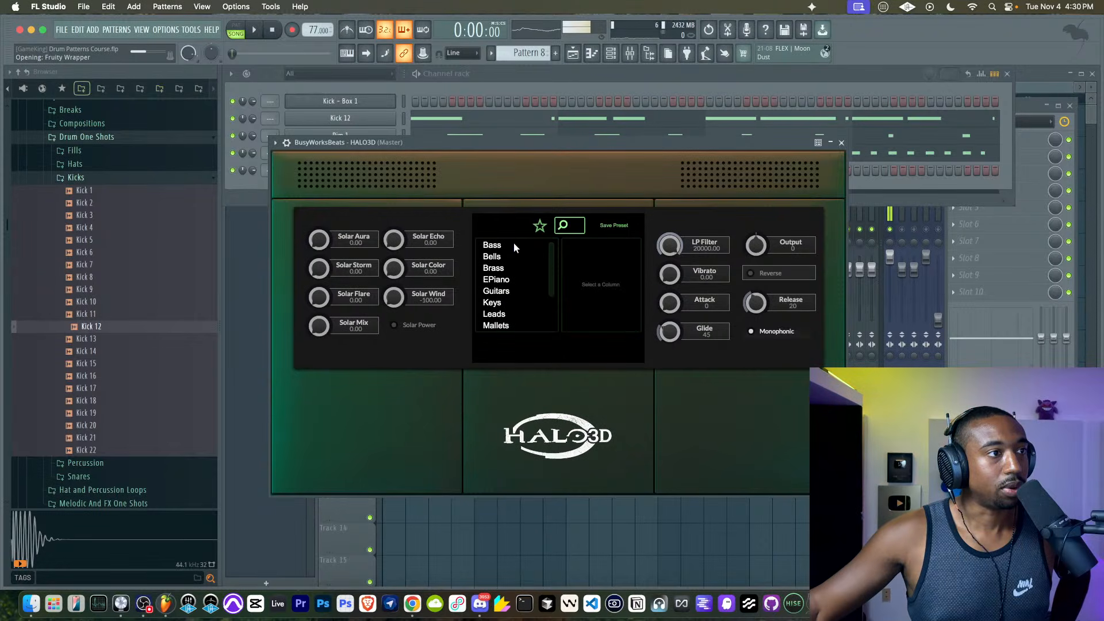
{"action": "key", "text": "F9"}
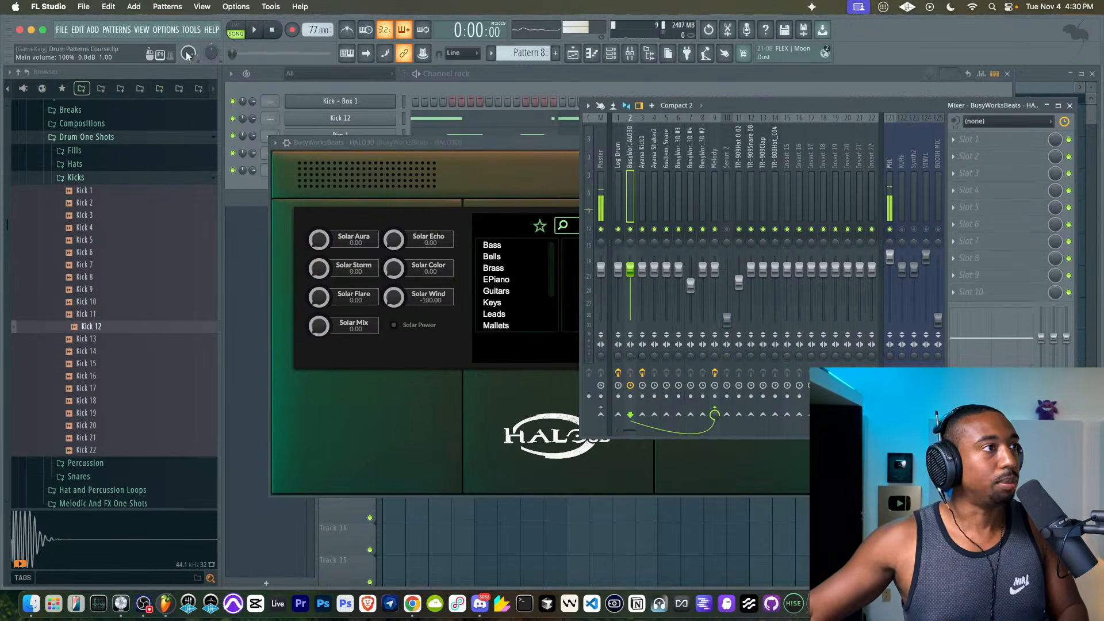
- Check the buffer length in the audio settings and return to the HALO3D instrument window
{"action": "left_click", "coordinate": [158, 29]}
{"action": "left_click", "coordinate": [178, 65]}
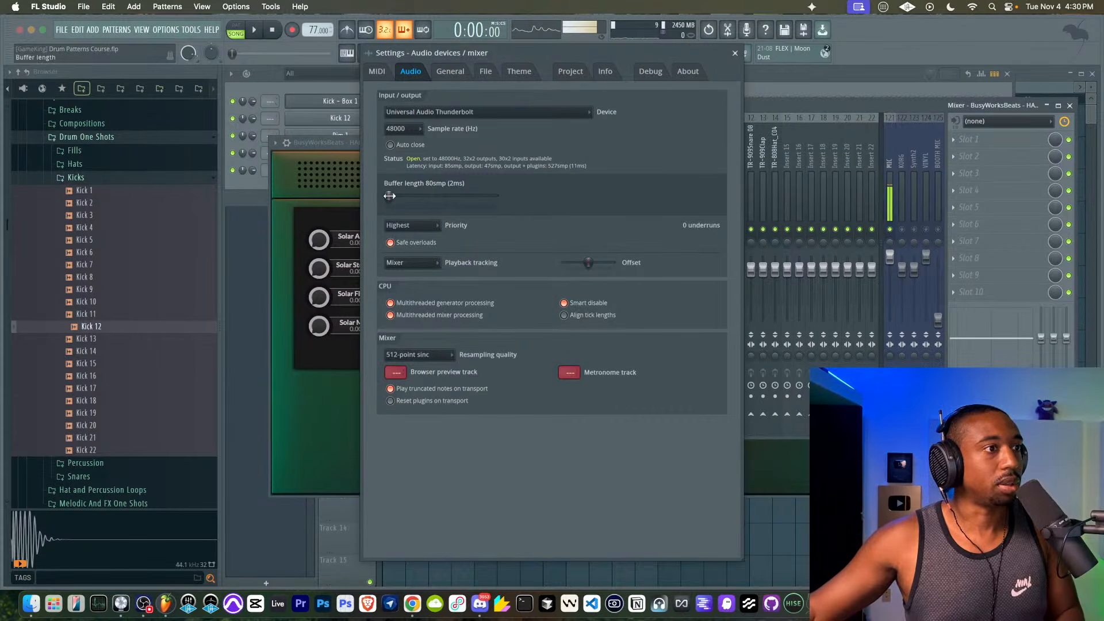
{"action": "left_click", "coordinate": [735, 53]}
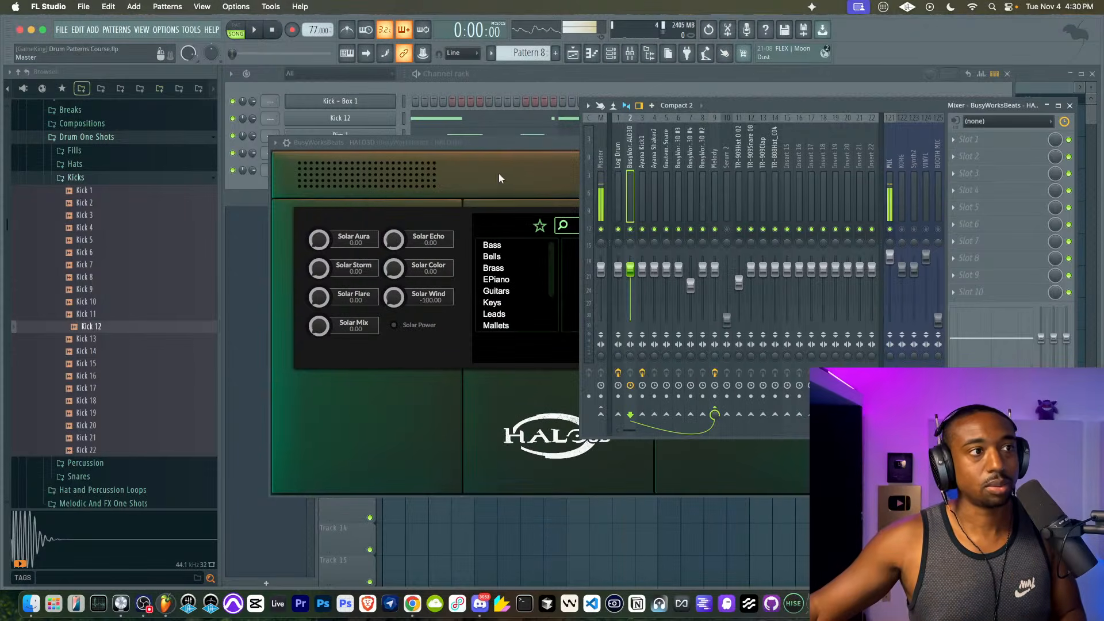
{"action": "left_click", "coordinate": [492, 141]}
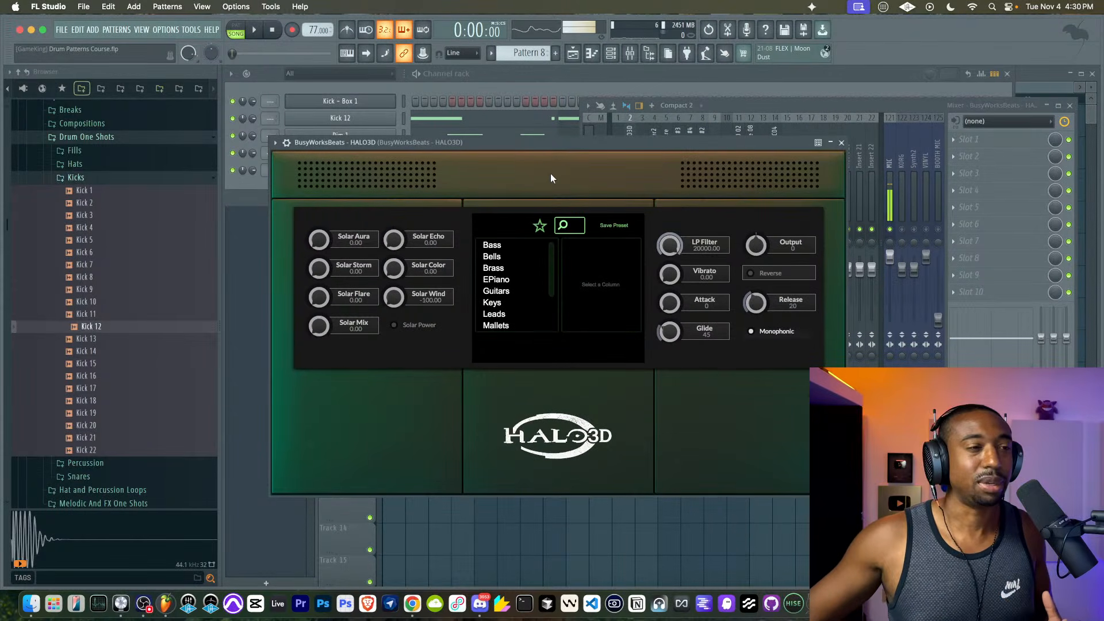
- Browse the HALO3D Brass and Guitars categories and load the Dust Settle guitar preset
{"action": "left_click", "coordinate": [503, 268]}
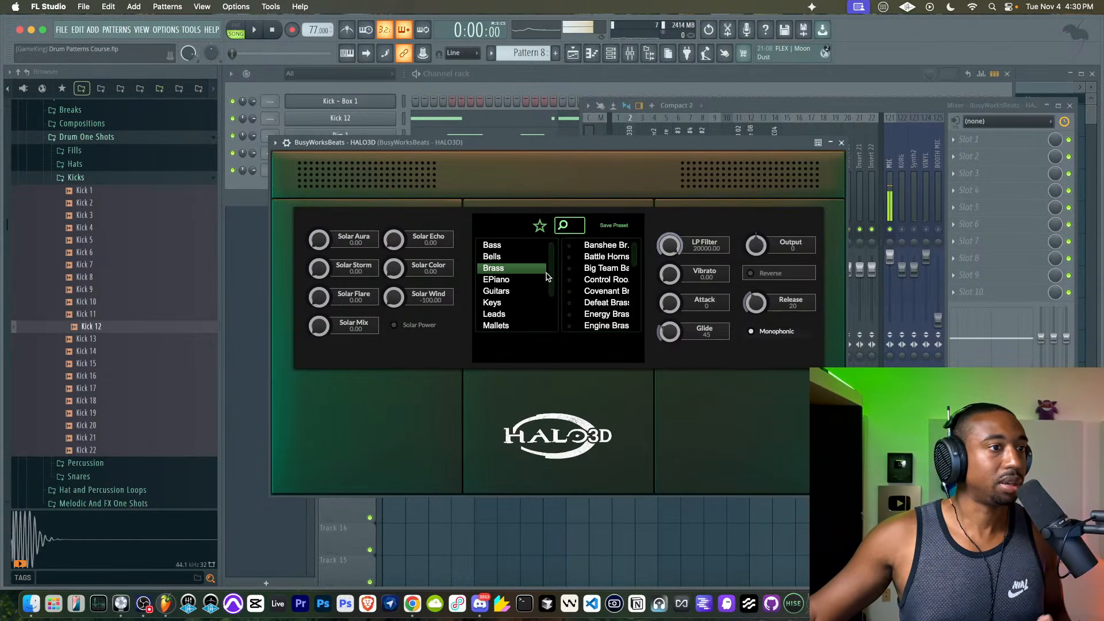
{"action": "scroll", "coordinate": [598, 287], "scroll_direction": "down", "scroll_amount": 5}
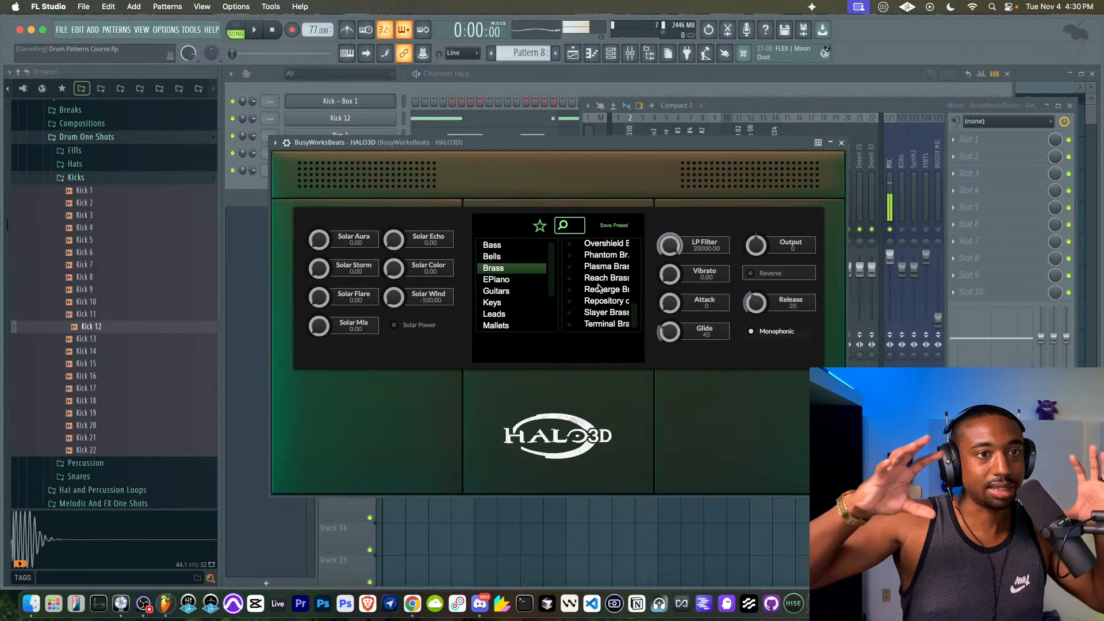
{"action": "left_click", "coordinate": [497, 291]}
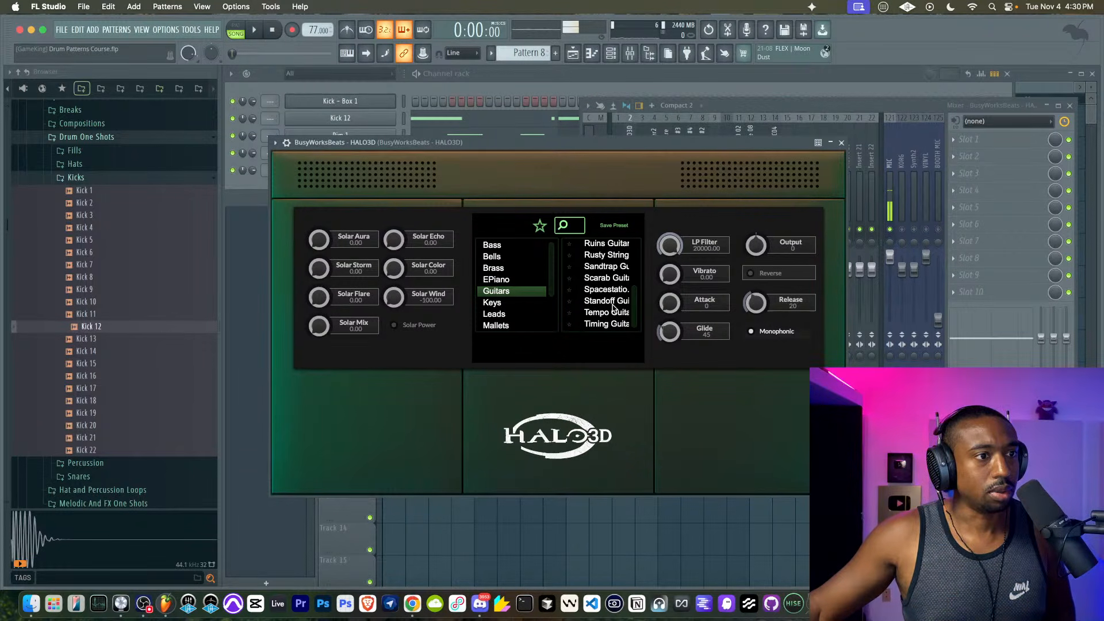
{"action": "scroll", "coordinate": [612, 307], "scroll_direction": "up", "scroll_amount": 4}
{"action": "left_click", "coordinate": [611, 269]}
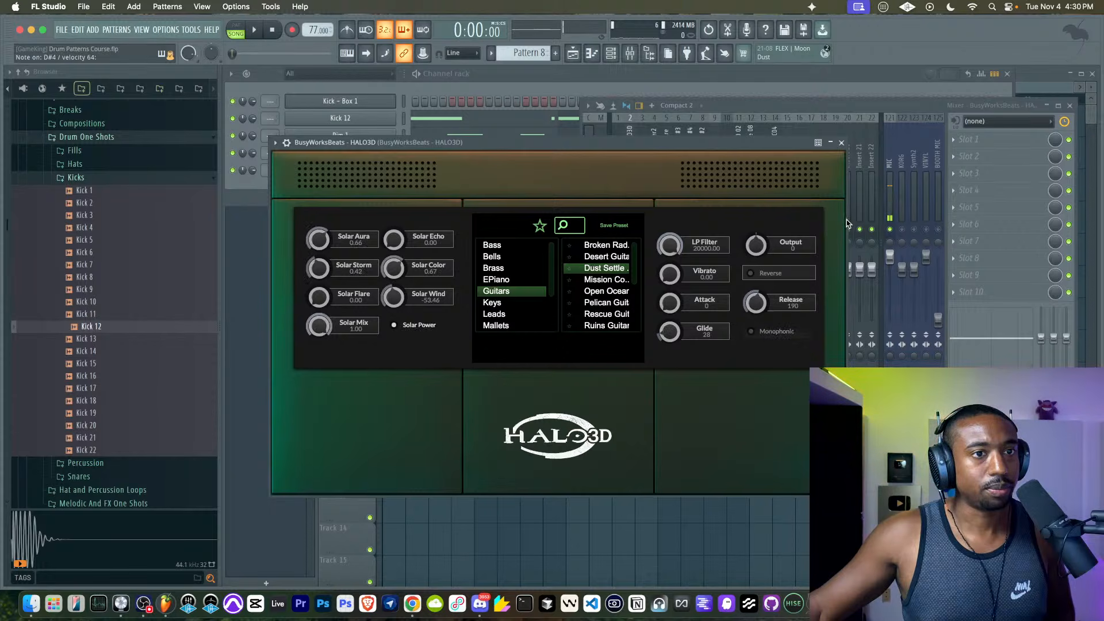
- Close the mixer and duplicate the Pattern 8 clip on playlist Track 1 three times in a row, filling bars 1 to 16
{"action": "left_click", "coordinate": [893, 235]}
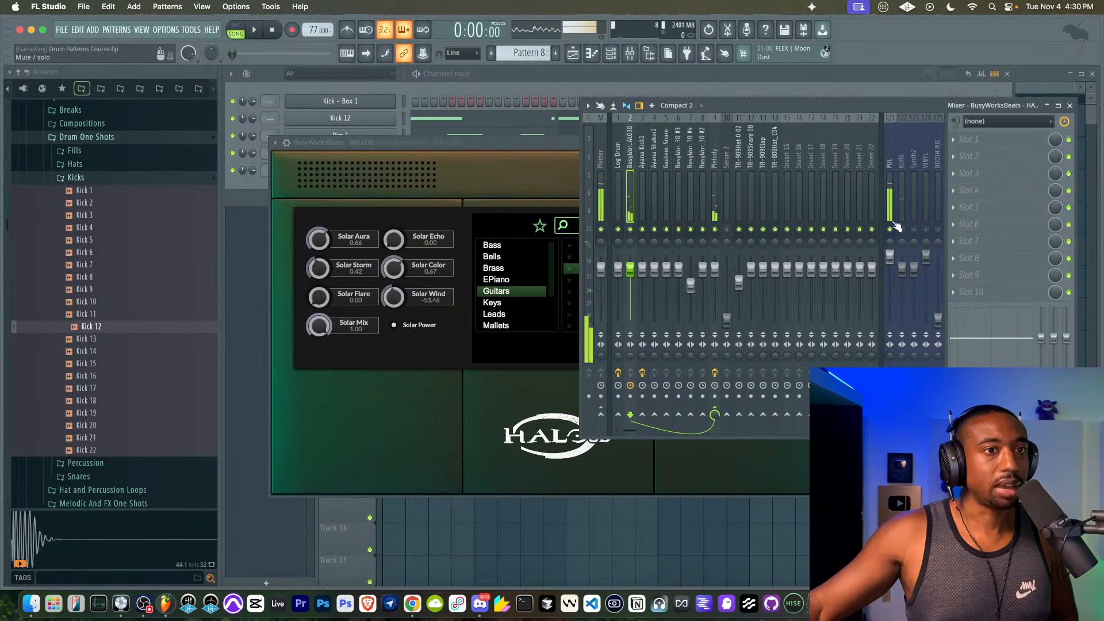
{"action": "left_click", "coordinate": [1070, 106]}
{"action": "right_click", "coordinate": [1071, 179]}
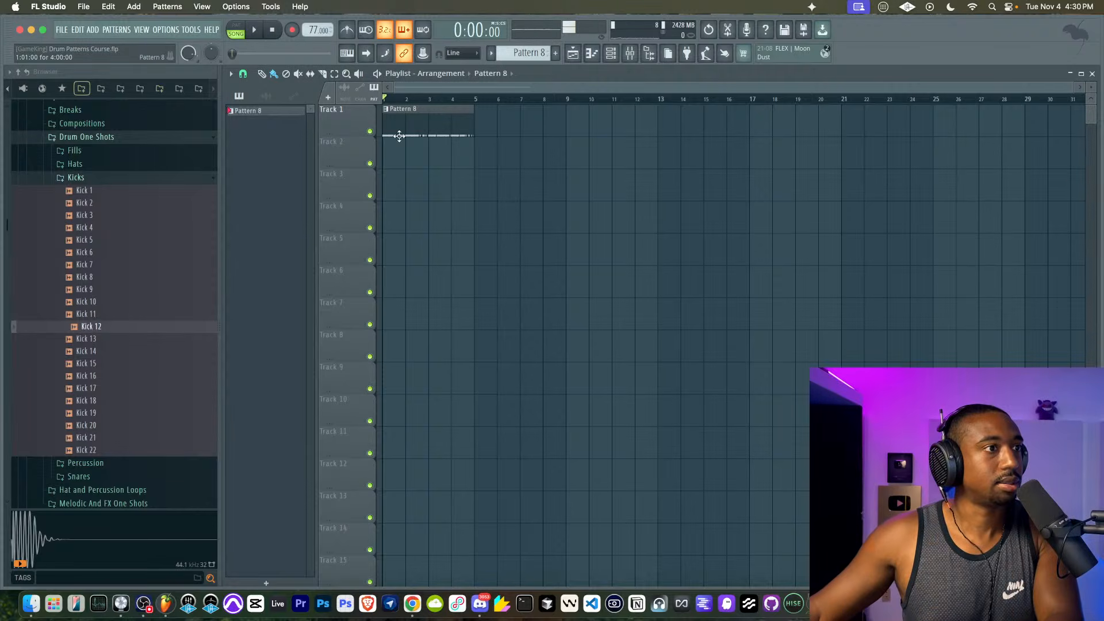
{"action": "key", "text": "ctrl+b"}
{"action": "key", "text": "ctrl+b"}
{"action": "key", "text": "ctrl+b"}
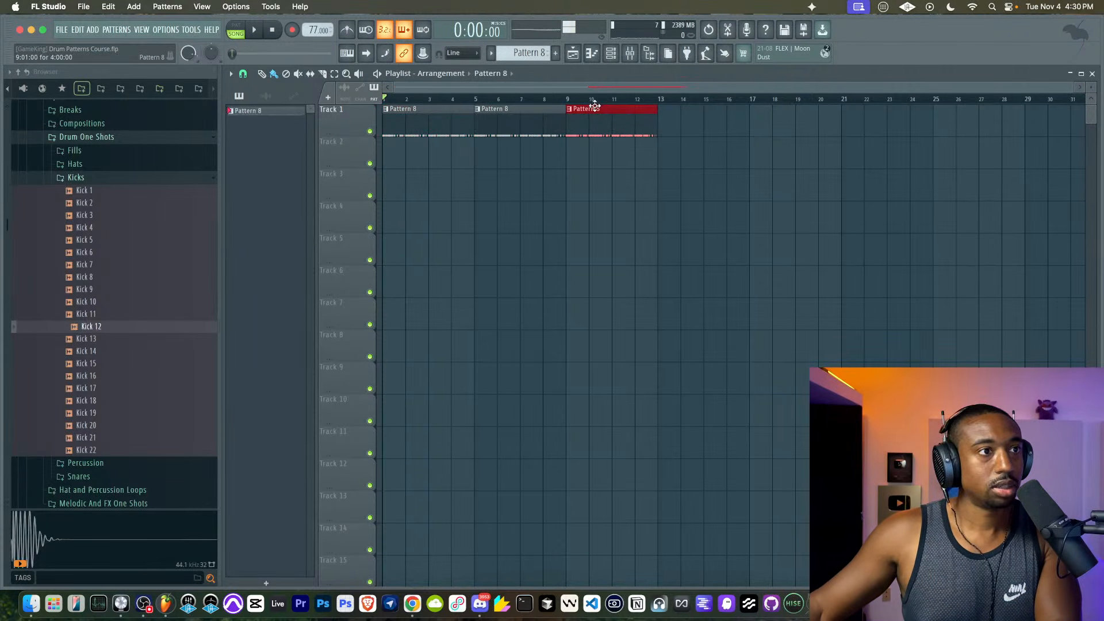
- Switch to the empty Pattern 7 and record a HALO3D melody of D#4, E4 and A#3 notes over the playlist drums
{"action": "left_click", "coordinate": [630, 53]}
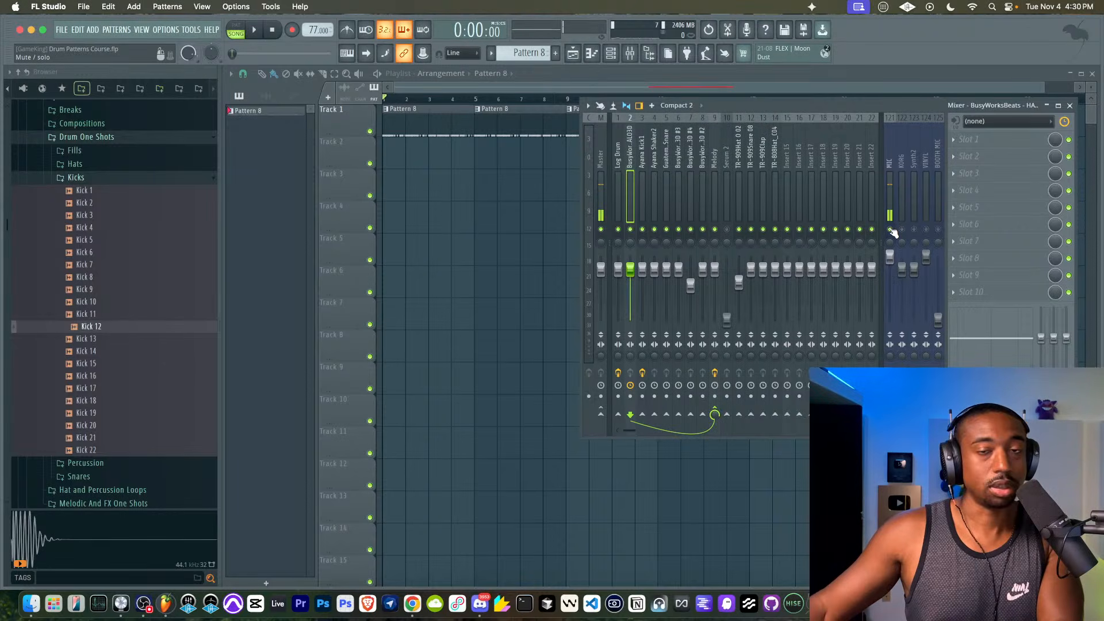
{"action": "left_click", "coordinate": [611, 55]}
{"action": "scroll", "coordinate": [525, 55], "scroll_direction": "up", "scroll_amount": 1}
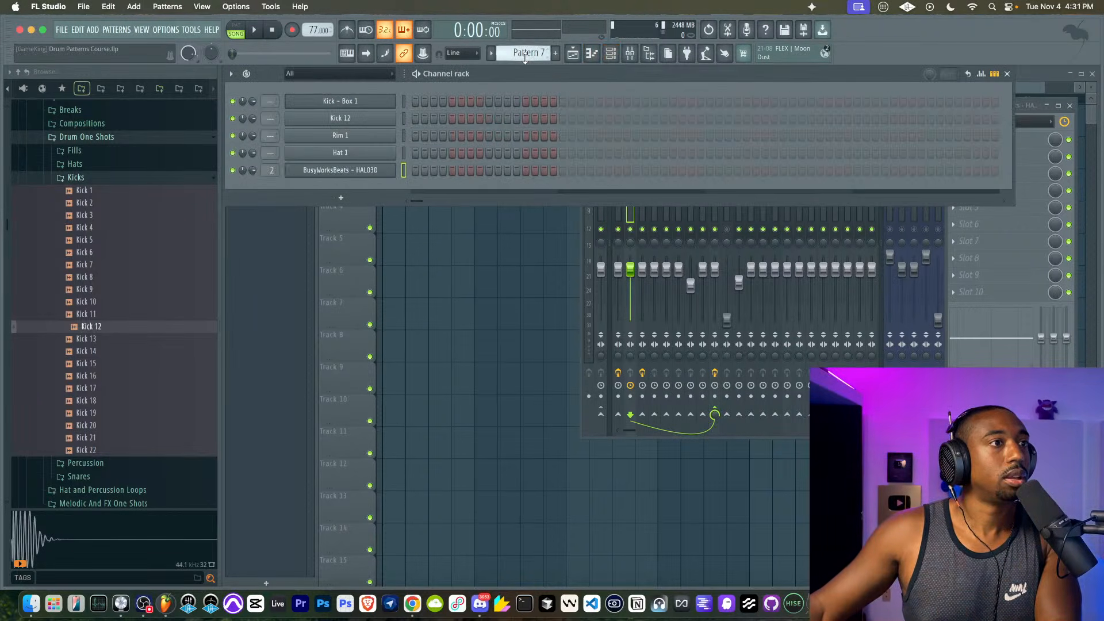
{"action": "left_click", "coordinate": [288, 29]}
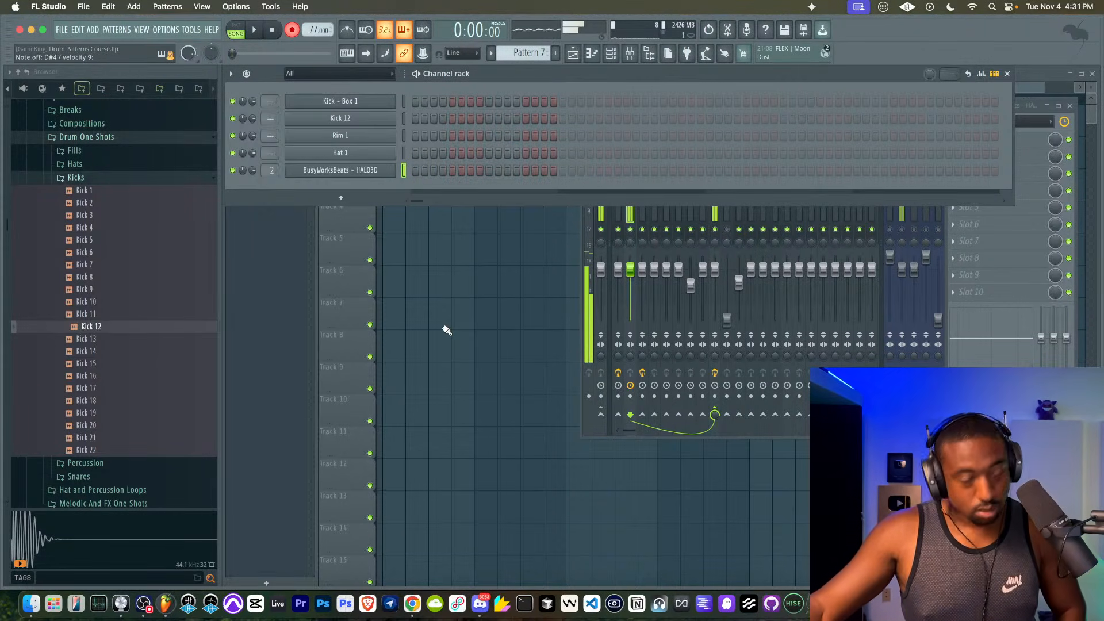
{"action": "left_click", "coordinate": [254, 29]}
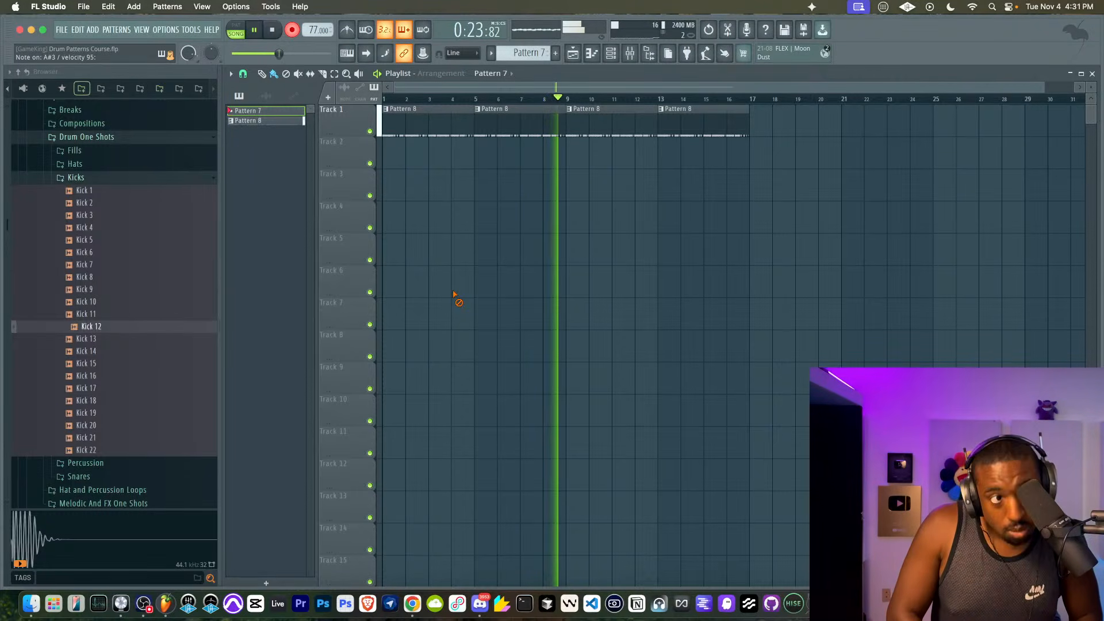
{"action": "key", "text": "space"}
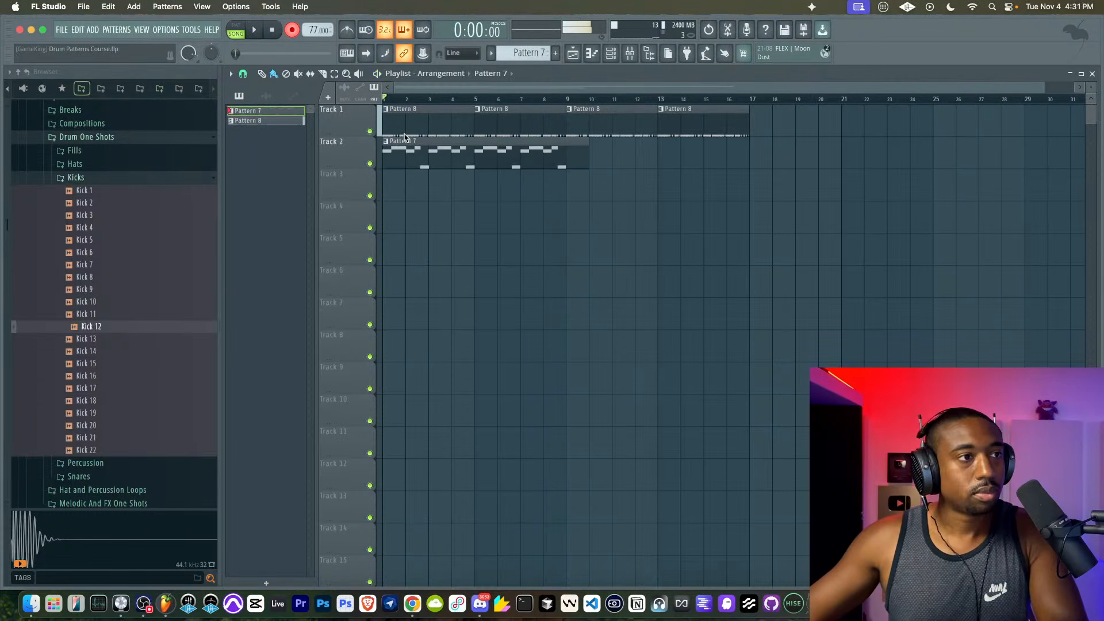
- Play back the recorded melody with the mixer open, inspect the Melody bus, and select the HALO3D mixer track
{"action": "key", "text": "space"}
{"action": "key", "text": "F9"}
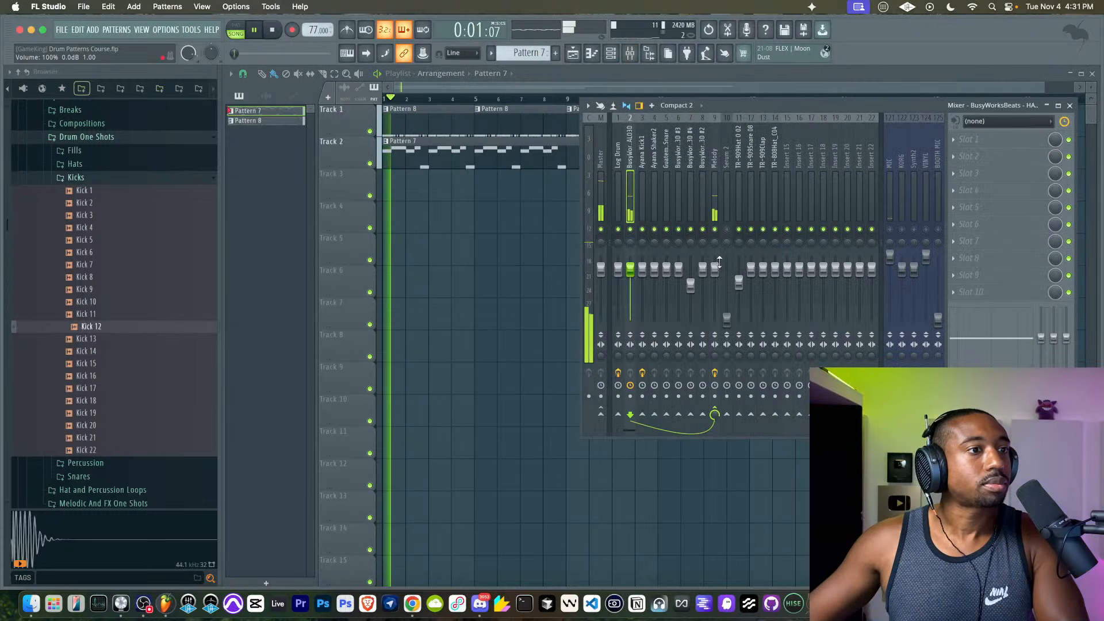
{"action": "key", "text": "space"}
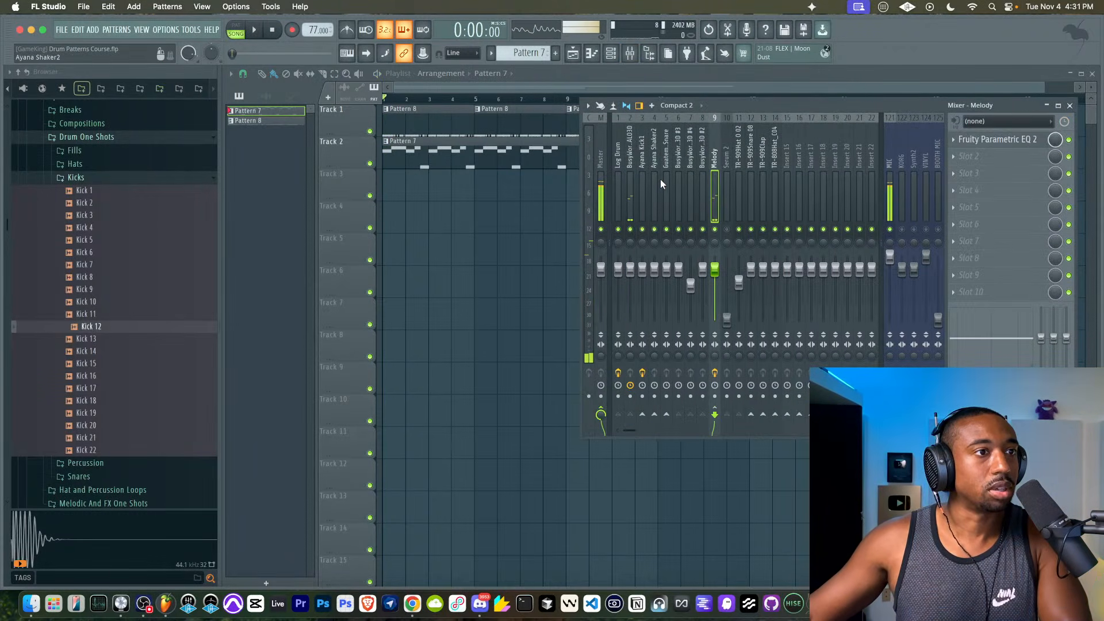
{"action": "left_click", "coordinate": [713, 199]}
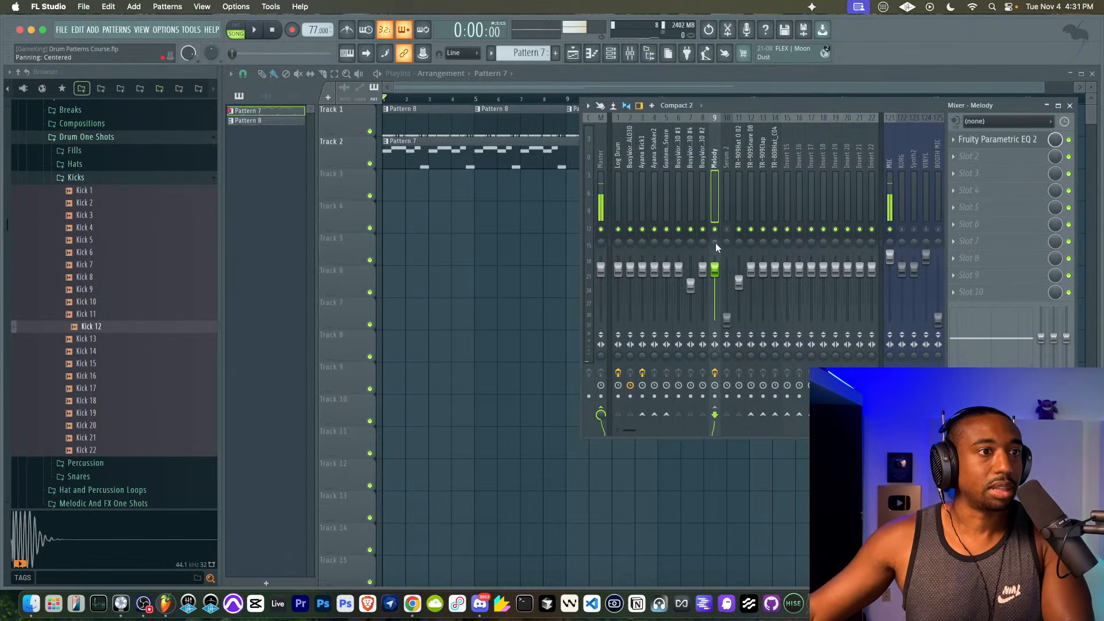
{"action": "left_click", "coordinate": [631, 180]}
{"action": "key", "text": "space"}
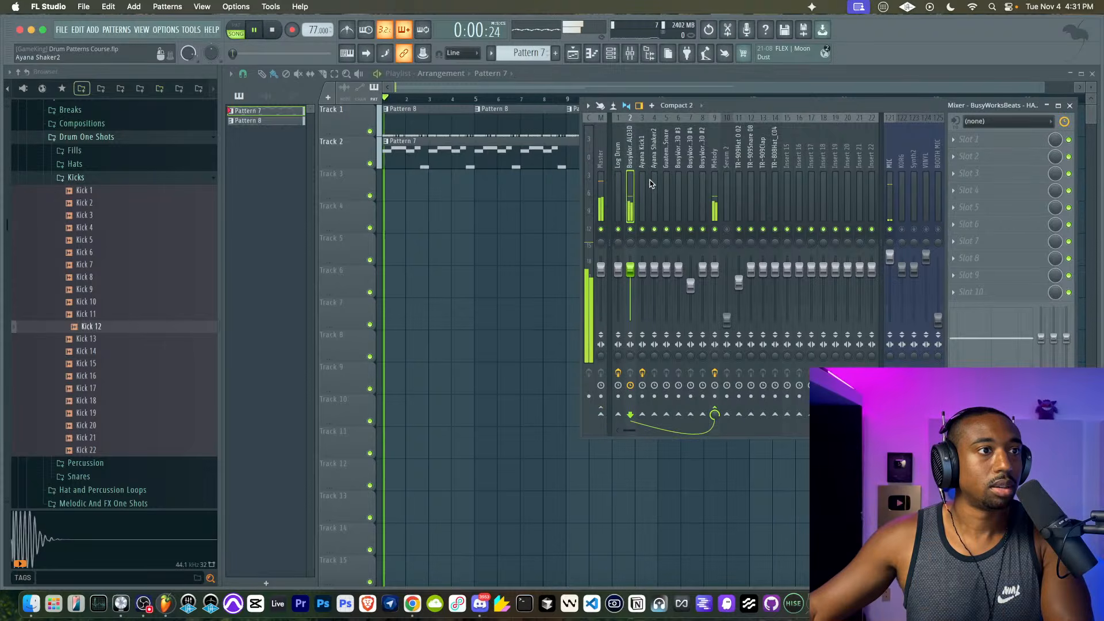
- Add kHs Pitch Shifter to the HALO3D track's first effect slot with jitter at 0%, and toggle its bypass during playback
{"action": "left_click", "coordinate": [988, 139]}
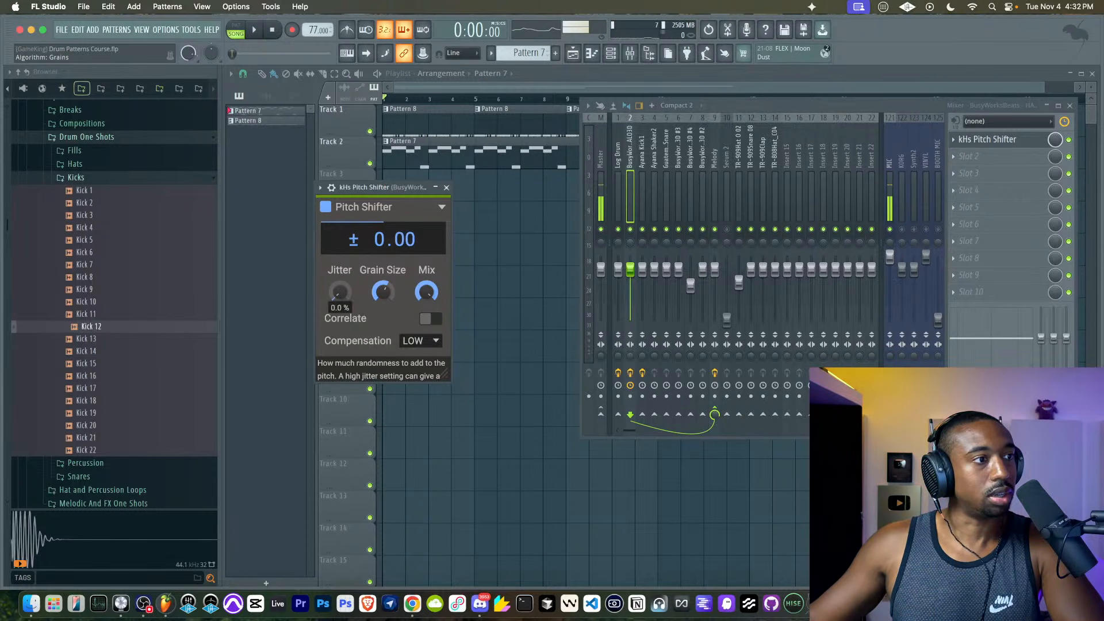
{"action": "double_click", "coordinate": [342, 291]}
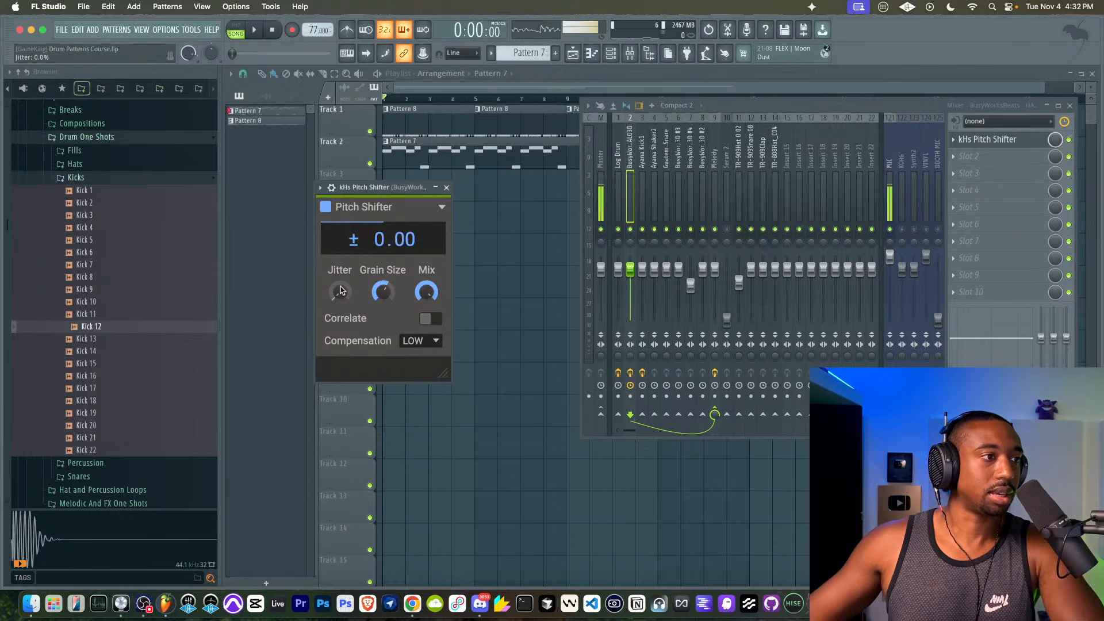
{"action": "key", "text": "space"}
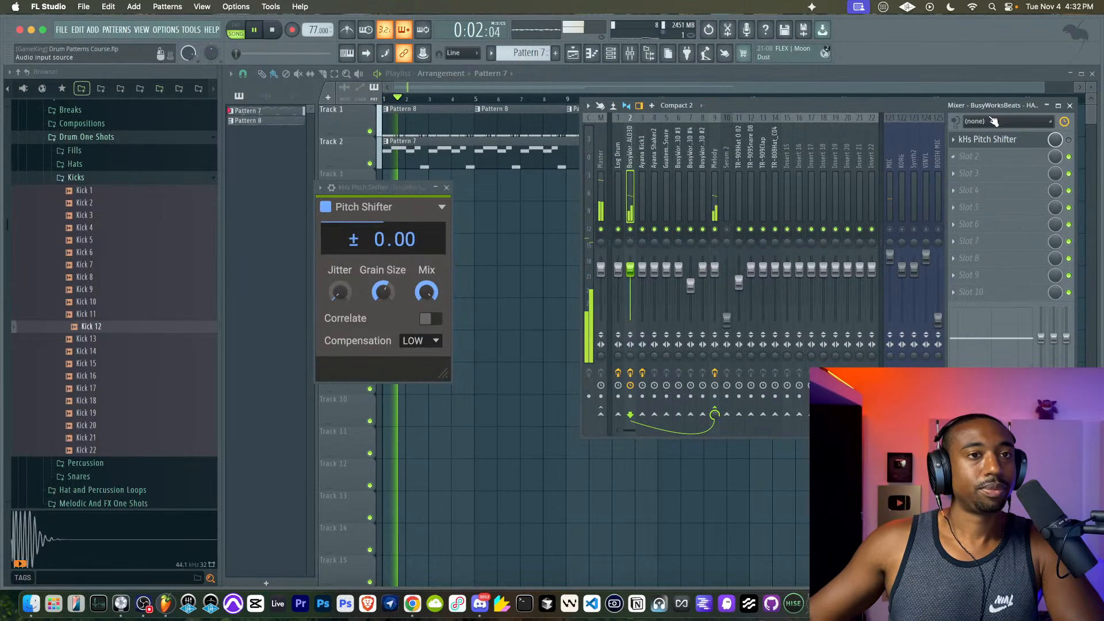
{"action": "left_click_drag", "start_coordinate": [982, 106], "coordinate": [901, 128]}
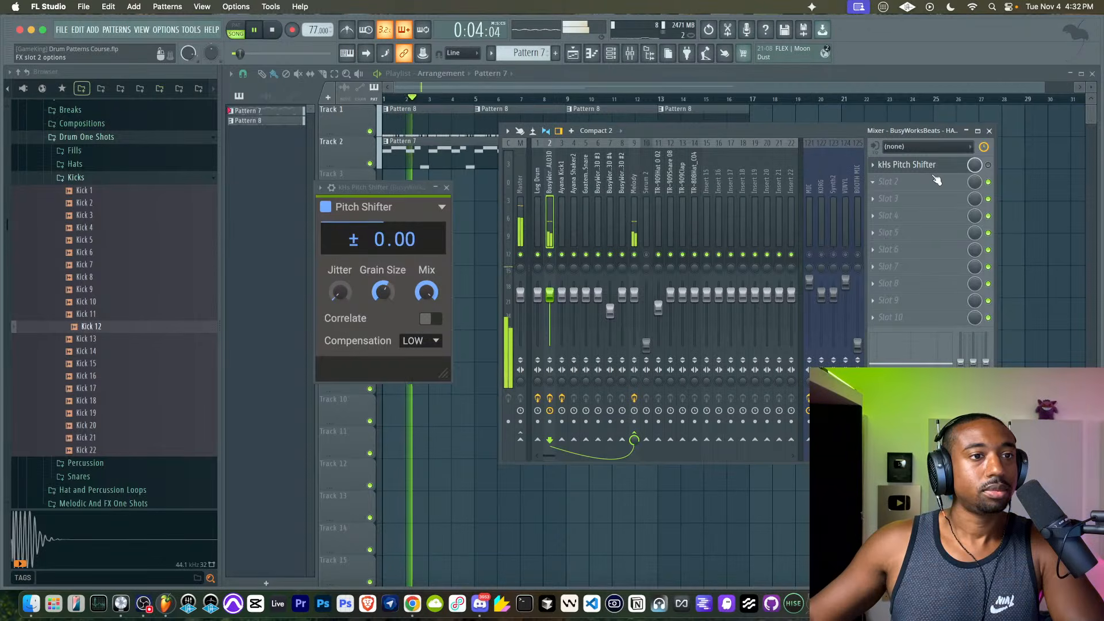
{"action": "left_click", "coordinate": [988, 166]}
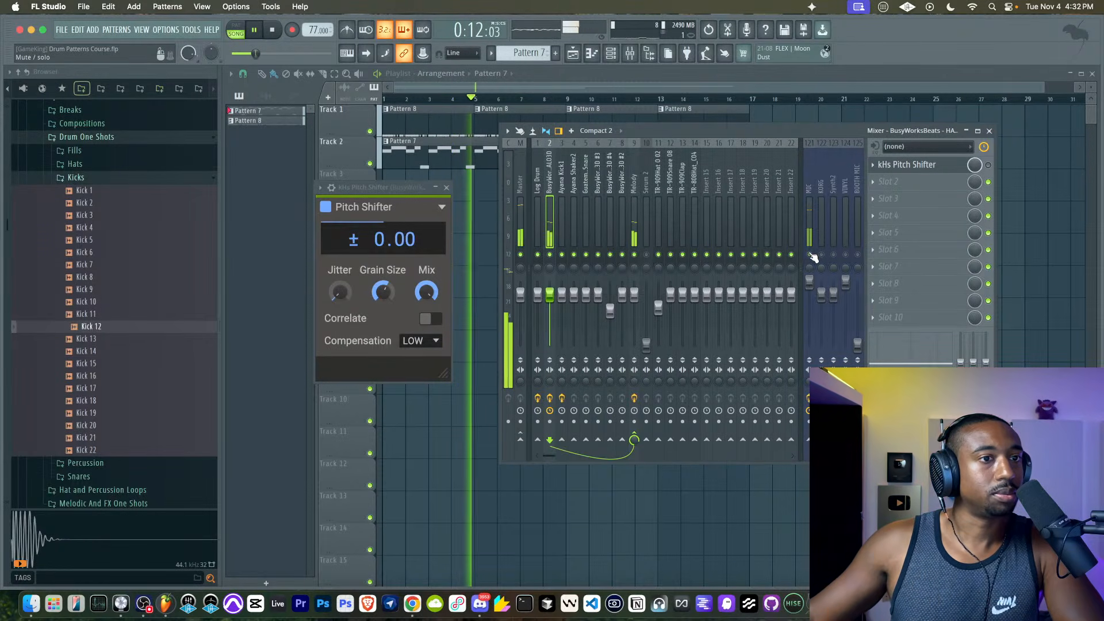
- Set the Pitch Shifter's jitter to 64% and grain size to 74.9 ms, and stop playback
{"action": "left_click_drag", "start_coordinate": [337, 290], "coordinate": [337, 252]}
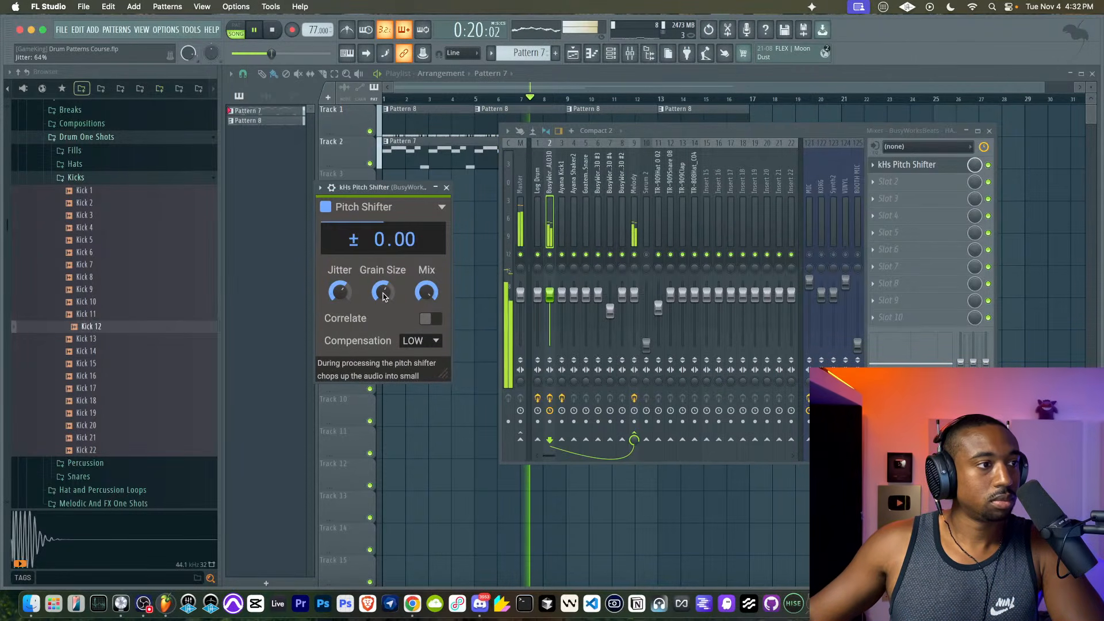
{"action": "mouse_move", "coordinate": [383, 296]}
{"action": "left_mouse_down"}
{"action": "mouse_move", "coordinate": [383, 312]}
{"action": "mouse_move", "coordinate": [379, 291]}
{"action": "left_mouse_up"}
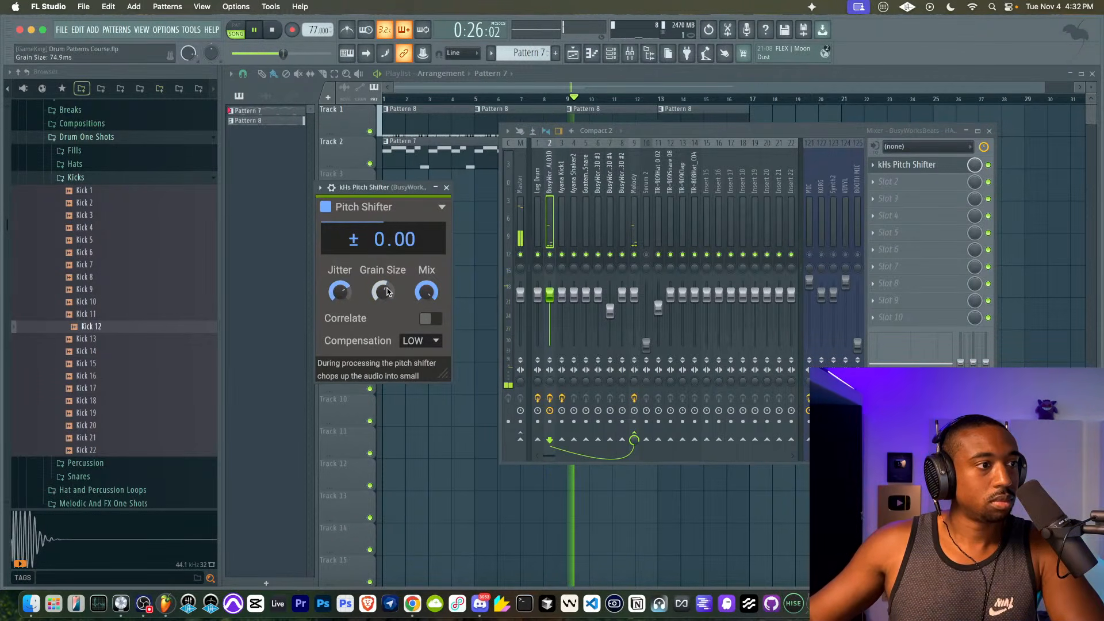
{"action": "key", "text": "space"}
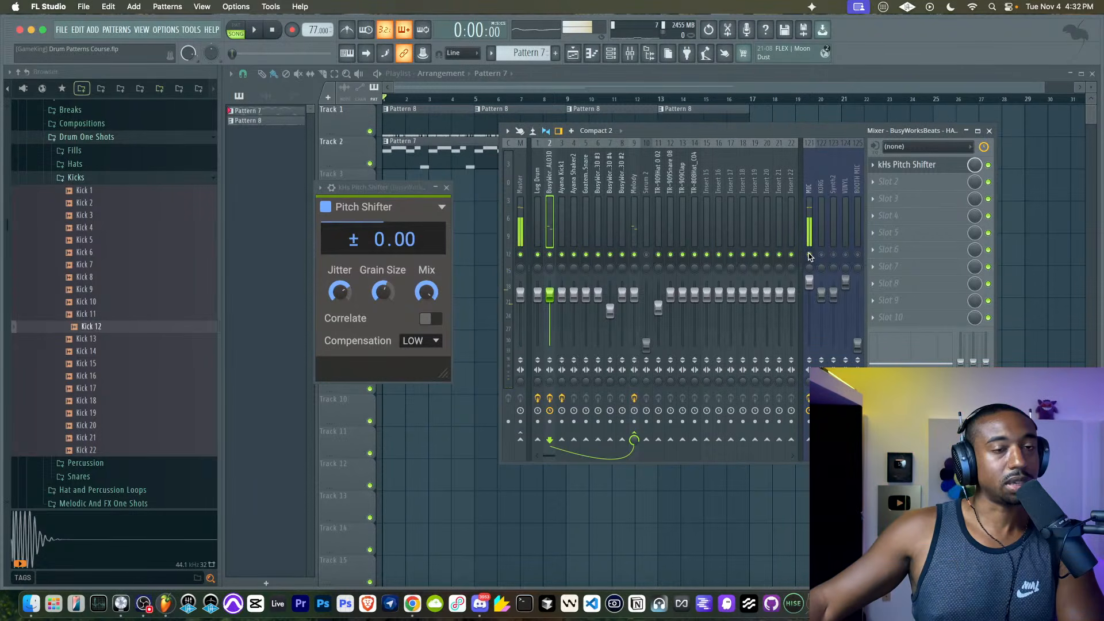
- Add Rev SPRING-636 to the HALO3D track's second effect slot, lower its wrapper mix level, and close the plugin window
{"action": "left_click", "coordinate": [877, 196]}
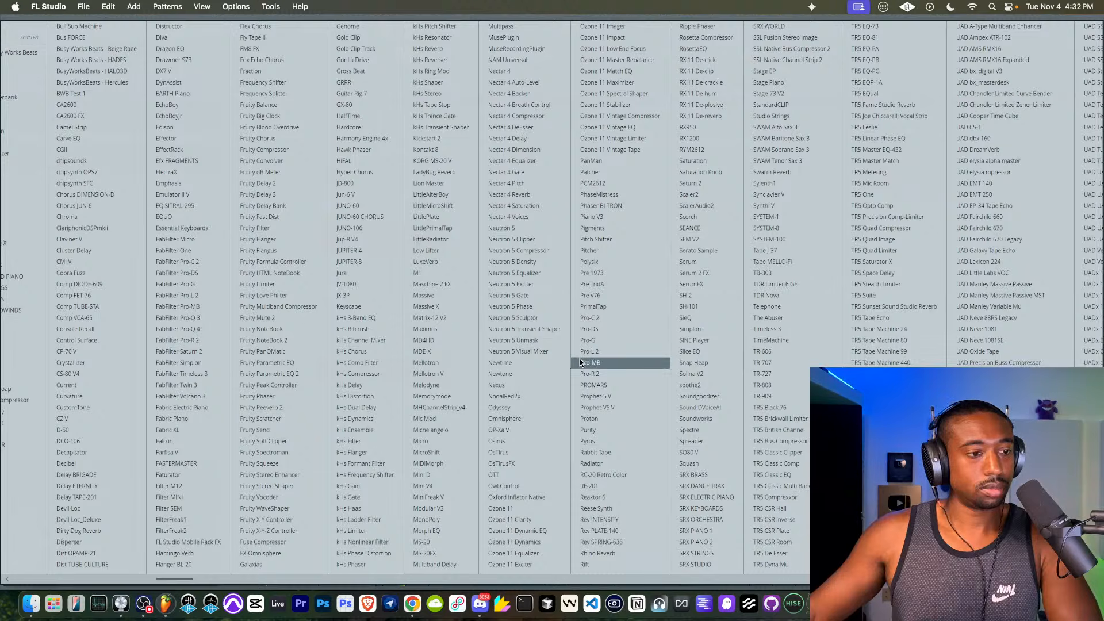
{"action": "left_click", "coordinate": [607, 543]}
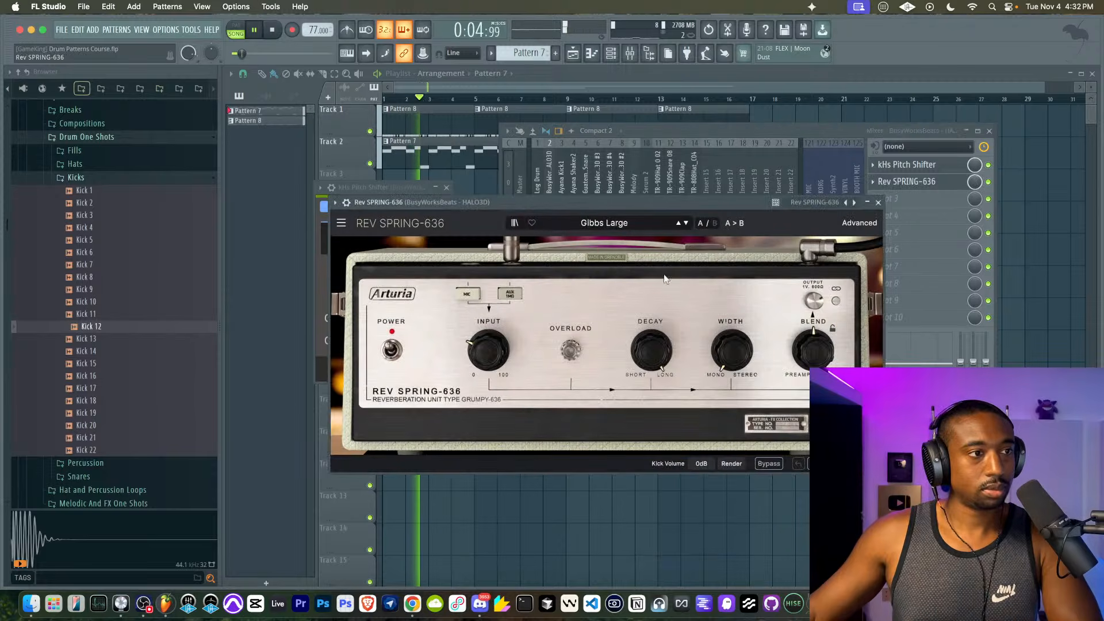
{"action": "left_click", "coordinate": [346, 203]}
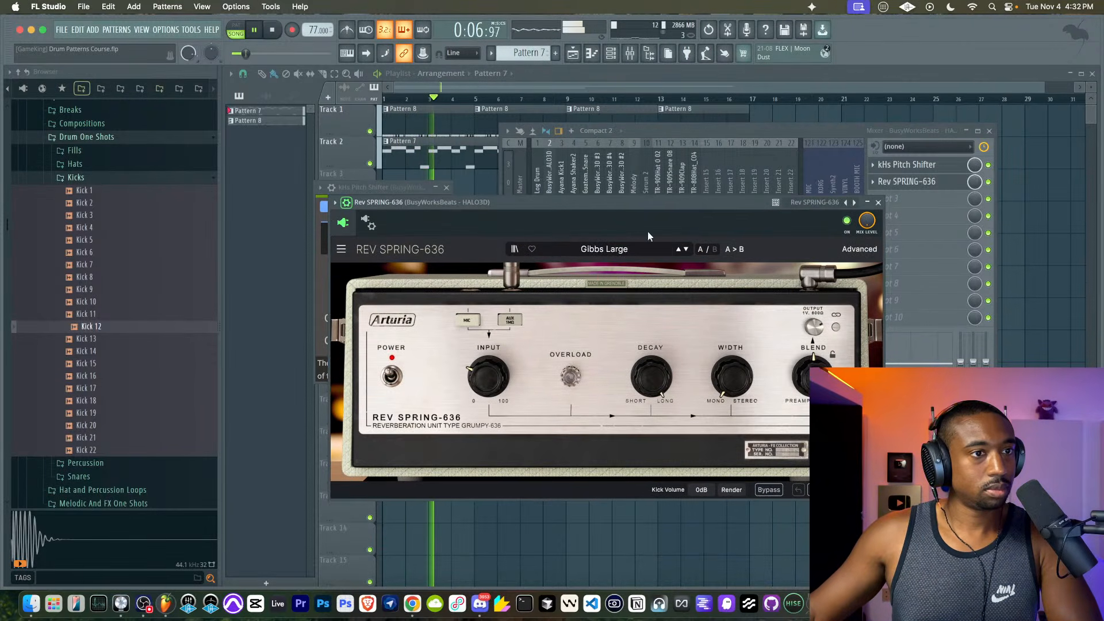
{"action": "left_click_drag", "start_coordinate": [867, 221], "coordinate": [866, 240]}
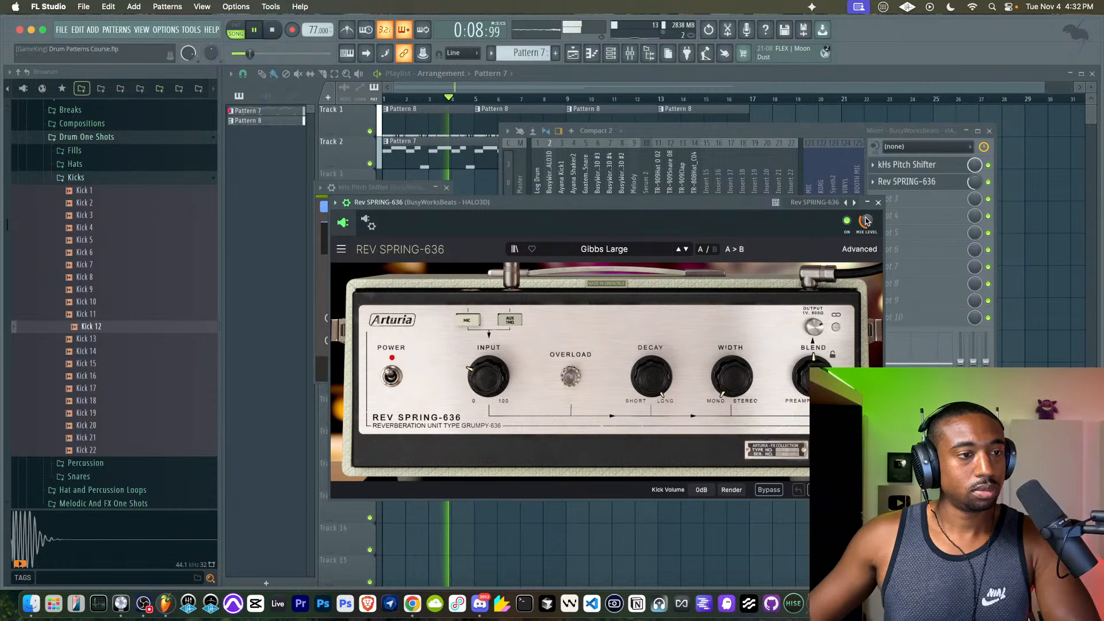
{"action": "left_click", "coordinate": [879, 206]}
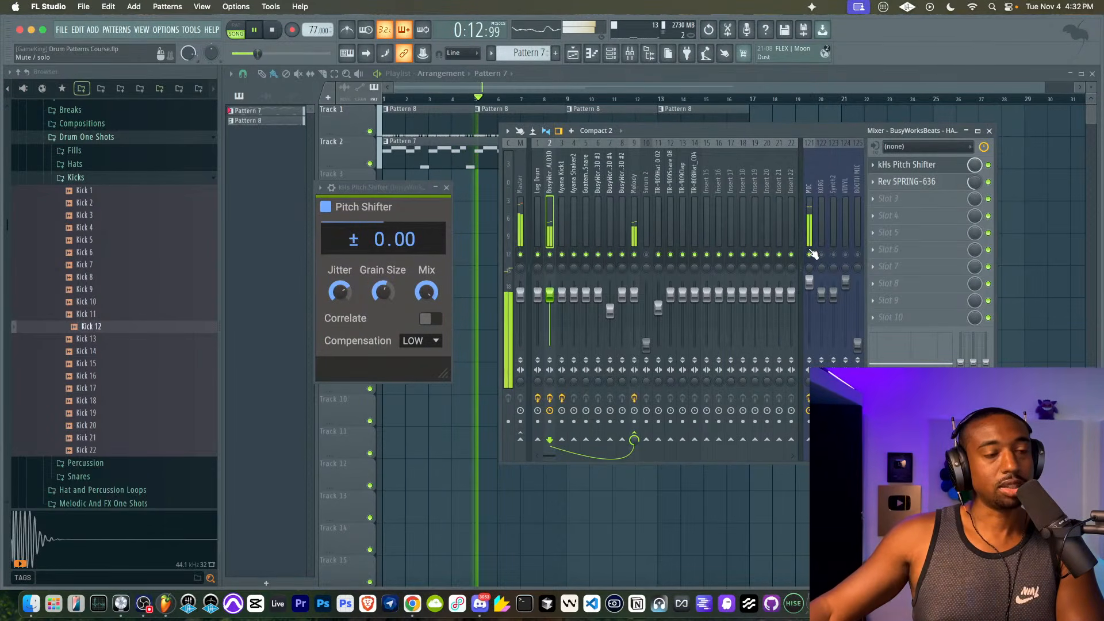
- Reopen HALO3D and audition the Open Ocean, Pelican and Broken Rad guitar presets during playback
{"action": "left_click", "coordinate": [611, 54]}
{"action": "left_click", "coordinate": [361, 169]}
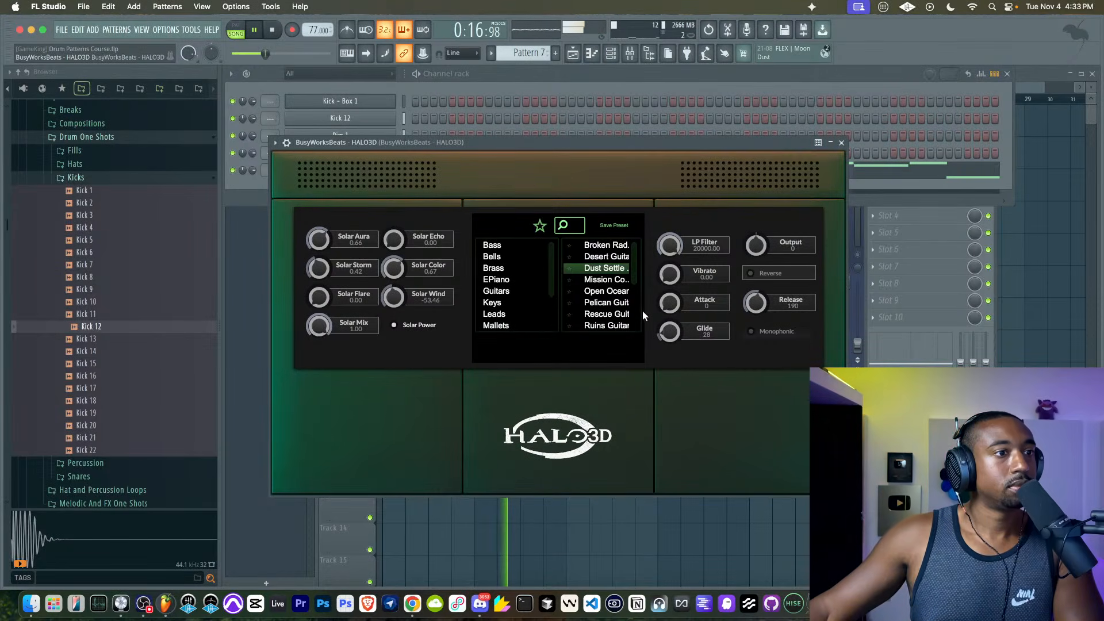
{"action": "left_click", "coordinate": [607, 291]}
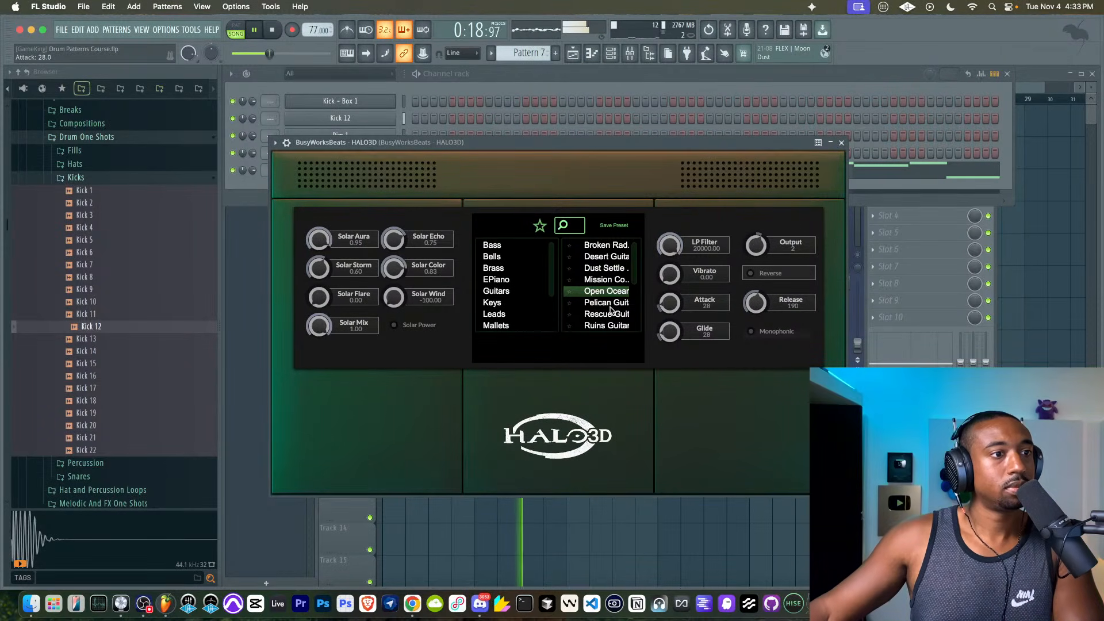
{"action": "left_click", "coordinate": [609, 303]}
{"action": "scroll", "coordinate": [635, 288], "scroll_direction": "down", "scroll_amount": 1}
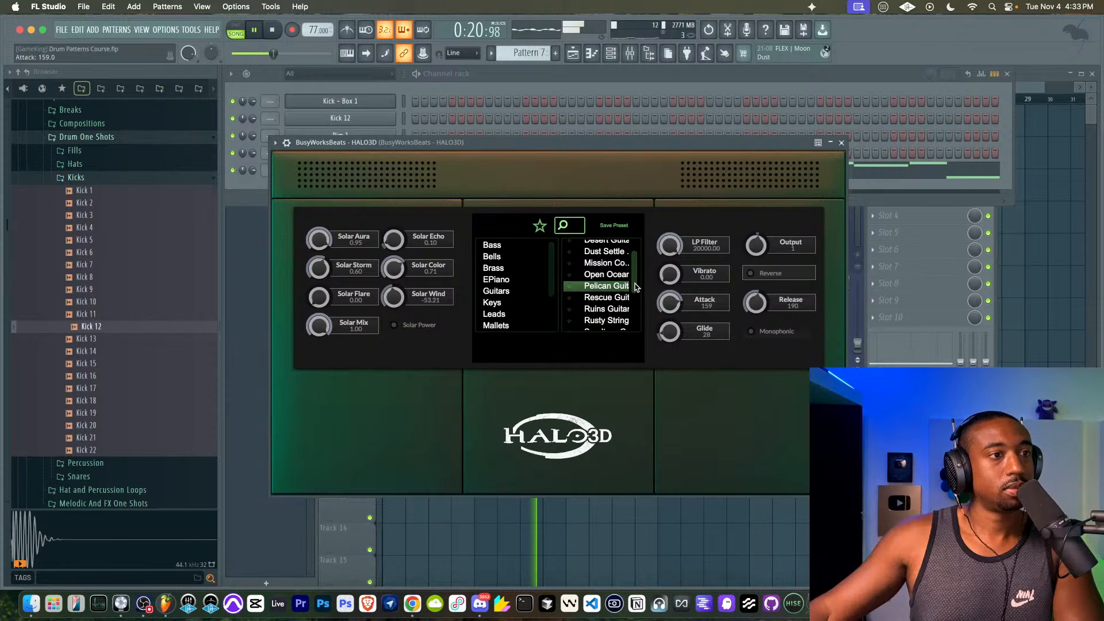
{"action": "scroll", "coordinate": [636, 249], "scroll_direction": "up", "scroll_amount": 2}
{"action": "left_click_drag", "start_coordinate": [788, 142], "coordinate": [759, 159]}
{"action": "left_click", "coordinate": [579, 264]}
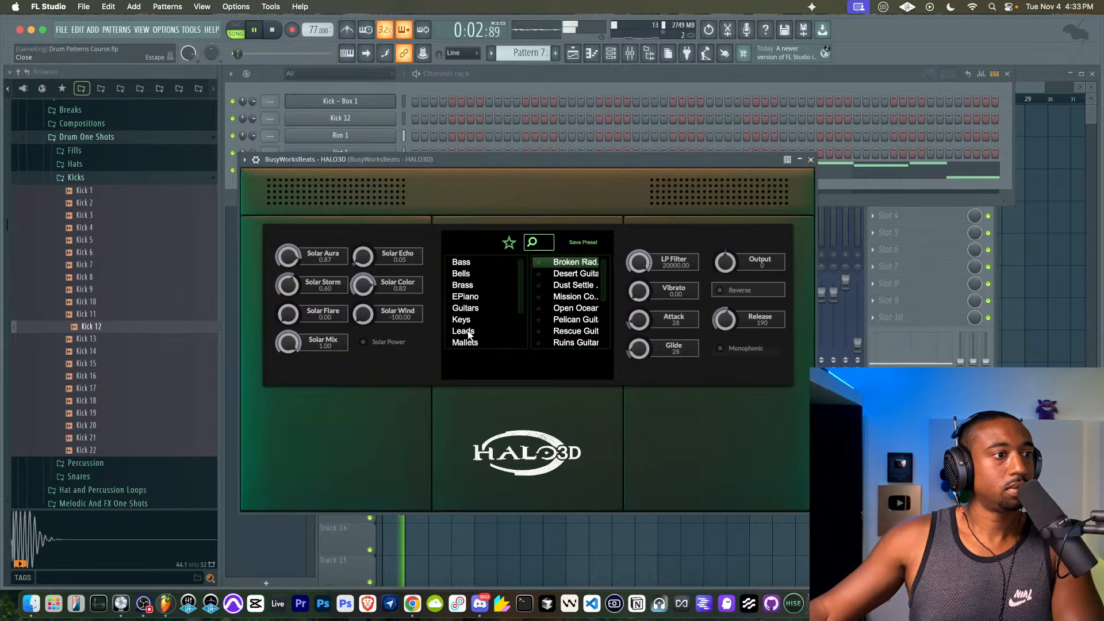
- Load the Judgment preset from the Bells category and open the HALO3D channel's piano roll
{"action": "left_click", "coordinate": [476, 275]}
{"action": "left_click", "coordinate": [589, 319]}
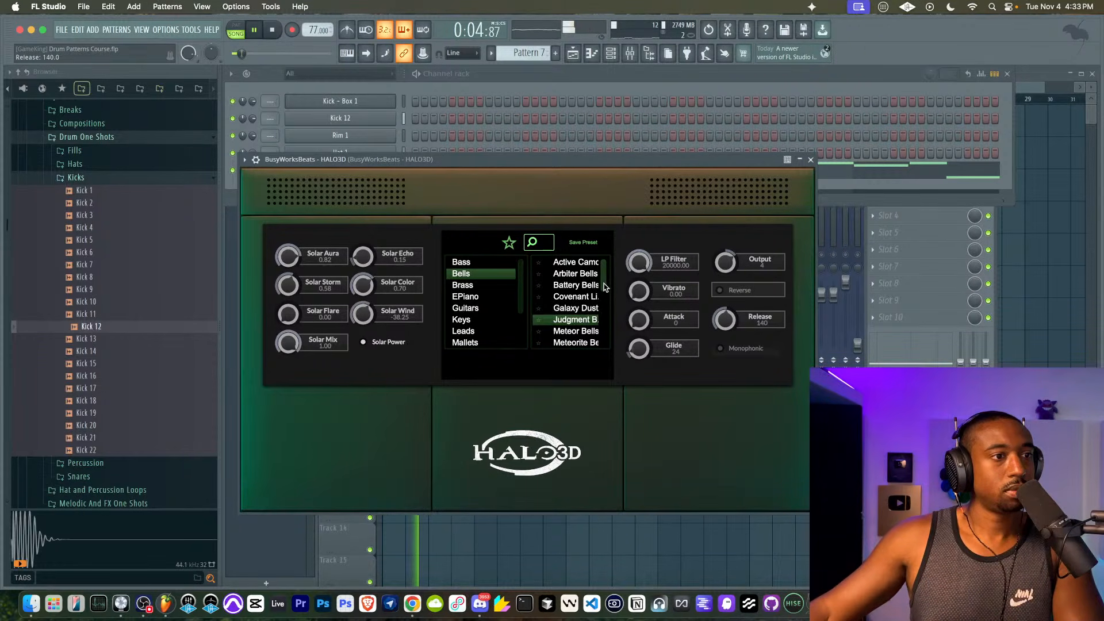
{"action": "left_click", "coordinate": [874, 178]}
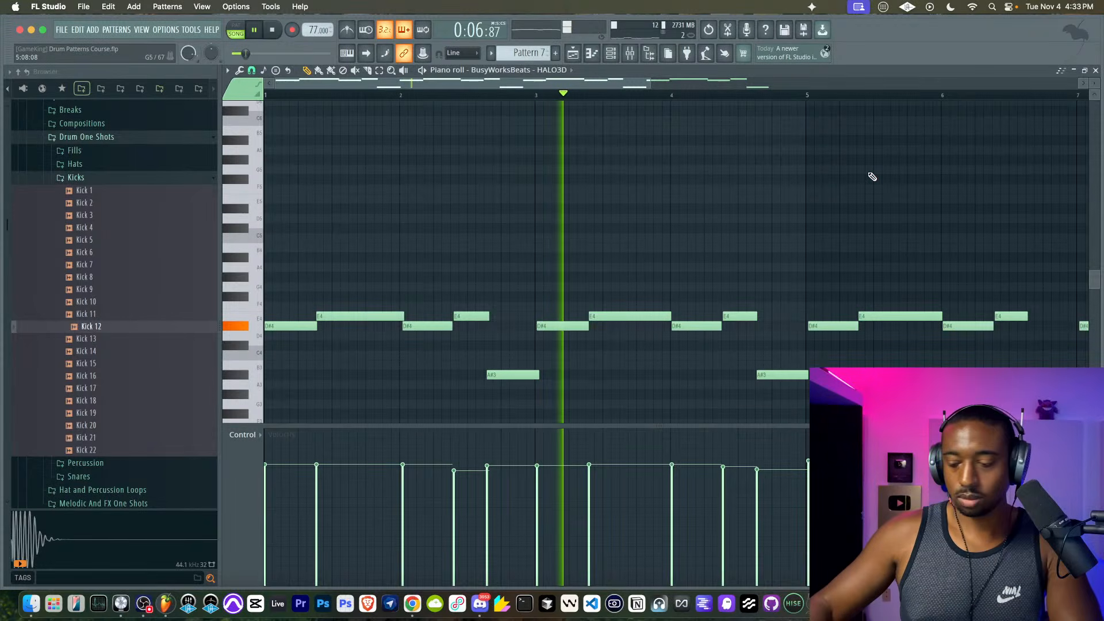
- Transpose the HALO3D melody notes up by octaves and load the Battery Bells preset in HALO3D
{"action": "key", "text": "super+Up"}
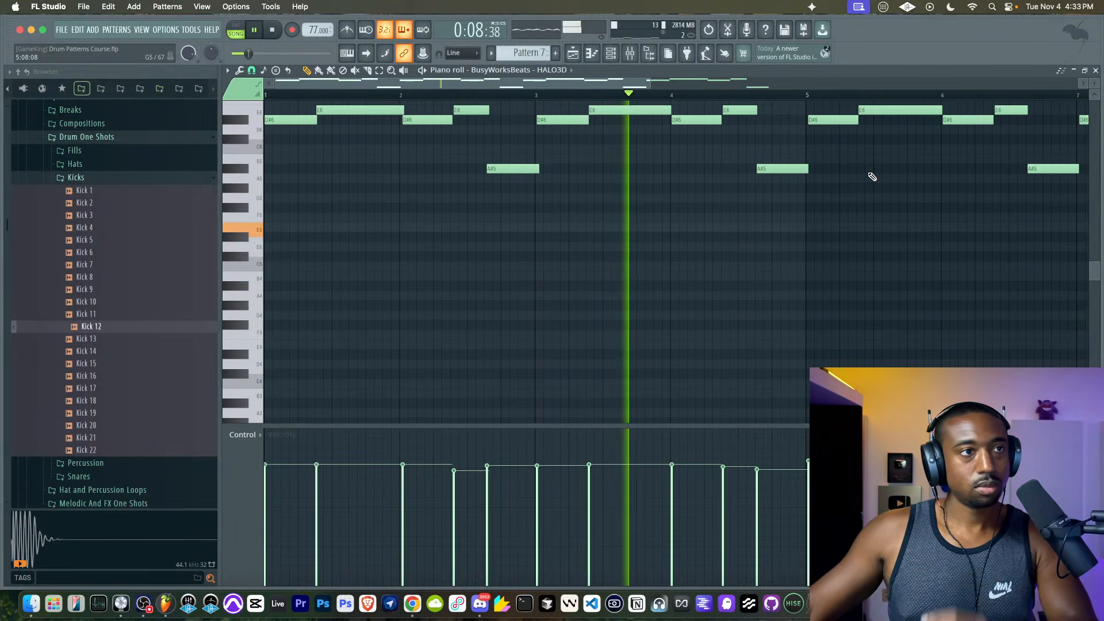
{"action": "left_click", "coordinate": [610, 54]}
{"action": "left_click", "coordinate": [381, 170]}
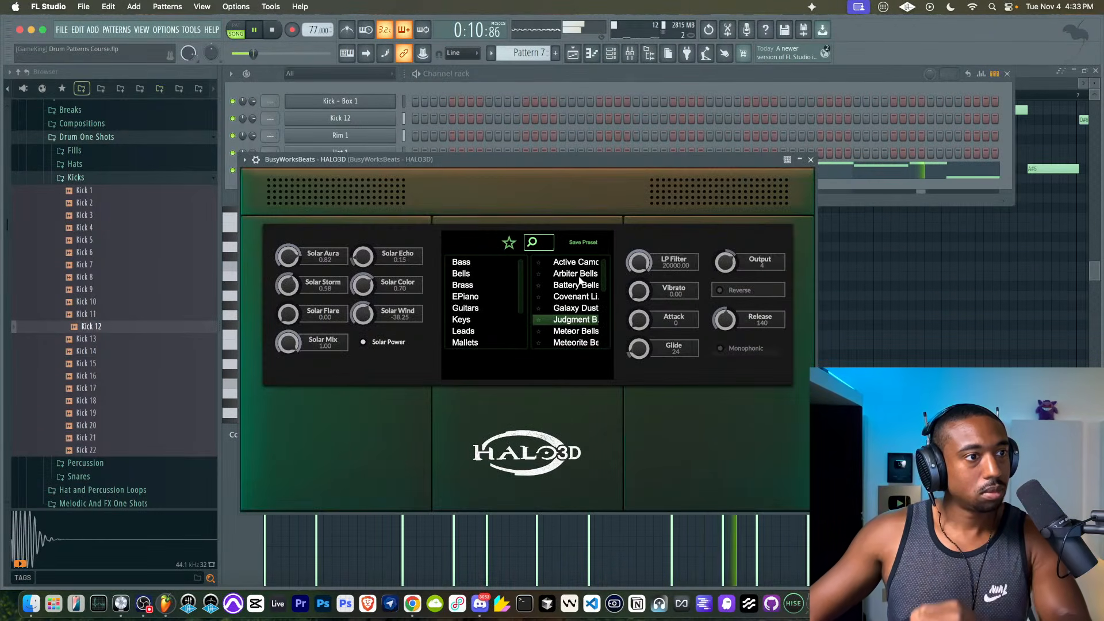
{"action": "left_click", "coordinate": [572, 287]}
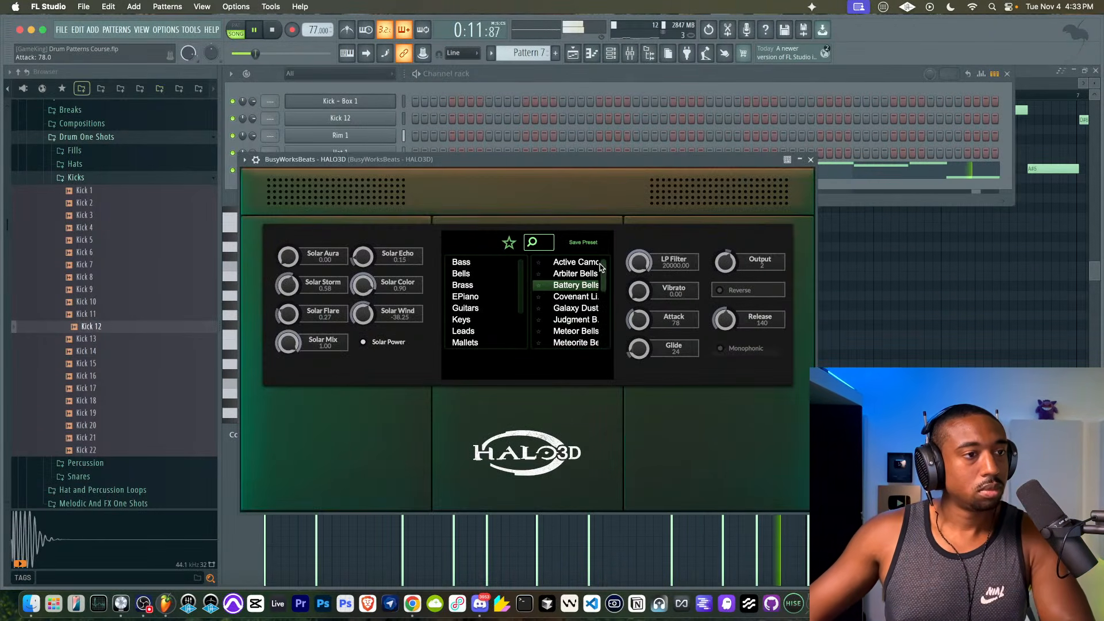
{"action": "left_click", "coordinate": [810, 160]}
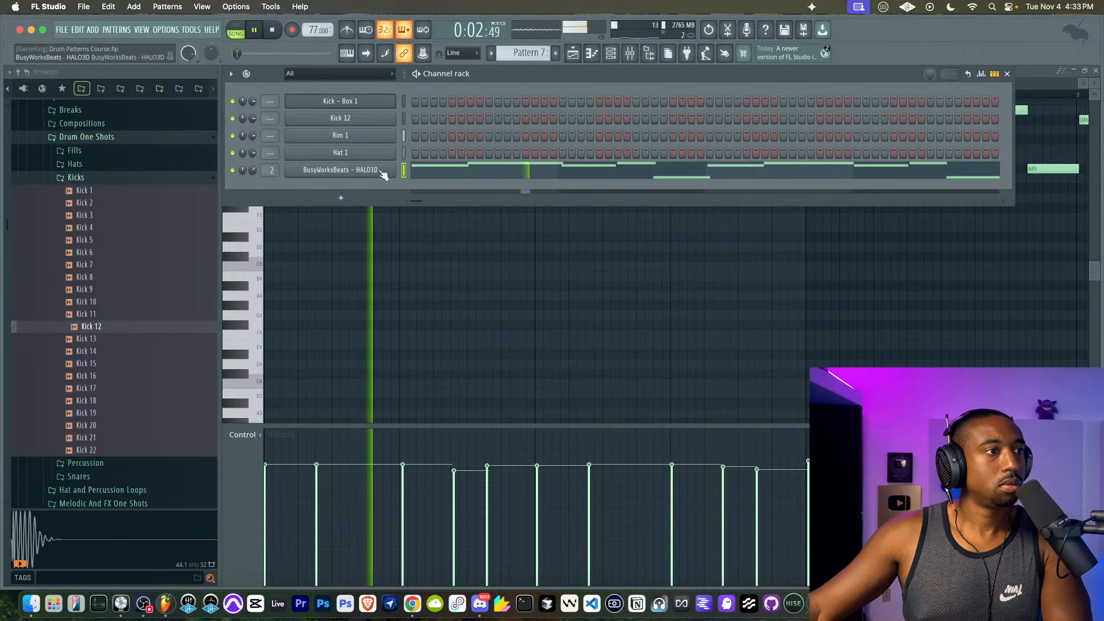
- Audition the BR Keys and Deserted Keys presets from HALO3D's Keys category during playback
{"action": "left_click", "coordinate": [347, 171]}
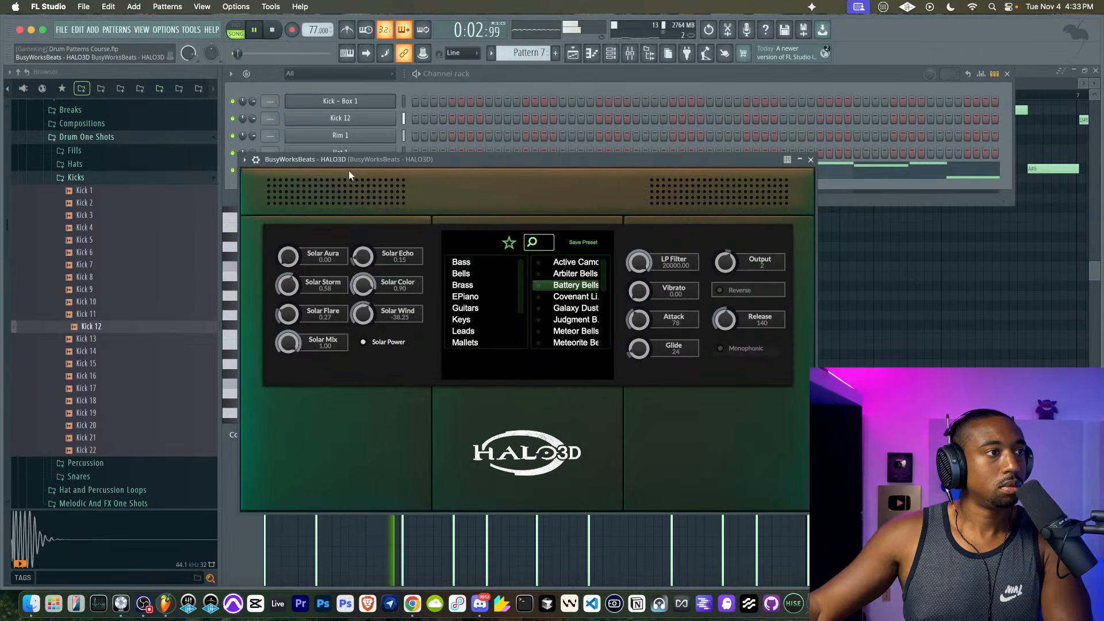
{"action": "left_click", "coordinate": [469, 319]}
{"action": "left_click", "coordinate": [572, 308]}
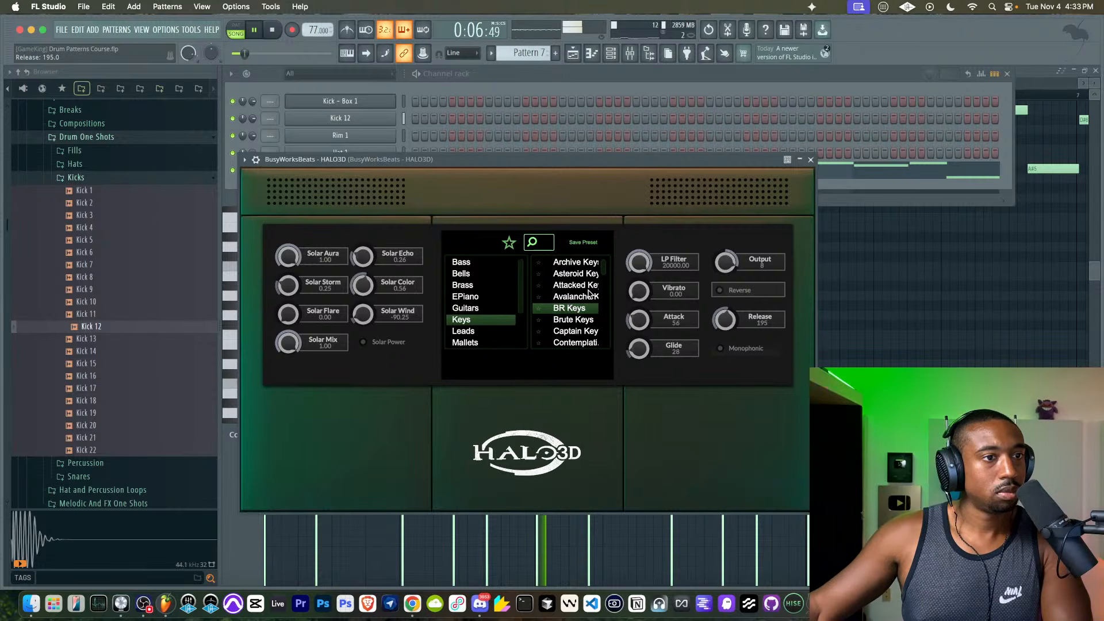
{"action": "scroll", "coordinate": [590, 300], "scroll_direction": "down", "scroll_amount": 4}
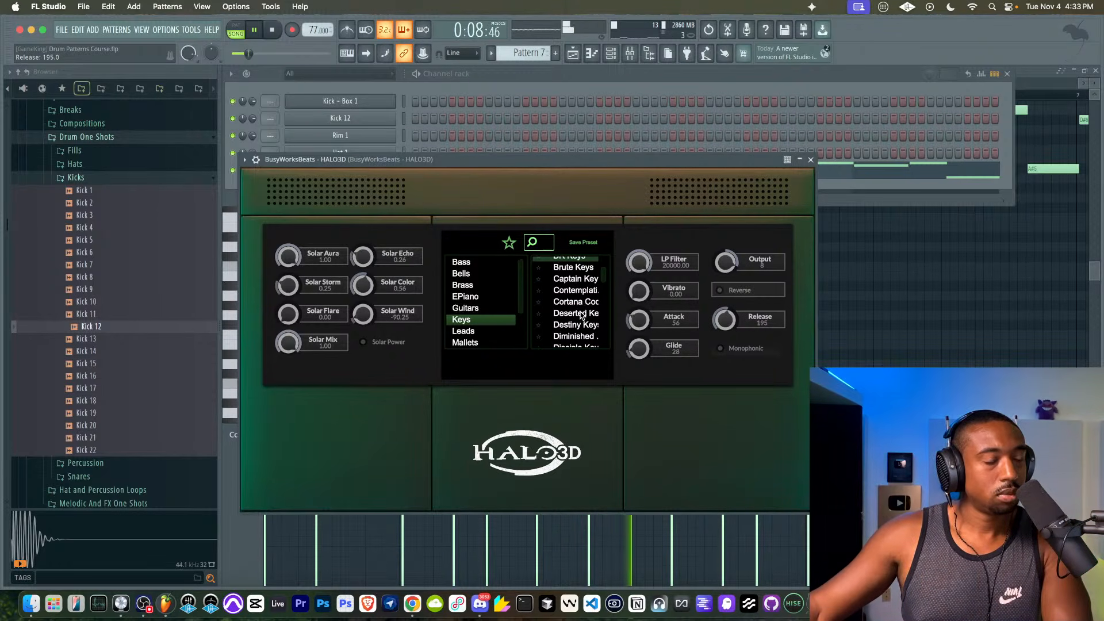
{"action": "left_click", "coordinate": [577, 314]}
{"action": "scroll", "coordinate": [581, 310], "scroll_direction": "down", "scroll_amount": 4}
{"action": "scroll", "coordinate": [471, 313], "scroll_direction": "down", "scroll_amount": 3}
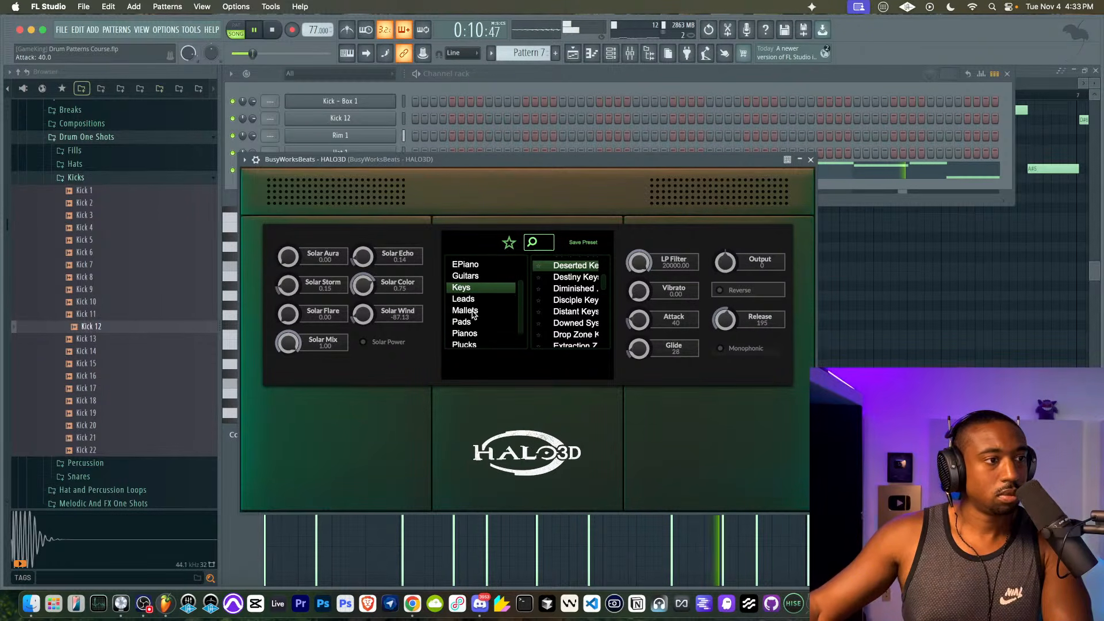
- Load the Restoration preset from HALO3D's Mallets category and close the plugin window
{"action": "left_click", "coordinate": [473, 313]}
{"action": "left_click", "coordinate": [583, 297]}
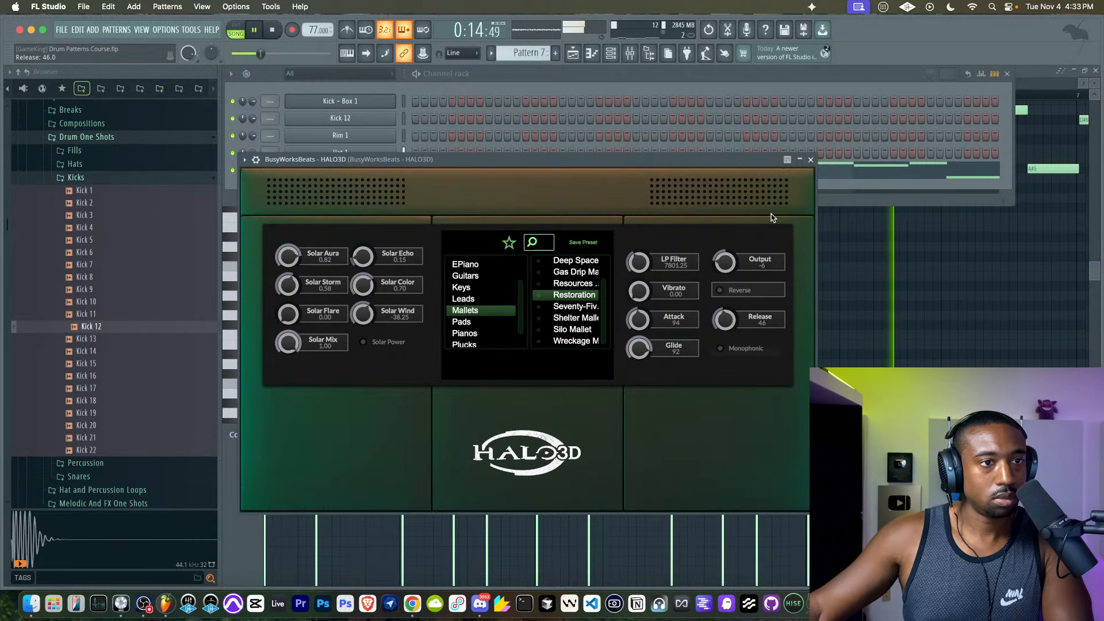
{"action": "scroll", "coordinate": [582, 311], "scroll_direction": "up", "scroll_amount": 3}
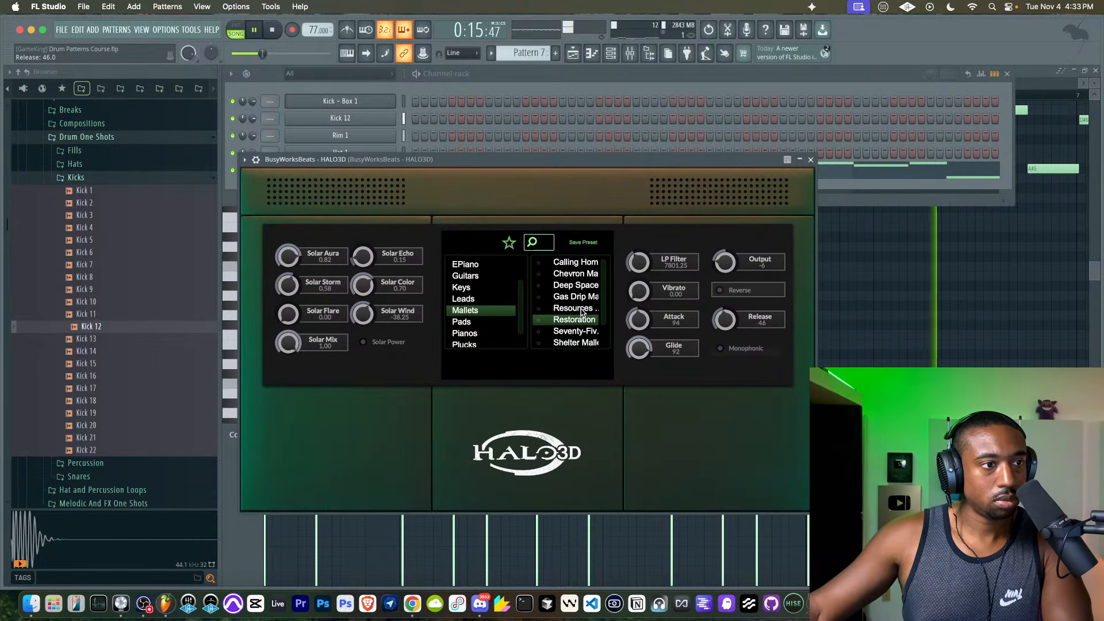
{"action": "left_click", "coordinate": [811, 160]}
- Bring up the mixer and delete the HALO3D channel from the channel rack
{"action": "key", "text": "F9"}
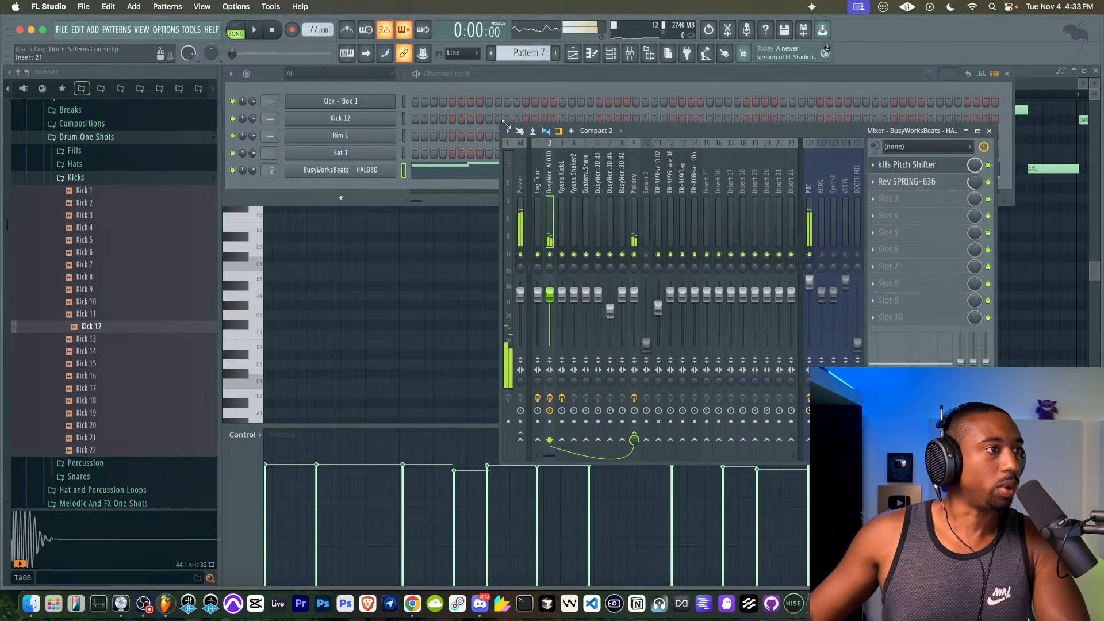
{"action": "right_click", "coordinate": [365, 171]}
{"action": "key", "text": "d"}
{"action": "key", "text": "Return"}
{"action": "left_click", "coordinate": [895, 357]}
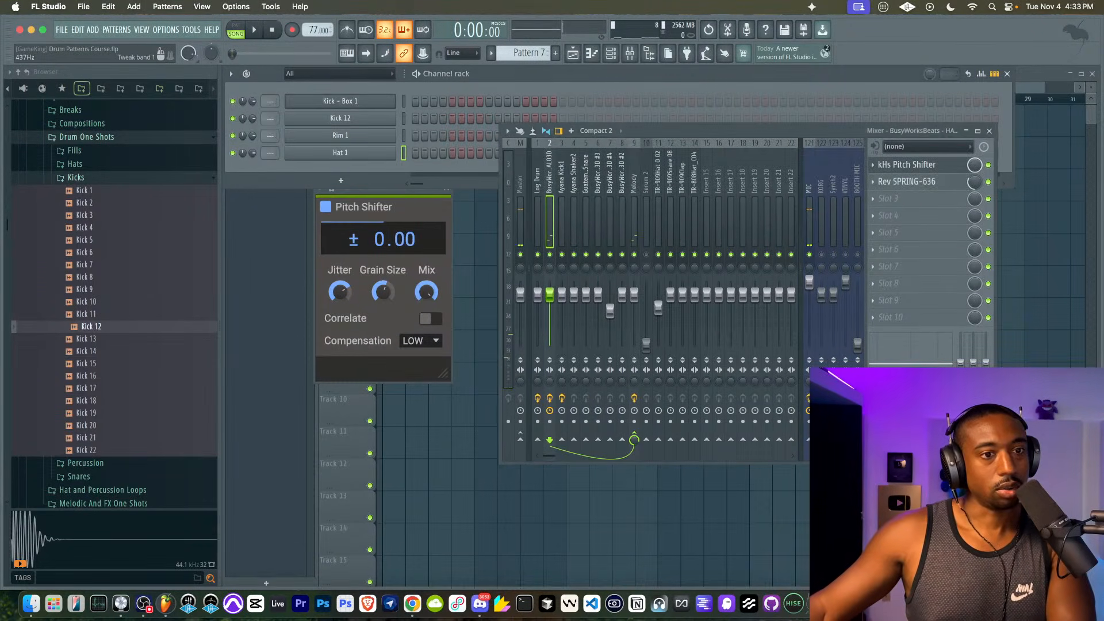
- Reset the HALO3D mixer track and the rest of mixer tracks 1 to 14 to their defaults
{"action": "right_click", "coordinate": [550, 181]}
{"action": "left_click", "coordinate": [593, 272]}
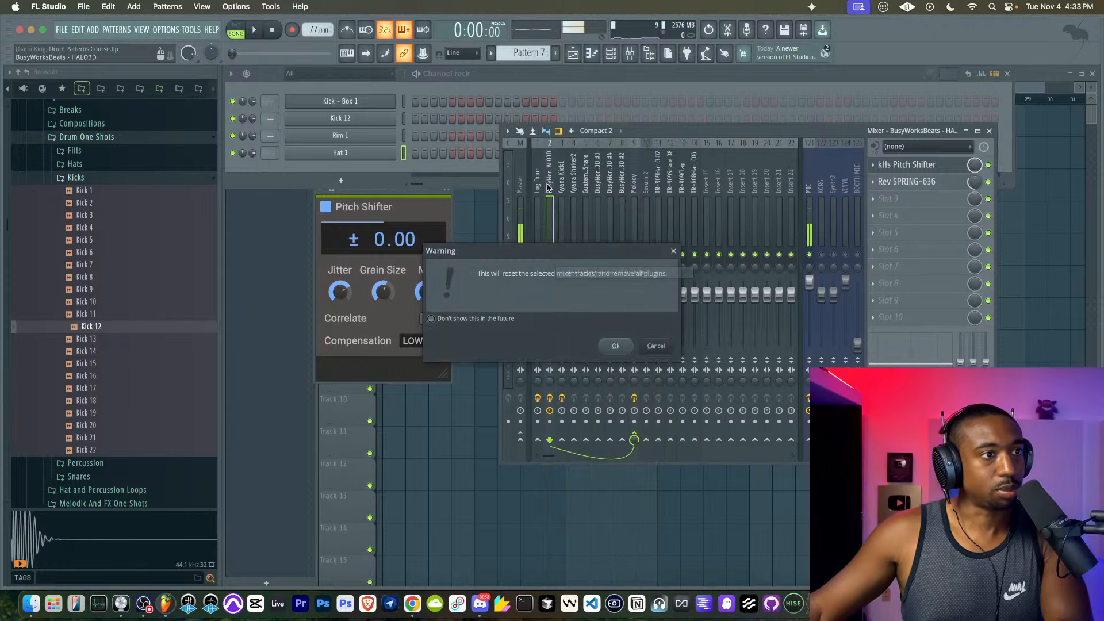
{"action": "left_click", "coordinate": [615, 346]}
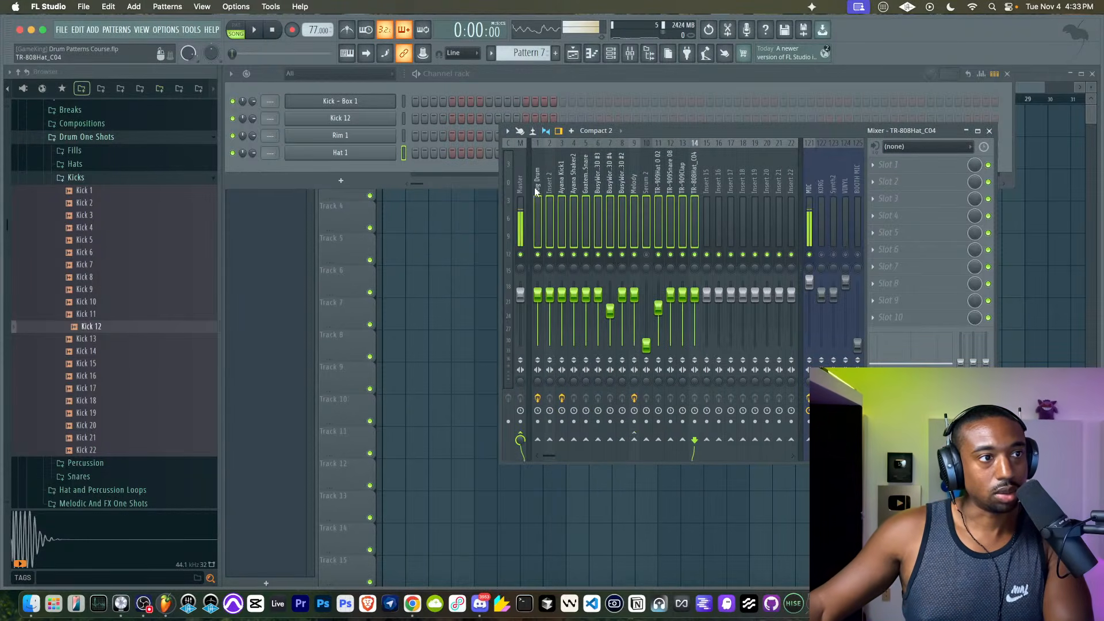
{"action": "right_click", "coordinate": [581, 188]}
{"action": "left_click", "coordinate": [582, 194]}
{"action": "key", "text": "Return"}
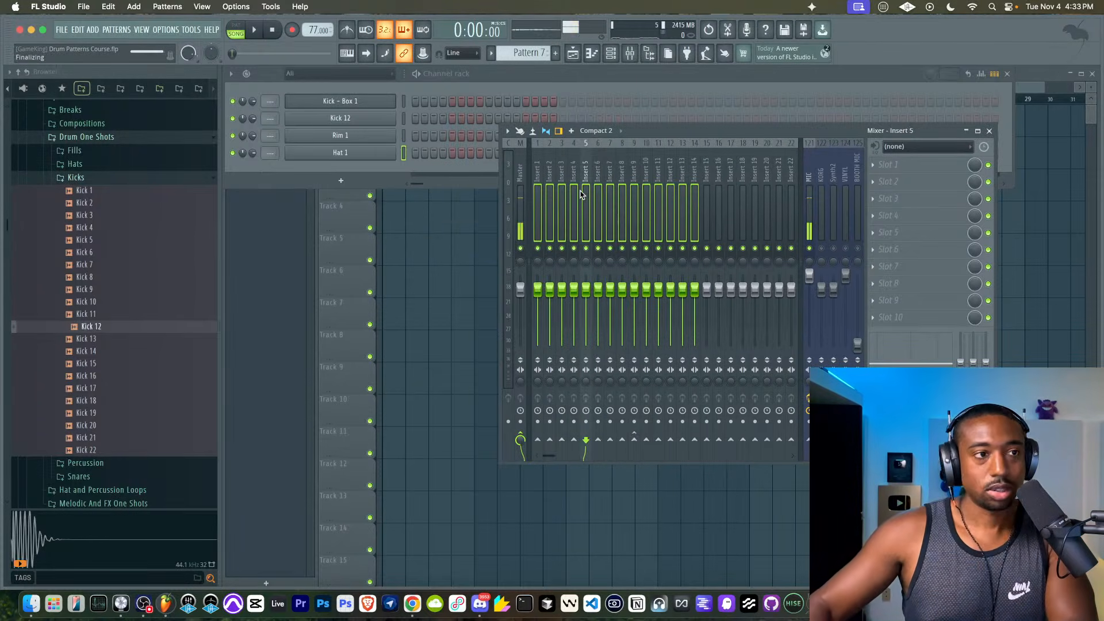
- Delete the Kick - Box 1, Kick 12, Rim 1 and Hat 1 channels from the channel rack
{"action": "right_click", "coordinate": [366, 99]}
{"action": "key", "text": "d"}
{"action": "right_click", "coordinate": [366, 98]}
{"action": "key", "text": "d"}
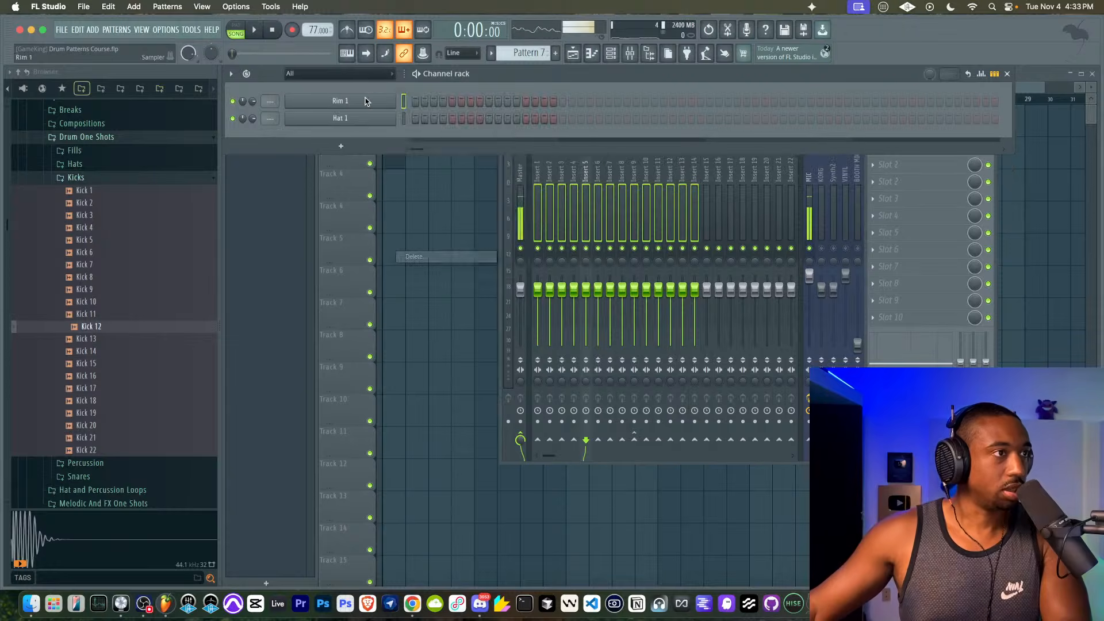
{"action": "right_click", "coordinate": [366, 98]}
{"action": "key", "text": "d"}
{"action": "right_click", "coordinate": [365, 98]}
{"action": "key", "text": "d"}
{"action": "left_click", "coordinate": [424, 192]}
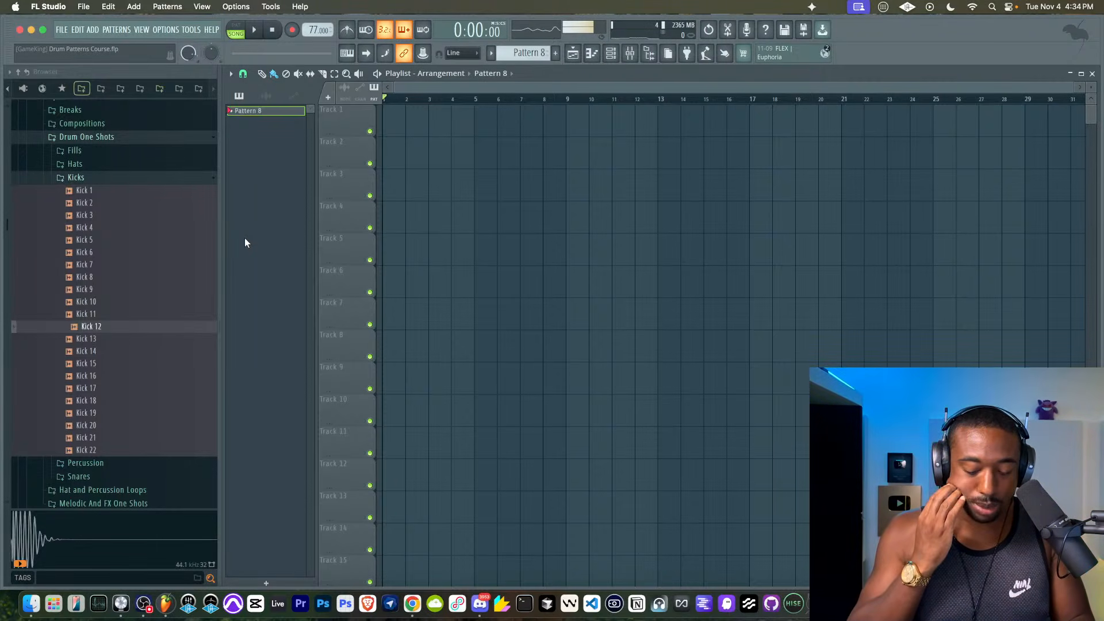
- Bring up the channel rack and set the project tempo to 139 BPM with the tempo tapper
{"action": "left_click", "coordinate": [618, 49]}
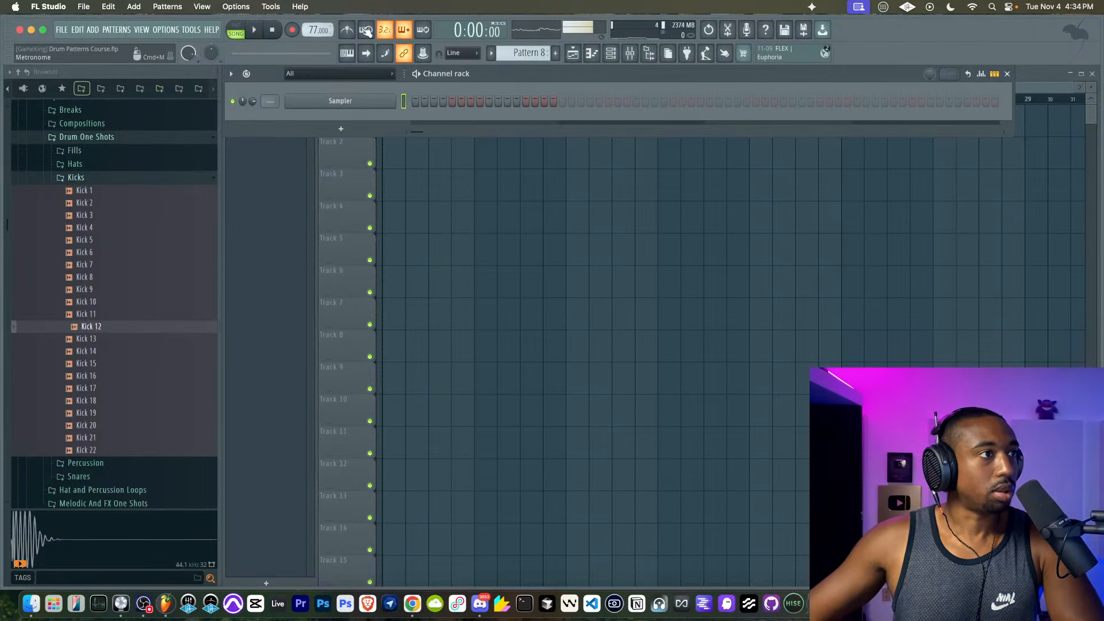
{"action": "right_click", "coordinate": [313, 30]}
{"action": "left_click", "coordinate": [437, 101]}
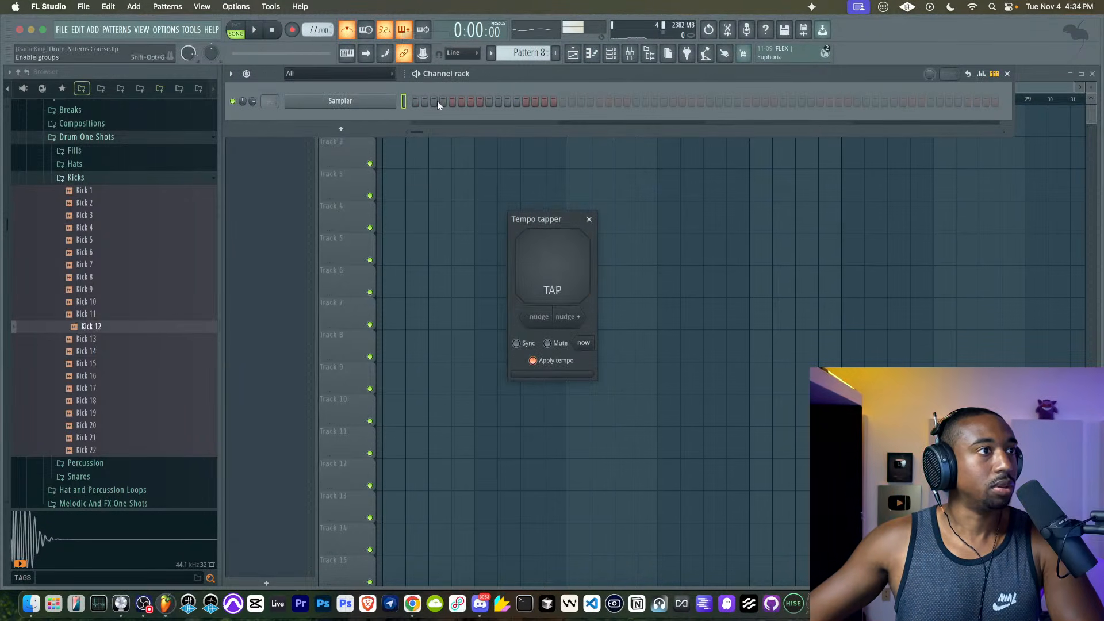
{"action": "left_click", "coordinate": [541, 256]}
{"action": "left_click", "coordinate": [540, 256]}
{"action": "left_click", "coordinate": [541, 256]}
{"action": "left_click", "coordinate": [540, 256]}
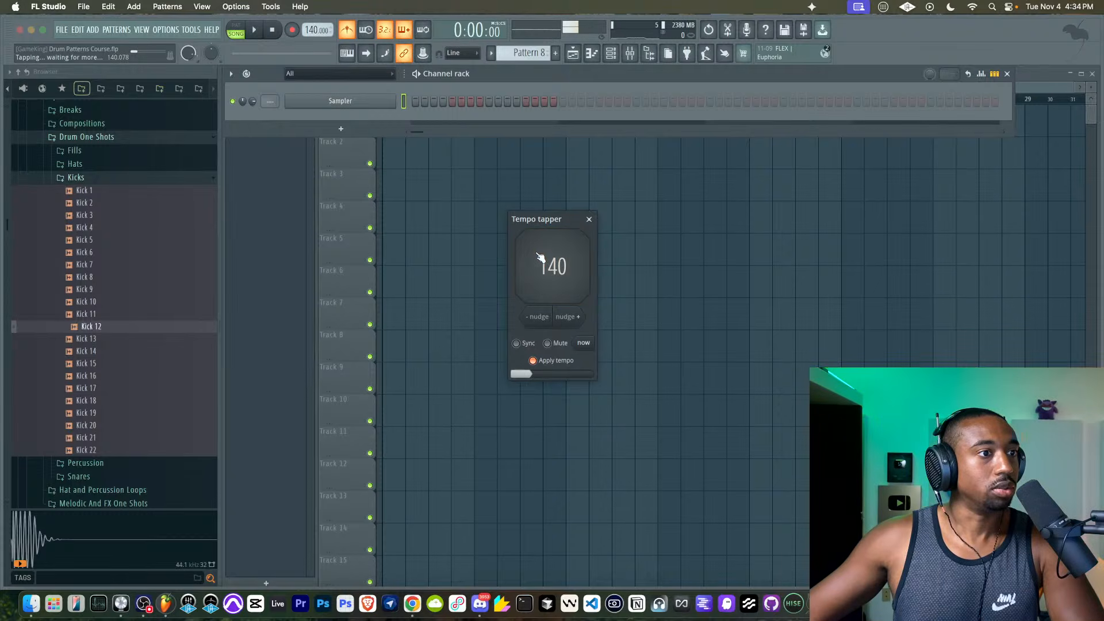
{"action": "left_click", "coordinate": [541, 256]}
{"action": "left_click", "coordinate": [540, 256]}
{"action": "left_click", "coordinate": [589, 219]}
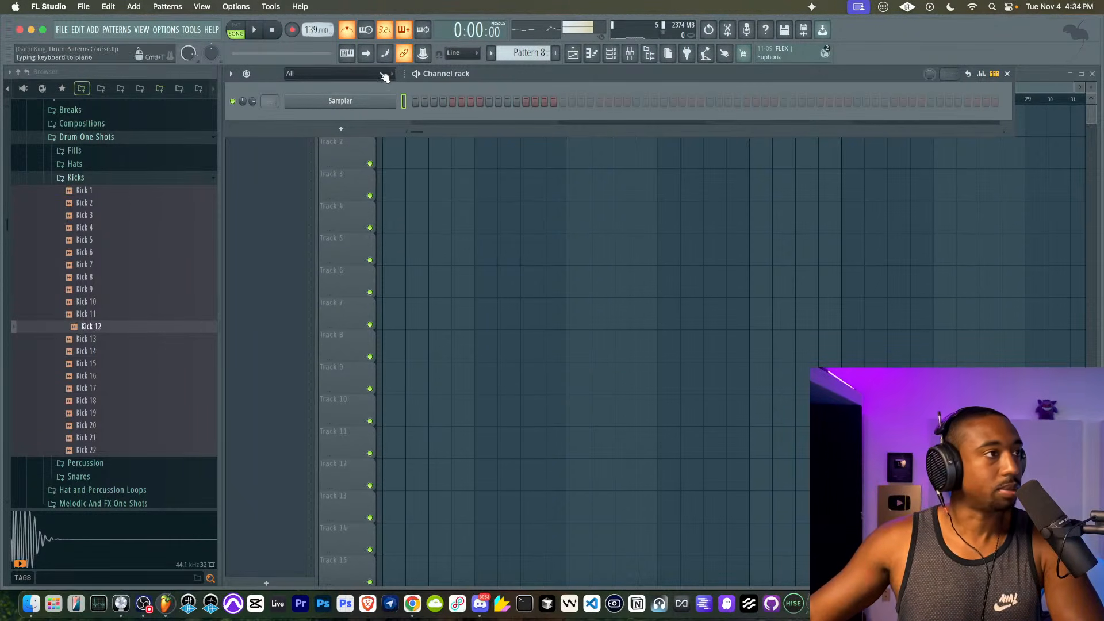
- Browse all sound folders and open the inner kit folder of The Innovator Retro Waves Vol.1
{"action": "scroll", "coordinate": [92, 197], "scroll_direction": "up", "scroll_amount": 10}
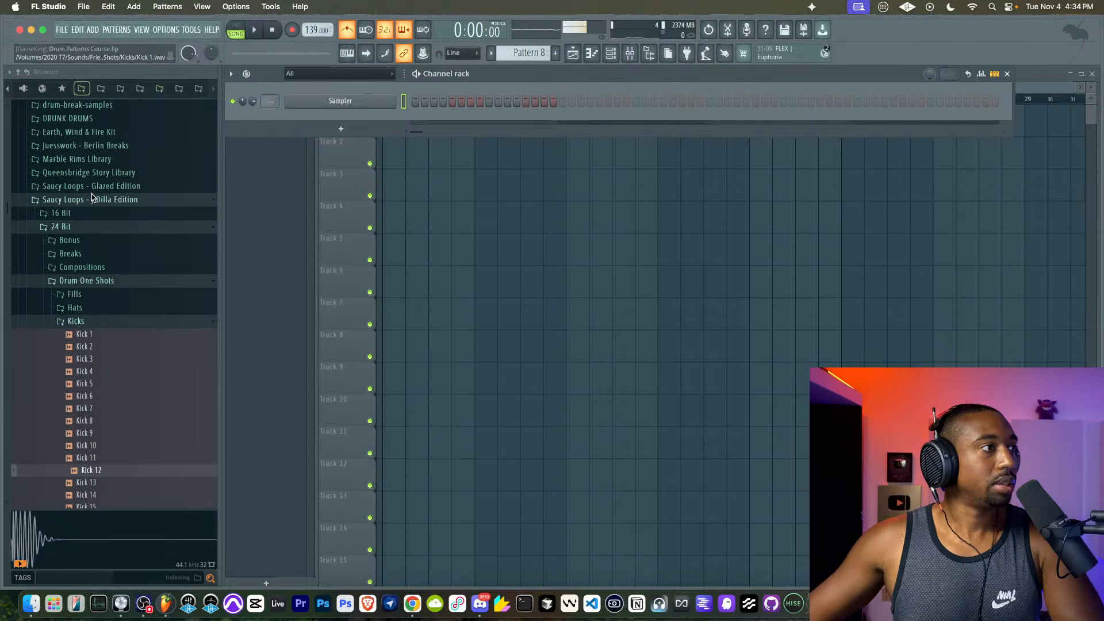
{"action": "left_click", "coordinate": [19, 74]}
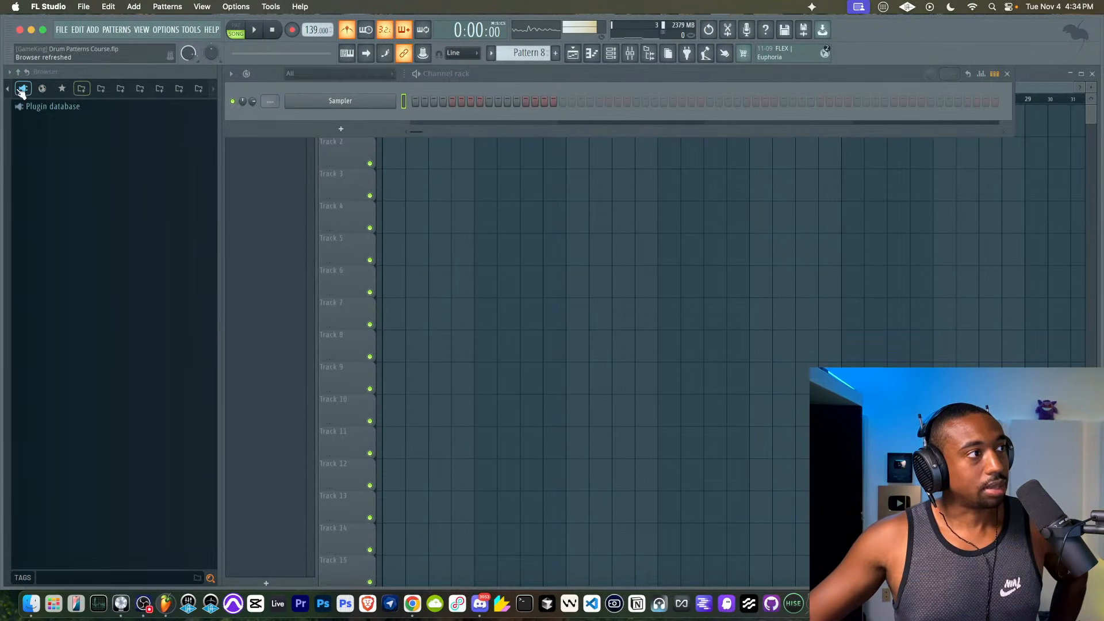
{"action": "left_click", "coordinate": [21, 88]}
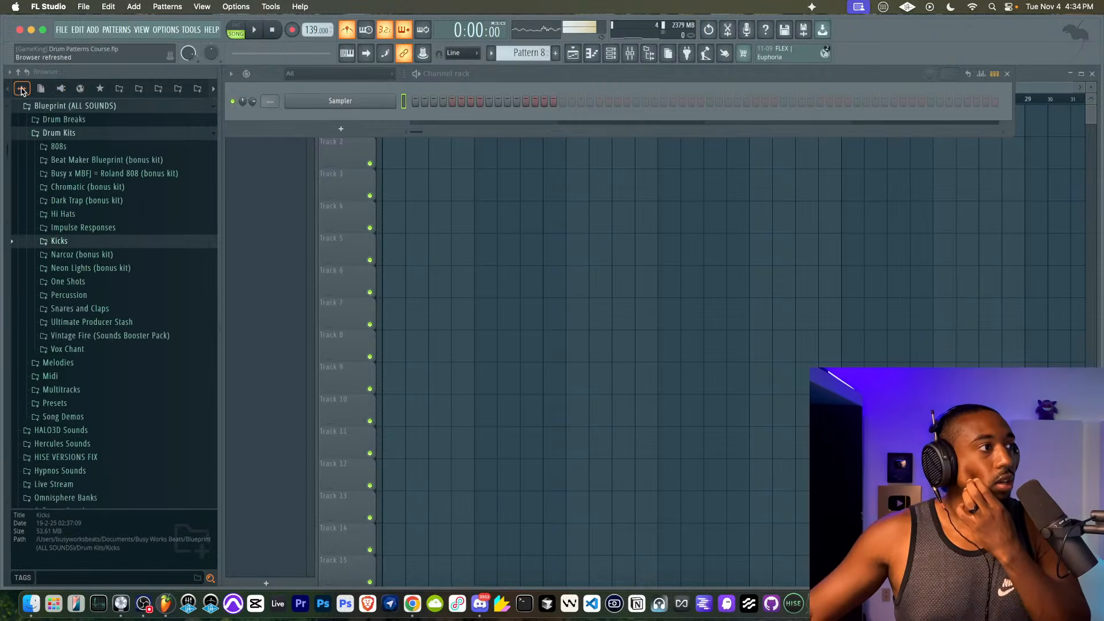
{"action": "scroll", "coordinate": [92, 340], "scroll_direction": "down", "scroll_amount": 20}
{"action": "scroll", "coordinate": [92, 339], "scroll_direction": "down", "scroll_amount": 20}
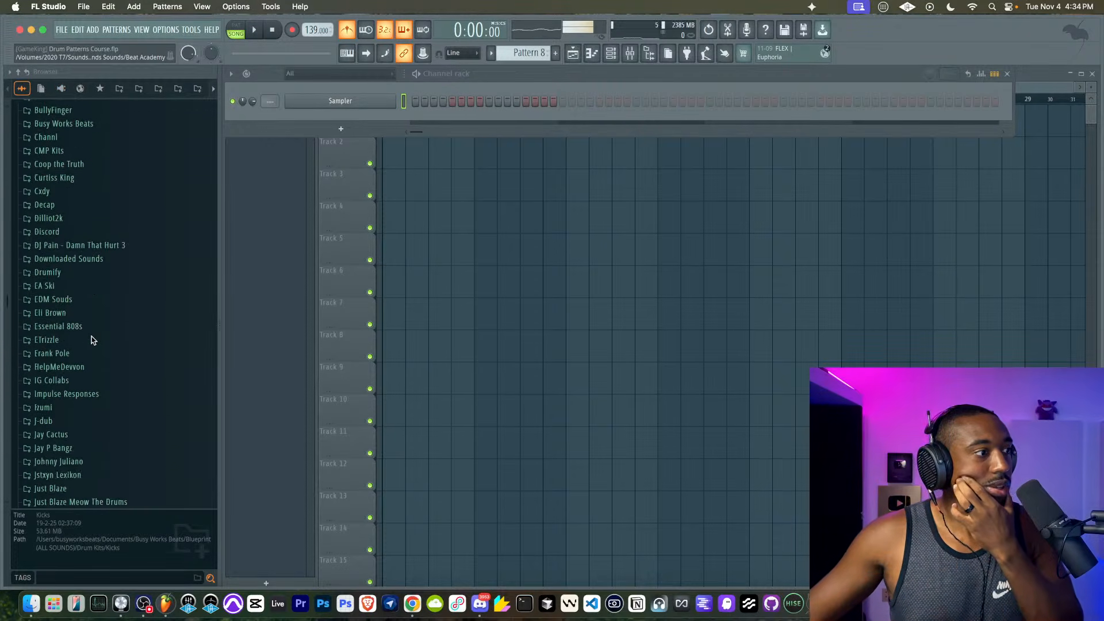
{"action": "scroll", "coordinate": [92, 339], "scroll_direction": "down", "scroll_amount": 5}
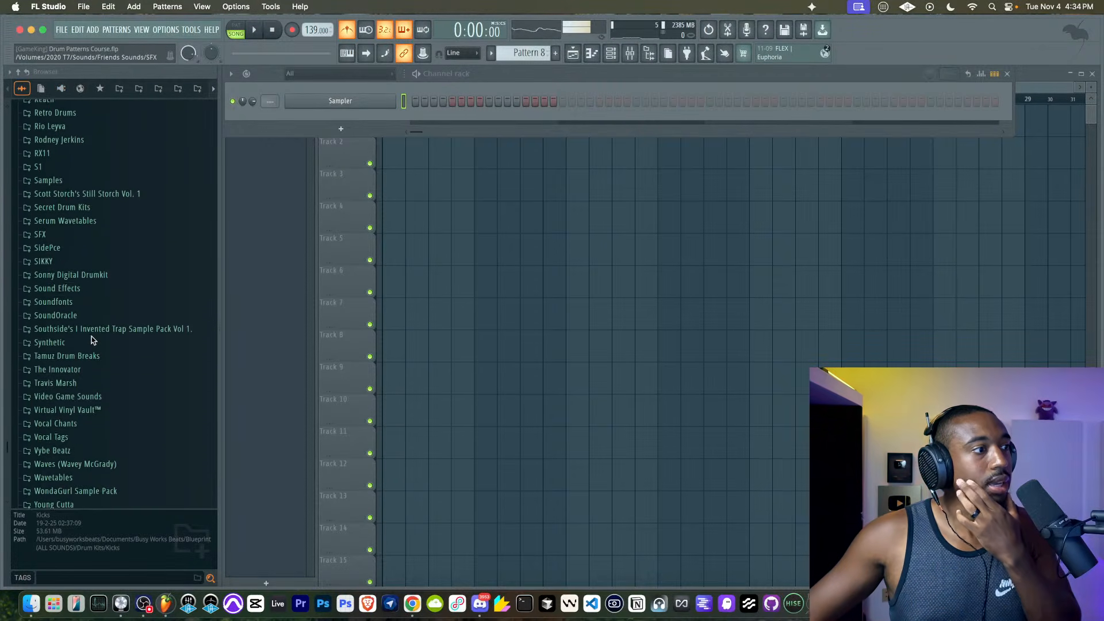
{"action": "left_click", "coordinate": [80, 320]}
{"action": "left_click", "coordinate": [89, 343]}
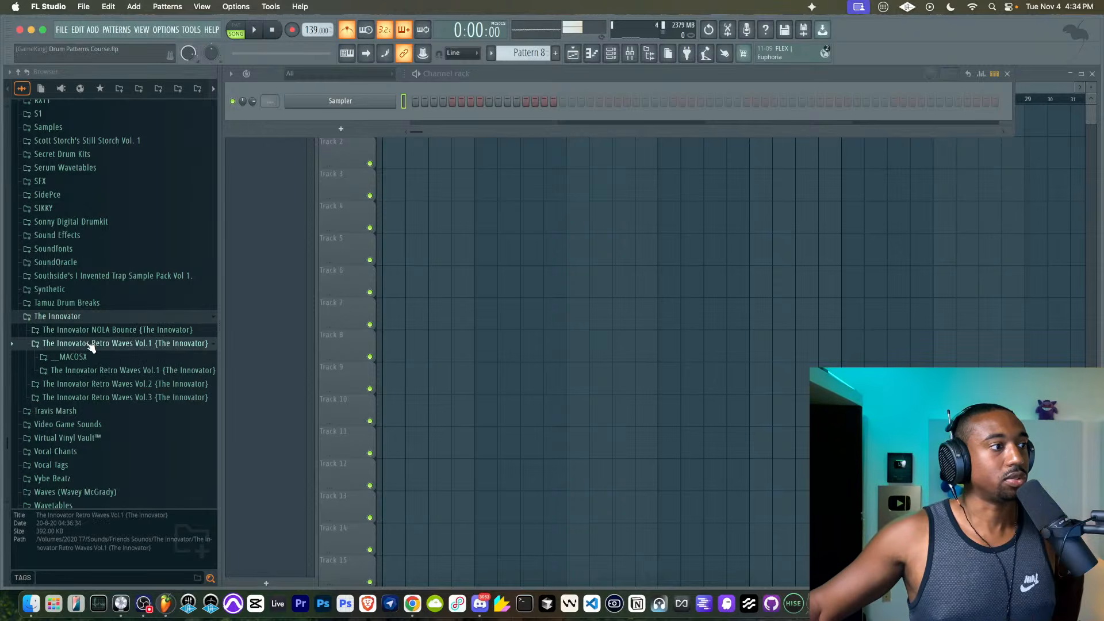
{"action": "left_click", "coordinate": [92, 371]}
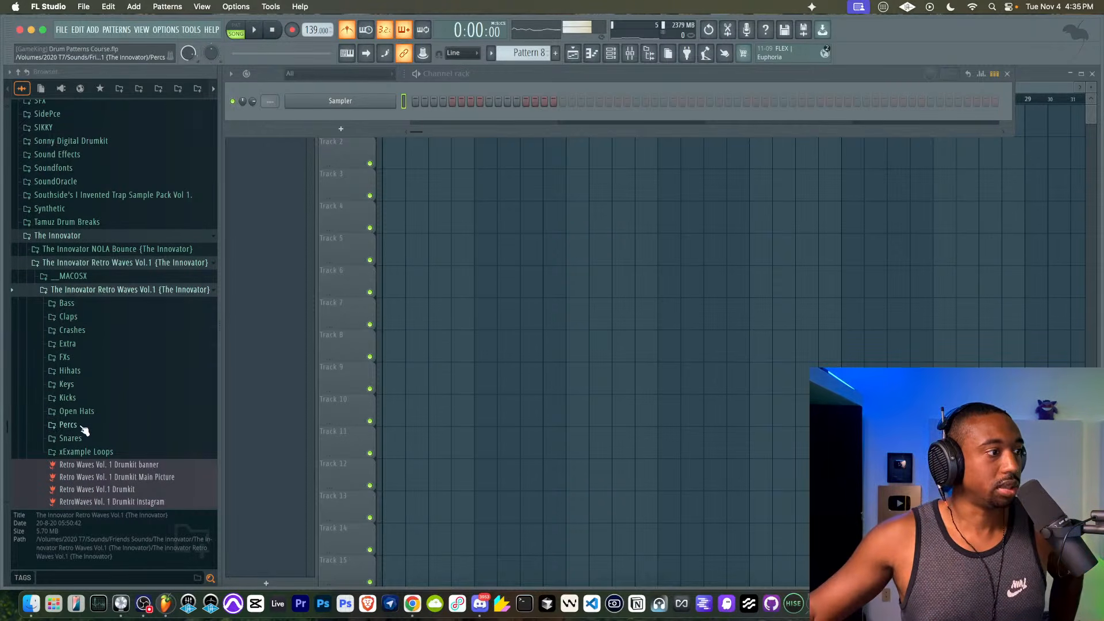
- Expand the kit's Snares folder and audition the Hugo, Flav, DarkChild, Bap, AllDat and 4Page snares
{"action": "left_click", "coordinate": [70, 438]}
{"action": "left_click", "coordinate": [89, 402]}
{"action": "left_click", "coordinate": [92, 380]}
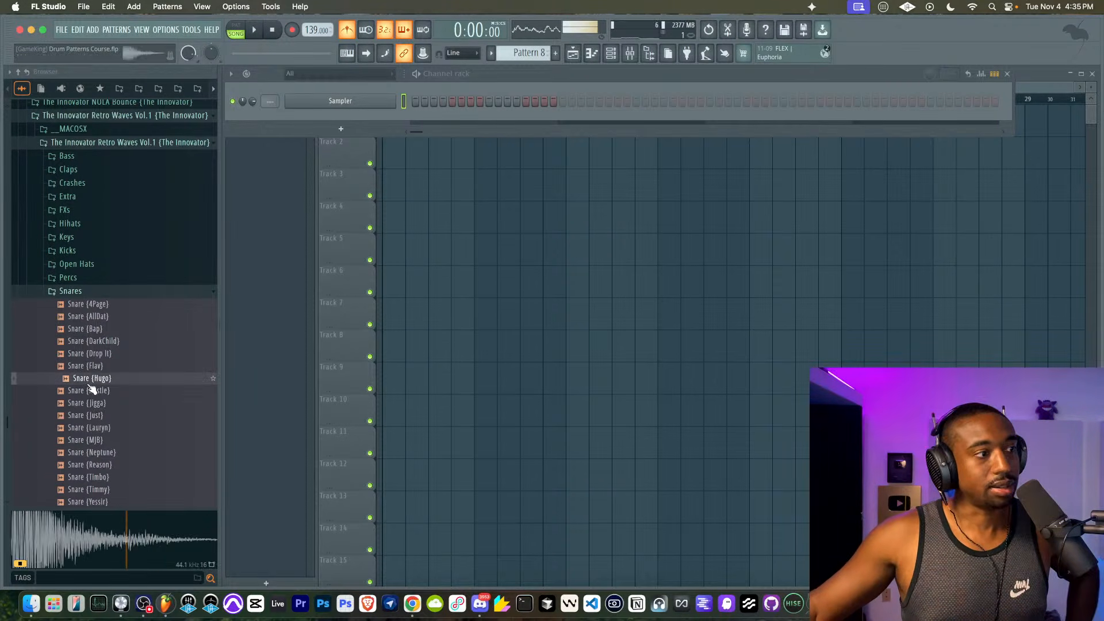
{"action": "left_click", "coordinate": [89, 368]}
{"action": "left_click", "coordinate": [89, 341]}
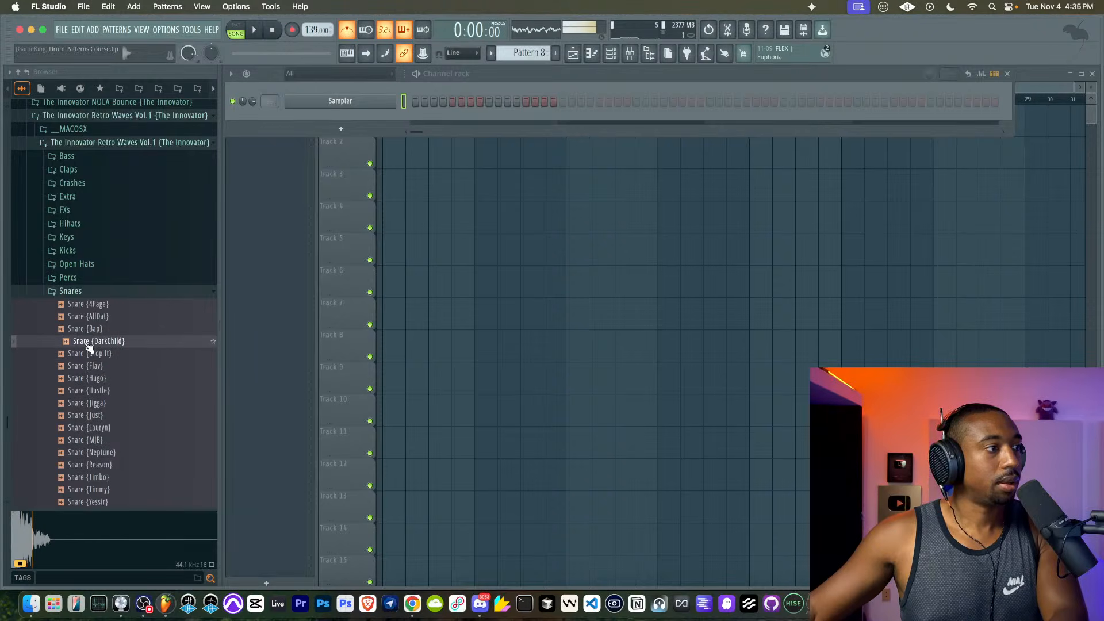
{"action": "left_click", "coordinate": [89, 329]}
{"action": "left_click", "coordinate": [88, 317]}
{"action": "left_click", "coordinate": [86, 307]}
{"action": "left_click", "coordinate": [91, 317]}
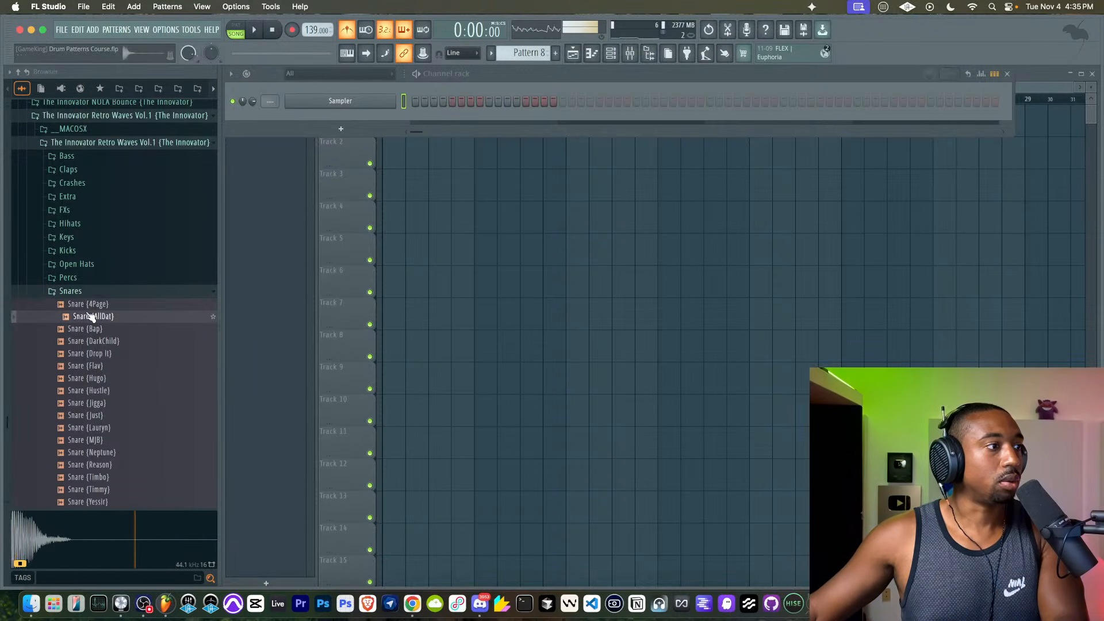
{"action": "left_click", "coordinate": [91, 309]}
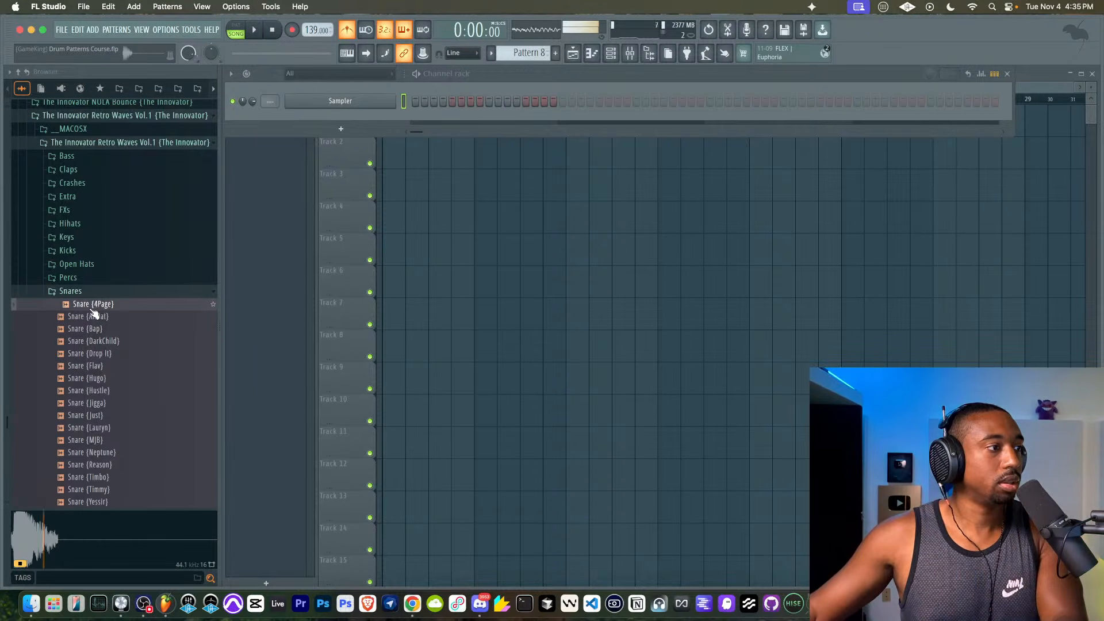
- Audition the Hugo, Hustle, Jigga, Just, Lauryn, Neptune, Reason and Timbo snares from the kit
{"action": "left_click", "coordinate": [103, 379]}
{"action": "left_click", "coordinate": [105, 392]}
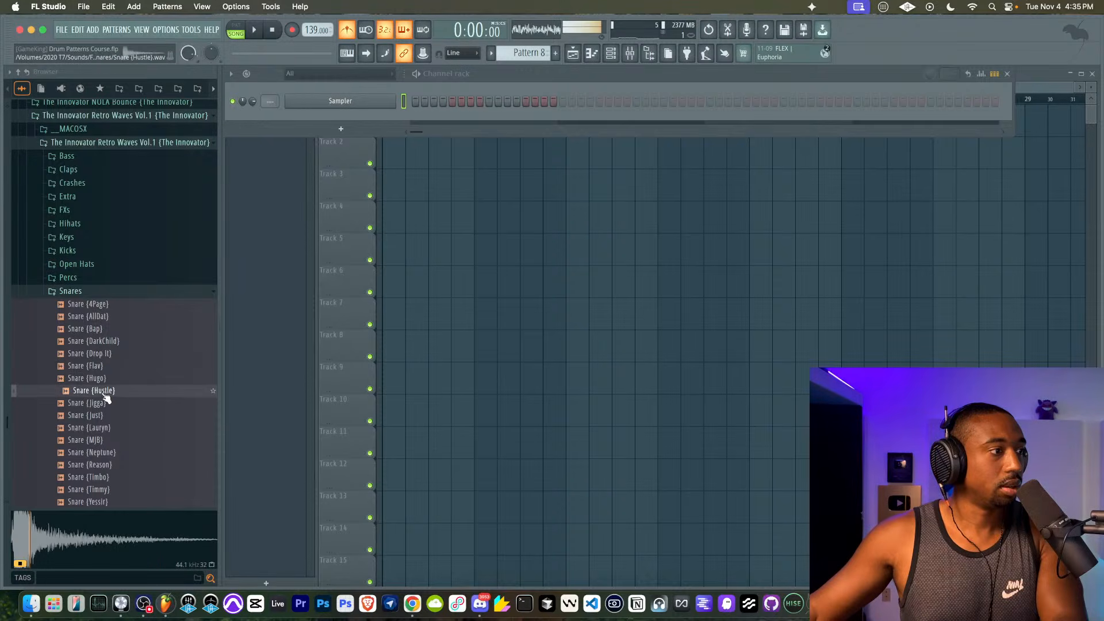
{"action": "left_click", "coordinate": [106, 404]}
{"action": "left_click", "coordinate": [104, 417]}
{"action": "left_click", "coordinate": [105, 428]}
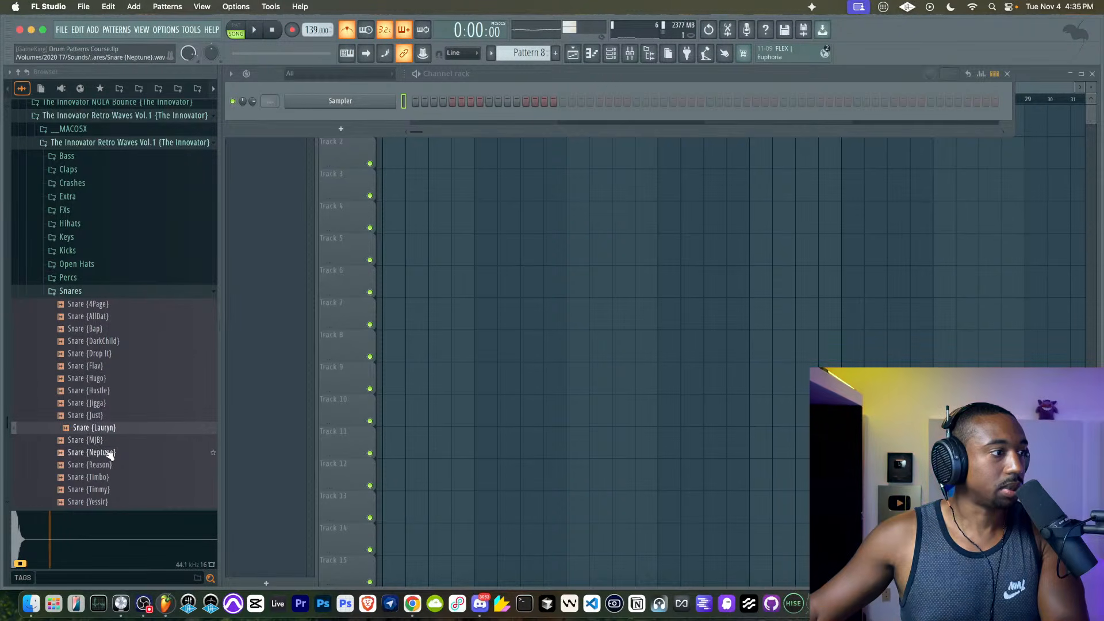
{"action": "left_click", "coordinate": [109, 453]}
{"action": "left_click", "coordinate": [107, 465]}
{"action": "left_click", "coordinate": [103, 478]}
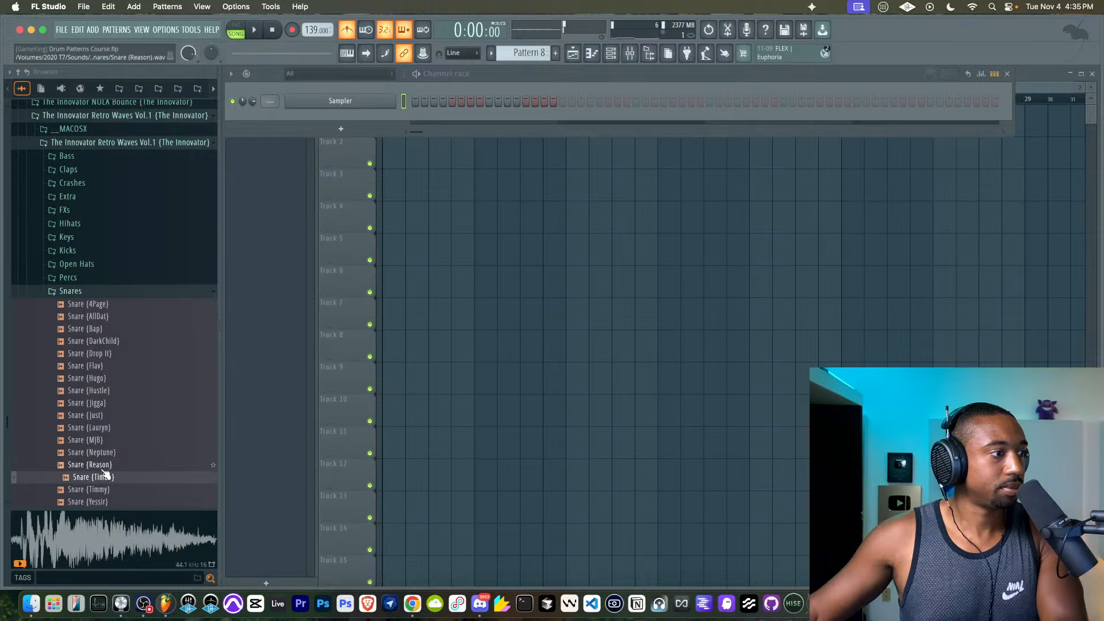
- Compare the Reason and Timbo snares and load Snare (Timbo) into a new channel
{"action": "left_click", "coordinate": [106, 465]}
{"action": "left_click", "coordinate": [104, 477]}
{"action": "right_click", "coordinate": [103, 477]}
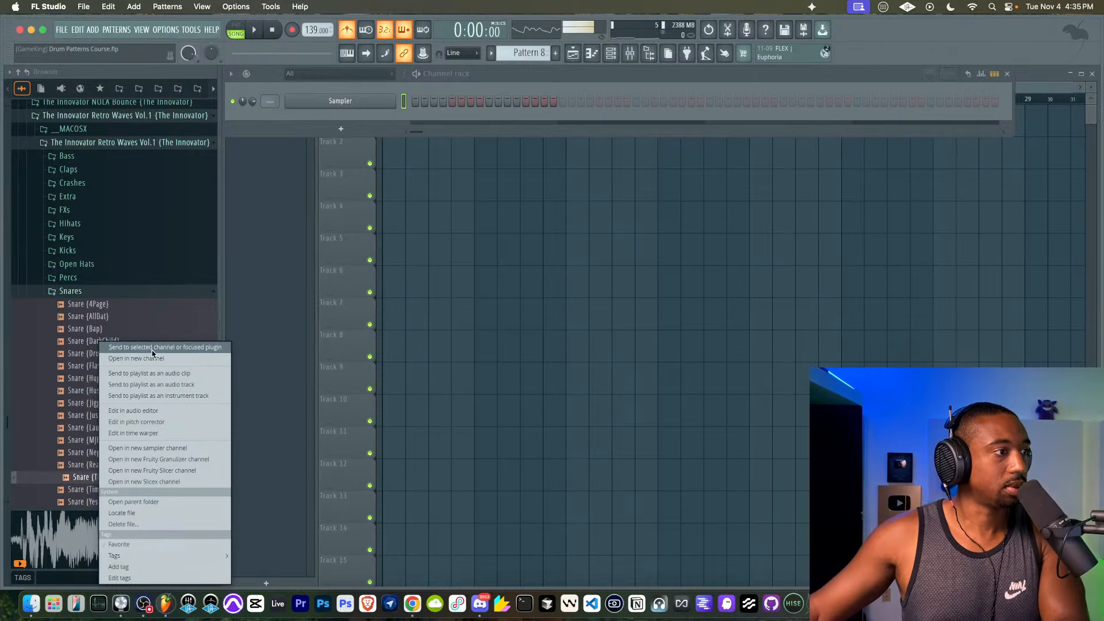
{"action": "left_click", "coordinate": [115, 359]}
- Expand the kit's Kicks folder and audition the StarTrak, Swizzie, Thomas and Storch kicks
{"action": "left_click", "coordinate": [81, 237]}
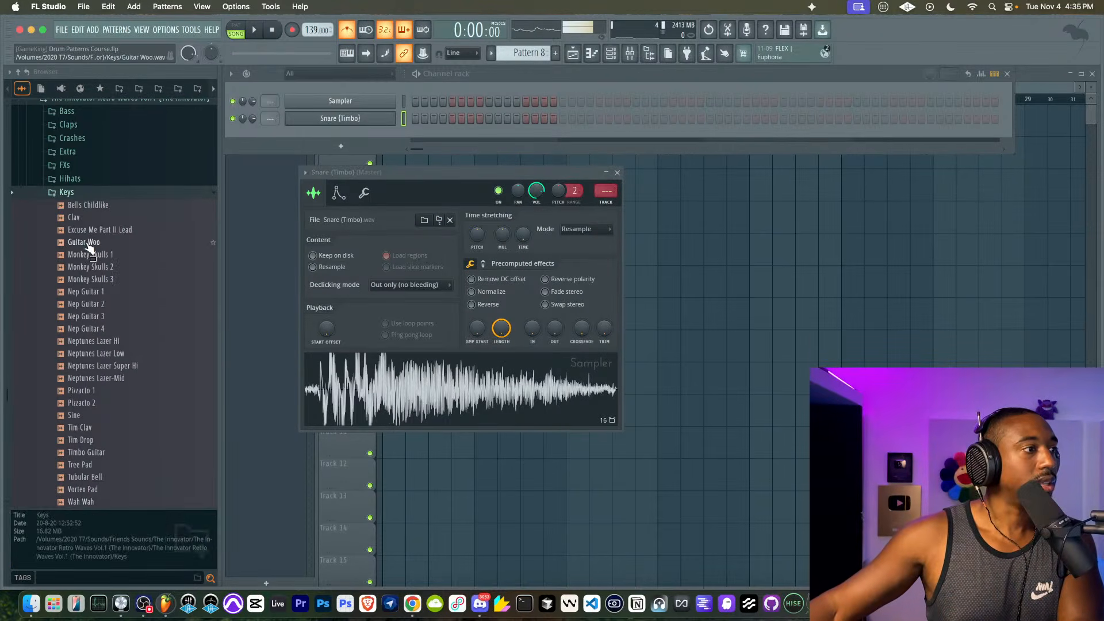
{"action": "left_click", "coordinate": [82, 197]}
{"action": "left_click", "coordinate": [81, 206]}
{"action": "left_click", "coordinate": [115, 255]}
{"action": "left_click", "coordinate": [108, 353]}
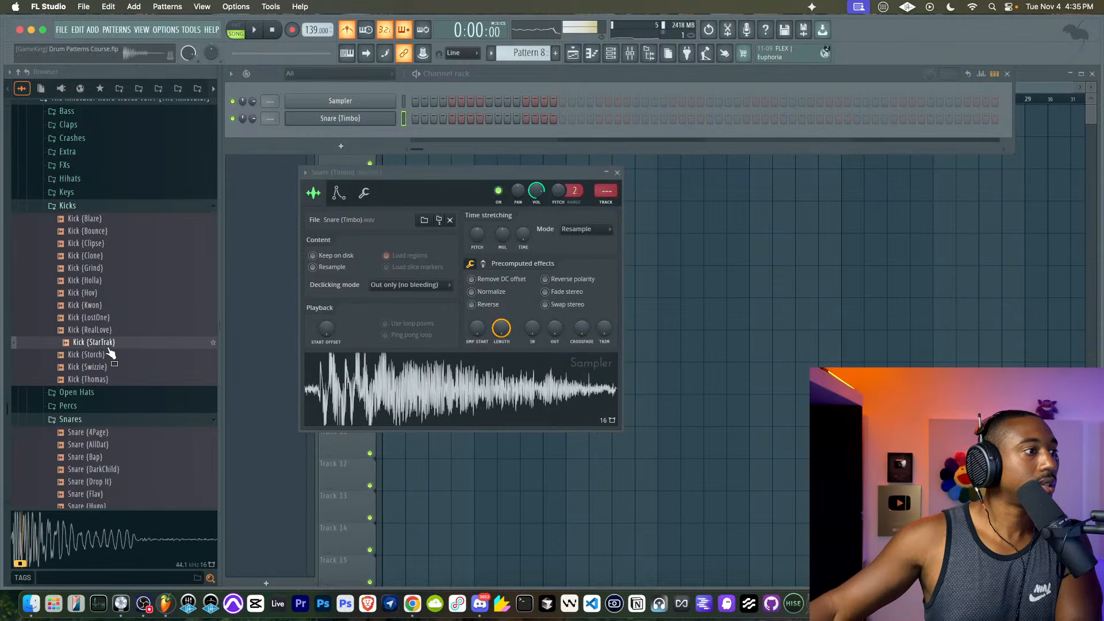
{"action": "left_click", "coordinate": [104, 367]}
{"action": "left_click", "coordinate": [104, 380]}
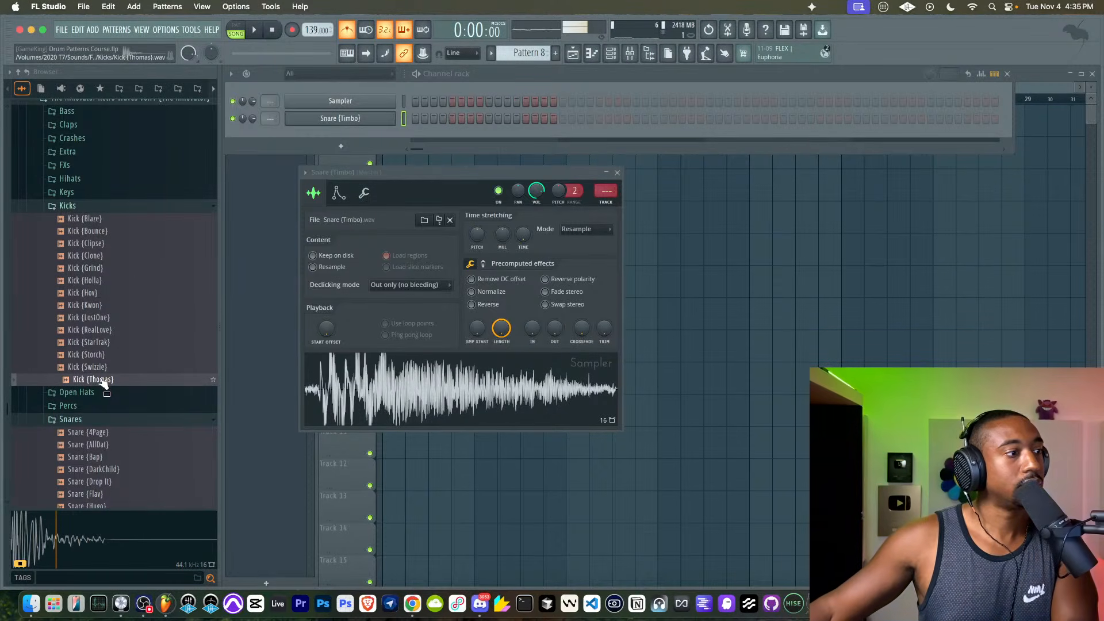
{"action": "key", "text": "Up"}
{"action": "left_click", "coordinate": [103, 356]}
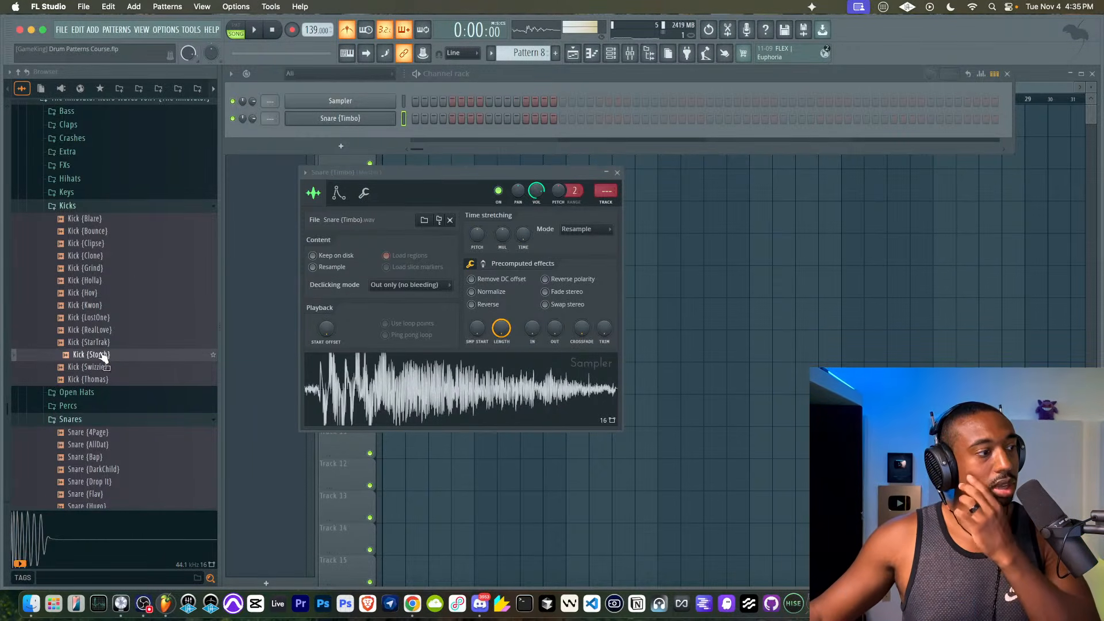
{"action": "left_click", "coordinate": [100, 345]}
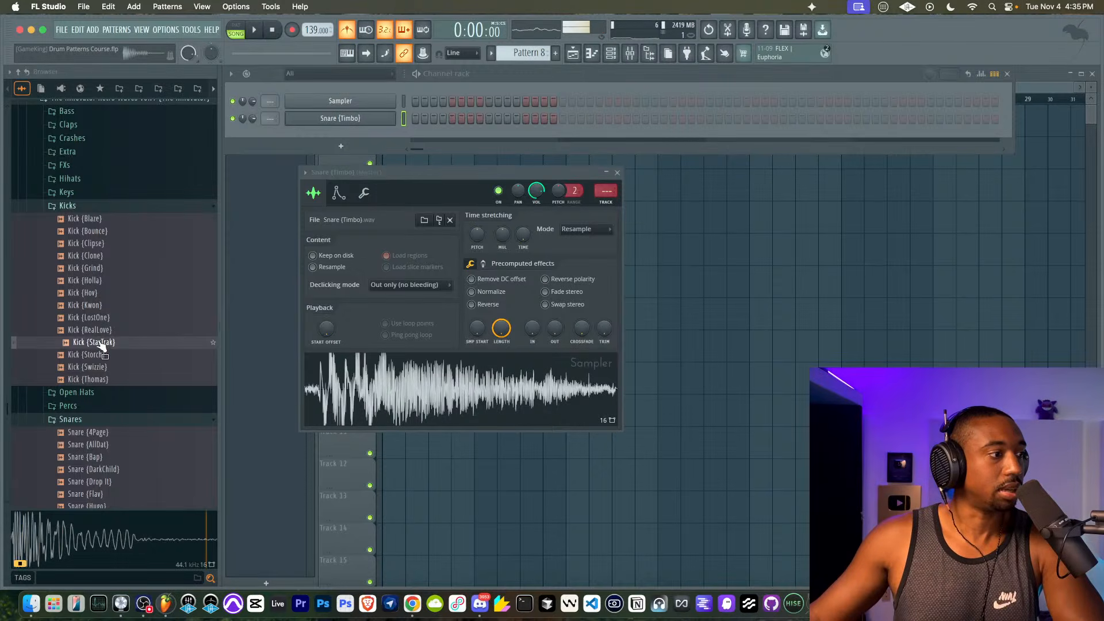
- Audition the RealLove, LostOne, Kwon, Hov, Holla, Grind, Clone, Clipse and Bounce kicks
{"action": "left_click", "coordinate": [101, 331]}
{"action": "left_click", "coordinate": [101, 318]}
{"action": "left_click", "coordinate": [102, 306]}
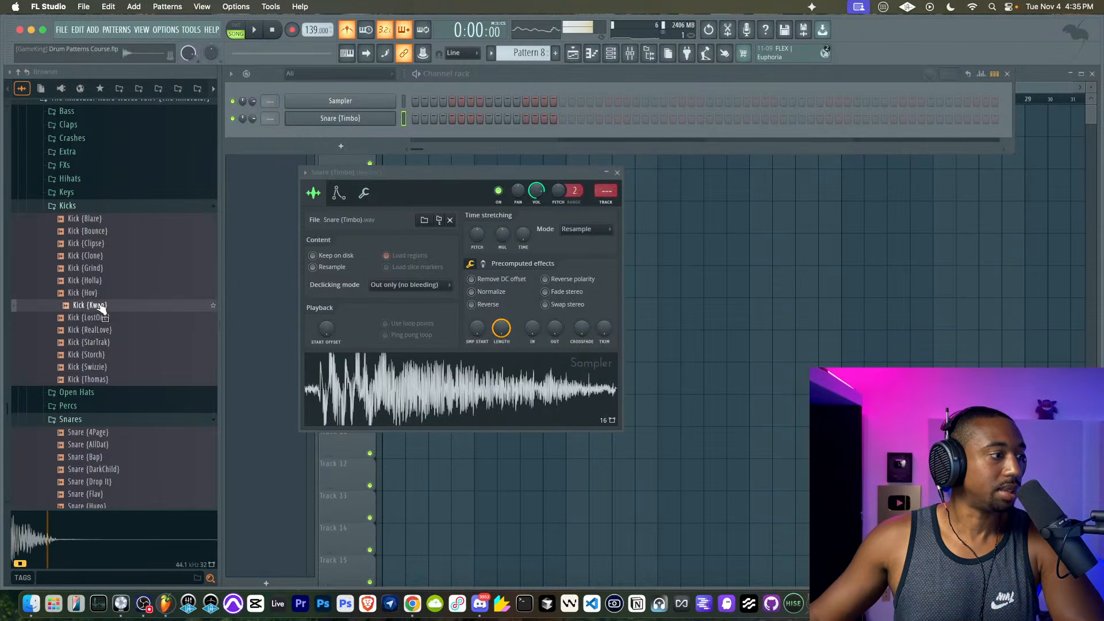
{"action": "left_click", "coordinate": [102, 293]}
{"action": "left_click", "coordinate": [104, 280]}
{"action": "left_click", "coordinate": [104, 268]}
{"action": "left_click", "coordinate": [104, 256]}
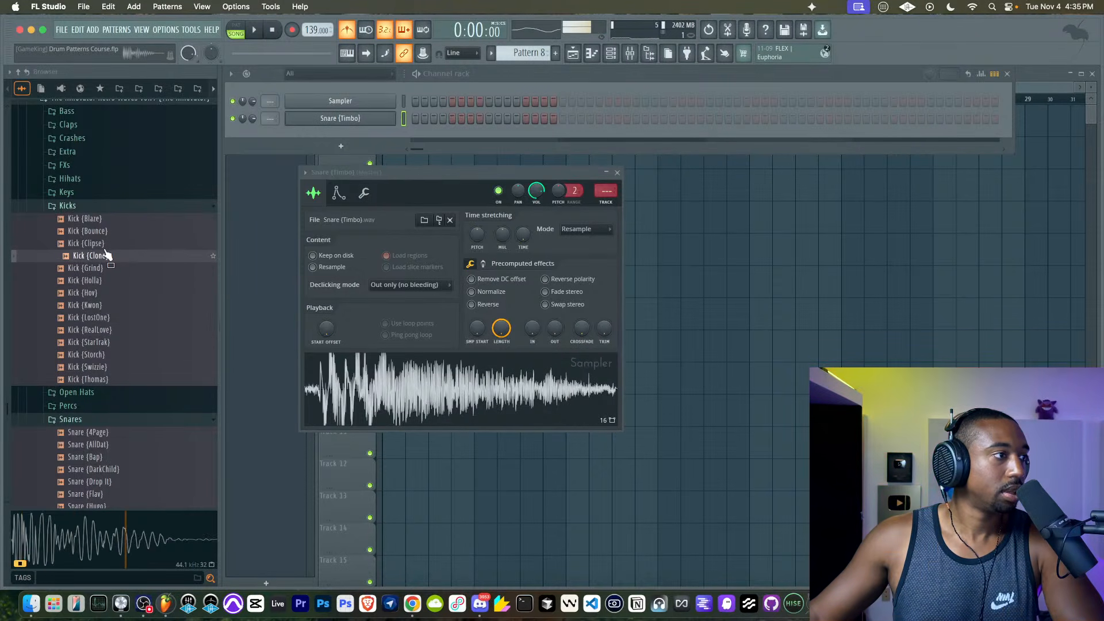
{"action": "left_click", "coordinate": [105, 244]}
{"action": "left_click", "coordinate": [105, 231]}
- Load Kick (Bounce) into a new channel and collapse the Kicks folder
{"action": "left_click", "coordinate": [107, 232]}
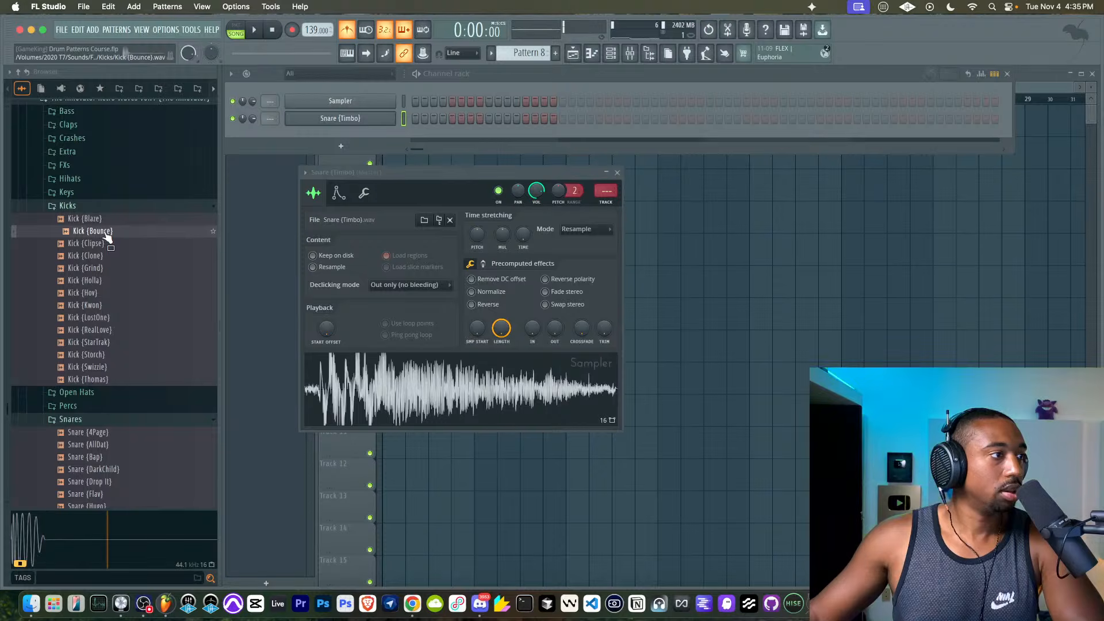
{"action": "right_click", "coordinate": [107, 235]}
{"action": "left_click", "coordinate": [112, 244]}
{"action": "left_click", "coordinate": [106, 207]}
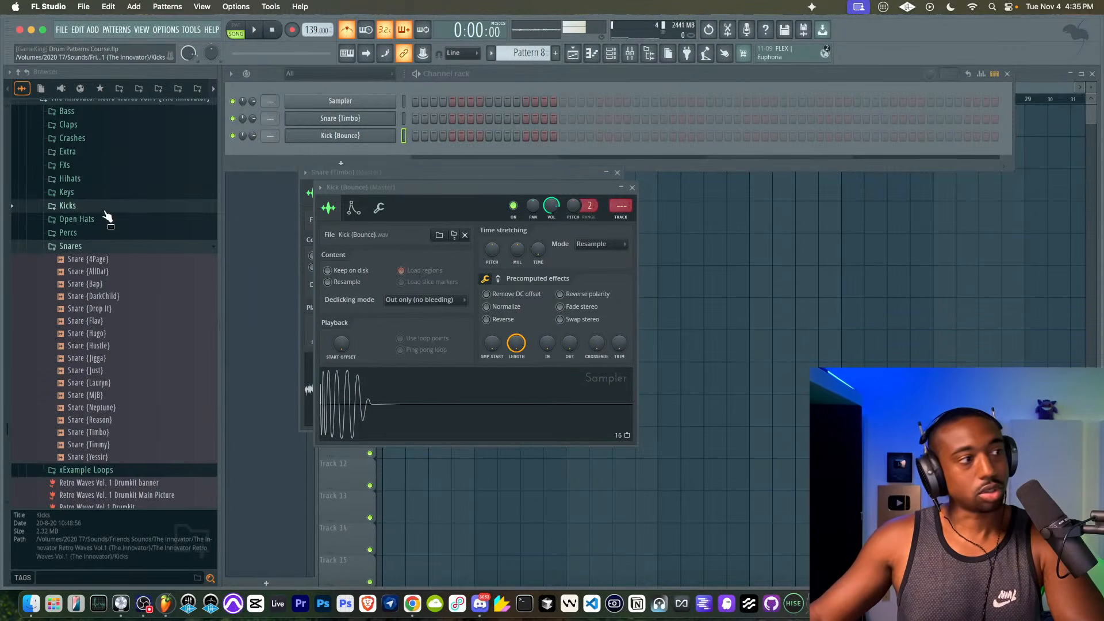
- Expand the kit's Hihats folder and audition the Blige, Chips, Million, Phatty and Kelis hi-hats
{"action": "left_click", "coordinate": [89, 179]}
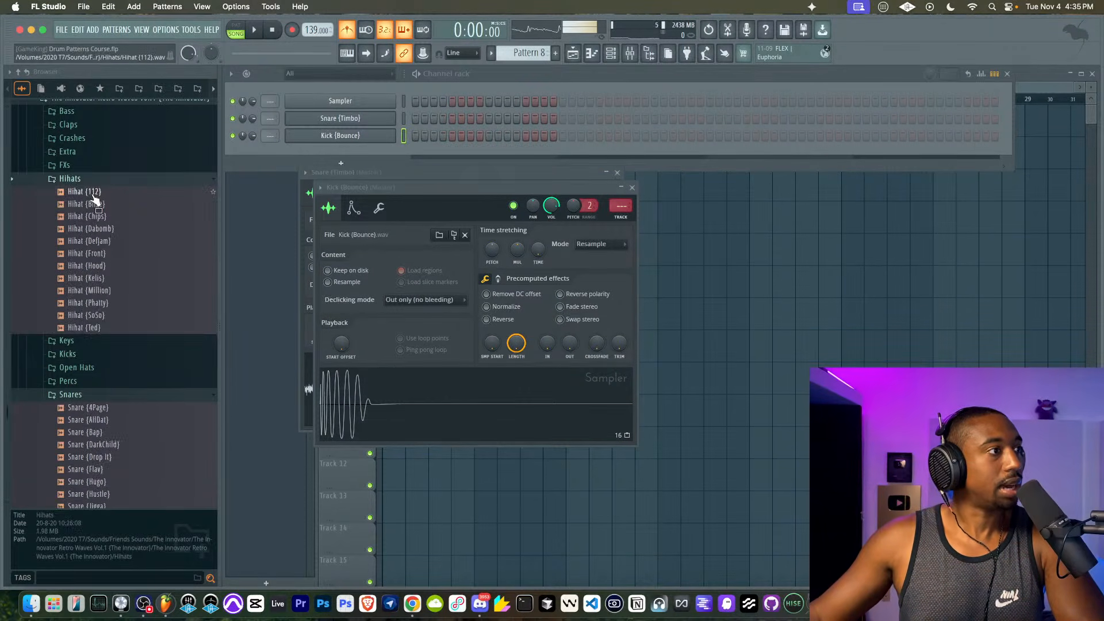
{"action": "left_click", "coordinate": [91, 204]}
{"action": "left_click", "coordinate": [98, 217]}
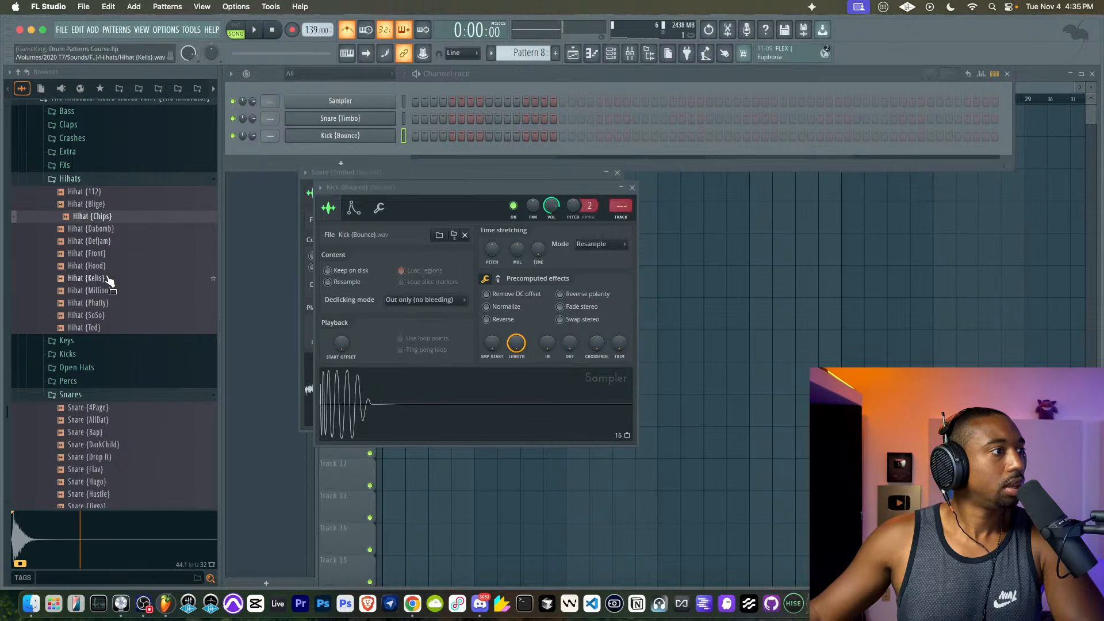
{"action": "left_click", "coordinate": [110, 291]}
{"action": "left_click", "coordinate": [112, 302]}
{"action": "left_click", "coordinate": [110, 291]}
{"action": "left_click", "coordinate": [110, 279]}
{"action": "left_click", "coordinate": [110, 290]}
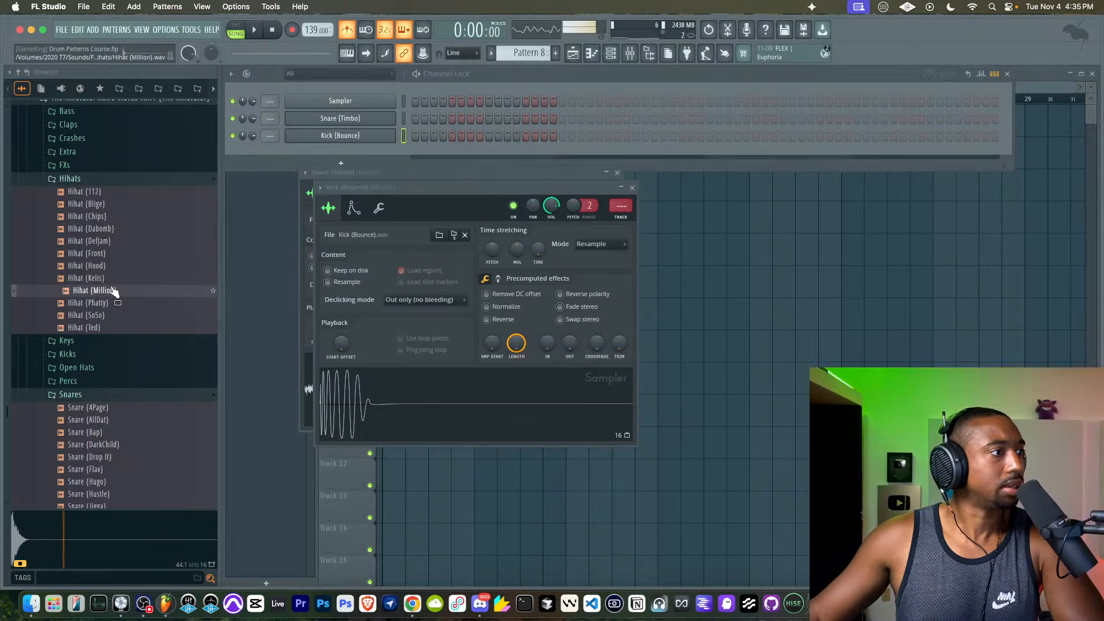
- Load Hihat (Million) into a new channel and collapse the Hihats folder
{"action": "right_click", "coordinate": [113, 291]}
{"action": "left_click", "coordinate": [132, 294]}
{"action": "left_click", "coordinate": [111, 180]}
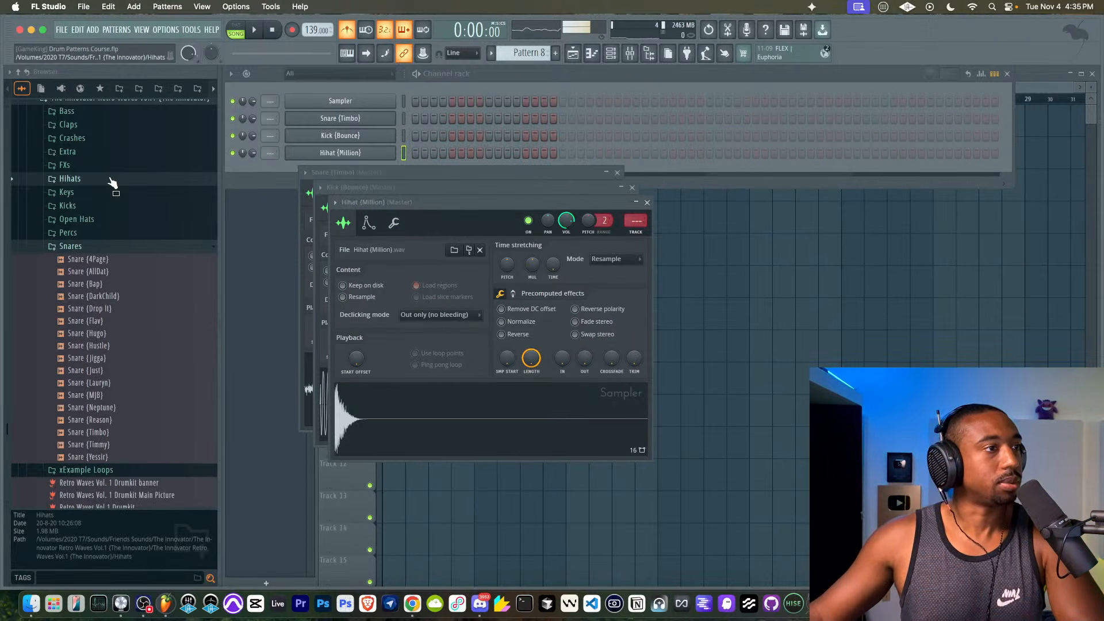
- Expand the kit's FXs folder, audition Fx (Chimes) and load it into a new channel
{"action": "left_click", "coordinate": [74, 178]}
{"action": "left_click", "coordinate": [90, 167]}
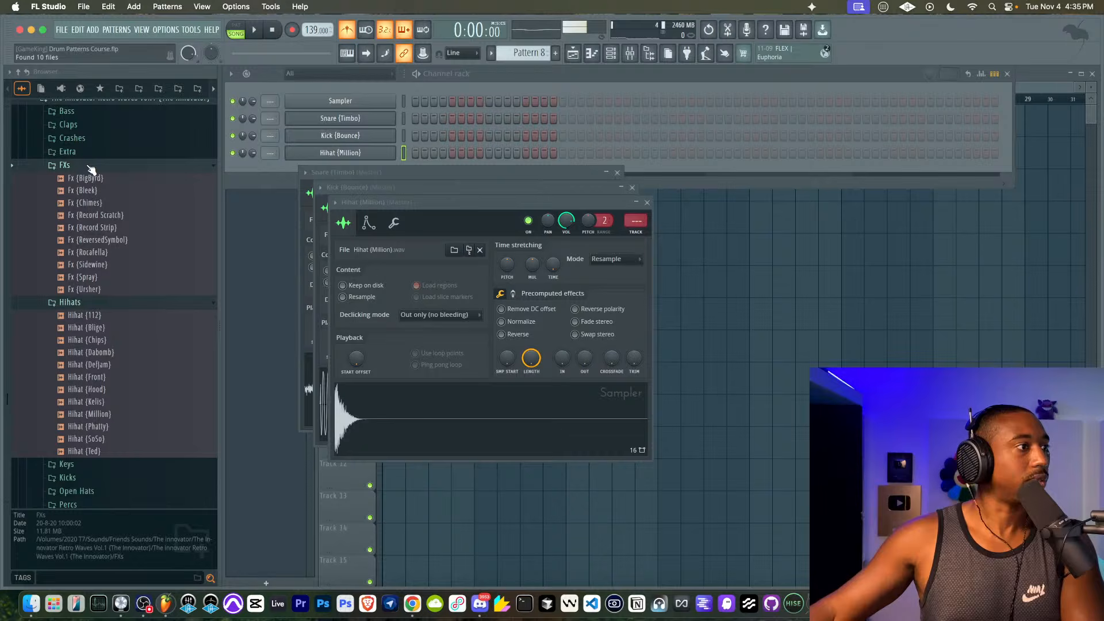
{"action": "left_click", "coordinate": [113, 203]}
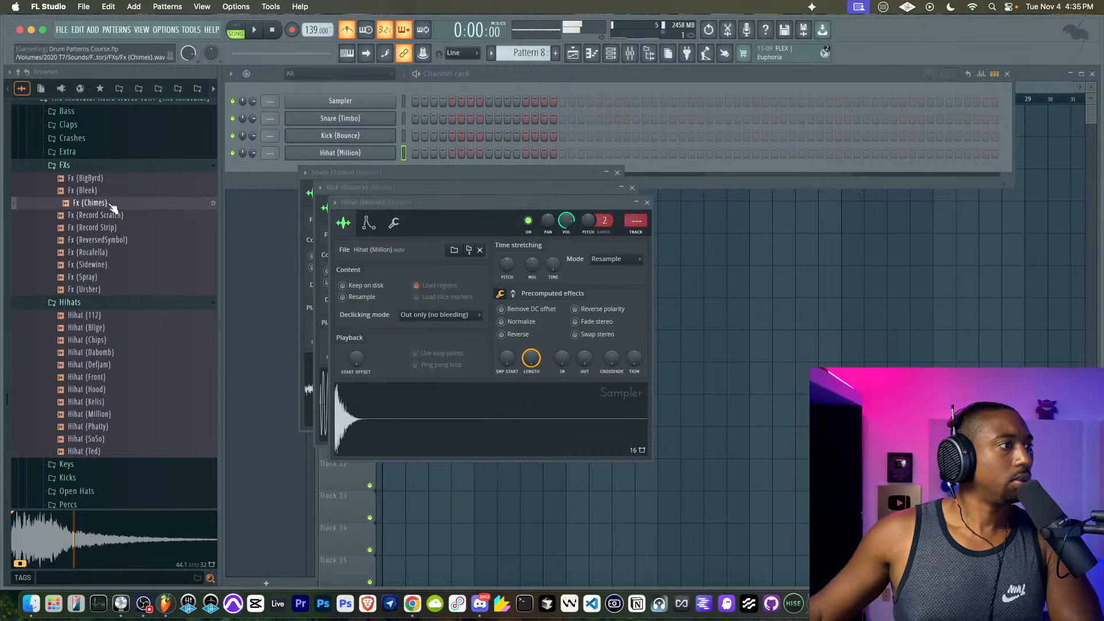
{"action": "right_click", "coordinate": [113, 207]}
{"action": "left_click", "coordinate": [122, 215]}
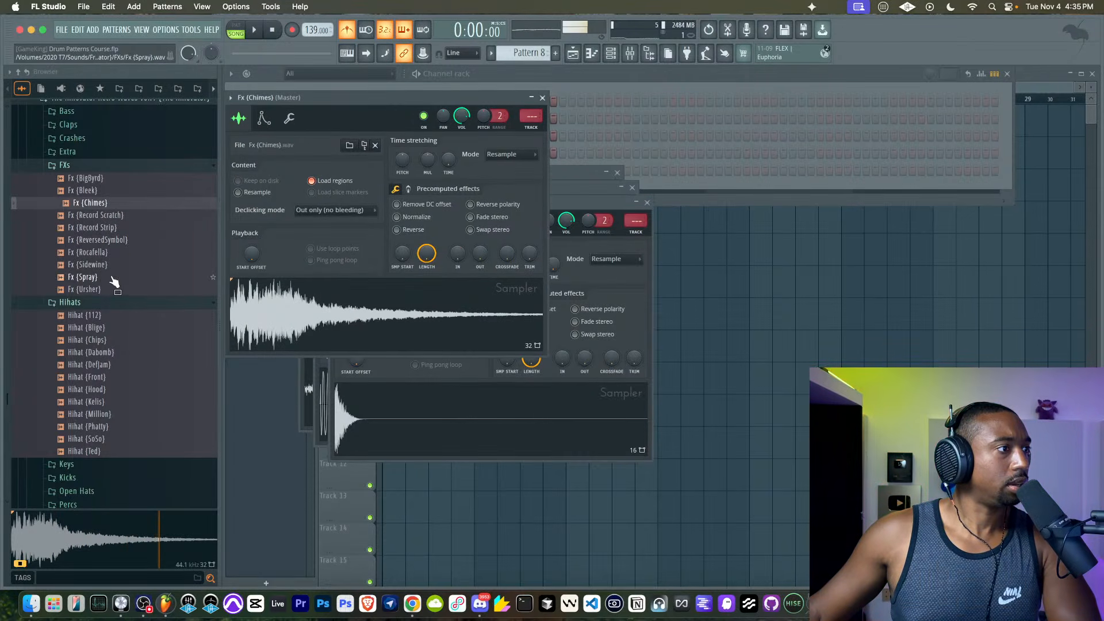
- Search the sound browser for "cricket" and audition the reso cricket and lowercase cricket samples
{"action": "left_click", "coordinate": [88, 577]}
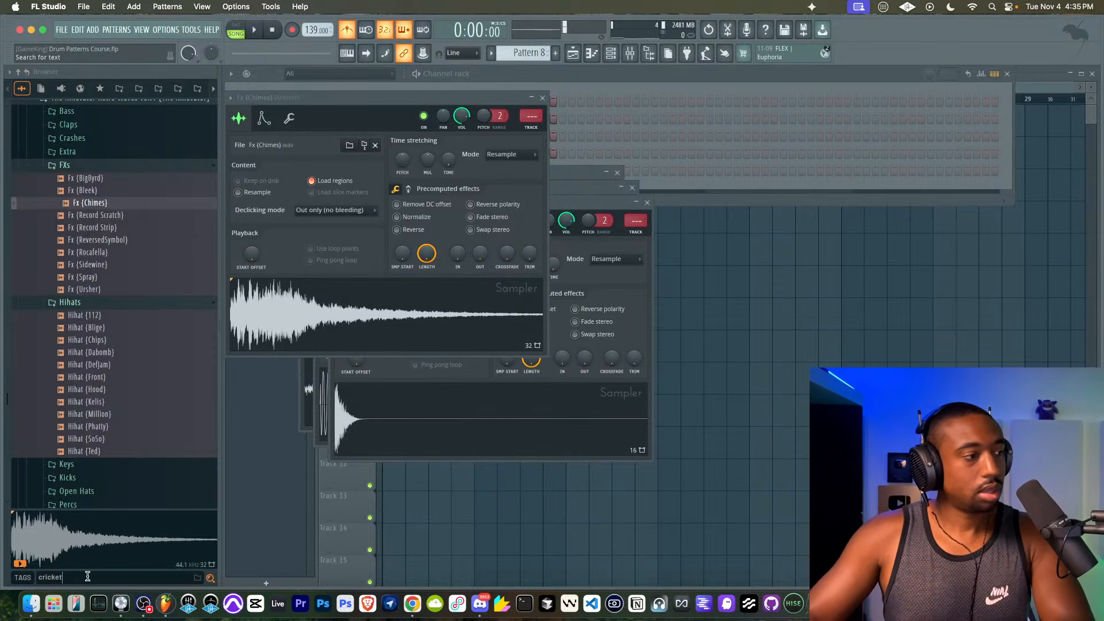
{"action": "key", "text": "Return"}
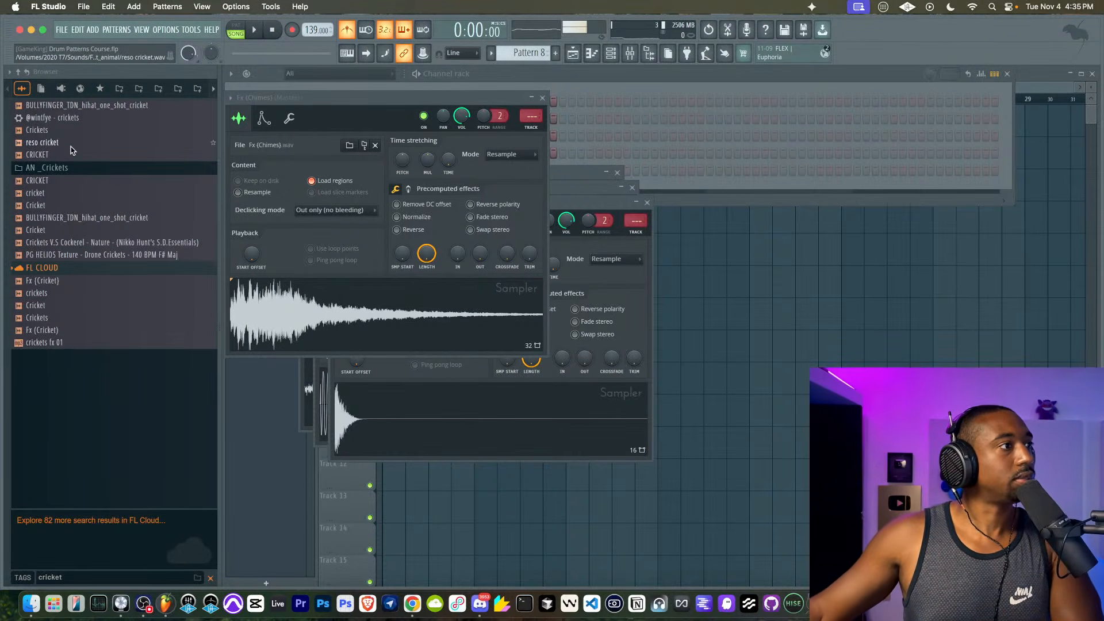
{"action": "left_click", "coordinate": [67, 143]}
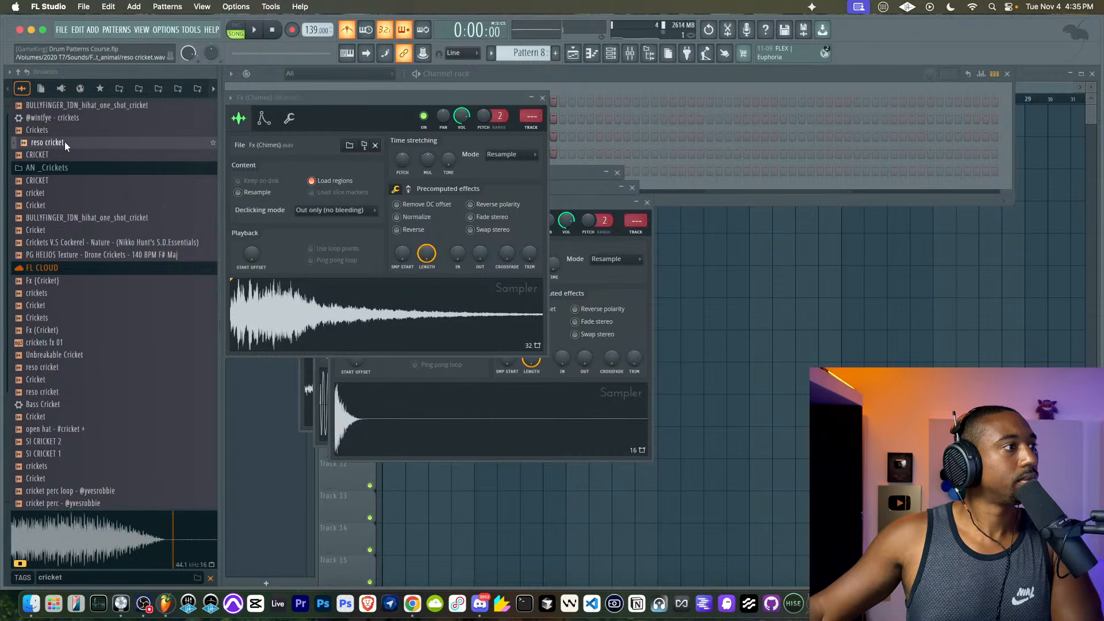
{"action": "left_click", "coordinate": [50, 192]}
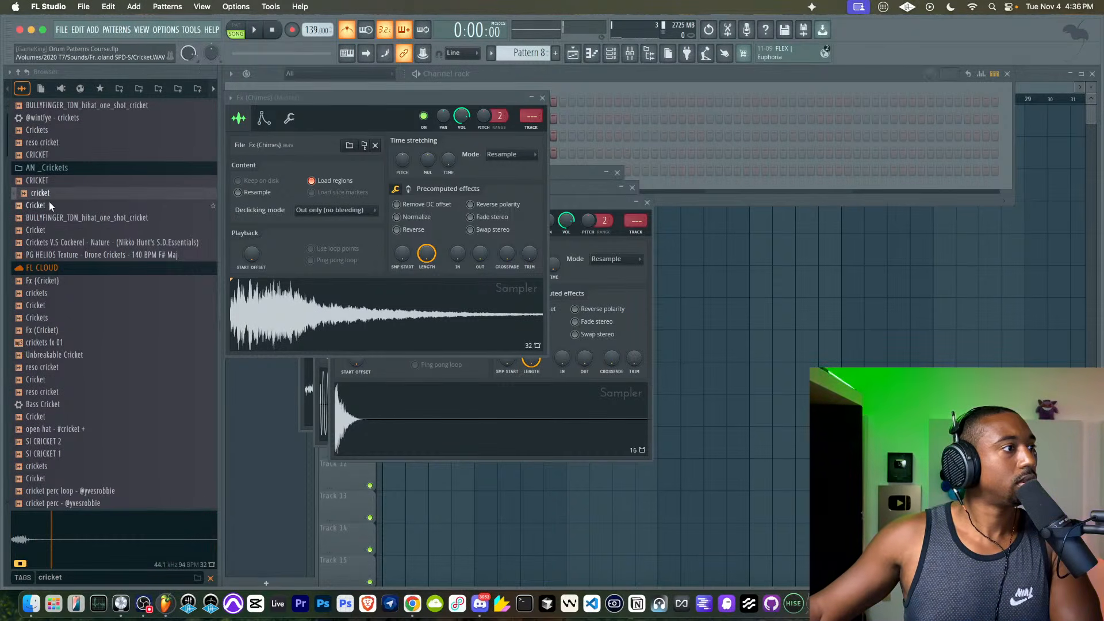
- Place the cricket sample as an audio clip on playlist Track 7 at bar 15 and route it to its own mixer track
{"action": "left_click_drag", "start_coordinate": [49, 194], "coordinate": [713, 317]}
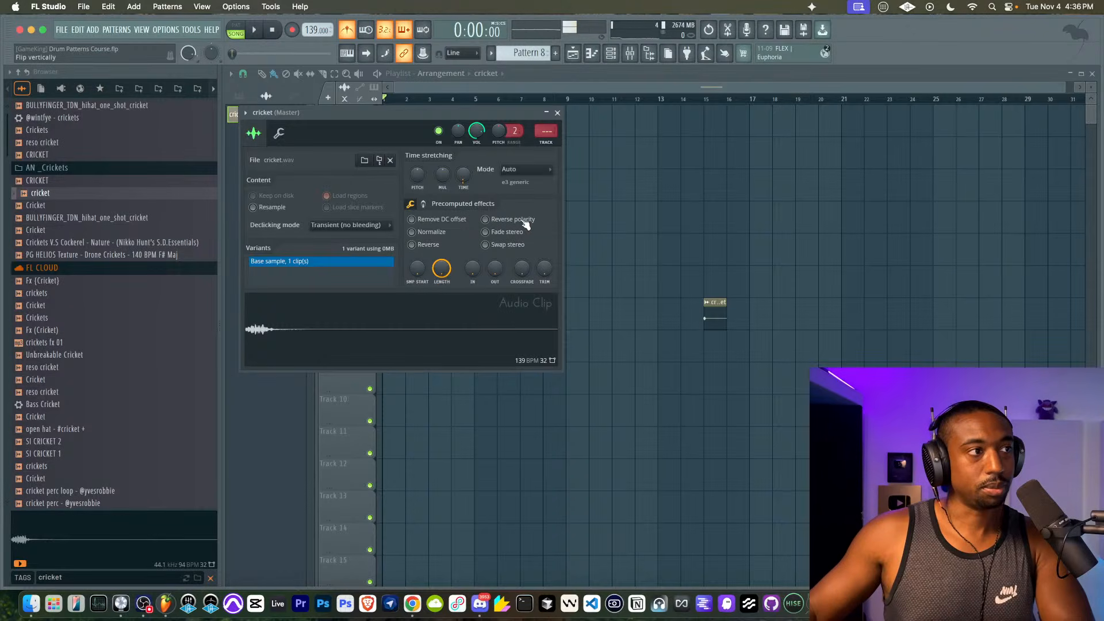
{"action": "key", "text": "super+l"}
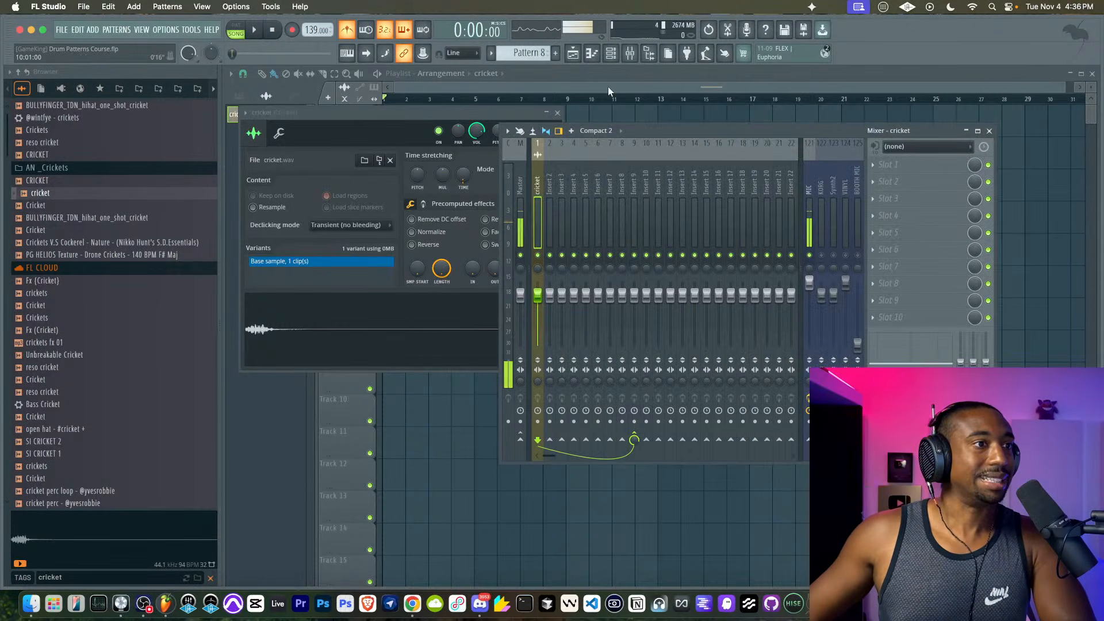
- Show the Unsorted channels, route them all to their own mixer tracks and delete the empty Sampler channel
{"action": "left_click", "coordinate": [610, 53]}
{"action": "left_click", "coordinate": [332, 73]}
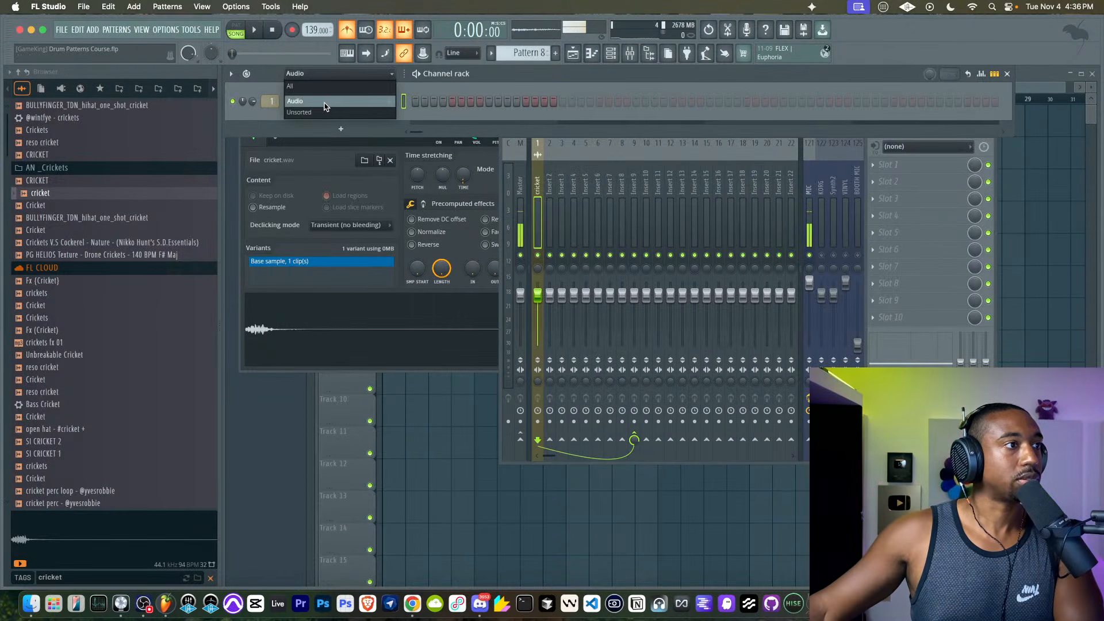
{"action": "left_click", "coordinate": [364, 110]}
{"action": "double_click", "coordinate": [403, 120]}
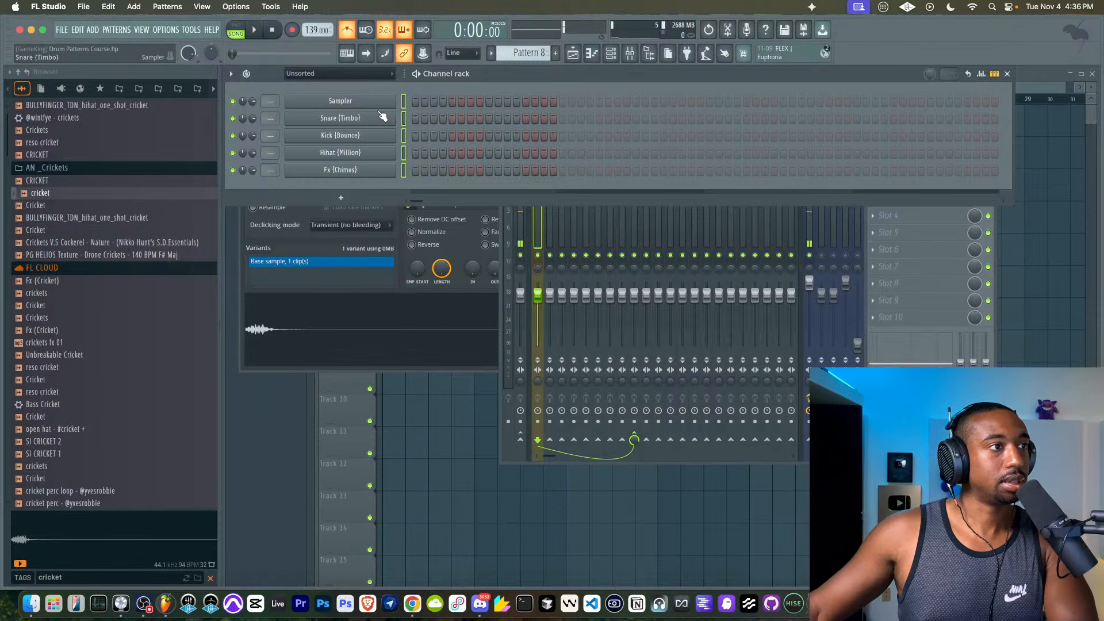
{"action": "key", "text": "super+l"}
{"action": "right_click", "coordinate": [381, 104]}
{"action": "key", "text": "d"}
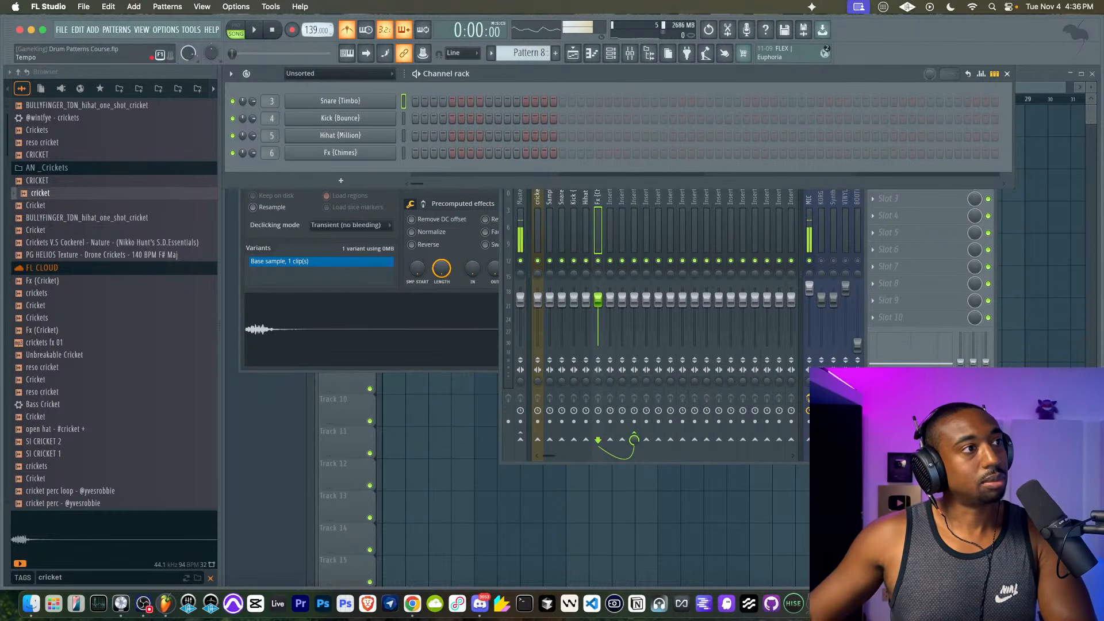
- Set the project tempo to 140 BPM, restretching all channels, and select only the Fx (Chimes) channel
{"action": "left_click_drag", "start_coordinate": [311, 30], "coordinate": [311, 27]}
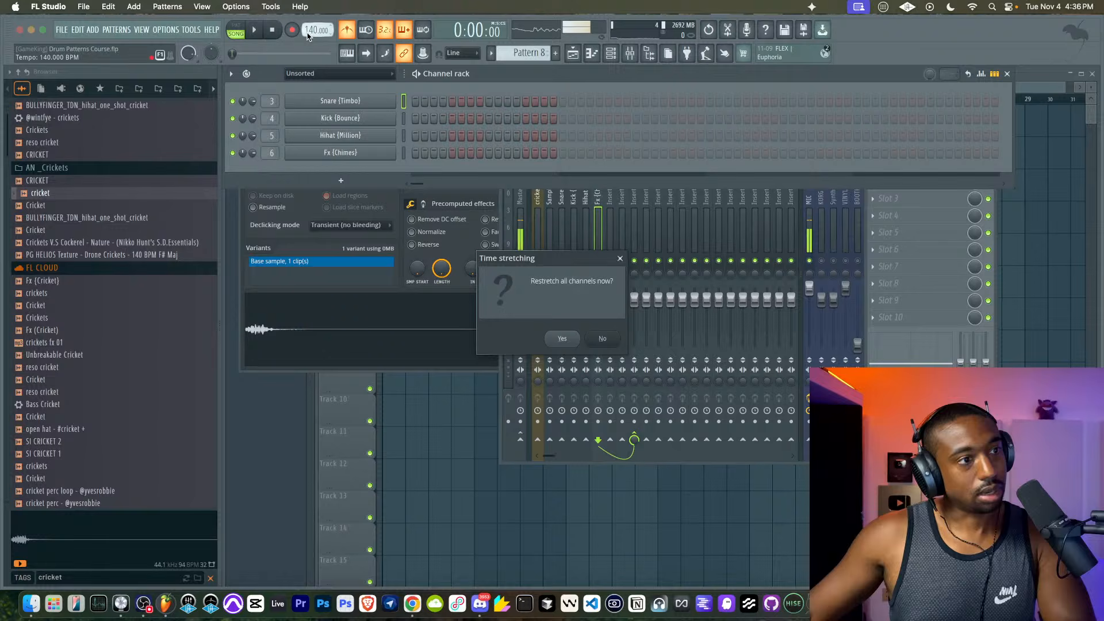
{"action": "left_click", "coordinate": [563, 338]}
{"action": "left_click", "coordinate": [403, 154]}
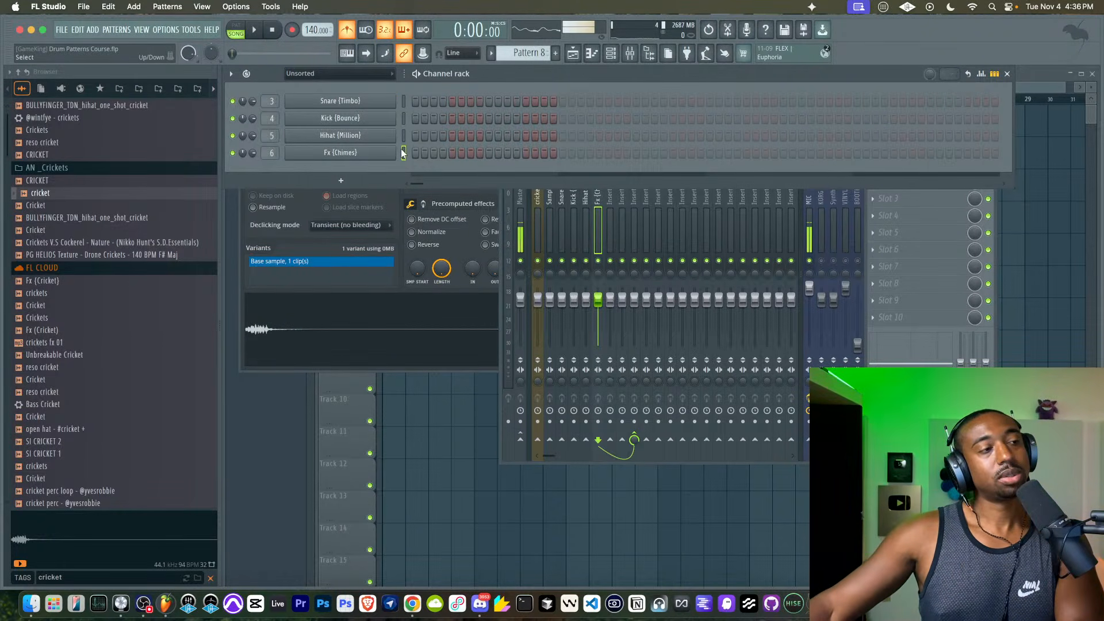
- Move the cricket clip to the start of playlist Track 6 and bring up the channel rack again
{"action": "right_click", "coordinate": [465, 414]}
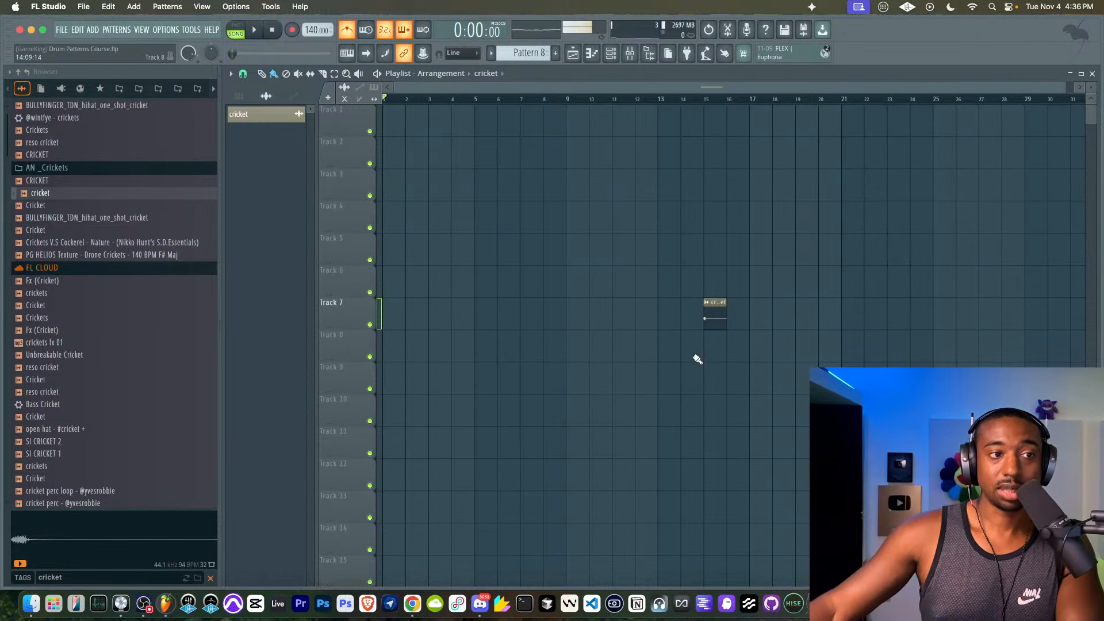
{"action": "left_click_drag", "start_coordinate": [719, 325], "coordinate": [382, 281]}
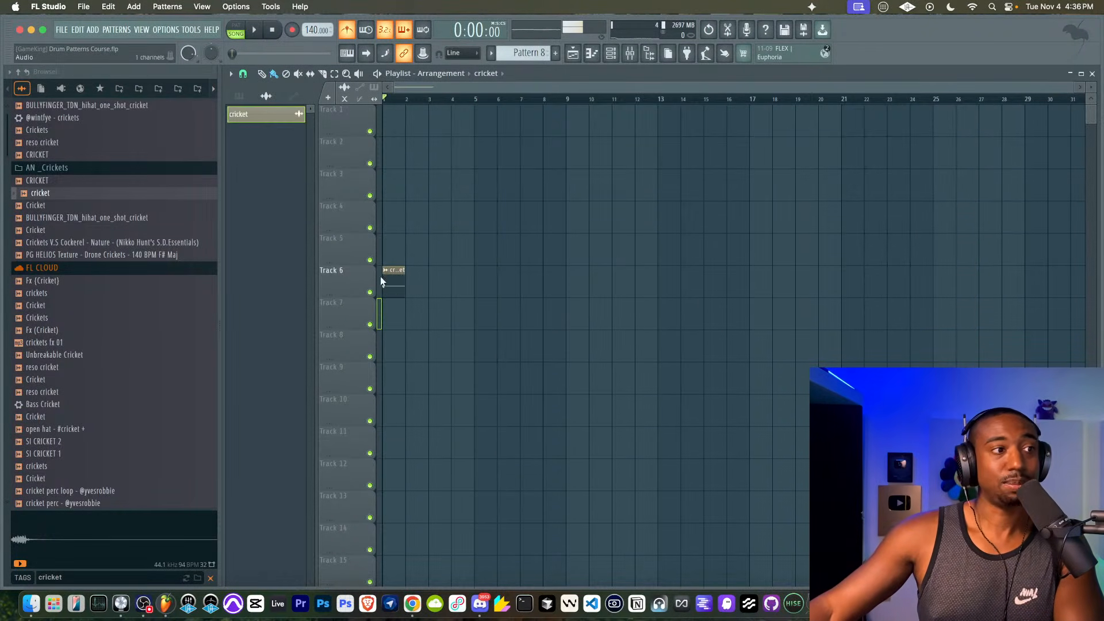
{"action": "left_click", "coordinate": [249, 98]}
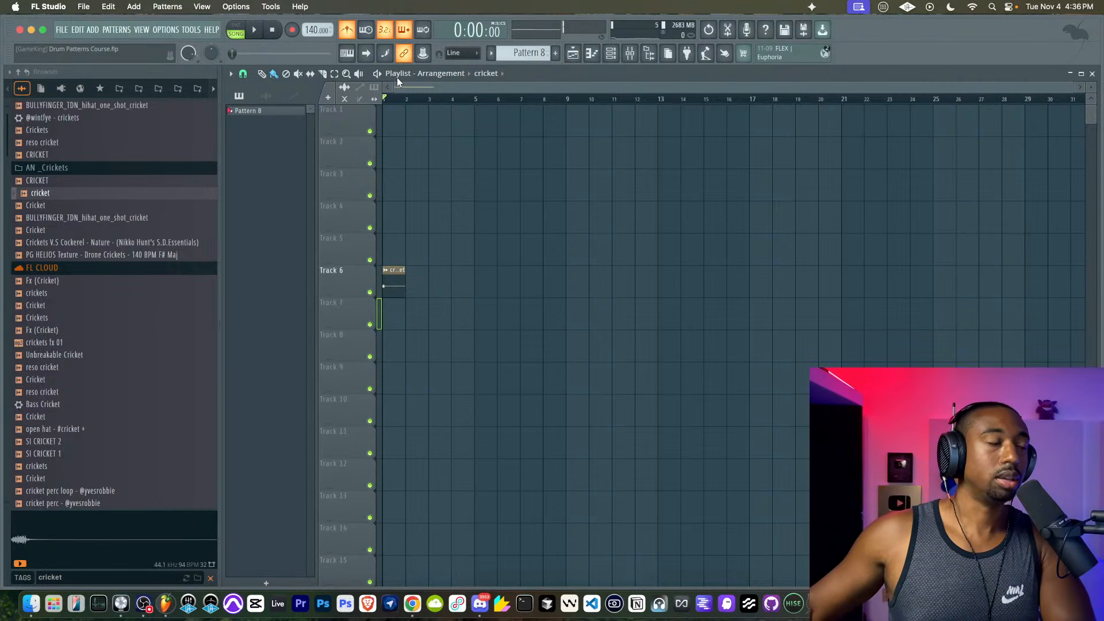
{"action": "left_click", "coordinate": [611, 53]}
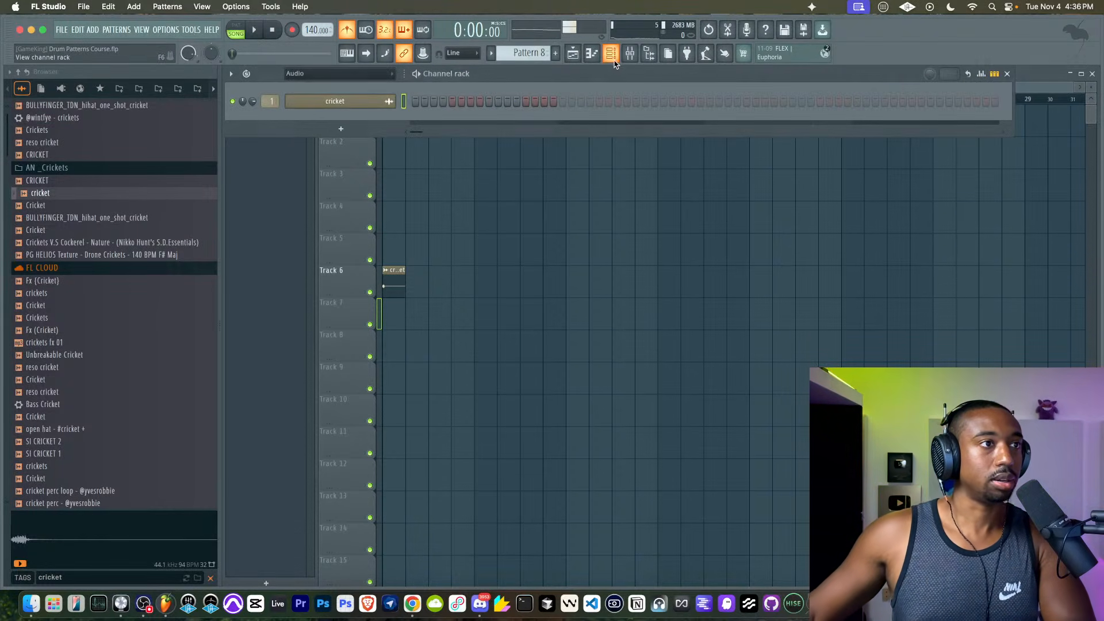
- Show the Unsorted channels and place Pattern 8 at the start of playlist Track 1
{"action": "left_click", "coordinate": [314, 72]}
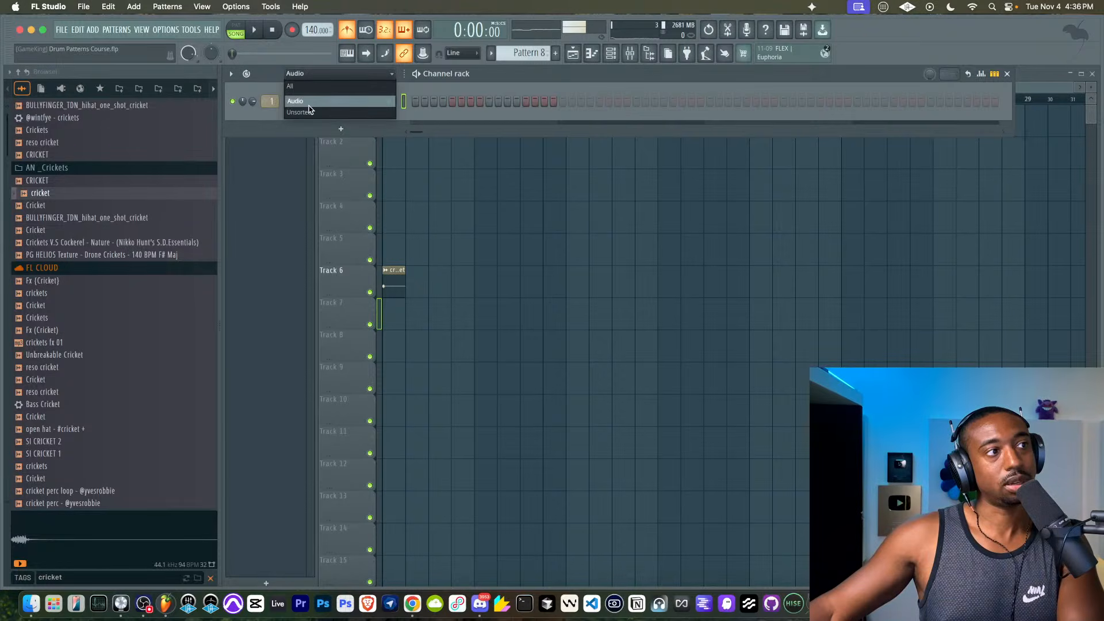
{"action": "left_click", "coordinate": [309, 111]}
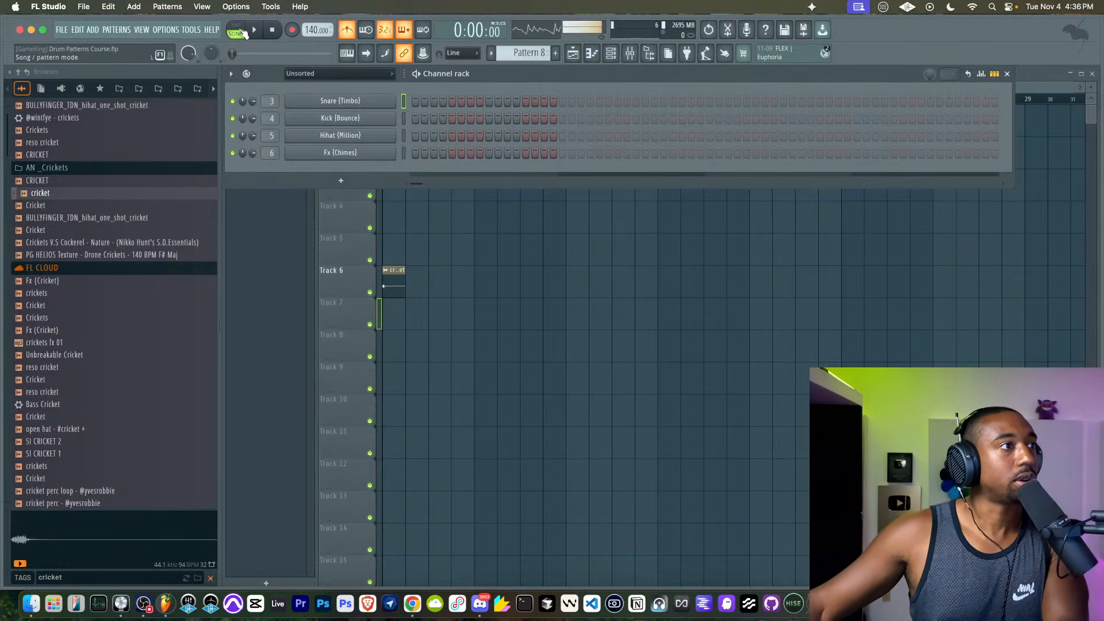
{"action": "key", "text": "F6"}
{"action": "left_click", "coordinate": [611, 53]}
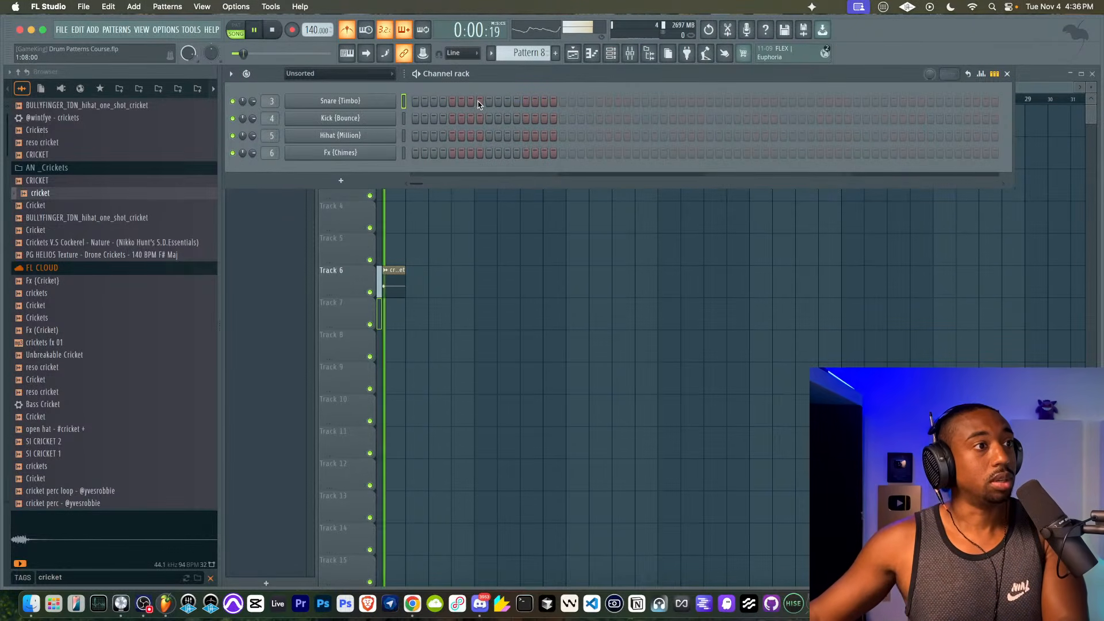
{"action": "key", "text": "F6"}
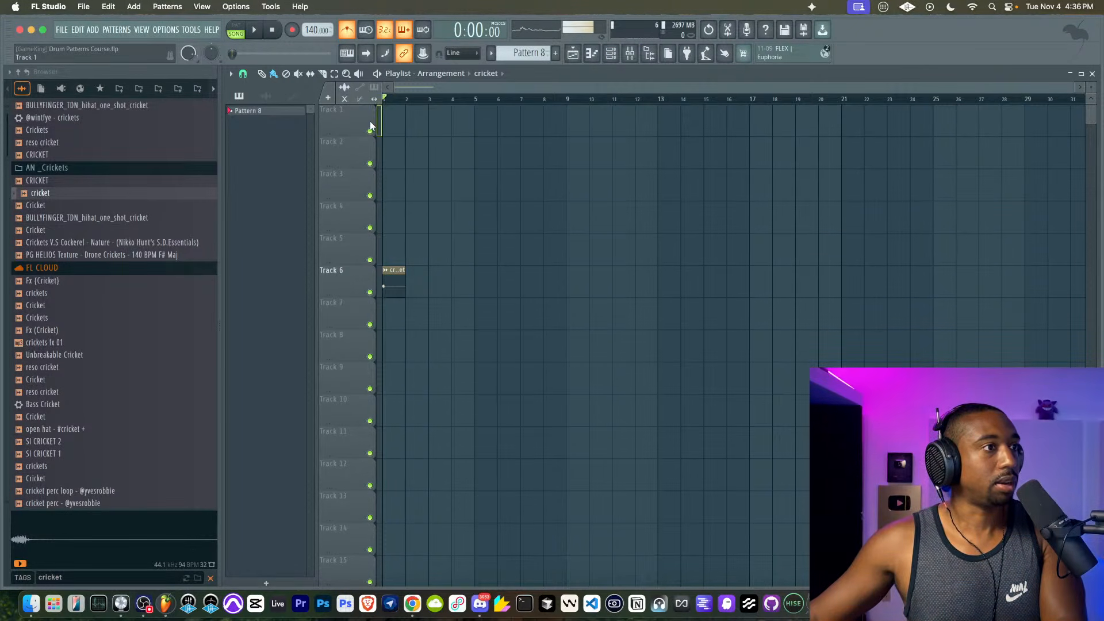
{"action": "right_click", "coordinate": [406, 123]}
{"action": "left_click", "coordinate": [261, 110]}
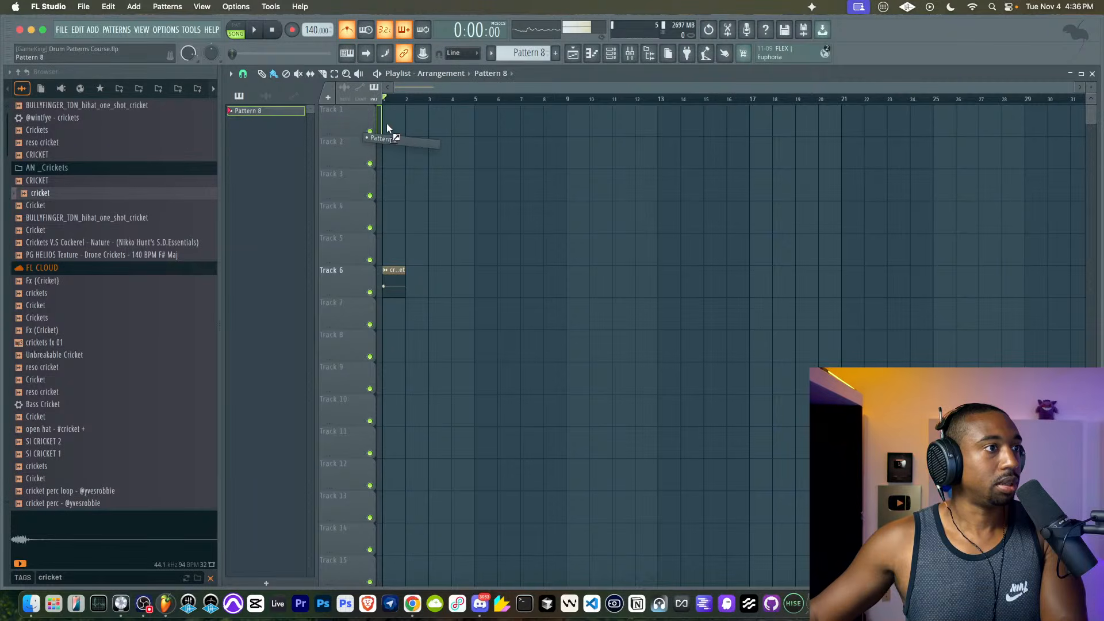
{"action": "left_click", "coordinate": [387, 123]}
{"action": "left_click", "coordinate": [611, 53]}
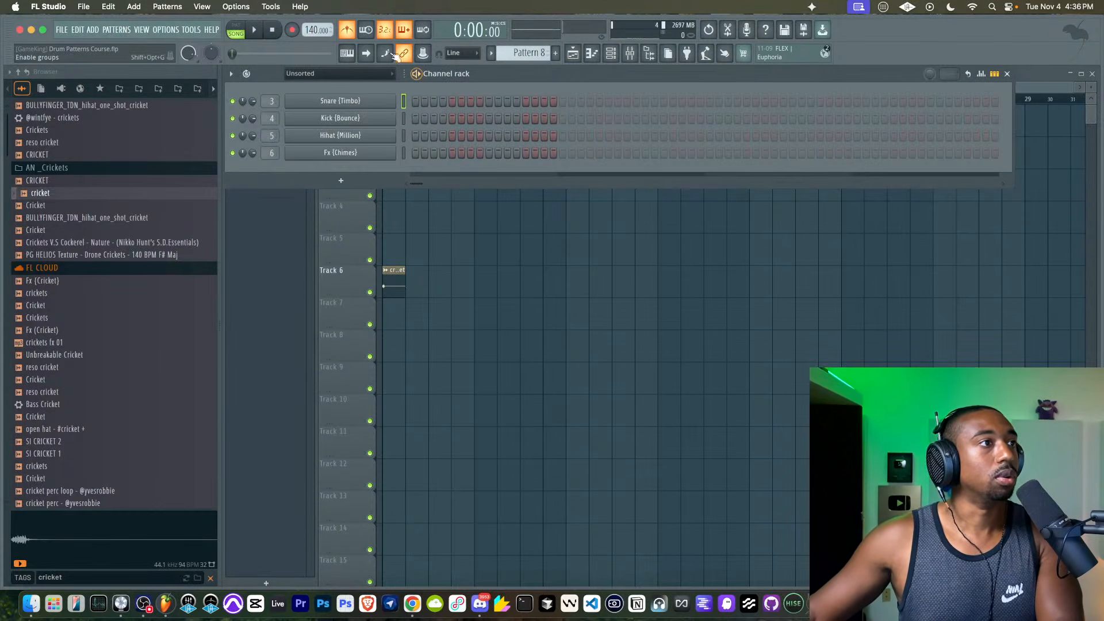
- Add a Snare (Timbo) hit on step 9 and extend the Pattern 8 clip on Track 1 to four bars
{"action": "left_click", "coordinate": [489, 101]}
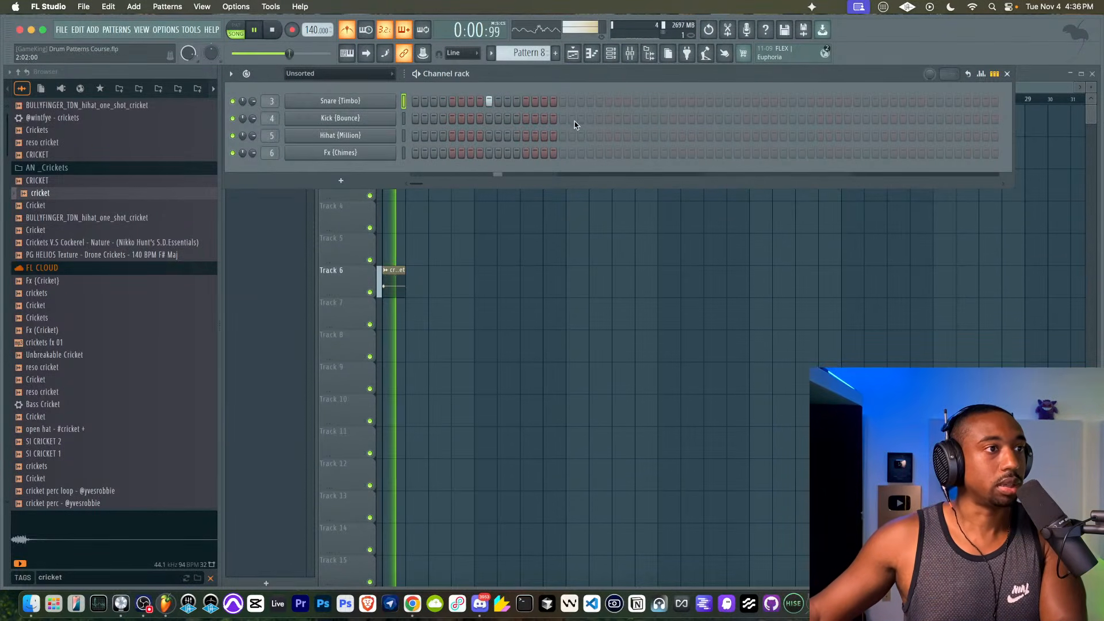
{"action": "key", "text": "space"}
{"action": "key", "text": "F6"}
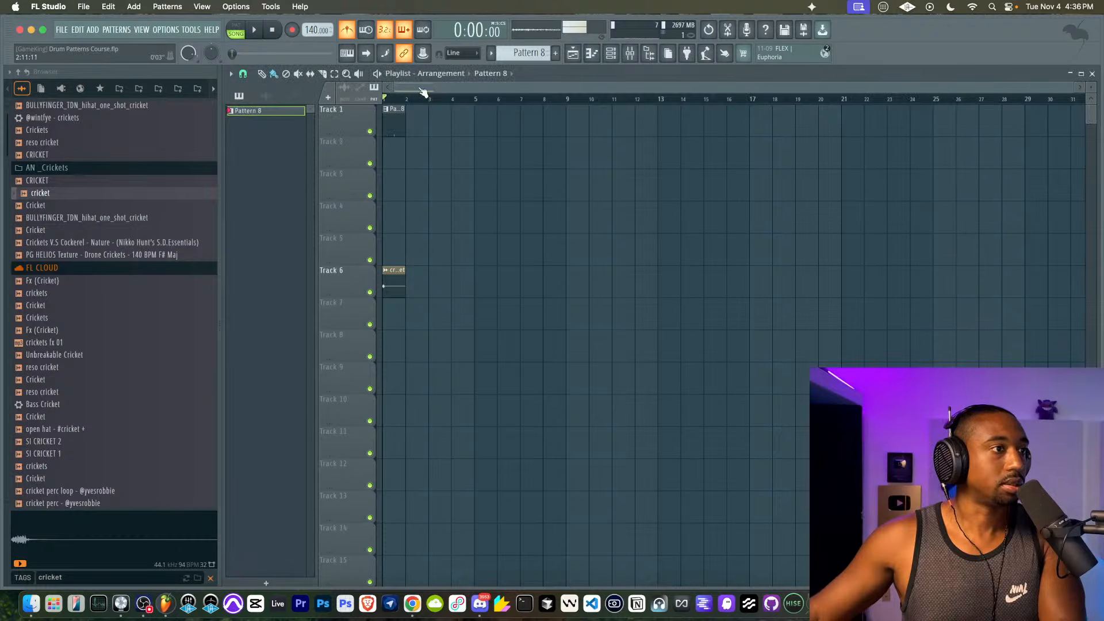
{"action": "left_click_drag", "start_coordinate": [406, 121], "coordinate": [458, 121]}
{"action": "key", "text": "space"}
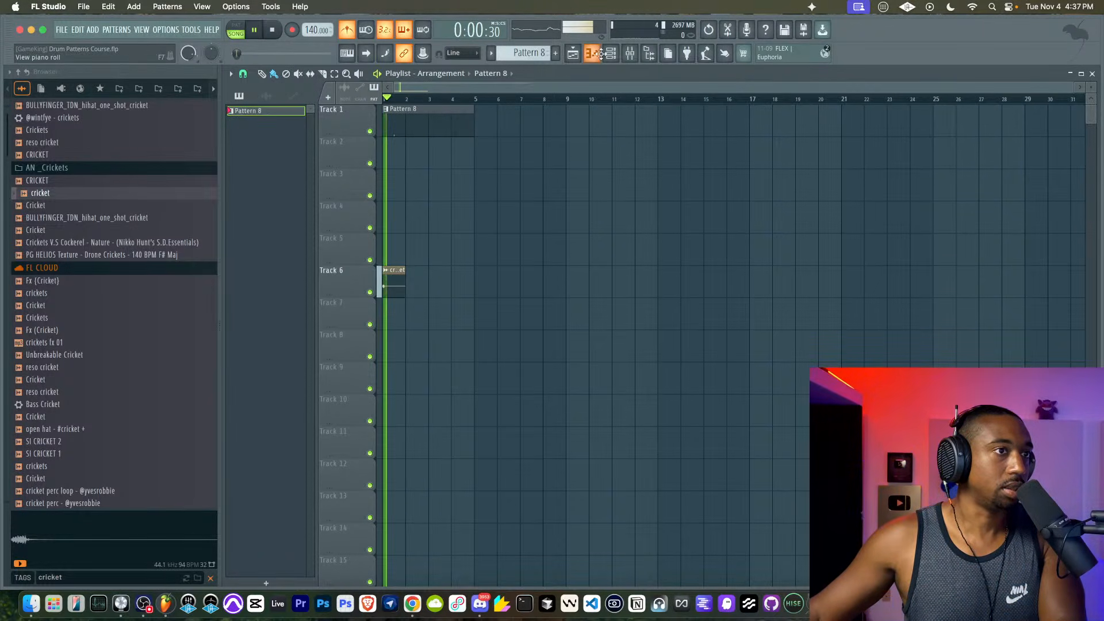
- Add Snare (Timbo) hits on steps 41 and 57 of Pattern 8 during playback
{"action": "key", "text": "F6"}
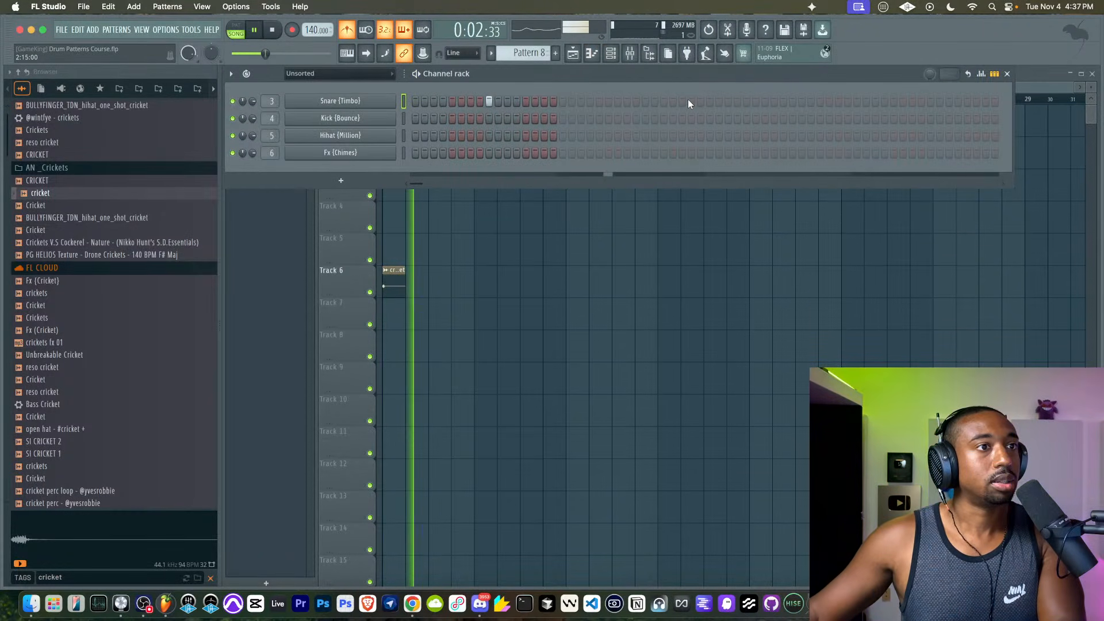
{"action": "left_click", "coordinate": [782, 102]}
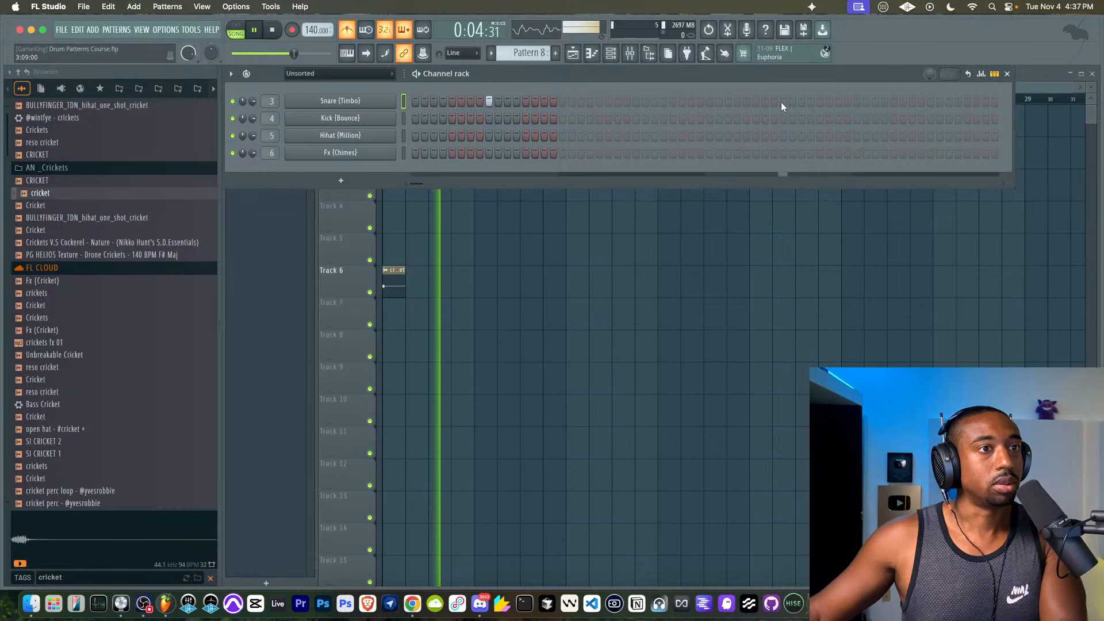
{"action": "left_click", "coordinate": [928, 100]}
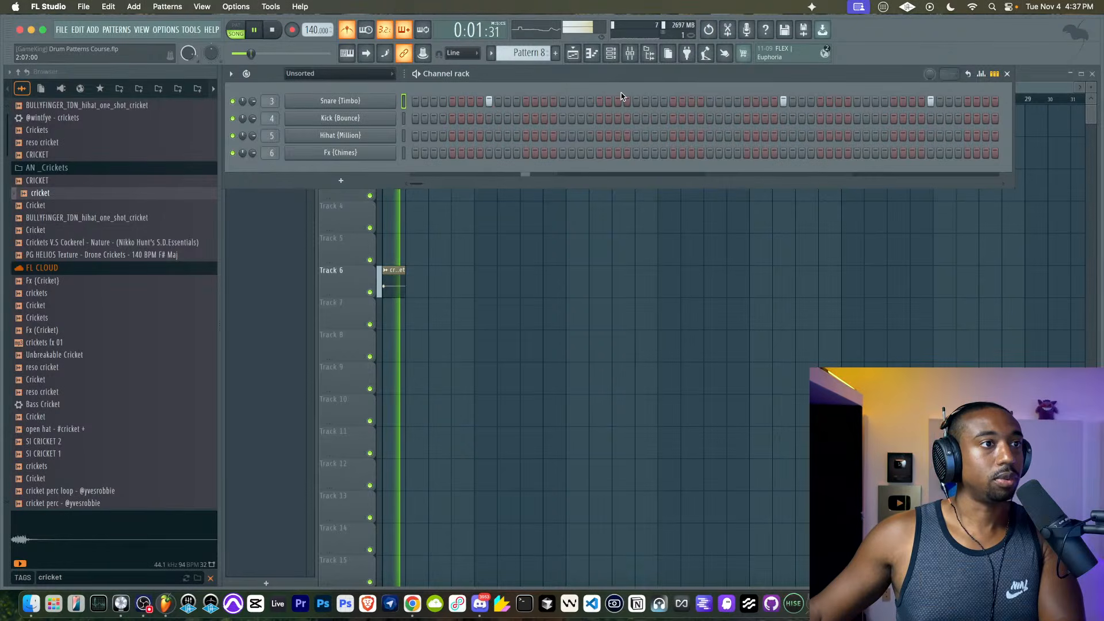
- Try an extra Snare (Timbo) hit on step 25, listen to it, and remove it again
{"action": "left_click", "coordinate": [636, 102]}
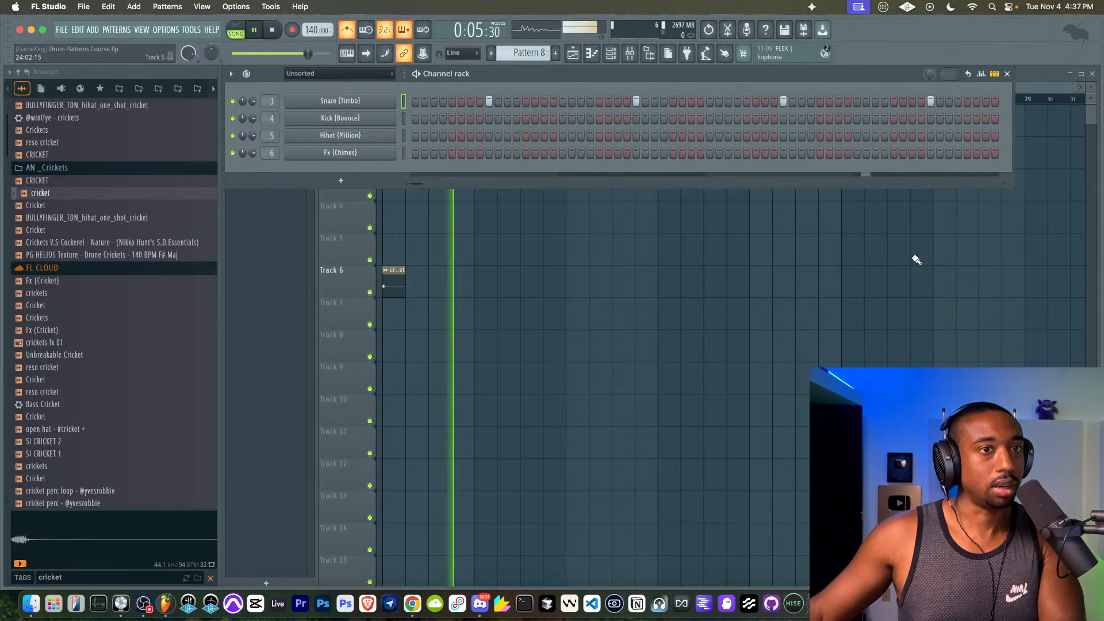
{"action": "key", "text": "space"}
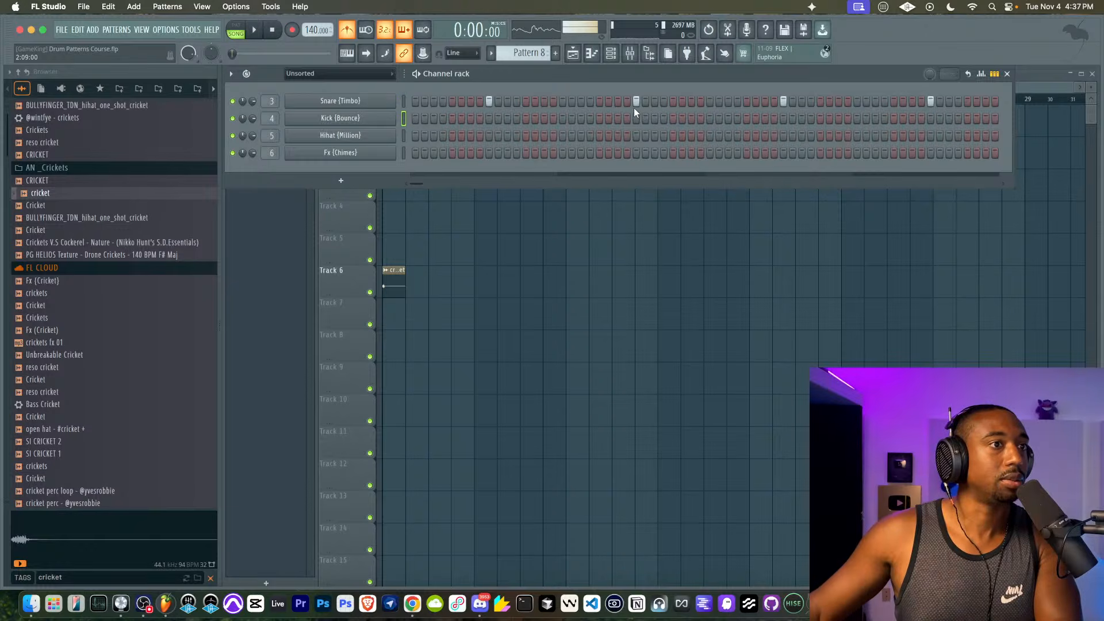
{"action": "left_click", "coordinate": [636, 102]}
{"action": "key", "text": "space"}
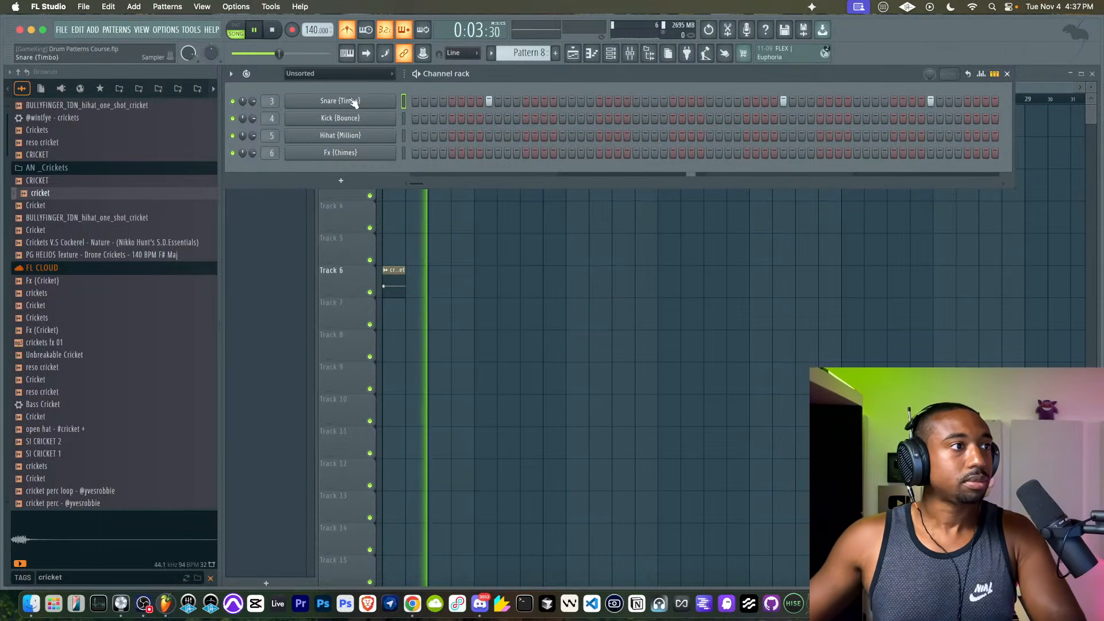
- Record a live four-bar Kick (Bounce) part into Pattern 8 and quantize its notes in the piano roll
{"action": "key", "text": "space"}
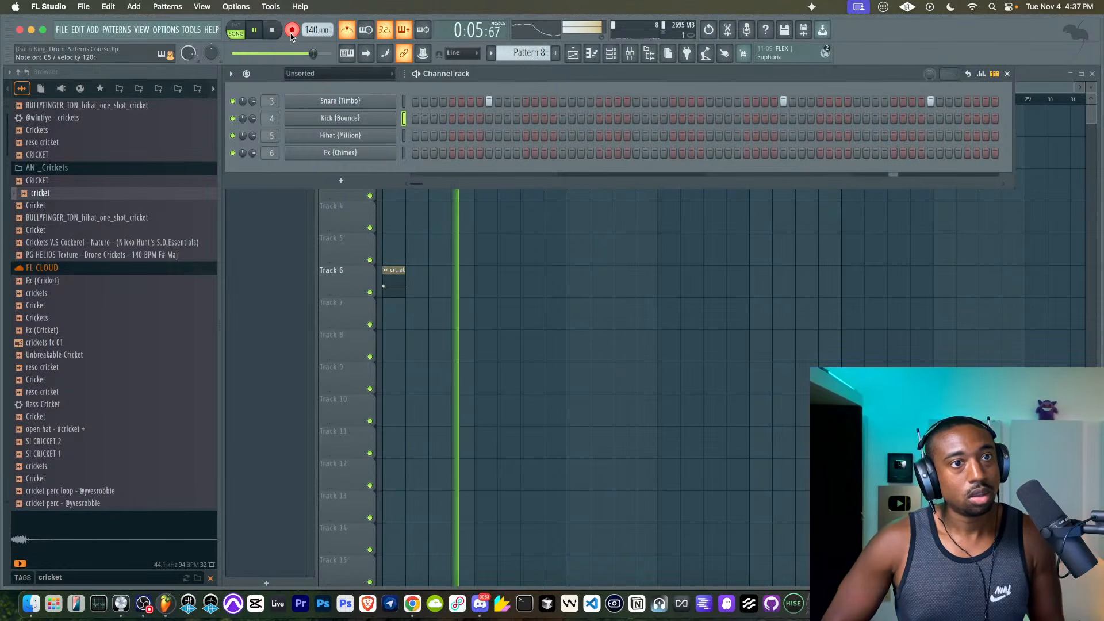
{"action": "key", "text": "space"}
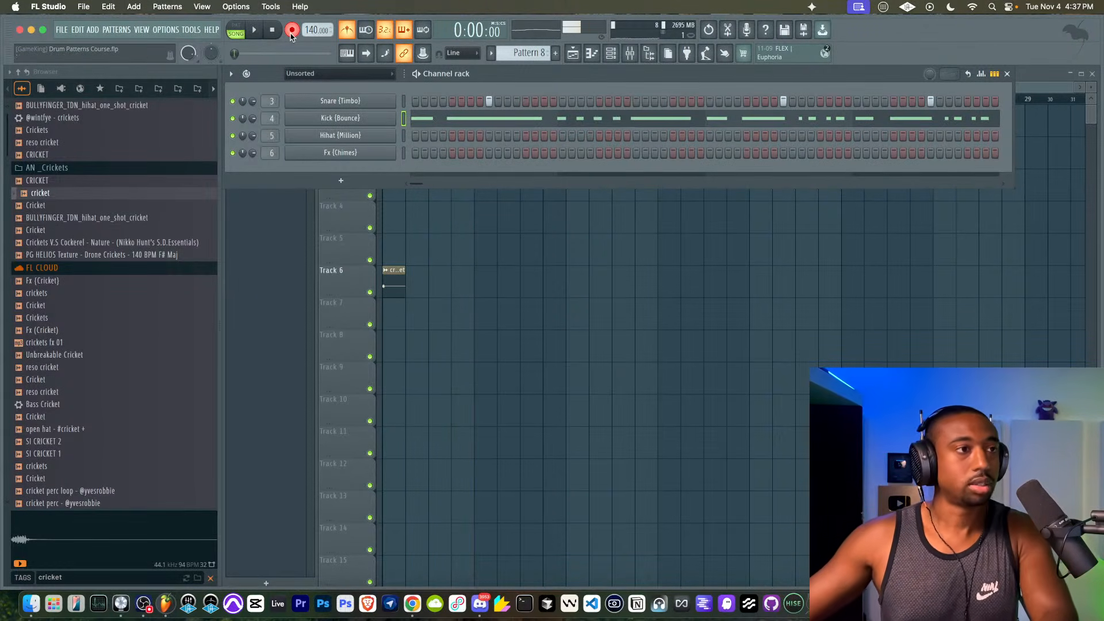
{"action": "left_click", "coordinate": [438, 120]}
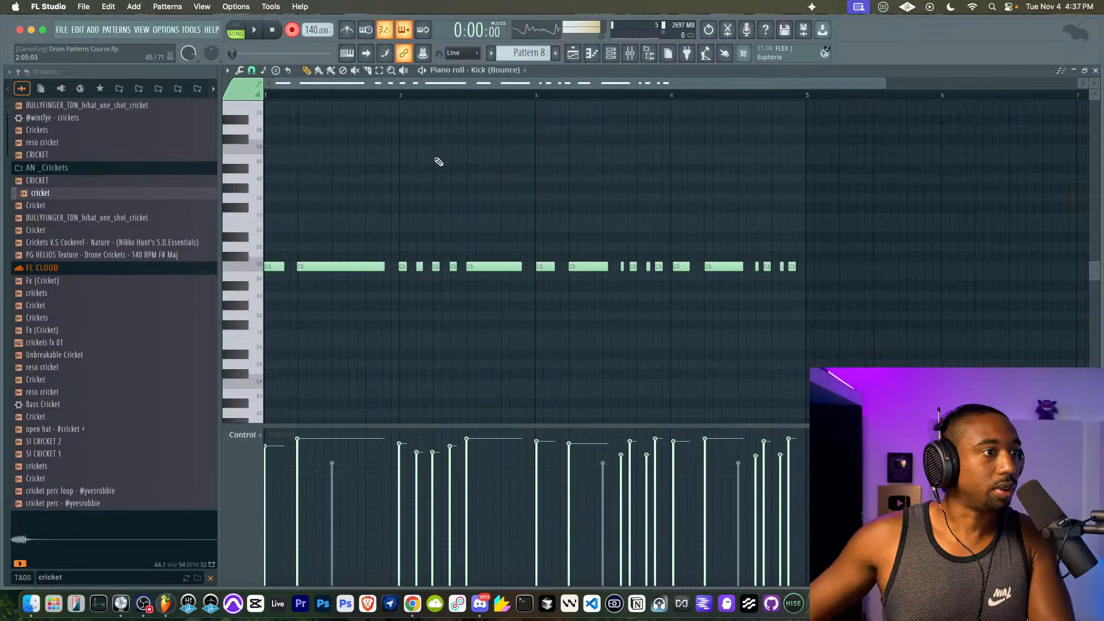
{"action": "key", "text": "ctrl+q"}
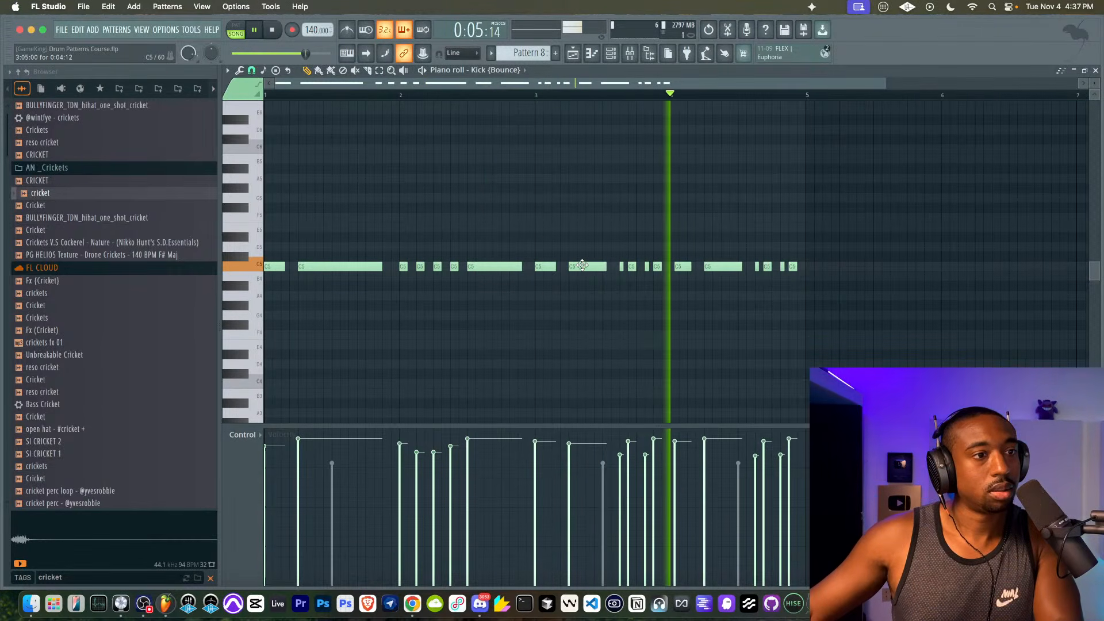
- Nudge the kick note near the start of bar 4 earlier onto the downbeat and return to the channel rack
{"action": "left_click", "coordinate": [680, 268]}
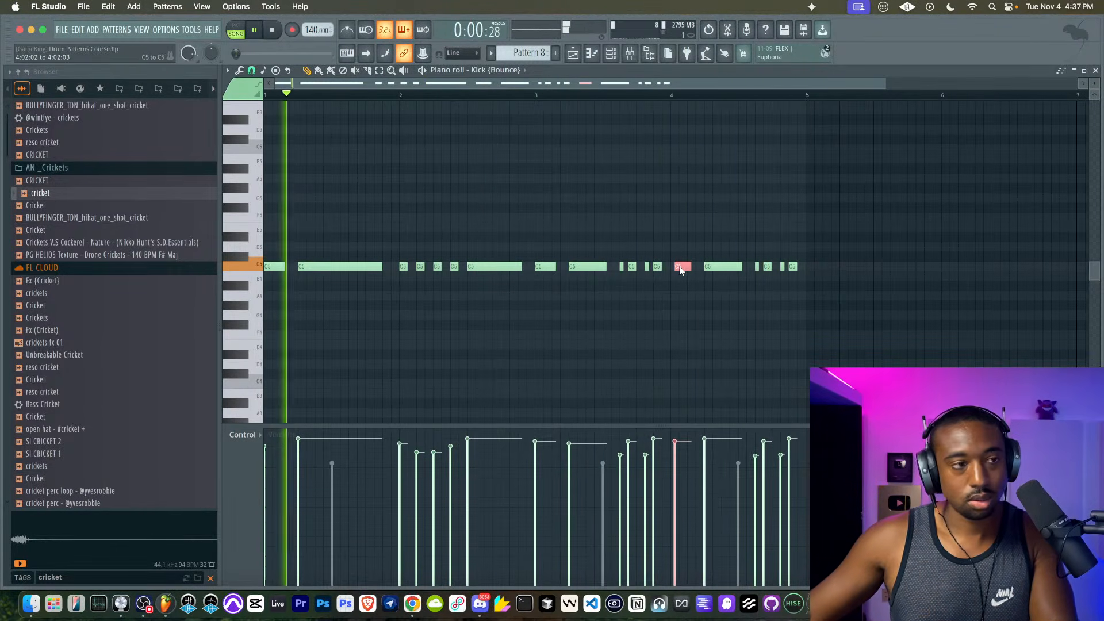
{"action": "key", "text": "shift+Left"}
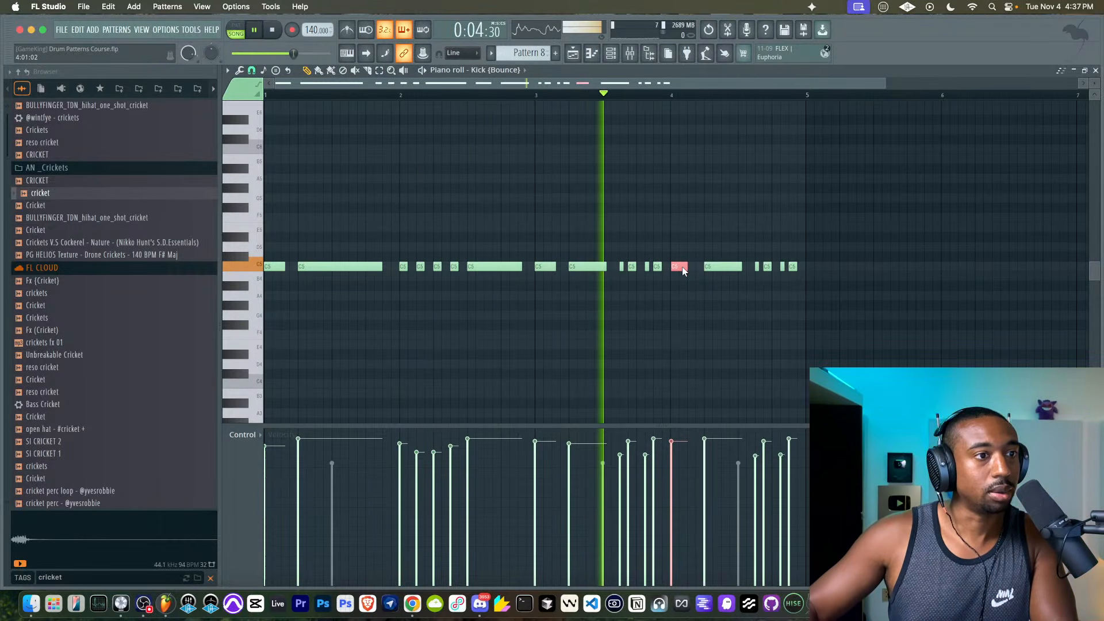
{"action": "key", "text": "shift+Left"}
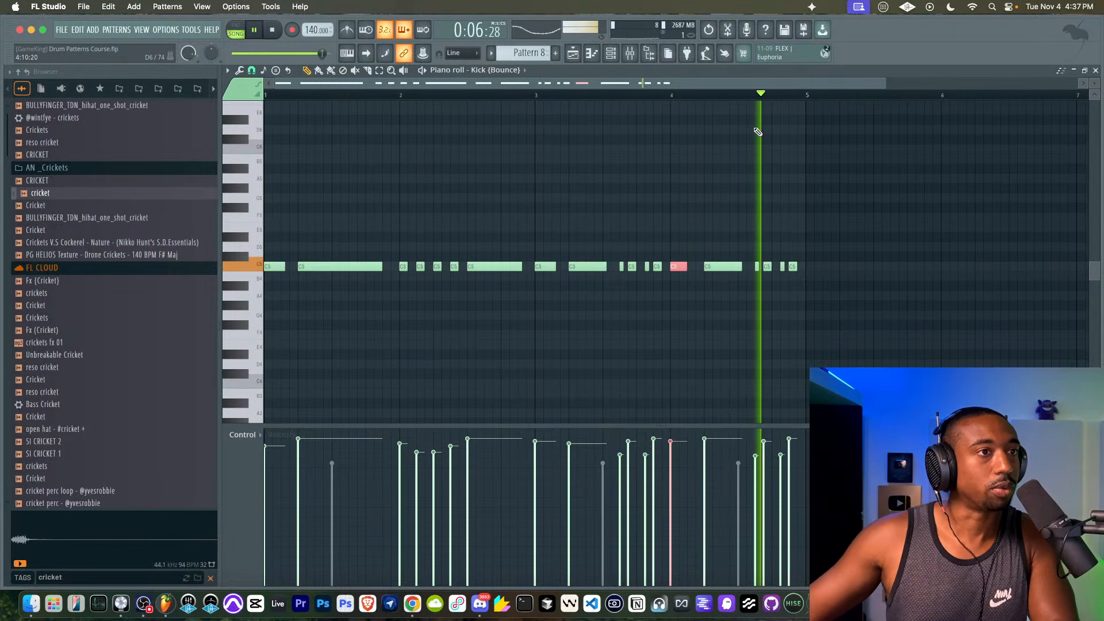
{"action": "key", "text": "F9"}
{"action": "left_click", "coordinate": [812, 260]}
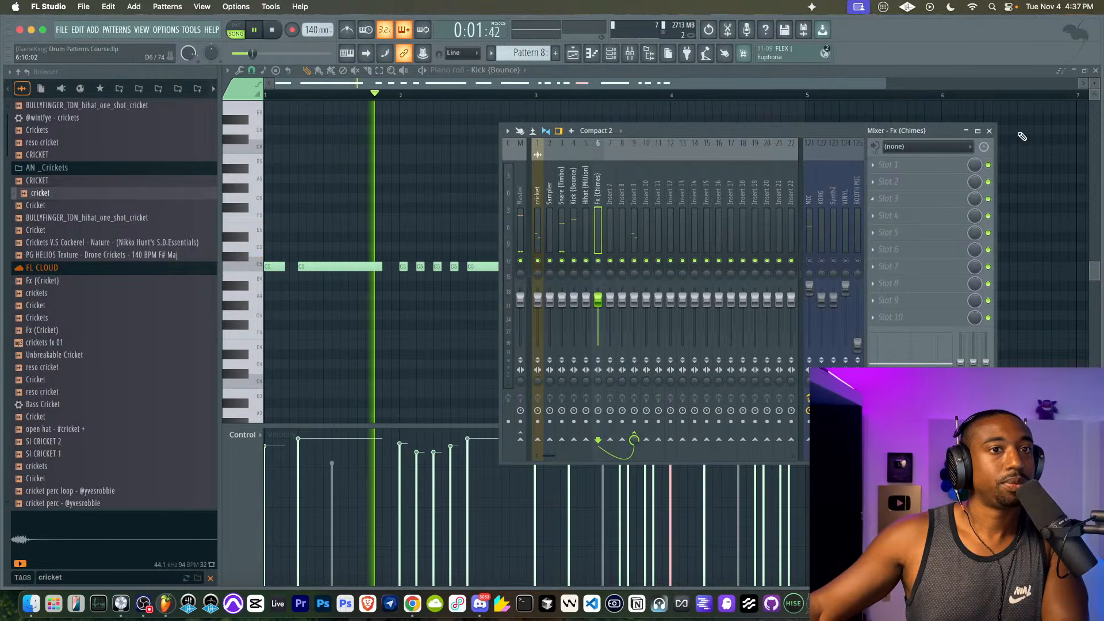
{"action": "left_click", "coordinate": [989, 132]}
{"action": "left_click", "coordinate": [1096, 70]}
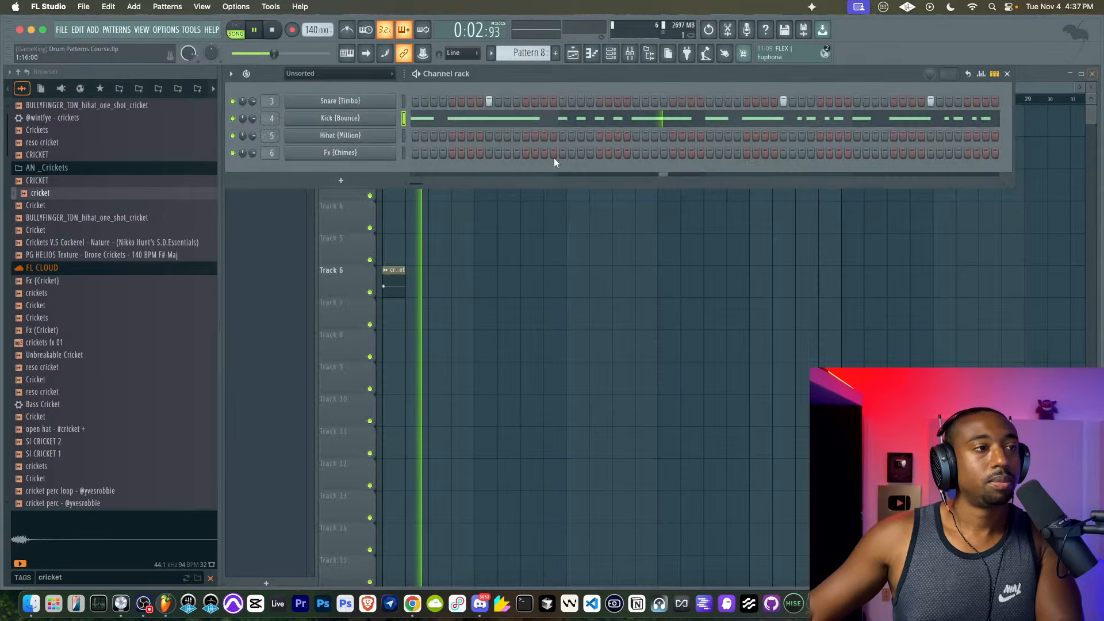
- Add a FLEX instrument channel and load the Yamaha C7 preset from the Essential Pianos library
{"action": "left_click", "coordinate": [370, 183]}
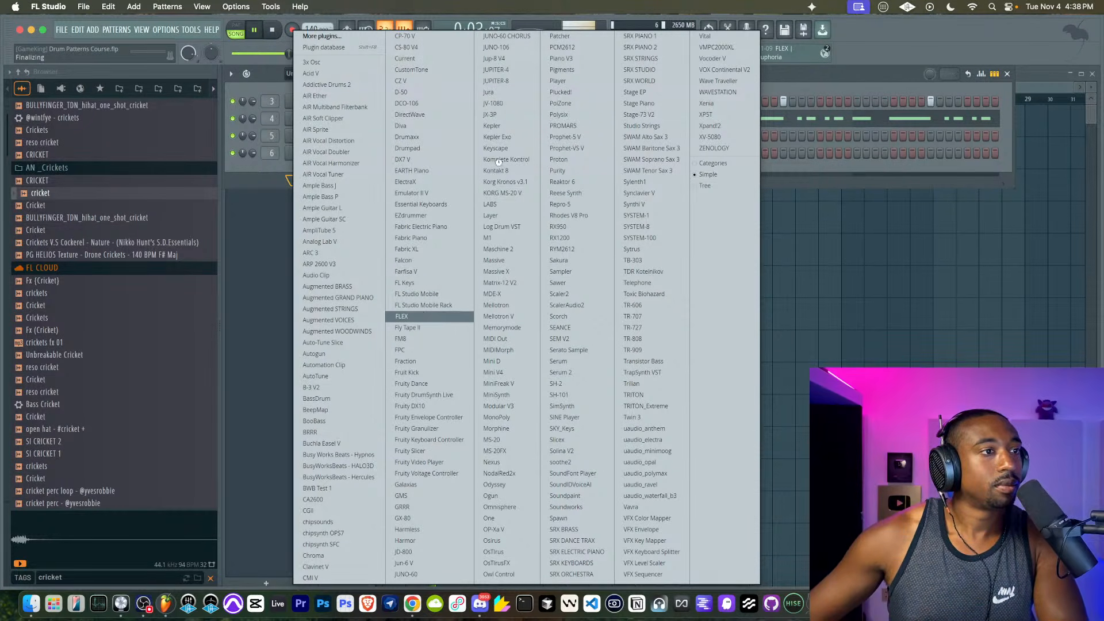
{"action": "left_click", "coordinate": [414, 316]}
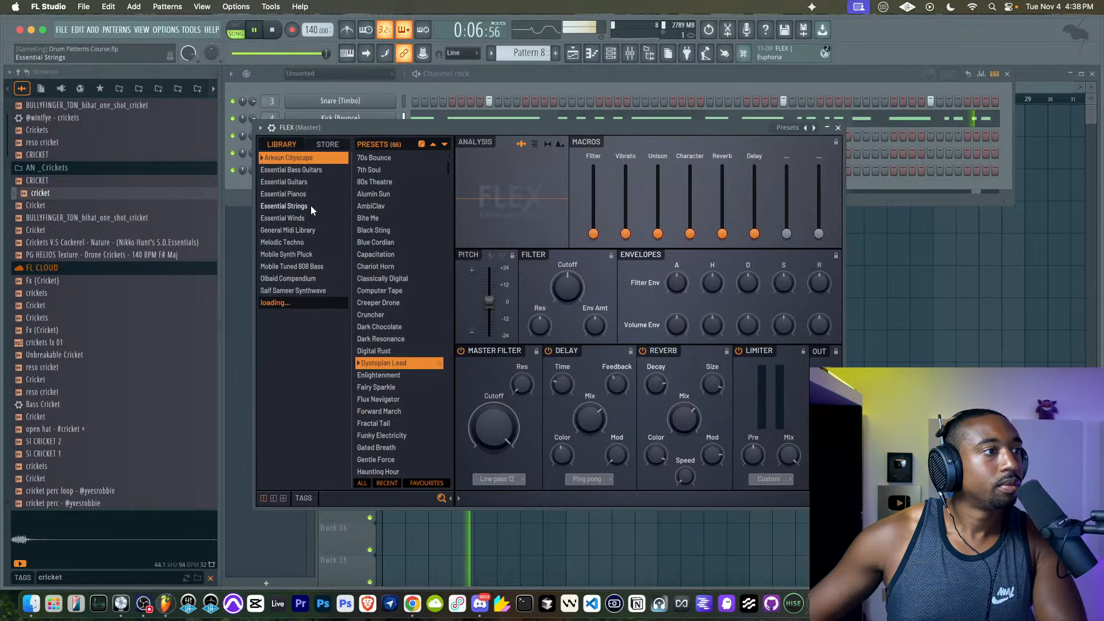
{"action": "left_click", "coordinate": [293, 194]}
{"action": "left_click", "coordinate": [647, 53]}
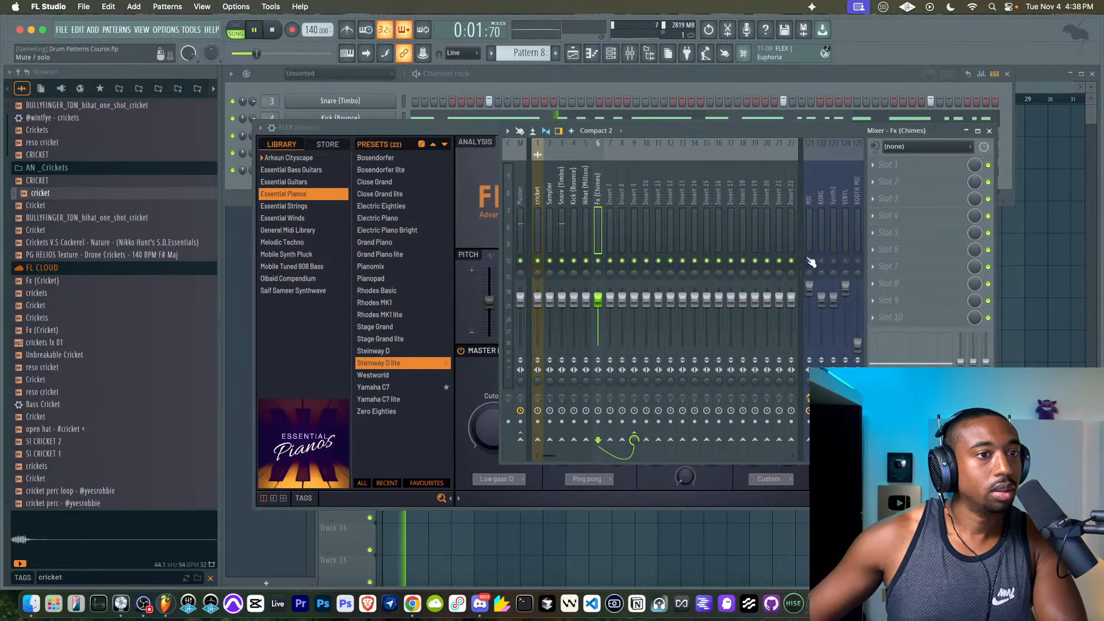
{"action": "left_click", "coordinate": [385, 384]}
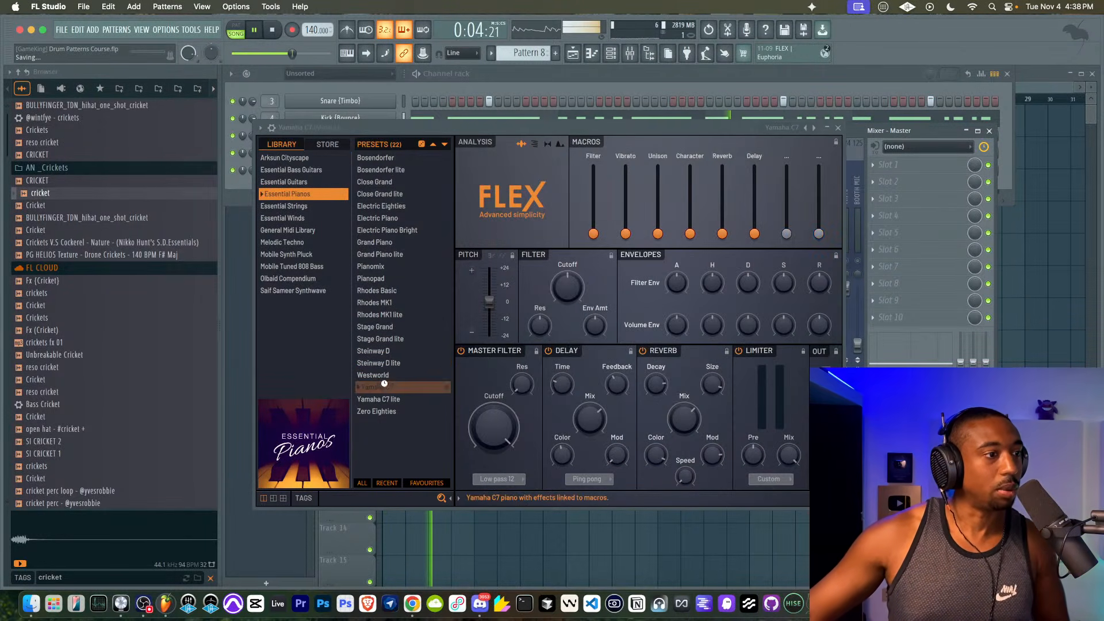
- Turn off FLEX's delay, reverb, limiter and master filter, close the instrument and stop playback
{"action": "left_click", "coordinate": [647, 352]}
{"action": "left_click", "coordinate": [740, 351]}
{"action": "left_click", "coordinate": [475, 351]}
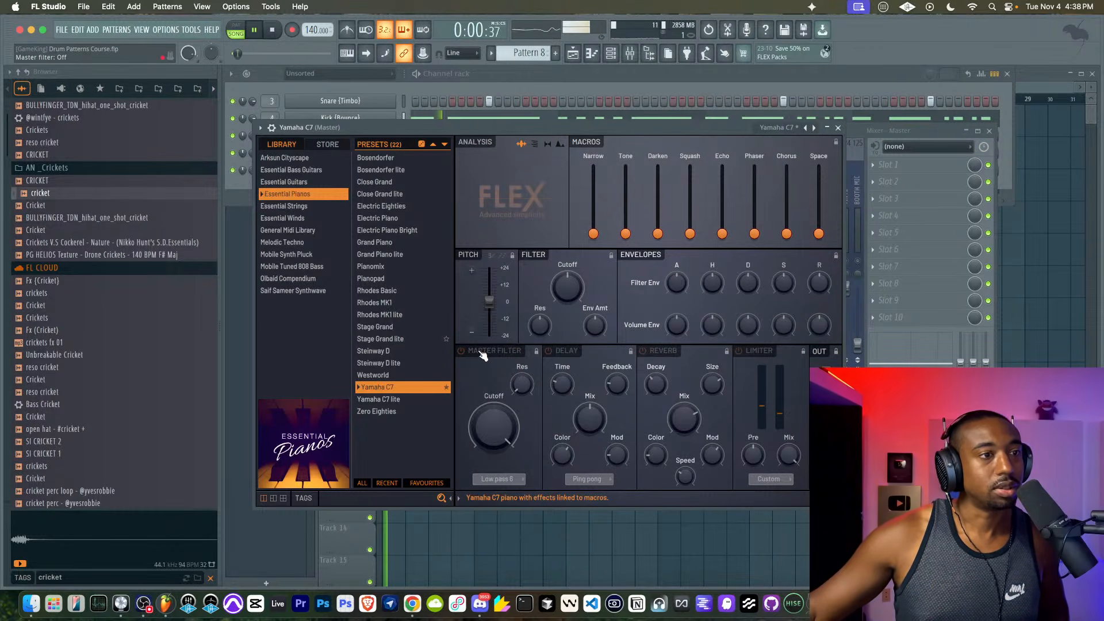
{"action": "left_click", "coordinate": [838, 127]}
{"action": "left_click", "coordinate": [693, 84]}
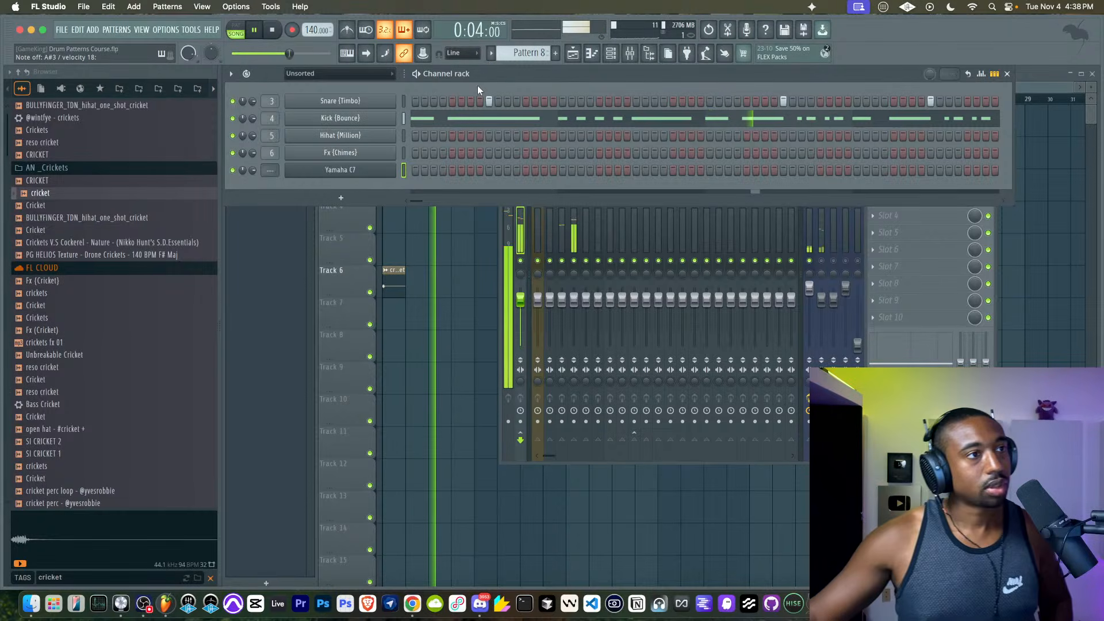
{"action": "left_click", "coordinate": [268, 31]}
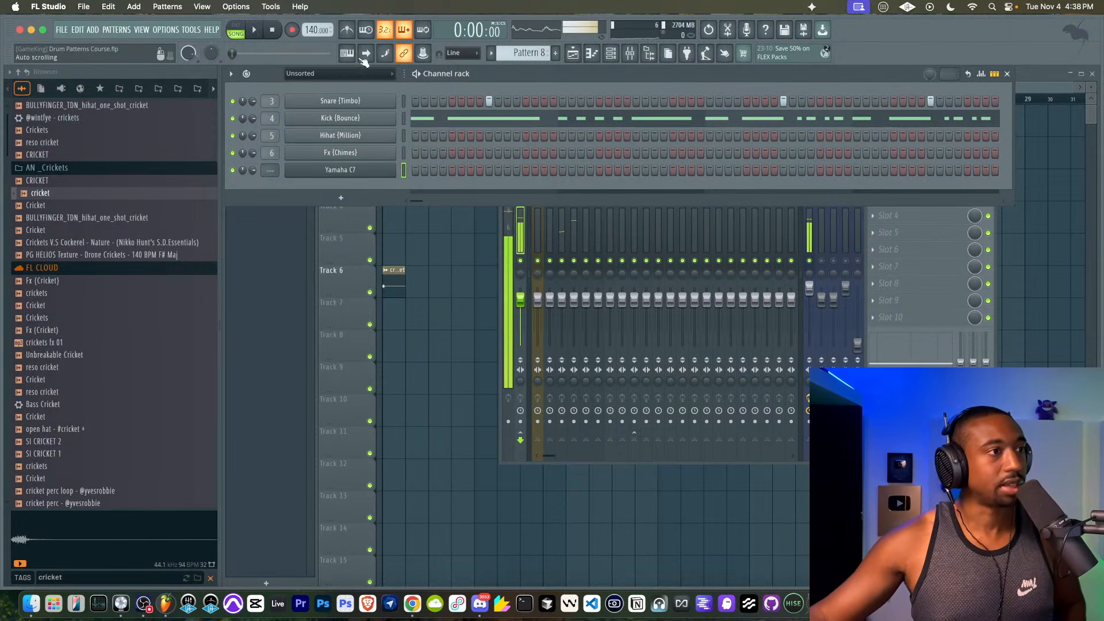
- Adjust the pitch knob range in the Yamaha C7 channel's detailed settings and close the instrument
{"action": "left_click", "coordinate": [344, 169]}
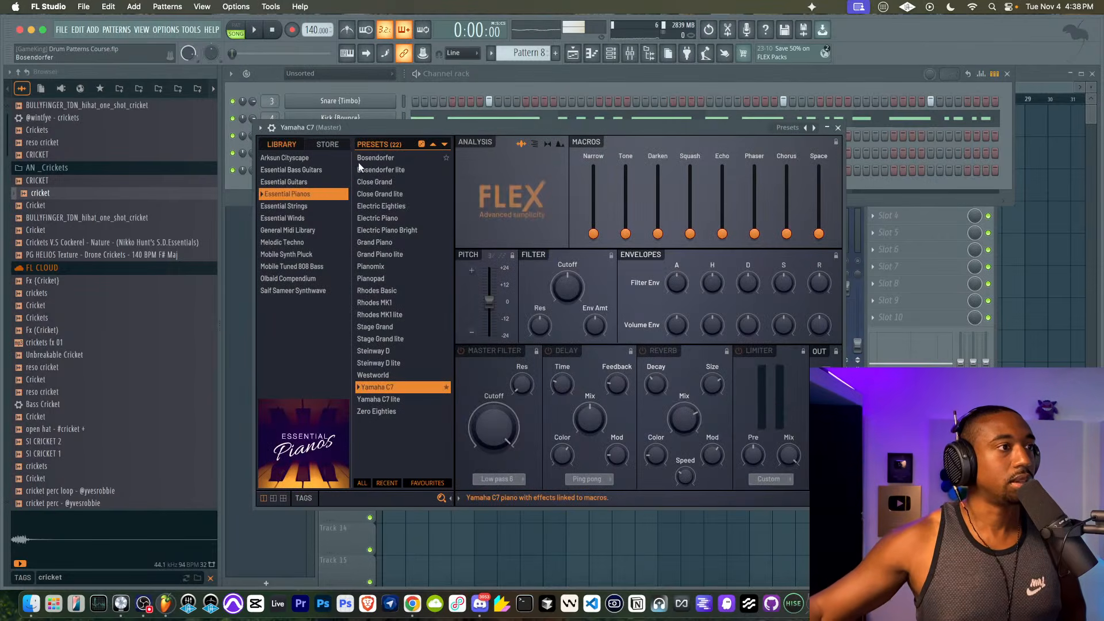
{"action": "left_click", "coordinate": [272, 127]}
{"action": "left_click_drag", "start_coordinate": [798, 151], "coordinate": [781, 135]}
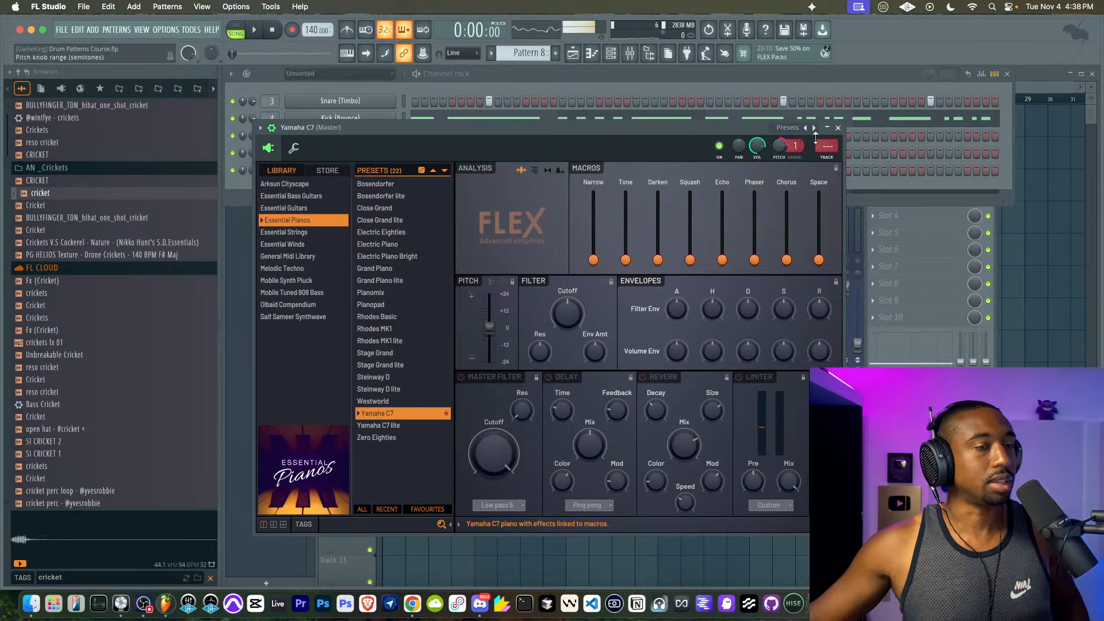
{"action": "left_click", "coordinate": [838, 127]}
- Switch to empty Pattern 9, route the Yamaha C7 channel to mixer track 7 and arm recording
{"action": "scroll", "coordinate": [524, 56], "scroll_direction": "down", "scroll_amount": 1}
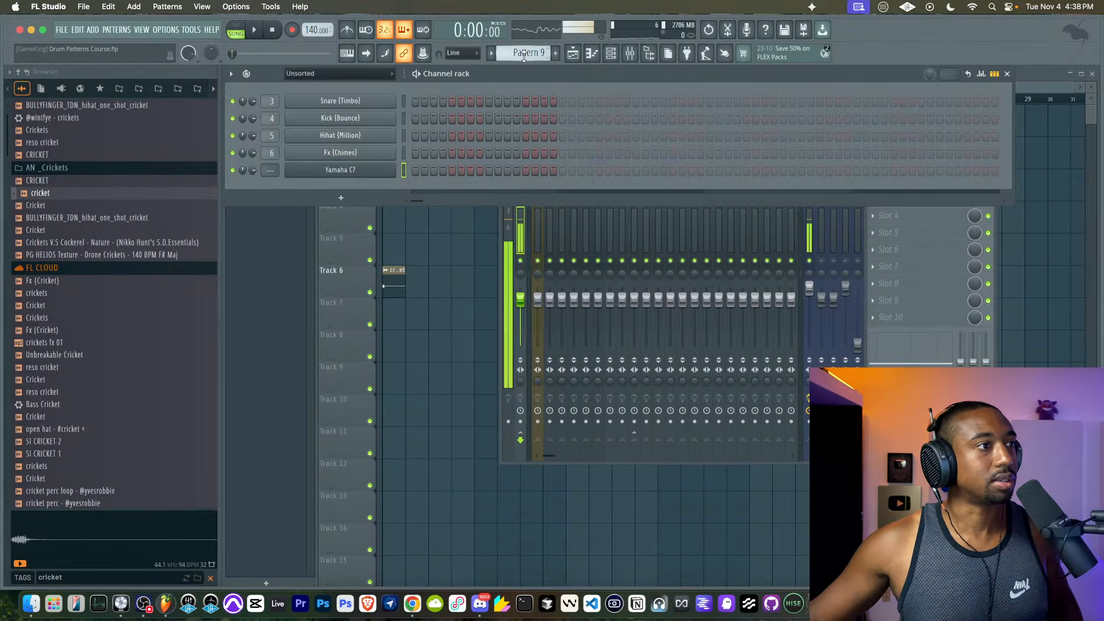
{"action": "key", "text": "ctrl+l"}
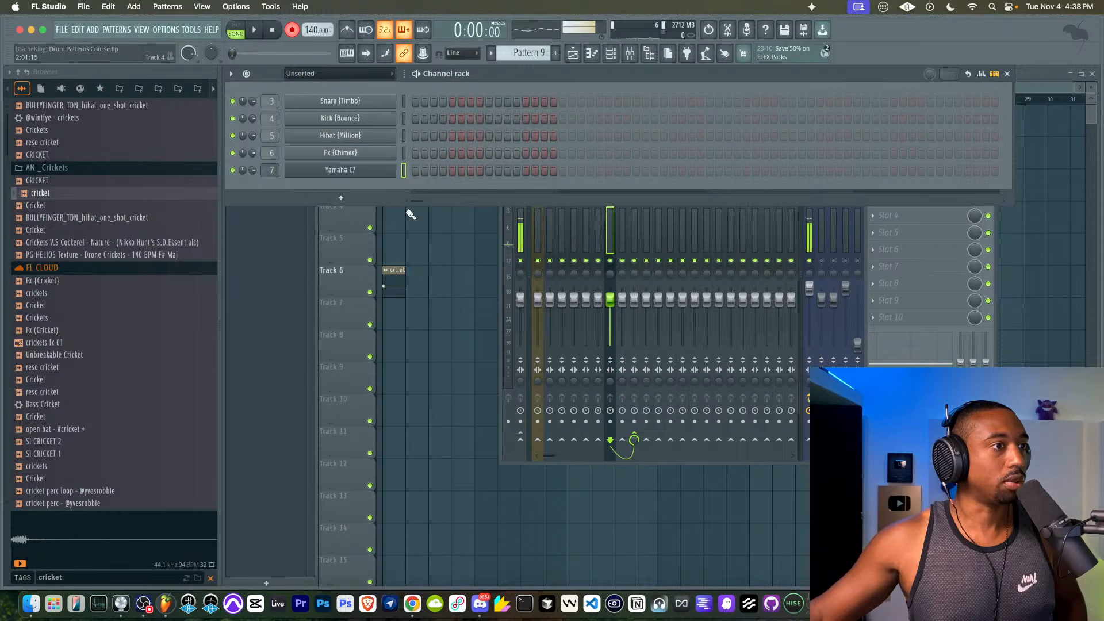
- Record a piano take into Pattern 9 from the playlist, deleting the discarded take's clip from Track 2, and play it back
{"action": "key", "text": "F5"}
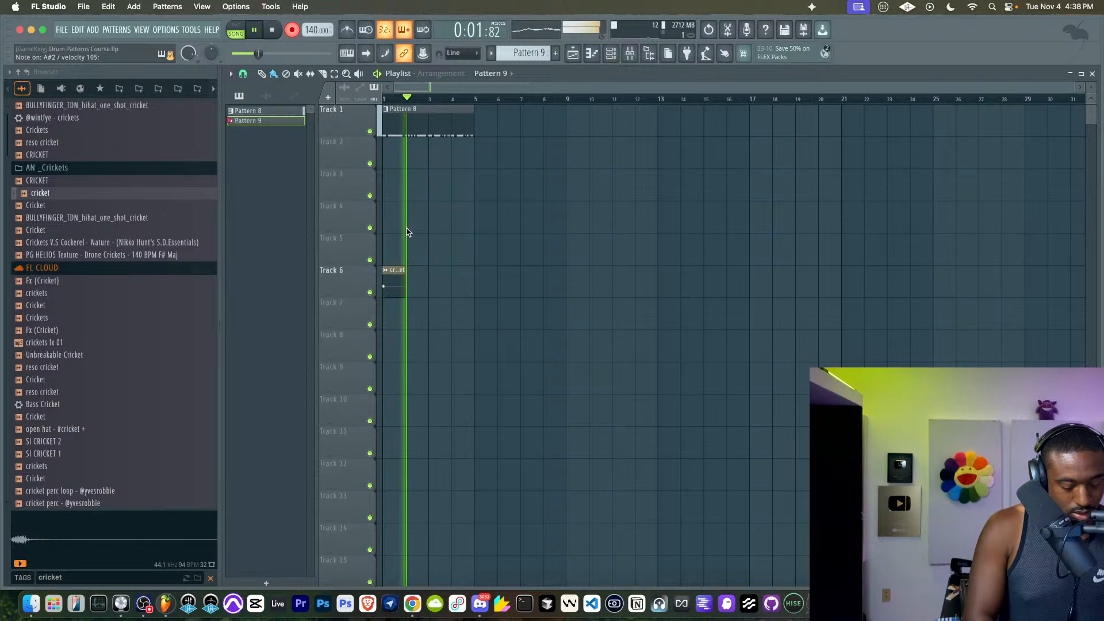
{"action": "key", "text": "space"}
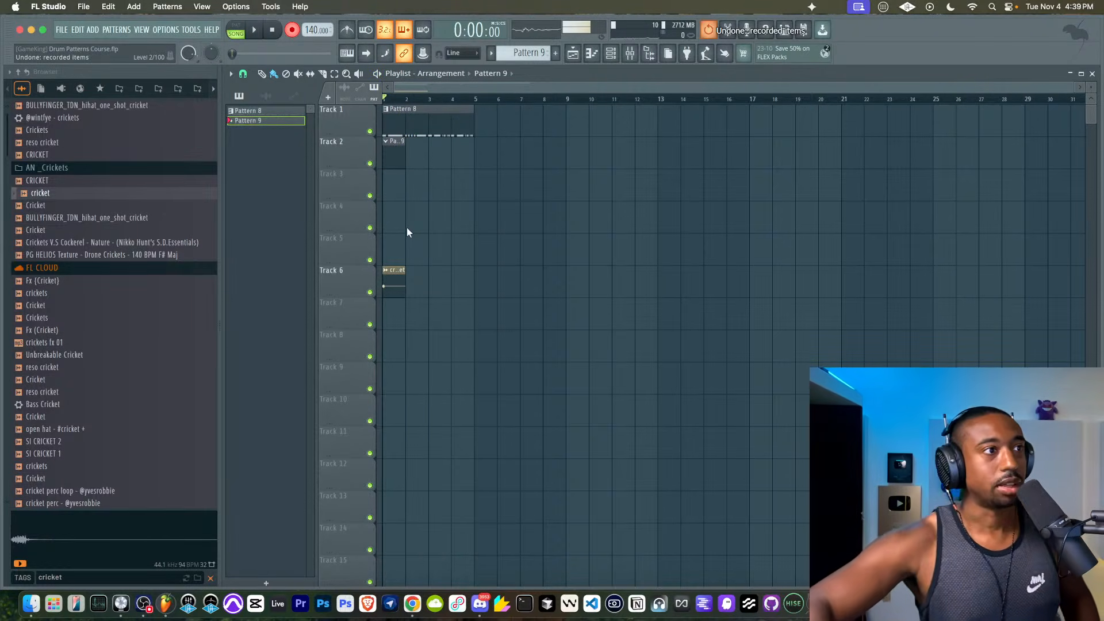
{"action": "right_click", "coordinate": [387, 153]}
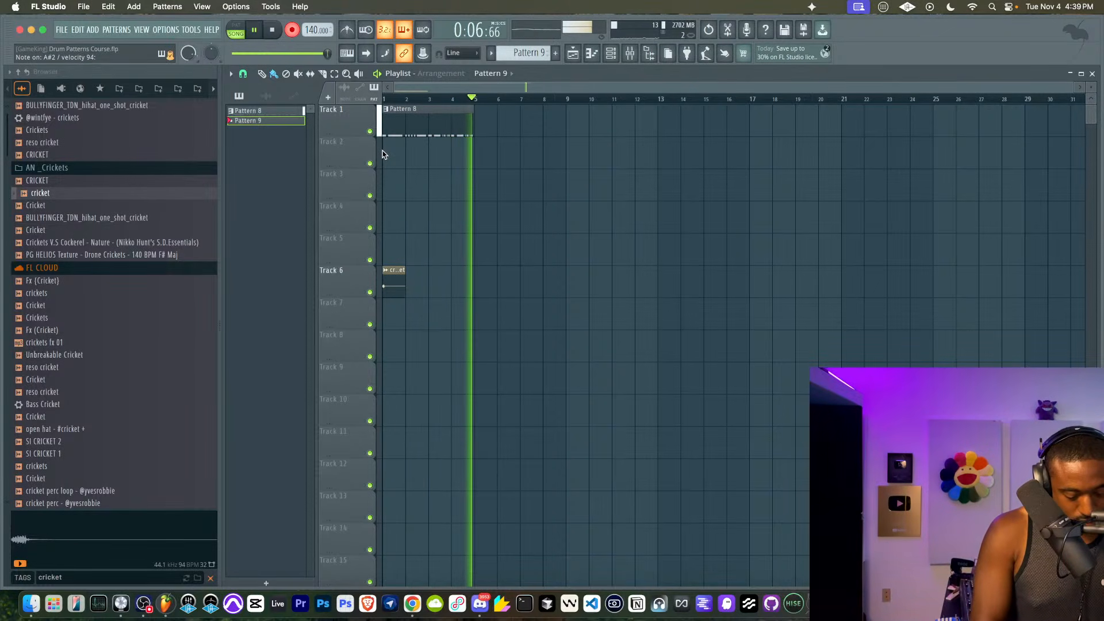
{"action": "key", "text": "space"}
{"action": "key", "text": "space"}
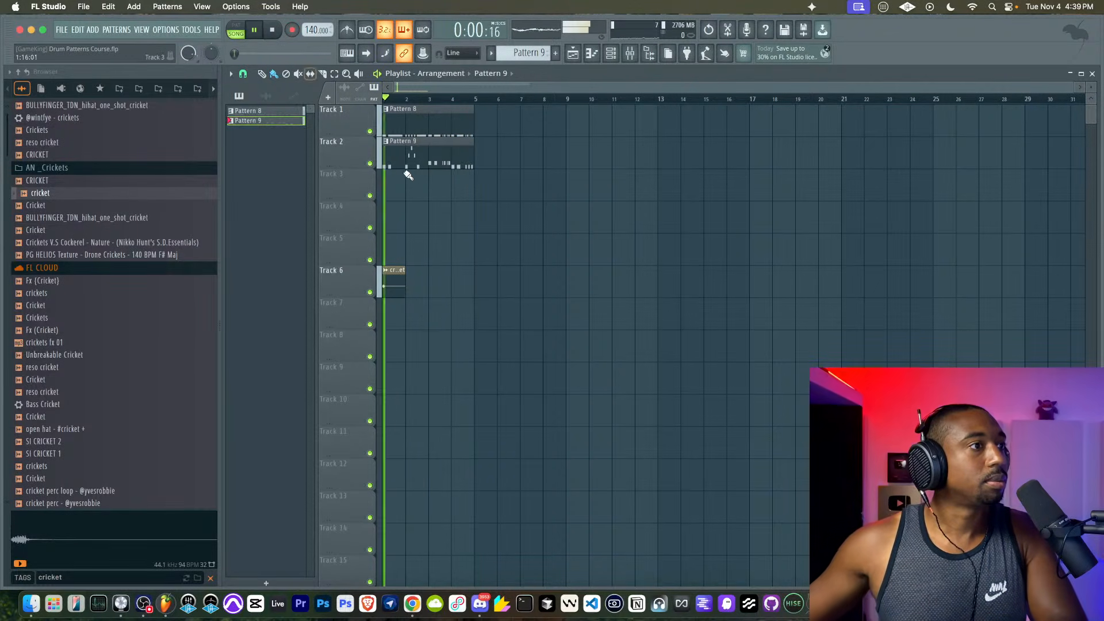
- Lower the Yamaha C7 notes in bar 4 of Pattern 9 to G#2, quantize the recorded part and play it
{"action": "double_click", "coordinate": [412, 154]}
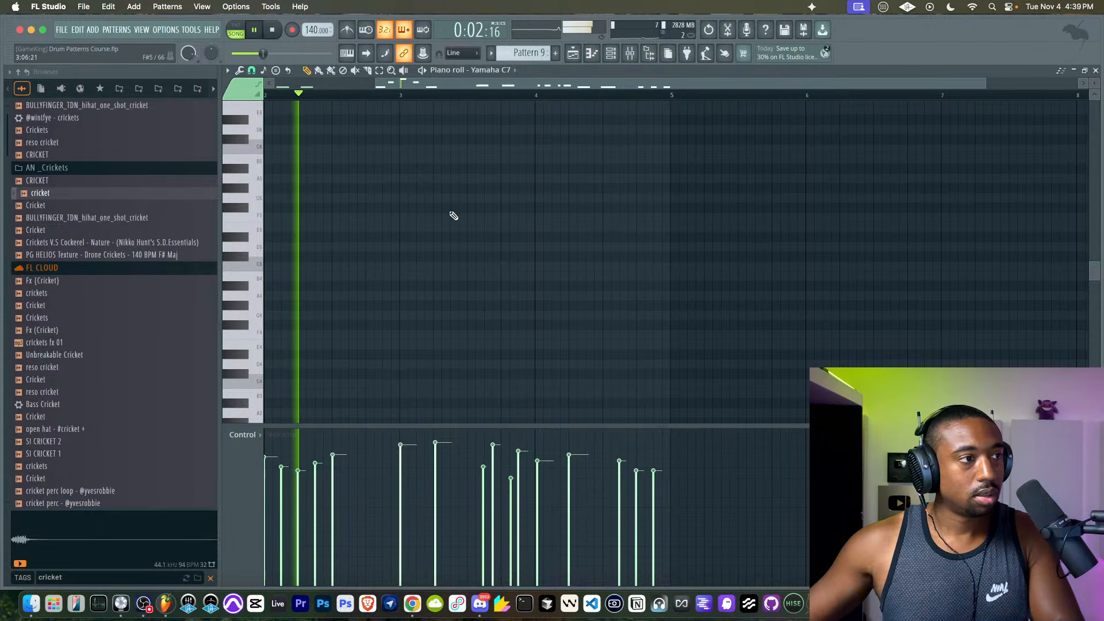
{"action": "scroll", "coordinate": [454, 216], "scroll_direction": "up", "scroll_amount": 5}
{"action": "scroll", "coordinate": [454, 215], "scroll_direction": "left", "scroll_amount": 4}
{"action": "scroll", "coordinate": [454, 216], "scroll_direction": "down", "scroll_amount": 10}
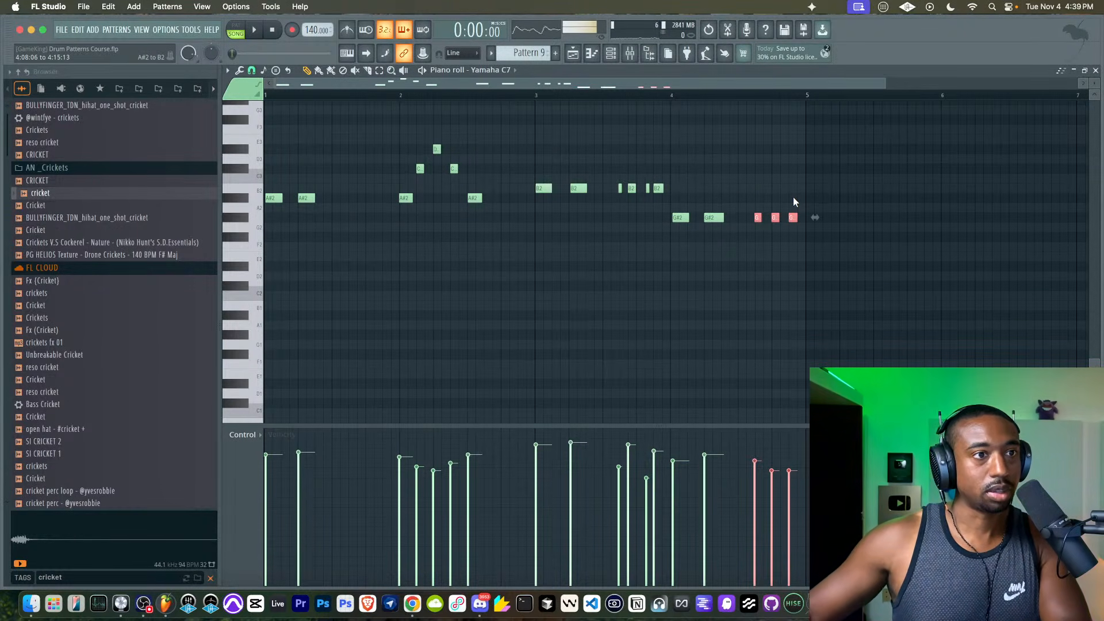
{"action": "key", "text": "ctrl+q"}
{"action": "key", "text": "space"}
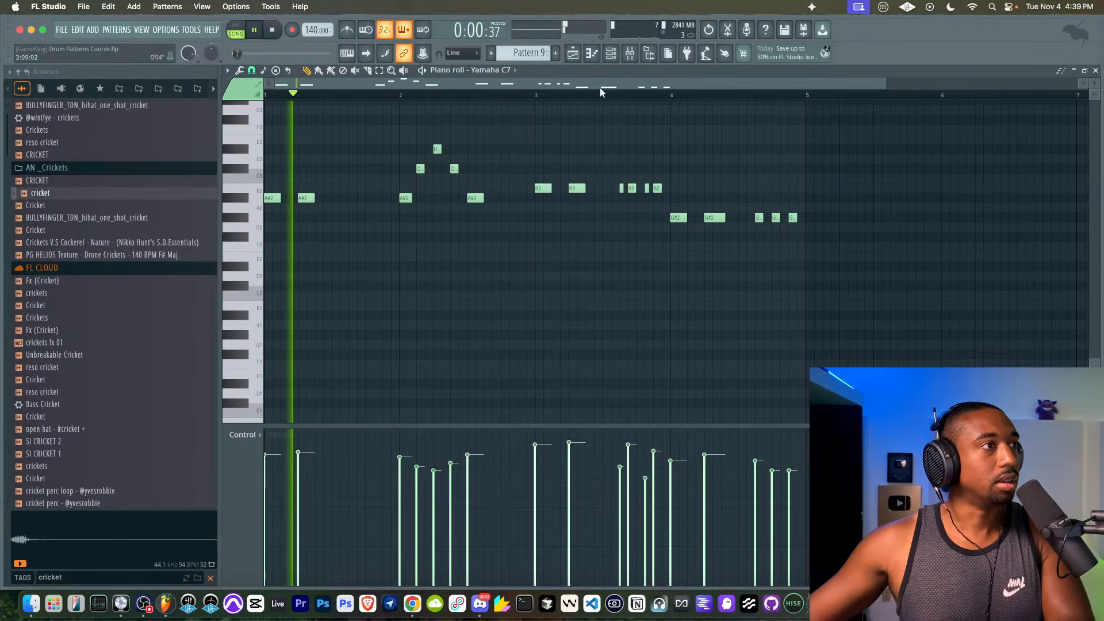
- Listen to the arrangement with the piano part while checking the mixer levels and the channel rack
{"action": "left_click", "coordinate": [576, 56]}
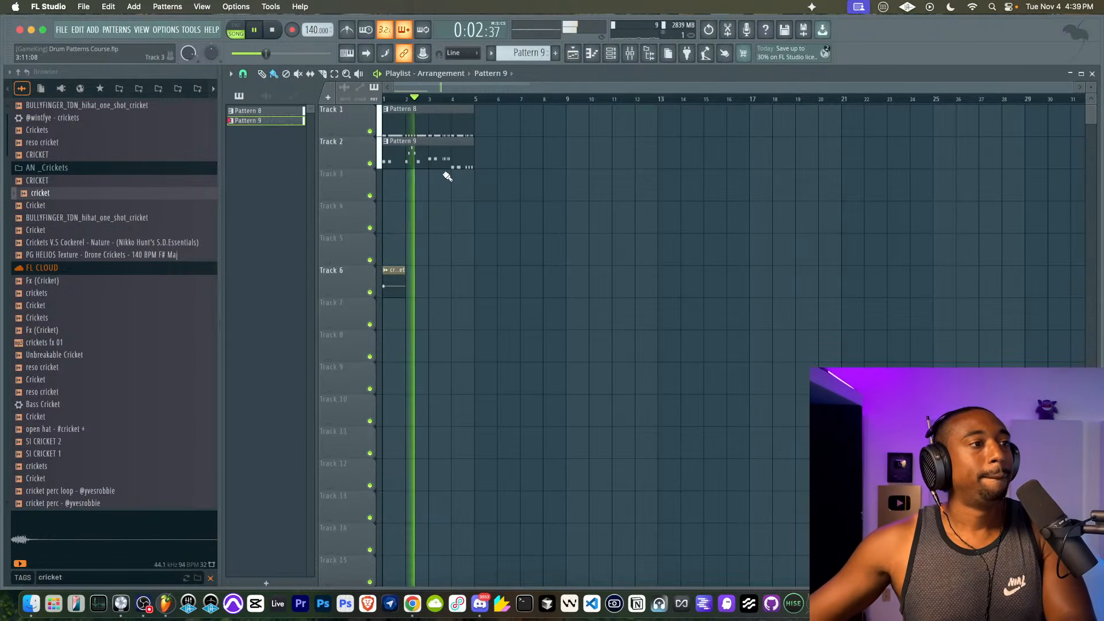
{"action": "left_click", "coordinate": [627, 56]}
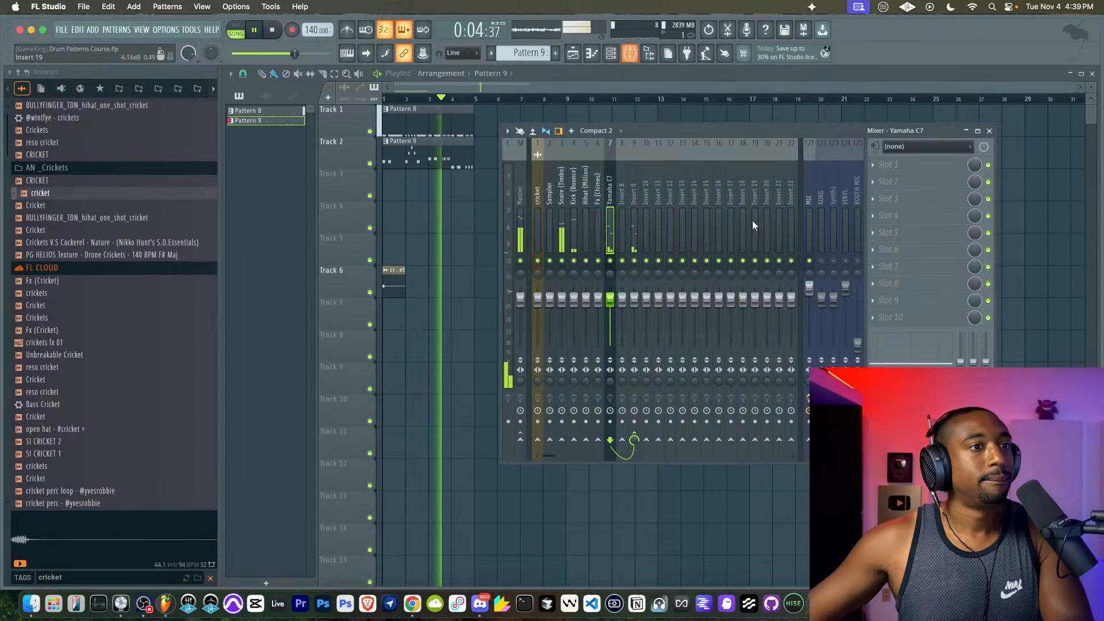
{"action": "key", "text": "F9"}
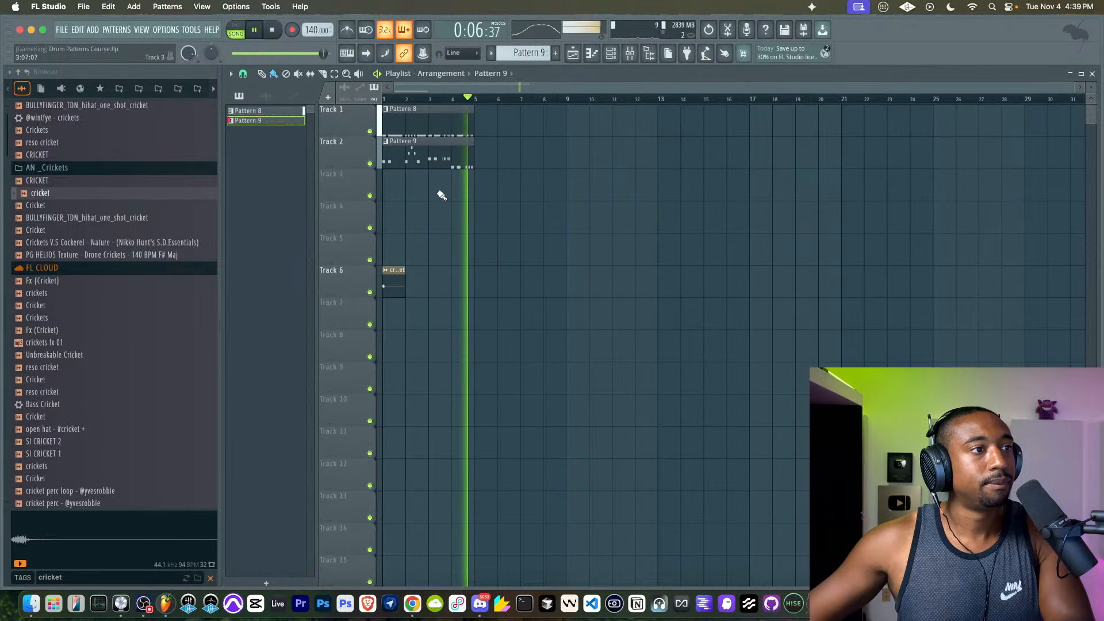
{"action": "key", "text": "F9"}
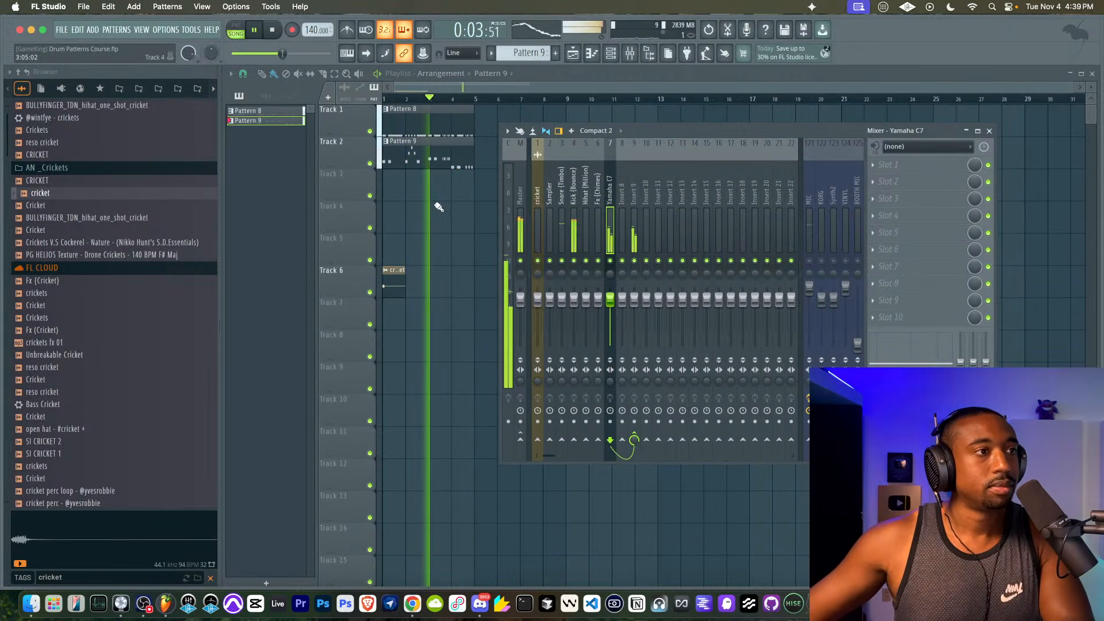
{"action": "key", "text": "F9"}
{"action": "key", "text": "F6"}
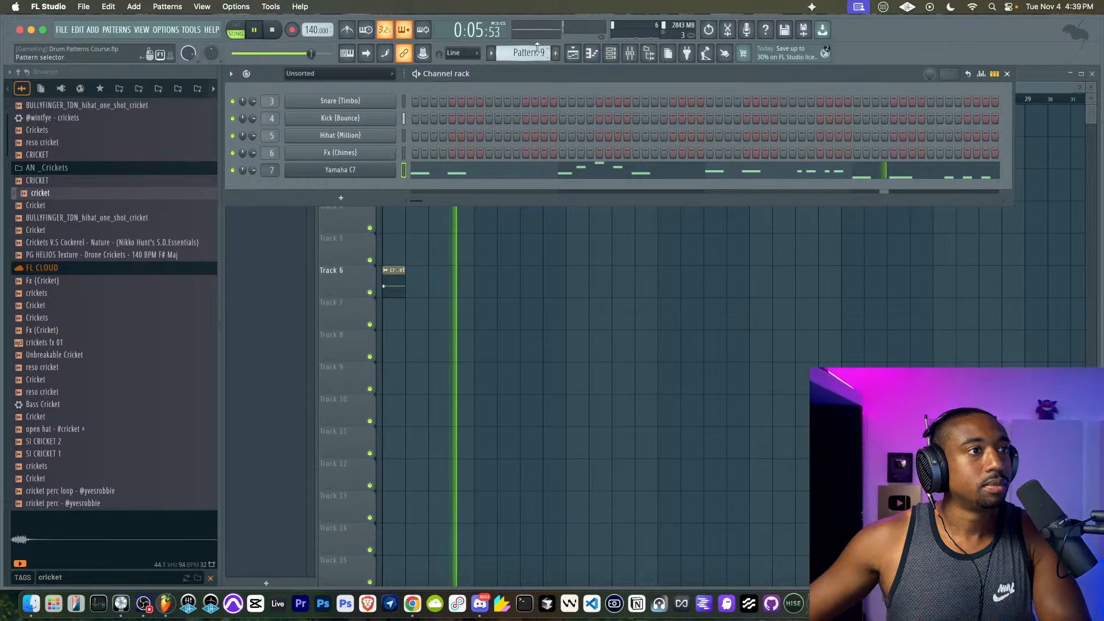
{"action": "key", "text": "F6"}
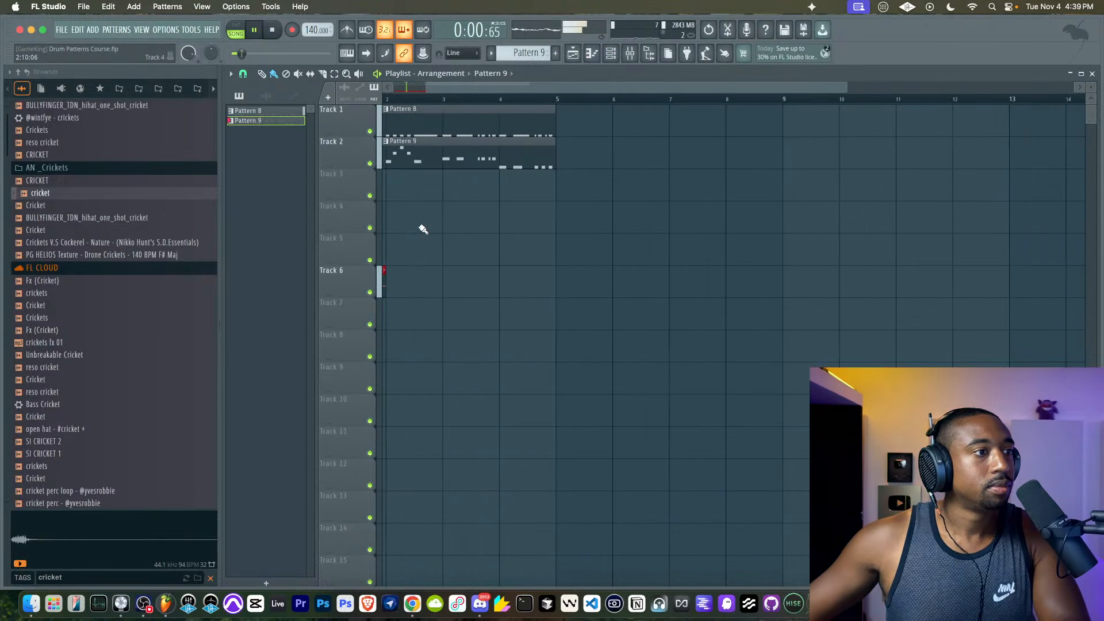
{"action": "scroll", "coordinate": [422, 229], "scroll_direction": "up", "scroll_amount": 3}
{"action": "key", "text": "F9"}
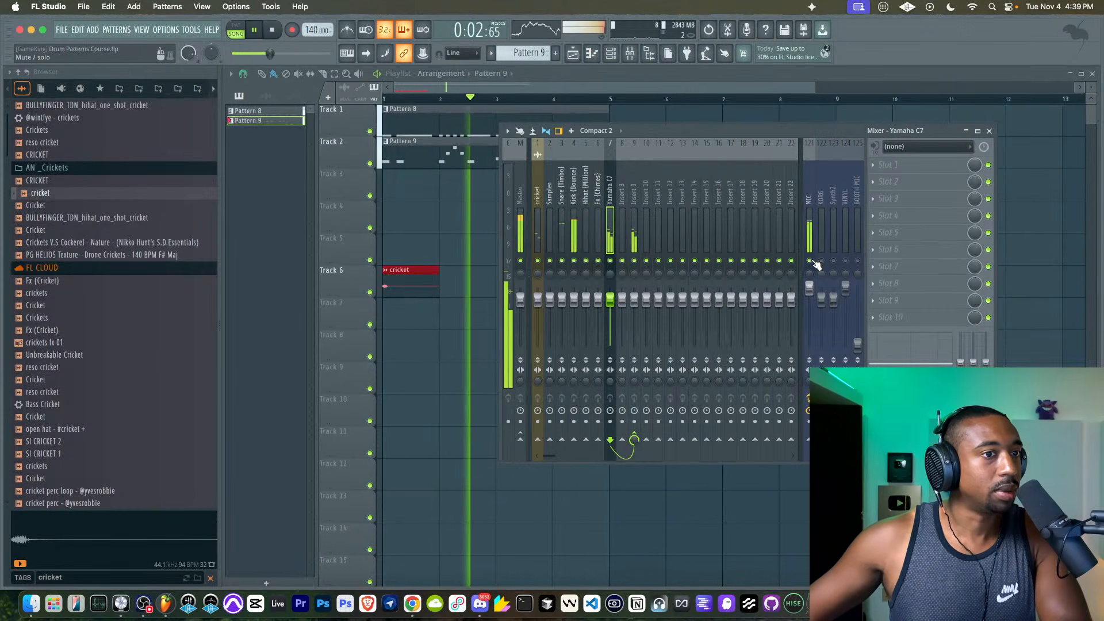
{"action": "key", "text": "F9"}
- Set the playlist snap to Beat, shorten the cricket clip to one beat and repeat it through the end of bar 4 on Track 6
{"action": "left_click", "coordinate": [242, 73]}
{"action": "left_click", "coordinate": [261, 238]}
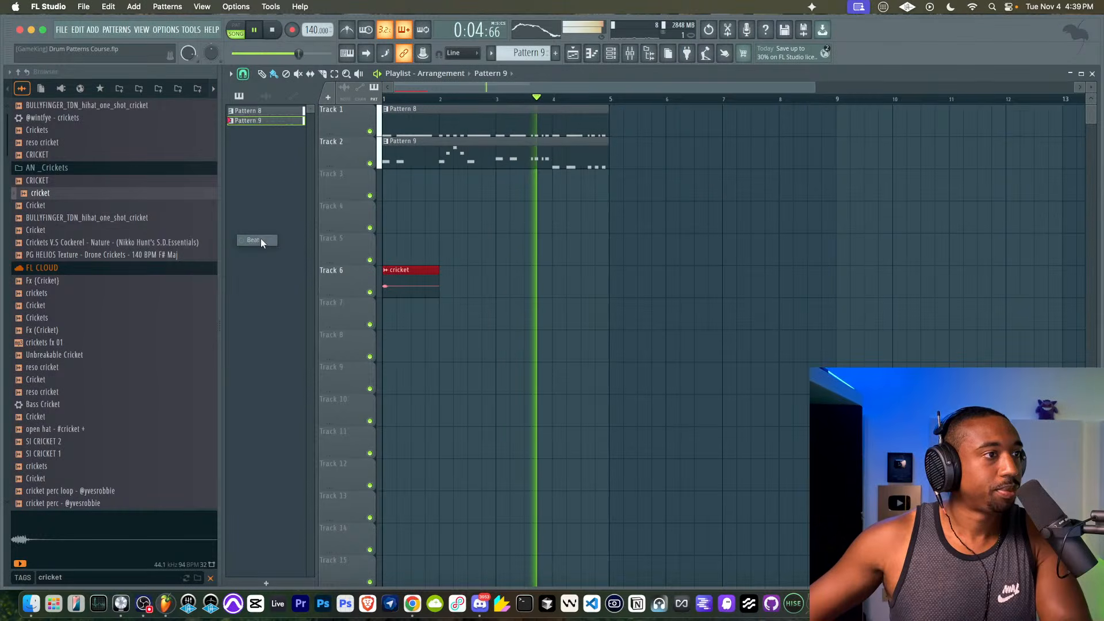
{"action": "key", "text": "space"}
{"action": "scroll", "coordinate": [456, 281], "scroll_direction": "down", "scroll_amount": 2}
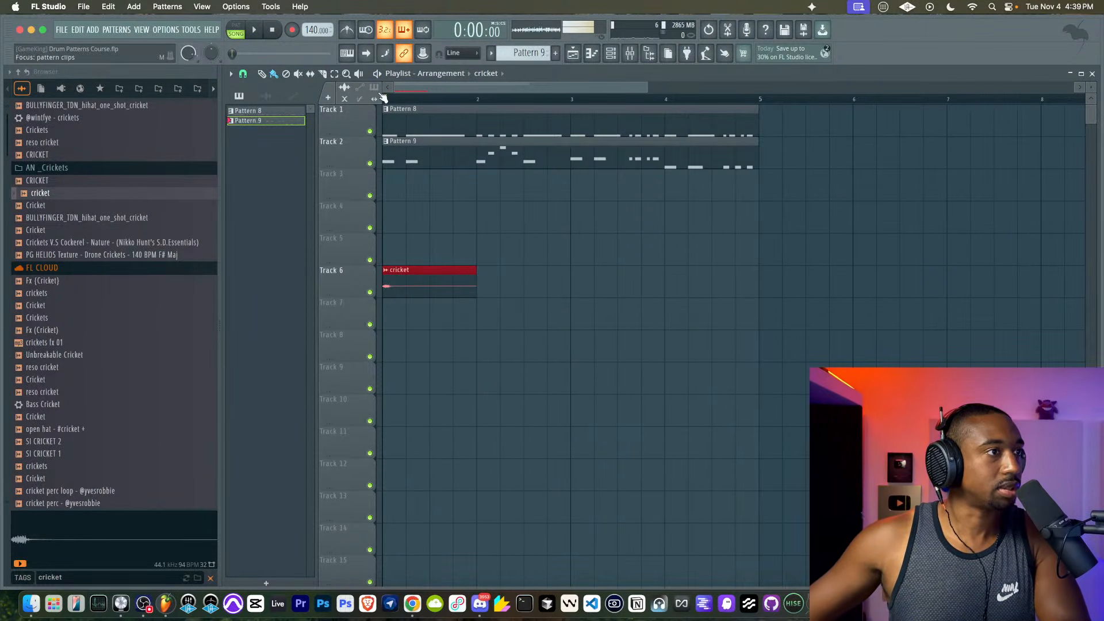
{"action": "left_click_drag", "start_coordinate": [443, 307], "coordinate": [484, 297]}
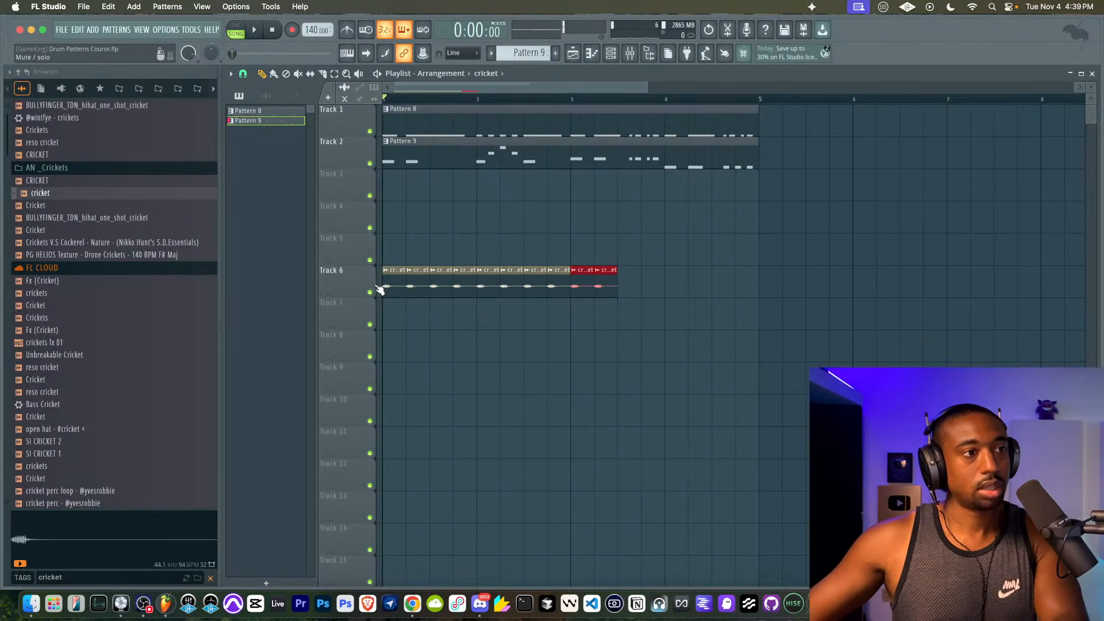
{"action": "key", "text": "space"}
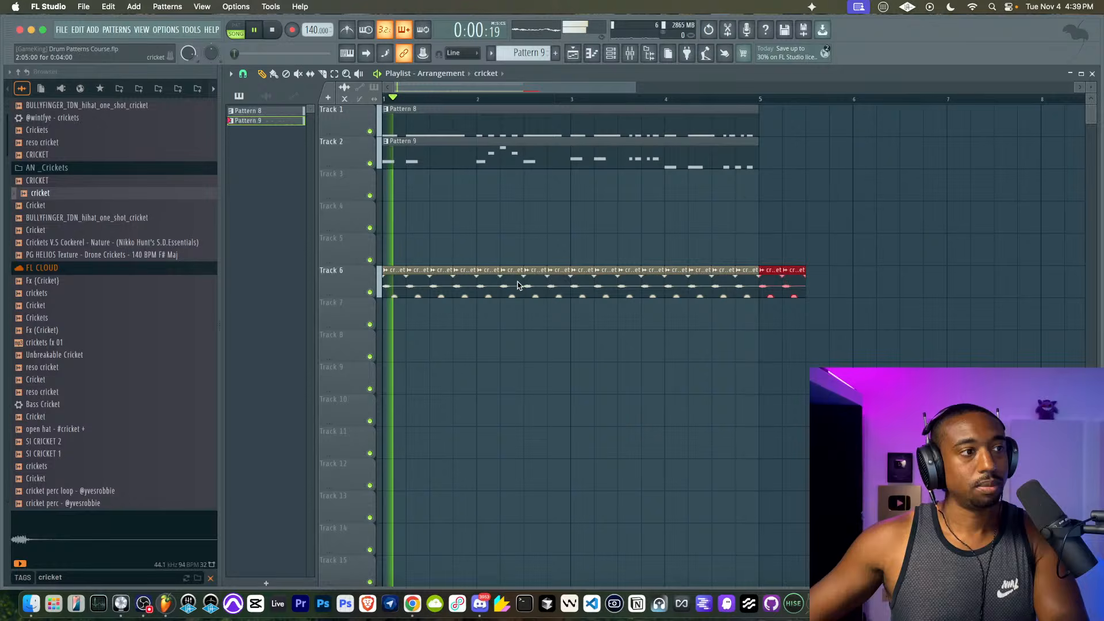
{"action": "right_click", "coordinate": [792, 289]}
- In the cricket clip's settings, try silence trimming at 31%, reset it, raise the crossfade to maximum and close the windows
{"action": "double_click", "coordinate": [397, 279]}
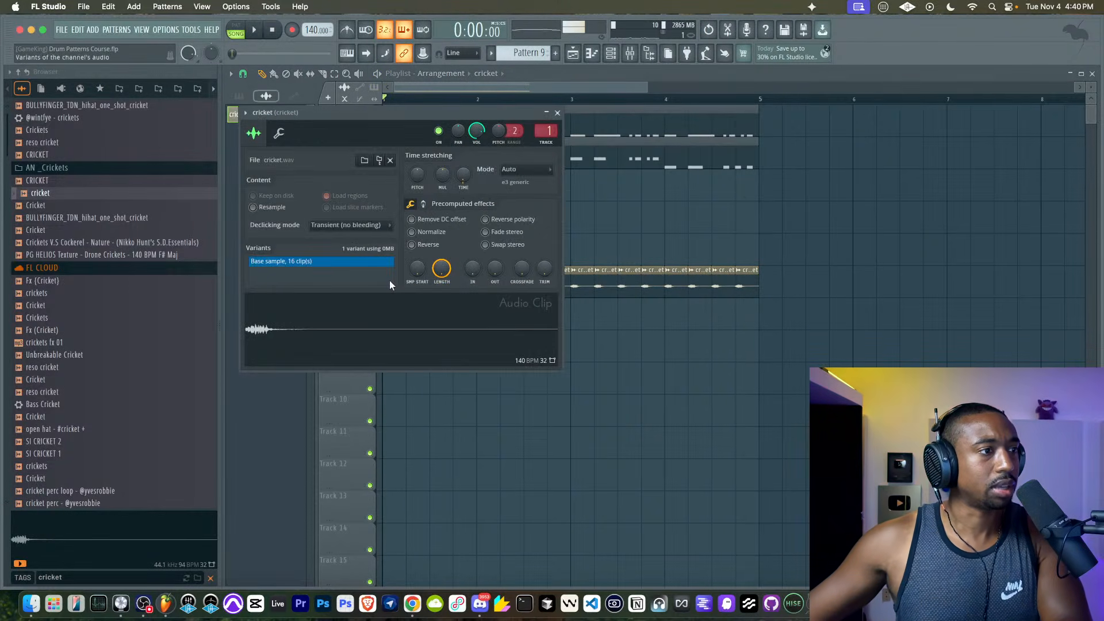
{"action": "left_click", "coordinate": [279, 132]}
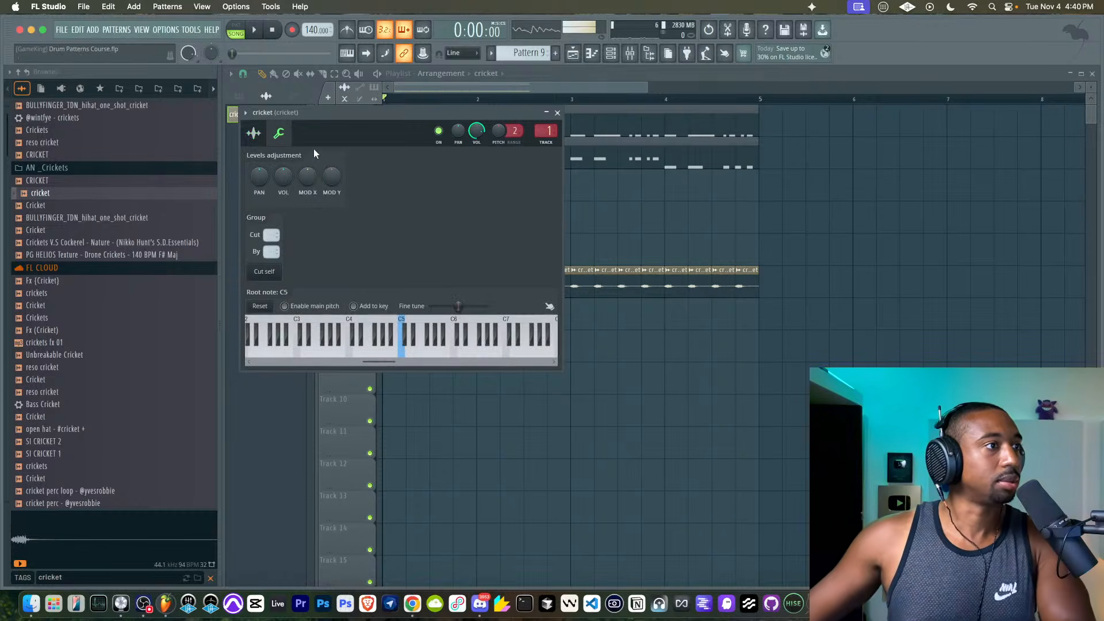
{"action": "left_click", "coordinate": [254, 138]}
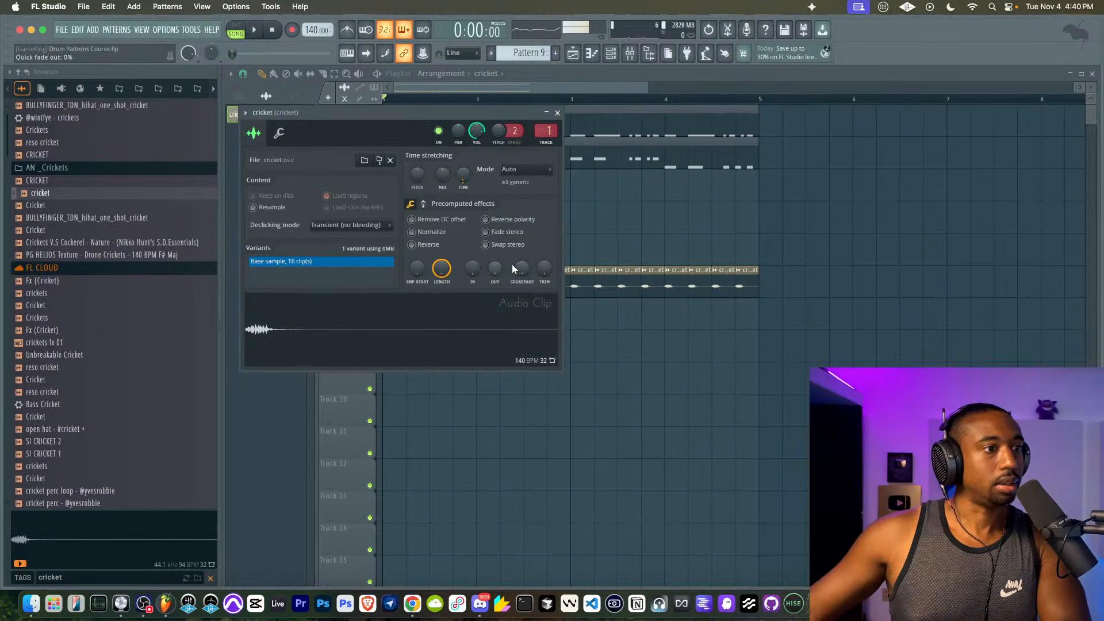
{"action": "left_click_drag", "start_coordinate": [537, 266], "coordinate": [537, 244]}
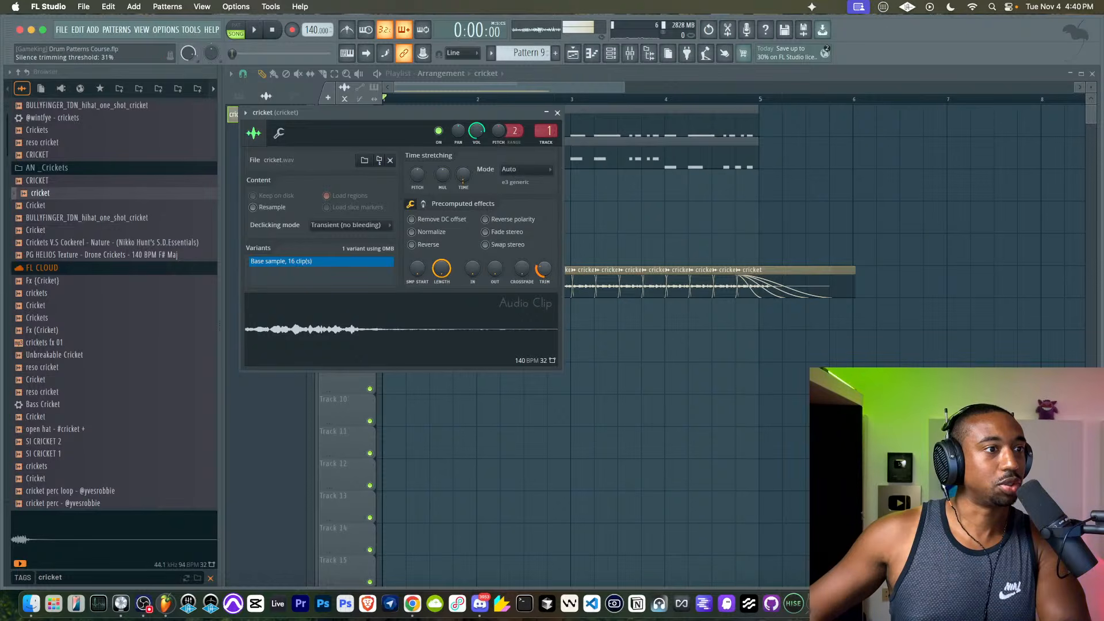
{"action": "left_click_drag", "start_coordinate": [544, 268], "coordinate": [544, 287]}
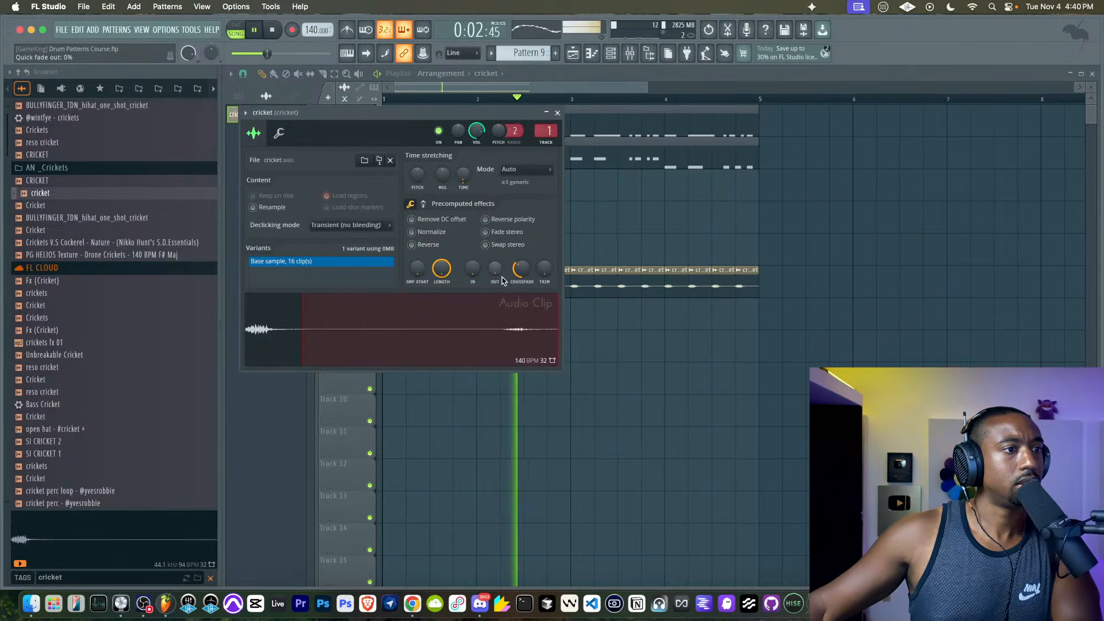
{"action": "left_click_drag", "start_coordinate": [522, 269], "coordinate": [521, 227]}
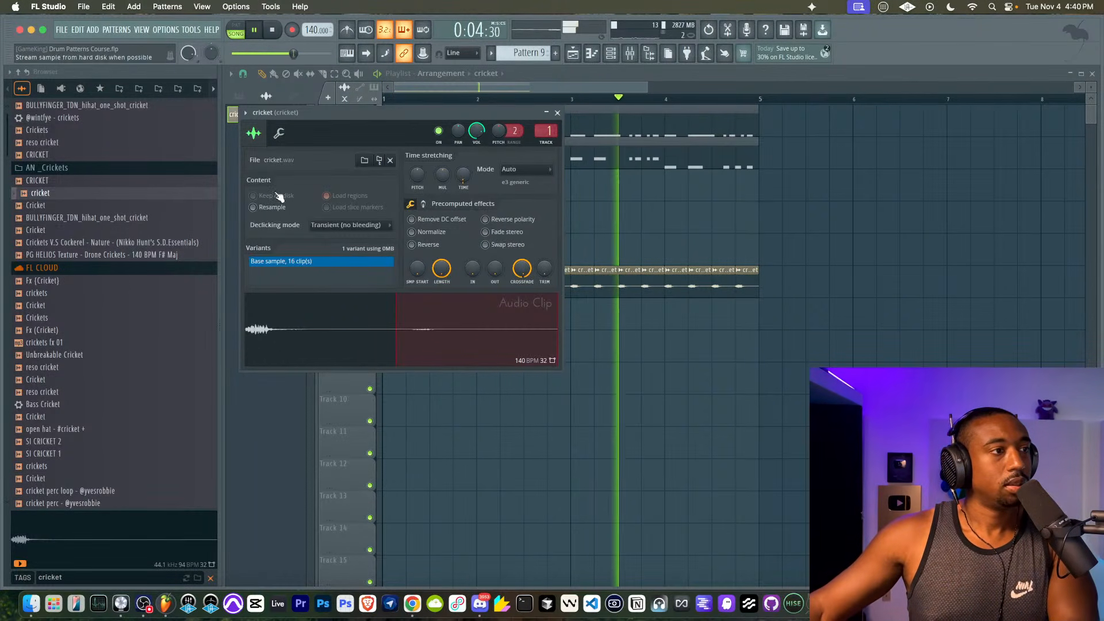
{"action": "left_click", "coordinate": [425, 204]}
{"action": "left_click", "coordinate": [411, 204]}
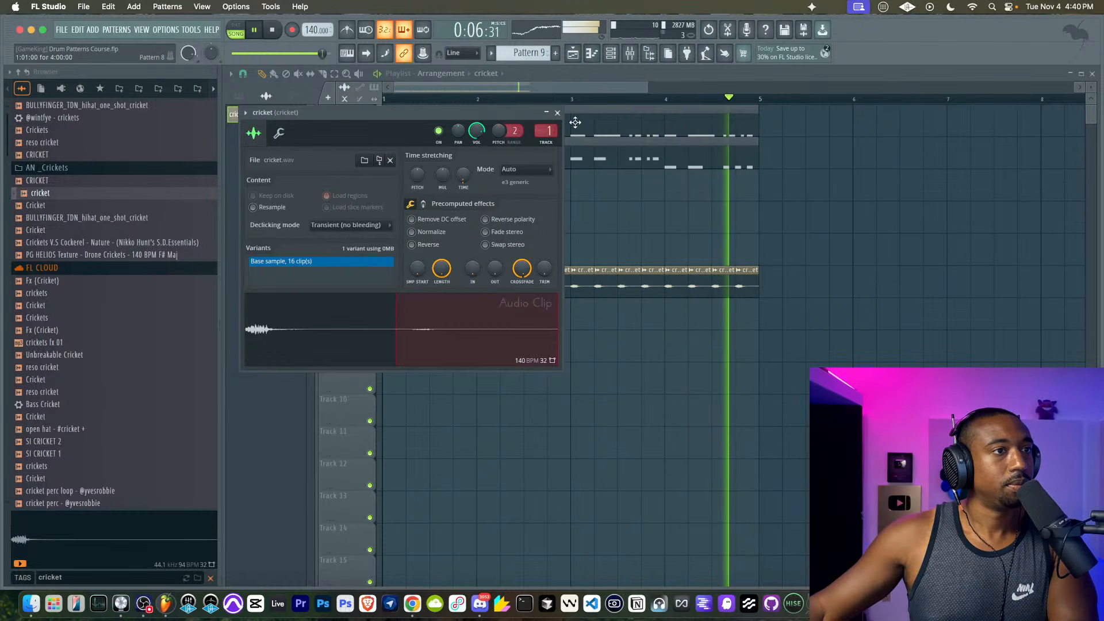
{"action": "left_click", "coordinate": [630, 52]}
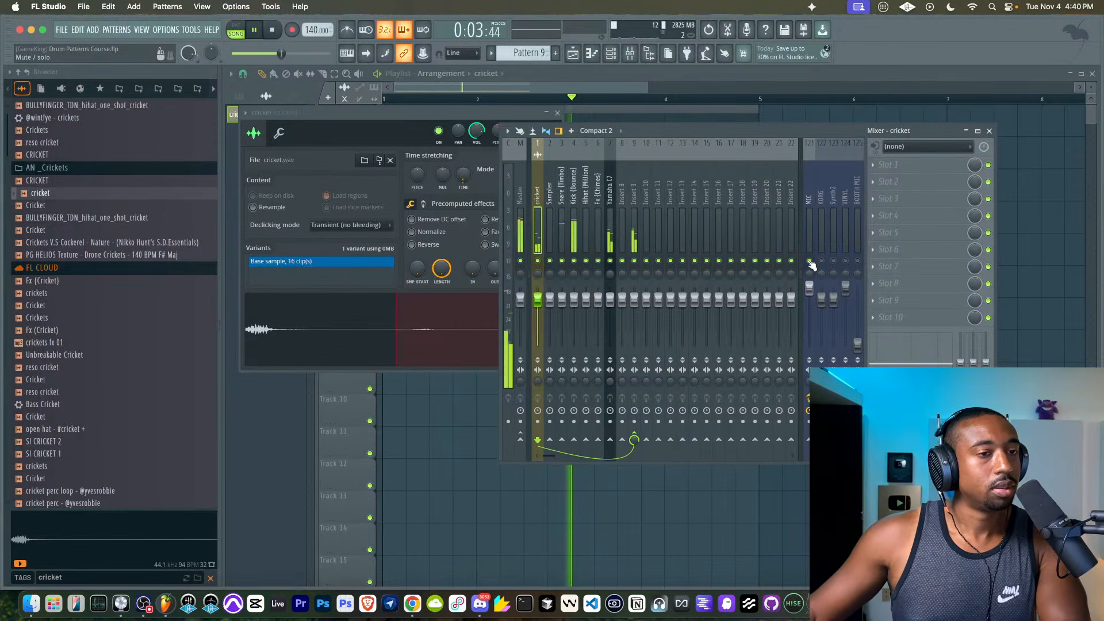
{"action": "key", "text": "F12"}
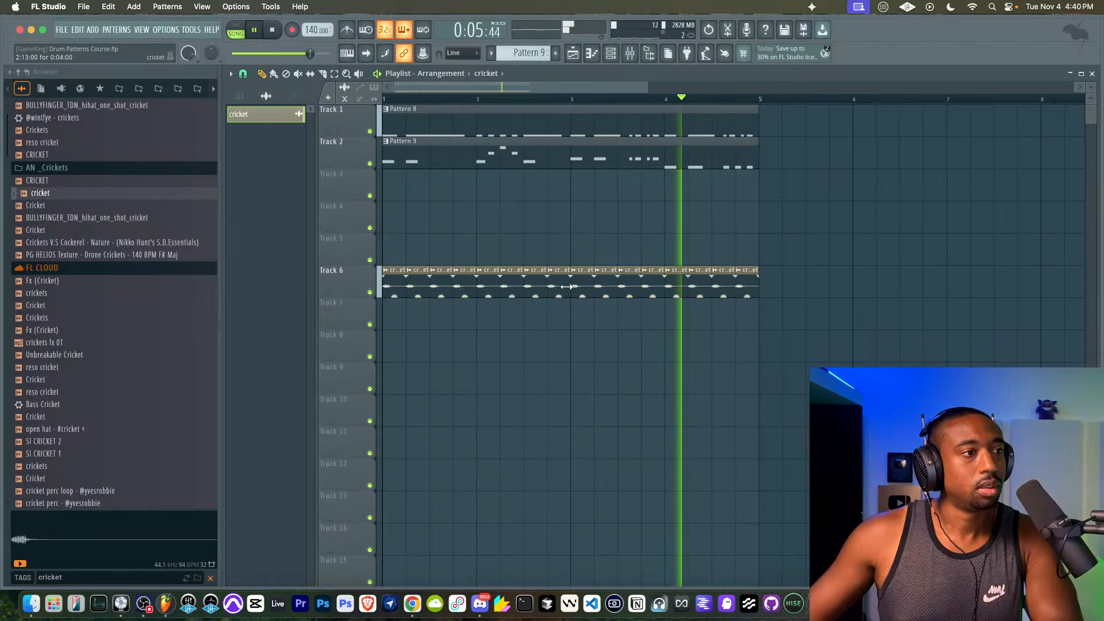
- Stop playback and place a reversed copy of the cricket clip, made unique as a sample, at the start of Track 7
{"action": "key", "text": "space"}
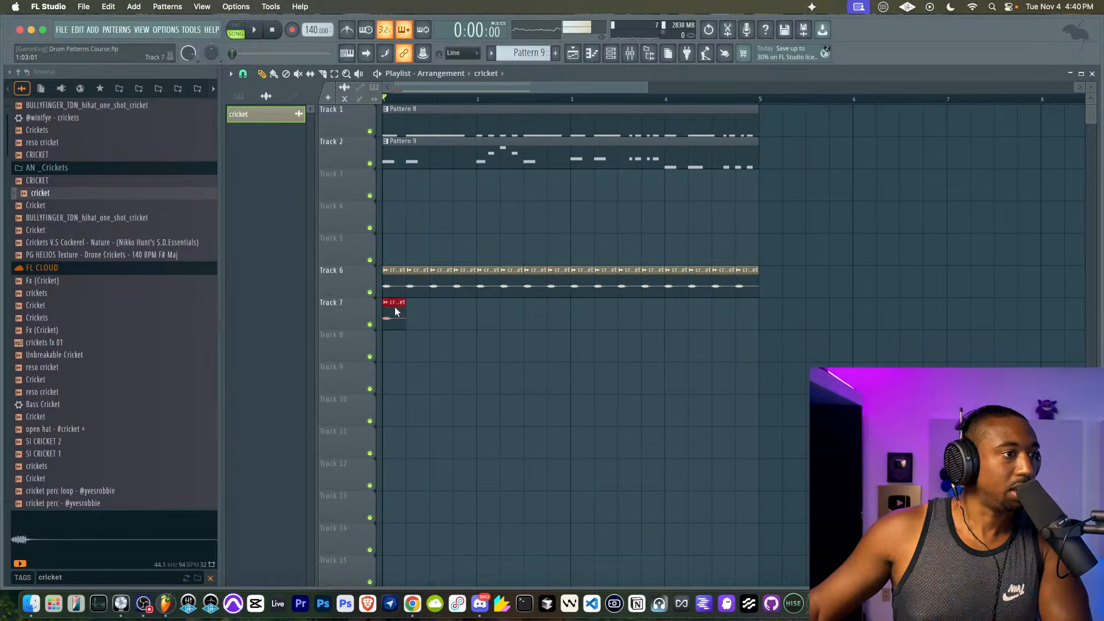
{"action": "left_click", "coordinate": [386, 304]}
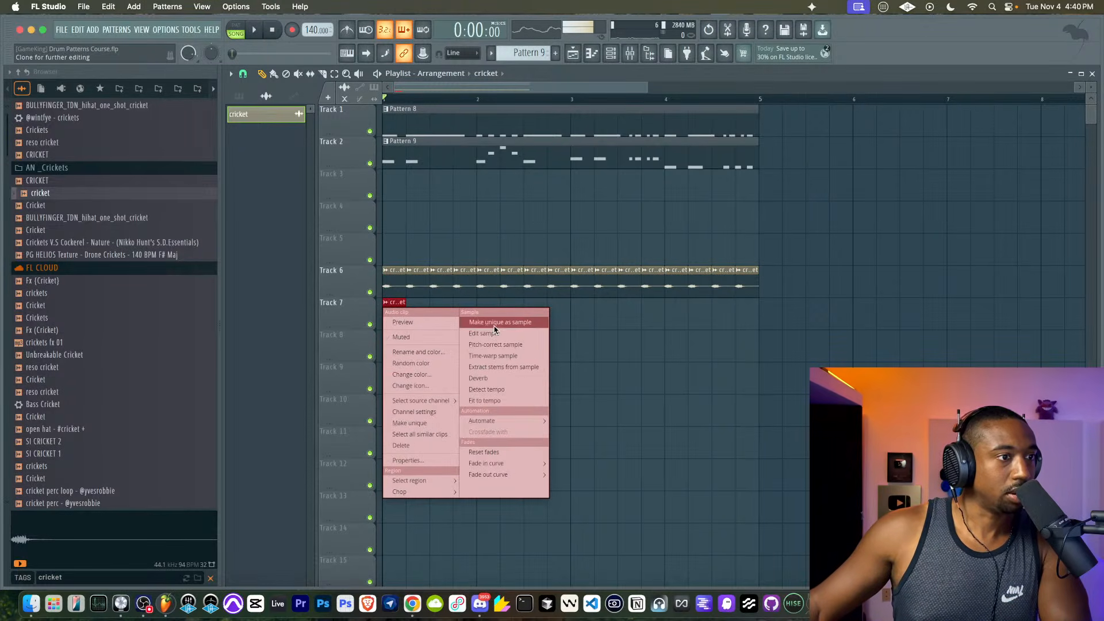
{"action": "left_click", "coordinate": [494, 325]}
{"action": "double_click", "coordinate": [393, 310]}
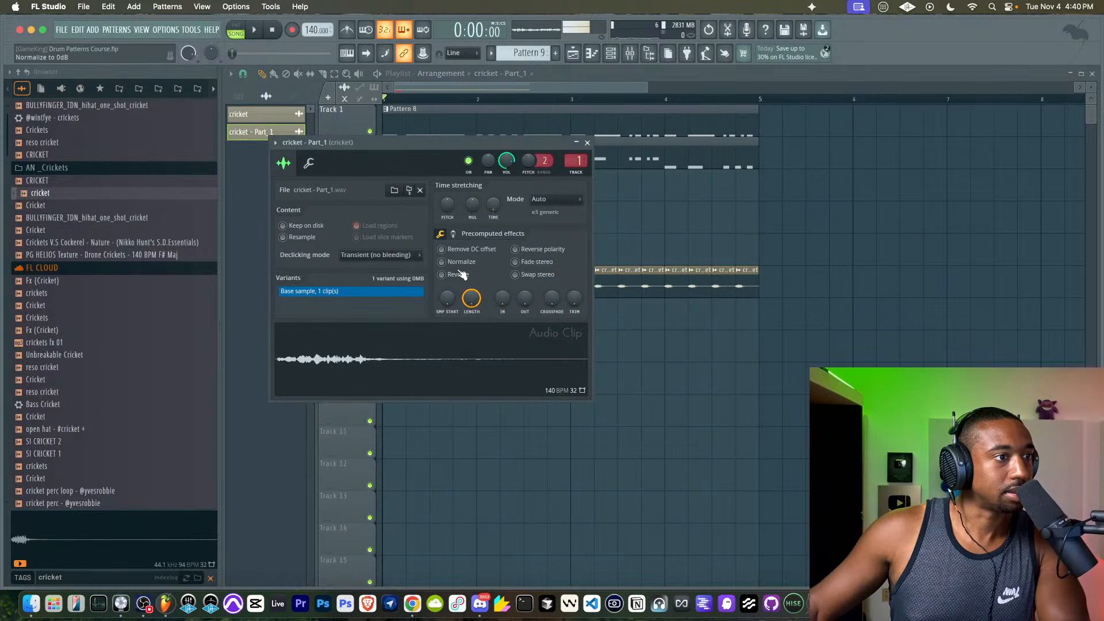
{"action": "left_click", "coordinate": [586, 143]}
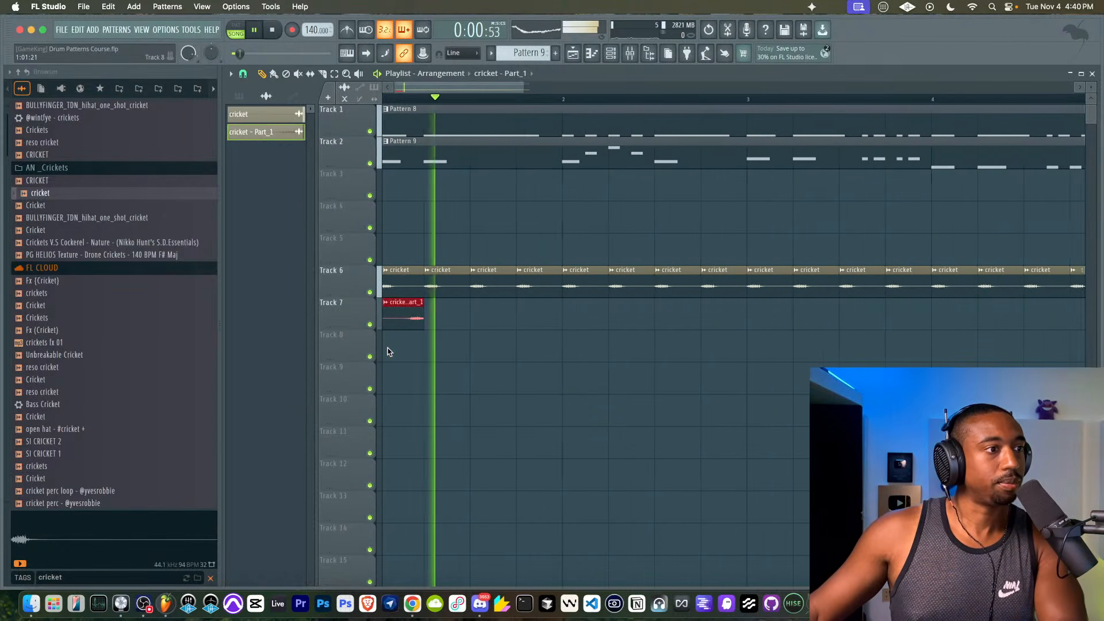
- Trim the start of the reversed cricket clip on Track 7 within the first beat and replay the arrangement
{"action": "scroll", "coordinate": [388, 352], "scroll_direction": "up", "scroll_amount": 3}
{"action": "key", "text": "F9"}
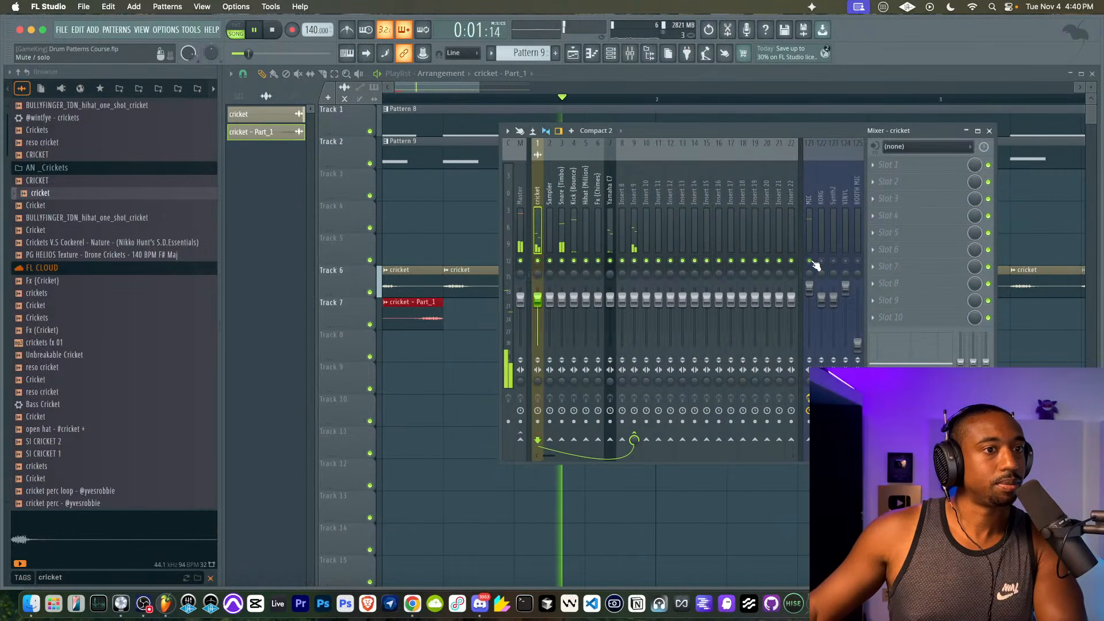
{"action": "left_click", "coordinate": [399, 385]}
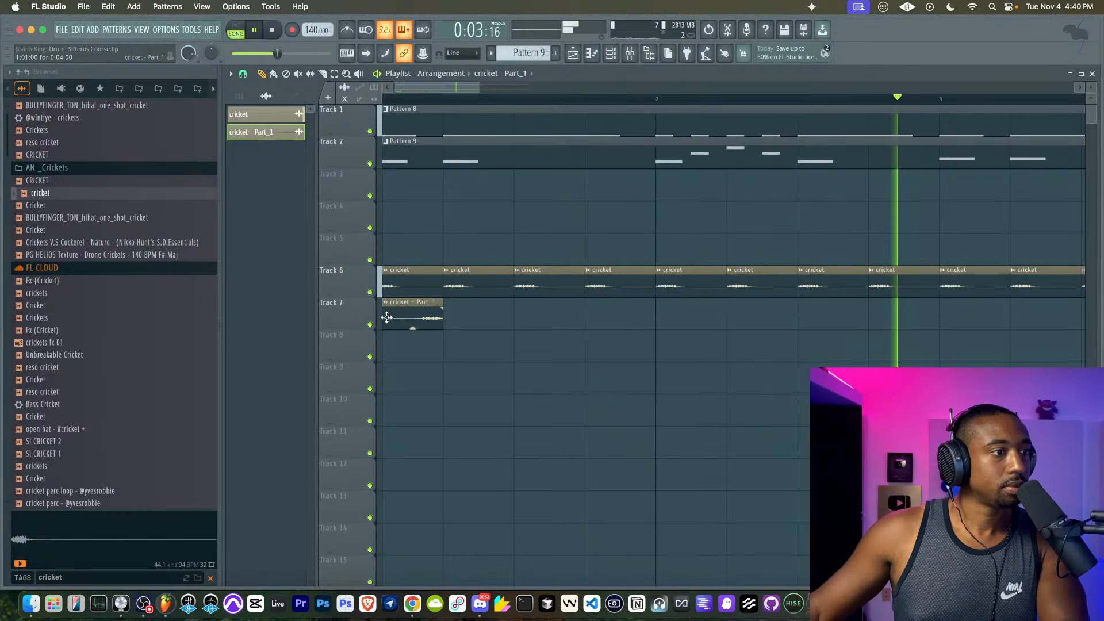
{"action": "left_click_drag", "start_coordinate": [386, 317], "coordinate": [398, 319]}
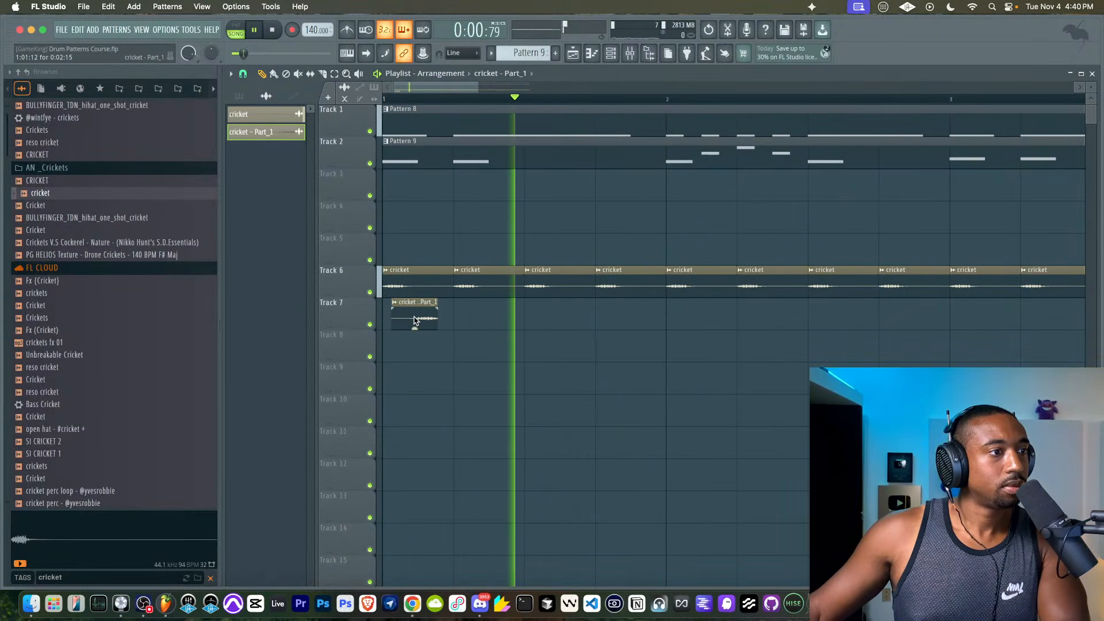
{"action": "key", "text": "space"}
{"action": "key", "text": "space"}
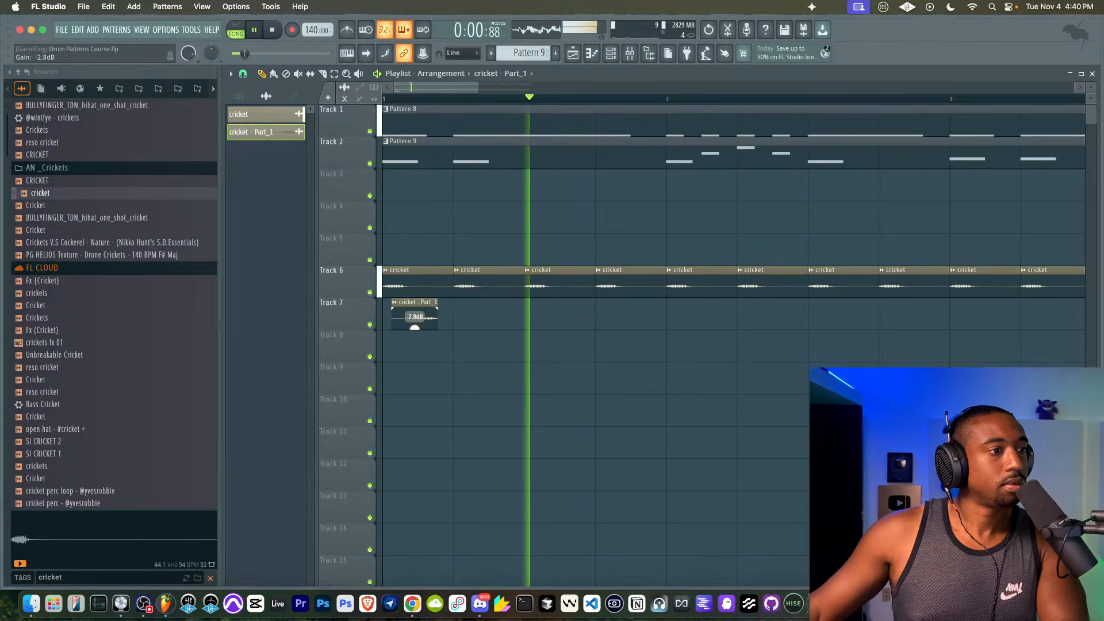
- Repeat the reversed cricket clip on beat 2 of Track 7 and, with playlist snap set to Bar, duplicate the pair into bar 2
{"action": "mouse_move", "coordinate": [412, 306]}
{"action": "left_mouse_down"}
{"action": "mouse_move", "coordinate": [504, 313]}
{"action": "mouse_move", "coordinate": [399, 321]}
{"action": "mouse_move", "coordinate": [468, 318]}
{"action": "mouse_move", "coordinate": [426, 322]}
{"action": "left_mouse_up"}
{"action": "scroll", "coordinate": [505, 318], "scroll_direction": "down", "scroll_amount": 2}
{"action": "left_click", "coordinate": [246, 74]}
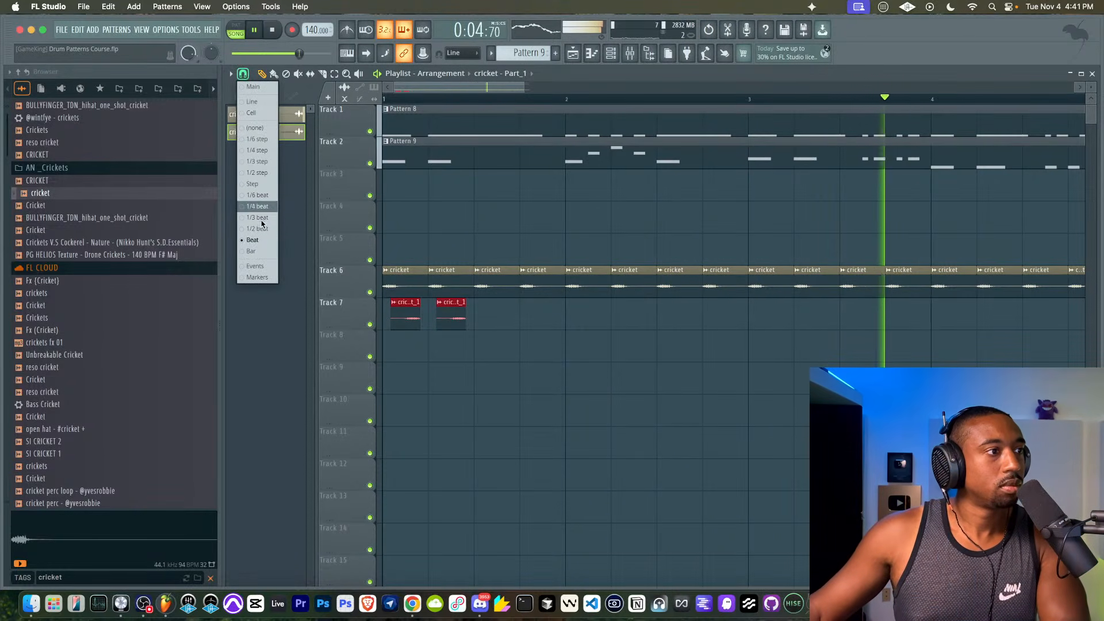
{"action": "left_click", "coordinate": [254, 252]}
{"action": "left_click_drag", "start_coordinate": [517, 341], "coordinate": [401, 322]}
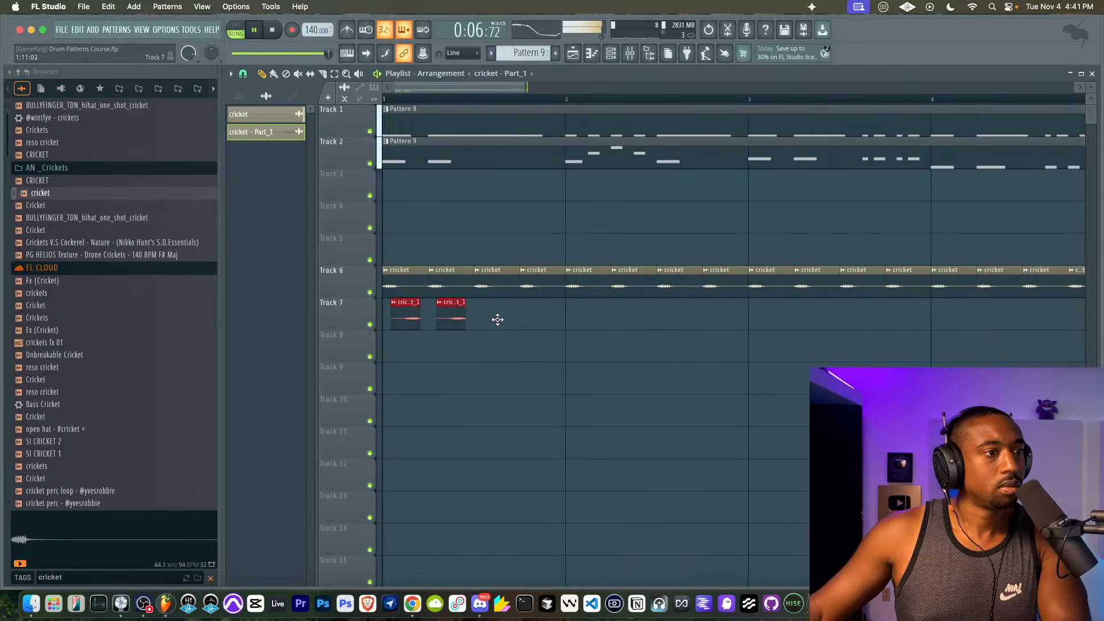
{"action": "key", "text": "ctrl+b"}
- Duplicate the reversed cricket clips of bars 1 and 2 on Track 7 into bars 3 and 4, and clear the selection
{"action": "scroll", "coordinate": [458, 382], "scroll_direction": "down", "scroll_amount": 2}
{"action": "left_click_drag", "start_coordinate": [594, 310], "coordinate": [402, 326]}
{"action": "left_click", "coordinate": [243, 73]}
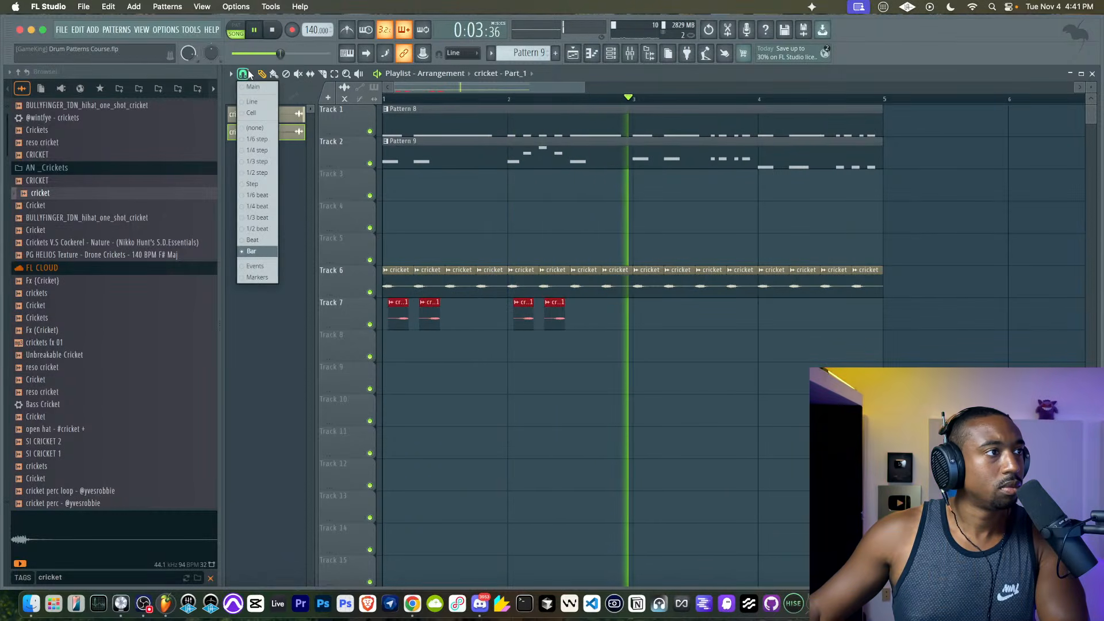
{"action": "left_click", "coordinate": [269, 241]}
{"action": "left_click_drag", "start_coordinate": [589, 315], "coordinate": [394, 333]}
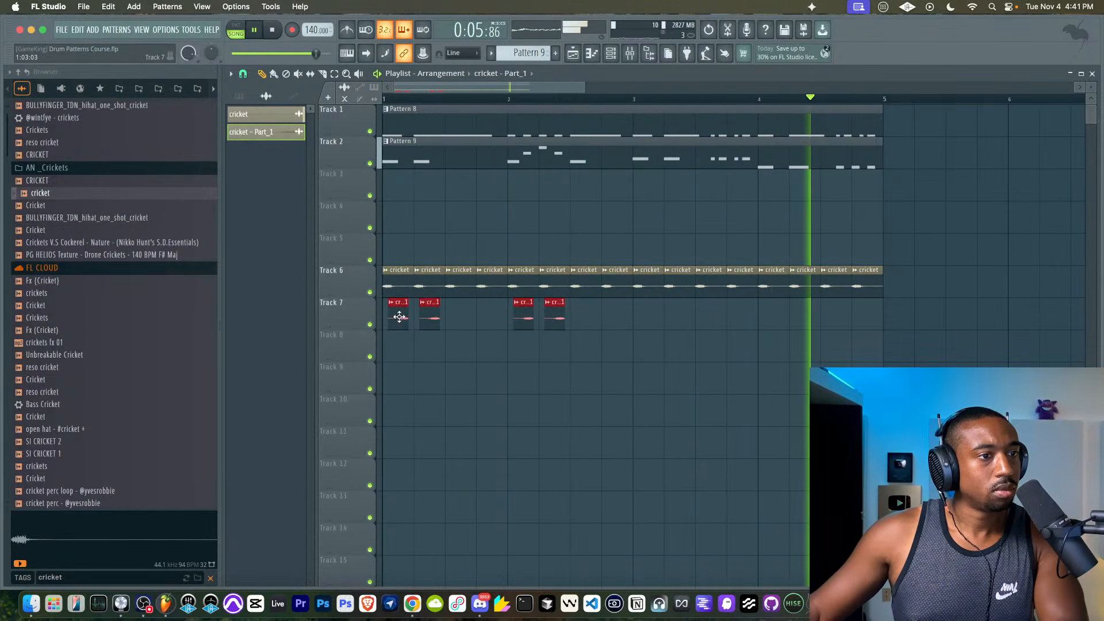
{"action": "key", "text": "ctrl+b"}
{"action": "left_click", "coordinate": [717, 356], "text": "super"}
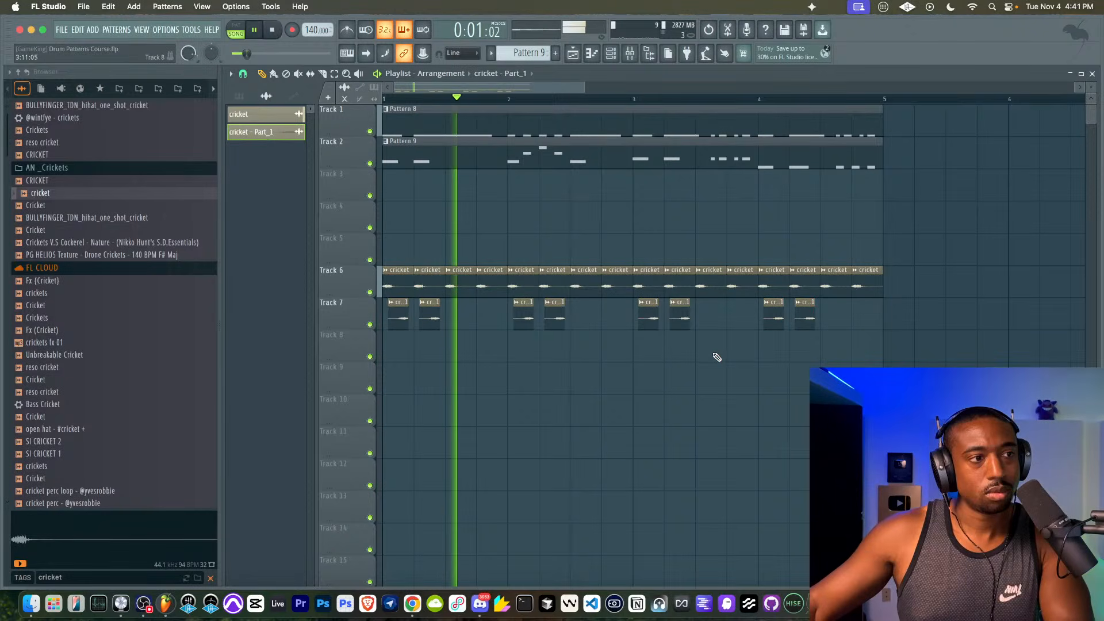
- Delete the reversed cricket clips in bars 1 and 3 of Track 7 and the second one in bar 4
{"action": "right_click", "coordinate": [430, 316]}
{"action": "right_click", "coordinate": [397, 321]}
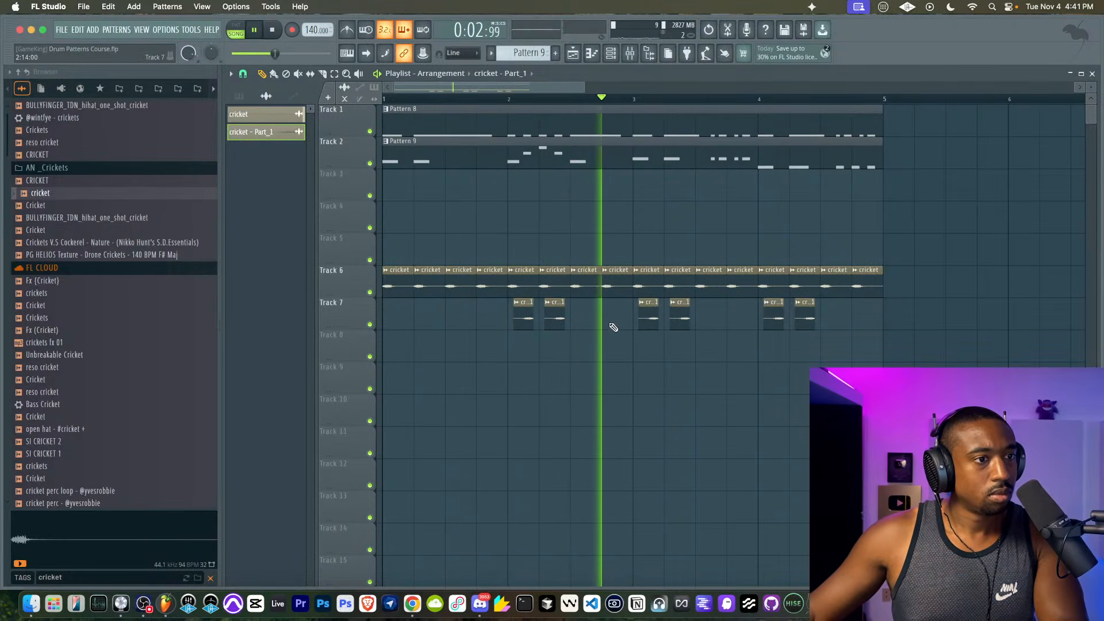
{"action": "right_click", "coordinate": [648, 316]}
{"action": "right_click", "coordinate": [679, 318]}
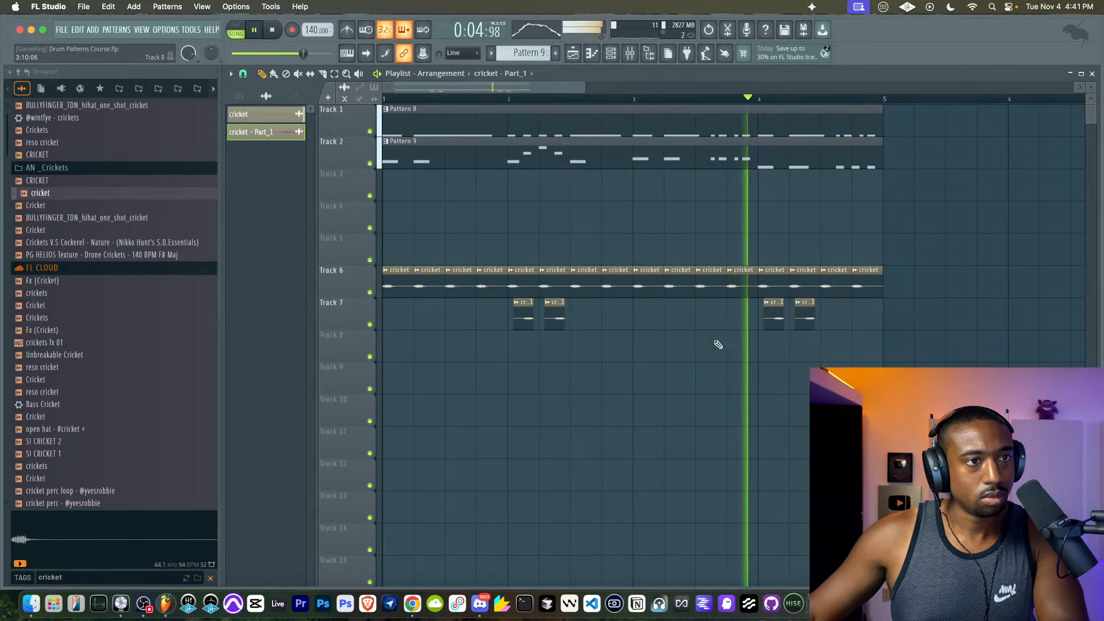
{"action": "scroll", "coordinate": [741, 352], "scroll_direction": "down", "scroll_amount": 2}
{"action": "right_click", "coordinate": [678, 319]}
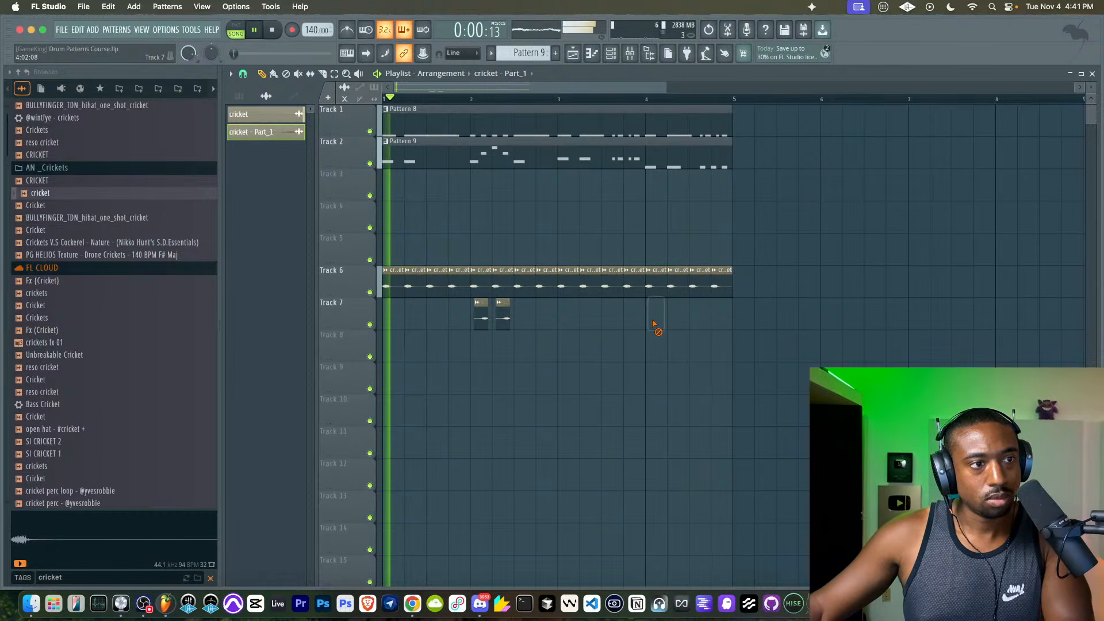
- Show the mixer and toggle the mute state of the MIC track
{"action": "left_click", "coordinate": [631, 53]}
{"action": "left_click", "coordinate": [810, 262]}
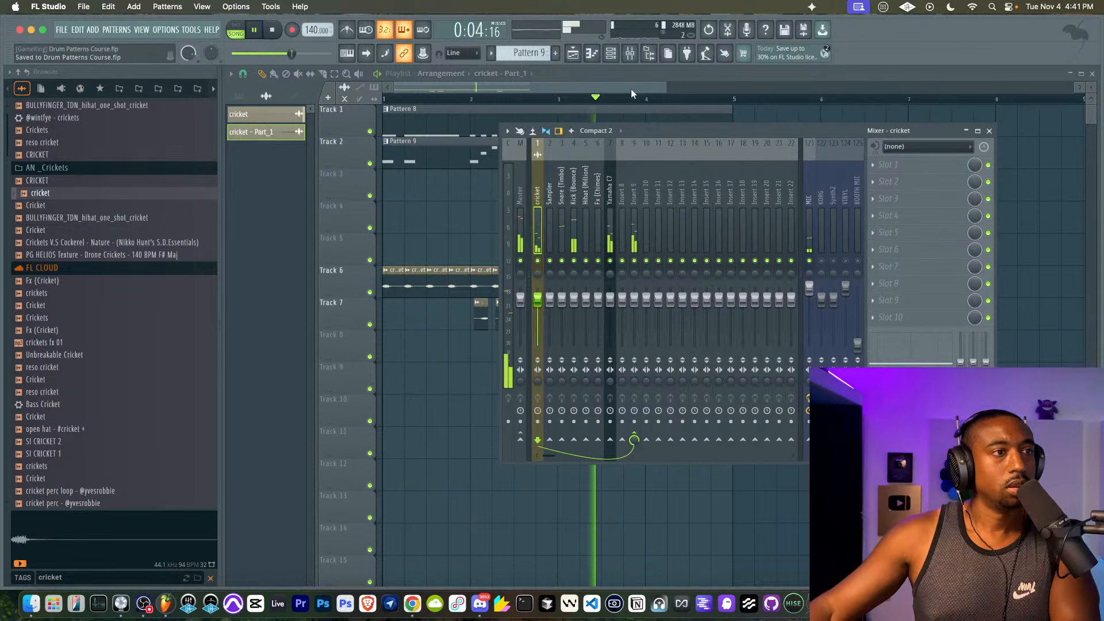
- Clear the browser's cricket search and show the Unsorted channels in the channel rack
{"action": "left_click", "coordinate": [610, 57]}
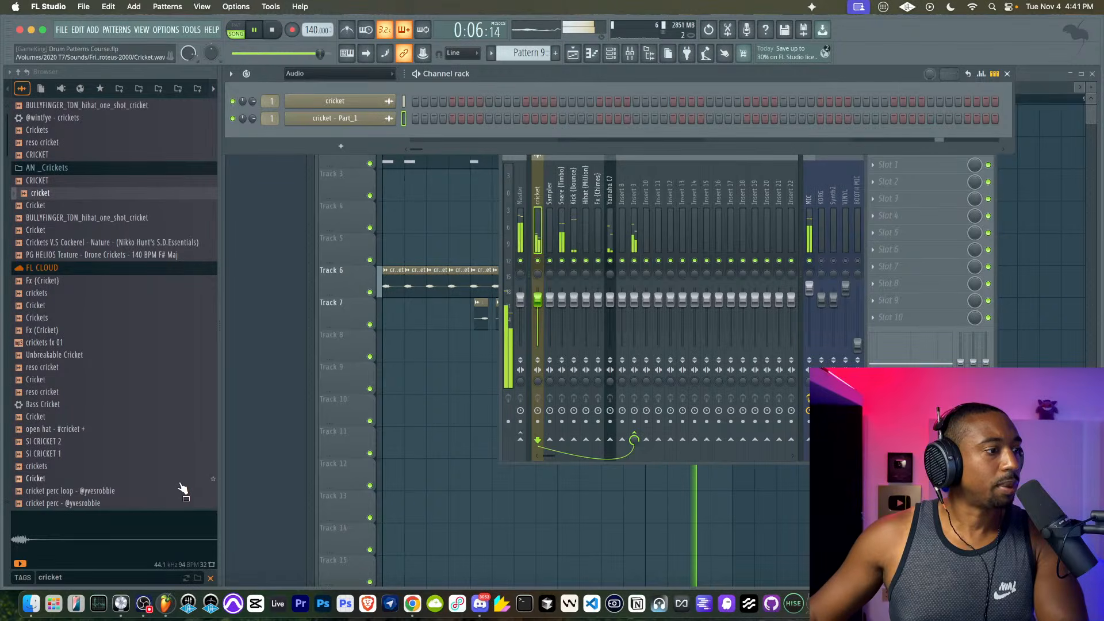
{"action": "left_click", "coordinate": [211, 578]}
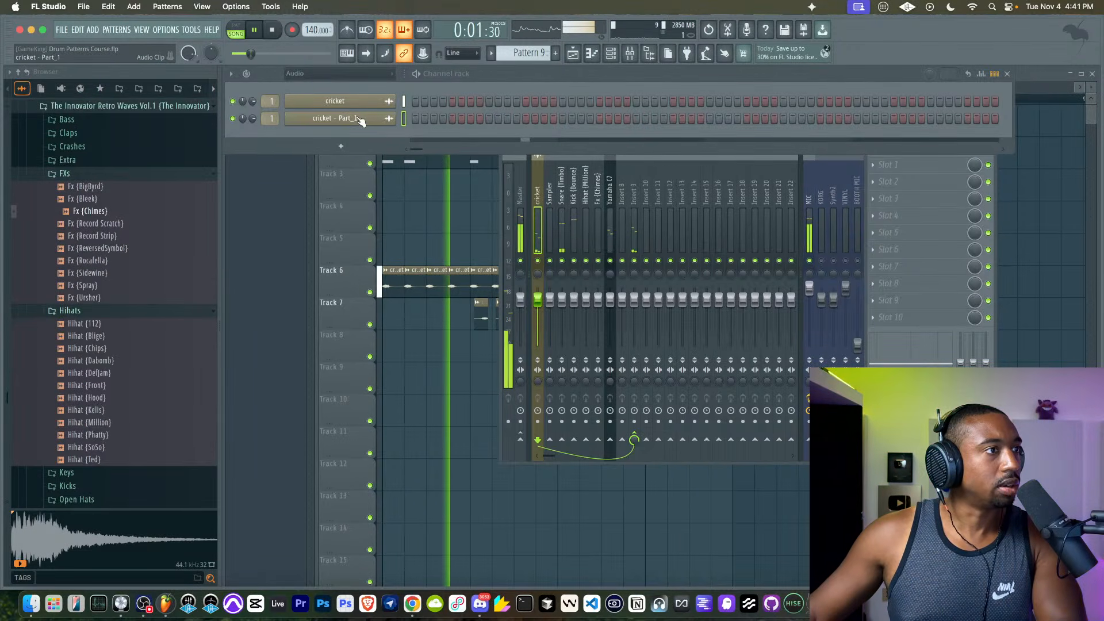
{"action": "left_click", "coordinate": [306, 77]}
{"action": "left_click", "coordinate": [306, 113]}
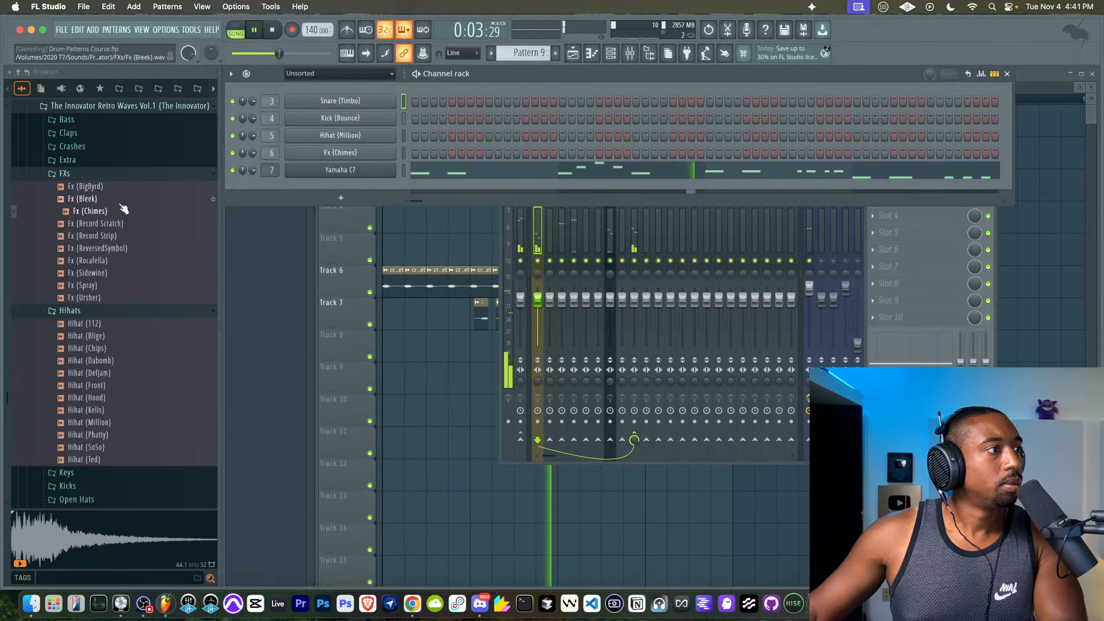
- Expand the Kicks folder of The Innovator Retro Waves Vol.1 in the browser
{"action": "scroll", "coordinate": [87, 184], "scroll_direction": "up", "scroll_amount": 3}
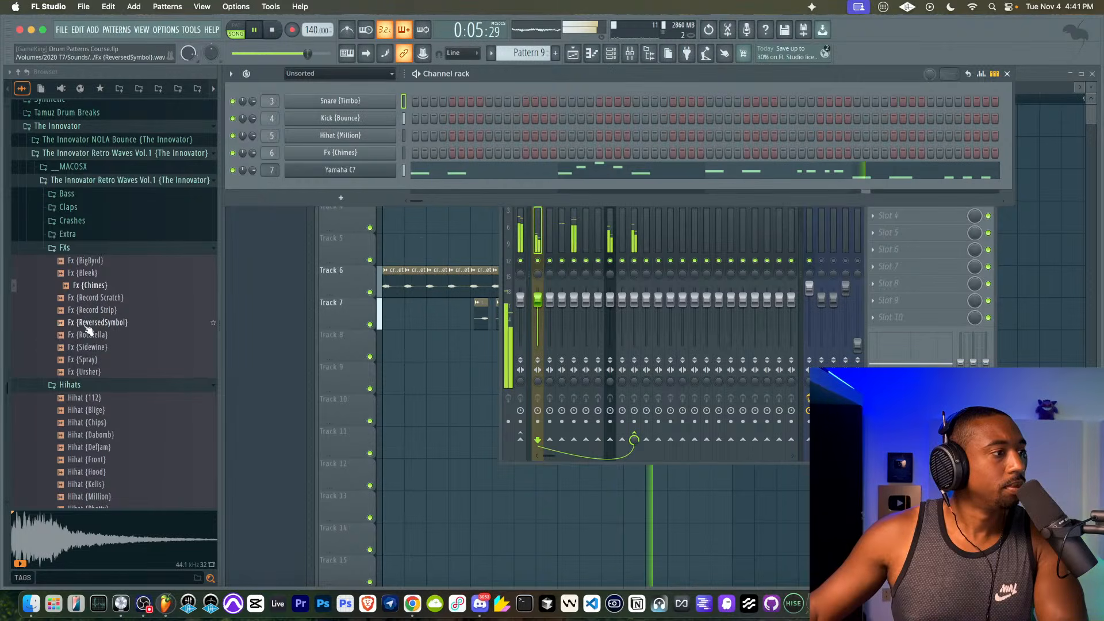
{"action": "scroll", "coordinate": [109, 252], "scroll_direction": "up", "scroll_amount": 5}
{"action": "scroll", "coordinate": [92, 354], "scroll_direction": "down", "scroll_amount": 8}
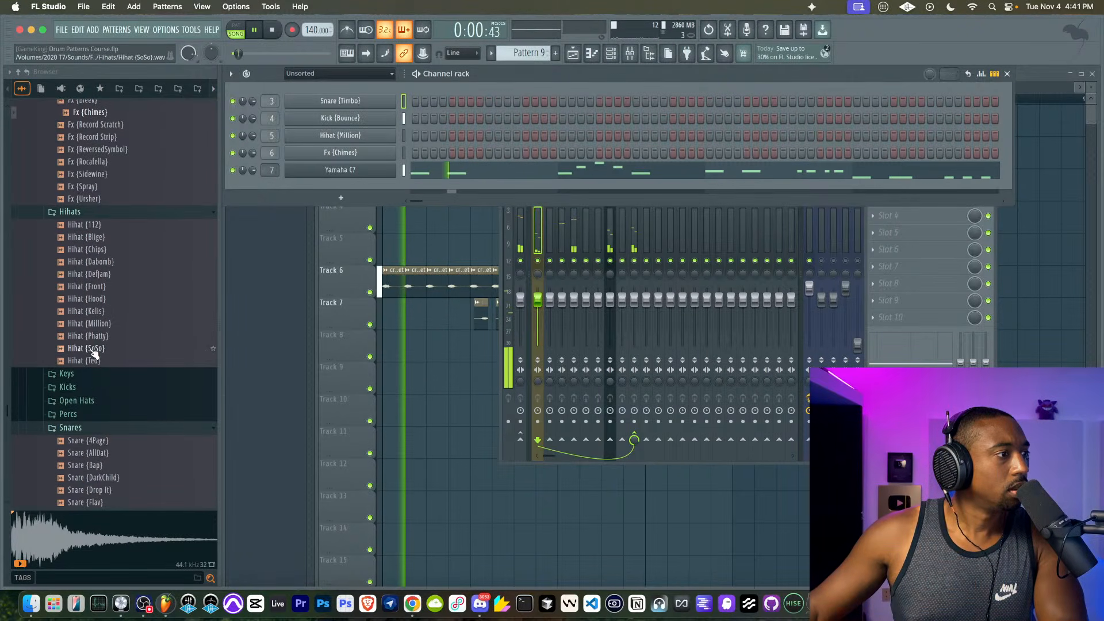
{"action": "scroll", "coordinate": [89, 379], "scroll_direction": "down", "scroll_amount": 6}
{"action": "left_click", "coordinate": [94, 391]}
- Audition the Clone, Clipse, Bounce and Blaze kicks and load Kick (Blaze) into the kick channel
{"action": "left_click", "coordinate": [98, 378]}
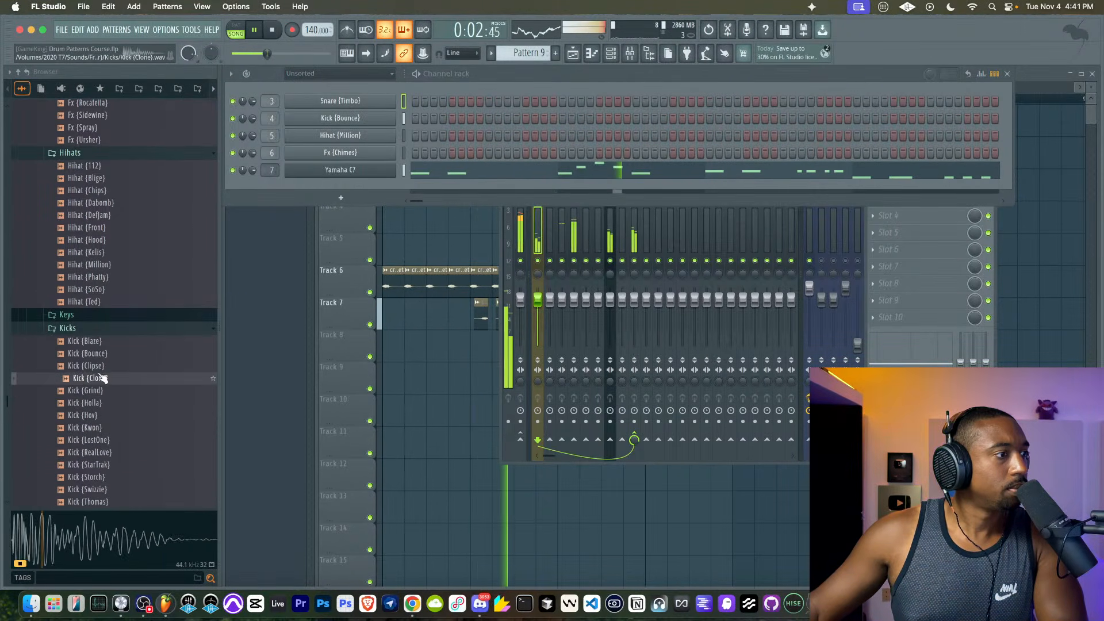
{"action": "left_click", "coordinate": [102, 366]}
{"action": "left_click", "coordinate": [103, 353]}
{"action": "key", "text": "Up"}
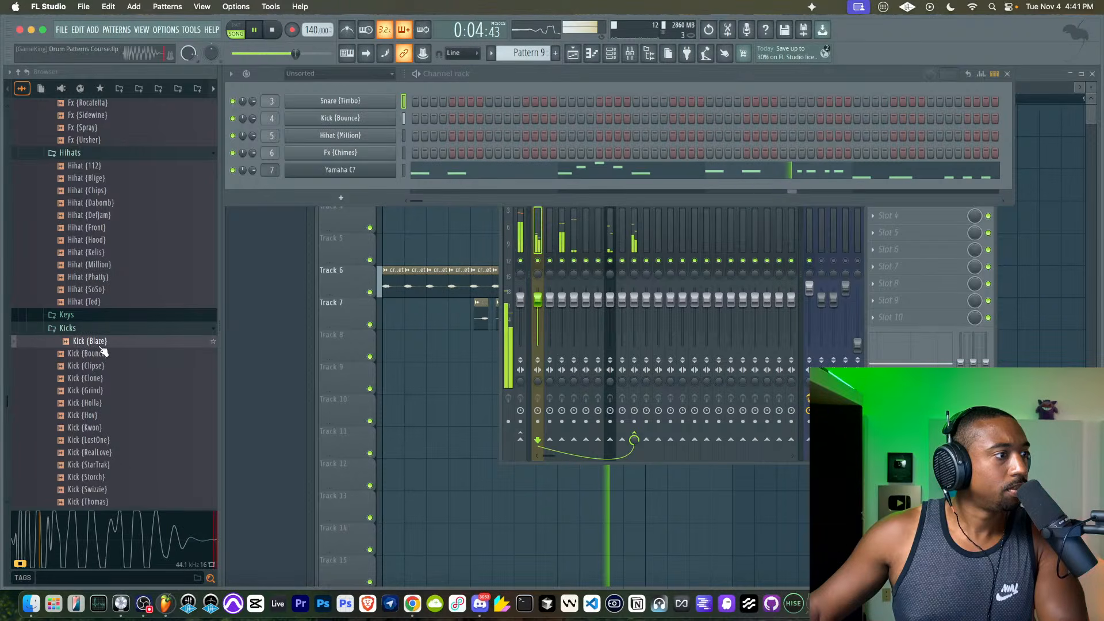
{"action": "left_click_drag", "start_coordinate": [315, 151], "coordinate": [331, 122]}
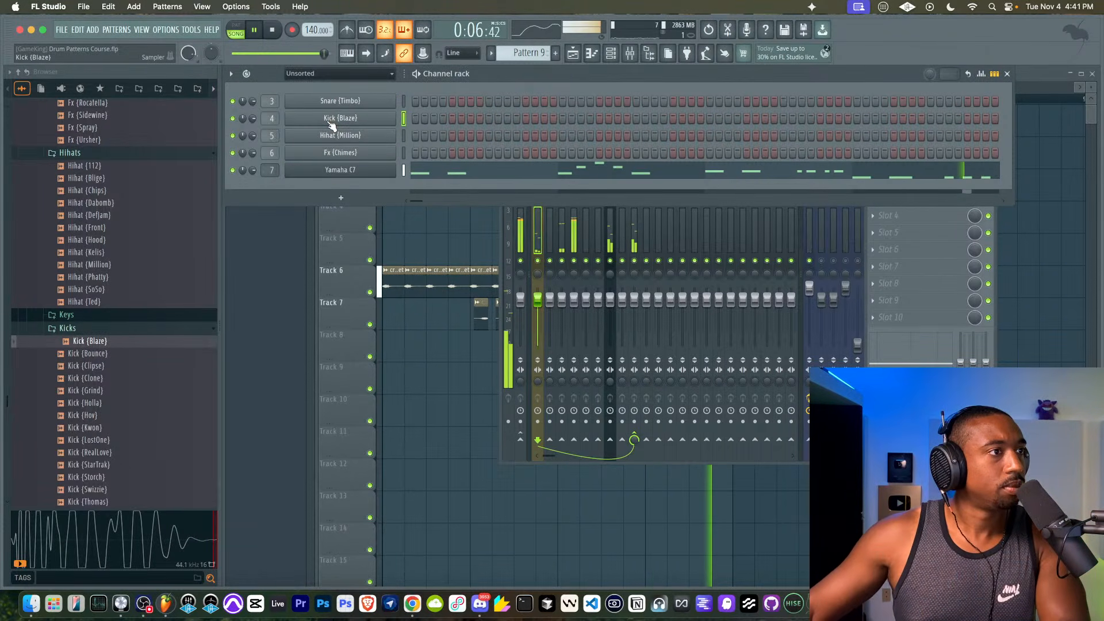
- Audition Kick (Kwon), try Kick (Hov) on the kick channel and replace it with Kick (Storch)
{"action": "left_click", "coordinate": [104, 428]}
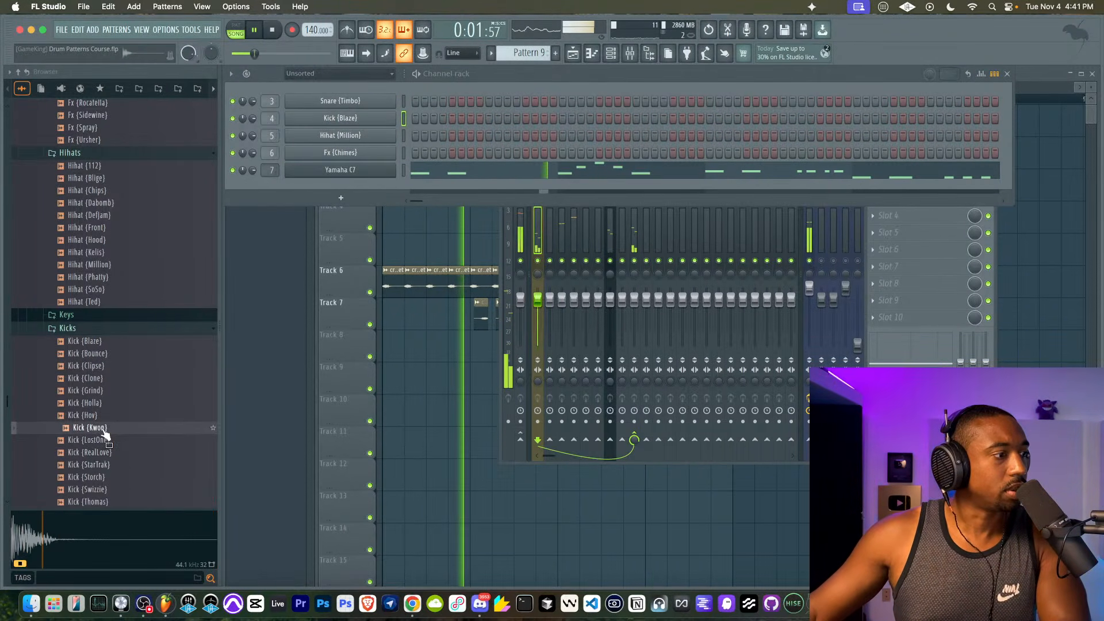
{"action": "left_click", "coordinate": [104, 416]}
{"action": "left_click_drag", "start_coordinate": [290, 193], "coordinate": [326, 128]}
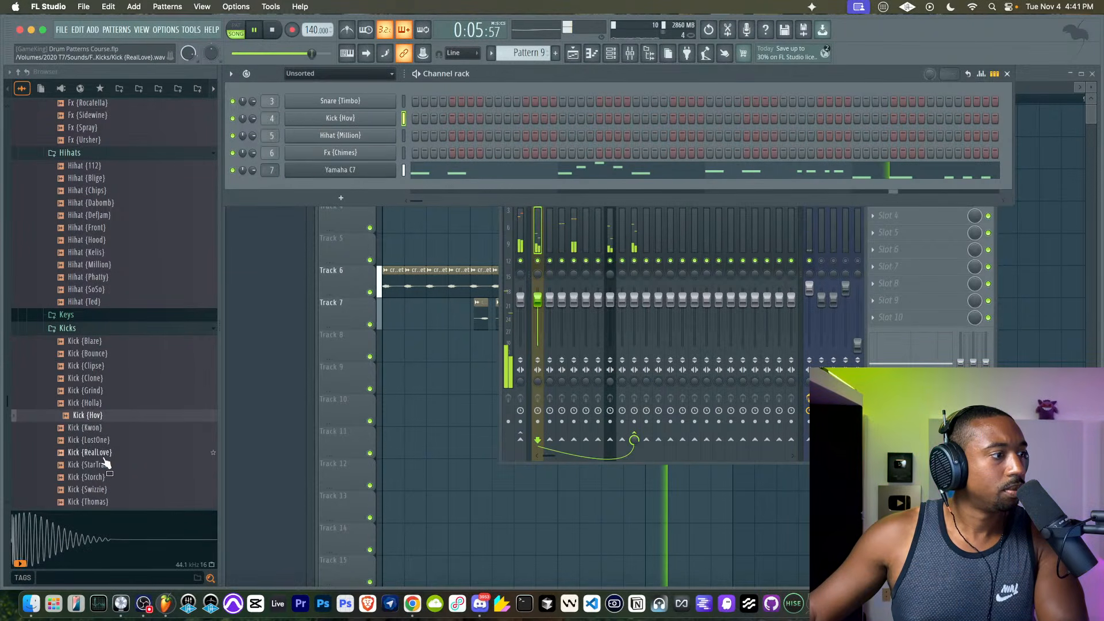
{"action": "left_click_drag", "start_coordinate": [92, 477], "coordinate": [371, 118]}
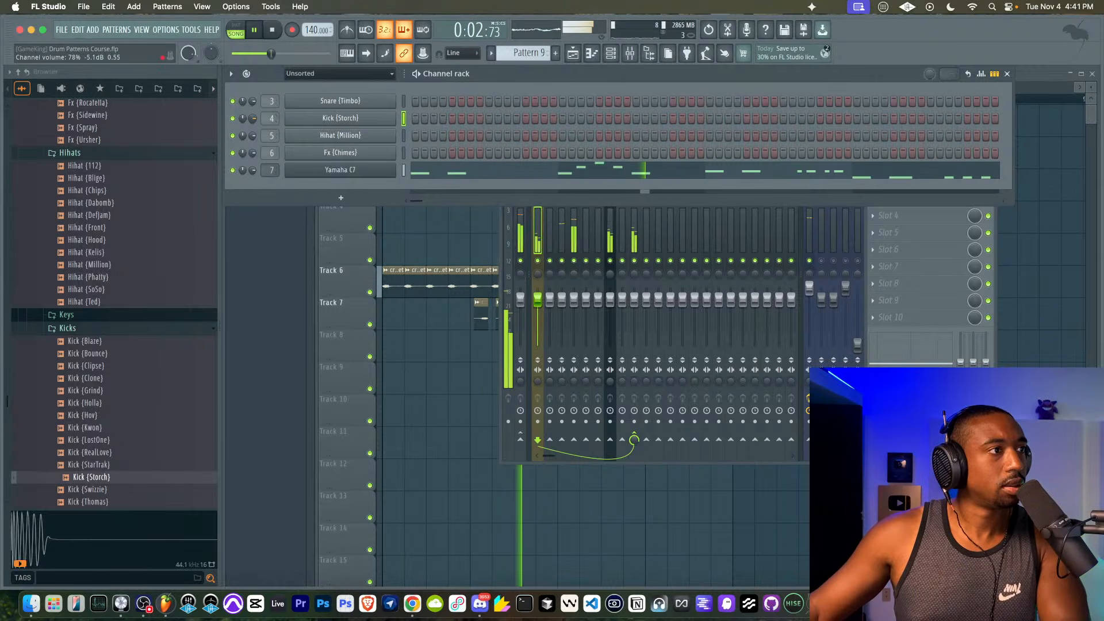
{"action": "left_click", "coordinate": [340, 170]}
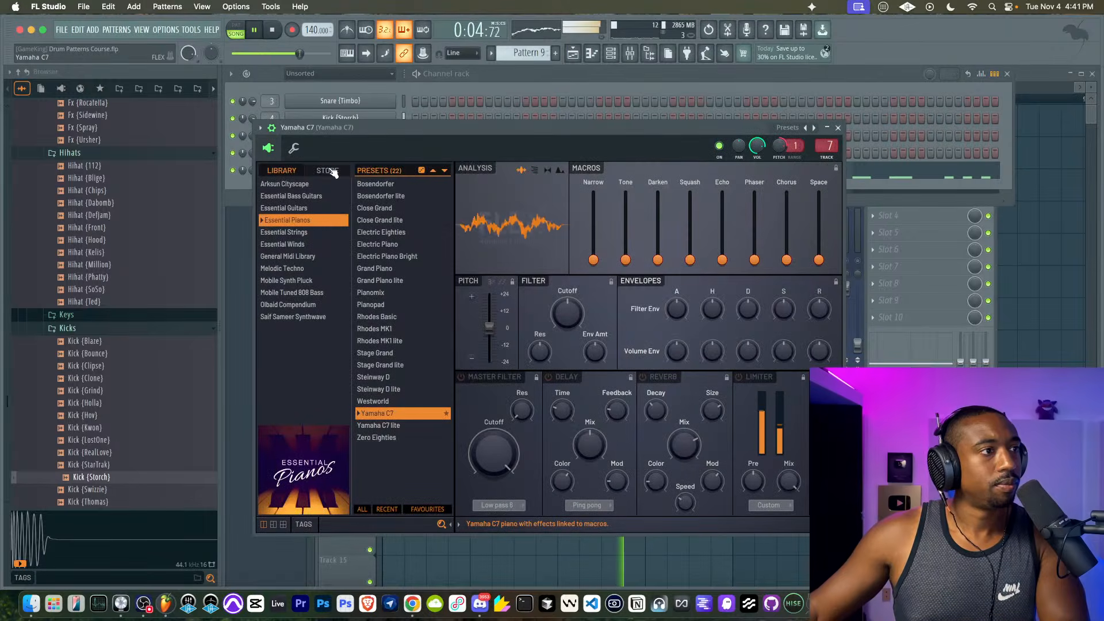
{"action": "left_click", "coordinate": [295, 149]}
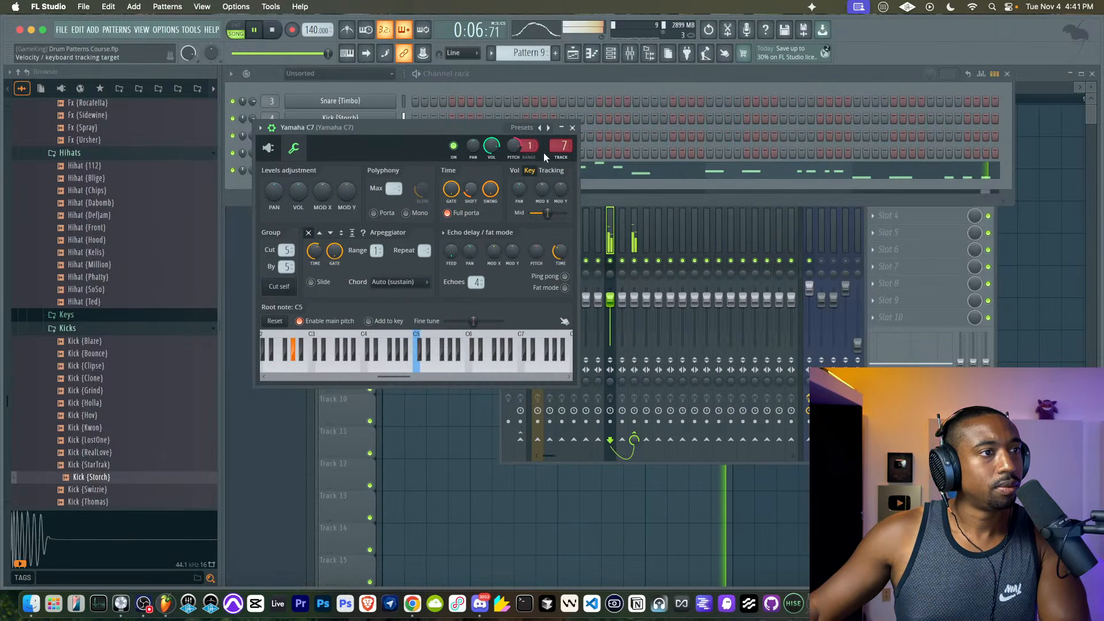
{"action": "left_click", "coordinate": [577, 125]}
{"action": "left_click", "coordinate": [440, 317]}
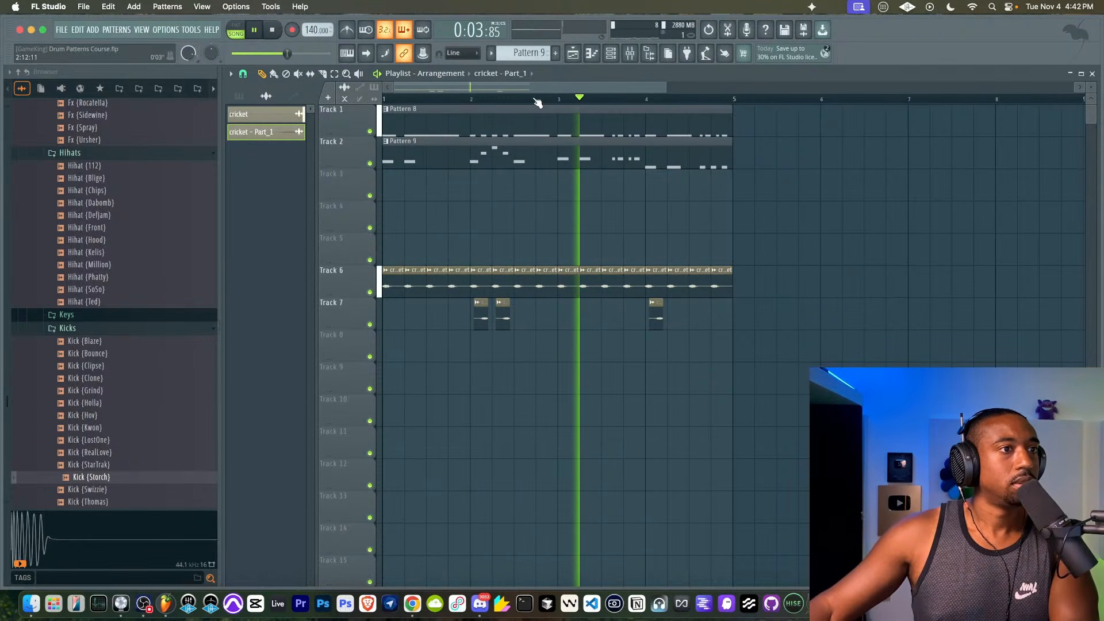
- Set the Yamaha C7's volume envelope release to 60% and close the plugin window
{"action": "key", "text": "F6"}
{"action": "left_click", "coordinate": [361, 168]}
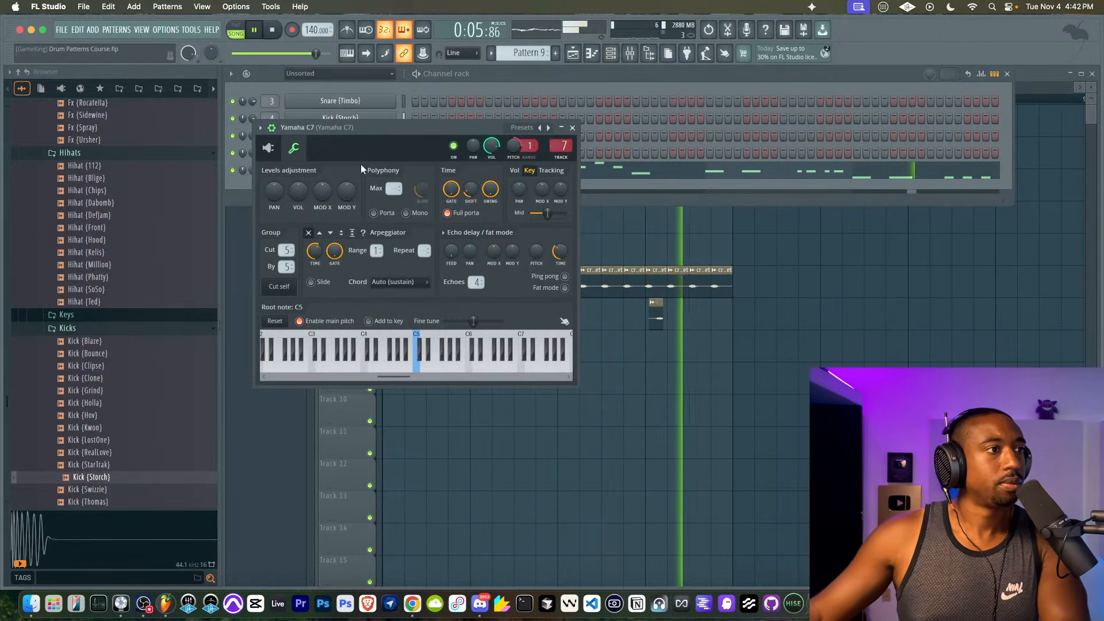
{"action": "left_click", "coordinate": [269, 151]}
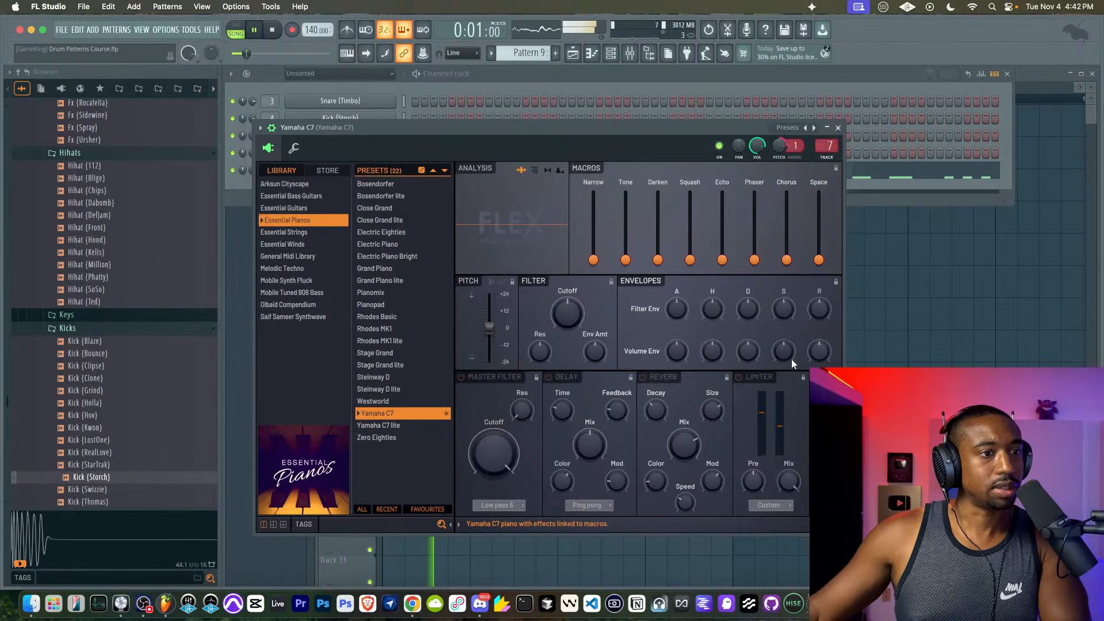
{"action": "scroll", "coordinate": [821, 356], "scroll_direction": "up", "scroll_amount": 2}
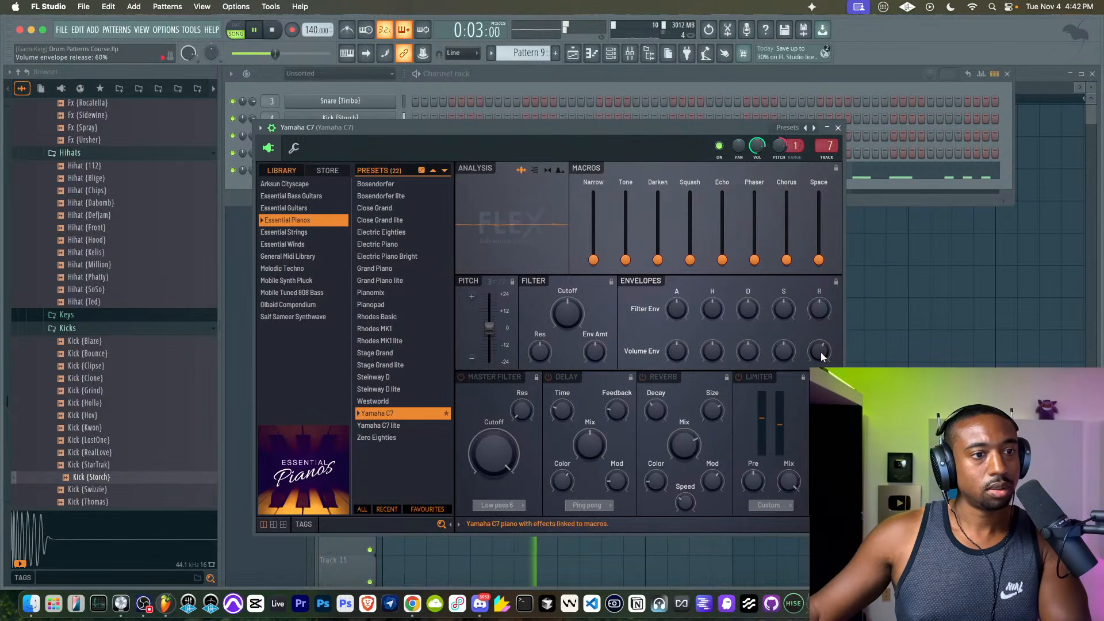
{"action": "scroll", "coordinate": [821, 355], "scroll_direction": "down", "scroll_amount": 1}
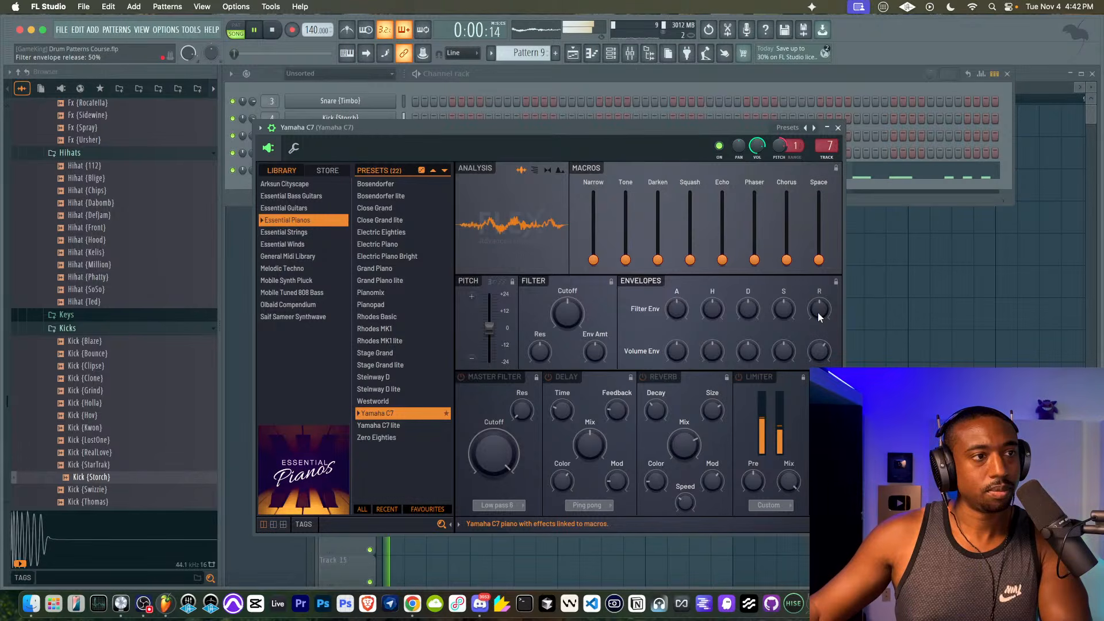
{"action": "left_click", "coordinate": [838, 127]}
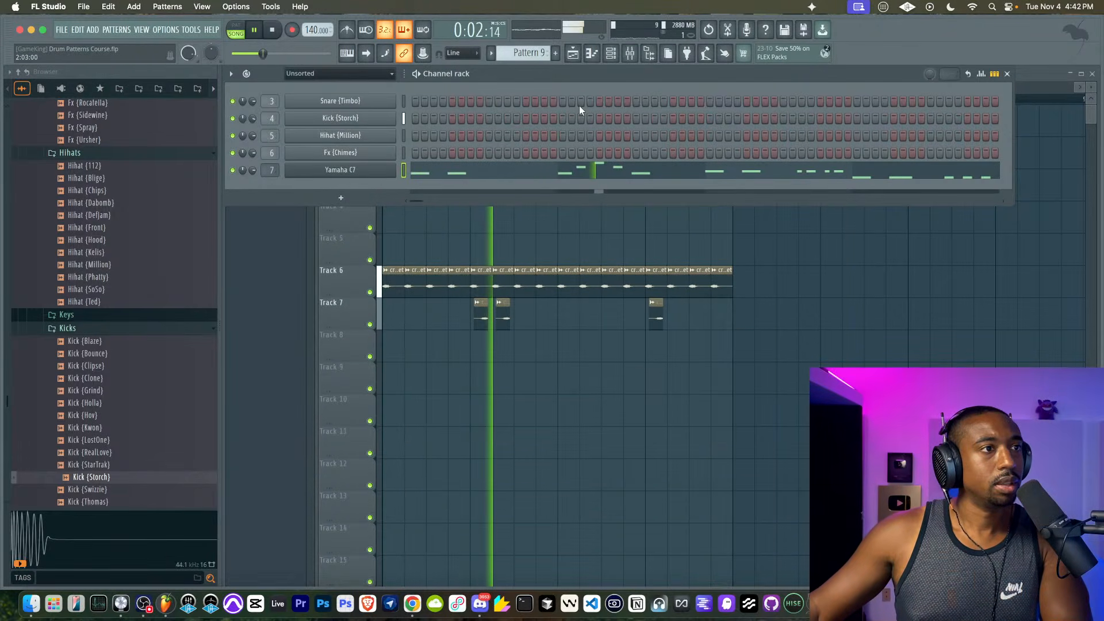
- In the empty Pattern 10, add a BusyWorksBeats - HALO3D channel, load its Uplift Pad preset and close the plugin
{"action": "scroll", "coordinate": [542, 55], "scroll_direction": "down", "scroll_amount": 1}
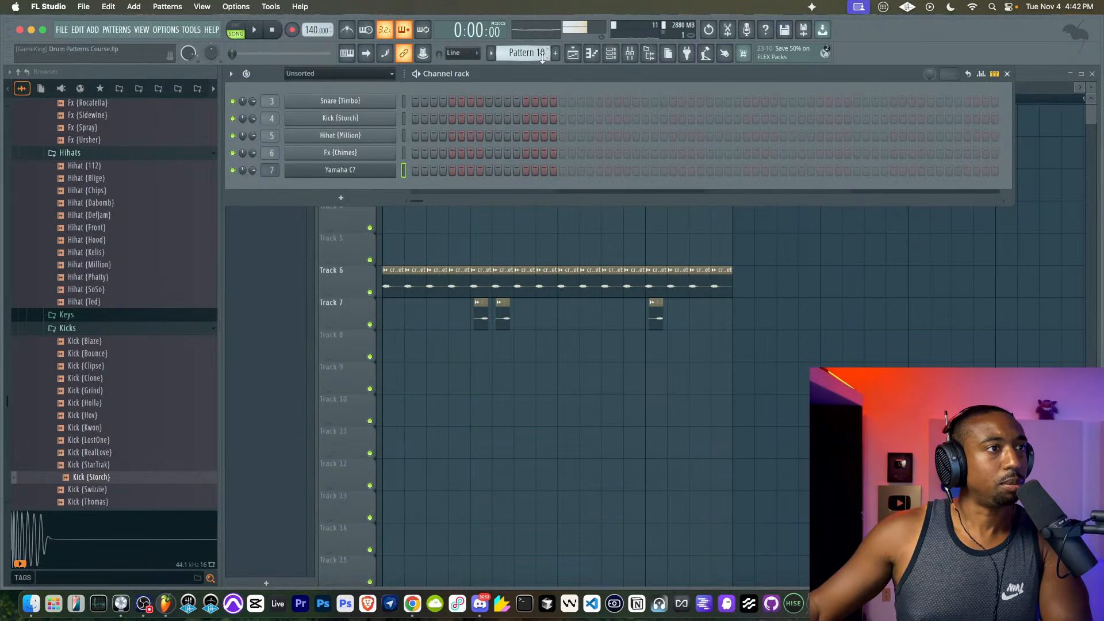
{"action": "left_click", "coordinate": [355, 201]}
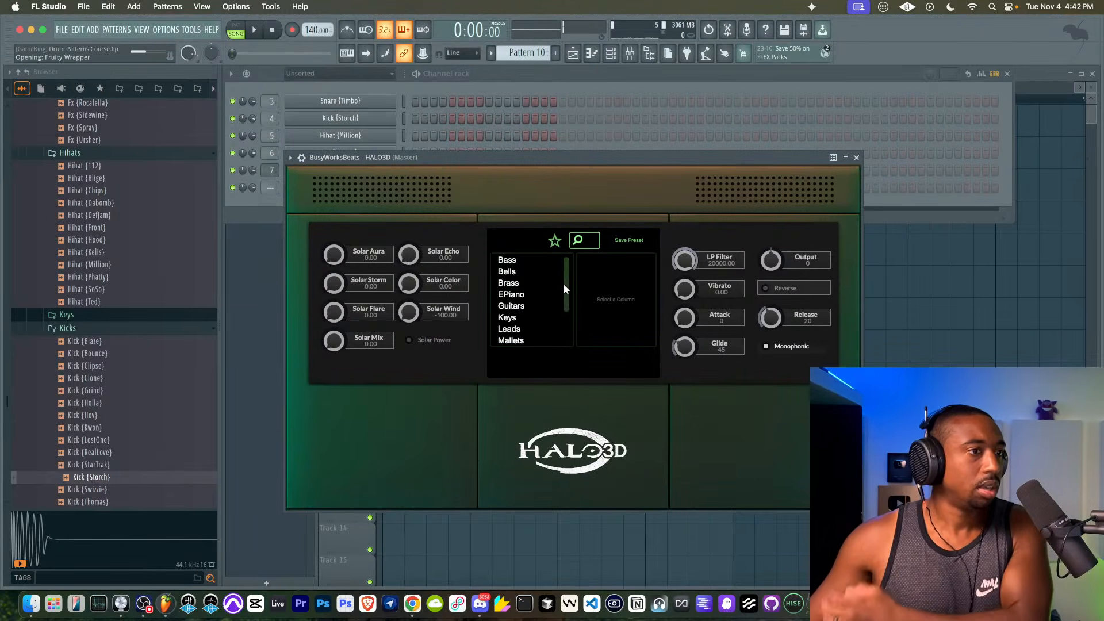
{"action": "left_click", "coordinate": [507, 323]}
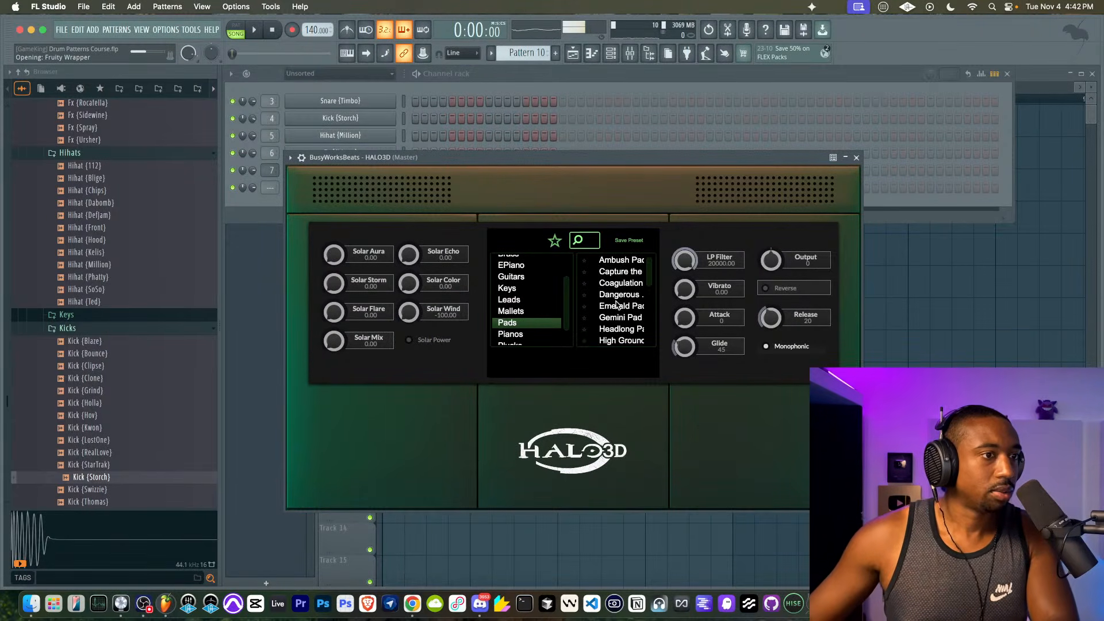
{"action": "scroll", "coordinate": [620, 302], "scroll_direction": "down", "scroll_amount": 5}
{"action": "left_click", "coordinate": [626, 292]}
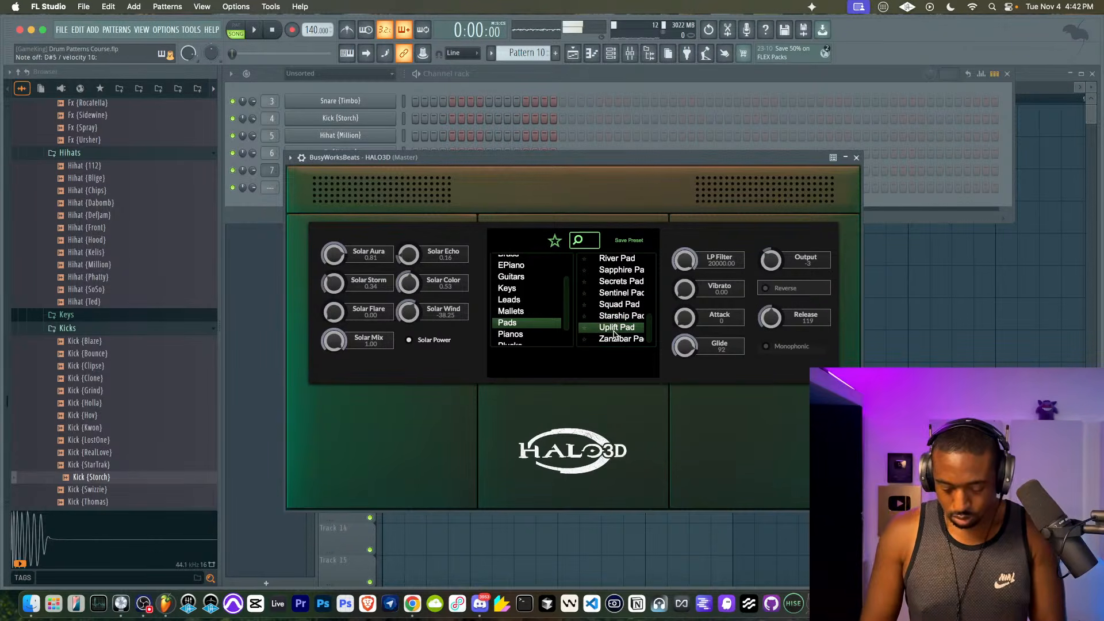
{"action": "left_click", "coordinate": [856, 157]}
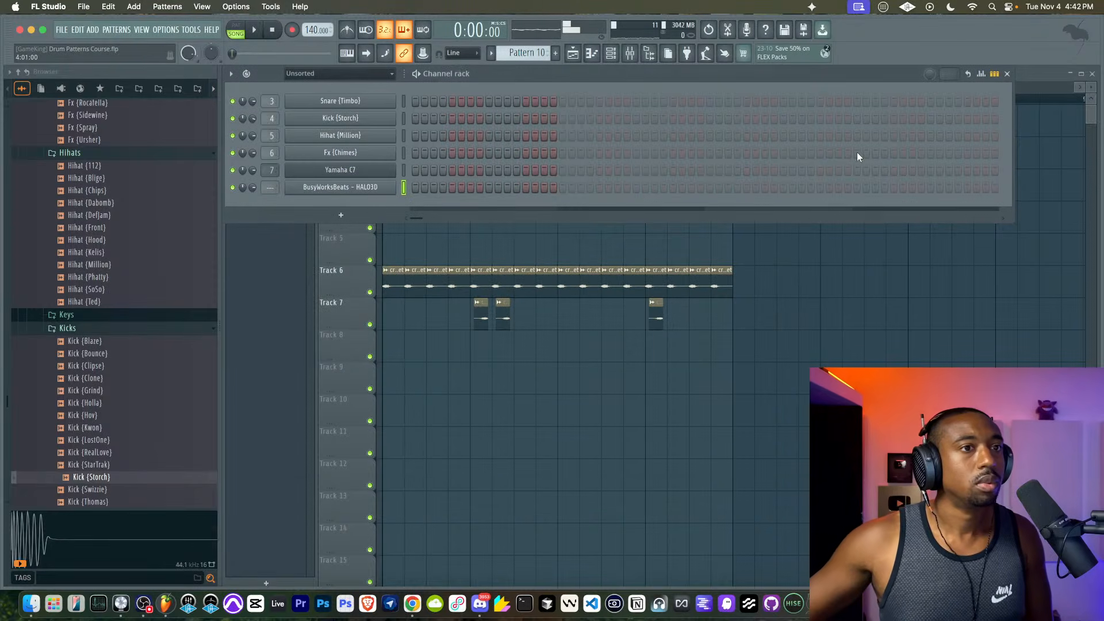
- Route the HALO3D channel to mixer track 8 and play the arrangement
{"action": "key", "text": "F9"}
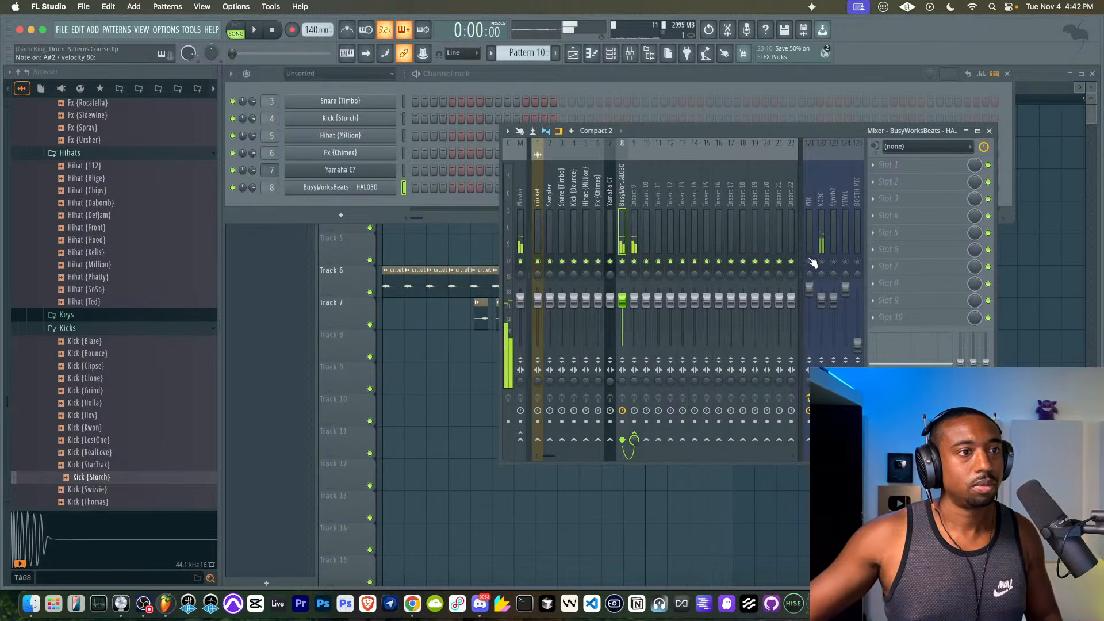
{"action": "key", "text": "space"}
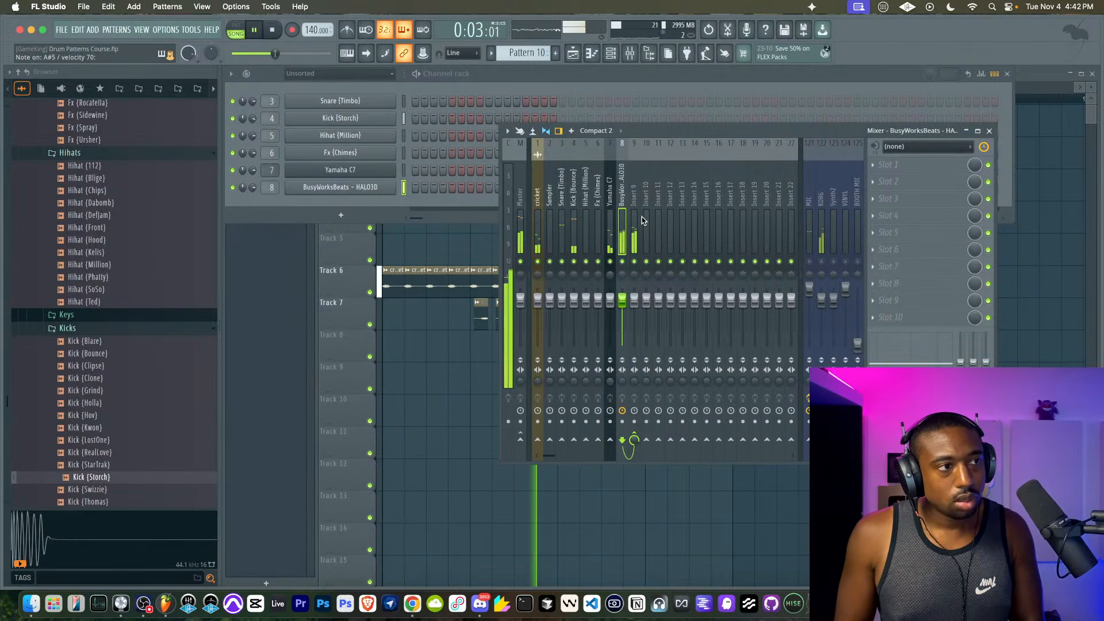
- Duplicate the whole four-bar arrangement three times in the playlist so that it fills 16 bars
{"action": "left_click", "coordinate": [478, 364]}
{"action": "scroll", "coordinate": [582, 273], "scroll_direction": "down", "scroll_amount": 5}
{"action": "left_click_drag", "start_coordinate": [624, 319], "coordinate": [387, 113]}
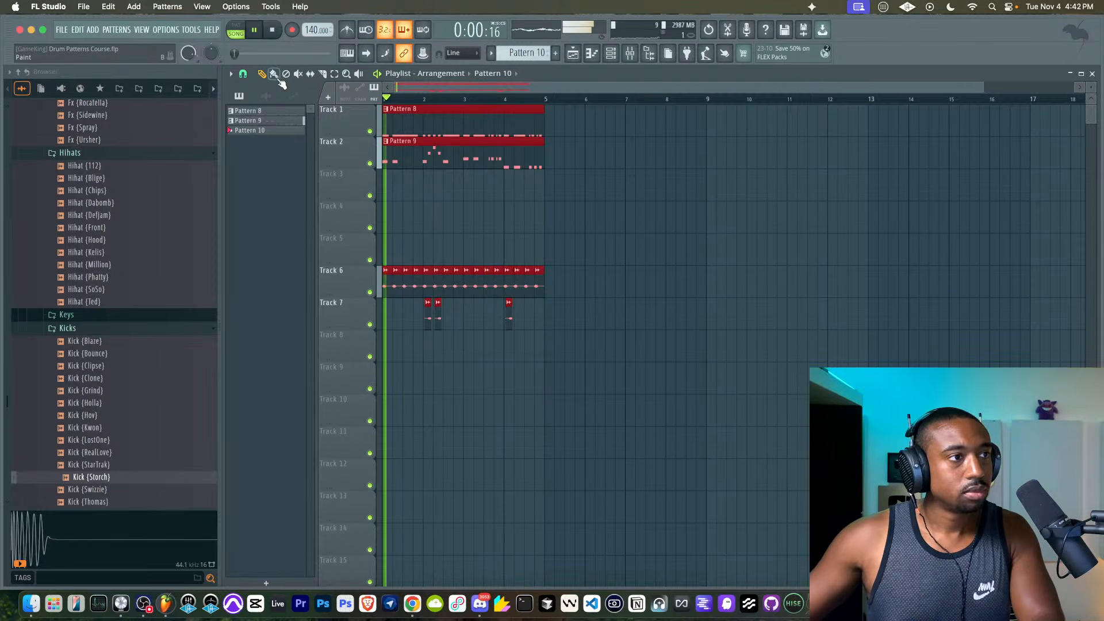
{"action": "key", "text": "ctrl+b"}
{"action": "key", "text": "ctrl+b"}
{"action": "key", "text": "ctrl+b"}
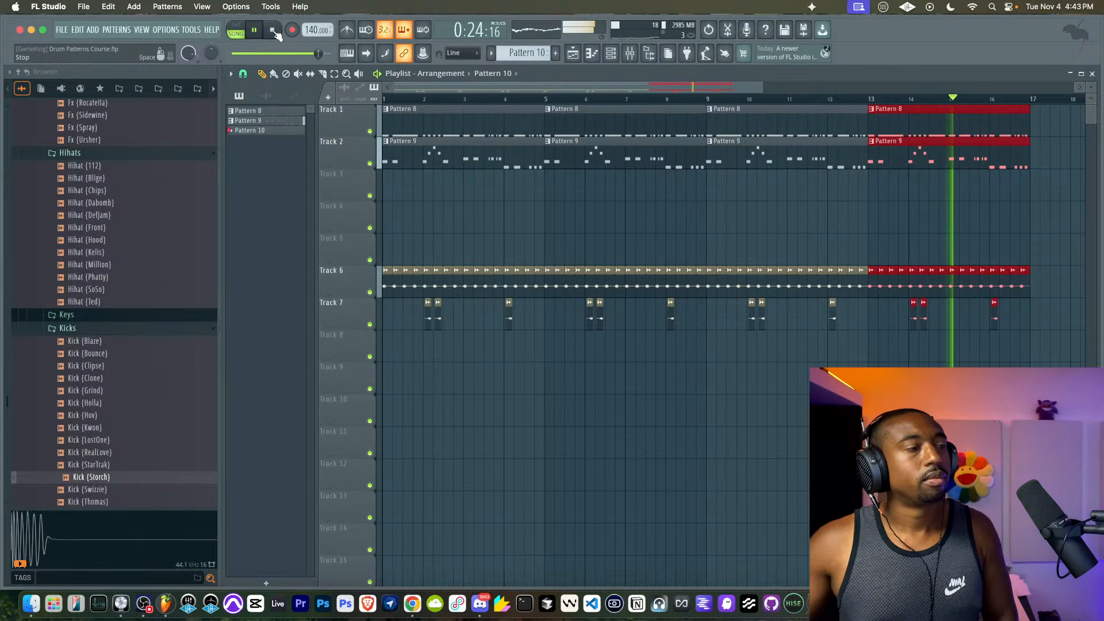
- On the HALO3D channel, audition Mayday Pad, load the preset beginning with "Reverse Co" and close the plugin
{"action": "left_click", "coordinate": [610, 53]}
{"action": "left_click", "coordinate": [380, 187]}
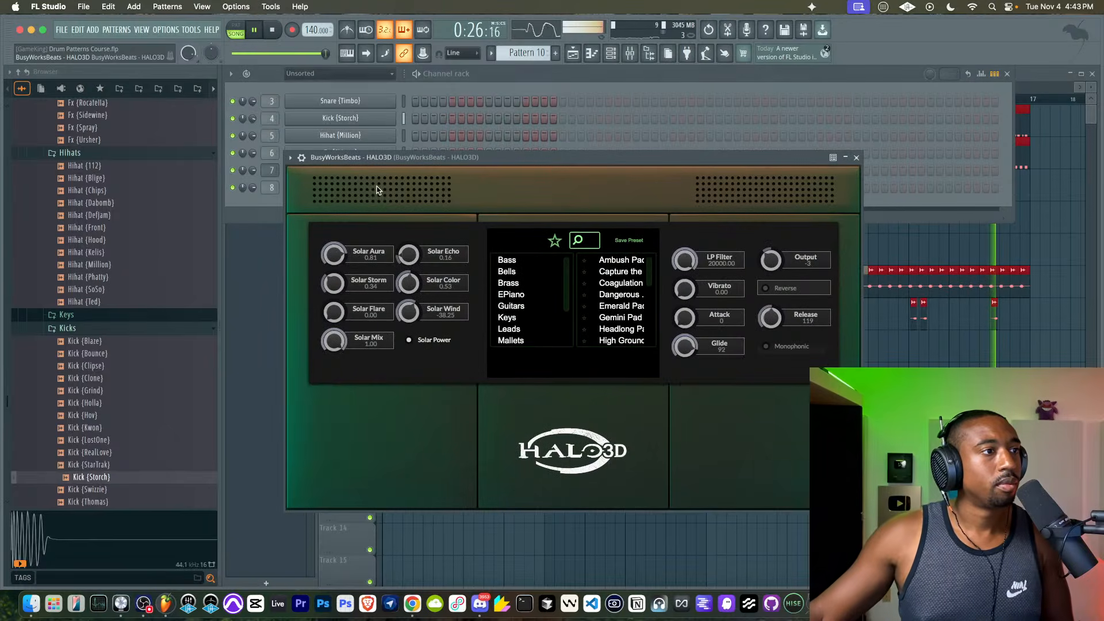
{"action": "scroll", "coordinate": [609, 322], "scroll_direction": "down", "scroll_amount": 2}
{"action": "left_click", "coordinate": [616, 306]}
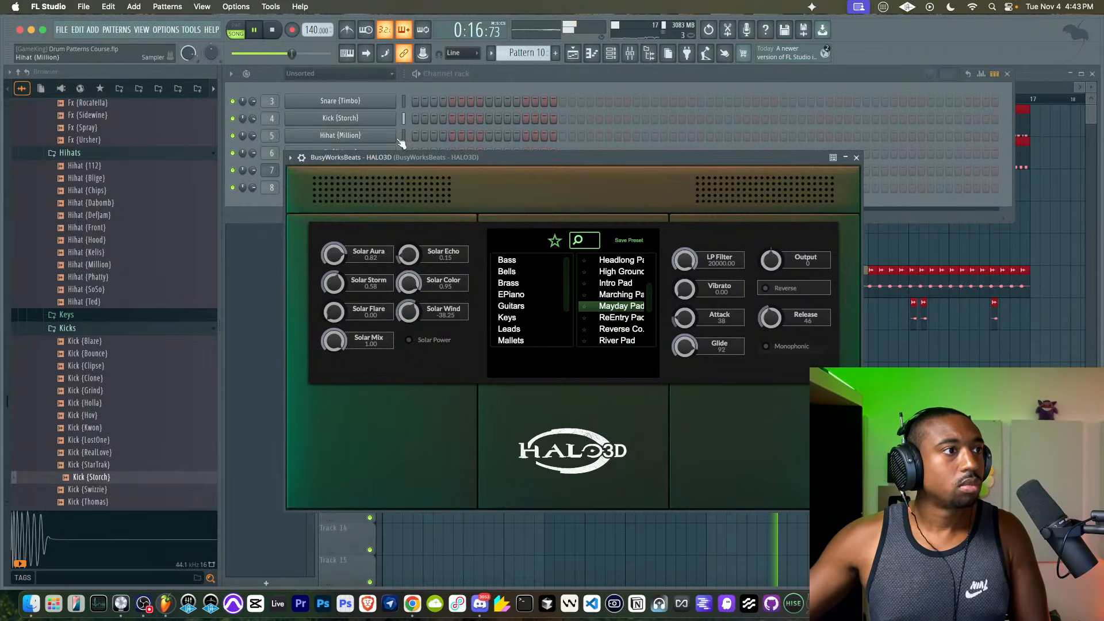
{"action": "left_click", "coordinate": [302, 158]}
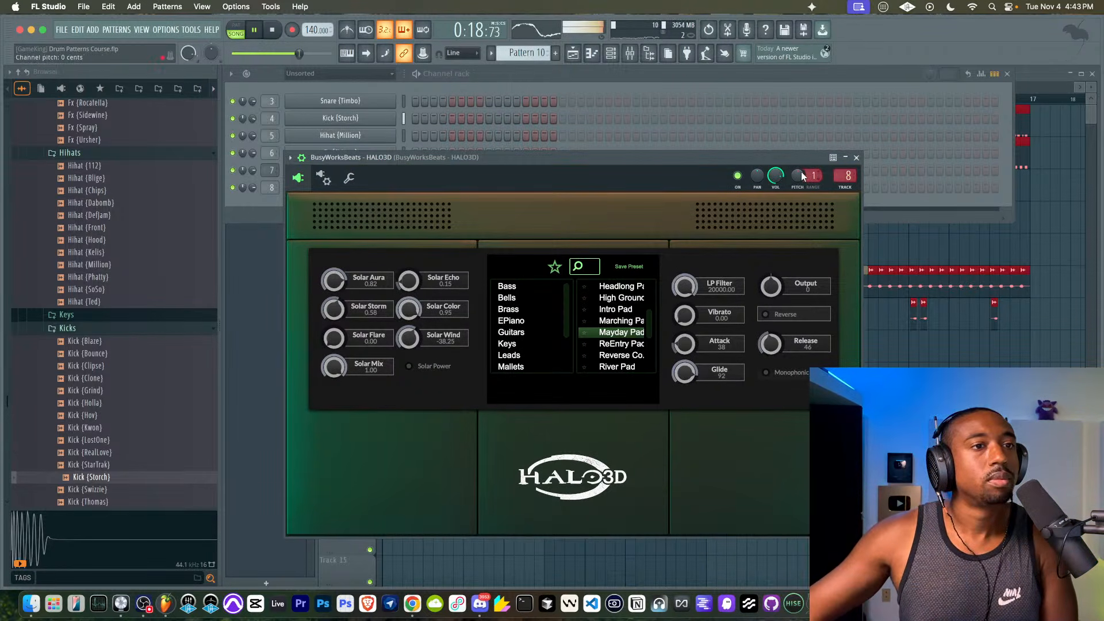
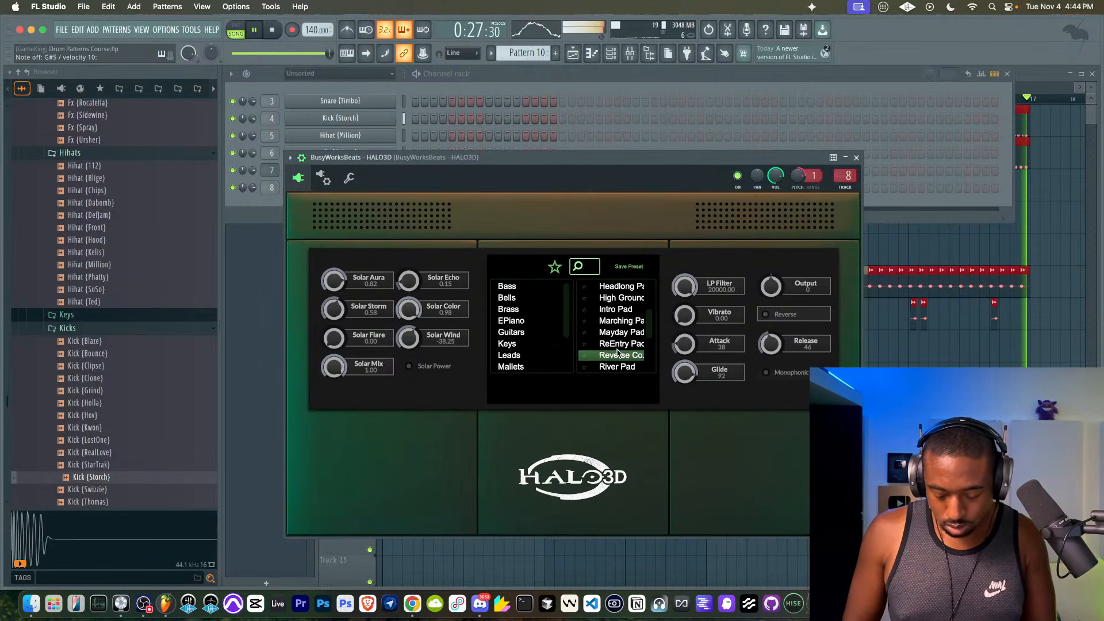
{"action": "left_click", "coordinate": [856, 158]}
- Try to record a HALO3D pad part into Pattern 10, undoing both takes
{"action": "key", "text": "space"}
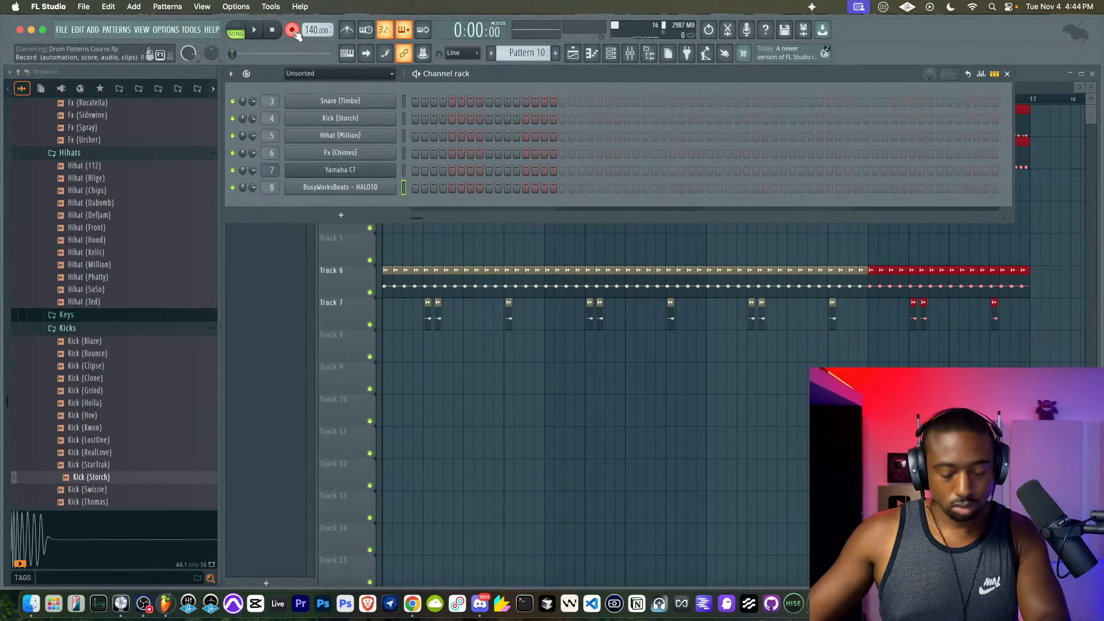
{"action": "key", "text": "space"}
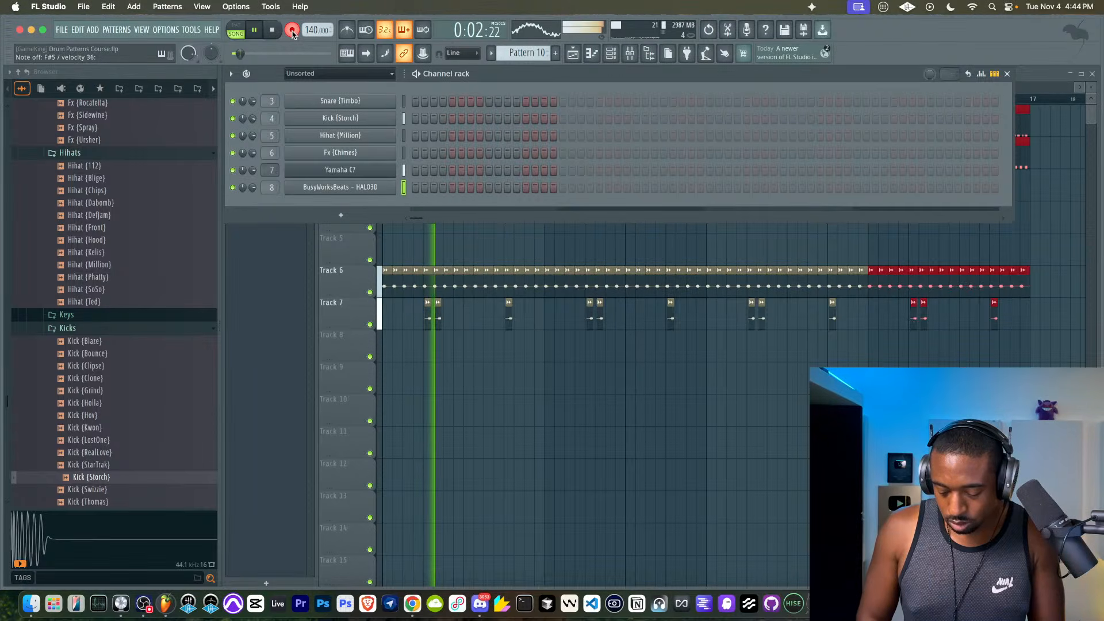
{"action": "key", "text": "space"}
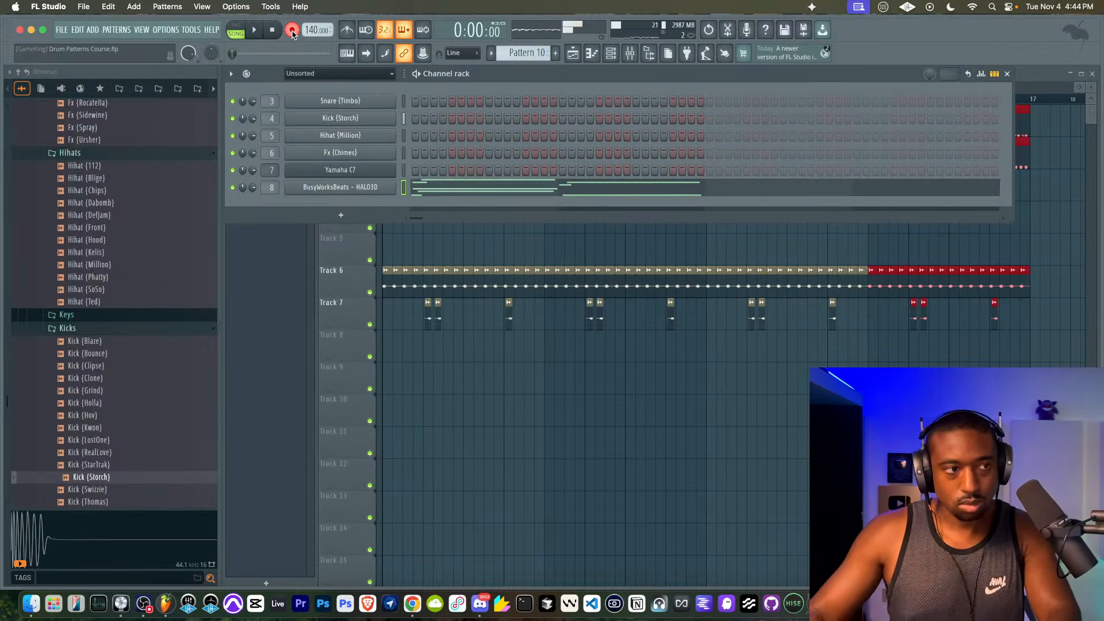
{"action": "key", "text": "super+z"}
{"action": "left_click", "coordinate": [350, 311]}
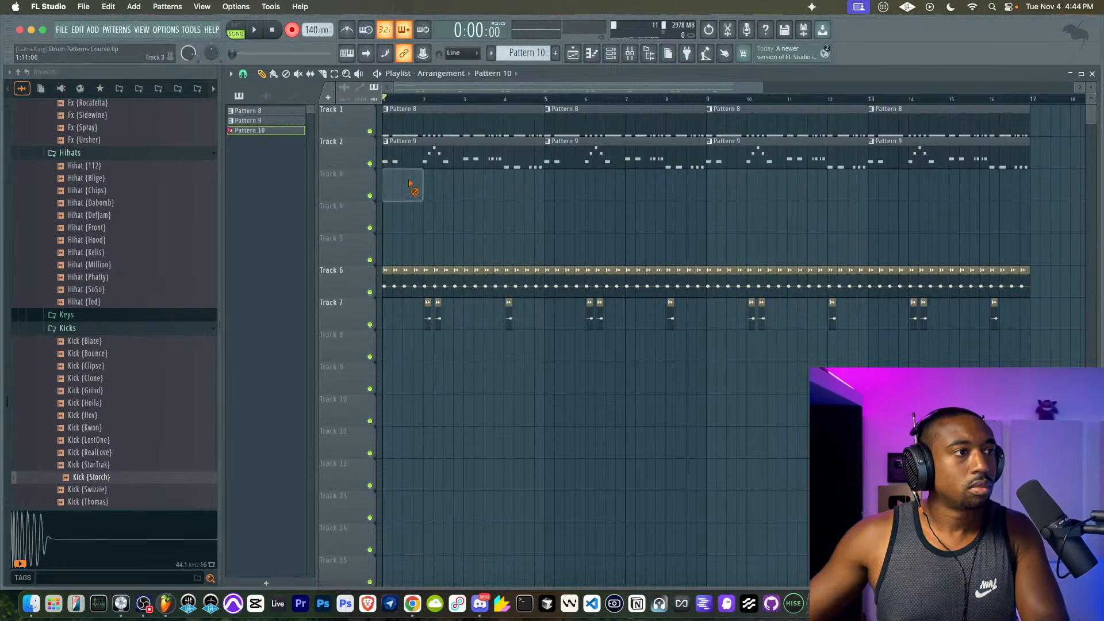
{"action": "key", "text": "space"}
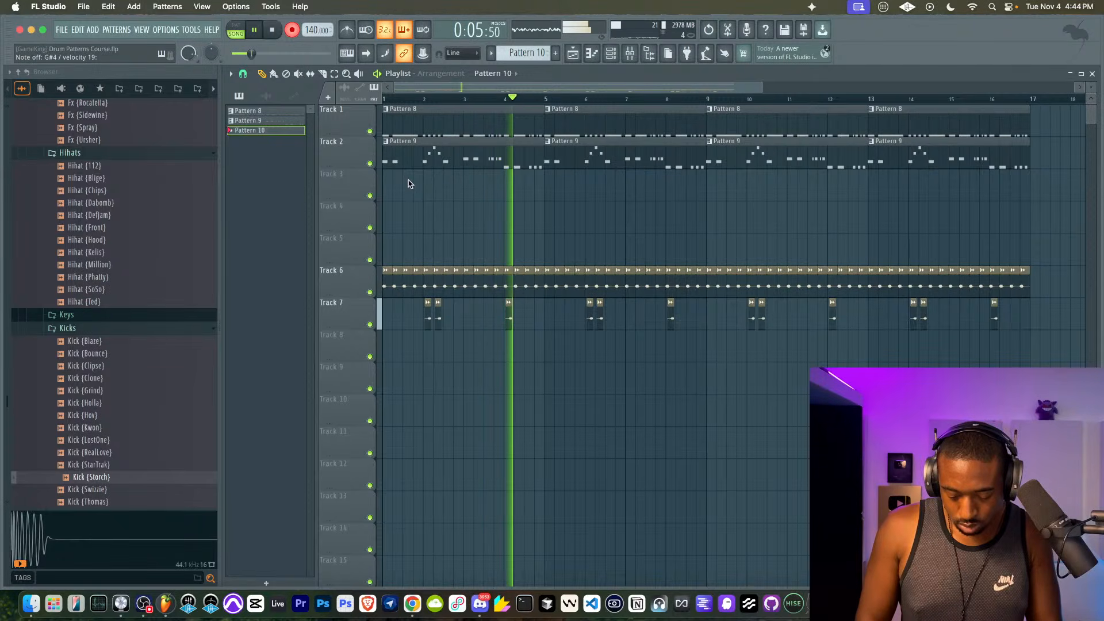
{"action": "key", "text": "space"}
{"action": "key", "text": "super+z"}
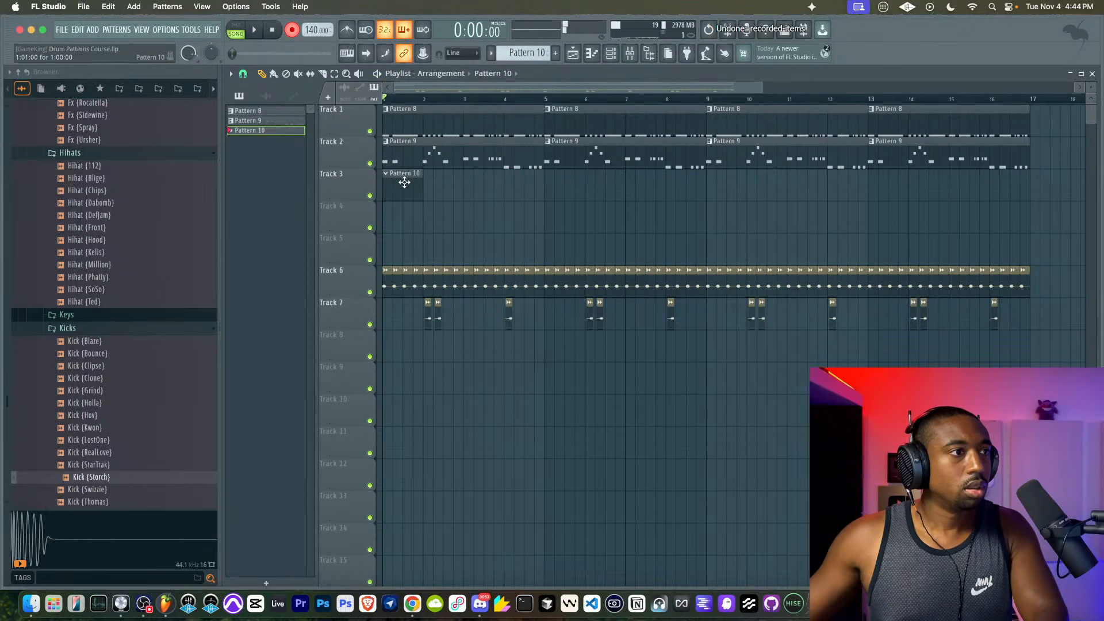
- Record a HALO3D pad part into Pattern 10 and shorten its Track 3 clip to four bars
{"action": "key", "text": "space"}
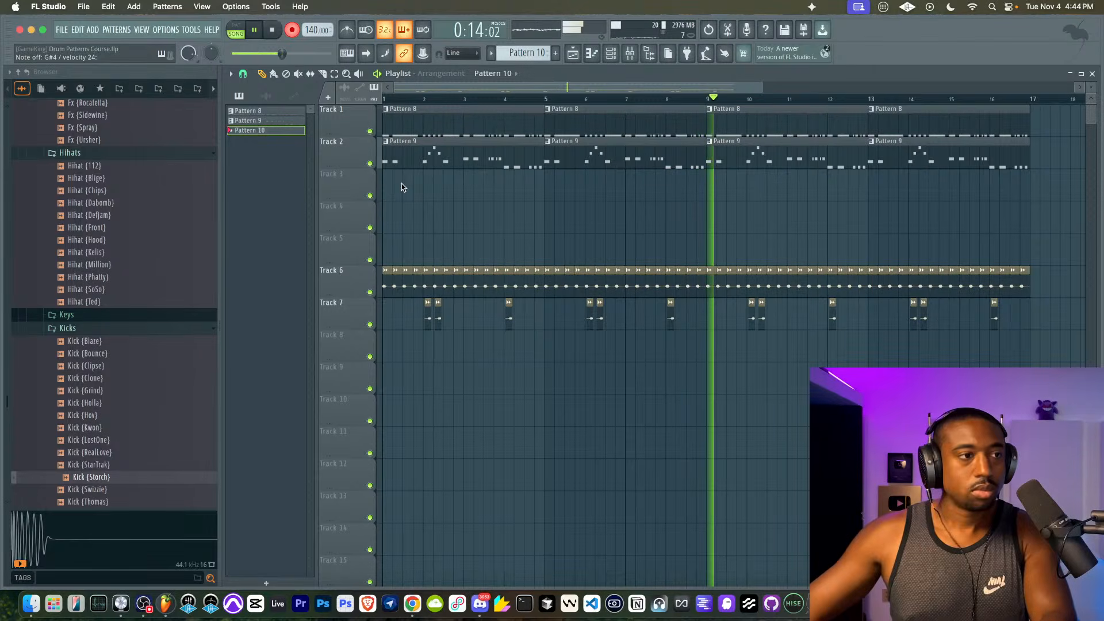
{"action": "left_click", "coordinate": [401, 186]}
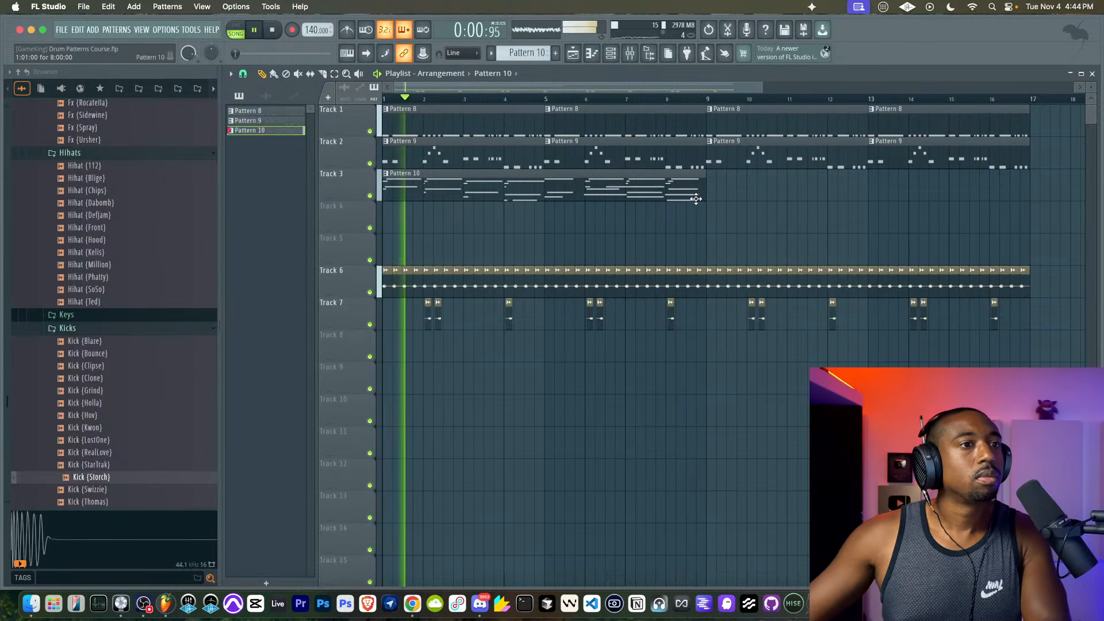
{"action": "left_click_drag", "start_coordinate": [705, 195], "coordinate": [544, 200]}
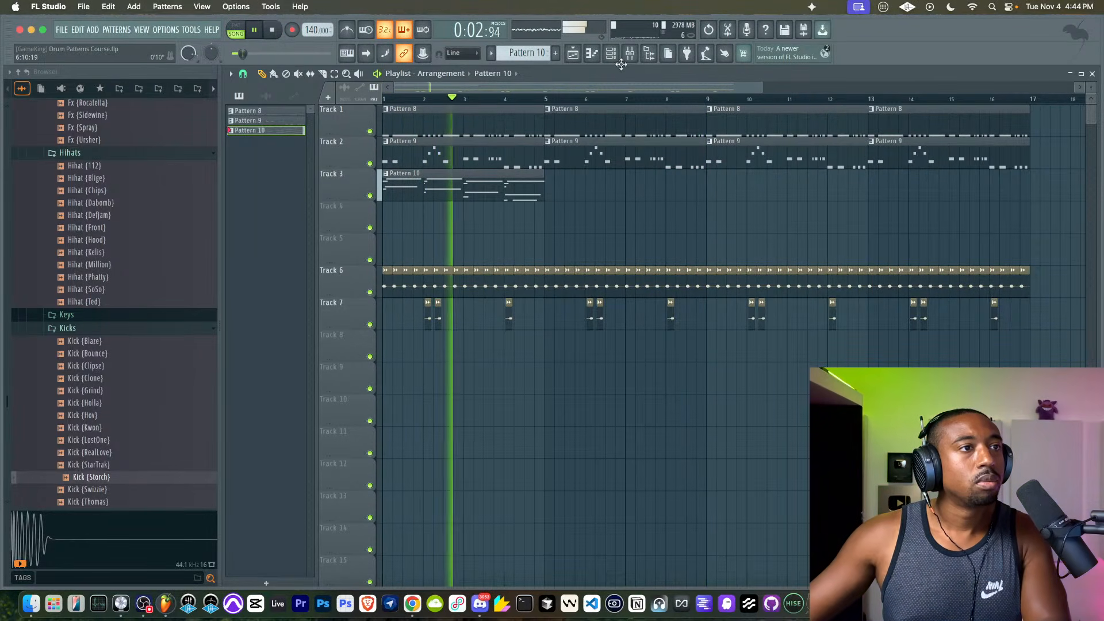
- Set the HALO3D channel's volume to 39%
{"action": "key", "text": "F6"}
{"action": "left_click_drag", "start_coordinate": [252, 187], "coordinate": [252, 191]}
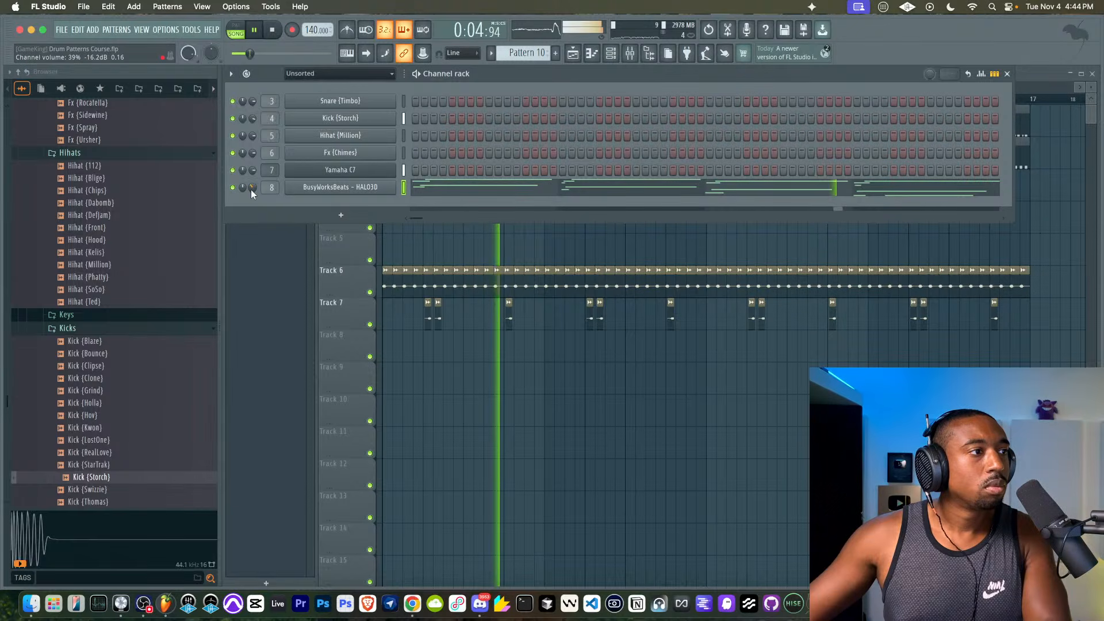
{"action": "key", "text": "F6"}
- Duplicate the four-bar Pattern 10 clip three times along Track 3 to fill 16 bars
{"action": "left_click_drag", "start_coordinate": [543, 222], "coordinate": [484, 195]}
{"action": "key", "text": "space"}
{"action": "key", "text": "space"}
{"action": "key", "text": "super+b"}
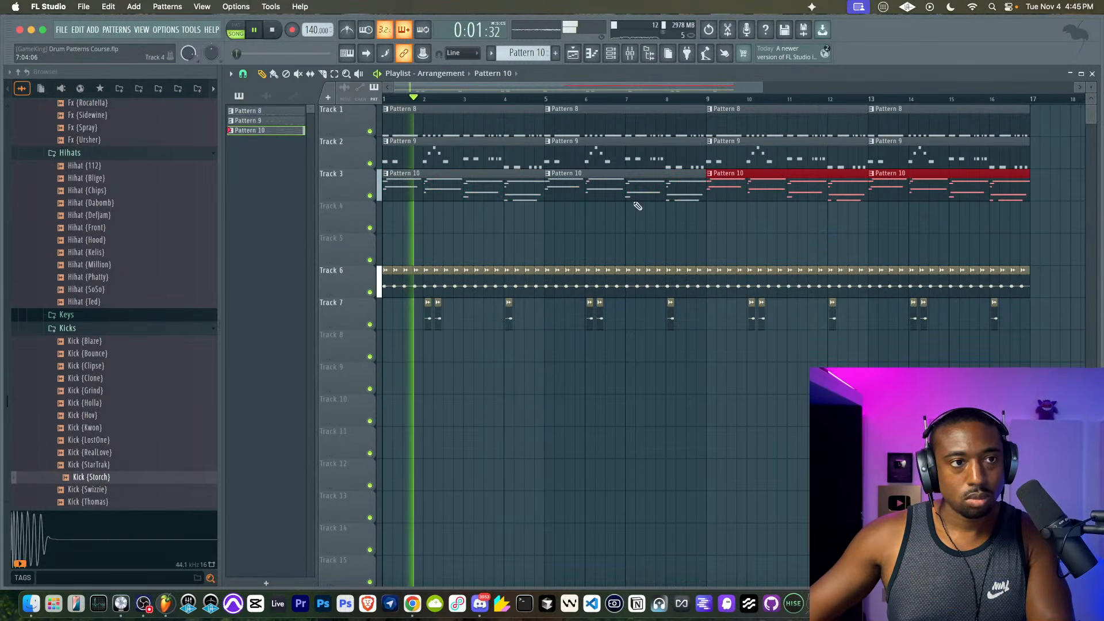
{"action": "left_click", "coordinate": [654, 232], "text": "super"}
- Review the Kick (Storch) channel's cut group, time and echo settings and close its window
{"action": "left_click", "coordinate": [611, 53]}
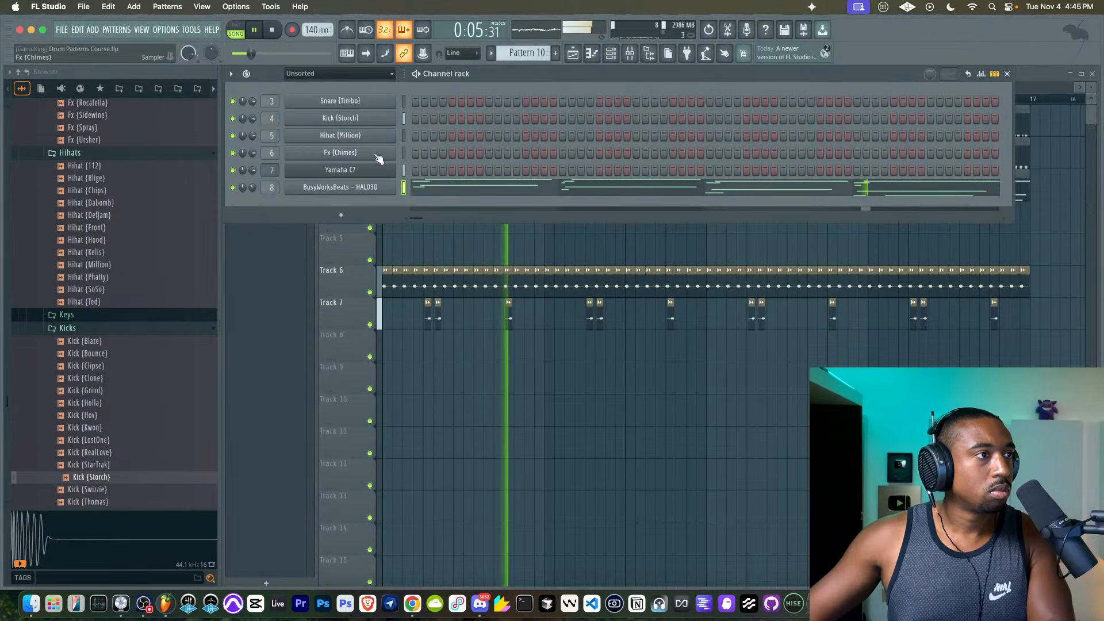
{"action": "left_click", "coordinate": [343, 119]}
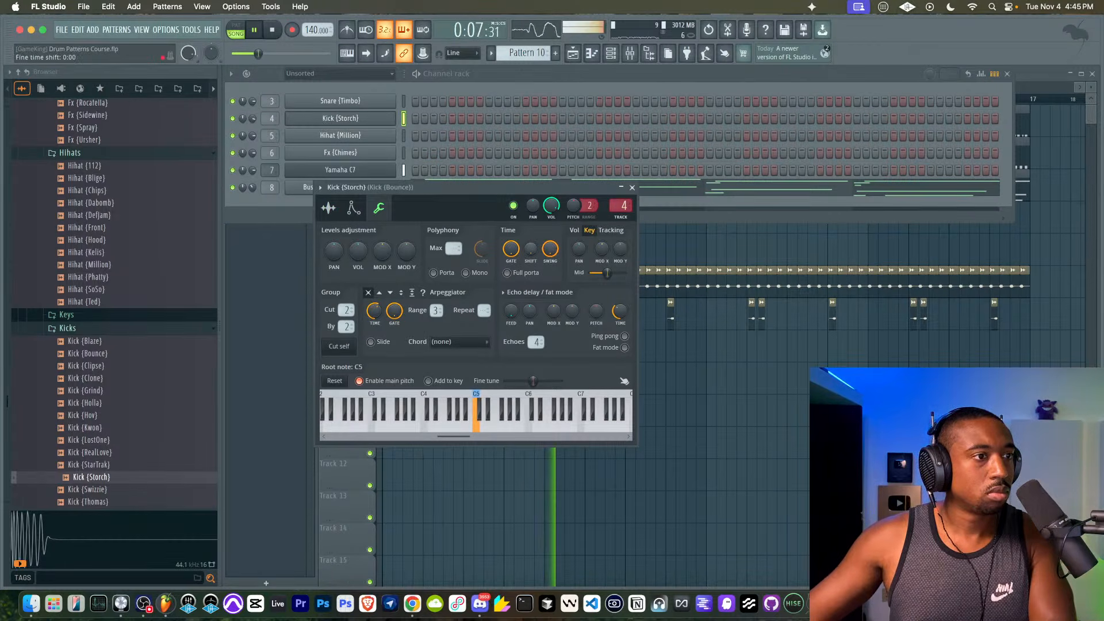
{"action": "left_click", "coordinate": [632, 188]}
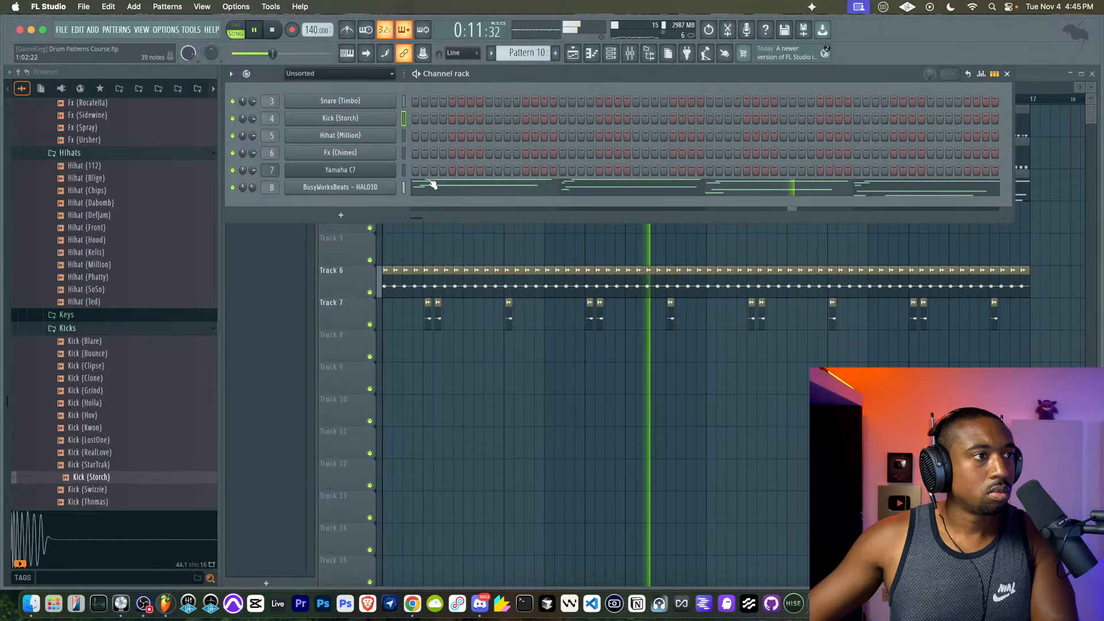
- Place the Fx (Chimes) sample as an audio clip on Track 8 at bar 9 and lower its gain
{"action": "left_click", "coordinate": [327, 153]}
{"action": "left_click_drag", "start_coordinate": [437, 319], "coordinate": [708, 345]}
{"action": "key", "text": "space"}
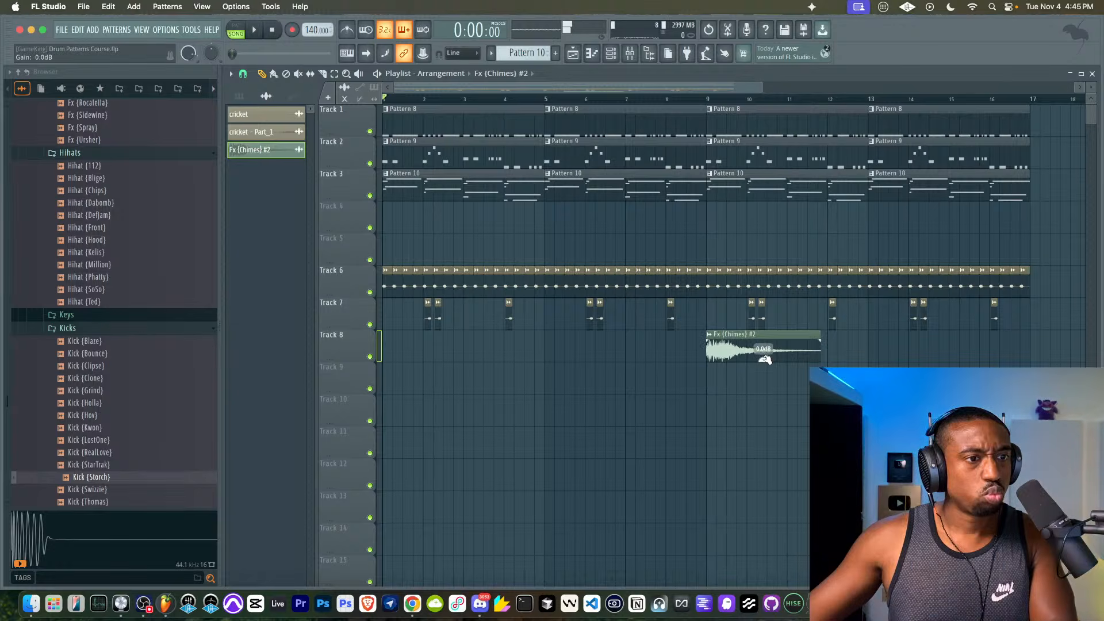
{"action": "key", "text": "space"}
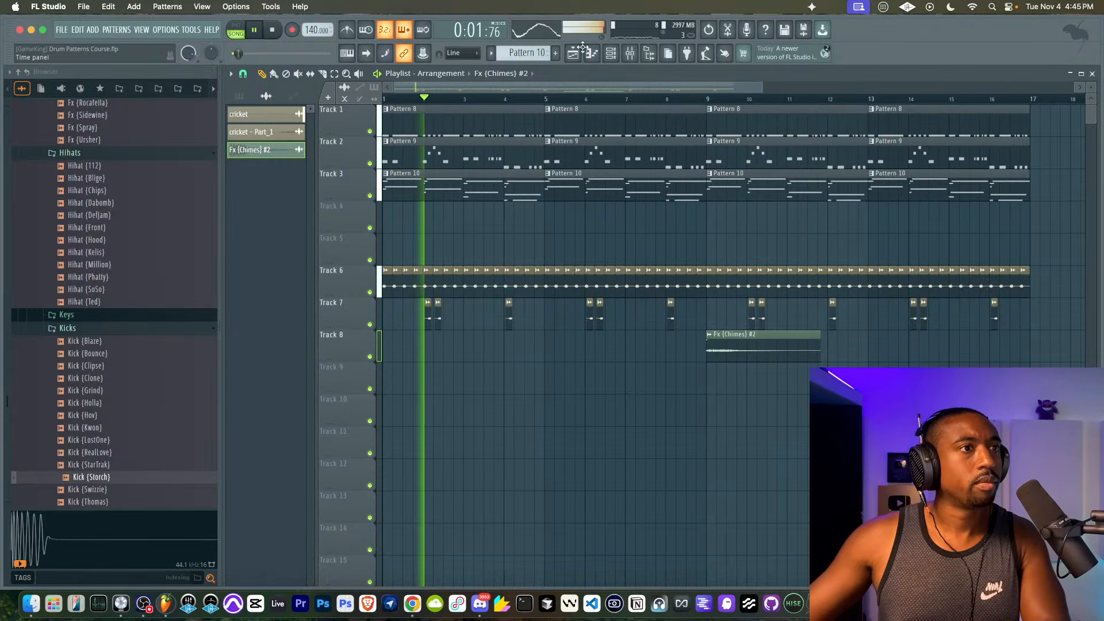
- Create Pattern 11 and add a second BusyWorksBeats - HALO3D channel among the unsorted channels
{"action": "left_click", "coordinate": [555, 52]}
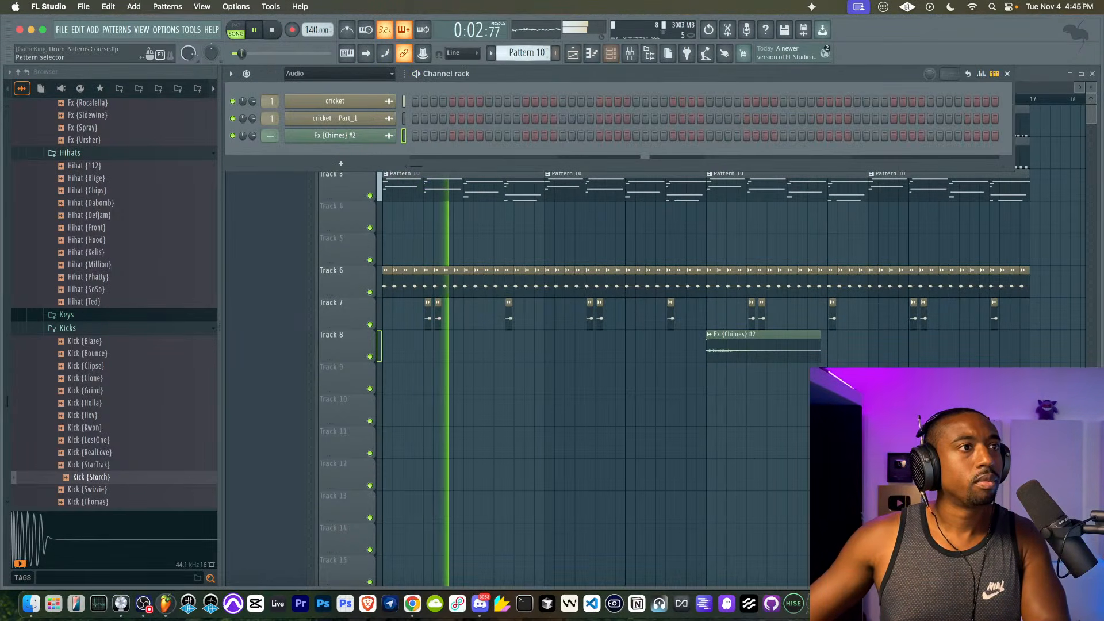
{"action": "left_click", "coordinate": [339, 73]}
{"action": "left_click", "coordinate": [322, 92]}
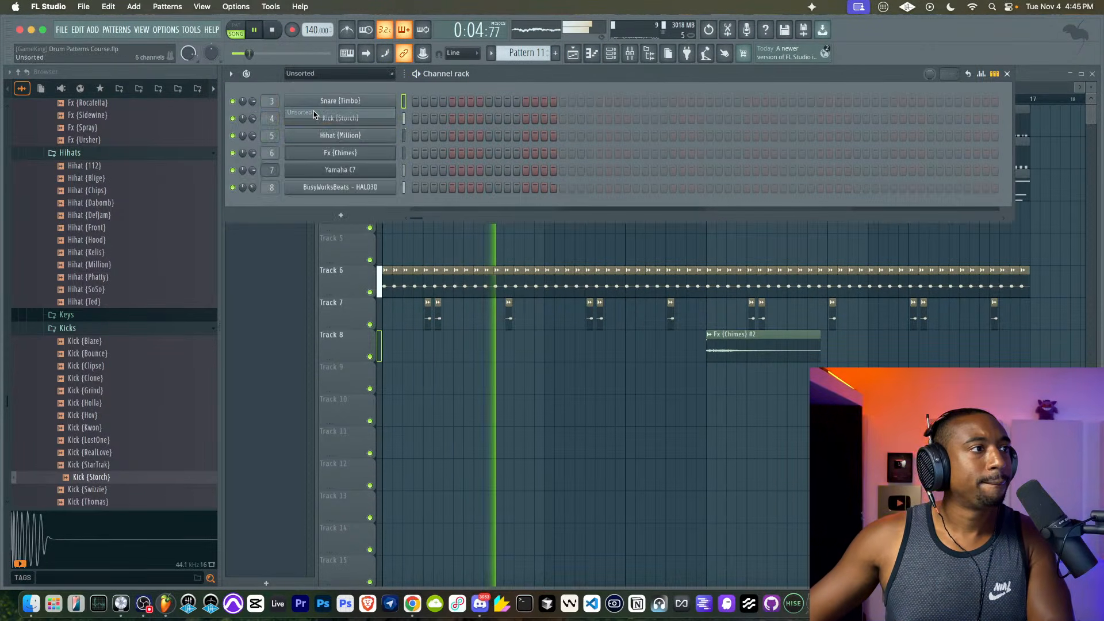
{"action": "left_click", "coordinate": [361, 215]}
{"action": "left_click", "coordinate": [345, 456]}
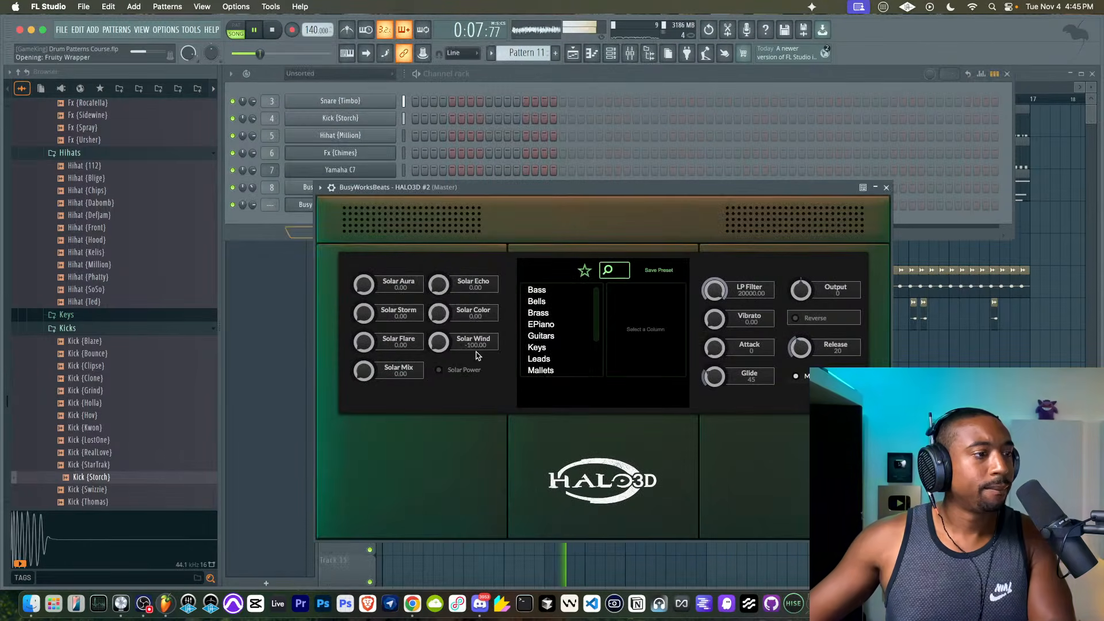
- In HALO3D #2, audition Astrology Lead, set the pitch range to 1 semitone, and load the Door Lead preset
{"action": "left_click", "coordinate": [534, 360]}
{"action": "left_click", "coordinate": [648, 289]}
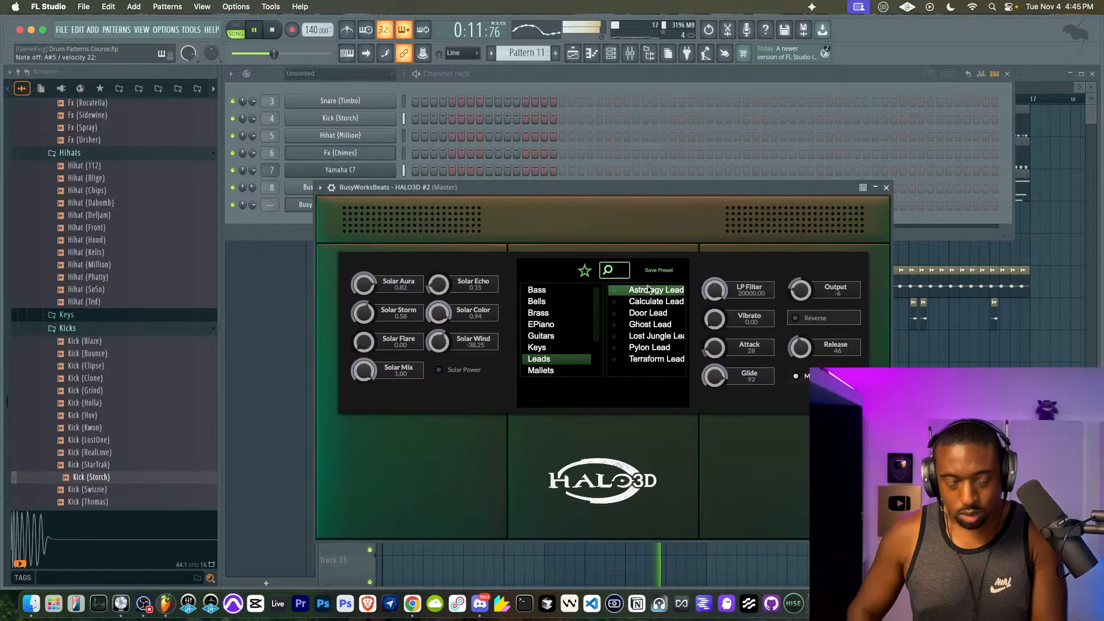
{"action": "left_click", "coordinate": [321, 187]}
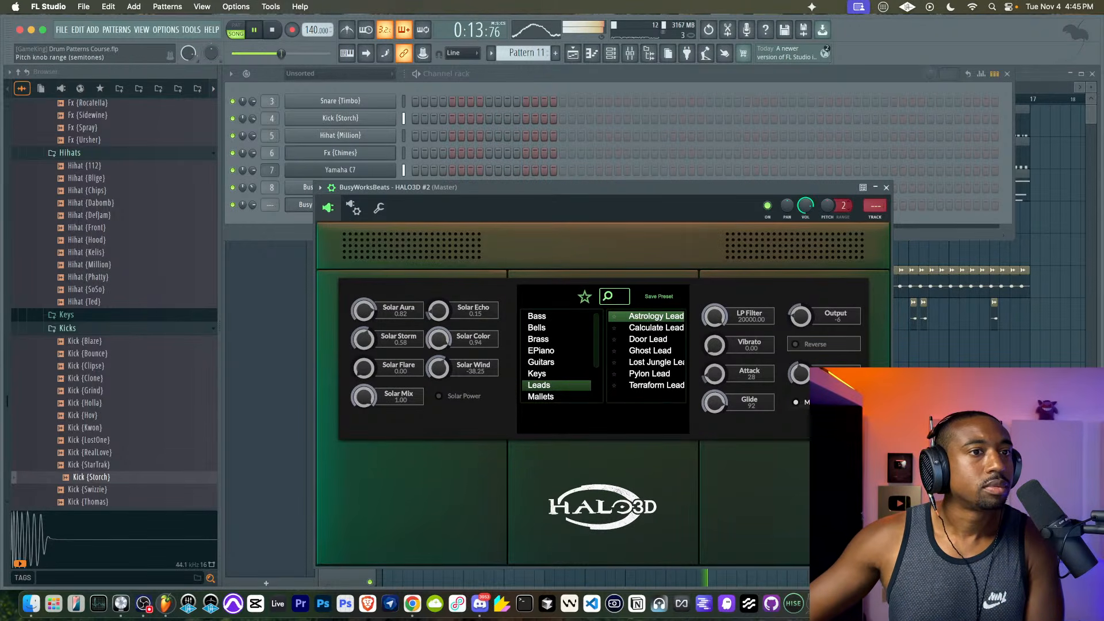
{"action": "left_click_drag", "start_coordinate": [828, 205], "coordinate": [828, 201]}
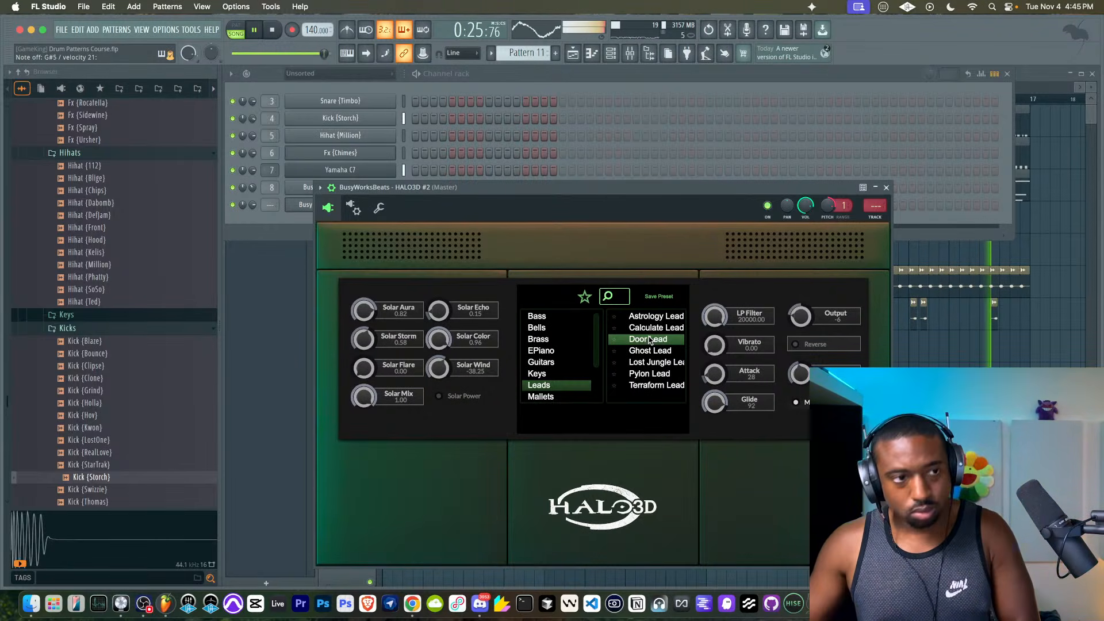
{"action": "left_click", "coordinate": [893, 188]}
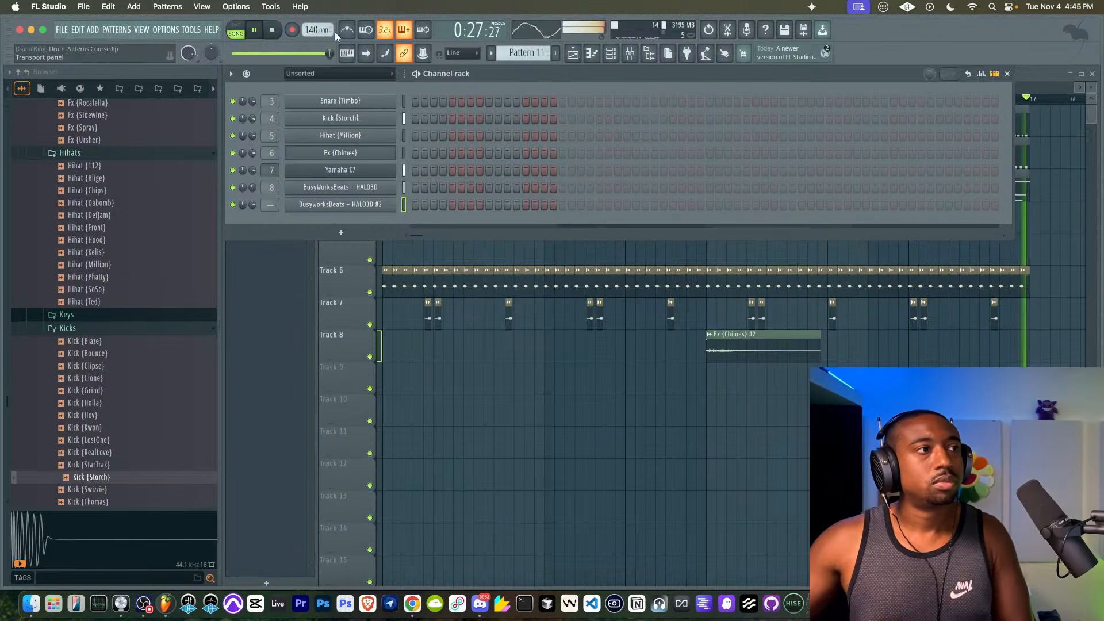
- Stop playback, arm recording and remove all four Pattern 10 clips from Track 3
{"action": "left_click", "coordinate": [272, 29]}
{"action": "key", "text": "F6"}
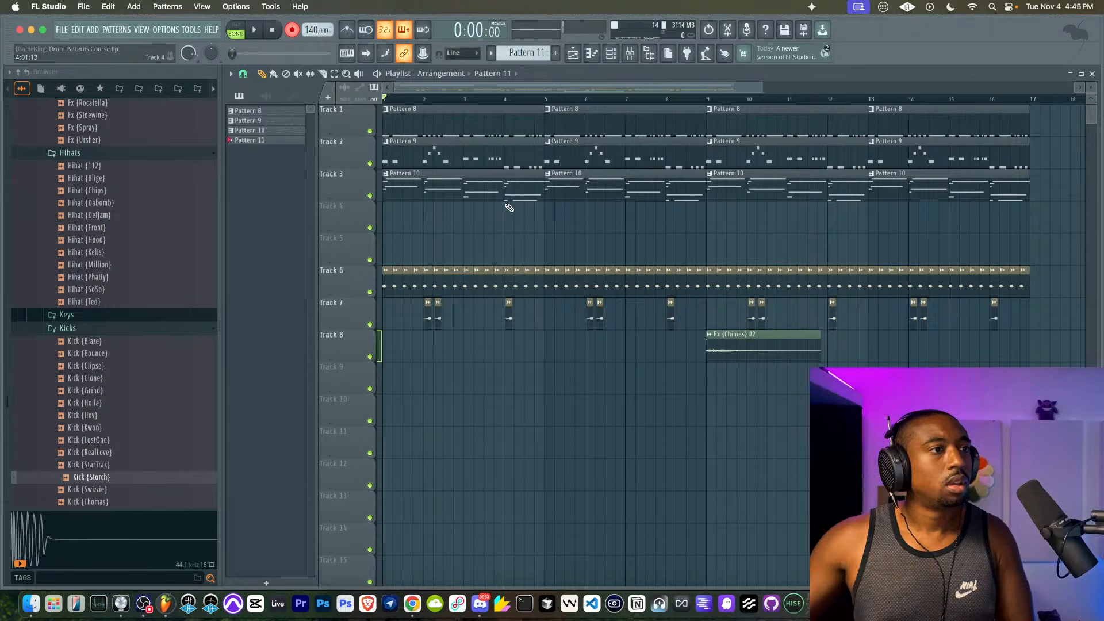
{"action": "scroll", "coordinate": [507, 207], "scroll_direction": "down", "scroll_amount": 2}
{"action": "scroll", "coordinate": [506, 208], "scroll_direction": "up", "scroll_amount": 2}
{"action": "right_click", "coordinate": [532, 195]}
{"action": "right_click", "coordinate": [632, 198]}
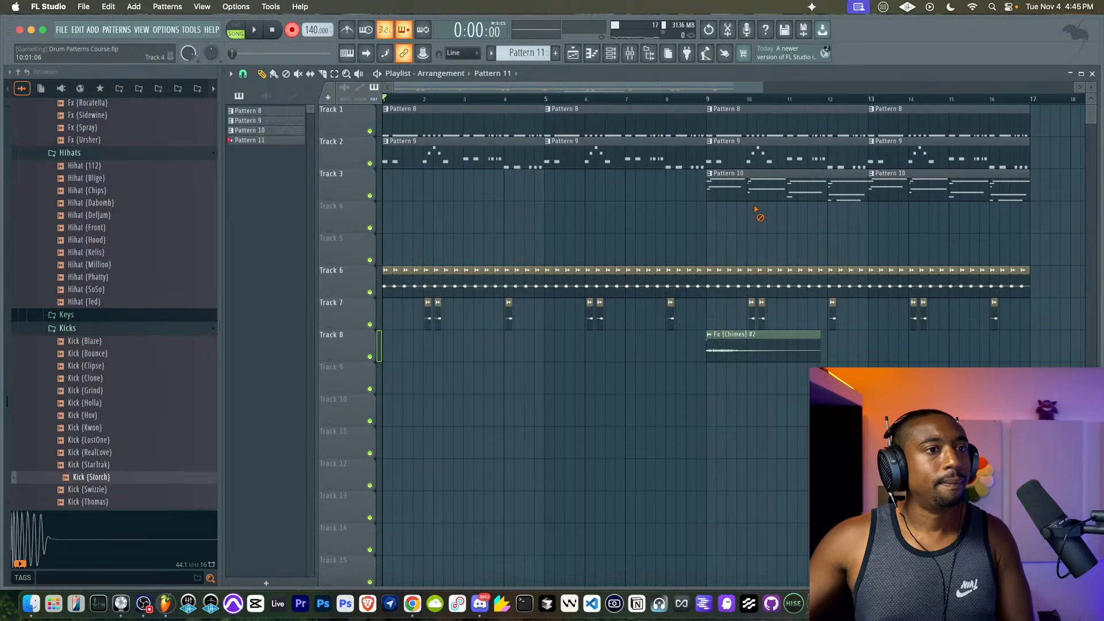
{"action": "right_click", "coordinate": [878, 196]}
{"action": "right_click", "coordinate": [839, 198]}
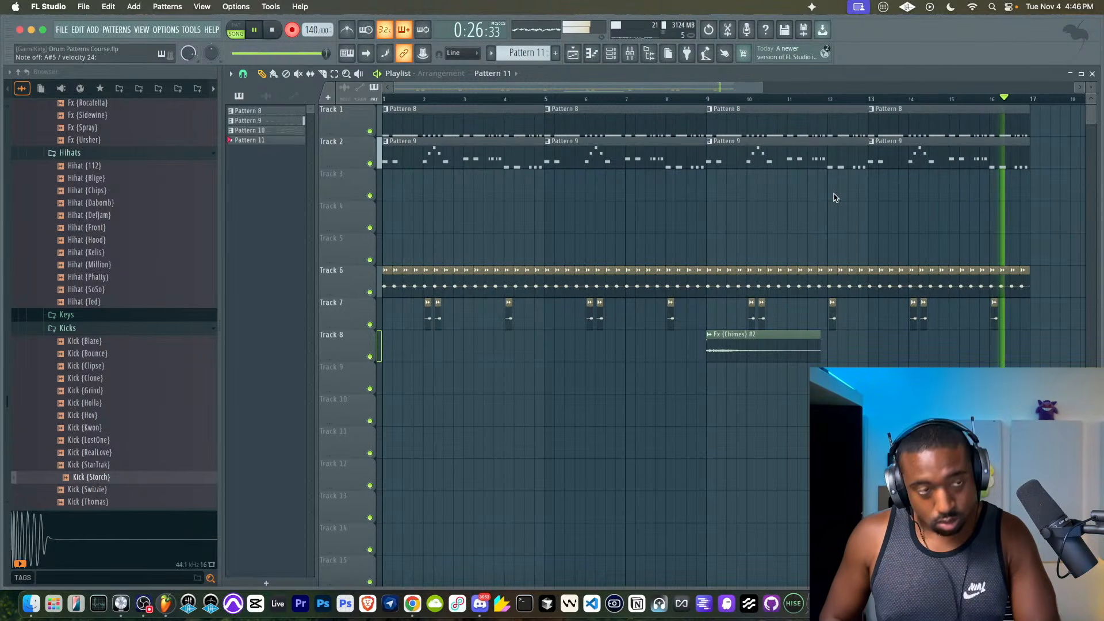
- Record a 16-bar HALO3D #2 lead part into Pattern 11 and set its channel volume to 42%
{"action": "key", "text": "space"}
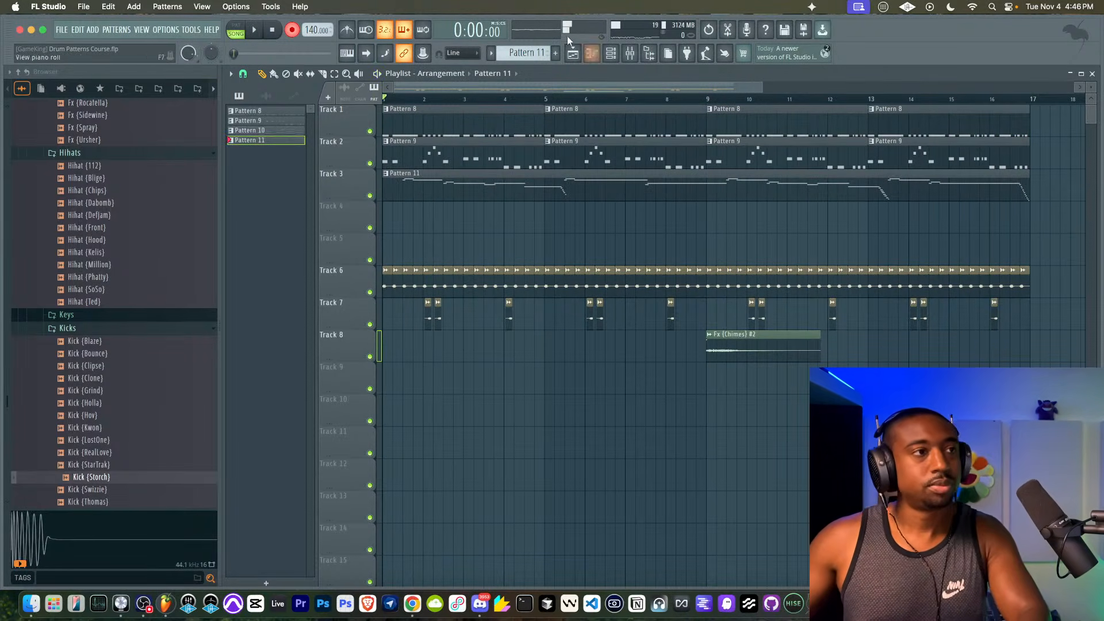
{"action": "key", "text": "space"}
{"action": "key", "text": "F6"}
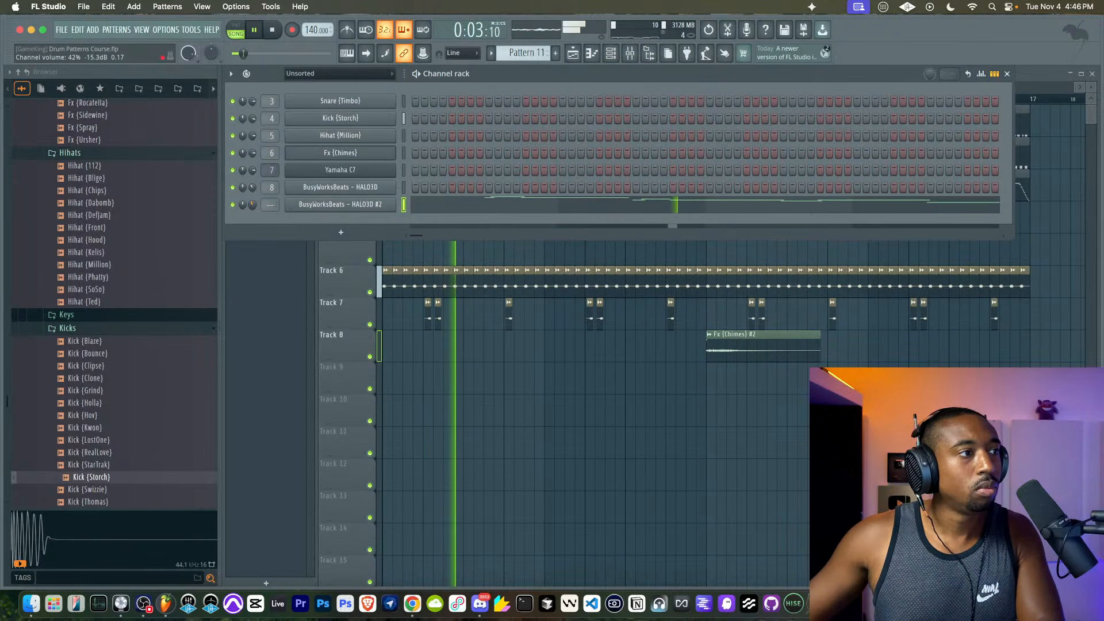
{"action": "left_click", "coordinate": [404, 188]}
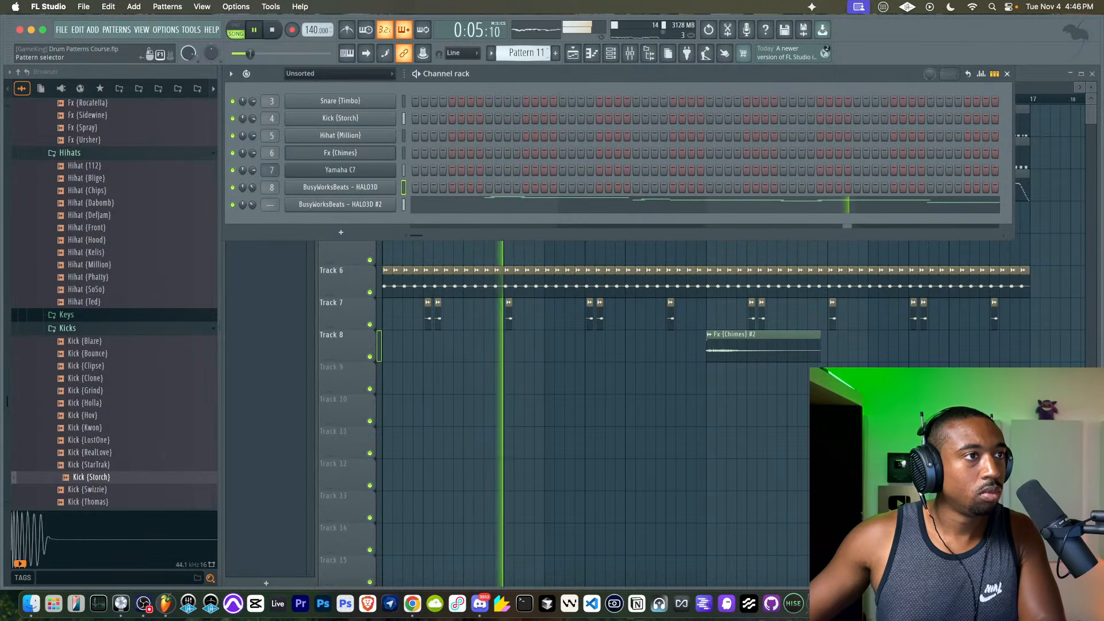
- Switch to the empty Pattern 12, arm recording, and record an 8-bar HALO3D melody that lands on Track 4
{"action": "left_click_drag", "start_coordinate": [526, 53], "coordinate": [526, 47]}
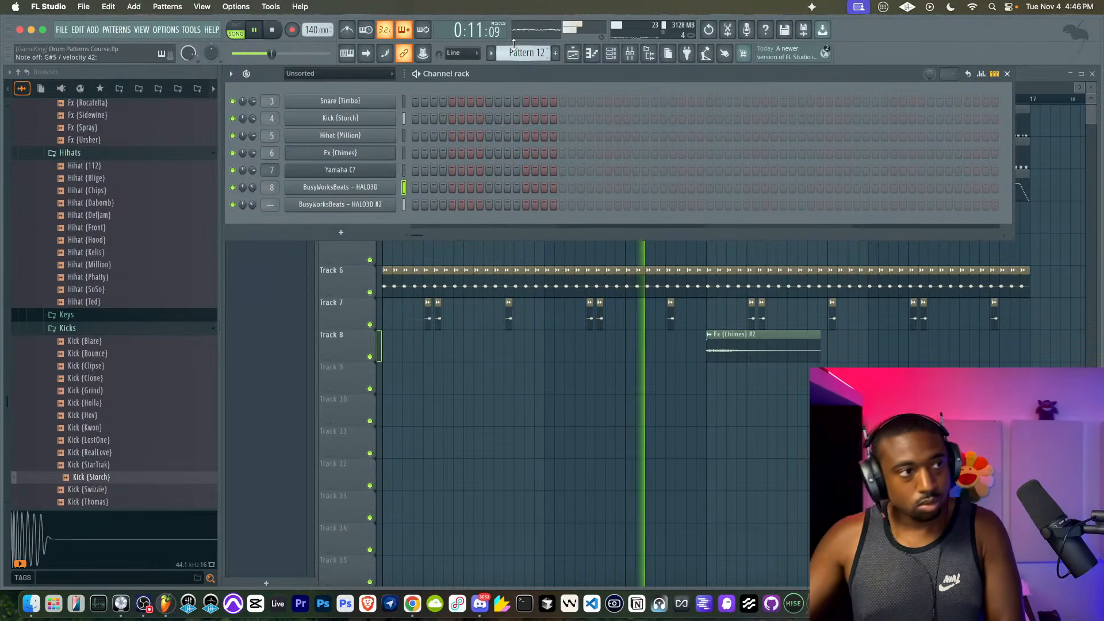
{"action": "key", "text": "space"}
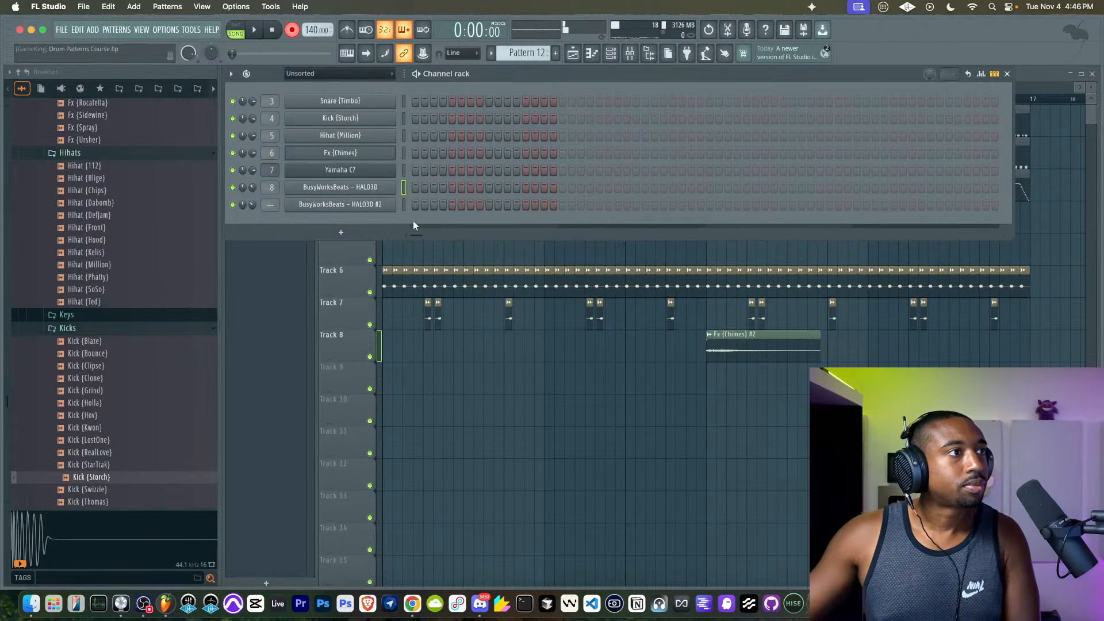
{"action": "key", "text": "F6"}
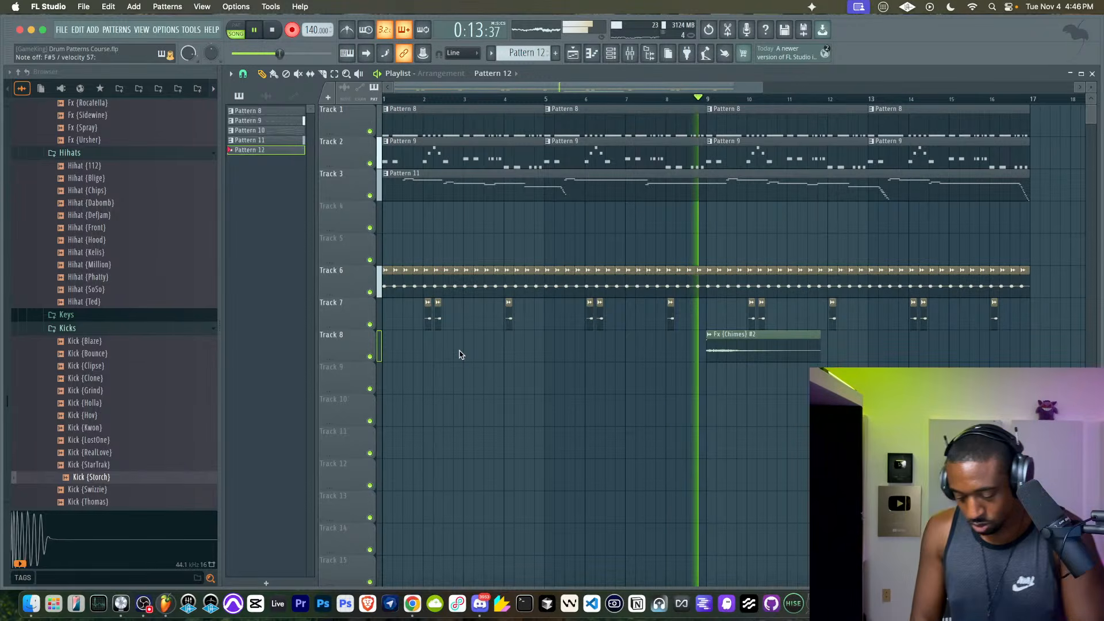
{"action": "key", "text": "space"}
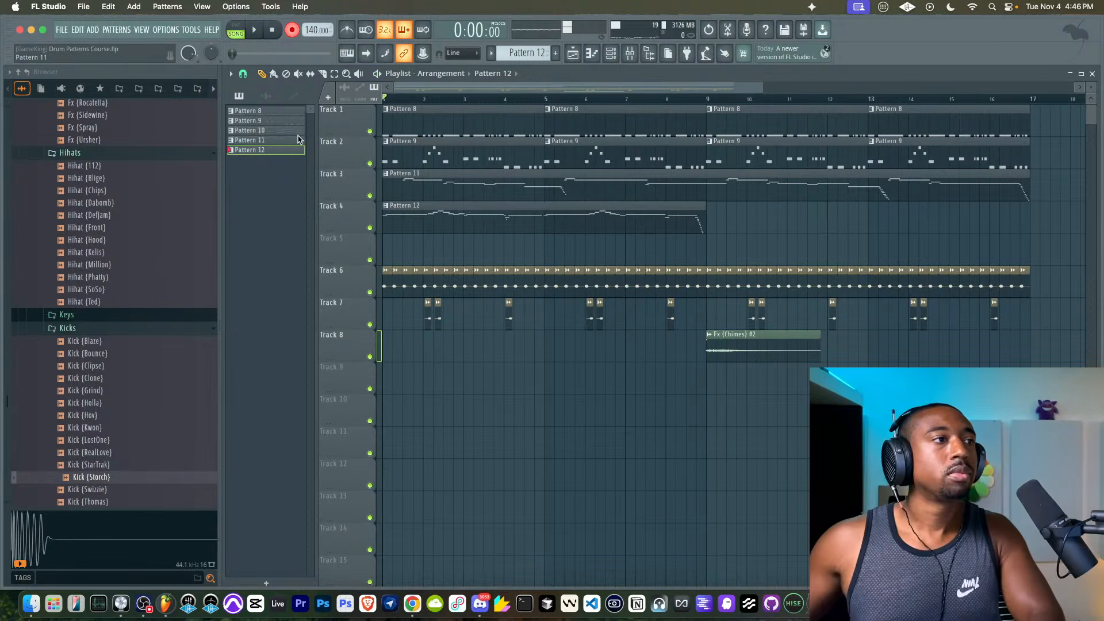
- Disarm recording, play the arrangement back and check the lead presets in HALO3D #2
{"action": "left_click", "coordinate": [293, 32]}
{"action": "key", "text": "space"}
{"action": "left_click", "coordinate": [611, 53]}
{"action": "left_click", "coordinate": [355, 207]}
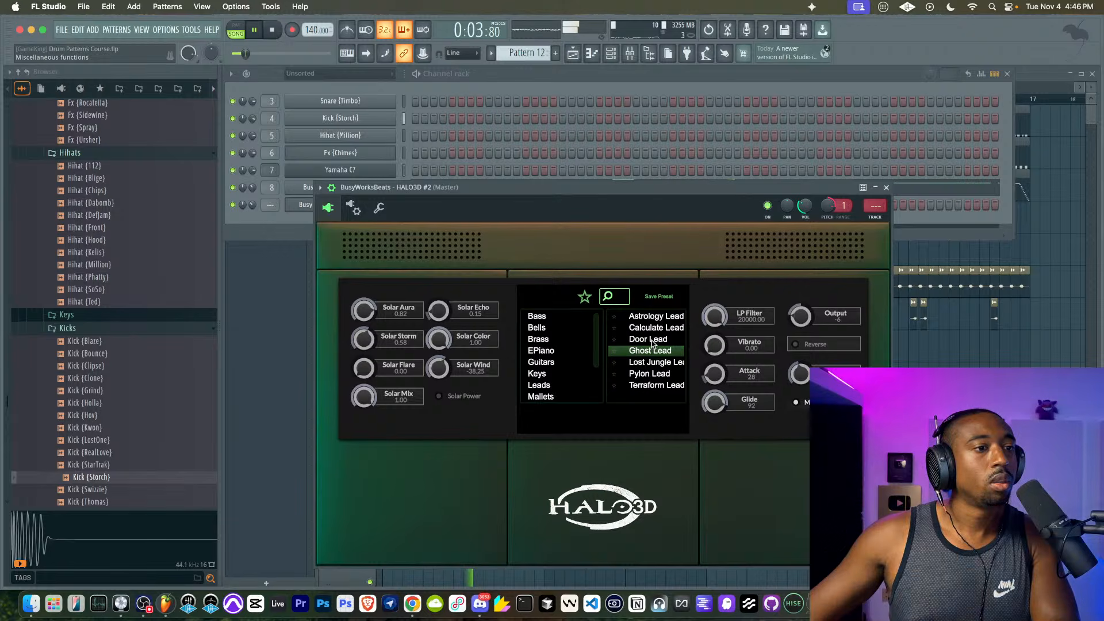
{"action": "left_click", "coordinate": [886, 188]}
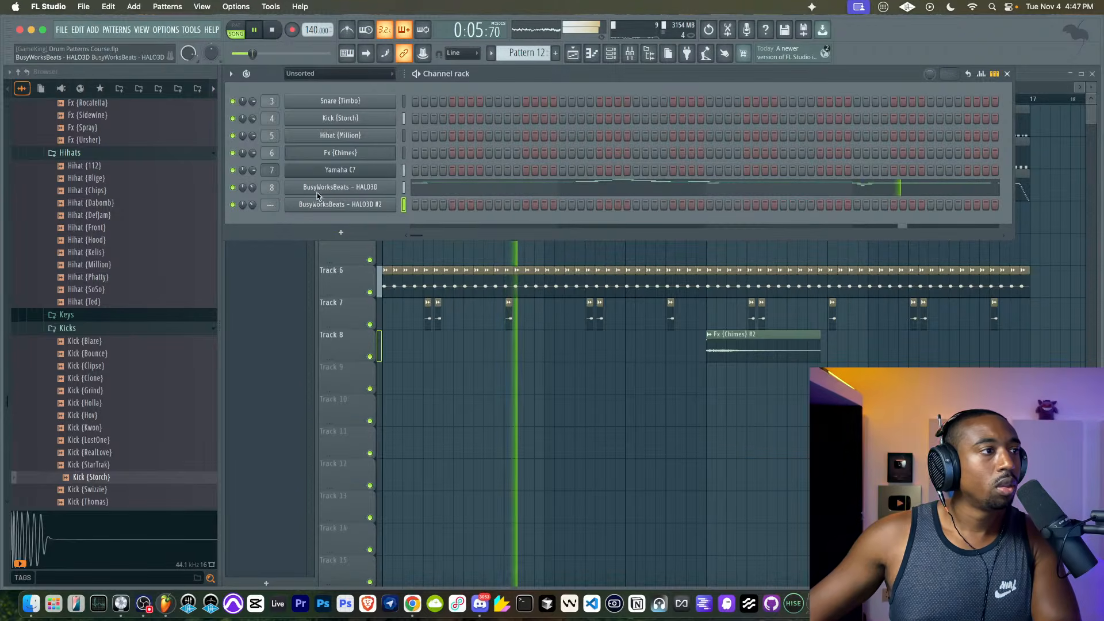
- Load the Pylon Lead preset from the Leads category in the first HALO3D channel
{"action": "left_click", "coordinate": [319, 190]}
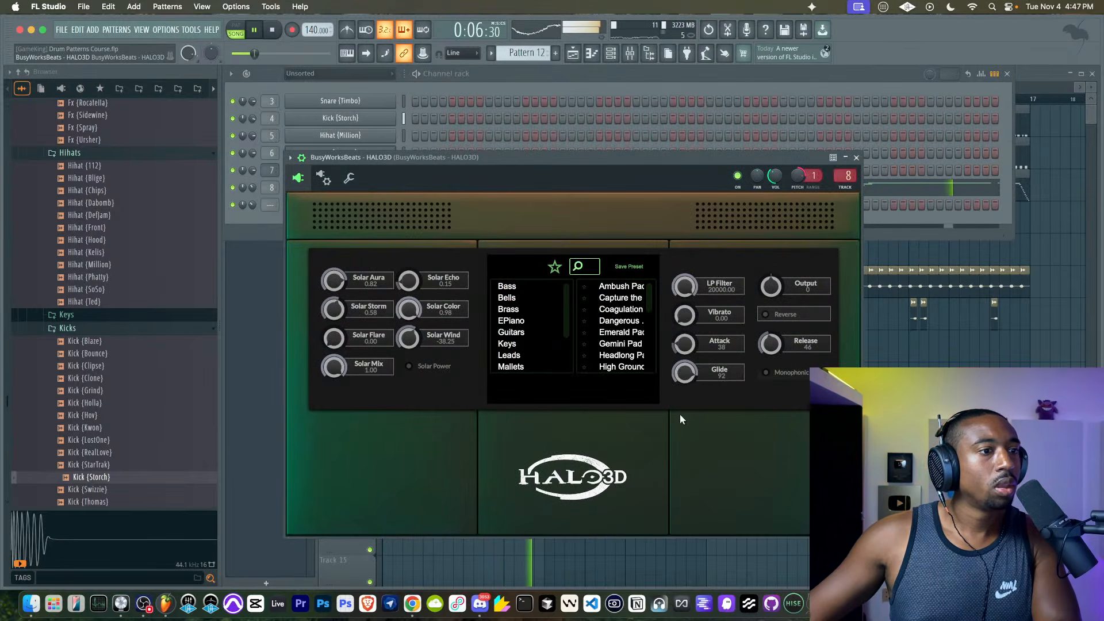
{"action": "left_click", "coordinate": [524, 356]}
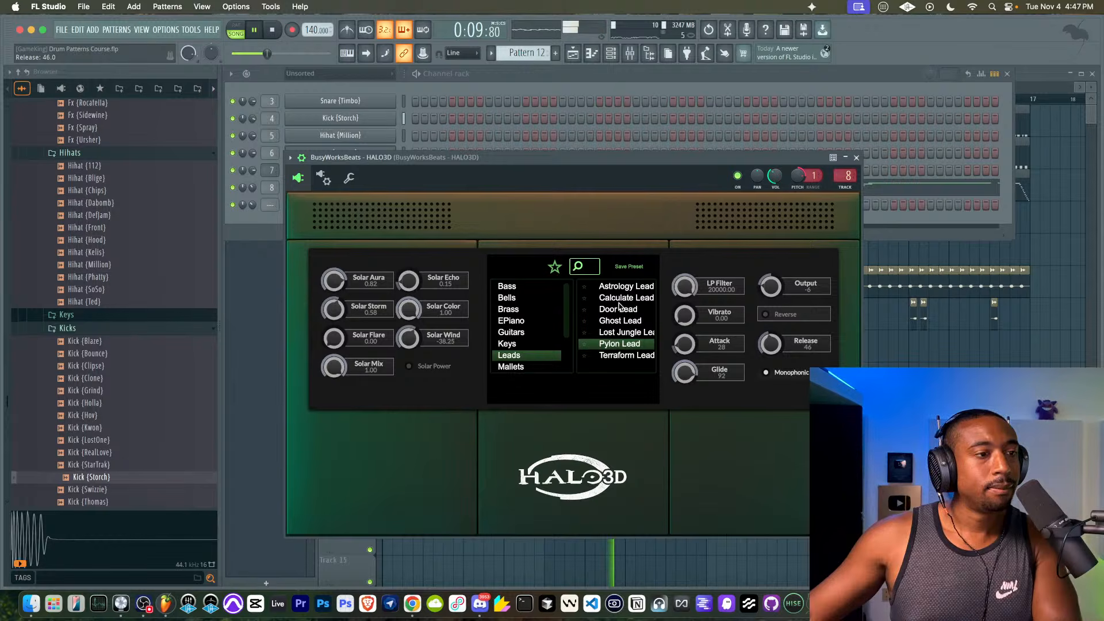
{"action": "left_click", "coordinate": [857, 158]}
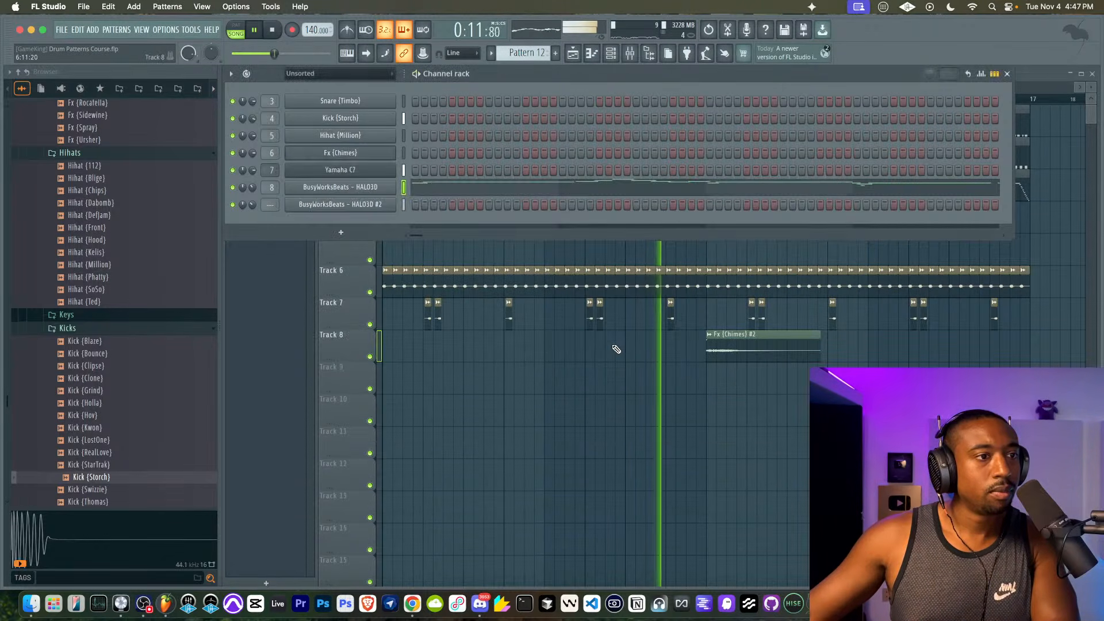
- Select only the HALO3D #2 channel and route it to mixer track 10
{"action": "right_click", "coordinate": [615, 346]}
{"action": "left_click", "coordinate": [611, 53]}
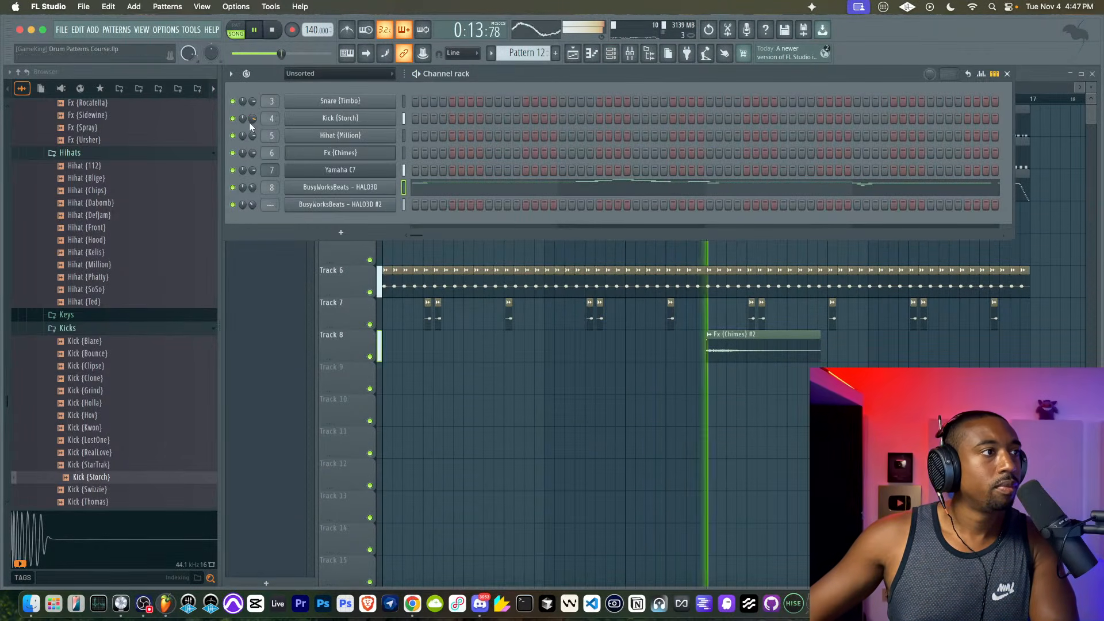
{"action": "double_click", "coordinate": [405, 206]}
{"action": "right_click", "coordinate": [466, 400]}
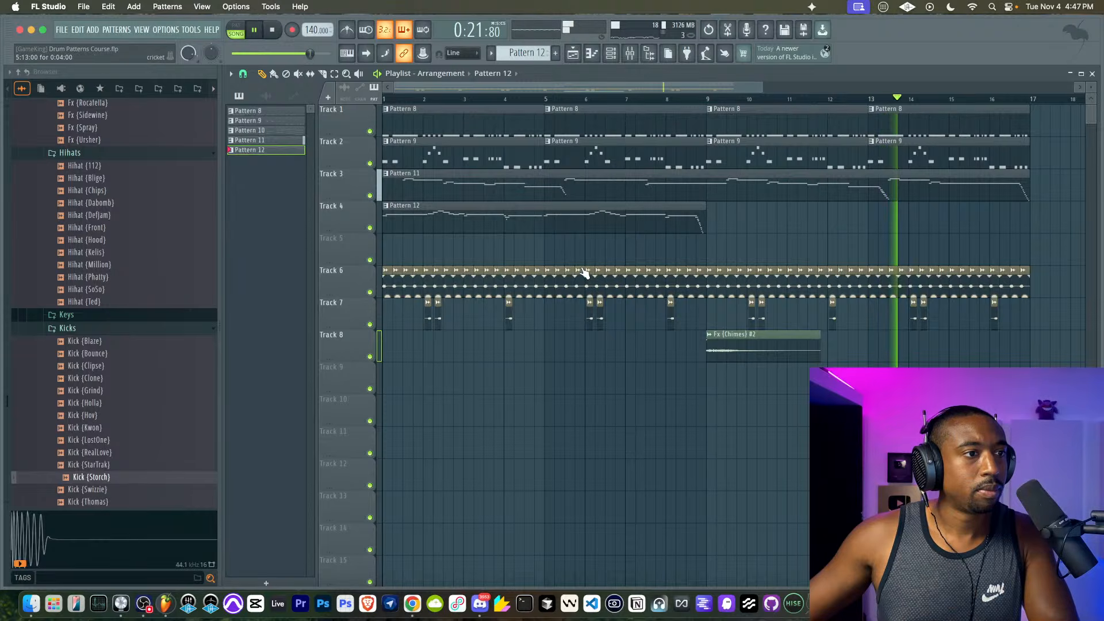
- Add Fruity Delay 3 to slot 1 of the cricket mixer track, reducing the feedback level and setting the offset to about 52%
{"action": "left_click", "coordinate": [581, 270]}
{"action": "left_click", "coordinate": [582, 270]}
{"action": "scroll", "coordinate": [581, 272], "scroll_direction": "up", "scroll_amount": 5}
{"action": "left_click", "coordinate": [579, 286]}
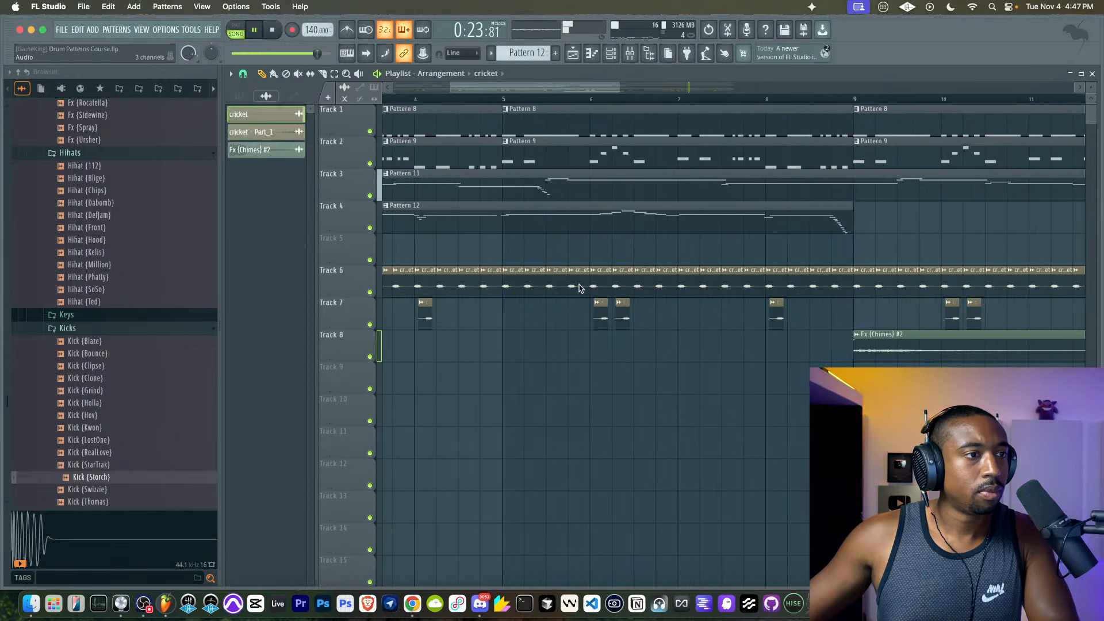
{"action": "double_click", "coordinate": [579, 286]}
{"action": "left_click", "coordinate": [630, 54]}
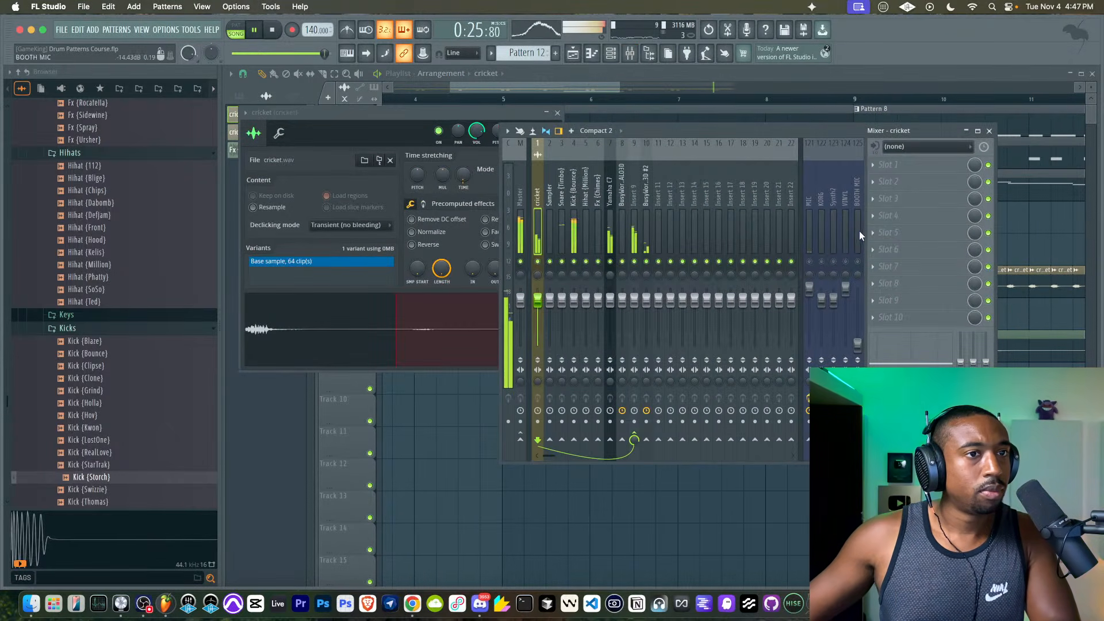
{"action": "left_click", "coordinate": [893, 174]}
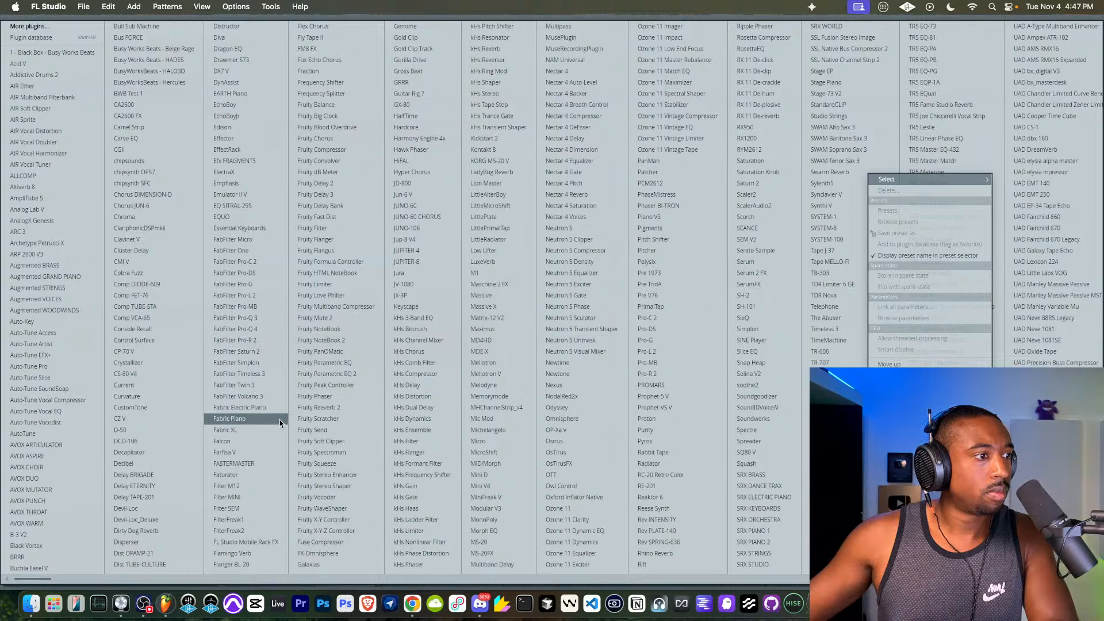
{"action": "left_click", "coordinate": [338, 195]}
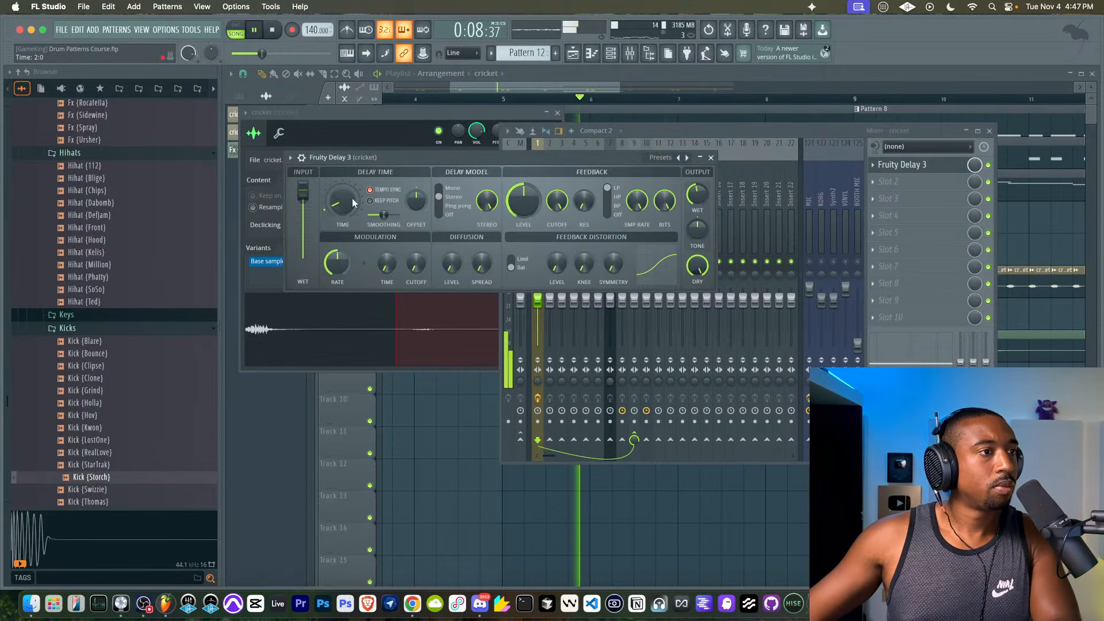
{"action": "left_click_drag", "start_coordinate": [523, 201], "coordinate": [523, 259]}
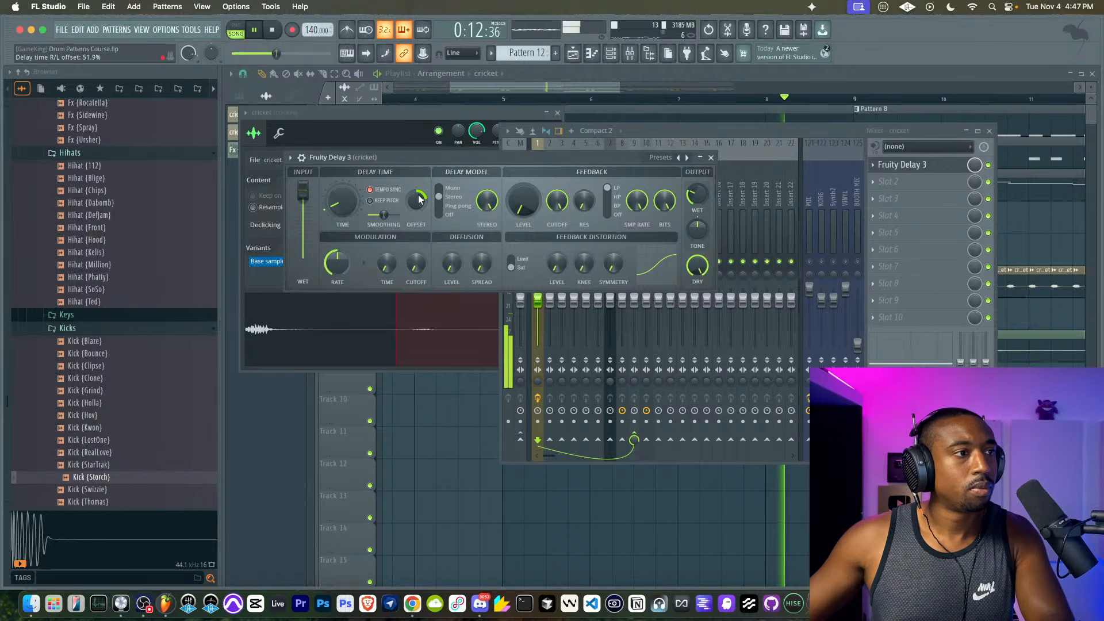
{"action": "left_click", "coordinate": [711, 158]}
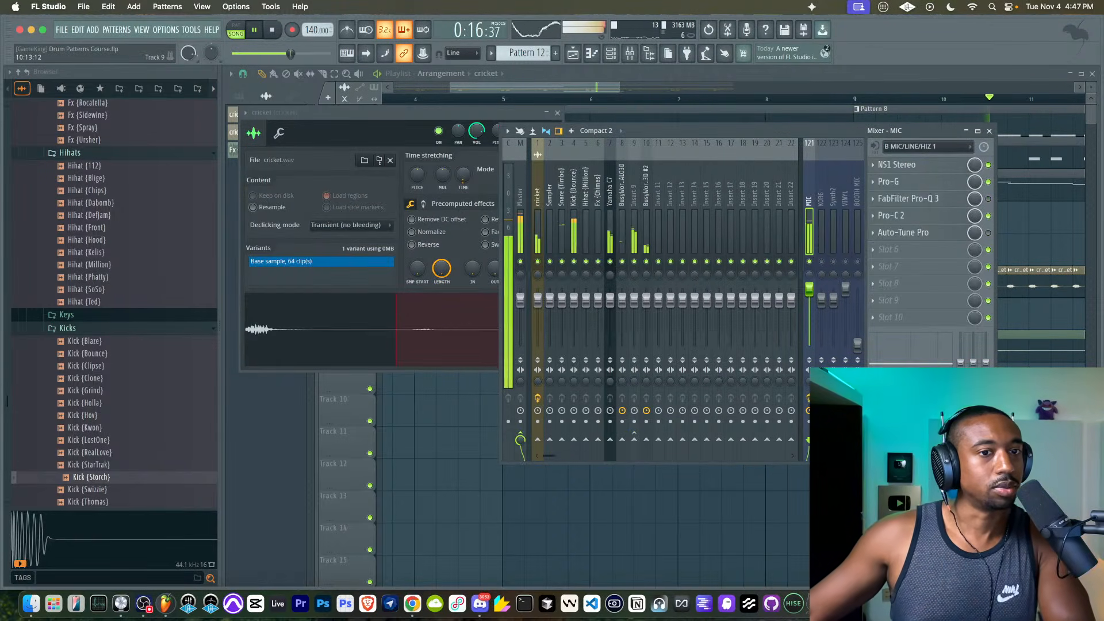
- Close the mixer and show the Unsorted channel group in the channel rack
{"action": "right_click", "coordinate": [1010, 376]}
{"action": "scroll", "coordinate": [577, 173], "scroll_direction": "down", "scroll_amount": 6}
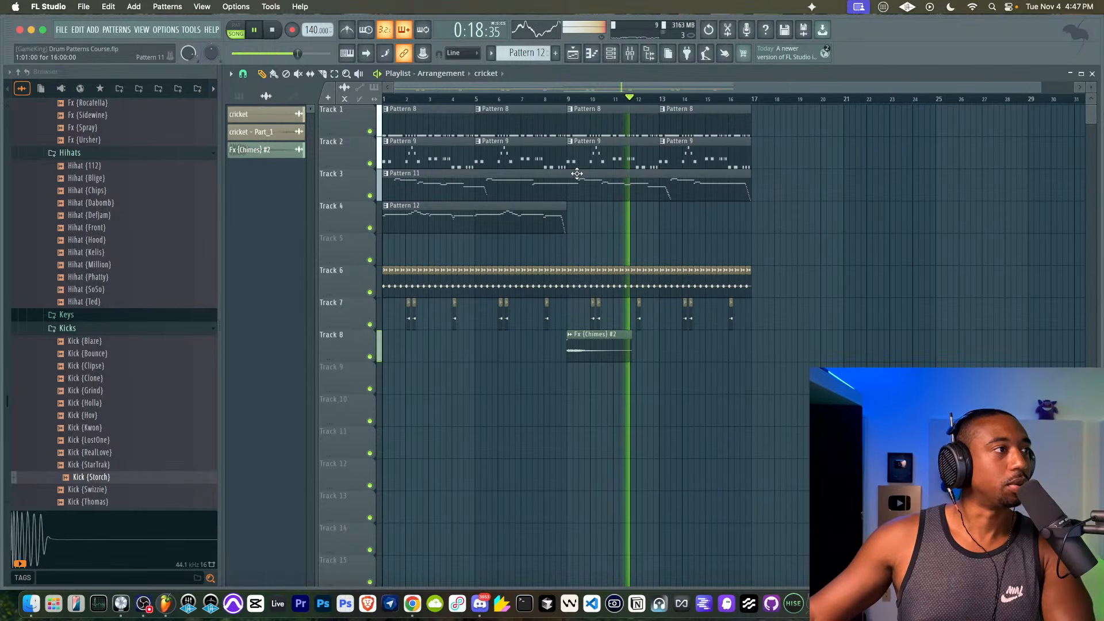
{"action": "left_click", "coordinate": [611, 53]}
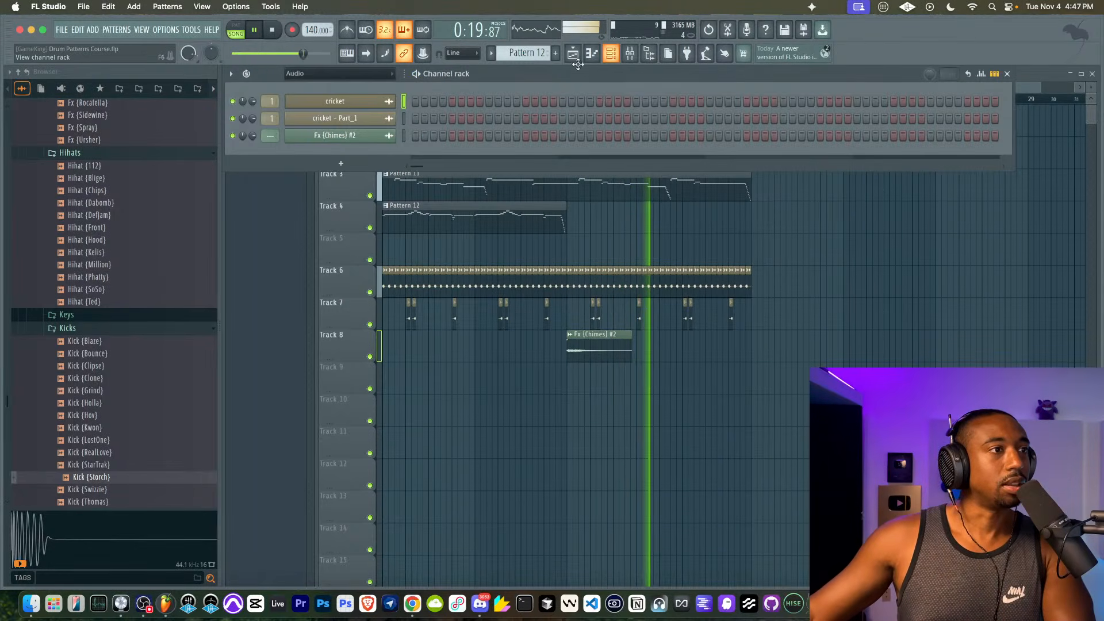
{"action": "left_click", "coordinate": [345, 75]}
{"action": "left_click", "coordinate": [330, 111]}
{"action": "scroll", "coordinate": [95, 219], "scroll_direction": "up", "scroll_amount": 1}
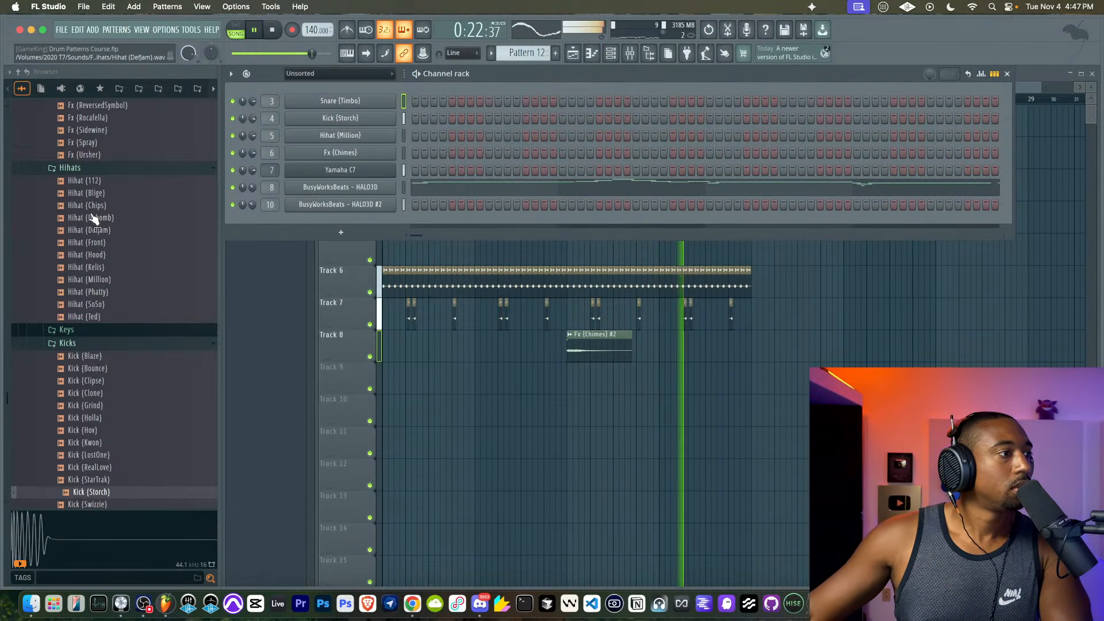
- Replace the Kick (Storch) sample on channel 4 with Kick (Bounce) and check its channel settings
{"action": "scroll", "coordinate": [92, 219], "scroll_direction": "up", "scroll_amount": 5}
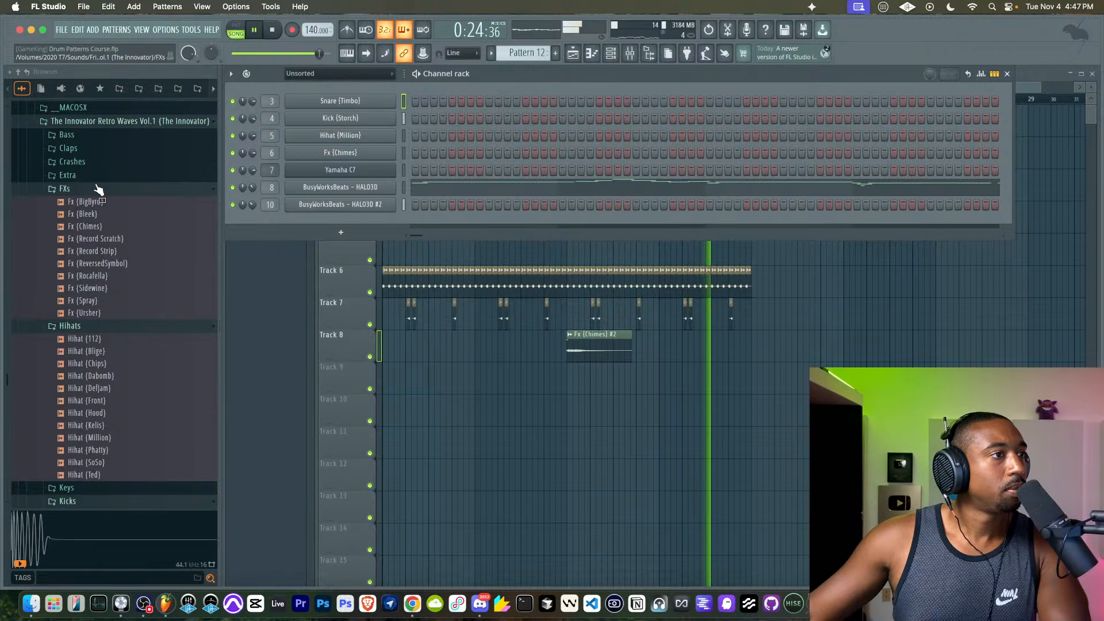
{"action": "scroll", "coordinate": [96, 221], "scroll_direction": "up", "scroll_amount": 2}
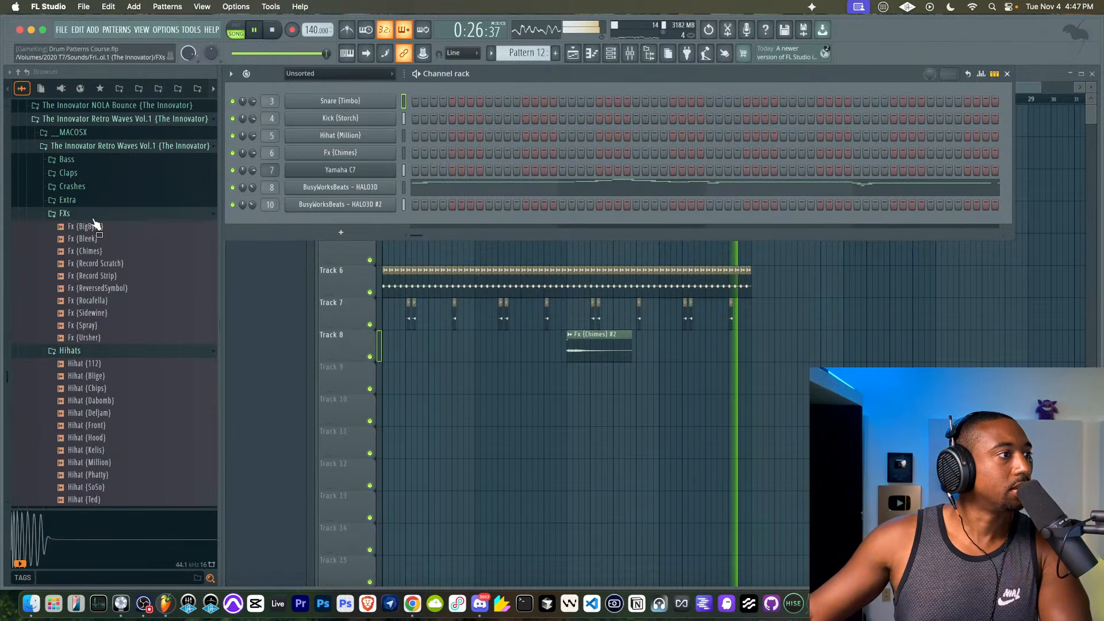
{"action": "left_click", "coordinate": [92, 214]}
{"action": "scroll", "coordinate": [89, 387], "scroll_direction": "down", "scroll_amount": 5}
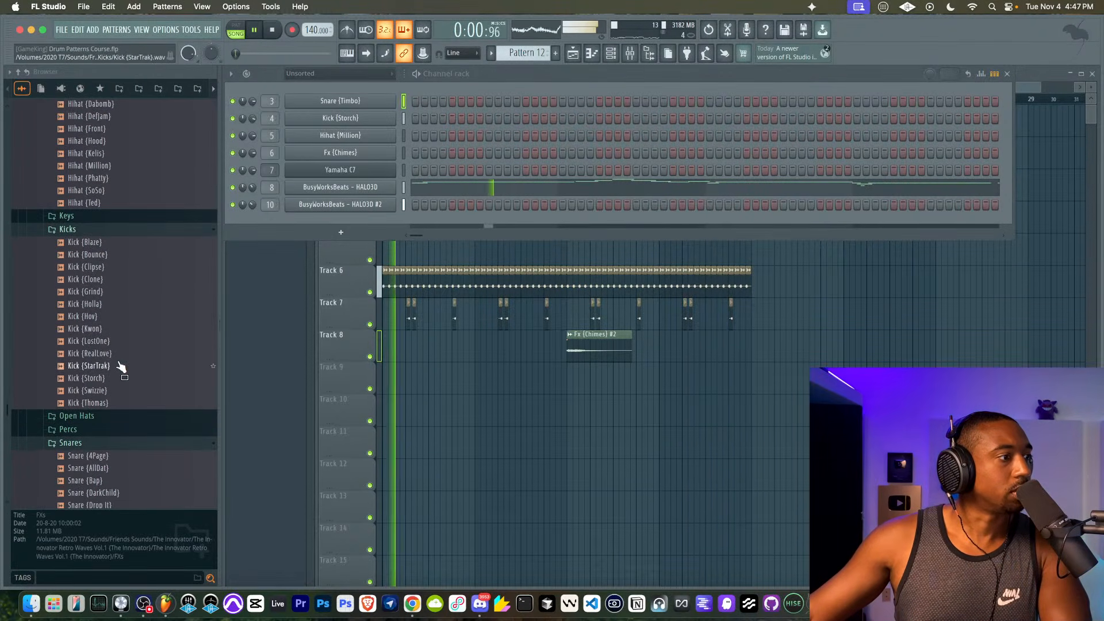
{"action": "left_click_drag", "start_coordinate": [111, 254], "coordinate": [333, 117]}
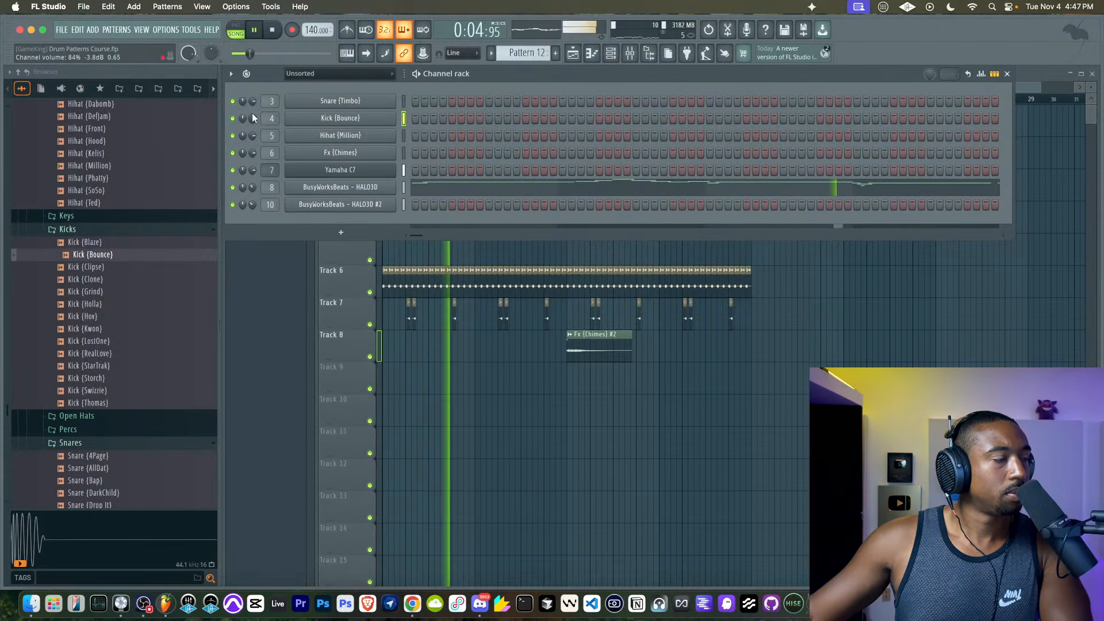
{"action": "left_click", "coordinate": [302, 119]}
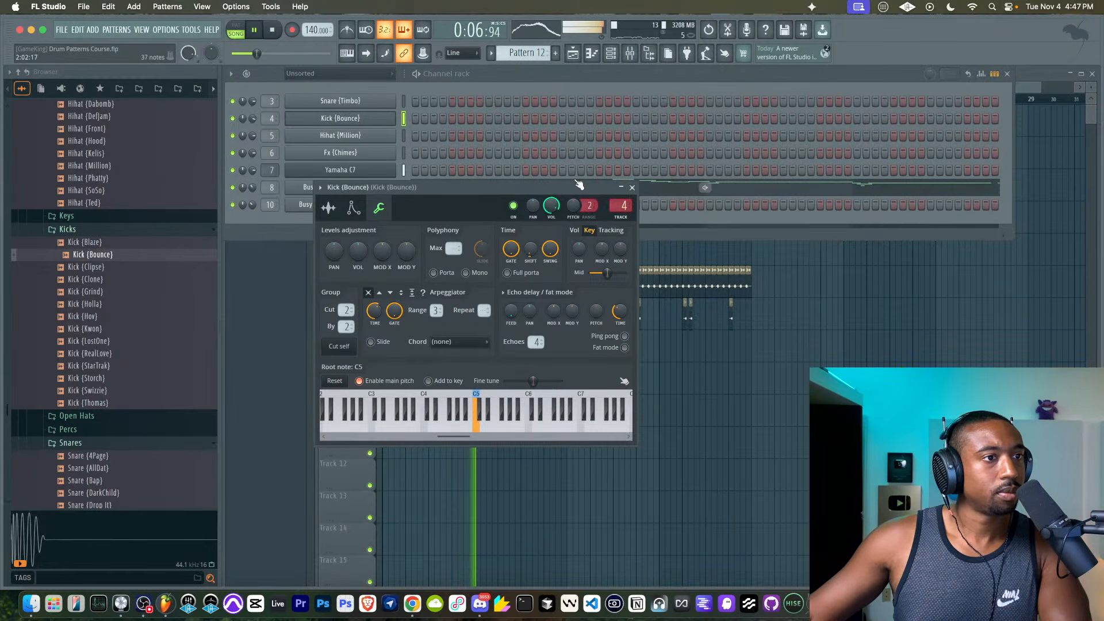
{"action": "right_click", "coordinate": [728, 424]}
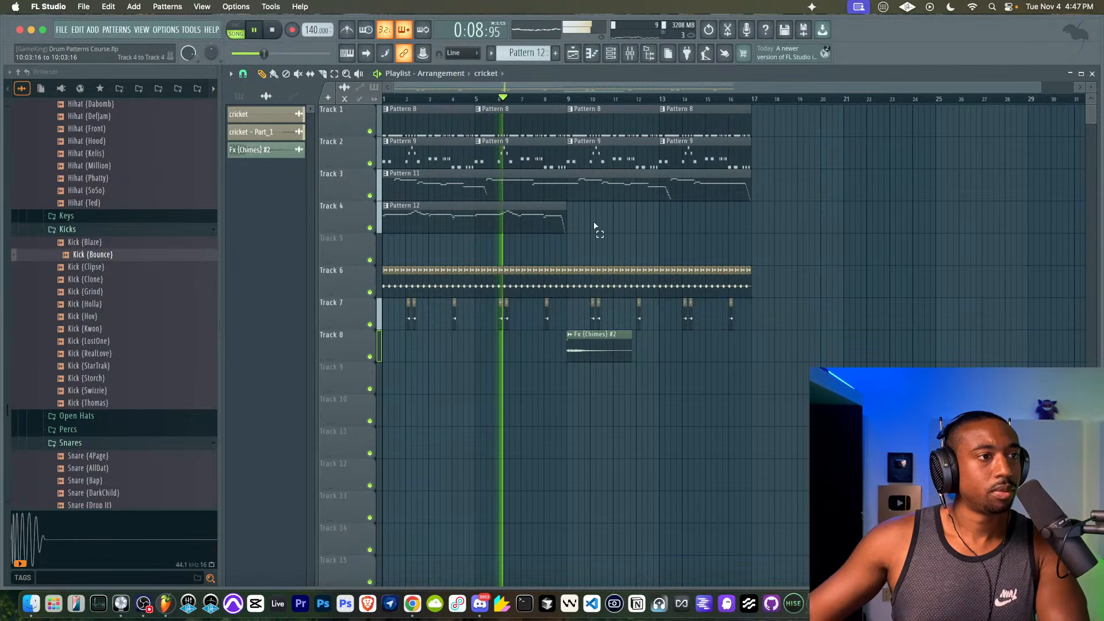
- Clear the Pattern 12 clip selection, switch to the empty Pattern 14 and select the Yamaha C7 channel
{"action": "left_click_drag", "start_coordinate": [596, 230], "coordinate": [557, 203]}
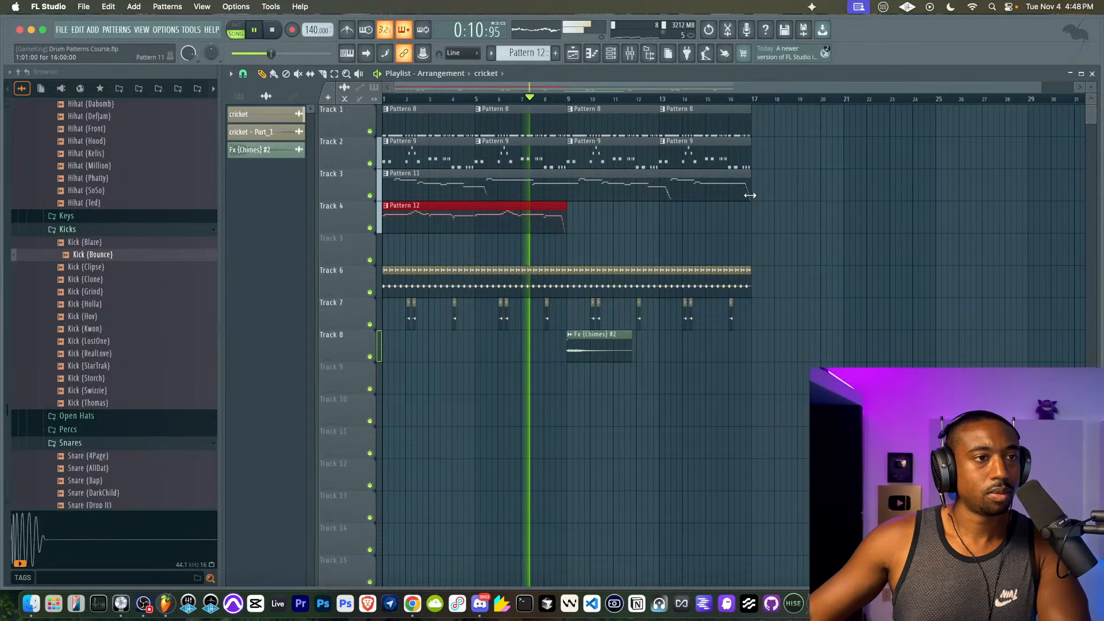
{"action": "left_click", "coordinate": [668, 244]}
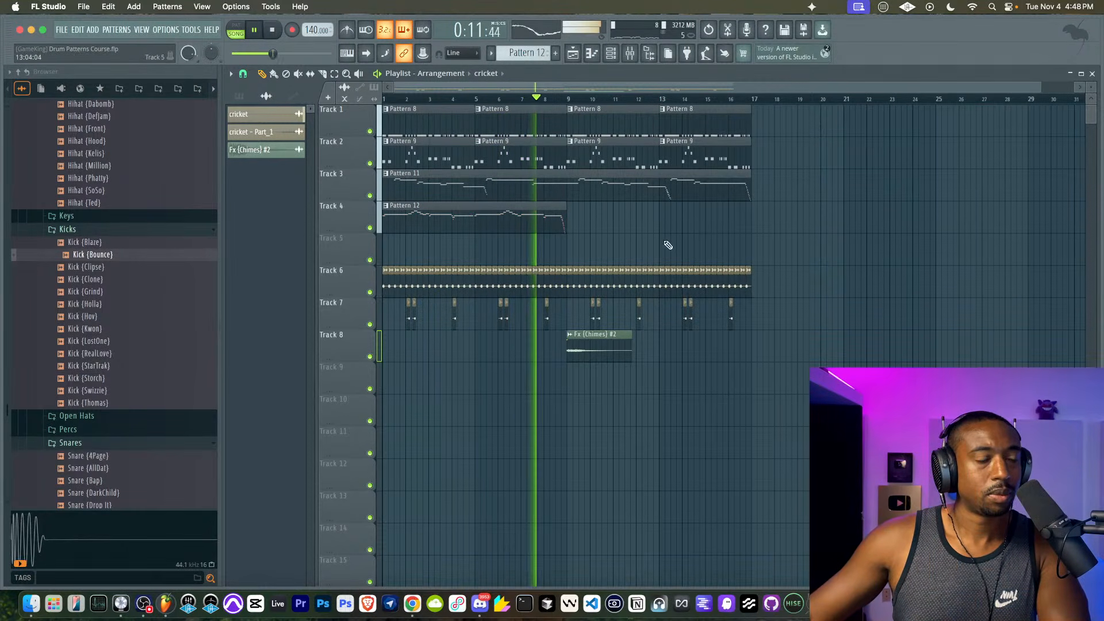
{"action": "left_click", "coordinate": [613, 55]}
{"action": "scroll", "coordinate": [528, 52], "scroll_direction": "down", "scroll_amount": 2}
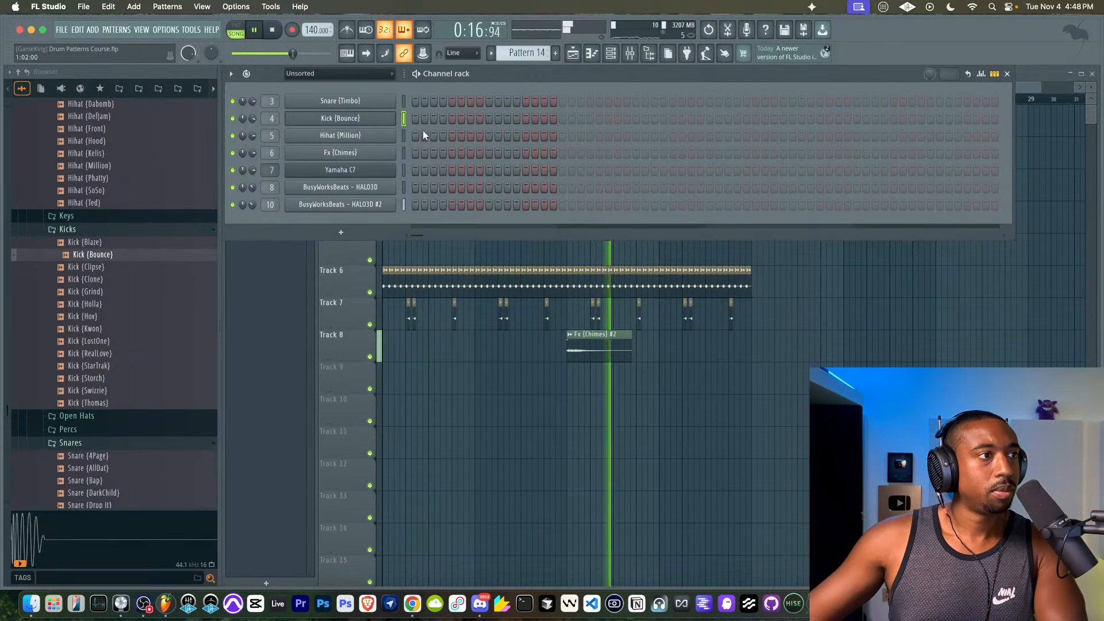
{"action": "left_click", "coordinate": [404, 169]}
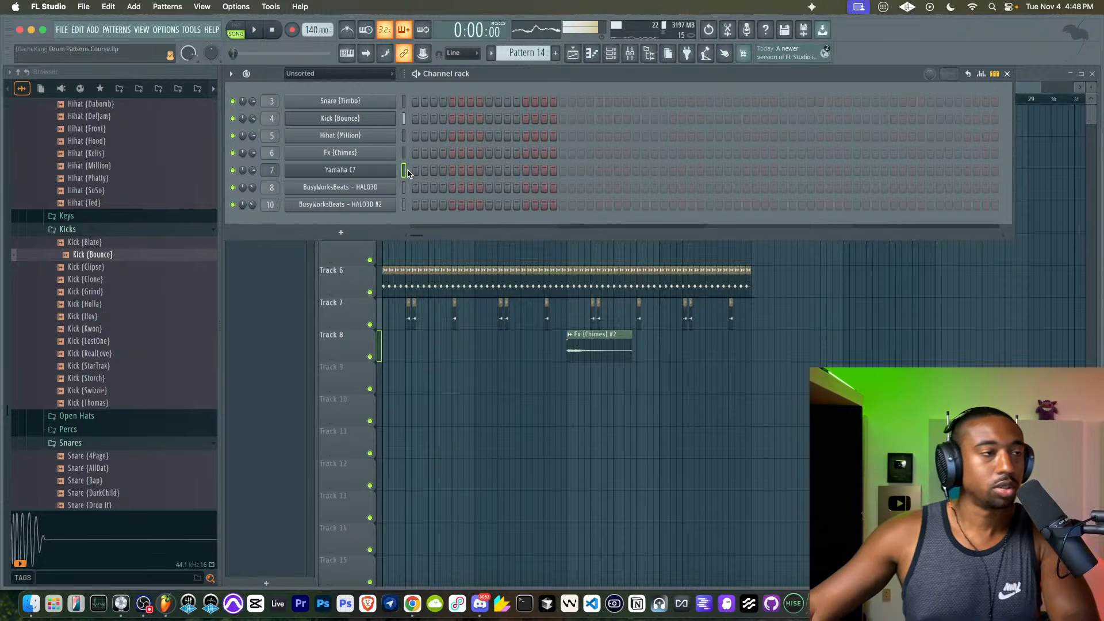
- Delete all clips from the playlist and return to the channel rack
{"action": "key", "text": "F6"}
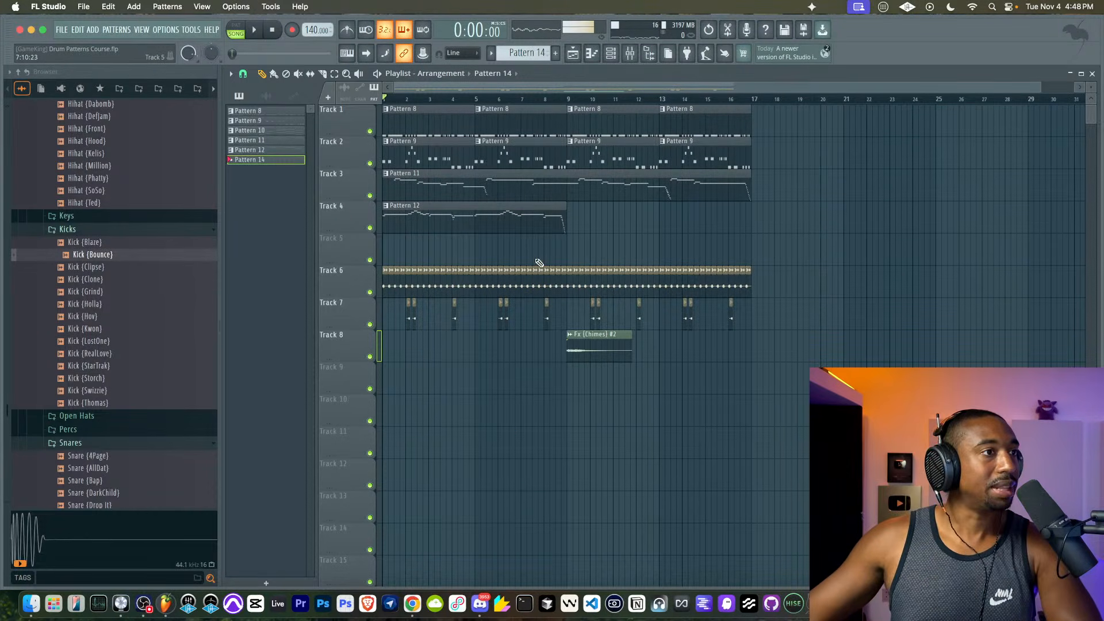
{"action": "key", "text": "ctrl+a"}
{"action": "key", "text": "Delete"}
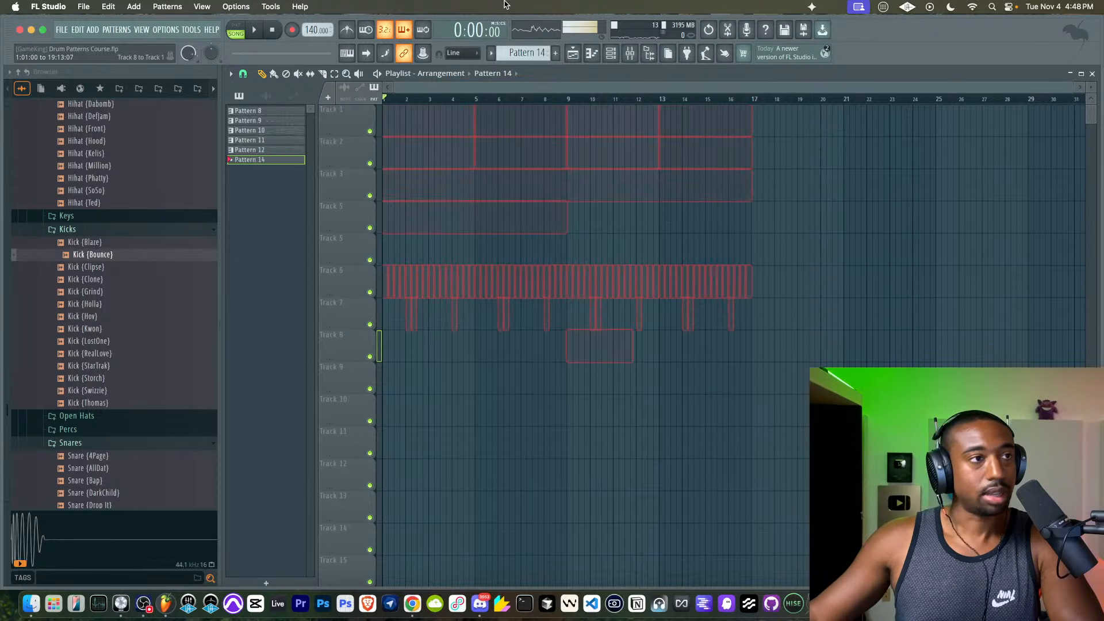
{"action": "left_click", "coordinate": [611, 54]}
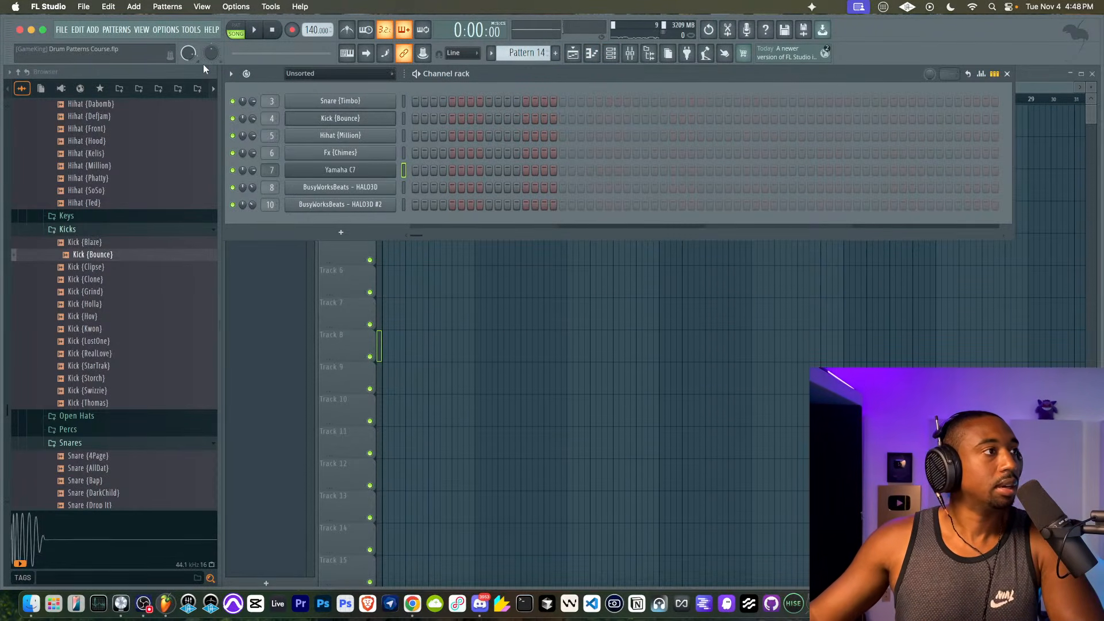
{"action": "left_click", "coordinate": [64, 31]}
{"action": "mouse_move", "coordinate": [78, 32]}
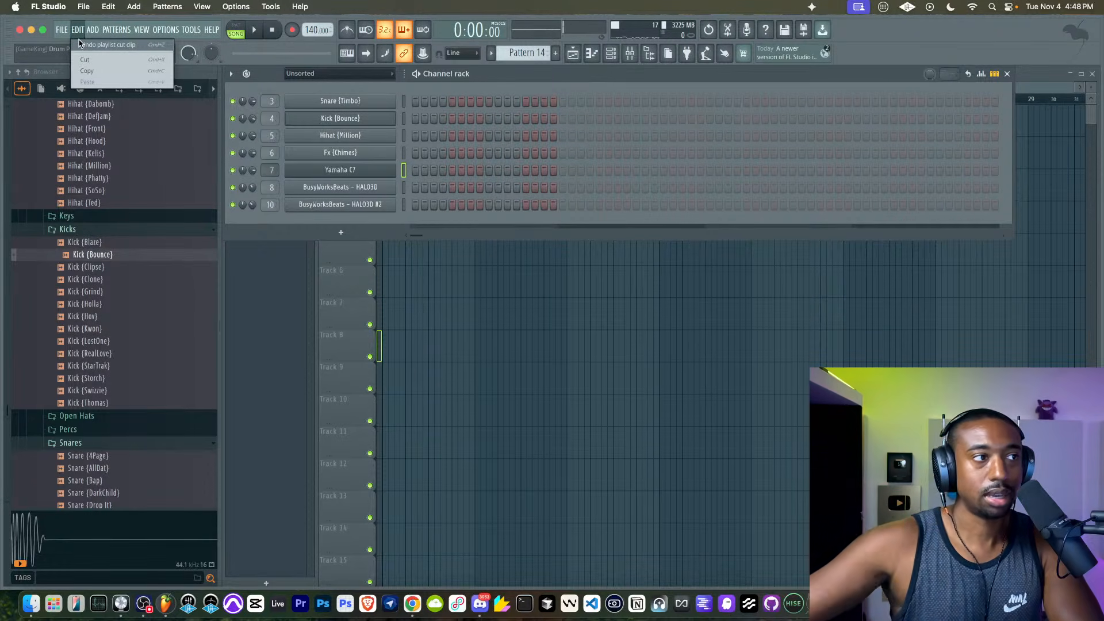
{"action": "left_click", "coordinate": [627, 67]}
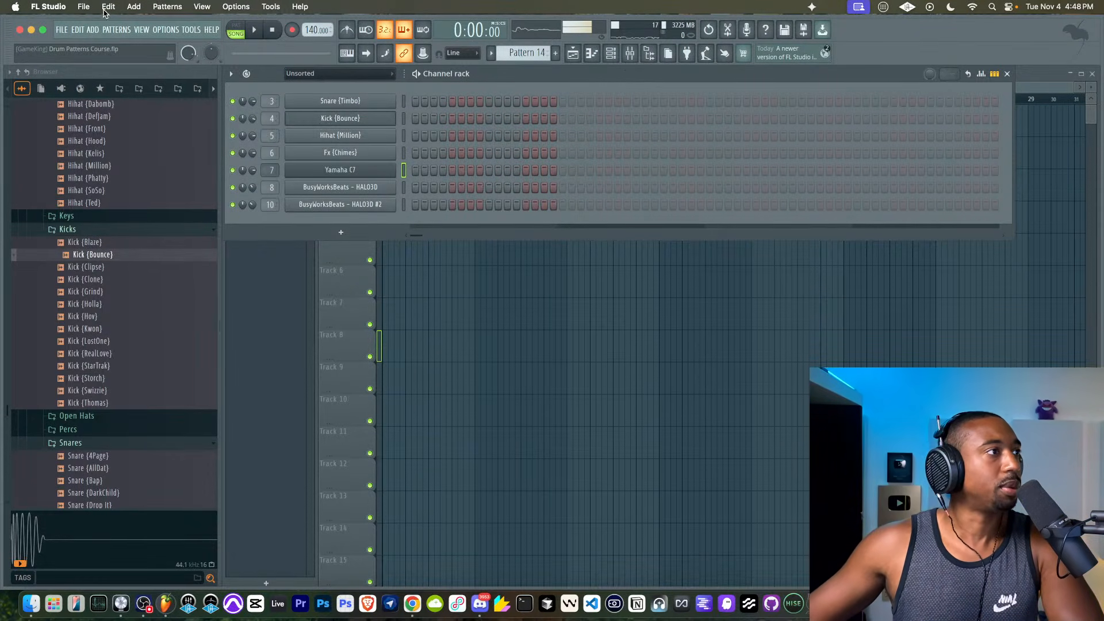
- Bring up the project file commands for starting a new project
{"action": "left_click", "coordinate": [63, 32]}
{"action": "left_click", "coordinate": [62, 33]}
{"action": "left_click", "coordinate": [61, 32]}
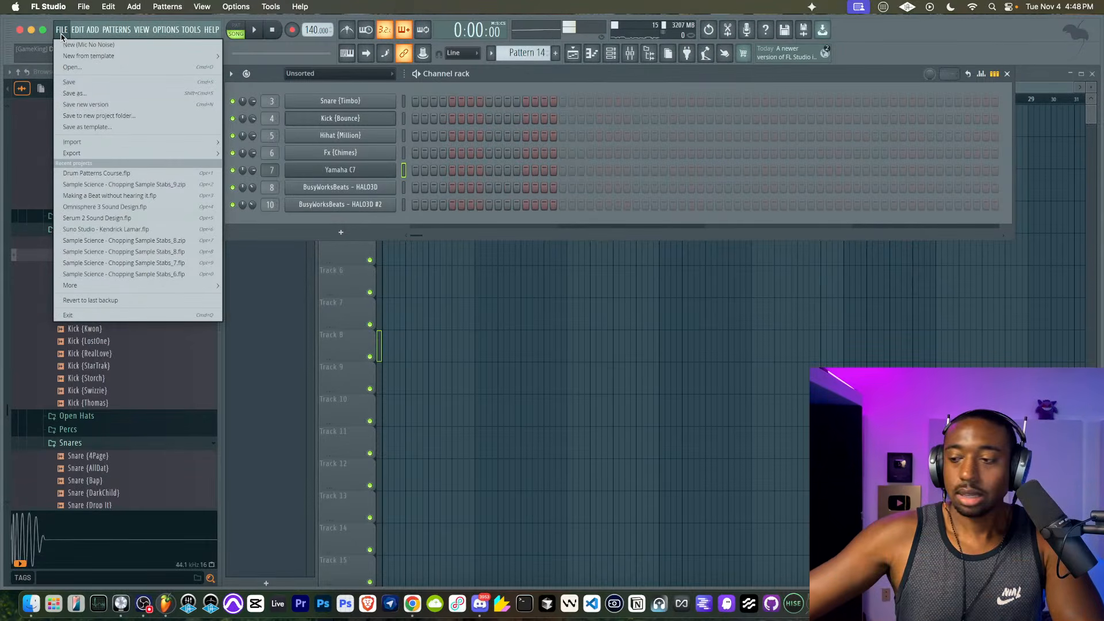
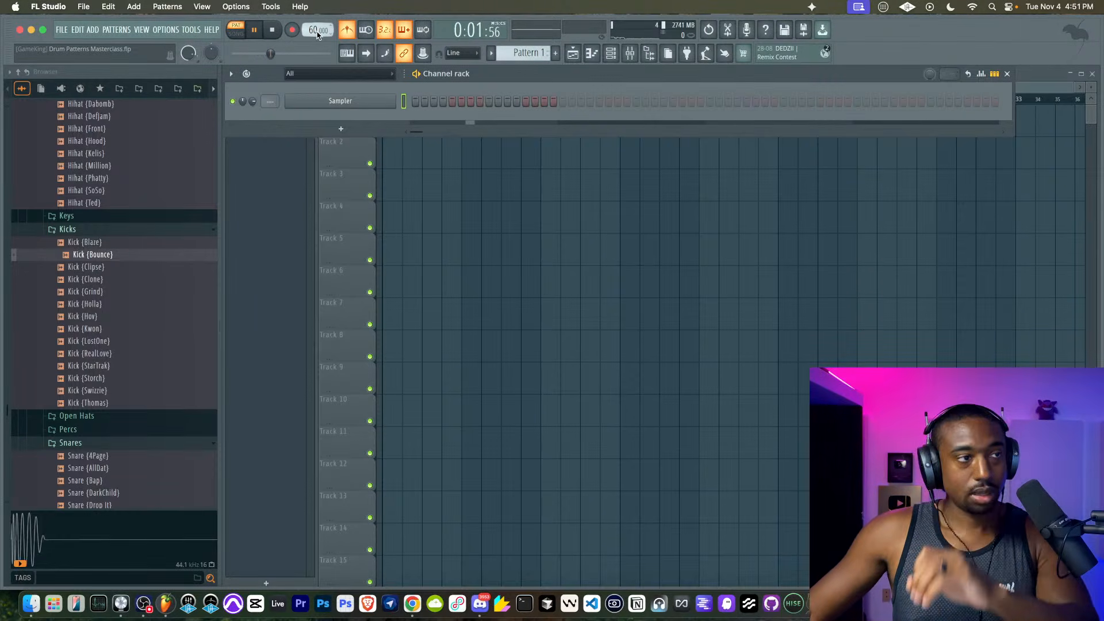
- Stop playback and audition the samples in the Hihats folder, from Hihat (112) through Hihat (SoSo)
{"action": "key", "text": "space"}
{"action": "scroll", "coordinate": [85, 231], "scroll_direction": "up", "scroll_amount": 3}
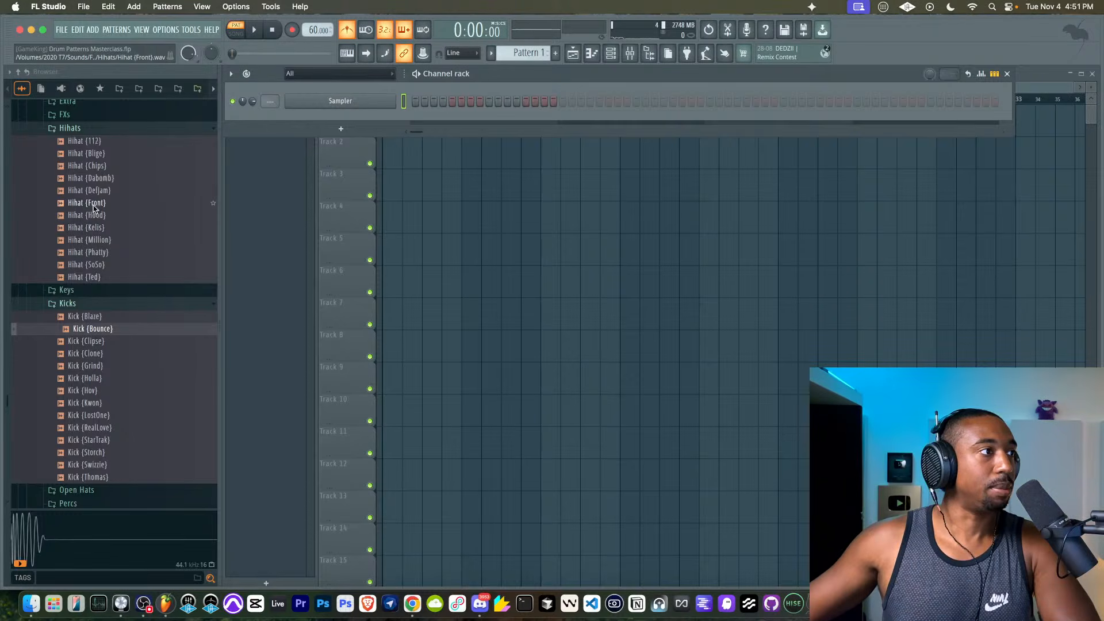
{"action": "left_click", "coordinate": [94, 154]}
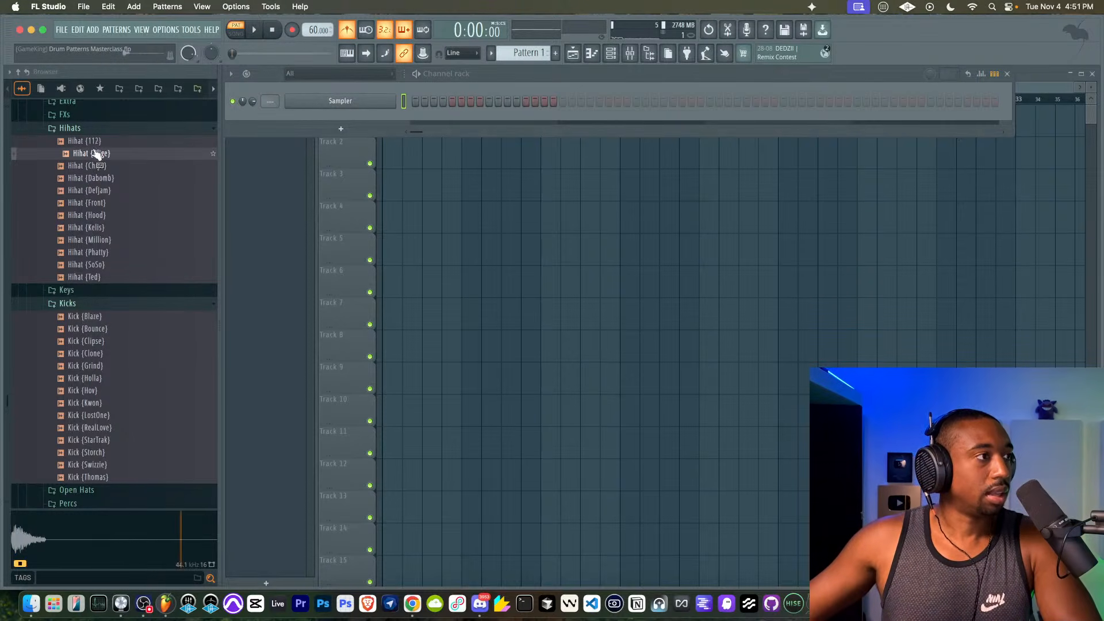
{"action": "left_click", "coordinate": [96, 146]}
{"action": "left_click", "coordinate": [96, 168]}
{"action": "left_click", "coordinate": [95, 180]}
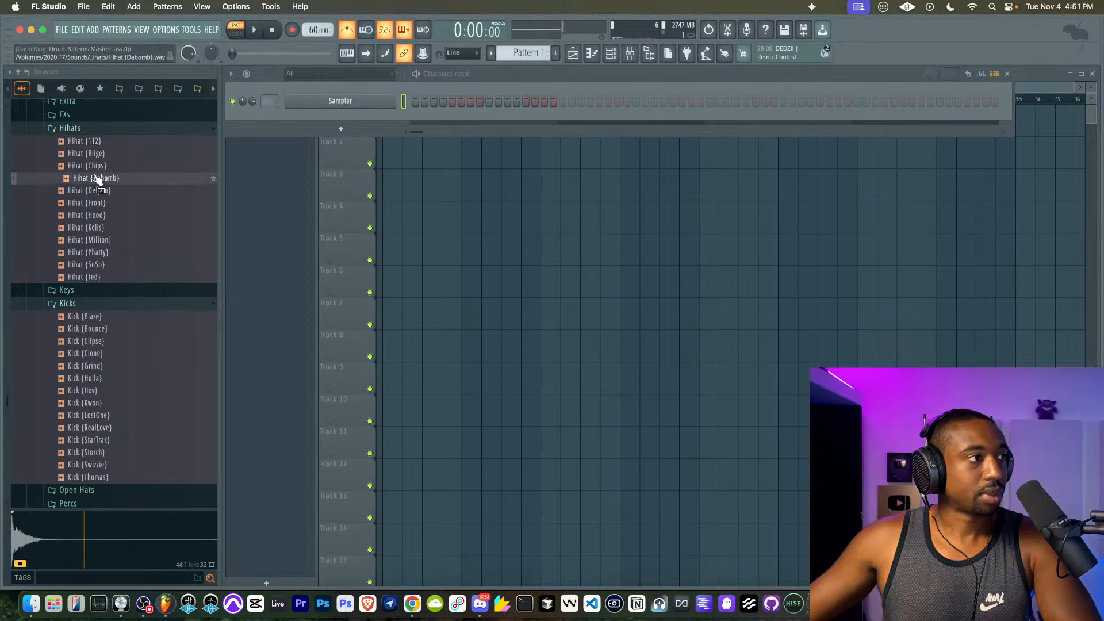
{"action": "left_click", "coordinate": [96, 195]}
{"action": "left_click", "coordinate": [98, 203]}
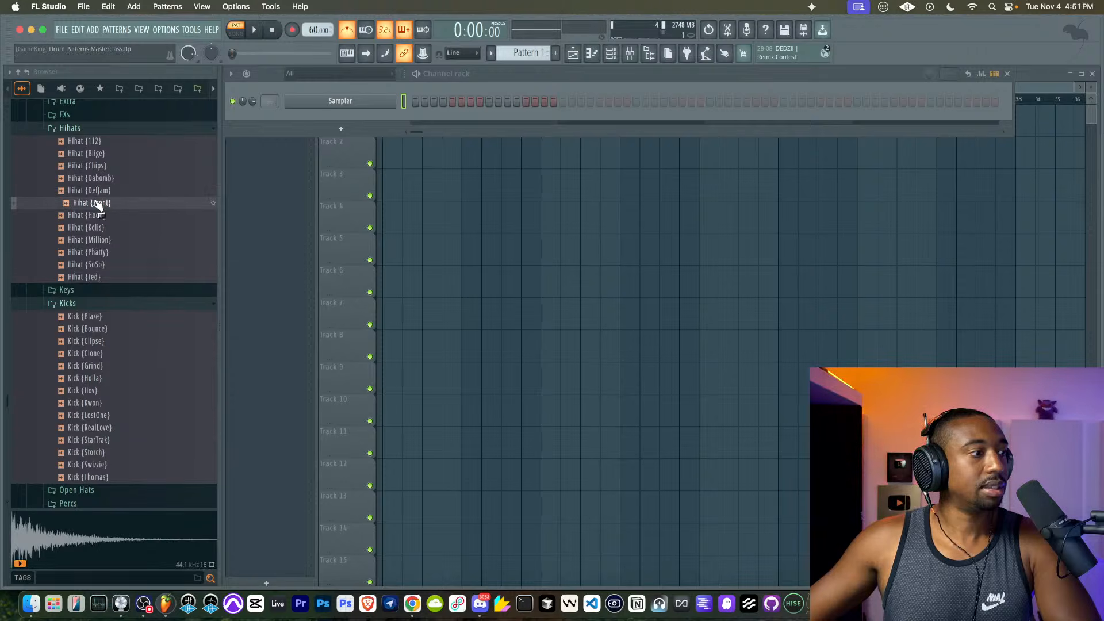
{"action": "left_click", "coordinate": [97, 215]}
{"action": "left_click", "coordinate": [95, 227]}
{"action": "left_click", "coordinate": [96, 240]}
{"action": "left_click", "coordinate": [96, 253]}
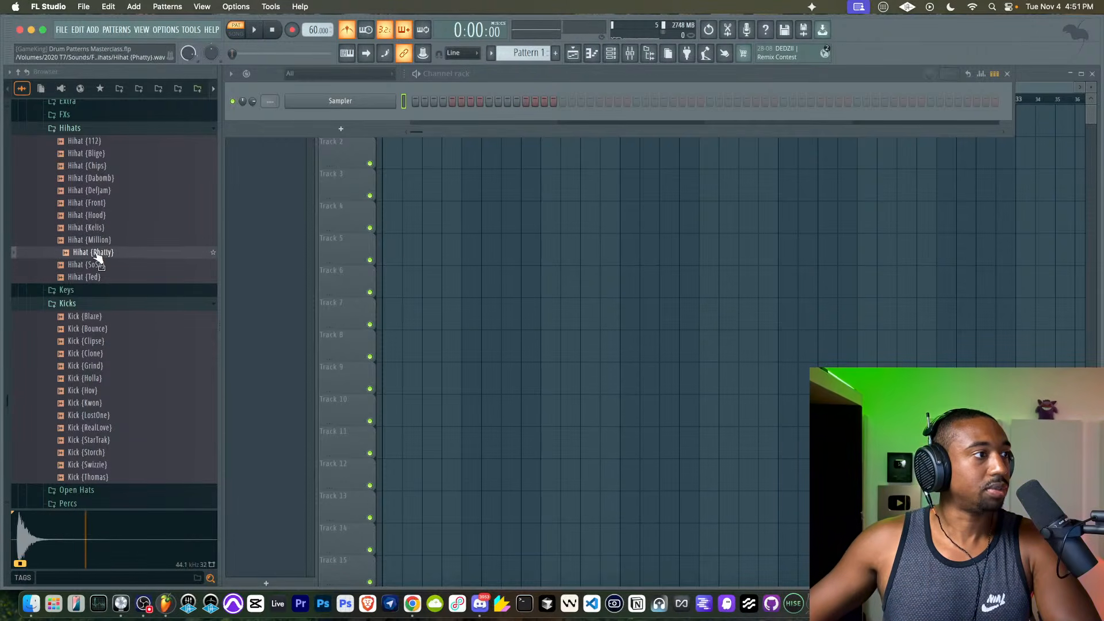
{"action": "left_click", "coordinate": [97, 265]}
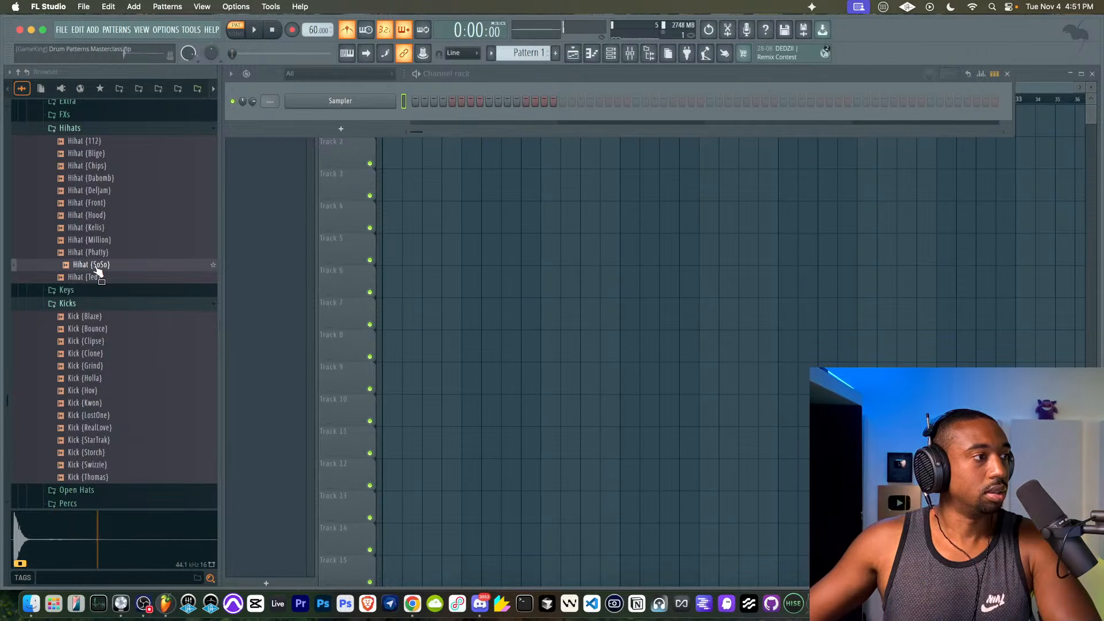
- Load Hihat (SoSo) into a new channel, delete the default Sampler channel and close the hi-hat's settings
{"action": "right_click", "coordinate": [97, 269]}
{"action": "left_click", "coordinate": [121, 281]}
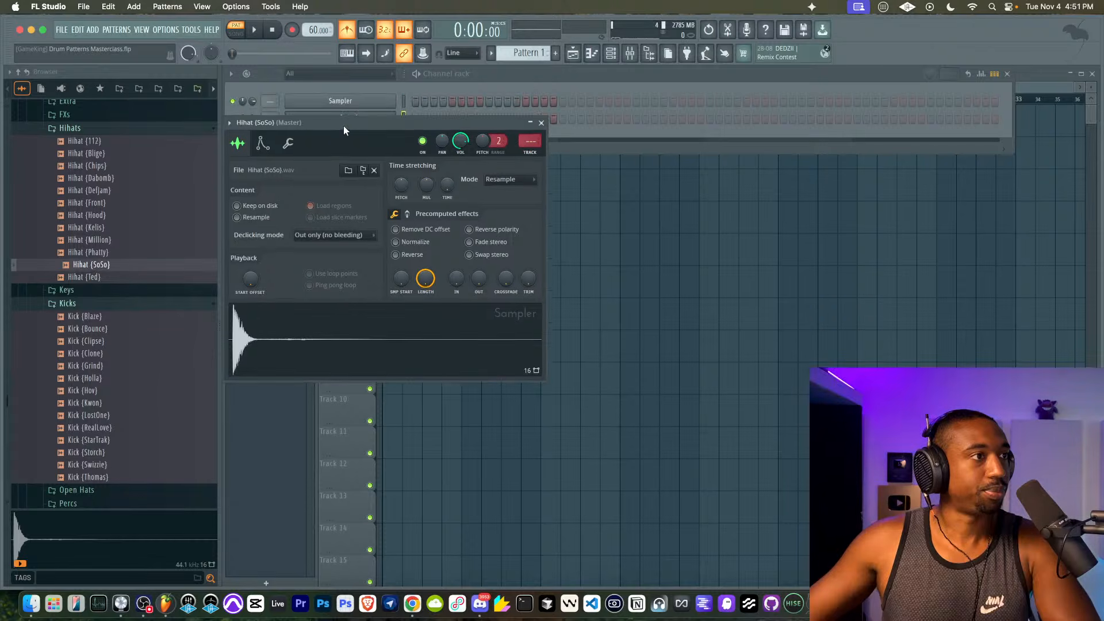
{"action": "left_click_drag", "start_coordinate": [344, 125], "coordinate": [343, 138]}
{"action": "right_click", "coordinate": [346, 102]}
{"action": "key", "text": "d"}
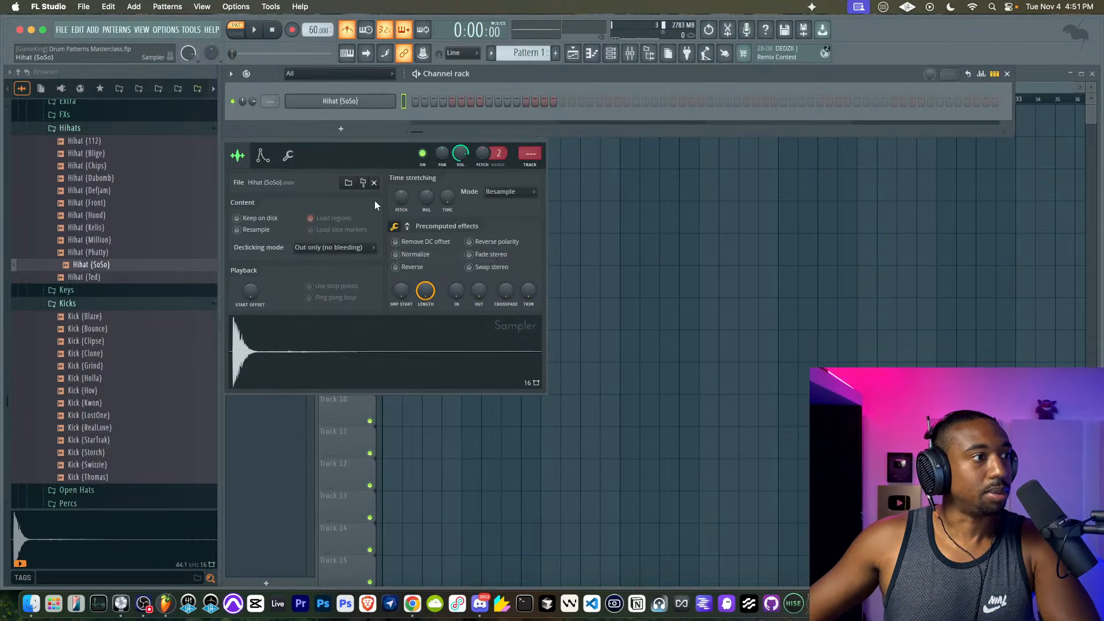
{"action": "key", "text": "space"}
{"action": "left_click", "coordinate": [541, 135]}
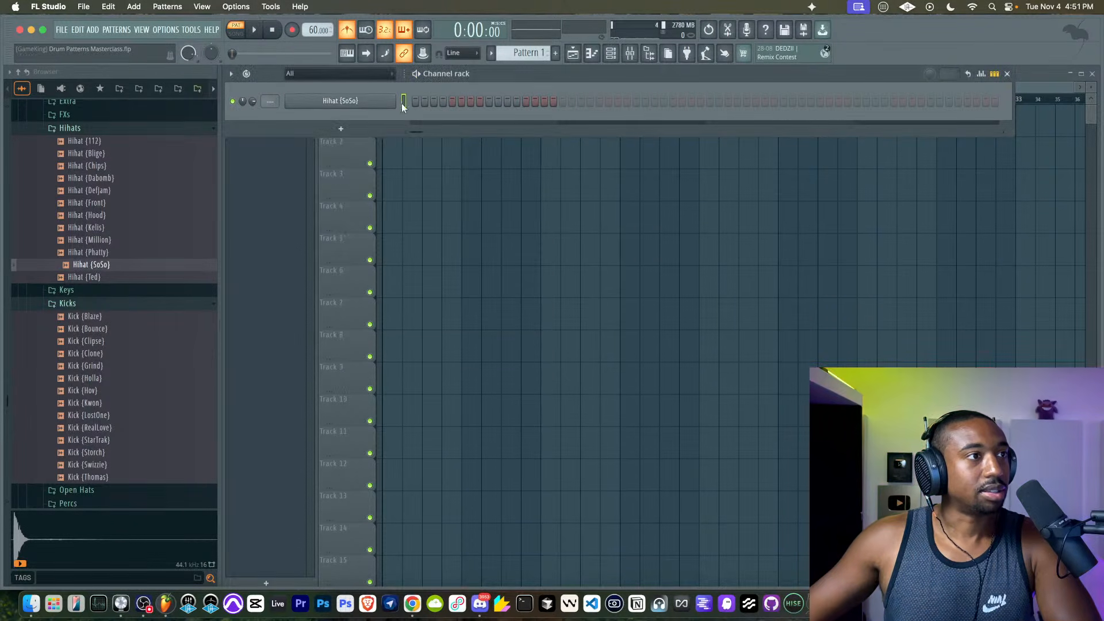
- Extend Pattern 1 to two bars and fill each 4 steps of the Hihat (SoSo) channel
{"action": "right_click", "coordinate": [405, 102]}
{"action": "left_click", "coordinate": [500, 149]}
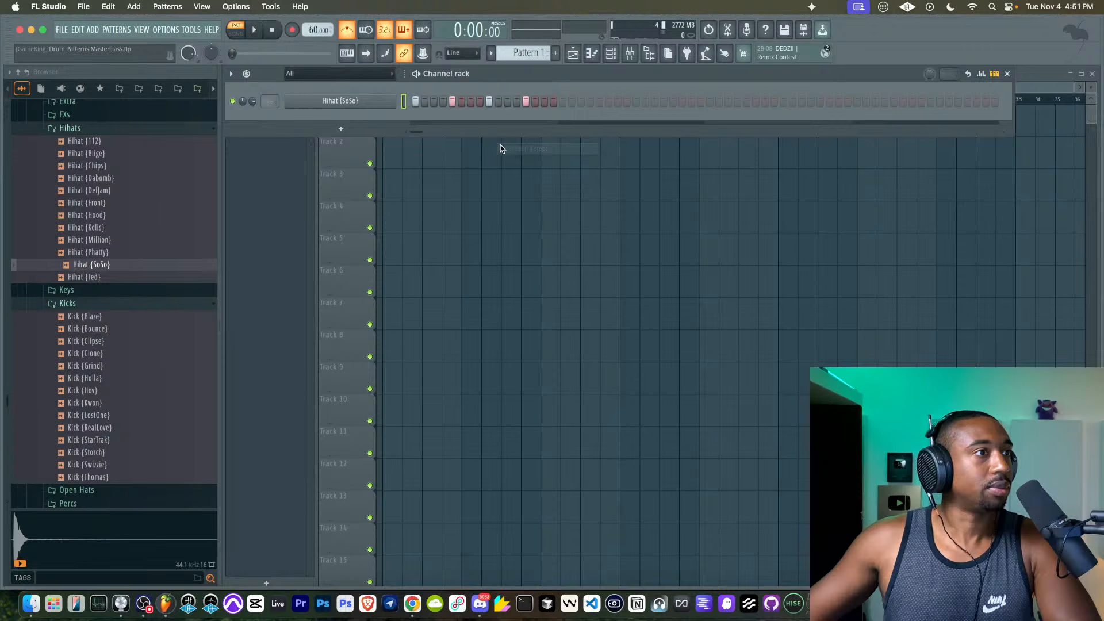
{"action": "left_click", "coordinate": [563, 101]}
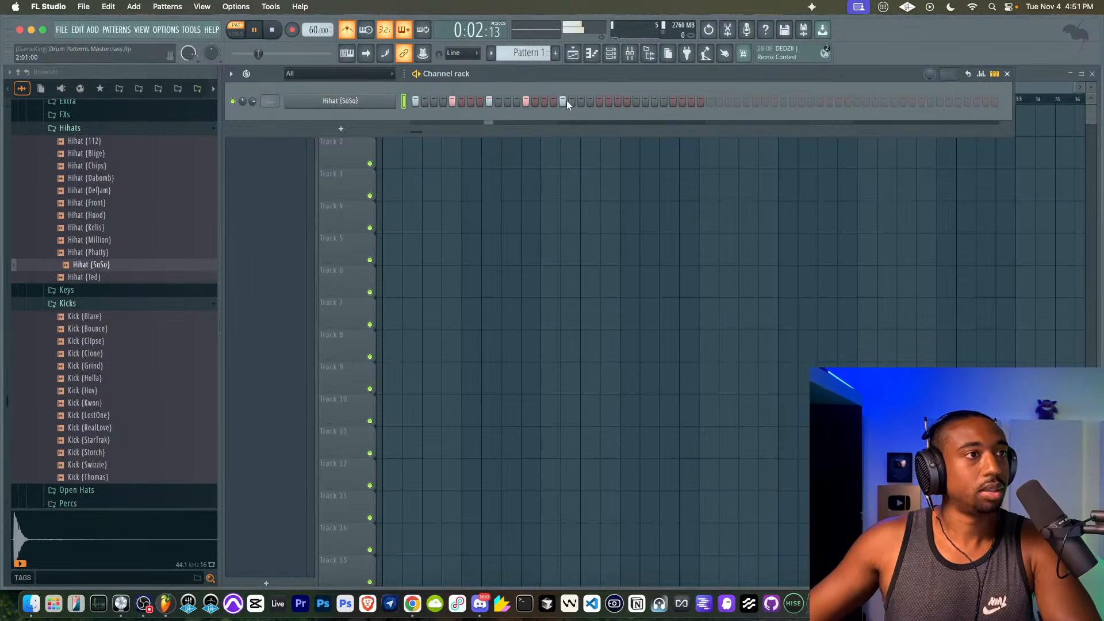
{"action": "key", "text": "space"}
{"action": "right_click", "coordinate": [378, 102]}
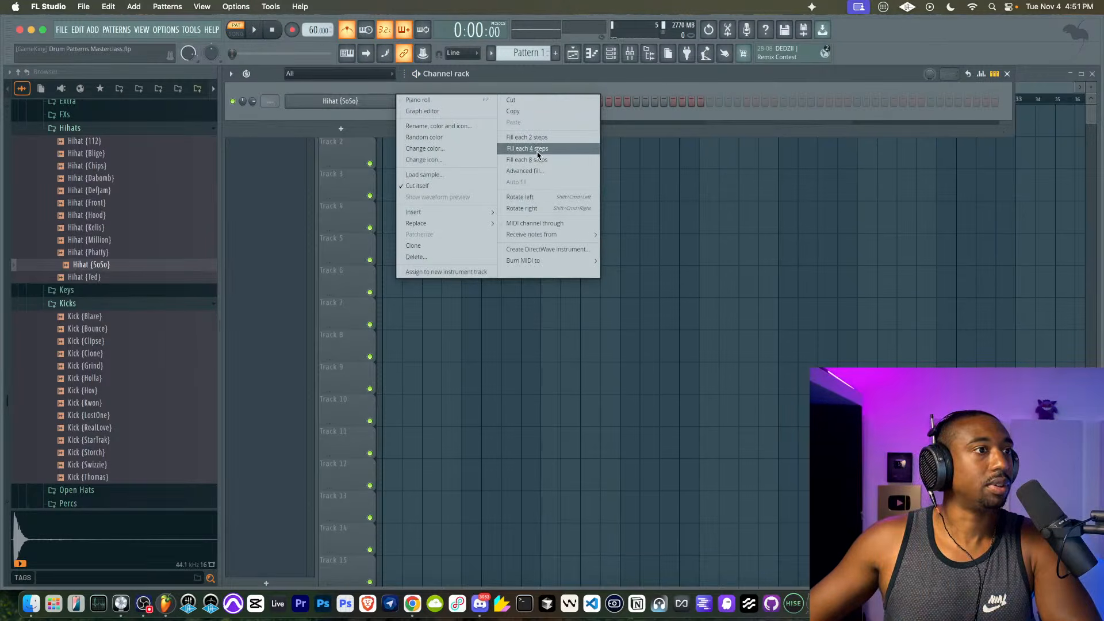
{"action": "left_click", "coordinate": [538, 151]}
- Place a Pattern 1 clip at bar 1 of Track 1 and play the song
{"action": "key", "text": "F6"}
{"action": "left_click", "coordinate": [393, 121]}
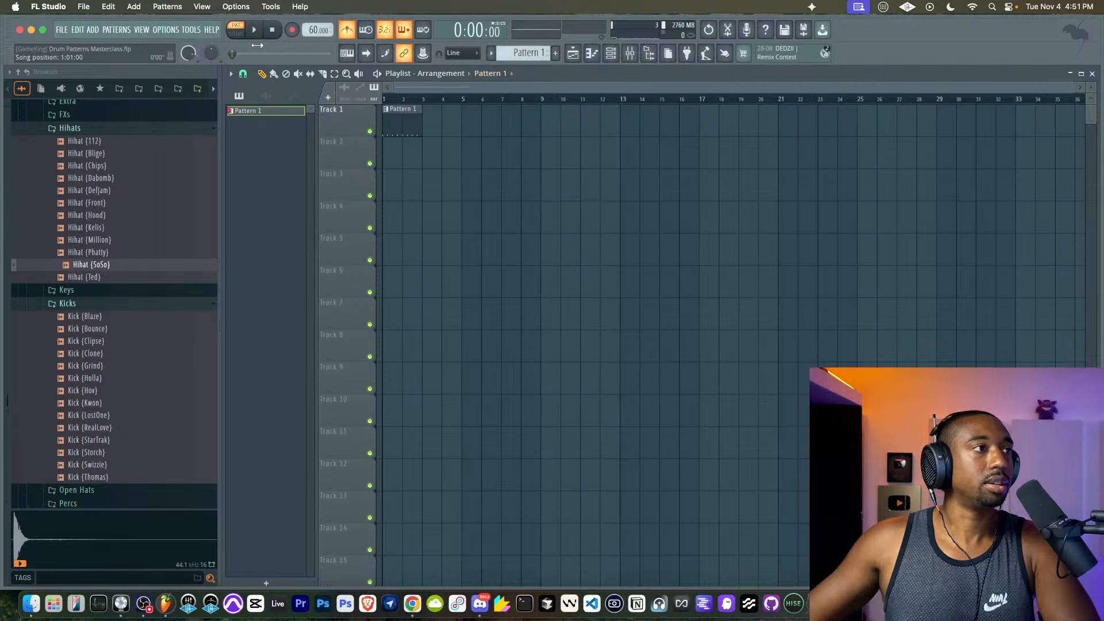
{"action": "left_click", "coordinate": [611, 52]}
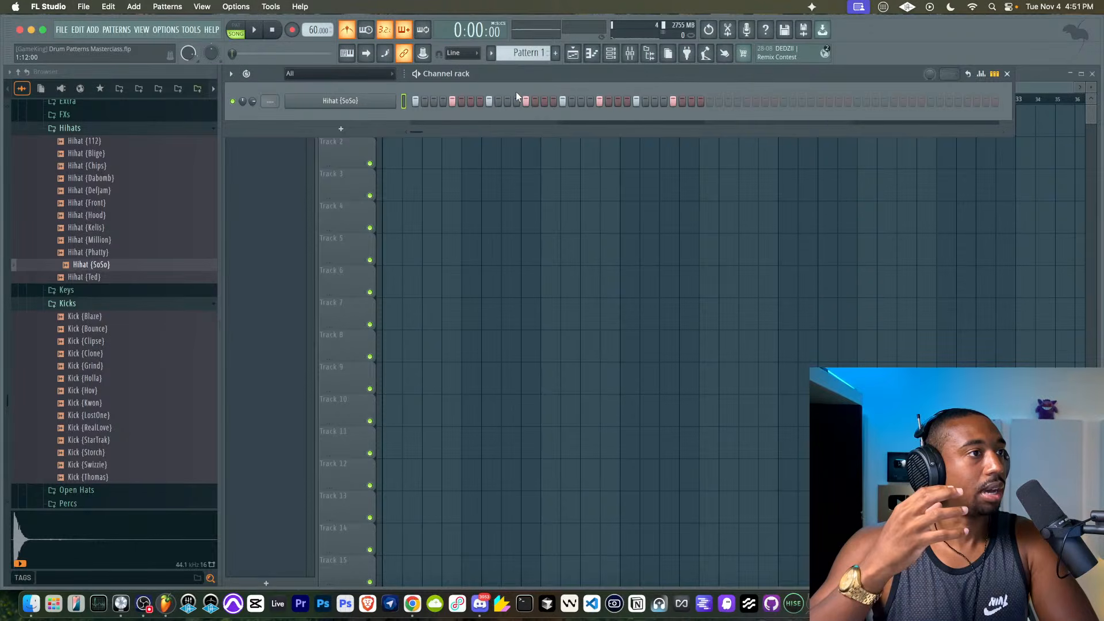
{"action": "key", "text": "space"}
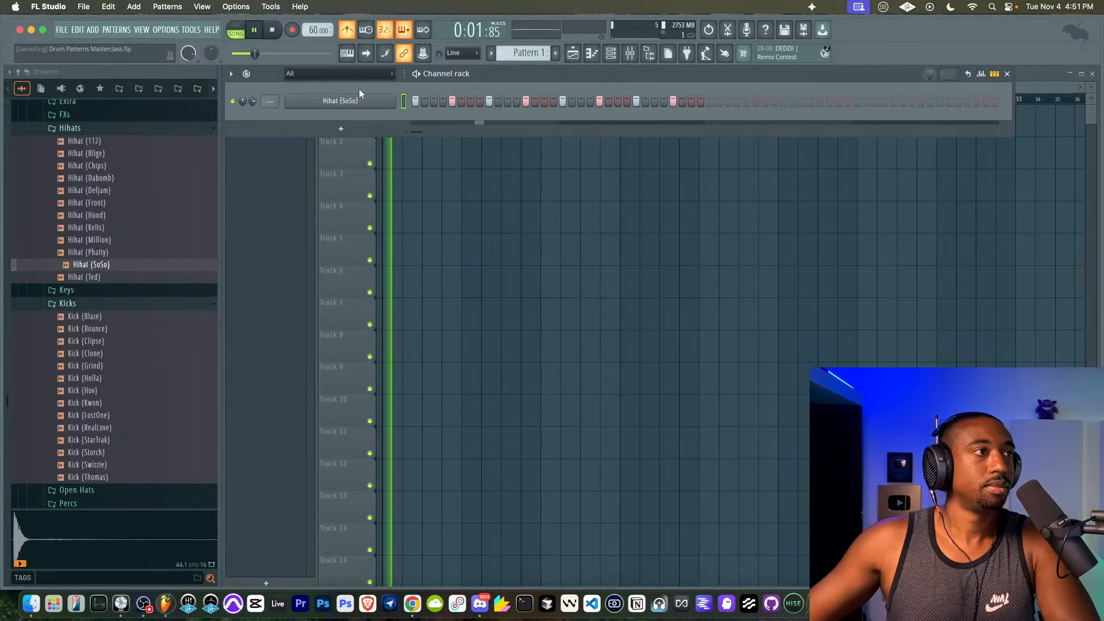
{"action": "left_click", "coordinate": [467, 204]}
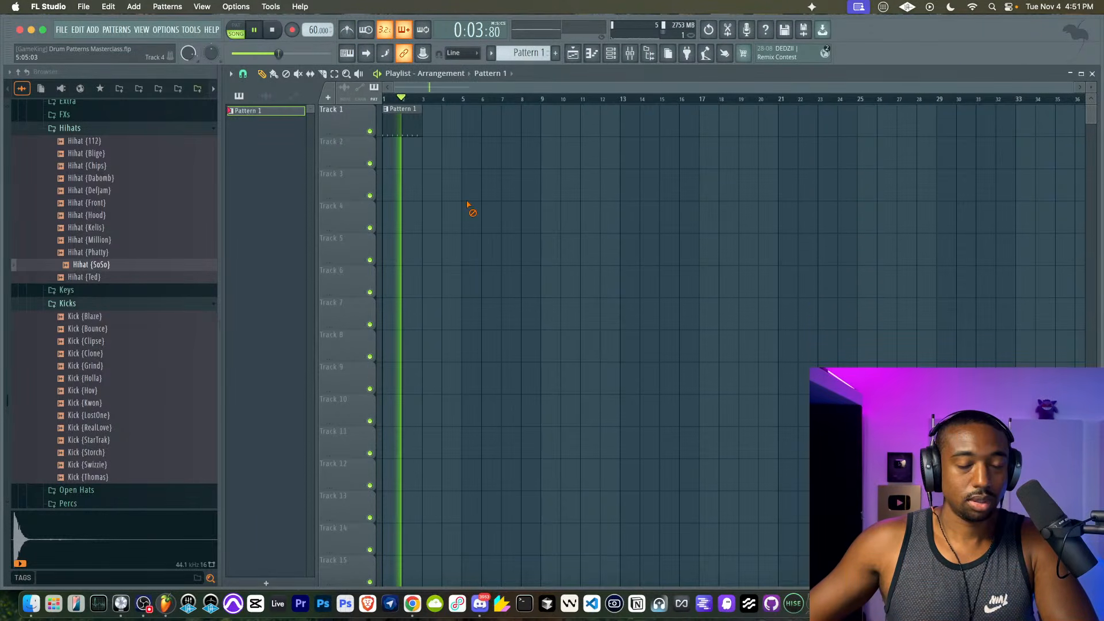
- Duplicate the Pattern 1 clip seven times along Track 1 to fill 16 bars
{"action": "left_click", "coordinate": [400, 125]}
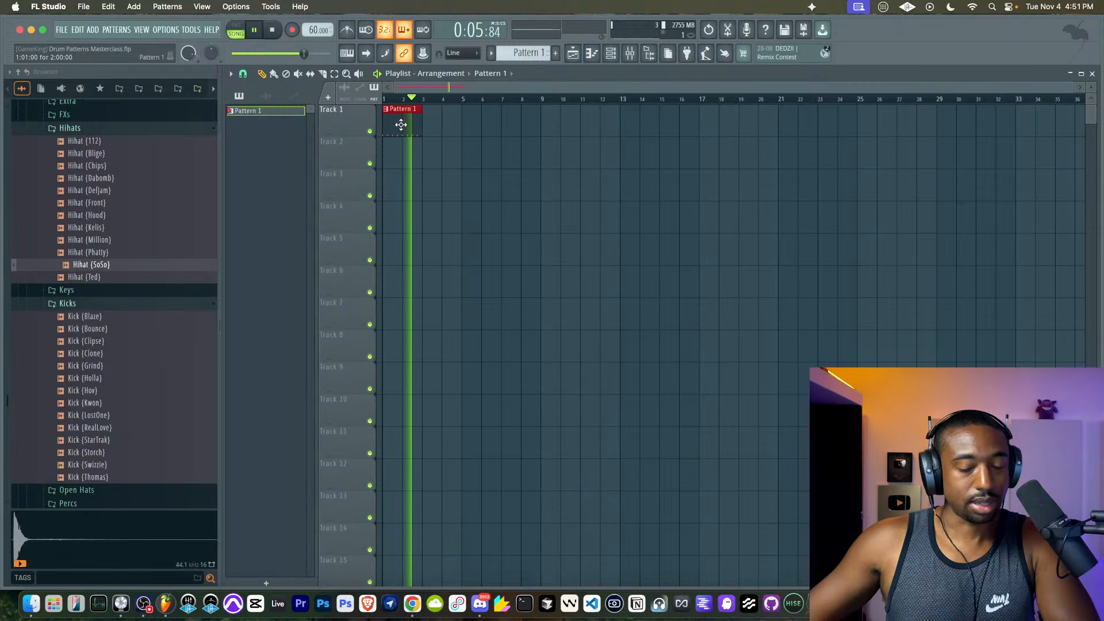
{"action": "key", "text": "ctrl+b"}
{"action": "key", "text": "ctrl+b"}
{"action": "key", "text": "ctrl+b"}
{"action": "key", "text": "ctrl+b"}
{"action": "key", "text": "ctrl+b"}
{"action": "key", "text": "ctrl+b"}
{"action": "key", "text": "ctrl+b"}
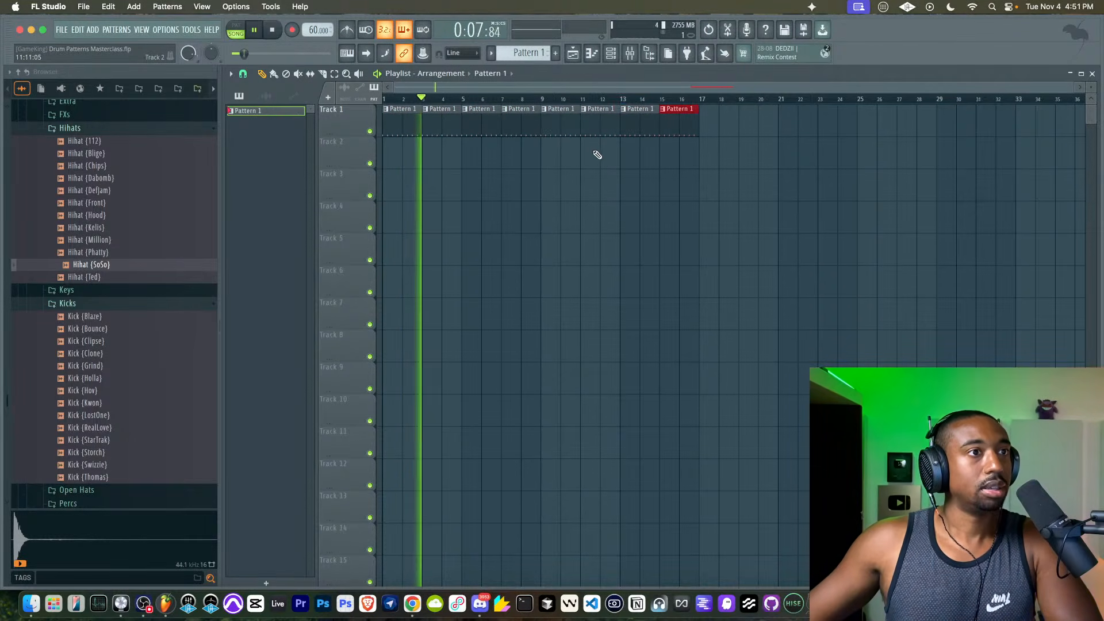
- Deselect the clips, return to the channel rack and create the empty Pattern 2
{"action": "left_click", "coordinate": [609, 198]}
{"action": "left_click", "coordinate": [611, 53]}
{"action": "key", "text": "F4"}
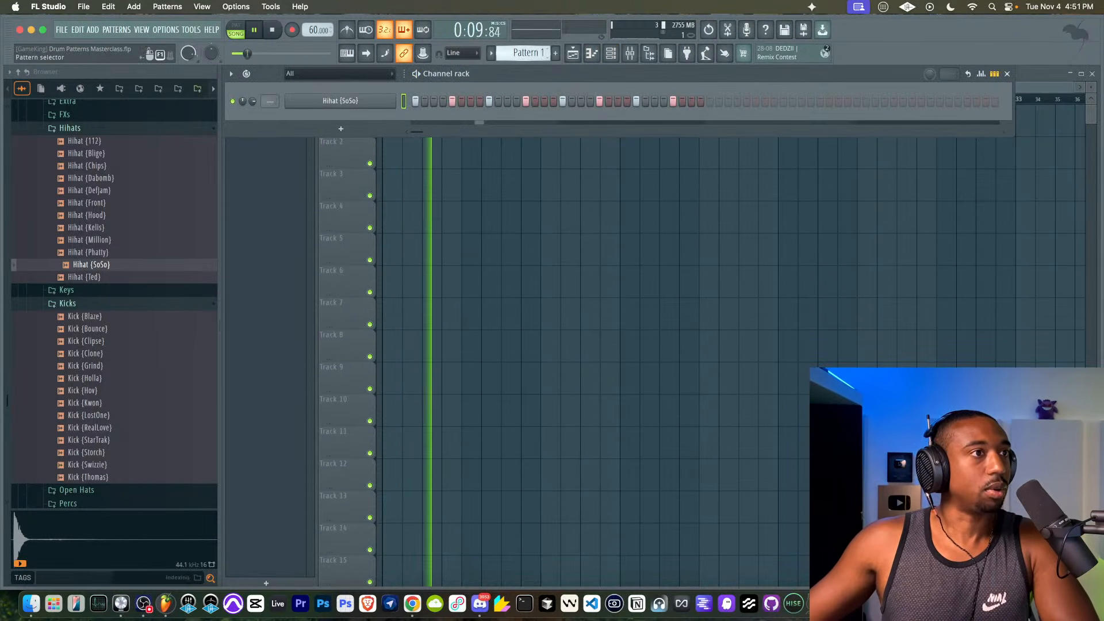
- Open the 1 - Go - To Drums folder in Friends Sounds and audition 19 Boomin [Snare] and $umeenk - Metro (SN)
{"action": "scroll", "coordinate": [97, 148], "scroll_direction": "up", "scroll_amount": 2}
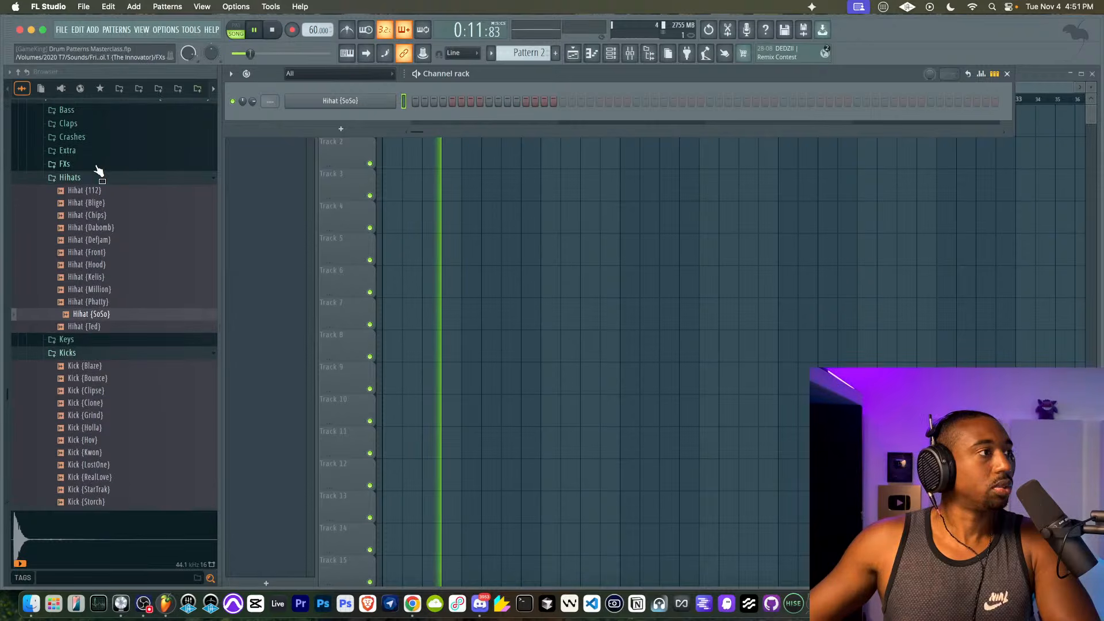
{"action": "scroll", "coordinate": [98, 182], "scroll_direction": "up", "scroll_amount": 15}
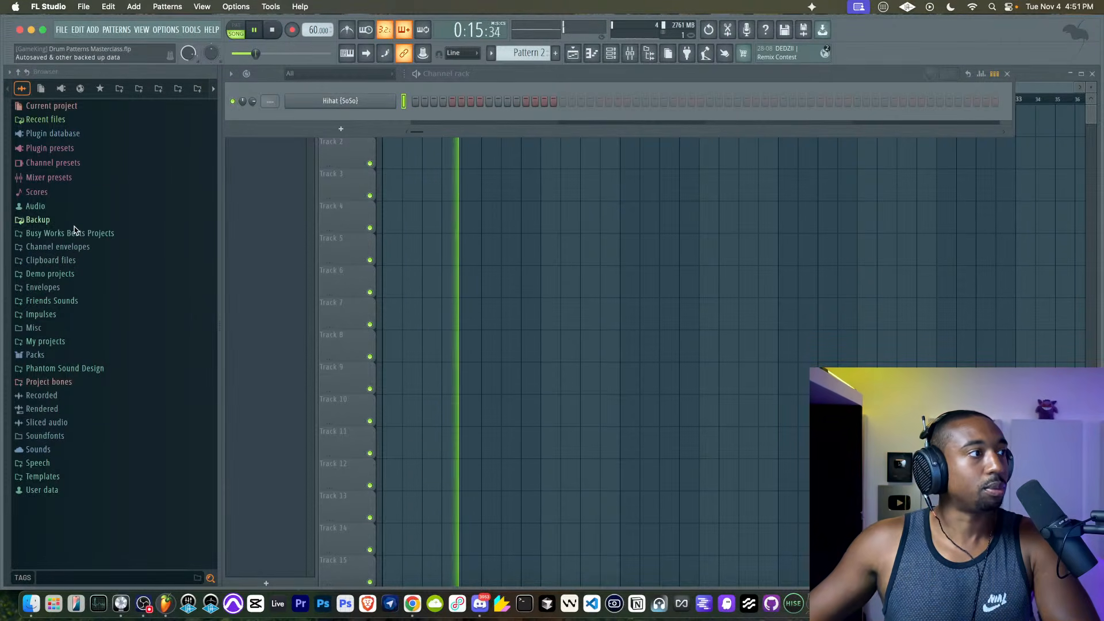
{"action": "left_click", "coordinate": [74, 300]}
{"action": "left_click", "coordinate": [75, 314]}
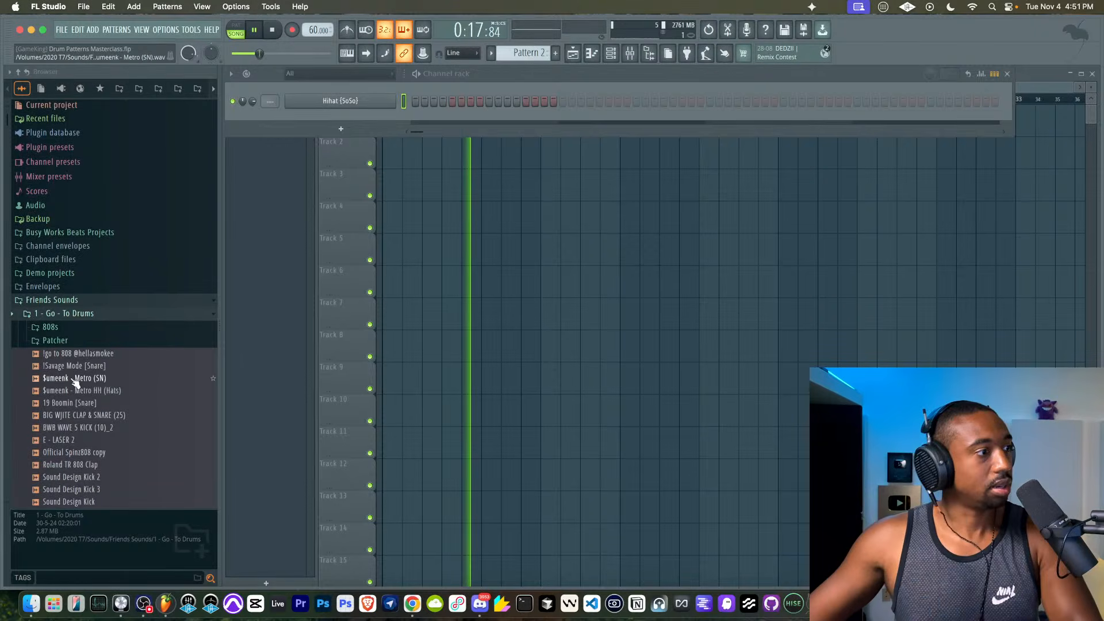
{"action": "scroll", "coordinate": [81, 385], "scroll_direction": "down", "scroll_amount": 3}
{"action": "left_click", "coordinate": [98, 303]}
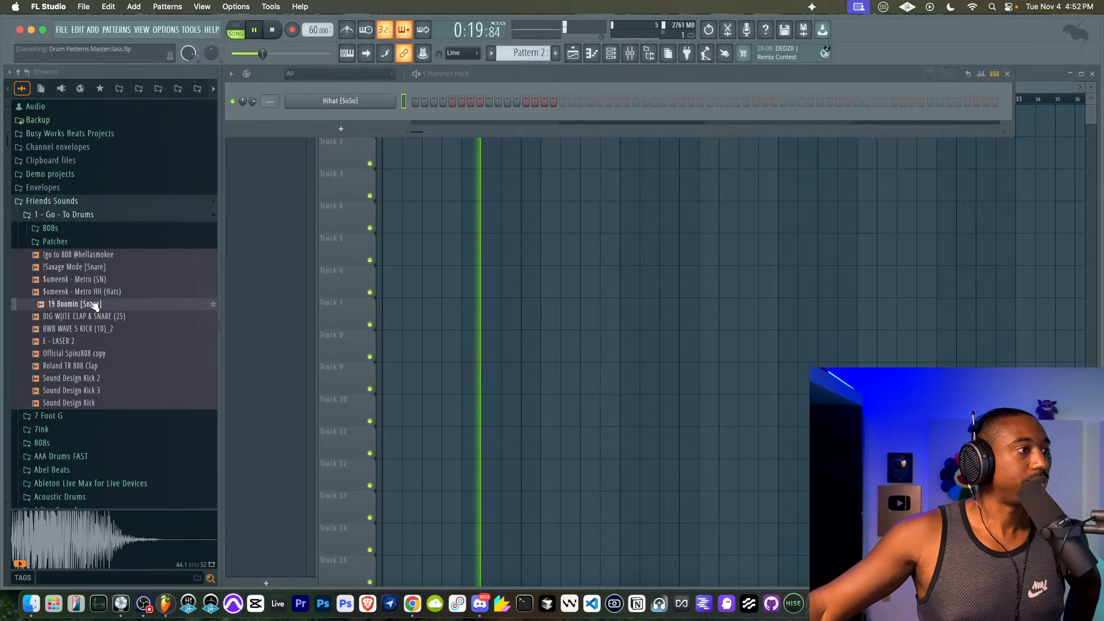
{"action": "left_click", "coordinate": [94, 280]}
- Load $umeenk - Metro (SN) into a new channel, routing it to mixer track 1 and Hihat (SoSo) to track 2
{"action": "right_click", "coordinate": [95, 280]}
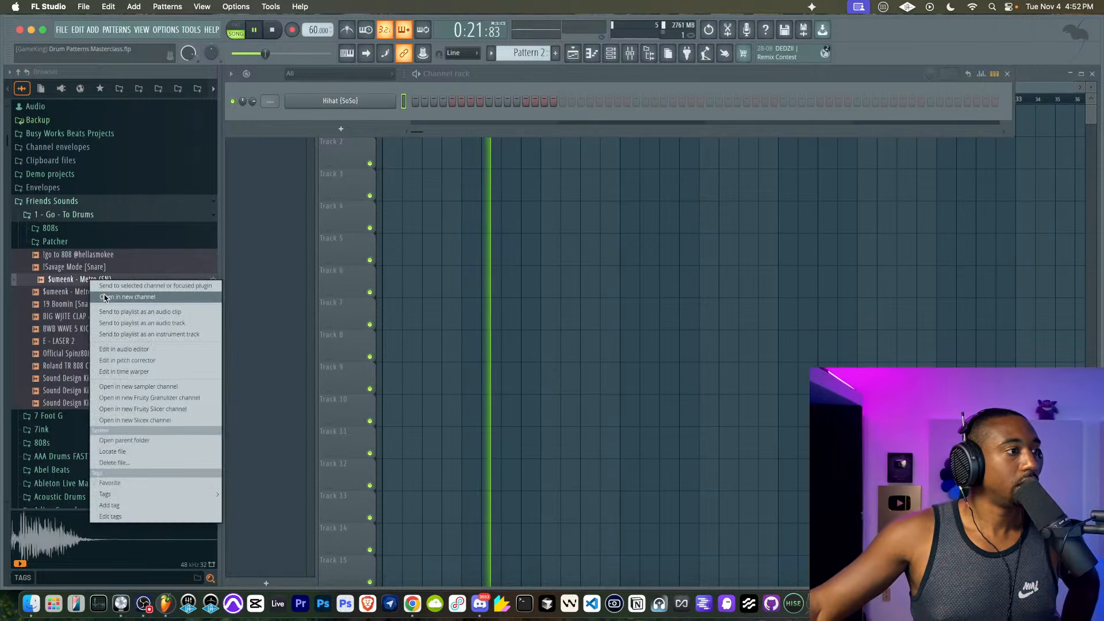
{"action": "left_click", "coordinate": [104, 295]}
{"action": "key", "text": "super+l"}
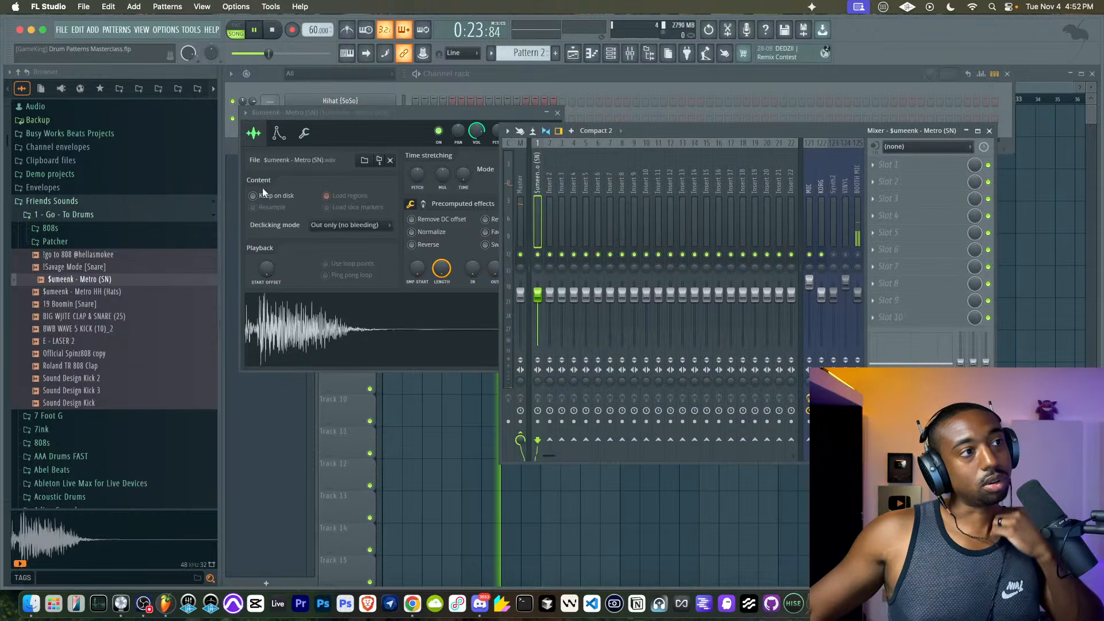
{"action": "left_click", "coordinate": [403, 102]}
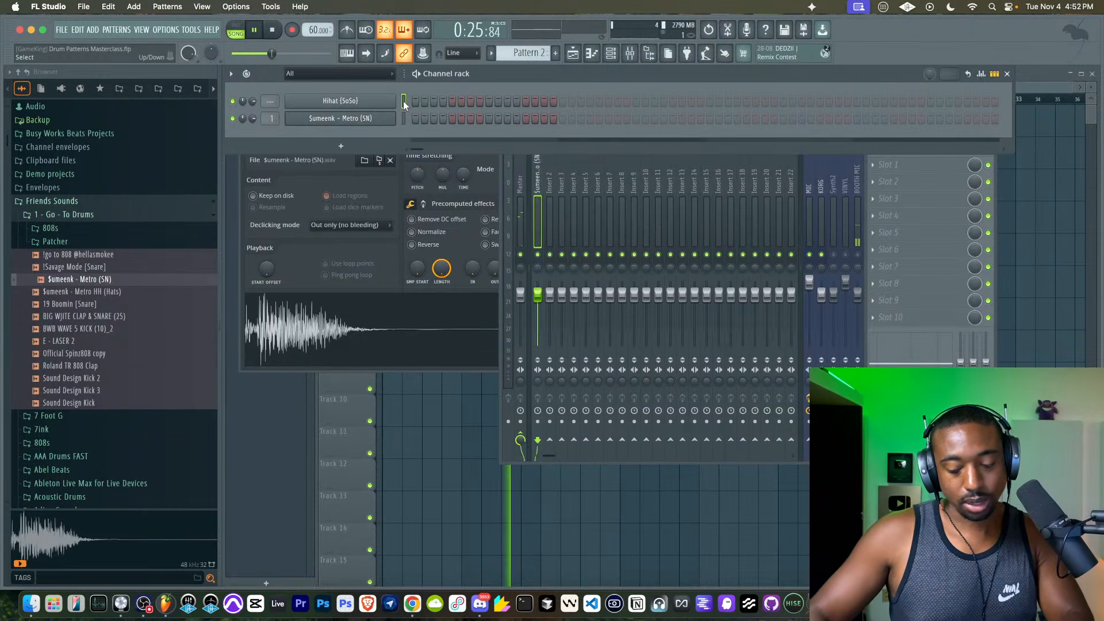
{"action": "key", "text": "super+l"}
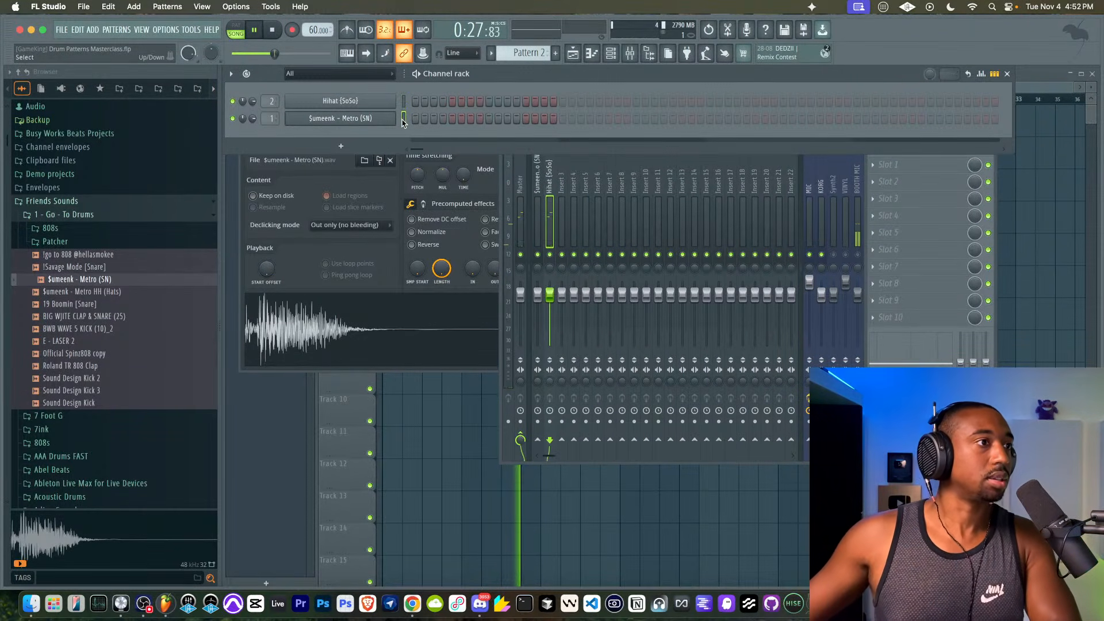
- Stop playback and place a Pattern 2 clip at bar 1 of Track 2
{"action": "left_click", "coordinate": [413, 393]}
{"action": "key", "text": "space"}
{"action": "left_click_drag", "start_coordinate": [390, 157], "coordinate": [374, 138]}
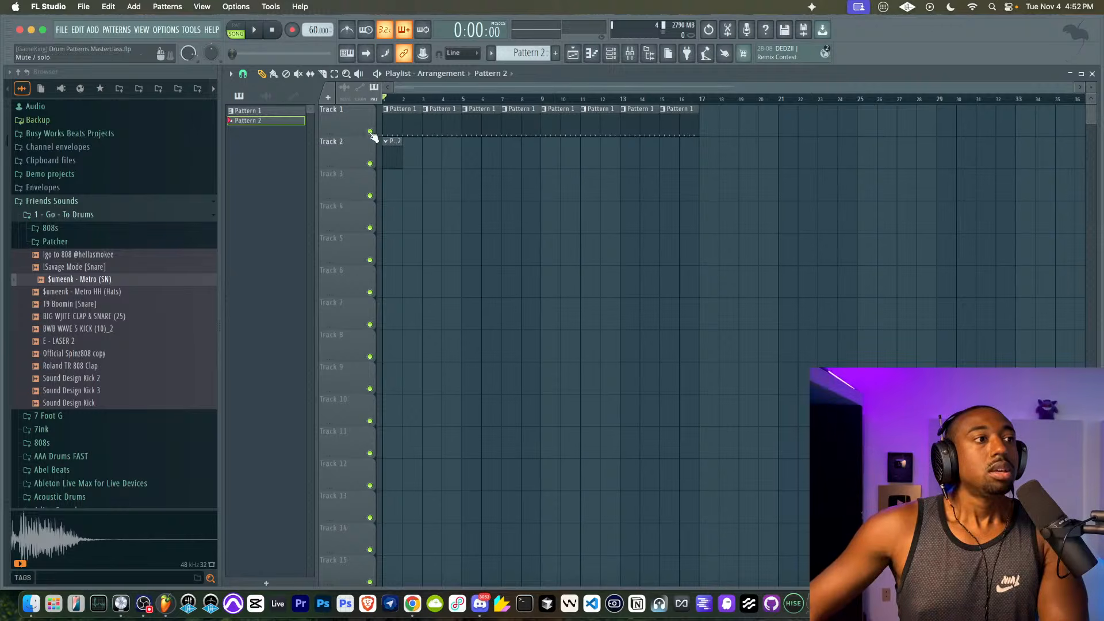
{"action": "left_click", "coordinate": [243, 73]}
{"action": "left_click", "coordinate": [266, 250]}
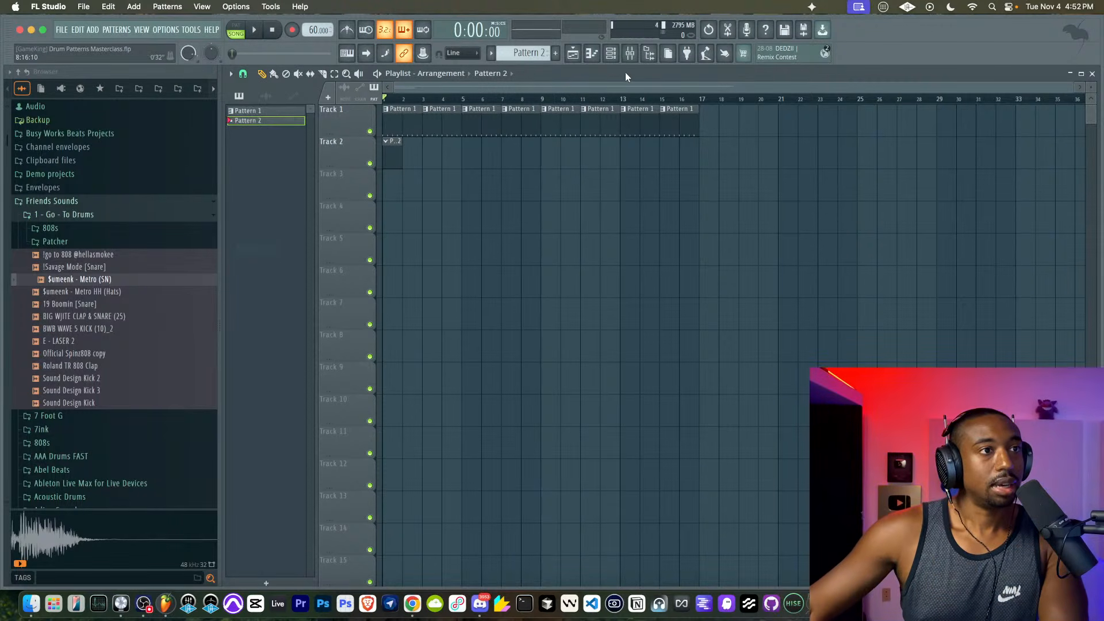
- Add $umeenk - Metro (SN) hits on steps 9 and 25 of Pattern 2 and return to the playlist
{"action": "left_click", "coordinate": [618, 53]}
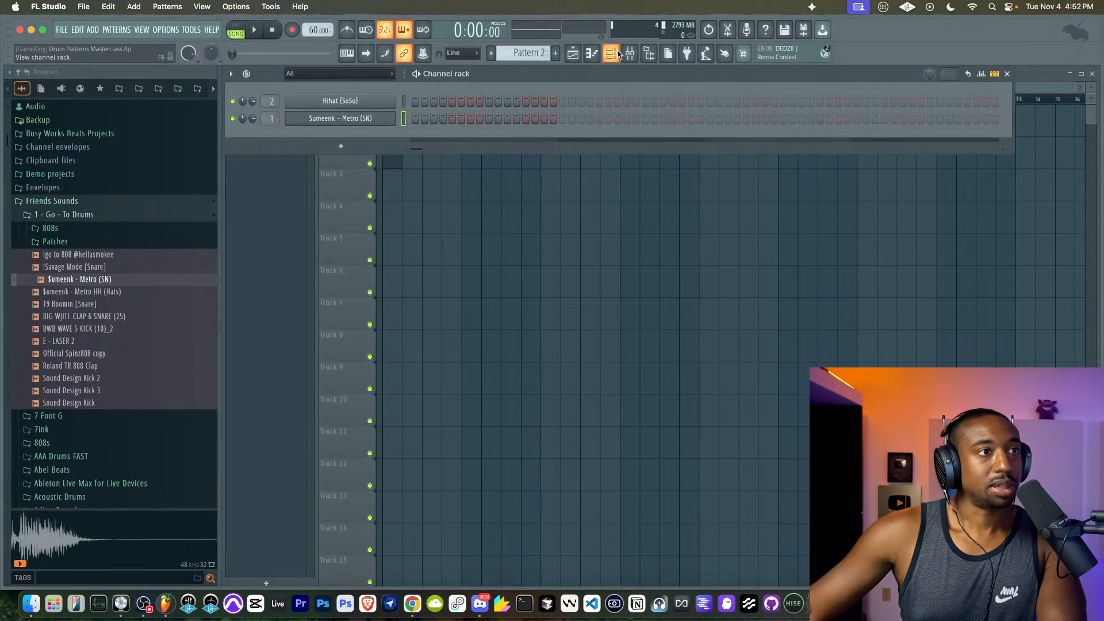
{"action": "left_click", "coordinate": [490, 120]}
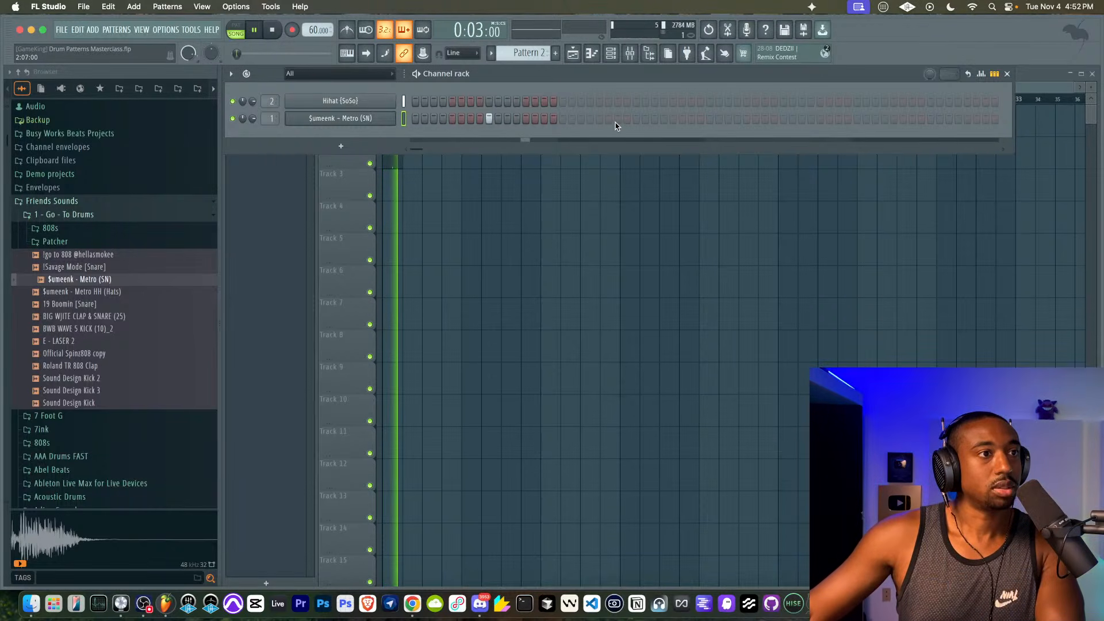
{"action": "key", "text": "space"}
{"action": "left_click", "coordinate": [636, 119]}
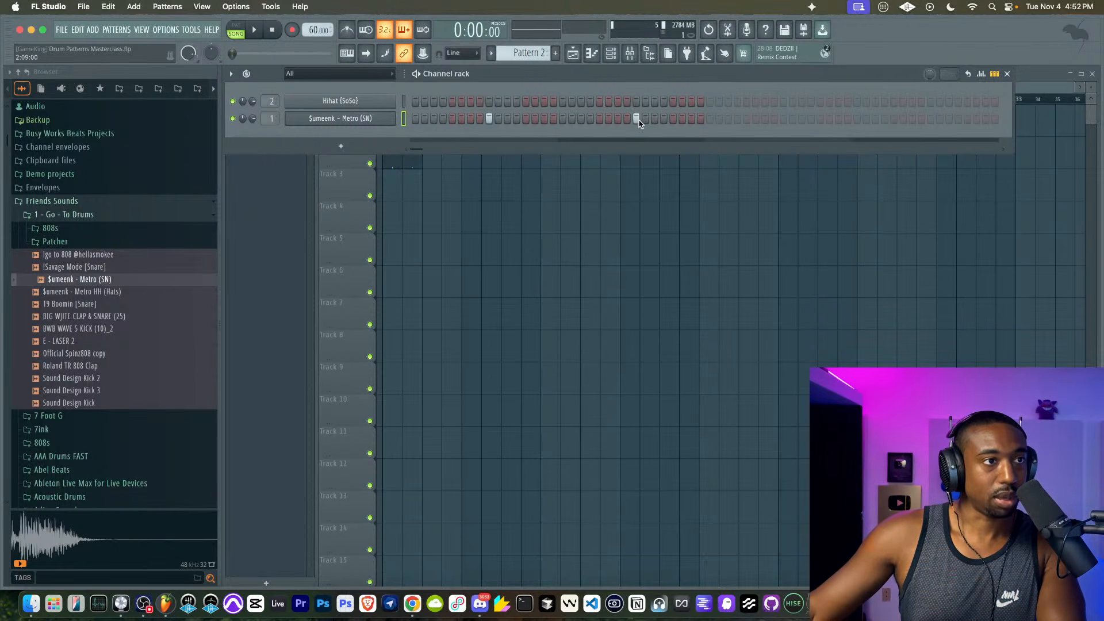
{"action": "key", "text": "F6"}
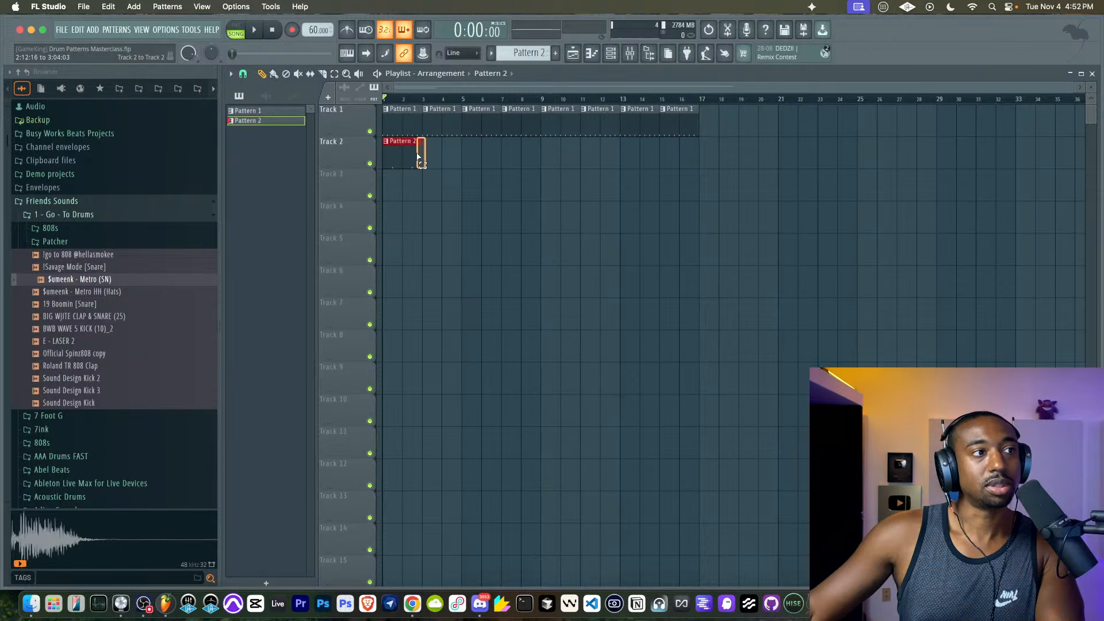
- Repeat the Pattern 2 clip along Track 2 through the end of bar 16 and clear the clip selection
{"action": "key", "text": "ctrl+b"}
{"action": "key", "text": "ctrl+b"}
{"action": "key", "text": "ctrl+b"}
{"action": "key", "text": "ctrl+b"}
{"action": "key", "text": "ctrl+b"}
{"action": "key", "text": "ctrl+b"}
{"action": "key", "text": "ctrl+b"}
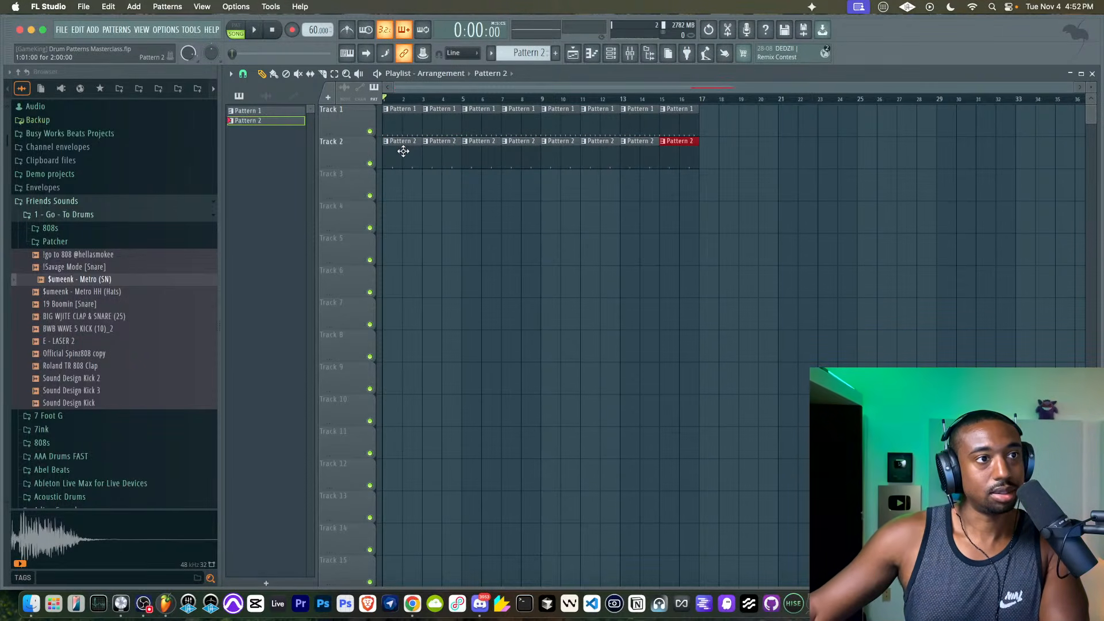
{"action": "left_click", "coordinate": [611, 54]}
{"action": "right_click", "coordinate": [520, 203]}
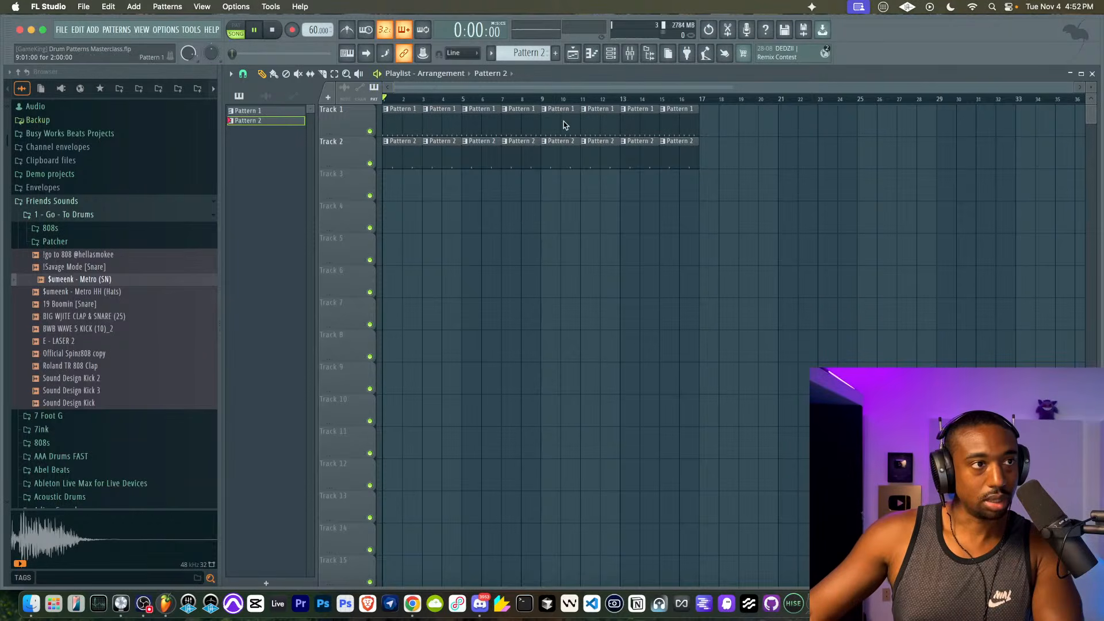
- Show the Channel rack and add an Omnisphere instrument channel
{"action": "left_click", "coordinate": [613, 55]}
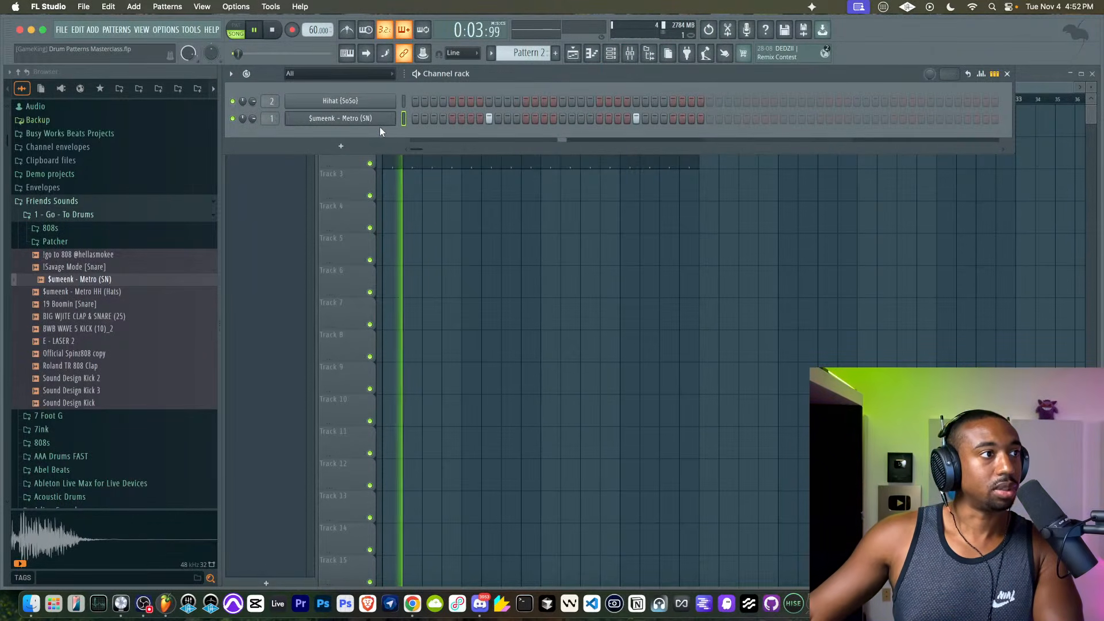
{"action": "left_click", "coordinate": [343, 146]}
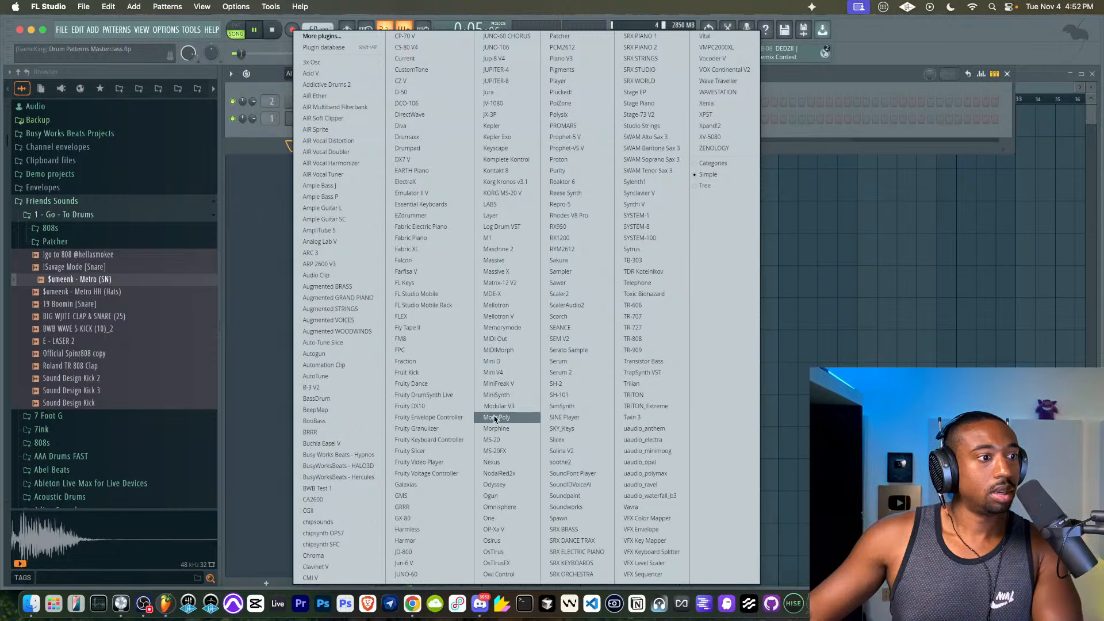
{"action": "left_click", "coordinate": [499, 506]}
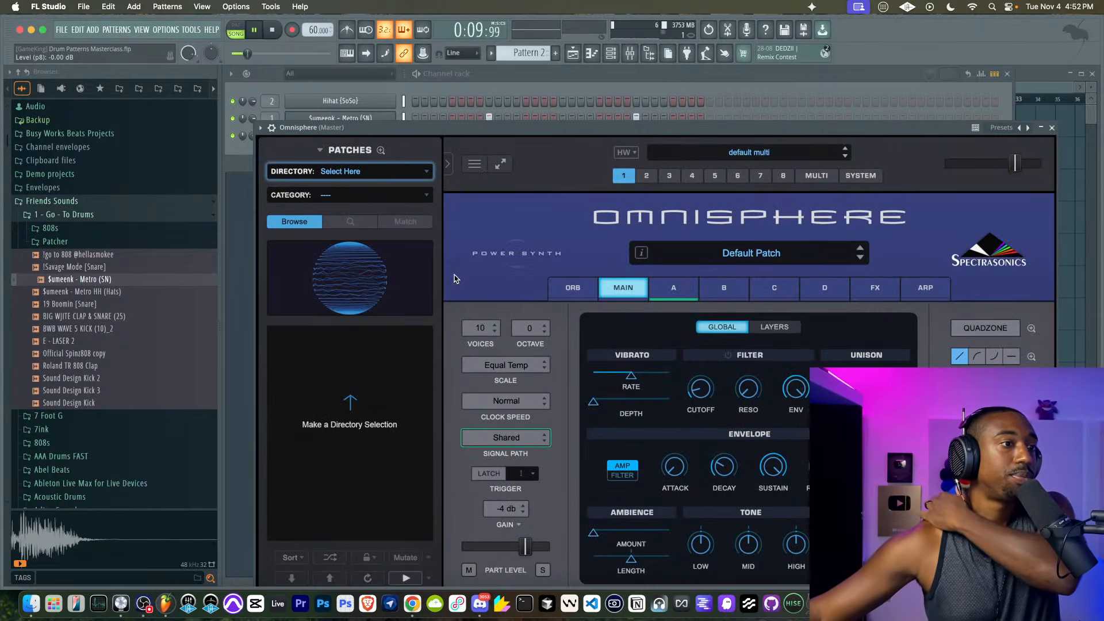
- Set Omnisphere's signal path to Independent, leaving the patch directory unselected
{"action": "left_click", "coordinate": [369, 171]}
{"action": "left_click", "coordinate": [405, 142]}
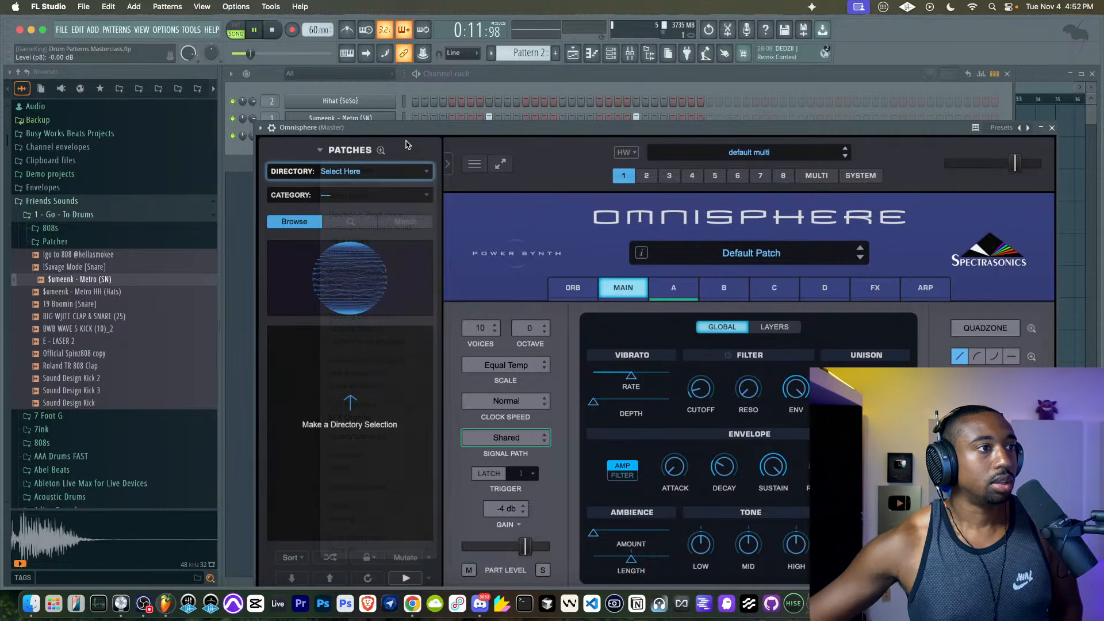
{"action": "left_click", "coordinate": [513, 438]}
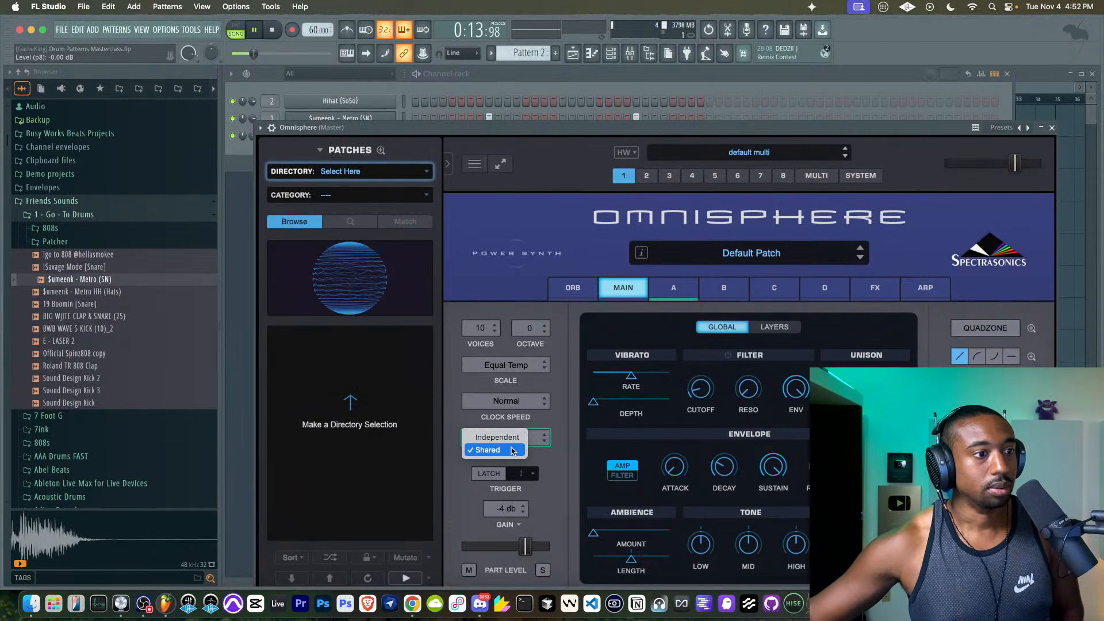
{"action": "left_click", "coordinate": [505, 441]}
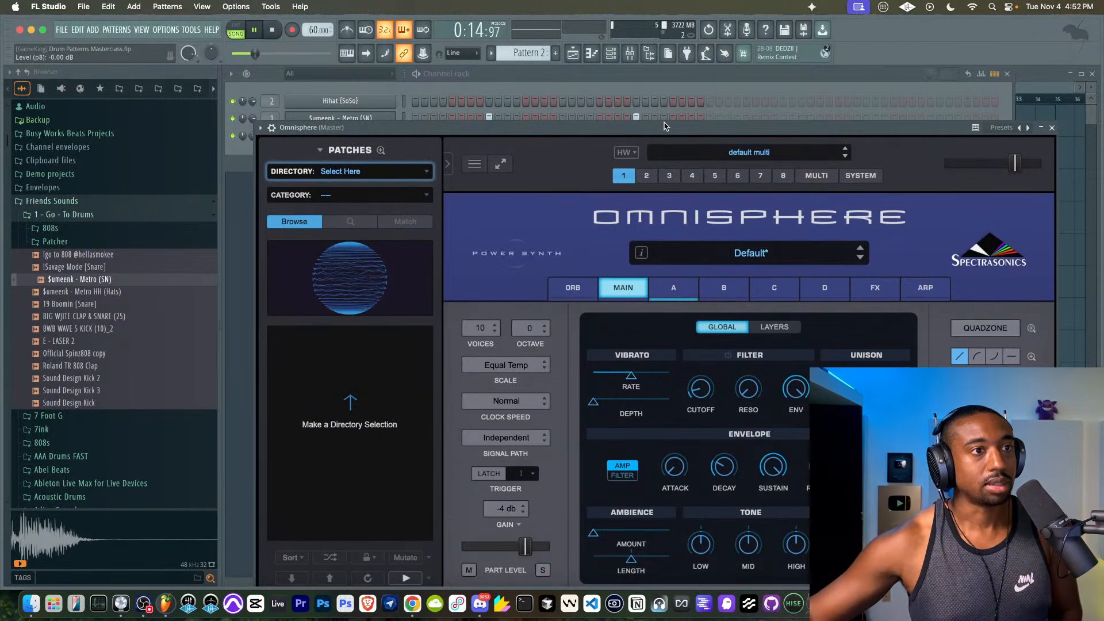
- Hide the sound browser and move the Omnisphere window up so its whole interface fits on screen
{"action": "left_click", "coordinate": [649, 53]}
{"action": "left_click_drag", "start_coordinate": [609, 128], "coordinate": [608, 67]}
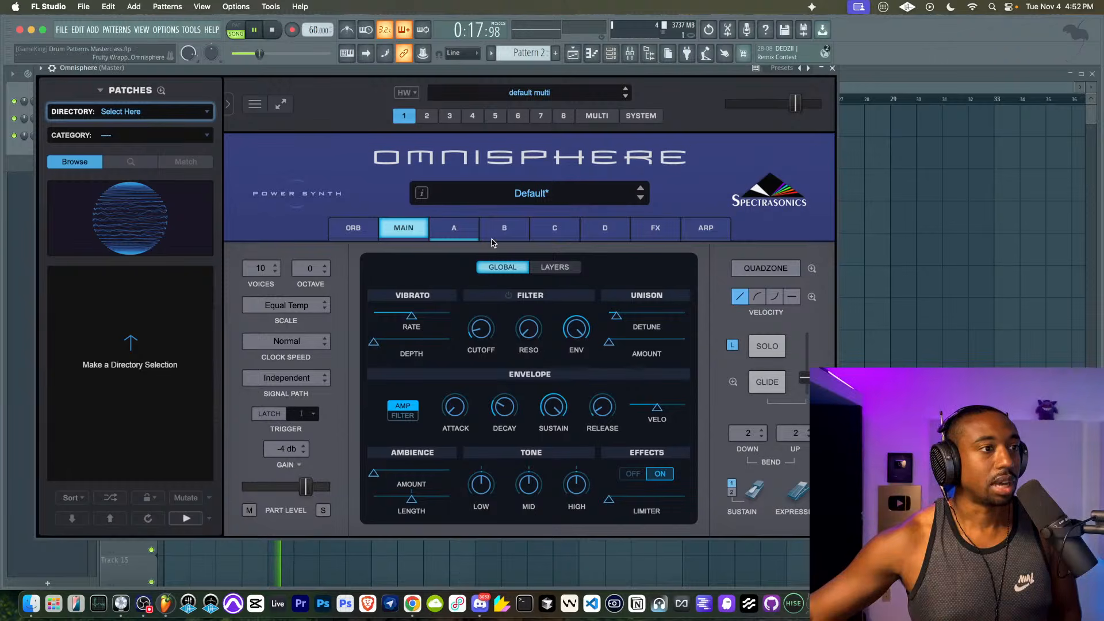
- Enable Unison on layer A's oscillator and raise its depth to slightly above halfway
{"action": "left_click", "coordinate": [453, 228]}
{"action": "left_click", "coordinate": [551, 394]}
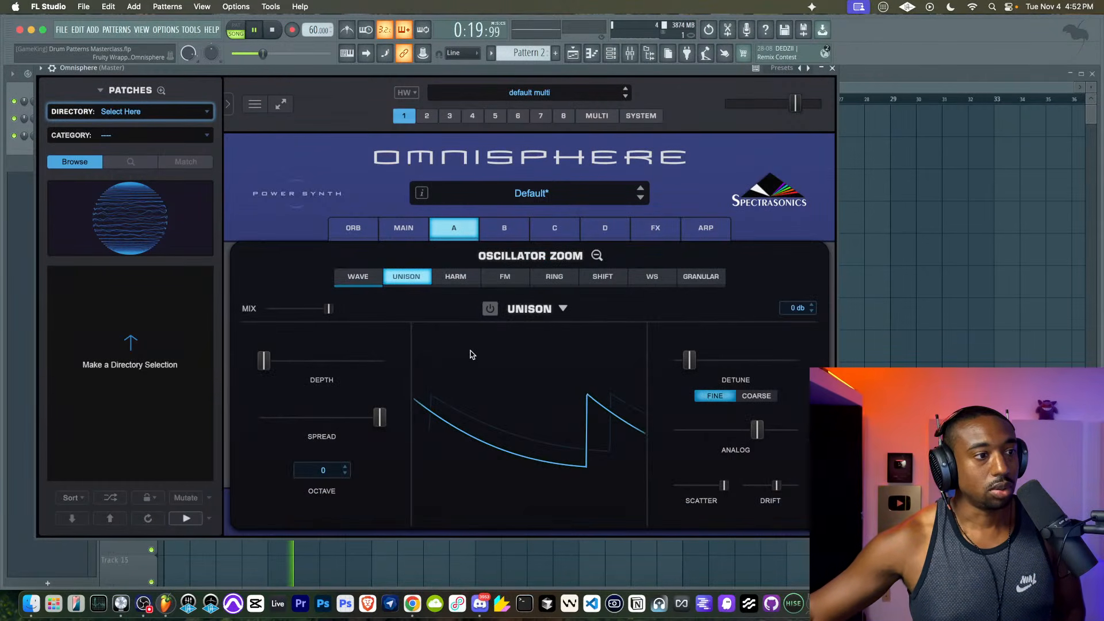
{"action": "left_click", "coordinate": [630, 53]}
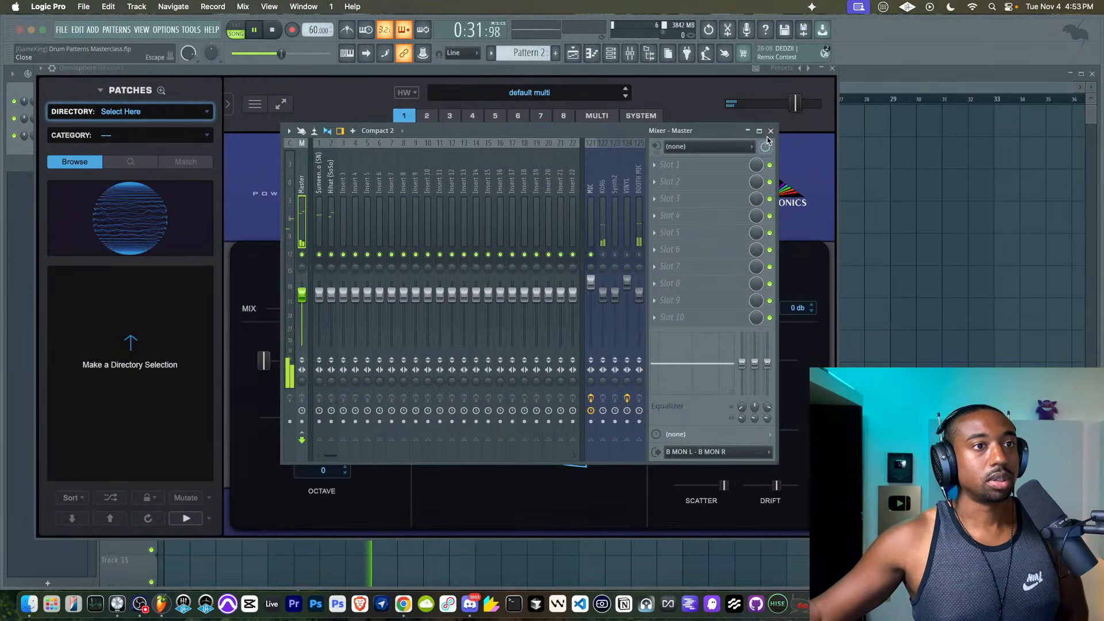
{"action": "left_click", "coordinate": [790, 166]}
{"action": "left_click_drag", "start_coordinate": [264, 372], "coordinate": [331, 371]}
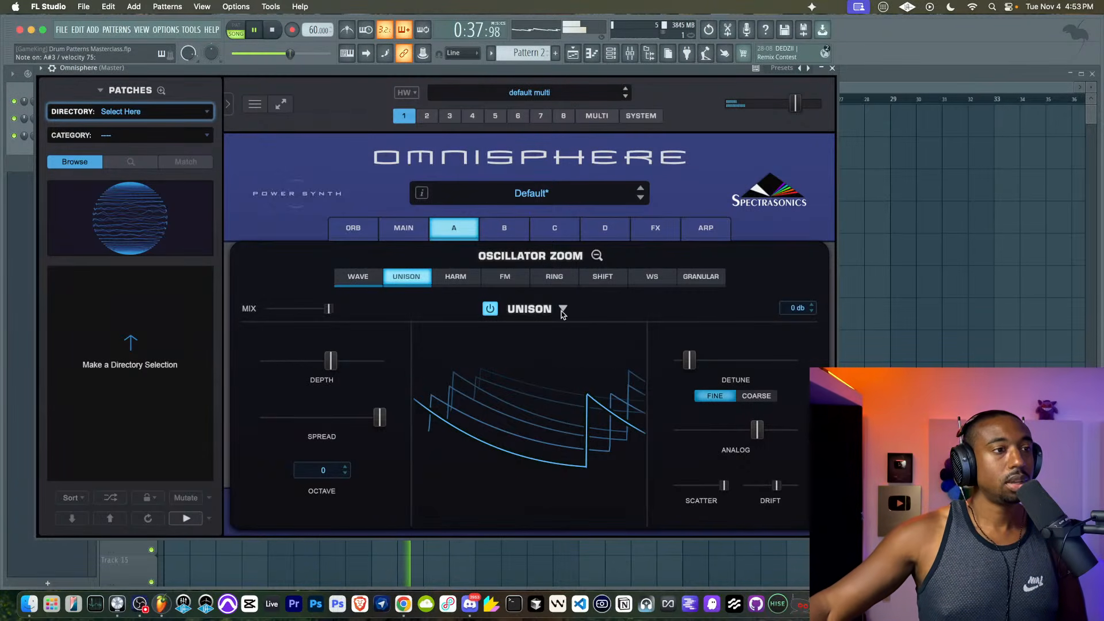
{"action": "left_click", "coordinate": [597, 254]}
- Transpose layer A's pitch to -12
{"action": "left_click", "coordinate": [257, 320]}
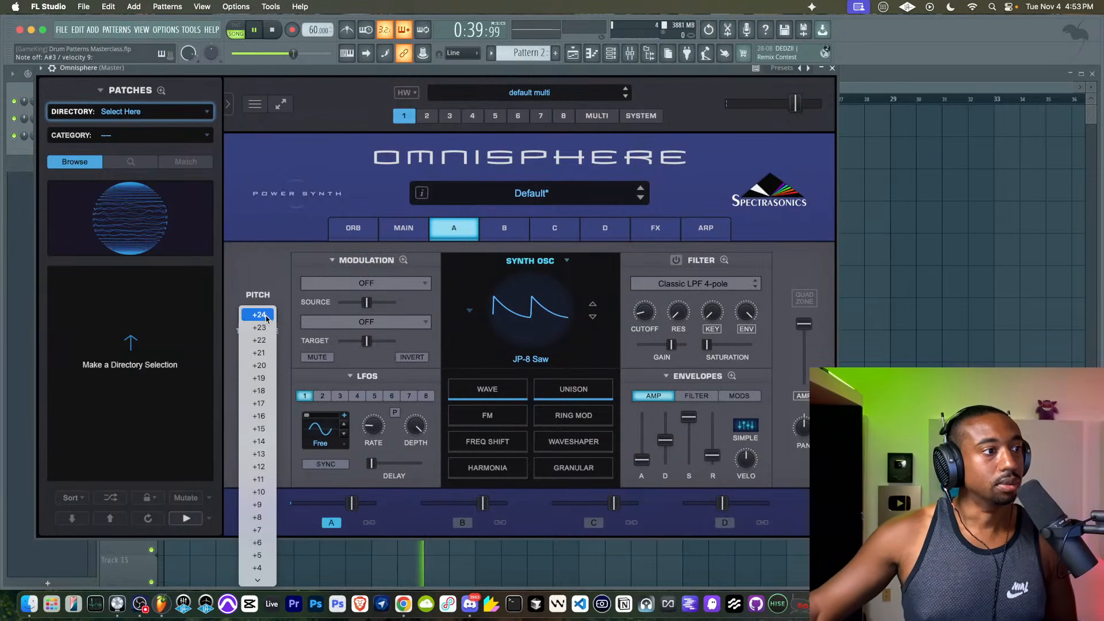
{"action": "scroll", "coordinate": [260, 442], "scroll_direction": "down", "scroll_amount": 8}
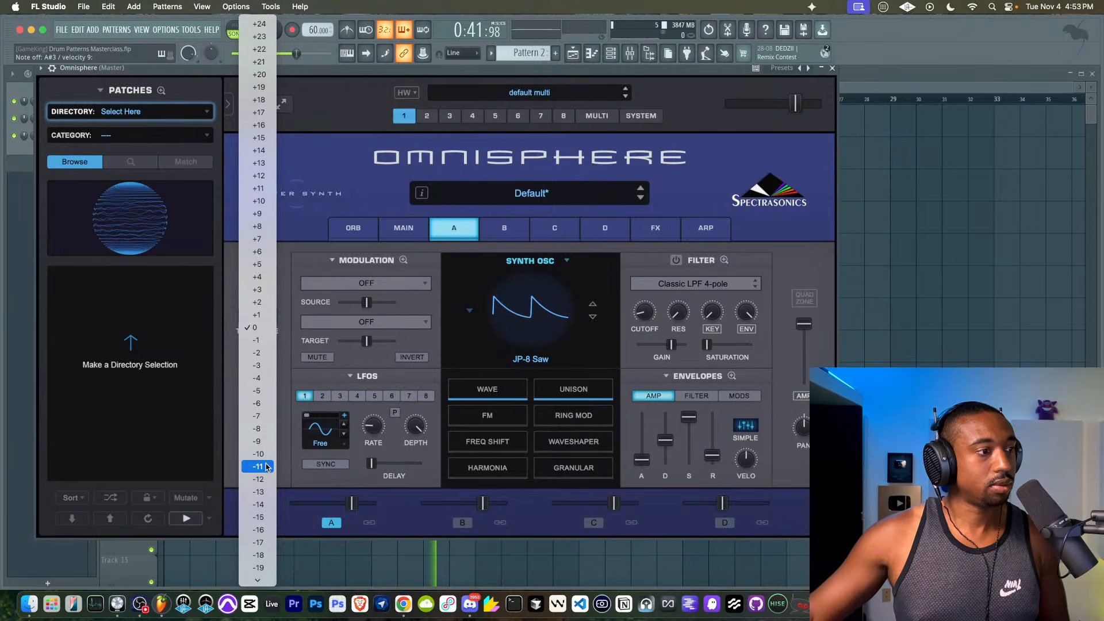
{"action": "left_click", "coordinate": [264, 478]}
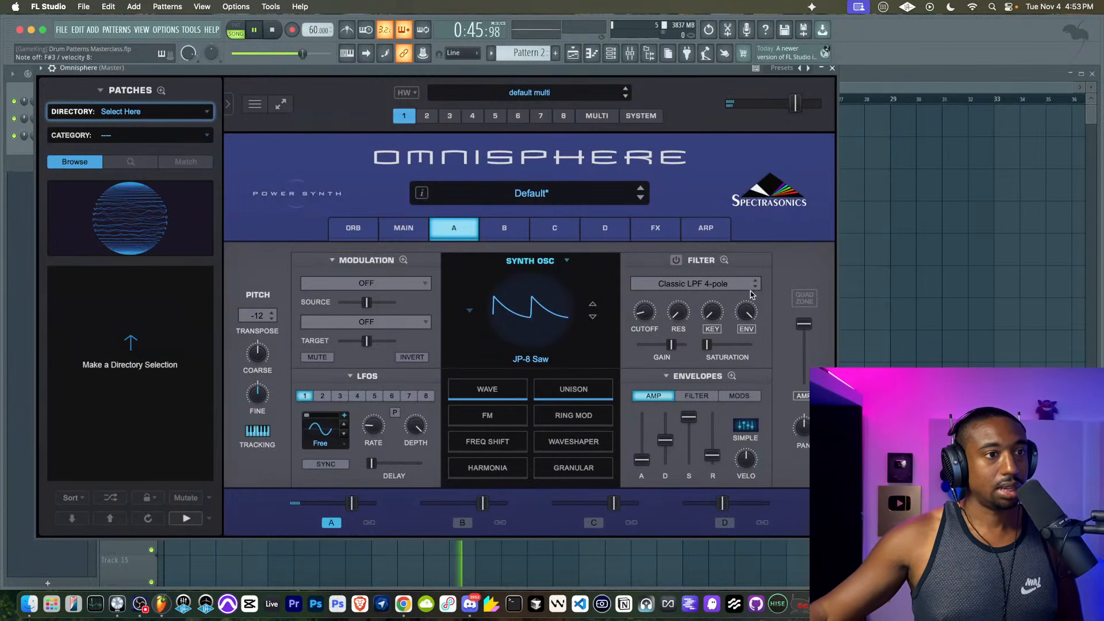
- Turn on layer A's Classic LPF 4-pole filter and shape it with no envelope depth, moderate resonance and light saturation
{"action": "left_click", "coordinate": [677, 260]}
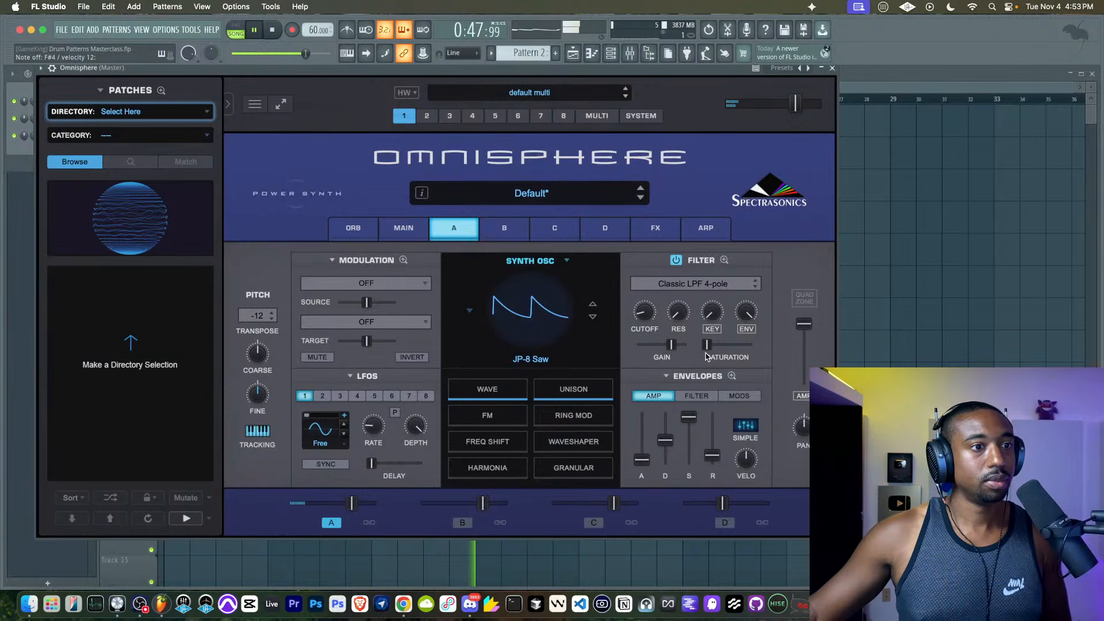
{"action": "left_click_drag", "start_coordinate": [707, 345], "coordinate": [669, 521]}
{"action": "left_click", "coordinate": [694, 397]}
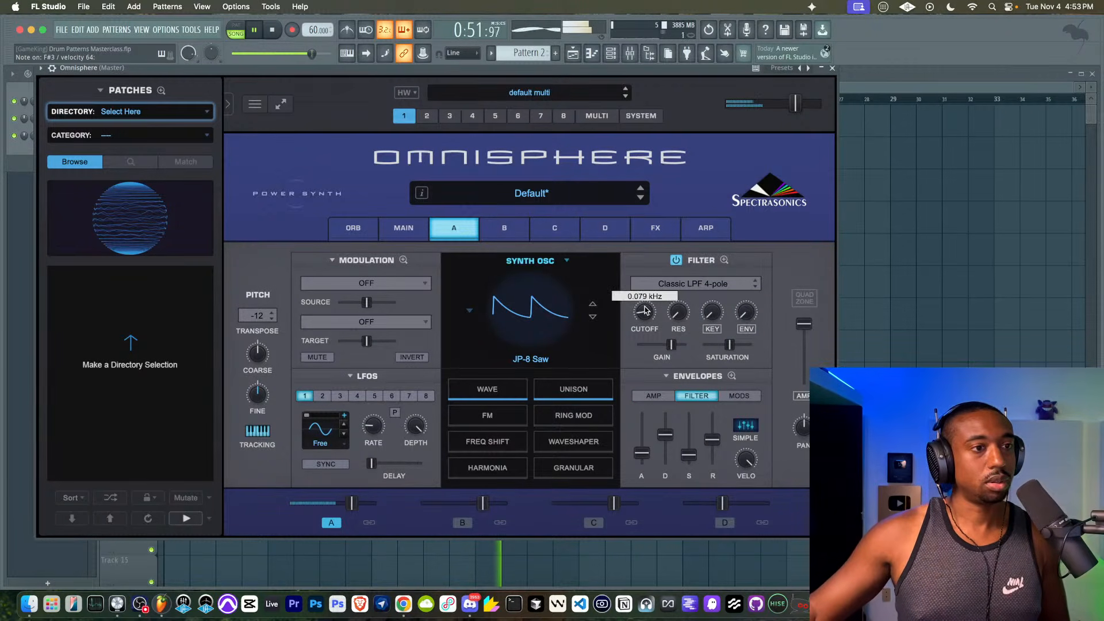
{"action": "left_click_drag", "start_coordinate": [681, 315], "coordinate": [680, 271]}
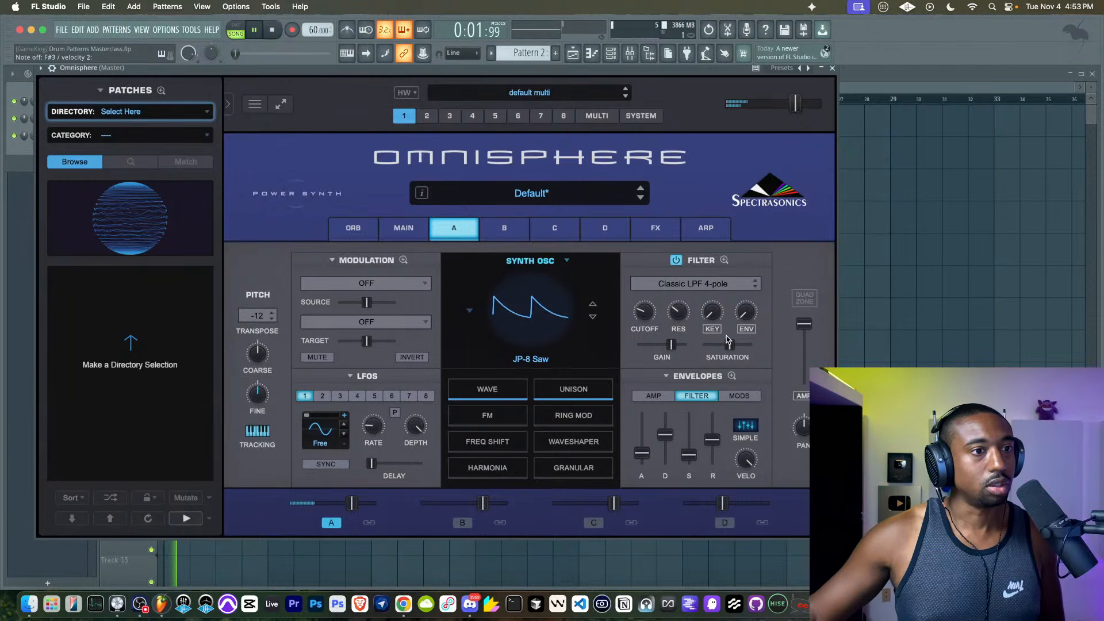
{"action": "left_click_drag", "start_coordinate": [728, 340], "coordinate": [715, 336]}
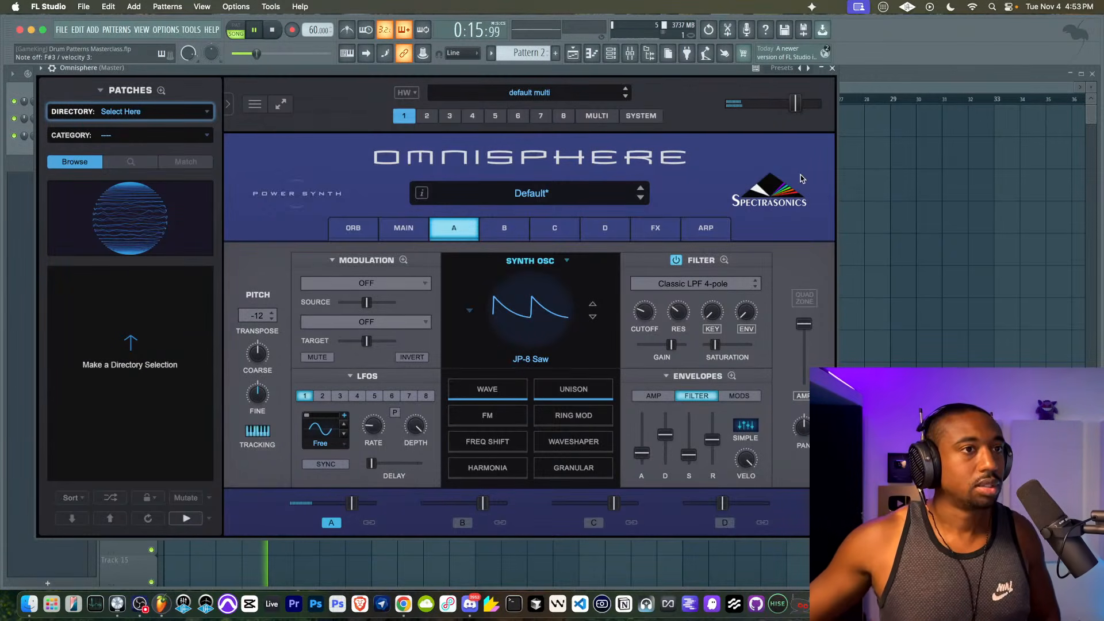
{"action": "left_click", "coordinate": [832, 68]}
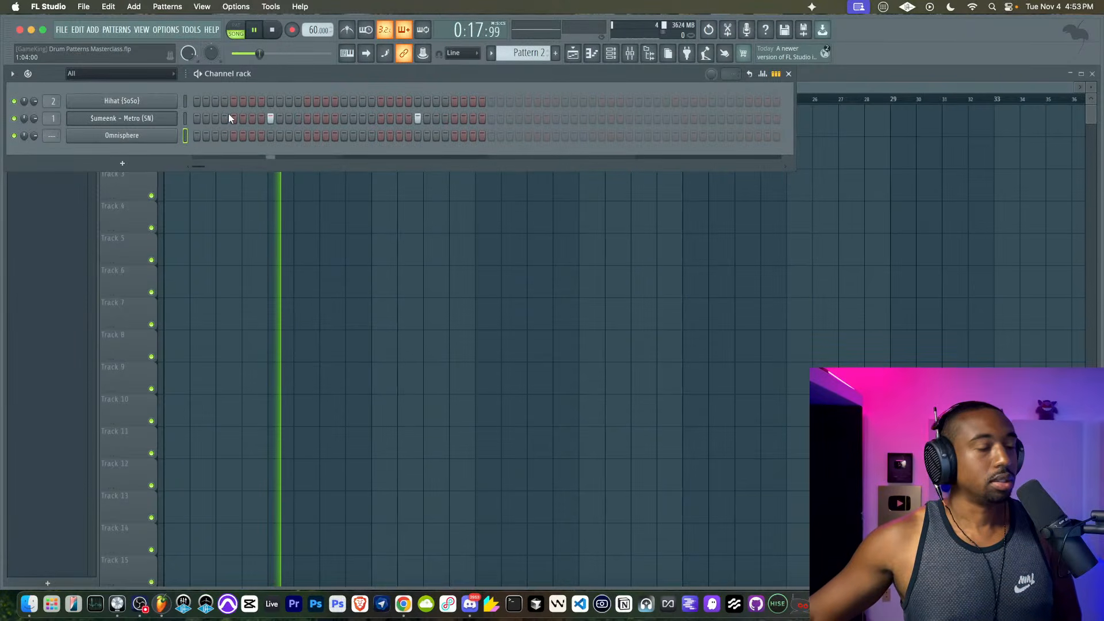
- Route the Omnisphere channel to mixer track 3 and arm recording in the empty Pattern 3
{"action": "key", "text": "F9"}
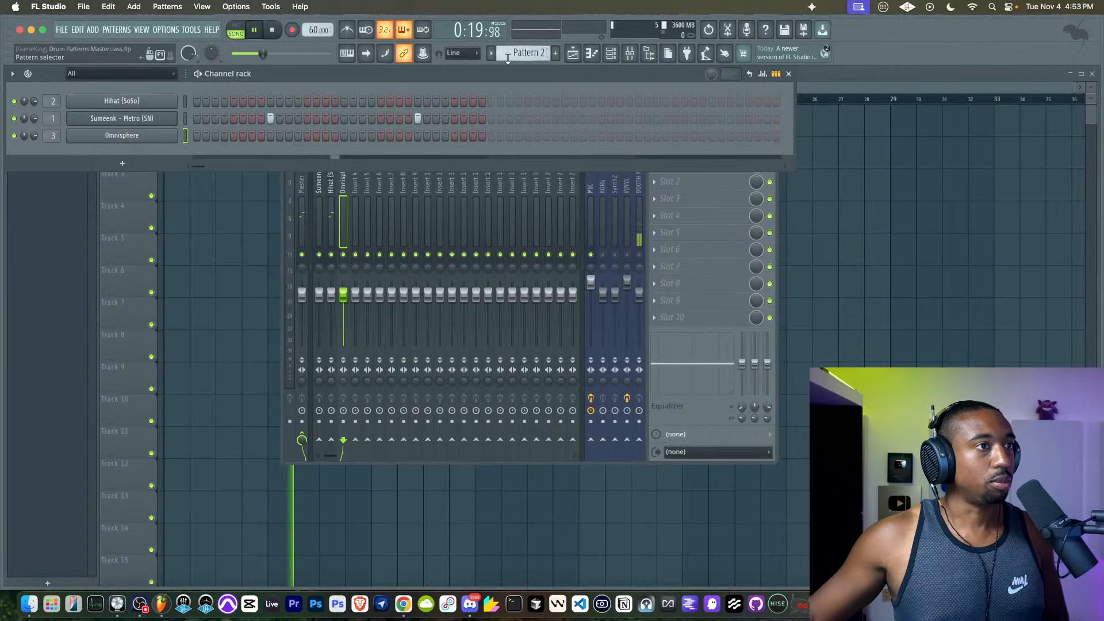
{"action": "left_click", "coordinate": [272, 29]}
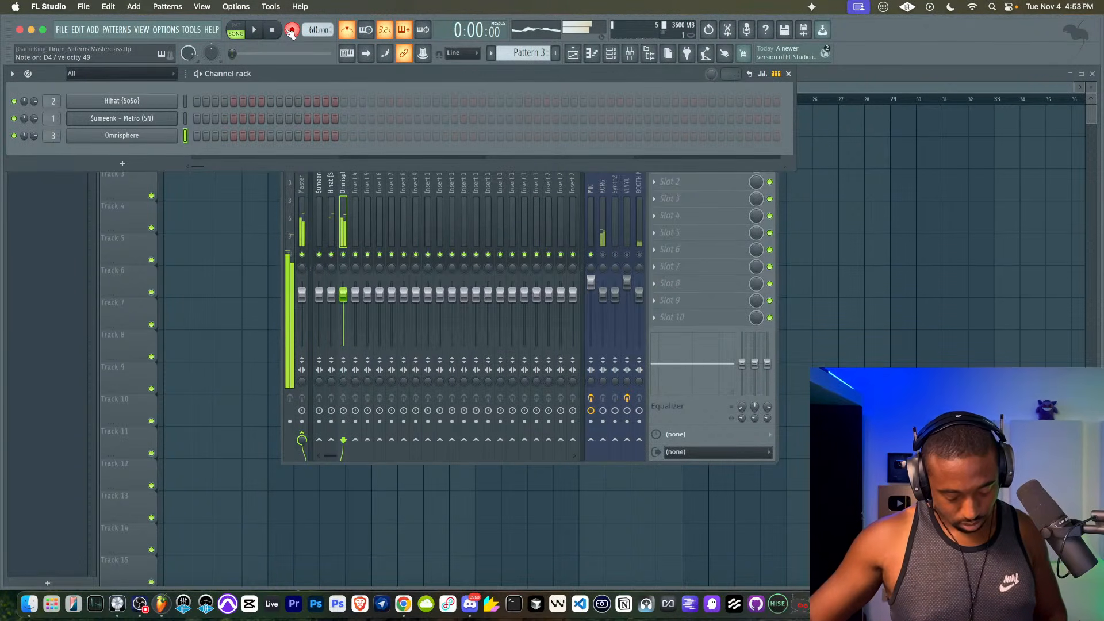
{"action": "left_click", "coordinate": [255, 30]}
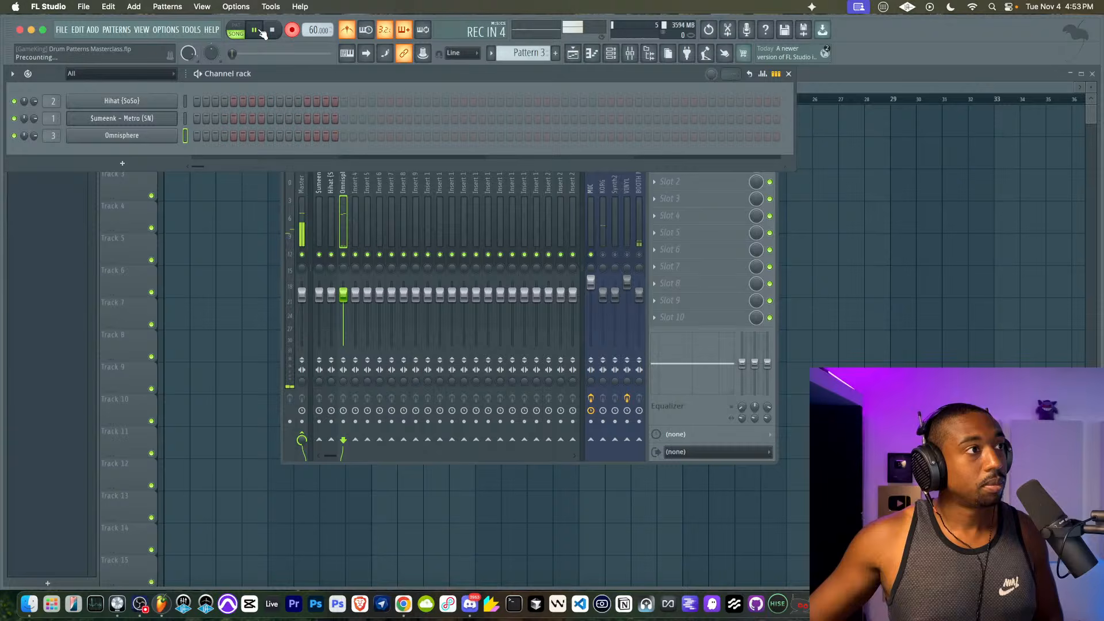
{"action": "left_click", "coordinate": [245, 228]}
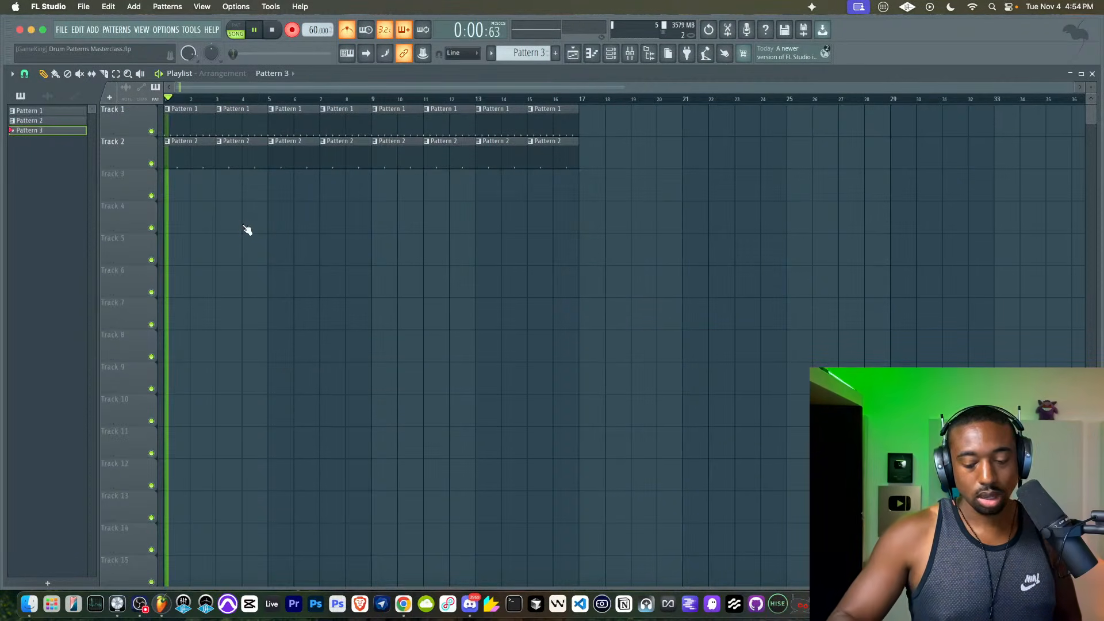
{"action": "key", "text": "space"}
{"action": "right_click", "coordinate": [180, 195]}
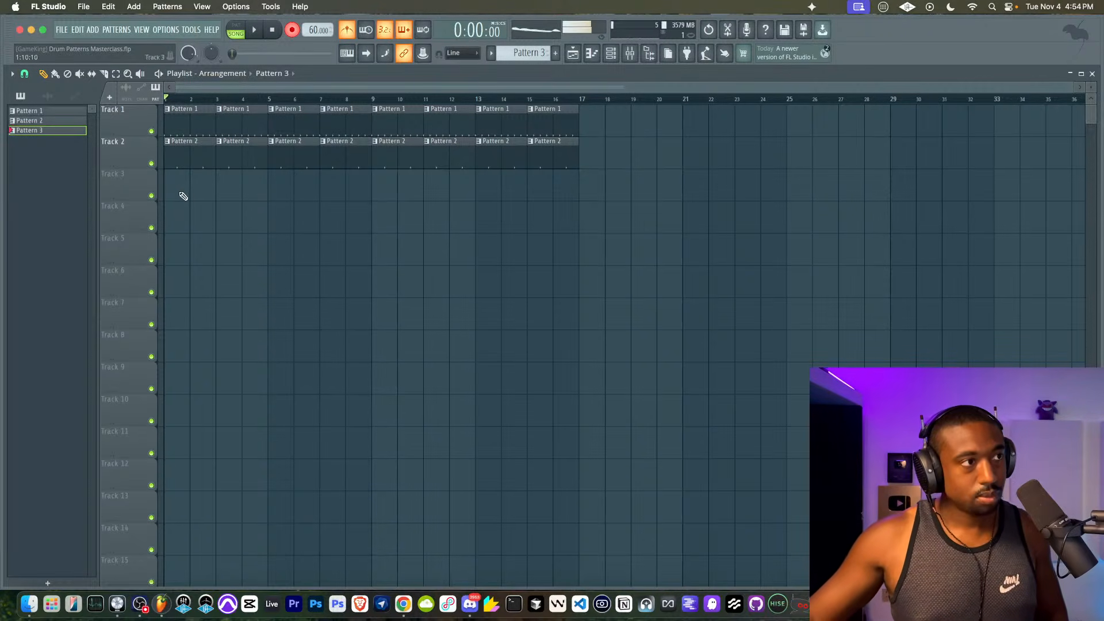
- Record an Omnisphere bass line into Pattern 3 over the drums and open the recorded clip in the piano roll
{"action": "left_click", "coordinate": [255, 31]}
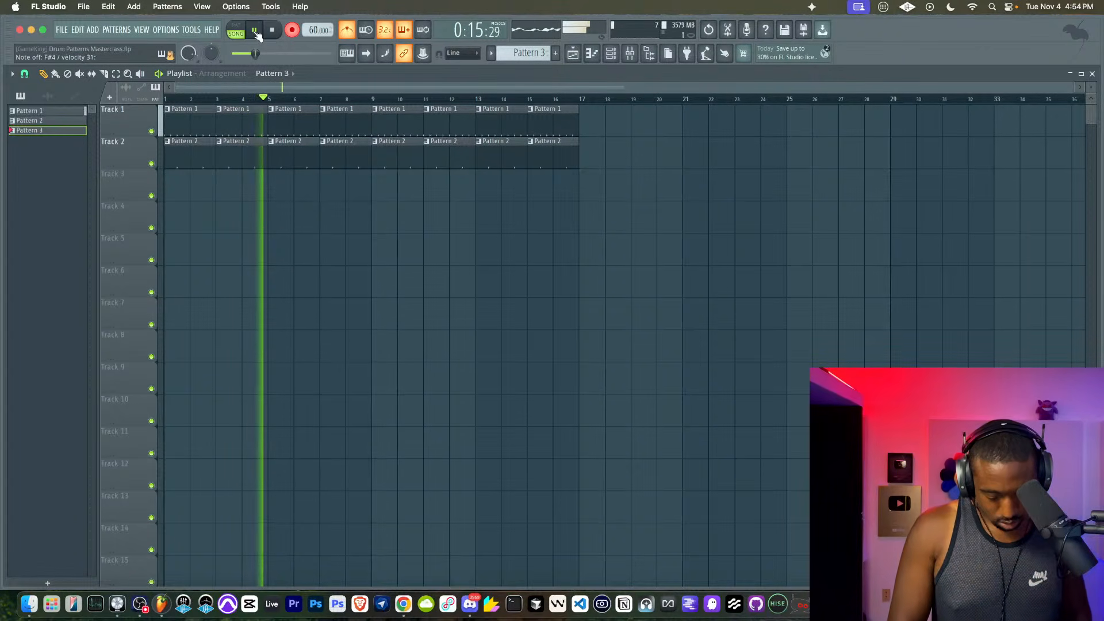
{"action": "key", "text": "space"}
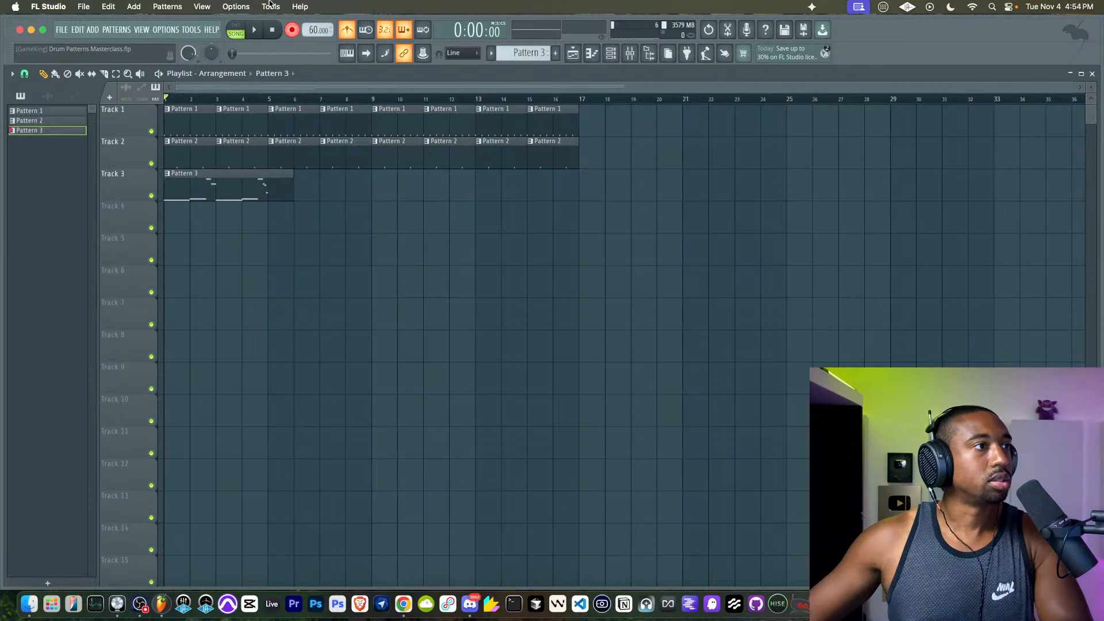
{"action": "double_click", "coordinate": [260, 196]}
{"action": "key", "text": "space"}
- Reopen the Omnisphere channel, remove the filter saturation and raise the cutoff slightly on layer A
{"action": "left_click", "coordinate": [623, 54]}
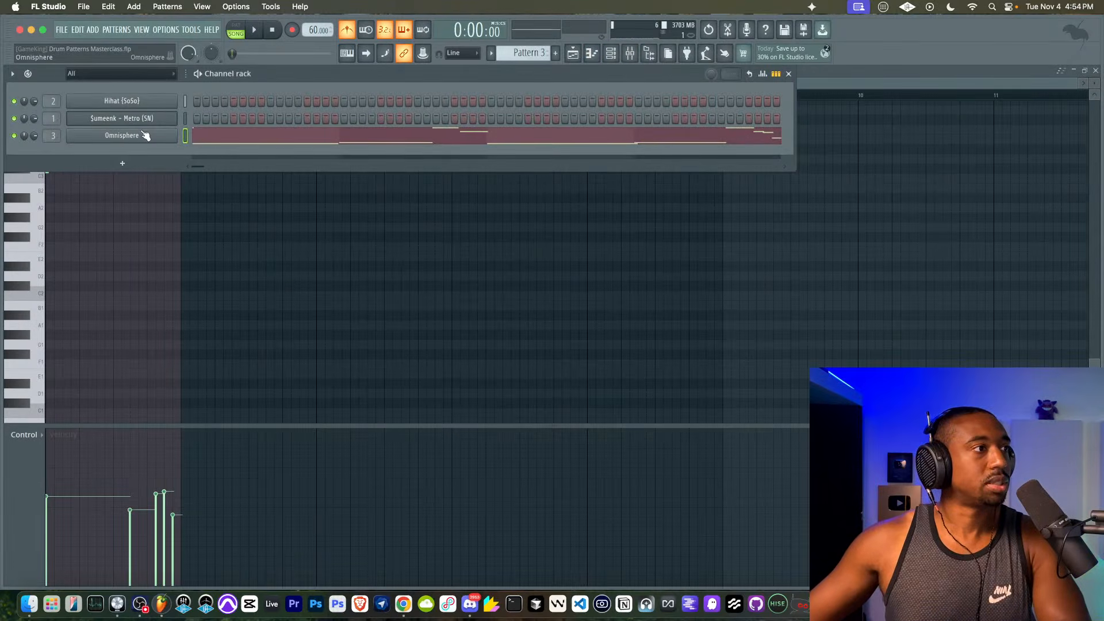
{"action": "left_click", "coordinate": [143, 136]}
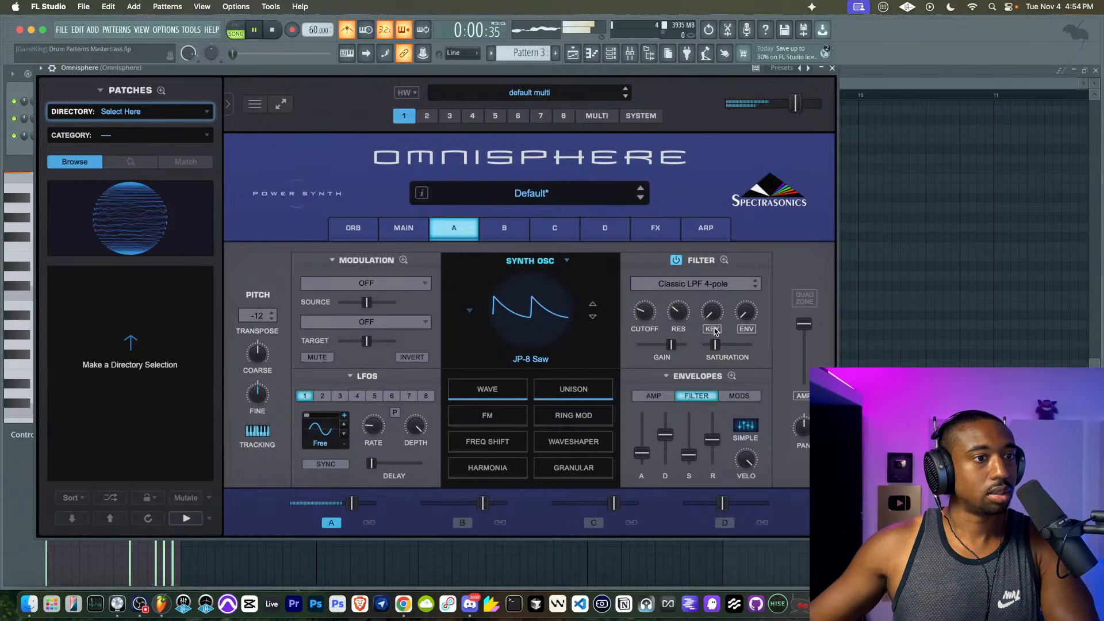
{"action": "left_click_drag", "start_coordinate": [715, 345], "coordinate": [701, 344]}
{"action": "left_click_drag", "start_coordinate": [649, 318], "coordinate": [659, 321]}
- Increase the unison detune slightly on layer A's oscillator
{"action": "left_click", "coordinate": [574, 391]}
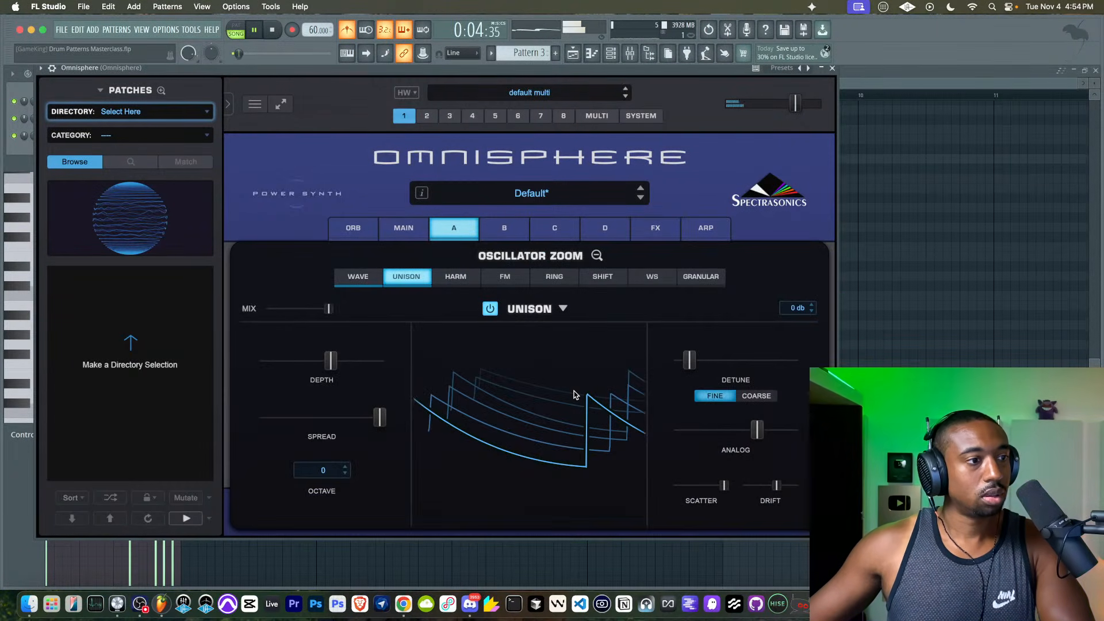
{"action": "left_click_drag", "start_coordinate": [689, 360], "coordinate": [712, 360]}
{"action": "left_click", "coordinate": [598, 256]}
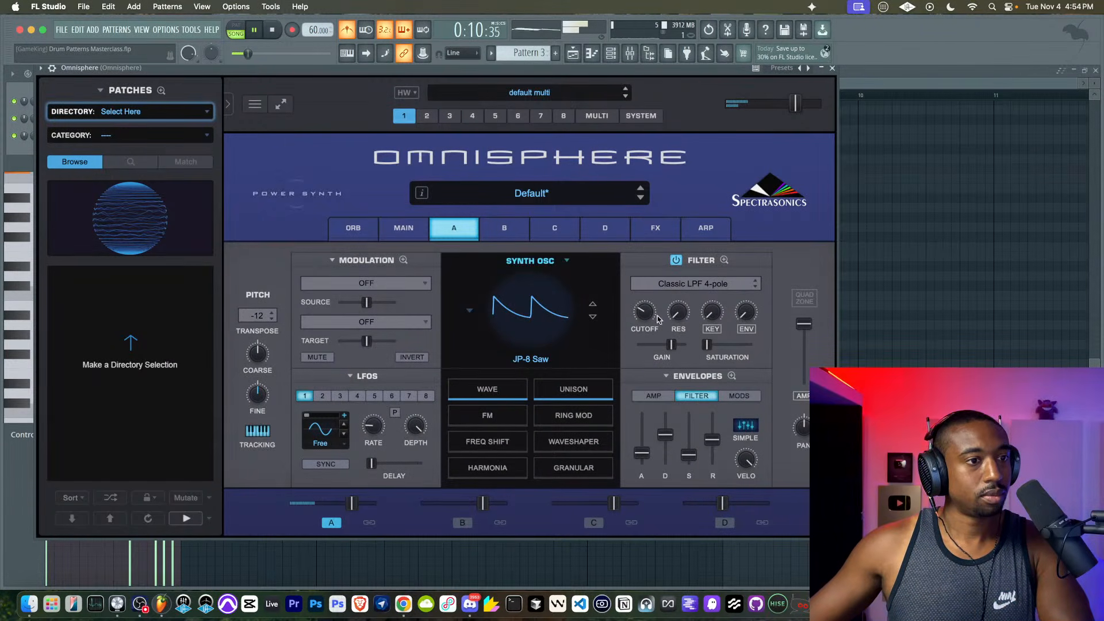
- Set layer A's filter saturation to 0 and its resonance to 0.375, closing the synth when done
{"action": "mouse_move", "coordinate": [707, 345]}
{"action": "left_mouse_down"}
{"action": "mouse_move", "coordinate": [717, 346]}
{"action": "mouse_move", "coordinate": [703, 347]}
{"action": "left_mouse_up"}
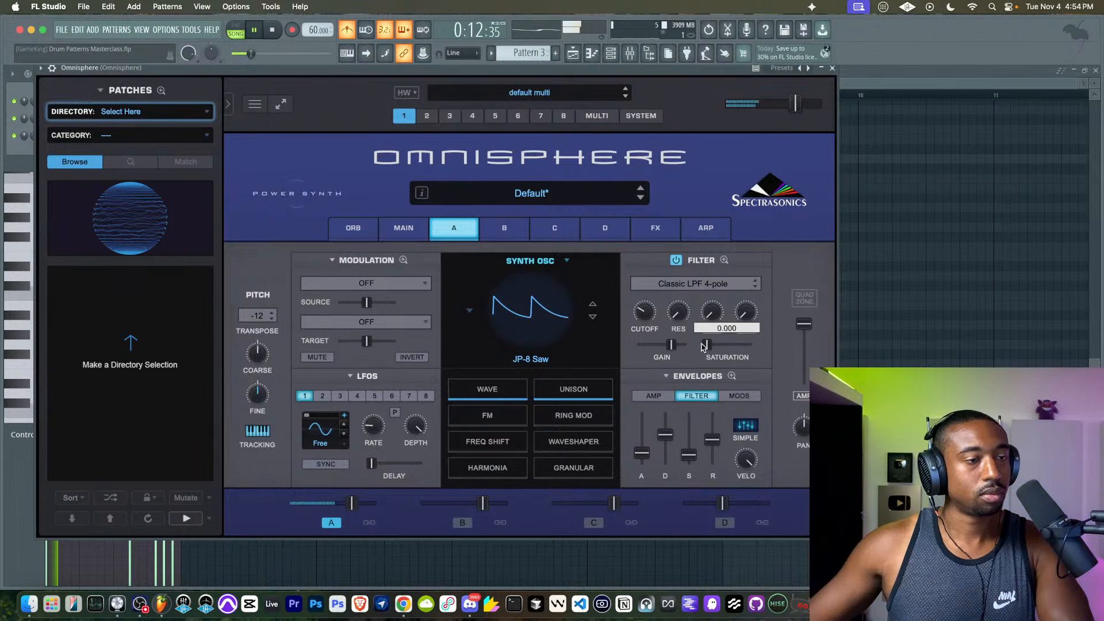
{"action": "left_click_drag", "start_coordinate": [680, 307], "coordinate": [680, 288]}
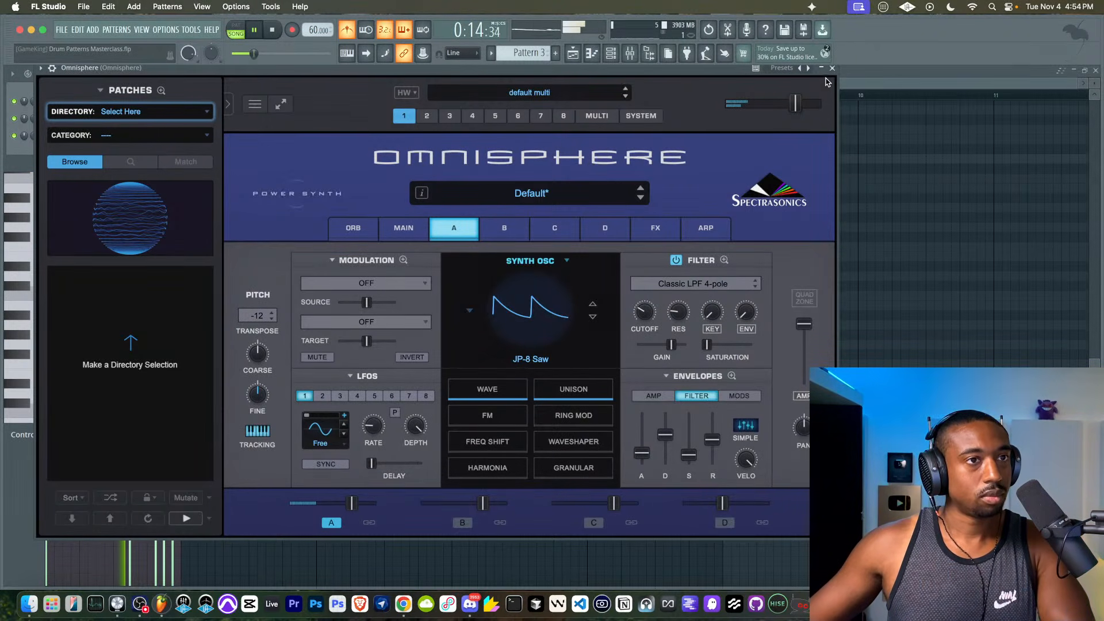
{"action": "left_click_drag", "start_coordinate": [692, 297], "coordinate": [691, 290]}
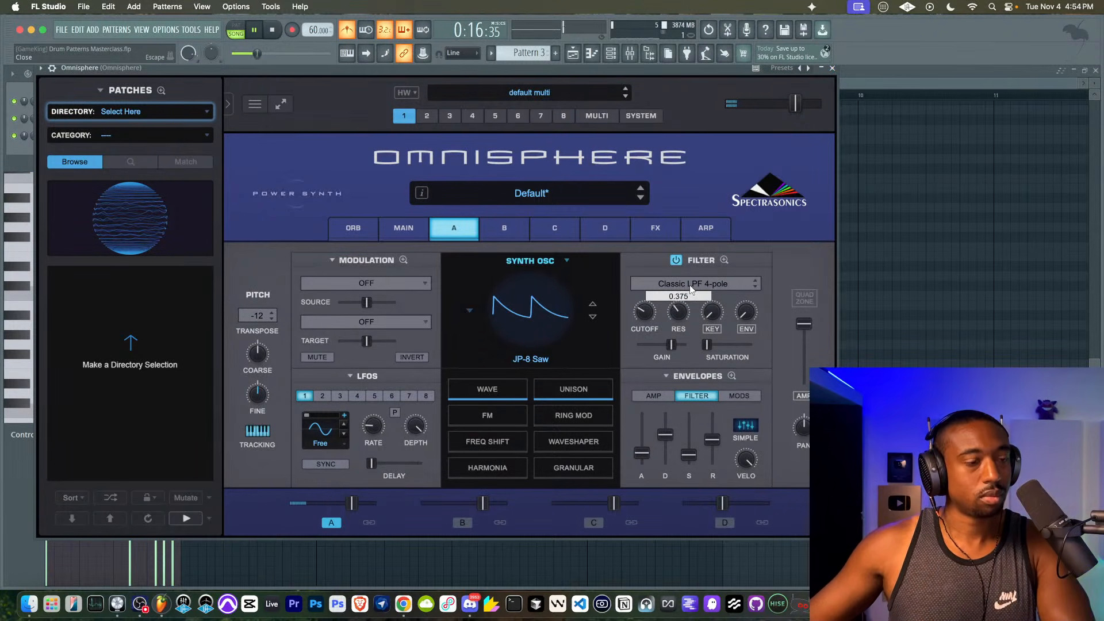
{"action": "left_click", "coordinate": [832, 68]}
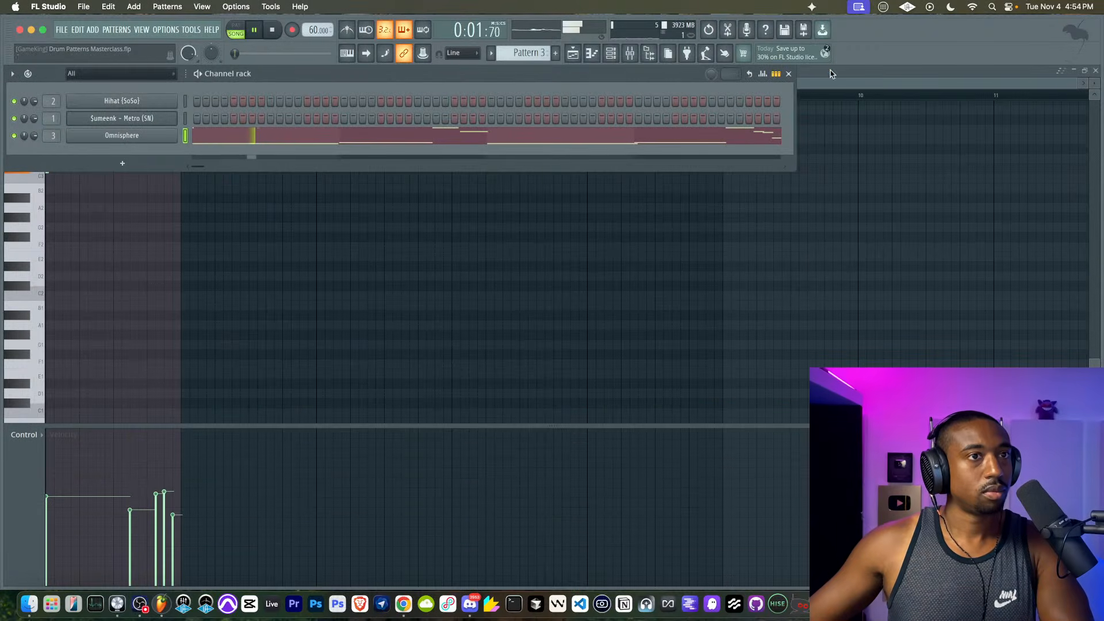
- Duplicate the Pattern 3 clip along Track 3 of the playlist until it reaches bar 17, matching the drum tracks
{"action": "left_click", "coordinate": [1095, 71]}
{"action": "key", "text": "F6"}
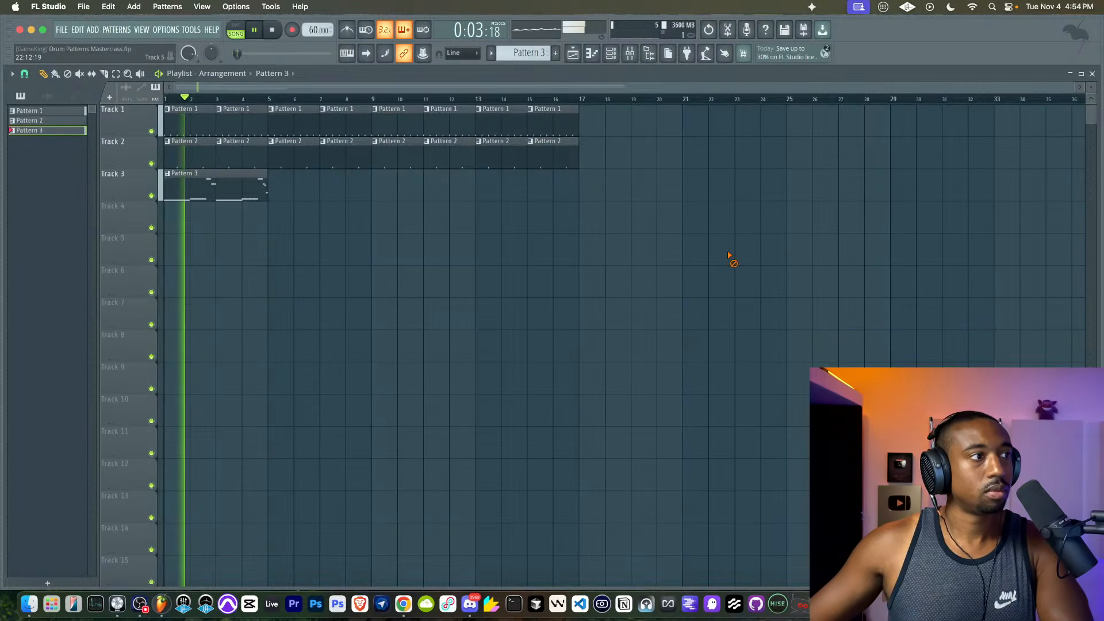
{"action": "left_click", "coordinate": [275, 188]}
{"action": "left_click_drag", "start_coordinate": [316, 190], "coordinate": [223, 188]}
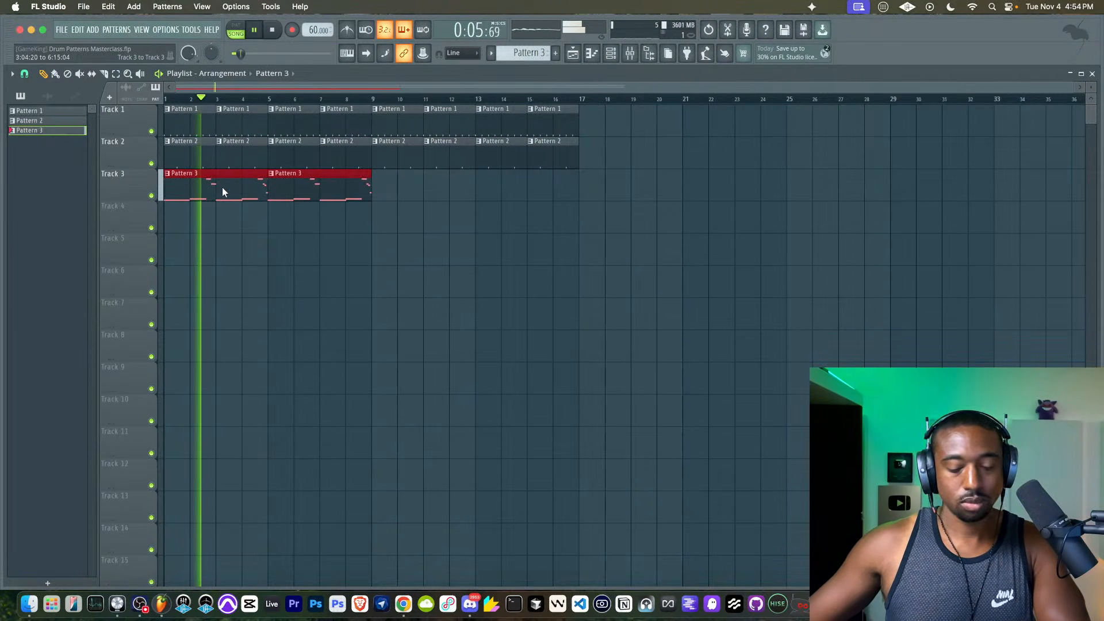
{"action": "key", "text": "super+b"}
{"action": "left_click", "coordinate": [397, 244], "text": "super"}
- Switch to the empty Pattern 4 and add a second Omnisphere channel, moving its window clear of the channel rack
{"action": "left_click", "coordinate": [610, 54]}
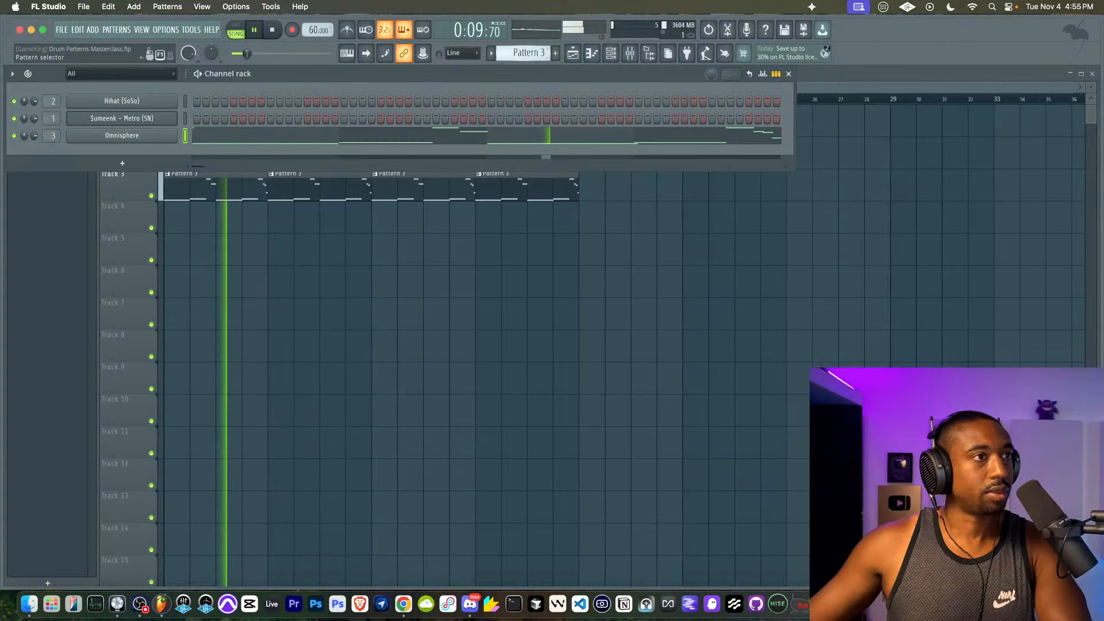
{"action": "left_click_drag", "start_coordinate": [521, 53], "coordinate": [521, 47]}
{"action": "left_click", "coordinate": [122, 163]}
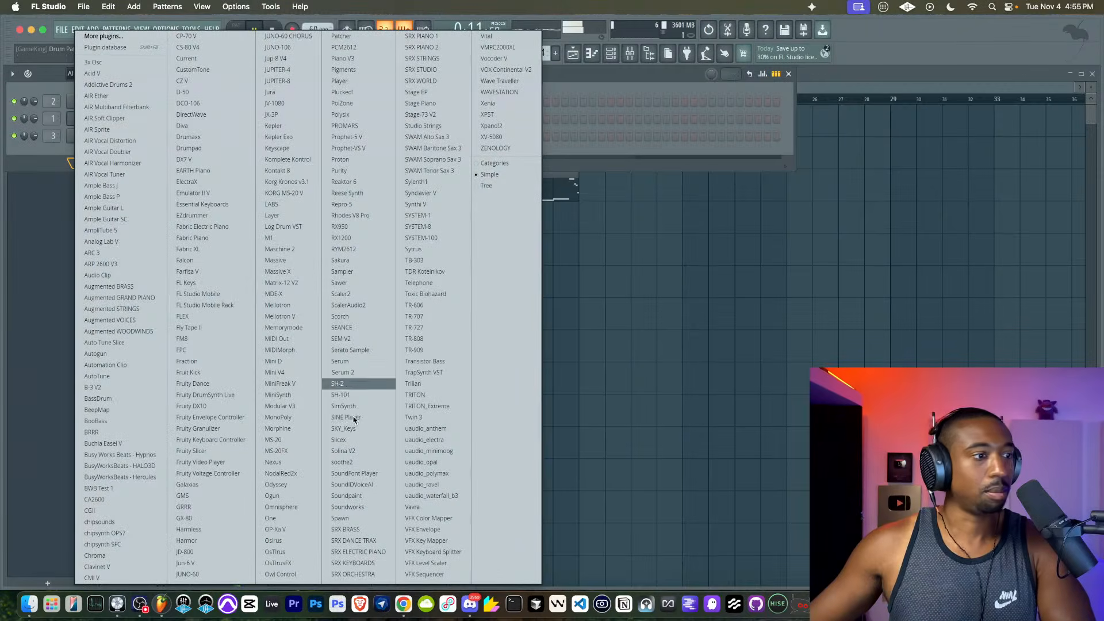
{"action": "left_click", "coordinate": [295, 507]}
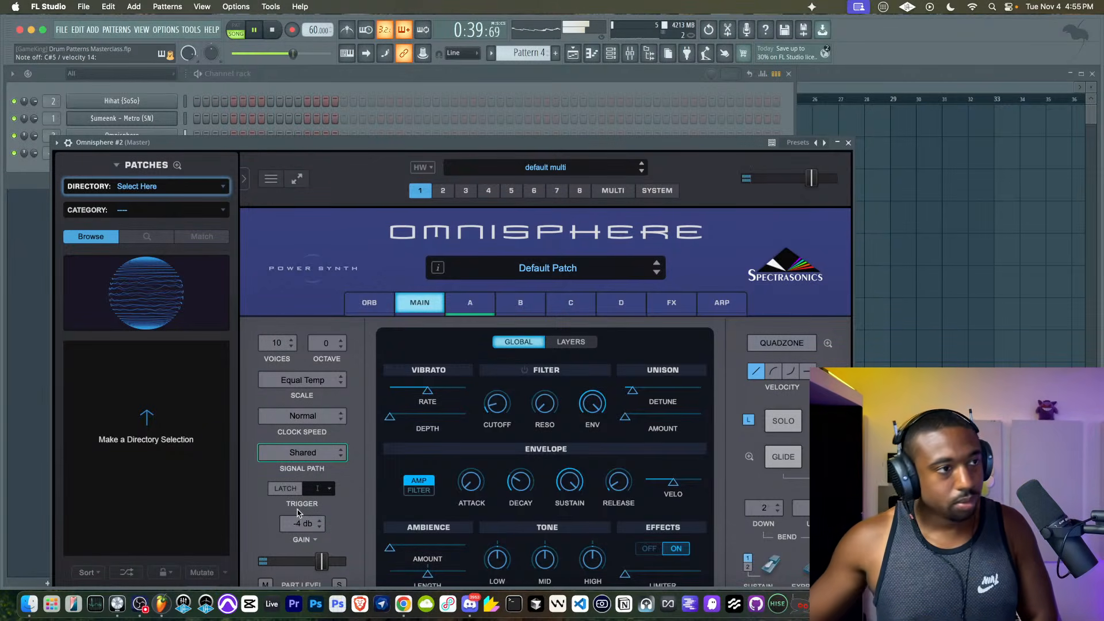
{"action": "left_click_drag", "start_coordinate": [216, 143], "coordinate": [222, 218]}
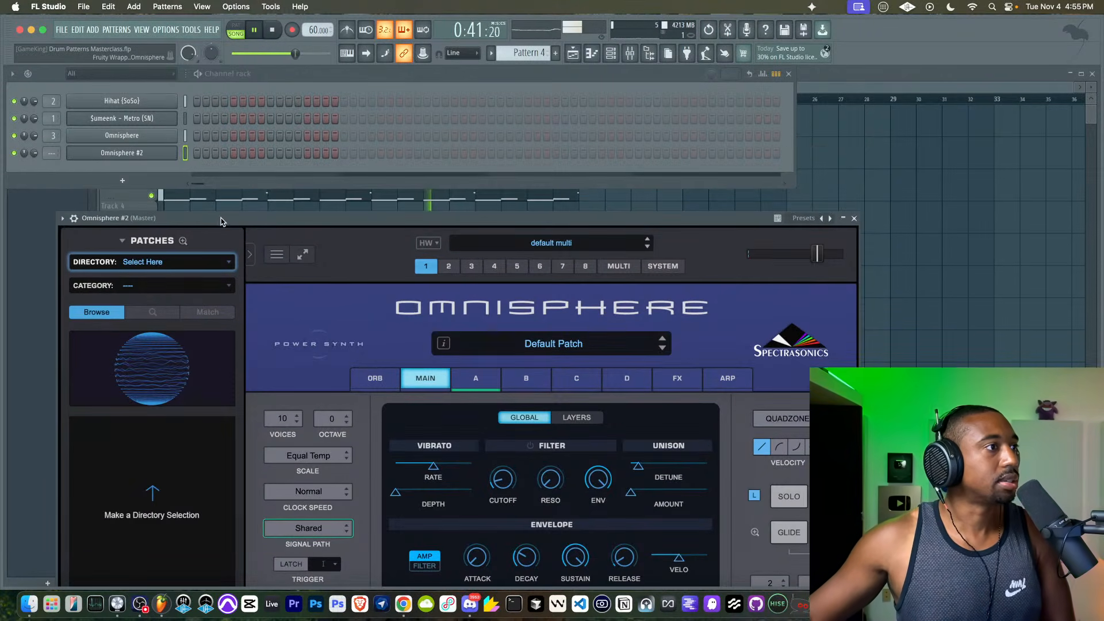
- Add a Scaler2 channel to check the scale, closing its window and the second Omnisphere window
{"action": "left_click", "coordinate": [125, 182]}
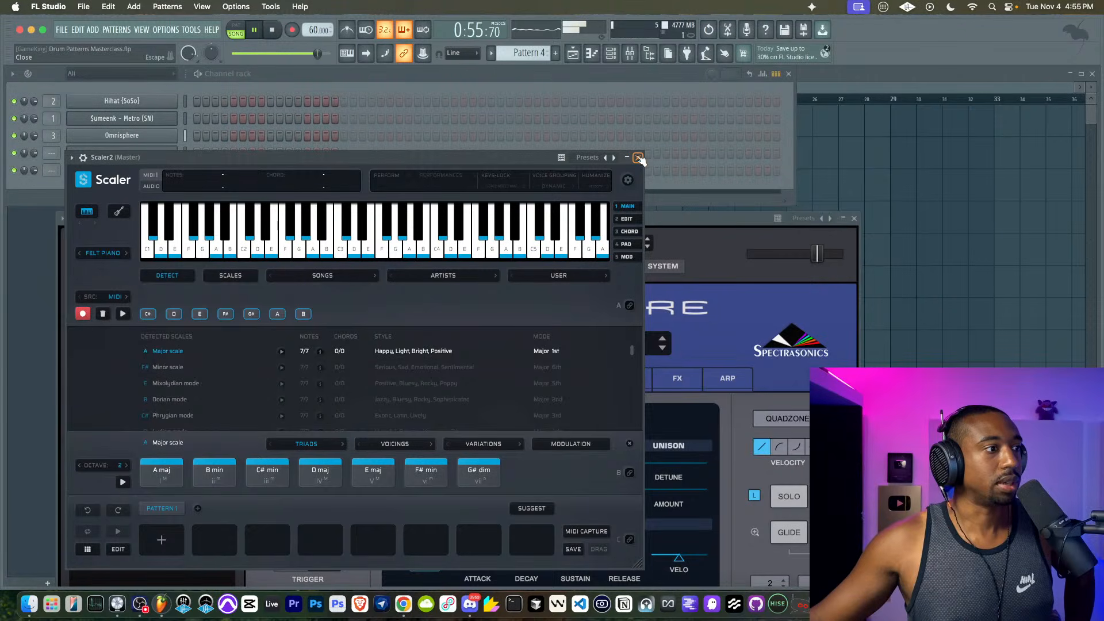
{"action": "left_click", "coordinate": [638, 157]}
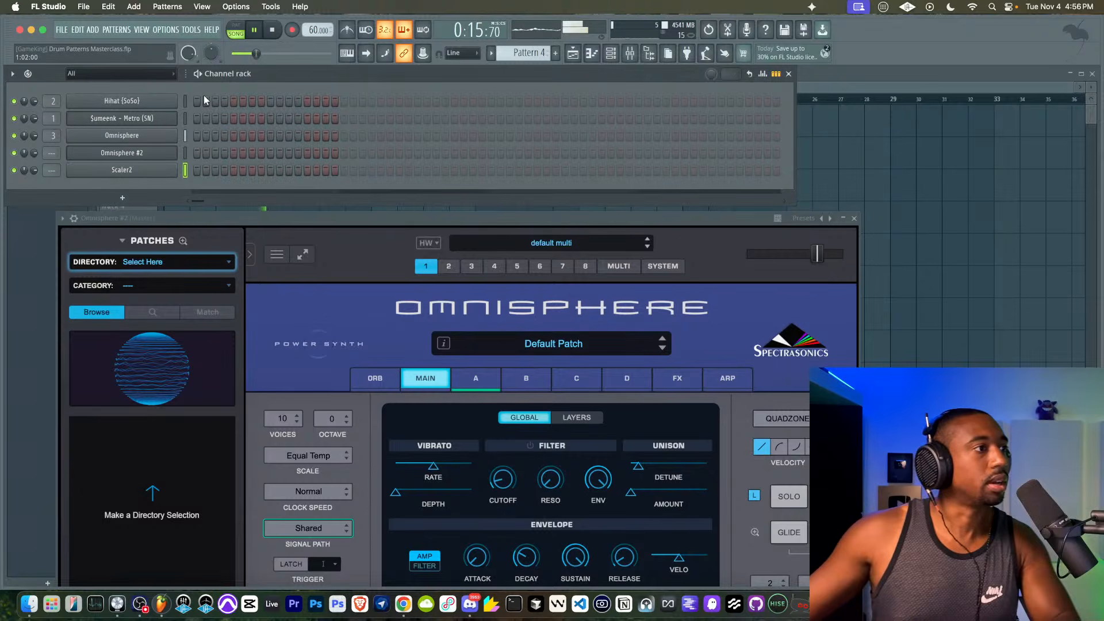
{"action": "left_click", "coordinate": [855, 219]}
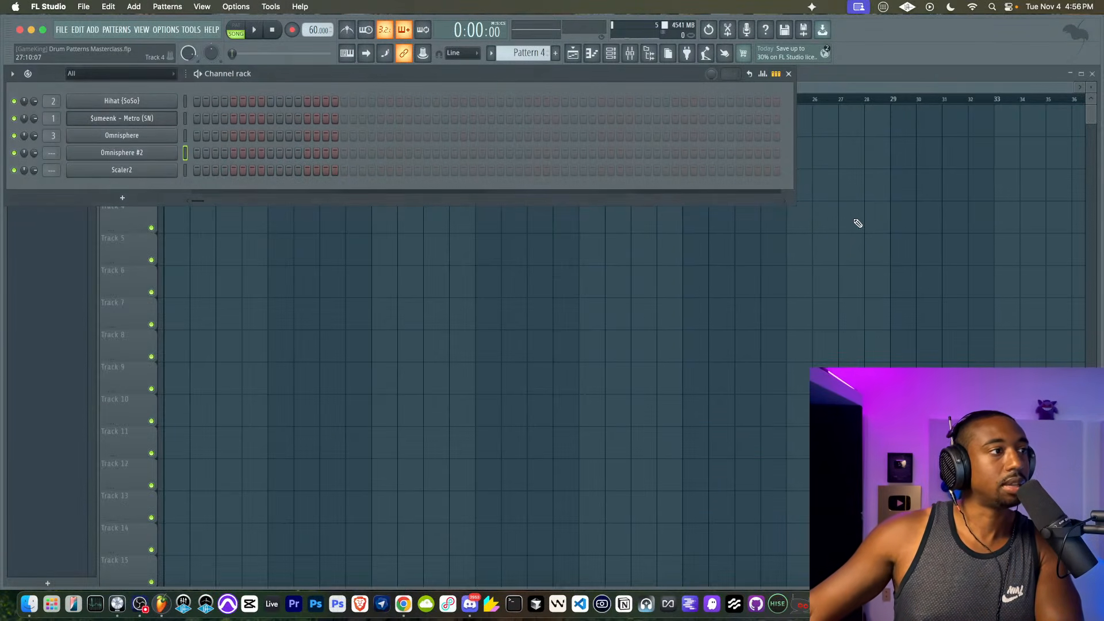
- Open the second Omnisphere, try its default patch over the playing song and look through its patch directories
{"action": "left_click", "coordinate": [133, 159]}
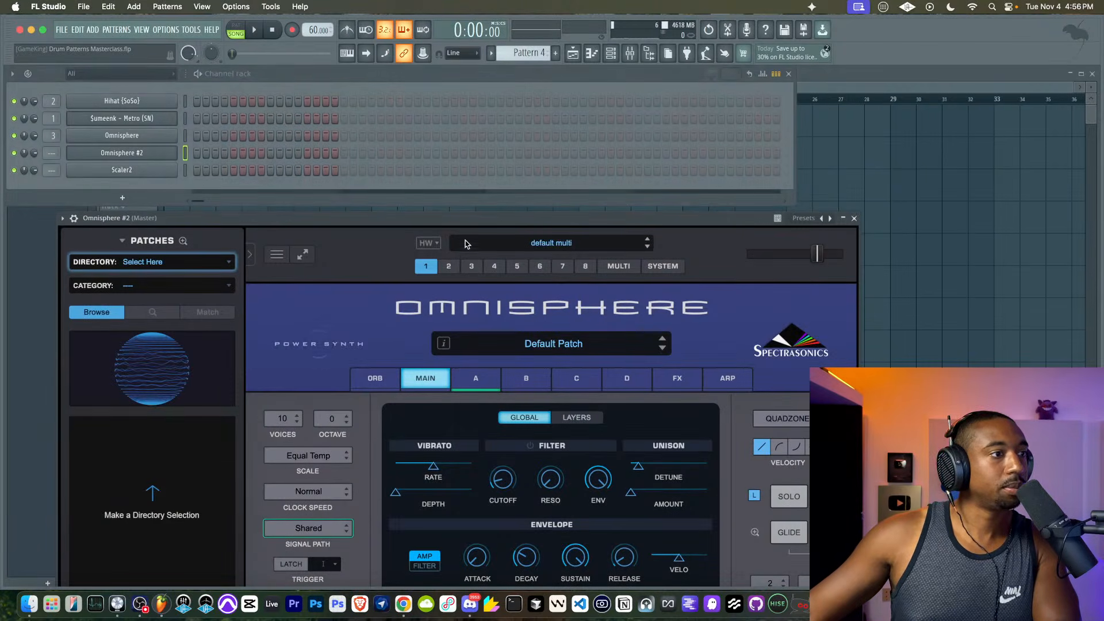
{"action": "left_click_drag", "start_coordinate": [358, 214], "coordinate": [320, 165]}
{"action": "key", "text": "space"}
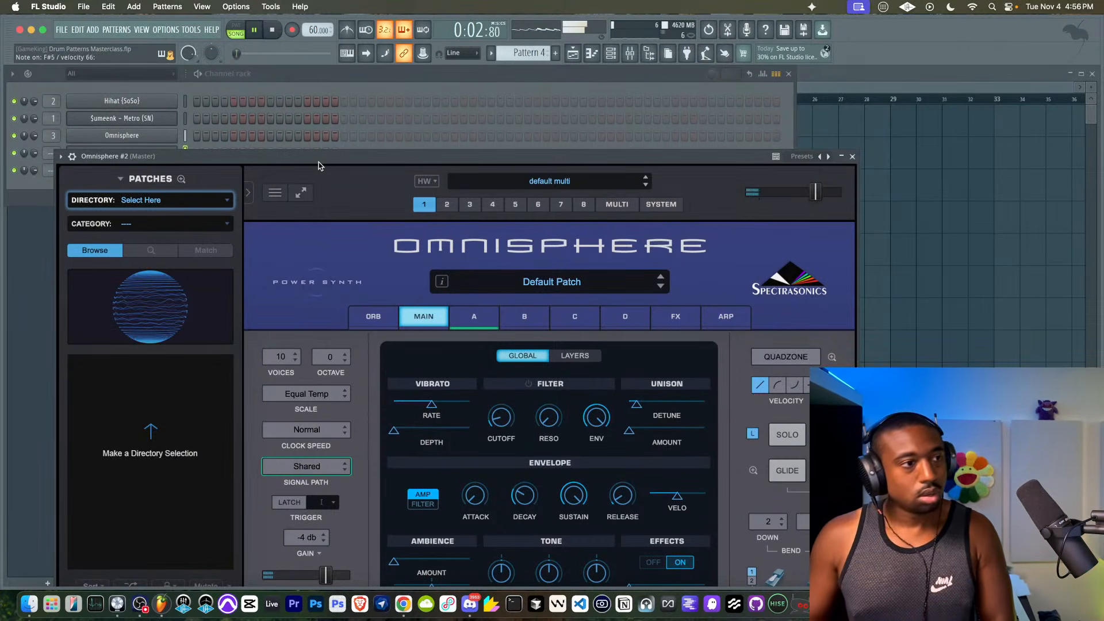
{"action": "left_click", "coordinate": [202, 201]}
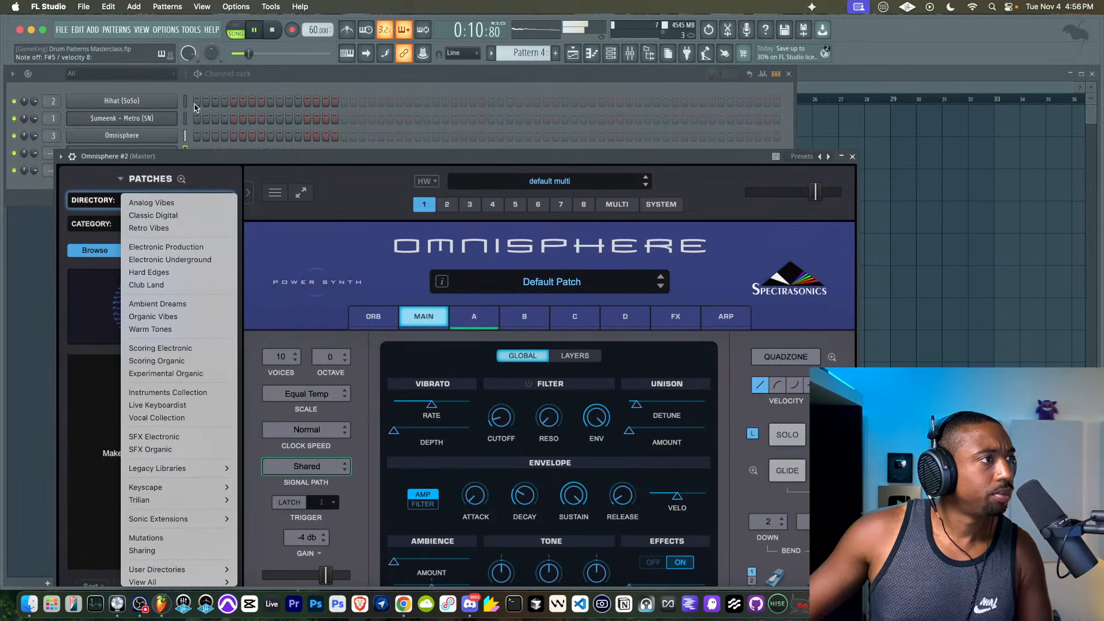
{"action": "left_click", "coordinate": [178, 151]}
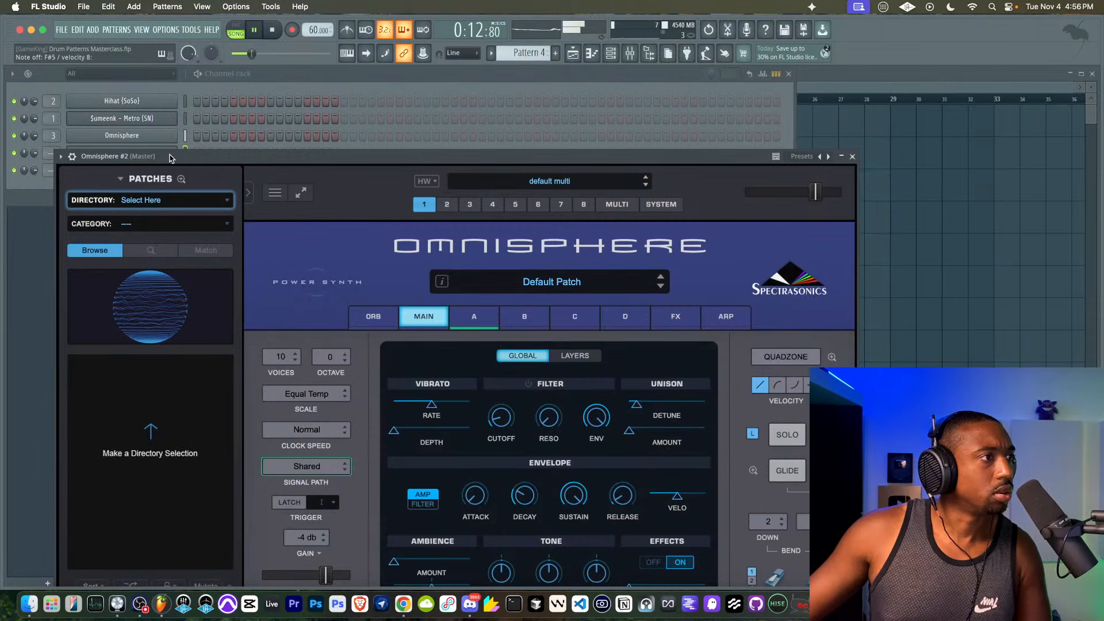
{"action": "left_click_drag", "start_coordinate": [170, 156], "coordinate": [154, 231]}
- Load a Pump-O-Matic into the first common effect slot of the bass Omnisphere
{"action": "left_click", "coordinate": [159, 137]}
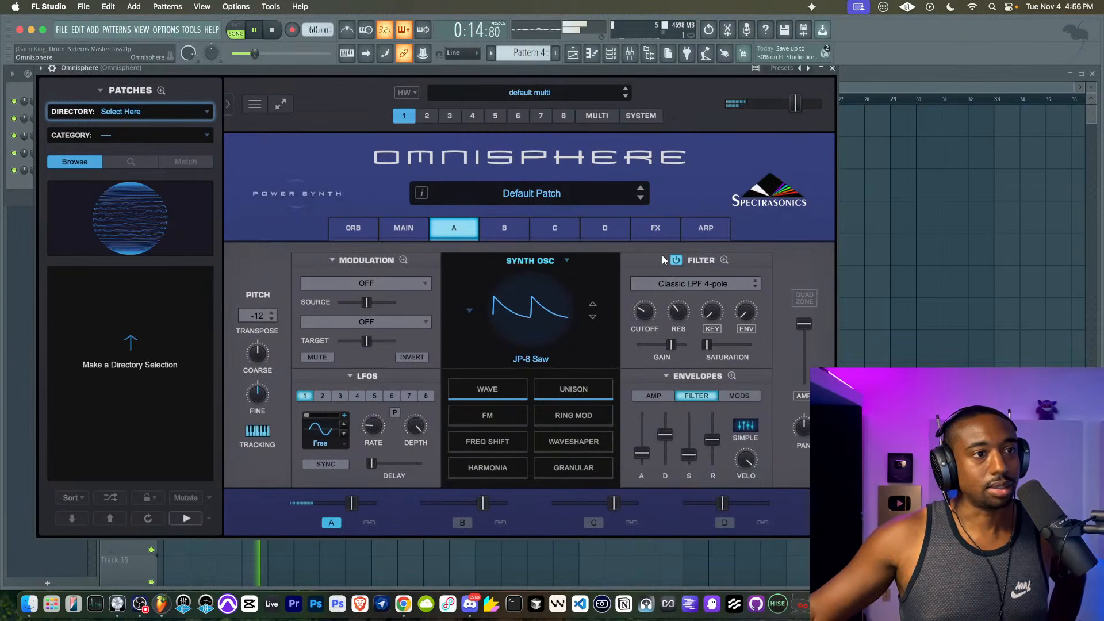
{"action": "left_click", "coordinate": [655, 228]}
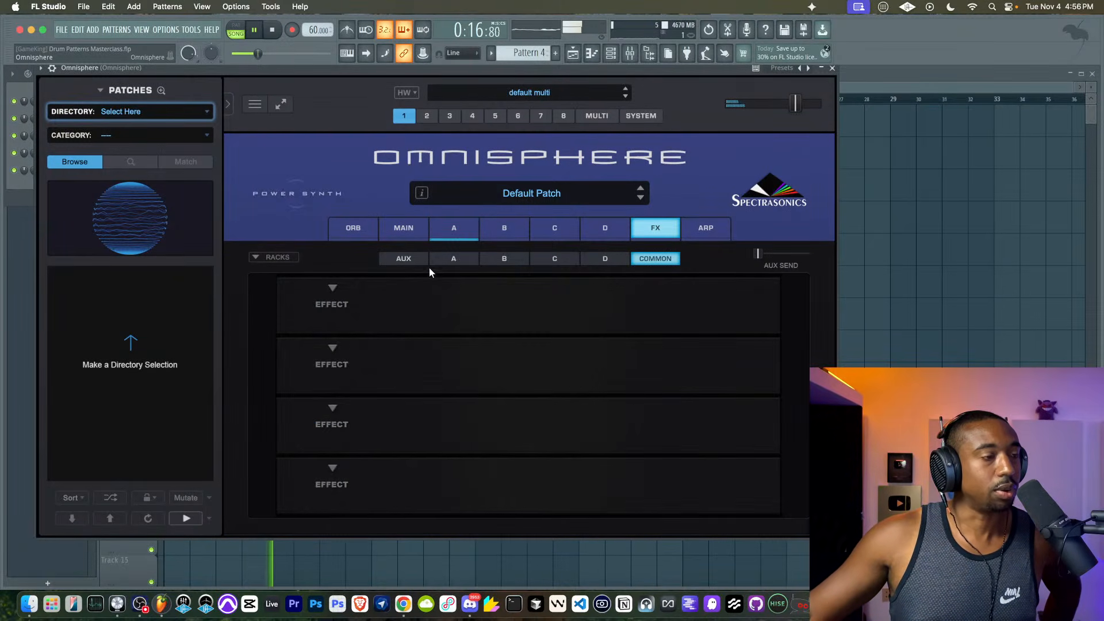
{"action": "left_click", "coordinate": [322, 284]}
{"action": "mouse_move", "coordinate": [352, 402]}
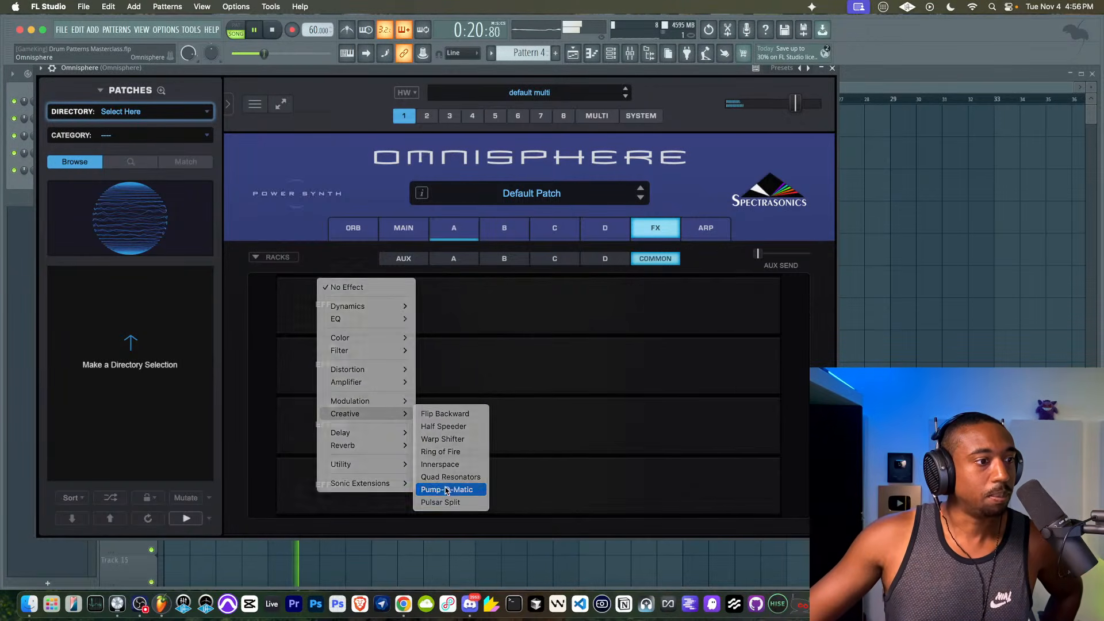
{"action": "left_click", "coordinate": [447, 489]}
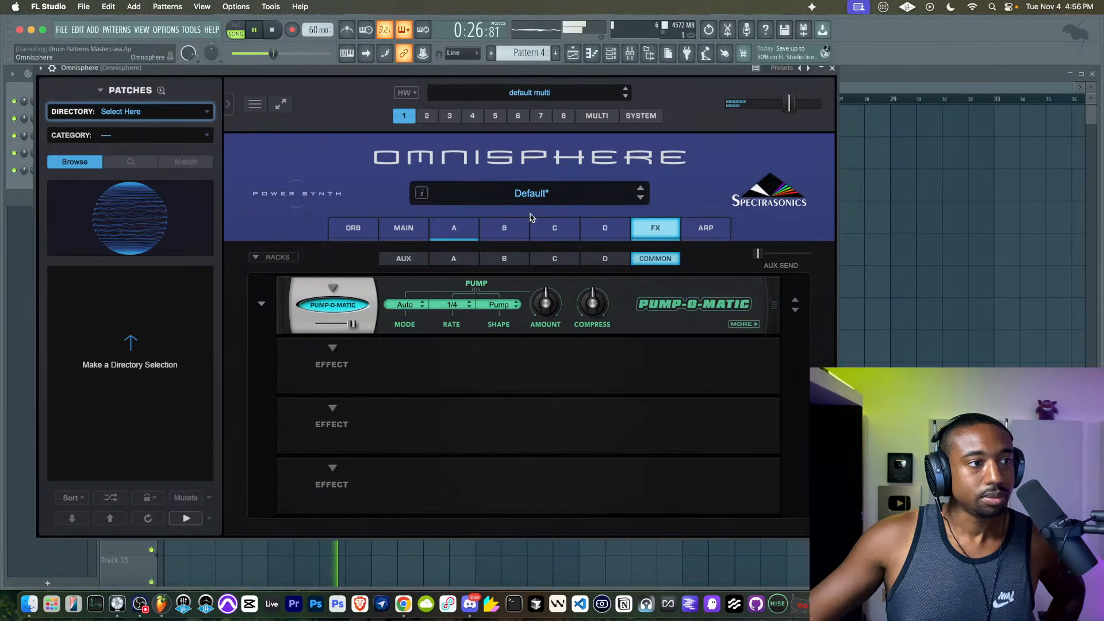
- Raise the Pump-O-Matic's amount slightly, keeping rate 1/4 and shape Pump, and close the bass synth after stopping playback
{"action": "left_click", "coordinate": [453, 229]}
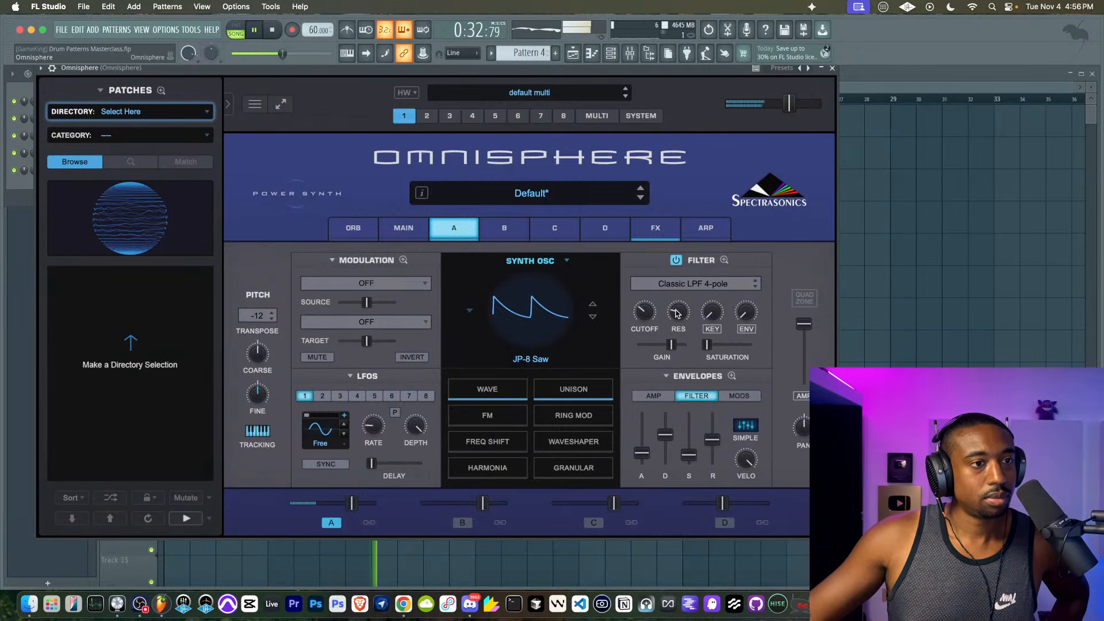
{"action": "left_click", "coordinate": [656, 228]}
{"action": "left_click", "coordinate": [454, 305]}
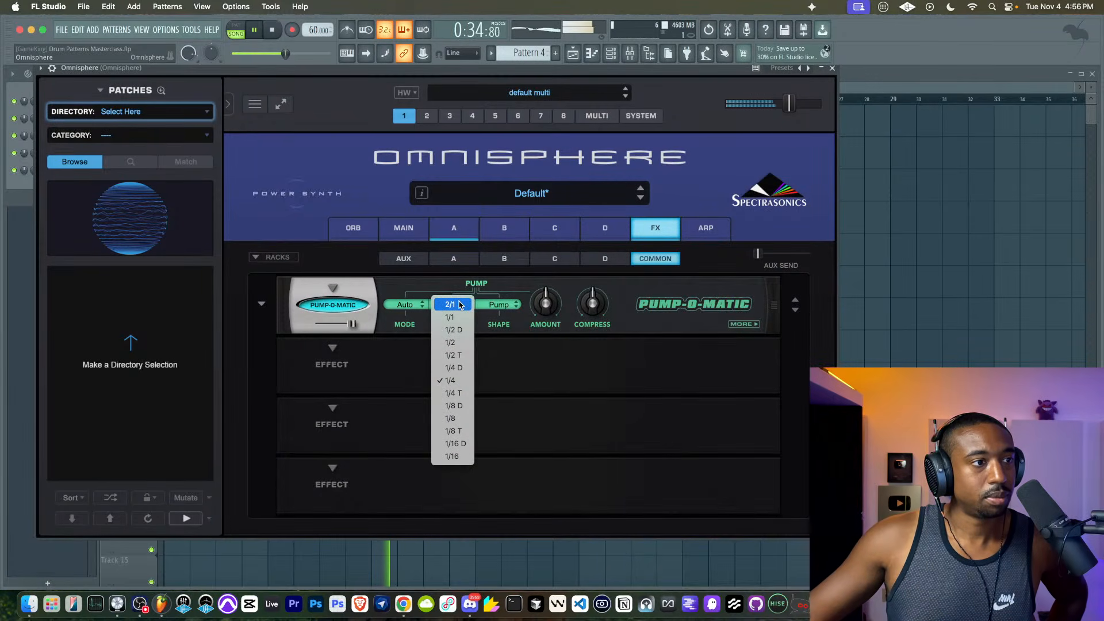
{"action": "left_click", "coordinate": [564, 382]}
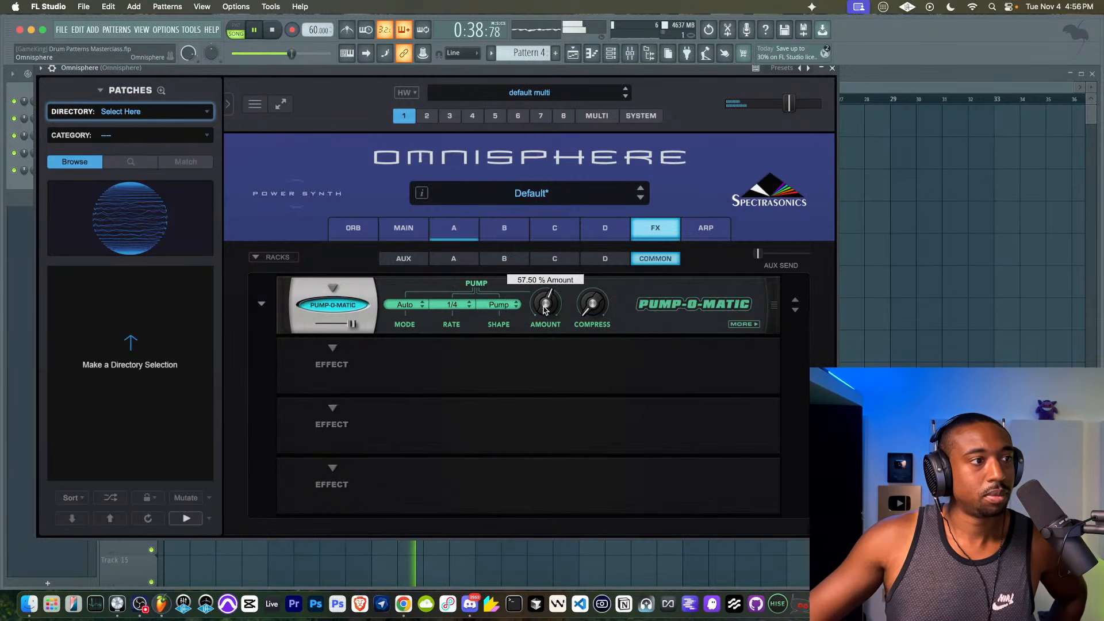
{"action": "mouse_move", "coordinate": [545, 311]}
{"action": "left_mouse_down"}
{"action": "mouse_move", "coordinate": [551, 296]}
{"action": "mouse_move", "coordinate": [542, 319]}
{"action": "left_mouse_up"}
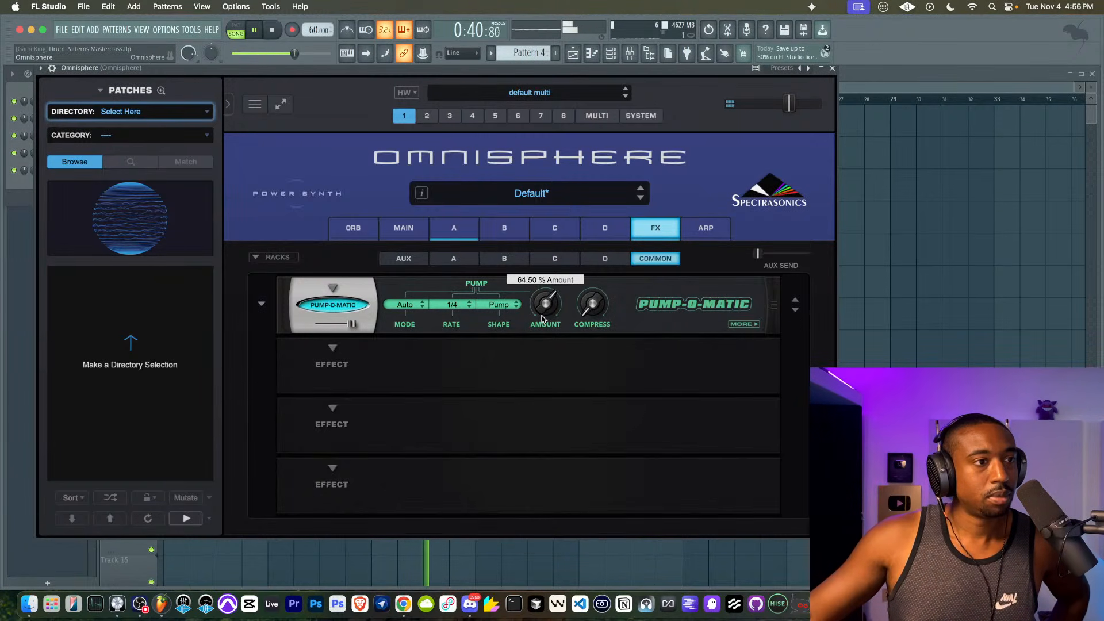
{"action": "left_click", "coordinate": [499, 304]}
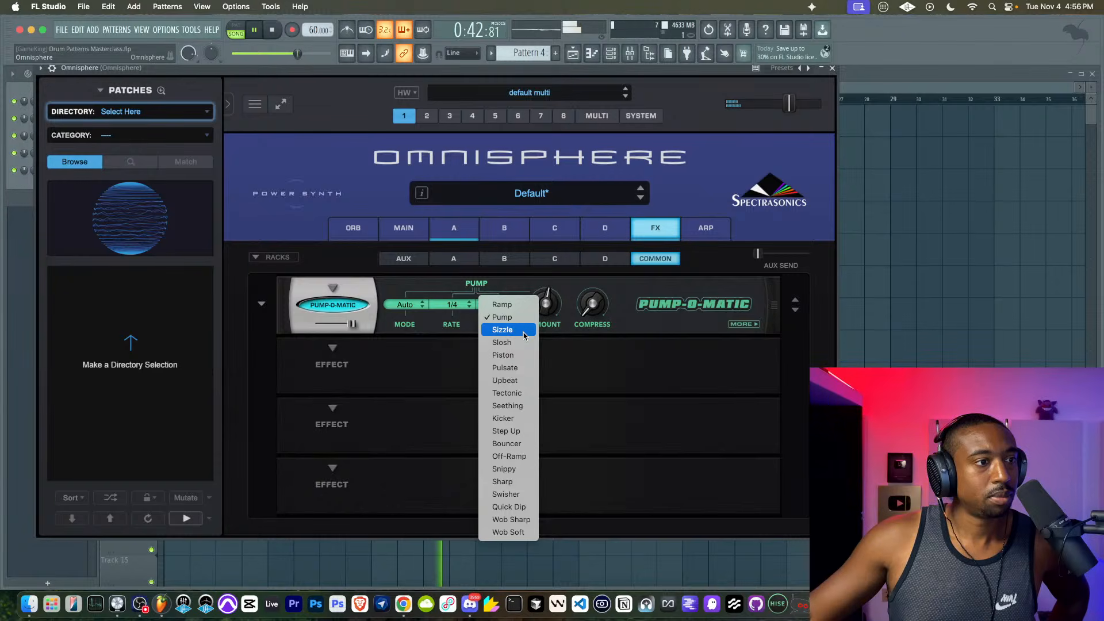
{"action": "left_click", "coordinate": [545, 347]}
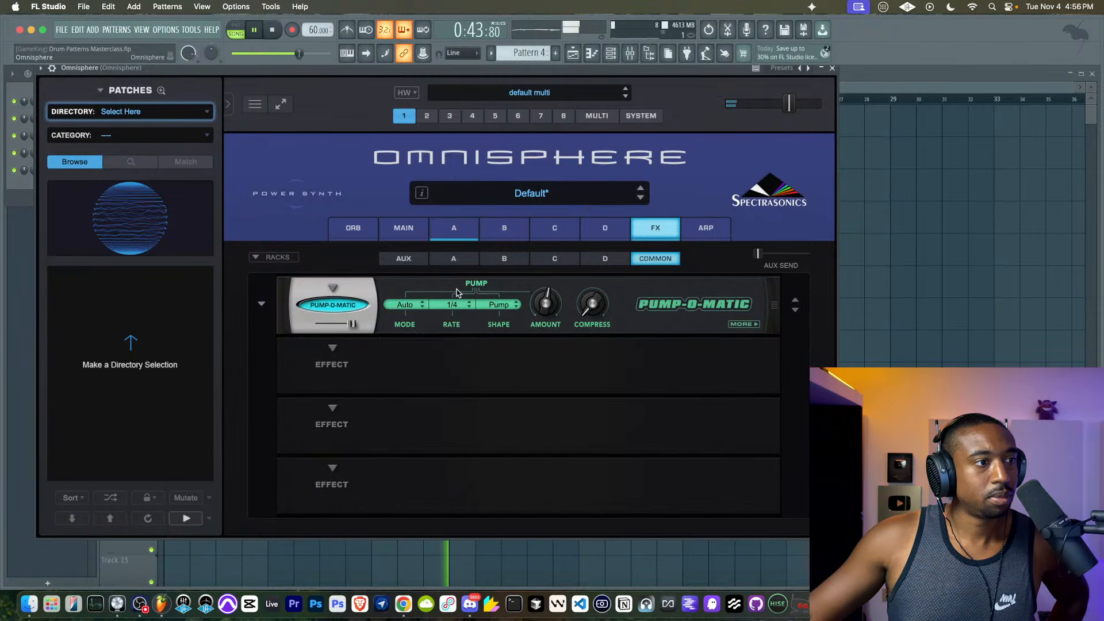
{"action": "left_click", "coordinate": [273, 30]}
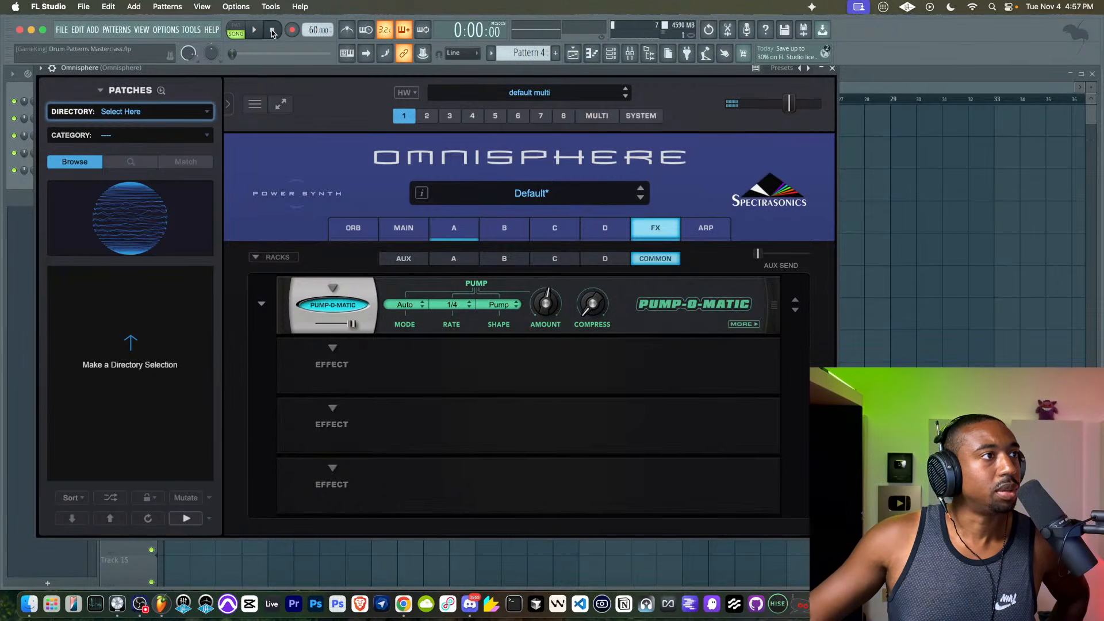
{"action": "left_click", "coordinate": [832, 69]}
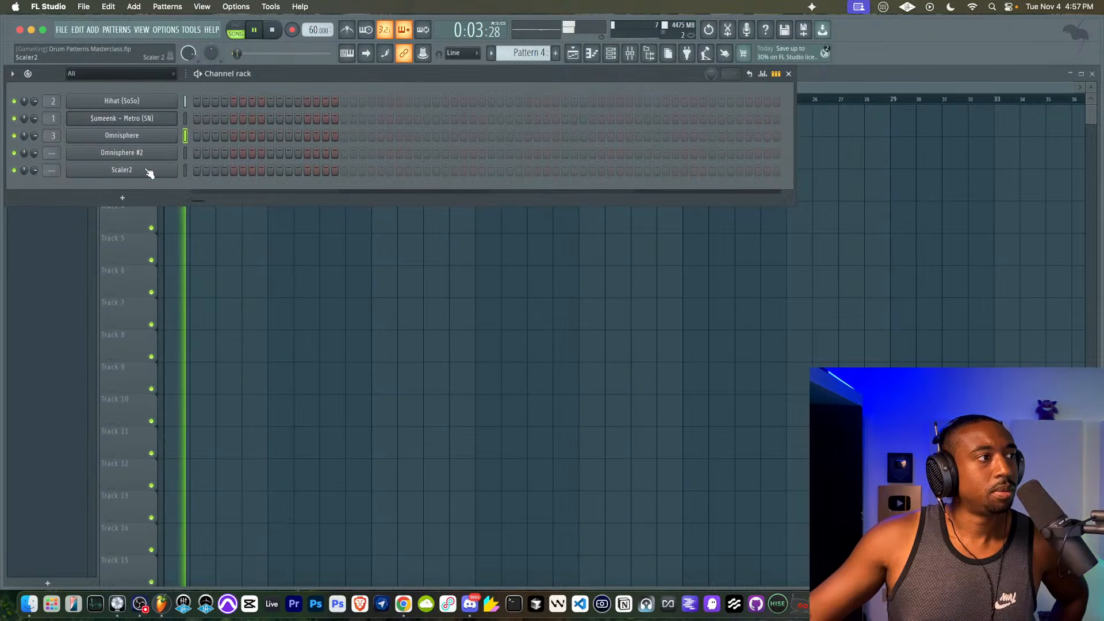
- Route the second Omnisphere to mixer track 4 and select its Classic Digital patch directory
{"action": "left_click", "coordinate": [147, 152]}
{"action": "key", "text": "ctrl+l"}
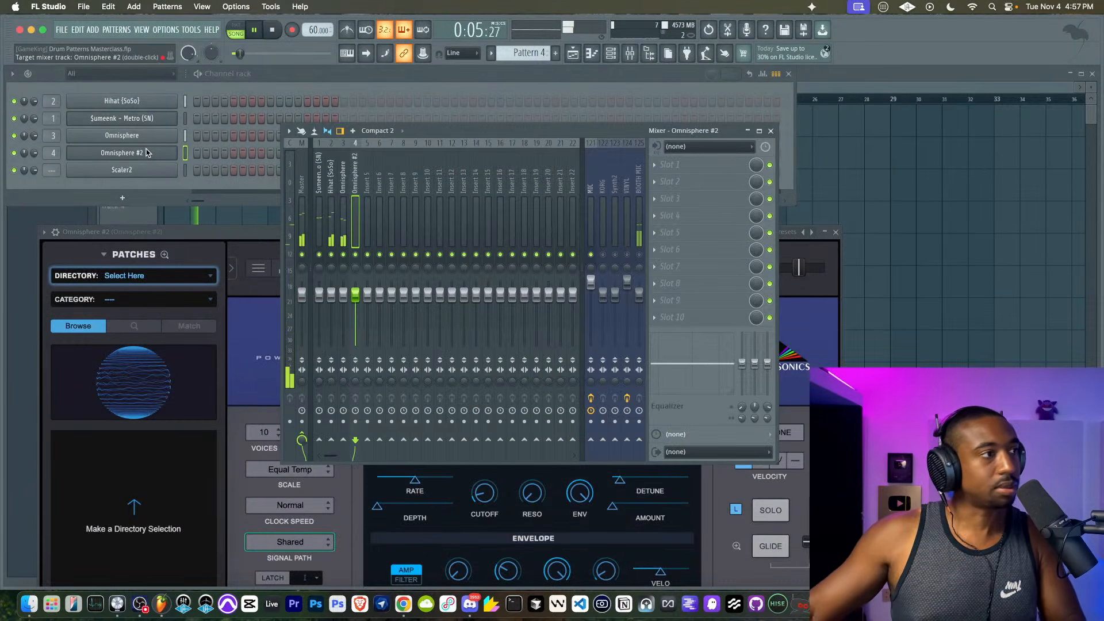
{"action": "left_click", "coordinate": [133, 276]}
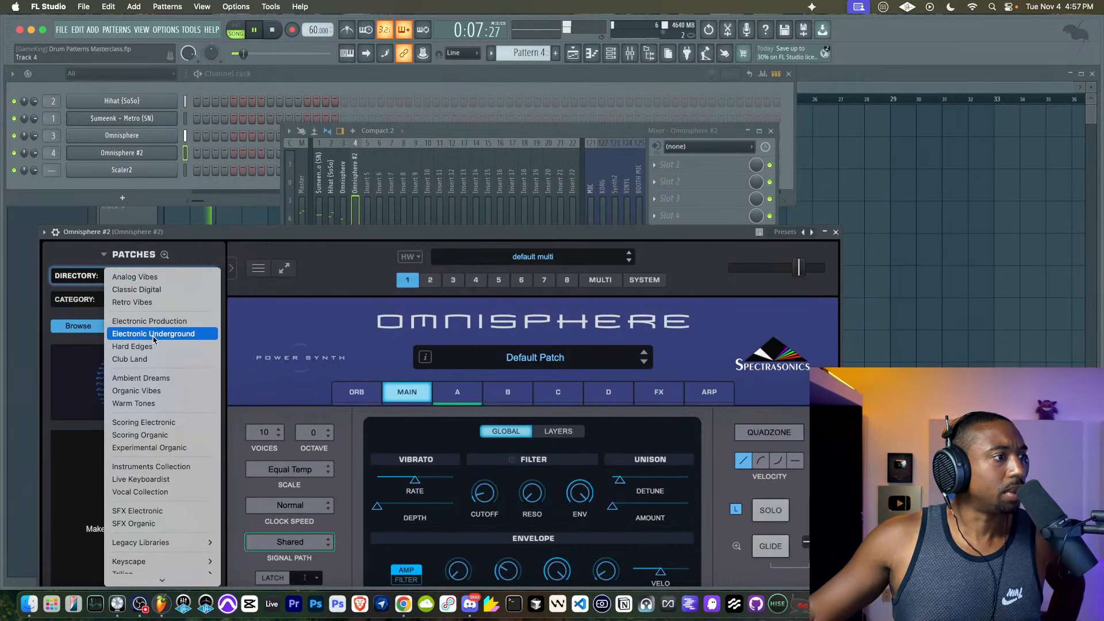
{"action": "left_click", "coordinate": [152, 289]}
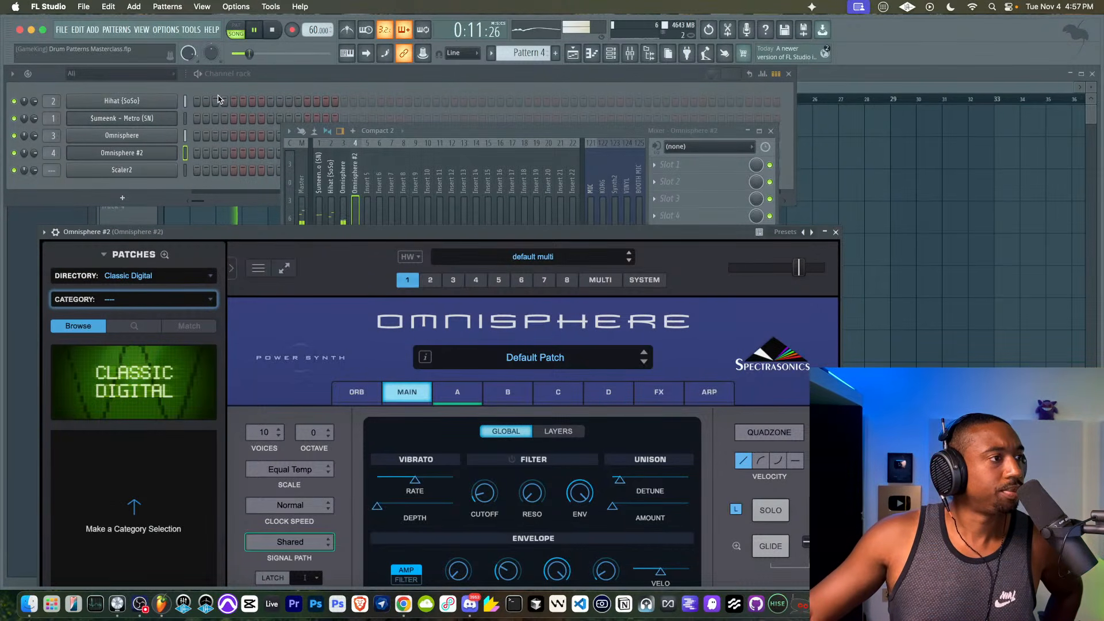
- Audition the Keyboards patches JD Magic Tines and Kawaii Keys over the song, keeping Kawaii Keys and closing the synth
{"action": "left_click_drag", "start_coordinate": [181, 236], "coordinate": [245, 98]}
{"action": "left_click", "coordinate": [204, 163]}
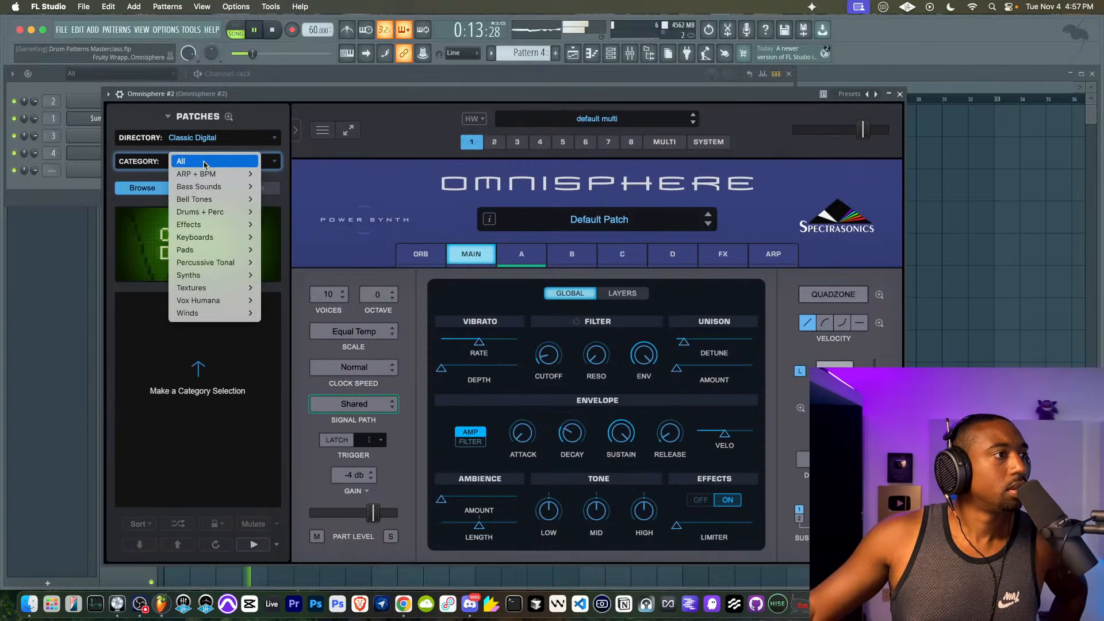
{"action": "left_click", "coordinate": [257, 257]}
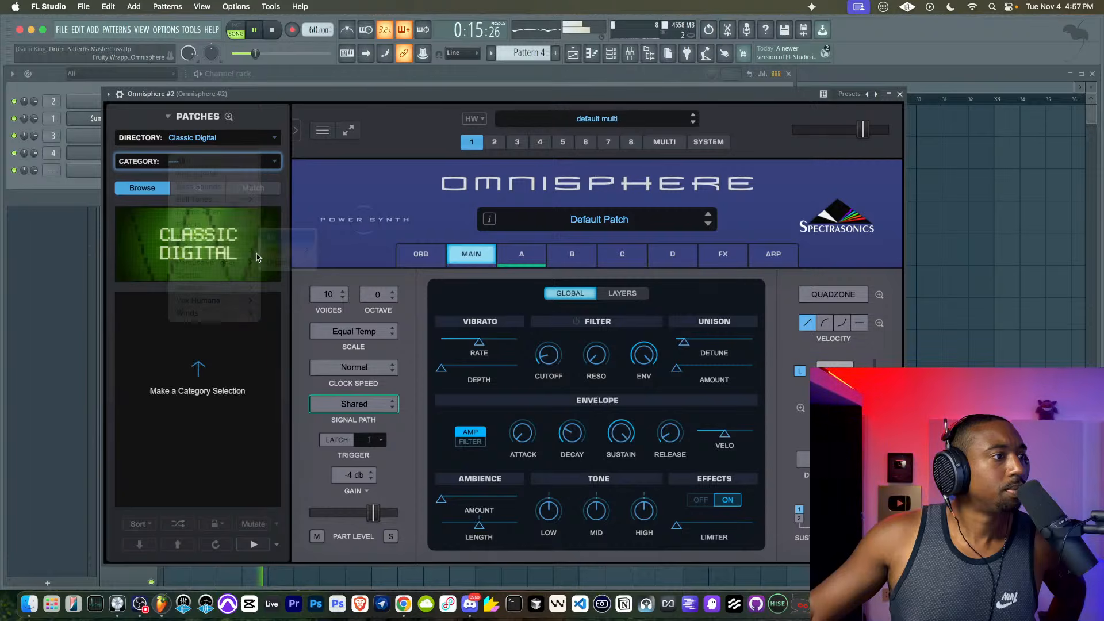
{"action": "left_click", "coordinate": [193, 312]}
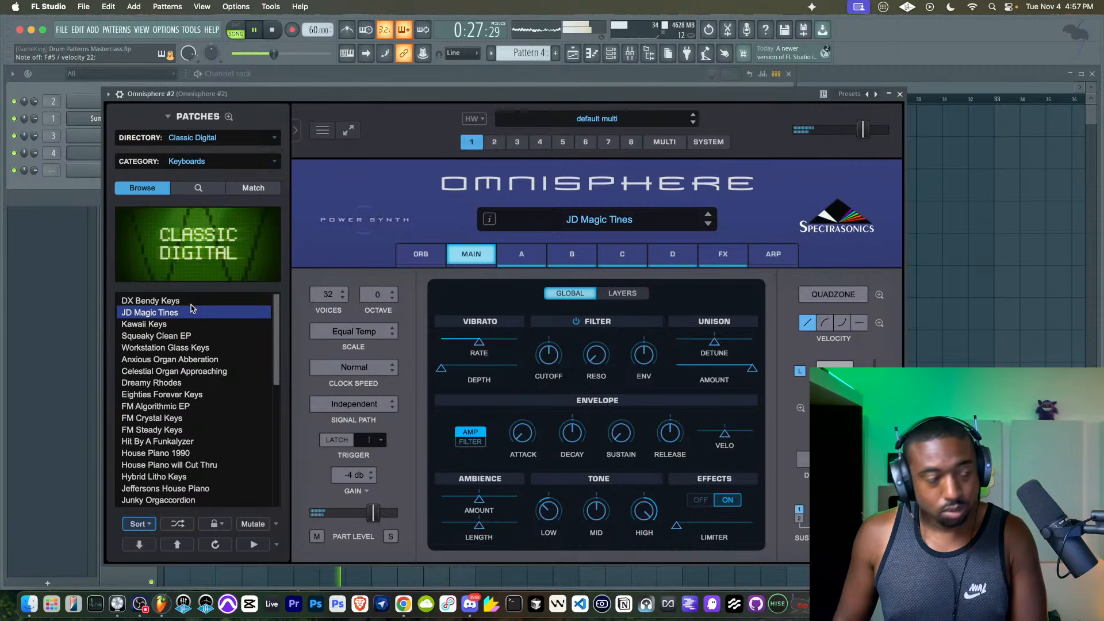
{"action": "left_click", "coordinate": [185, 323]}
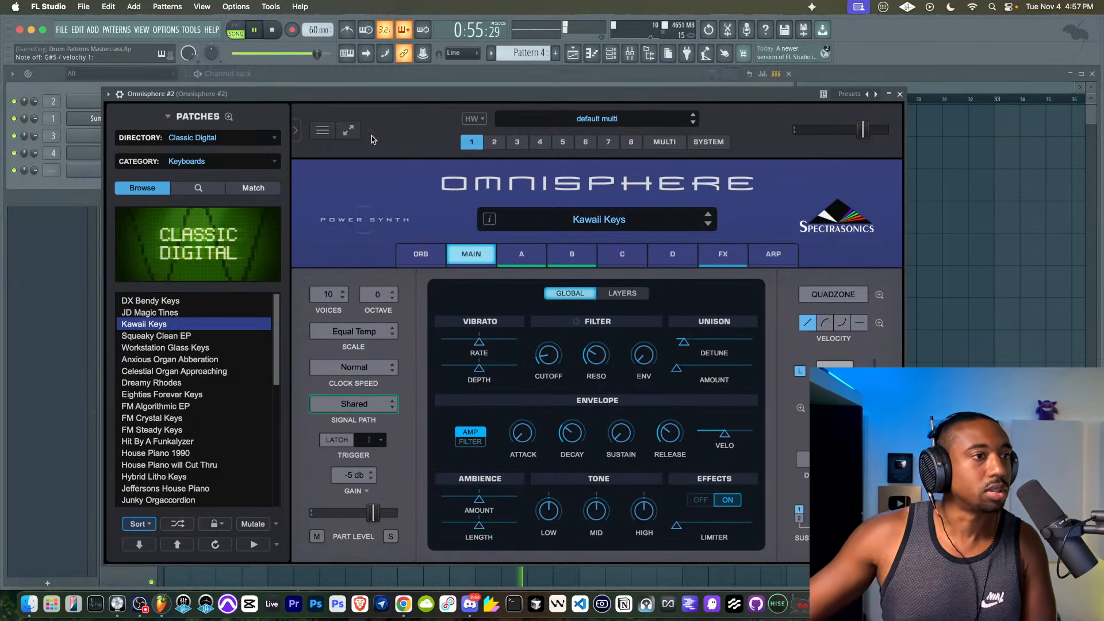
{"action": "left_click", "coordinate": [895, 97]}
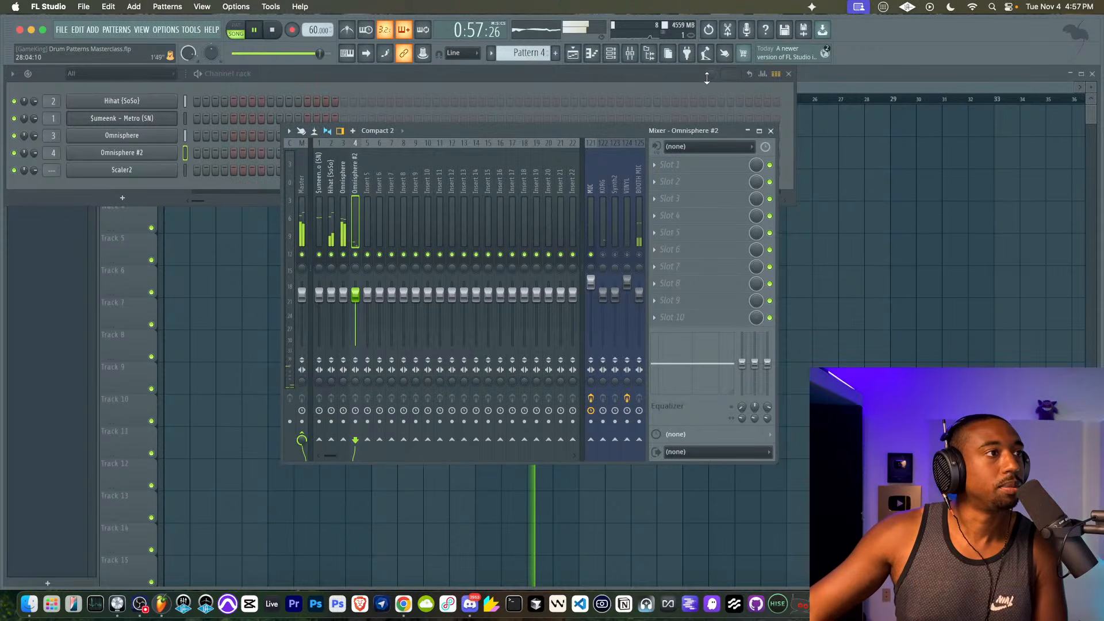
- Record a Kawaii Keys chord part between F#5 and A6 into Pattern 4 with the metronome on, placing it on Track 4 at bar 1
{"action": "left_click", "coordinate": [272, 29]}
{"action": "left_click", "coordinate": [292, 30]}
{"action": "left_click", "coordinate": [346, 30]}
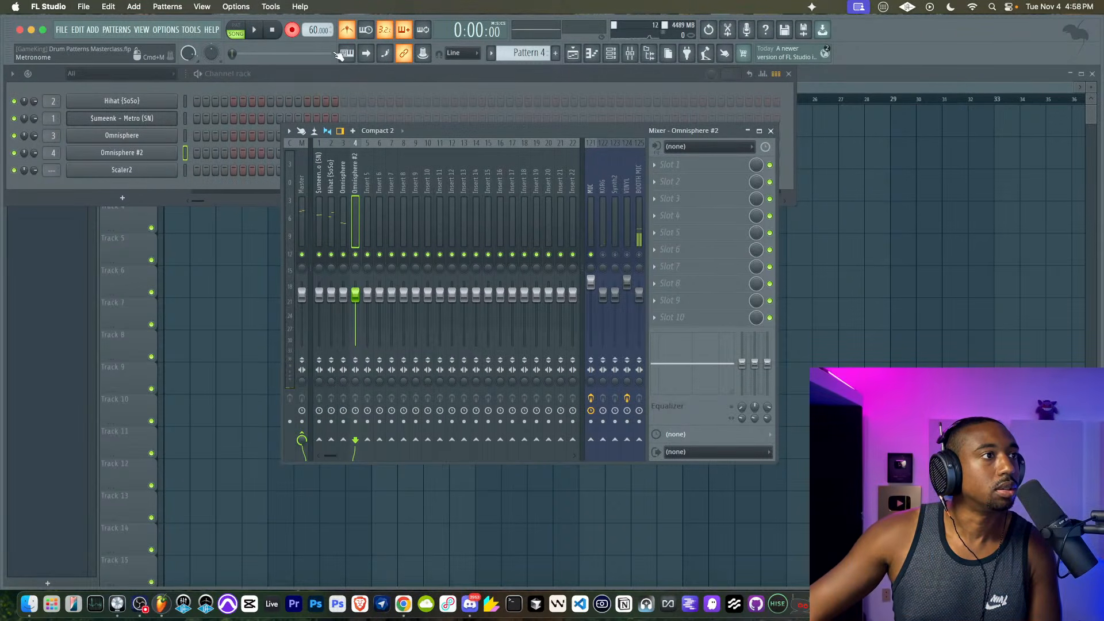
{"action": "left_click", "coordinate": [208, 262]}
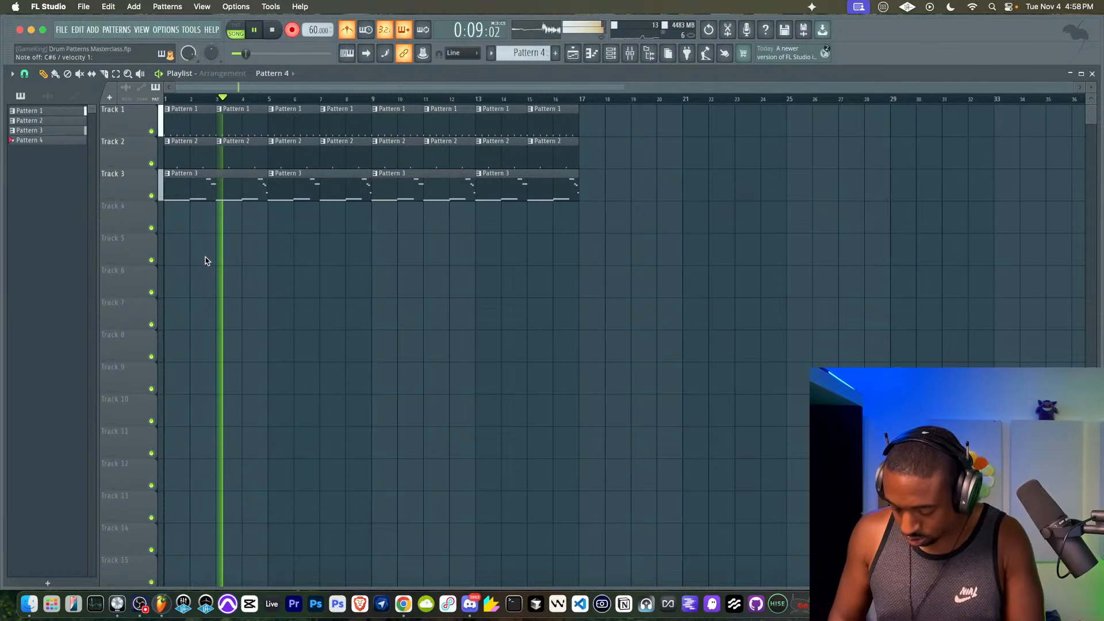
{"action": "key", "text": "space"}
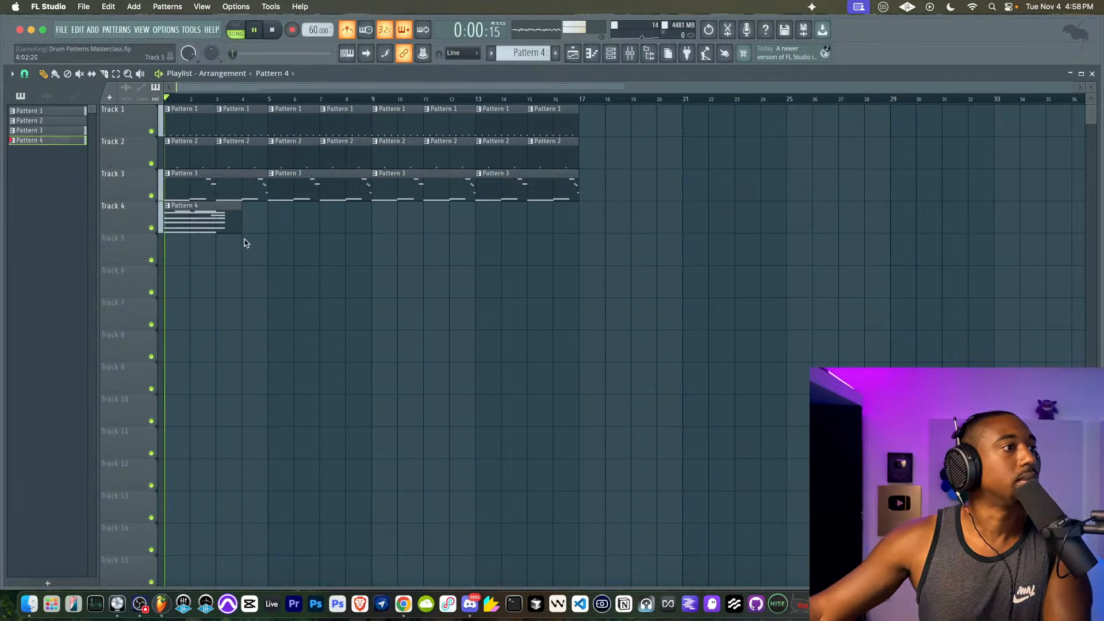
- Delete the recorded Pattern 4 notes that start at bar 3 and quantize the remaining chords
{"action": "double_click", "coordinate": [233, 224]}
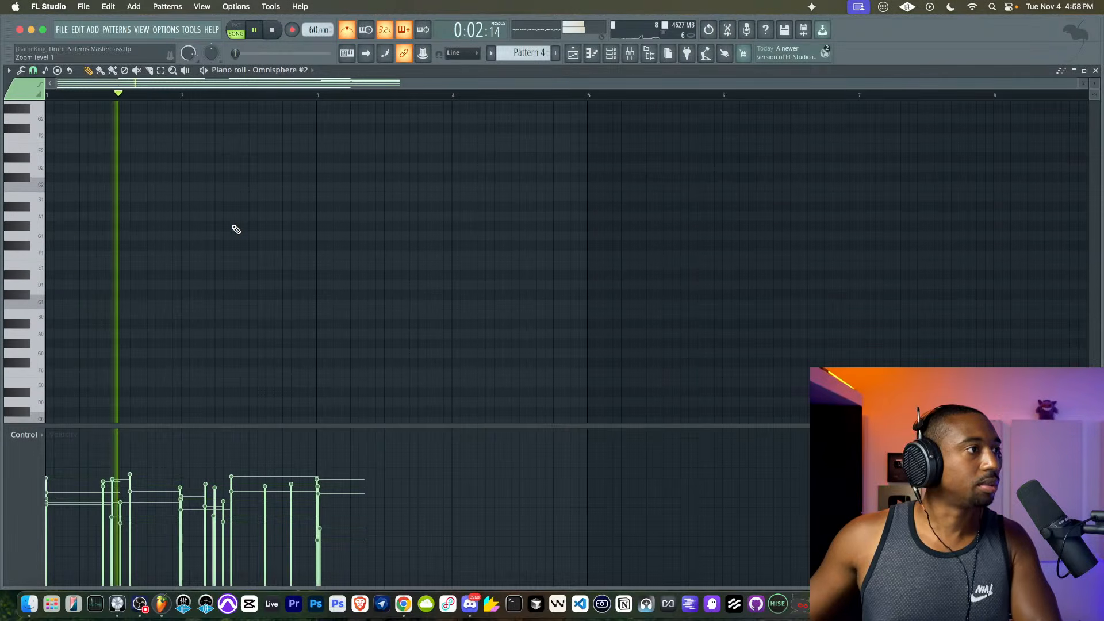
{"action": "scroll", "coordinate": [235, 229], "scroll_direction": "up", "scroll_amount": 10}
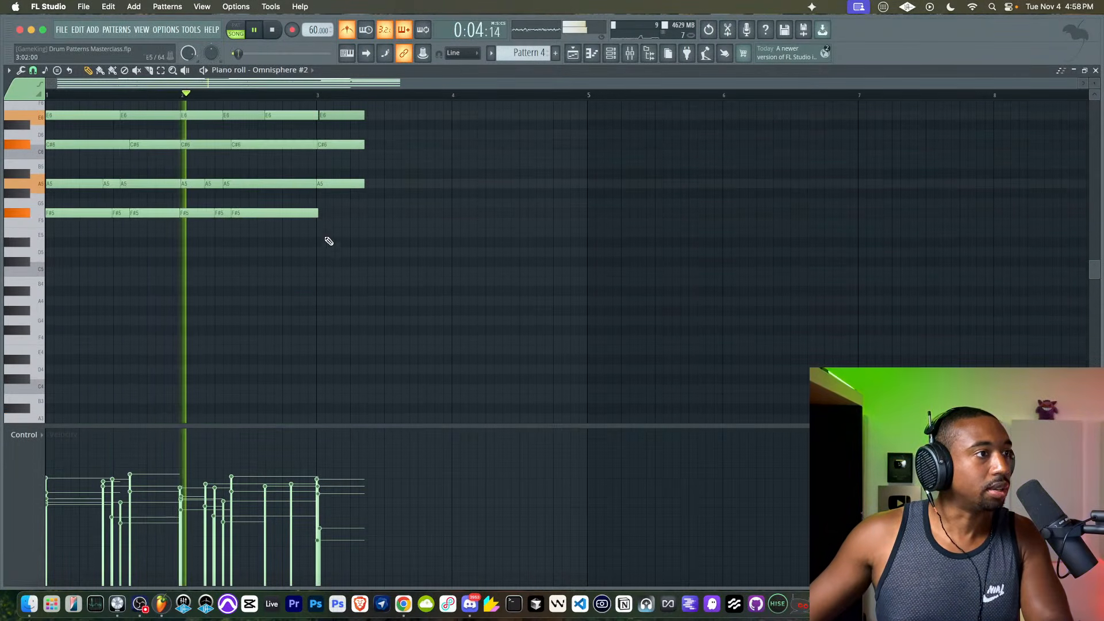
{"action": "right_click", "coordinate": [347, 301]}
{"action": "right_click", "coordinate": [347, 262]}
{"action": "right_click", "coordinate": [347, 232]}
{"action": "right_click", "coordinate": [348, 213]}
{"action": "right_click", "coordinate": [348, 193]}
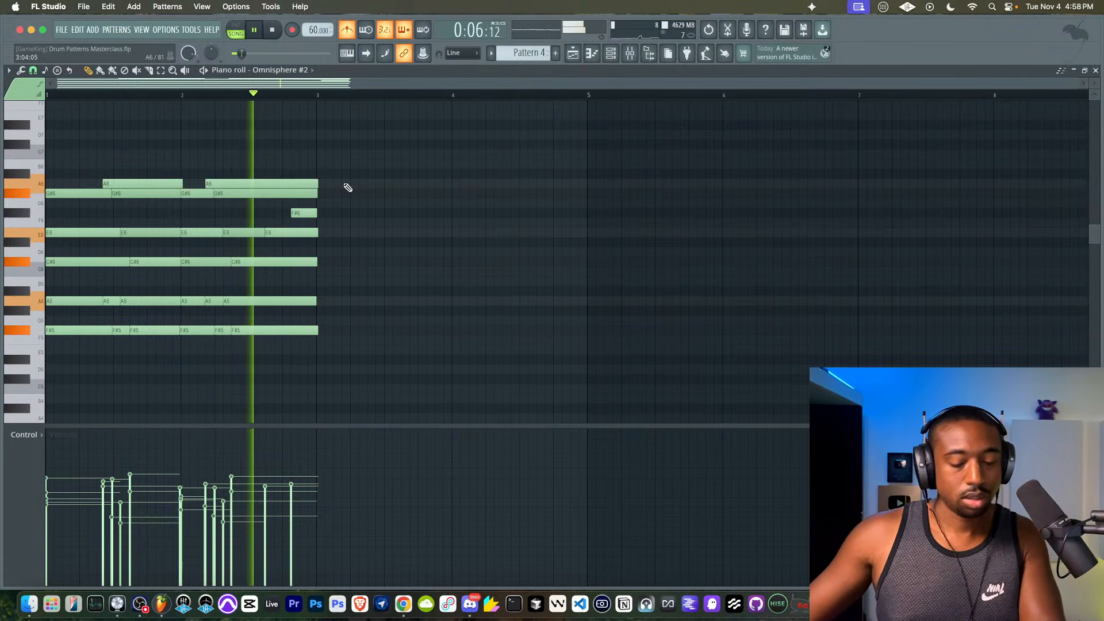
{"action": "key", "text": "ctrl+q"}
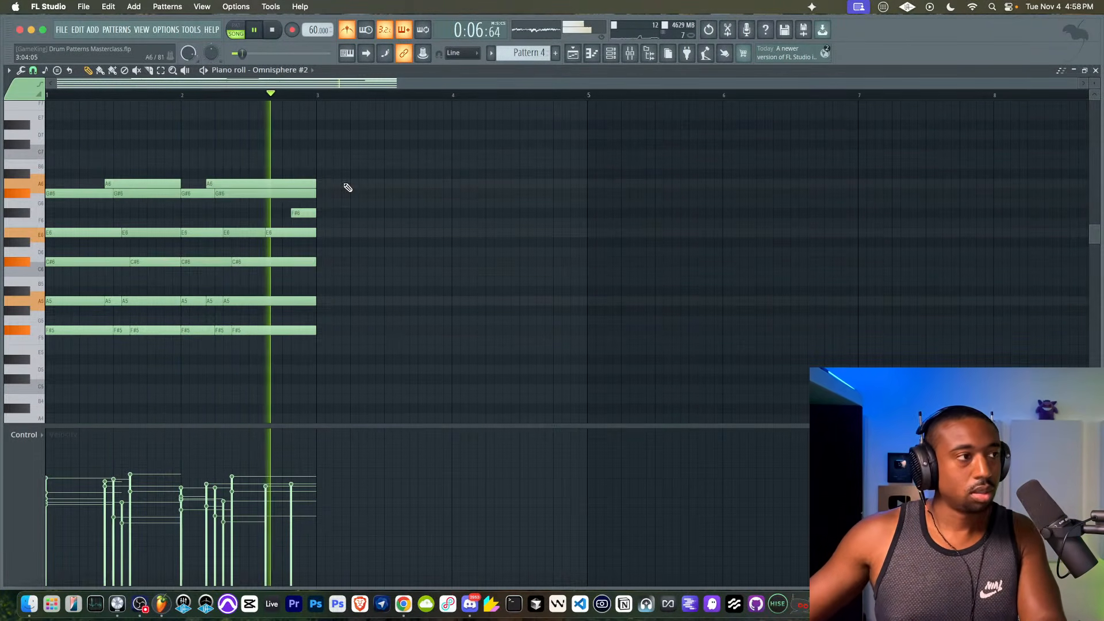
- Set layer A's pitch transpose to 0 in the bass Omnisphere
{"action": "left_click", "coordinate": [613, 53]}
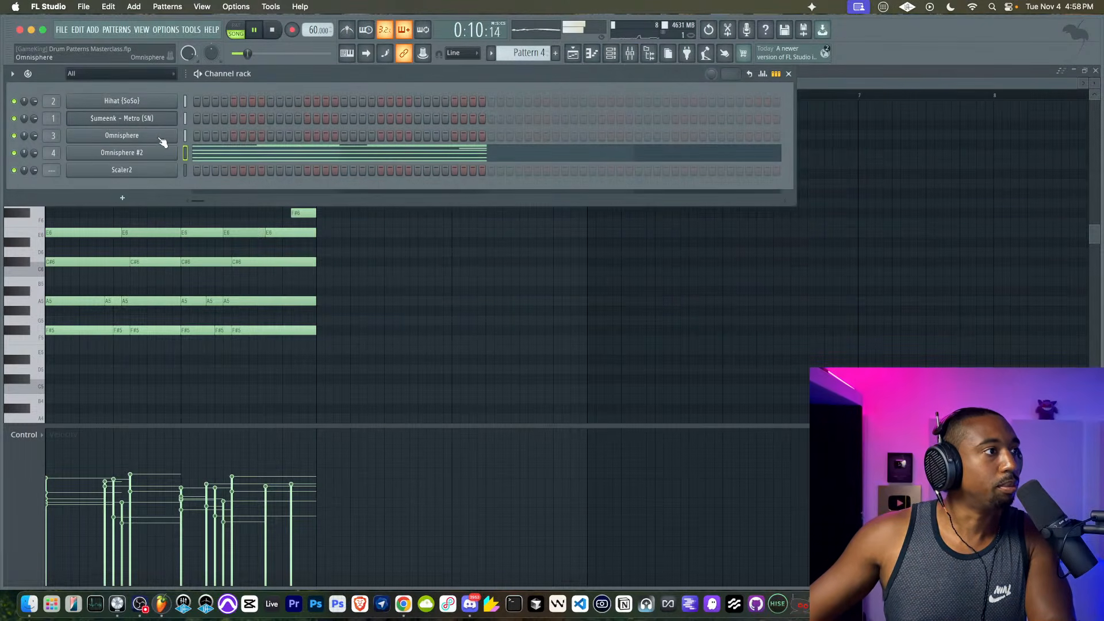
{"action": "left_click", "coordinate": [161, 138]}
{"action": "left_click", "coordinate": [454, 227]}
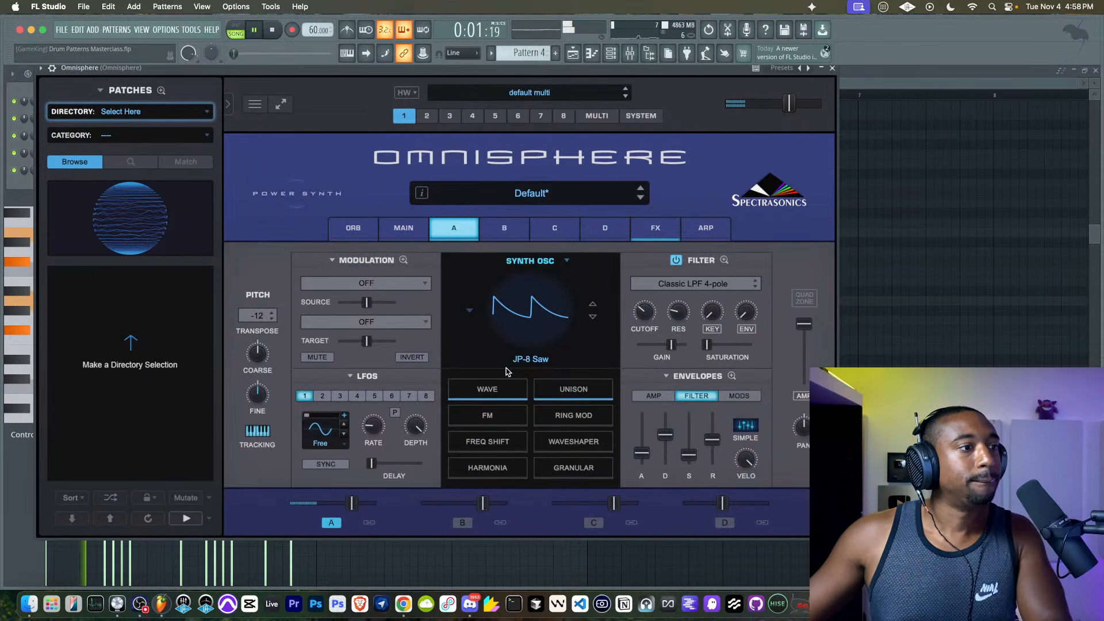
{"action": "left_click", "coordinate": [259, 315]}
{"action": "scroll", "coordinate": [262, 446], "scroll_direction": "down", "scroll_amount": 5}
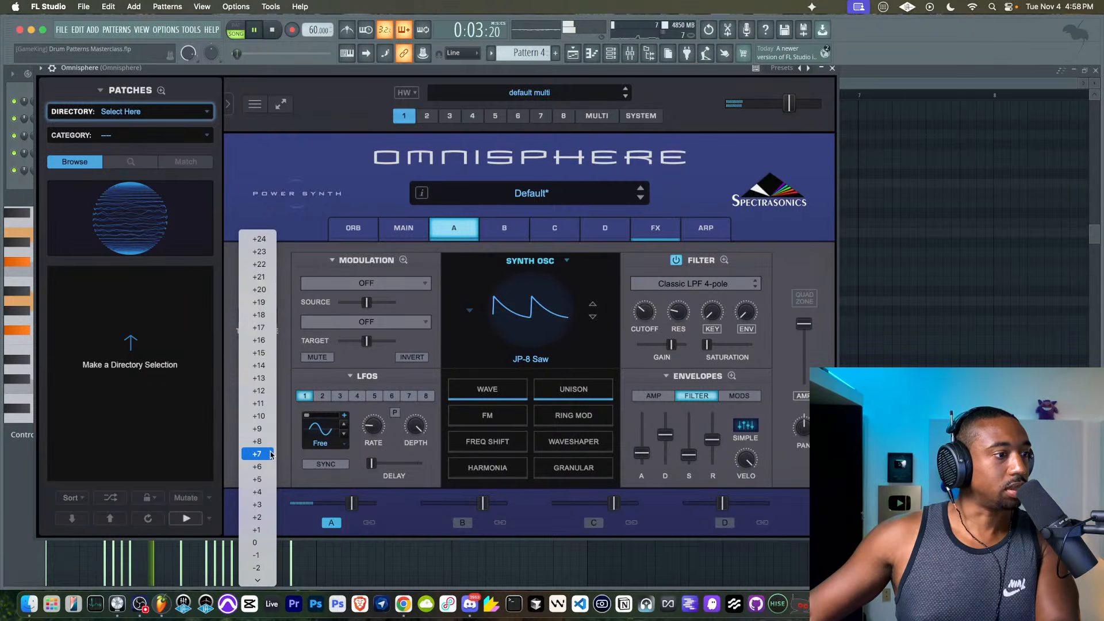
{"action": "left_click", "coordinate": [264, 480]}
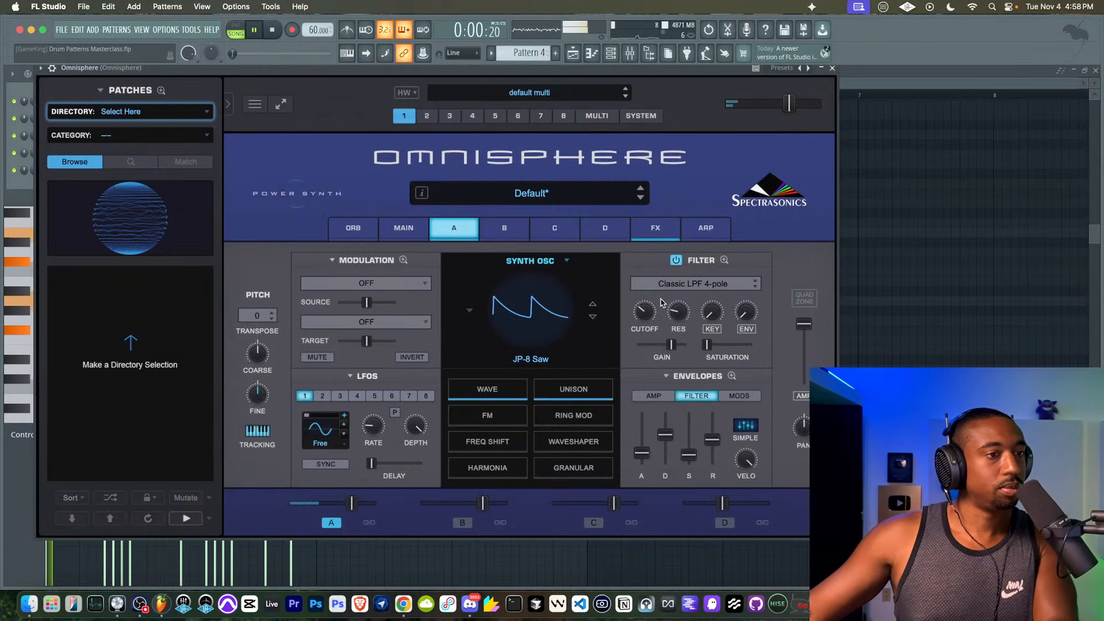
- Lower the layer A filter cutoff in the bass Omnisphere and close the synth
{"action": "left_click_drag", "start_coordinate": [645, 309], "coordinate": [645, 322]}
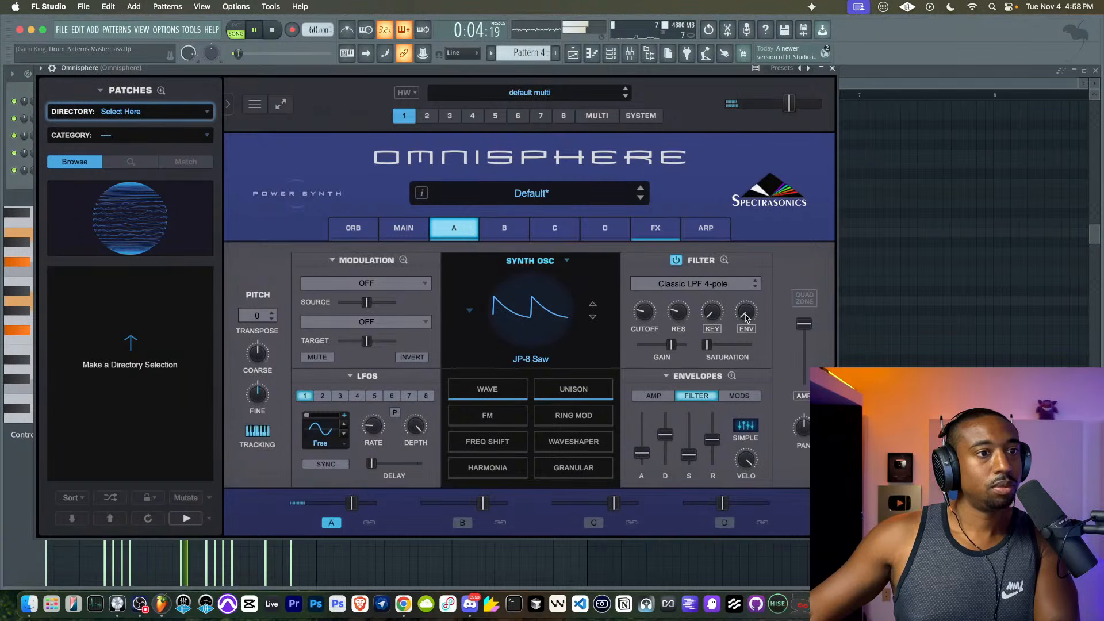
{"action": "left_click", "coordinate": [832, 68]}
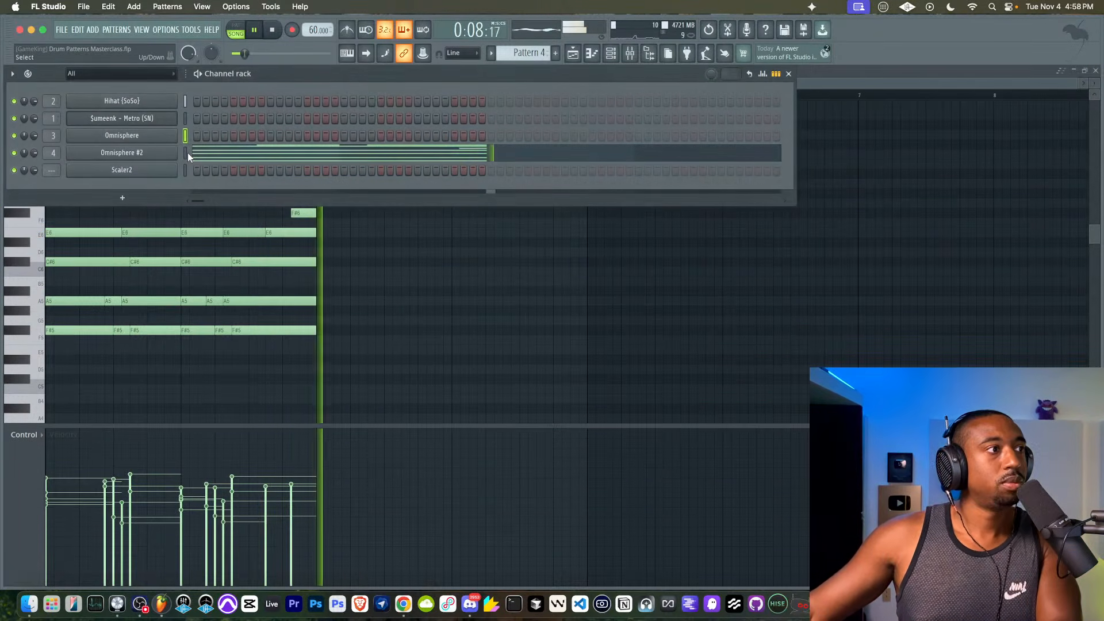
{"action": "left_click", "coordinate": [149, 155]}
{"action": "left_click", "coordinate": [151, 158]}
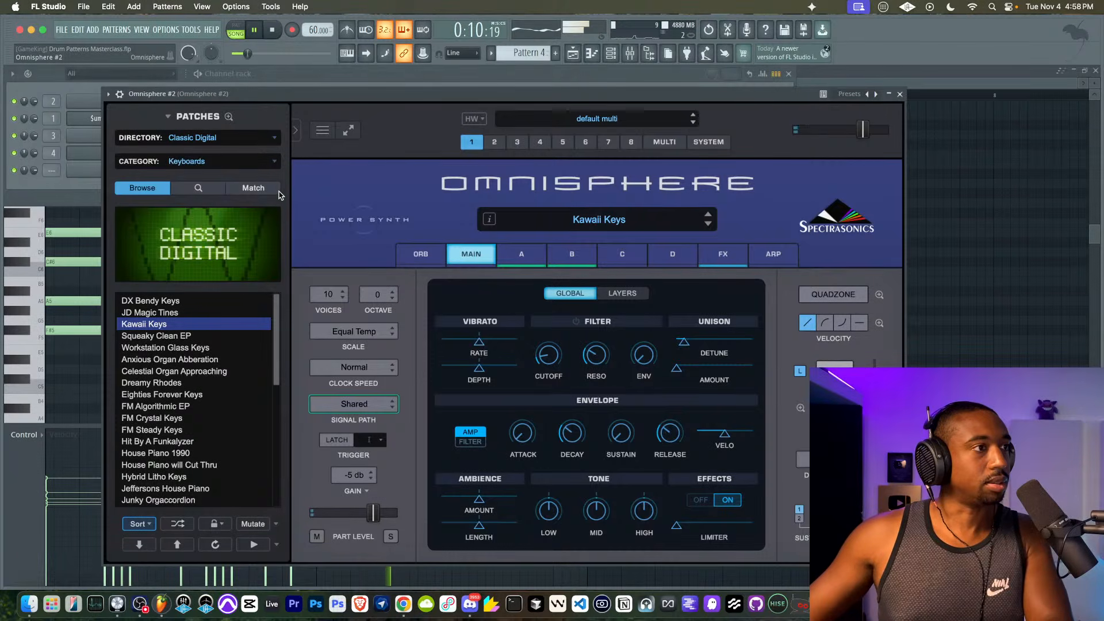
{"action": "key", "text": "Escape"}
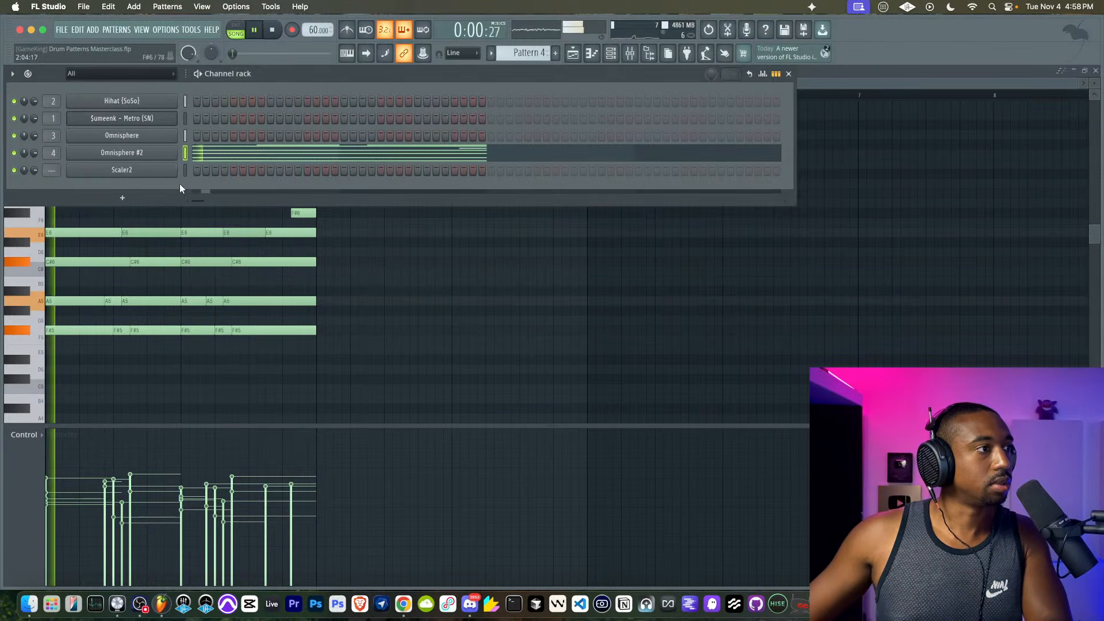
- Stop playback, close the piano roll and repeat the Pattern 4 clip along Track 4 up to bar 17
{"action": "key", "text": "space"}
{"action": "left_click", "coordinate": [610, 53]}
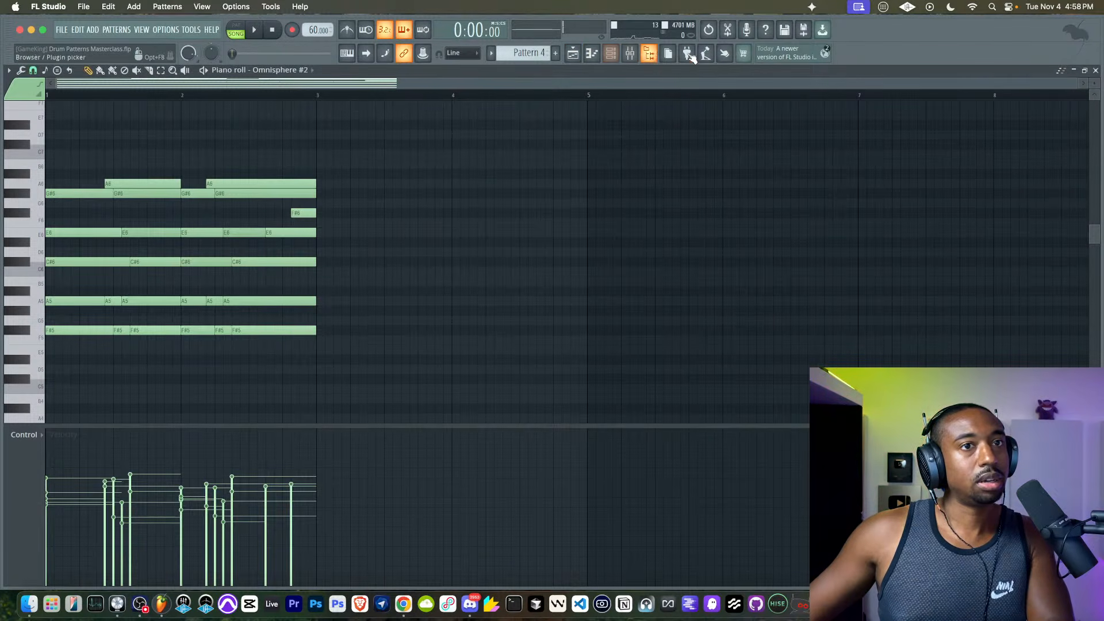
{"action": "left_click", "coordinate": [1095, 71]}
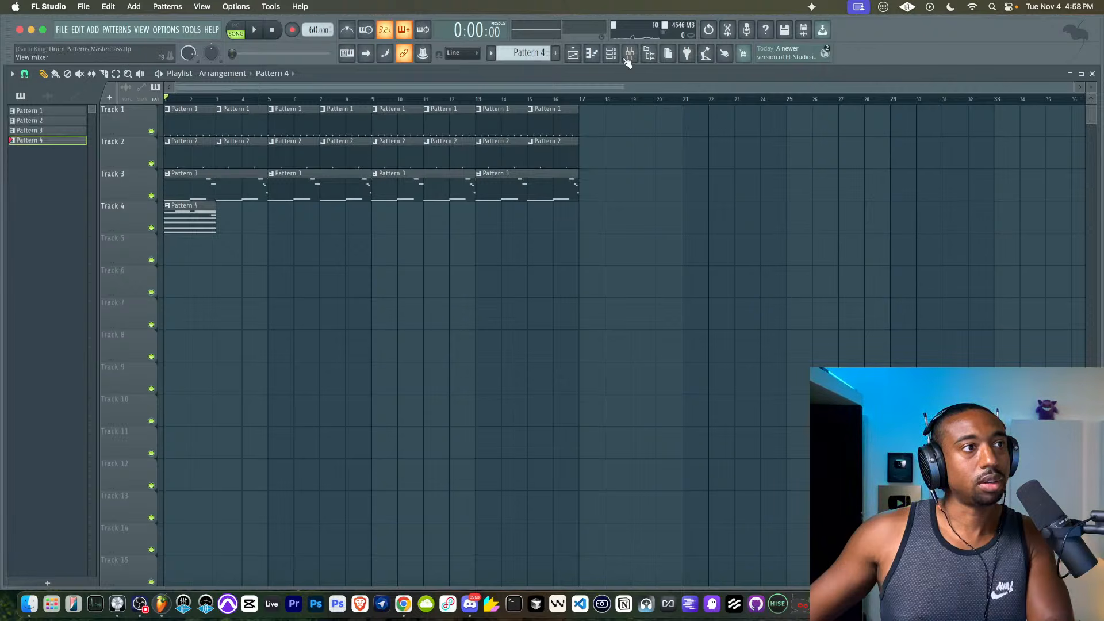
{"action": "key", "text": "ctrl+b"}
{"action": "key", "text": "ctrl+b"}
{"action": "key", "text": "ctrl+b"}
{"action": "key", "text": "ctrl+b"}
{"action": "key", "text": "ctrl+b"}
{"action": "key", "text": "ctrl+b"}
{"action": "key", "text": "ctrl+b"}
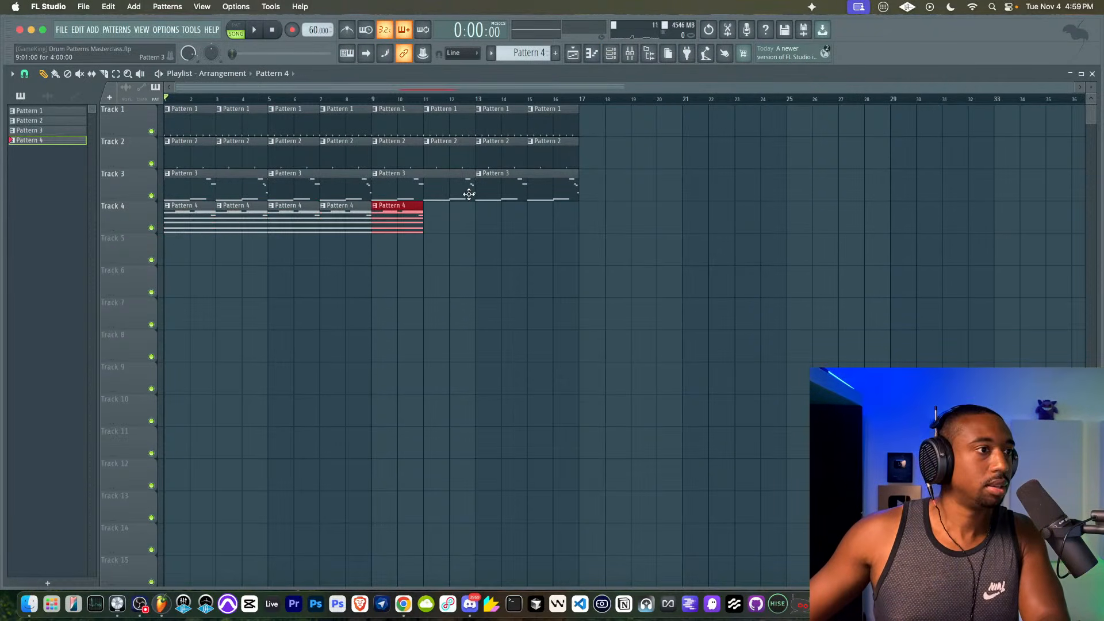
- Load the Workstation Glass Keys patch in Omnisphere #2 during playback and set that channel's volume to about 51%
{"action": "left_click", "coordinate": [611, 54]}
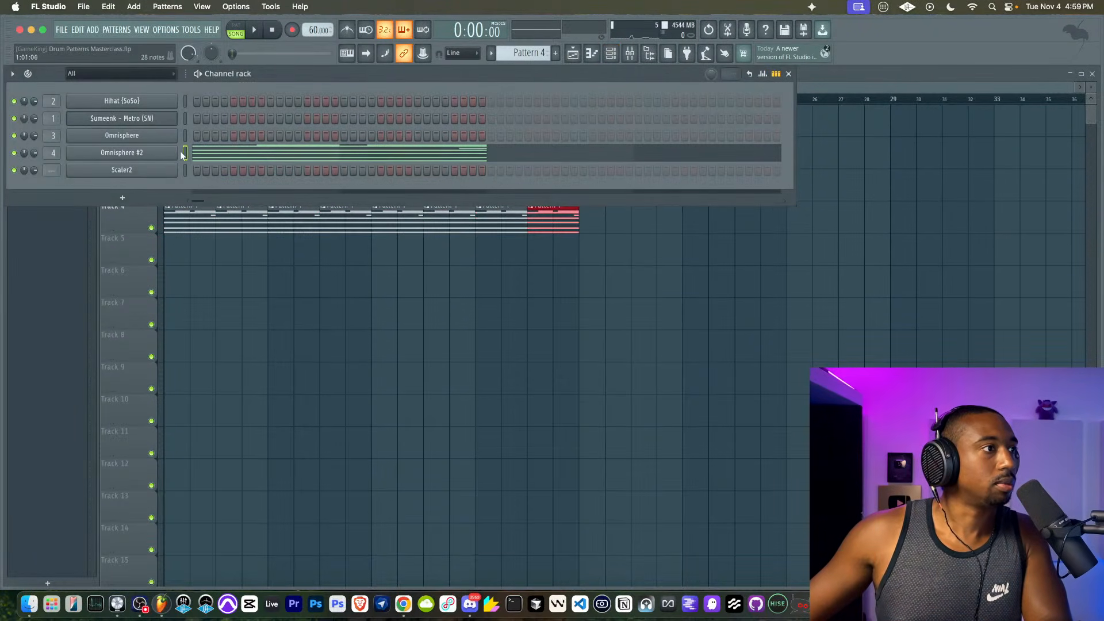
{"action": "double_click", "coordinate": [258, 71]}
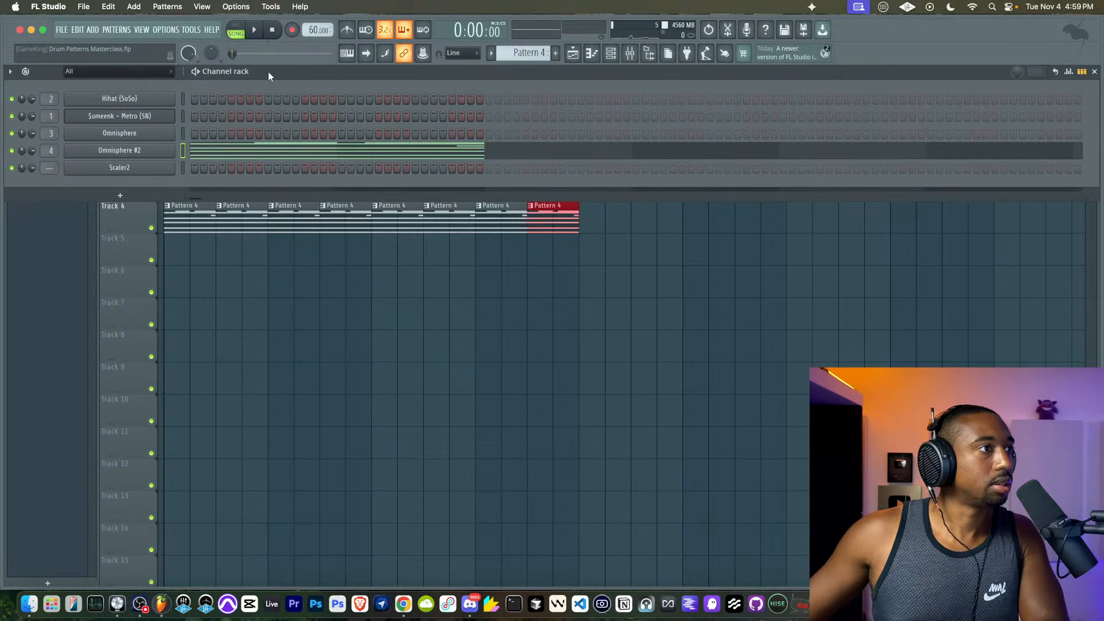
{"action": "left_click", "coordinate": [141, 150]}
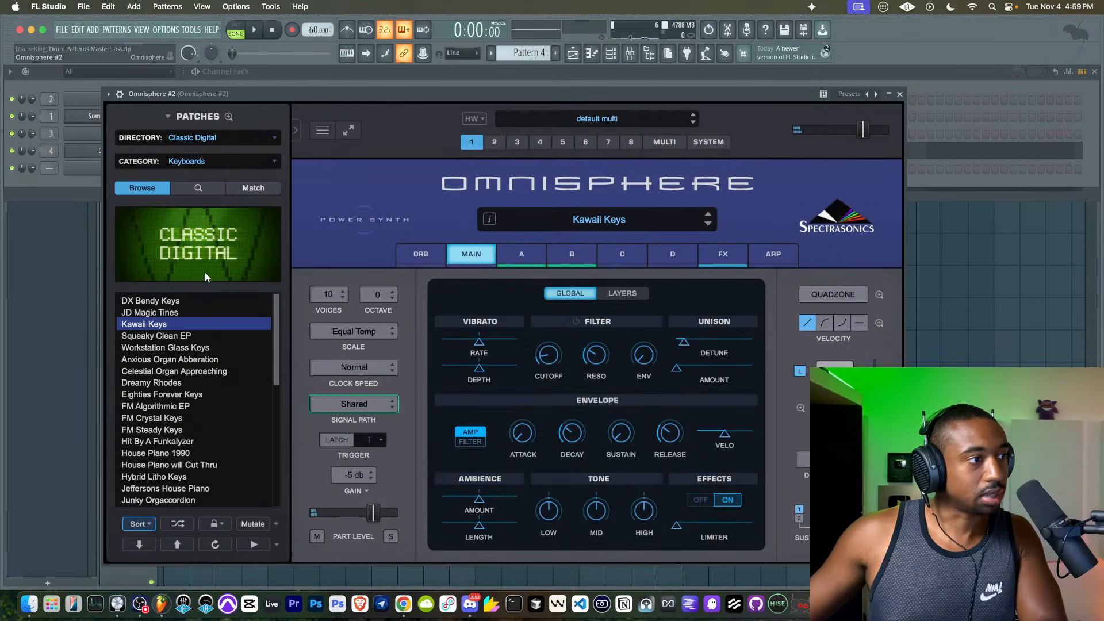
{"action": "key", "text": "space"}
{"action": "left_click", "coordinate": [182, 346]}
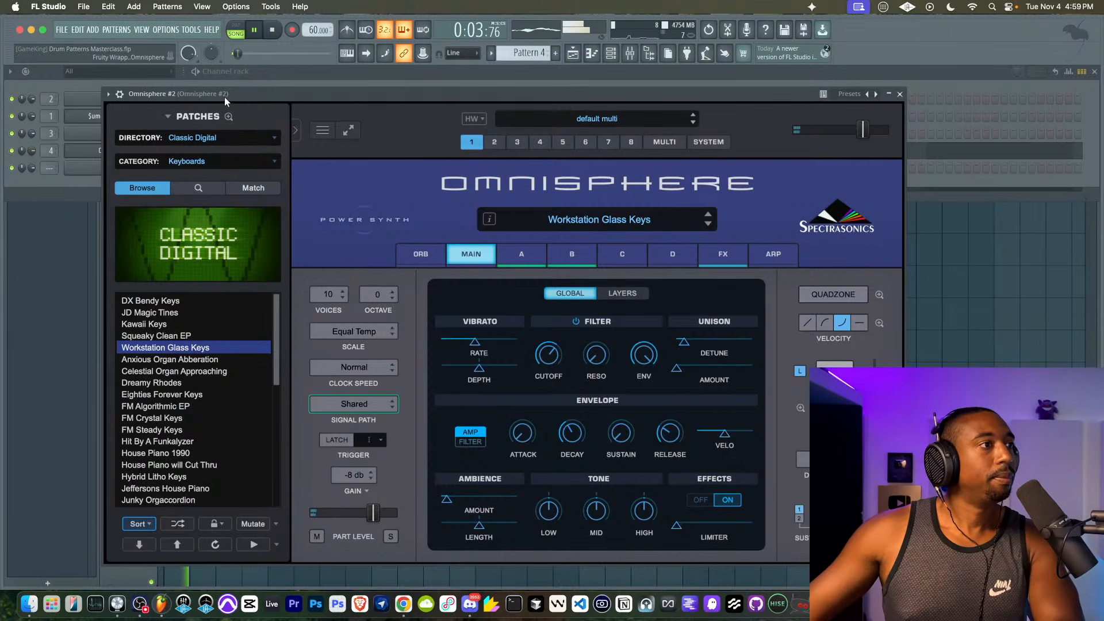
{"action": "left_click_drag", "start_coordinate": [225, 102], "coordinate": [330, 131]}
{"action": "left_click", "coordinate": [34, 152]}
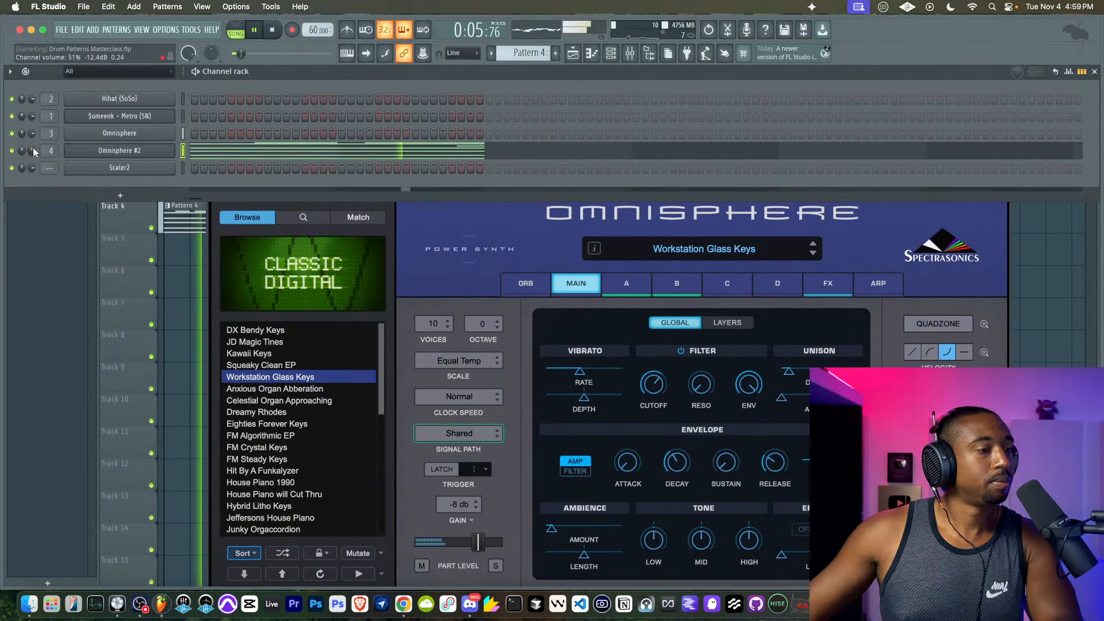
- Audition the patches Anxious Organ Abberation, Eighties Forever Keys and FM Algorithmic EP in Omnisphere #2, then close the synth
{"action": "left_click", "coordinate": [305, 390]}
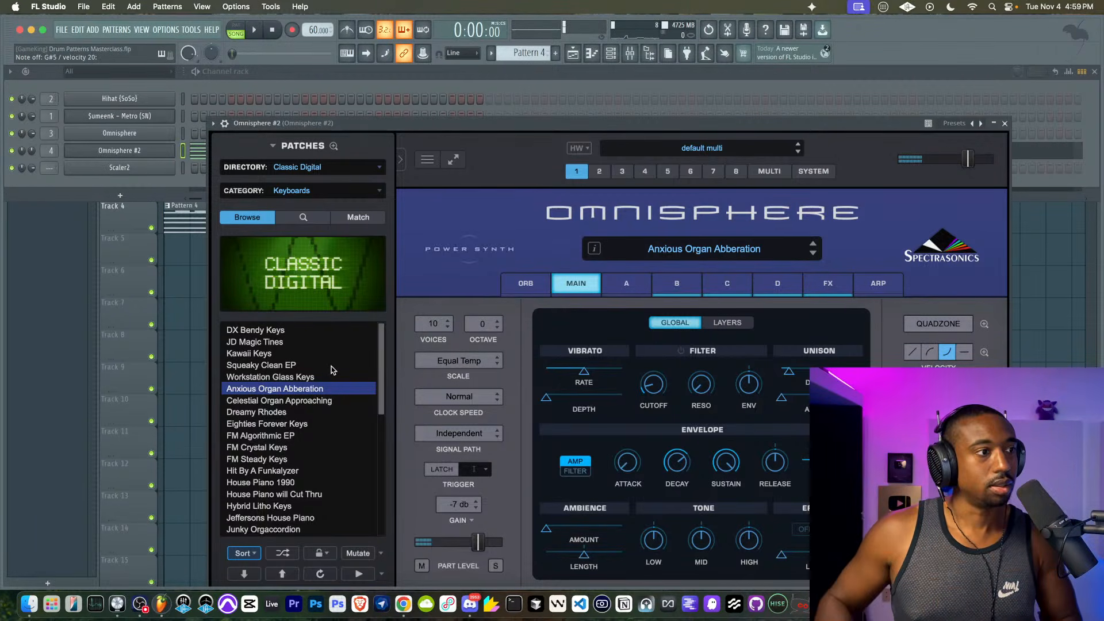
{"action": "left_click", "coordinate": [284, 423]}
{"action": "key", "text": "space"}
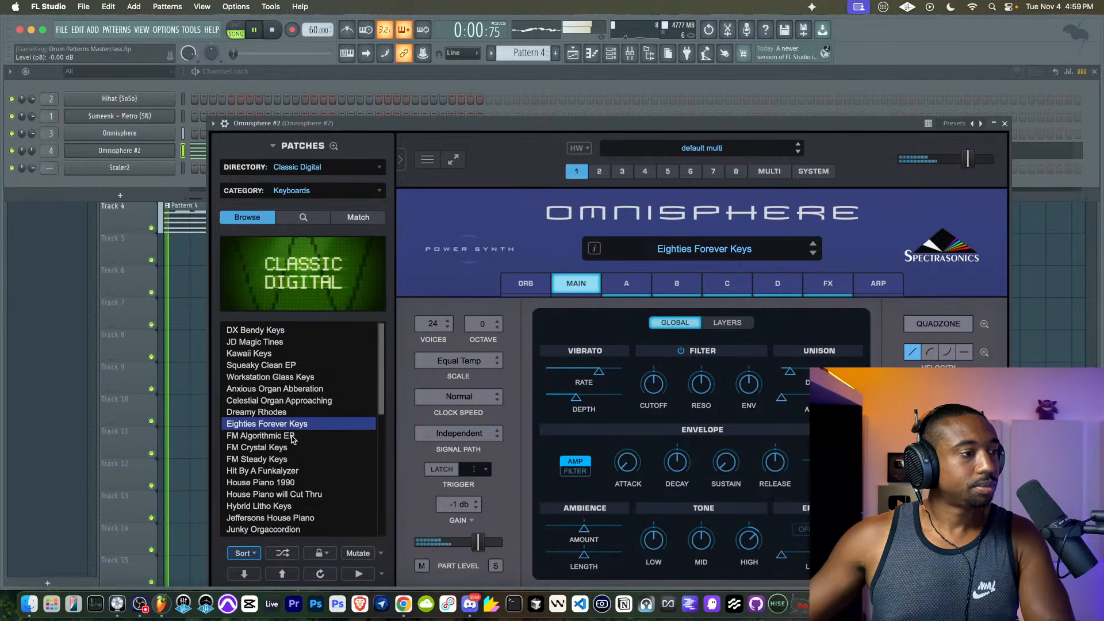
{"action": "left_click", "coordinate": [291, 435]}
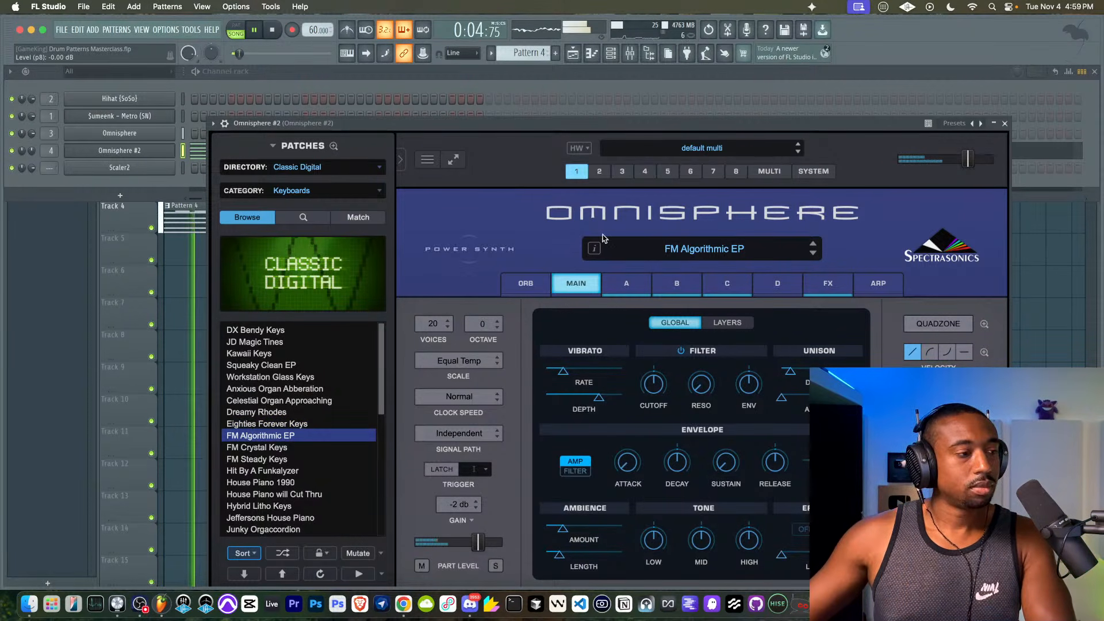
{"action": "left_click", "coordinate": [1005, 123]}
{"action": "right_click", "coordinate": [704, 329]}
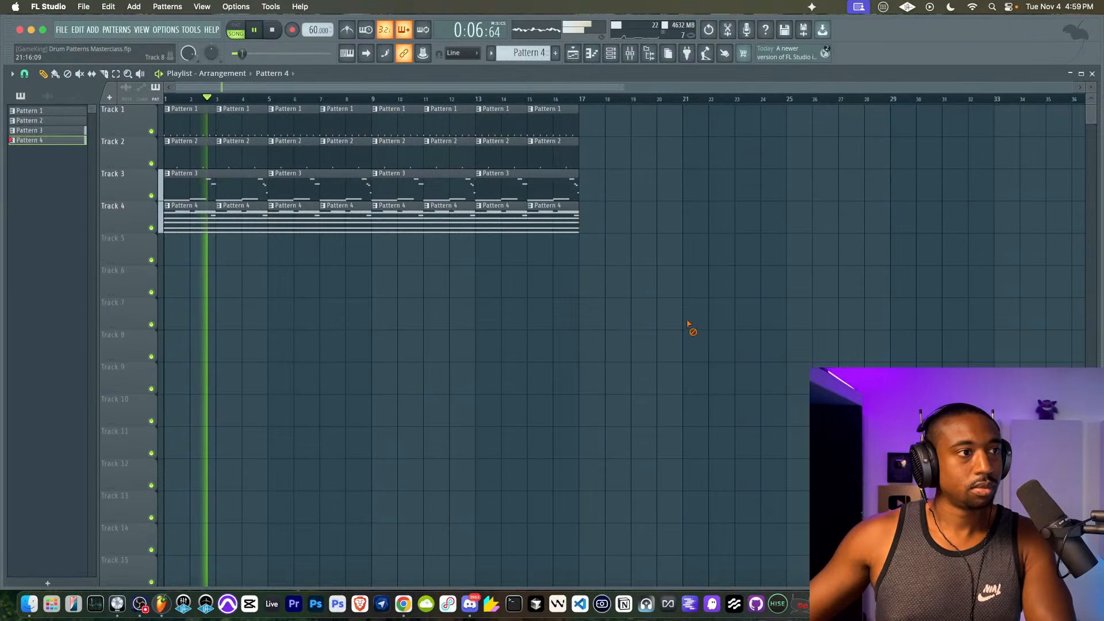
- Switch from Pattern 4 to the new Pattern 5 with the channel rack open
{"action": "left_click", "coordinate": [611, 53]}
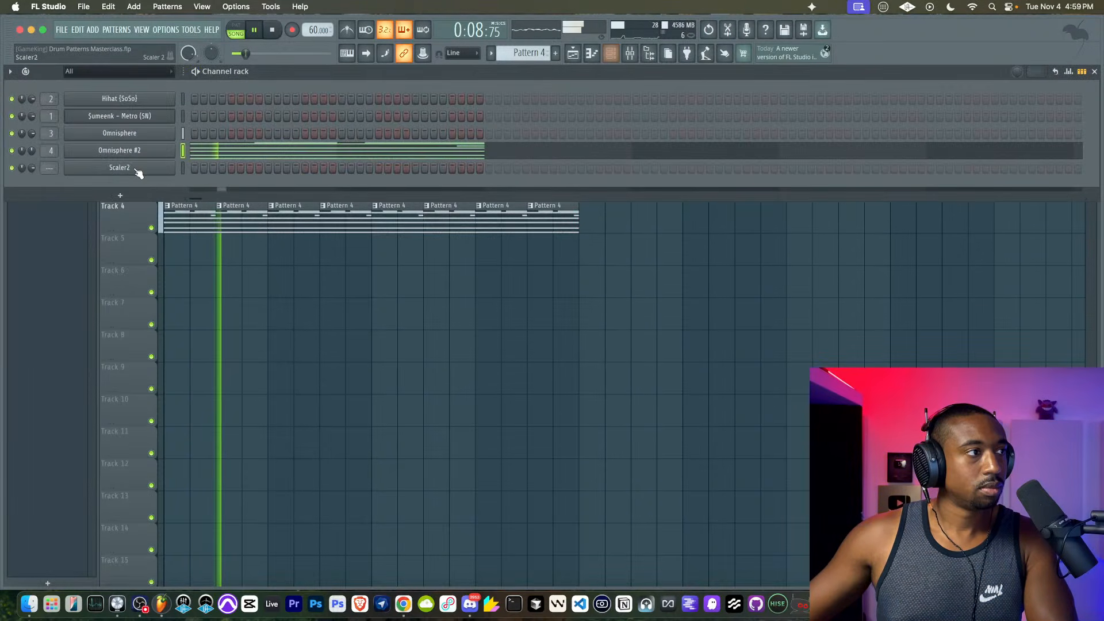
{"action": "key", "text": "F6"}
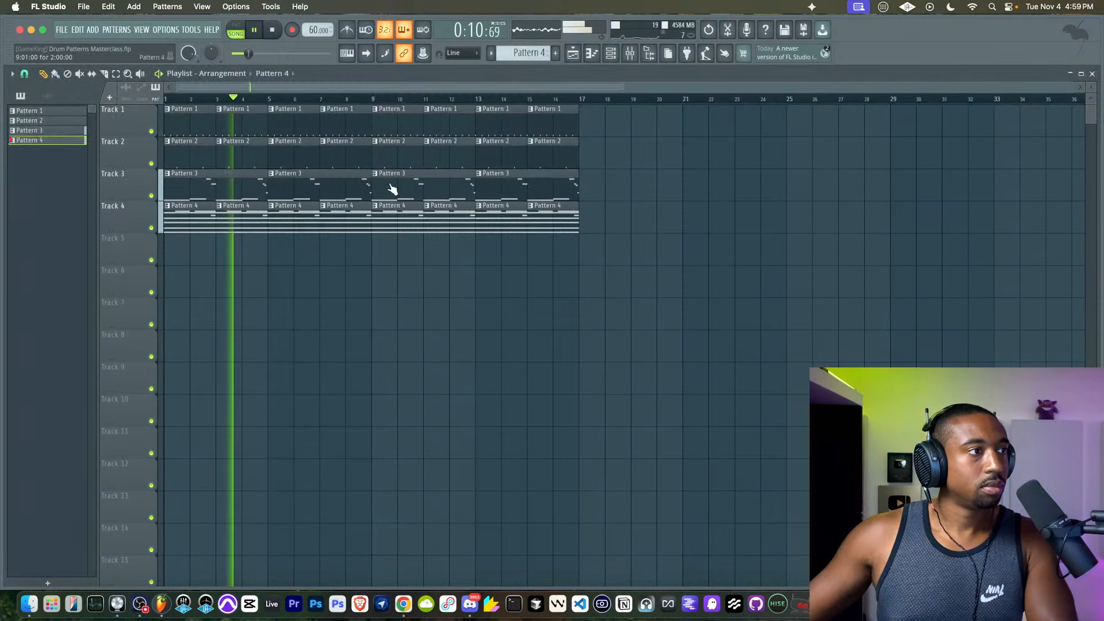
{"action": "left_click", "coordinate": [611, 53]}
{"action": "left_click_drag", "start_coordinate": [538, 54], "coordinate": [538, 49]}
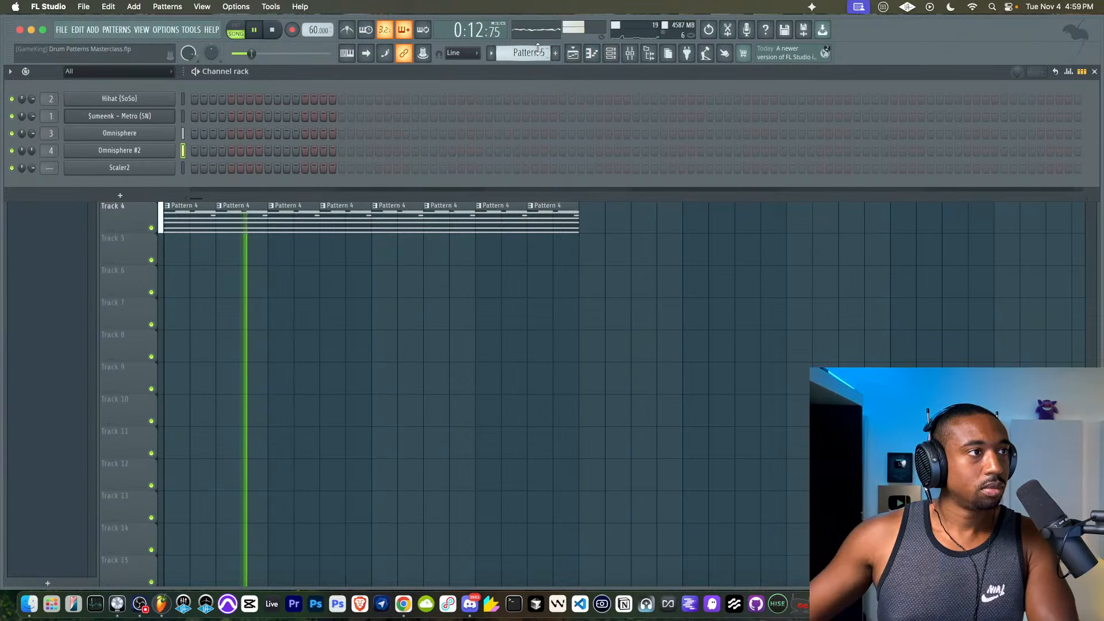
- Add Sound Design Kick 2 from the 1 - Go - To Drums folder as a new sampler channel and close its settings
{"action": "left_click", "coordinate": [649, 53]}
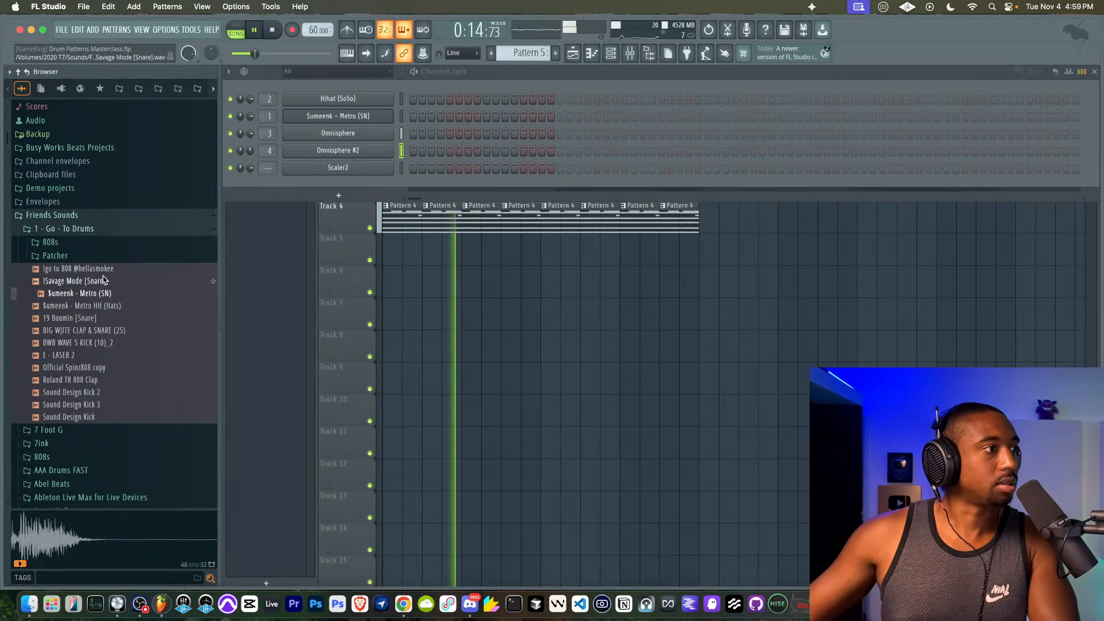
{"action": "scroll", "coordinate": [101, 299], "scroll_direction": "down", "scroll_amount": 2}
{"action": "left_click", "coordinate": [91, 370]}
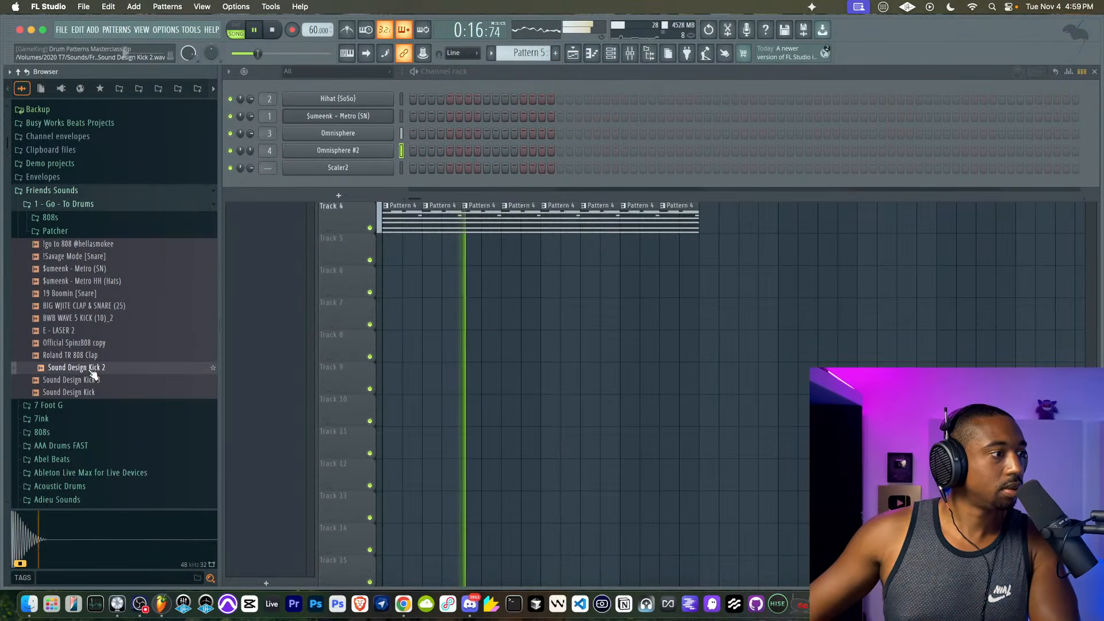
{"action": "right_click", "coordinate": [92, 371]}
{"action": "left_click", "coordinate": [121, 360]}
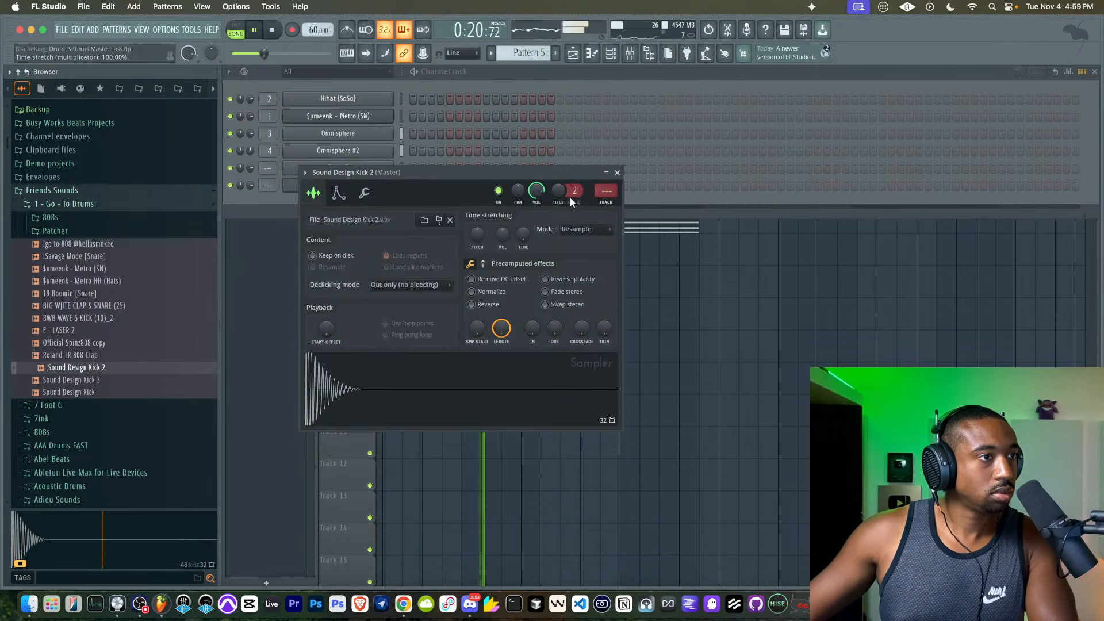
{"action": "left_click", "coordinate": [617, 172]}
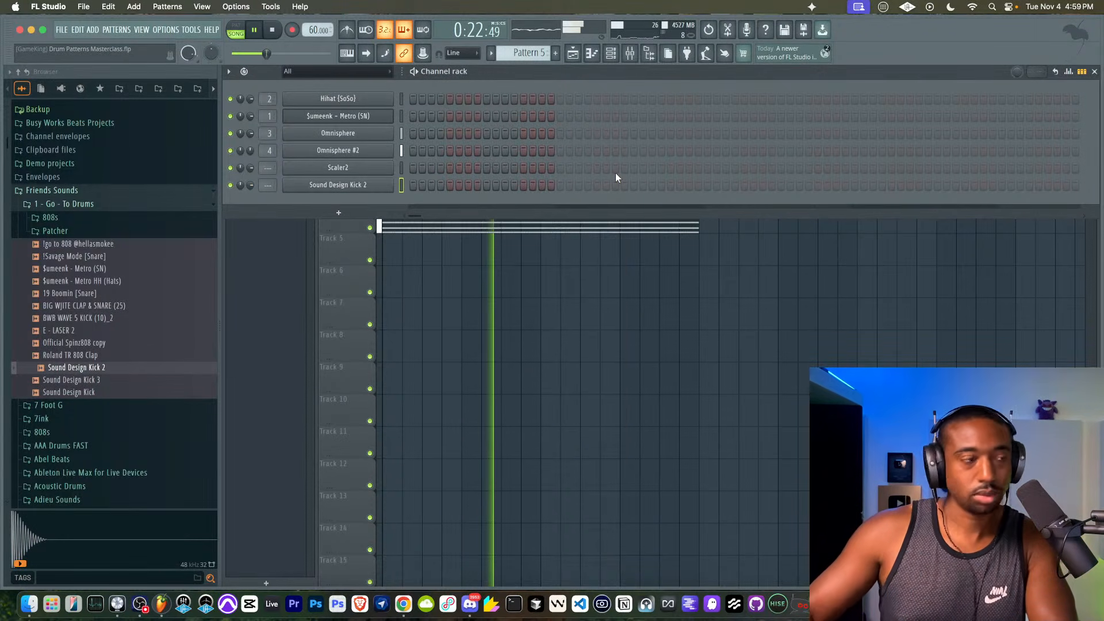
- Route Sound Design Kick 2 to mixer track 5 and record a C5 kick part into Pattern 5, placed on Track 5 at bar 1
{"action": "key", "text": "F9"}
{"action": "key", "text": "space"}
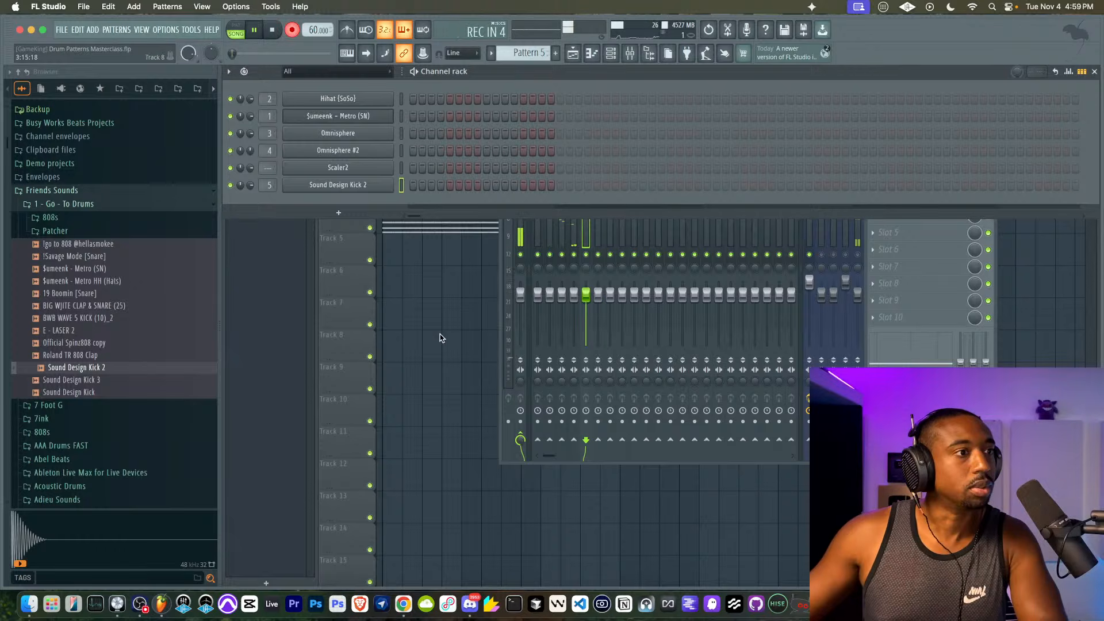
{"action": "left_click", "coordinate": [807, 258]}
{"action": "right_click", "coordinate": [460, 305]}
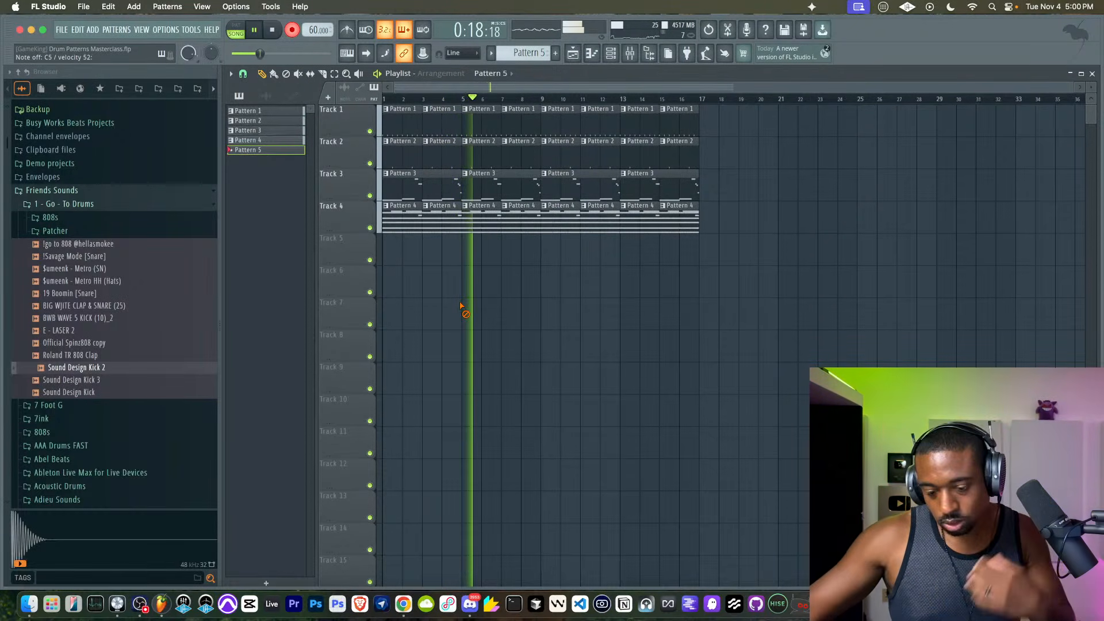
{"action": "key", "text": "space"}
{"action": "left_click", "coordinate": [633, 53]}
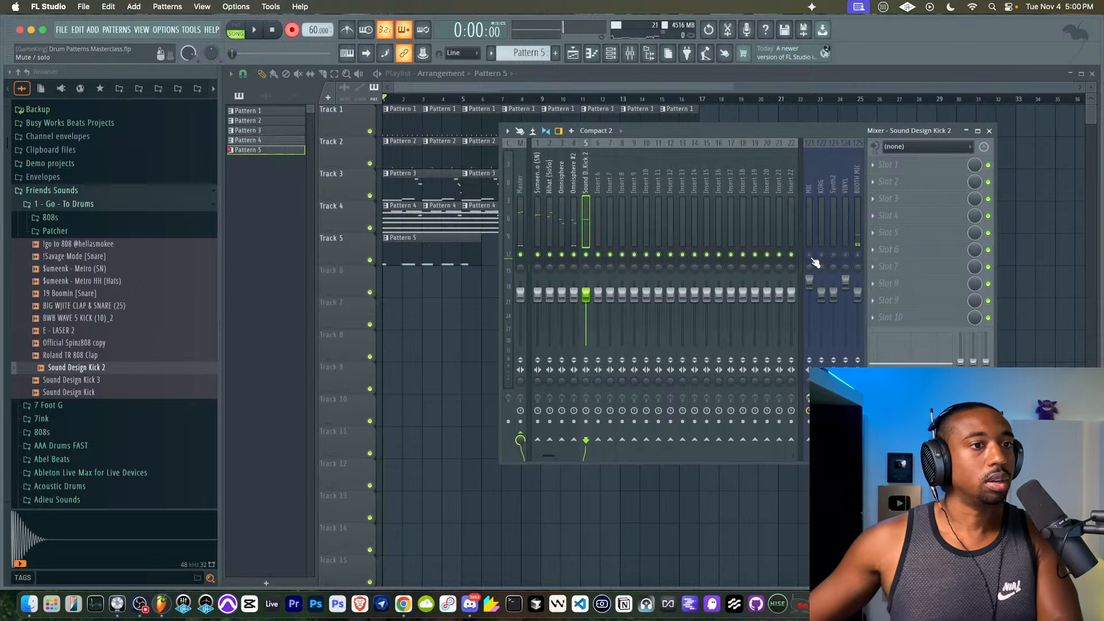
- Load the Hit By A Funkalyzer patch in Omnisphere #2 while the song plays, then close the synth
{"action": "key", "text": "space"}
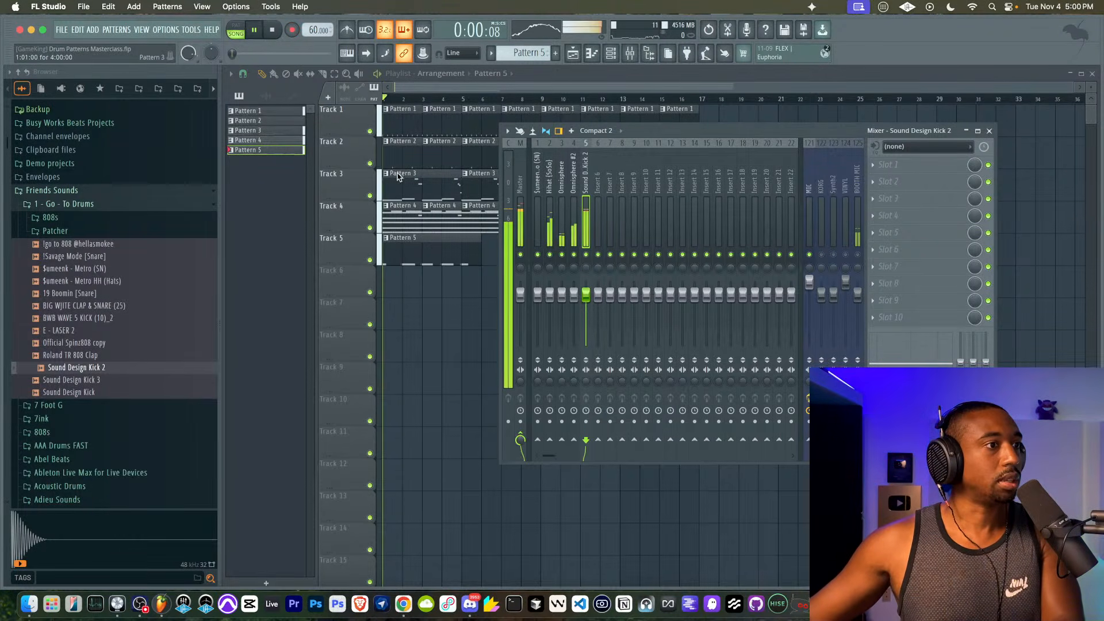
{"action": "left_click", "coordinate": [592, 54]}
{"action": "left_click", "coordinate": [612, 53]}
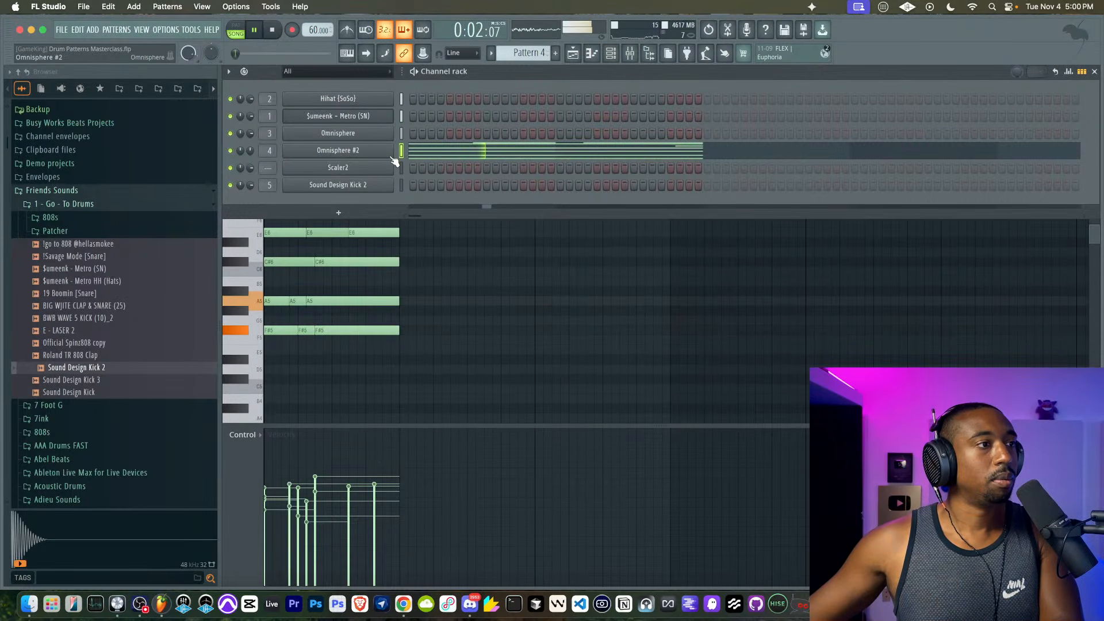
{"action": "left_click", "coordinate": [338, 150]}
{"action": "left_click", "coordinate": [479, 470]}
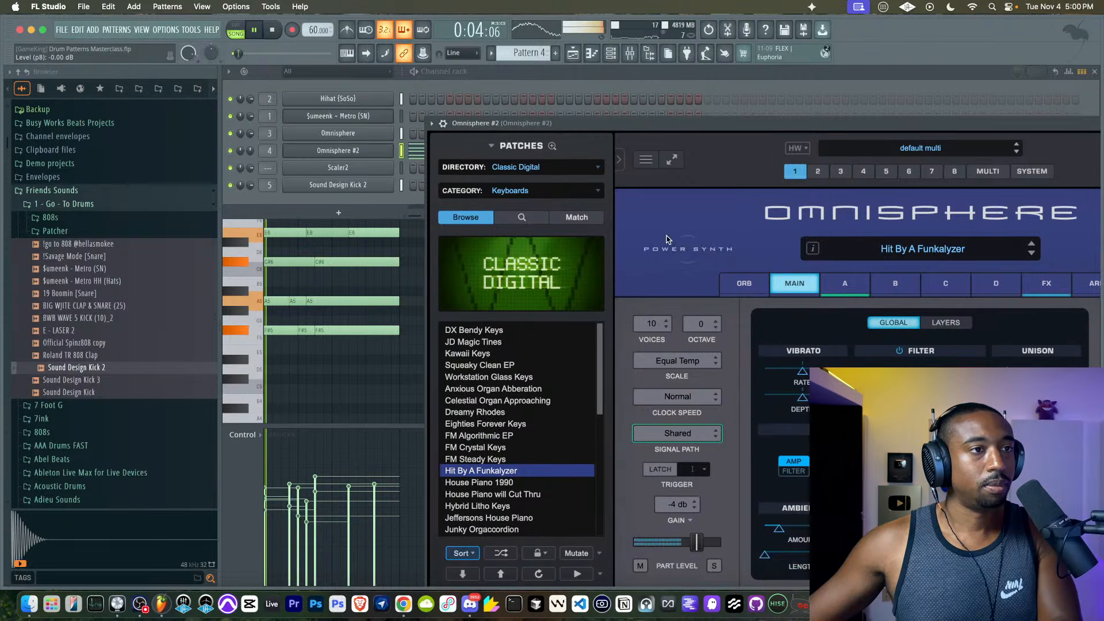
{"action": "left_click_drag", "start_coordinate": [704, 124], "coordinate": [526, 105]}
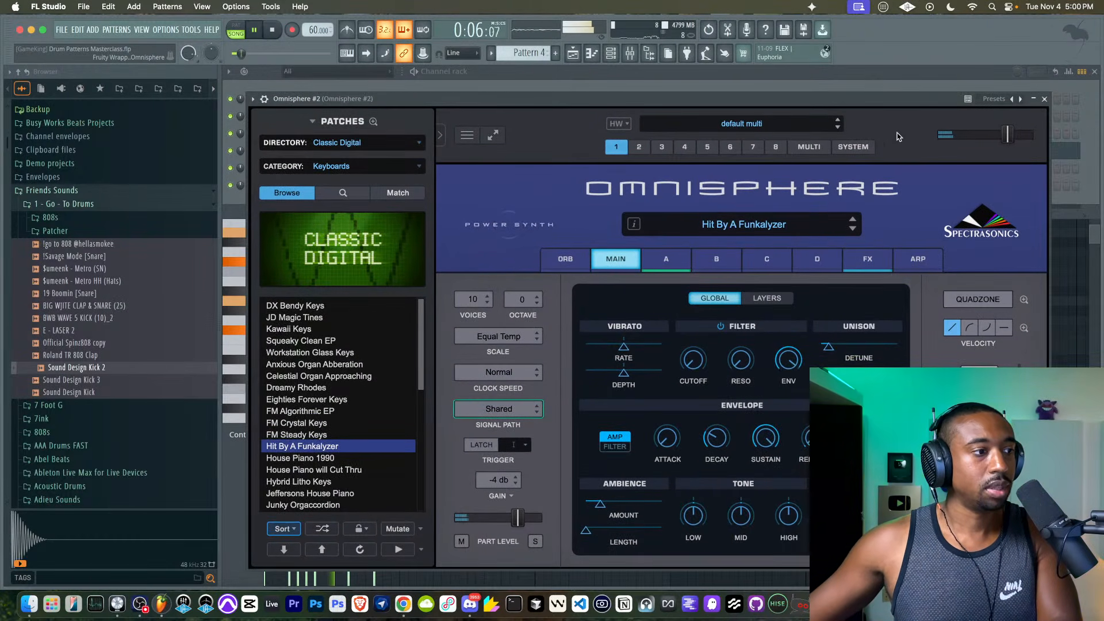
{"action": "left_click", "coordinate": [1044, 99]}
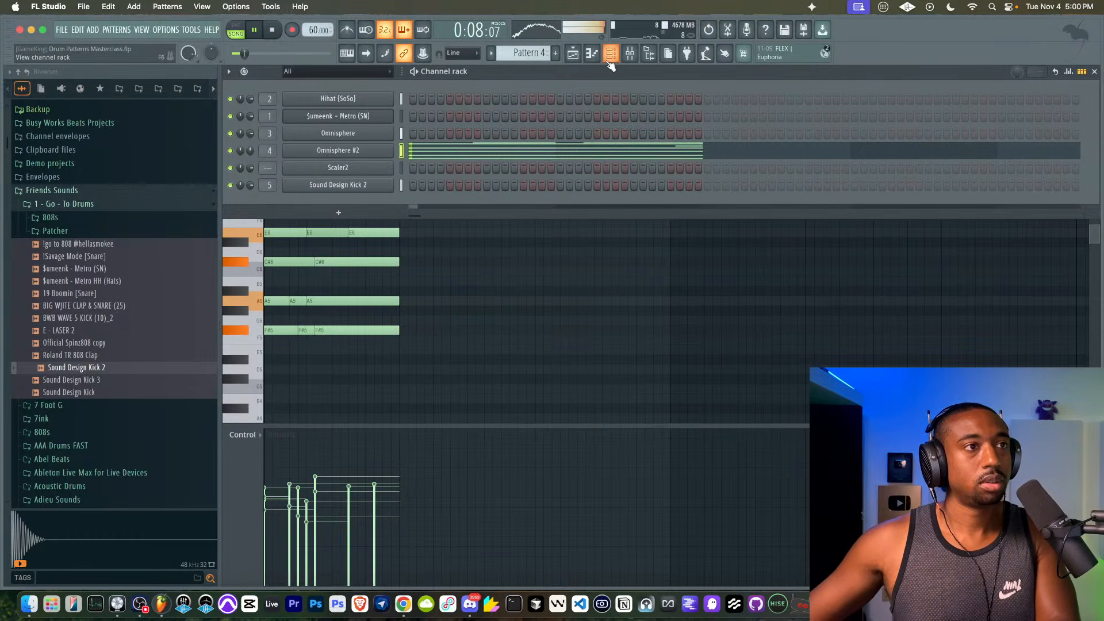
- Add a Velvet Verb reverb to the first slot of Omnisphere #2's common effects rack and close the synth
{"action": "left_click", "coordinate": [390, 151]}
{"action": "left_click", "coordinate": [881, 260]}
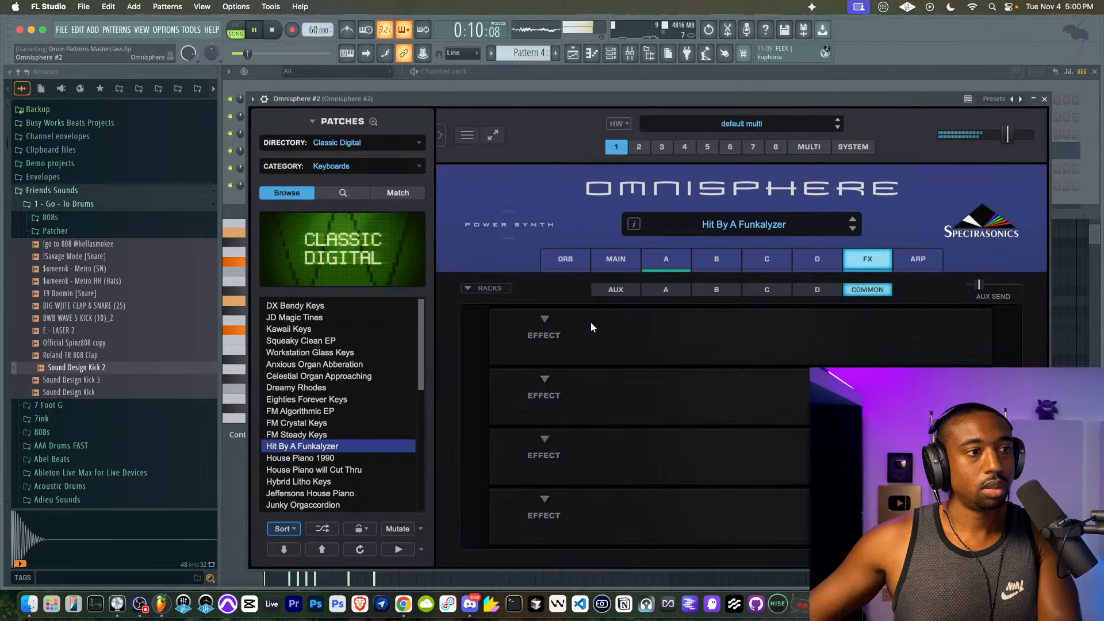
{"action": "left_click", "coordinate": [591, 322]}
{"action": "mouse_move", "coordinate": [564, 477]}
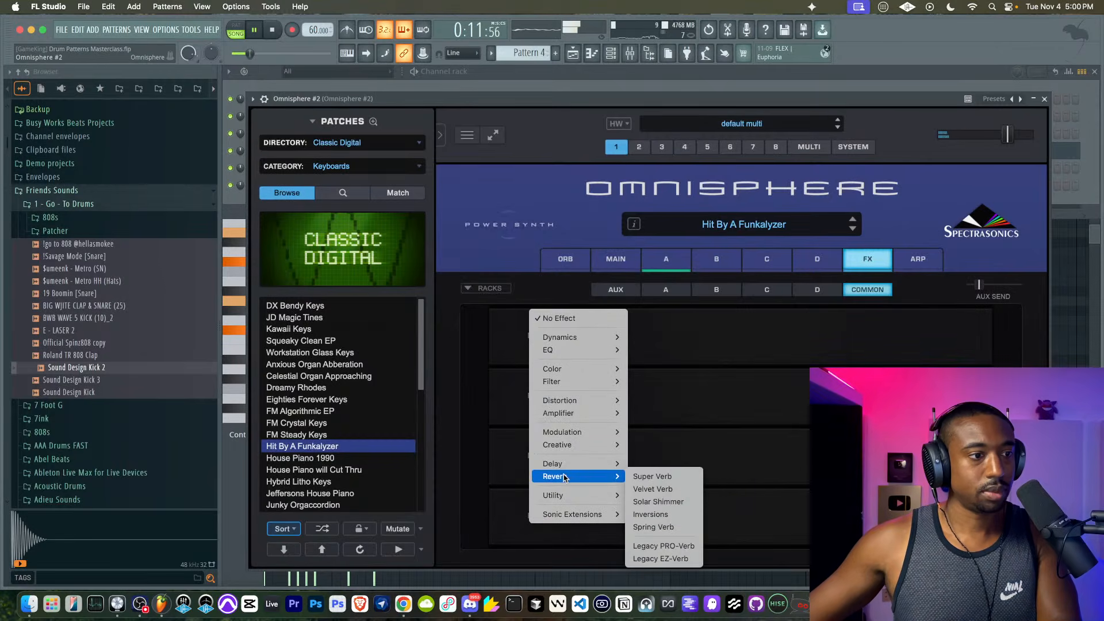
{"action": "left_click", "coordinate": [652, 489]}
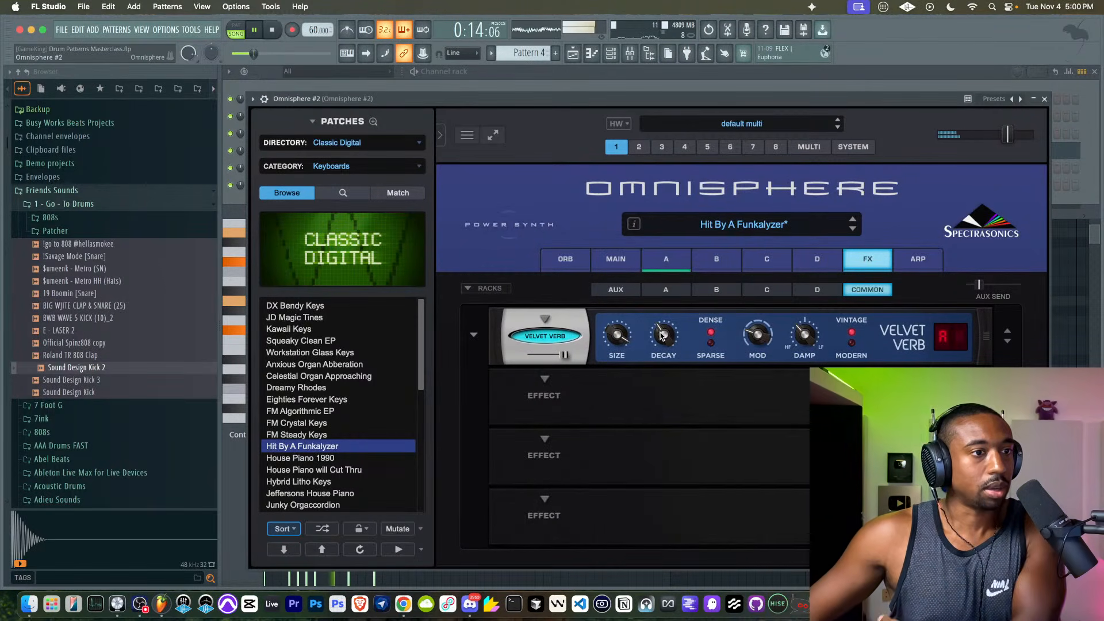
{"action": "left_click", "coordinate": [1047, 101]}
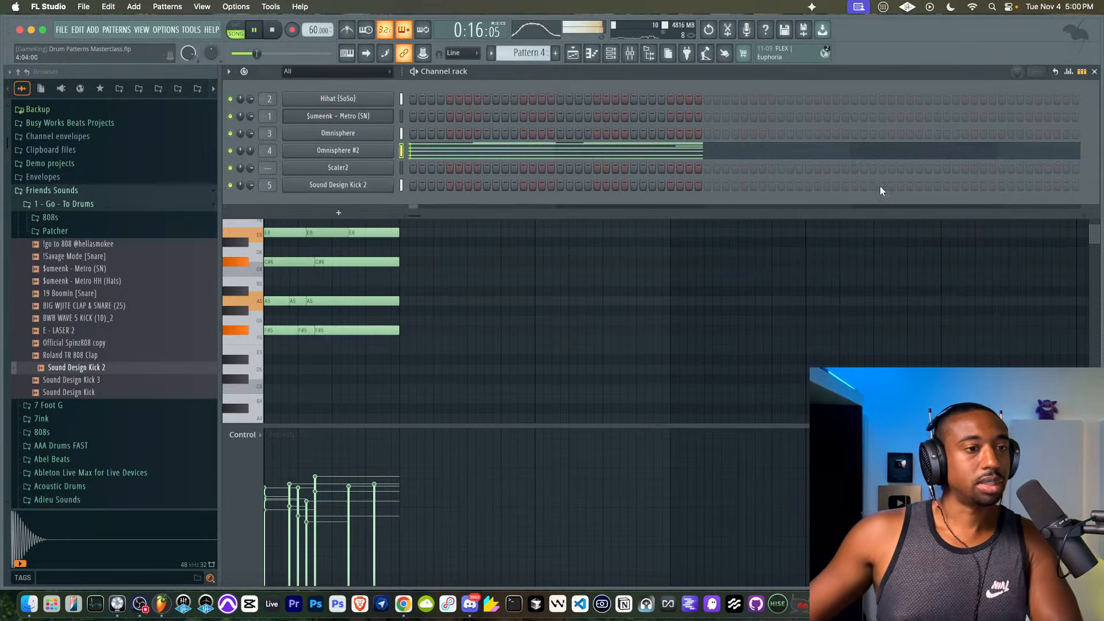
- Lower the Velvet Verb mix in Omnisphere #2's common effects rack to 0.44 and close the synth
{"action": "left_click", "coordinate": [879, 185]}
{"action": "left_click", "coordinate": [1096, 71]}
{"action": "key", "text": "F6"}
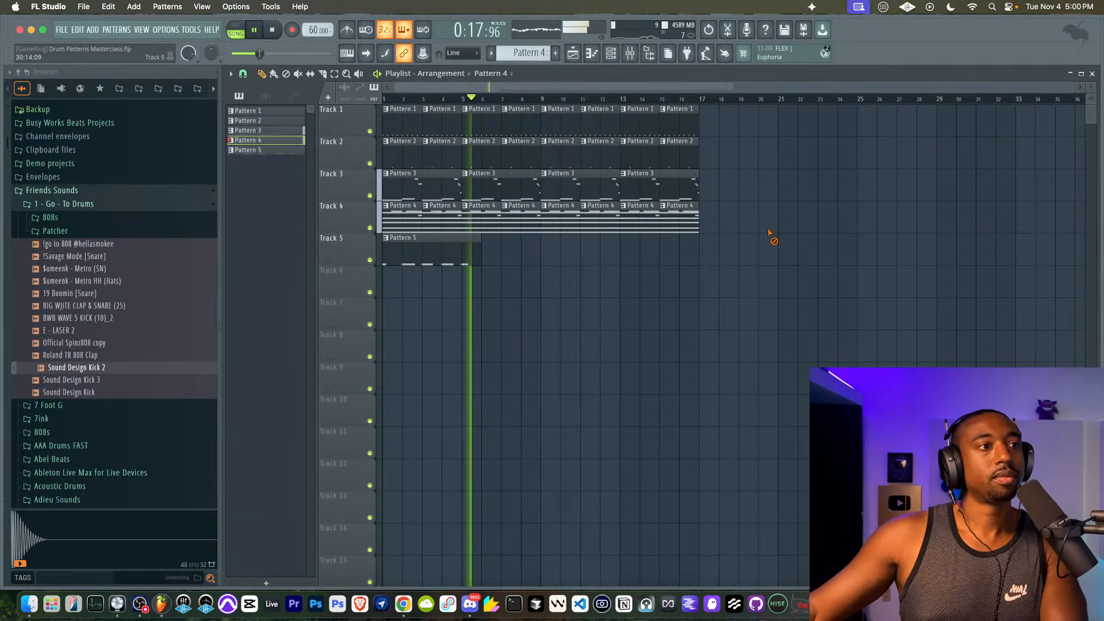
{"action": "left_click", "coordinate": [630, 55]}
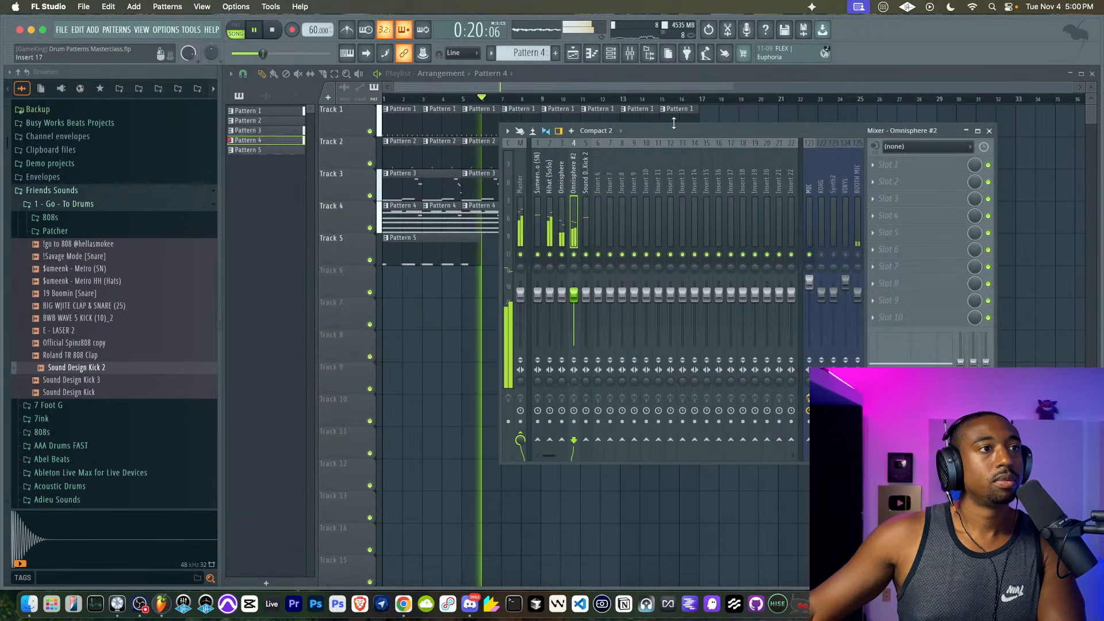
{"action": "key", "text": "F6"}
{"action": "left_click", "coordinate": [361, 150]}
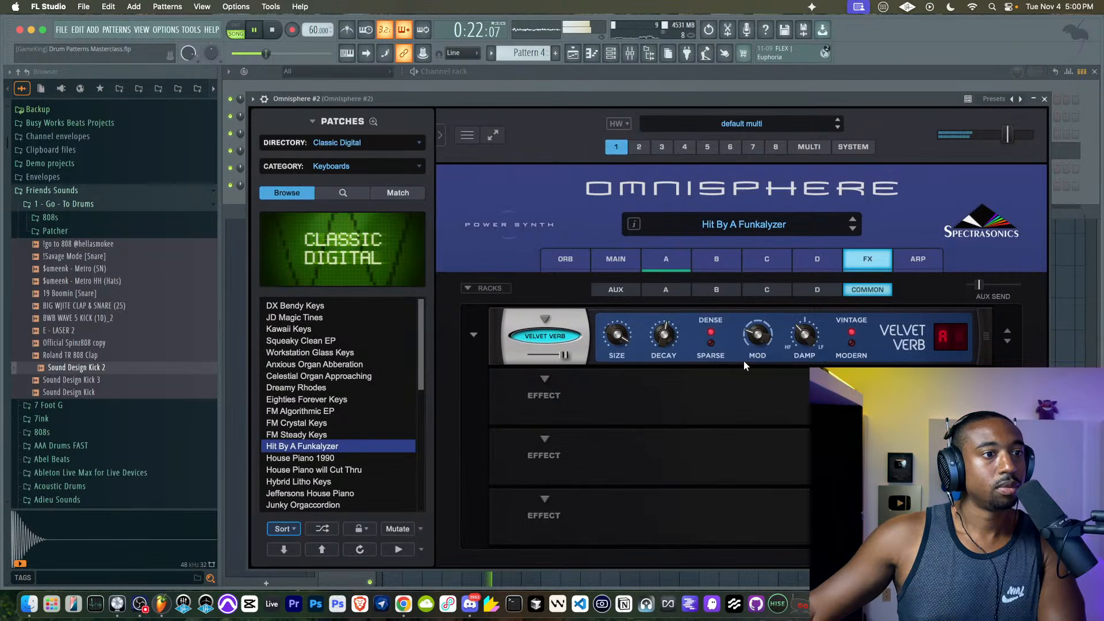
{"action": "left_click_drag", "start_coordinate": [565, 354], "coordinate": [544, 355]}
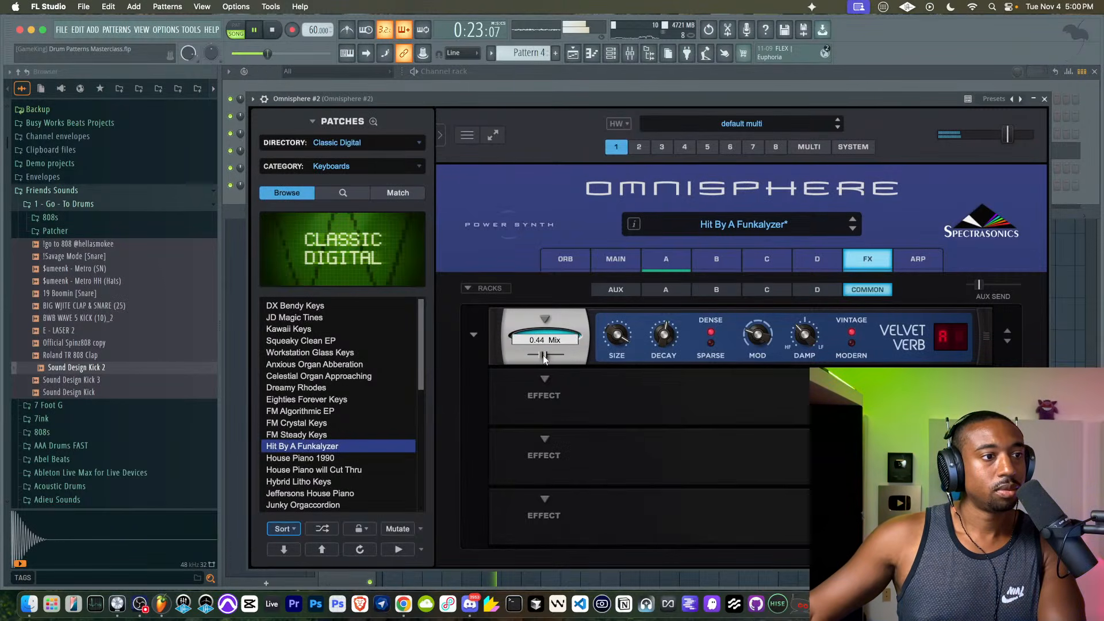
{"action": "left_click", "coordinate": [630, 54]}
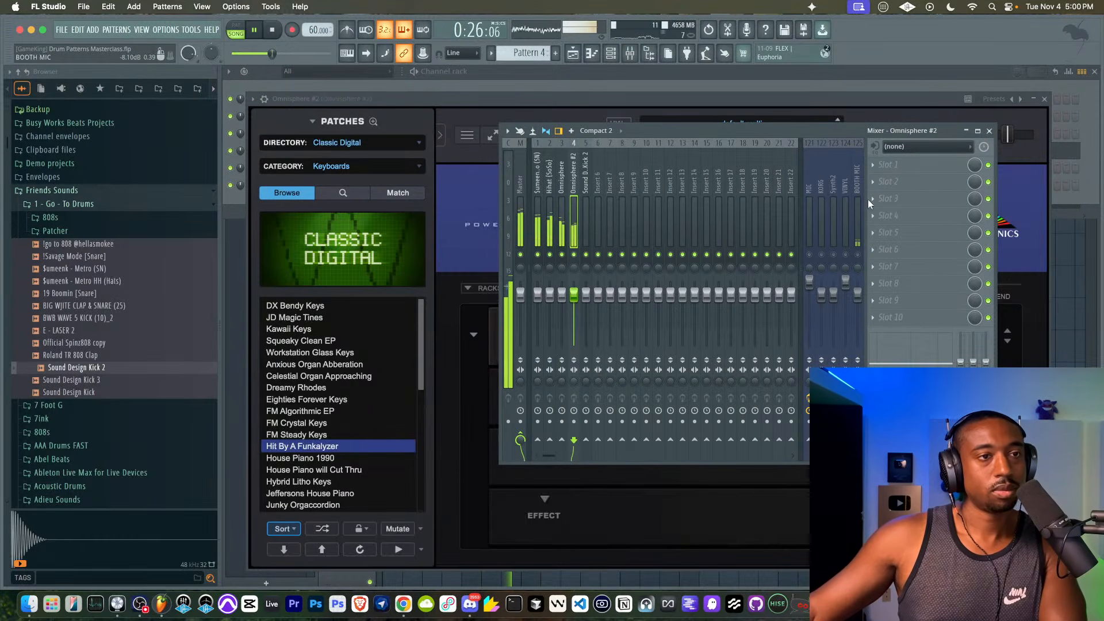
{"action": "left_click", "coordinate": [989, 131]}
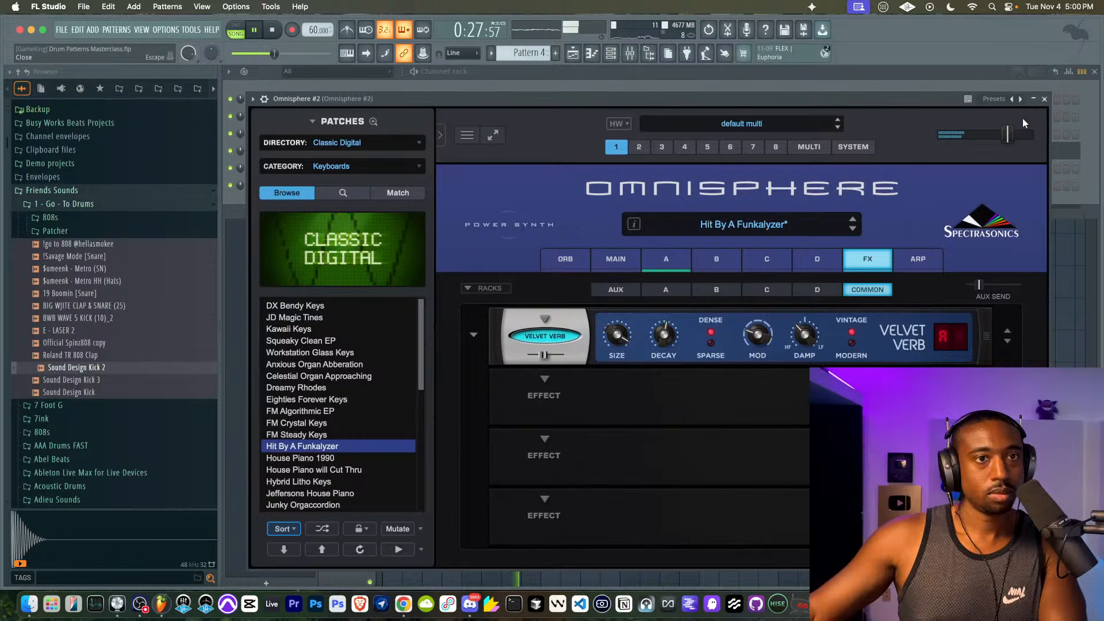
{"action": "left_click", "coordinate": [1044, 99]}
{"action": "left_click", "coordinate": [963, 281]}
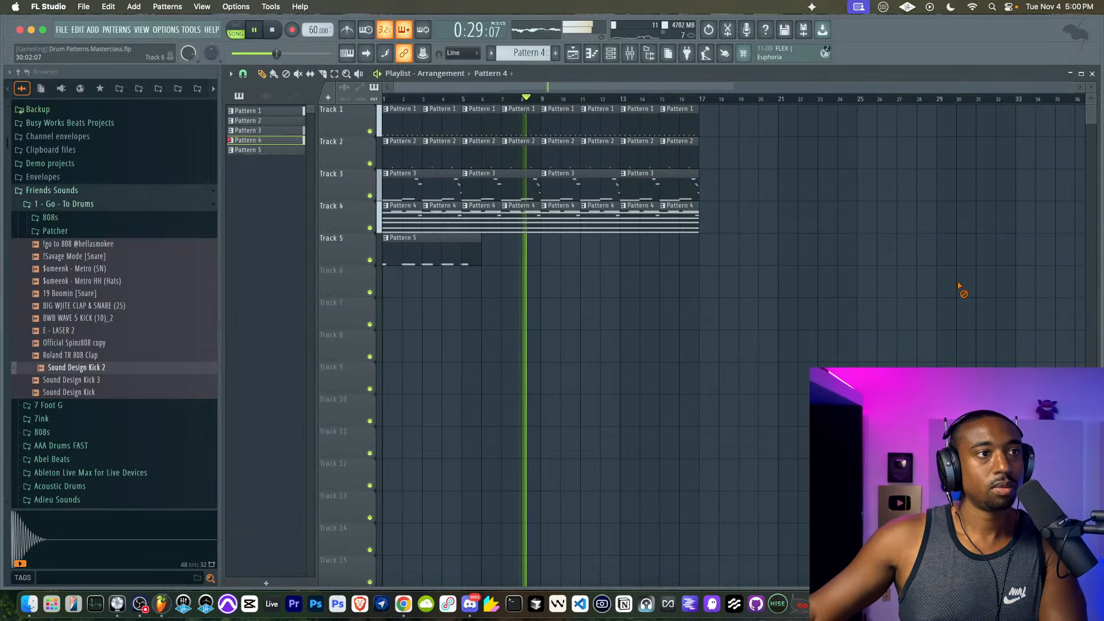
- Delete the four Pattern 4 chord clips on Track 4 from bar 9 to bar 17
{"action": "right_click", "coordinate": [547, 222]}
{"action": "right_click", "coordinate": [589, 222]}
{"action": "right_click", "coordinate": [629, 221]}
{"action": "right_click", "coordinate": [670, 221]}
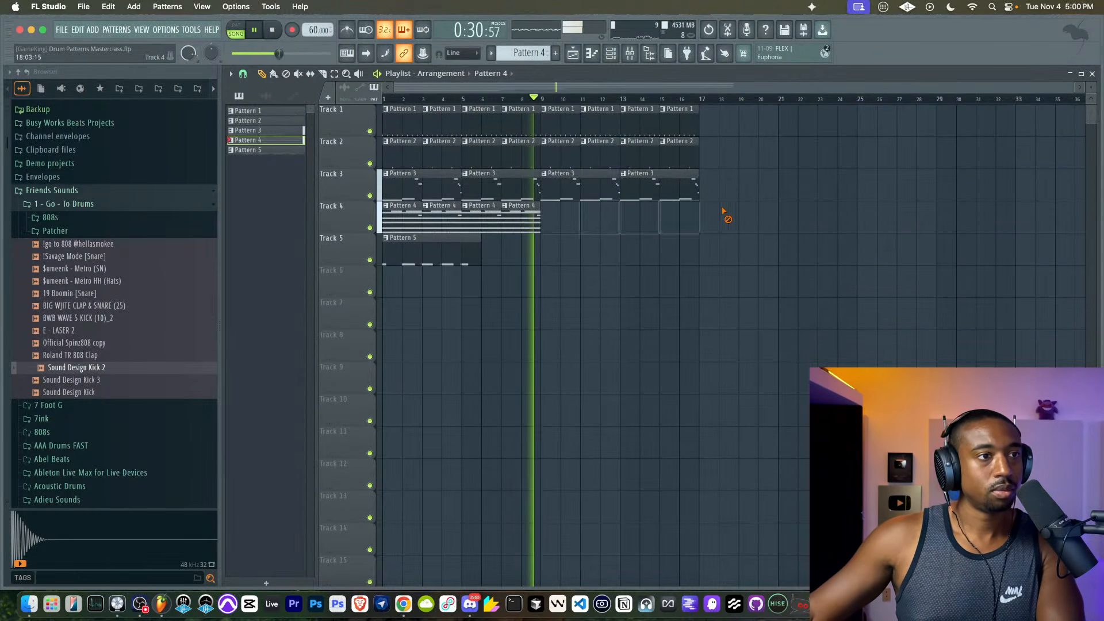
{"action": "left_click", "coordinate": [629, 55]}
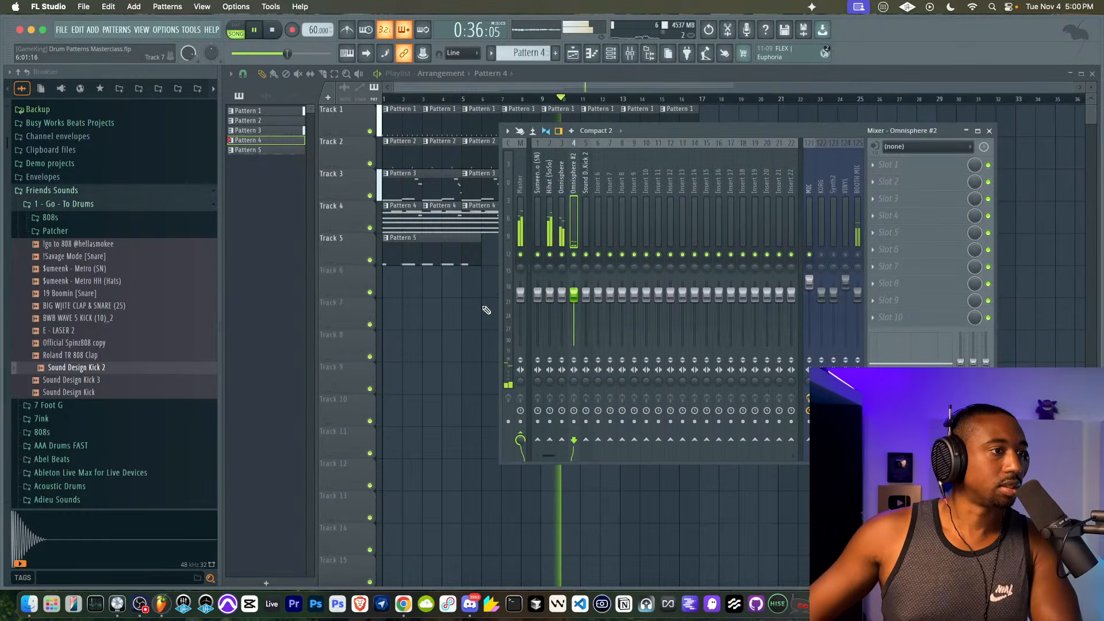
{"action": "key", "text": "F9"}
- Select the empty Pattern 7 and delete the trial copy of the Pattern 5 clip placed at bar 9 on Track 5
{"action": "mouse_move", "coordinate": [460, 250]}
{"action": "left_mouse_down"}
{"action": "mouse_move", "coordinate": [451, 253]}
{"action": "mouse_move", "coordinate": [624, 251]}
{"action": "mouse_move", "coordinate": [564, 248]}
{"action": "left_mouse_up"}
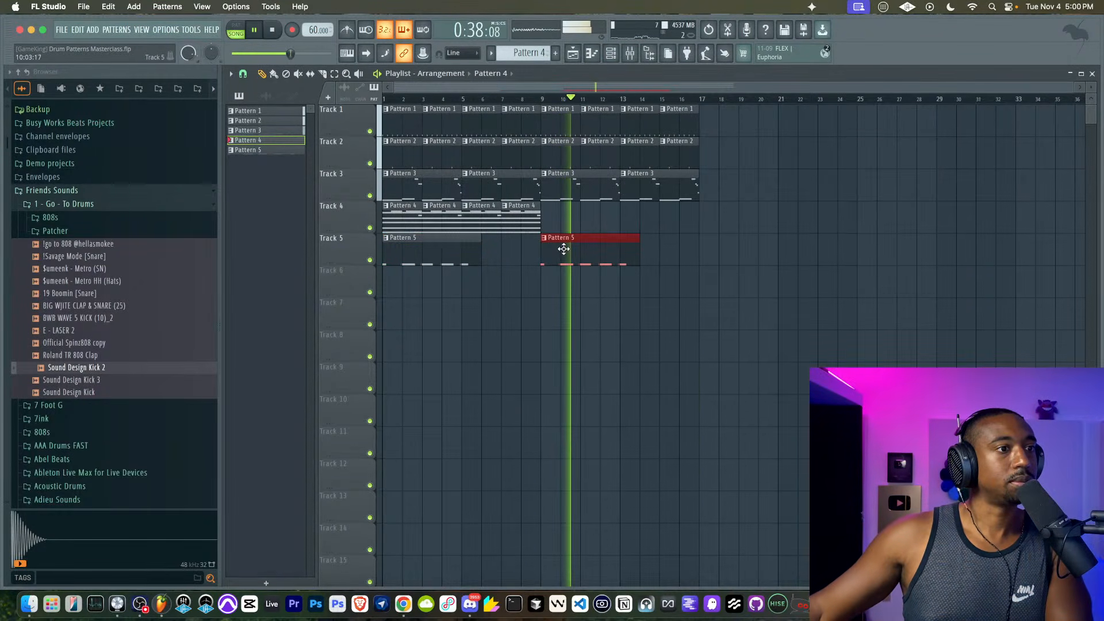
{"action": "key", "text": "F6"}
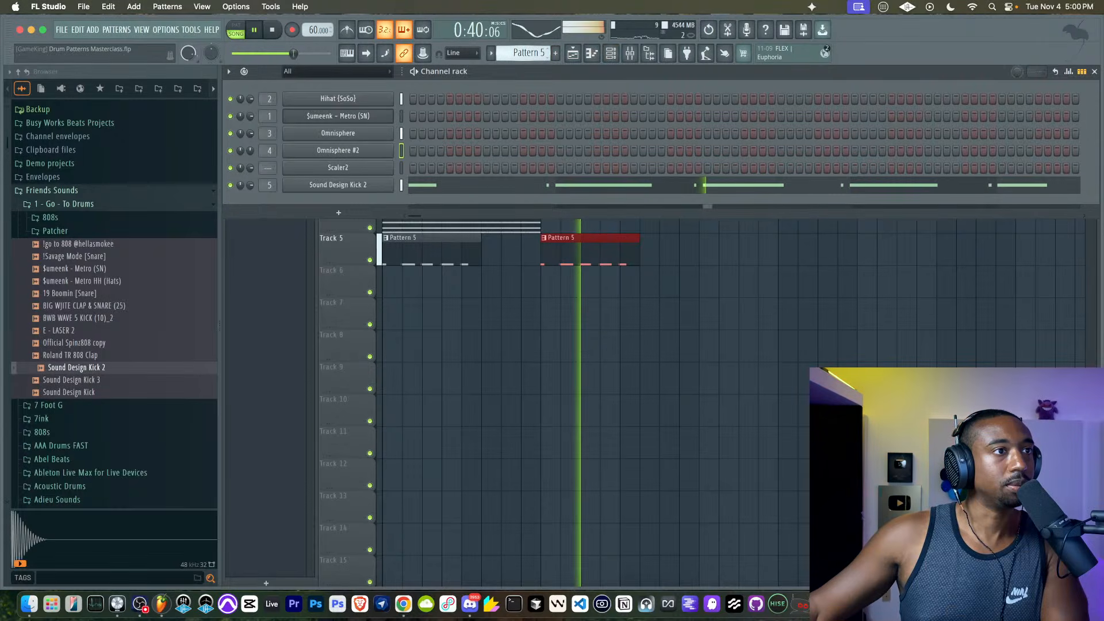
{"action": "scroll", "coordinate": [542, 52], "scroll_direction": "down", "scroll_amount": 1}
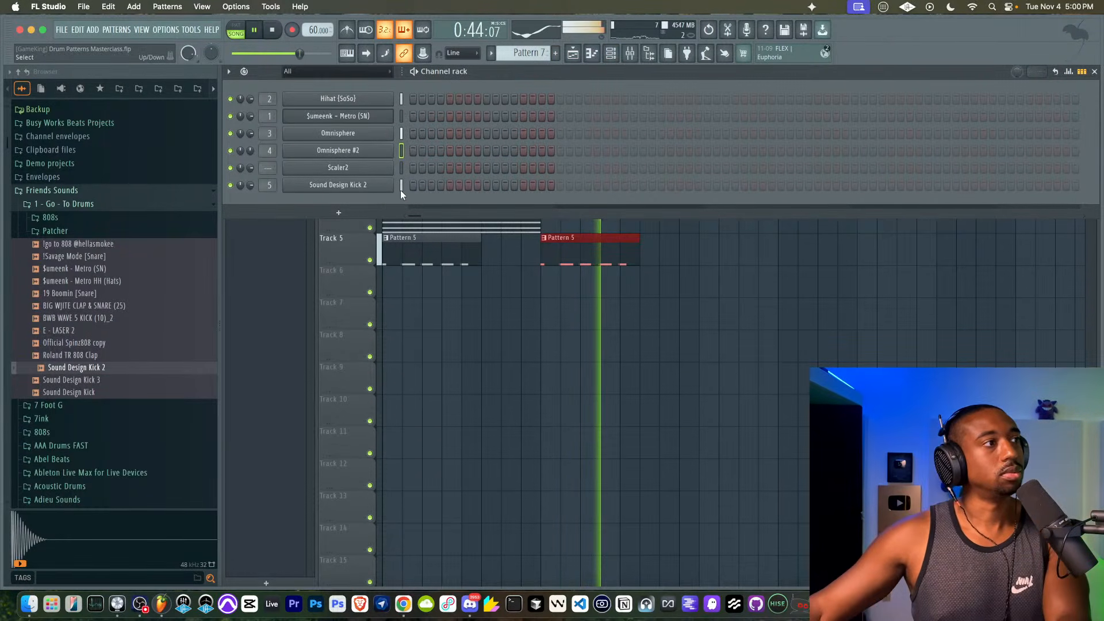
{"action": "key", "text": "F6"}
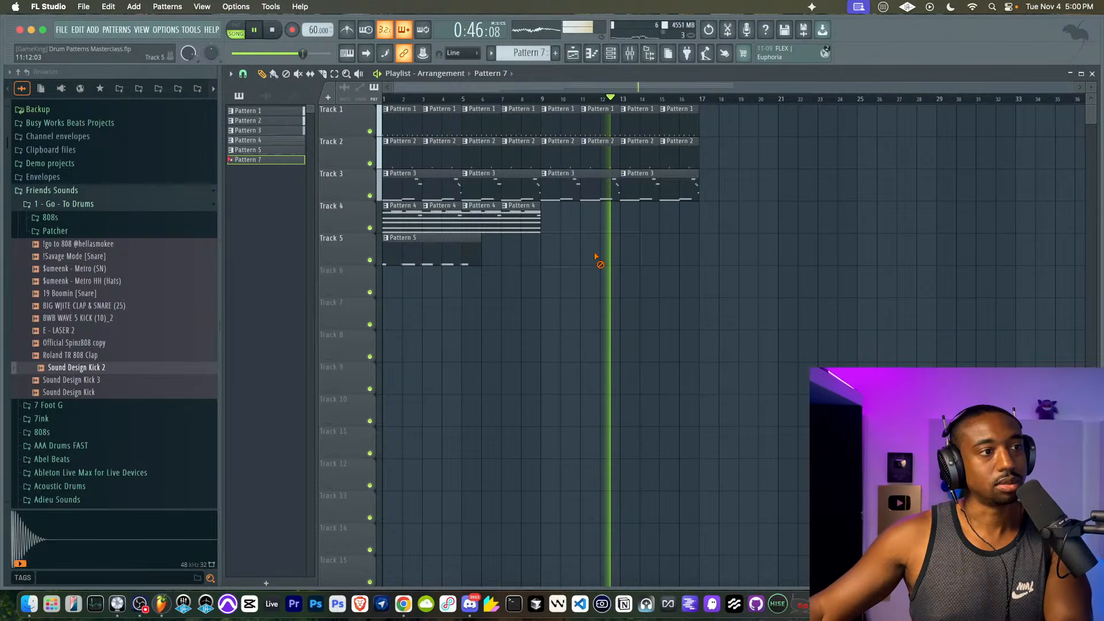
{"action": "right_click", "coordinate": [560, 249]}
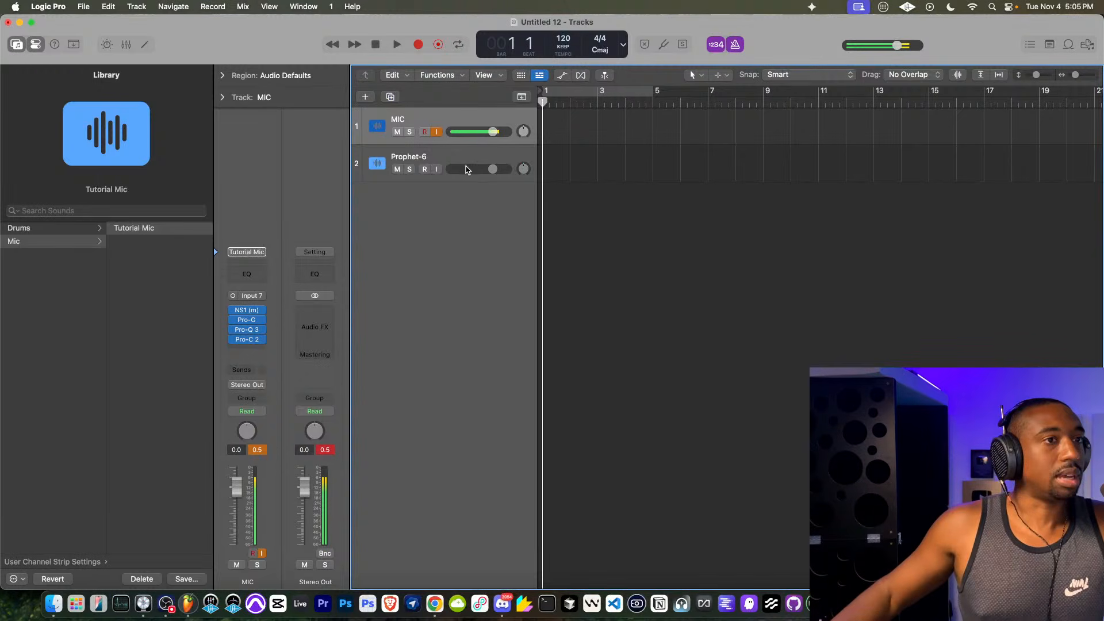
- Switch to Logic Pro and open the bookmarked Drum Breaks folder in the file browser
{"action": "left_click", "coordinate": [1084, 45]}
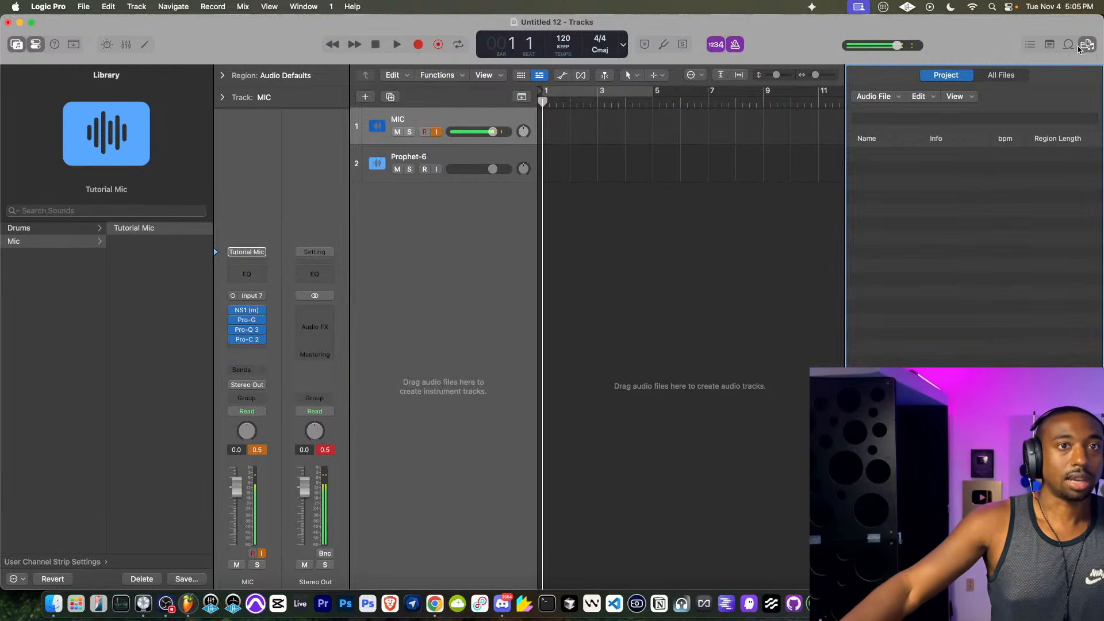
{"action": "left_click", "coordinate": [1001, 75]}
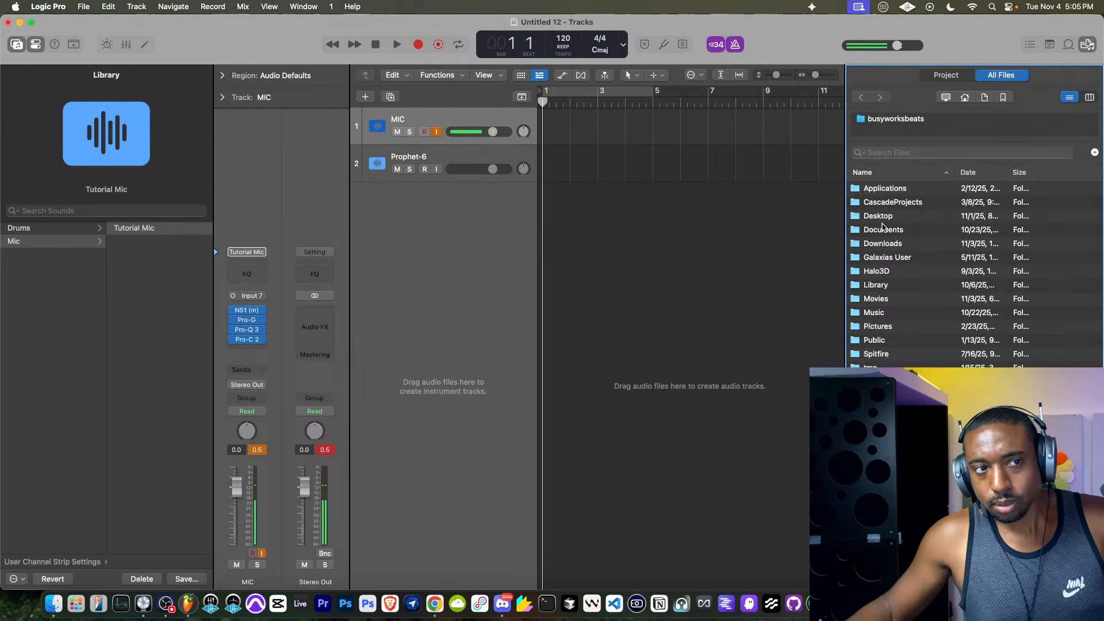
{"action": "left_click", "coordinate": [1003, 97]}
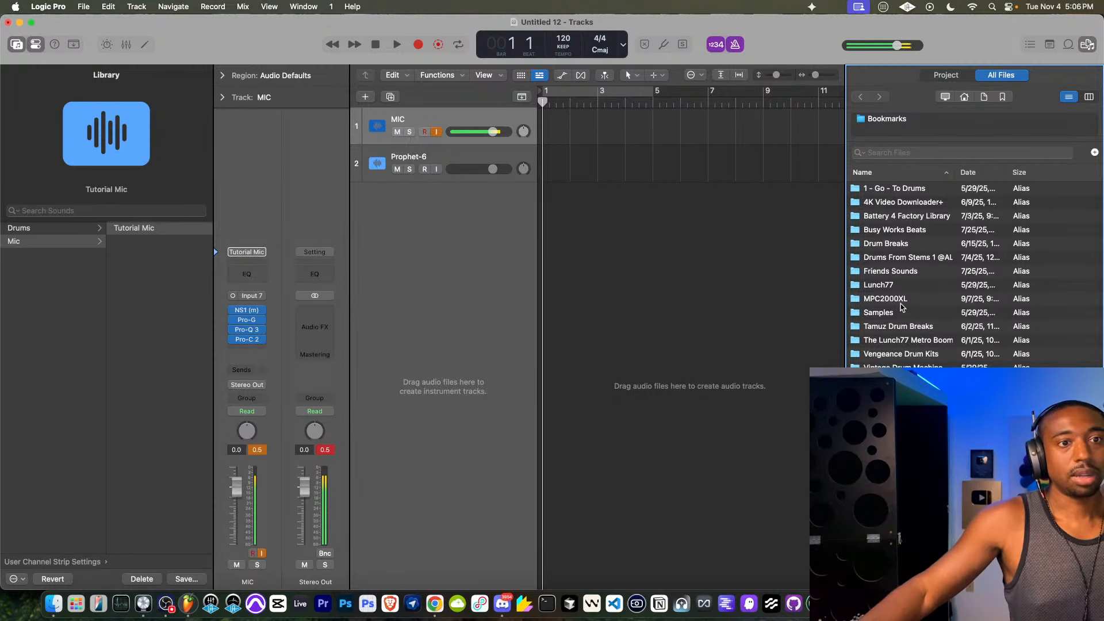
{"action": "double_click", "coordinate": [902, 245]}
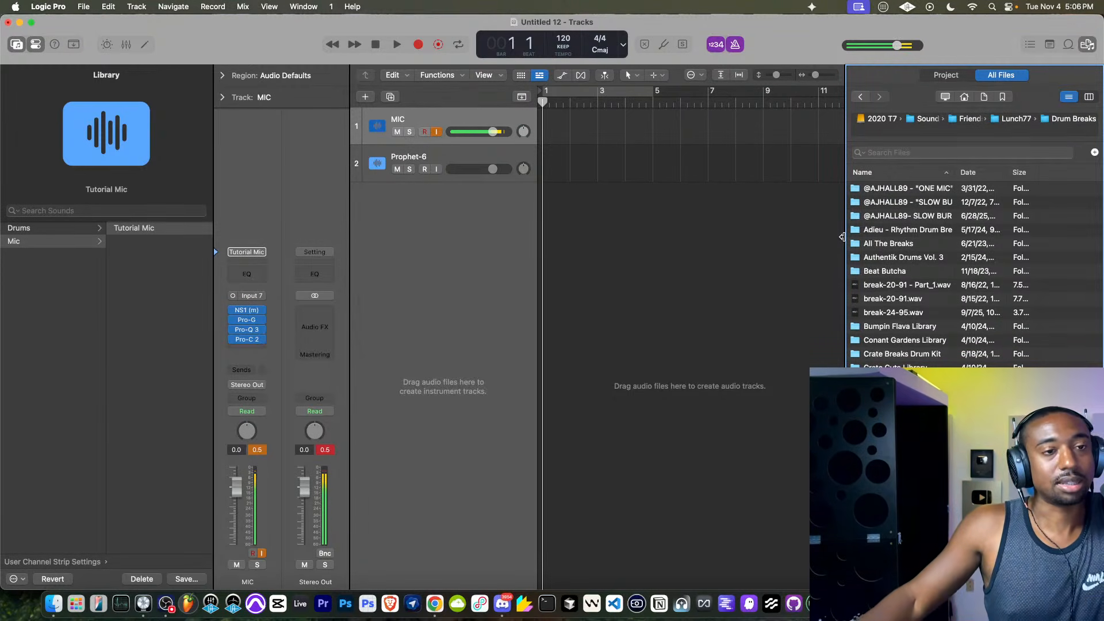
- Open the Breaks folder inside Beat Butcha's Filth Vol. 8 kit, under 24 Bit
{"action": "scroll", "coordinate": [902, 288], "scroll_direction": "down", "scroll_amount": 1}
{"action": "double_click", "coordinate": [907, 259]}
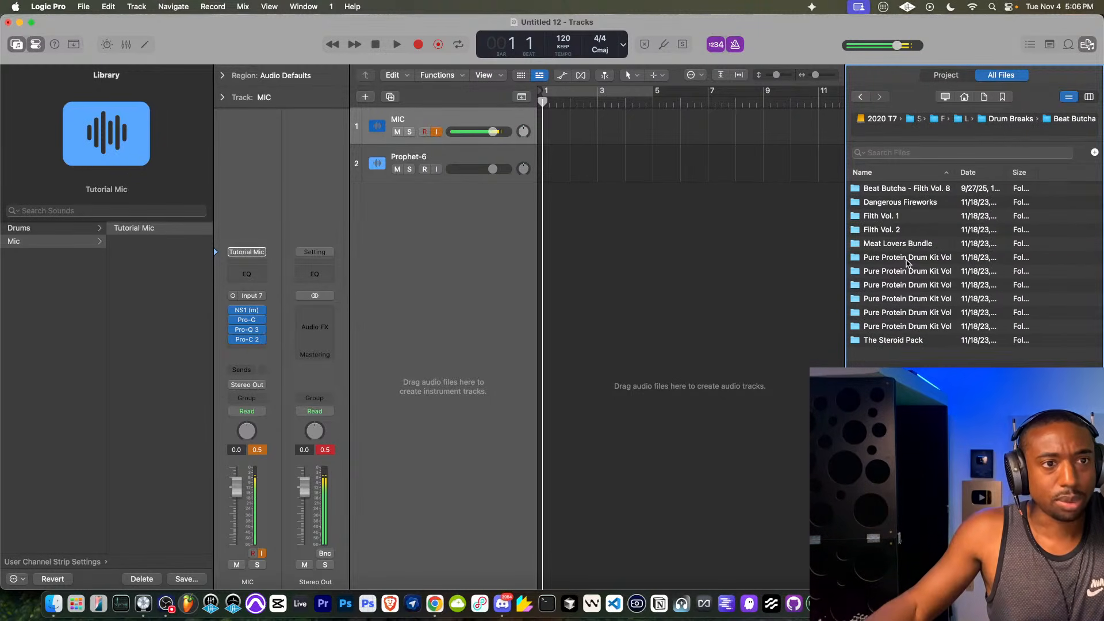
{"action": "double_click", "coordinate": [910, 190]}
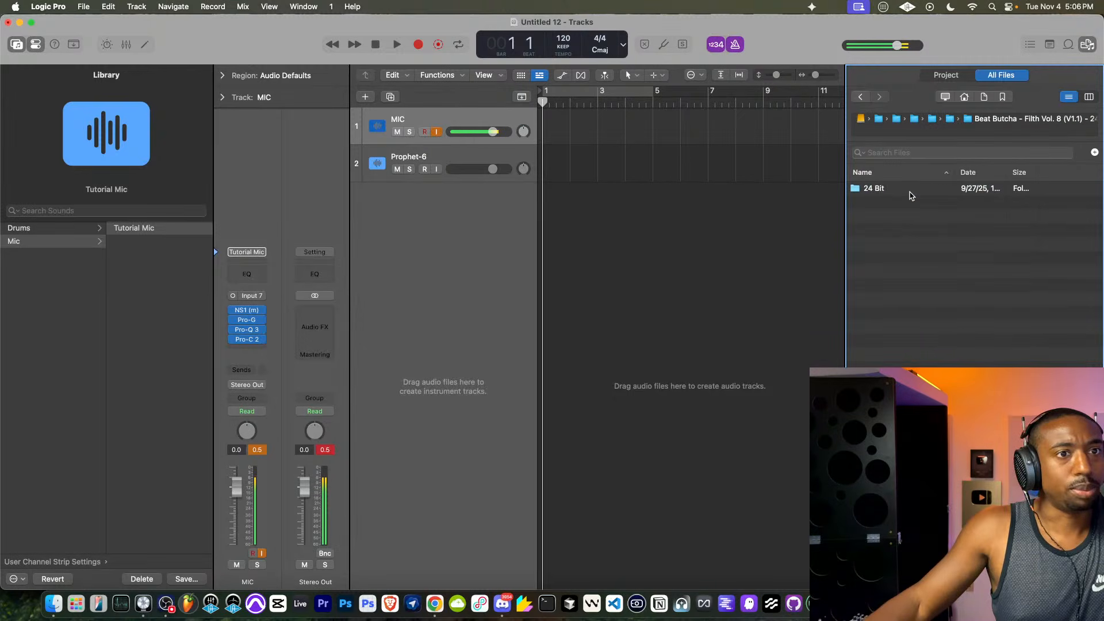
{"action": "double_click", "coordinate": [903, 189]}
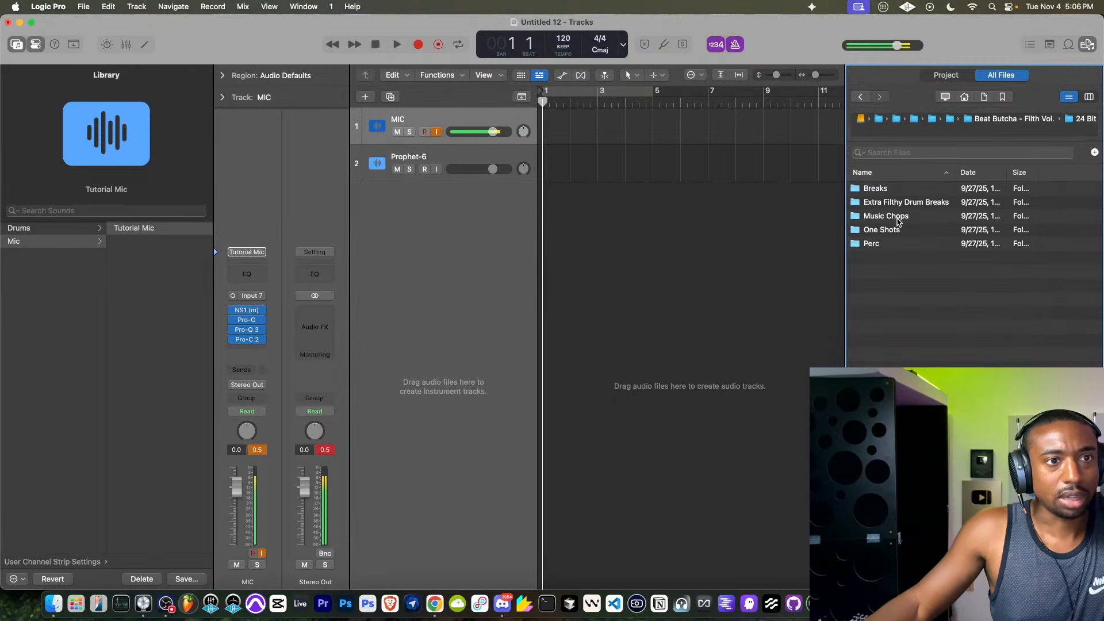
{"action": "left_click", "coordinate": [895, 190]}
{"action": "double_click", "coordinate": [895, 190]}
- Audition drum breaks in the folder, from Aye Murder Wraps 4 through 60s, 80s and A Greazy Rim loops to A Killetz 6
{"action": "left_click", "coordinate": [896, 230]}
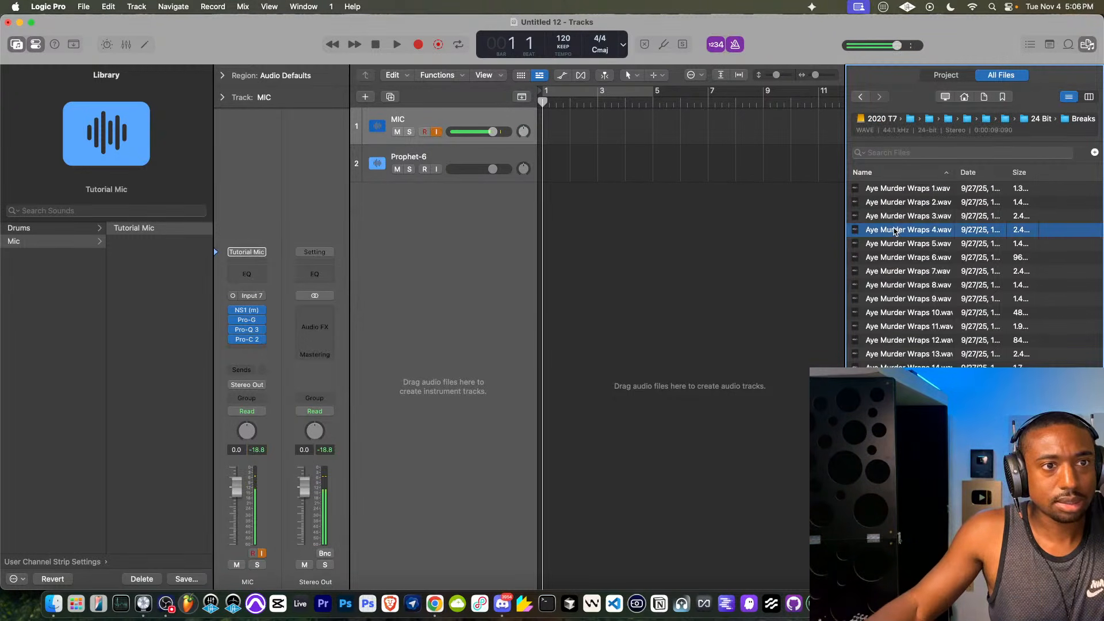
{"action": "scroll", "coordinate": [895, 293], "scroll_direction": "down", "scroll_amount": 3}
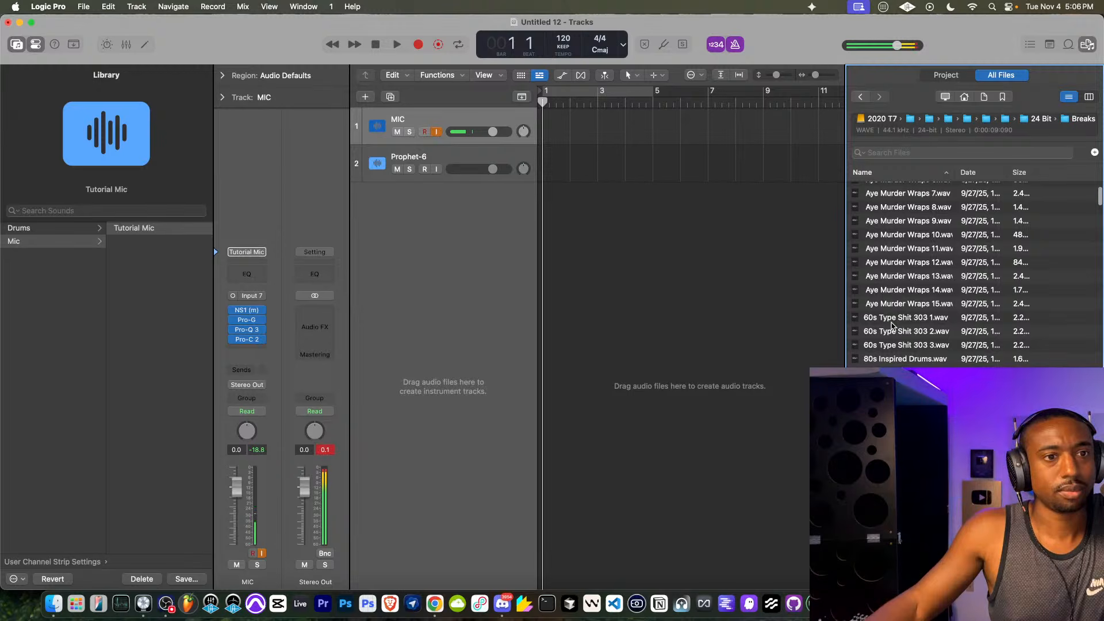
{"action": "left_click", "coordinate": [893, 320]}
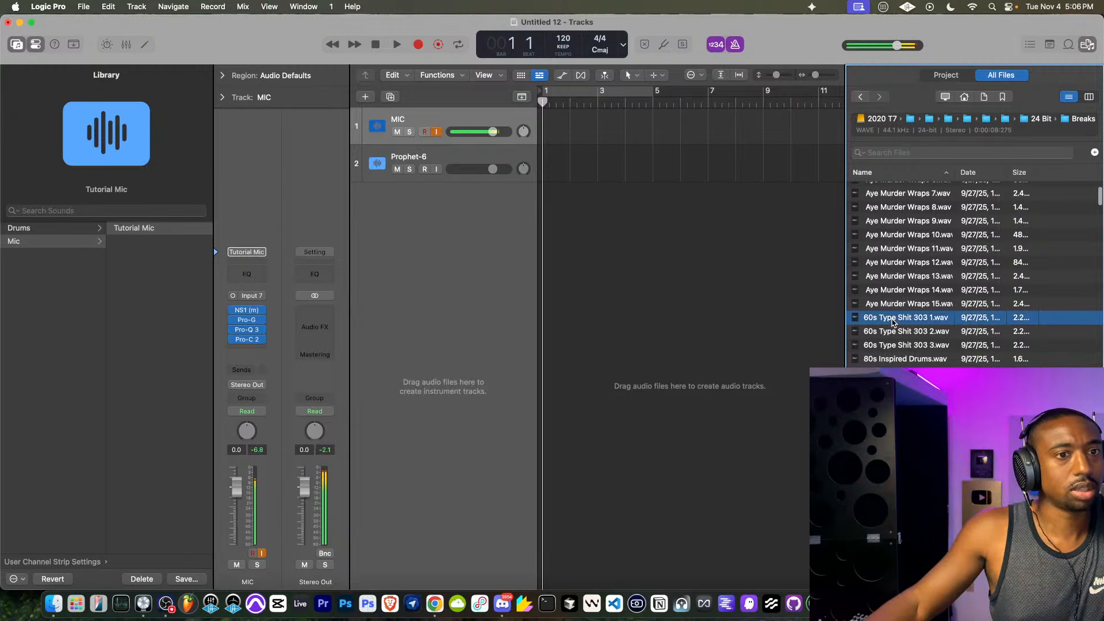
{"action": "left_click", "coordinate": [890, 356]}
{"action": "scroll", "coordinate": [892, 352], "scroll_direction": "down", "scroll_amount": 3}
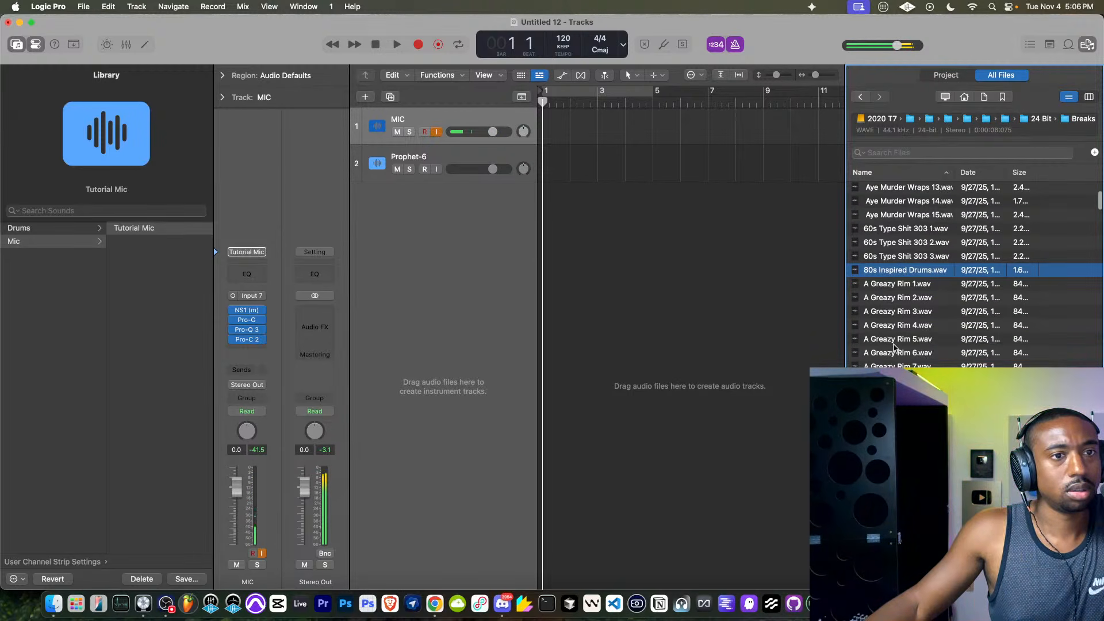
{"action": "left_click", "coordinate": [894, 351]}
{"action": "scroll", "coordinate": [895, 345], "scroll_direction": "down", "scroll_amount": 3}
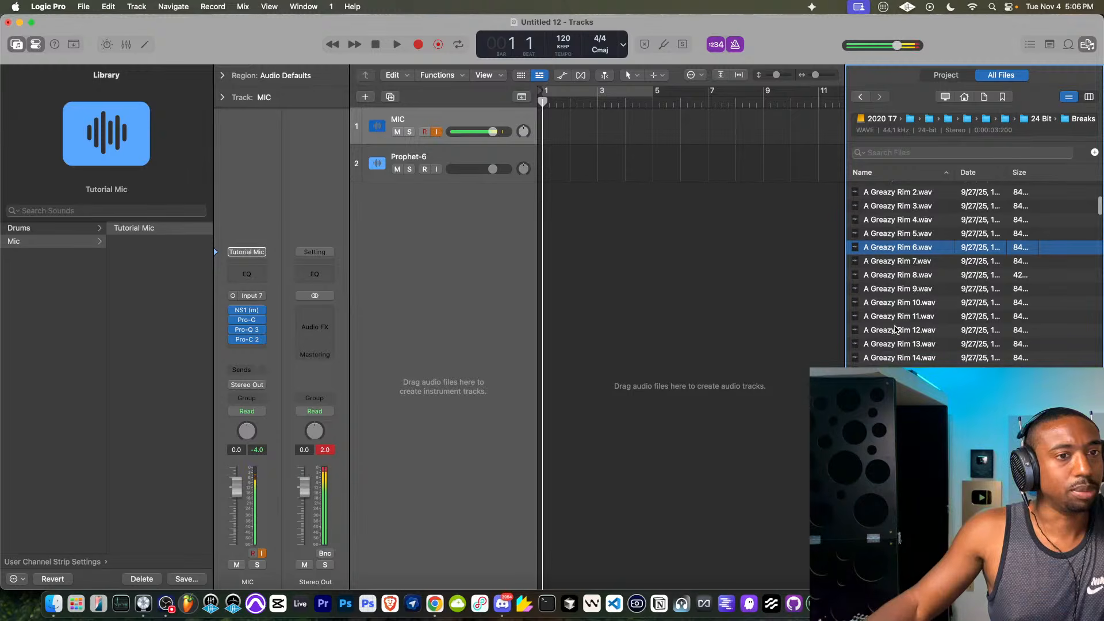
{"action": "left_click", "coordinate": [895, 329]}
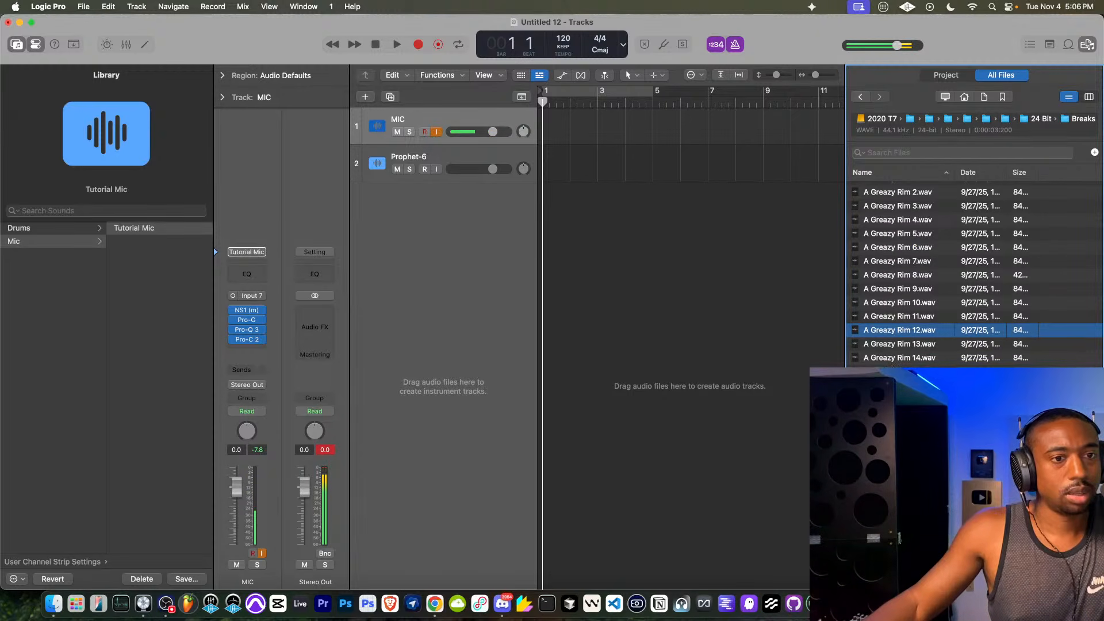
{"action": "left_click", "coordinate": [895, 398]}
{"action": "scroll", "coordinate": [894, 396], "scroll_direction": "down", "scroll_amount": 3}
{"action": "left_click", "coordinate": [889, 362]}
{"action": "scroll", "coordinate": [889, 364], "scroll_direction": "down", "scroll_amount": 3}
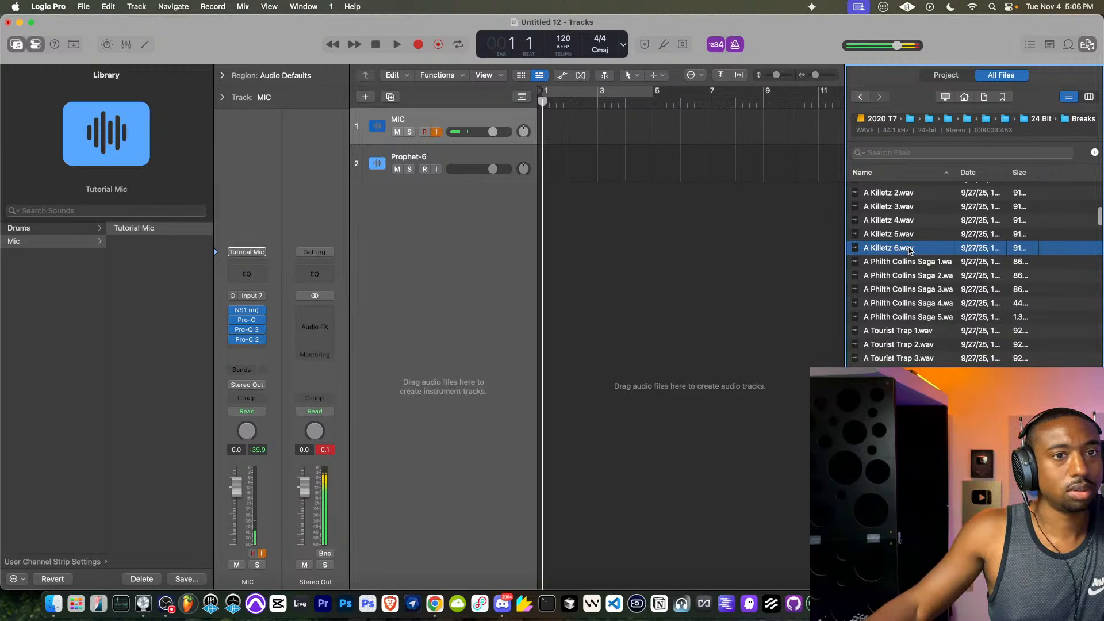
- Compare A Killetz 5 and 6, and place A Killetz 6.wav on a new track at bar 1, converting the file's sample rate
{"action": "scroll", "coordinate": [910, 251], "scroll_direction": "up", "scroll_amount": 1}
{"action": "scroll", "coordinate": [908, 248], "scroll_direction": "up", "scroll_amount": 1}
{"action": "left_click", "coordinate": [892, 260]}
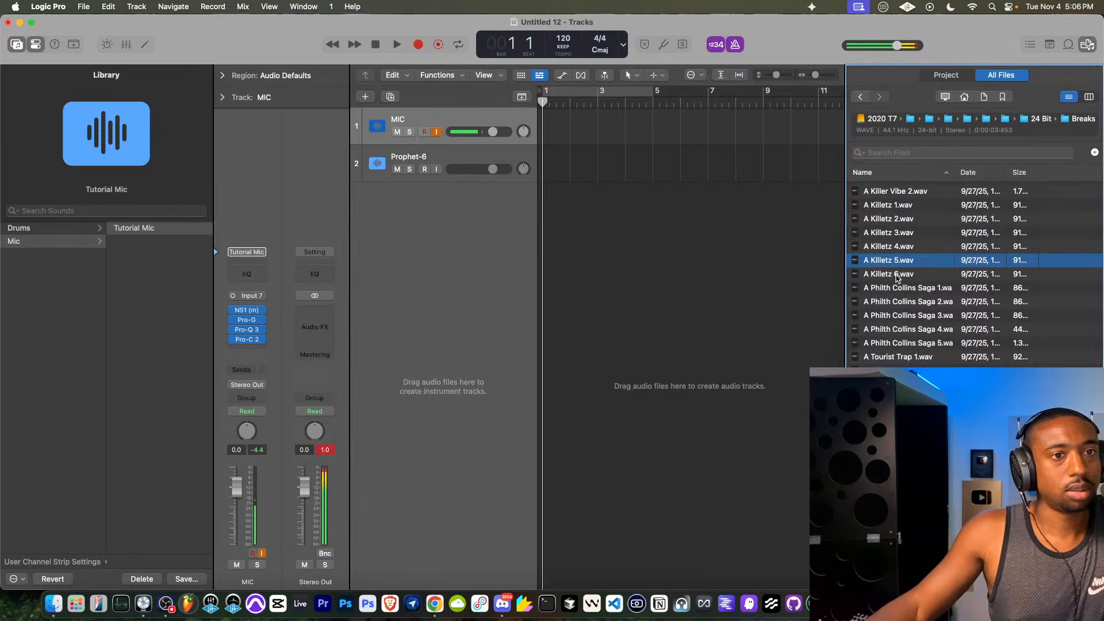
{"action": "left_click", "coordinate": [897, 276]}
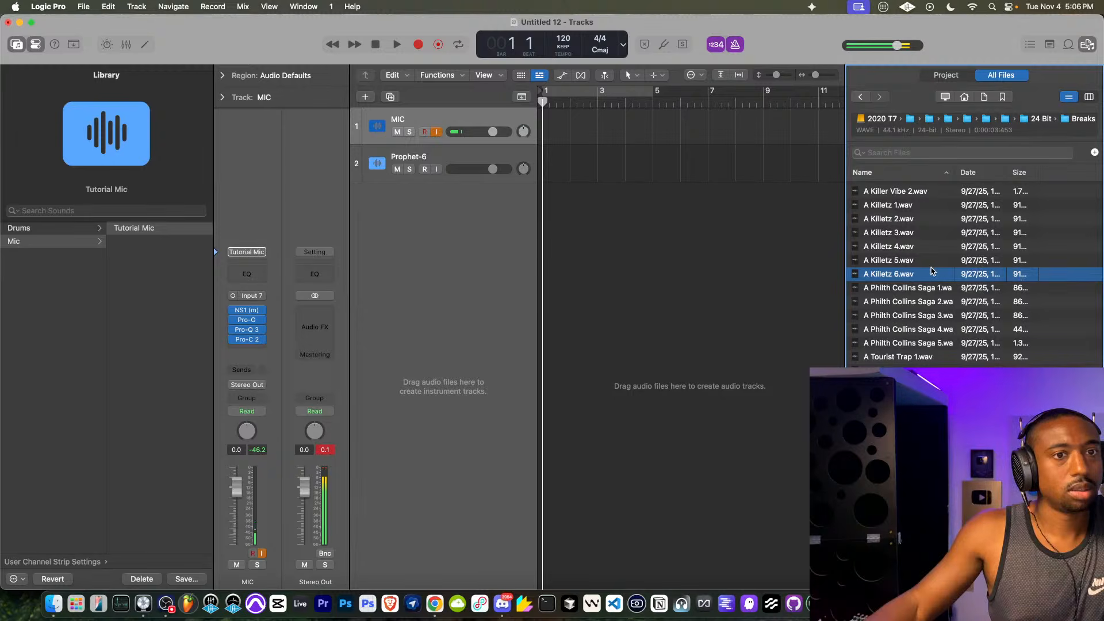
{"action": "left_click_drag", "start_coordinate": [889, 274], "coordinate": [545, 202]}
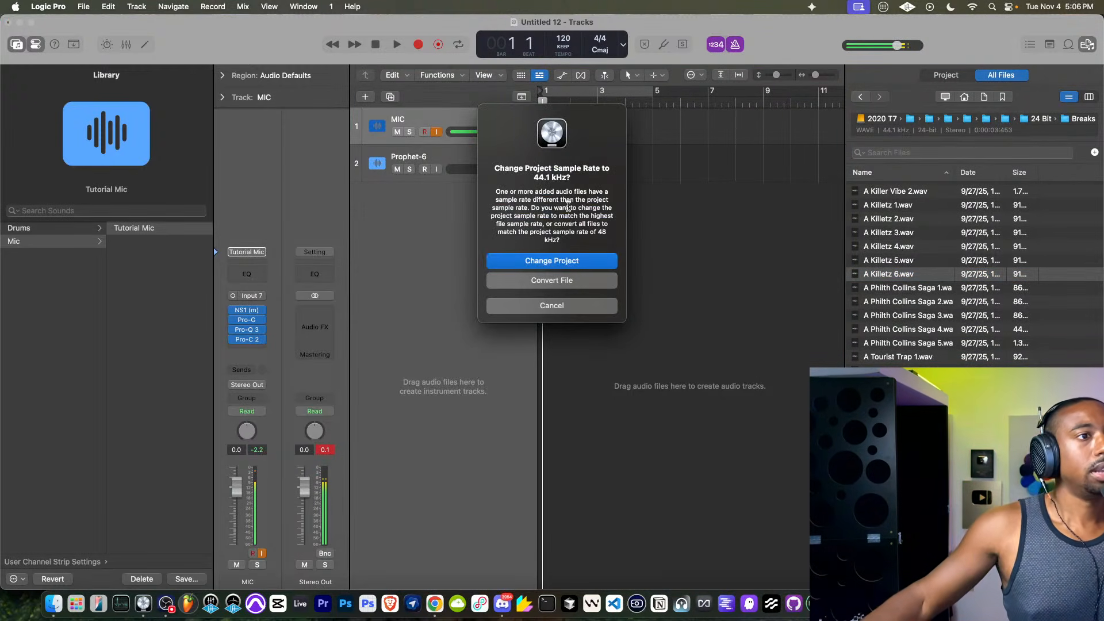
{"action": "left_click", "coordinate": [563, 286]}
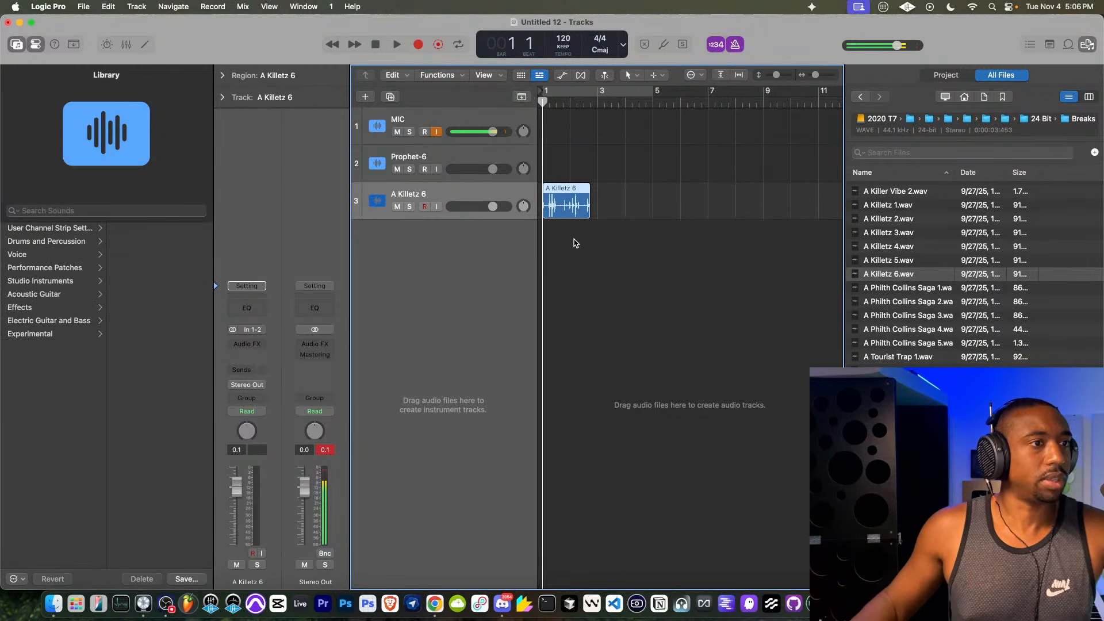
- Hide the file browser so the tracks area fills the window, with the A Killetz 6 region in view
{"action": "key", "text": "z"}
{"action": "scroll", "coordinate": [574, 240], "scroll_direction": "down", "scroll_amount": 5}
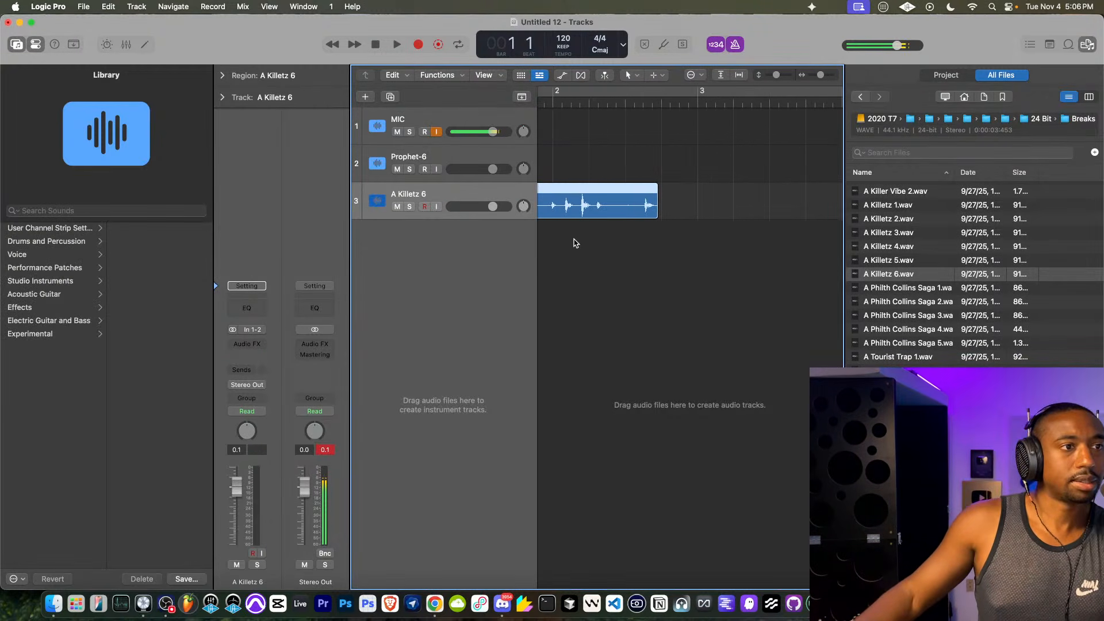
{"action": "left_click", "coordinate": [1086, 44]}
{"action": "scroll", "coordinate": [614, 173], "scroll_direction": "up", "scroll_amount": 5}
{"action": "scroll", "coordinate": [614, 172], "scroll_direction": "left", "scroll_amount": 5}
{"action": "scroll", "coordinate": [688, 180], "scroll_direction": "down", "scroll_amount": 8}
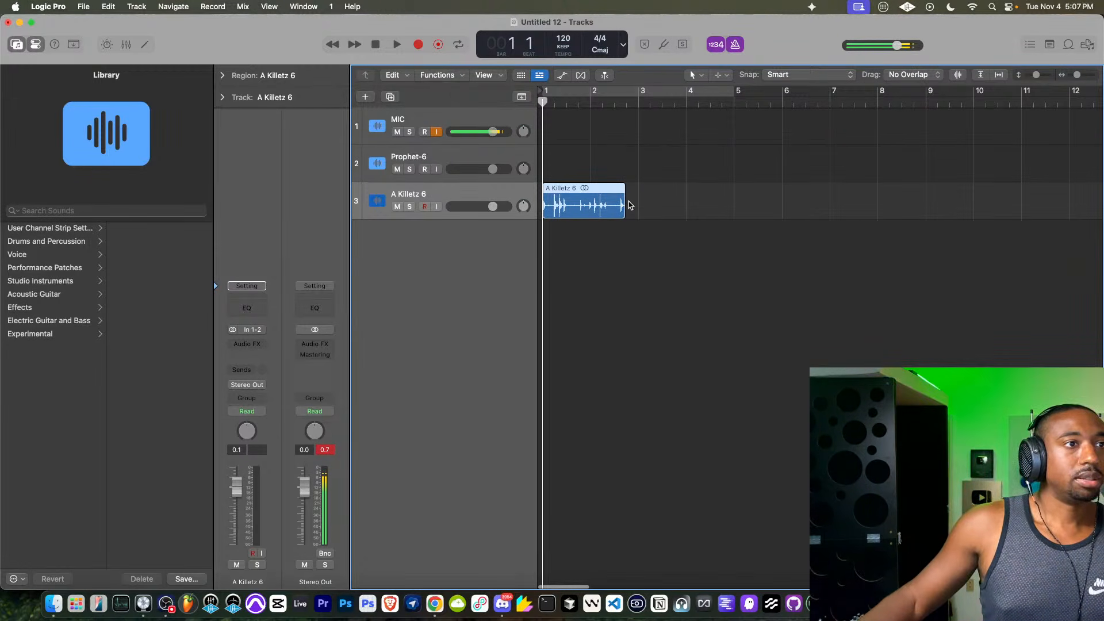
- Time-stretch the A Killetz 6 region so that it ends at bar 3, and play it
{"action": "scroll", "coordinate": [633, 207], "scroll_direction": "up", "scroll_amount": 5}
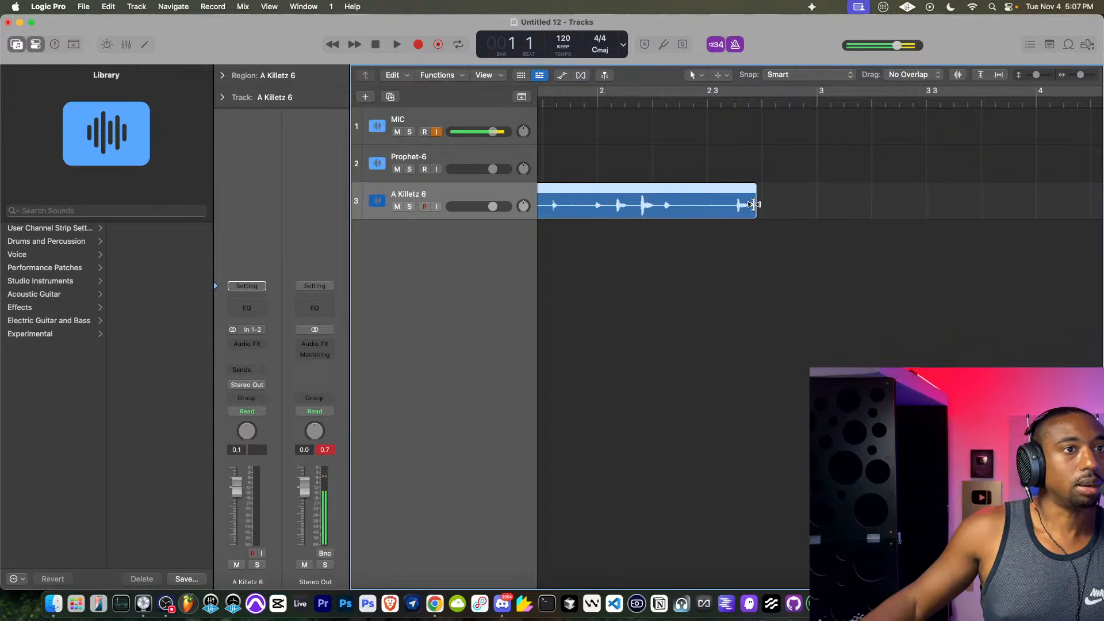
{"action": "left_click_drag", "start_coordinate": [755, 204], "coordinate": [820, 204]}
{"action": "key", "text": "space"}
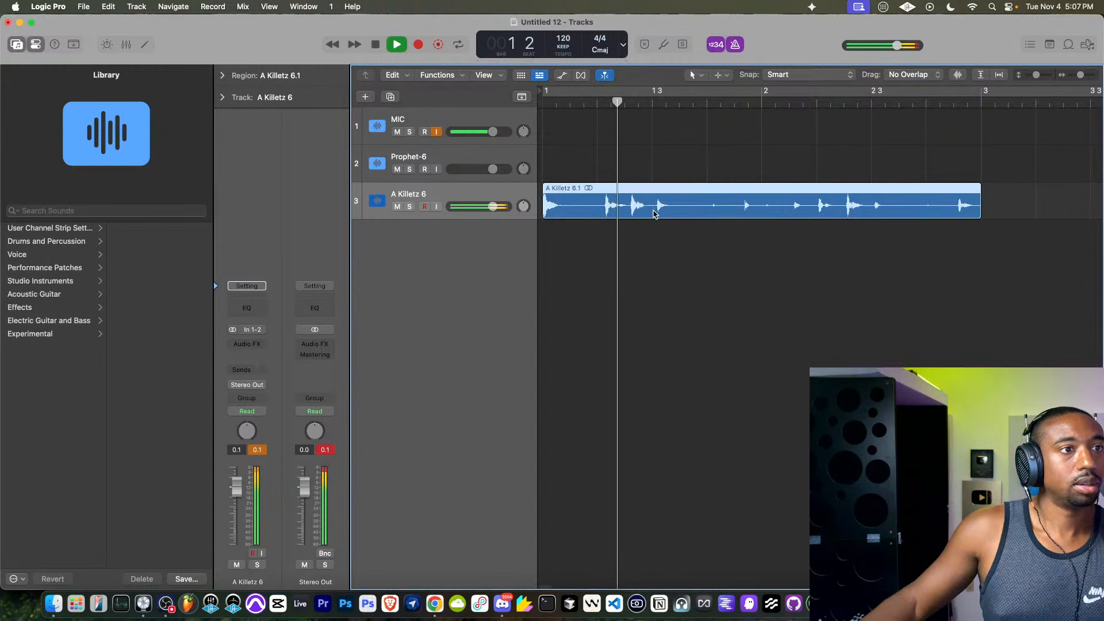
{"action": "scroll", "coordinate": [653, 213], "scroll_direction": "down", "scroll_amount": 5}
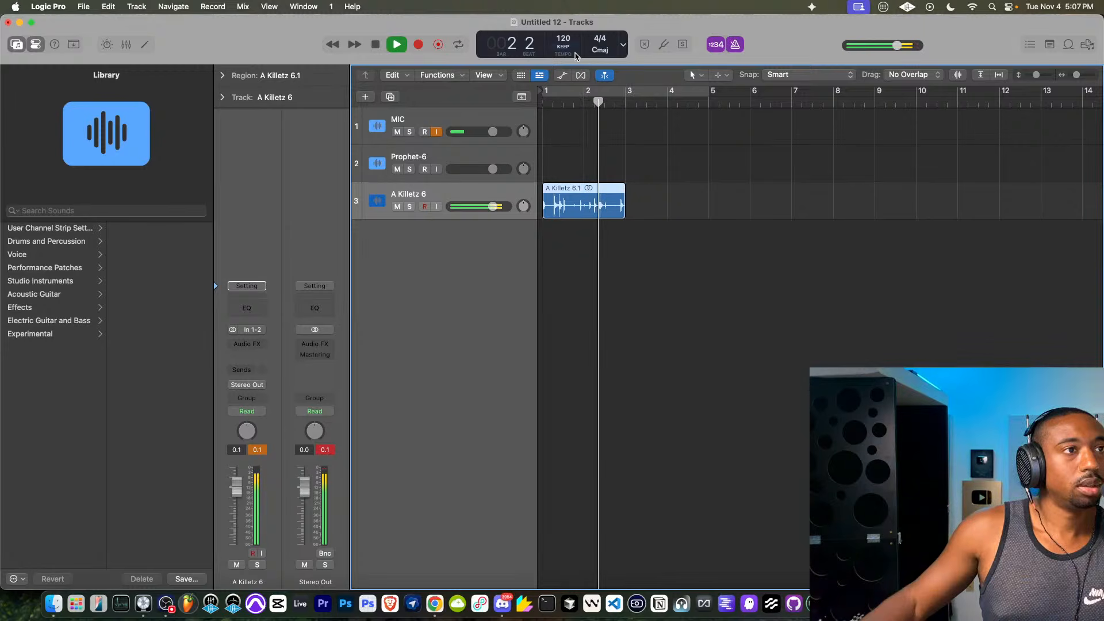
- Set the project tempo to 77 BPM and turn on cycle playback for bars 1 to 5
{"action": "key", "text": "space"}
{"action": "left_click_drag", "start_coordinate": [563, 40], "coordinate": [561, 120]}
{"action": "key", "text": "space"}
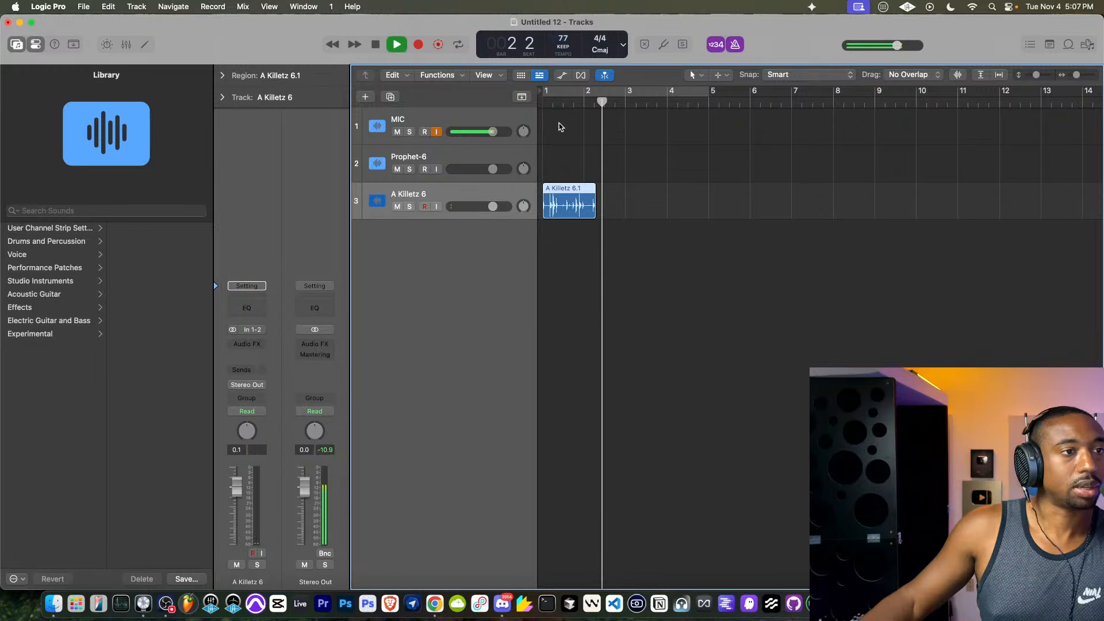
{"action": "key", "text": "space"}
{"action": "left_click", "coordinate": [568, 95]}
{"action": "key", "text": "space"}
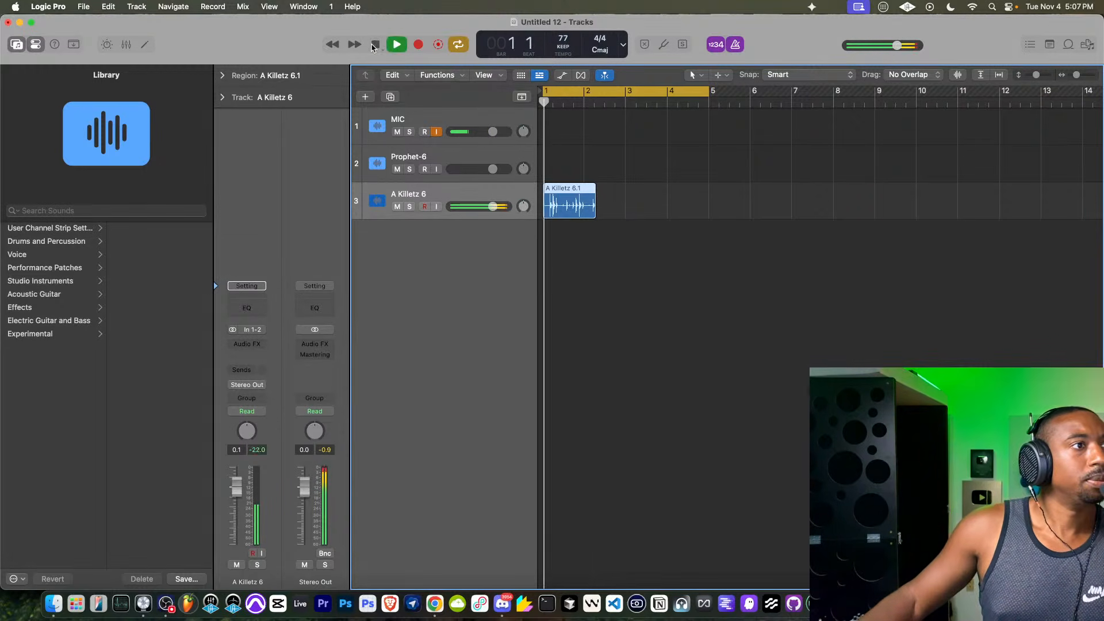
- Time-stretch the A Killetz 6 region to fill exactly one bar, ending at bar 2, and play it back
{"action": "scroll", "coordinate": [580, 210], "scroll_direction": "up", "scroll_amount": 5}
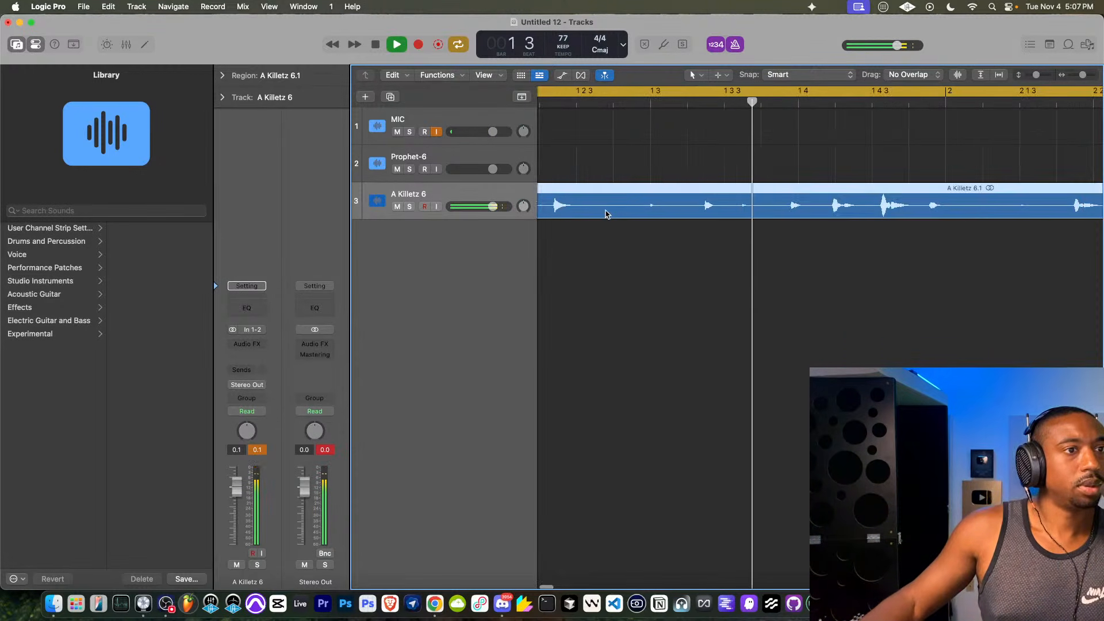
{"action": "scroll", "coordinate": [604, 207], "scroll_direction": "down", "scroll_amount": 4}
{"action": "key", "text": "space"}
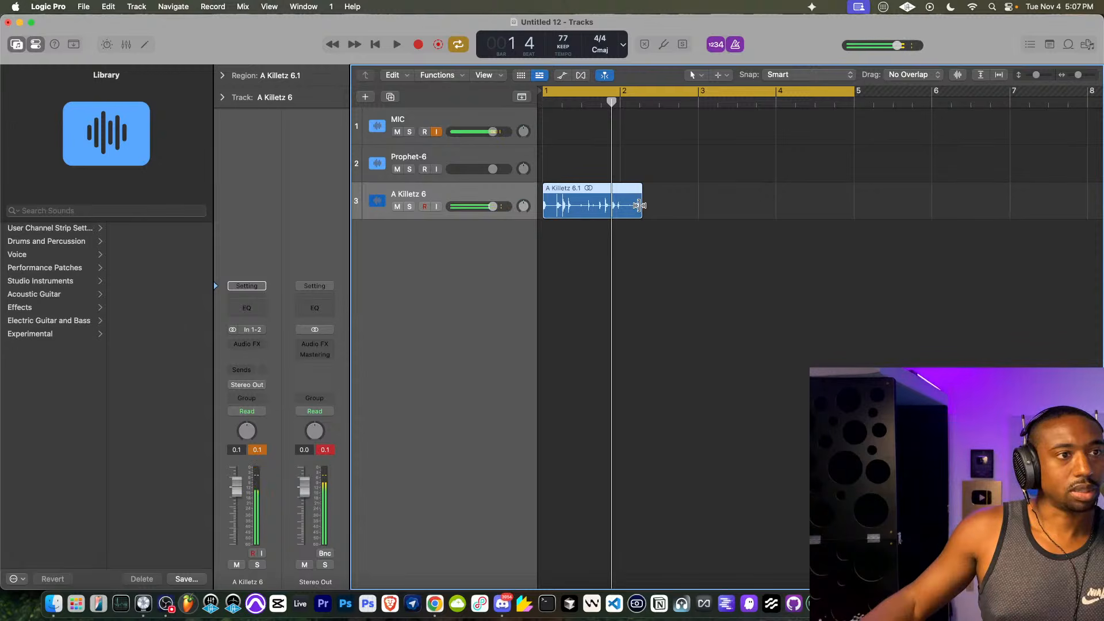
{"action": "left_click_drag", "start_coordinate": [635, 203], "coordinate": [617, 209]}
{"action": "key", "text": "space"}
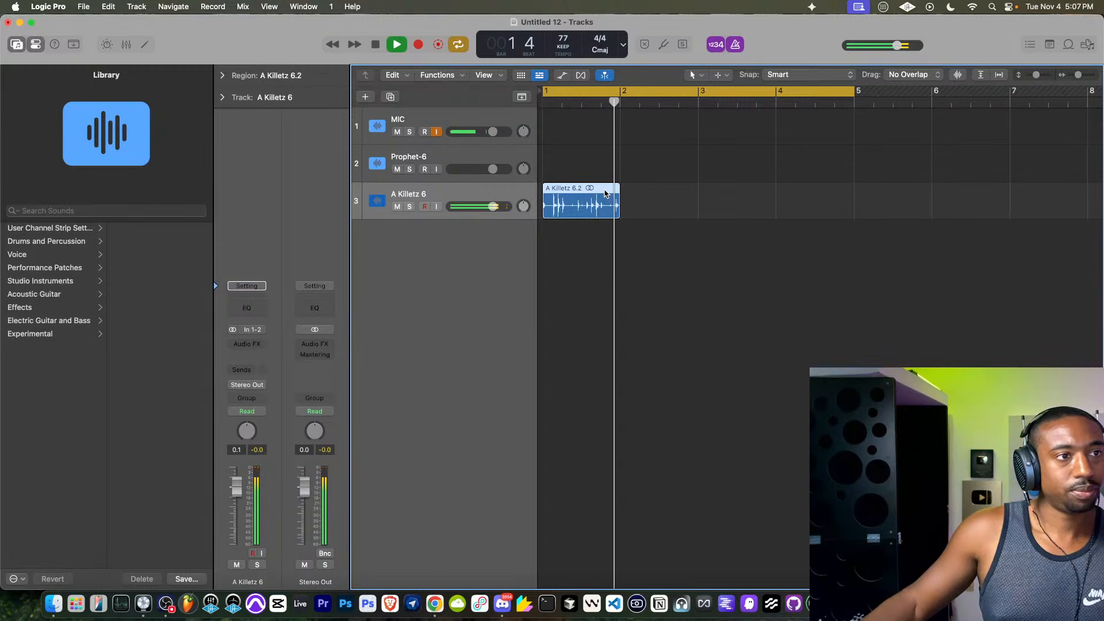
{"action": "key", "text": "Return"}
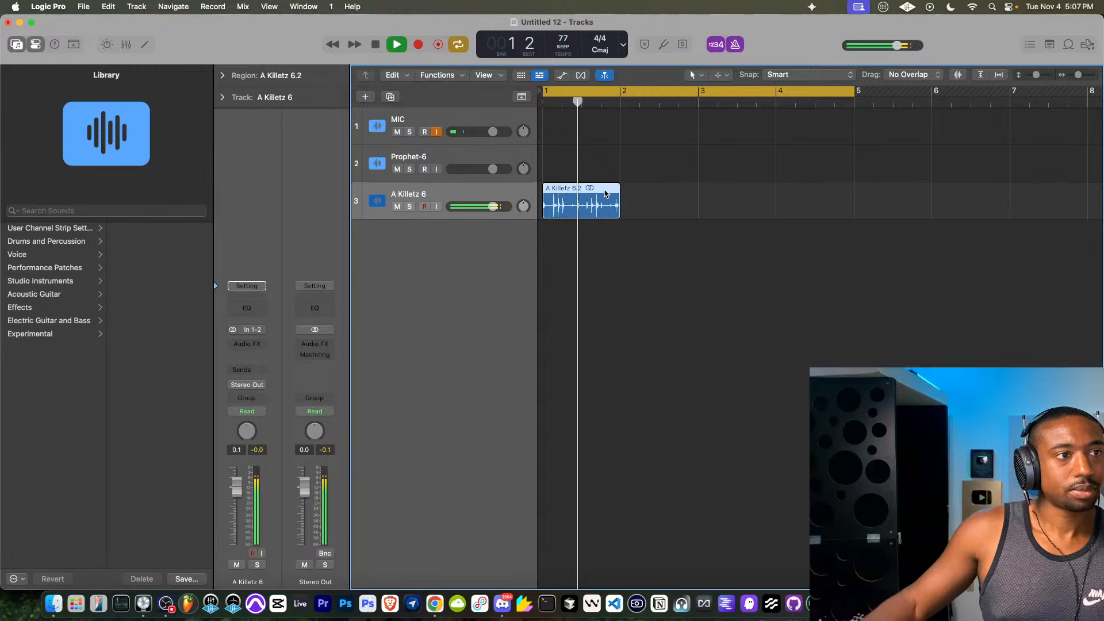
{"action": "key", "text": "space"}
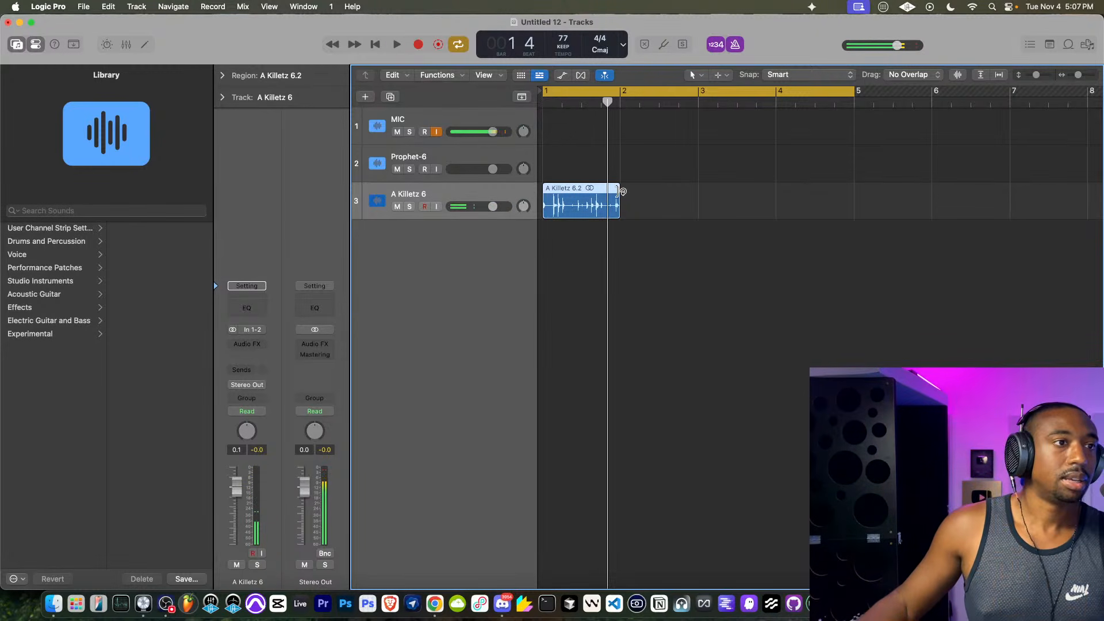
- Loop the A Killetz 6 region up to bar 5 and switch off the metronome click during playback
{"action": "left_click_drag", "start_coordinate": [617, 191], "coordinate": [855, 190]}
{"action": "key", "text": "space"}
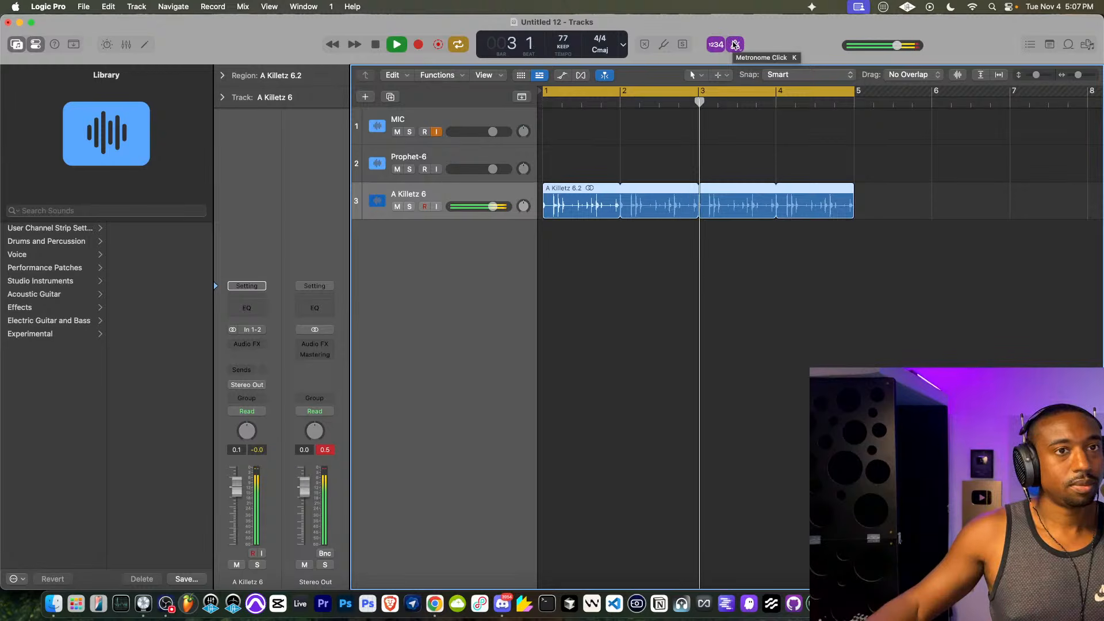
{"action": "left_click", "coordinate": [735, 45]}
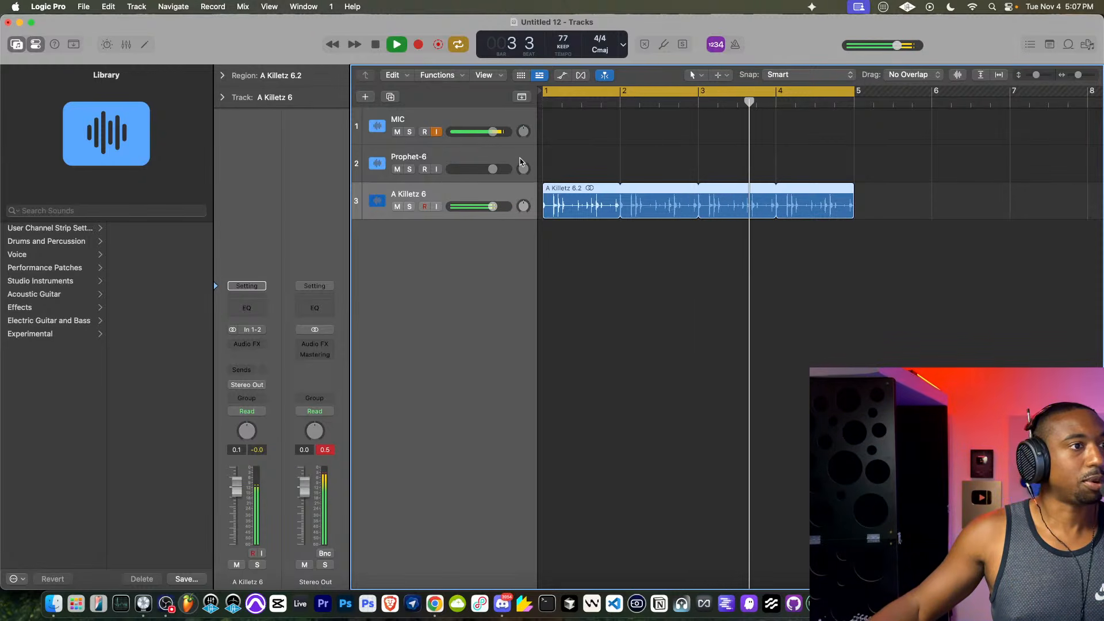
- Insert a Compressor on the A Killetz 6 track and choose its Studio FET model
{"action": "left_click", "coordinate": [256, 357]}
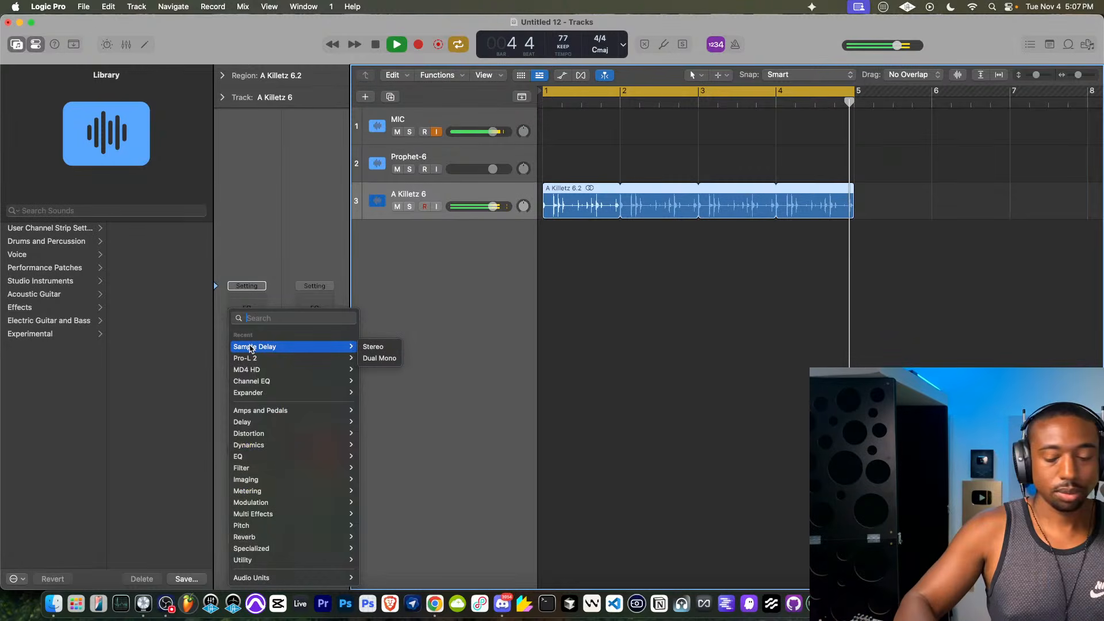
{"action": "type", "text": "compres"}
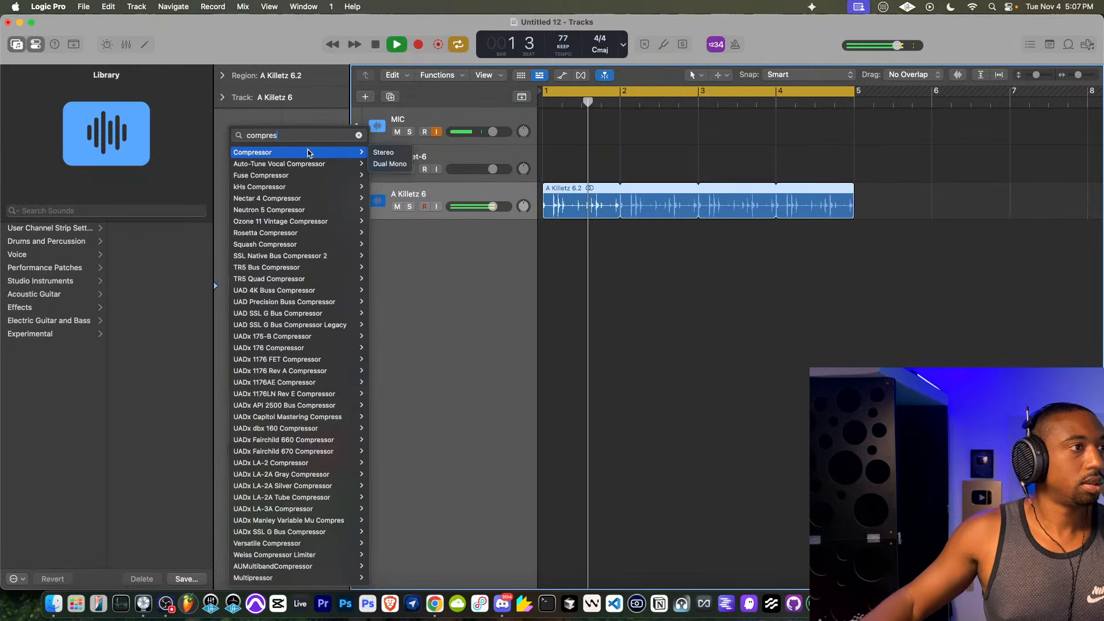
{"action": "left_click", "coordinate": [308, 153]}
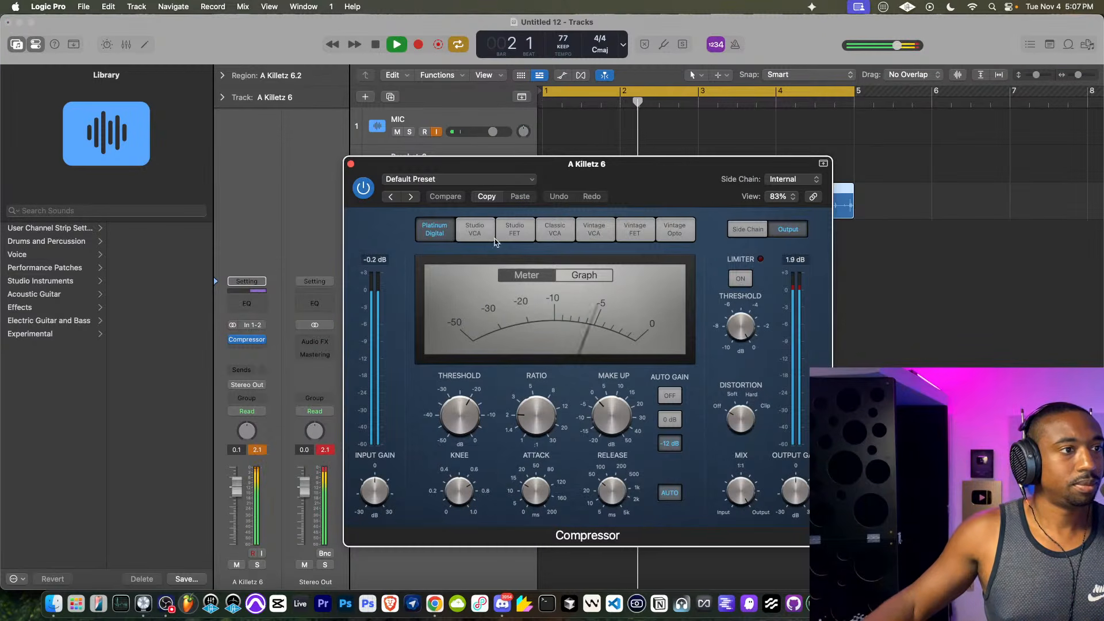
{"action": "left_click", "coordinate": [498, 235]}
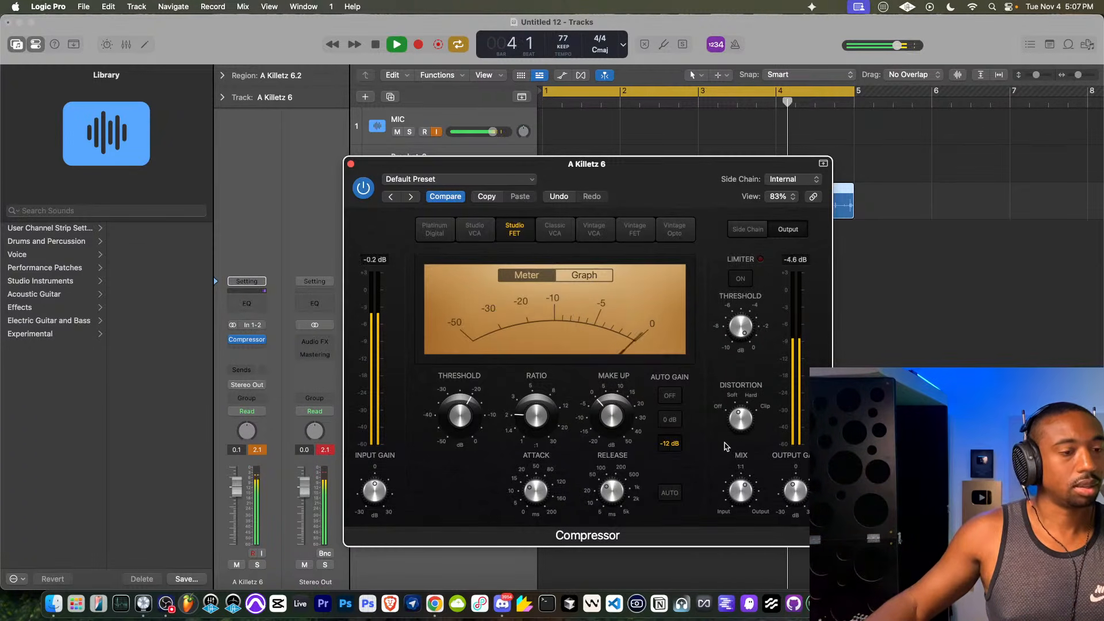
{"action": "left_click", "coordinate": [351, 164]}
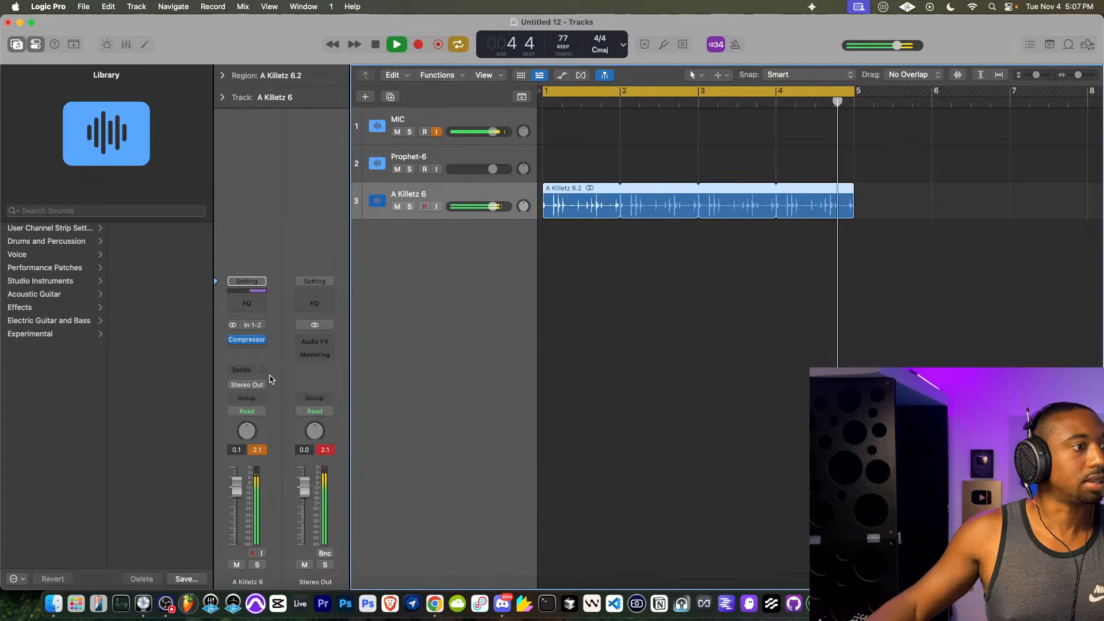
- Send the A Killetz 6 track to Bus 1 and insert the Rev SPRING-636 reverb on its aux channel
{"action": "left_click", "coordinate": [247, 371]}
{"action": "mouse_move", "coordinate": [278, 470]}
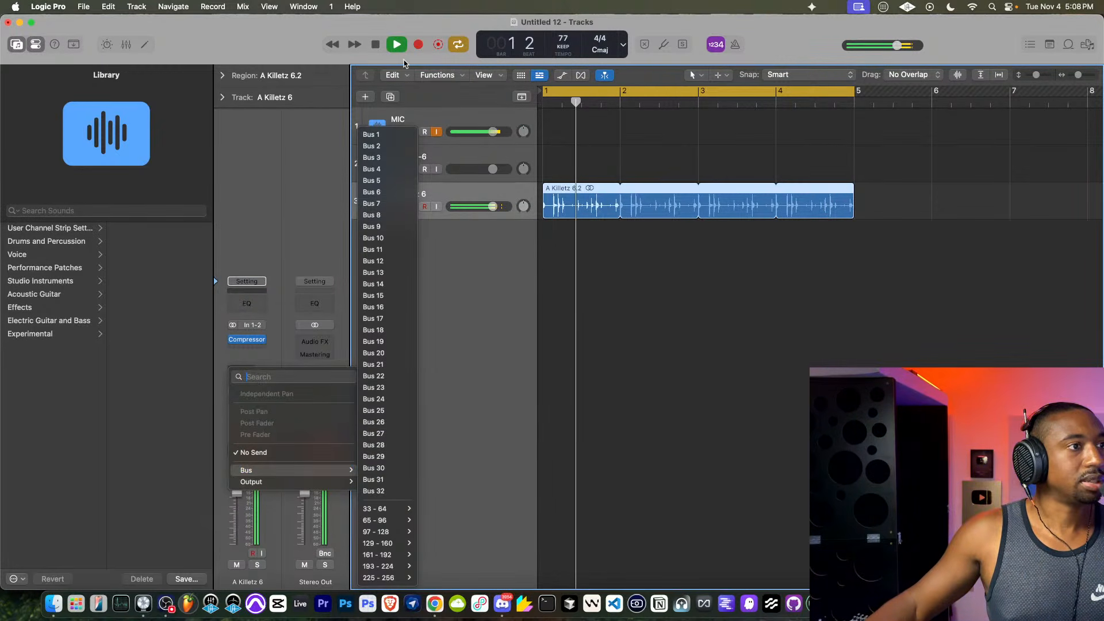
{"action": "left_click", "coordinate": [377, 129]}
{"action": "left_click", "coordinate": [316, 345]}
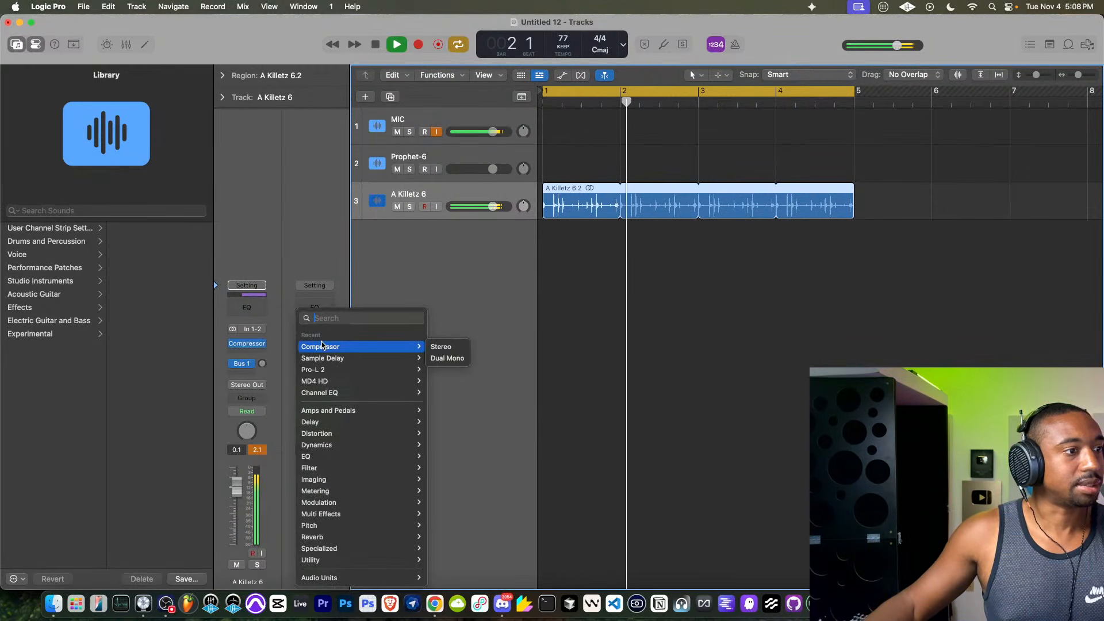
{"action": "mouse_move", "coordinate": [345, 536]}
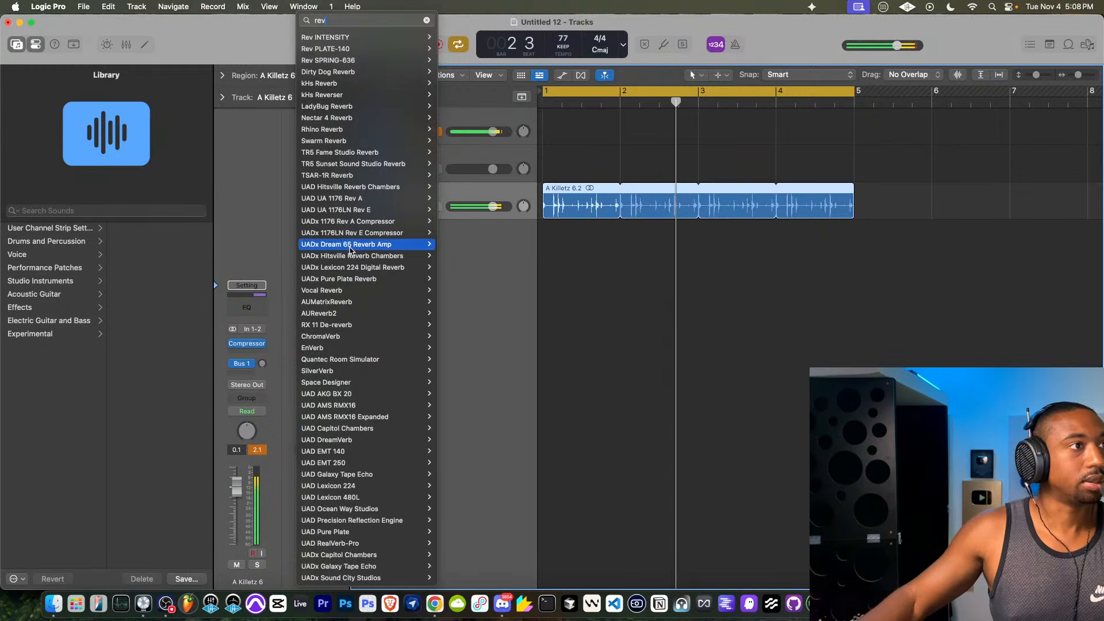
{"action": "left_click", "coordinate": [351, 60]}
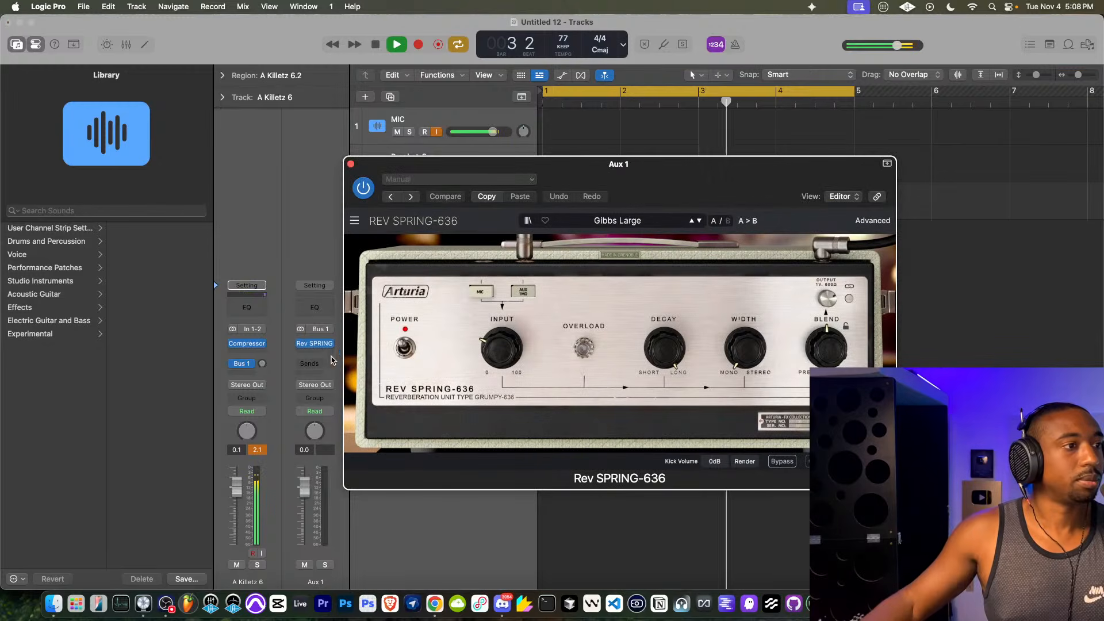
- Raise the A Killetz 6 track's Bus 1 send level for the spring reverb, play the loop and close the plug-in window
{"action": "left_click", "coordinate": [264, 365]}
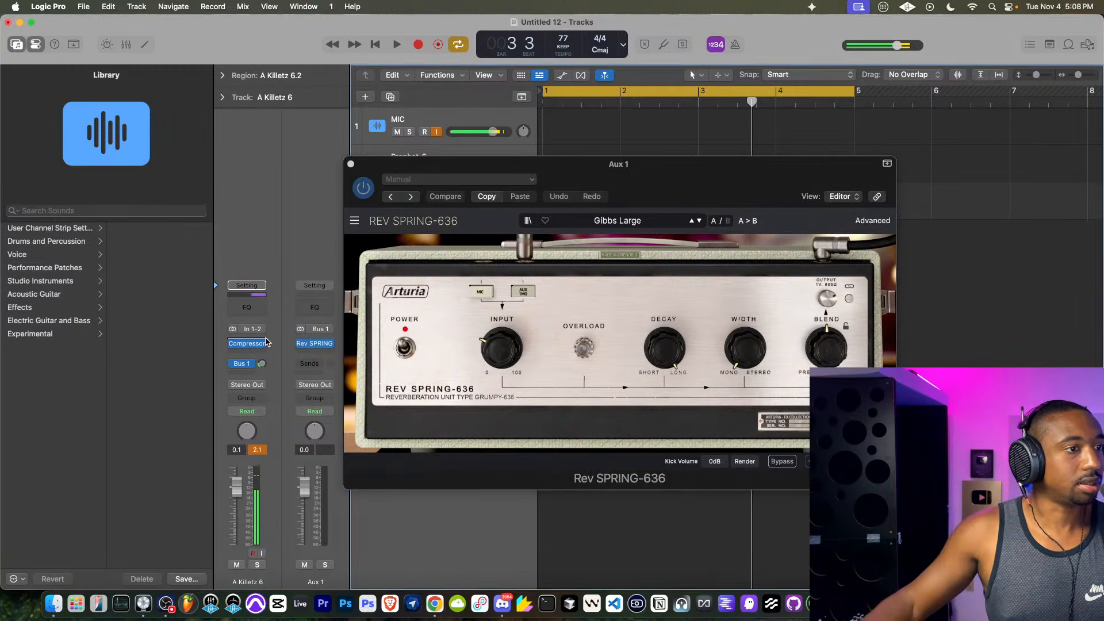
{"action": "mouse_move", "coordinate": [313, 349]}
{"action": "key", "text": "space"}
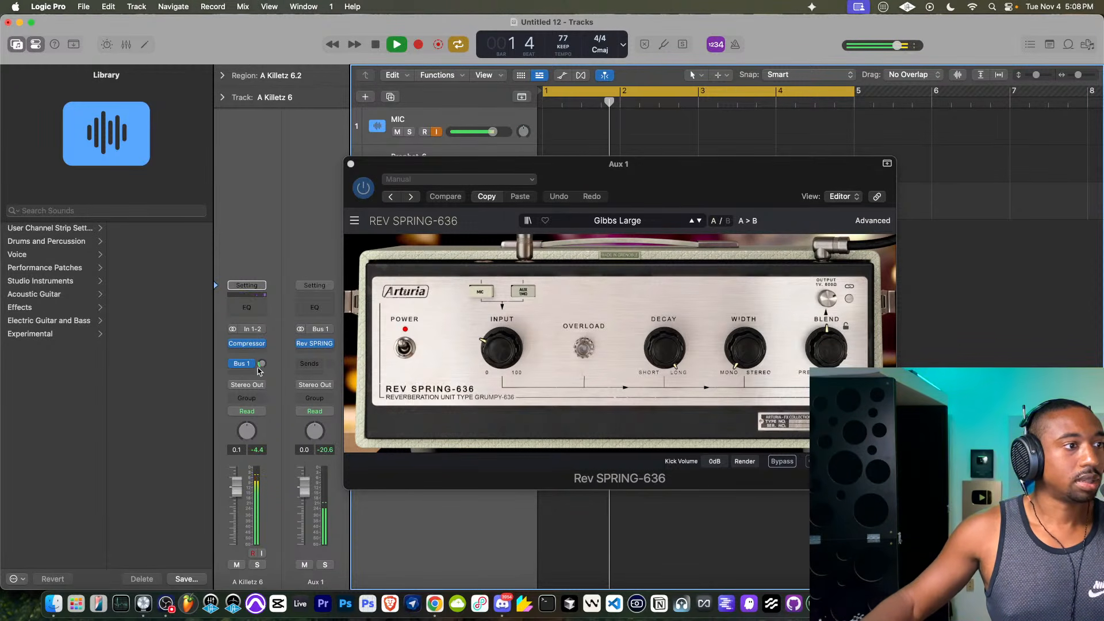
{"action": "left_click", "coordinate": [351, 164]}
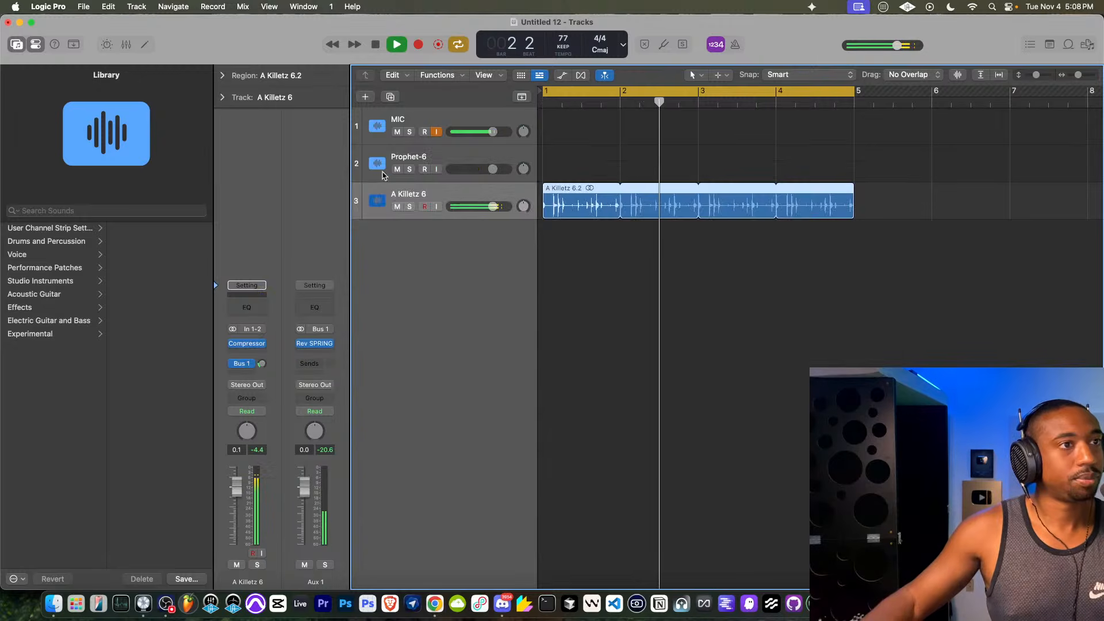
- Create a software instrument track below the drum break and load Alchemy in stereo as its instrument
{"action": "right_click", "coordinate": [434, 248]}
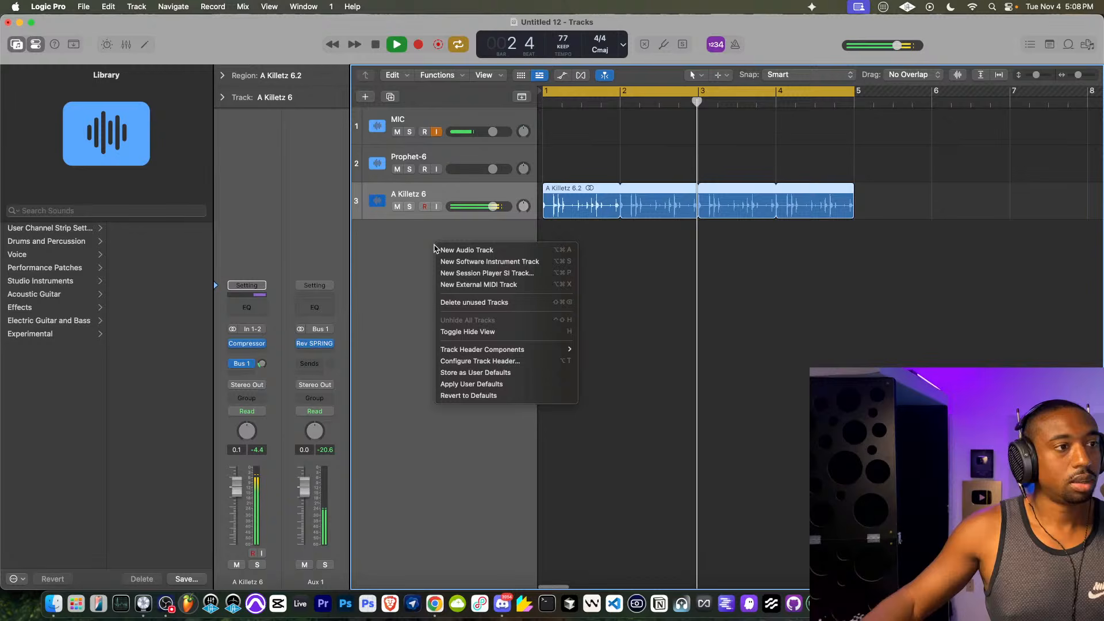
{"action": "left_click", "coordinate": [460, 260]}
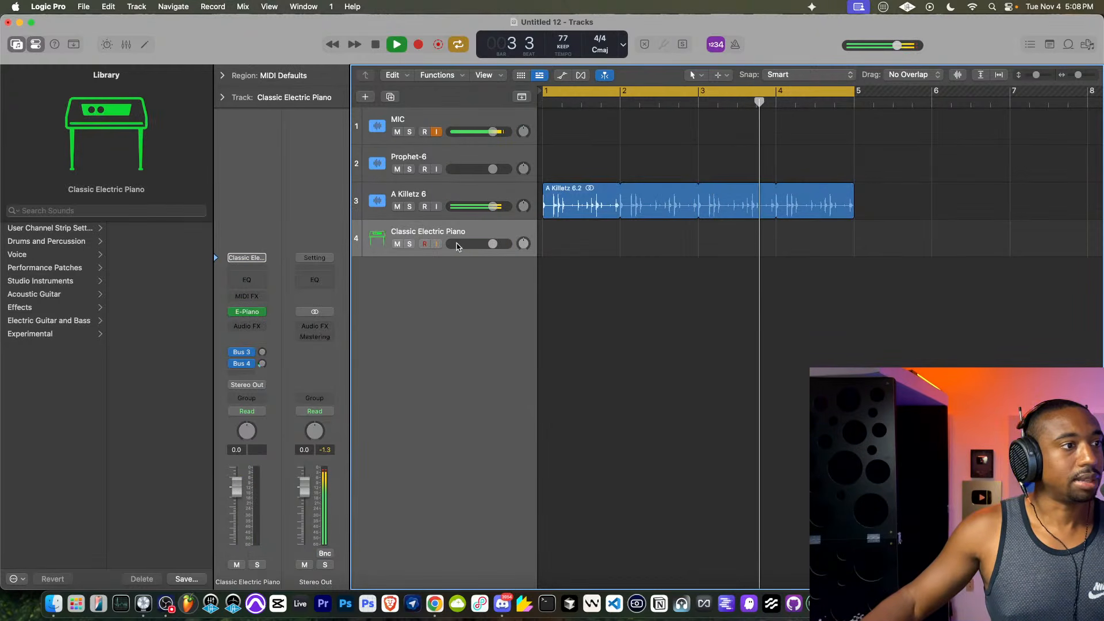
{"action": "left_click", "coordinate": [247, 311]}
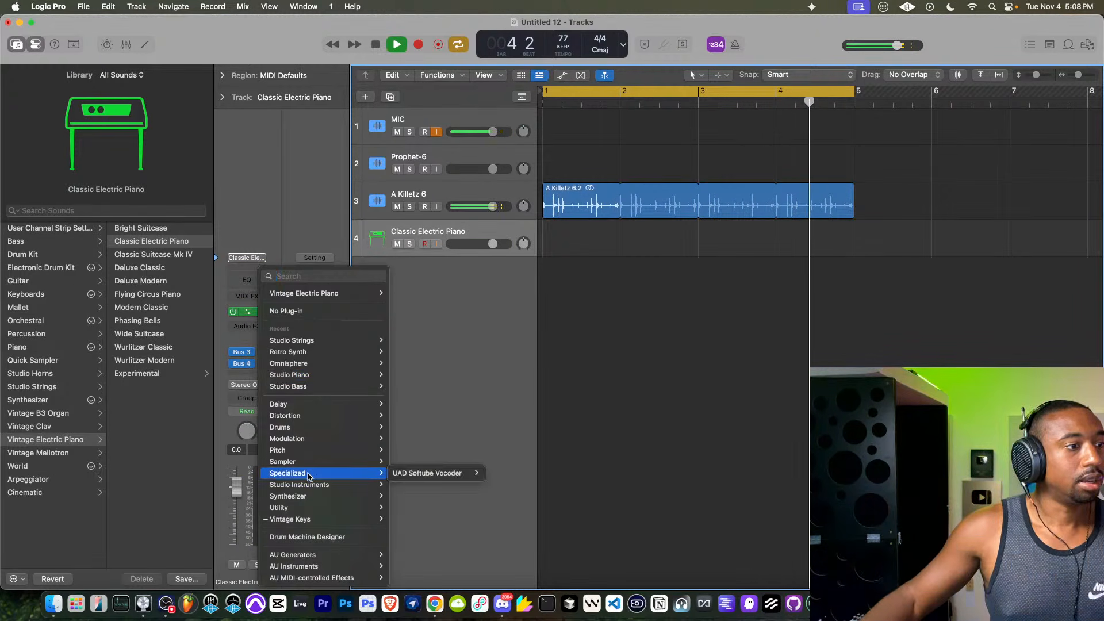
{"action": "mouse_move", "coordinate": [293, 496]}
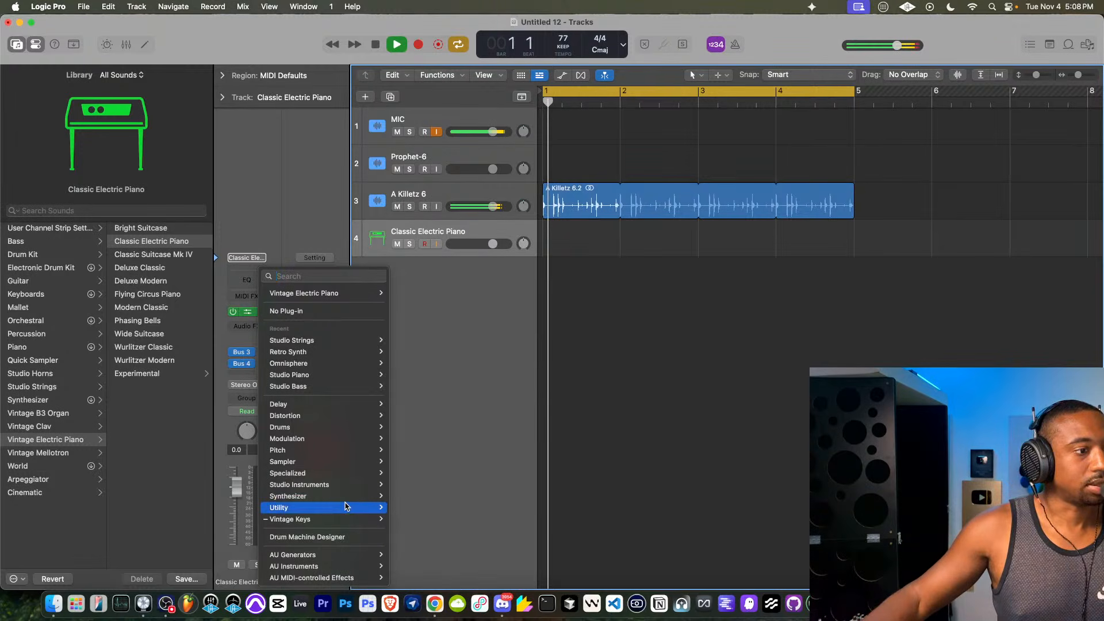
{"action": "mouse_move", "coordinate": [430, 567]}
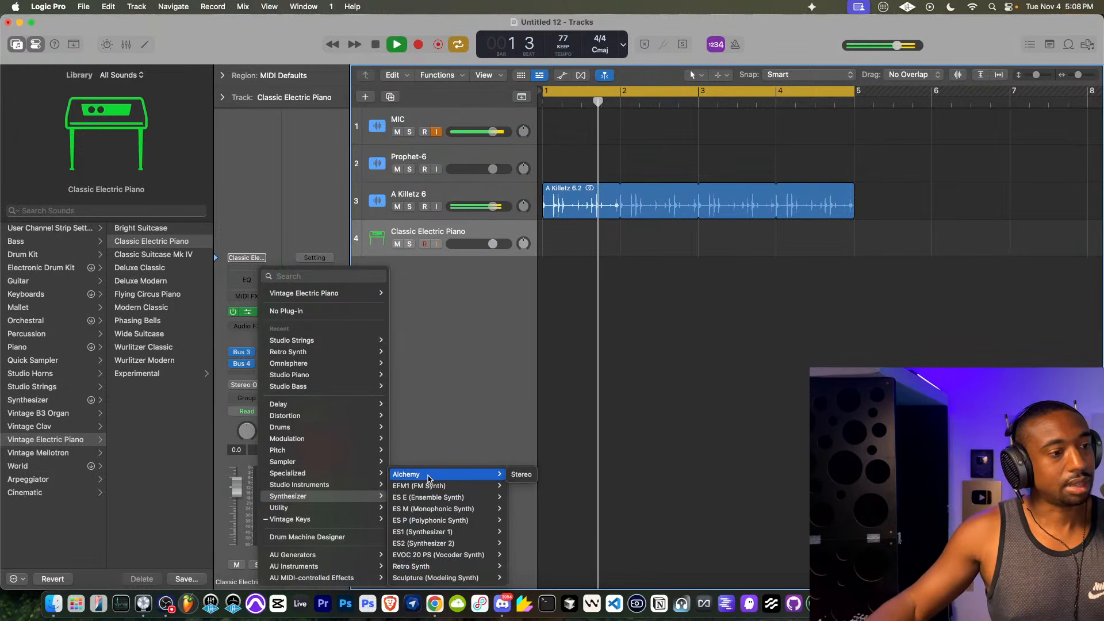
{"action": "left_click", "coordinate": [520, 474]}
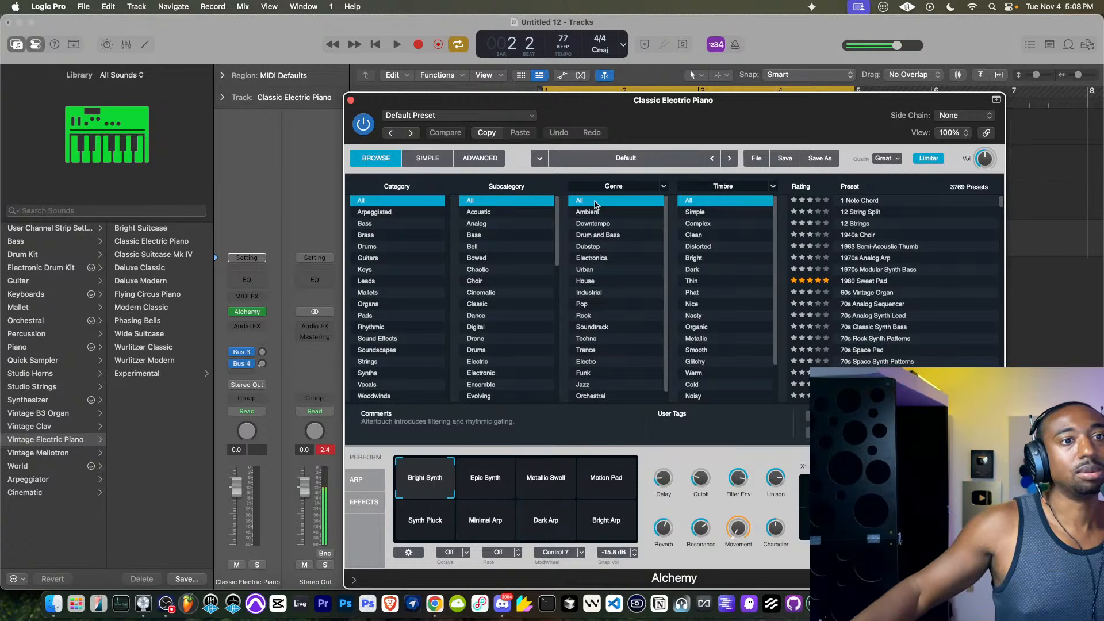
- Load Alchemy's 1980 Sweet Pad preset and filter the preset browser to the Synths category and Sweep subcategory
{"action": "left_click", "coordinate": [887, 281]}
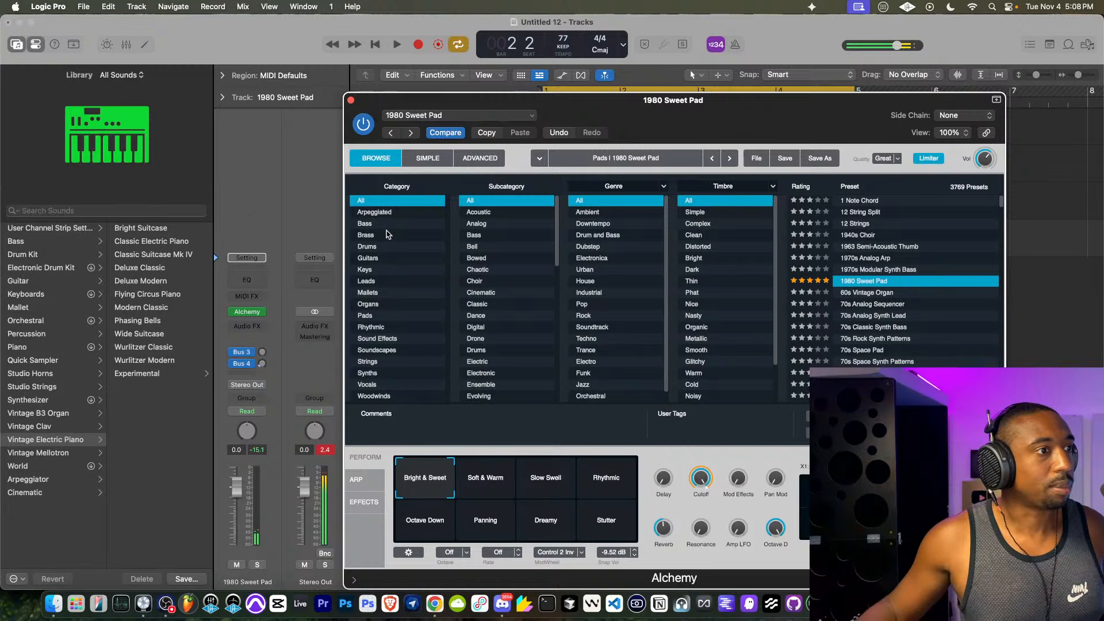
{"action": "left_click", "coordinate": [368, 373]}
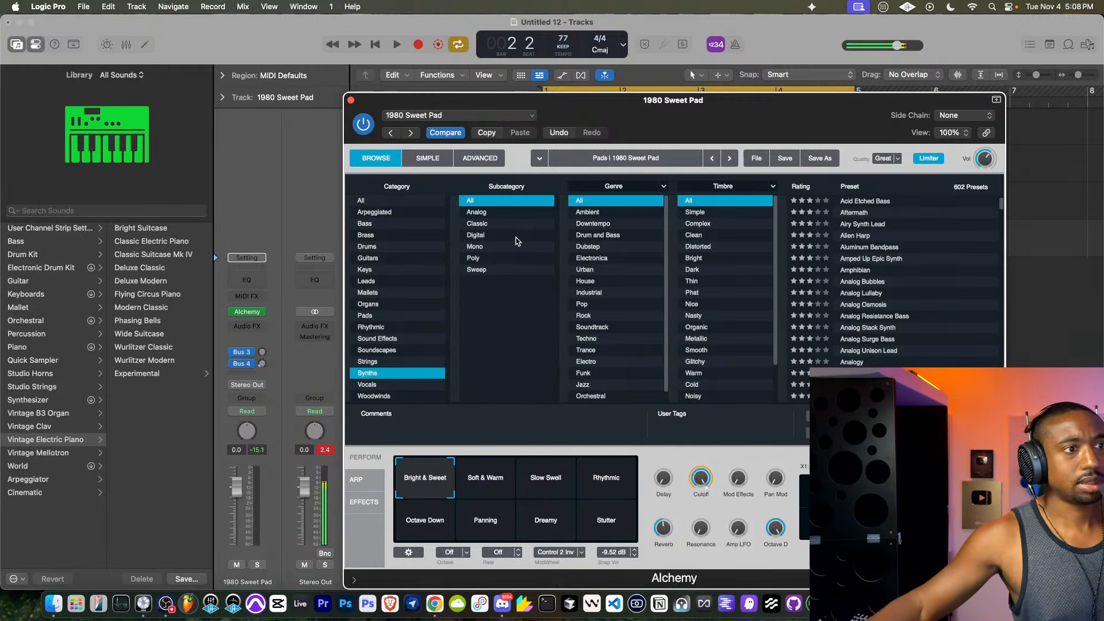
{"action": "left_click", "coordinate": [493, 259]}
{"action": "left_click", "coordinate": [495, 269]}
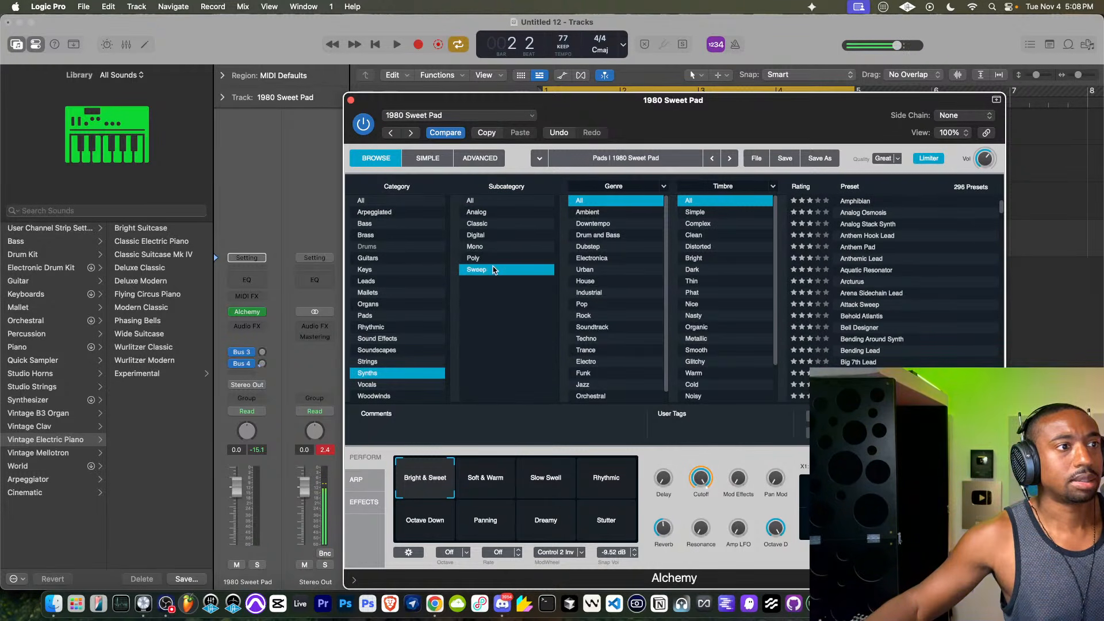
- Audition several sweep synth presets in Alchemy, load Classic 80s Synth and close the plug-in window
{"action": "left_click", "coordinate": [859, 213]}
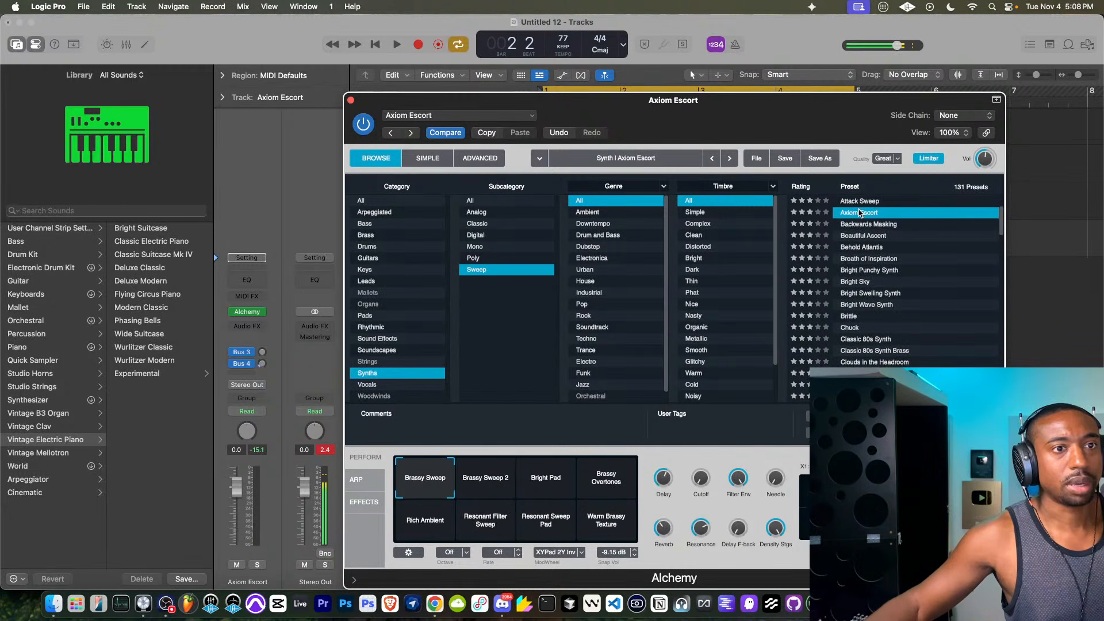
{"action": "left_click", "coordinate": [878, 260]}
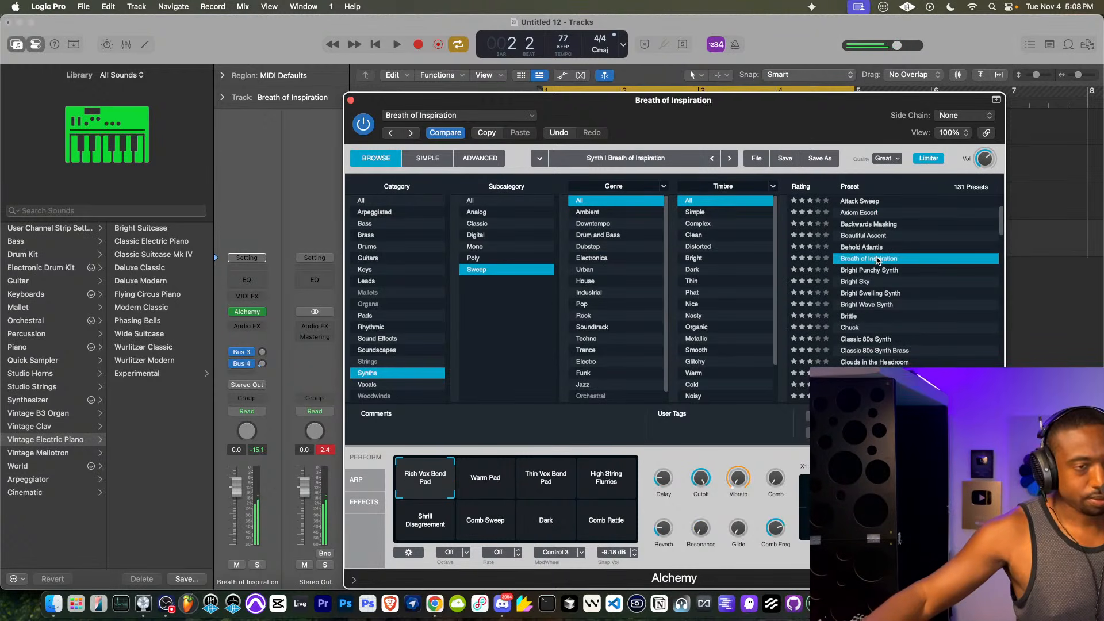
{"action": "left_click", "coordinate": [885, 271]}
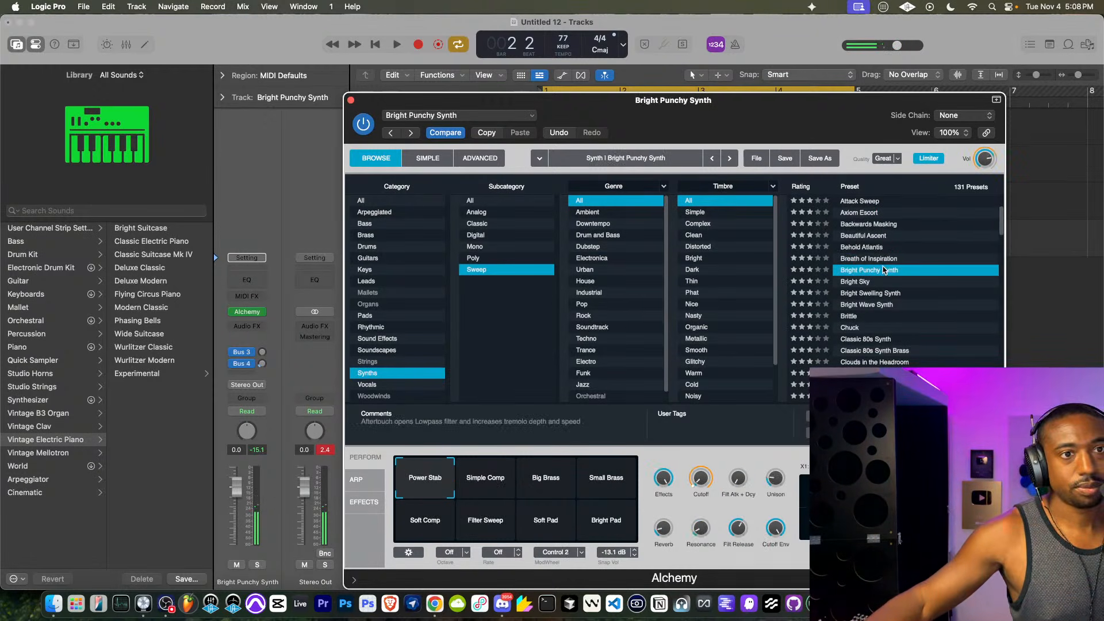
{"action": "left_click", "coordinate": [873, 305]}
{"action": "left_click", "coordinate": [872, 317]}
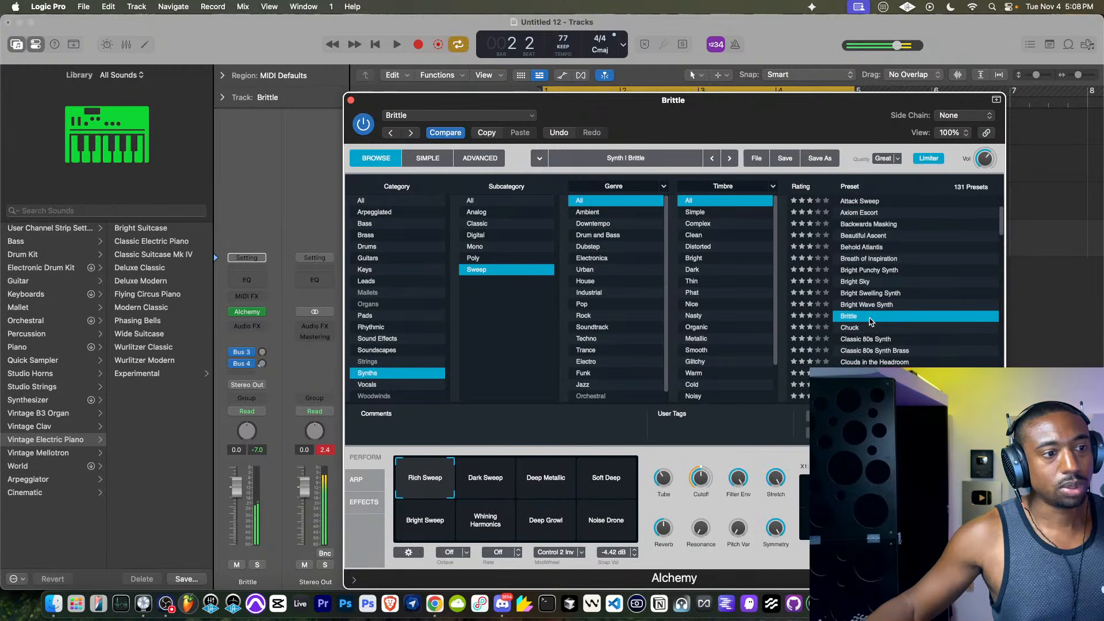
{"action": "left_click", "coordinate": [874, 340]}
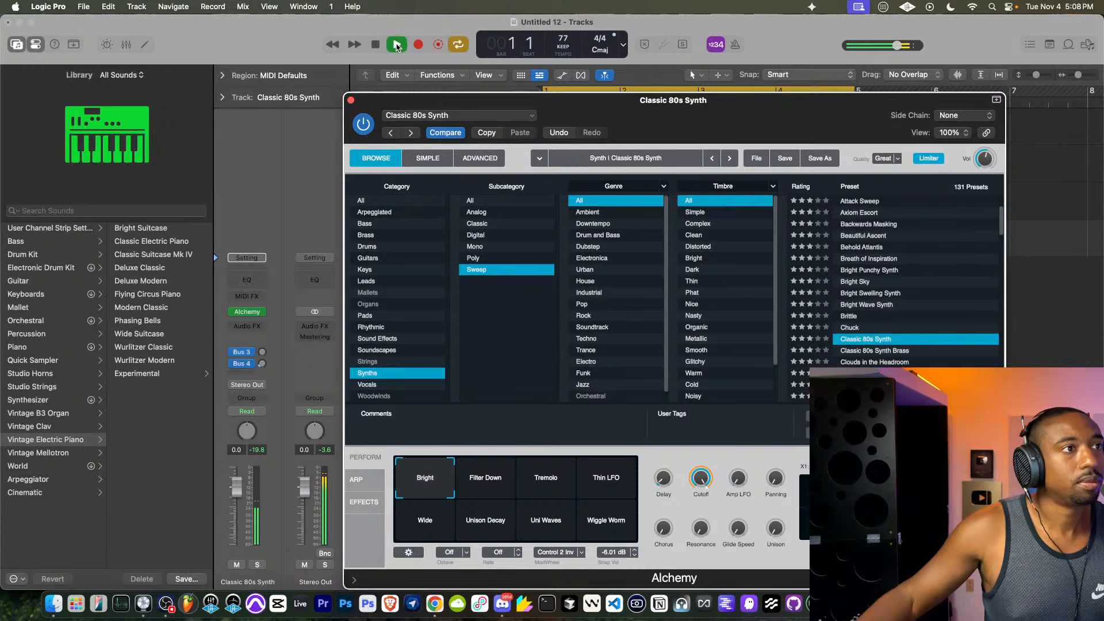
{"action": "left_click", "coordinate": [352, 100]}
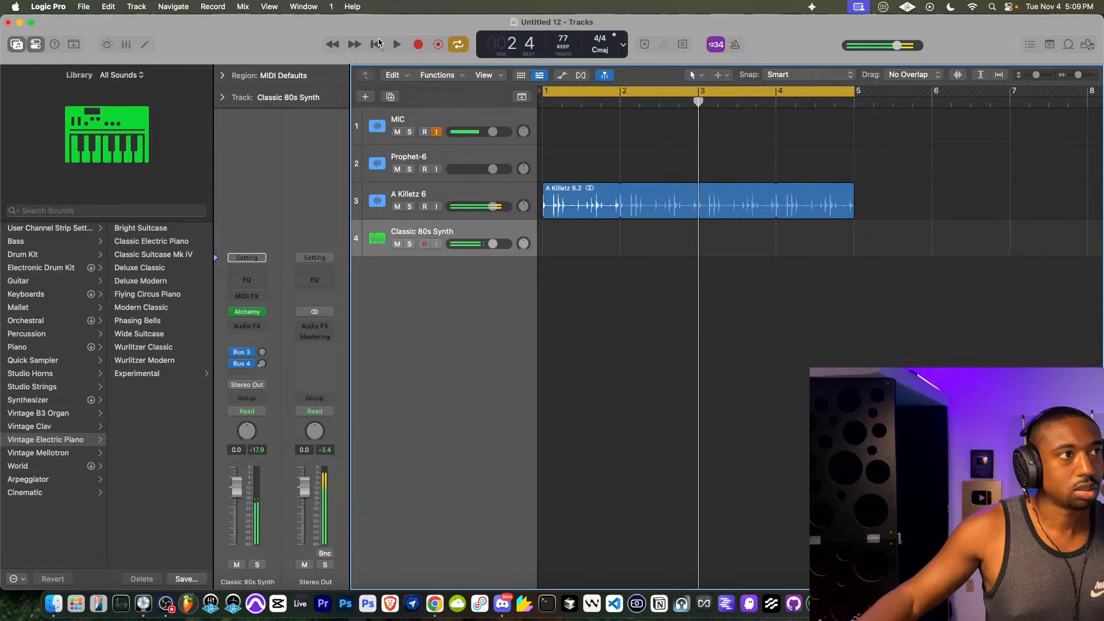
- Record a four-bar part on the Classic 80s Synth track from bar 1 over the drum break and play the loop back
{"action": "left_click", "coordinate": [375, 45]}
{"action": "left_click", "coordinate": [415, 44]}
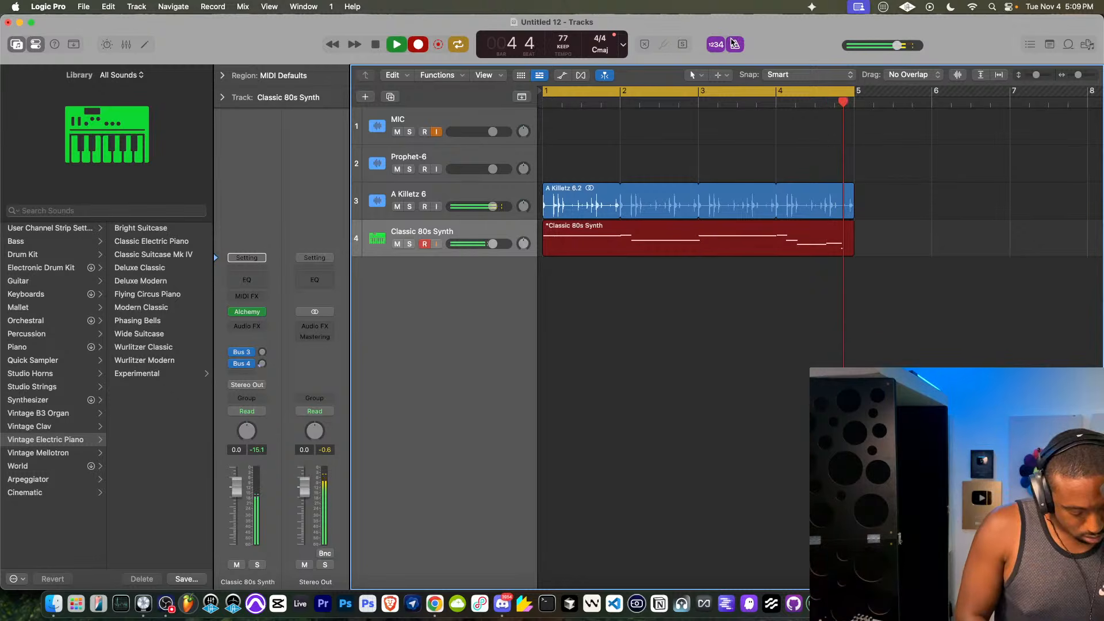
{"action": "key", "text": "space"}
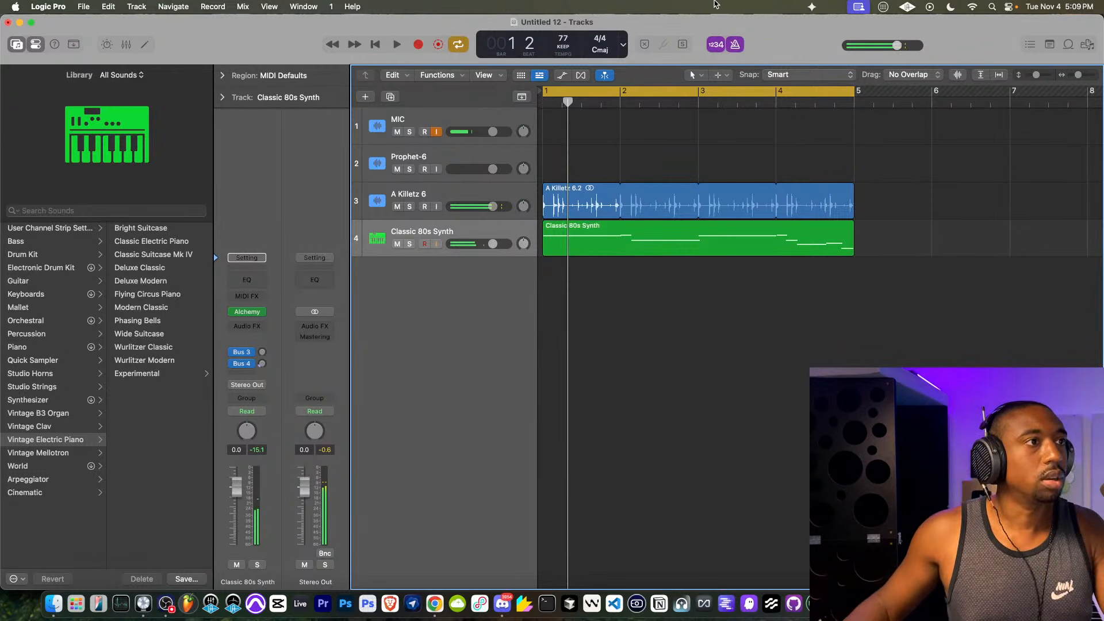
{"action": "left_click", "coordinate": [378, 46]}
{"action": "left_click", "coordinate": [396, 45]}
- Audition the performance snapshots of the Classic 80s Synth preset during playback, choose Thin LFO and close Alchemy, leaving the project unsaved
{"action": "left_click", "coordinate": [444, 231]}
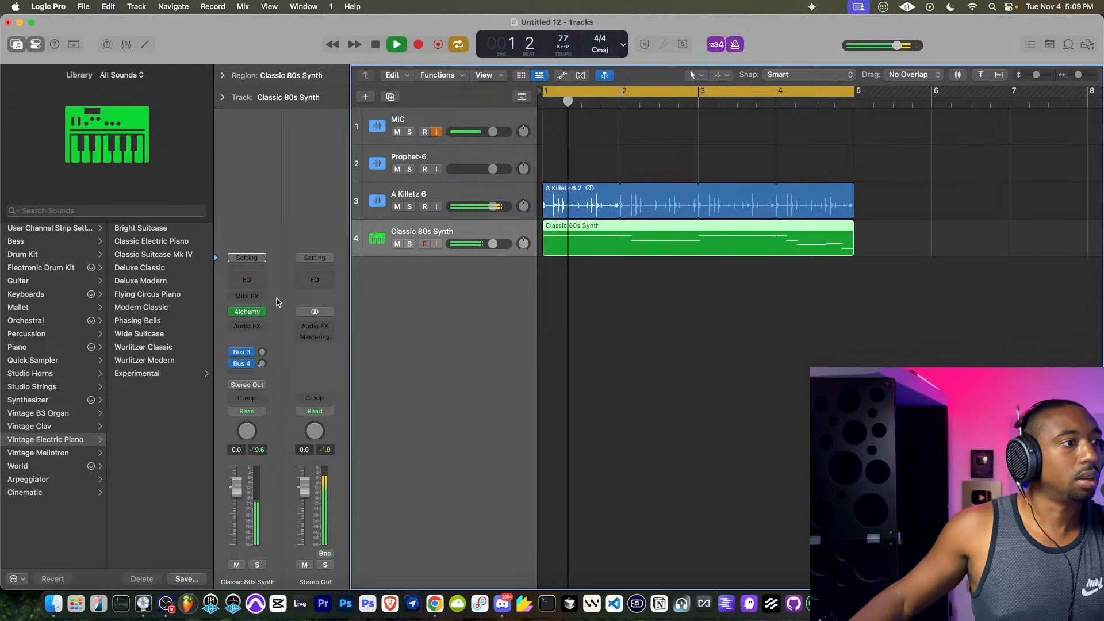
{"action": "left_click", "coordinate": [248, 313]}
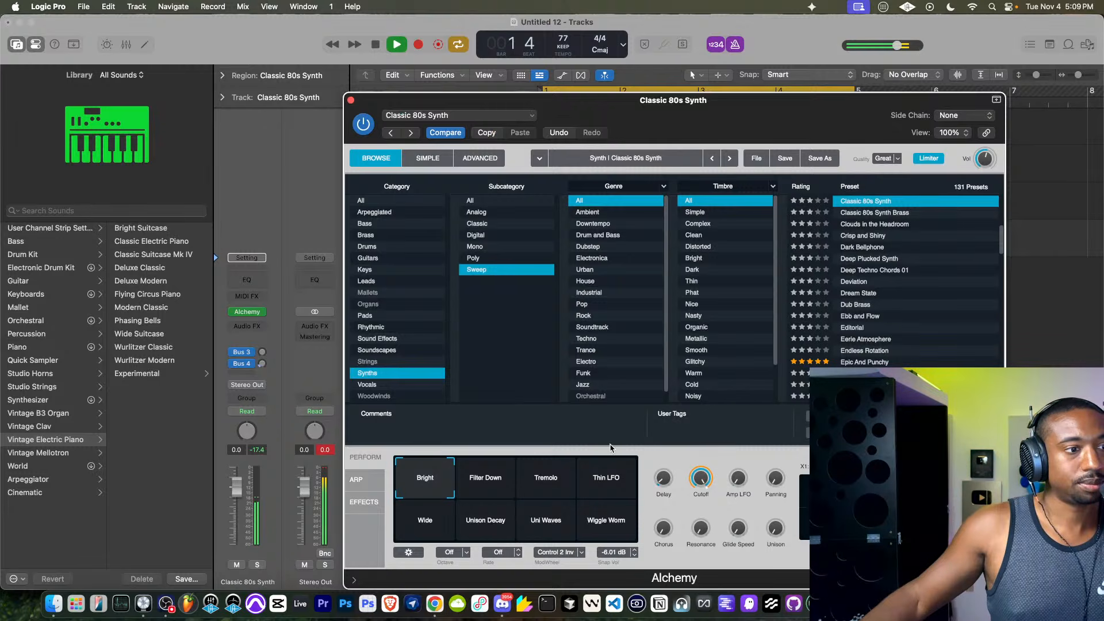
{"action": "left_click", "coordinate": [505, 475]}
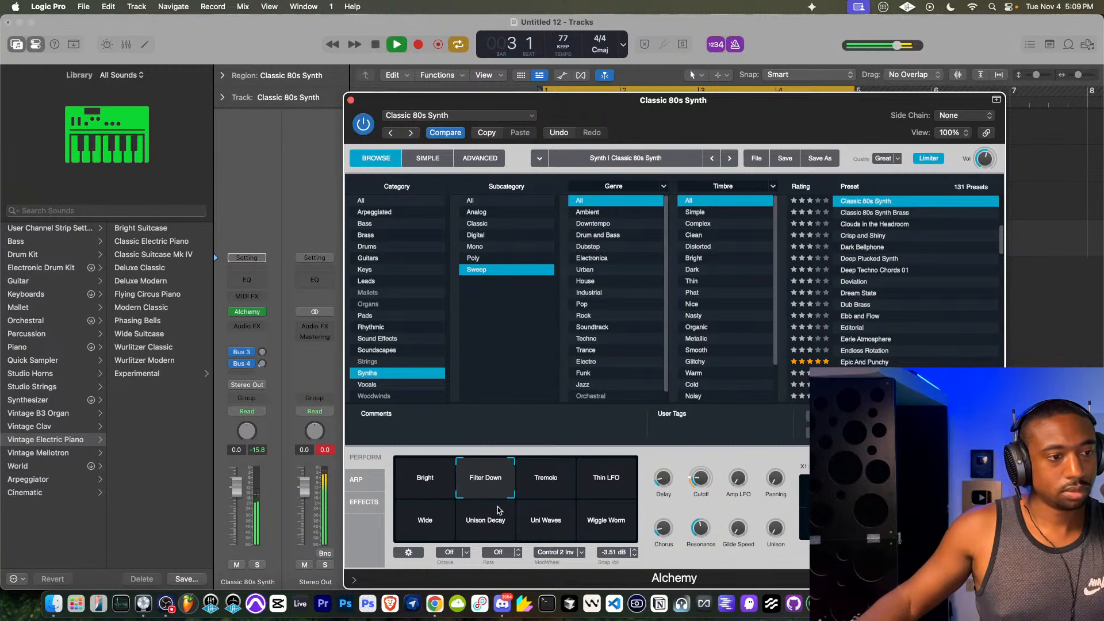
{"action": "left_click", "coordinate": [520, 522]}
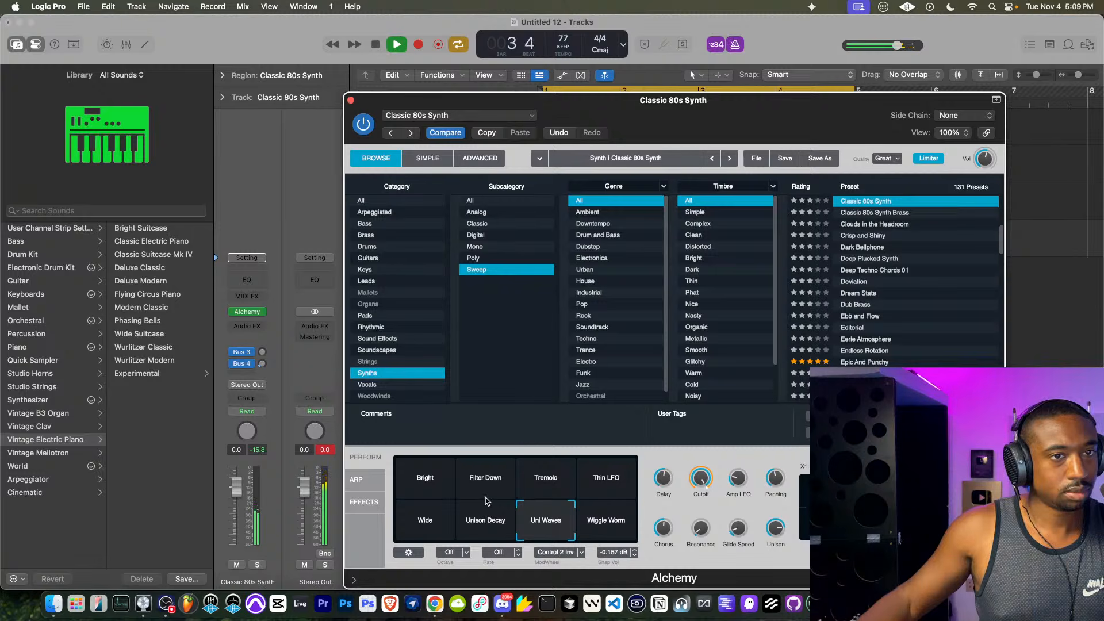
{"action": "left_click", "coordinate": [486, 522]}
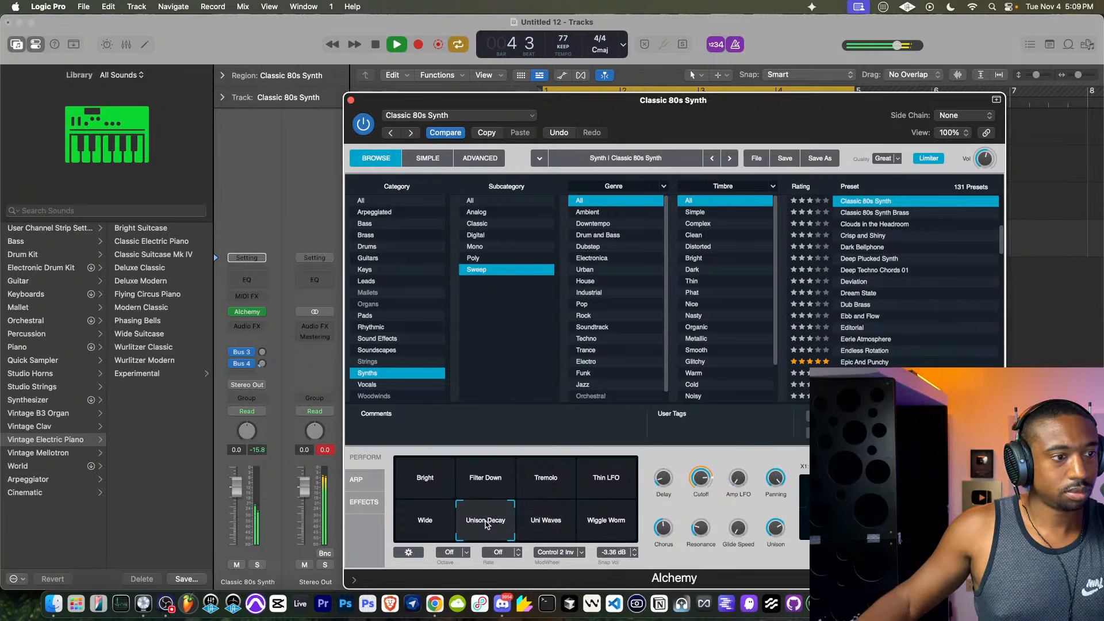
{"action": "left_click", "coordinate": [590, 521]}
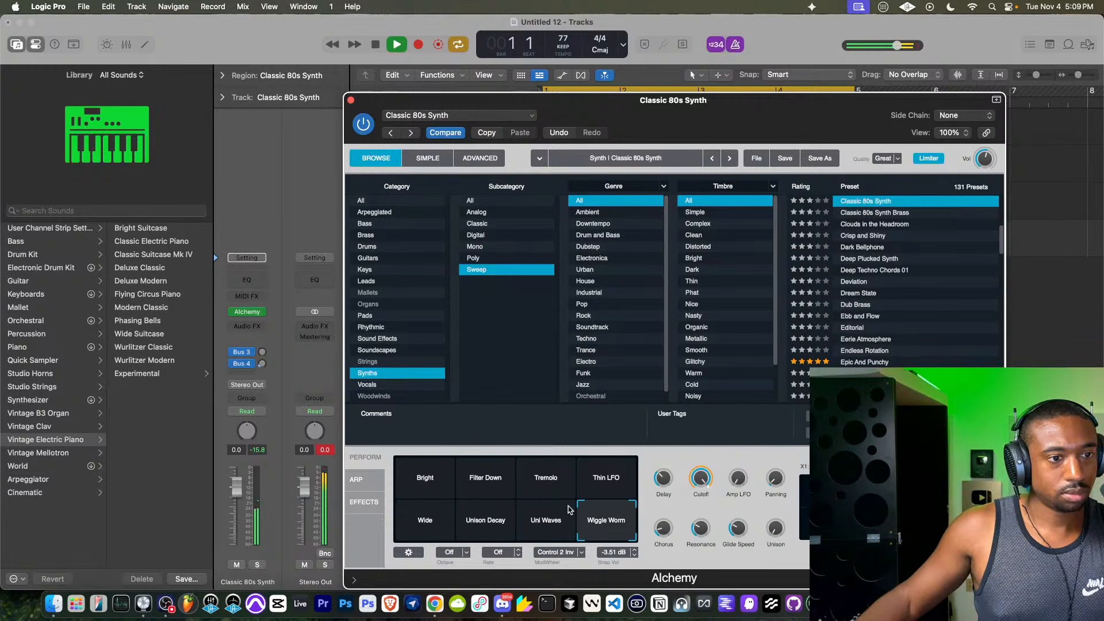
{"action": "left_click", "coordinate": [597, 489]}
{"action": "key", "text": "space"}
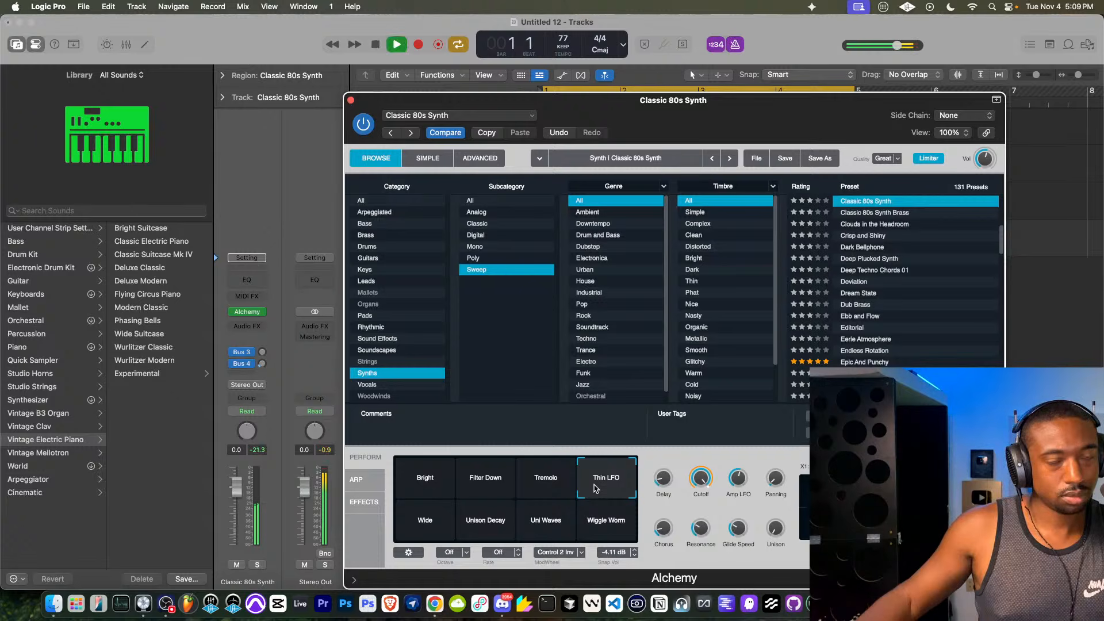
{"action": "left_click", "coordinate": [351, 102]}
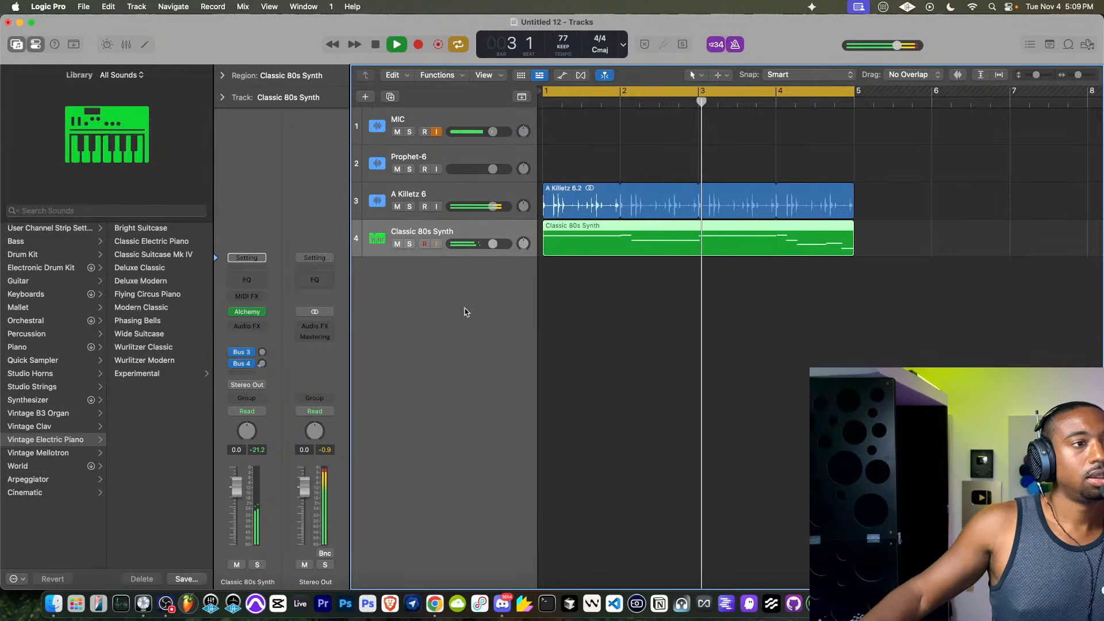
{"action": "key", "text": "super+s"}
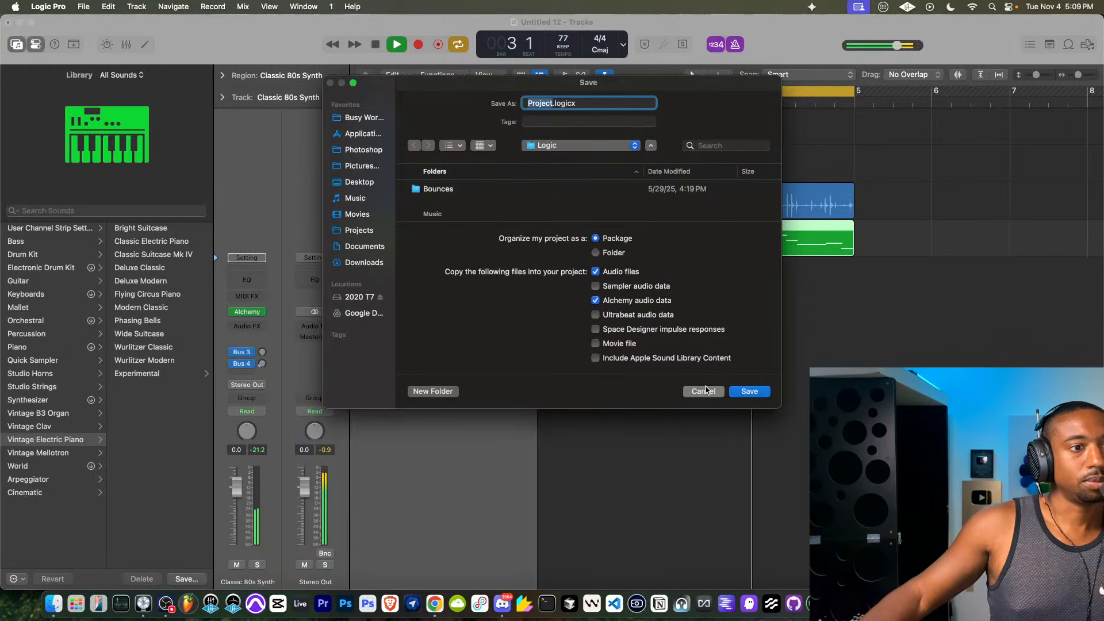
{"action": "left_click", "coordinate": [704, 391]}
- Create a software instrument track below Classic 80s Synth, load Studio Bass as its instrument and close the plug-in window
{"action": "right_click", "coordinate": [439, 280]}
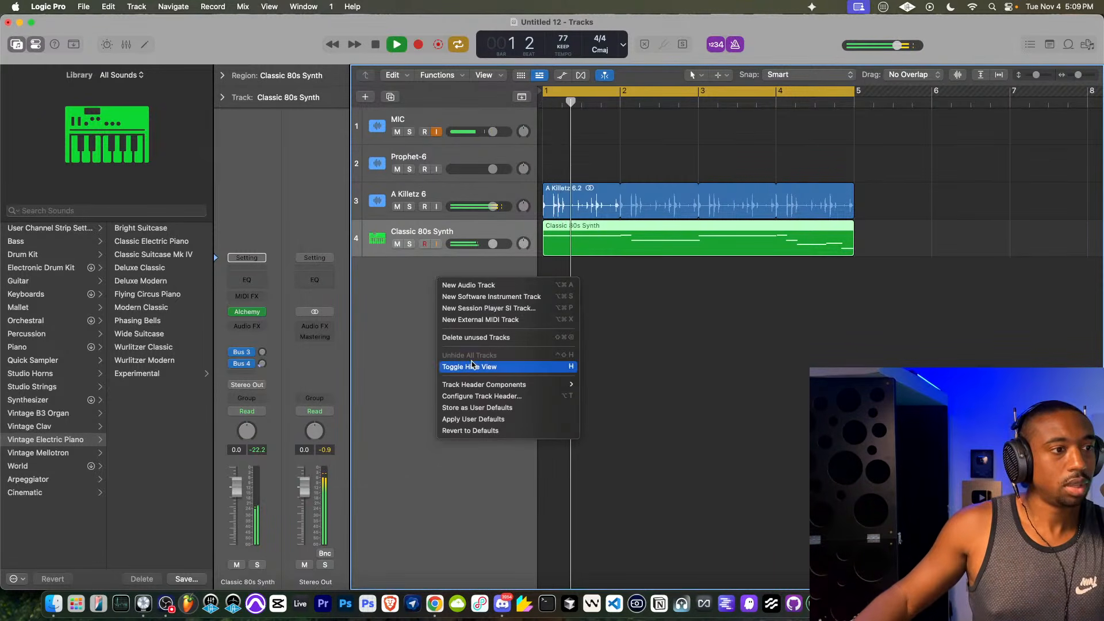
{"action": "left_click", "coordinate": [476, 300]}
{"action": "left_click", "coordinate": [253, 311]}
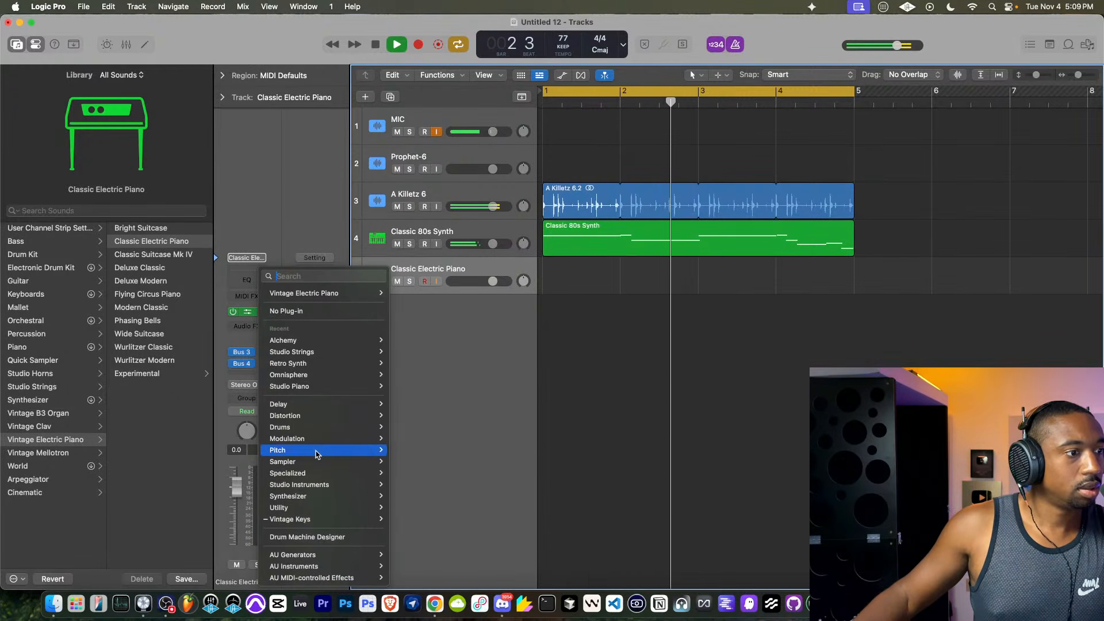
{"action": "left_click", "coordinate": [425, 486]}
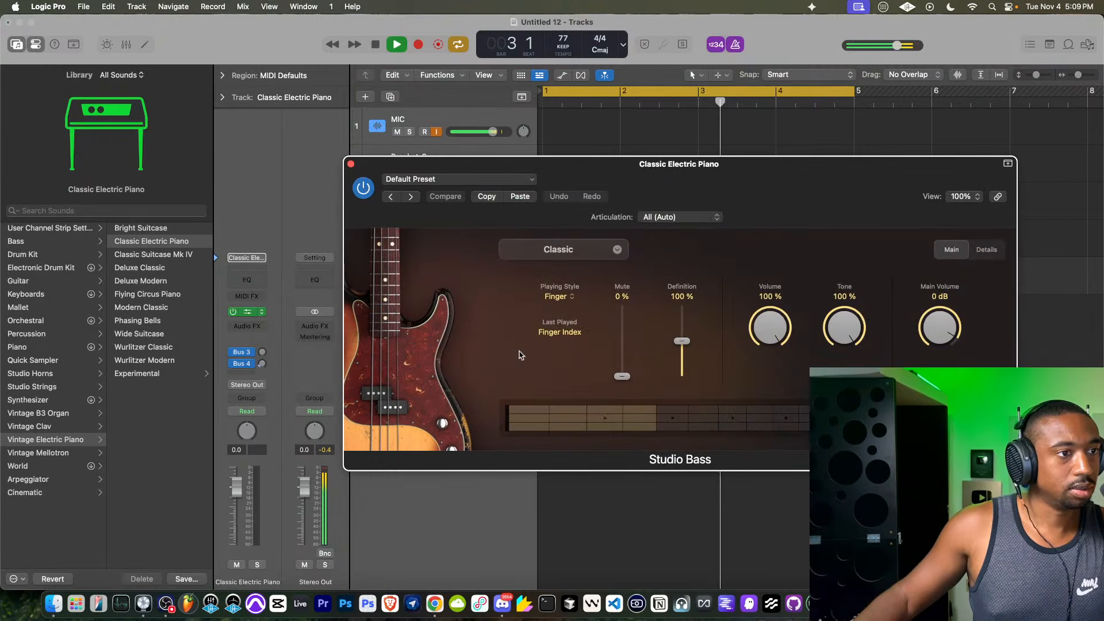
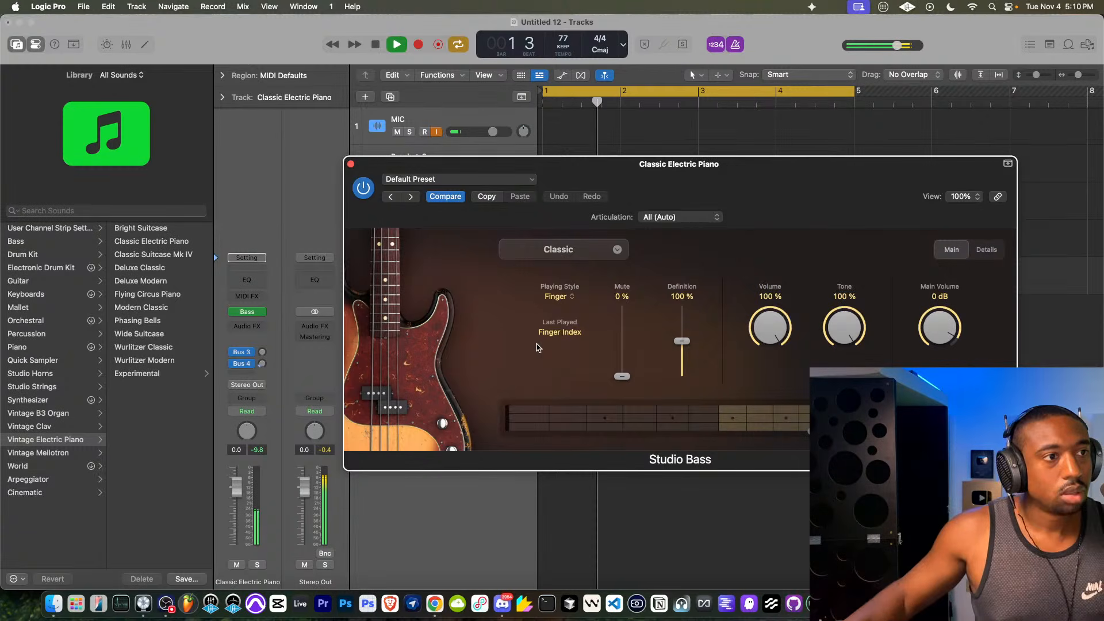
{"action": "left_click", "coordinate": [350, 164]}
- Record a four-bar bass part from bar 1 on the Studio Bass track
{"action": "left_click", "coordinate": [376, 45]}
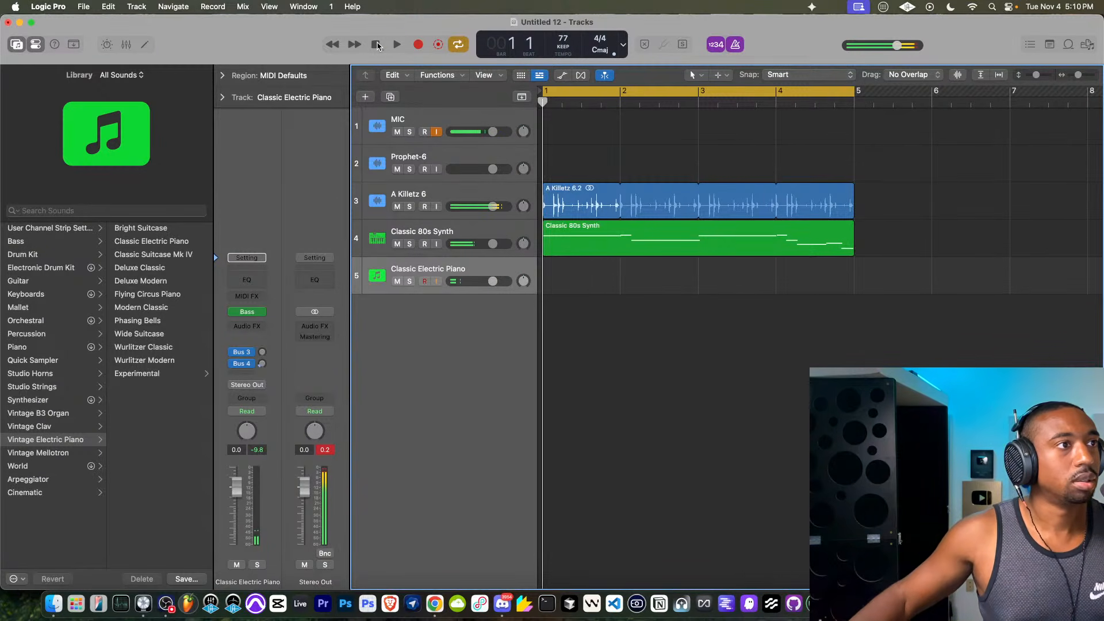
{"action": "left_click", "coordinate": [419, 44]}
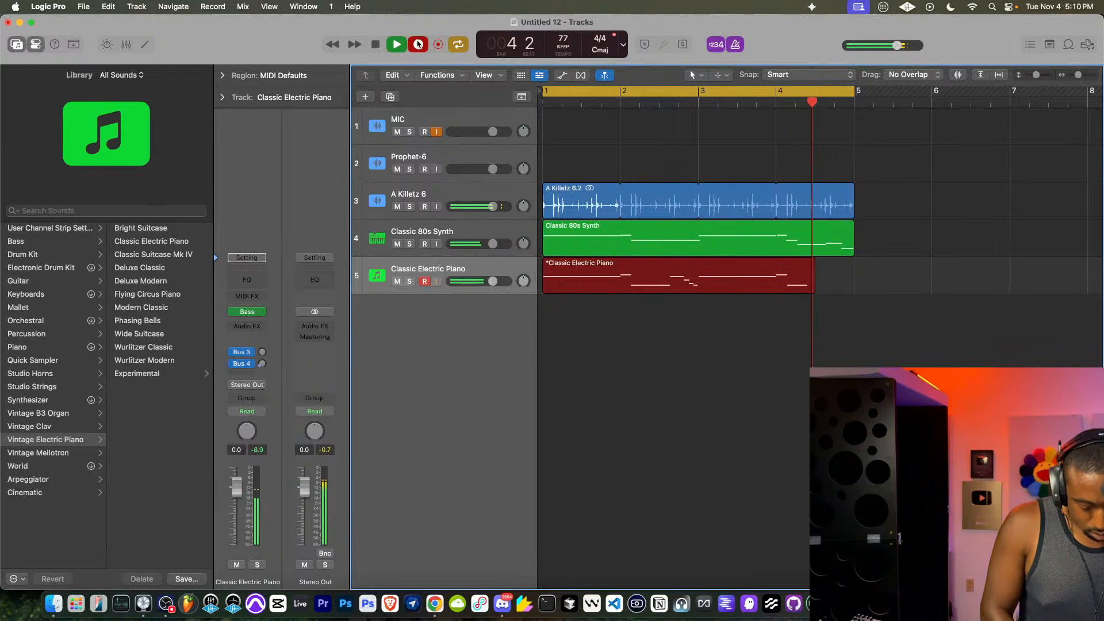
{"action": "left_click", "coordinate": [418, 44]}
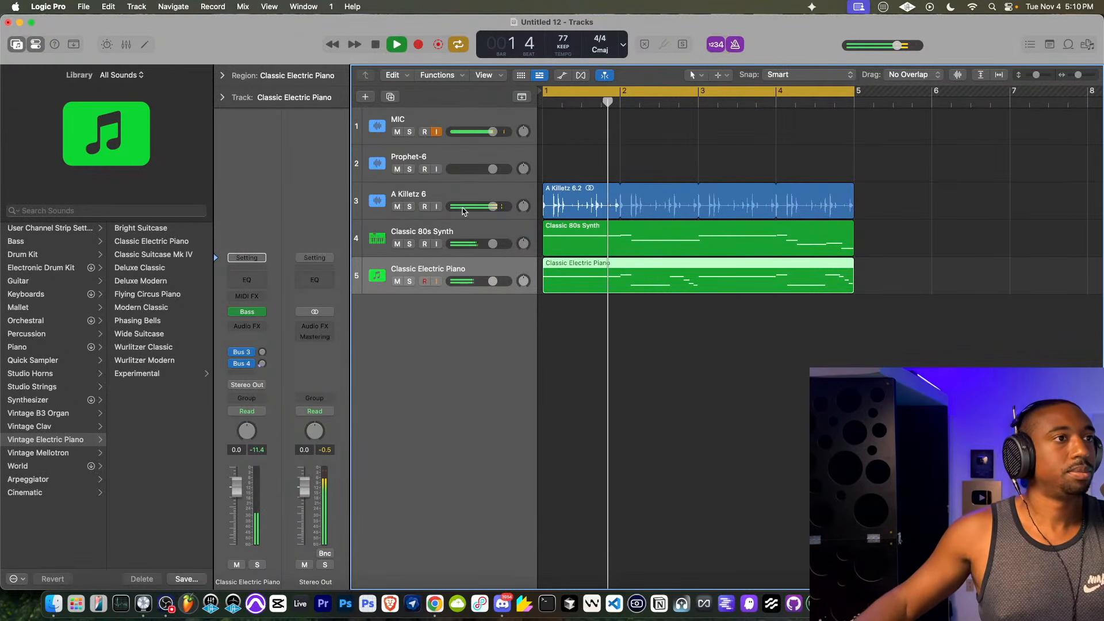
- Insert kHs Pitch Shifter in stereo on the Classic 80s Synth track and lower that track's volume slightly
{"action": "left_click", "coordinate": [440, 225]}
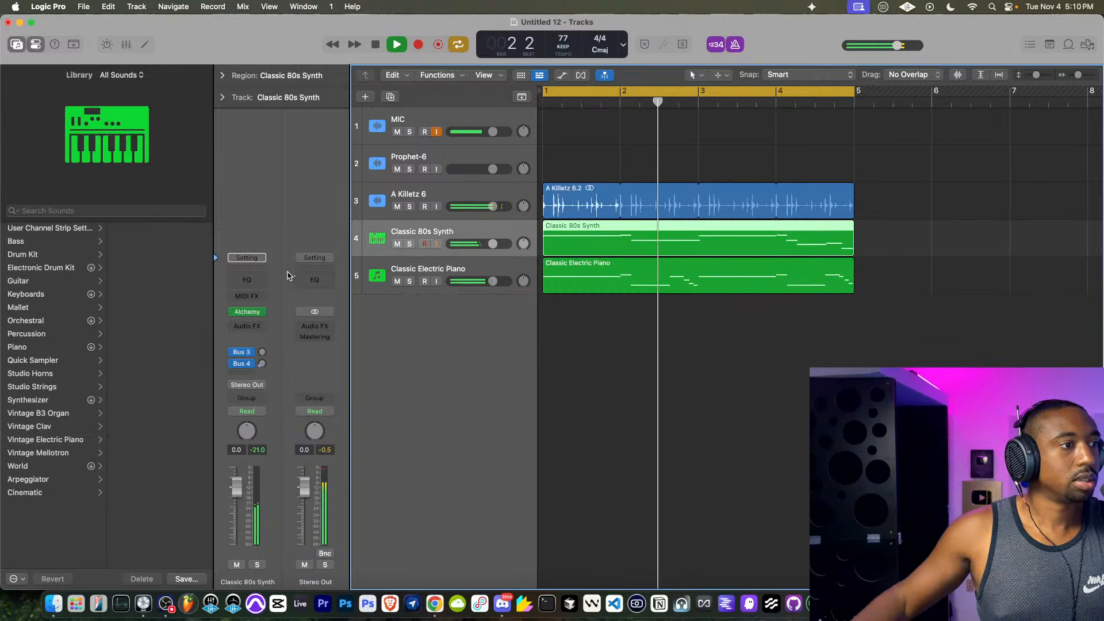
{"action": "left_click", "coordinate": [249, 325]}
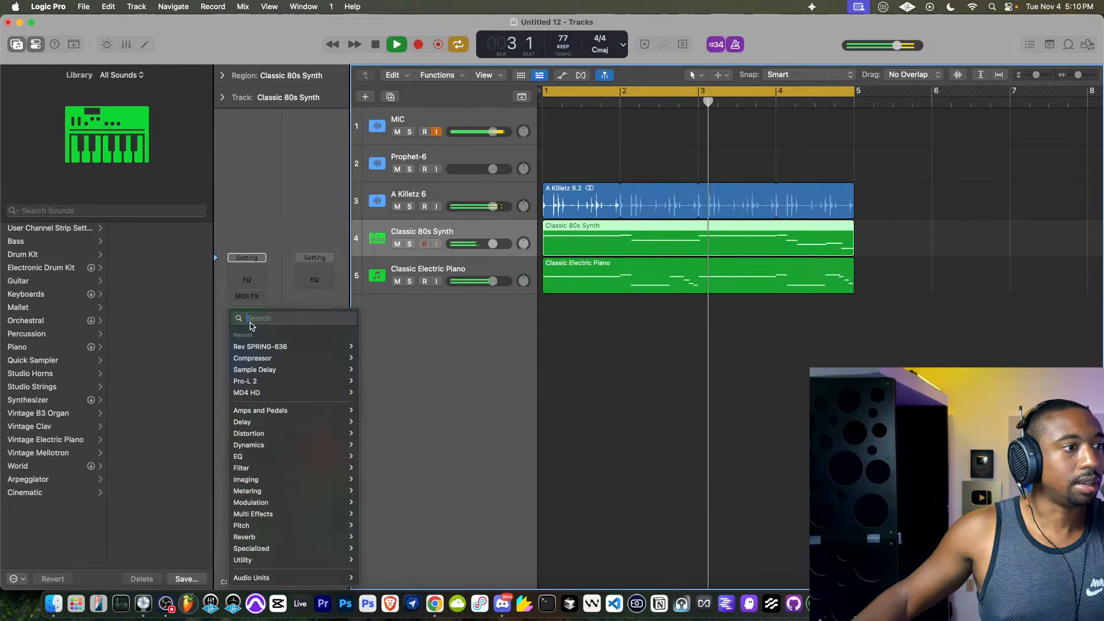
{"action": "type", "text": "khs"}
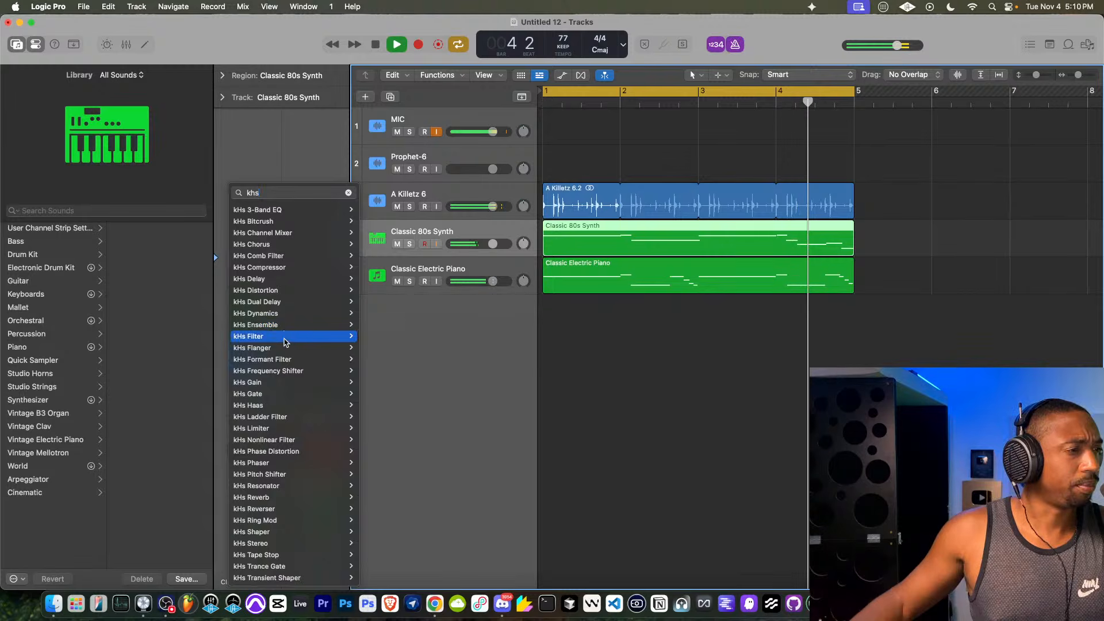
{"action": "mouse_move", "coordinate": [273, 479]}
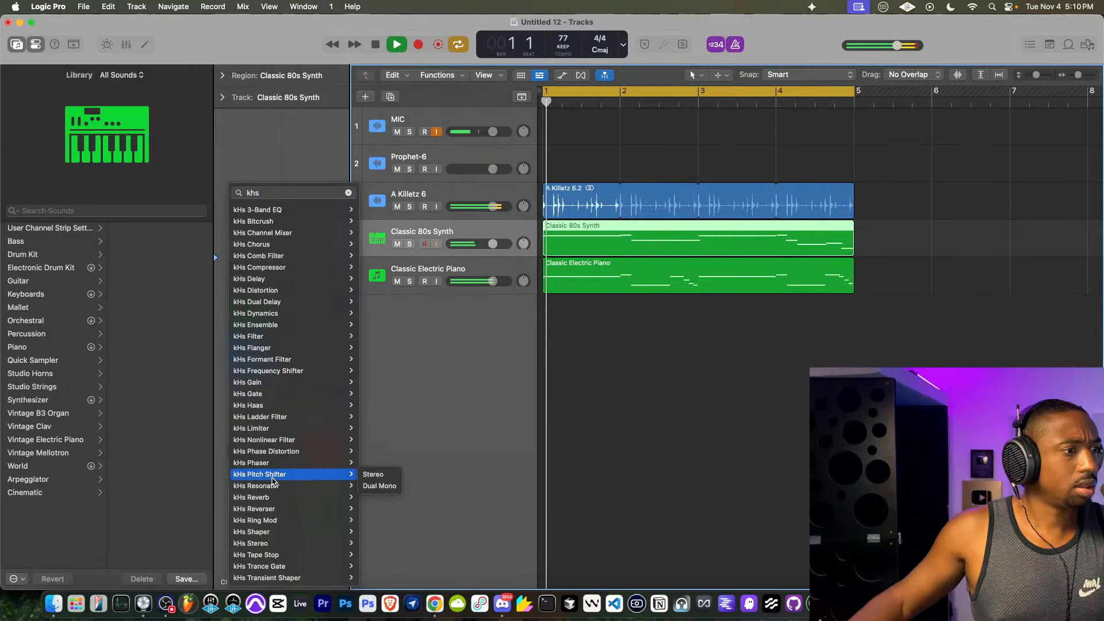
{"action": "left_click", "coordinate": [373, 474]}
{"action": "left_click", "coordinate": [460, 331]}
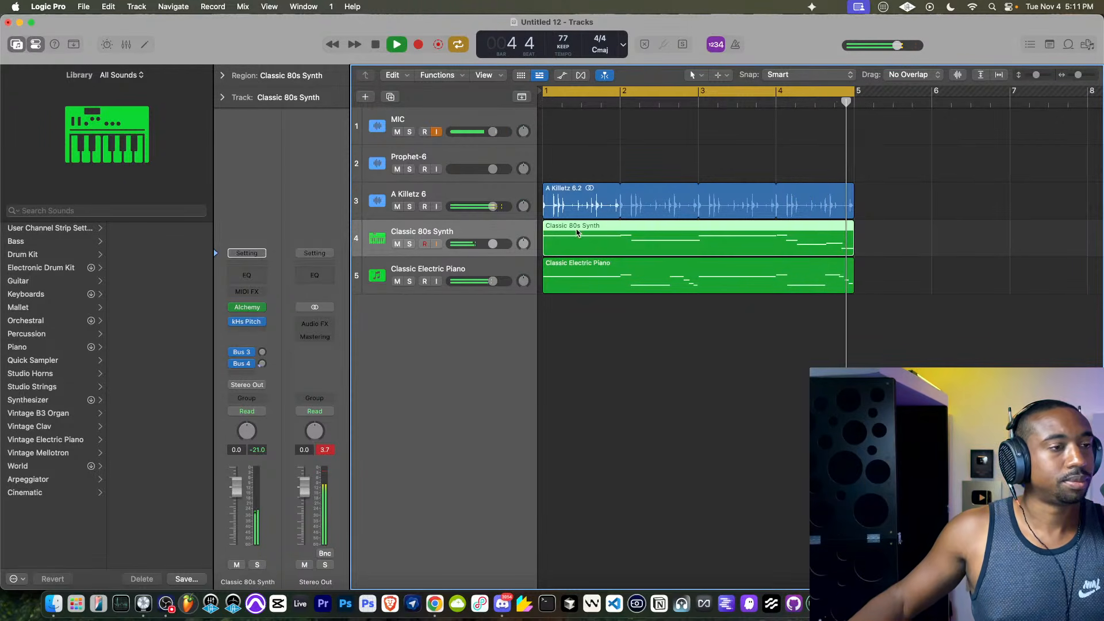
{"action": "left_click_drag", "start_coordinate": [492, 244], "coordinate": [485, 244]}
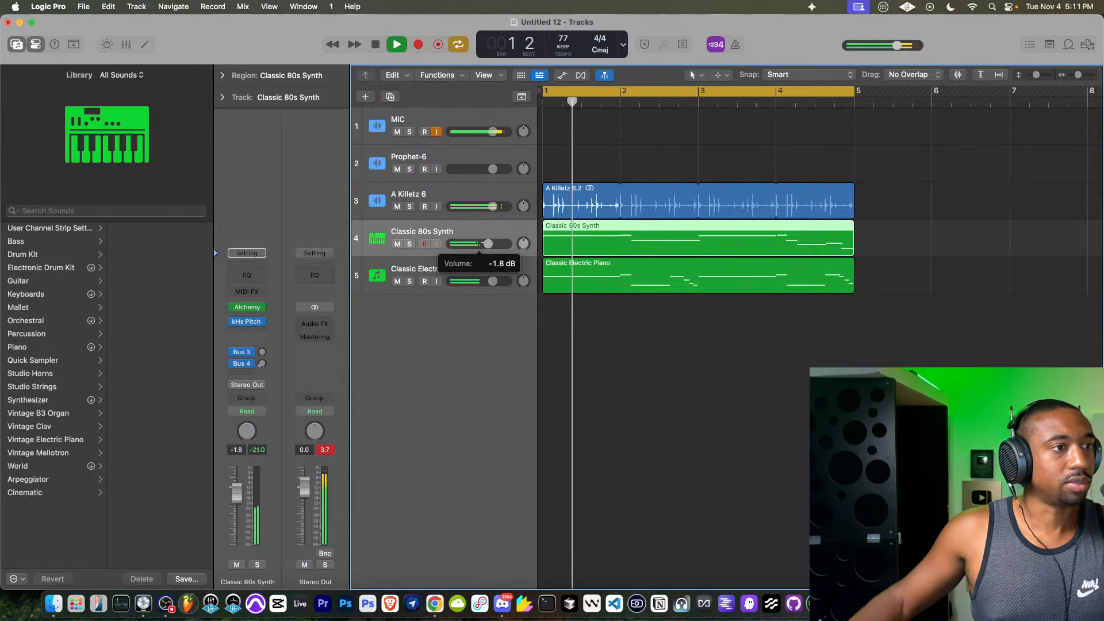
- Create another software instrument track, keep its Classic Electric Piano sound and return the stopped playhead to bar 1
{"action": "right_click", "coordinate": [412, 325]}
{"action": "left_click", "coordinate": [446, 343]}
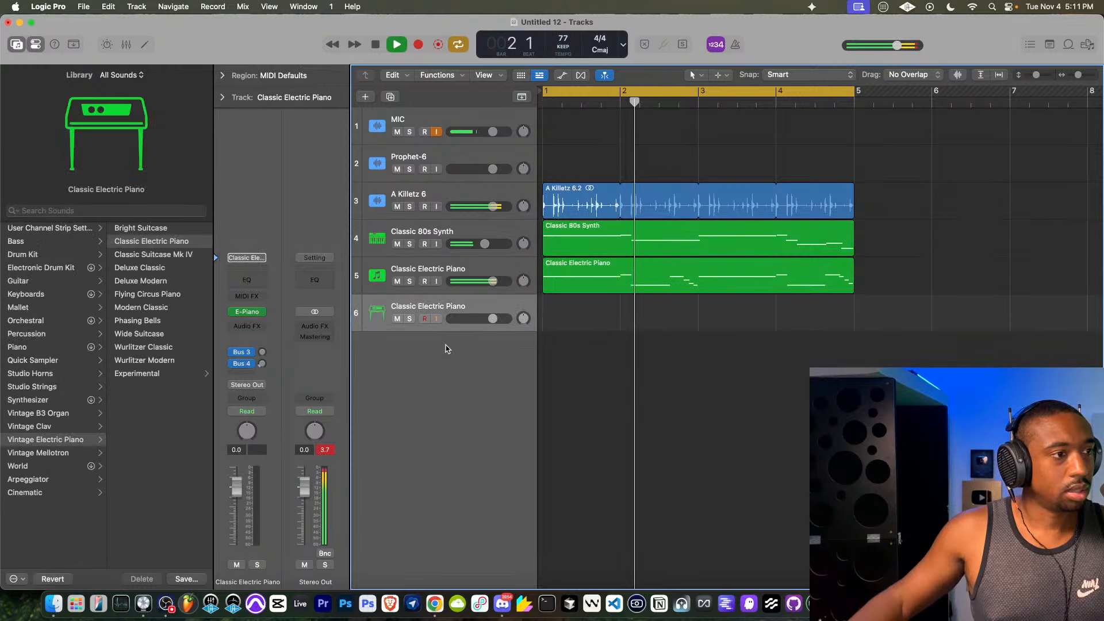
{"action": "left_click", "coordinate": [261, 316]}
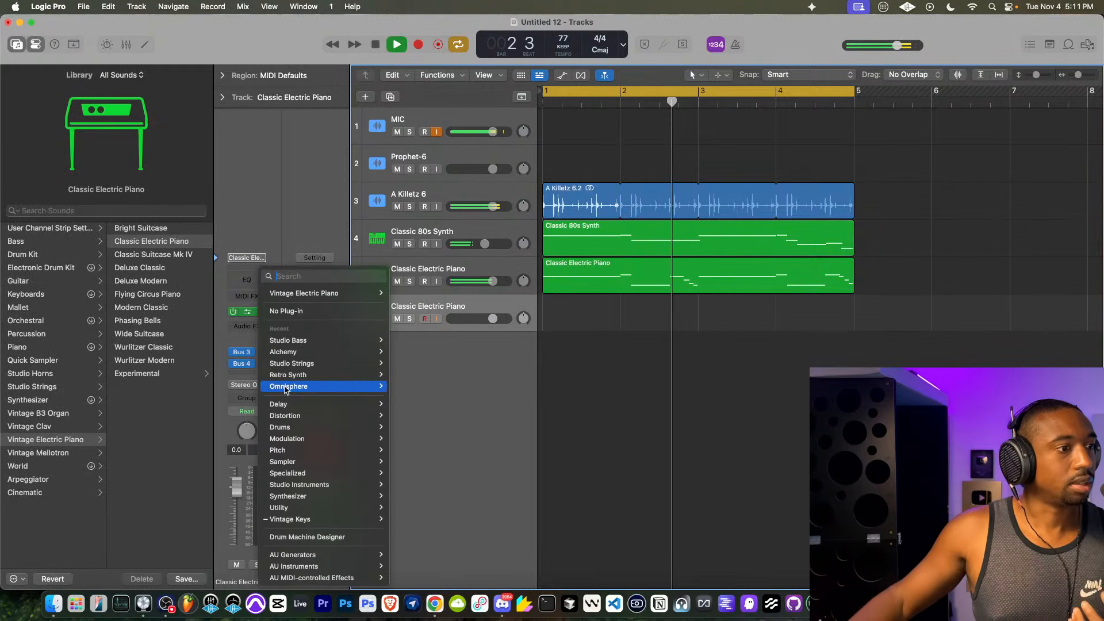
{"action": "left_click", "coordinate": [431, 383]}
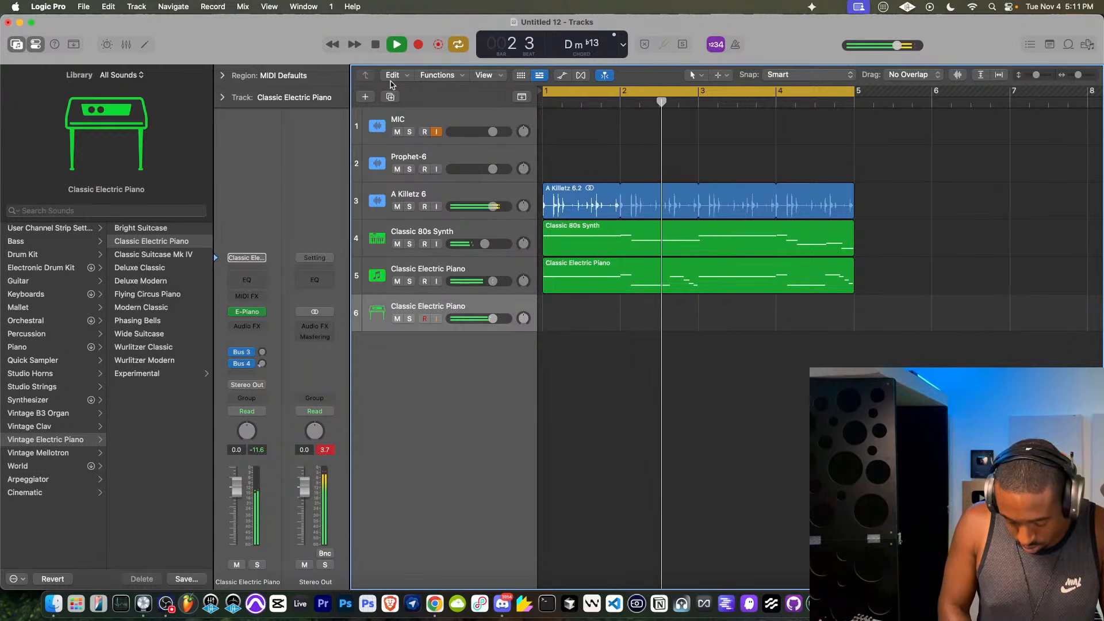
{"action": "left_click", "coordinate": [375, 45]}
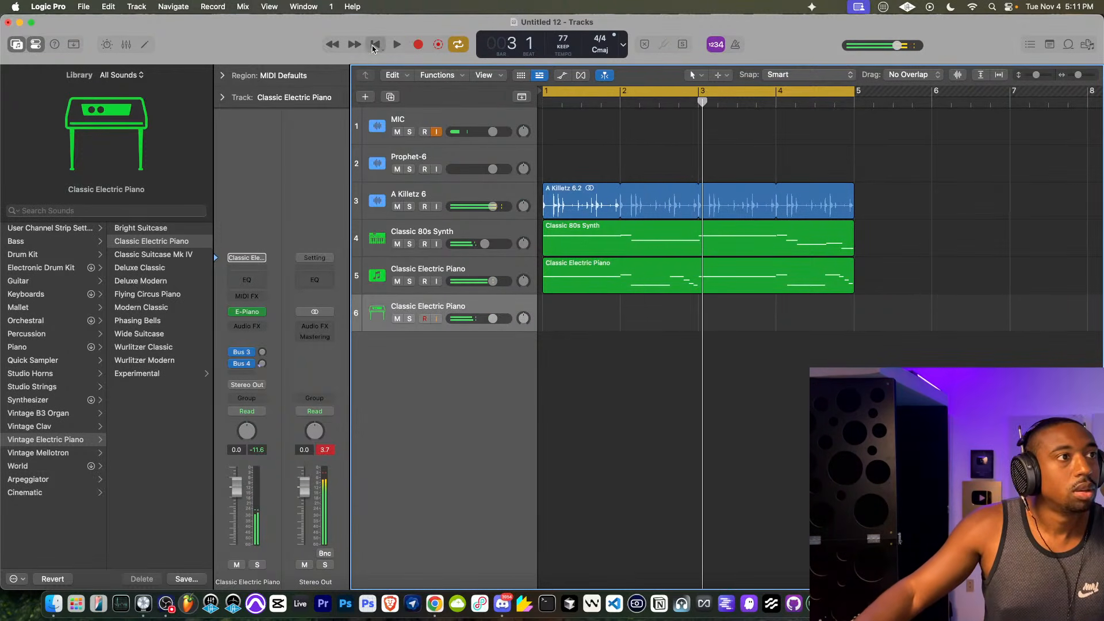
{"action": "left_click", "coordinate": [375, 44]}
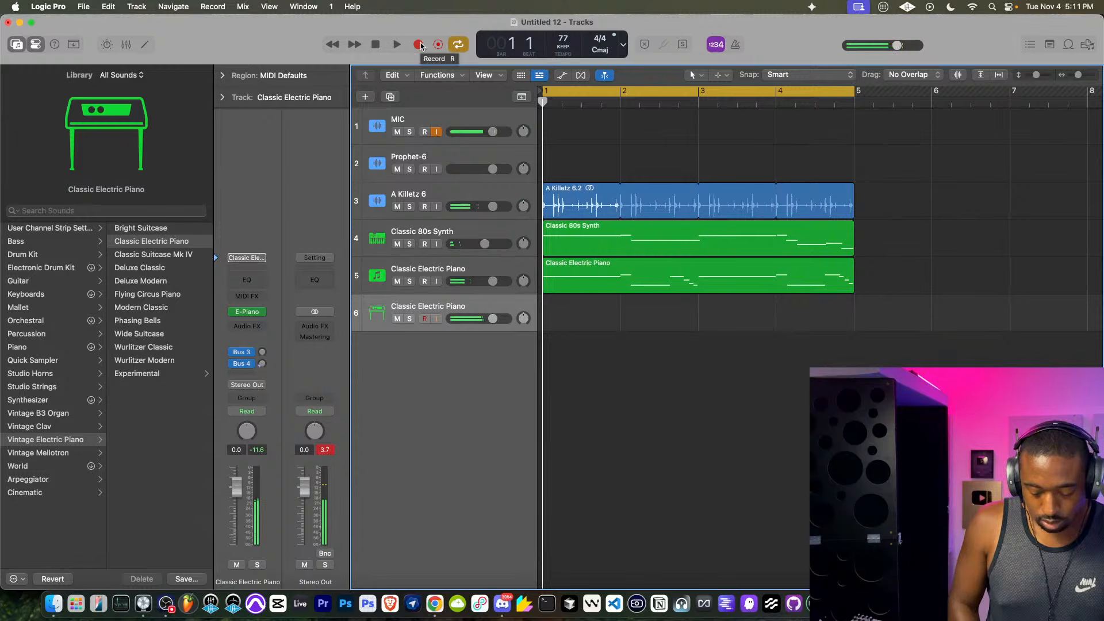
- Record a four-bar electric piano part from bar 1 on track 6, then play the loop back
{"action": "left_click", "coordinate": [419, 45]}
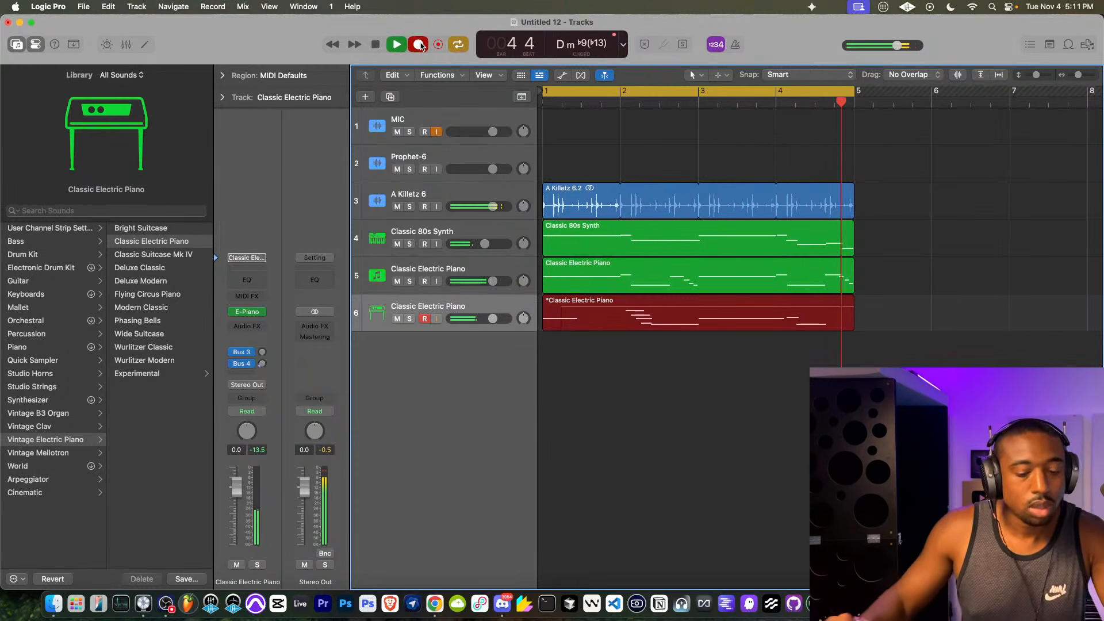
{"action": "key", "text": "space"}
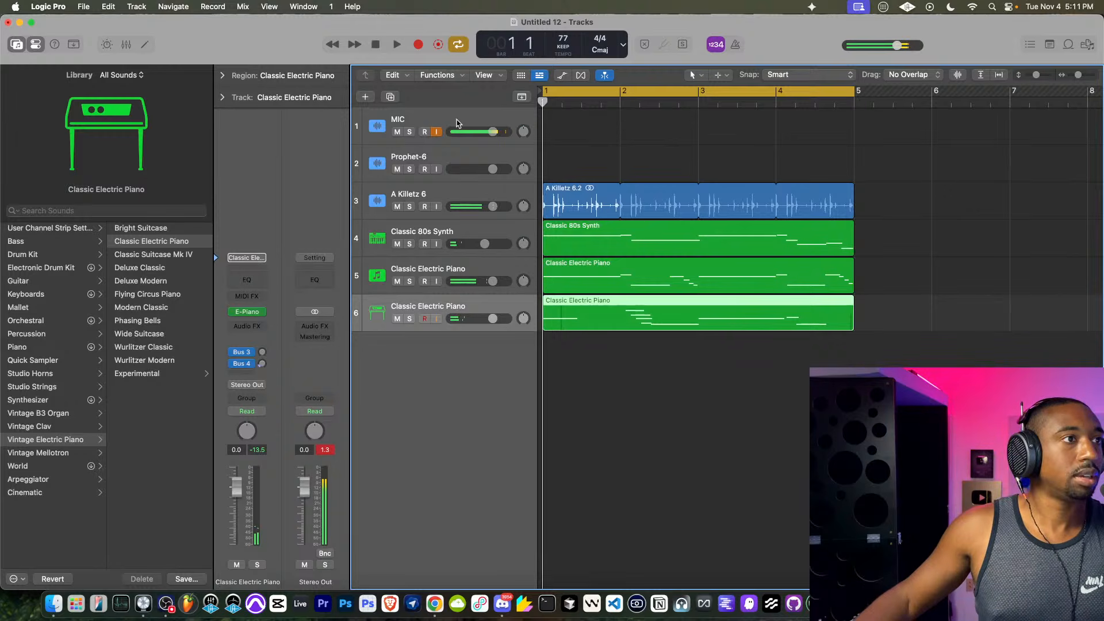
{"action": "key", "text": "space"}
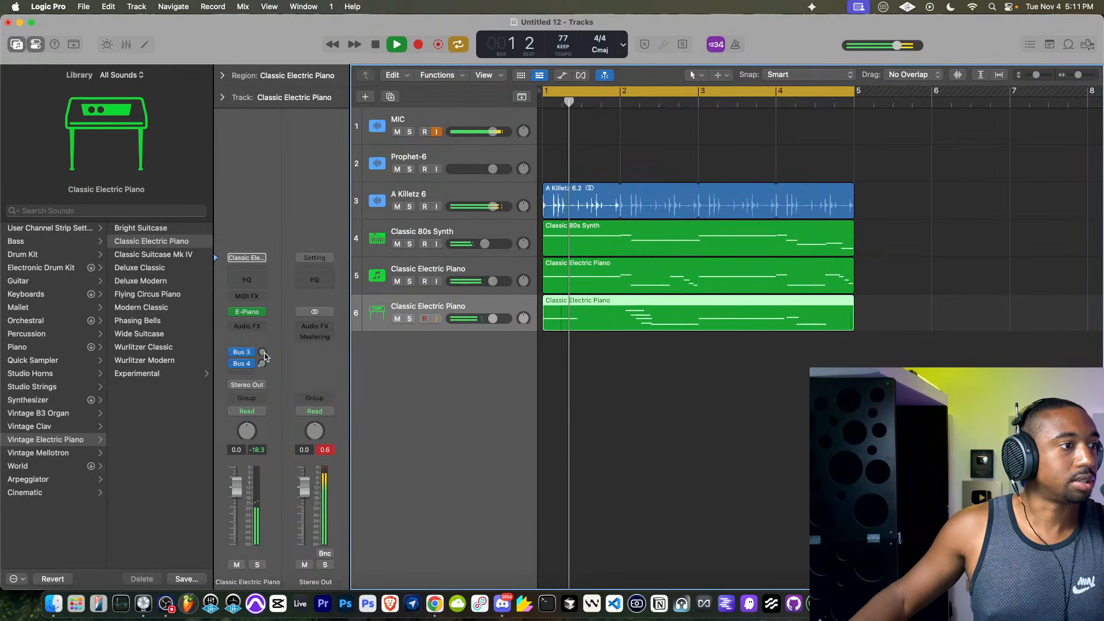
- Add a Bus 1 reverb send to the new electric piano track and raise its send level
{"action": "left_click", "coordinate": [253, 373]}
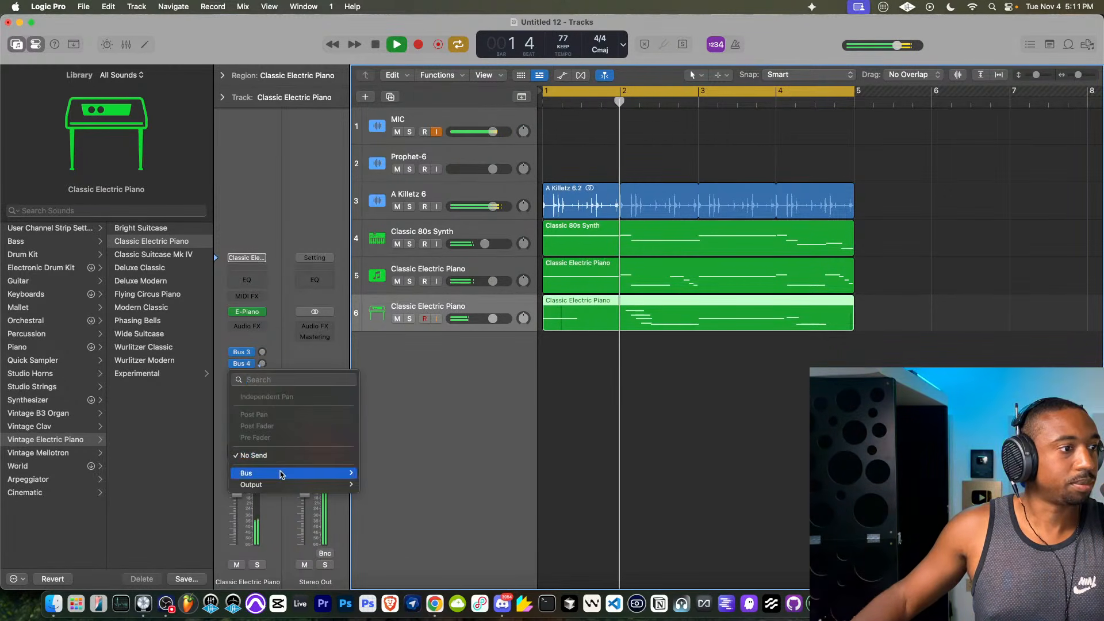
{"action": "mouse_move", "coordinate": [283, 472]}
{"action": "left_click", "coordinate": [402, 135]}
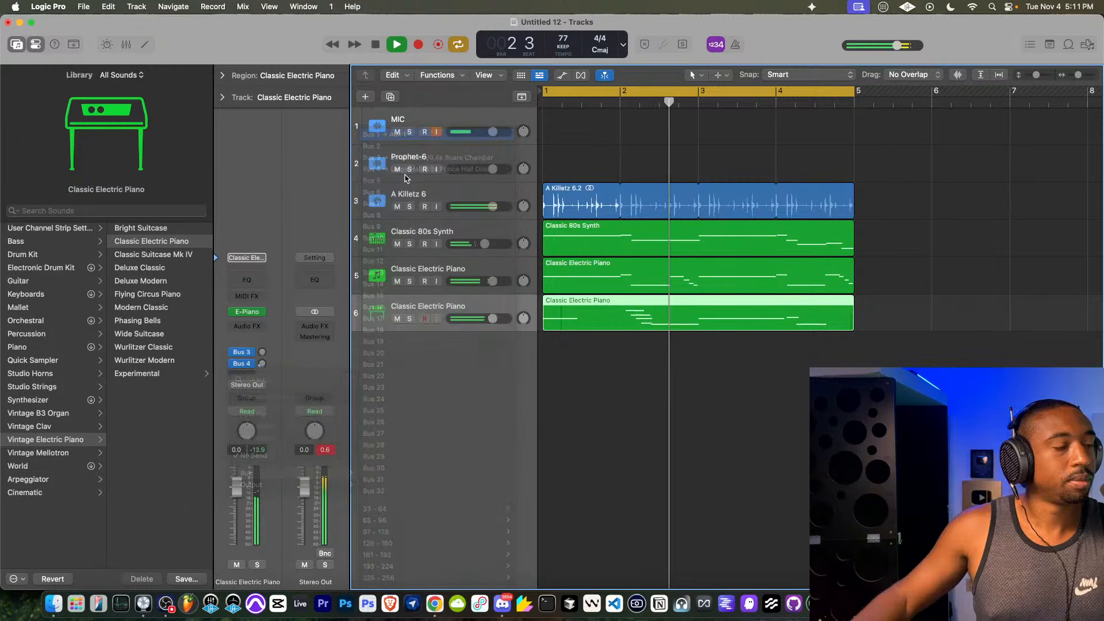
{"action": "left_click_drag", "start_coordinate": [261, 364], "coordinate": [260, 346]}
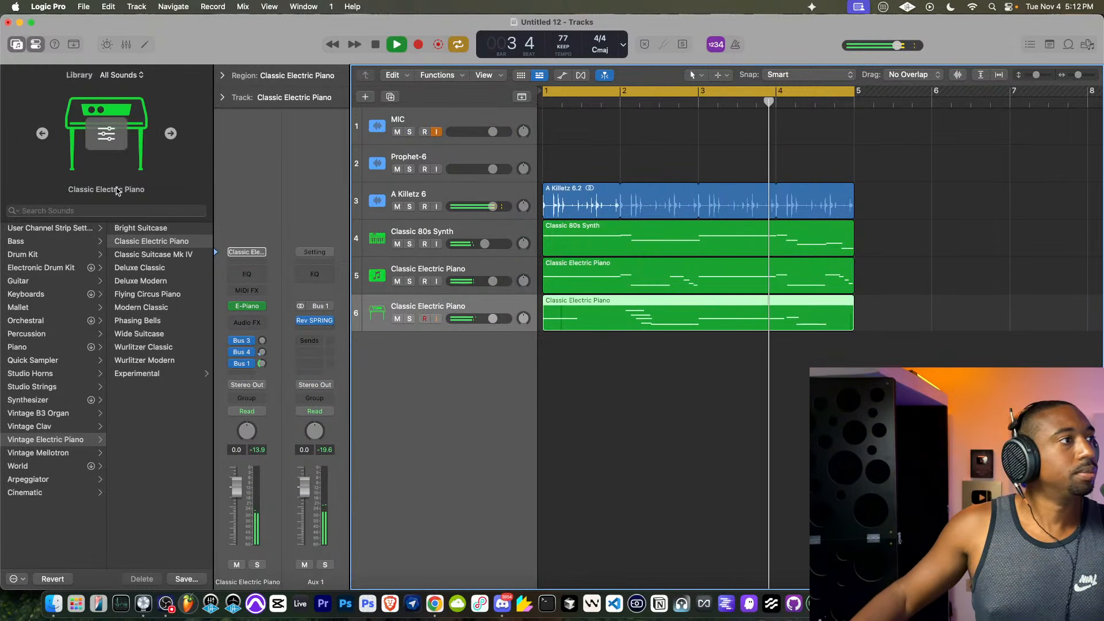
- Hide the sound library and insert kHs Pitch Shifter on the electric piano track with Correlate turned off
{"action": "key", "text": "y"}
{"action": "left_click", "coordinate": [45, 320]}
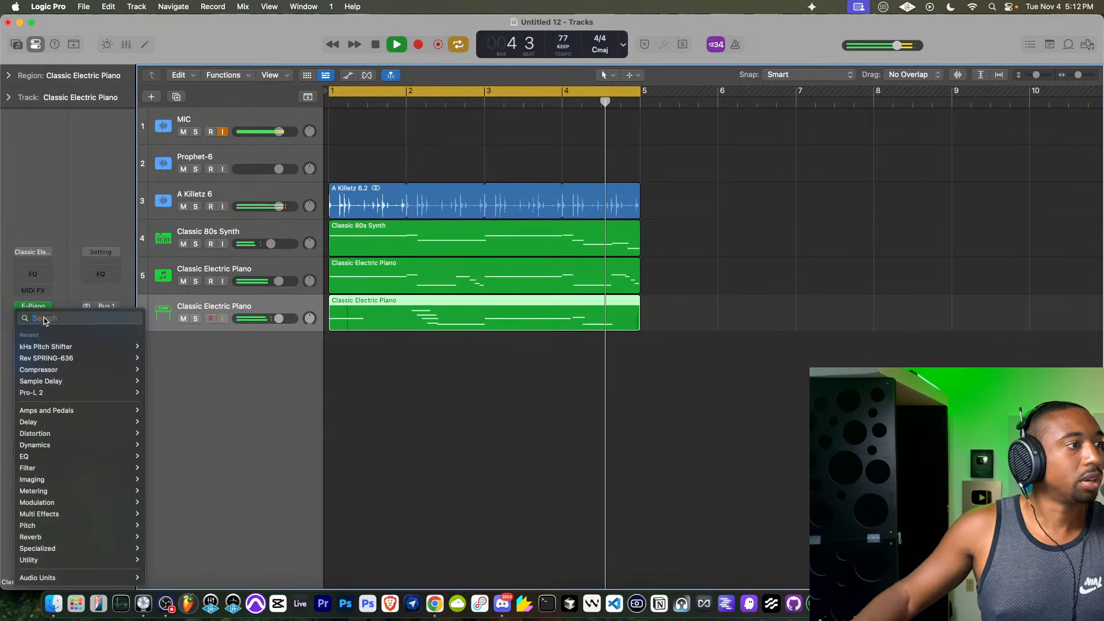
{"action": "left_click", "coordinate": [46, 346]}
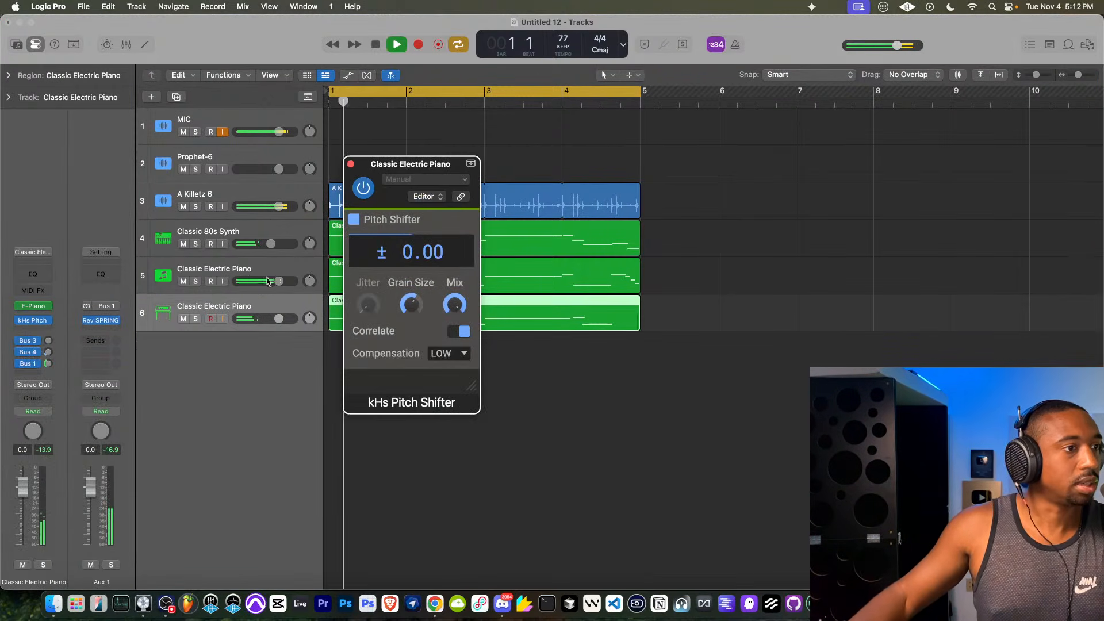
{"action": "left_click", "coordinate": [464, 332]}
{"action": "key", "text": "space"}
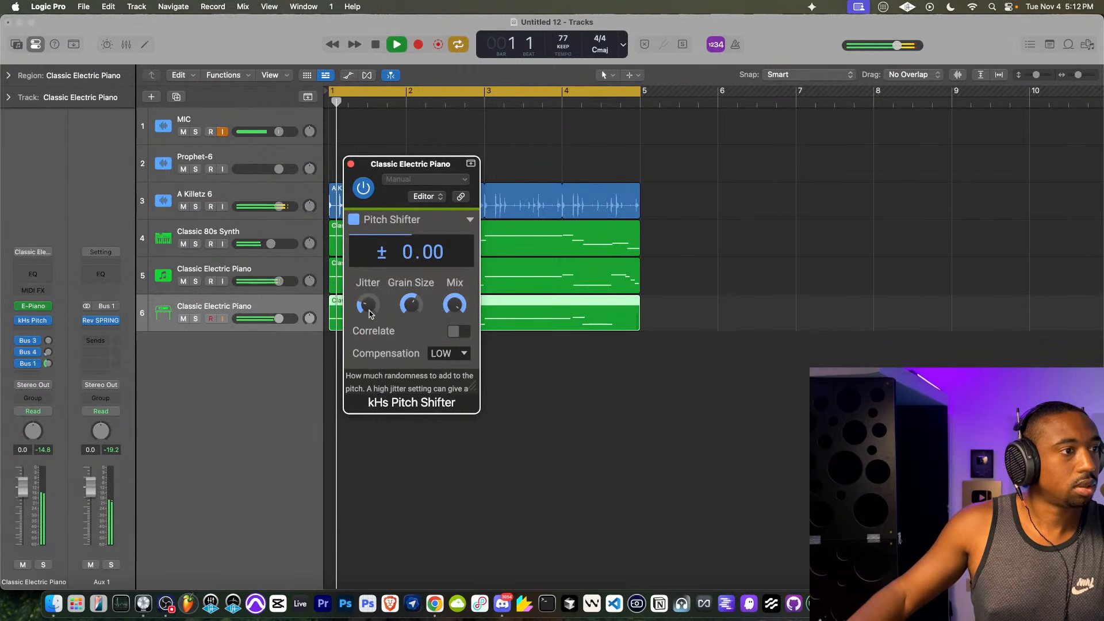
{"action": "key", "text": "space"}
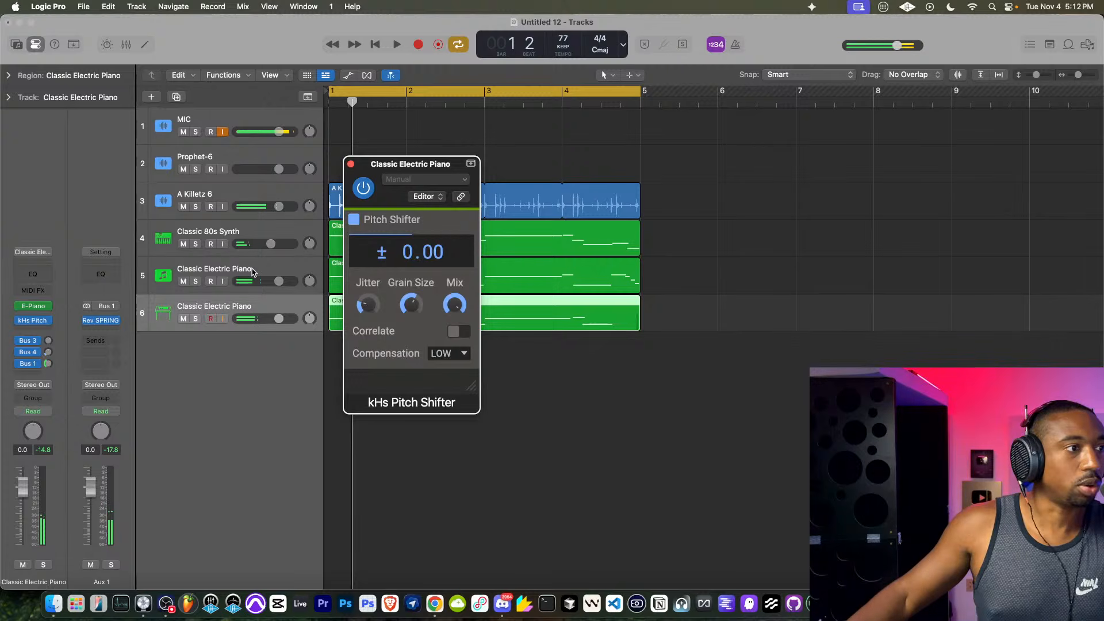
{"action": "key", "text": "space"}
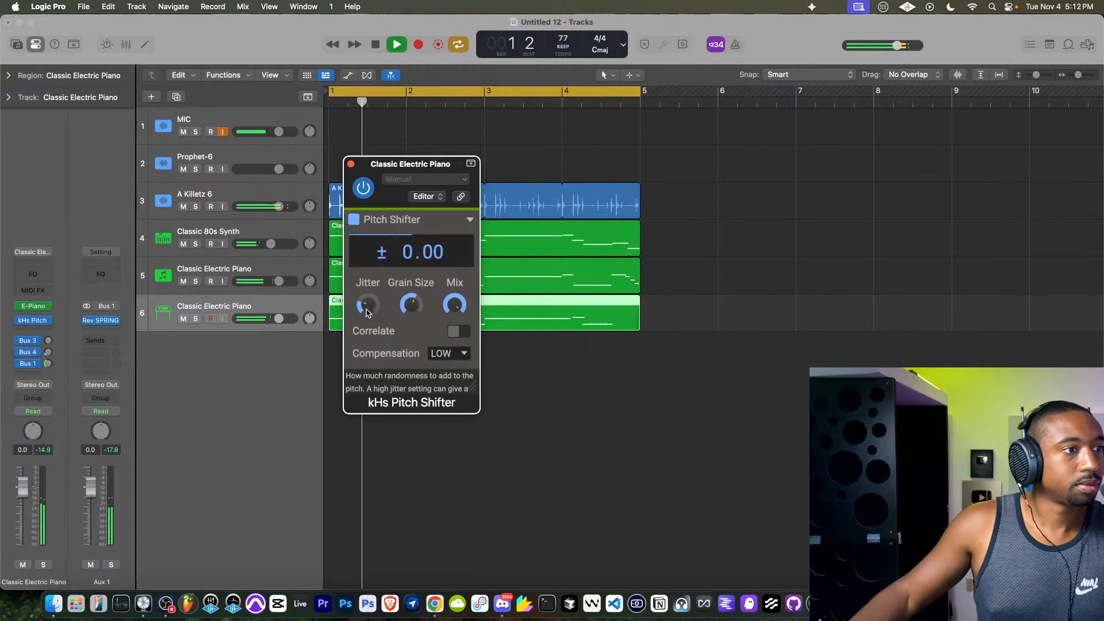
- Lower the Classic 80s Synth track's volume further while the loop plays
{"action": "left_click_drag", "start_coordinate": [270, 244], "coordinate": [255, 245]}
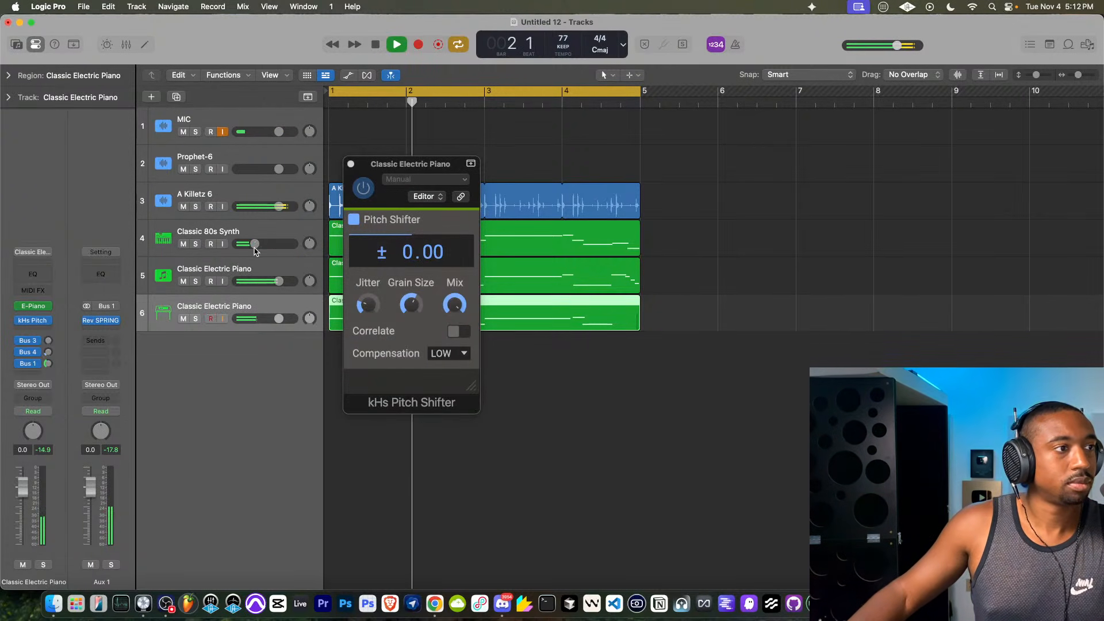
{"action": "left_click", "coordinate": [254, 248]}
- Insert StandardCLIP after the Compressor on the A Killetz 6 track
{"action": "left_click", "coordinate": [254, 197]}
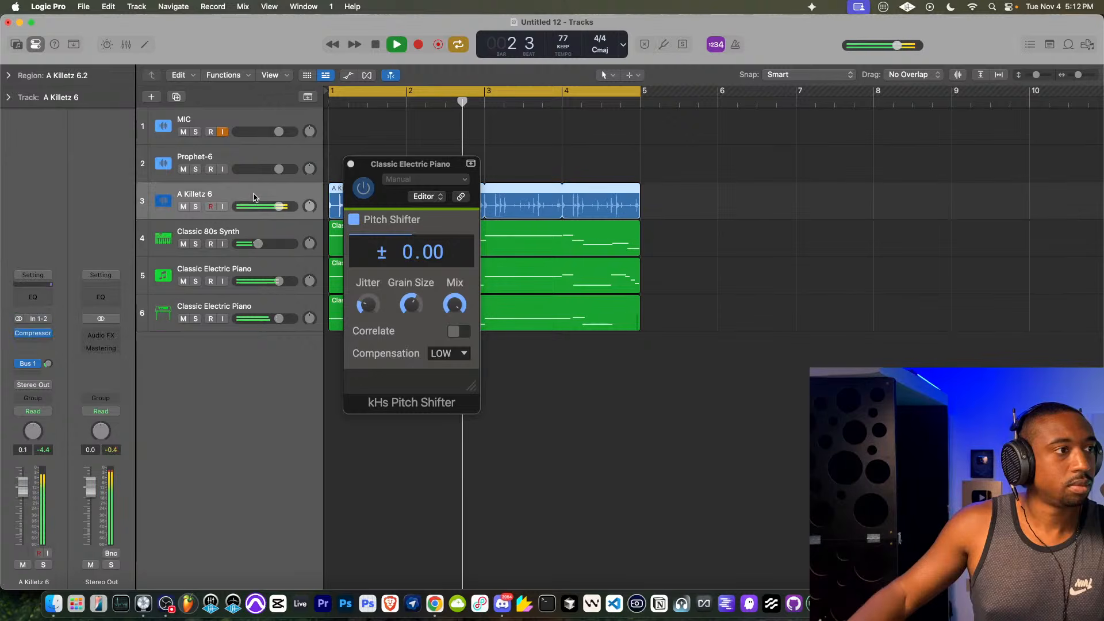
{"action": "left_click", "coordinate": [33, 332]}
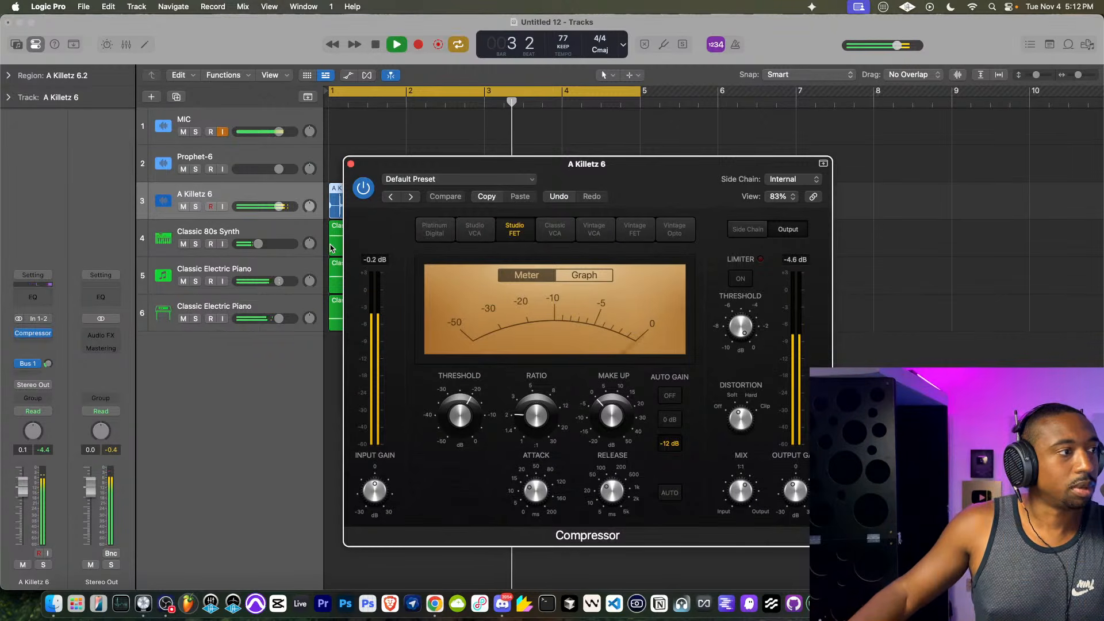
{"action": "left_click", "coordinate": [35, 342]}
{"action": "type", "text": "stan"}
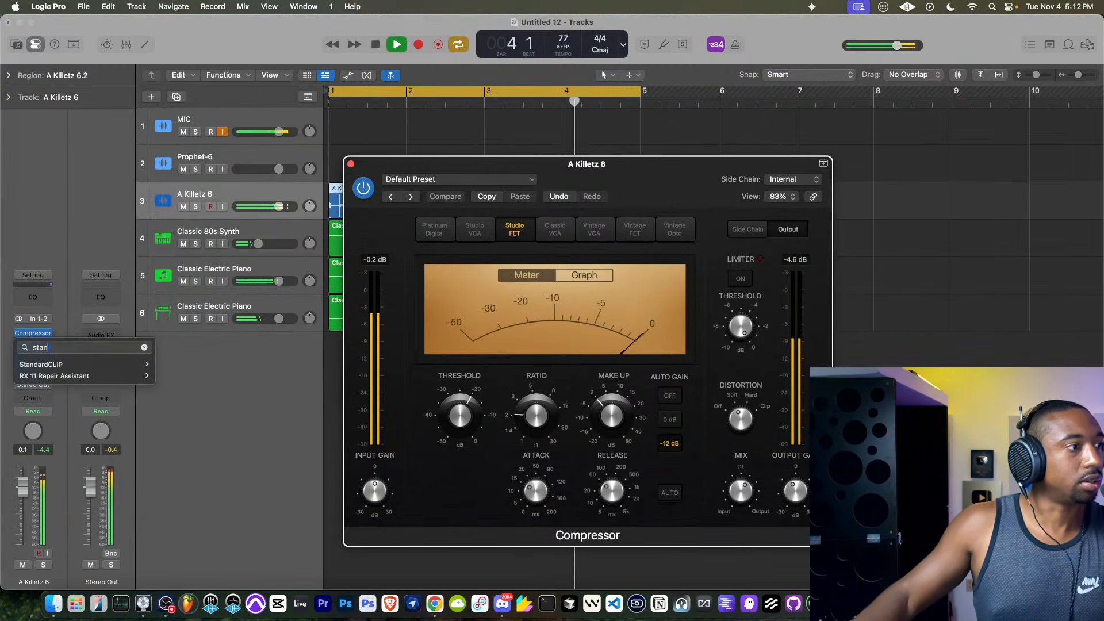
{"action": "left_click", "coordinate": [37, 364]}
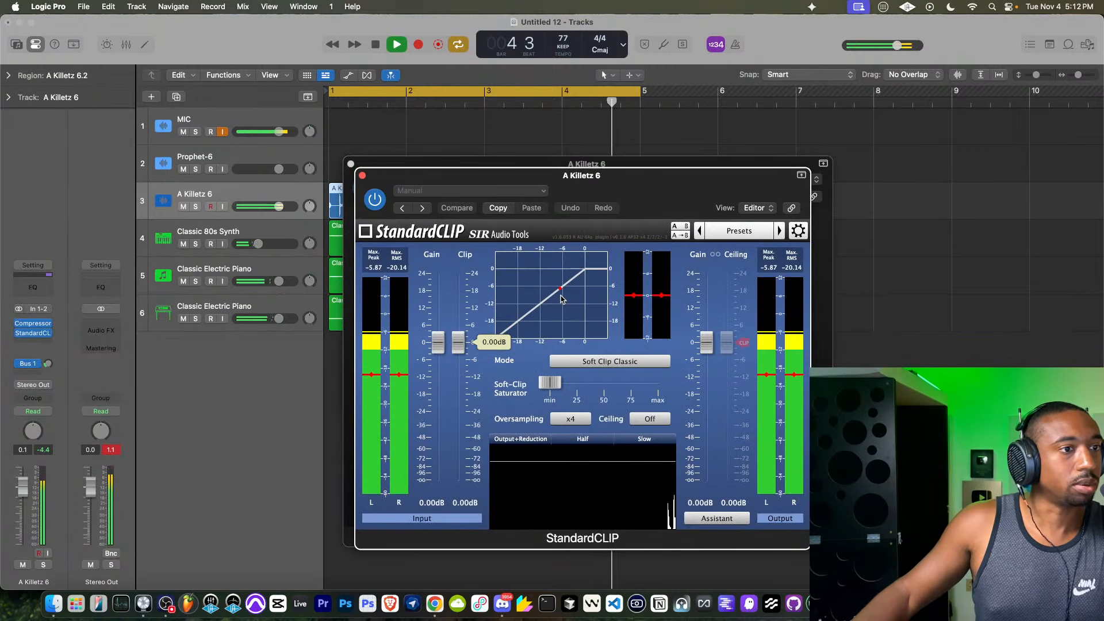
- Set StandardCLIP to a -2.00 dB clip level and 74% saturation in Soft Clip Classic mode, and close both plug-in windows
{"action": "left_click_drag", "start_coordinate": [550, 383], "coordinate": [631, 384]}
{"action": "left_click_drag", "start_coordinate": [458, 347], "coordinate": [459, 356]}
{"action": "left_click", "coordinate": [592, 363]}
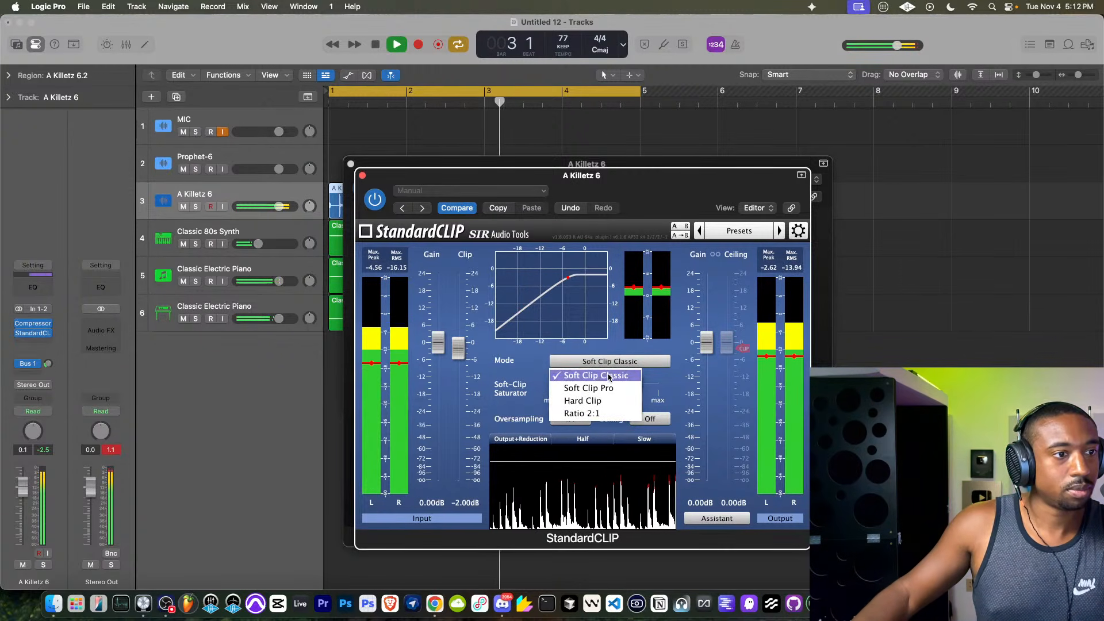
{"action": "left_click", "coordinate": [597, 388]}
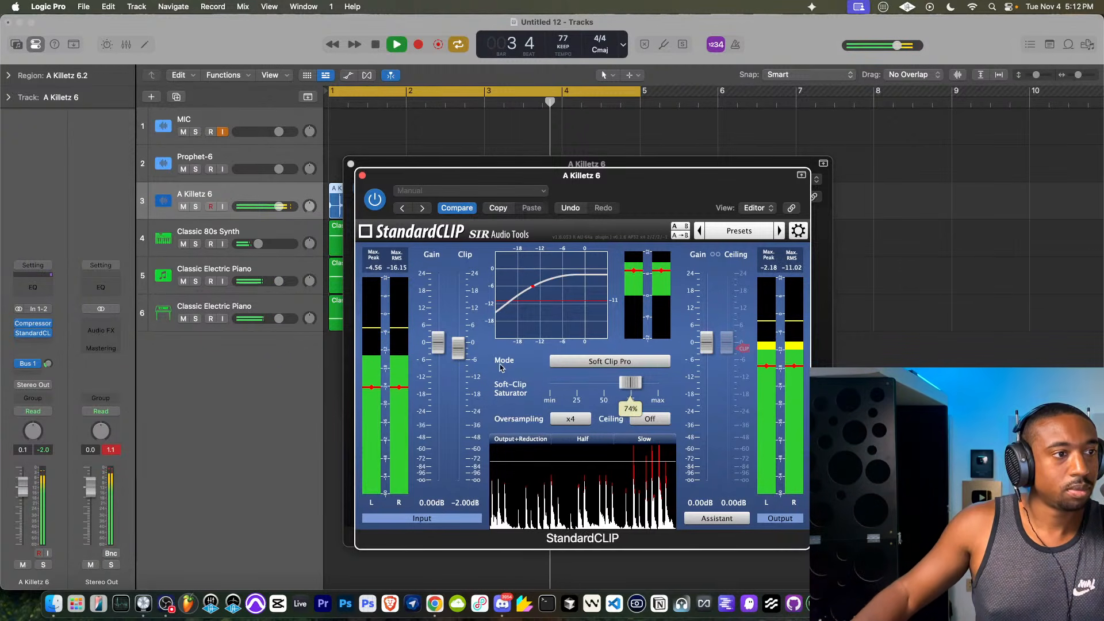
{"action": "left_click", "coordinate": [573, 362]}
{"action": "left_click", "coordinate": [595, 378]}
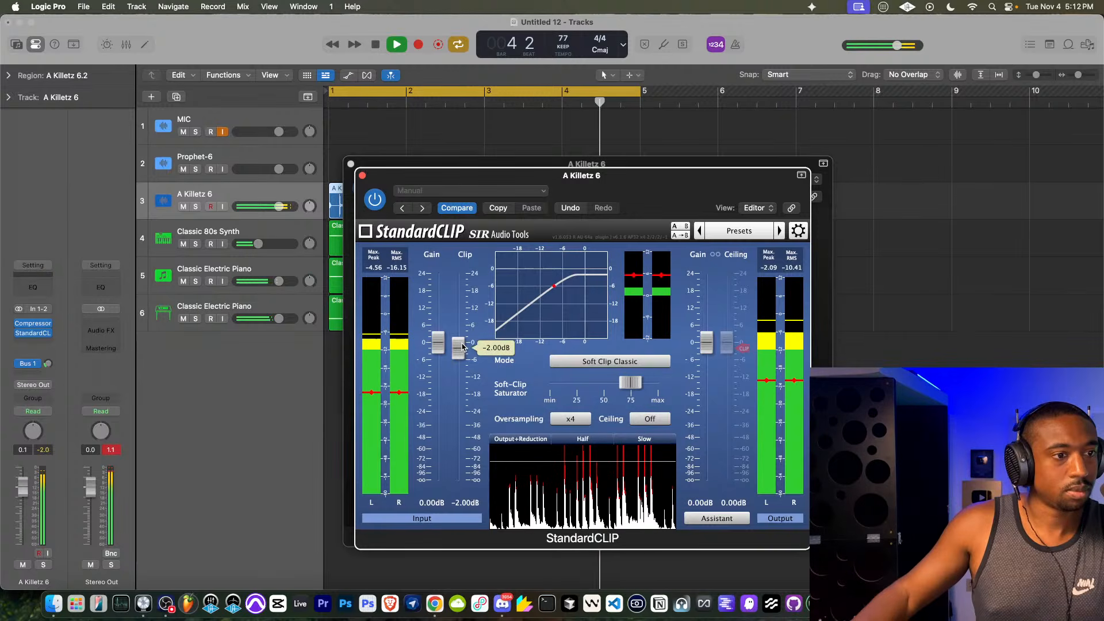
{"action": "left_click", "coordinate": [362, 175]}
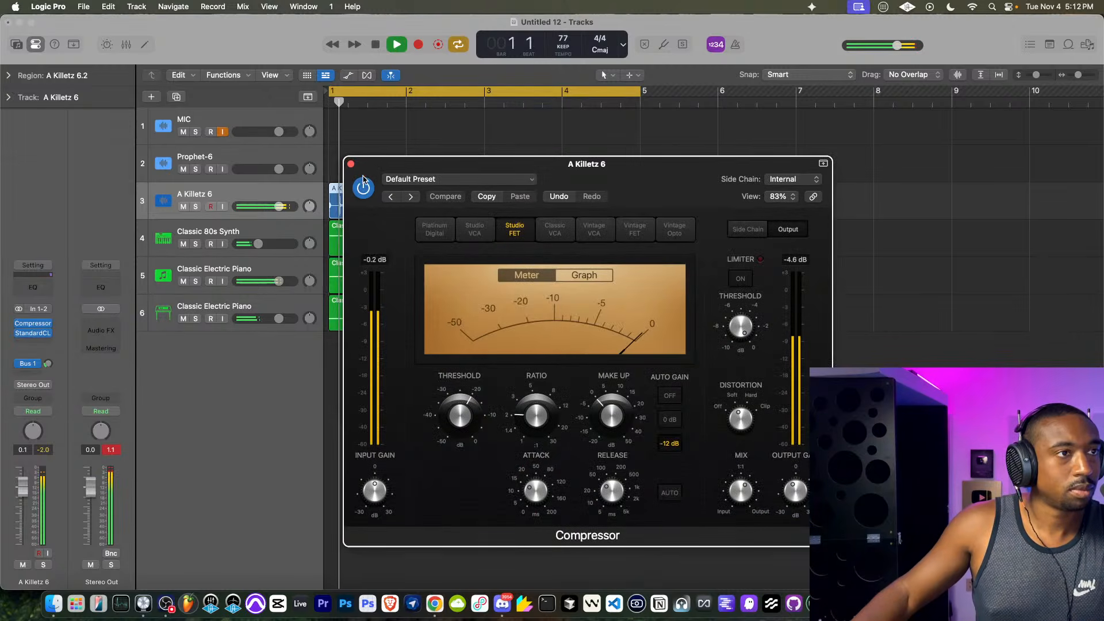
{"action": "left_click", "coordinate": [352, 165]}
{"action": "left_click", "coordinate": [350, 164]}
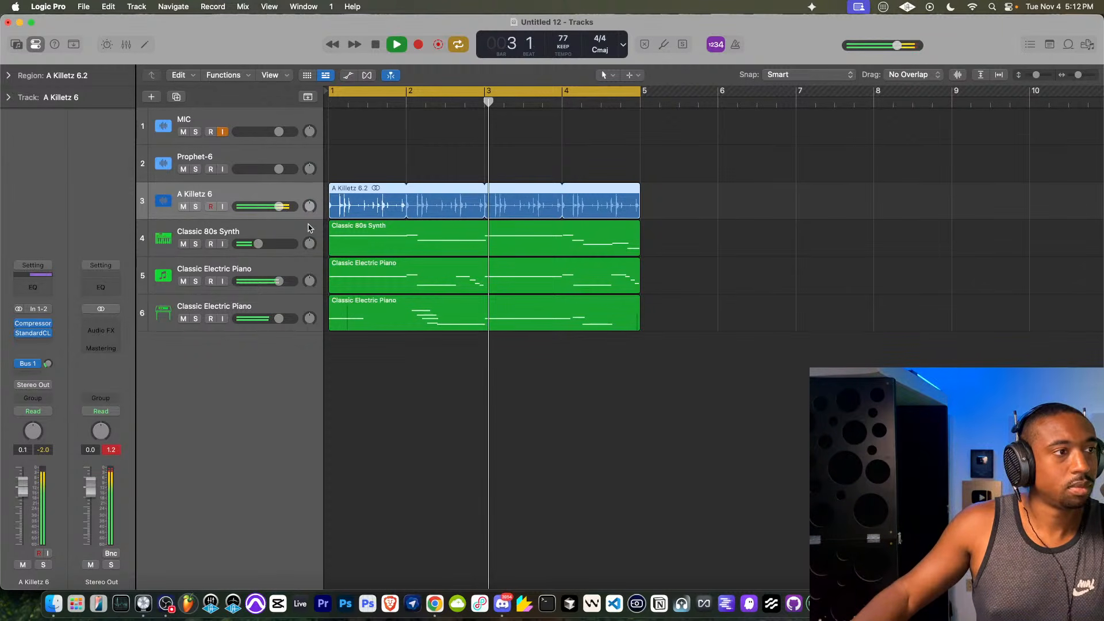
- Review the kHs Pitch Shifter settings on the track 6 electric piano and close the plug-in
{"action": "left_click", "coordinate": [438, 314]}
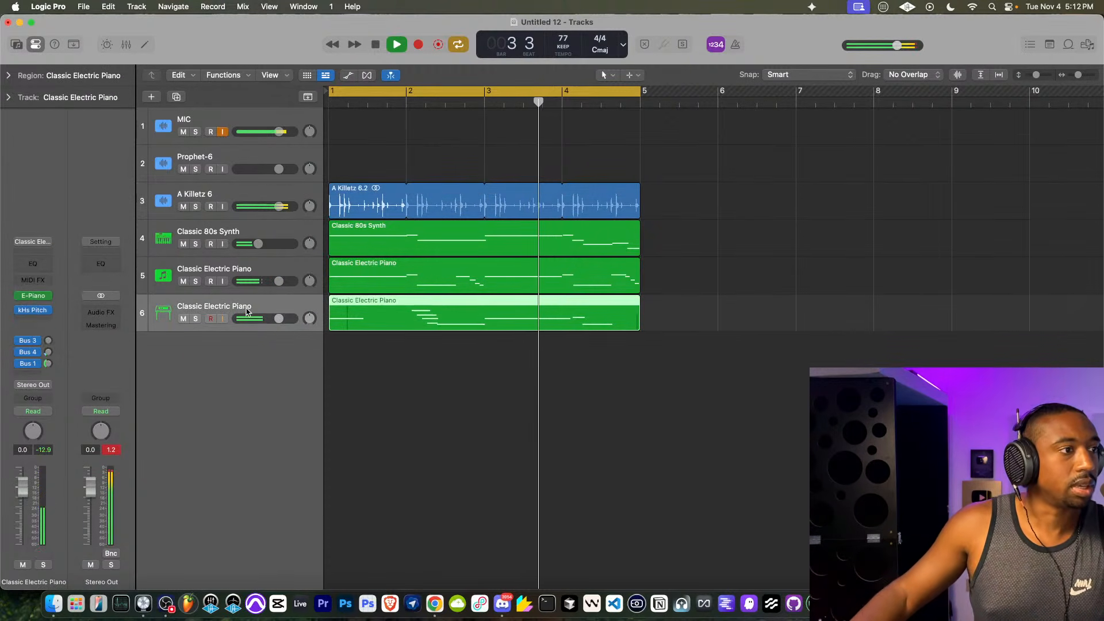
{"action": "left_click", "coordinate": [31, 314]}
{"action": "left_click", "coordinate": [32, 315]}
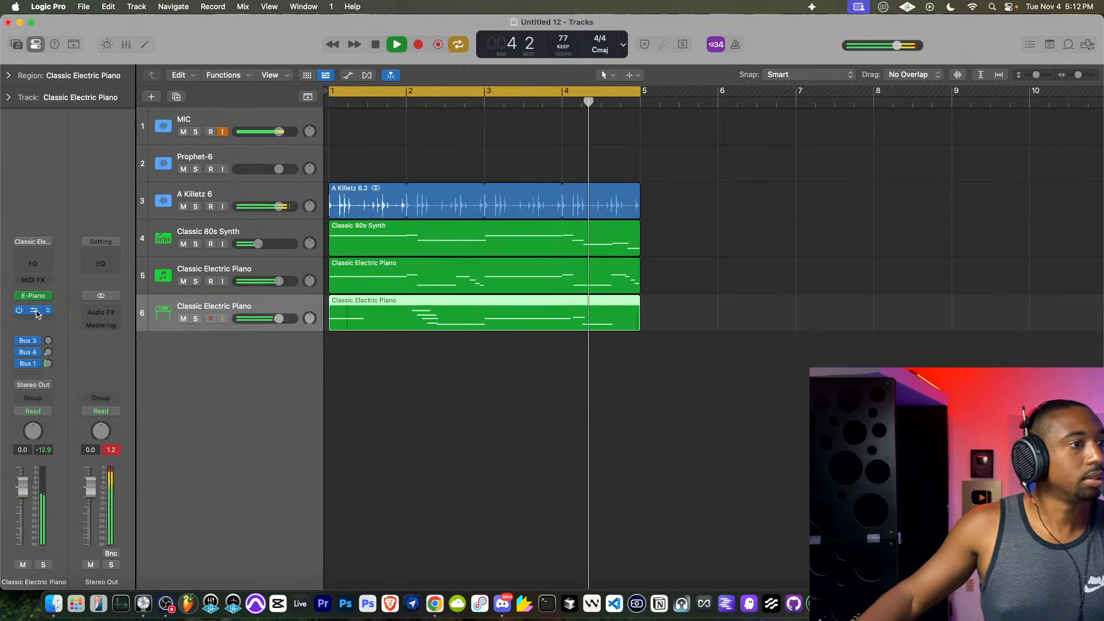
{"action": "left_click", "coordinate": [35, 311]}
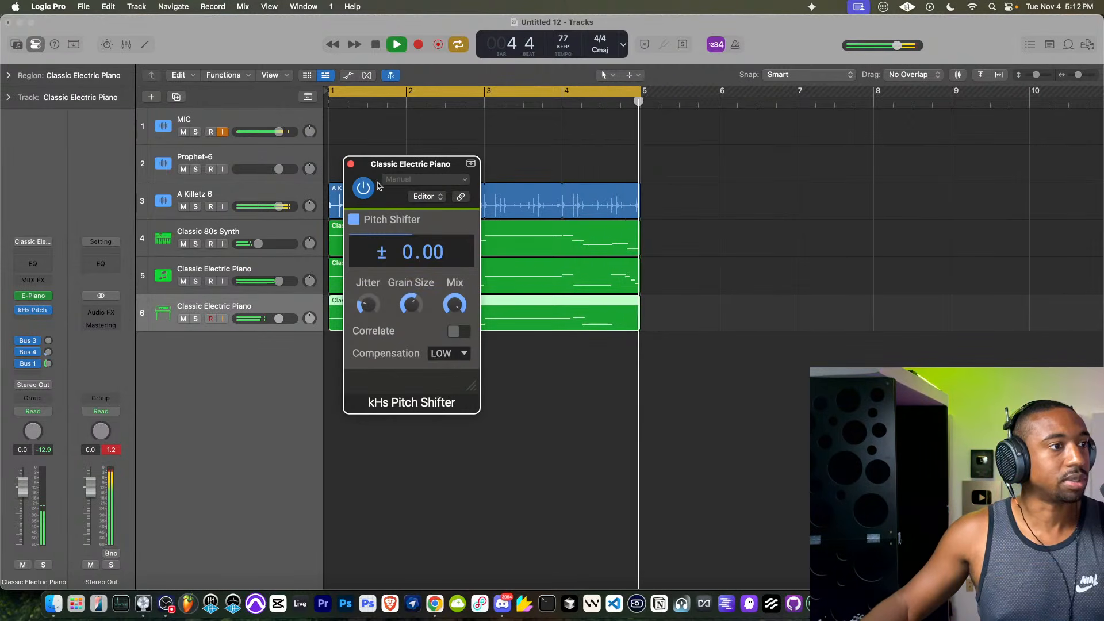
{"action": "left_click", "coordinate": [351, 164]}
- Inspect the opening note of the track 6 electric piano region in the Piano Roll and close the editor
{"action": "double_click", "coordinate": [347, 312]}
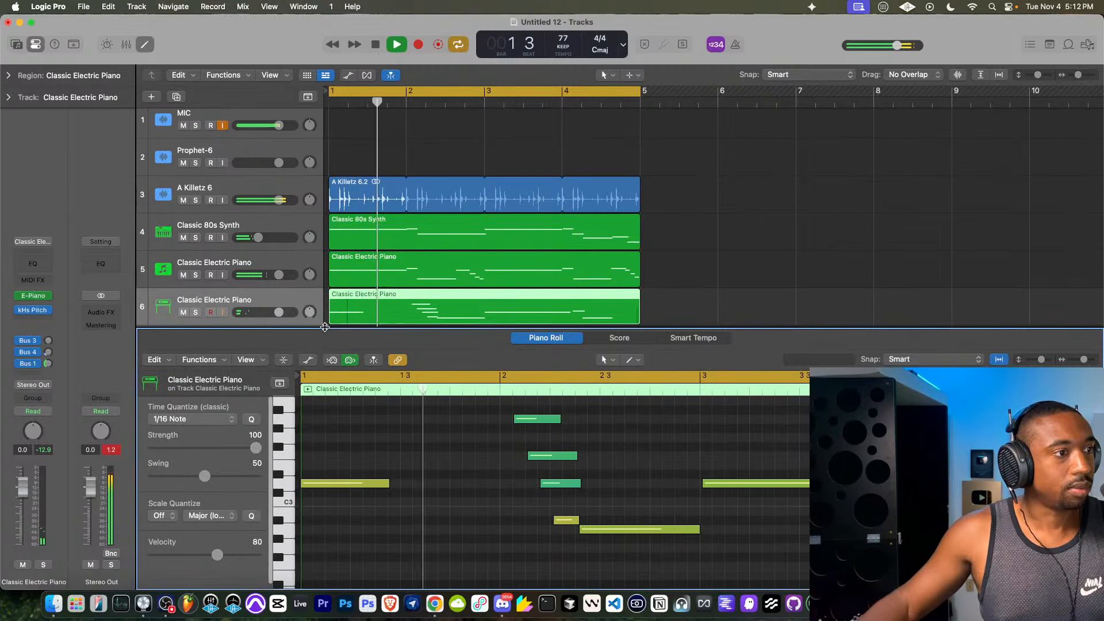
{"action": "left_click", "coordinate": [333, 484]}
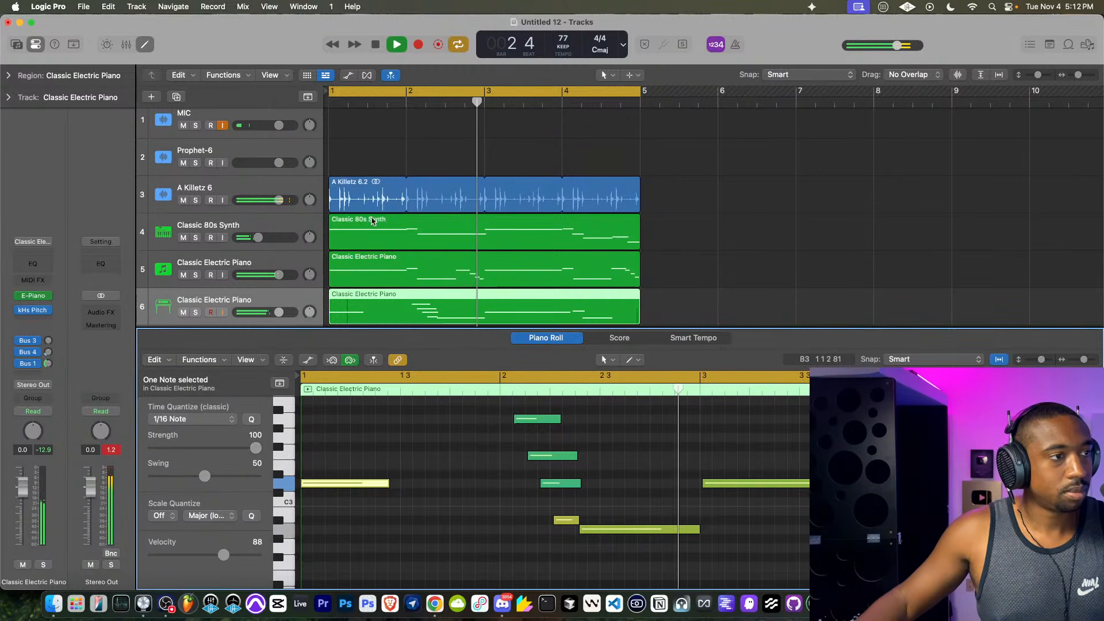
{"action": "key", "text": "e"}
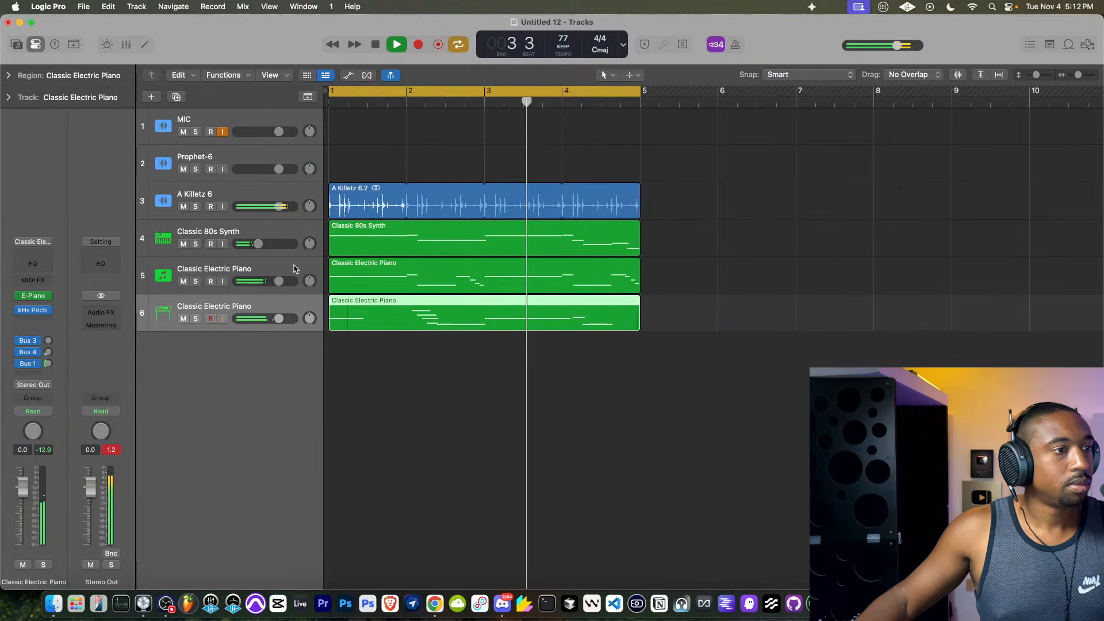
- Create a software instrument track below the electric piano and load Studio Strings in stereo as its instrument
{"action": "right_click", "coordinate": [221, 348]}
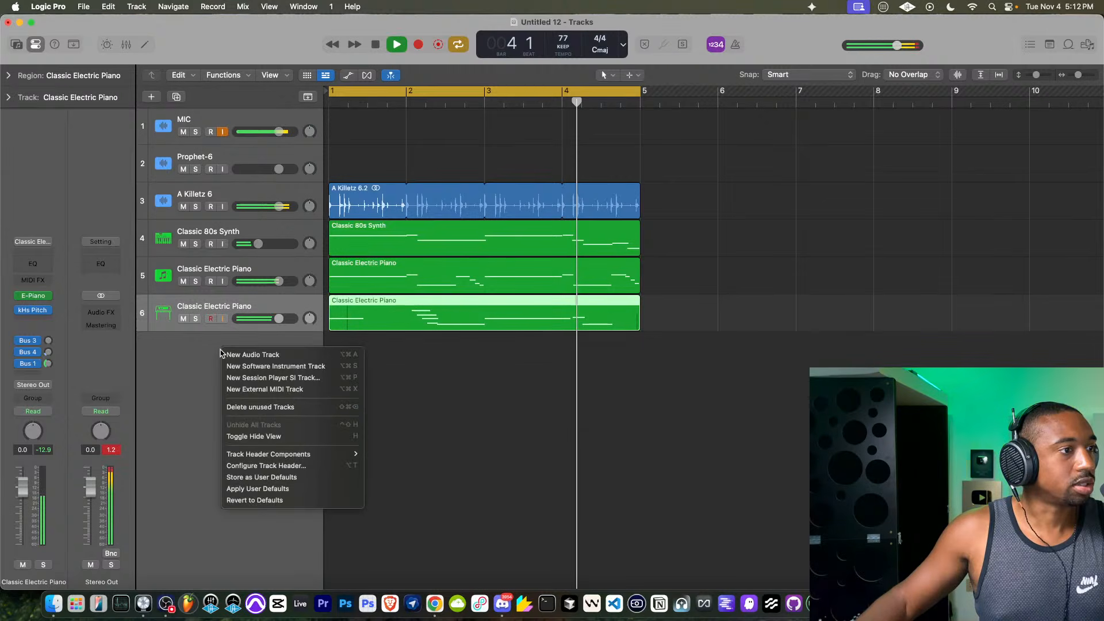
{"action": "left_click", "coordinate": [245, 367]}
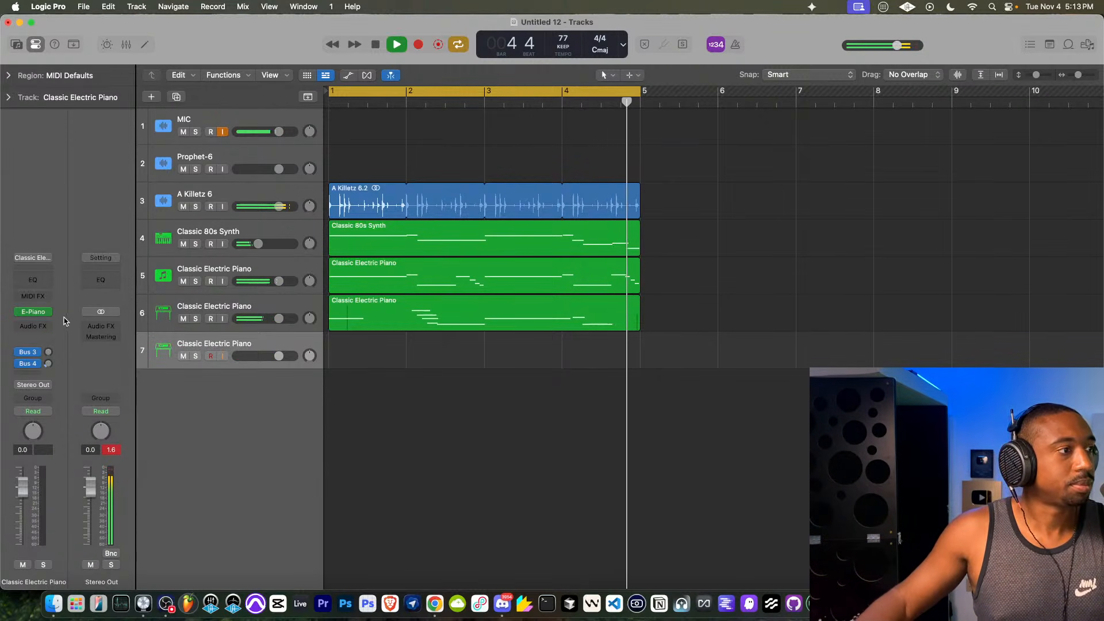
{"action": "left_click", "coordinate": [48, 314]}
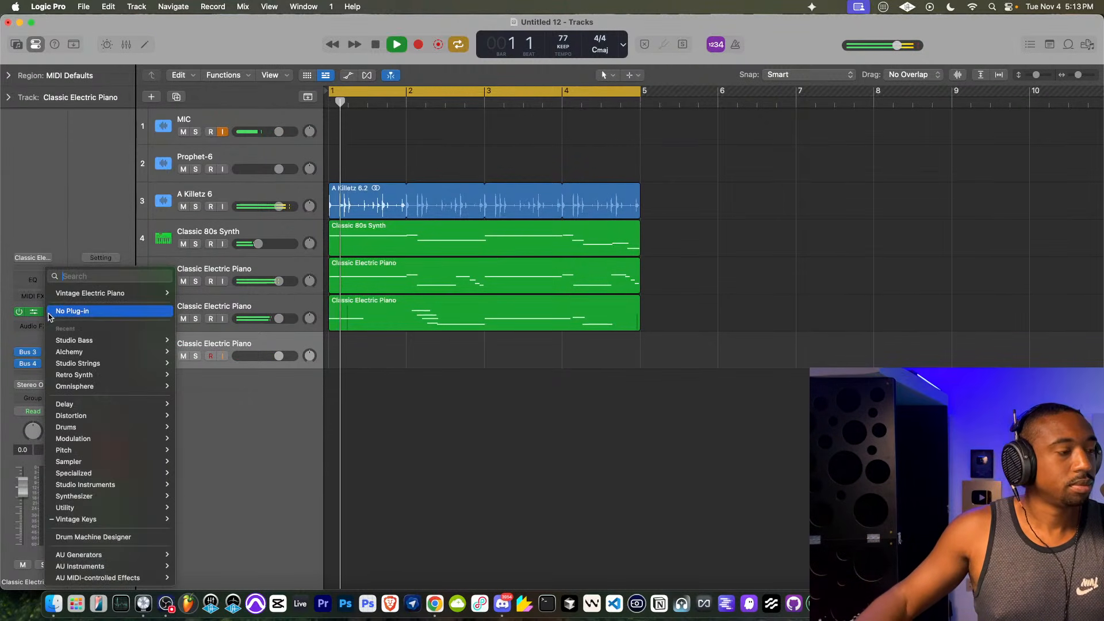
{"action": "left_click", "coordinate": [226, 402]}
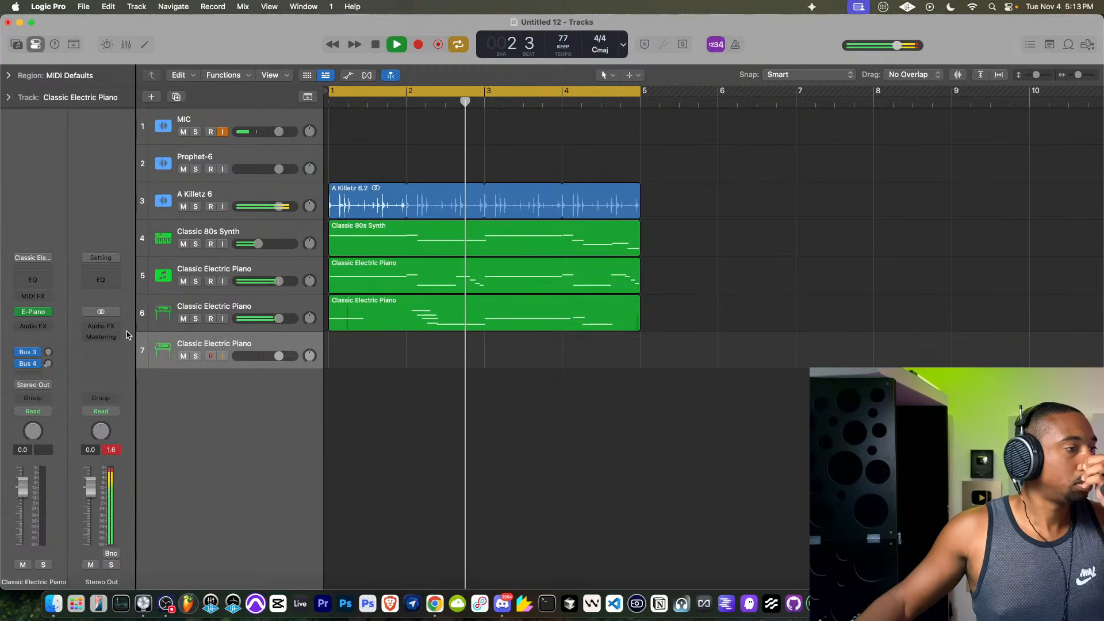
{"action": "left_click", "coordinate": [45, 311]}
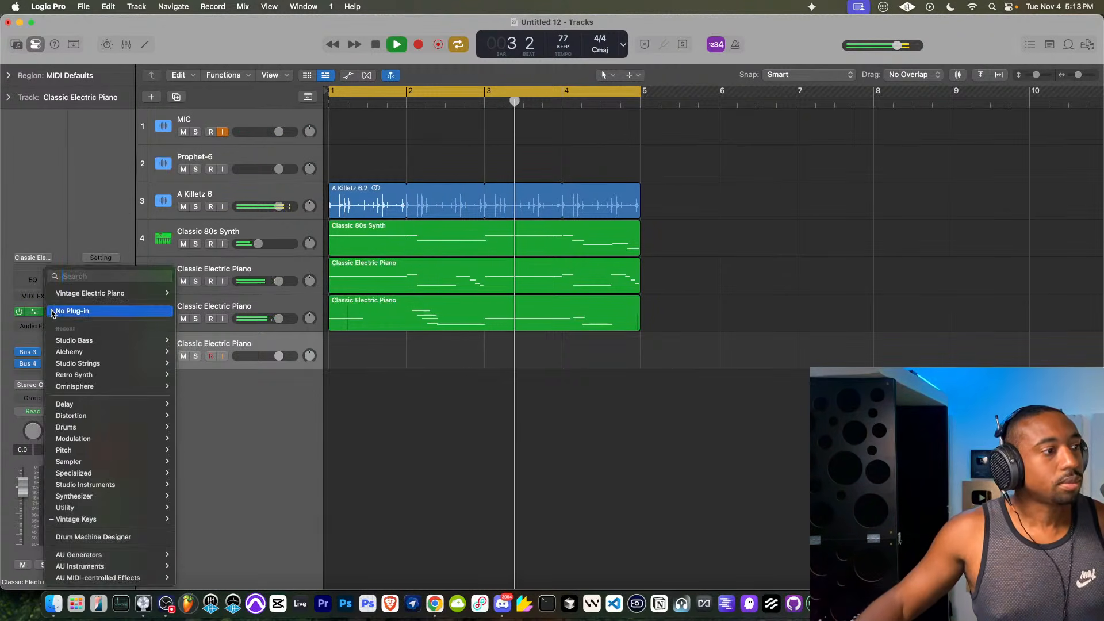
{"action": "mouse_move", "coordinate": [99, 443]}
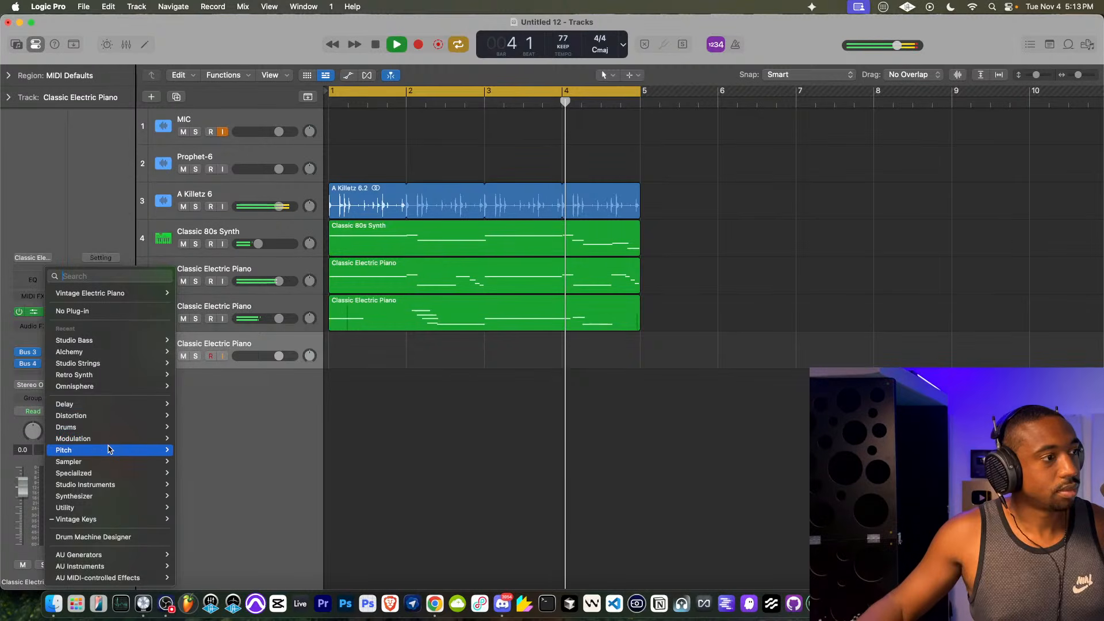
{"action": "mouse_move", "coordinate": [107, 361]}
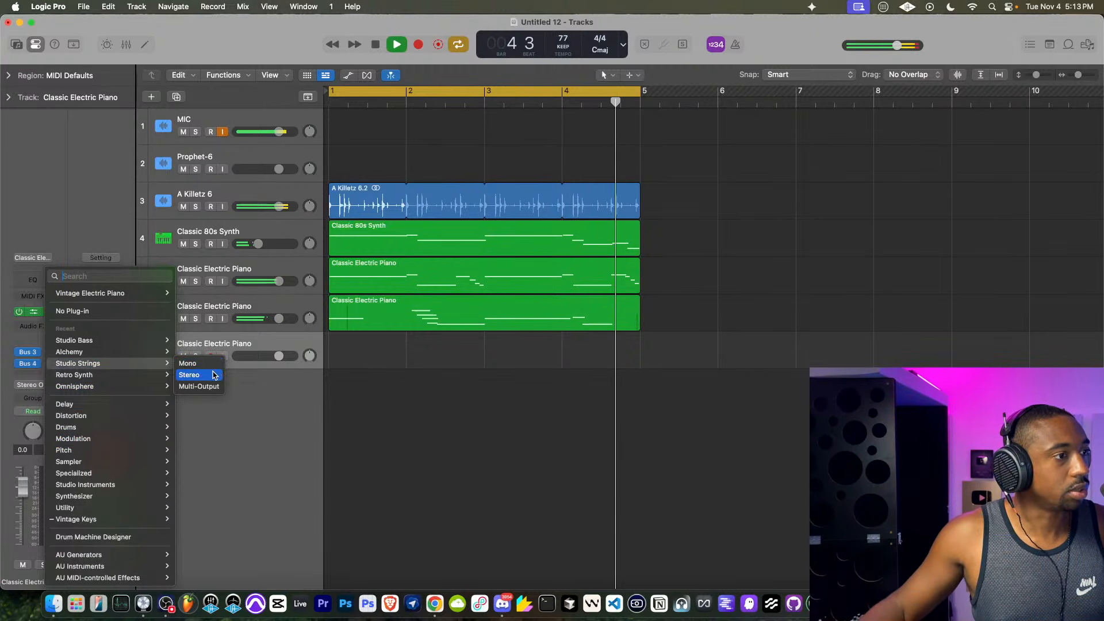
{"action": "left_click", "coordinate": [198, 375]}
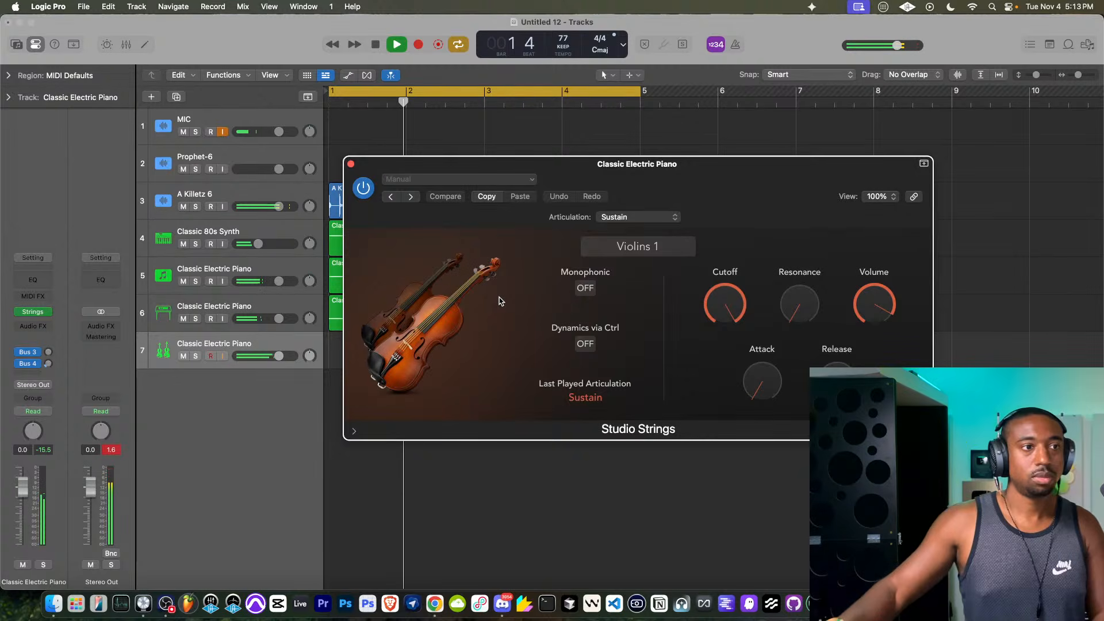
- Lower the track 7 strings volume to -11.2 dB, close Studio Strings and record a string part over the four-bar loop
{"action": "left_click_drag", "start_coordinate": [275, 360], "coordinate": [254, 361]}
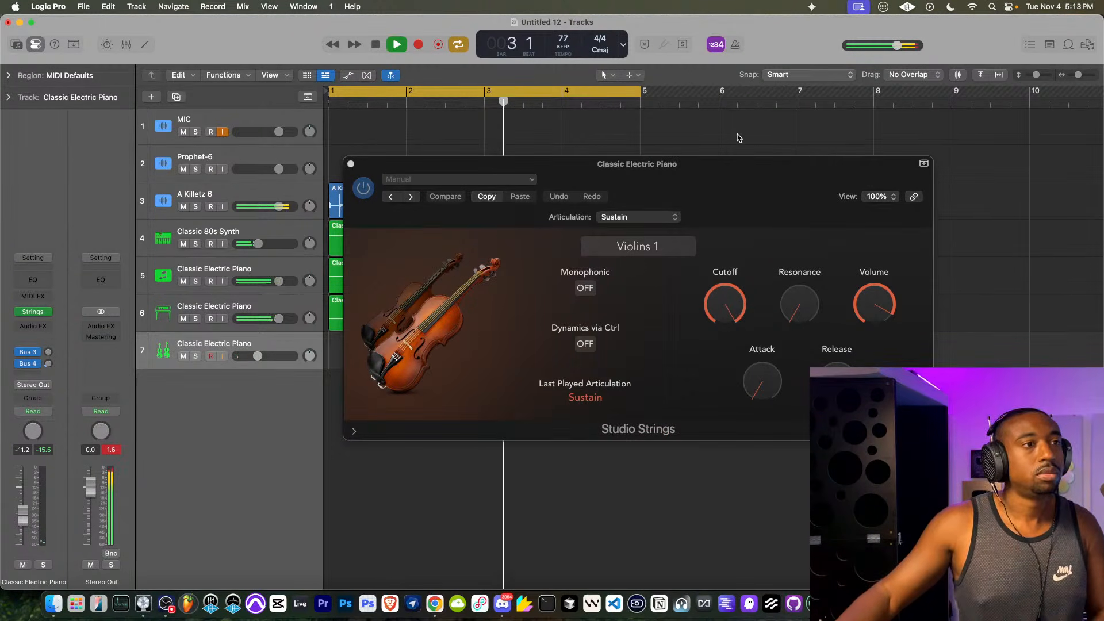
{"action": "left_click", "coordinate": [351, 165]}
{"action": "key", "text": "space"}
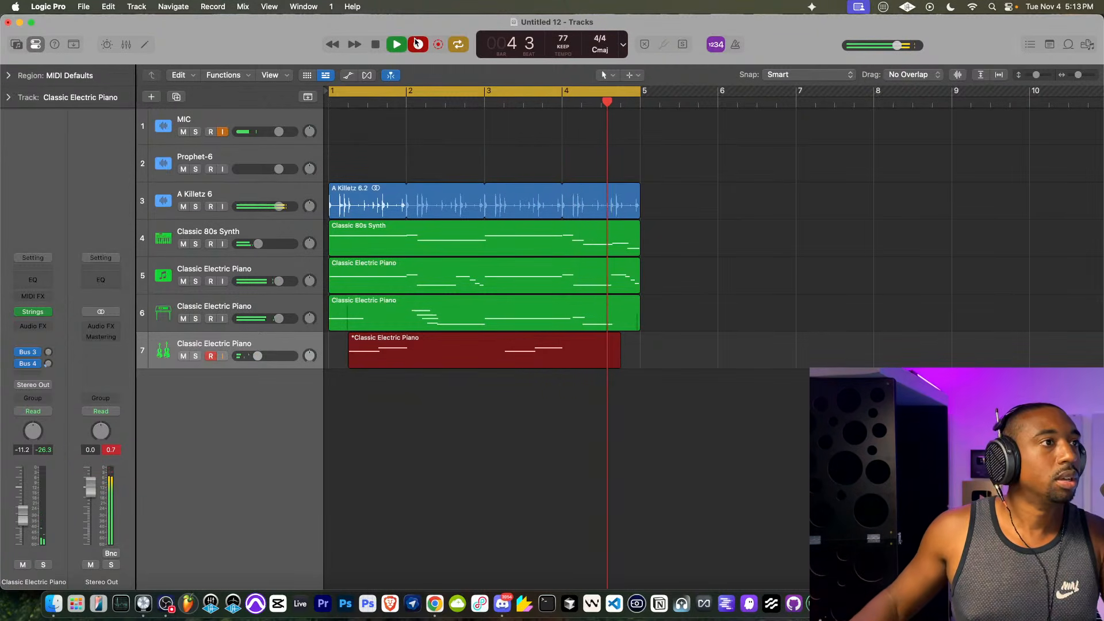
{"action": "left_click", "coordinate": [417, 43]}
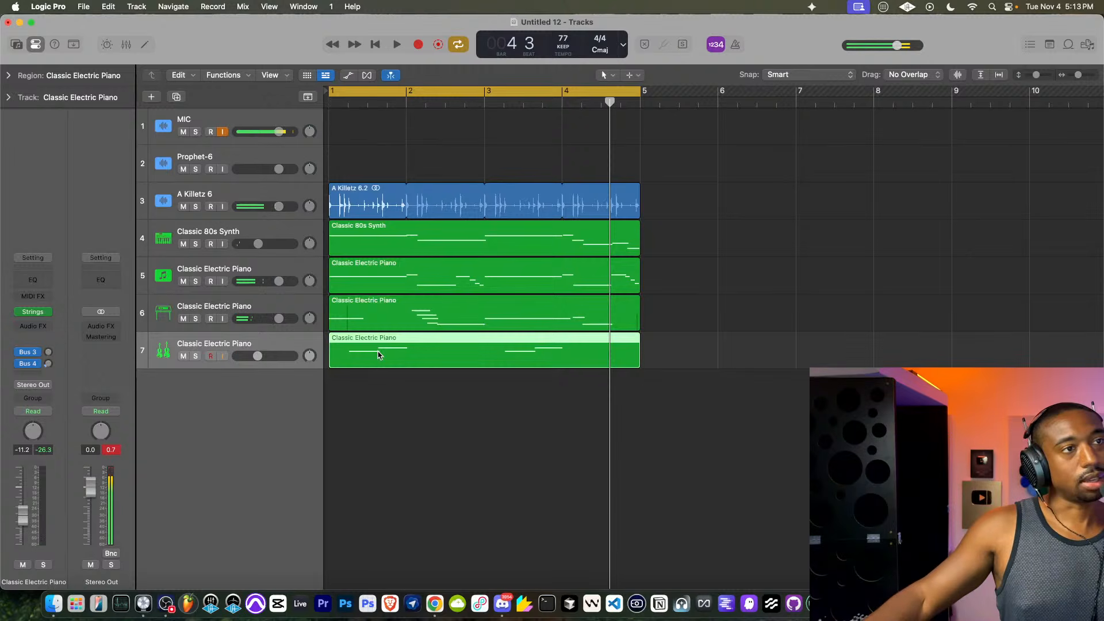
- Play back the start of the loop to check the newly recorded strings against the break
{"action": "left_click", "coordinate": [369, 211]}
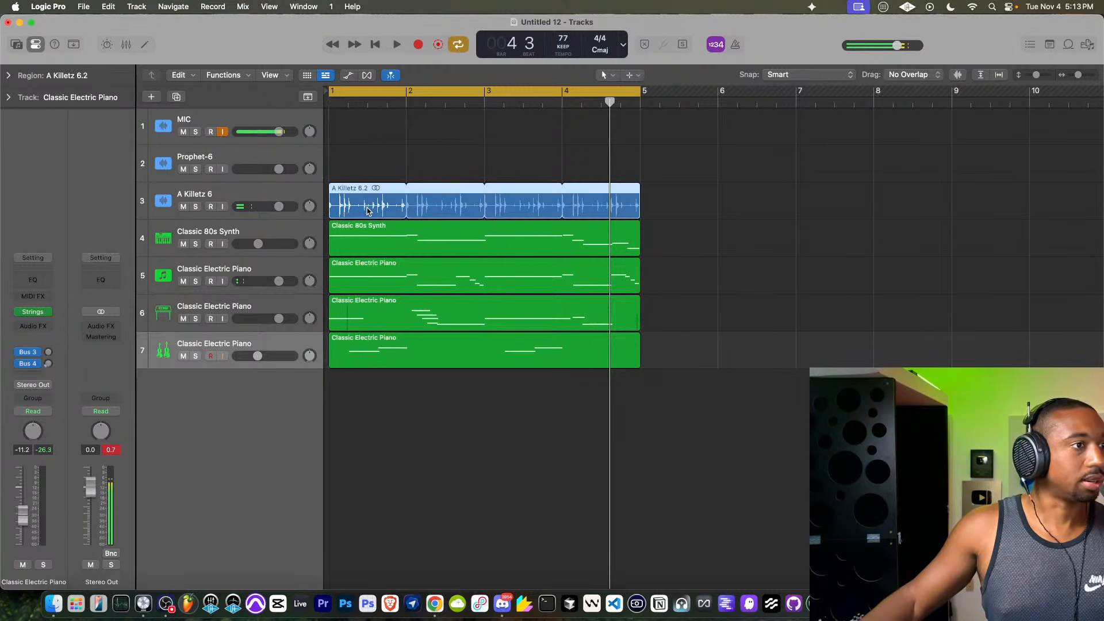
{"action": "key", "text": "space"}
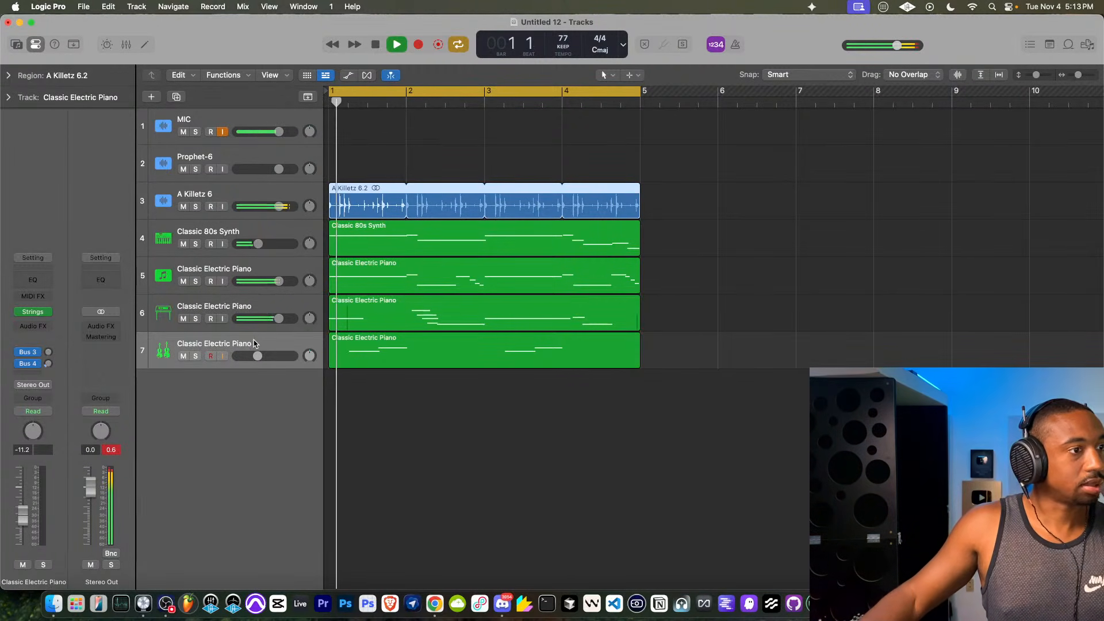
{"action": "left_click", "coordinate": [253, 343]}
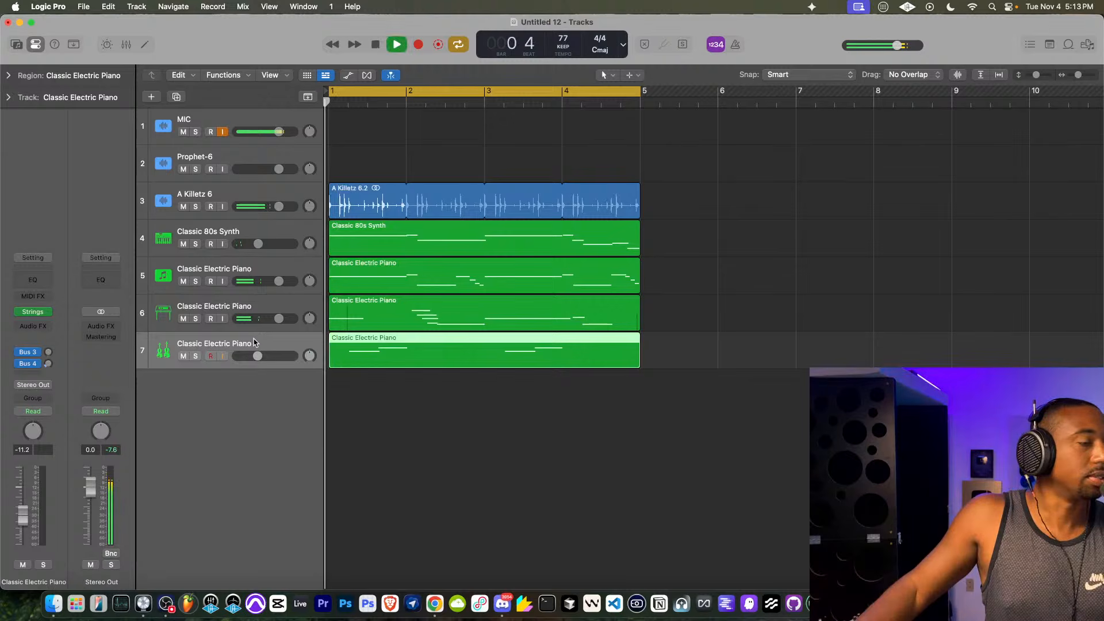
{"action": "key", "text": "space"}
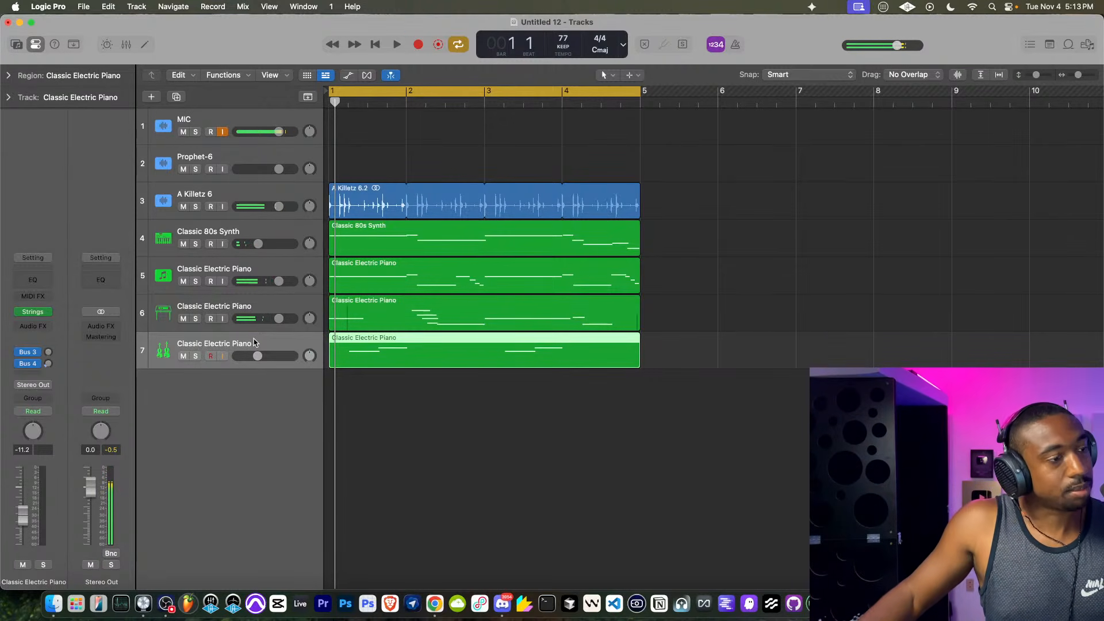
- Add kHs Pitch Shifter to the track 7 strings with Correlate off and some Jitter, and close the plug-in
{"action": "key", "text": "space"}
{"action": "left_click", "coordinate": [44, 333]}
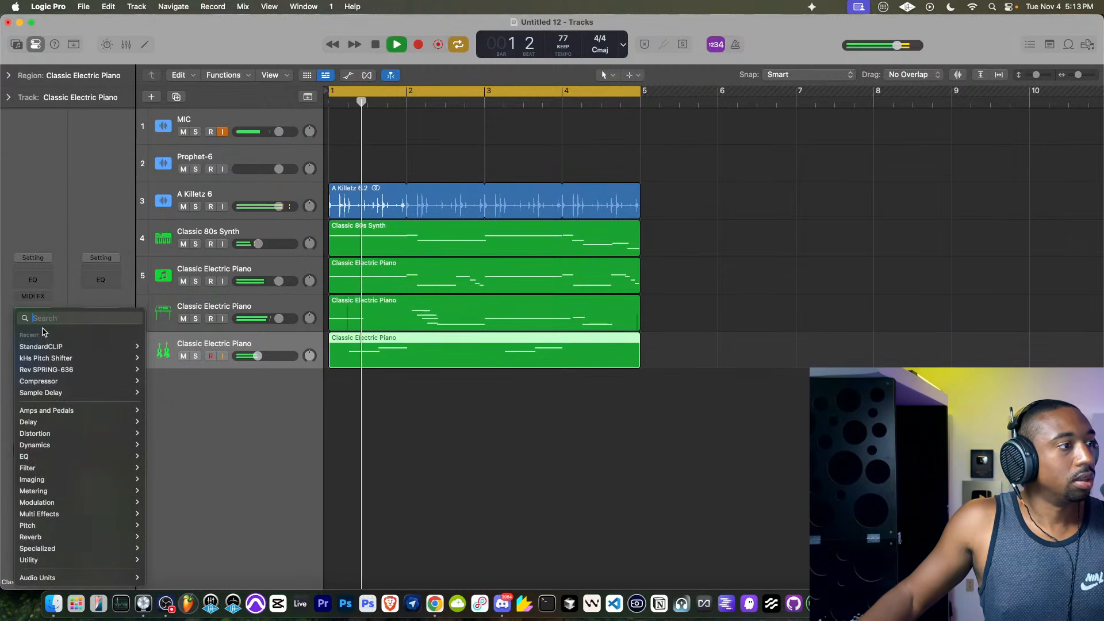
{"action": "left_click", "coordinate": [56, 358]}
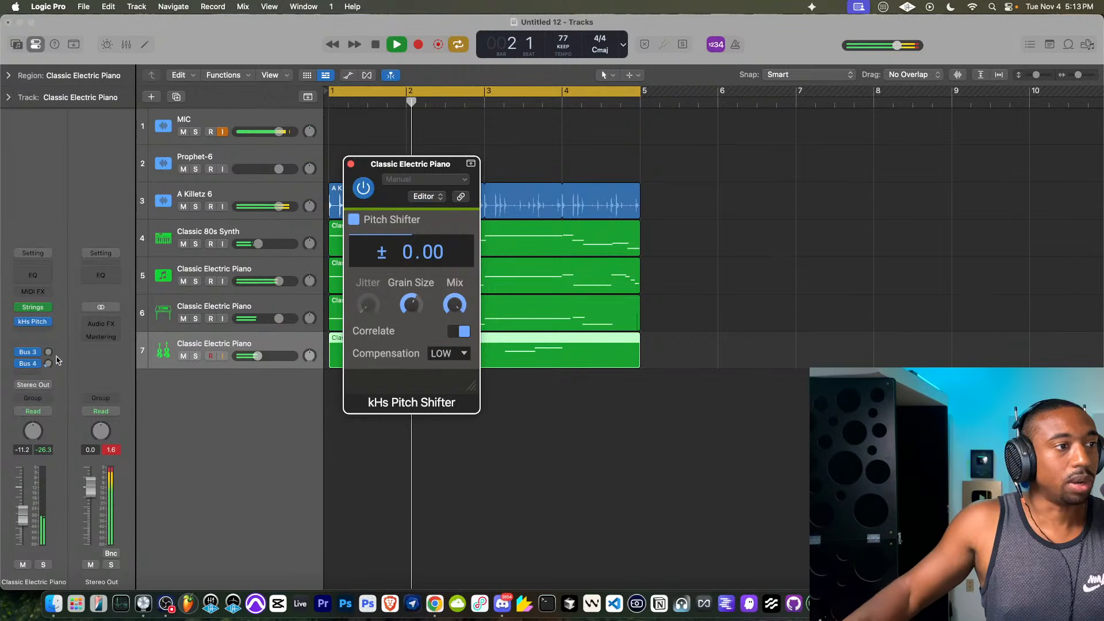
{"action": "key", "text": "space"}
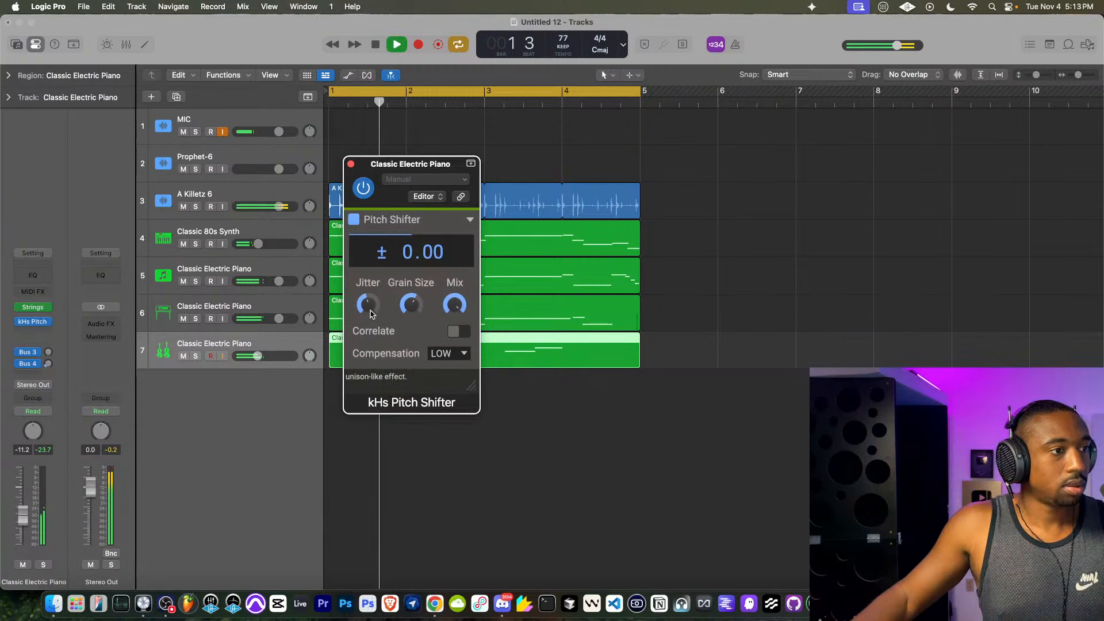
{"action": "key", "text": "super+w"}
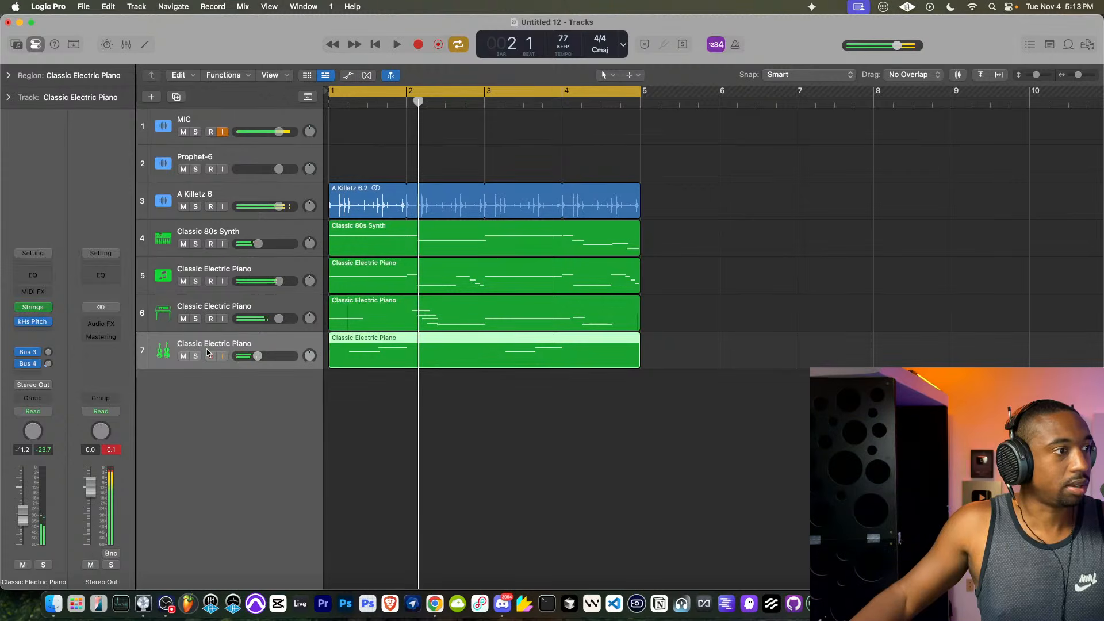
- Audition the loop with the Classic 80s Synth track and the track 5 bass part muted
{"action": "key", "text": "space"}
{"action": "left_click", "coordinate": [183, 244]}
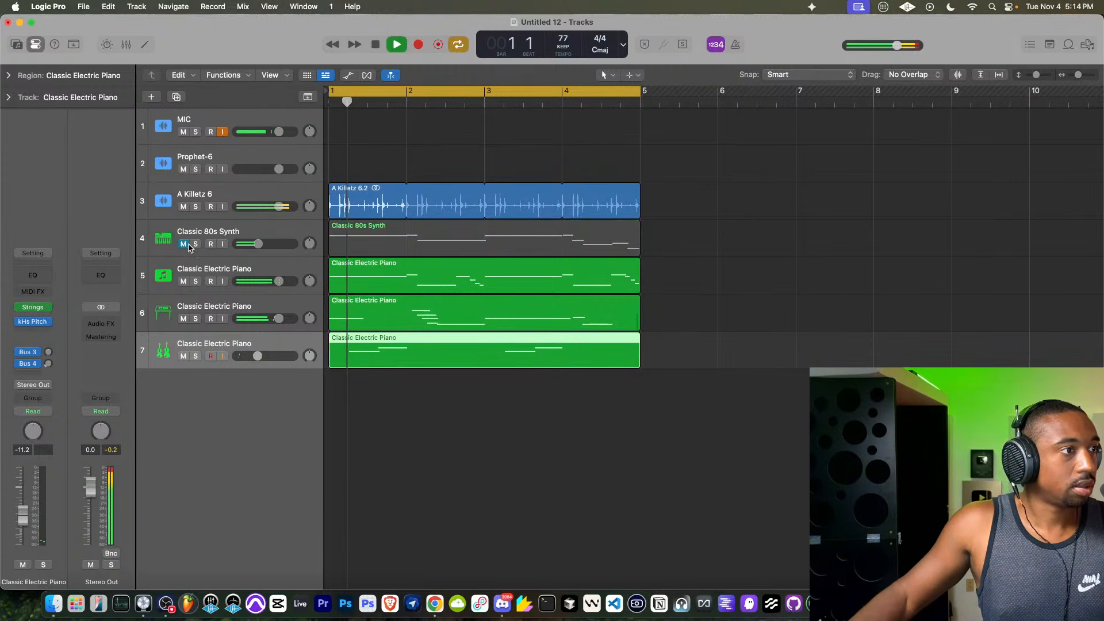
{"action": "left_click", "coordinate": [183, 282]}
{"action": "left_click", "coordinate": [184, 282]}
{"action": "key", "text": "space"}
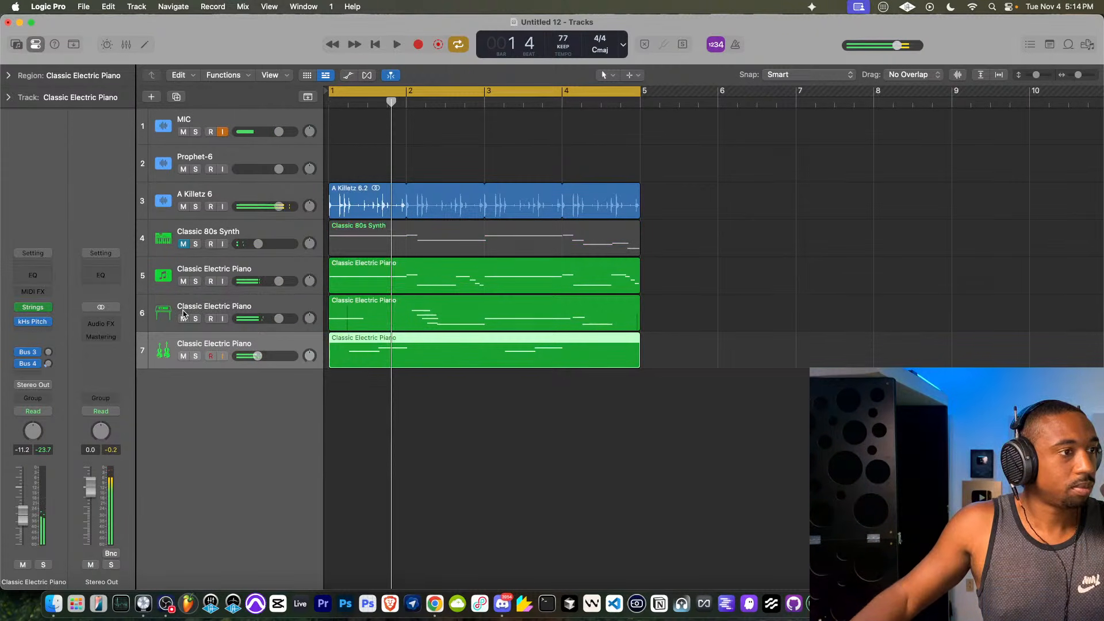
{"action": "left_click", "coordinate": [183, 281]}
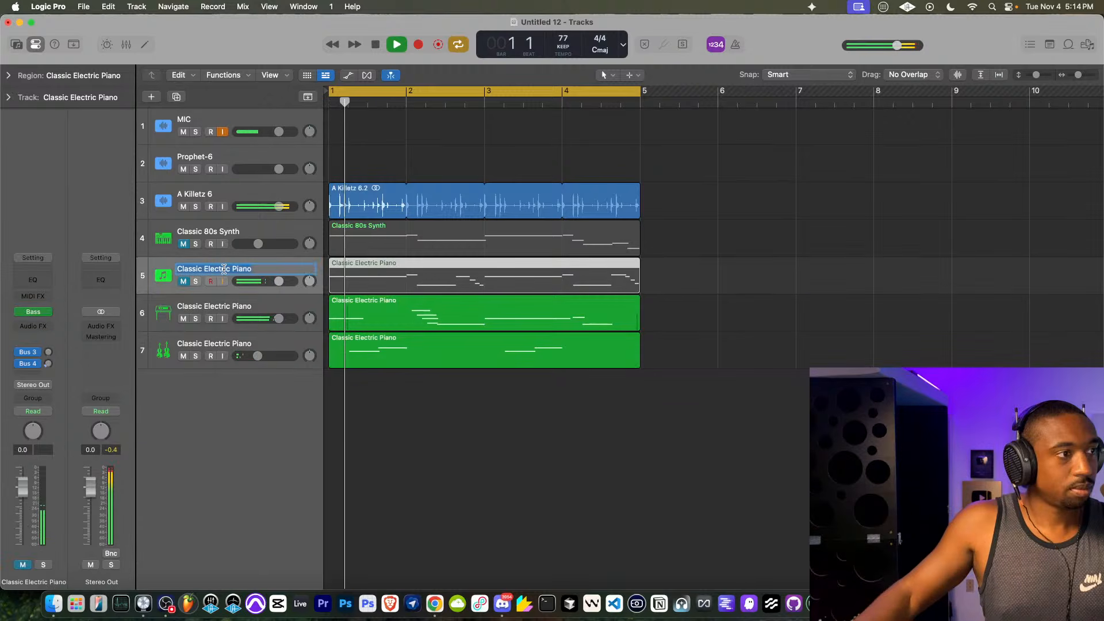
- Rename track 5 as Bass and track 4 as Synth 1, and unmute both tracks
{"action": "double_click", "coordinate": [224, 269]}
{"action": "type", "text": "Bass"}
{"action": "key", "text": "Return"}
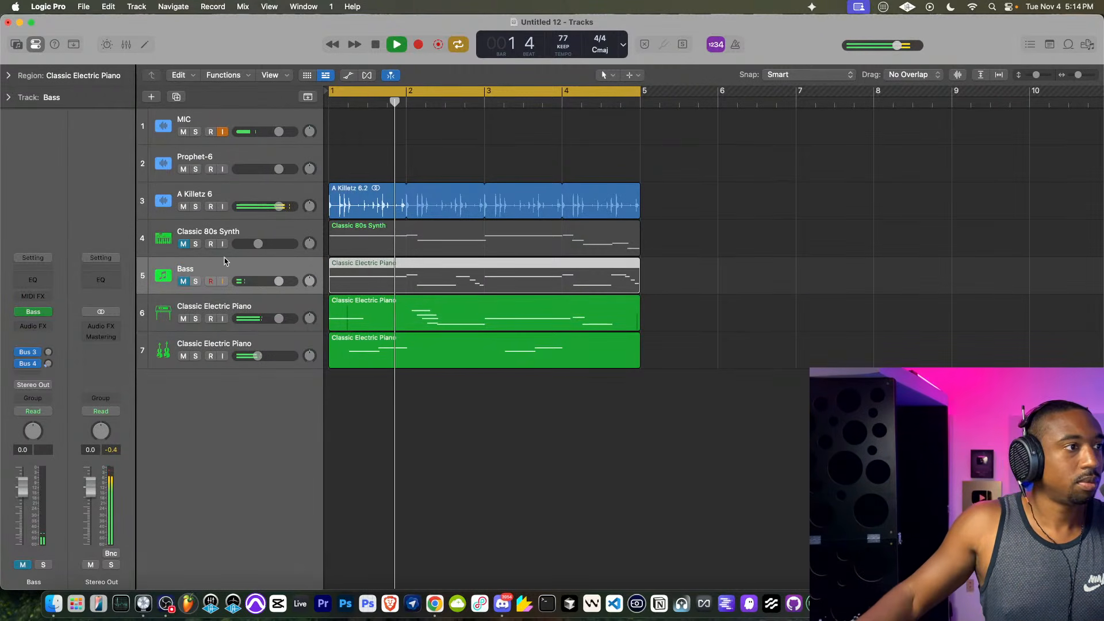
{"action": "double_click", "coordinate": [225, 232]}
{"action": "type", "text": "Synth 1"}
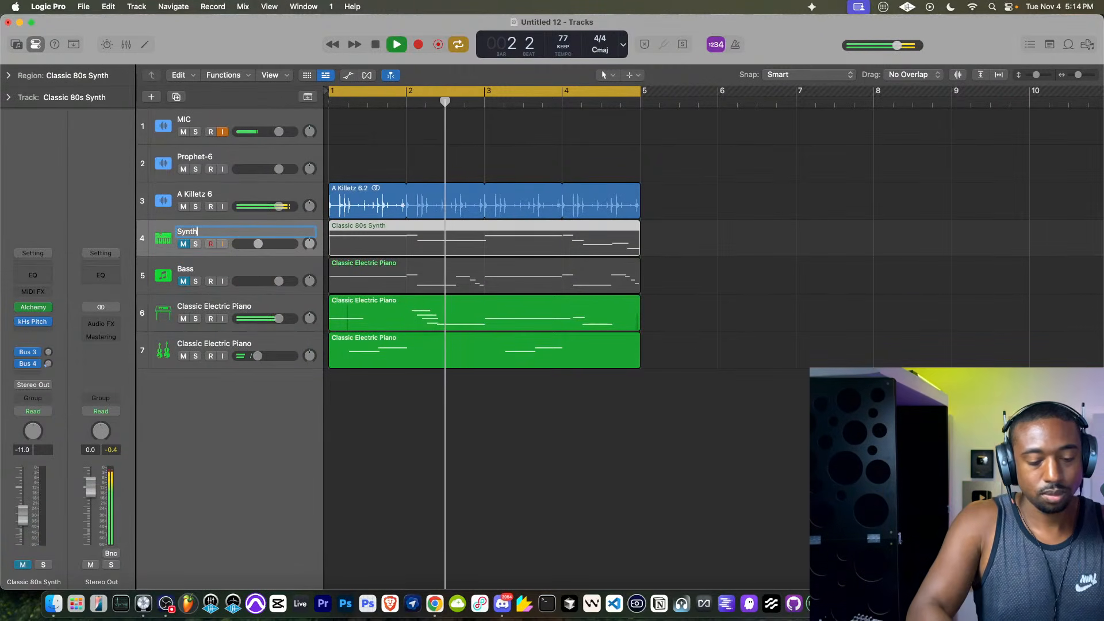
{"action": "key", "text": "Return"}
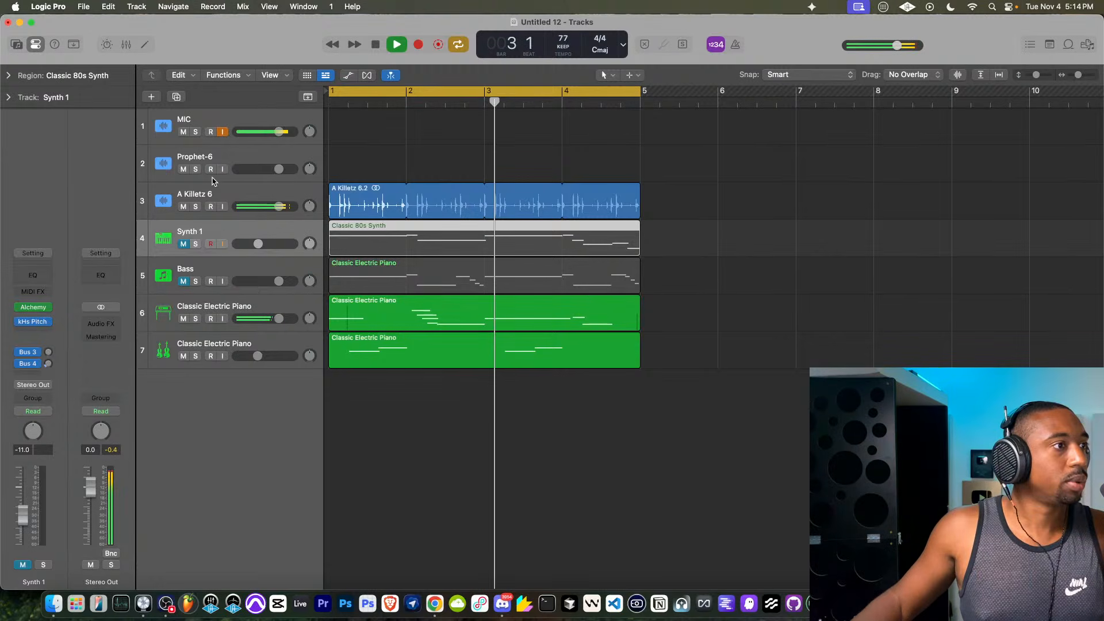
{"action": "left_click", "coordinate": [183, 244]}
{"action": "left_click", "coordinate": [183, 281]}
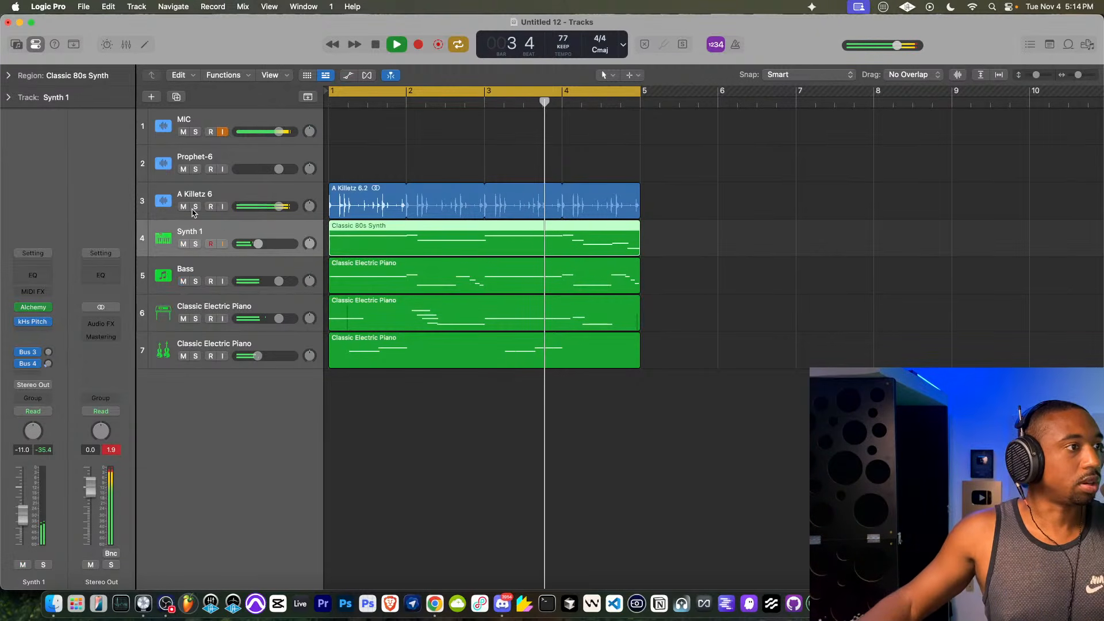
- Add a second send to the A Killetz 6 track, routed to Bus 5, and stop playback
{"action": "key", "text": "Up"}
{"action": "left_click", "coordinate": [26, 363]}
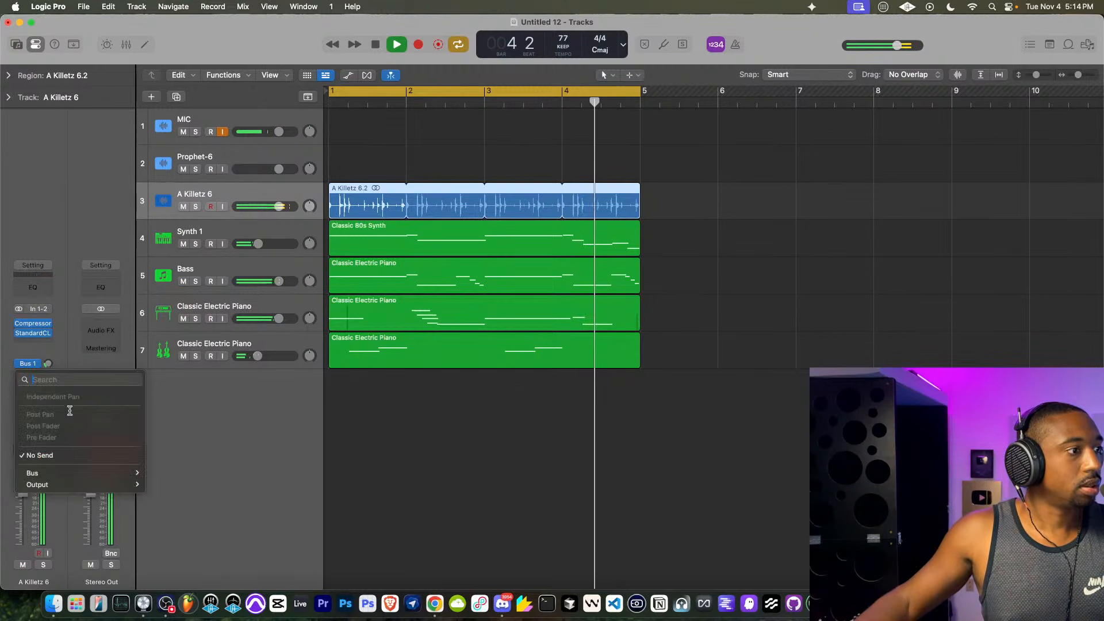
{"action": "mouse_move", "coordinate": [35, 473]}
{"action": "left_click", "coordinate": [173, 180]}
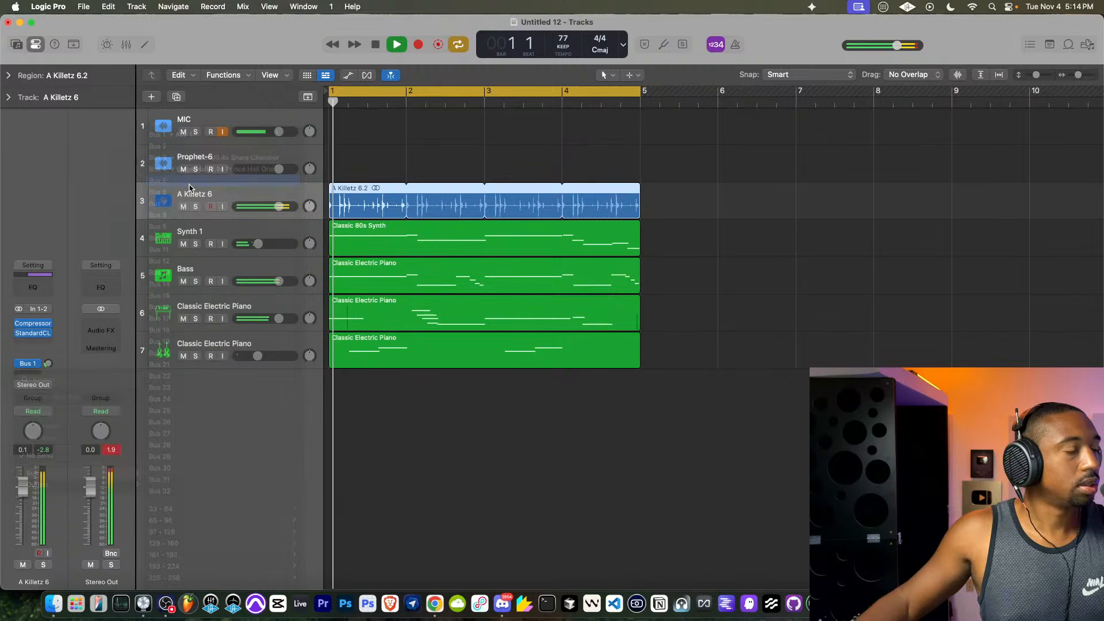
{"action": "key", "text": "space"}
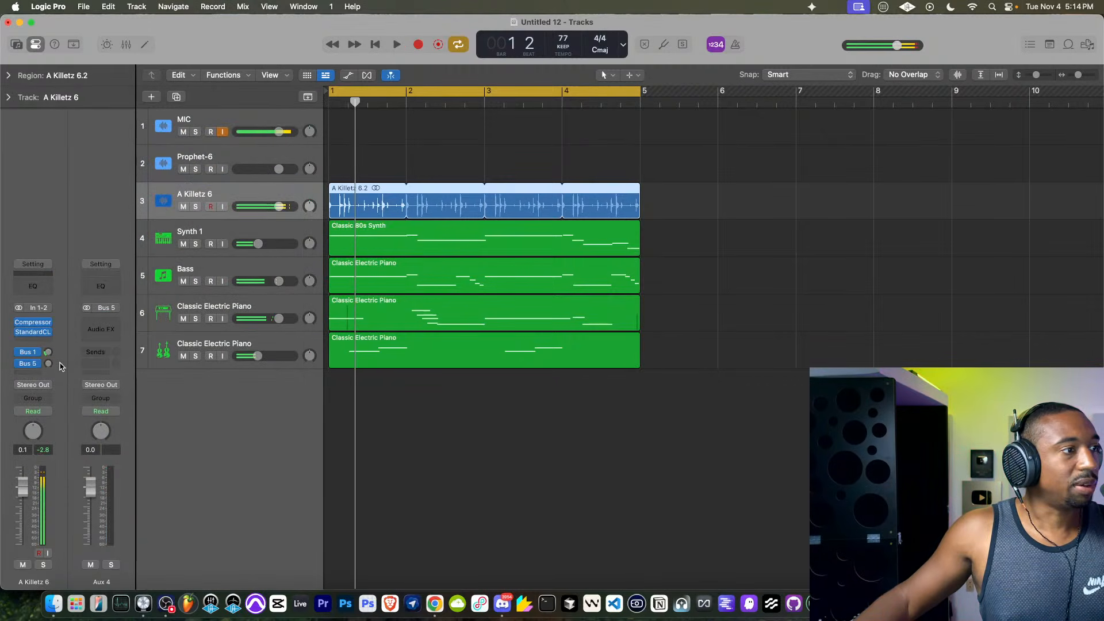
- Load the Quantec Room Simulator reverb in stereo on the Bus 5 aux channel
{"action": "left_click", "coordinate": [95, 323]}
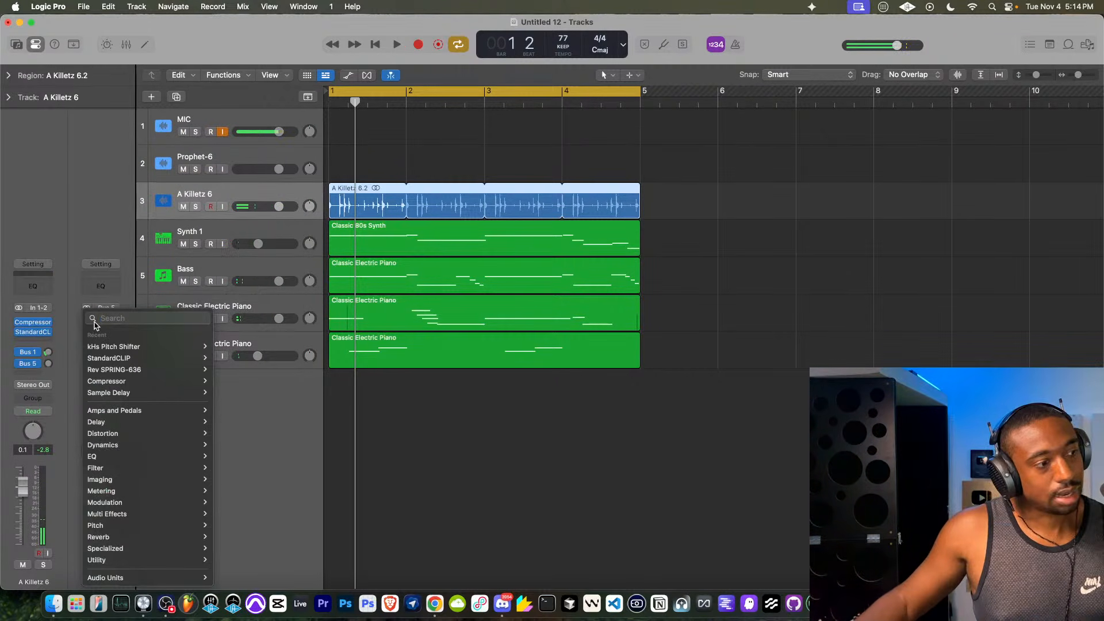
{"action": "mouse_move", "coordinate": [144, 536]}
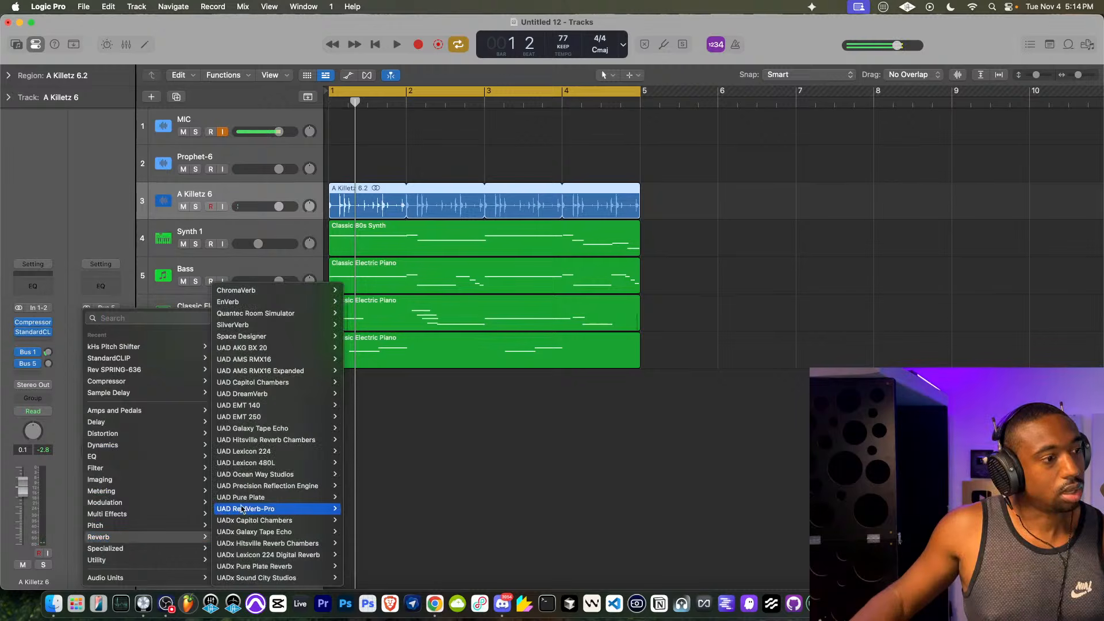
{"action": "mouse_move", "coordinate": [273, 498]}
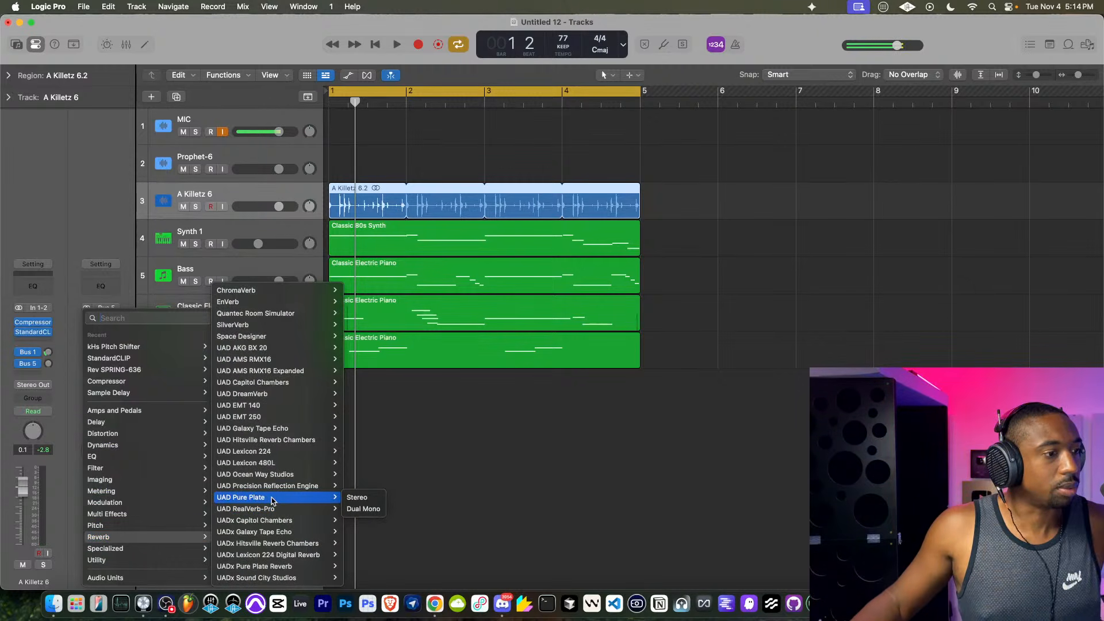
{"action": "mouse_move", "coordinate": [270, 313]}
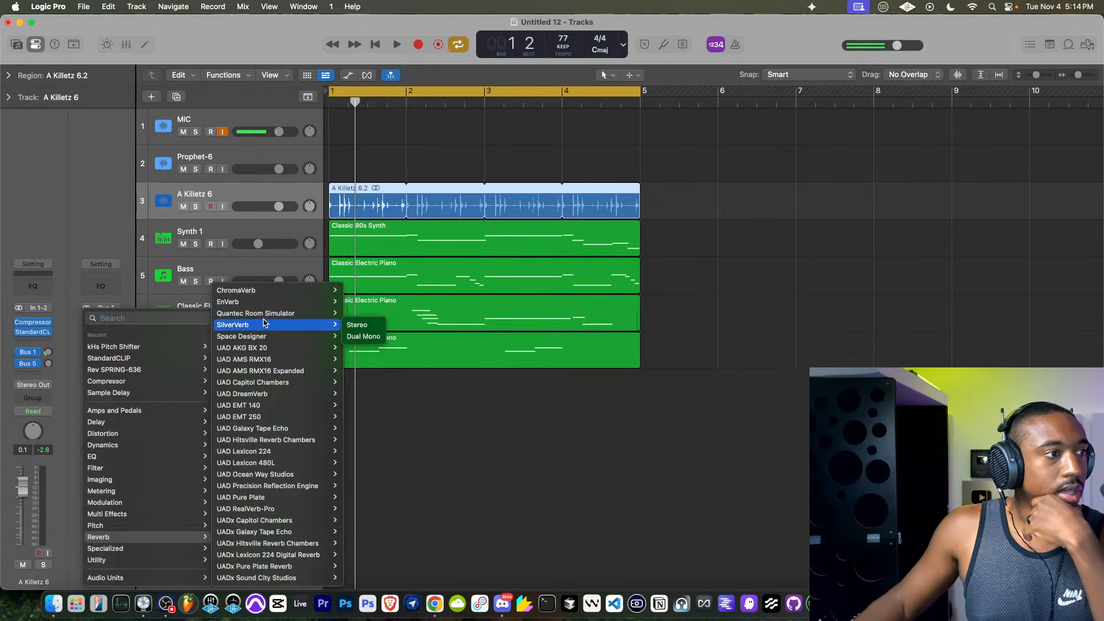
{"action": "left_click", "coordinate": [357, 323]}
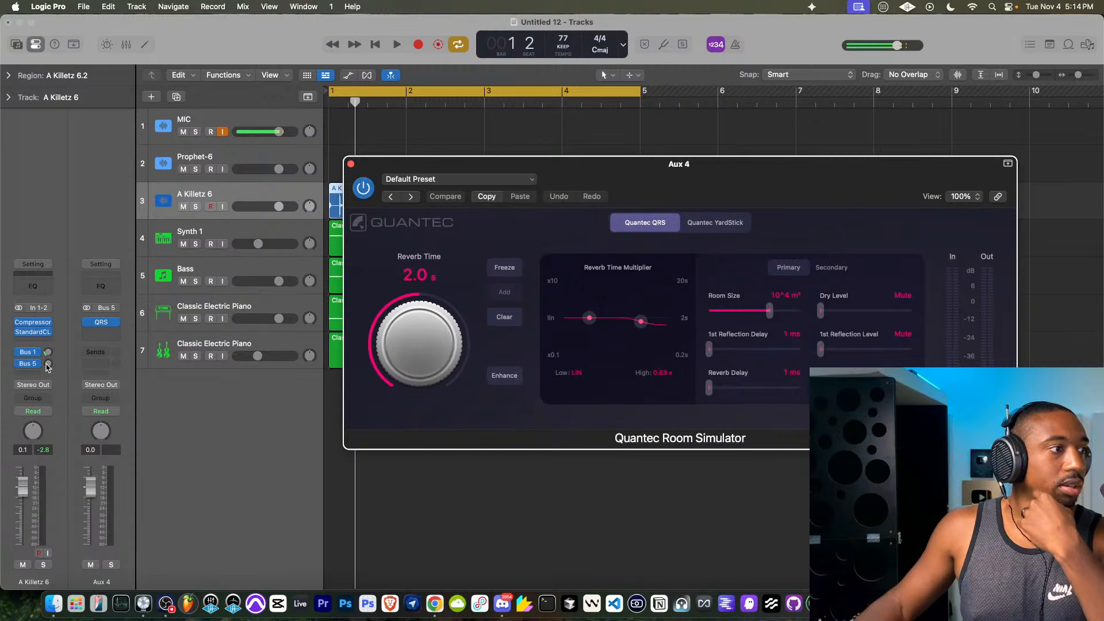
- Raise the A Killetz 6 send to Bus 5 and load the Small Rooms preset Alcove in the reverb
{"action": "left_click_drag", "start_coordinate": [50, 332], "coordinate": [49, 330]}
{"action": "left_click_drag", "start_coordinate": [583, 167], "coordinate": [502, 154]}
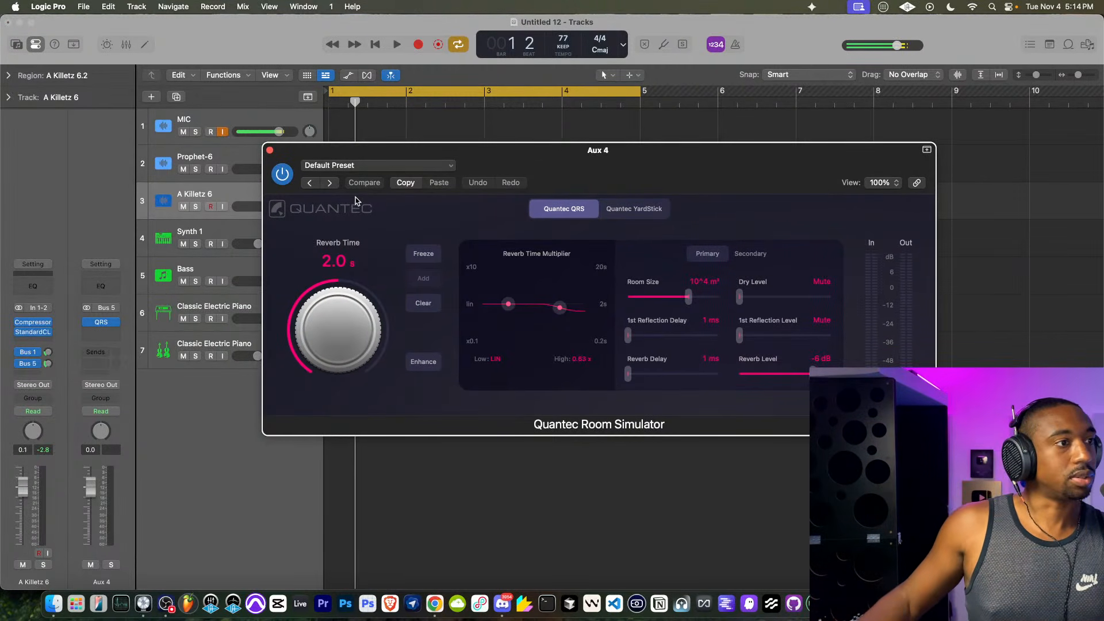
{"action": "left_click", "coordinate": [339, 166]}
{"action": "mouse_move", "coordinate": [377, 403]}
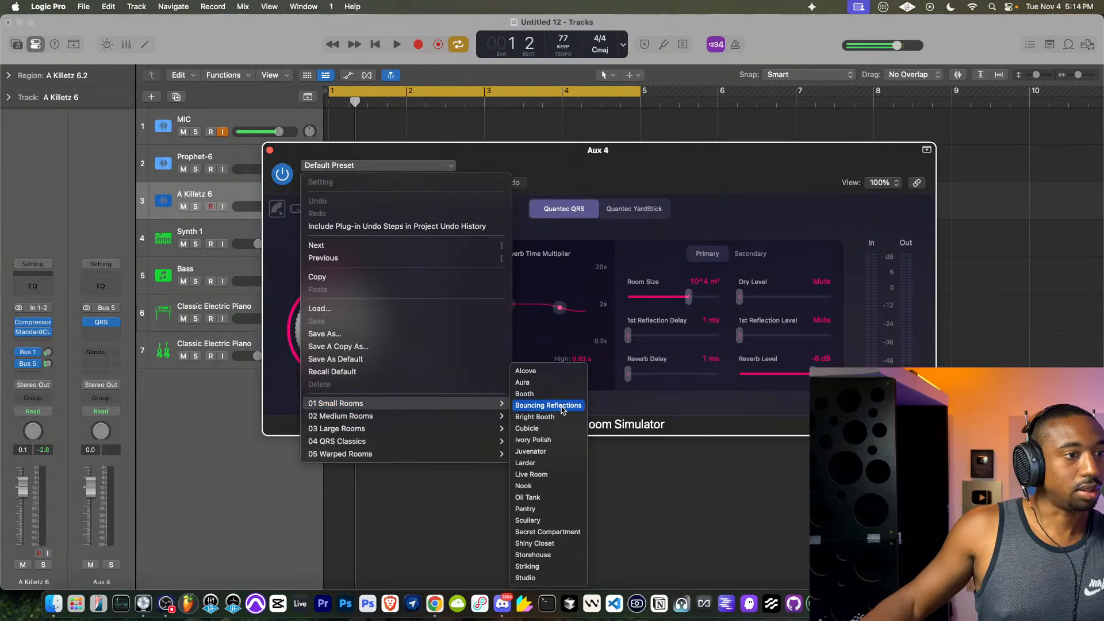
{"action": "left_click", "coordinate": [547, 375]}
- Adjust the A Killetz 6 send to Bus 1 while auditioning the loop, and close the Quantec Room Simulator
{"action": "key", "text": "space"}
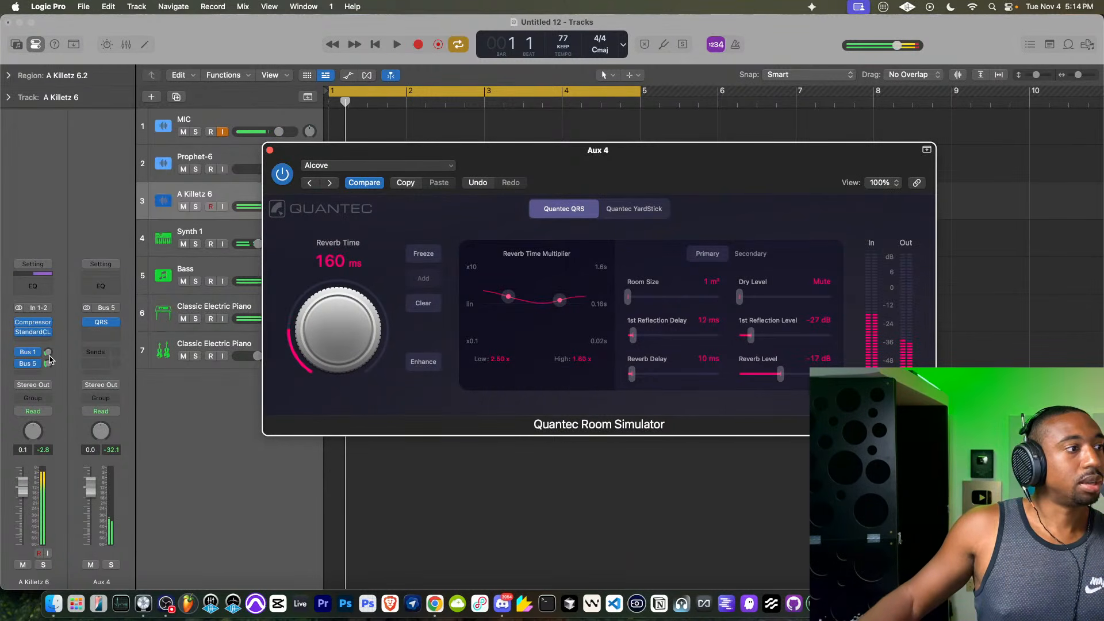
{"action": "left_click_drag", "start_coordinate": [49, 352], "coordinate": [51, 333]}
{"action": "key", "text": "space"}
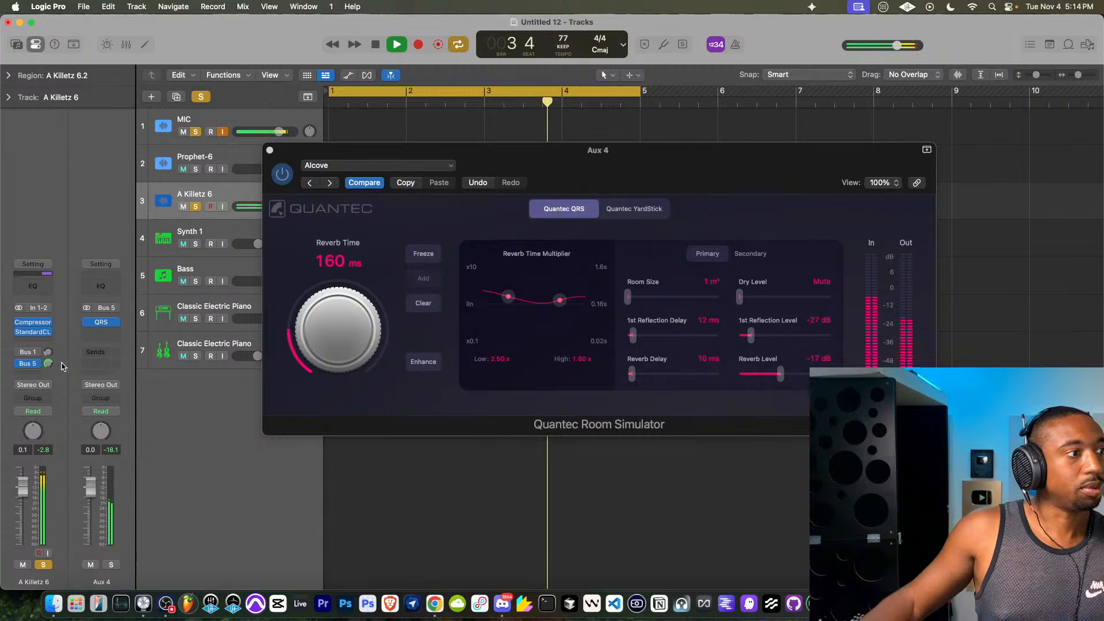
{"action": "key", "text": "space"}
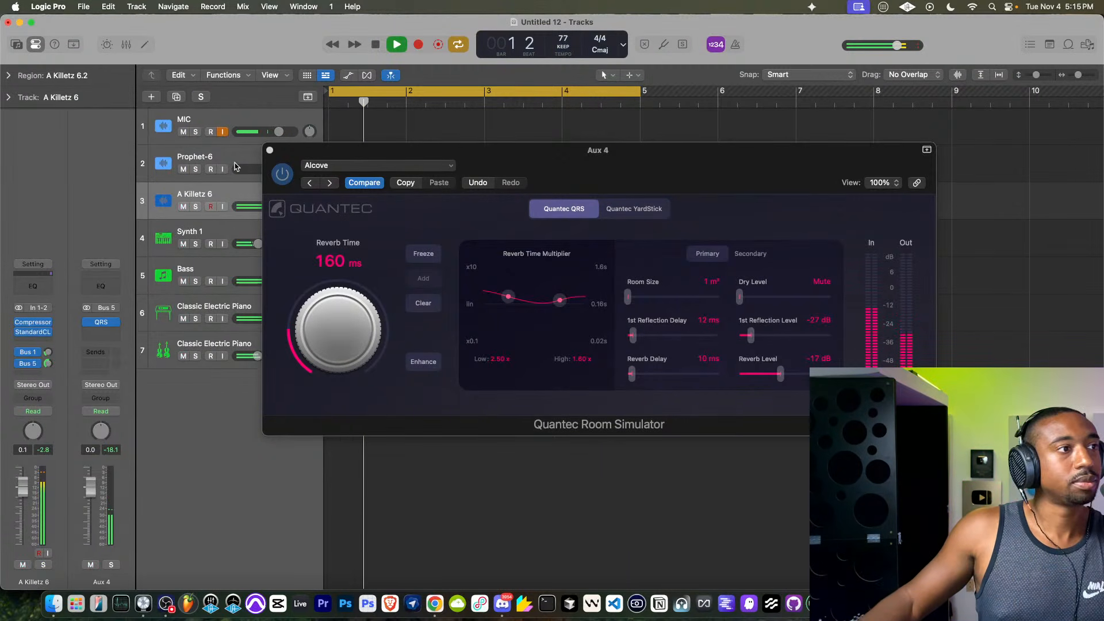
{"action": "left_click", "coordinate": [270, 150]}
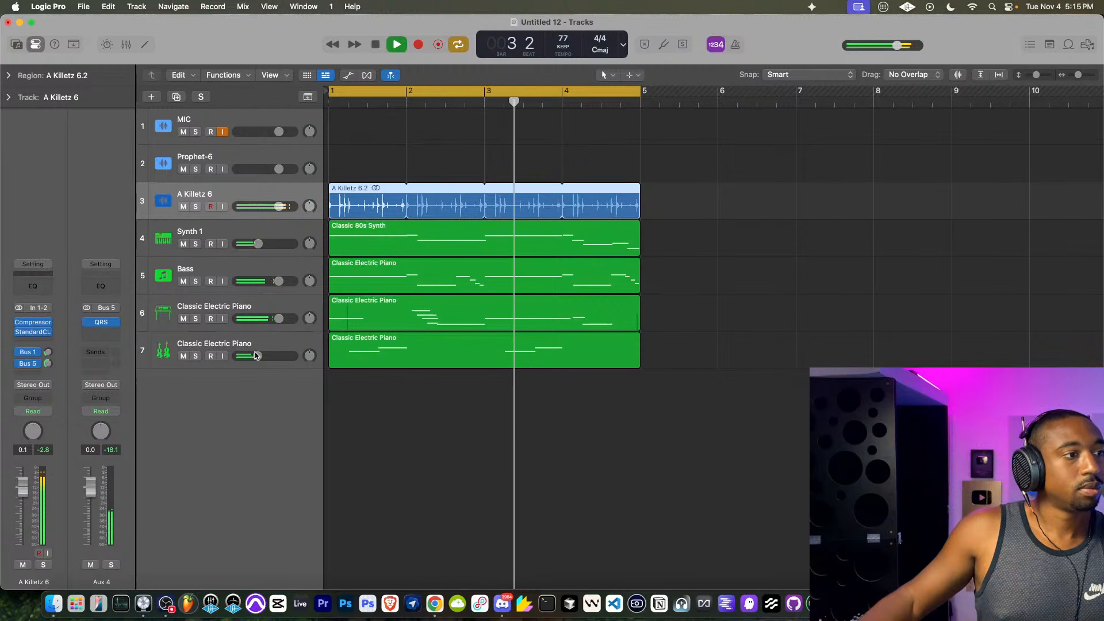
- Lower the strings track slightly and group the break, synth, bass, electric piano and strings tracks into a summing track stack
{"action": "left_click_drag", "start_coordinate": [256, 356], "coordinate": [251, 356]}
{"action": "key", "text": "super+a"}
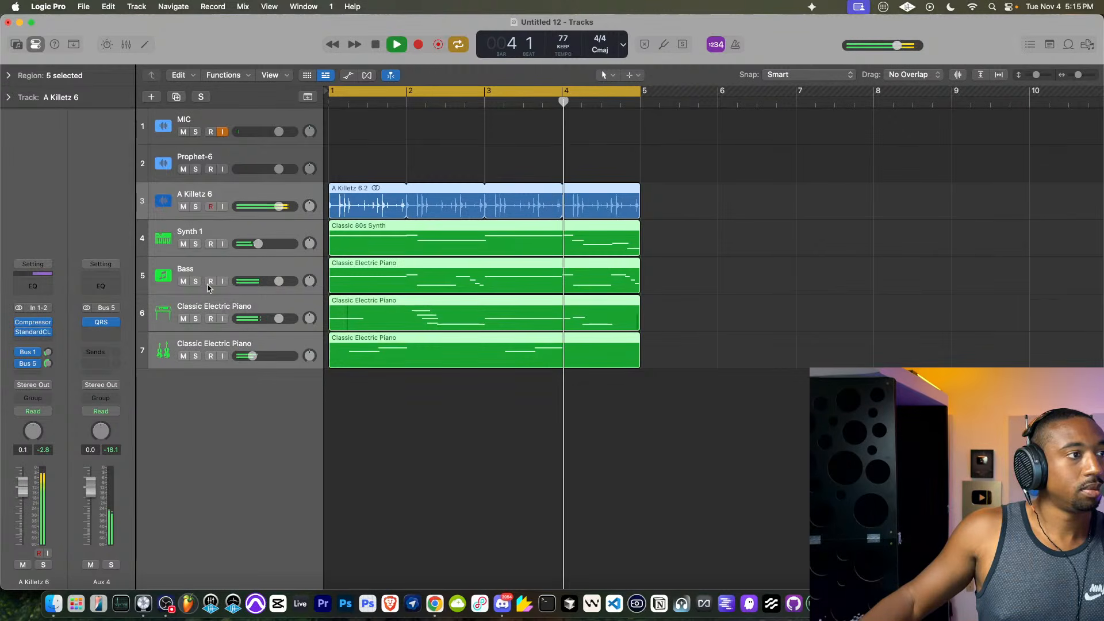
{"action": "right_click", "coordinate": [196, 269]}
{"action": "left_click", "coordinate": [234, 396]}
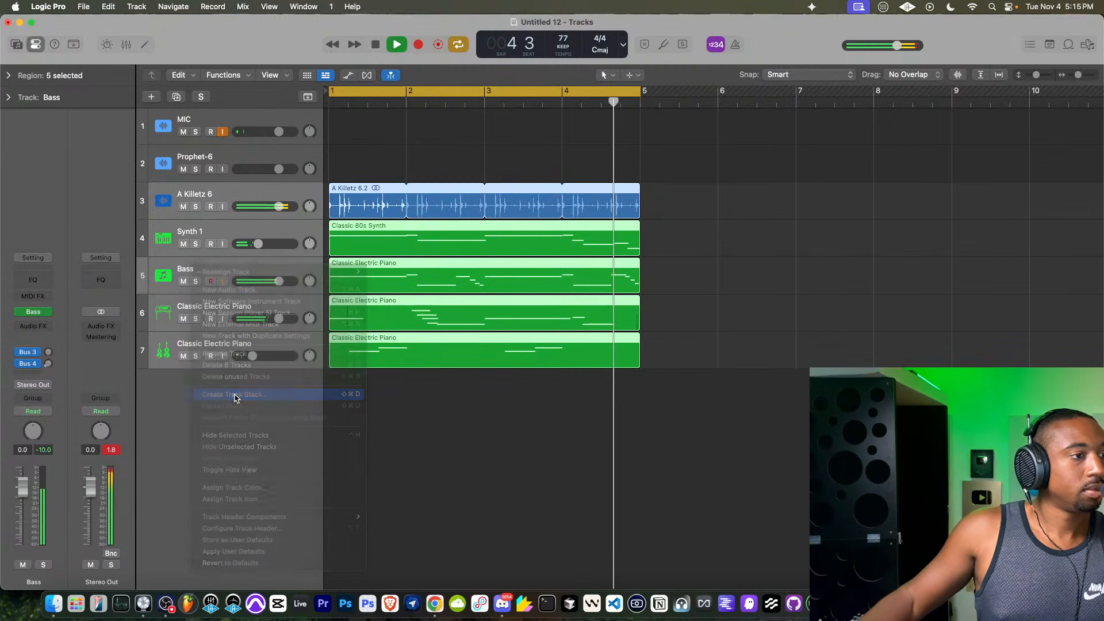
{"action": "key", "text": "Return"}
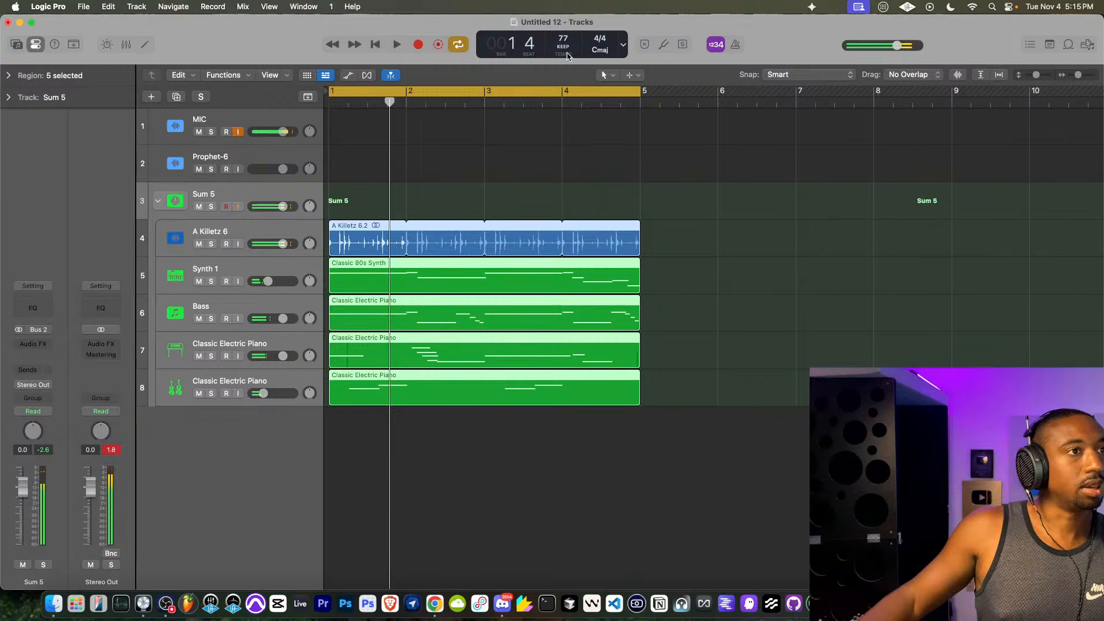
- Customize the control bar with the Custom display layout and enable the Varispeed readout
{"action": "right_click", "coordinate": [652, 51]}
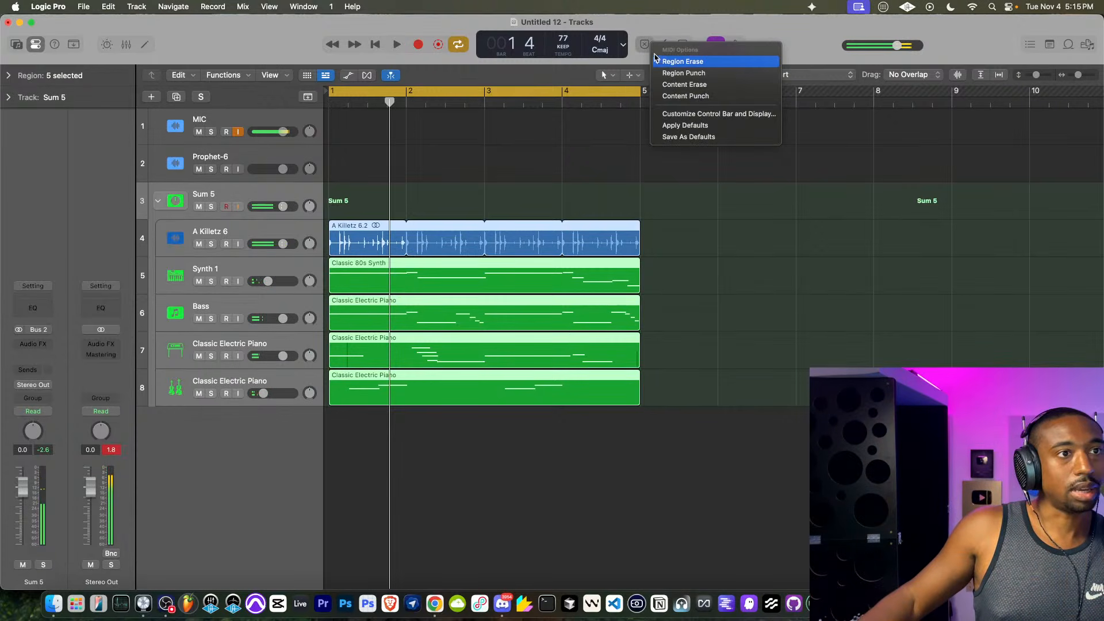
{"action": "left_click", "coordinate": [685, 115]}
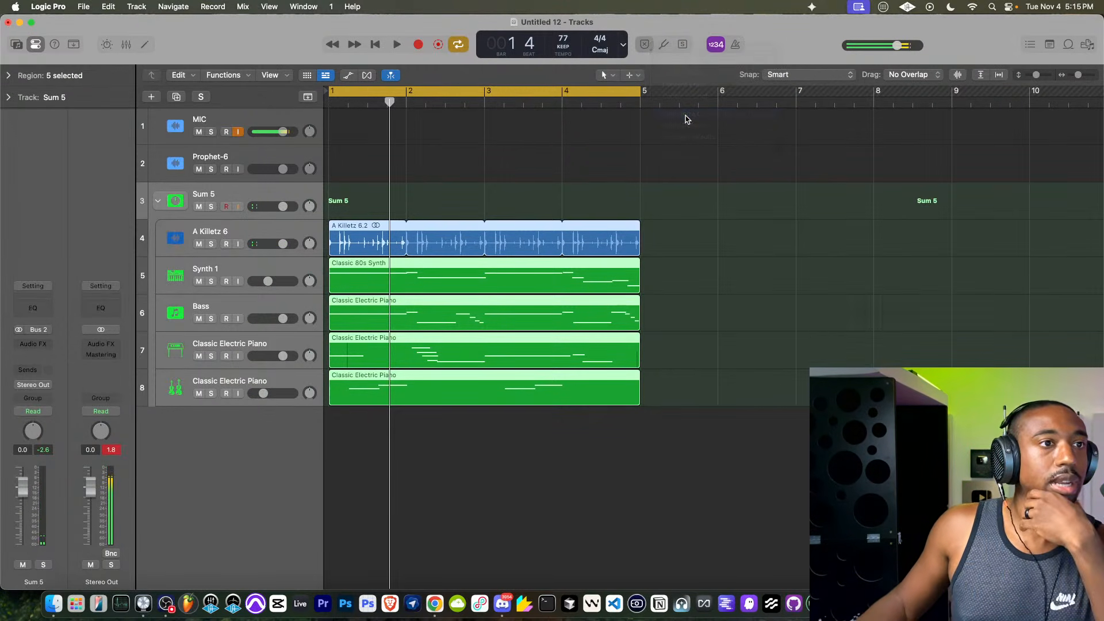
{"action": "left_click", "coordinate": [598, 101]}
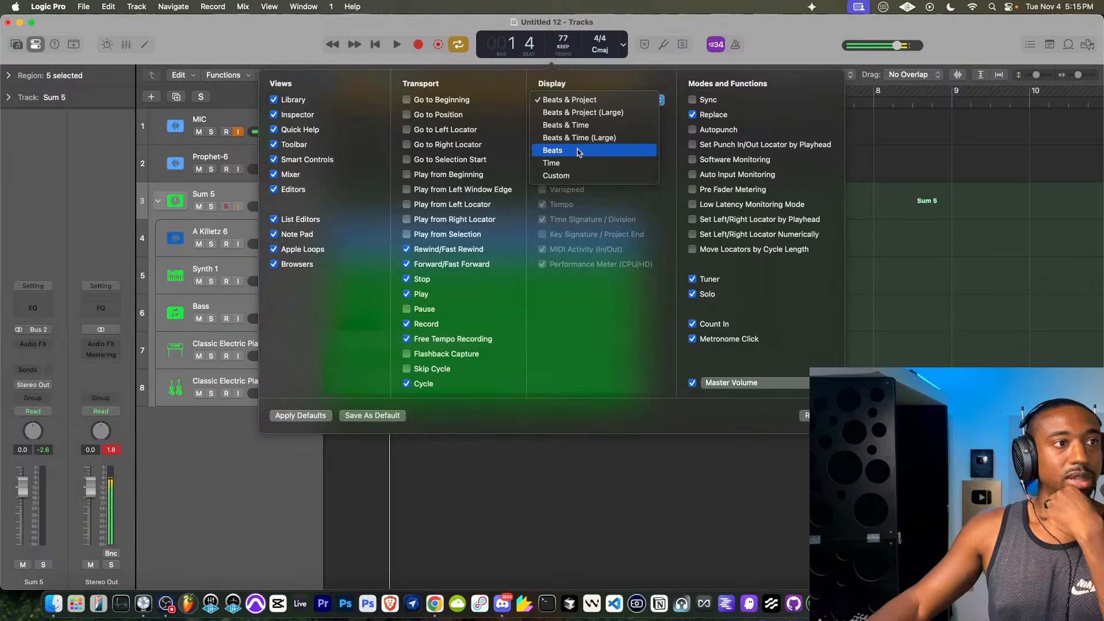
{"action": "left_click", "coordinate": [574, 175]}
{"action": "left_click", "coordinate": [563, 188]}
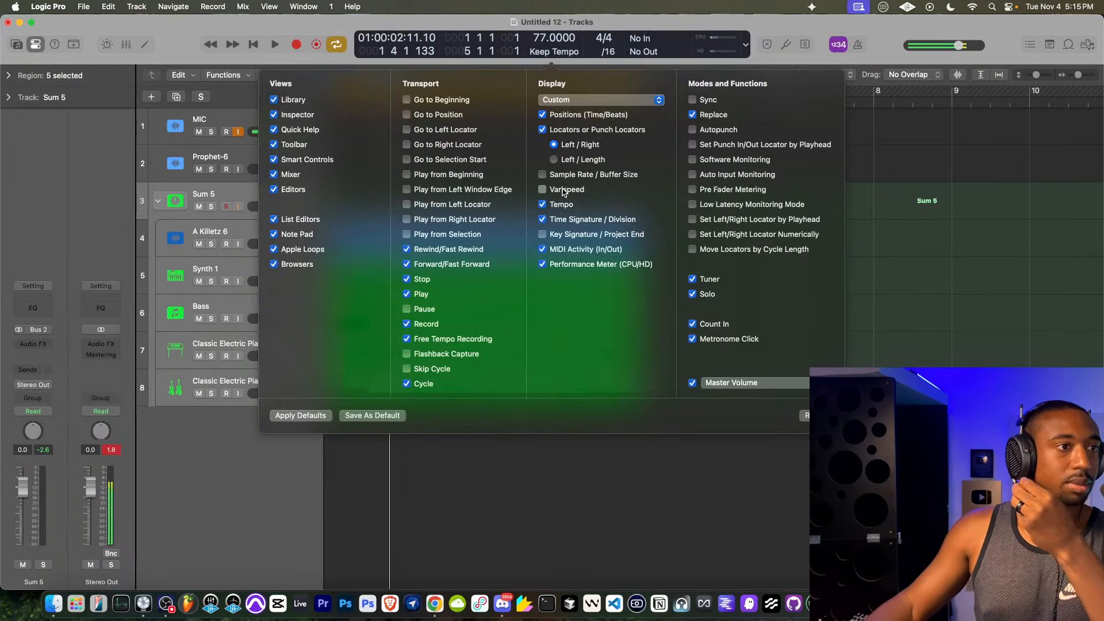
{"action": "left_click", "coordinate": [874, 187]}
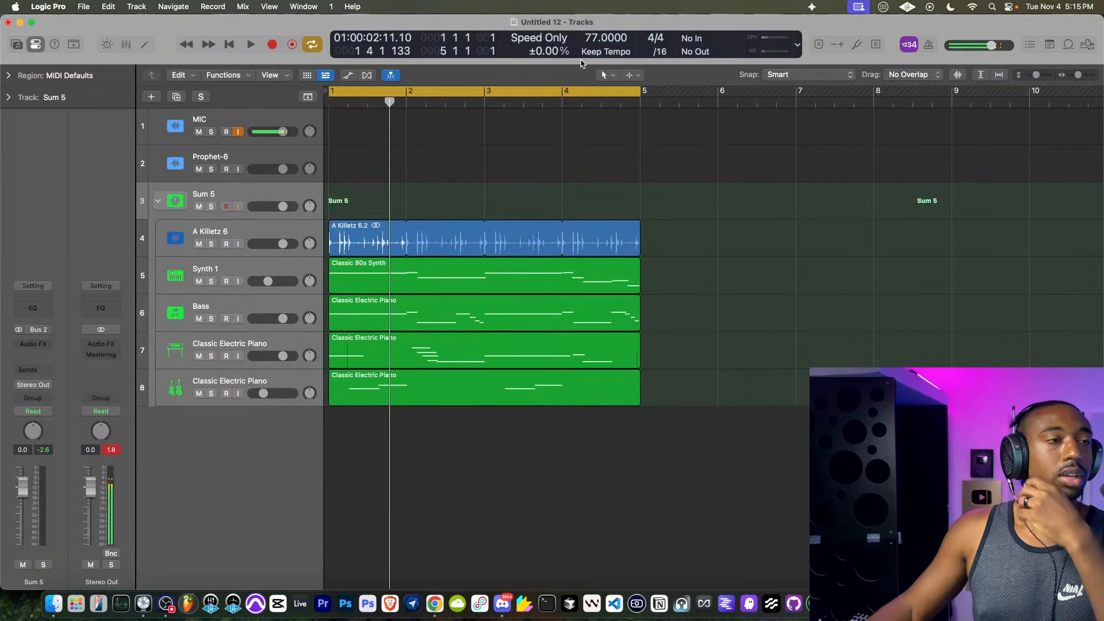
- Set the deviation unit to semitones, switch the speed mode to Varispeed, and play the loop at -1.00 st
{"action": "left_click", "coordinate": [540, 38]}
{"action": "left_click", "coordinate": [542, 60]}
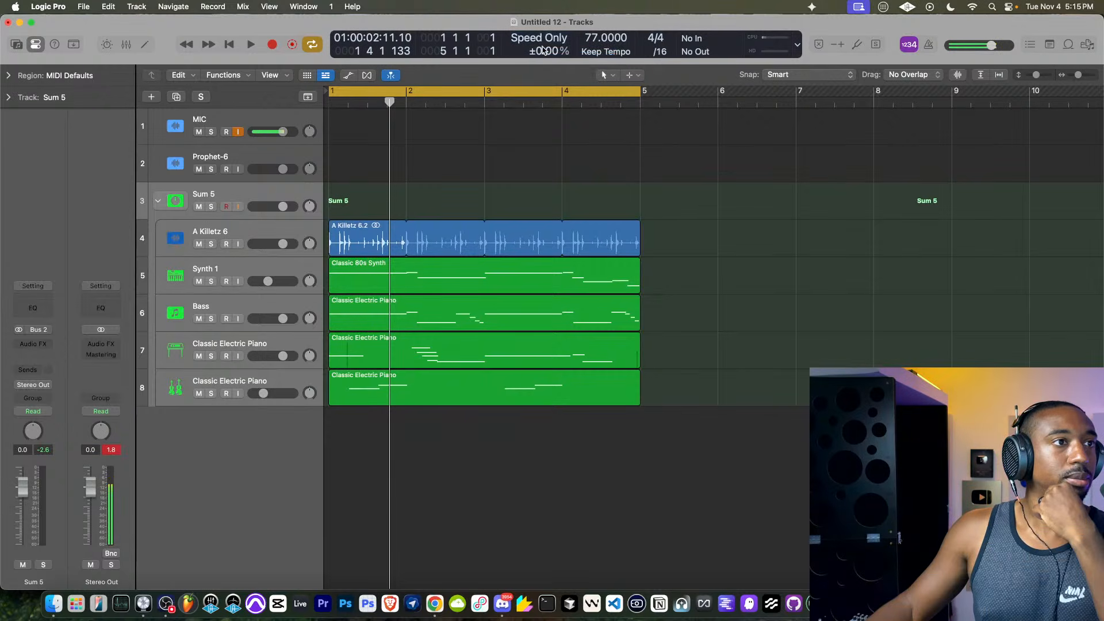
{"action": "left_click", "coordinate": [566, 54]}
{"action": "left_click", "coordinate": [569, 74]}
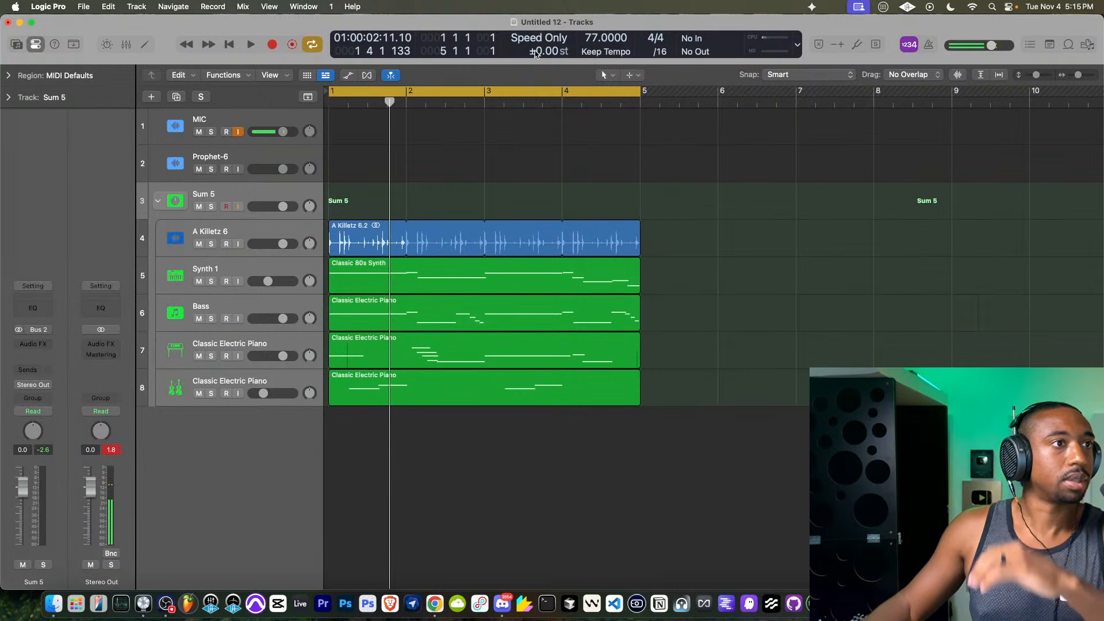
{"action": "key", "text": "space"}
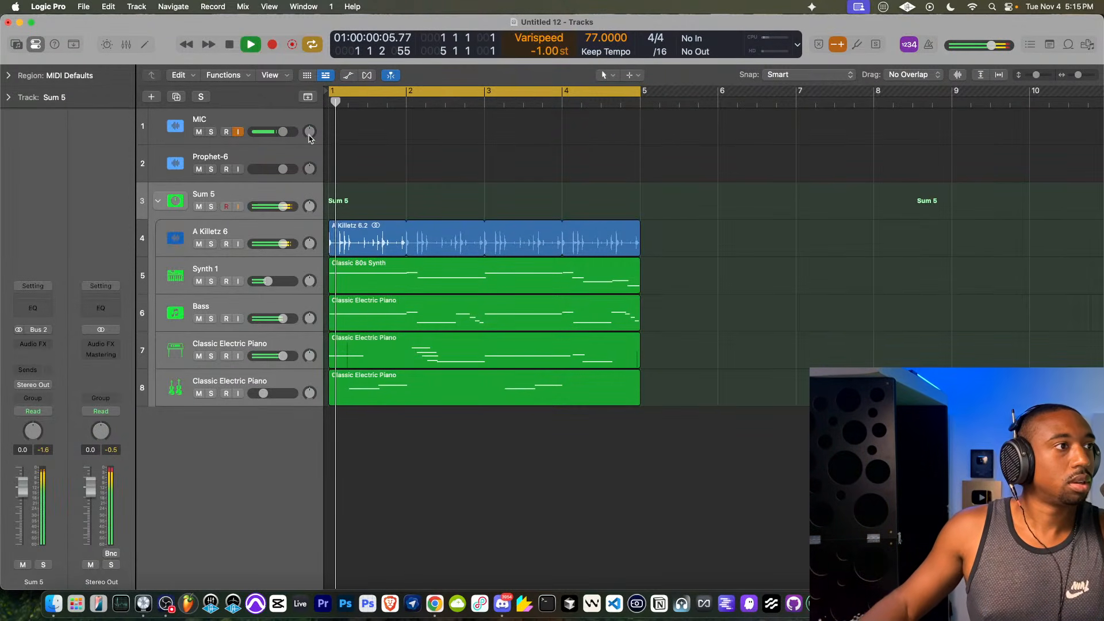
- Try other varispeed deviations while the loop plays with MIC input monitoring off, and restore monitoring once playback is stopped
{"action": "left_click", "coordinate": [239, 133]}
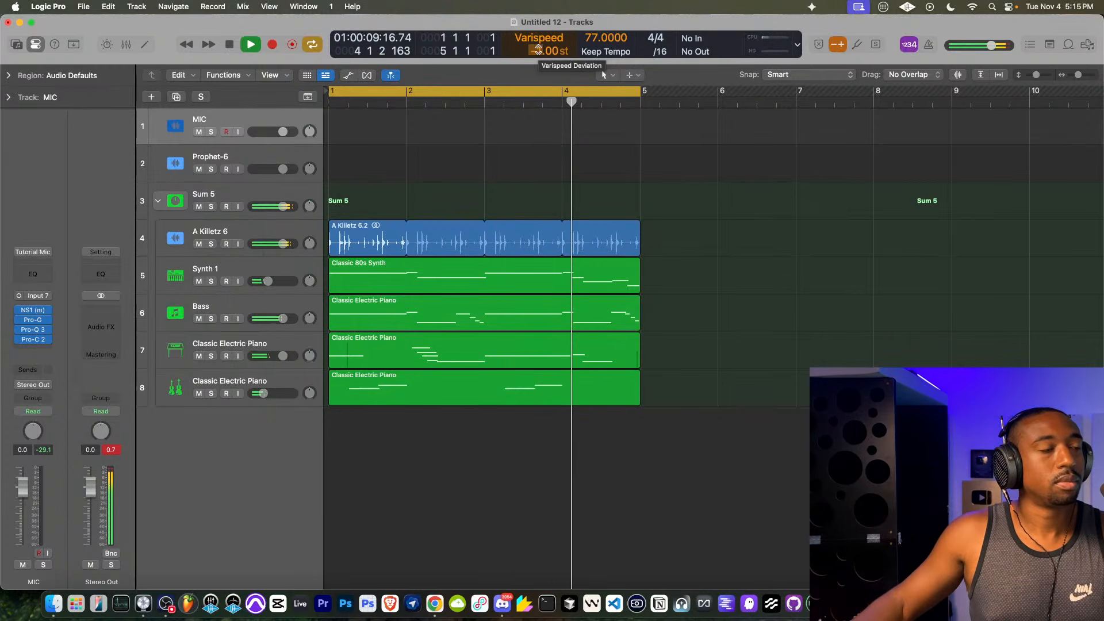
{"action": "left_click_drag", "start_coordinate": [538, 51], "coordinate": [538, 51]}
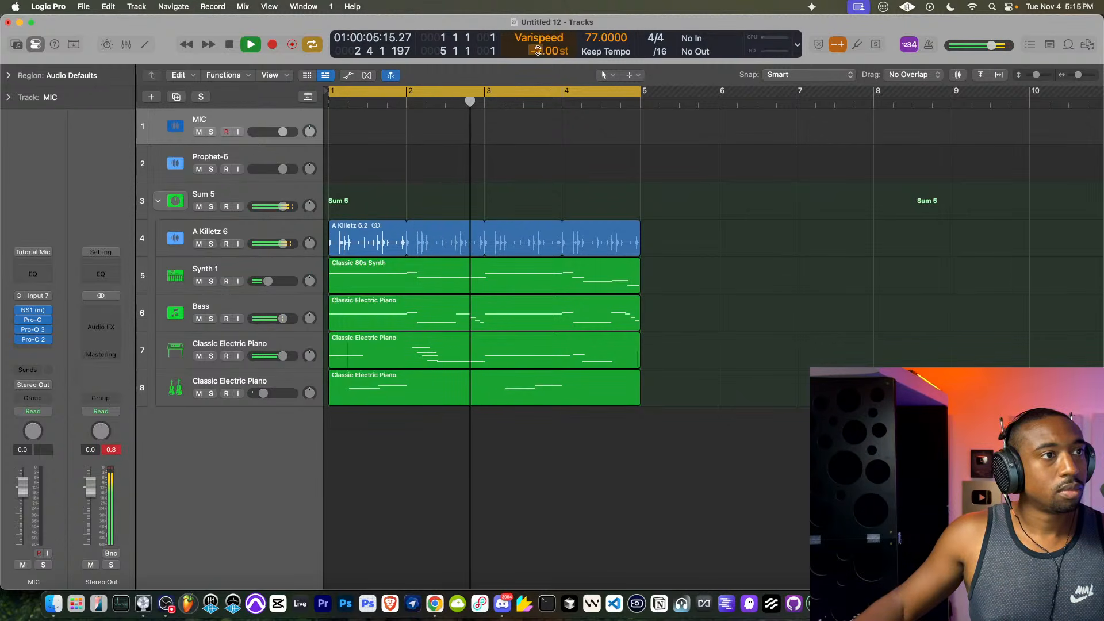
{"action": "key", "text": "space"}
{"action": "left_click", "coordinate": [239, 132]}
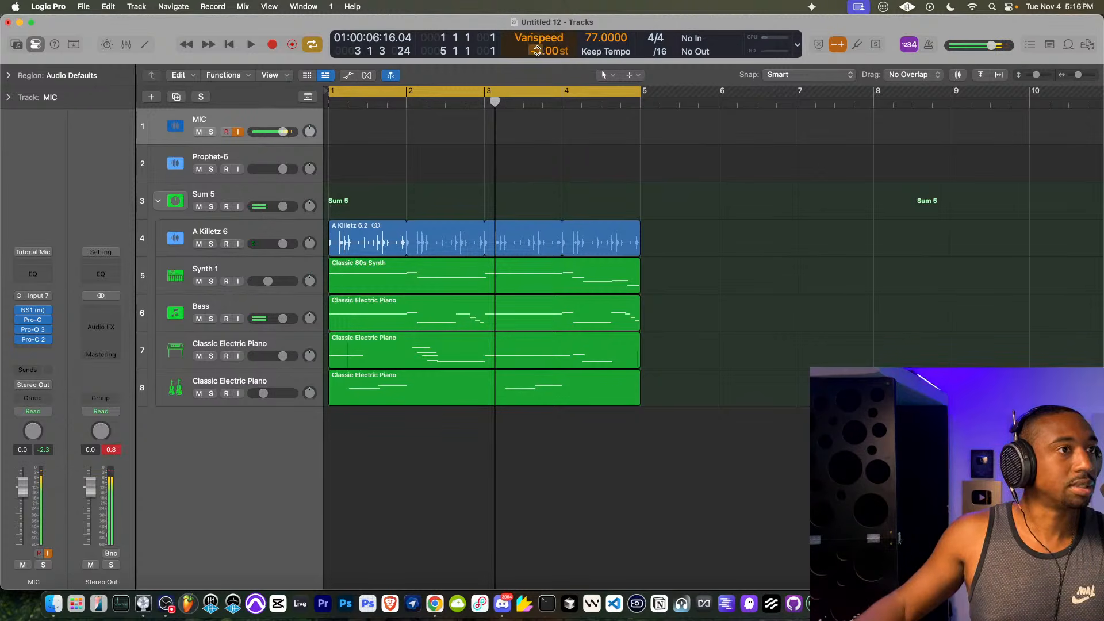
- Audition the loop from the start at a varispeed deviation of +2.00 st with MIC input monitoring off
{"action": "left_click", "coordinate": [327, 98]}
{"action": "key", "text": "space"}
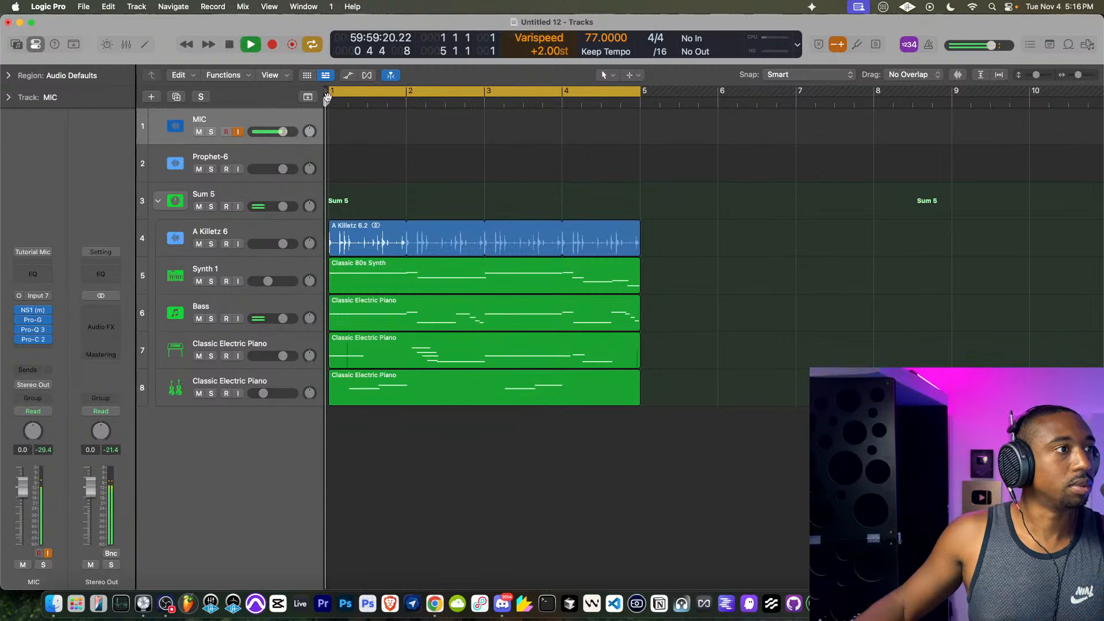
{"action": "left_click", "coordinate": [238, 132]}
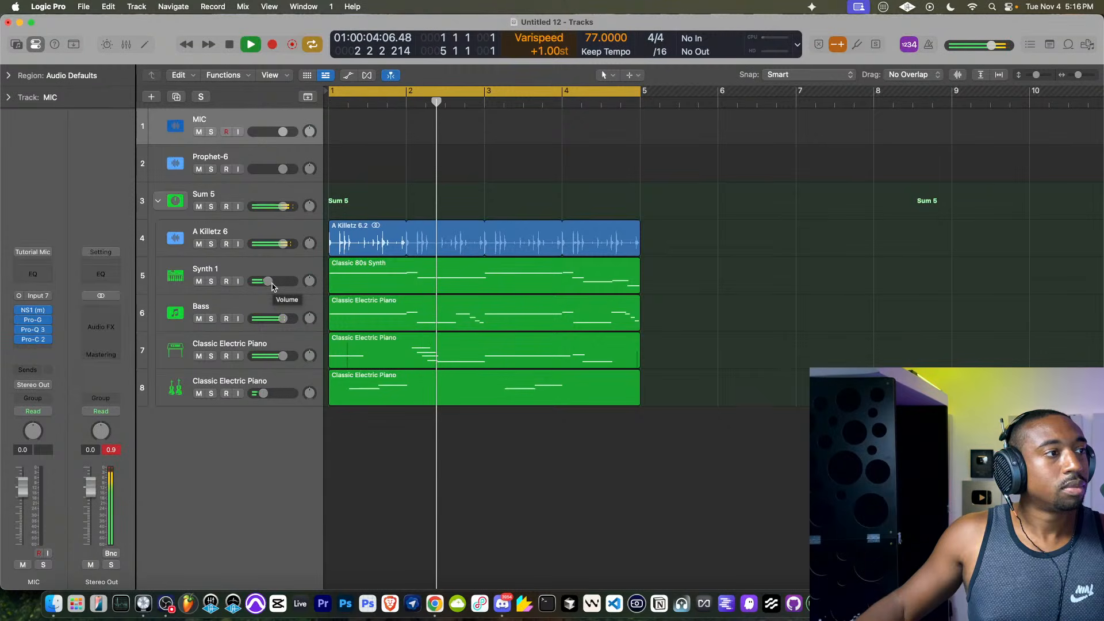
- Select the Sum 5 stack, set the varispeed deviation to +1.00 st and replay the loop from the start
{"action": "left_click", "coordinate": [210, 193]}
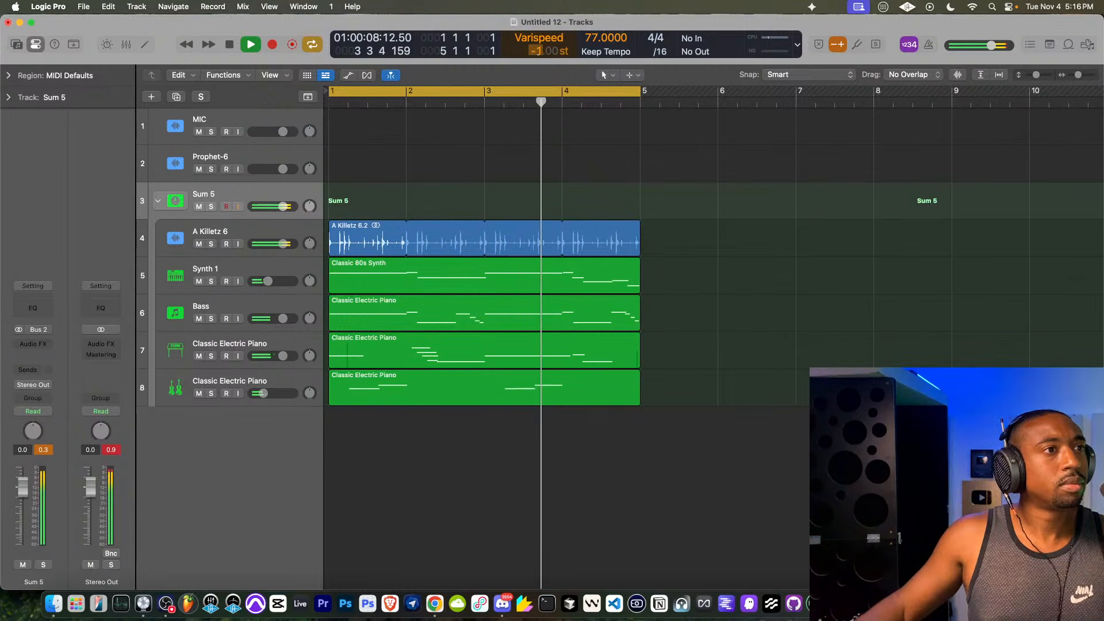
{"action": "left_click", "coordinate": [42, 343]}
{"action": "key", "text": "Escape"}
{"action": "key", "text": "space"}
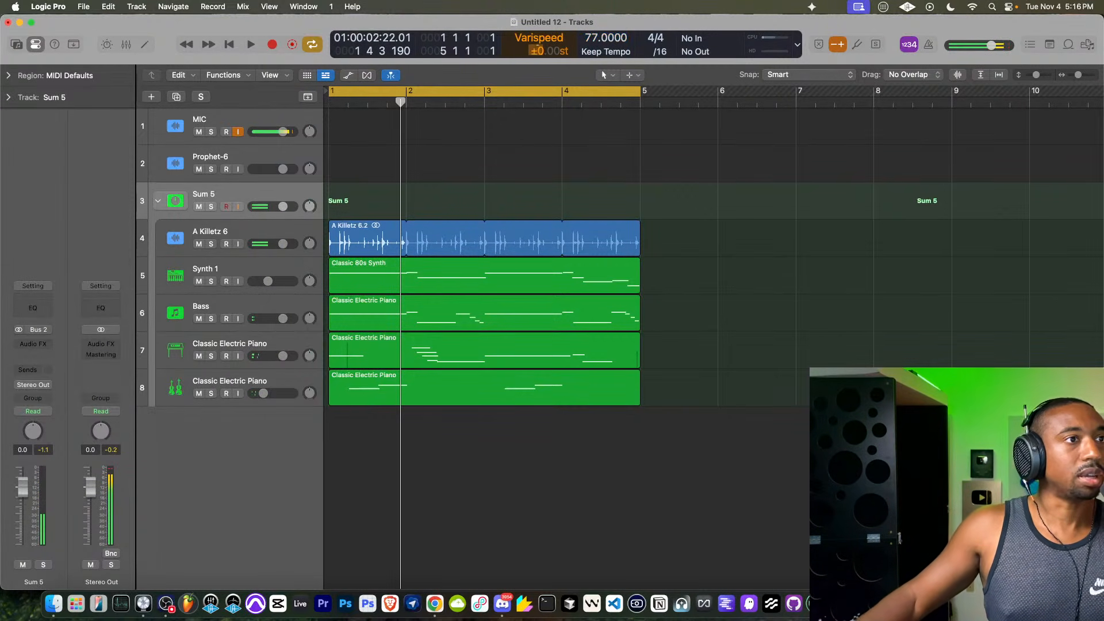
{"action": "key", "text": "Return"}
{"action": "key", "text": "space"}
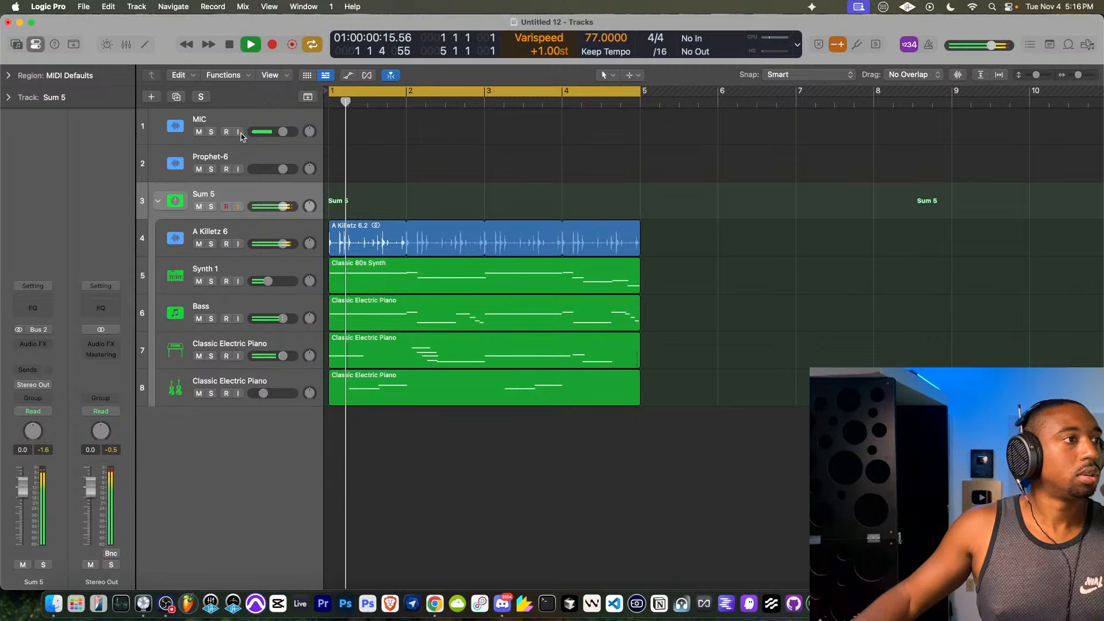
- Insert a stereo Expander on the Sum 5 stack and set its threshold to -12.0 dB
{"action": "left_click", "coordinate": [33, 343]}
{"action": "mouse_move", "coordinate": [29, 347]}
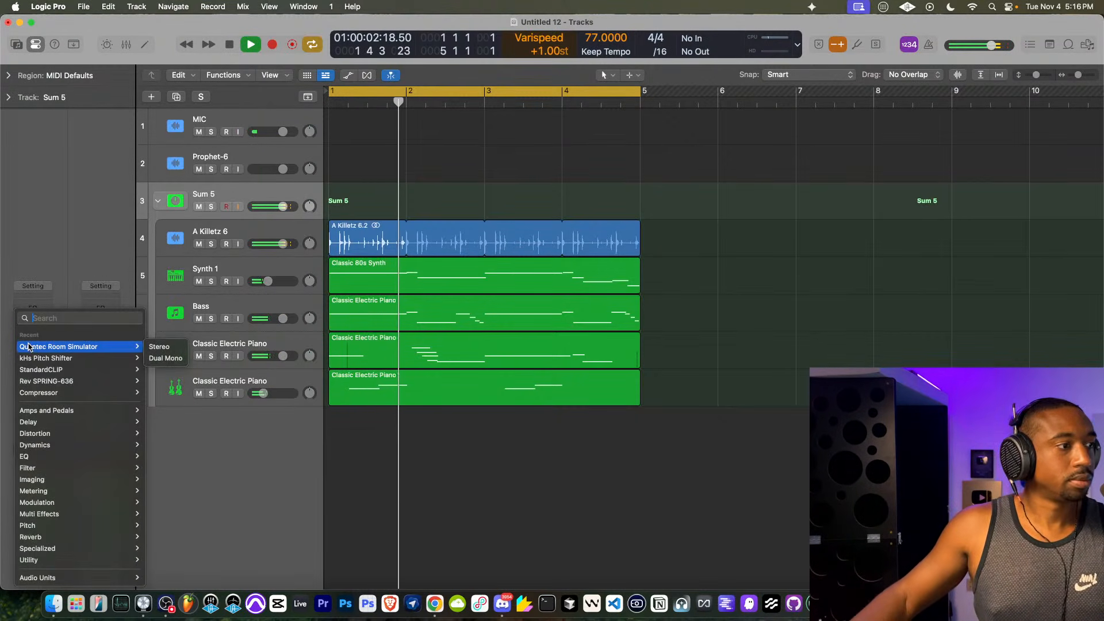
{"action": "type", "text": "ex"}
{"action": "mouse_move", "coordinate": [45, 371]}
{"action": "left_click", "coordinate": [160, 369]}
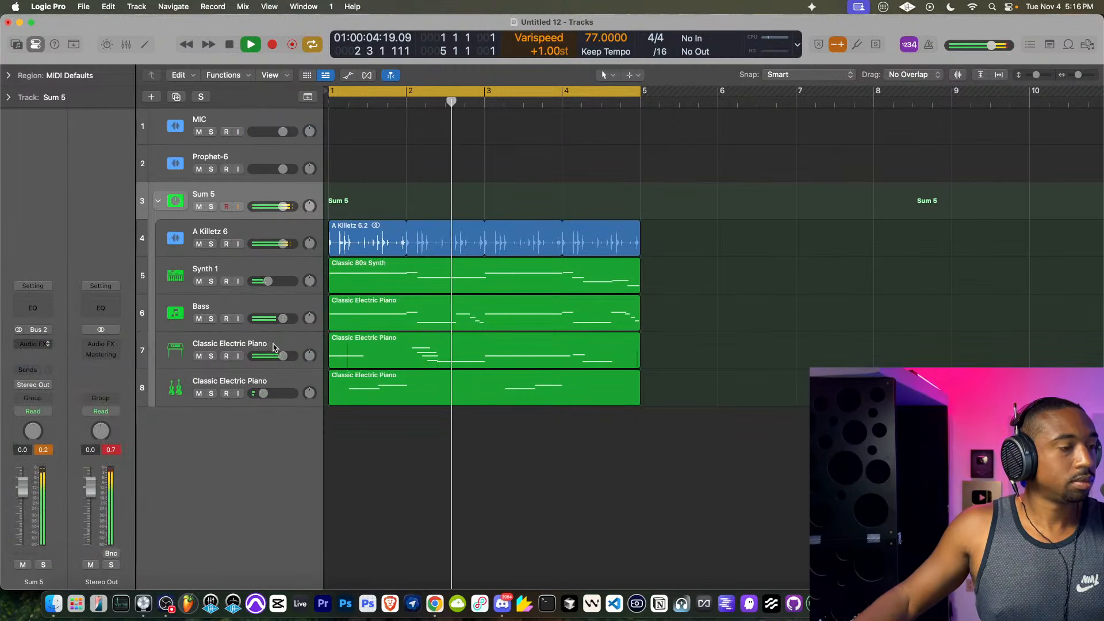
{"action": "left_click_drag", "start_coordinate": [553, 257], "coordinate": [556, 247]}
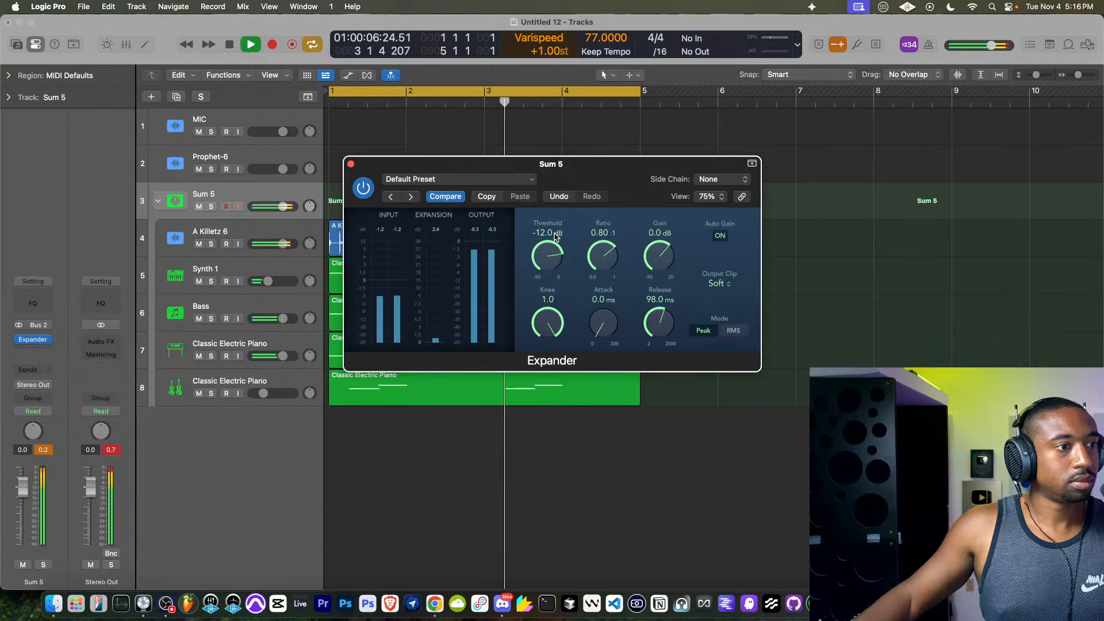
- Add a Sample Delay after the Expander on Sum 5, set its right delay to 693 samples and close it
{"action": "left_click", "coordinate": [57, 342]}
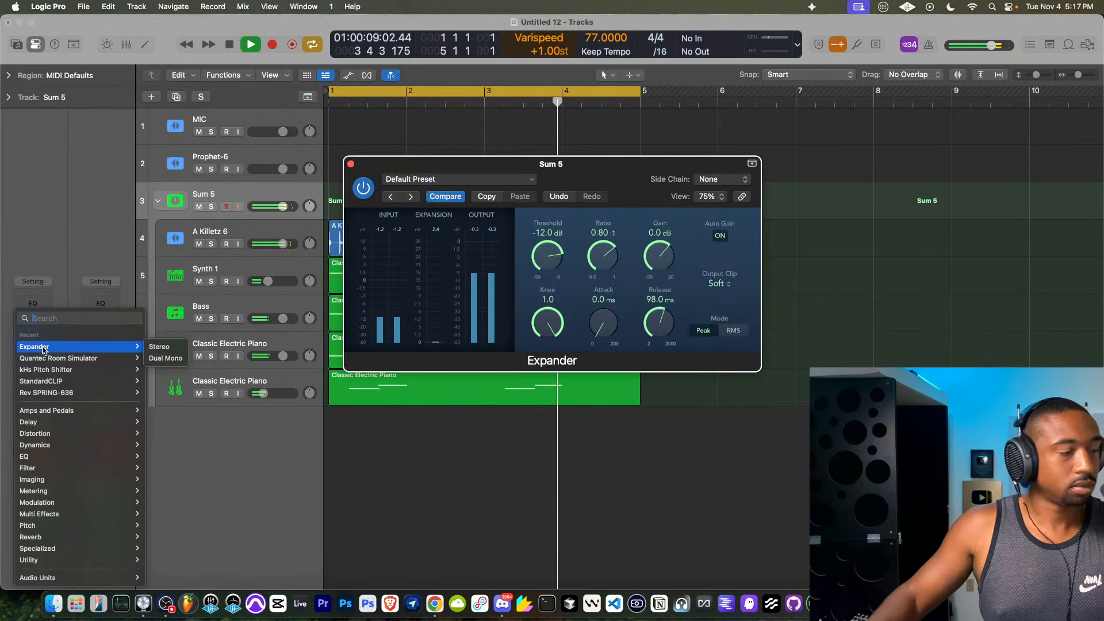
{"action": "type", "text": "sa"}
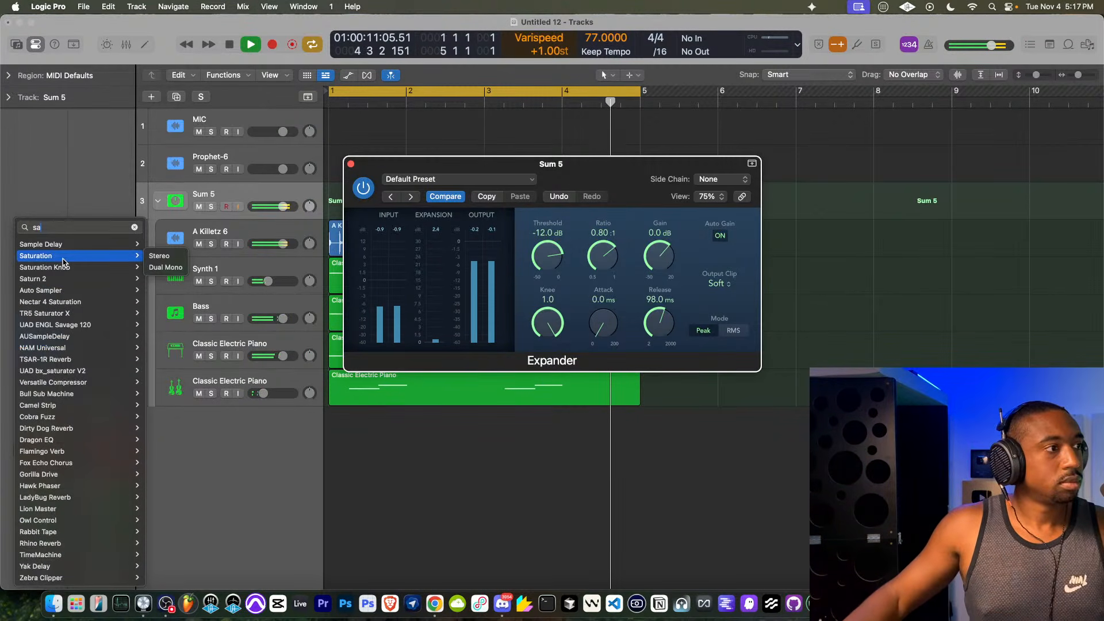
{"action": "left_click", "coordinate": [242, 235]}
{"action": "left_click_drag", "start_coordinate": [466, 270], "coordinate": [459, 260]}
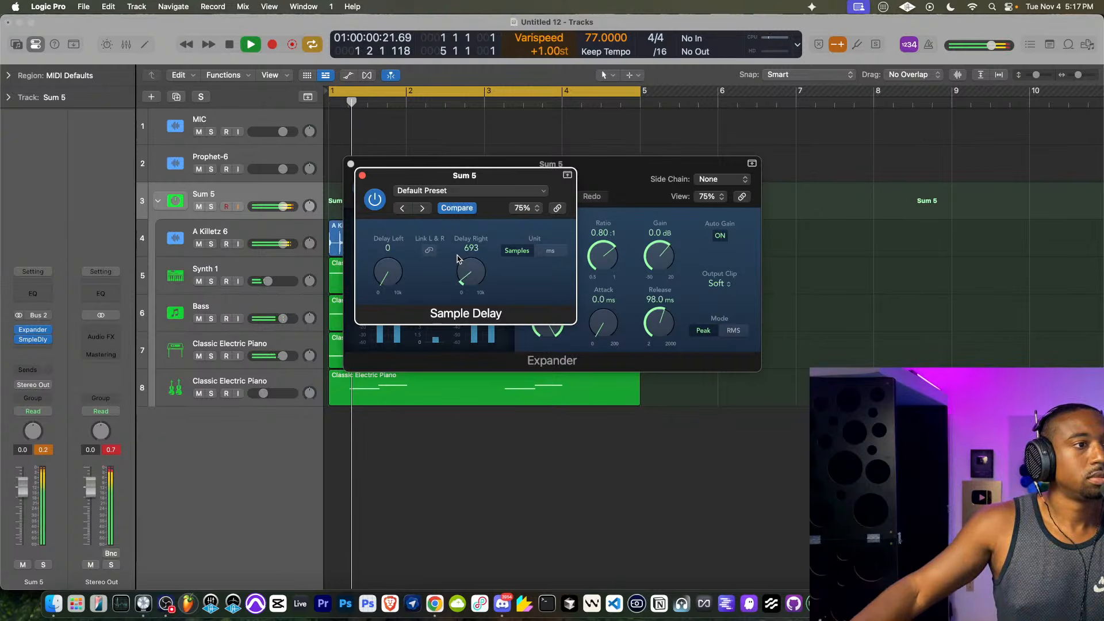
{"action": "left_click", "coordinate": [363, 176]}
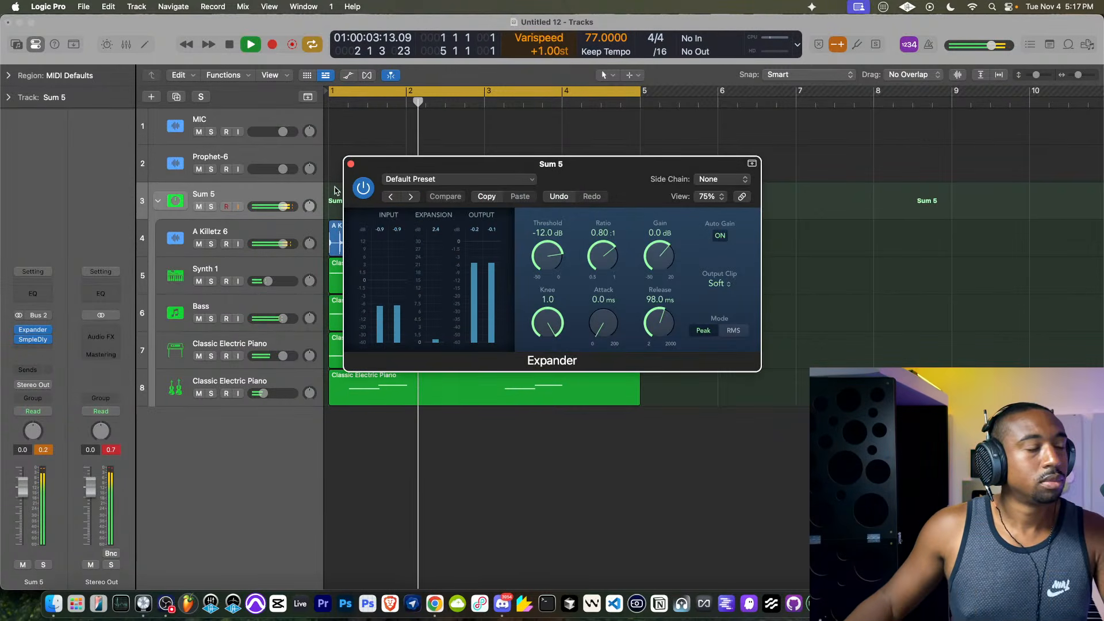
- Insert a stereo Channel EQ on Sum 5 and set its processing to Side Only
{"action": "left_click", "coordinate": [41, 352]}
{"action": "type", "text": "c"}
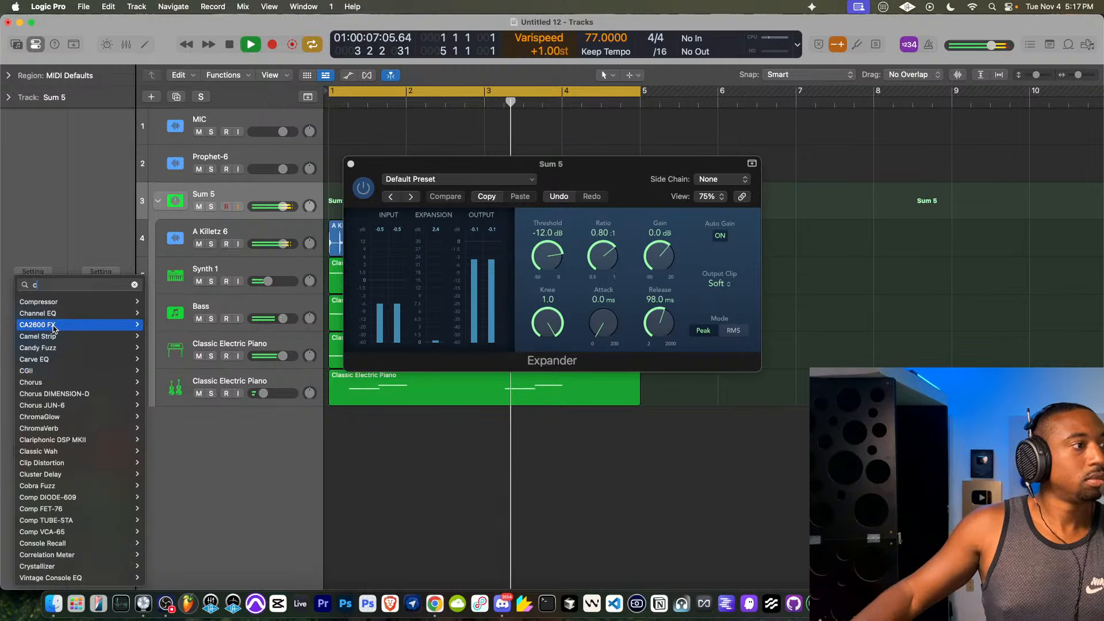
{"action": "mouse_move", "coordinate": [56, 313]}
{"action": "left_click", "coordinate": [159, 313]}
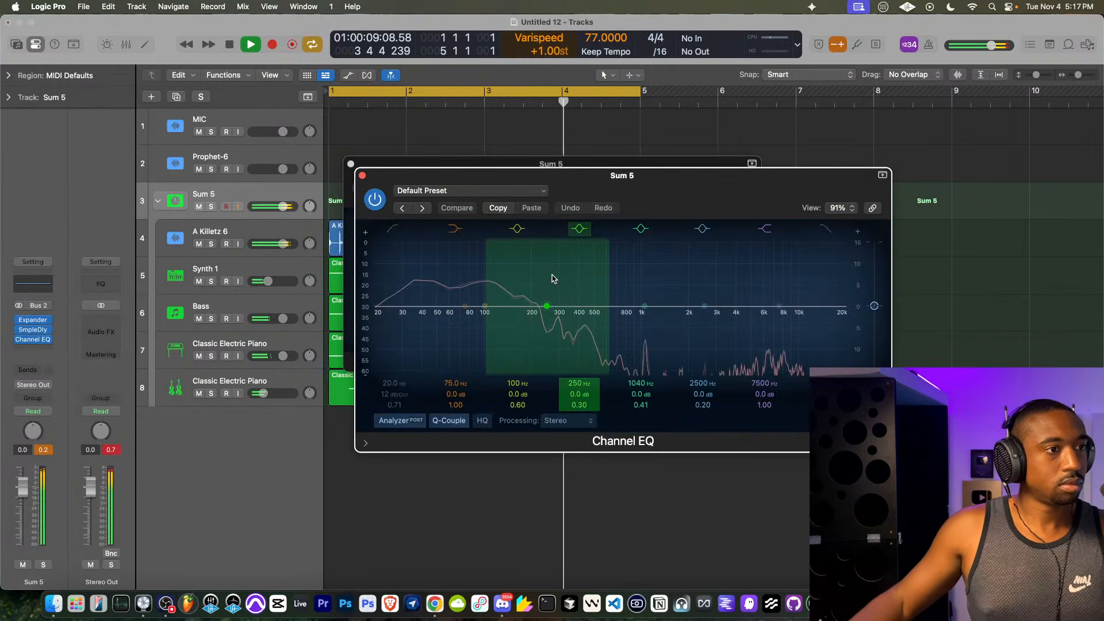
{"action": "left_click", "coordinate": [560, 420]}
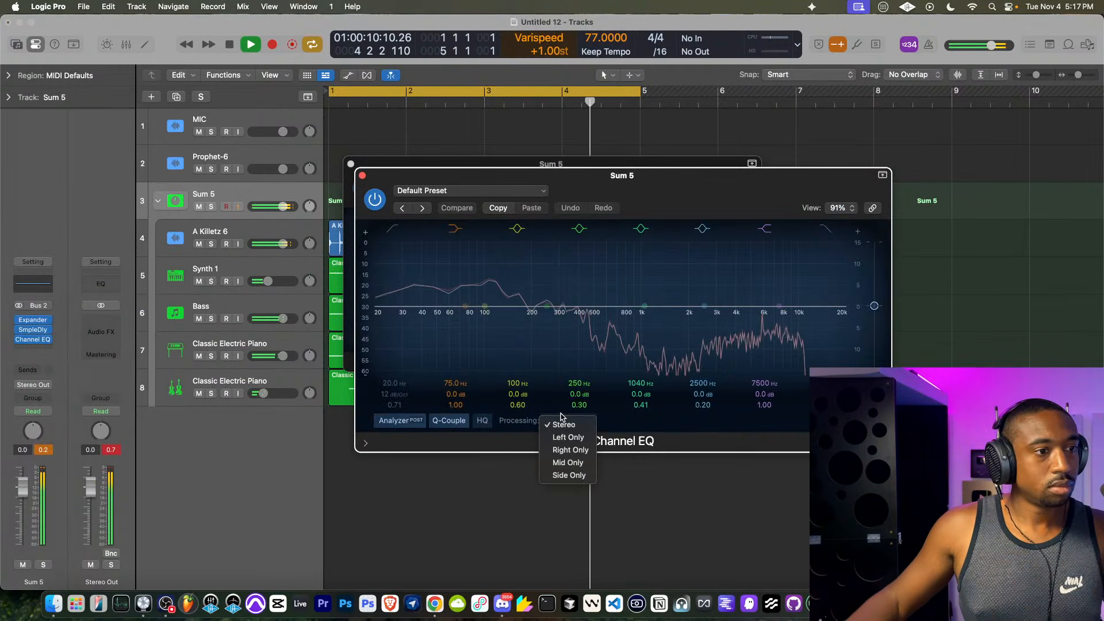
{"action": "left_click", "coordinate": [569, 475]}
- Cut the sides with a -3.0 dB low shelf at 75.5 Hz and a -5.4 dB high shelf at 6450 Hz, and close the plug-ins
{"action": "left_click_drag", "start_coordinate": [459, 291], "coordinate": [468, 319]}
{"action": "left_click_drag", "start_coordinate": [764, 310], "coordinate": [770, 322]}
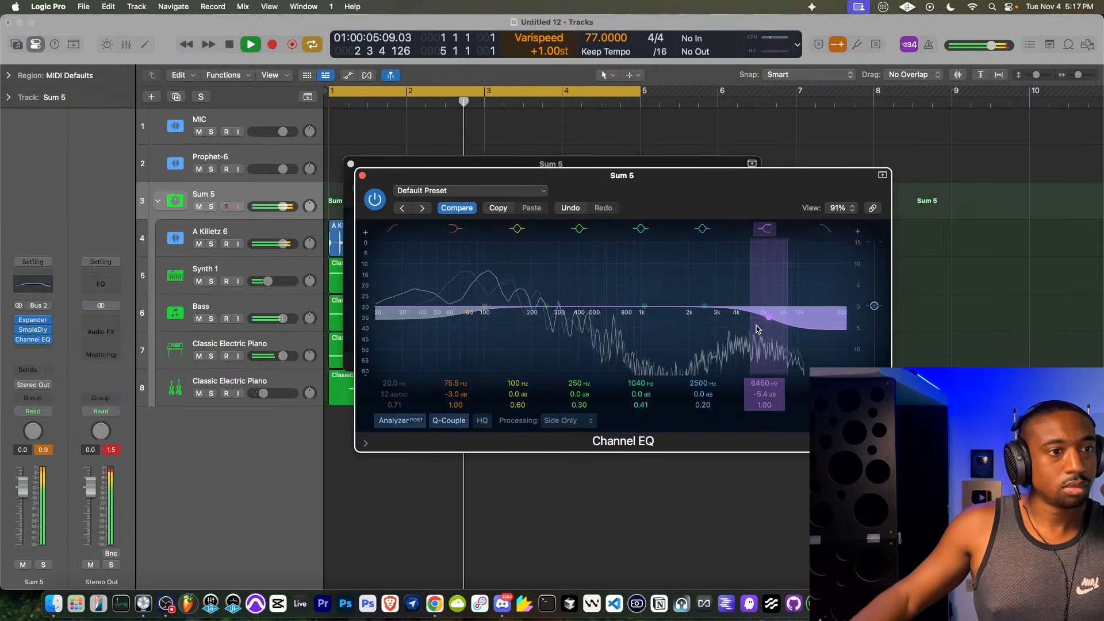
{"action": "left_click", "coordinate": [362, 175]}
{"action": "left_click", "coordinate": [351, 164]}
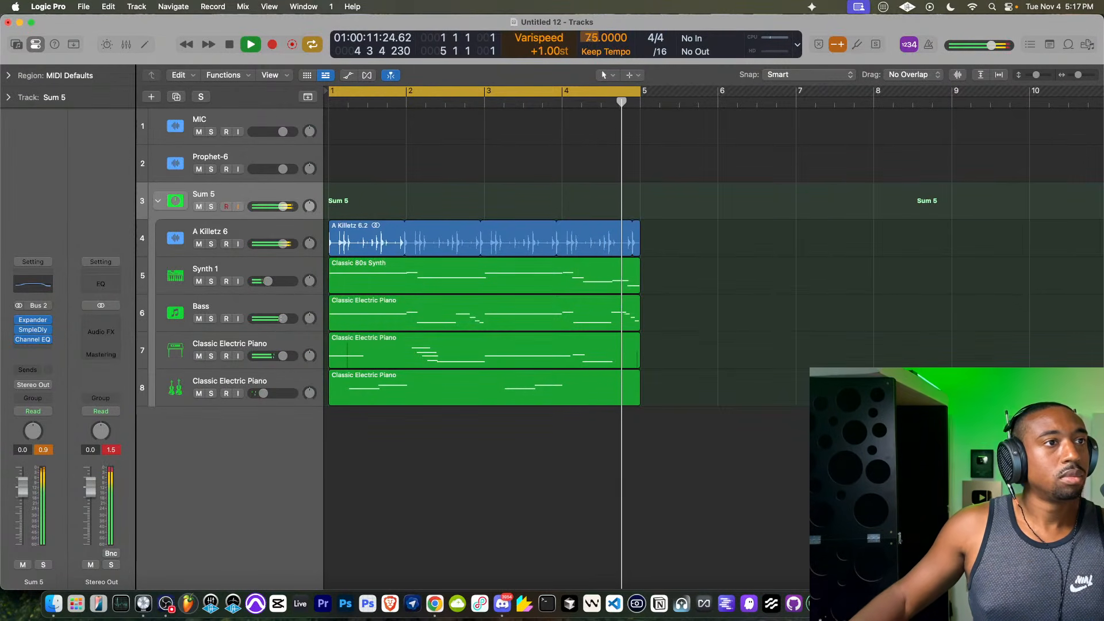
- Restore the project tempo to 77 BPM and enable Flex in Polyphonic (Auto) mode on the A Killetz 6 track
{"action": "type", "text": "77"}
{"action": "key", "text": "Return"}
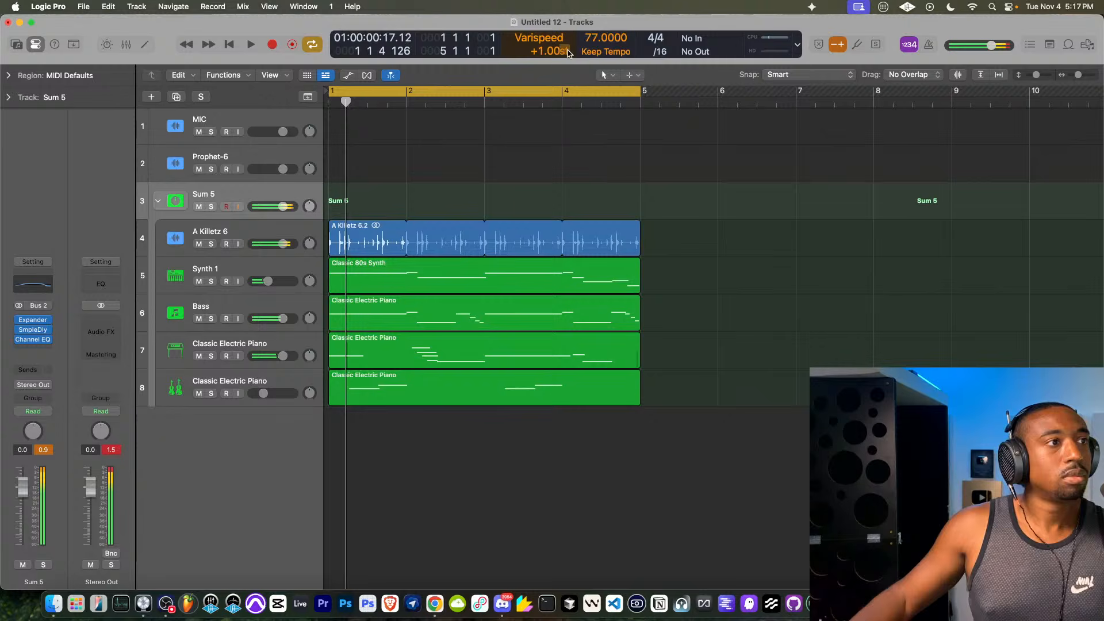
{"action": "left_click", "coordinate": [362, 227]}
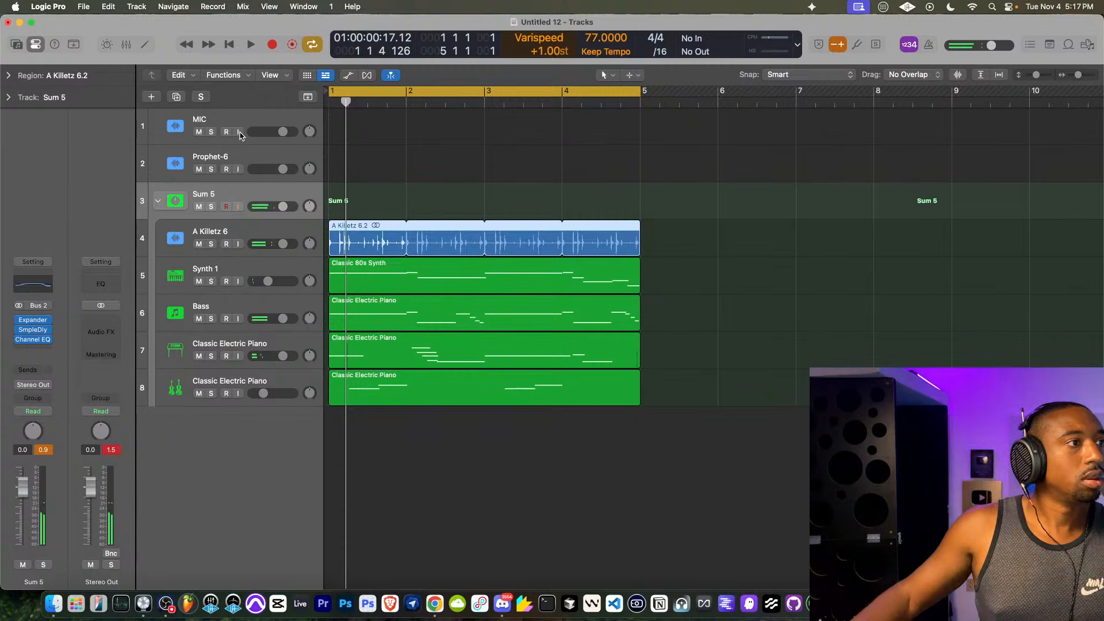
{"action": "left_click", "coordinate": [367, 75]}
{"action": "left_click", "coordinate": [253, 266]}
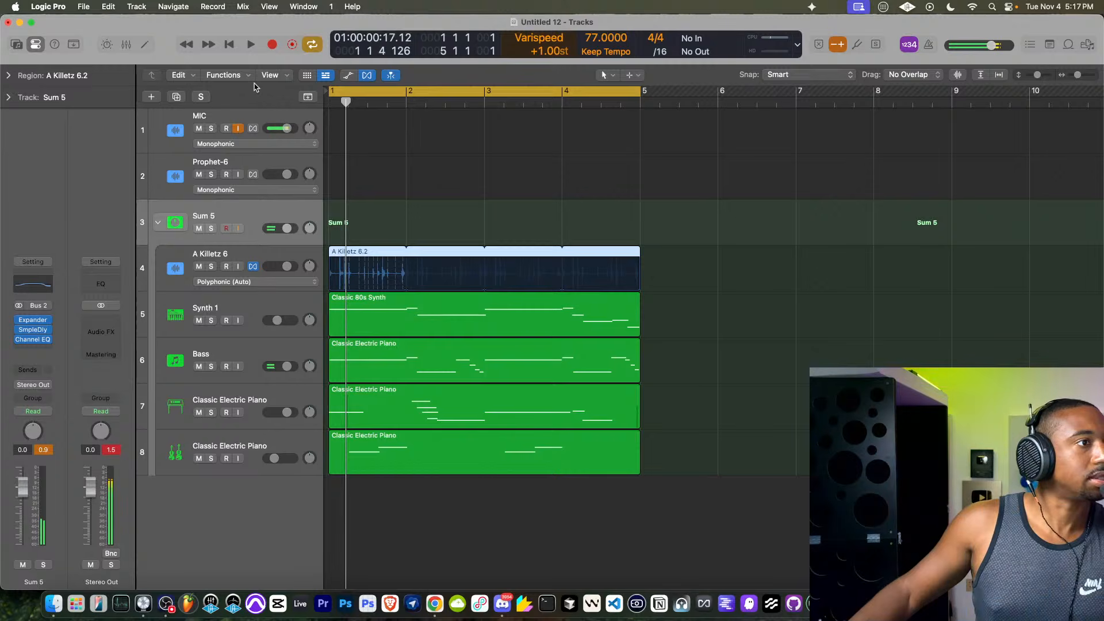
- Lower the project tempo to 72 BPM while auditioning the loop
{"action": "key", "text": "space"}
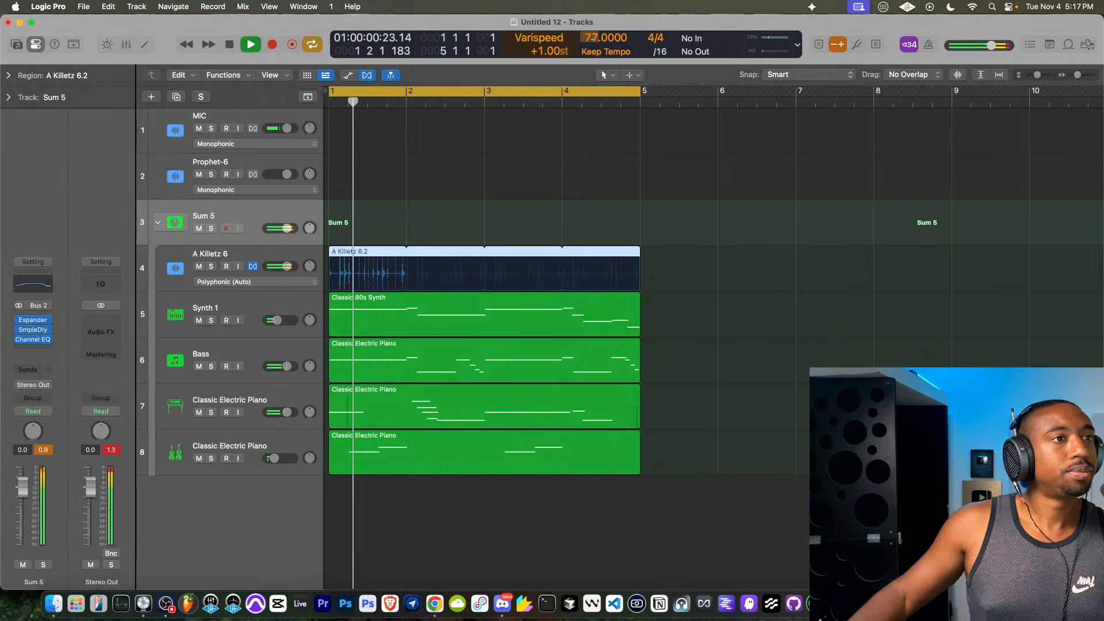
{"action": "left_click_drag", "start_coordinate": [598, 38], "coordinate": [590, 48]}
{"action": "left_click_drag", "start_coordinate": [591, 38], "coordinate": [591, 40]}
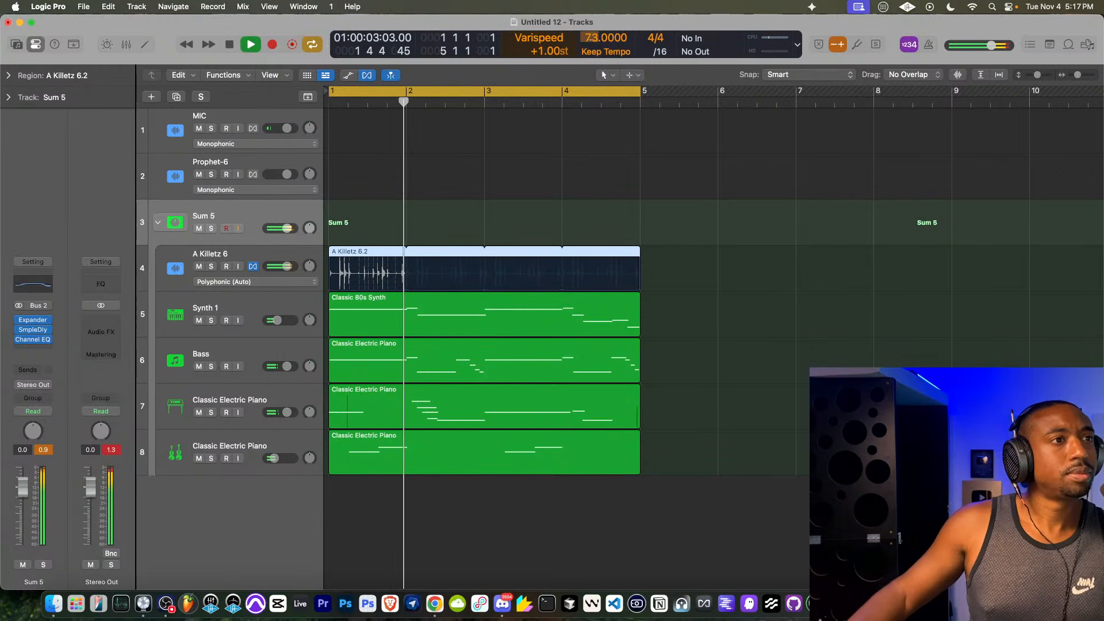
{"action": "key", "text": "space"}
{"action": "key", "text": "space"}
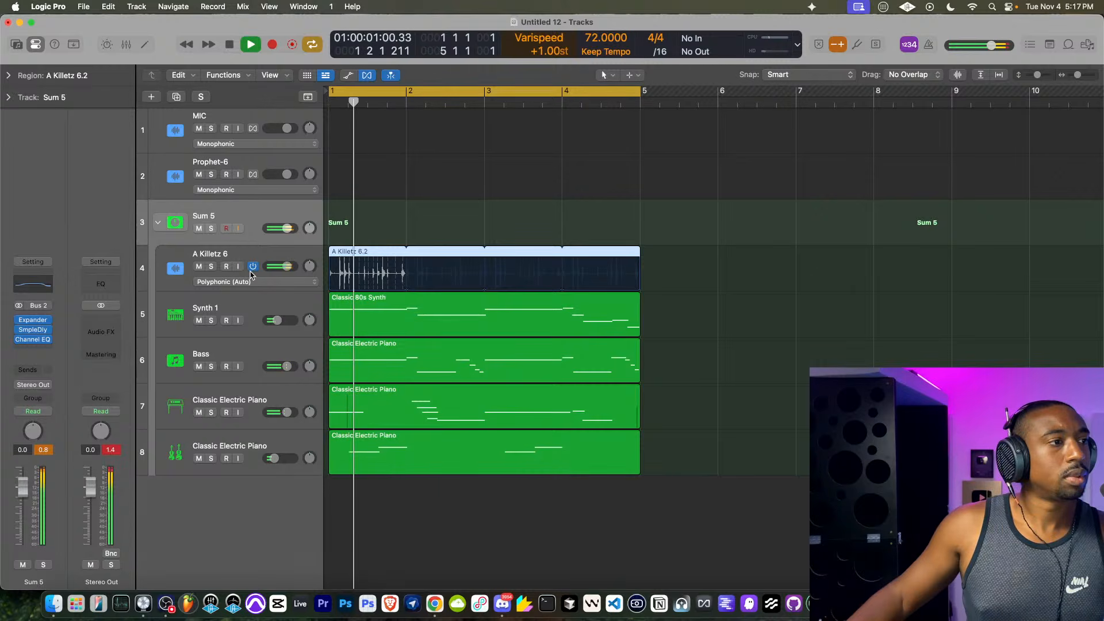
- Insert a Limiter at the end of the Sum 5 effects chain, set its gain to +1.2 dB, and close it
{"action": "left_click", "coordinate": [33, 349]}
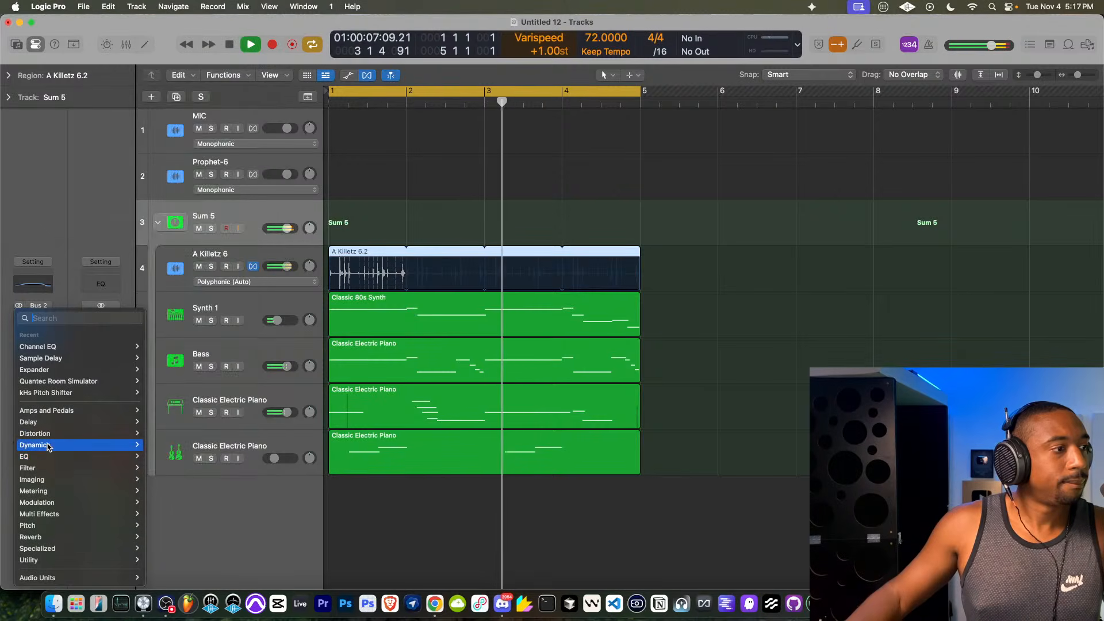
{"action": "mouse_move", "coordinate": [46, 444]}
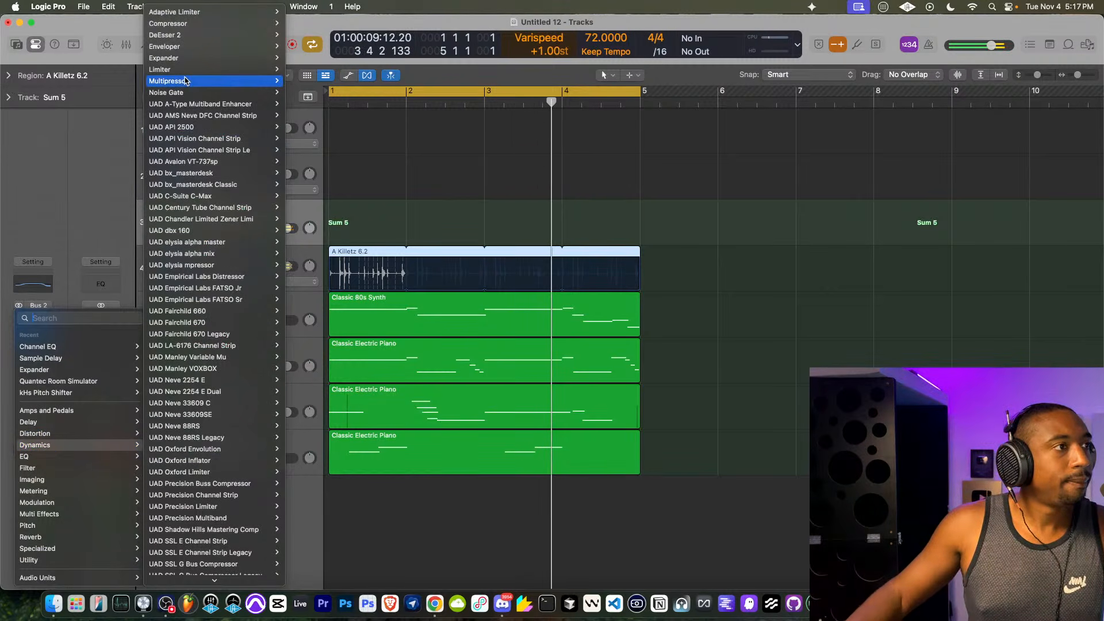
{"action": "left_click", "coordinate": [161, 69]}
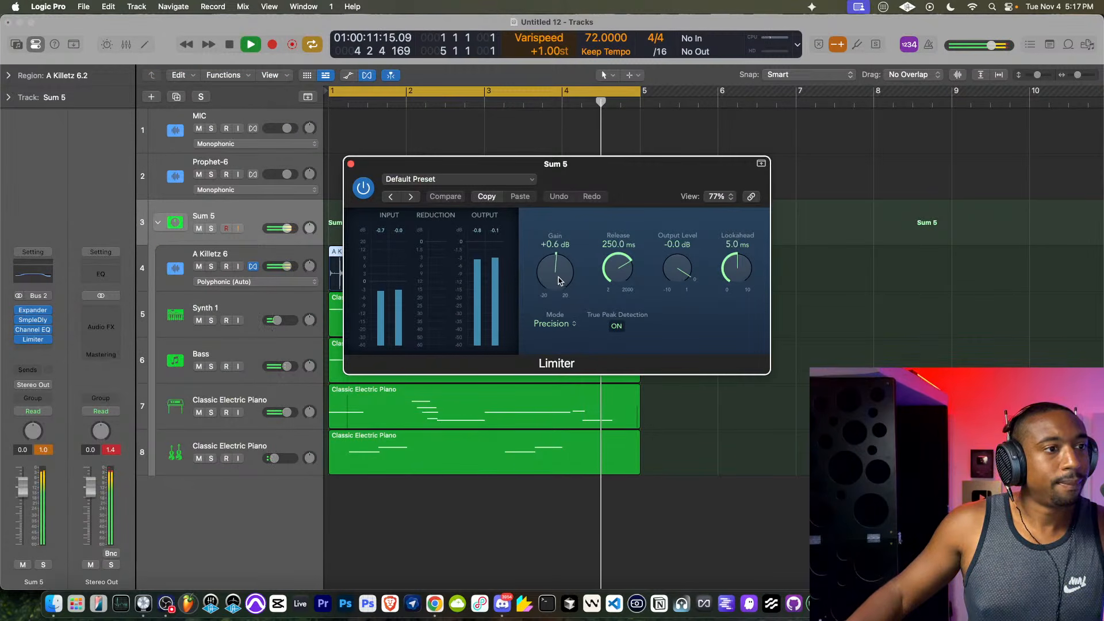
{"action": "left_click_drag", "start_coordinate": [555, 281], "coordinate": [557, 276]}
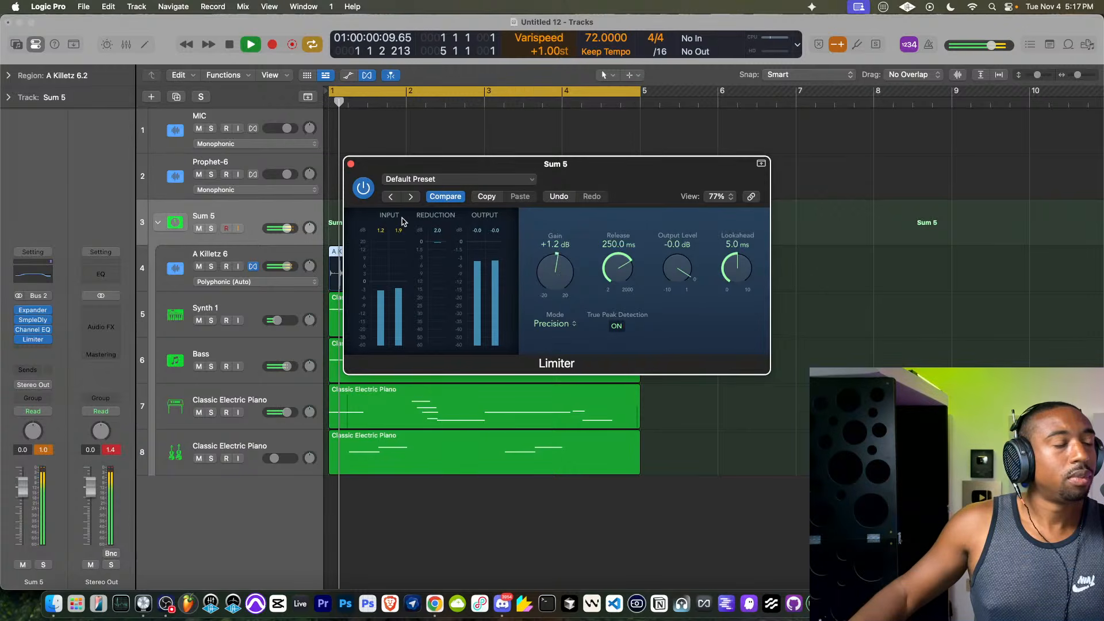
{"action": "left_click", "coordinate": [351, 164]}
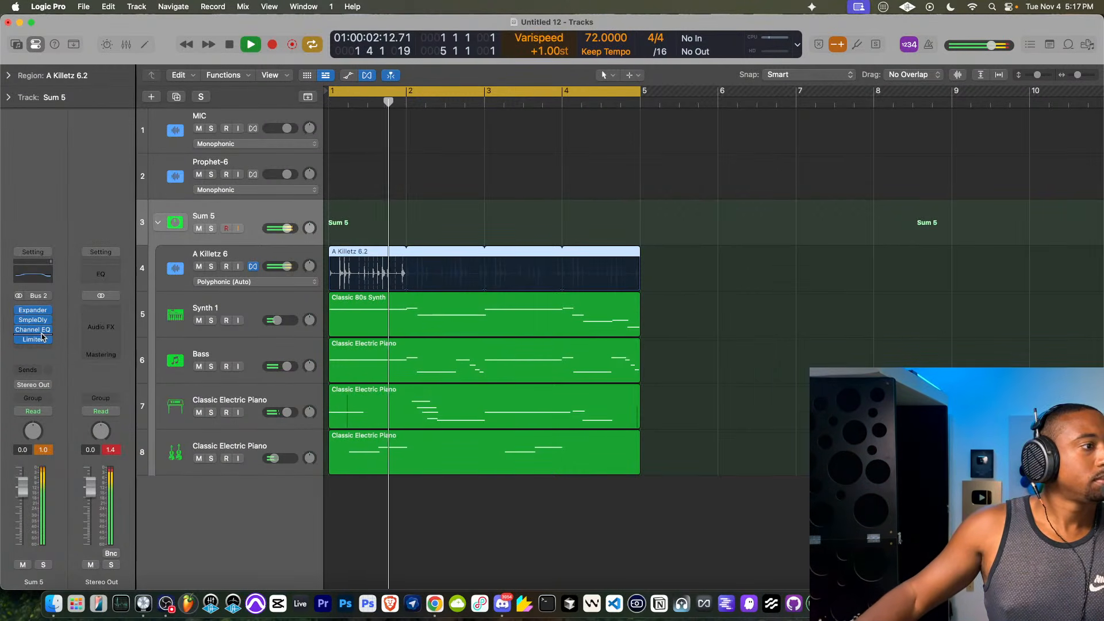
- Insert a stereo Compressor right after the Expander on Sum 5 and raise its threshold towards 0 dB
{"action": "left_click", "coordinate": [36, 315]}
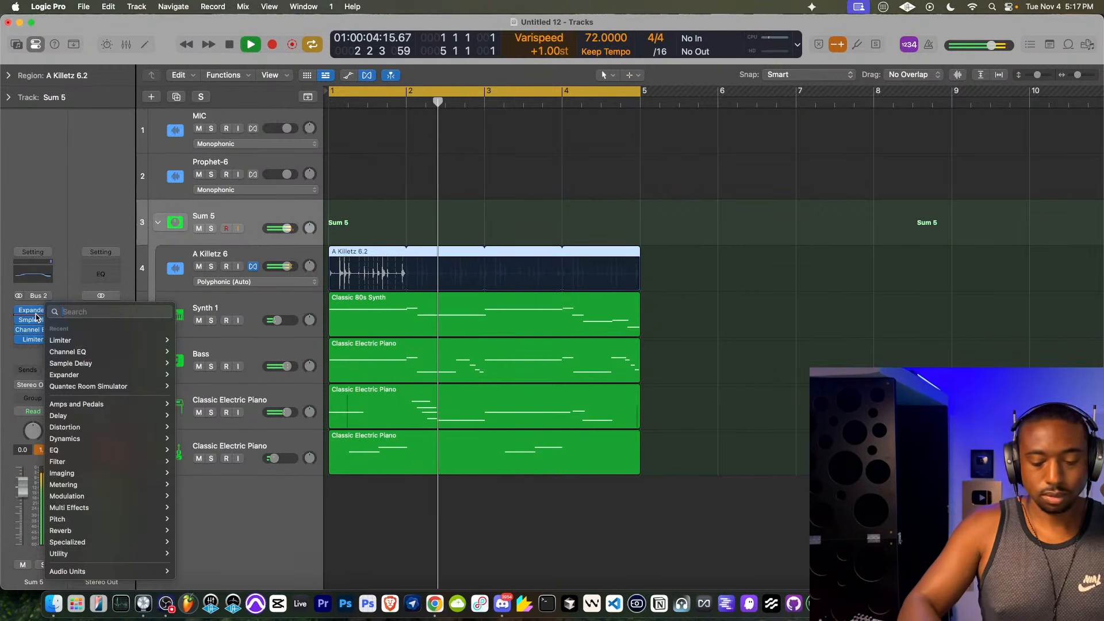
{"action": "type", "text": "comp"}
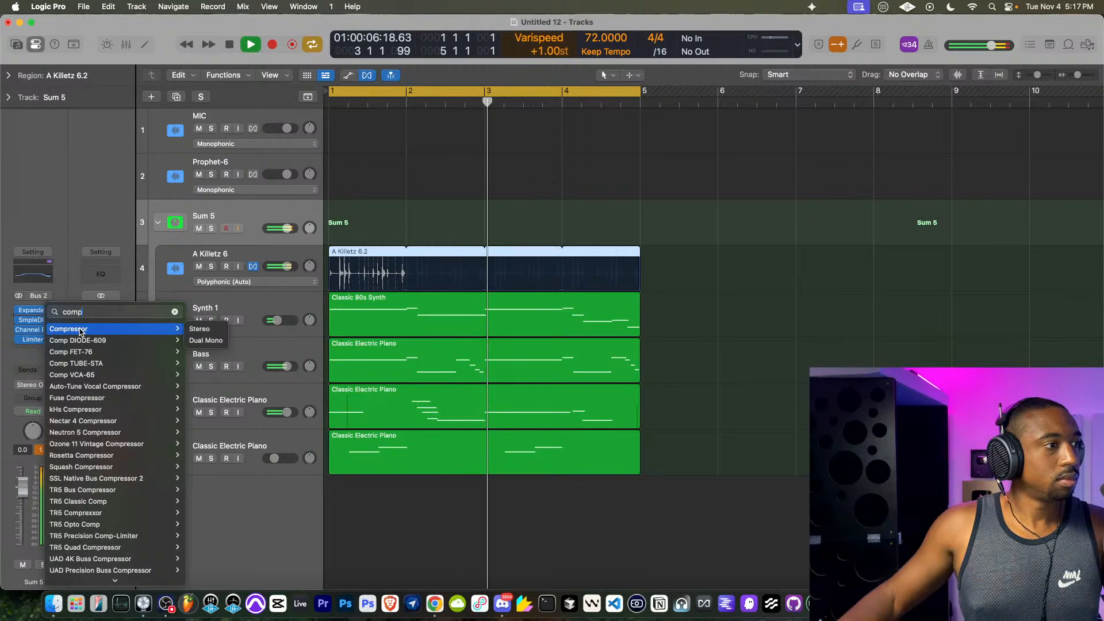
{"action": "left_click", "coordinate": [204, 328]}
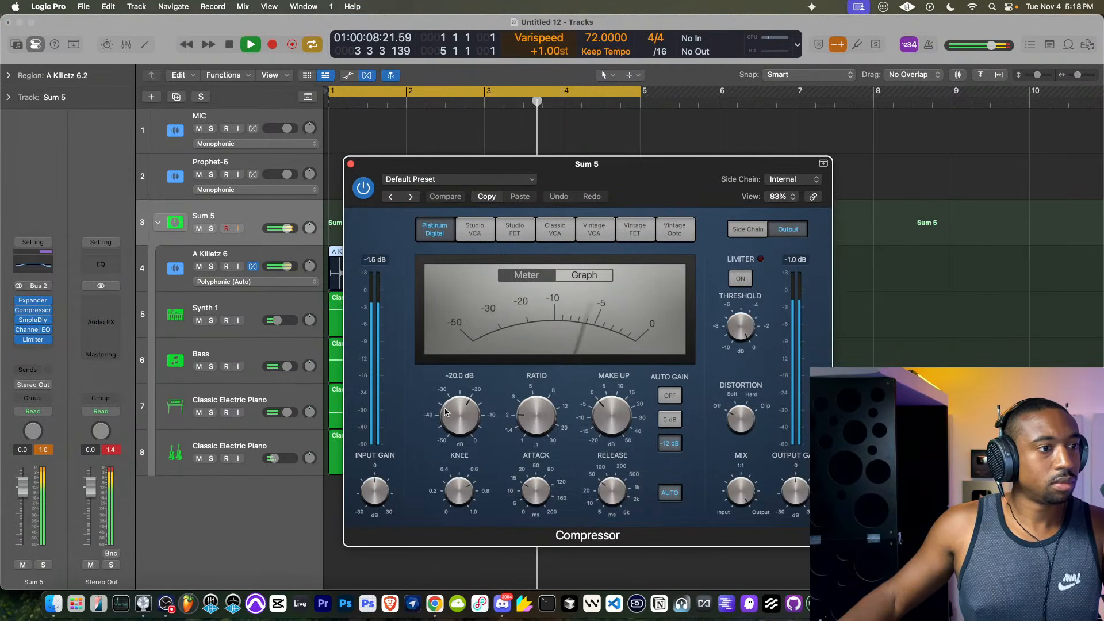
{"action": "left_click_drag", "start_coordinate": [445, 412], "coordinate": [459, 288]}
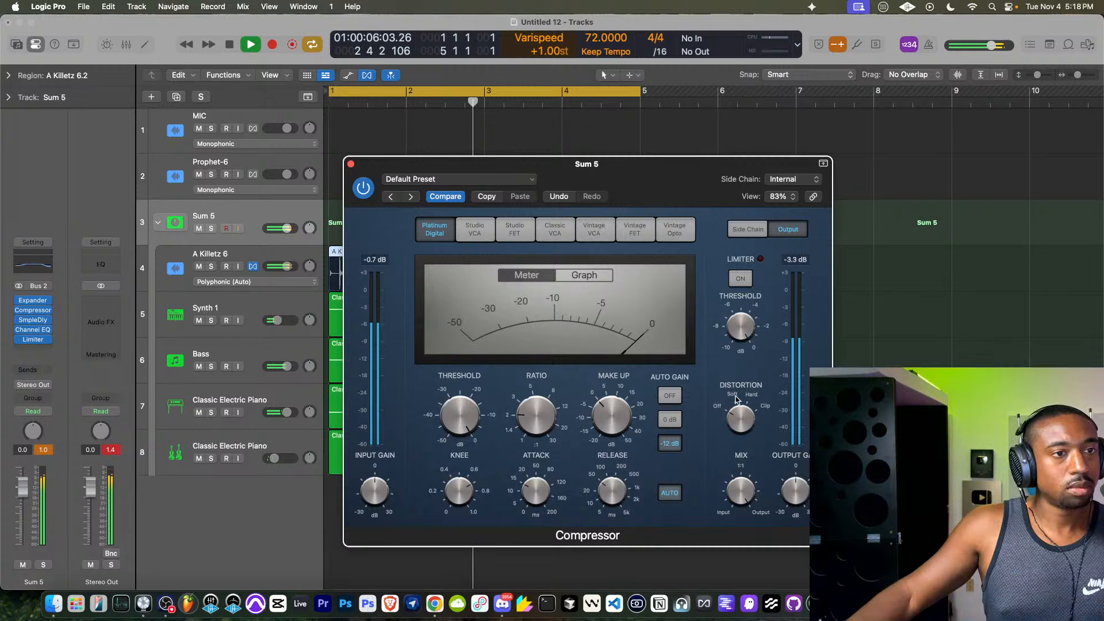
- Audition the compressor circuit types, settle on Vintage VCA, readjust the threshold to between -20 and -10 dB, and close the plug-in
{"action": "left_click", "coordinate": [530, 240]}
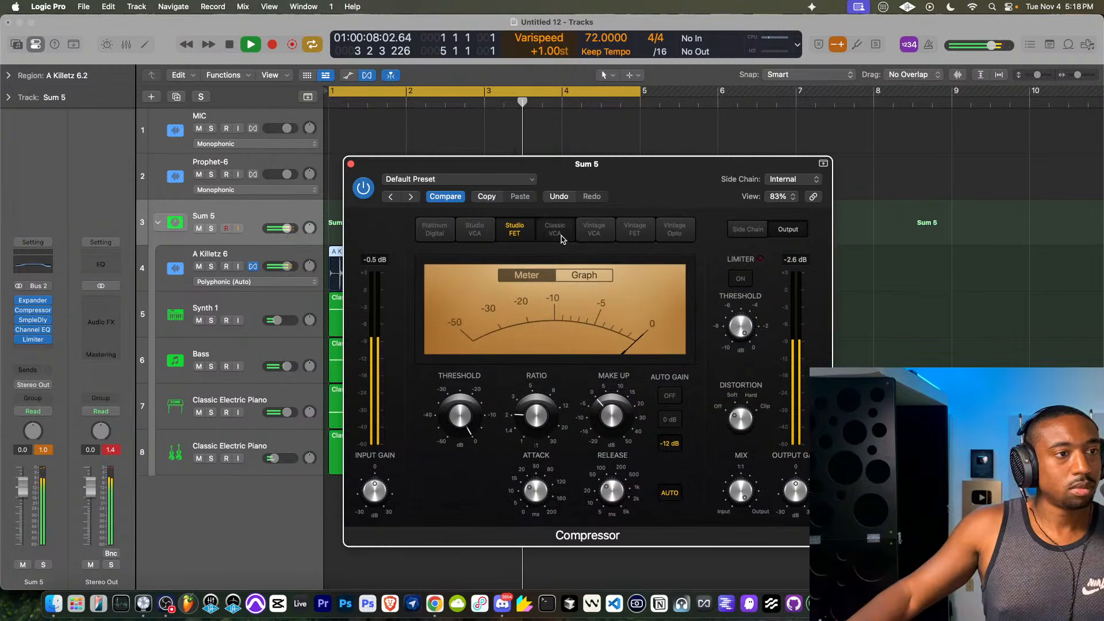
{"action": "left_click", "coordinate": [559, 236]}
{"action": "left_click", "coordinate": [594, 233]}
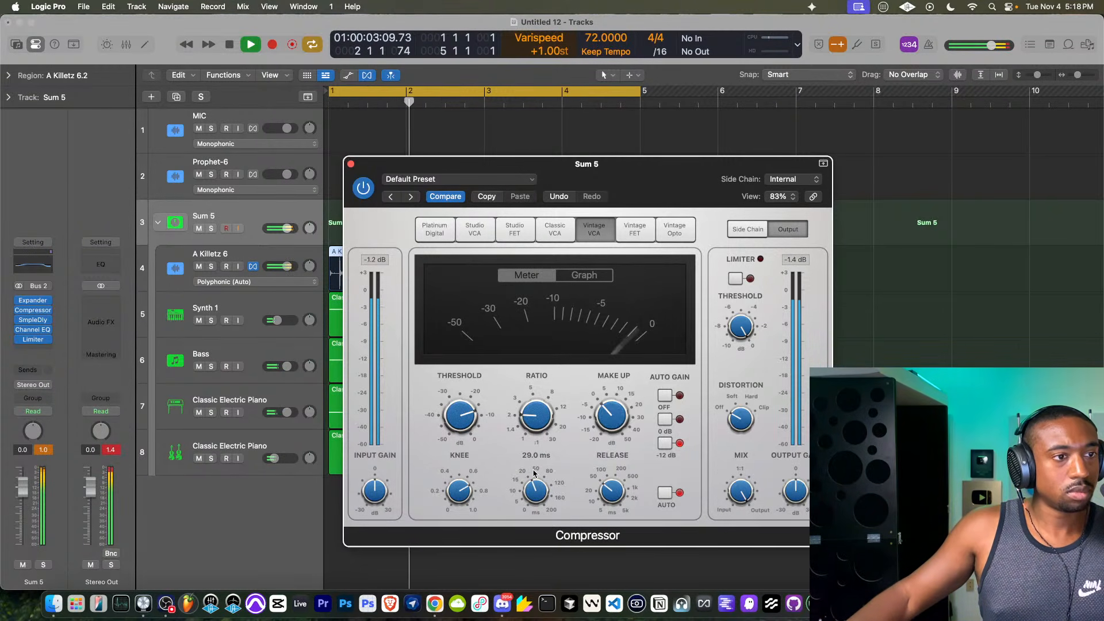
{"action": "left_click_drag", "start_coordinate": [479, 397], "coordinate": [463, 383]}
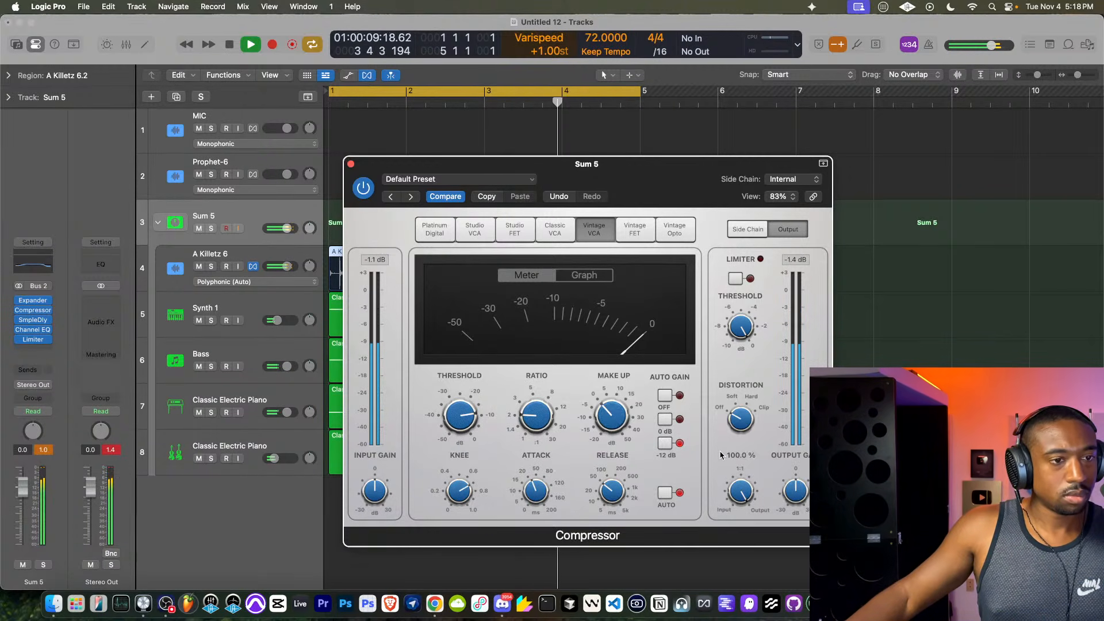
{"action": "left_click", "coordinate": [351, 165]}
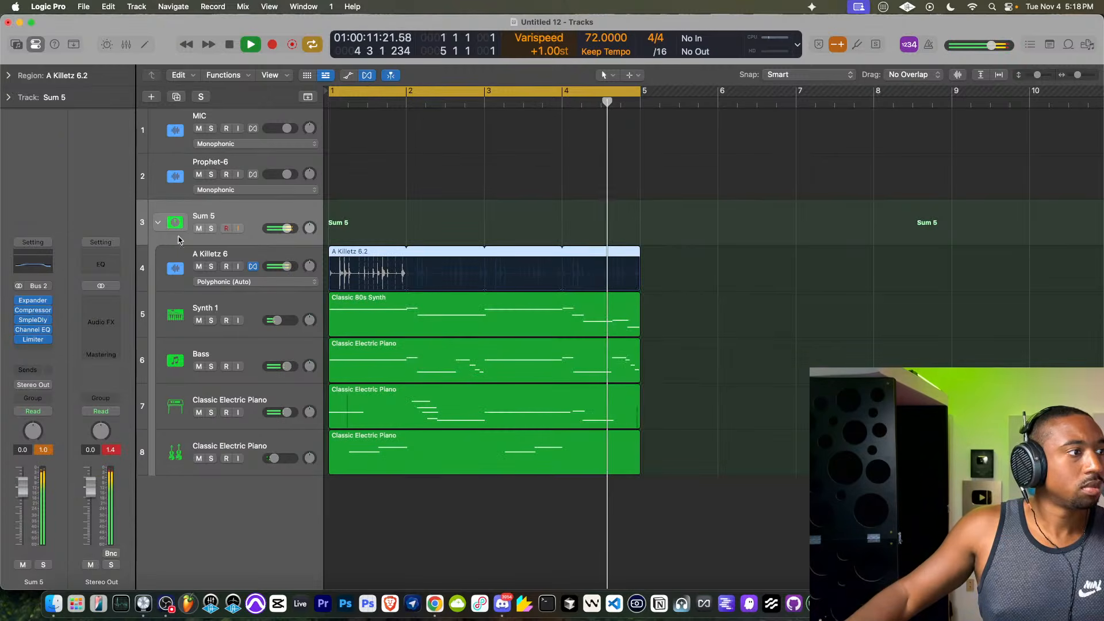
- Insert the MD4 HD multiband dynamics plug-in before the Limiter on Sum 5 and set its Normalizer Gain to 0.0 dB
{"action": "left_click", "coordinate": [33, 338]}
{"action": "type", "text": "md"}
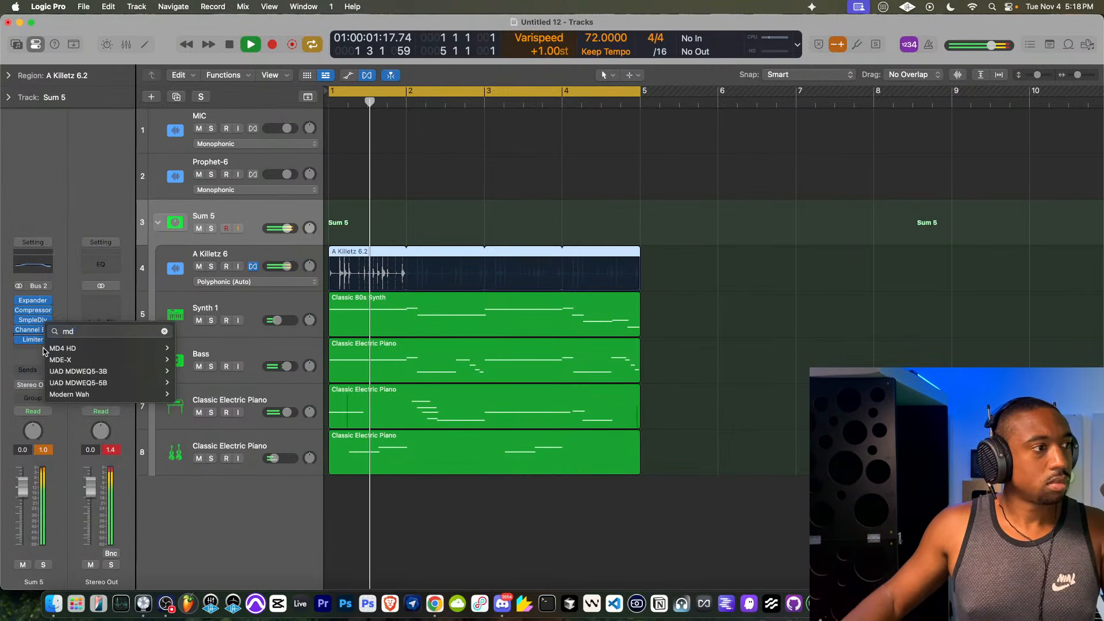
{"action": "left_click", "coordinate": [66, 351]}
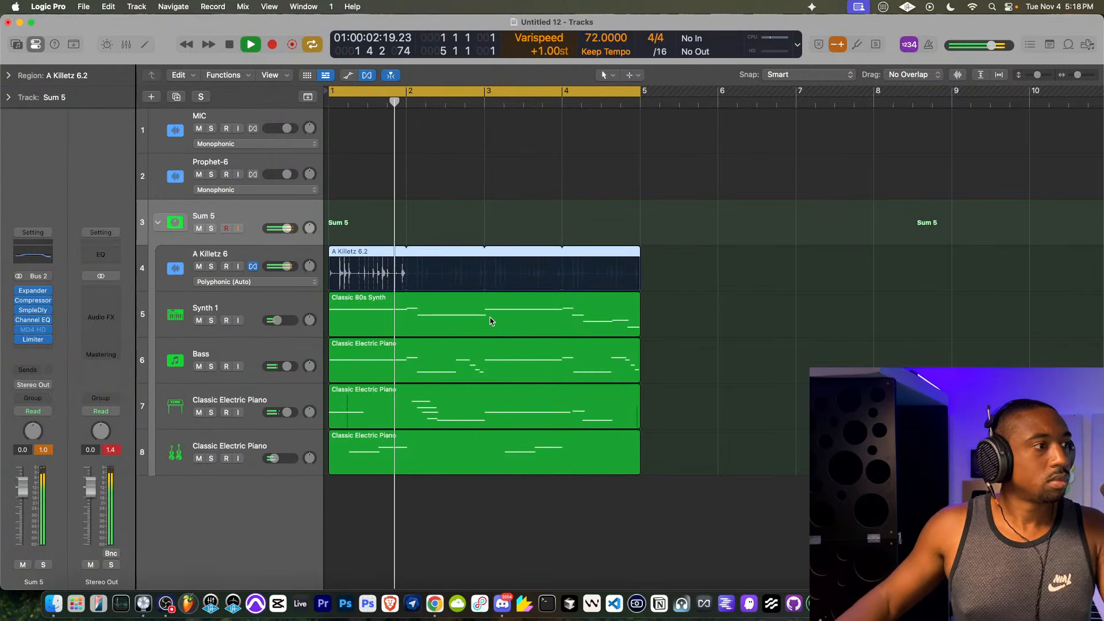
{"action": "double_click", "coordinate": [423, 267]}
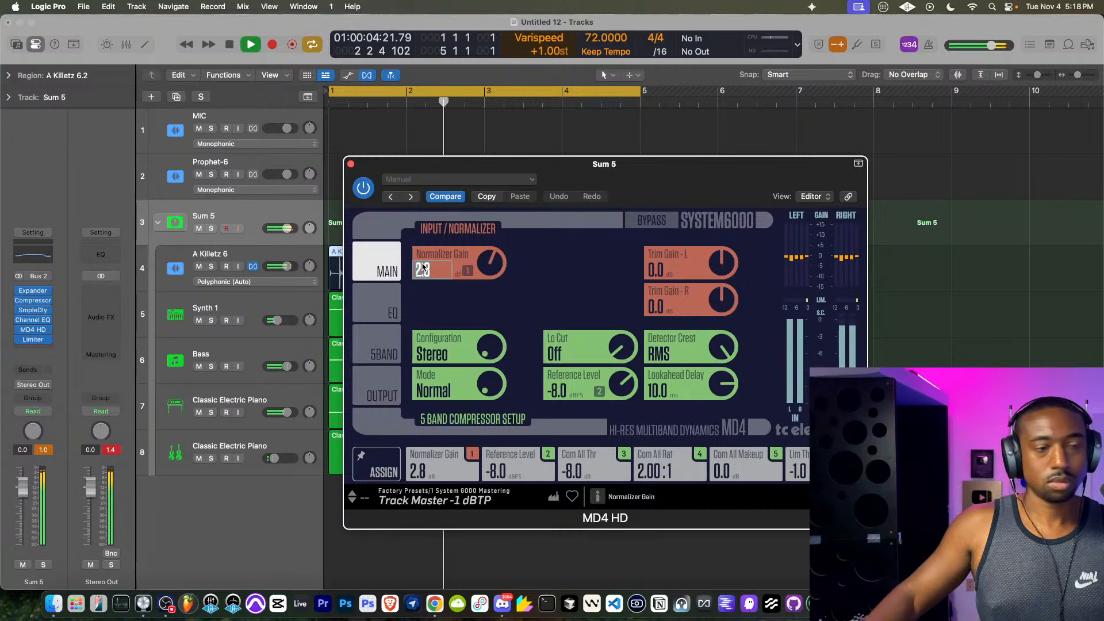
{"action": "type", "text": "0"}
{"action": "key", "text": "Return"}
- Set the MD4 HD to Parallel mode with a -11.0 dBFS reference level, and review its EQ, 5-band and output pages
{"action": "mouse_move", "coordinate": [493, 387]}
{"action": "left_mouse_down"}
{"action": "mouse_move", "coordinate": [488, 324]}
{"action": "mouse_move", "coordinate": [489, 368]}
{"action": "left_mouse_up"}
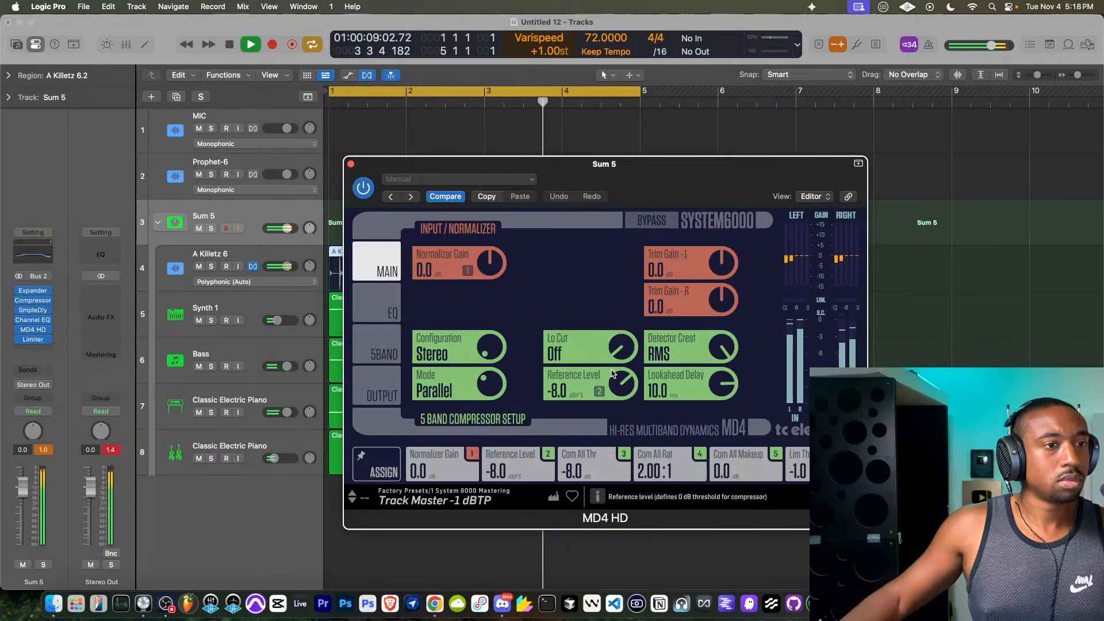
{"action": "left_click_drag", "start_coordinate": [615, 387], "coordinate": [610, 401]}
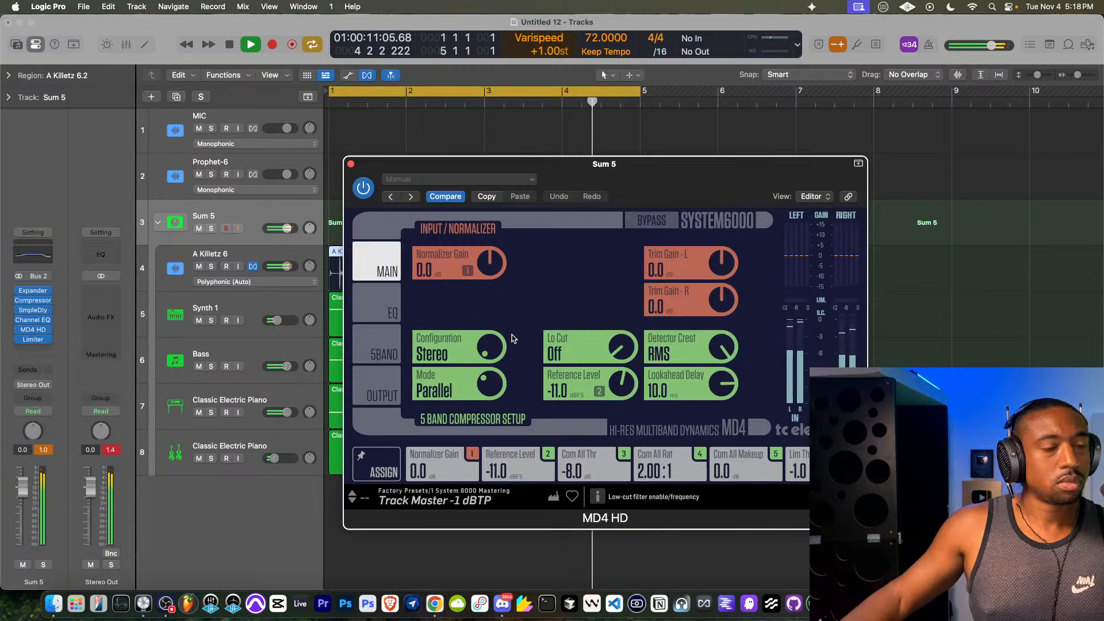
{"action": "left_click", "coordinate": [379, 315]}
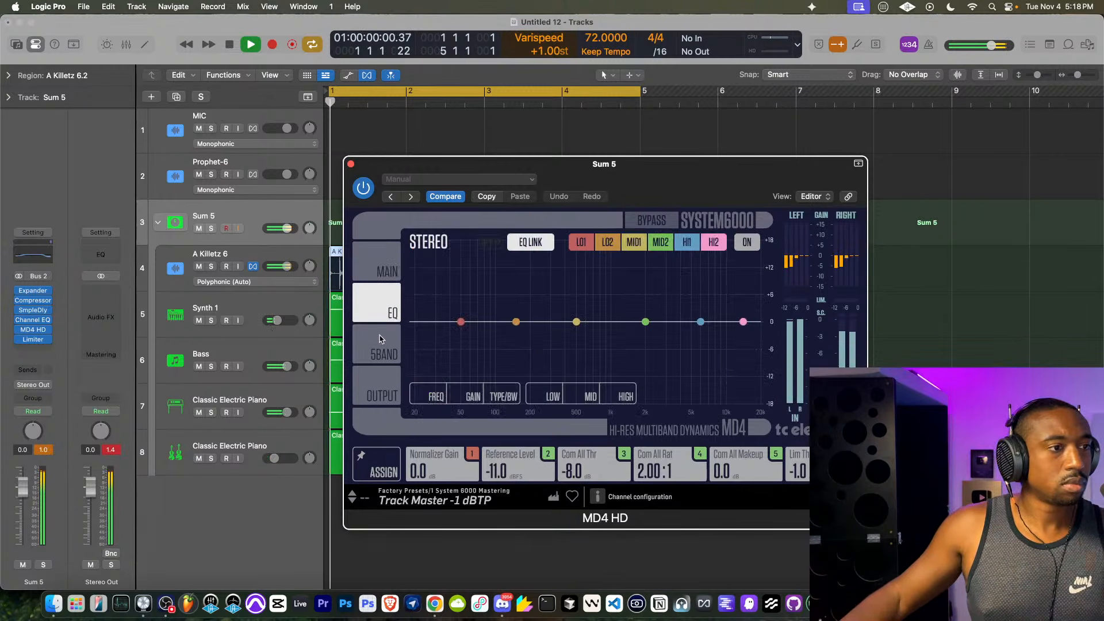
{"action": "left_click", "coordinate": [382, 350]}
{"action": "left_click", "coordinate": [386, 374]}
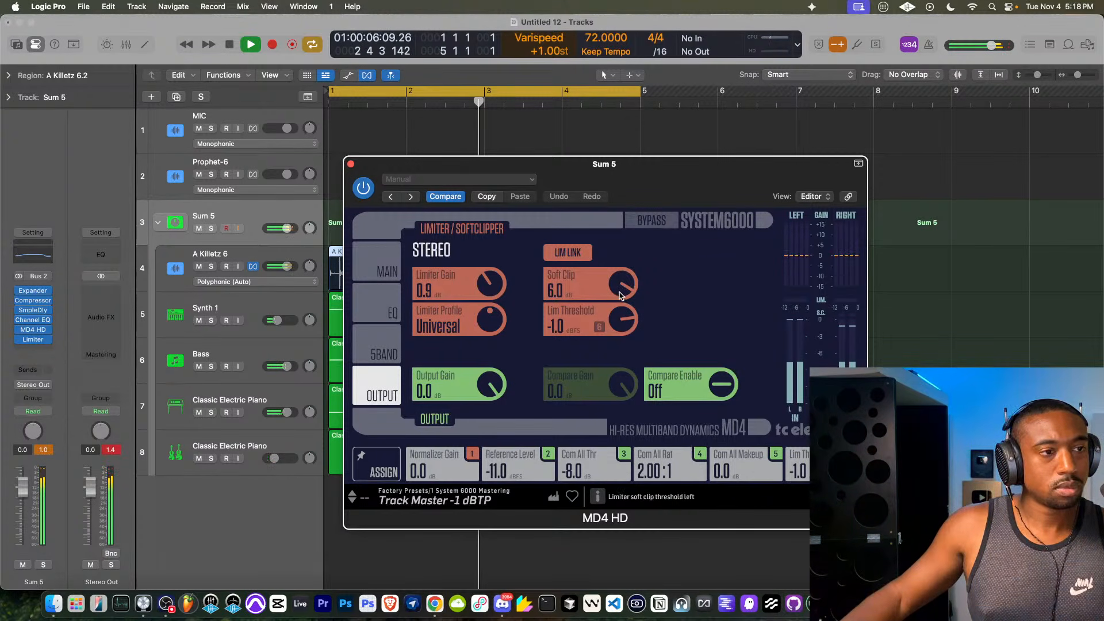
{"action": "left_click", "coordinate": [379, 253]}
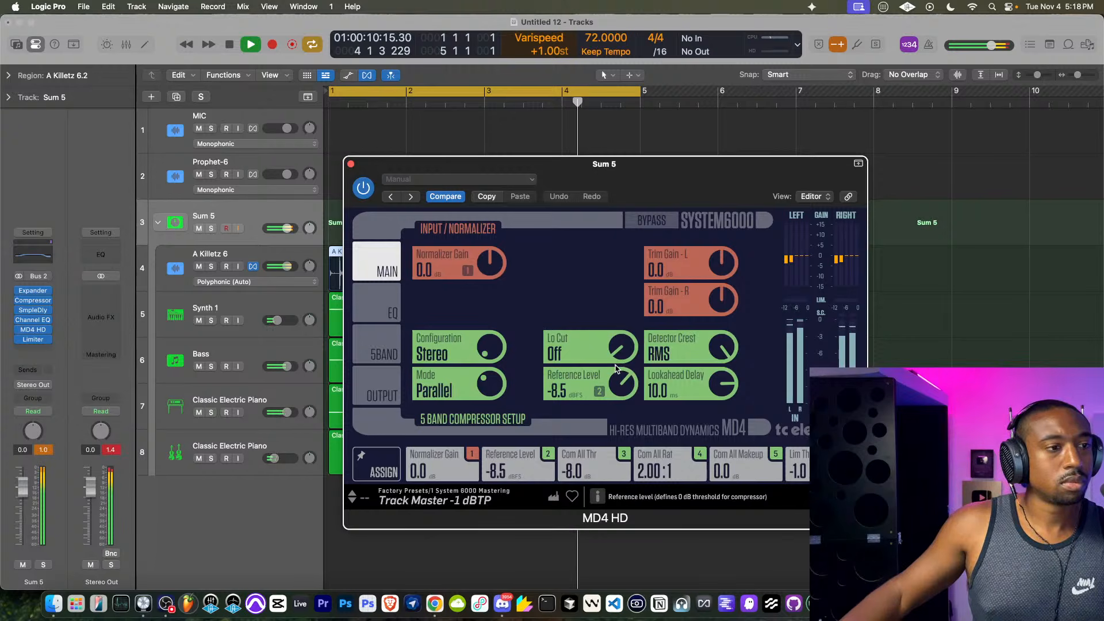
- Try Mid/Side and return to Stereo, set the MD4 HD to Parallel UL with a -12.5 dBFS reference level, and close it
{"action": "left_click", "coordinate": [490, 345]}
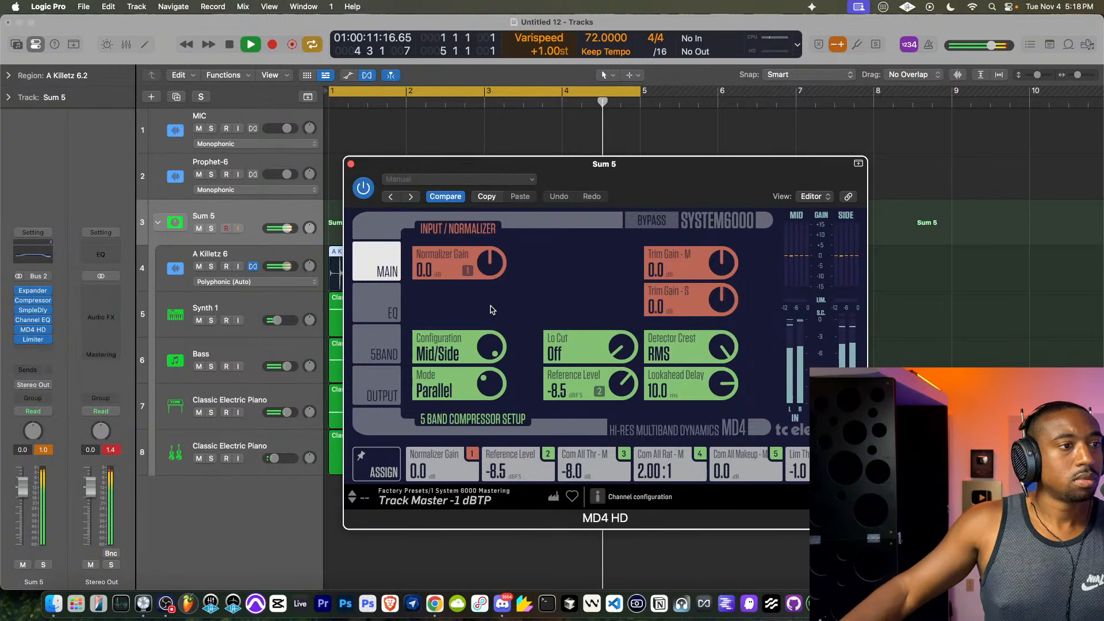
{"action": "left_click", "coordinate": [503, 345]}
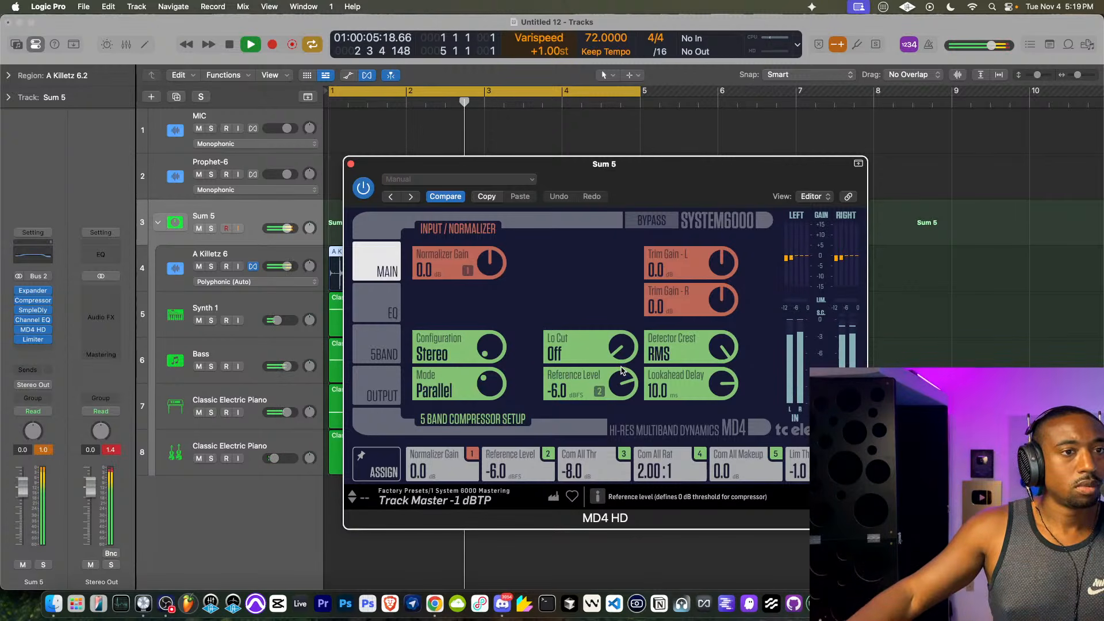
{"action": "left_click", "coordinate": [494, 377]}
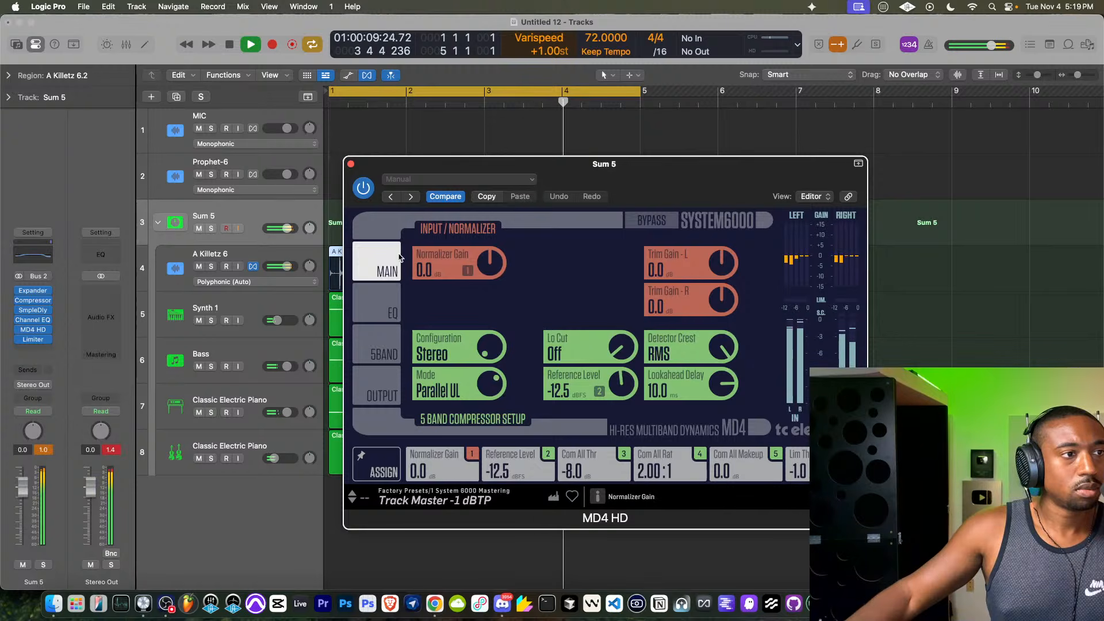
{"action": "left_click", "coordinate": [351, 164]}
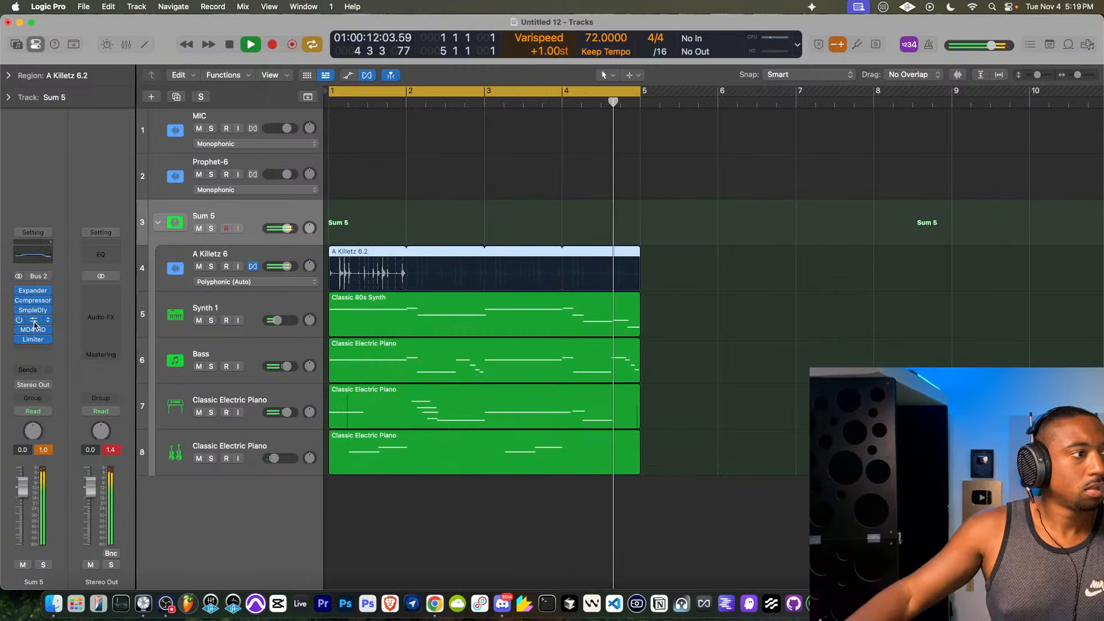
- Check the Channel EQ on Sum 5 and restart playback to listen to the processed loop
{"action": "left_click", "coordinate": [33, 319]}
{"action": "left_click", "coordinate": [351, 164]}
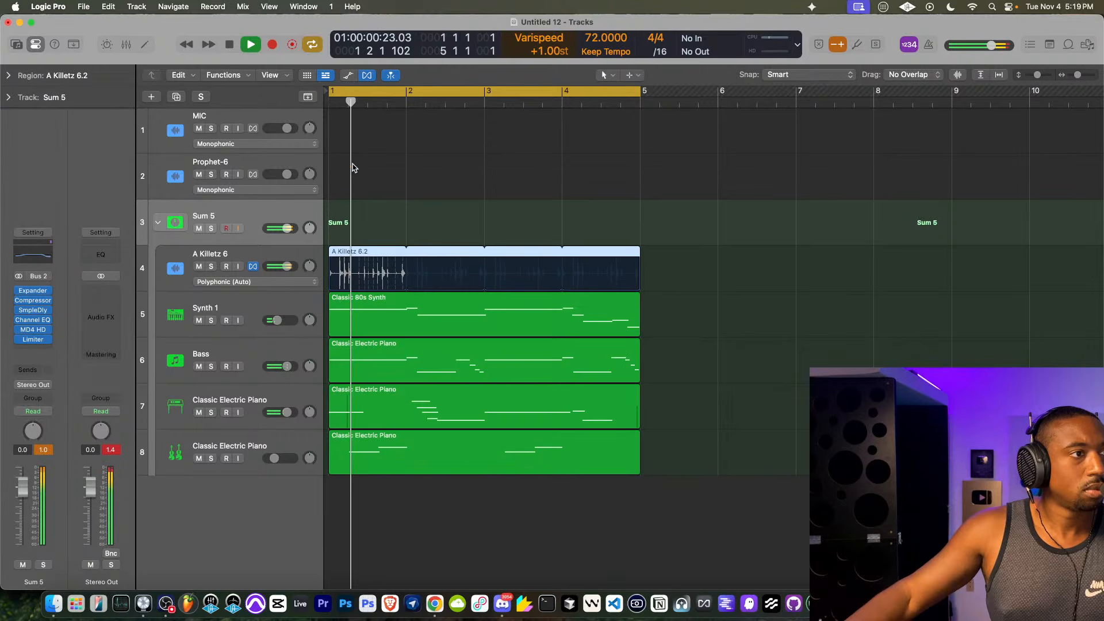
{"action": "key", "text": "space"}
{"action": "key", "text": "space"}
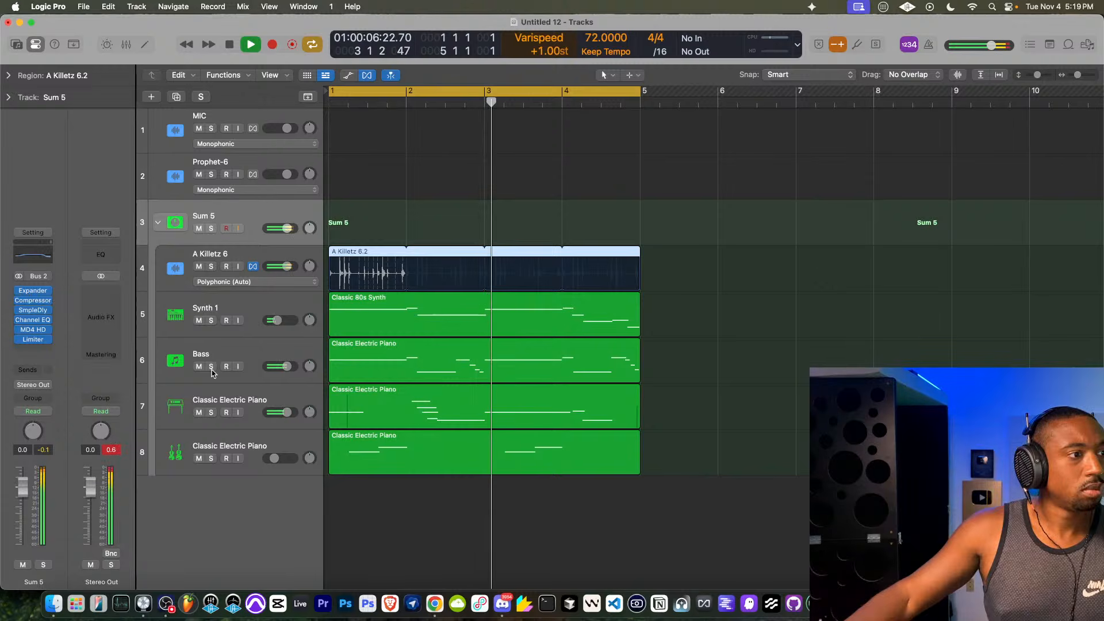
- Lower the Bass track to -2.3 dB and insert a Channel EQ on it with a high-cut filter a little above 300 Hz
{"action": "left_click_drag", "start_coordinate": [287, 366], "coordinate": [285, 367]}
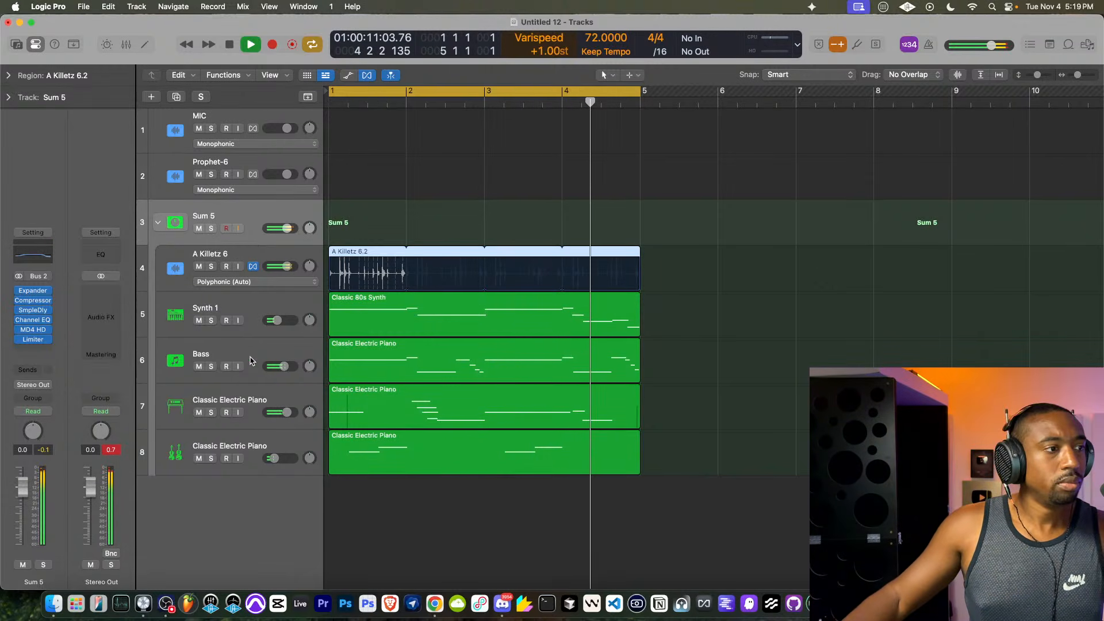
{"action": "left_click", "coordinate": [283, 368]}
{"action": "left_click", "coordinate": [33, 283]}
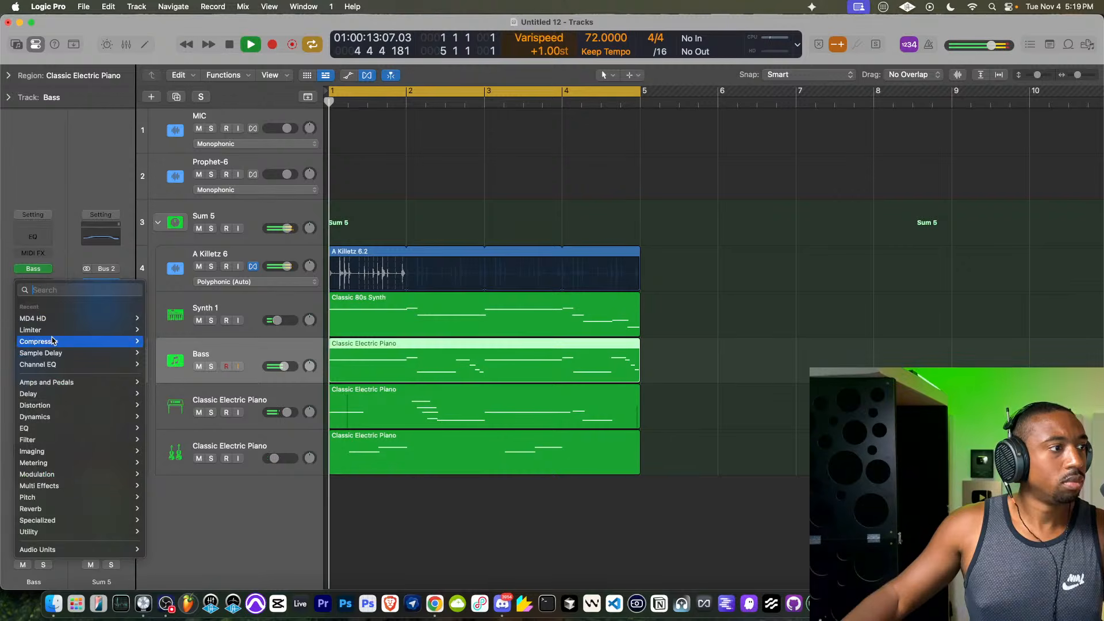
{"action": "left_click", "coordinate": [38, 364]}
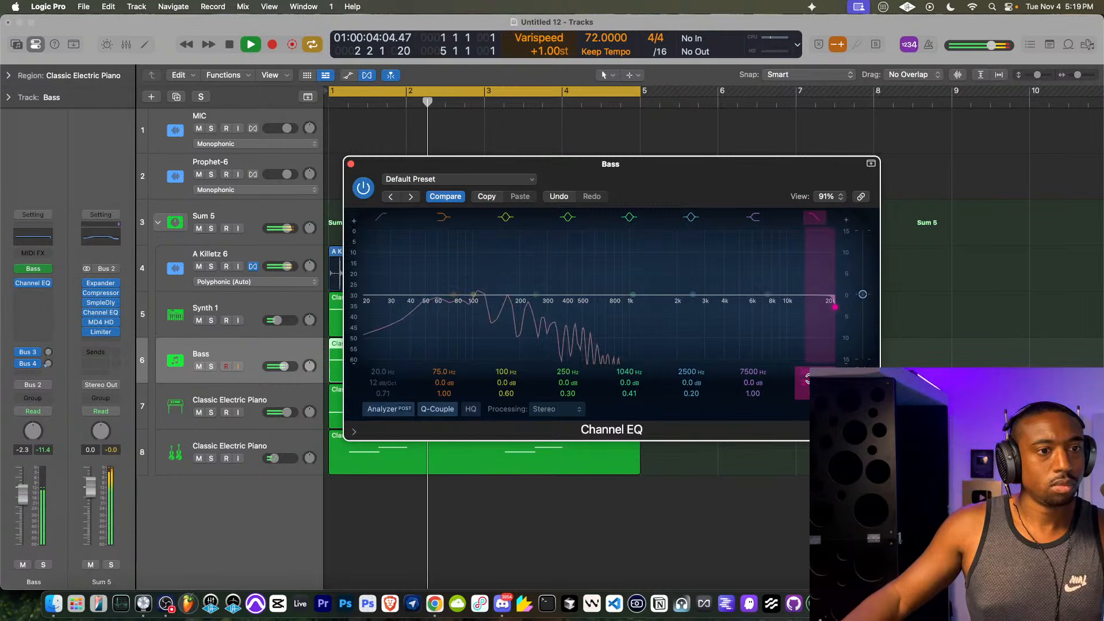
{"action": "left_click_drag", "start_coordinate": [834, 303], "coordinate": [555, 306]}
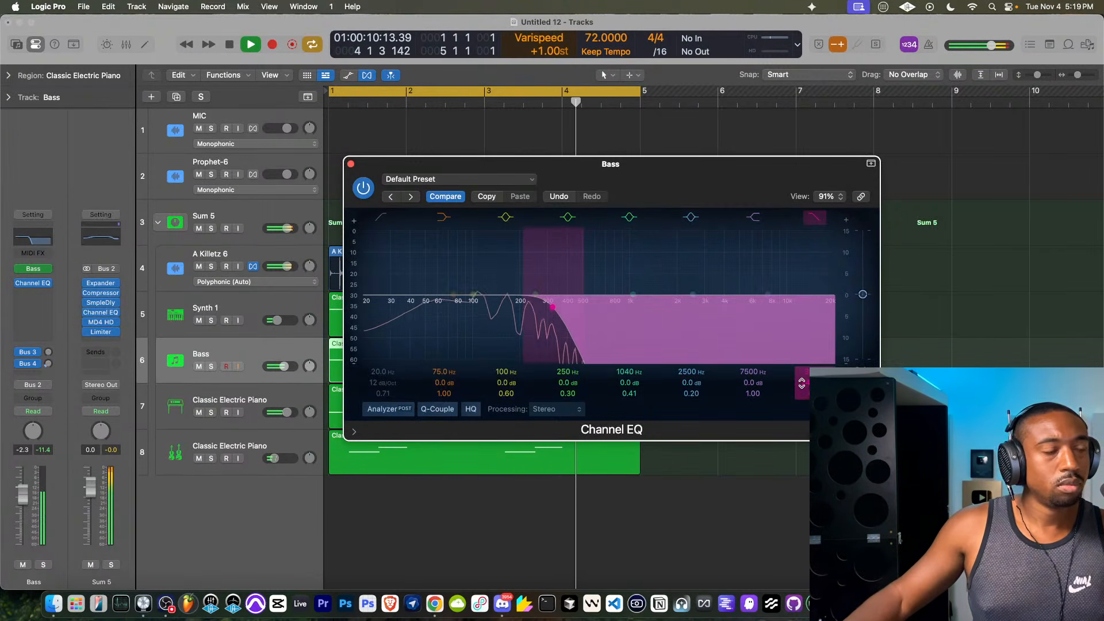
{"action": "left_click", "coordinate": [351, 166]}
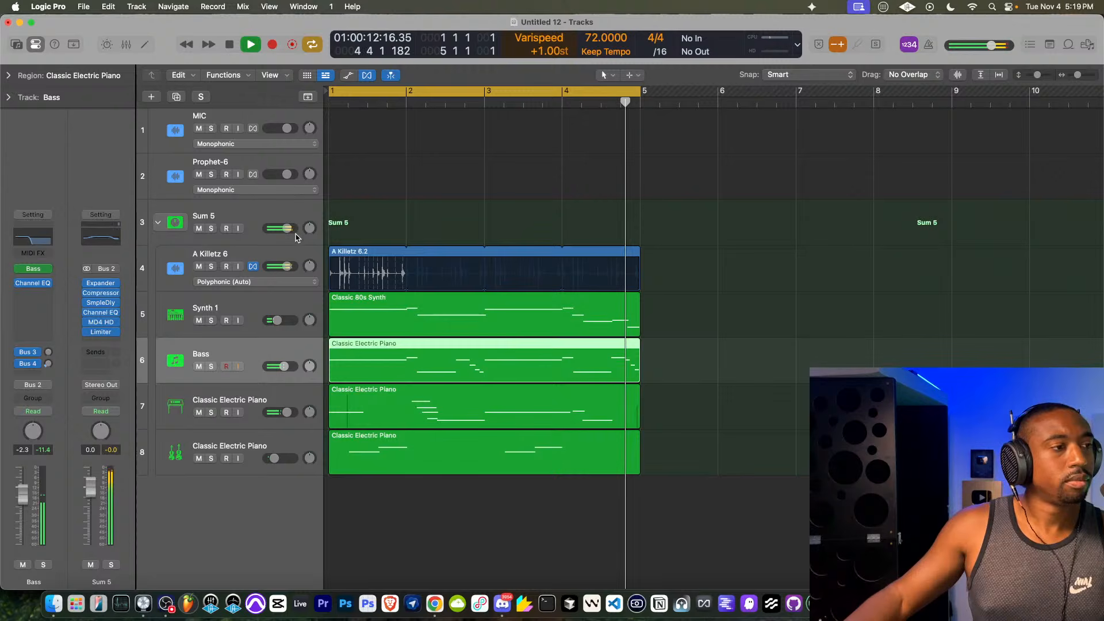
- Insert a Channel EQ on the A Killetz 6 track and cut its highs with a -5.6 dB high shelf at 2960 Hz
{"action": "left_click", "coordinate": [161, 270]}
{"action": "left_click", "coordinate": [32, 302]}
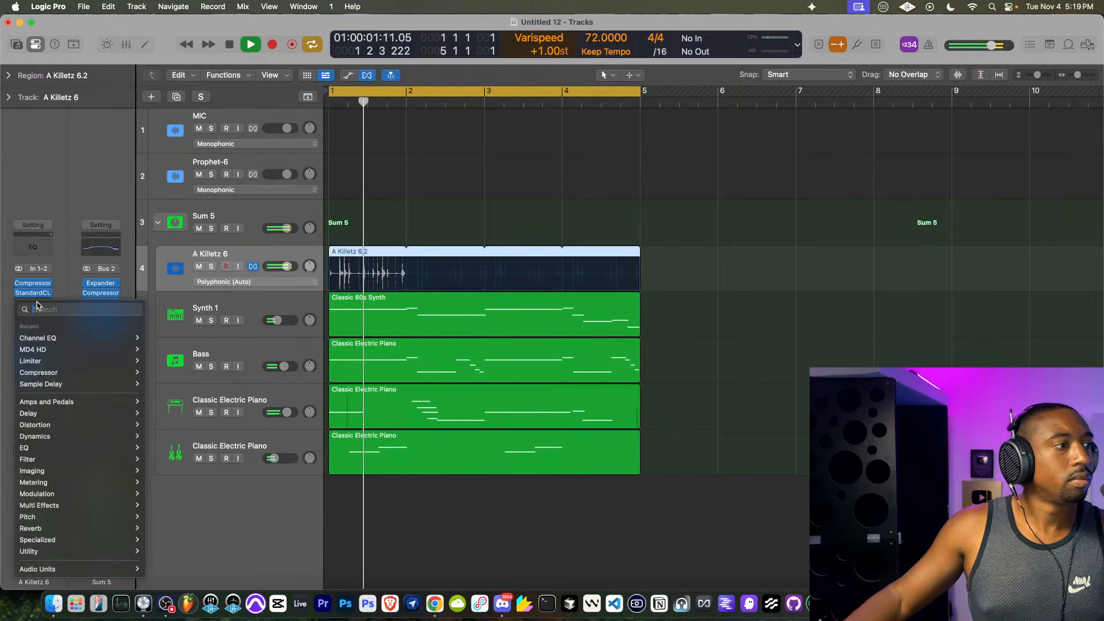
{"action": "mouse_move", "coordinate": [58, 338]}
{"action": "left_click", "coordinate": [158, 337]}
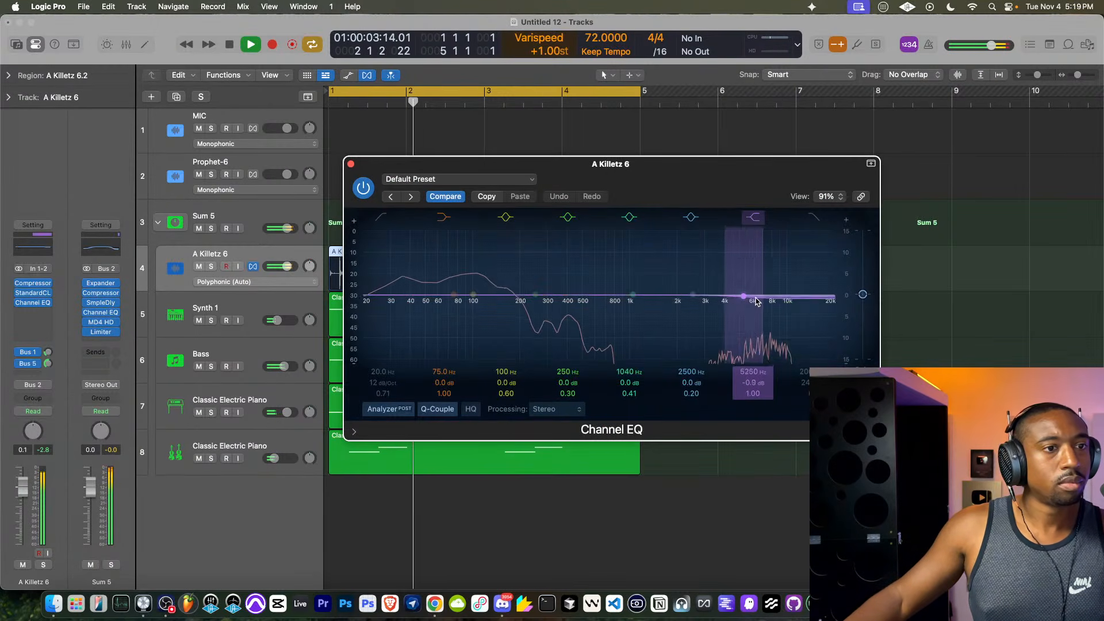
{"action": "left_click_drag", "start_coordinate": [751, 296], "coordinate": [710, 330]}
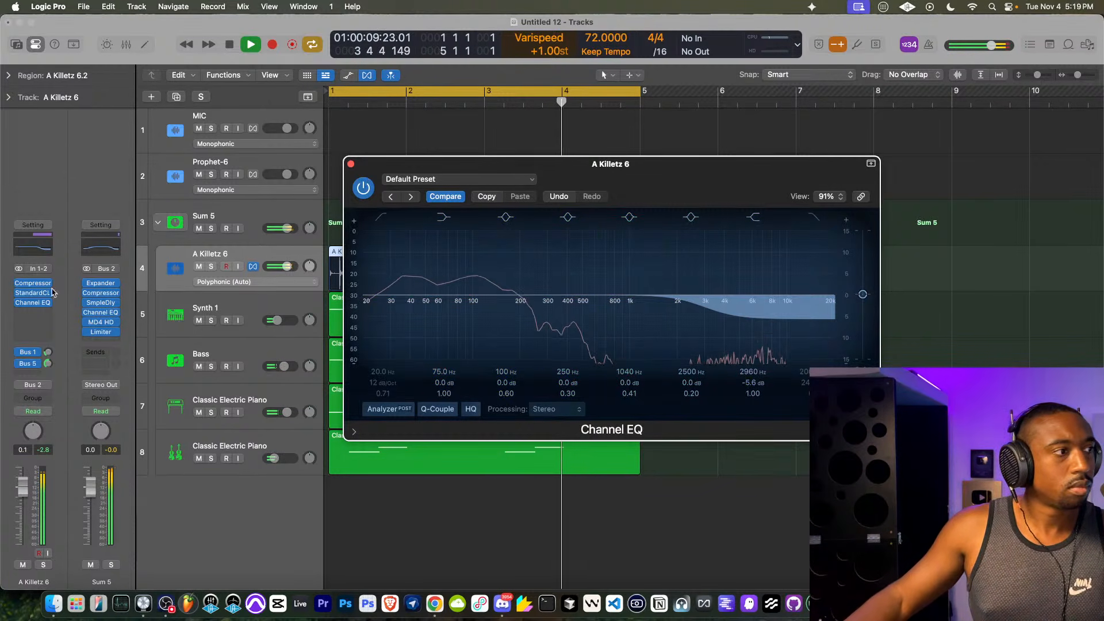
- Place the Channel EQ first in A Killetz 6's insert chain and shape it with raised output gain and a -6.9 dB low shelf at 48.2 Hz
{"action": "left_click_drag", "start_coordinate": [32, 304], "coordinate": [32, 281]}
{"action": "left_click_drag", "start_coordinate": [862, 295], "coordinate": [865, 286]}
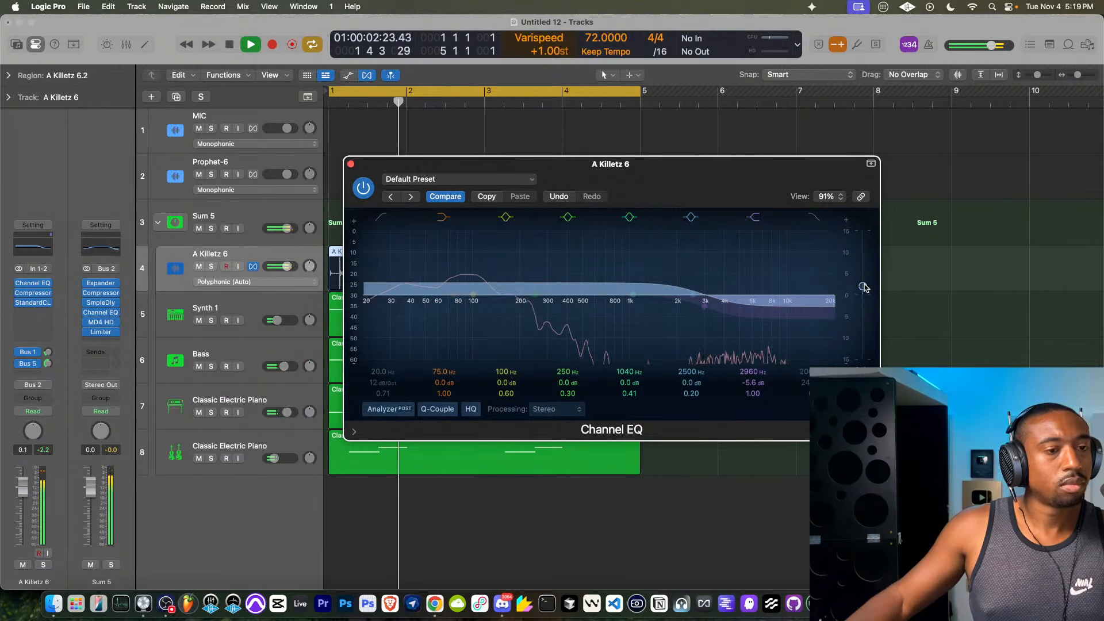
{"action": "left_click_drag", "start_coordinate": [436, 293], "coordinate": [420, 336]}
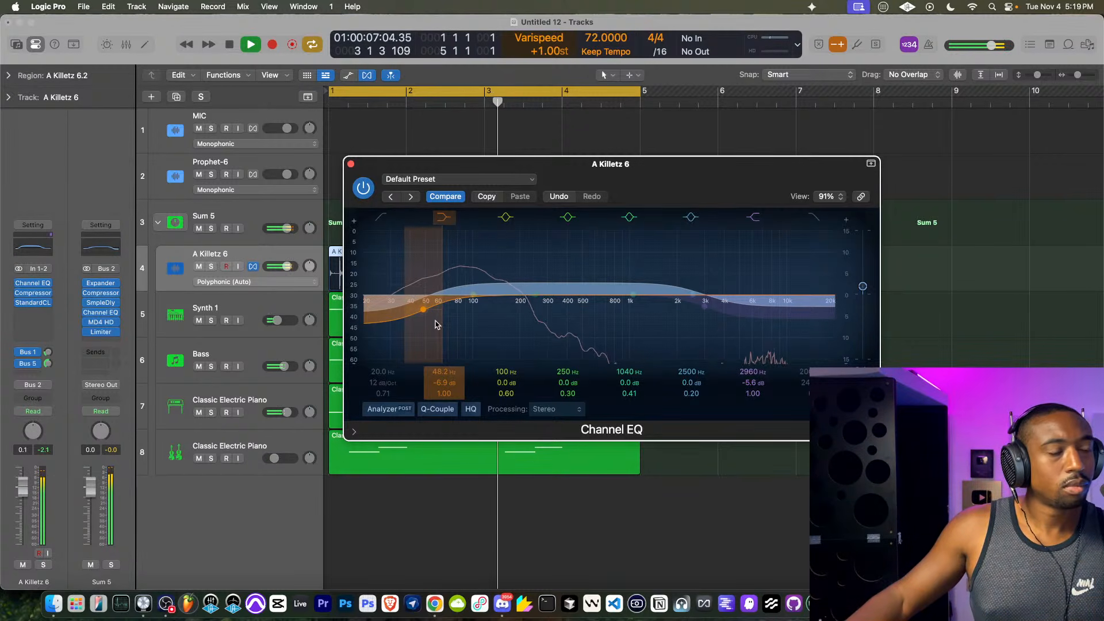
{"action": "left_click", "coordinate": [351, 164]}
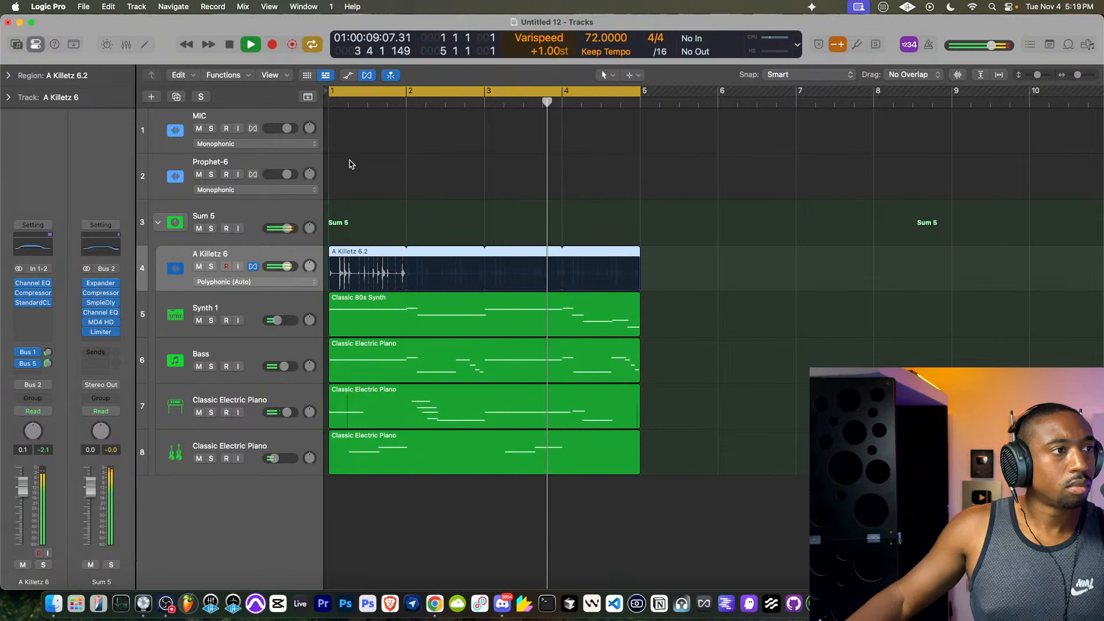
- Set the A Killetz 6 send levels to -21.6 dB for Bus 1 and -20.9 dB for Bus 5
{"action": "left_click", "coordinate": [48, 353]}
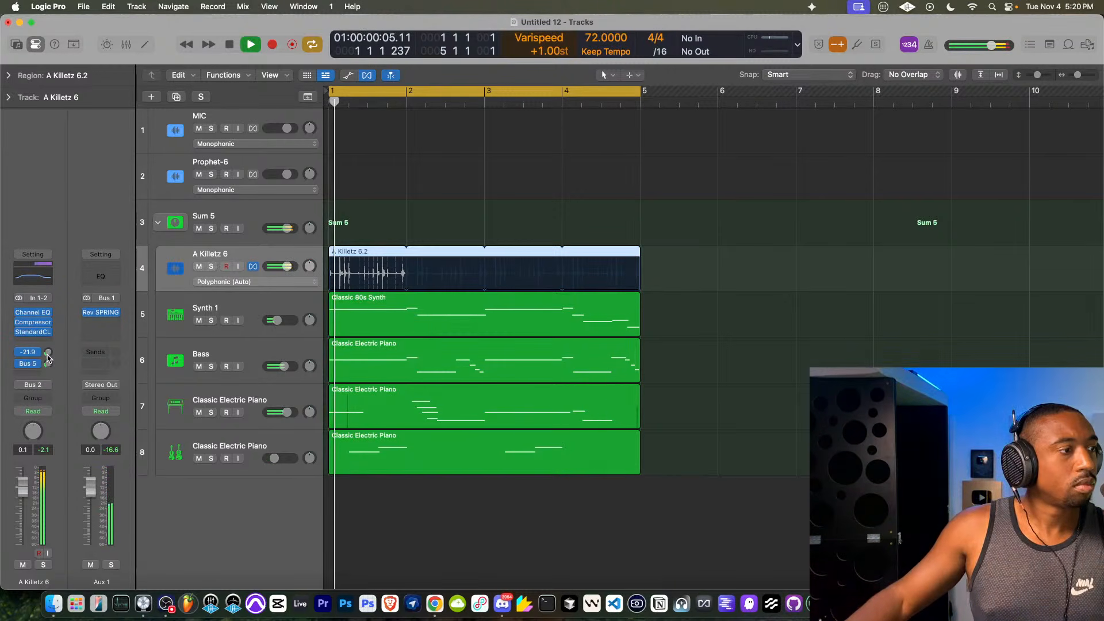
{"action": "left_click", "coordinate": [49, 364]}
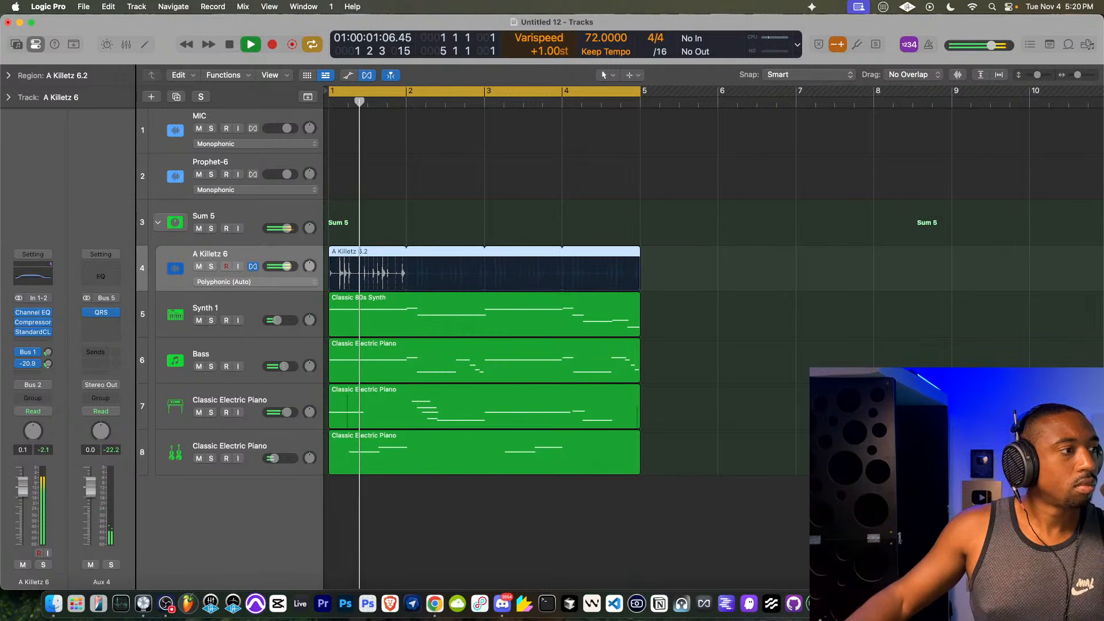
{"action": "left_click", "coordinate": [49, 353]}
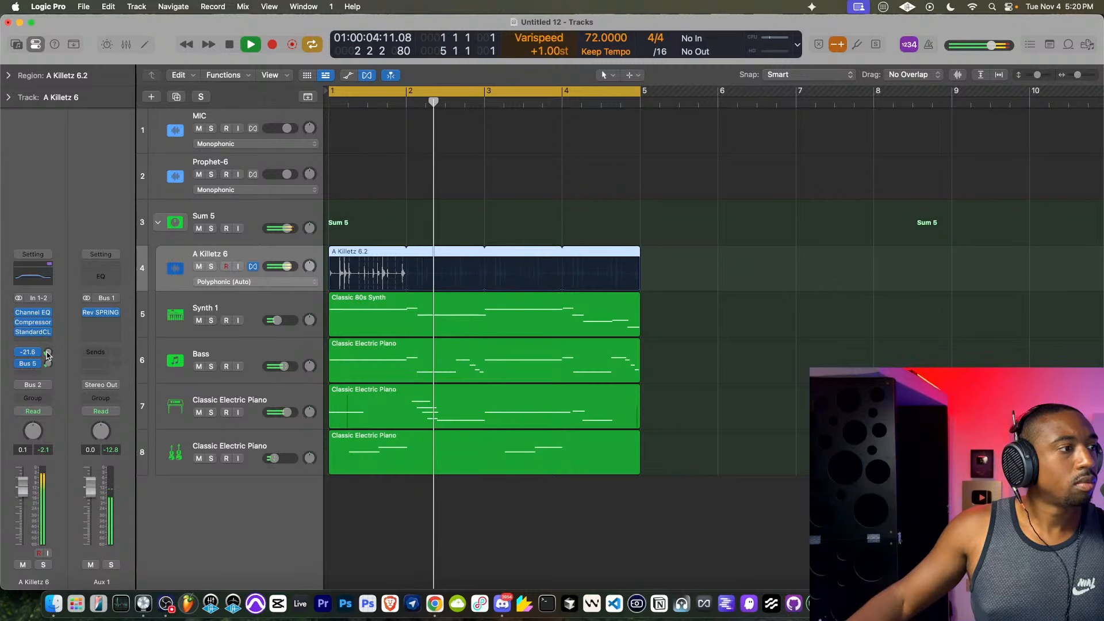
- Enable input monitoring on the MIC track, stop playback, and switch to OBS
{"action": "left_click", "coordinate": [239, 129]}
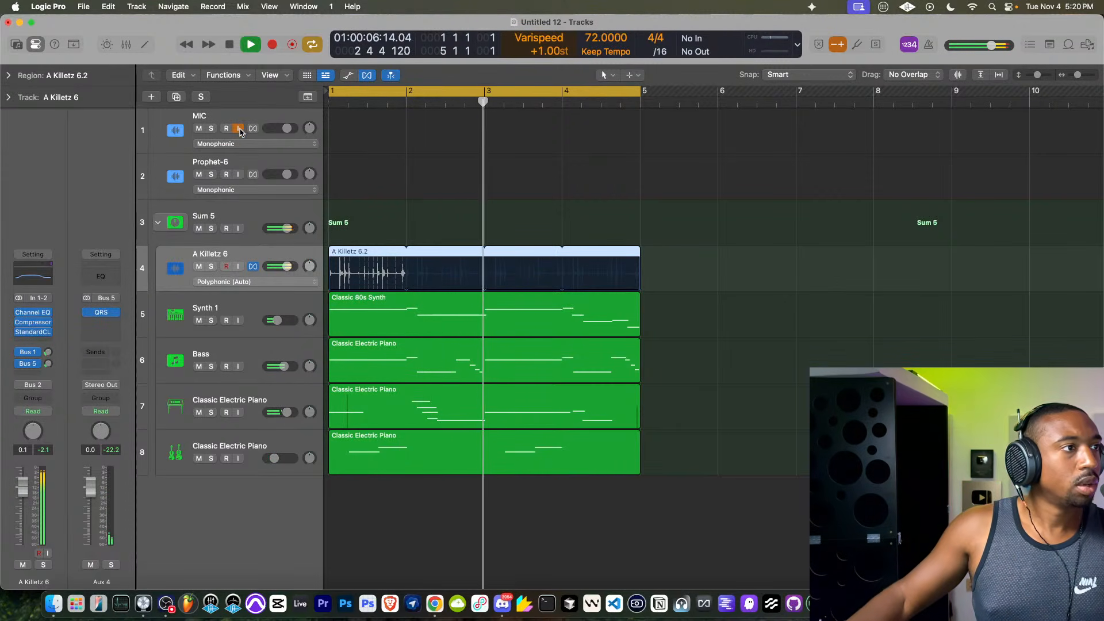
{"action": "key", "text": "space"}
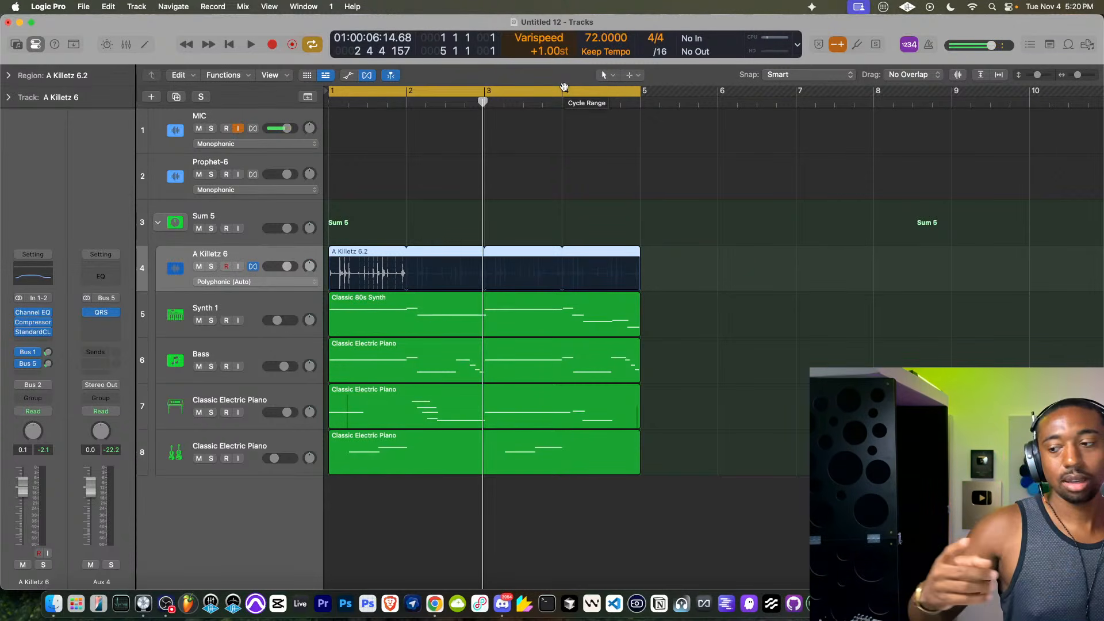
{"action": "left_click", "coordinate": [166, 602]}
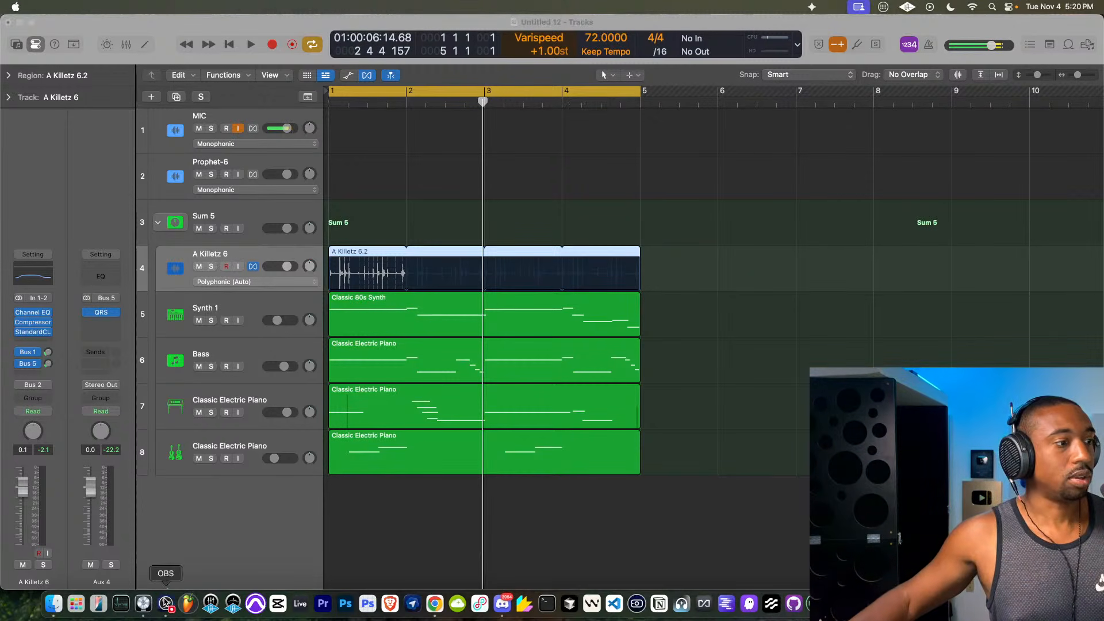